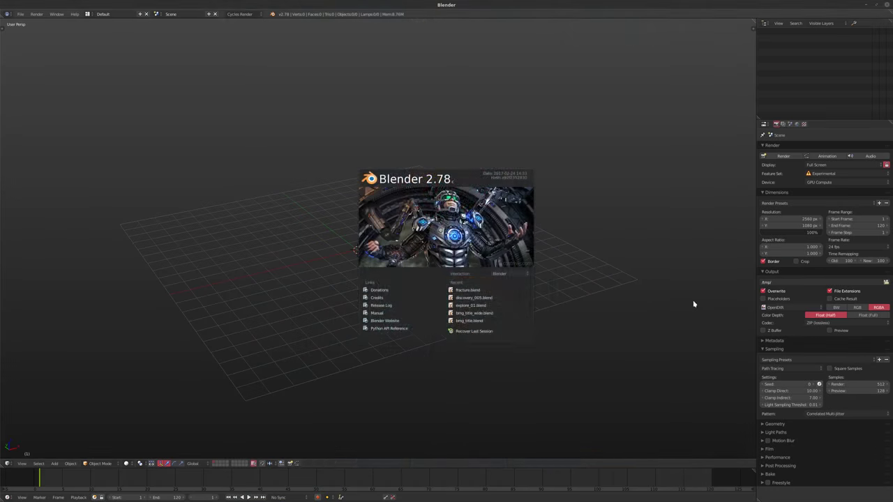
Add a plane at the centre of the scene and scale its mesh by 10 in Edit Mode.
click(481, 274)
click(354, 255)
key(shift+a)
middle_drag(433, 269, 436, 274)
key(shift+a)
click(419, 277)
key(Tab)
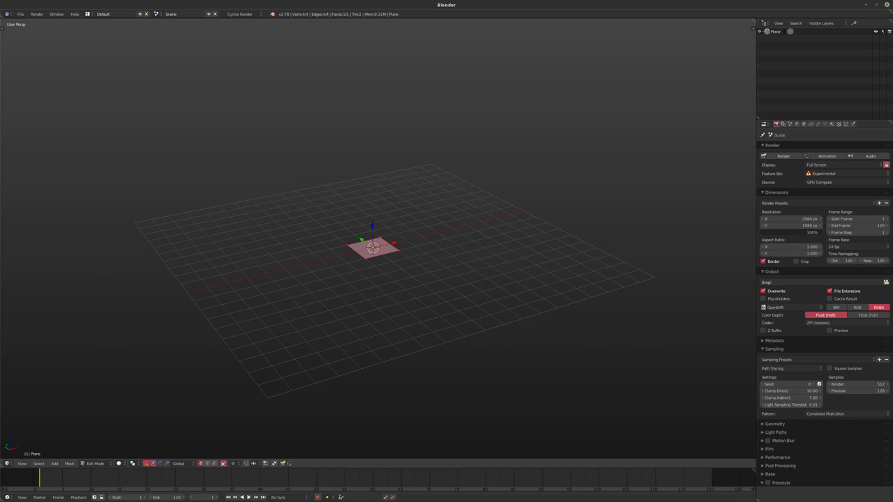
text(s10)
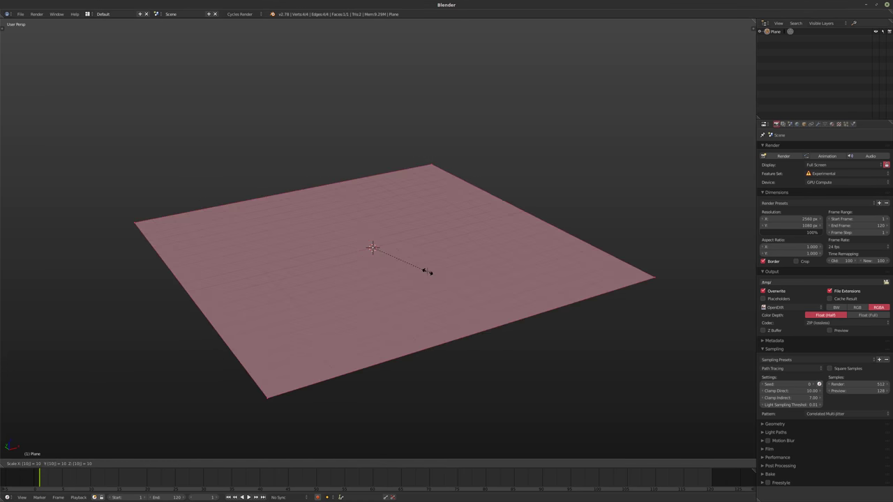
key(Return)
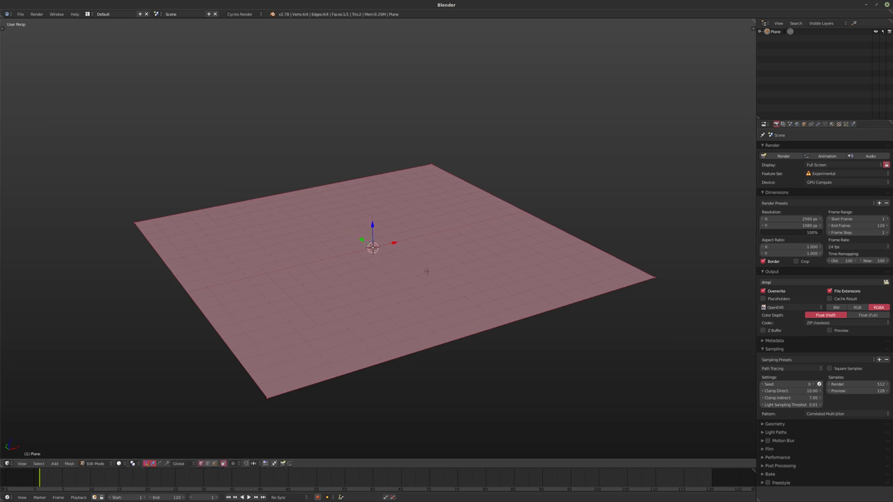
Scale the plane's mesh uniformly by 2 and stretch it by 5 along Y.
text(s2)
key(Return)
scroll(427, 271, down, 7)
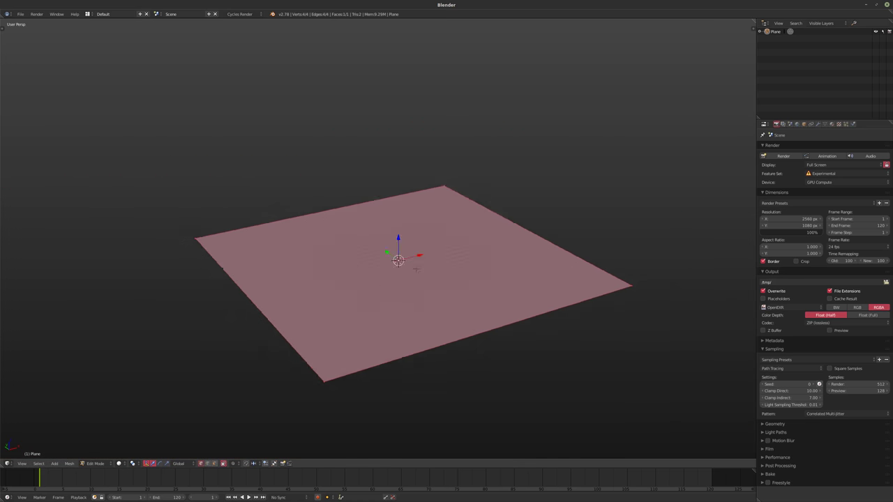
text(sy5)
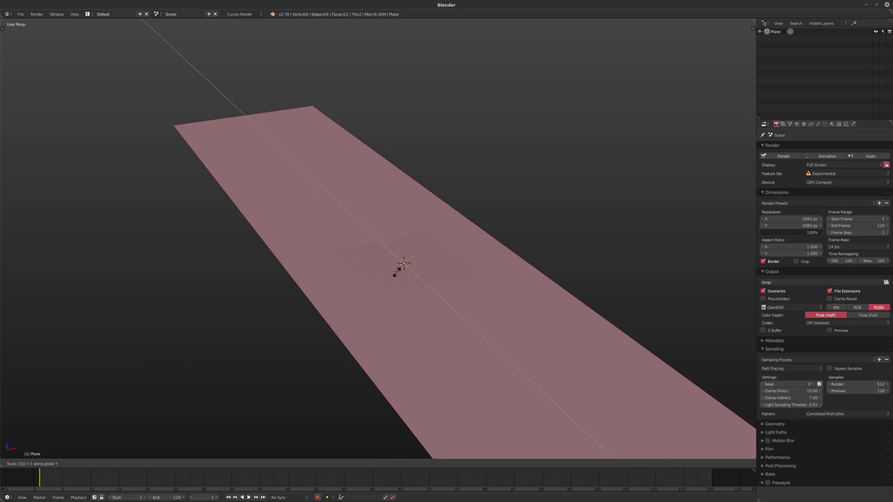
key(Return)
Widen the plane's mesh by a factor of 2 along X and return to Object Mode.
middle_drag(398, 271, 384, 248)
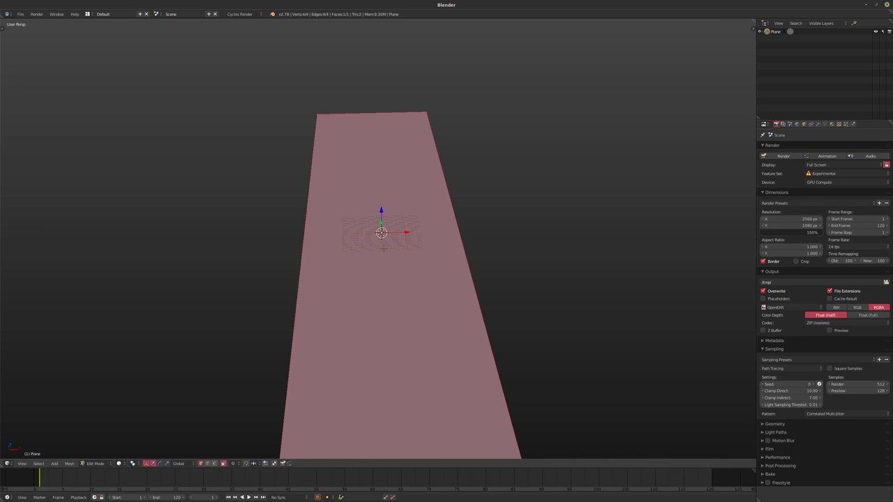
text(sx)
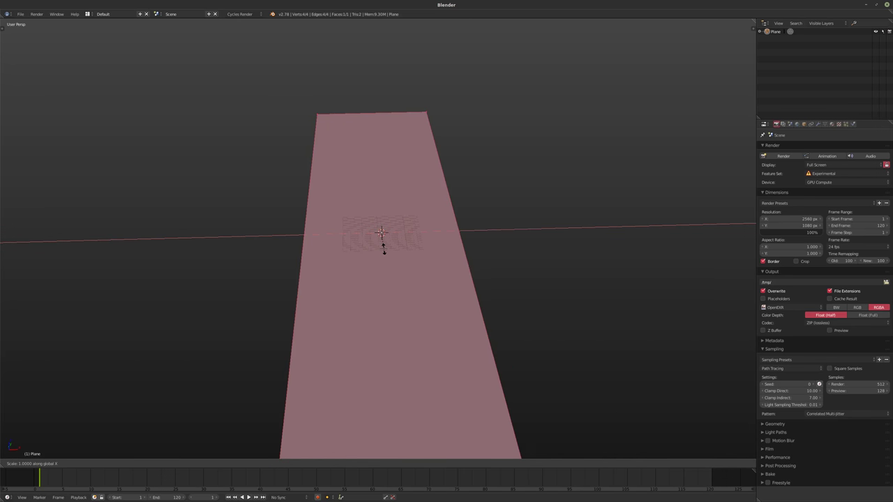
text(2)
key(Return)
middle_drag(382, 232, 383, 231)
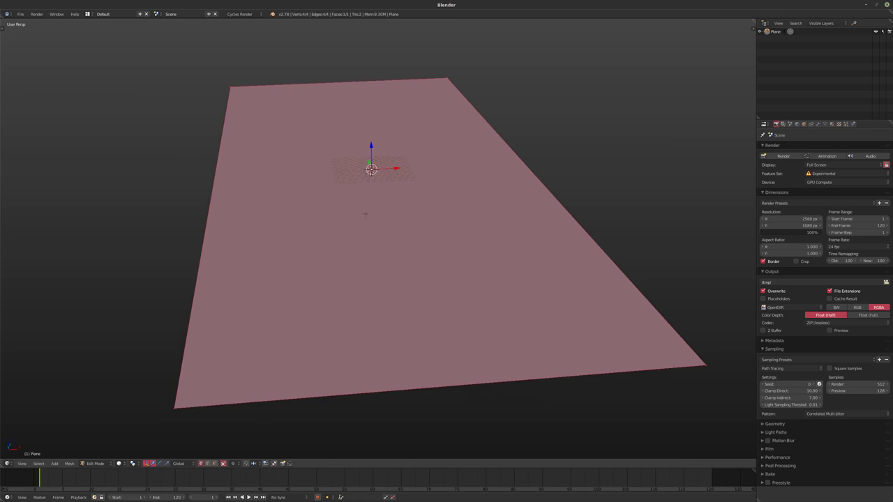
key(Tab)
Add a cube and raise its mesh along Z in Edit Mode so its base rests on the plane.
key(shift+a)
mouse_move(377, 218)
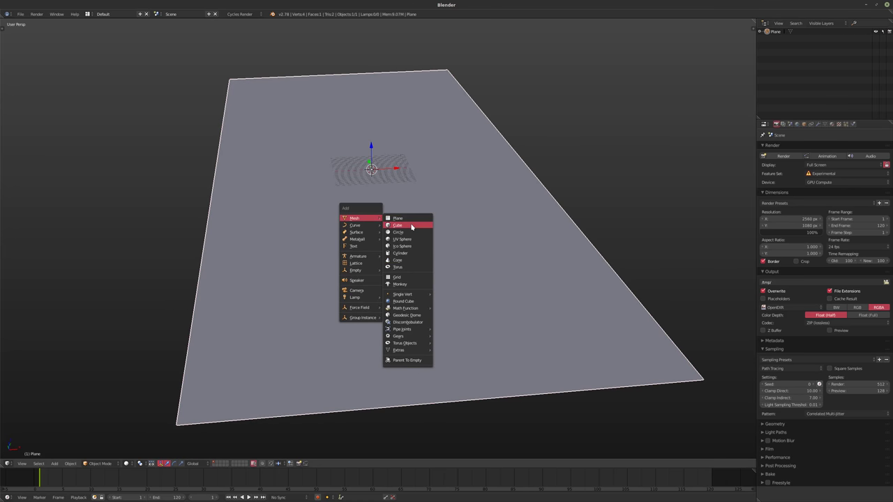
click(411, 226)
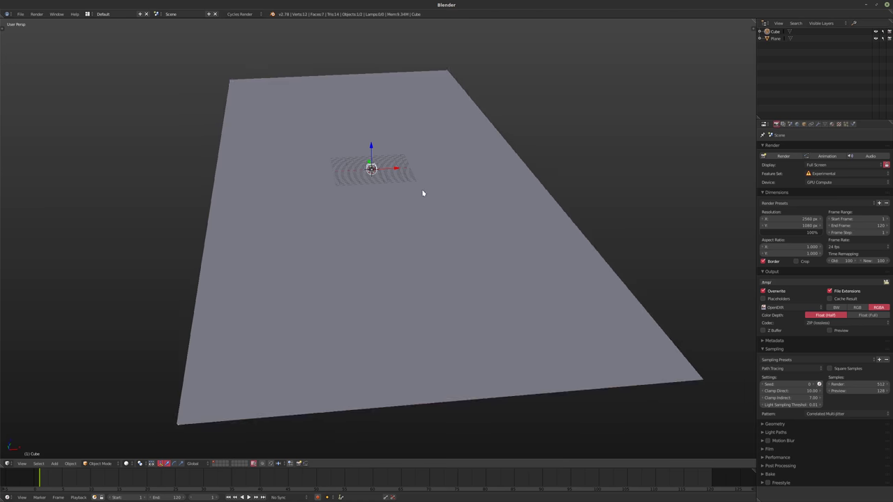
middle_drag(421, 196, 379, 220)
key(Tab)
key(g)
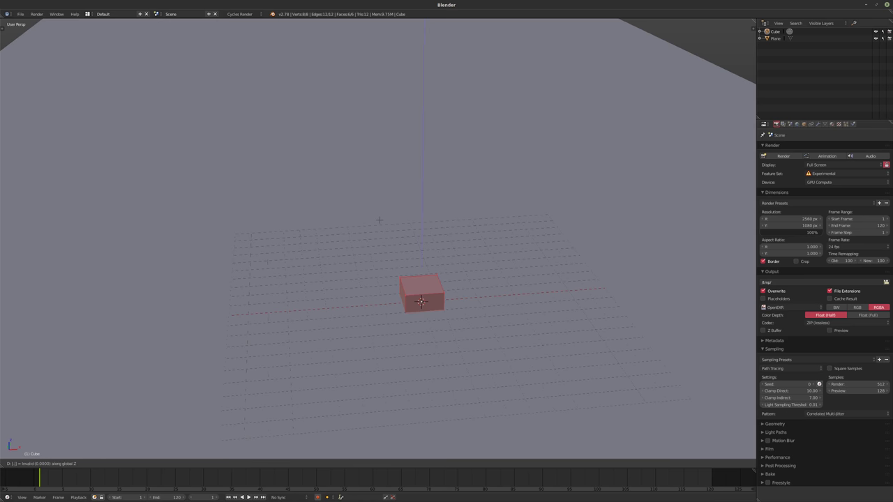
key(Escape)
middle_drag(379, 220, 335, 185)
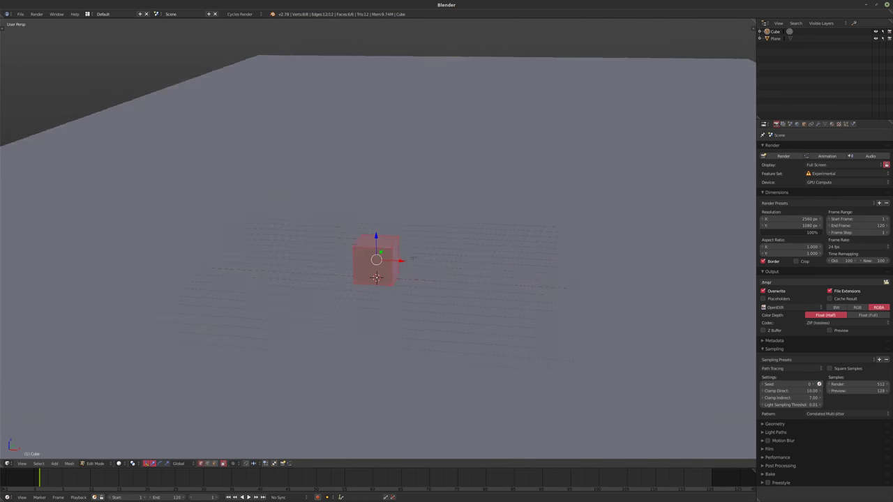
Select the cube's +X side face and pull it along X to form a long block.
middle_drag(412, 258, 411, 287)
key(ctrl+Tab)
click(389, 283)
right_click(391, 279)
drag(391, 274, 454, 278)
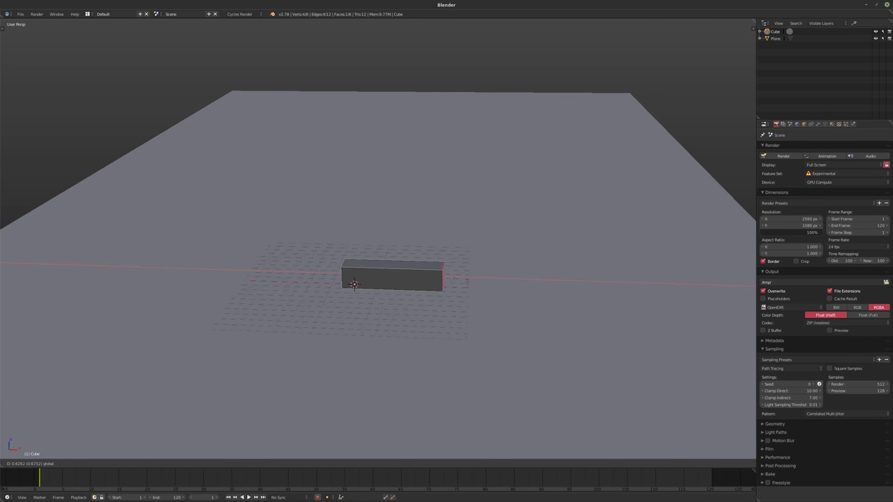
click(497, 283)
Raise the upper edge at the block's +X end along Z to form a sloped wedge.
key(ctrl+Tab)
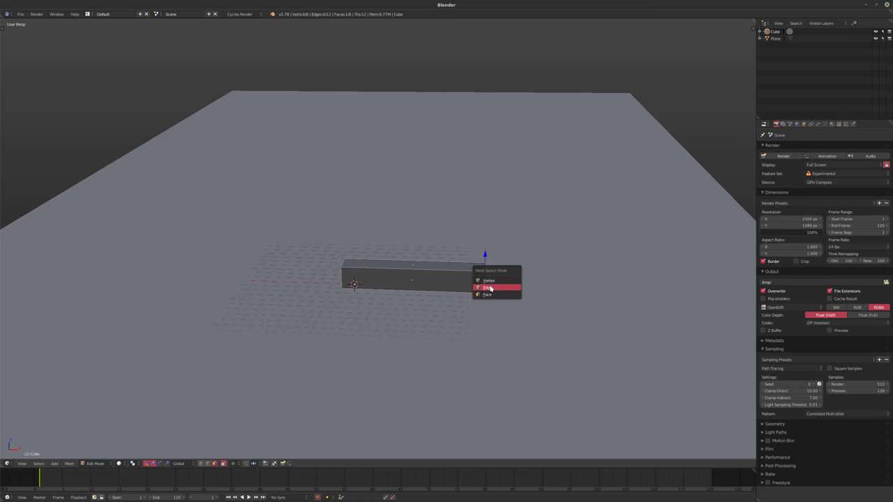
click(490, 288)
middle_drag(489, 287, 484, 248)
drag(484, 245, 480, 183)
middle_drag(482, 209, 460, 355)
Select the whole wedge mesh and move it about 1.37 along X, away from its origin.
key(Tab)
key(Tab)
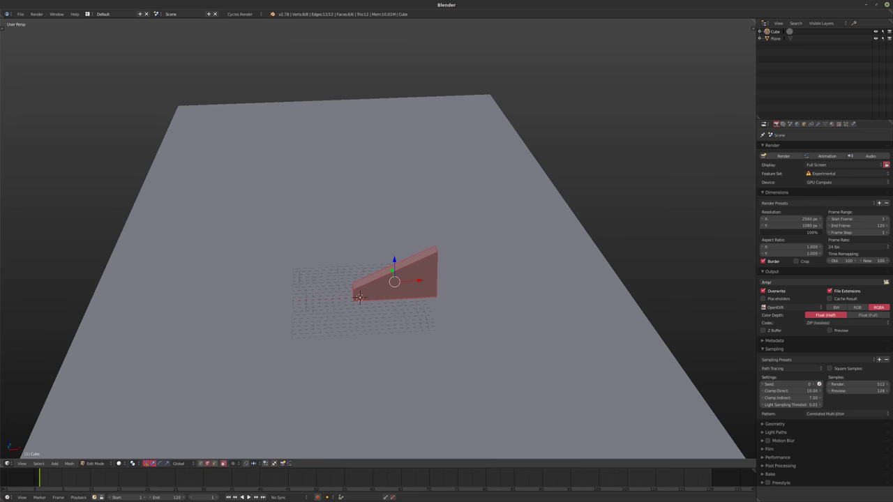
key(g)
key(x)
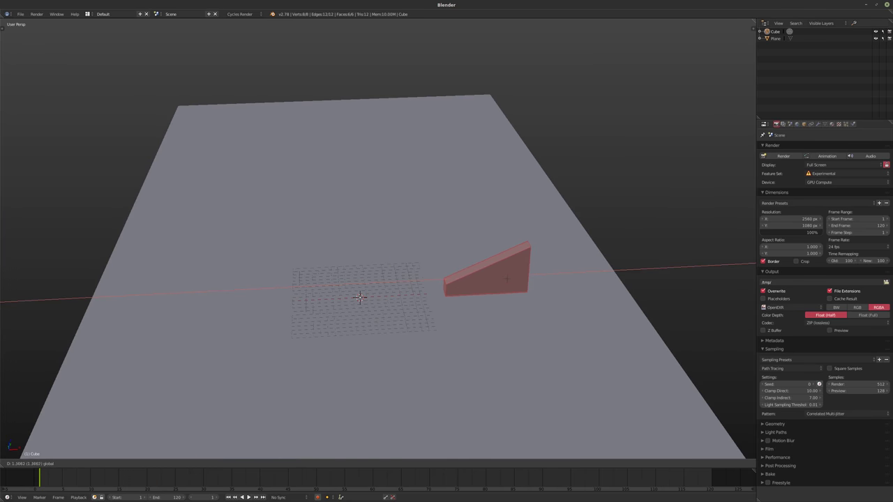
click(507, 279)
middle_drag(507, 279, 533, 315)
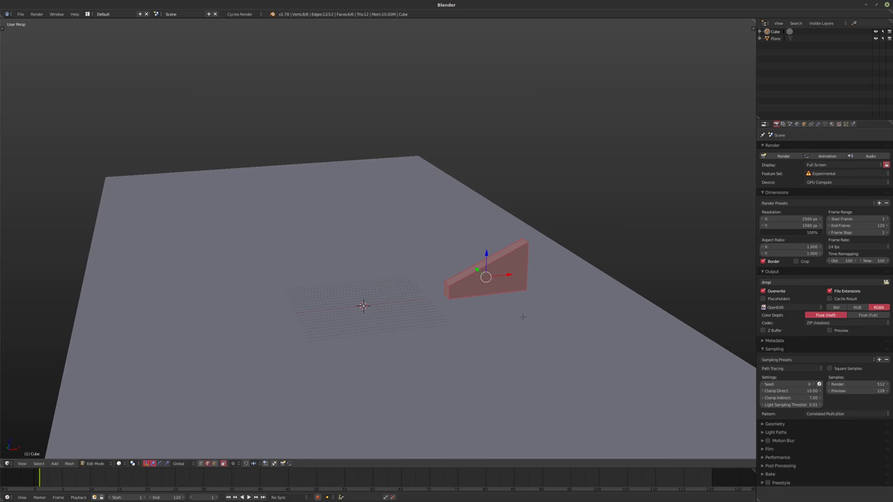
Enlarge the wedge uniformly in Object Mode, and move its mesh about -1.08 along X so its tall end meets the plane's edge.
key(Tab)
key(s)
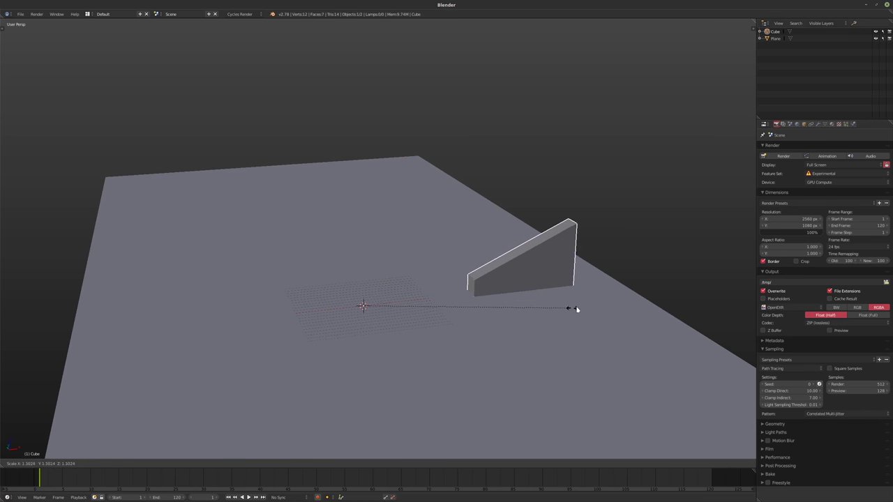
click(687, 293)
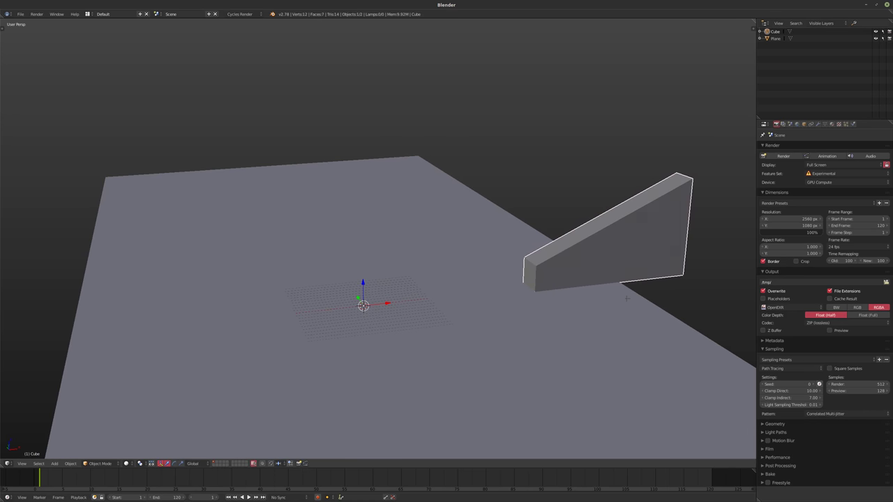
key(Tab)
key(g)
key(x)
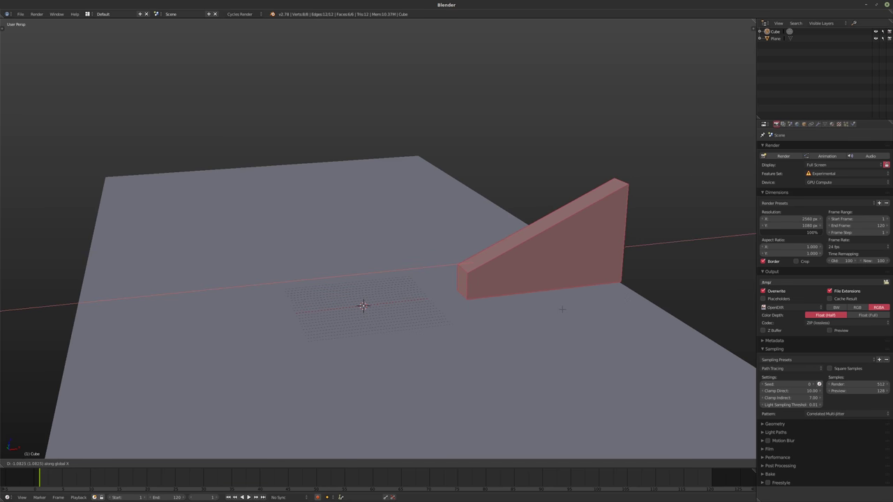
click(562, 309)
Apply the enlarged wedge's scale in Object Mode.
middle_drag(562, 309, 471, 295)
key(Tab)
key(ctrl+a)
click(464, 324)
Move the wedge about -9.65 along Y to the near end of the plane.
scroll(492, 320, down, 2)
scroll(745, 341, down, 3)
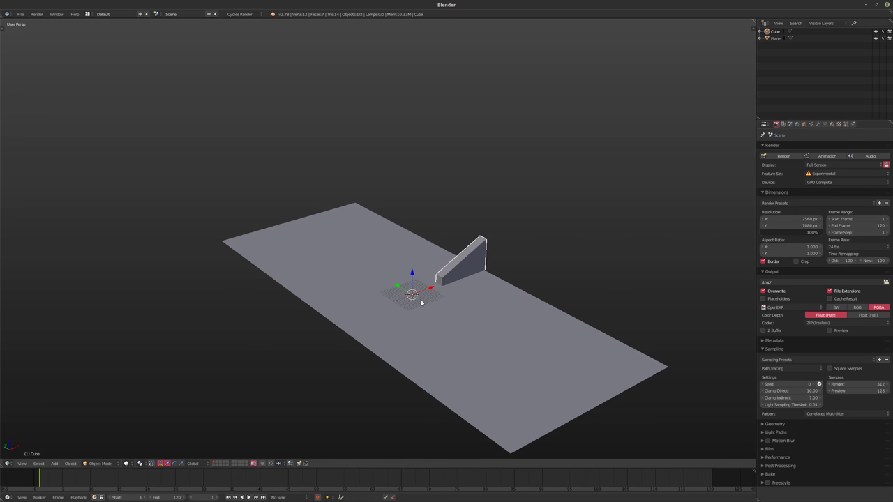
key(g)
key(y)
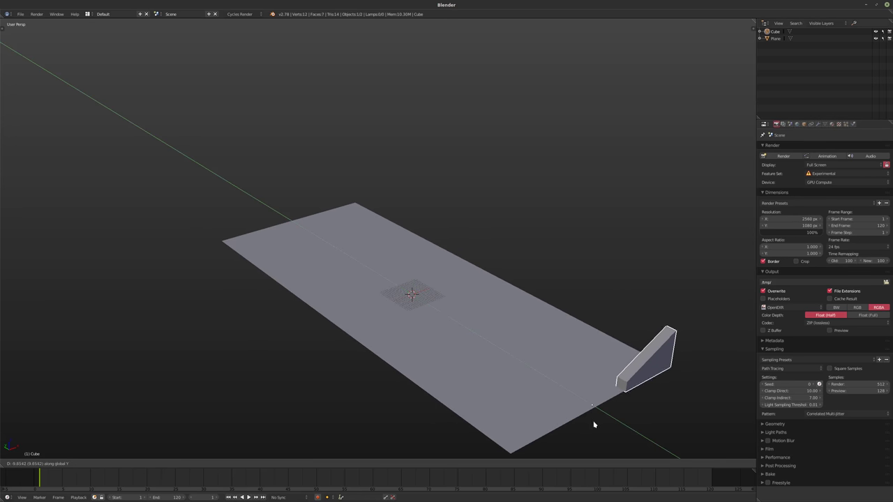
click(591, 424)
middle_drag(591, 424, 586, 367)
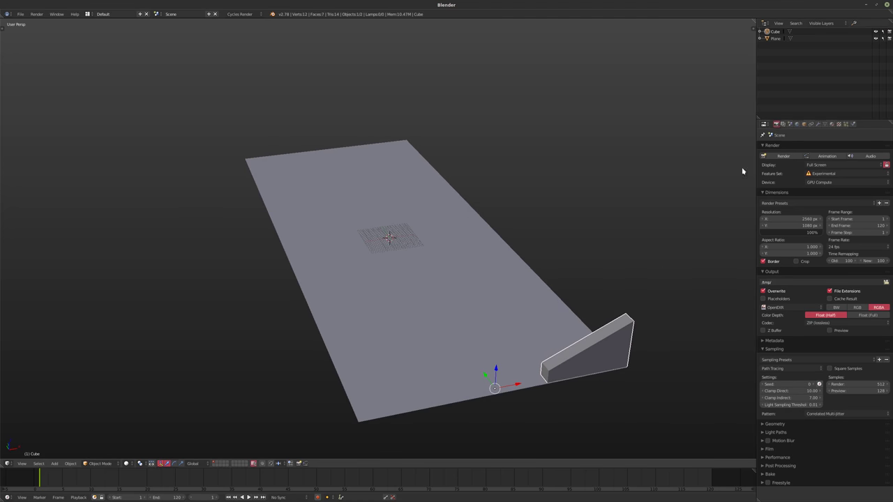
Add a Mirror modifier to the wedge to duplicate it across X on the plane's opposite side.
click(817, 124)
click(785, 148)
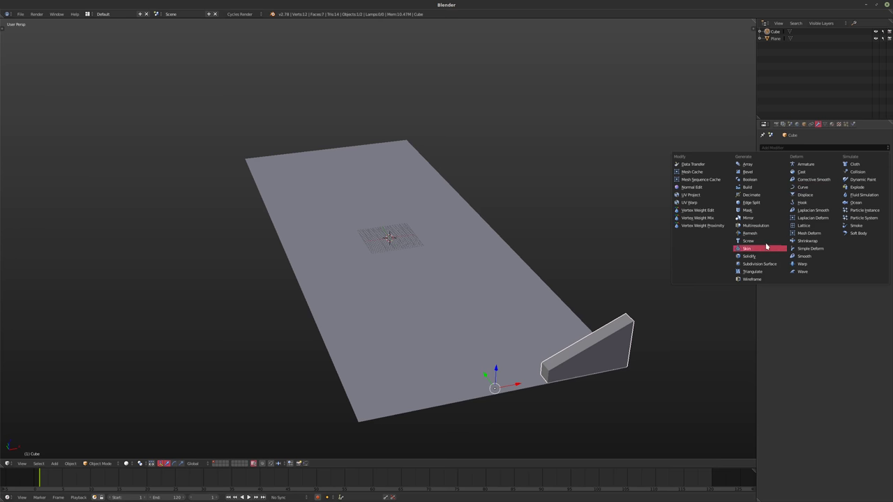
click(748, 218)
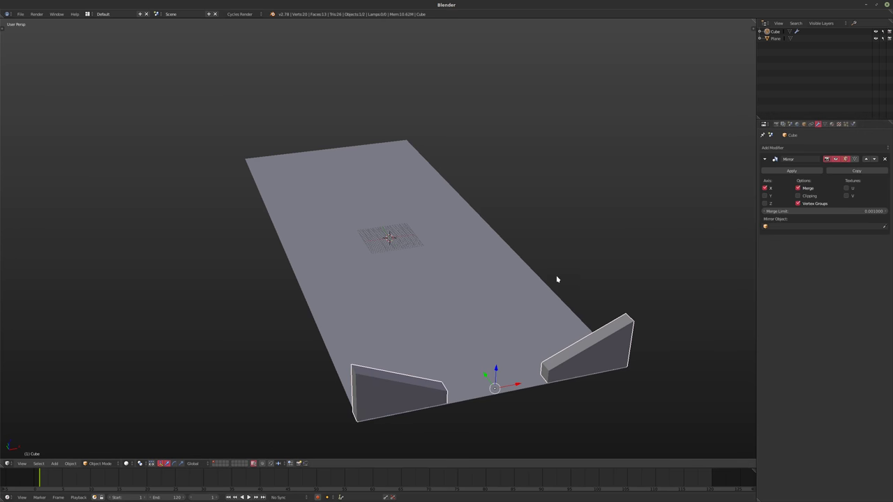
Add an Array modifier to the wedges with relative offset disabled and a constant offset of 1.0 along Y.
scroll(556, 279, down, 1)
click(807, 149)
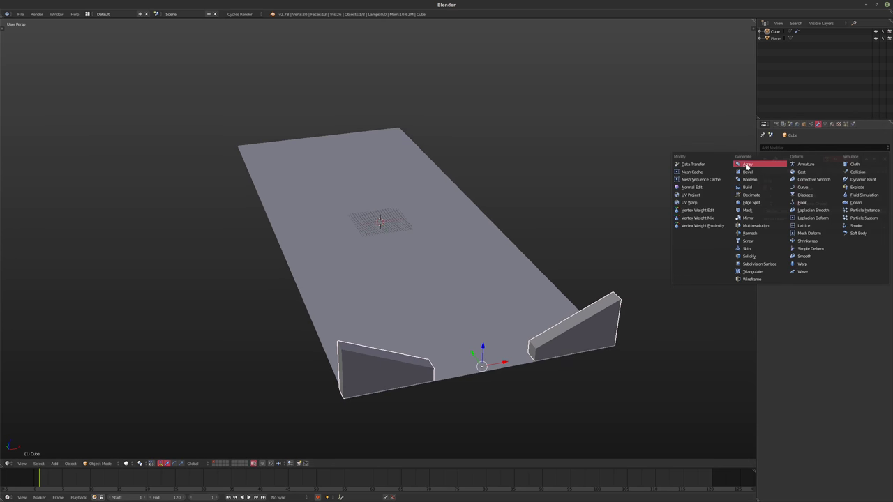
click(748, 164)
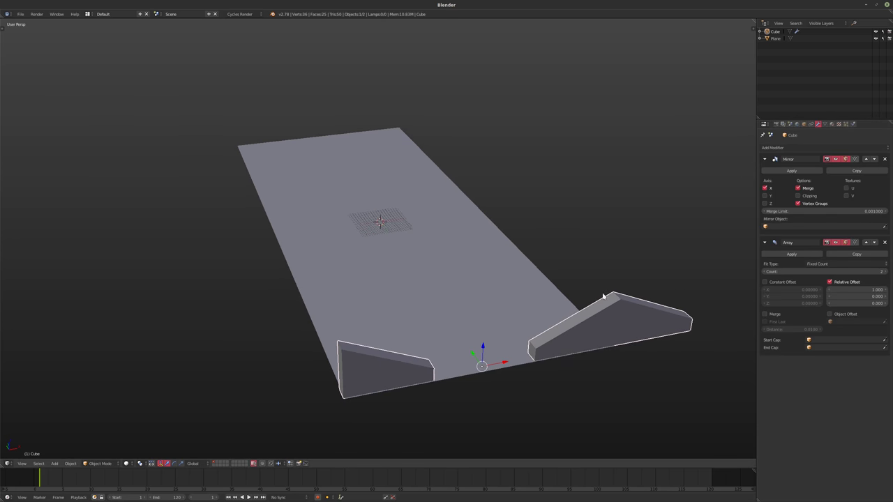
key(Return)
click(830, 282)
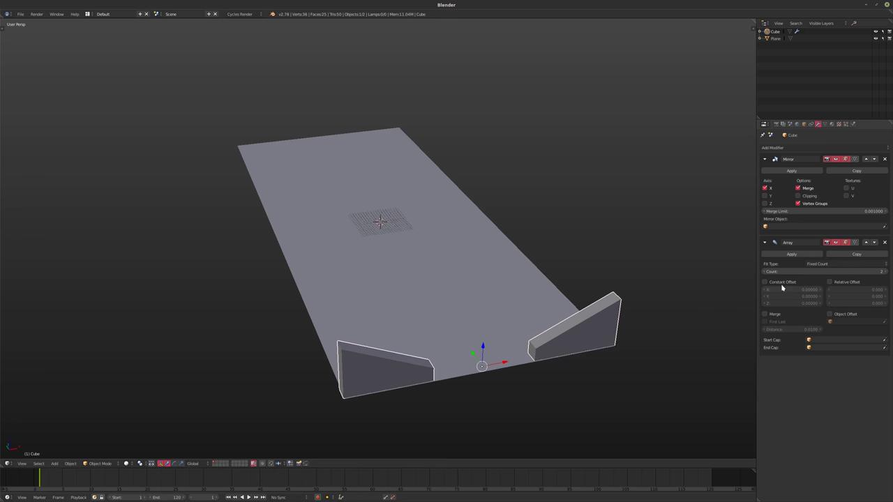
click(765, 282)
drag(791, 296, 818, 296)
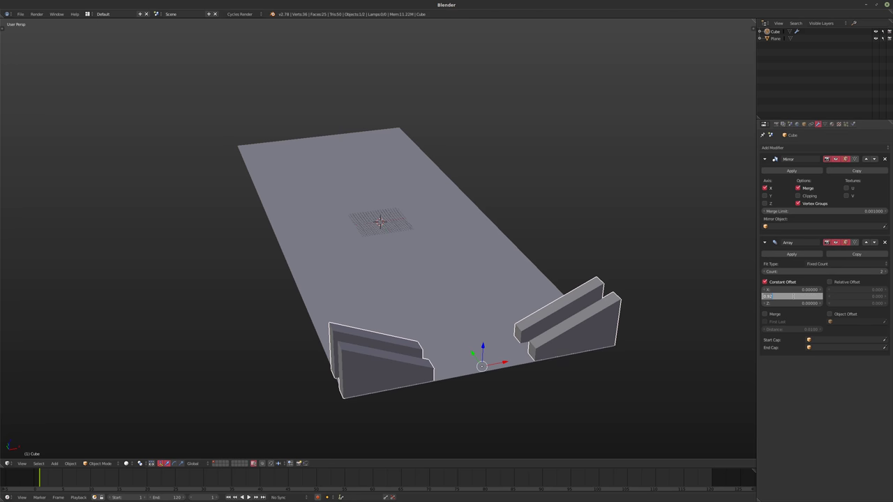
text(1)
key(Return)
middle_drag(469, 265, 488, 263)
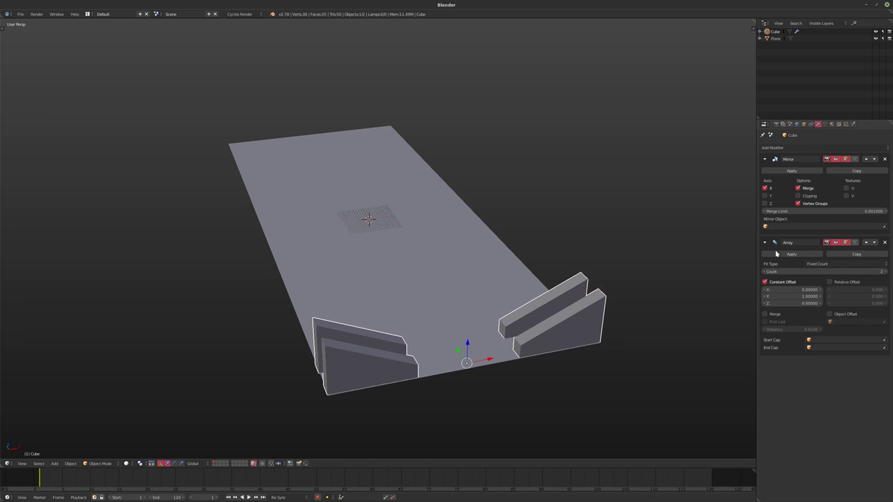
Set the Array modifier's count to 20 so the wedges run along the plane's length.
drag(795, 271, 775, 272)
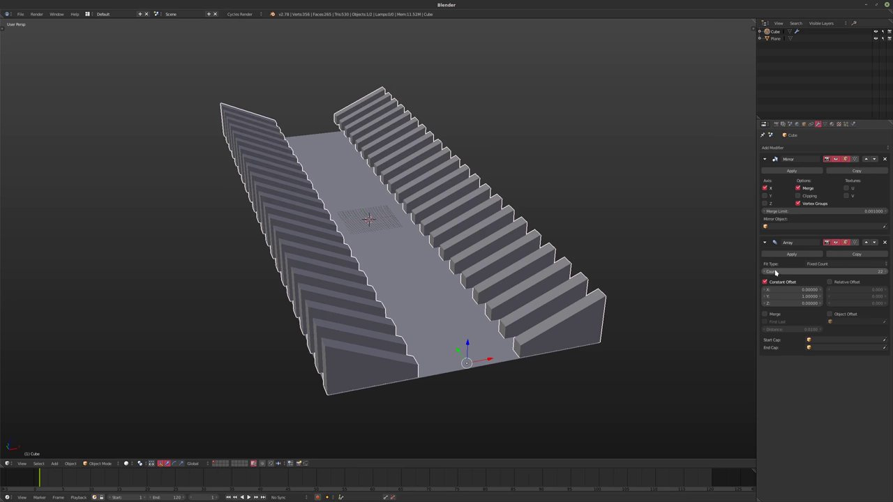
click(768, 272)
click(768, 272)
Shift the arrayed wedges slightly along Y so both rows fit within the ends of the plane.
middle_drag(454, 238, 484, 185)
key(g)
key(y)
click(539, 391)
middle_drag(366, 212, 331, 218)
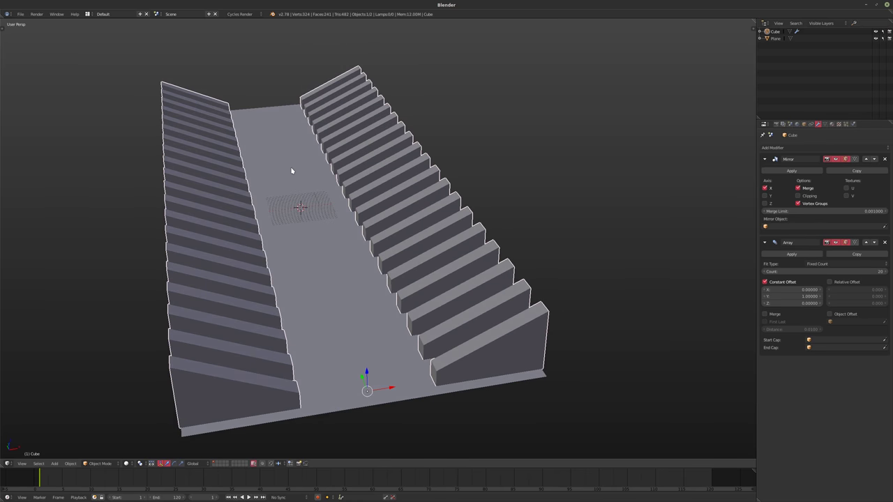
middle_drag(291, 170, 335, 231)
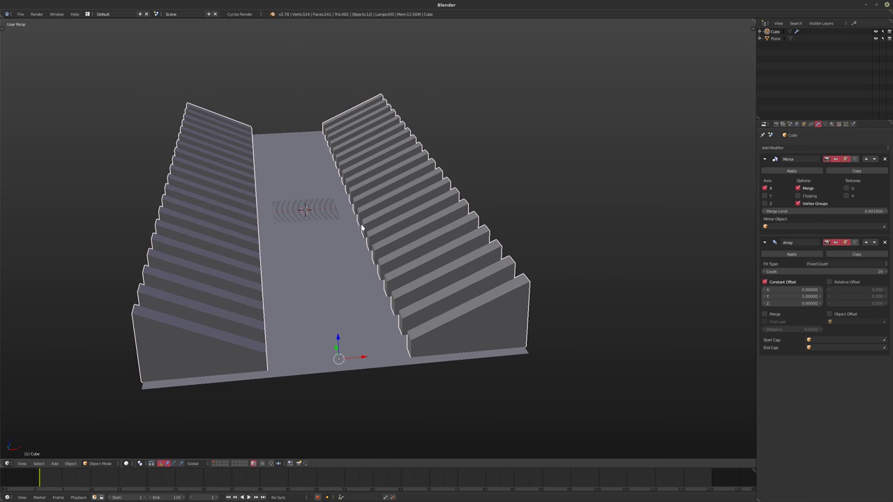
Scale the source wedge's mesh up slightly along X in edit mode so both mirrored rows become wider.
key(Tab)
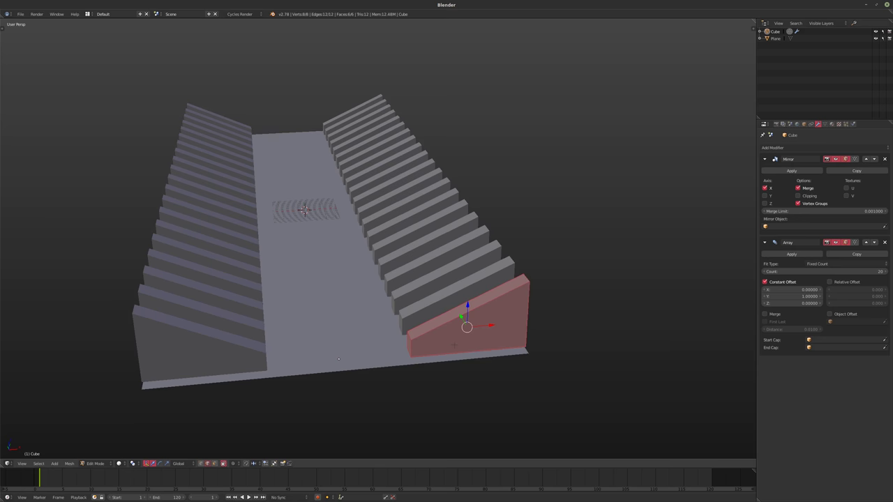
key(w)
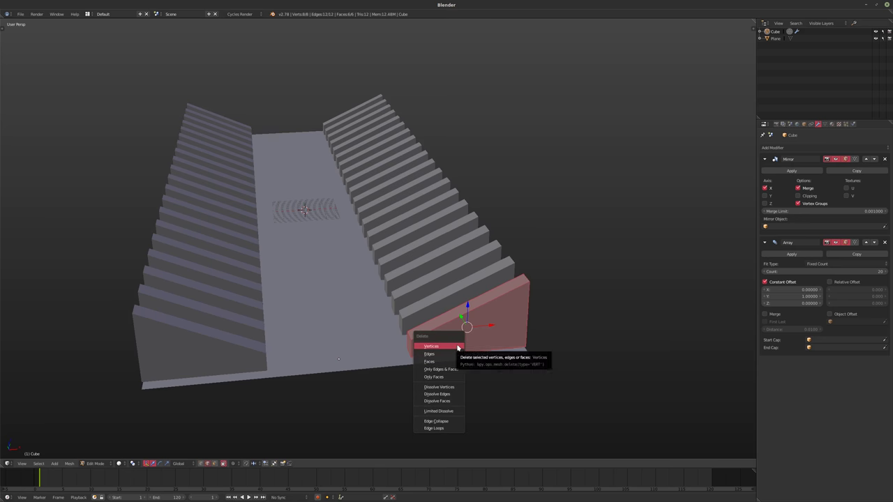
key(Escape)
key(s)
key(x)
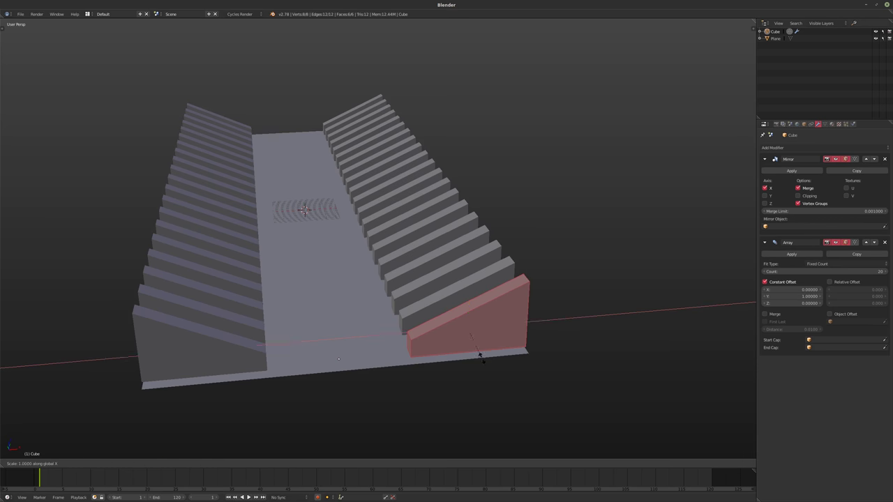
click(497, 358)
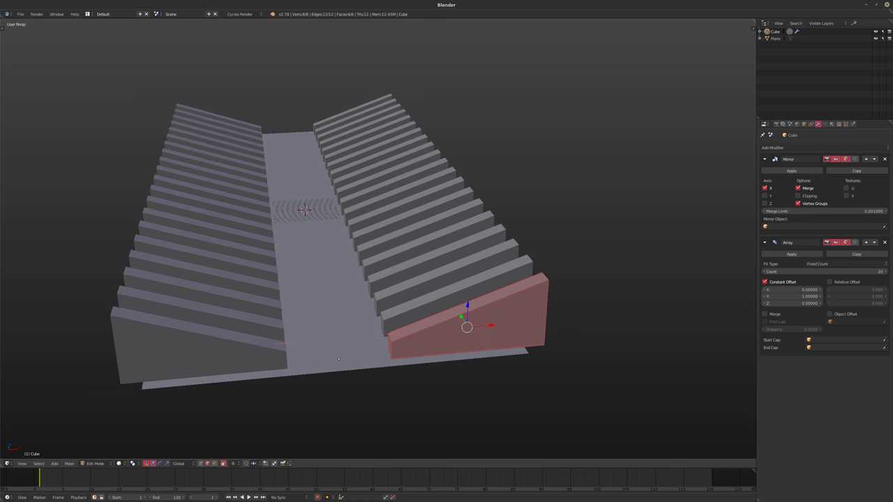
Thicken the source wedge along Y in edit mode to narrow the gaps between the arrayed copies, and return to object mode.
middle_drag(497, 359, 481, 353)
right_click(546, 279)
middle_drag(546, 280, 530, 300)
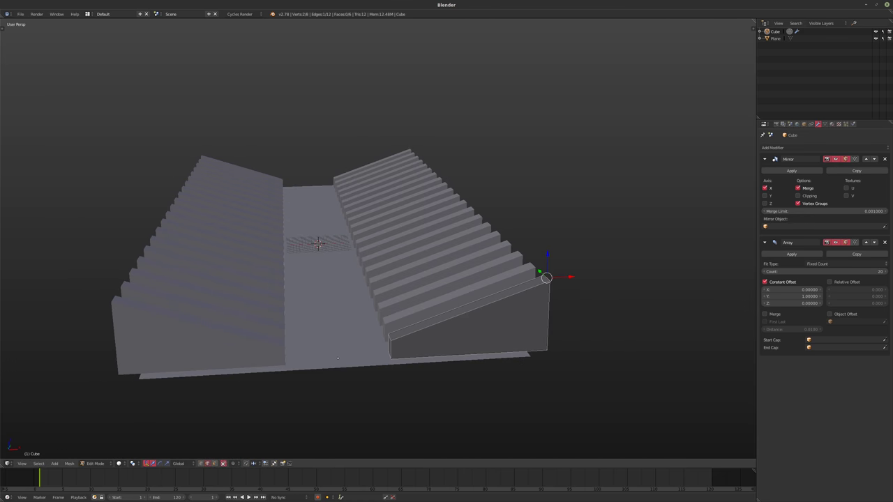
middle_drag(338, 358, 327, 328)
scroll(338, 359, up, 4)
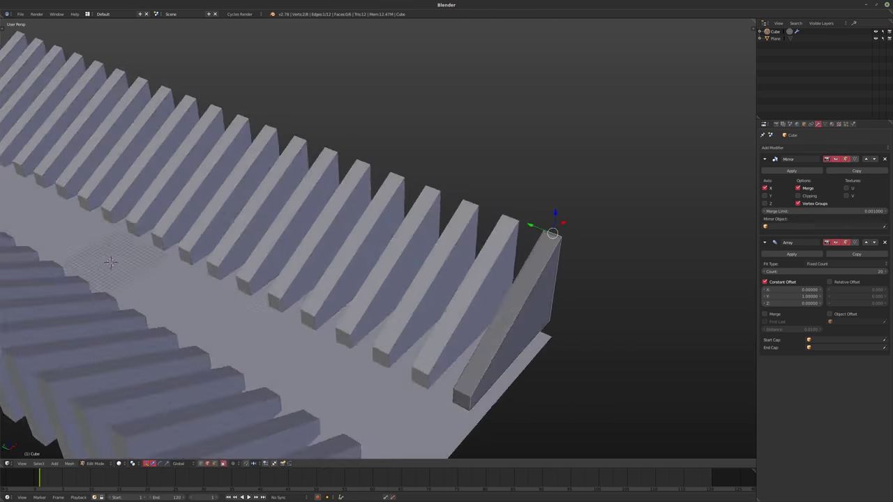
middle_drag(520, 349, 464, 344)
key(ctrl+Tab)
click(487, 351)
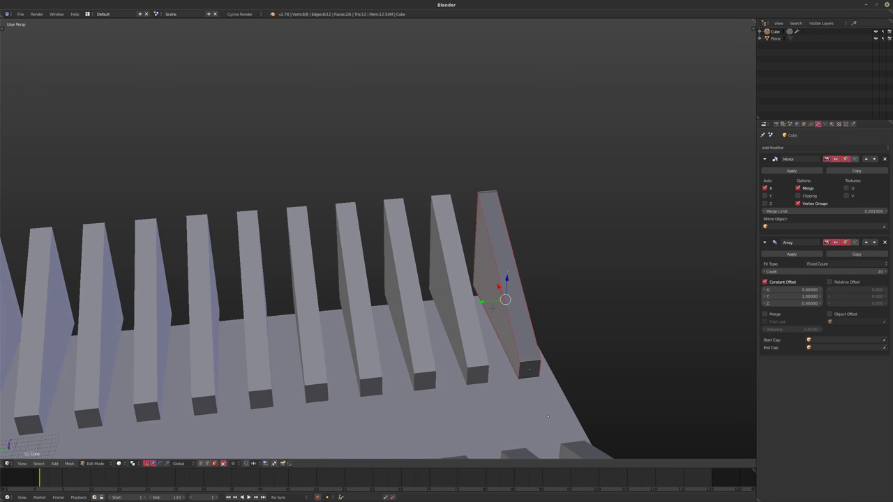
key(r)
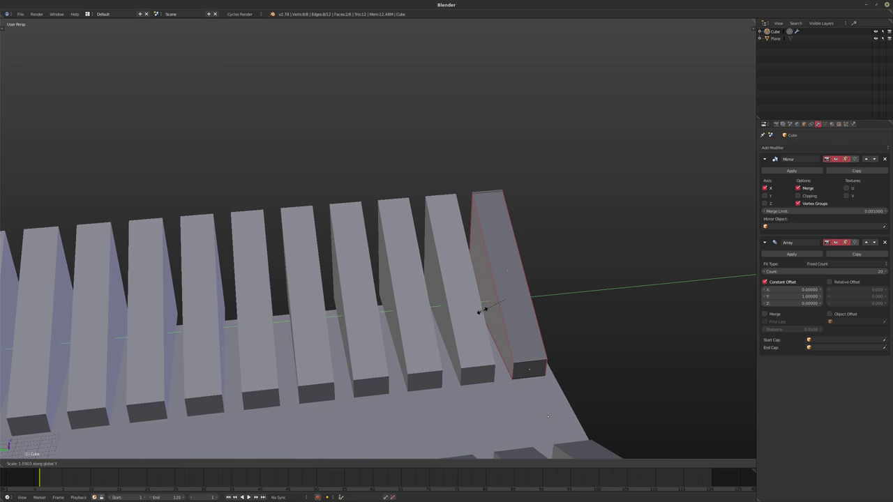
click(482, 311)
middle_drag(461, 349, 434, 337)
key(Tab)
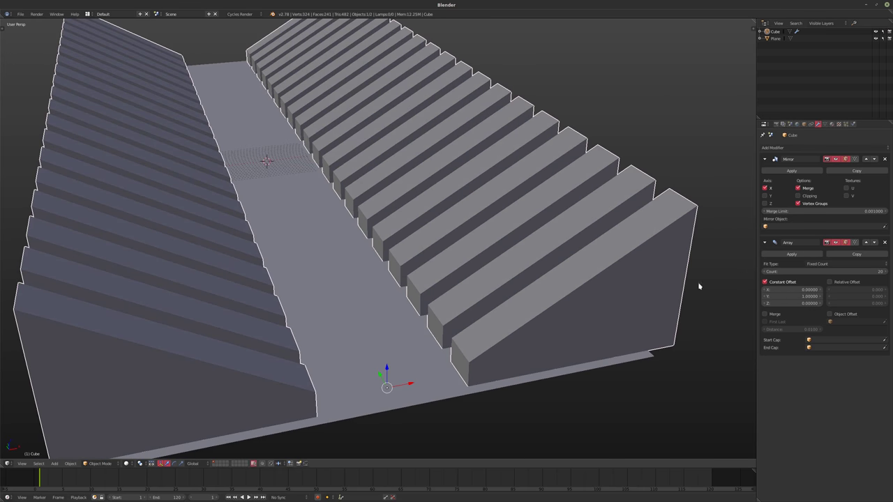
Add a Bevel modifier to the wedges with a width of about 0.018 and 8 segments.
click(765, 242)
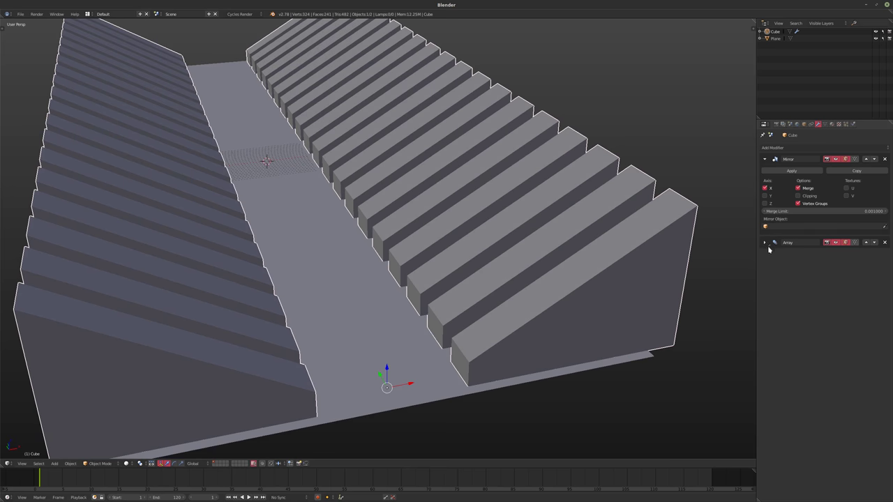
click(766, 243)
click(779, 147)
click(764, 176)
middle_drag(530, 233, 494, 229)
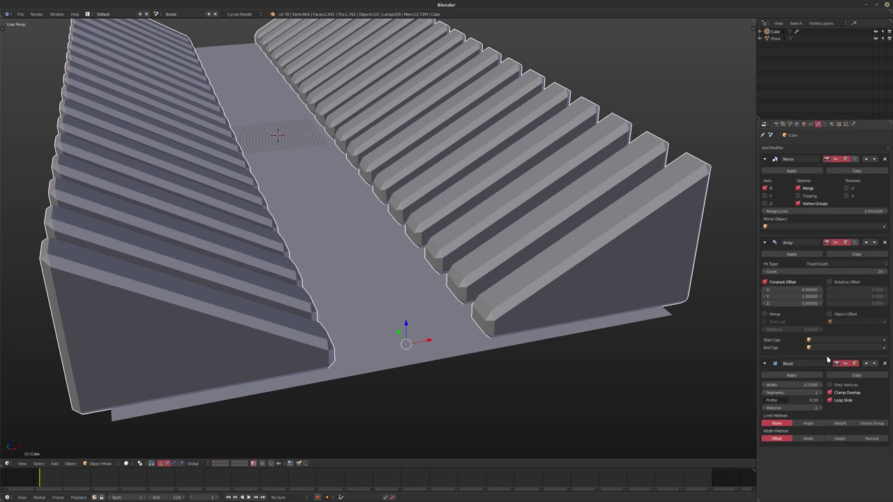
drag(791, 384, 750, 384)
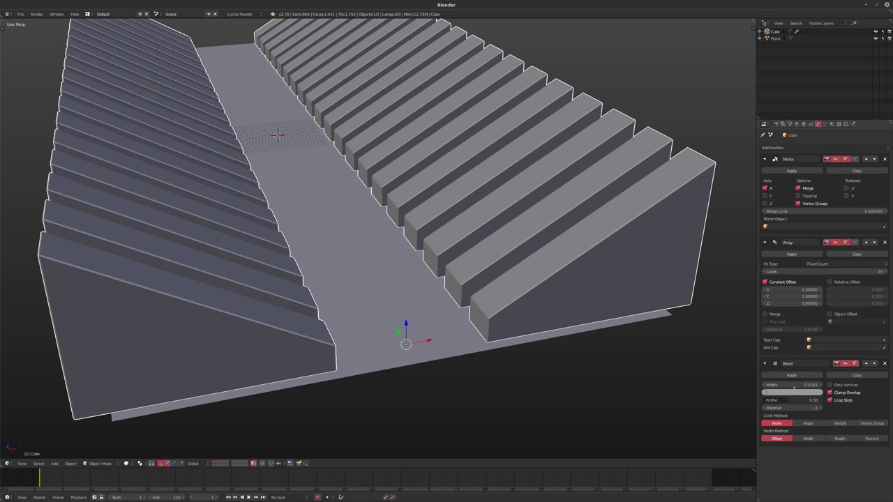
text(8)
key(Return)
Apply smooth shading to the beveled wedges.
scroll(481, 293, up, 5)
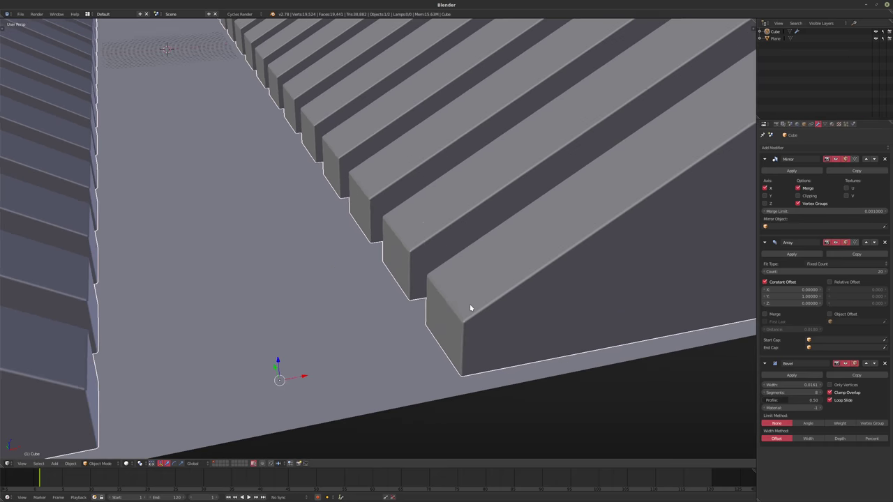
scroll(471, 308, up, 2)
key(t)
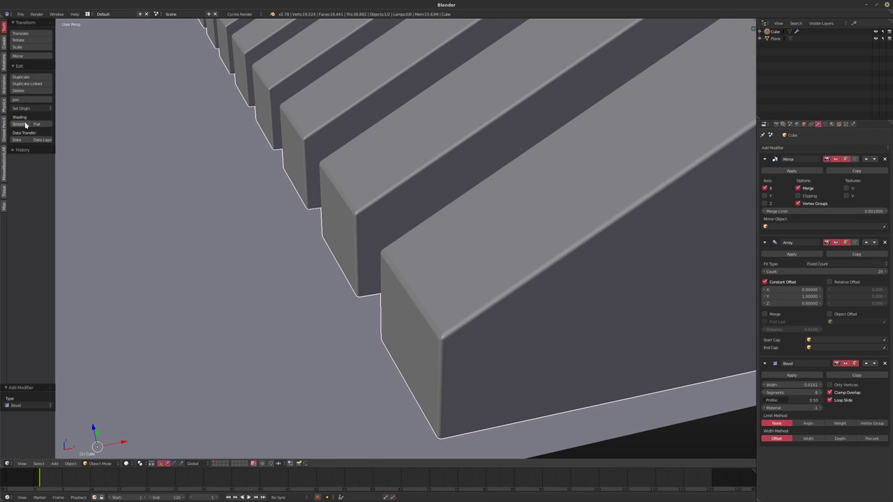
scroll(402, 229, down, 6)
key(t)
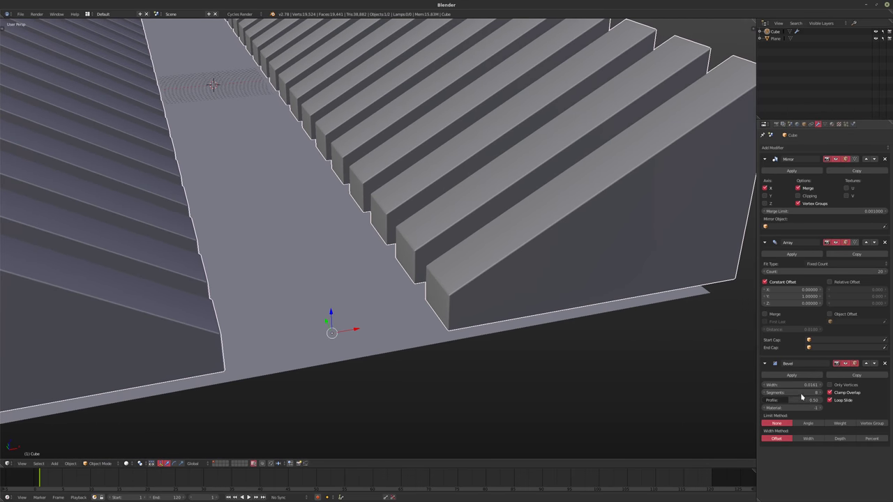
Reduce the Bevel modifier's width to 0.0050 and check the wedge edges from between the two rows.
drag(792, 385, 771, 385)
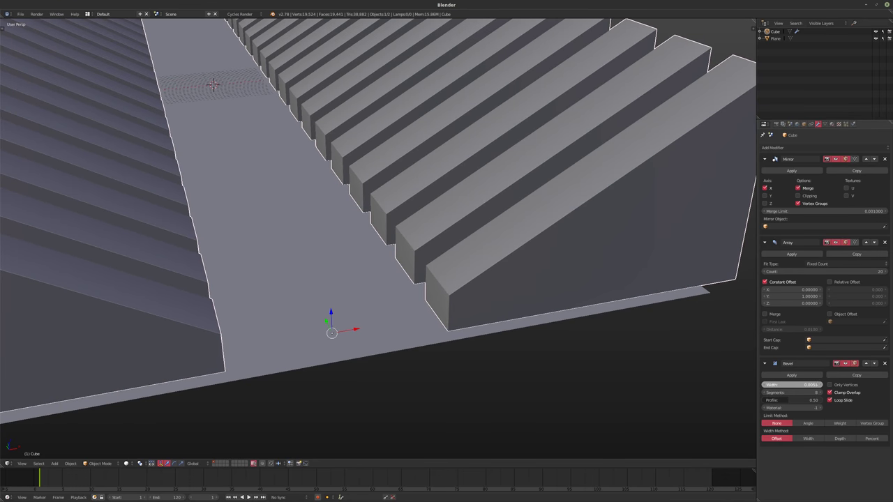
scroll(448, 226, down, 2)
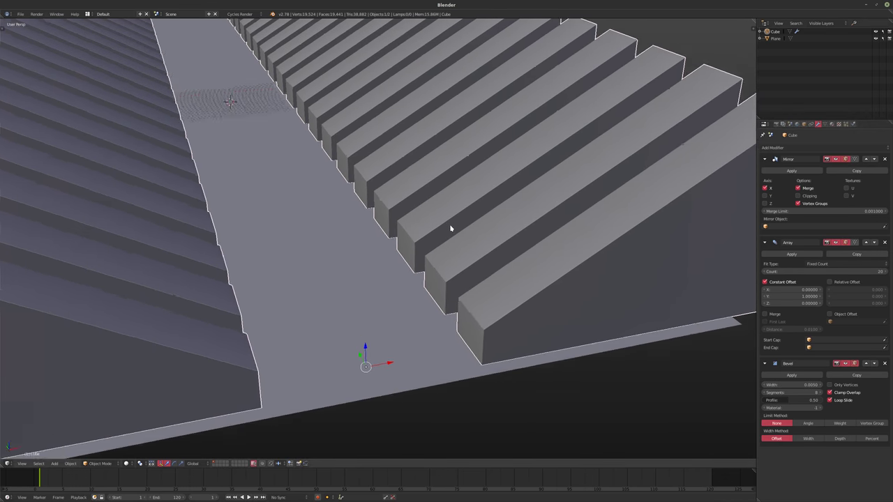
middle_drag(449, 225, 384, 287)
scroll(357, 259, up, 3)
middle_drag(358, 258, 346, 278)
scroll(347, 282, up, 1)
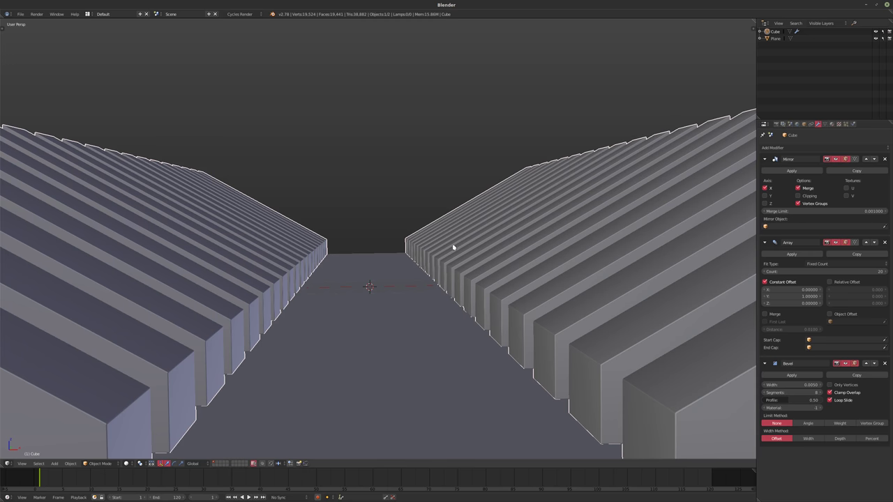
Add a cone mesh at the 3D cursor with 3 vertices and a depth of 0.15.
middle_drag(414, 250, 387, 261)
key(shift+a)
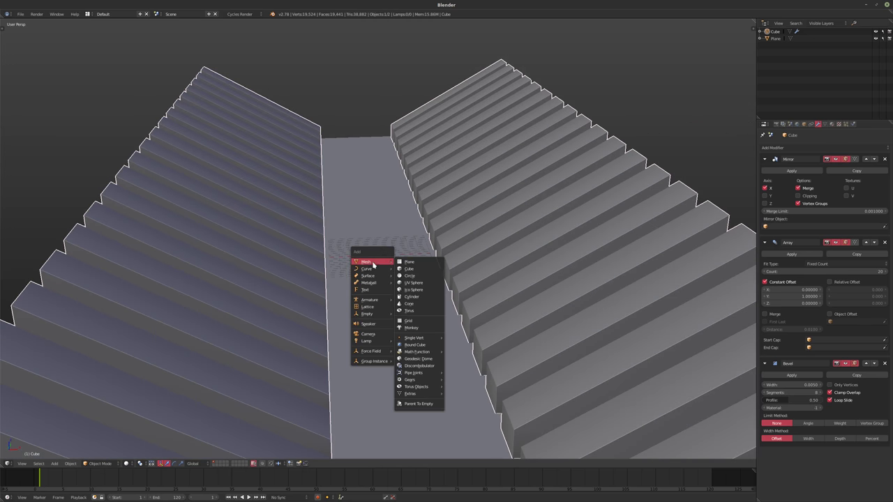
click(418, 304)
key(t)
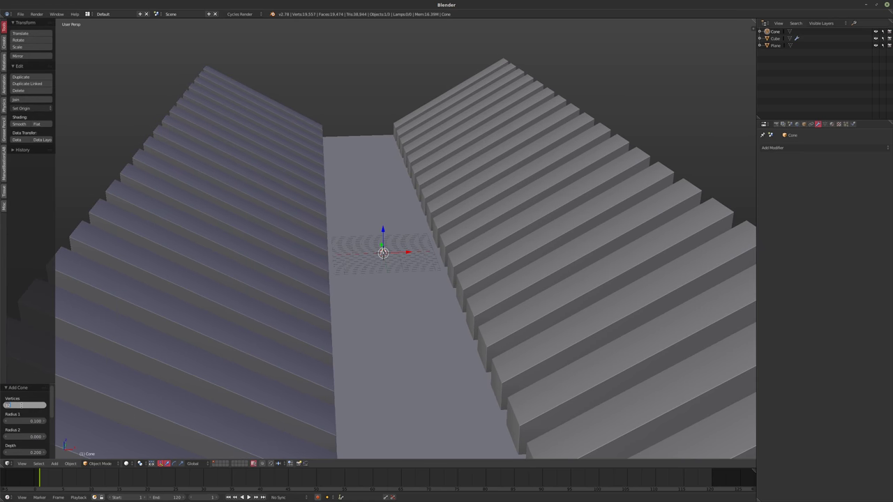
key(KP_Decimal)
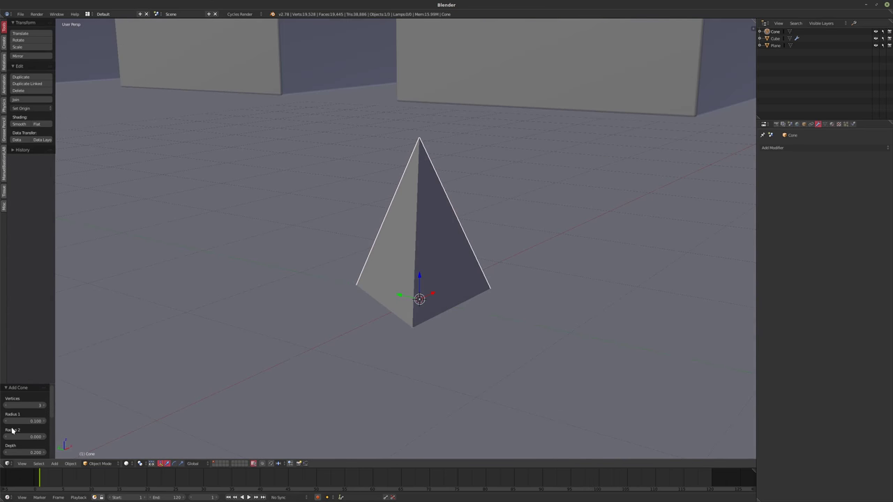
text(.15)
key(Return)
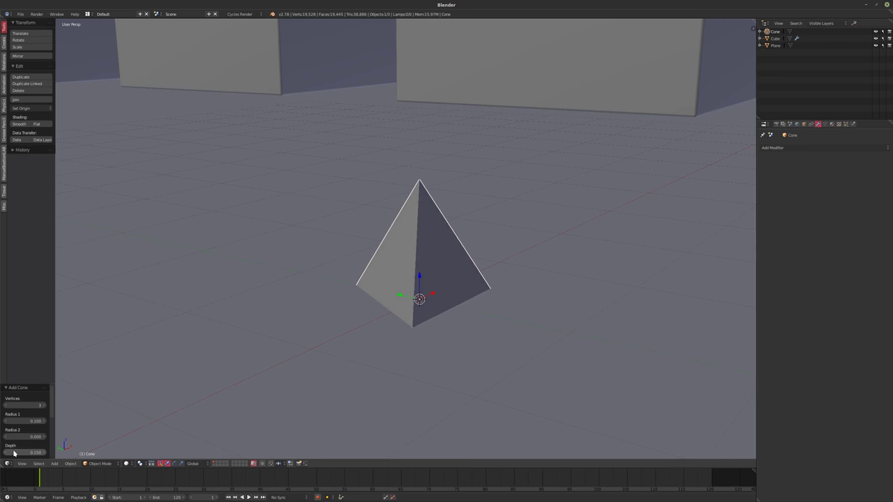
Raise the three-sided cone about 0.12 along Z so it floats above the floor plane.
mouse_move(374, 388)
middle_down()
mouse_move(370, 331)
mouse_move(367, 353)
mouse_move(351, 340)
mouse_move(387, 387)
middle_up()
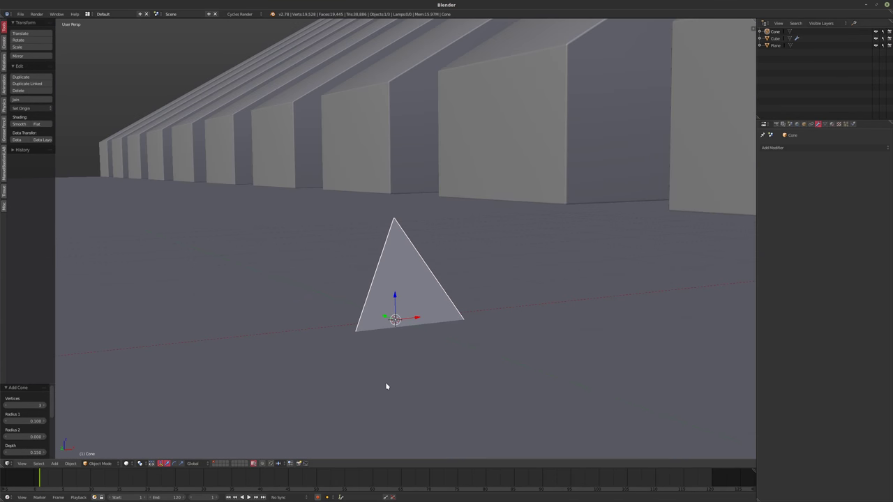
key(g)
key(z)
click(386, 227)
Rotate the cone 180° around X so that its tip points down.
middle_drag(439, 329, 488, 319)
key(r)
key(x)
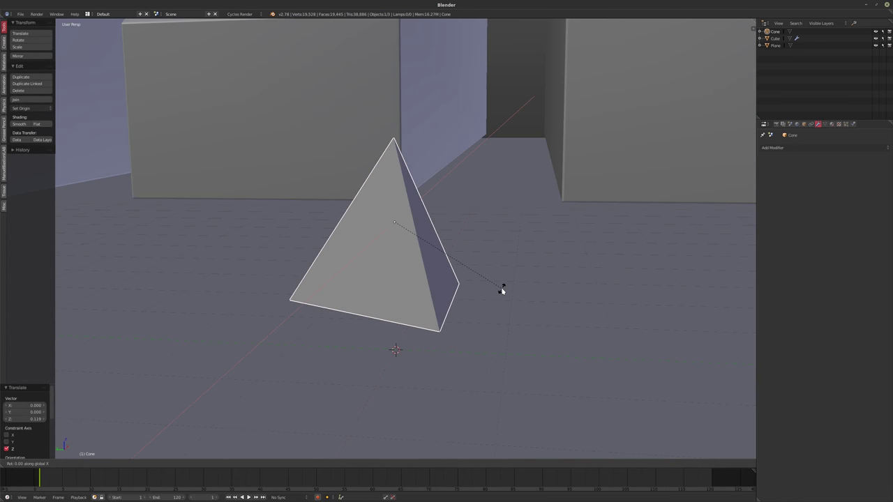
key(9)
key(0)
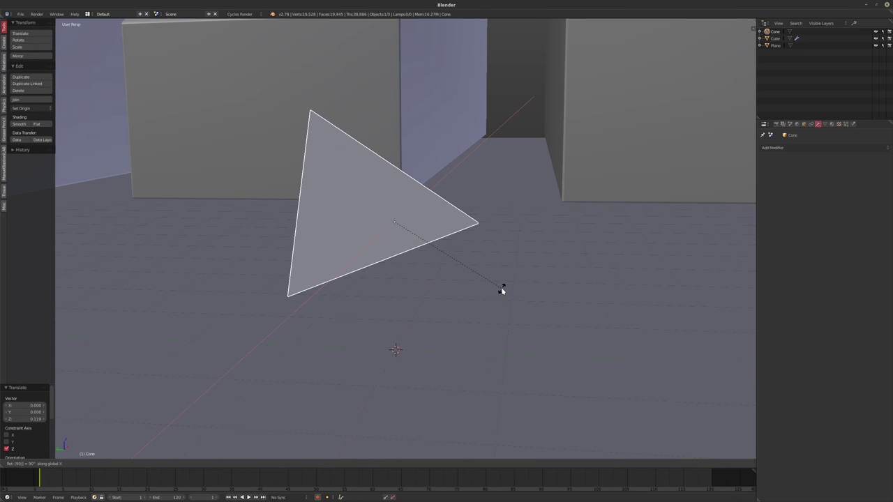
key(BackSpace)
key(BackSpace)
key(1)
key(8)
key(0)
key(Return)
Move the inverted cone along Y to the far end of the floor between the two wedge rows.
middle_drag(406, 193, 442, 254)
key(g)
key(y)
click(259, 237)
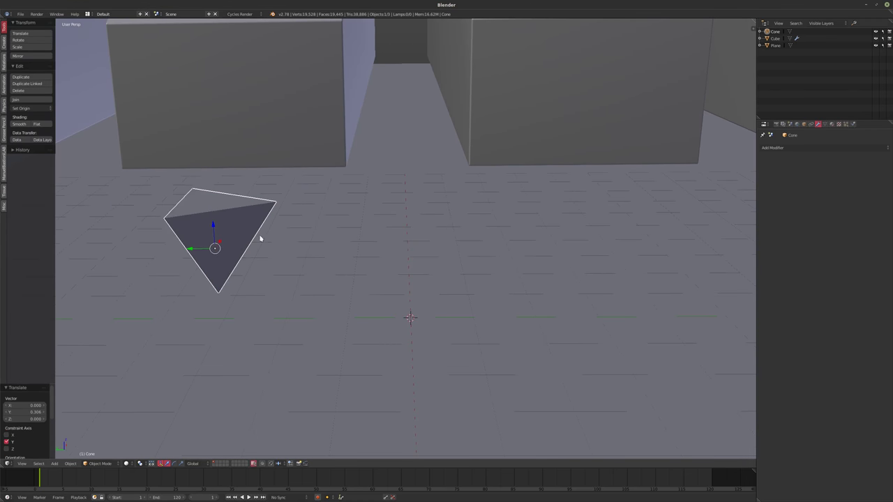
middle_drag(259, 237, 387, 327)
key(g)
key(y)
click(175, 259)
middle_drag(175, 259, 314, 258)
key(g)
key(y)
click(216, 203)
middle_drag(216, 203, 291, 271)
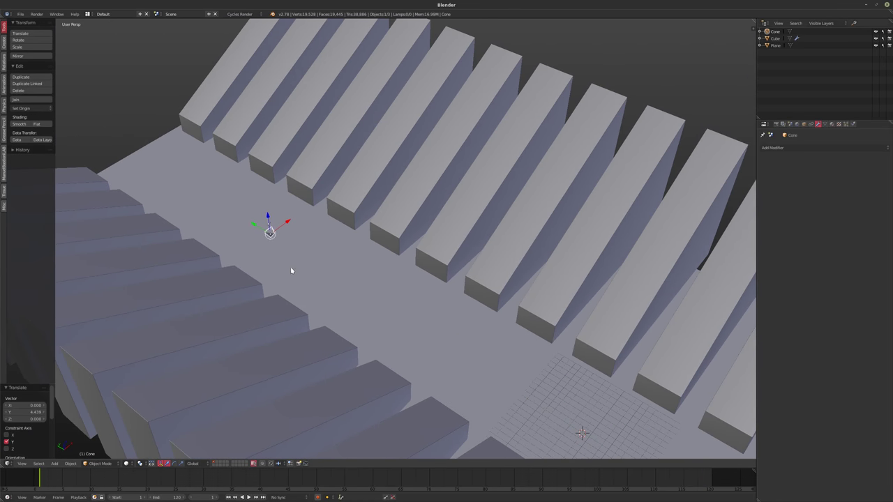
key(ctrl+z)
middle_drag(384, 253, 310, 237)
Scale the inverted cone's mesh up strongly in edit mode so it roughly spans the walkway between the wedge rows.
key(Tab)
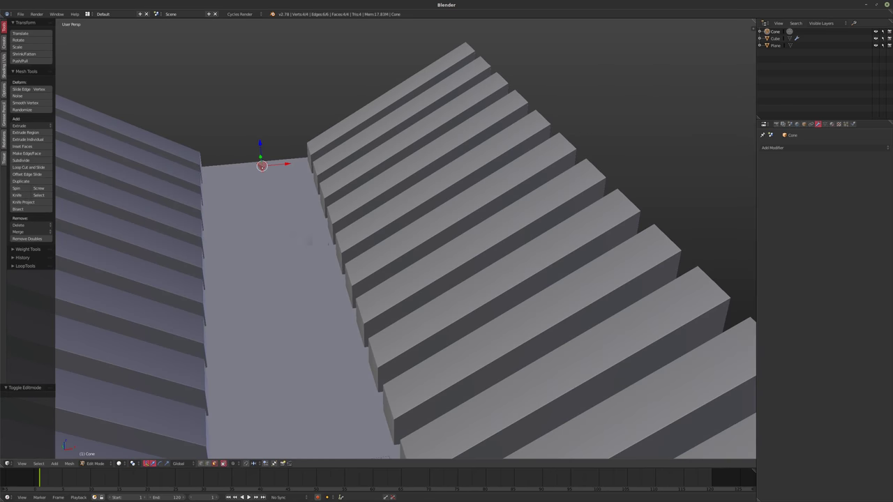
key(s)
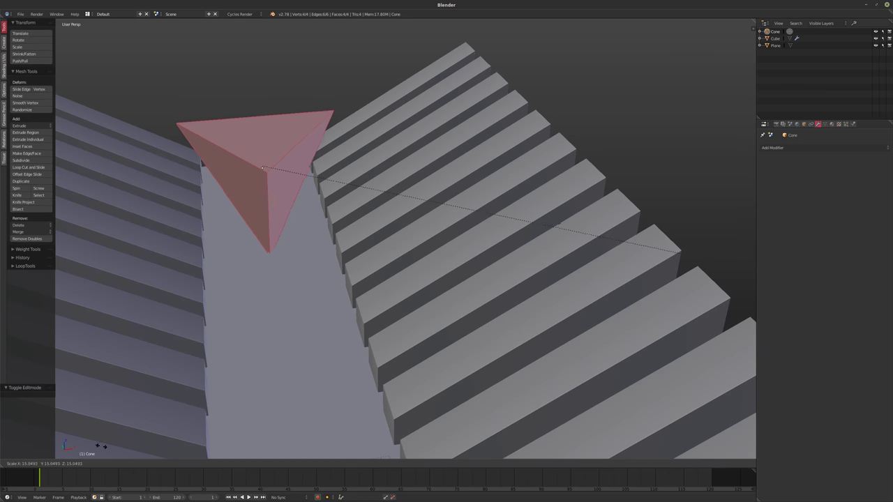
click(614, 429)
key(Tab)
Raise the enlarged cone about 1.03 along Z so its tip clears the floor.
middle_drag(614, 428, 353, 283)
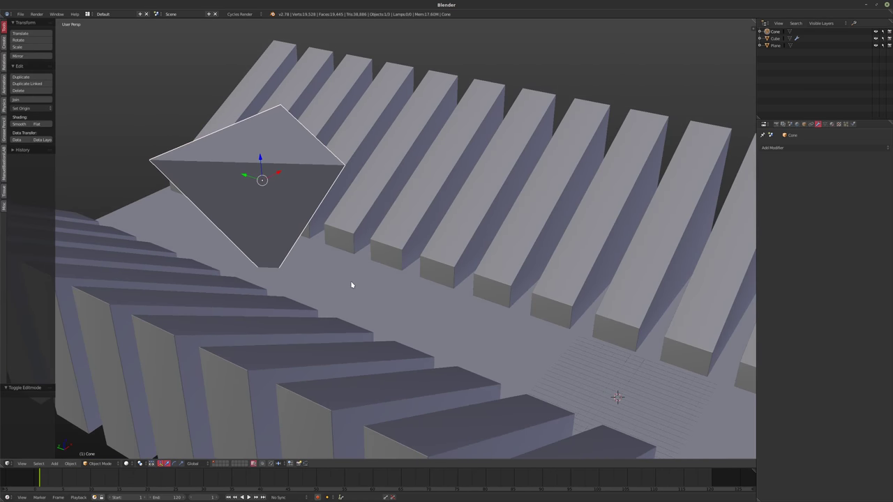
key(g)
key(z)
click(421, 279)
Add a new plane at the 3D cursor and scale its mesh by 10 in edit mode.
middle_drag(421, 279, 442, 354)
key(shift+a)
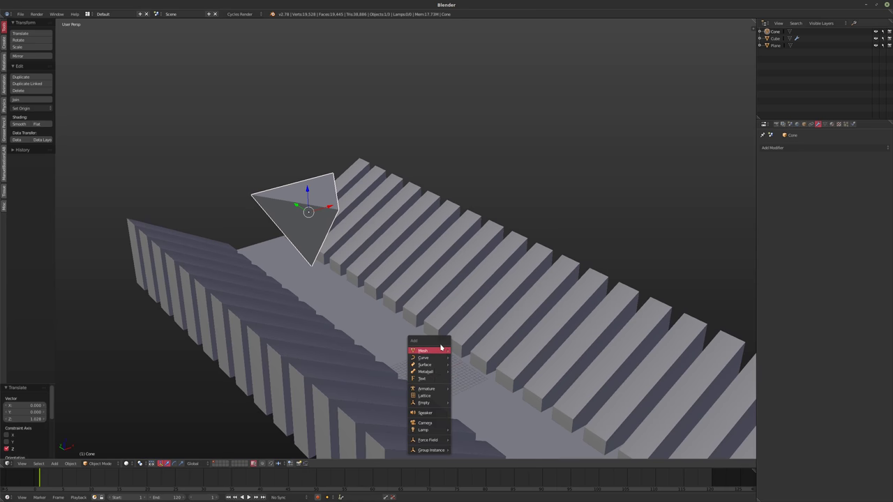
mouse_move(439, 351)
click(482, 208)
key(Tab)
middle_drag(483, 208, 455, 381)
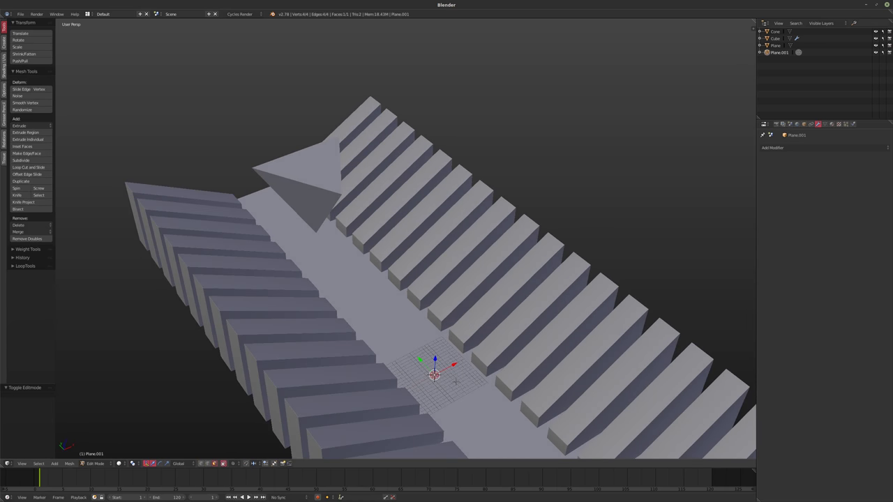
text(as10)
key(Return)
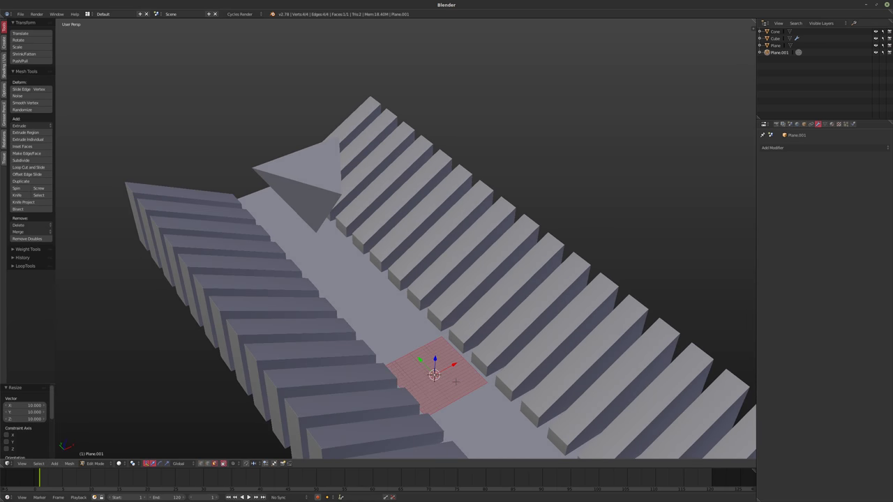
key(Tab)
Move the new plane along Y to the far end of the floor and set its Y location to 10.
key(g)
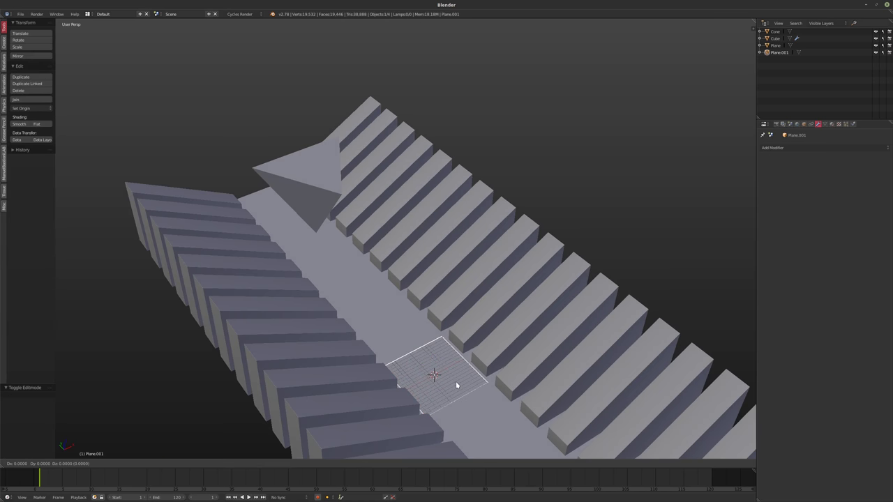
key(y)
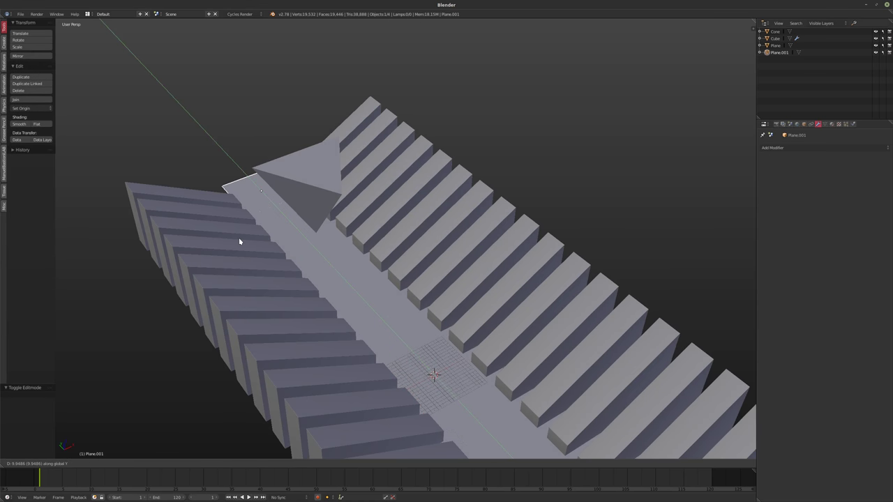
click(239, 241)
middle_drag(305, 295, 417, 338)
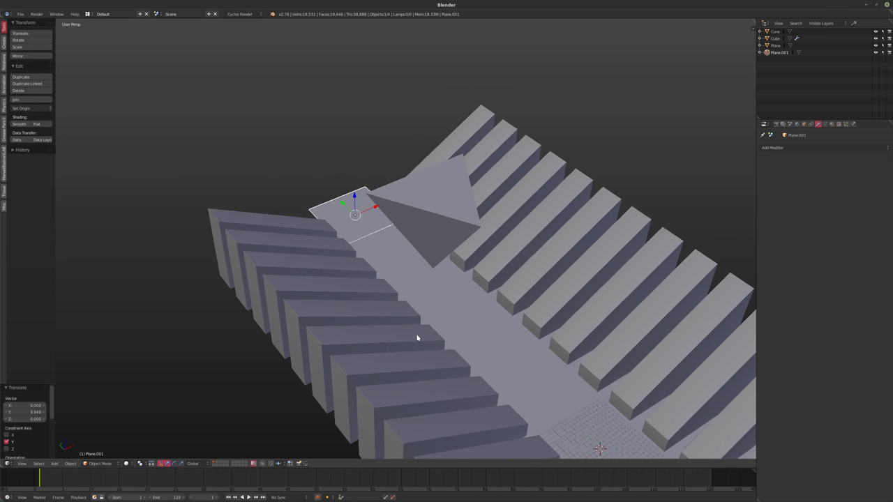
key(n)
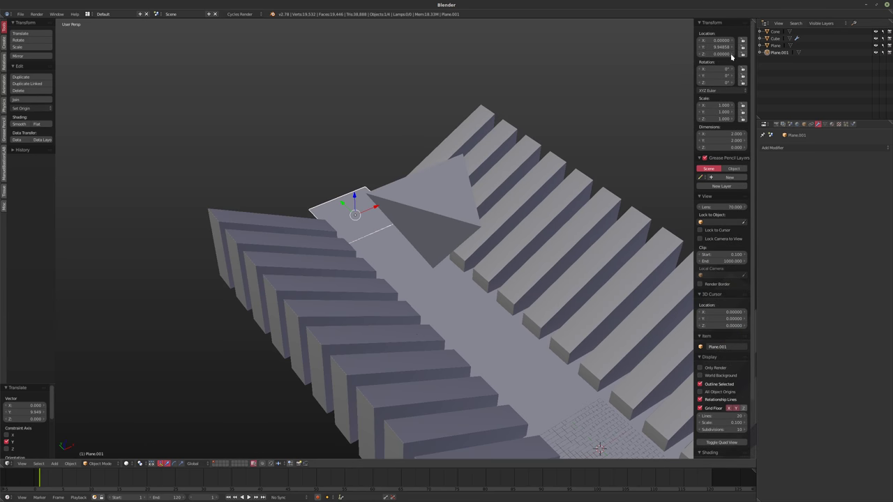
text(10)
key(Return)
key(n)
key(t)
Rotate the plane 90° around the X axis so it stands upright at the far end.
middle_drag(323, 213, 341, 208)
text(rx90)
key(Return)
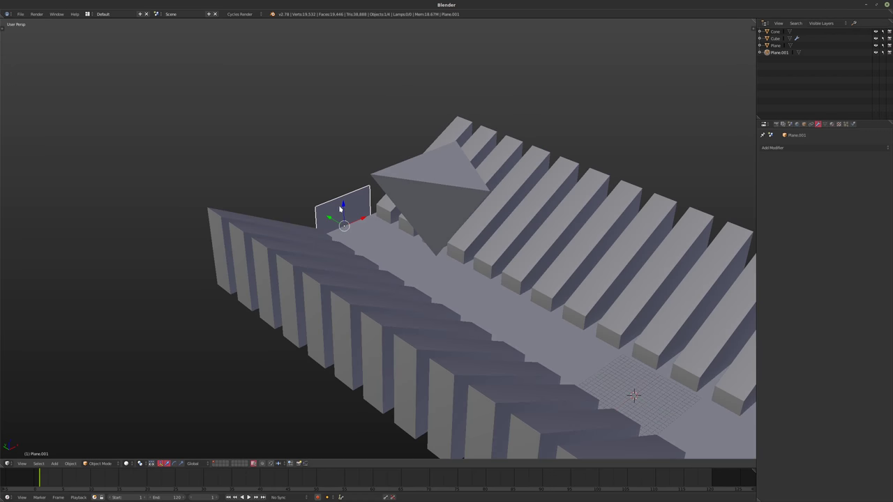
Raise the upright plane's mesh along Z in edit mode and scale it up into a large wall behind the cone.
key(Tab)
key(g)
key(z)
click(353, 146)
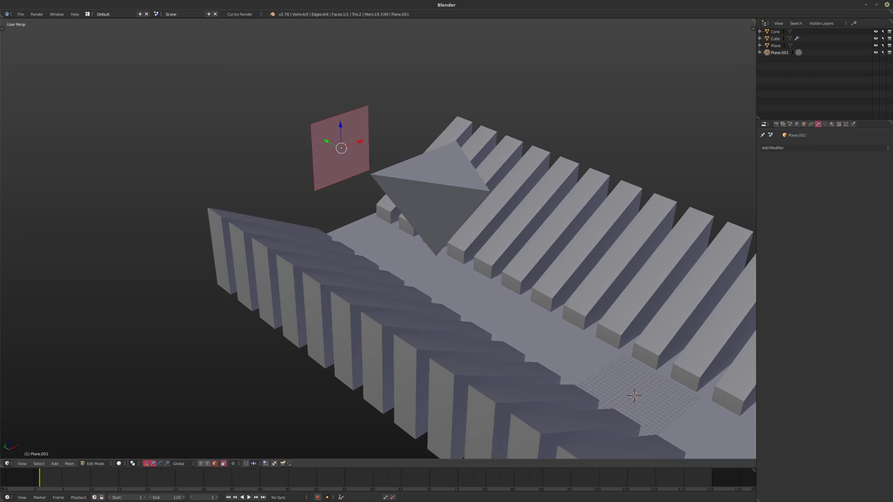
key(s)
click(568, 195)
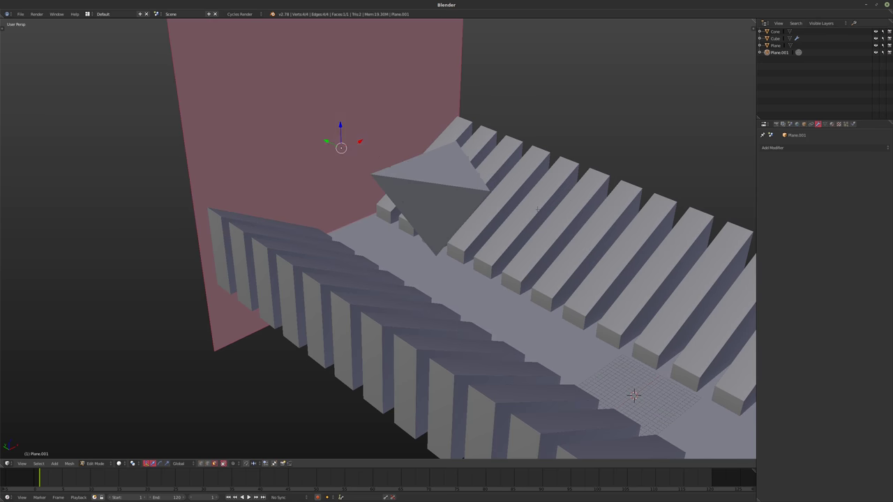
Move the wall plane along Y to just behind the far ends of the wedge rows.
middle_drag(568, 195, 392, 241)
key(Tab)
key(g)
key(y)
click(335, 171)
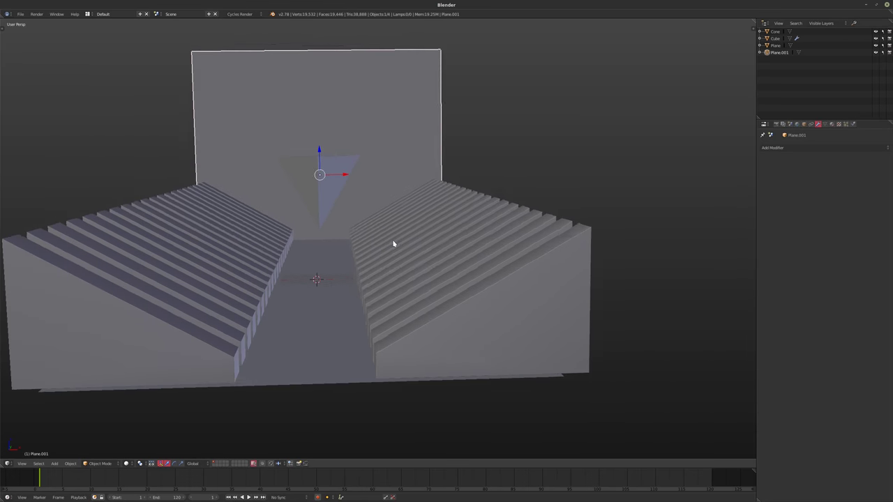
Widen the wall plane's mesh along X in edit mode so it extends well beyond both wedge rows.
scroll(325, 244, up, 3)
shift+middle_drag(326, 244, 381, 224)
key(Tab)
key(s)
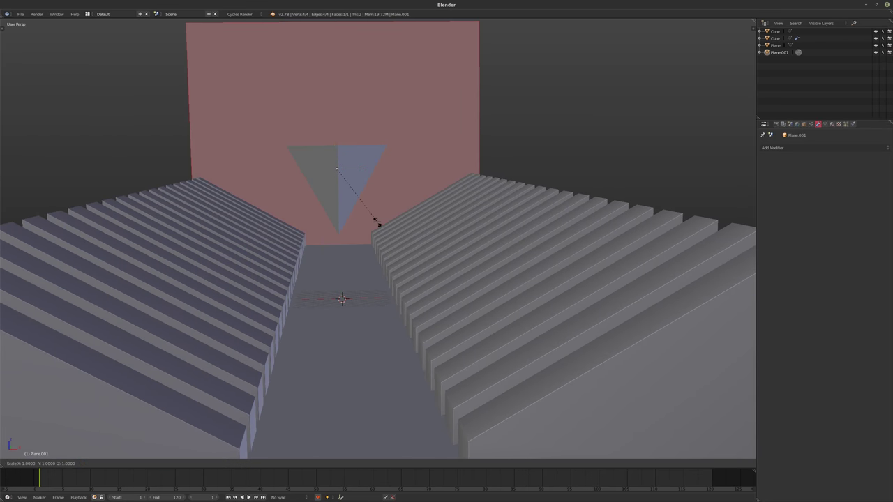
key(x)
click(499, 221)
key(Tab)
middle_drag(499, 222, 488, 244)
scroll(428, 278, up, 2)
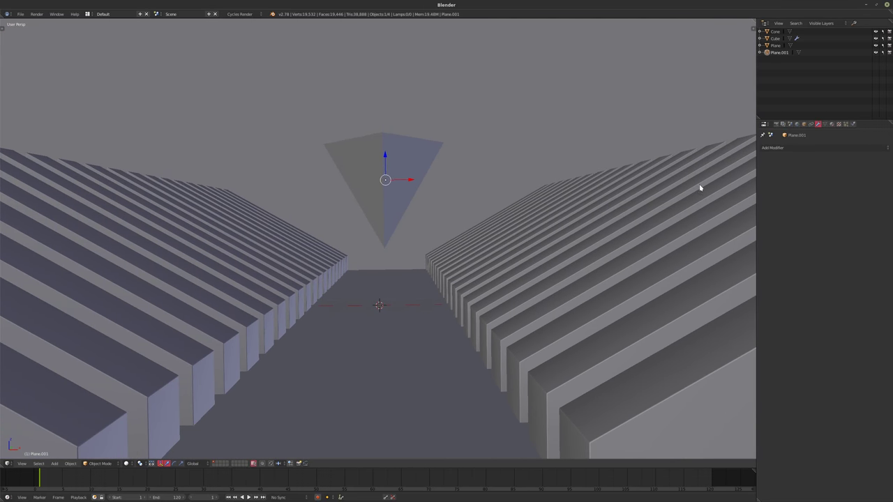
Set the render resolution's X value to 1350 px, leaving Y at 1080 px.
click(776, 125)
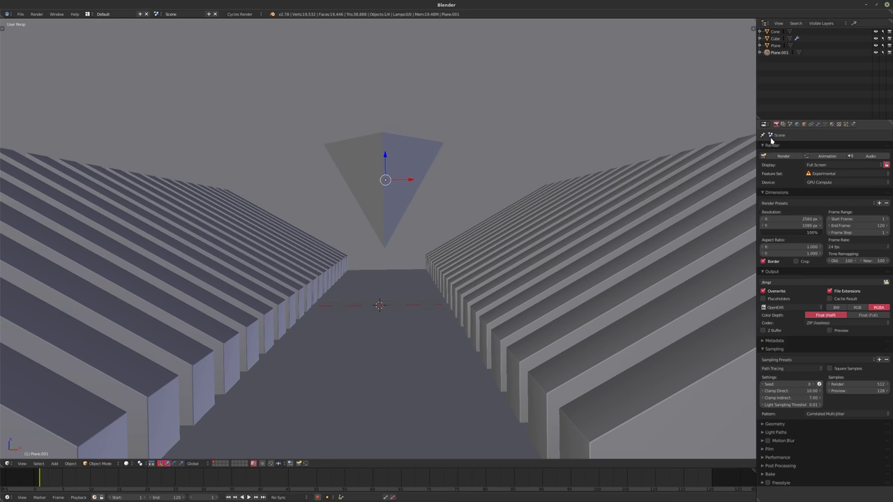
click(780, 221)
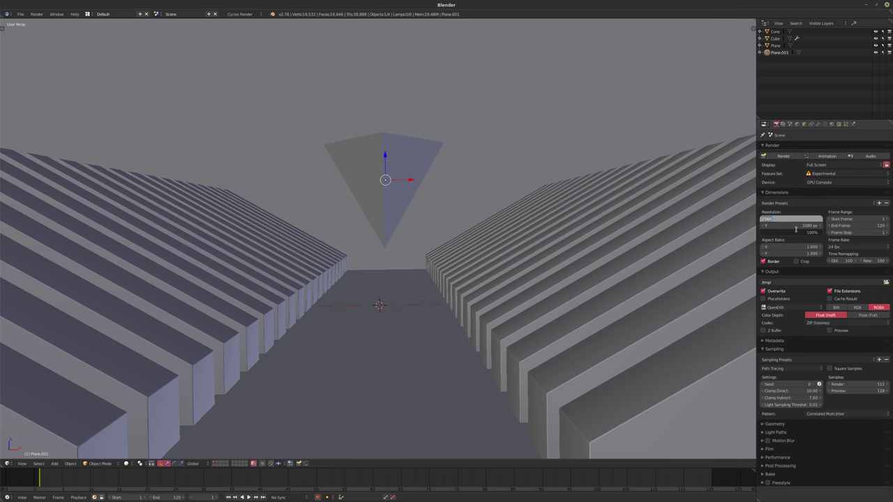
text(1350)
key(Tab)
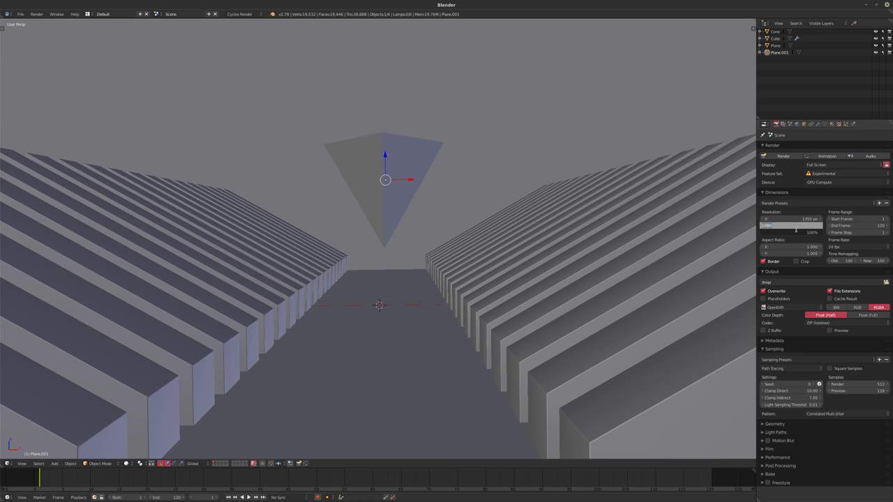
key(Return)
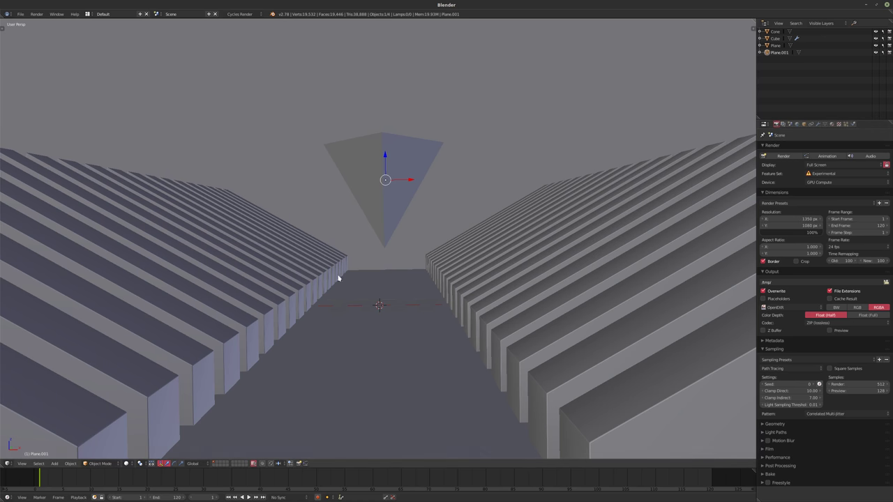
Add a camera at the 3D cursor.
mouse_move(338, 278)
middle_down()
mouse_move(339, 269)
mouse_move(353, 281)
middle_up()
key(shift+a)
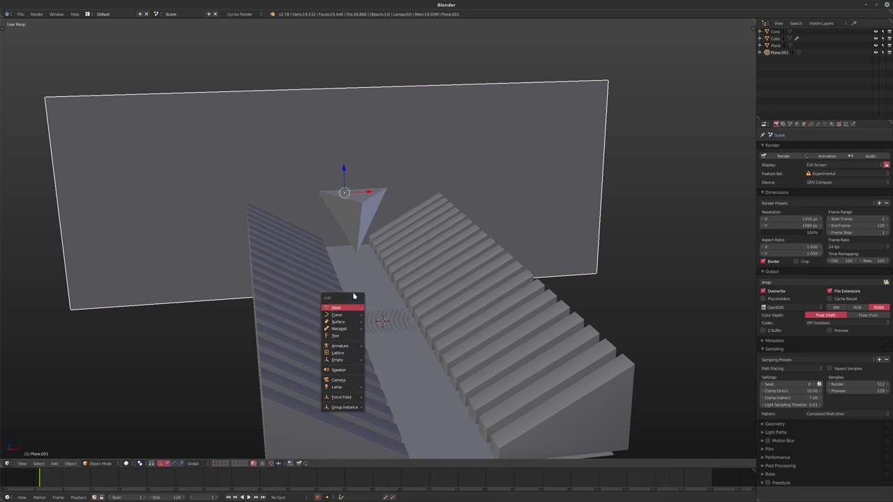
mouse_move(349, 312)
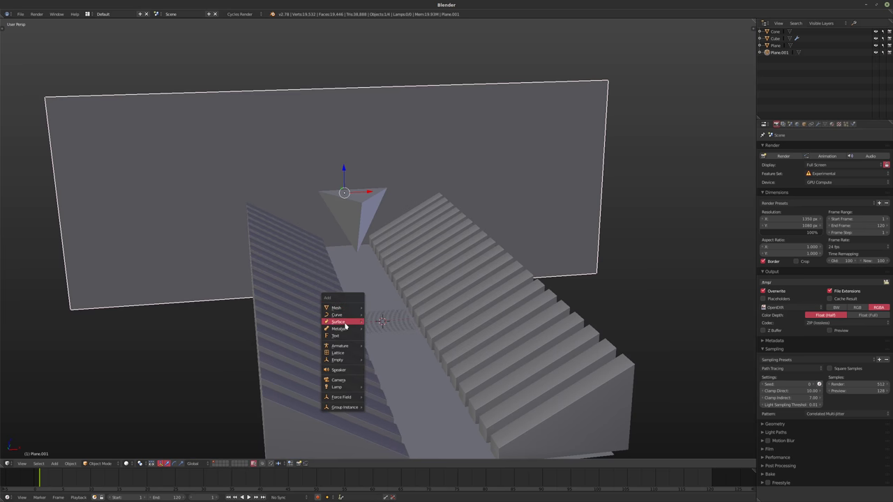
click(338, 379)
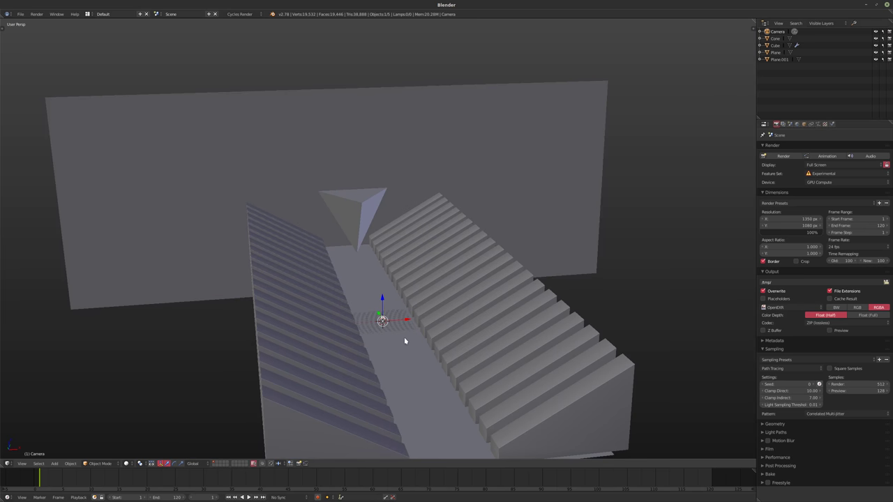
Place the camera at the near end of the walkway, facing the cone, and raise it above the floor.
middle_drag(405, 339, 427, 360)
key(g)
key(z)
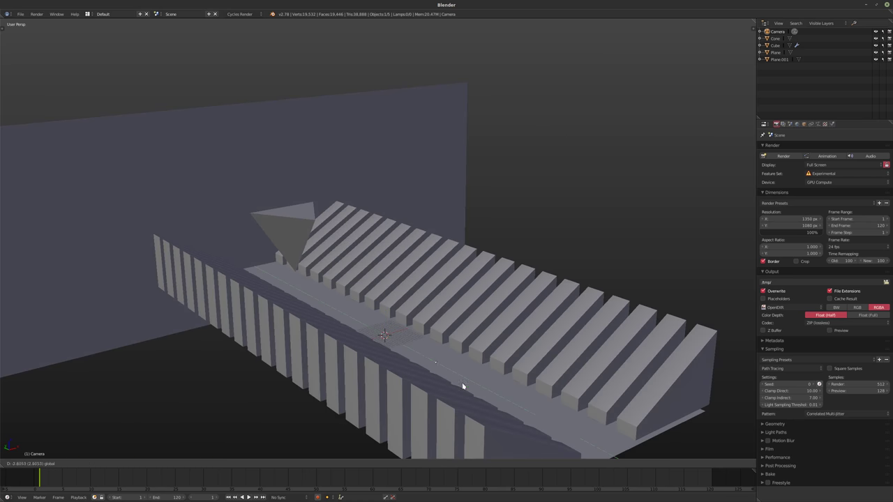
click(570, 435)
key(g)
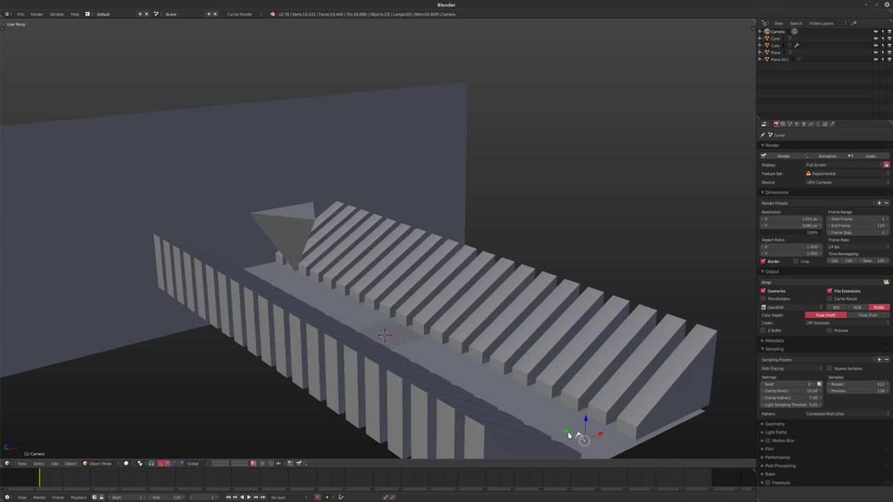
click(583, 395)
Look through the camera and set the render resolution to 1080 px in X and 1350 px in Y.
key(KP_0)
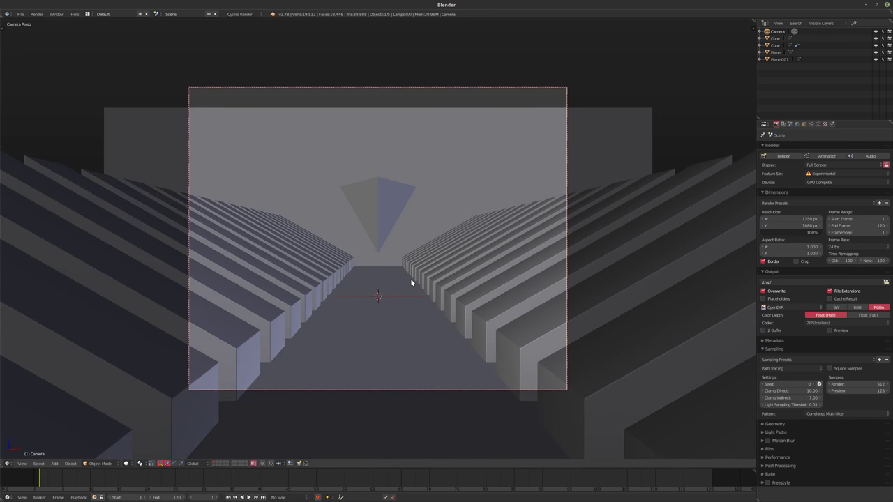
click(791, 219)
key(Tab)
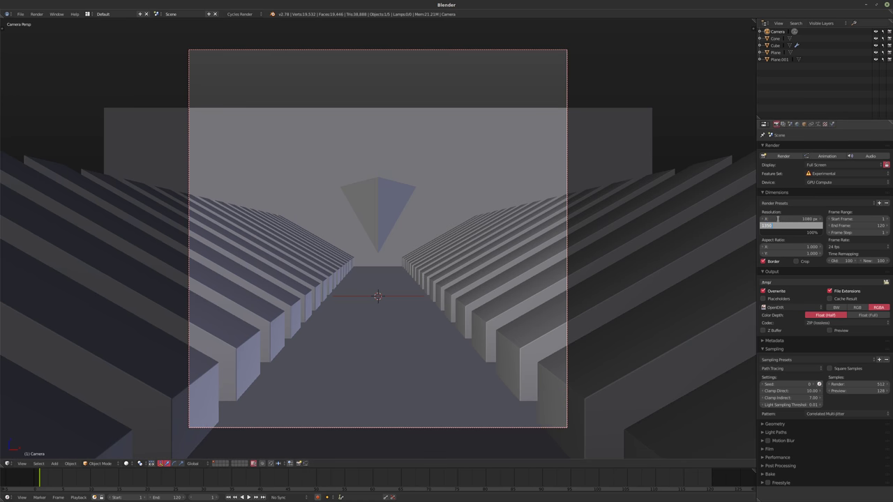
key(Return)
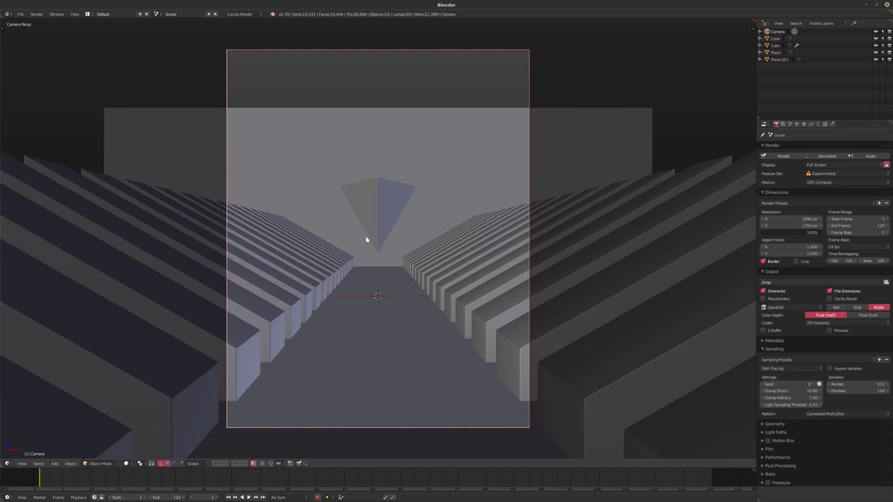
Set the camera's focal length to 24 mm.
click(818, 124)
mouse_move(798, 178)
mouse_down()
mouse_move(750, 179)
mouse_move(793, 178)
mouse_up()
click(799, 177)
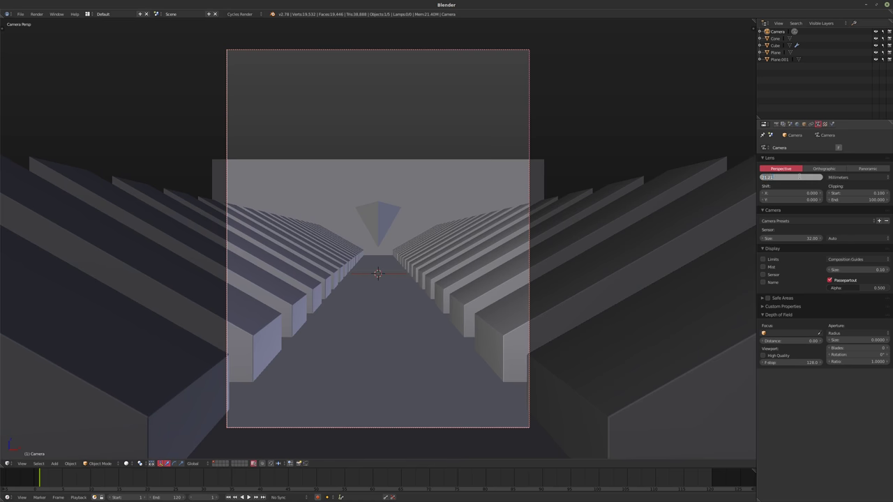
text(24)
key(Return)
Move the camera forward along its local Z toward the cone, and lower it about 0.4 along global Z.
key(g)
key(z)
key(z)
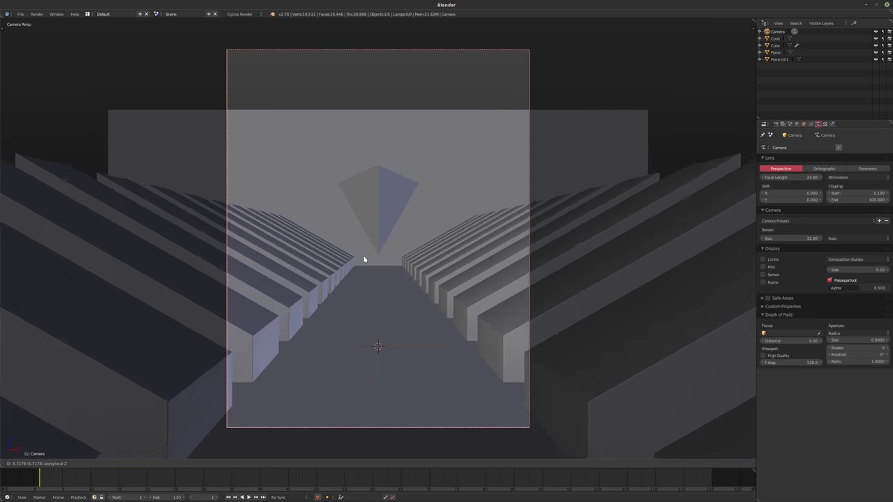
key(Escape)
key(g)
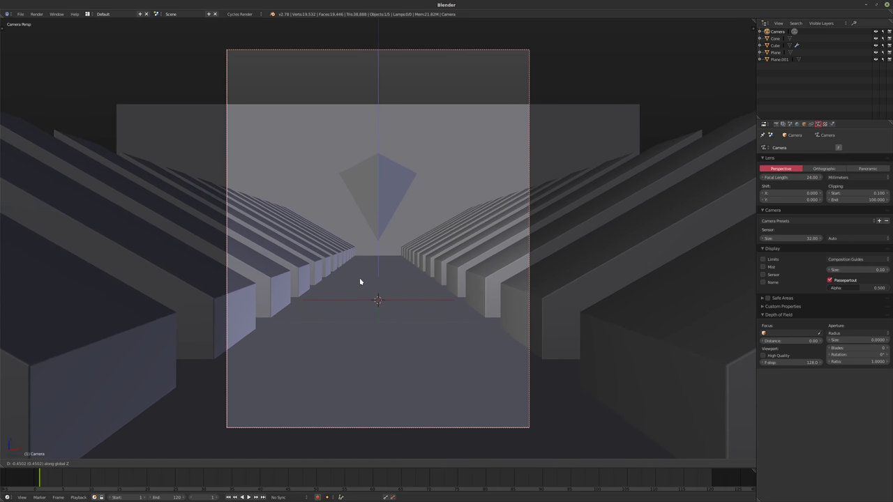
click(359, 276)
Set the camera's focal length to 50 mm, and pull the camera back about 1.29 along its local Z.
click(795, 178)
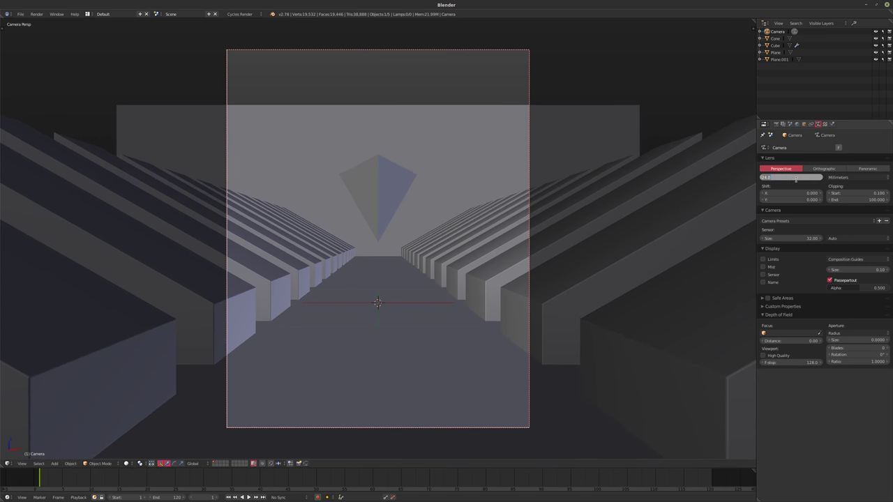
text(50)
key(Return)
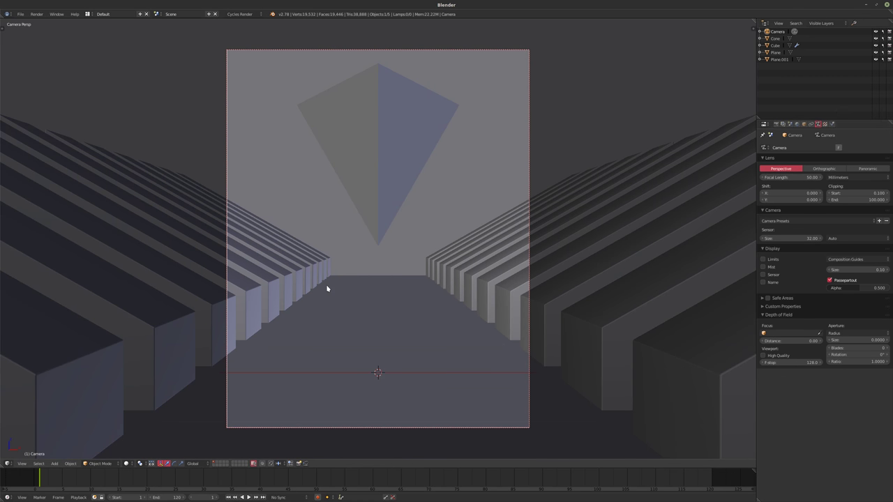
key(g)
key(z)
key(z)
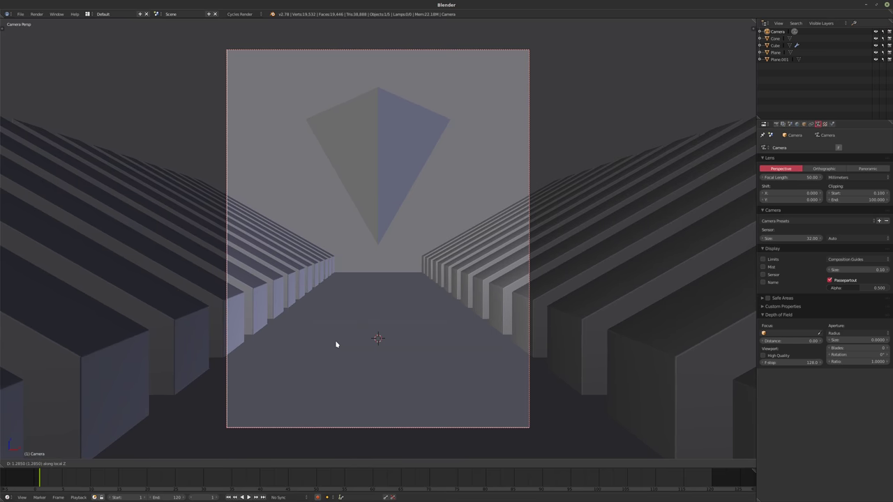
click(335, 345)
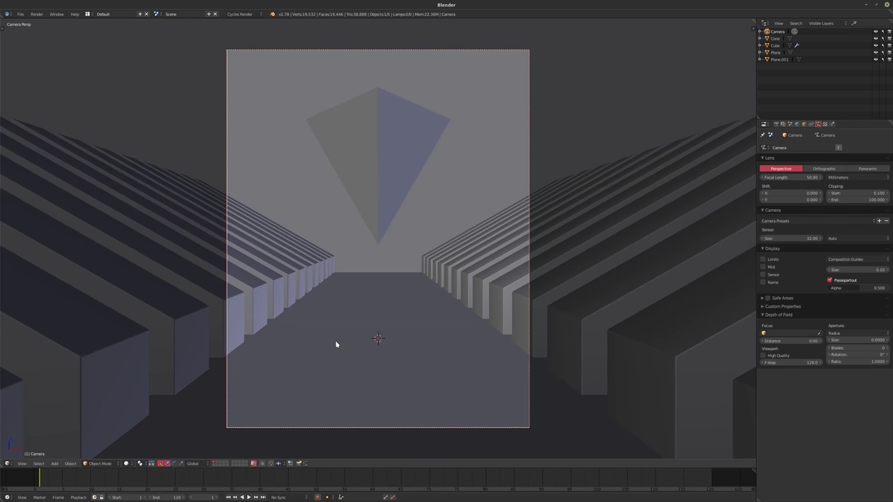
Scale the inverted cone's mesh up slightly in edit mode, and raise the cone about 0.12 along global Z.
right_click(427, 211)
key(Tab)
key(s)
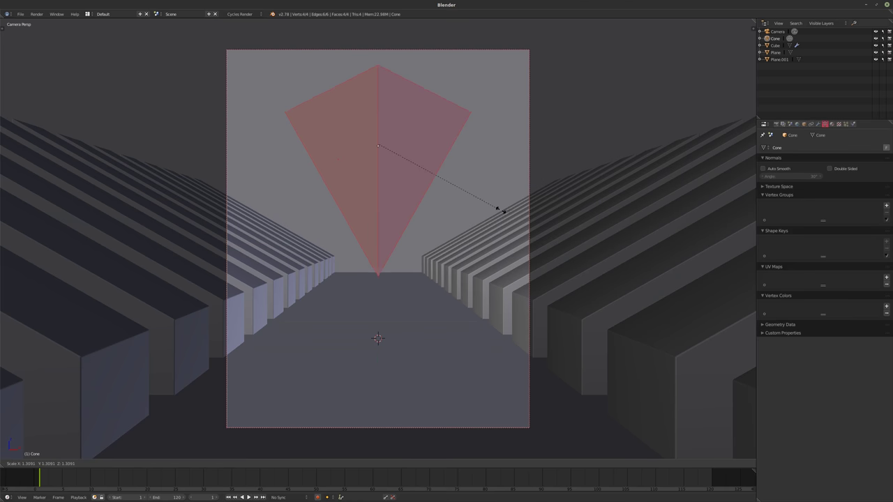
click(487, 218)
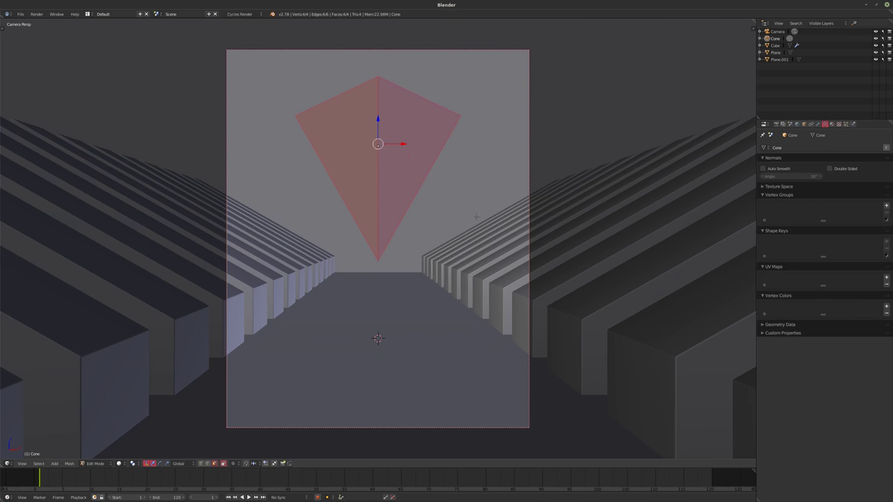
key(Tab)
key(g)
key(z)
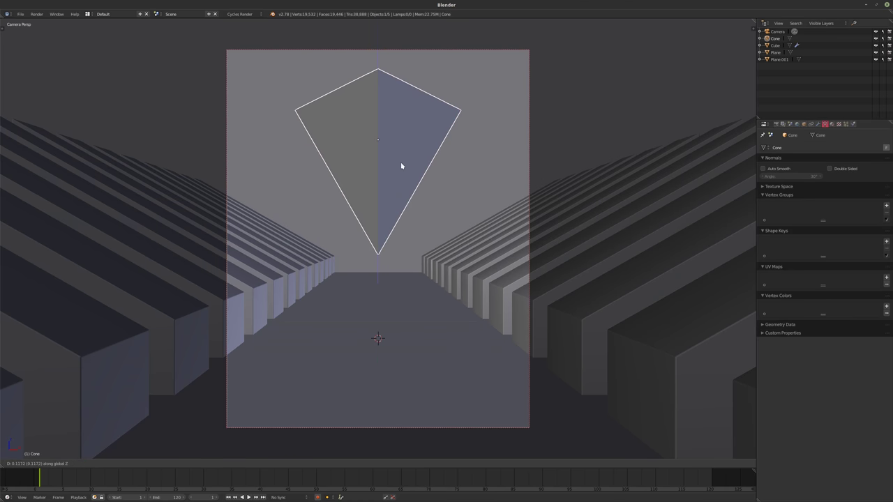
click(397, 174)
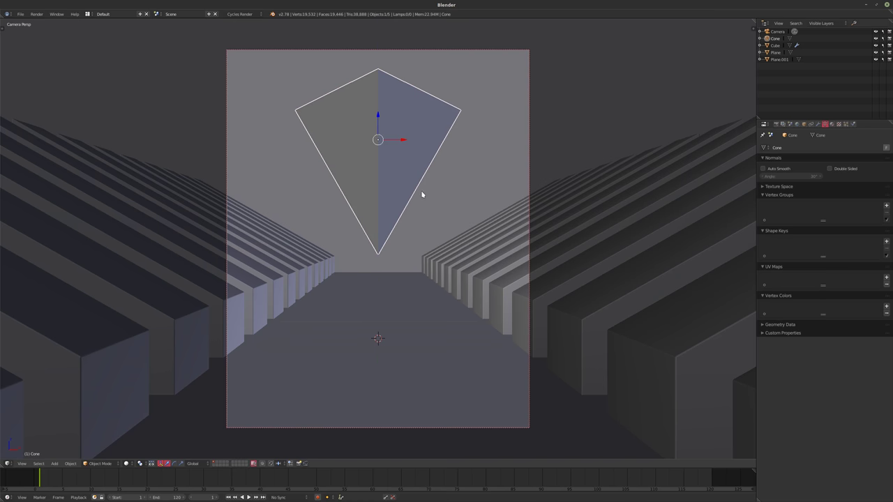
Set the camera's focal length to 70 mm.
click(817, 124)
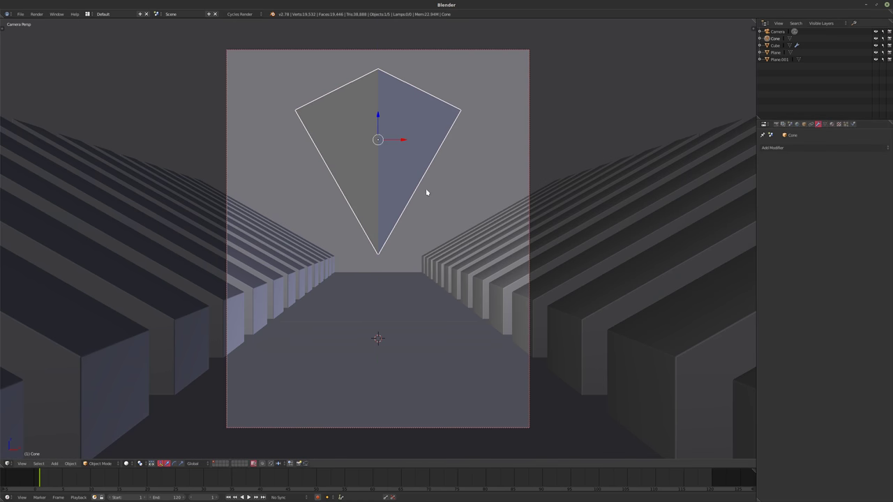
click(777, 32)
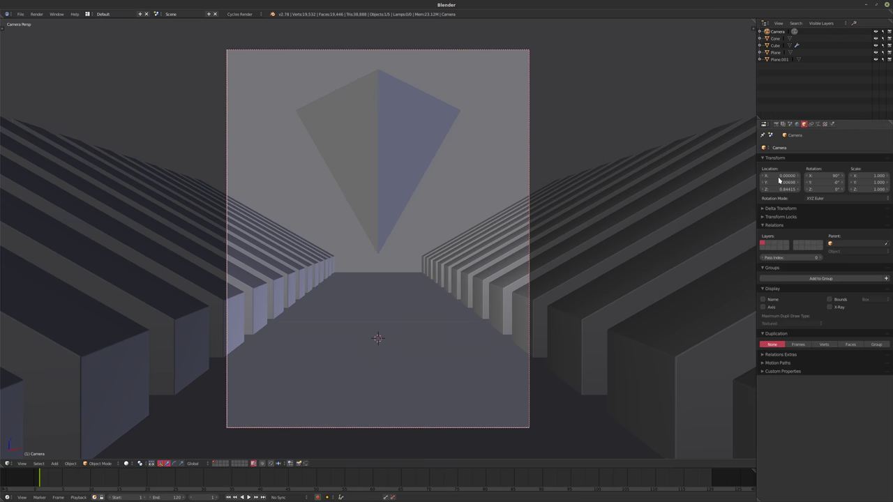
click(818, 125)
click(791, 177)
text(70)
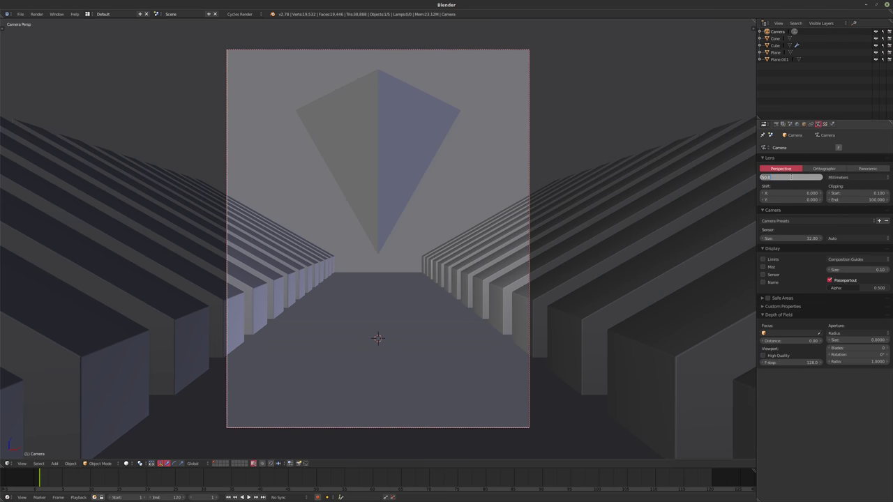
key(Return)
Pull the camera back along its local Z until the inverted cone fits the portrait frame again.
key(g)
key(z)
key(z)
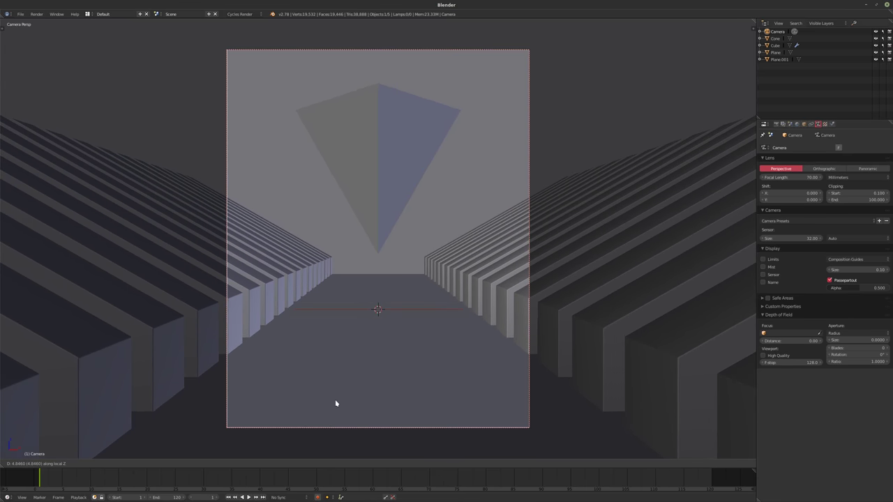
click(334, 396)
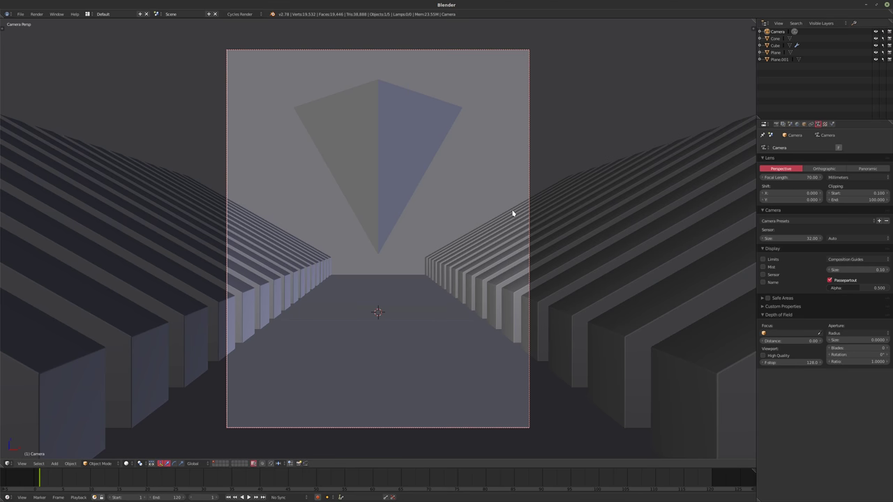
Scale the floor plane's mesh along X so its long sides sit just beyond the outer ends of the wedge rows.
middle_drag(486, 221, 401, 296)
scroll(473, 305, up, 3)
right_click(434, 373)
key(Tab)
middle_drag(515, 351, 122, 380)
key(s)
key(x)
click(457, 327)
key(Tab)
Extrude the floor plane's two long side edges up about 3.7 along global Z to form side walls.
key(Tab)
click(392, 301)
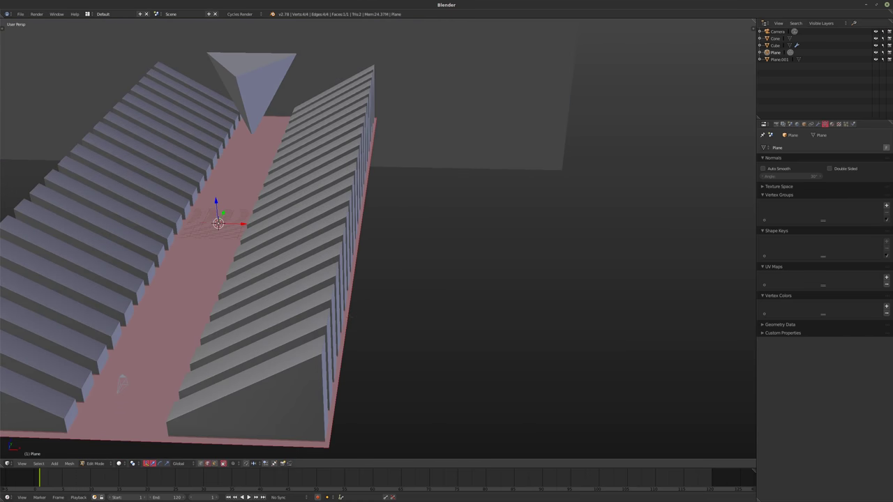
right_click(352, 304)
mouse_move(352, 304)
middle_down()
mouse_move(300, 311)
mouse_move(351, 290)
middle_up()
key(g)
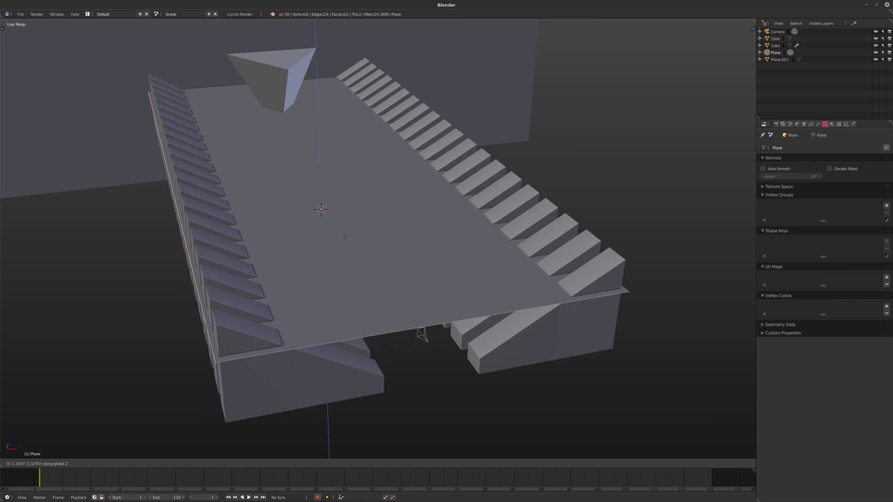
right_click(344, 238)
key(e)
key(z)
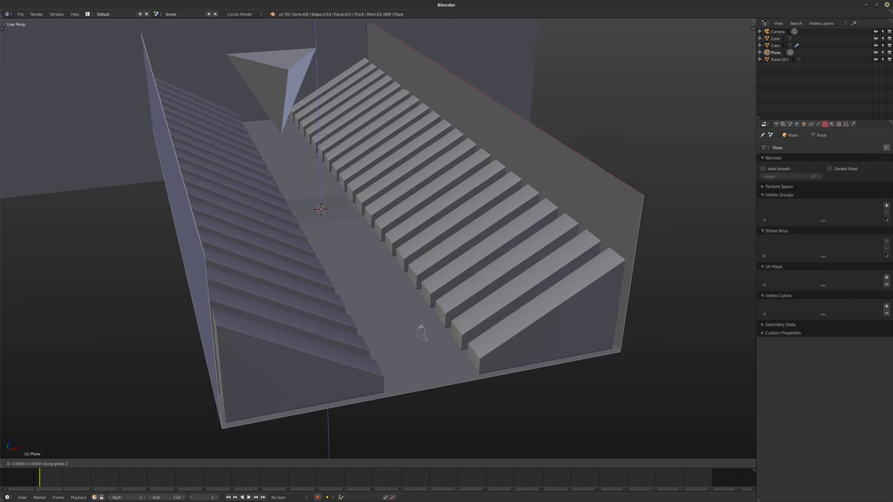
key(Return)
middle_drag(377, 237, 446, 216)
key(Tab)
key(KP_0)
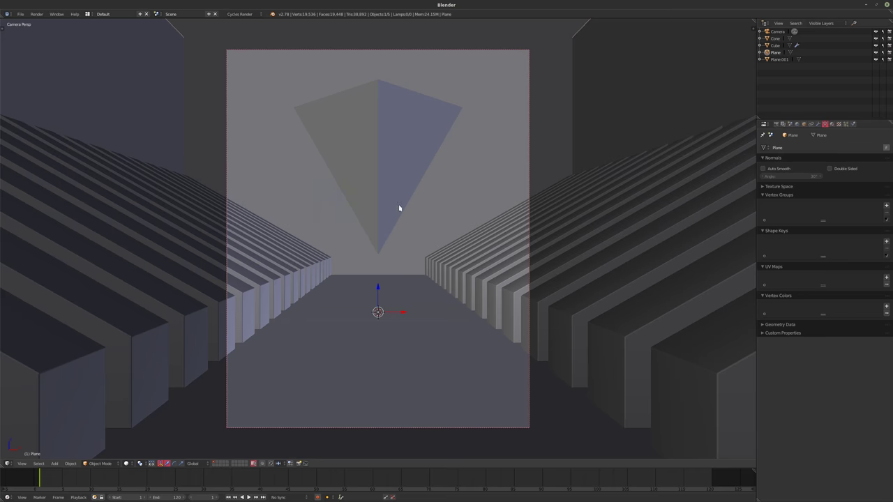
Add an area lamp to the scene.
middle_drag(399, 208, 546, 245)
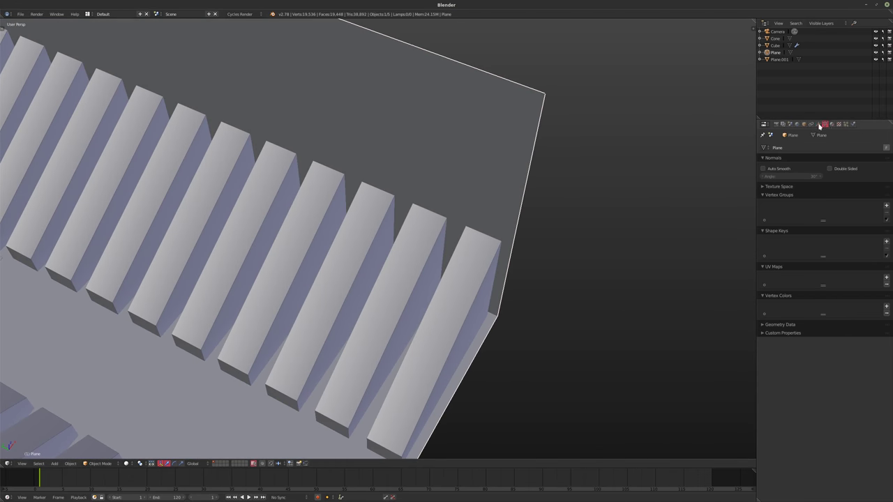
click(776, 124)
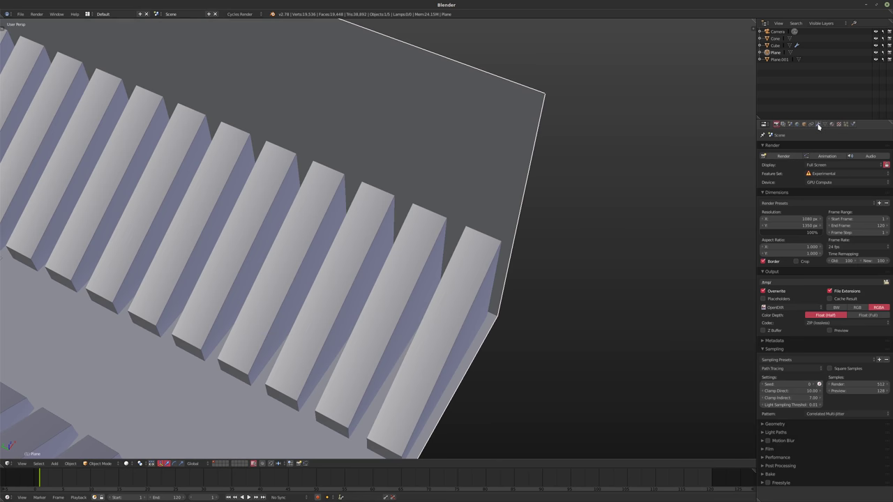
middle_drag(336, 279, 337, 330)
key(shift+a)
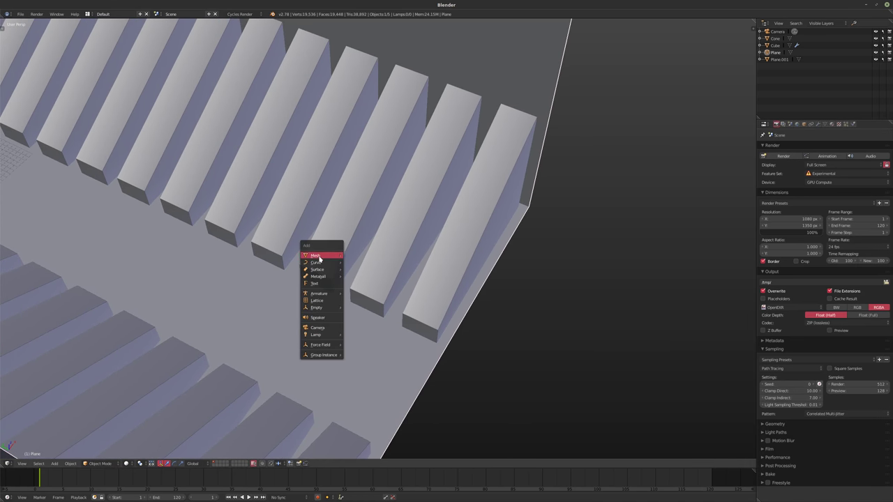
mouse_move(317, 335)
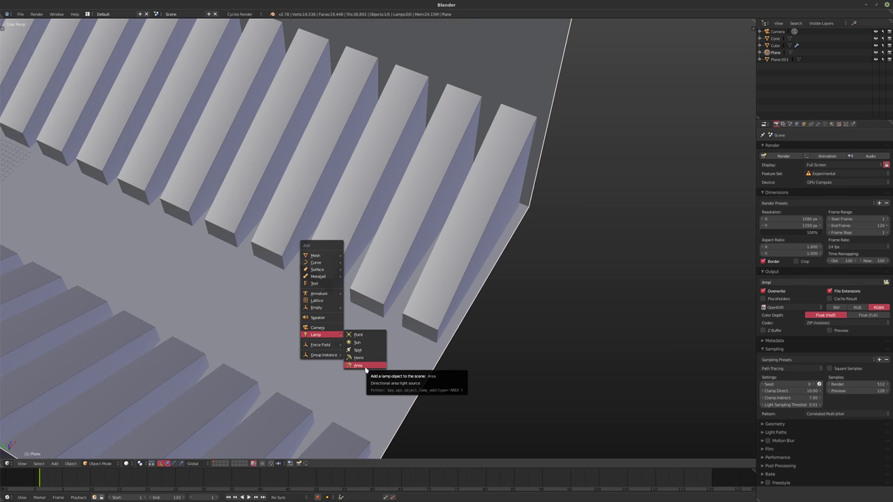
click(365, 370)
Move the area lamp about -8.9 along global Y to the camera end of the corridor.
middle_drag(365, 370, 230, 321)
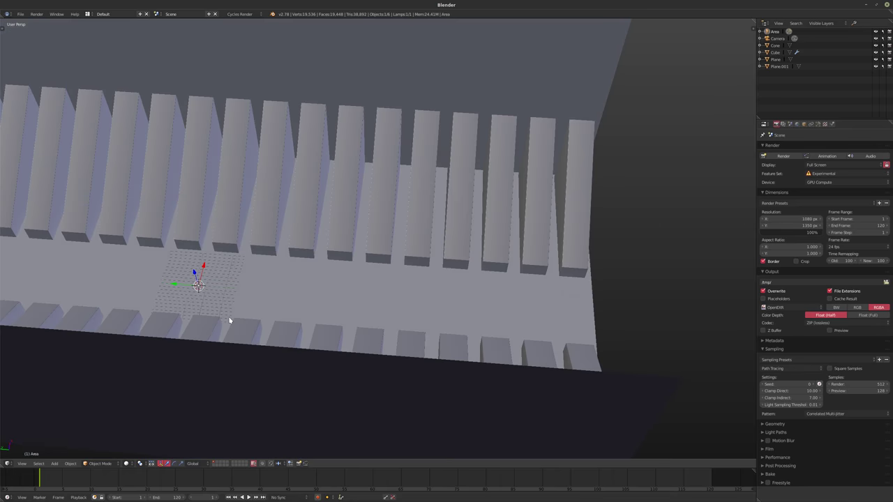
scroll(212, 292, up, 2)
key(g)
key(y)
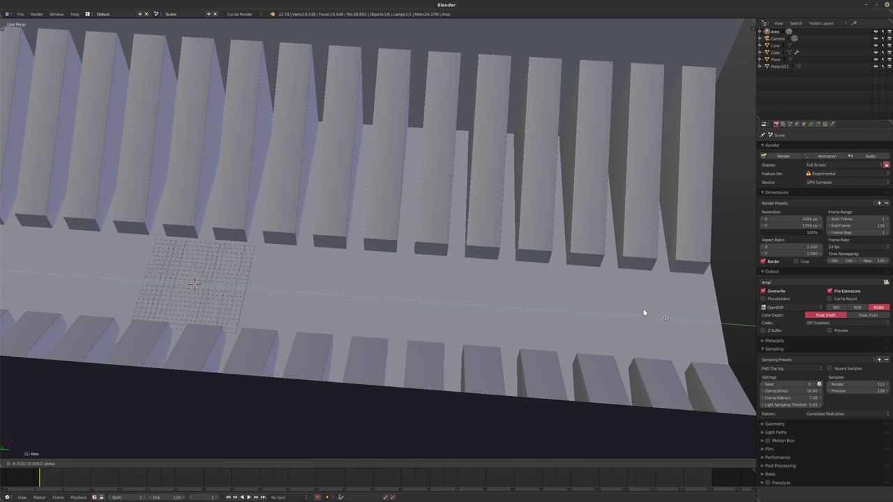
click(639, 315)
middle_drag(639, 314, 508, 342)
Change the area lamp's shape to Rectangle, with Size X about 1.855 and Size Y about 0.413.
click(818, 124)
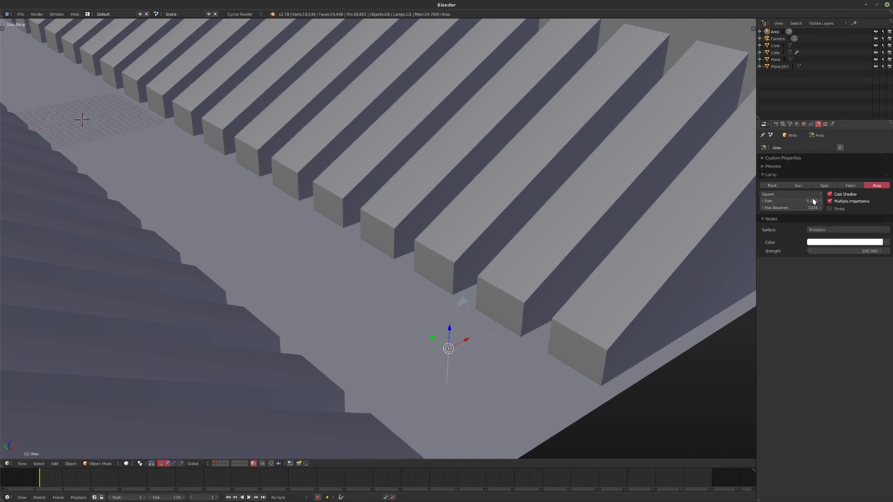
click(788, 194)
click(781, 180)
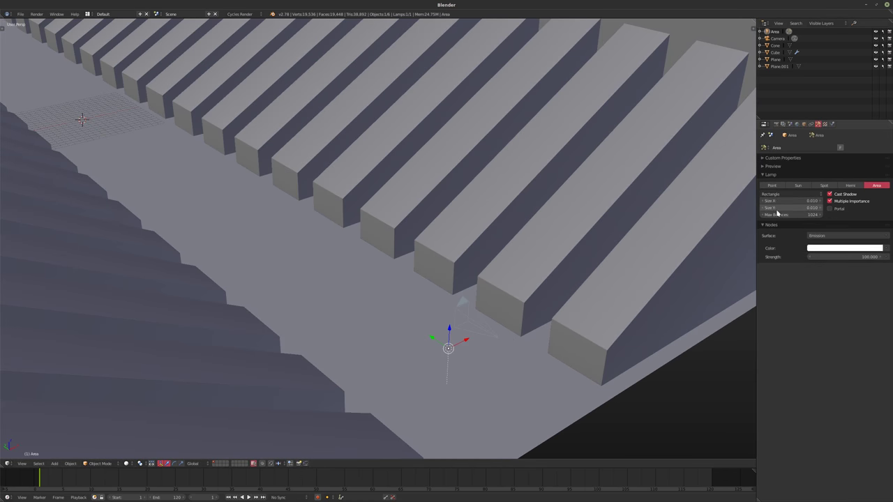
mouse_move(790, 200)
mouse_down()
mouse_move(813, 200)
mouse_move(802, 208)
mouse_up()
middle_drag(488, 267, 454, 265)
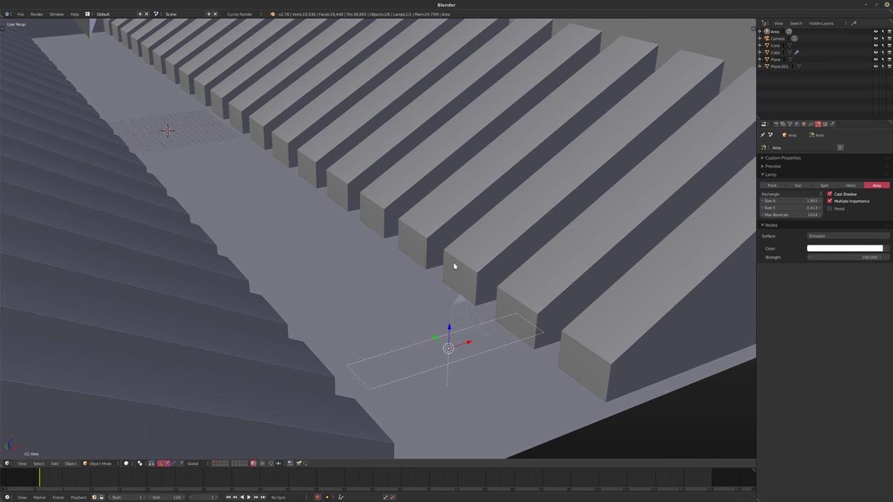
Rotate the area lamp upright to face across the corridor, and move it along global X into the wedge row on the positive X side.
key(r)
click(454, 266)
middle_drag(454, 265, 282, 314)
key(g)
key(x)
click(540, 263)
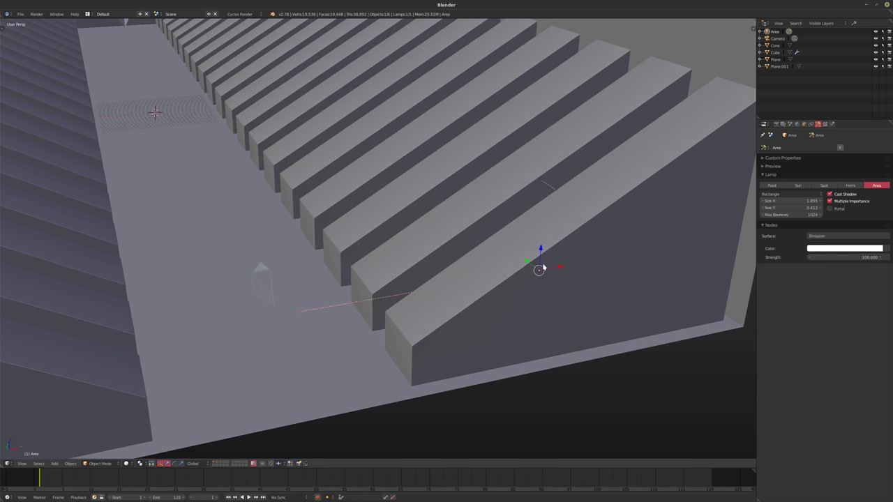
Move the area lamp along Y into the gap between the two wedges nearest the camera end, and along X toward the side wall.
middle_drag(541, 263, 423, 335)
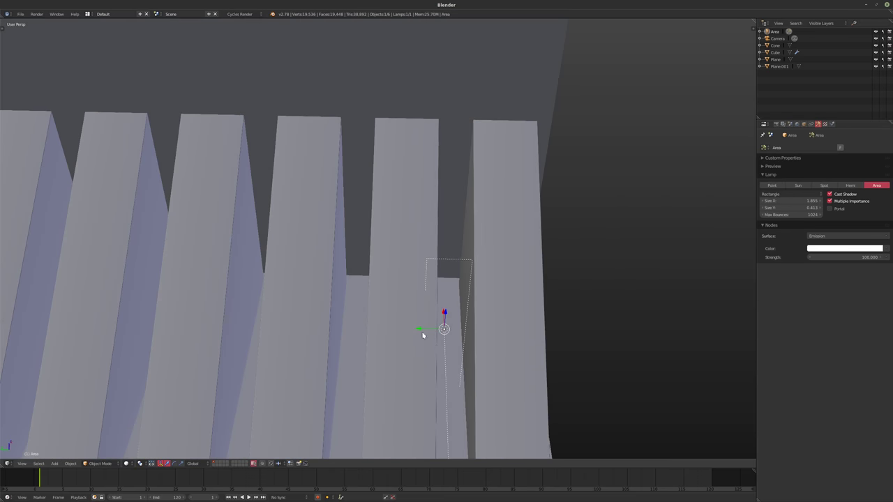
key(g)
key(y)
click(433, 331)
scroll(451, 328, up, 4)
key(g)
key(x)
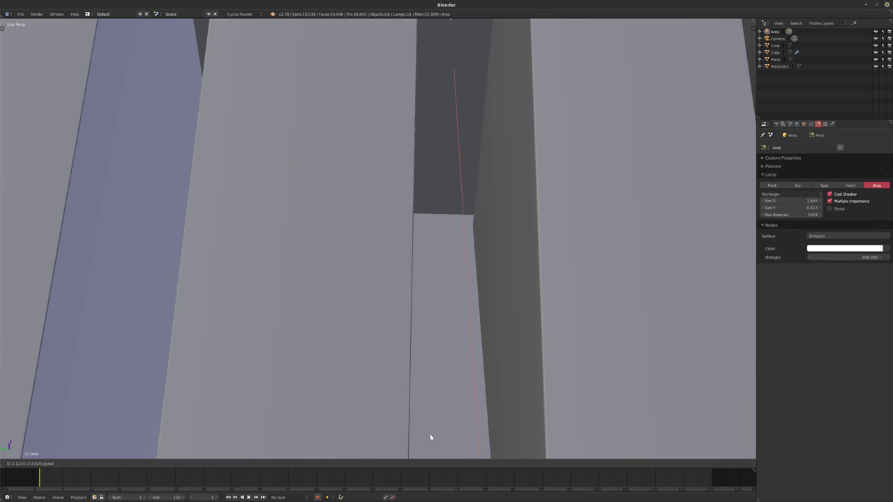
click(438, 96)
middle_drag(489, 128, 460, 282)
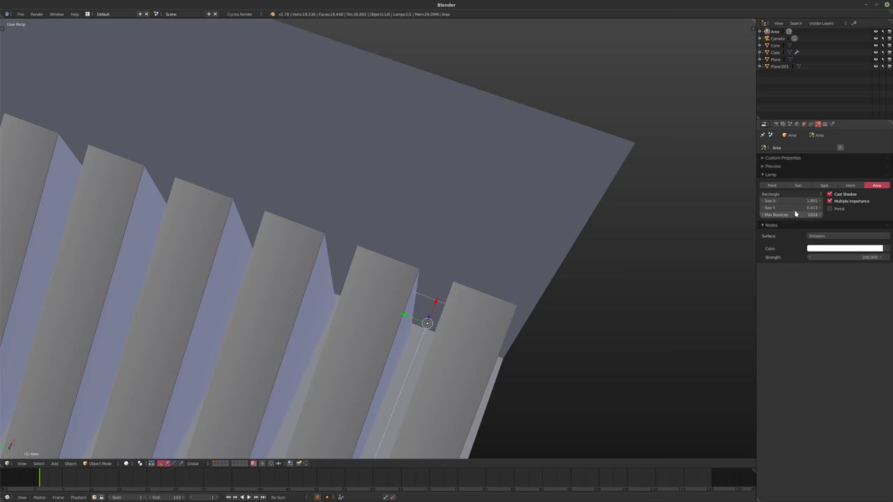
Set the area lamp's Size Y to 0.25 so it fits within the gap between the wedges.
drag(794, 208, 789, 208)
middle_drag(488, 279, 512, 313)
click(798, 208)
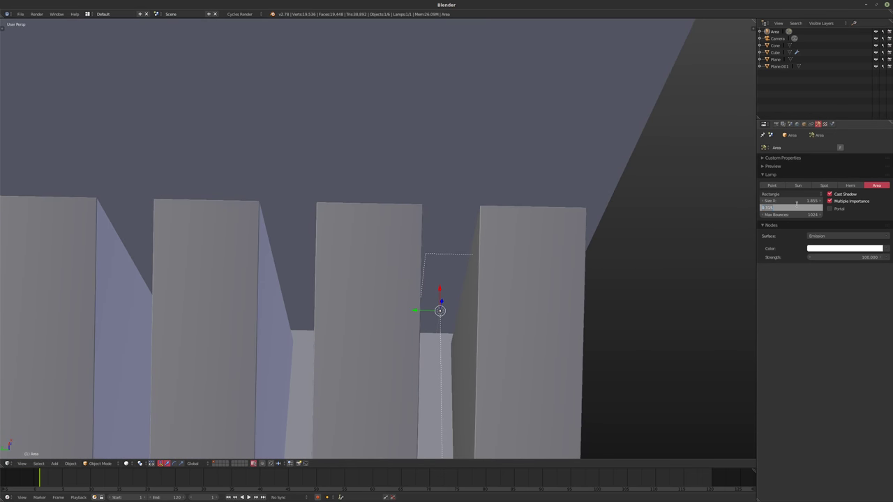
text(0.25)
key(Return)
Adjust the area lamp's height along global Z within the gap between the wedges.
middle_drag(521, 277, 438, 185)
key(g)
key(z)
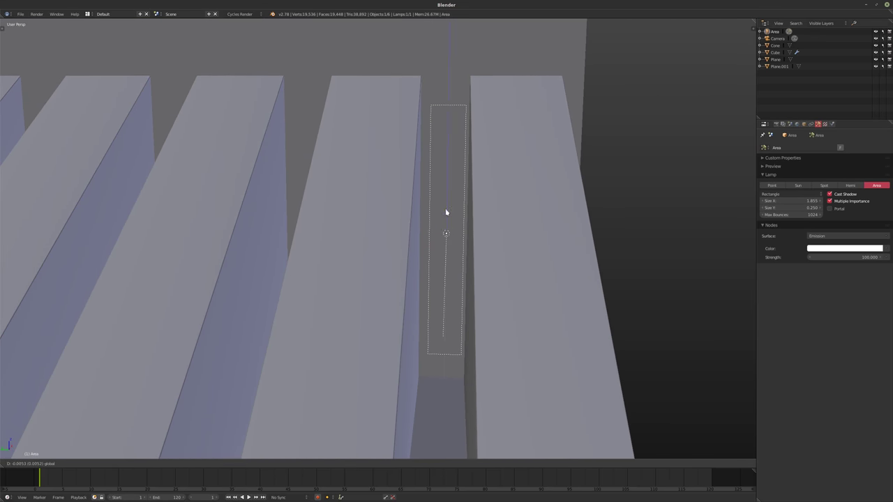
click(444, 241)
In top view, center the area lamp in the gap along Y and shift it slightly along X toward the side wall.
middle_drag(443, 241, 418, 289)
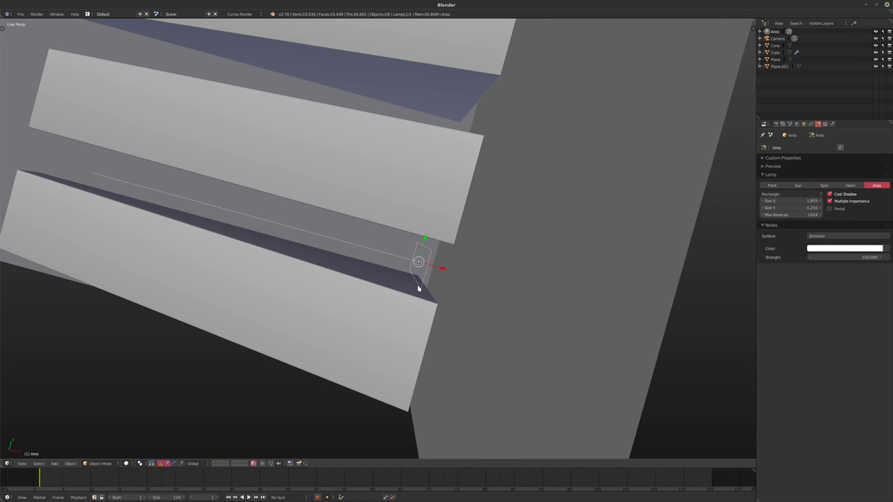
key(KP_7)
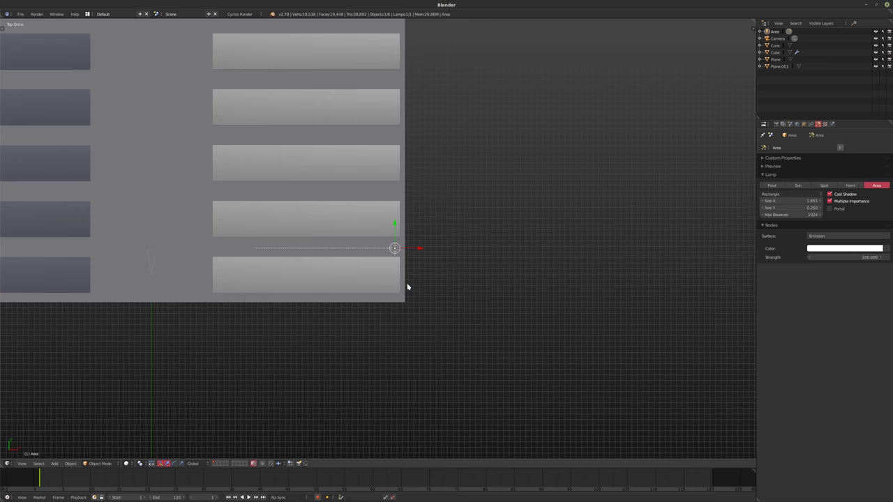
scroll(419, 279, up, 5)
scroll(342, 223, up, 4)
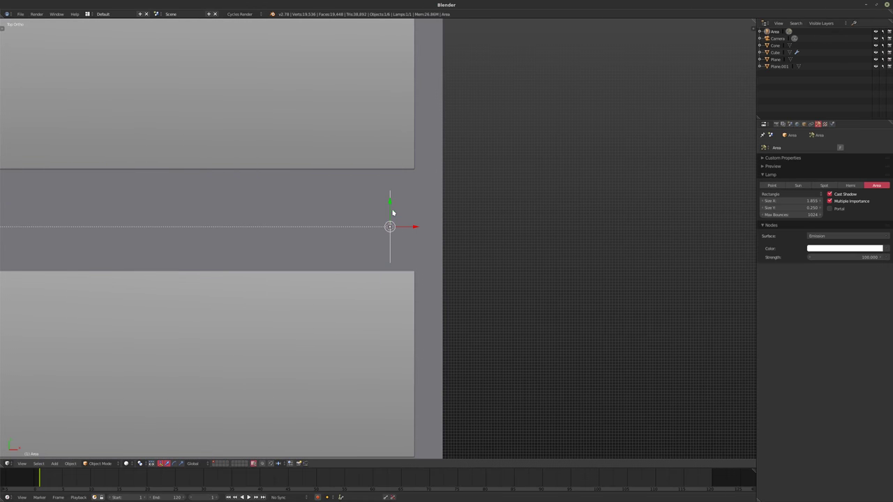
key(g)
key(y)
click(389, 203)
drag(414, 222, 424, 222)
Select both side wall faces of the floor mesh and scale them along global X to about 0.976, closer to the wedges.
scroll(447, 242, down, 6)
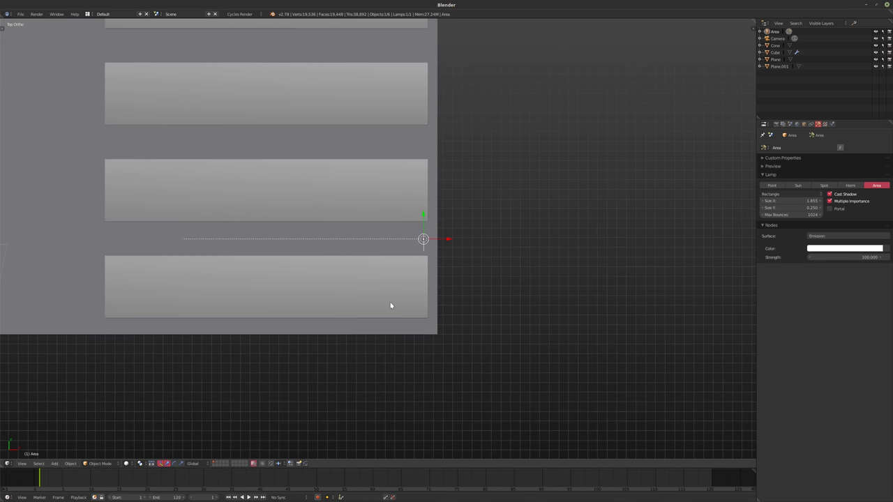
scroll(390, 305, up, 1)
right_click(385, 335)
middle_drag(381, 325, 410, 151)
key(Tab)
key(ctrl+Tab)
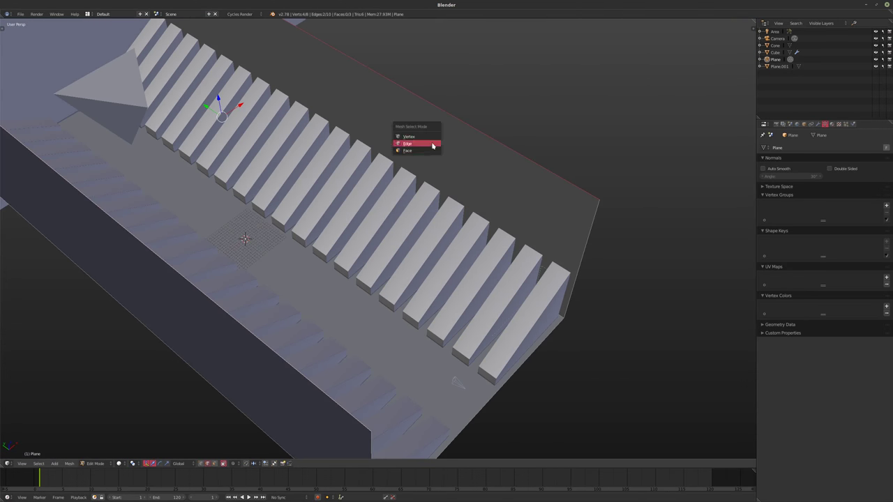
click(406, 151)
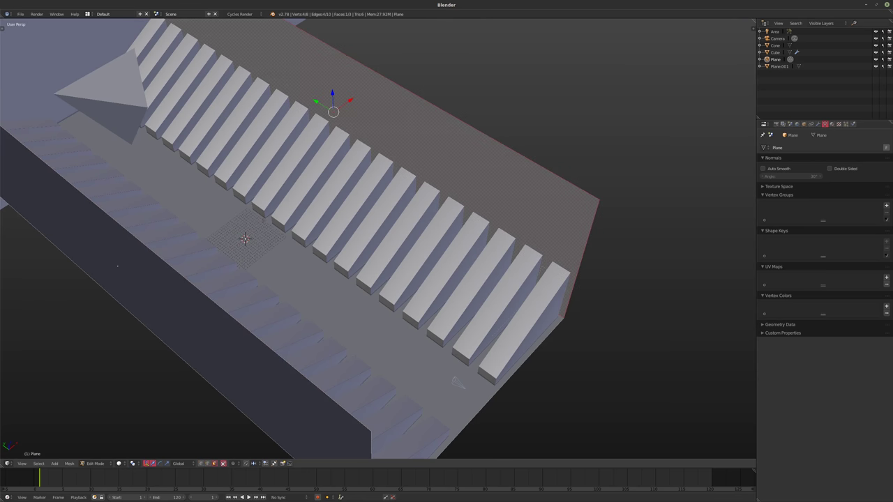
middle_drag(406, 152, 363, 160)
shift+right_click(49, 174)
middle_drag(279, 202, 301, 211)
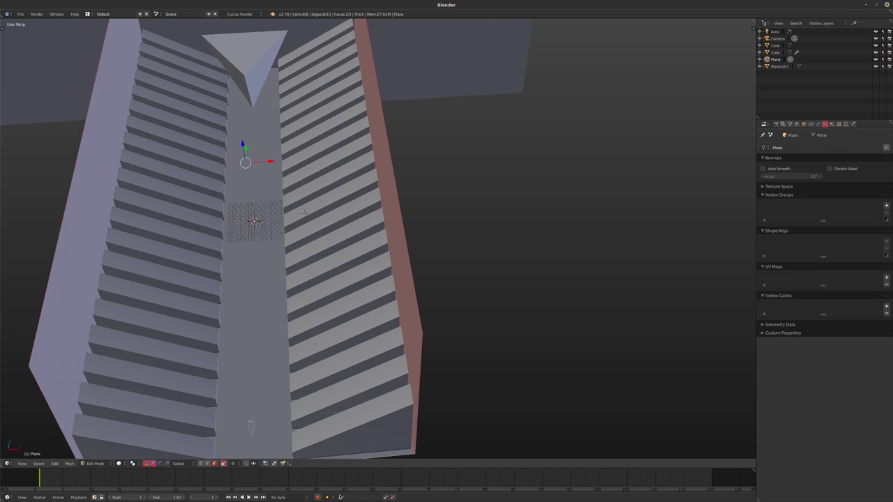
key(s)
key(y)
key(x)
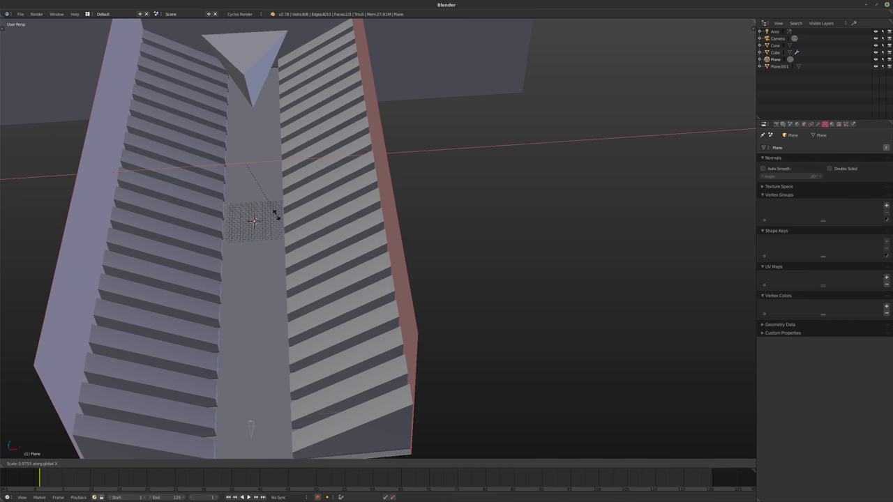
click(277, 215)
key(Tab)
Make a linked duplicate of the area lamp and move it along global Y into the adjacent gap between the wedges.
middle_drag(279, 216, 450, 323)
scroll(419, 293, up, 5)
scroll(419, 309, down, 3)
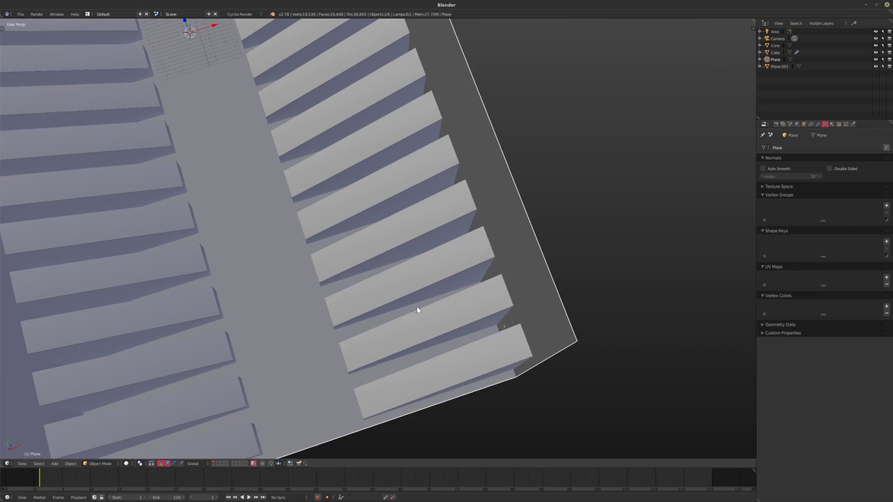
scroll(471, 276, up, 2)
middle_drag(471, 275, 514, 327)
right_click(545, 312)
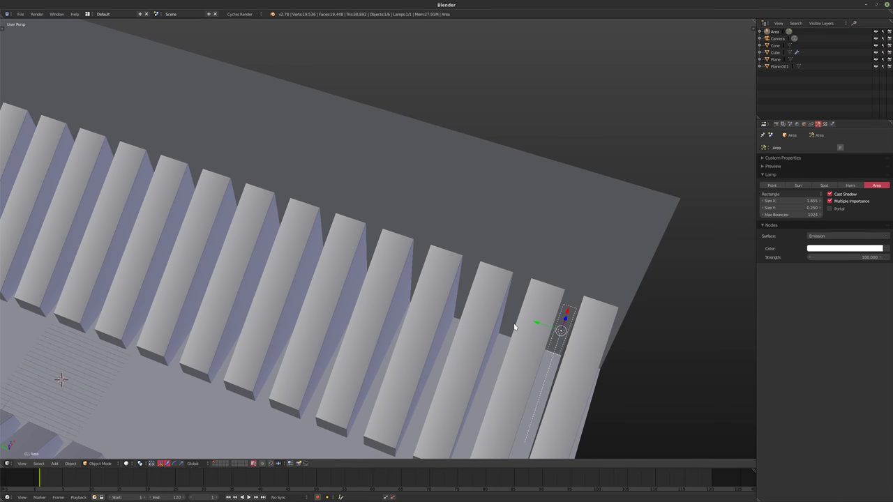
key(shift+d)
key(y)
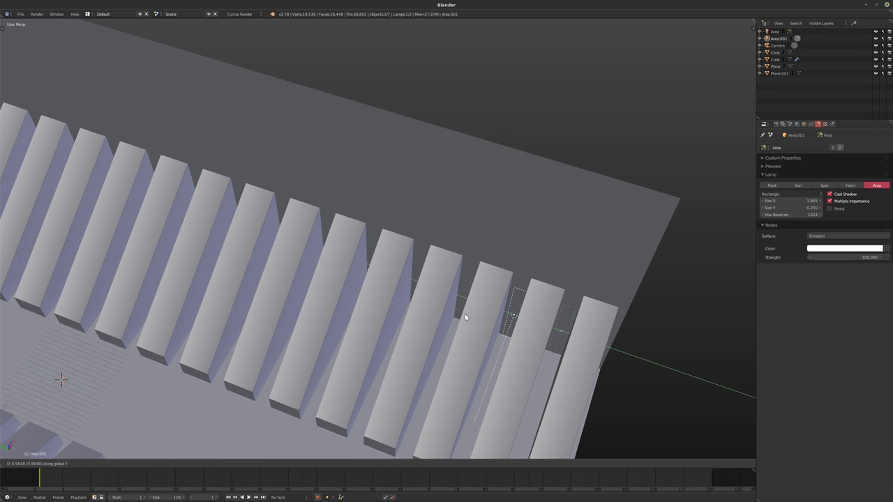
click(464, 314)
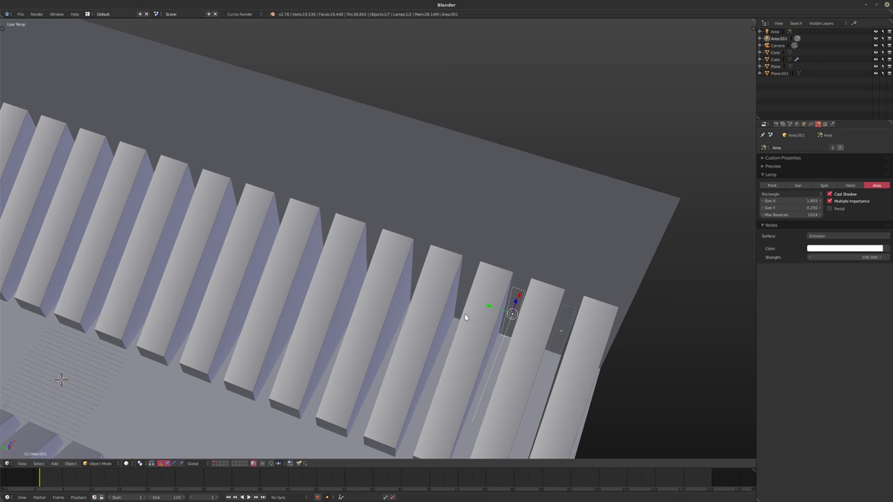
Repeat the linked lamp duplication until every gap between the wedges on this side holds an area lamp.
scroll(475, 321, down, 3)
key(shift+r)
key(shift+r)
key(shift+r)
key(shift+r)
key(shift+r)
key(shift+r)
key(shift+r)
key(shift+r)
key(shift+r)
key(shift+r)
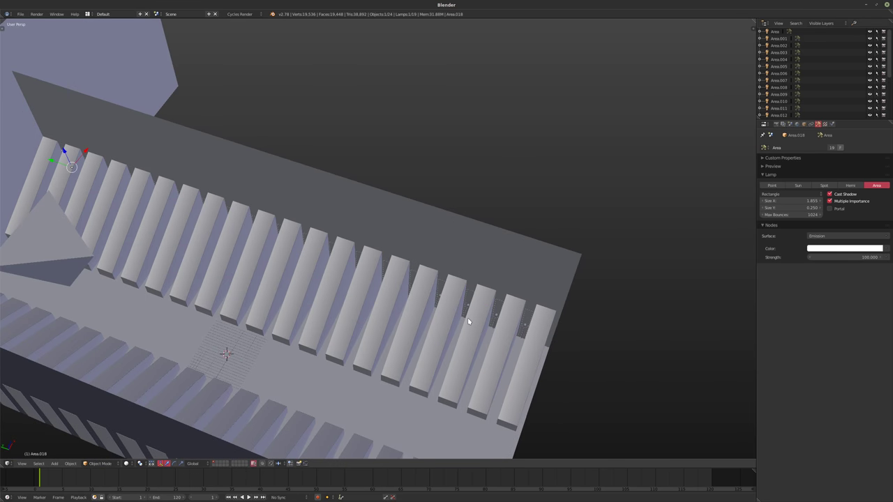
middle_drag(468, 322, 377, 299)
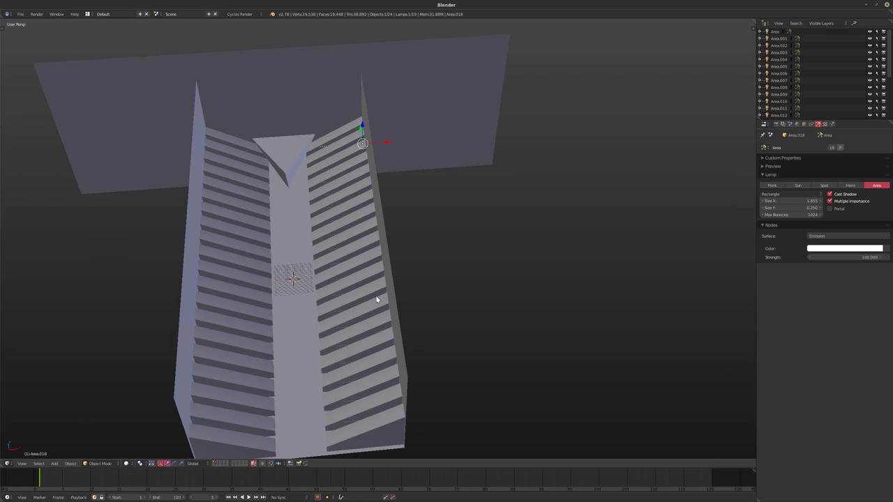
Set the shared area lamp's Max Bounces to 8.
click(796, 215)
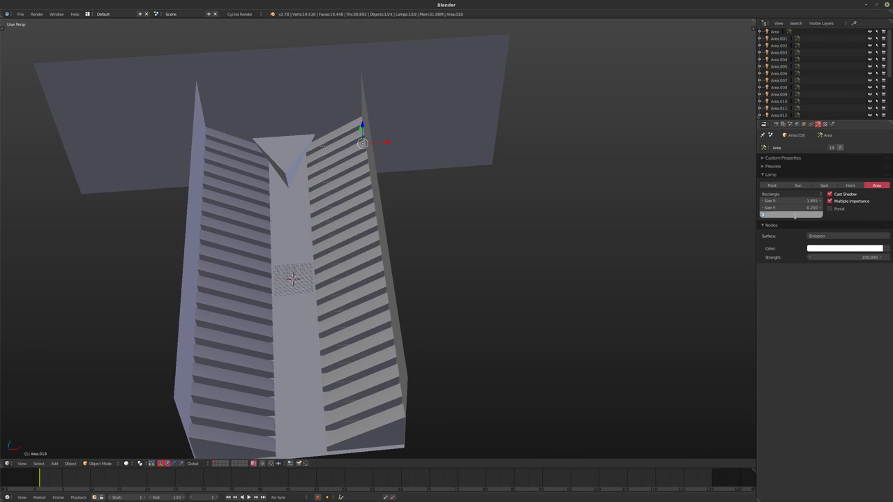
text(8)
key(Return)
middle_drag(347, 299, 379, 285)
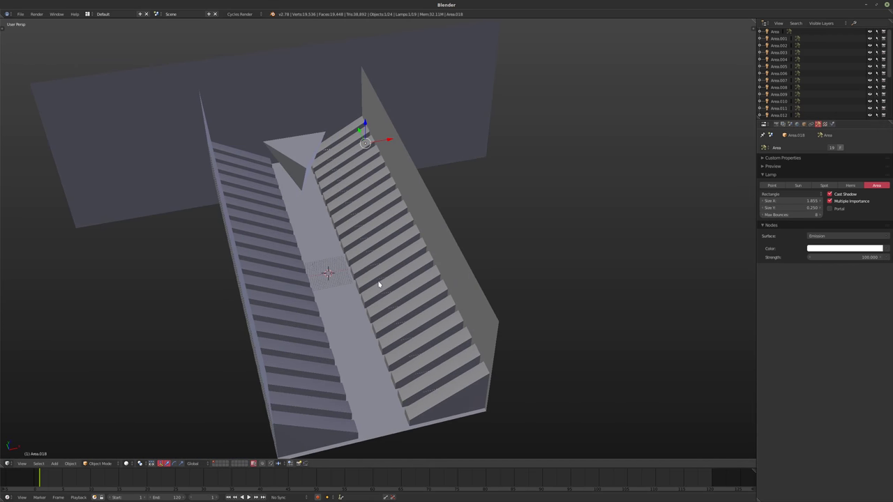
Show the rendered preview through the camera and darken the world background color to black.
key(KP_0)
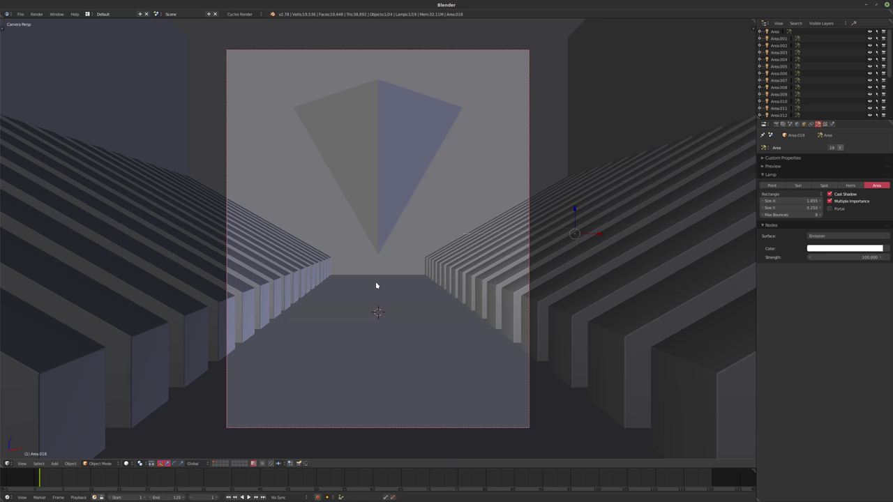
key(shift+z)
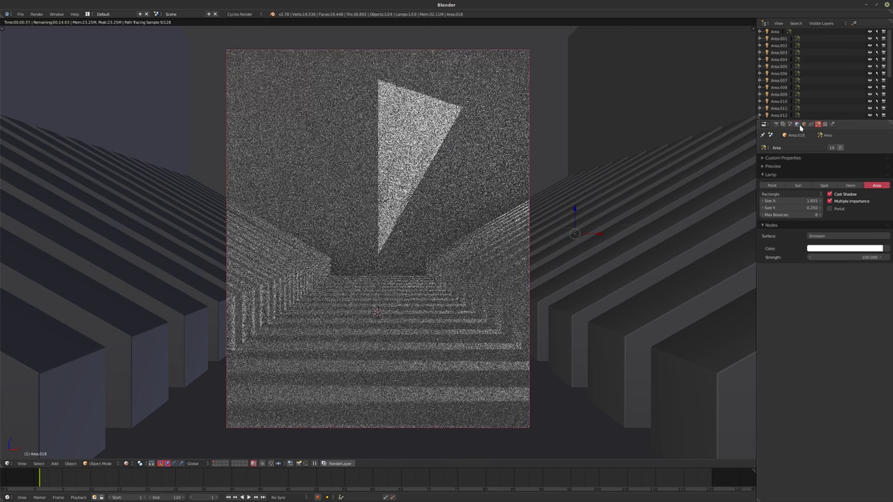
click(797, 123)
click(834, 194)
click(858, 194)
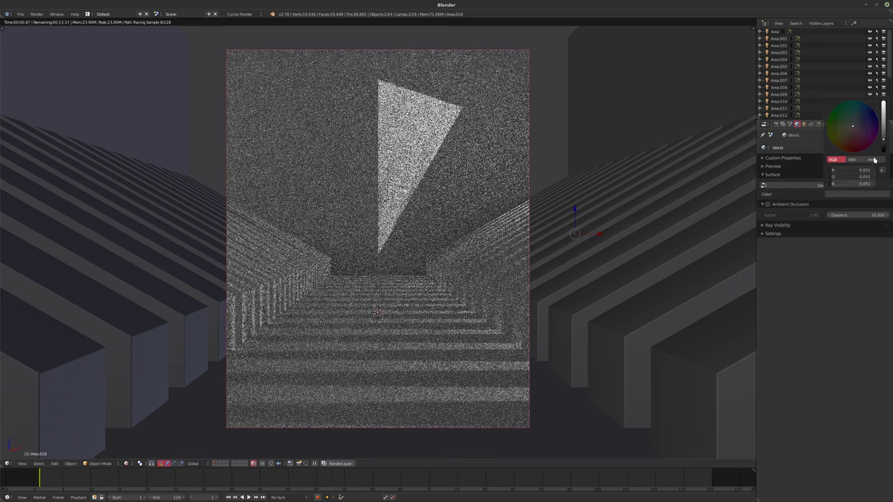
drag(883, 126, 883, 151)
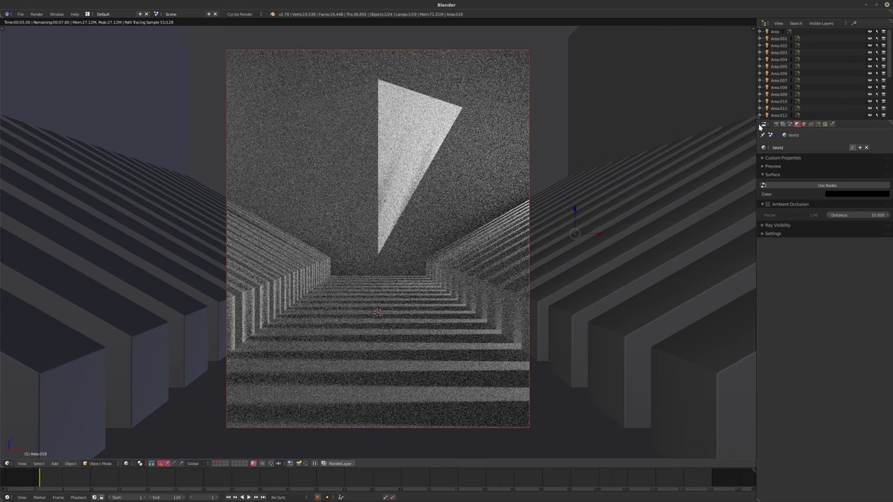
Try an emission strength of 1000 on the linked area lamps, and settle on a strength of 250.
click(818, 125)
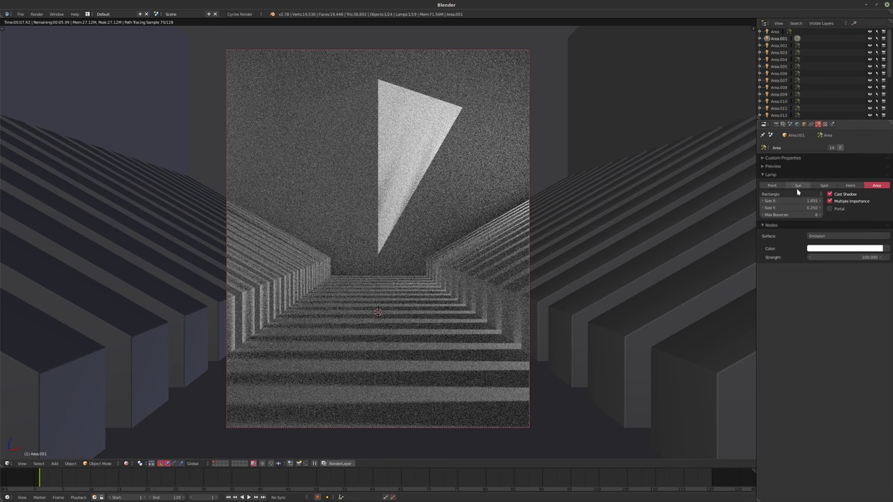
click(840, 258)
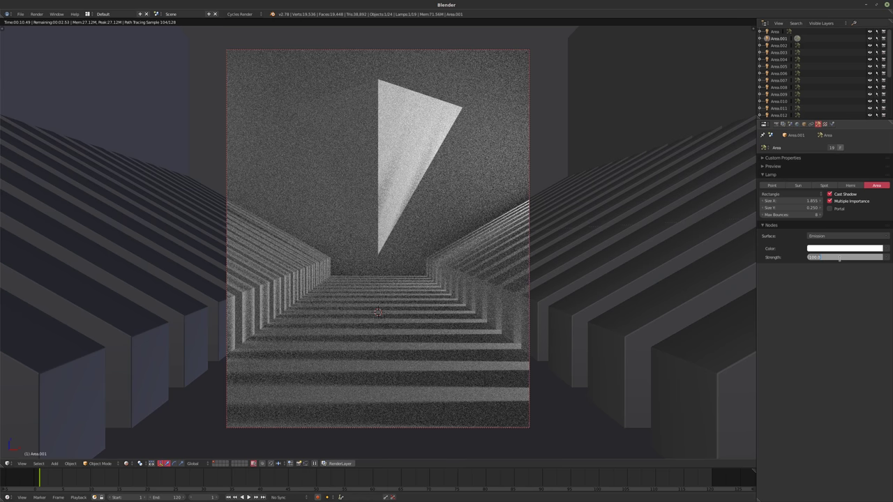
text(1000)
key(Return)
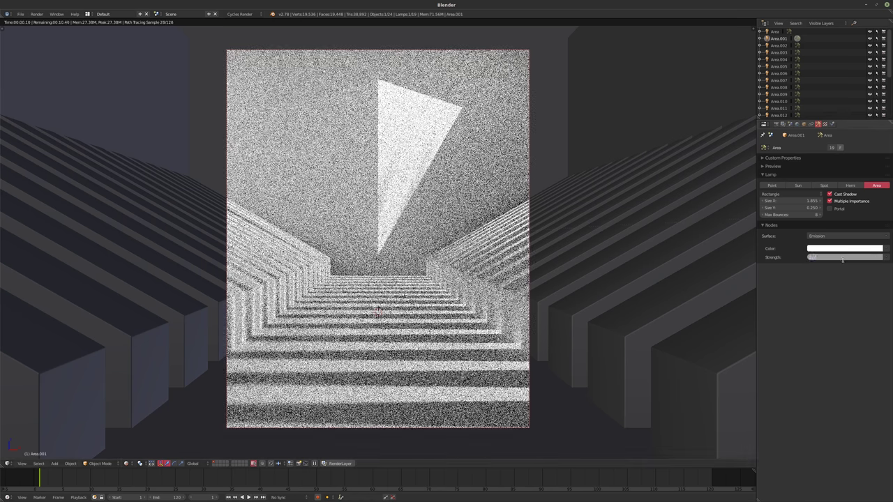
drag(846, 257, 847, 263)
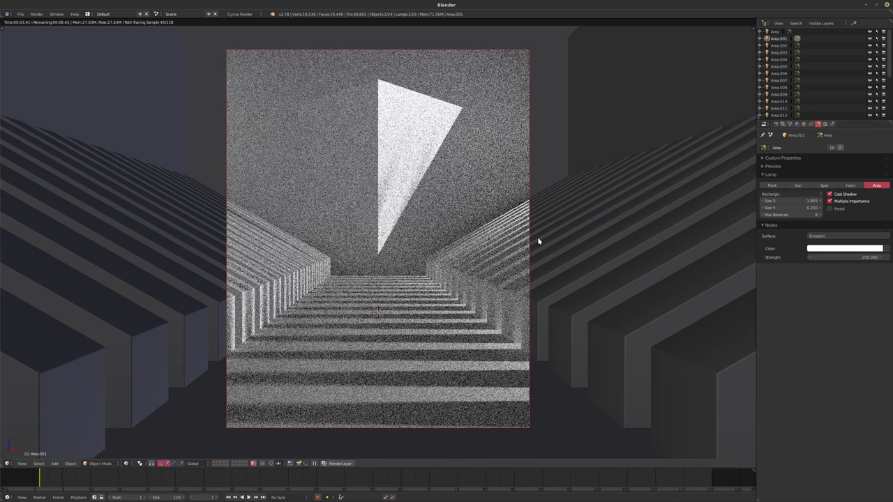
Leave the rendered camera preview and select the original area lamp in the frontmost gap.
key(KP_0)
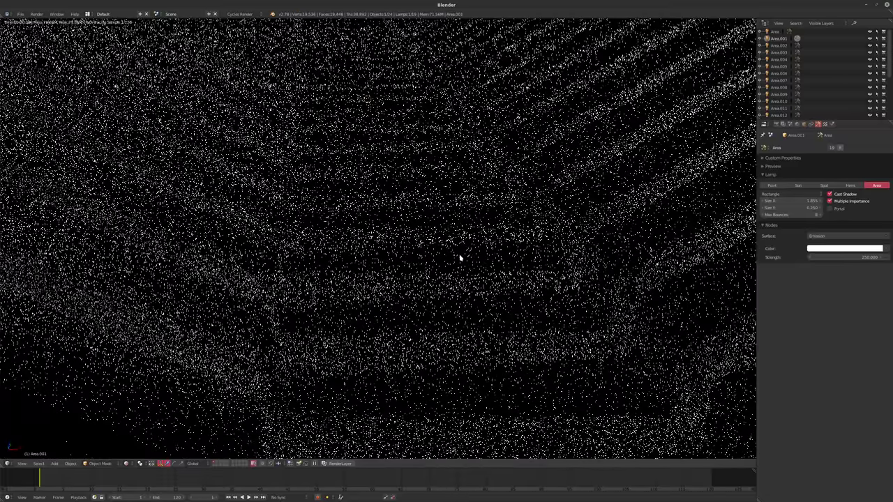
key(shift+z)
scroll(443, 244, down, 5)
middle_drag(442, 245, 585, 274)
right_click(623, 258)
key(g)
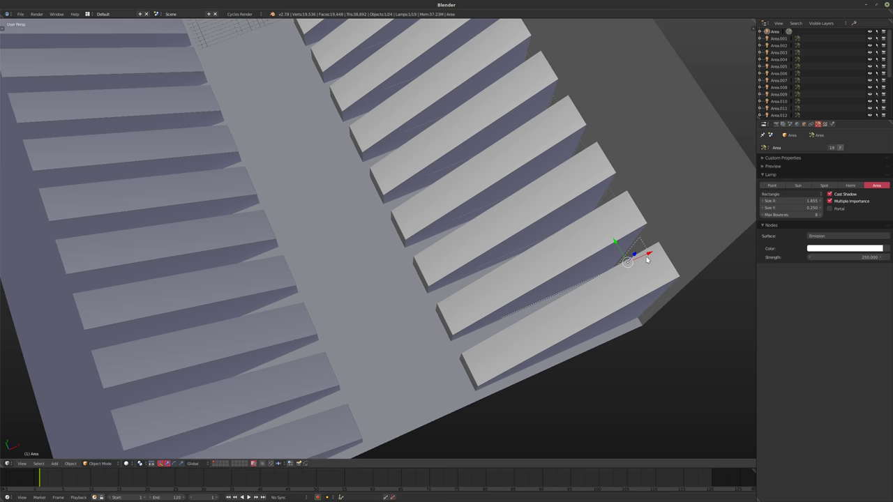
key(shift+x)
key(Escape)
Duplicate the frontmost area lamp as an independent copy and move it along global X to the matching gap on the opposite side.
mouse_move(550, 340)
middle_down()
mouse_move(536, 361)
mouse_move(547, 347)
middle_up()
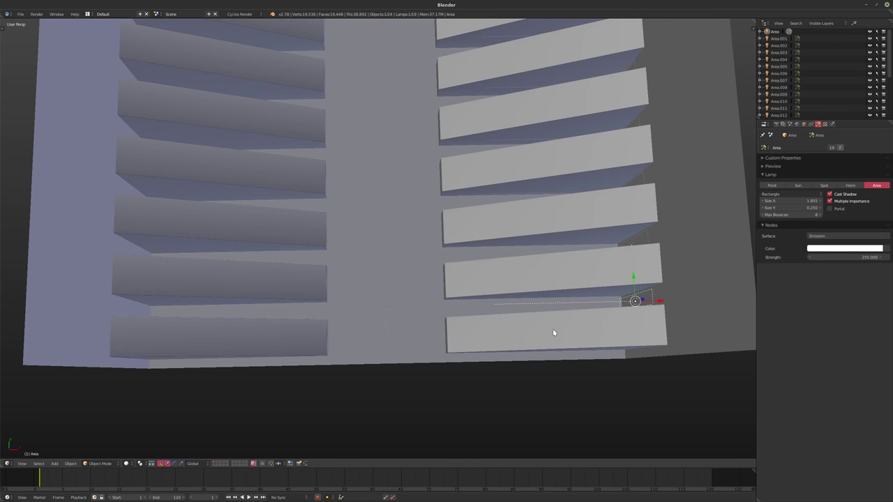
key(shift+d)
key(y)
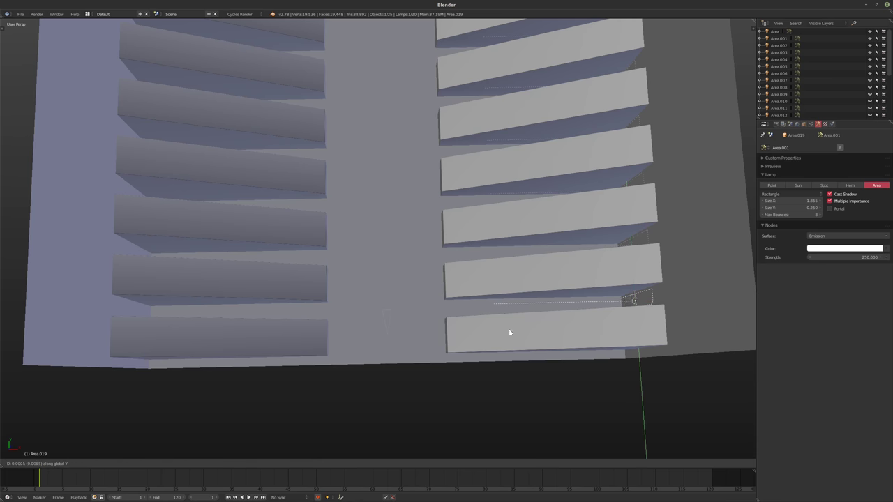
key(x)
click(56, 359)
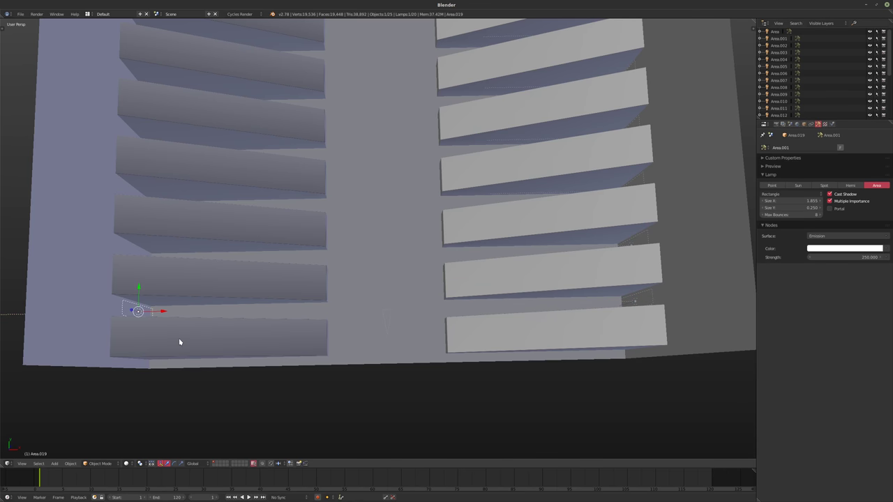
Try to rotate the copied lamp by 90 degrees about X.
key(r)
key(x)
key(9)
key(0)
key(Return)
key(r)
key(0)
key(Return)
middle_drag(194, 328, 159, 343)
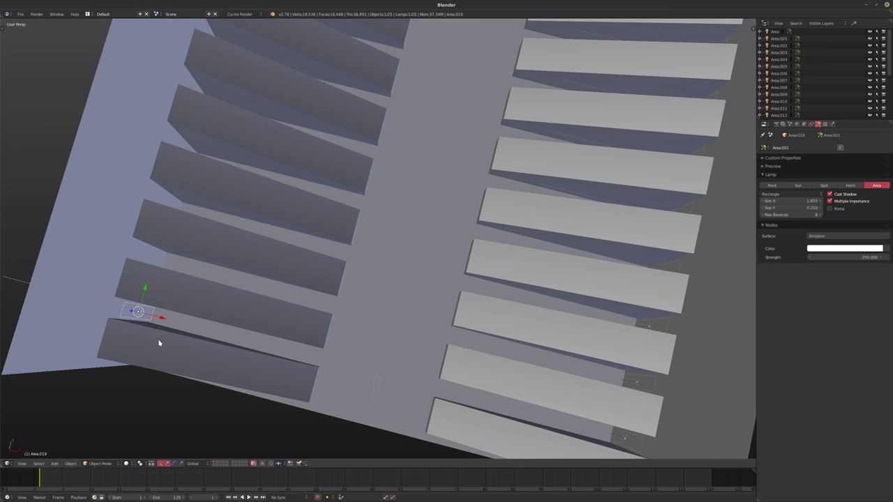
key(r)
key(Return)
Rotate the copied area lamp so it faces away from its side wall, toward the corridor.
middle_drag(159, 343, 153, 319)
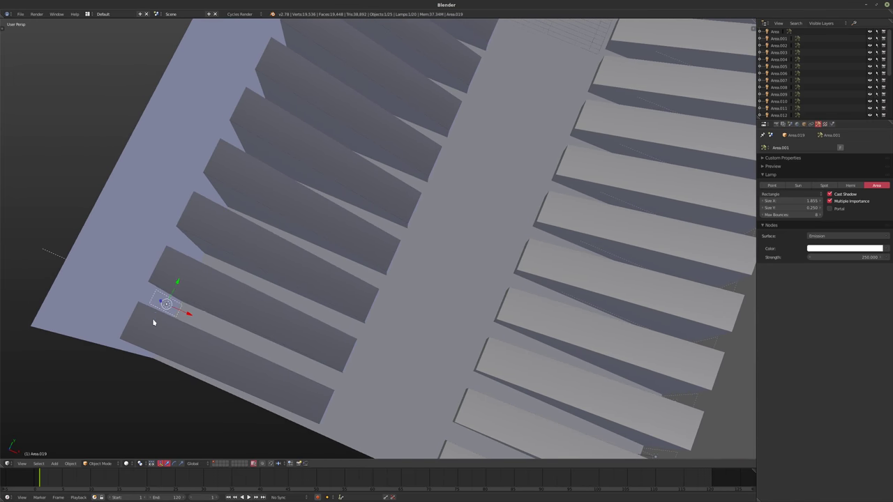
text(rea.0)
key(Return)
middle_drag(163, 317, 268, 318)
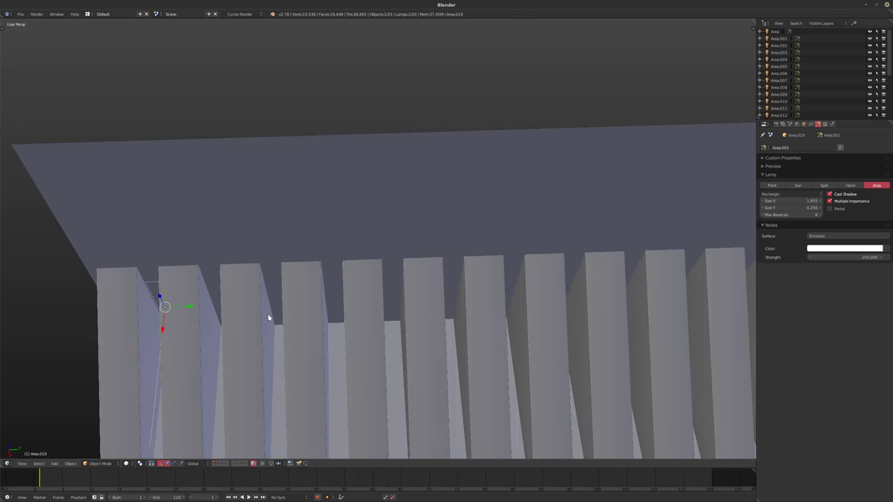
Make a linked duplicate of the rotated lamp, offset 1 unit along global Y into the adjacent gap.
key(shift+d)
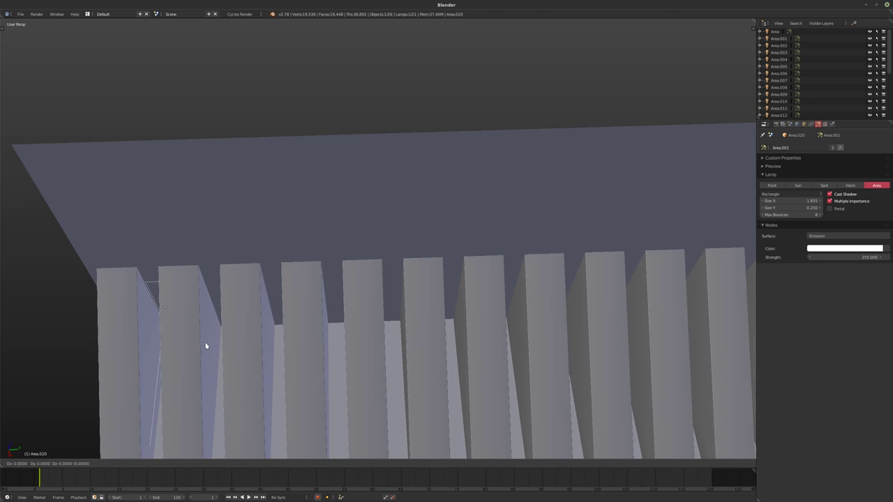
key(y)
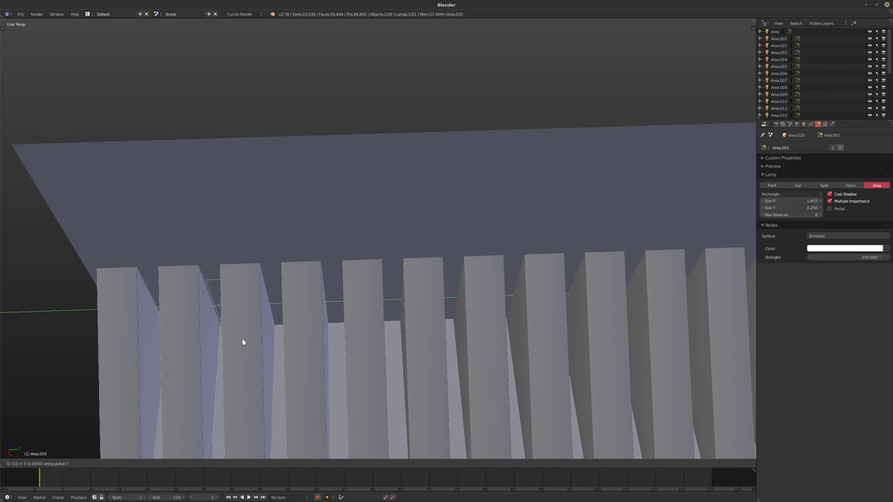
key(Return)
Repeat the linked duplication along the second wedge row until all its remaining gaps contain an area lamp.
middle_drag(244, 342, 435, 259)
scroll(435, 258, down, 5)
scroll(418, 325, up, 4)
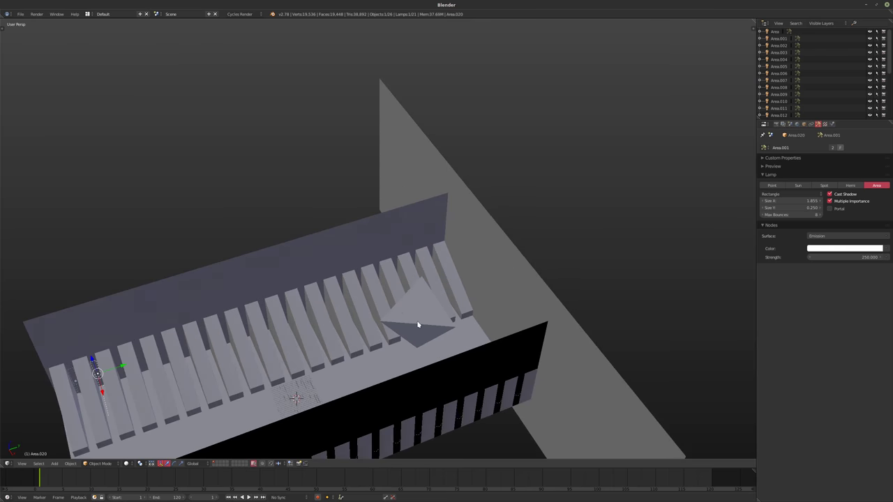
middle_drag(418, 325, 376, 323)
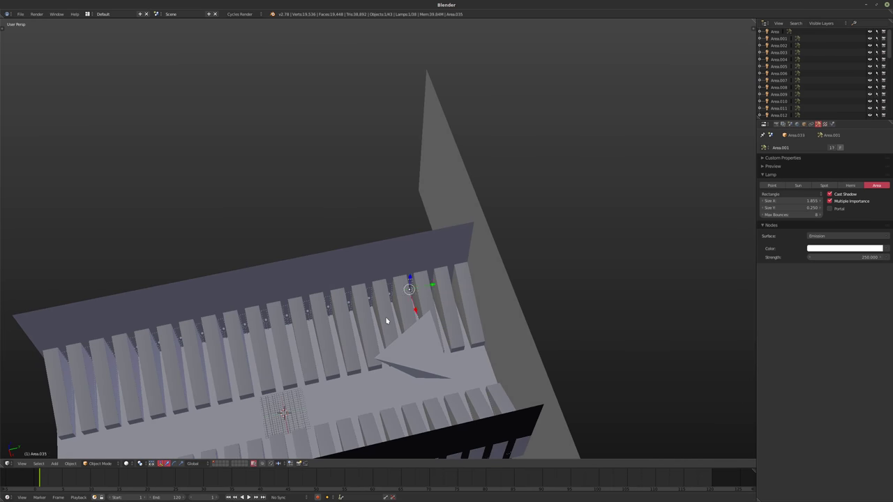
mouse_move(373, 333)
middle_down()
mouse_move(441, 345)
mouse_move(409, 325)
mouse_move(359, 336)
middle_up()
Check the lighting from both lamp rows in the rendered camera view, and return to the solid perspective view.
key(KP_0)
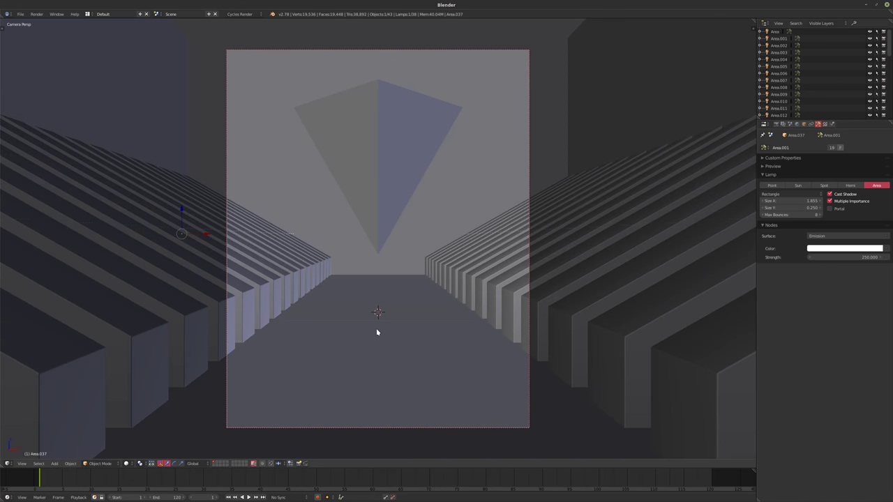
key(shift+z)
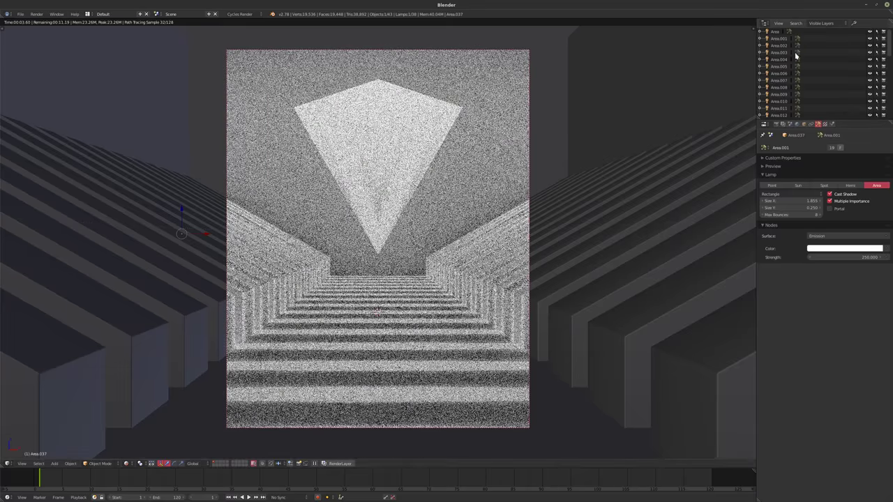
mouse_move(530, 233)
middle_down()
mouse_move(530, 216)
mouse_move(481, 261)
mouse_move(576, 307)
middle_up()
scroll(534, 219, down, 5)
key(shift+z)
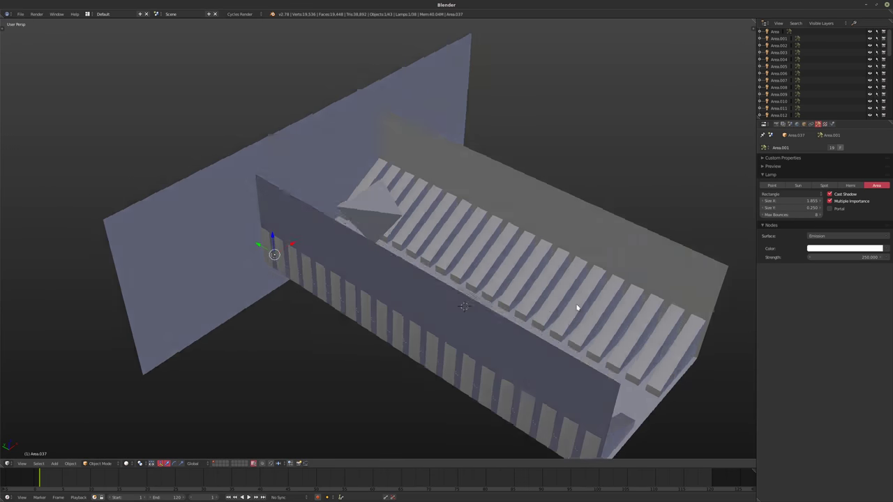
scroll(488, 284, up, 4)
middle_drag(488, 284, 467, 299)
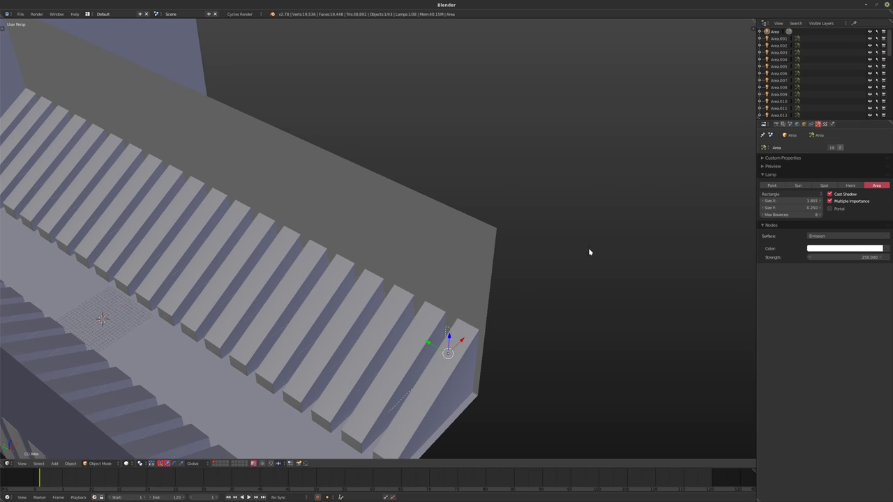
scroll(827, 72, up, 3)
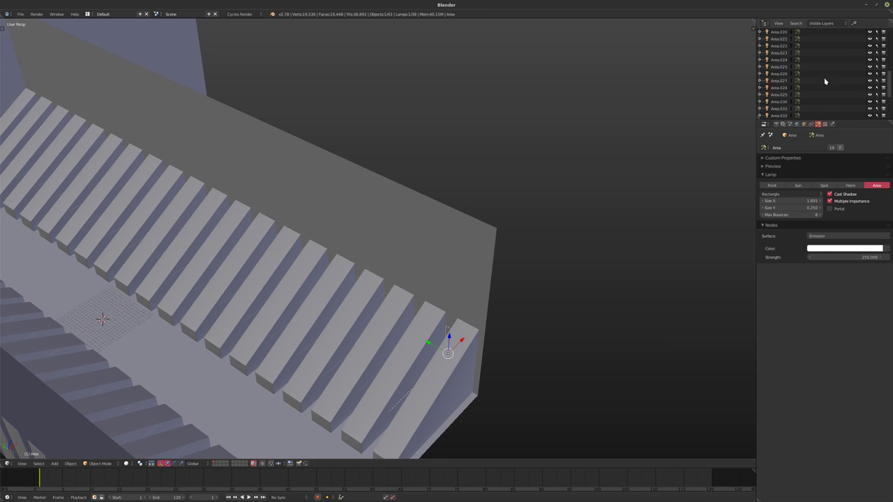
scroll(824, 81, up, 5)
middle_drag(453, 283, 510, 309)
shift+click(509, 308)
shift+click(470, 304)
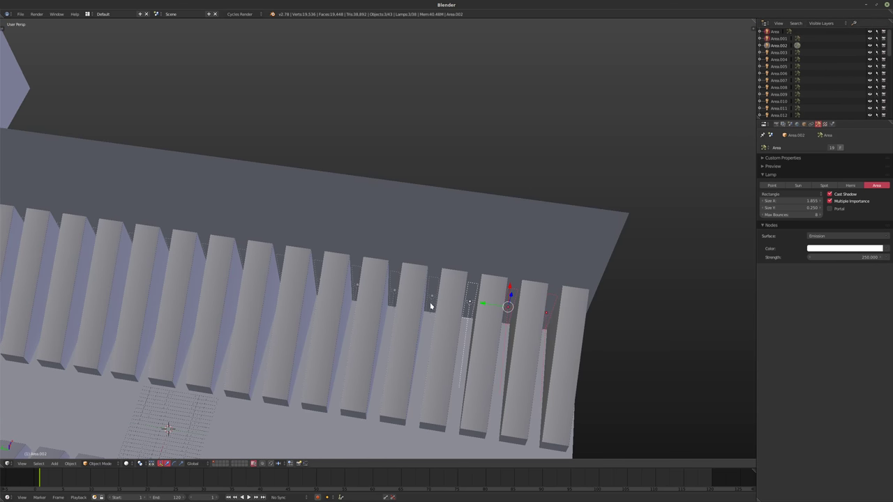
shift+click(433, 300)
shift+click(394, 293)
shift+click(354, 292)
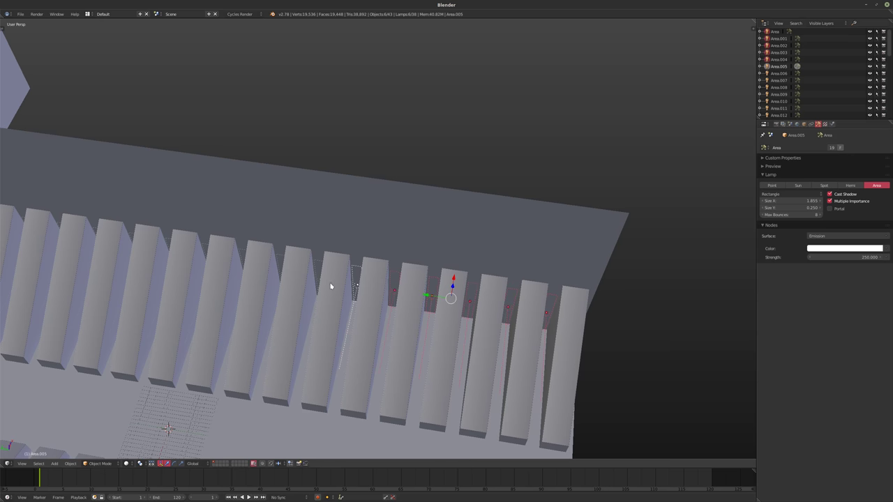
middle_drag(328, 285, 341, 267)
Add a cube-shaped empty at the 3D cursor and enlarge its display size to about 0.32.
key(shift+a)
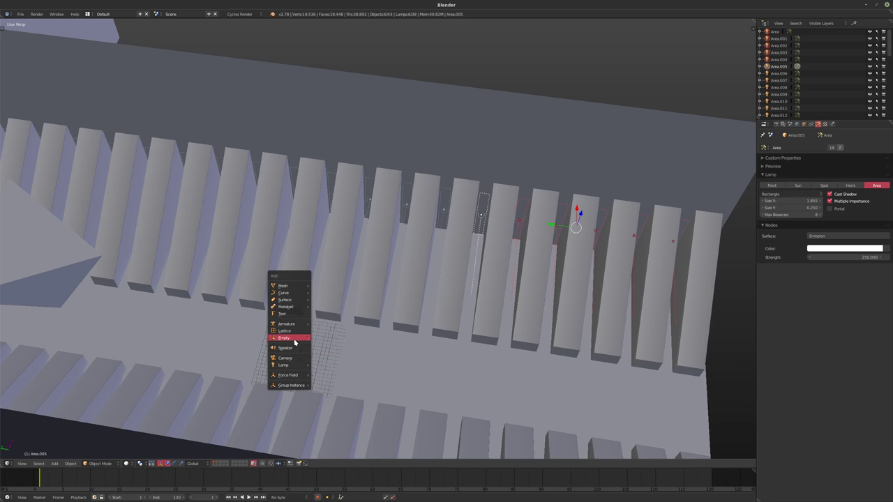
mouse_move(289, 338)
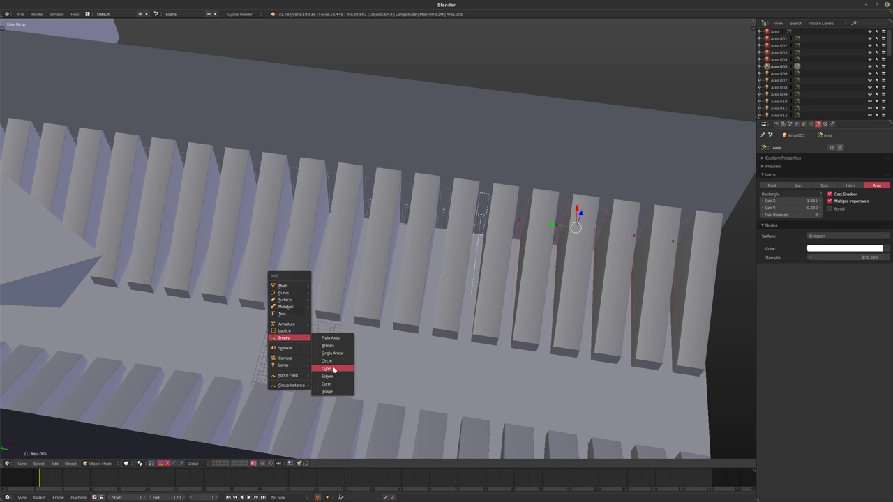
click(334, 370)
middle_drag(454, 304, 368, 323)
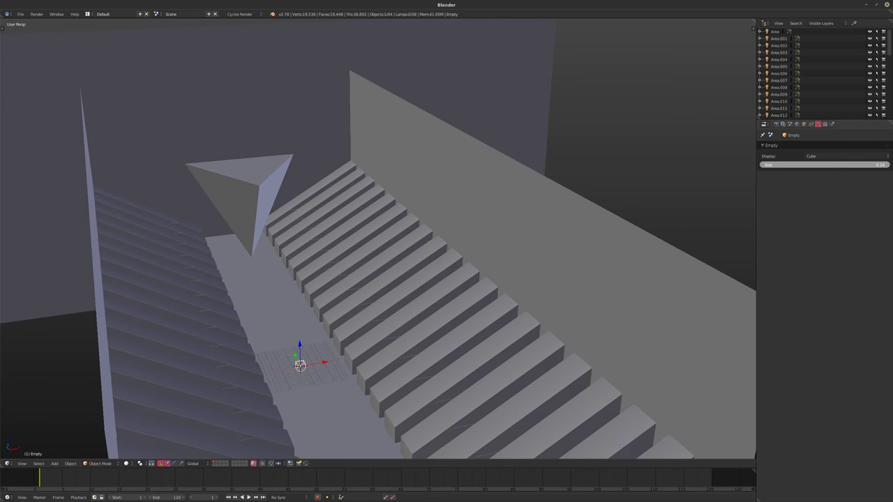
drag(795, 165, 837, 165)
middle_drag(378, 332, 334, 334)
Move the cube empty up and over the right-hand wedge row, near the floating pyramid.
drag(299, 346, 431, 234)
key(x)
middle_drag(431, 234, 444, 337)
drag(433, 319, 291, 315)
middle_drag(291, 314, 344, 307)
drag(360, 298, 381, 292)
middle_drag(381, 291, 516, 253)
Rename the cube empty as CTRL.Lights.Right.
scroll(799, 98, down, 10)
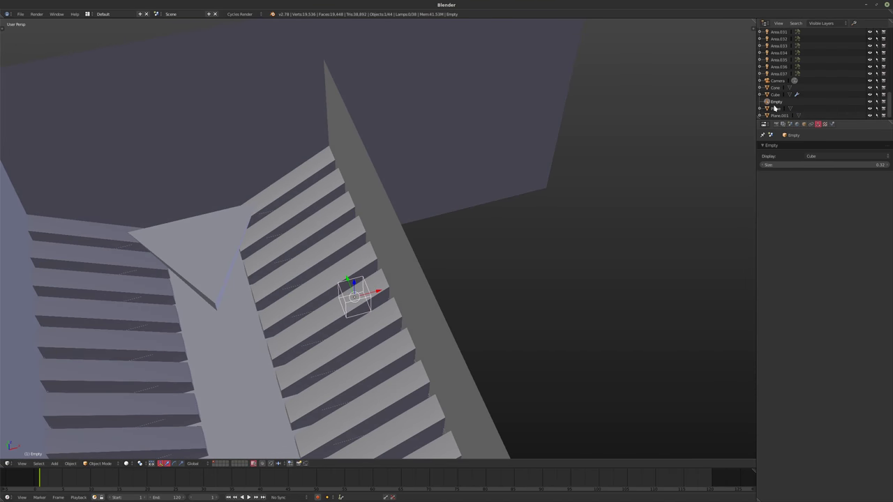
double_click(776, 102)
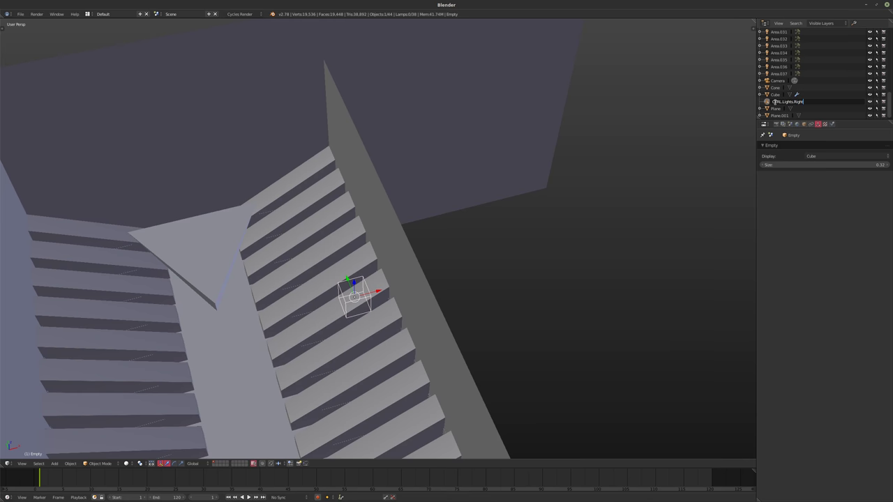
key(Return)
In the camera view, shift CTRL.Lights.Right along X into the frame, just right of the pyramid.
middle_drag(418, 265, 370, 279)
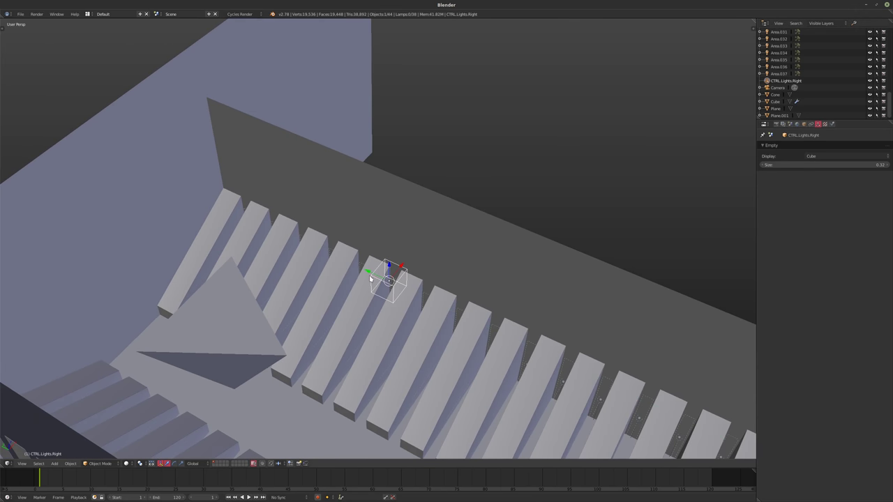
key(KP_0)
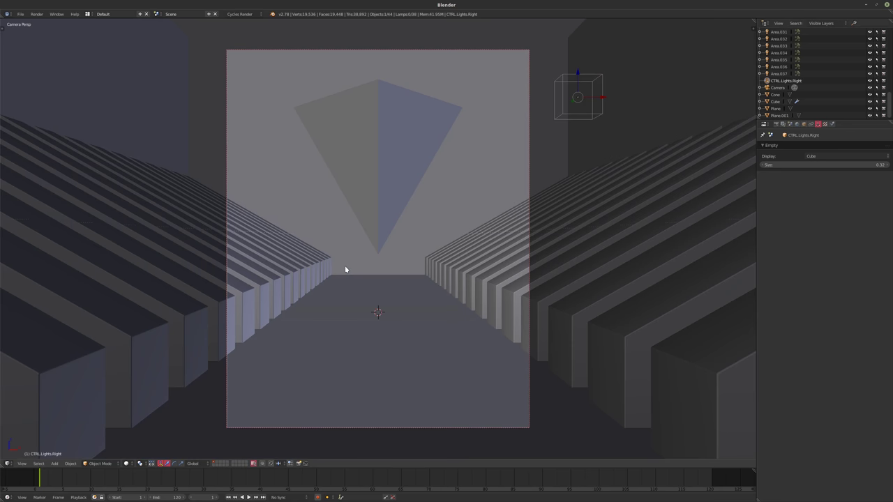
drag(605, 97, 516, 98)
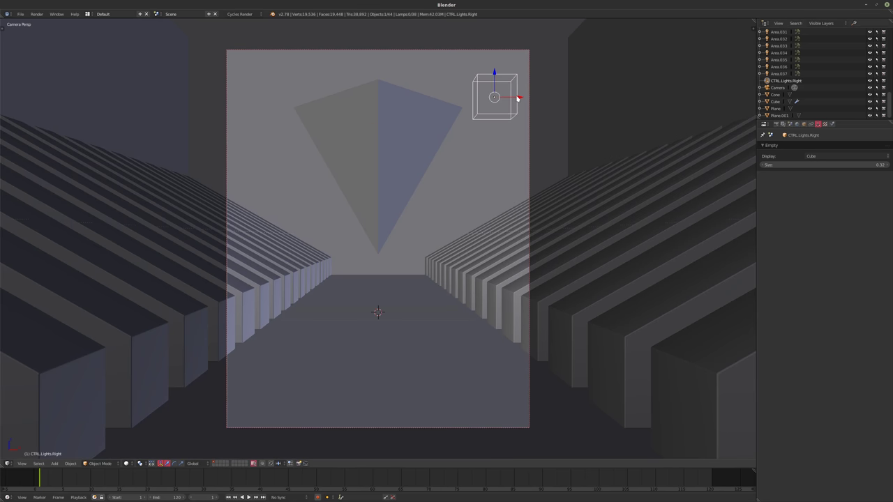
Duplicate the control empty about 3.8 units along negative X to the pyramid's other side and name the copy CTRL.Lights.Left.
key(shift+d)
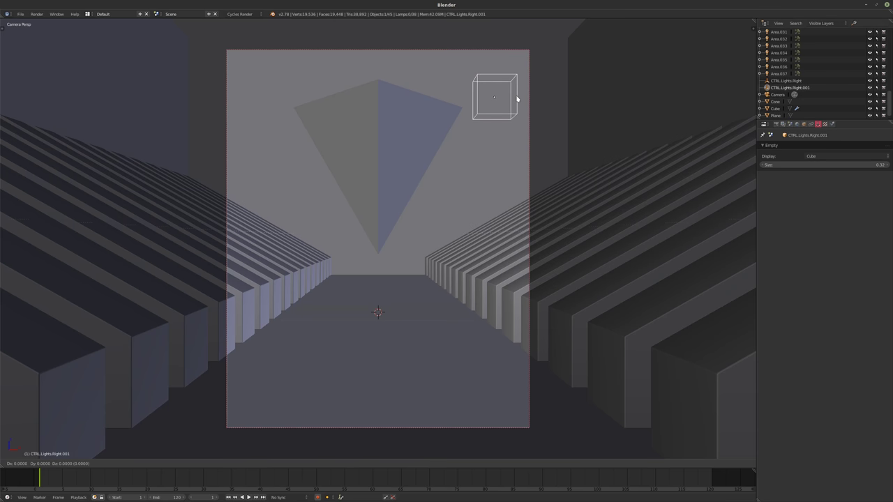
key(x)
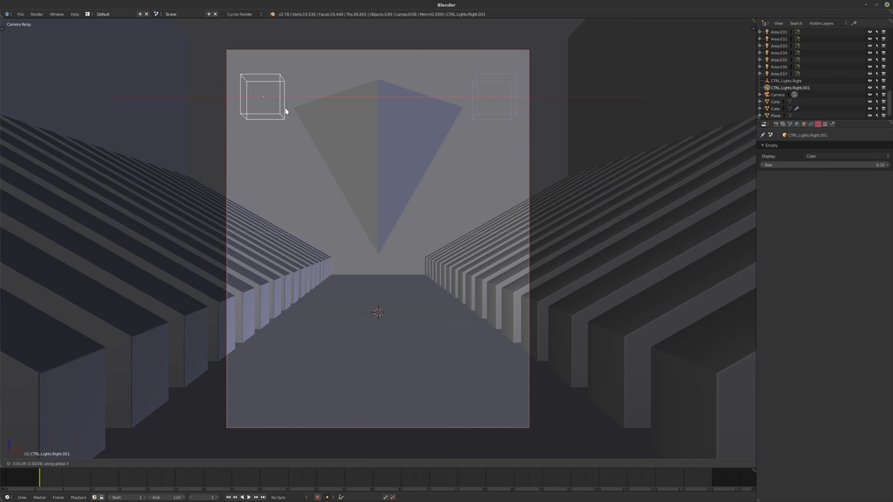
click(285, 110)
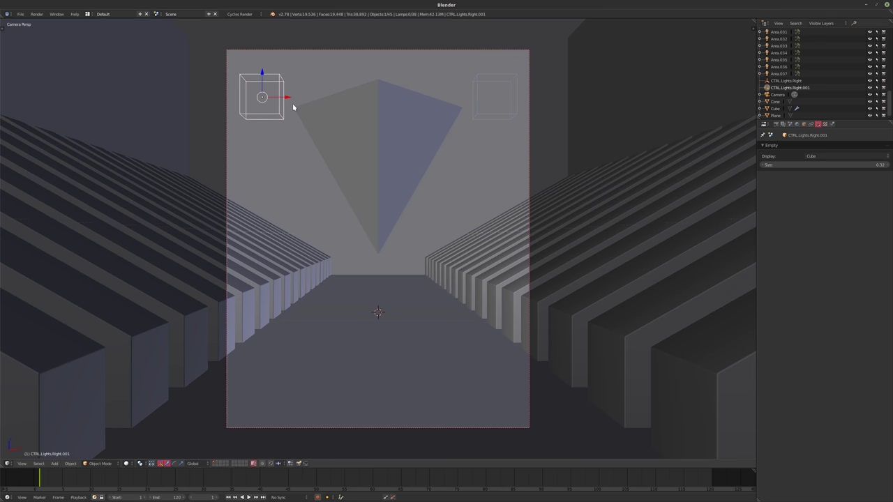
double_click(789, 88)
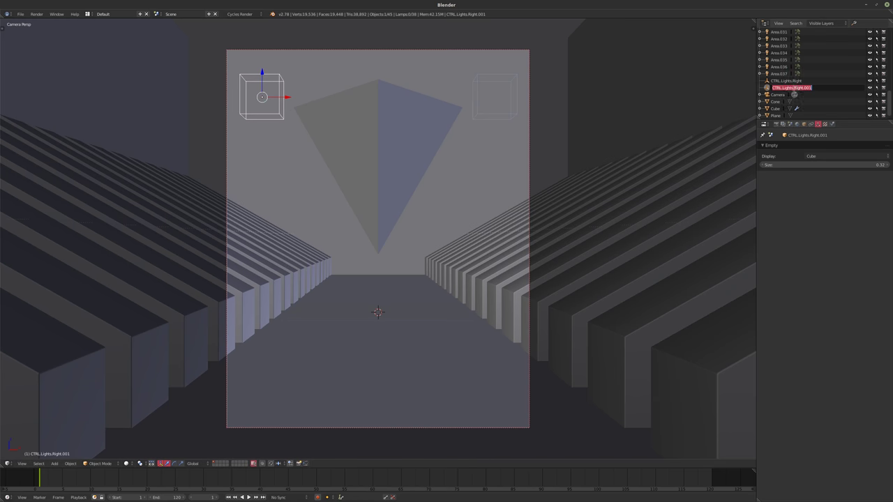
text(CTRL.Lights.Left)
key(Return)
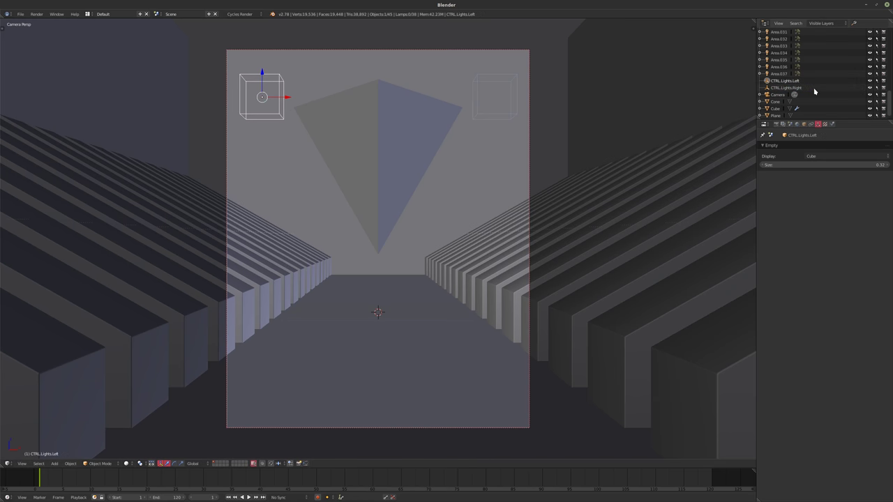
middle_drag(394, 222, 330, 141)
right_click(279, 140)
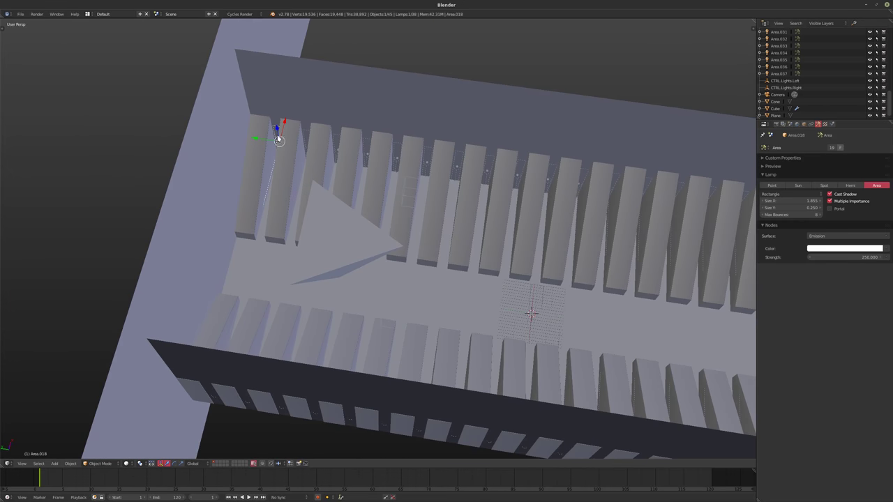
right_click(335, 147)
middle_drag(383, 181, 368, 209)
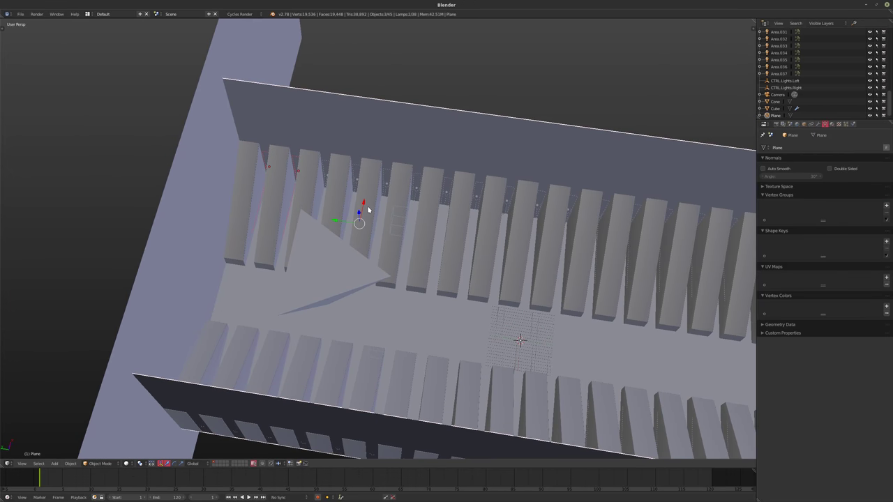
right_click(265, 159)
right_click(325, 172)
middle_drag(353, 176, 278, 176)
Select all objects, then deselect everything except the right row's area lamps and CTRL.Lights.Right.
key(a)
key(b)
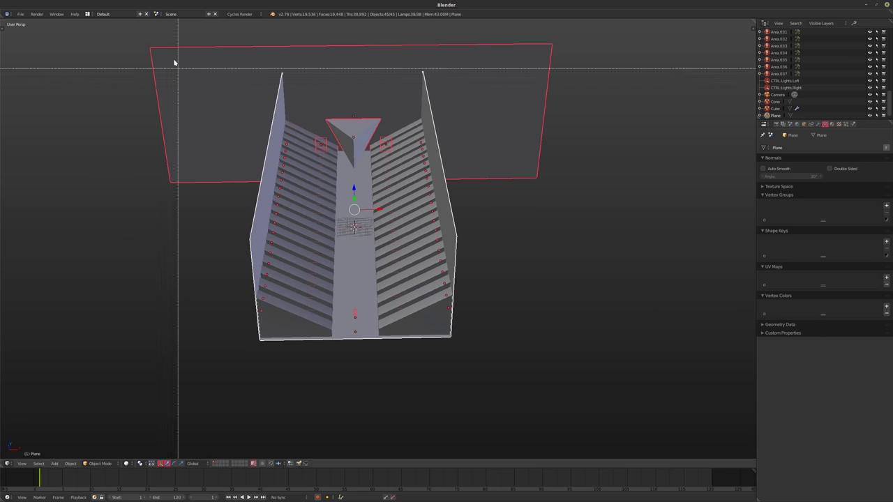
middle_drag(129, 26, 357, 357)
middle_drag(410, 317, 381, 343)
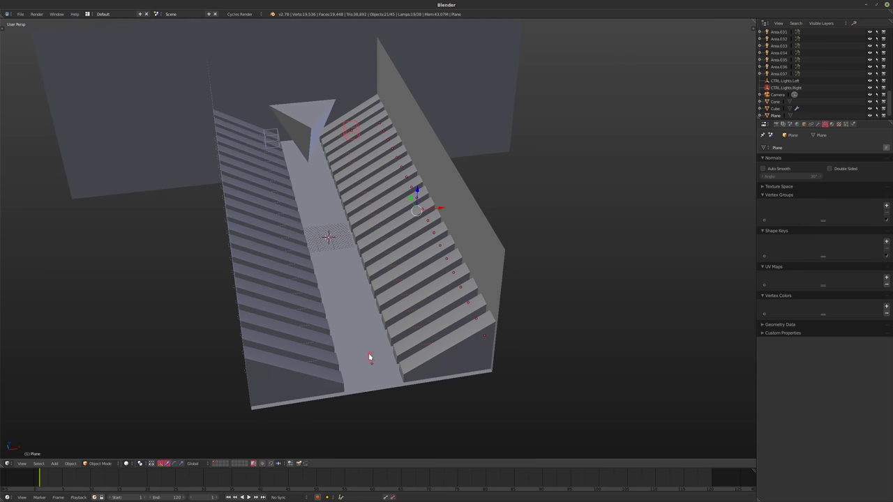
shift+right_click(370, 357)
shift+right_click(415, 341)
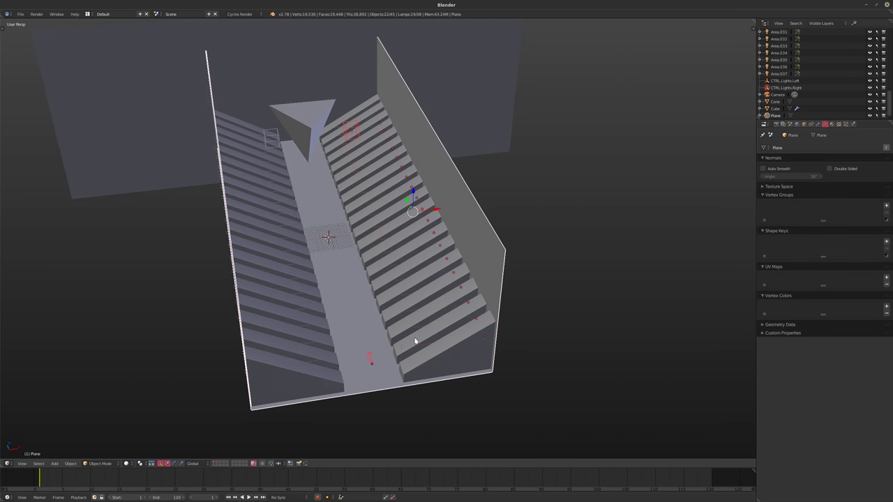
scroll(382, 370, up, 4)
middle_drag(384, 374, 343, 246)
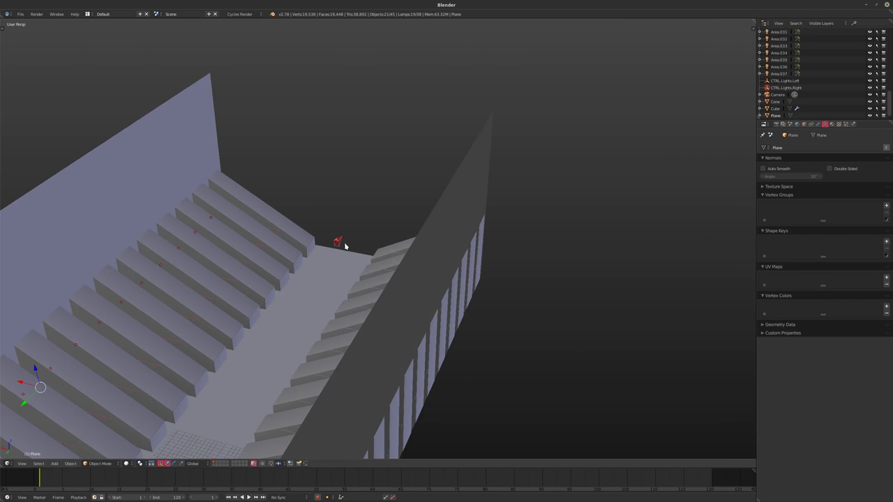
shift+right_click(337, 241)
middle_drag(407, 270, 193, 230)
Make CTRL.Lights.Right the active object and parent the selected right-row lamps to it with the Object option.
key(g)
click(339, 235)
scroll(309, 264, up, 5)
mouse_move(309, 264)
middle_down()
mouse_move(299, 263)
mouse_move(307, 279)
middle_up()
right_click(272, 317)
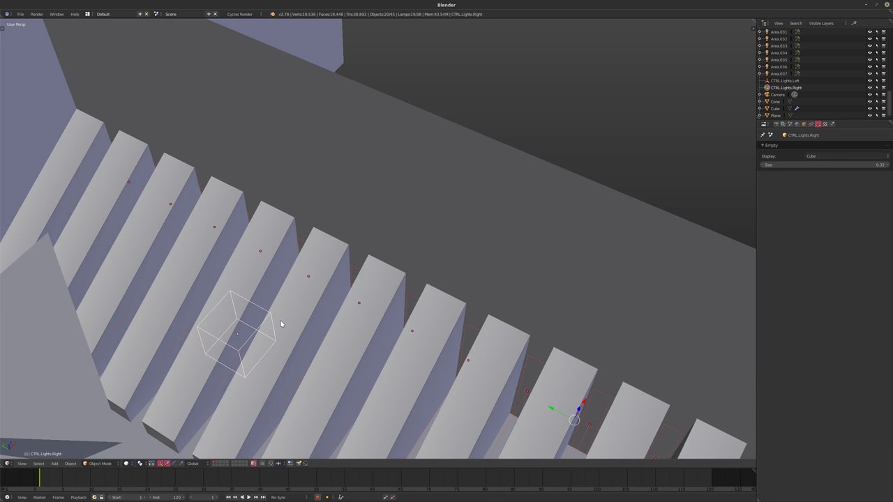
key(ctrl+p)
click(281, 323)
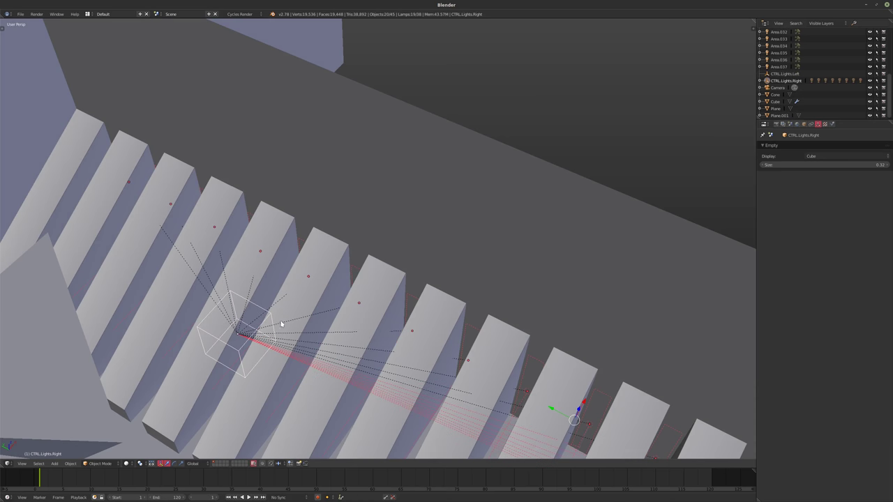
Select CTRL.Lights.Left and box-select the left row's area lamps, removing the walls and other geometry from the selection.
mouse_move(559, 124)
middle_down()
mouse_move(345, 185)
mouse_move(361, 205)
mouse_move(279, 199)
mouse_move(309, 180)
mouse_move(293, 199)
mouse_move(356, 180)
mouse_move(281, 233)
mouse_move(249, 208)
middle_up()
right_click(178, 193)
key(b)
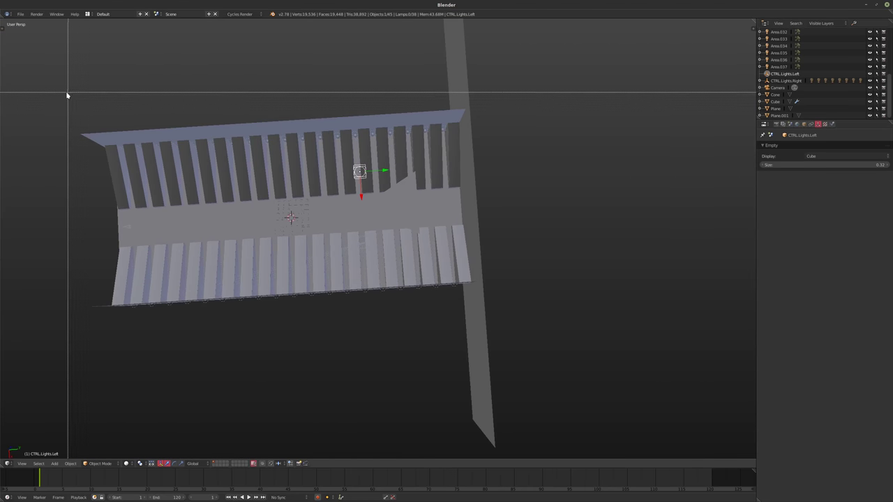
drag(69, 95, 490, 172)
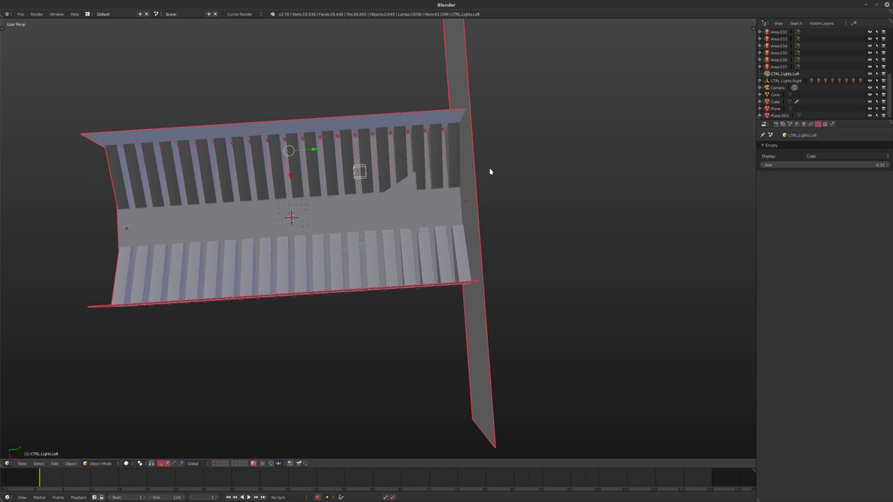
middle_drag(418, 178, 400, 202)
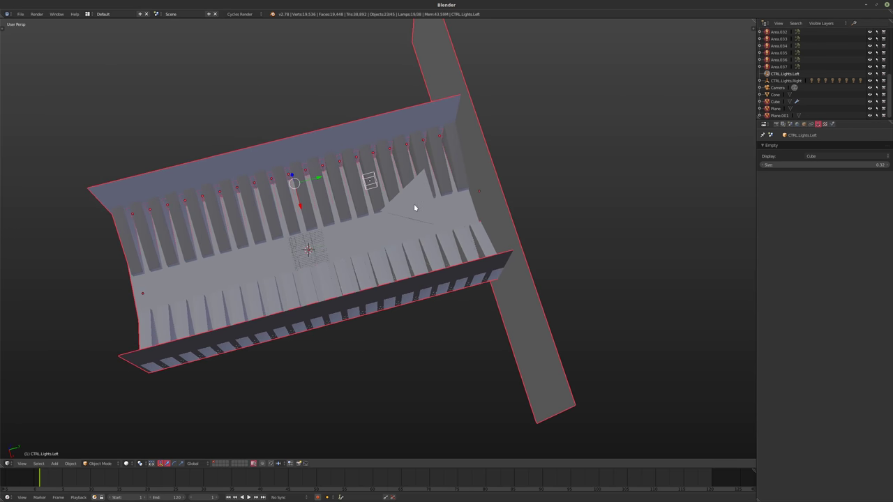
key(b)
drag(680, 292, 97, 265)
Parent the selected left-row lamps to CTRL.Lights.Left with the Object option, and clear the selection.
middle_drag(149, 272, 394, 219)
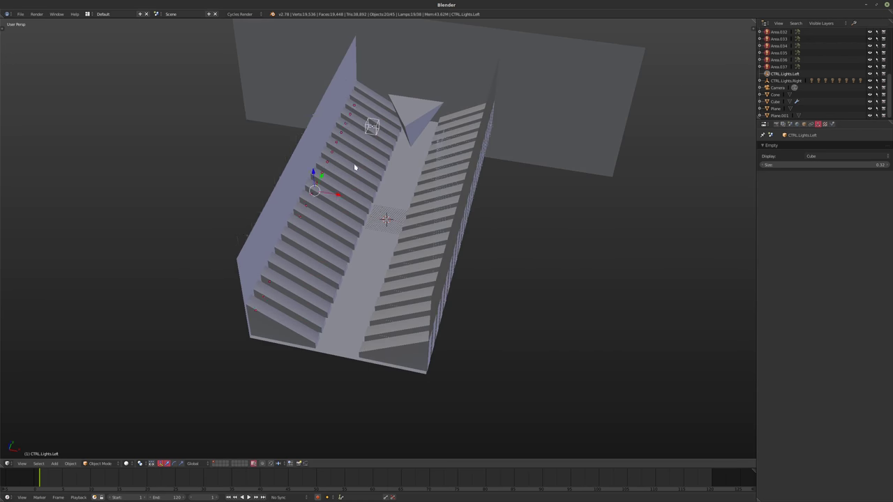
scroll(391, 206, up, 5)
middle_drag(407, 208, 447, 214)
key(ctrl+p)
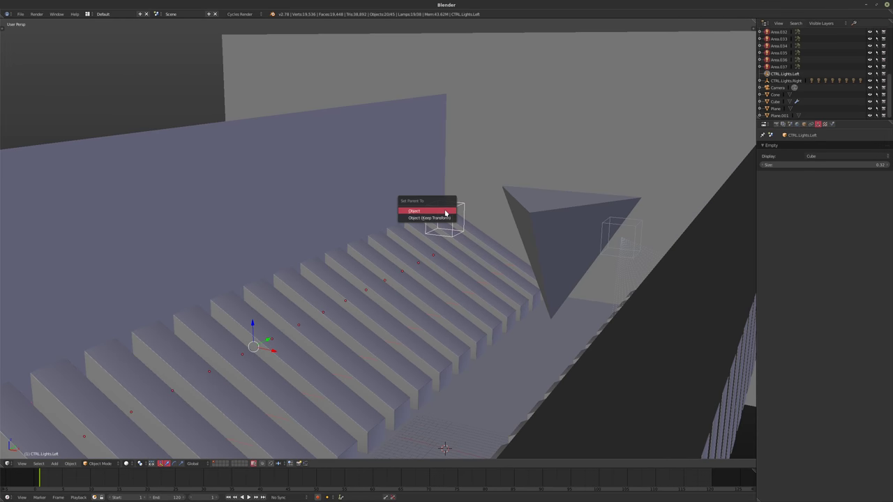
click(445, 213)
middle_drag(550, 175, 423, 195)
key(a)
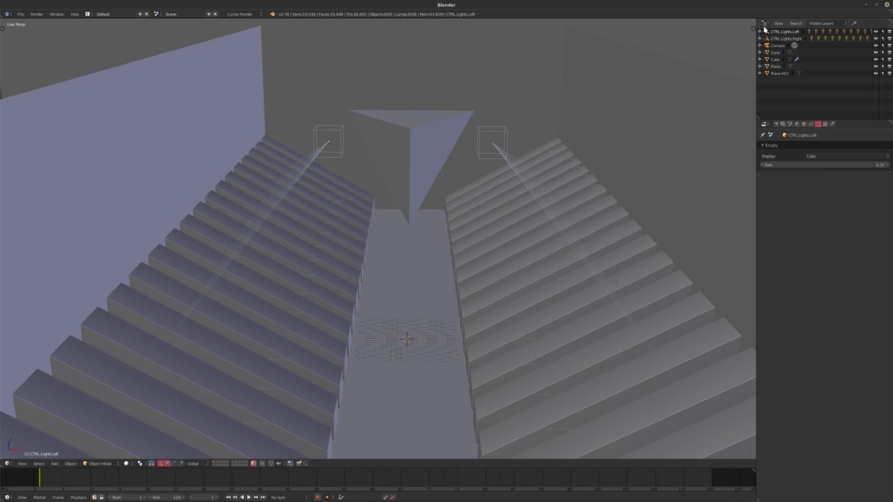
Return to the camera view, expand the CTRL.Lights.Left hierarchy and select its first child lamp, Area.019.
click(759, 32)
click(760, 32)
middle_drag(499, 138, 517, 151)
key(KP_0)
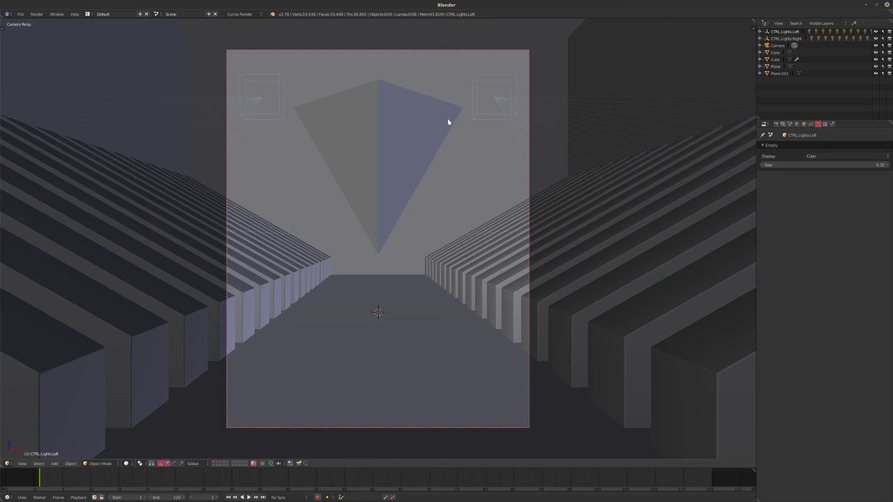
click(761, 32)
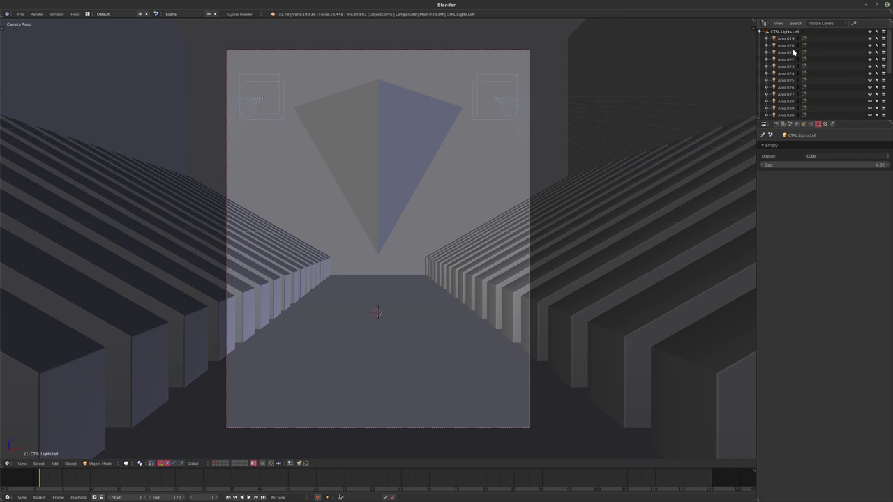
click(785, 38)
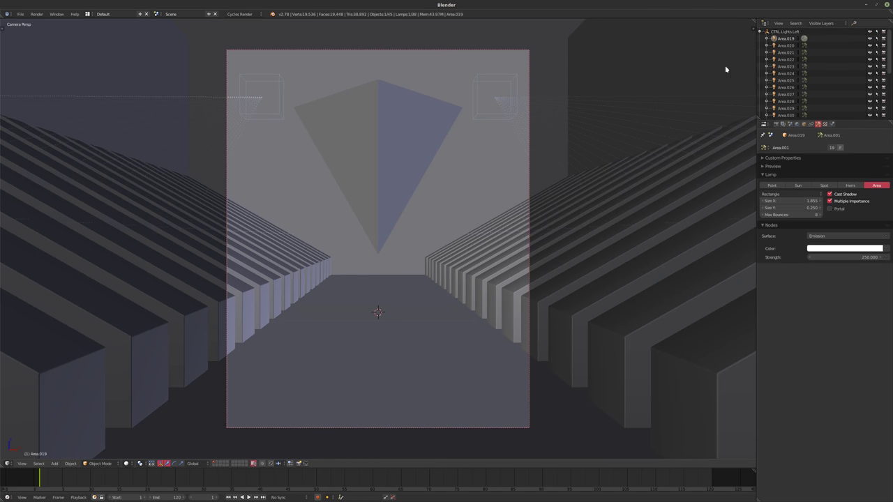
Split the 3D view into two side-by-side viewports and fit the camera frame to the narrower one.
drag(755, 19, 281, 28)
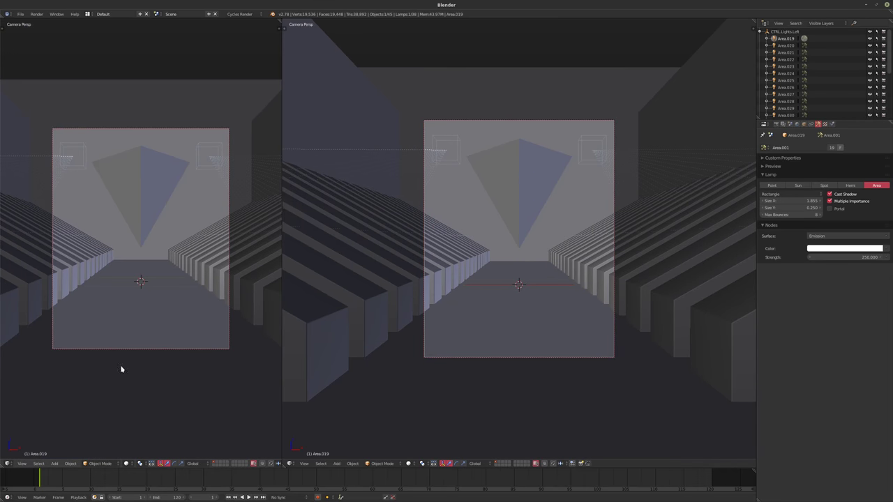
scroll(186, 273, up, 4)
key(Home)
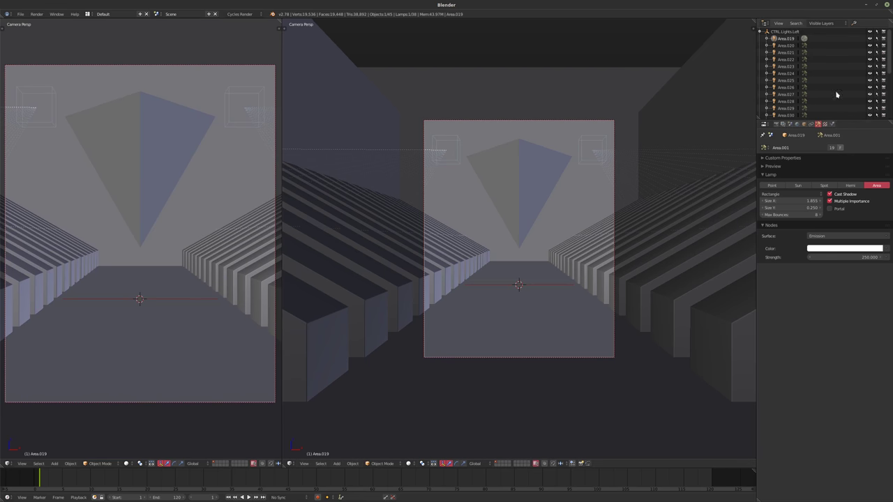
Select the Camera and raise its passepartout alpha until the area outside the frame is almost black.
scroll(837, 94, down, 5)
click(778, 88)
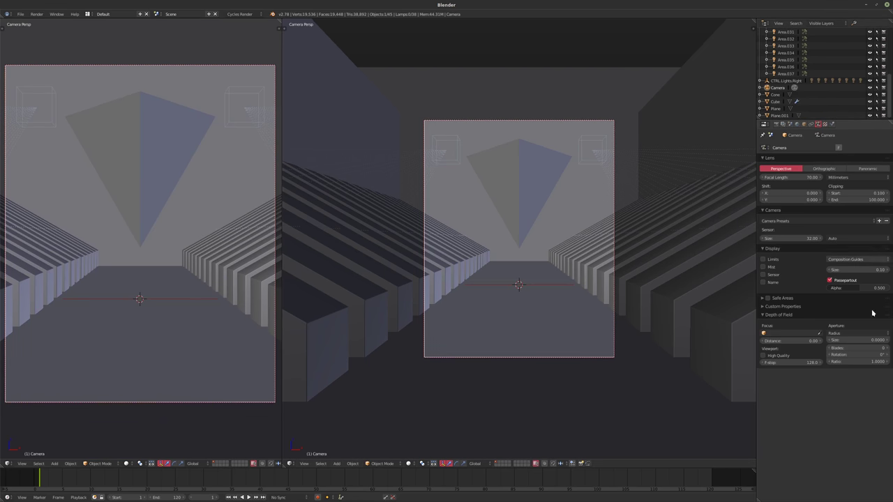
drag(857, 289, 882, 289)
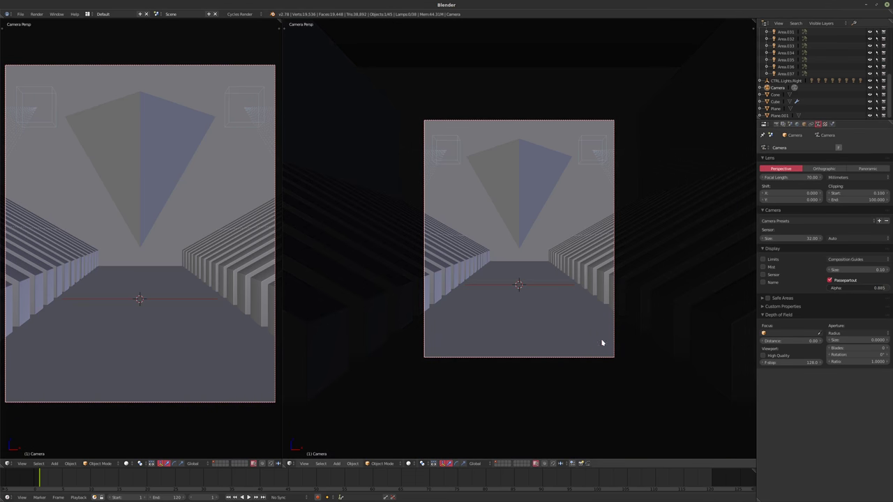
Switch the wider viewport to the Node Editor and show the camera viewport with rendered shading.
click(287, 464)
click(306, 379)
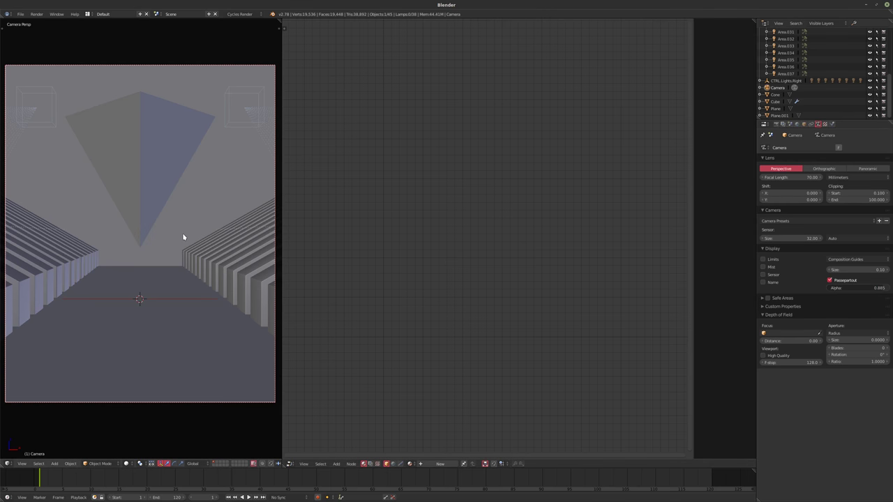
key(shift+z)
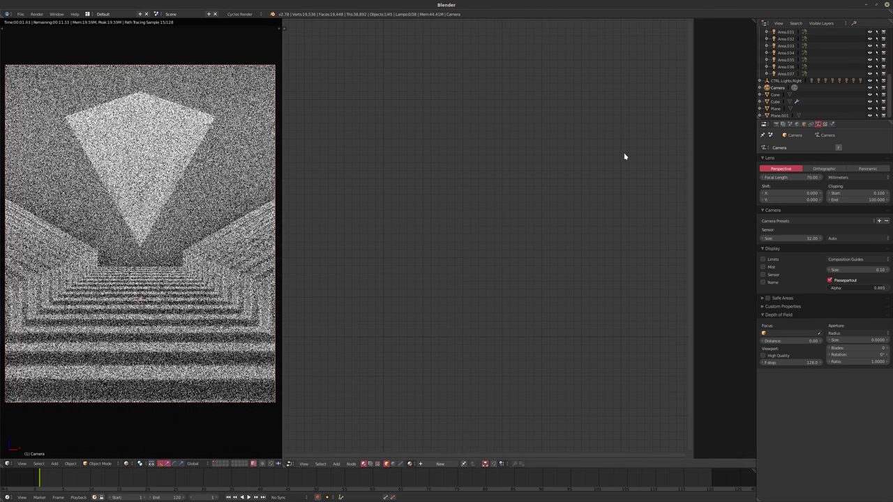
Select left-row lamp Area.019 and set its emission color to a pale cyan.
scroll(788, 63, up, 5)
click(786, 38)
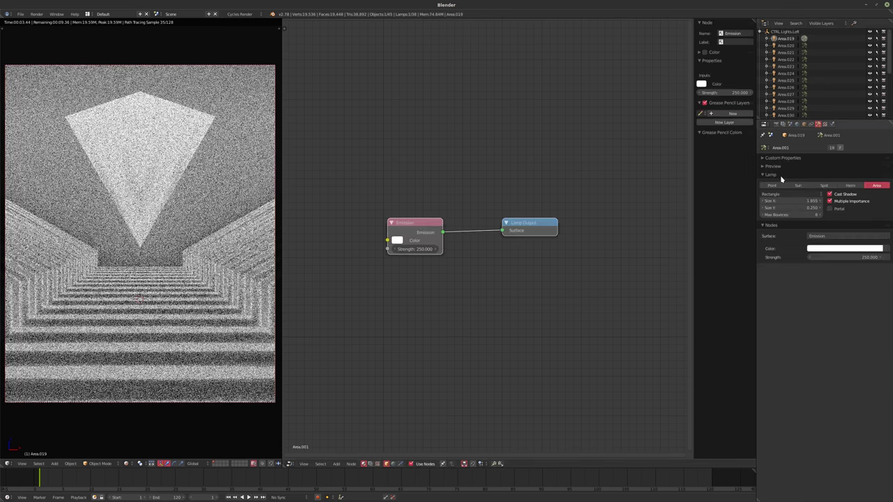
click(841, 249)
click(846, 168)
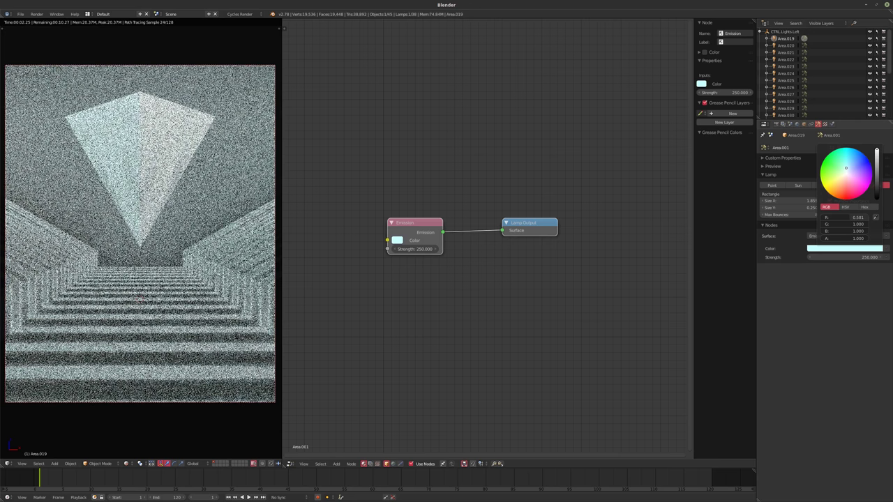
Collapse CTRL.Lights.Left, expand CTRL.Lights.Right, and give its first lamp, Area, a pale peach emission color.
click(760, 32)
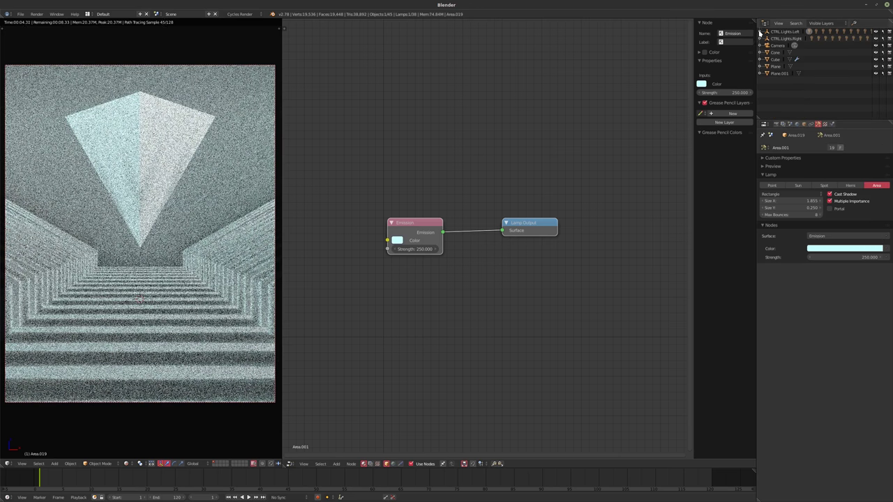
click(760, 39)
click(781, 46)
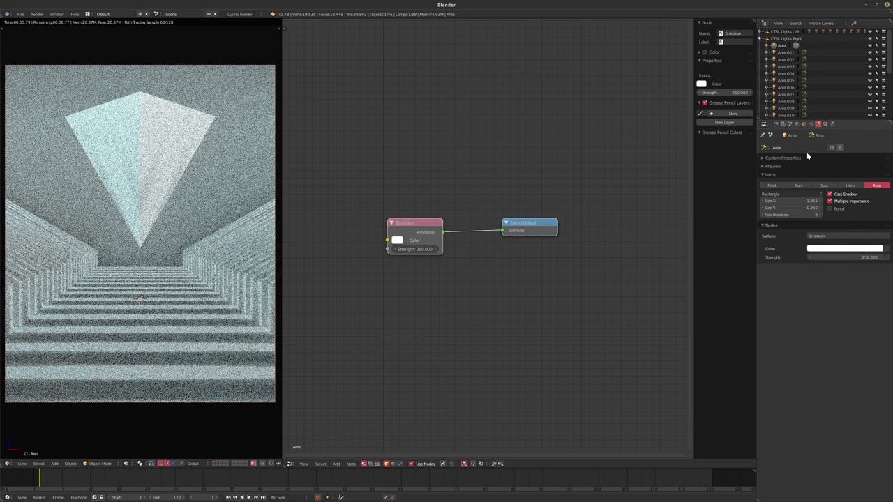
click(825, 250)
drag(848, 175, 844, 179)
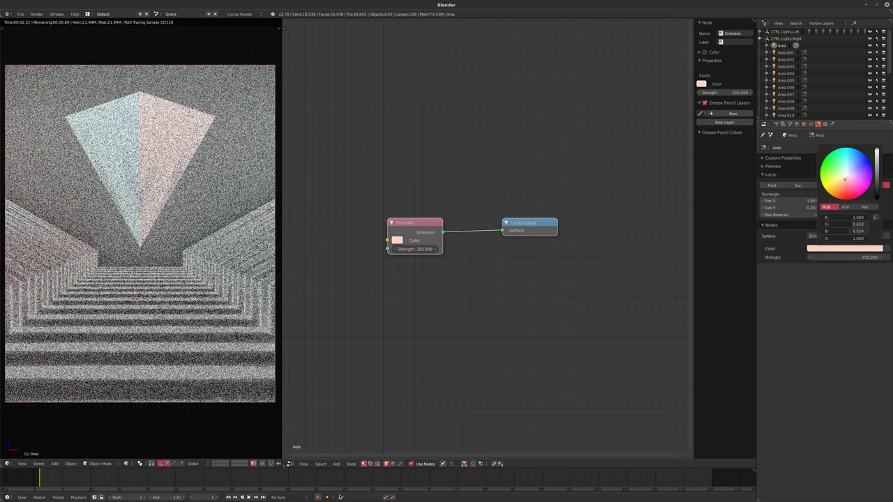
drag(844, 180, 845, 177)
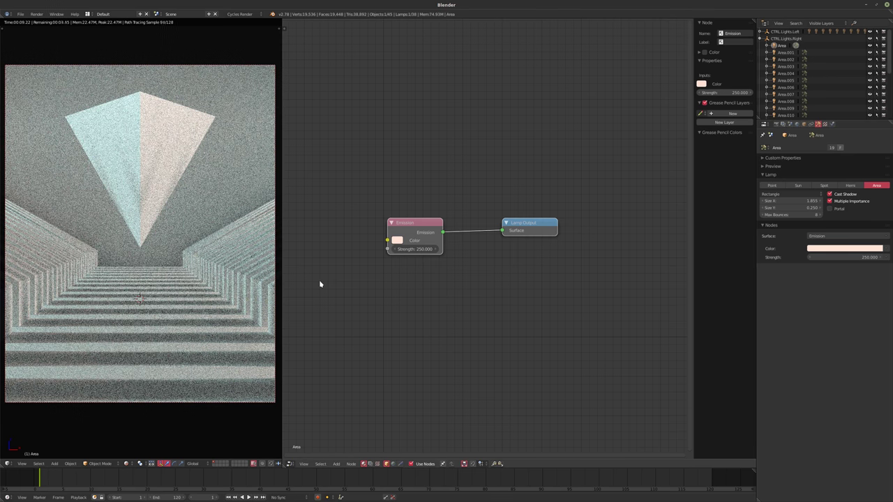
Create a new material on the floor plane and darken its Diffuse BSDF color to RGB 0.019.
right_click(215, 319)
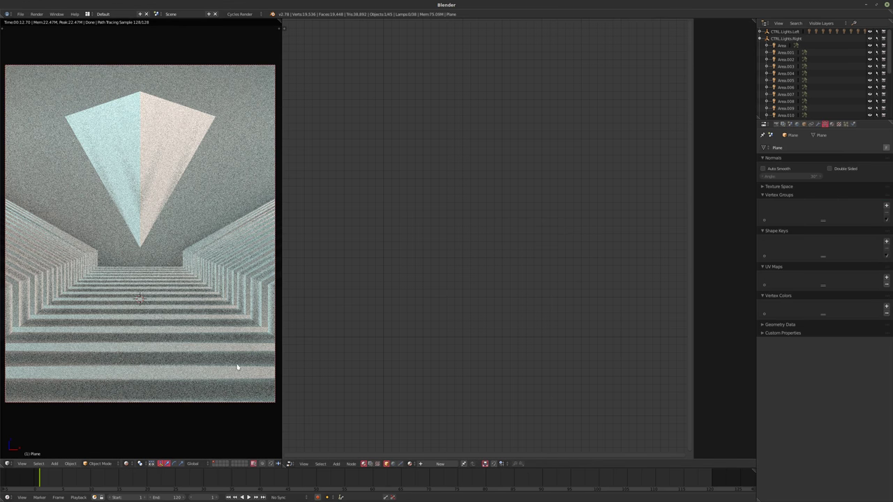
click(439, 463)
click(397, 240)
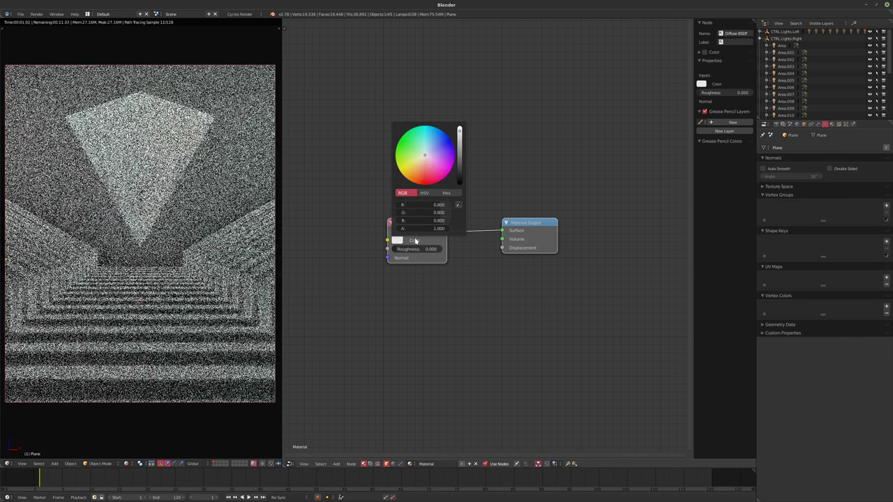
drag(460, 129, 459, 178)
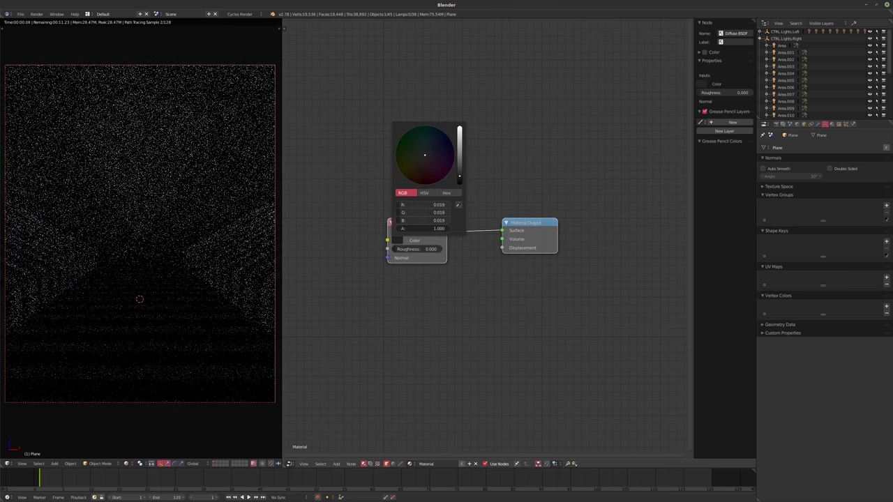
Spread the Diffuse BSDF and Material Output nodes apart and insert a Mix Shader on the link between them.
drag(425, 258, 362, 345)
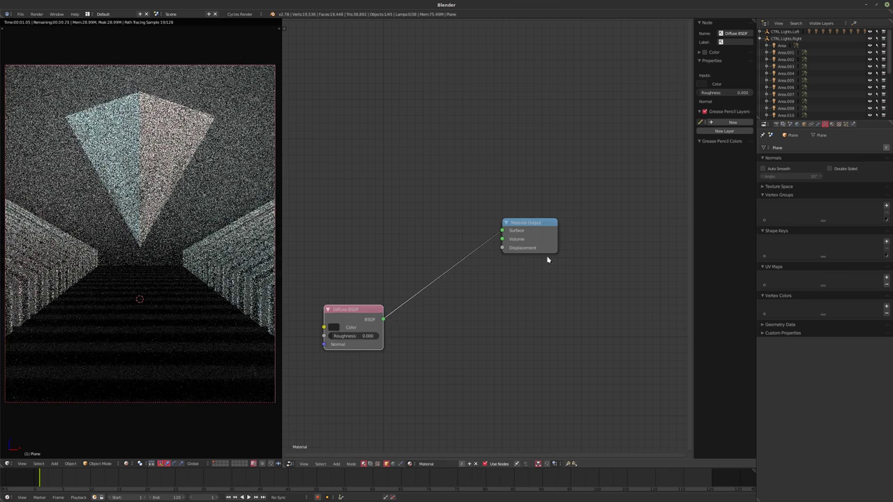
drag(527, 223, 513, 318)
middle_drag(471, 366, 541, 342)
drag(412, 293, 325, 299)
key(shift+a)
mouse_move(478, 347)
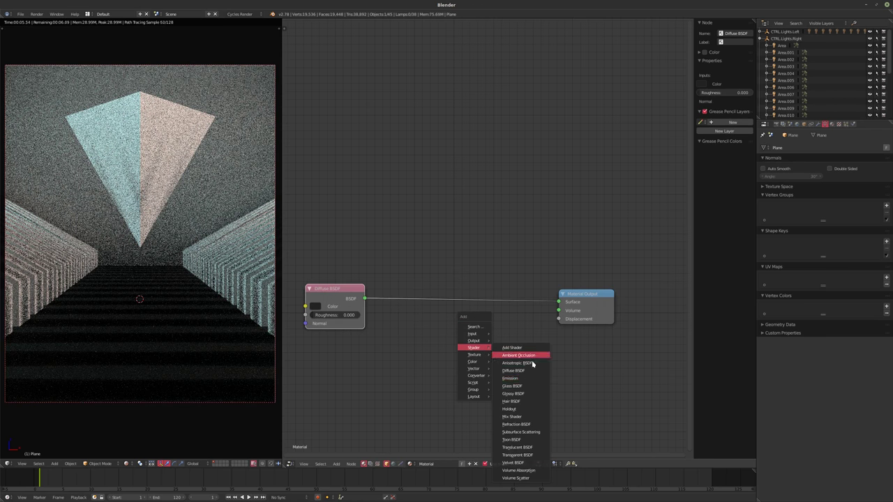
click(512, 417)
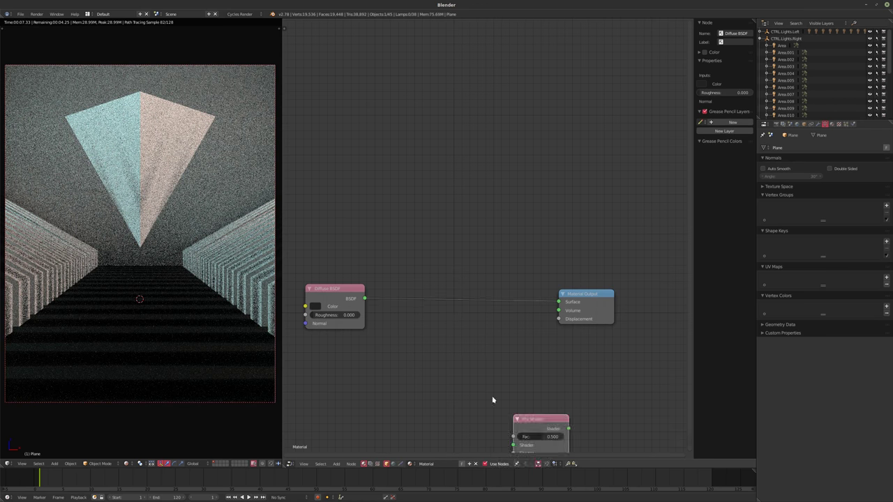
click(404, 276)
Add a Glossy BSDF below the Diffuse BSDF and connect it to the Mix Shader's second shader input.
key(shift+a)
mouse_move(369, 362)
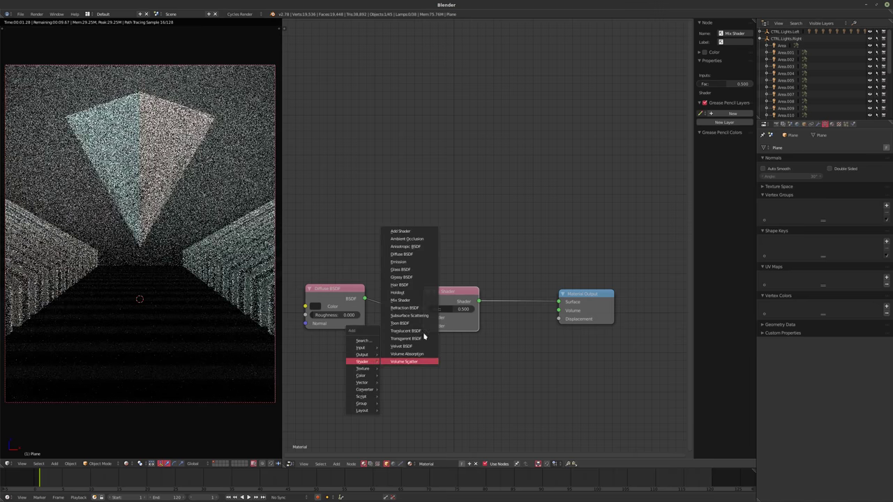
click(404, 277)
click(309, 337)
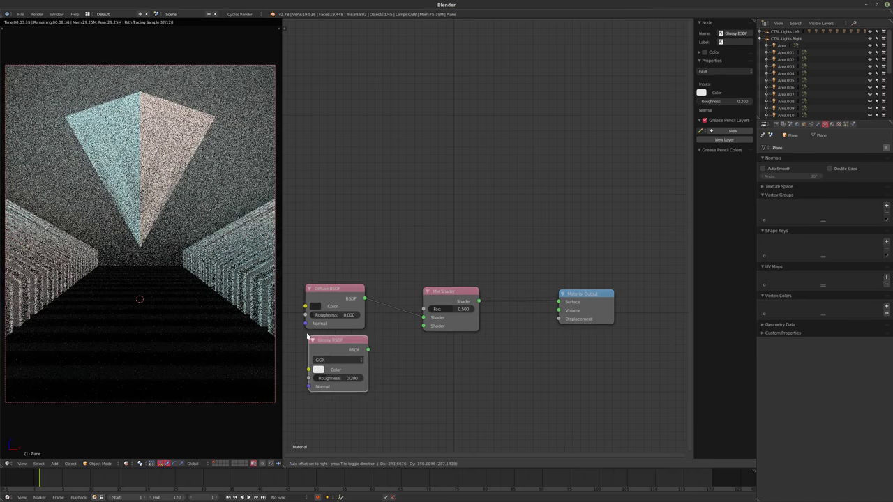
drag(366, 347, 425, 326)
scroll(479, 362, up, 2)
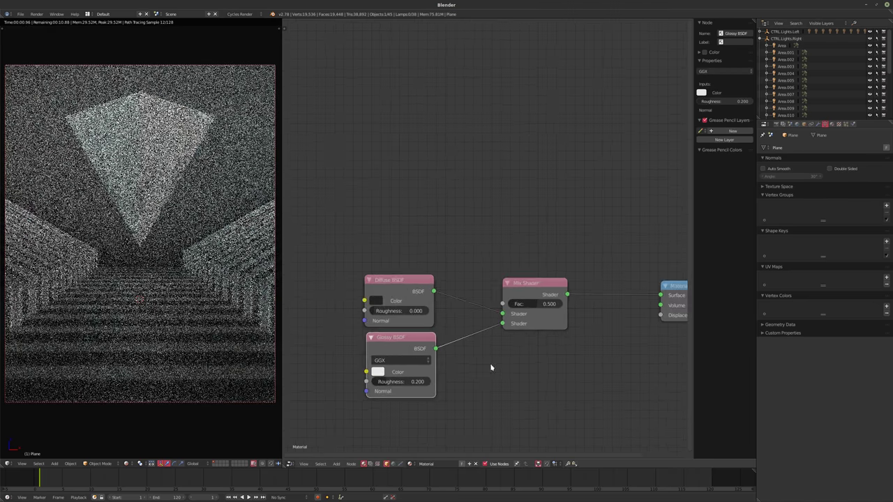
Add a Layer Weight node, link its Fresnel output to the Mix Shader's Fac, and set the Glossy BSDF roughness to 0.010.
key(shift+a)
mouse_move(368, 183)
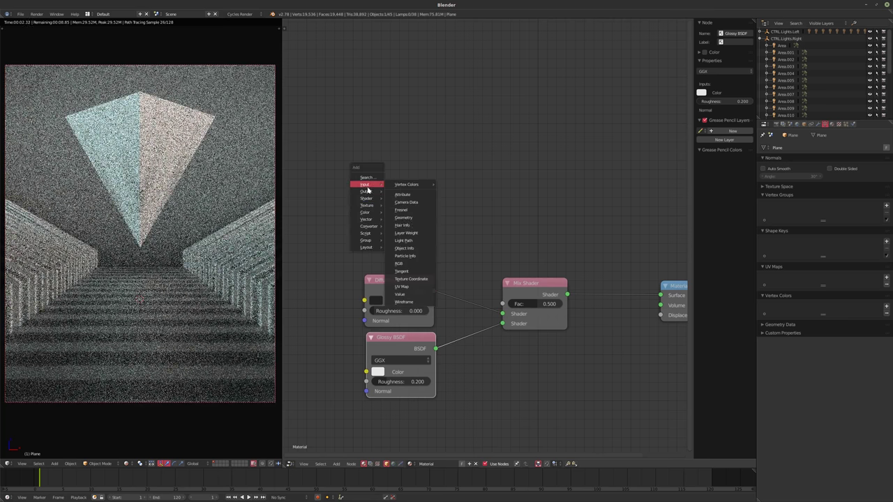
click(408, 233)
click(363, 221)
drag(428, 234, 502, 303)
middle_drag(402, 258, 428, 250)
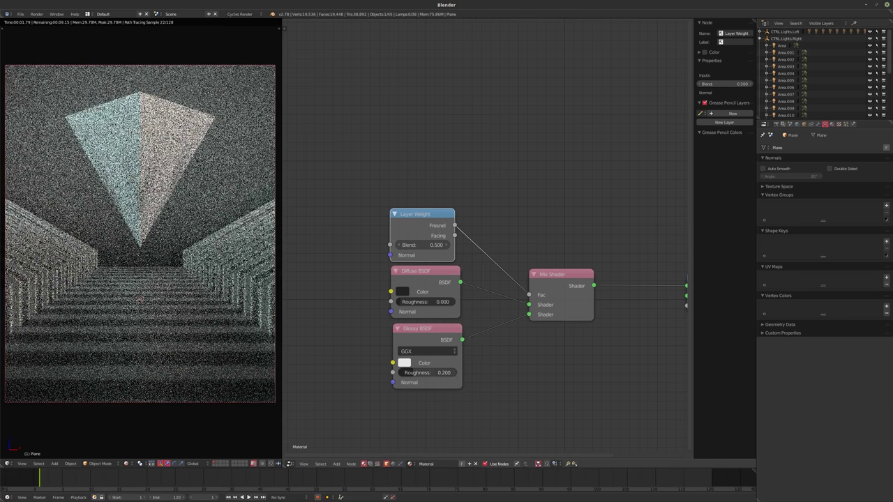
drag(408, 375, 383, 374)
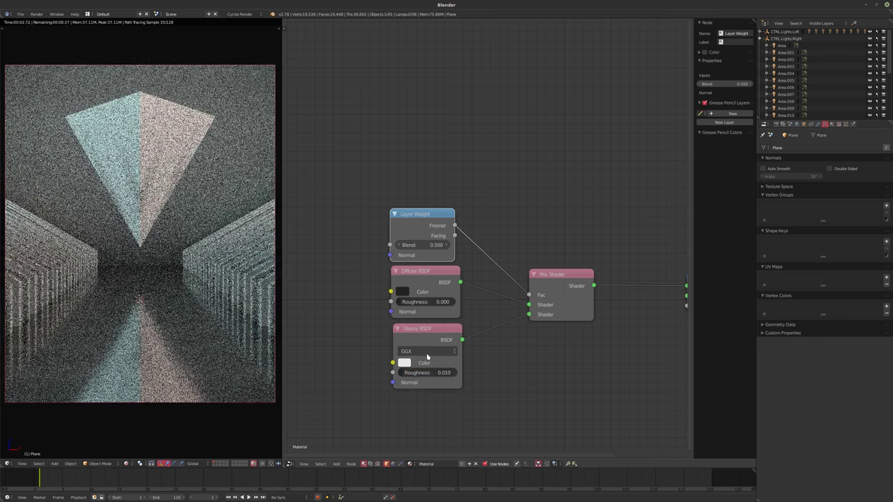
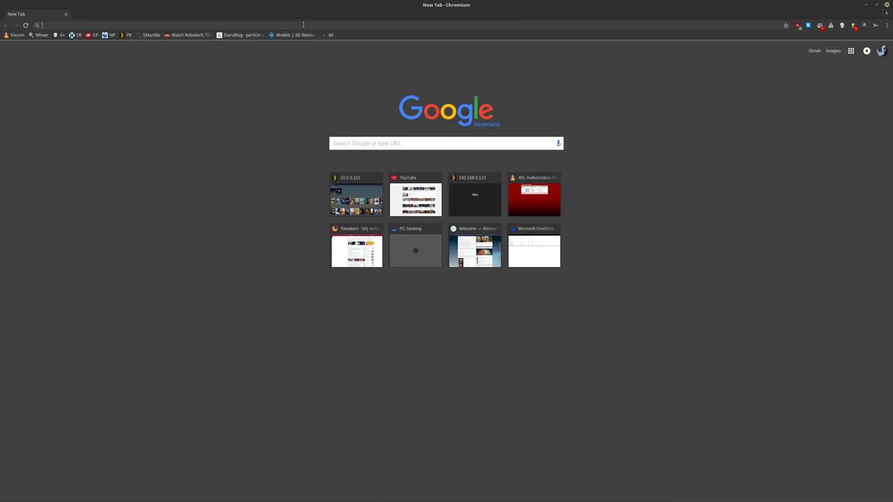
Switch to the Chromium browser and open the Google search page.
text(google)
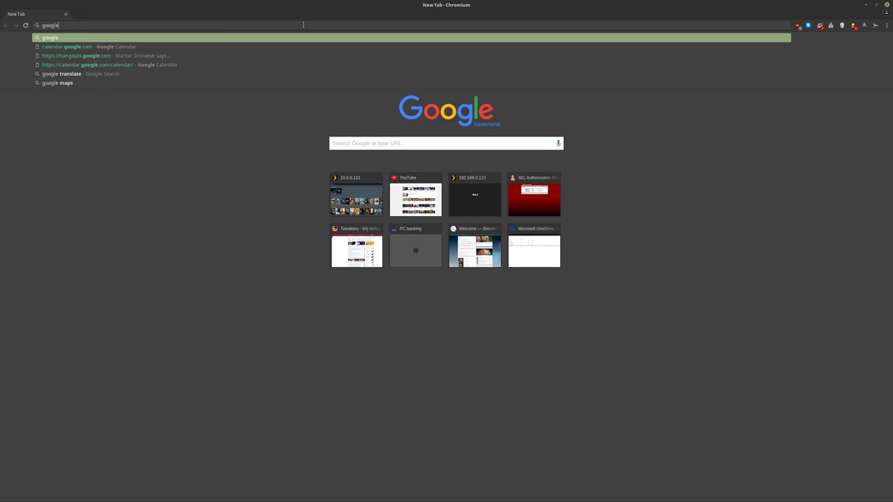
key(Return)
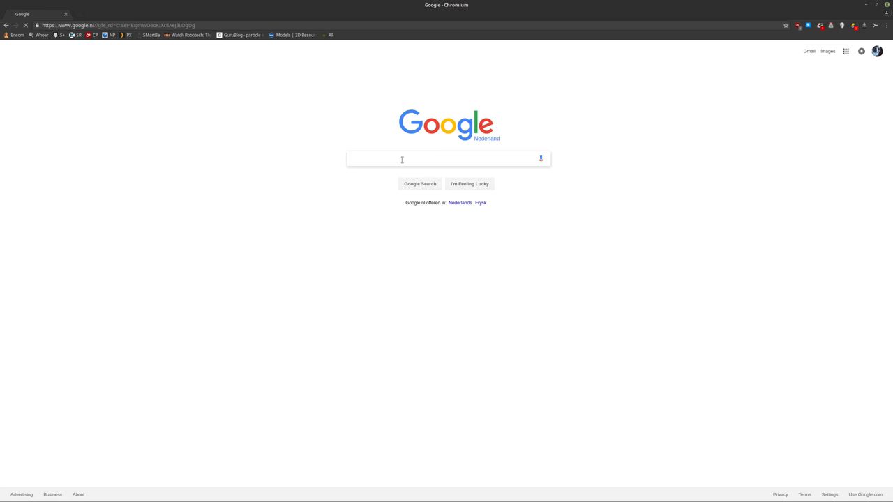
text(lol fai)
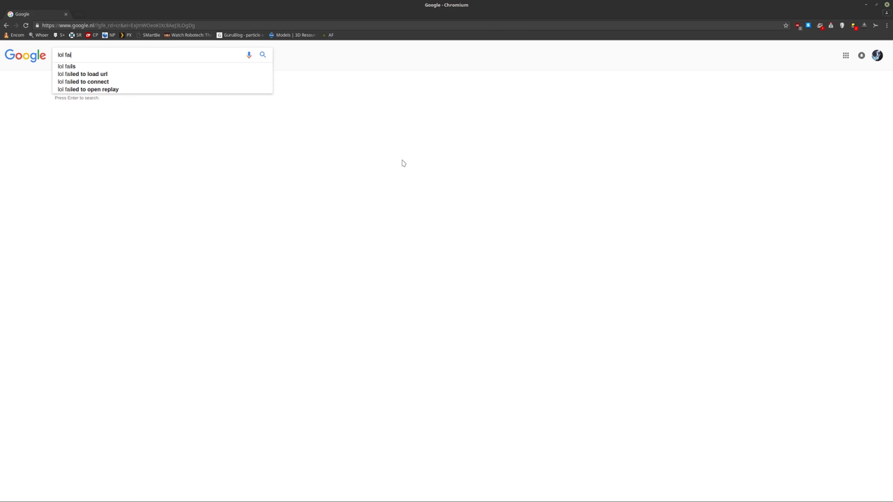
text(ce)
key(BackSpace)
key(BackSpace)
key(BackSpace)
key(BackSpace)
key(BackSpace)
key(BackSpace)
key(BackSpace)
key(BackSpace)
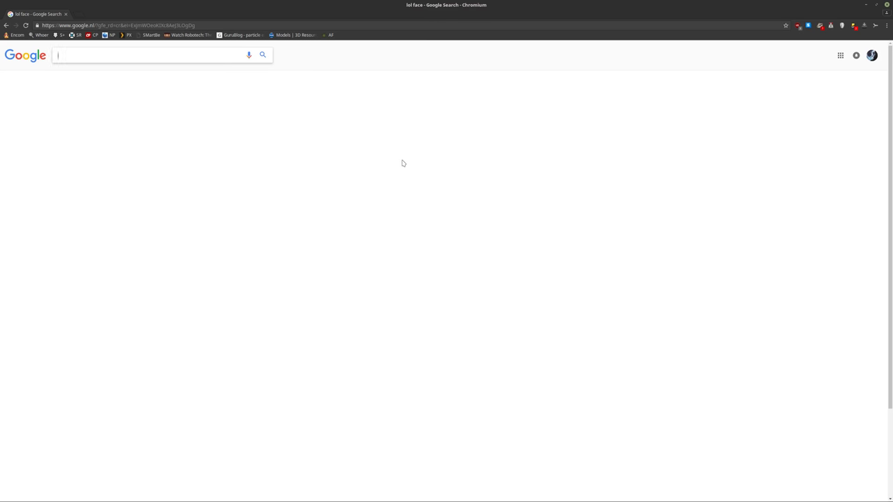
Search Google for "public domain circuit board".
text(pu)
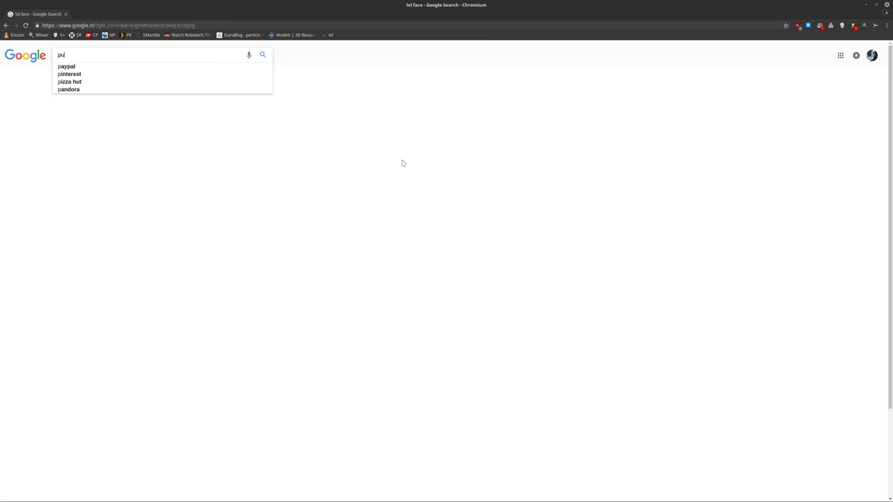
text(blic domain c)
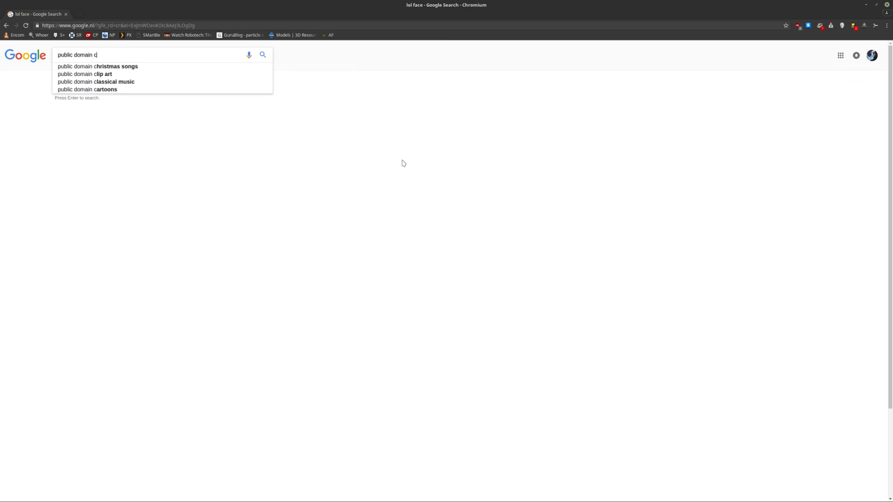
text(ircult board)
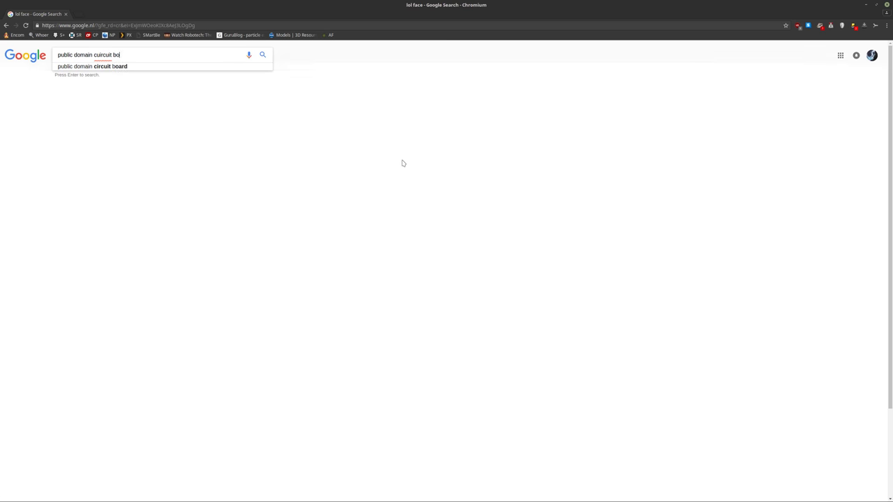
key(Return)
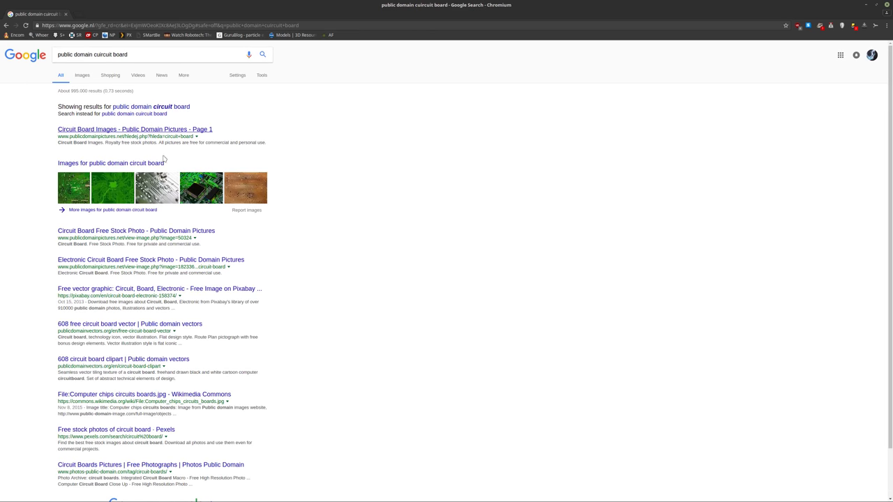
Open the Public Domain Pictures circuit board results and choose the symmetrical green-on-black circuit pattern image.
click(78, 131)
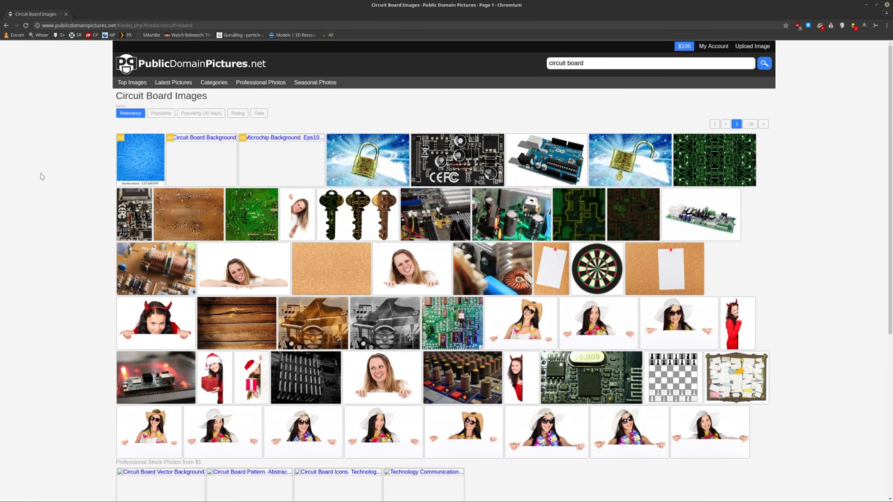
scroll(40, 177, down, 1)
click(717, 146)
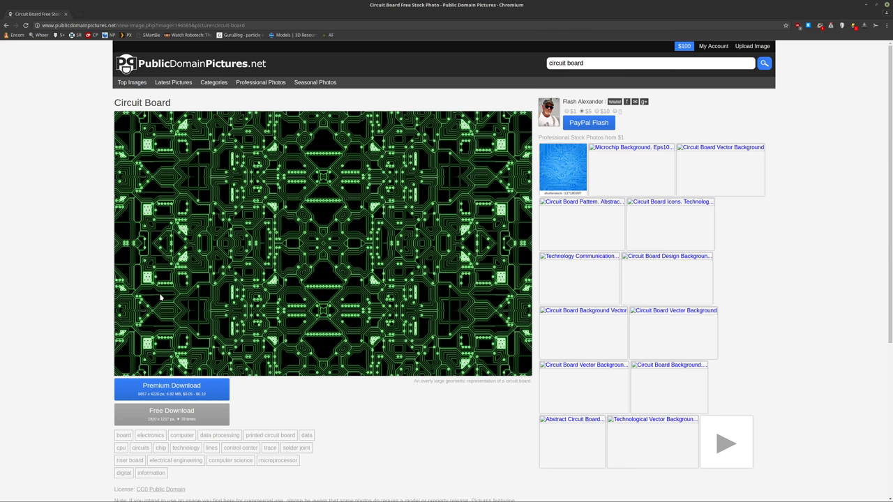
Return to the circuit board results and examine the green board photo and the copper-coloured circuit image as texture candidates.
scroll(84, 313, down, 1)
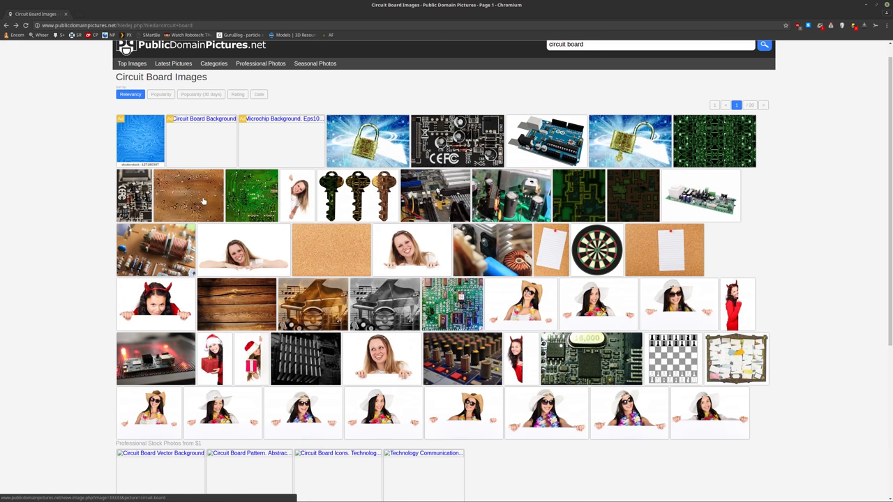
click(258, 202)
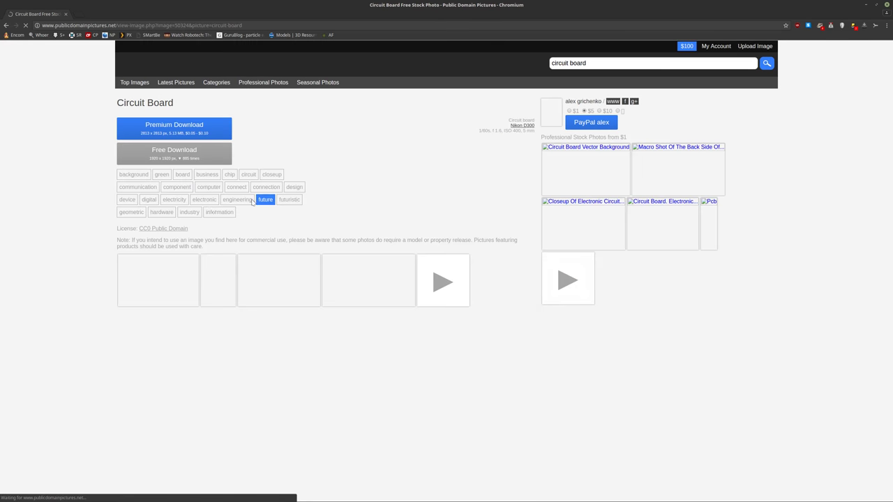
scroll(64, 158, down, 5)
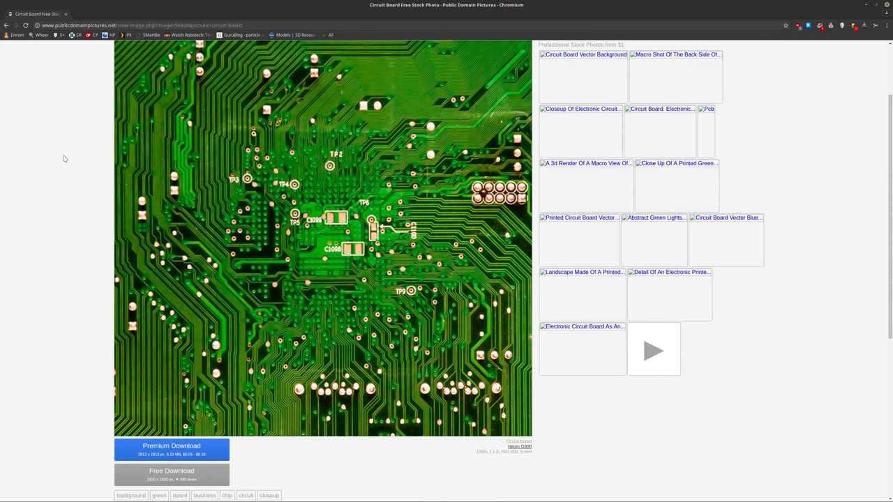
scroll(63, 159, up, 4)
scroll(64, 161, down, 3)
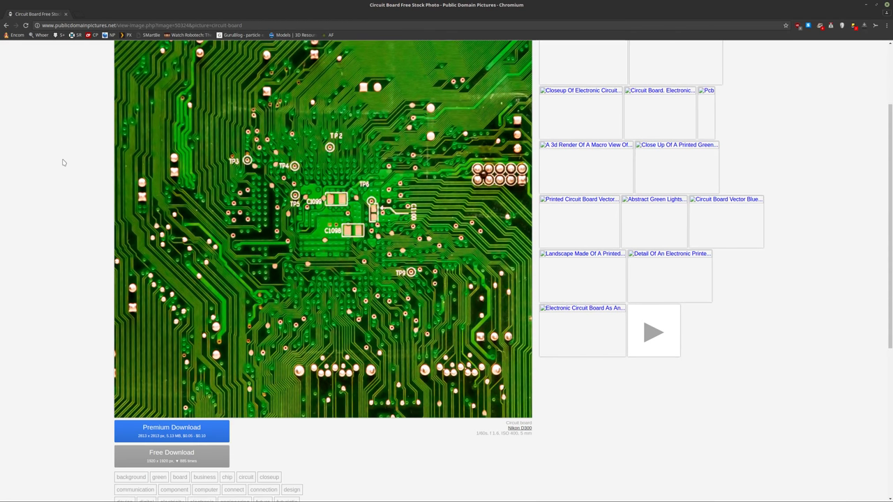
key(alt+Left)
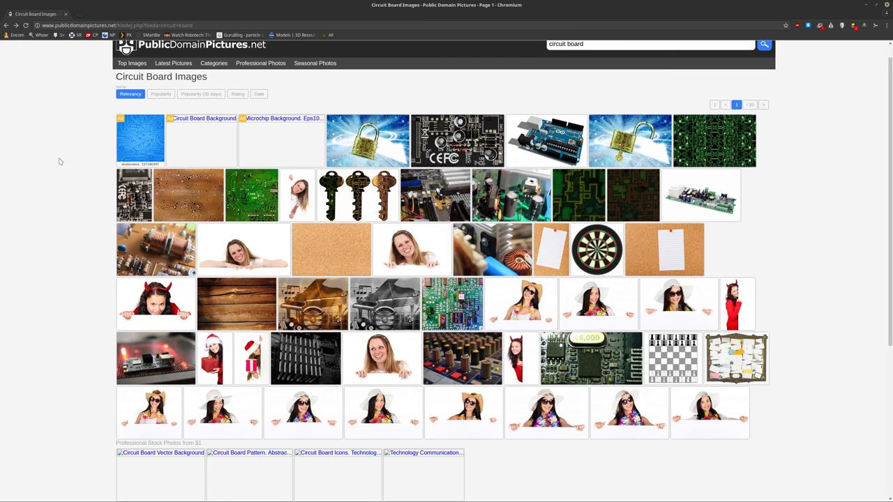
click(186, 193)
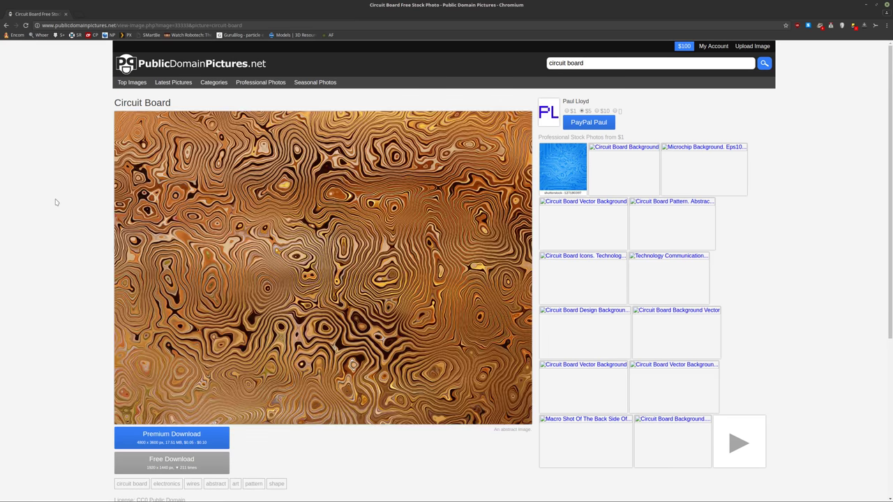
key(alt+Left)
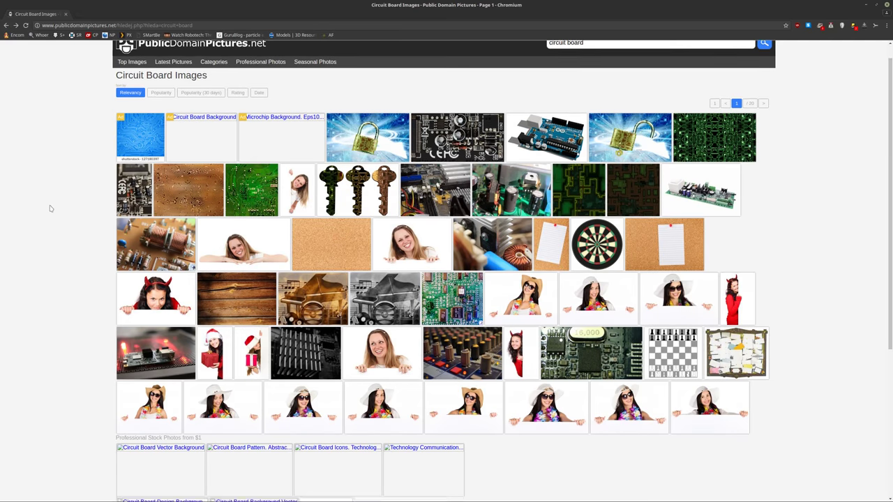
Return to the Google search, show its image results, and open the full green Clker circuit board image in a new tab.
scroll(50, 208, down, 4)
key(alt+Left)
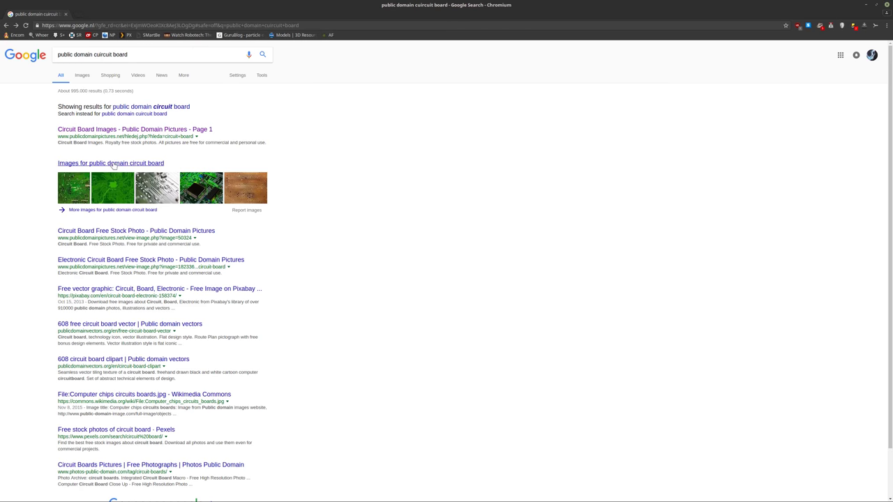
click(115, 164)
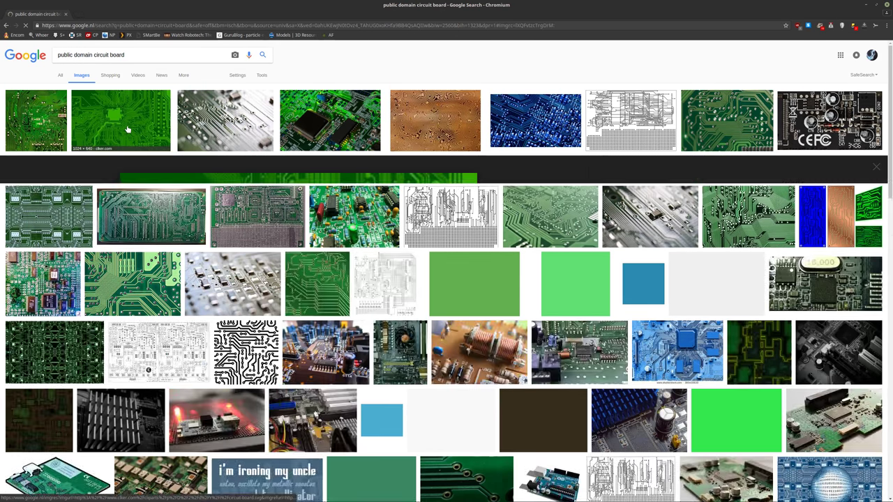
click(127, 130)
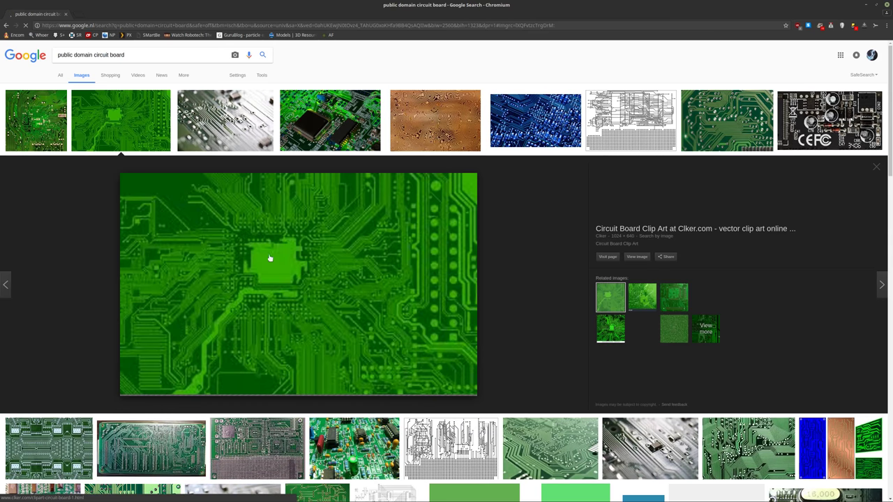
middle_click(636, 256)
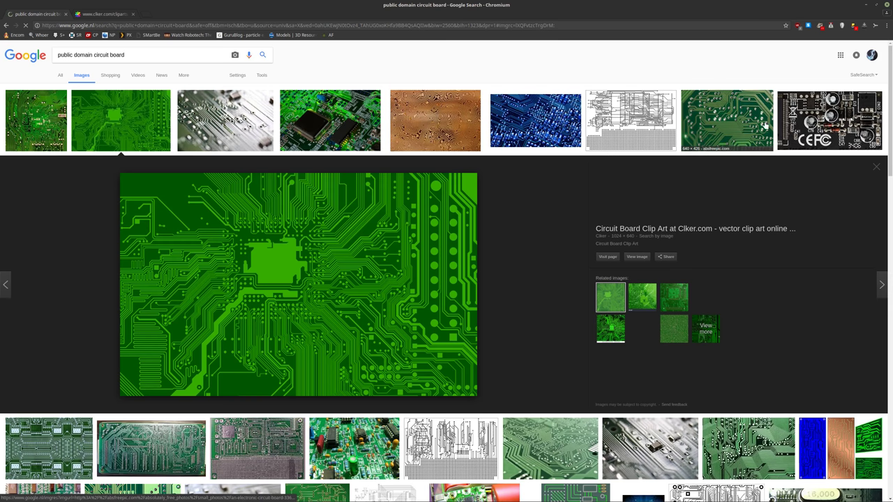
Preview the ABSFreePic board photo and open the page of the green Pixabay board photo 564815 in a new tab.
click(741, 127)
scroll(470, 239, down, 2)
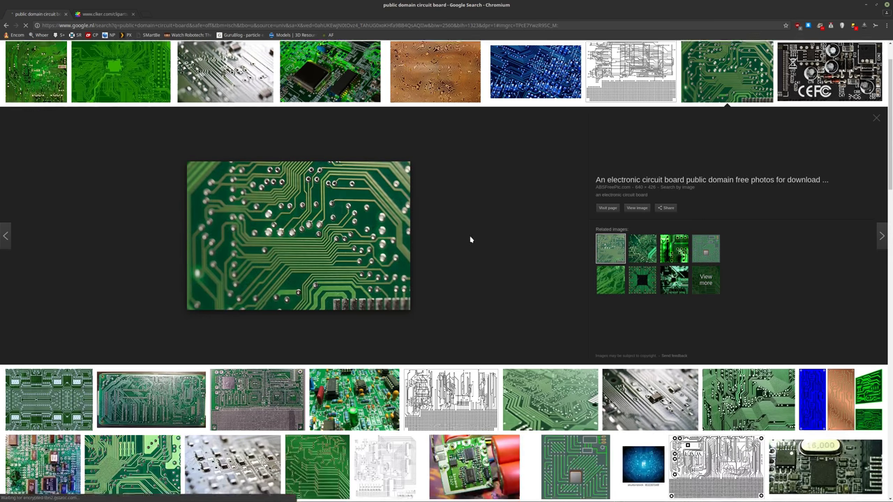
scroll(438, 227, down, 3)
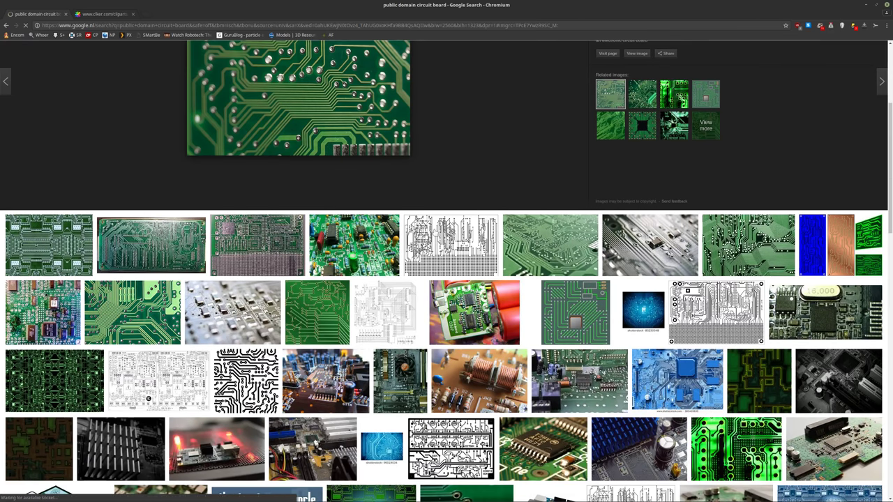
click(120, 325)
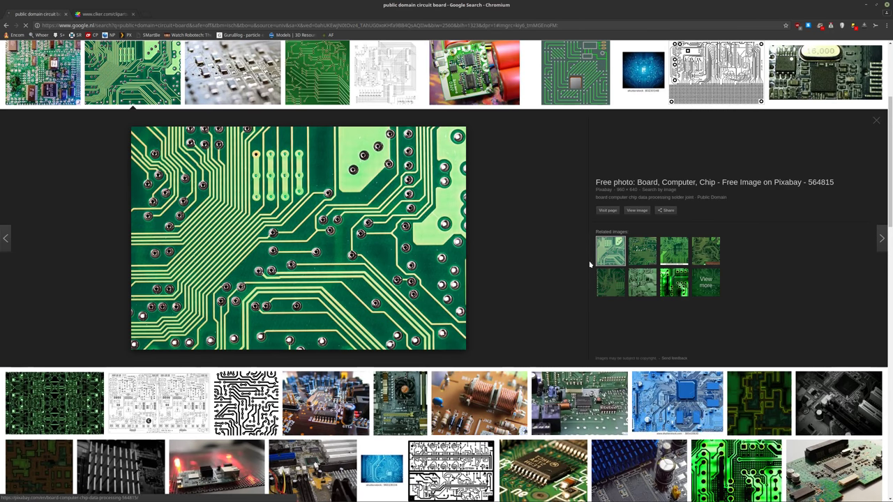
click(608, 211)
Find the bright green circuit board image from whiteboardmag.com further down the results and open it in a new tab.
scroll(516, 227, down, 1)
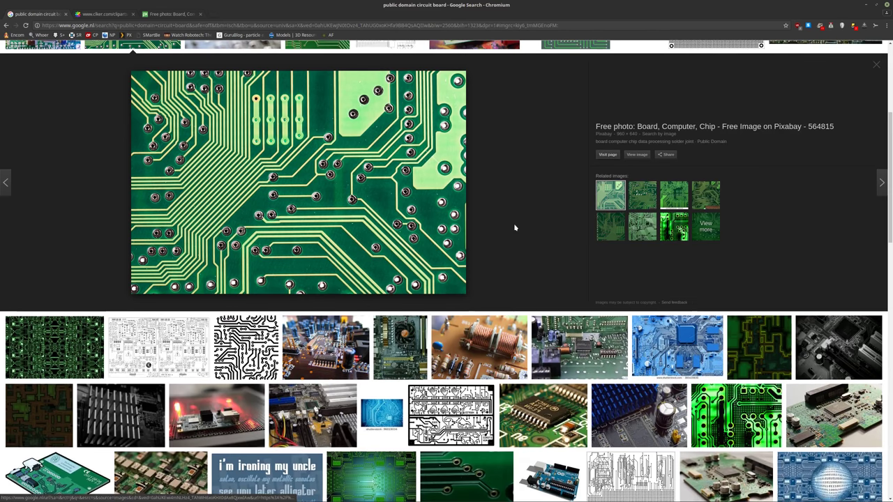
scroll(514, 228, down, 1)
scroll(515, 227, down, 1)
scroll(515, 228, down, 2)
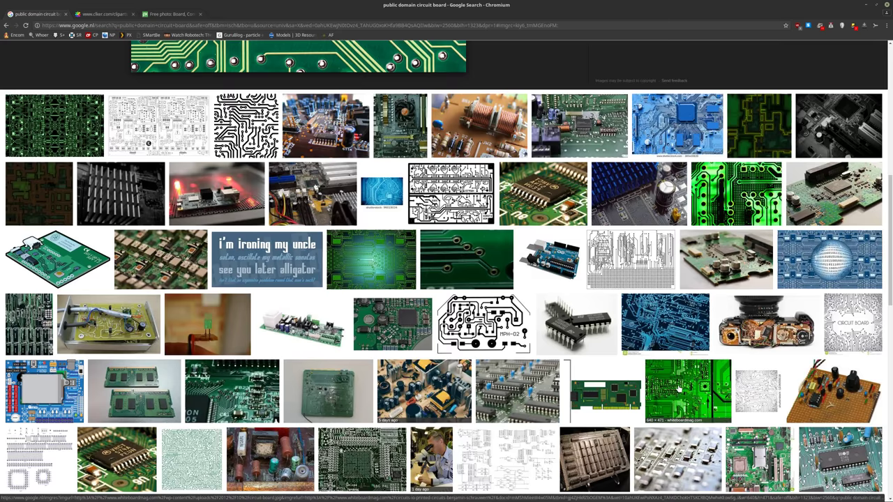
middle_click(680, 389)
Shorten the image search query to "circuit board".
scroll(286, 333, down, 2)
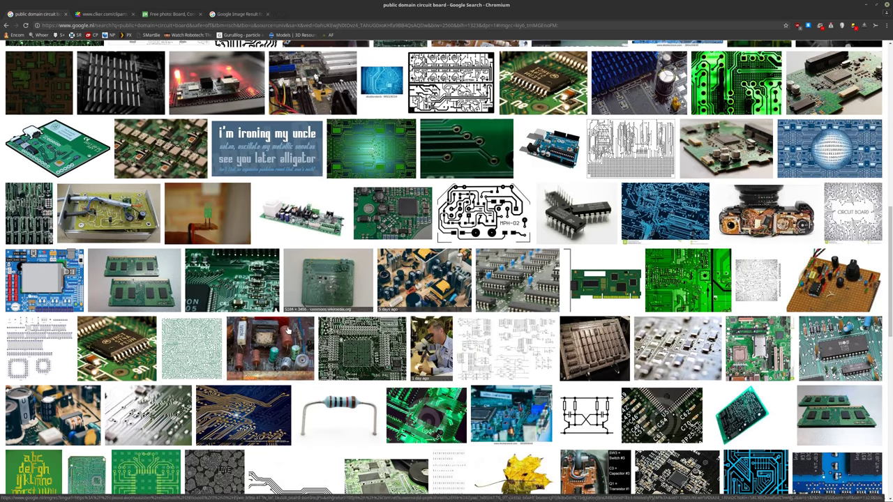
scroll(286, 333, down, 2)
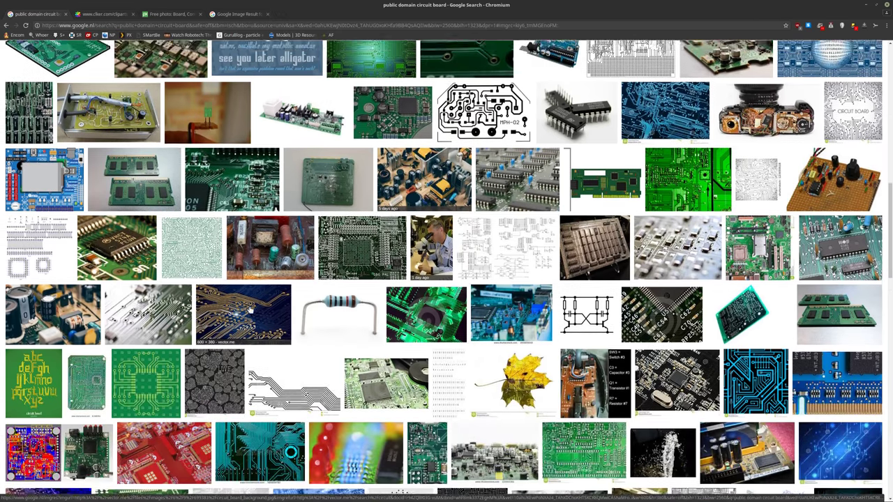
scroll(265, 312, up, 3)
scroll(266, 313, up, 10)
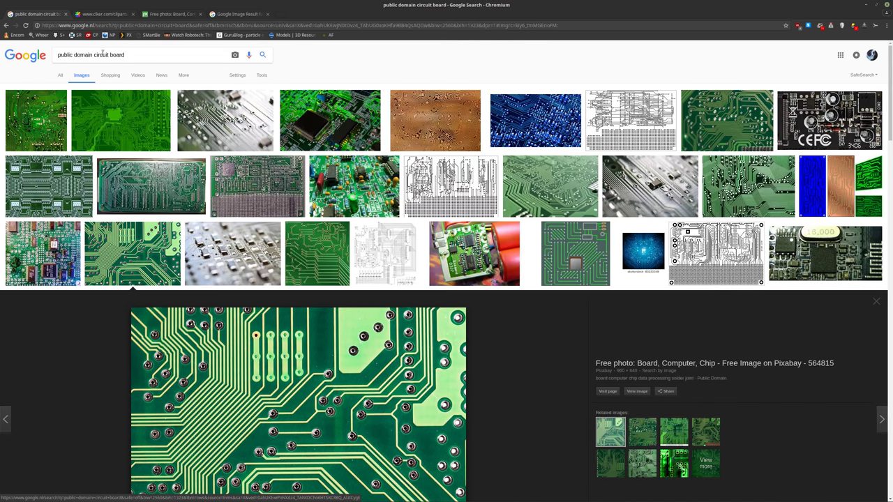
drag(94, 54, 2, 77)
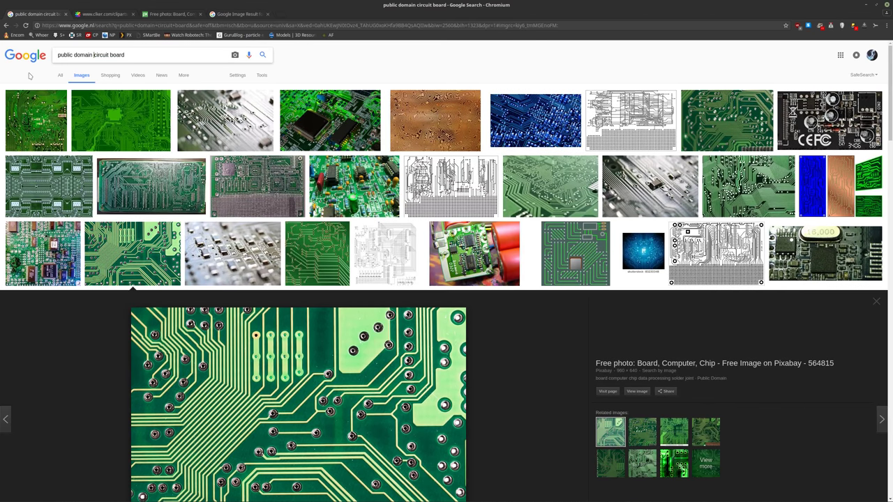
key(ctrl+BackSpace)
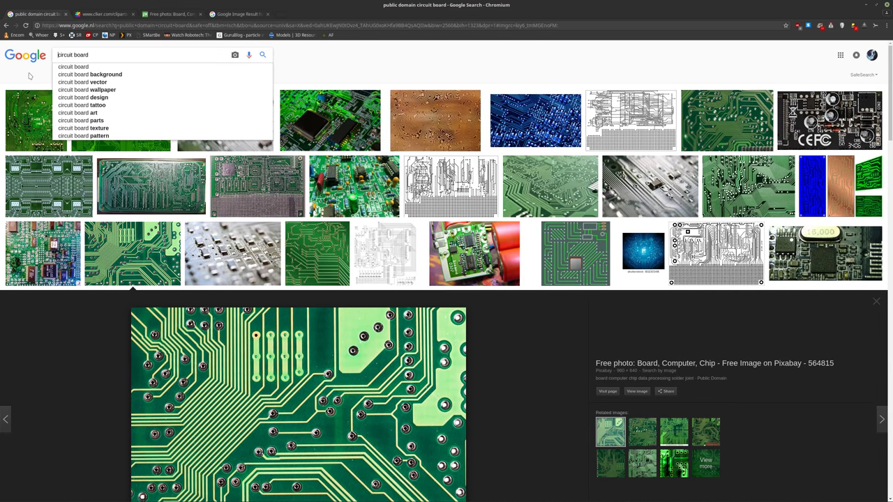
click(391, 74)
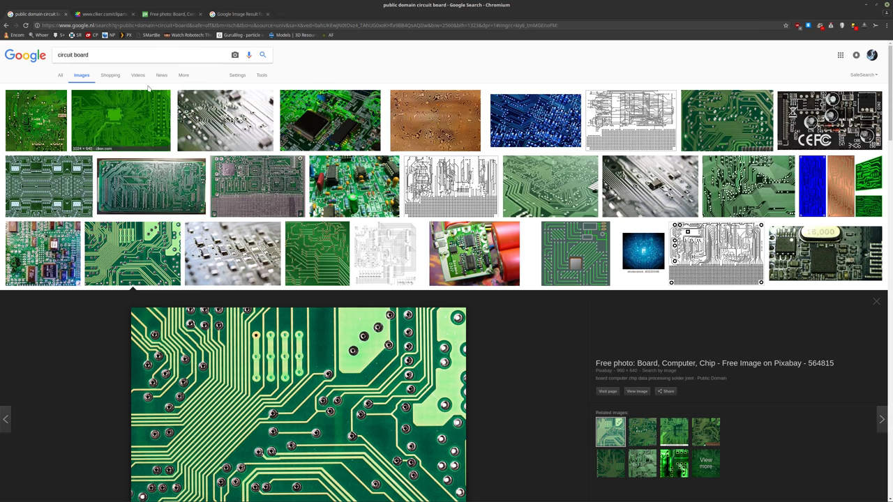
Filter the image results by usage rights to those labeled for reuse with modification.
click(259, 75)
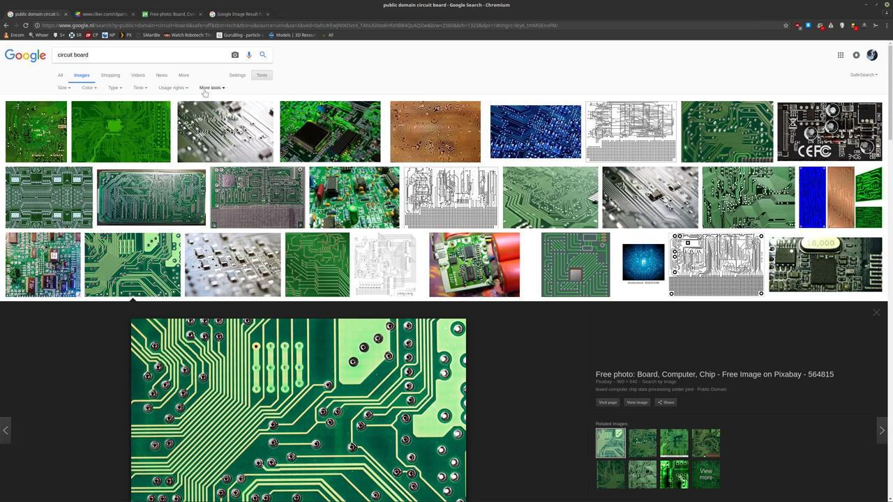
click(176, 89)
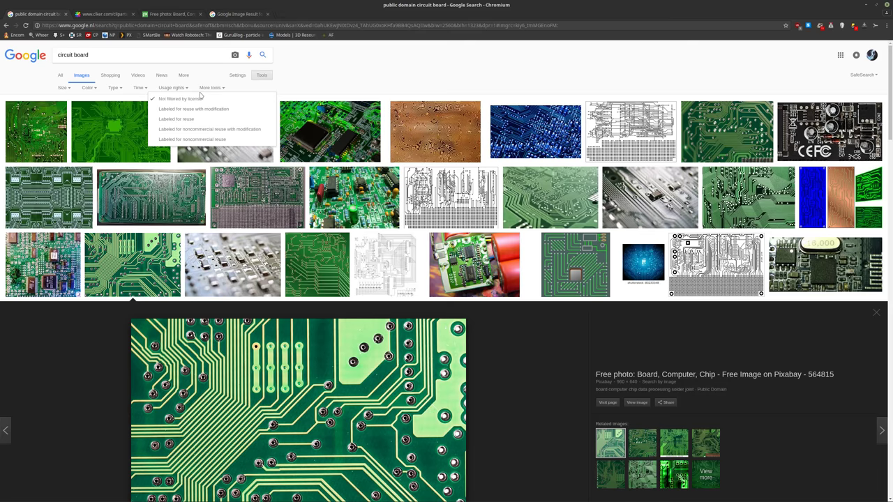
click(239, 110)
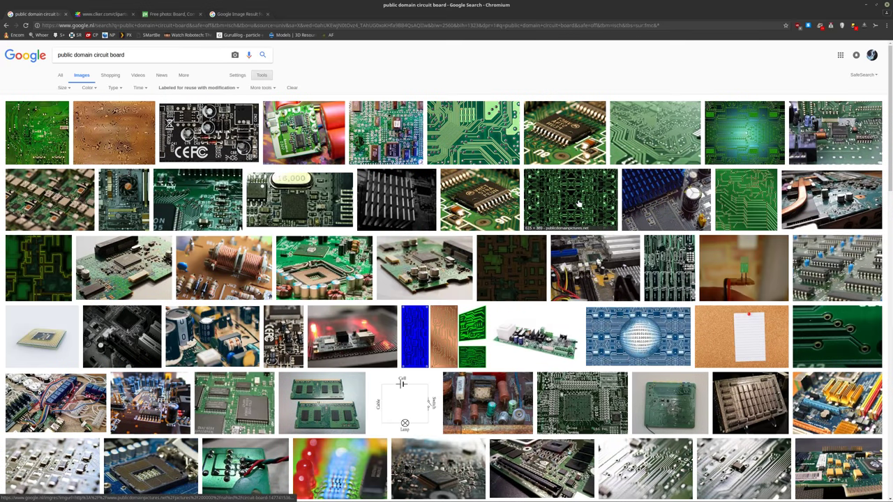
Preview the green Pexels stock photo of board, chip, circuits in the filtered results and open its page in a new tab.
scroll(224, 196, down, 2)
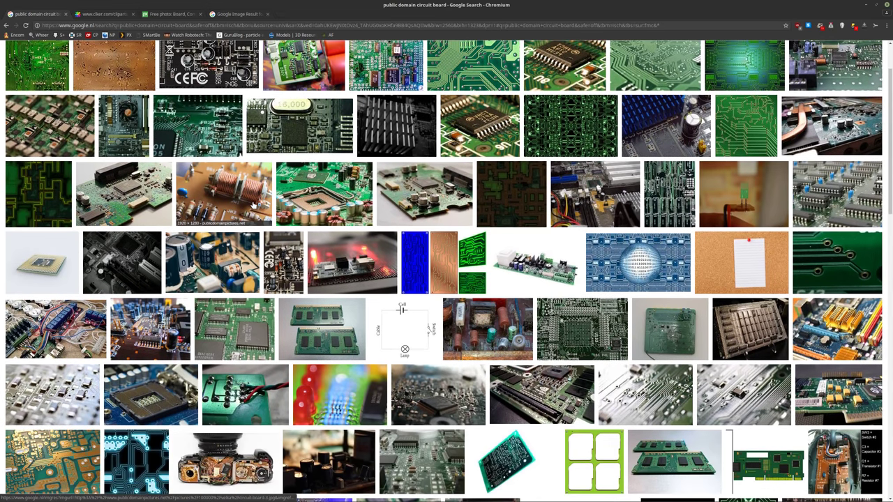
scroll(447, 270, down, 5)
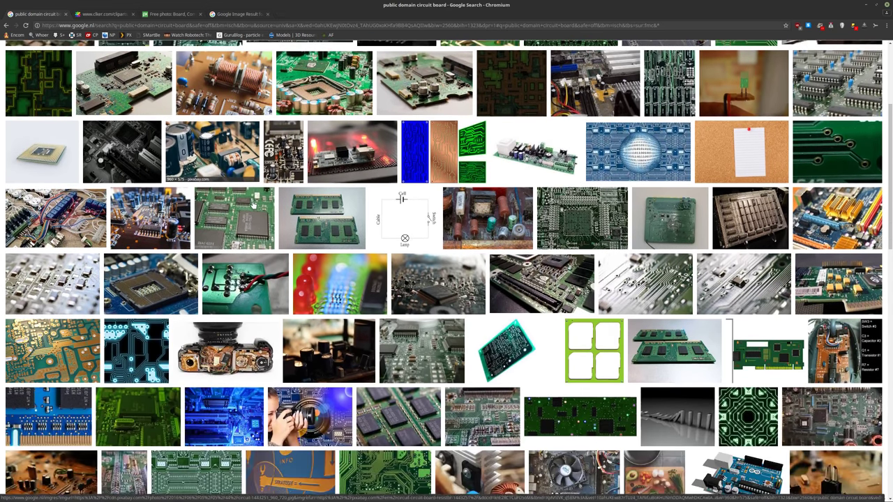
scroll(392, 222, down, 5)
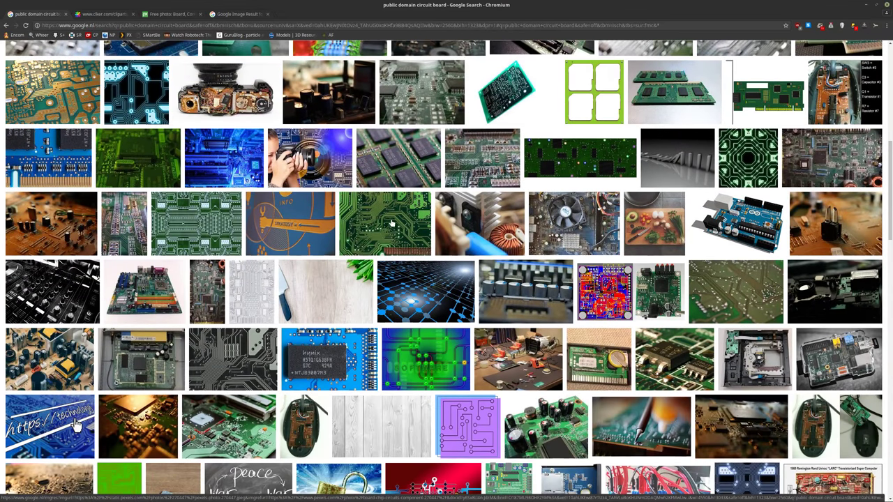
click(392, 222)
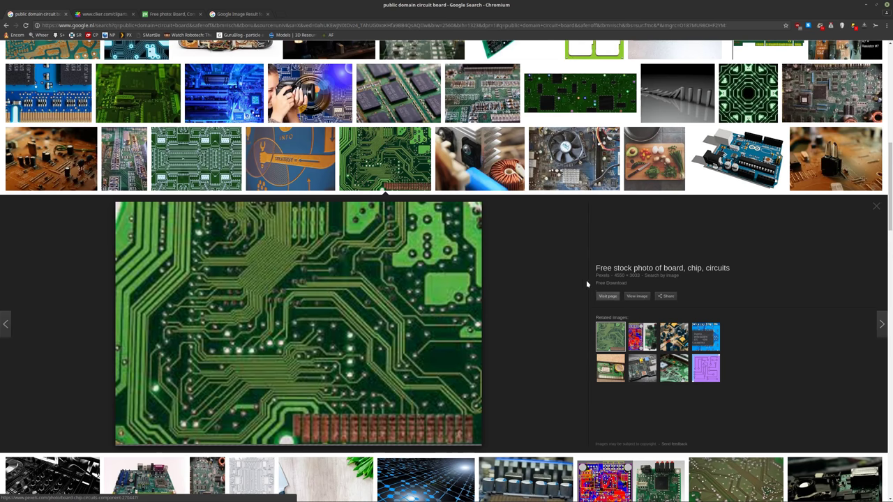
middle_click(606, 296)
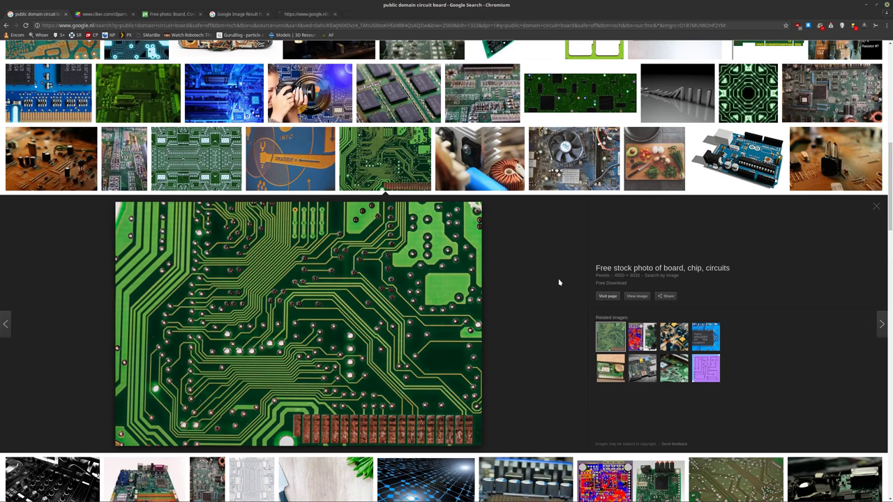
Browse the filtered results further and open the page of the grey-on-black Pixabay board photo 564813 in a new tab.
scroll(527, 265, down, 5)
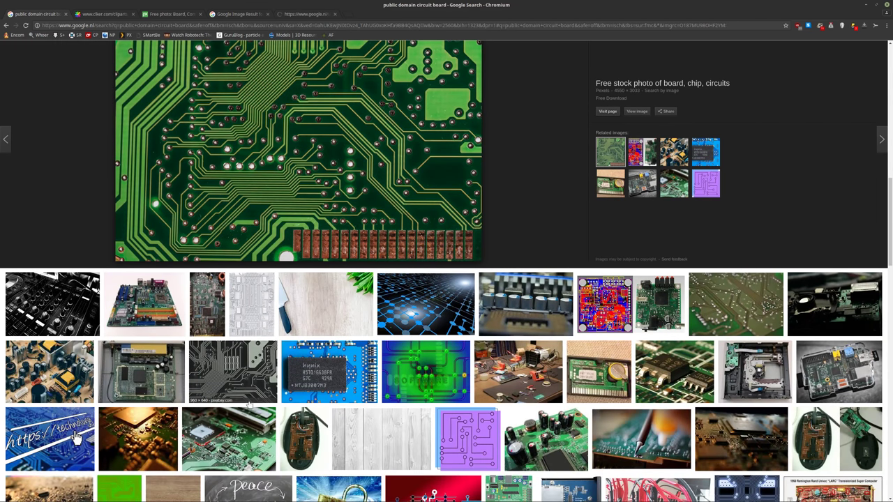
scroll(246, 377, down, 15)
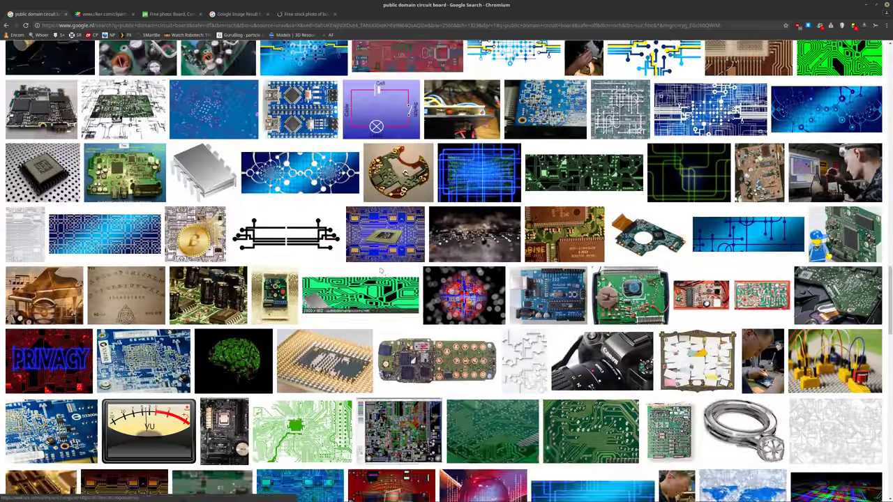
scroll(374, 263, up, 15)
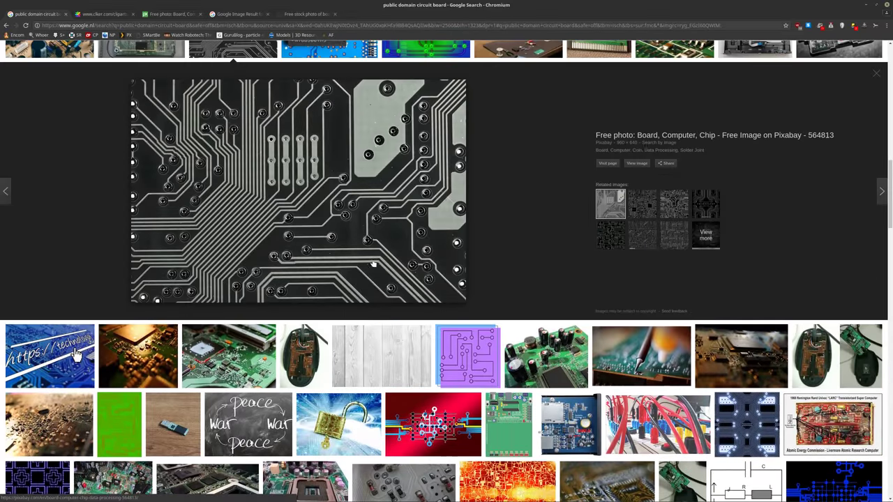
middle_click(607, 163)
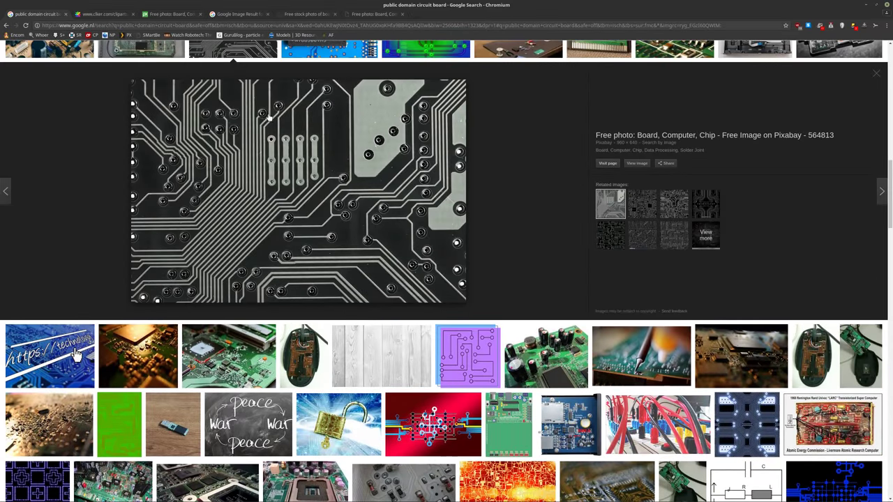
Start saving the green circuit-board SVG from the clker page and choose the Projects/Discovery folder as destination.
click(101, 14)
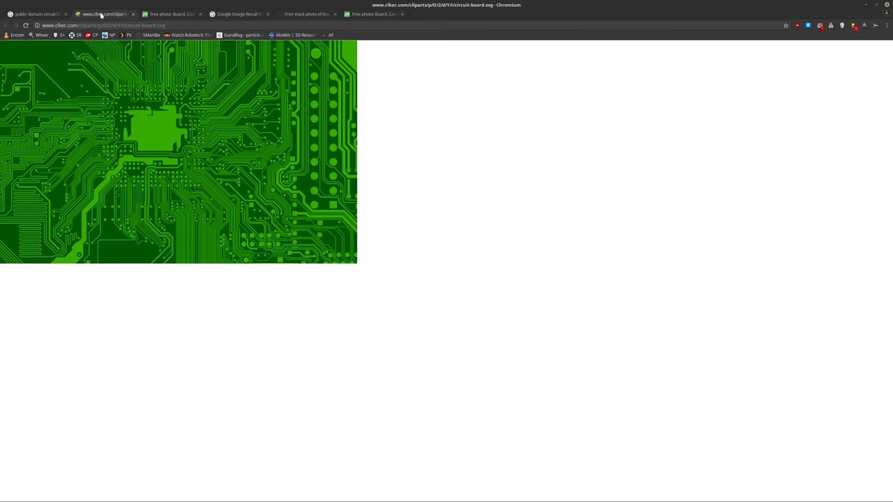
right_click(152, 152)
click(175, 181)
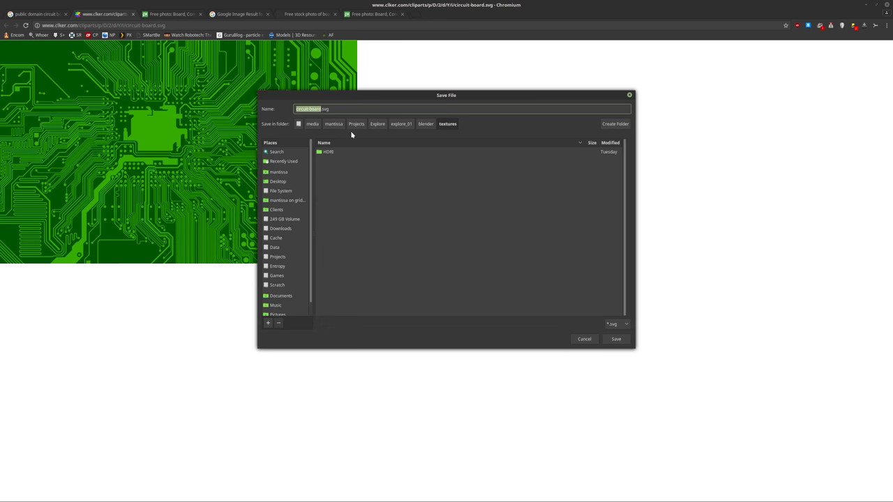
click(356, 125)
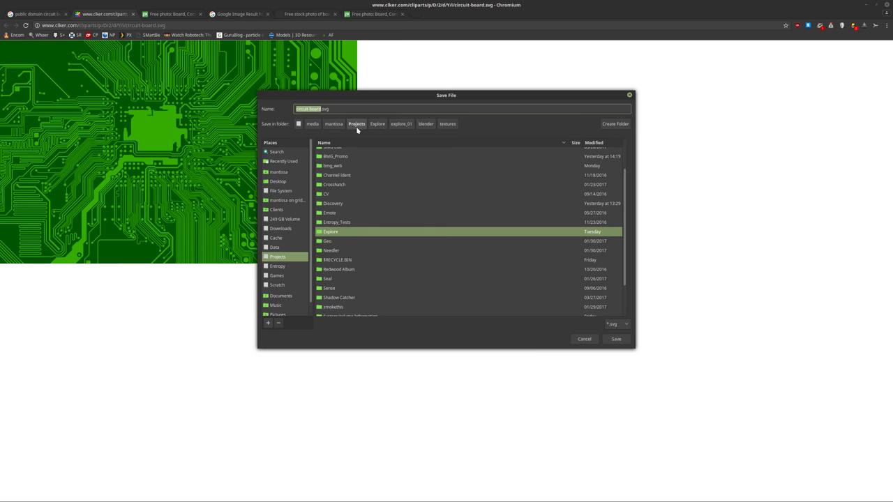
double_click(333, 204)
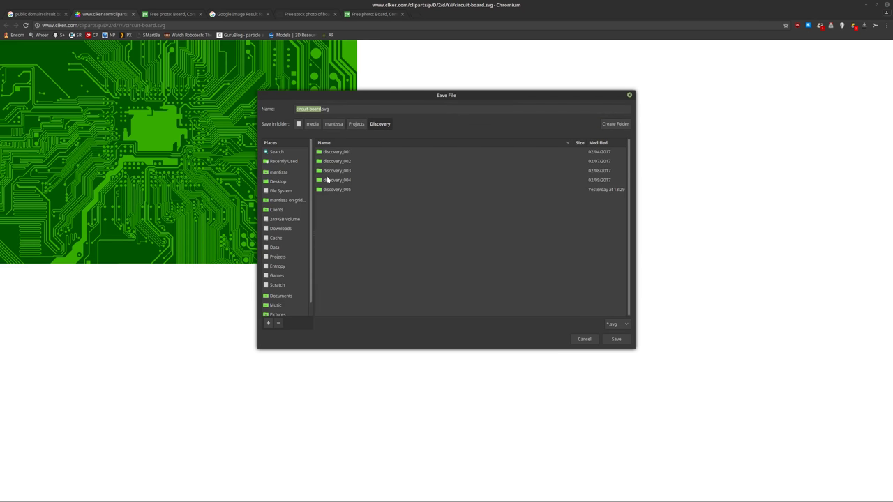
Create a new project folder named discovery_006 inside the Discovery folder.
right_click(367, 230)
click(610, 124)
click(611, 124)
text(discovery)
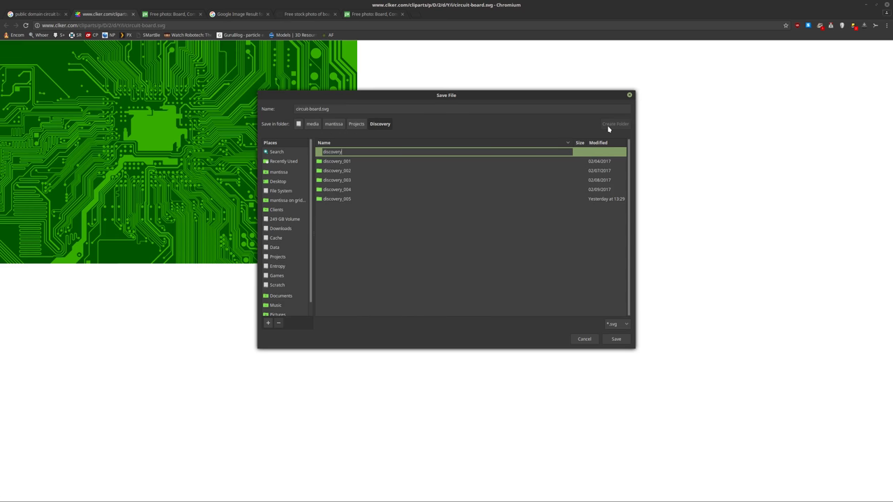
text(_006)
key(Return)
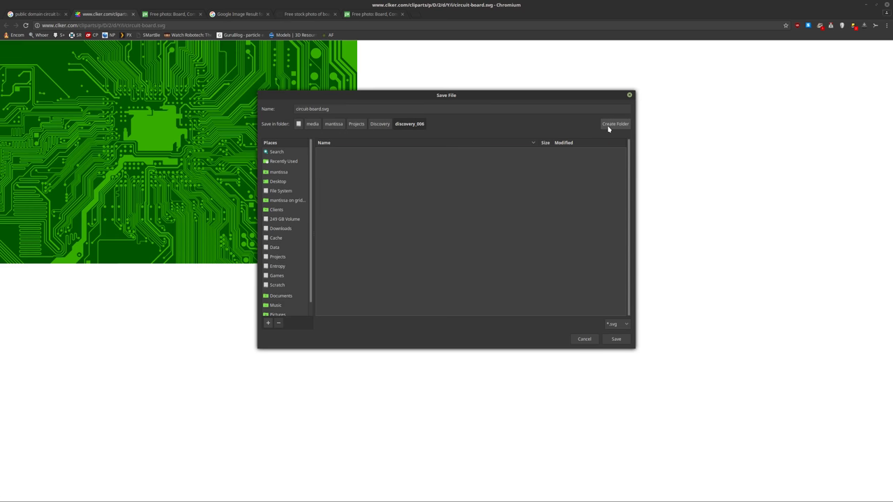
Add a subfolder named blender inside discovery_006.
right_click(393, 207)
click(617, 127)
click(617, 128)
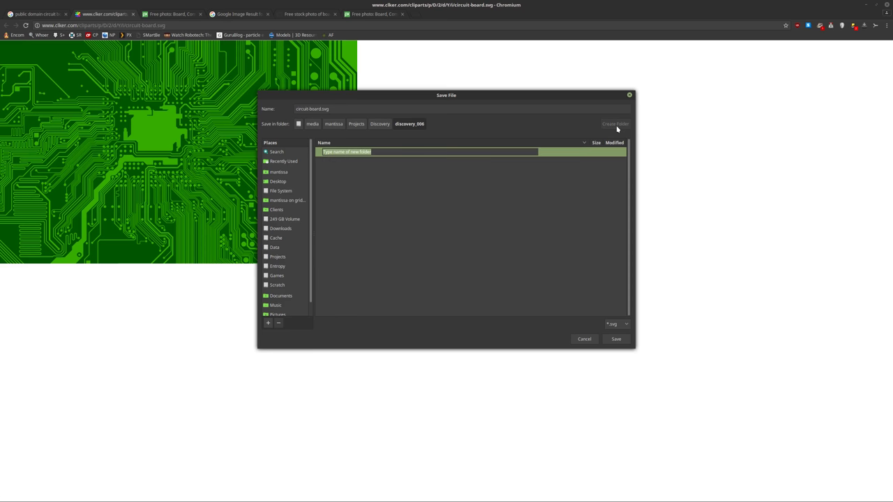
text(blender)
key(Return)
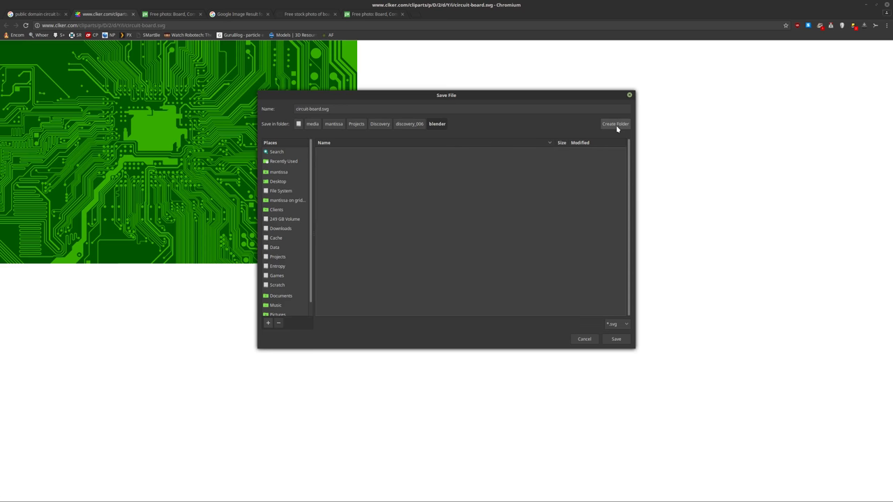
Create a textures folder inside the blender folder and save circuit-board.svg in it.
click(610, 124)
text(tex)
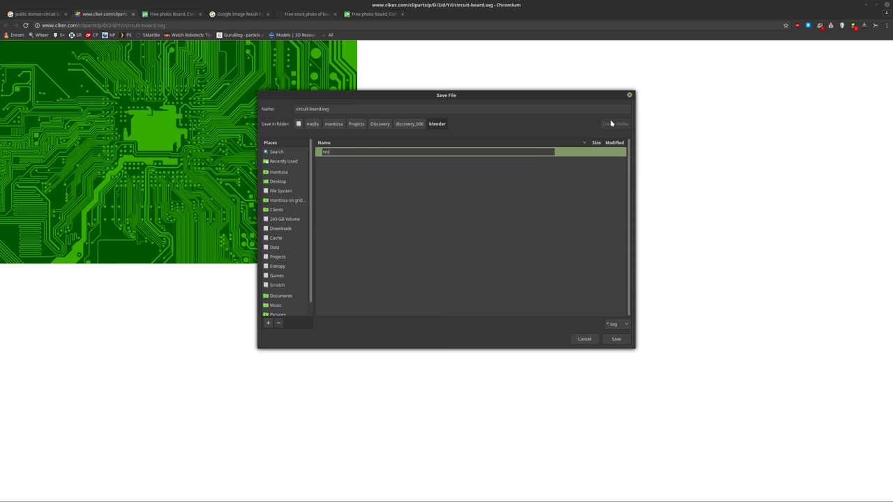
text(tures)
key(Return)
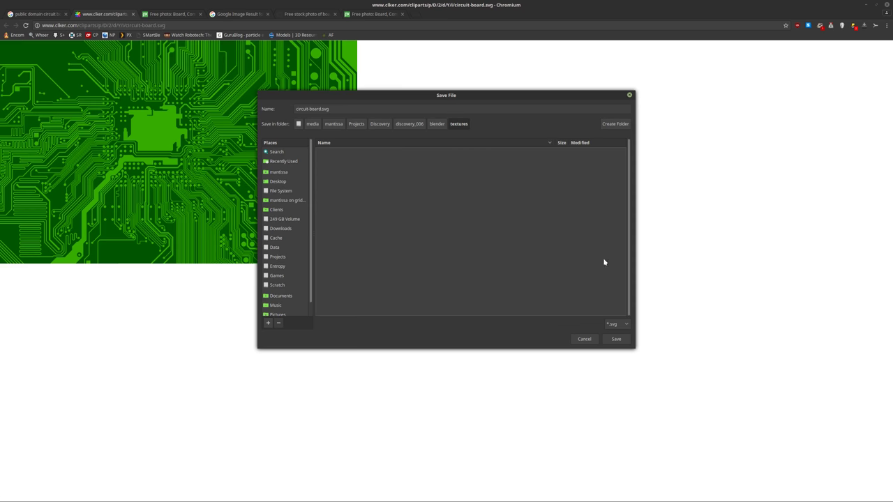
click(614, 339)
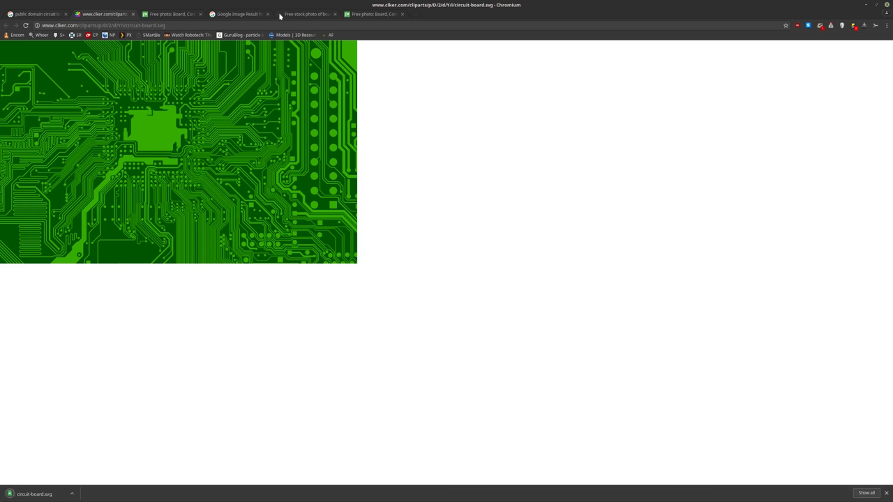
Download the green Pixabay board photo 564815 at the full 4608×3072 resolution.
click(166, 15)
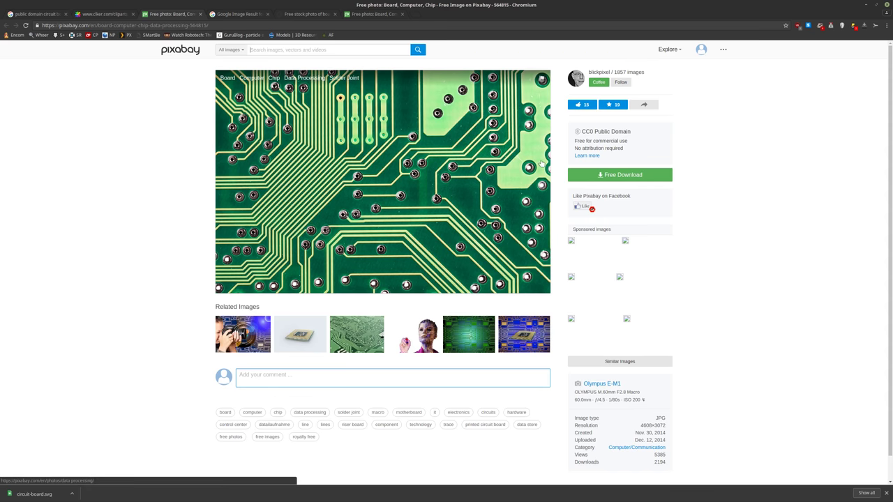
click(621, 176)
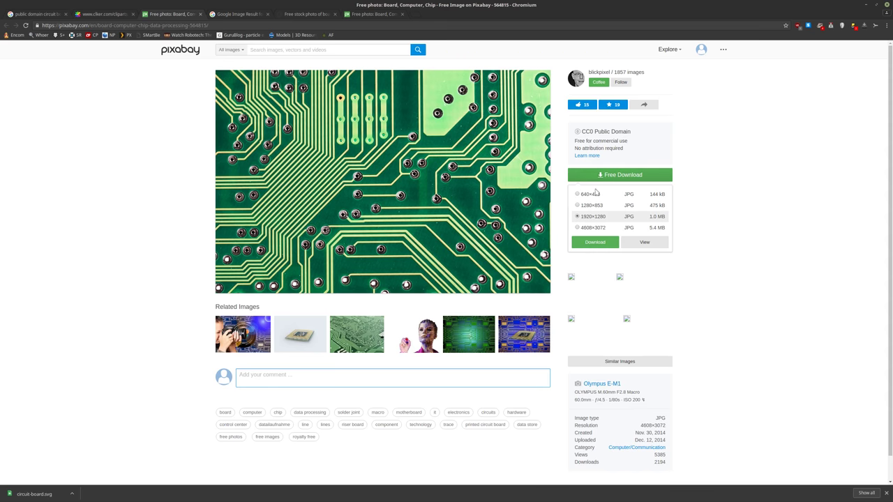
click(583, 228)
click(595, 242)
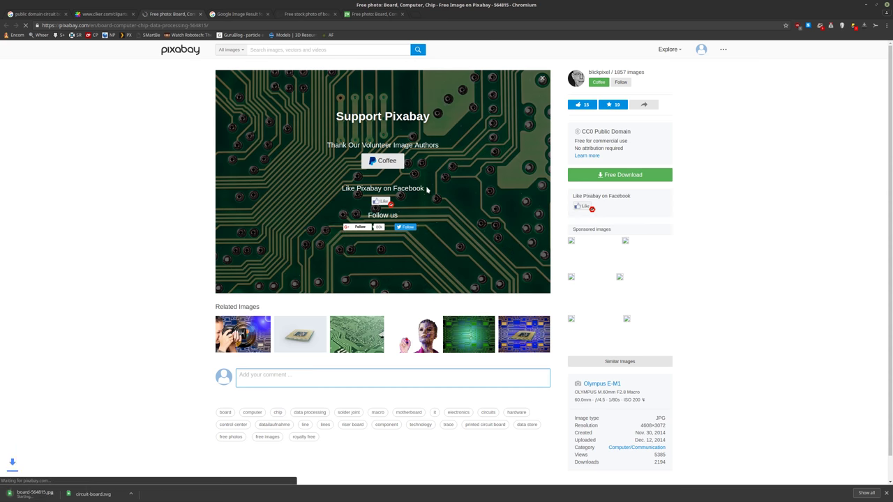
Close the browser tabs with the whiteboardmag Google image result and the clker SVG.
click(241, 15)
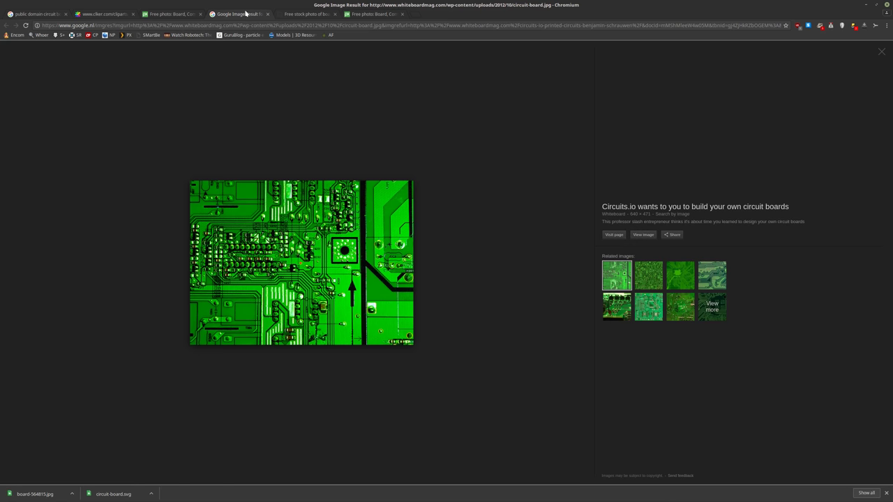
middle_click(219, 19)
middle_click(92, 15)
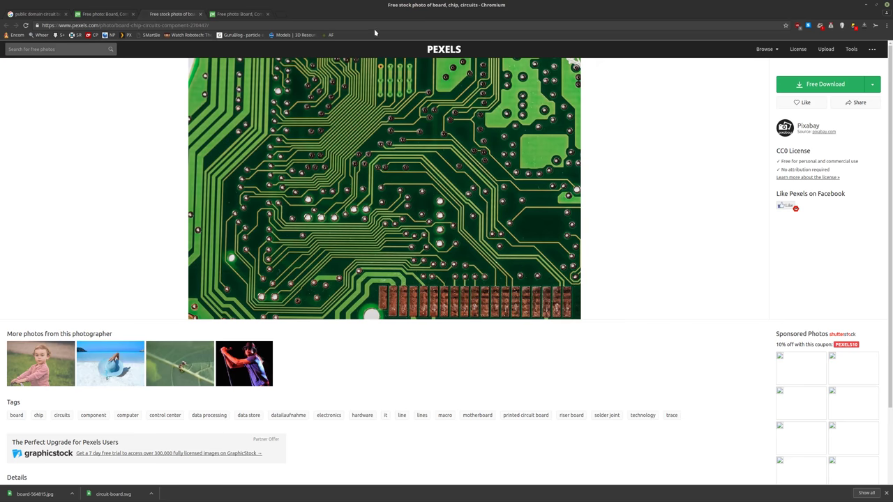
Open the free download of the green Pexels board photo and save it as pexels-photo-270447.jpeg in the textures folder.
click(822, 84)
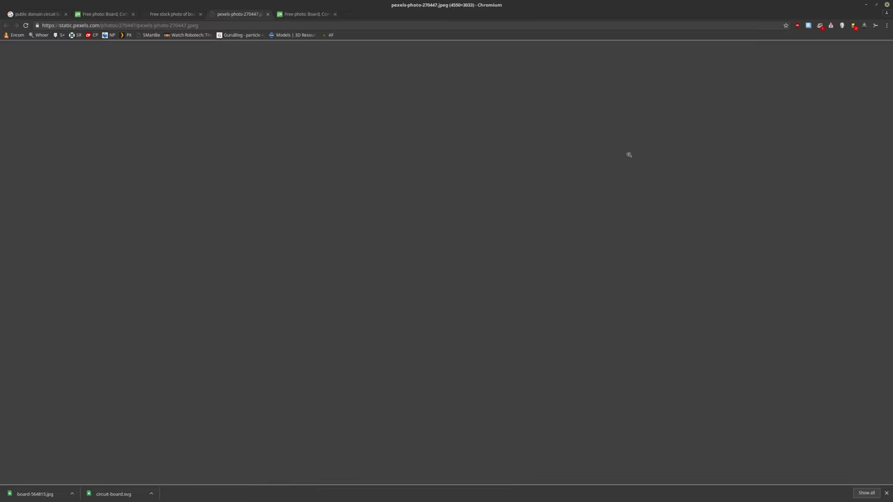
right_click(286, 177)
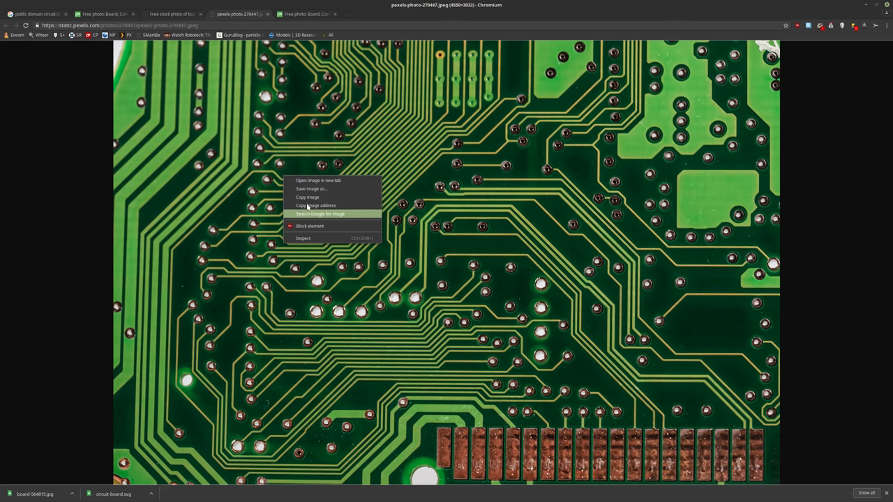
click(315, 191)
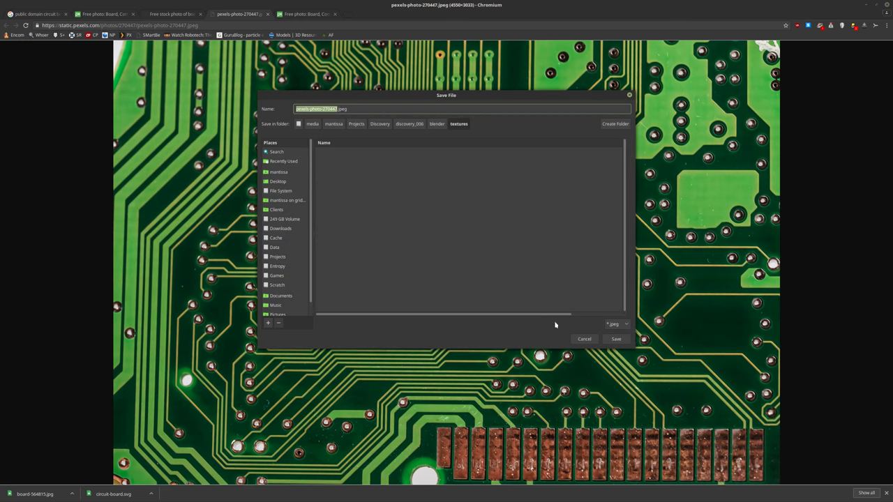
click(615, 340)
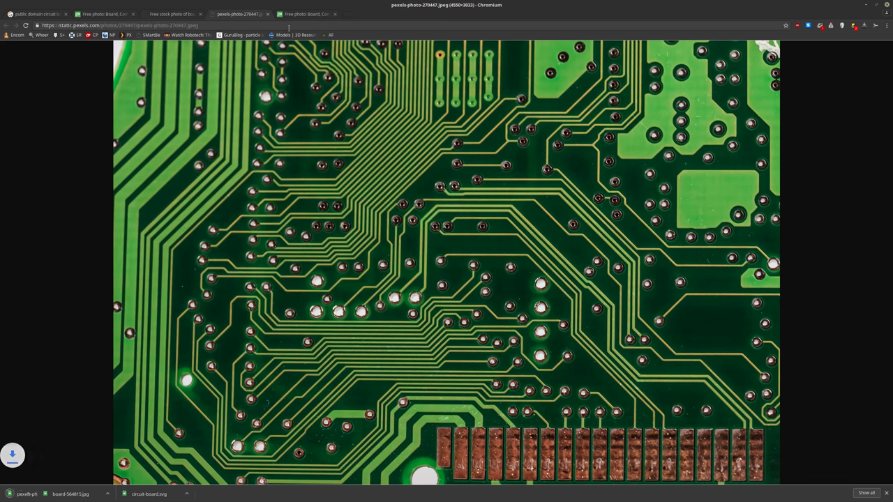
Download the grey-on-black Pixabay board photo 564813 at the full 4608×3072 resolution.
click(294, 15)
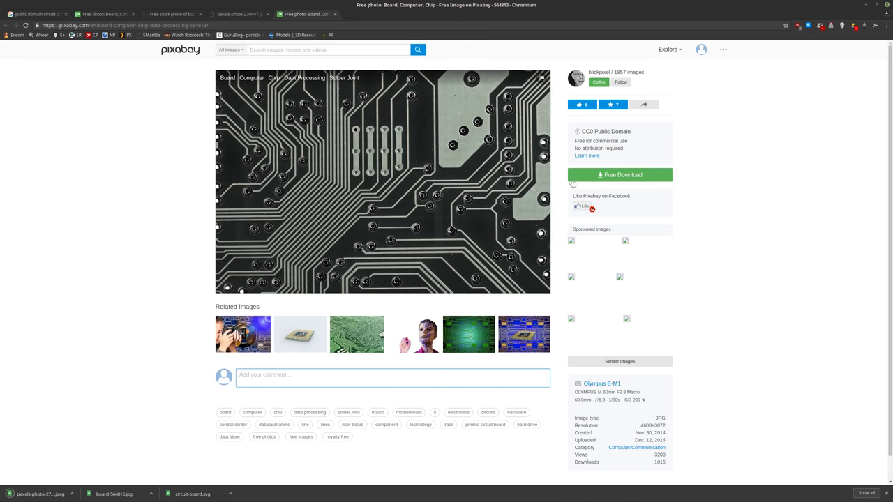
click(619, 177)
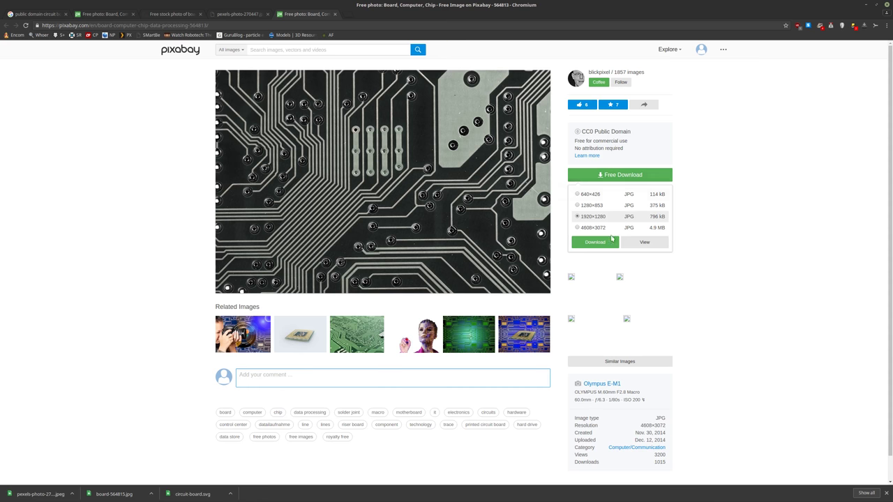
click(590, 228)
click(593, 242)
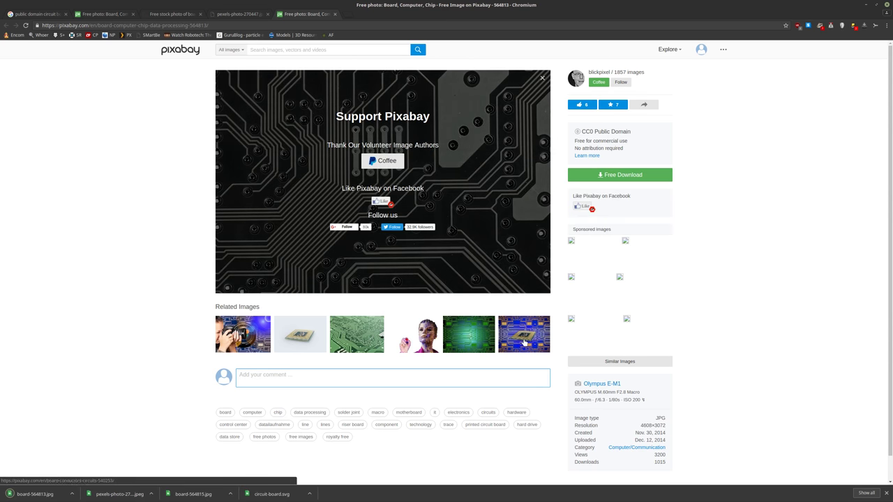
Search Pixabay for "circuit".
click(277, 50)
text(circ)
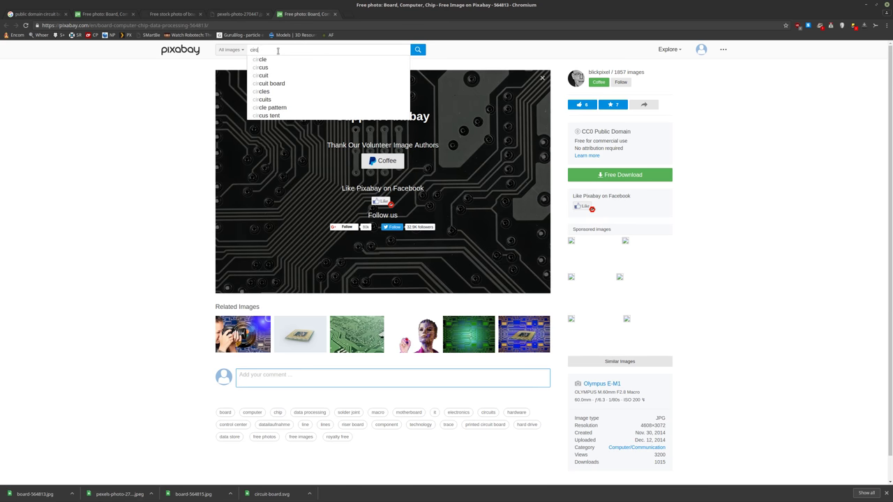
text(uit)
key(Return)
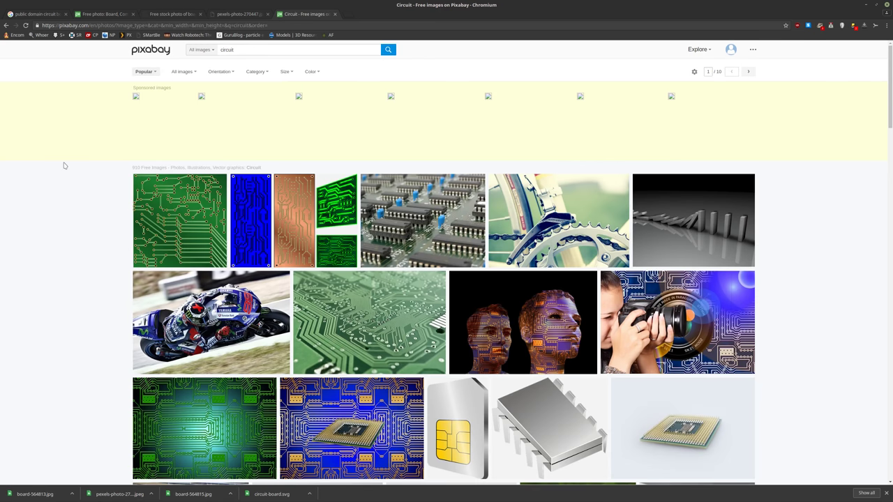
Find the wide blue-and-white circuits banner illustration in the Pixabay results, download it at 6000×2500, and return to the results.
scroll(64, 166, down, 5)
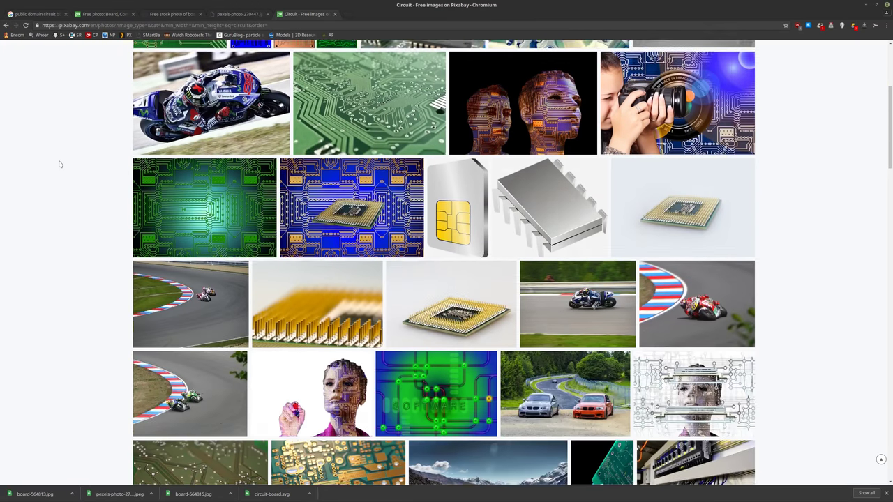
scroll(59, 163, down, 5)
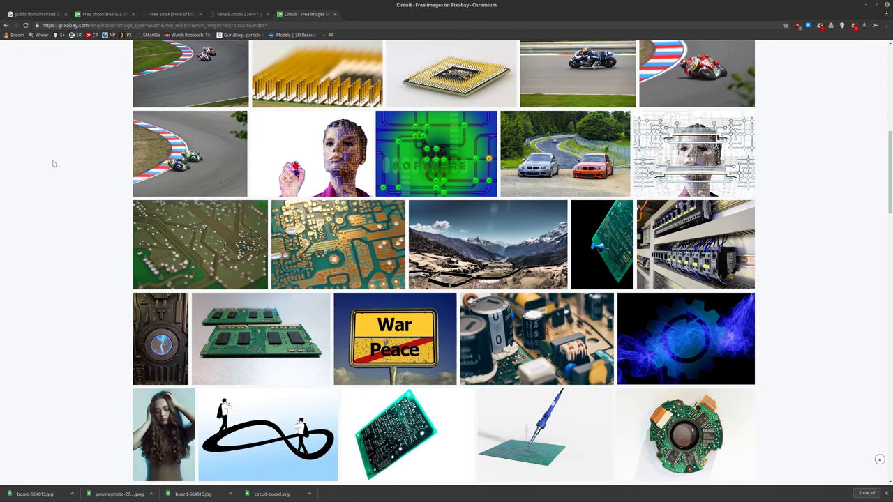
scroll(52, 164, down, 7)
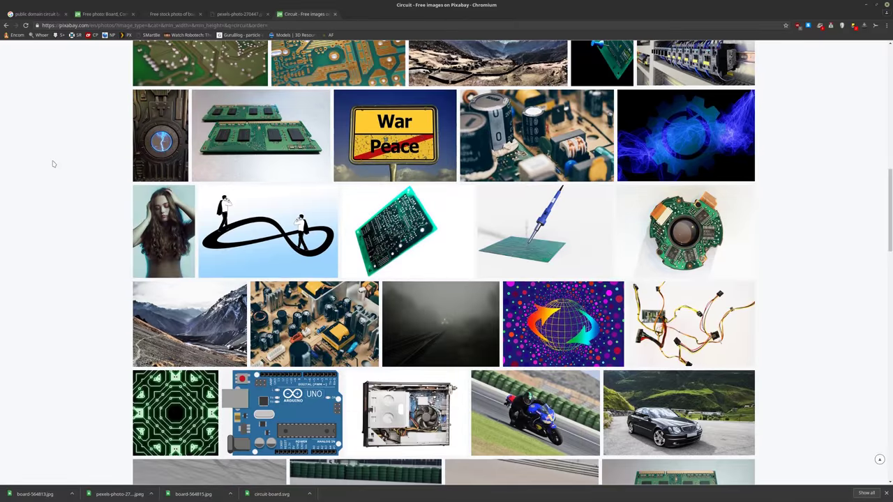
scroll(53, 163, down, 4)
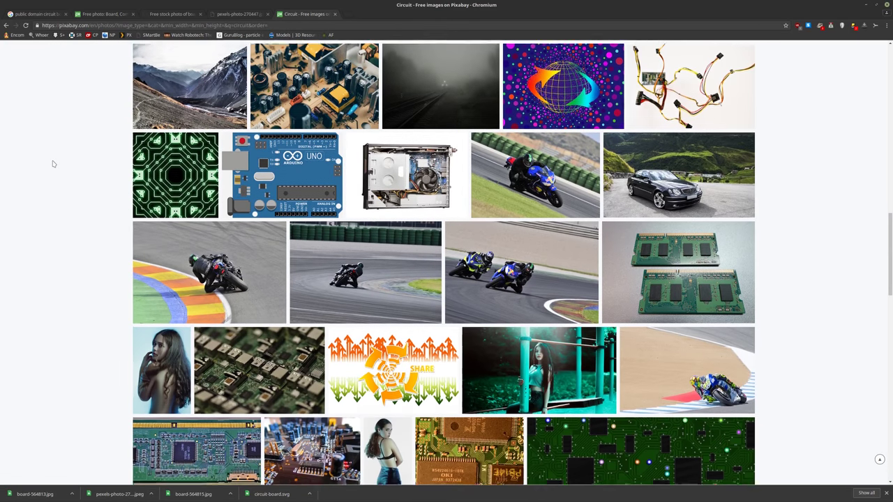
scroll(53, 163, down, 2)
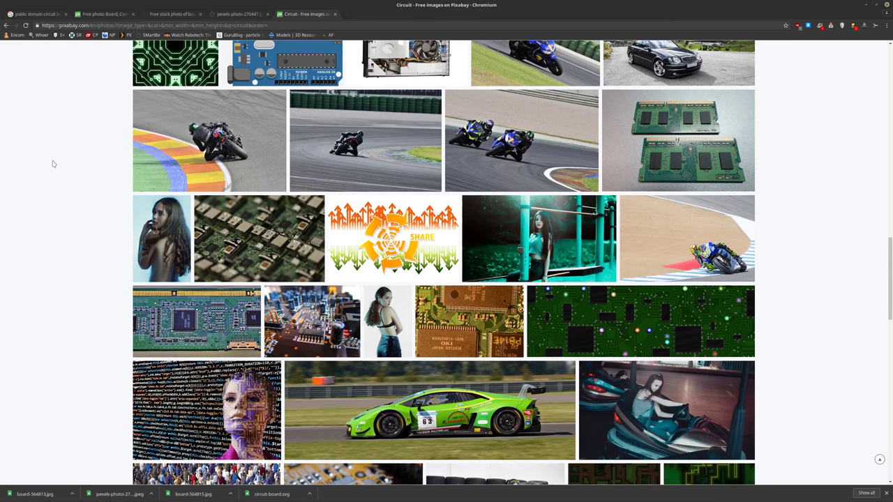
scroll(52, 163, down, 3)
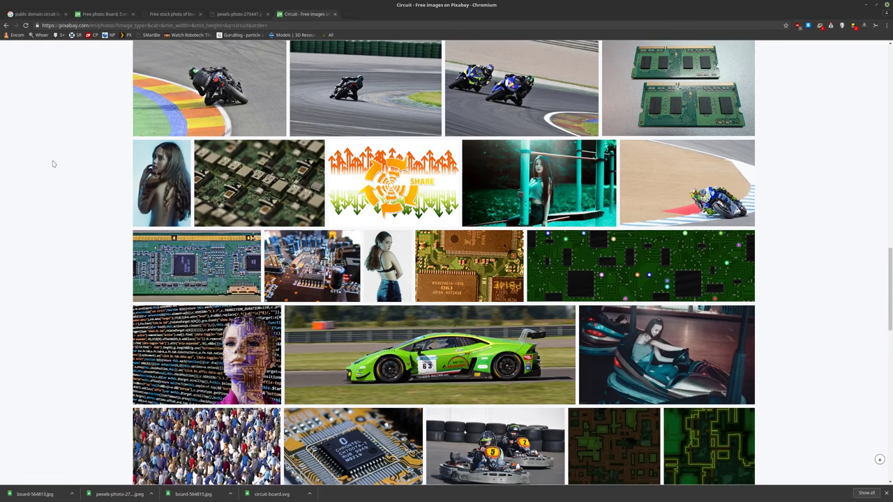
scroll(49, 162, down, 3)
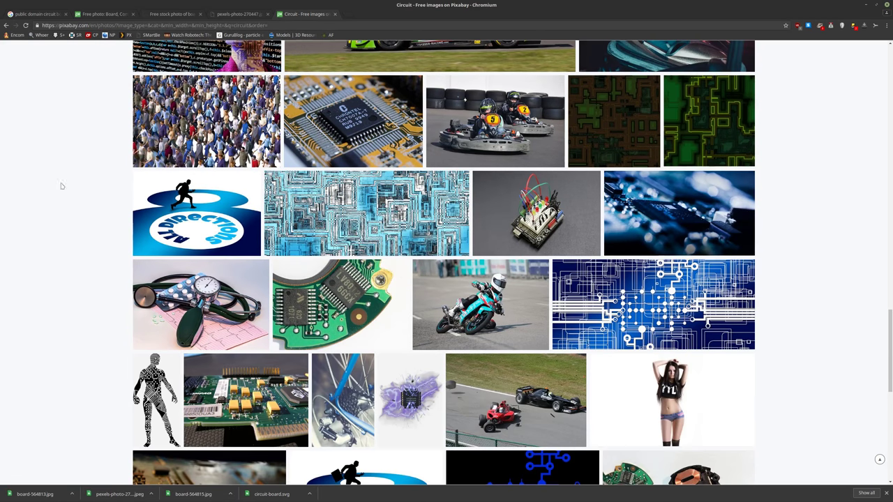
click(362, 226)
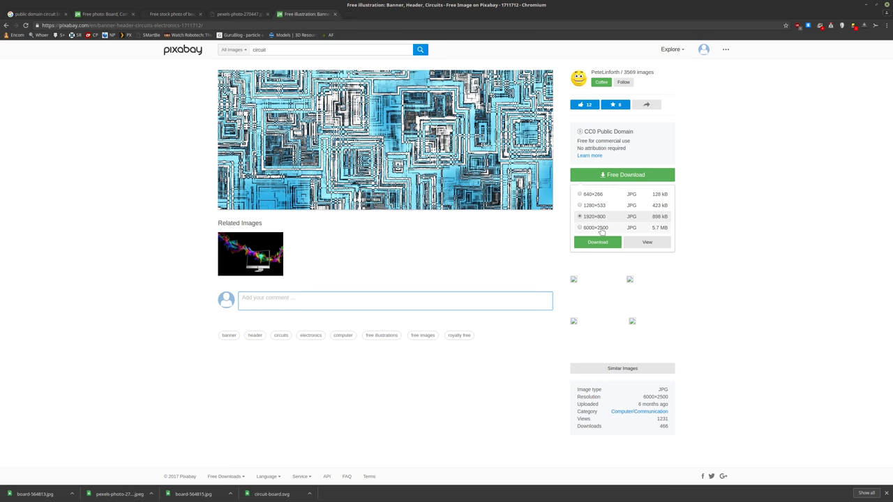
click(597, 228)
click(597, 242)
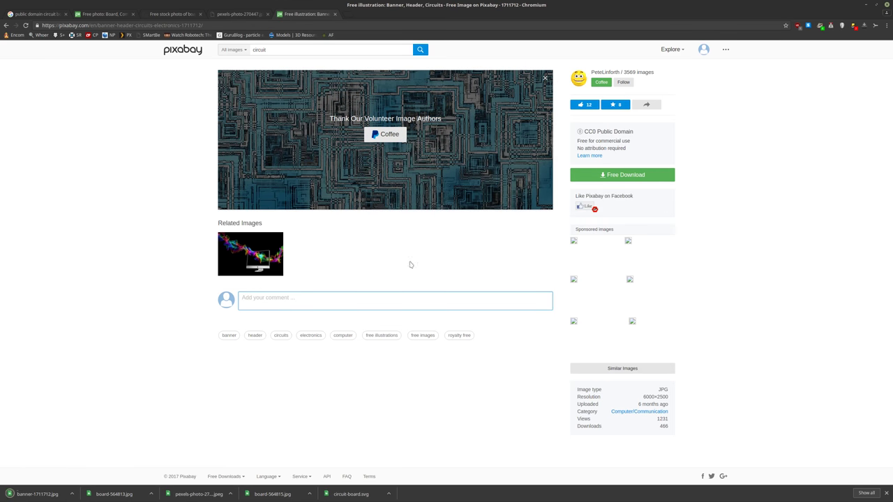
key(alt+Left)
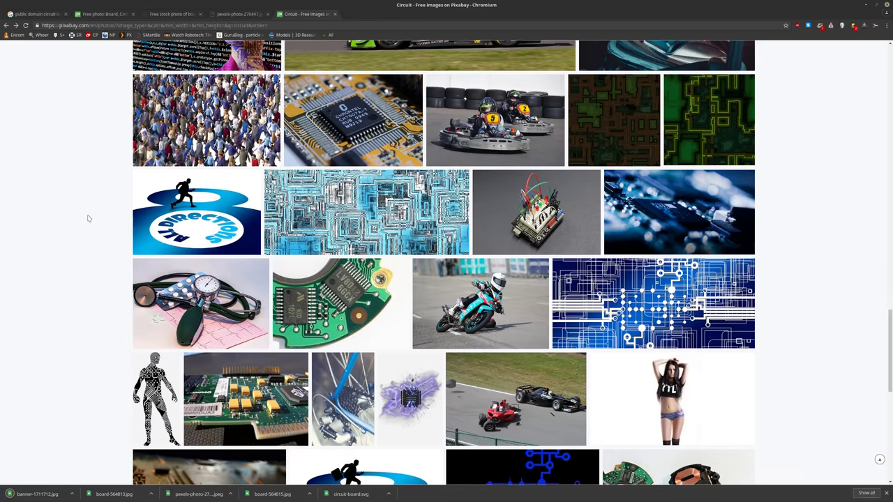
Browse the rest of the Pixabay circuit results and the second results page for more usable texture images.
scroll(88, 213, down, 5)
scroll(88, 219, down, 3)
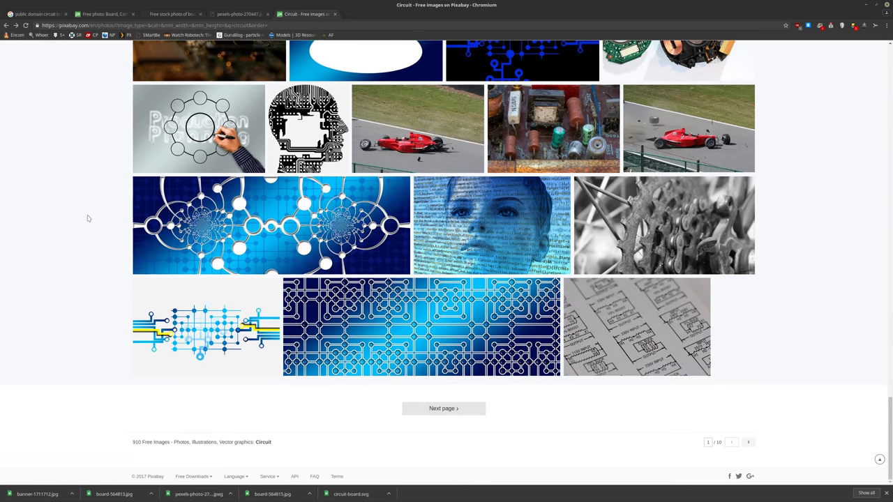
click(450, 408)
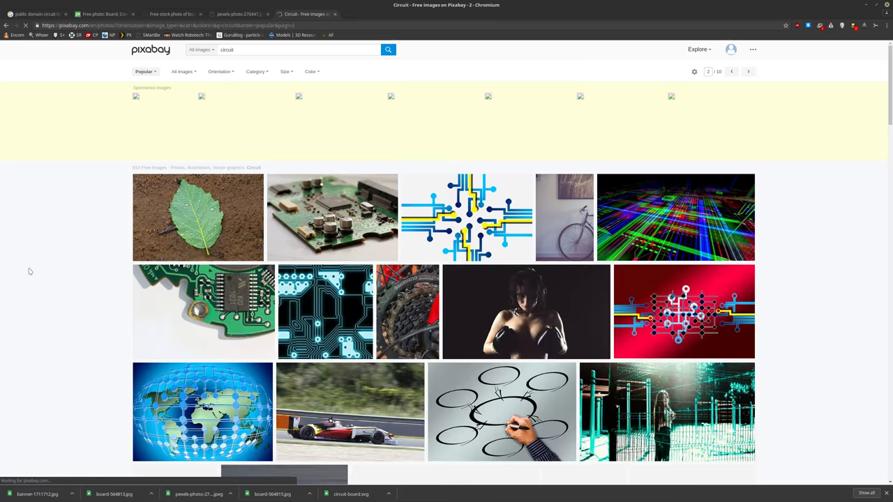
scroll(32, 251, down, 5)
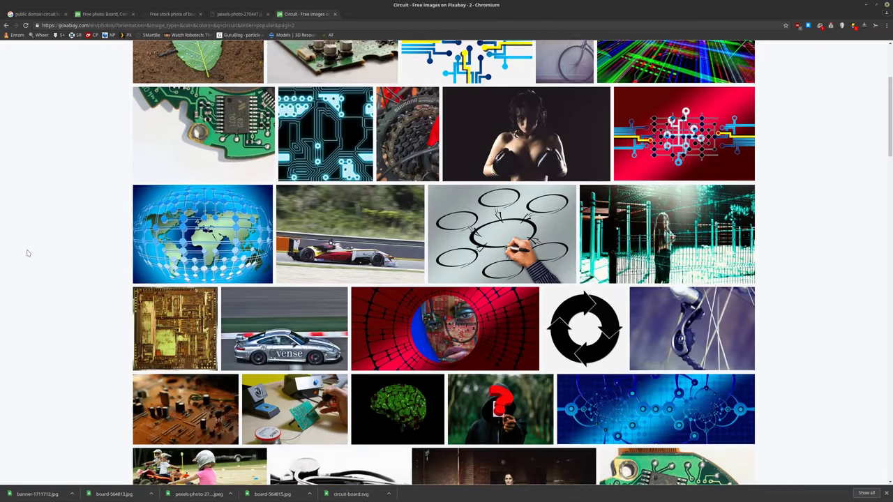
scroll(21, 254, down, 5)
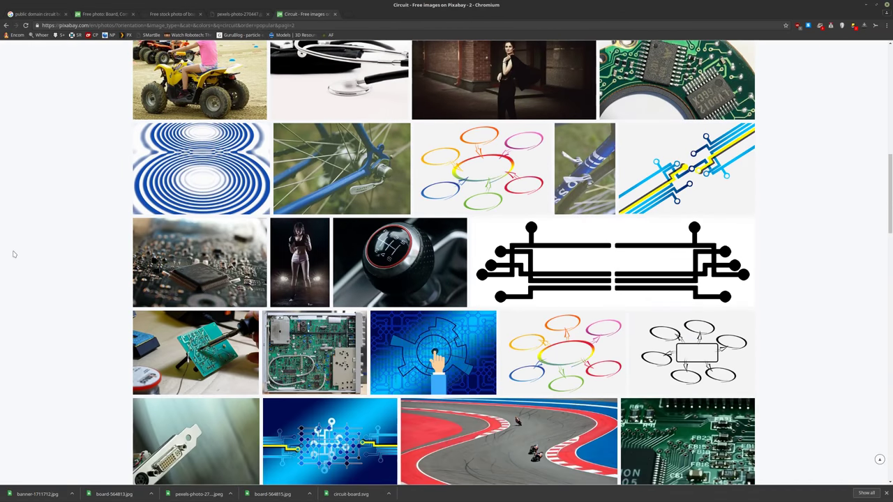
scroll(12, 254, down, 3)
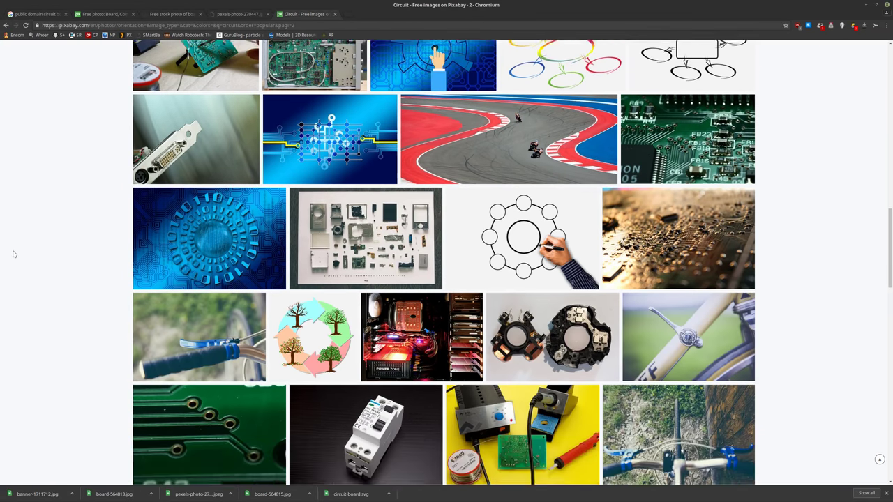
scroll(12, 254, down, 1)
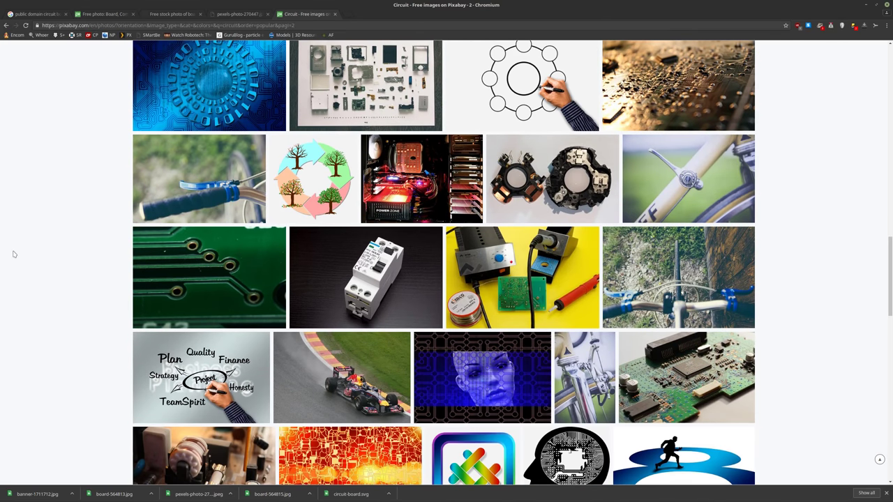
Show the downloaded banner-1711712.jpg in its folder and arrange the Downloads files by modification date.
click(73, 494)
click(93, 471)
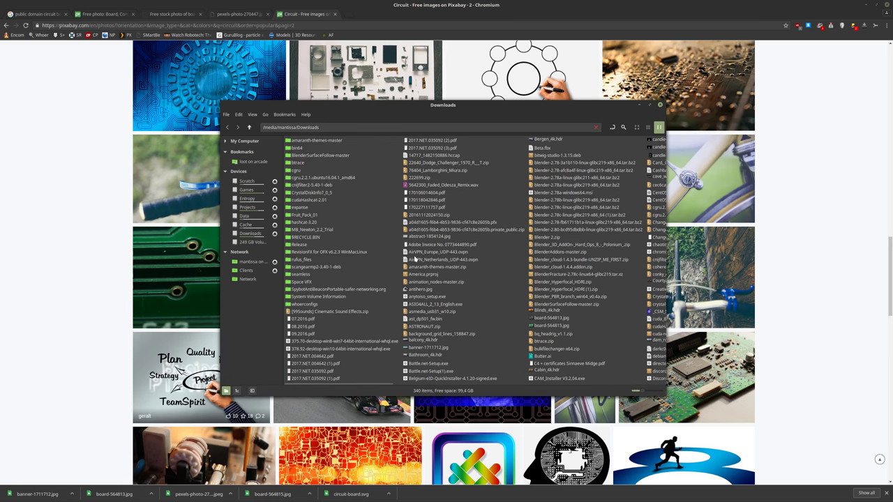
right_click(487, 278)
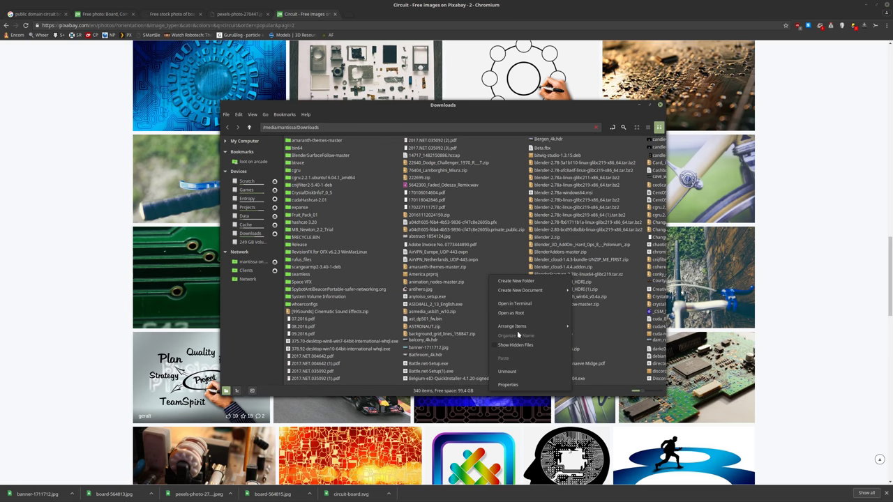
mouse_move(520, 326)
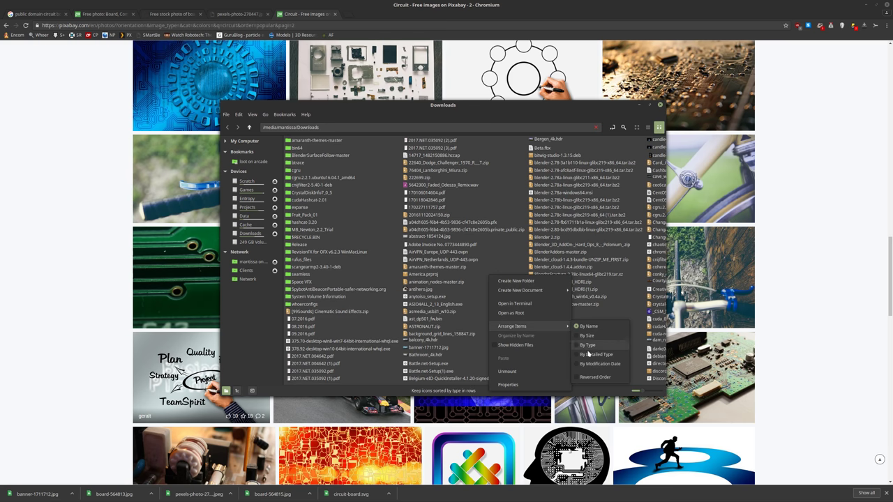
click(599, 364)
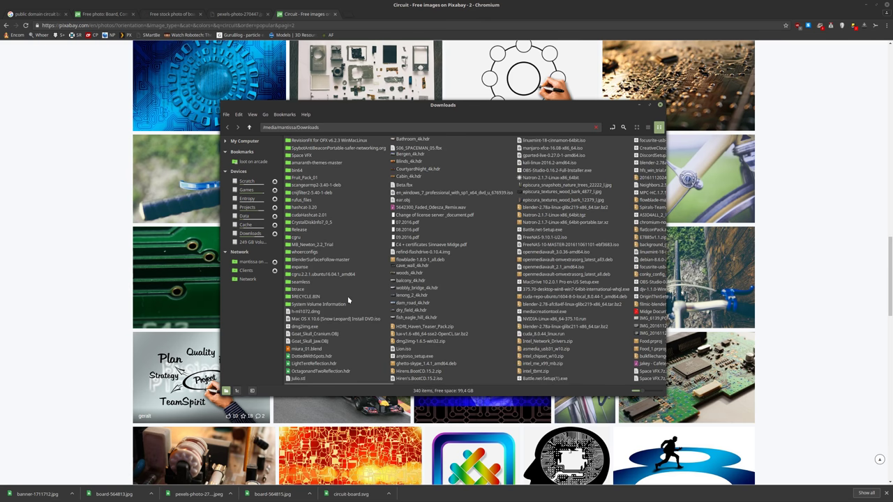
Select board-564815.jpg, board-564813.jpg and banner-1711712.jpg in Downloads and copy them.
scroll(348, 298, down, 5)
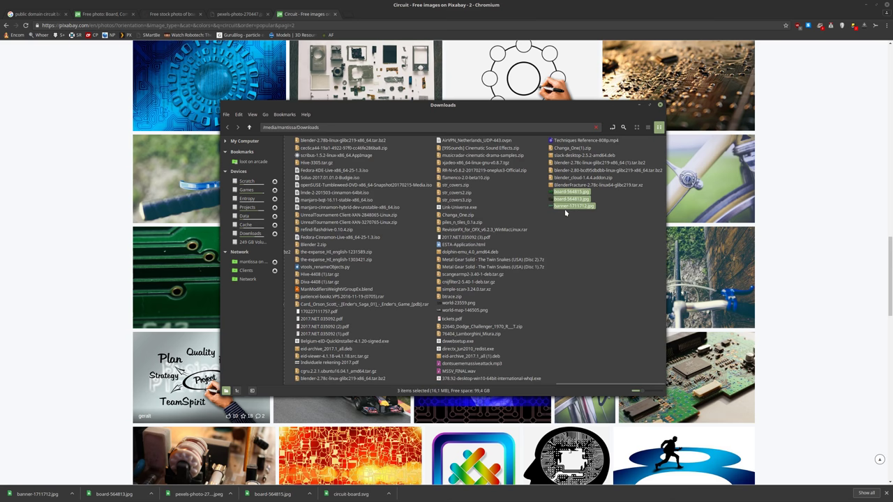
right_click(562, 196)
key(Escape)
shift+click(571, 207)
right_click(565, 207)
click(583, 254)
Paste the three images into the textures folder under Projects/Discovery/discovery_006/blender.
click(248, 207)
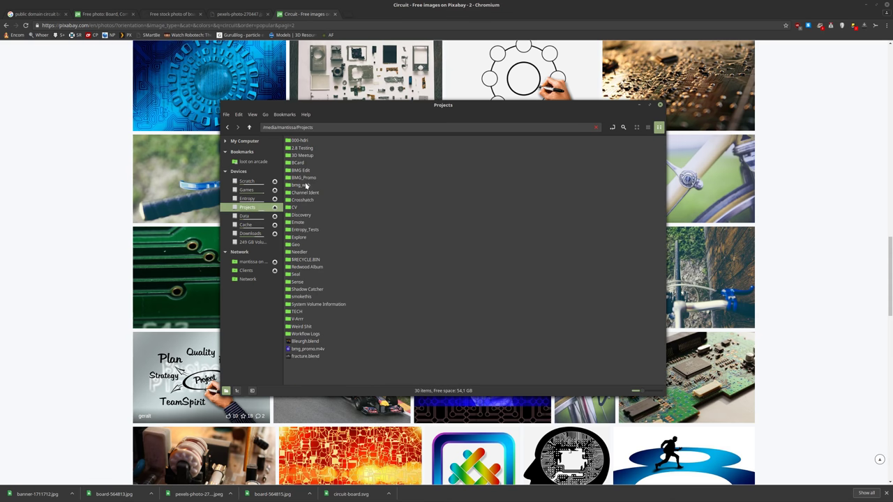
double_click(300, 216)
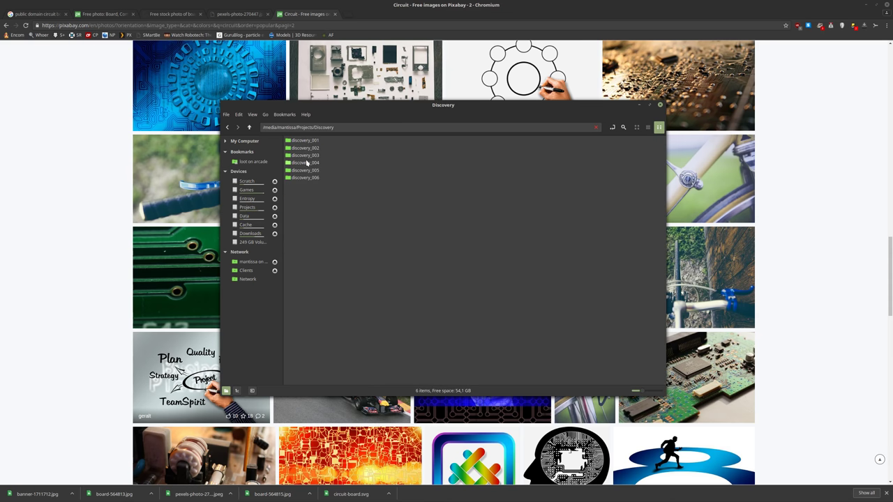
double_click(304, 179)
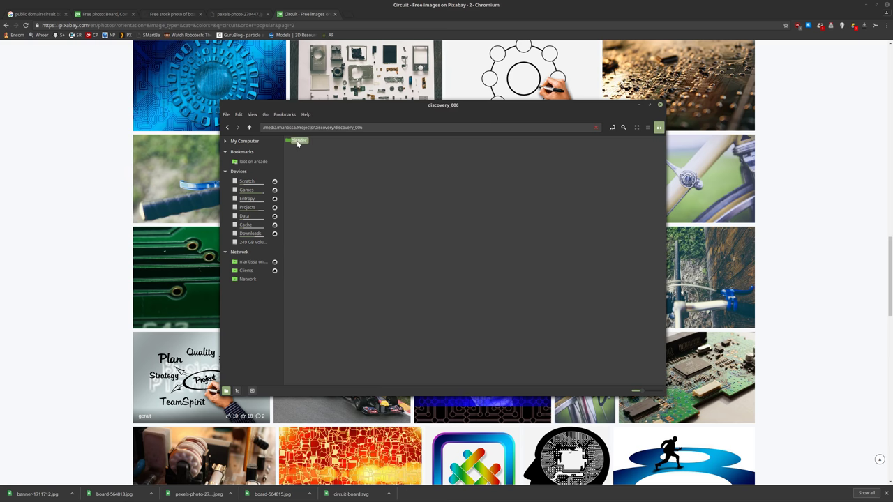
double_click(298, 143)
right_click(318, 183)
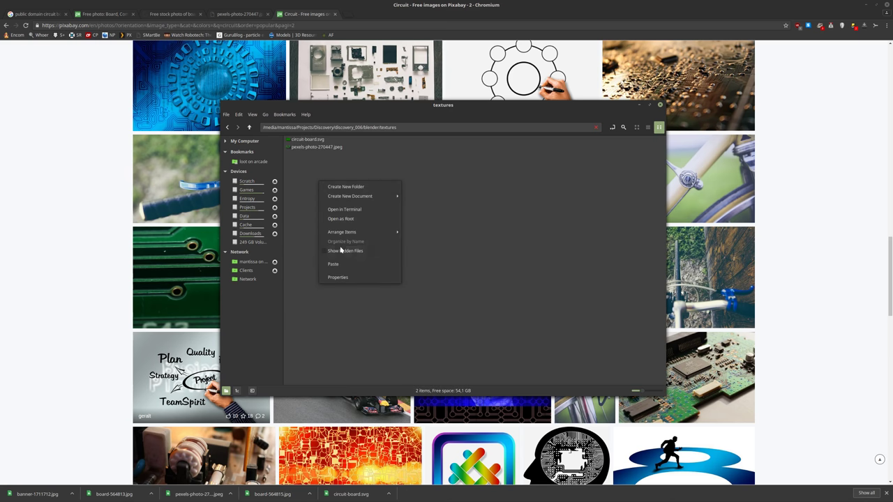
click(335, 265)
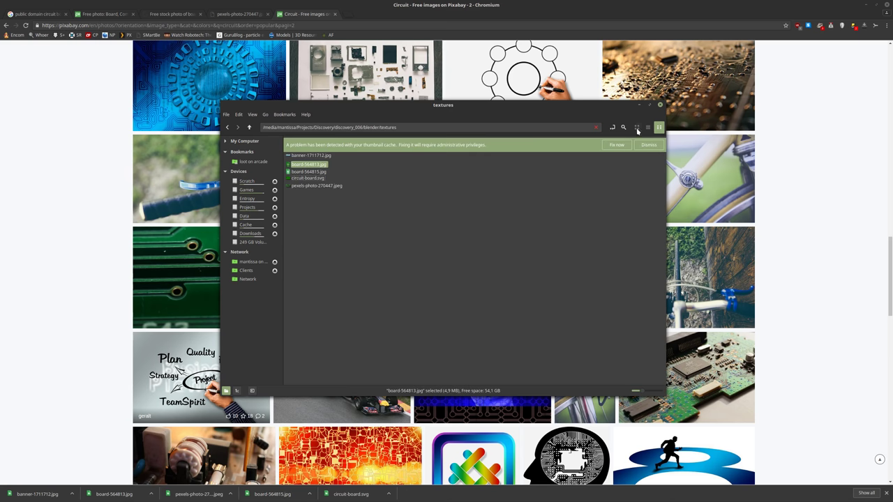
Fix the thumbnail cache by authenticating with the account password, and switch back to Blender.
click(620, 146)
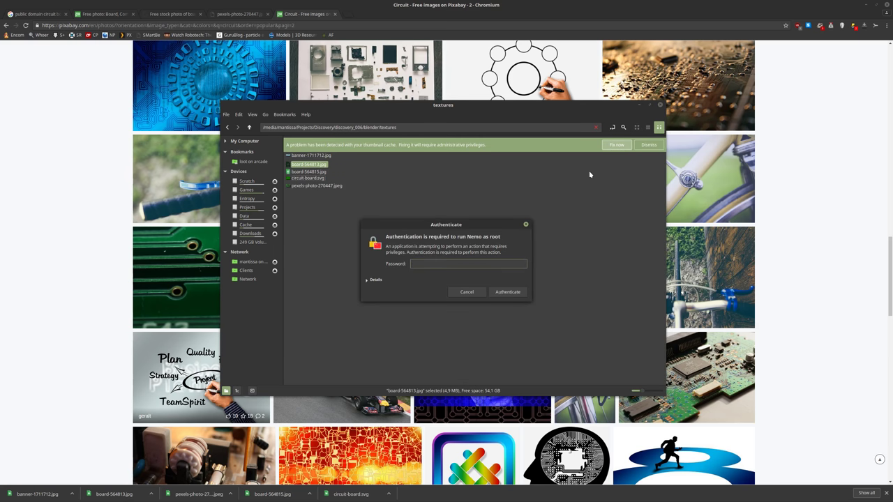
key(Return)
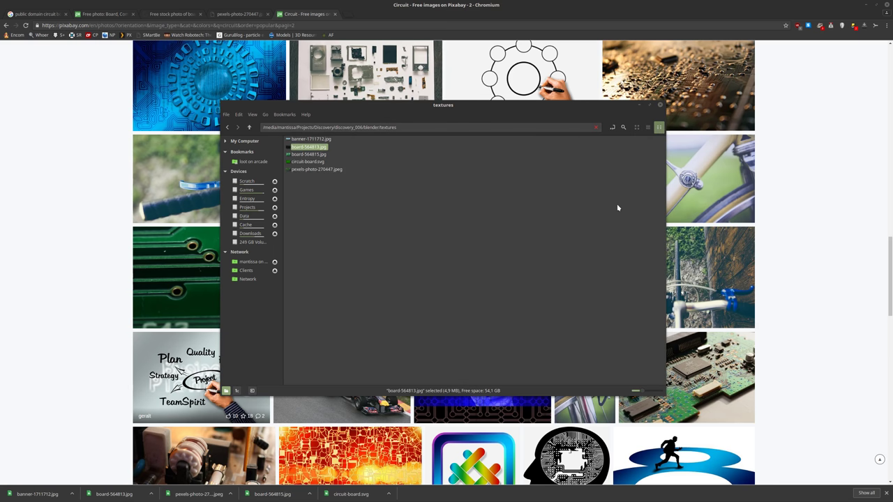
click(639, 106)
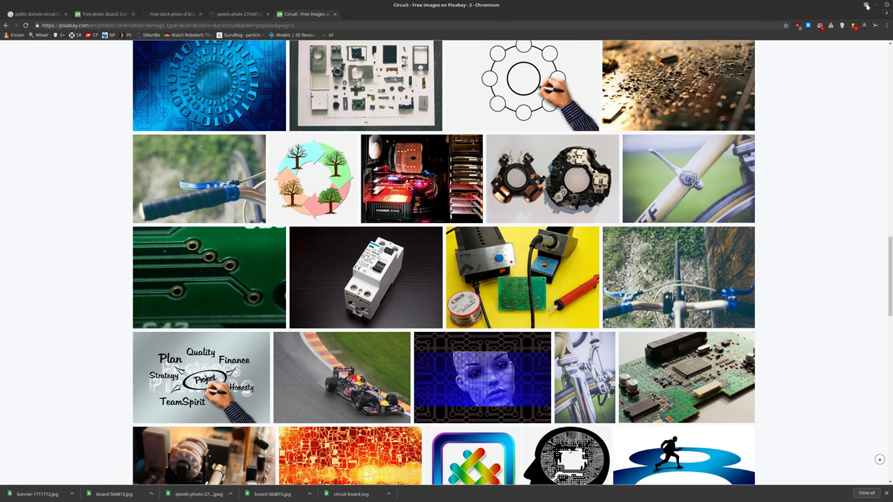
click(866, 5)
middle_drag(430, 293, 605, 235)
key(shift+a)
mouse_move(325, 269)
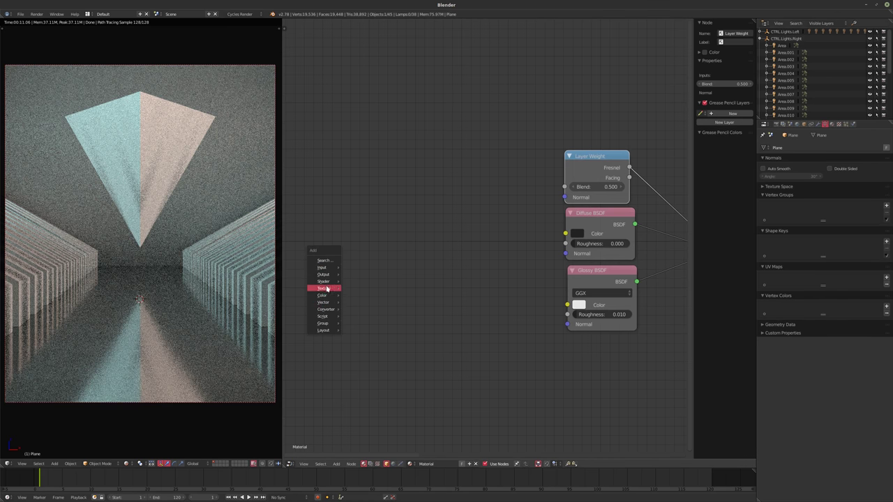
mouse_move(327, 289)
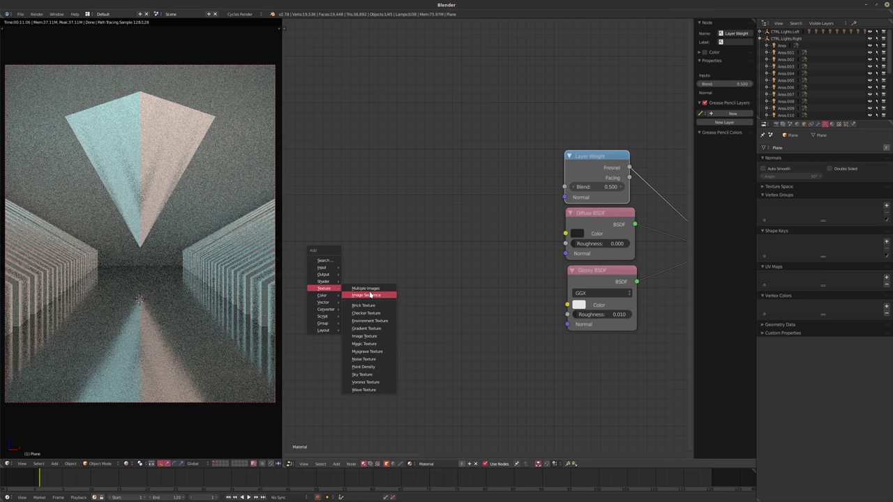
click(371, 295)
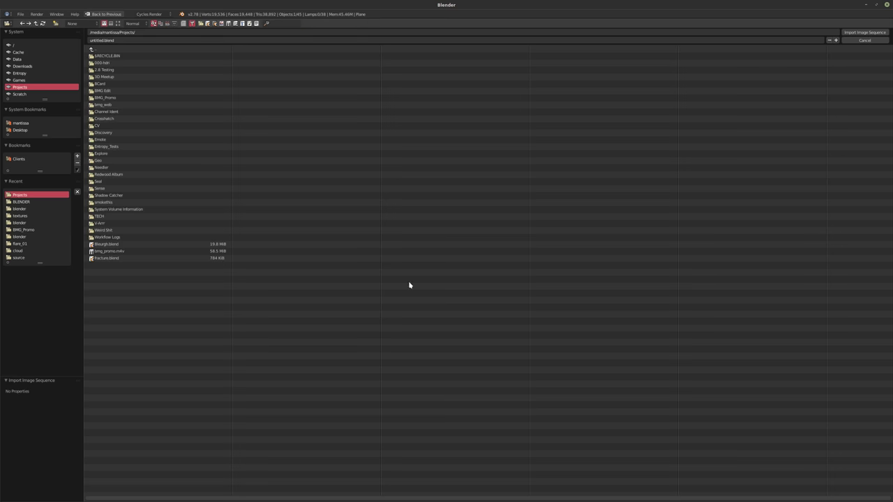
click(861, 32)
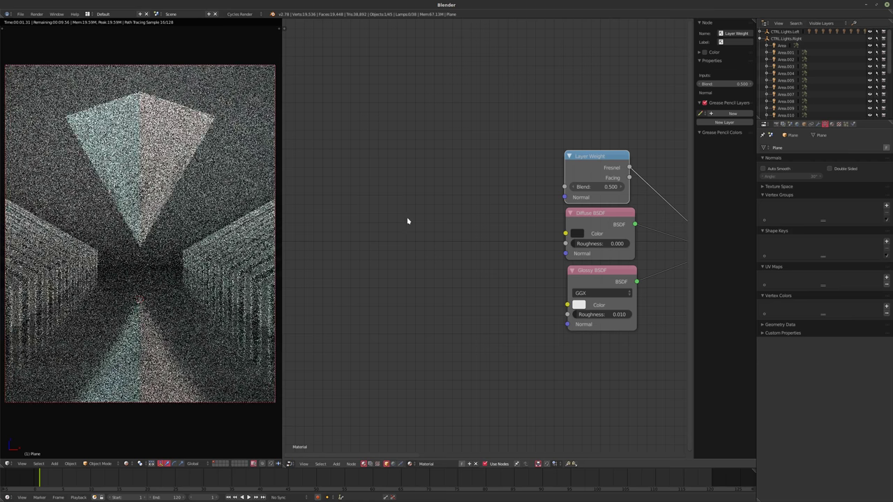
Switch the viewport from rendered to solid shading and save the scene as discovery_006.blend in Discovery/discovery_006/blender.
key(shift+z)
key(ctrl+s)
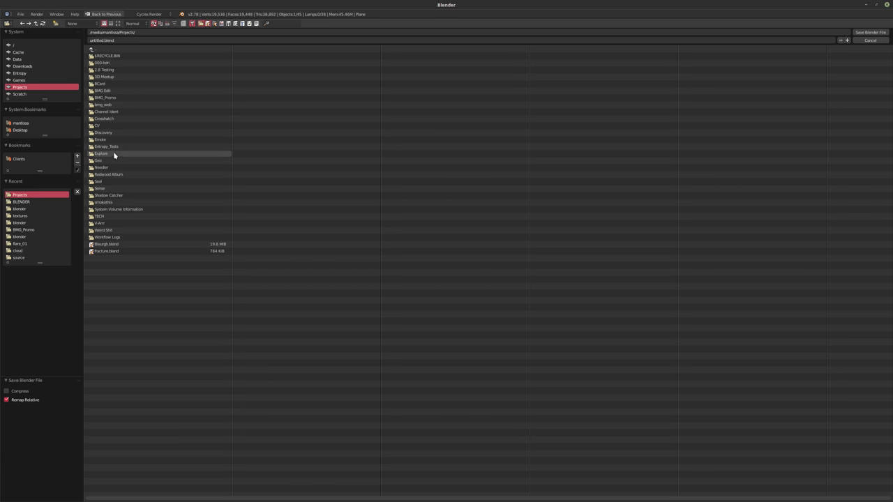
click(119, 133)
click(126, 90)
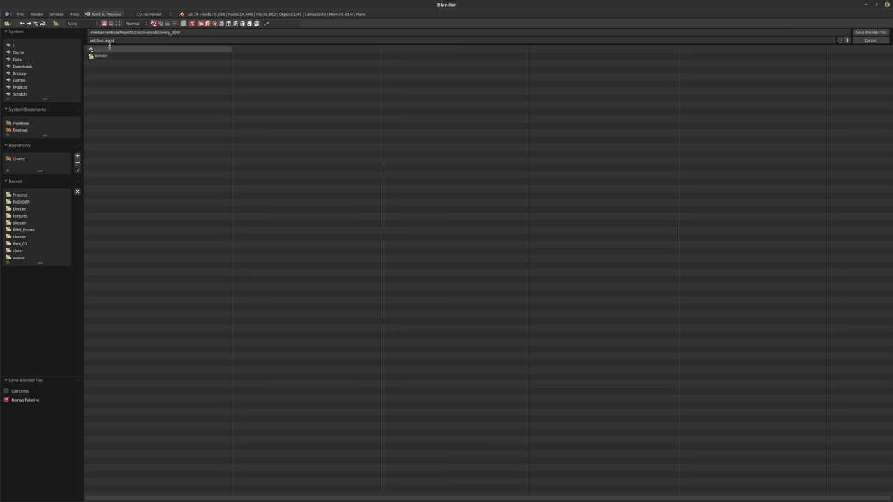
click(99, 57)
click(102, 40)
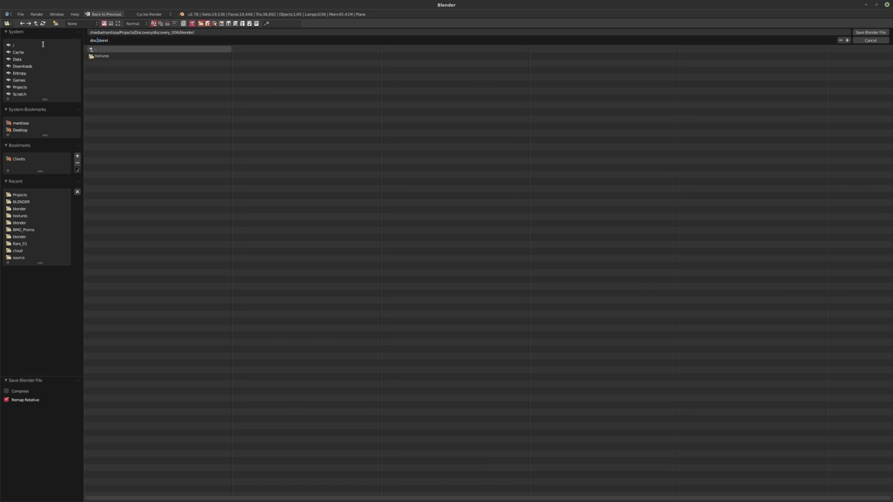
text(discovery_006)
key(Return)
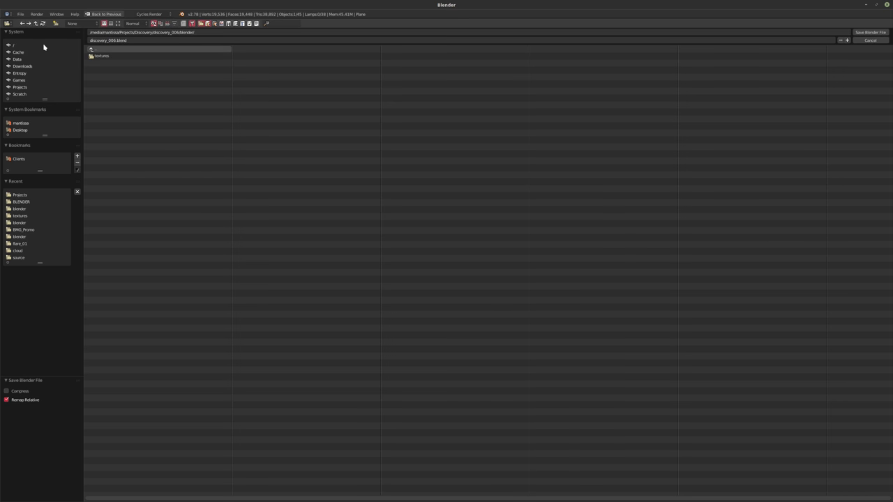
click(865, 32)
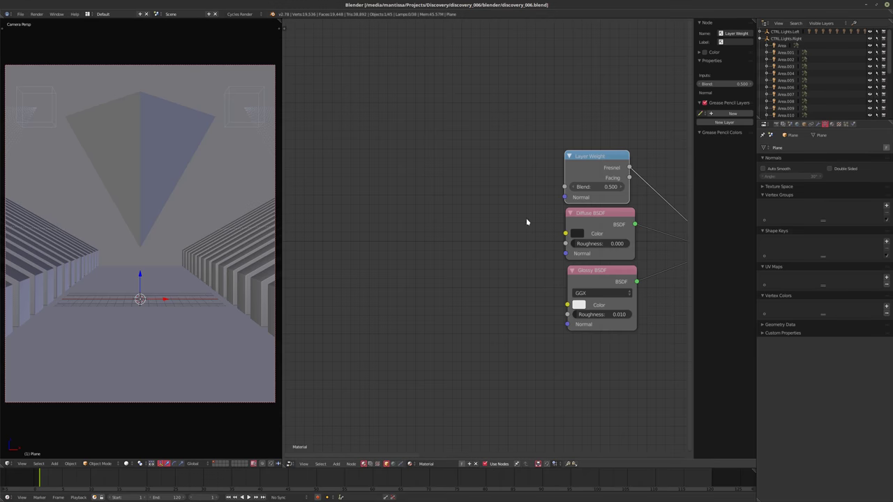
Add an Image Texture node to the floor material with connected Mapping and Texture Coordinate nodes.
middle_drag(528, 221, 476, 226)
key(shift+a)
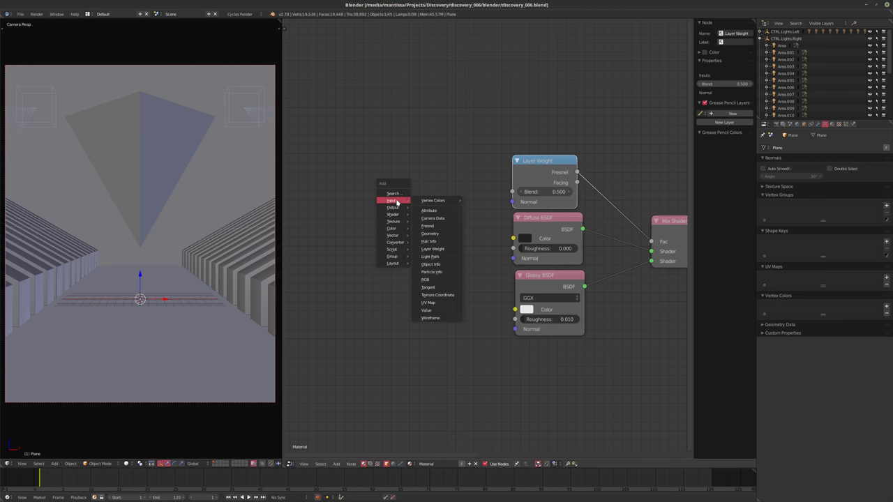
mouse_move(396, 221)
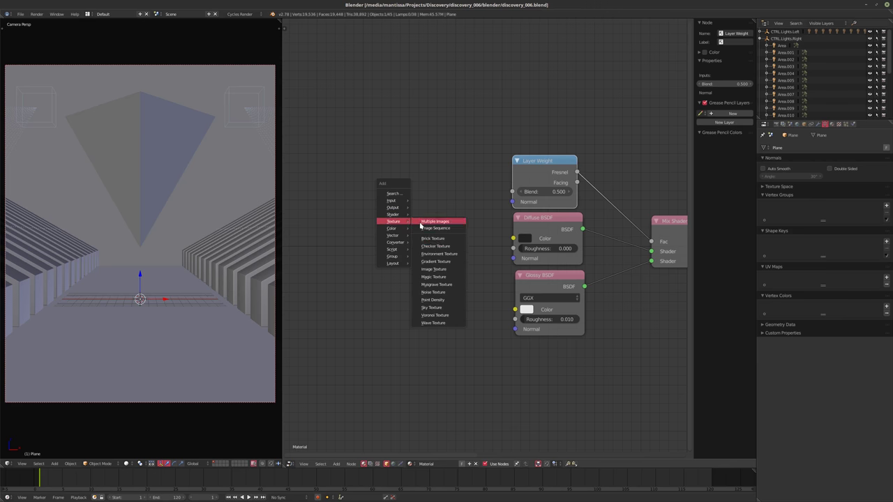
click(434, 269)
key(ctrl+t)
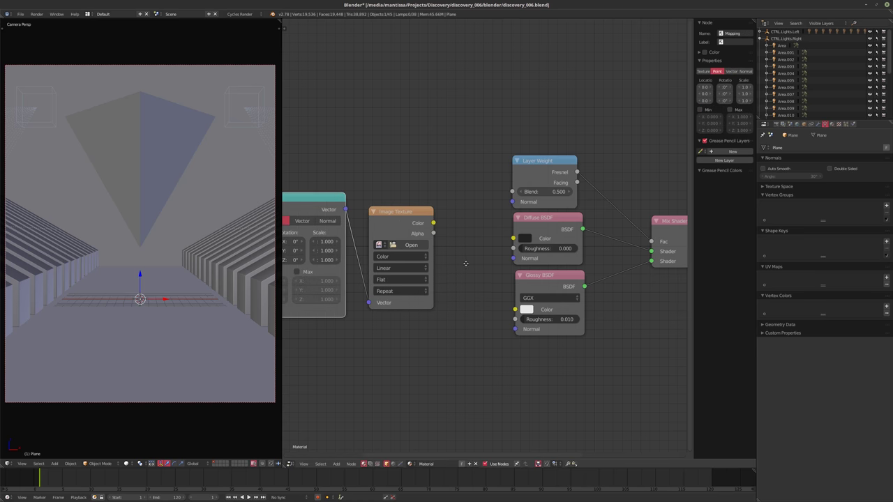
Load banner-1711712.jpg from the textures folder into the Image Texture node.
middle_drag(412, 249, 446, 251)
click(446, 251)
double_click(116, 56)
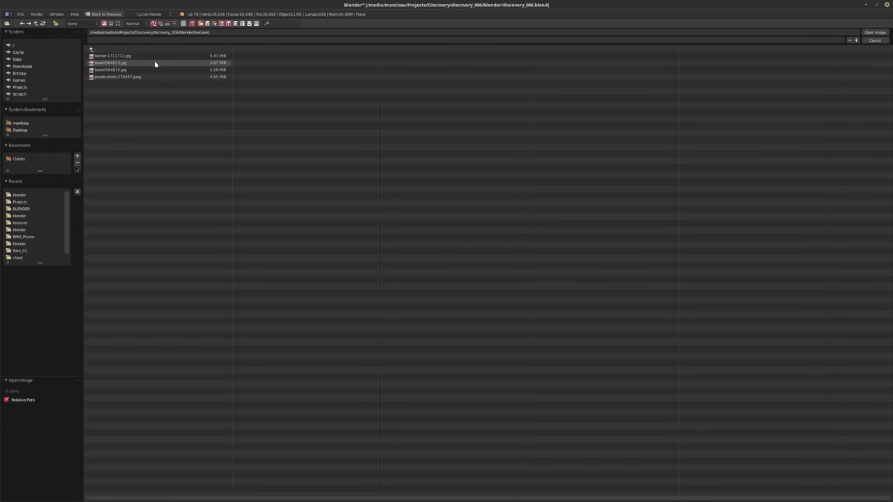
click(142, 56)
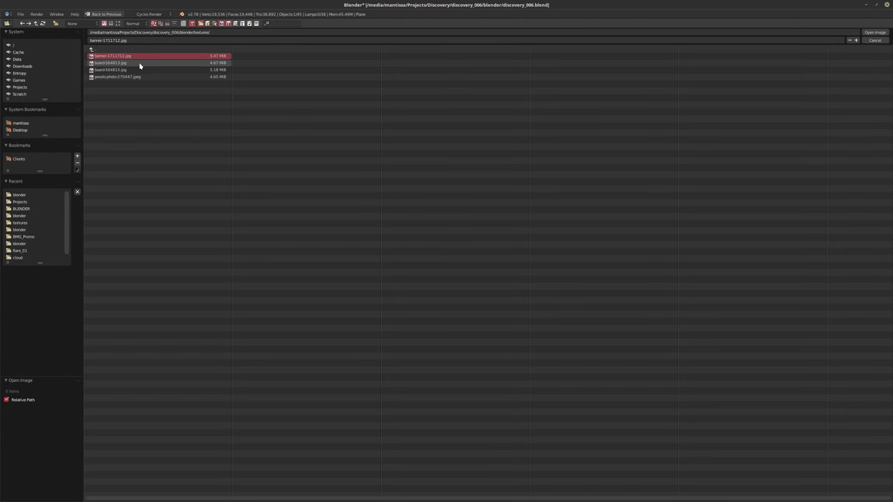
double_click(140, 56)
scroll(450, 244, down, 2)
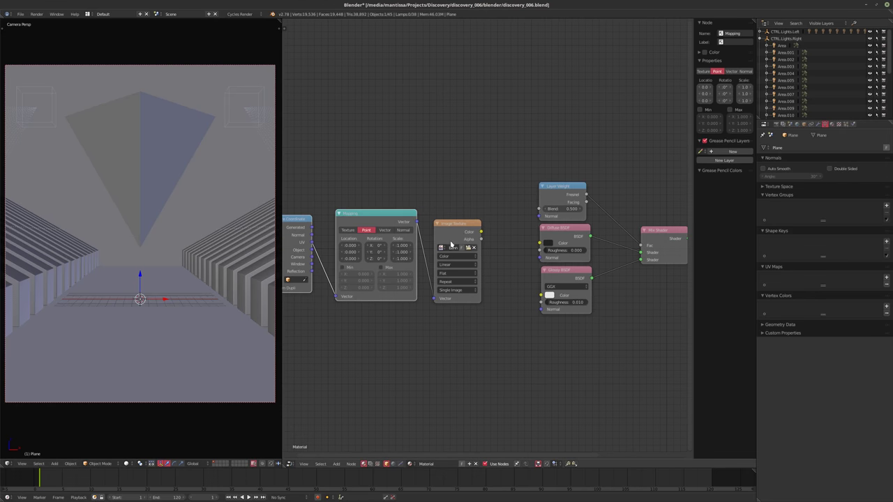
Examine the banner-1711712.jpg texture up close in the UV/Image Editor, and return to the Node Editor.
click(290, 464)
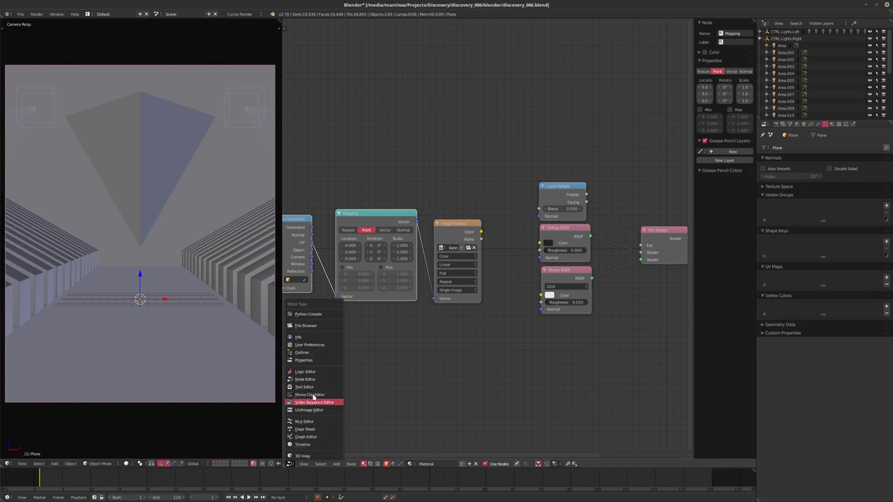
click(310, 411)
click(334, 463)
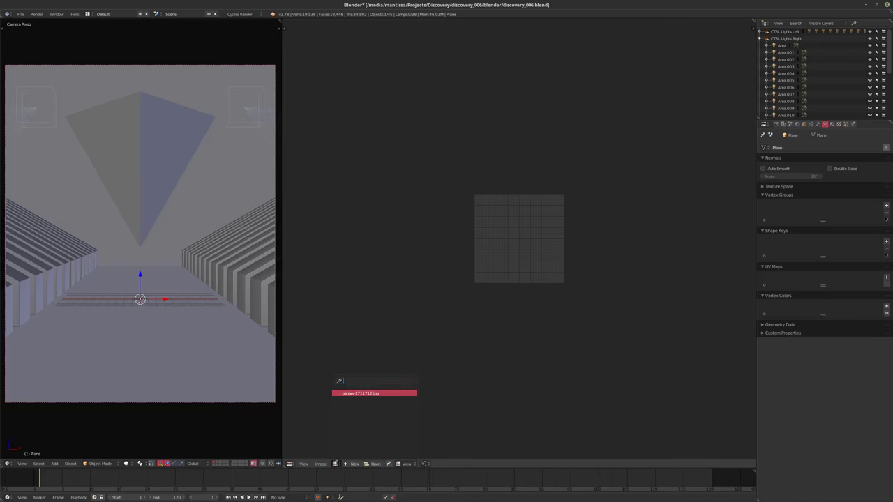
click(354, 392)
scroll(519, 240, down, 4)
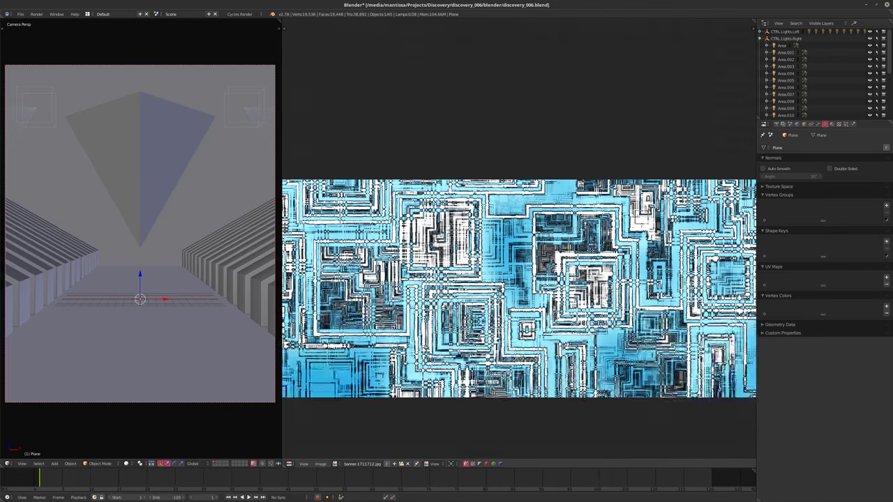
scroll(519, 240, up, 5)
scroll(519, 240, down, 3)
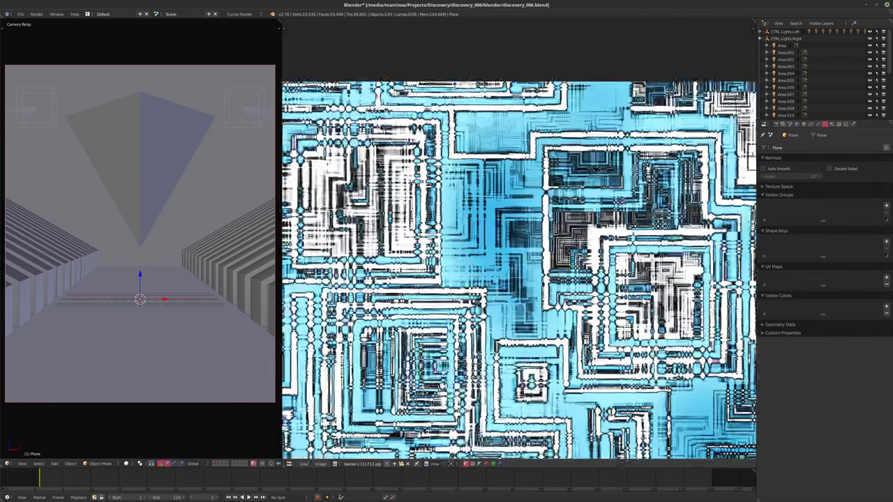
key(Home)
middle_drag(608, 292, 532, 318)
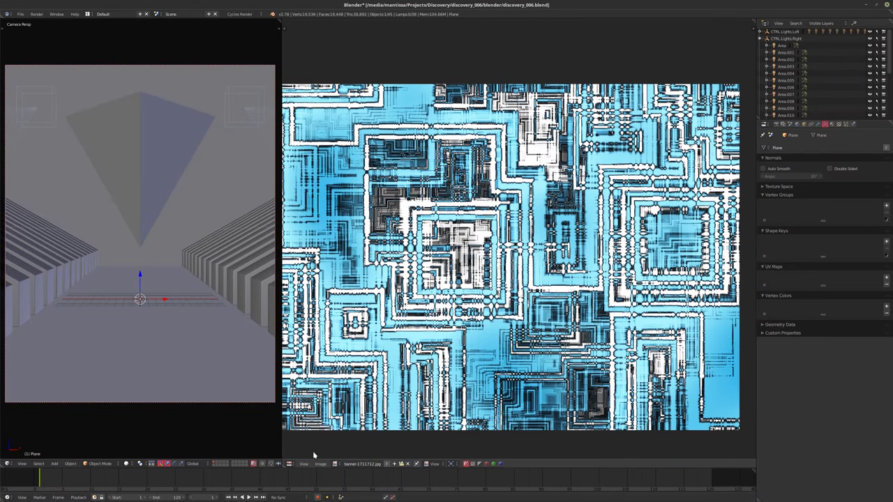
click(290, 464)
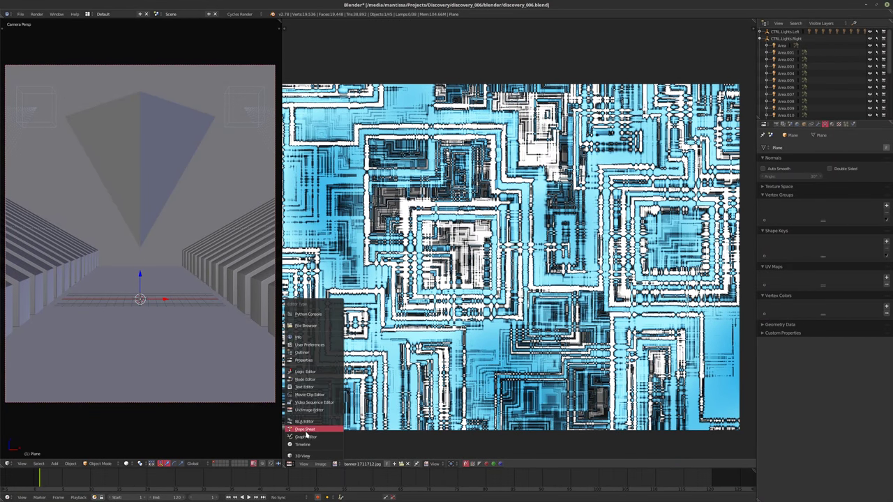
click(305, 379)
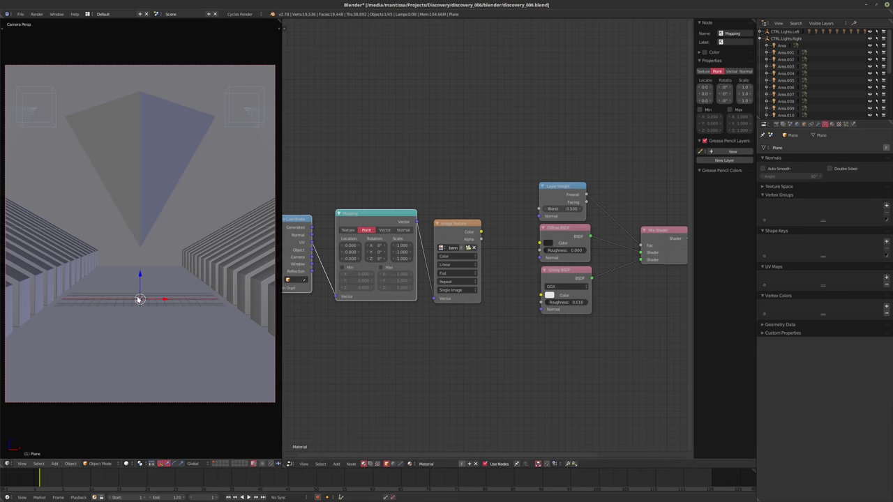
middle_drag(465, 325, 464, 342)
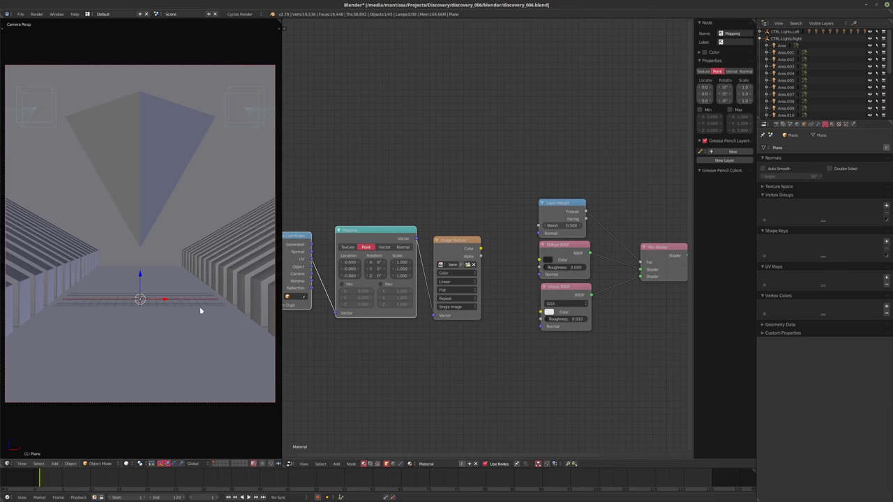
Select the floor face of the corridor plane in Edit Mode and view it from the top in orthographic projection.
middle_drag(200, 311, 142, 323)
scroll(233, 281, down, 5)
key(Tab)
right_click(157, 314)
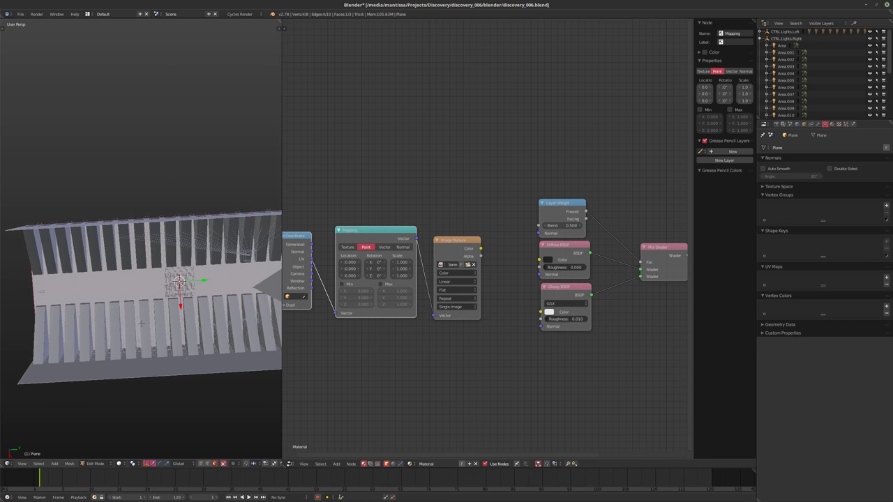
key(KP_7)
key(KP_3)
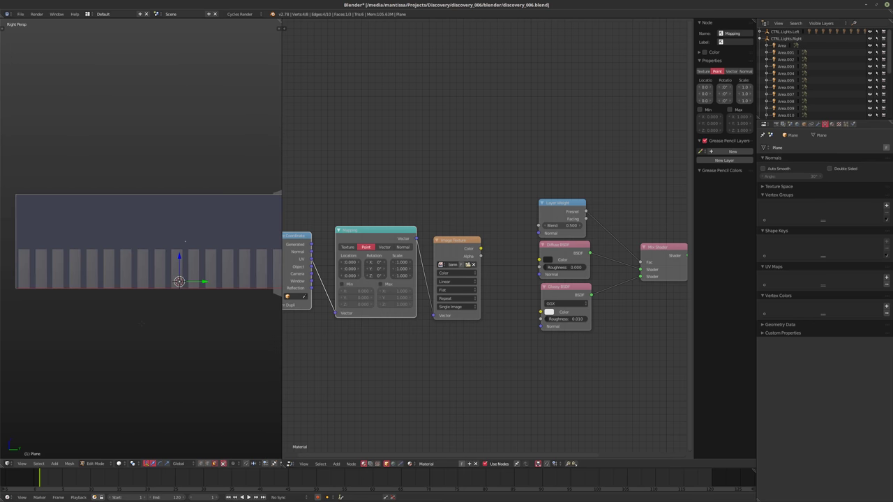
key(KP_7)
key(KP_5)
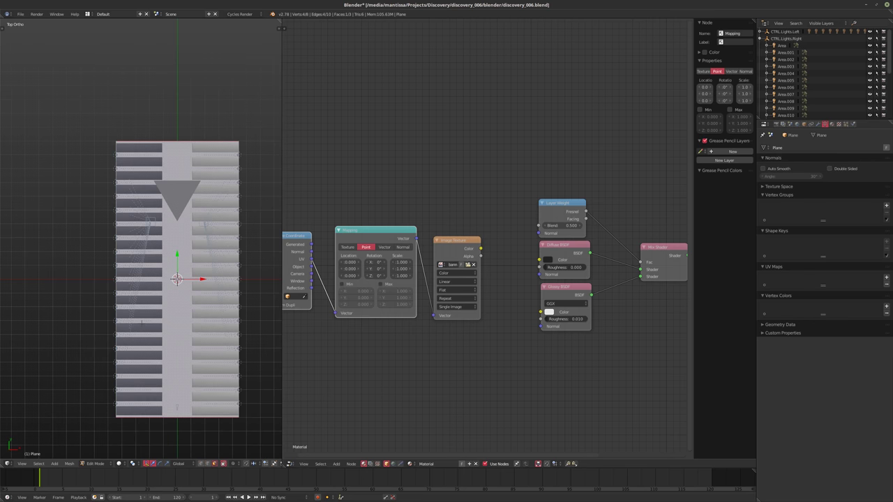
Roll the top view 90 degrees so the corridor runs horizontally, and unwrap the floor face with Project From View.
key(shift+KP_4)
key(shift+KP_4)
key(shift+KP_4)
key(shift+KP_4)
key(shift+KP_4)
key(shift+KP_4)
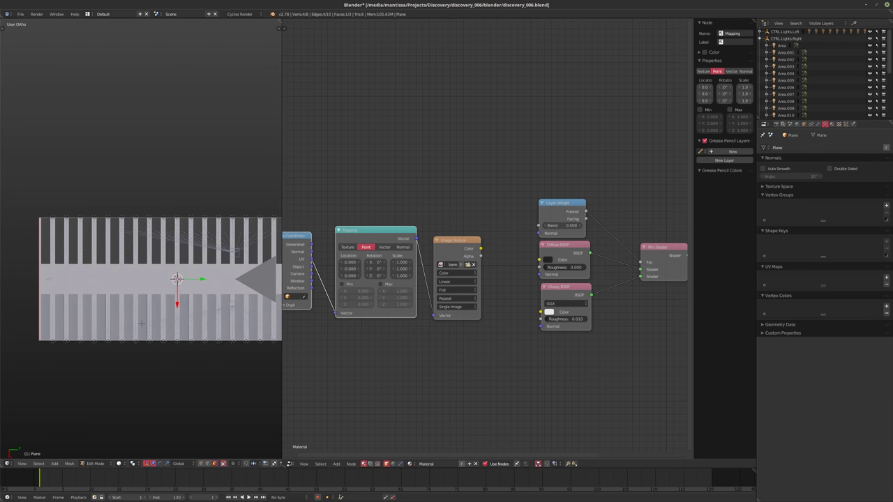
scroll(141, 323, down, 2)
scroll(116, 340, up, 2)
shift+middle_drag(191, 281, 163, 285)
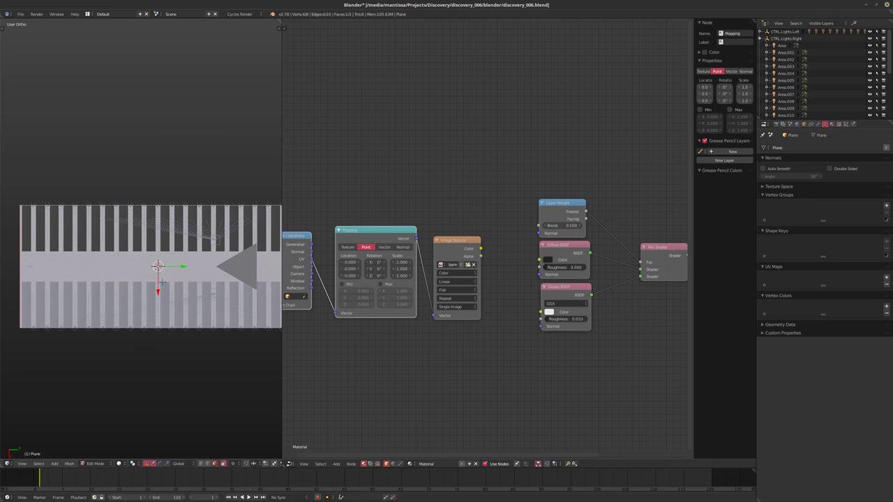
key(u)
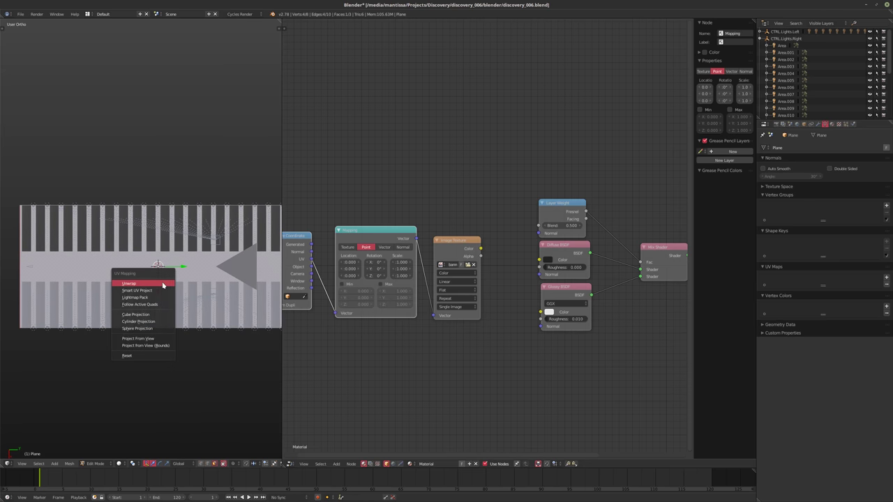
click(159, 340)
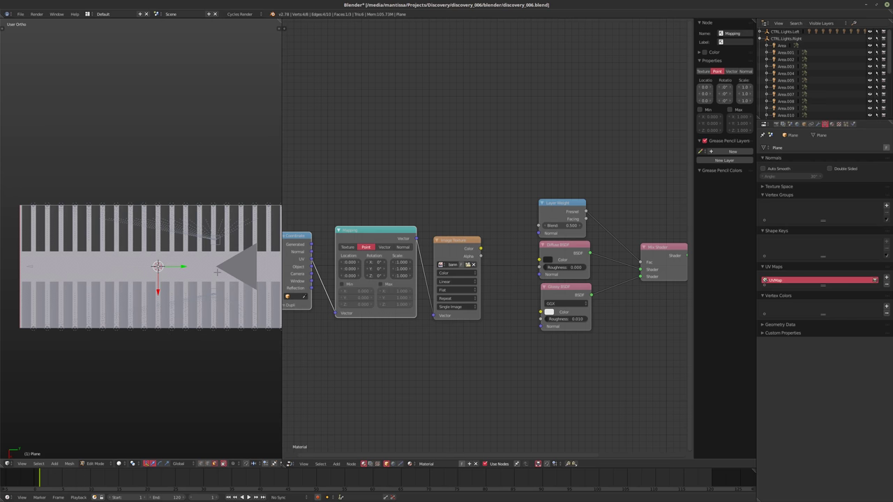
Return to the camera view in Object Mode and preview the Image Texture node's output alone on the floor in rendered shading.
key(Tab)
middle_drag(217, 272, 203, 258)
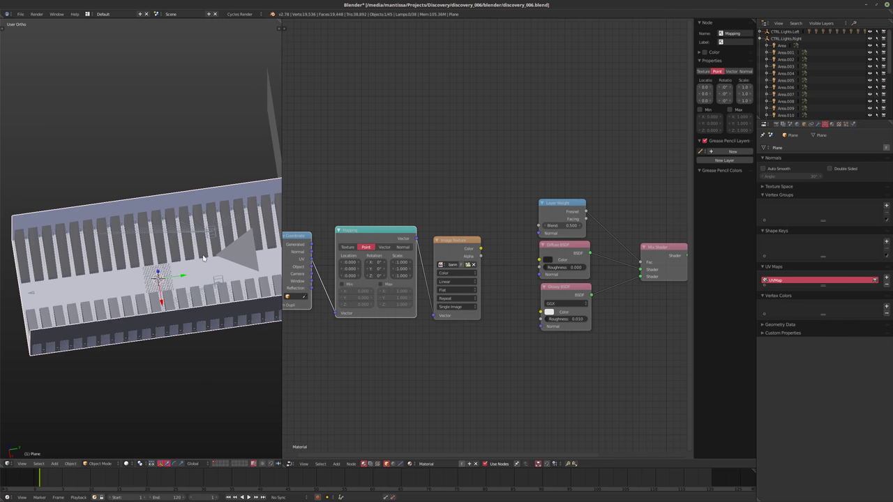
key(KP_0)
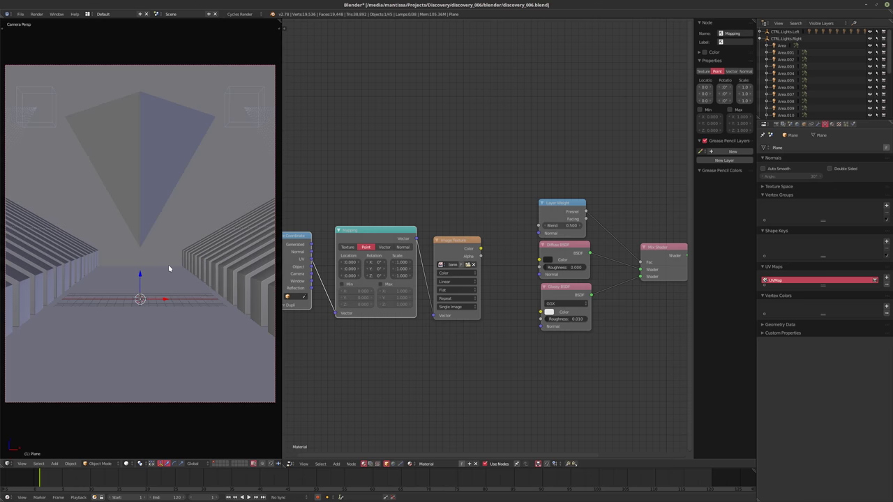
ctrl+shift+click(484, 267)
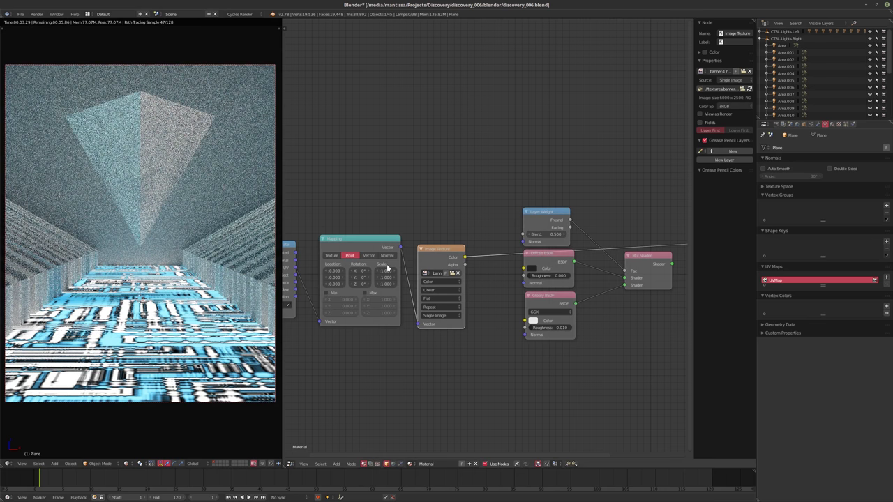
Set the Mapping node's X and Y scale to 3.
drag(396, 272, 383, 273)
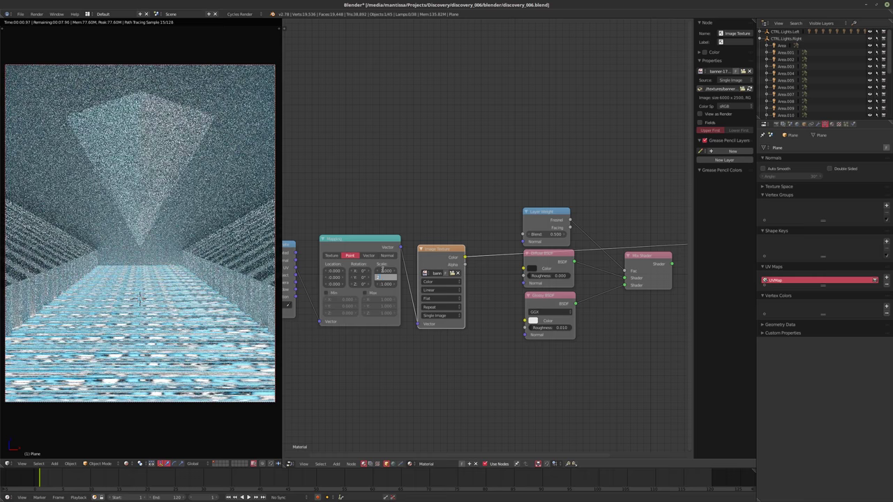
drag(382, 271, 381, 270)
key(Return)
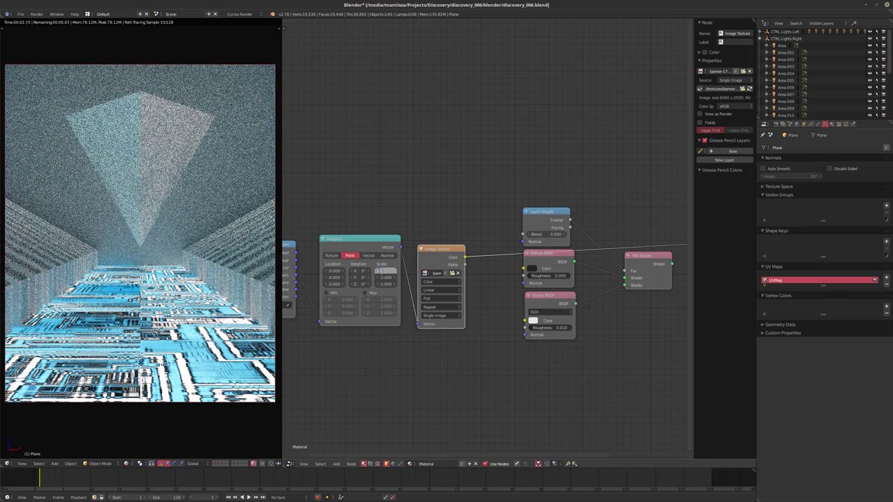
drag(386, 271, 382, 275)
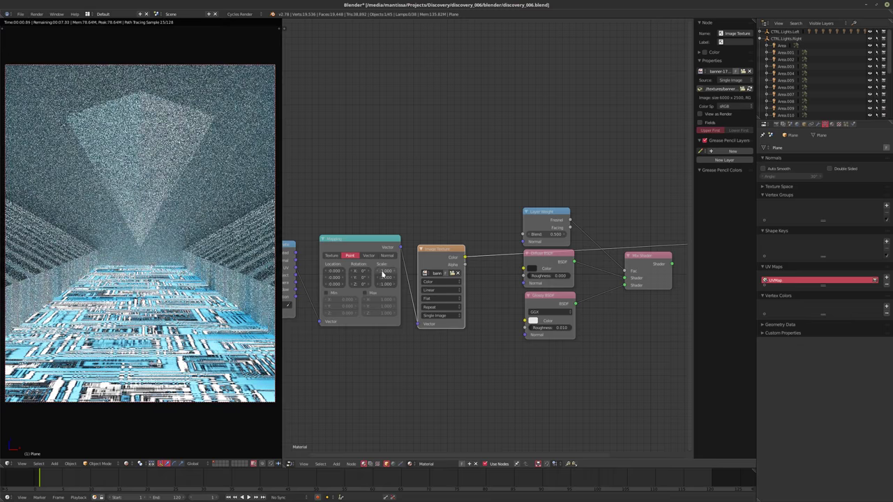
middle_drag(406, 334, 393, 348)
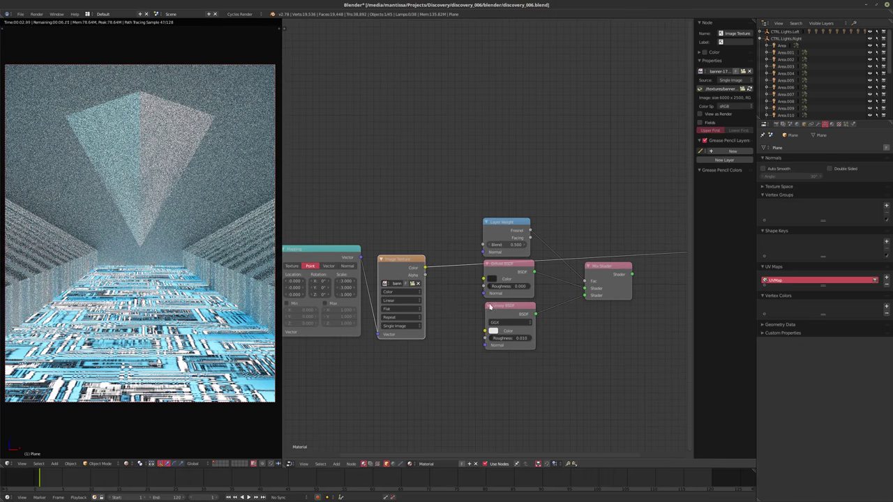
Reconnect the Mix Shader to the material output and place a Math node below the Glossy BSDF.
middle_drag(490, 307, 421, 301)
ctrl+shift+click(538, 275)
middle_drag(434, 395, 513, 334)
key(shift+a)
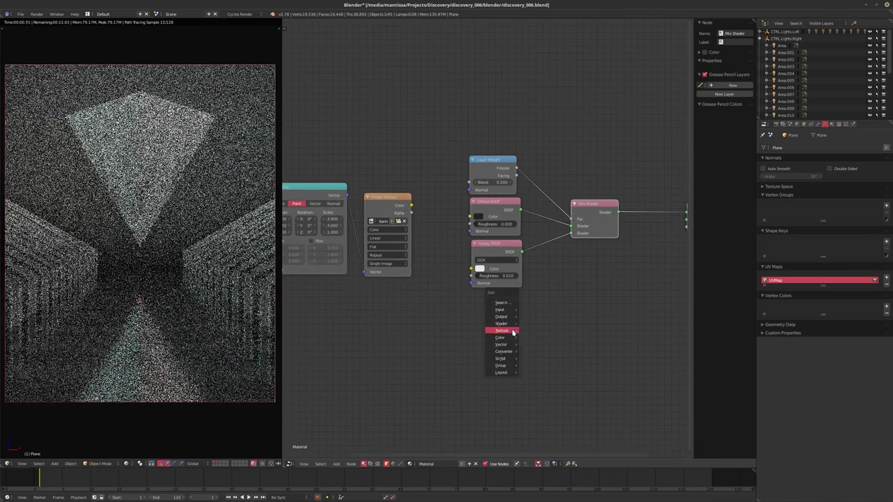
mouse_move(513, 352)
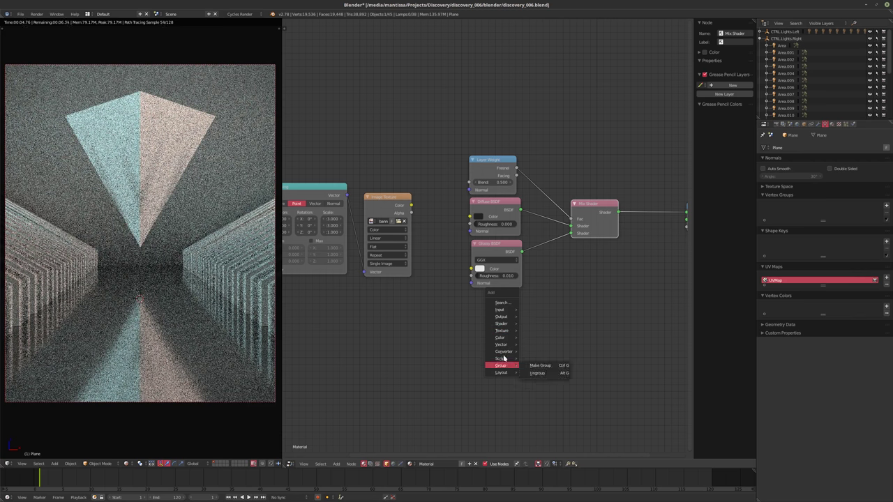
mouse_move(503, 324)
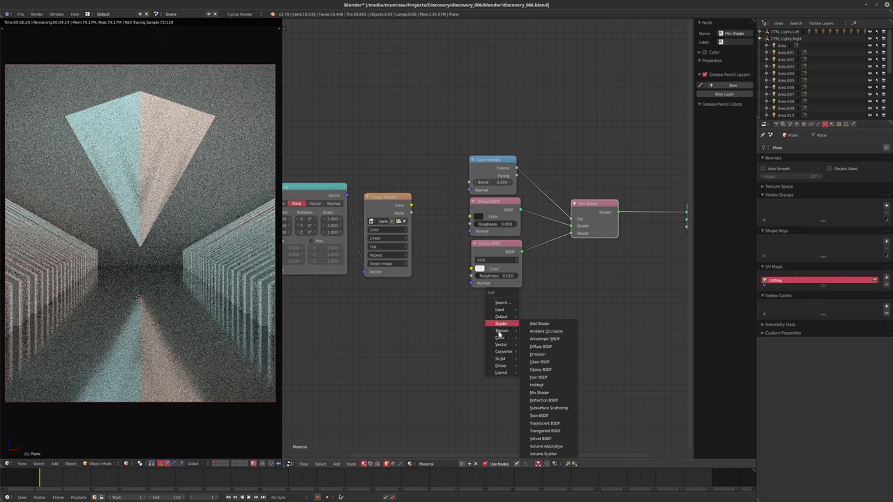
click(539, 391)
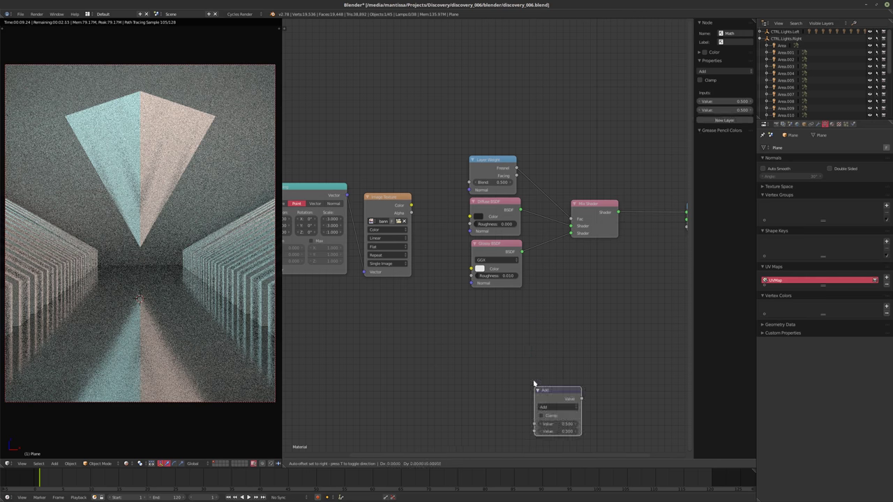
click(544, 305)
Feed the image's Color into the Math node, set it to Multiply, and connect its value to the material's Displacement.
drag(411, 244, 415, 325)
drag(417, 205, 518, 344)
click(510, 348)
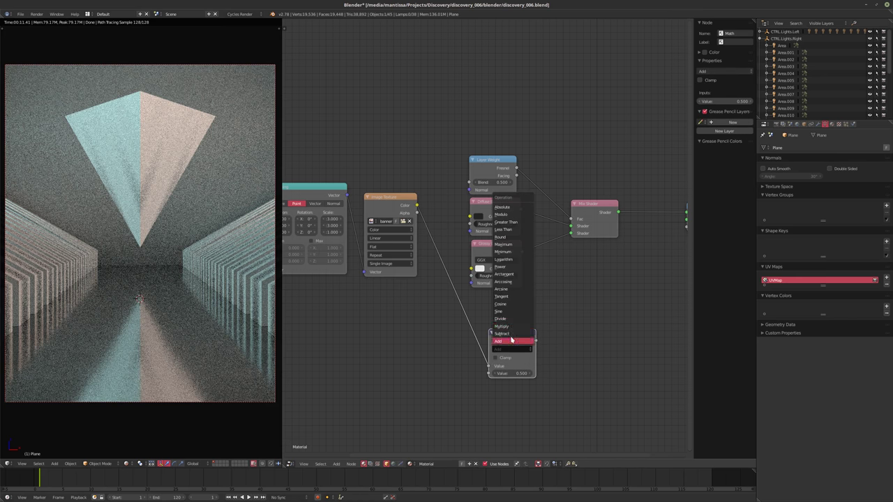
click(501, 326)
middle_drag(501, 326, 459, 340)
drag(488, 355, 644, 241)
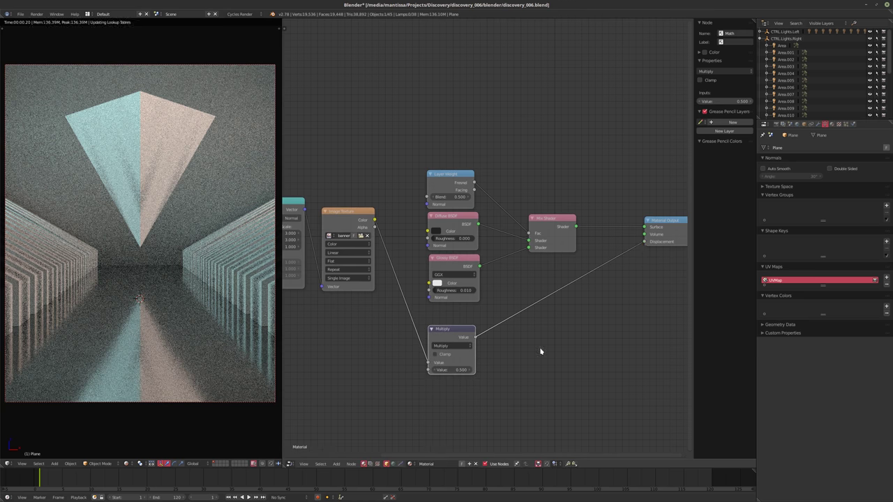
Set the Multiply node's second value to 0.01.
middle_drag(540, 352, 582, 317)
scroll(574, 355, up, 3)
click(464, 340)
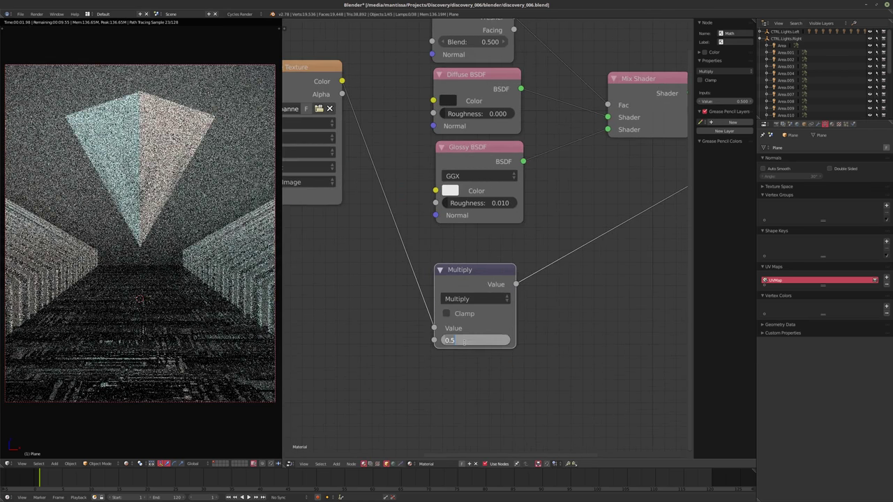
key(BackSpace)
text(0.01)
key(Return)
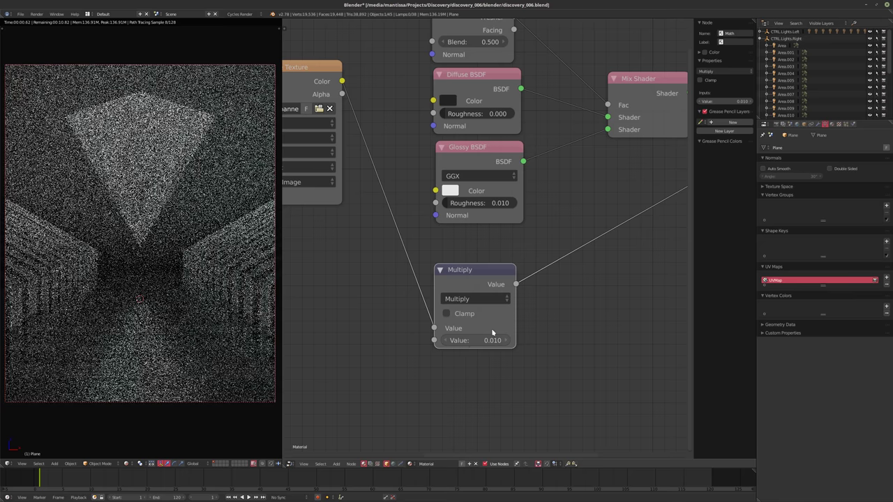
middle_drag(521, 327, 490, 352)
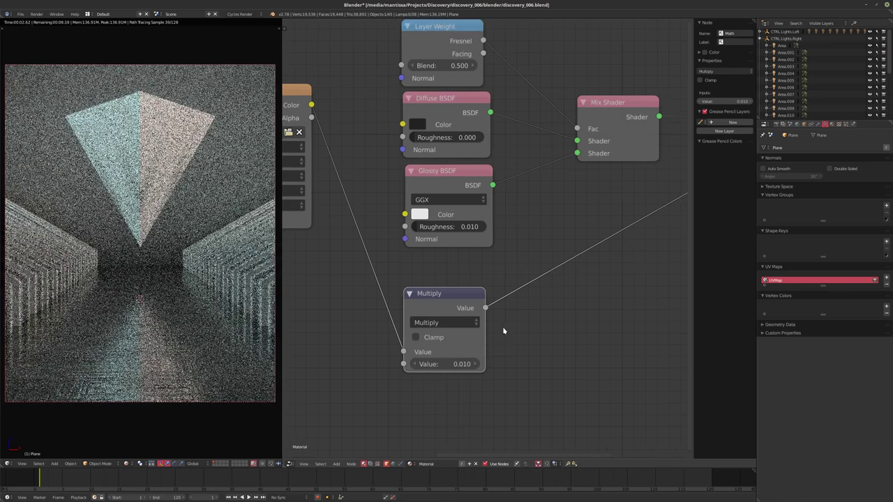
Move the Texture Coordinate, Mapping and Image Texture nodes away from the shaders to make room between them.
scroll(506, 345, down, 3)
ctrl+scroll(544, 339, up, 8)
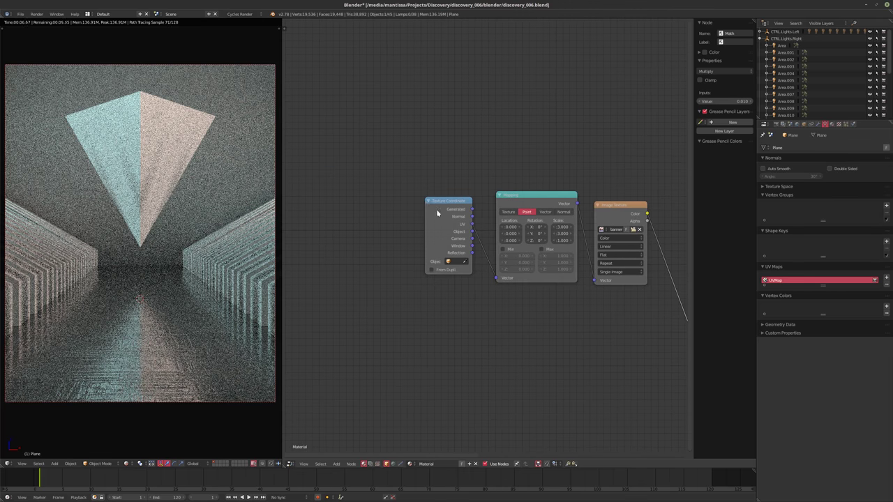
drag(437, 213, 347, 214)
drag(551, 198, 488, 197)
middle_drag(515, 197, 414, 203)
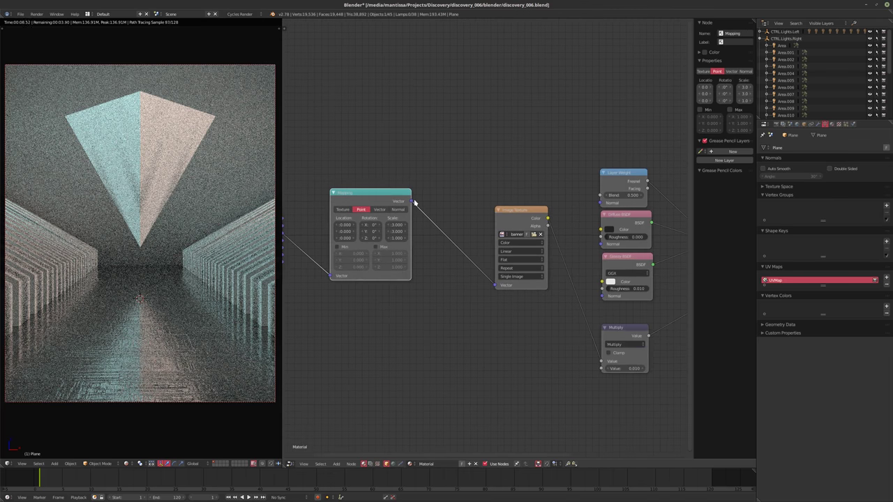
scroll(414, 202, up, 1)
drag(532, 209, 486, 208)
ctrl+scroll(487, 207, down, 1)
scroll(476, 232, up, 1)
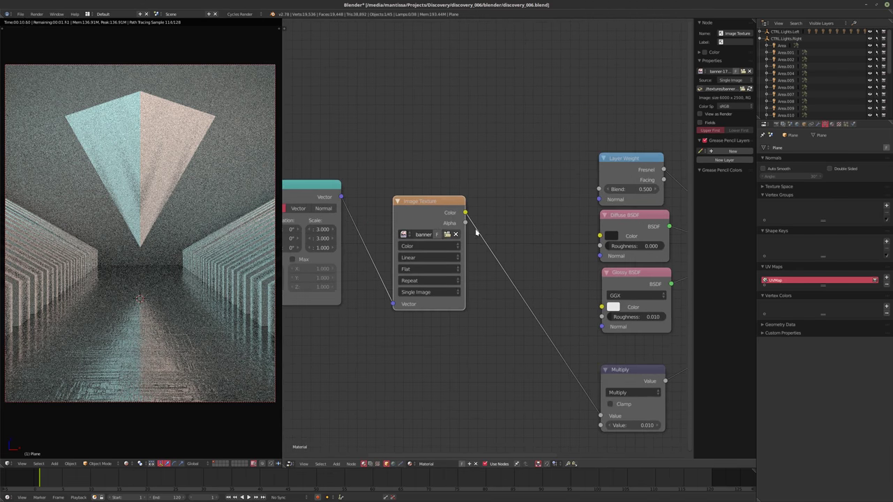
drag(435, 220, 410, 283)
Add a ColorRamp node between the Image Texture and the shaders, and move the Image Texture node down out of its way.
key(shift+a)
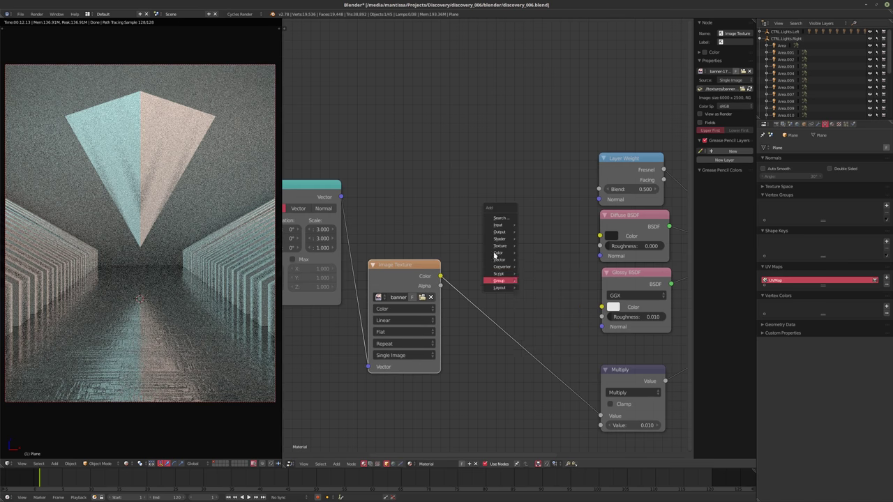
key(i)
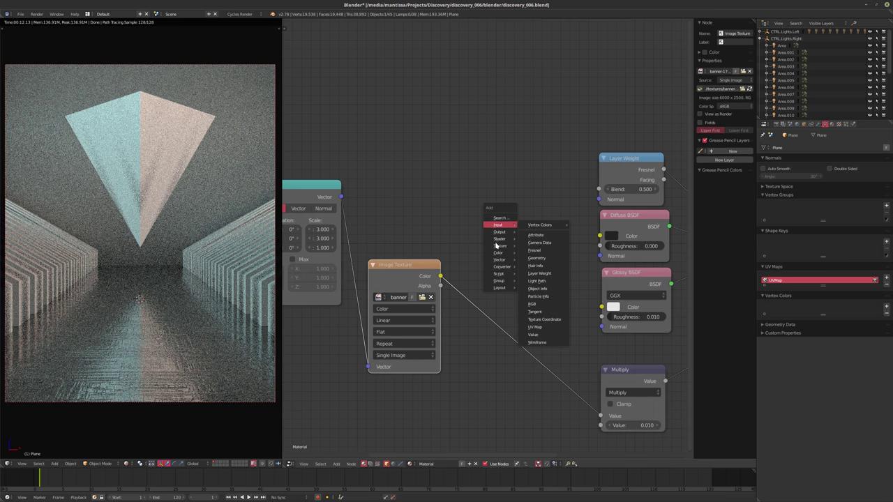
mouse_move(499, 241)
mouse_move(500, 269)
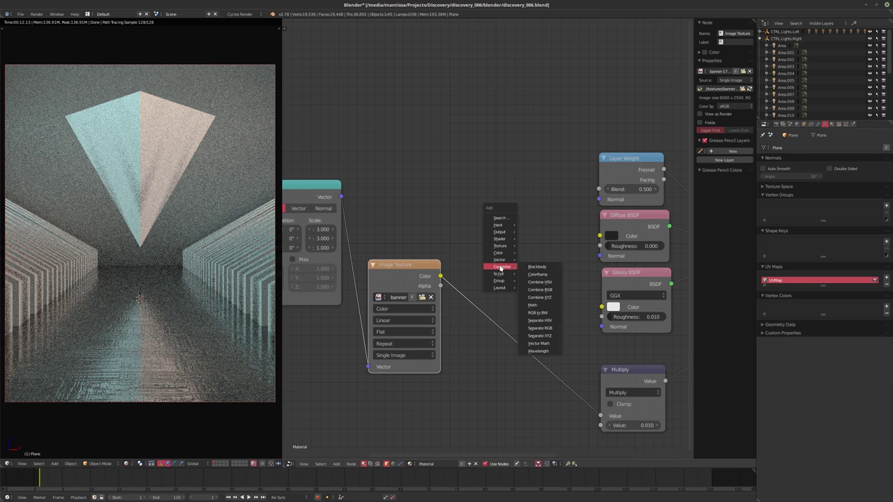
click(537, 278)
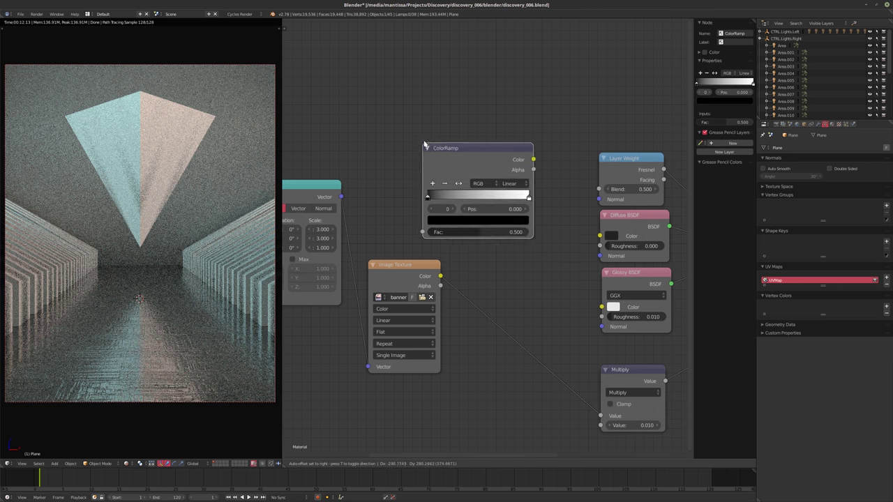
click(474, 153)
drag(413, 268, 376, 321)
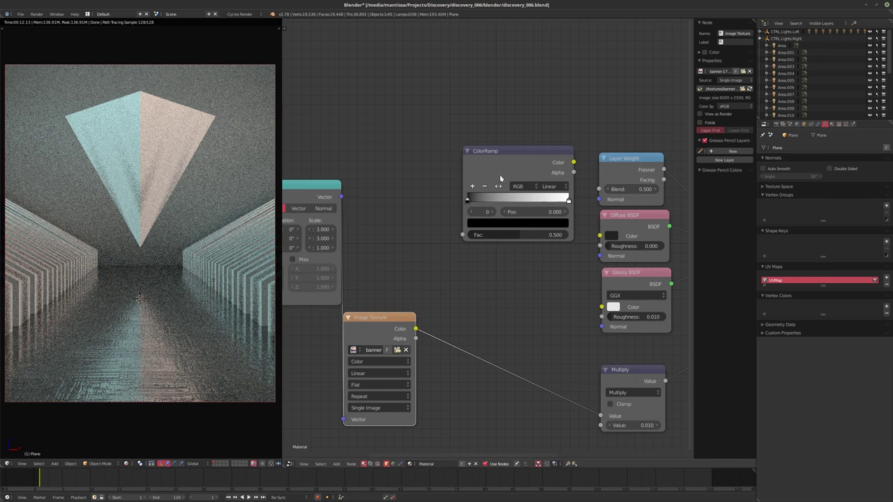
Move the ColorRamp node up and place a duplicate of it directly below.
drag(502, 156, 510, 121)
key(shift+d)
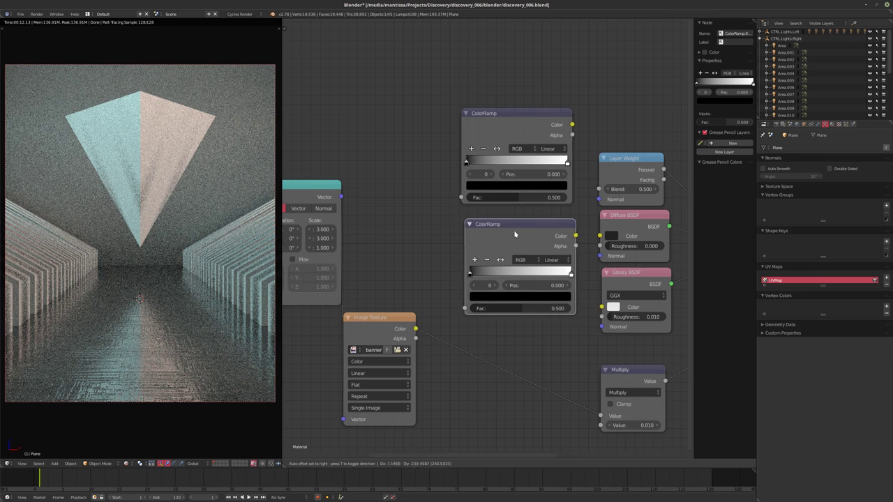
click(506, 235)
Connect the upper ColorRamp to the Glossy BSDF's Color and the lower one to its Roughness, feeding both ramps from the image's Color.
drag(570, 245, 601, 316)
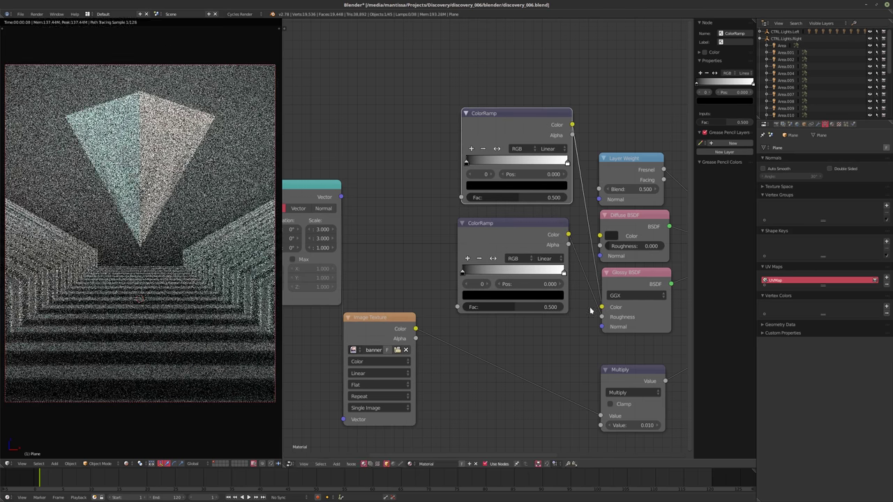
drag(415, 329, 457, 307)
Preview the upper ColorRamp's output on the floor and darken its white stop to a grey with RGB values of 0.403.
middle_drag(513, 353, 461, 353)
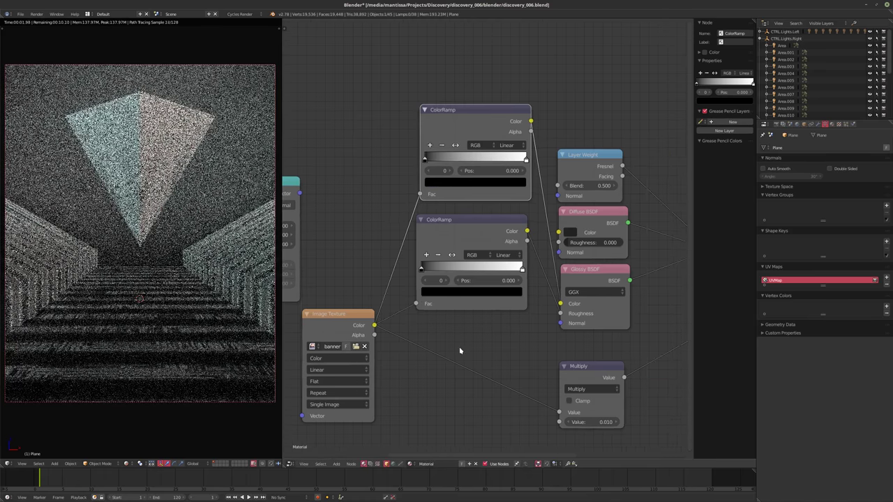
scroll(467, 332, up, 1)
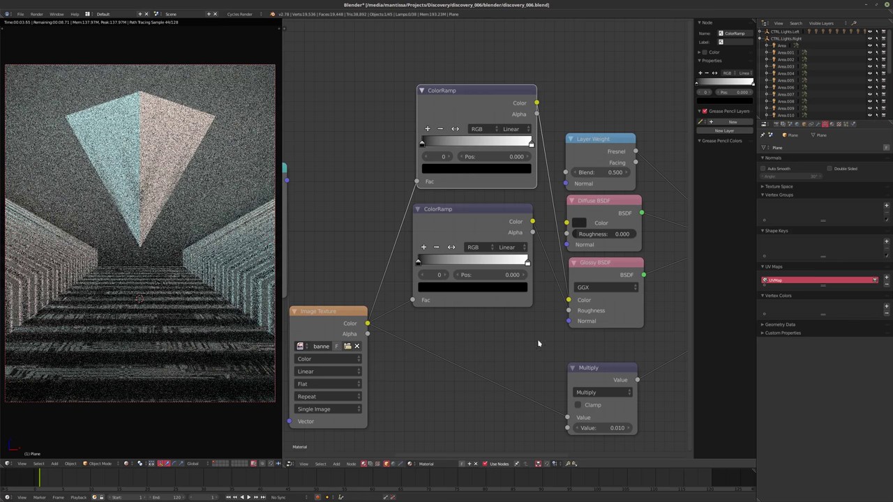
ctrl+shift+click(470, 97)
middle_drag(529, 338, 487, 344)
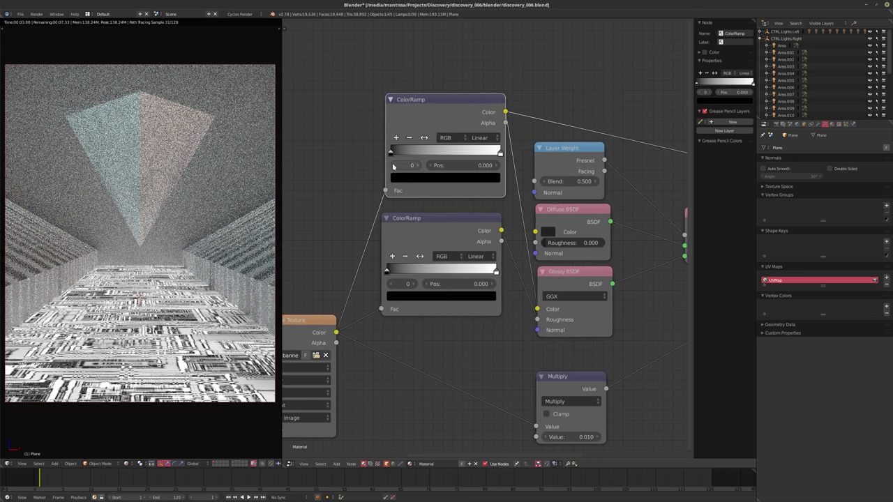
click(499, 153)
click(445, 177)
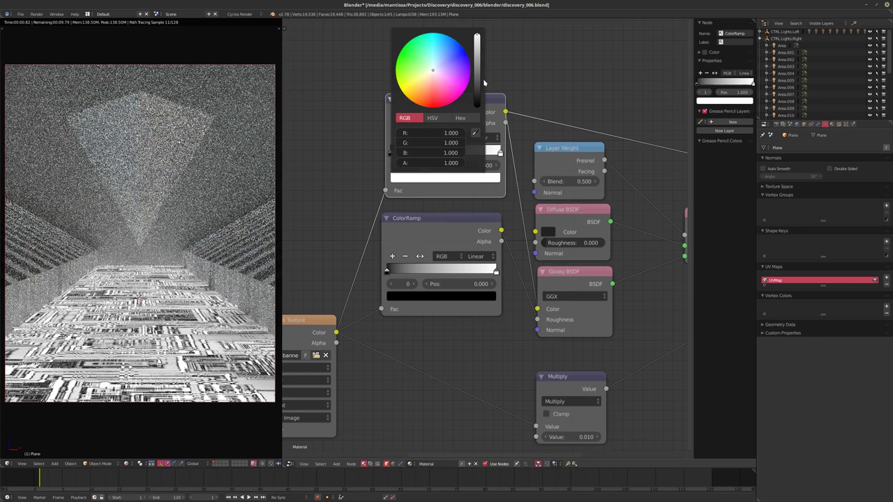
click(476, 49)
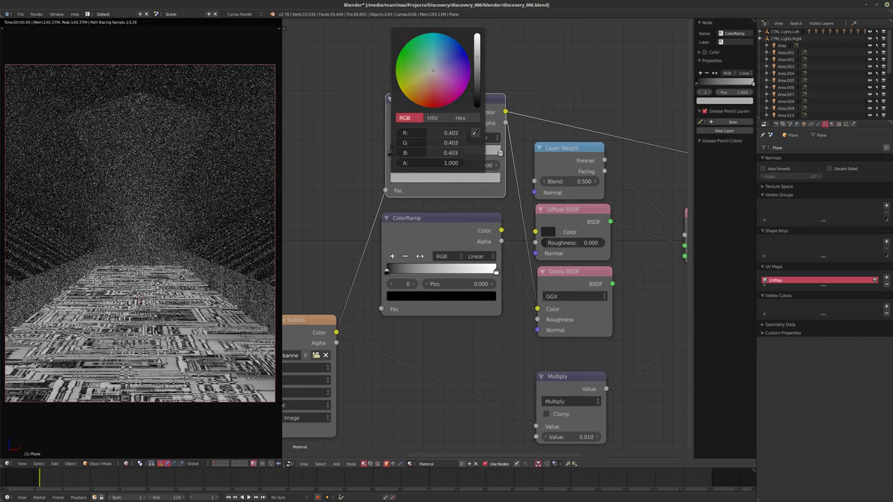
Lighten the upper ColorRamp's black stop to a grey with RGB values of 0.185.
click(391, 153)
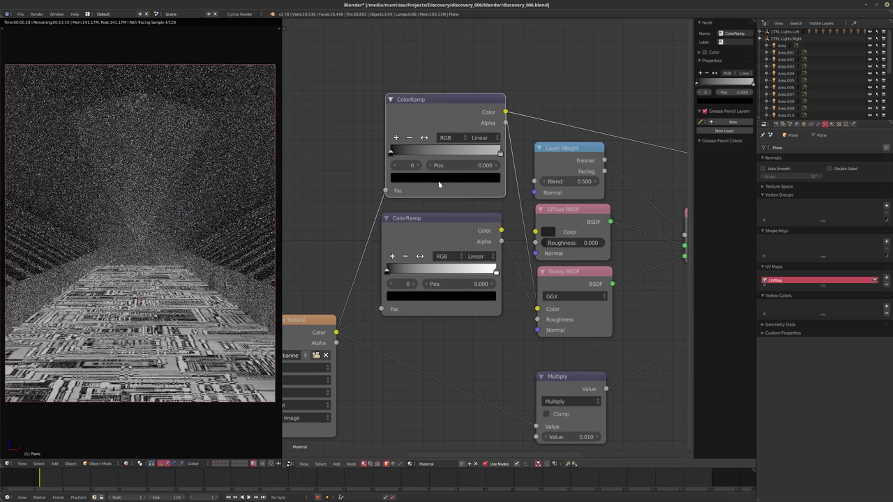
click(445, 177)
drag(476, 104, 476, 72)
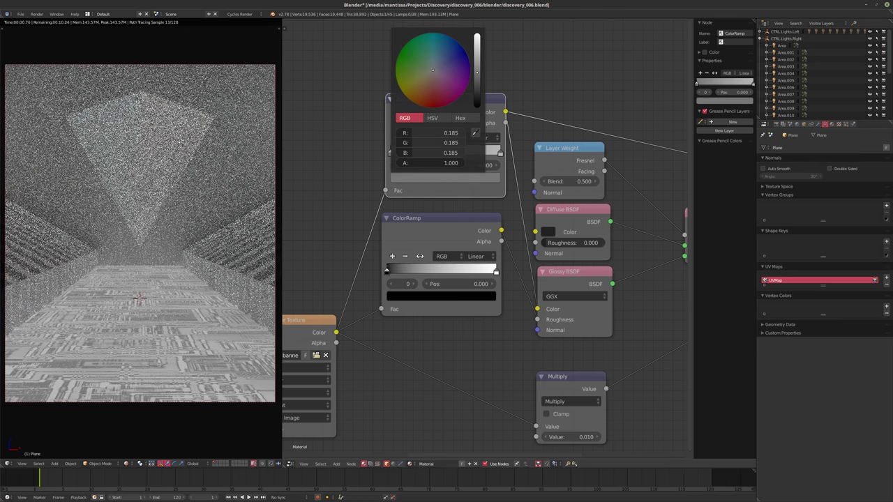
Preview the lower ColorRamp's output on the floor and open its black stop's colour for editing.
middle_drag(627, 230, 607, 237)
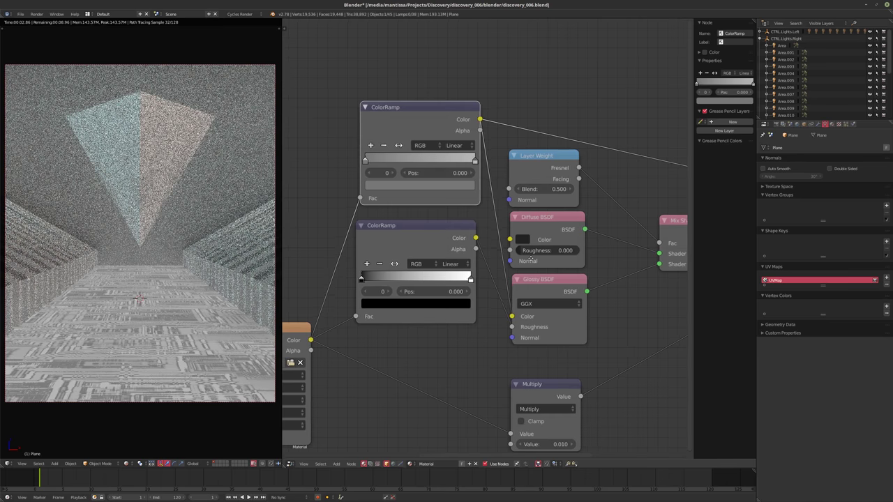
scroll(654, 236, down, 1)
click(381, 230)
middle_drag(453, 266, 533, 266)
scroll(523, 267, up, 1)
click(399, 272)
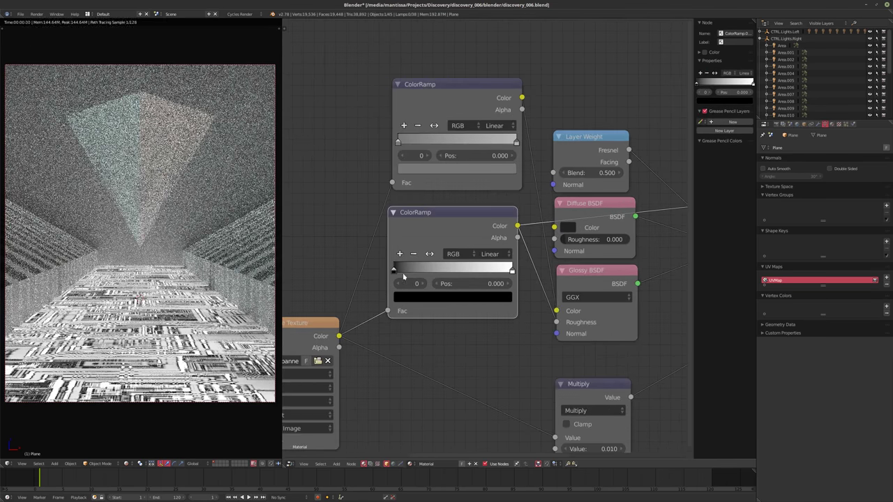
click(422, 298)
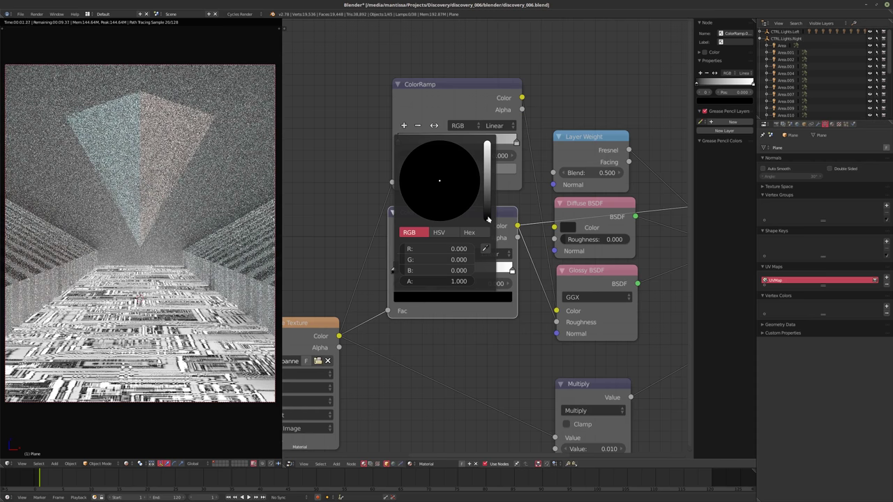
Lighten the lower ColorRamp's black stop slightly, flip the ramp, and darken its white stop to dark grey.
drag(488, 222, 487, 213)
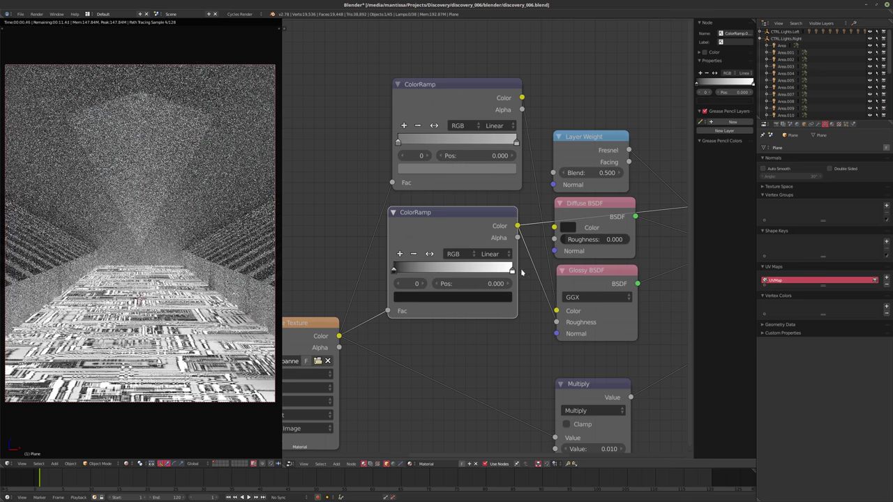
click(512, 271)
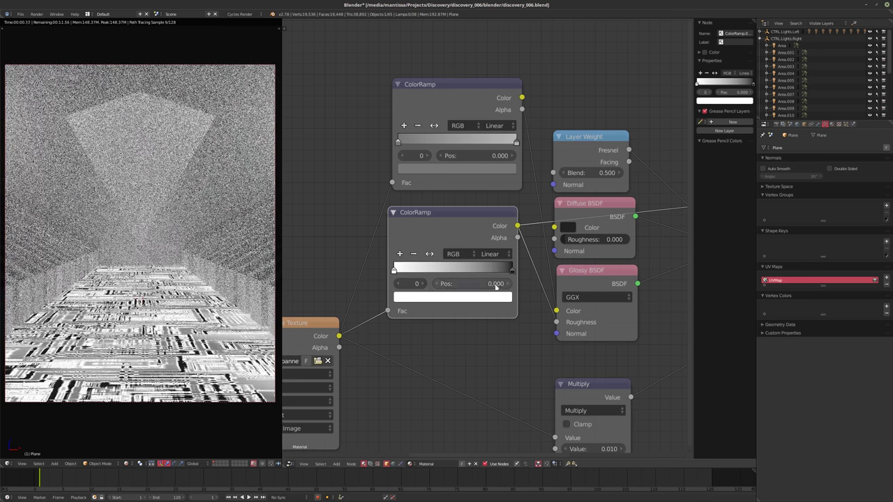
click(420, 299)
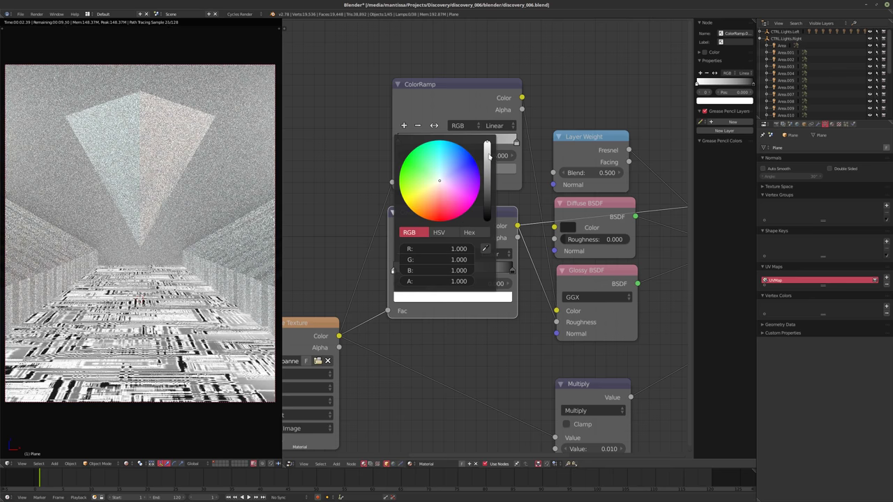
drag(489, 156, 488, 200)
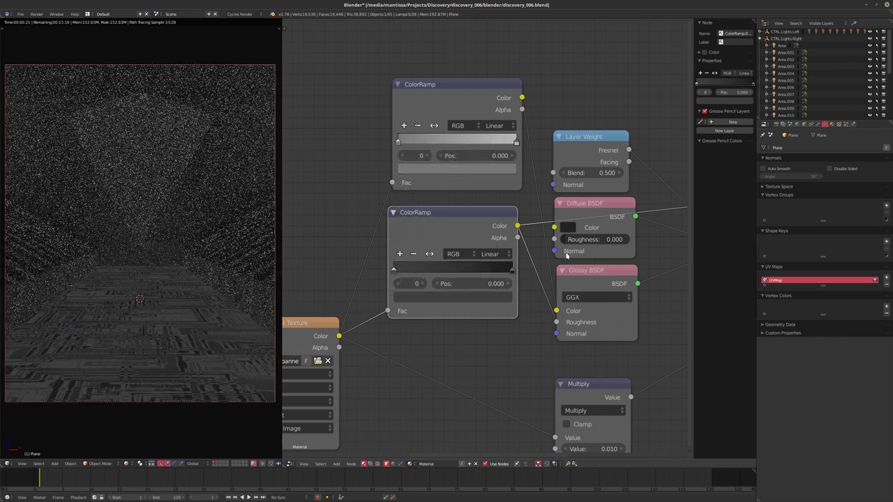
Route the Mix Shader to the floor material's output to preview the full shader in the render.
scroll(530, 280, down, 2)
middle_drag(636, 252, 658, 211)
ctrl+shift+click(536, 250)
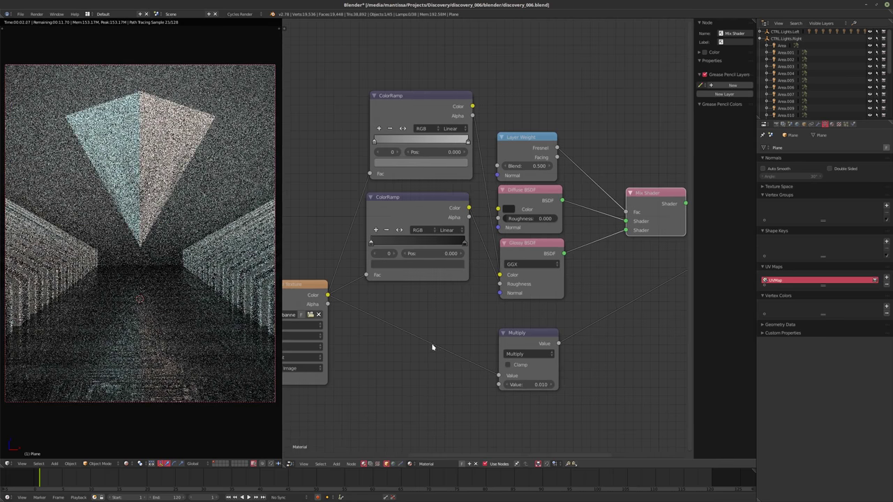
middle_drag(428, 345, 512, 329)
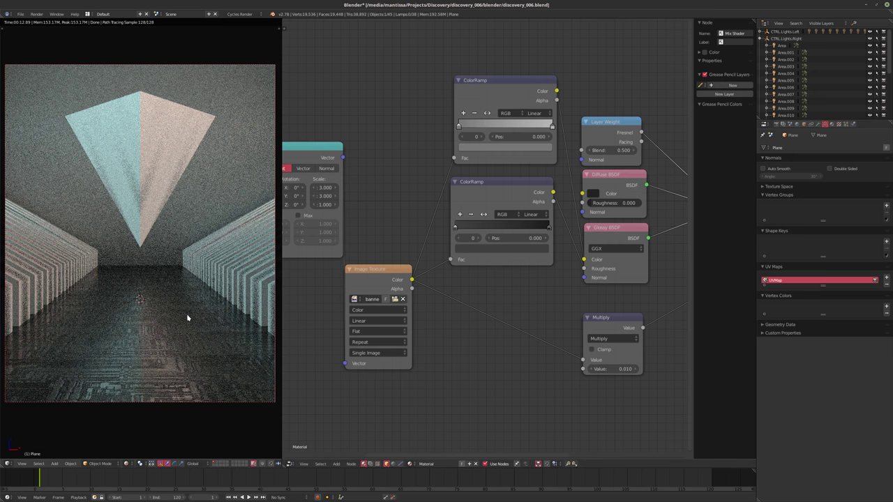
Return to the 3D View and move the stepped block's whole mesh inward along X by about 0.54 in Edit Mode.
click(289, 464)
click(311, 453)
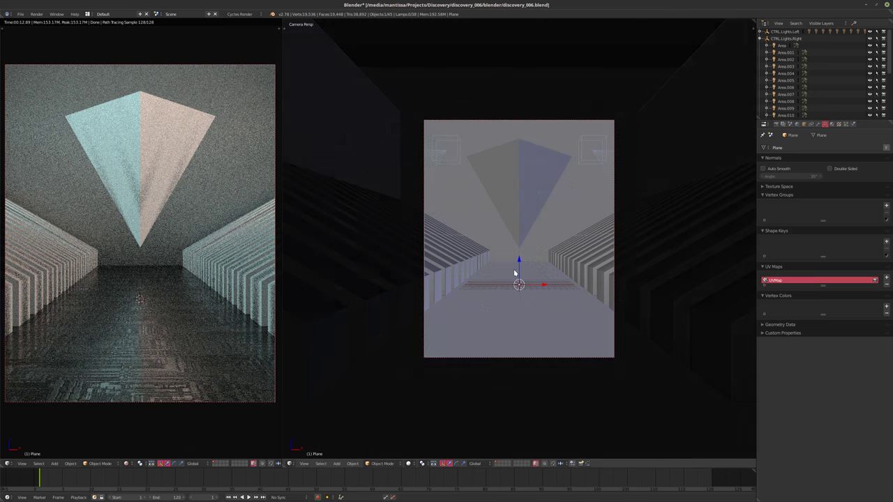
middle_drag(357, 442, 403, 264)
scroll(403, 264, down, 6)
right_click(471, 292)
right_click(522, 295)
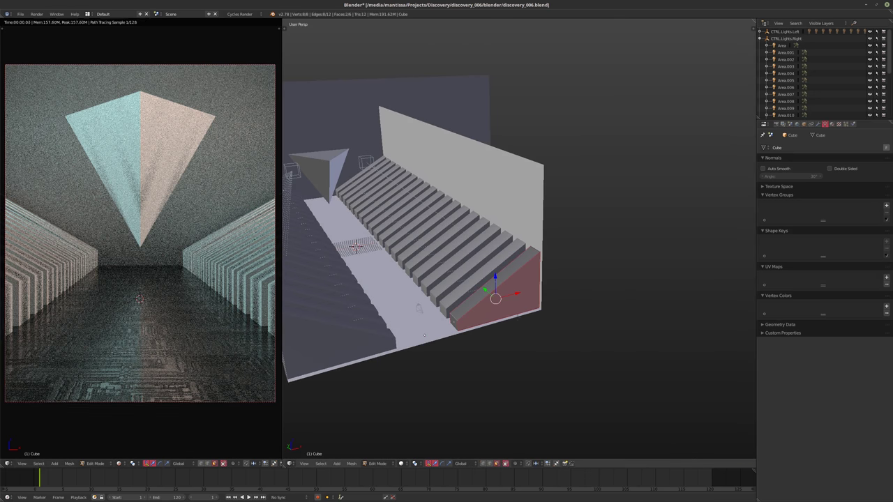
key(Tab)
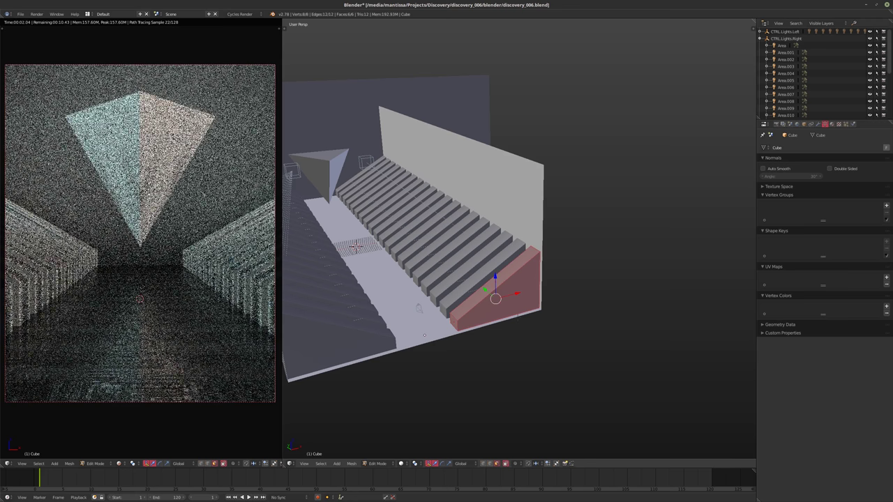
key(g)
key(x)
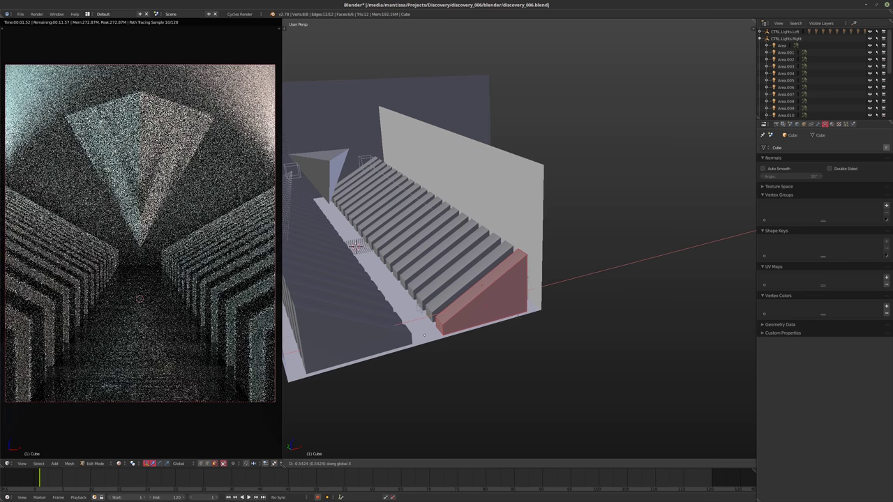
key(Return)
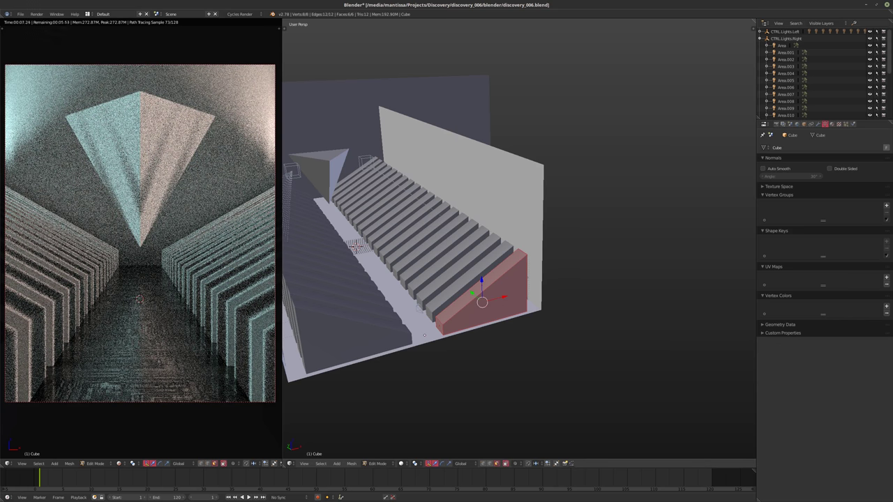
key(Tab)
Scale the side-wall faces of the floor plane's mesh inward along X in Edit Mode, closer to the stepped blocks.
middle_drag(449, 281, 454, 263)
right_click(412, 207)
middle_drag(369, 135, 411, 245)
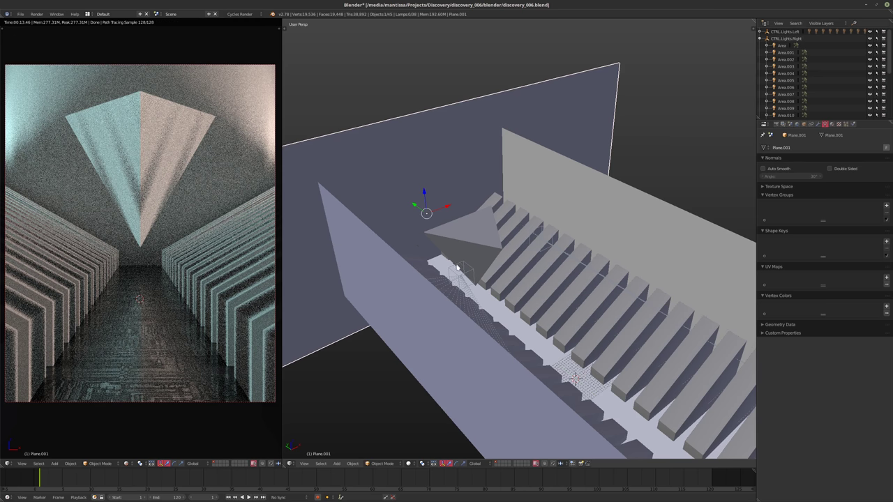
scroll(489, 251, up, 6)
right_click(584, 349)
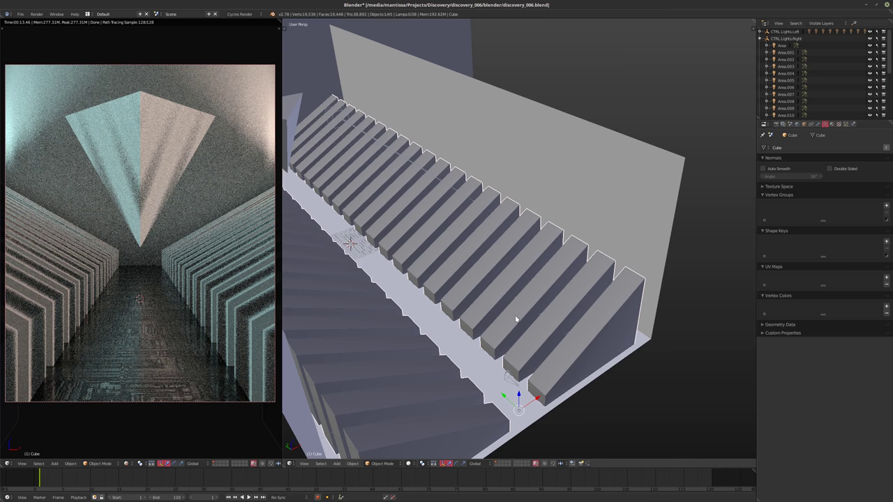
middle_drag(535, 318, 515, 305)
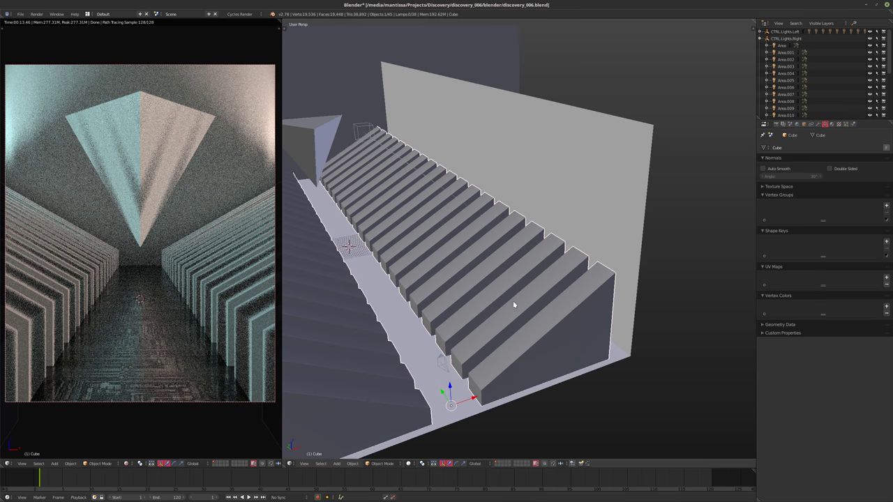
right_click(623, 245)
key(Tab)
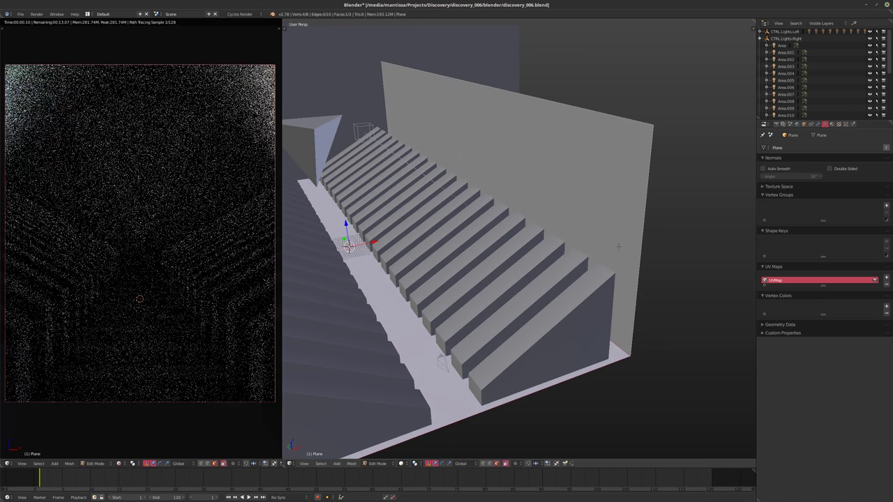
middle_drag(473, 163, 463, 226)
key(s)
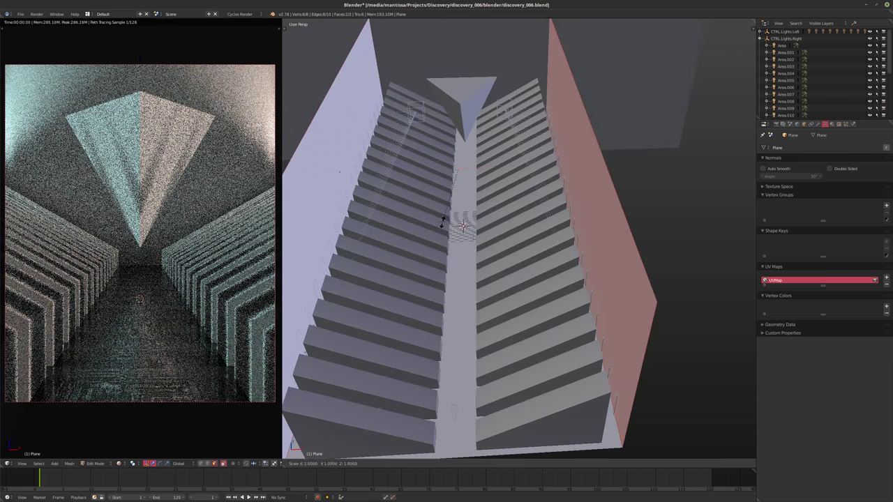
key(x)
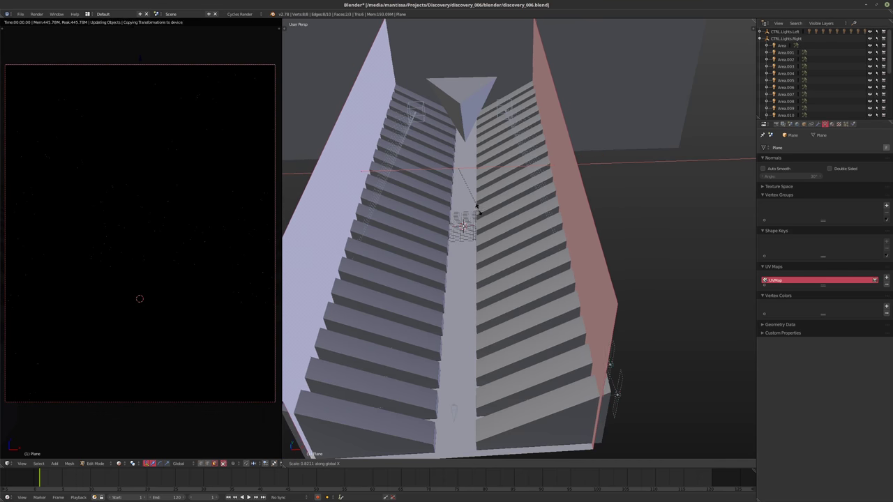
click(475, 209)
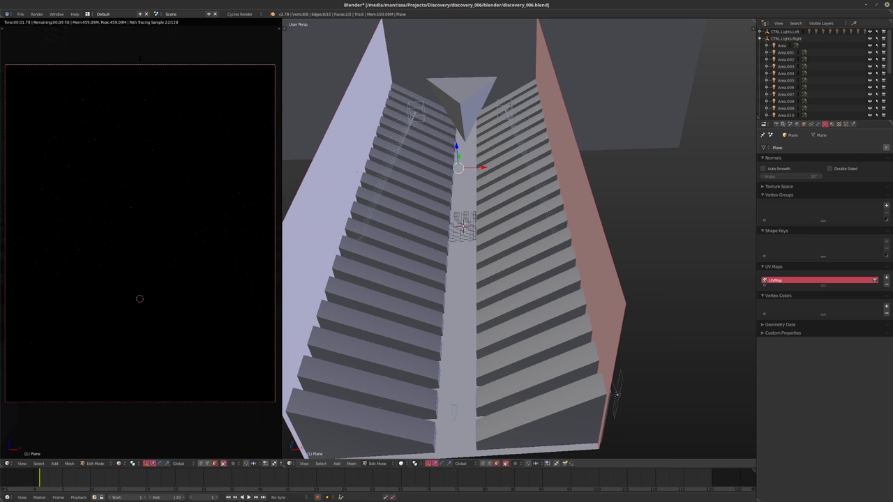
key(Tab)
Move the CTRL.Lights.Right empty inward along X by about 0.64.
right_click(511, 107)
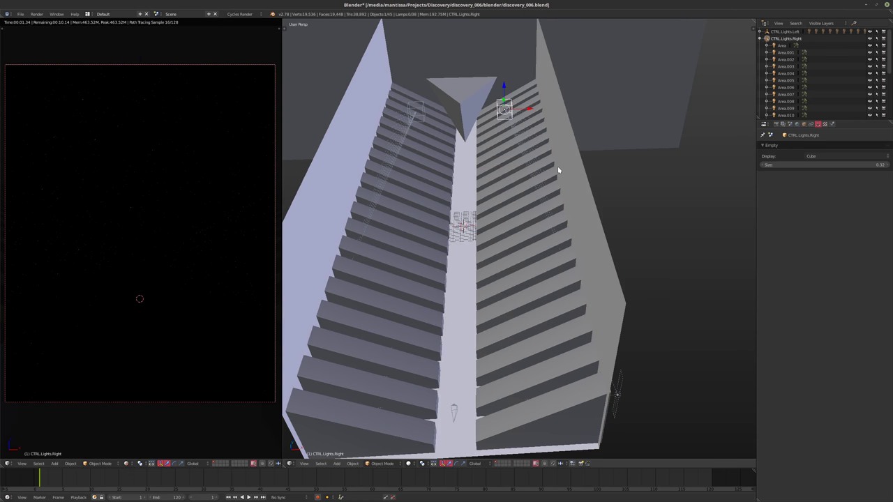
key(g)
key(x)
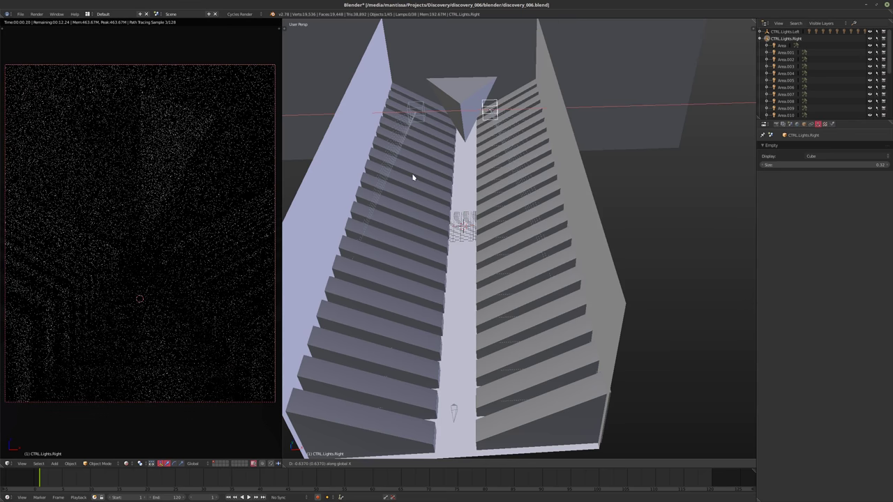
click(405, 179)
Move the CTRL.Lights.Left empty inward along X, toward the center of the hall.
middle_drag(395, 179, 465, 160)
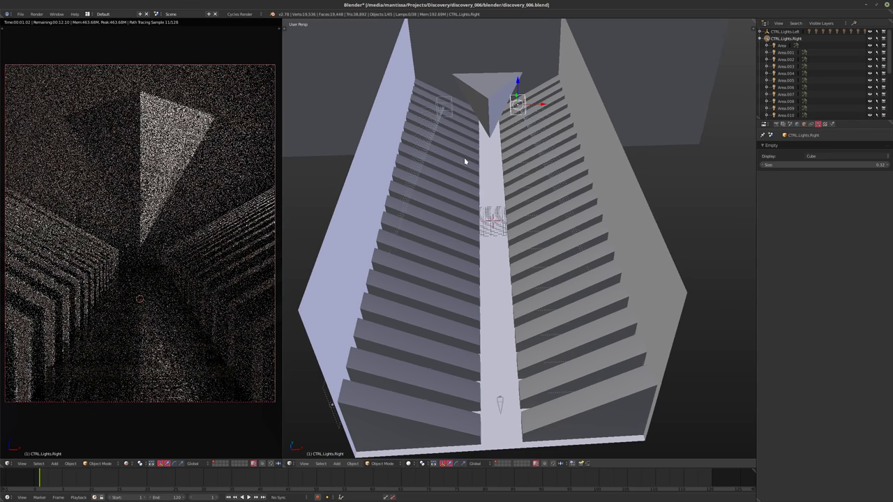
right_click(447, 106)
key(g)
key(x)
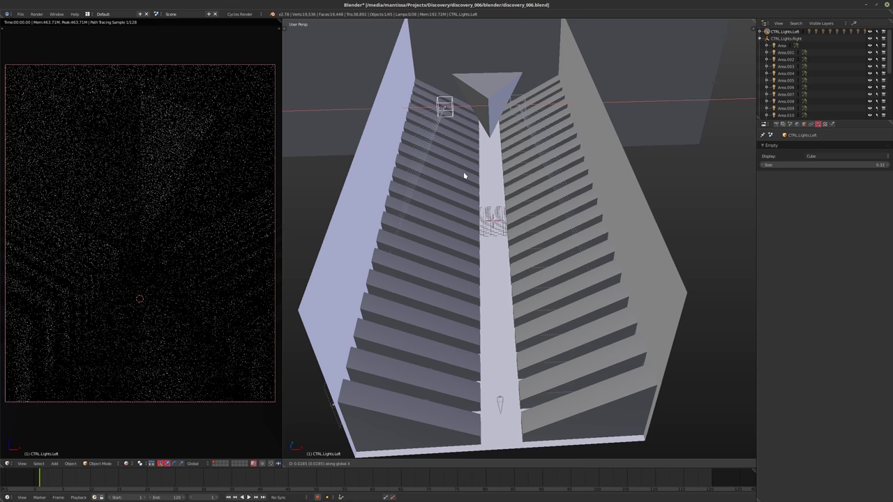
click(595, 167)
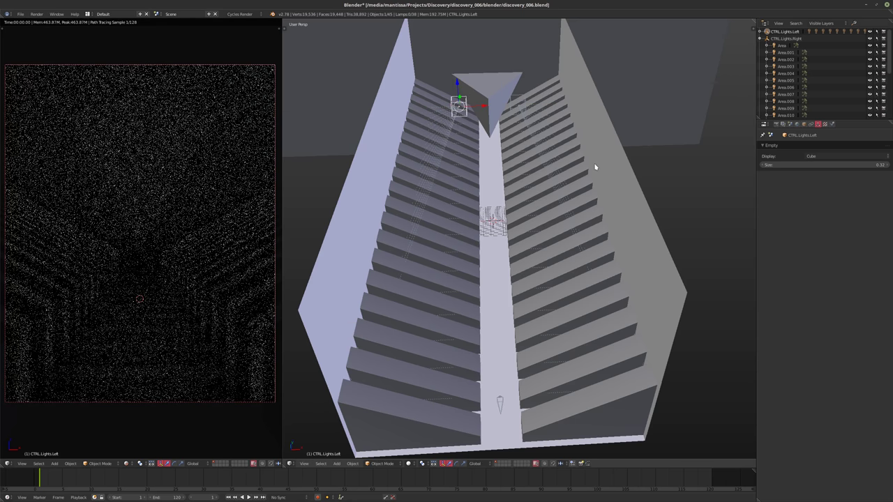
Select the Area.019 lamp under CTRL.Lights.Left and set its emission strength to 100.
click(760, 38)
click(759, 31)
click(786, 39)
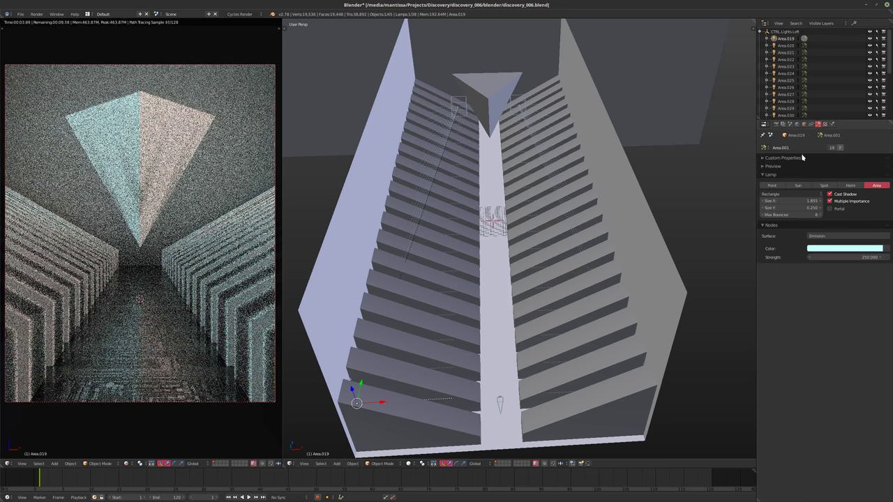
click(850, 257)
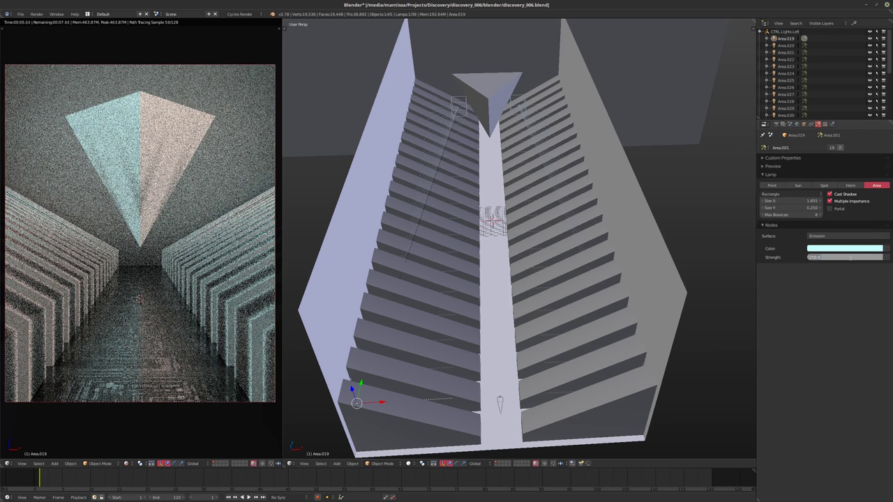
text(100)
key(Return)
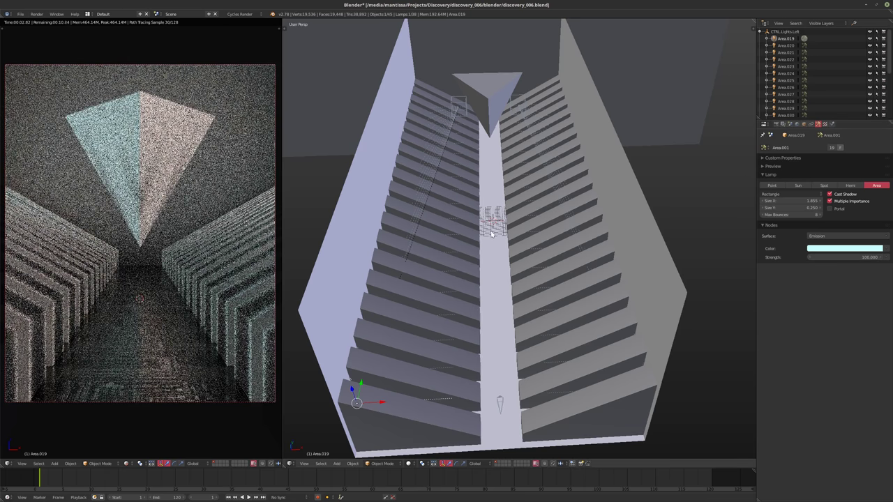
key(r)
middle_drag(483, 236, 482, 225)
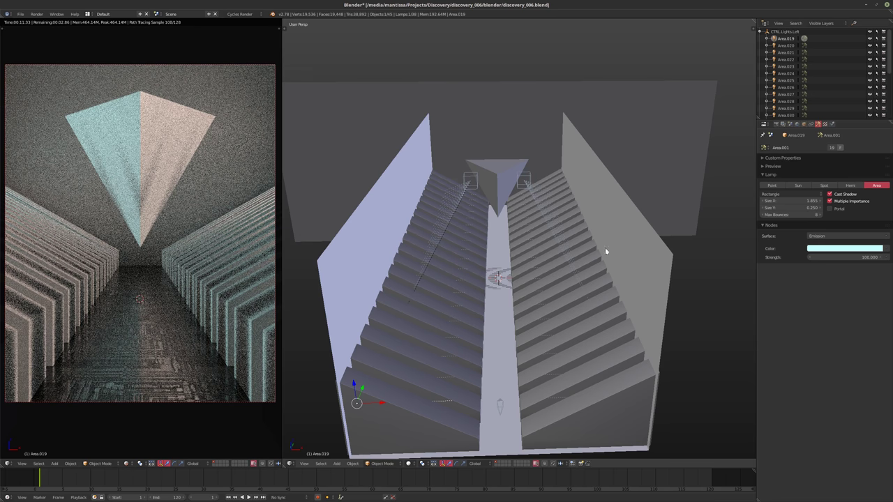
middle_drag(524, 274, 524, 247)
right_click(610, 339)
middle_drag(610, 339, 527, 325)
scroll(527, 324, up, 2)
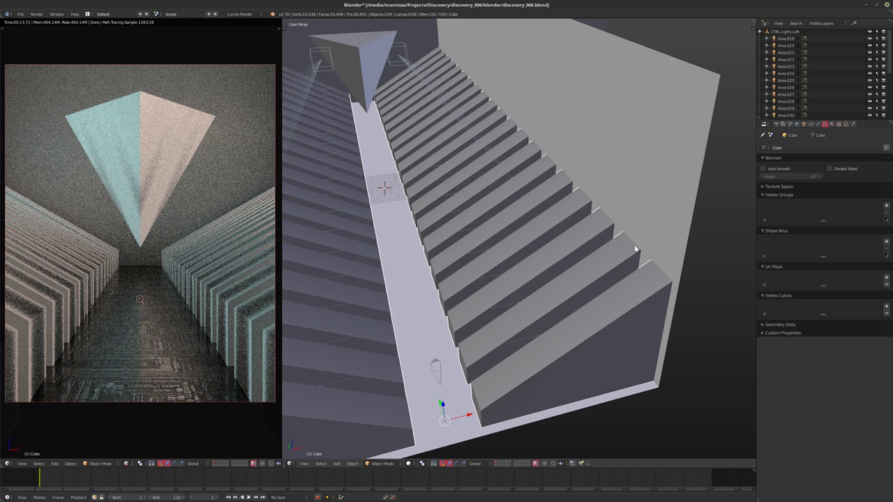
Set the scene's preview sampling to 512 samples.
click(776, 125)
click(859, 395)
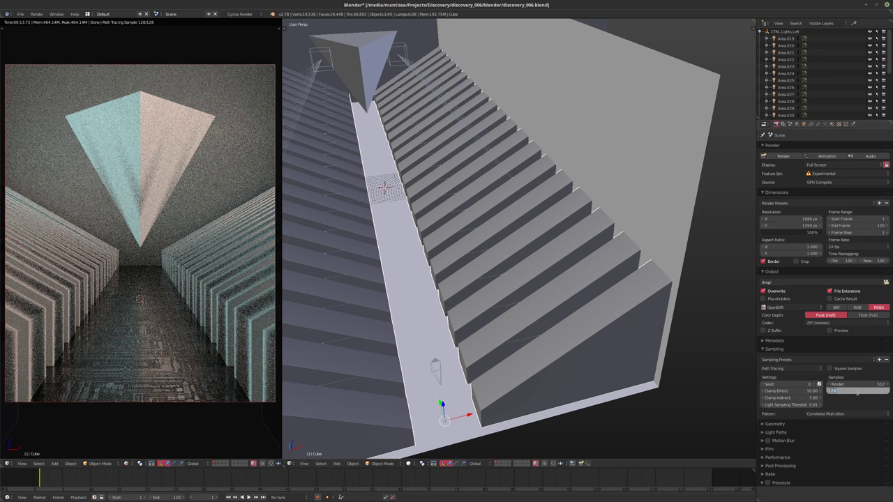
text(512)
key(Return)
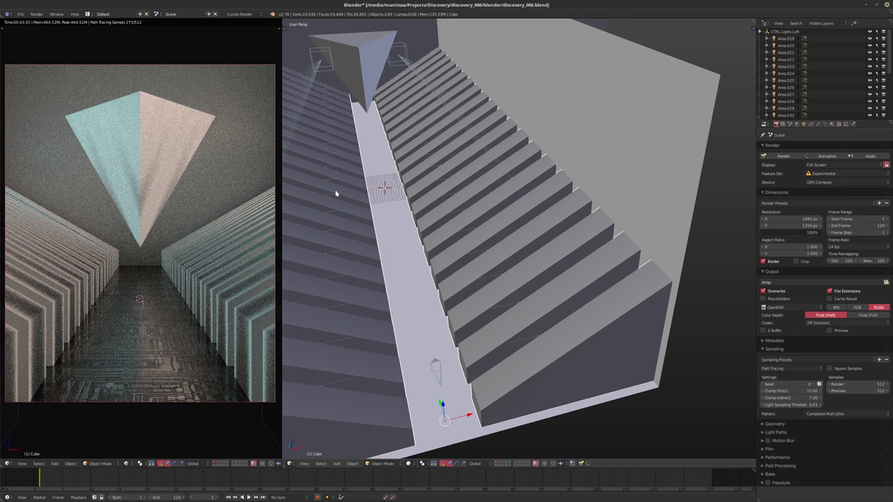
Scale the hanging inverted cone along X to about 1.14 times its width.
right_click(366, 66)
shift+middle_drag(356, 105, 375, 159)
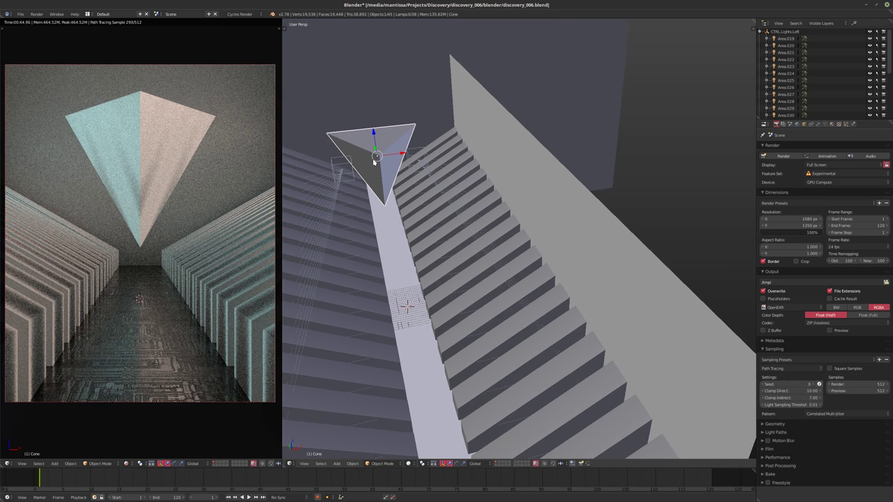
key(s)
key(x)
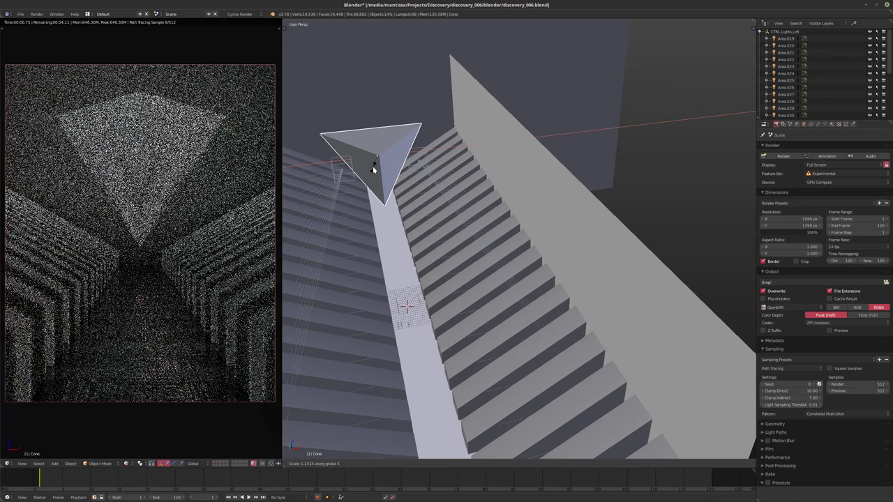
click(373, 170)
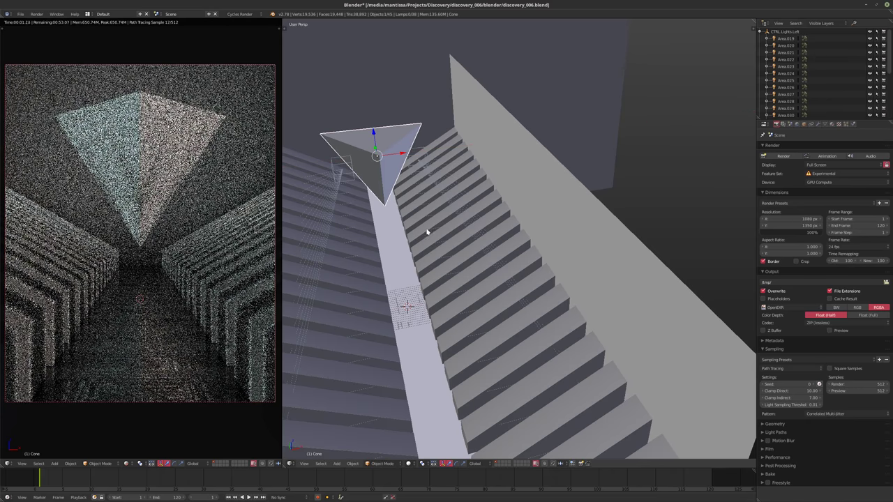
Switch the 3D viewport to the Node Editor and create a new material for the cone.
click(290, 463)
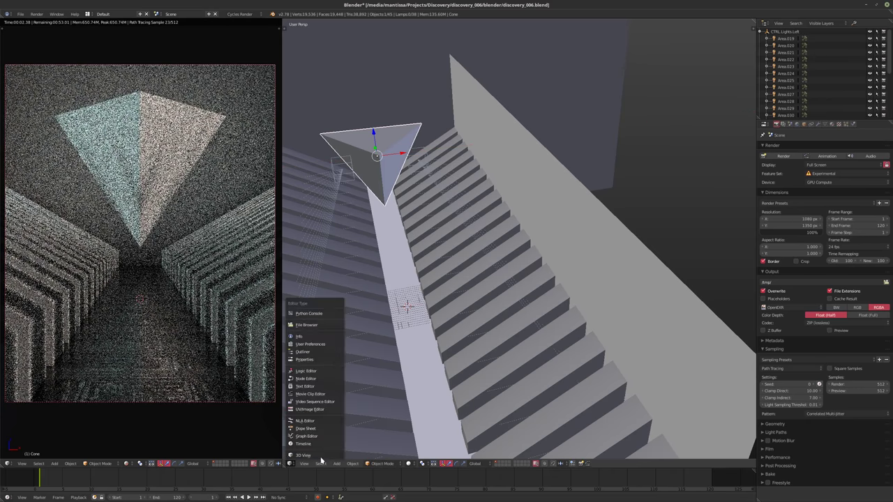
click(304, 379)
click(438, 464)
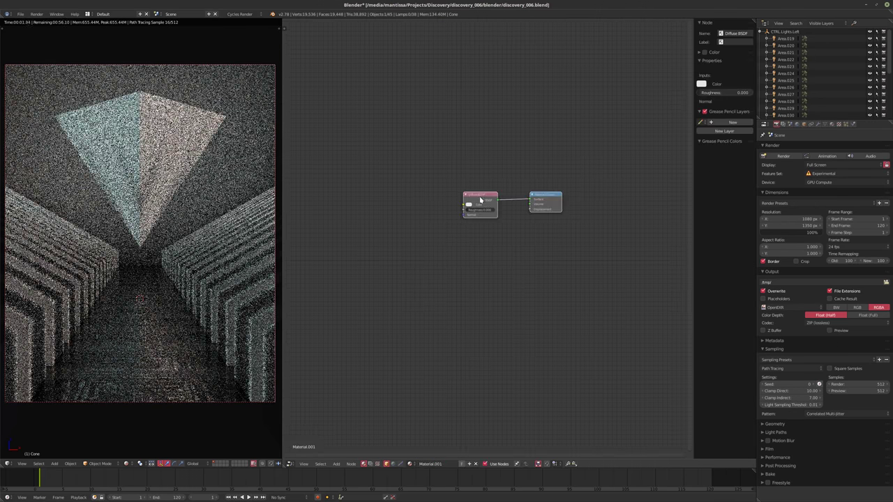
Space out the cone material's shader and output nodes and switch the Diffuse BSDF to a Glossy BSDF.
drag(481, 201, 394, 255)
drag(551, 205, 537, 262)
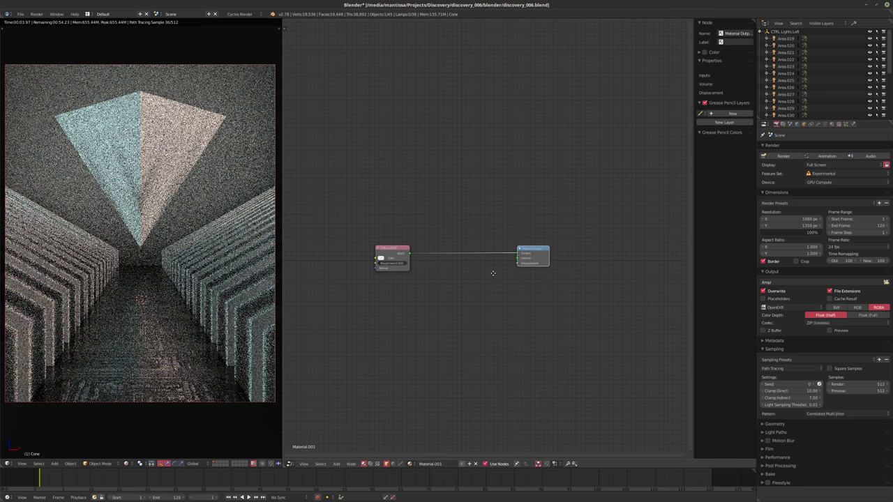
scroll(488, 261, up, 2)
click(467, 256)
key(shift+s)
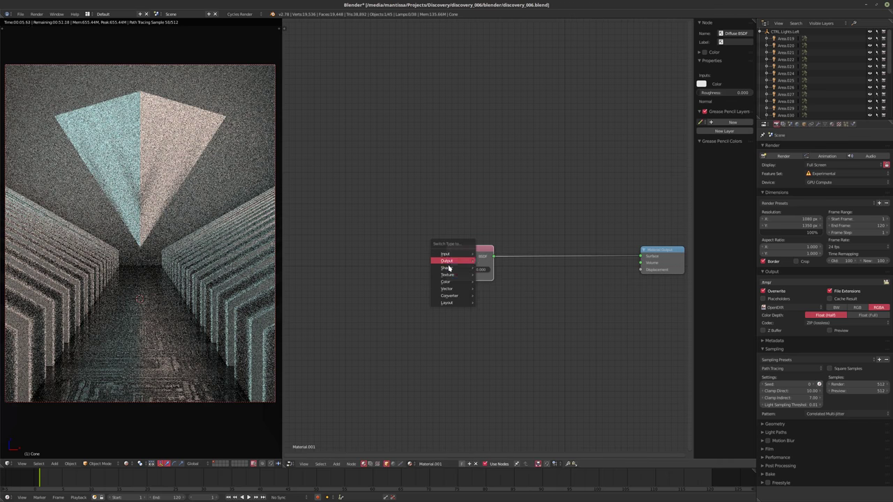
mouse_move(454, 267)
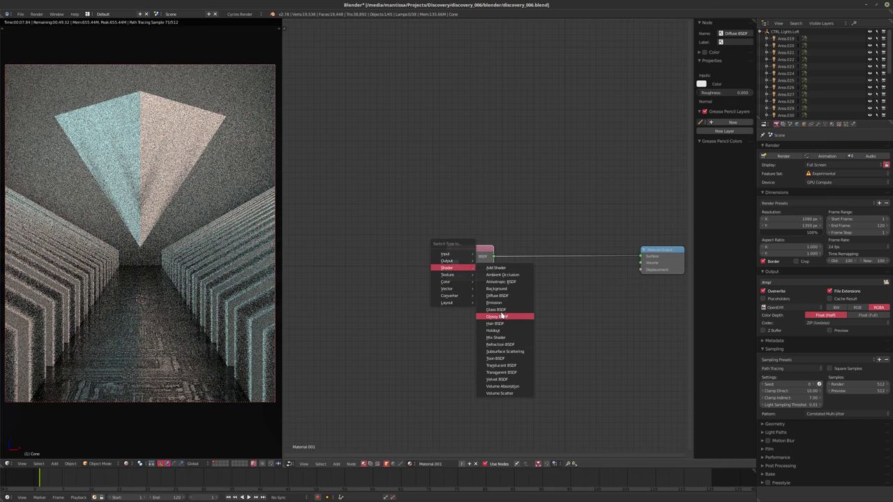
click(501, 318)
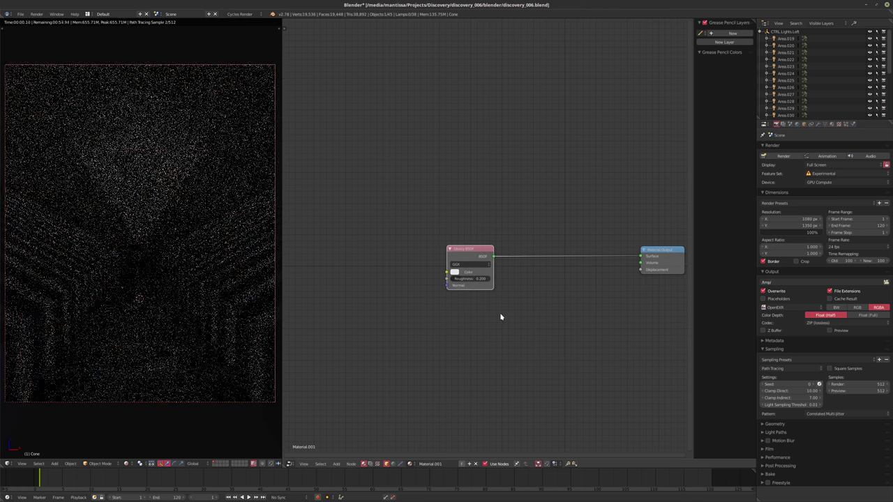
Switch the cone's Glossy shader to a Glass BSDF and set its roughness to 0.001.
key(shift+s)
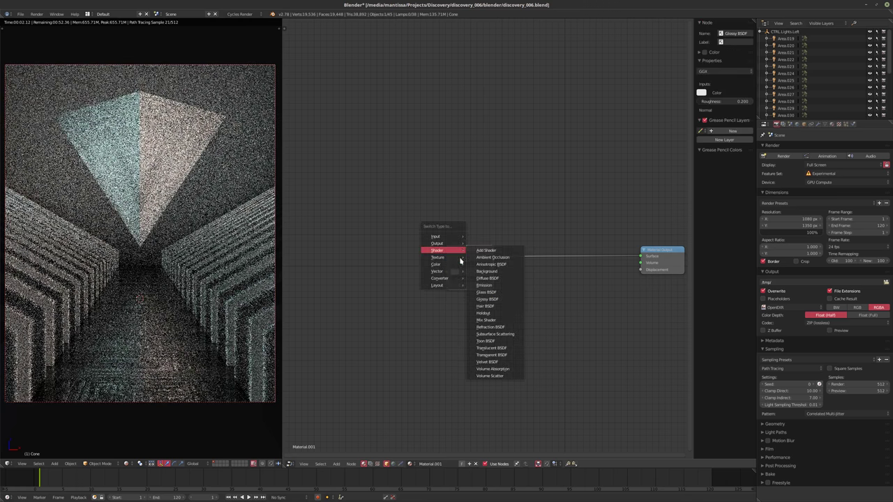
mouse_move(447, 250)
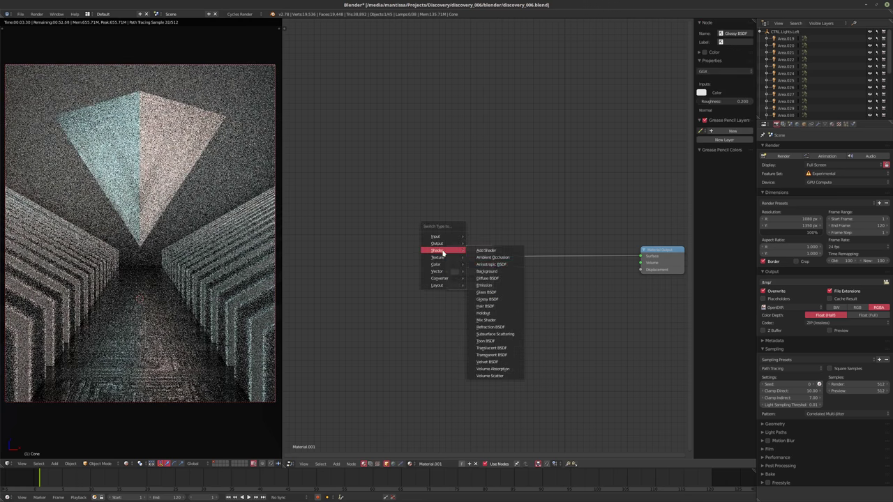
click(487, 291)
scroll(480, 310, up, 1)
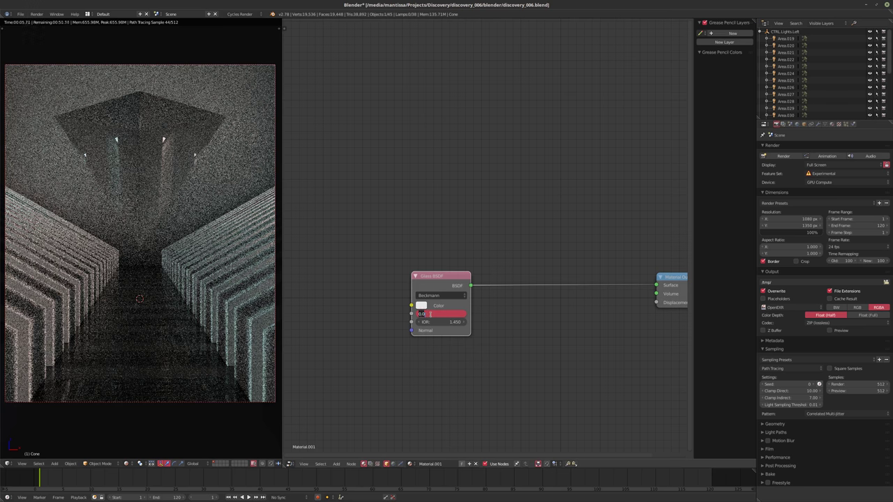
text(1)
key(Return)
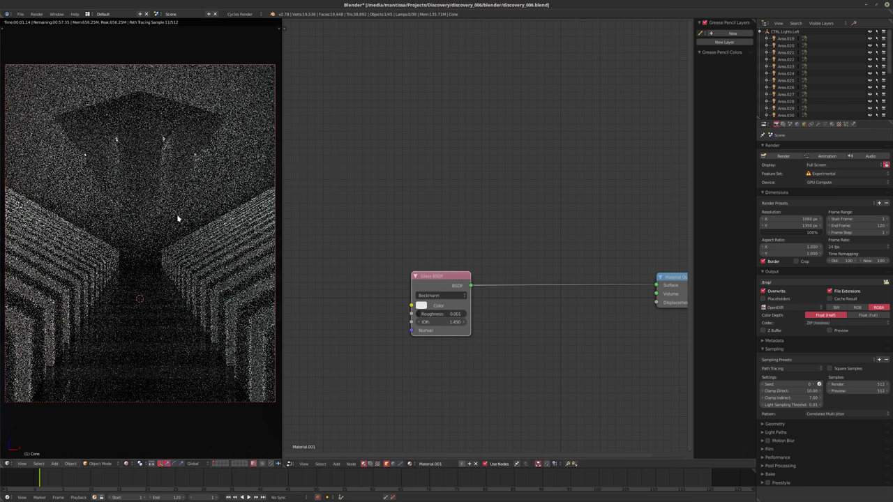
Isolate the cone in solid local view and add a Bevel modifier to it.
key(shift+z)
mouse_move(177, 168)
middle_down()
mouse_move(193, 221)
mouse_move(177, 223)
mouse_move(212, 257)
middle_up()
key(KP_Divide)
scroll(179, 224, up, 5)
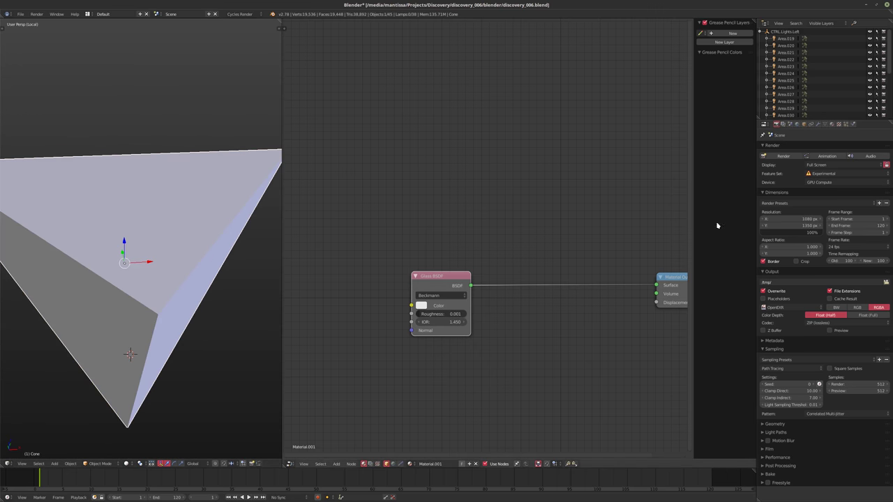
click(818, 123)
click(777, 148)
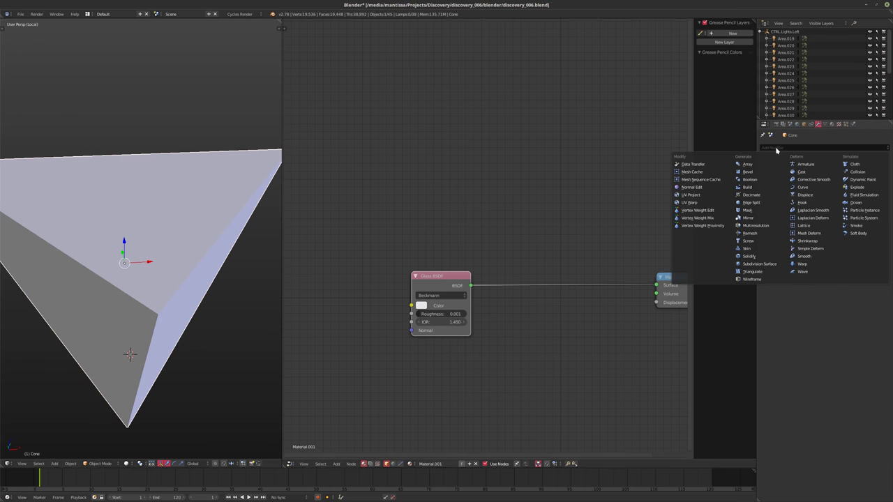
click(748, 172)
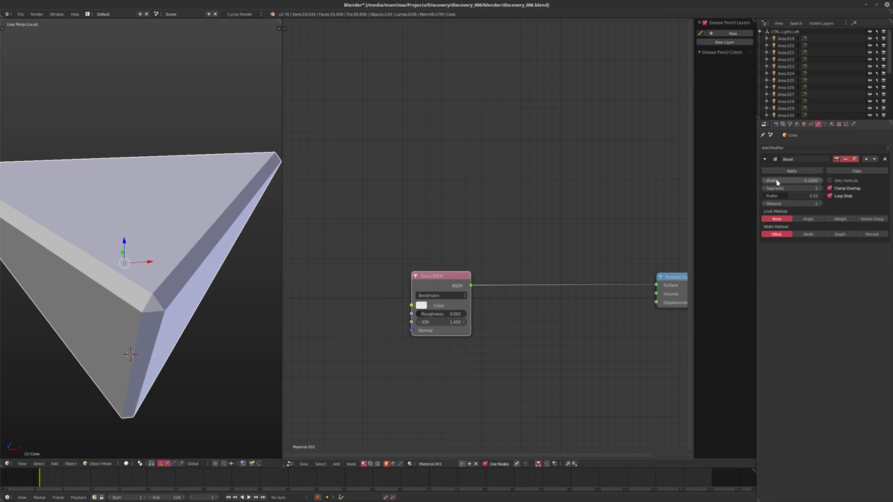
Try a wide bevel on the cone, check it from the camera, and reduce the bevel width to 0.01.
drag(791, 180, 834, 180)
key(KP_0)
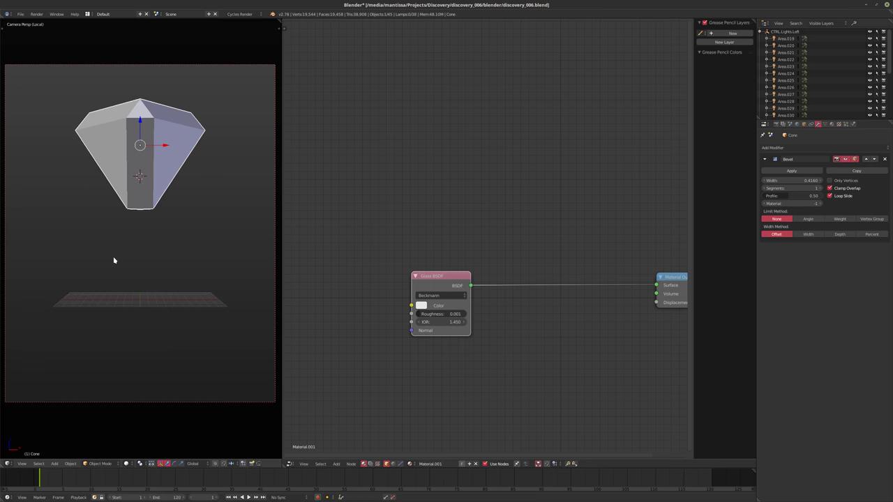
middle_drag(209, 225, 187, 230)
scroll(153, 188, up, 5)
drag(795, 180, 743, 180)
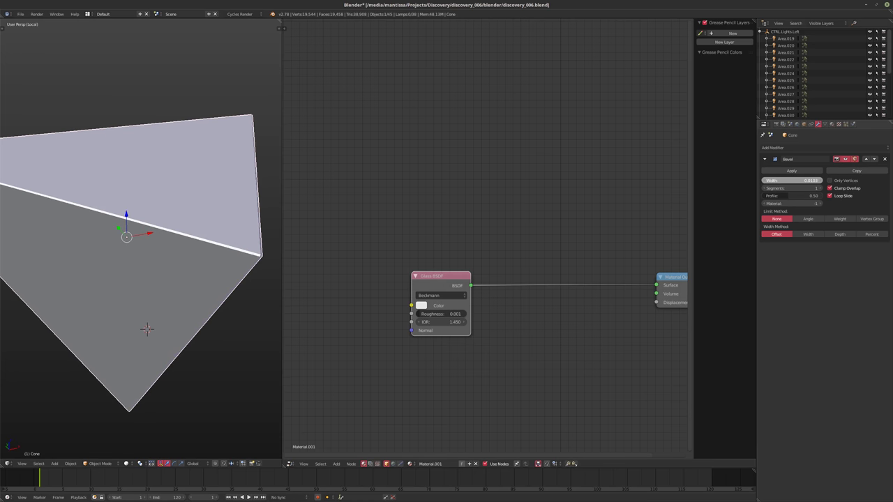
drag(765, 181, 765, 184)
key(Return)
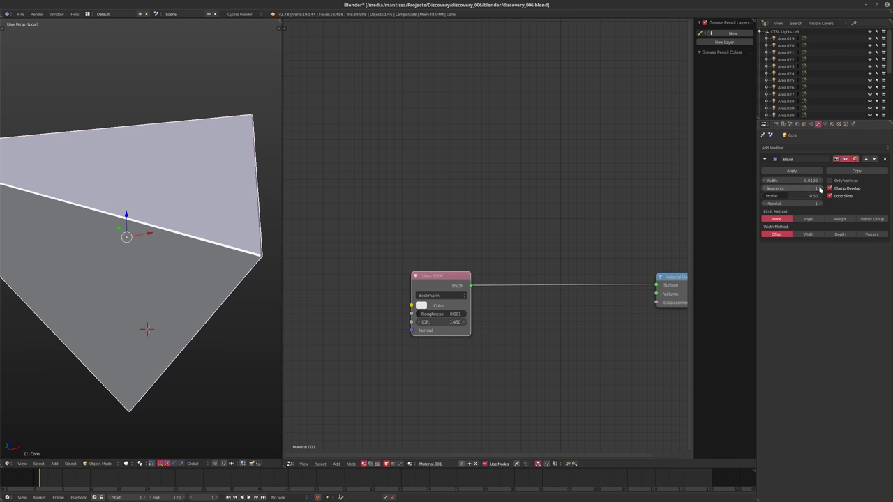
Set the cone's bevel to 16 segments, shade the cone smooth and return to the camera view.
click(801, 188)
text(16)
key(Return)
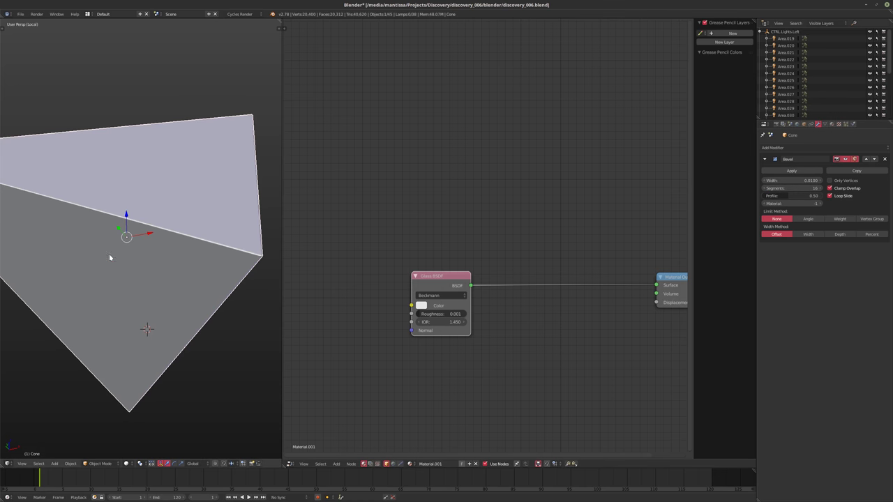
key(t)
click(19, 125)
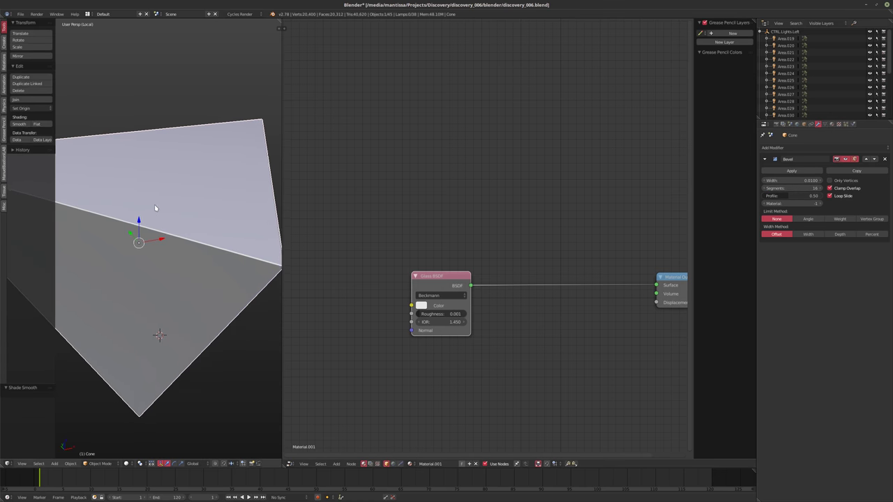
key(t)
key(KP_0)
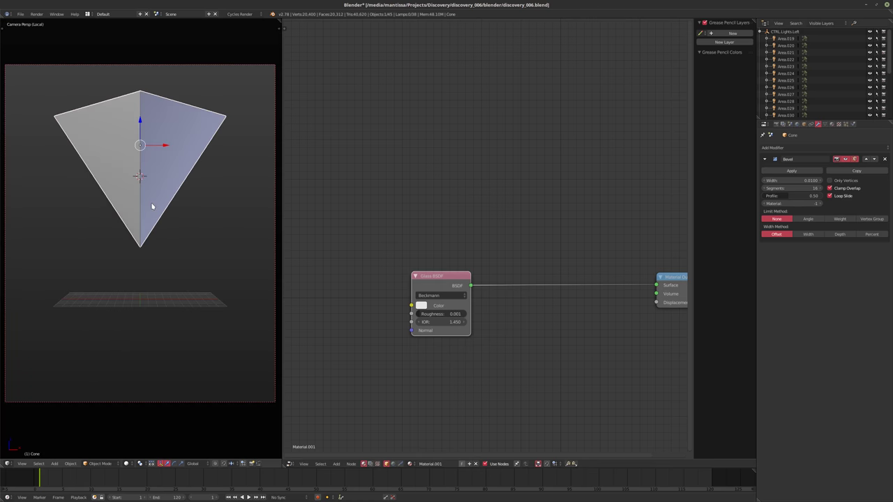
Restore the full scene's rendered preview and set the Glass BSDF to Multiscatter GGX with roughness 0.01.
key(KP_Divide)
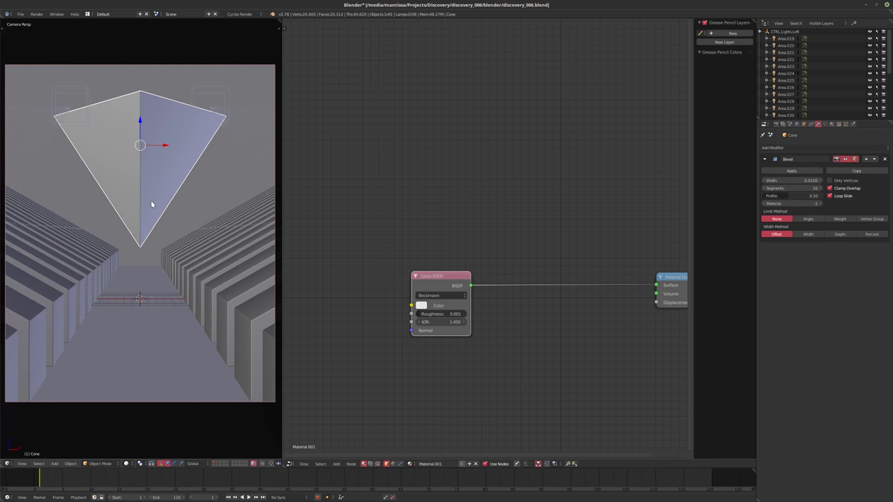
key(shift+z)
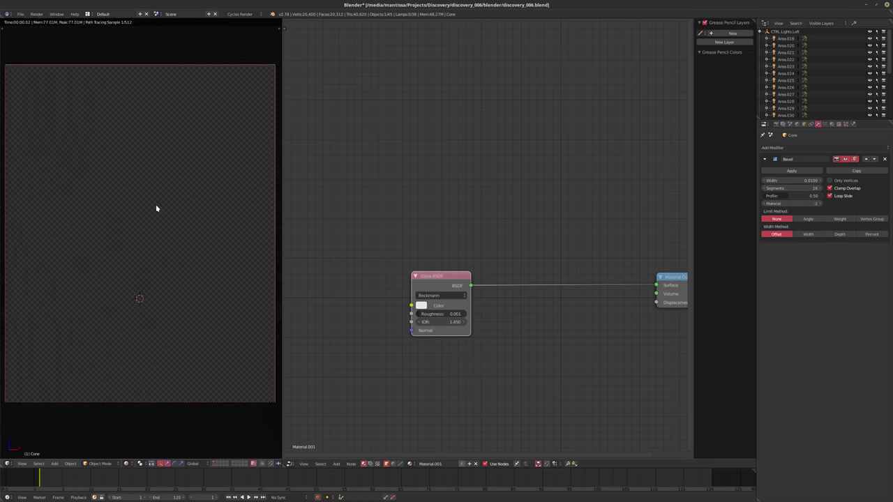
click(434, 297)
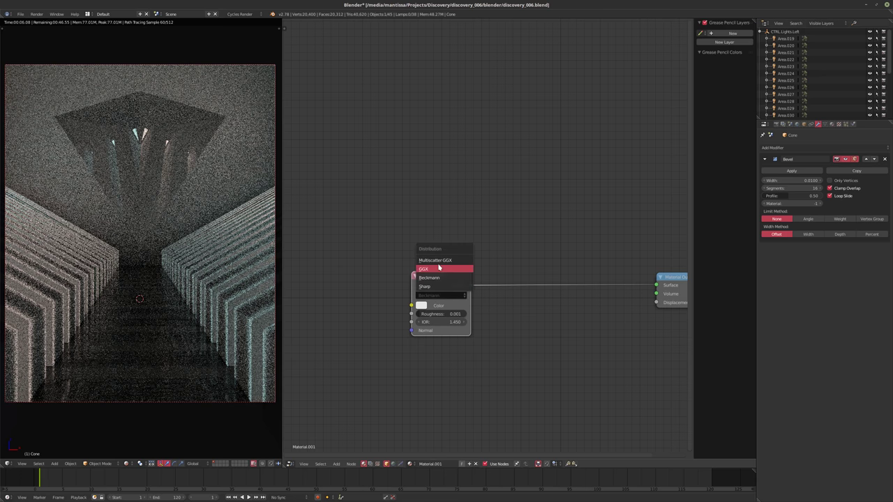
click(439, 267)
click(433, 315)
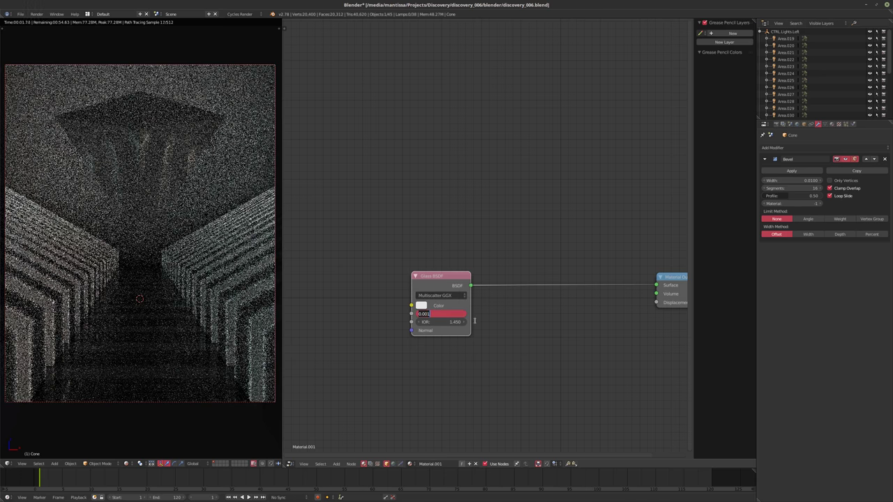
text(0.01)
key(Return)
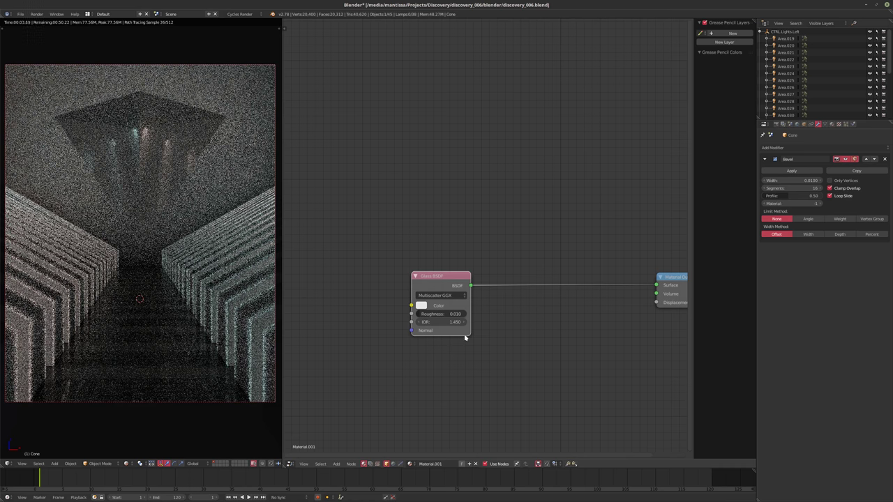
Add a Solidify modifier to the cone and place it above the Bevel modifier in the stack.
click(796, 148)
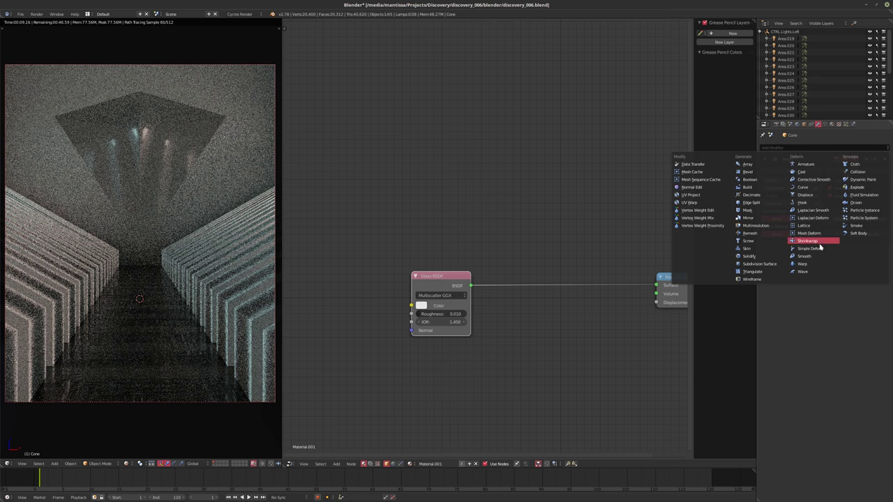
click(749, 257)
click(865, 253)
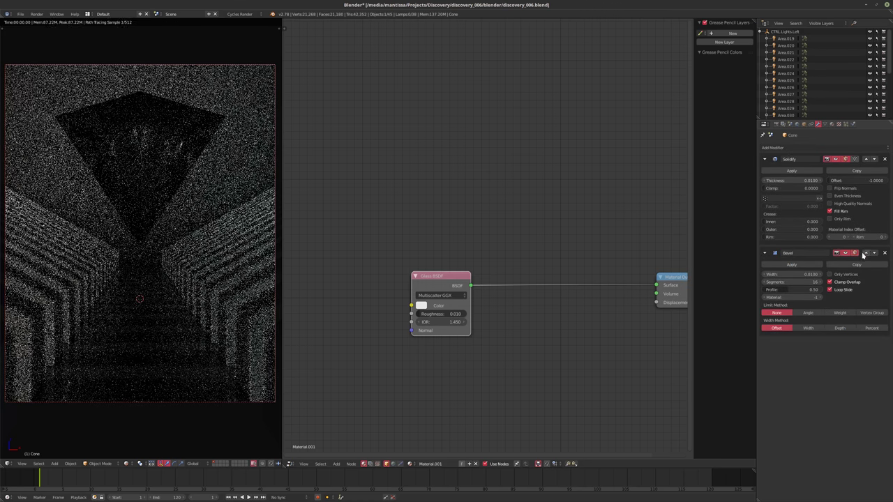
In wireframe display, set the cone's Solidify thickness to 1.2 and enable Even Thickness.
key(shift+z)
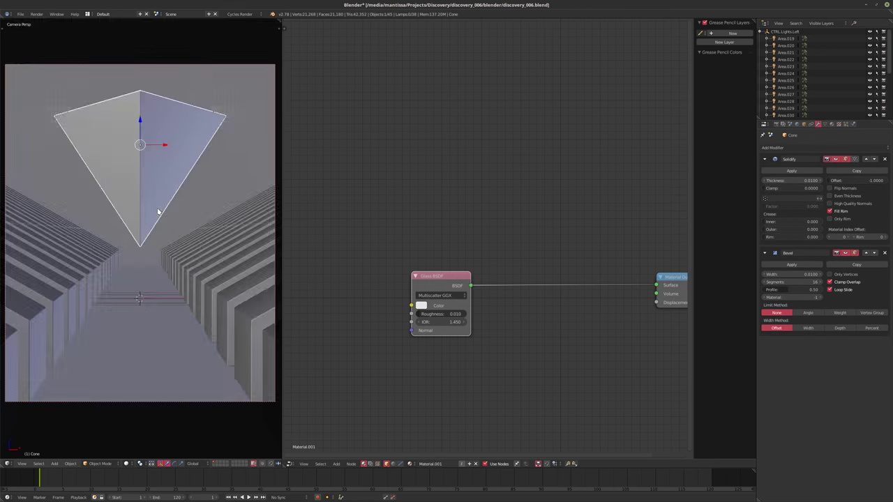
mouse_move(158, 211)
middle_down()
mouse_move(167, 272)
mouse_move(150, 210)
mouse_move(154, 216)
middle_up()
key(z)
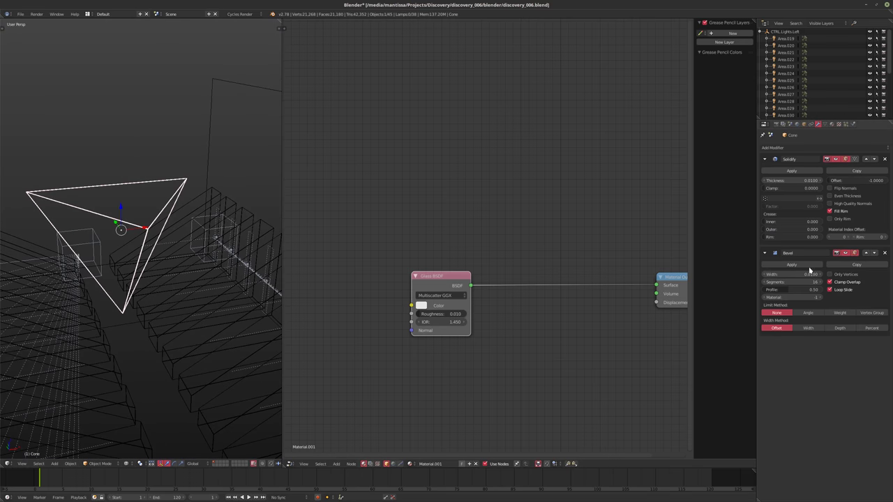
drag(770, 180, 851, 180)
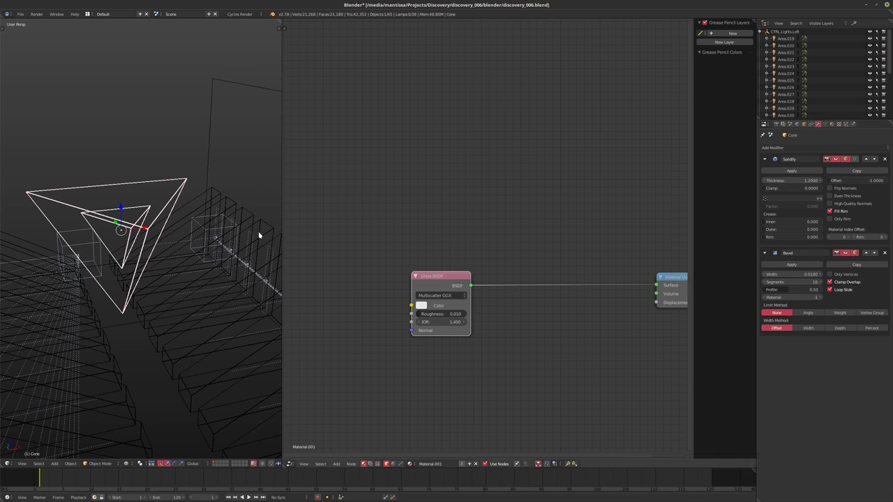
middle_drag(259, 235, 231, 209)
click(841, 195)
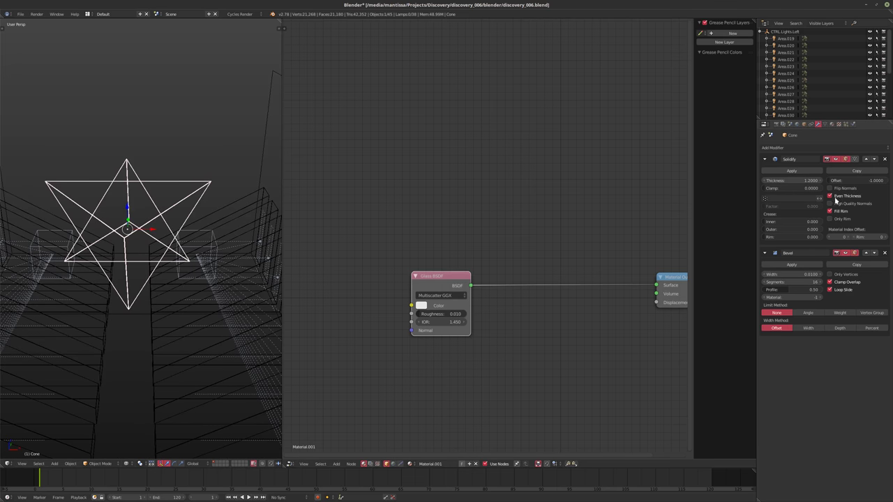
Set the cone's Solidify thickness to 0.5 and its material index offset to 1, and return to the camera view.
middle_drag(272, 229, 564, 262)
drag(802, 180, 824, 186)
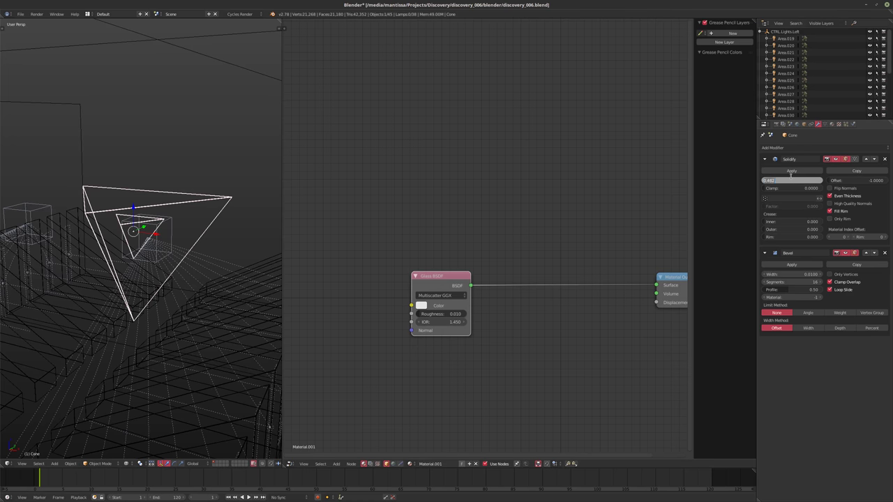
text(0.5)
key(Return)
middle_drag(230, 222, 186, 227)
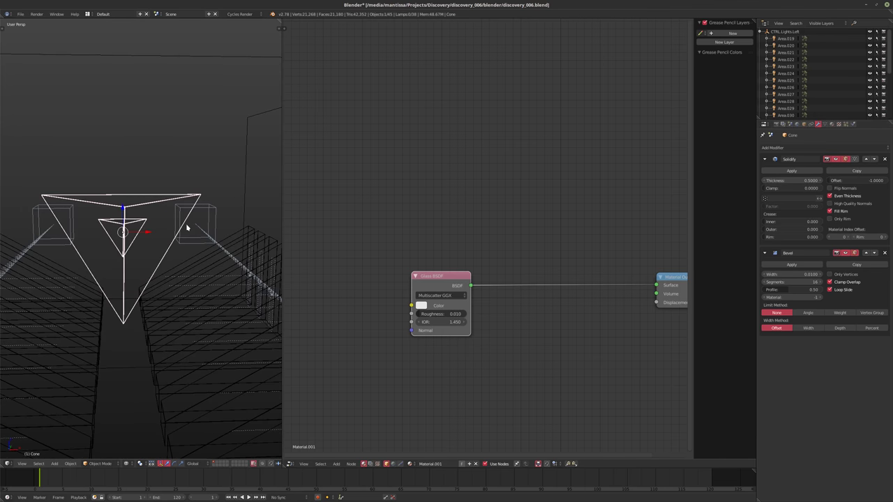
key(KP_0)
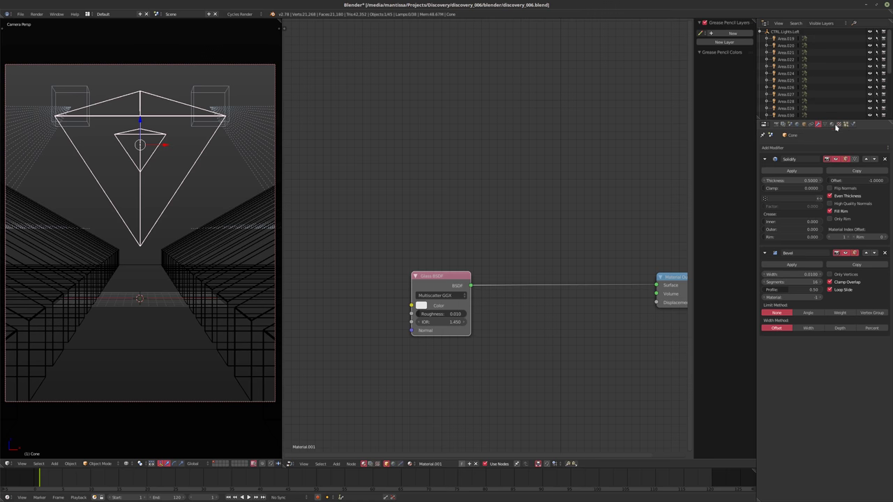
Add a second material slot to the cone with a new material and switch the viewport to rendered preview.
click(831, 124)
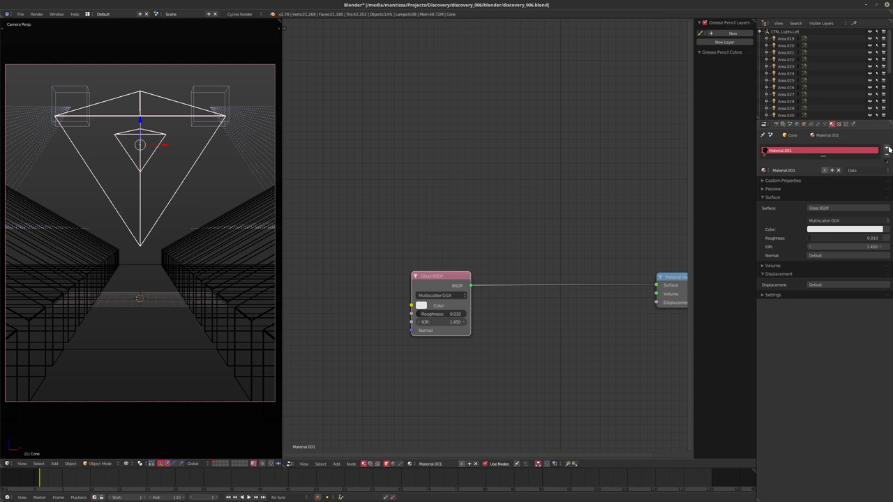
click(886, 148)
key(z)
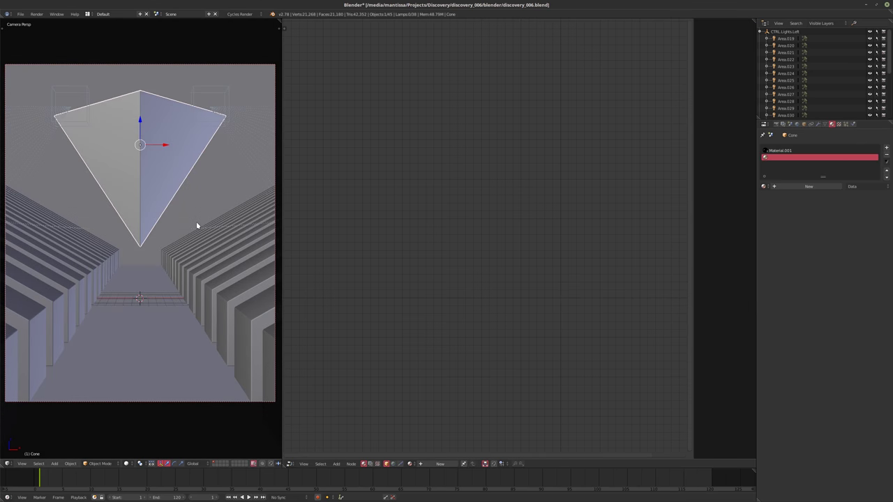
key(shift+z)
click(809, 187)
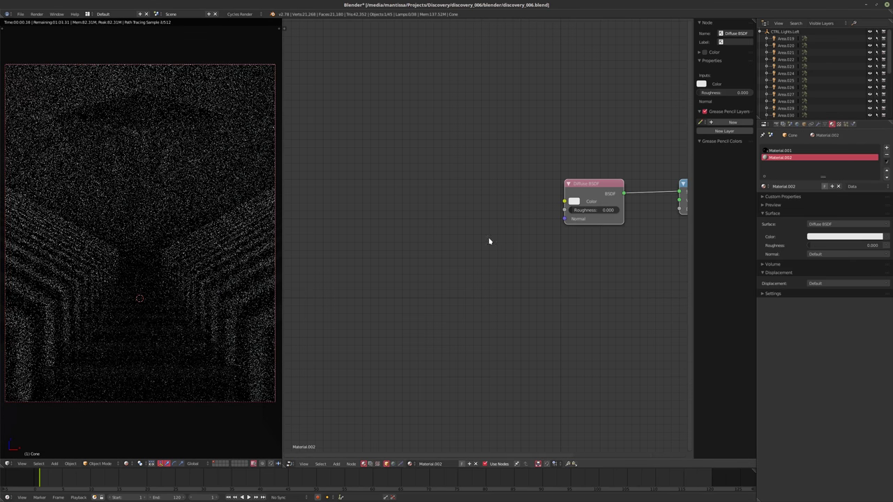
Add an Emission shader to the cone's second material, connect it to the output's Surface, and delete the Diffuse BSDF.
key(shift+a)
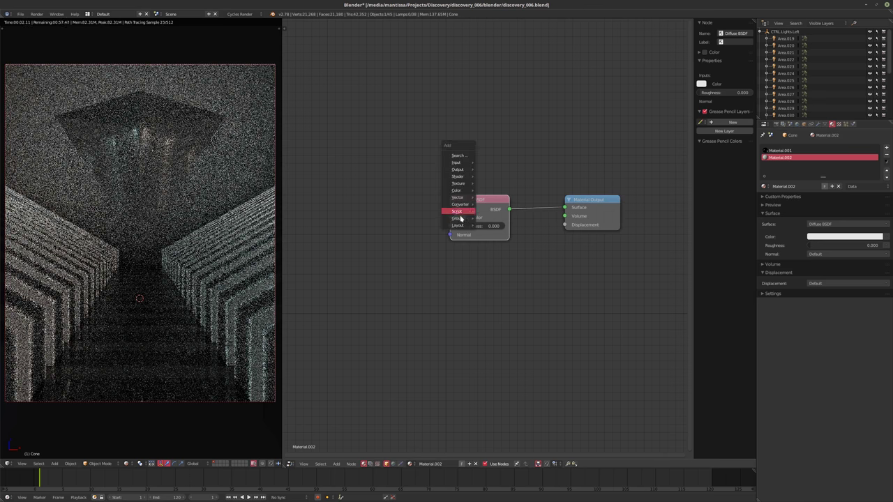
mouse_move(457, 177)
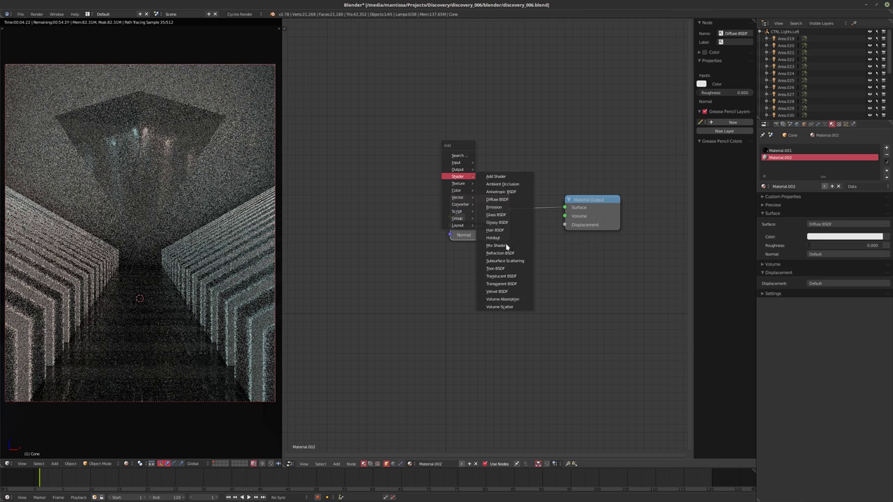
click(493, 207)
click(511, 271)
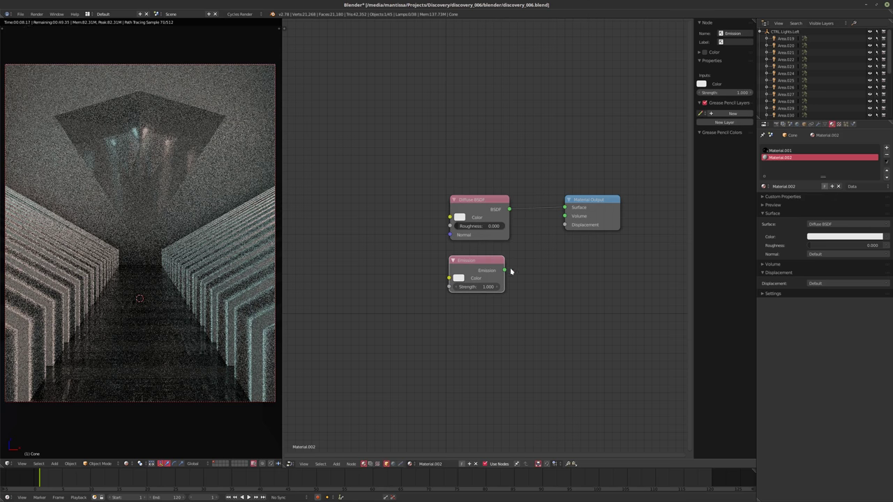
drag(504, 270, 564, 207)
click(460, 202)
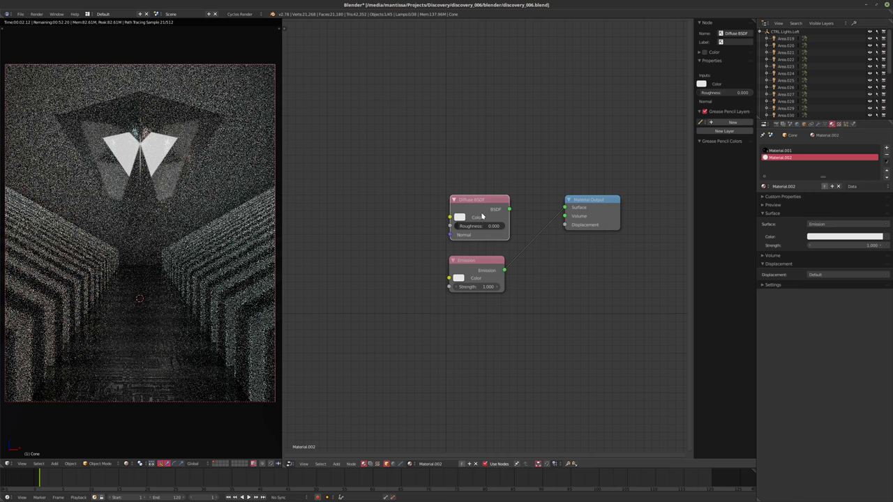
middle_drag(481, 216, 461, 228)
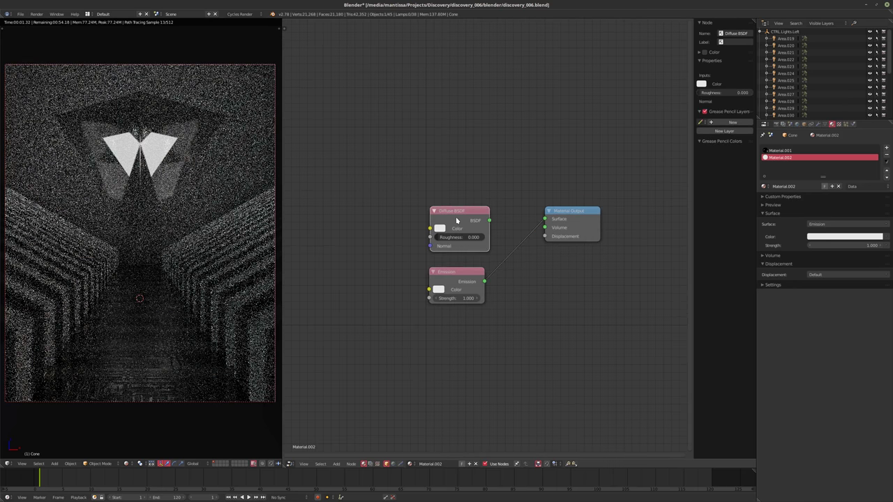
key(x)
Rearrange the Emission and Material Output nodes and raise the Emission strength to brighten the cone's inner glow.
drag(449, 265, 349, 307)
drag(549, 241, 505, 327)
key(Home)
click(415, 286)
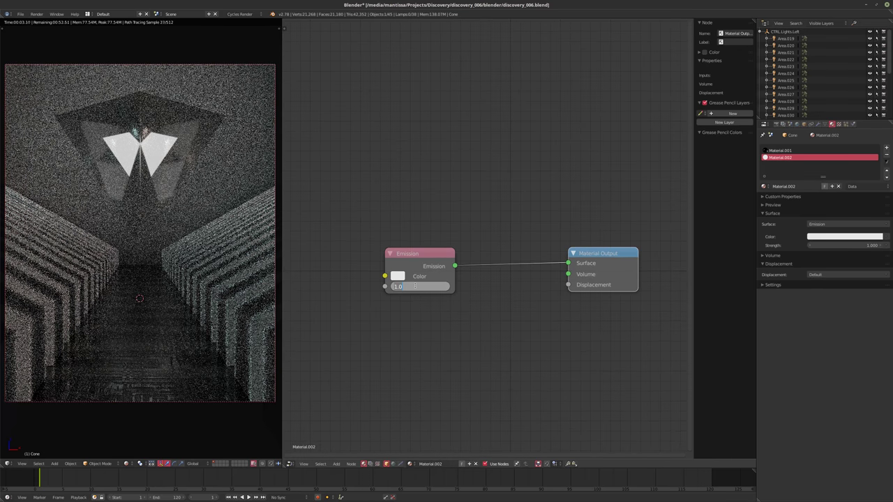
text(2)
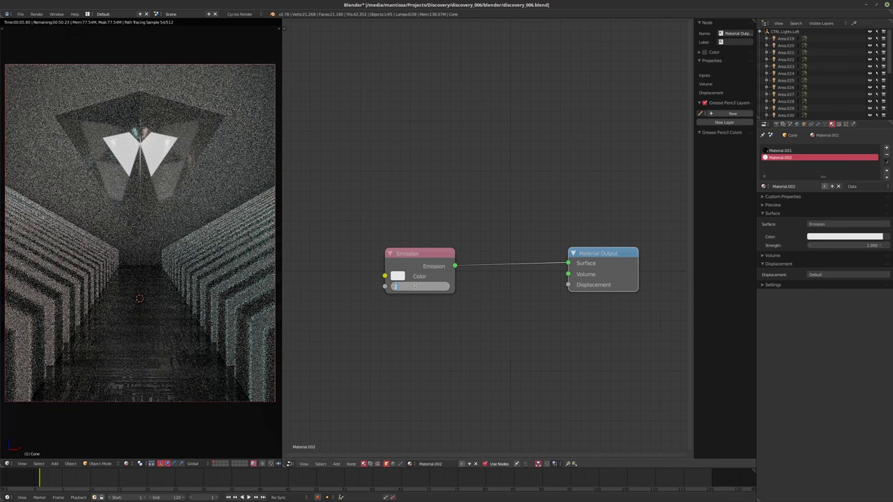
text(5)
key(Return)
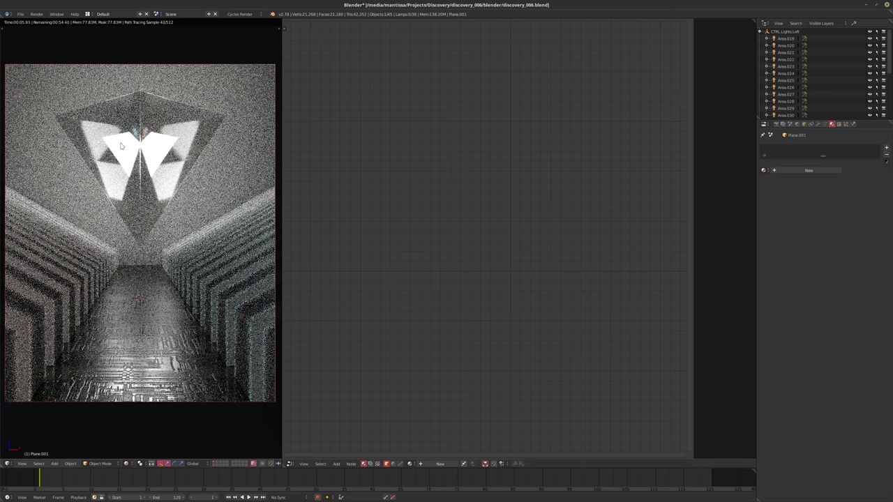
In the cone's first material, set the Glass BSDF roughness to 0.1 and its IOR to 1.750.
click(780, 151)
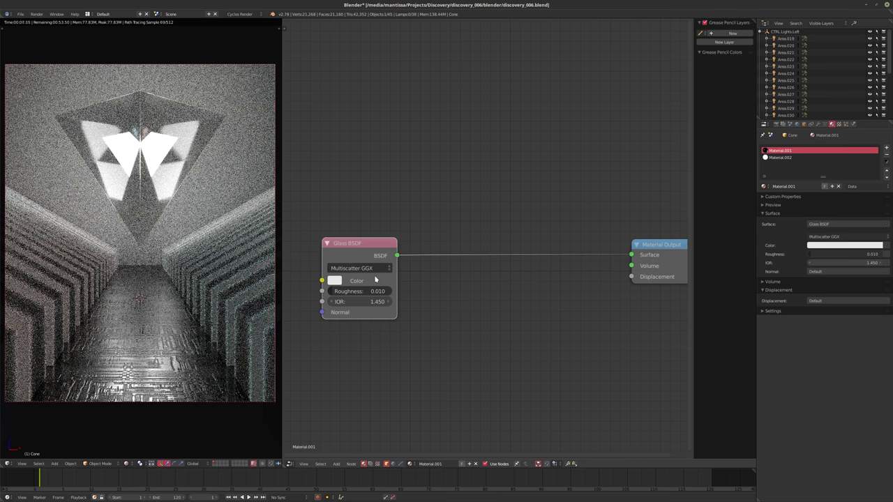
click(356, 292)
text(0.1)
key(Return)
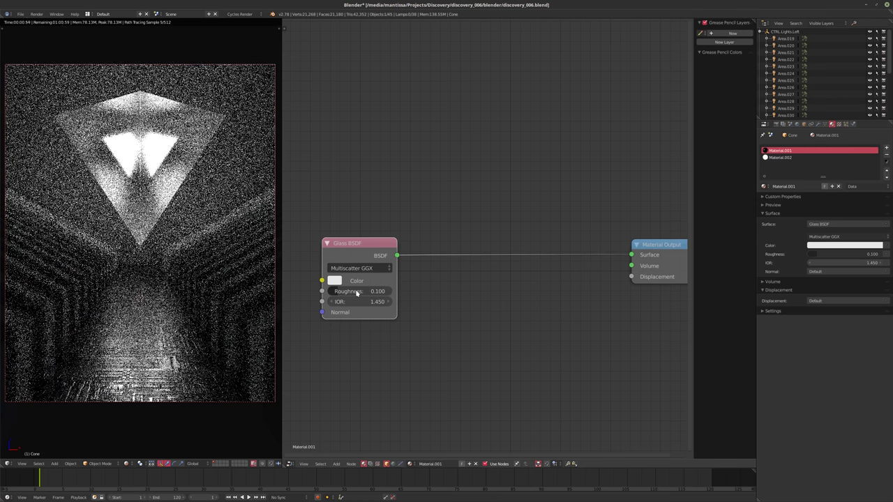
ctrl+scroll(354, 302, up, 3)
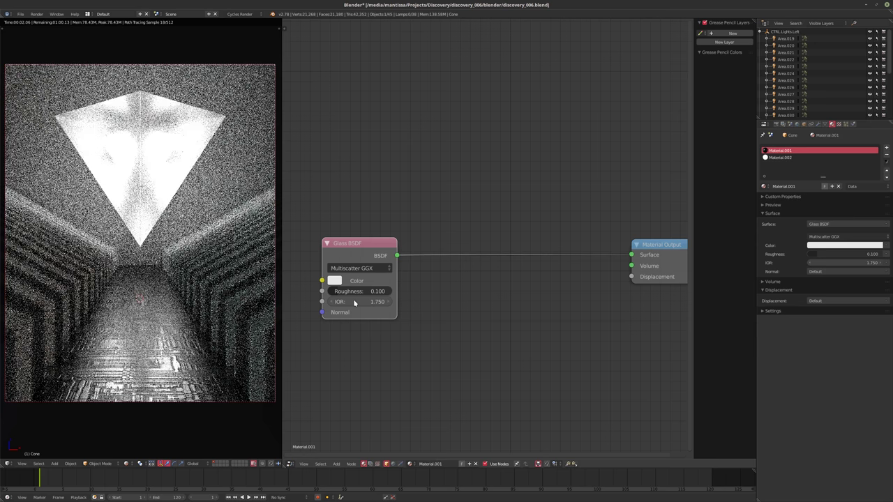
scroll(525, 247, down, 1)
middle_drag(512, 226, 421, 247)
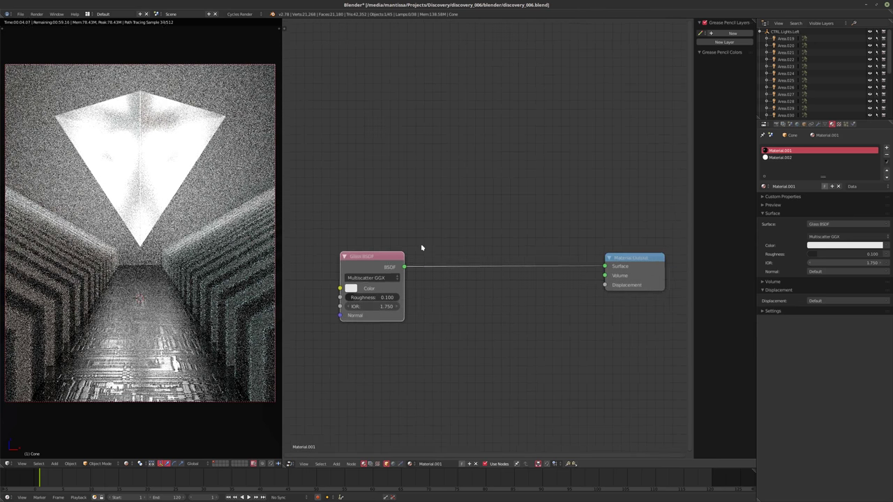
scroll(411, 256, up, 1)
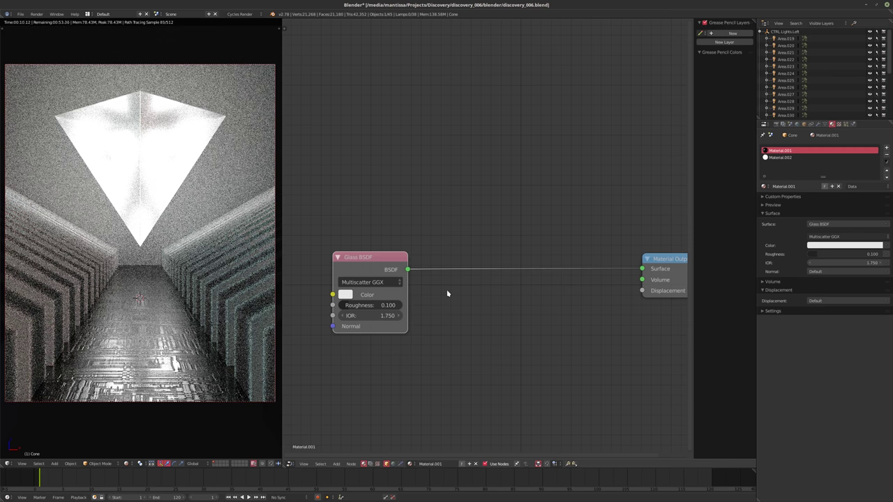
Darken the Glass BSDF colour from white to a light grey.
click(345, 294)
drag(424, 158, 424, 174)
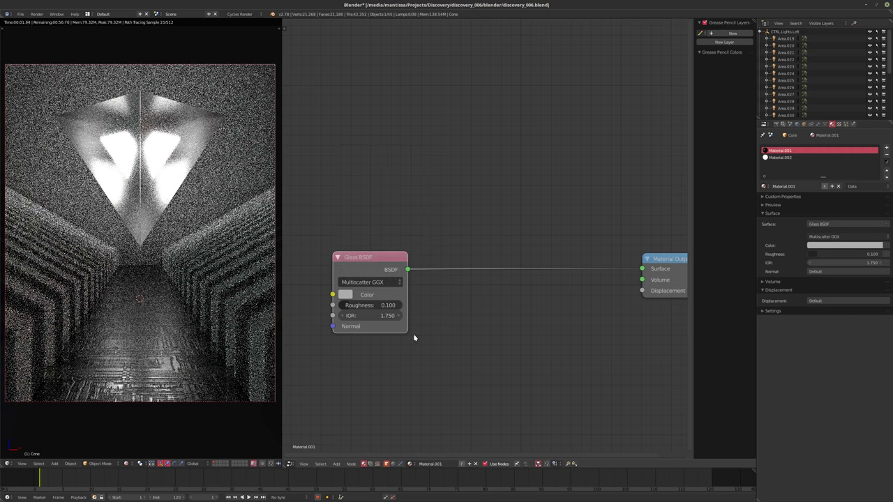
middle_drag(481, 322, 509, 323)
key(shift+a)
mouse_move(518, 330)
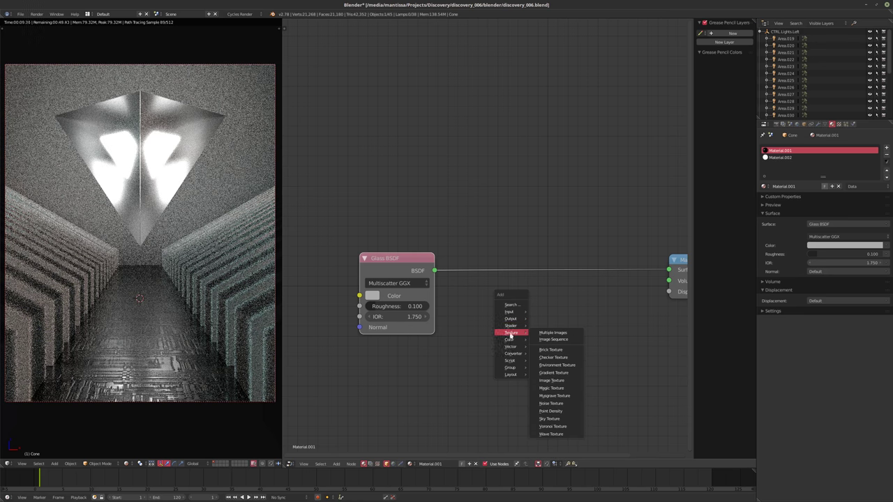
Set the cone's Solidify thickness to 0.25.
click(818, 124)
drag(794, 182, 773, 183)
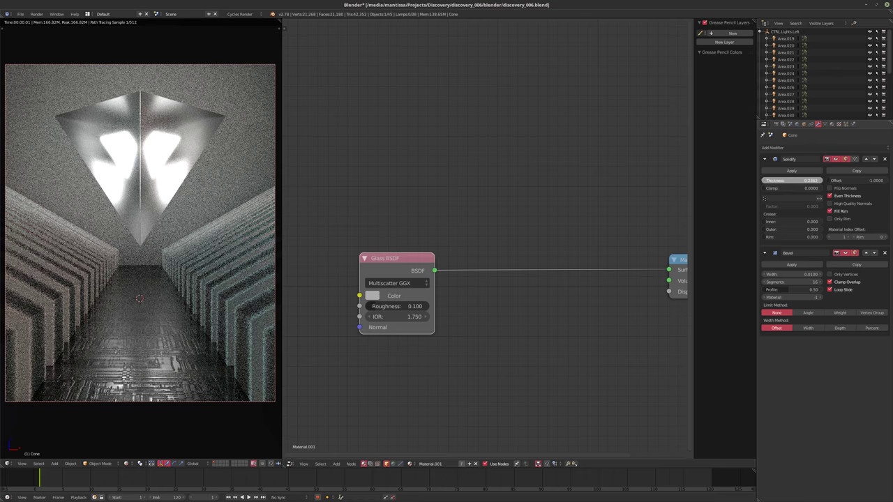
click(794, 180)
text(0.25)
key(Return)
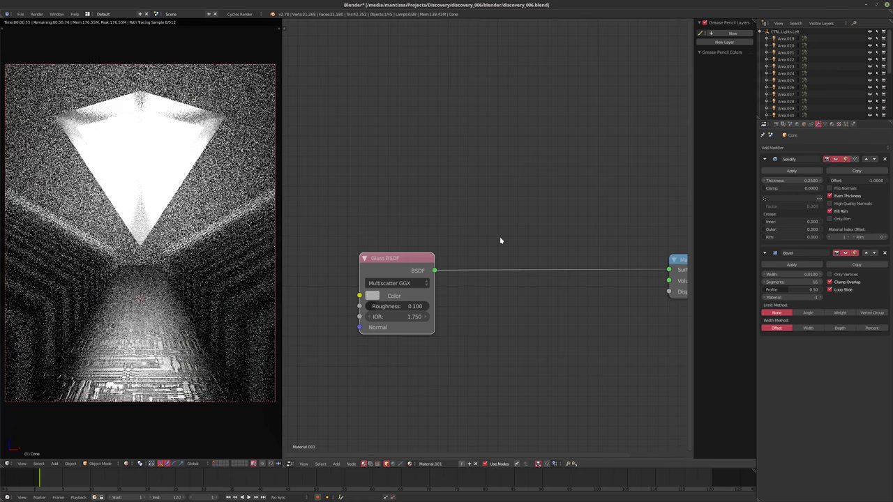
Darken the Glass BSDF colour to a neutral grey of RGB 0.251 and return the viewport to solid shading.
click(375, 295)
mouse_move(454, 178)
mouse_down()
mouse_move(451, 200)
mouse_move(451, 185)
mouse_up()
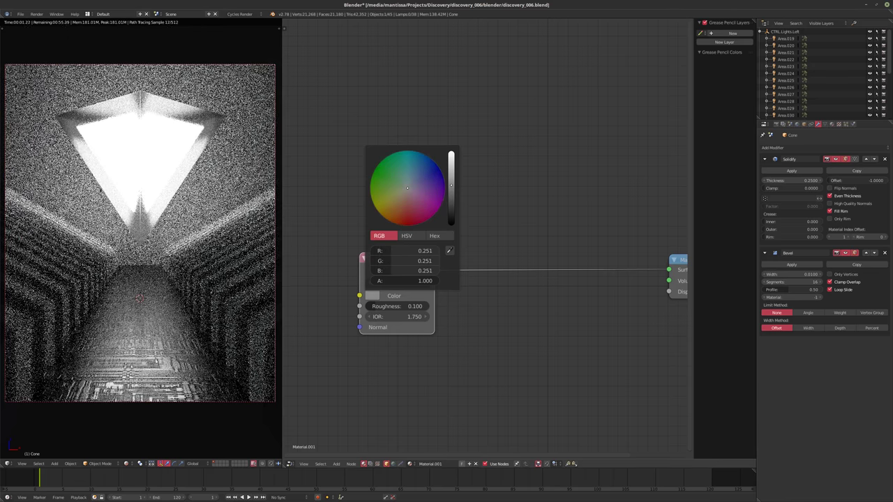
scroll(496, 320, right, 1)
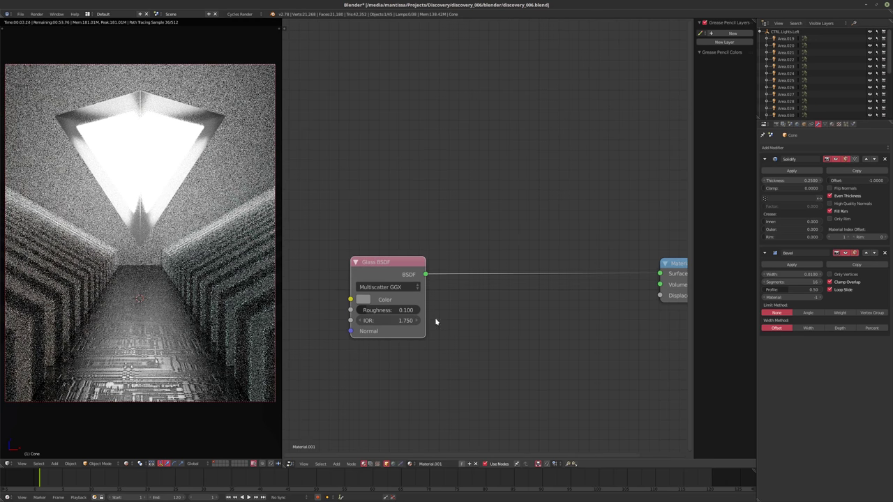
scroll(478, 293, down, 2)
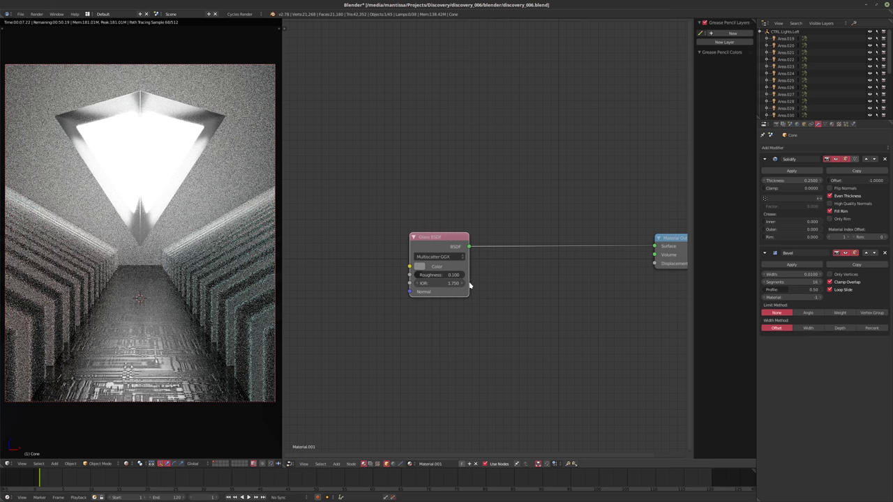
scroll(482, 286, right, 2)
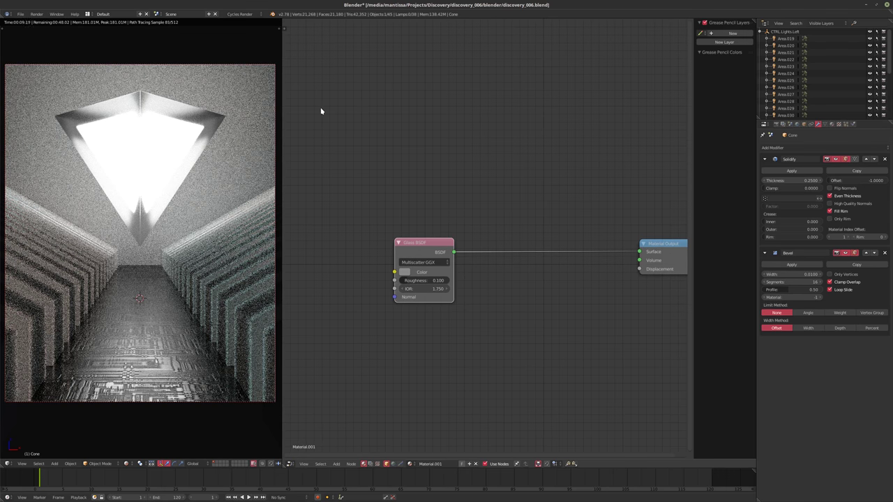
key(shift+z)
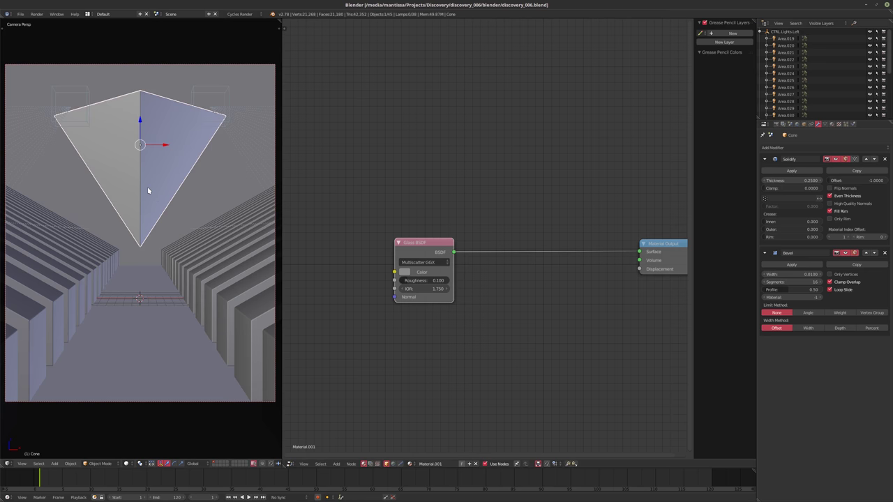
click(20, 14)
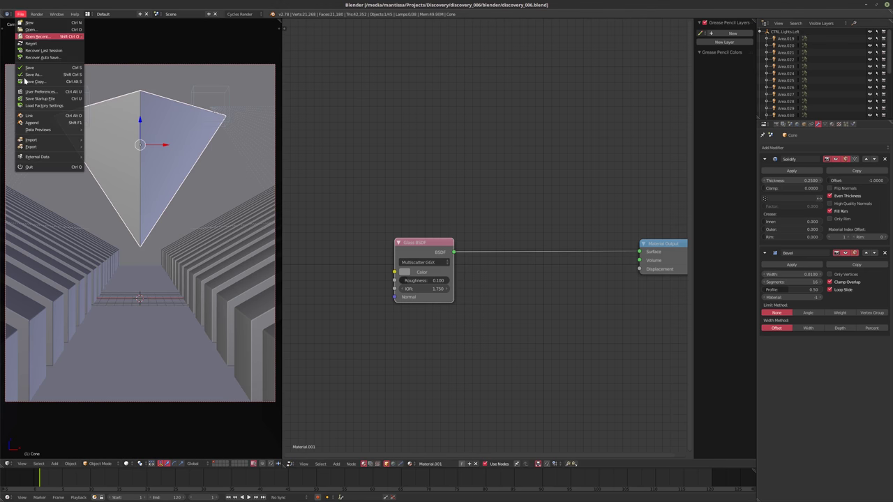
click(32, 123)
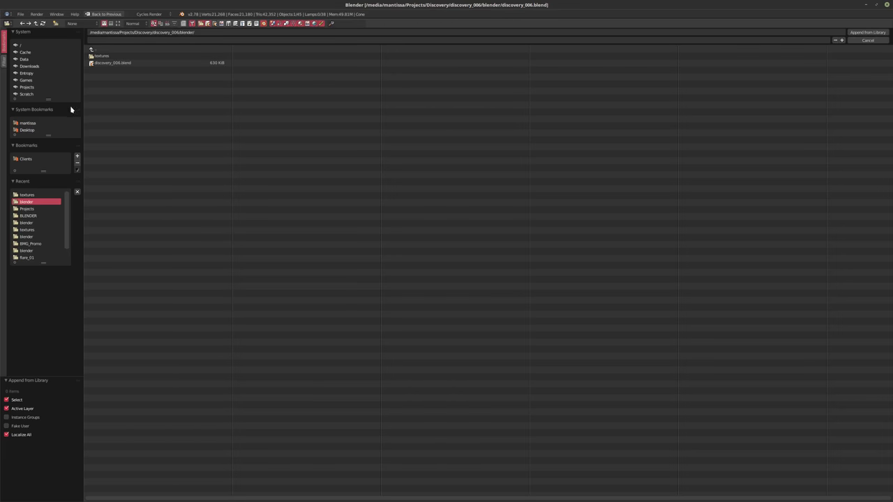
click(28, 87)
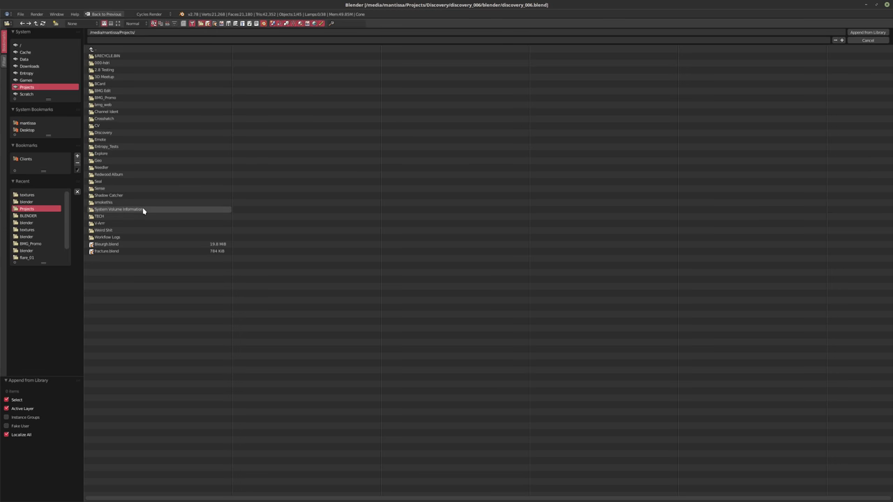
click(866, 41)
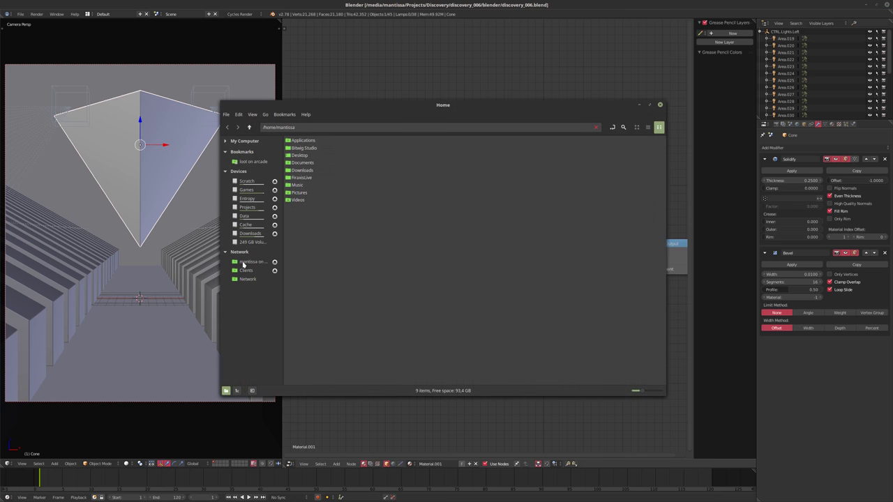
Switch to the file manager and open the Projects/36DOT-2017/H folder on the personal network share.
click(243, 263)
double_click(297, 179)
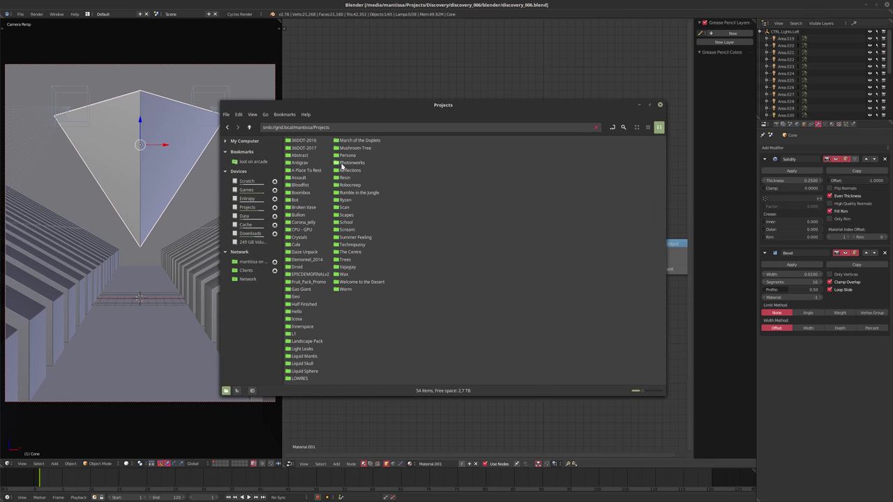
double_click(298, 148)
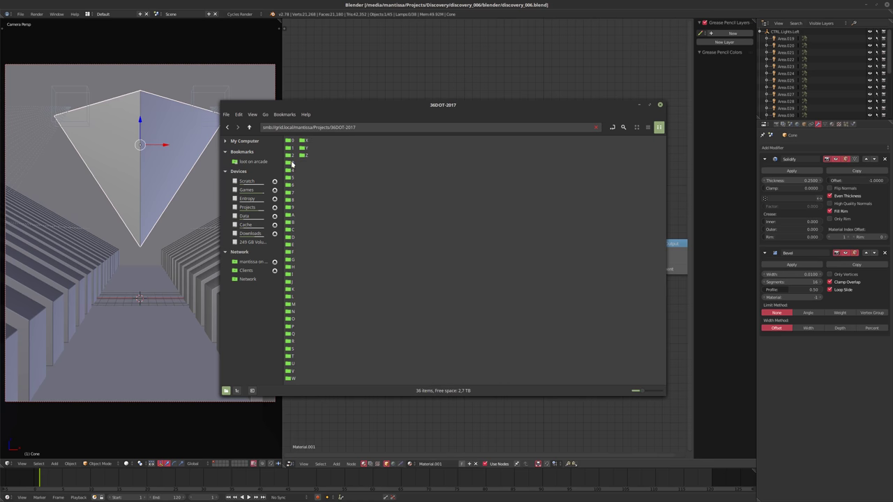
double_click(292, 267)
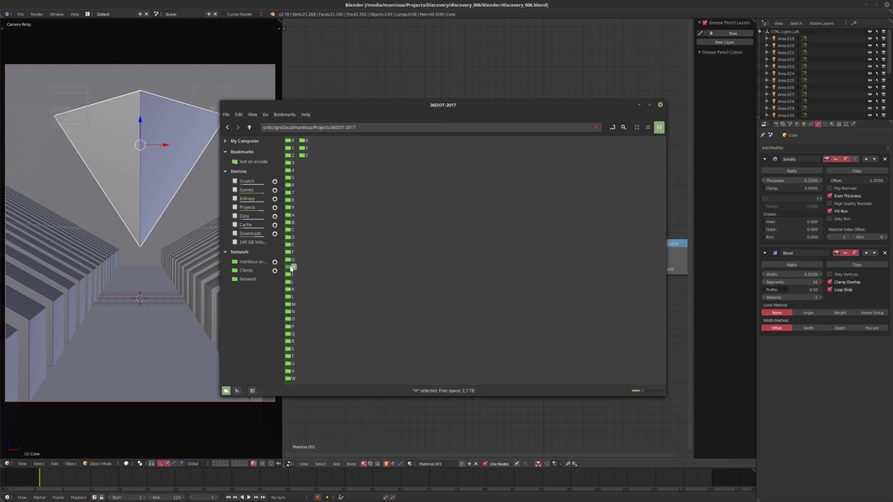
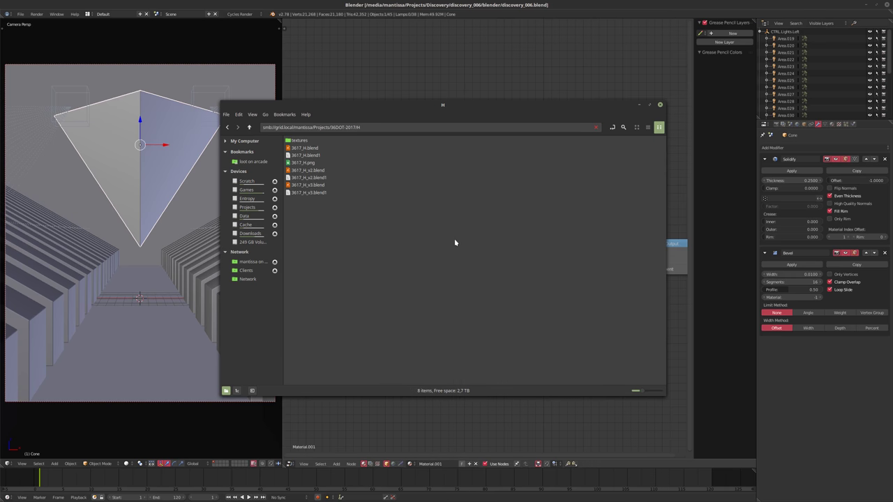
Cut the file 3617_H_v3.blend in the H folder for moving.
click(305, 188)
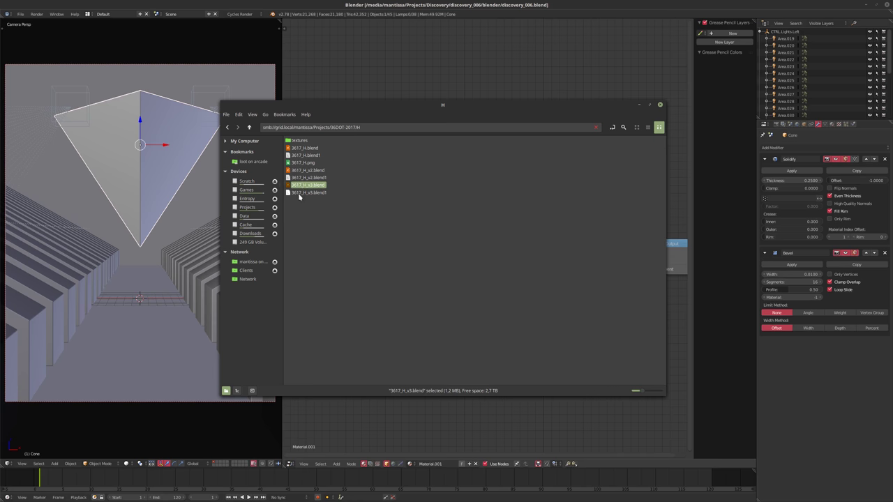
right_click(306, 185)
click(323, 228)
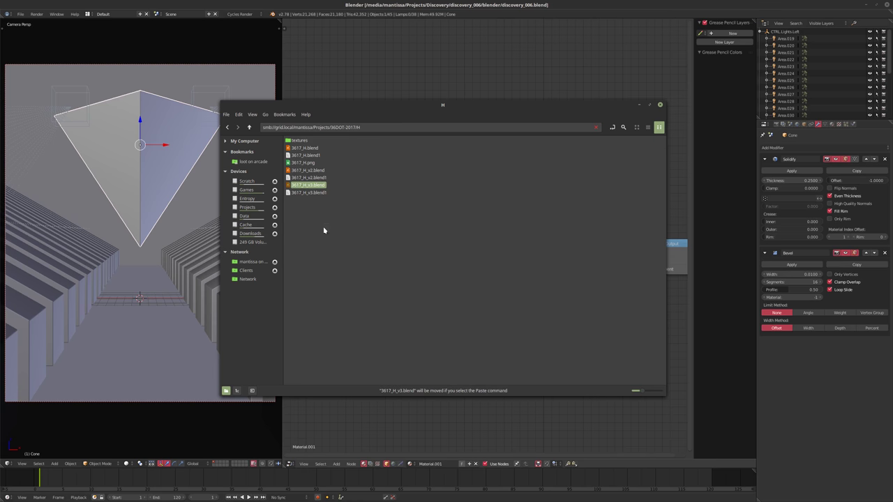
Copy 3617_H_v3.blend from the H folder into the local Projects drive and close the file manager.
right_click(299, 185)
click(313, 238)
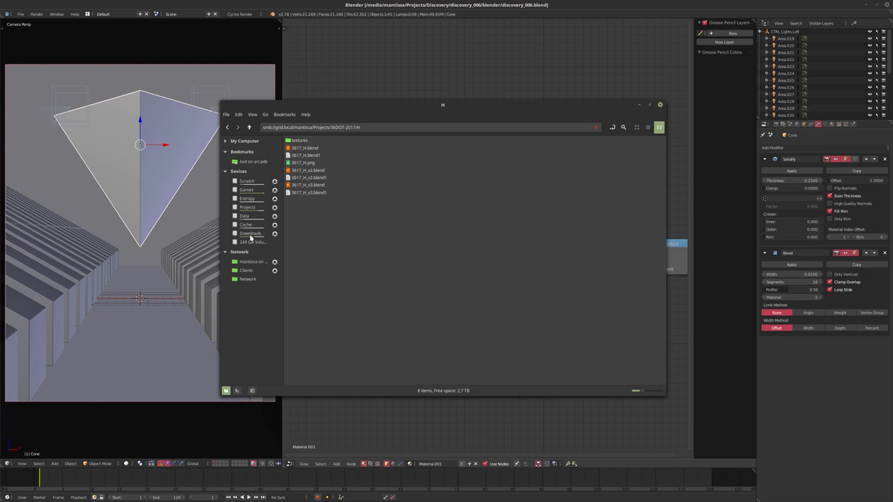
click(248, 207)
right_click(453, 330)
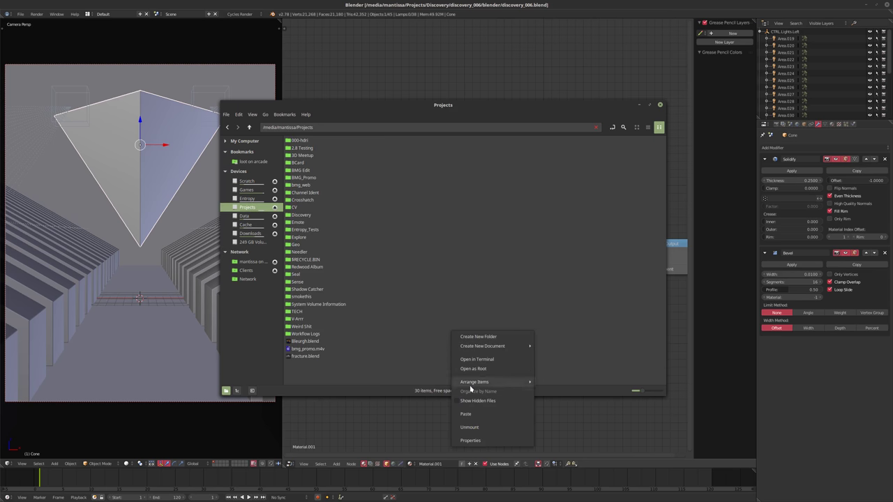
click(469, 413)
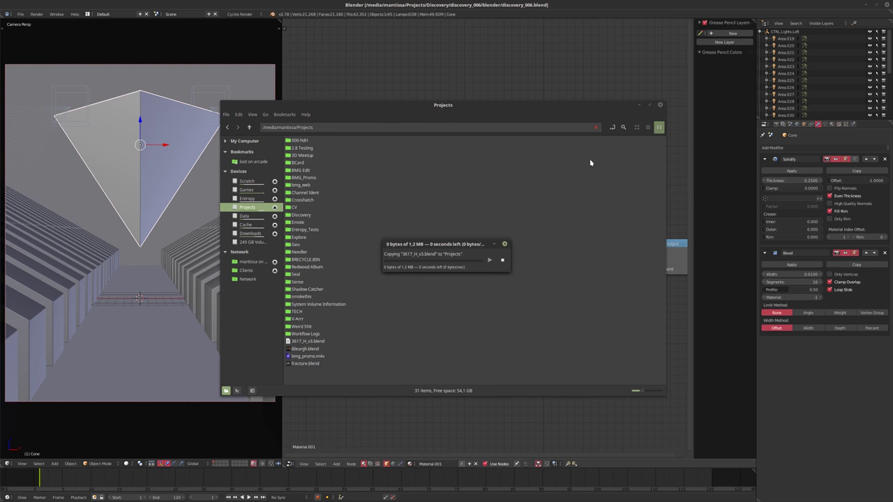
click(660, 105)
Append the mDispersion node group from the NodeTree data of Projects/3617_H_v3.blend.
click(22, 14)
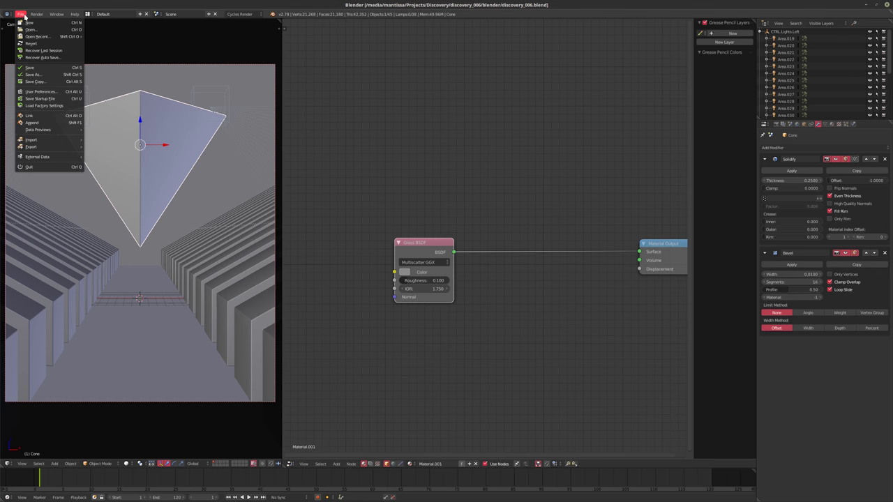
click(33, 123)
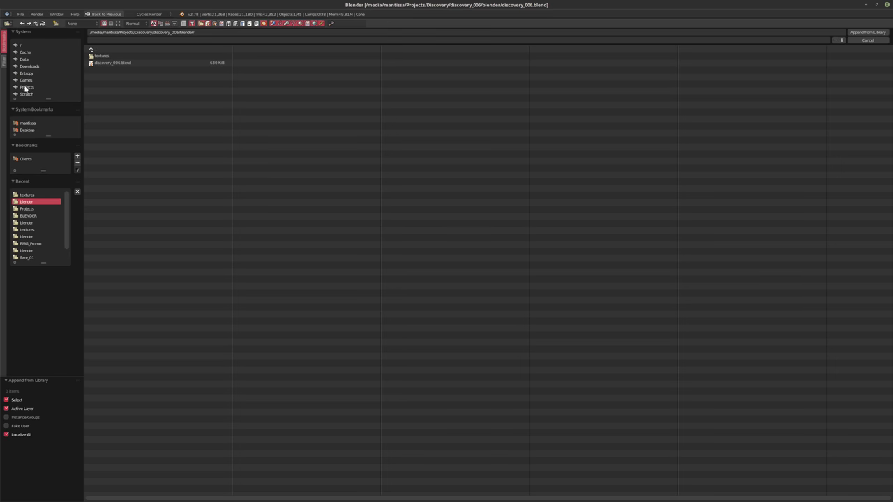
click(25, 88)
click(119, 247)
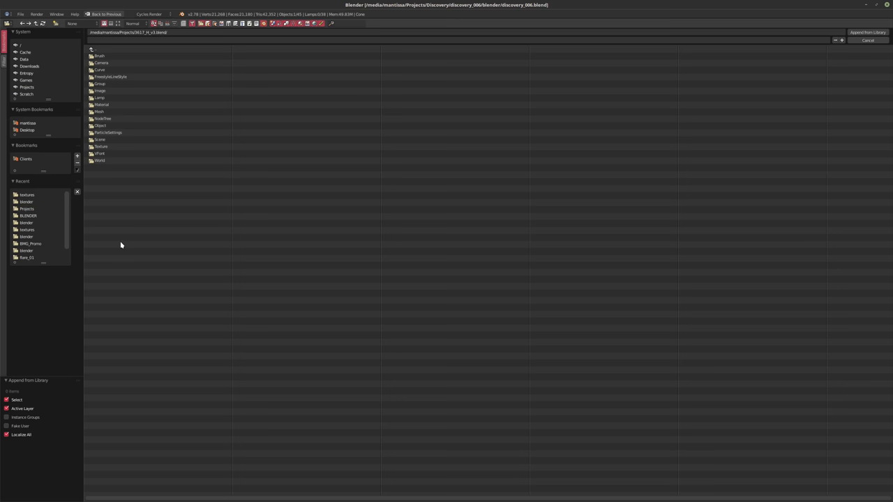
double_click(110, 114)
double_click(111, 56)
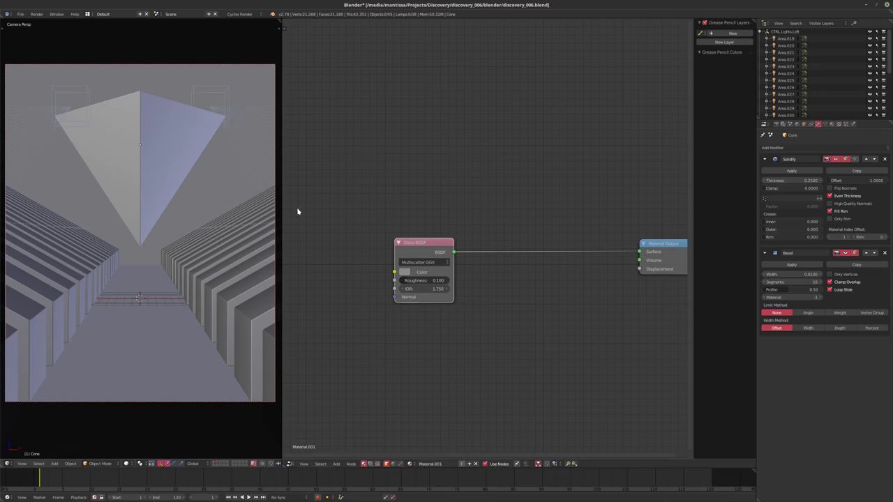
Add the mDispersion group above the Glass BSDF, connect its Shader to the Material Output Surface, and move the Glass BSDF clear below it.
middle_drag(426, 212, 435, 232)
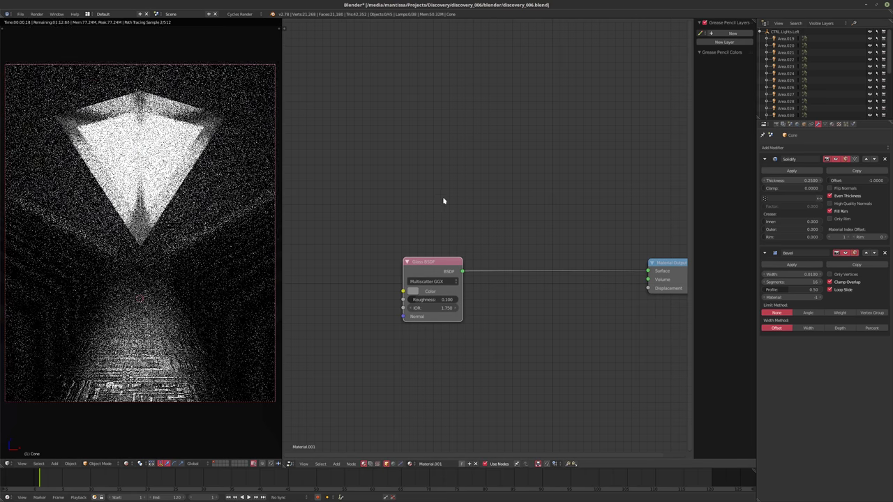
key(shift+a)
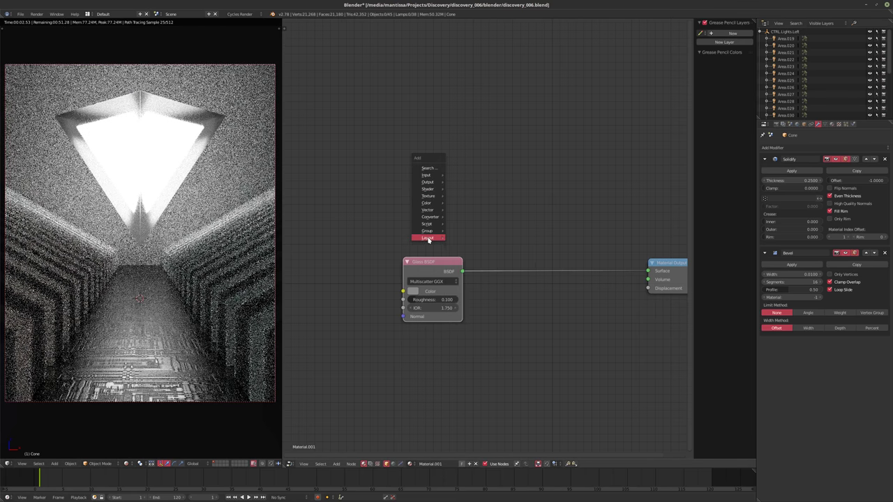
mouse_move(427, 231)
click(472, 250)
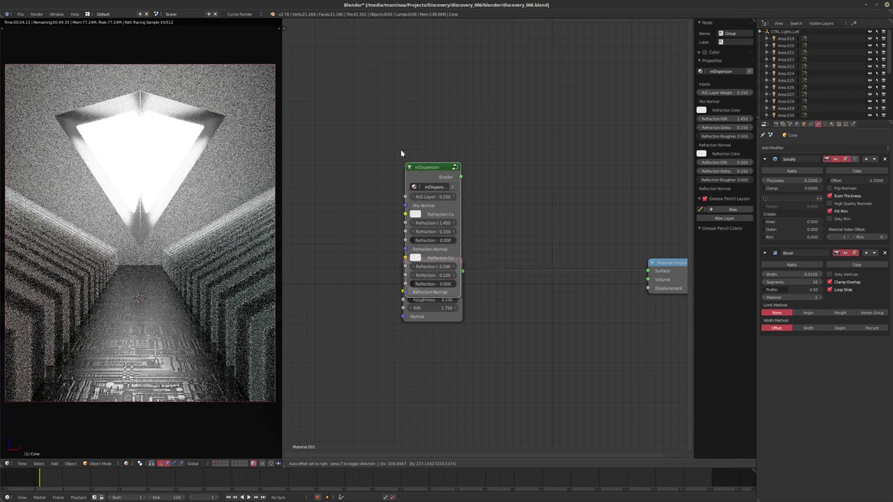
click(462, 204)
drag(459, 204, 500, 202)
drag(486, 125, 648, 271)
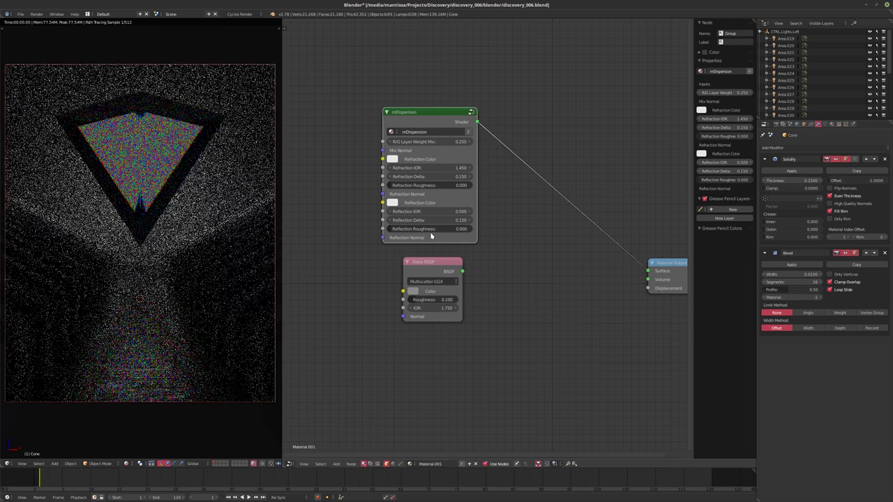
drag(434, 270, 455, 306)
scroll(455, 306, up, 2)
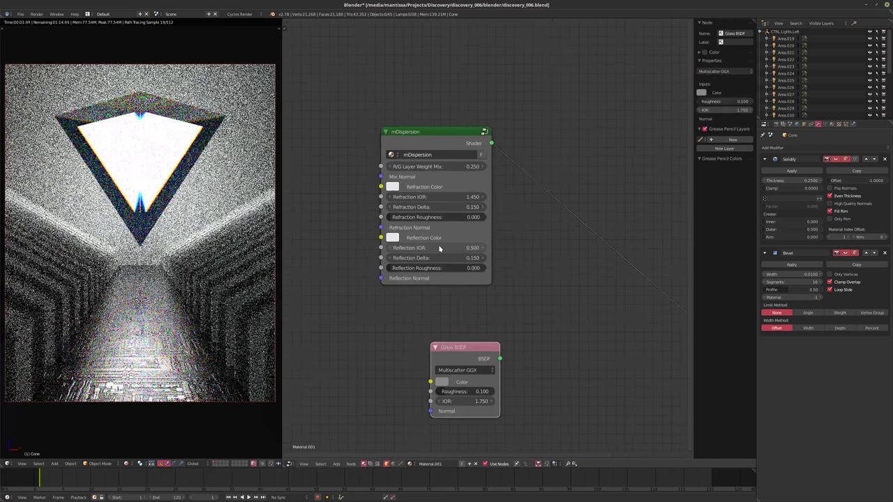
Set the mDispersion node's Reflection IOR to 1.75 and Reflection Delta to 0.01.
click(438, 247)
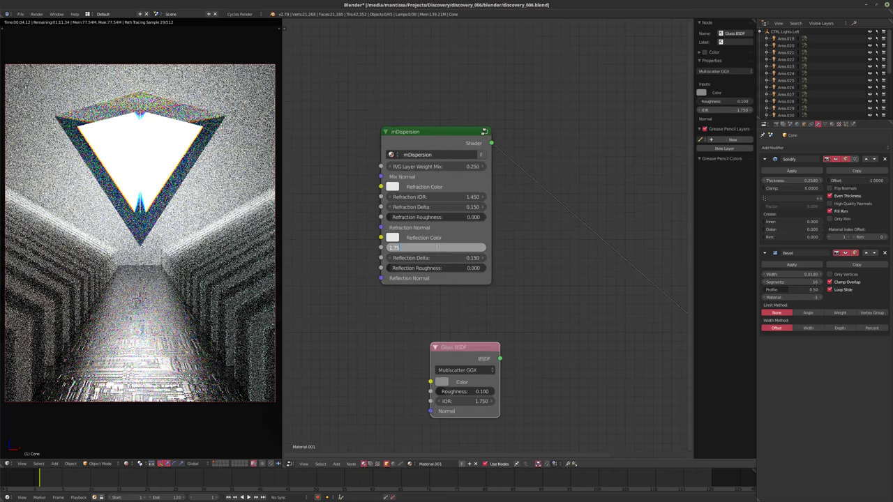
key(Return)
click(423, 198)
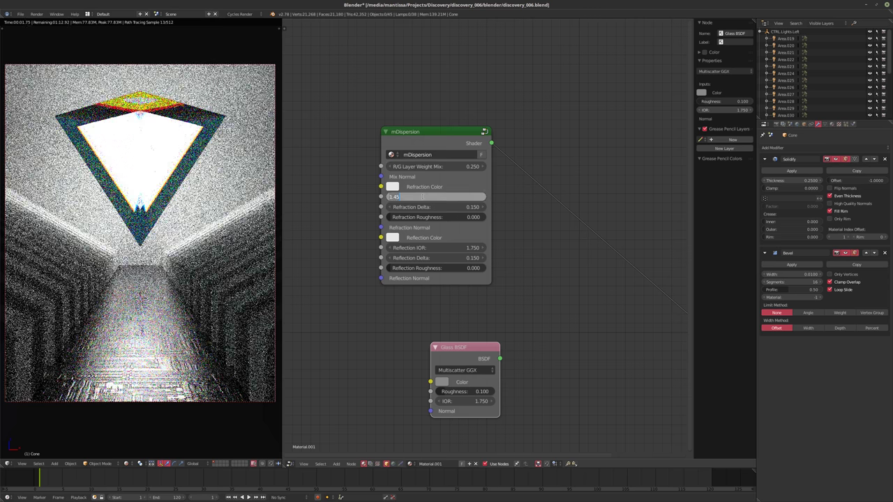
click(448, 258)
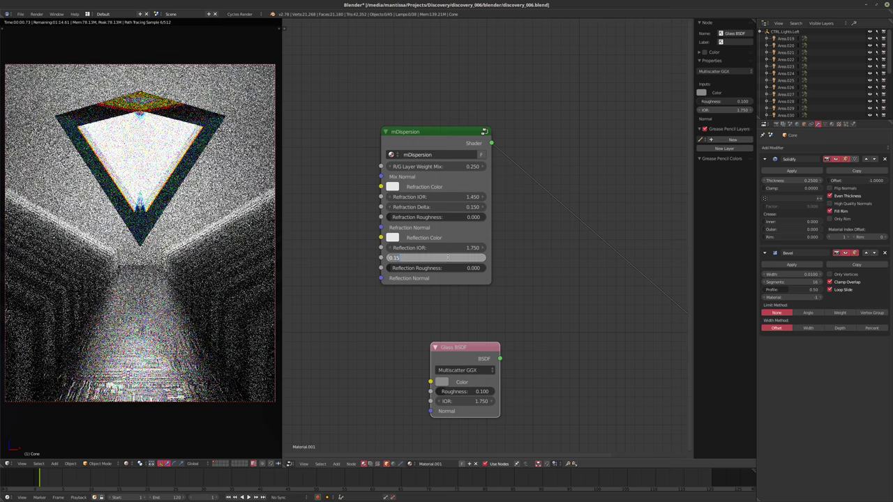
text(0.01)
key(Return)
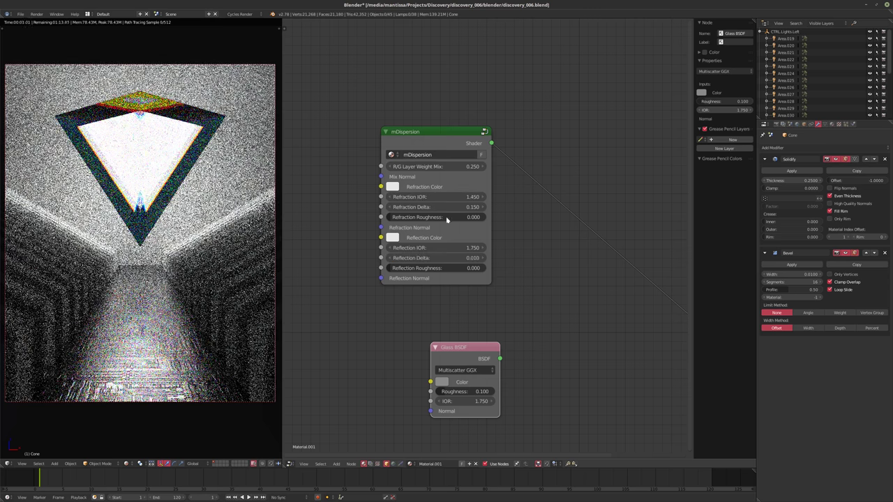
Set mDispersion's Refraction IOR to 1.83, Refraction Color to dark grey RGB 0.061, and Refraction Roughness to about 0.071.
drag(420, 198, 441, 217)
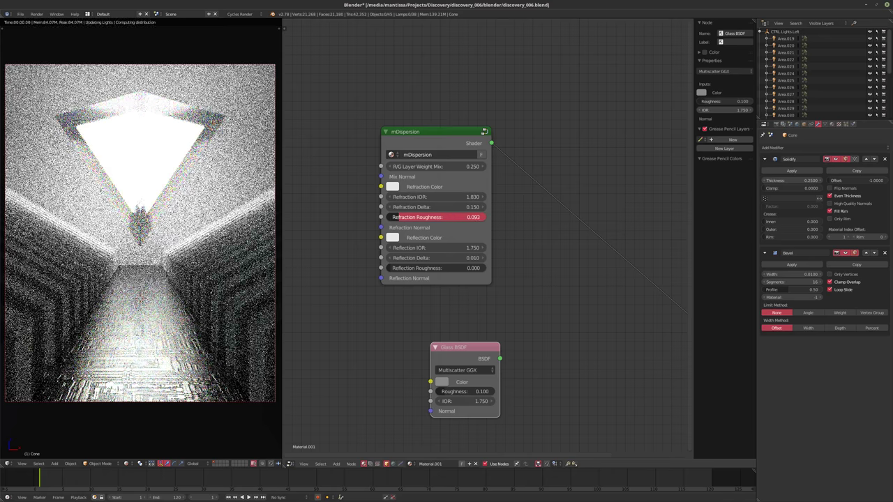
drag(441, 217, 441, 217)
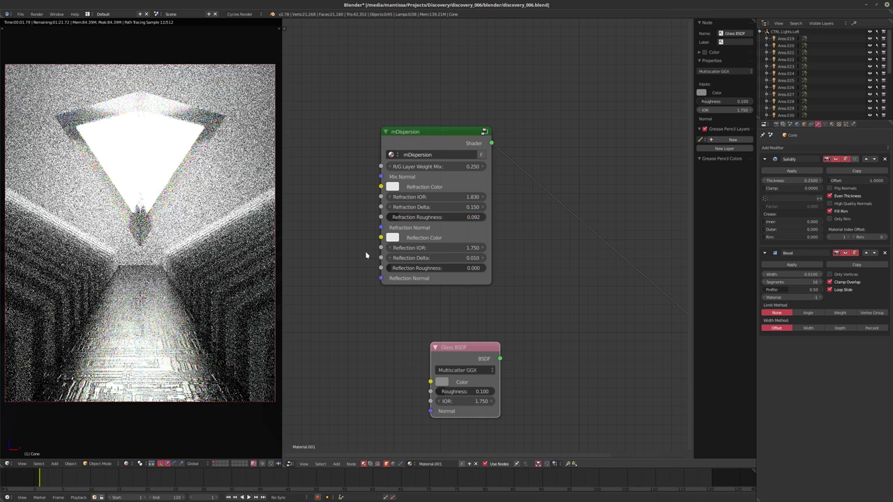
scroll(480, 232, down, 1)
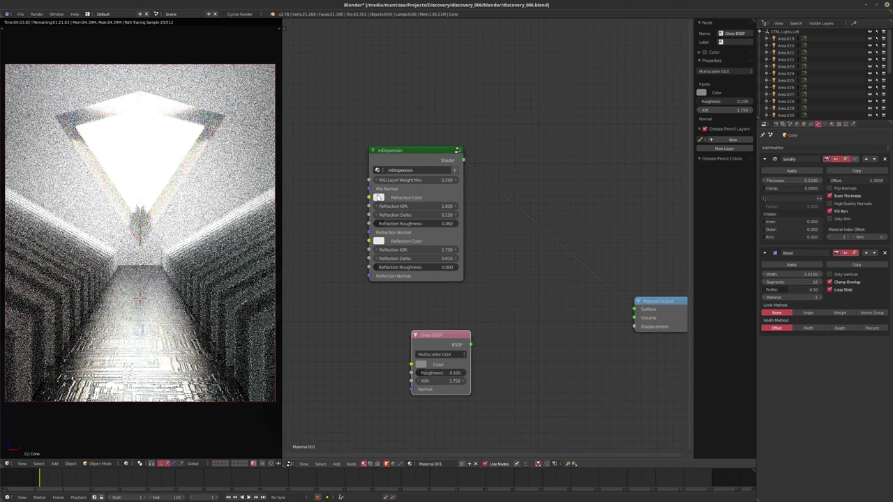
click(378, 197)
drag(441, 87, 441, 126)
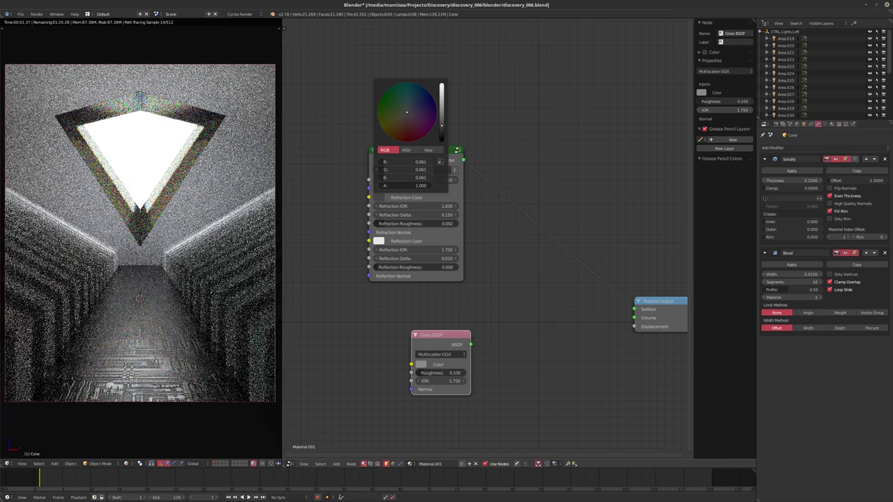
drag(434, 224, 425, 225)
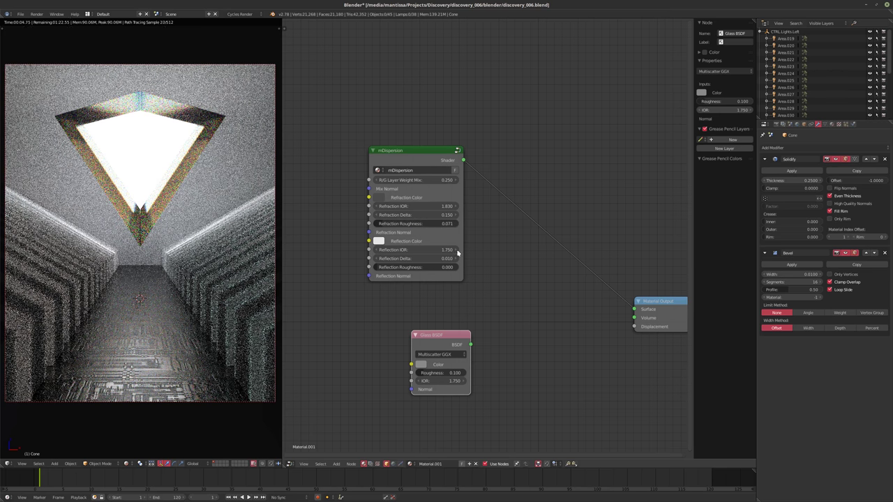
Increase the cone's Solidify thickness to about 0.481 and mDispersion's Refraction Roughness to 0.25.
drag(787, 180, 819, 180)
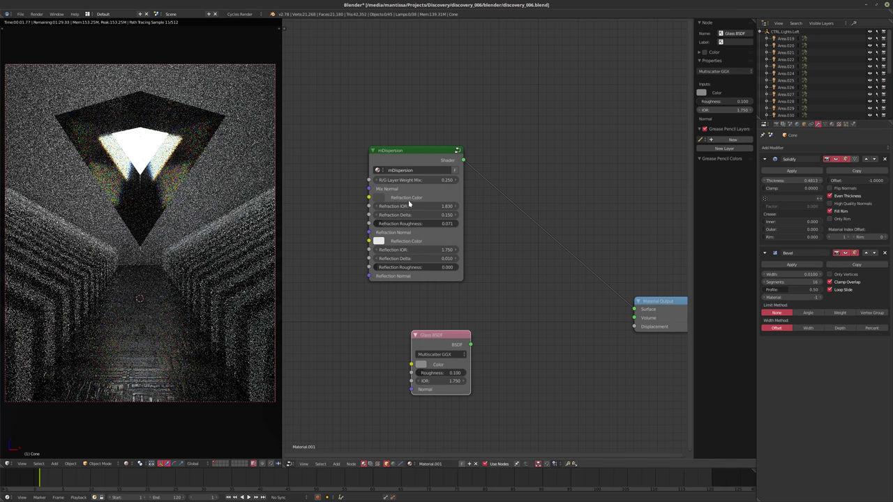
drag(401, 223, 429, 230)
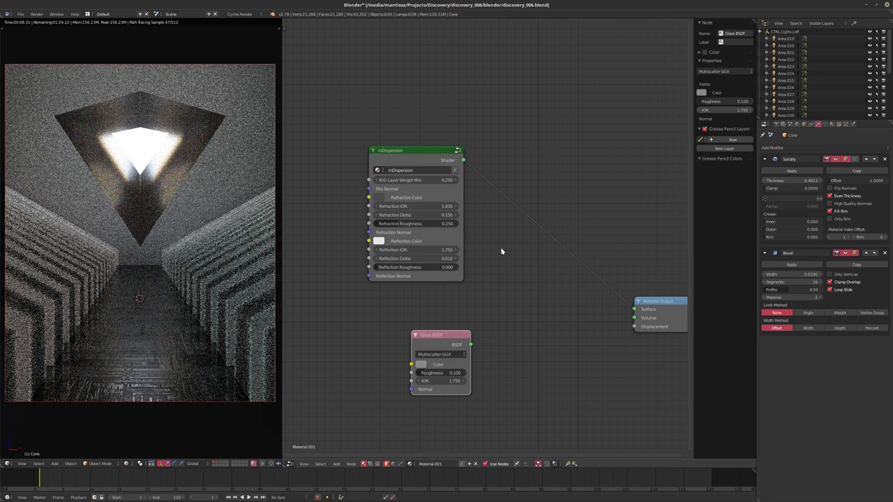
Delete the unused Glass BSDF node and shift the mDispersion node slightly down and to the left.
ctrl+scroll(501, 251, left, 1)
drag(458, 343, 414, 347)
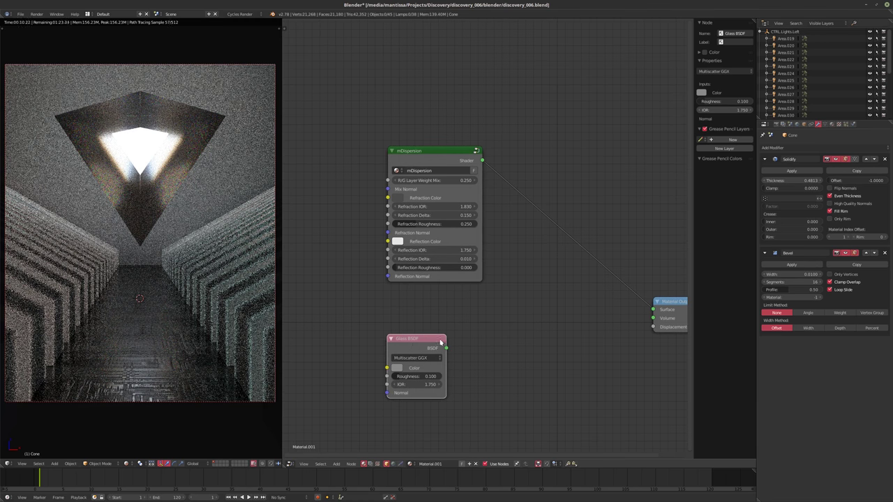
key(x)
scroll(466, 339, down, 1)
drag(423, 200, 409, 218)
scroll(503, 304, up, 1)
middle_drag(493, 309, 481, 272)
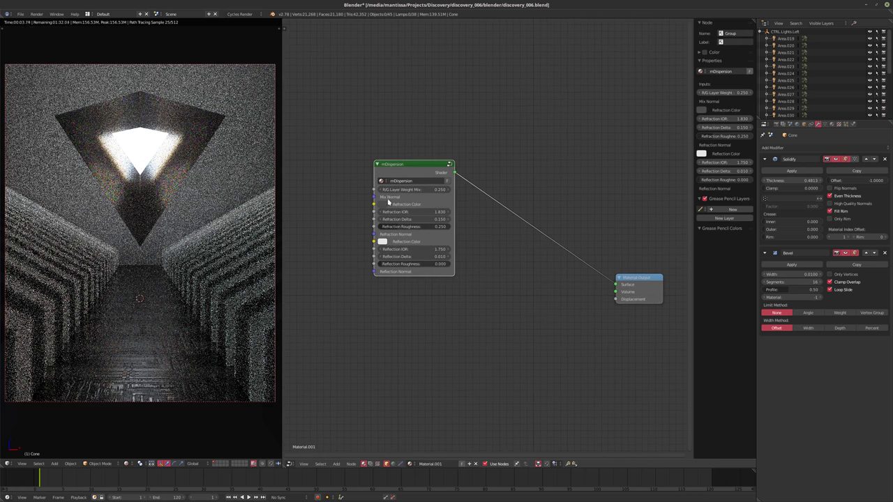
Set mDispersion's Refraction Delta to 0.45 and lighten its Refraction Color to grey RGB 0.294.
mouse_move(401, 219)
mouse_down()
mouse_move(446, 220)
mouse_move(417, 219)
mouse_up()
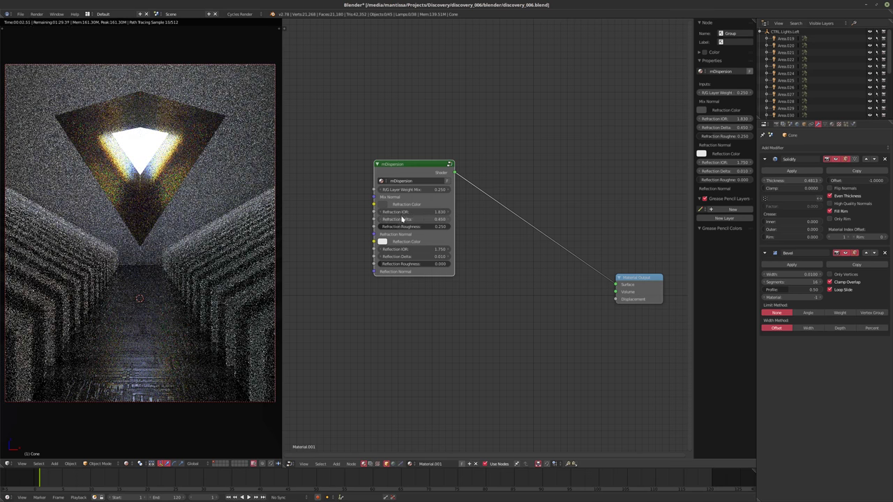
click(382, 205)
drag(438, 141, 436, 128)
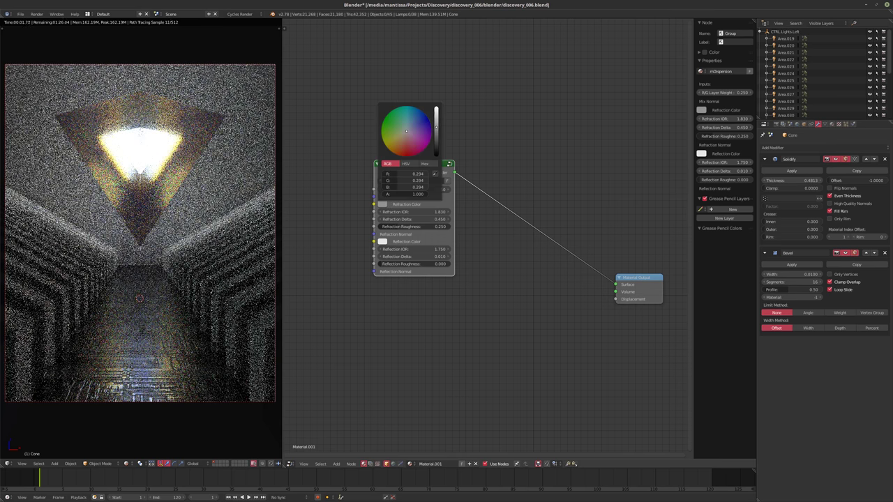
middle_drag(505, 293, 510, 286)
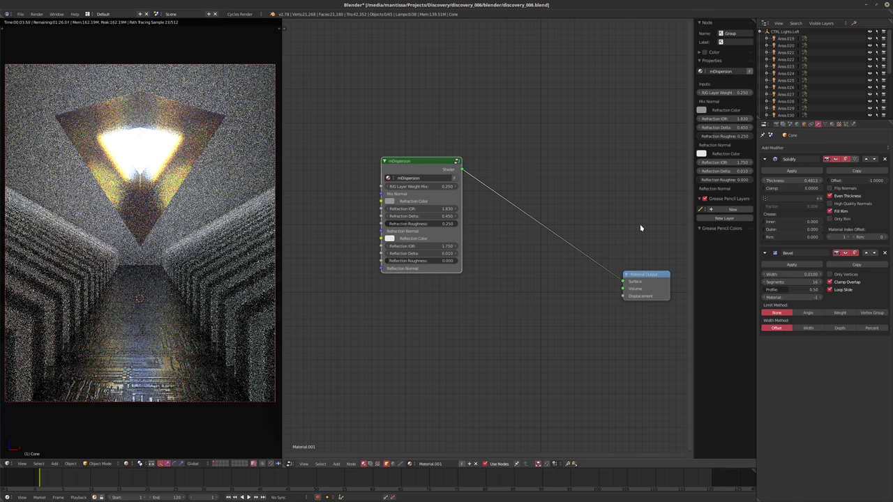
Lower the Emission strength of the cone's inner Material.002, trying 10 and 5 before settling on 2.5.
click(832, 124)
click(794, 157)
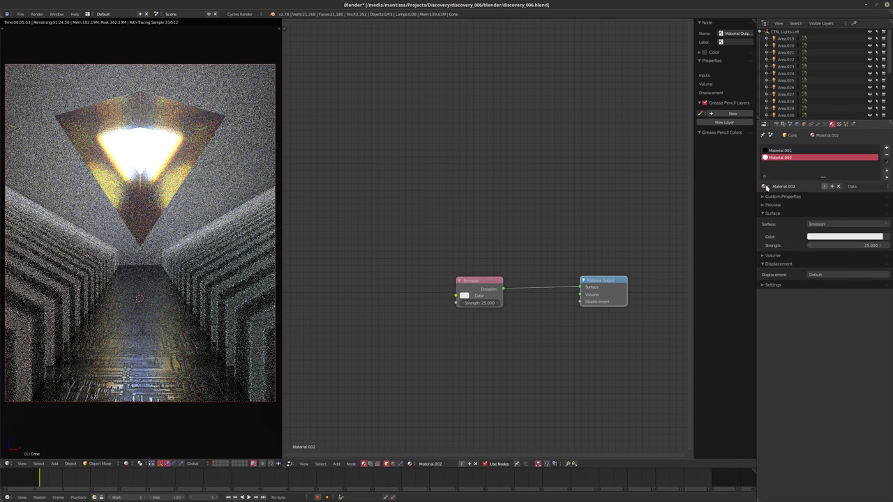
click(479, 303)
text(10)
key(Return)
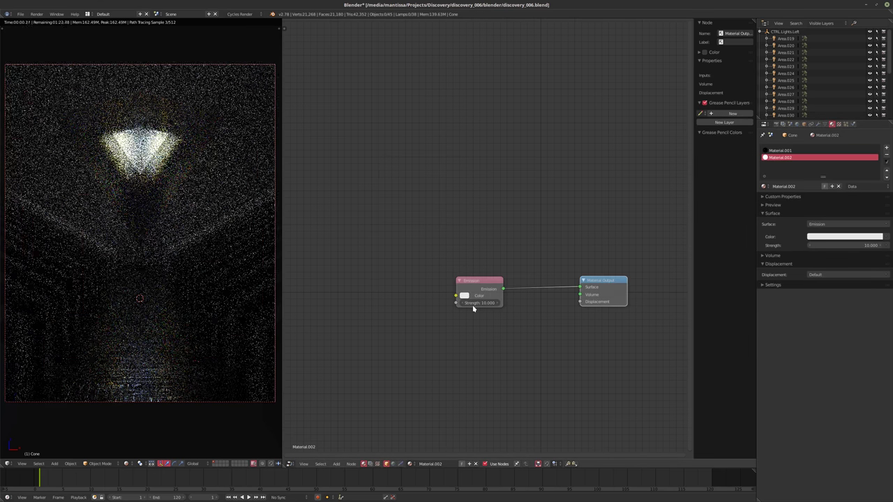
click(478, 303)
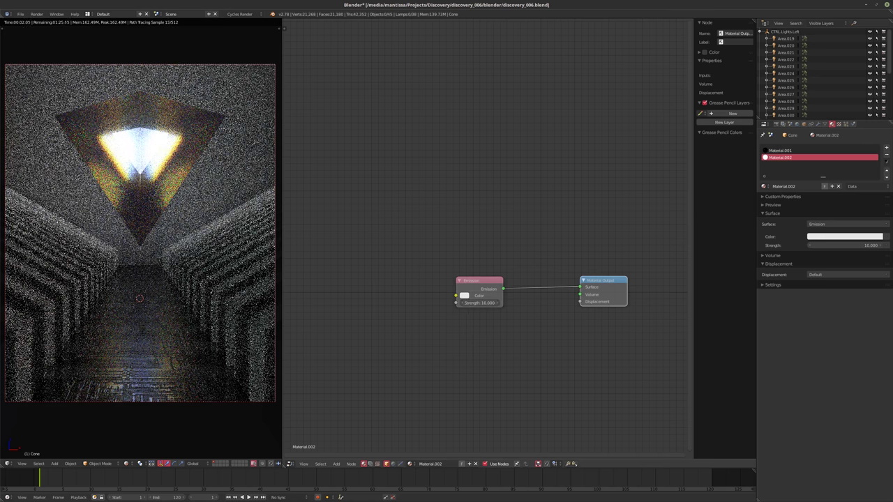
text(5)
key(Return)
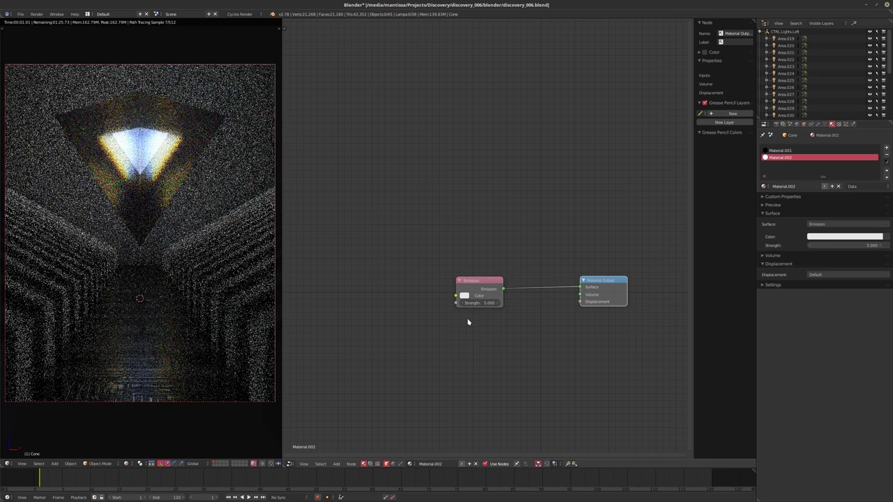
click(473, 304)
text(2.5)
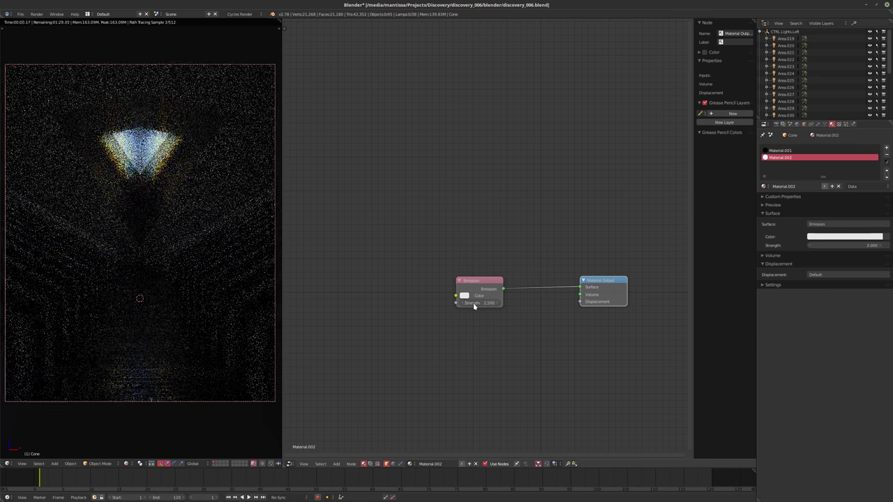
key(Return)
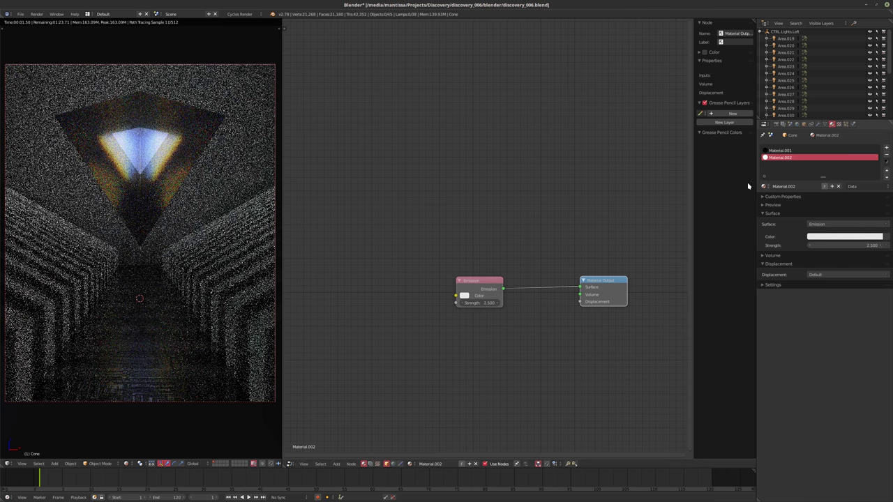
Reduce the cone's Solidify thickness to about 0.292.
click(817, 123)
drag(802, 181, 773, 180)
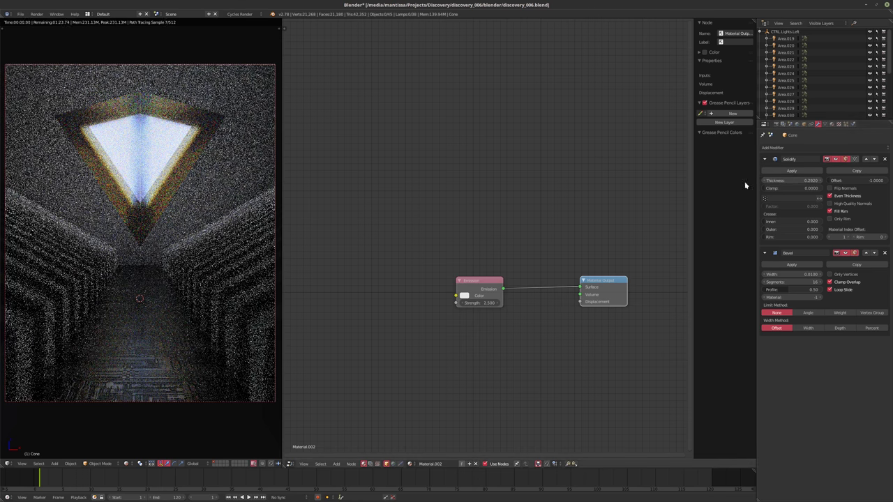
In the cone's Material.001, insert a Mix Shader between the mDispersion node and the Material Output.
middle_drag(576, 268, 554, 240)
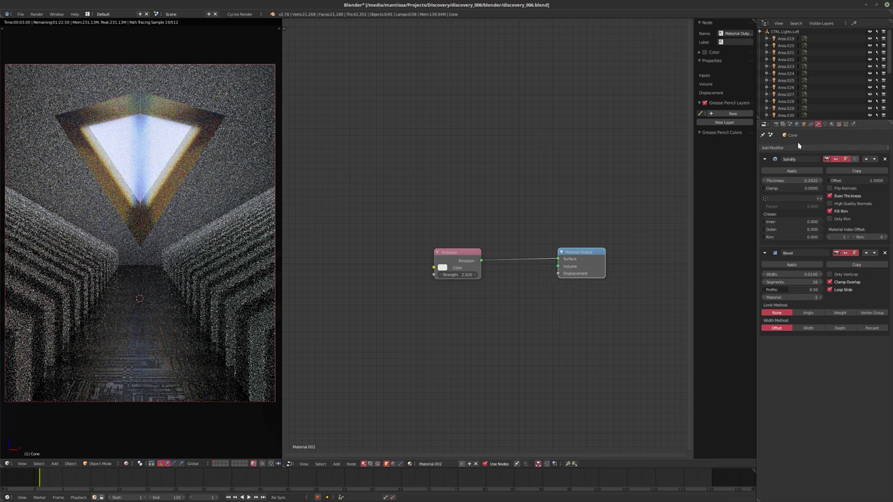
click(832, 124)
ctrl+scroll(493, 305, left, 3)
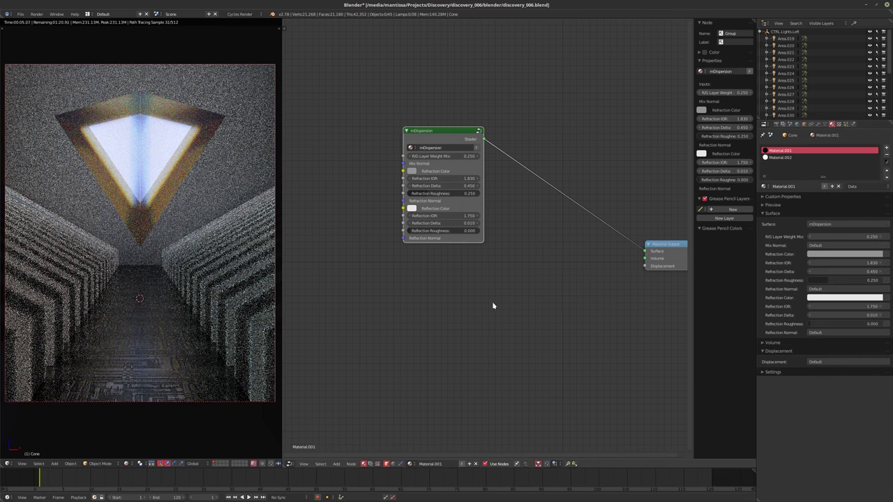
shift+scroll(495, 291, up, 2)
key(shift+a)
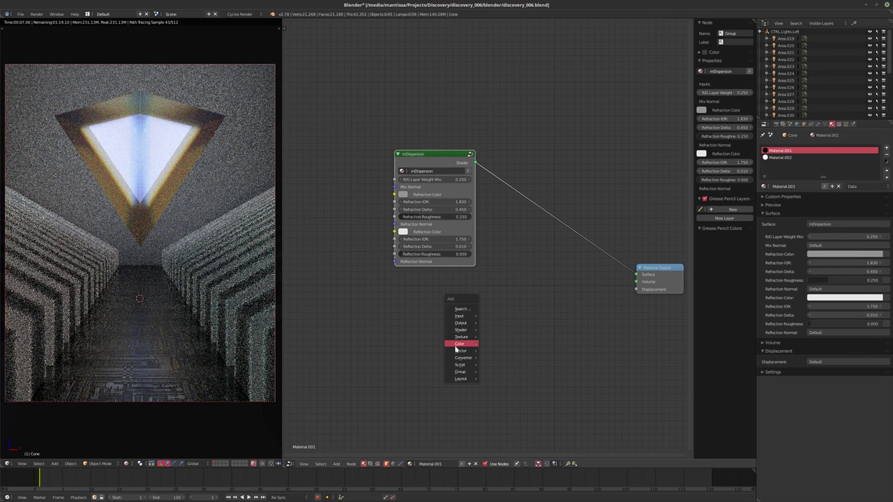
mouse_move(456, 344)
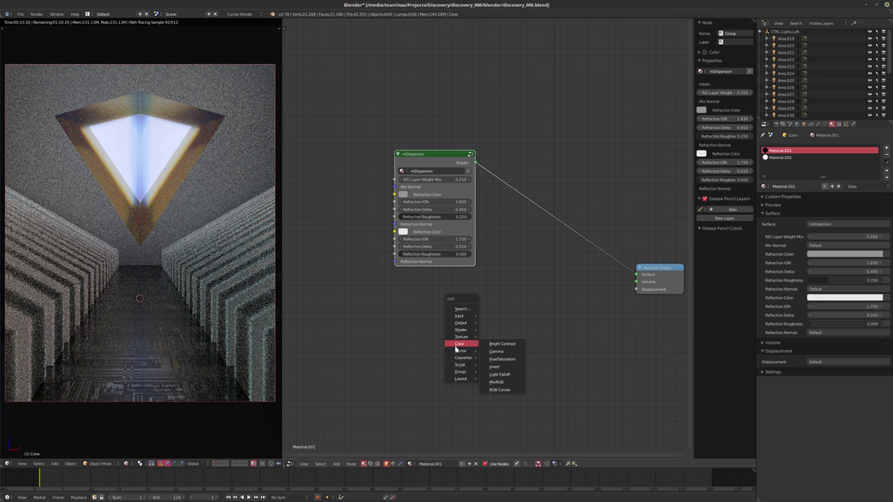
mouse_move(462, 330)
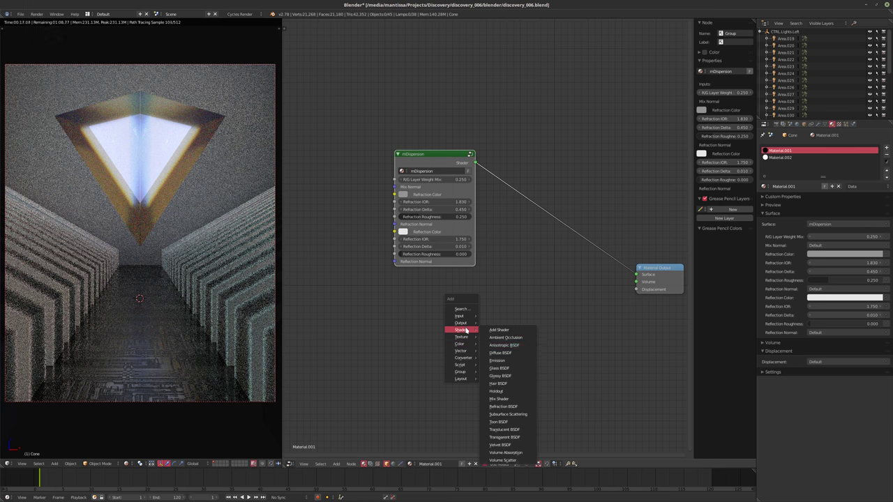
click(499, 399)
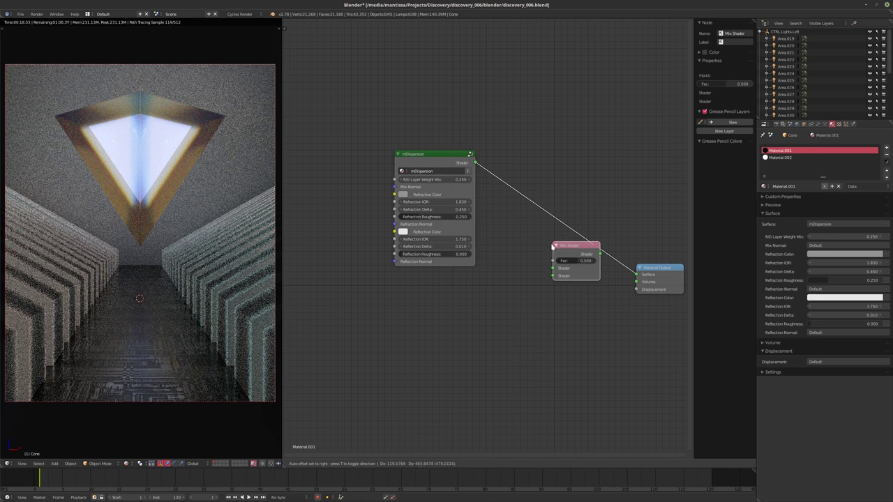
click(577, 257)
Add a Glossy BSDF below mDispersion, shift mDispersion down slightly, and connect the glossy shader to the Mix Shader's second shader input.
key(shift+a)
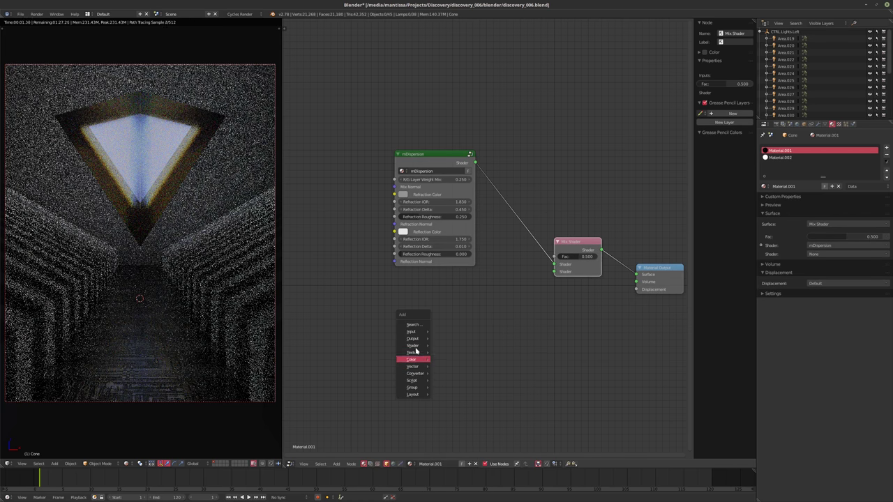
mouse_move(415, 345)
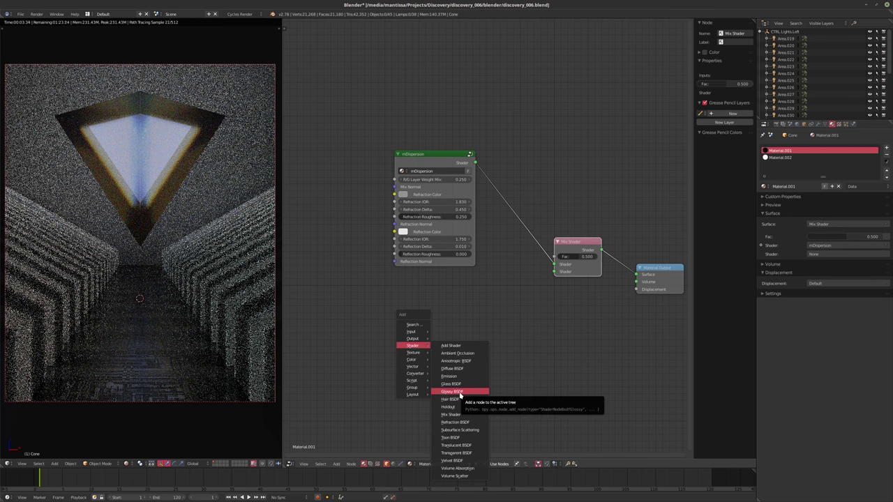
click(459, 391)
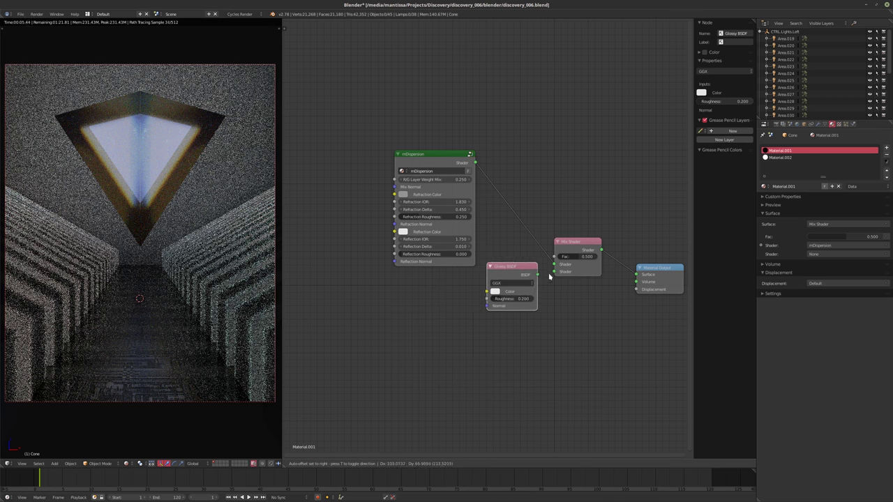
click(480, 323)
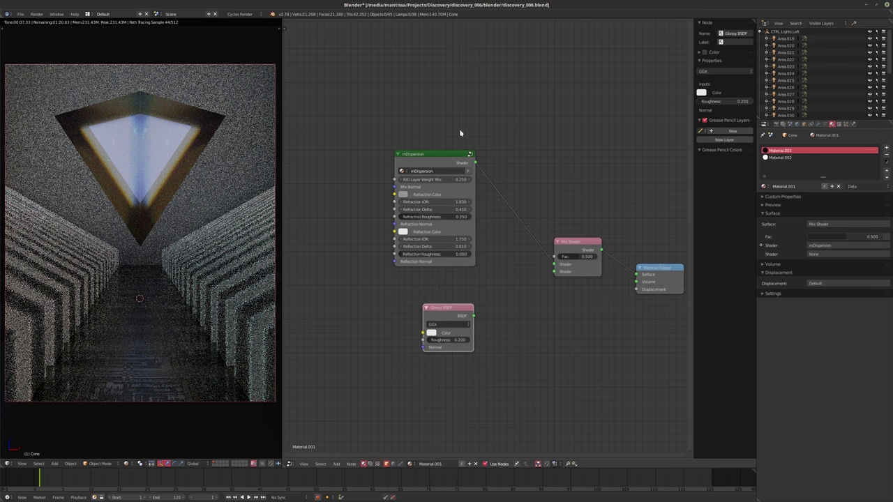
drag(454, 163, 454, 189)
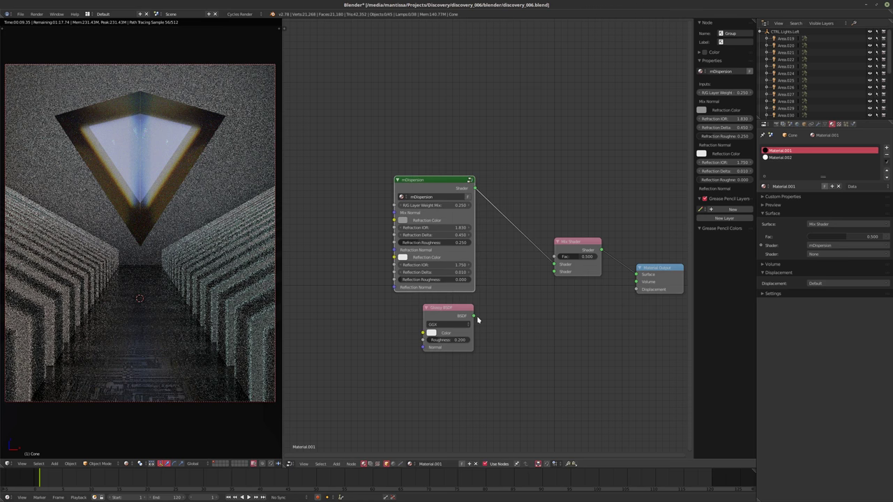
drag(473, 316, 555, 271)
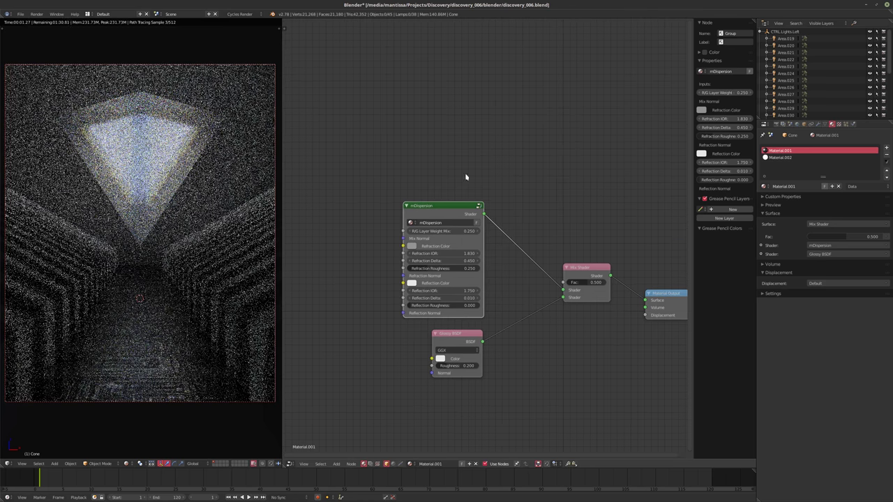
Add a Brick Texture node above and left of mDispersion and preview its color directly on the cone.
middle_drag(521, 281, 509, 300)
key(shift+a)
mouse_move(419, 130)
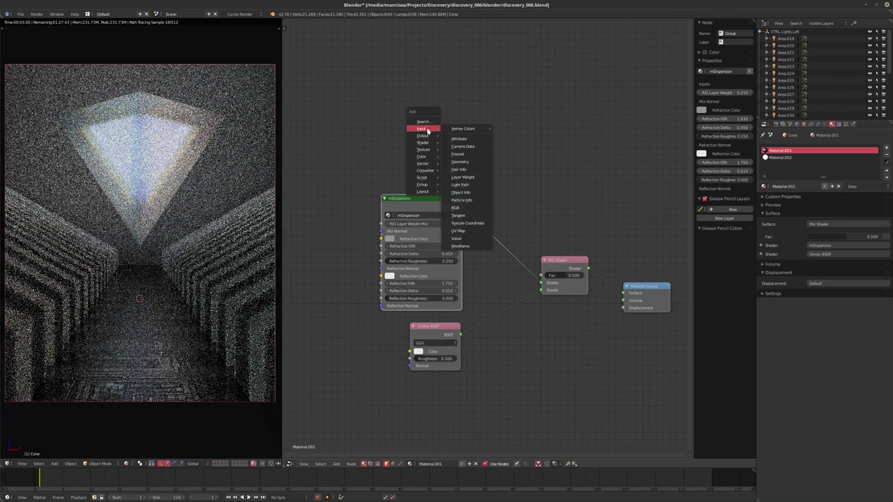
mouse_move(424, 149)
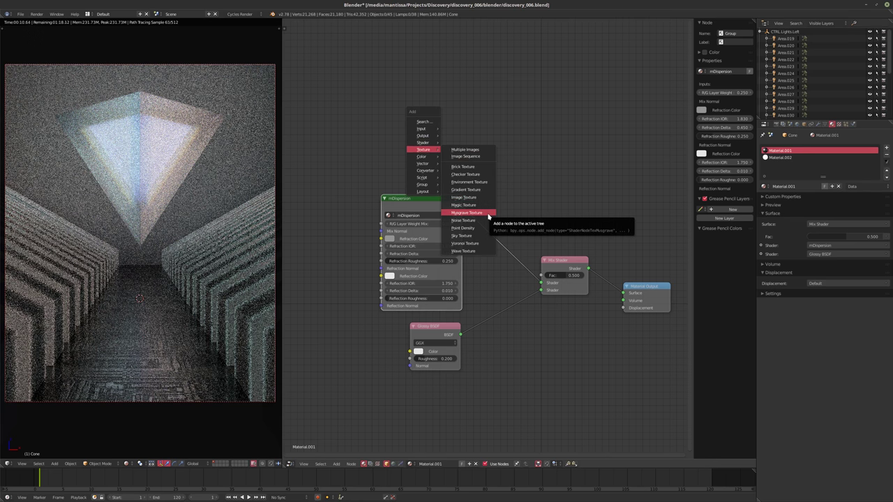
click(464, 167)
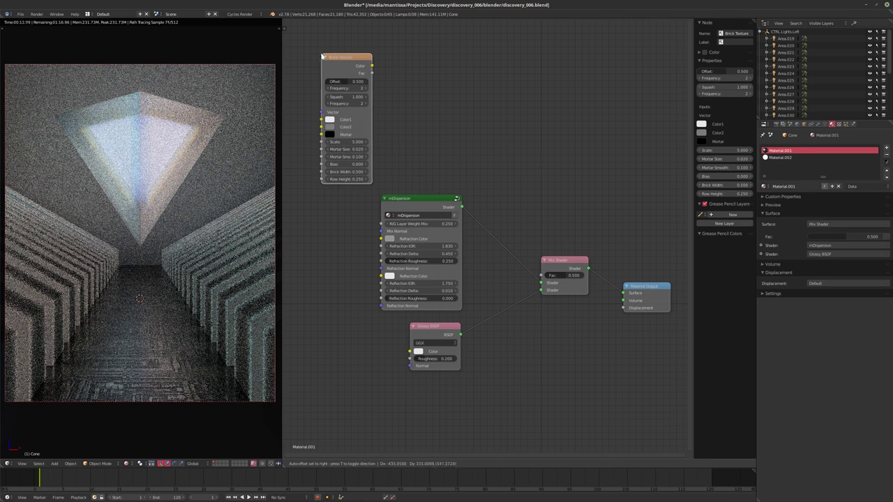
click(322, 56)
ctrl+shift+click(397, 175)
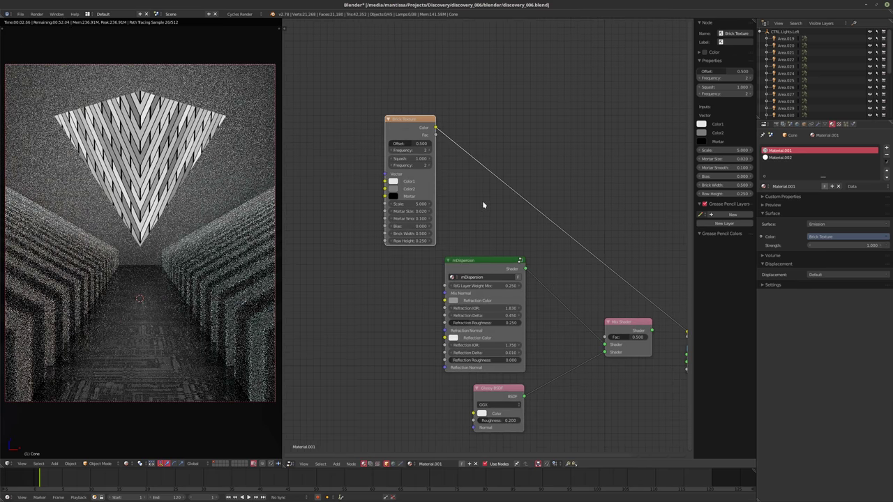
Attach Texture Coordinate and Mapping nodes to the Brick Texture's Vector input.
key(ctrl+t)
middle_drag(483, 205, 568, 205)
drag(388, 222, 389, 222)
UV unwrap the cone's faces in Edit Mode, then return to the rendered camera view.
key(shift+z)
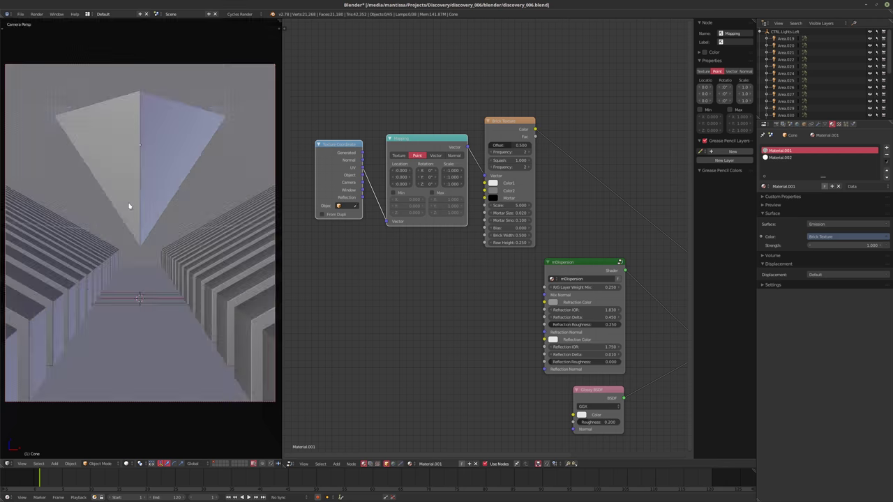
middle_drag(130, 206, 153, 219)
key(Tab)
scroll(153, 219, up, 2)
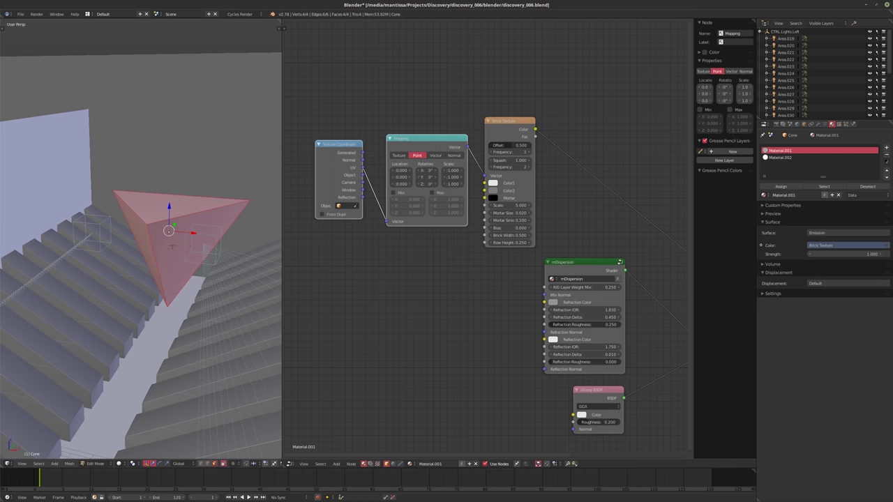
key(u)
click(173, 180)
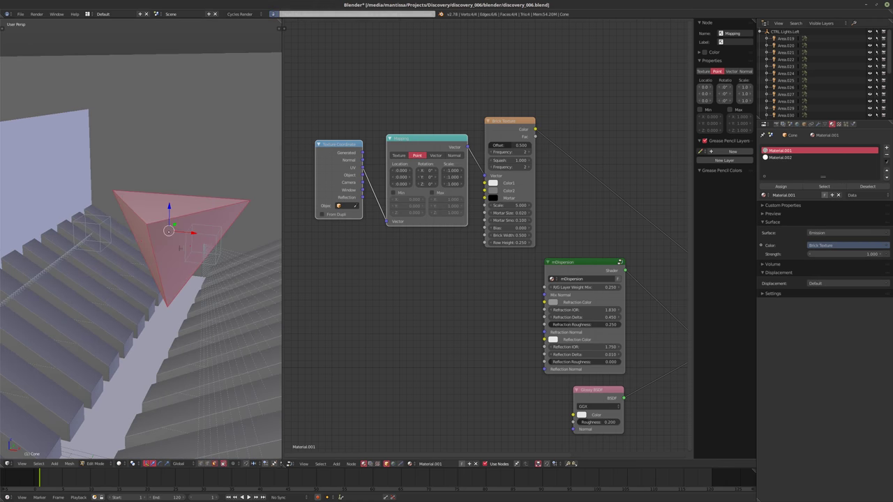
middle_drag(191, 245, 150, 236)
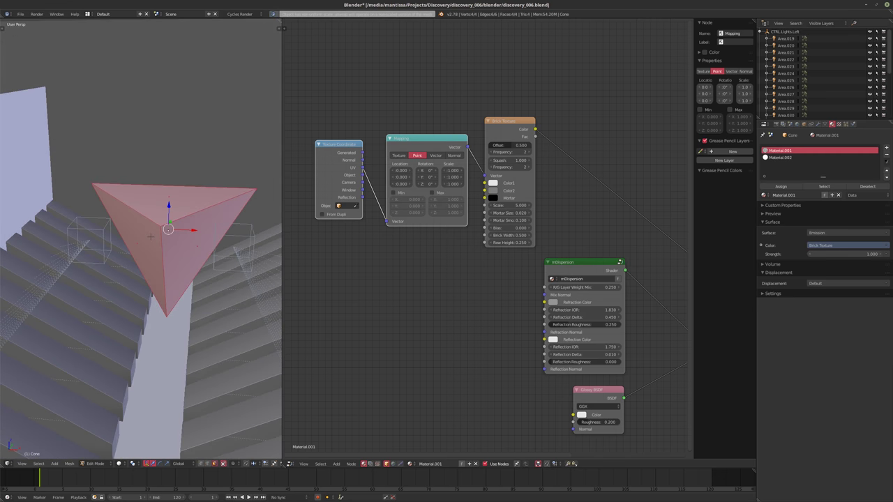
key(Tab)
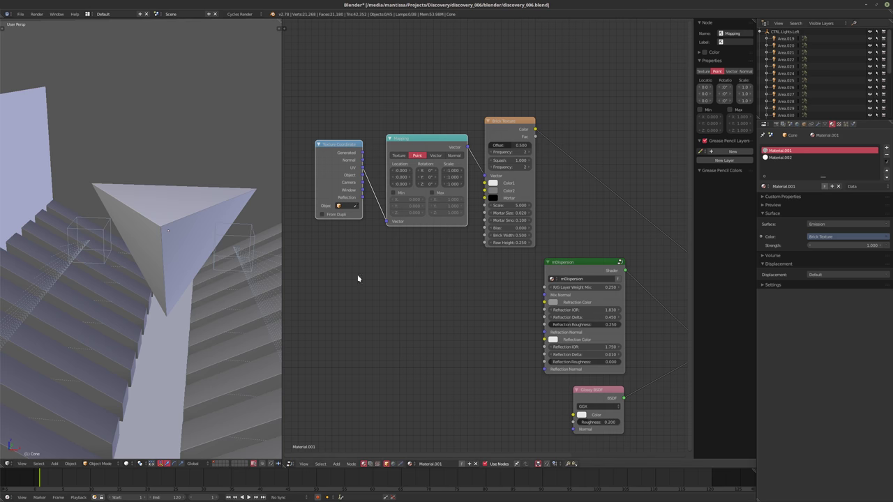
middle_drag(199, 289, 172, 278)
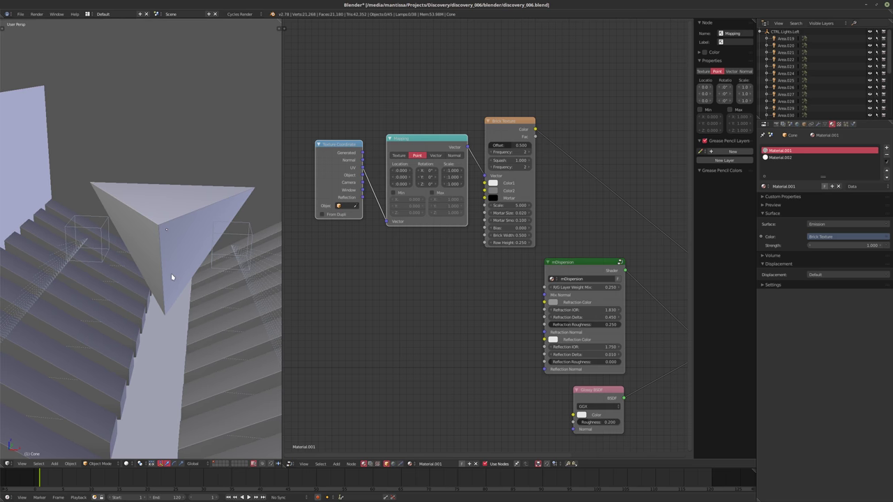
key(shift+z)
key(KP_0)
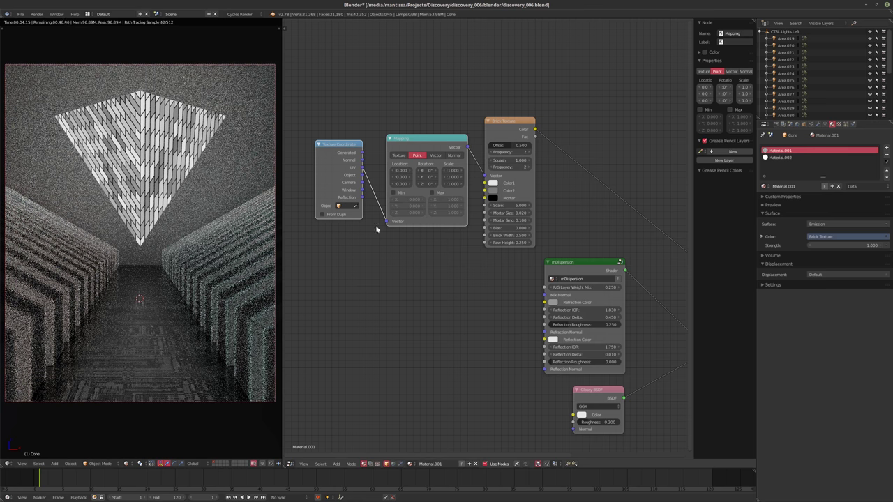
Set the Mapping node's Z rotation to 45° and the Brick Texture's Scale to 2.5.
drag(429, 170, 454, 201)
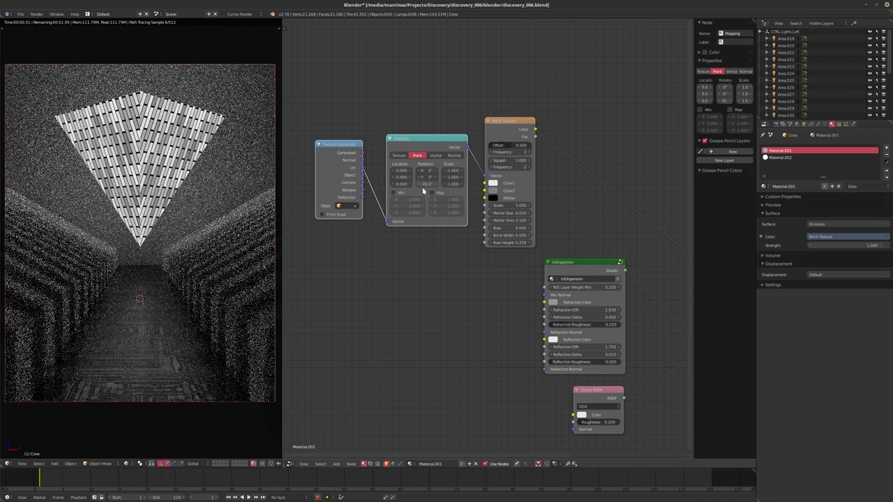
key(Return)
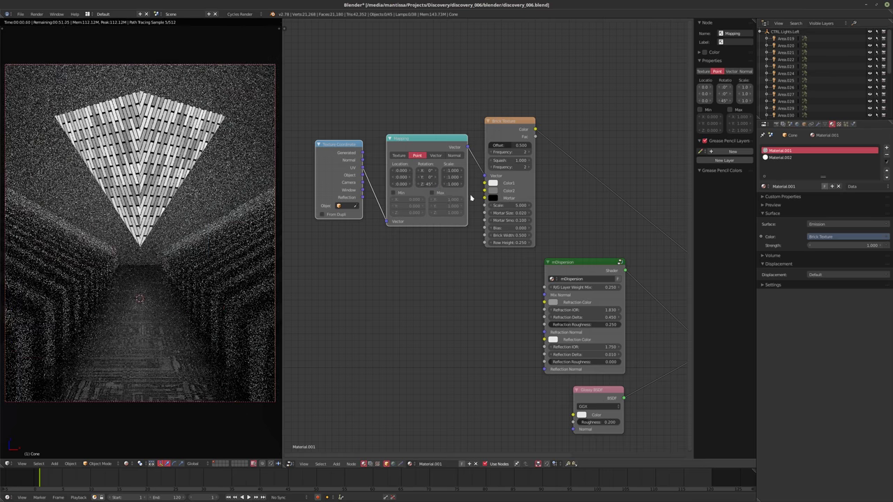
scroll(413, 243, up, 1)
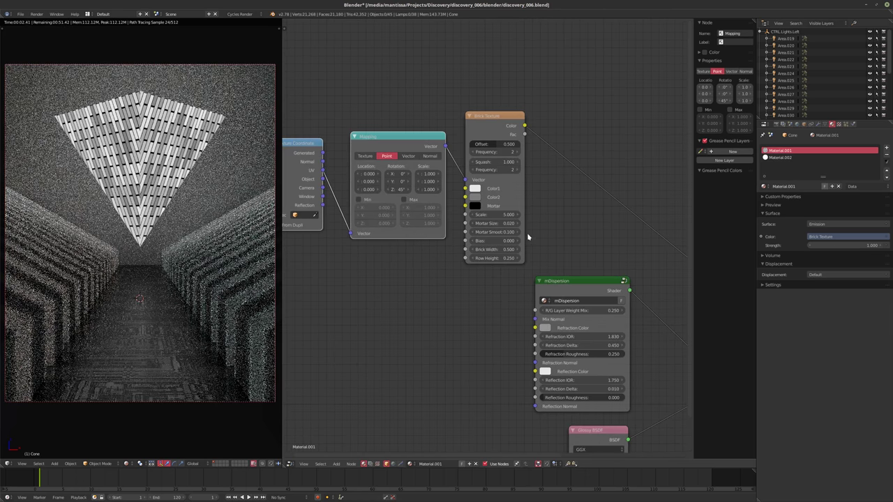
click(490, 216)
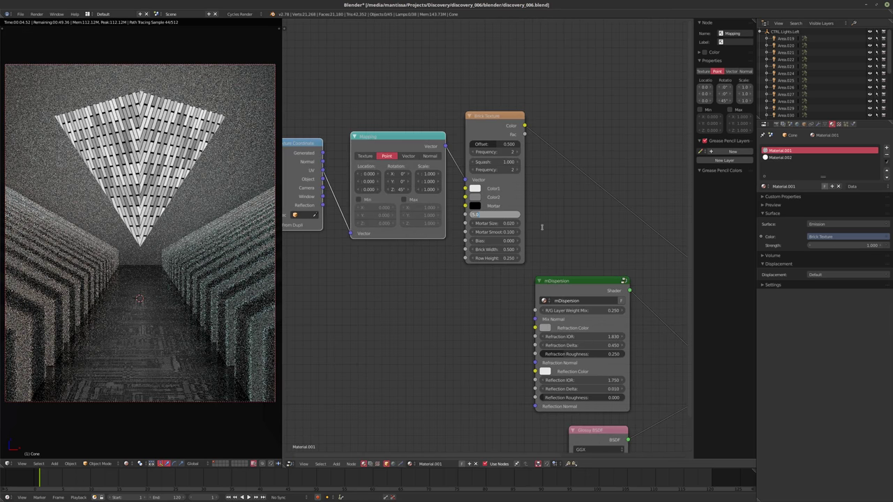
text(2.5)
key(Return)
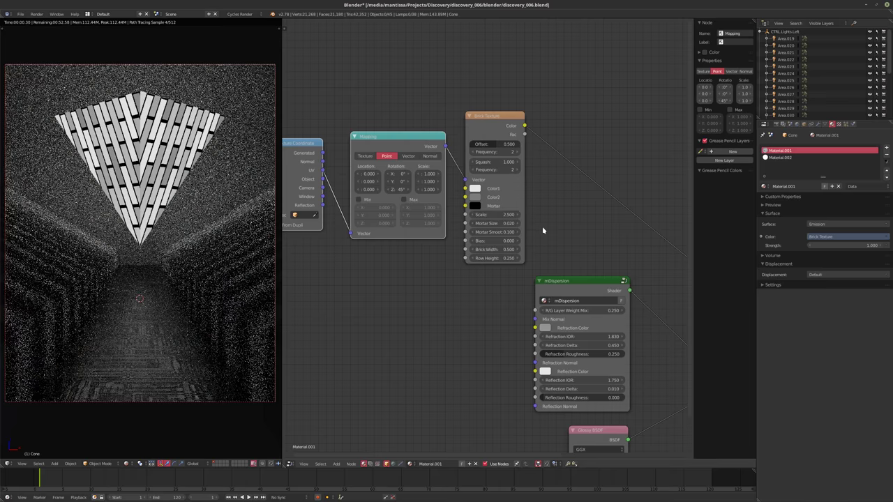
Set the Brick Texture's Mortar Size and Mortar Smooth to 0, its Row Height to 0.5 and its Scale to 5.
drag(504, 232, 485, 223)
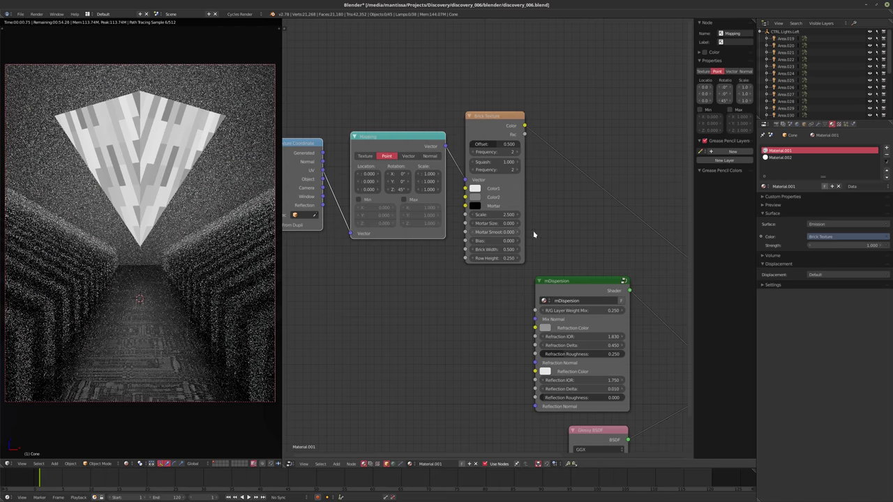
click(490, 258)
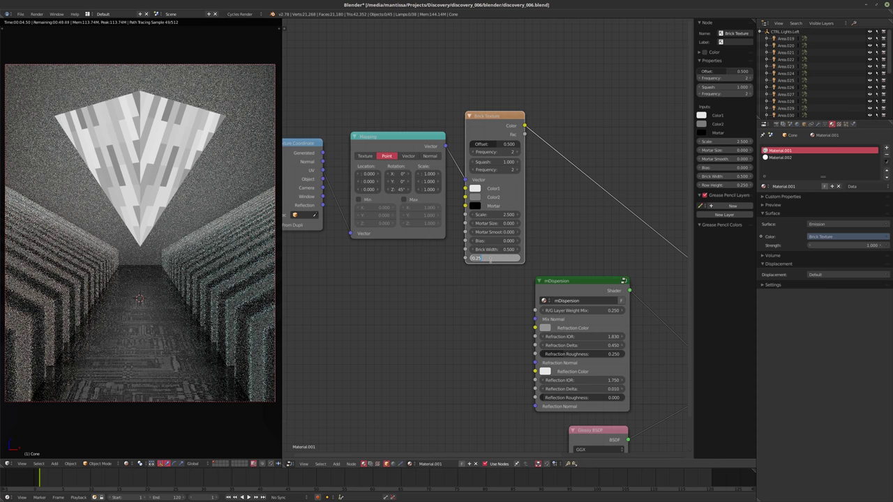
text(0.5)
key(Return)
click(492, 214)
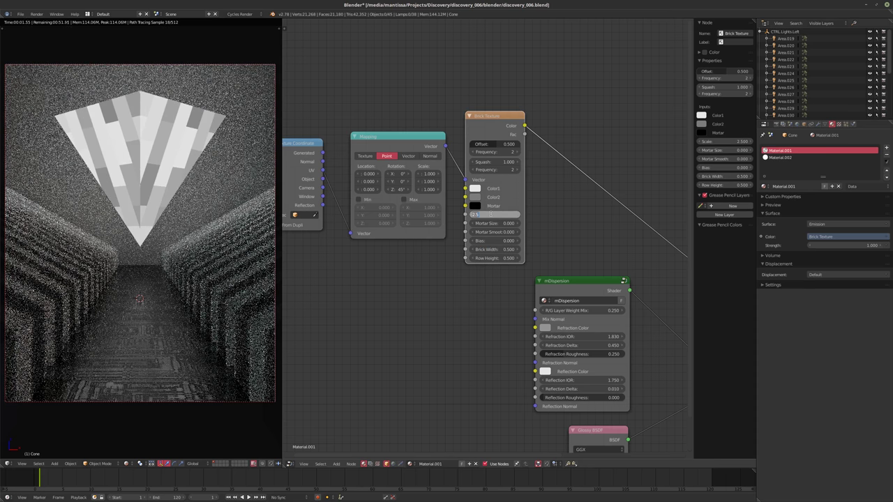
text(5)
key(Return)
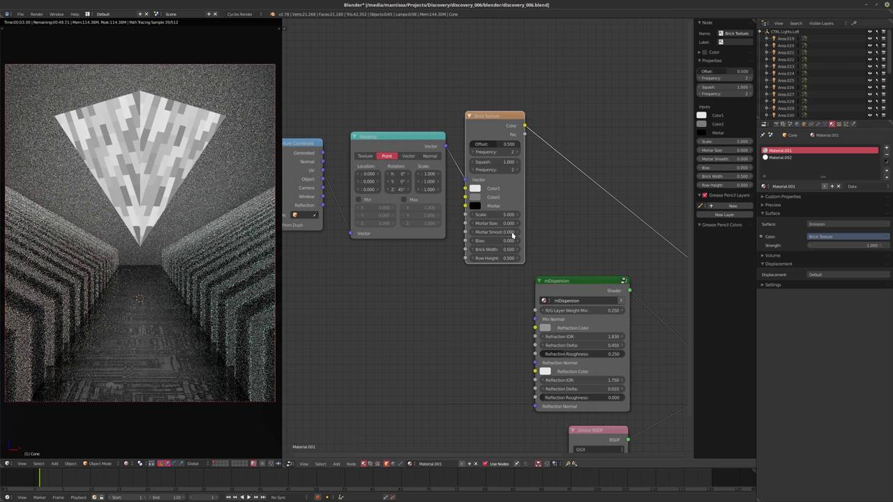
Set the Brick Texture's Offset to 0.6 and Squash to 1.5, trying a Squash Frequency of 3 before going back to 2.
mouse_move(488, 145)
mouse_down()
mouse_move(461, 144)
mouse_move(489, 145)
mouse_up()
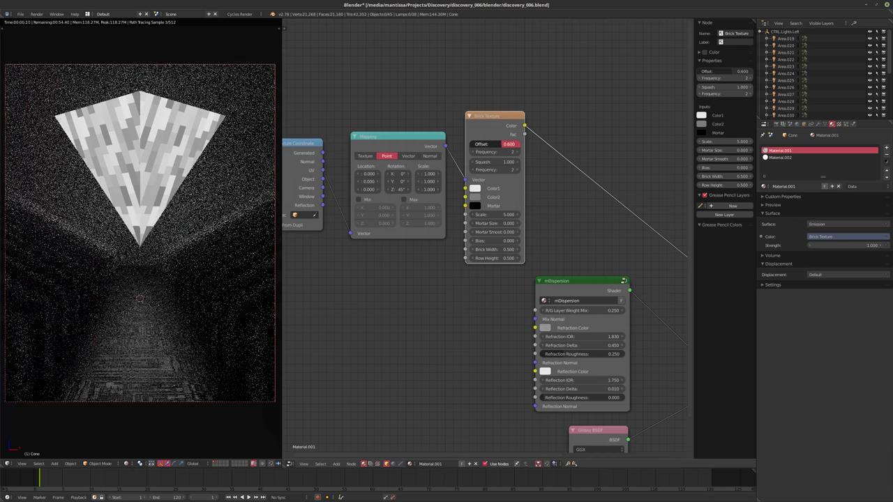
click(517, 170)
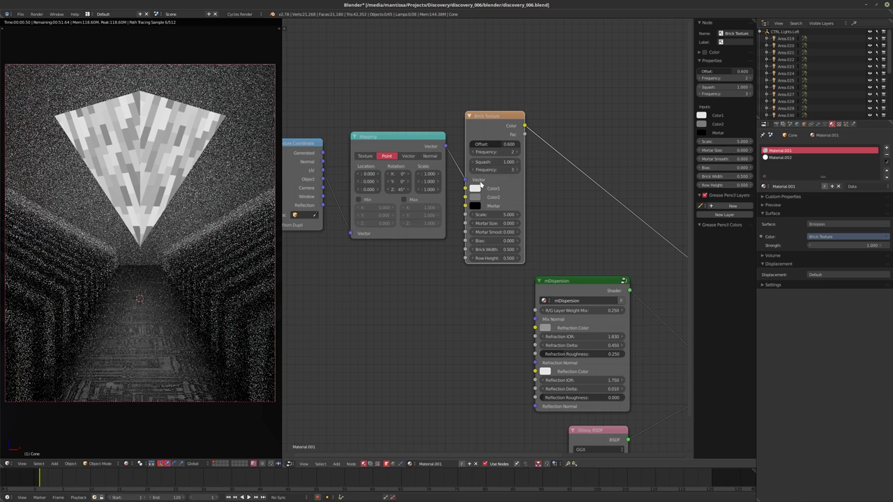
click(473, 170)
mouse_move(481, 162)
mouse_down()
mouse_move(499, 162)
mouse_move(484, 162)
mouse_up()
scroll(493, 251, down, 3)
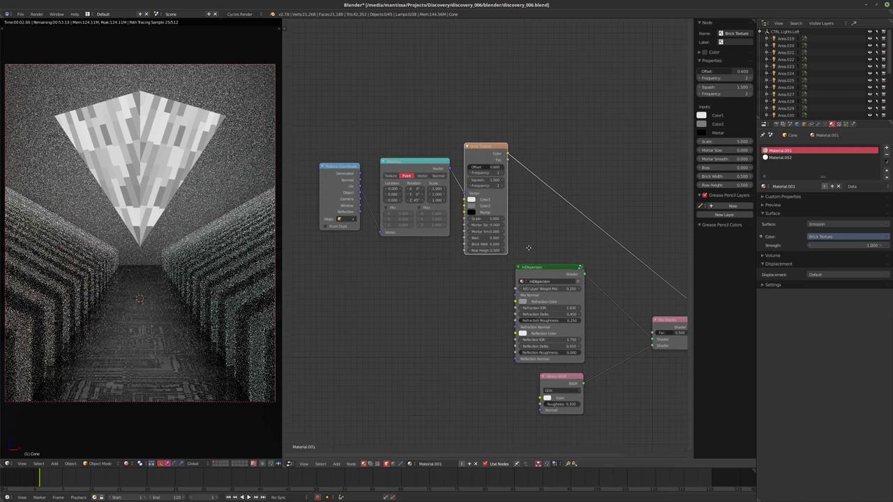
Insert a ColorRamp node on the Brick Texture's output link and move its black stop to position 0.4.
middle_drag(490, 262, 442, 249)
middle_drag(515, 256, 464, 244)
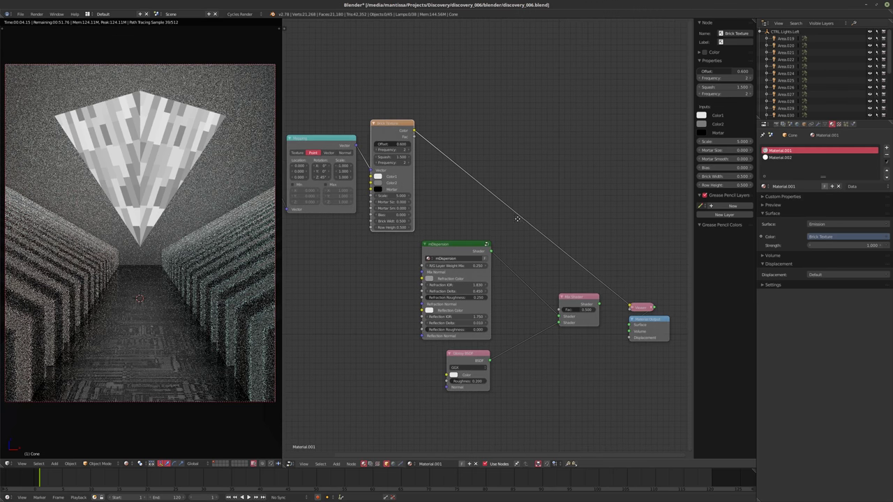
key(shift+a)
mouse_move(504, 218)
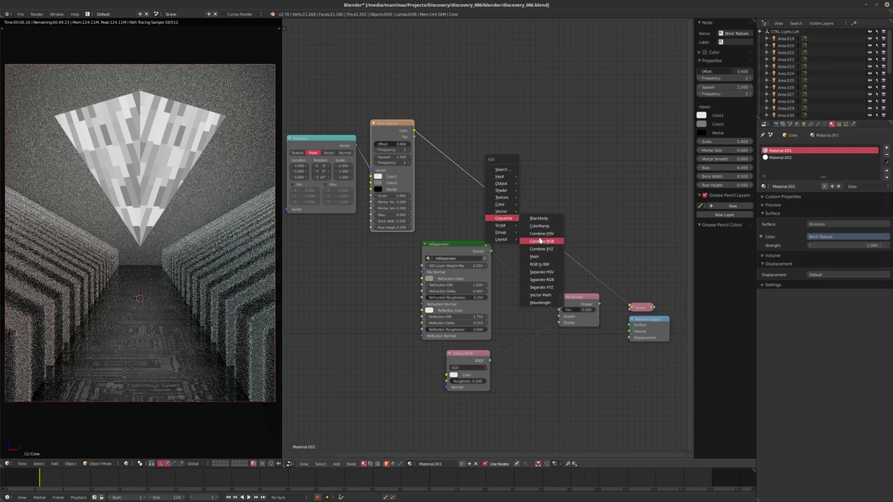
click(538, 226)
click(463, 199)
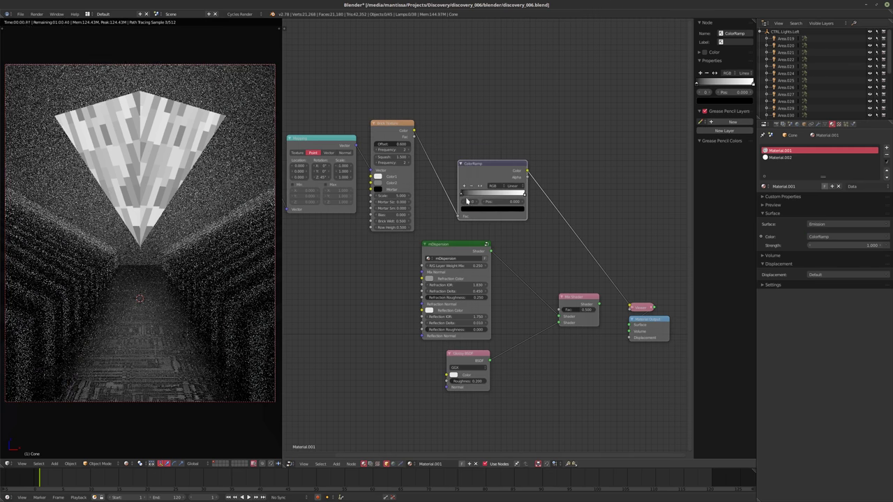
drag(463, 198, 487, 196)
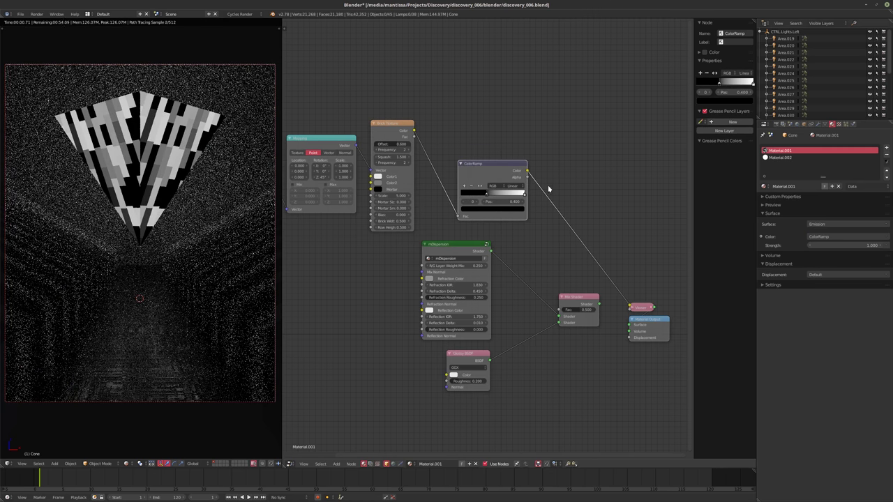
Drive the Mix Shader's Fac with the ColorRamp's Color and output the Mix Shader to the material surface again.
drag(526, 171, 560, 310)
ctrl+shift+click(579, 307)
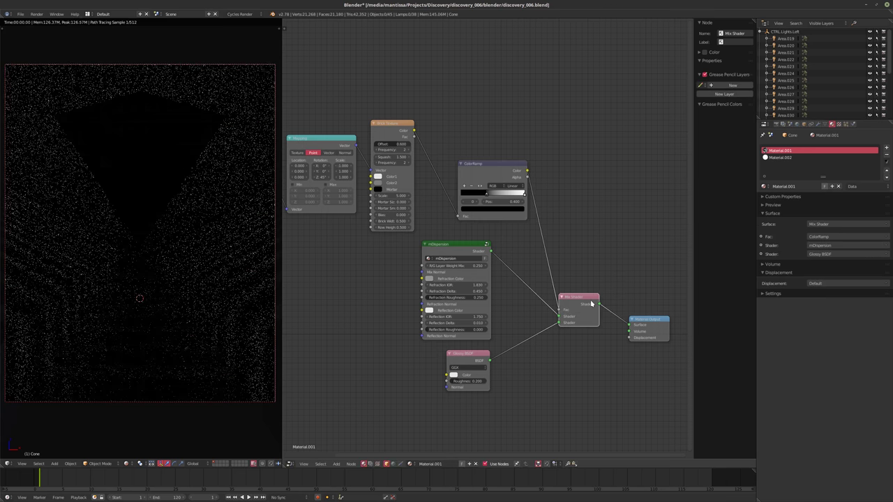
scroll(555, 289, up, 2)
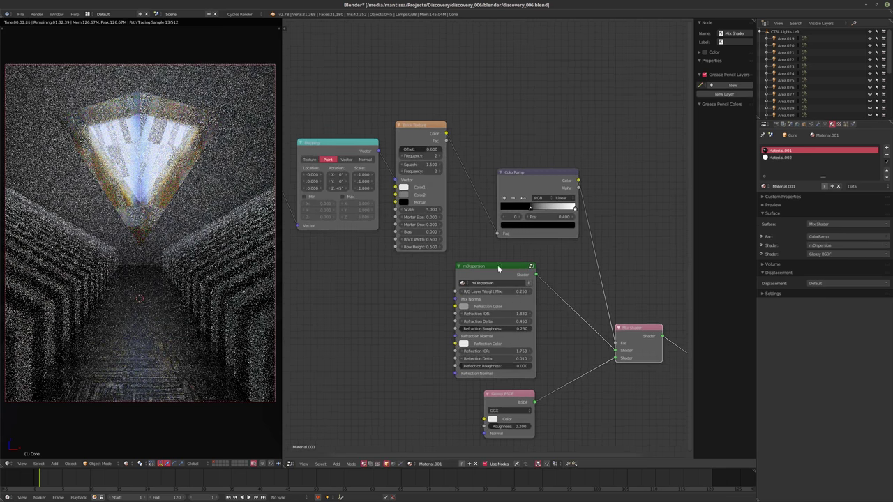
Set the Brick Texture's Row Height to 1, after trying 0.25, and its Scale to 15.
middle_drag(500, 269, 500, 288)
scroll(418, 213, up, 2)
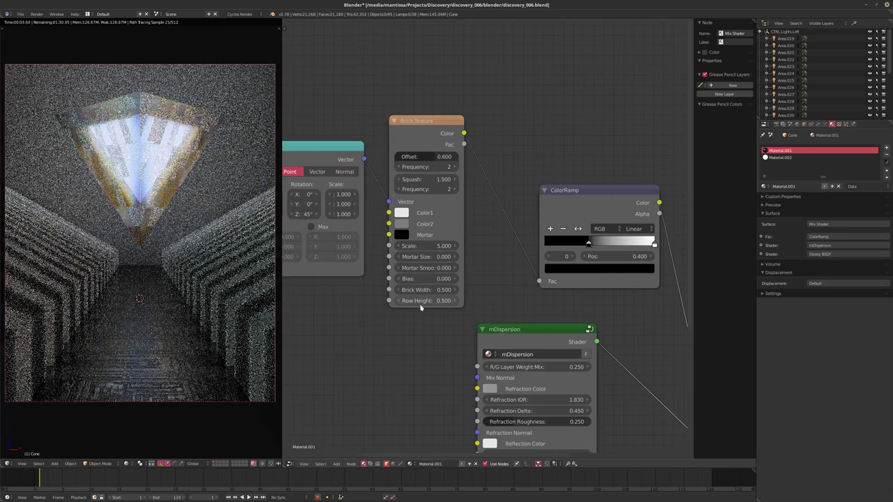
click(412, 300)
text(0.25)
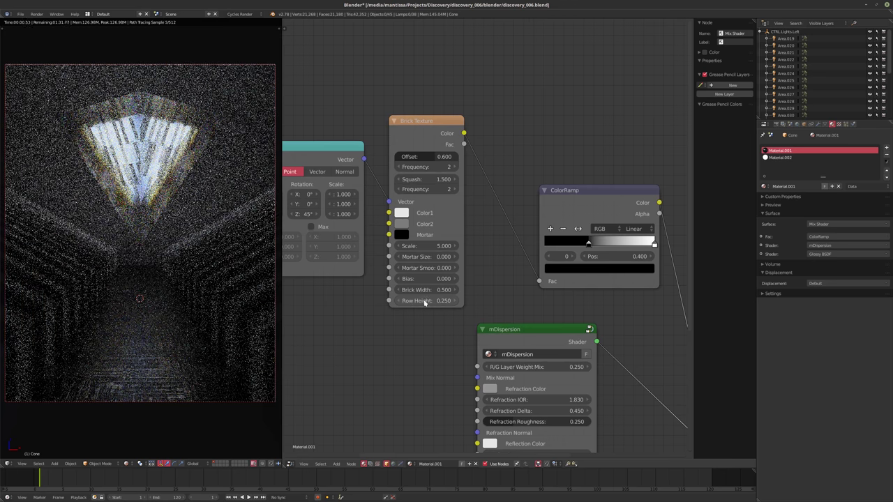
key(BackSpace)
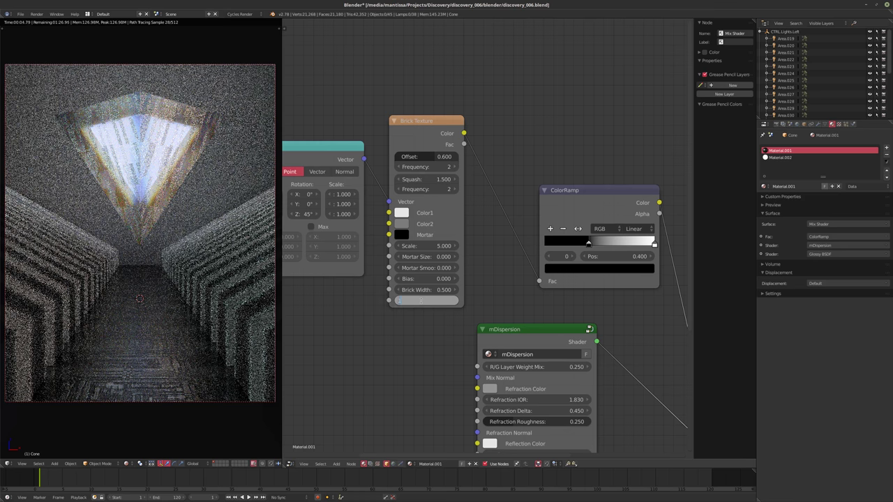
text(1)
key(Return)
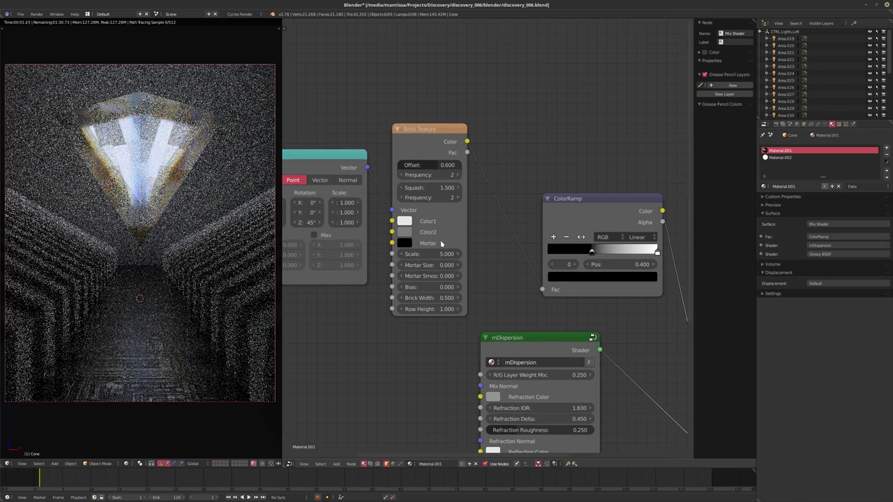
double_click(426, 245)
text(15)
key(Return)
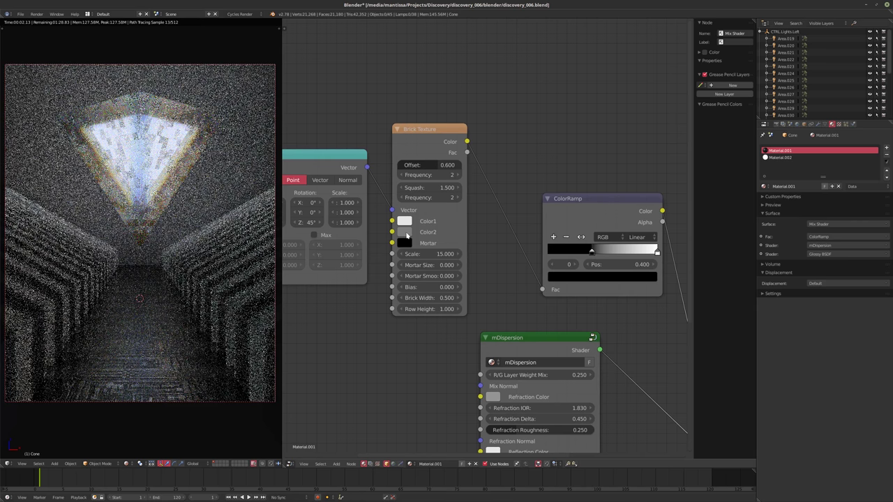
Move the ColorRamp's white stop to about 0.636 and lower the Glossy BSDF's Roughness to 0.083.
middle_drag(522, 264, 499, 267)
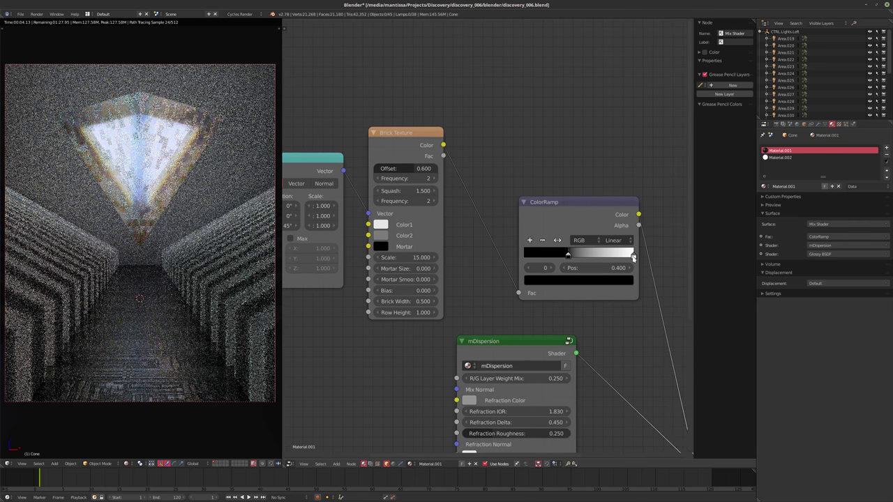
drag(633, 257, 594, 258)
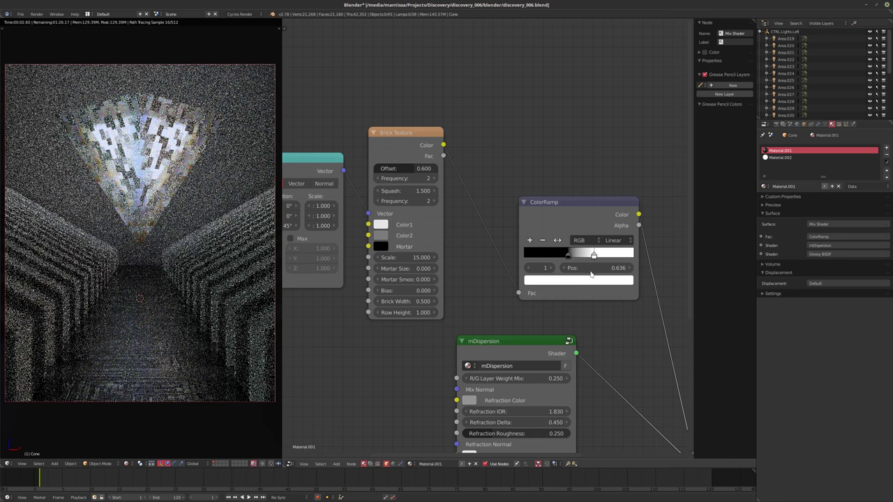
middle_drag(592, 274, 518, 70)
mouse_move(453, 325)
mouse_down()
mouse_move(426, 325)
mouse_move(439, 326)
mouse_up()
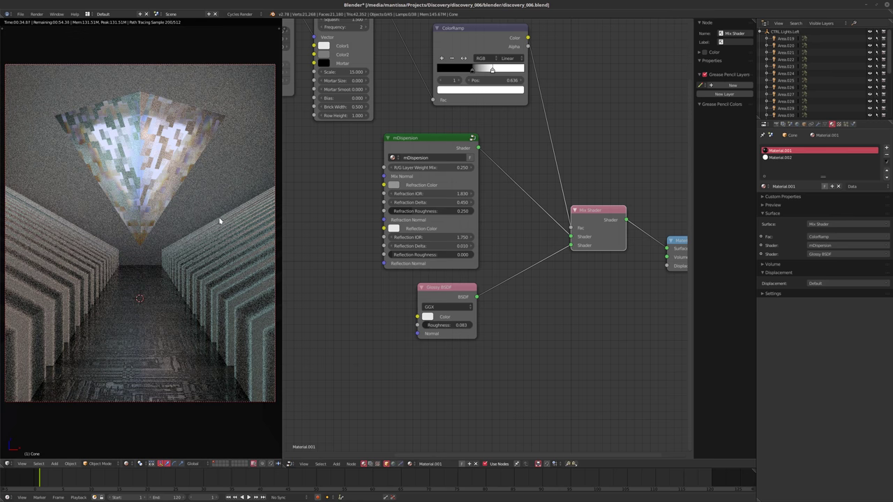
Move the Texture Coordinate, Mapping and Brick Texture nodes away from the ColorRamp to make room.
middle_drag(307, 99, 537, 228)
drag(410, 146, 319, 150)
drag(497, 140, 421, 123)
drag(562, 123, 498, 106)
middle_drag(481, 229, 489, 293)
key(shift+a)
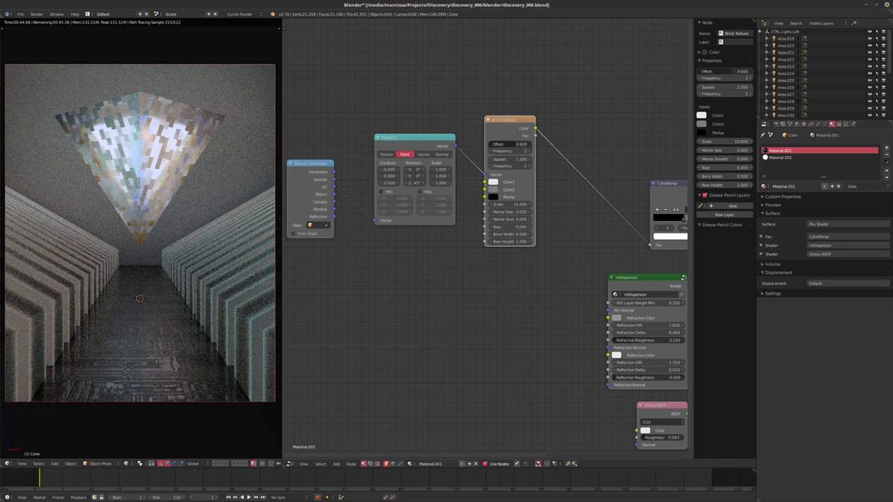
key(XF86AudioLowerVolume)
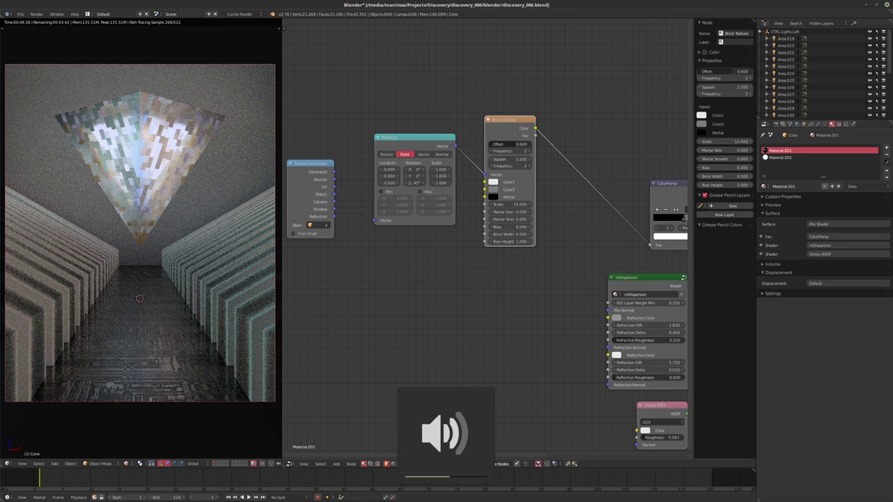
Duplicate the Brick Texture, place the copy below the original and connect the Mapping node's Vector output to it.
middle_drag(492, 253, 478, 257)
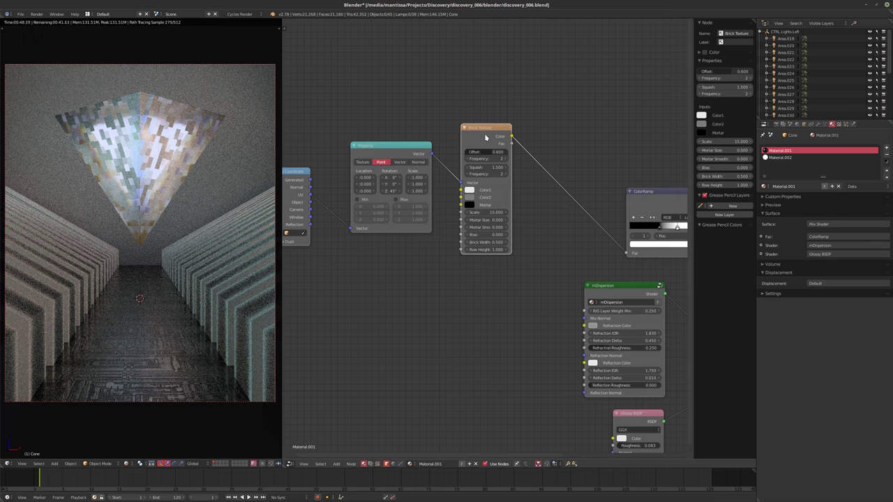
key(shift+d)
click(487, 283)
drag(432, 153, 461, 329)
middle_drag(558, 310, 532, 320)
key(shift+a)
mouse_move(528, 257)
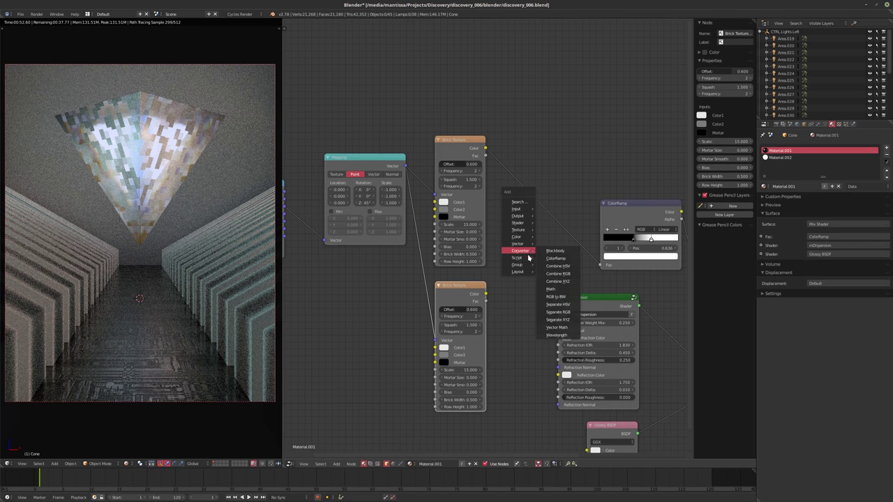
click(555, 301)
Rearrange the Texture Coordinate, Mapping and duplicate Brick Texture nodes to open a gap before the original Brick Texture.
middle_drag(419, 279, 566, 279)
drag(367, 224, 492, 234)
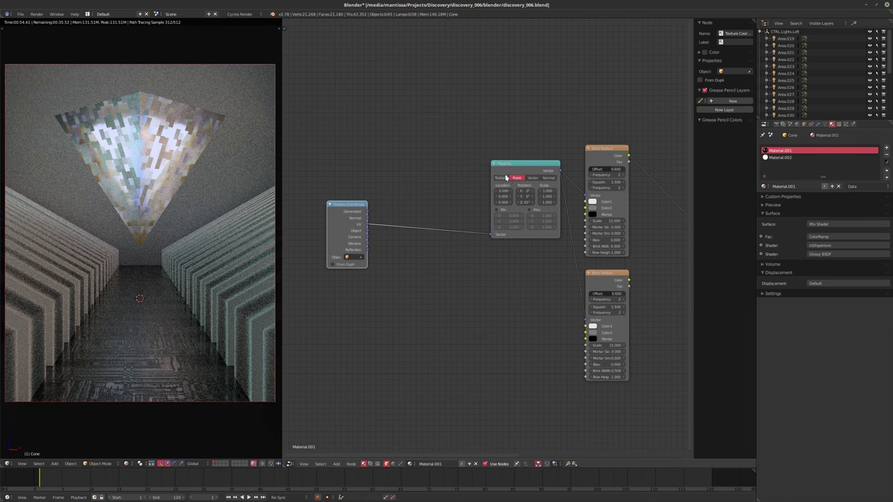
drag(507, 177, 414, 177)
drag(606, 274, 522, 266)
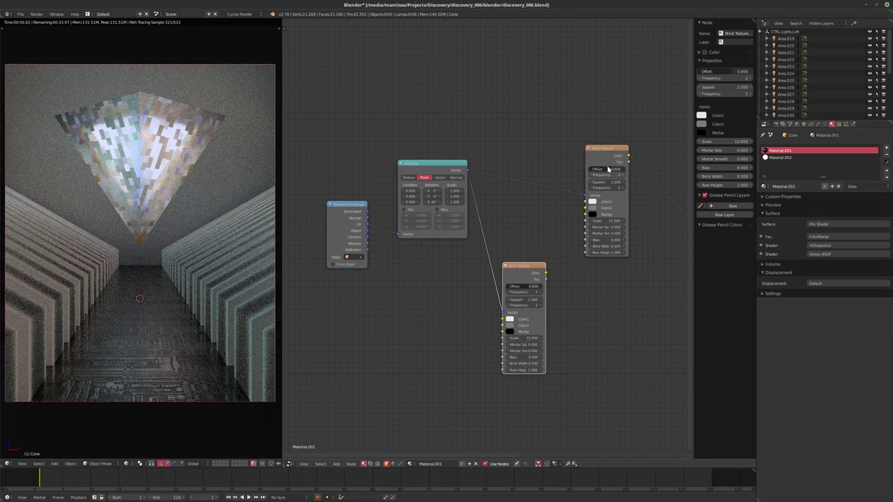
Preview the original Brick Texture on the cone as emission and move the duplicate Brick Texture closer to the Mapping node.
ctrl+shift+click(608, 170)
middle_drag(608, 170, 572, 184)
scroll(514, 280, up, 1)
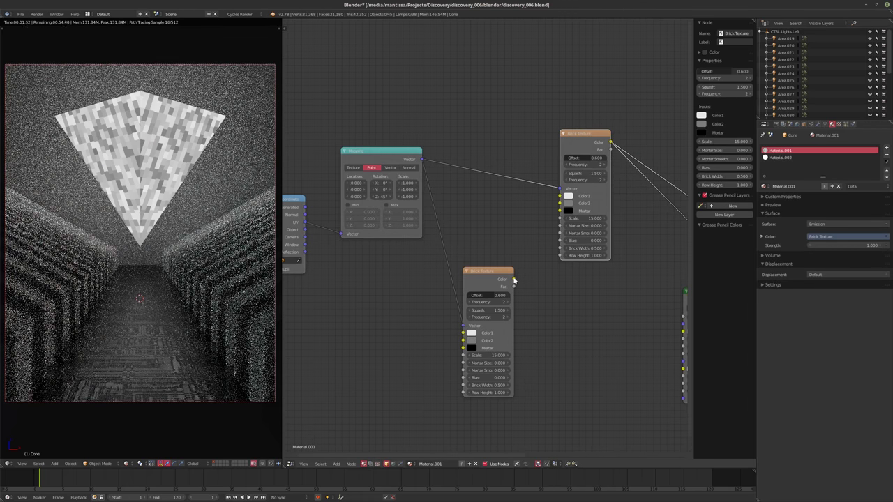
drag(514, 279, 530, 230)
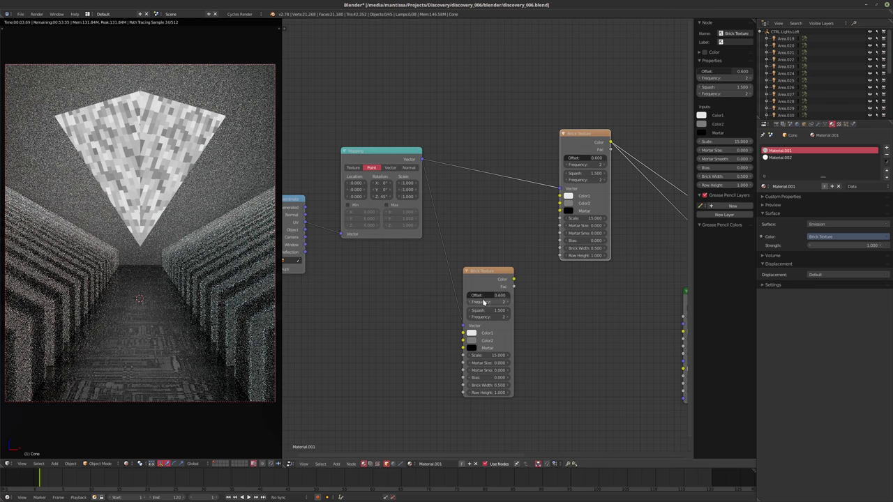
drag(483, 301, 457, 277)
key(shift+a)
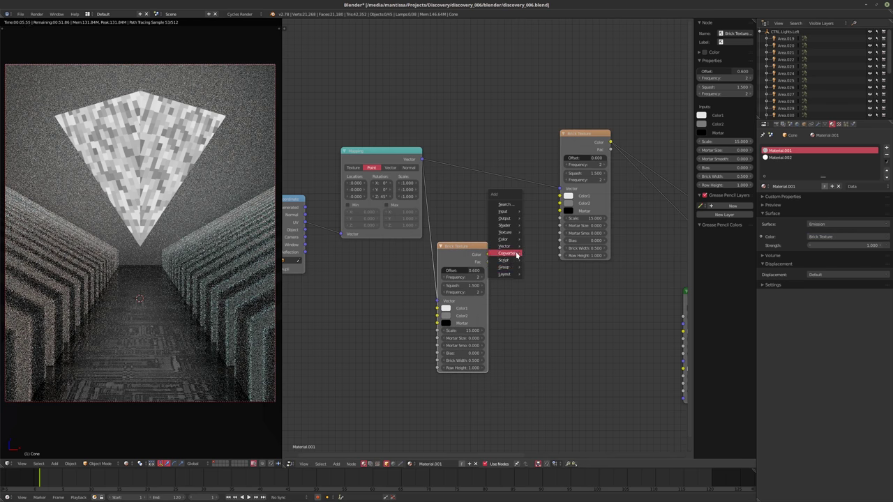
mouse_move(513, 247)
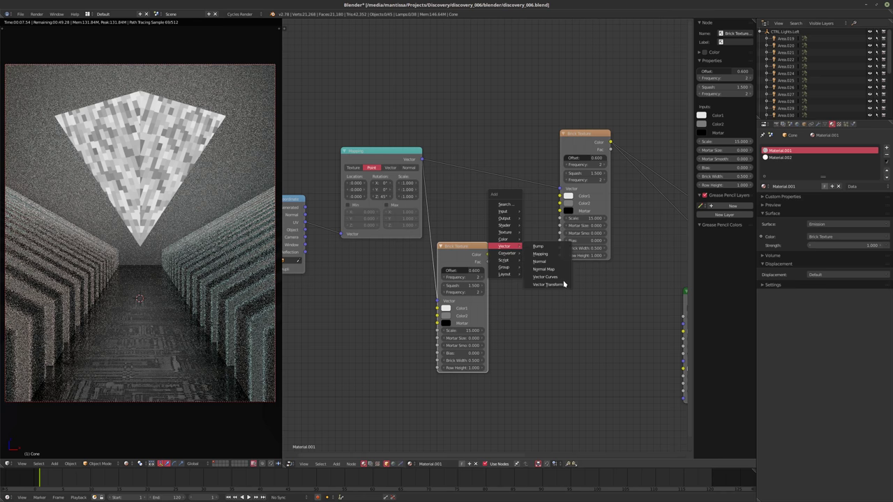
click(565, 283)
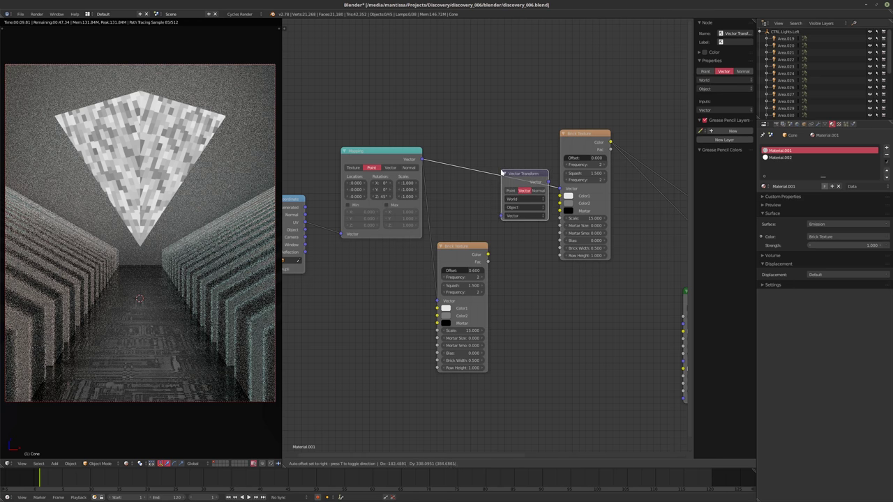
key(Escape)
Insert a Vector Math node set to Add on the link between the Mapping node and the original Brick Texture.
key(shift+a)
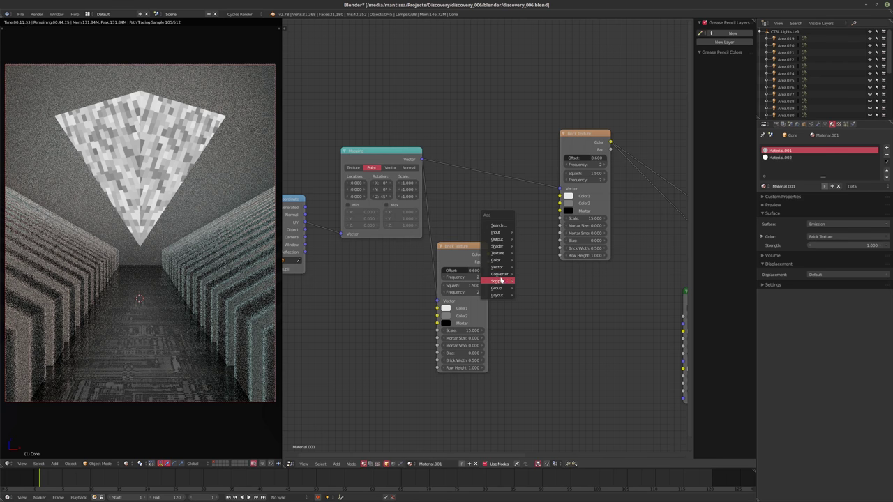
mouse_move(499, 274)
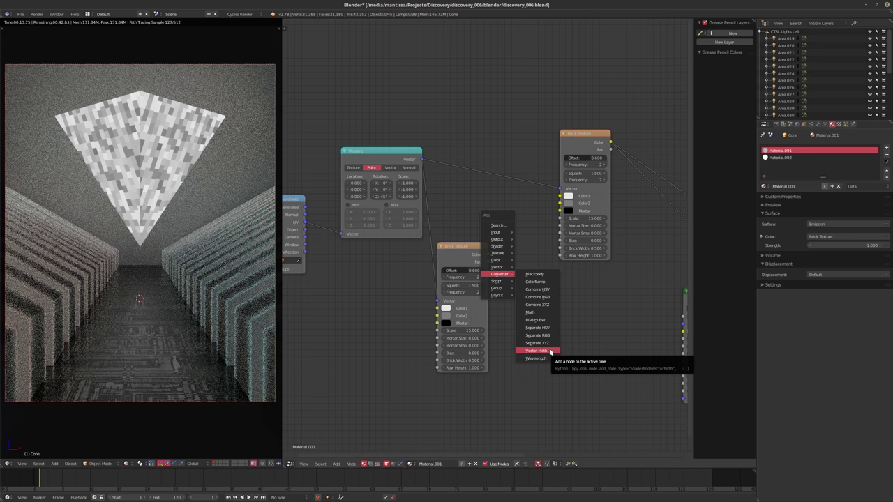
click(550, 352)
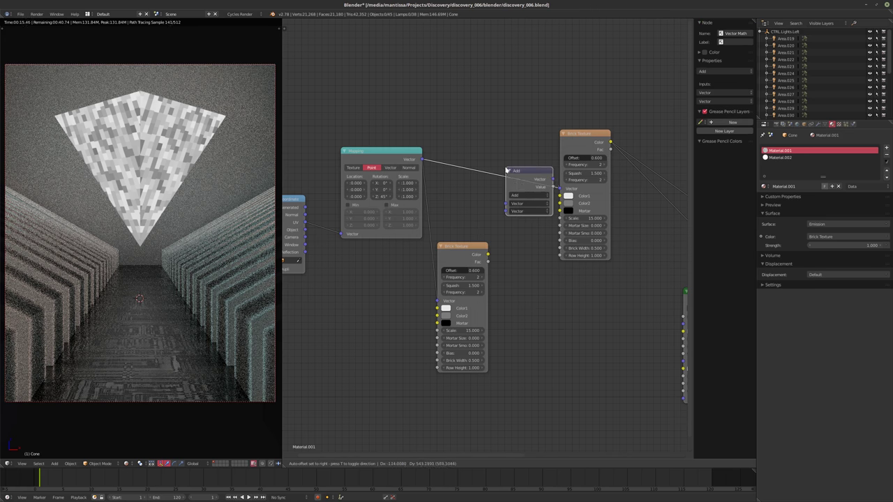
click(510, 183)
Space out the Texture Coordinate and Mapping nodes and connect the duplicate Brick Texture's Color to the Add node's second Vector input.
middle_drag(491, 246, 585, 264)
drag(377, 218, 342, 218)
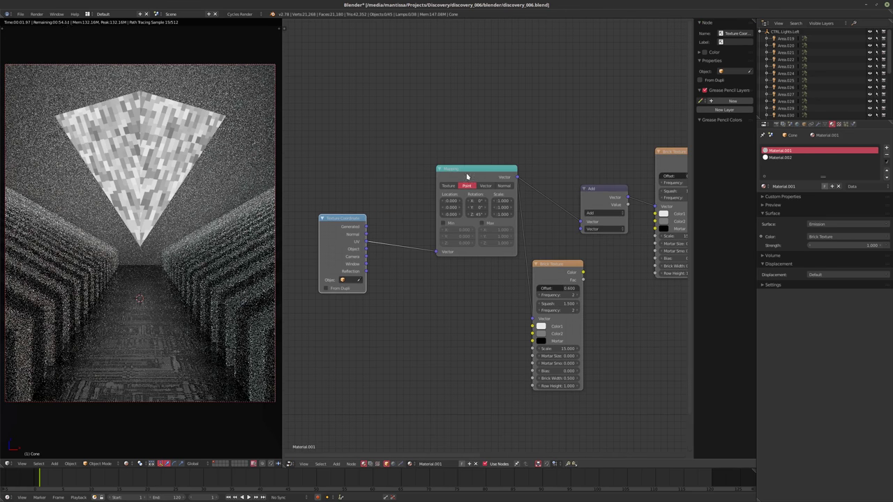
drag(474, 166, 447, 160)
drag(551, 264, 581, 230)
middle_drag(577, 280, 524, 293)
scroll(524, 294, up, 1)
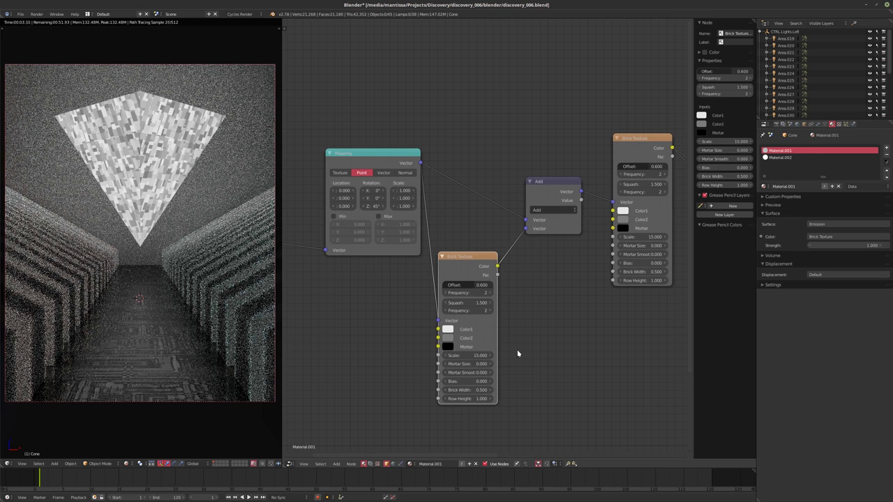
scroll(513, 348, down, 3)
drag(356, 272, 318, 272)
middle_drag(511, 257, 586, 248)
drag(600, 341, 605, 342)
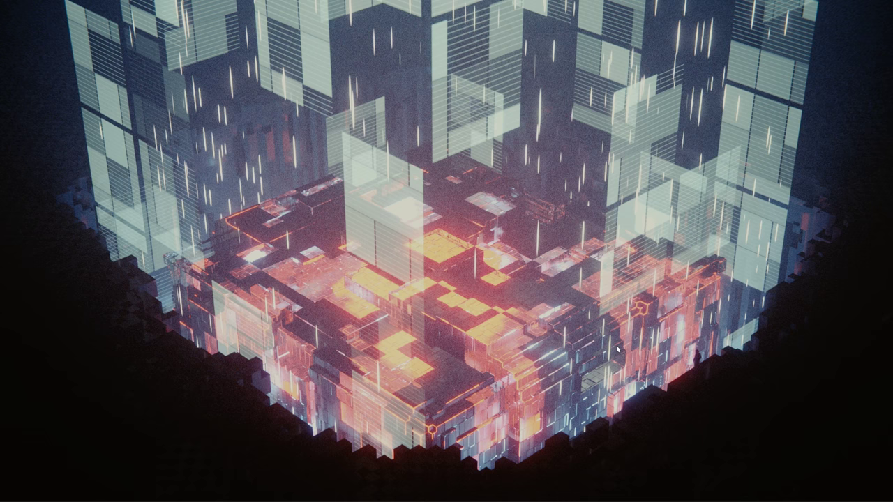
Close the empty Blender 2.80 session and recover the auto-saved discovery_006.blend in Blender 2.78.
mouse_move(73, 499)
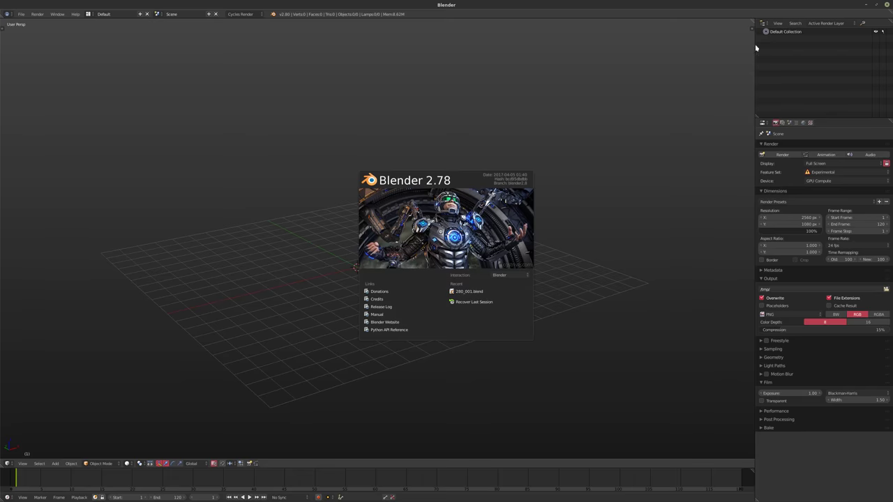
click(886, 5)
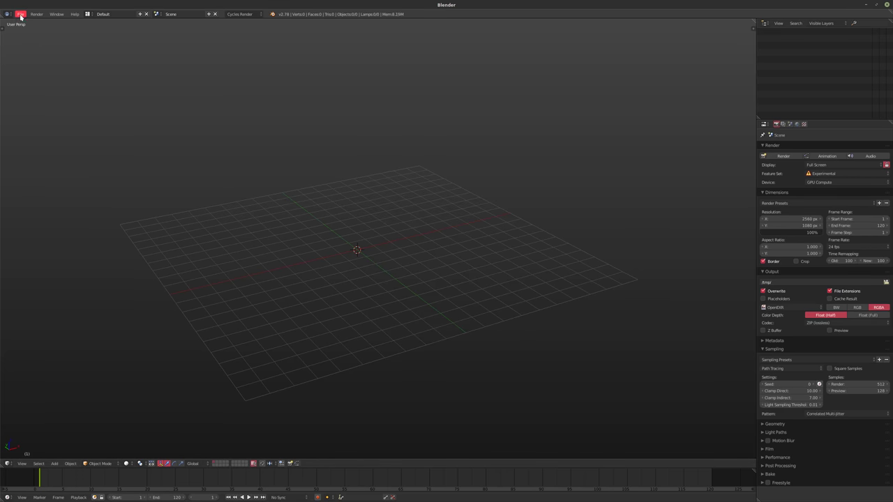
click(21, 14)
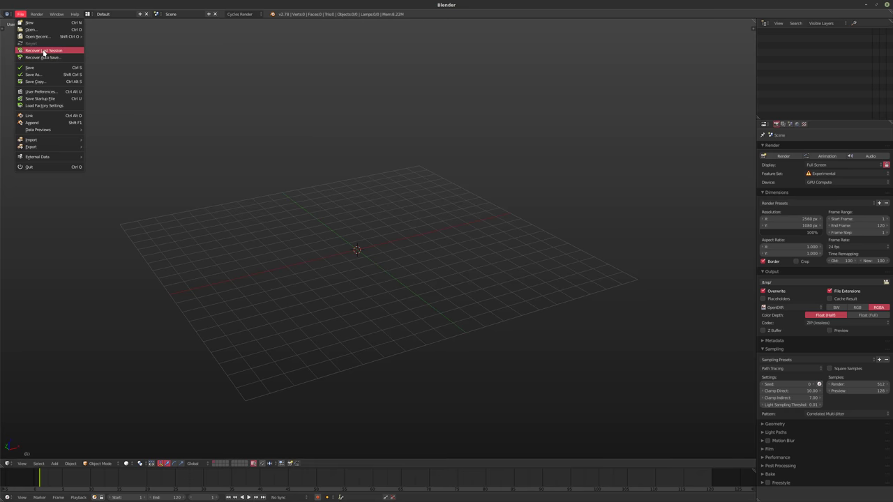
click(42, 58)
double_click(137, 59)
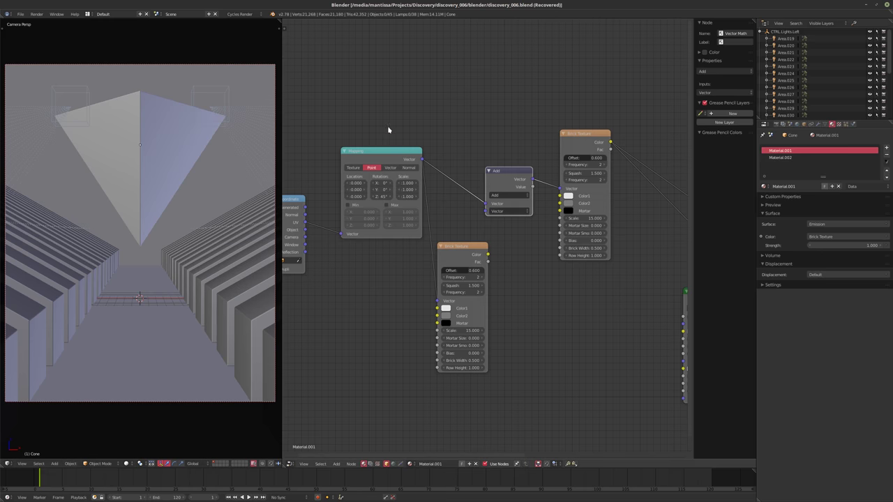
Connect the duplicate Brick Texture's Color output to the Add node's second Vector input.
middle_drag(444, 298, 401, 296)
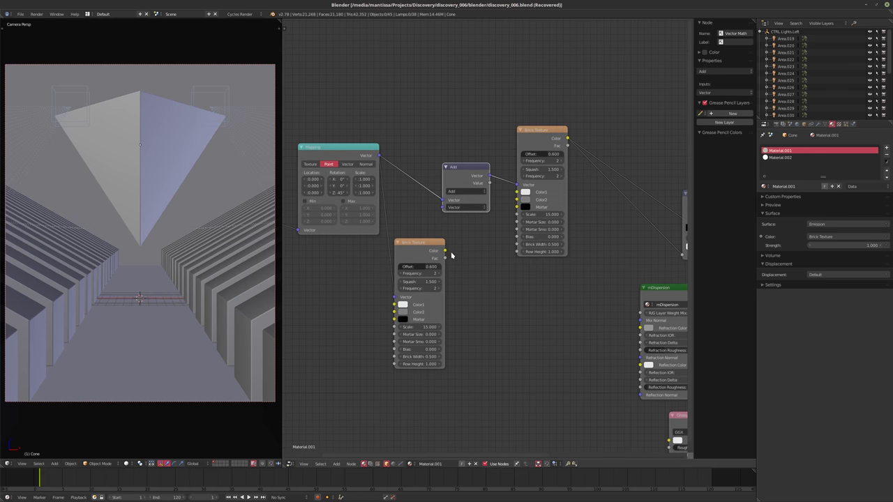
drag(445, 252, 446, 208)
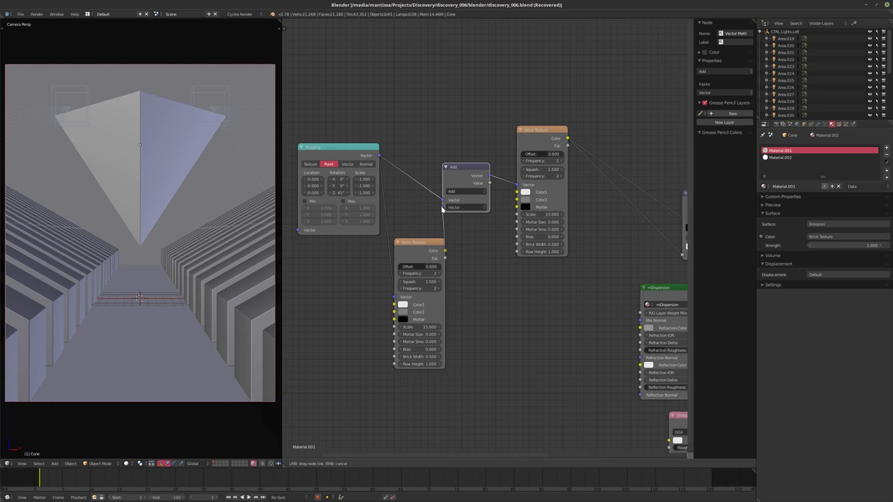
Isolate the cone in local view and save the file.
right_click(122, 149)
key(KP_Divide)
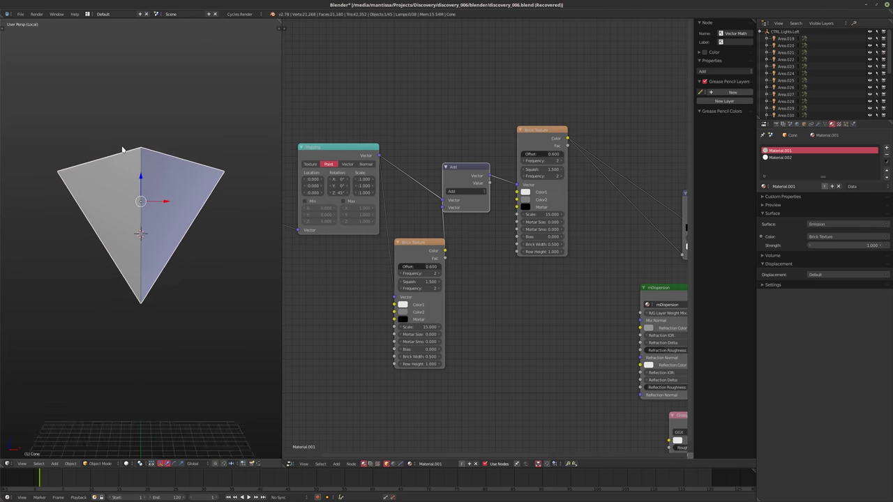
key(ctrl+s)
click(117, 148)
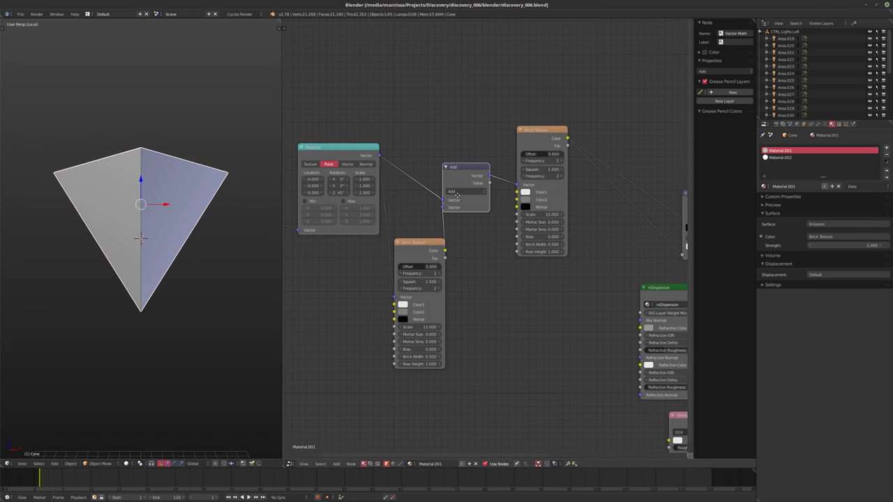
Show the cone in rendered shading and set the distorting Brick Texture's Scale to 17.6.
mouse_move(453, 259)
middle_down()
mouse_move(431, 264)
mouse_move(500, 261)
middle_up()
key(shift+z)
scroll(494, 285, up, 1)
mouse_move(440, 357)
mouse_down()
mouse_move(390, 356)
mouse_move(455, 357)
mouse_up()
scroll(406, 293, down, 2)
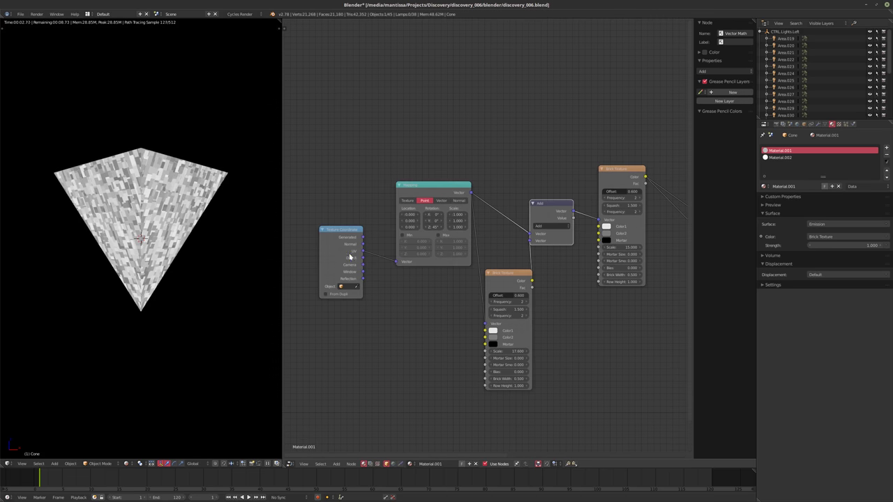
Space out the Texture Coordinate, Mapping, distorting Brick Texture and Add nodes to make room in the node tree.
drag(350, 256, 259, 256)
drag(431, 189, 378, 189)
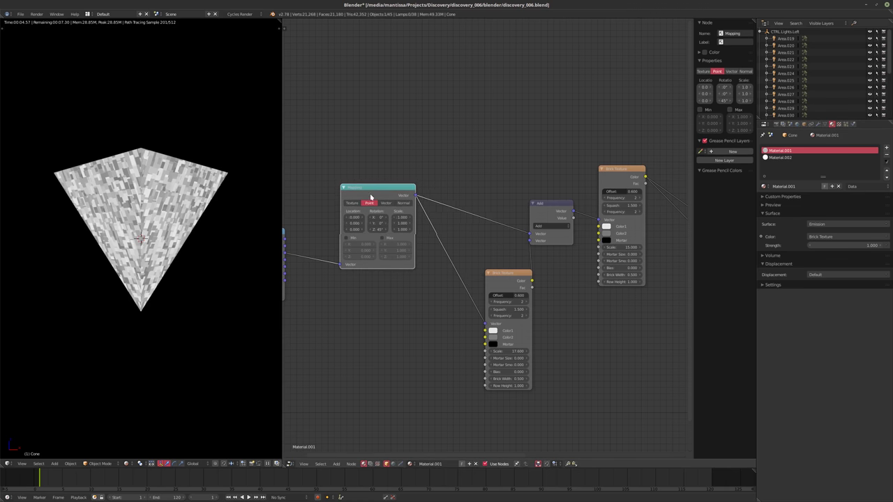
middle_drag(463, 279, 598, 271)
drag(507, 187, 485, 179)
drag(655, 273, 579, 277)
middle_drag(579, 277, 498, 295)
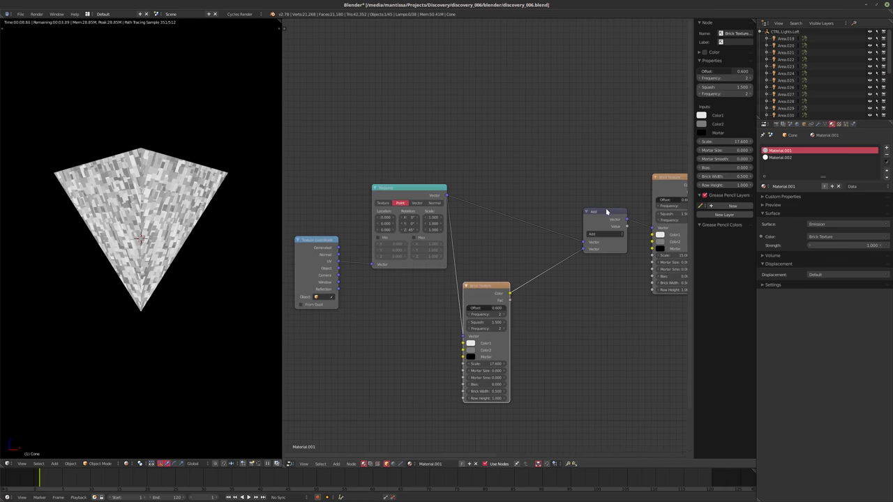
drag(611, 220, 591, 219)
Duplicate the distorting Brick Texture together with its Add node and place the copies below the originals.
click(489, 296)
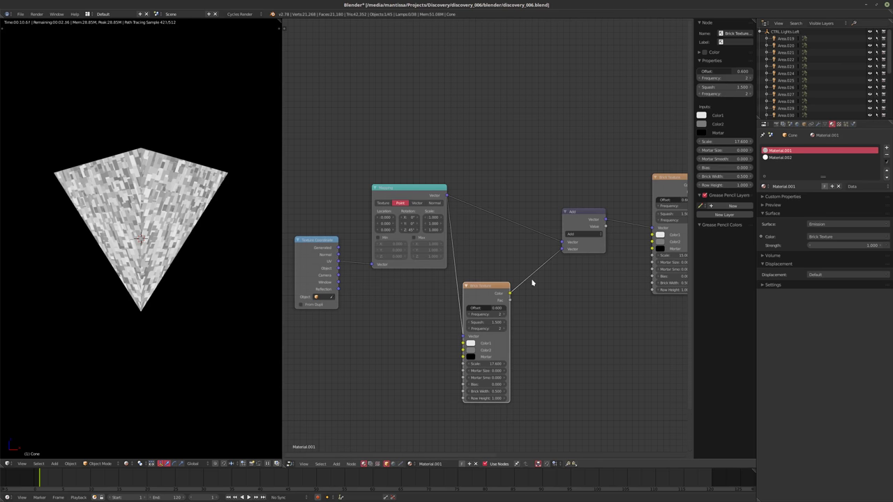
shift+click(583, 221)
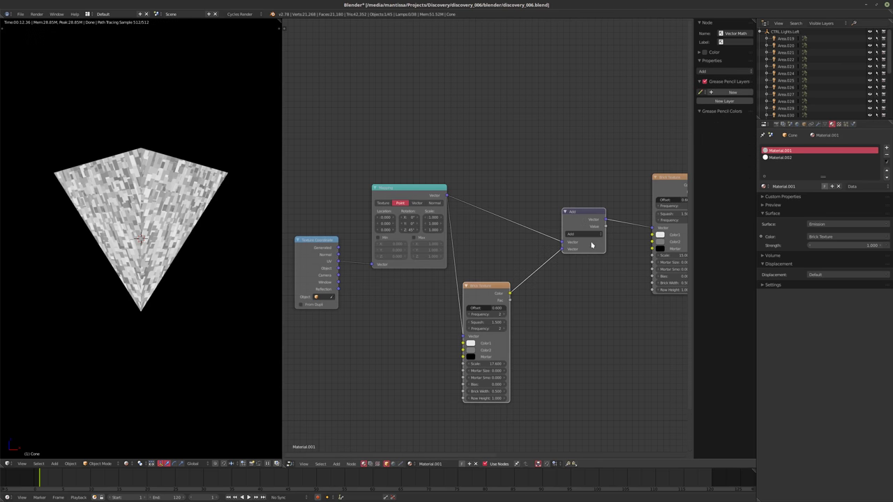
key(shift+d)
click(622, 287)
middle_drag(601, 289, 520, 300)
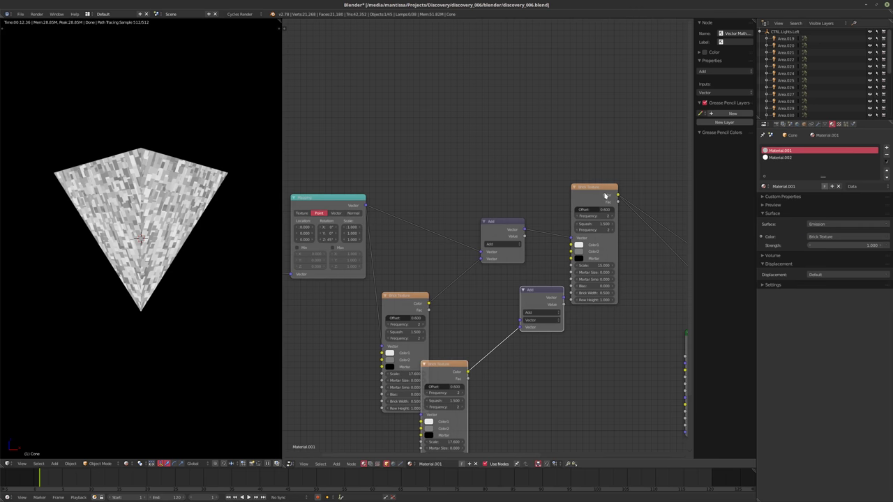
Wire the copied Add node between the first Add node and the original Brick Texture's Vector input.
drag(606, 196, 633, 199)
drag(545, 295, 569, 237)
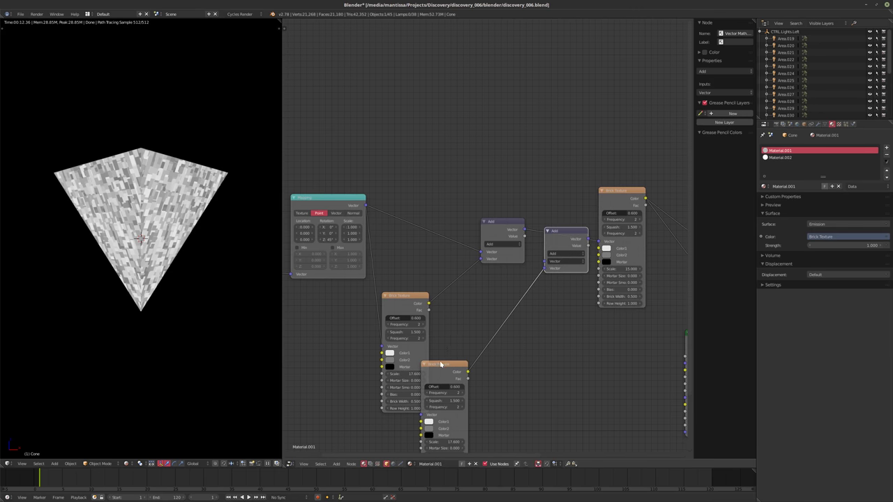
key(g)
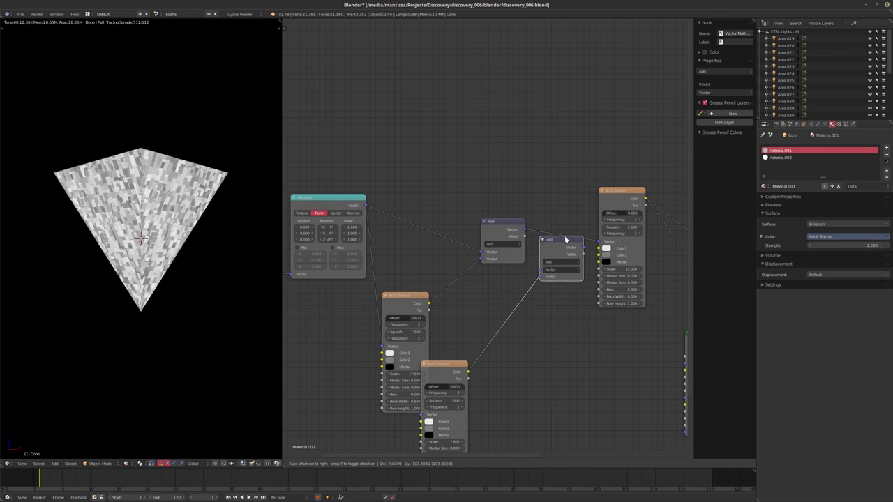
click(590, 243)
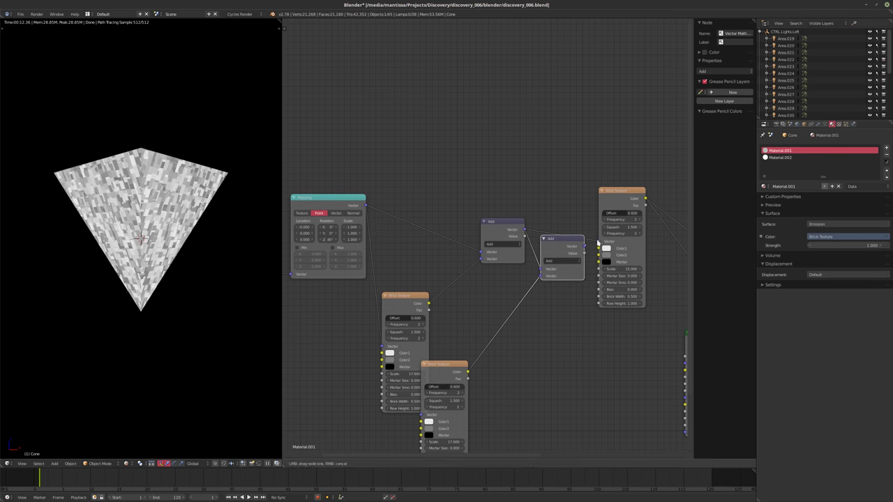
drag(569, 247, 578, 236)
key(g)
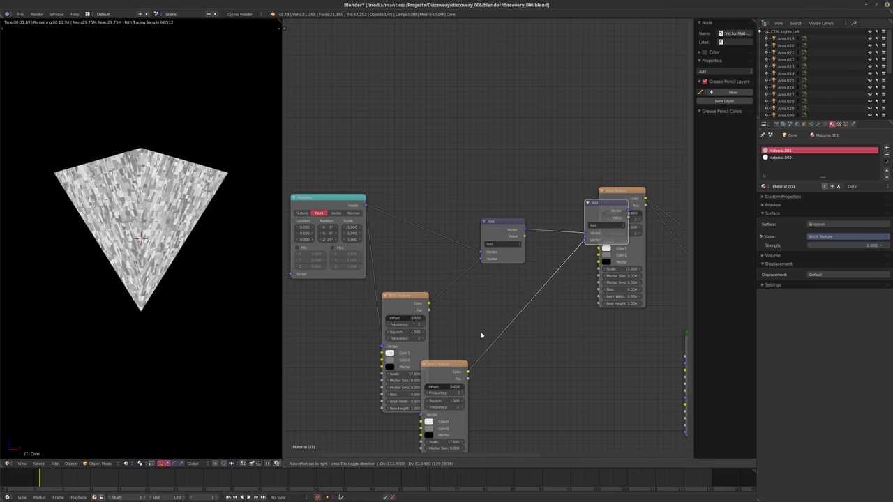
Move the newly copied Brick Texture beneath the Add nodes and raise the first distorting Brick Texture.
click(435, 365)
drag(453, 363, 486, 316)
middle_drag(485, 316, 525, 251)
scroll(484, 256, up, 1)
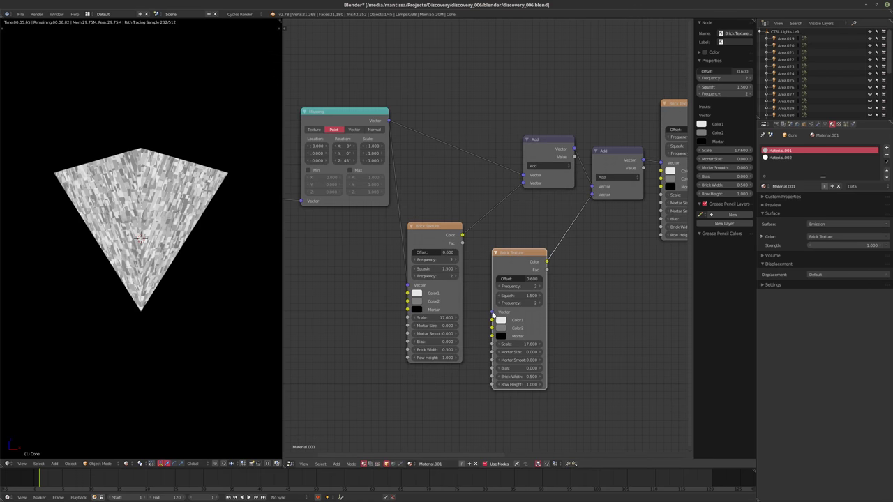
drag(421, 234, 424, 180)
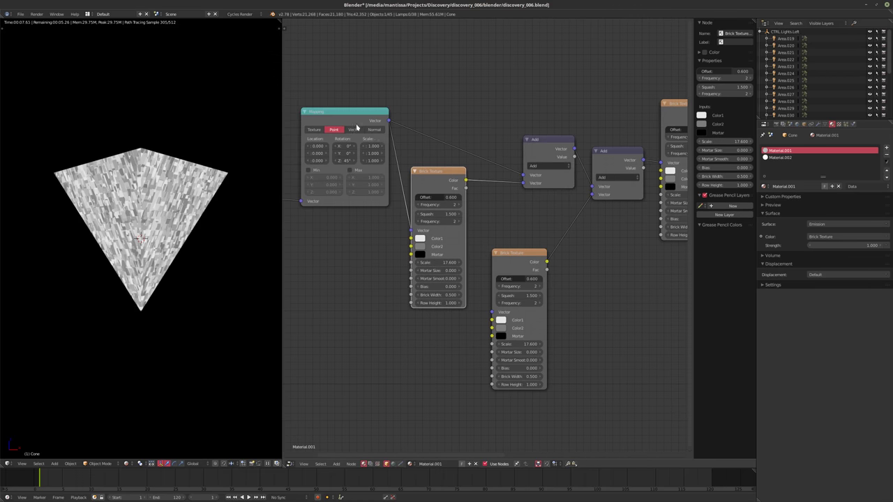
Move the Texture Coordinate and Mapping nodes further back and connect Mapping's Vector to the newly copied Brick Texture.
middle_drag(362, 151, 472, 162)
scroll(471, 162, down, 1)
drag(384, 186, 326, 193)
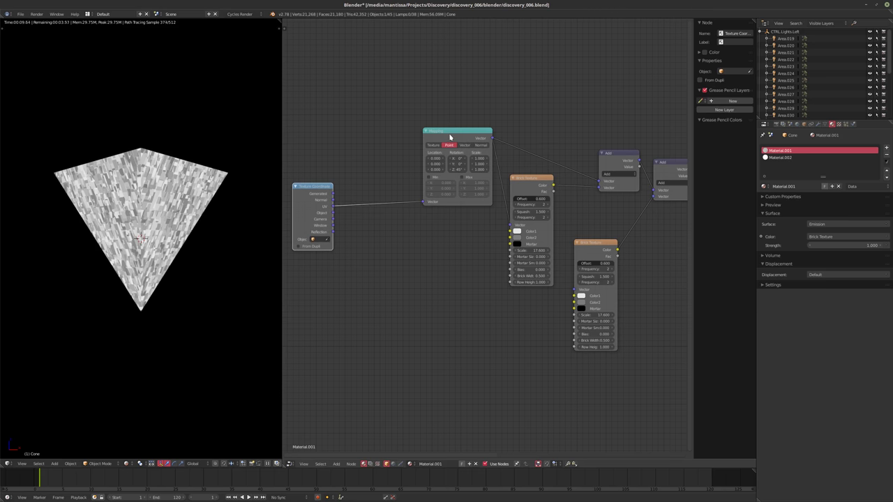
drag(450, 136, 575, 289)
middle_drag(616, 191, 507, 263)
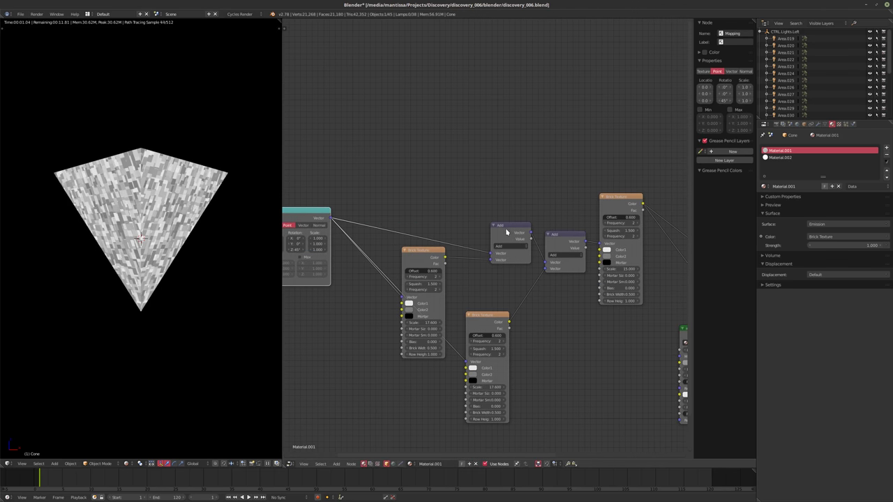
Move the first Add node and its Brick Texture up, clear of the second distortion pair.
drag(507, 231, 496, 189)
drag(433, 250, 451, 209)
mouse_move(504, 297)
middle_down()
mouse_move(498, 323)
mouse_move(499, 314)
middle_up()
scroll(499, 313, up, 1)
middle_drag(496, 345, 508, 306)
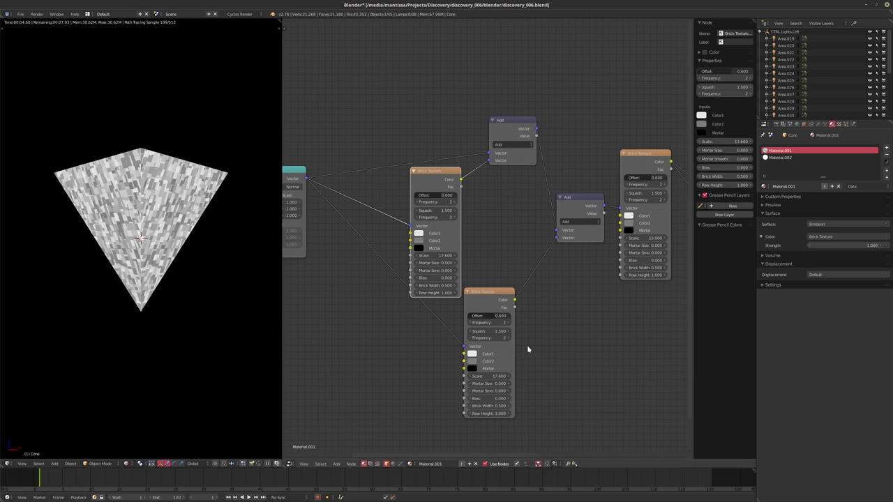
Set the newly copied Brick Texture's Scale to 29.1.
click(489, 376)
text(1)
key(Return)
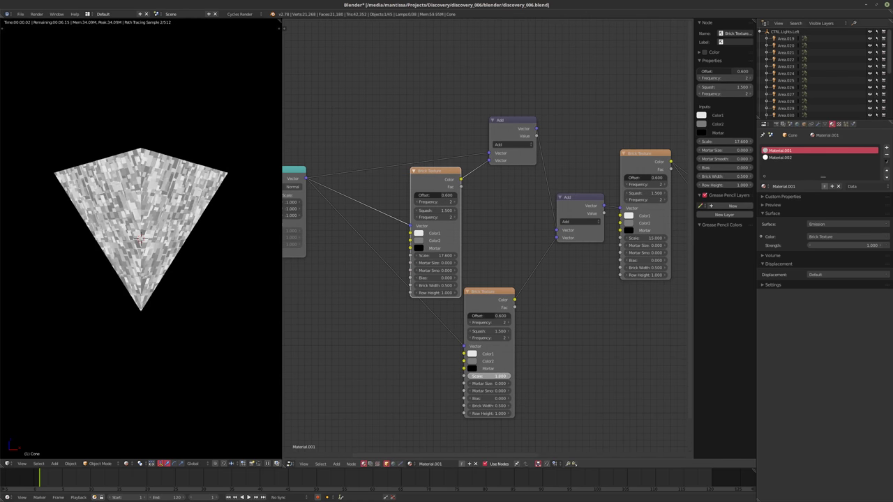
drag(488, 376, 517, 376)
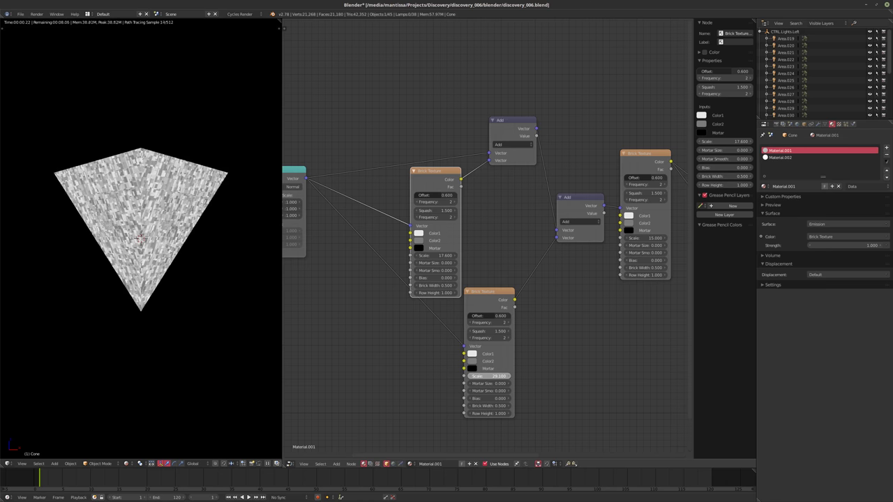
Preview the ColorRamp output on the cone and reconnect the Mix Shader to the material's surface.
scroll(490, 307, down, 1)
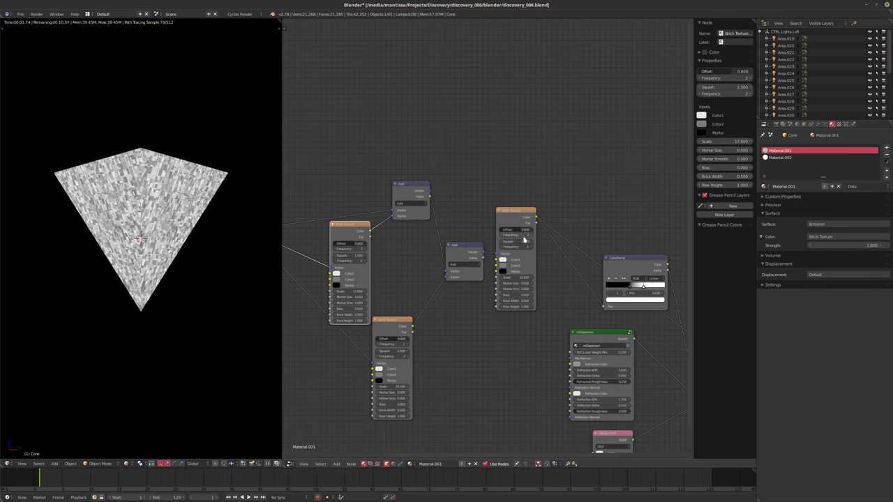
middle_drag(557, 258, 487, 223)
ctrl+shift+click(559, 235)
middle_drag(438, 290, 371, 293)
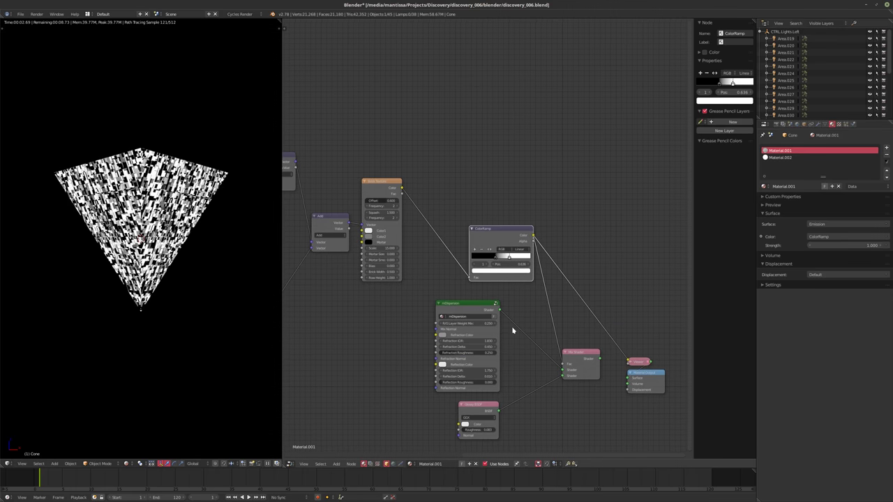
ctrl+shift+click(579, 365)
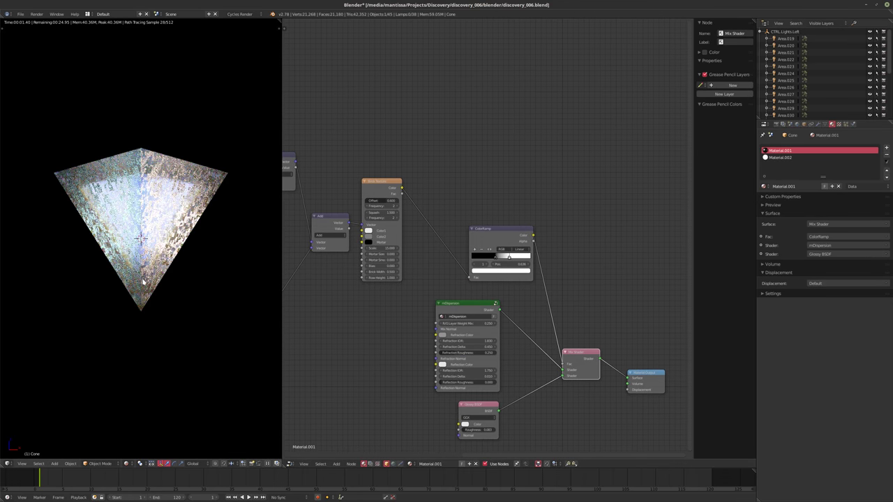
Set the ColorRamp's black stop to 0.305 and place the white stop close after it for a sharp transition.
scroll(574, 258, up, 3)
drag(502, 266, 562, 265)
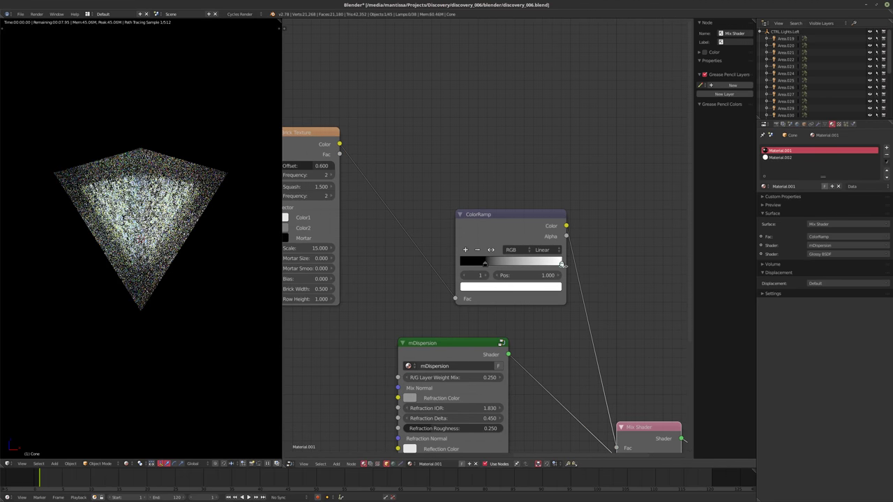
drag(483, 269, 443, 268)
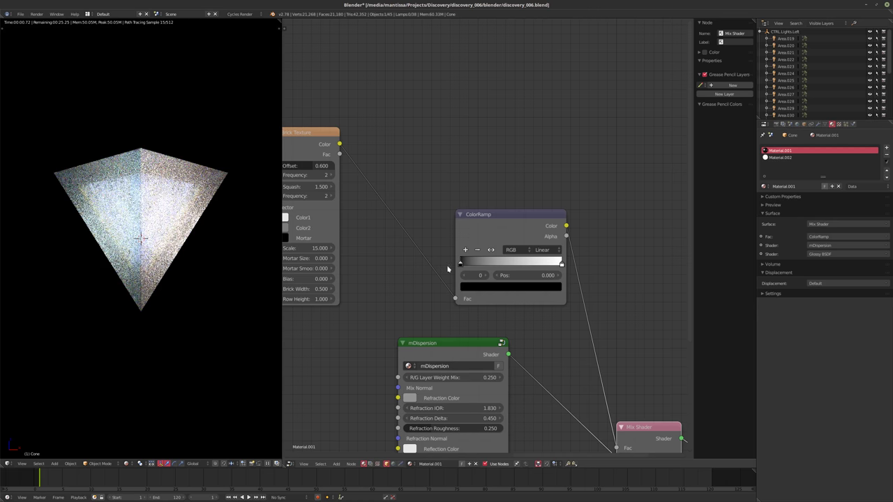
drag(561, 266, 495, 267)
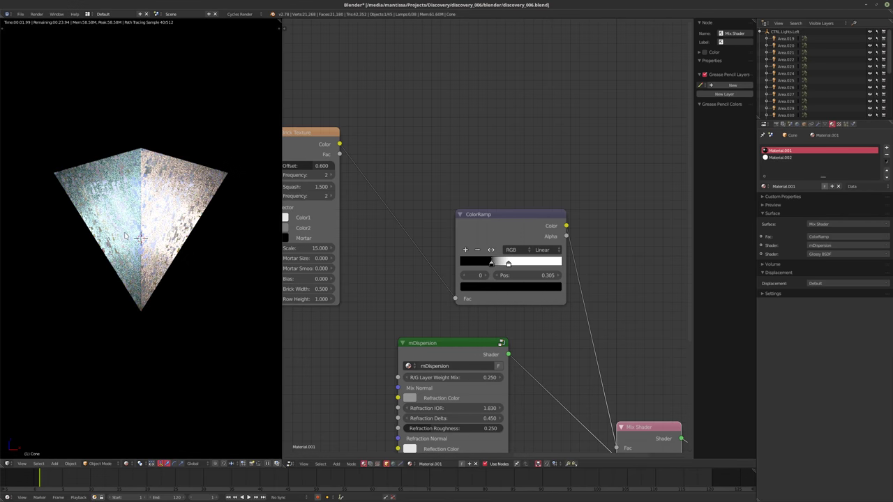
Show the full scene rendered through the camera and assign the existing Material to the back plane.
key(shift+z)
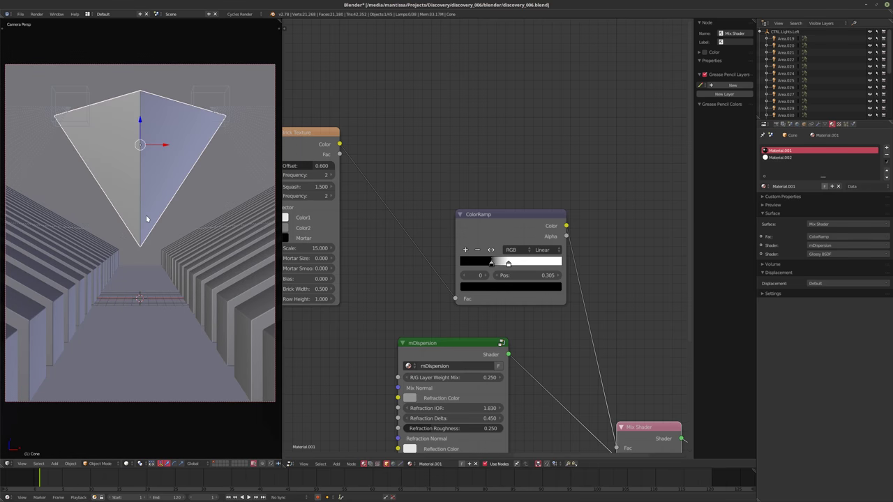
key(shift+z)
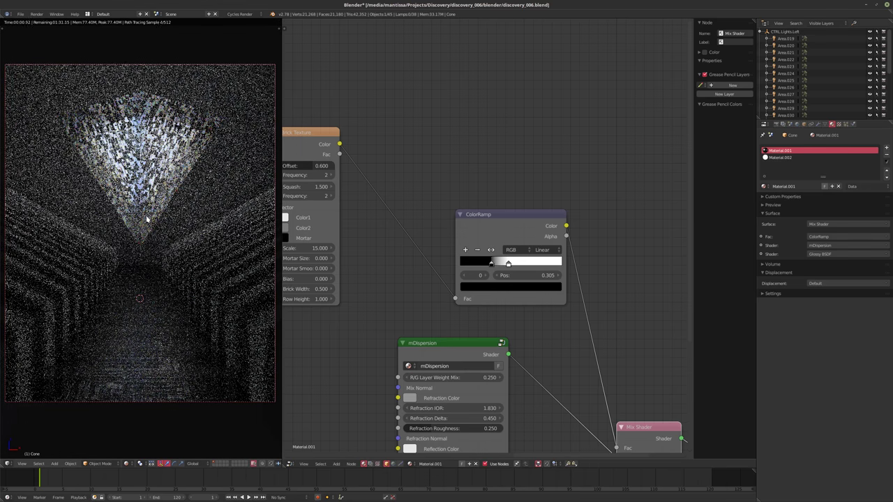
right_click(143, 260)
click(411, 464)
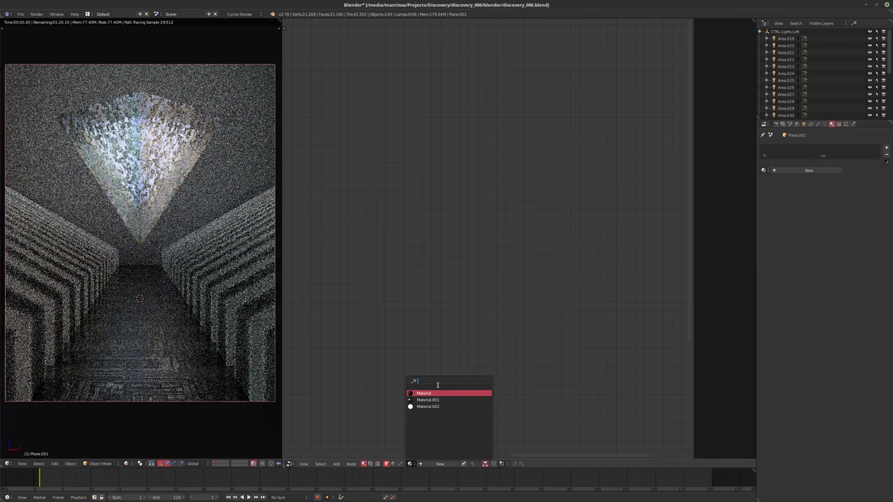
click(440, 393)
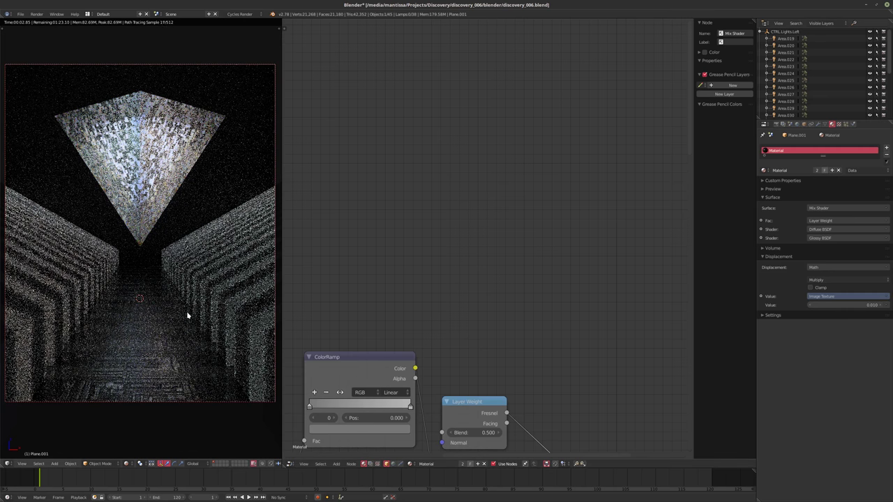
In solid shading, scale the back plane's mesh along X to about 0.74 in Edit Mode.
key(shift+z)
mouse_move(193, 249)
middle_down()
mouse_move(174, 329)
mouse_move(133, 299)
mouse_move(148, 319)
middle_up()
key(Tab)
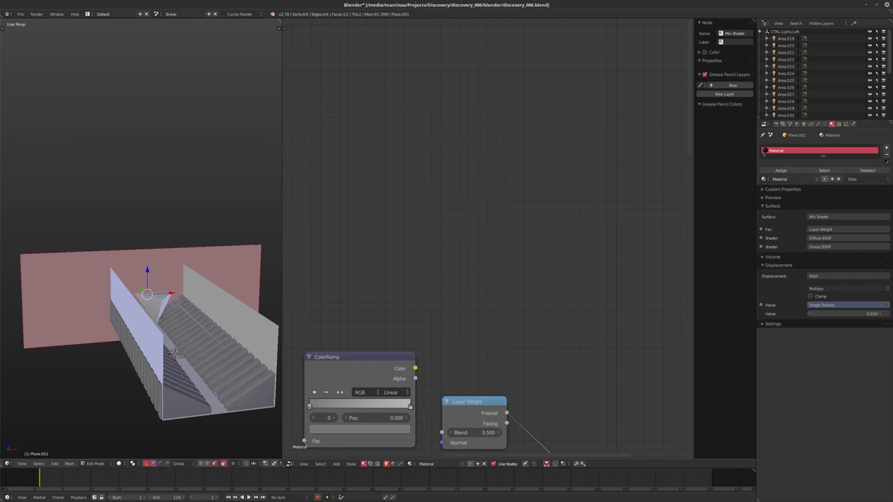
key(s)
key(x)
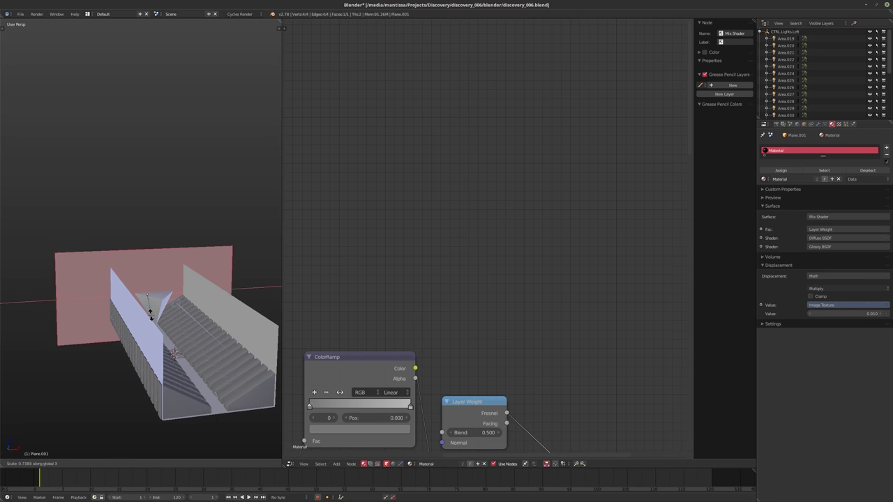
click(149, 308)
UV-map the back plane with Project from View (Bounds) in front orthographic view, and render the scene through the camera in Object Mode.
key(KP_1)
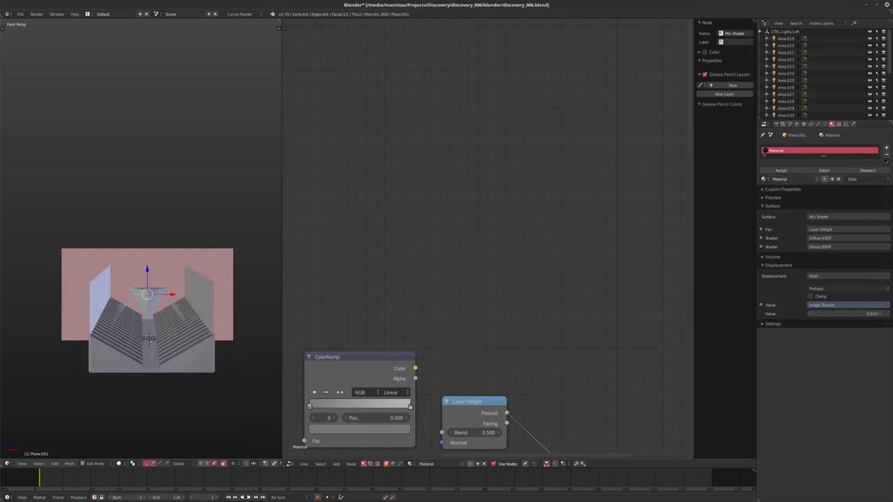
key(KP_5)
key(shift+s)
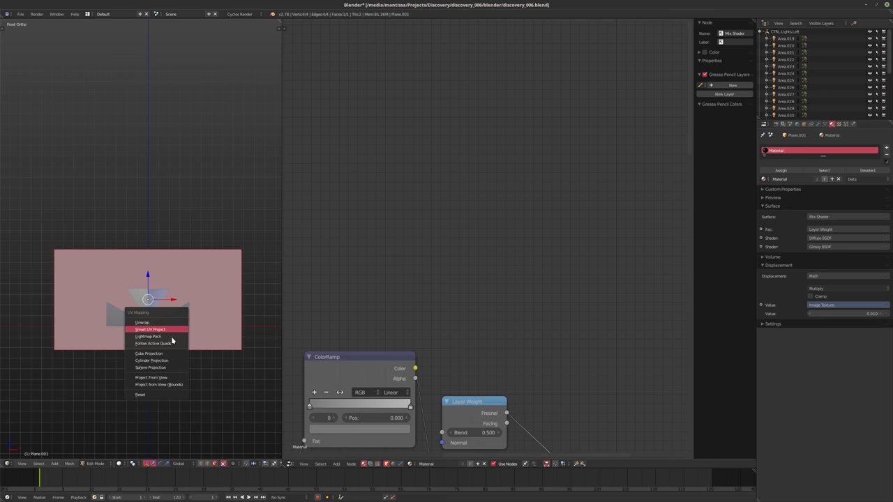
click(172, 383)
key(Tab)
key(KP_0)
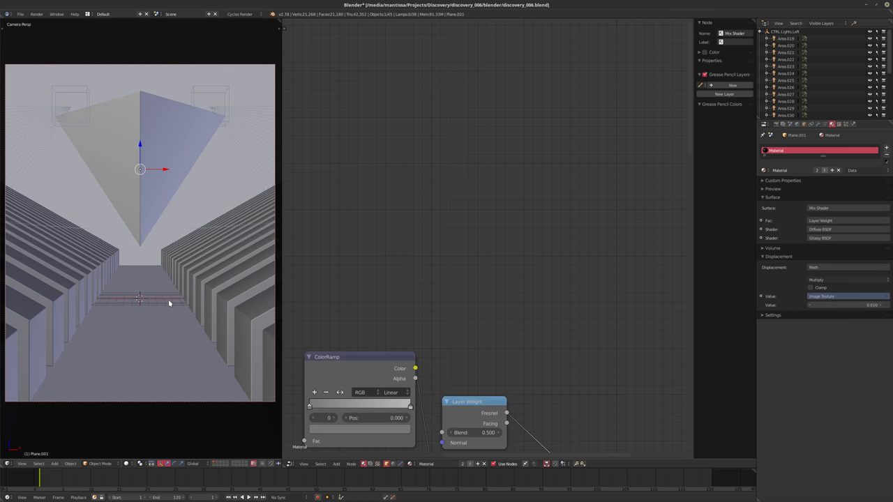
key(shift+z)
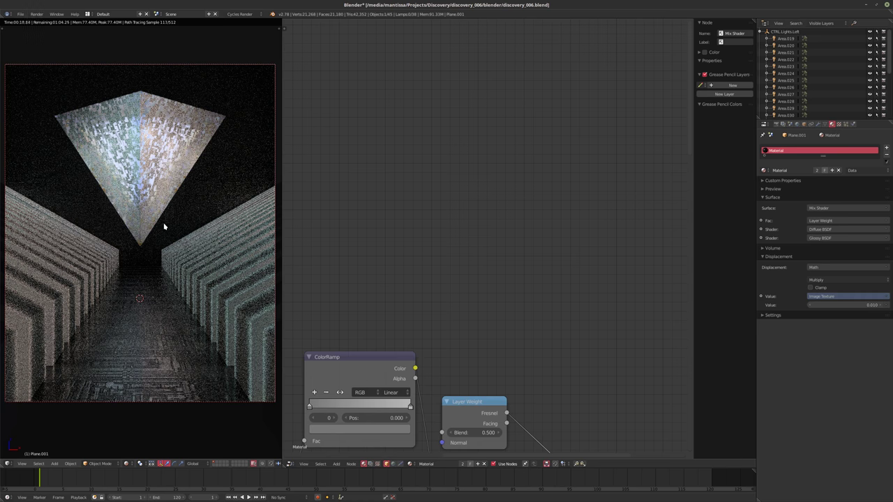
Assign the existing Material to the stair-like side blocks.
right_click(212, 282)
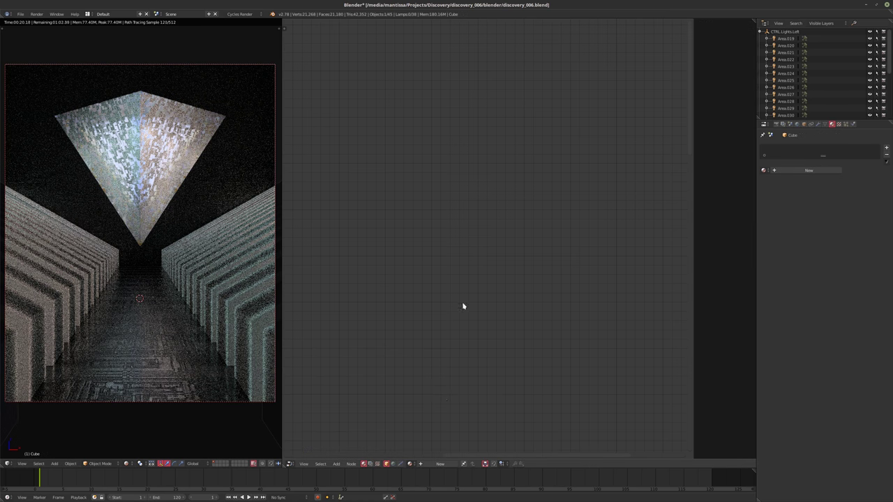
click(411, 464)
click(428, 395)
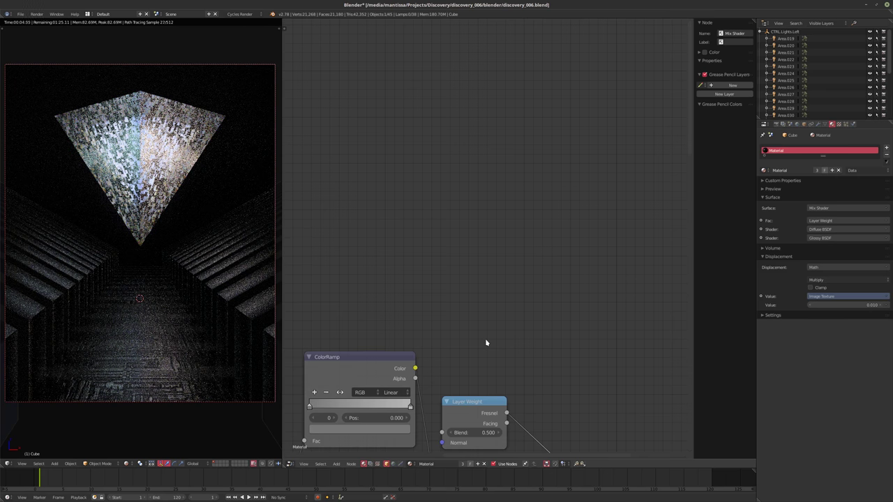
In solid shading, mark seams along edges of the side blocks' base cube using edge select in Edit Mode.
key(shift+z)
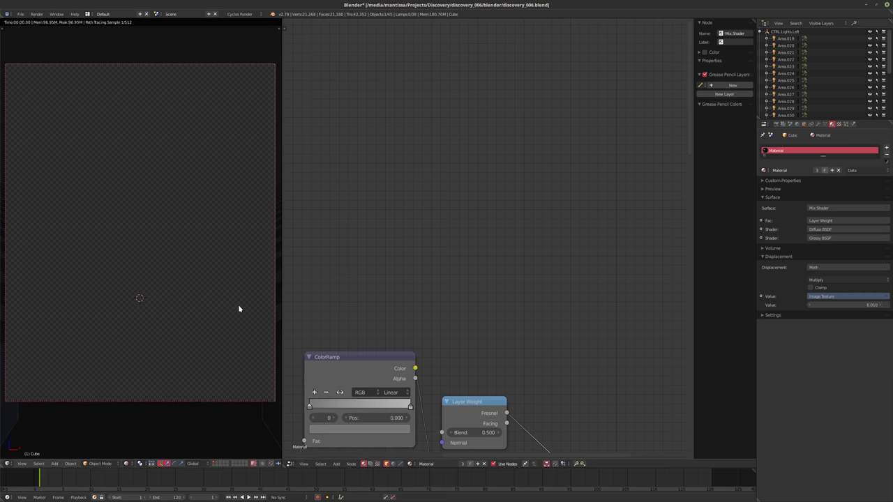
middle_drag(230, 307, 69, 286)
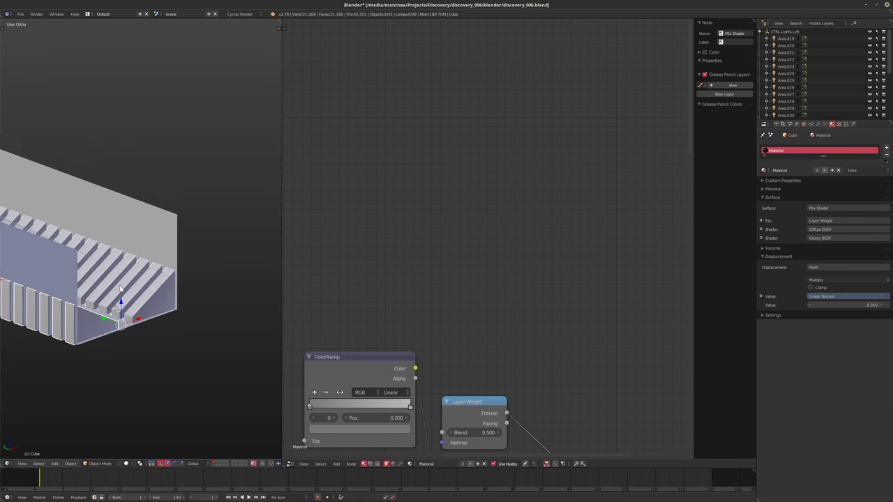
scroll(116, 303, up, 3)
key(Tab)
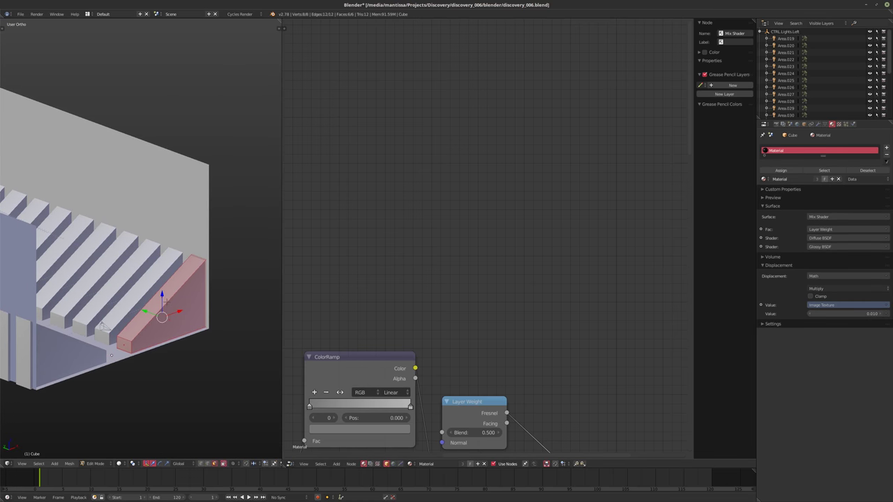
middle_drag(160, 307, 182, 269)
right_click(194, 263)
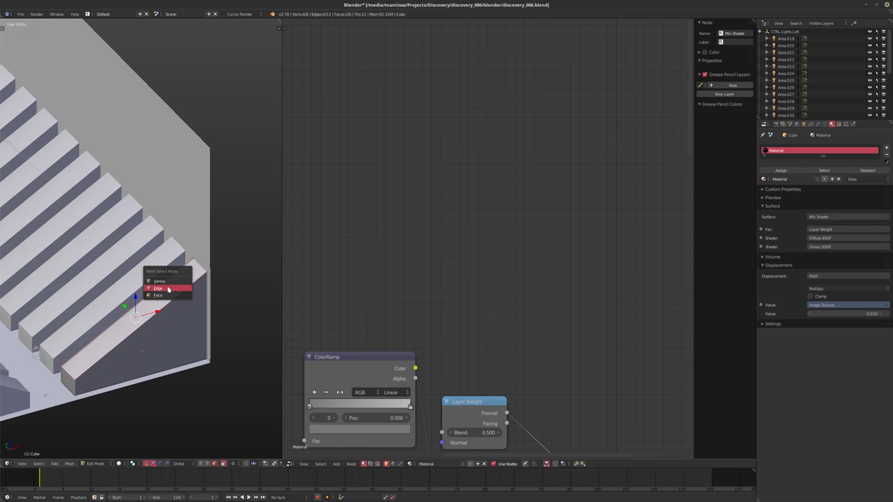
click(184, 283)
middle_drag(184, 283, 209, 351)
shift+right_click(194, 379)
shift+right_click(208, 335)
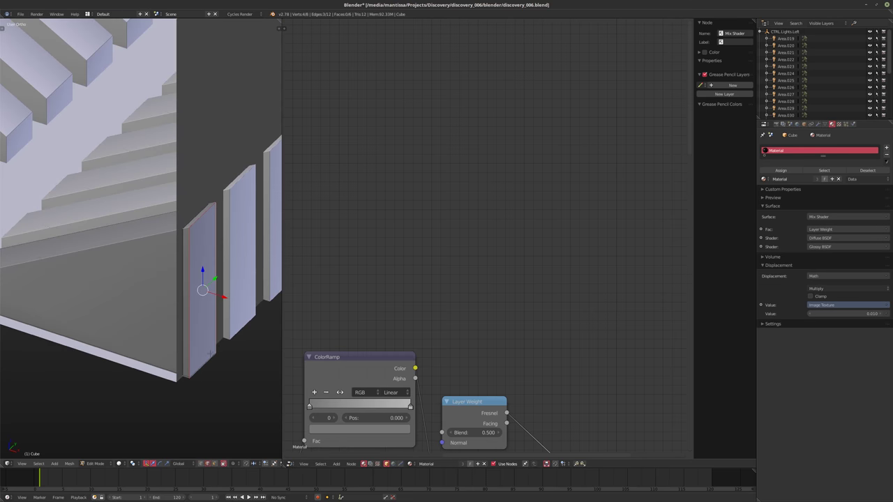
key(ctrl+e)
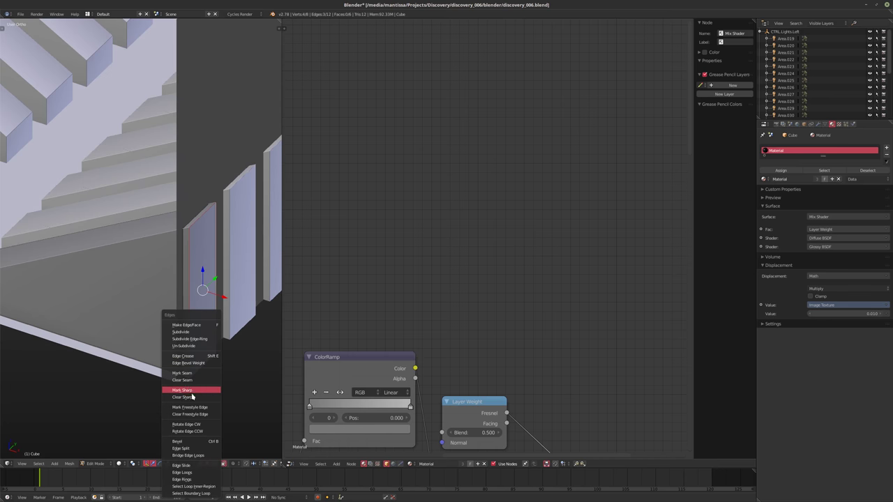
click(183, 372)
Unwrap the whole base cube along its seams and show the scene rendered through the camera in Object Mode.
middle_drag(183, 373, 174, 339)
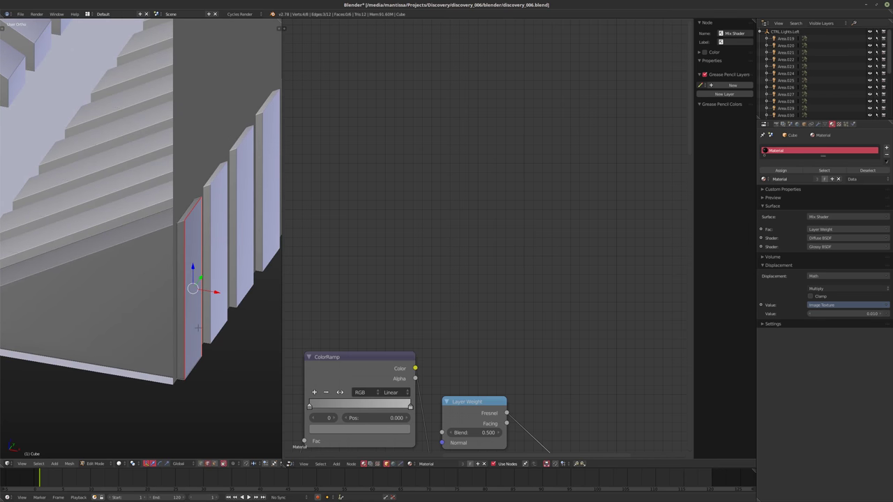
key(a)
key(a)
key(u)
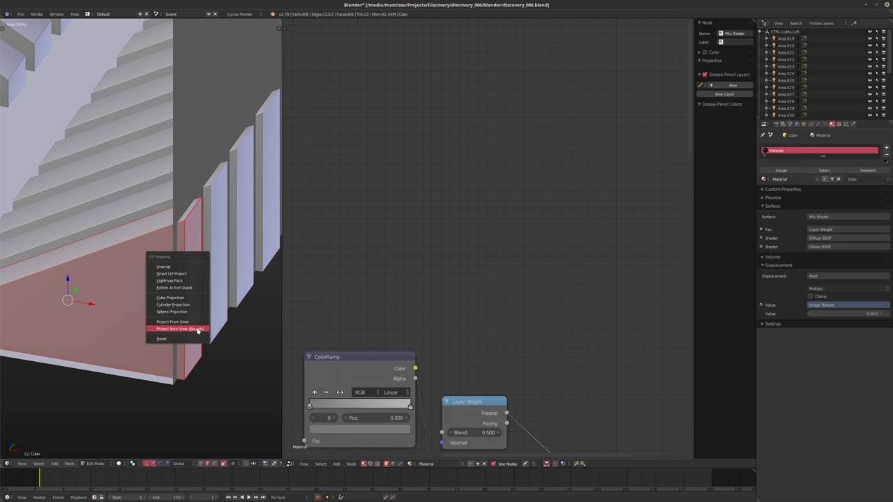
click(184, 267)
key(Tab)
middle_drag(185, 279, 190, 308)
key(KP_0)
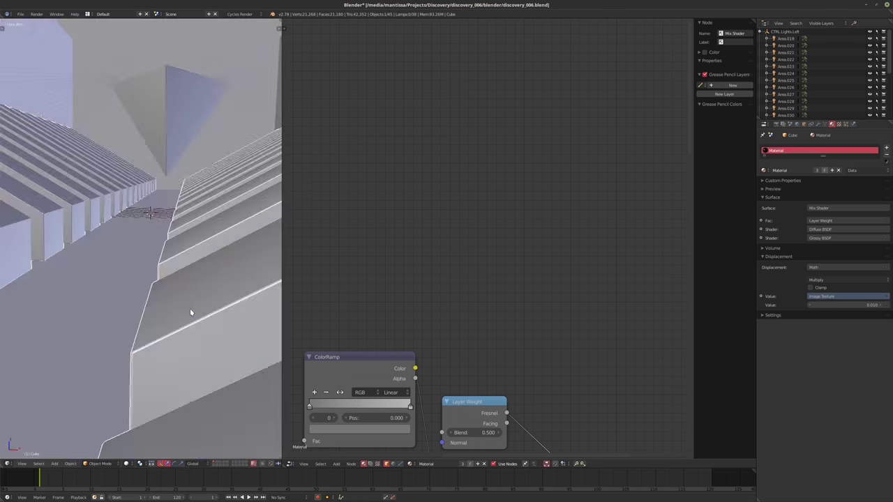
key(shift+z)
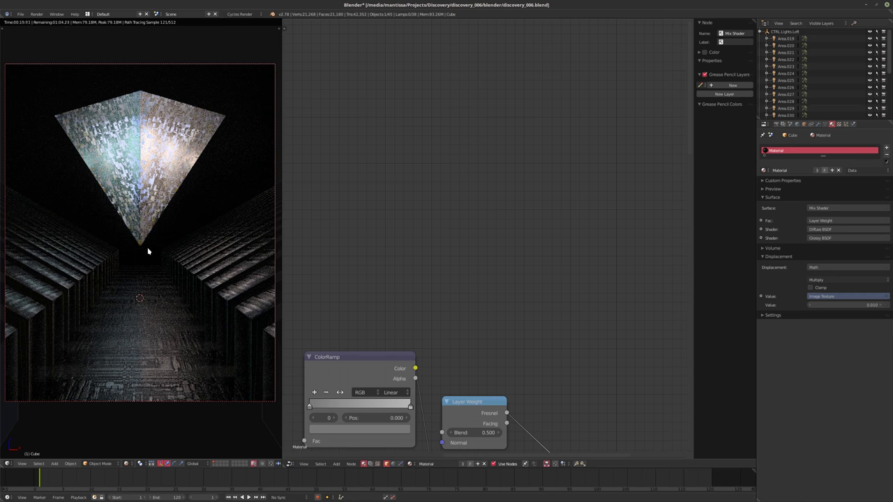
Add a Round Cube mesh at the 3D cursor and scale it up in Edit Mode until it surrounds the camera view.
key(shift+a)
mouse_move(148, 301)
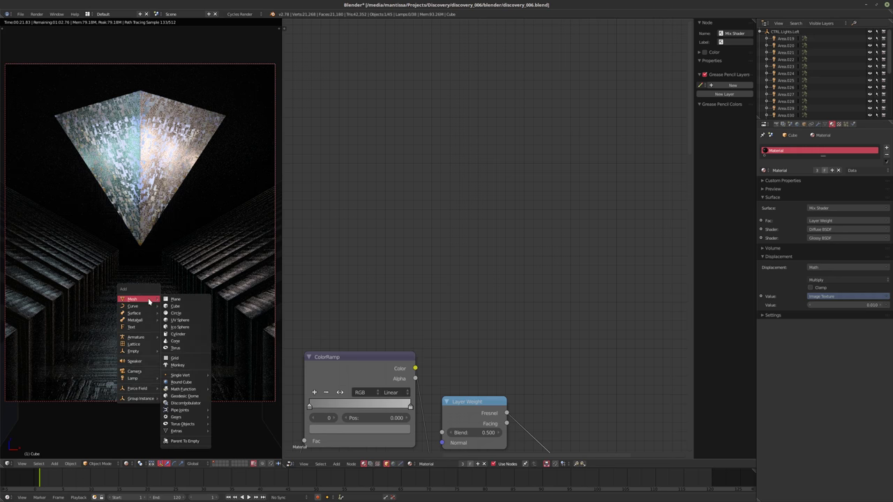
click(181, 383)
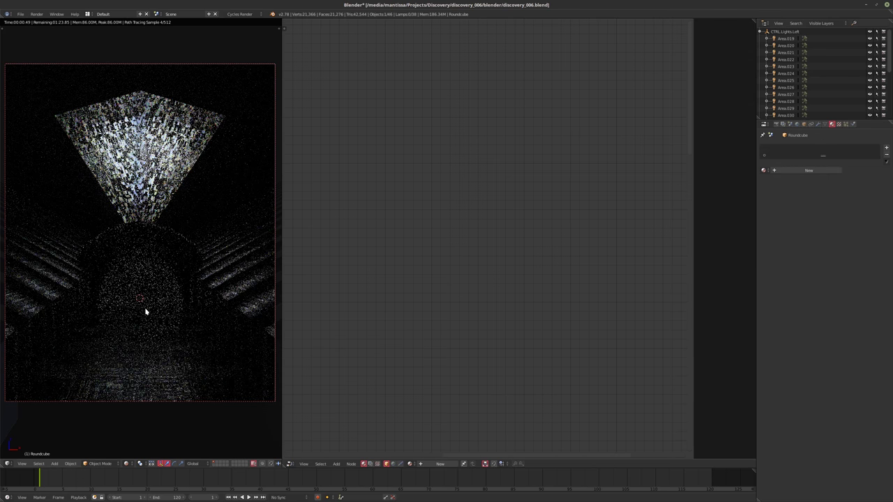
key(Tab)
key(s)
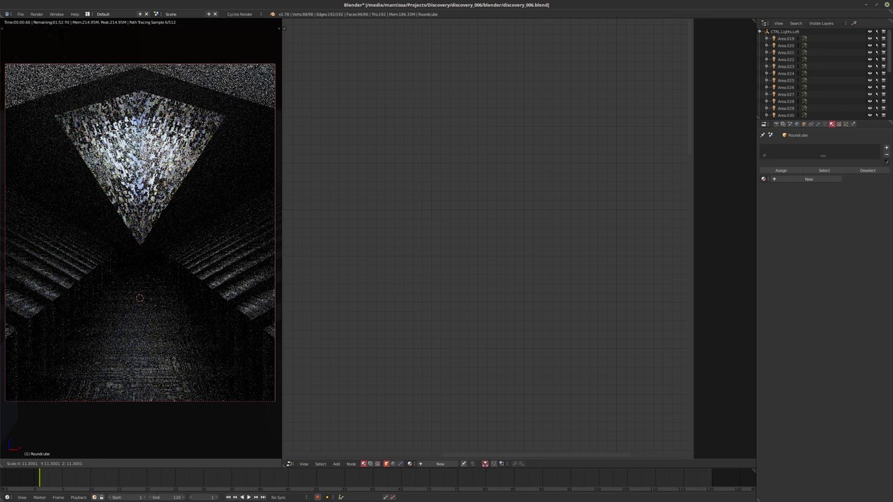
click(25, 346)
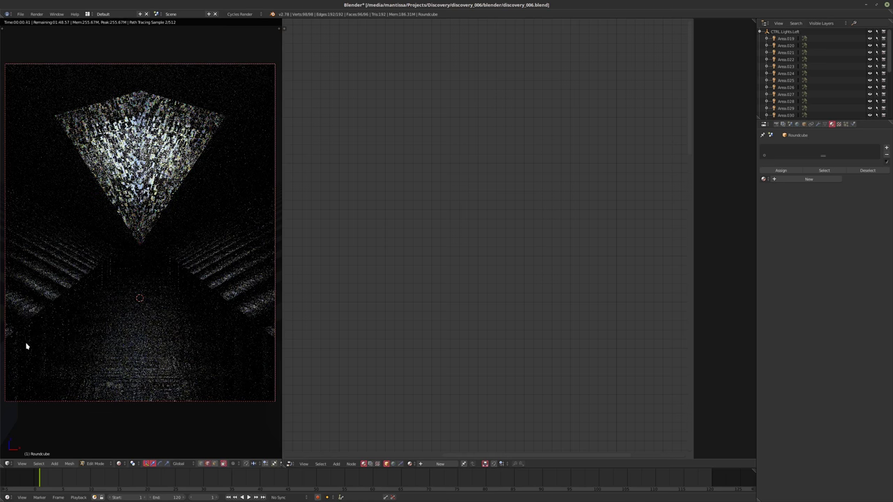
key(Tab)
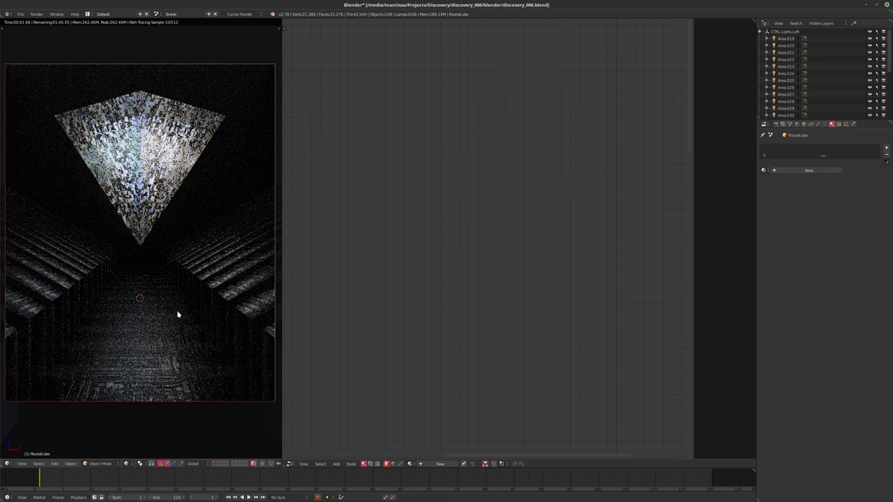
In solid shading, rescale the round cube's mesh in Edit Mode so it just encloses the entire scene.
key(shift+z)
scroll(140, 310, down, 8)
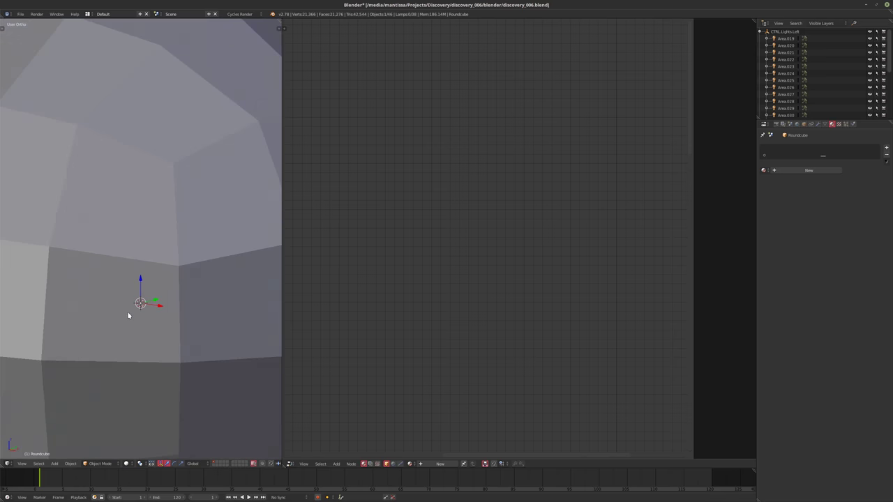
key(z)
key(z)
middle_drag(119, 326, 109, 349)
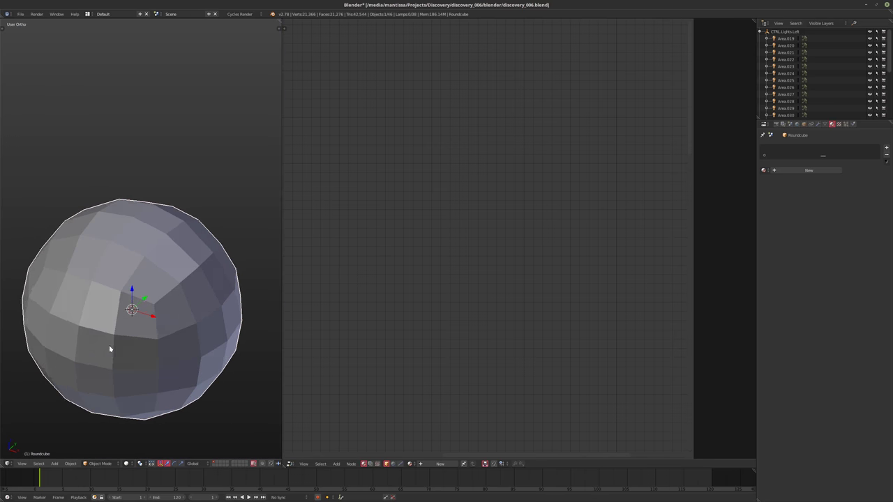
key(Tab)
key(s)
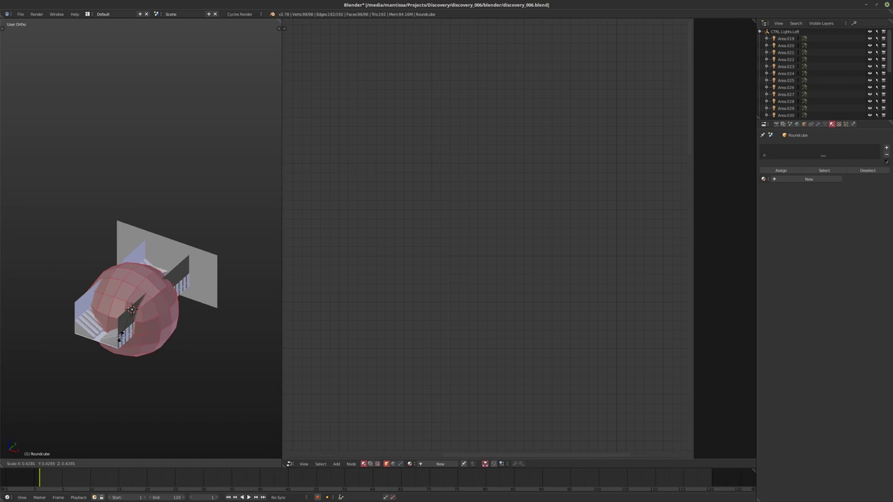
click(144, 350)
middle_drag(145, 350, 154, 347)
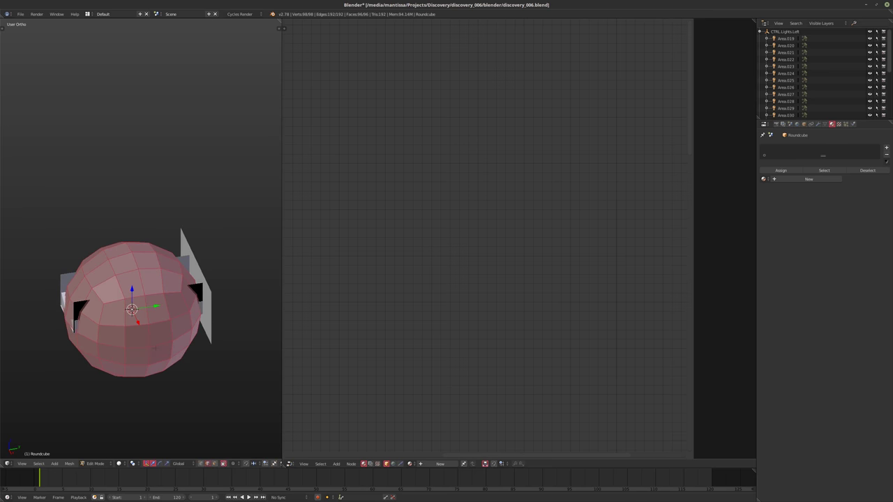
scroll(160, 352, up, 3)
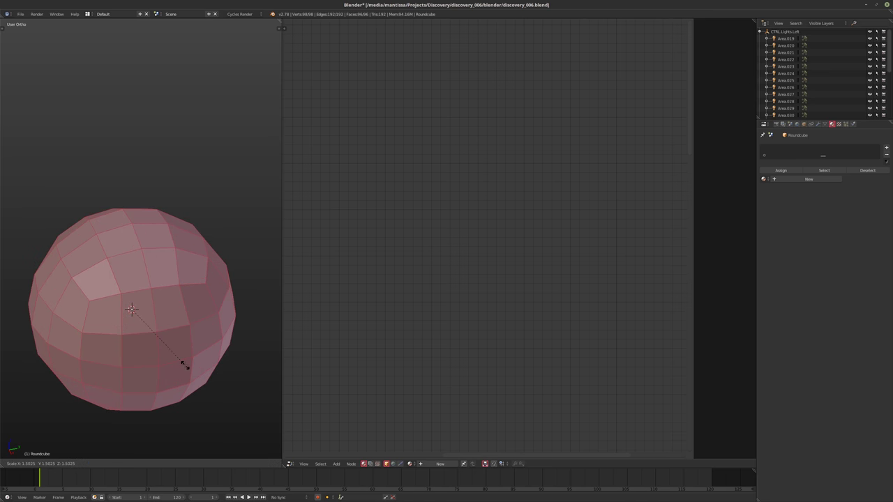
Smoothly subdivide the round cube's mesh twice and give the object smooth shading.
key(w)
click(135, 341)
key(w)
click(133, 342)
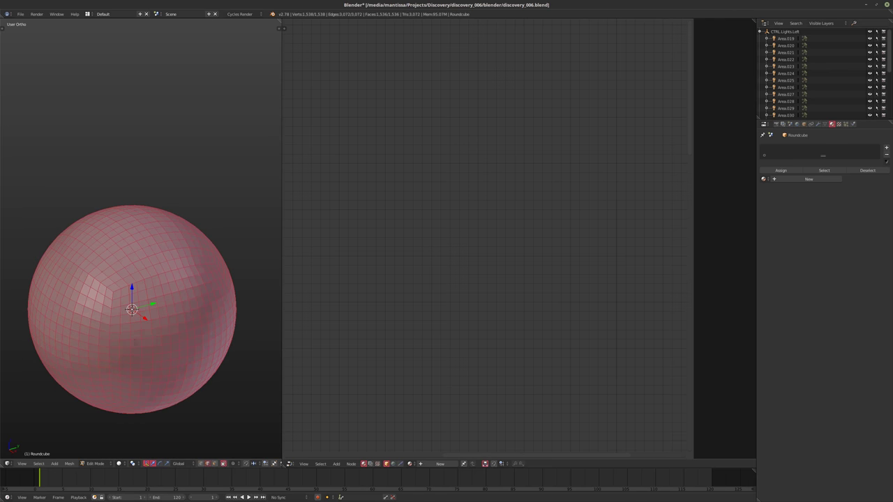
key(Tab)
key(t)
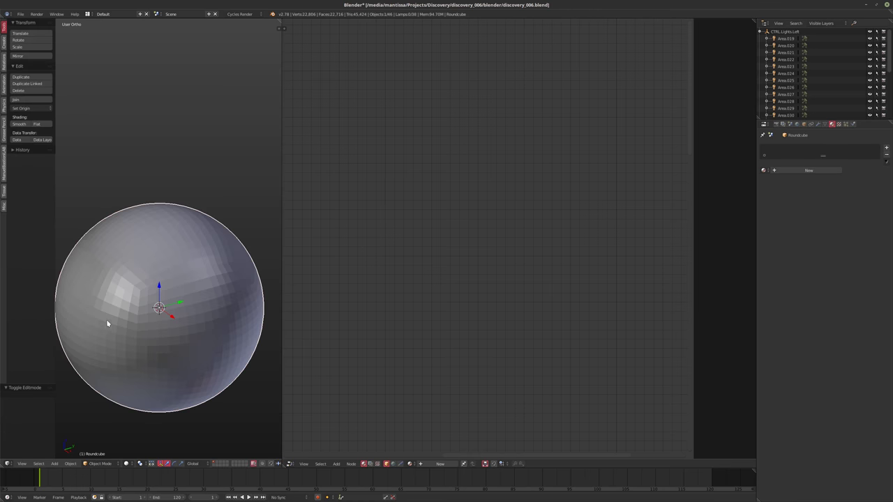
click(18, 124)
With the rendered camera view shown, give the round cube a new material and switch its Diffuse BSDF to Volume Absorption.
key(KP_0)
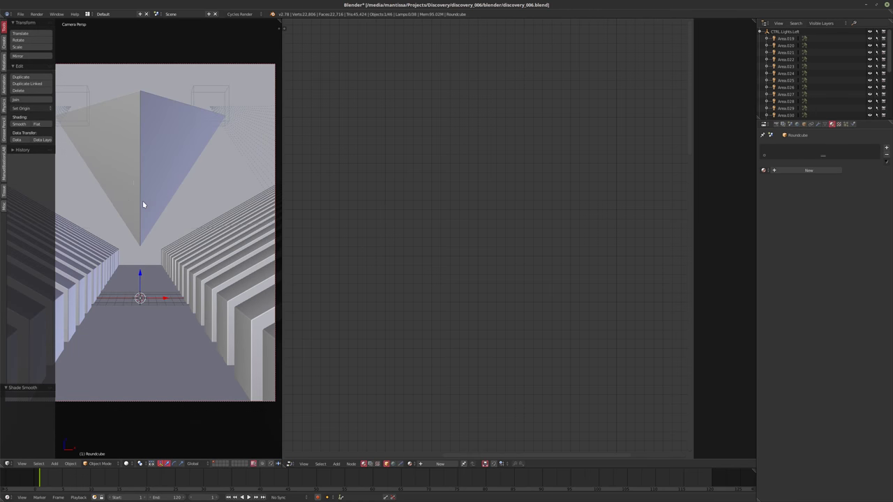
key(shift+z)
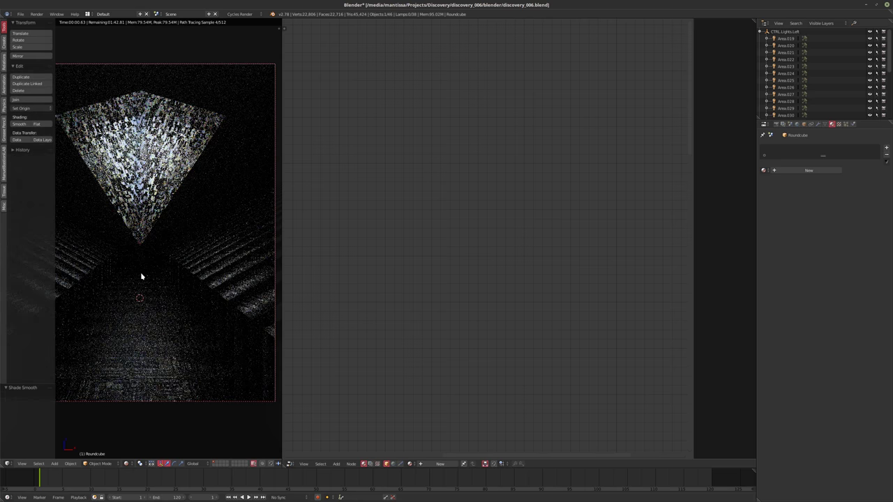
key(t)
click(436, 465)
key(Home)
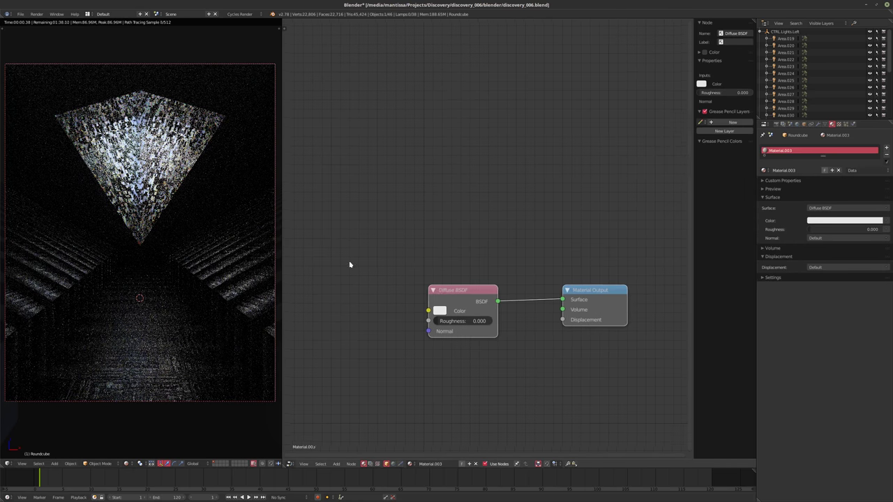
click(441, 292)
key(shift+s)
mouse_move(437, 315)
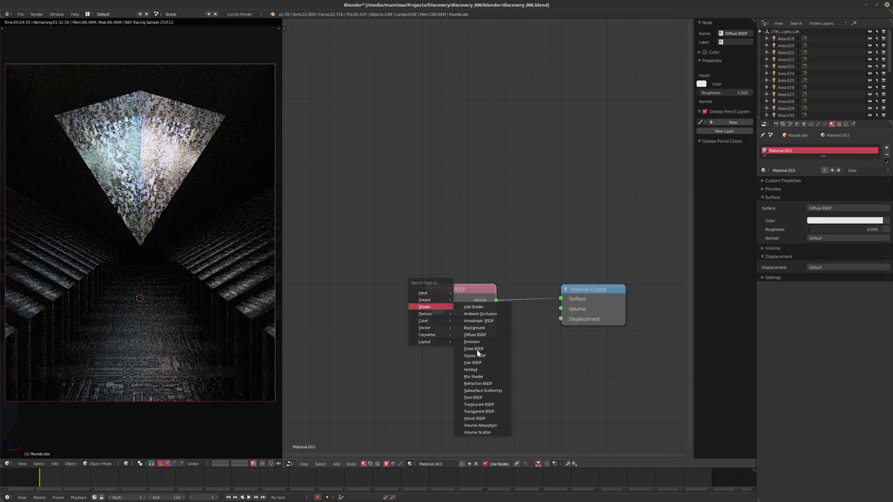
click(496, 429)
Space the Volume Absorption and Material Output nodes apart and insert an Add Shader on the link between them.
drag(482, 290, 353, 330)
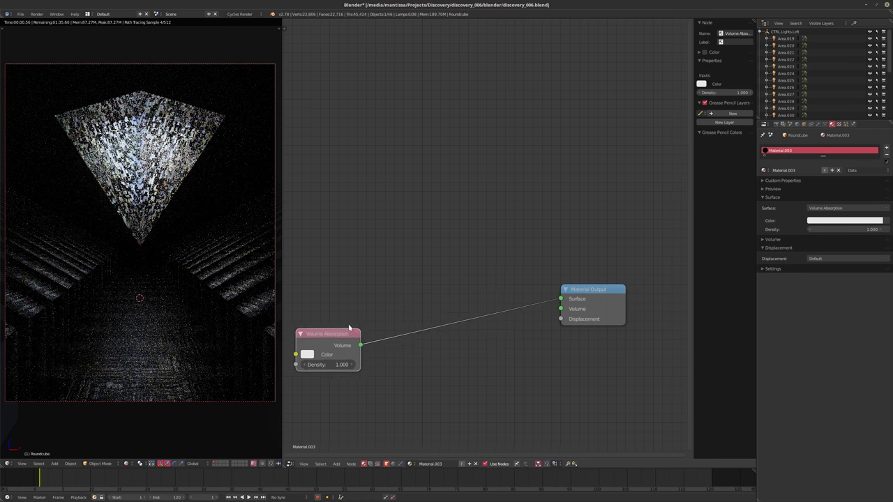
middle_drag(353, 331, 509, 271)
scroll(510, 270, down, 1)
drag(604, 275, 605, 365)
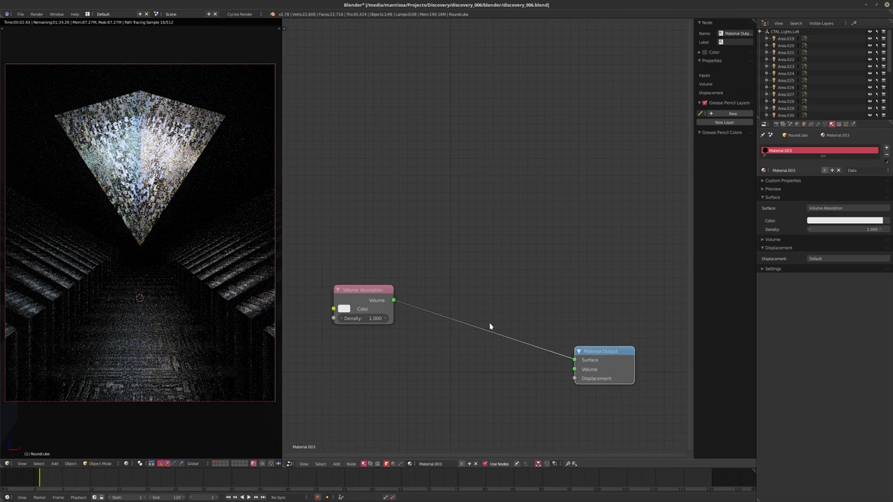
middle_drag(604, 365, 634, 326)
drag(383, 259, 376, 288)
key(shift+a)
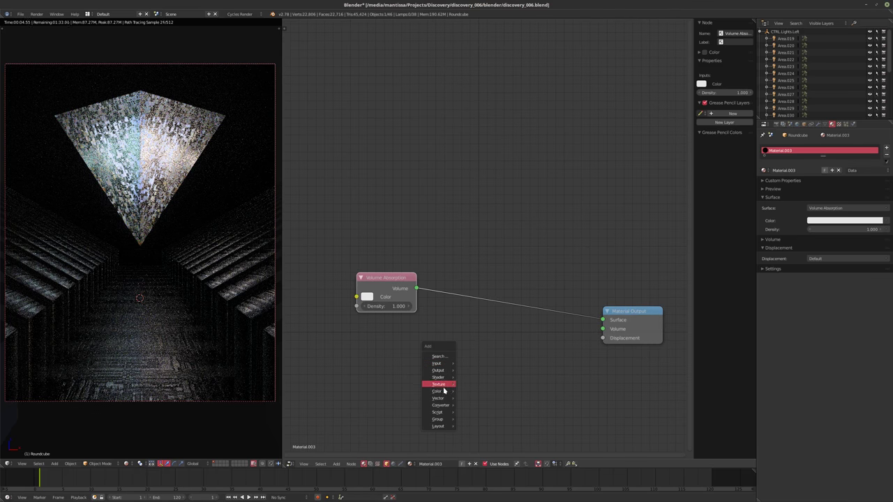
mouse_move(436, 391)
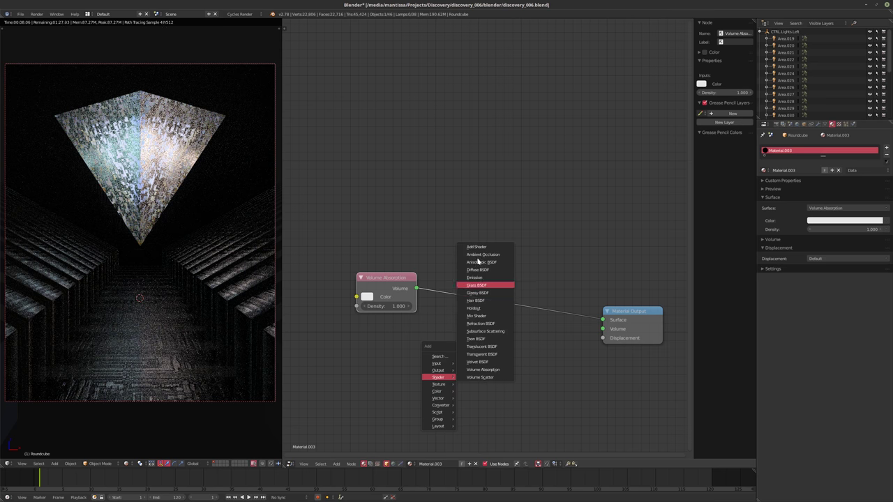
click(480, 247)
click(484, 301)
Add a Volume Scatter node below Volume Absorption and connect its output to the Add Shader's second input.
key(shift+a)
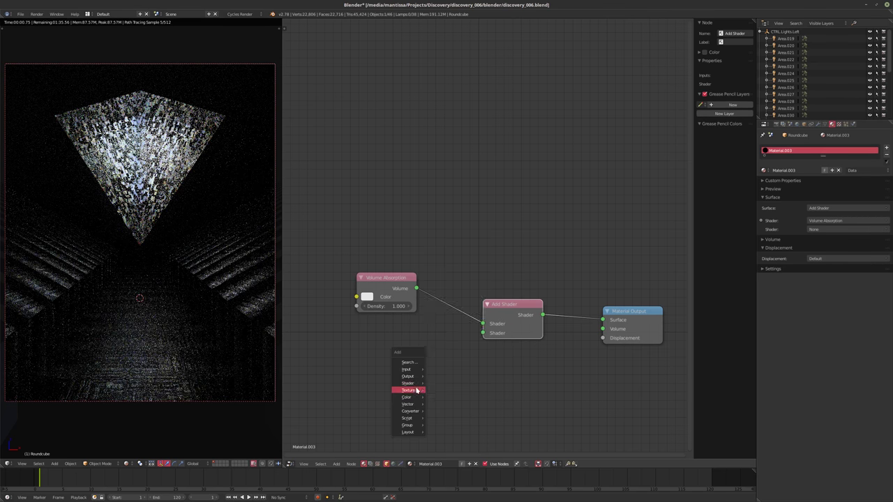
mouse_move(409, 383)
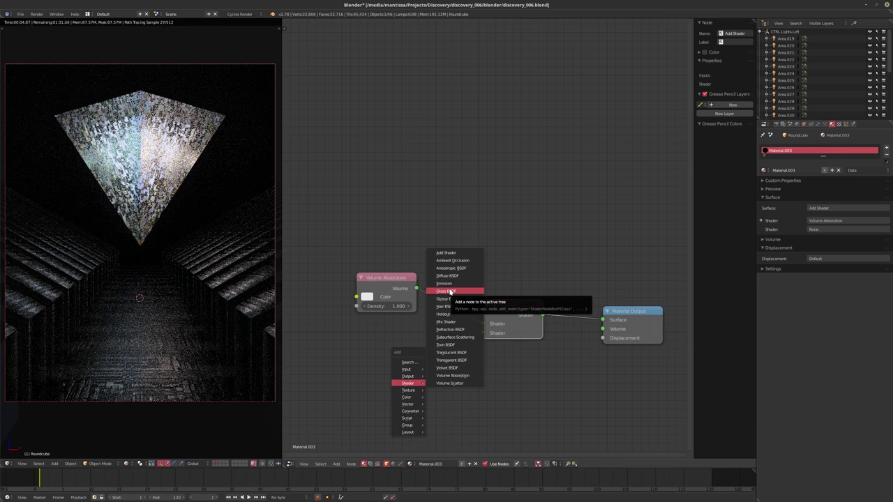
click(450, 383)
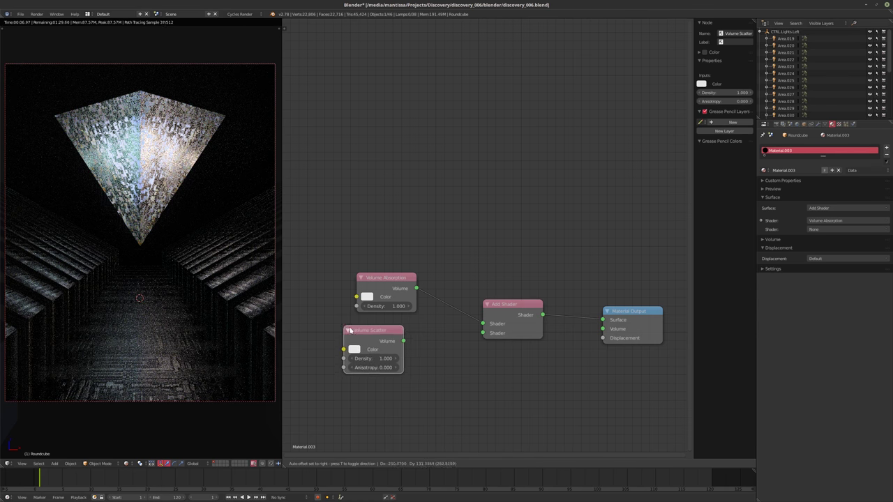
drag(417, 347, 482, 333)
Reroute the Add Shader's output to the Material Output's Volume input and arrange the shader nodes.
middle_drag(576, 308, 583, 301)
drag(611, 311, 611, 321)
drag(529, 302, 519, 317)
middle_drag(497, 297, 533, 266)
drag(430, 302, 434, 324)
drag(430, 256, 435, 279)
click(433, 321)
middle_drag(374, 299, 394, 291)
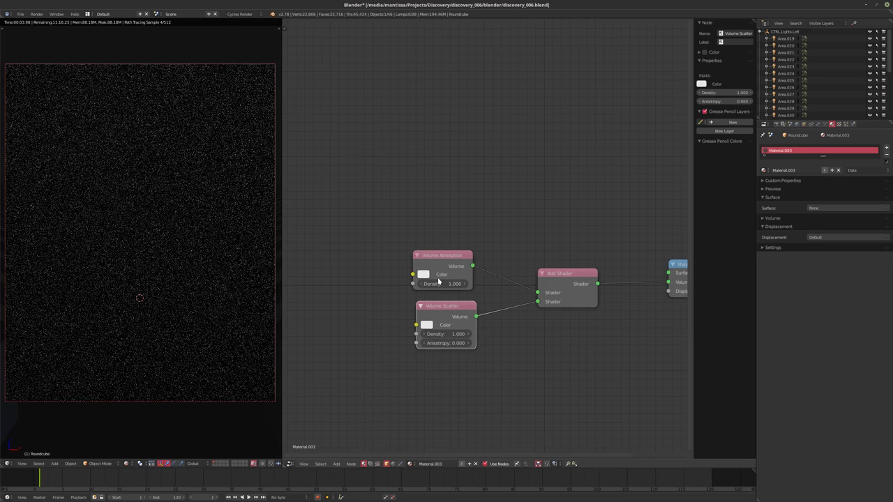
Set the density of both volume shaders to 0.1 and the Volume Scatter's anisotropy to 0.5.
click(433, 284)
text(1.0)
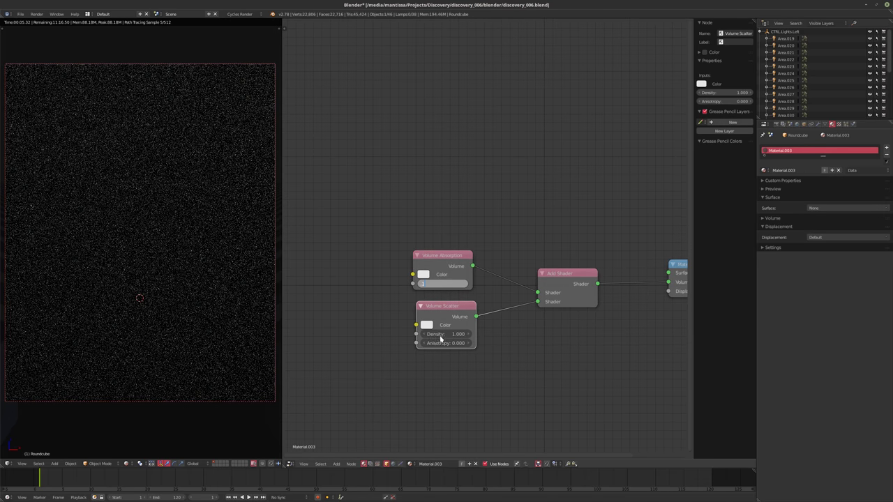
click(440, 335)
key(Return)
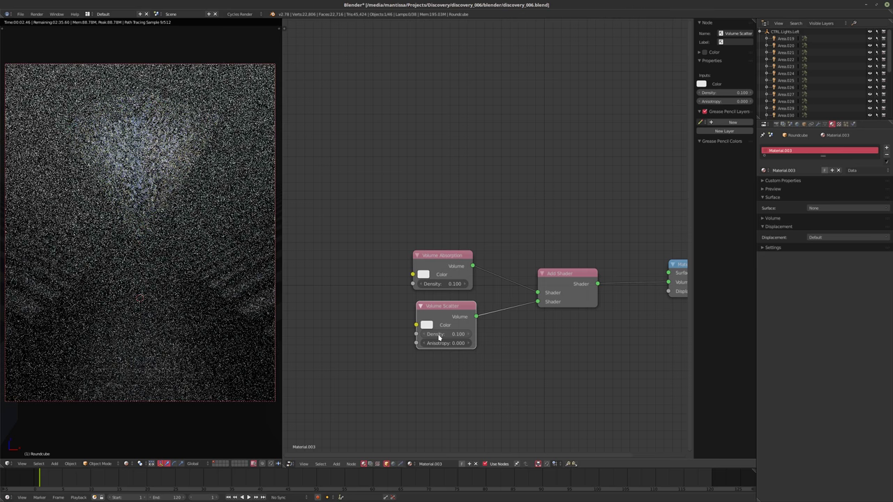
click(440, 343)
text(0.5)
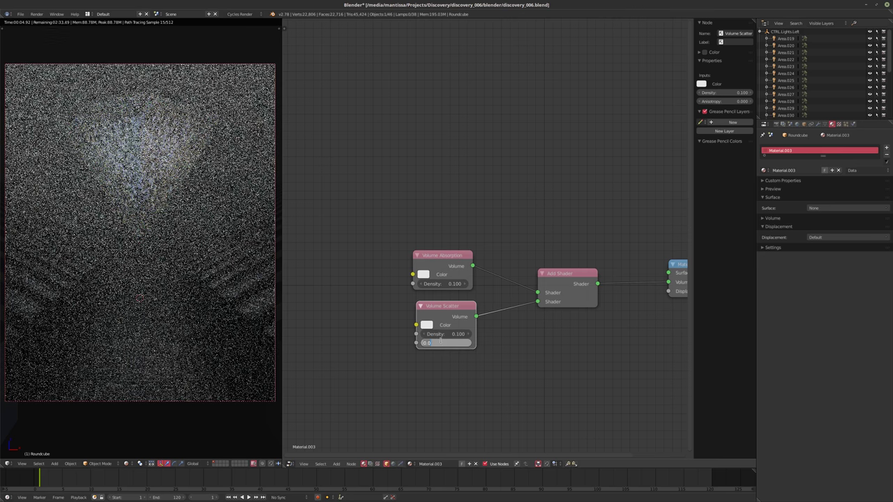
key(Return)
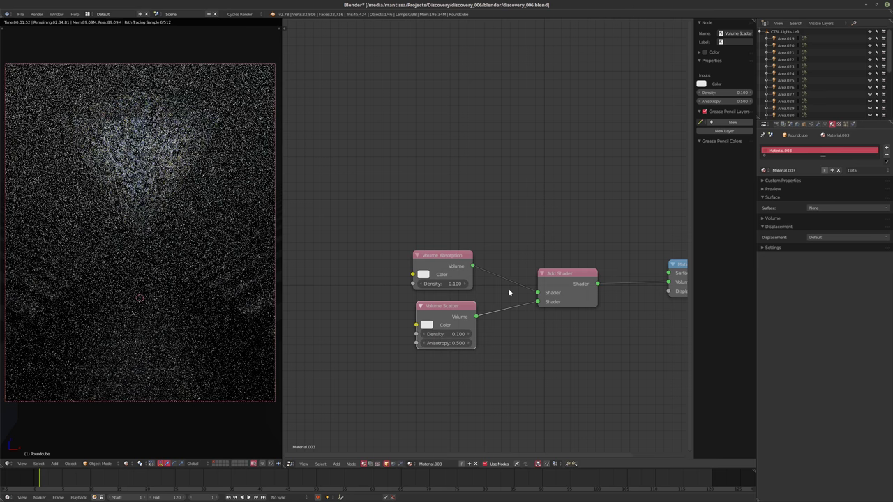
Add a Value node and connect it to the Density inputs of both Volume Absorption and Volume Scatter.
middle_drag(508, 293, 528, 293)
middle_drag(436, 284, 514, 279)
key(shift+a)
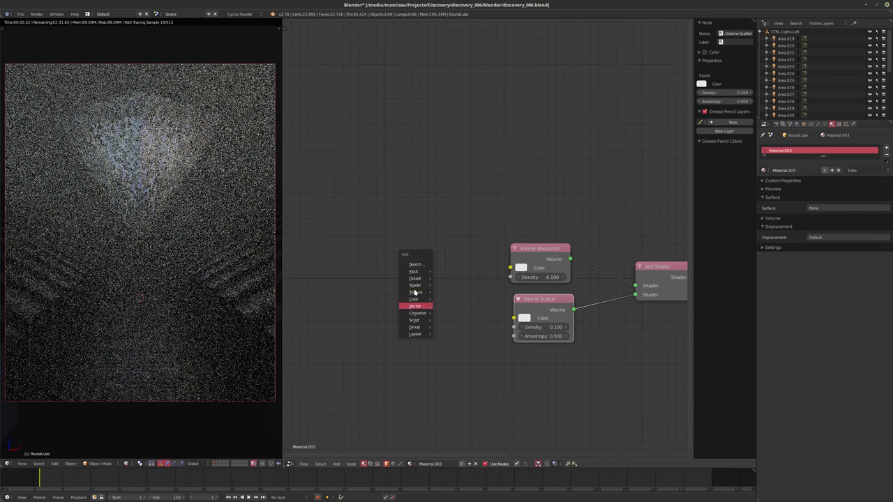
mouse_move(414, 271)
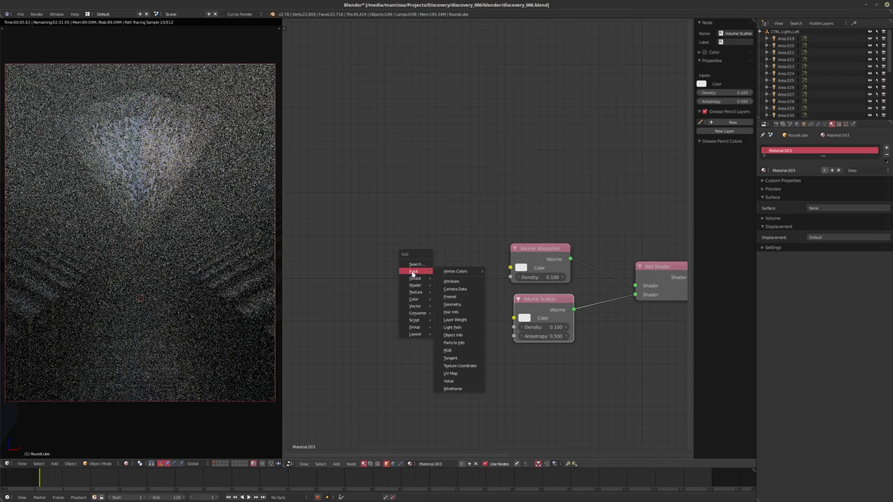
click(449, 380)
click(433, 294)
drag(433, 293, 510, 277)
drag(431, 290, 514, 327)
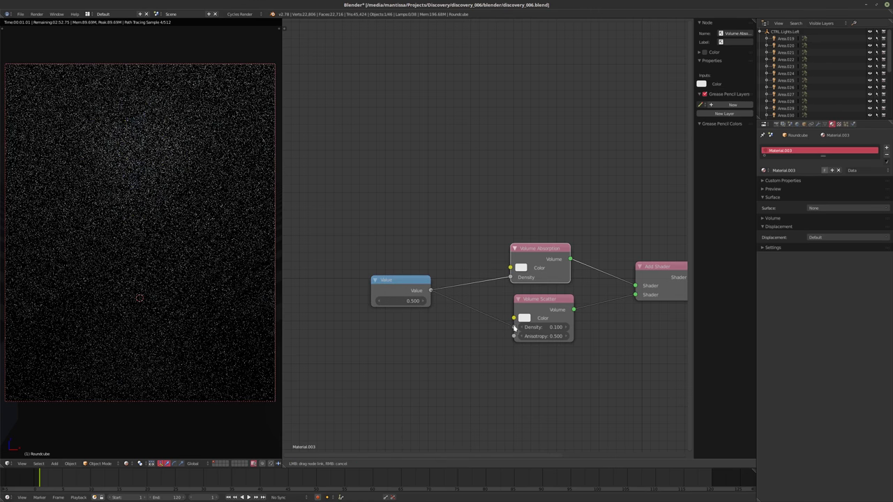
Set the Value node that drives both volume densities to 0.01.
double_click(398, 301)
key(BackSpace)
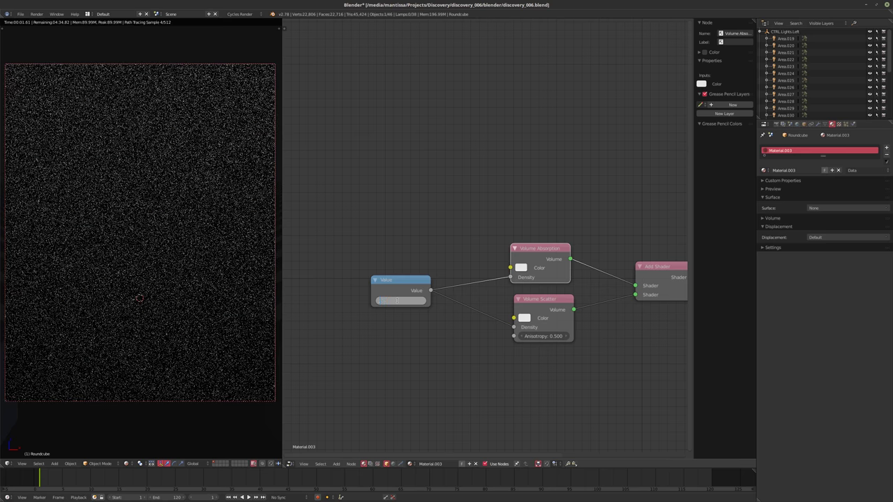
text(.01)
key(Return)
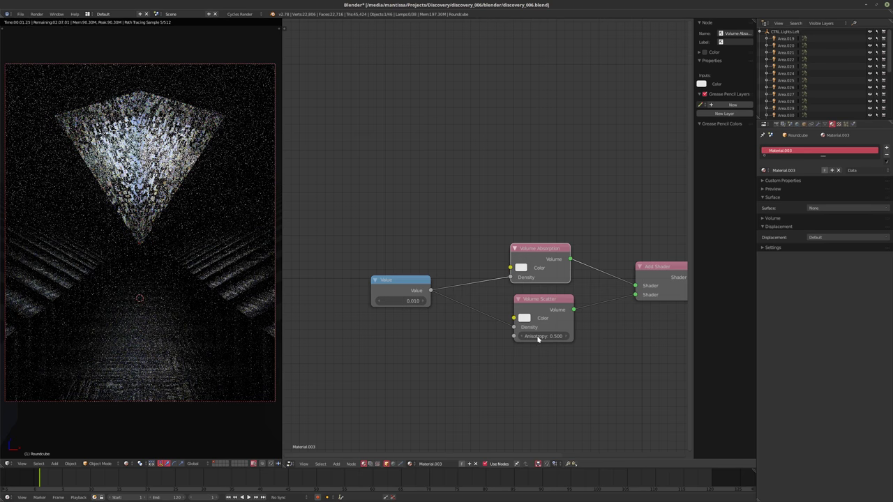
Set the Volume Scatter node's anisotropy to 0.975.
double_click(549, 336)
text(-1.0)
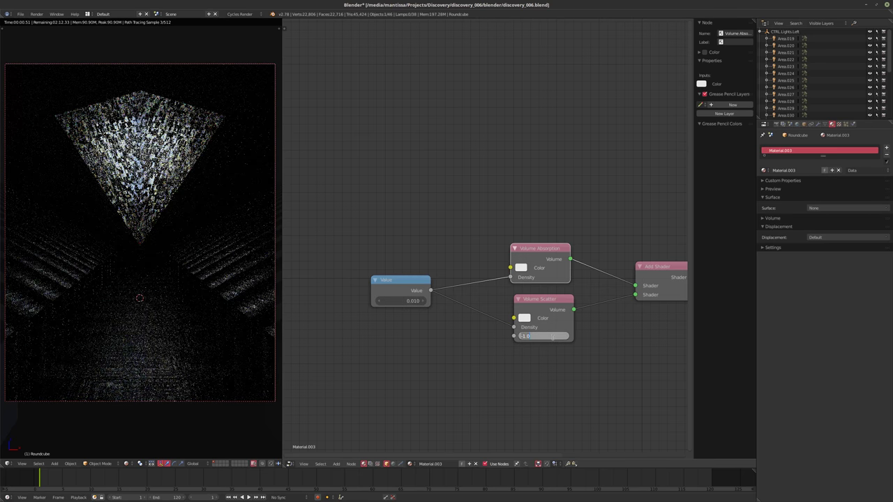
key(BackSpace)
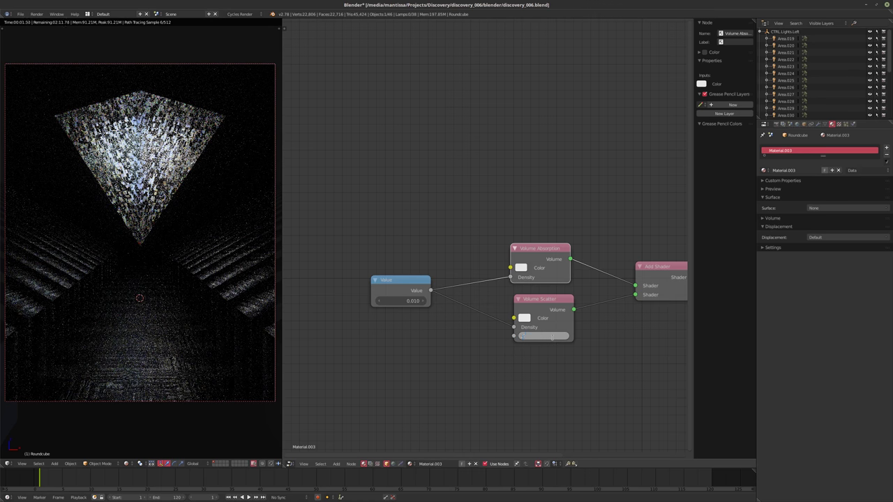
text(.975)
key(Return)
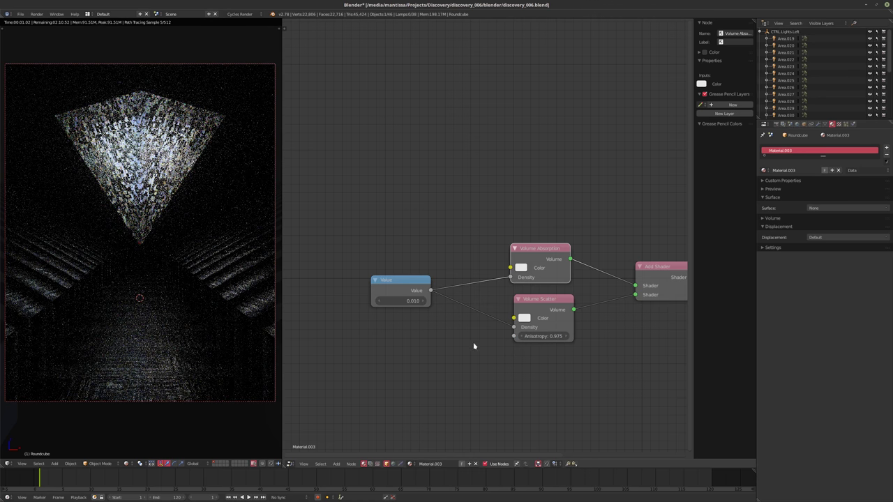
Set the Value node driving both densities to 0.05 and move the node slightly lower.
double_click(405, 302)
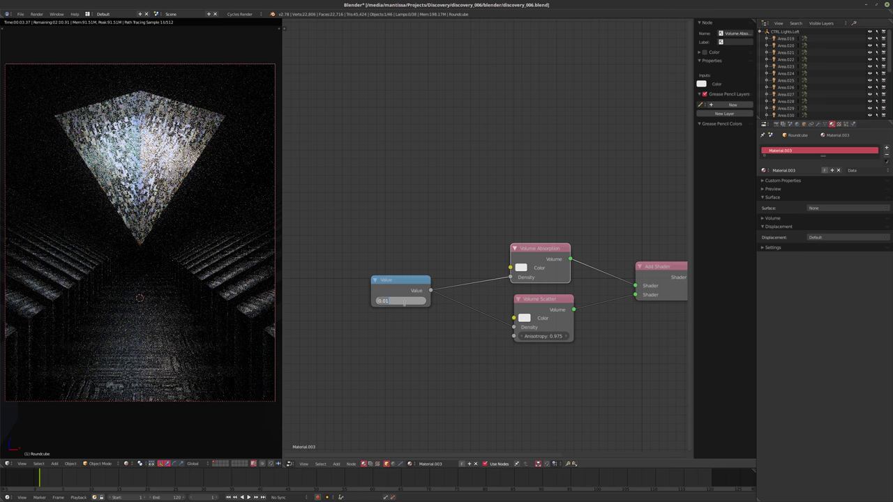
text(.05)
key(Return)
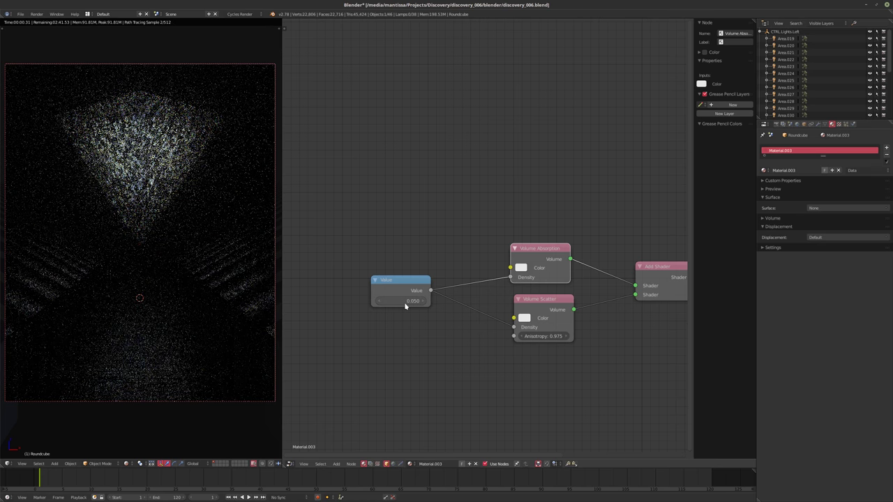
drag(400, 280, 401, 295)
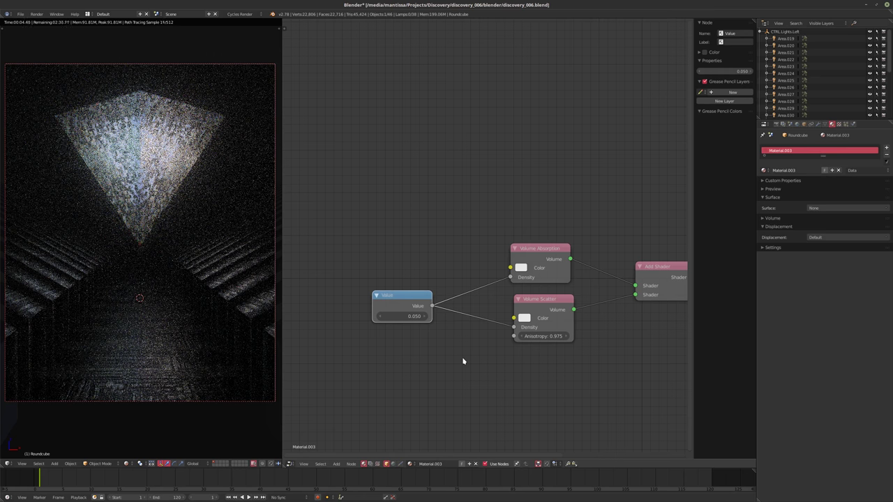
Set the Volume Scatter node's anisotropy to 0.5.
double_click(548, 336)
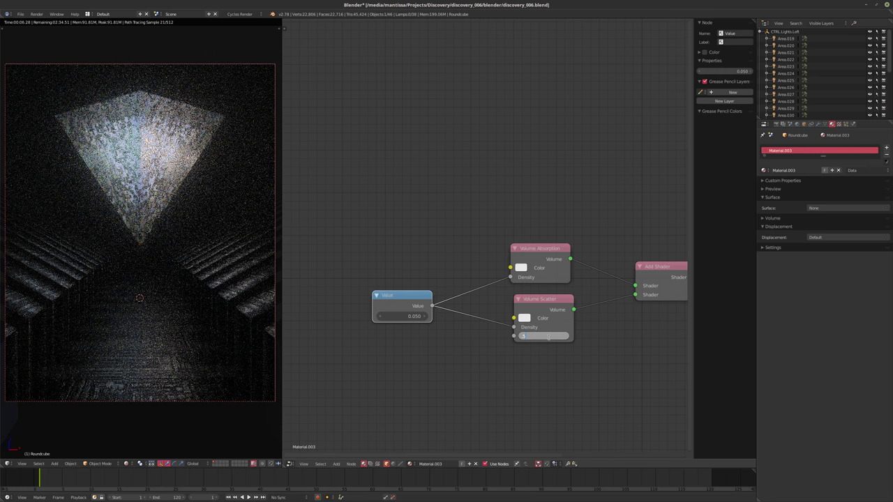
text(.5)
key(Return)
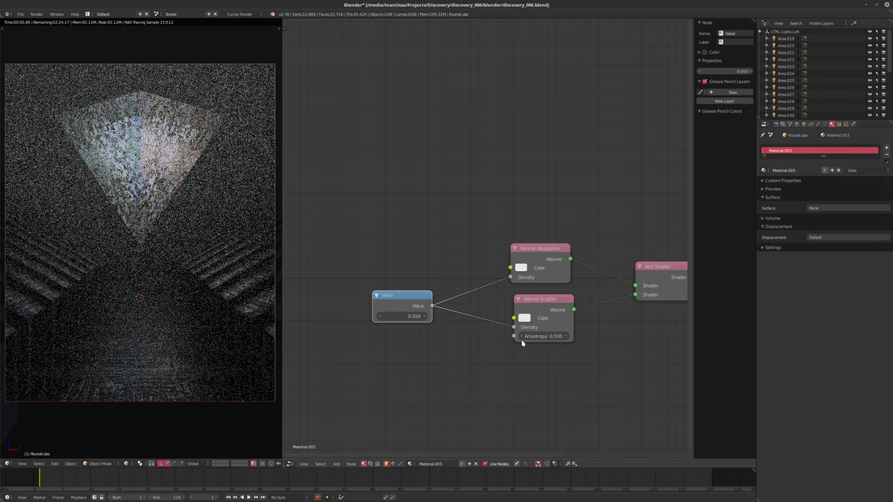
Set the Volume Scatter's anisotropy to 0 and the Value node driving both densities to 0.01.
double_click(534, 336)
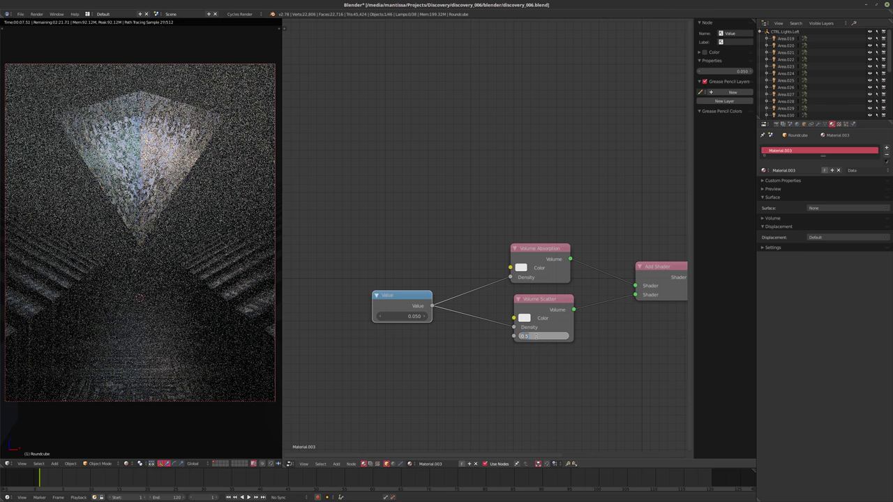
text(0)
key(Return)
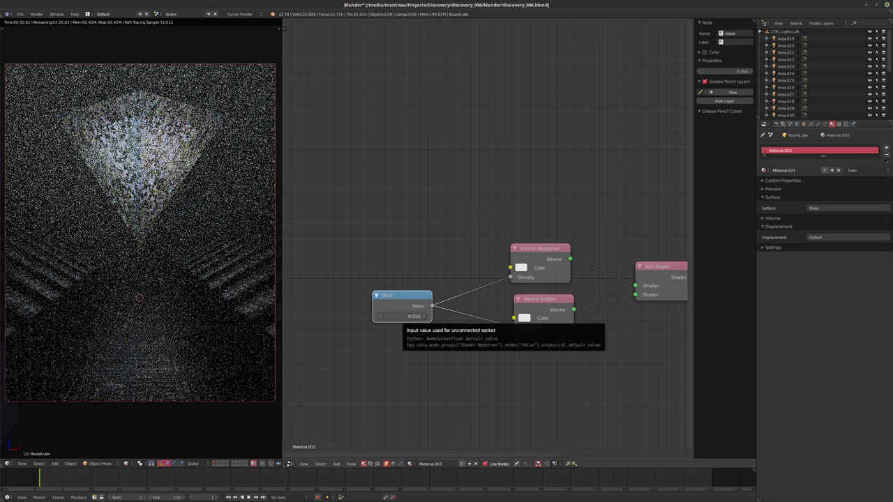
double_click(399, 316)
text(0.01)
key(Return)
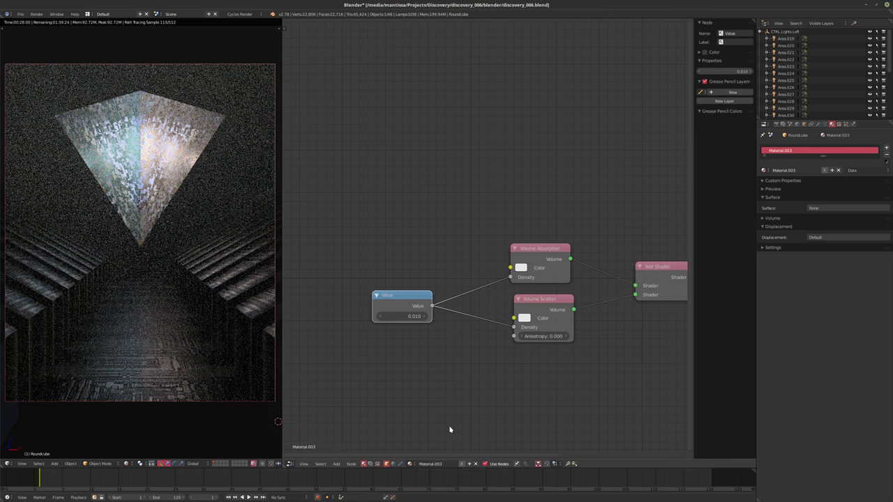
Select the floor plane and set the X and Y scale of its material's Mapping node to 10.
right_click(194, 365)
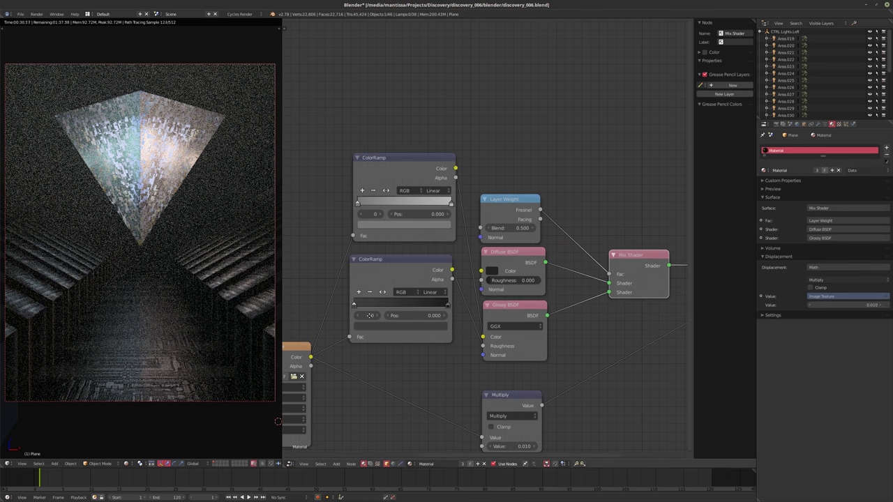
middle_drag(362, 411, 545, 414)
scroll(476, 333, up, 2)
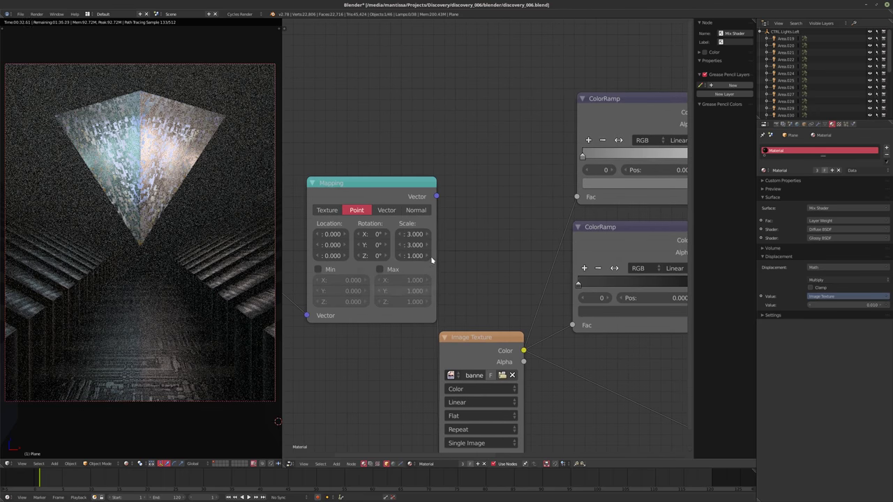
click(414, 234)
text(10)
key(Tab)
text(10)
key(Return)
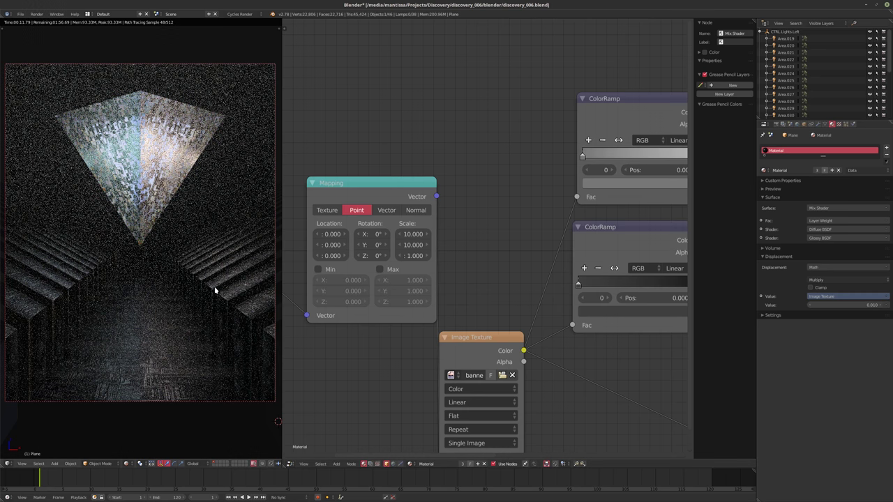
Leave the rendered preview, select the round cube and set its maximum draw type to Bounds.
key(shift+z)
right_click(240, 300)
key(KP_Decimal)
mouse_move(198, 295)
middle_down()
mouse_move(76, 279)
mouse_move(147, 300)
mouse_move(180, 297)
middle_up()
right_click(180, 298)
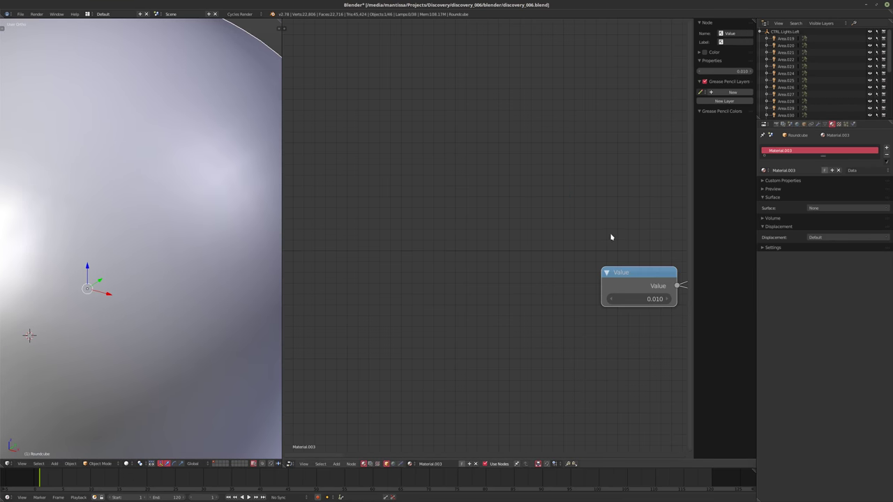
click(804, 123)
click(791, 339)
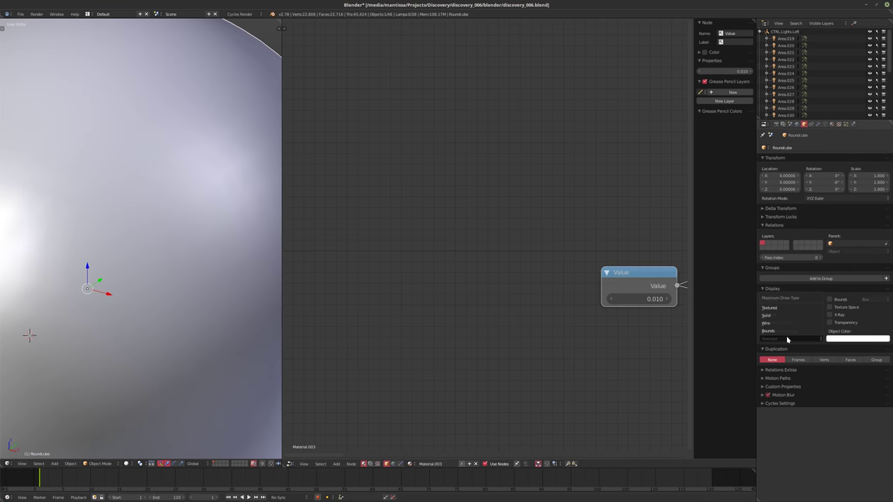
click(787, 327)
middle_drag(173, 222, 188, 314)
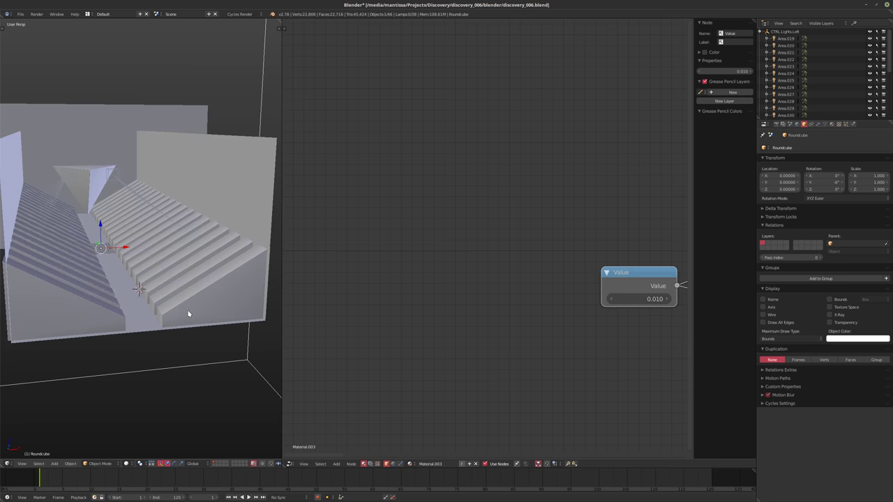
Duplicate the stepped cube along the aisle in place and hide the original.
right_click(188, 314)
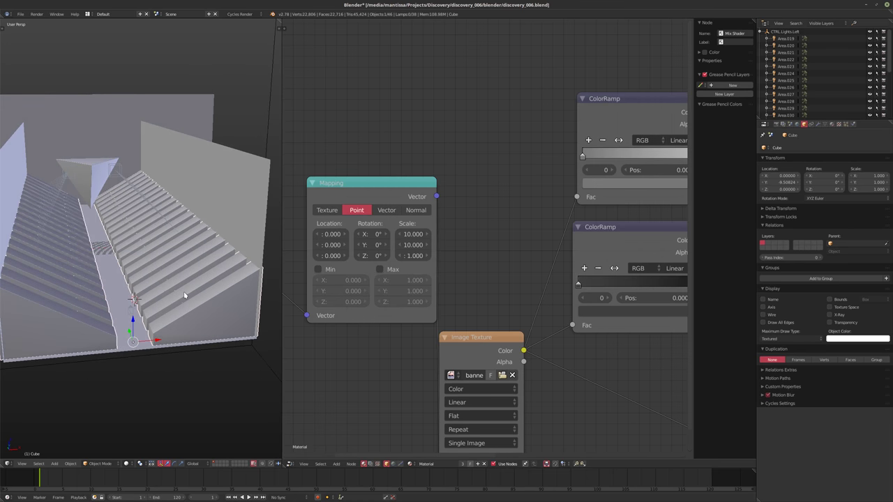
key(shift+d)
right_click(185, 295)
scroll(808, 89, down, 5)
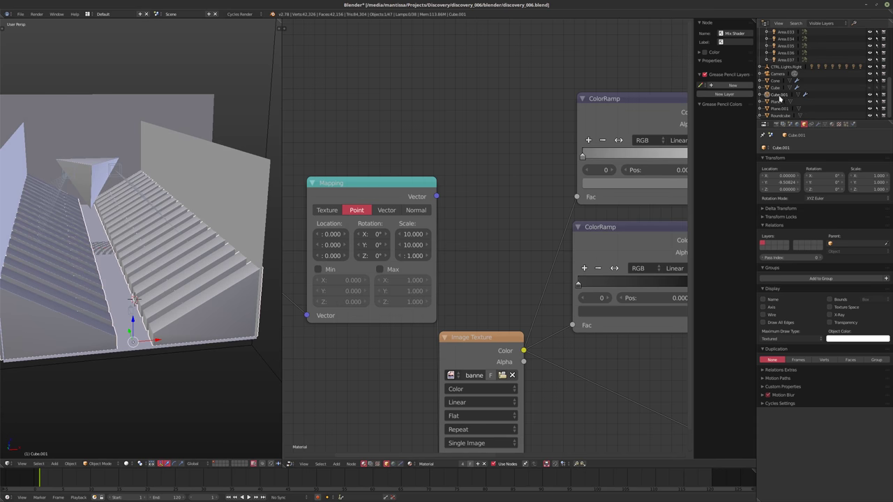
Apply the Mirror and Array modifiers on the duplicated steps.
click(817, 124)
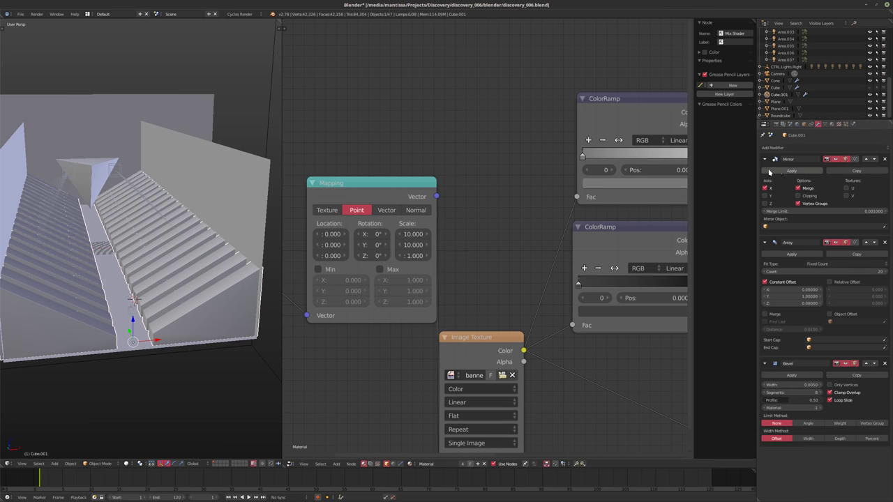
click(790, 171)
click(790, 171)
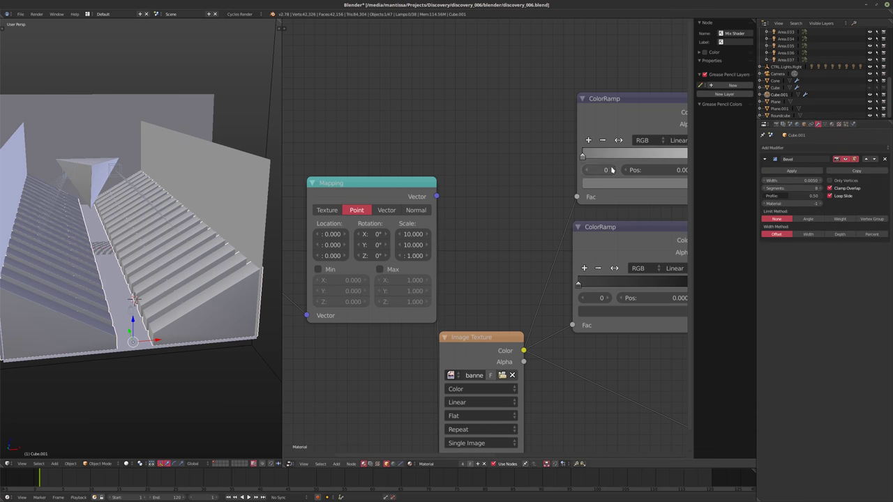
Set the Bevel modifier's segments to 16 on the duplicated steps.
middle_drag(153, 307, 139, 328)
scroll(174, 283, up, 3)
middle_drag(174, 283, 193, 303)
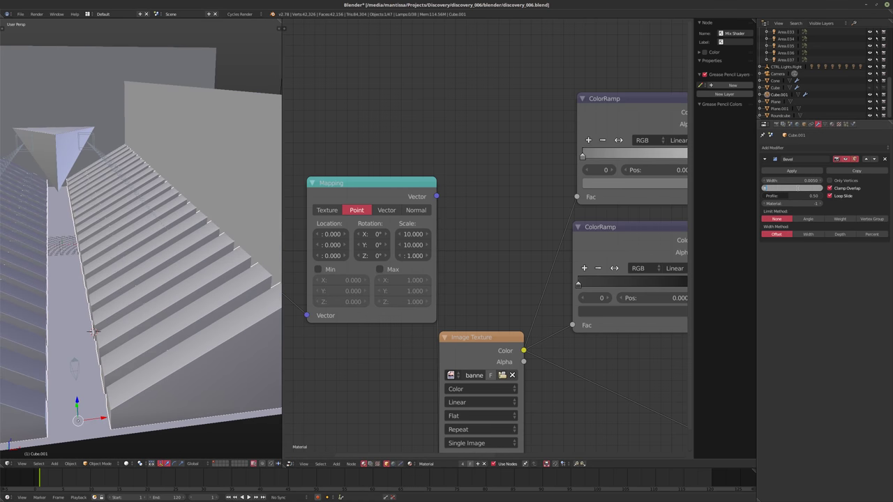
mouse_move(797, 187)
mouse_down()
mouse_move(809, 188)
mouse_move(798, 188)
mouse_up()
middle_drag(81, 287, 160, 265)
Save the file, run a test render of the scene and stop it partway.
key(ctrl+s)
click(152, 258)
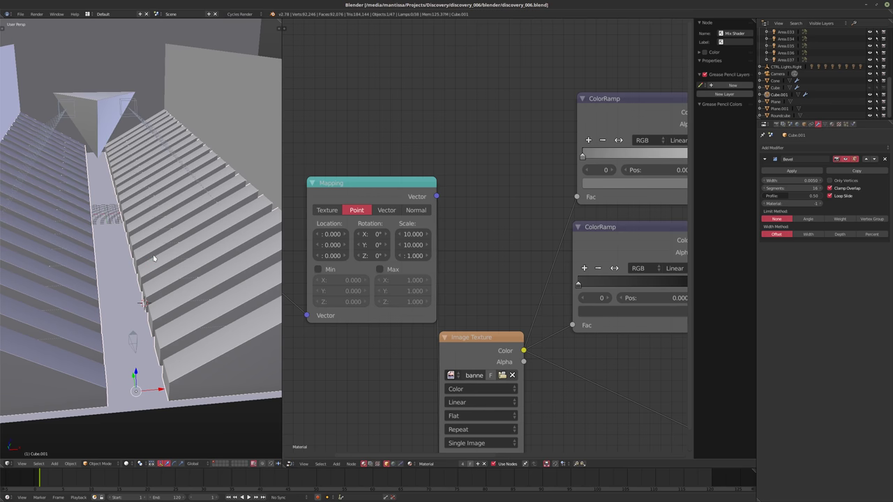
key(F12)
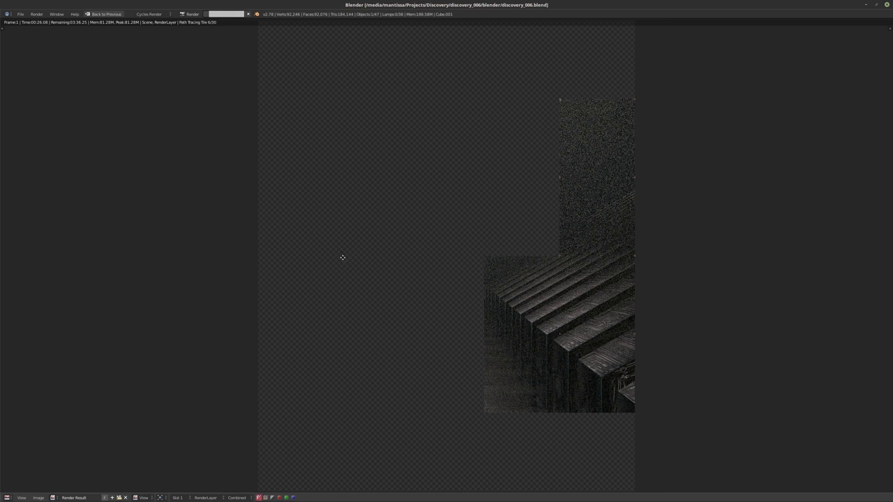
key(Escape)
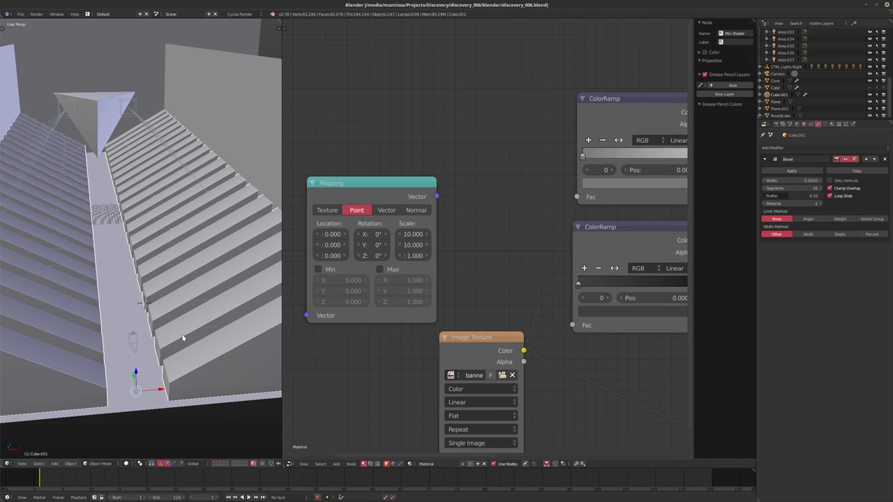
middle_drag(129, 313, 185, 333)
key(Tab)
middle_drag(98, 314, 45, 268)
key(w)
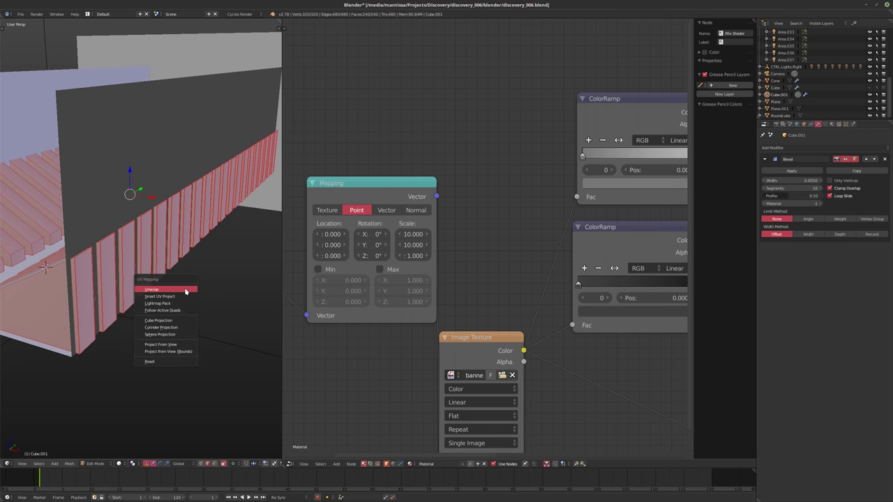
key(Escape)
key(Tab)
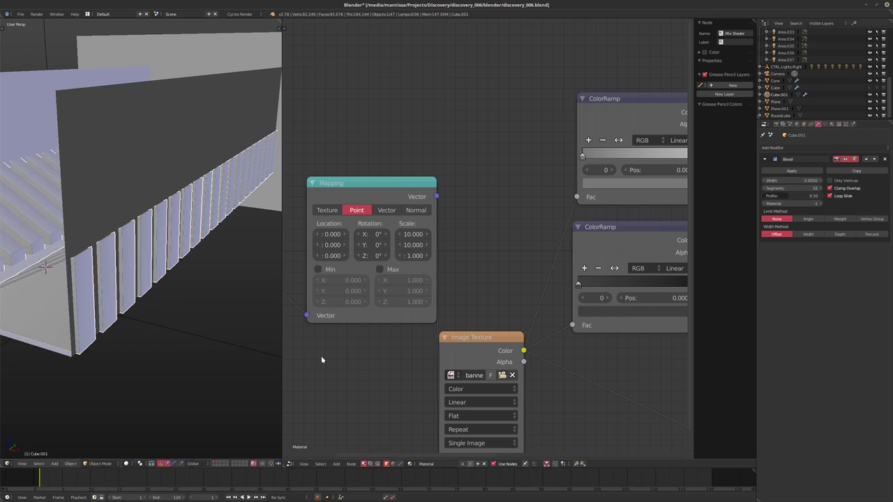
Give the duplicated steps their own single-user material copy, isolate them in local view and preview them rendered.
middle_drag(230, 321, 198, 289)
key(KP_Divide)
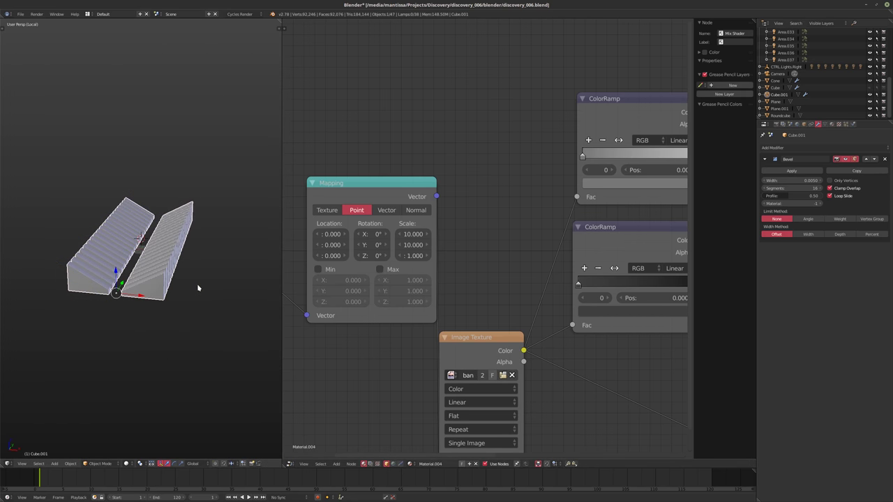
key(shift+z)
middle_drag(151, 253, 224, 253)
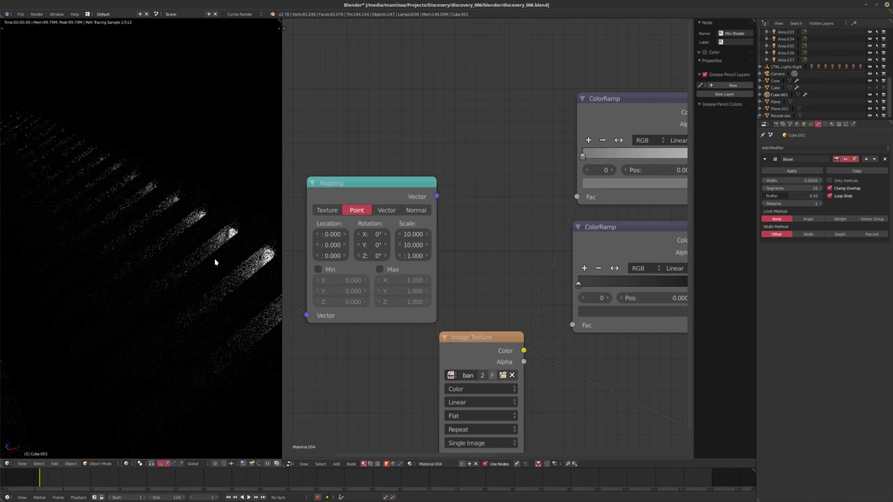
scroll(230, 239, up, 2)
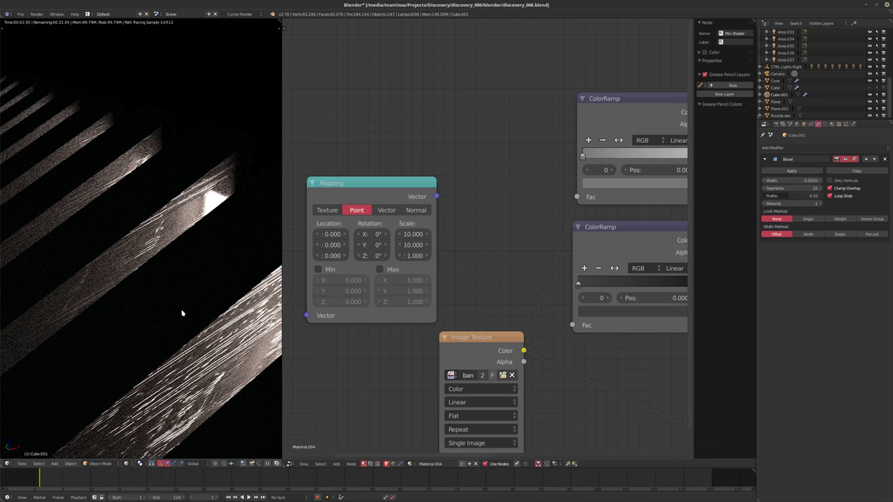
Set the X and Y scale of the steps material's Mapping node to 50.
click(419, 235)
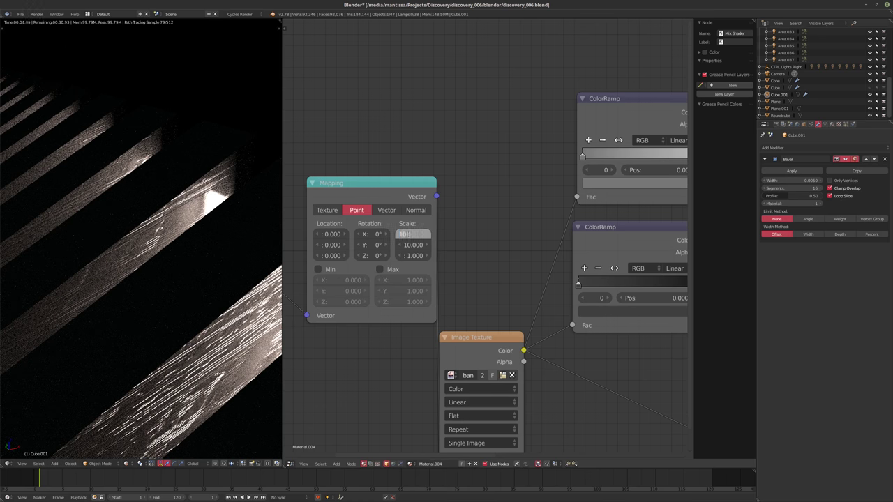
key(BackSpace)
text(50)
key(Return)
key(ctrl+c)
key(ctrl+v)
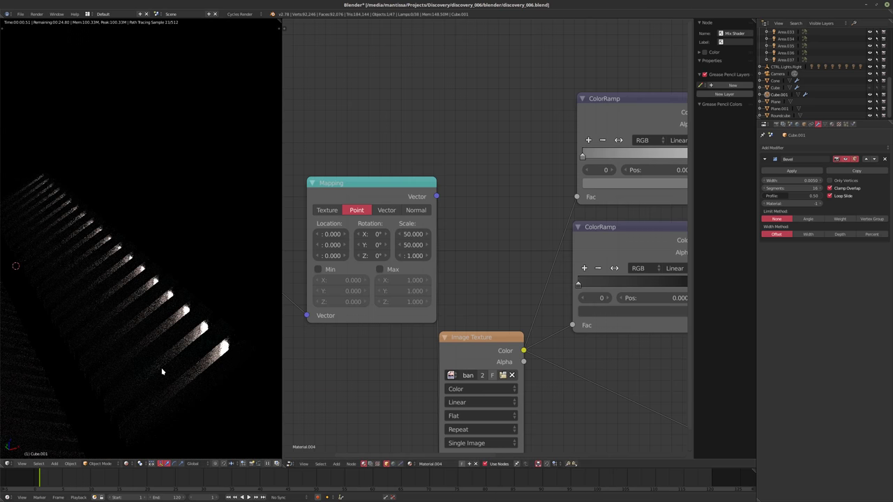
Leave the rendered preview and examine the individual step blocks' mesh in edit mode.
key(shift+z)
mouse_move(148, 272)
middle_down()
mouse_move(126, 279)
mouse_move(105, 265)
middle_up()
key(Tab)
scroll(184, 336, up, 8)
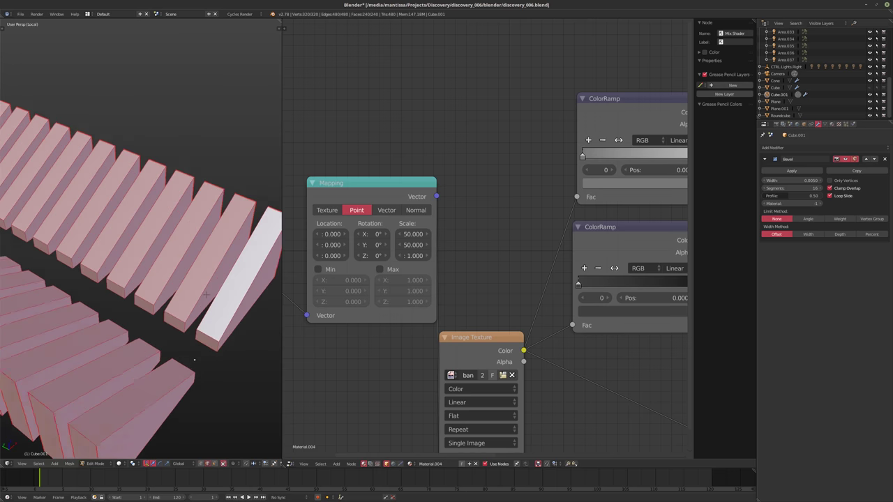
scroll(180, 249, down, 4)
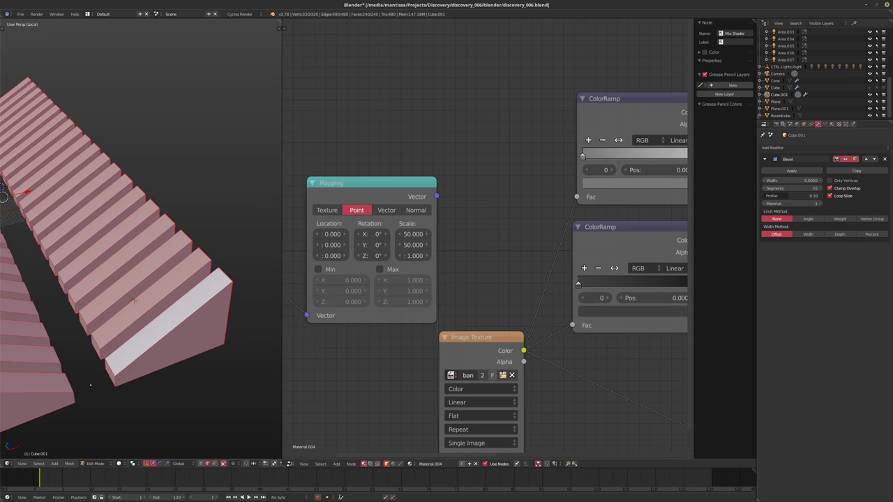
Switch to the camera view, leave edit mode and local view, and preview the full scene rendered.
key(KP_0)
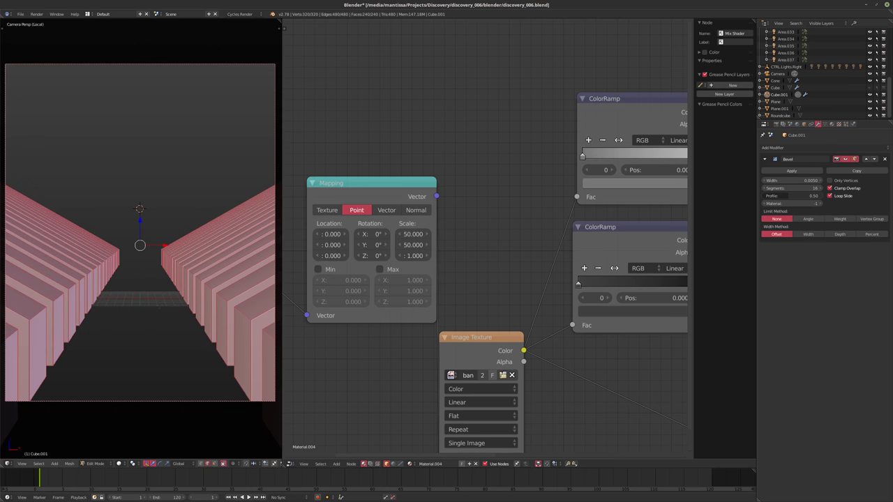
key(Tab)
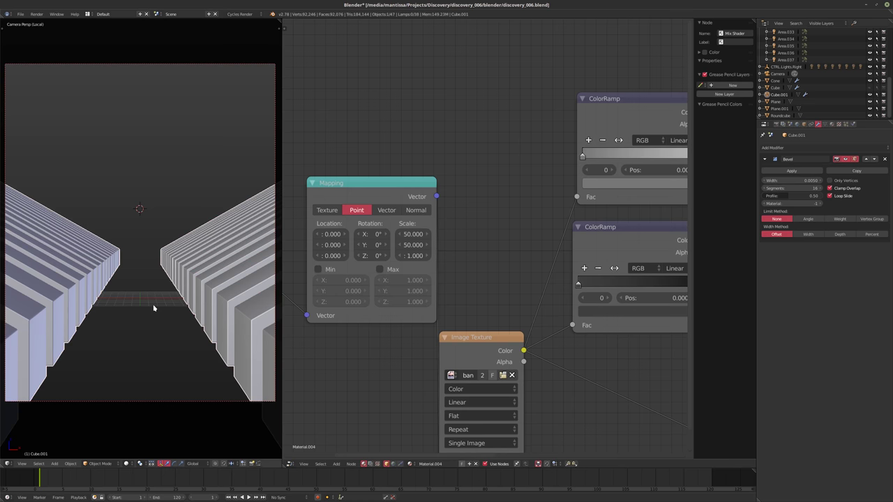
key(shift+z)
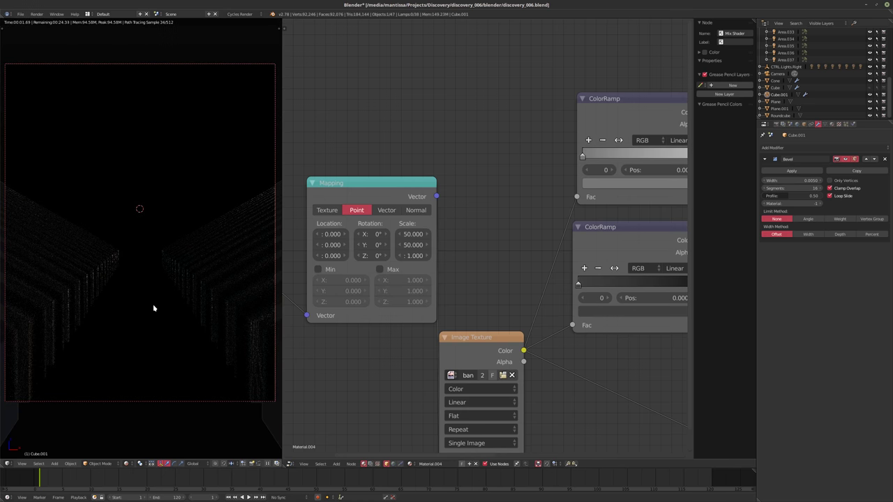
key(shift+z)
key(KP_0)
key(KP_0)
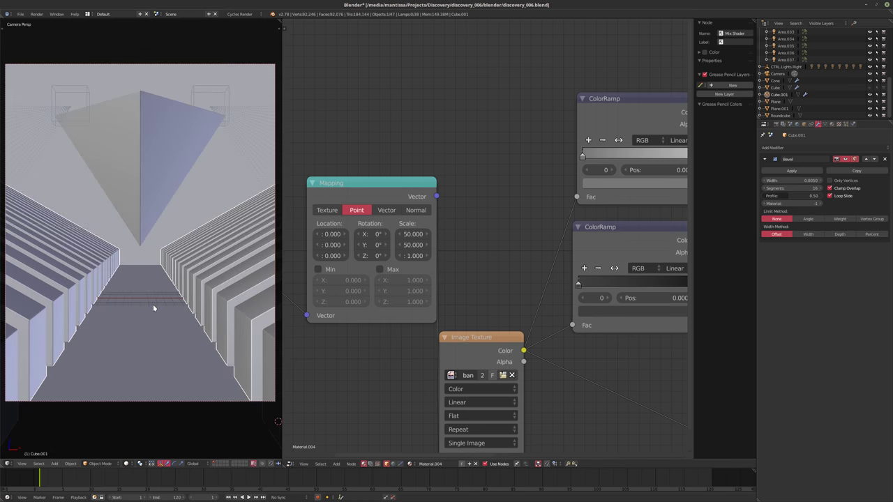
key(shift+z)
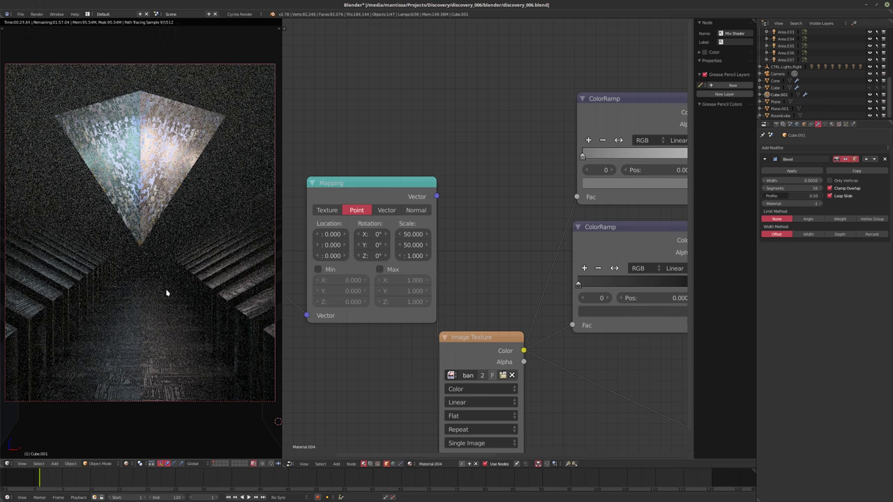
Set the X and Y scale of the steps material's Mapping node to 100.
middle_drag(390, 370, 439, 384)
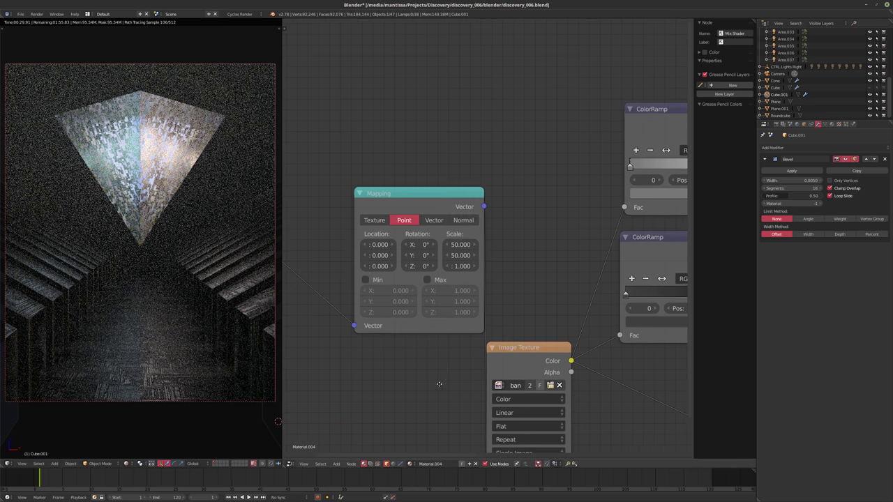
click(457, 245)
text(100)
key(Tab)
text(100)
key(Return)
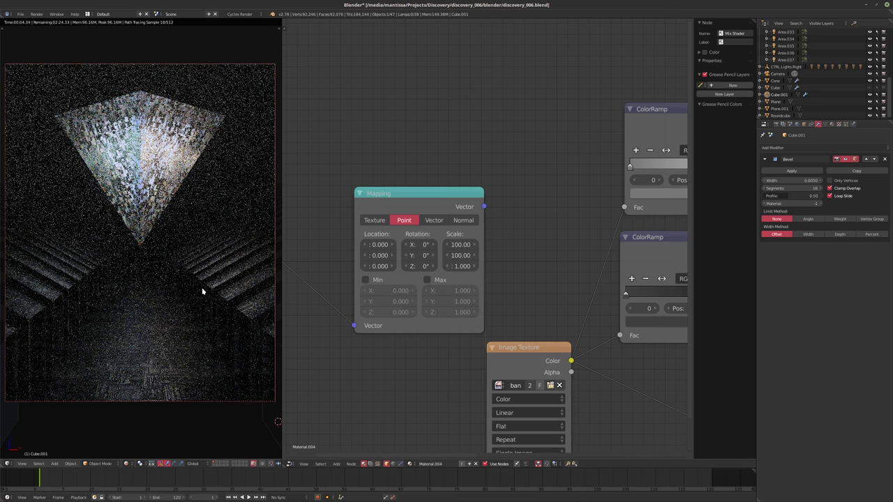
key(ctrl+t)
key(Home)
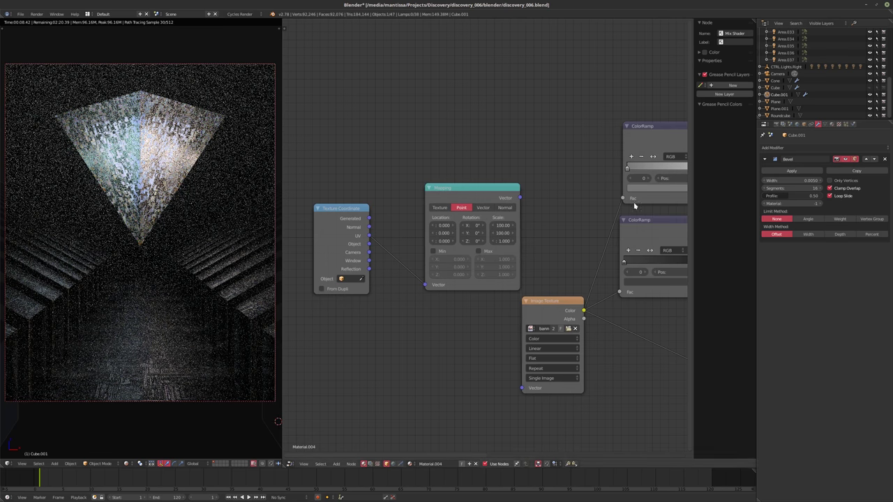
Select the round cube from the object list and set the Value node driving both volume densities to 0.025.
scroll(785, 97, up, 5)
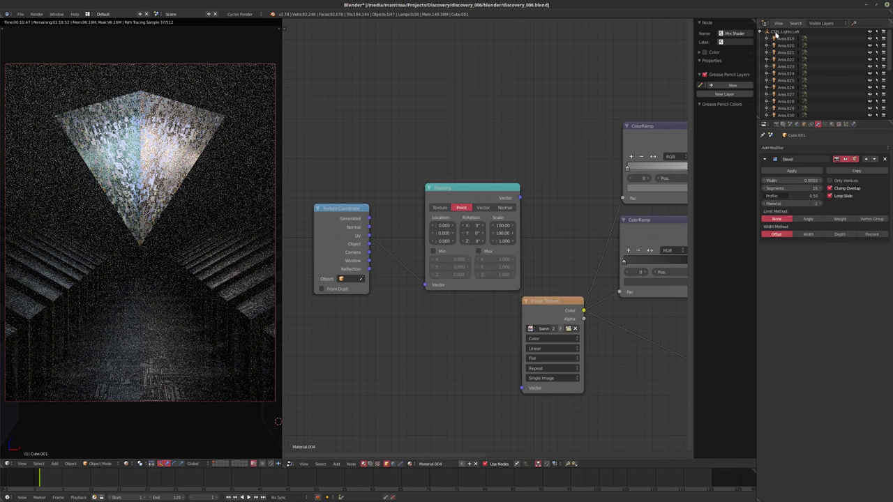
click(761, 32)
click(779, 90)
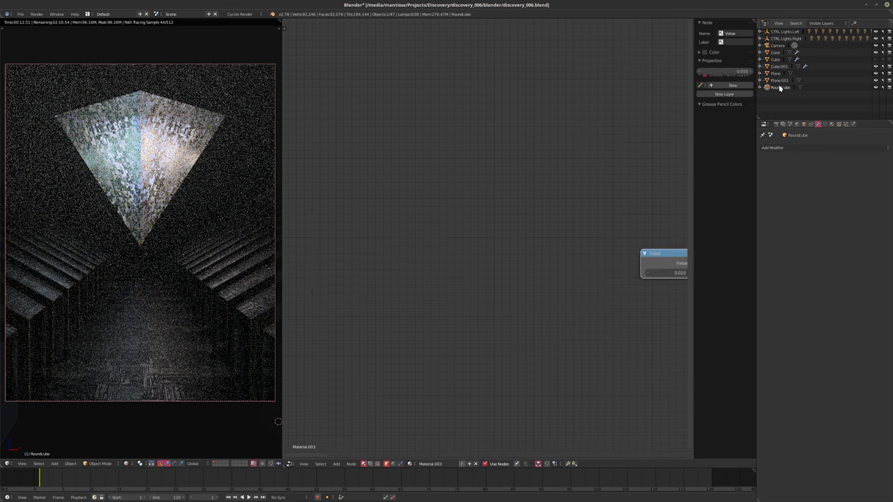
click(520, 279)
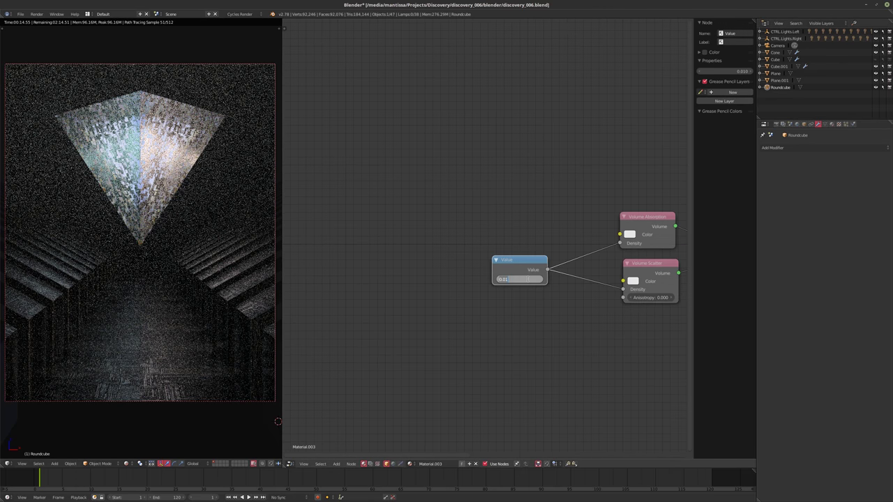
text(0.025)
key(Return)
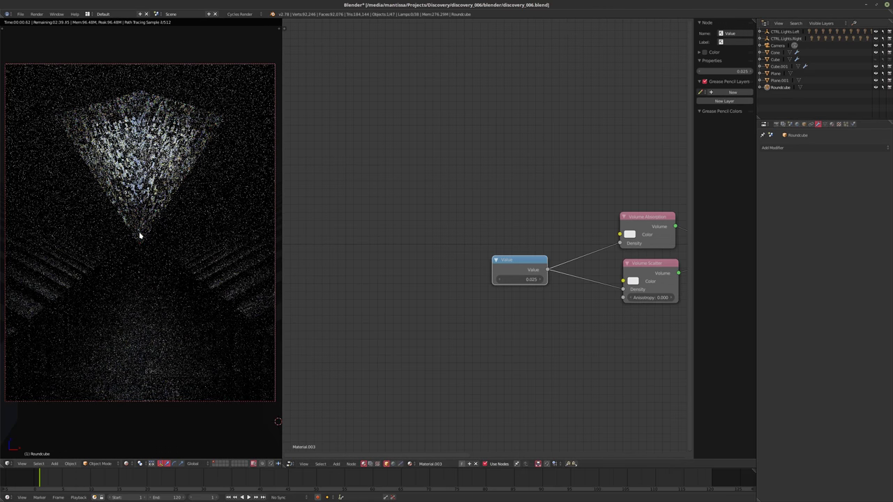
Leave the rendered preview, save the file, run another test render and stop it before completion.
key(shift+z)
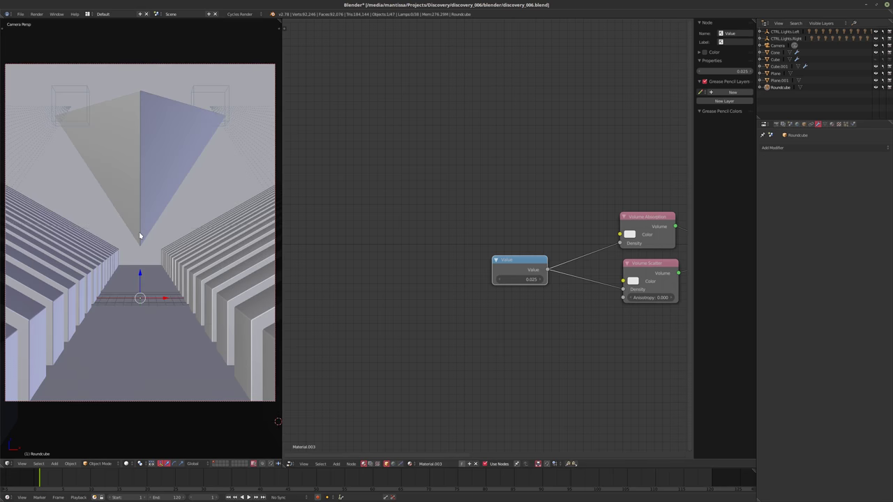
key(ctrl+s)
click(140, 236)
key(F12)
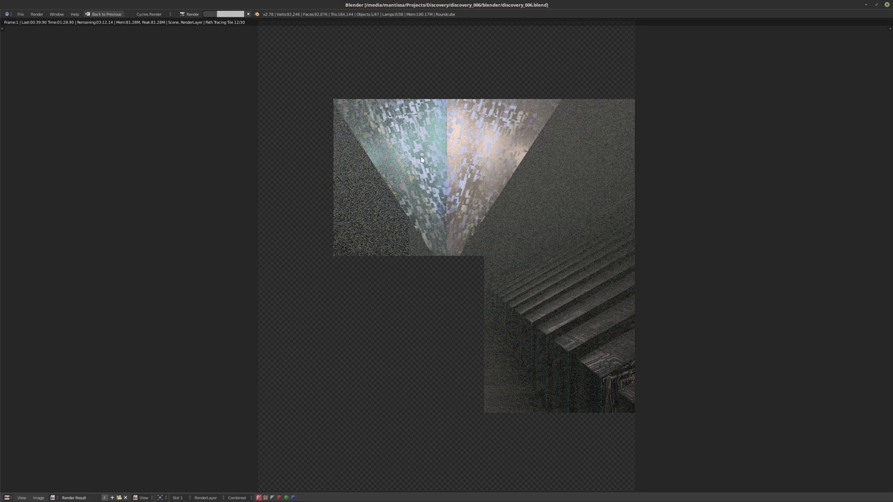
key(Escape)
key(Escape)
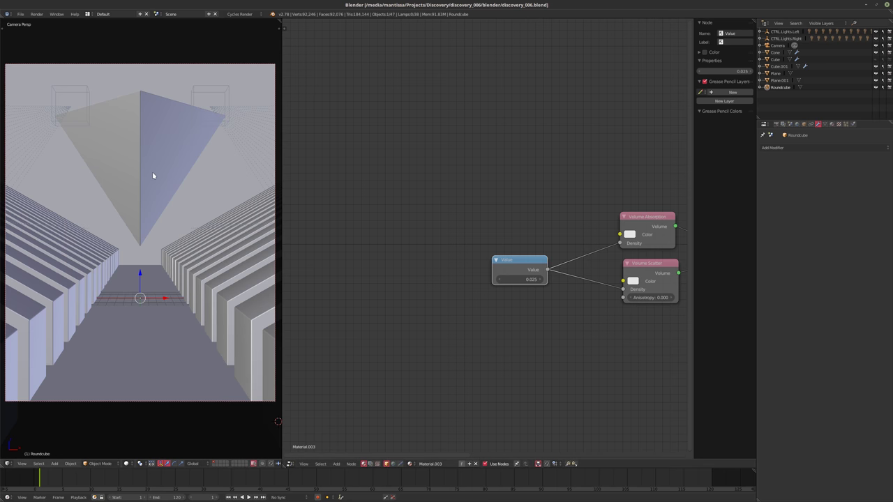
Select the hanging cone, isolate it in local view and bring its whole material node tree into view.
key(shift+z)
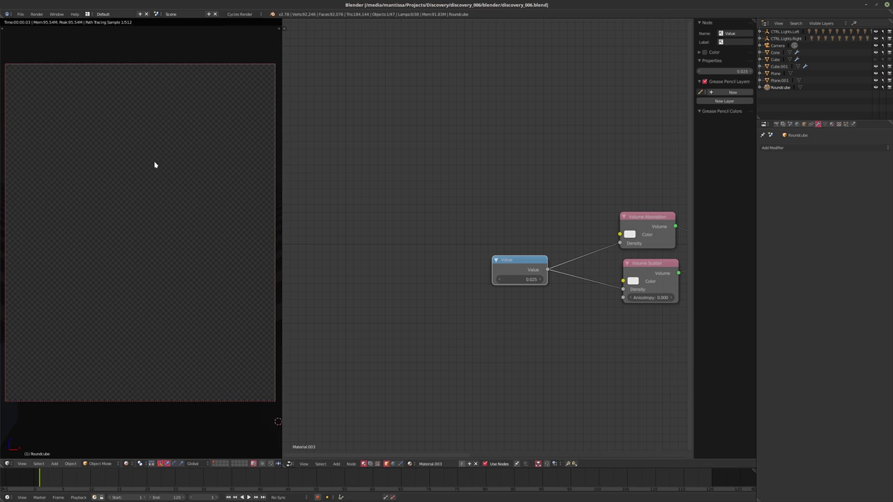
right_click(150, 167)
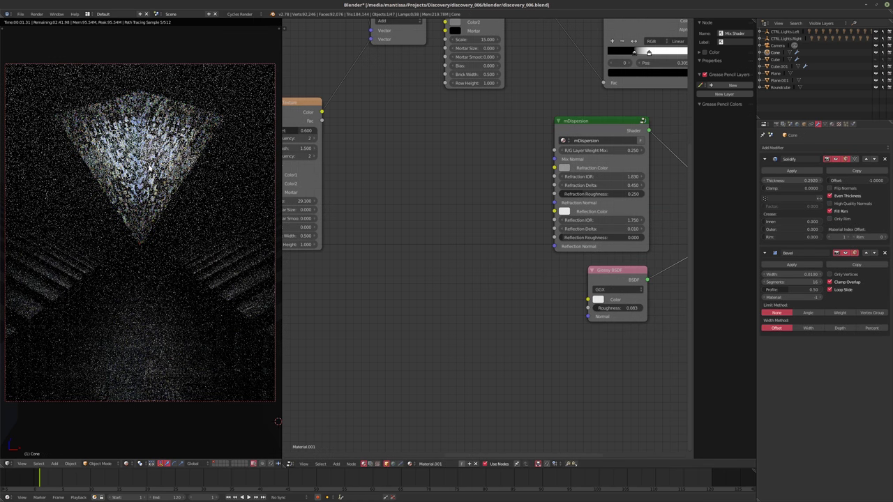
key(shift+z)
key(KP_Divide)
middle_drag(205, 189, 166, 208)
key(Home)
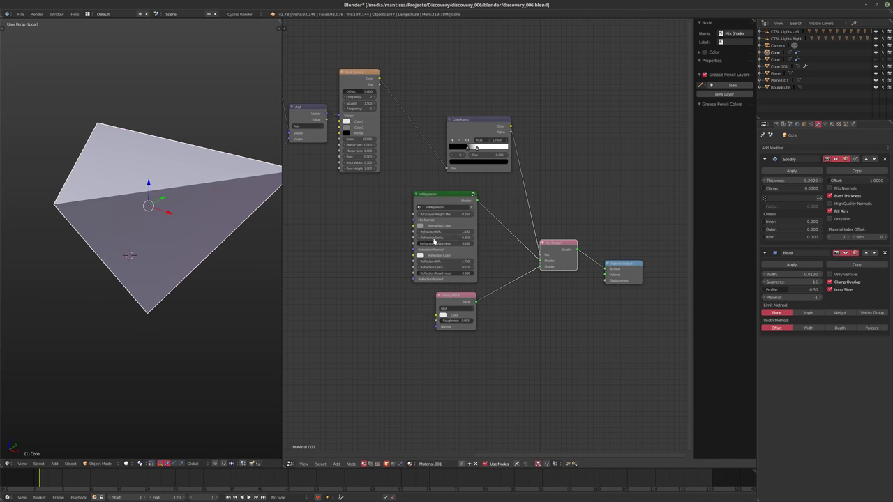
Add a Math node below the Glossy BSDF in the cone's material.
key(shift+a)
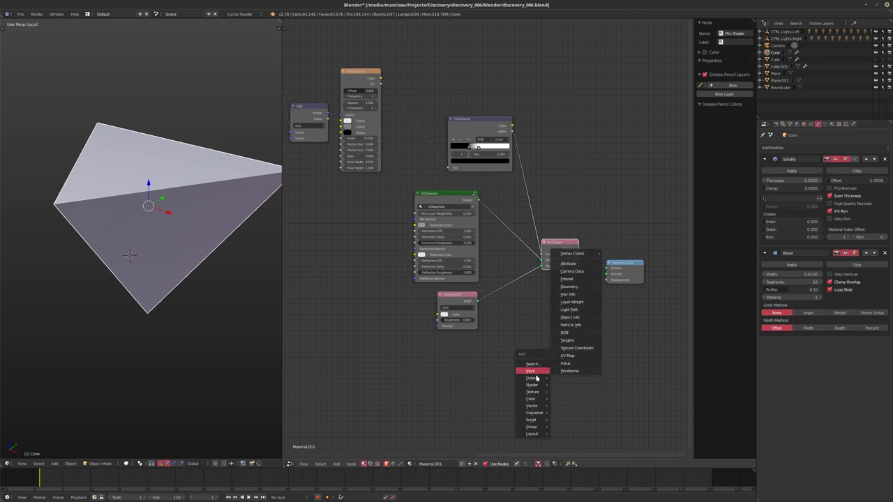
mouse_move(533, 412)
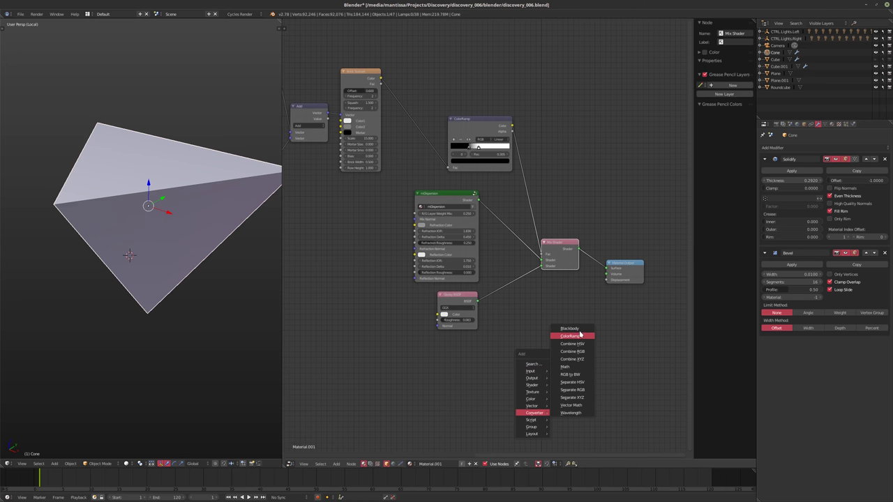
click(568, 367)
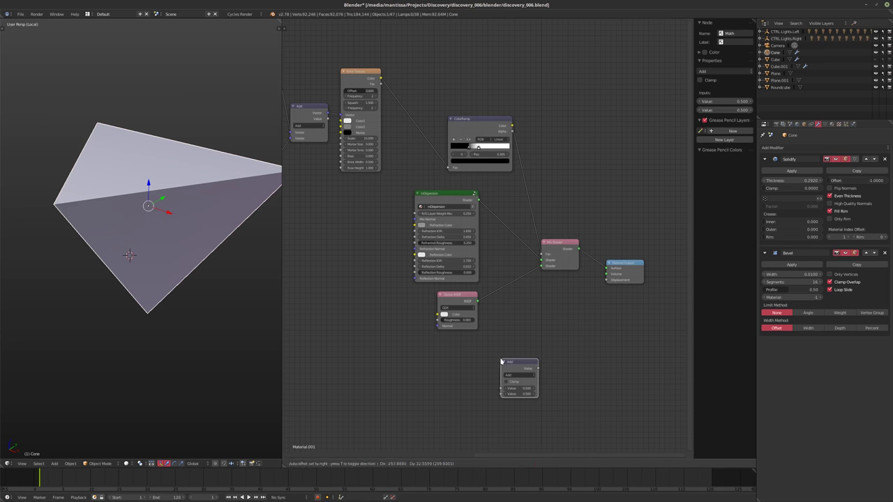
click(501, 361)
Spread the texture coordinate, mapping, first two brick texture and both vector Add nodes further back to make room before the last Brick Texture.
scroll(454, 250, down, 5)
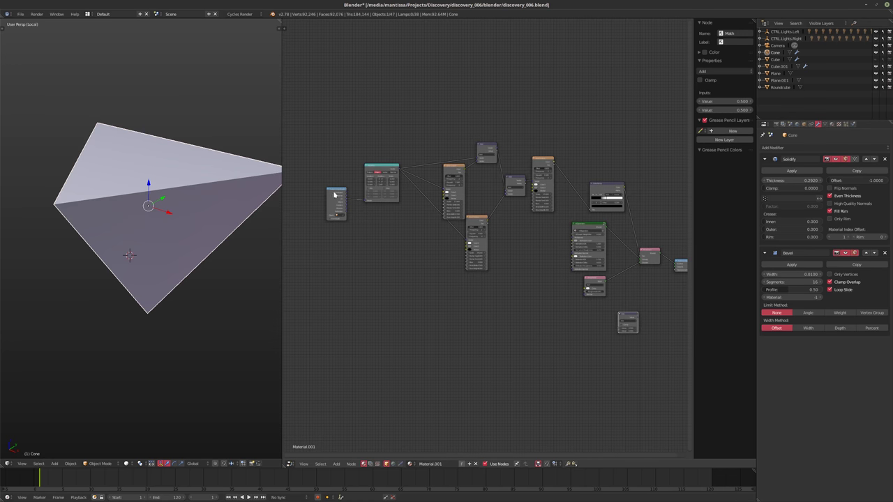
drag(335, 195, 301, 196)
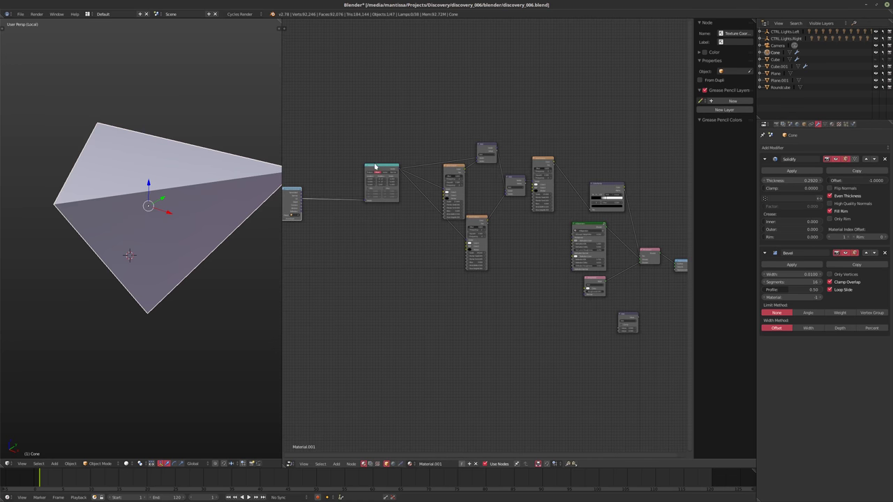
drag(375, 167, 329, 168)
drag(477, 218, 431, 250)
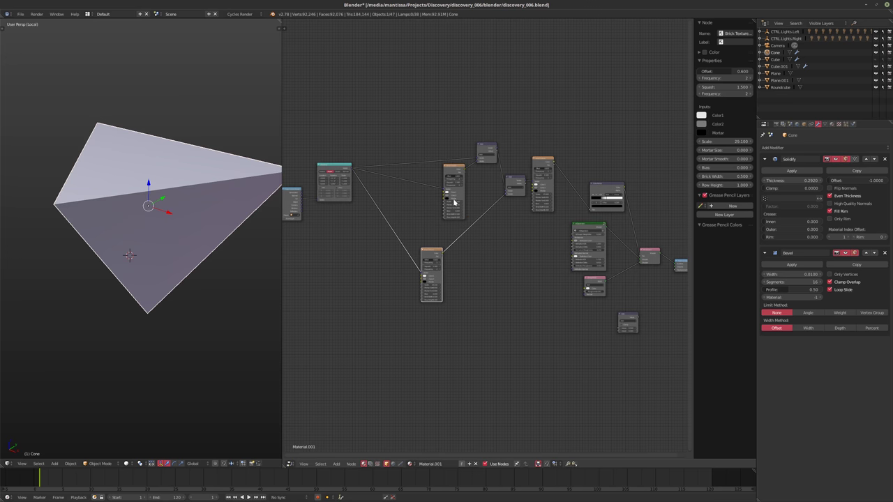
drag(455, 202, 416, 212)
drag(429, 248, 408, 234)
drag(477, 147, 436, 162)
drag(515, 184, 471, 201)
click(532, 166)
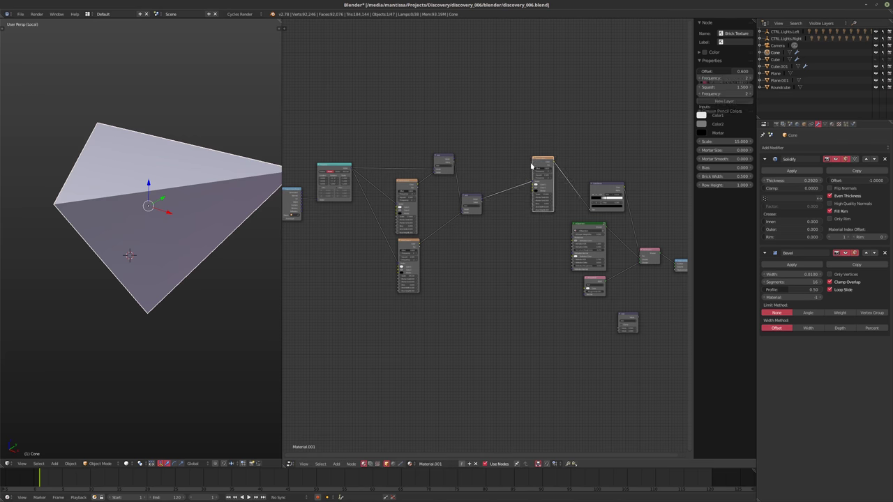
Move the last Brick Texture back, link its Color to the Math node's first value, and feed the Math output into the material's Displacement.
drag(531, 166, 602, 331)
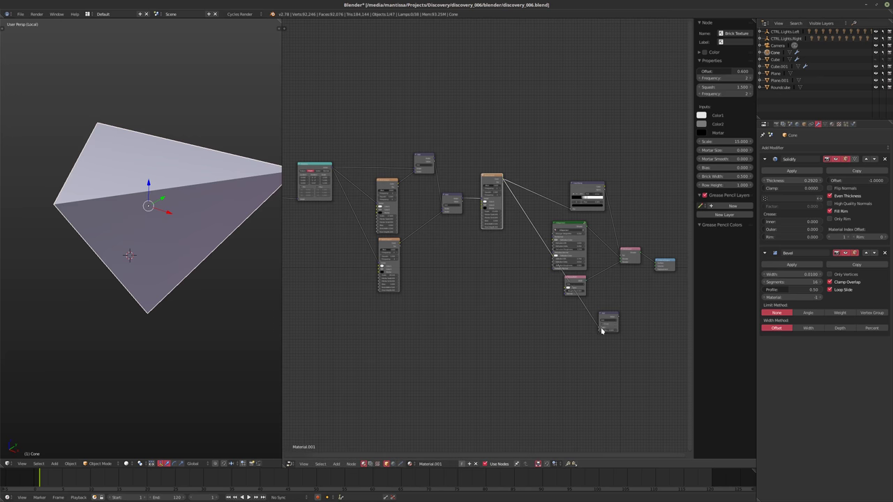
middle_drag(603, 331, 542, 279)
scroll(542, 280, up, 2)
drag(563, 303, 616, 242)
scroll(149, 192, up, 2)
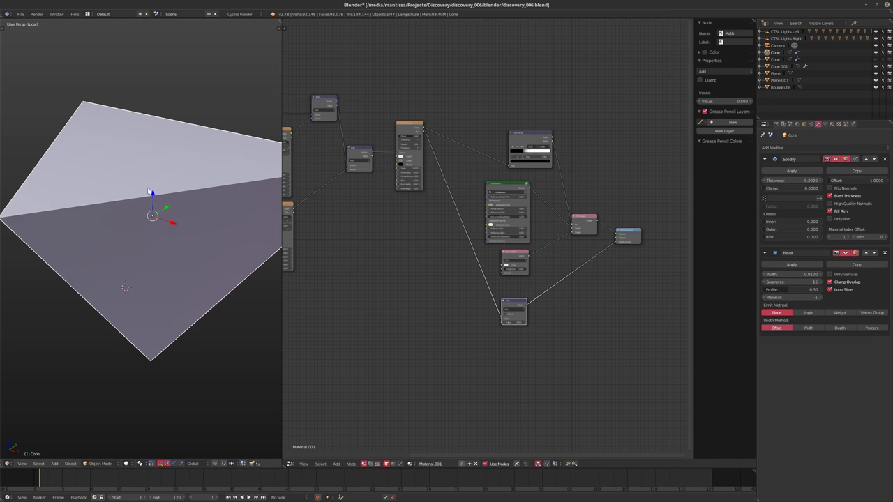
Show the cone in rendered preview, set the displacement Math node to Multiply and its second value to 5.
key(shift+z)
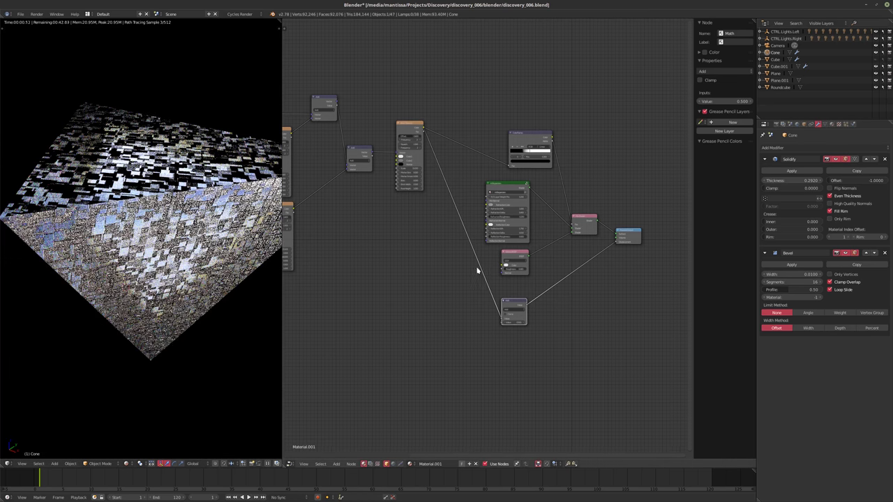
scroll(516, 335, up, 3)
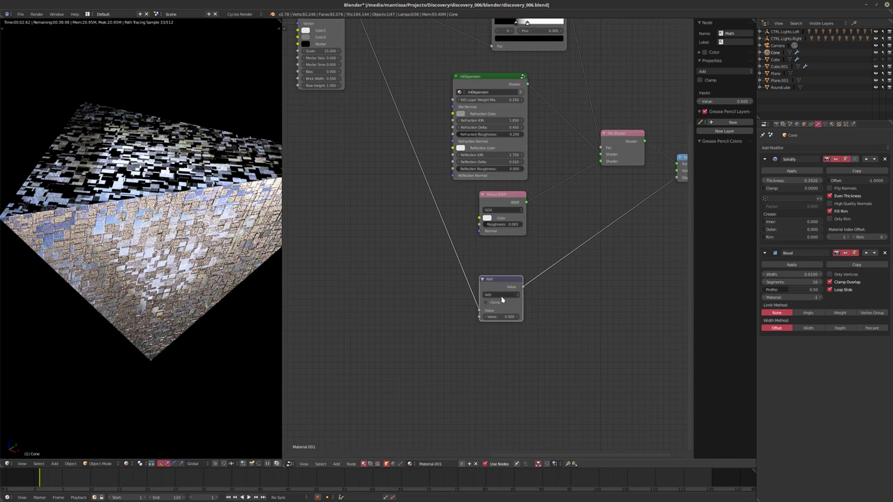
click(500, 295)
click(501, 280)
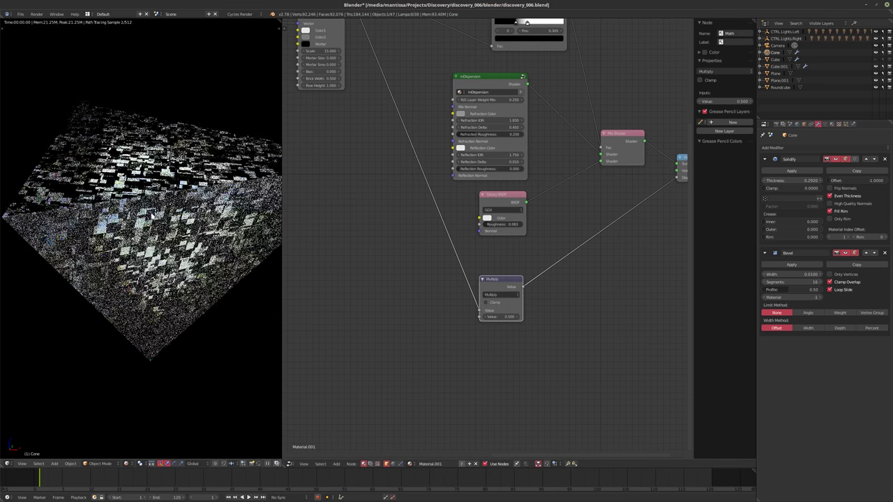
middle_drag(139, 244, 171, 227)
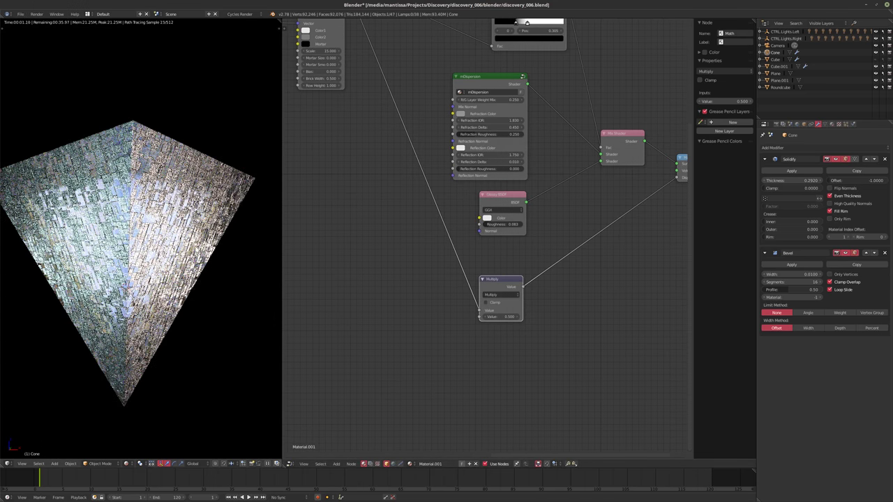
click(499, 316)
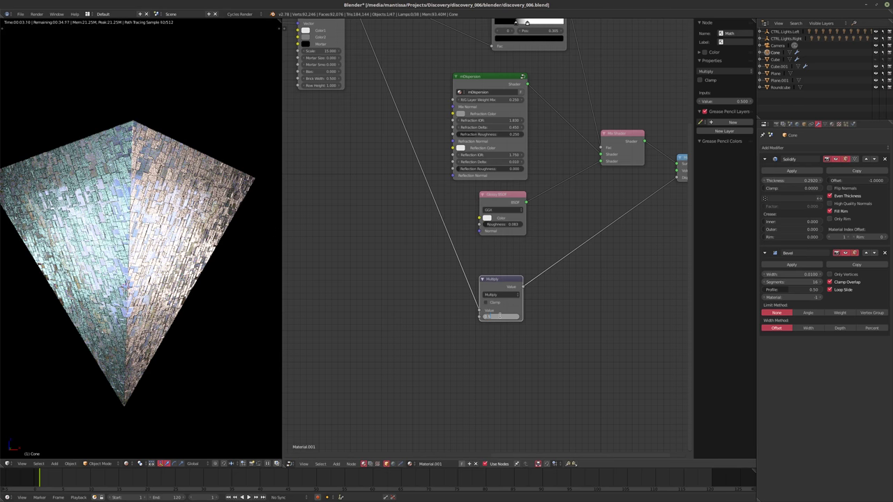
text(5)
key(Return)
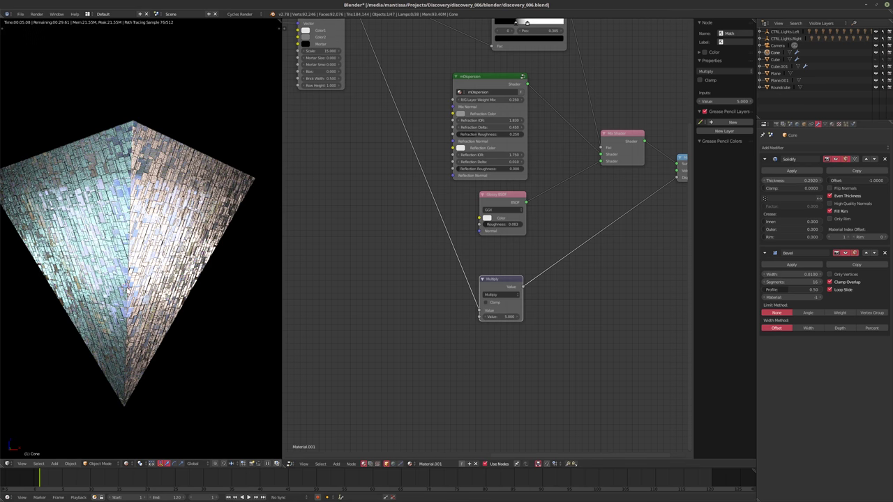
Set the mDispersion node's Refraction Delta to 0.330, Refraction Roughness to 0.185 and Refraction Color to dark grey, RGB 0.029.
scroll(475, 255, up, 3)
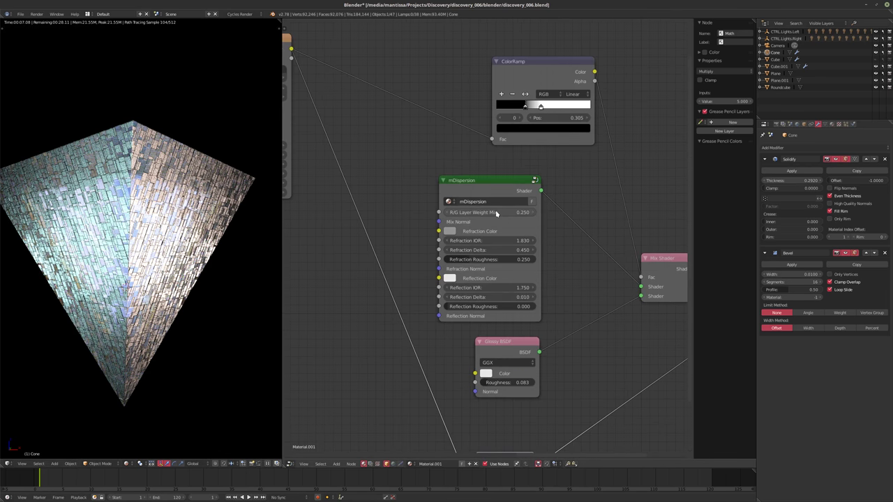
drag(475, 252, 520, 249)
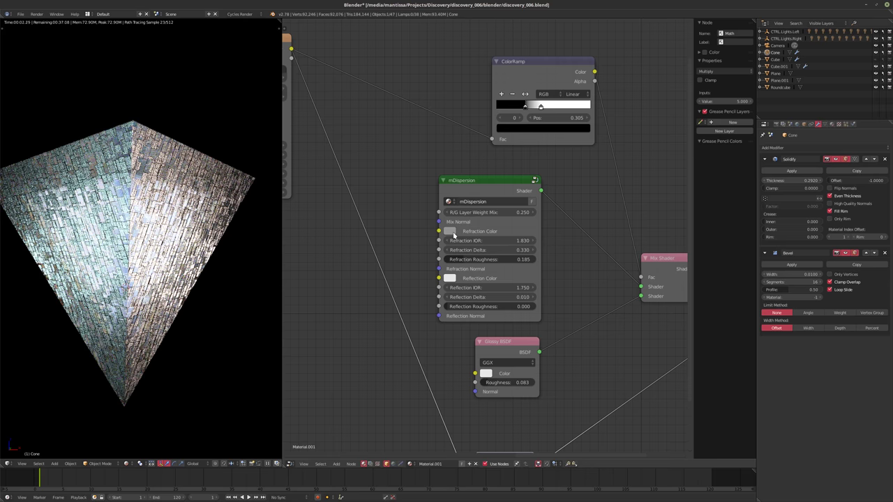
click(450, 231)
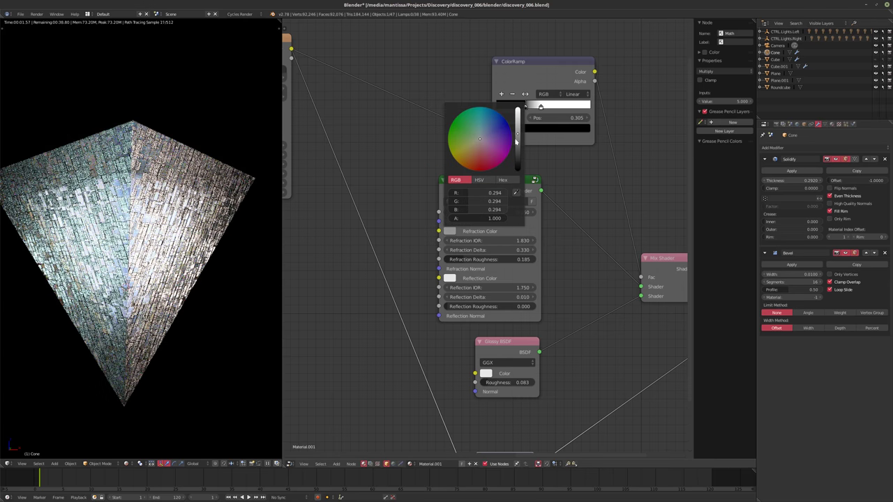
drag(519, 136, 518, 162)
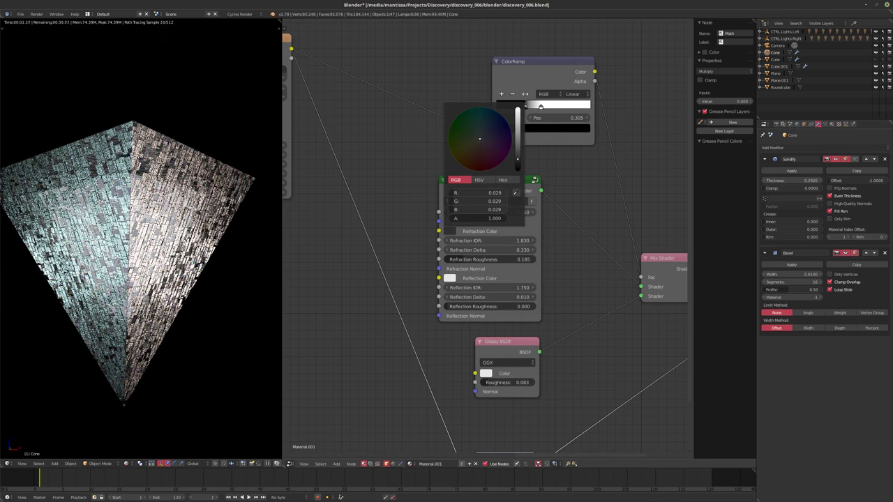
Switch to the cone's Material.002 and set its Emission strength to 10.
middle_drag(572, 301, 561, 264)
click(832, 123)
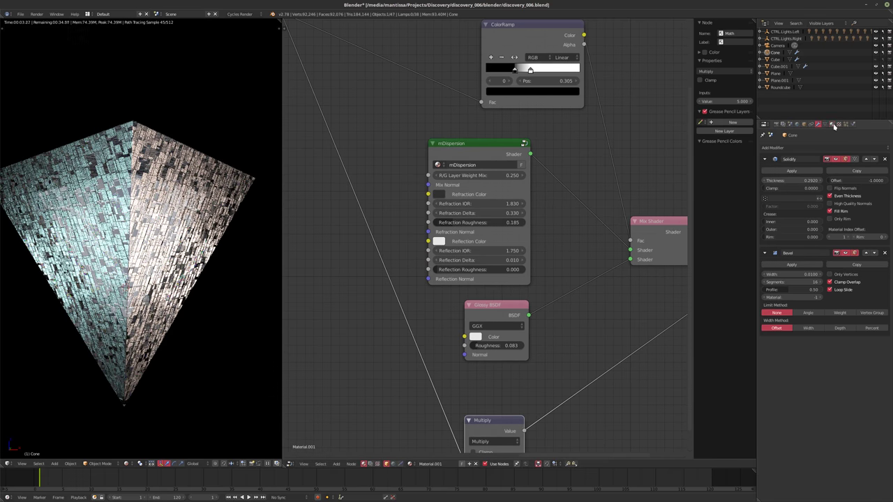
click(782, 158)
click(522, 285)
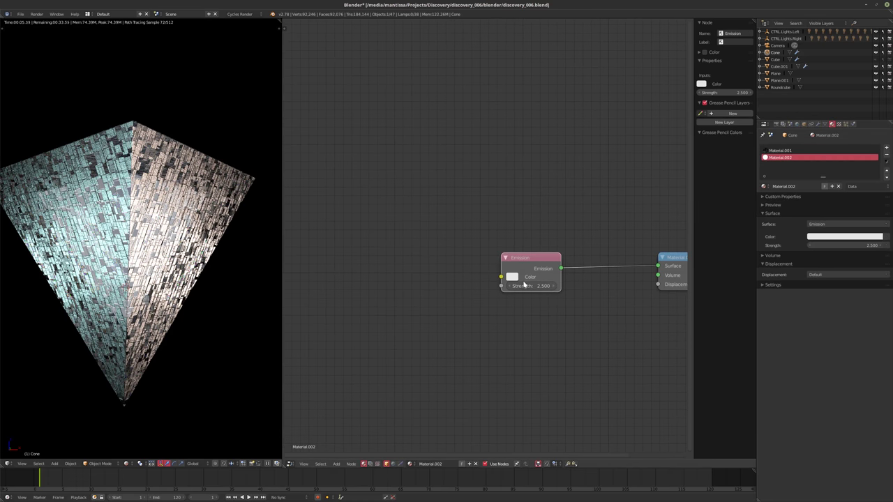
text(10)
key(Return)
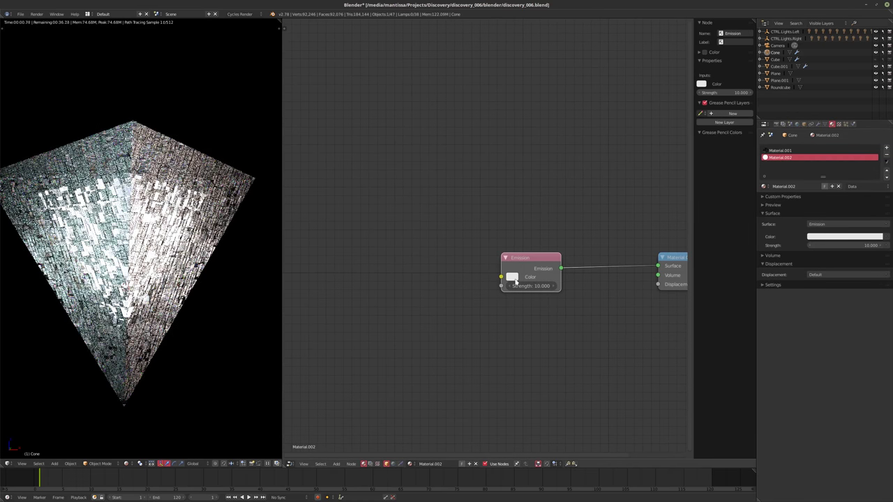
Set the Emission color to orange with R 0.800, G 0.182 and B 0.074.
click(512, 277)
click(538, 200)
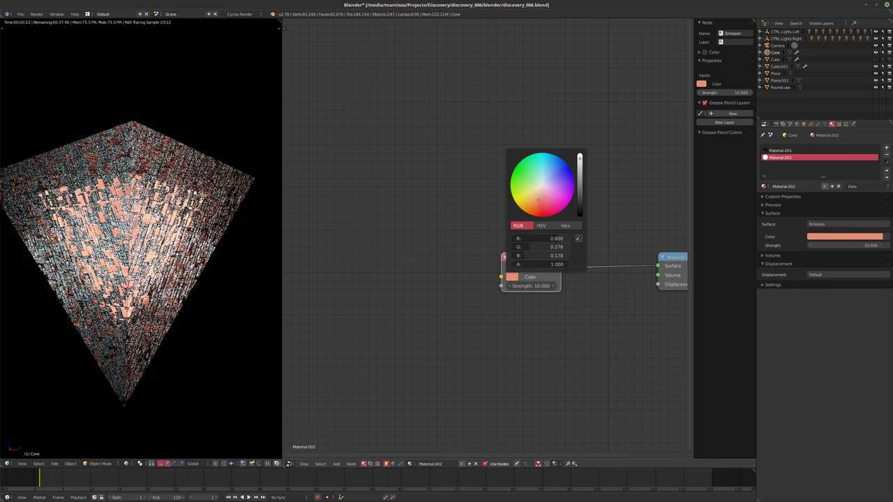
mouse_move(538, 200)
mouse_down()
mouse_move(527, 194)
mouse_move(536, 209)
mouse_up()
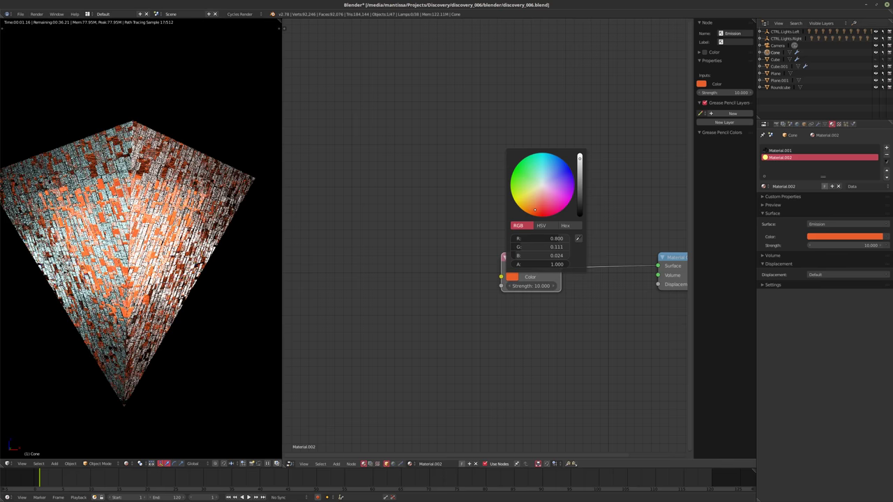
drag(535, 209, 537, 204)
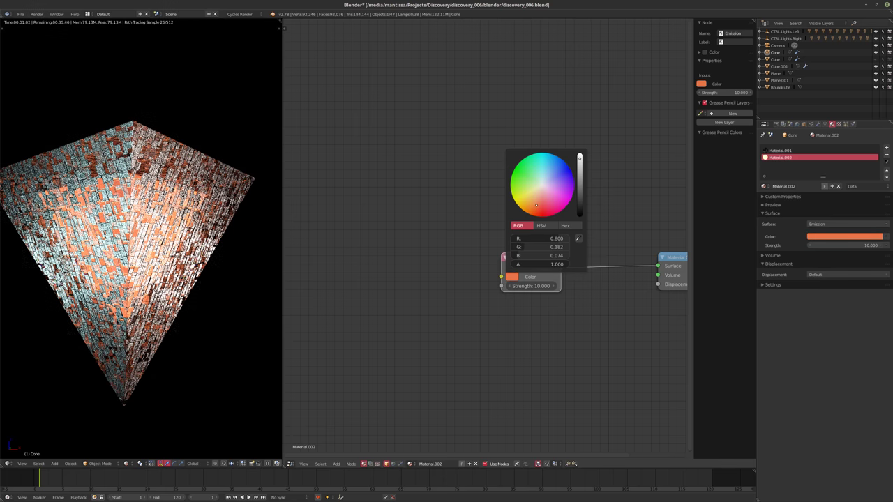
Add a Voronoi Texture to Material.002, link its Color to the Emission color and place it well before the Emission node.
middle_drag(388, 226, 405, 210)
key(shift+a)
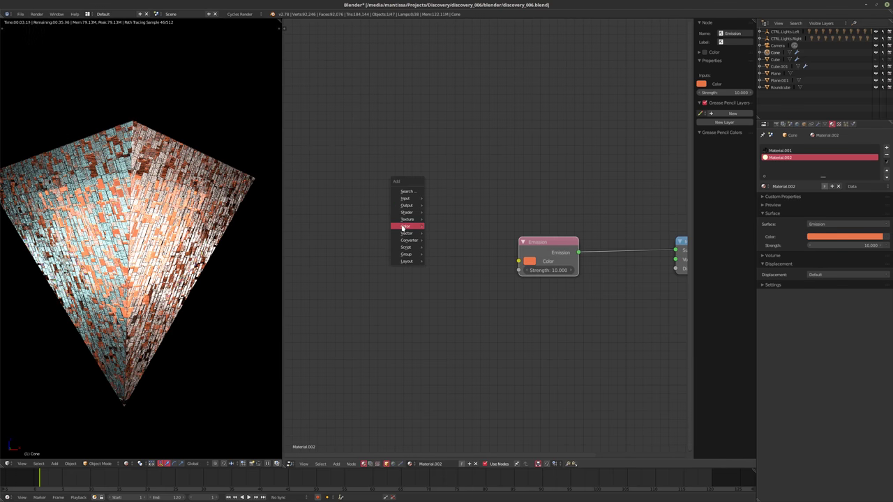
mouse_move(403, 226)
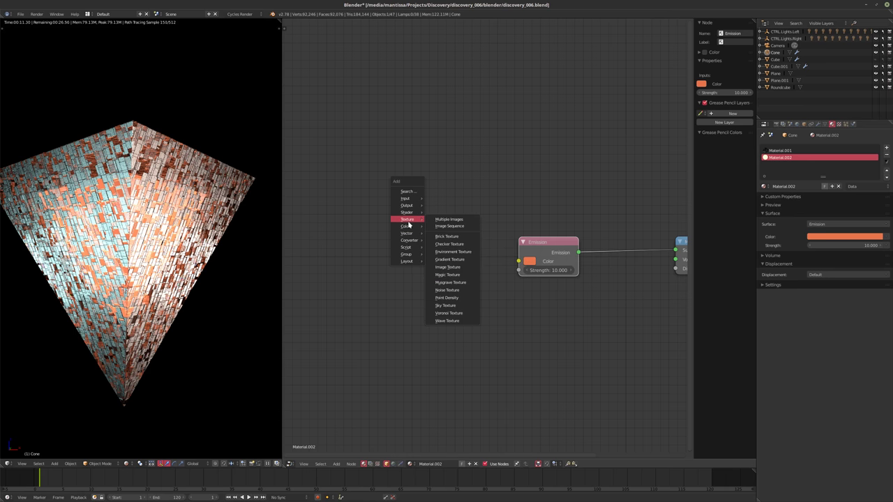
click(461, 314)
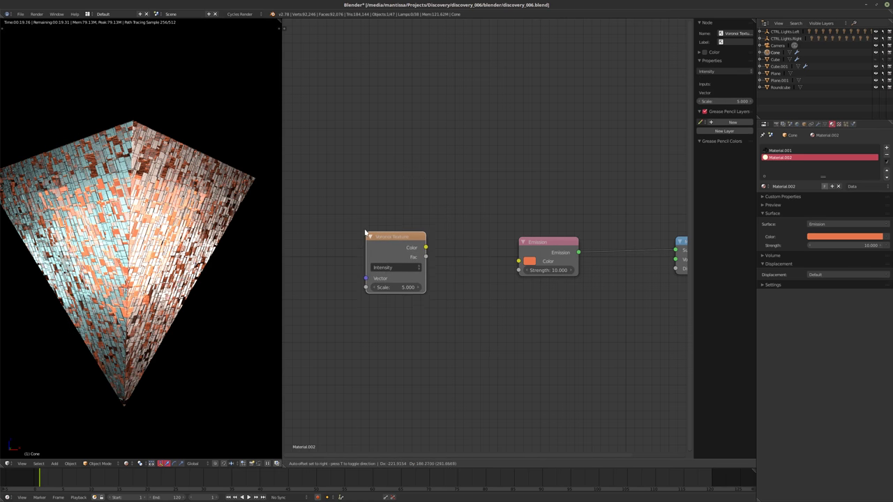
click(376, 267)
drag(376, 246, 520, 261)
middle_drag(395, 269, 454, 269)
drag(415, 253, 379, 253)
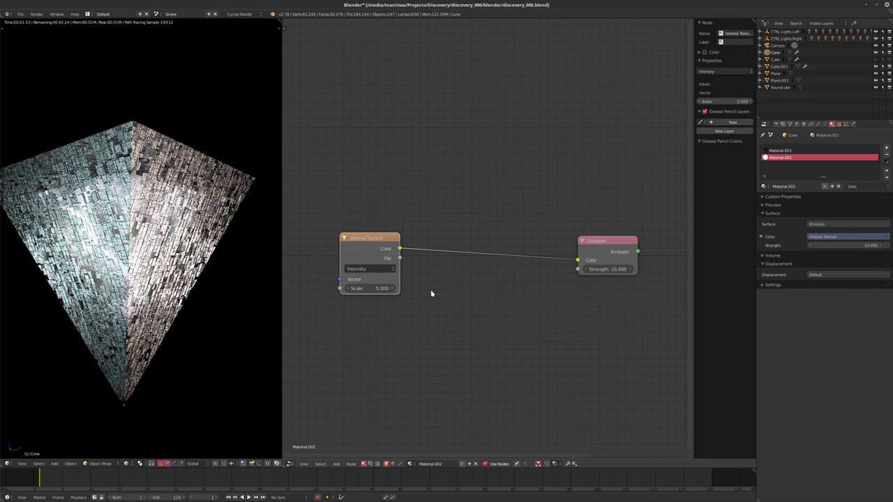
Insert a ColorRamp between the Voronoi Texture and the Emission color, giving its first stop the Emission node's orange.
key(shift+a)
mouse_move(425, 312)
click(457, 323)
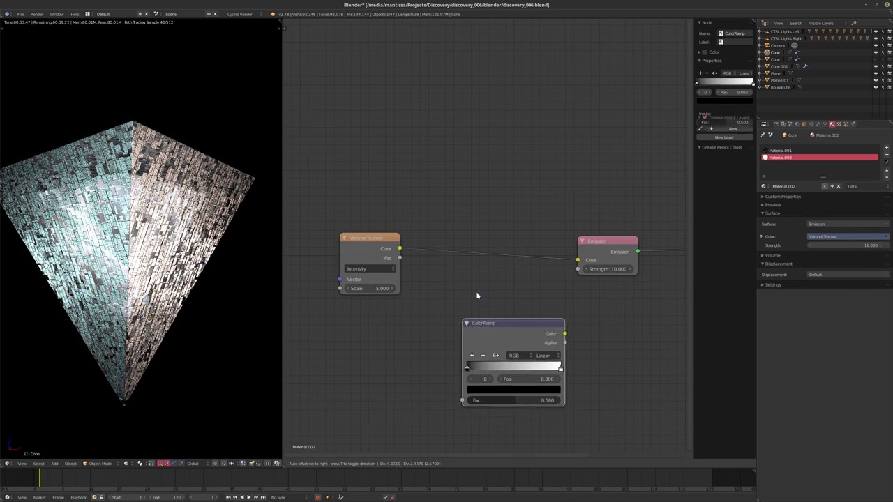
click(434, 225)
drag(578, 261, 508, 295)
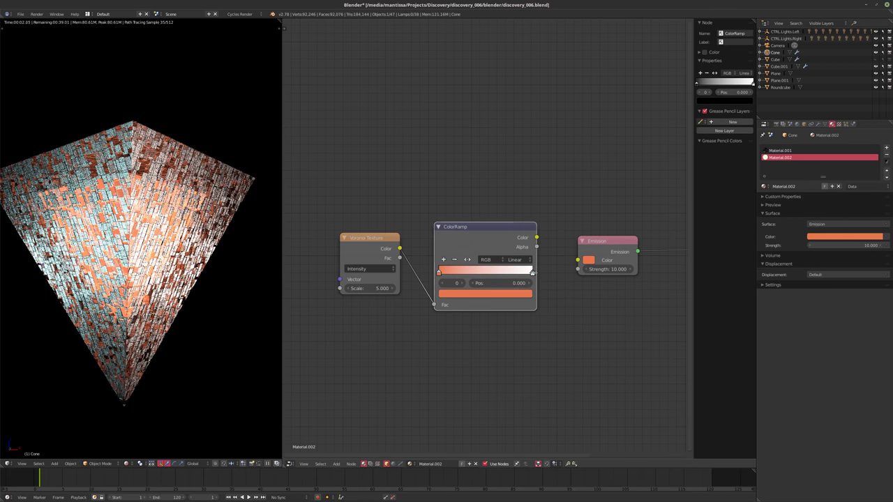
click(531, 274)
drag(537, 237, 577, 260)
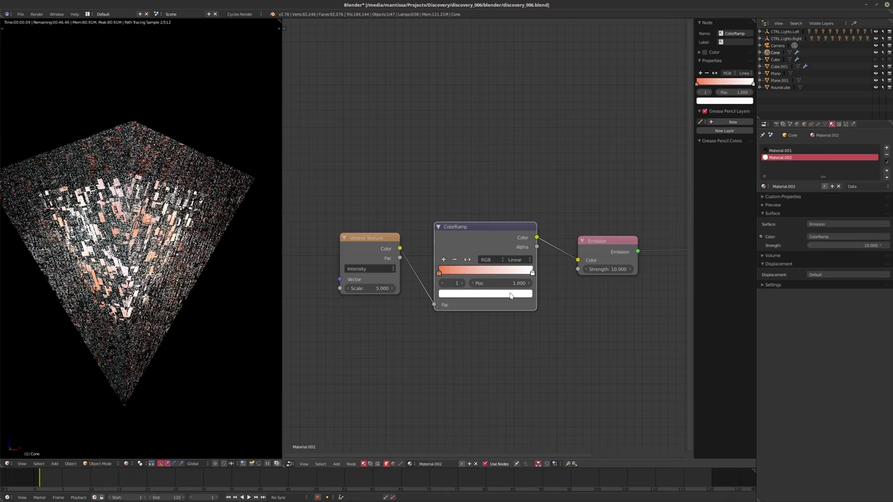
Recolor the ColorRamp's white end stop to magenta pink with R 1.000, G 0.016 and B 0.587.
click(477, 298)
click(476, 186)
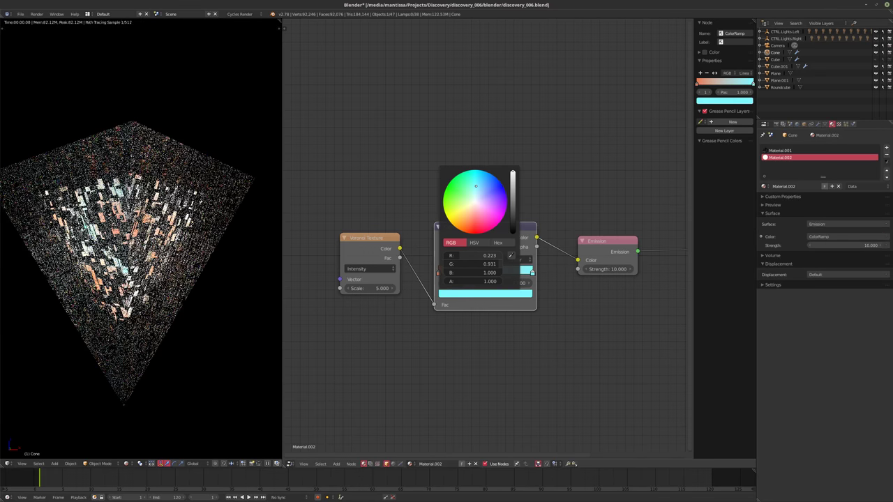
click(498, 294)
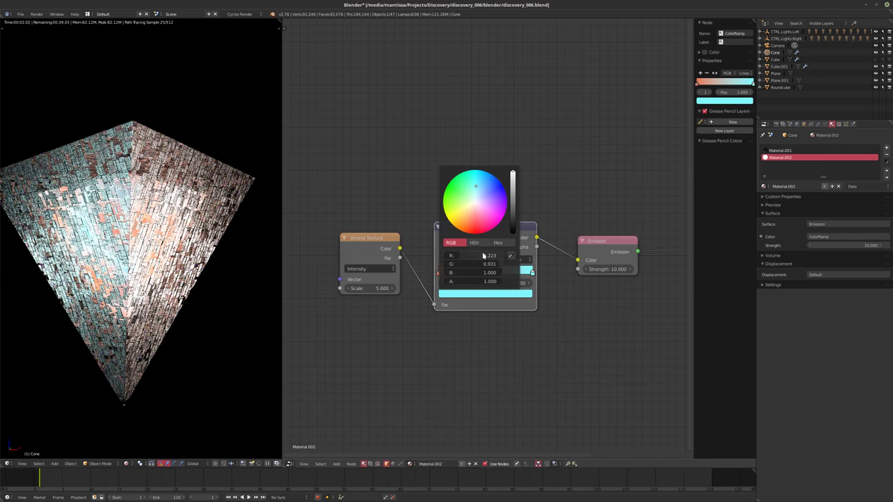
click(472, 205)
drag(472, 205, 496, 224)
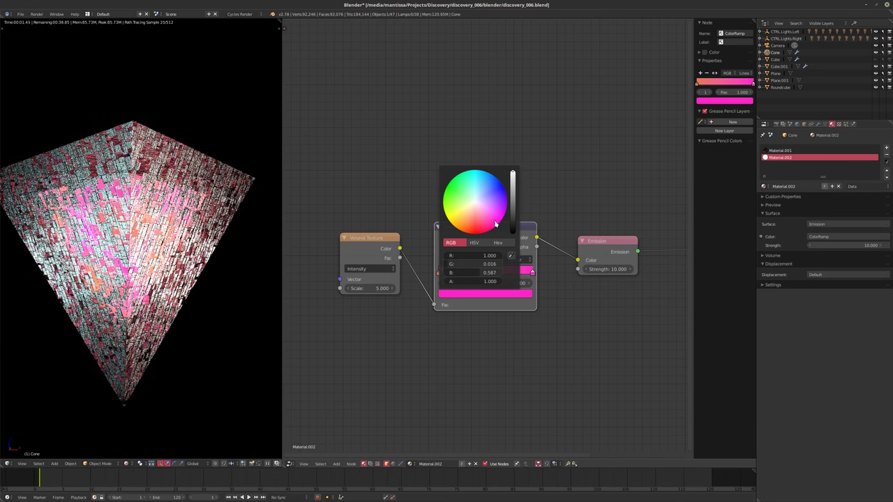
Shift the Voronoi Texture node slightly away from the ColorRamp and set its Scale to 10.
middle_drag(390, 280, 467, 281)
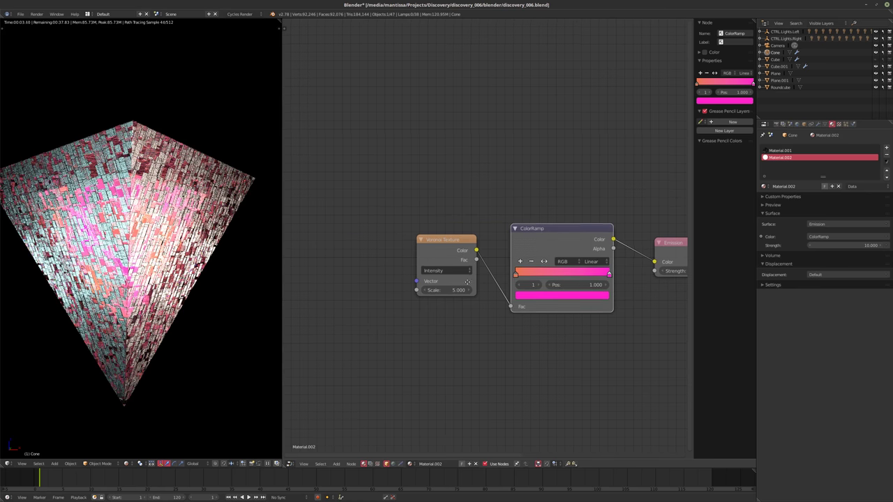
drag(466, 281, 453, 282)
click(428, 291)
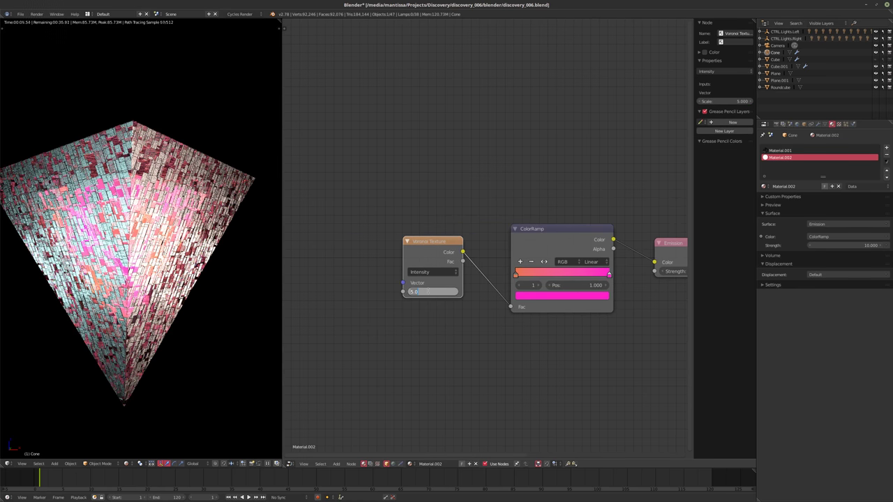
text(10)
key(Return)
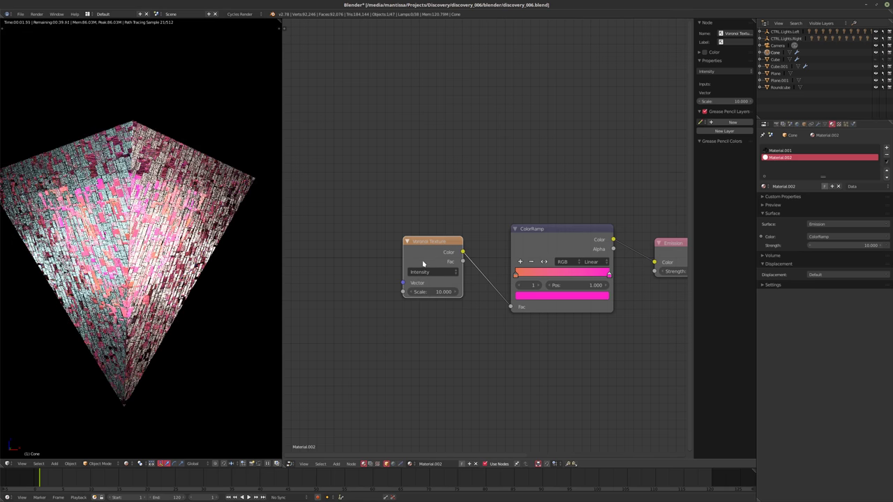
Bring the ColorRamp stops together, orange at 0.495 and pink at 0.641, and restart the rendered preview showing the full camera frame.
drag(519, 278, 559, 282)
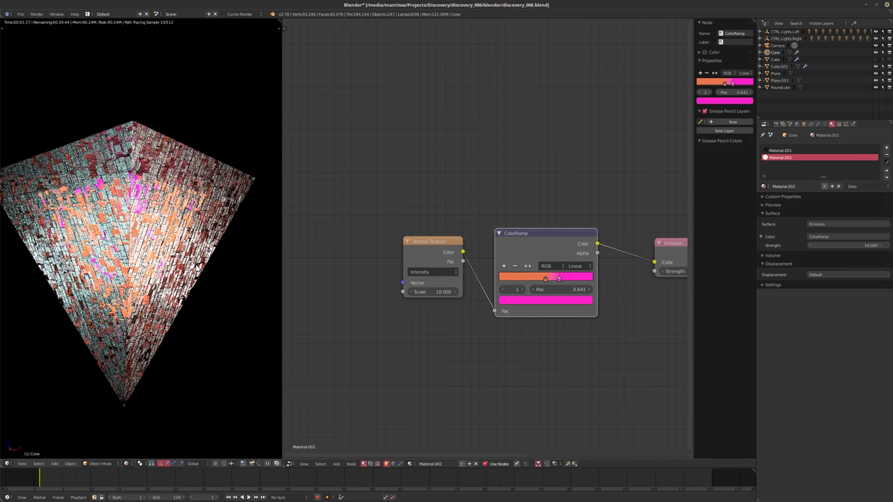
key(shift+z)
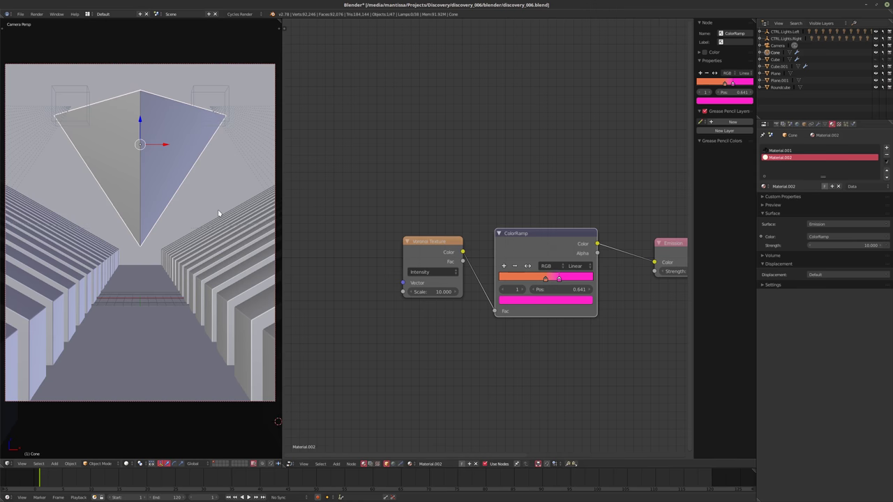
key(shift+z)
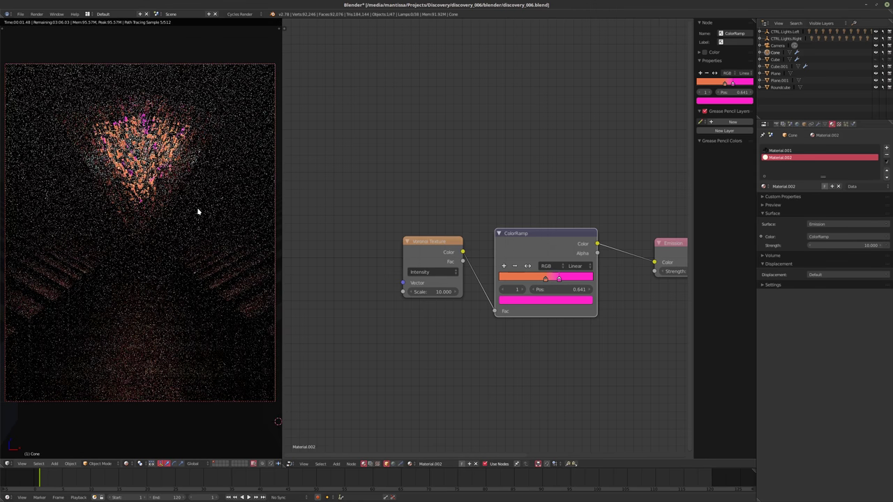
Set the Strength of Material.002's Emission node to 50.
middle_drag(683, 282, 513, 282)
click(513, 281)
text(50)
key(Return)
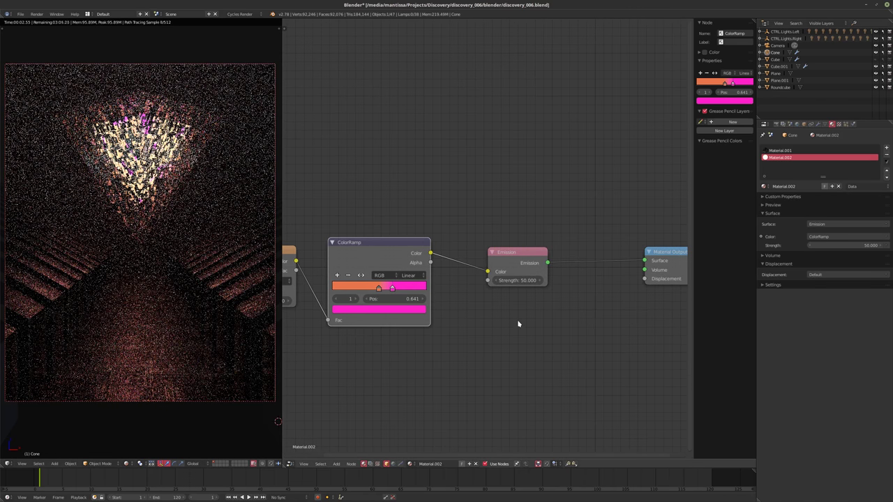
Recolor the ColorRamp's orange stop to light cyan.
scroll(516, 309, up, 2)
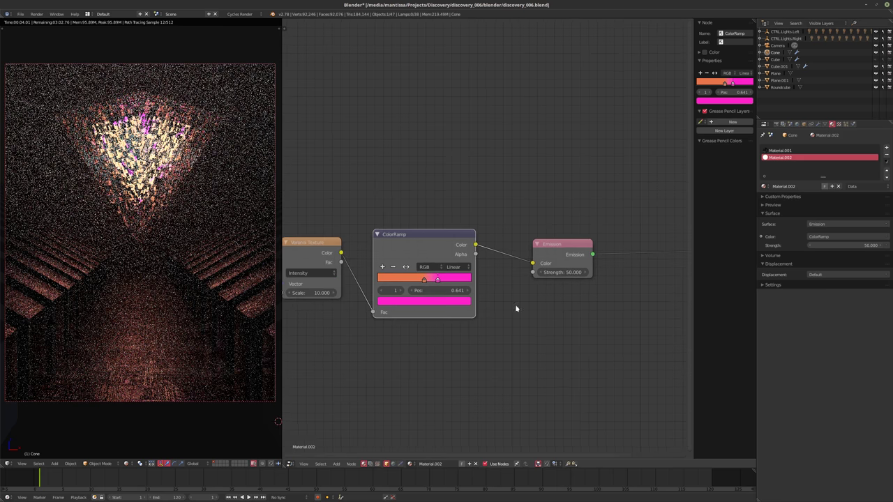
click(393, 272)
click(391, 302)
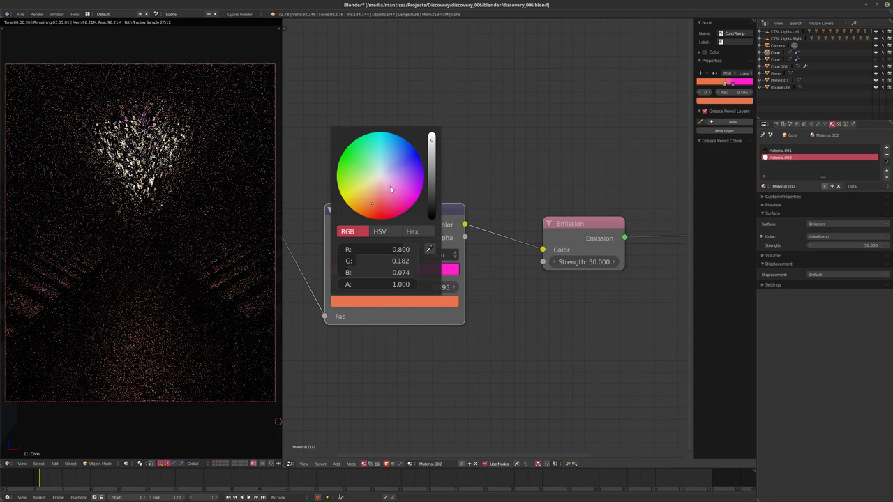
click(381, 155)
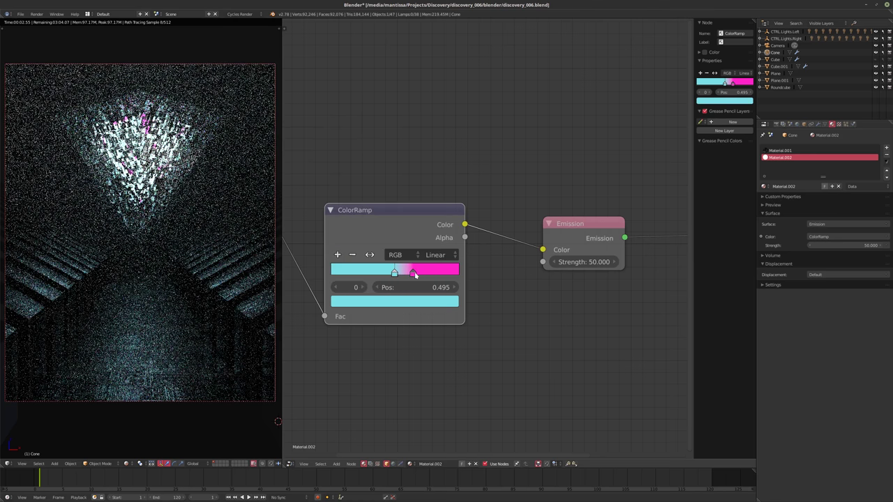
Recolor the ColorRamp's magenta stop to orange and shift the color stops, placing the orange one at position 0.500.
click(412, 273)
click(420, 307)
click(375, 185)
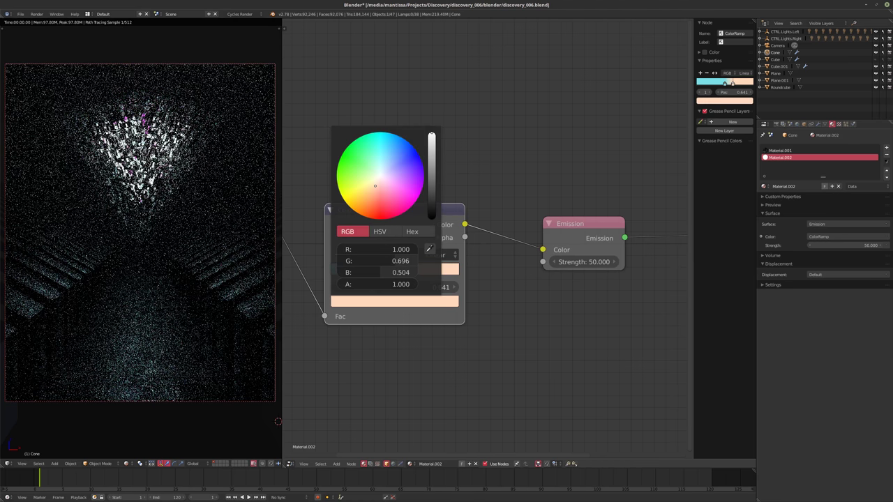
click(377, 203)
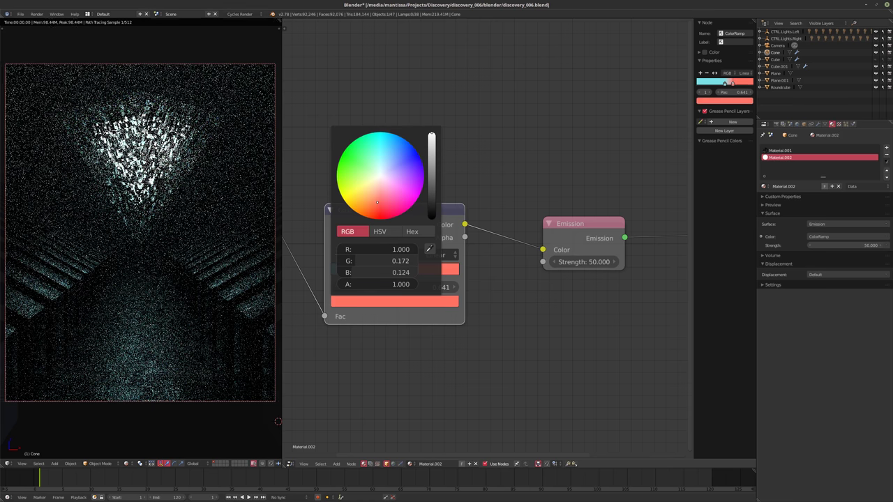
click(366, 213)
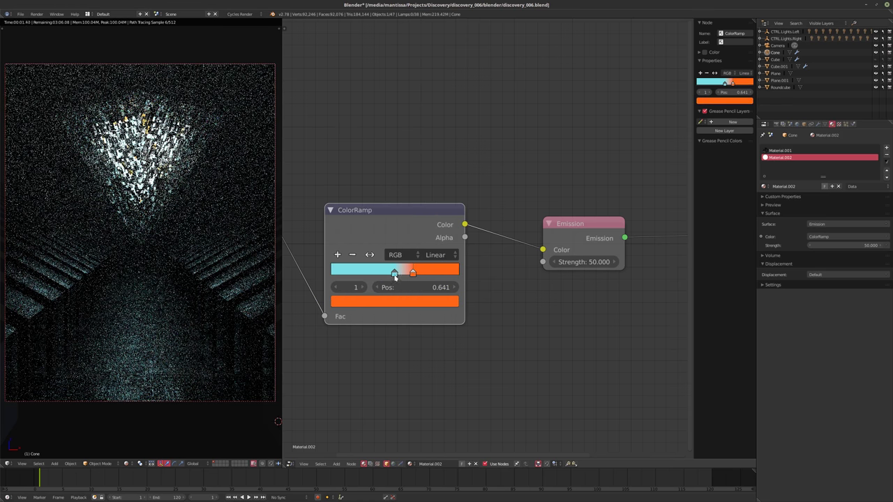
mouse_move(393, 275)
mouse_down()
mouse_move(420, 280)
mouse_move(384, 273)
mouse_move(395, 274)
mouse_up()
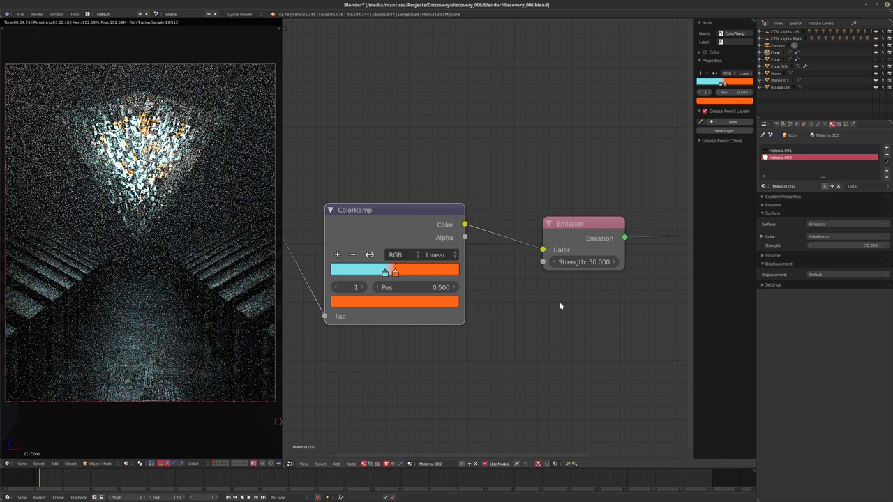
Save the file and render the current frame through the camera, returning to the 3D scene at the end.
key(shift+z)
key(ctrl+s)
click(193, 300)
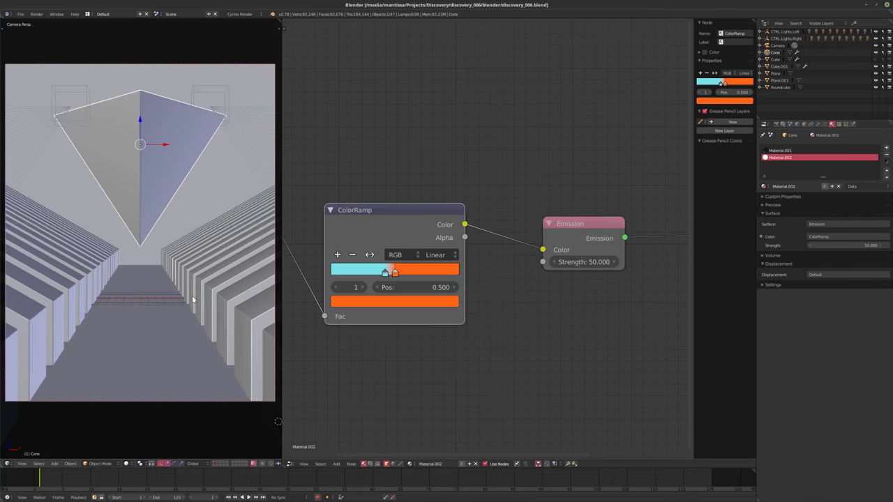
key(F12)
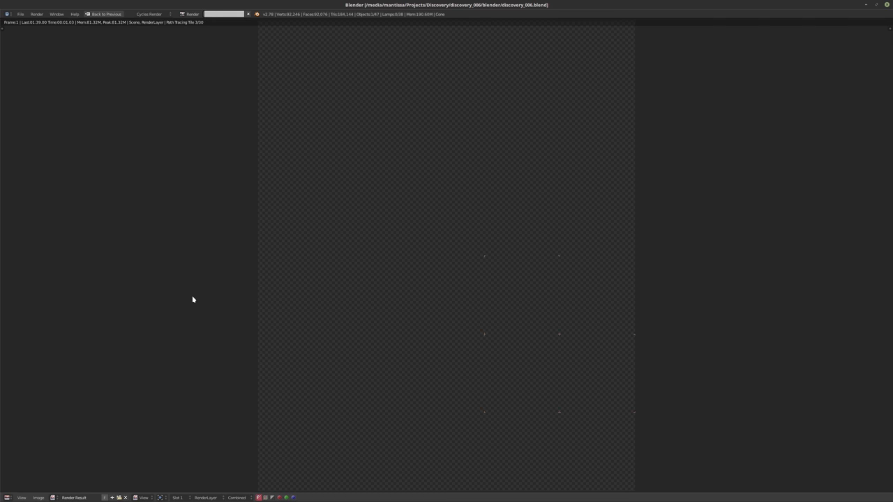
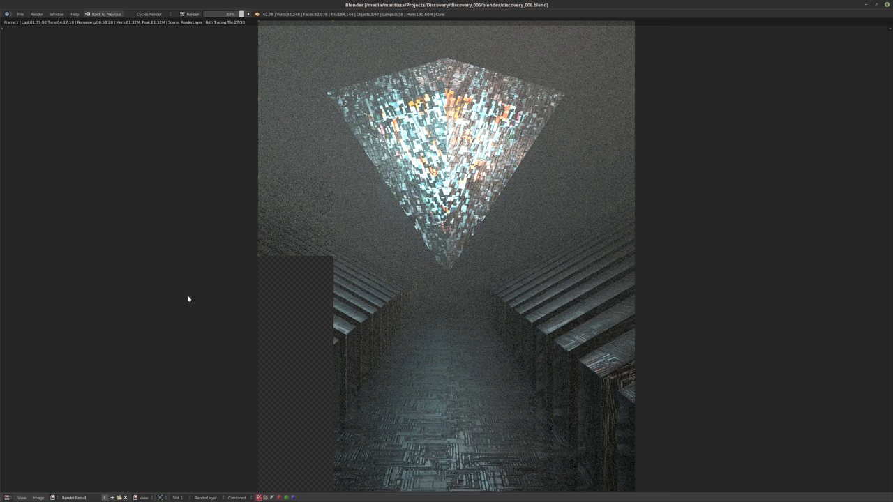
key(Escape)
key(Escape)
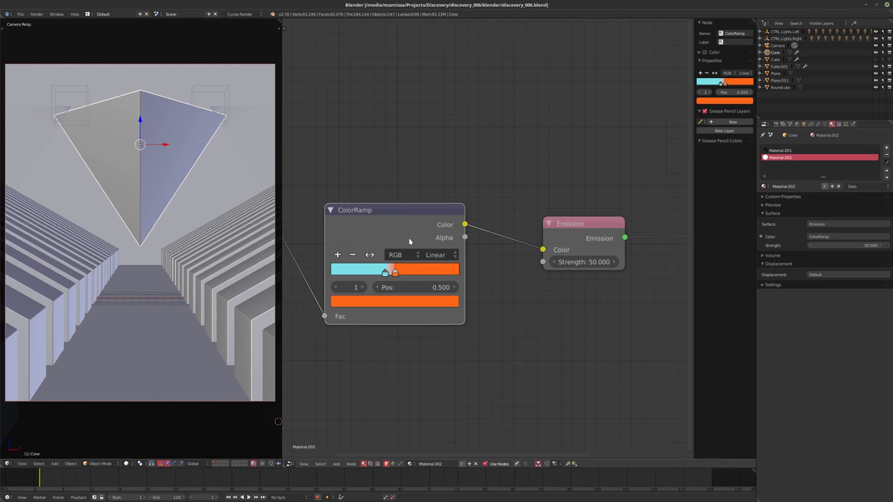
Lower the camera about 0.33 units along the global Z axis.
click(791, 44)
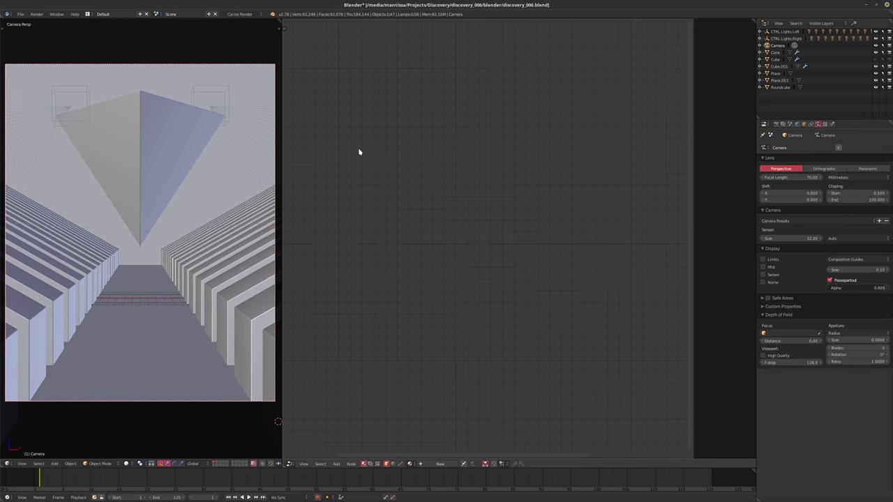
key(g)
key(z)
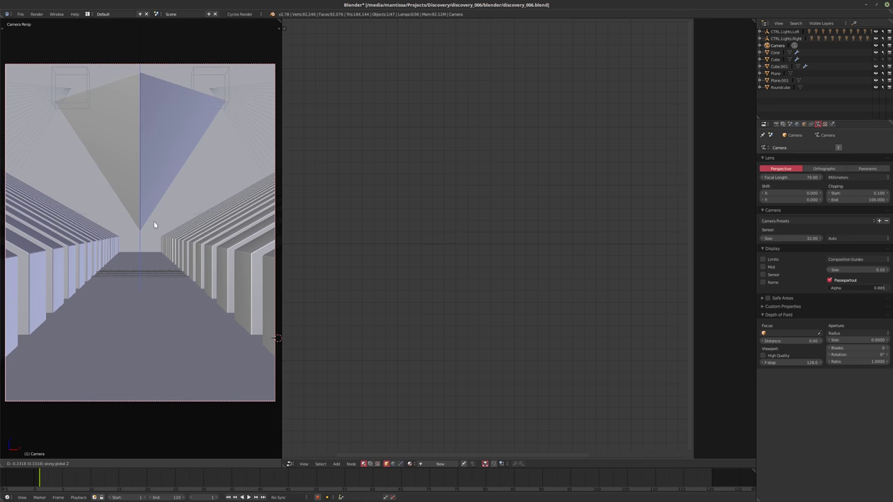
click(155, 224)
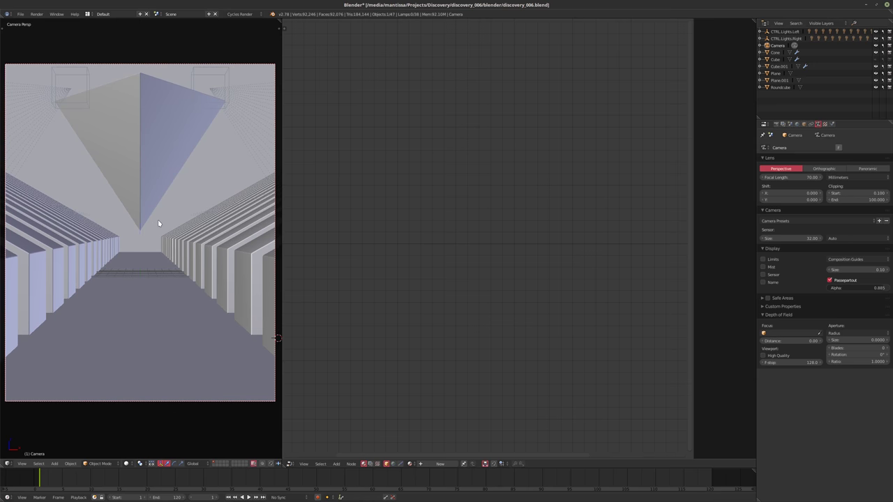
In the cone's Material.001, set the mDispersion node's Refraction Roughness to 0.3 and Reflection Roughness to 0.1 with the rendered preview active.
right_click(141, 167)
key(Home)
click(808, 151)
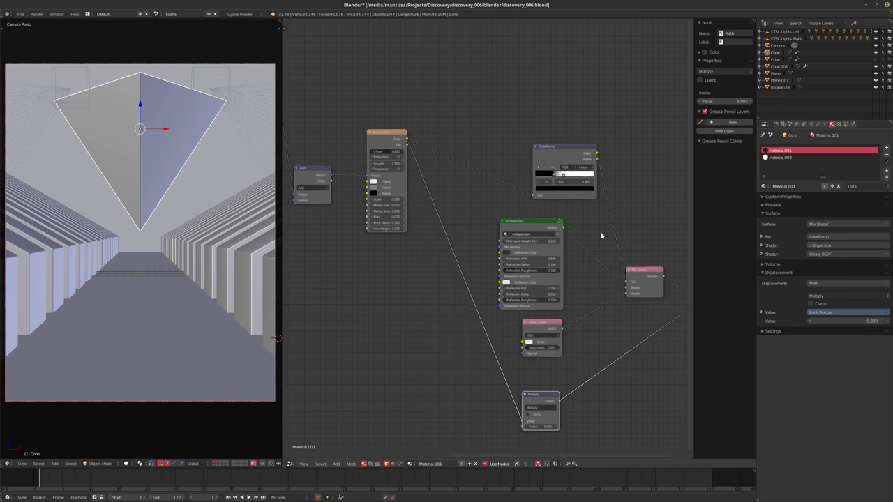
scroll(516, 222, up, 5)
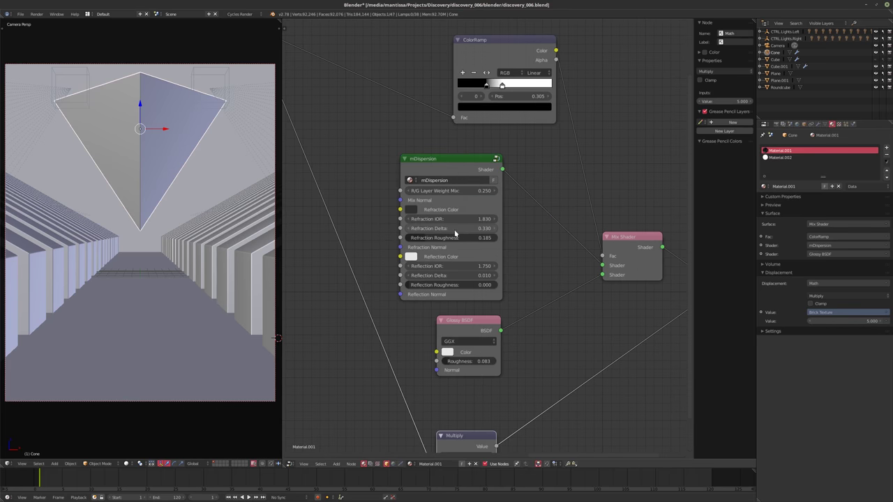
key(shift+z)
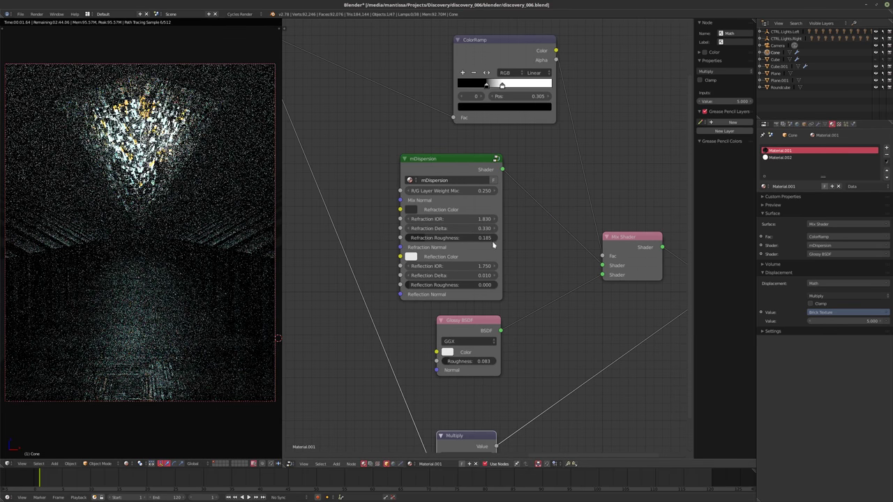
click(455, 241)
text(.3)
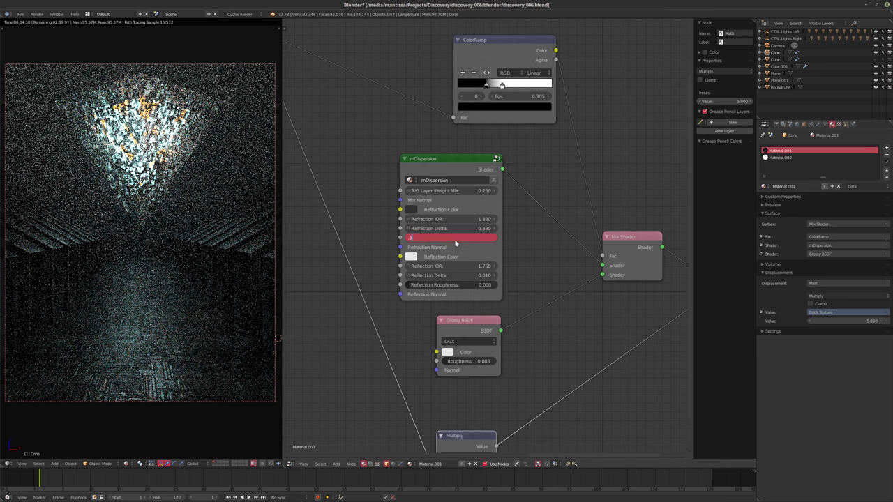
key(Return)
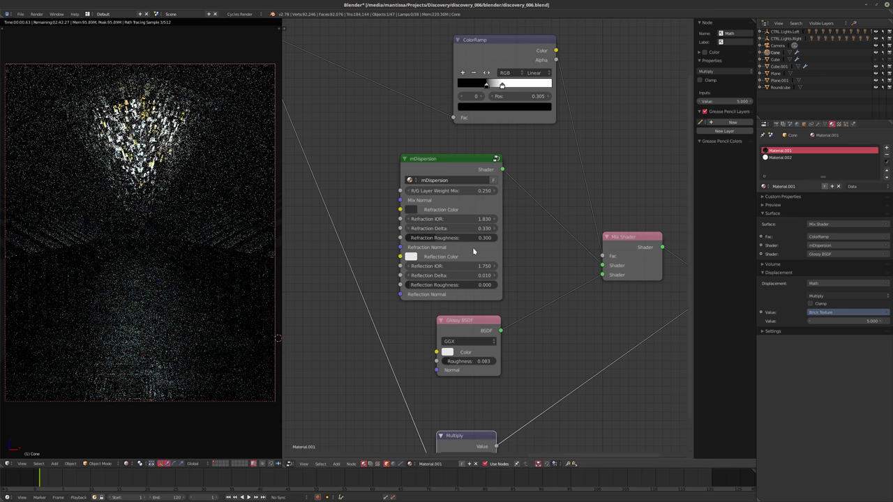
click(436, 282)
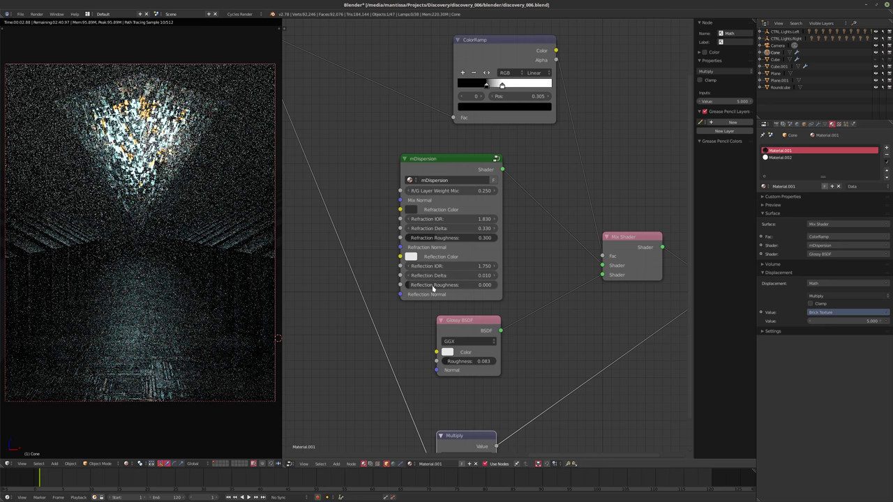
text(0.1)
key(Return)
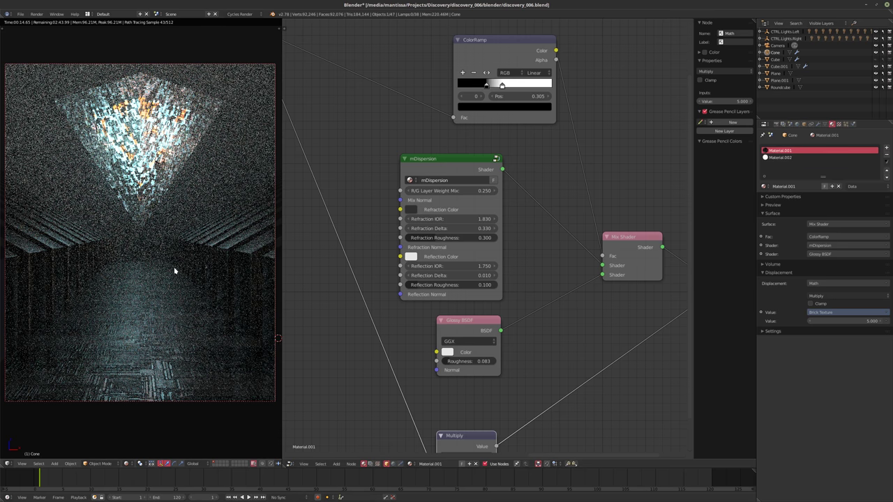
Leave the rendered preview, isolate the stepped side blocks (Cube.001) in local view, and enter mesh editing from the front.
key(shift+z)
middle_drag(175, 271, 189, 278)
scroll(209, 286, down, 3)
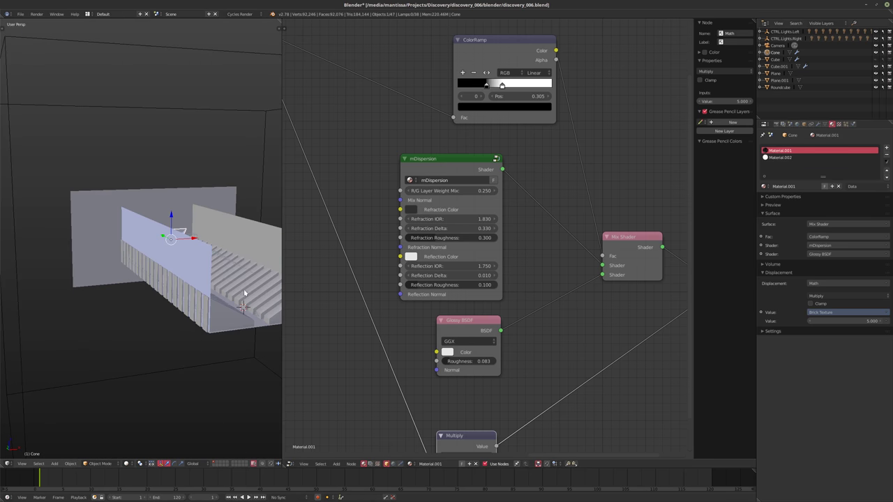
right_click(244, 293)
key(KP_Divide)
scroll(191, 300, down, 2)
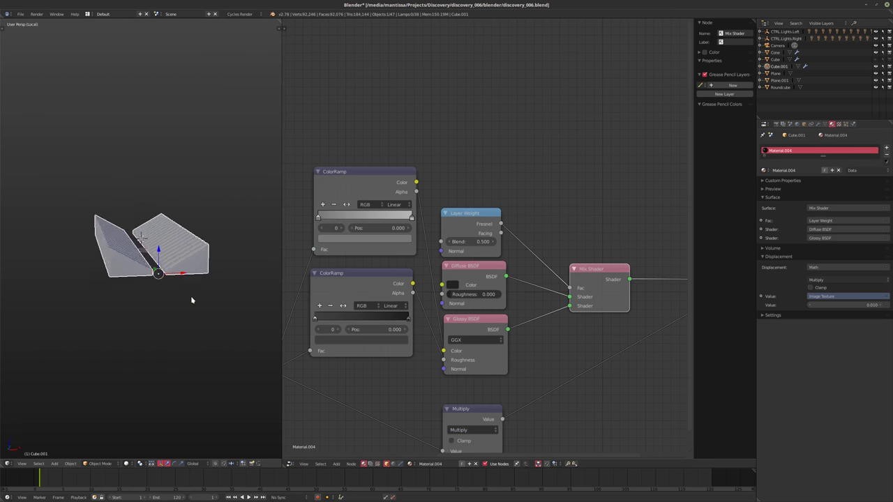
key(KP_1)
key(Tab)
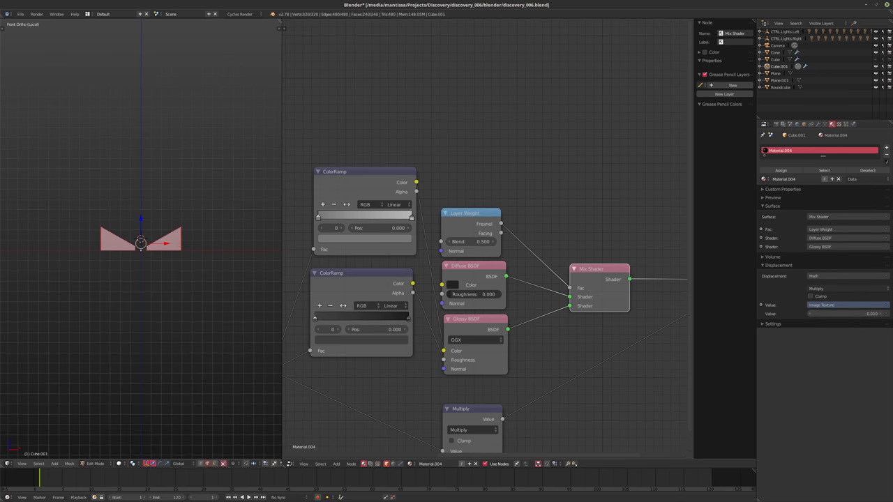
Clear the side blocks' mesh selection and switch to edge selection mode.
scroll(141, 251, up, 2)
key(a)
scroll(141, 251, up, 3)
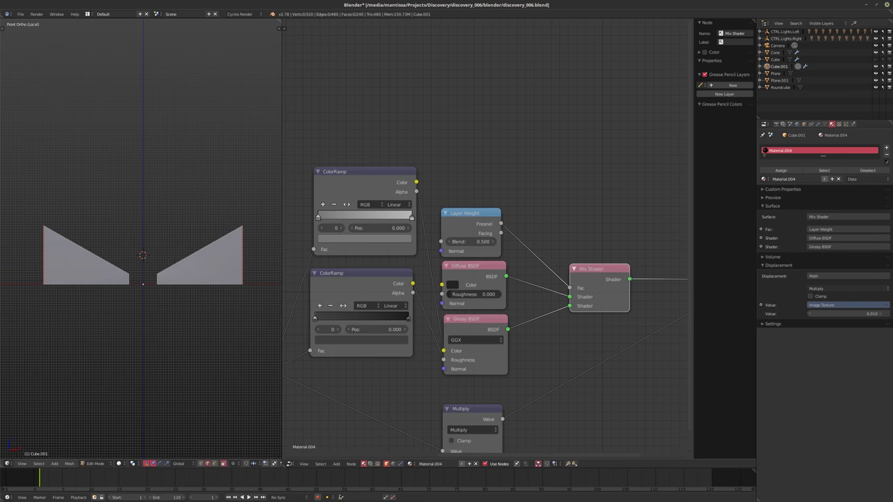
key(ctrl+Tab)
key(Escape)
key(ctrl+Tab)
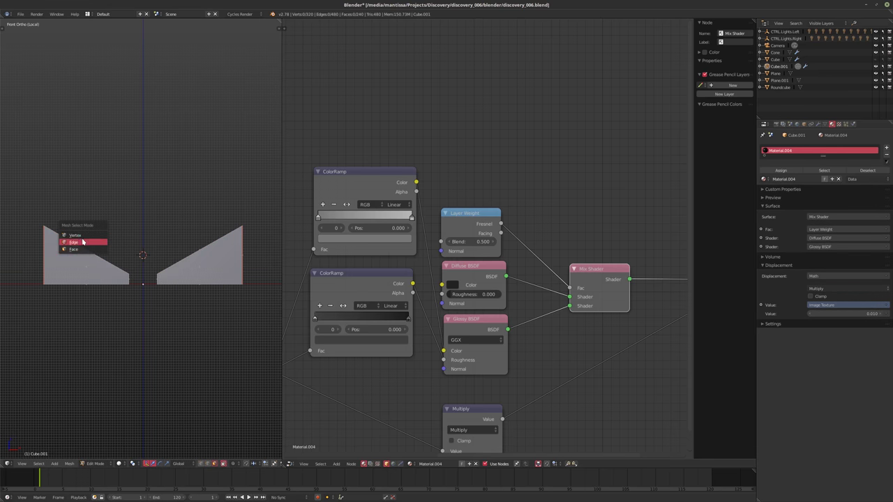
click(82, 242)
Try to box-select the upper sloping edges of both side blocks in the front view.
key(a)
key(a)
key(b)
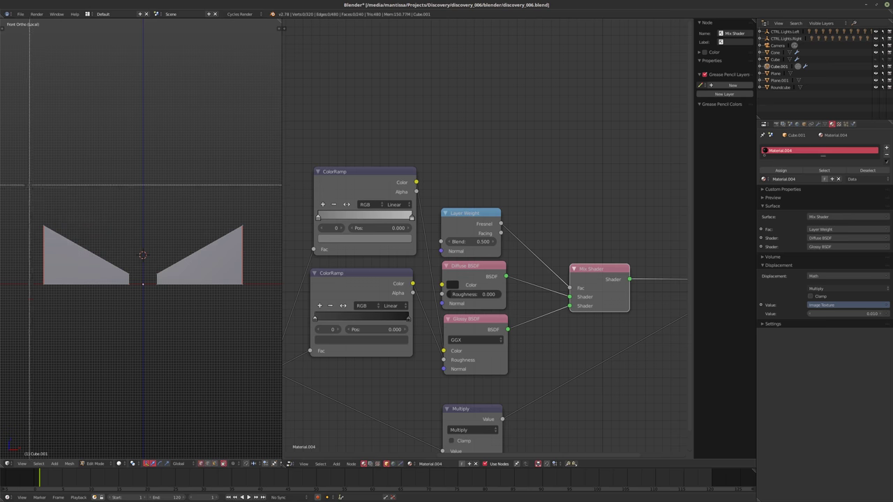
drag(27, 188, 277, 279)
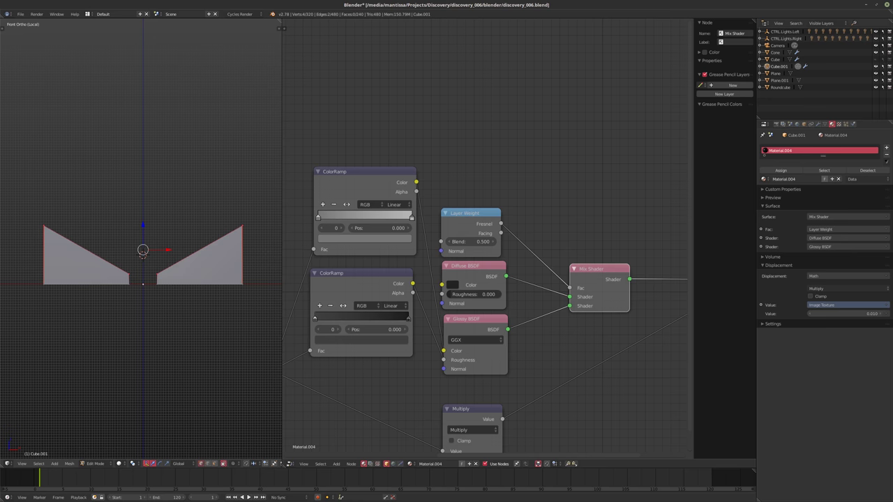
key(ctrl+z)
key(ctrl+shift+z)
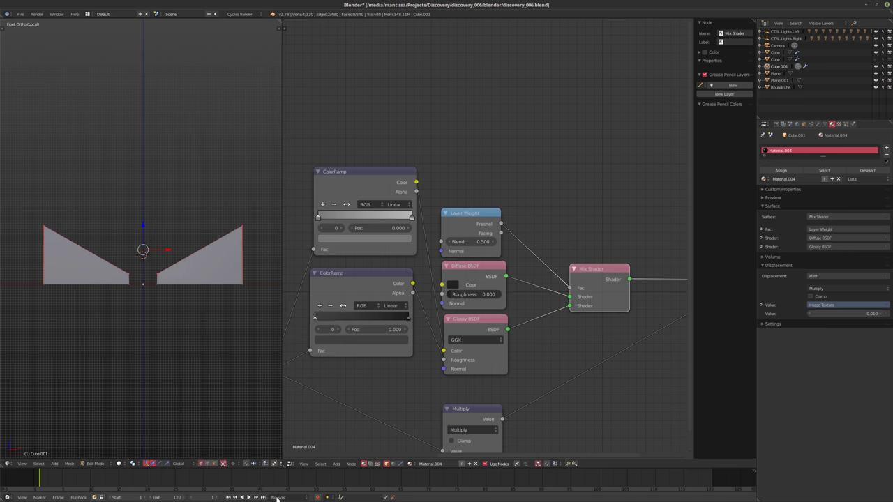
scroll(141, 279, up, 2)
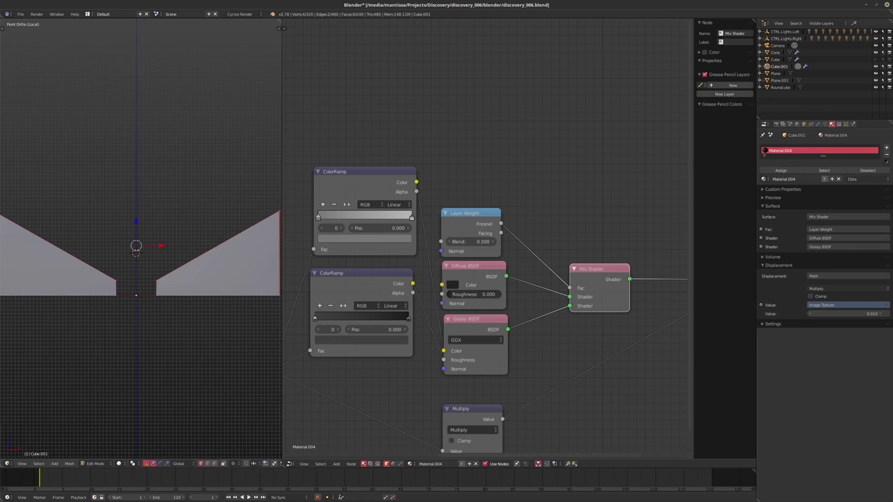
scroll(141, 279, down, 1)
Box-select the upper edges of all side blocks, including hidden ones, lower them slightly along Z, and return to the full camera view.
key(a)
key(b)
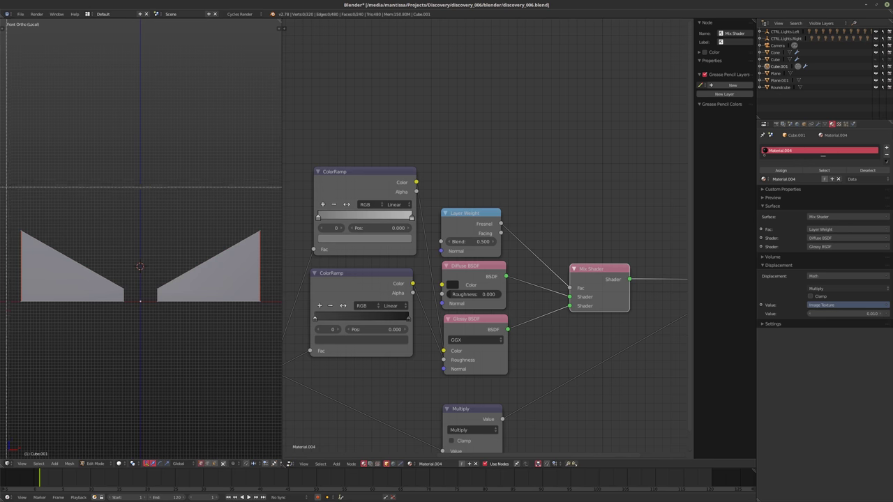
drag(7, 188, 277, 294)
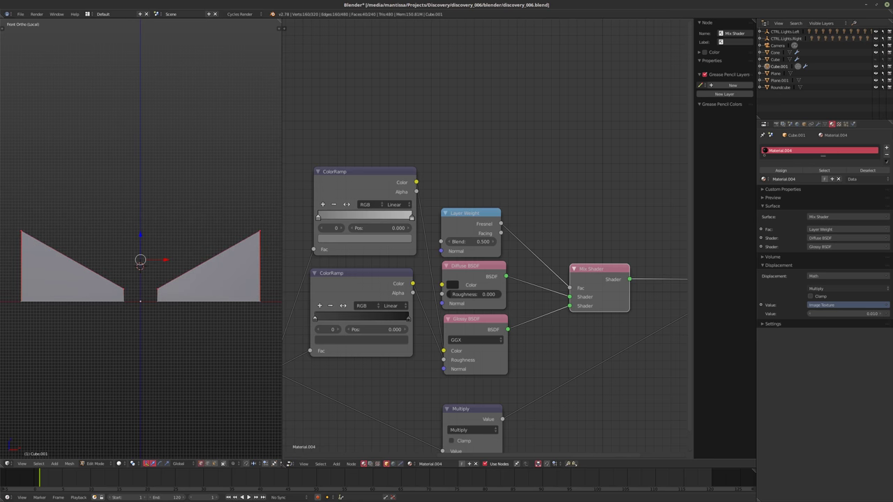
key(g)
key(z)
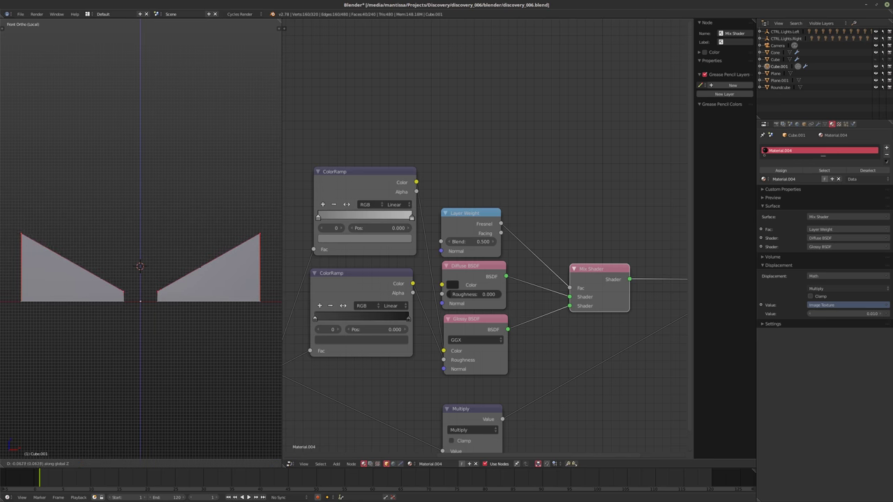
click(181, 395)
key(Tab)
key(KP_0)
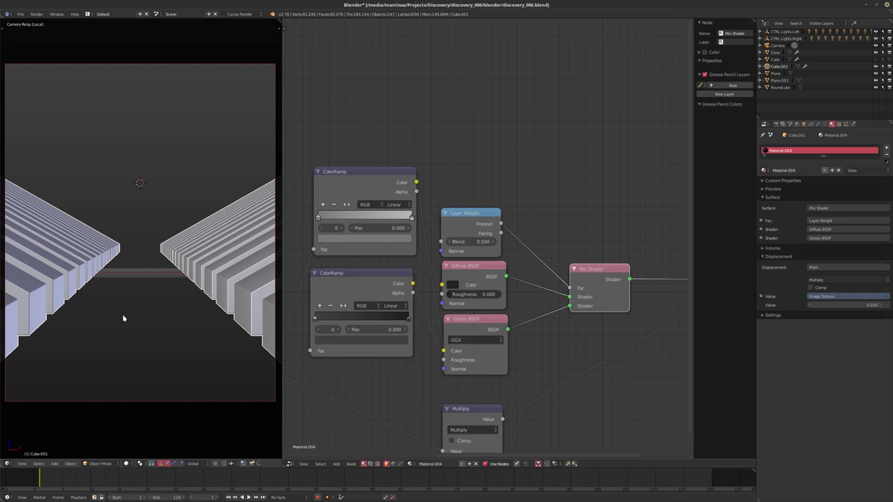
key(KP_Divide)
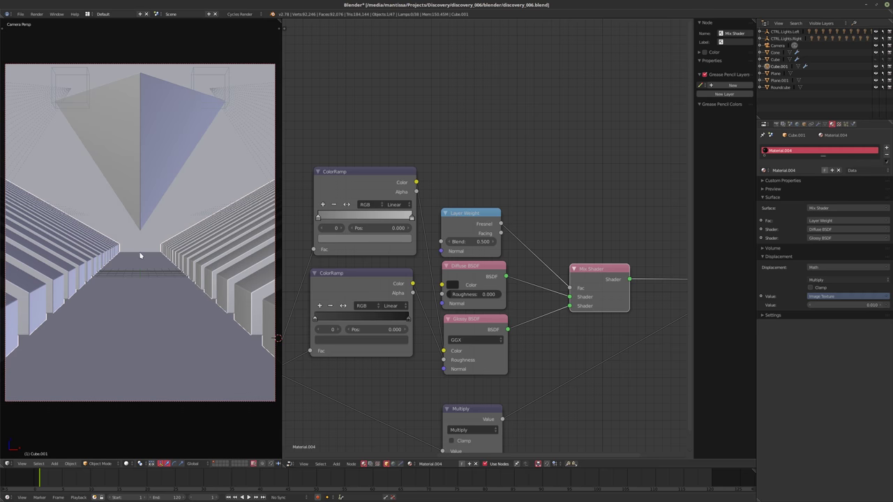
Raise the side blocks' selected upper edges about 0.525 along the global Z axis and leave mesh editing.
key(Tab)
key(g)
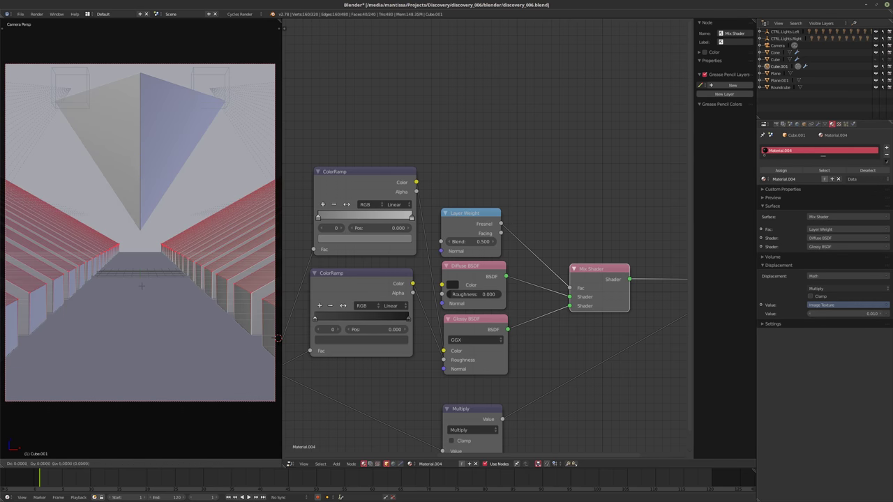
key(z)
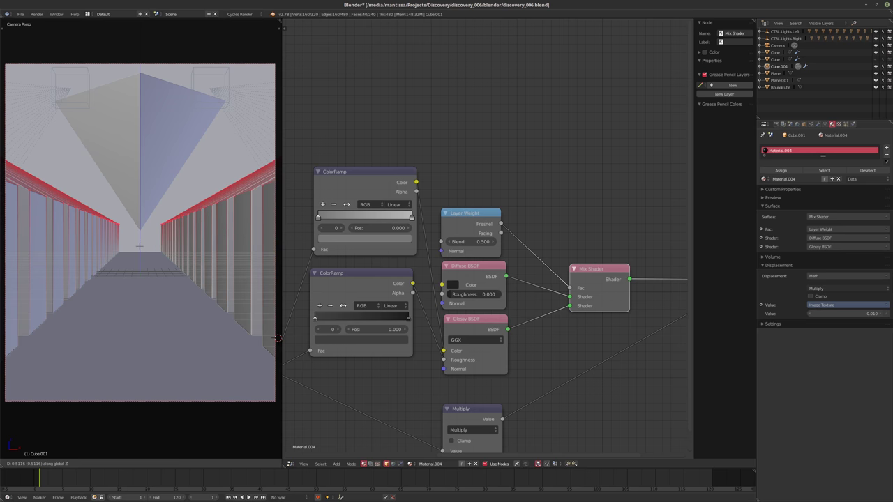
click(278, 339)
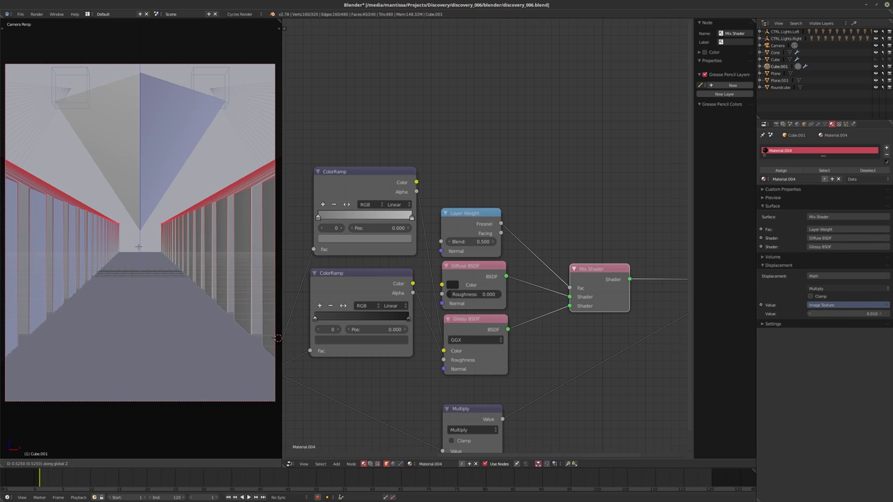
key(Tab)
Open the inverted pyramid copy (Cone.001) for mesh editing and try an edge bevel on the whole mesh.
right_click(160, 160)
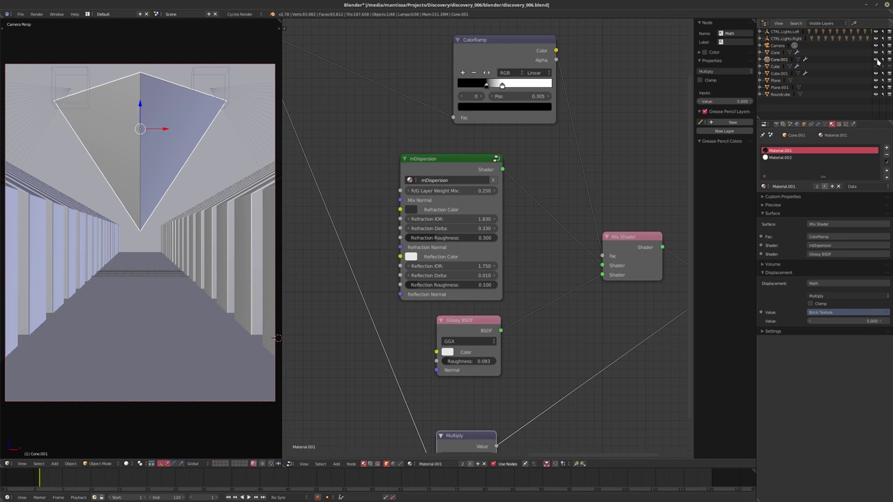
key(Tab)
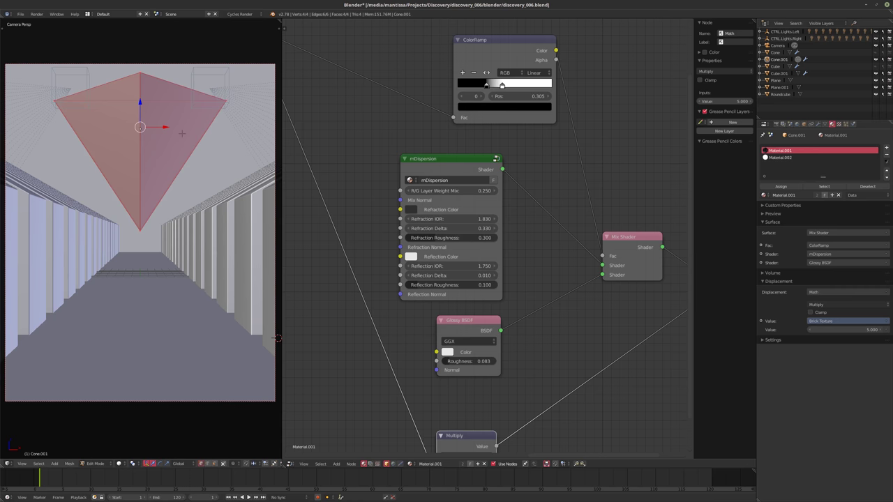
key(ctrl+b)
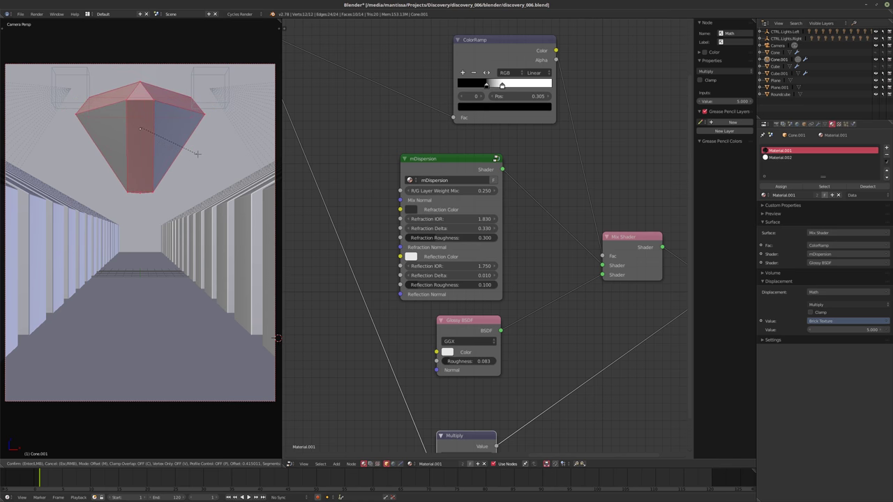
key(Escape)
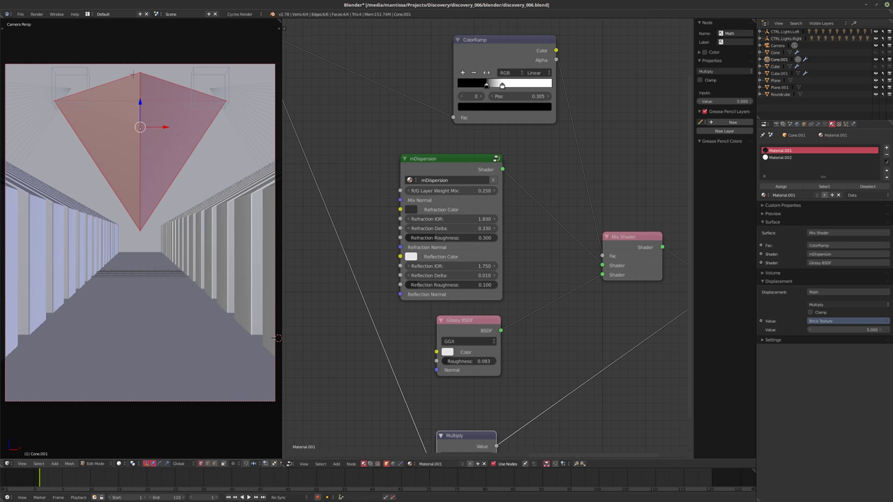
Select all four pyramid corners, try a vertex-only bevel on them, check it from the camera and undo it.
right_click(140, 74)
shift+right_click(53, 101)
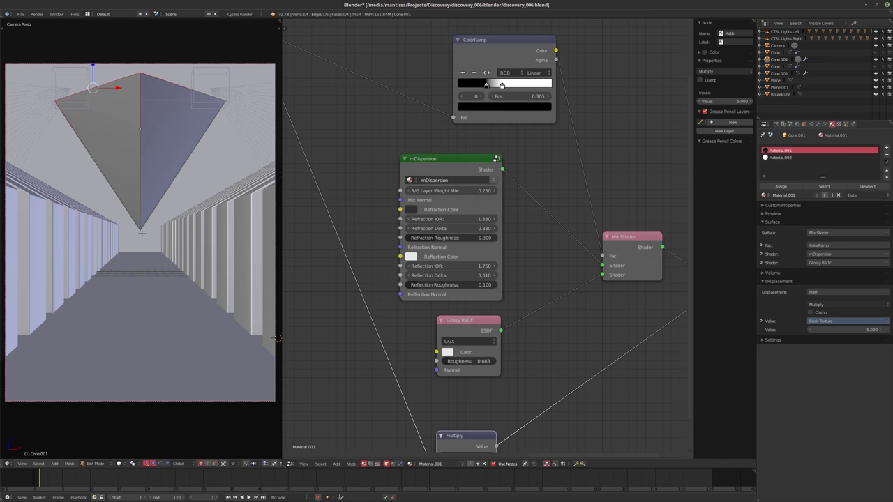
shift+right_click(140, 230)
shift+right_click(223, 102)
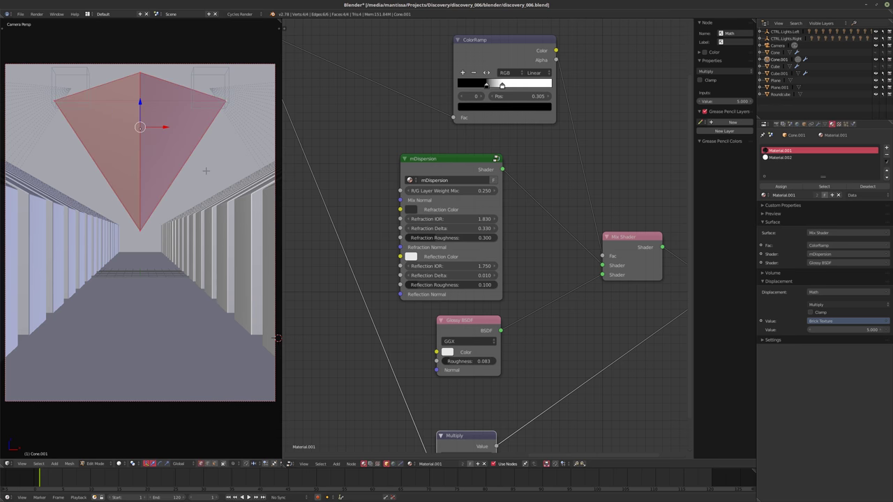
middle_drag(206, 171, 160, 203)
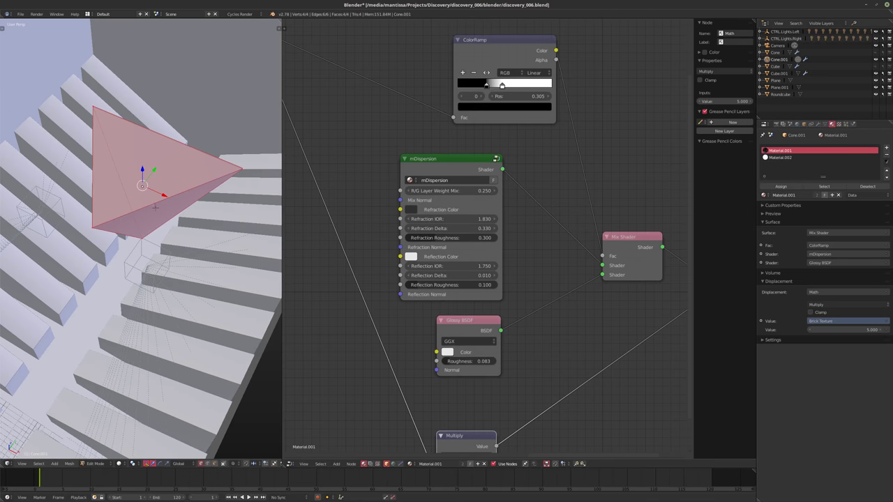
key(ctrl+b)
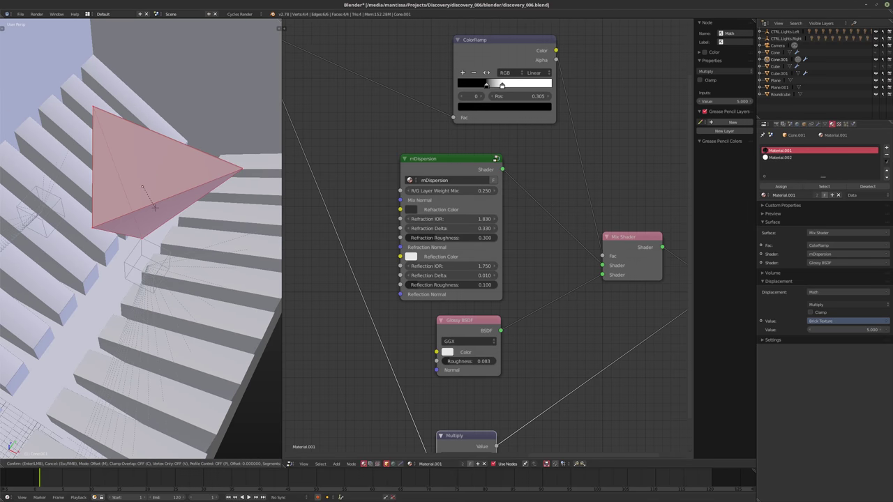
key(v)
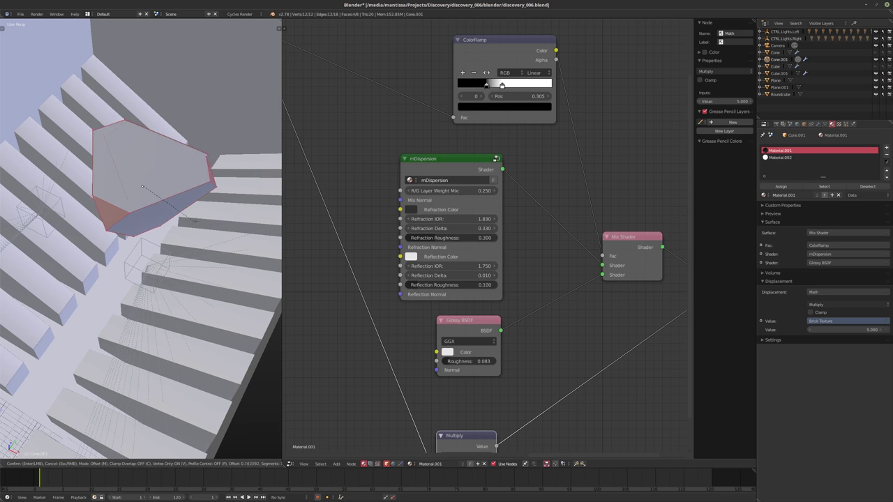
click(187, 217)
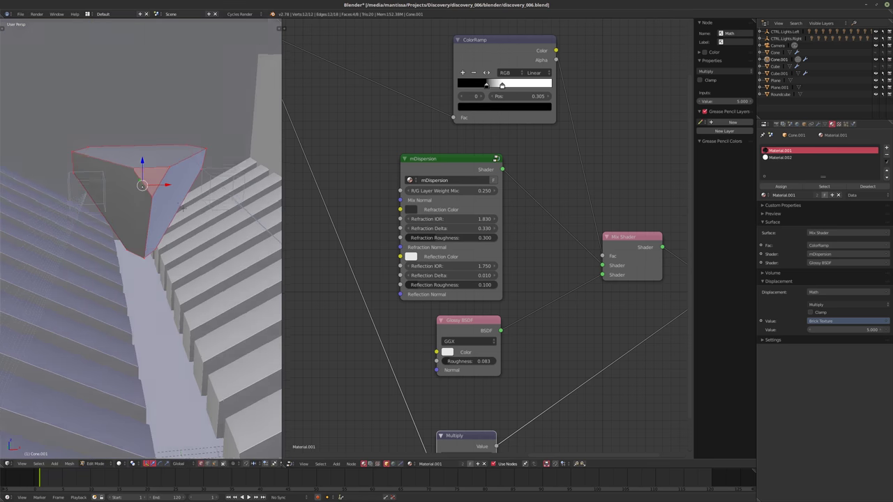
key(KP_0)
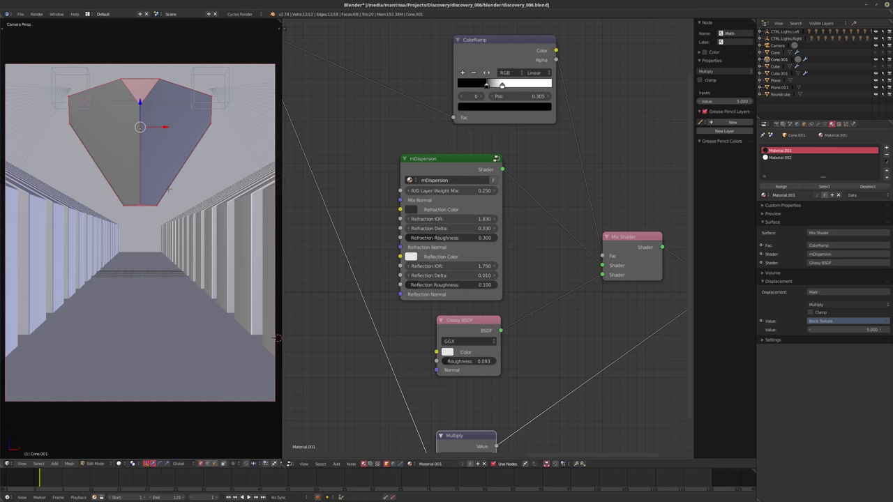
key(ctrl+z)
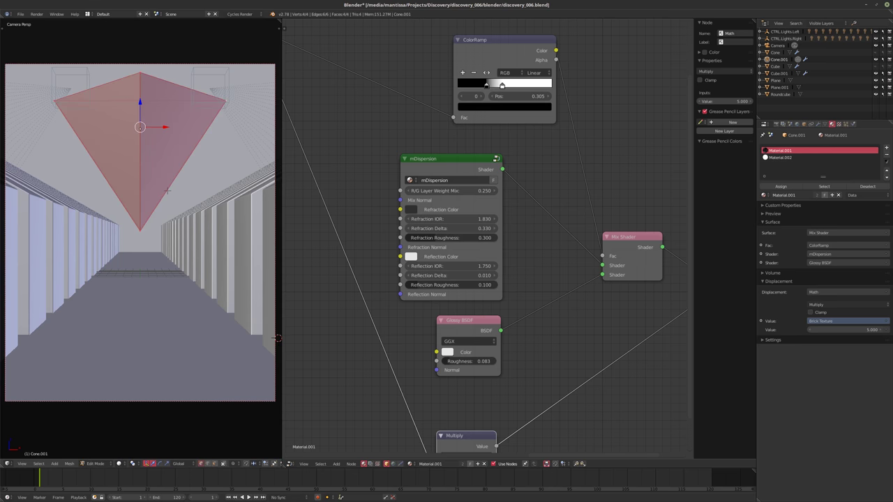
Bevel only the pyramid's four vertices with an offset of about 0.5, leave mesh editing and show the rendered preview.
key(ctrl+shift+b)
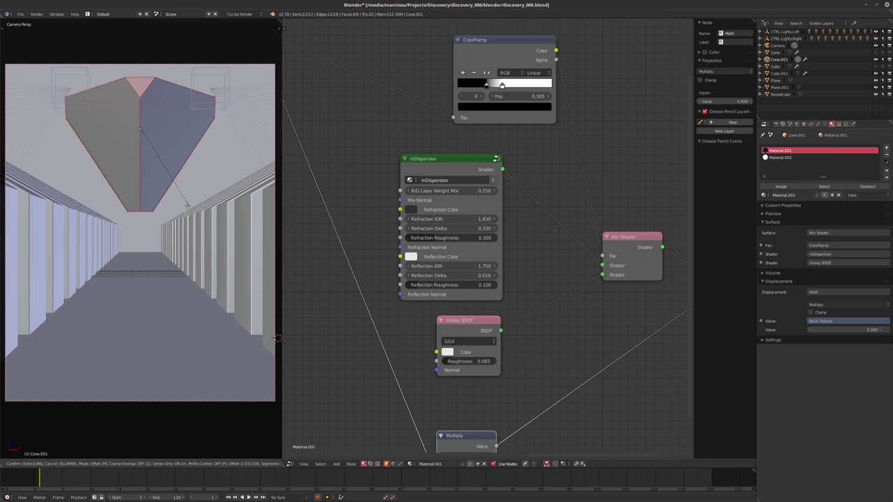
click(186, 204)
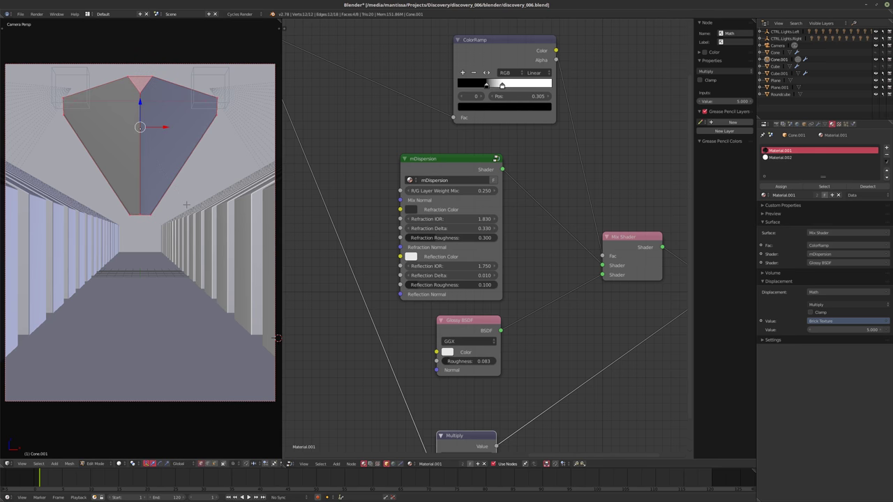
key(Tab)
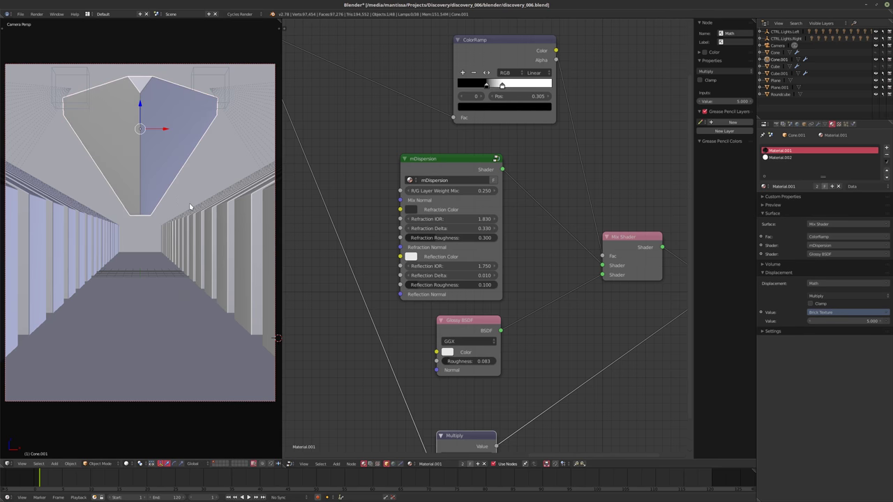
key(shift+z)
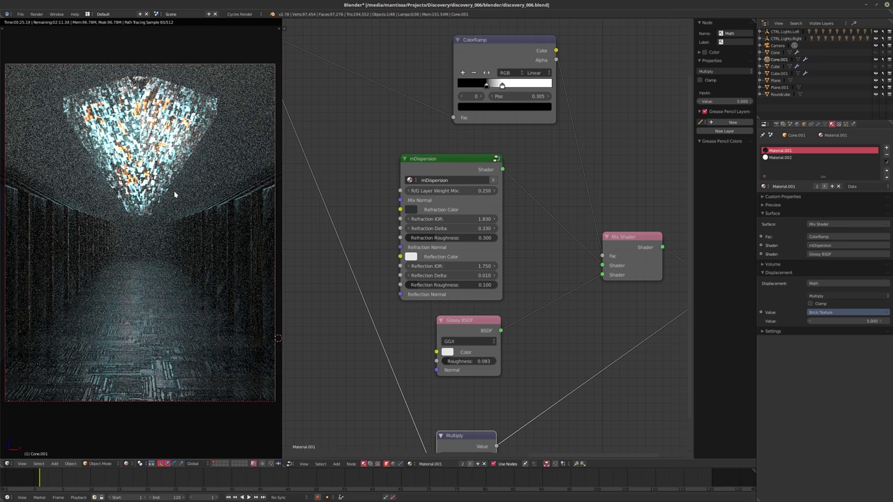
key(XF86AudioRaiseVolume)
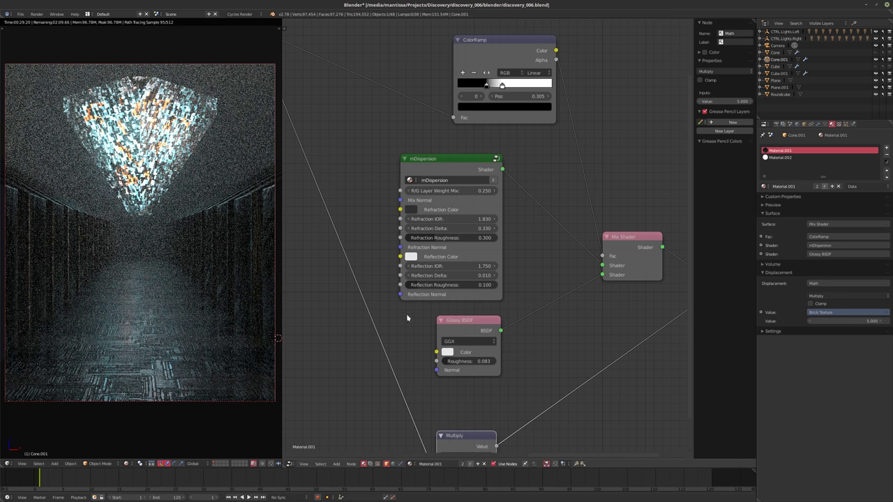
Edit the side blocks' mesh (Cube.001) and lower their upper edges about 0.36 along the global Z axis.
right_click(241, 246)
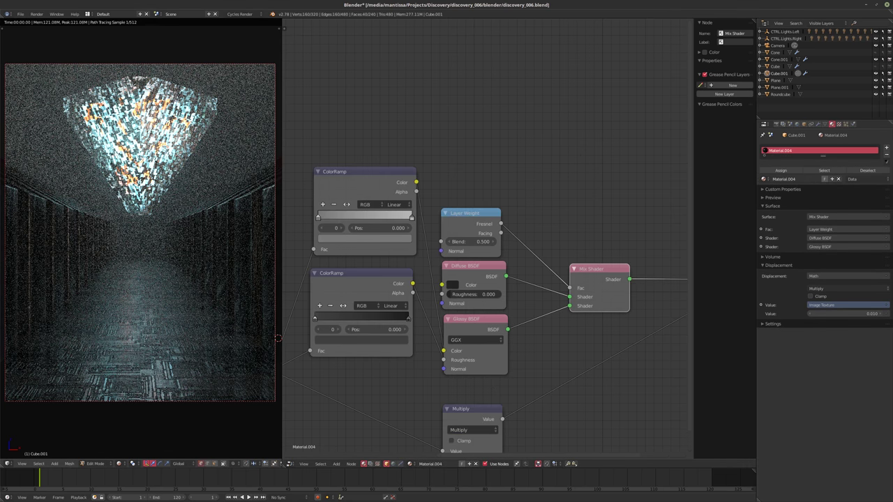
key(z)
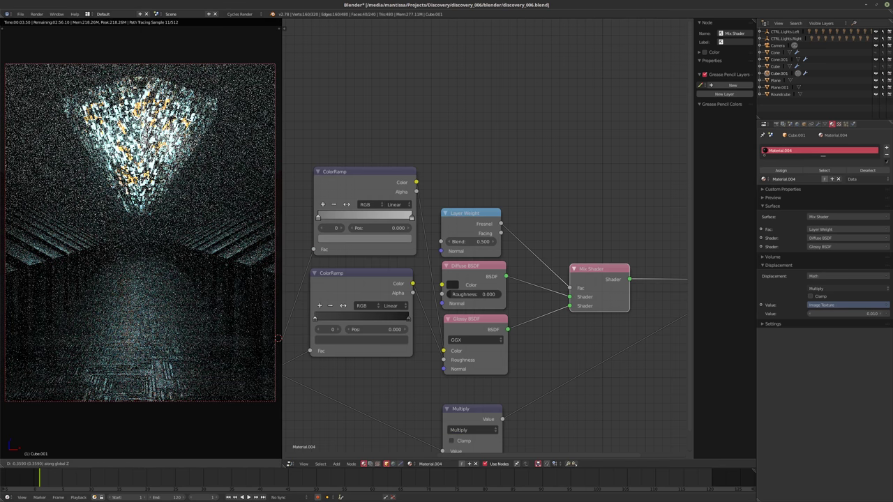
click(122, 203)
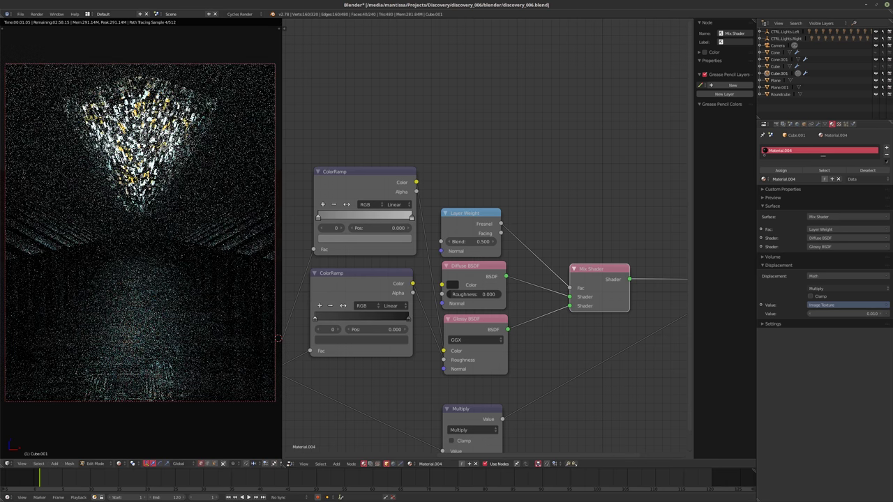
Preview the Image Texture node of Material.004 directly on the side blocks through an Emission shader.
middle_drag(524, 241, 587, 245)
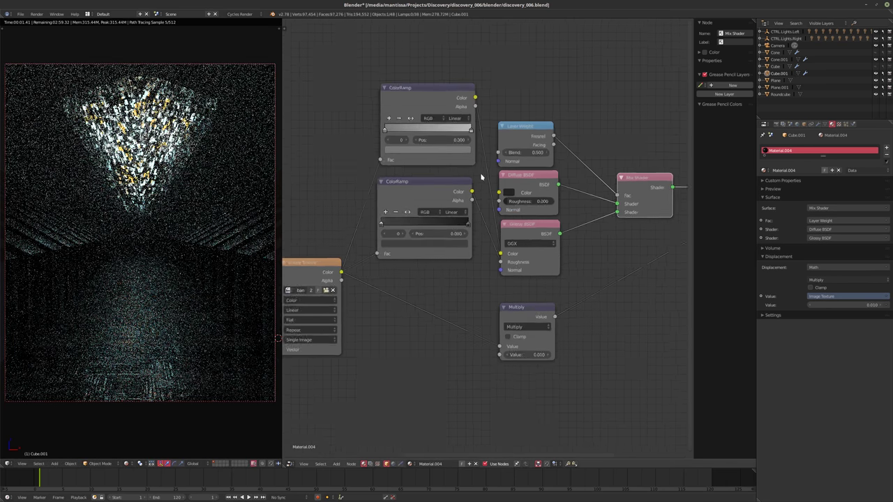
scroll(337, 256, down, 2)
middle_drag(336, 256, 459, 240)
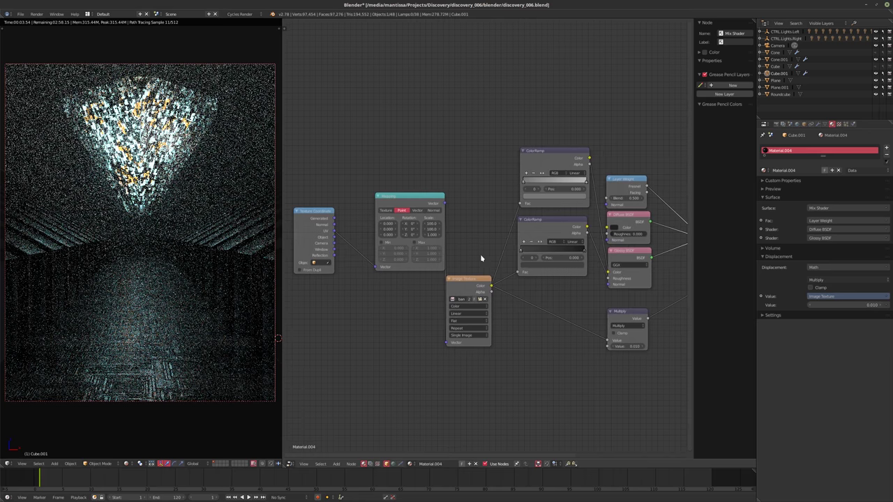
scroll(454, 261, up, 2)
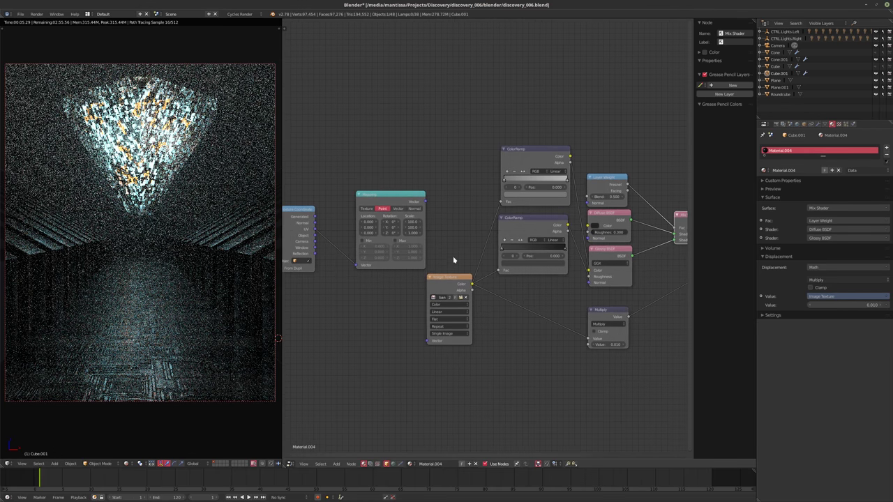
click(442, 286)
ctrl+shift+click(442, 286)
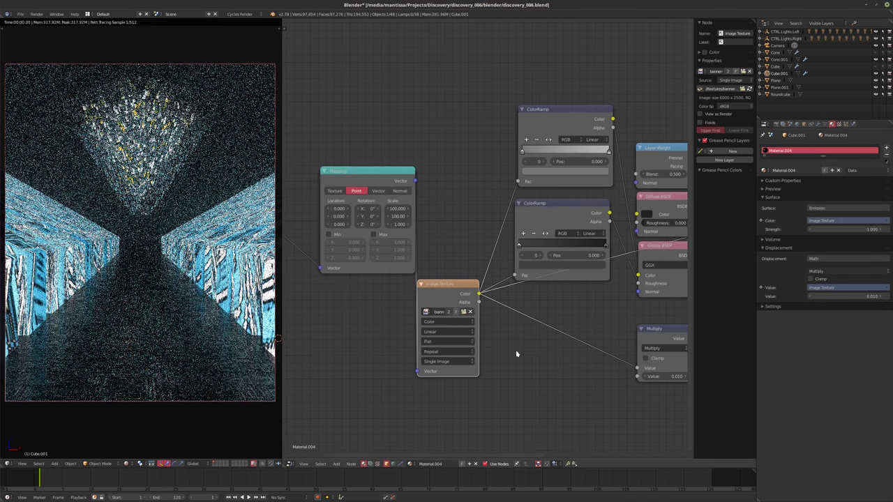
middle_drag(517, 355, 493, 339)
scroll(492, 333, up, 1)
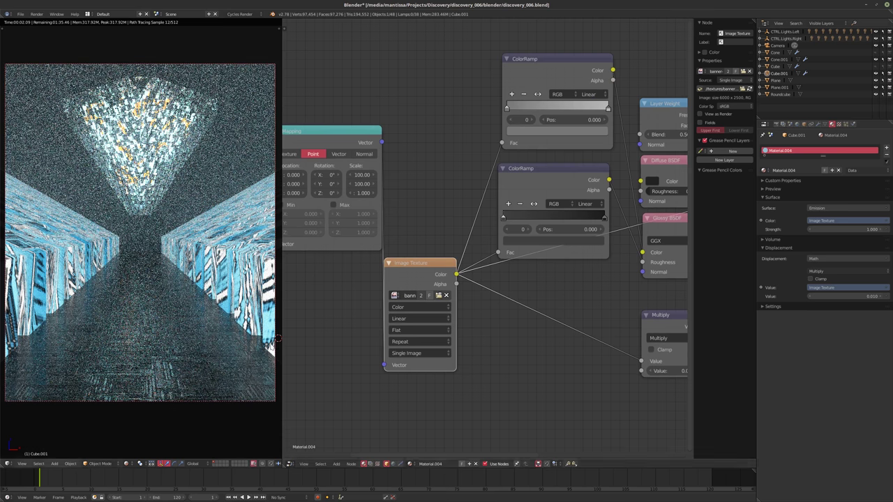
Change the node editor area to the UV/Image Editor and enter mesh editing on the side blocks.
click(289, 464)
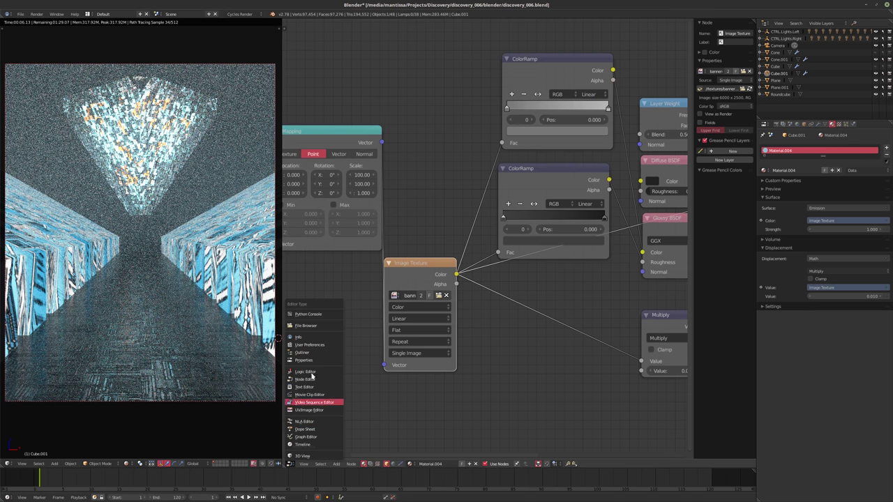
click(316, 410)
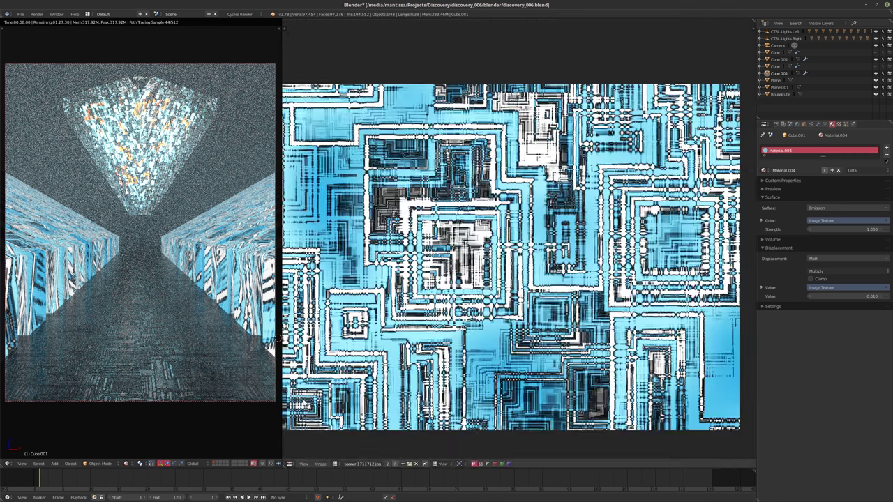
key(Tab)
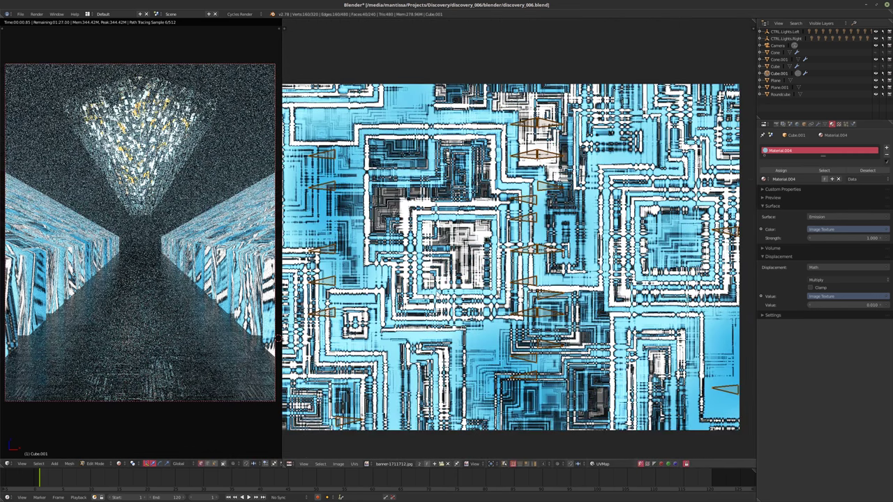
scroll(519, 279, down, 5)
scroll(389, 287, up, 3)
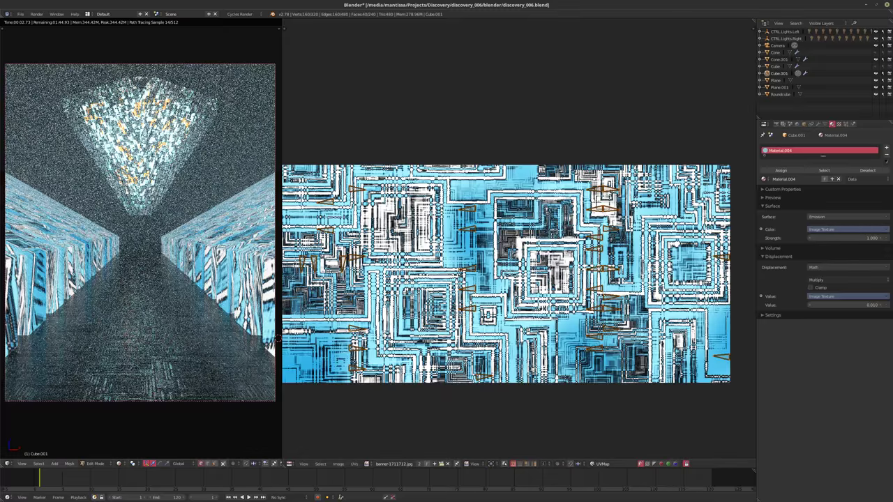
Select the side blocks' whole mesh and unwrap it with Smart UV Project at an angle limit of 66.
key(a)
key(u)
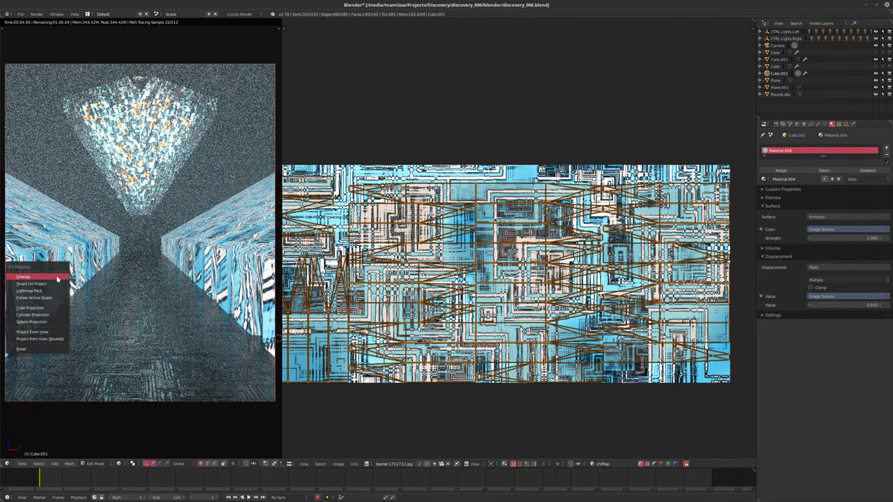
click(28, 285)
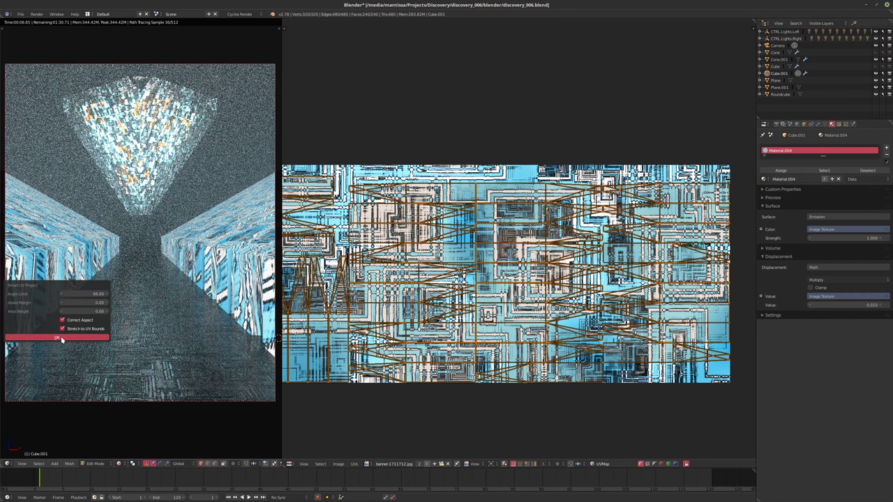
click(104, 337)
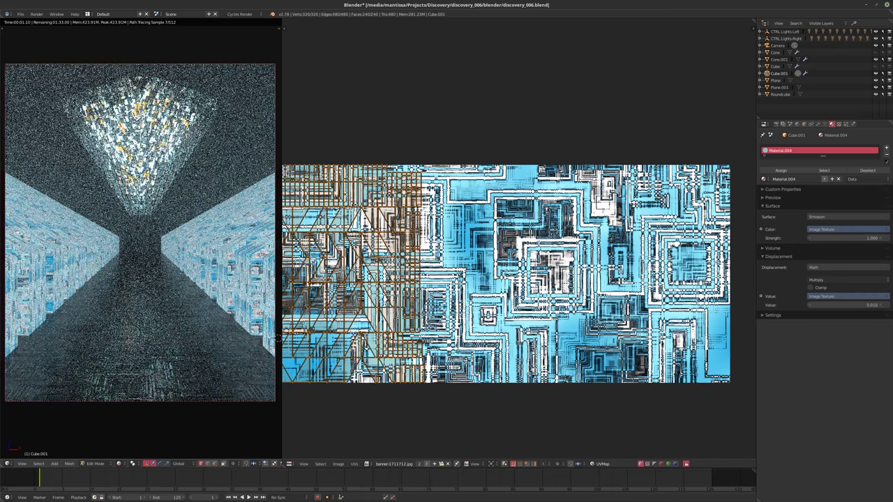
Leave mesh editing, show the floor plane's material in the Node Editor and set its Mapping scale to 20 in X and Y.
key(Tab)
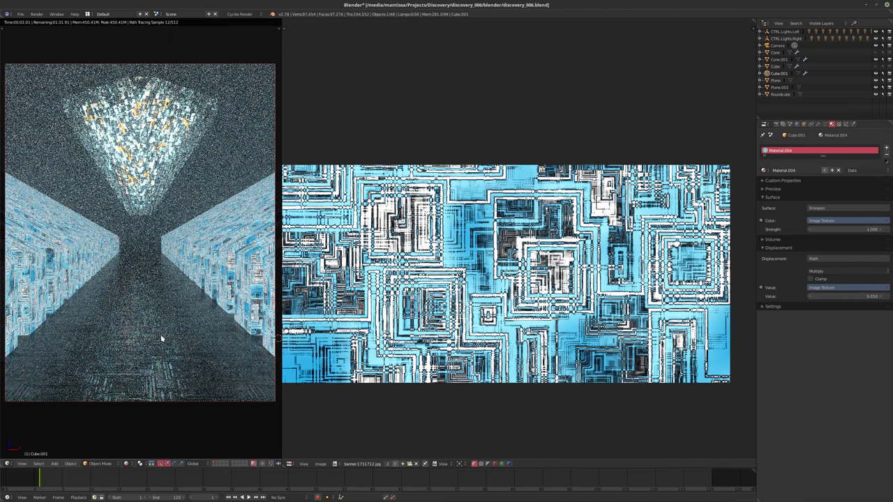
right_click(197, 349)
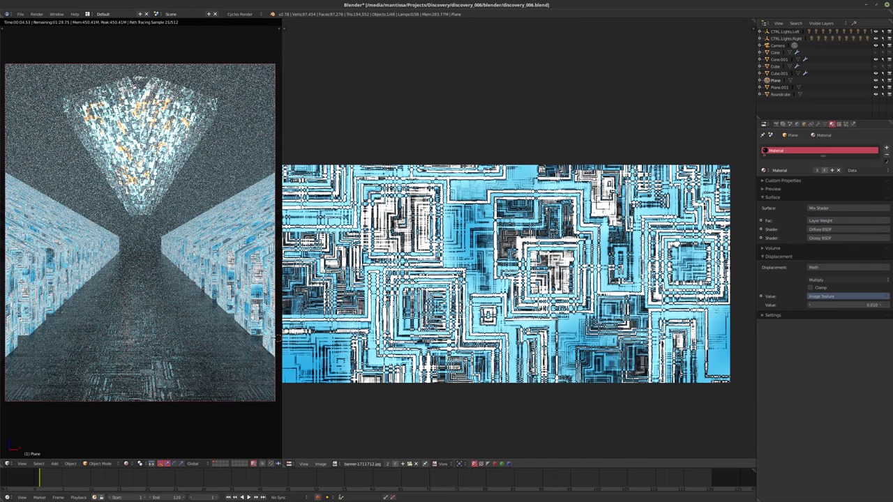
click(288, 464)
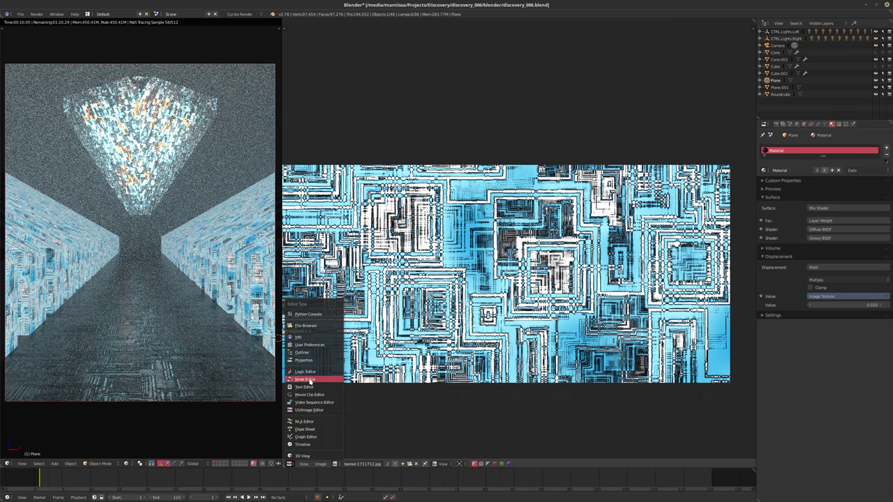
click(311, 380)
click(357, 199)
text(20)
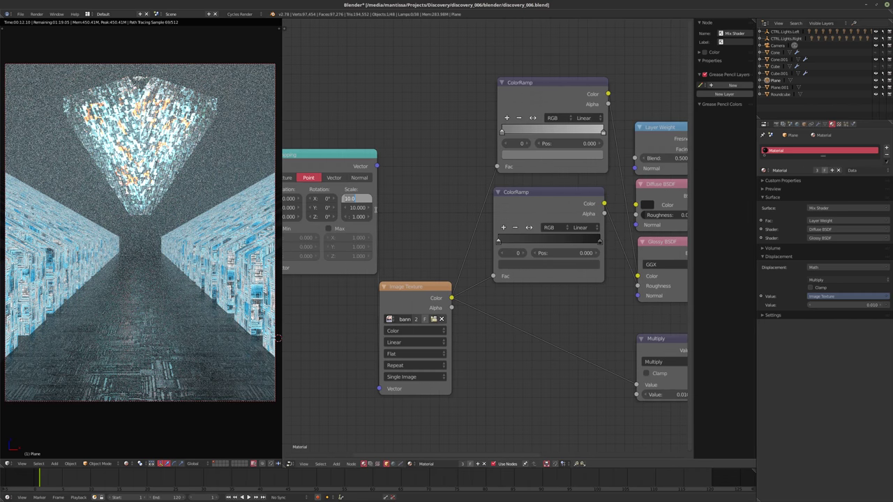
key(Return)
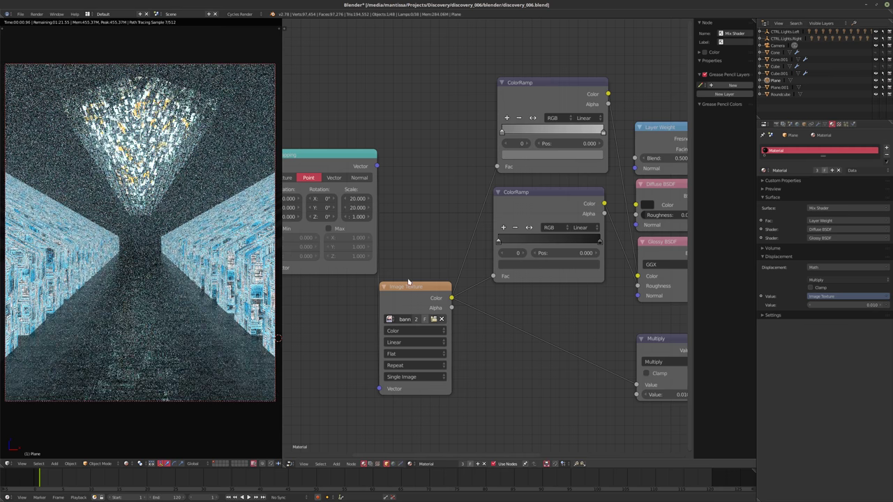
Reconnect the Mix Shader to the Material Output's surface in the side blocks' Material.004.
right_click(234, 274)
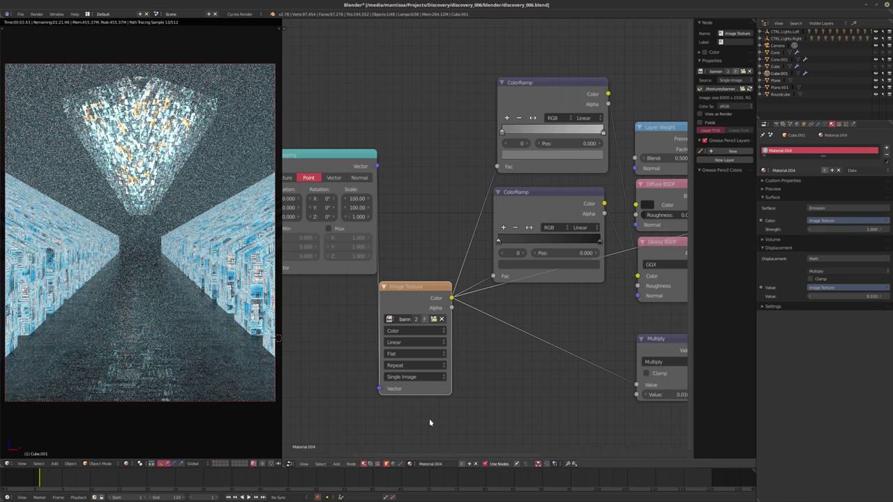
scroll(319, 323, down, 3)
drag(521, 265, 580, 266)
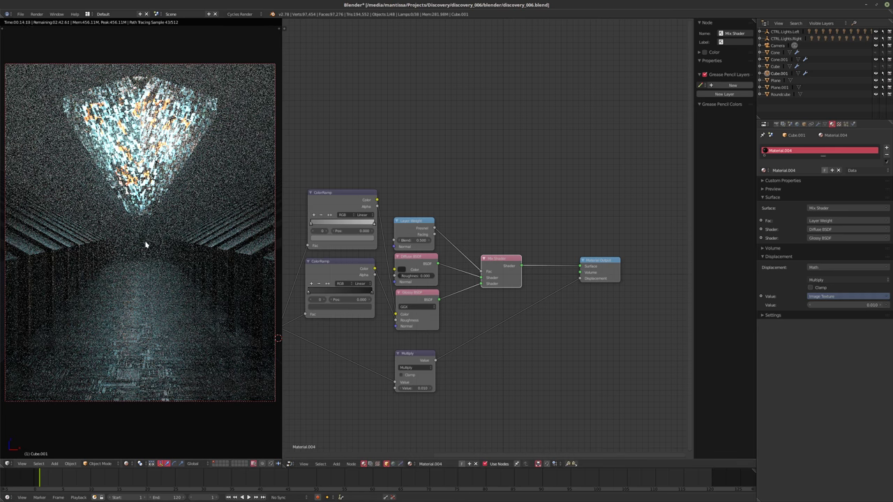
Focus the camera's depth of field on the pyramid and set its aperture to F-stop 16.
click(776, 46)
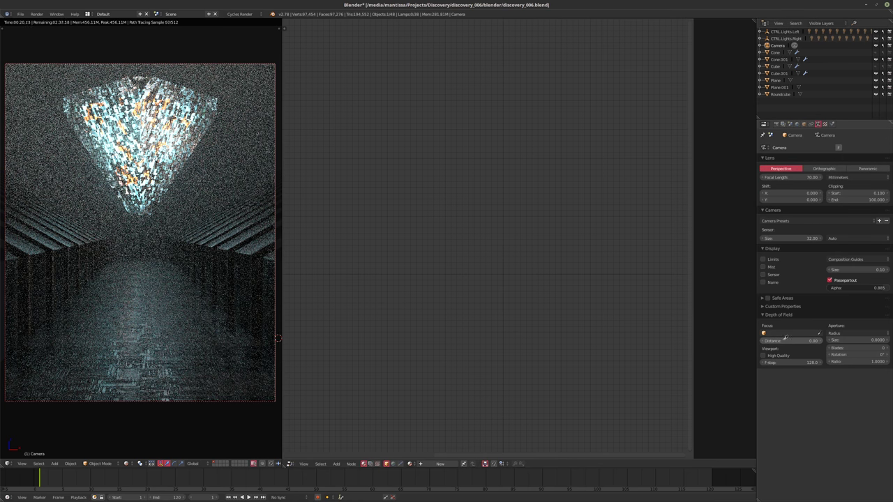
click(143, 149)
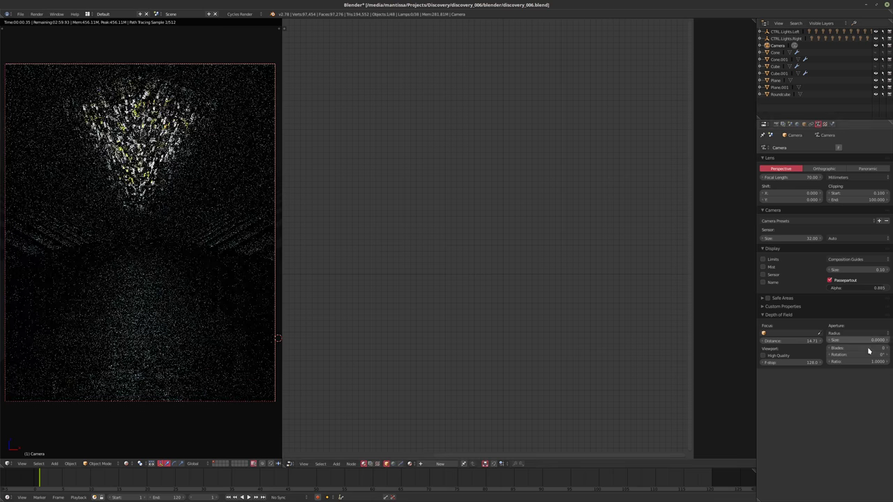
click(845, 333)
click(837, 318)
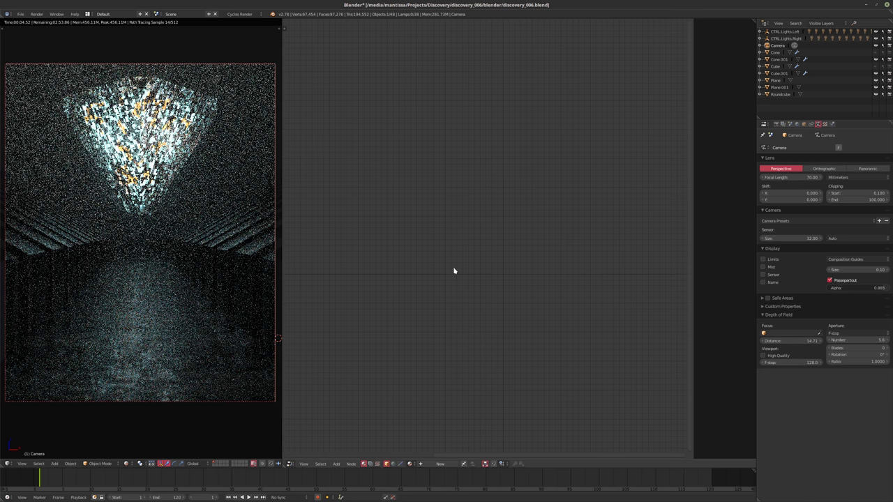
click(857, 340)
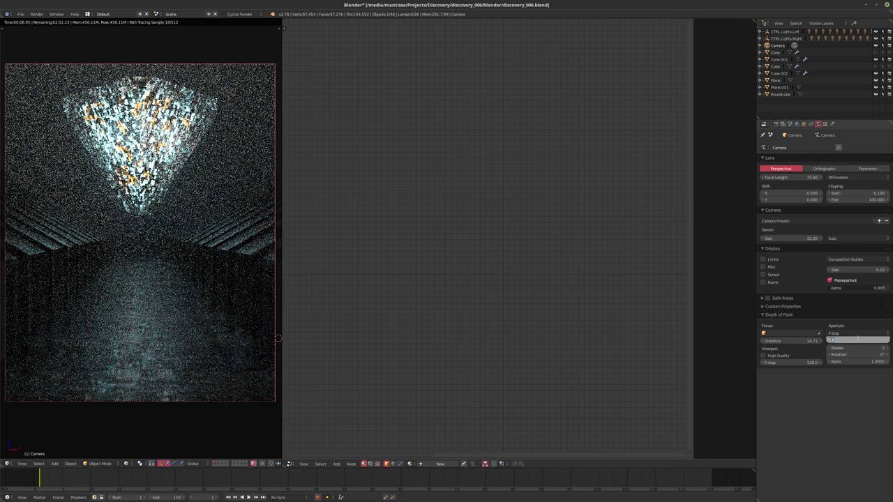
text(16)
key(Return)
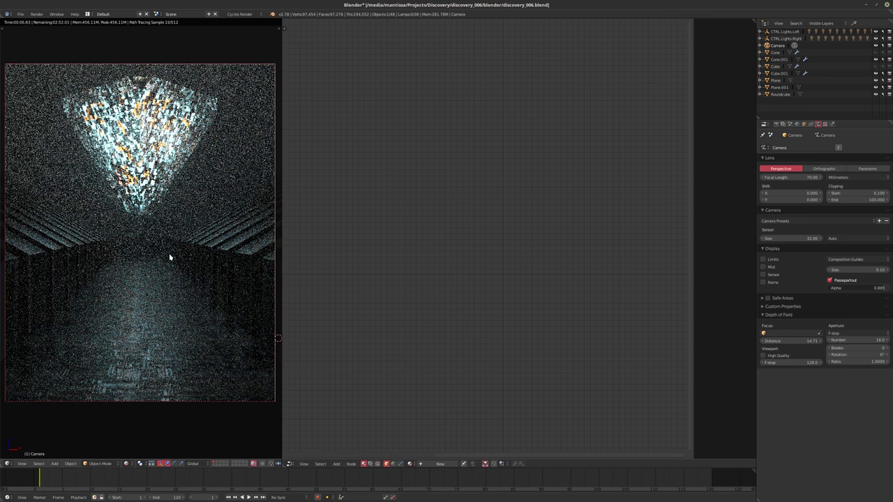
Set the Emission strength of the pyramid's Material.002 to 100.
right_click(277, 338)
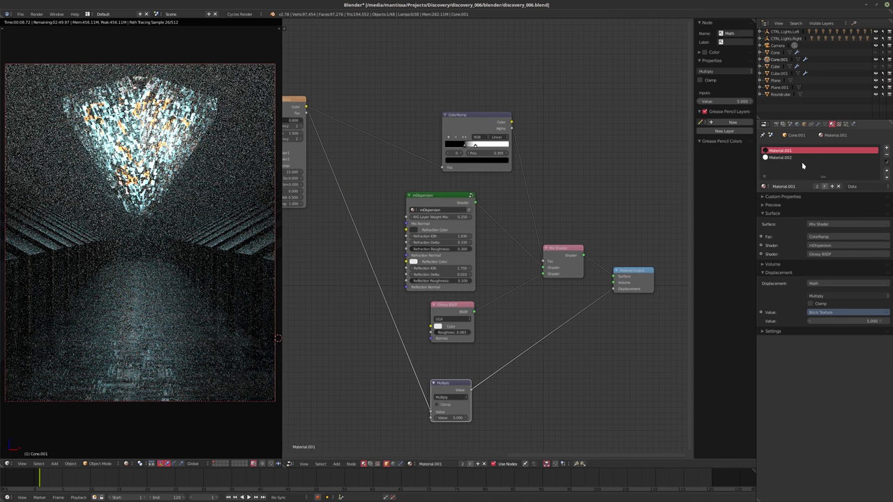
scroll(572, 284, down, 3)
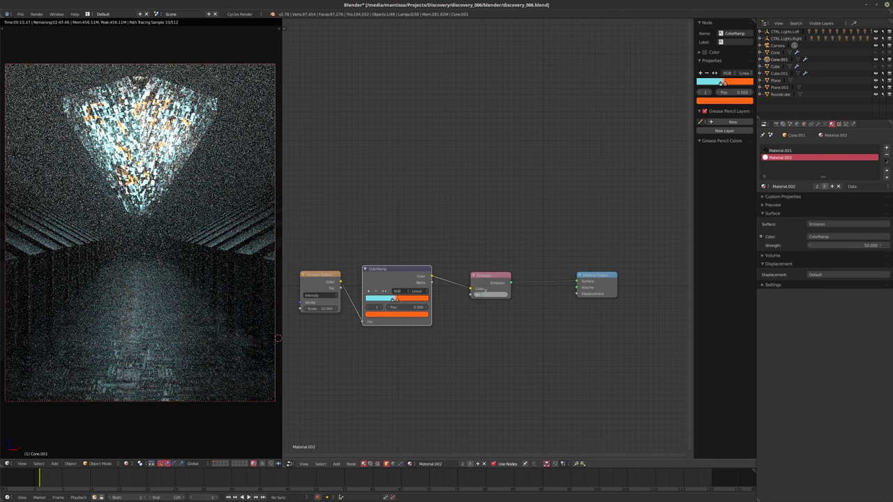
click(485, 293)
text(100)
key(Return)
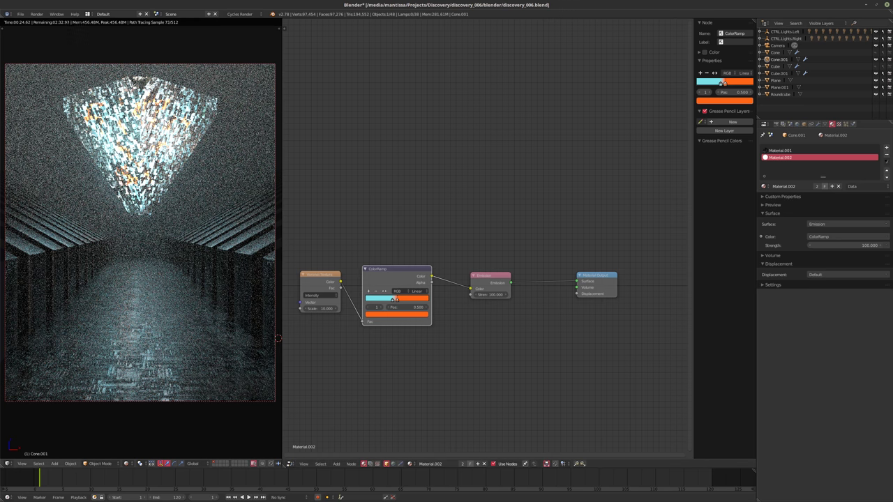
Scale the pyramid about 1.144 along the global X axis.
key(s)
key(x)
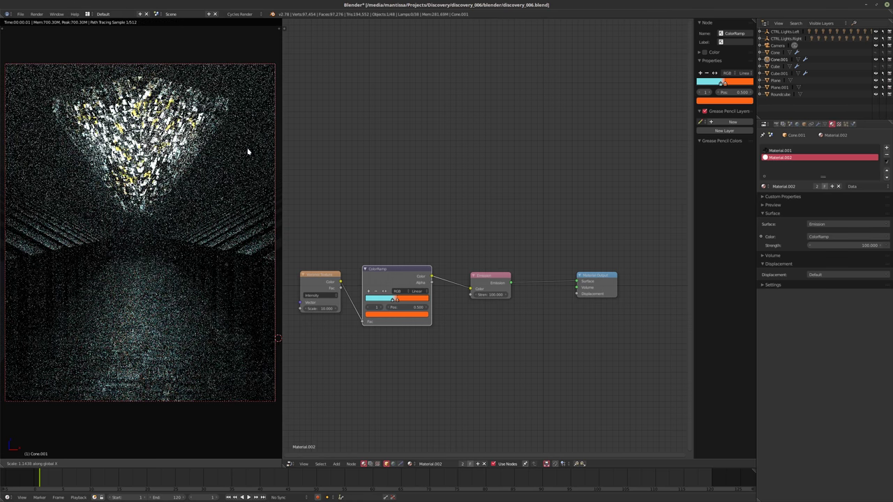
click(278, 158)
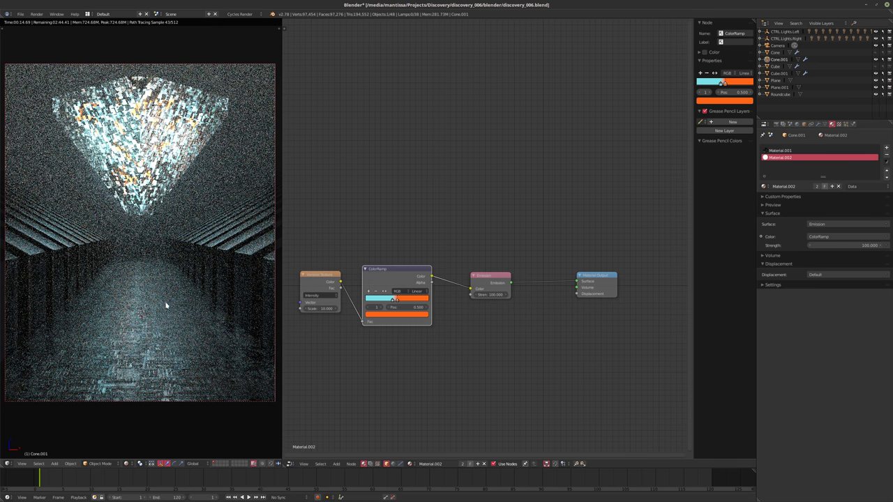
Leave the rendered preview and generate an Asian male character with ManuelbastioniLAB, with Cycles materials turned off.
key(shift+z)
key(KP_0)
middle_drag(162, 302, 129, 240)
scroll(132, 259, up, 5)
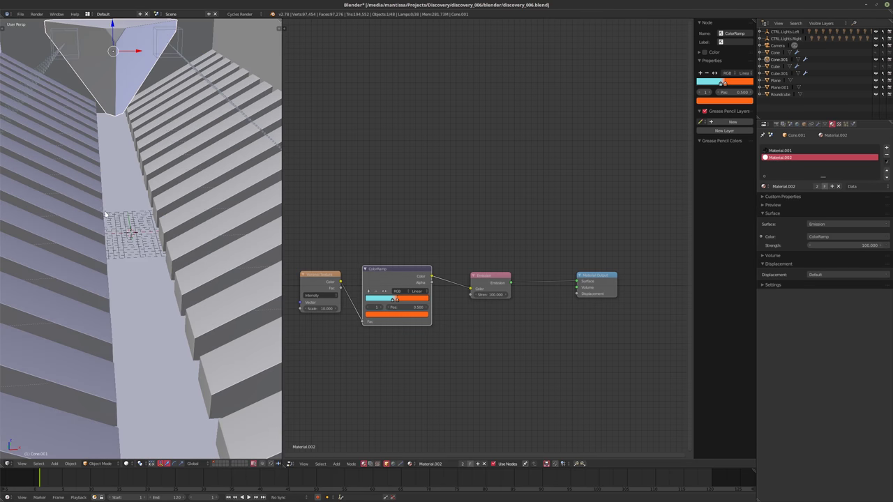
key(t)
click(5, 170)
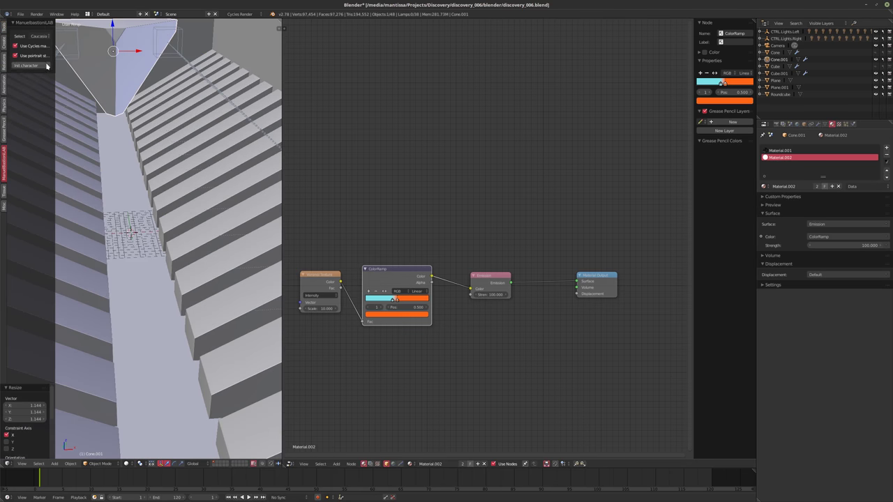
click(14, 46)
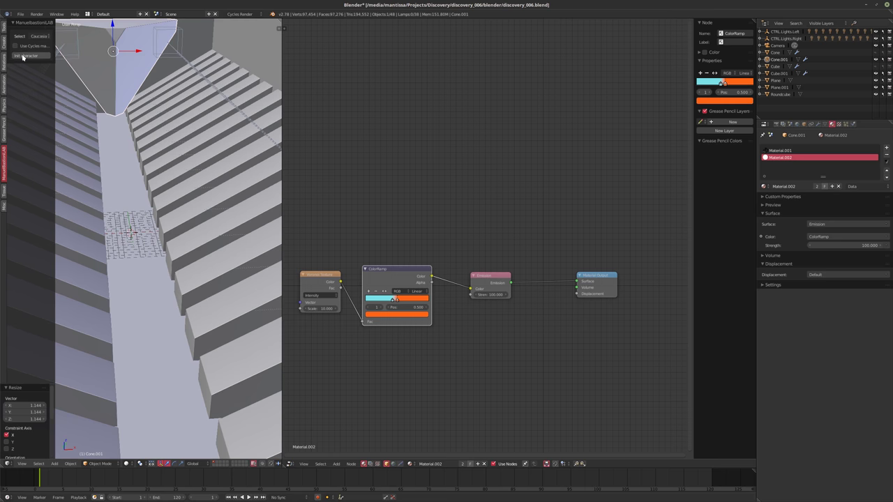
click(42, 37)
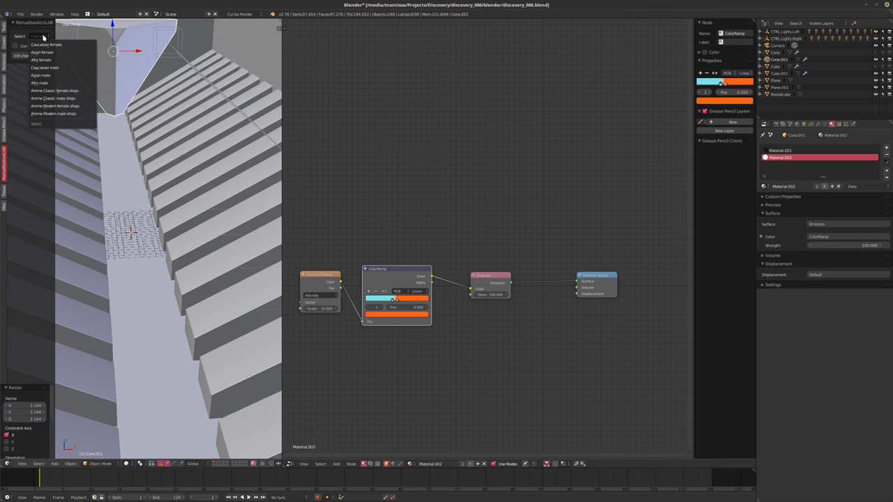
click(68, 75)
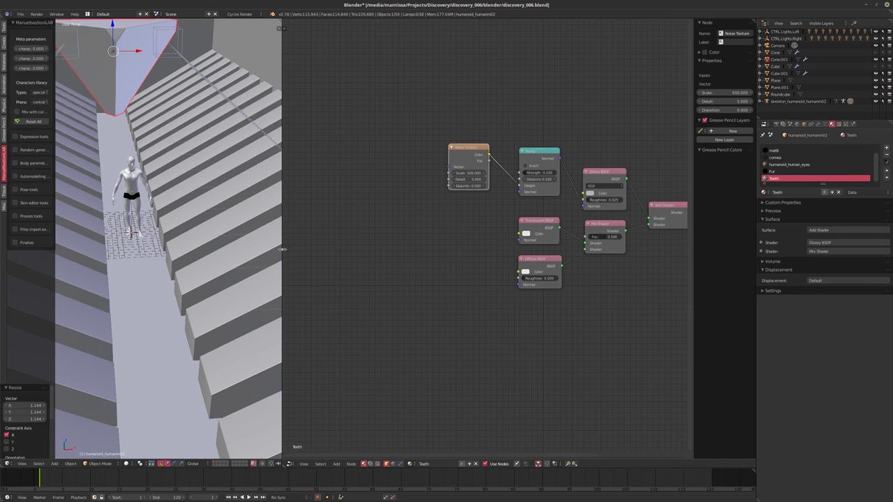
Enlarge the 3D view and apply the standing_in_lab pose to the character with the Pose tools.
drag(283, 250, 421, 250)
scroll(219, 209, up, 5)
scroll(219, 209, up, 4)
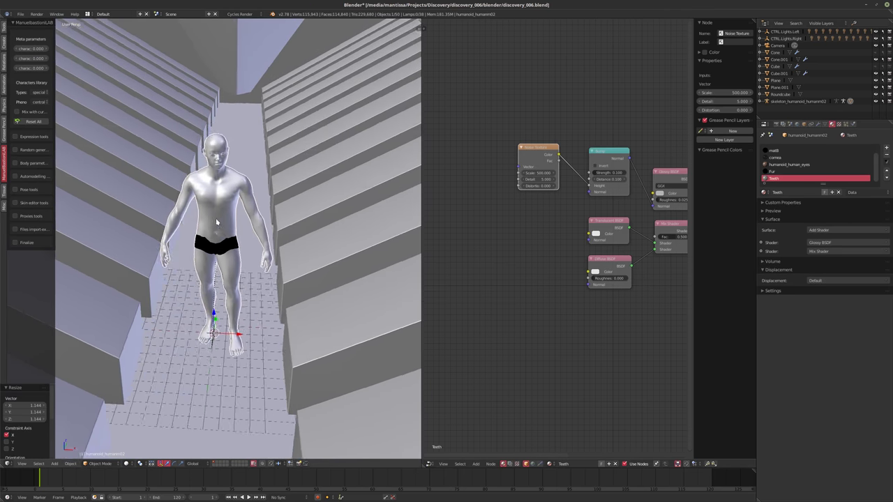
drag(54, 189, 78, 189)
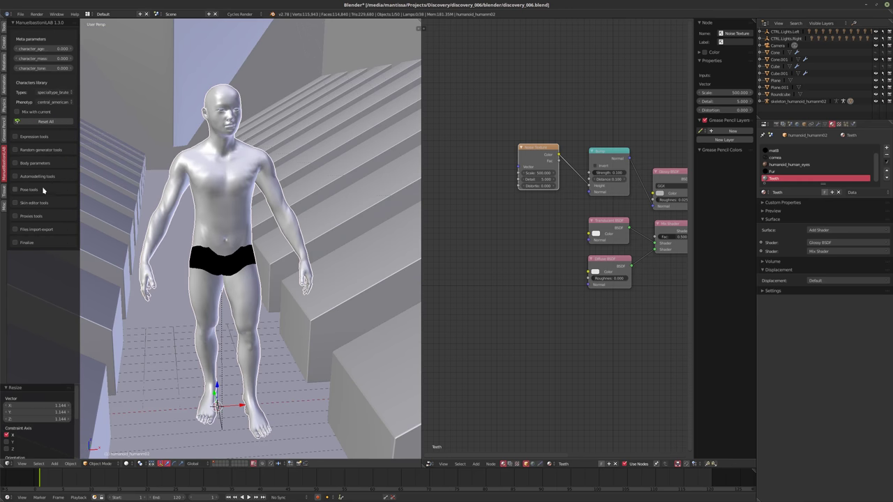
click(16, 189)
click(54, 210)
ctrl+scroll(56, 200, down, 4)
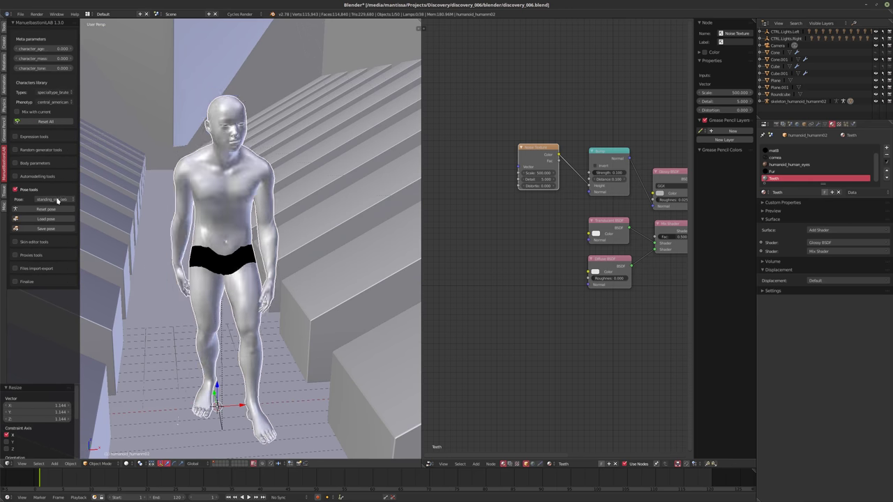
middle_drag(217, 200, 376, 185)
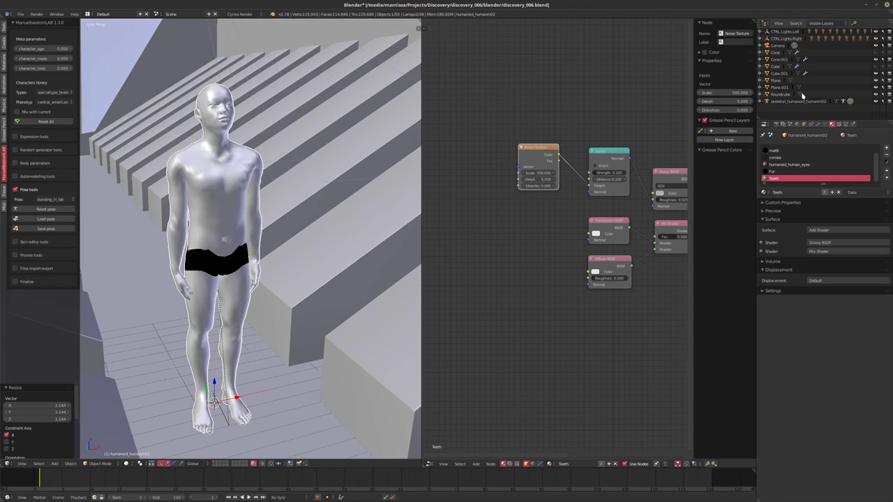
Turn on X-Ray display for the character's skeleton and switch it to Pose Mode.
click(799, 101)
click(807, 125)
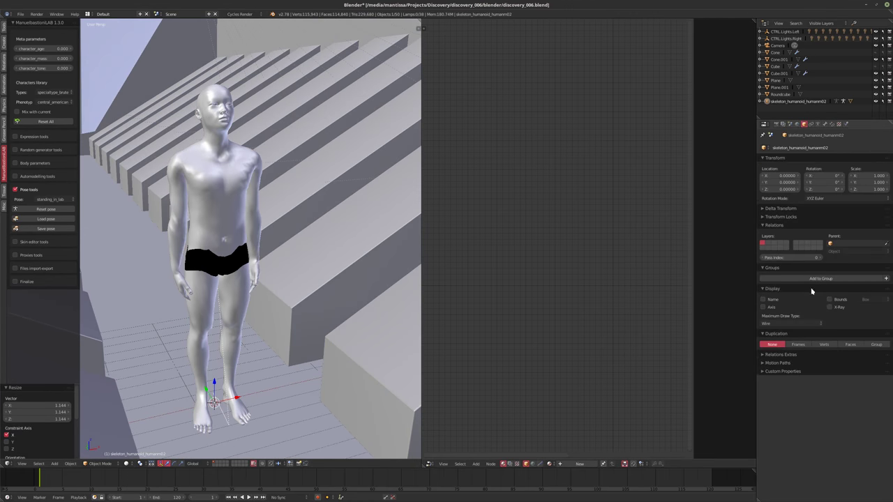
click(829, 307)
key(Tab)
middle_drag(265, 244, 261, 343)
key(Tab)
click(99, 464)
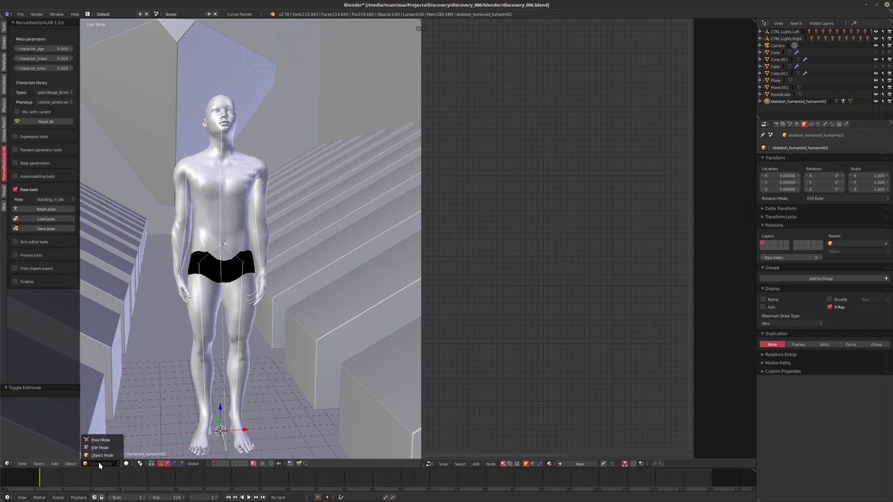
click(100, 439)
Select the skeleton's left upper arm bone and rotate it about -6.3°.
right_click(262, 214)
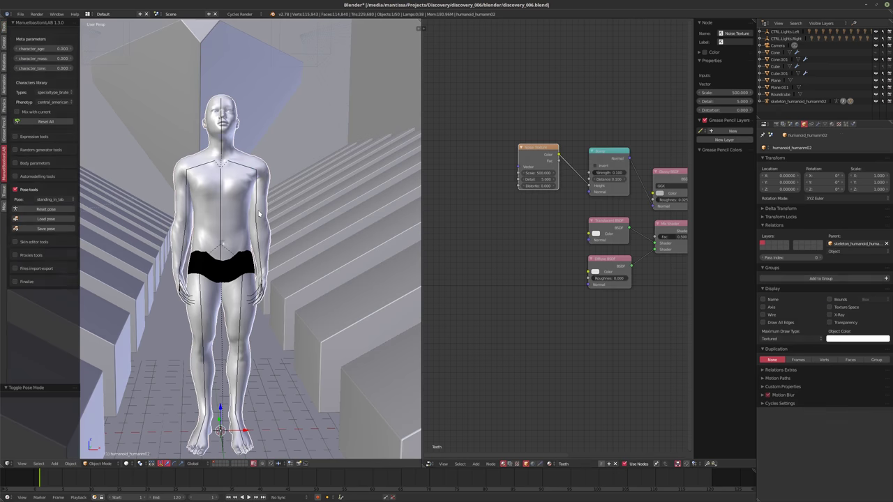
right_click(258, 211)
middle_drag(259, 211, 349, 246)
click(353, 250)
key(KP_3)
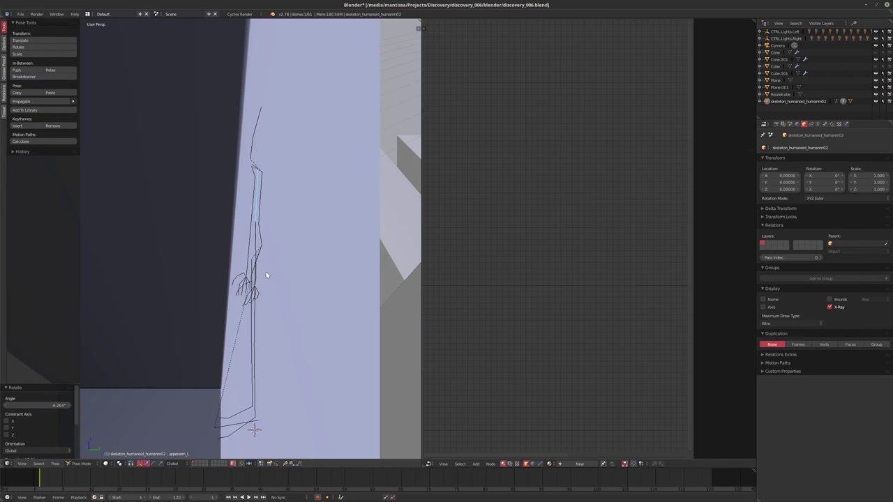
Refine the left arm's pose by rotating the forearm in side view and turning the lower arm about the global Z axis.
key(KP_8)
key(KP_5)
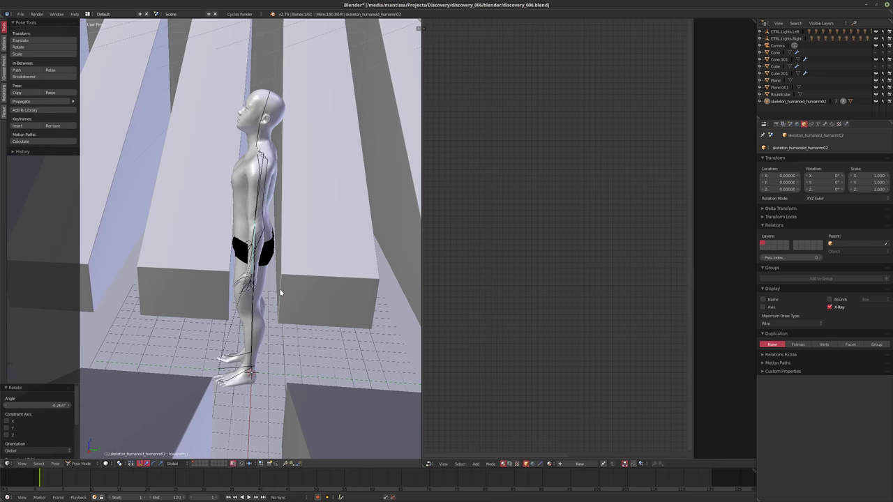
key(r)
click(266, 282)
mouse_move(265, 283)
middle_down()
mouse_move(282, 270)
mouse_move(315, 273)
mouse_move(314, 263)
mouse_move(282, 262)
mouse_move(235, 284)
mouse_move(275, 288)
middle_up()
key(KP_5)
key(r)
click(295, 249)
scroll(271, 282, up, 5)
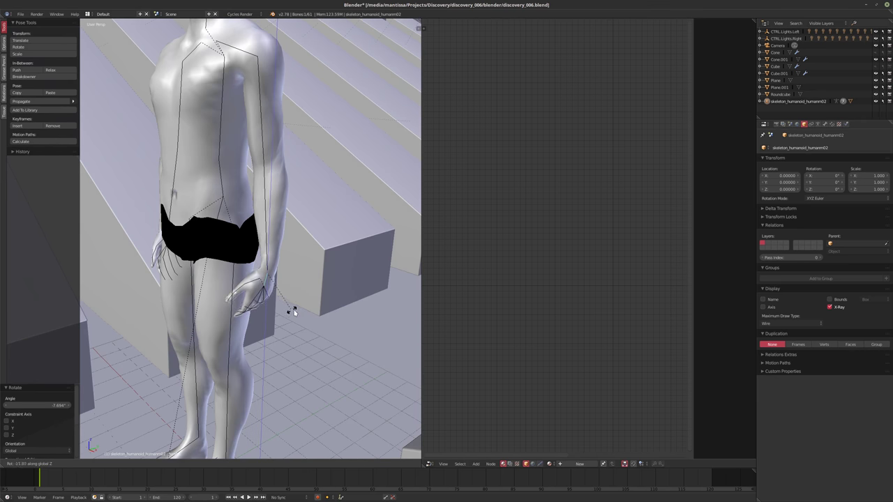
click(293, 308)
Adjust the left forearm with two further rotations from different view angles, finishing with about -8°.
middle_drag(293, 308, 390, 279)
key(r)
click(339, 273)
key(r)
click(369, 279)
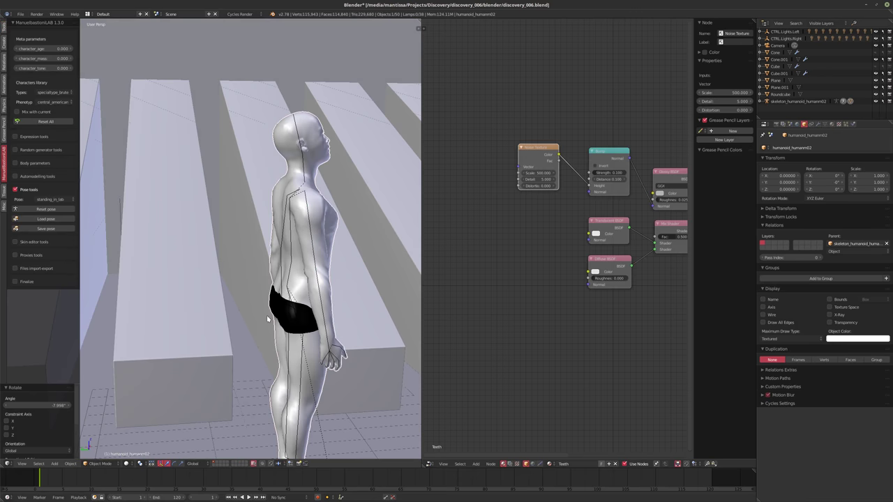
Select the skeleton's right forearm bone and rotate it about -17.6° in side view.
mouse_move(324, 312)
middle_down()
mouse_move(345, 310)
mouse_move(307, 307)
middle_up()
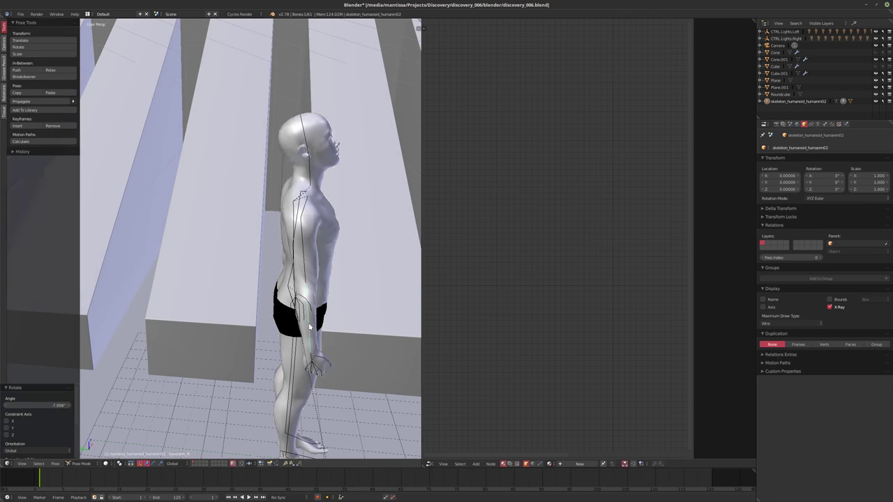
middle_drag(307, 307, 332, 307)
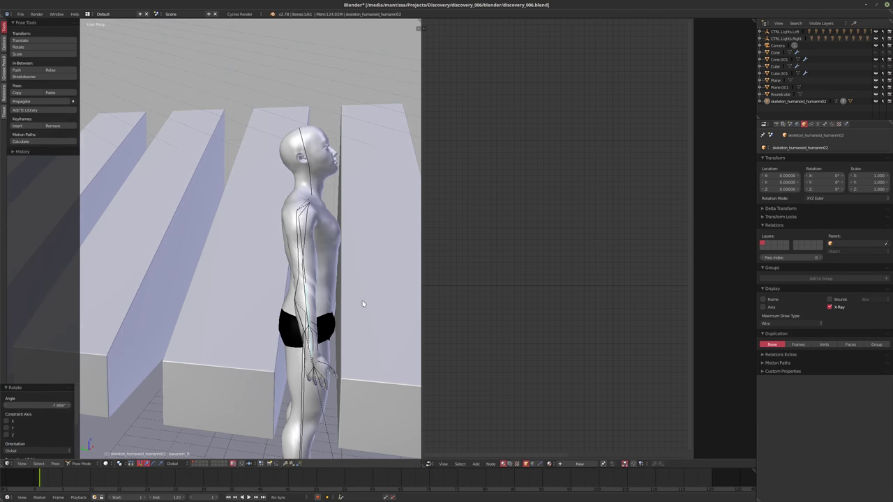
key(r)
click(370, 276)
Rotate the right upper arm bone from two view angles, finishing with a turn of about 4.7°.
middle_drag(371, 277, 293, 252)
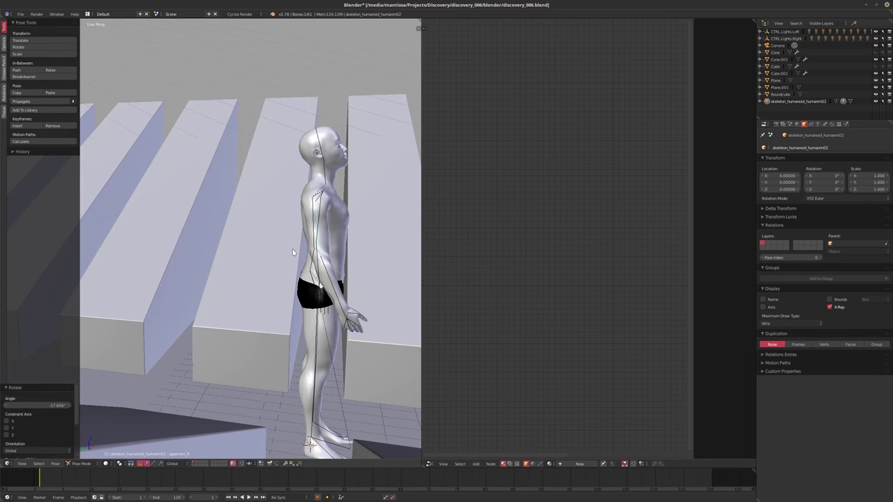
key(r)
click(343, 279)
mouse_move(344, 280)
middle_down()
mouse_move(408, 285)
mouse_move(352, 277)
middle_up()
key(r)
click(342, 325)
Select a leg bone of the skeleton and rotate it about -4.6° to loosen the stance.
middle_drag(343, 325, 287, 258)
scroll(283, 286, up, 3)
right_click(273, 284)
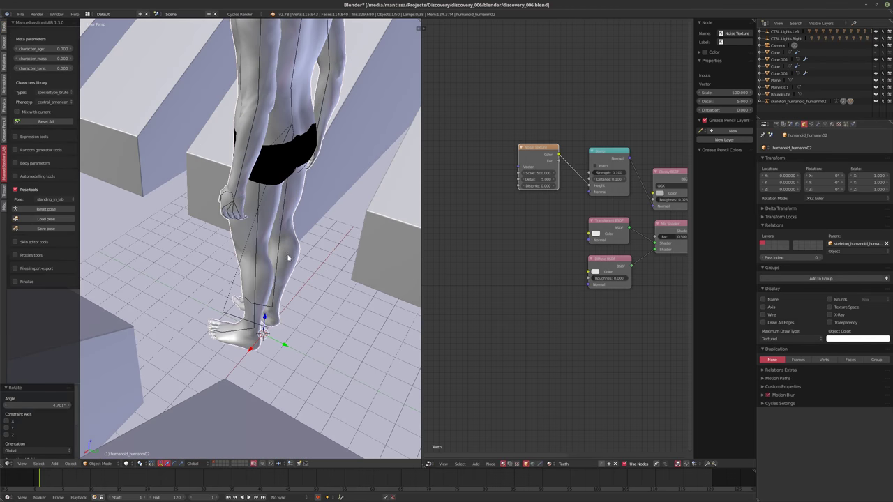
right_click(284, 215)
middle_drag(283, 215, 274, 385)
key(r)
click(345, 262)
Select the right foot bone and rotate it twice from different view angles.
right_click(273, 384)
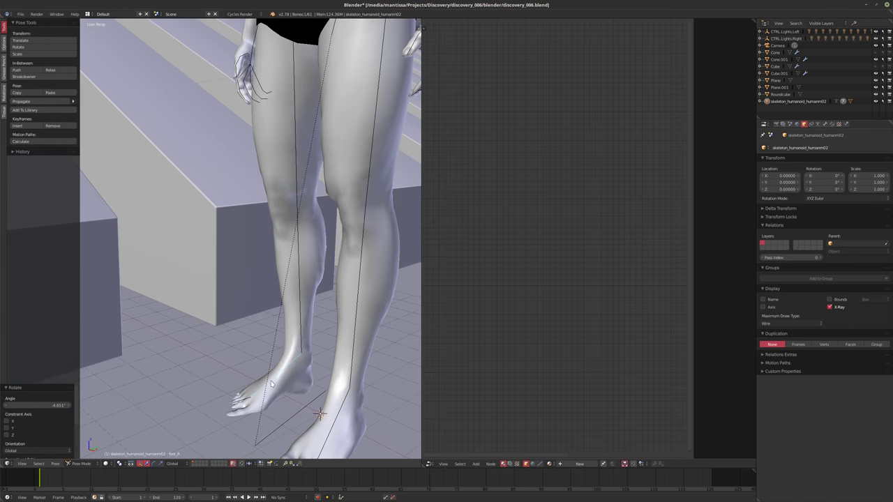
click(273, 380)
middle_drag(274, 380, 327, 355)
key(r)
click(346, 361)
key(r)
click(310, 364)
Fine-tune the right foot with a turn of about 4.7° and another of about 2.1° seen from behind.
right_click(265, 384)
key(r)
click(257, 387)
scroll(291, 396, down, 5)
scroll(332, 392, up, 4)
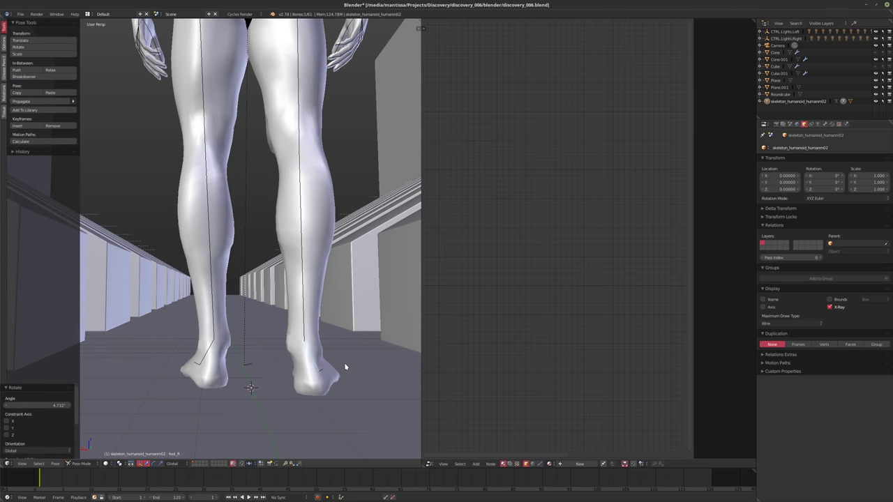
key(r)
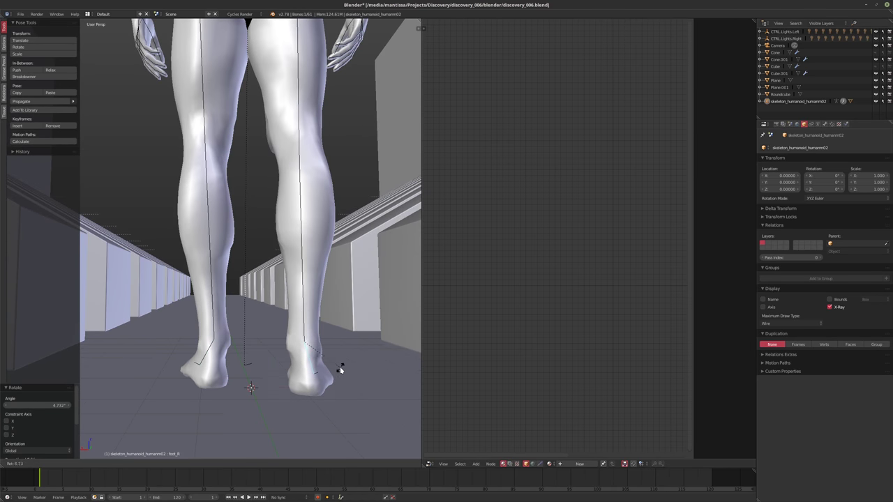
click(341, 369)
Duplicate the posed body mesh in place and remove the subdivision and displacement modifiers from the copy.
middle_drag(342, 370, 274, 286)
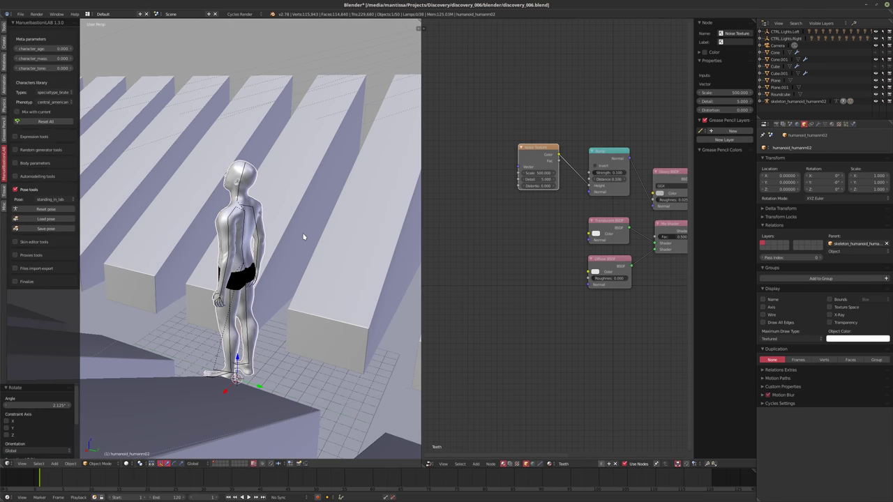
key(shift+d)
key(Escape)
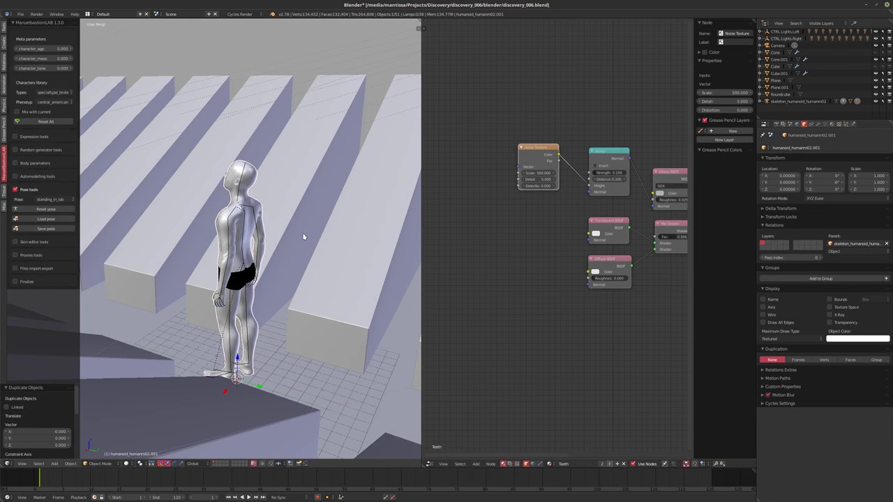
click(818, 124)
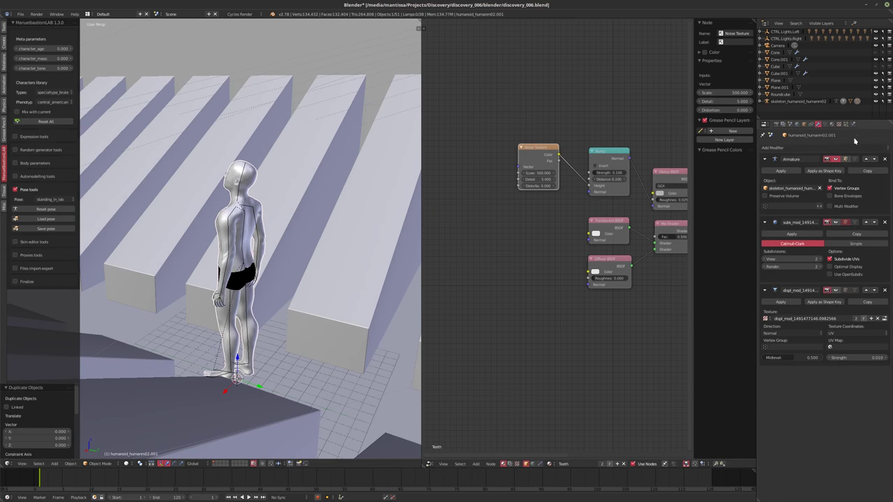
click(885, 222)
click(885, 222)
Convert the duplicated body to a plain mesh and clear its parent to detach it from the skeleton.
key(alt+c)
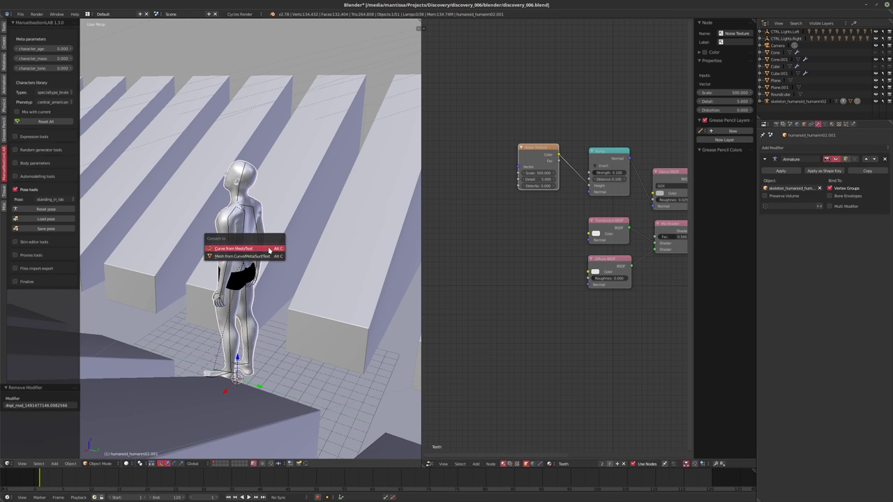
click(244, 257)
click(760, 101)
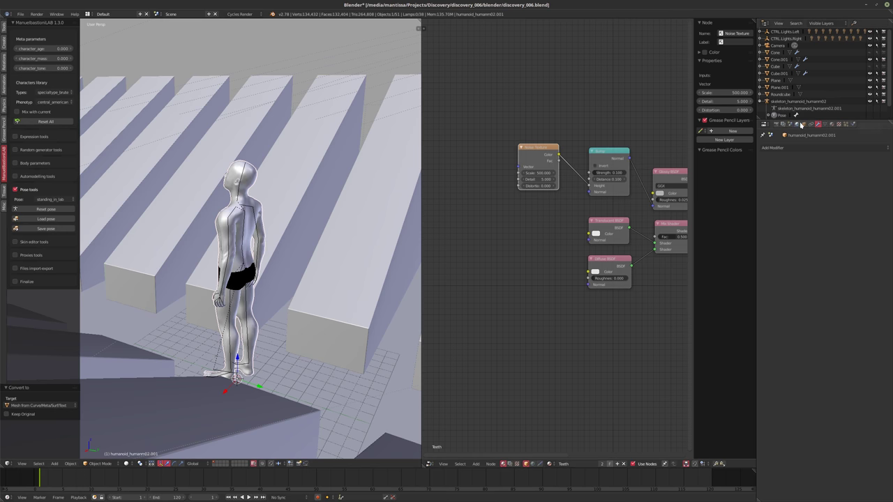
scroll(811, 104, down, 2)
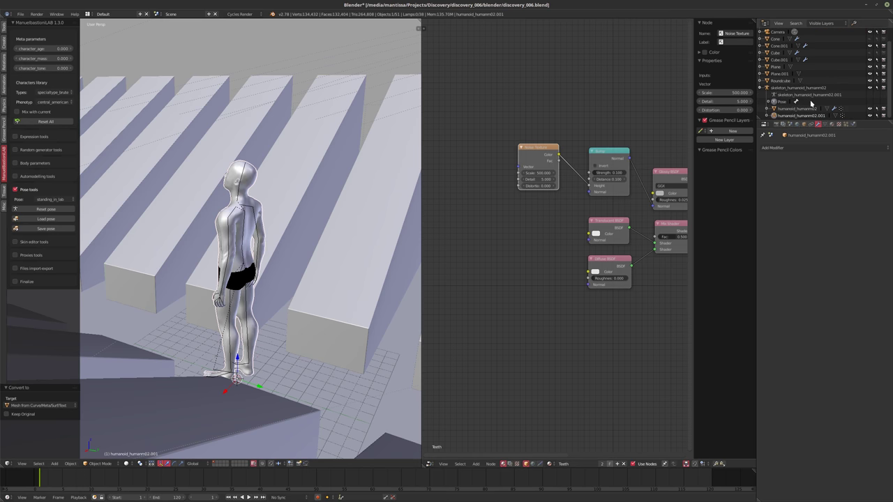
key(alt+p)
click(367, 193)
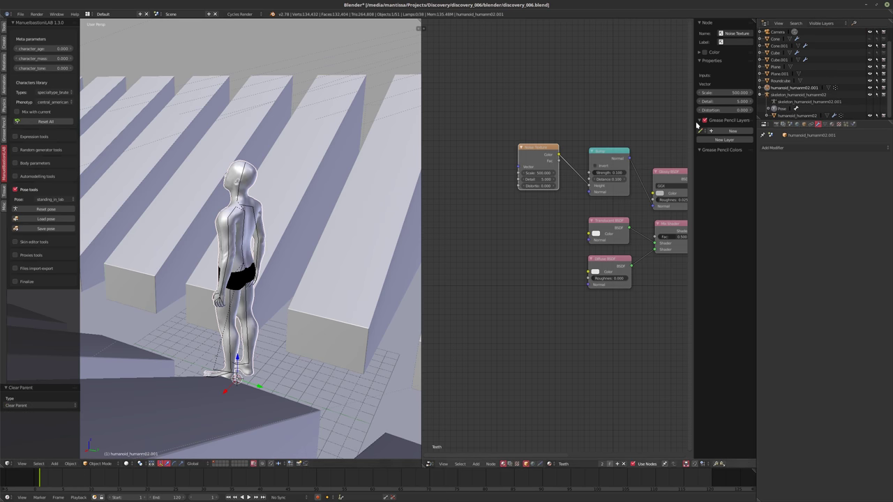
Hide the original skeleton and body in the scene, and select the detached humanoid_humanm02.001 mesh.
scroll(814, 107, up, 2)
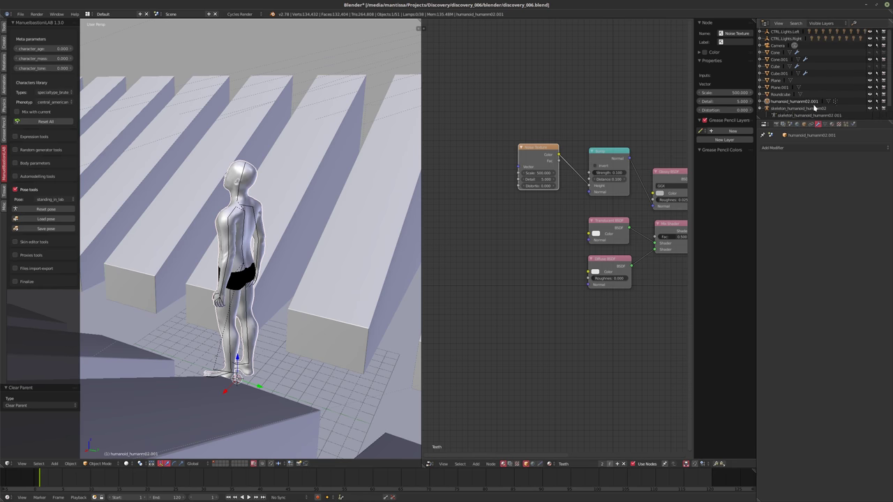
scroll(814, 106, down, 2)
click(870, 94)
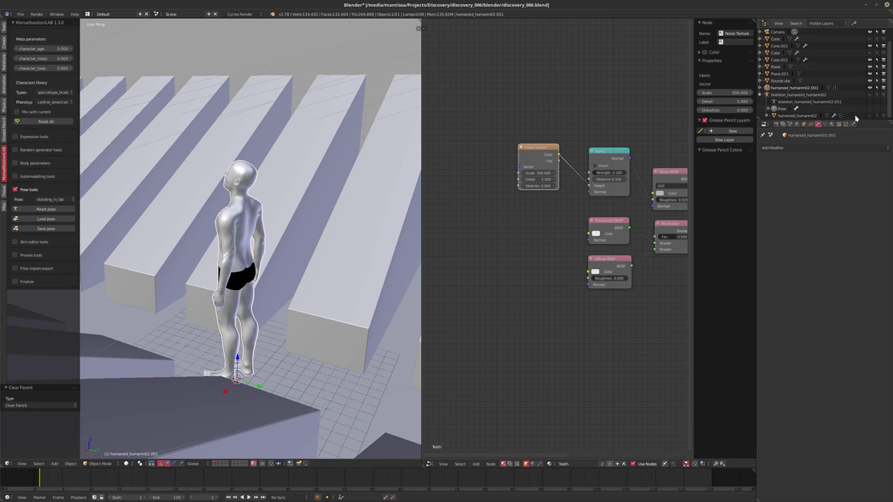
click(801, 95)
click(794, 88)
Scale the detached figure down to about 0.19 of its size.
middle_drag(328, 209, 351, 202)
key(s)
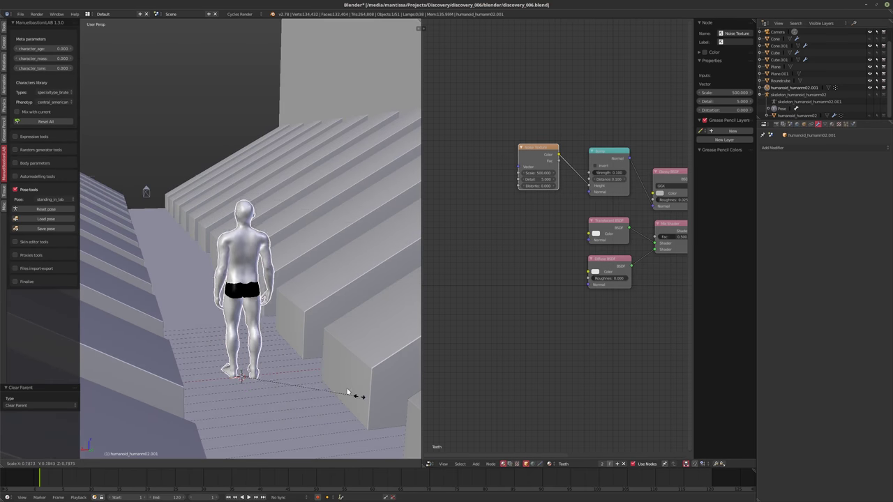
click(267, 365)
middle_drag(268, 365, 286, 372)
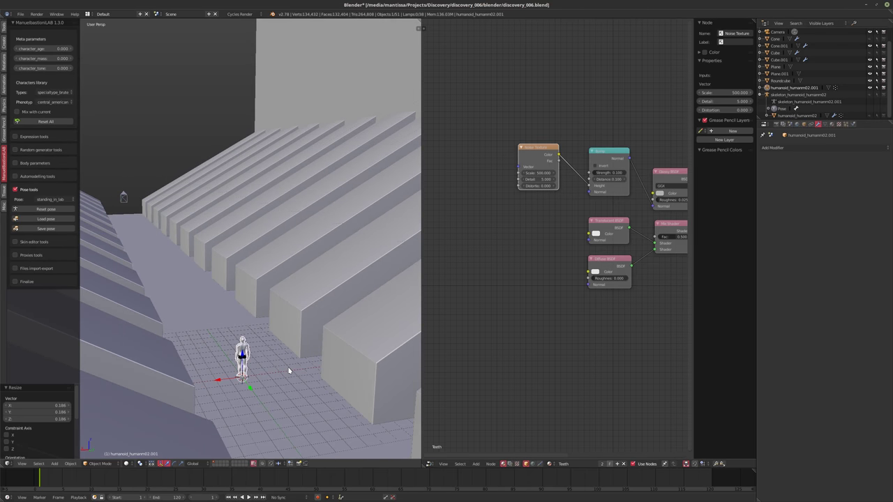
key(KP_0)
Move the figure about -2.94 along the global Y axis and check it from the camera.
middle_drag(247, 288, 197, 304)
key(g)
key(y)
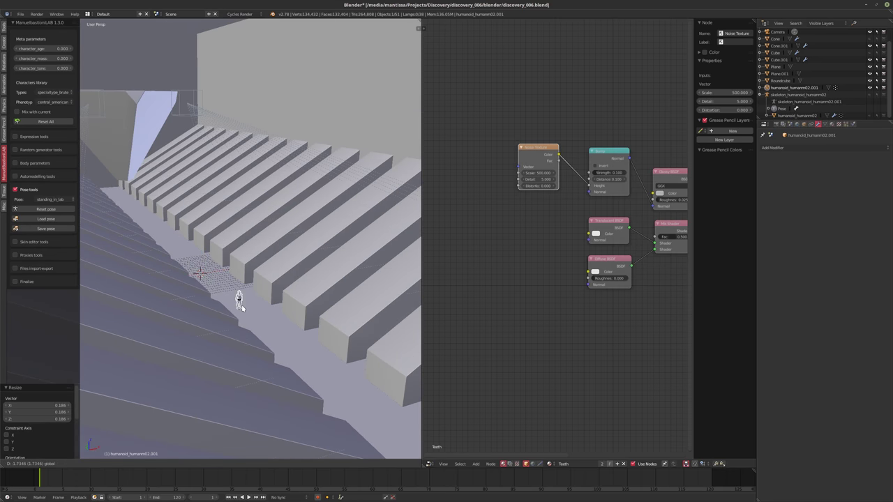
click(270, 327)
middle_drag(269, 327, 336, 340)
key(KP_0)
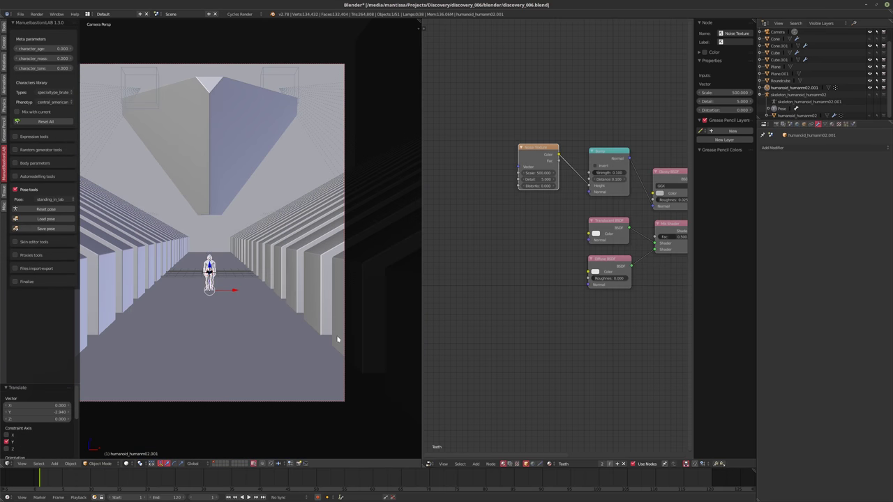
Frame the camera view in a narrower 3D view with the tool shelf hidden.
shift+middle_drag(235, 254, 245, 250)
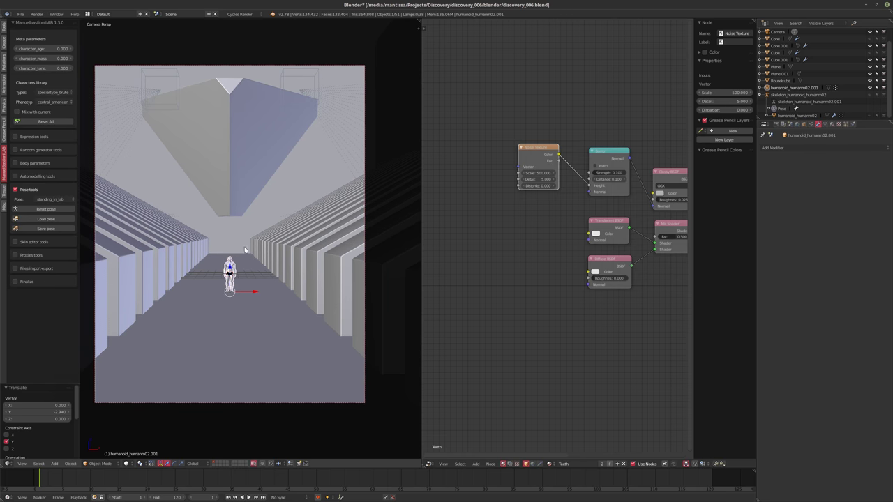
key(t)
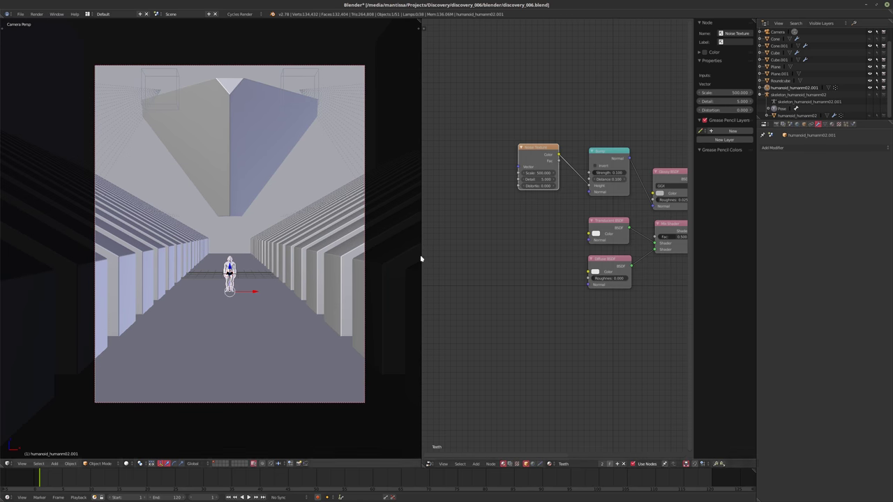
drag(420, 259, 279, 276)
Scale the figure down further and move it along global Y deeper into the corridor.
key(s)
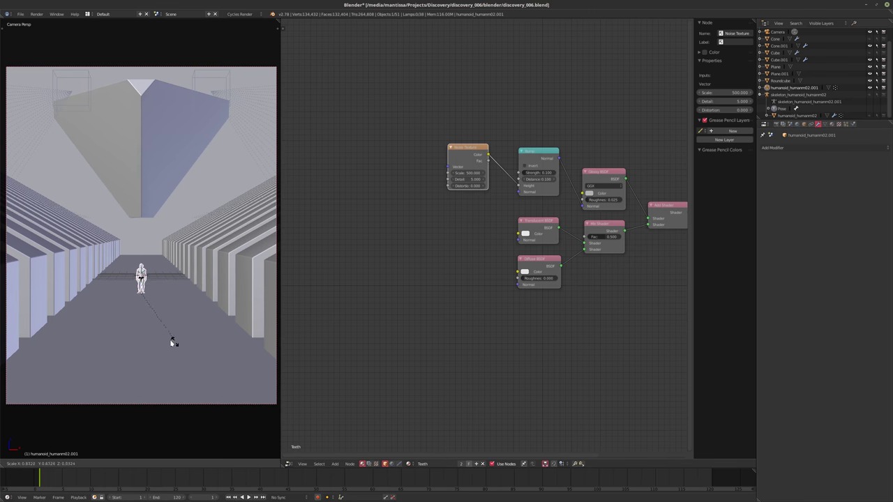
click(160, 330)
key(g)
key(y)
click(174, 400)
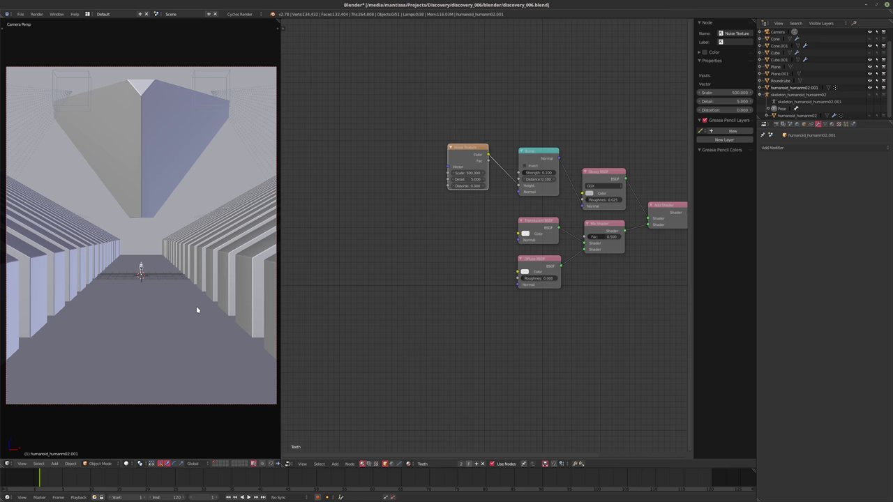
Try to reposition the figure along global Y while previewing the rendered camera view.
key(shift+z)
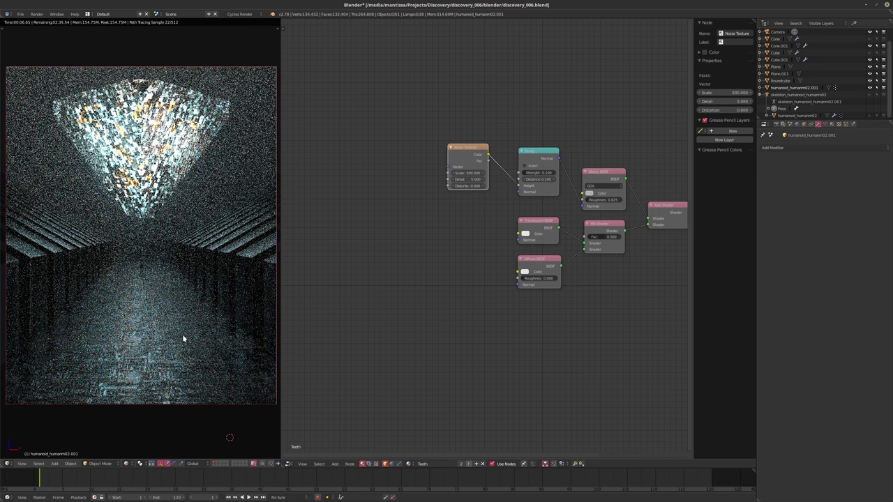
key(g)
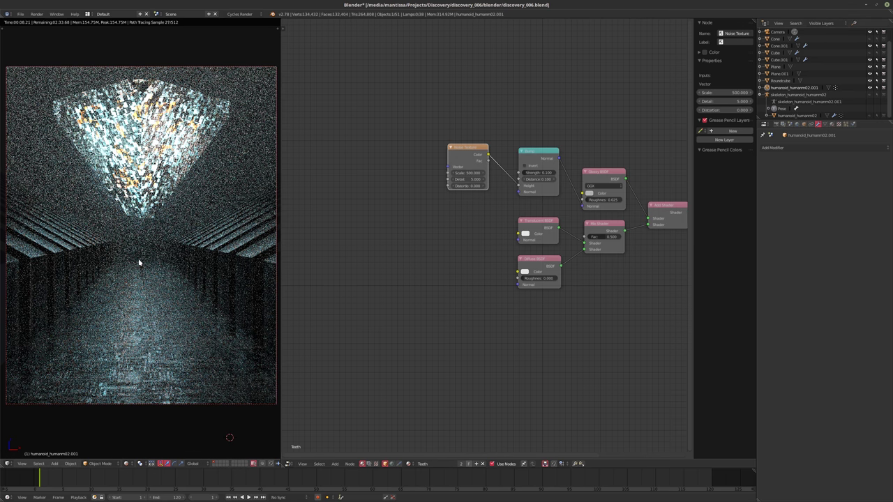
key(y)
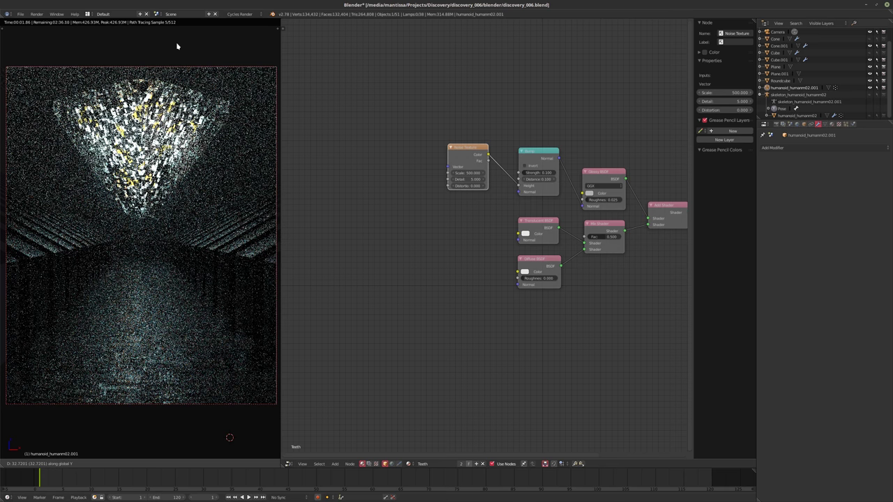
click(176, 46)
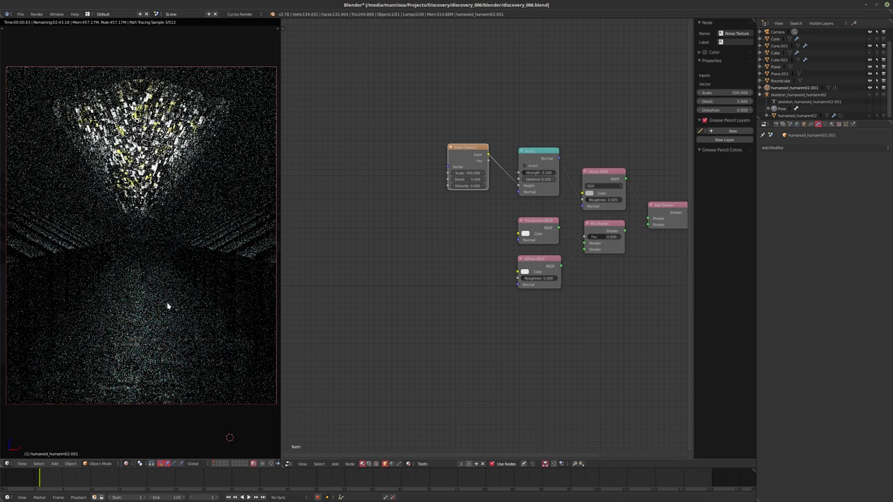
Return to solid shading, move the figure along global Y into the corridor's foreground, and deselect it.
key(shift+z)
key(g)
key(y)
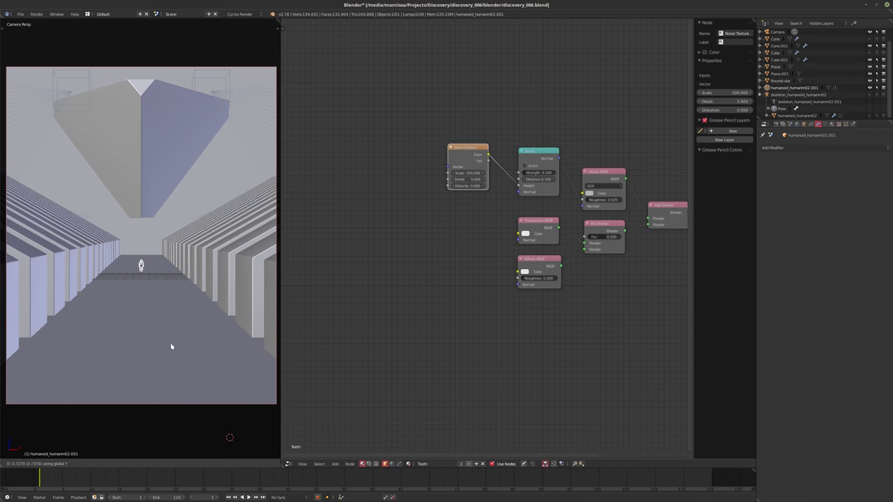
click(179, 209)
key(a)
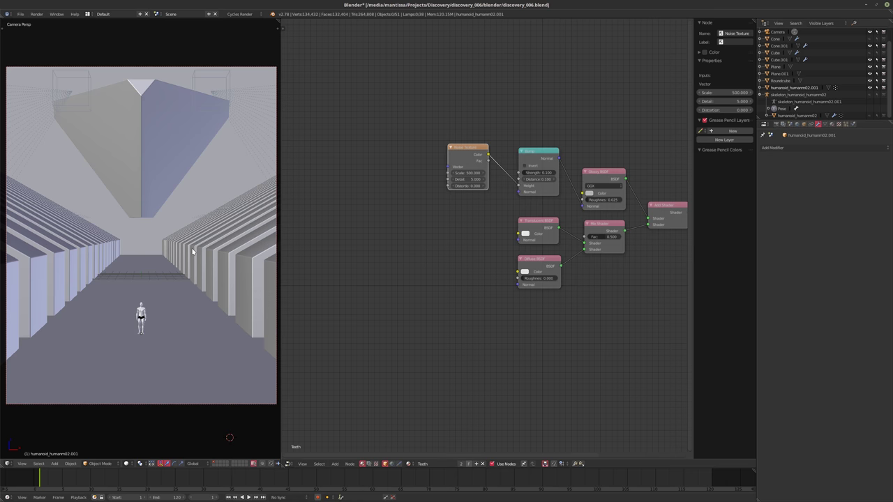
Scale the foreground figure down slightly while judging it in the rendered preview, and return to solid shading.
key(shift+z)
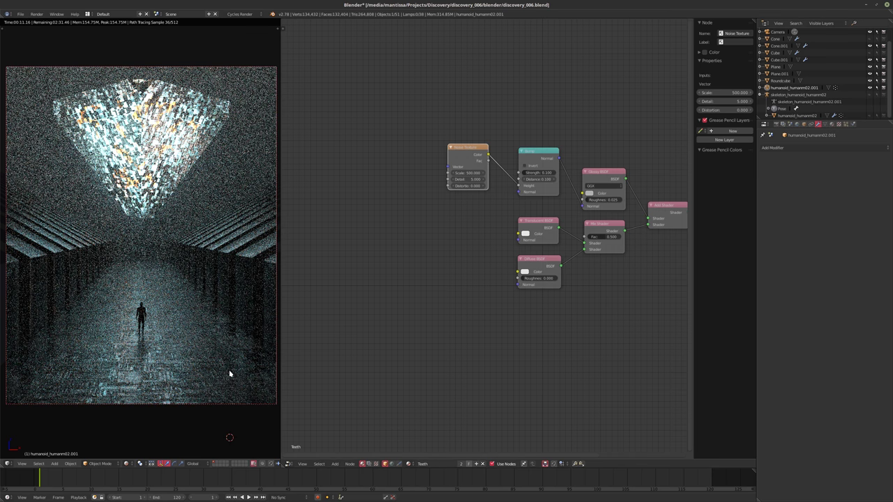
key(s)
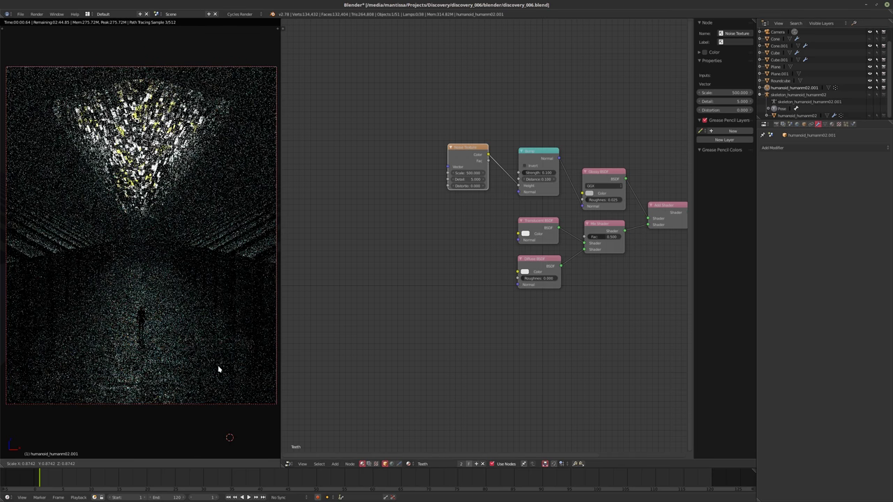
click(212, 365)
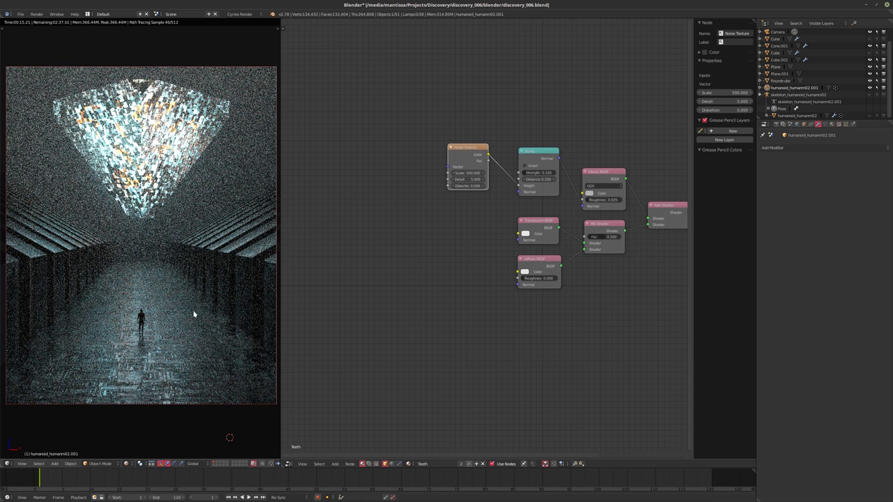
key(shift+z)
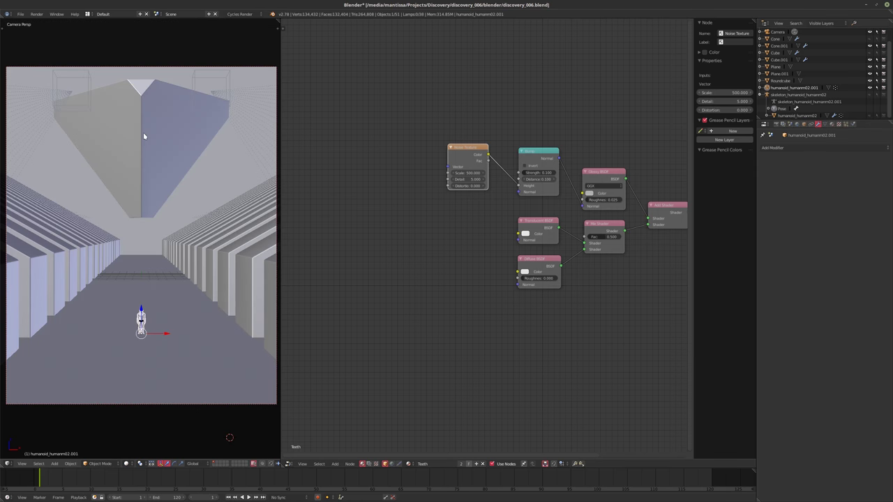
Duplicate the inverted pyramid in place and remove the copy's Solidify and Bevel modifiers.
right_click(144, 135)
mouse_move(144, 136)
middle_down()
mouse_move(241, 157)
mouse_move(154, 179)
middle_up()
key(shift+d)
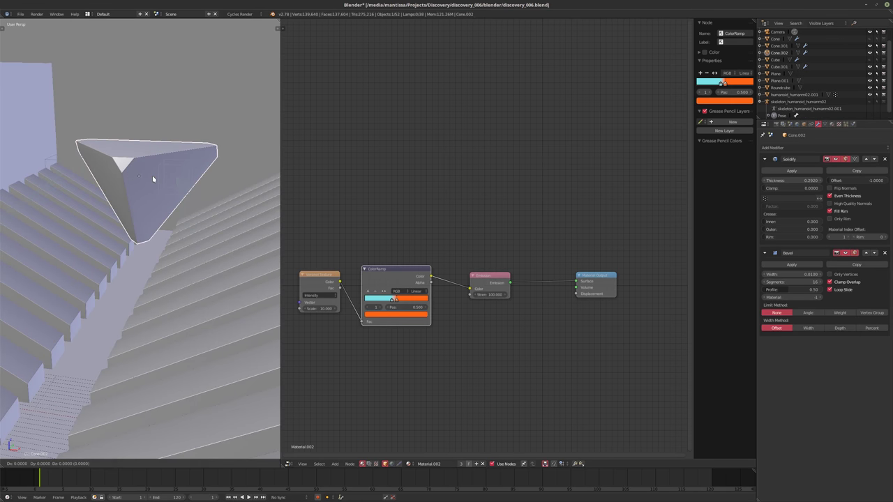
right_click(152, 176)
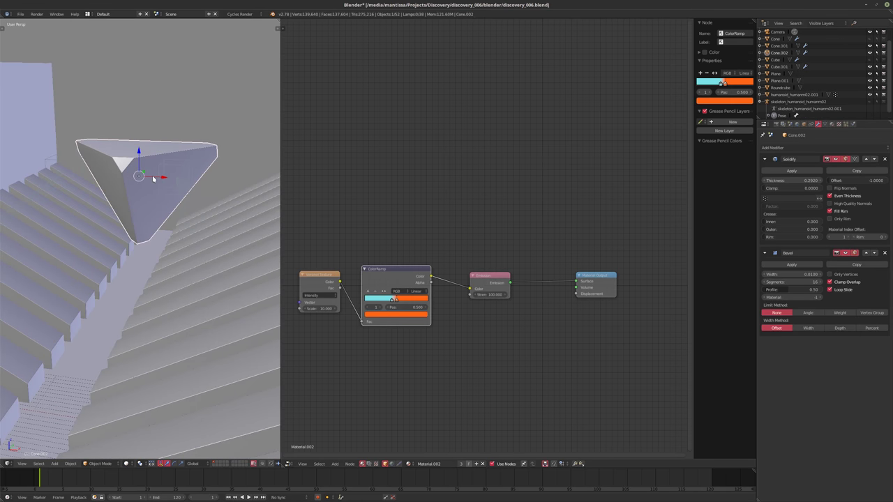
click(885, 160)
click(884, 159)
Scale the duplicate pyramid's mesh up uniformly by about 1.257 in Edit Mode.
mouse_move(132, 189)
middle_down()
mouse_move(160, 190)
mouse_move(148, 176)
mouse_move(149, 193)
middle_up()
key(Tab)
key(s)
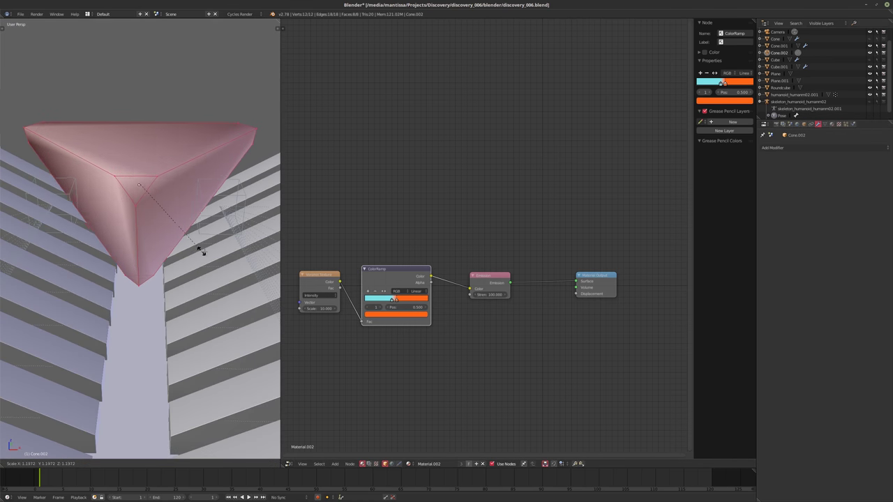
click(199, 249)
middle_drag(199, 249, 159, 217)
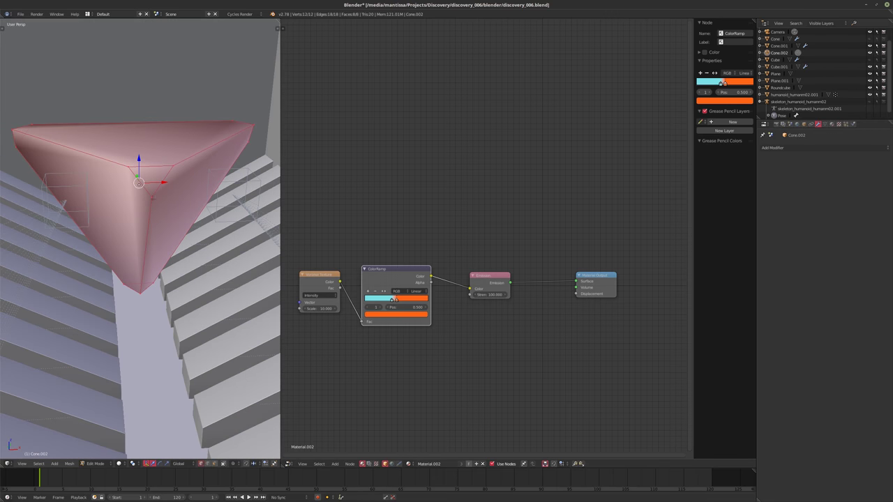
Return the enlarged pyramid to Object Mode and set its shading to flat.
key(t)
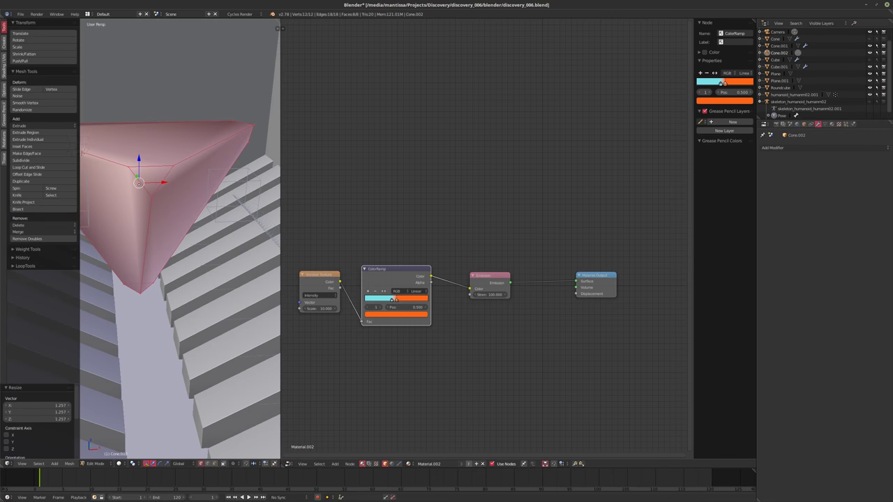
drag(78, 155, 51, 155)
key(Tab)
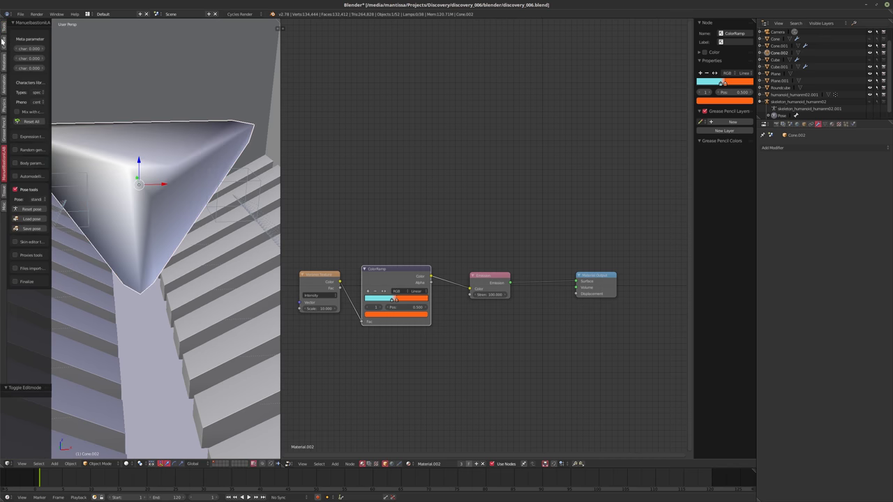
click(3, 29)
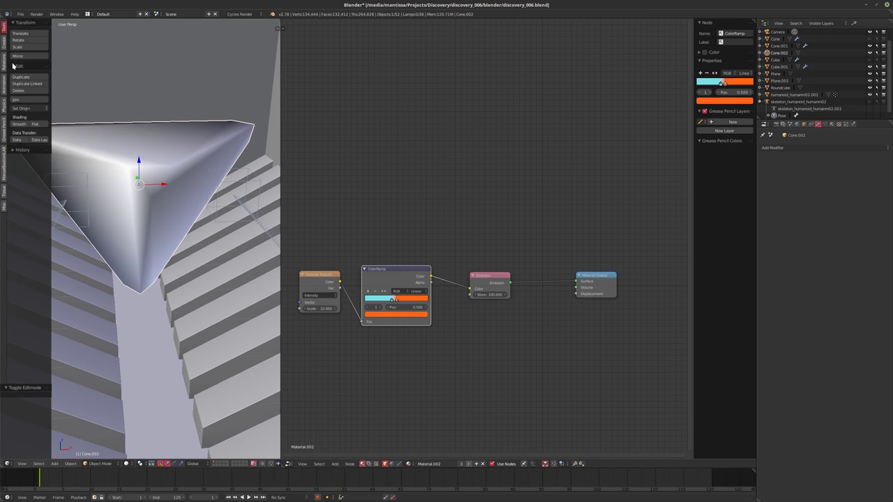
click(38, 125)
middle_drag(153, 143, 172, 140)
click(804, 150)
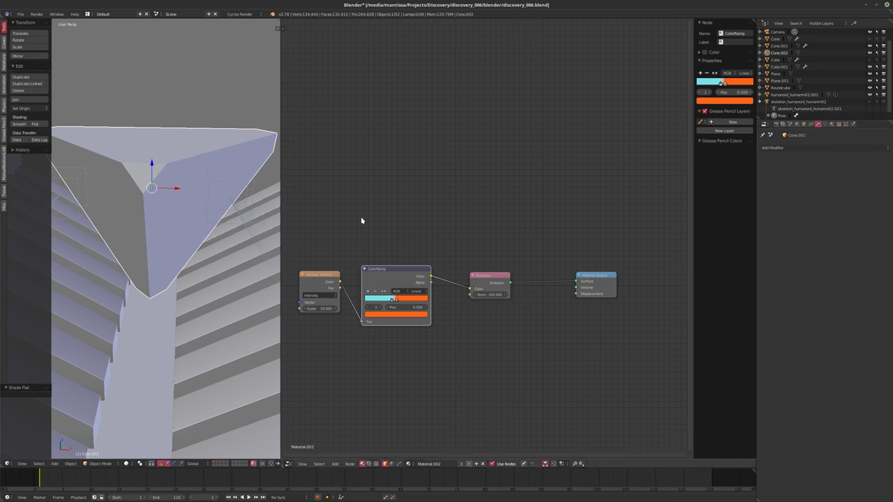
middle_drag(230, 222, 163, 209)
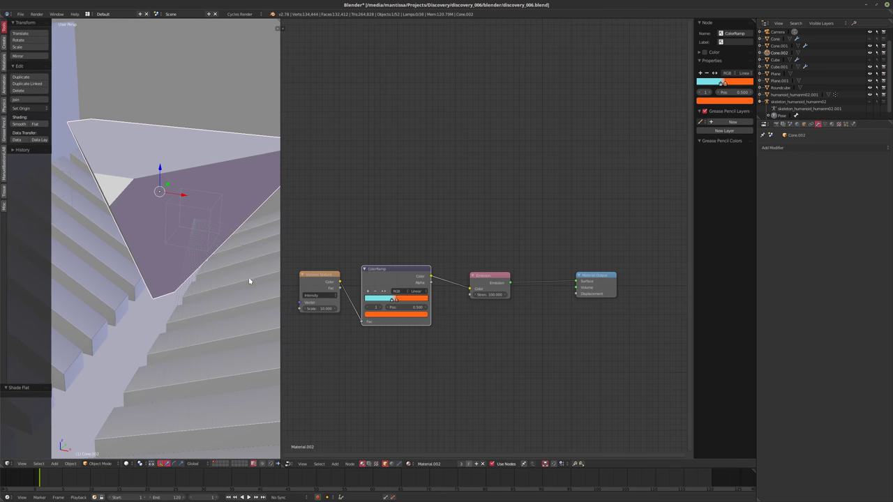
key(t)
Check the duplicate pyramid's mesh in Edit Mode and add a Remesh modifier to it in Object Mode.
key(Tab)
middle_drag(170, 218, 209, 203)
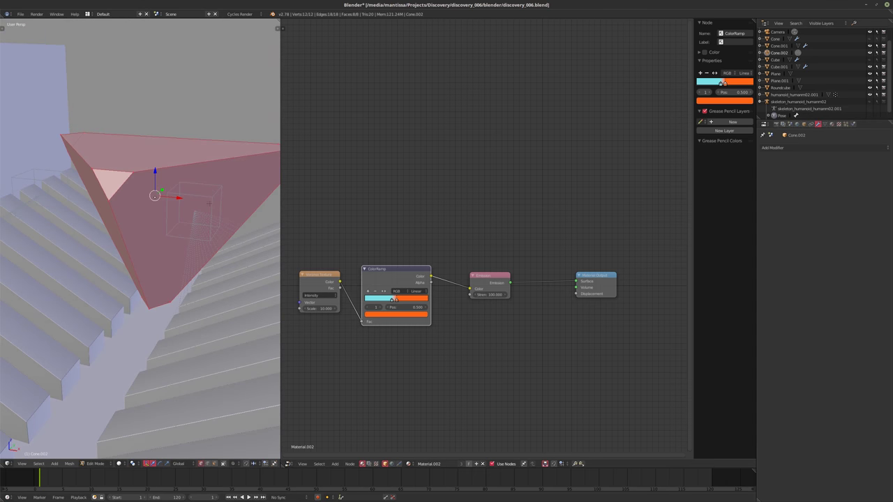
key(Tab)
click(797, 148)
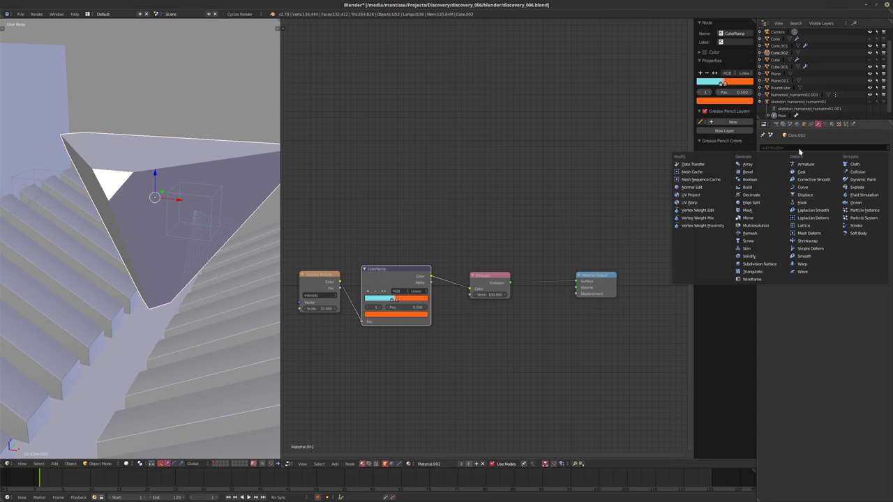
click(759, 234)
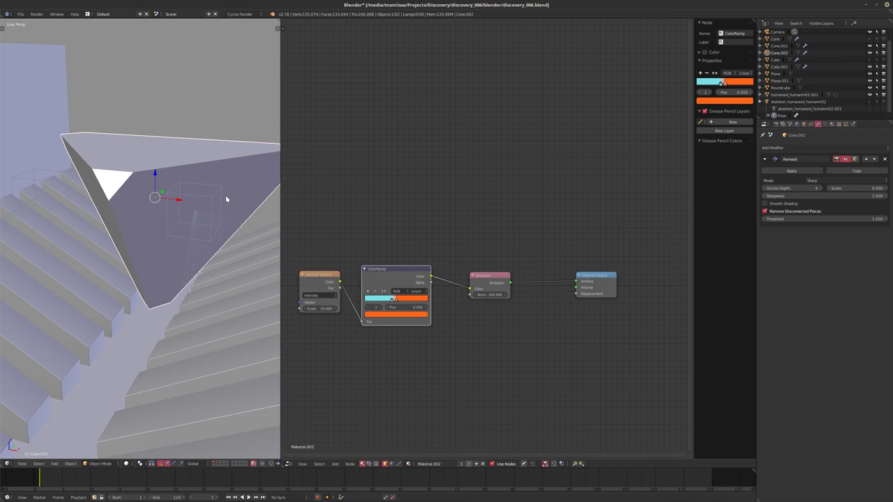
Isolate the pyramid in a local wireframe view and raise the Remesh octree depth to 7.
key(z)
middle_drag(187, 190, 164, 206)
key(KP_Divide)
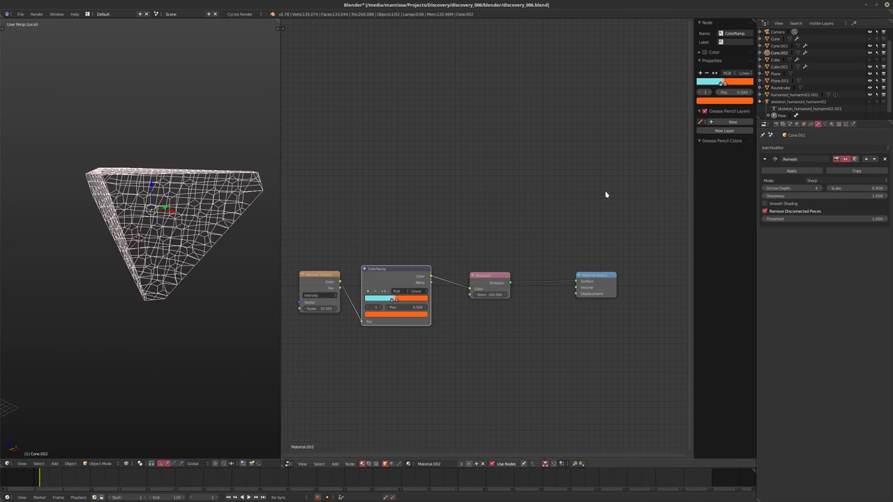
click(819, 188)
middle_drag(272, 213, 157, 235)
click(822, 189)
click(821, 189)
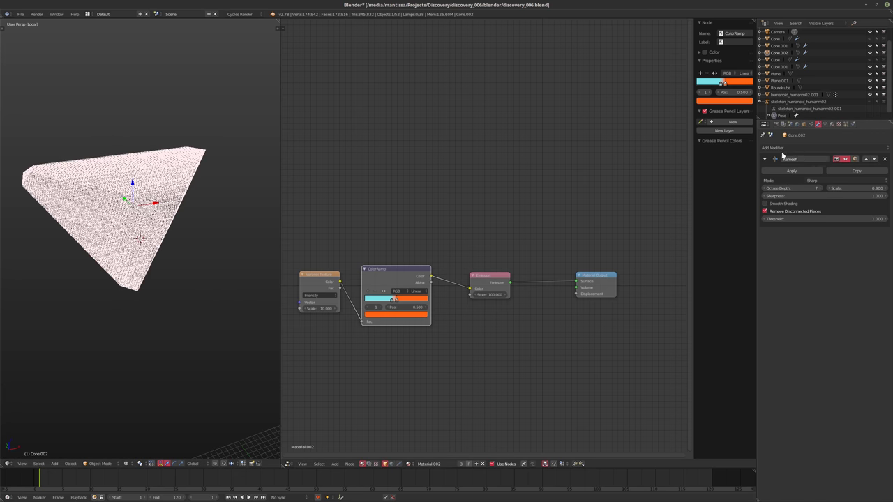
Add a Displace modifier to the pyramid with midlevel 0 and strength 0.001.
click(782, 149)
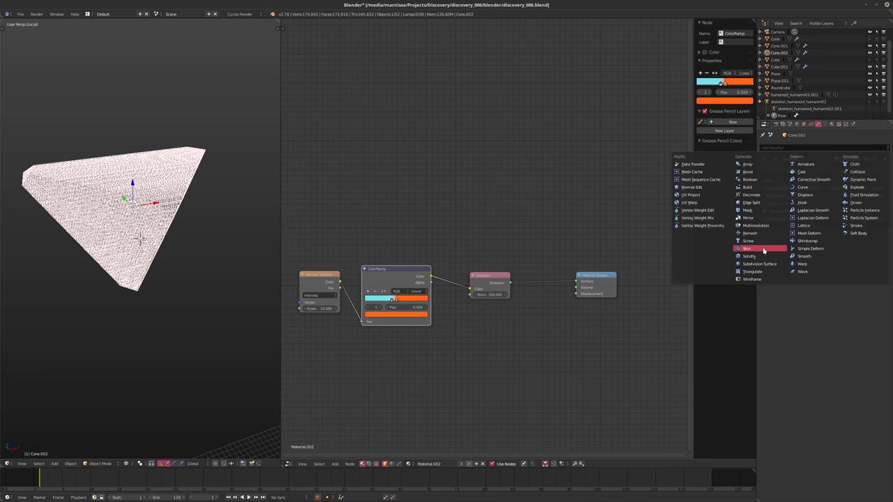
click(806, 195)
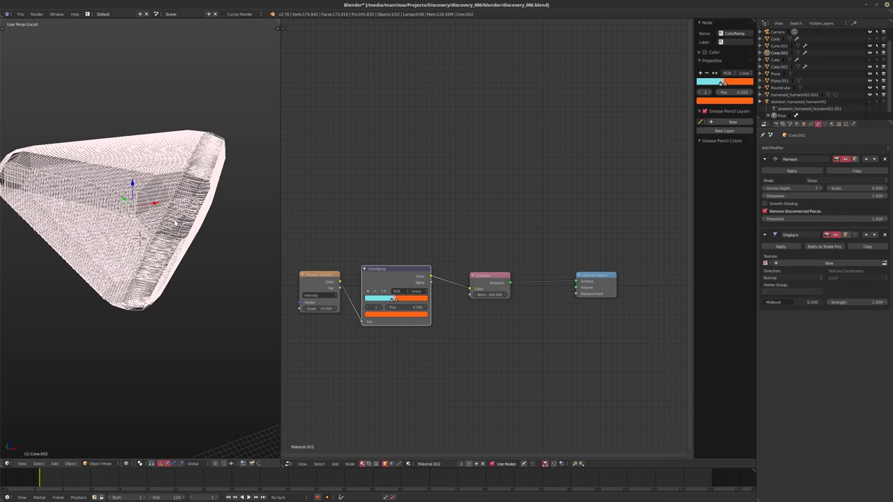
drag(802, 303, 768, 302)
click(858, 302)
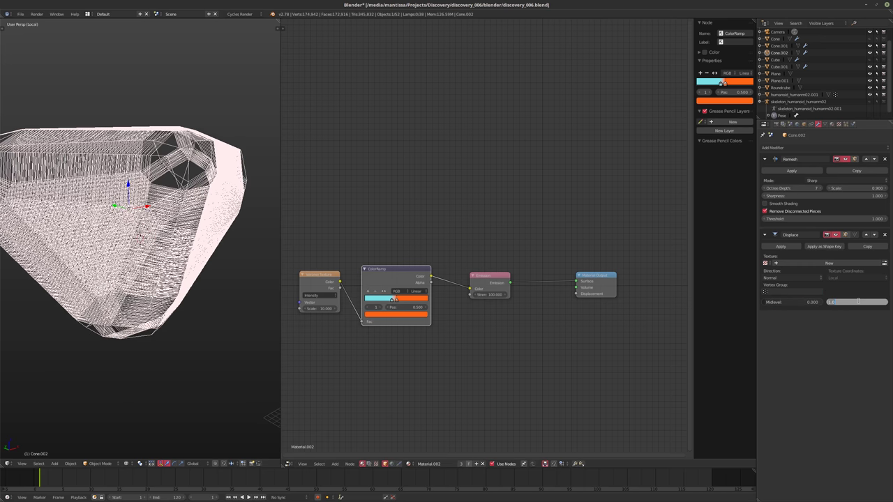
text(.001)
key(Return)
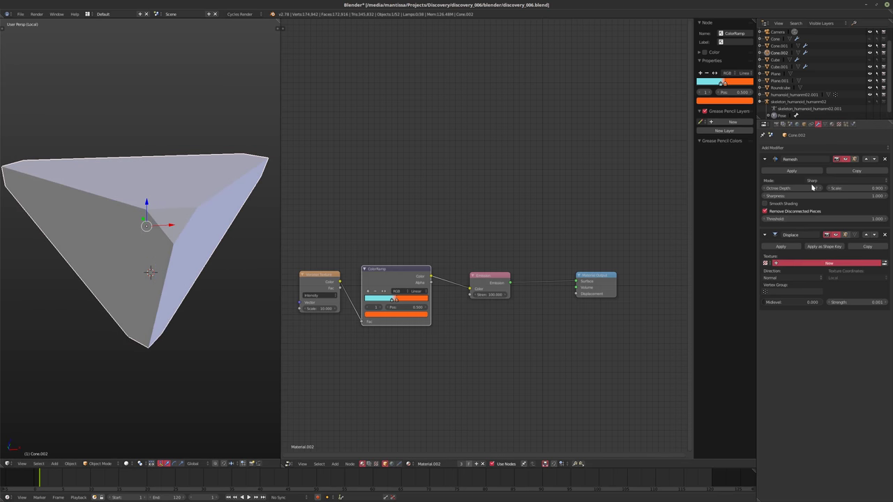
Create a new texture for the Displace modifier and set its type to Clouds.
click(829, 263)
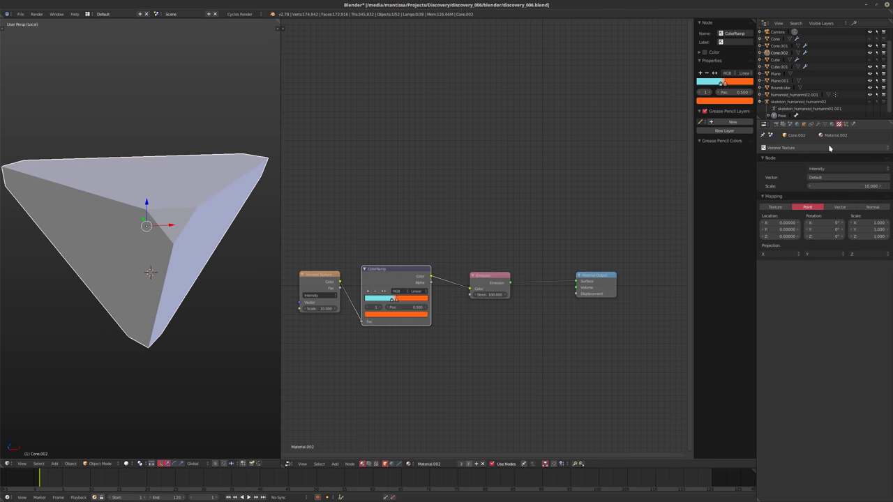
click(839, 125)
ctrl+scroll(815, 169, up, 3)
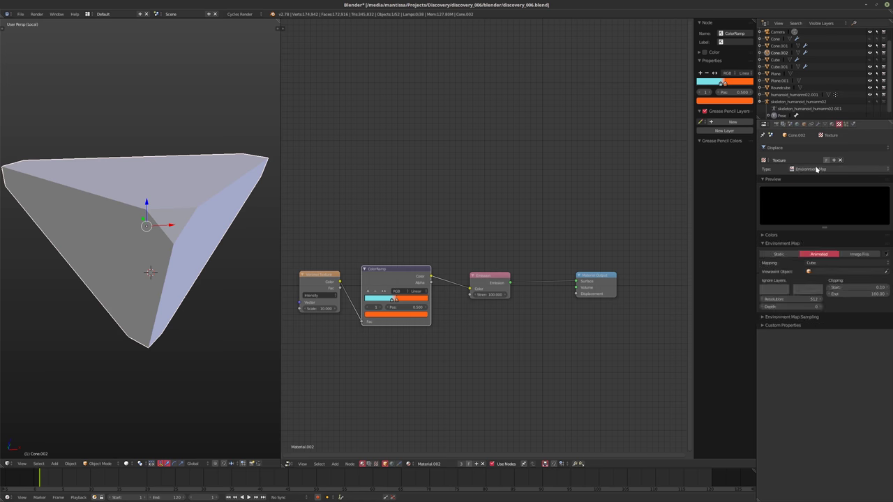
ctrl+scroll(815, 173, down, 1)
ctrl+scroll(815, 173, up, 2)
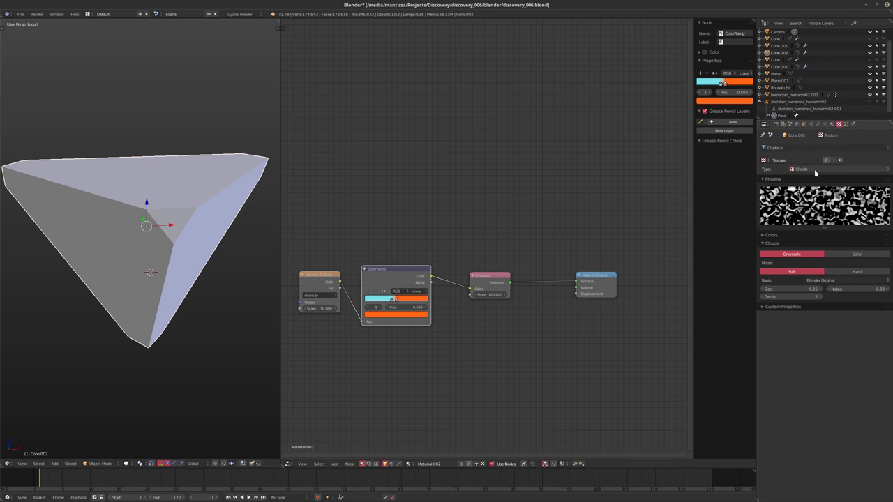
ctrl+scroll(814, 173, down, 1)
ctrl+scroll(815, 172, down, 1)
ctrl+scroll(815, 172, up, 1)
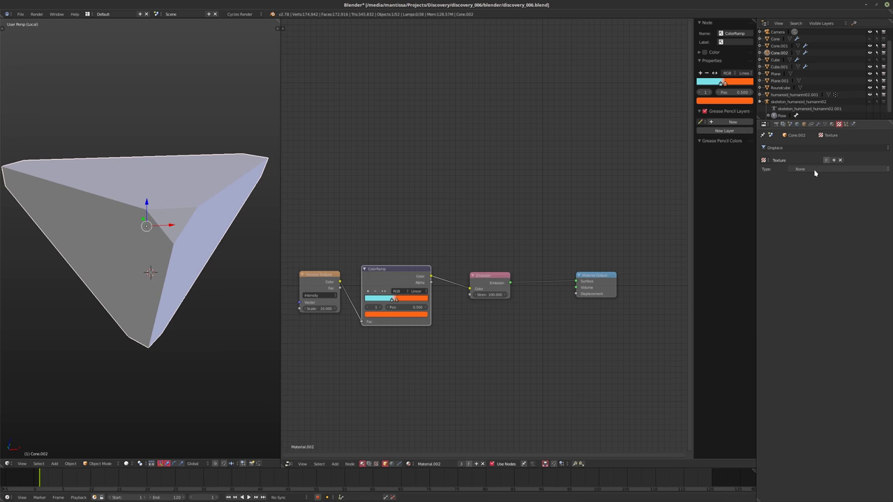
ctrl+scroll(815, 173, up, 1)
ctrl+scroll(815, 172, down, 1)
Set the Clouds texture's noise basis to Cell Noise and inspect the displaced pyramid surface up close.
ctrl+scroll(827, 281, down, 9)
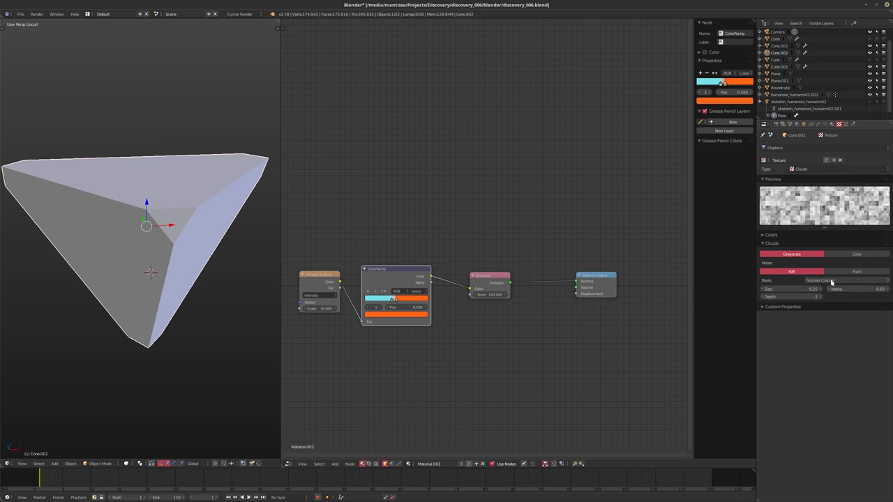
scroll(173, 186, up, 5)
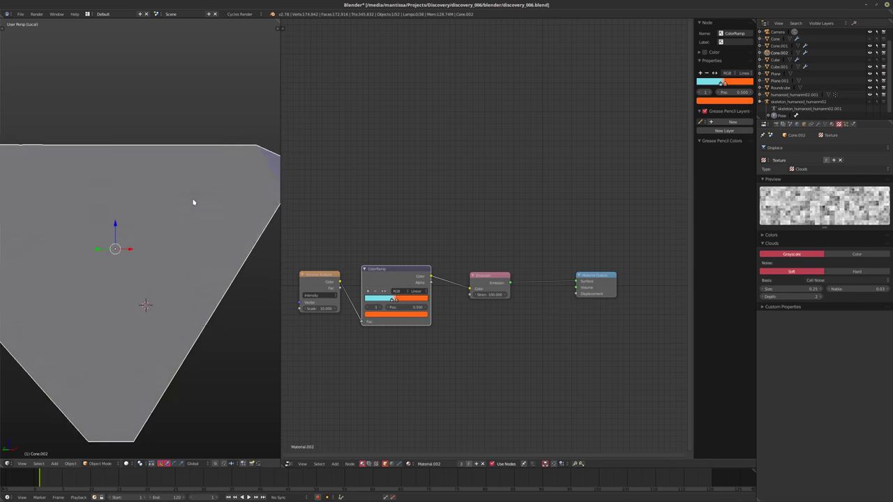
middle_drag(176, 213, 170, 227)
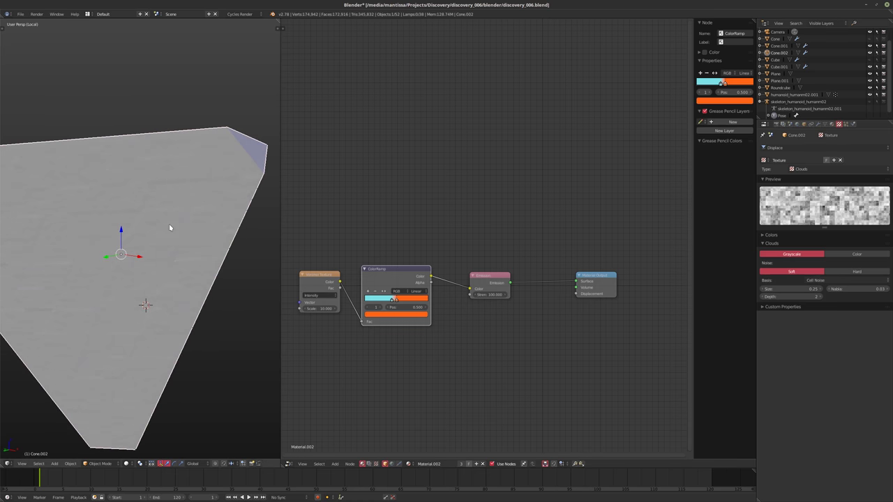
Add a Decimate modifier in Planar mode to the pyramid and disable its viewport display.
click(818, 124)
click(821, 148)
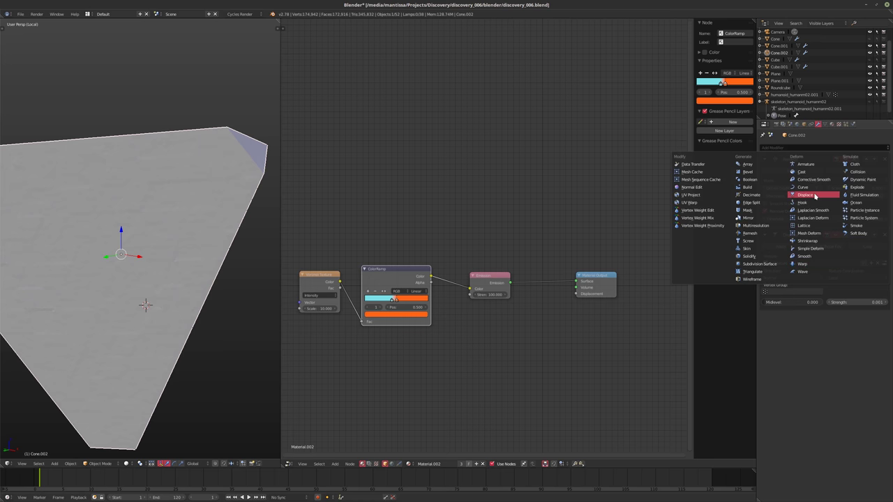
click(754, 194)
middle_drag(186, 257, 216, 267)
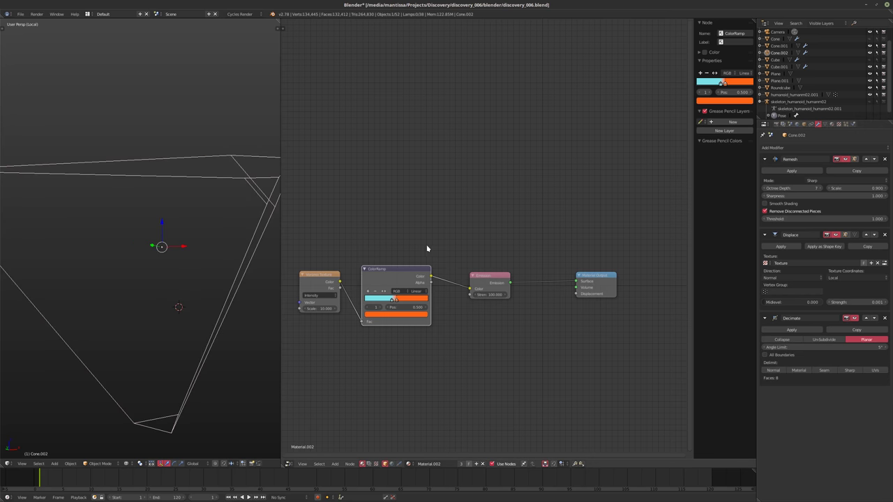
middle_drag(125, 225, 150, 237)
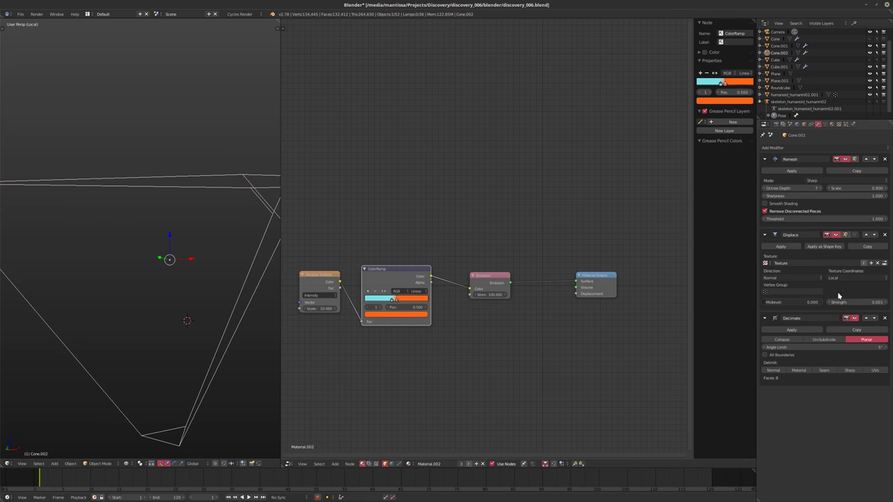
click(847, 319)
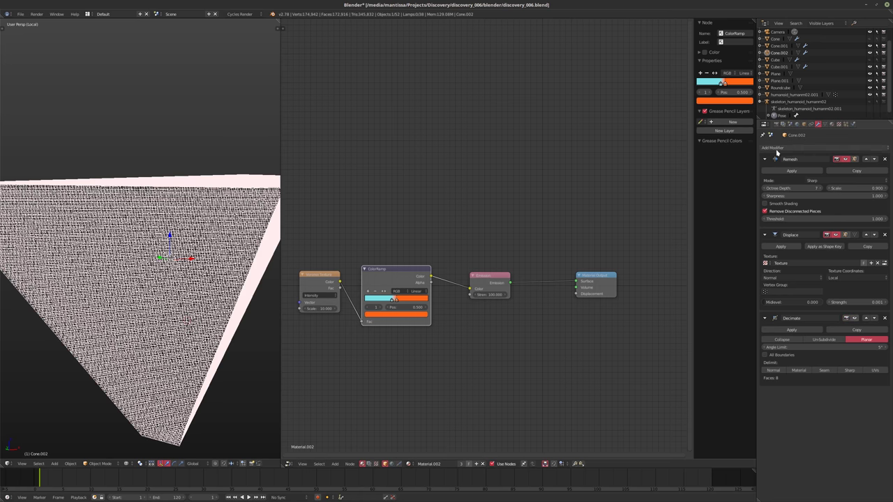
Apply the Remesh modifier and set the Displace strength to 0.01, checking the surface up close.
click(792, 171)
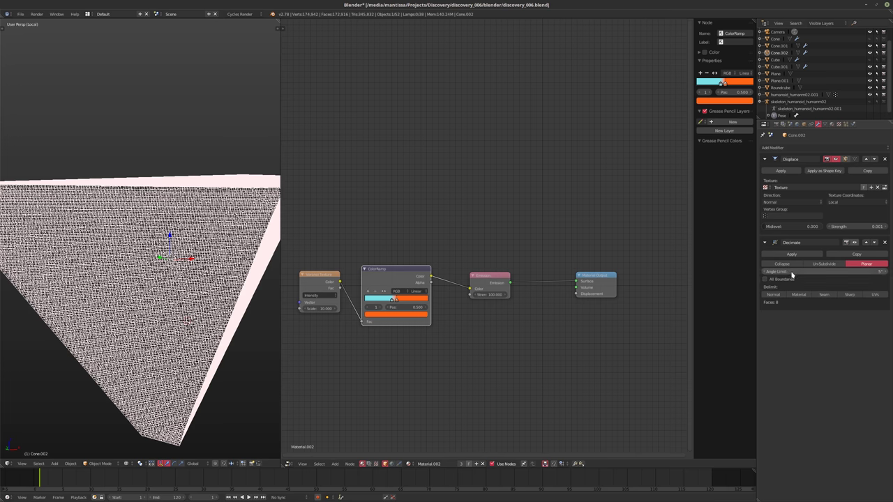
click(844, 226)
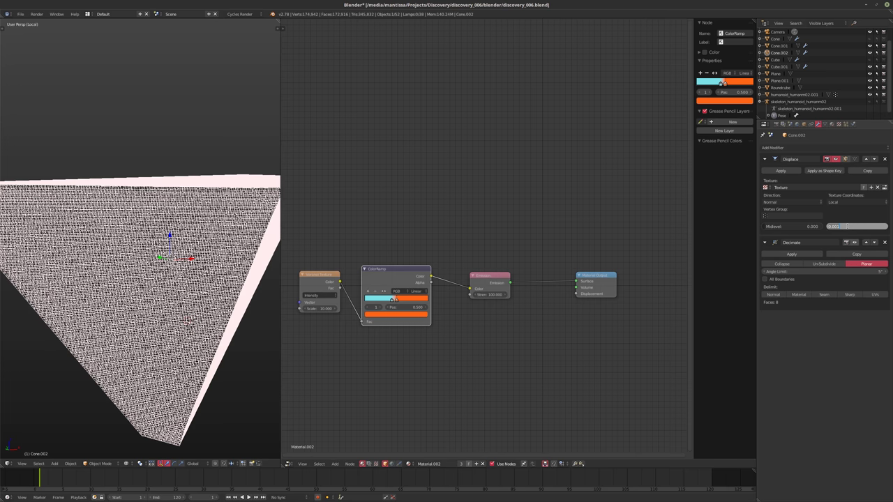
text(0.01)
key(Return)
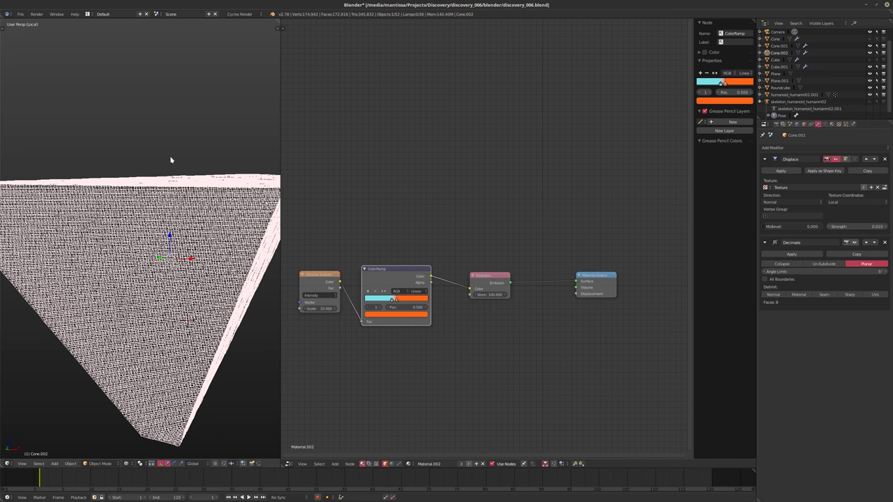
mouse_move(200, 231)
middle_down()
mouse_move(197, 251)
mouse_move(184, 206)
mouse_move(188, 213)
middle_up()
scroll(165, 240, up, 6)
Set the Displace strength to 0.025 and re-enable the Decimate modifier in the viewport.
click(862, 227)
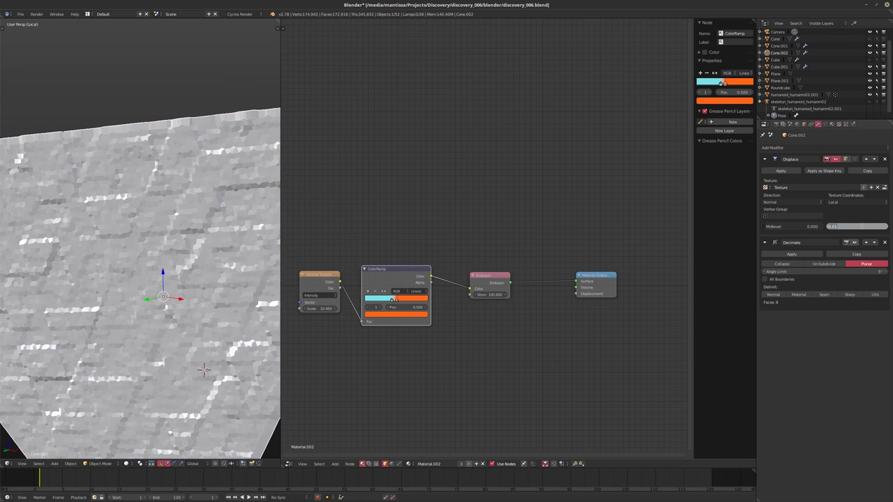
text(0.025)
key(Return)
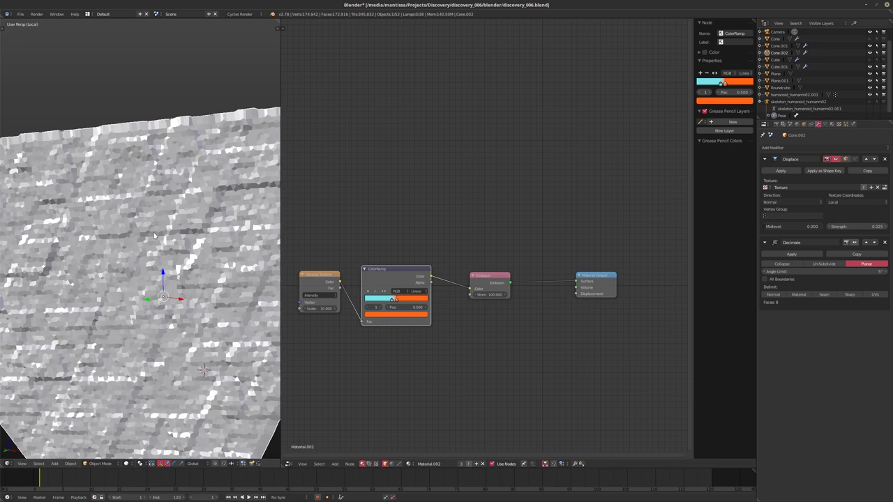
click(848, 242)
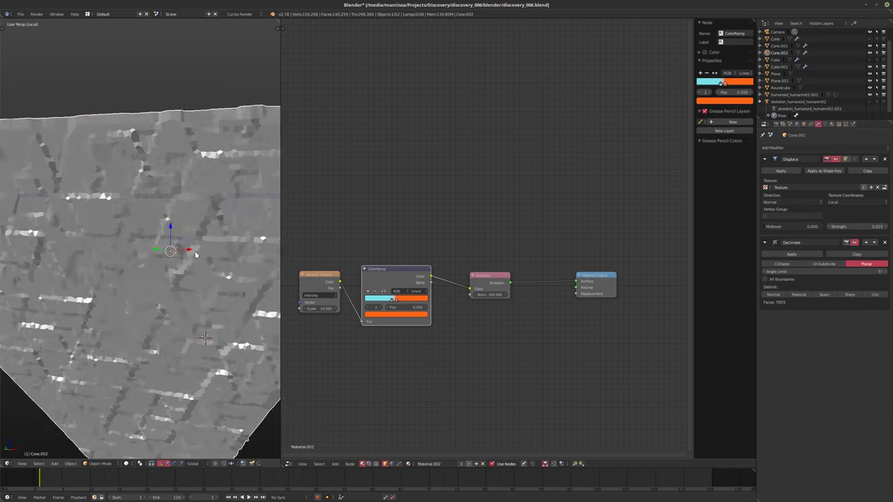
Add a Wireframe modifier to the pyramid shell and view it in the full scene through the camera in solid shading.
click(793, 149)
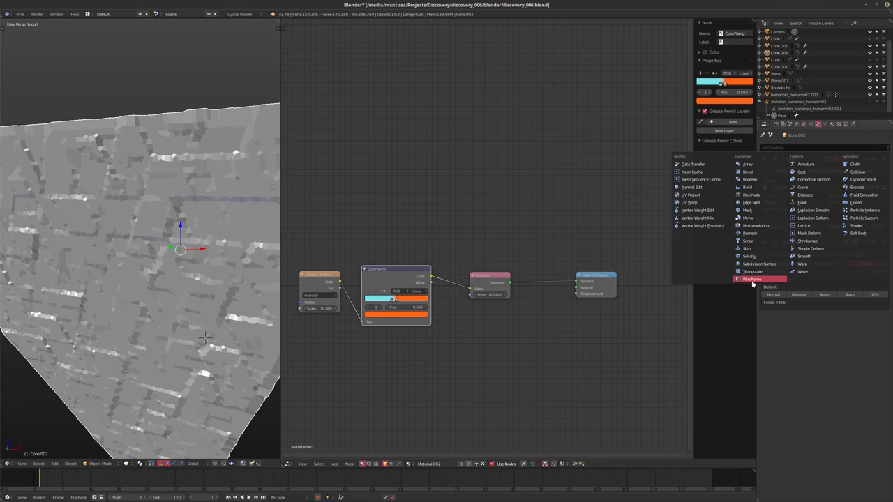
key(Return)
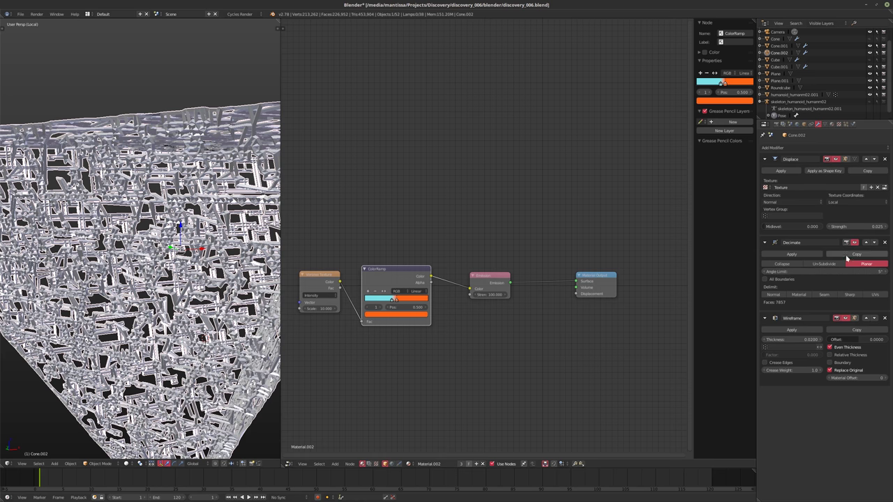
key(KP_6)
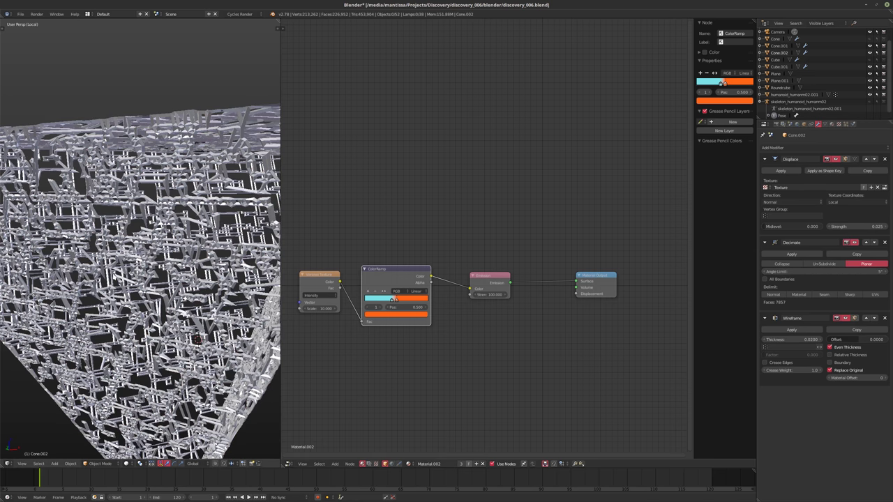
key(KP_0)
key(KP_Divide)
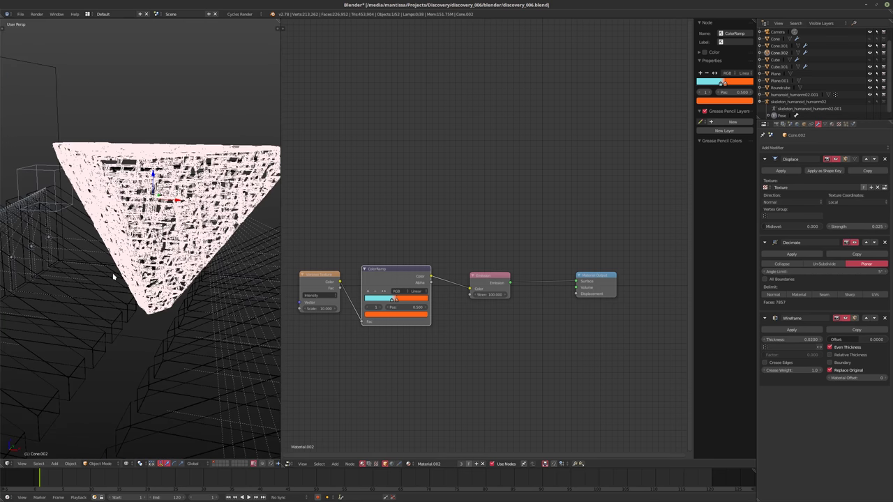
key(z)
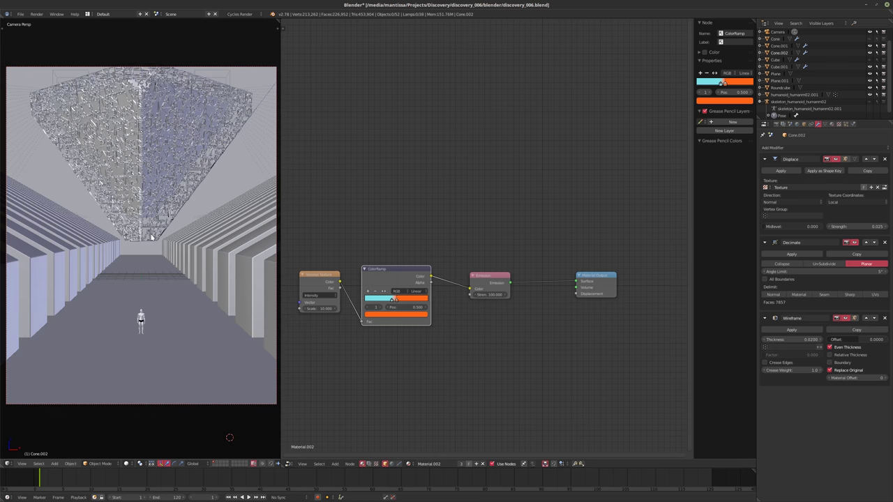
Scale the shell's whole mesh down slightly in Edit Mode and return to Object Mode.
middle_drag(180, 197, 218, 275)
key(Tab)
key(s)
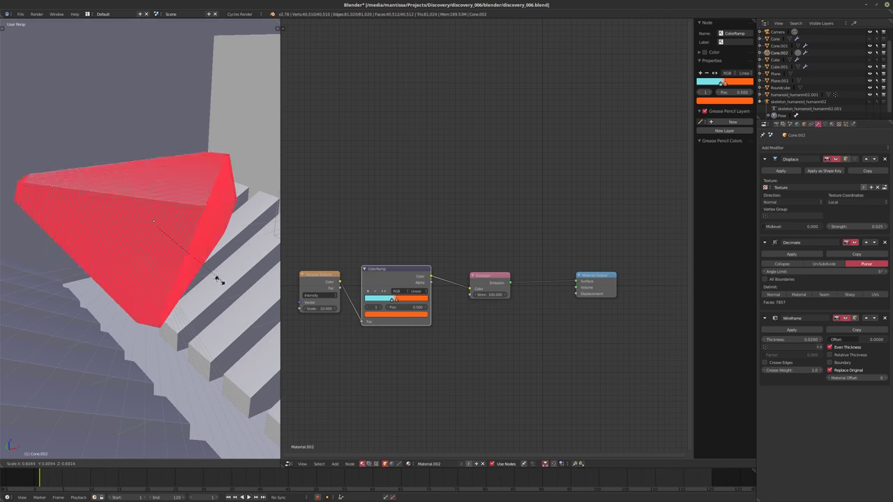
click(229, 280)
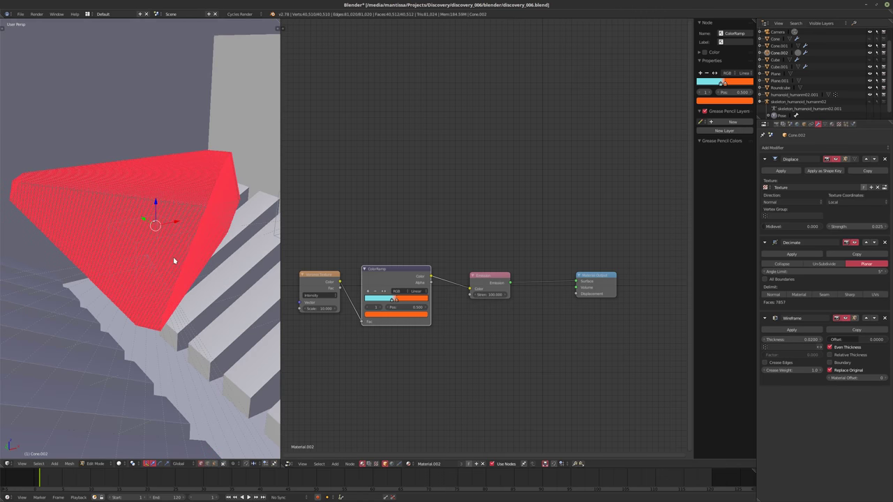
key(Tab)
middle_drag(169, 251, 97, 234)
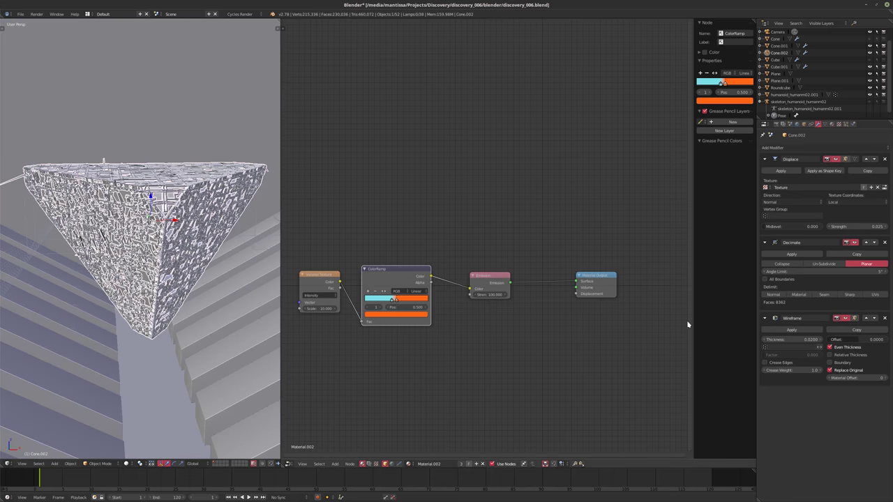
Disable the Wireframe modifier's Even Thickness, set its thickness to 0.01, and check the shell in a rendered camera preview.
click(830, 347)
click(784, 340)
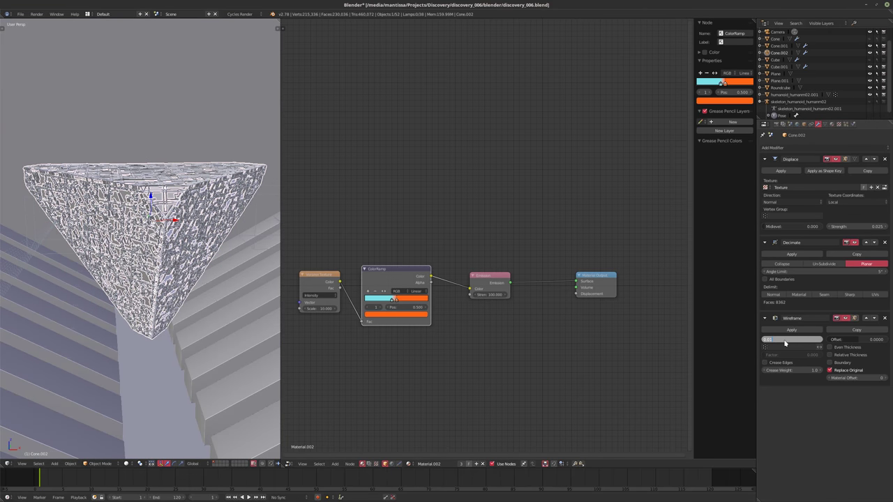
text(0.01)
key(Return)
middle_drag(102, 215, 149, 223)
scroll(149, 223, up, 4)
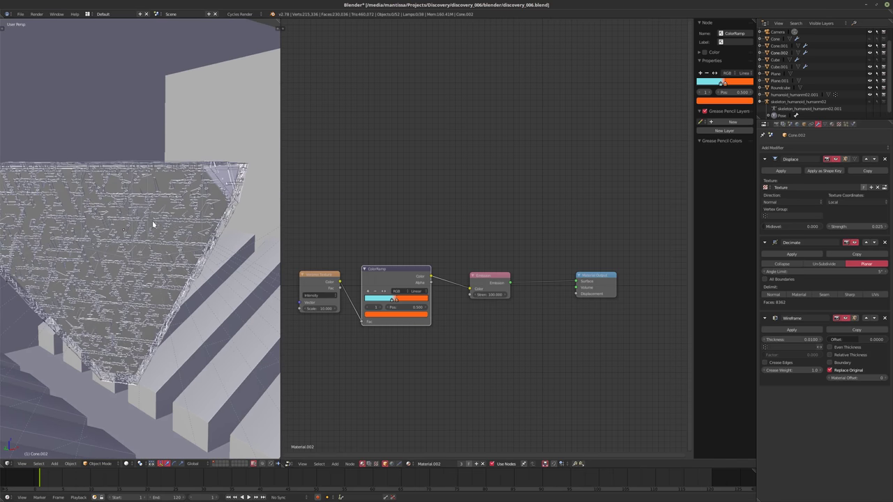
scroll(167, 220, down, 3)
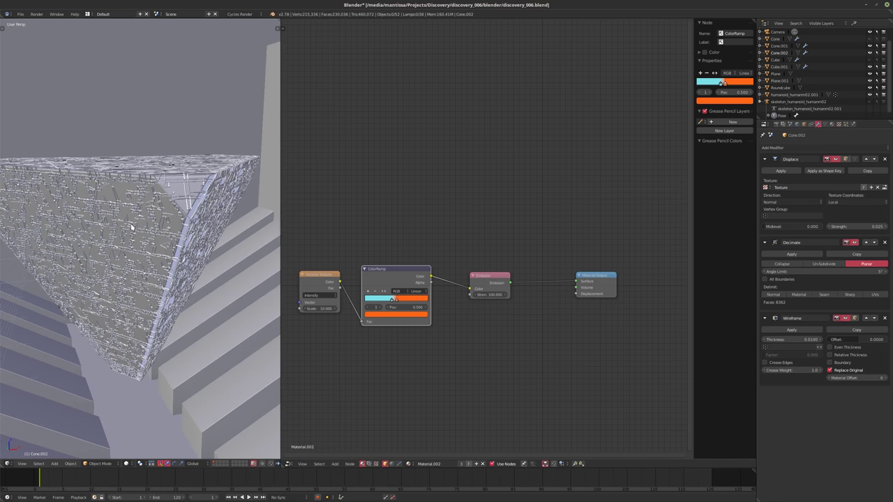
middle_drag(125, 224, 157, 141)
scroll(128, 225, down, 3)
scroll(128, 225, up, 8)
key(KP_0)
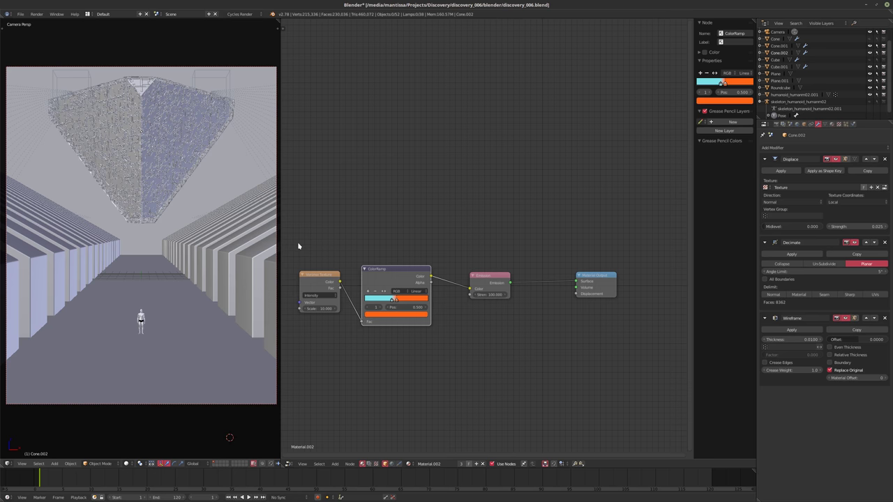
key(shift+z)
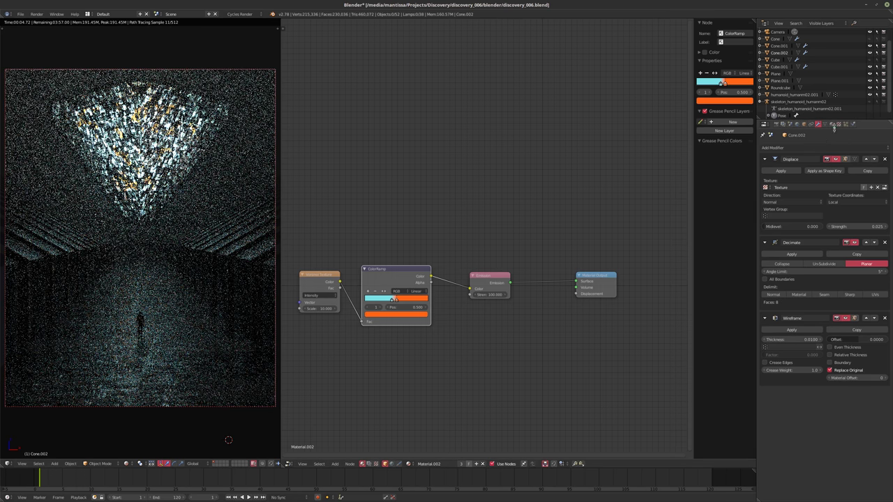
Remove the shell's emission material slot and replace the remaining material with a new Diffuse BSDF material.
click(833, 125)
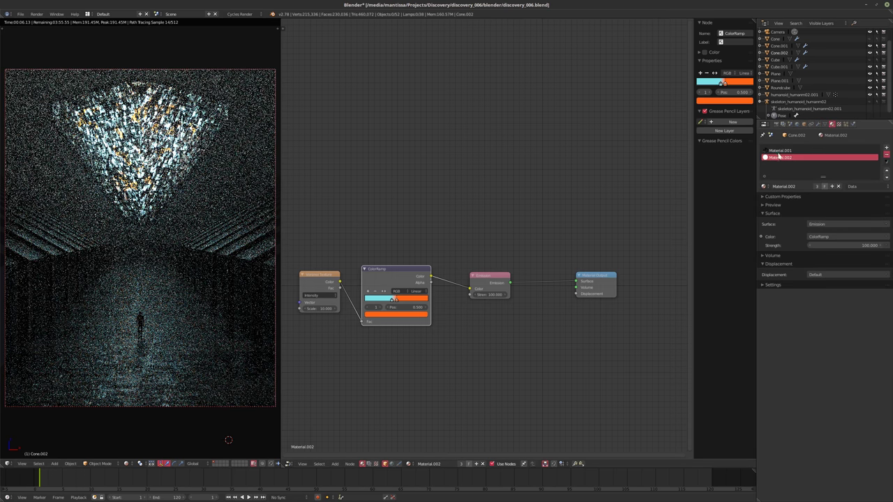
key(ctrl+z)
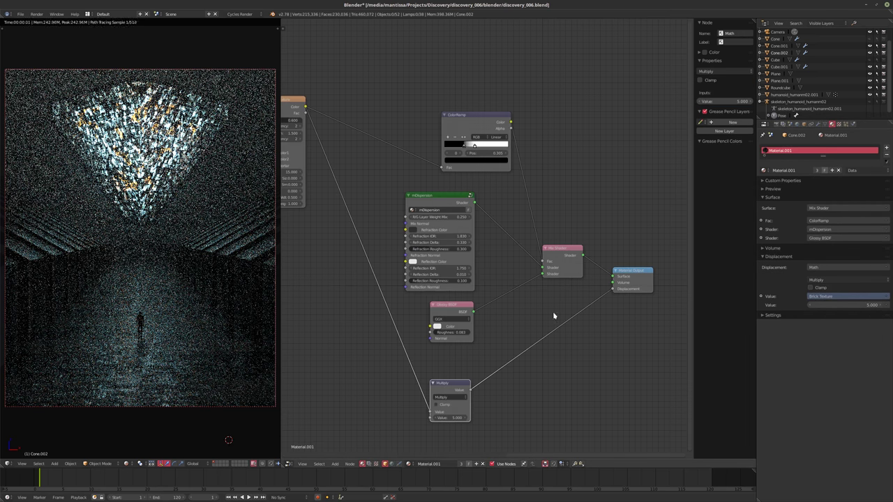
click(476, 464)
key(Home)
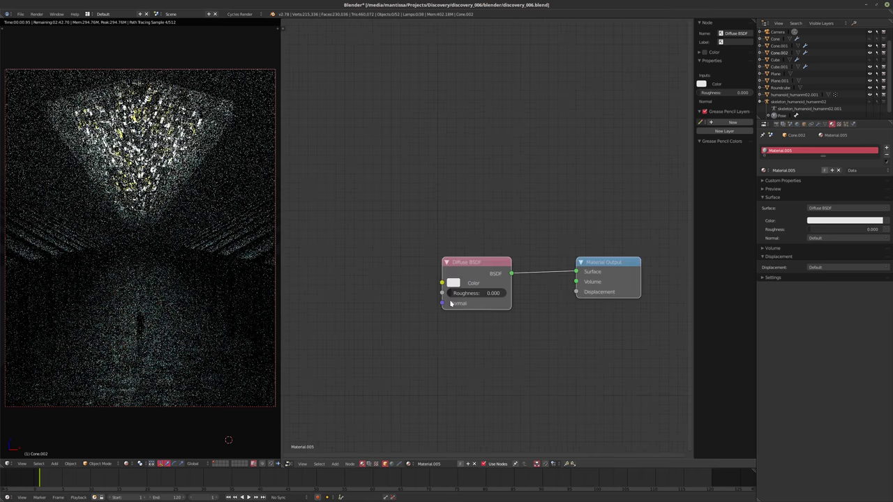
Spread out the shell material's nodes and insert a Mix Shader between the Diffuse BSDF and the Material Output.
drag(473, 267, 340, 368)
scroll(341, 368, down, 1)
middle_drag(341, 368, 428, 295)
drag(466, 277, 410, 286)
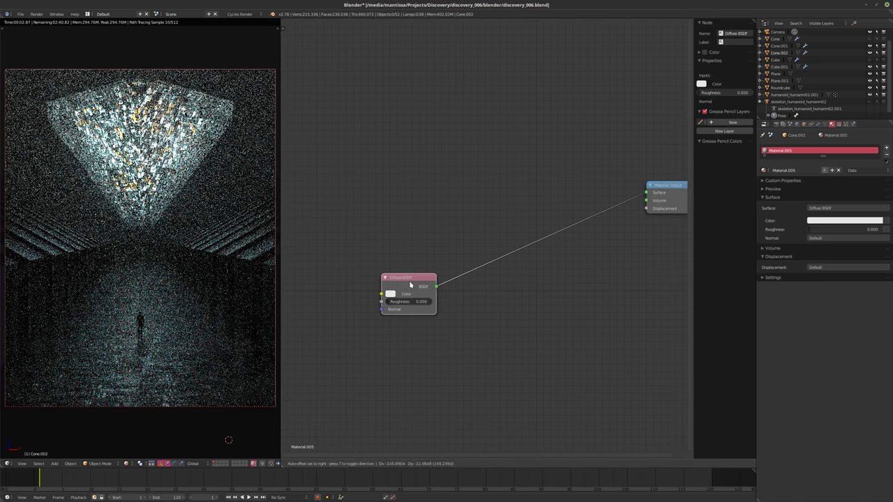
drag(673, 203, 660, 297)
key(shift+a)
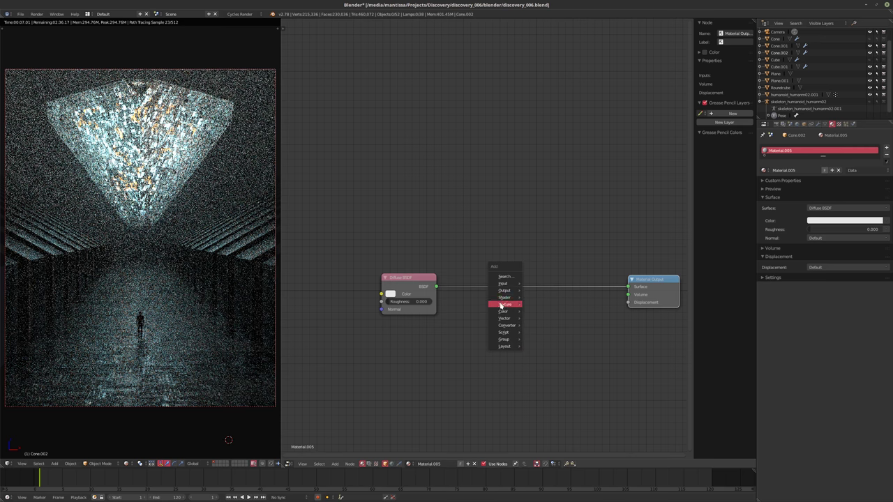
mouse_move(500, 293)
click(540, 365)
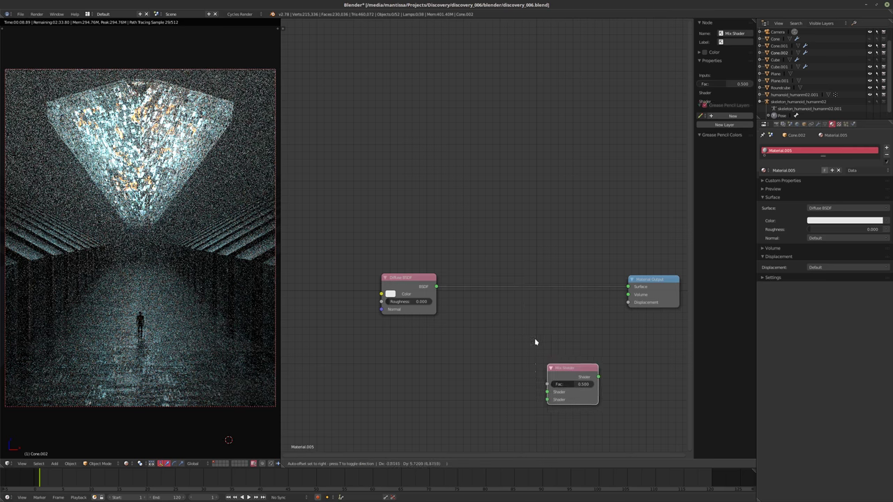
click(516, 279)
Darken the Diffuse BSDF colour to near black and connect a new Glossy BSDF to the Mix Shader's second shader input.
click(390, 294)
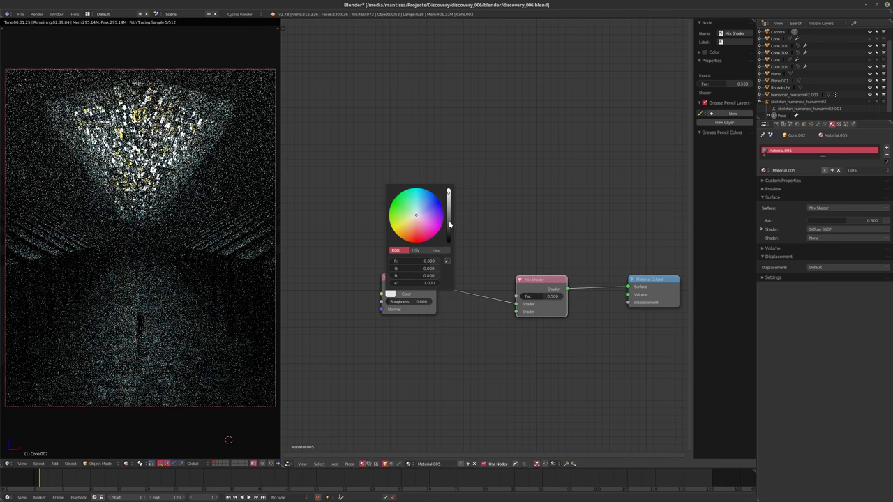
drag(448, 189, 448, 240)
key(shift+a)
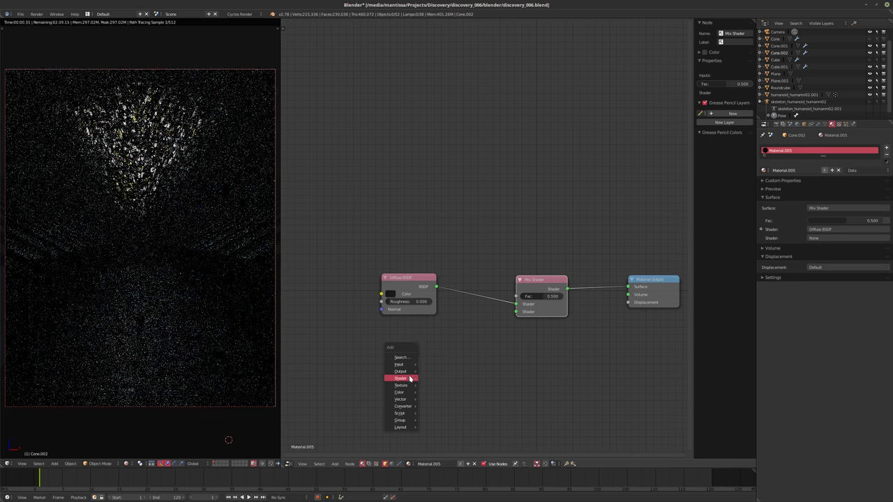
key(shift+a)
mouse_move(376, 374)
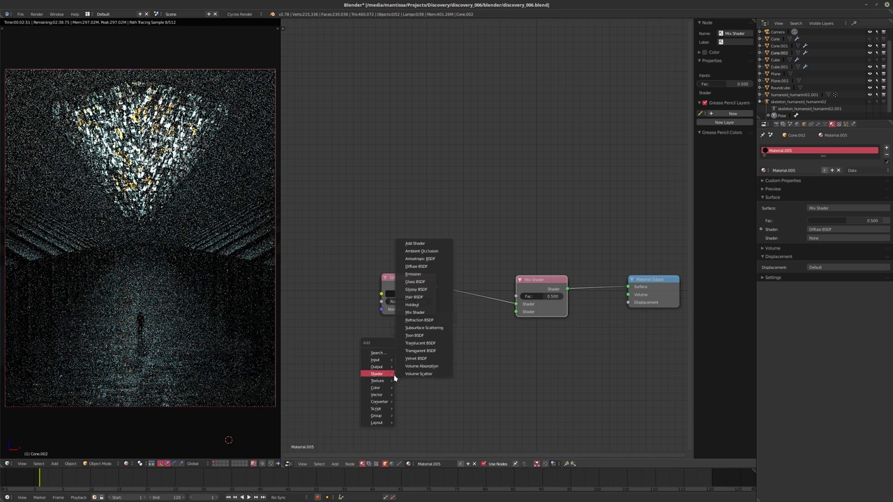
click(416, 289)
click(436, 335)
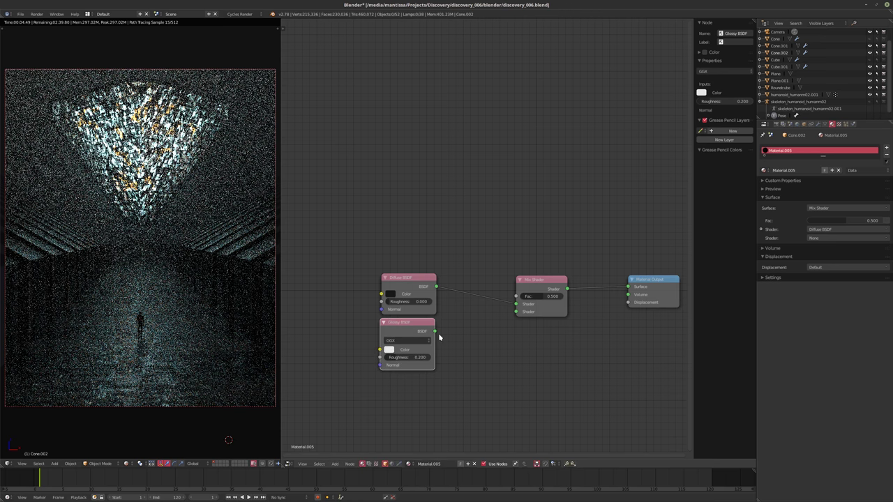
drag(435, 331, 515, 312)
Add a Layer Weight node with Blend 0.7 and connect its Fresnel output to the Mix Shader's factor.
key(shift+a)
mouse_move(407, 193)
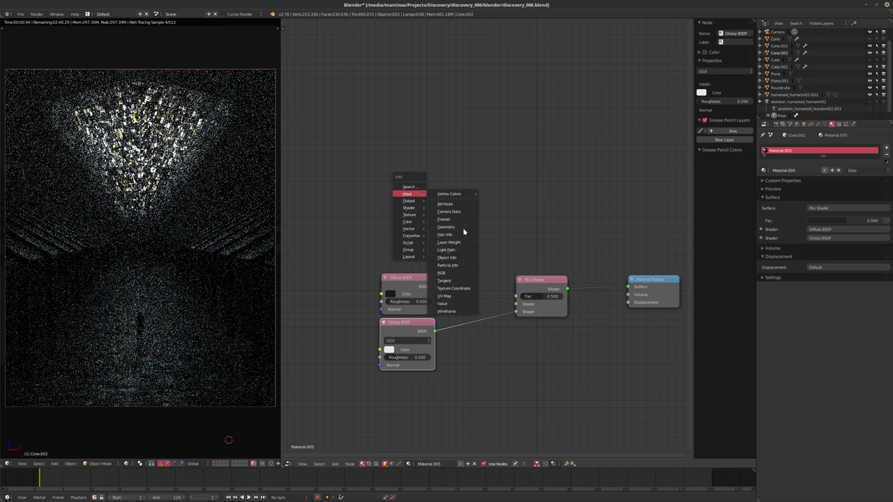
click(454, 242)
click(412, 253)
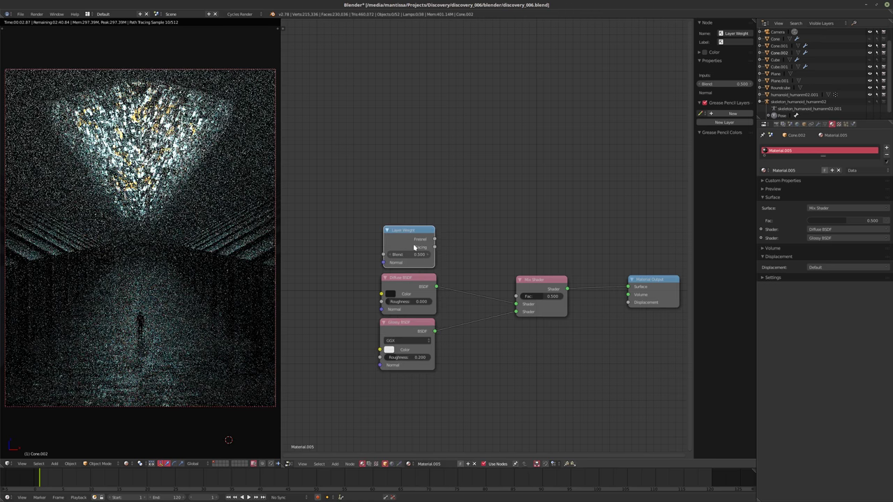
click(410, 256)
text(0.7)
key(Return)
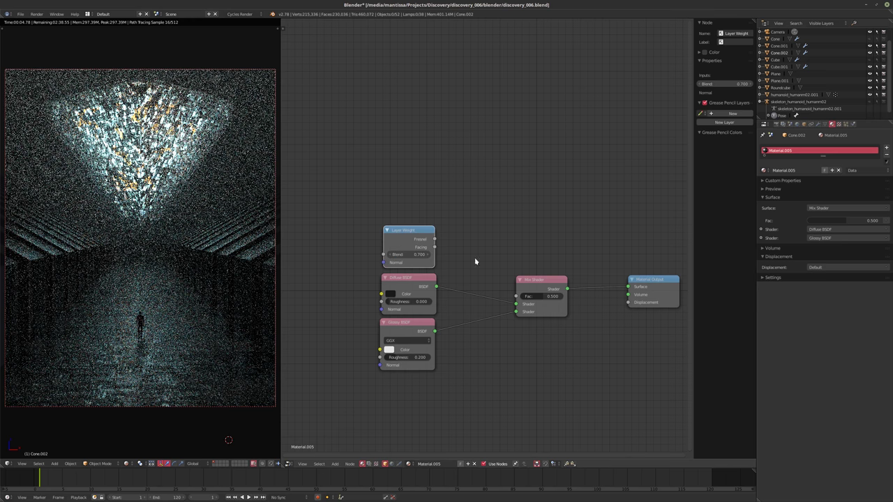
drag(434, 241, 516, 296)
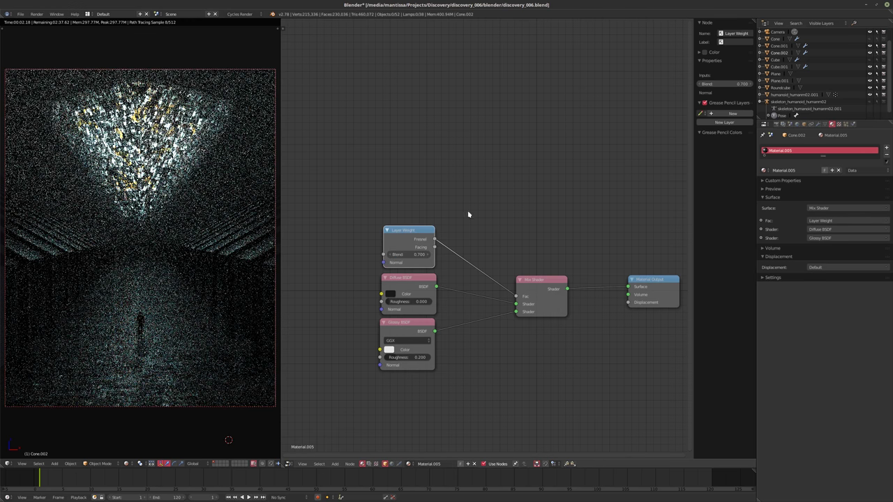
Set the Glossy BSDF roughness to 0.25, checking the rendered shell up close and through the camera.
key(shift+z)
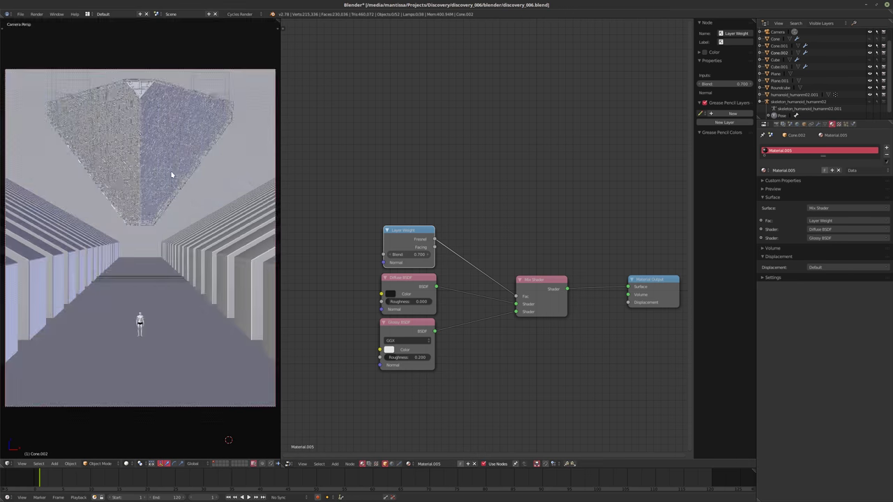
mouse_move(148, 161)
middle_down()
mouse_move(156, 161)
mouse_move(124, 189)
mouse_move(171, 288)
middle_up()
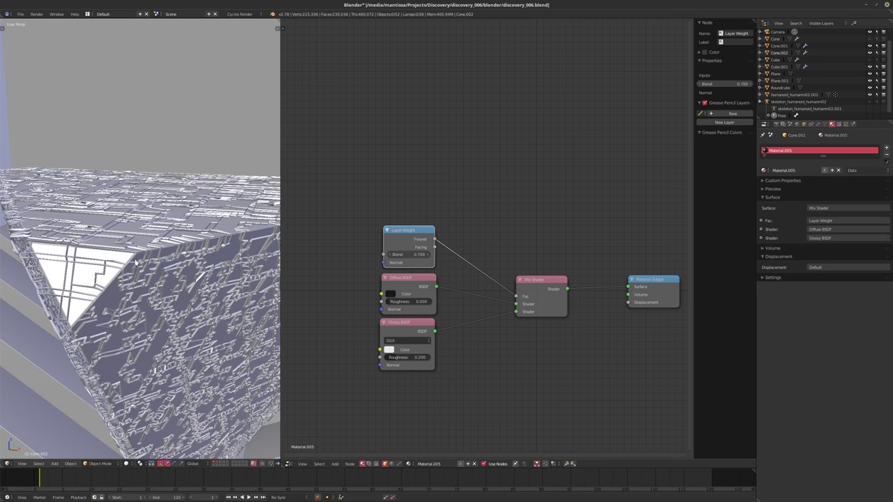
key(shift+z)
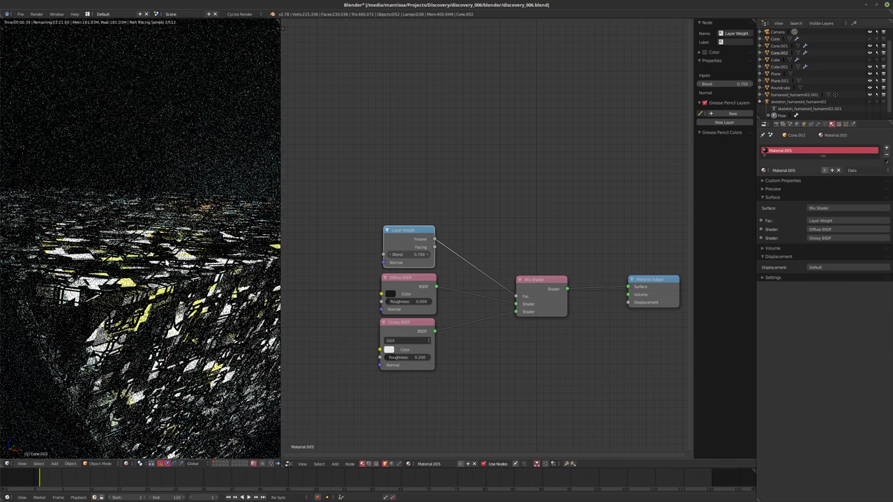
drag(415, 357, 395, 359)
click(395, 359)
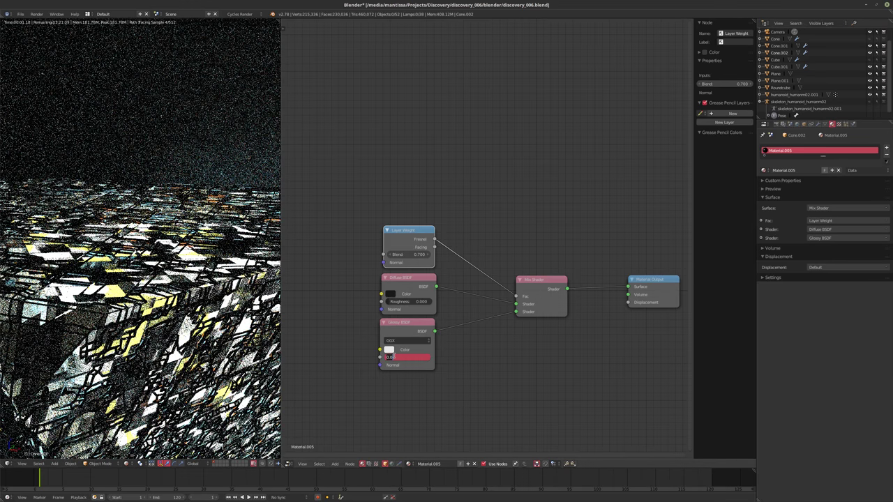
text(0.25)
key(Return)
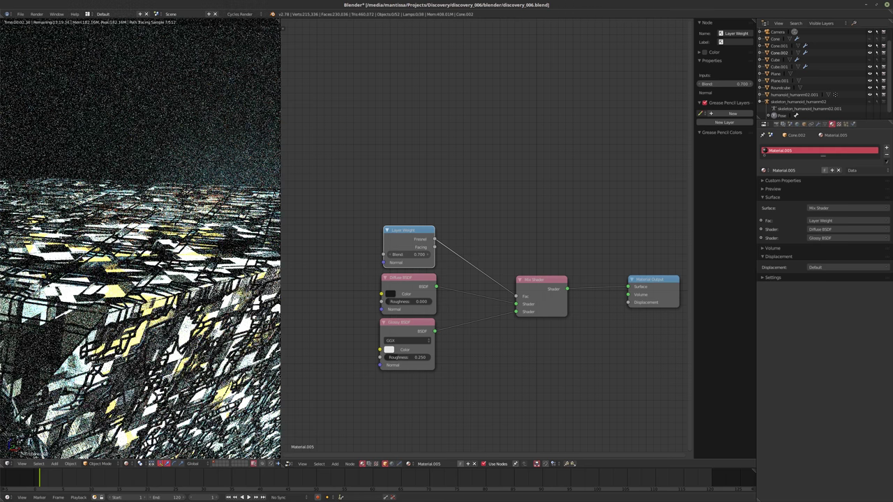
key(KP_0)
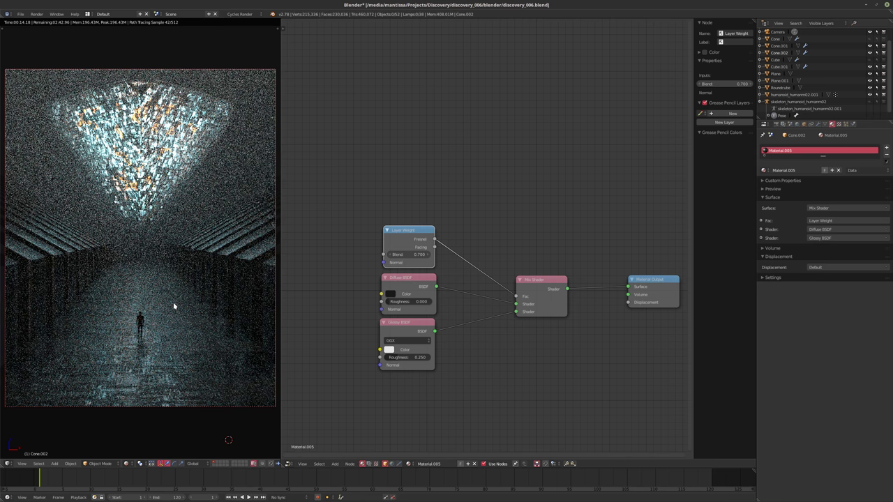
Select the human figure and remove all of its material slots.
right_click(139, 319)
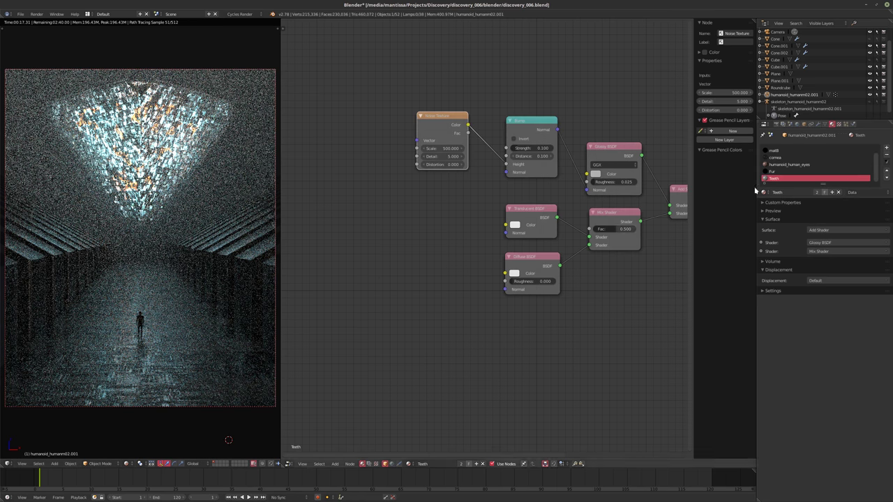
click(887, 156)
click(887, 156)
click(886, 156)
click(887, 157)
click(887, 157)
click(886, 156)
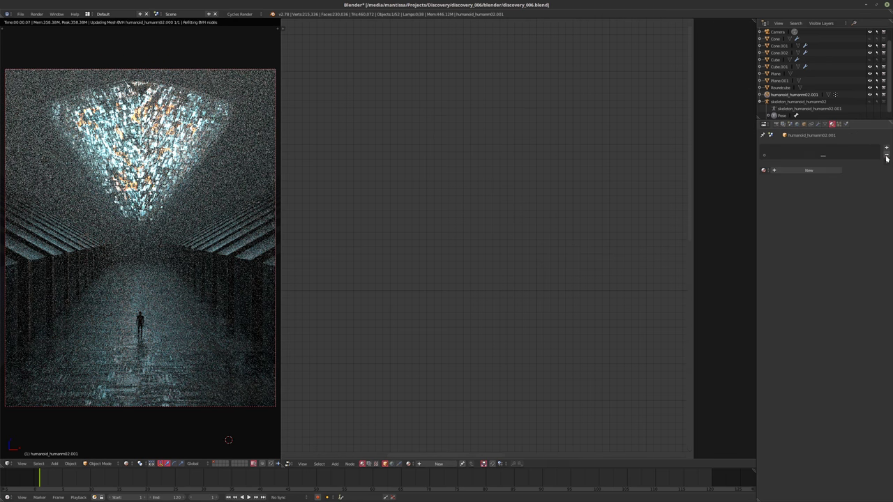
Add a new material to the human figure, darken its Diffuse BSDF colour to near black and reposition its nodes.
click(802, 171)
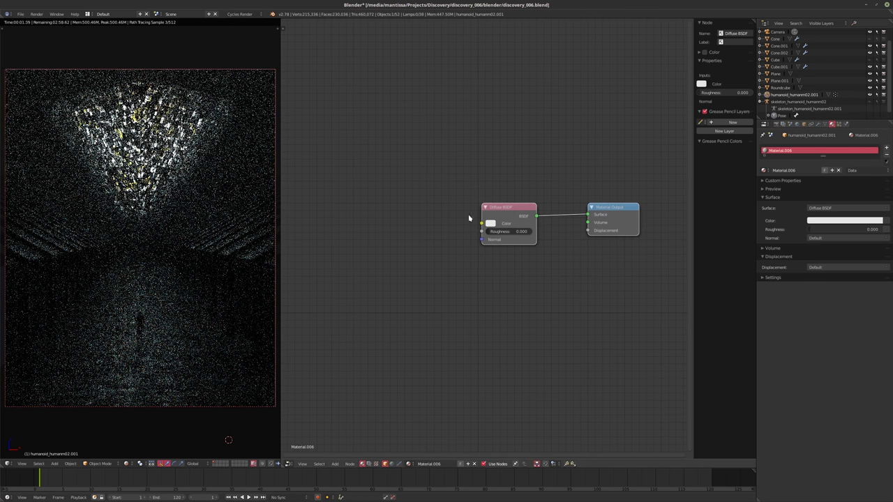
click(491, 224)
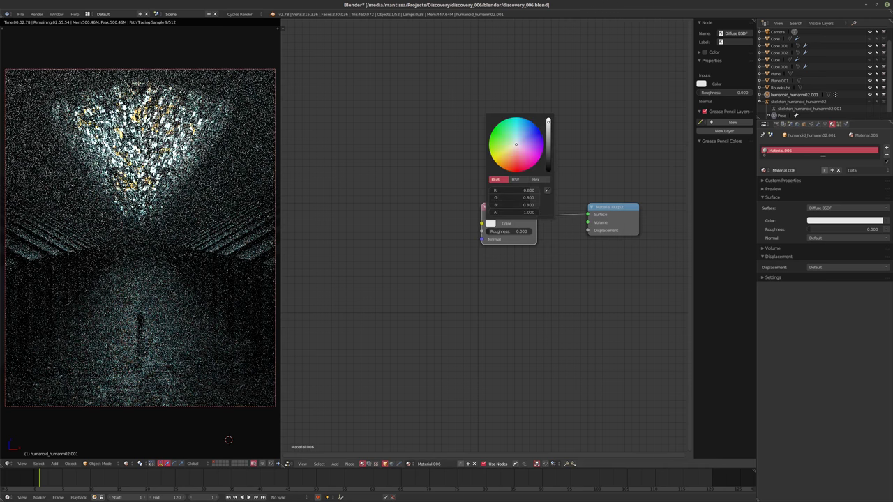
click(549, 166)
key(g)
drag(631, 205, 570, 288)
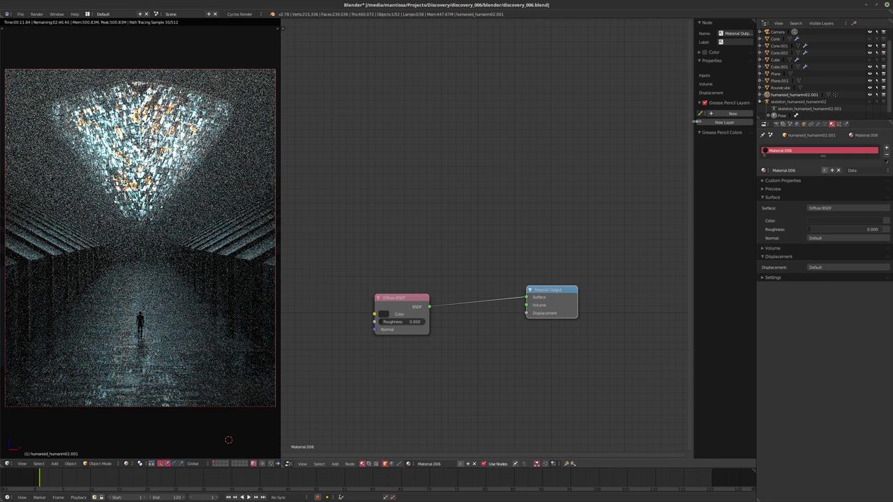
Set the emission strength of the Area lamp under CTRL.Lights.Right to 2500, trying 1500 first.
scroll(802, 48, up, 2)
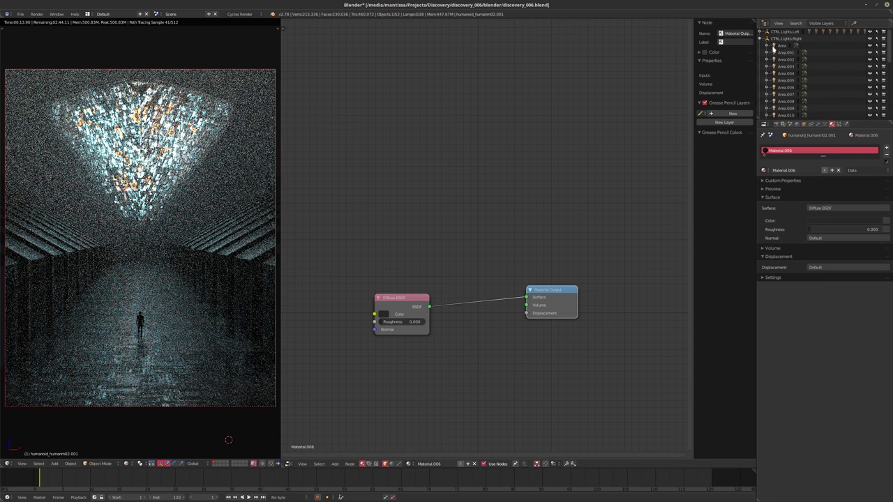
click(760, 39)
click(782, 46)
click(841, 258)
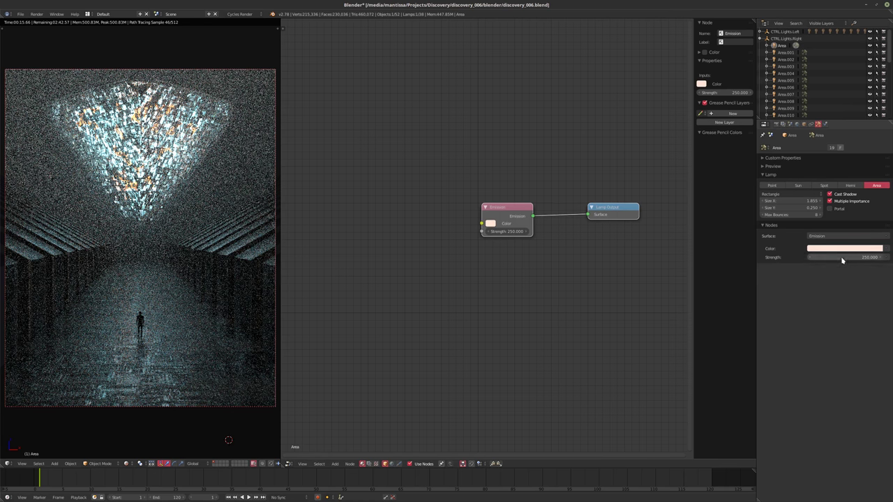
text(1500)
key(Return)
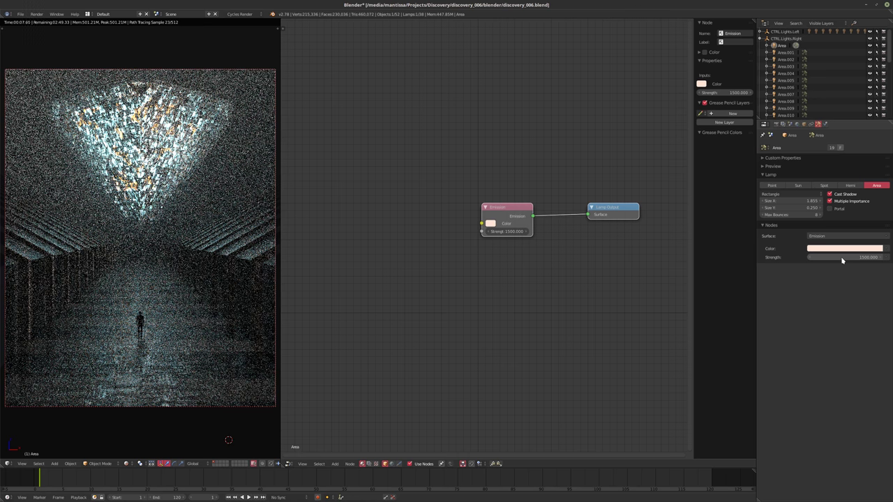
click(842, 259)
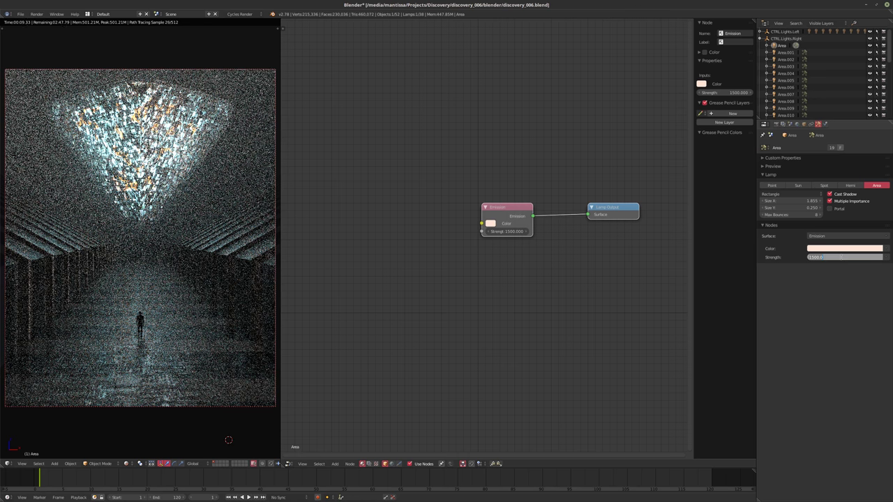
text(2500)
key(Return)
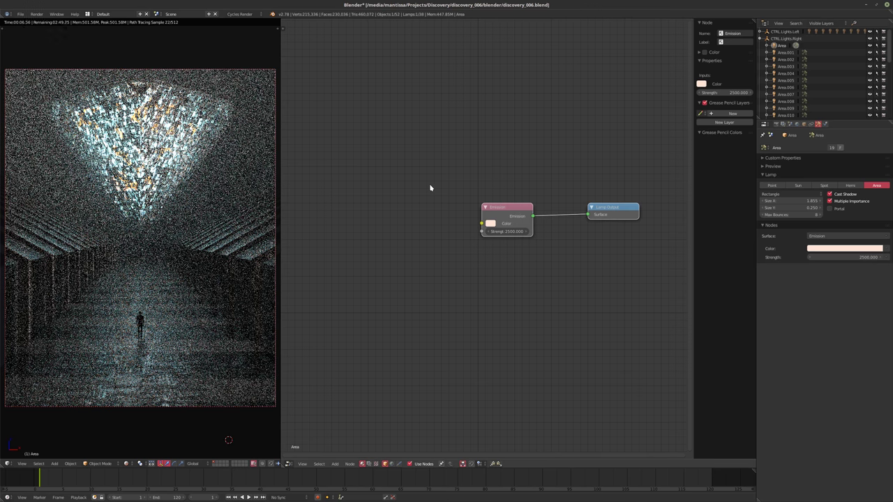
click(768, 39)
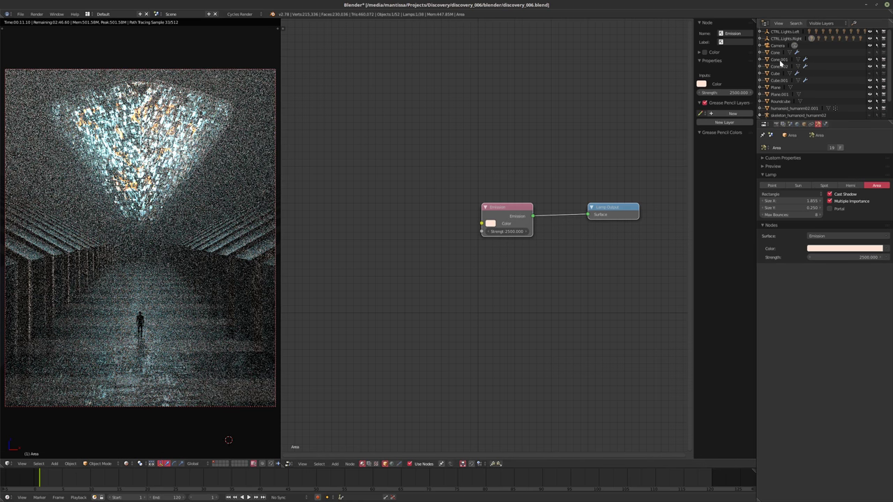
Set the Emission strength of Material.002 on Cone.001 to 250.
click(780, 60)
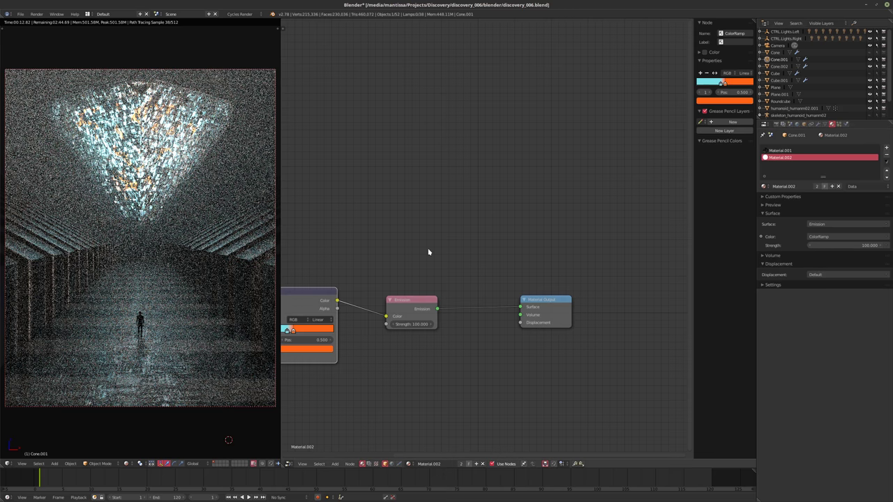
middle_drag(428, 252, 570, 232)
scroll(518, 225, up, 2)
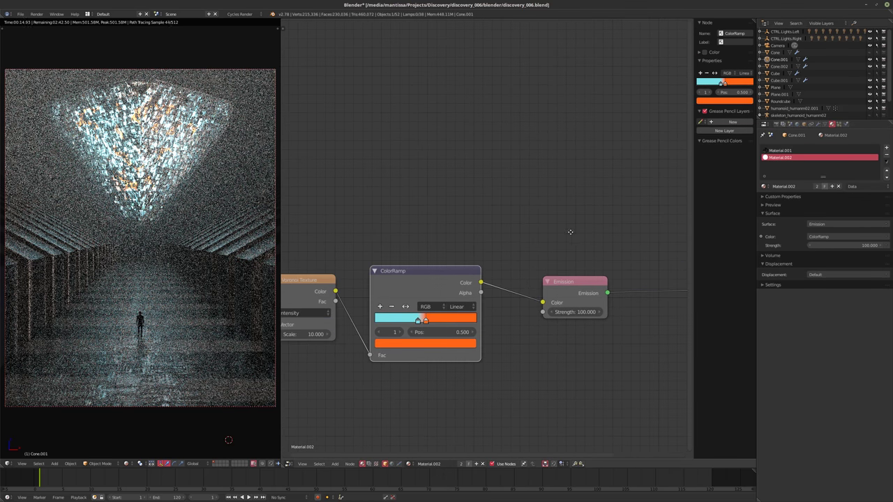
click(569, 316)
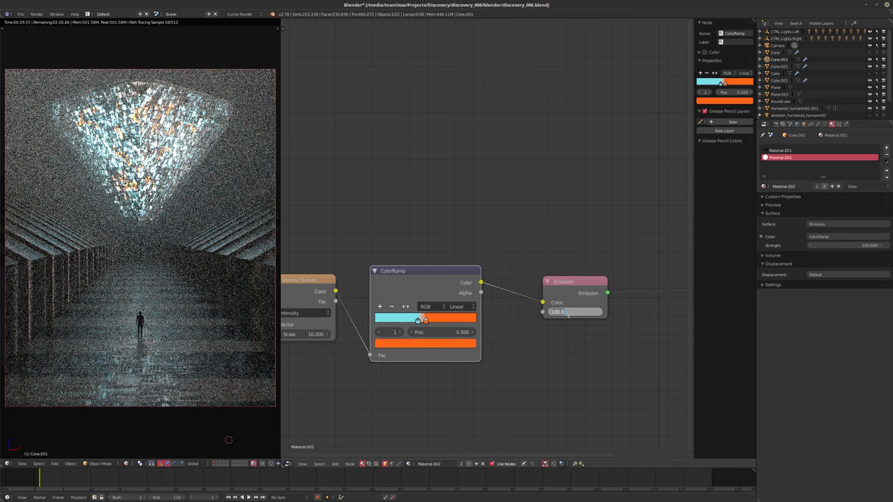
text(250)
key(Return)
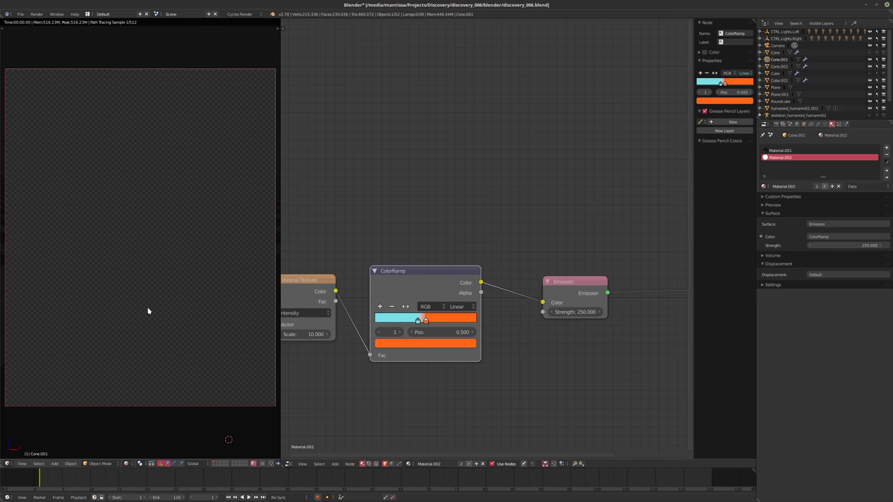
Return the 3D view to solid shading and set the render samples to 1024.
key(shift+z)
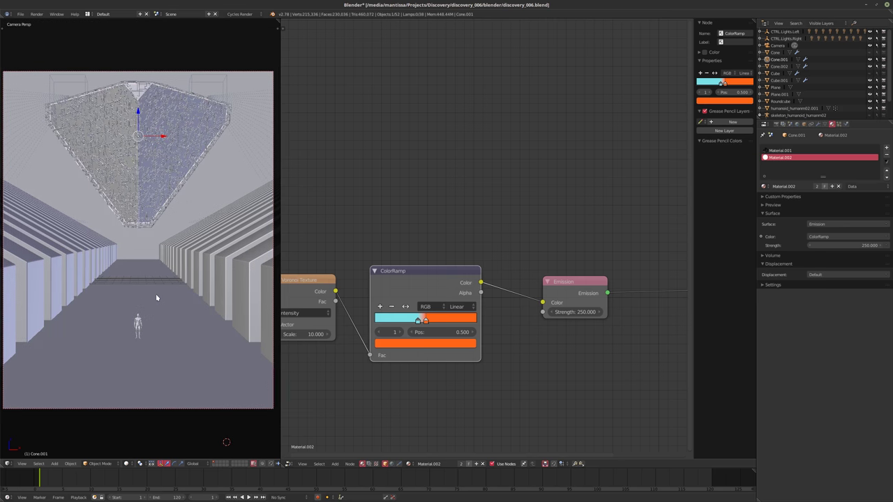
click(778, 124)
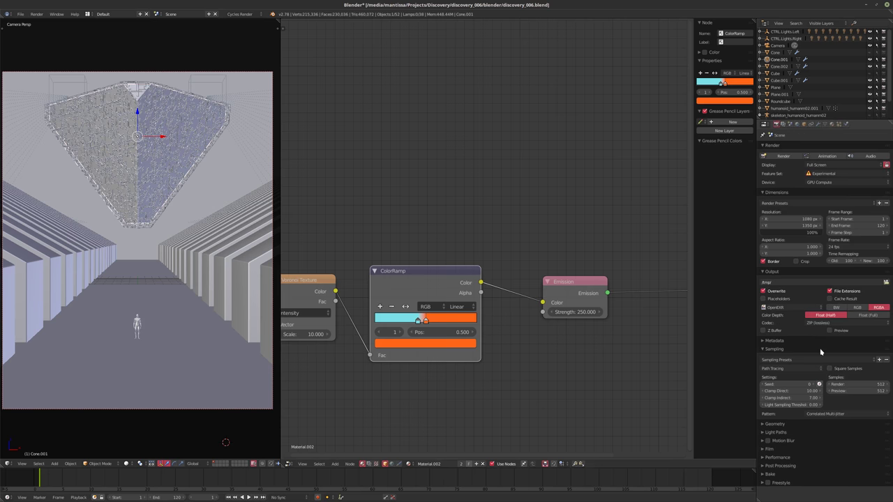
click(861, 385)
text(1024)
key(Return)
Save the file and render the current frame.
key(ctrl+s)
click(500, 197)
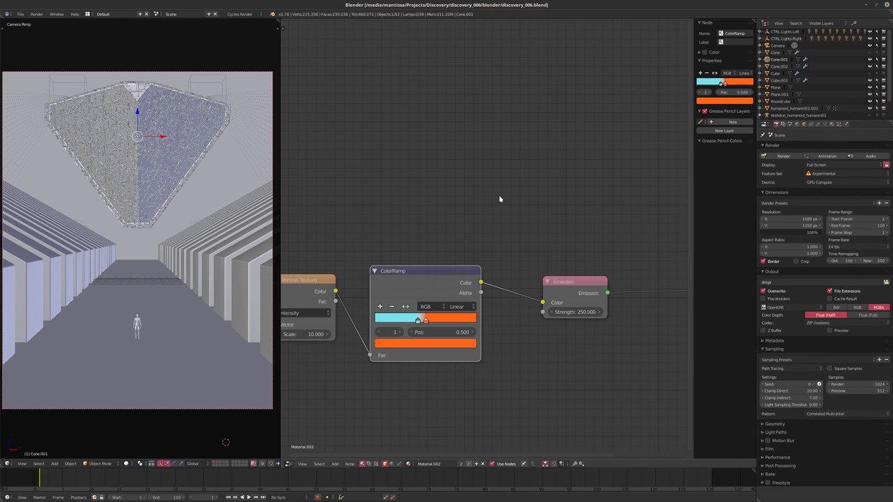
key(F12)
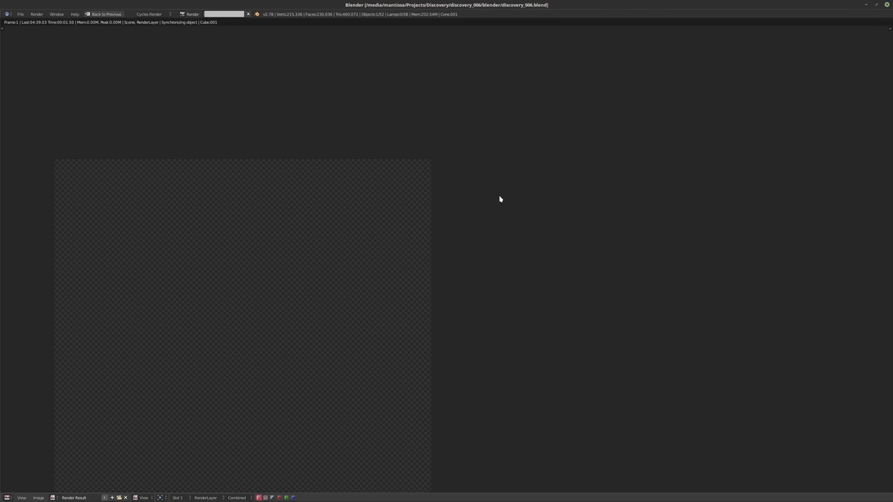
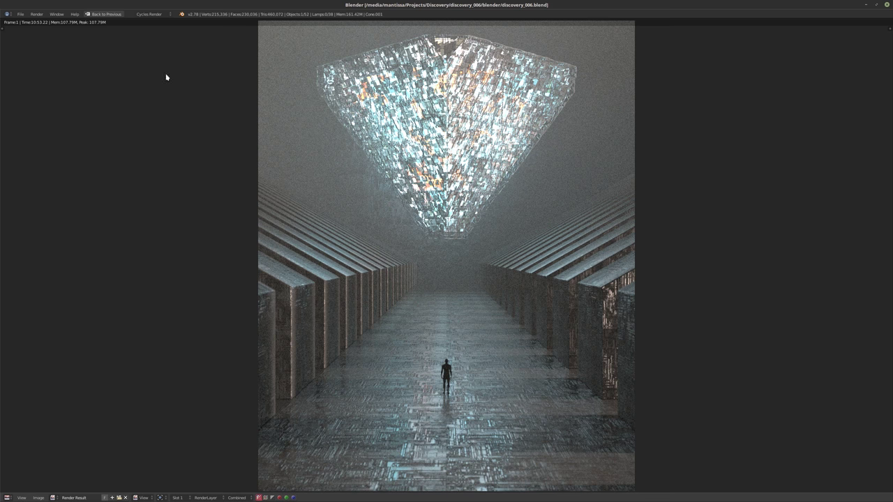
Leave the full-screen render, replace the 3D view with the UV/Image Editor showing the Render Result, and widen it to fit the image.
click(106, 14)
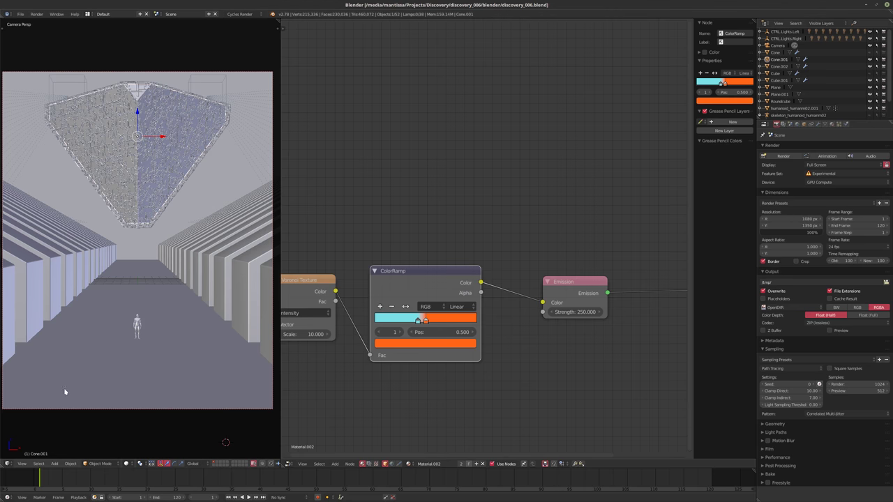
click(8, 464)
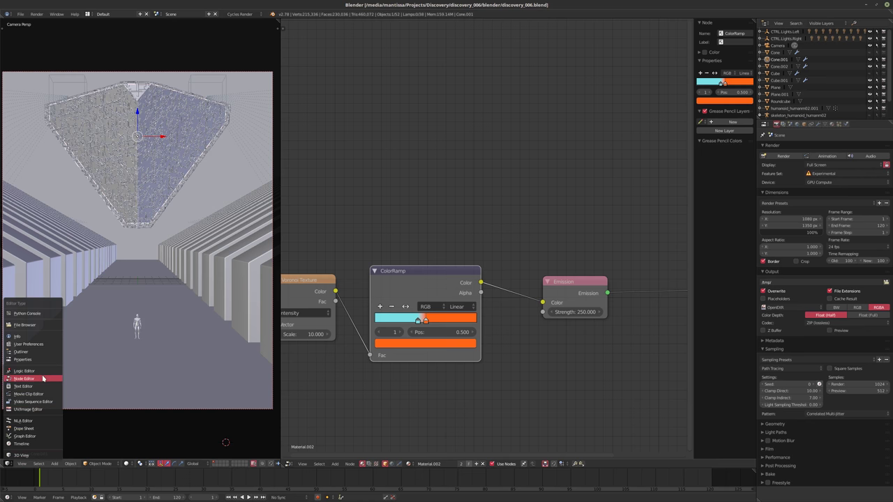
click(28, 410)
scroll(230, 305, down, 2)
scroll(218, 302, up, 1)
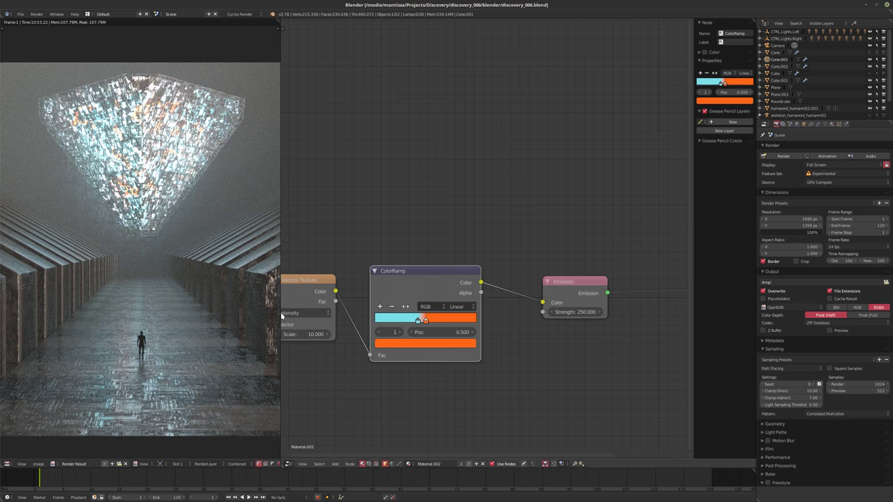
drag(281, 316, 307, 315)
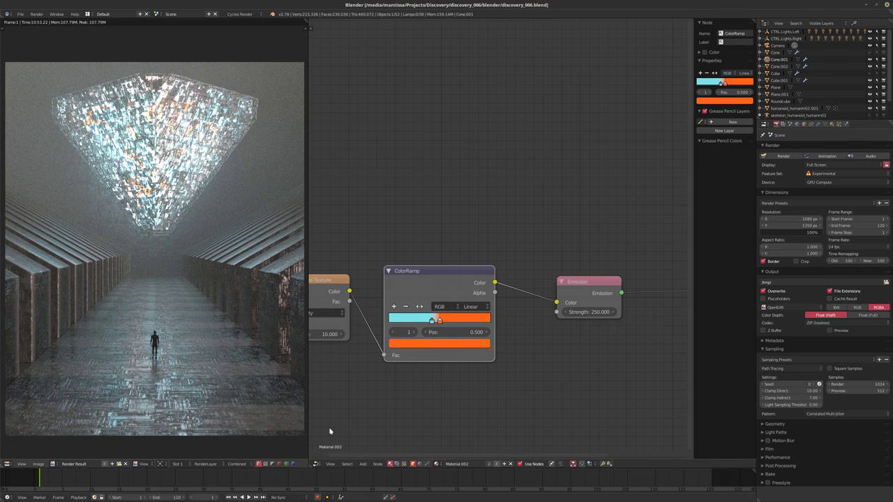
Switch the Node Editor to the compositing node tree and enable nodes for the scene.
click(317, 464)
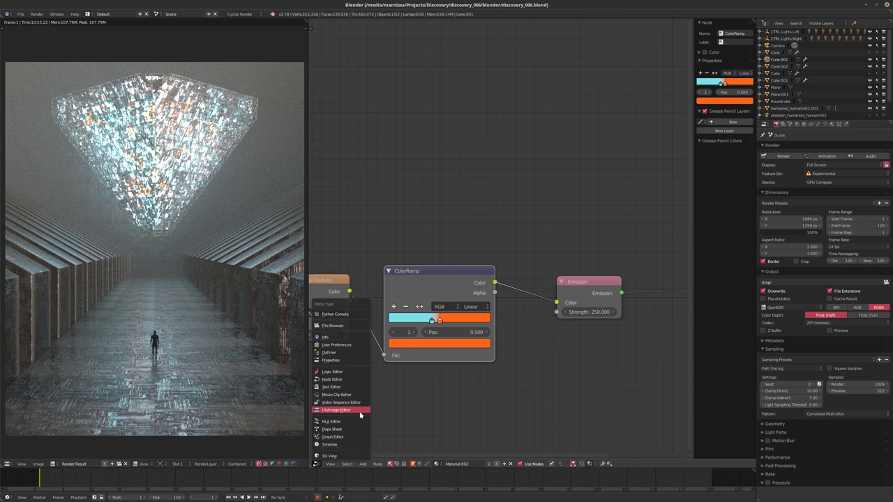
click(397, 464)
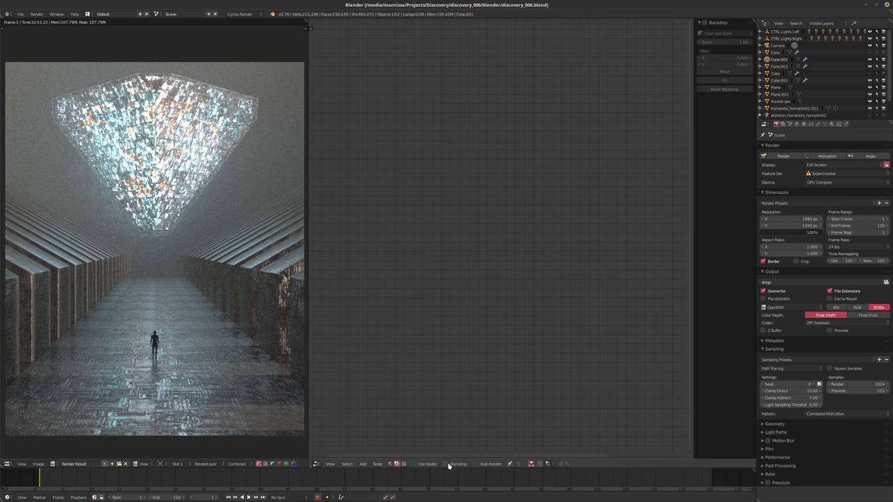
click(425, 462)
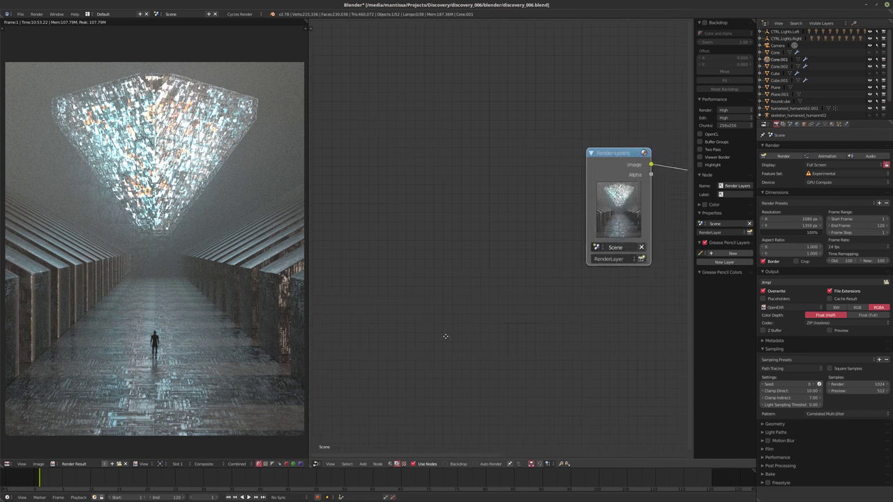
Move the Render Layers and Composite nodes apart to leave room for effect nodes between them.
scroll(488, 305, up, 2)
drag(481, 265, 275, 258)
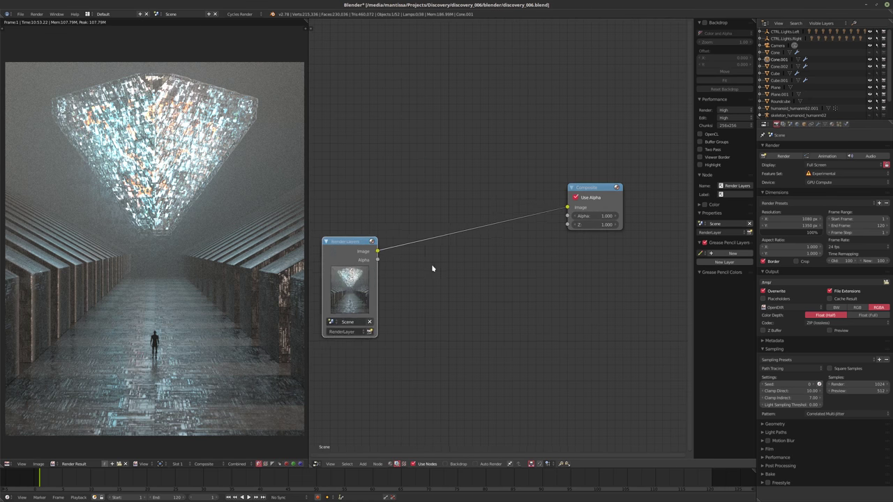
scroll(644, 161, up, 2)
drag(644, 164, 626, 274)
scroll(626, 274, down, 2)
drag(432, 231, 397, 277)
drag(663, 244, 665, 261)
middle_drag(664, 261, 606, 272)
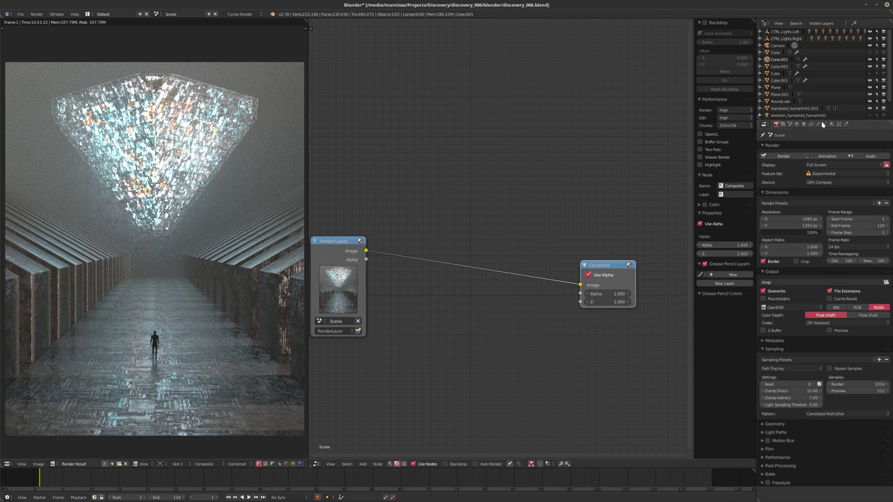
Compare the Log, Raw, RRT and Film view transforms in the scene's Color Management, and return the view to Default.
click(789, 124)
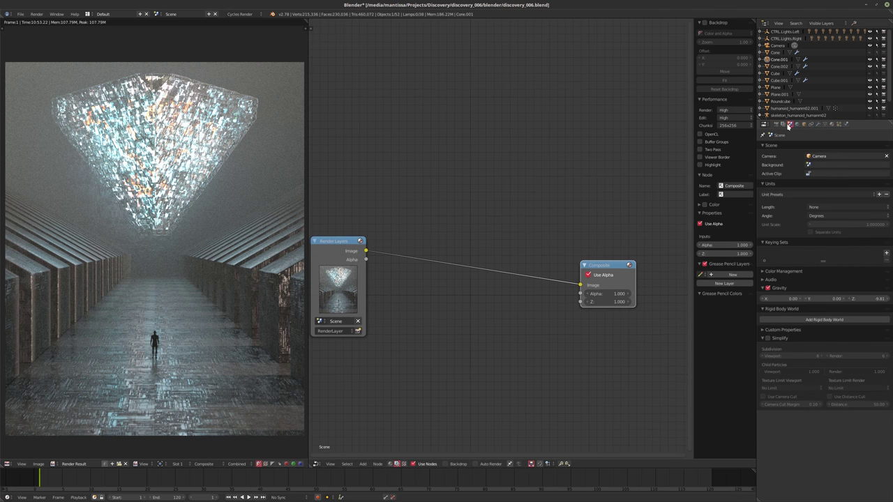
click(781, 272)
ctrl+scroll(823, 309, down, 3)
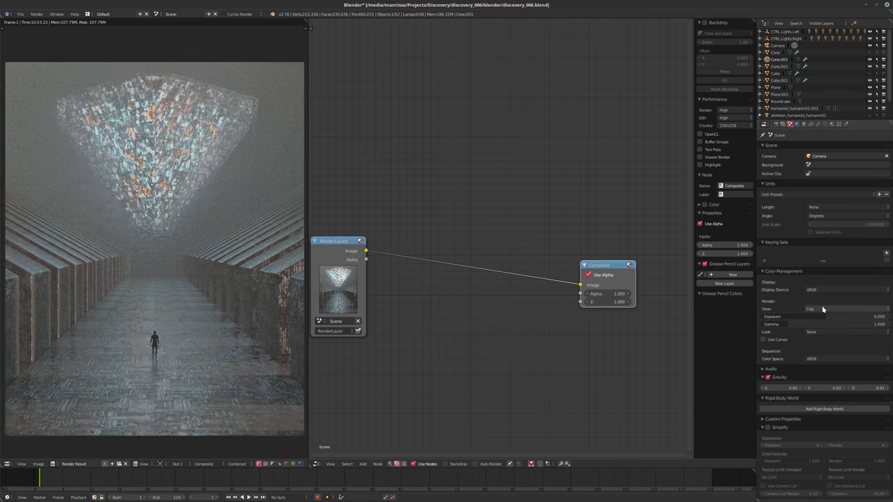
ctrl+scroll(823, 309, down, 3)
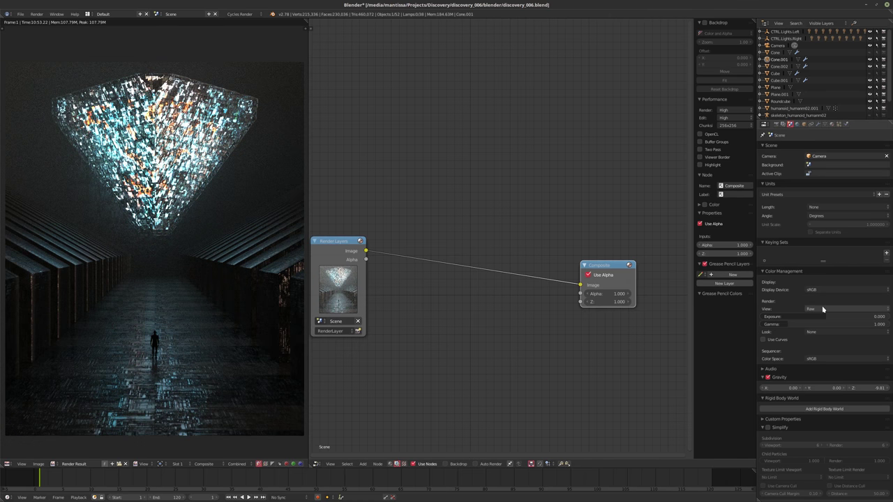
ctrl+scroll(833, 310, down, 1)
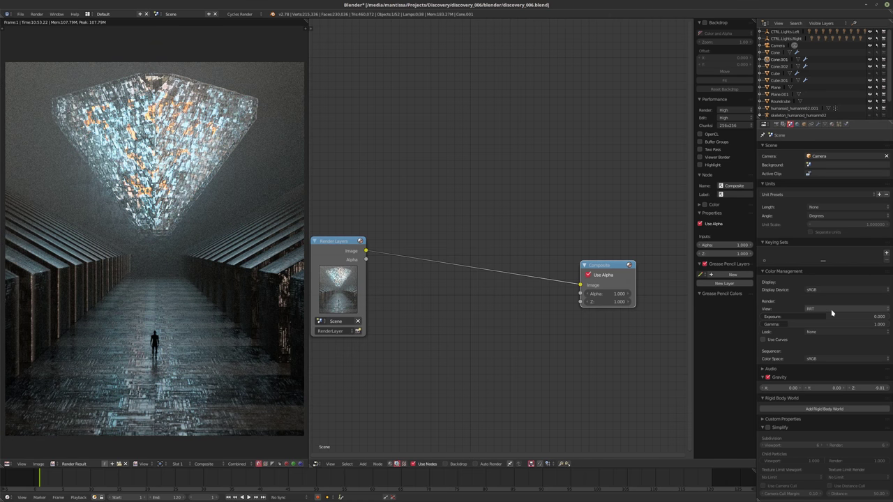
ctrl+scroll(832, 313, down, 3)
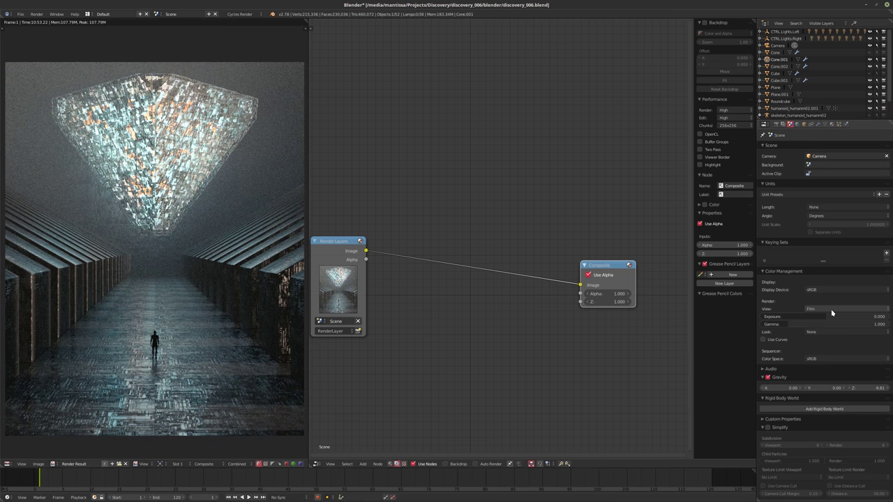
ctrl+scroll(832, 313, down, 1)
ctrl+scroll(831, 313, up, 1)
ctrl+scroll(489, 279, up, 2)
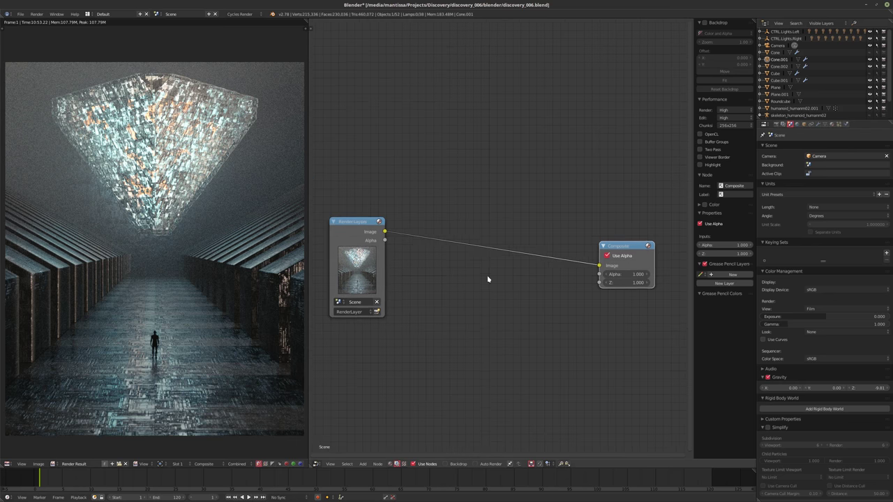
scroll(456, 265, up, 1)
middle_drag(457, 266, 544, 237)
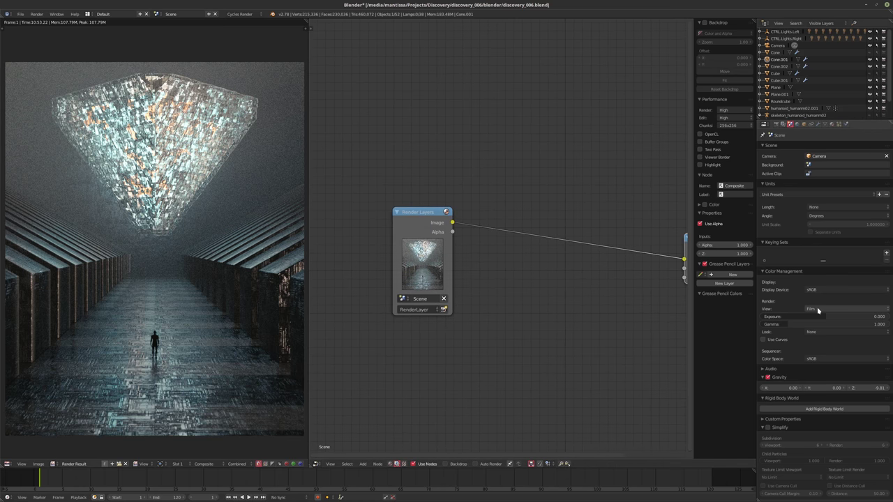
ctrl+scroll(838, 308, up, 2)
scroll(522, 302, down, 1)
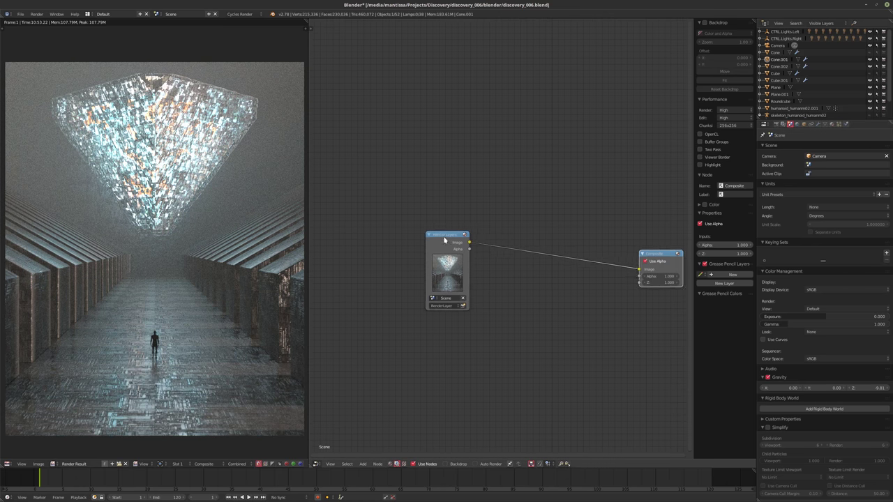
Move the Composite node farther from Render Layers and insert an RGB Curves node into the link between them.
ctrl+scroll(558, 279, down, 3)
drag(633, 260, 667, 258)
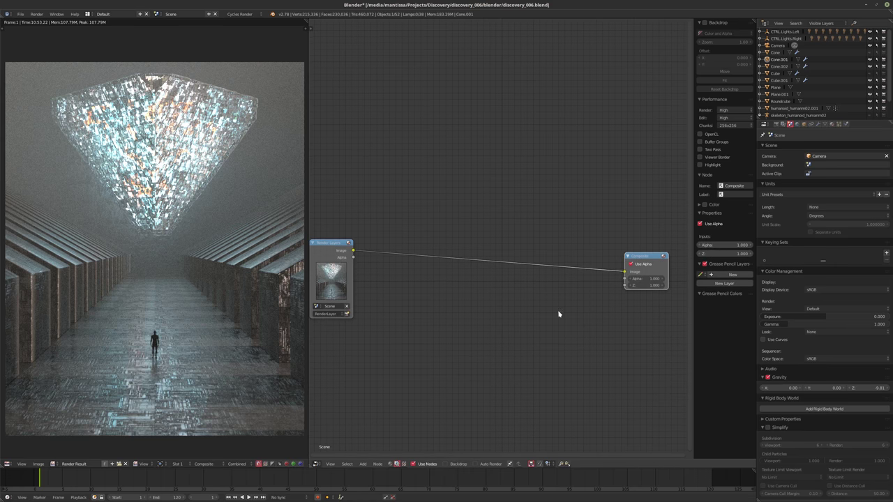
key(shift+a)
mouse_move(545, 326)
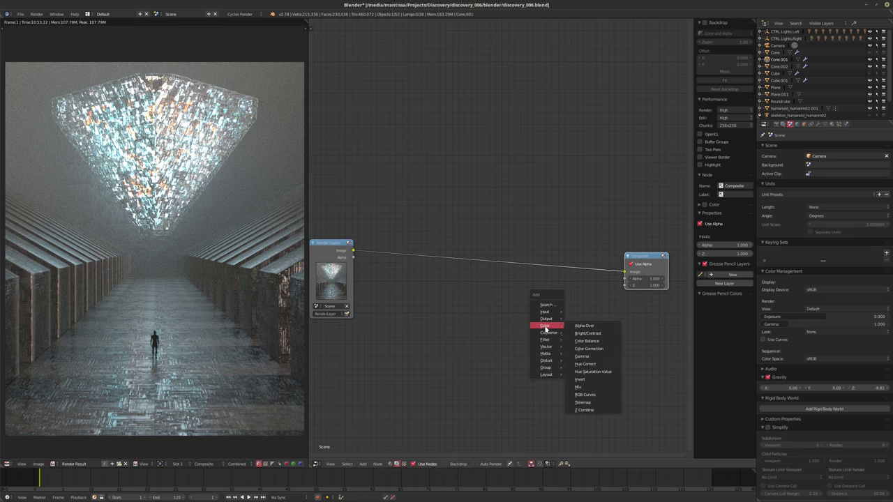
click(593, 399)
click(536, 236)
middle_drag(536, 236, 571, 257)
drag(584, 243, 427, 211)
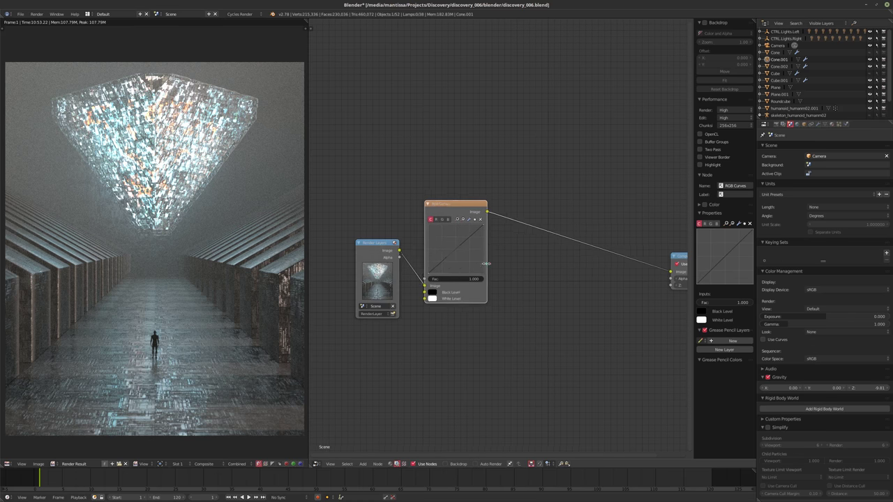
Shape the combined RGB curve into a contrast S-curve, with points at about X 0.317, Y 0.175 and X 0.706, Y 0.806.
scroll(427, 211, up, 1)
click(458, 287)
drag(458, 287, 457, 288)
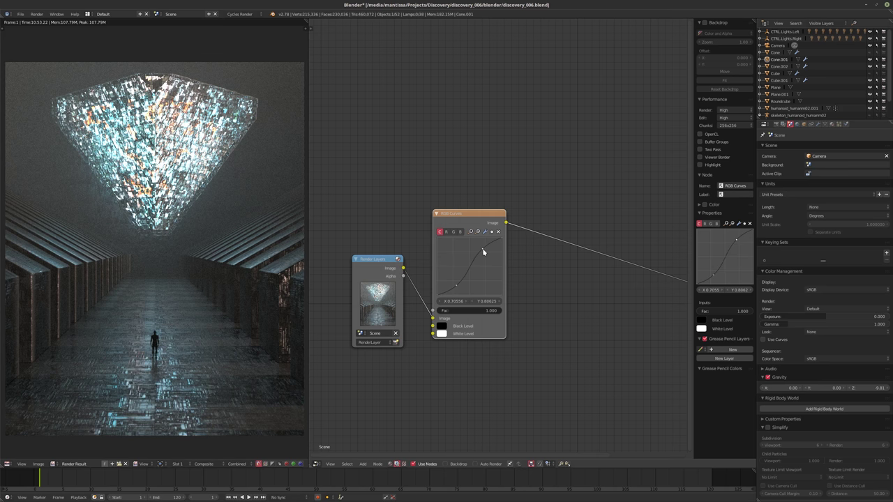
drag(458, 292, 459, 294)
Tint the image cooler by lowering the red curve's middle and slightly raising the green and blue ones, with the blue point at Y 0.53750.
middle_drag(505, 288, 468, 280)
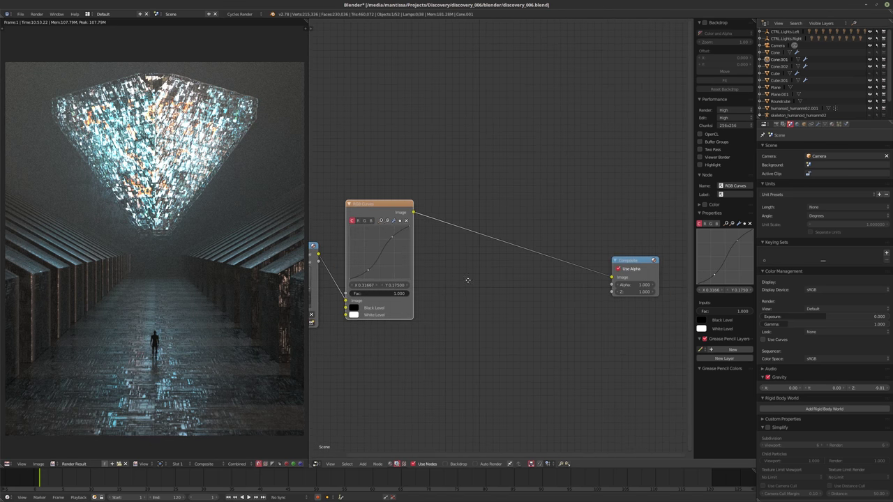
click(358, 221)
drag(378, 254, 383, 259)
click(365, 221)
drag(378, 255, 378, 253)
click(371, 220)
drag(378, 255, 377, 254)
Move the Composite node away to make room and insert a Glare node between RGB Curves and Composite.
middle_drag(528, 284, 465, 256)
drag(560, 249, 606, 249)
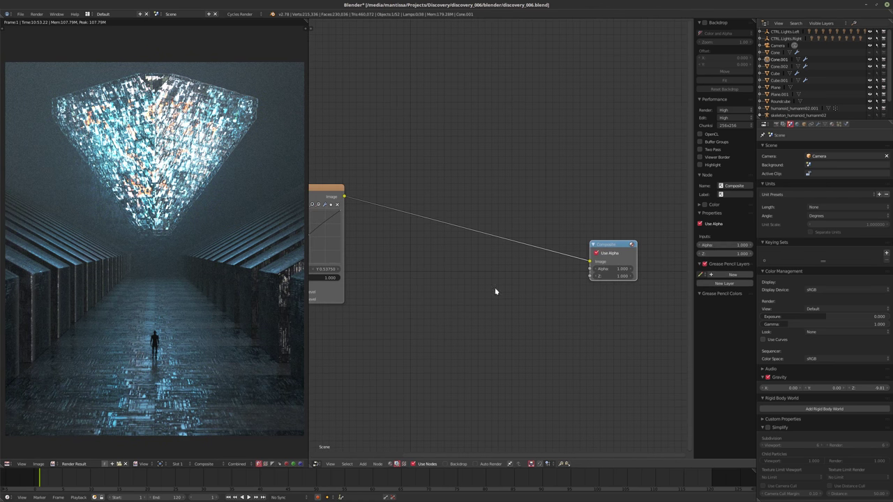
key(shift+a)
mouse_move(475, 283)
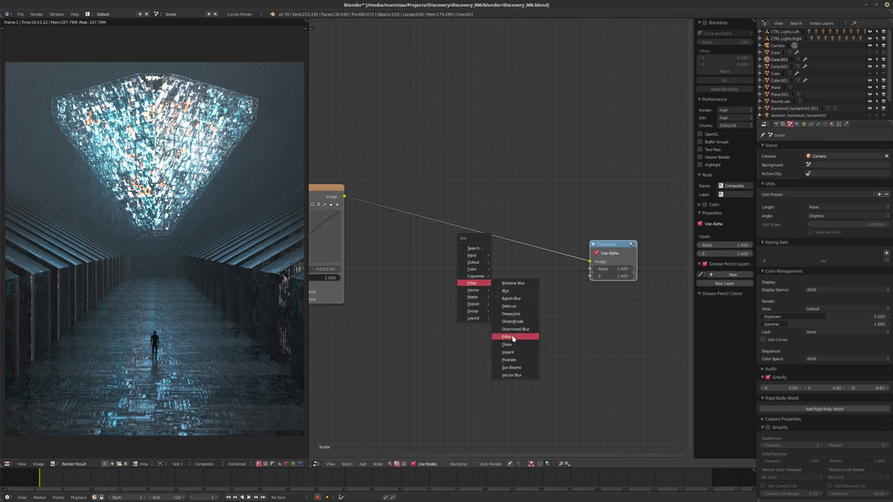
click(506, 345)
click(367, 180)
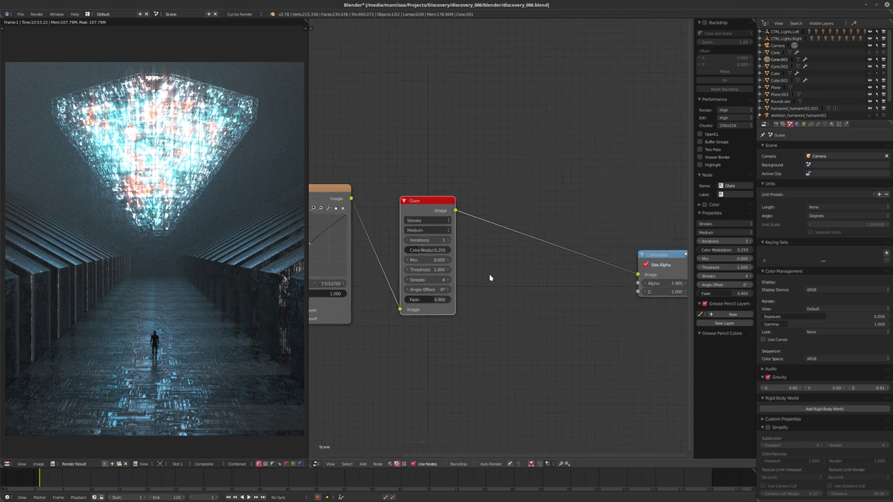
Configure the Glare node as Fog Glow with threshold 0.530 and size 8.
click(421, 214)
click(410, 186)
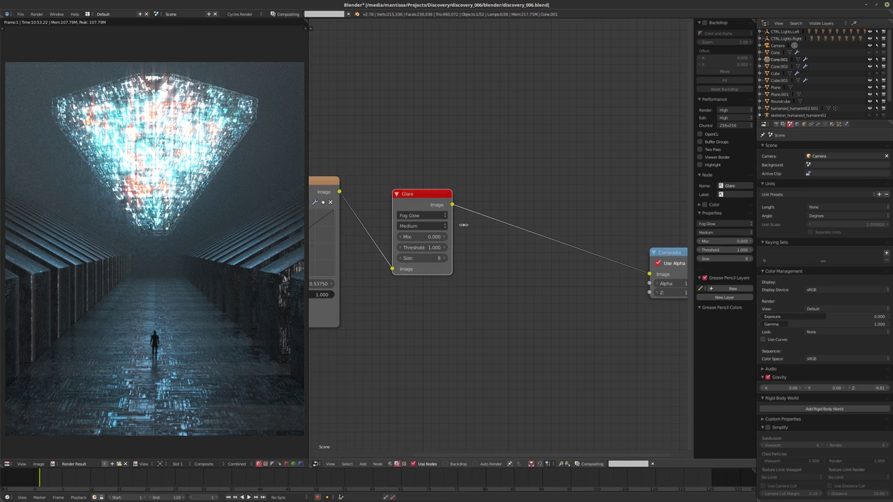
scroll(518, 285, up, 2)
mouse_move(439, 266)
mouse_down()
mouse_move(418, 266)
mouse_move(428, 266)
mouse_up()
click(475, 279)
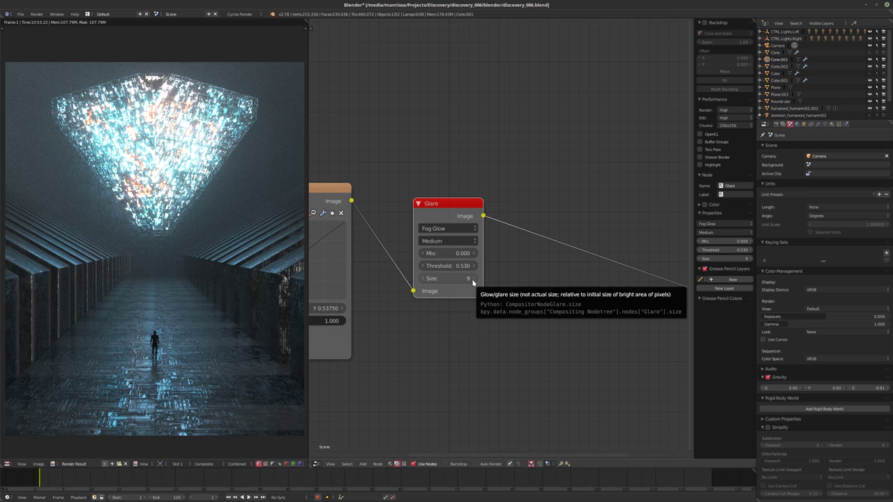
click(423, 279)
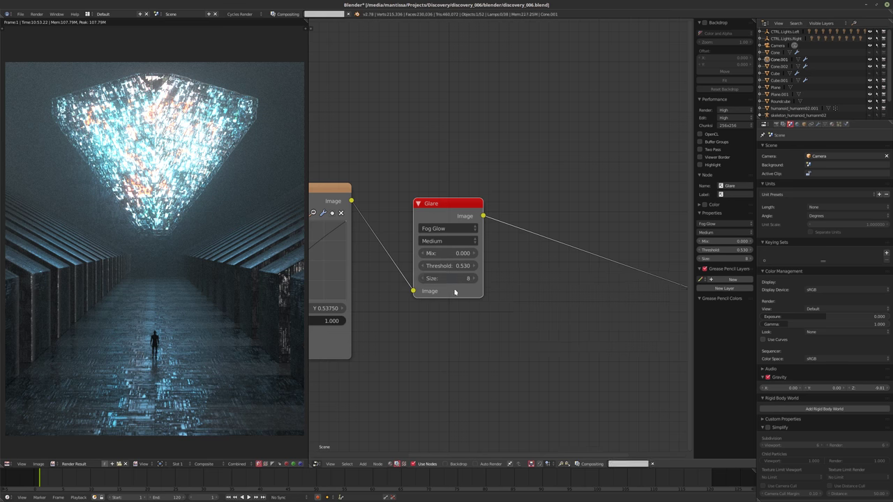
Insert a second Glare node between the Fog Glow glare and the Composite node.
ctrl+scroll(460, 288, down, 2)
scroll(463, 284, down, 1)
key(shift+a)
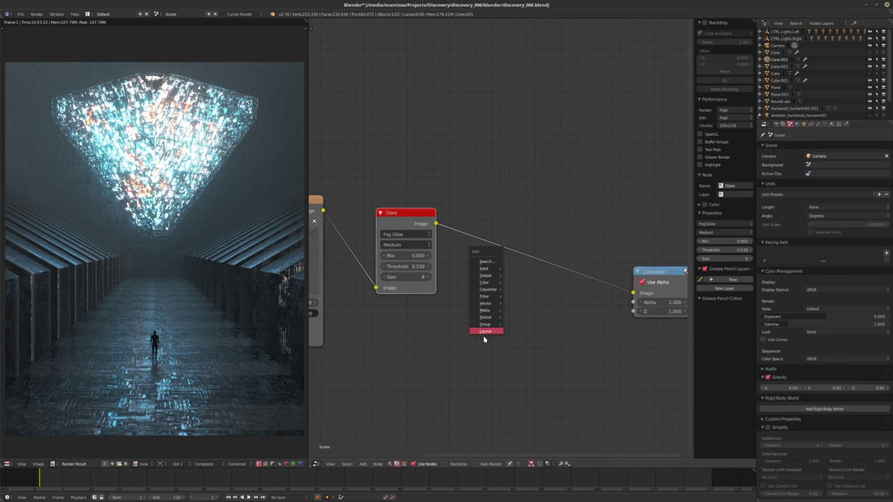
mouse_move(485, 296)
click(518, 357)
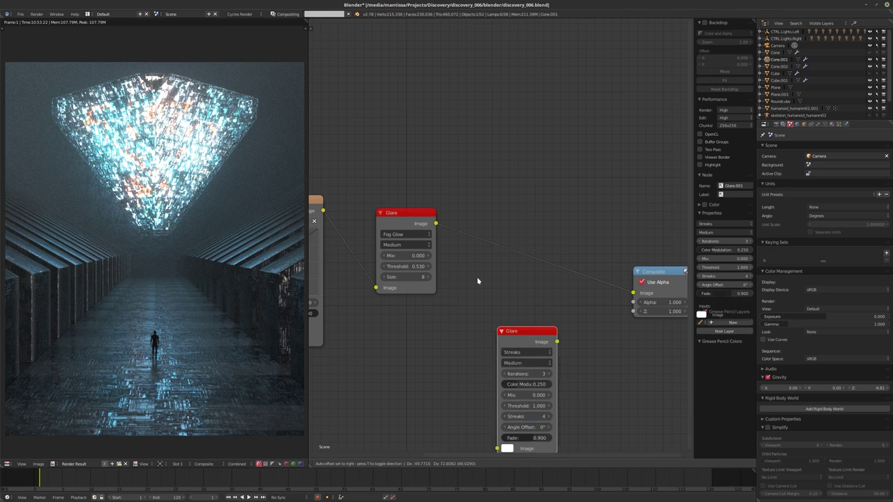
click(514, 314)
Set the second Glare node to 2 streaks with an angle offset of 90°.
click(478, 327)
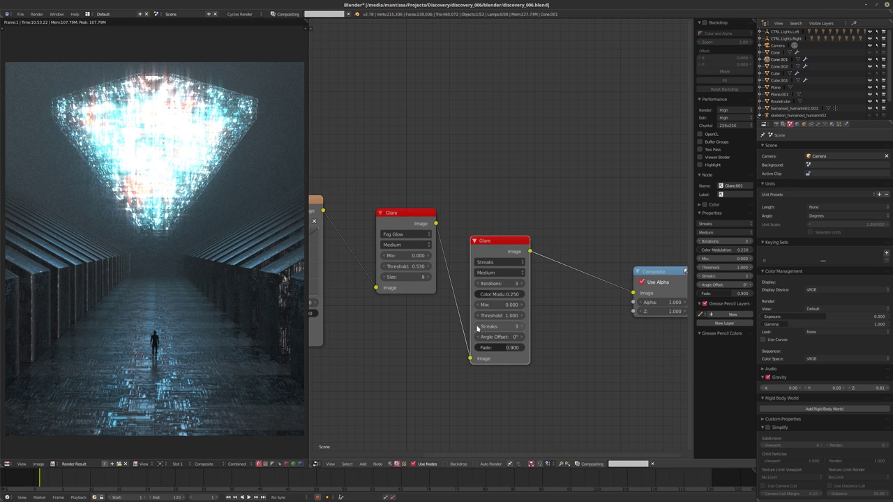
middle_drag(559, 307, 507, 313)
scroll(528, 305, up, 1)
click(431, 334)
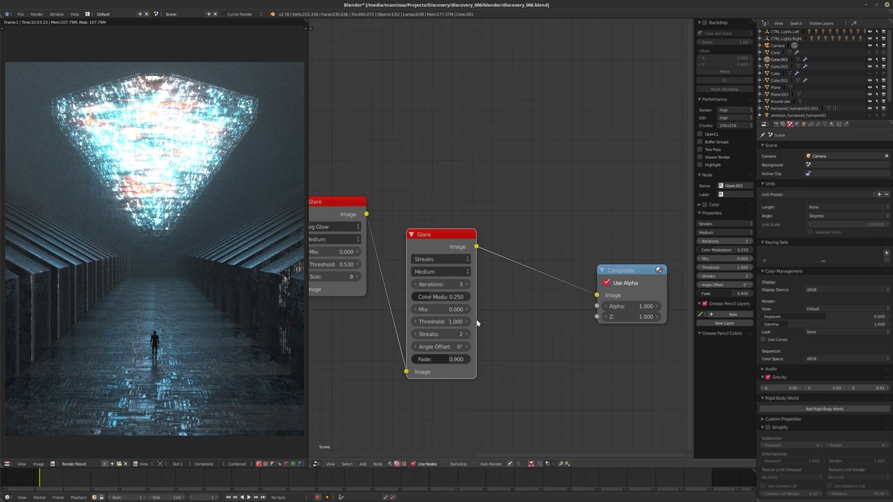
click(437, 346)
text(90)
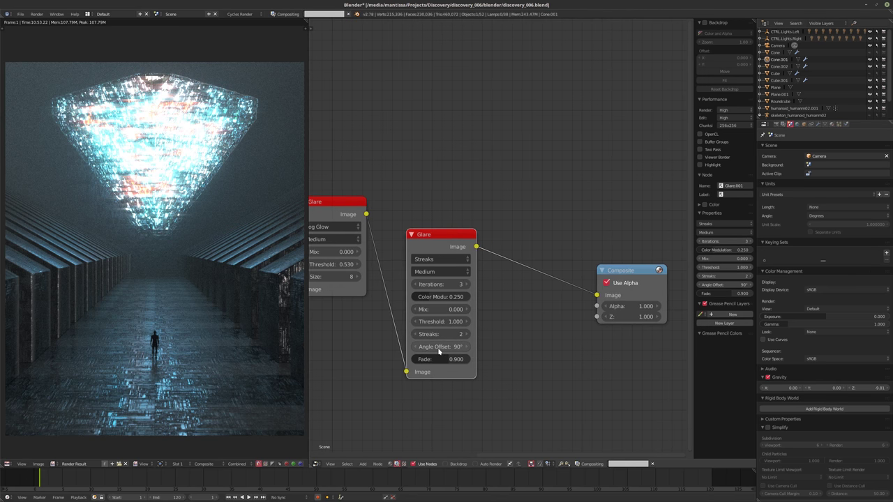
key(Return)
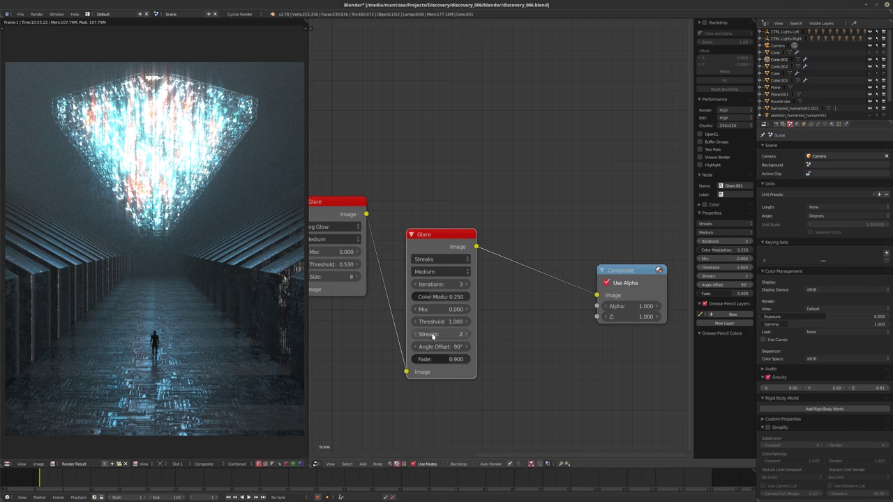
Set the streaks glare's color modulation to 0.841, fade to 0.957 and mix to -0.310.
drag(436, 297, 464, 297)
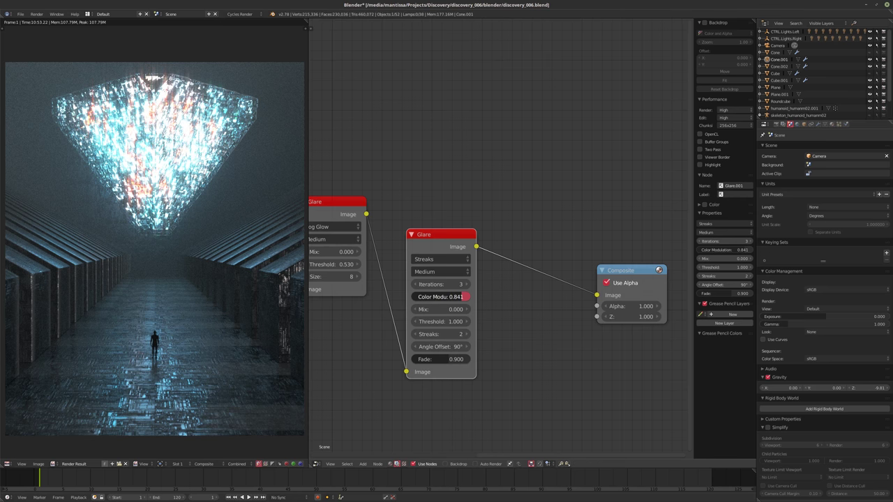
drag(457, 360, 465, 358)
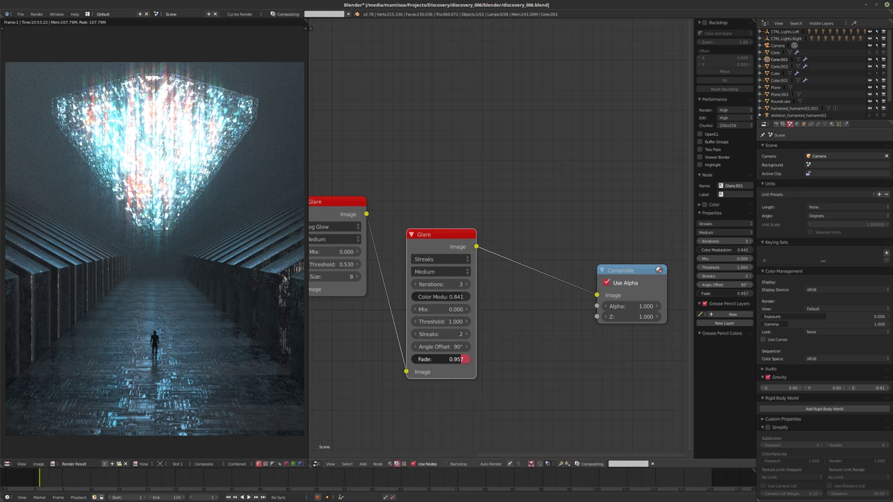
drag(465, 359, 463, 358)
middle_drag(504, 338, 500, 342)
mouse_move(440, 314)
mouse_down()
mouse_move(410, 314)
mouse_move(418, 314)
mouse_up()
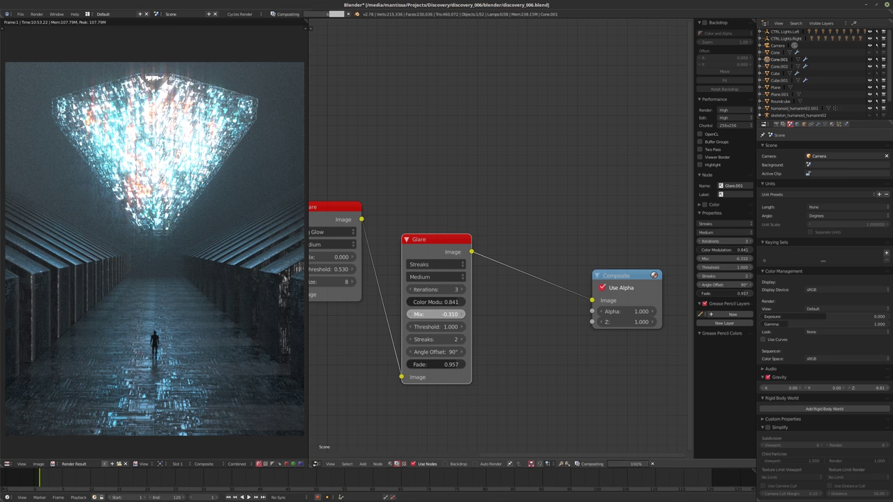
Move the Composite node away, add an Ellipse Mask node below the streaks glare, and link its mask to the Composite image input.
scroll(515, 323, down, 1)
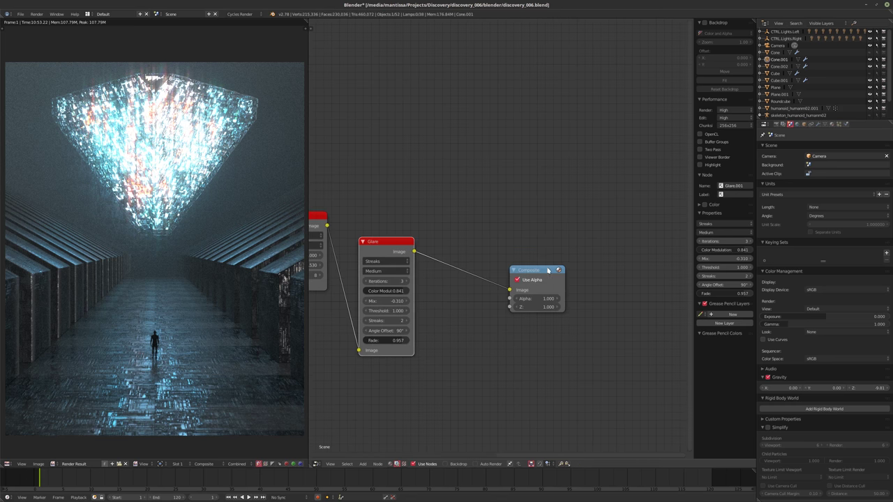
drag(536, 274, 643, 278)
middle_drag(500, 299, 430, 299)
key(shift+a)
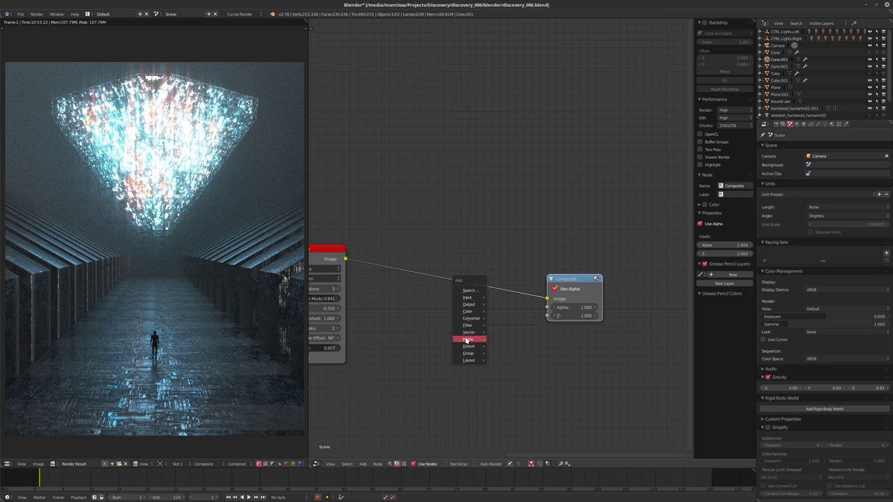
mouse_move(466, 339)
click(510, 402)
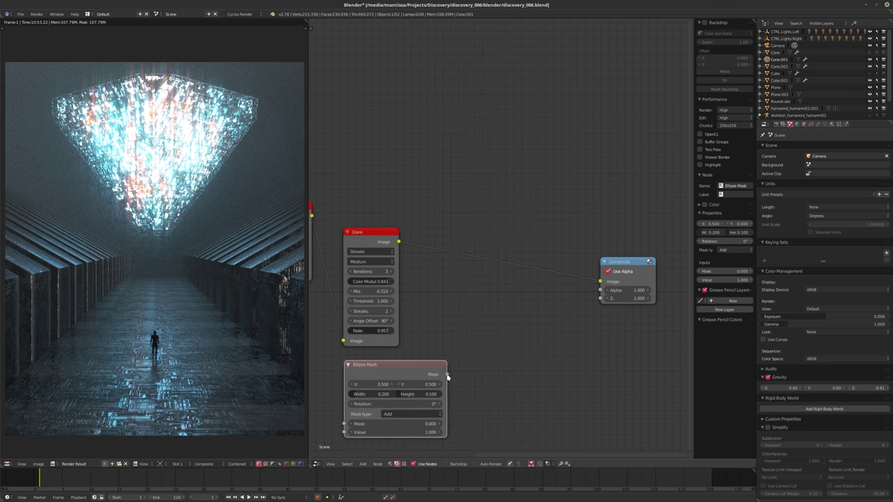
drag(447, 375, 600, 282)
middle_drag(507, 363, 514, 303)
scroll(426, 342, up, 2)
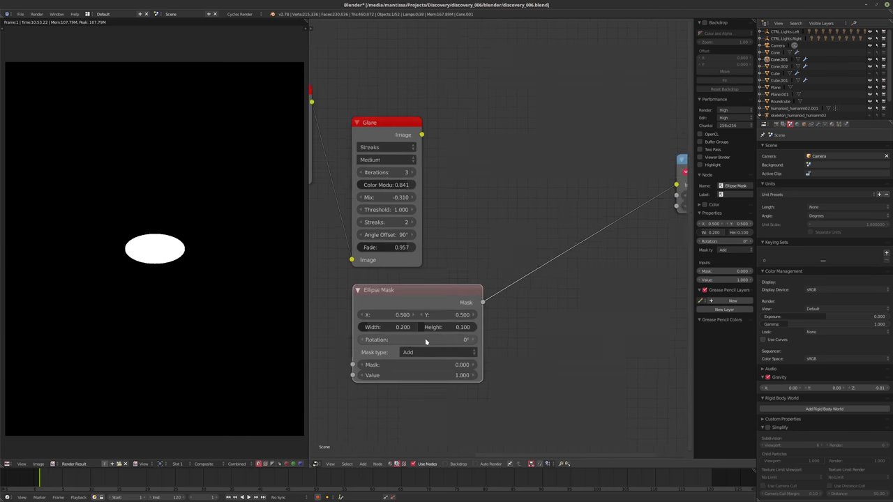
Enlarge the ellipse mask to width 0.927 and height 1.790.
drag(371, 327, 411, 328)
click(450, 326)
text(27)
key(Return)
Insert a Blur node between the Ellipse Mask and Composite nodes.
scroll(386, 326, down, 1)
key(shift+a)
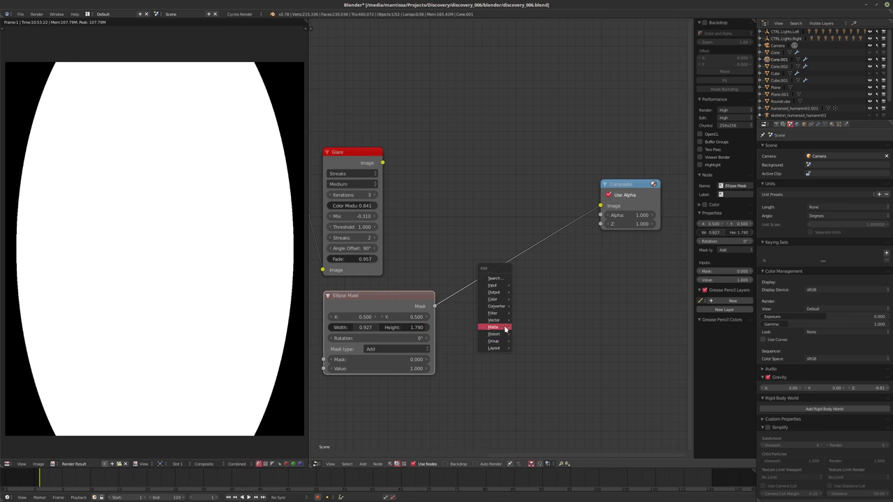
mouse_move(493, 313)
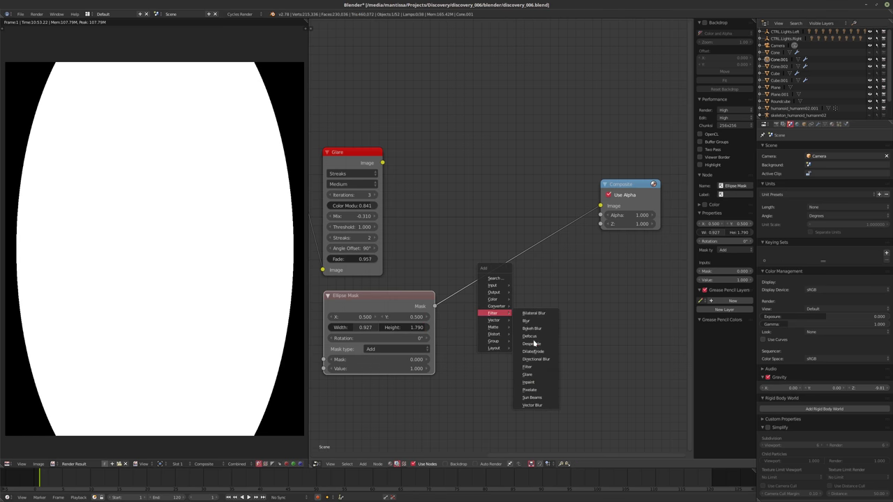
click(528, 320)
click(507, 294)
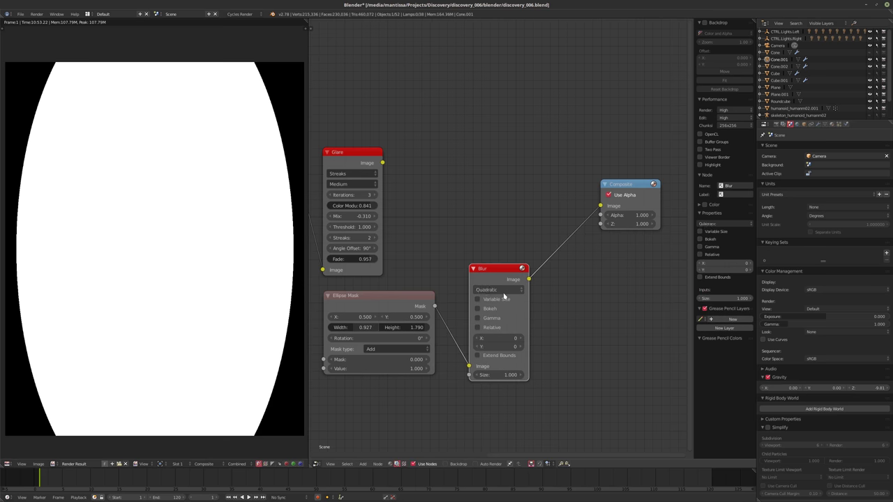
Set the Blur node to Fast Gaussian with relative size, at 20% in X and Y.
ctrl+scroll(502, 290, down, 3)
ctrl+scroll(491, 296, up, 1)
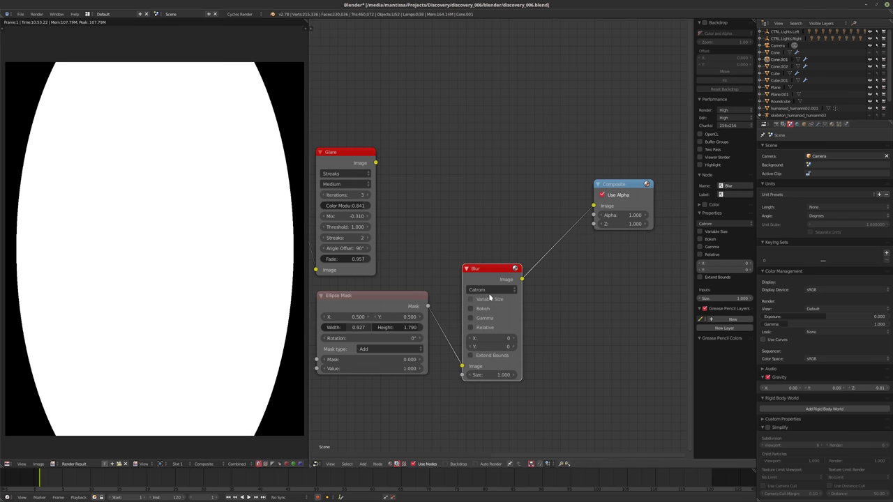
ctrl+scroll(487, 292, up, 1)
click(471, 299)
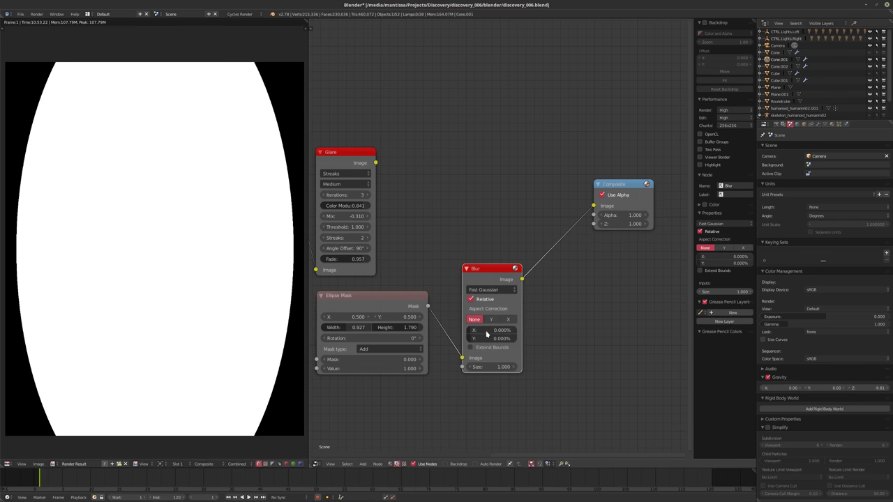
click(484, 332)
text(20)
key(Return)
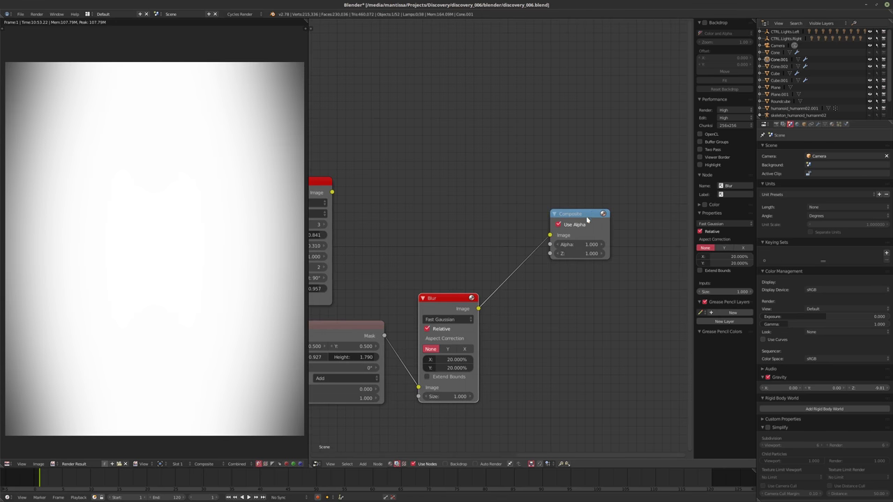
Move the Composite node away, insert a Mix node between Blur and Composite, and set its blend mode to Multiply.
drag(579, 217, 653, 223)
key(shift+a)
mouse_move(558, 260)
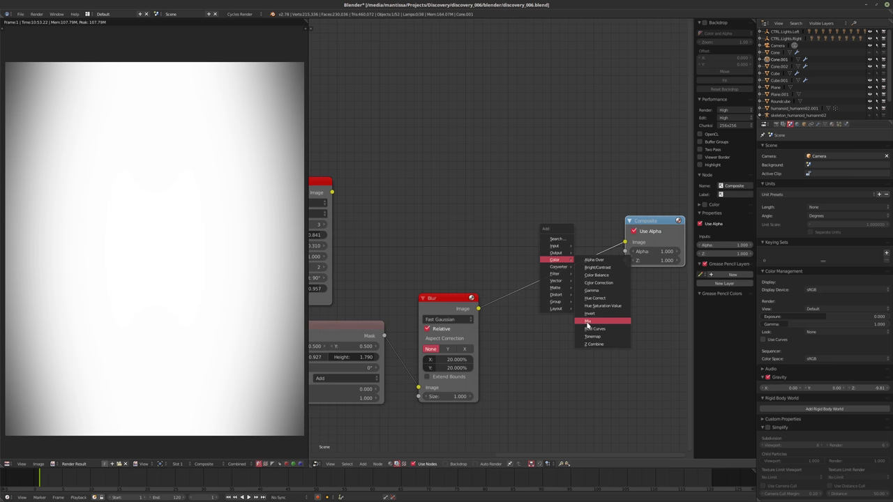
click(589, 319)
click(530, 235)
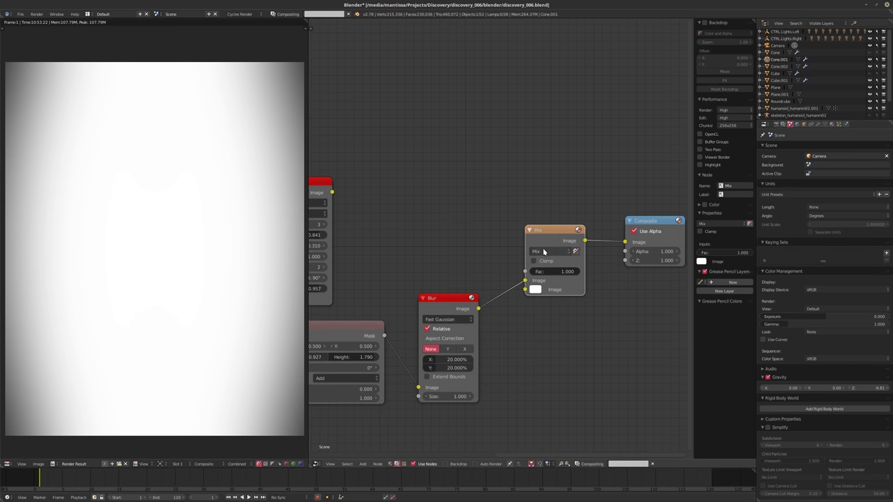
click(547, 251)
click(547, 209)
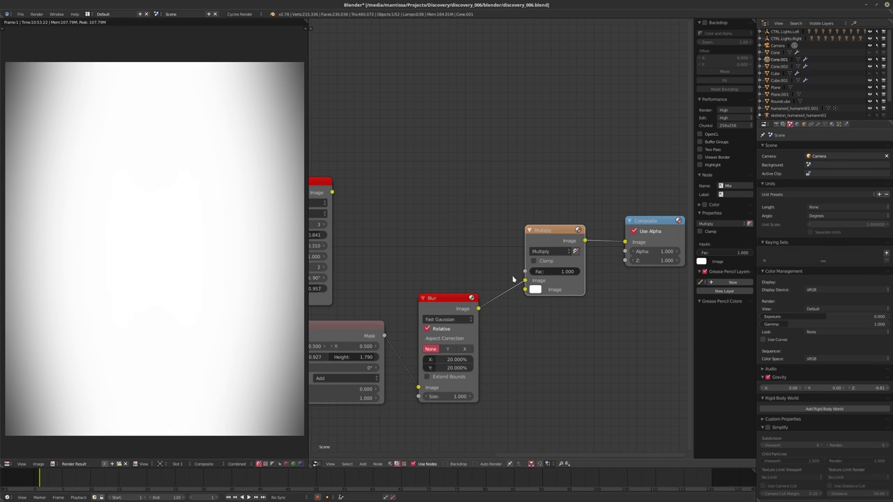
Reconnect the blurred mask to the Multiply node's second image input and link the streaks glare to its first.
drag(525, 280, 525, 289)
drag(337, 198, 524, 280)
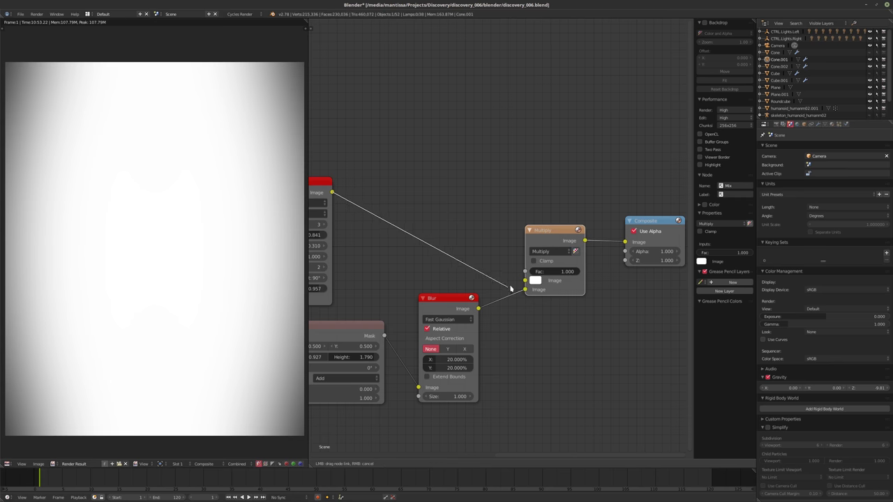
key(Home)
ctrl+scroll(469, 282, down, 3)
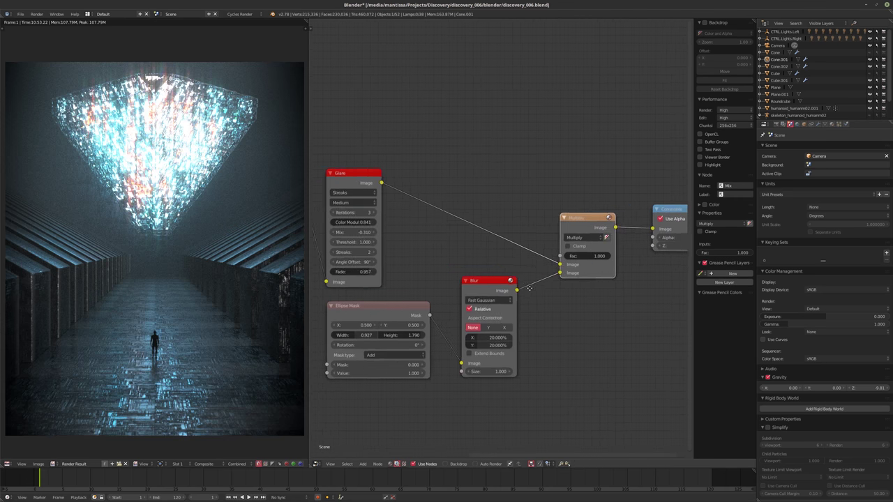
Set the Multiply node's factor to 0.664 and the Ellipse Mask's width to 0.856 and height to 1.397.
scroll(536, 303, up, 2)
ctrl+scroll(471, 333, down, 1)
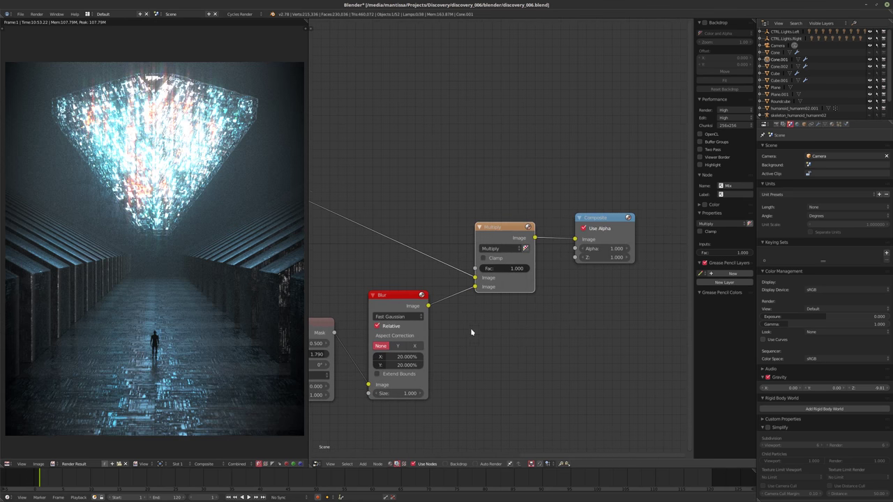
mouse_move(513, 269)
mouse_down()
mouse_move(482, 269)
mouse_move(501, 269)
mouse_up()
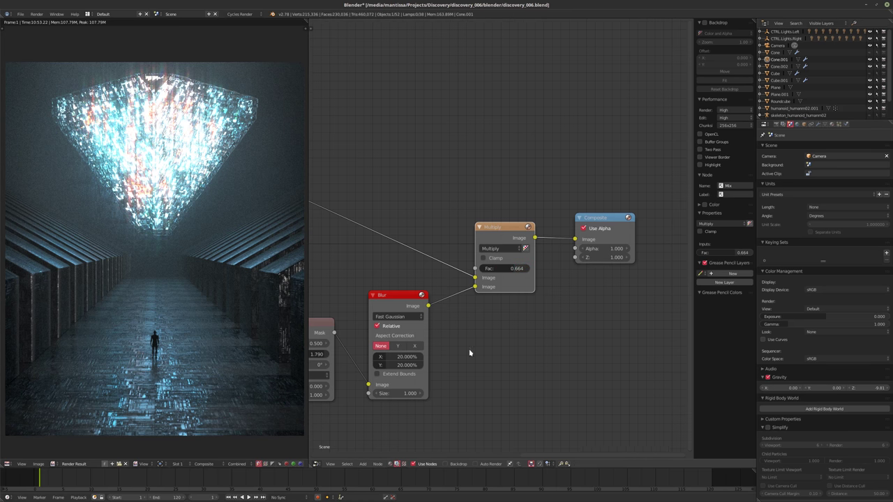
middle_drag(469, 353, 618, 319)
drag(404, 324, 406, 324)
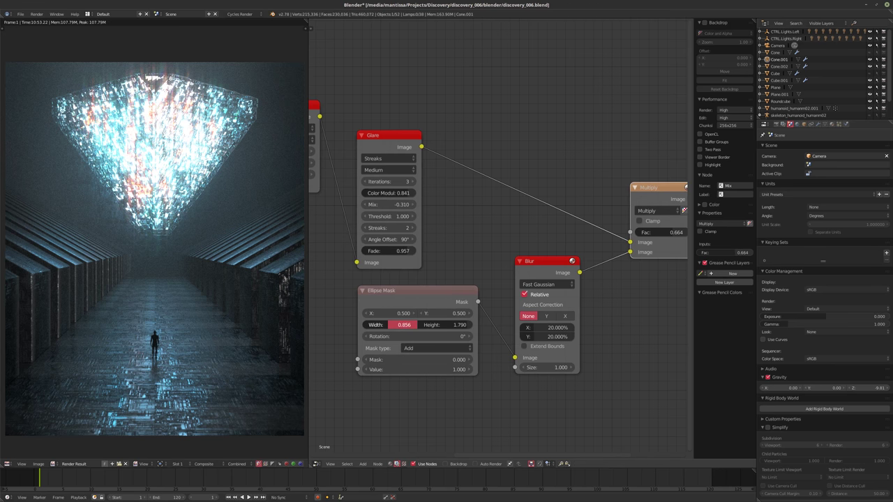
drag(459, 328, 458, 327)
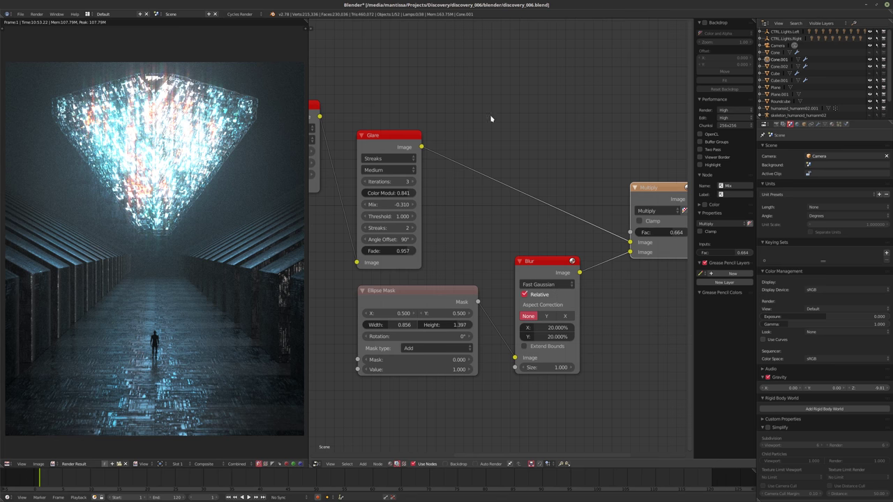
Tidy the vignette branch by moving the Ellipse Mask, Blur and Multiply nodes back towards the glare nodes.
scroll(453, 241, down, 3)
scroll(466, 239, down, 1)
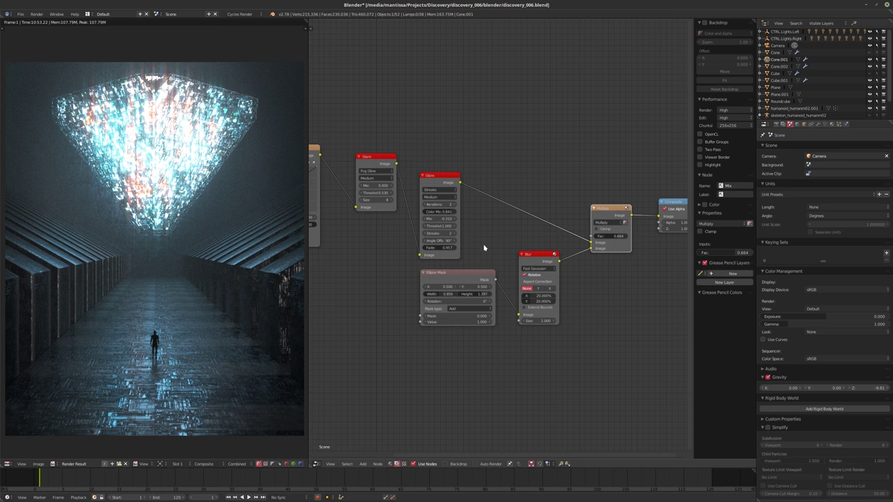
drag(422, 297, 406, 302)
drag(537, 255, 480, 272)
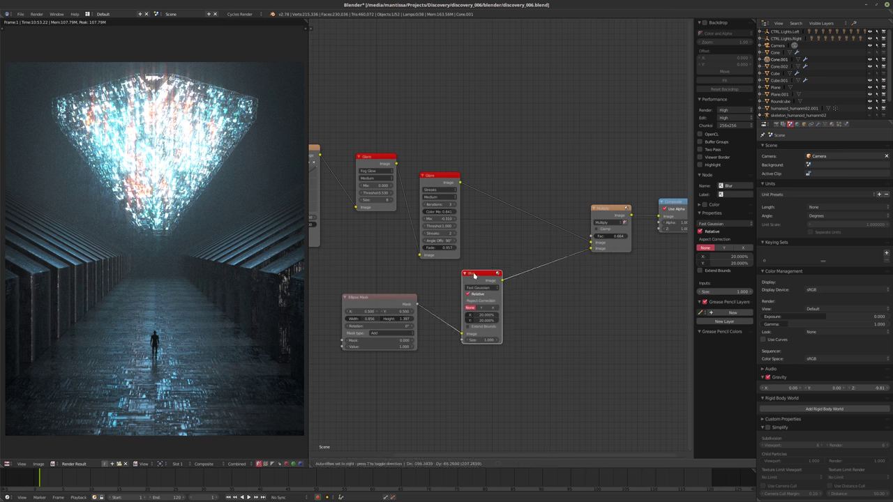
drag(399, 300, 388, 310)
drag(468, 278, 422, 279)
middle_drag(546, 287, 490, 299)
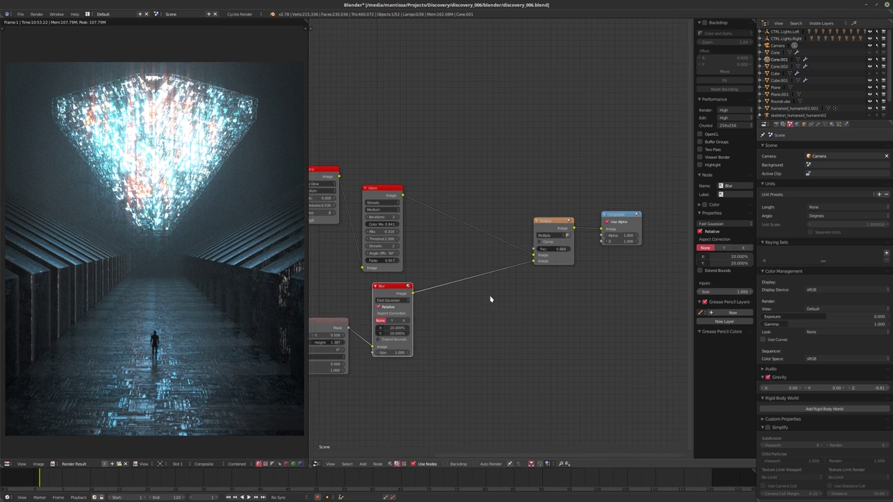
drag(552, 236, 479, 226)
middle_drag(595, 275, 521, 292)
scroll(521, 292, up, 2)
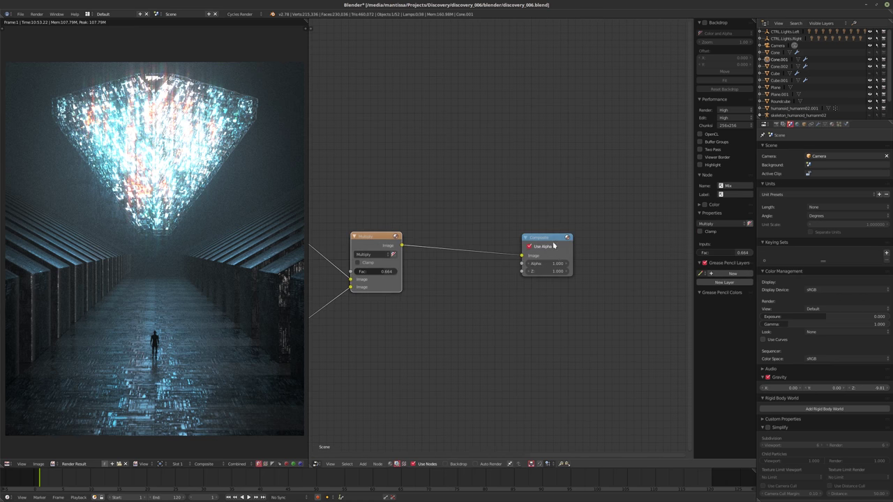
Move the Composite node away, insert a Soften Filter node between Multiply and Composite, and set its factor to 0.25.
drag(548, 257, 609, 255)
key(shift+a)
mouse_move(526, 301)
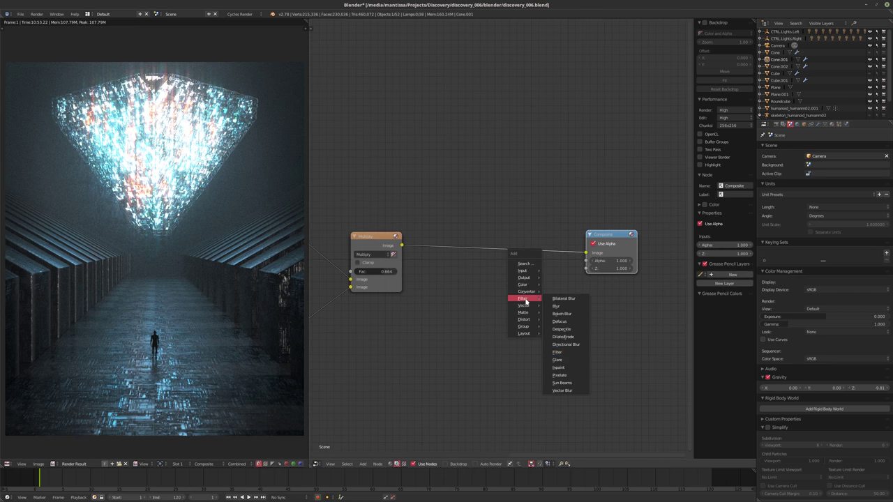
click(563, 351)
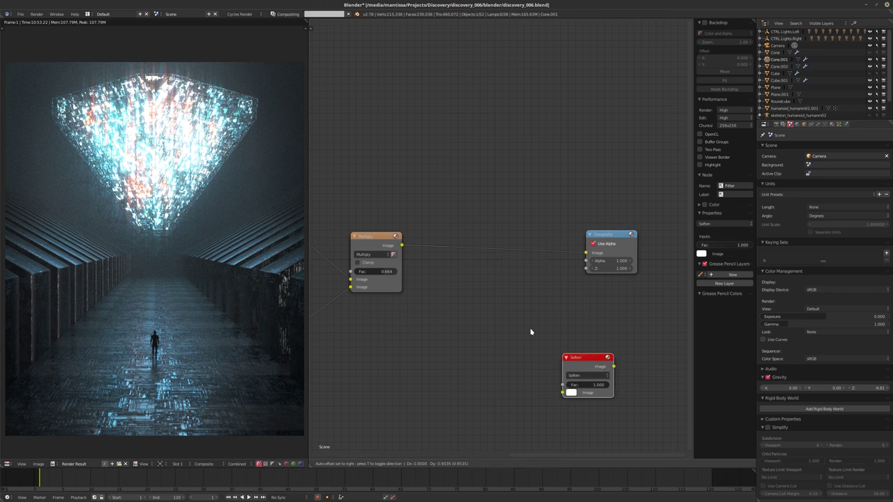
click(454, 262)
scroll(470, 287, up, 2)
click(472, 292)
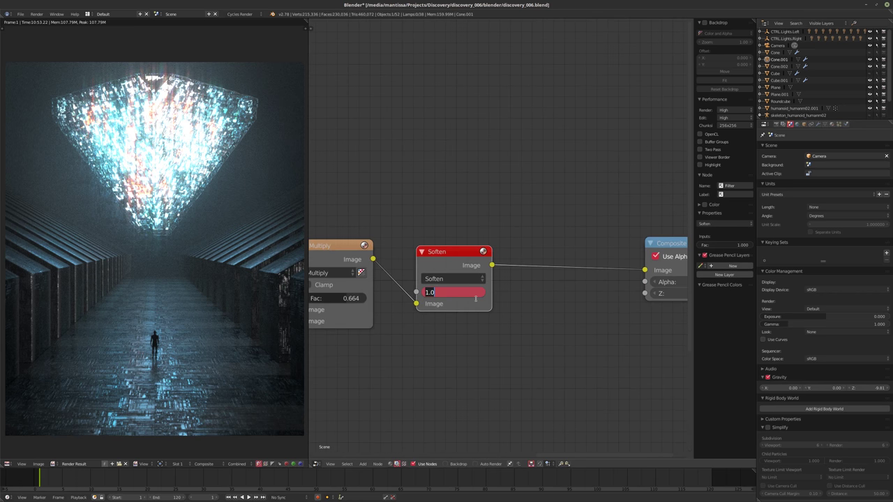
text(.25)
key(Return)
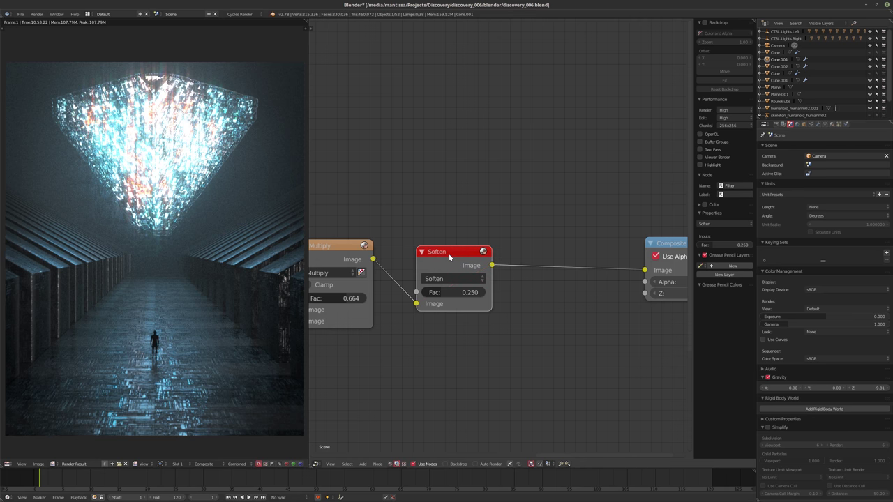
Insert a Lens Distortion node between the Soften and Composite nodes.
scroll(484, 329, up, 2)
key(shift+a)
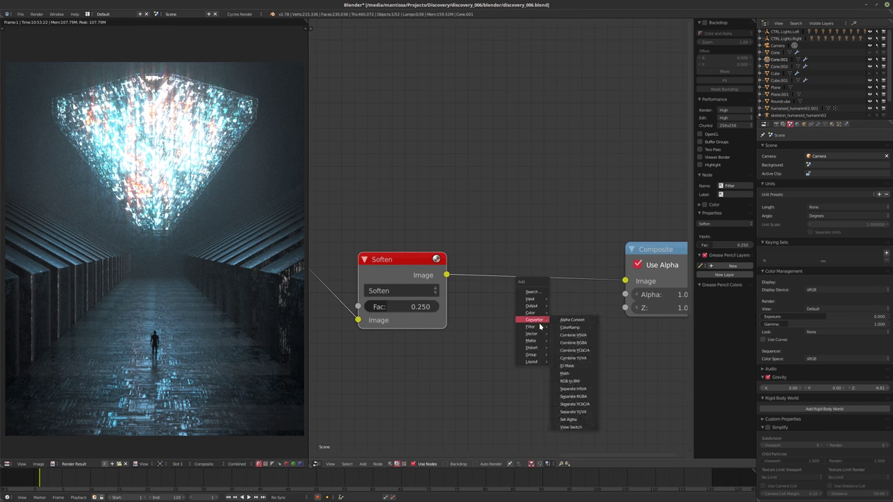
mouse_move(541, 328)
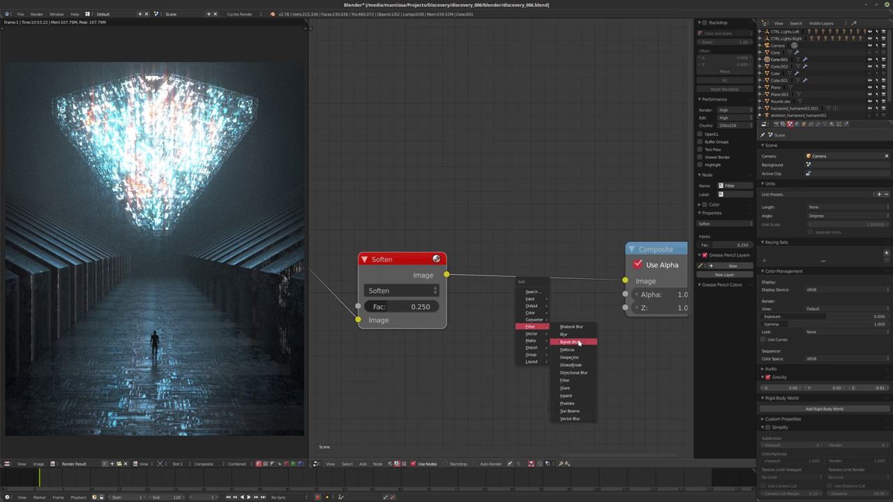
mouse_move(532, 348)
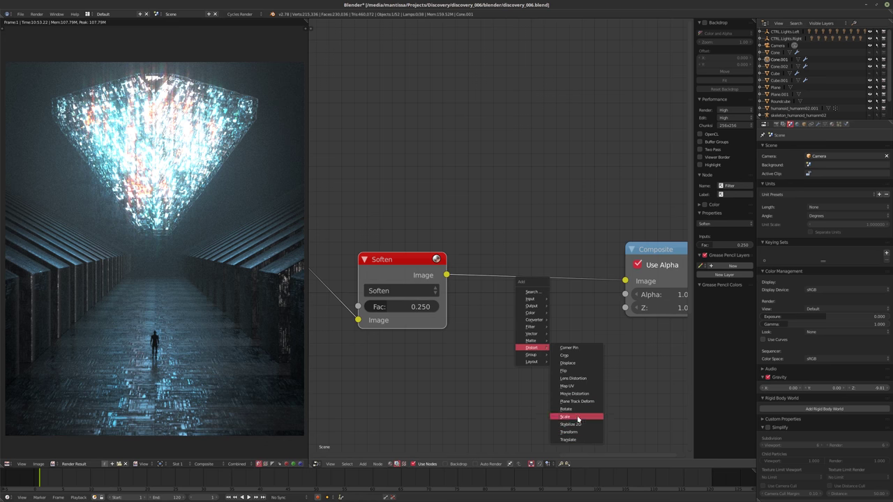
click(577, 381)
click(515, 353)
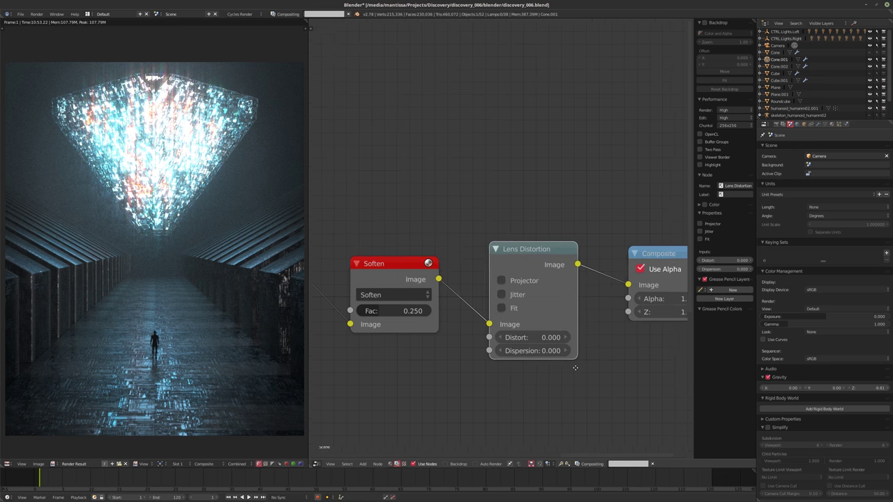
Set the Lens Distortion node's dispersion to 0.01 and compare the image with the node muted and unmuted.
drag(514, 360, 536, 360)
click(542, 365)
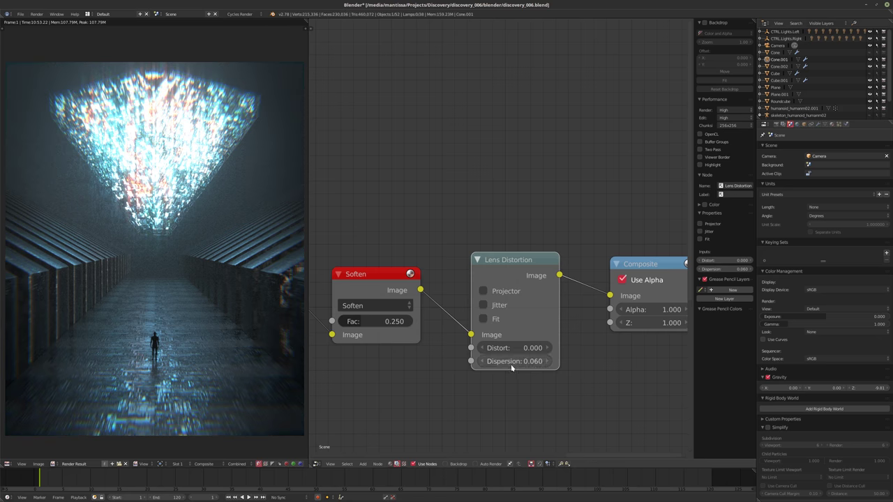
text(.01)
key(Return)
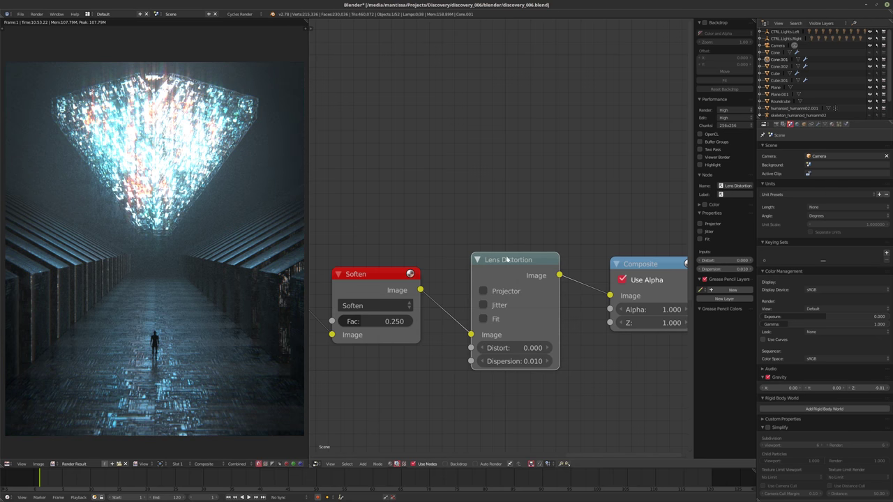
key(m)
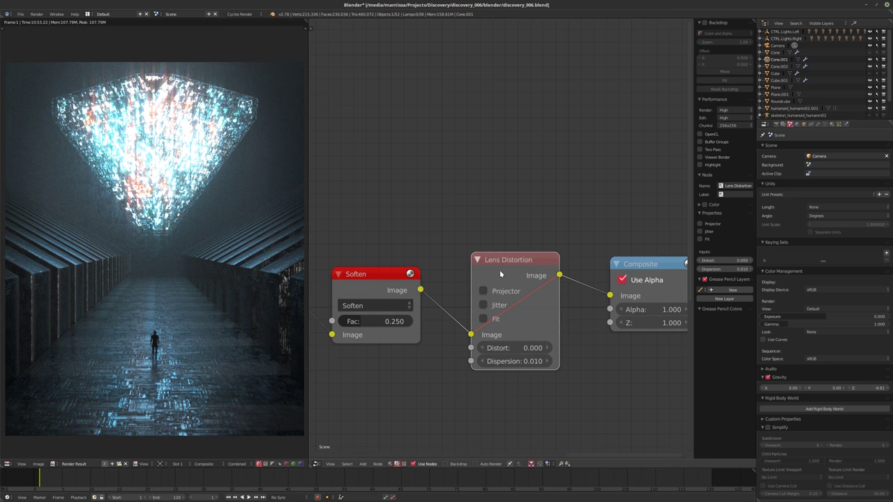
key(m)
key(m)
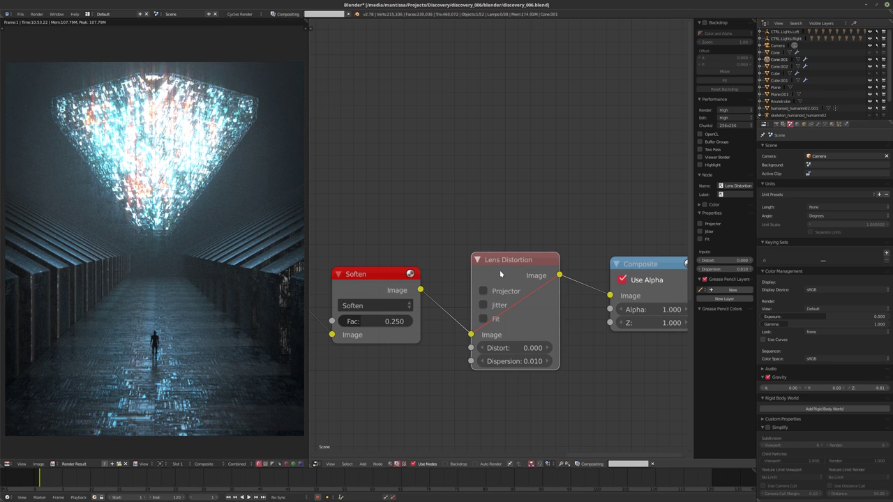
key(m)
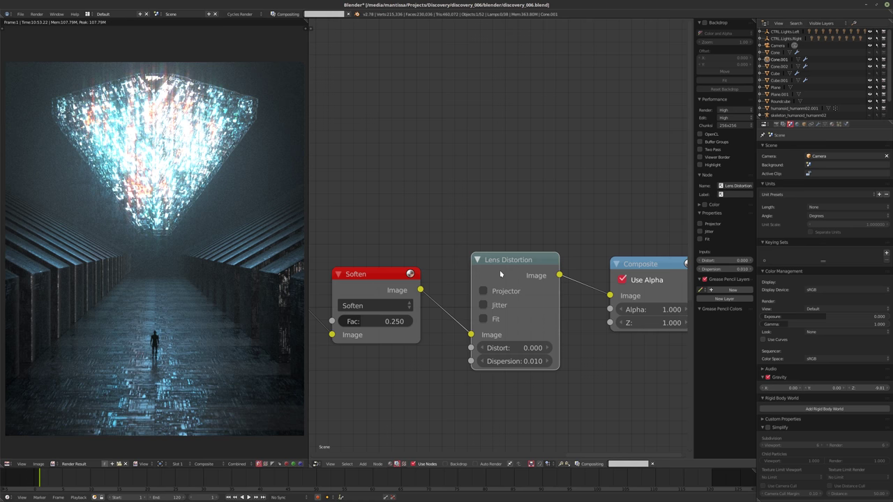
Set the Lens Distortion node's distort to -0.01 and its dispersion to 0.02.
click(515, 353)
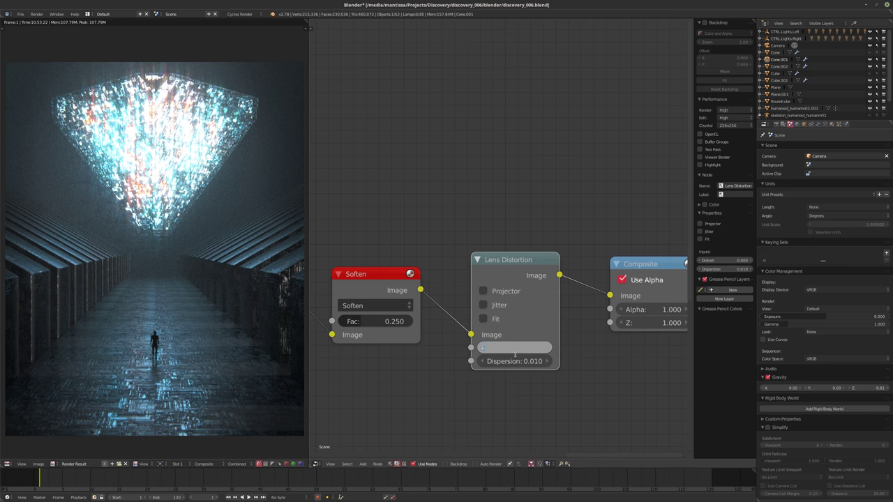
text(-.01)
key(Return)
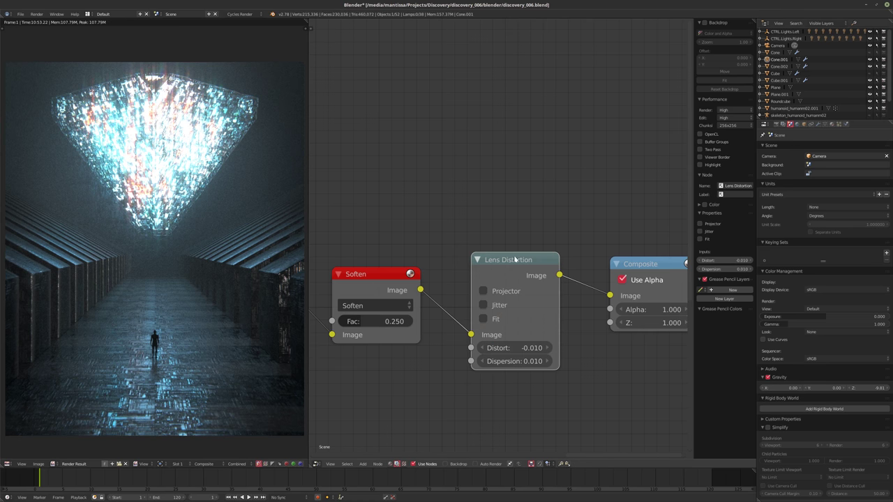
key(m)
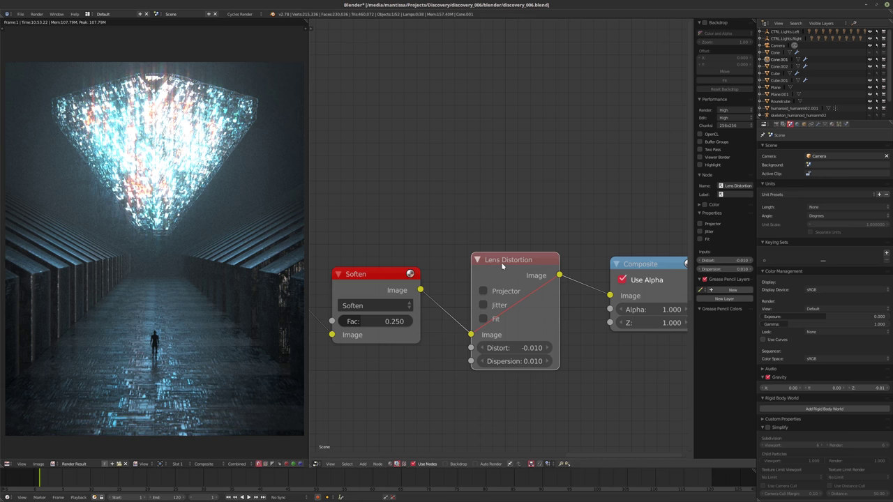
key(m)
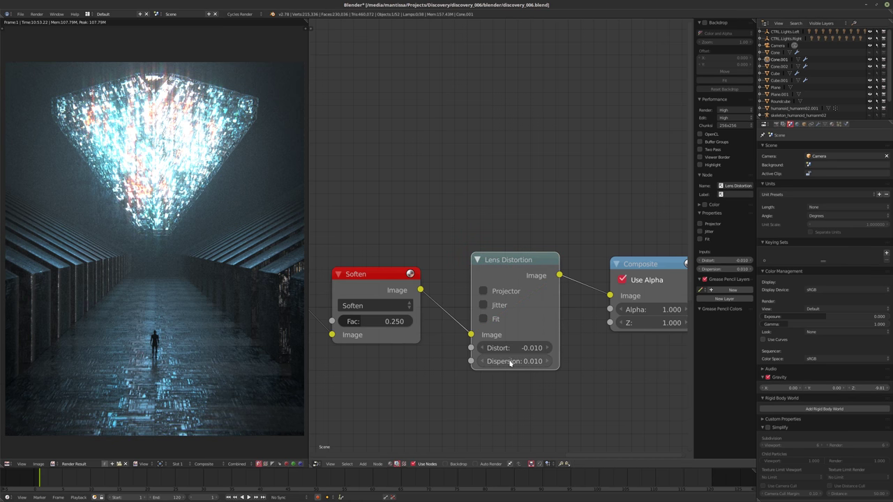
mouse_move(509, 362)
mouse_down()
mouse_move(519, 362)
mouse_move(510, 362)
mouse_up()
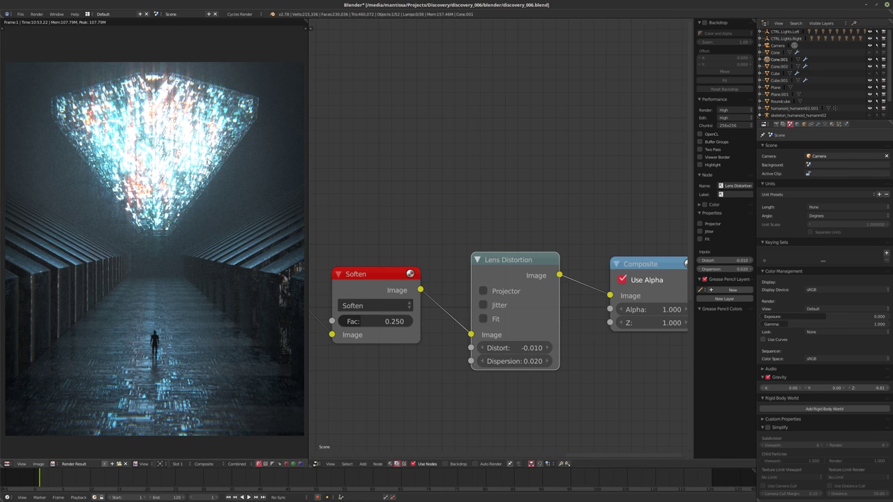
Spread the Multiply, Soften and Lens Distortion nodes to open a gap between Multiply and Soften.
scroll(419, 293, down, 3)
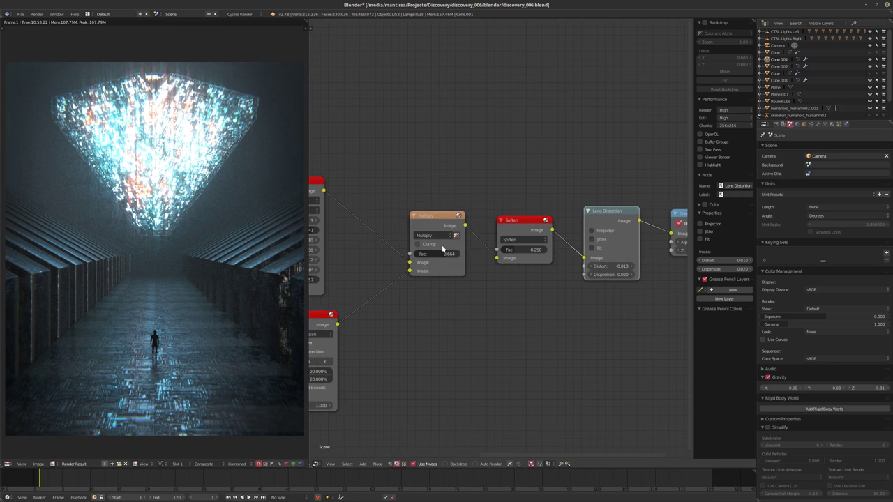
middle_drag(417, 224, 502, 234)
drag(503, 234, 449, 245)
middle_drag(628, 209, 523, 223)
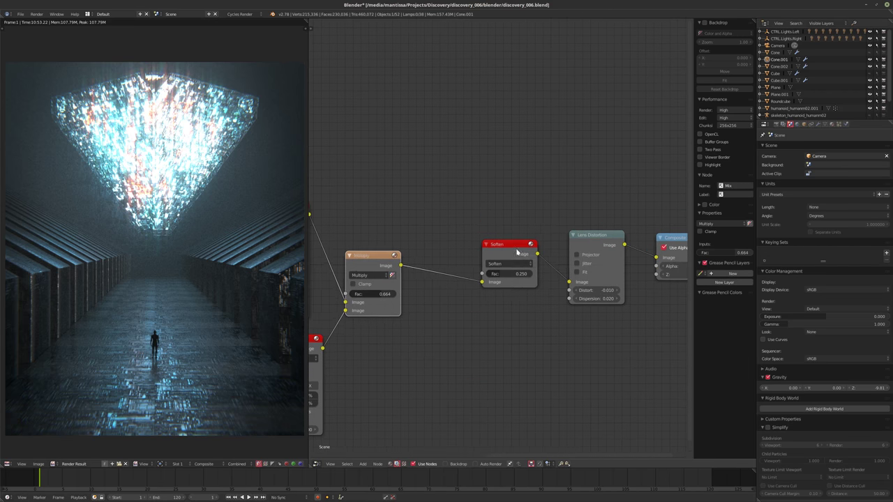
drag(588, 234, 593, 244)
drag(504, 260, 516, 262)
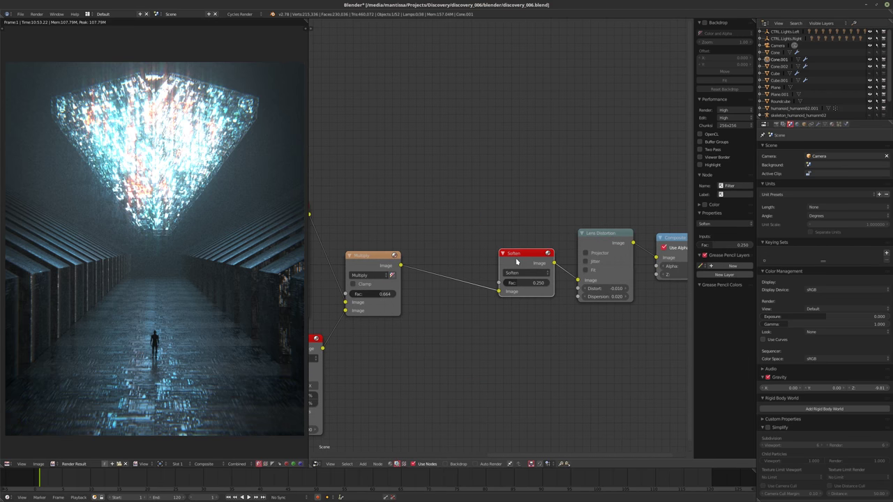
Duplicate the Soften node into the link between Multiply and Soften, and set the copy's filter type to Sobel.
key(shift+d)
click(431, 260)
scroll(447, 279, up, 2)
ctrl+scroll(471, 299, down, 5)
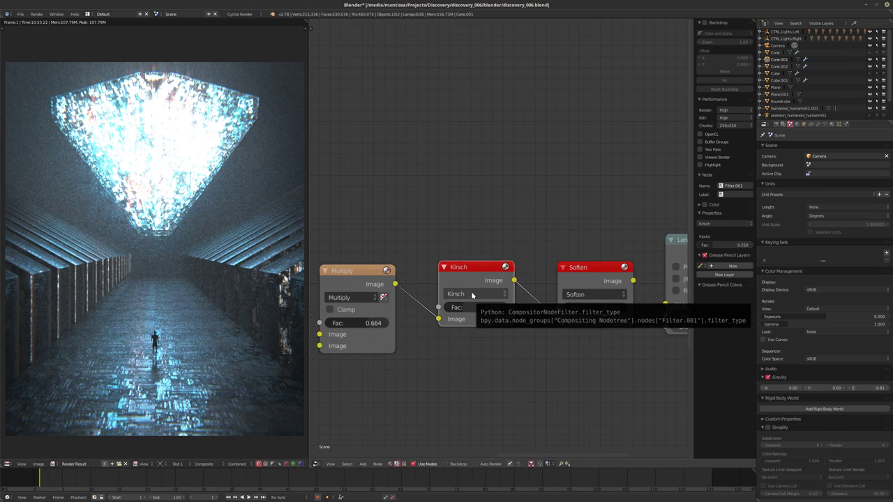
ctrl+scroll(472, 296, up, 1)
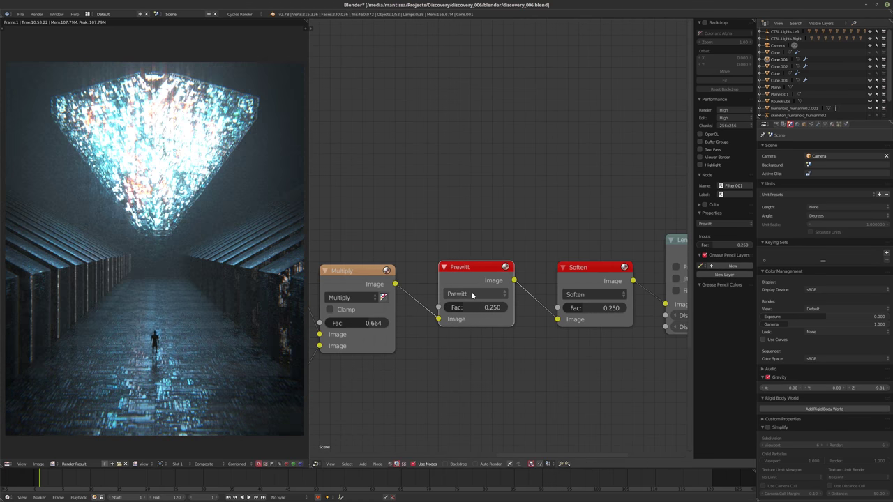
ctrl+scroll(472, 295, up, 1)
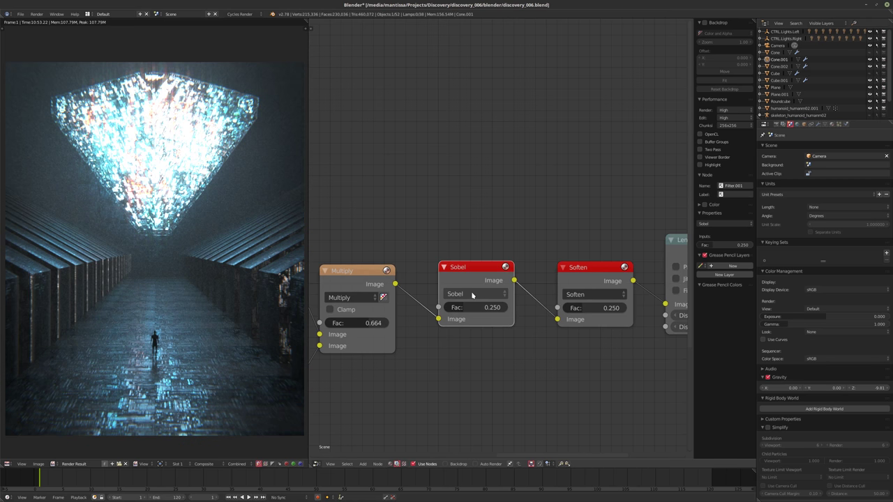
Move the Sobel node below the main chain, between the Multiply and Soften nodes.
drag(472, 295, 478, 409)
scroll(479, 409, down, 2)
middle_drag(457, 345, 518, 347)
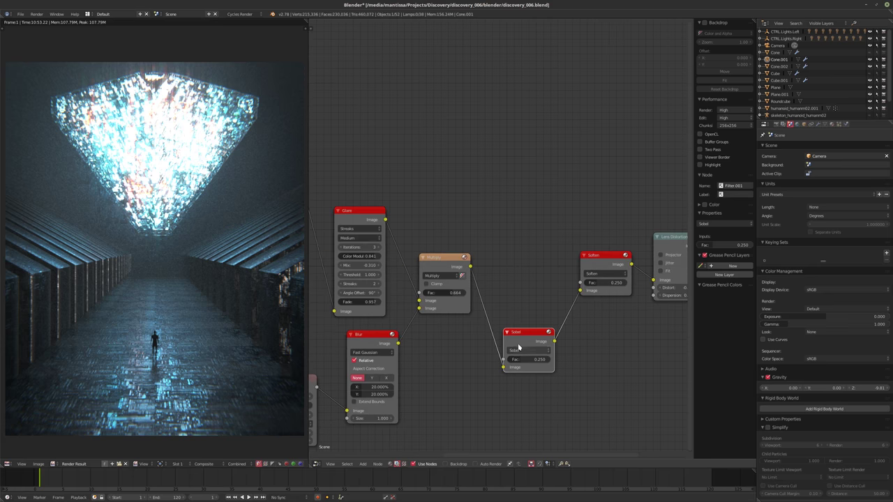
drag(519, 347, 499, 360)
Shift the Render Layers, RGB Curves, Fog Glow Glare and Ellipse Mask nodes away from the Multiply node to open up space.
scroll(499, 360, down, 2)
middle_drag(514, 319, 600, 307)
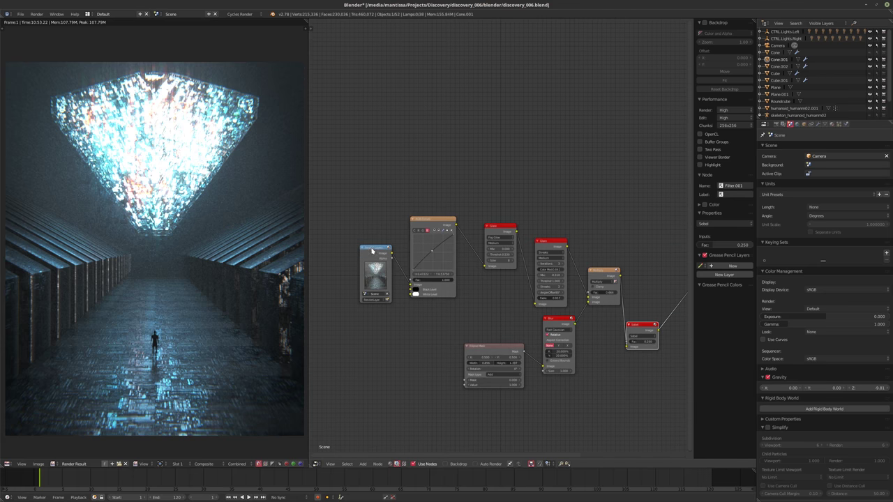
drag(372, 251, 323, 258)
drag(440, 225, 407, 217)
drag(495, 231, 451, 222)
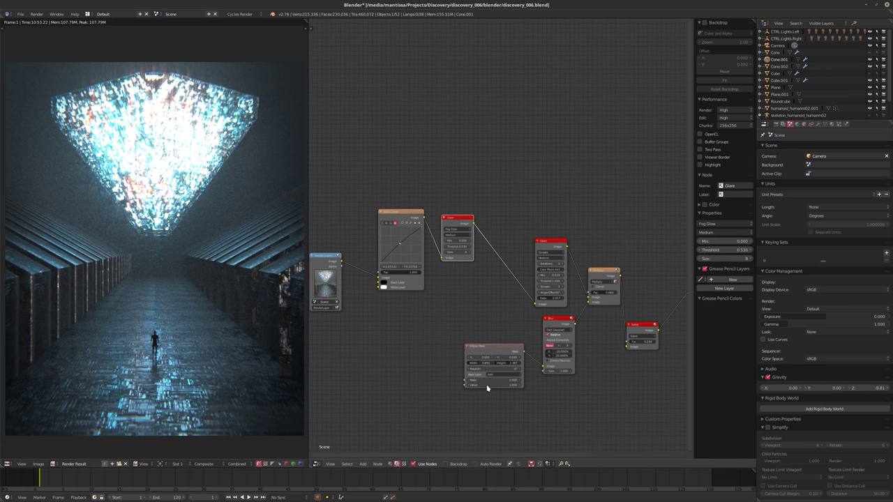
drag(487, 388, 409, 405)
Move the Streaks Glare, Blur, Multiply and Sobel nodes back toward the start of the chain, leaving a gap before Soften.
drag(555, 245, 521, 229)
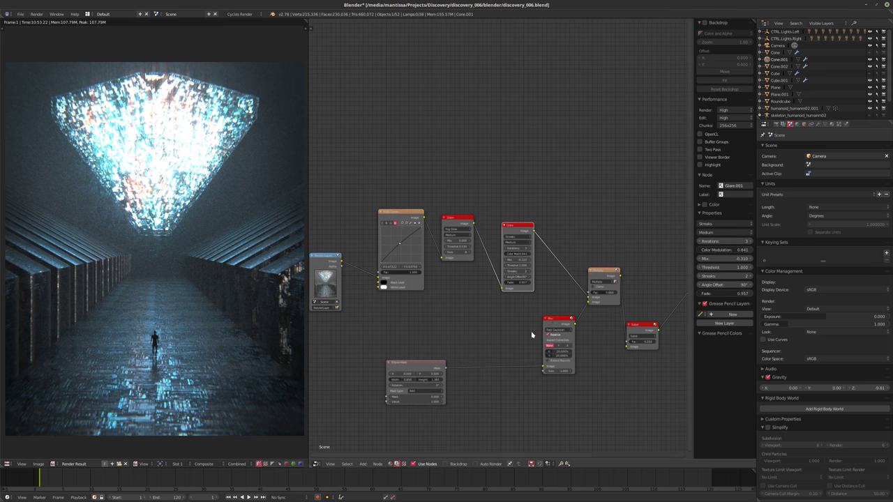
drag(555, 328, 480, 355)
middle_drag(480, 355, 399, 358)
drag(533, 295, 491, 305)
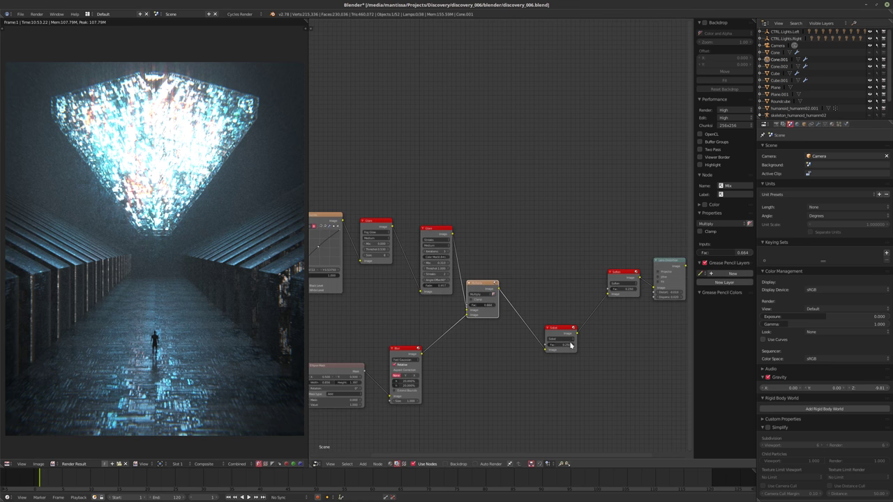
drag(570, 345, 546, 360)
Insert a Mix node into the link between Sobel and Soften and set its blend mode to Add.
key(shift+a)
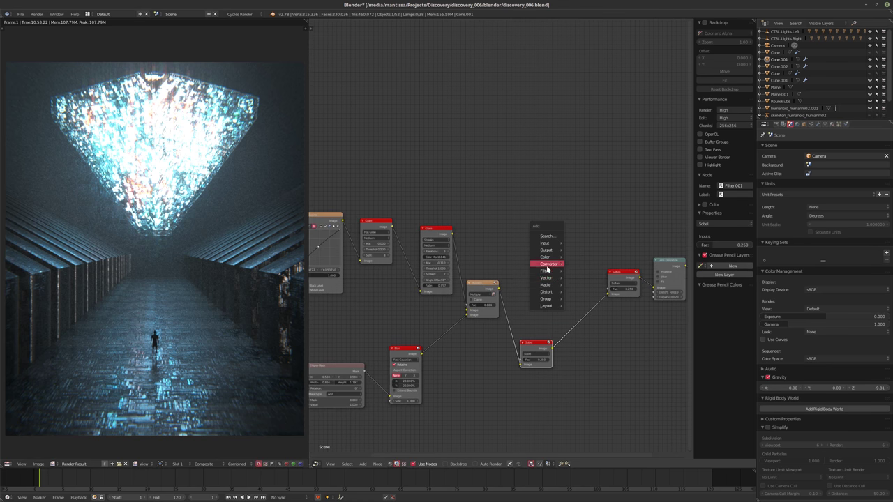
mouse_move(544, 257)
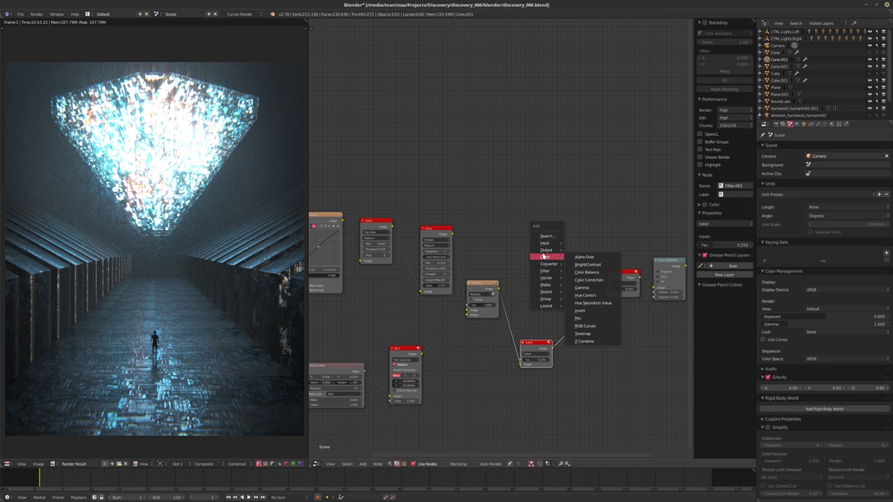
click(595, 319)
click(585, 291)
click(583, 287)
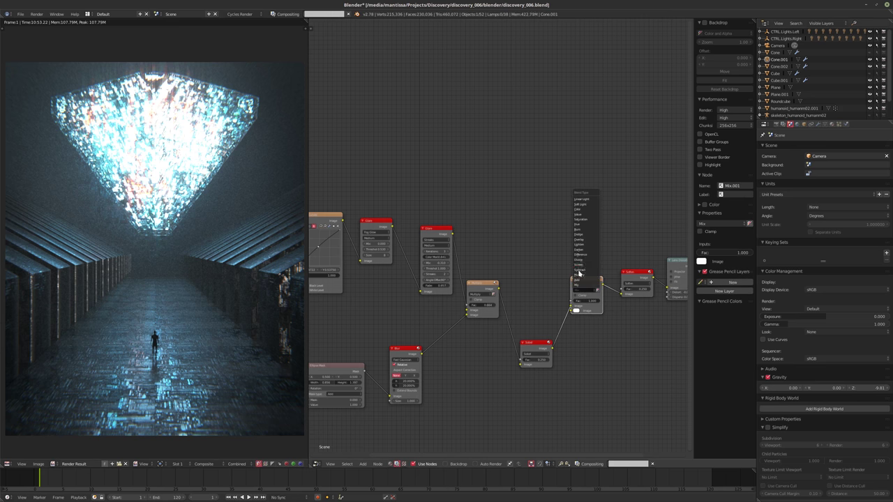
click(583, 280)
Connect Multiply's output to the Add node's first image input and Sobel's output to its second image input.
scroll(465, 323, up, 2)
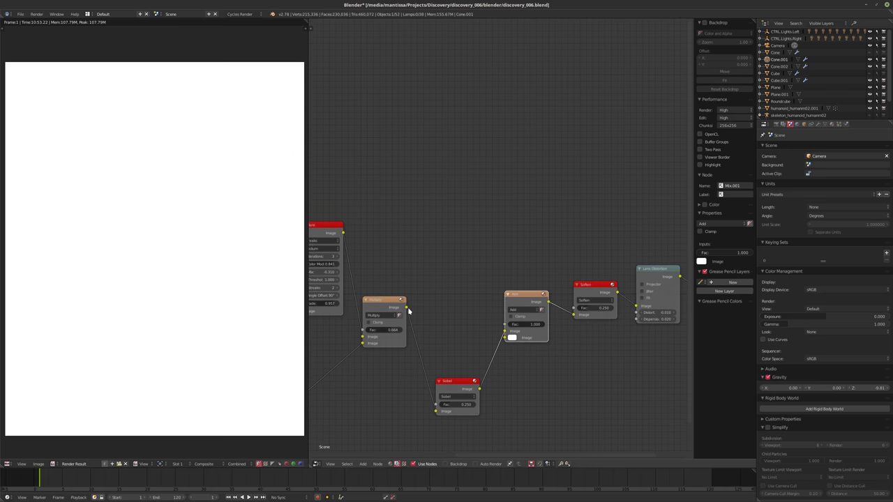
key(g)
click(418, 324)
drag(505, 343, 492, 366)
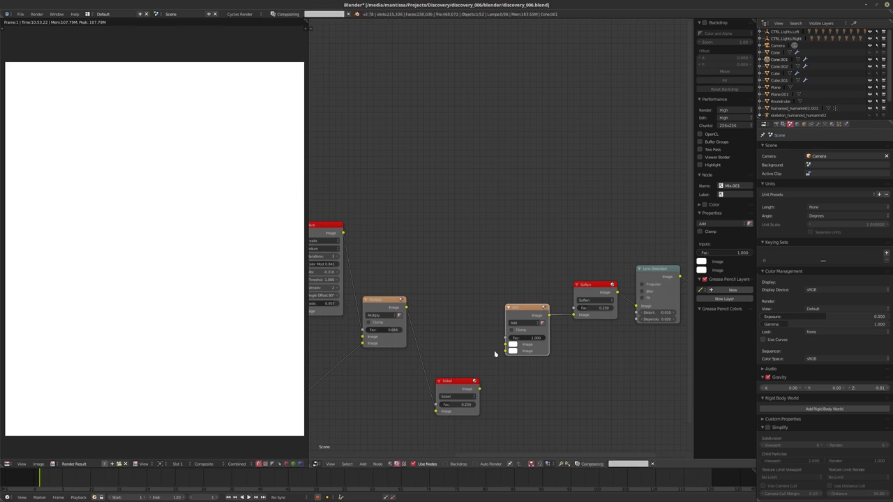
drag(407, 308, 505, 344)
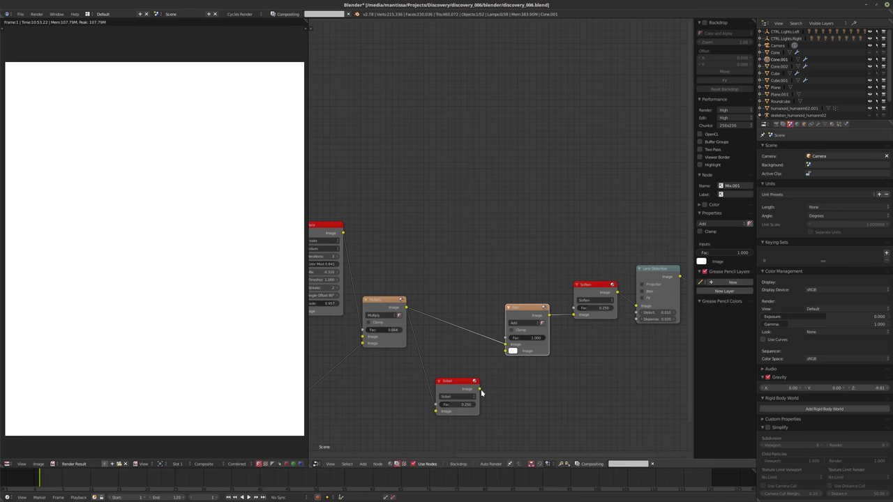
drag(480, 388, 505, 351)
middle_drag(526, 361, 480, 372)
scroll(479, 372, up, 1)
ctrl+shift+click(481, 342)
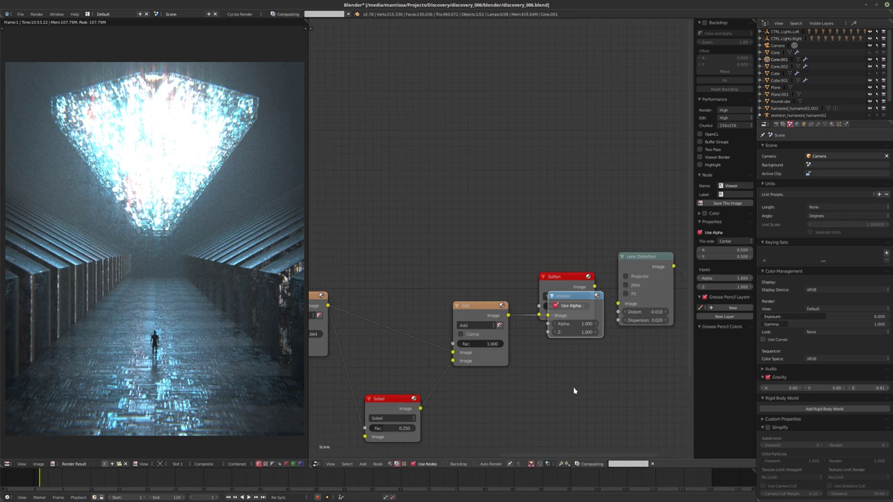
middle_drag(575, 389, 523, 344)
scroll(529, 305, down, 1)
key(x)
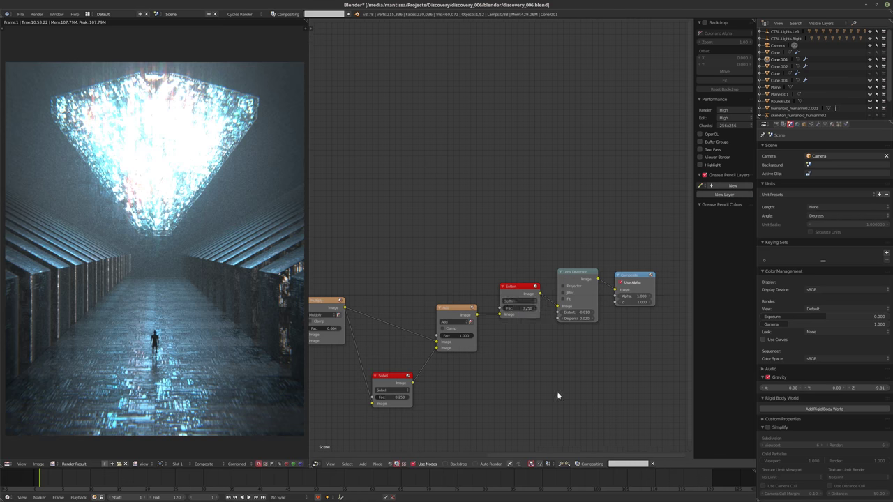
Link the Add node's output directly to the Composite node, bypassing Soften and Lens Distortion.
middle_drag(558, 395, 490, 399)
scroll(435, 335, down, 1)
drag(413, 322, 528, 328)
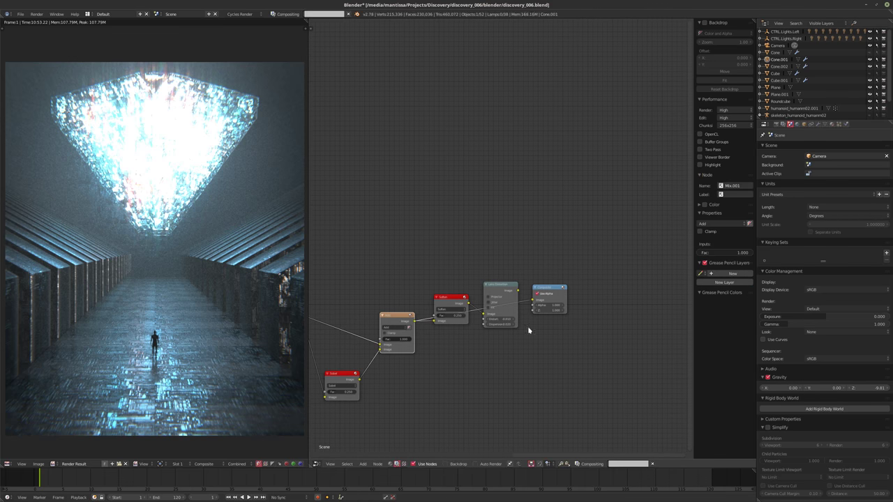
Set the Sobel node's factor to 1.000 and change its filter type to Laplace.
middle_drag(528, 328, 487, 332)
scroll(515, 305, up, 3)
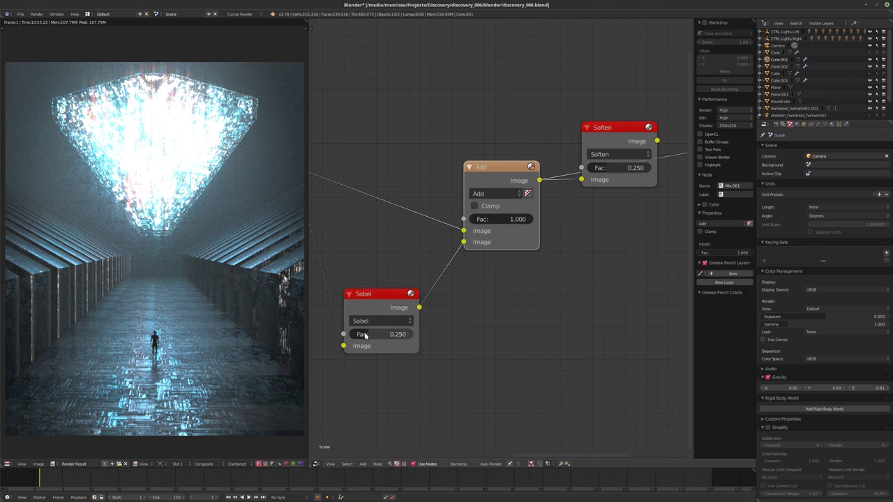
drag(364, 335, 425, 335)
middle_drag(447, 335, 524, 332)
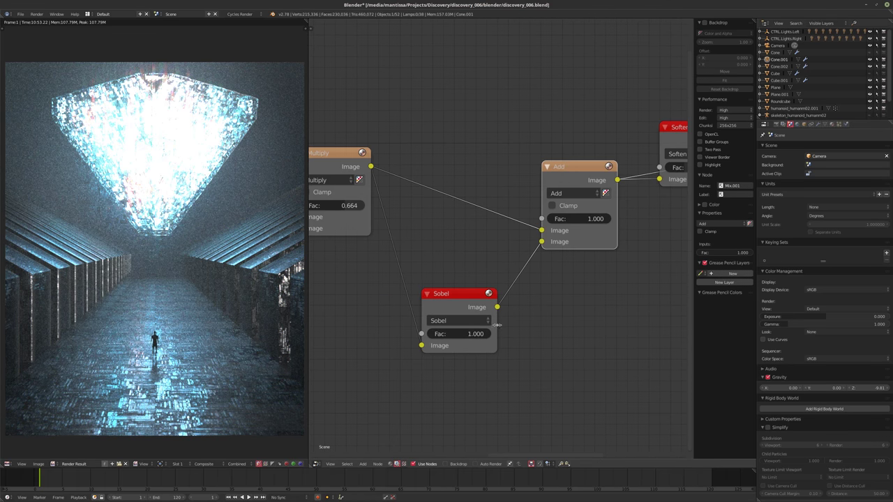
ctrl+scroll(471, 320, up, 1)
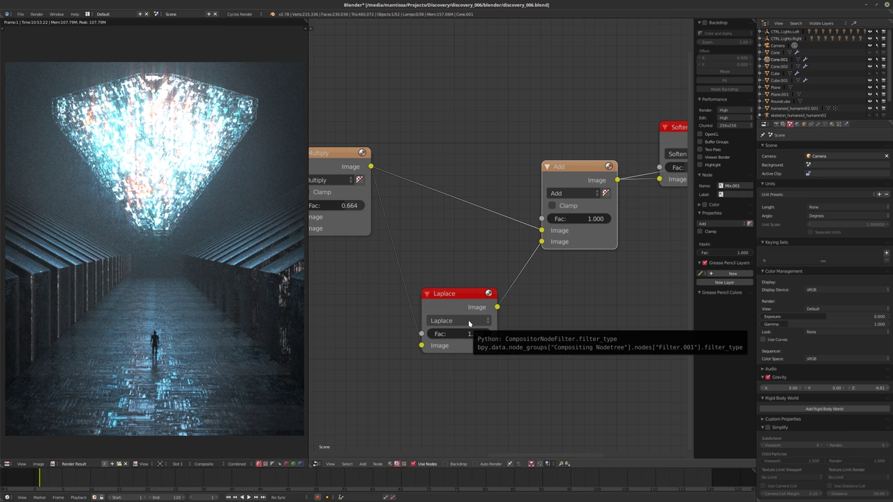
scroll(481, 325, down, 2)
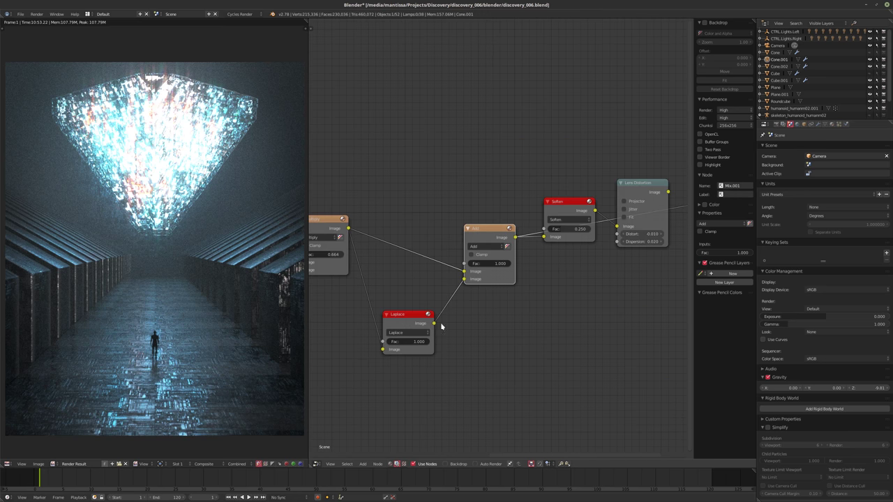
Link the Laplace filter's output directly to the Composite node to preview the filter alone.
middle_drag(505, 323, 403, 325)
key(g)
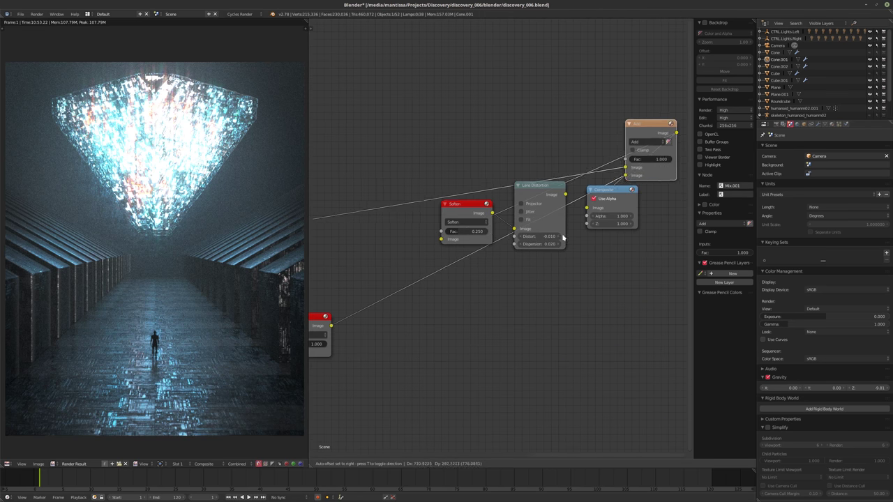
click(287, 341)
drag(331, 325, 586, 208)
Cycle the Laplace node through the available filter types to compare their effects, and settle on Prewitt.
scroll(514, 285, up, 2)
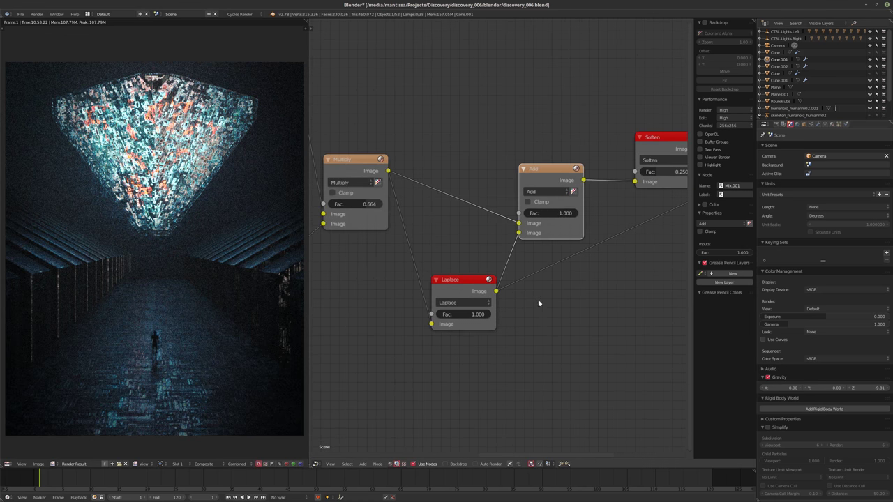
scroll(503, 316, up, 1)
ctrl+scroll(450, 301, up, 1)
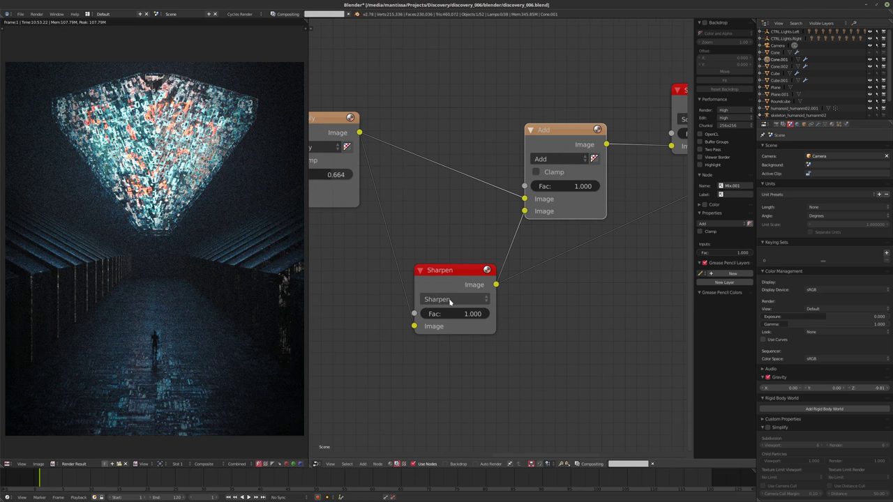
ctrl+scroll(450, 301, up, 1)
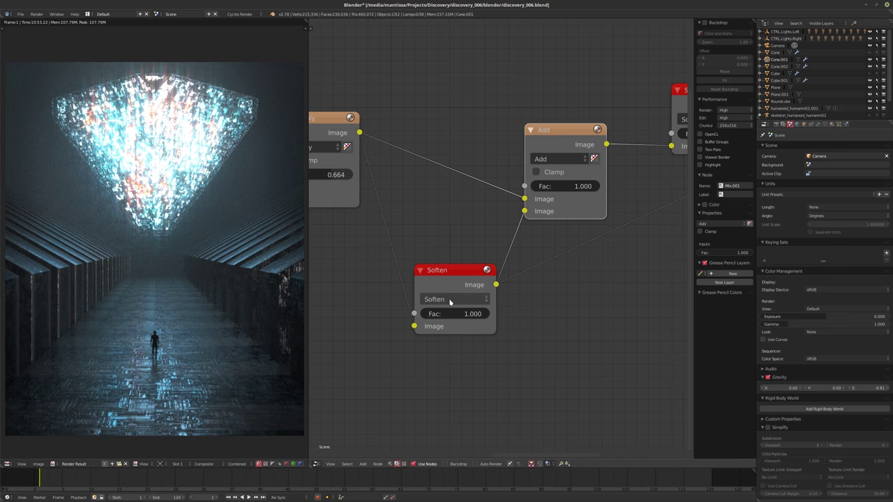
ctrl+scroll(451, 302, up, 1)
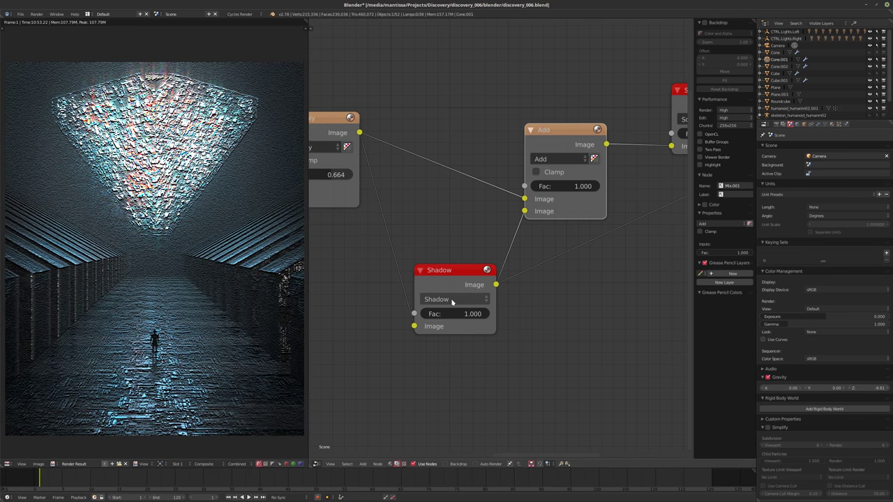
ctrl+scroll(467, 305, up, 1)
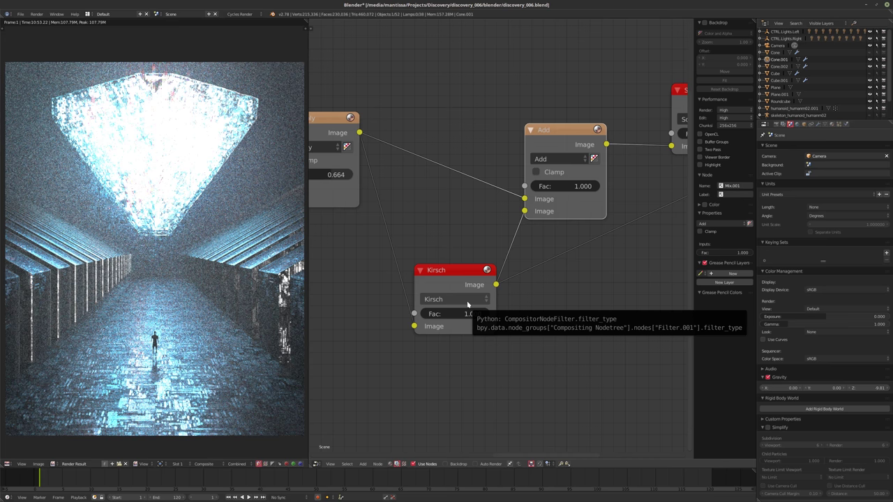
ctrl+scroll(467, 305, up, 1)
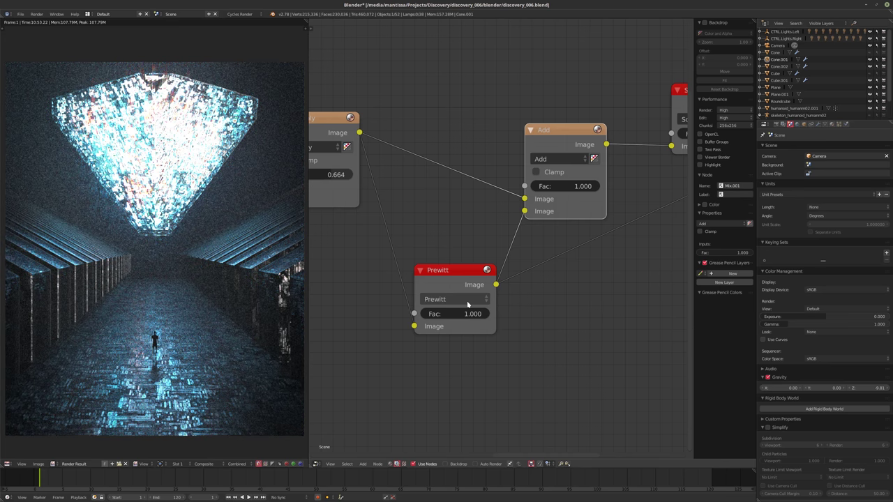
ctrl+scroll(468, 305, up, 1)
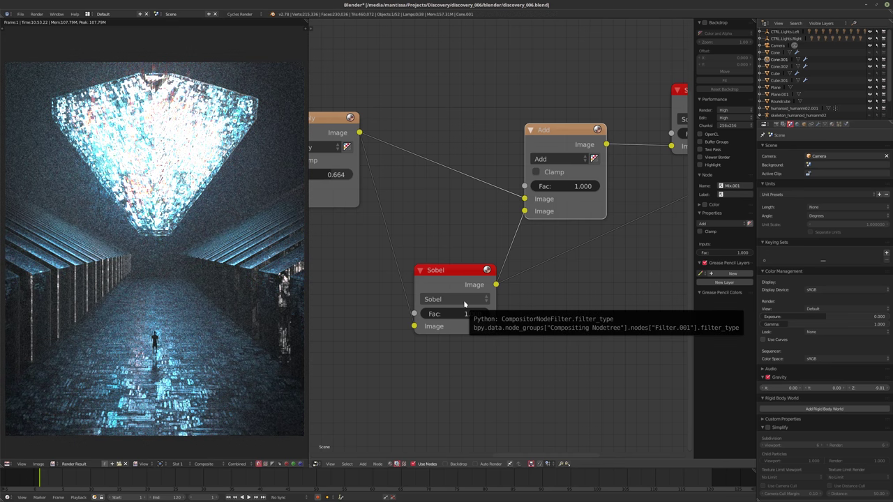
ctrl+scroll(465, 305, up, 1)
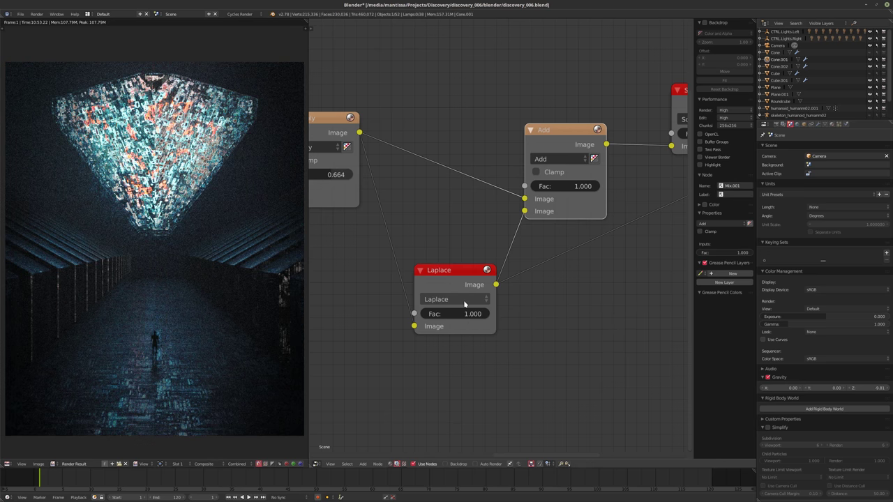
ctrl+scroll(464, 305, down, 2)
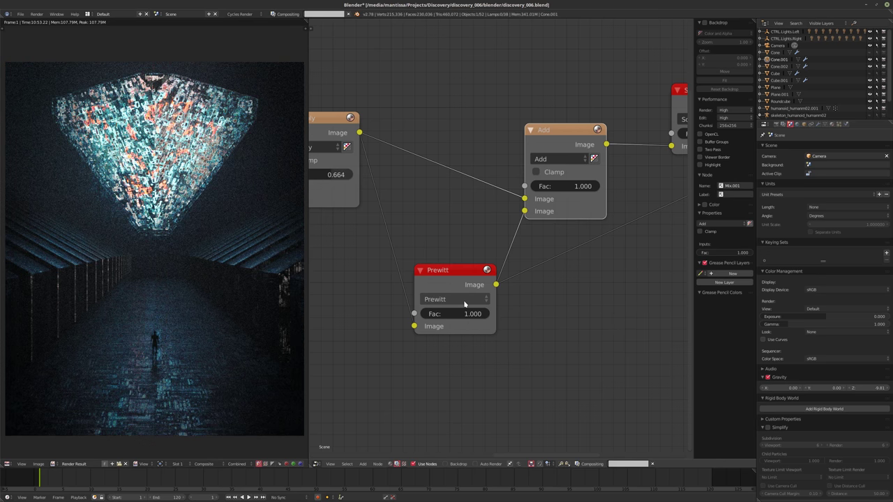
Reconnect the Lens Distortion node's output to the Composite node's image input.
scroll(500, 302, down, 4)
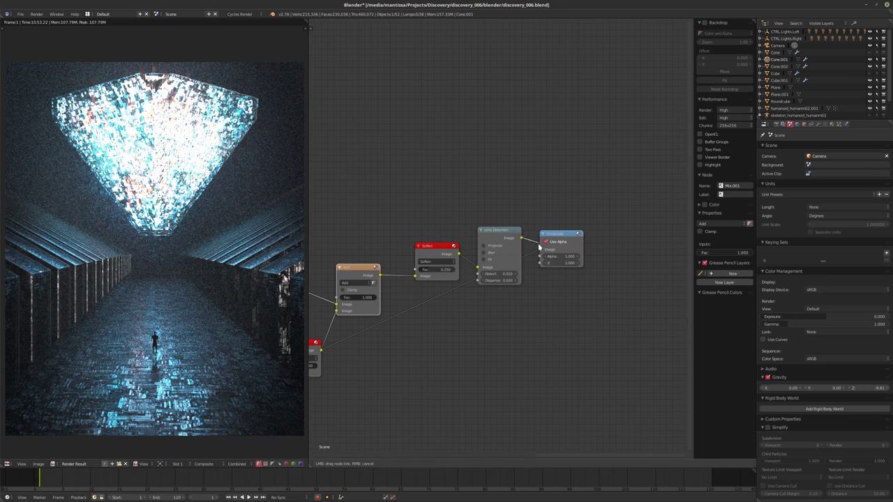
middle_drag(442, 335, 498, 315)
scroll(478, 267, up, 3)
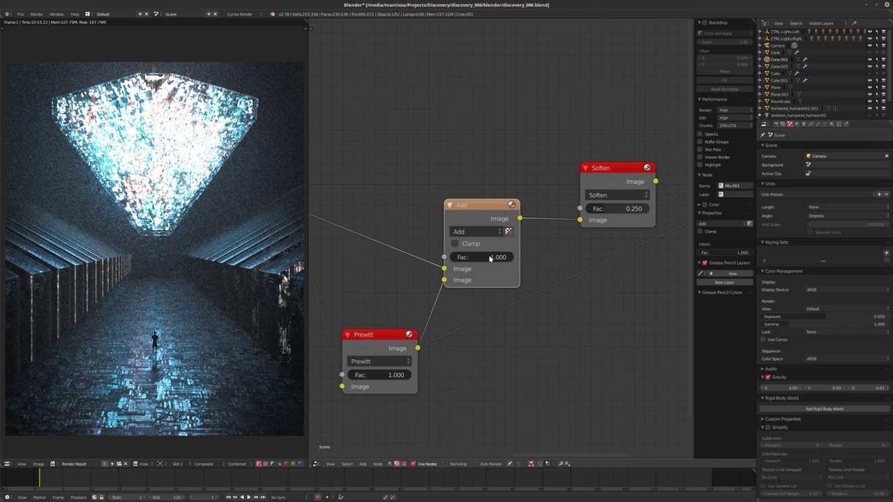
scroll(490, 258, down, 4)
ctrl+scroll(545, 237, down, 3)
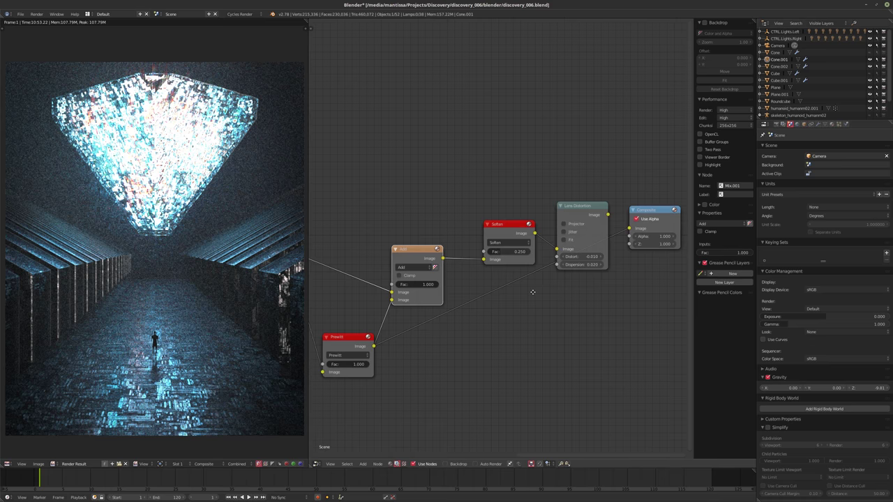
key(g)
click(601, 214)
drag(603, 215, 626, 228)
Lower the Add node's factor to 0.118.
ctrl+scroll(544, 279, up, 3)
scroll(538, 284, up, 4)
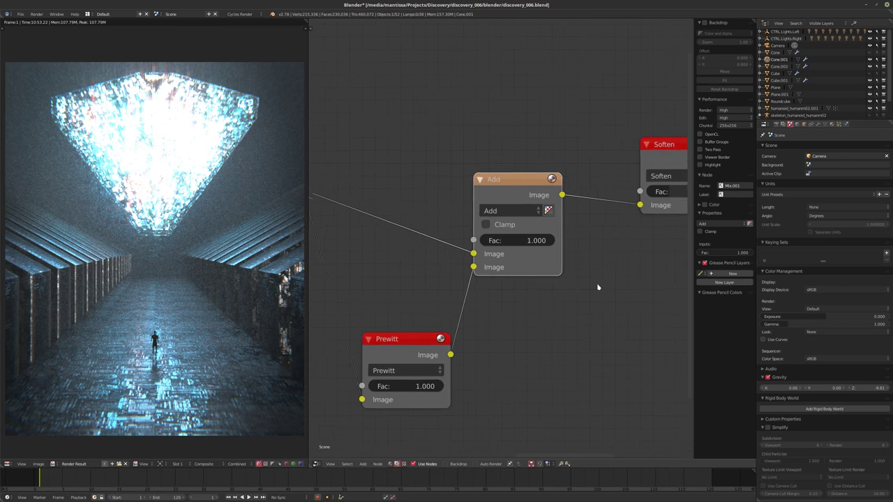
scroll(597, 286, up, 1)
drag(516, 229, 467, 229)
Mute and unmute the Add node twice to compare the image with and without the Prewitt edges.
key(m)
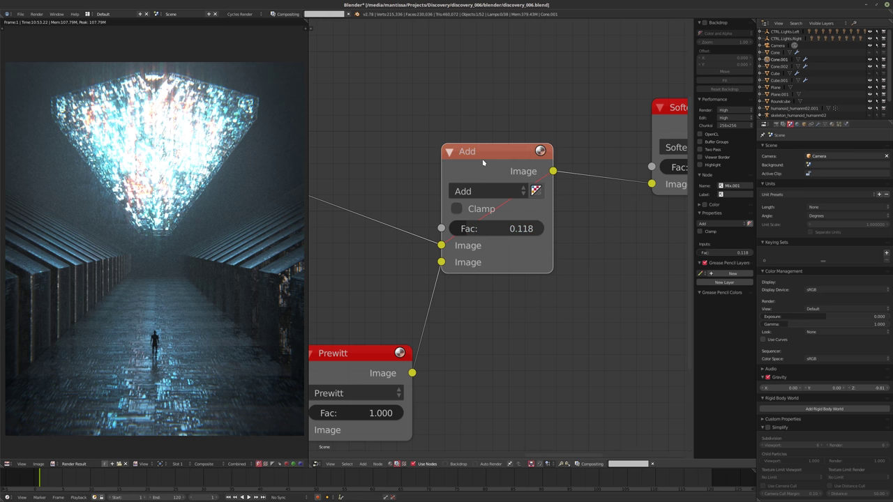
key(m)
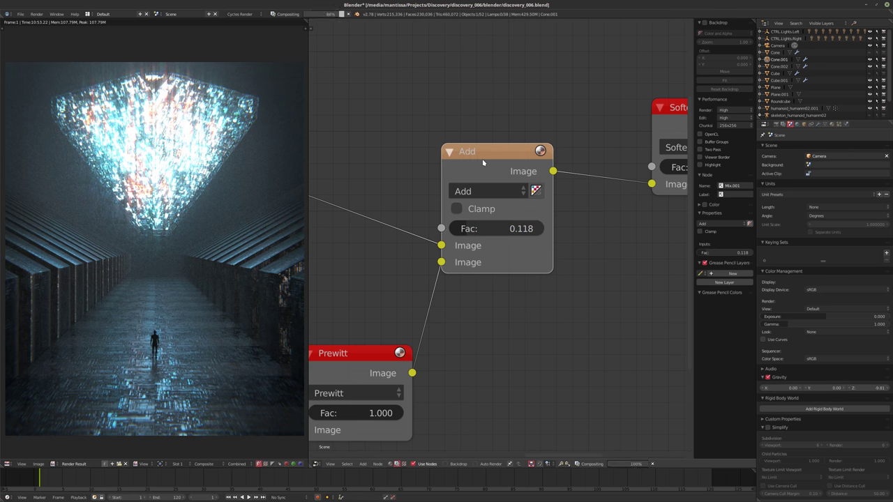
key(m)
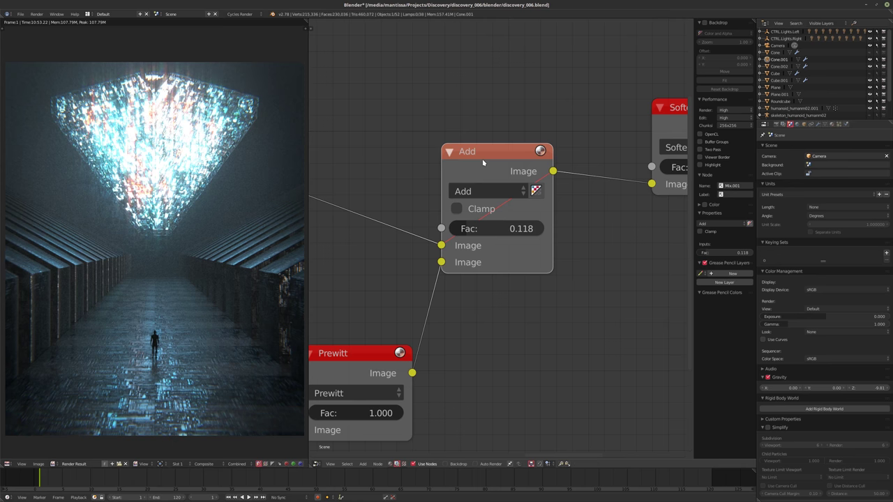
key(m)
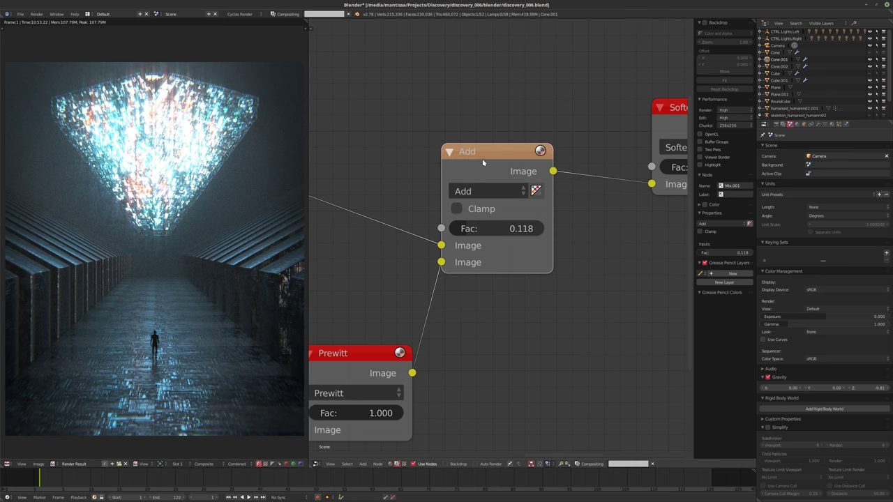
Delete the Add node while keeping its link, and insert the Prewitt filter node directly between the Multiply and Soften nodes.
ctrl+scroll(482, 168, right, 3)
scroll(471, 223, down, 3)
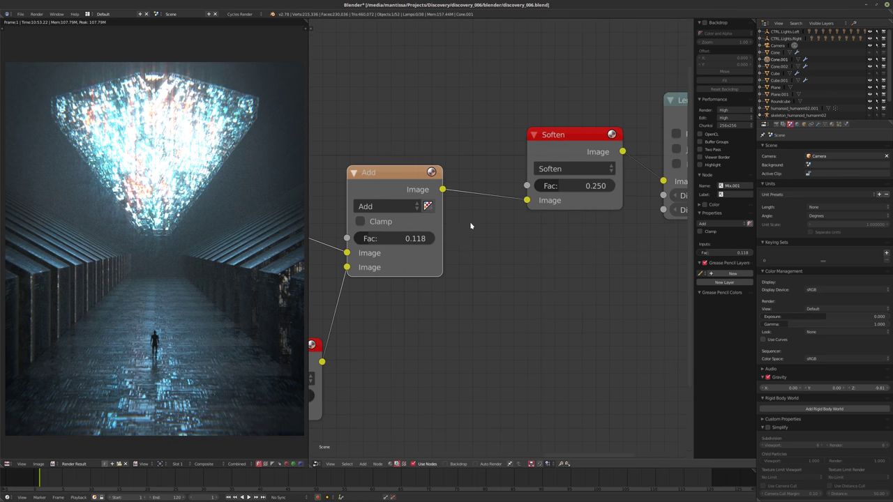
ctrl+scroll(498, 227, left, 3)
click(438, 314)
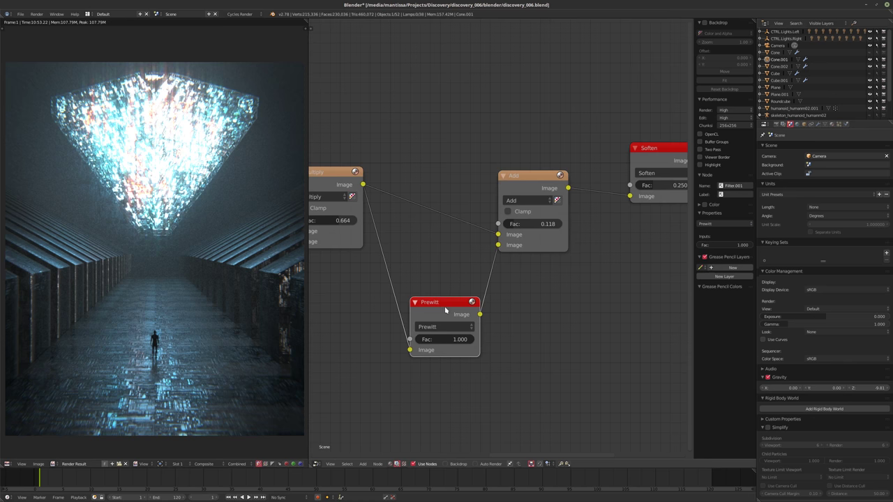
click(559, 173)
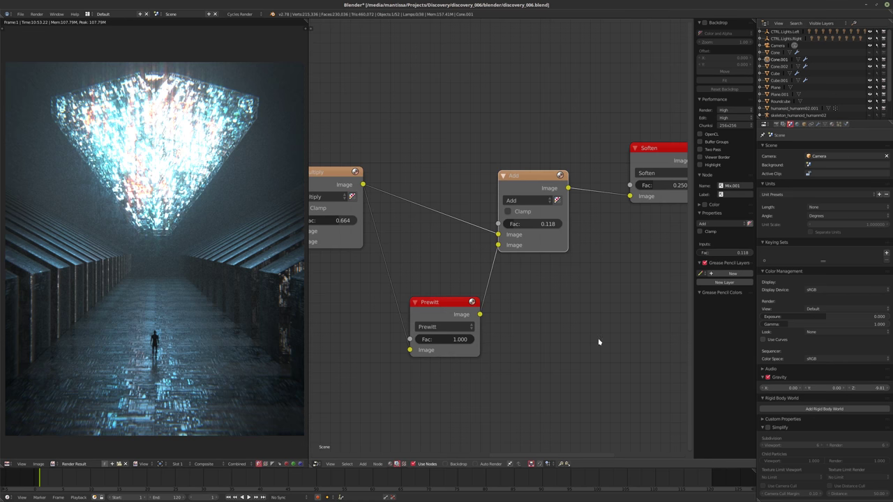
key(ctrl+x)
drag(434, 310, 481, 180)
Change the Prewitt filter to Sharpen and set its factor to 0.1.
scroll(481, 180, up, 2)
middle_drag(482, 199, 472, 274)
ctrl+scroll(470, 242, up, 3)
click(474, 283)
text(.1)
key(Return)
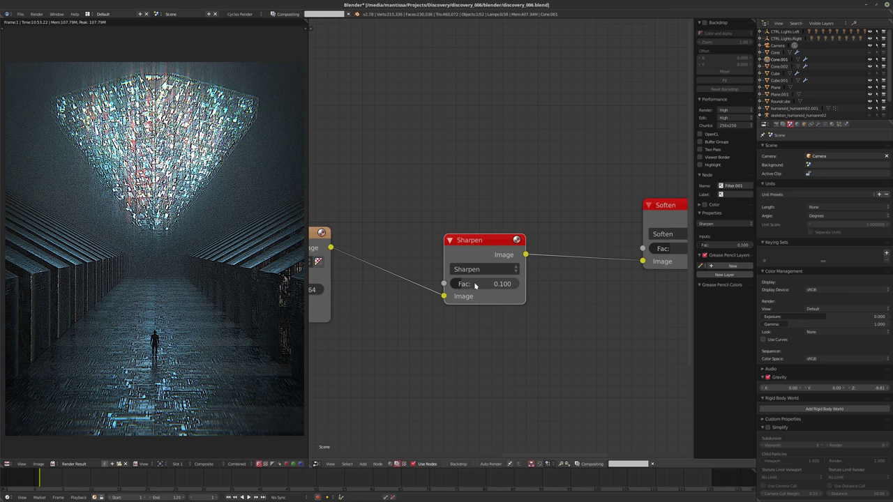
middle_drag(546, 302, 381, 248)
scroll(381, 247, up, 1)
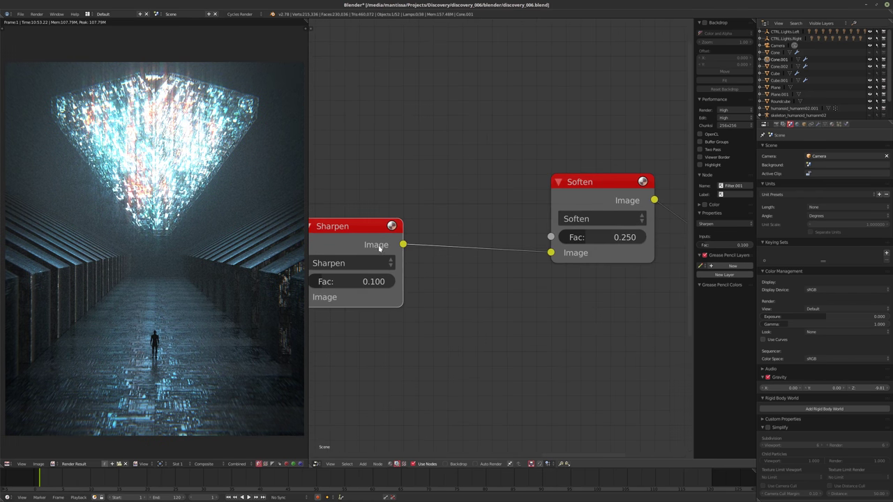
middle_drag(480, 307, 530, 323)
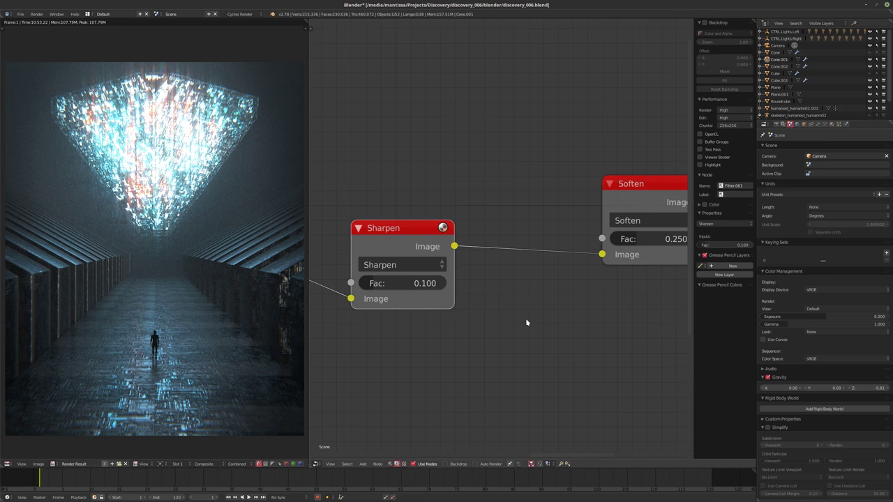
scroll(516, 314, down, 2)
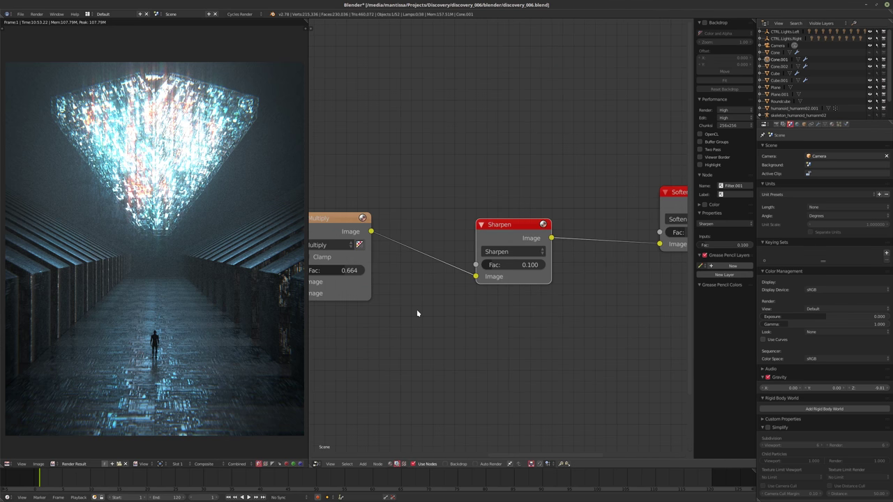
Rearrange the node tree, moving the Composite node away from Lens Distortion and lining up the Render Layers, RGB Curves and first filter nodes.
scroll(416, 313, down, 5)
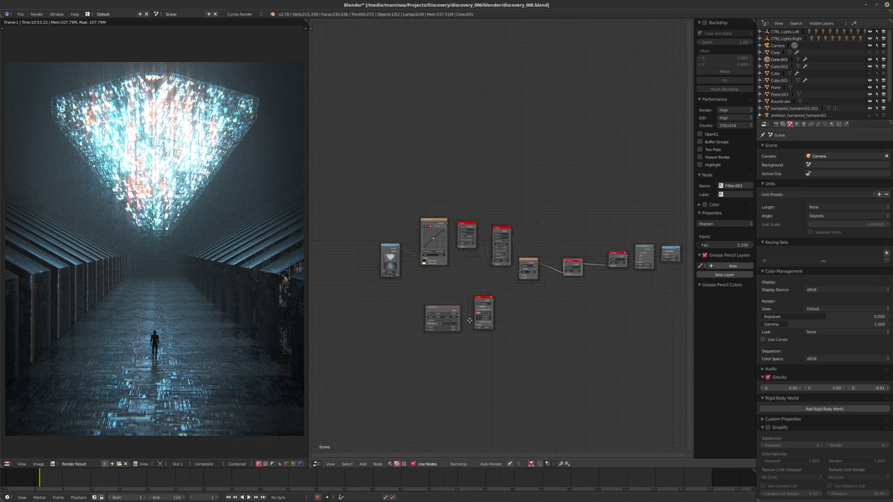
middle_drag(649, 283, 564, 298)
drag(554, 279, 606, 280)
middle_drag(321, 264, 403, 285)
drag(344, 301, 332, 246)
drag(400, 292, 394, 310)
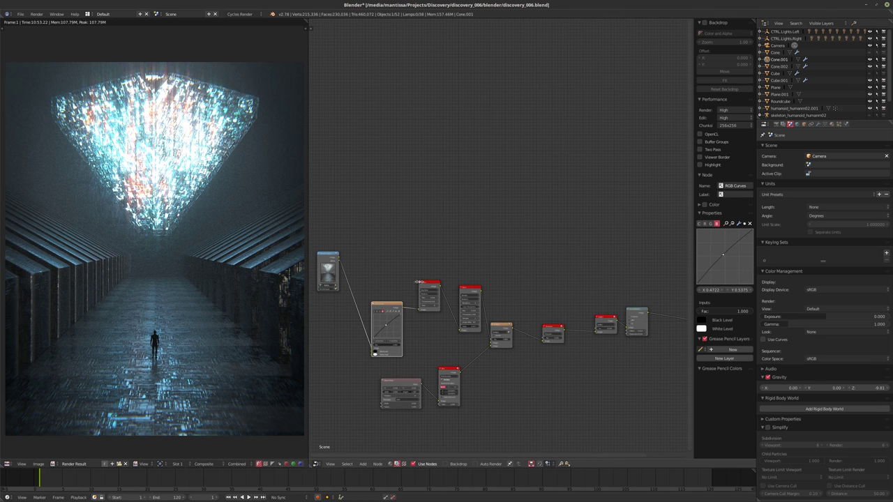
drag(429, 286, 431, 309)
click(393, 307)
middle_drag(524, 312, 472, 325)
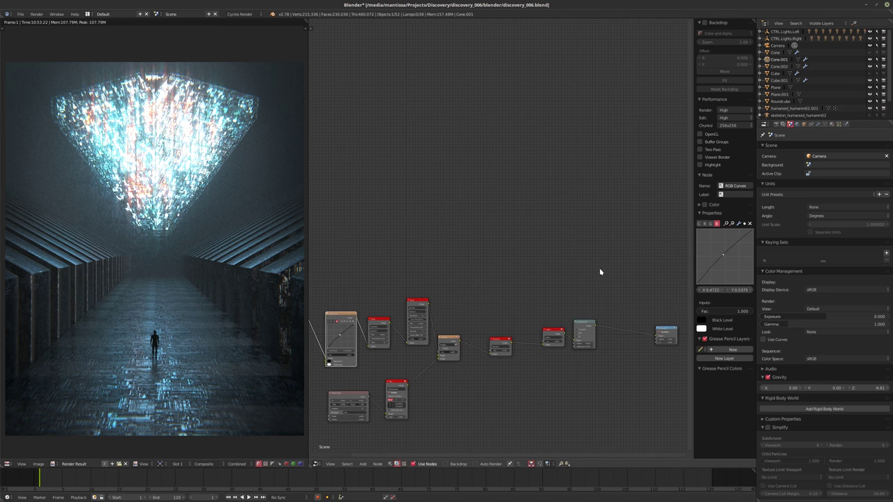
Add a Switch node near the Lens Distortion node and connect the Render Layers image to its Off input.
key(shift+a)
mouse_move(587, 319)
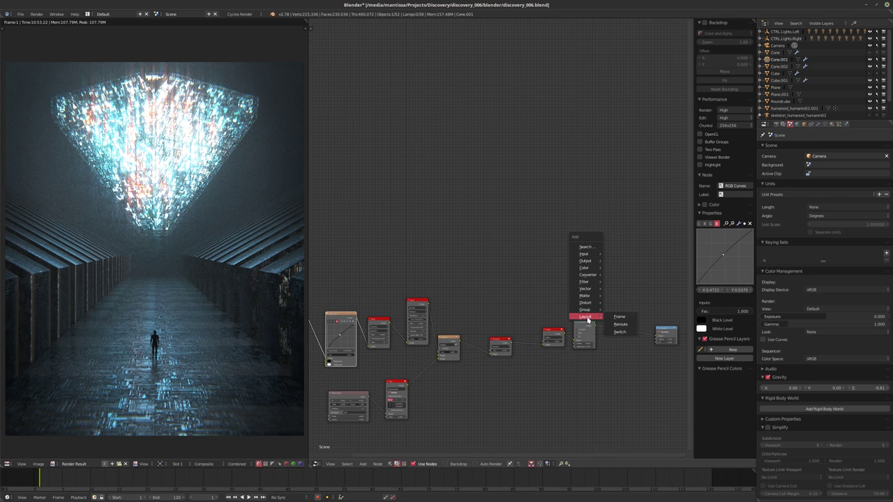
click(614, 333)
click(584, 301)
scroll(390, 281, down, 1)
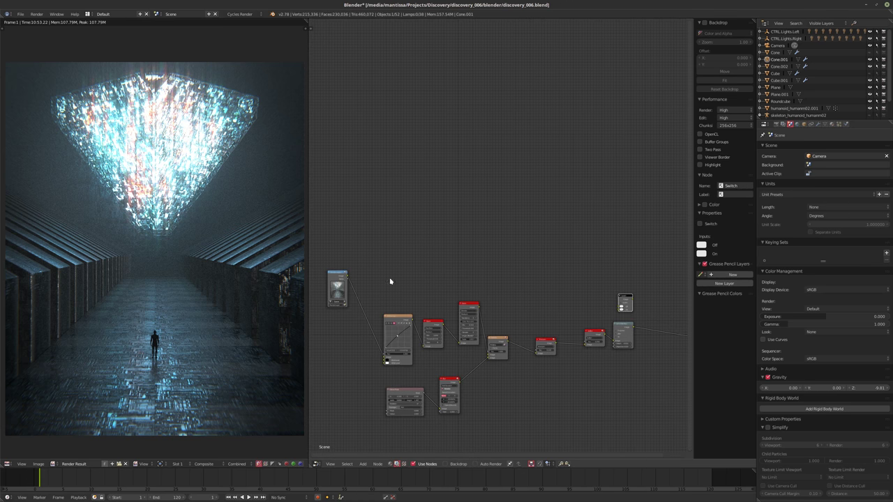
drag(350, 277, 621, 302)
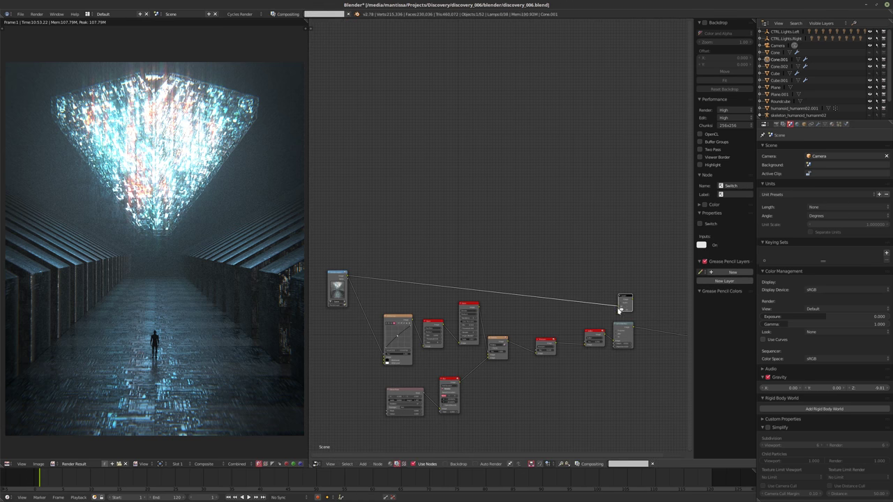
middle_drag(622, 301, 538, 300)
Connect the Lens Distortion output to the Switch's On input and the Switch output to the Composite node's image.
click(580, 314)
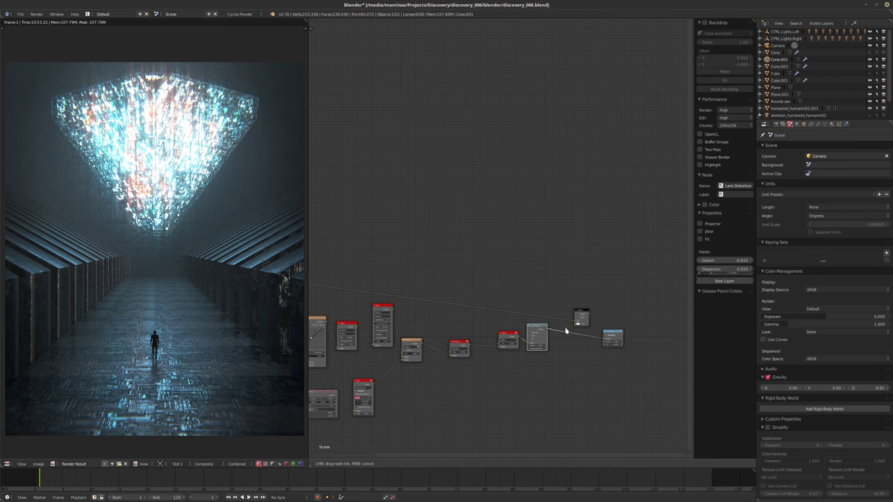
drag(588, 323, 577, 325)
drag(606, 340, 607, 341)
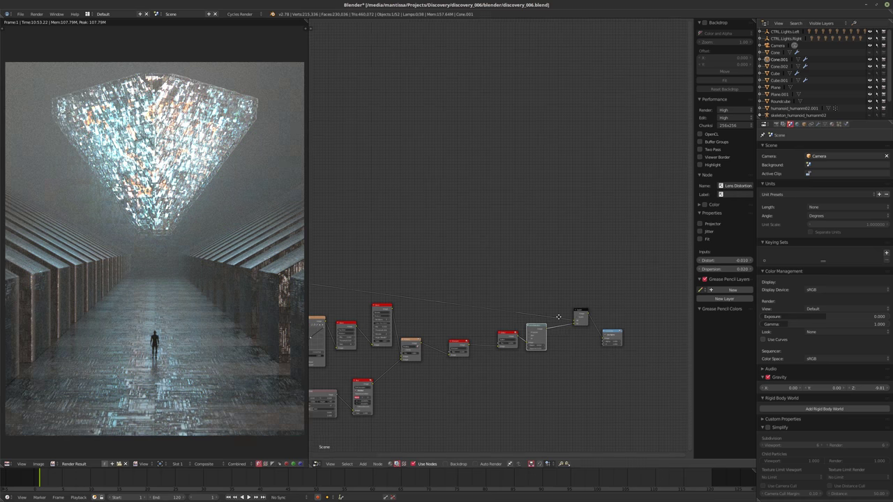
Toggle the Switch node on and off repeatedly to compare the raw render with the composited image.
scroll(607, 340, up, 3)
click(522, 318)
click(522, 317)
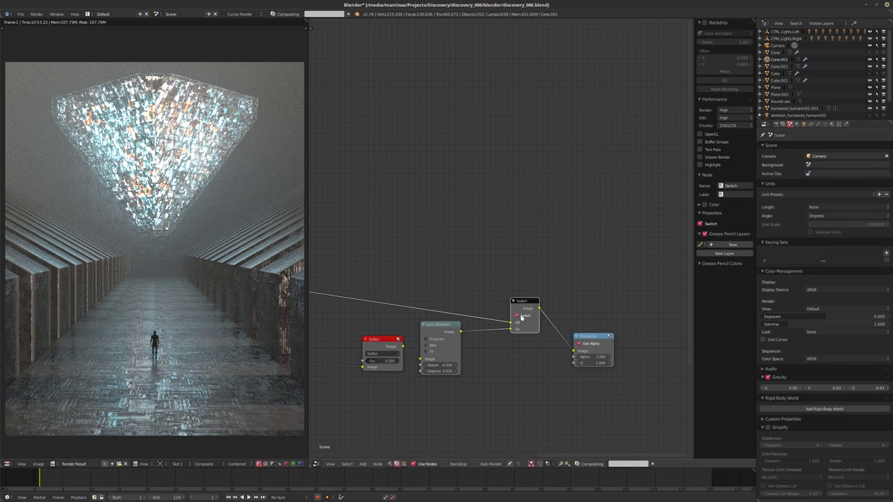
click(517, 316)
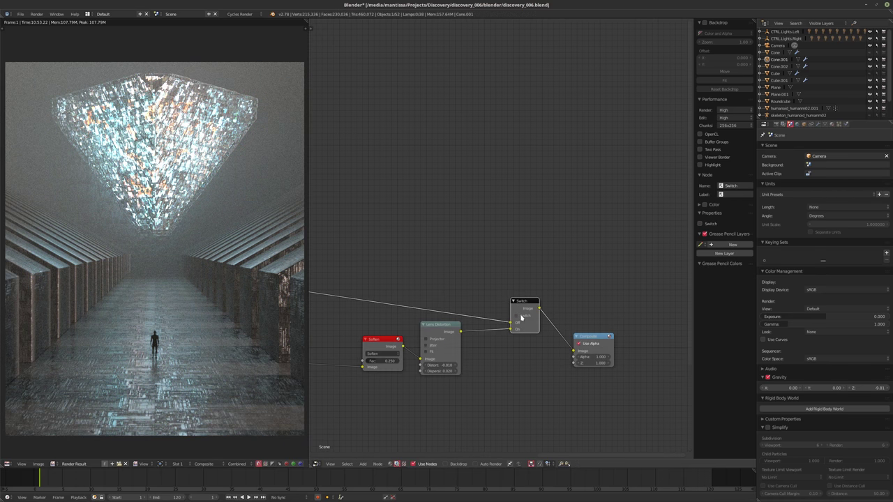
click(517, 316)
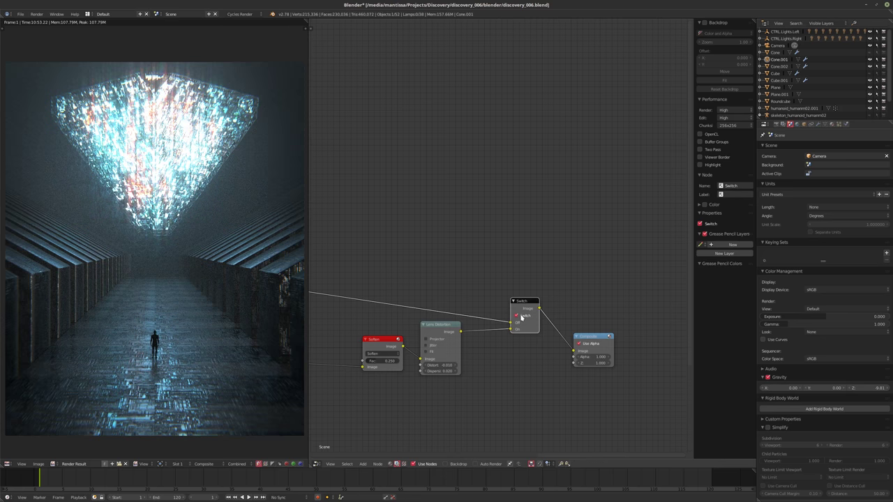
click(522, 317)
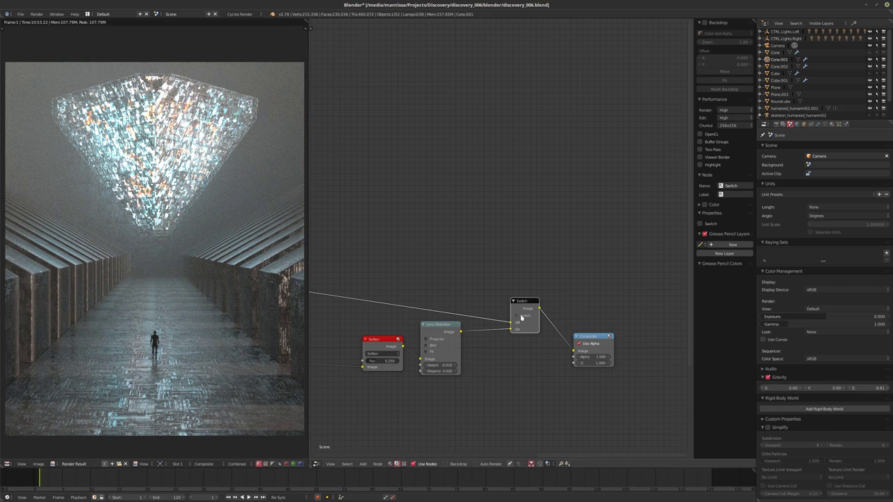
click(521, 317)
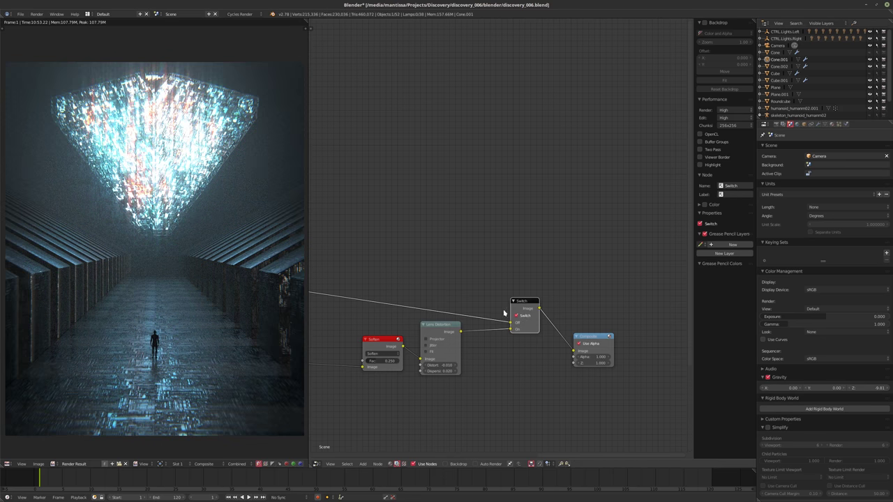
Connect Lens Distortion directly to the Composite node, delete the Switch node, and shift Lens Distortion slightly toward the Composite node.
scroll(519, 307, down, 1)
drag(476, 288, 566, 304)
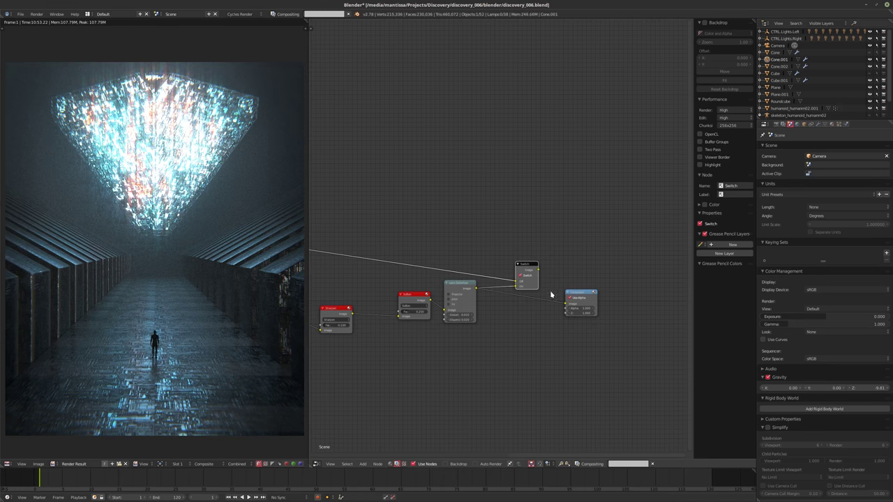
key(x)
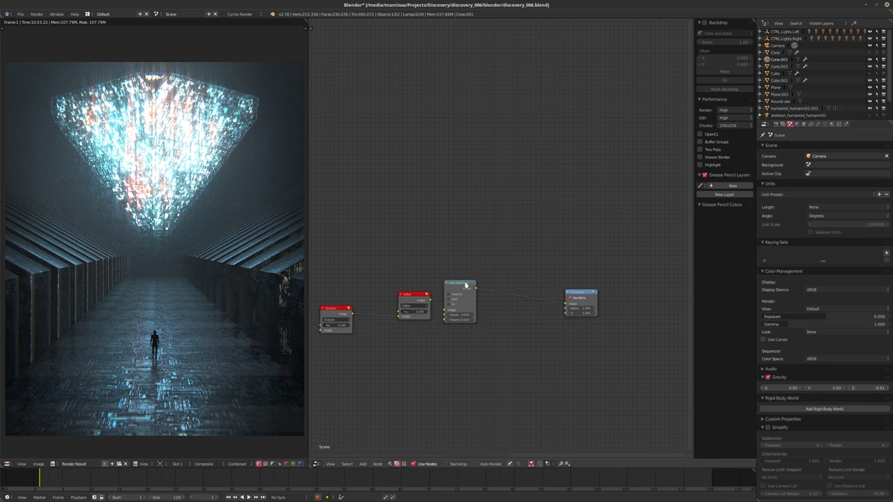
drag(467, 287, 486, 290)
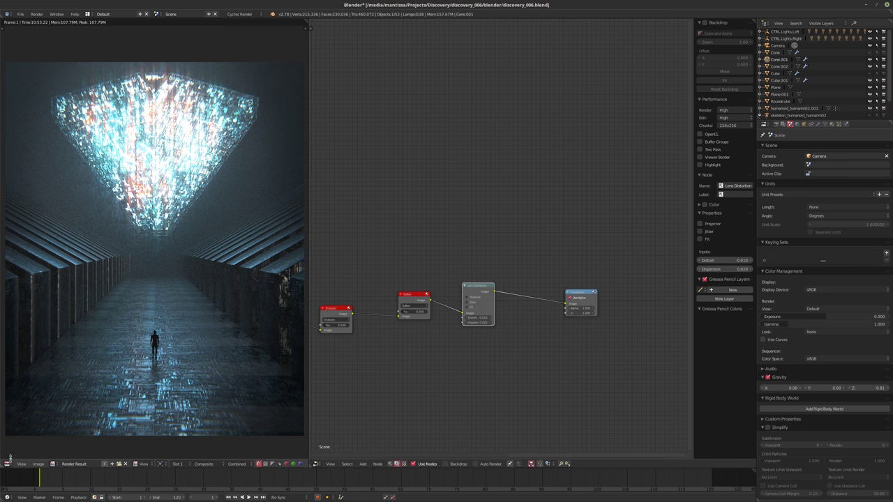
Change the image editor to the 3D viewport and open the Plane object forming the corridor's floor and side walls for mesh editing.
click(8, 464)
click(48, 452)
middle_drag(217, 360, 180, 315)
scroll(170, 314, down, 5)
right_click(216, 311)
key(Tab)
middle_drag(171, 259, 84, 215)
key(Tab)
right_click(162, 281)
key(Tab)
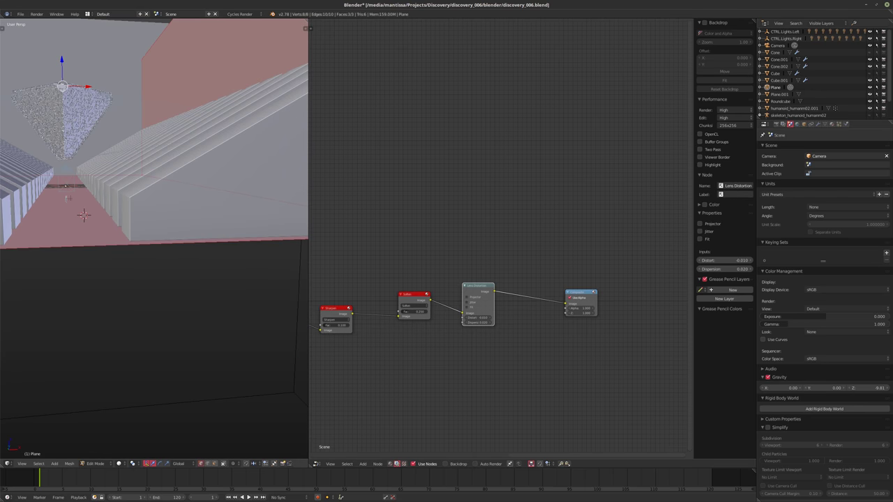
Using face selection, duplicate the Plane's floor face and raise the copy about 0.03 along the Z axis.
key(a)
key(a)
key(ctrl+Tab)
key(Escape)
right_click(83, 215)
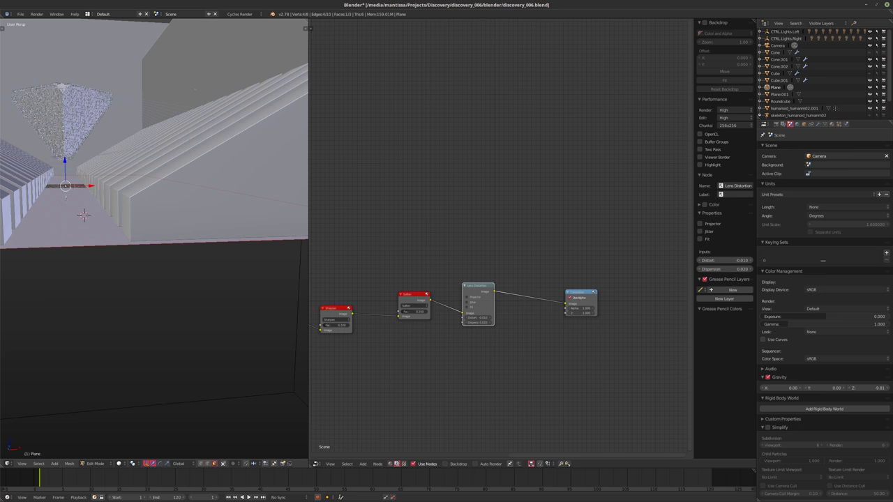
middle_drag(83, 215, 108, 229)
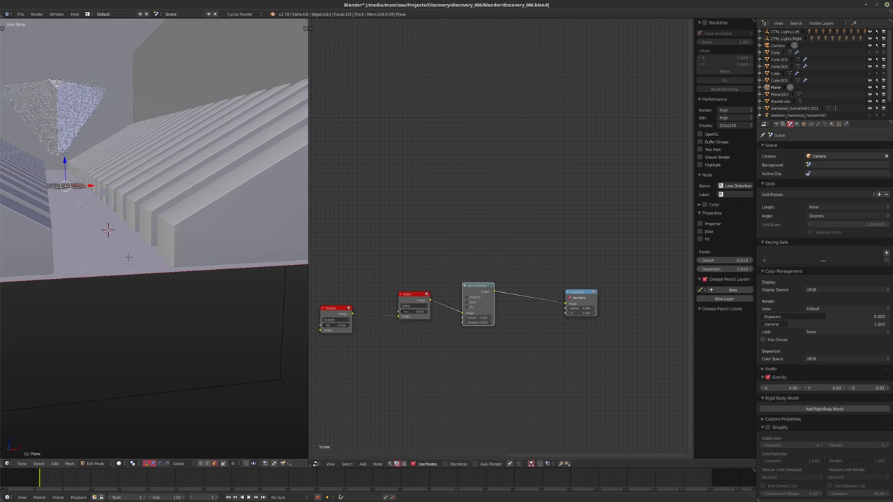
key(e)
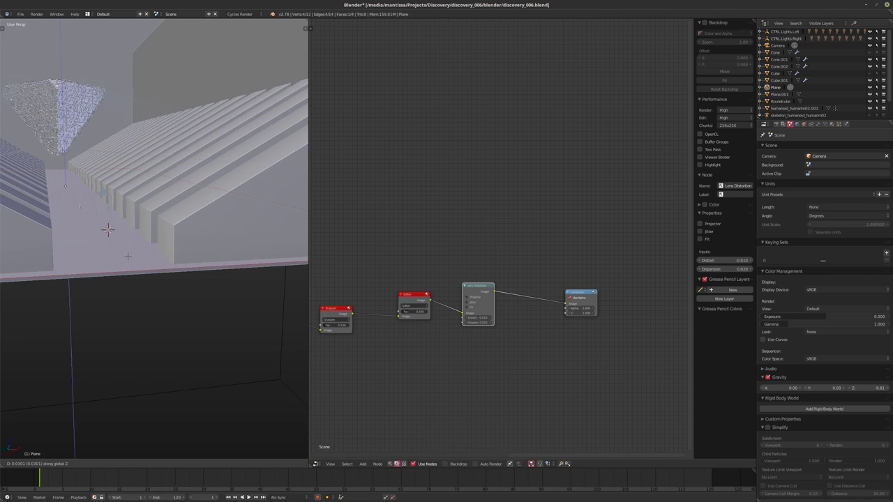
click(110, 230)
key(Tab)
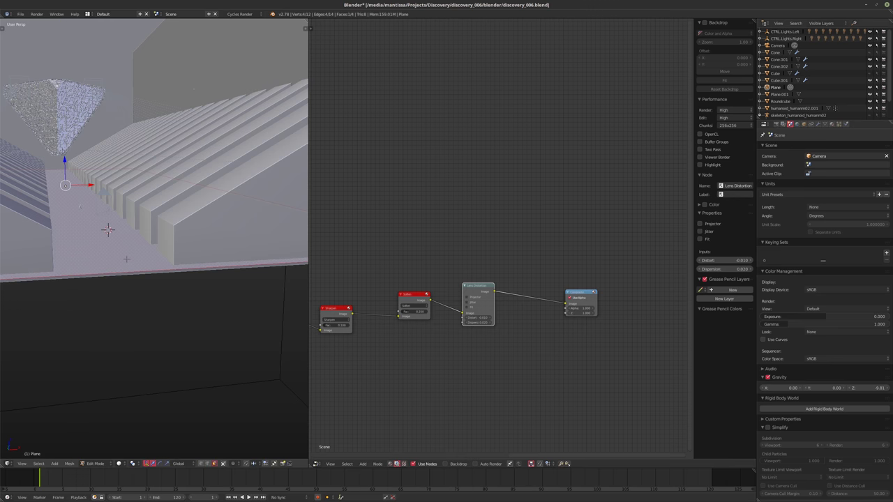
Isolate the Plane in local view to inspect its floor and walls, and return to the full scene.
middle_drag(112, 237, 125, 294)
right_click(114, 241)
right_click(126, 294)
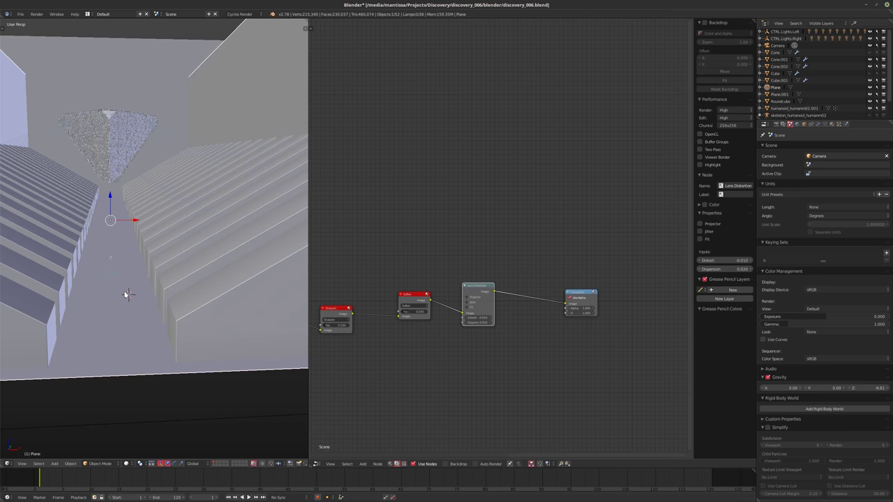
key(KP_Divide)
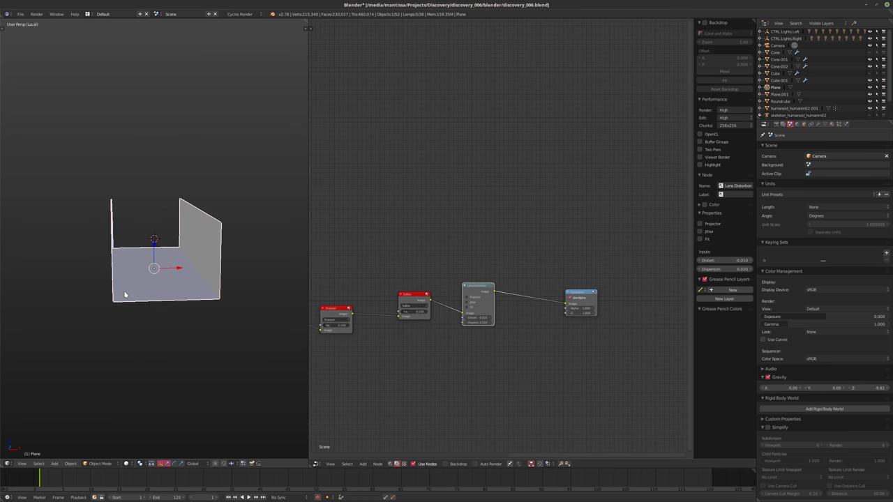
key(KP_Divide)
Try to delete the two side wall faces of the Plane.
key(Tab)
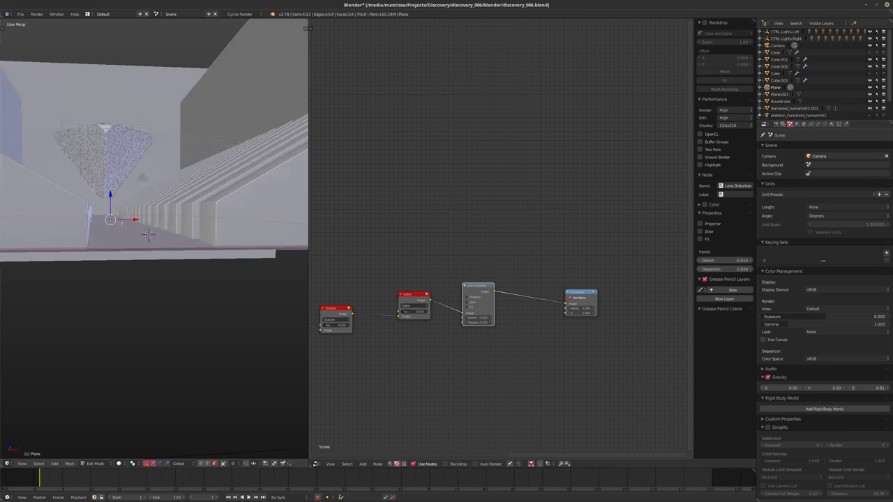
middle_drag(129, 294, 155, 296)
scroll(73, 259, down, 5)
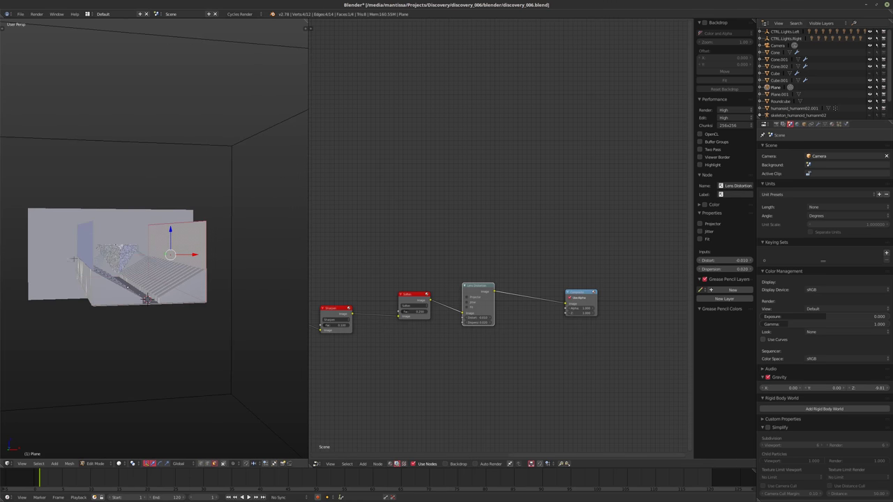
middle_drag(74, 249, 194, 318)
key(x)
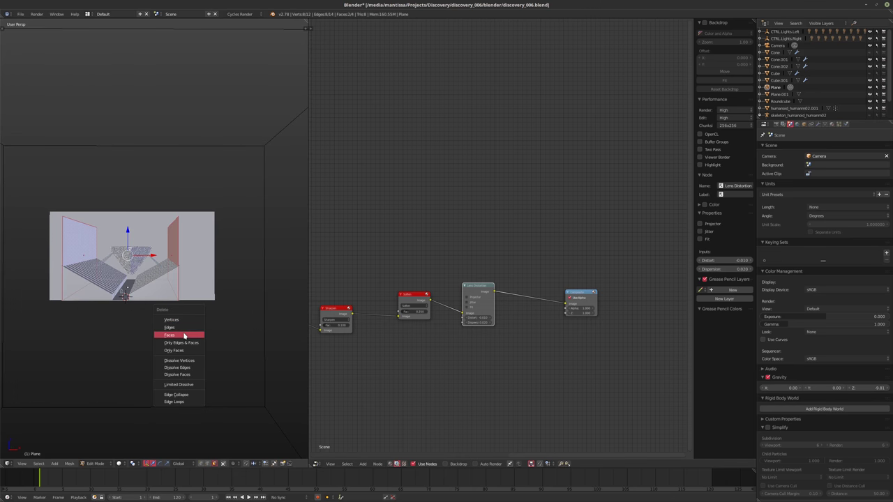
click(184, 335)
Examine the side walls and the front corner of the floor up close, and leave mesh editing.
scroll(160, 309, up, 3)
middle_drag(160, 309, 160, 309)
scroll(161, 309, up, 4)
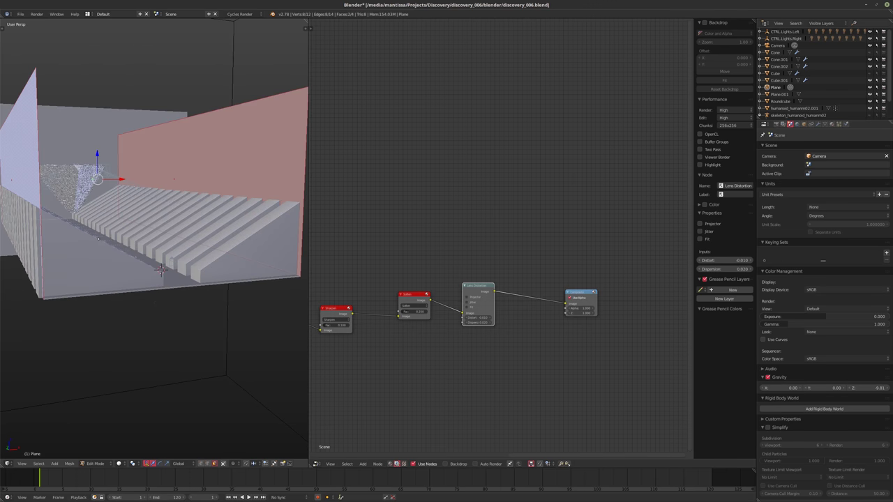
scroll(161, 270, up, 3)
middle_drag(161, 270, 119, 279)
key(Tab)
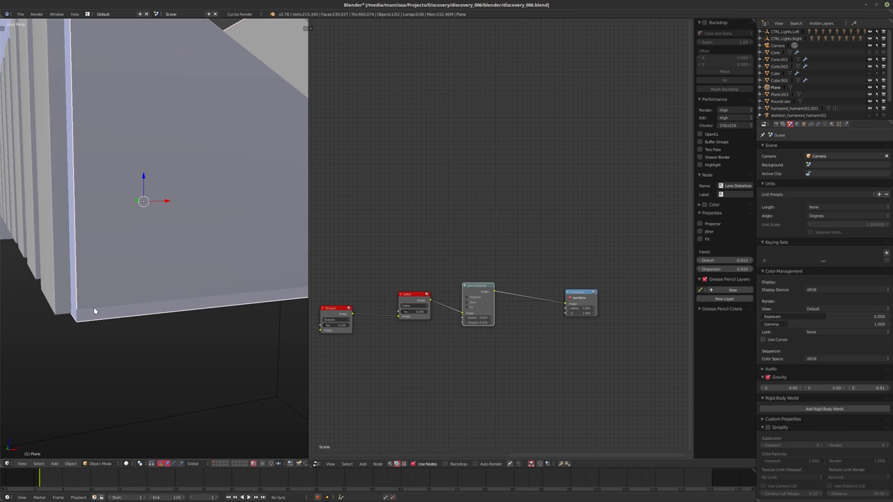
key(a)
right_click(100, 317)
middle_drag(104, 317, 127, 289)
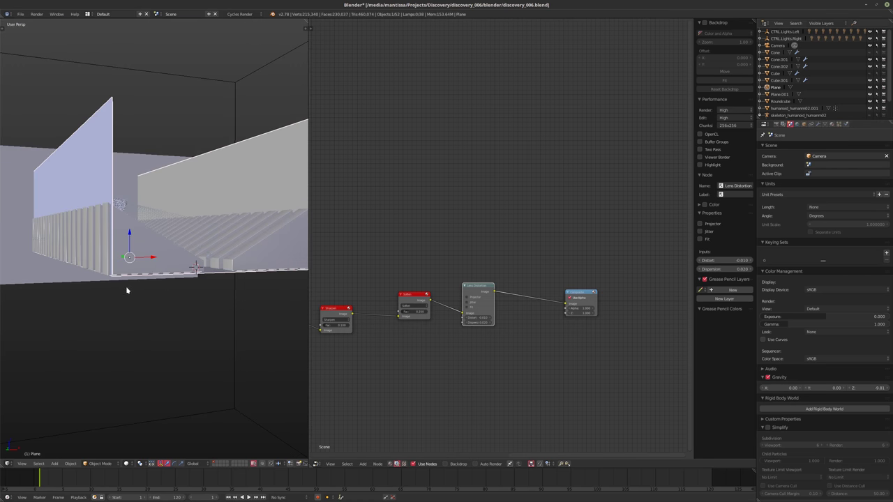
key(g)
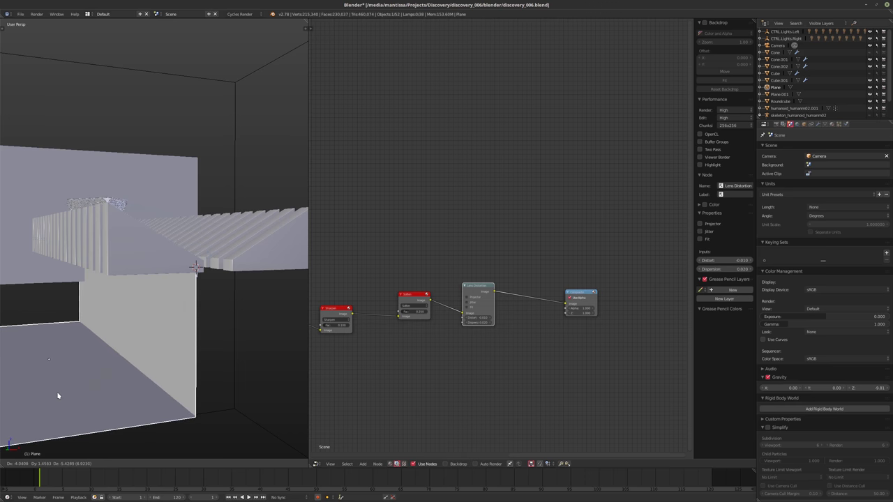
key(Escape)
Separate the Plane's lower floor face, the one joined to the side walls, into its own object and leave mesh editing.
key(Tab)
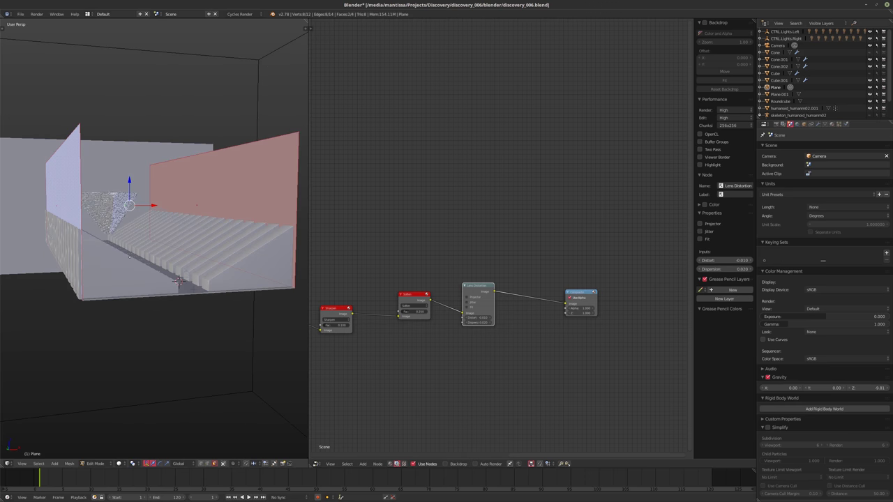
right_click(178, 282)
middle_drag(178, 281, 179, 266)
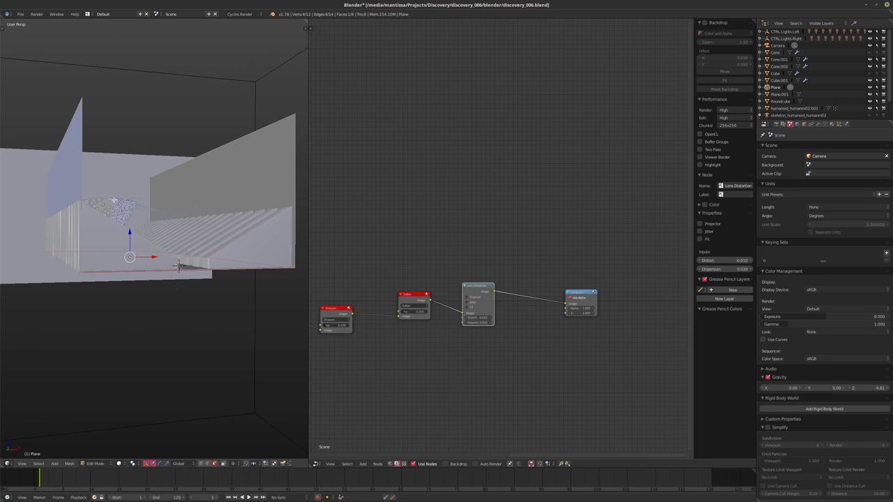
key(p)
click(180, 287)
key(Tab)
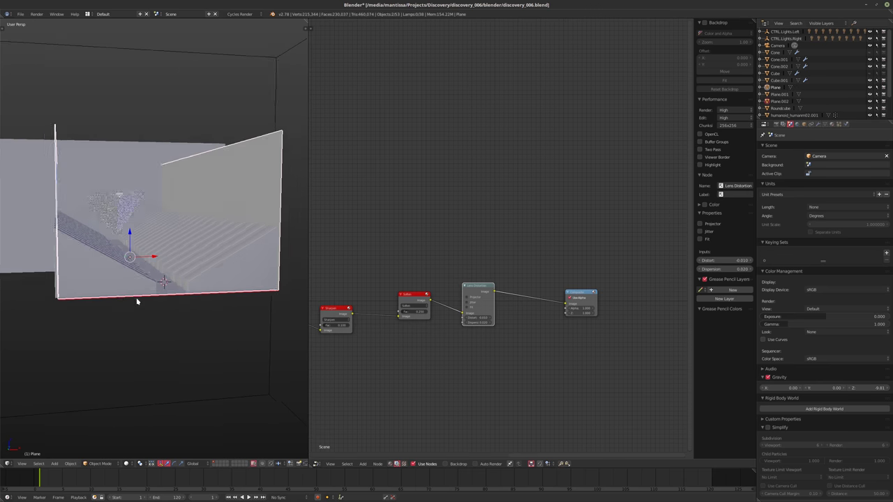
Inspect the front corner where the floor layers meet the side wall, and open the Plane's mesh for editing.
scroll(137, 301, up, 5)
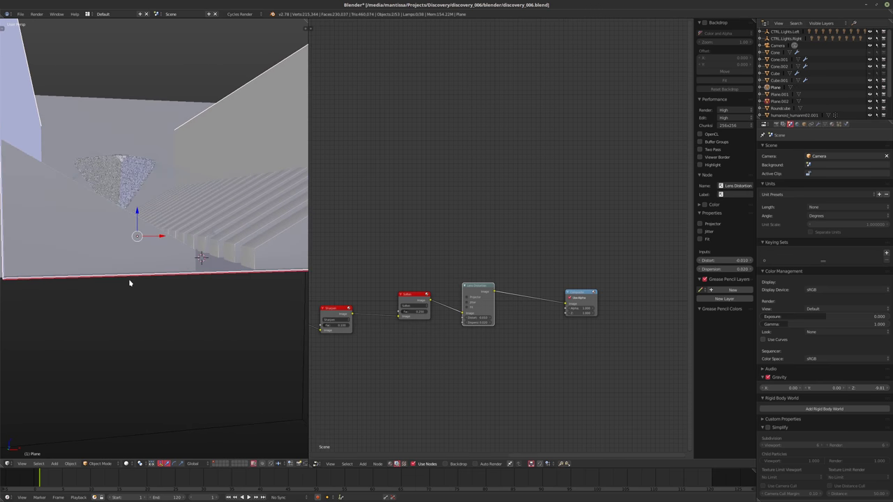
scroll(130, 280, up, 2)
middle_drag(122, 281, 53, 273)
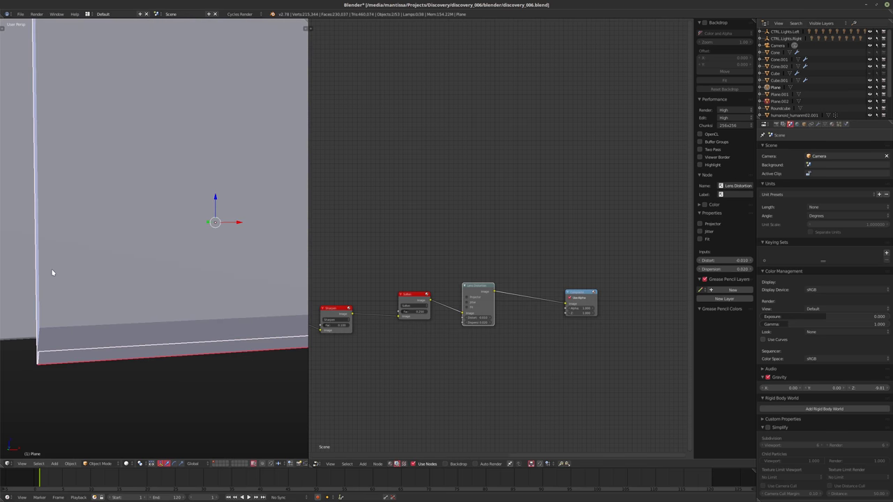
right_click(84, 305)
key(Tab)
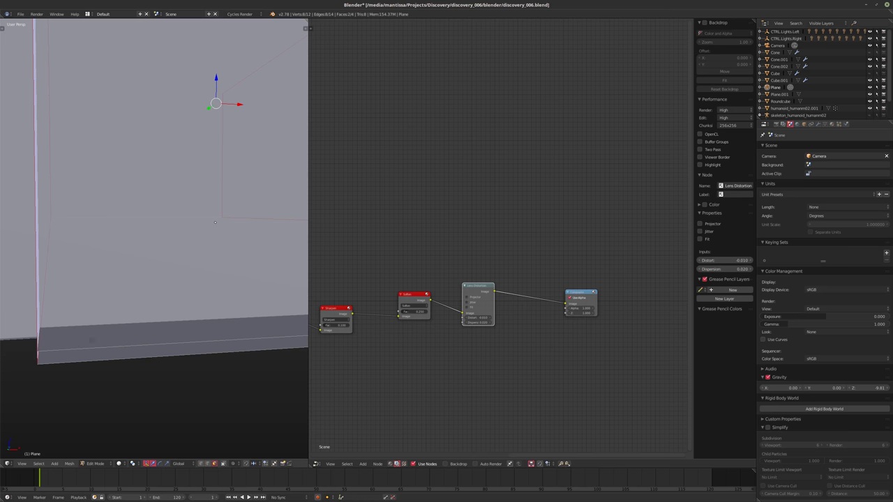
Select the floor face of the room mesh and separate it into its own object.
middle_drag(215, 222, 153, 318)
right_click(72, 244)
scroll(72, 244, up, 5)
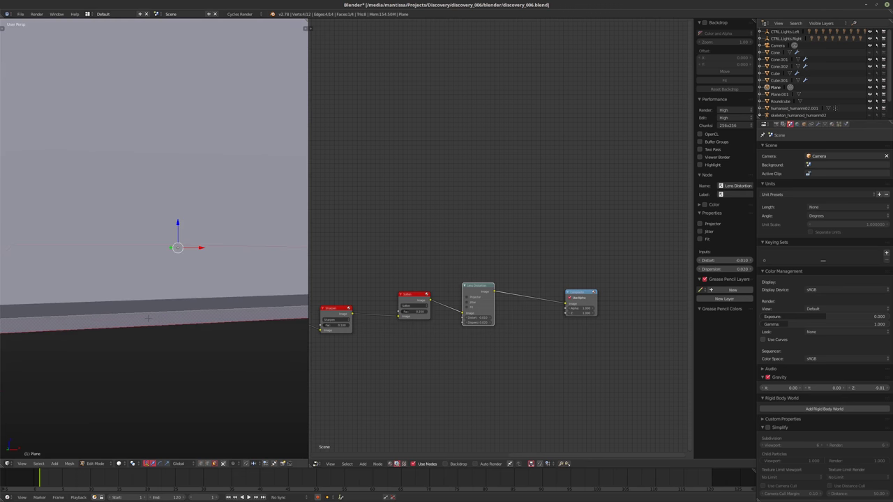
key(ctrl+i)
right_click(148, 318)
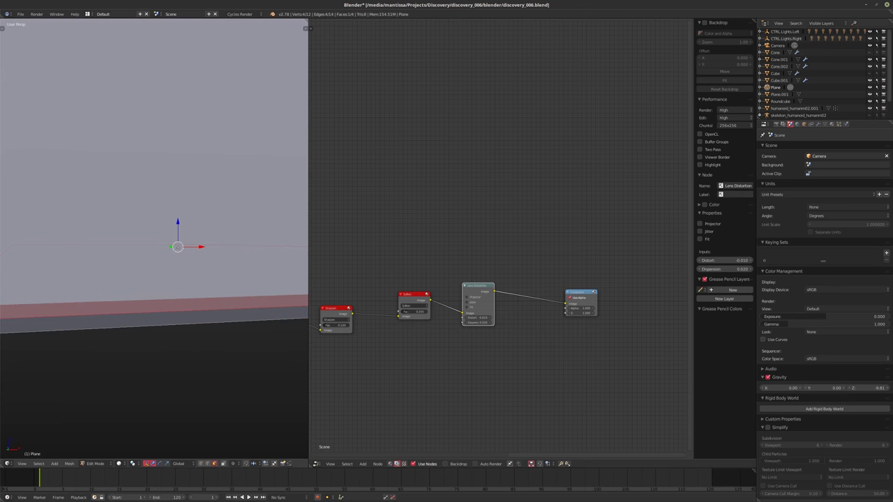
scroll(154, 318, down, 8)
key(p)
click(192, 370)
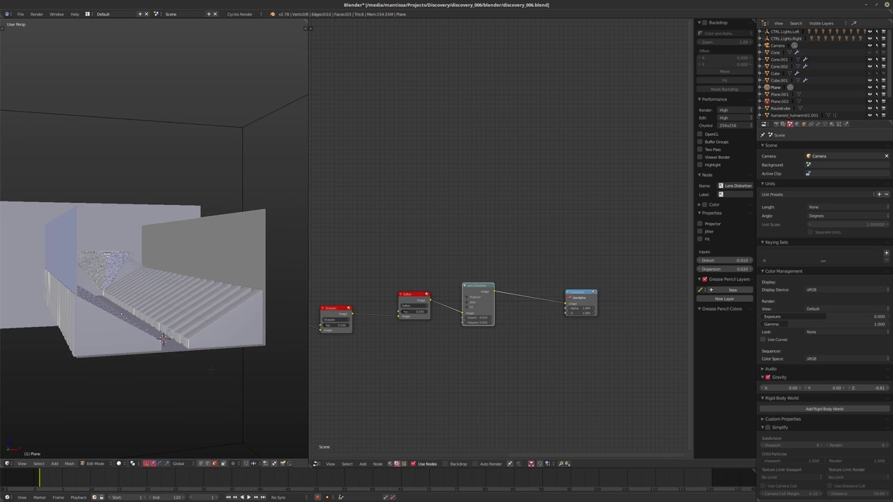
Leave edit mode, select the separated floor plane and isolate it in local view.
key(Tab)
right_click(163, 351)
scroll(175, 356, up, 4)
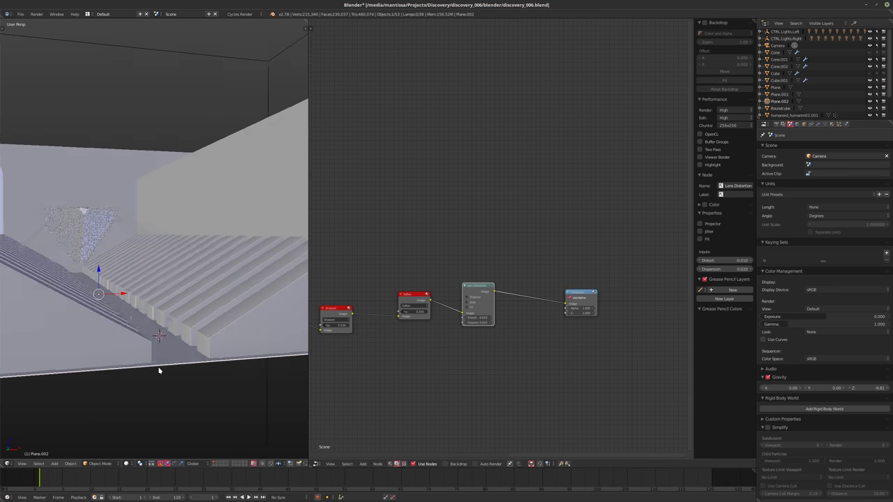
scroll(159, 370, down, 4)
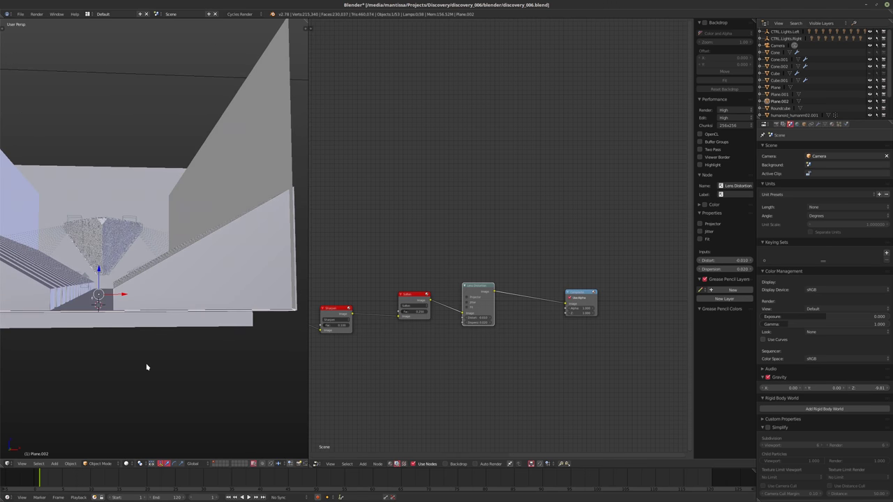
key(KP_Divide)
middle_drag(145, 367, 179, 315)
scroll(200, 275, up, 4)
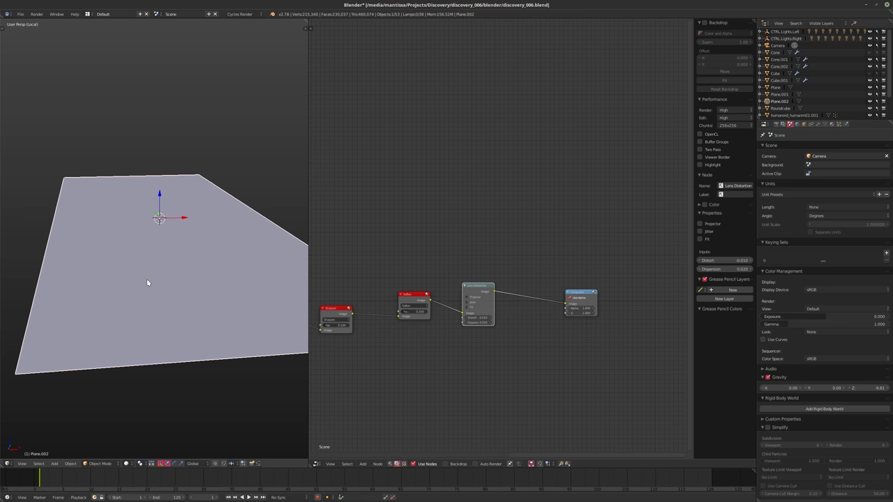
scroll(153, 279, up, 1)
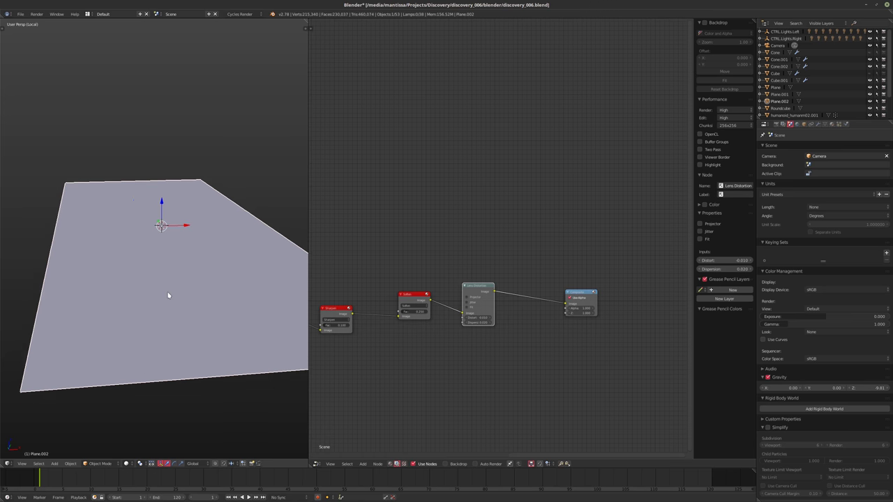
Enter edit mode on the floor plane, select its whole face and frame it in the top orthographic view.
key(Tab)
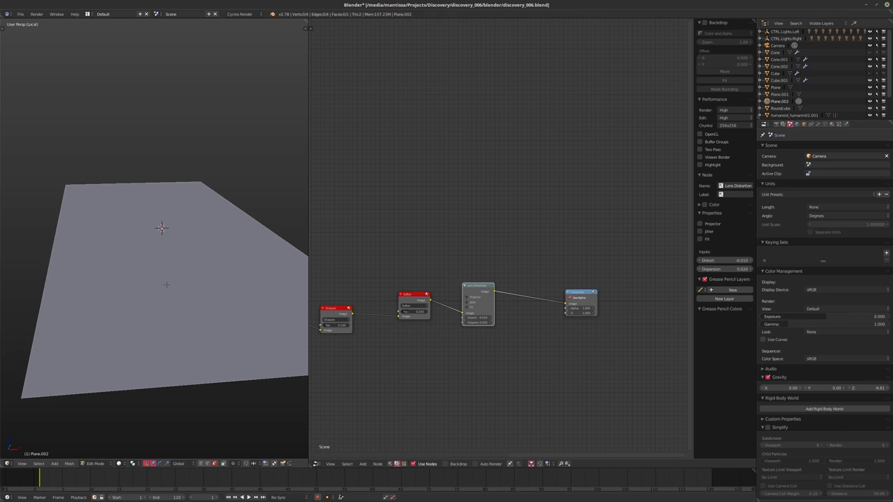
key(Tab)
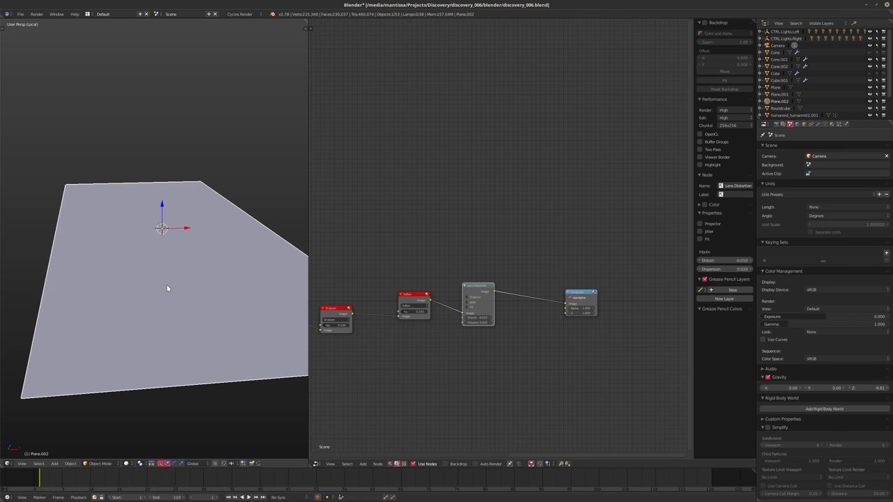
key(Tab)
key(a)
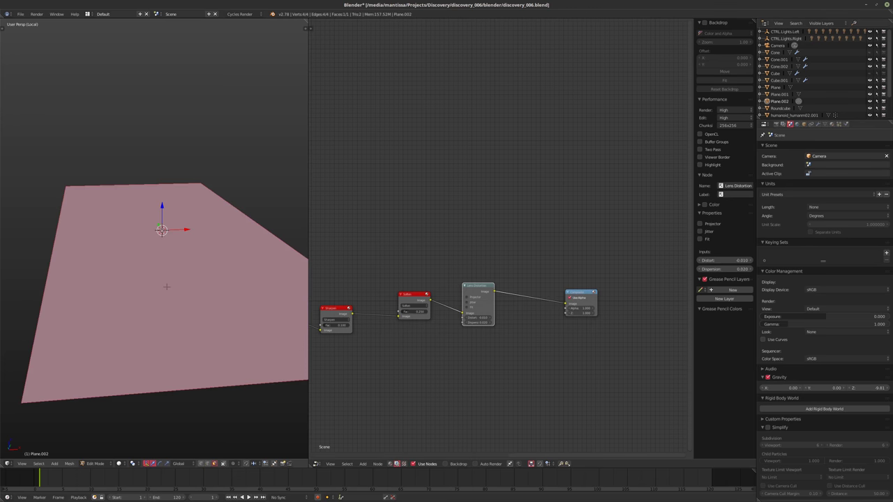
key(KP_7)
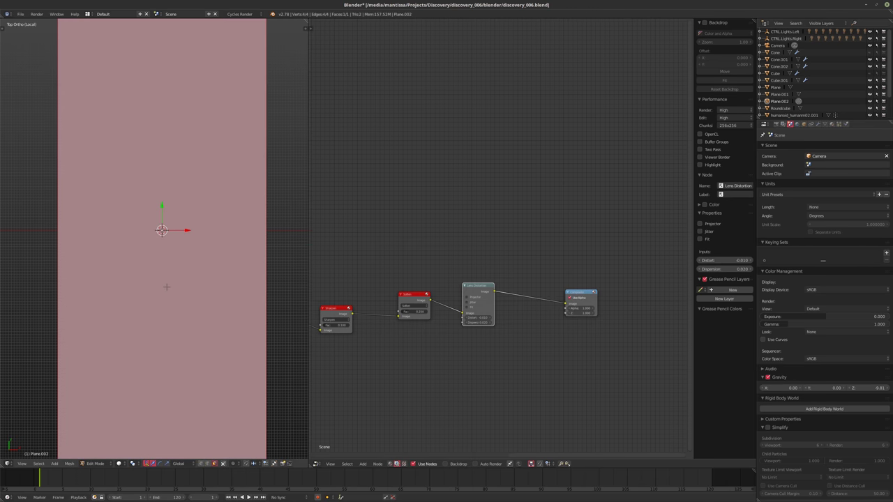
key(KP_Decimal)
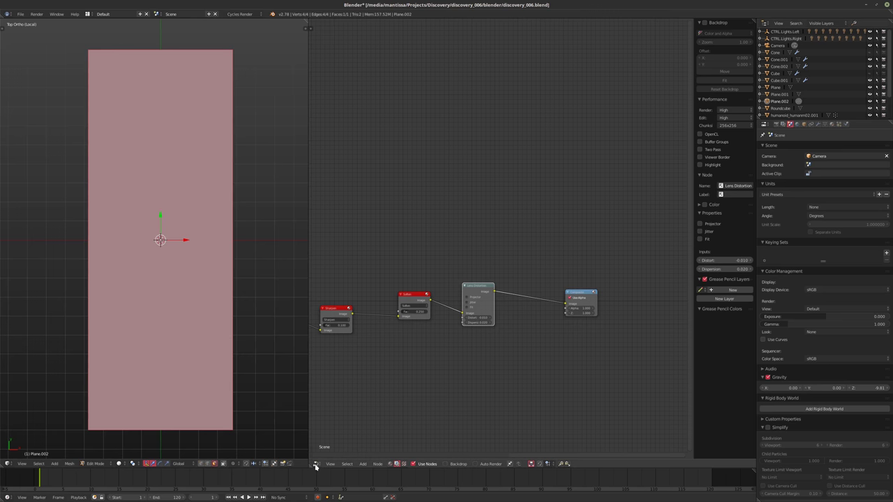
Switch the node editor area to the UV/Image Editor and unlink the render result to show the plane's UVs.
click(315, 464)
click(335, 408)
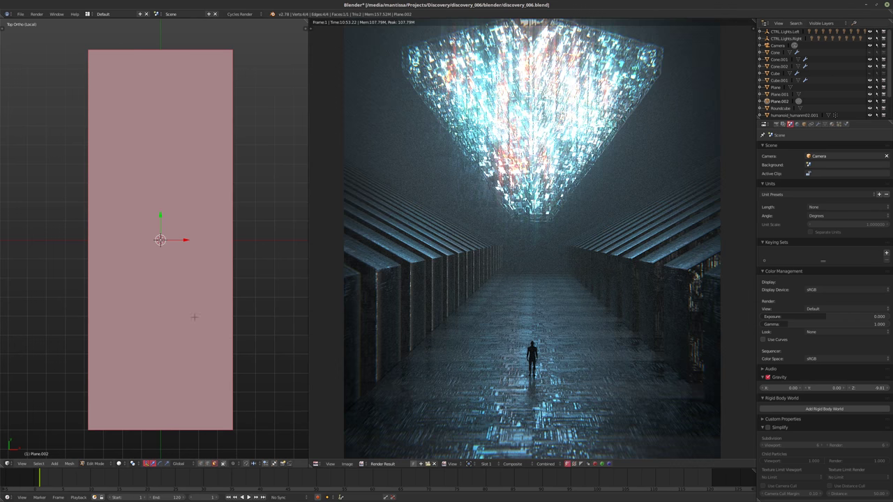
click(434, 465)
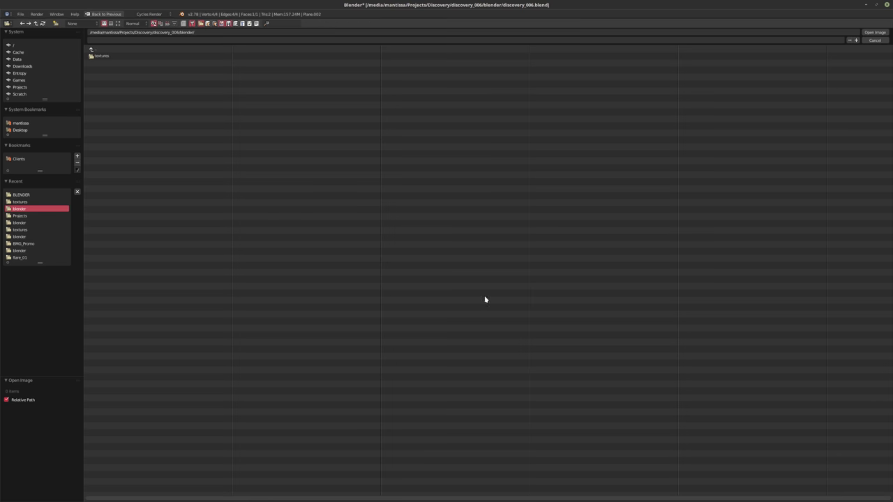
click(873, 40)
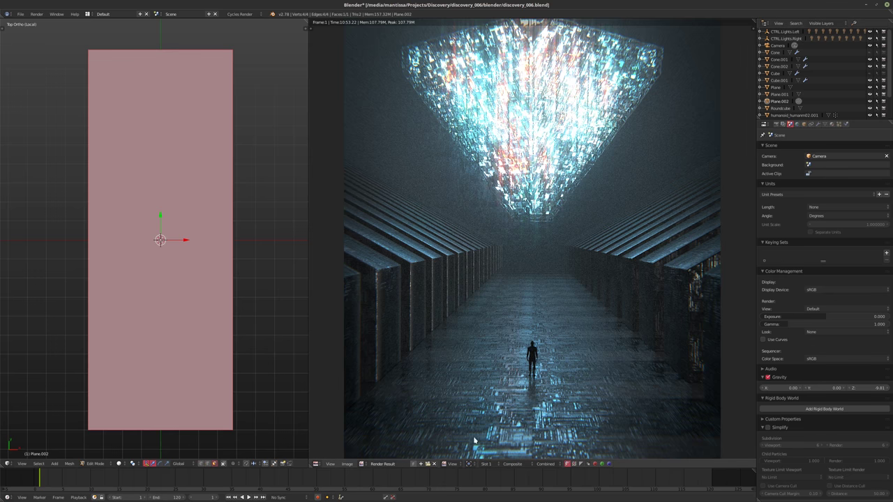
click(434, 464)
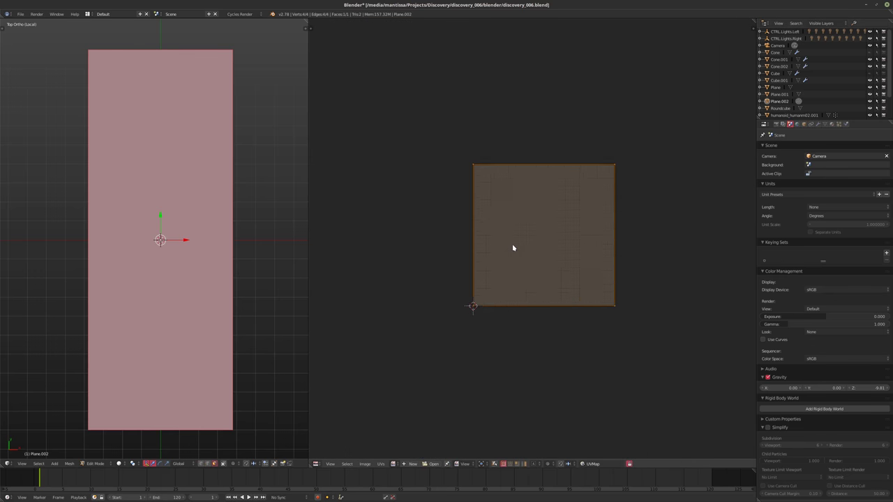
Try projecting the floor plane's UVs from the top view, first fitted to bounds, then with Project From View.
scroll(513, 248, up, 1)
key(u)
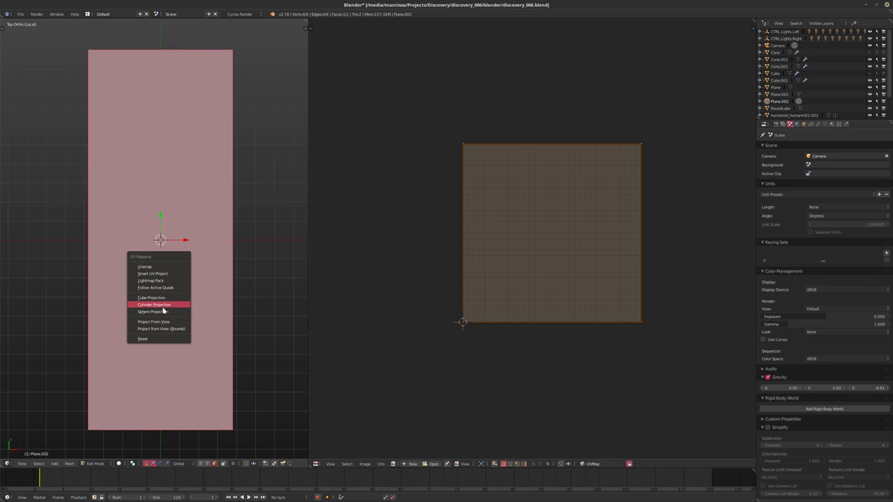
click(162, 328)
key(u)
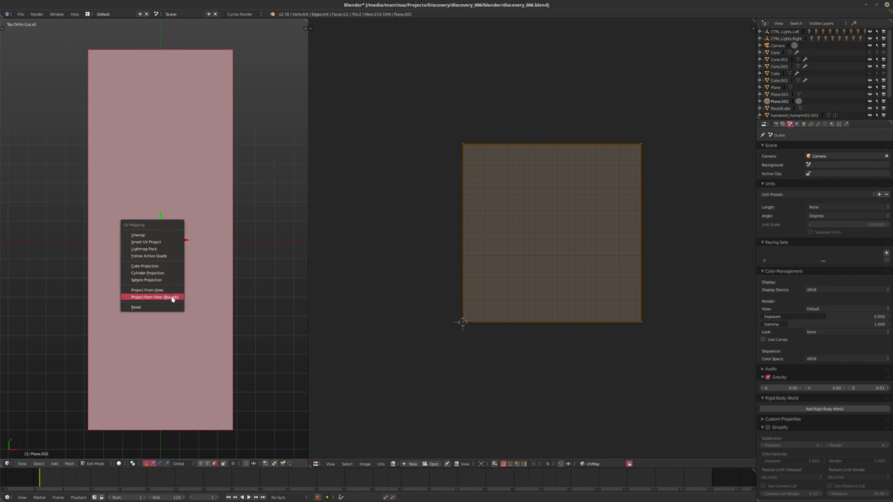
click(161, 292)
key(Tab)
key(Tab)
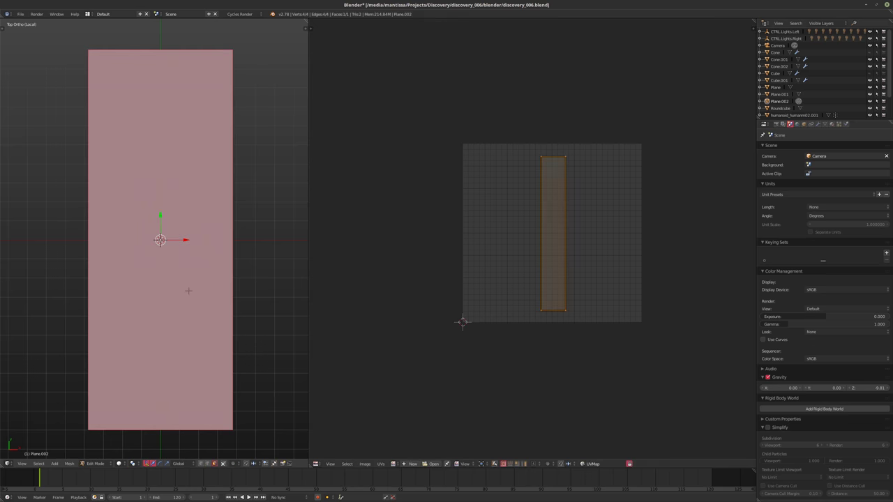
Try Unwrap and then Cube Projection on the floor plane's face.
key(Tab)
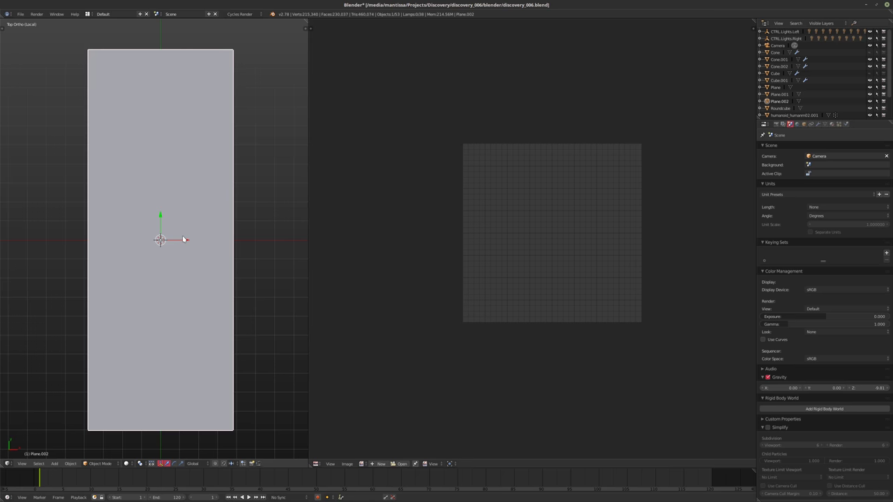
key(Tab)
key(u)
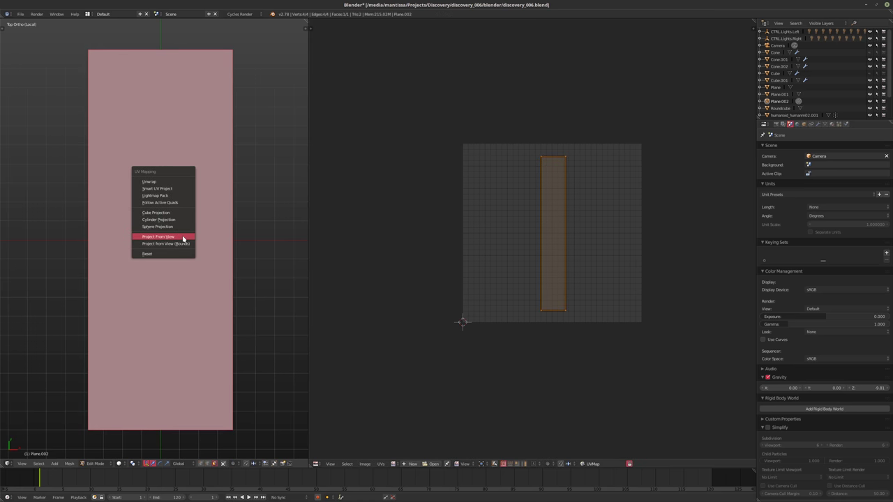
click(169, 183)
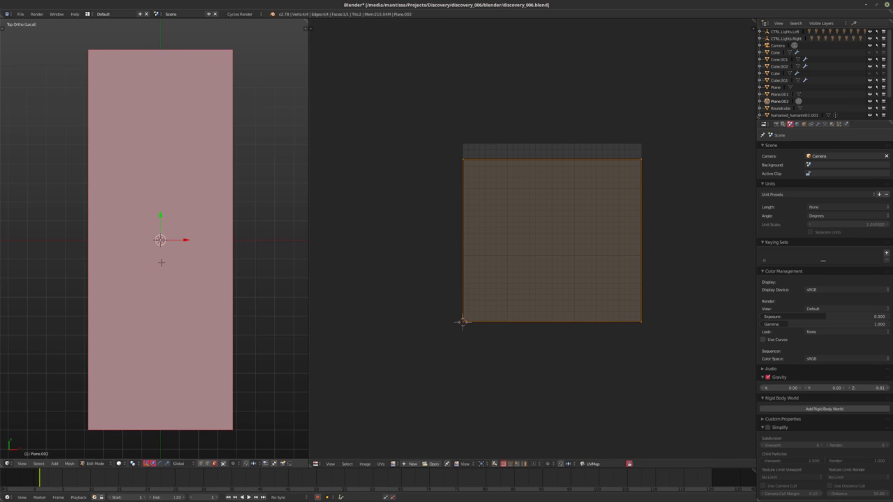
key(u)
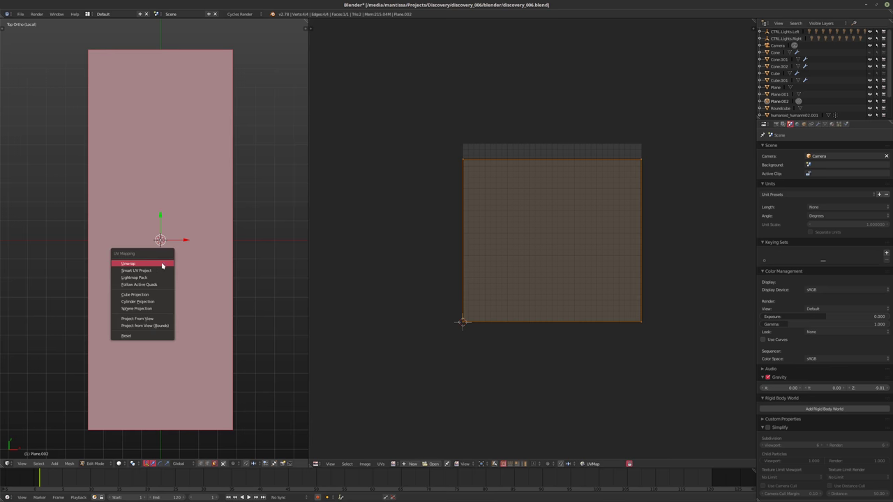
click(148, 296)
scroll(648, 235, down, 8)
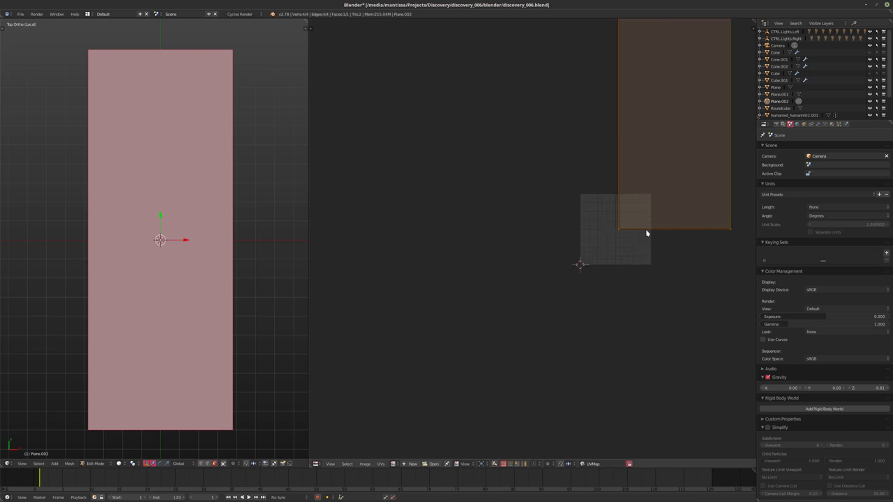
scroll(566, 280, up, 3)
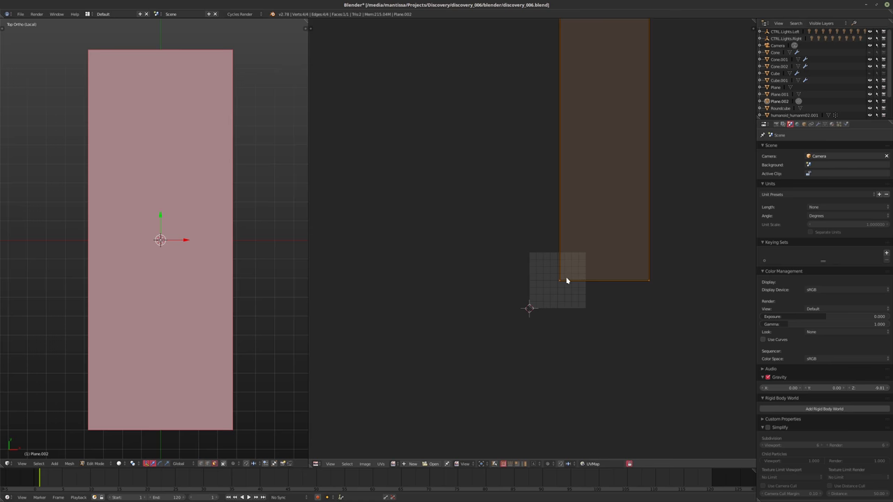
key(a)
key(a)
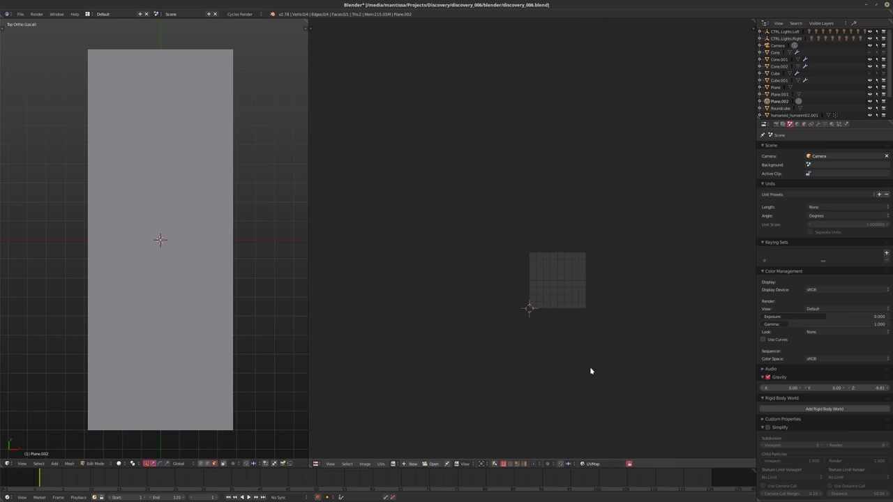
key(shift+F3)
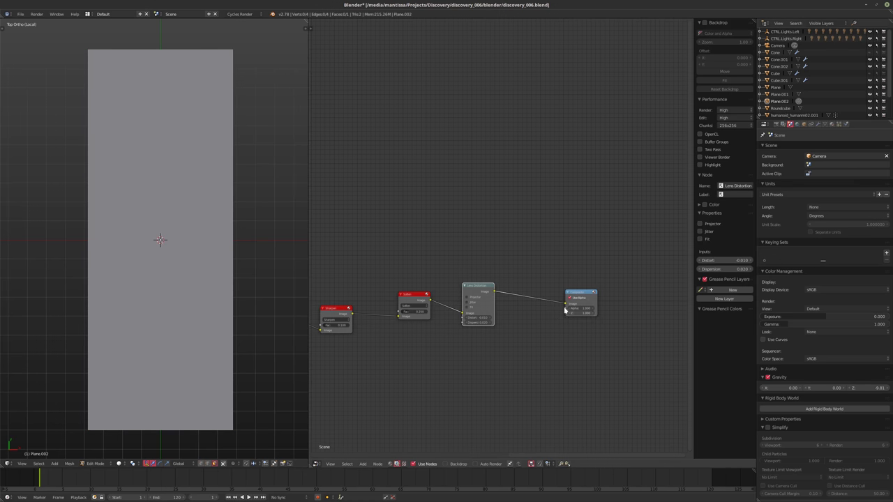
click(317, 464)
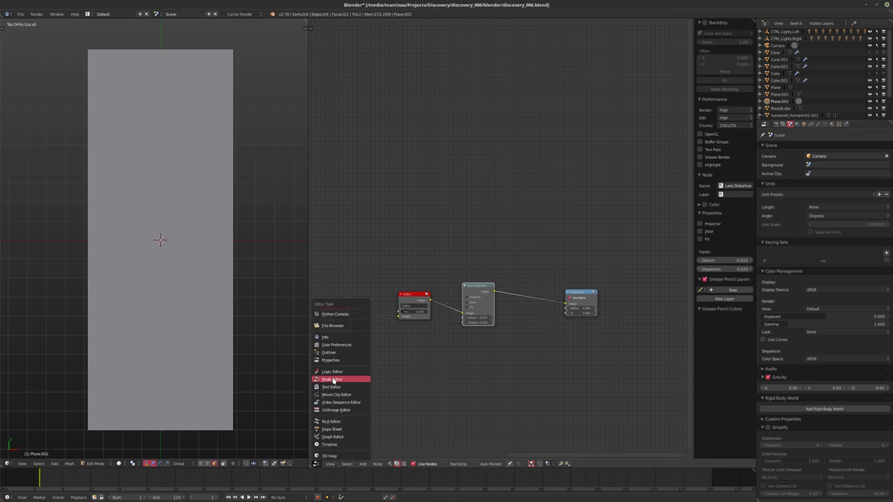
click(328, 411)
scroll(546, 299, up, 7)
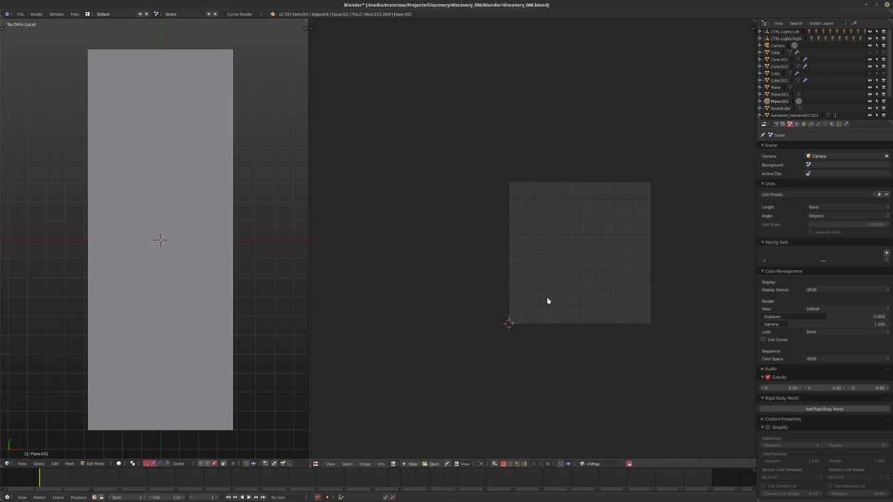
key(Tab)
scroll(496, 265, down, 10)
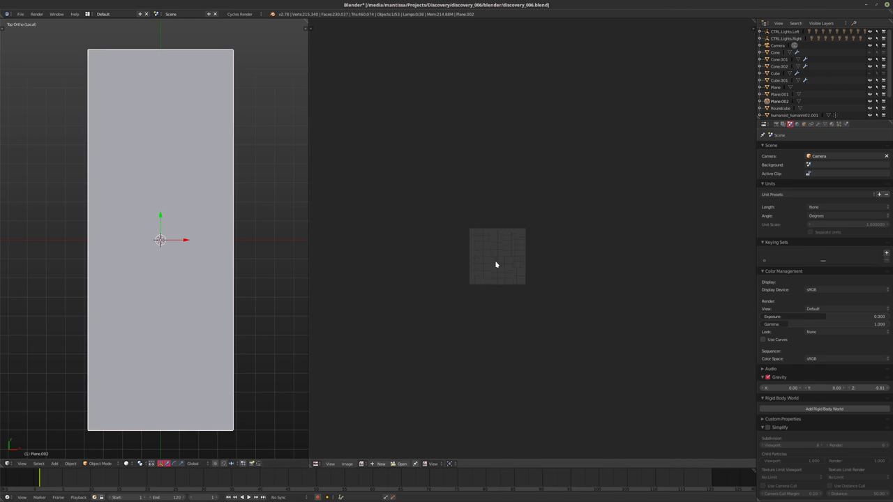
key(a)
key(a)
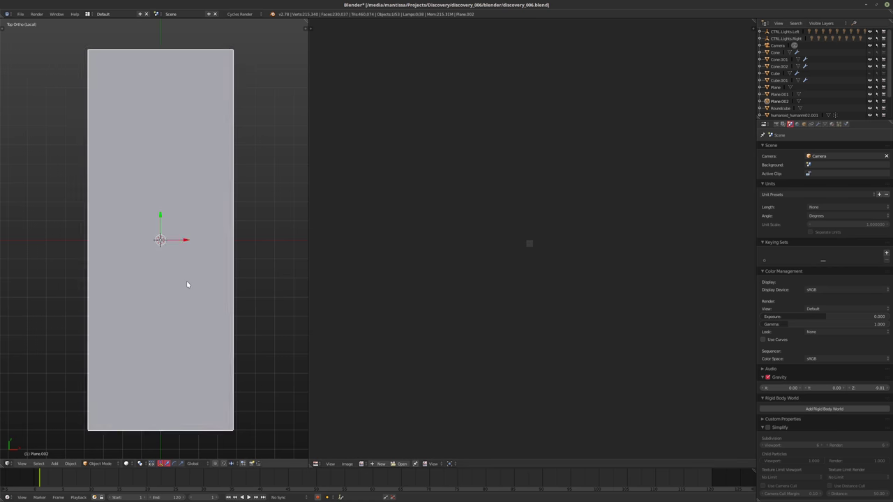
Select the floor plane's entire UV island in edit mode, scale it to 0.95 and return to object mode.
key(Tab)
key(a)
scroll(624, 245, up, 4)
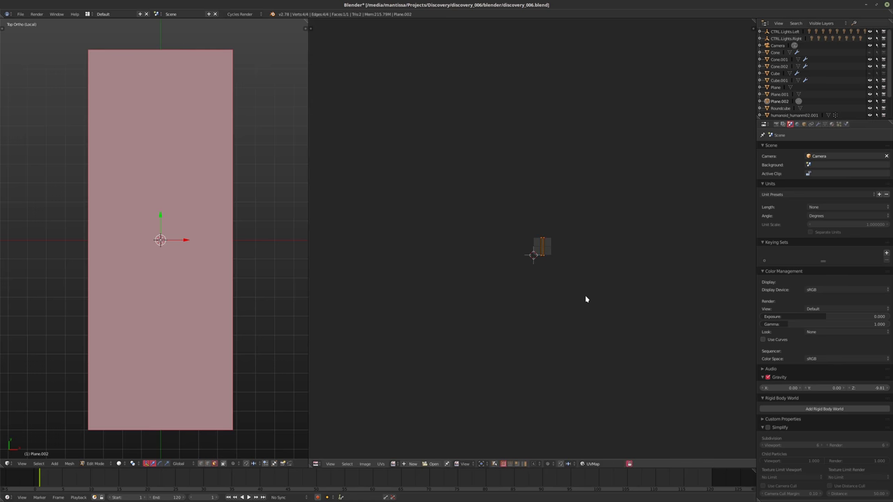
scroll(543, 250, up, 8)
scroll(543, 252, up, 2)
middle_drag(576, 281, 558, 283)
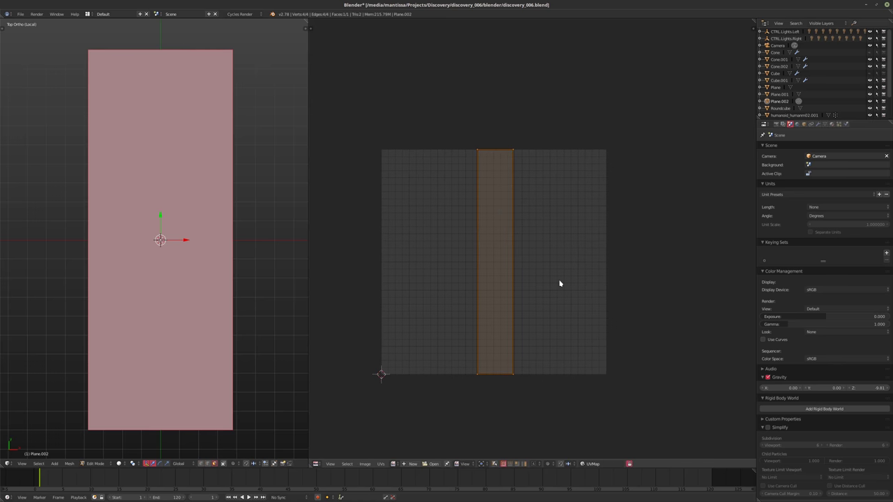
text(s.95)
key(Return)
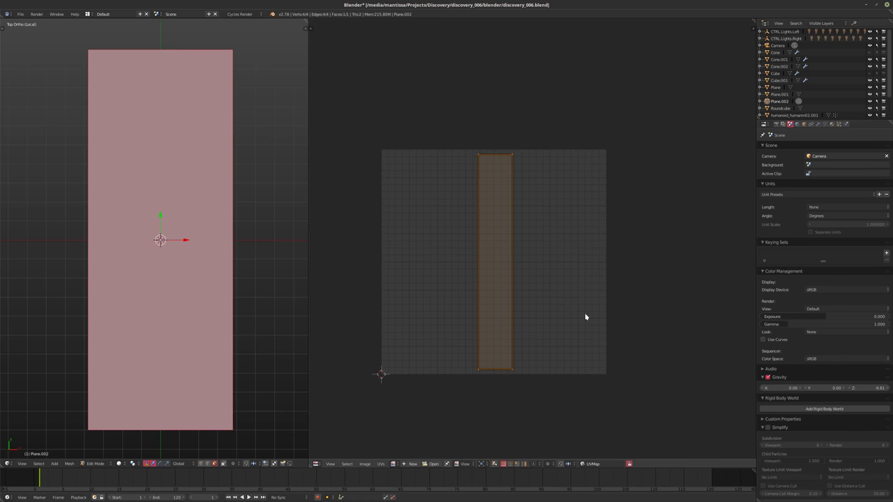
key(Tab)
shift+scroll(216, 293, down, 1)
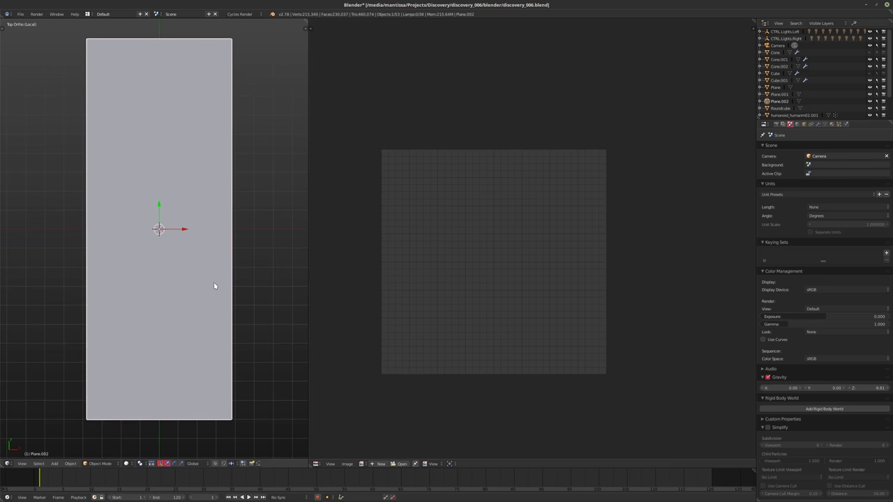
Switch the UV/Image Editor area back to the Node Editor and leave local view so the whole hall is shown.
click(315, 464)
click(334, 386)
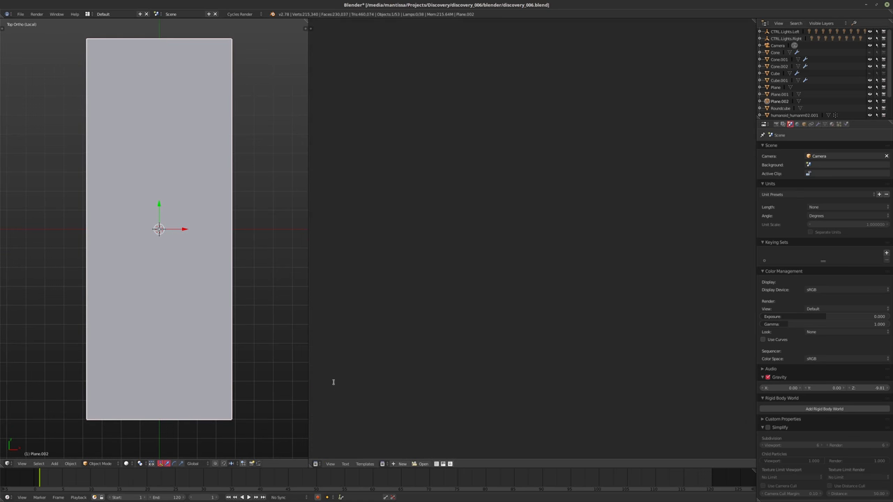
click(315, 464)
click(327, 380)
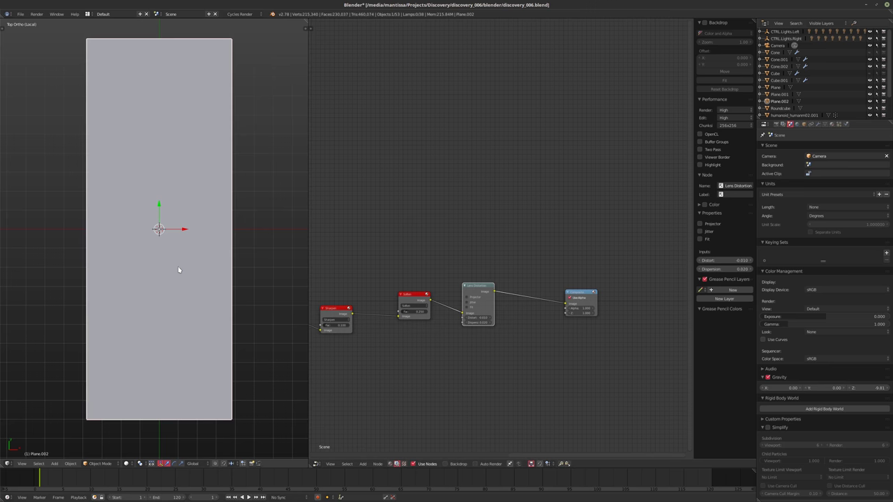
middle_drag(100, 215, 154, 288)
key(KP_Divide)
key(Tab)
scroll(154, 288, up, 5)
key(Tab)
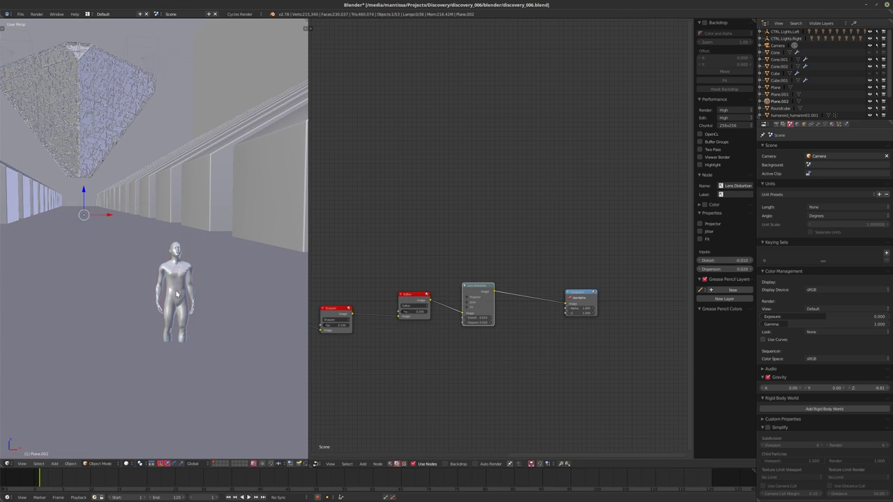
Select the floor plane beneath the humanoid figure and enter edit mode on it.
right_click(182, 300)
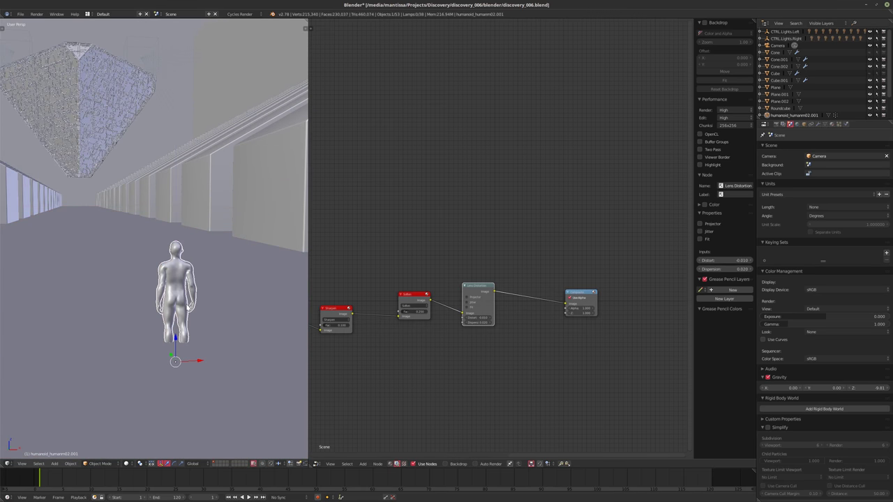
scroll(185, 305, down, 4)
mouse_move(182, 304)
middle_down()
mouse_move(166, 279)
mouse_move(178, 265)
mouse_move(191, 293)
middle_up()
right_click(214, 313)
key(Tab)
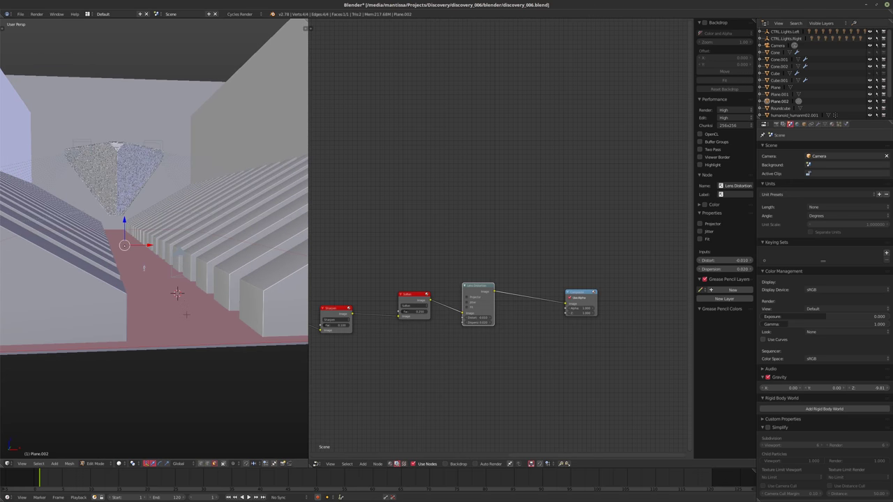
mouse_move(190, 293)
middle_down()
mouse_move(183, 280)
mouse_move(188, 292)
middle_up()
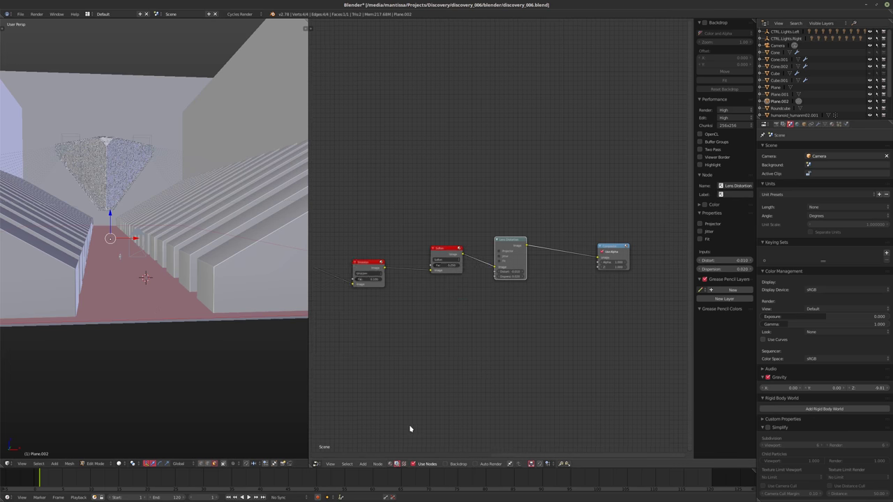
Show the shader nodes, create a new material for the floor plane, and spread its Diffuse BSDF and Material Output nodes apart.
click(390, 464)
key(Home)
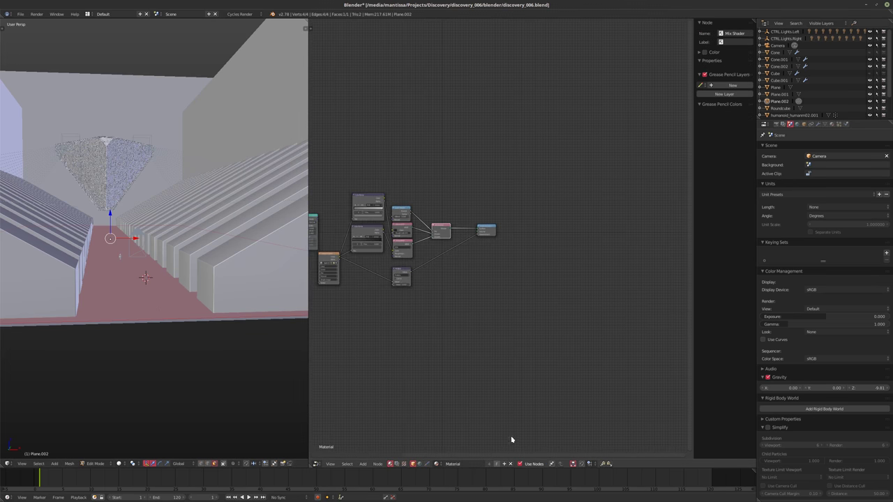
click(505, 465)
scroll(473, 293, up, 4)
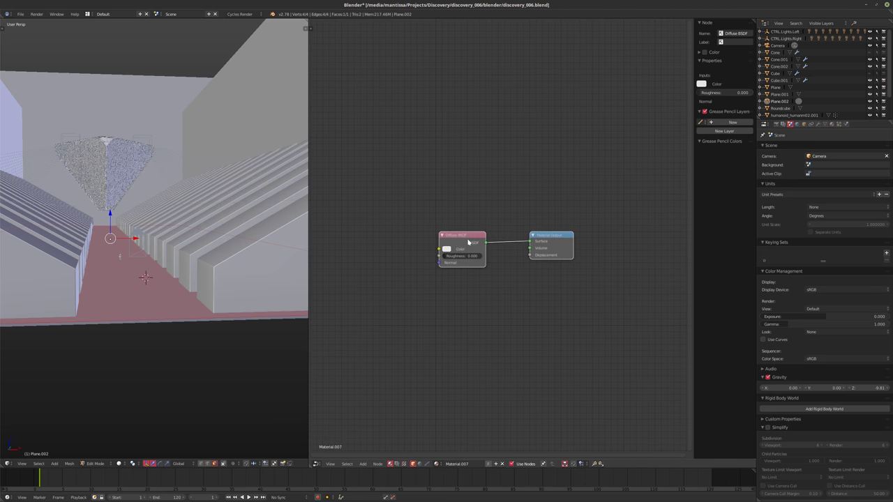
drag(468, 245, 348, 294)
key(Home)
drag(616, 233, 612, 299)
key(Home)
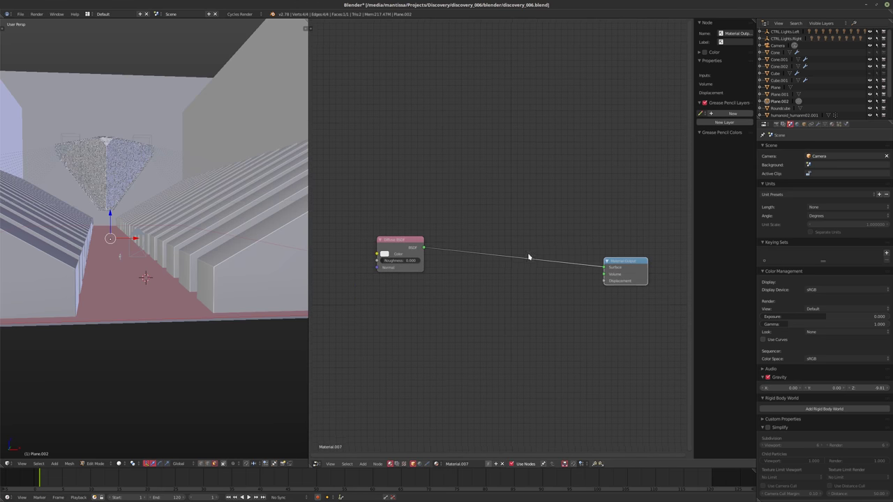
Add a Brick Texture node to the floor material, placed apart from the Diffuse BSDF node.
drag(405, 240, 399, 254)
key(shift+a)
mouse_move(381, 233)
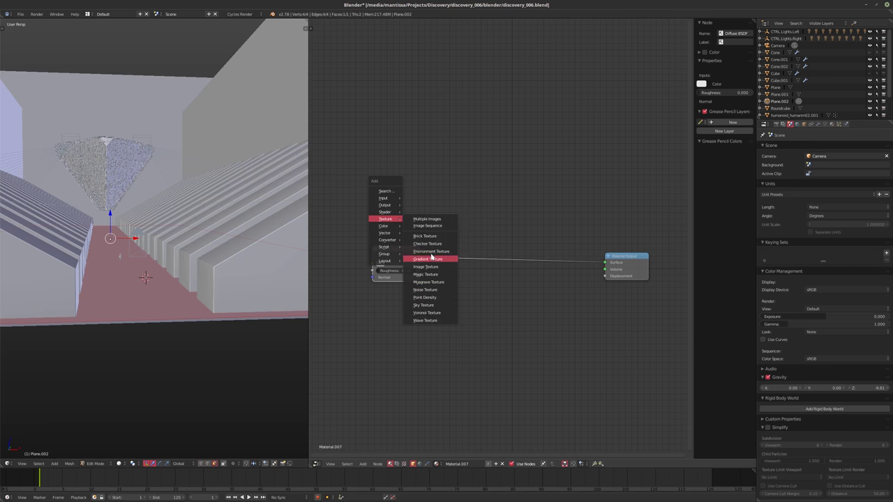
click(425, 236)
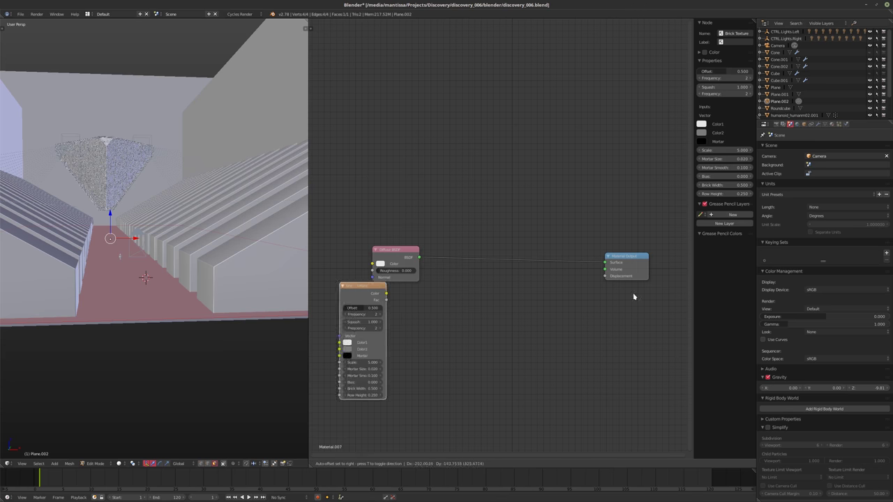
click(632, 247)
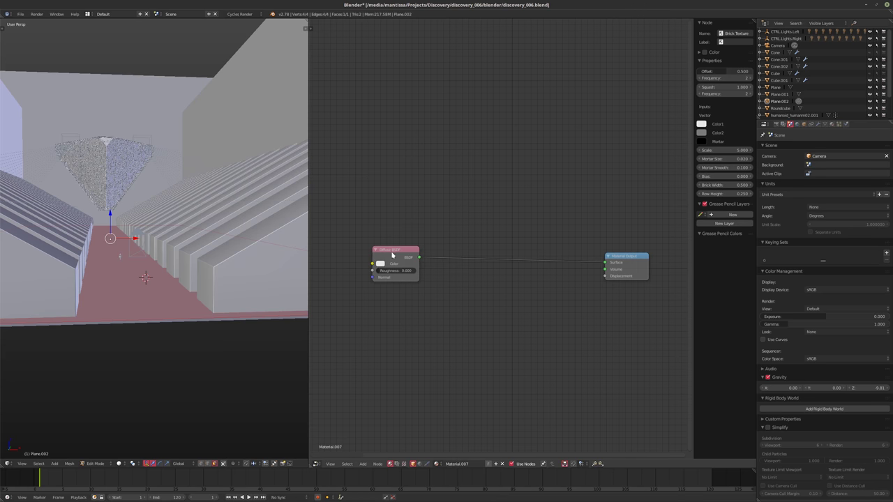
Switch the Diffuse BSDF node's type to an Emission shader.
click(392, 255)
key(Home)
key(shift+s)
mouse_move(523, 260)
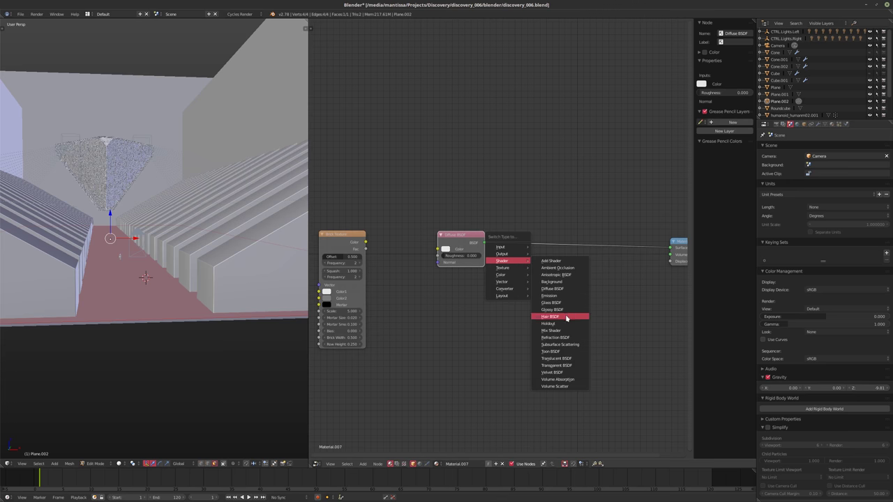
click(551, 295)
Insert a Mix Shader between the Emission and Material Output nodes, and move the Emission node lower.
key(shift+a)
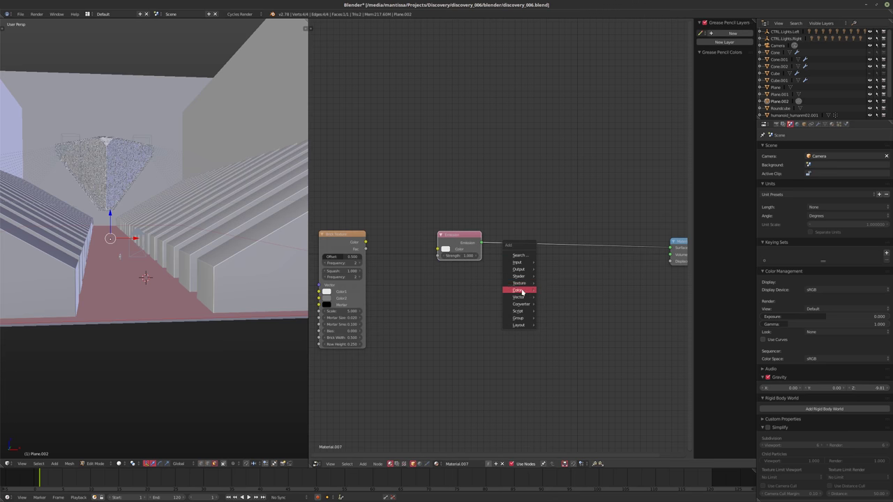
mouse_move(520, 278)
click(569, 346)
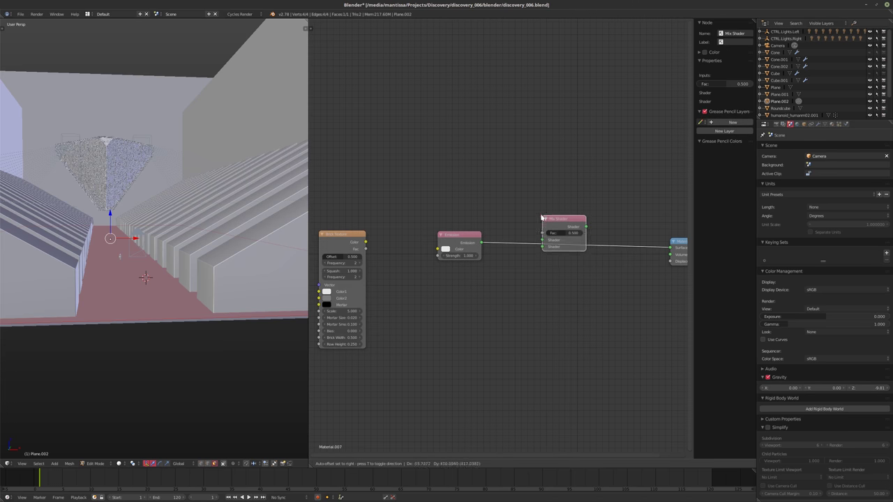
click(570, 241)
drag(462, 247, 460, 286)
Add a Transparent BSDF above the Emission node and connect it to the Mix Shader's first shader input.
key(shift+a)
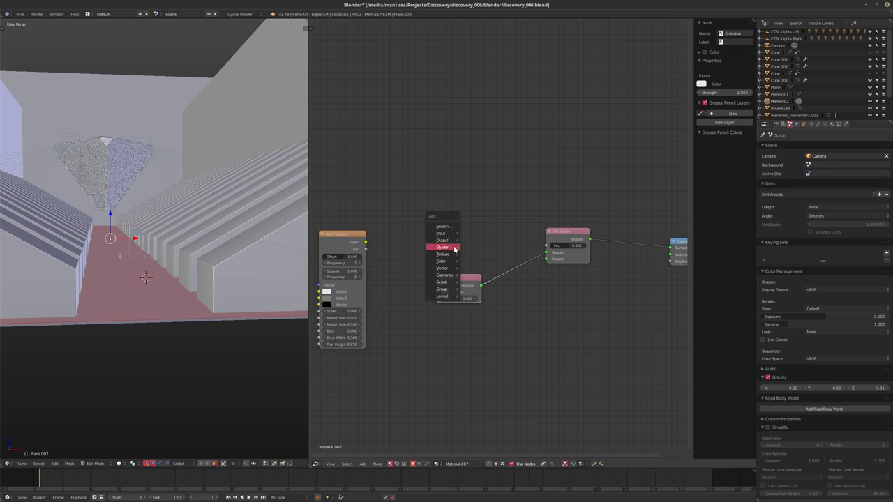
mouse_move(447, 247)
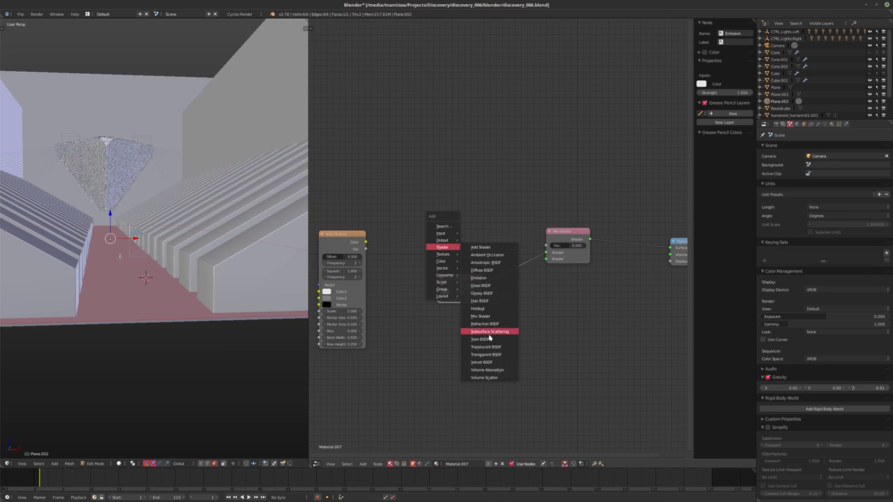
click(488, 355)
click(464, 251)
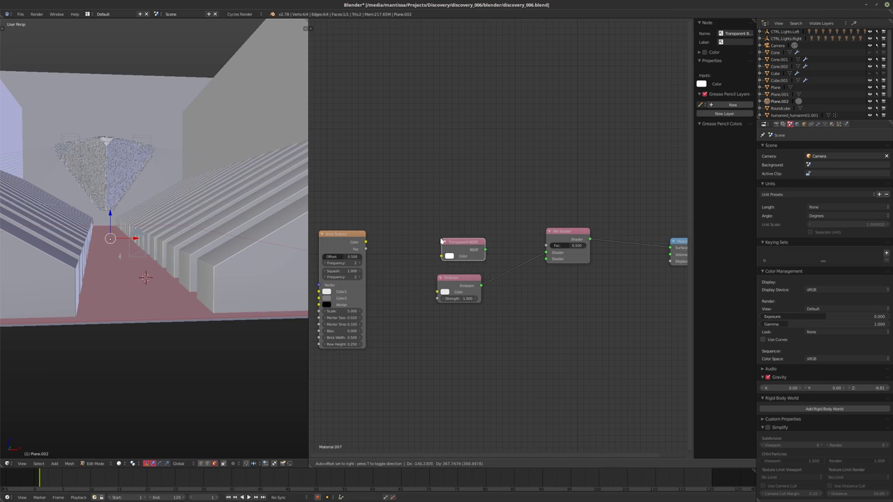
drag(483, 249, 549, 253)
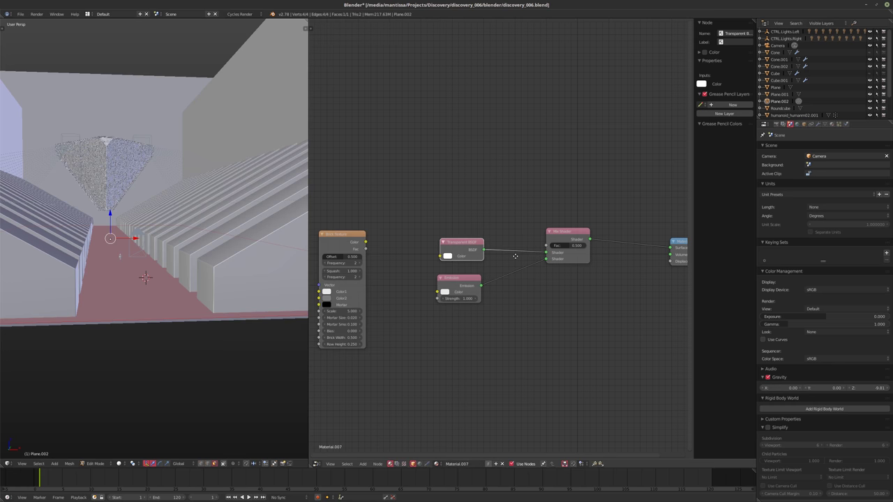
Rearrange the Emission, Brick Texture and Transparent BSDF nodes to make room before the Mix Shader.
scroll(515, 256, up, 1)
click(409, 280)
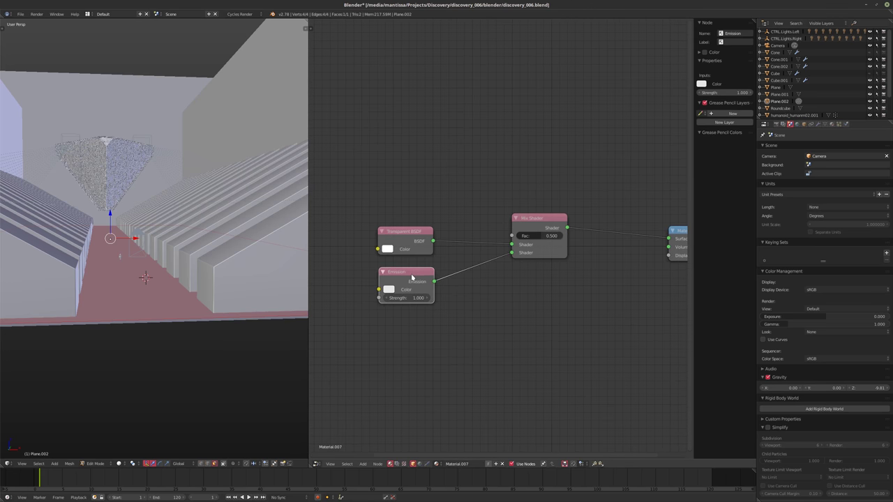
ctrl+scroll(407, 265, left, 4)
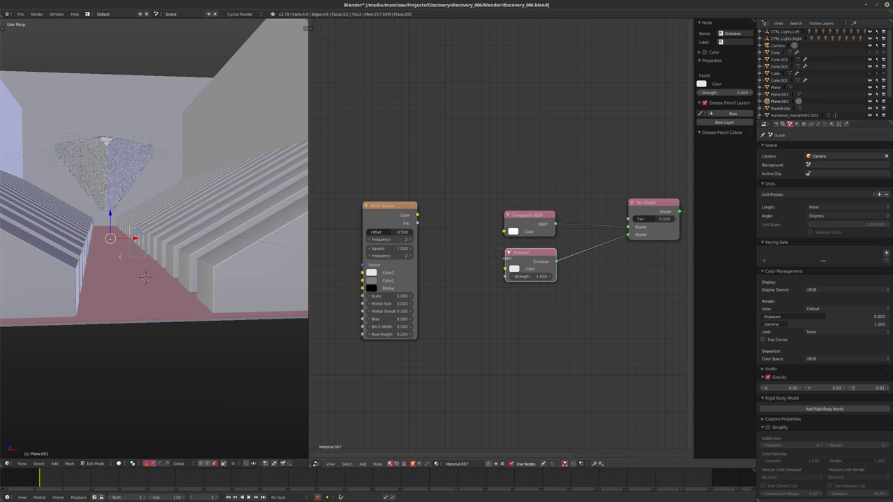
middle_drag(507, 258, 518, 235)
drag(524, 237, 523, 273)
scroll(457, 167, down, 1)
ctrl+scroll(457, 166, left, 2)
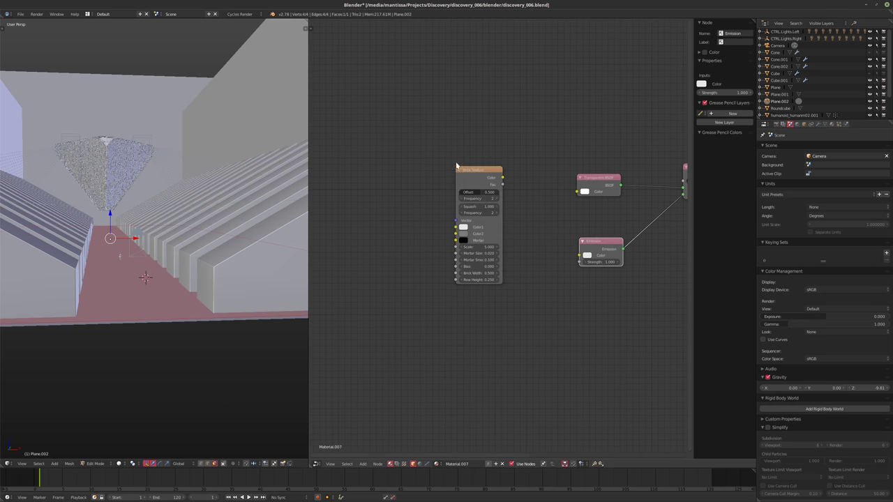
drag(457, 166, 391, 176)
drag(591, 178, 491, 179)
ctrl+scroll(583, 241, right, 2)
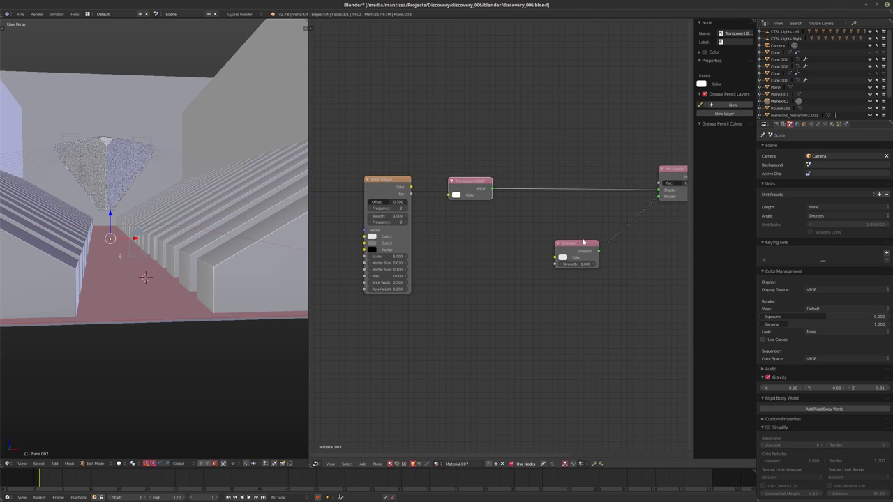
Add a second Mix Shader and feed its two shader inputs from the Transparent BSDF and Emission nodes.
key(shift+a)
click(583, 242)
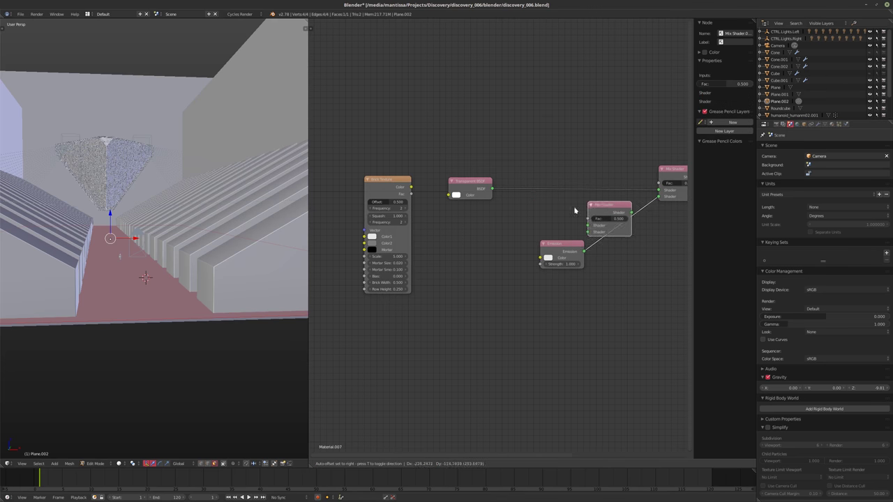
right_click(575, 211)
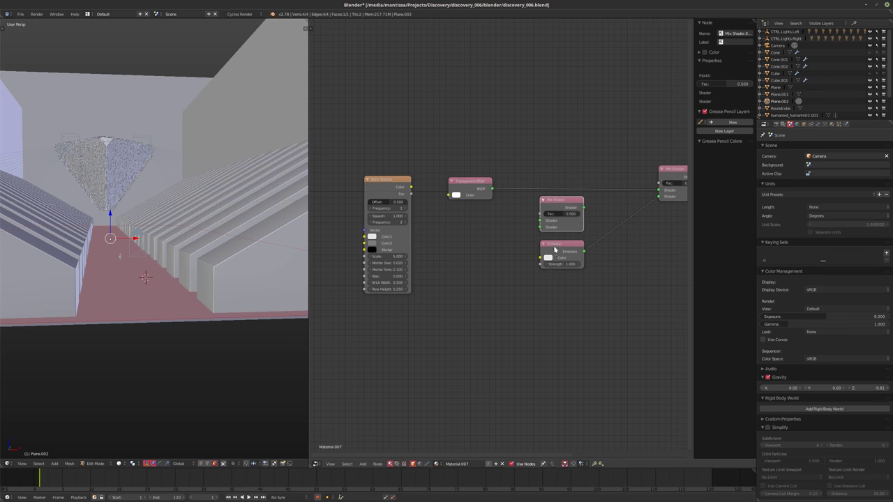
key(g)
click(487, 190)
drag(492, 189, 536, 220)
drag(544, 260, 536, 220)
Place the second Mix Shader above the Transparent BSDF and Emission nodes and connect the Brick Texture's Color to its Fac input.
drag(459, 262, 475, 277)
drag(470, 187, 472, 228)
drag(563, 197, 562, 172)
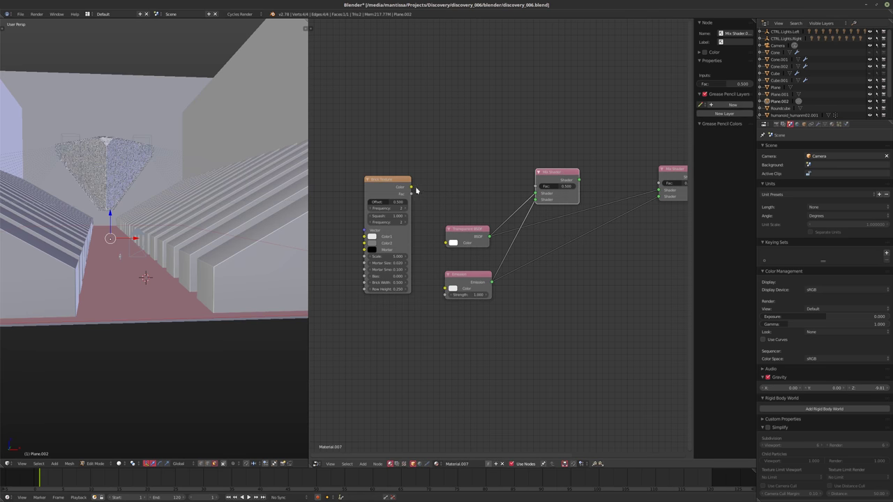
drag(411, 187, 538, 187)
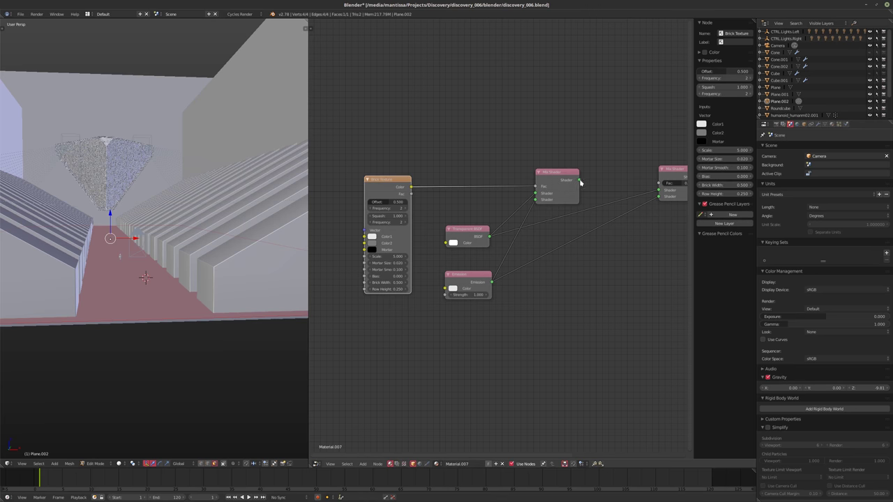
Connect the second Mix Shader to the final Mix Shader's lower shader input and group it beside the Transparent BSDF and Emission nodes.
middle_drag(580, 182, 548, 193)
drag(544, 192, 620, 208)
drag(520, 209, 526, 258)
middle_drag(483, 222, 517, 189)
drag(461, 209, 468, 158)
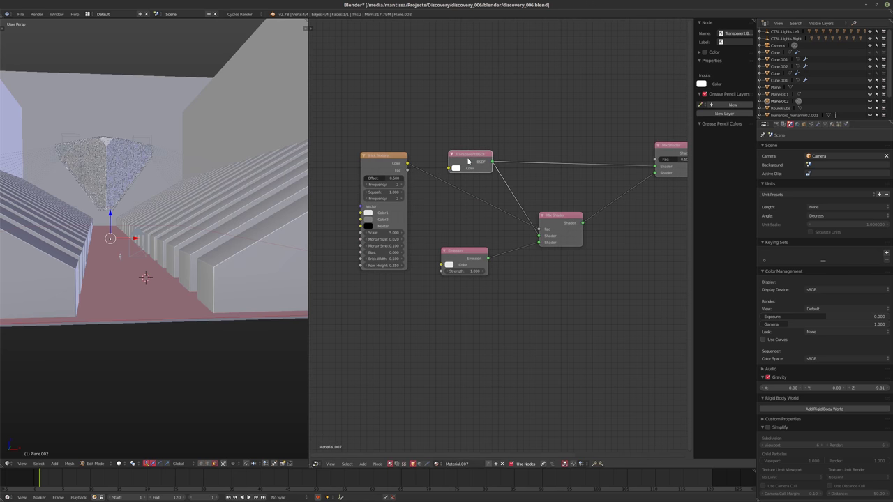
drag(468, 161, 461, 224)
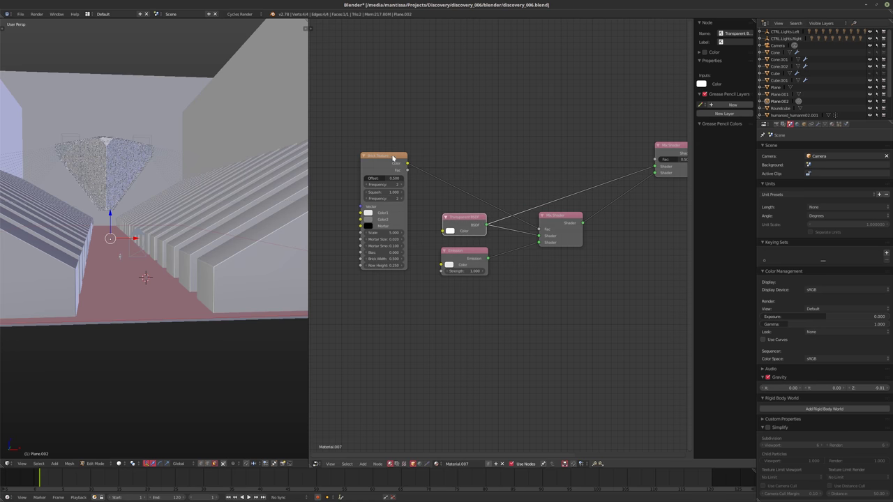
Return to object mode and preview the hall in rendered shading through the camera.
middle_drag(393, 158, 457, 183)
key(Tab)
middle_drag(140, 231, 158, 223)
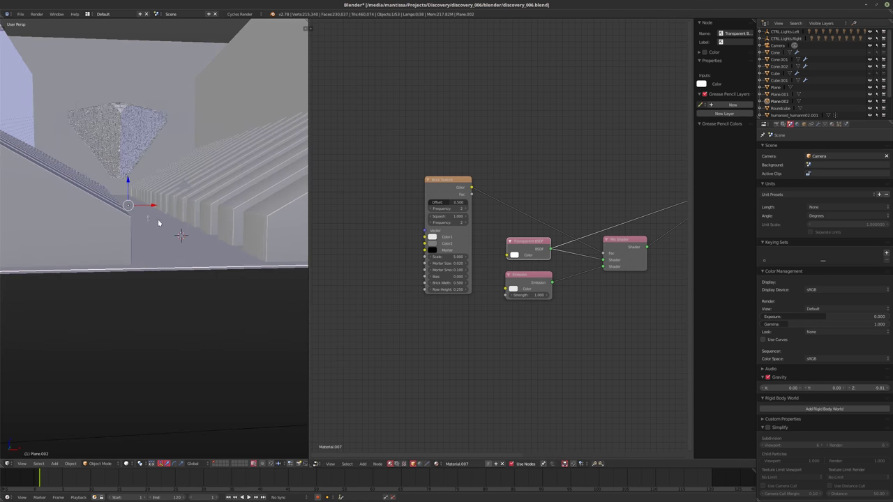
key(shift+z)
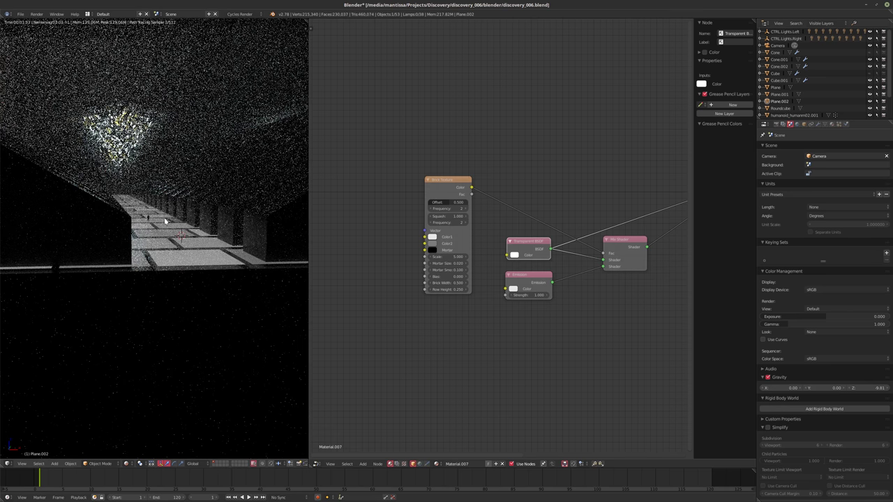
key(KP_0)
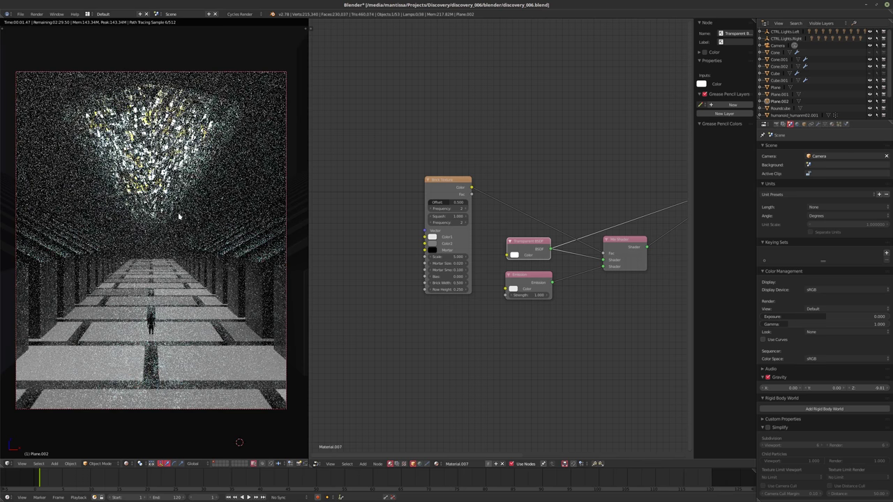
Set the Brick Texture's Row Height to 0.5 and its Offset to 0.
scroll(408, 232, up, 2)
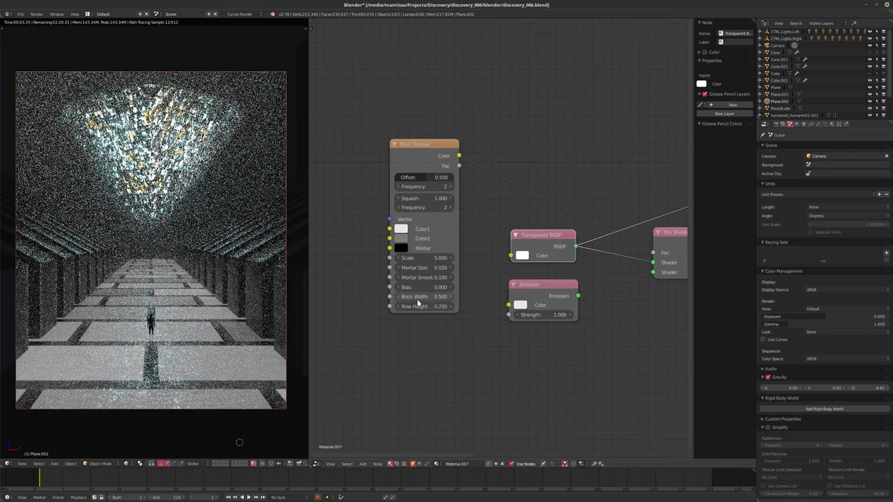
click(416, 306)
text(0.5)
key(Return)
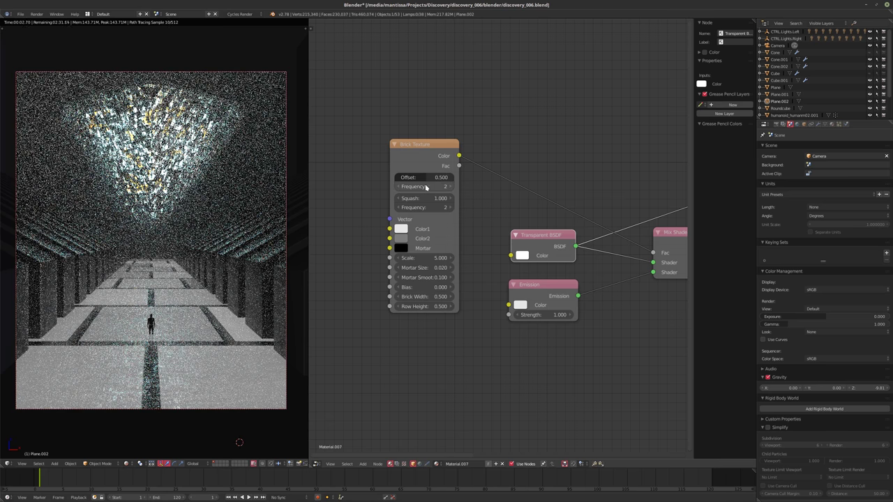
drag(426, 178, 399, 178)
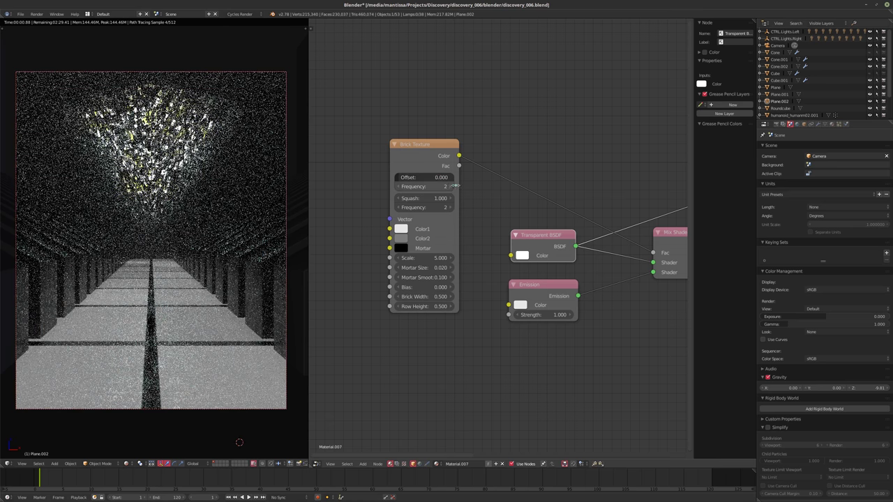
Set the Brick Texture's offset Frequency to 2 and its Scale to 50.
click(450, 187)
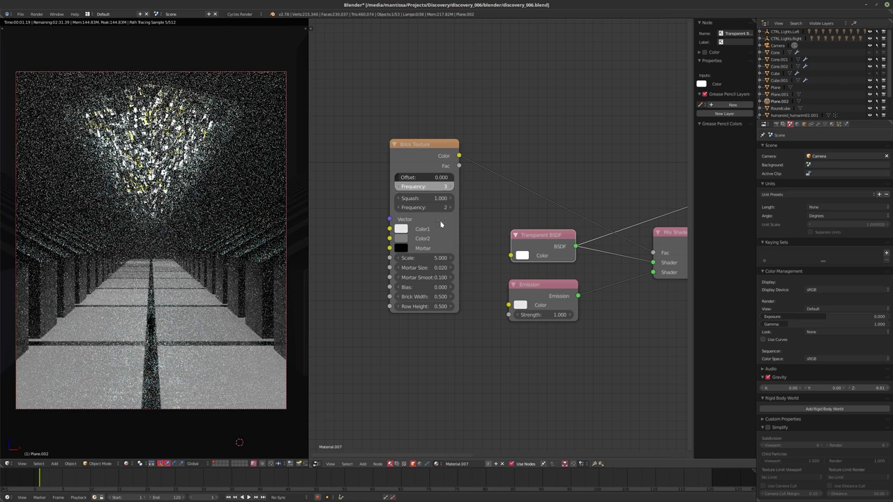
drag(450, 187, 419, 187)
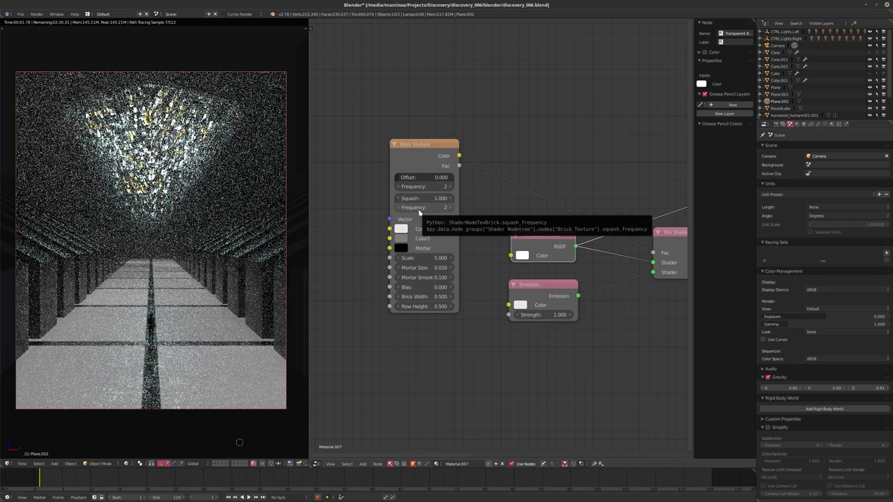
click(416, 257)
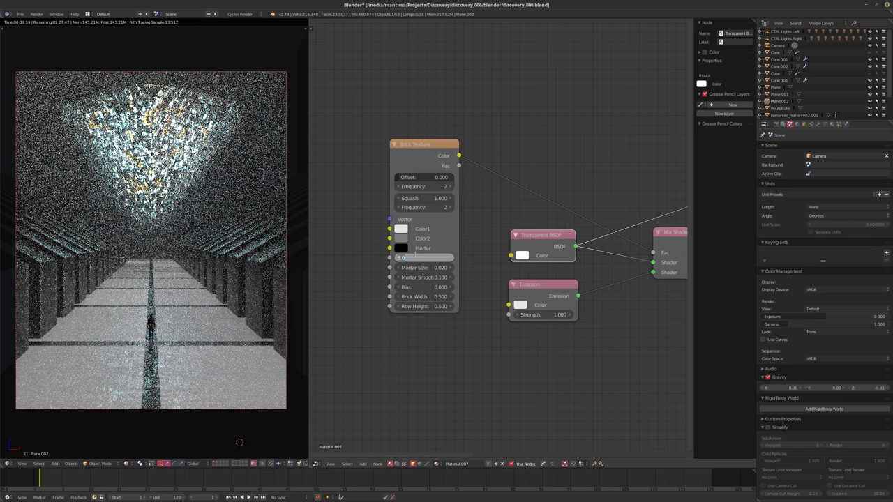
text(50)
key(Return)
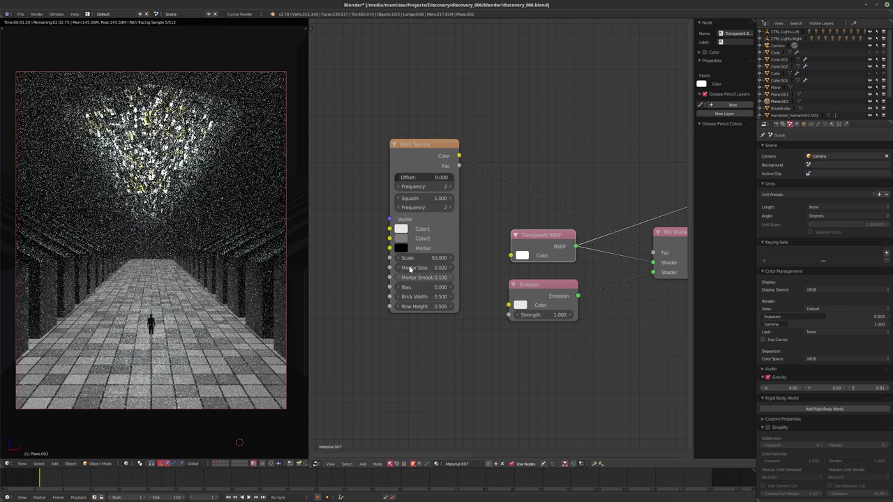
Make the Brick Texture's Color1 and Color2 black and its Mortar color white.
click(402, 229)
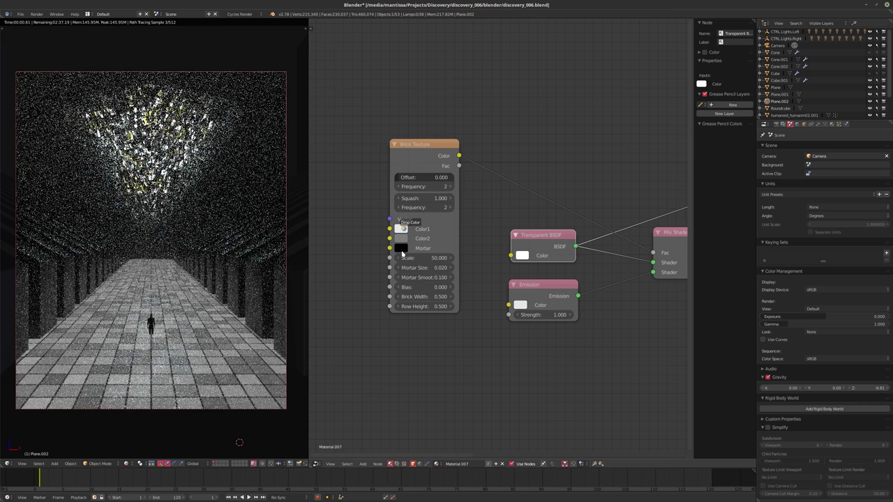
drag(402, 253, 402, 248)
click(401, 247)
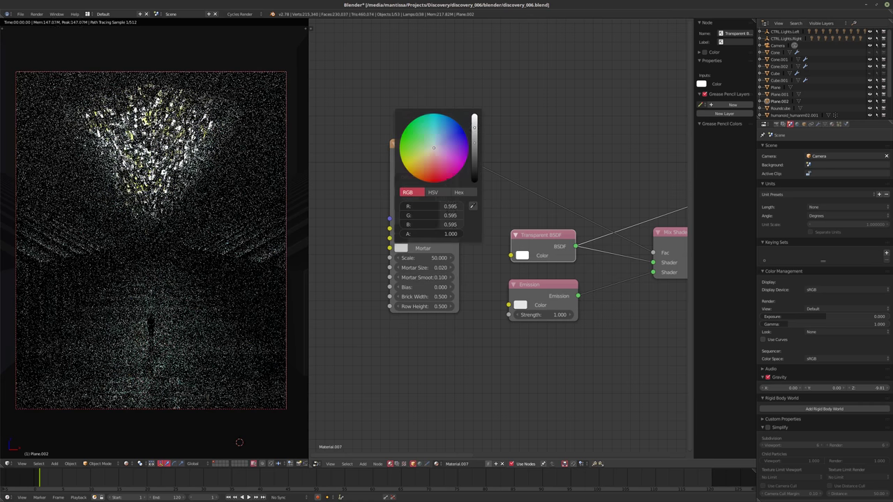
drag(475, 150, 475, 117)
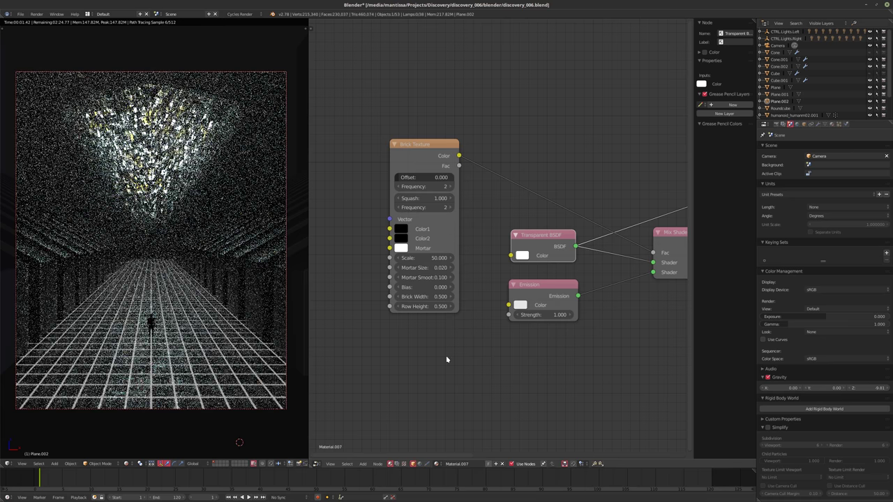
Thin the Brick Texture's mortar lines by setting Mortar Size to 0.005.
middle_drag(396, 358, 404, 370)
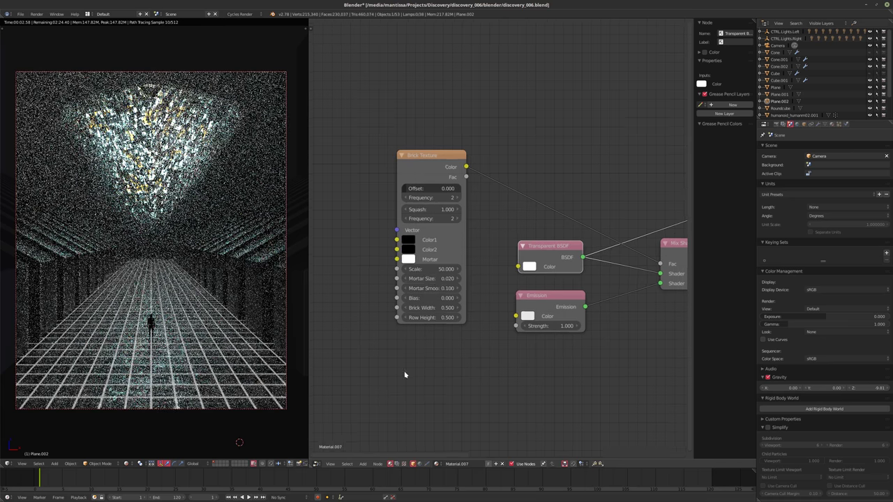
click(422, 279)
text(0.01)
key(Return)
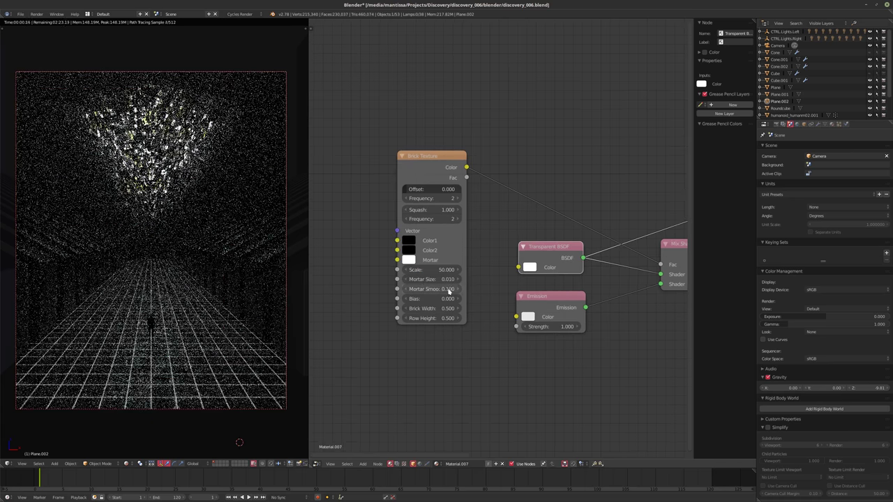
click(419, 279)
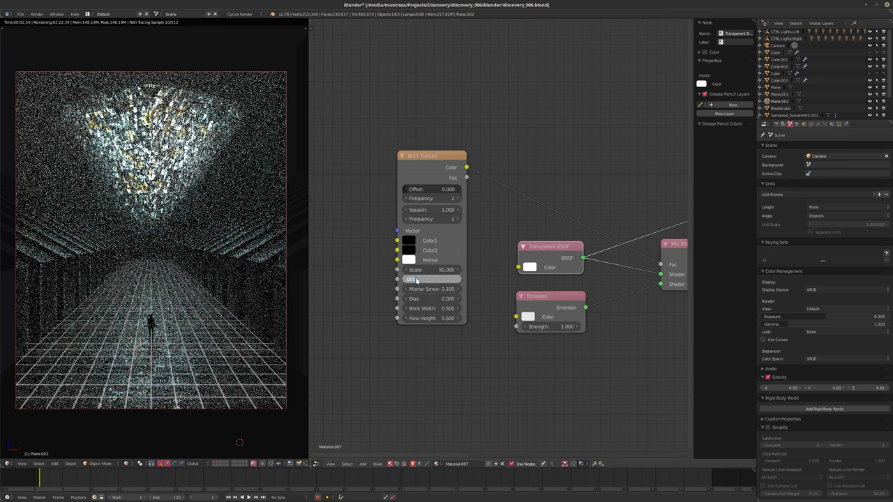
text(0.005)
key(Return)
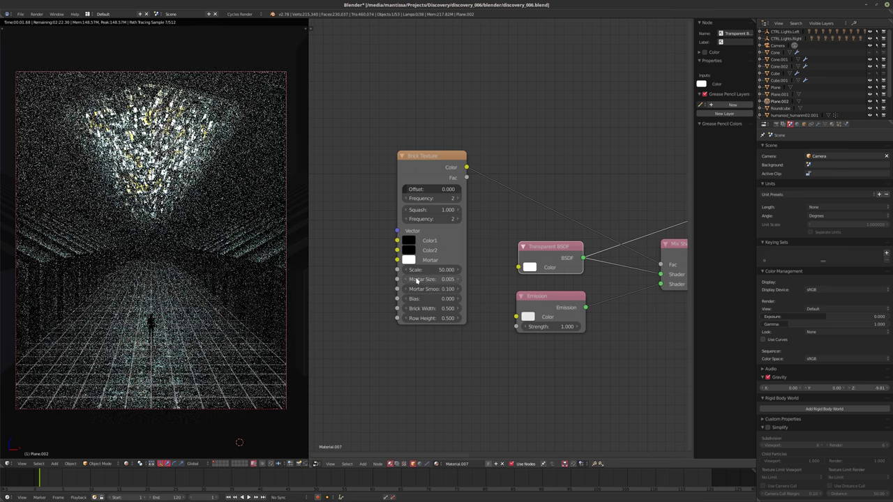
Set the Brick Texture's Scale to 100.
middle_drag(428, 269, 439, 286)
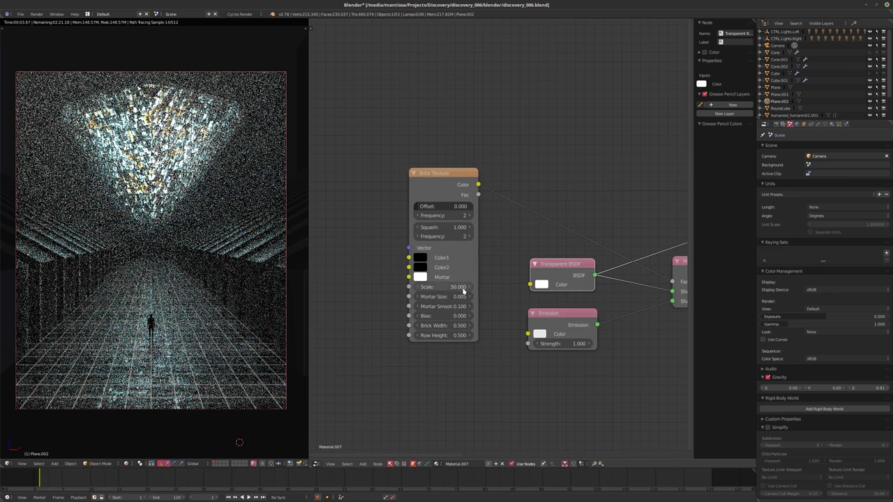
click(437, 286)
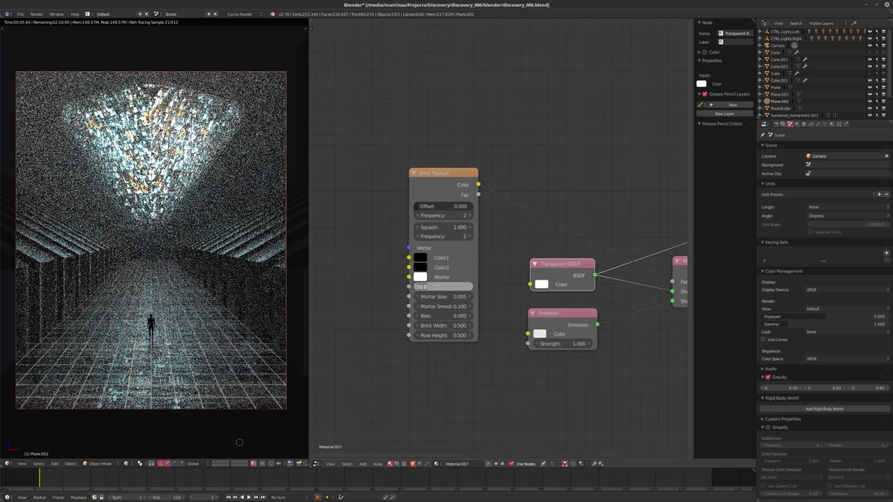
text(100)
key(Return)
Add Mapping and Texture Coordinate nodes to the Brick Texture and connect the UV output to the Mapping's Vector input.
click(443, 173)
key(ctrl+t)
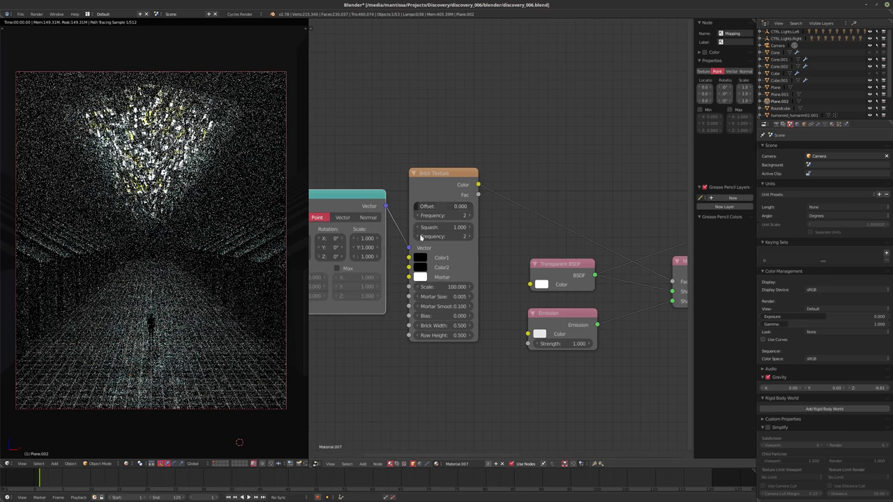
middle_drag(393, 260, 542, 247)
drag(391, 219, 423, 295)
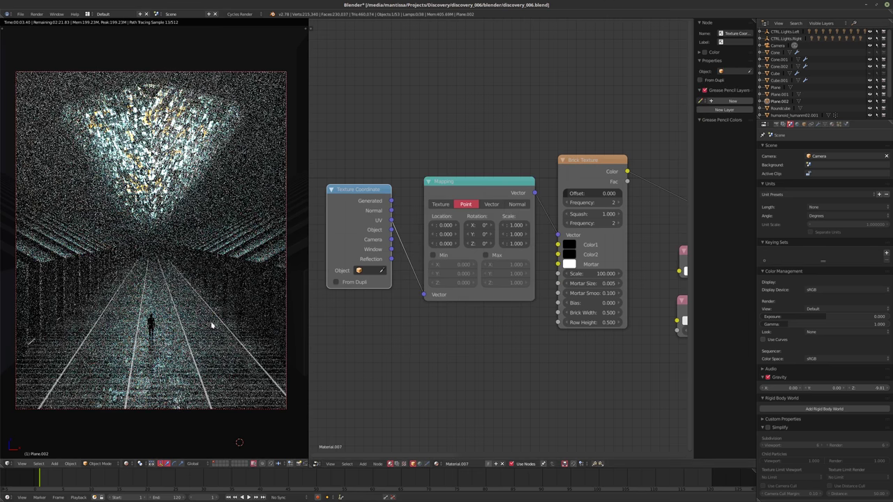
Unwrap the floor plane's UVs in edit mode, then return to object mode and the rendered preview.
key(shift+z)
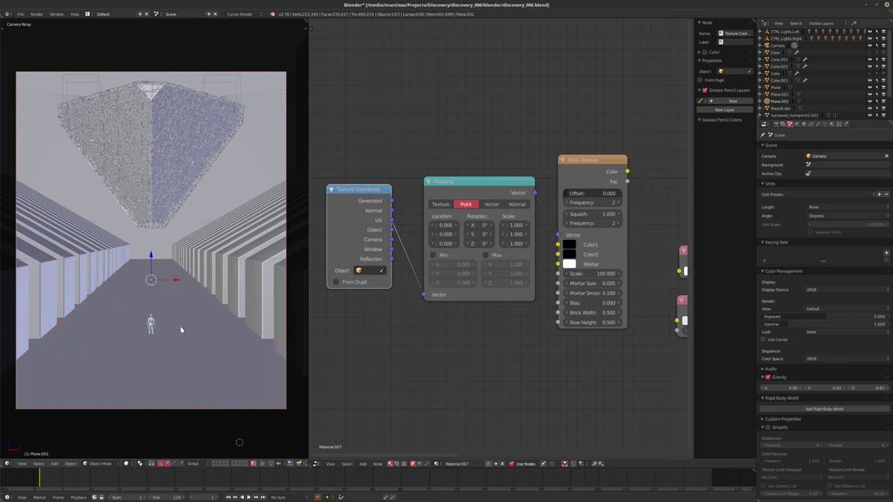
key(Tab)
key(u)
click(161, 299)
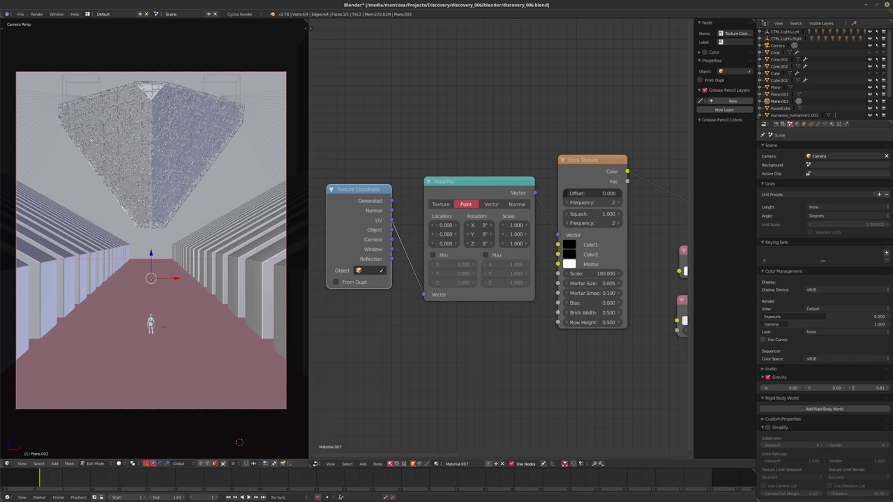
key(Tab)
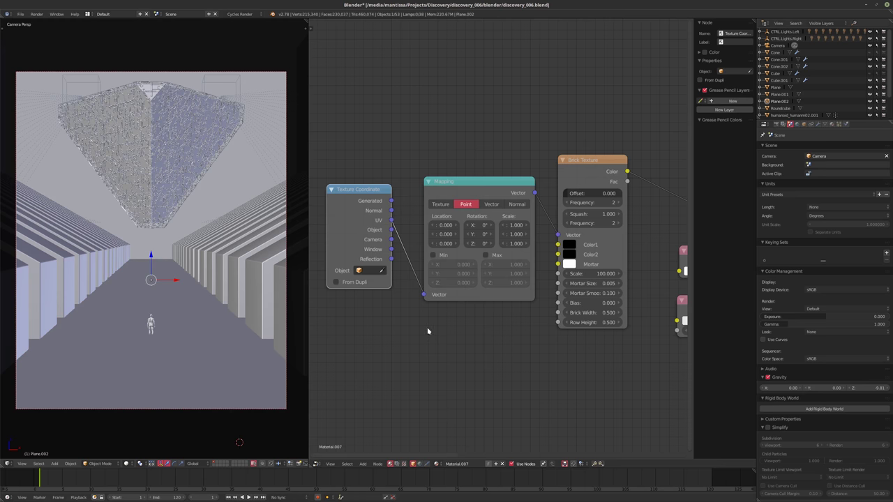
key(shift+z)
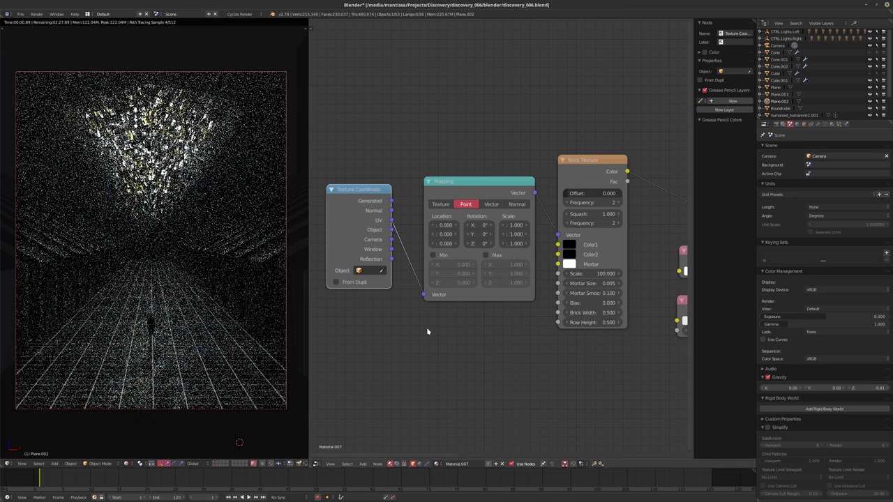
Move the Texture Coordinate and Mapping nodes well away from the Brick Texture to make room in the node tree.
drag(348, 185, 251, 258)
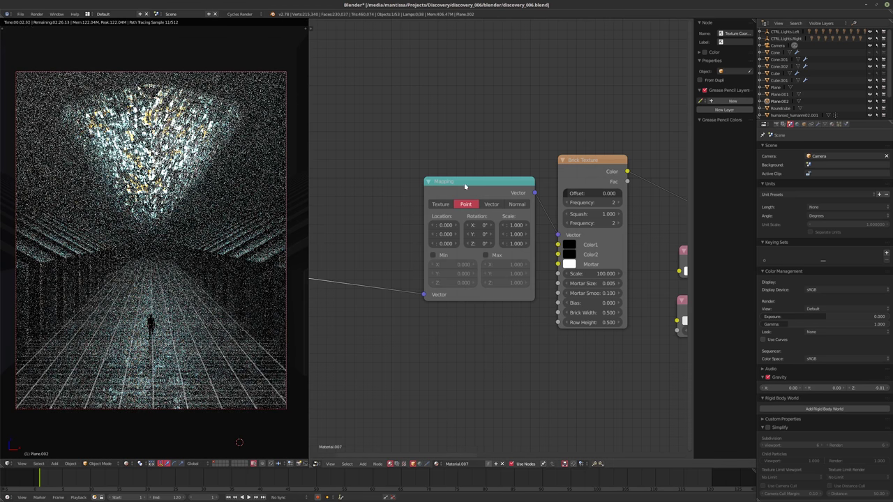
drag(493, 196, 393, 199)
scroll(393, 202, down, 2)
ctrl+scroll(369, 233, left, 4)
drag(405, 239, 373, 249)
drag(473, 189, 438, 187)
middle_drag(438, 187, 521, 171)
drag(363, 239, 363, 235)
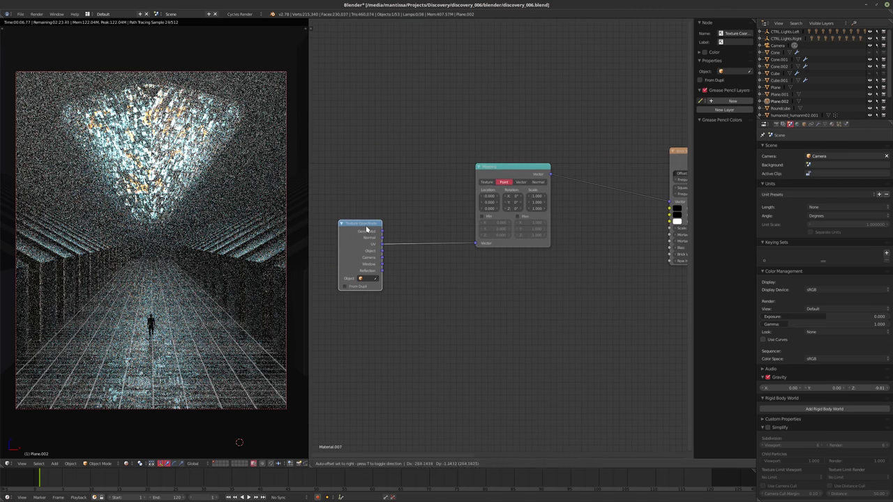
drag(511, 174, 454, 174)
scroll(446, 178, down, 2)
middle_drag(404, 178, 580, 179)
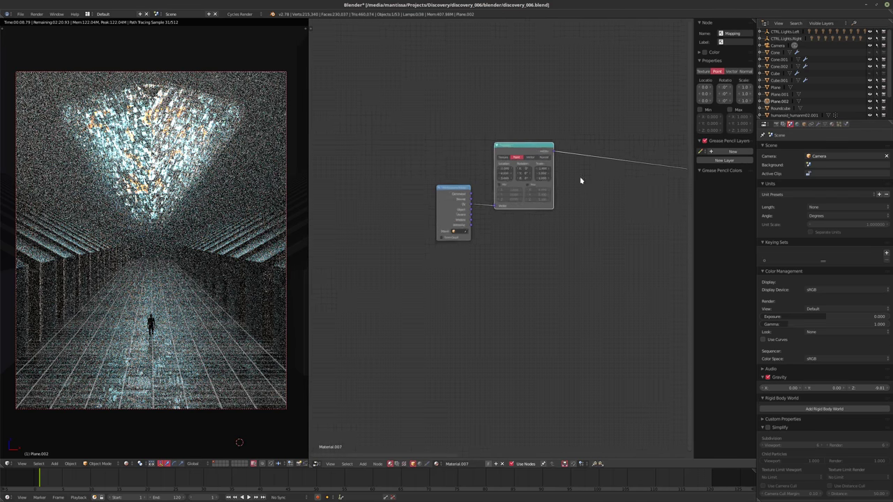
drag(474, 202, 331, 204)
drag(527, 152, 370, 157)
ctrl+scroll(479, 189, right, 5)
scroll(479, 189, up, 2)
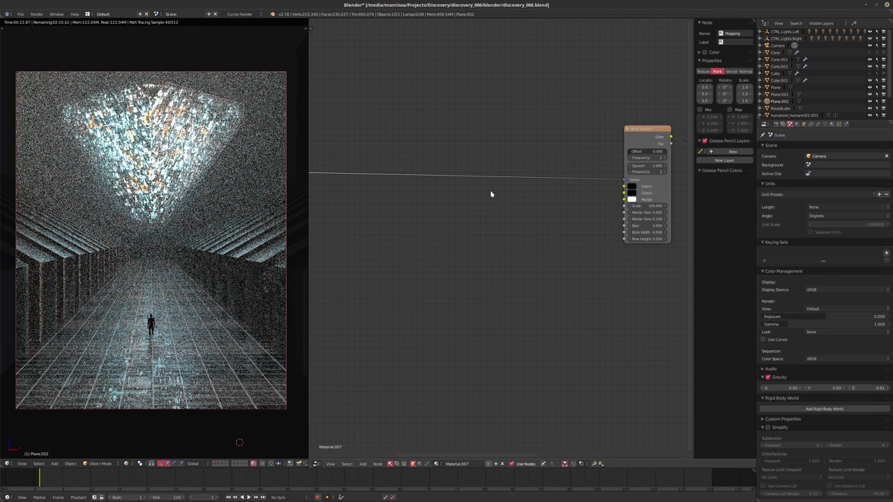
Shift the Brick Texture toward the Mapping node and place a duplicate of it between the original and the shader nodes.
middle_drag(491, 194, 479, 203)
key(shift+a)
drag(633, 150, 401, 168)
key(shift+d)
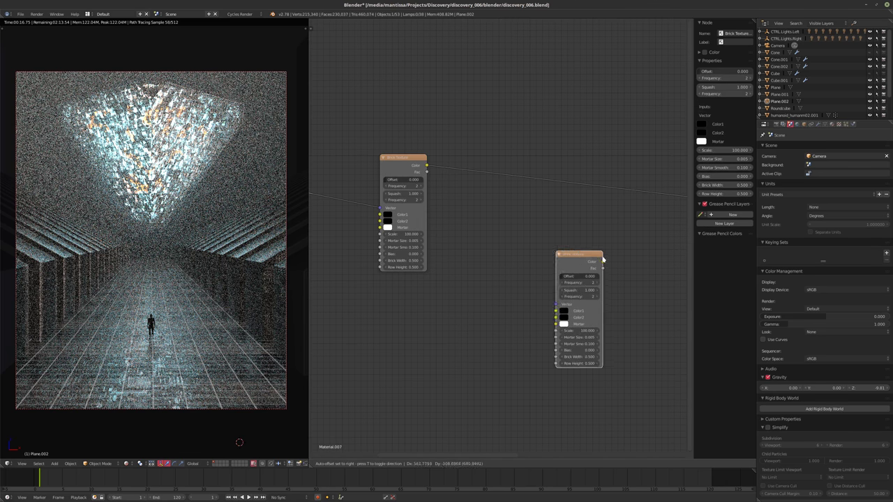
click(604, 227)
Add a Bump node between the two Brick Textures and connect the first texture's Color to its Height input.
middle_drag(494, 257, 417, 258)
key(shift+a)
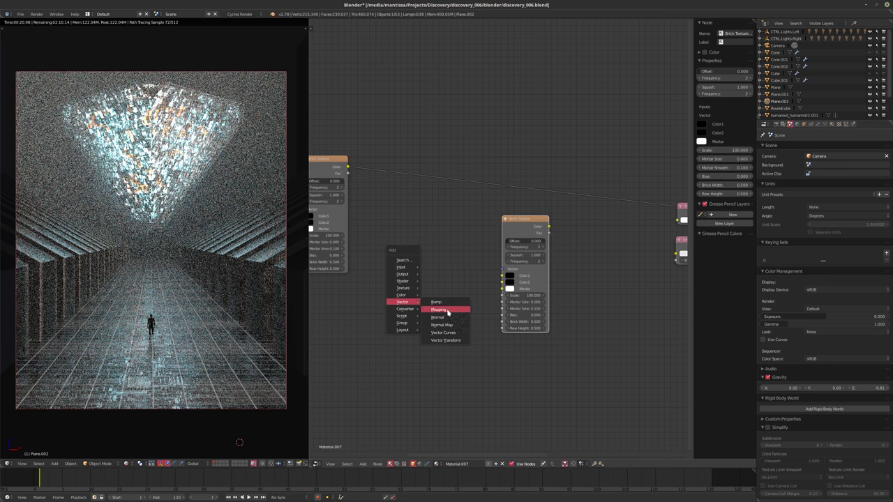
click(434, 302)
click(346, 239)
drag(348, 168, 380, 296)
Connect the Bump's Normal to the duplicate Brick Texture's Vector and that texture's Color to the second Mix Shader's Fac.
middle_drag(438, 269, 413, 274)
drag(399, 271, 630, 227)
ctrl+scroll(474, 276, down, 2)
scroll(482, 273, down, 3)
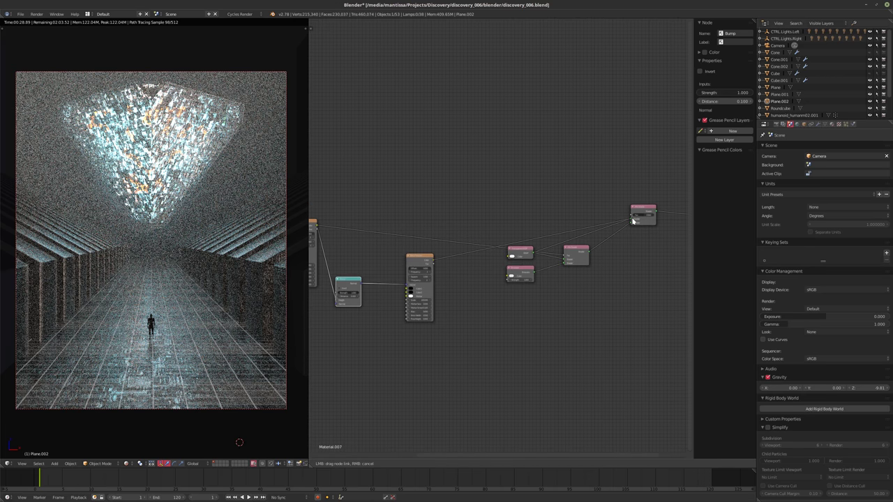
drag(567, 258, 567, 258)
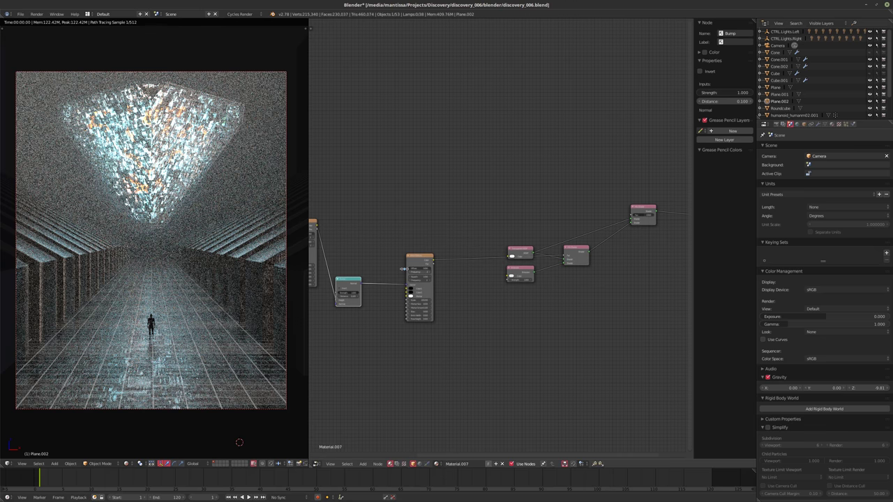
Move the duplicate Brick Texture higher than the Bump node and set the Bump's Strength to 0.045.
click(412, 295)
drag(412, 295, 434, 259)
middle_drag(434, 259, 517, 254)
scroll(517, 254, up, 4)
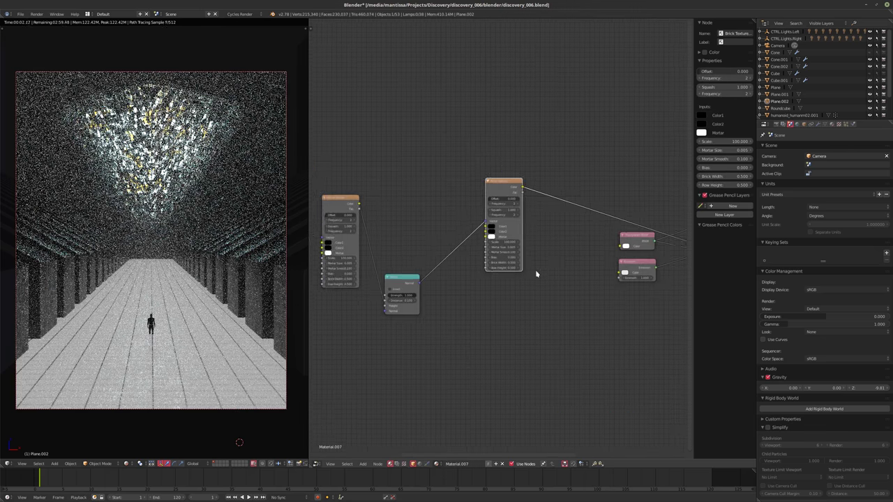
middle_drag(353, 293, 479, 335)
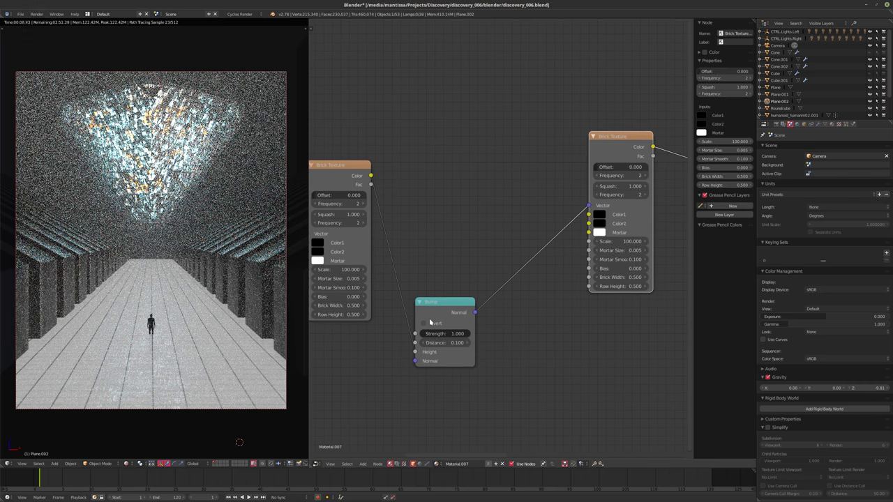
drag(457, 334, 414, 333)
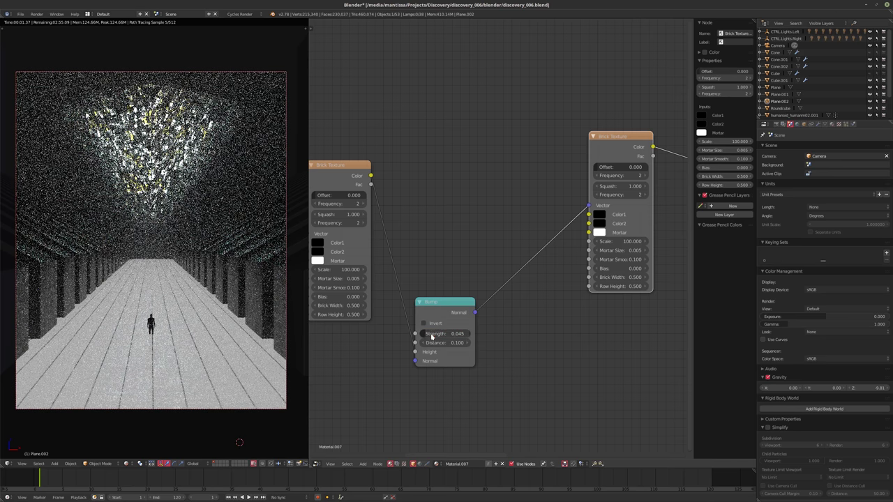
Delete the Bump node and add a Vector Transform node between the two Brick Textures.
click(445, 312)
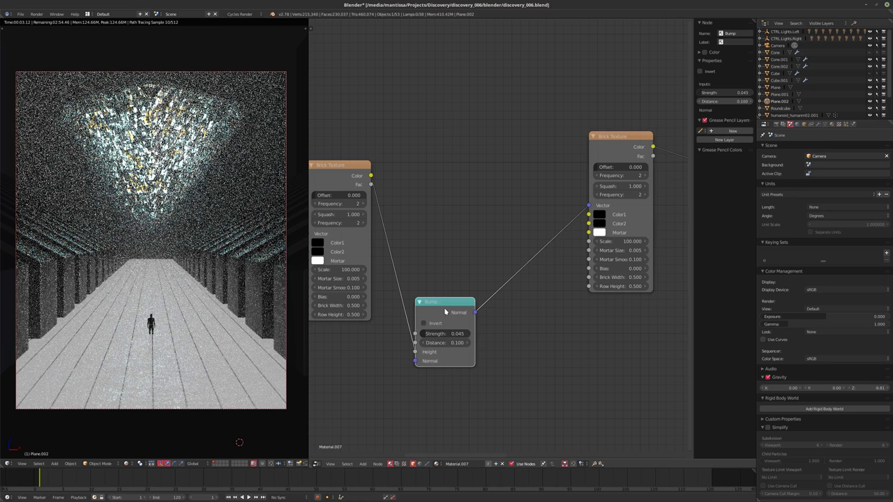
key(x)
key(shift+a)
mouse_move(429, 260)
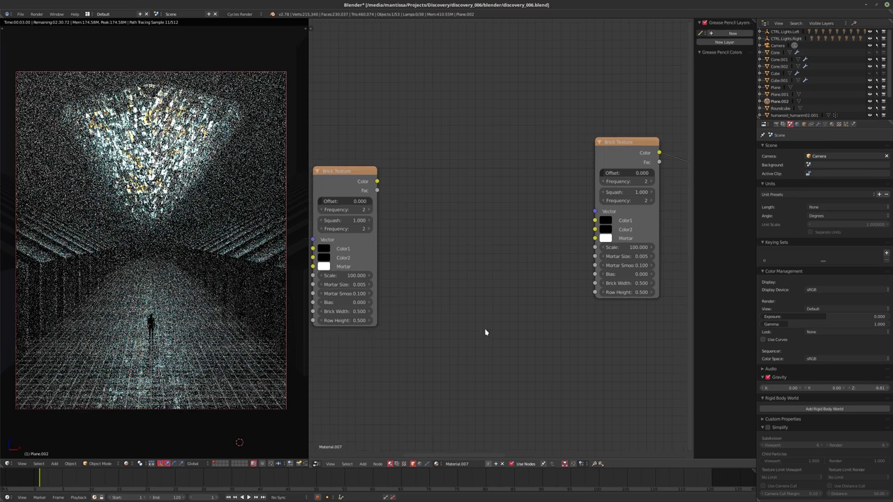
key(shift+a)
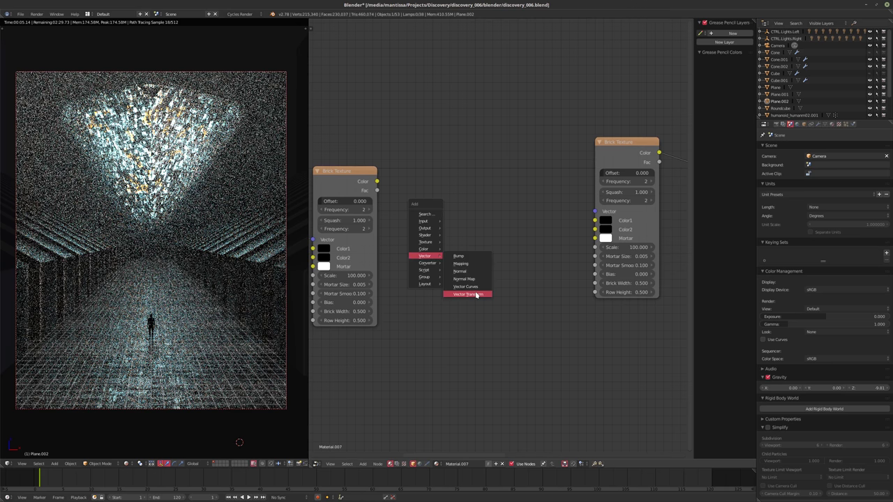
click(477, 295)
click(469, 290)
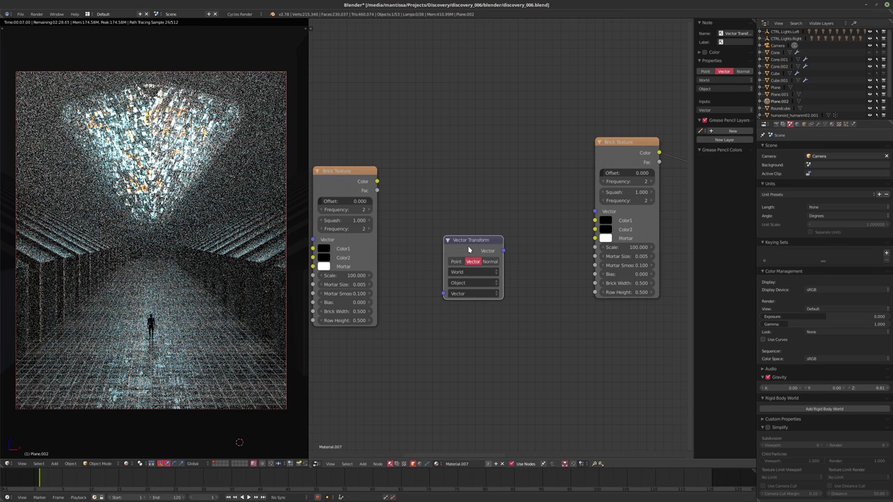
Switch the Vector Transform node to a Vector Math node set to Add and reposition it between the two Brick Textures.
key(shift+s)
mouse_move(461, 275)
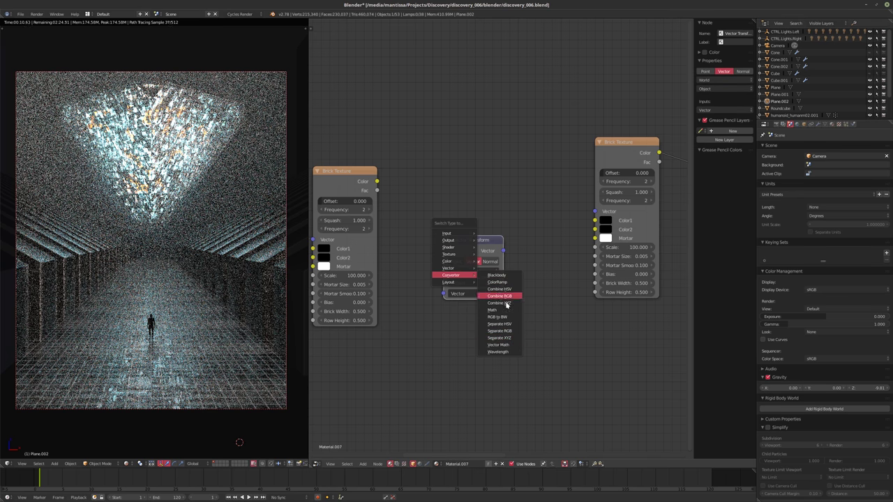
click(511, 345)
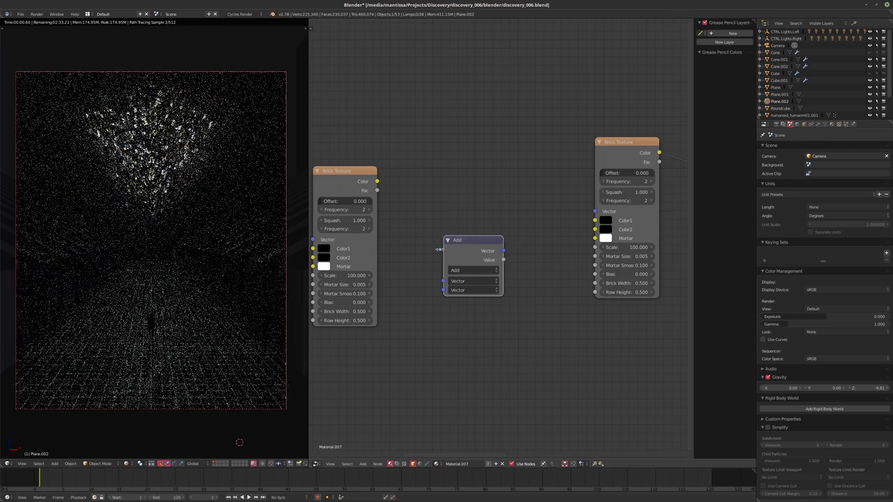
key(g)
click(385, 169)
Connect the first Brick Texture's Color to the Add node's second Vector input and move that texture lower.
drag(377, 182, 417, 219)
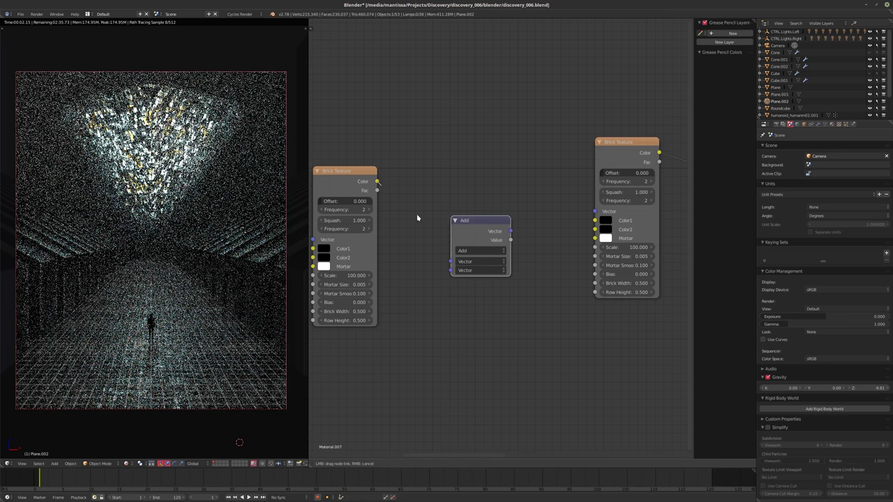
drag(453, 268, 454, 269)
scroll(493, 261, down, 2)
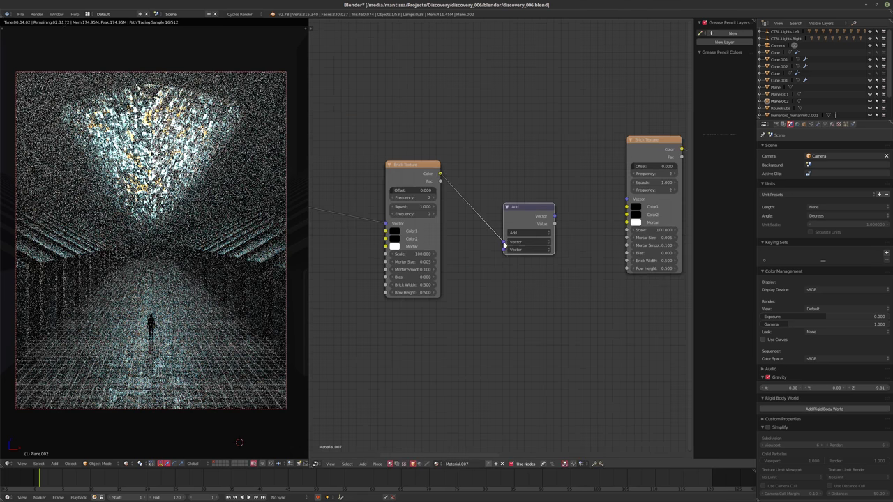
drag(400, 193, 394, 281)
scroll(417, 249, down, 2)
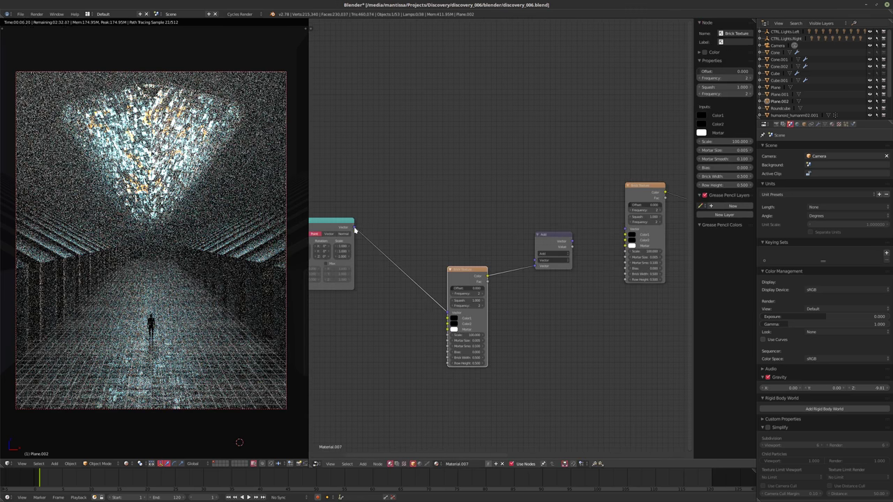
Connect the Mapping's Vector to the Add node's first input and the Add's Vector output to the second Brick Texture's Vector.
drag(355, 230, 538, 261)
drag(356, 230, 626, 230)
scroll(529, 243, up, 2)
drag(529, 243, 602, 225)
Set the first Brick Texture's Scale to 150.
scroll(524, 323, up, 2)
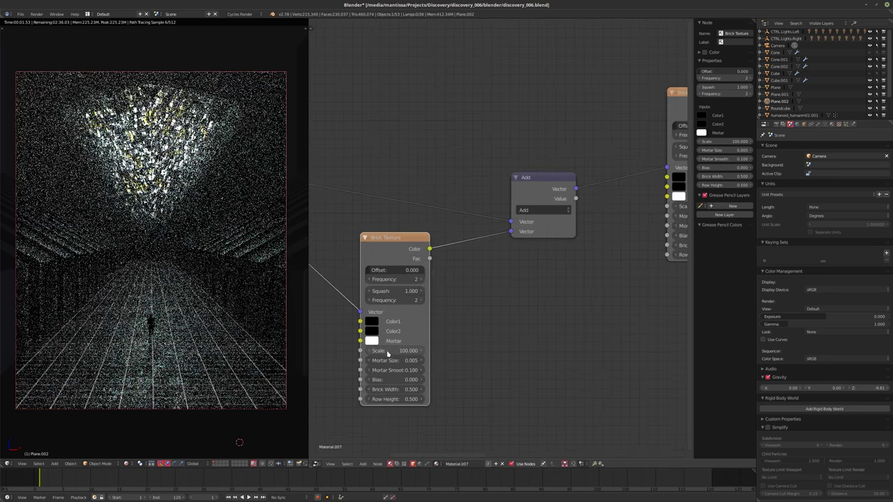
click(402, 351)
text(150)
key(Return)
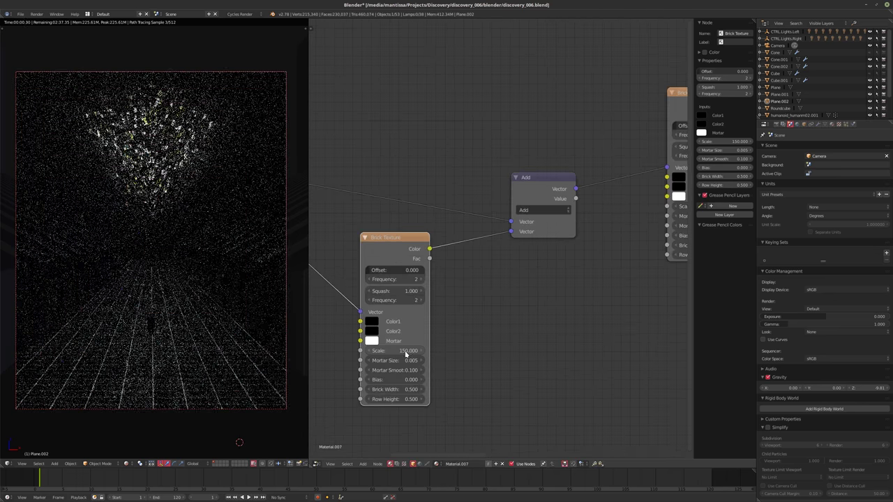
Make the first Brick Texture's Mortar color black and its Color1 white.
scroll(465, 323, up, 2)
click(391, 340)
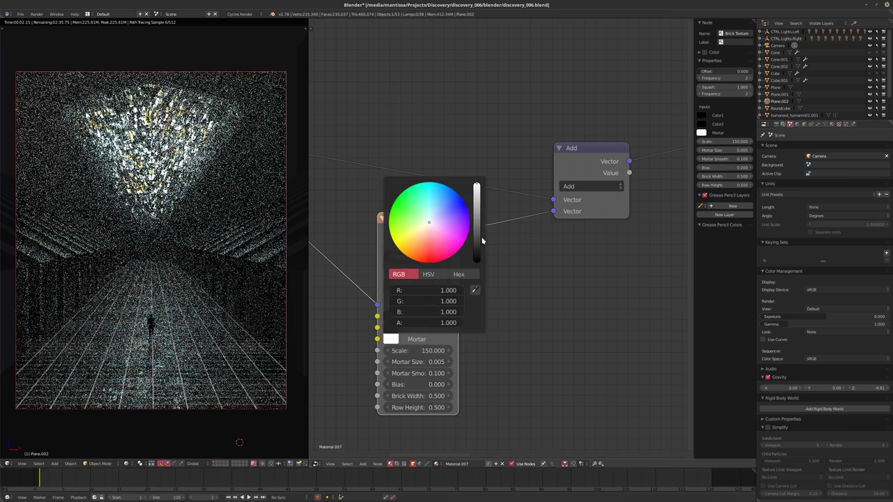
drag(476, 186, 476, 162)
click(390, 316)
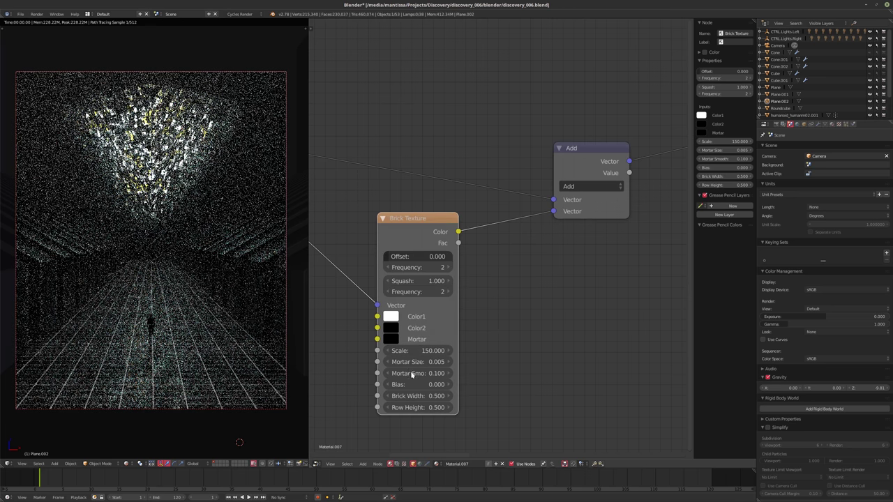
click(392, 330)
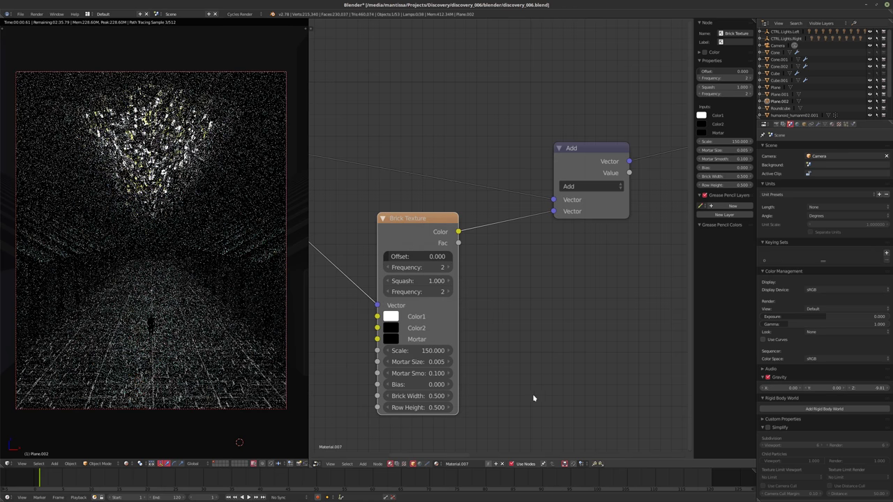
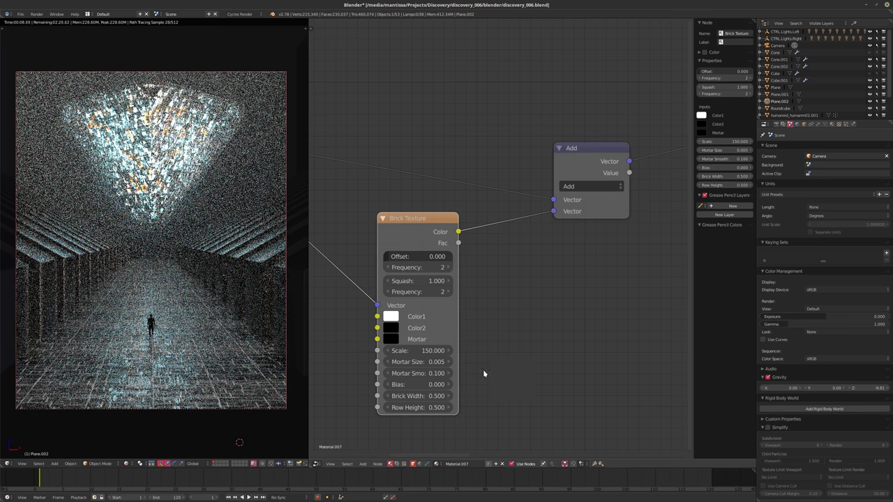
Set the floor material's Emission shader to a light cyan color with a Strength of 5.
ctrl+scroll(484, 374, left, 8)
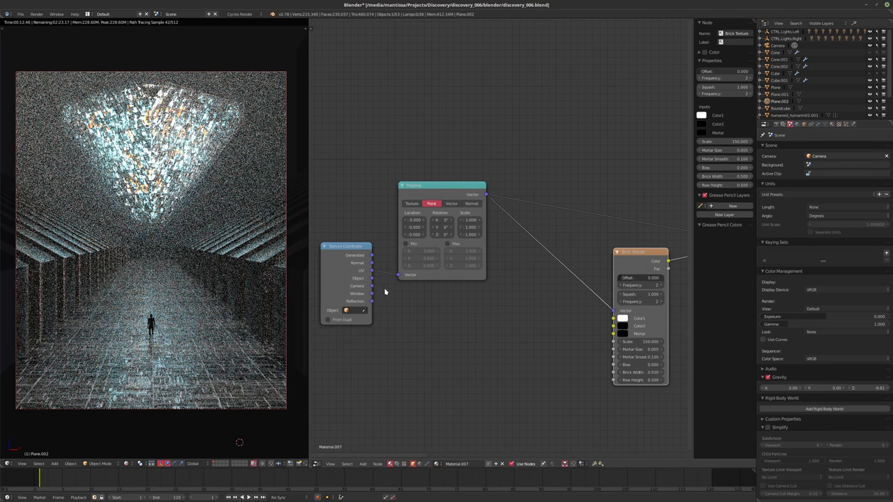
click(343, 267)
ctrl+scroll(524, 309, right, 10)
shift+scroll(464, 326, down, 3)
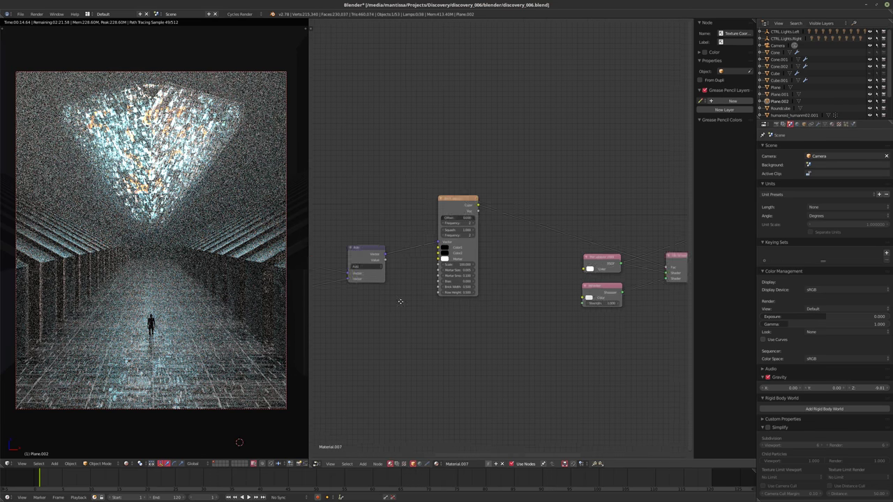
ctrl+scroll(523, 308, right, 5)
scroll(492, 305, up, 2)
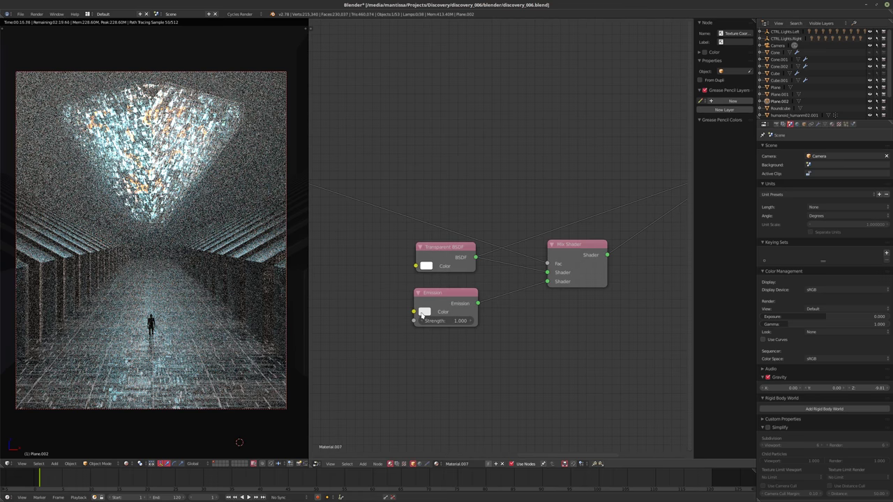
click(424, 312)
drag(452, 217, 449, 227)
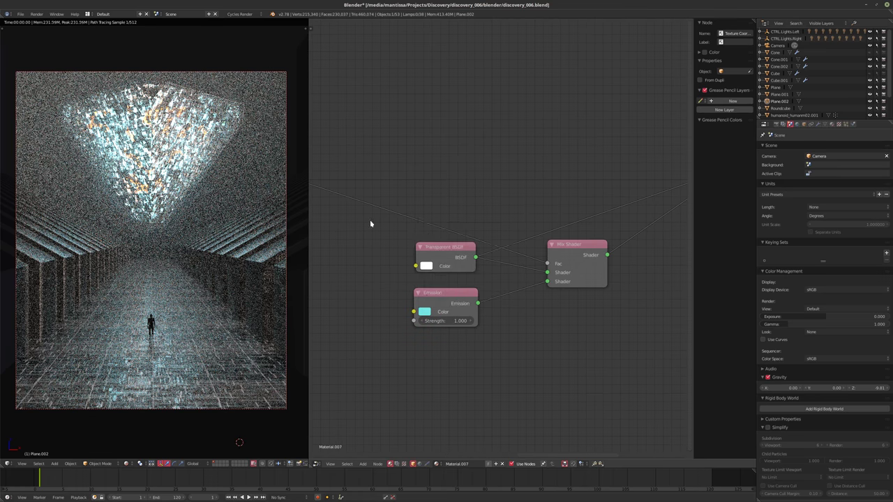
click(469, 321)
text(5)
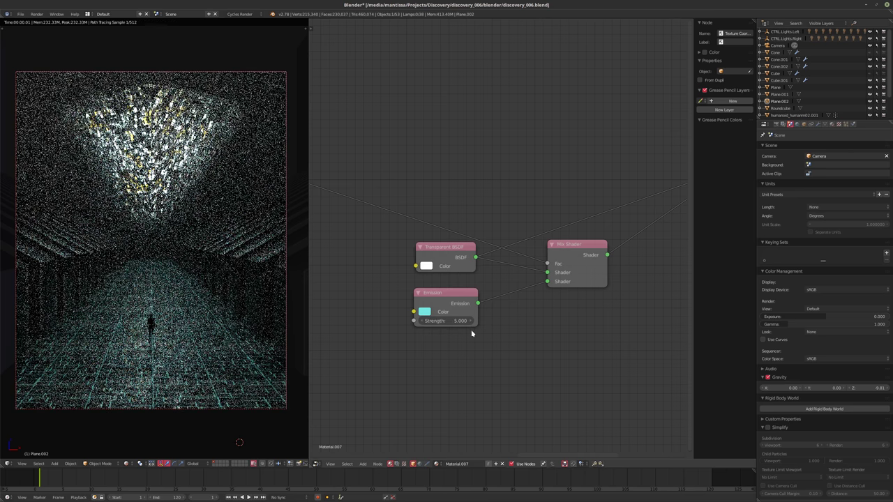
key(Return)
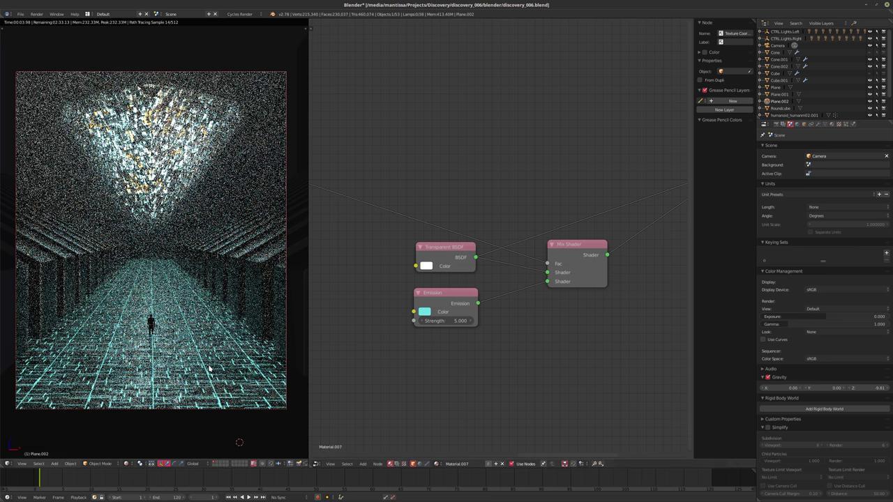
Set the second Brick Texture's Mortar Size to 0.001.
middle_drag(335, 209, 583, 209)
scroll(489, 224, up, 2)
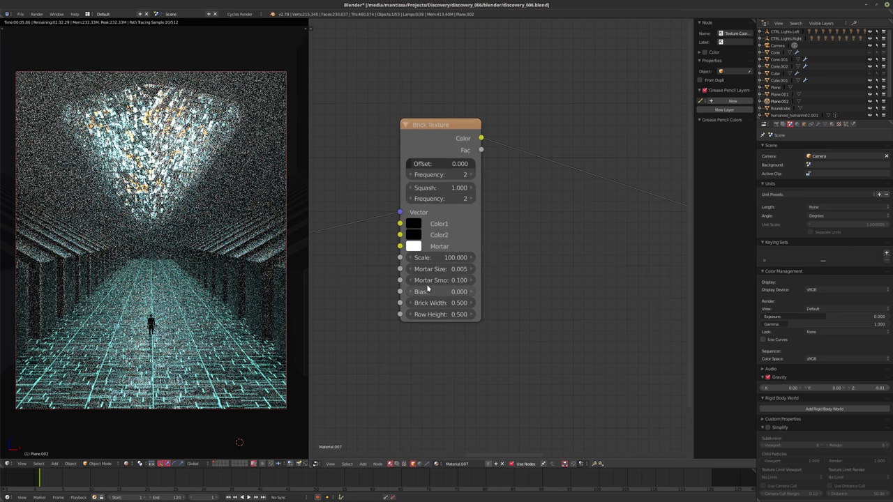
click(438, 269)
text(.001)
key(Return)
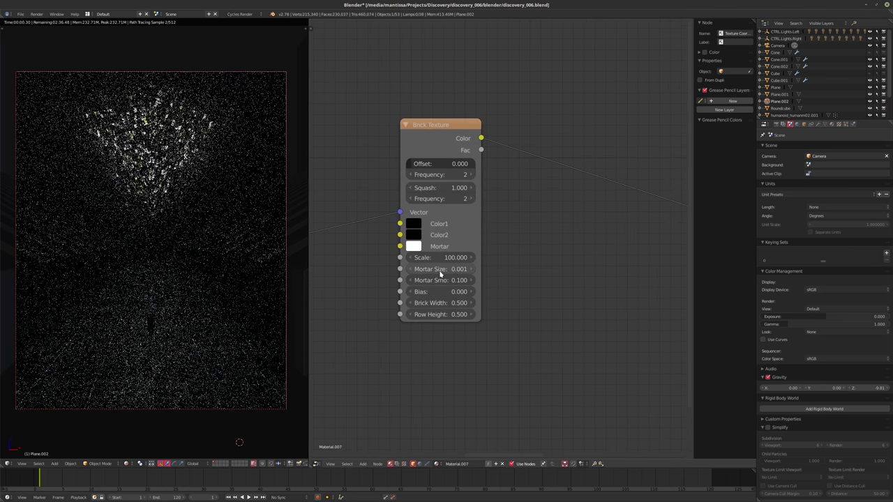
middle_drag(389, 345, 557, 327)
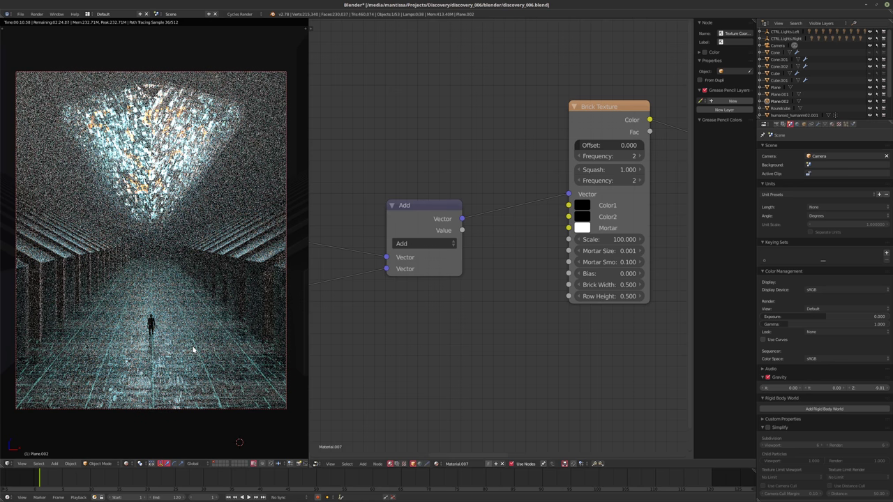
Inspect the hall in solid shading from another angle and return to the rendered camera view.
key(shift+z)
mouse_move(201, 351)
middle_down()
mouse_move(296, 331)
mouse_move(88, 313)
mouse_move(151, 332)
mouse_move(109, 326)
middle_up()
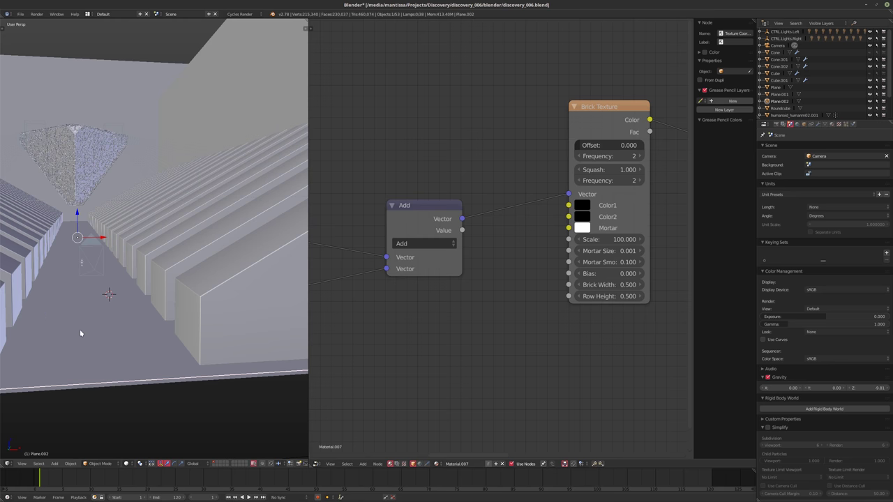
middle_drag(80, 332, 104, 318)
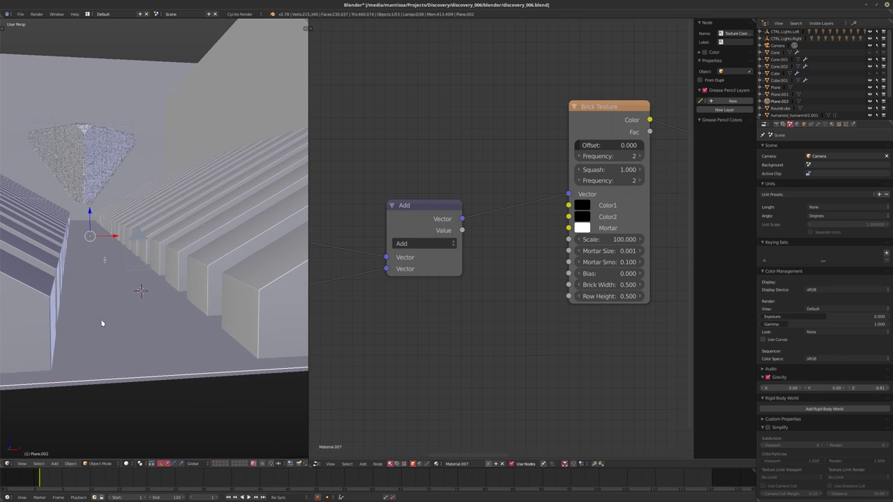
key(KP_0)
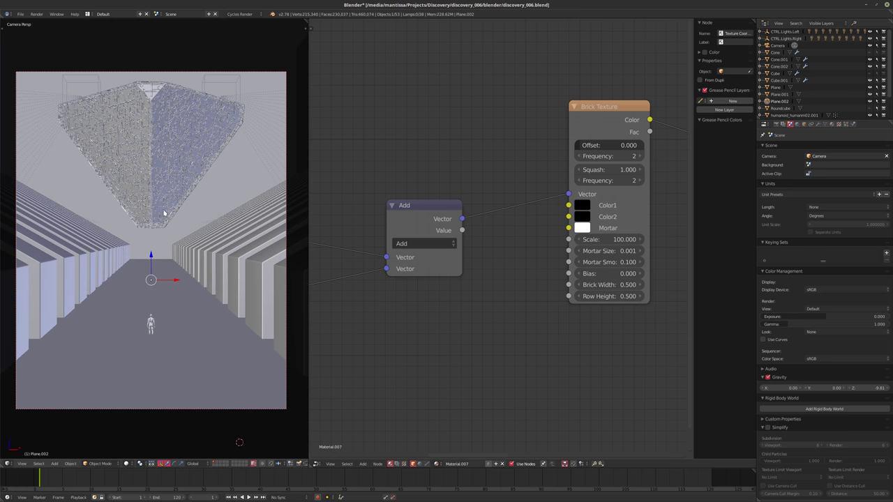
key(shift+z)
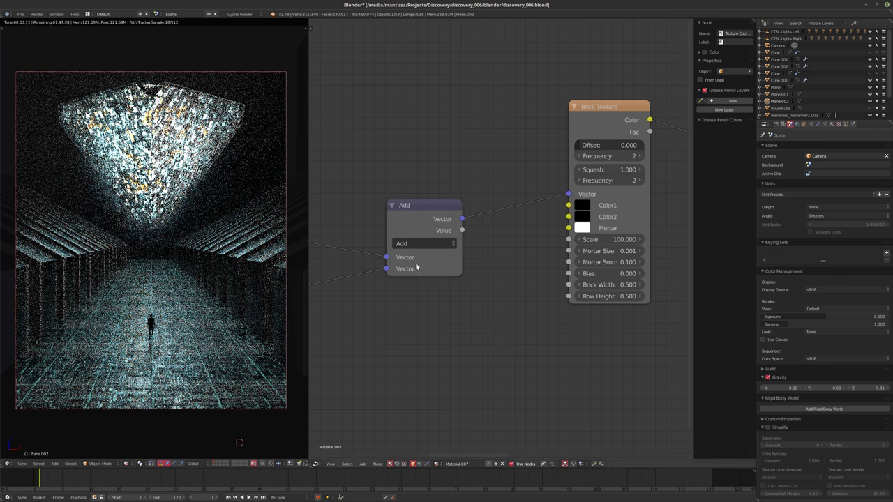
Select the Camera and set its depth of field aperture F-stop number to 22.
click(778, 46)
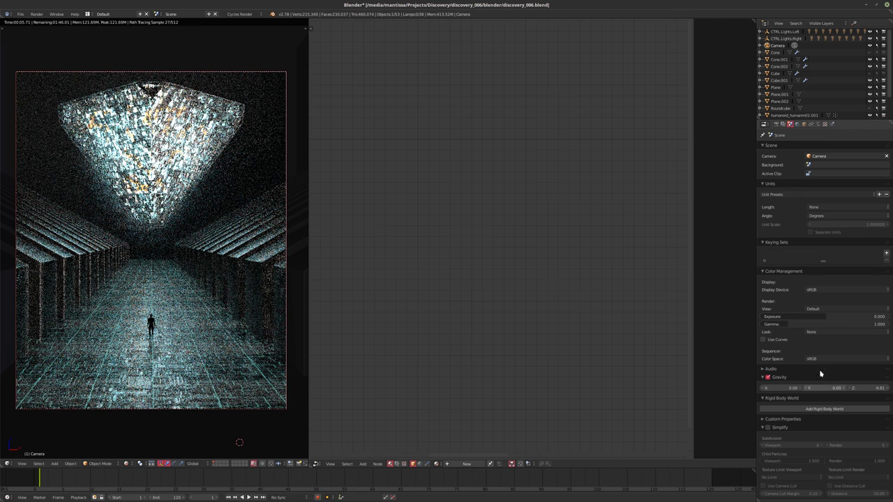
click(817, 124)
click(861, 340)
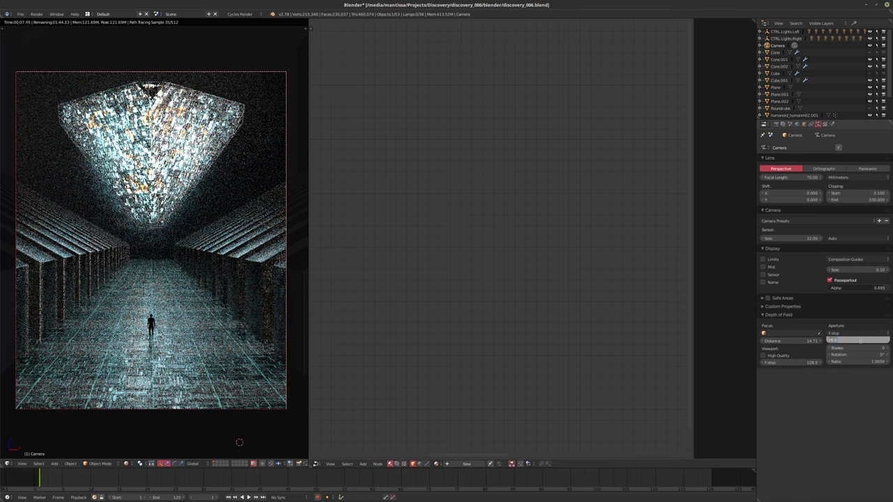
text(22)
key(Return)
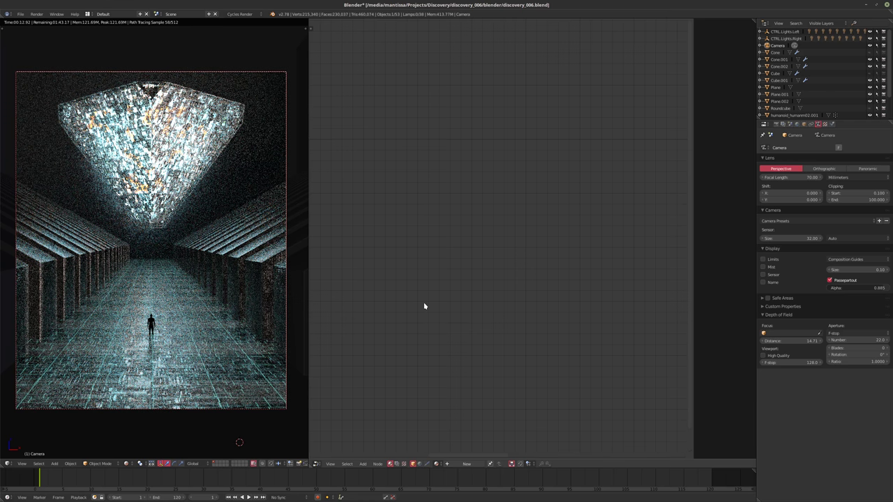
Select the floor plane and adjust its Emission Strength, trying 50 and settling on 15.
right_click(239, 339)
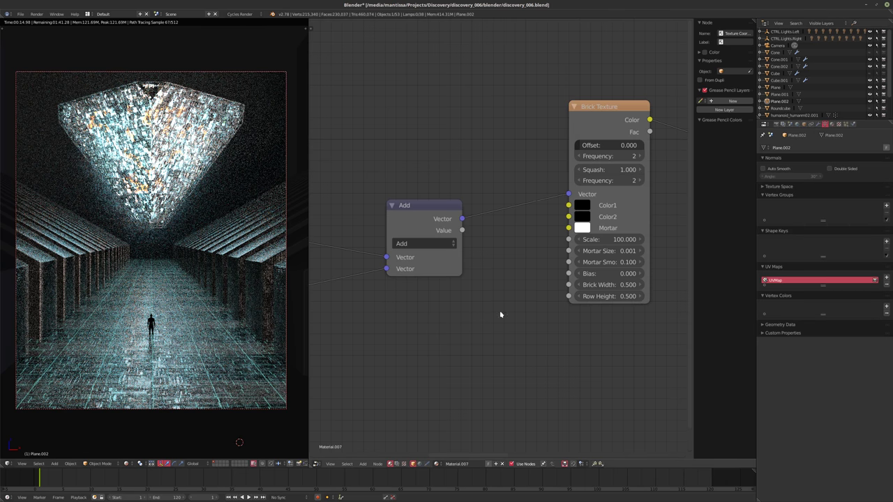
key(Home)
middle_drag(419, 269, 412, 311)
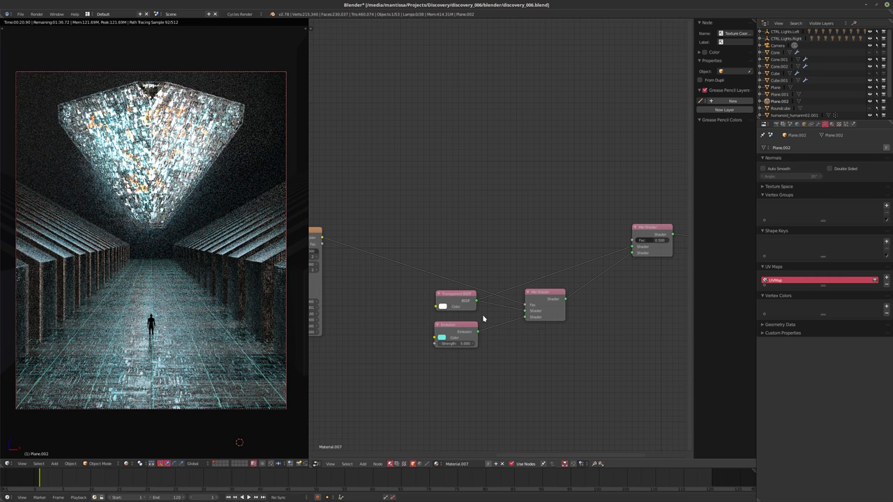
middle_drag(483, 319, 507, 326)
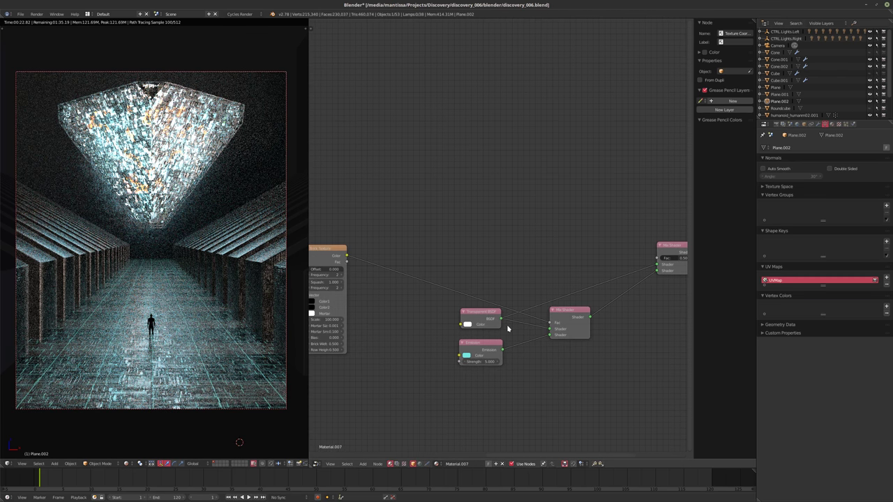
key(Return)
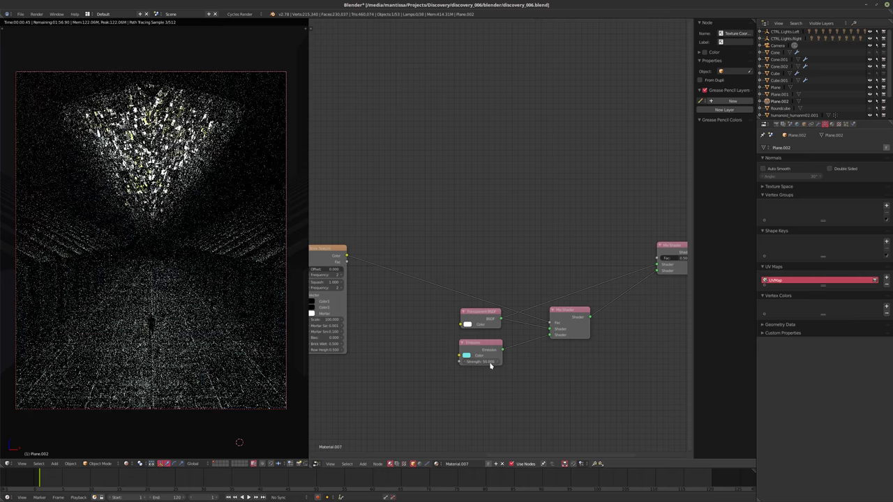
click(480, 362)
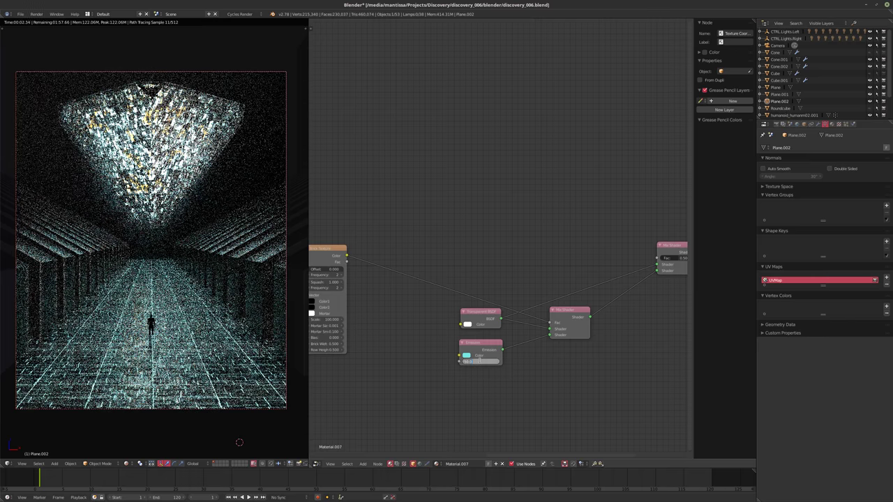
key(Return)
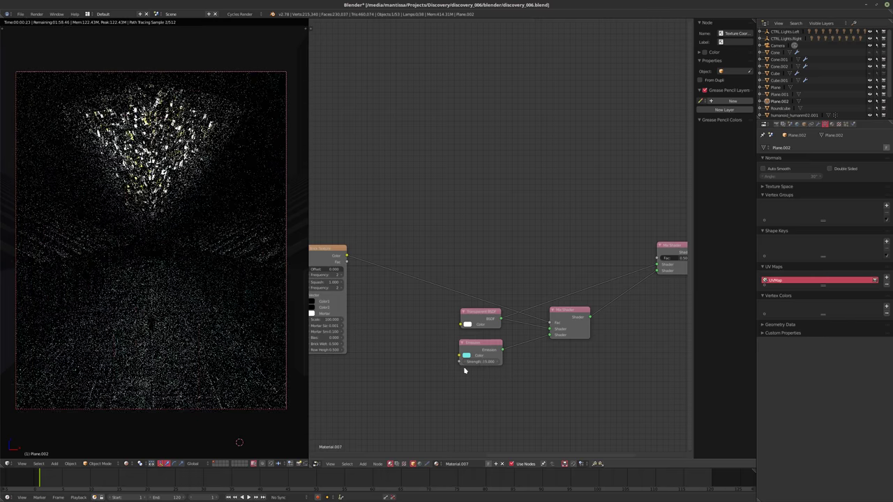
middle_drag(465, 369, 534, 328)
scroll(490, 331, up, 2)
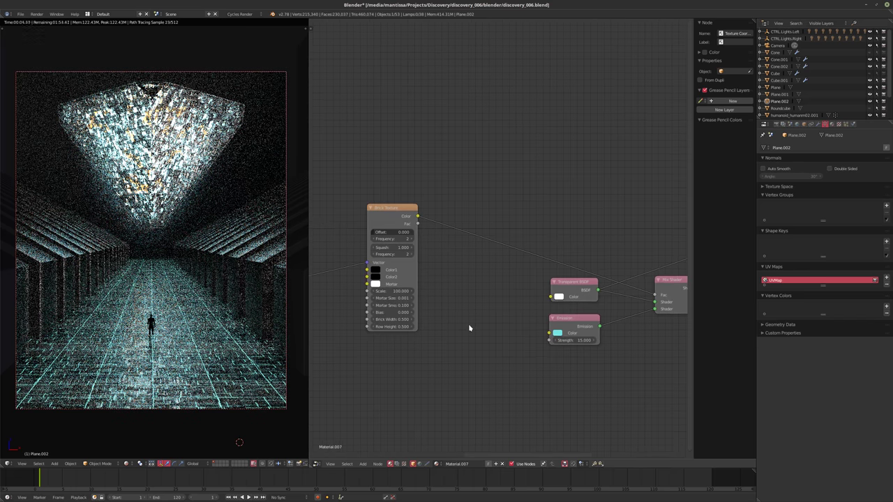
middle_drag(462, 328, 552, 334)
scroll(581, 328, down, 2)
key(shift+a)
mouse_move(522, 313)
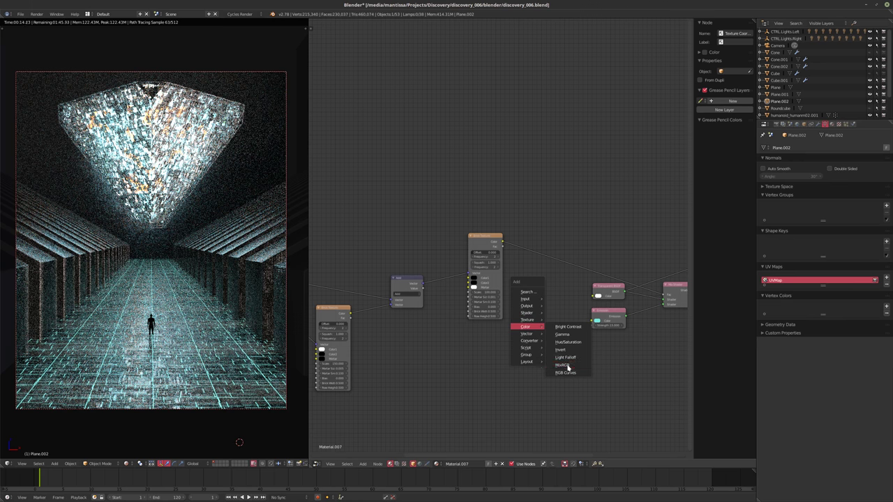
click(564, 365)
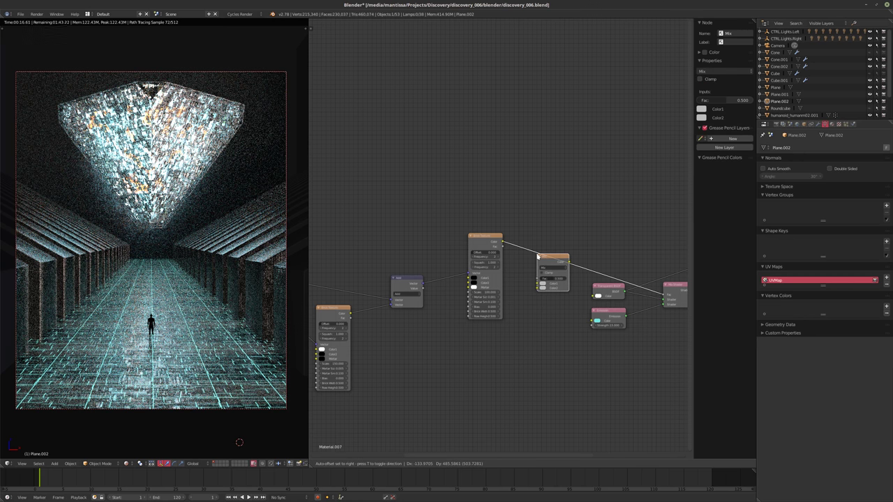
key(Escape)
Insert a Math node between the second Brick Texture and the Mix Shader factor and set its operation to Multiply.
key(shift+a)
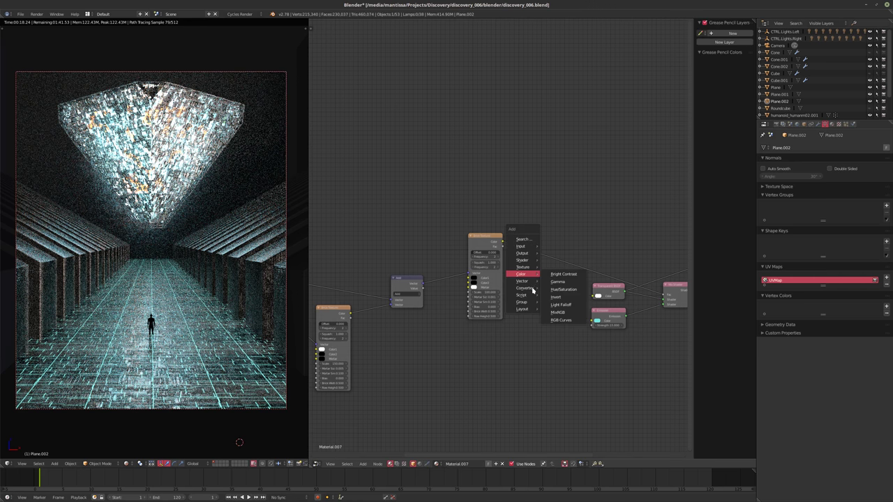
mouse_move(533, 289)
click(556, 326)
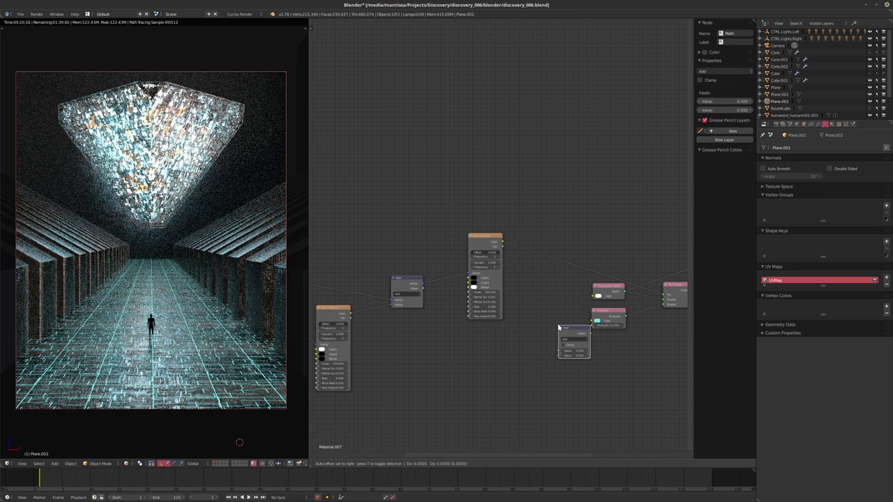
click(553, 267)
click(555, 267)
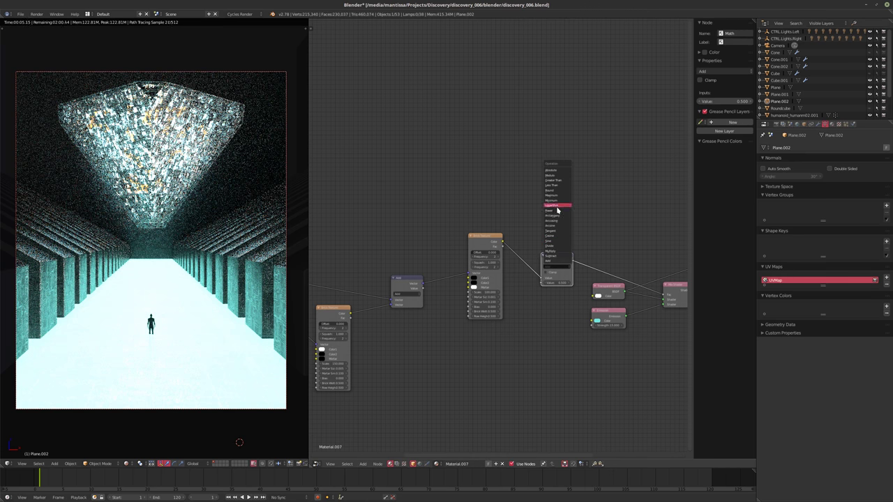
click(560, 252)
Connect the first Brick Texture's Color to the Multiply node's second value and preview the Multiply result on the floor.
scroll(524, 284, up, 1)
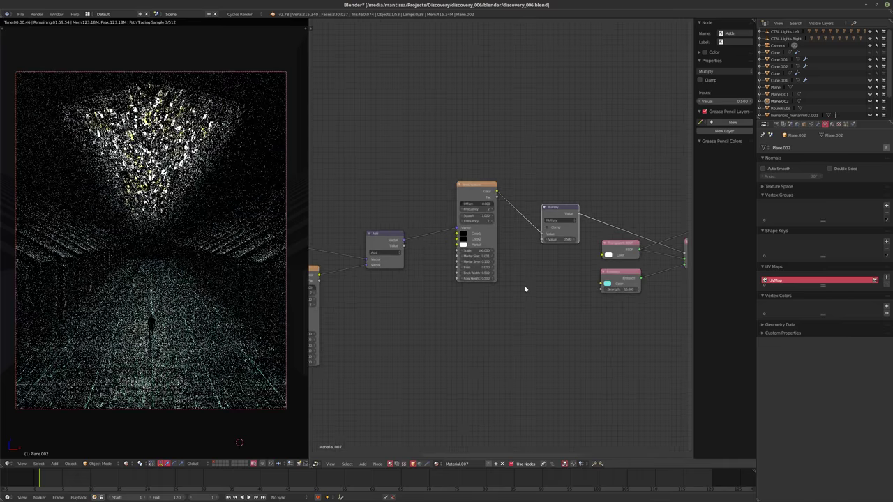
ctrl+scroll(361, 296, left, 2)
drag(363, 296, 591, 256)
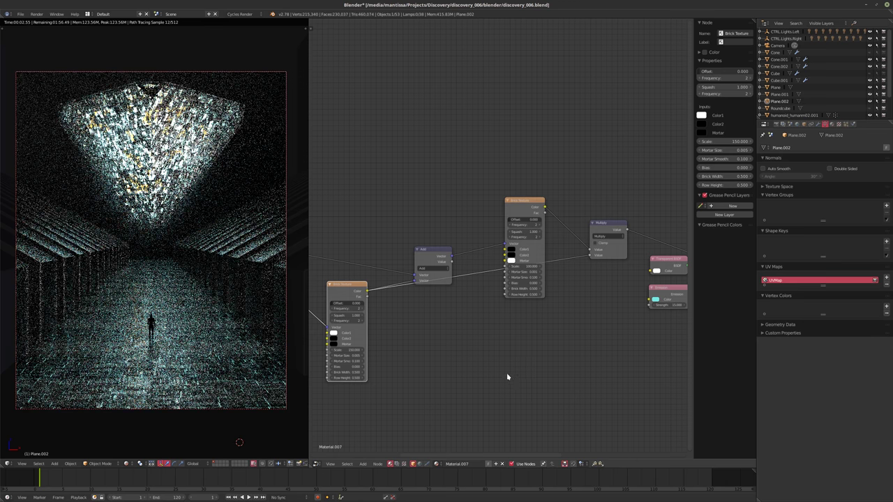
scroll(507, 376, up, 2)
middle_drag(457, 357, 441, 385)
click(565, 219)
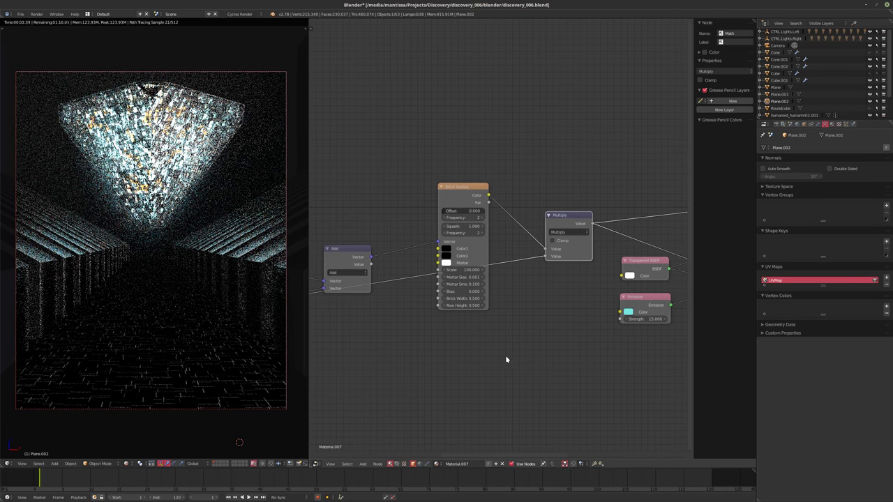
Set the first Brick Texture's Row Height to 0.75.
middle_drag(500, 363, 486, 322)
scroll(486, 322, up, 2)
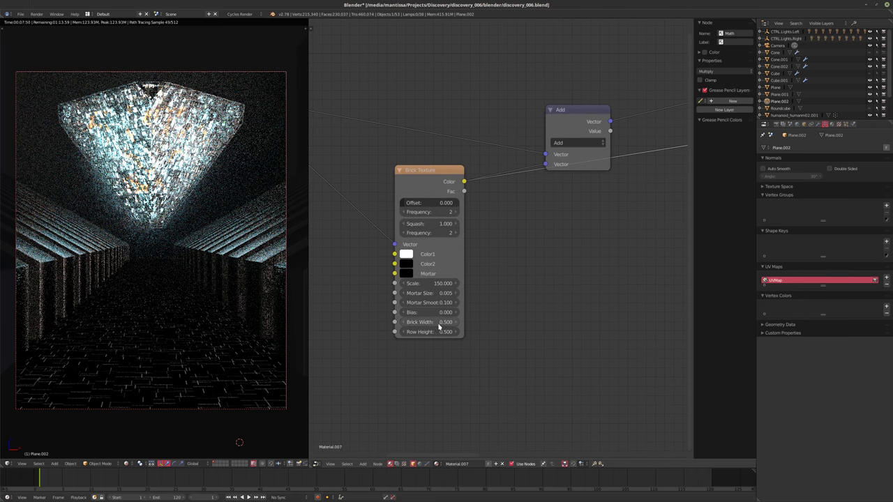
click(428, 332)
text(0.75)
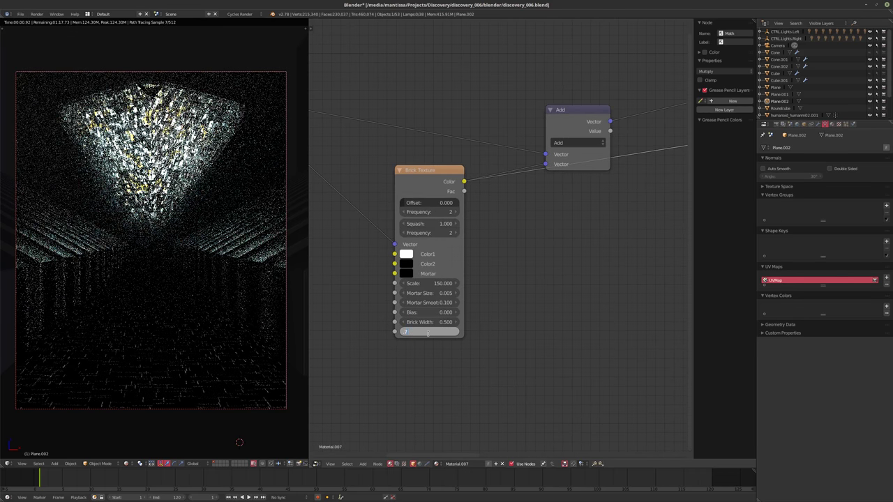
key(Return)
Switch the floor material's output from the Multiply preview back to the final Mix Shader.
middle_drag(544, 335, 572, 281)
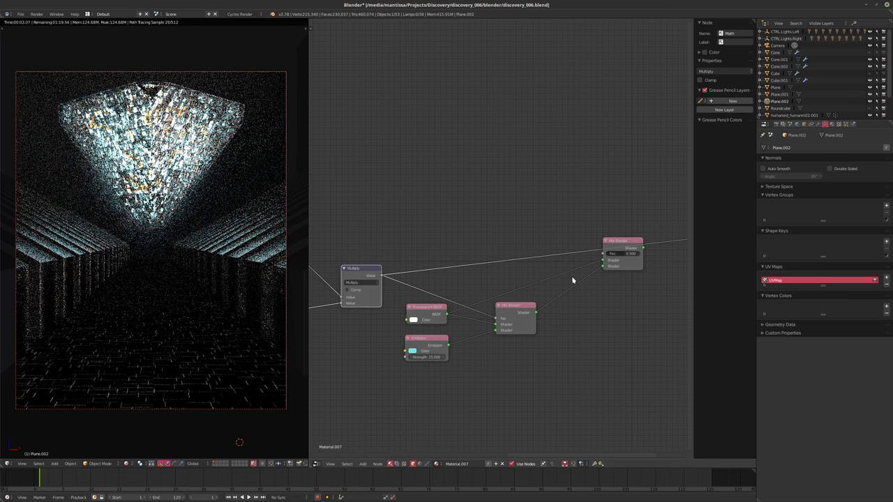
click(623, 245)
middle_drag(503, 359, 629, 290)
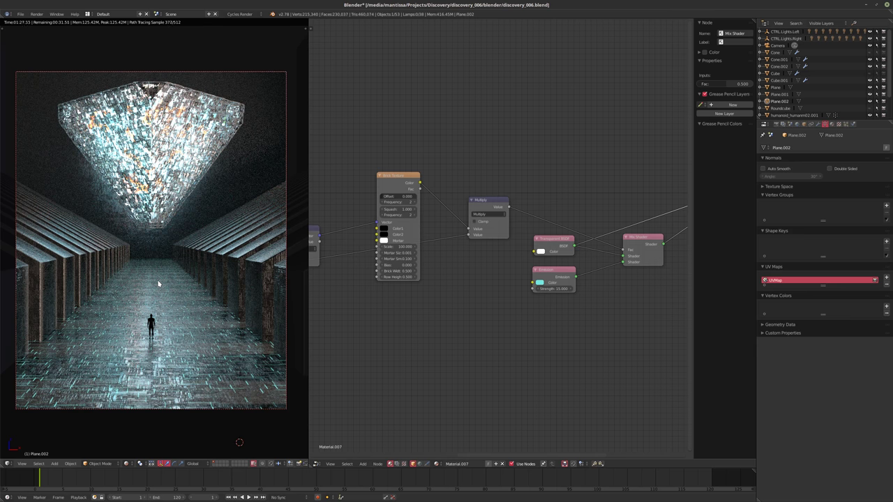
Try adding two centred lengthwise loop cuts to the grid floor plane in solid shading.
key(shift+z)
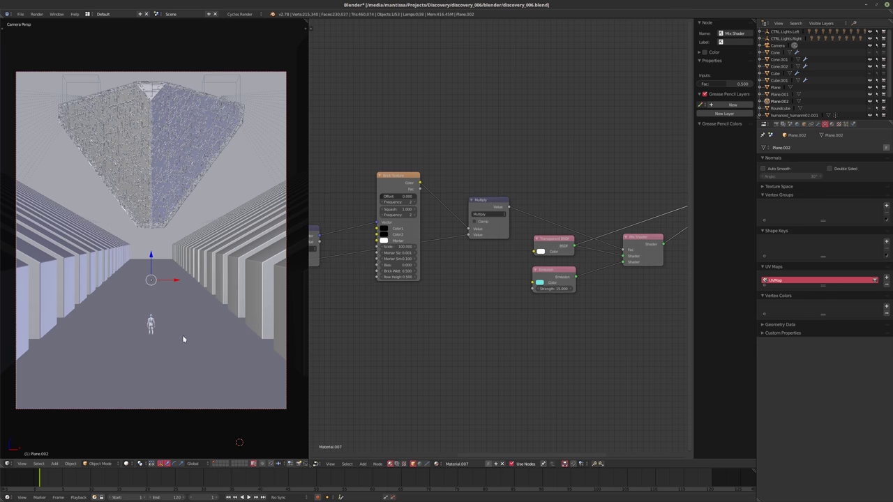
key(Tab)
scroll(193, 339, down, 2)
scroll(153, 334, up, 4)
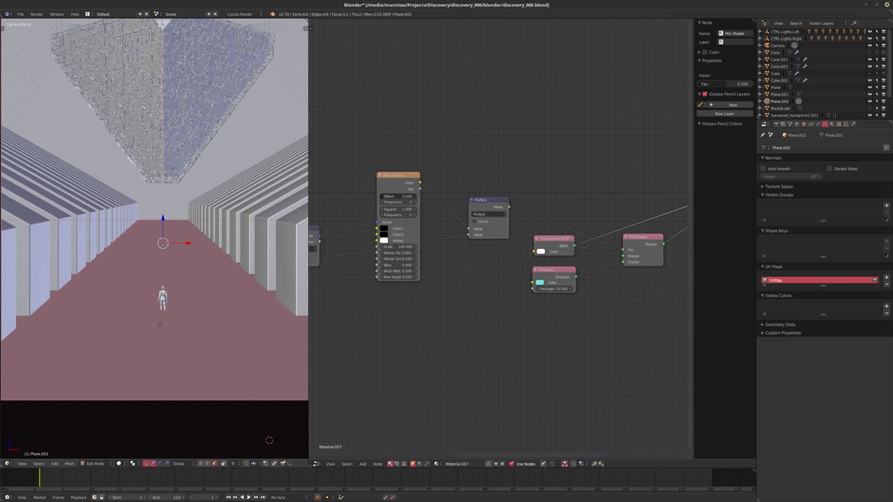
scroll(152, 334, down, 2)
scroll(153, 334, up, 3)
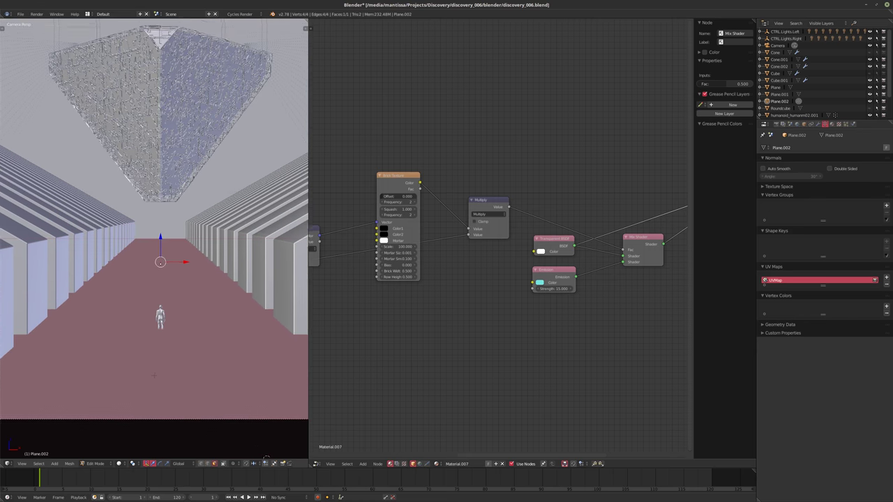
shift+middle_drag(152, 333, 153, 352)
scroll(160, 372, down, 2)
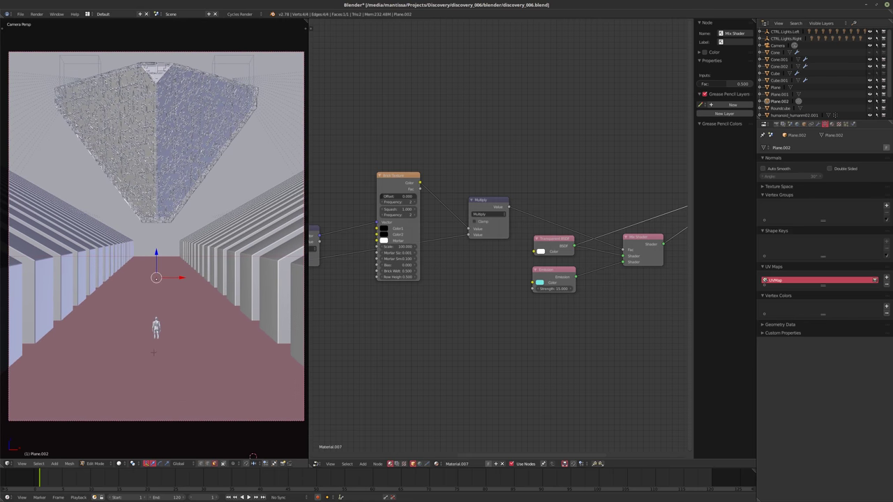
key(ctrl+r)
scroll(159, 230, up, 1)
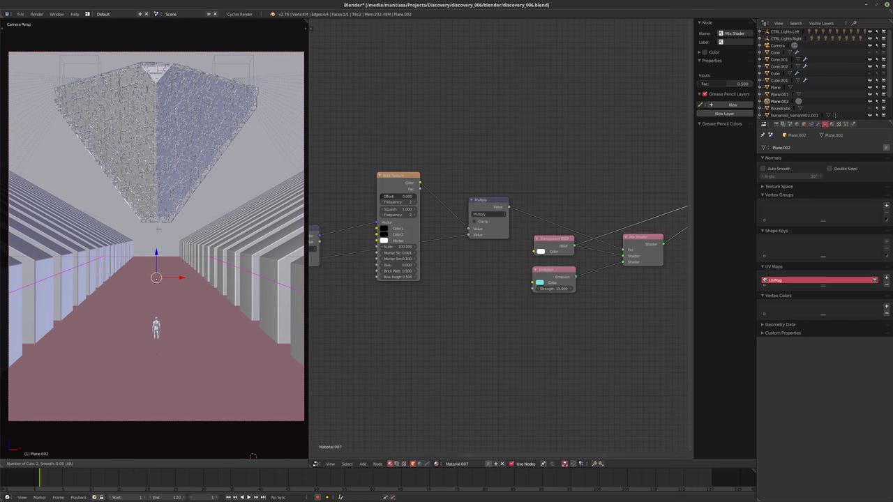
click(156, 278)
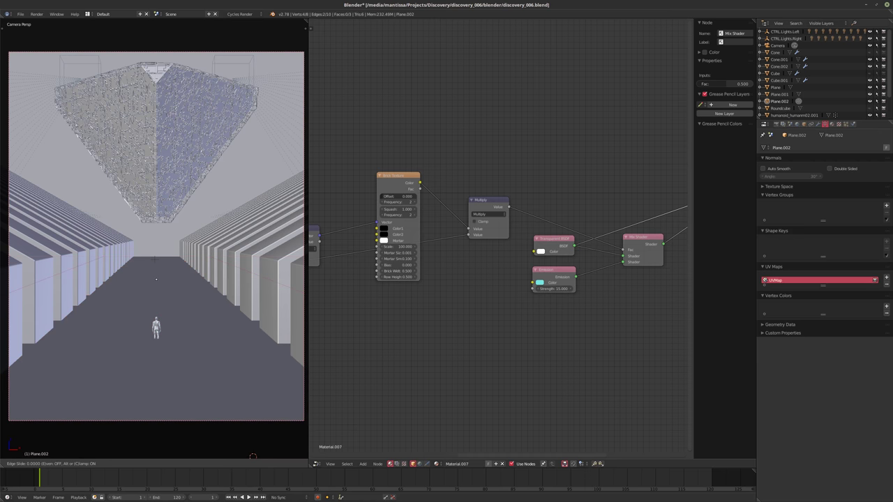
click(156, 279)
Scale the grid plane's two edge loops along X so they run close on either side of the figure.
key(s)
key(x)
click(166, 285)
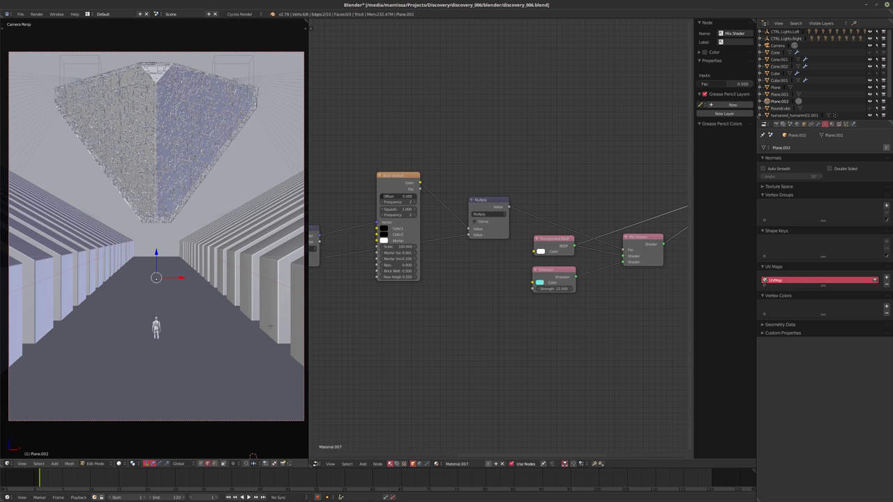
key(s)
key(x)
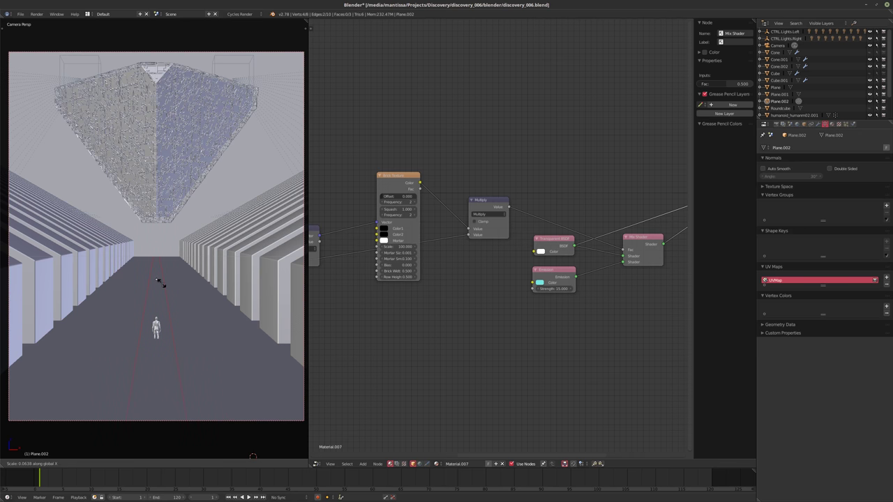
click(159, 282)
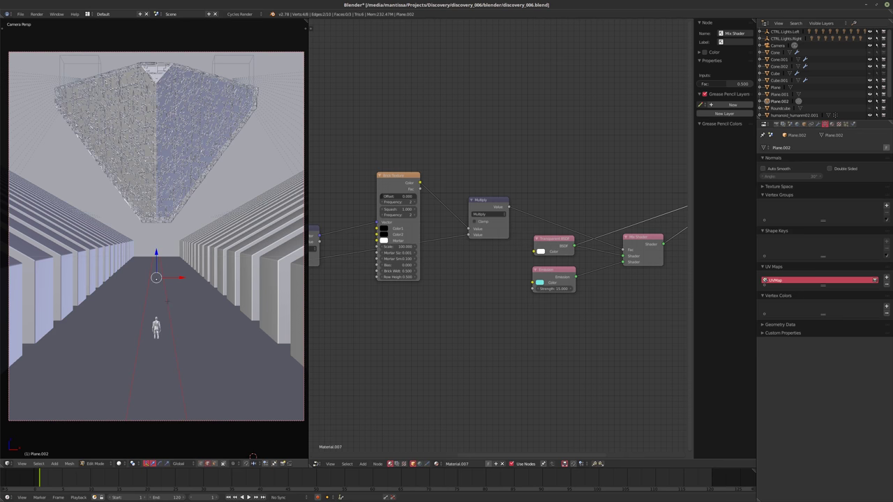
Bevel the two edge loops into narrow strips, switch to face selection and inspect the floor from outside the camera.
key(ctrl+b)
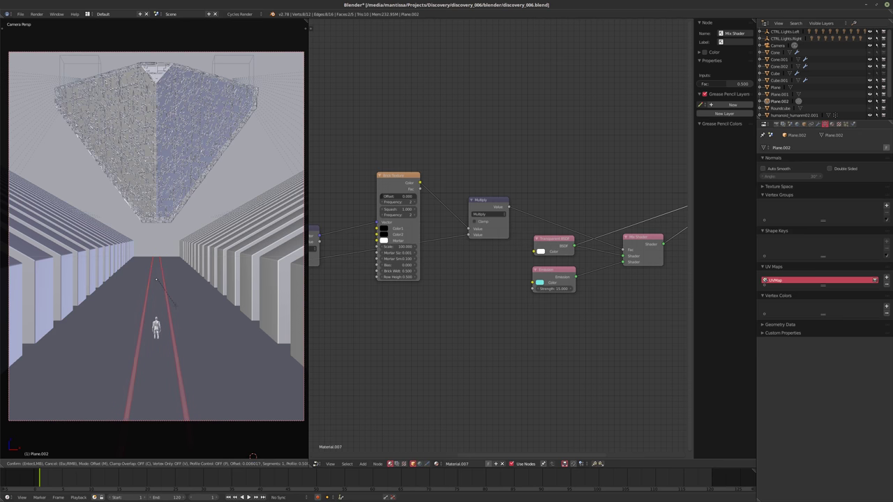
click(173, 303)
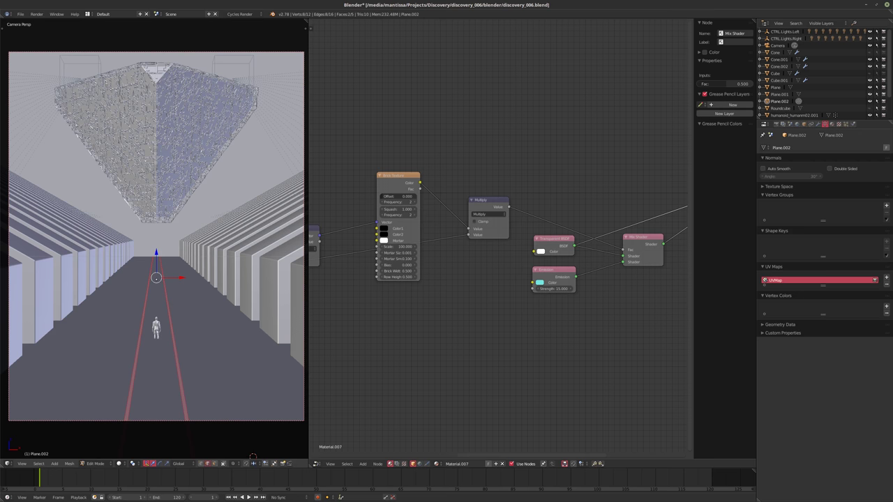
key(ctrl+Tab)
click(243, 331)
middle_drag(253, 457, 161, 340)
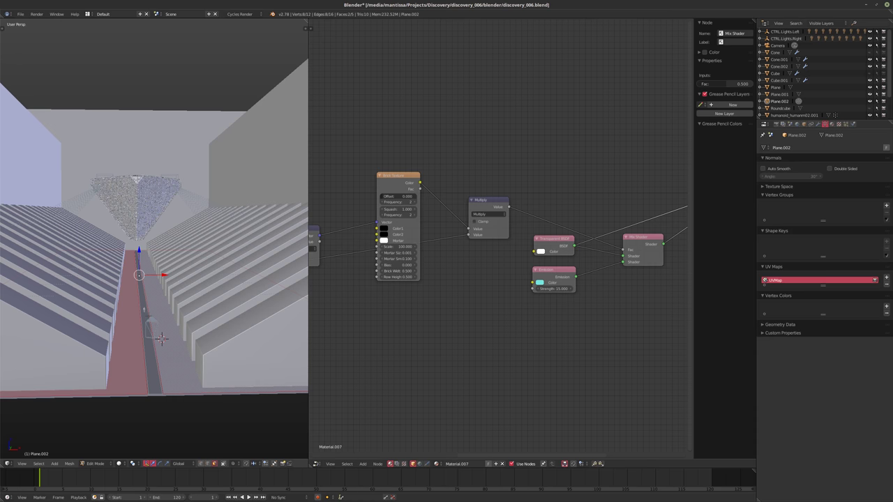
click(451, 271)
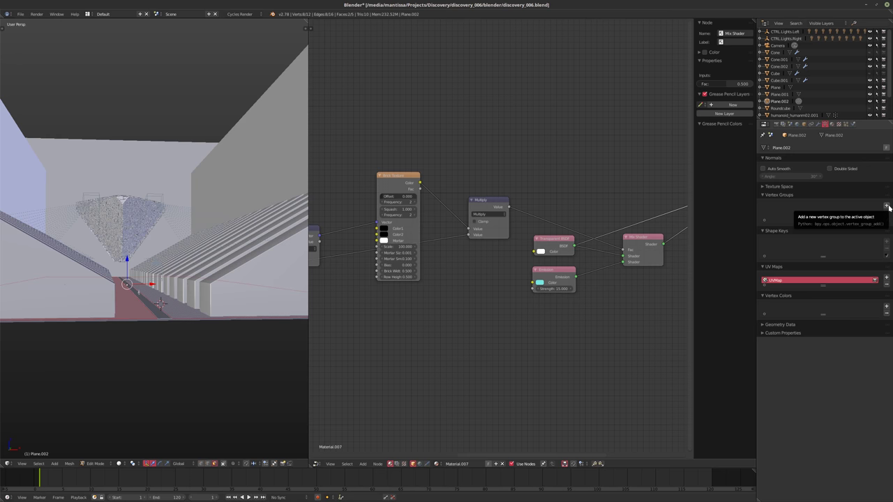
scroll(154, 188, up, 2)
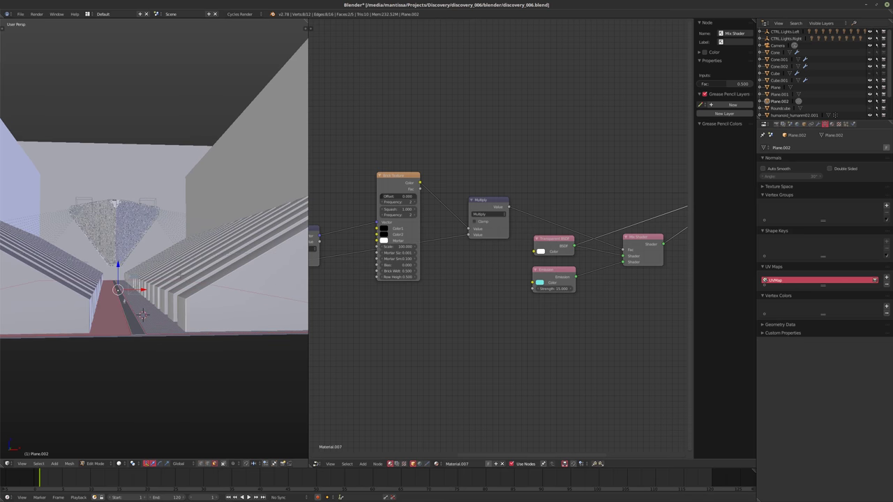
Undo the bevel, scaling and loop cuts on the grid floor plane, back to Object Mode.
key(ctrl+z)
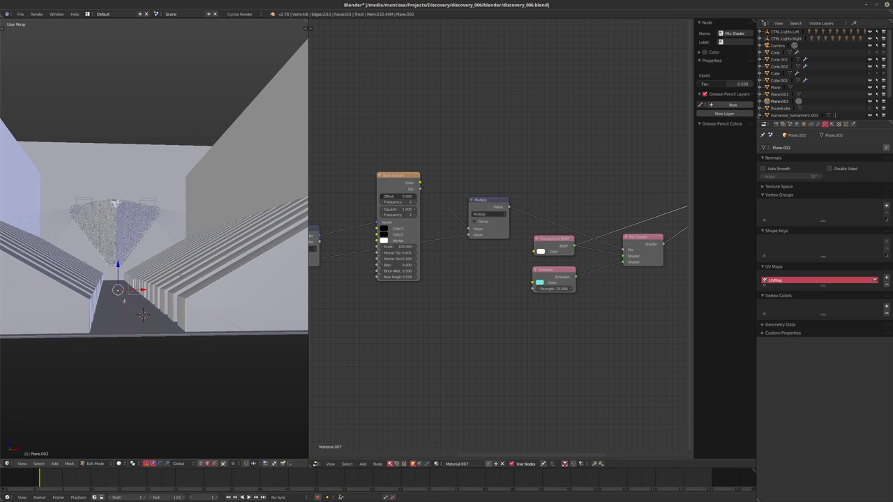
key(ctrl+z)
key(ctrl+z)
key(ctrl+z)
key(ctrl+z)
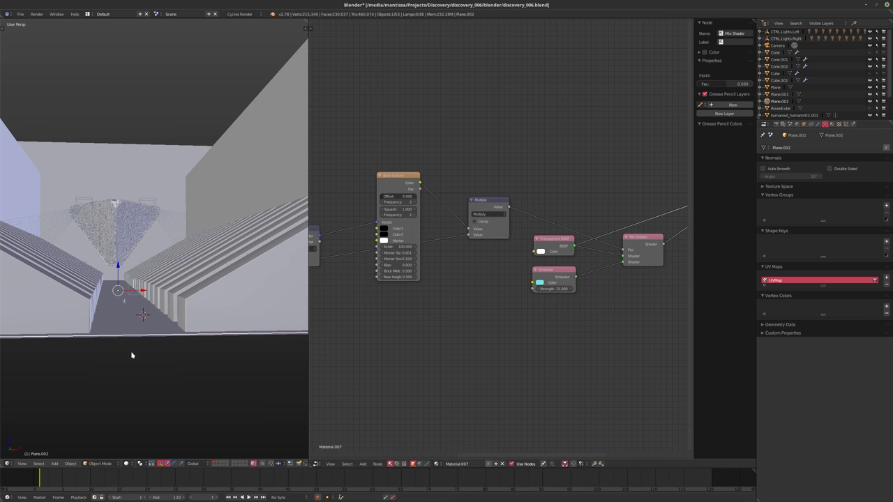
Isolate the hall's base Plane in local view and add two centred lengthwise loop cuts across its floor.
key(KP_Divide)
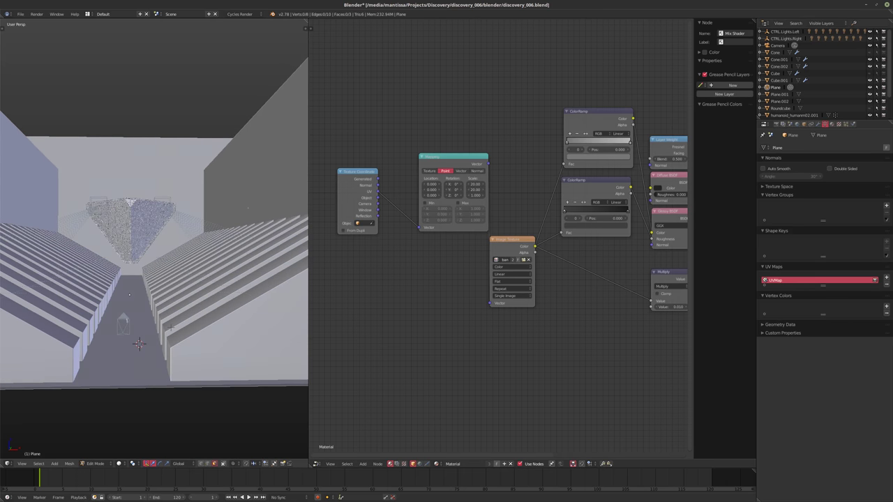
scroll(154, 241, up, 2)
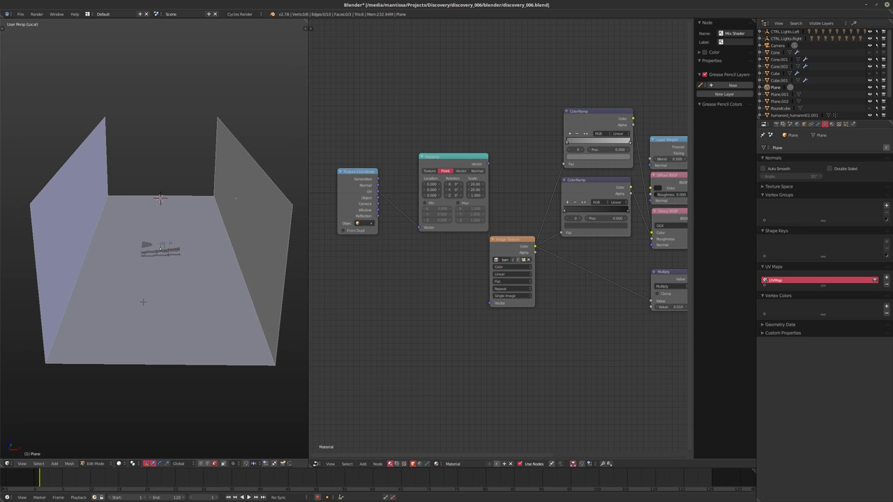
key(ctrl+r)
scroll(160, 198, up, 1)
click(160, 199)
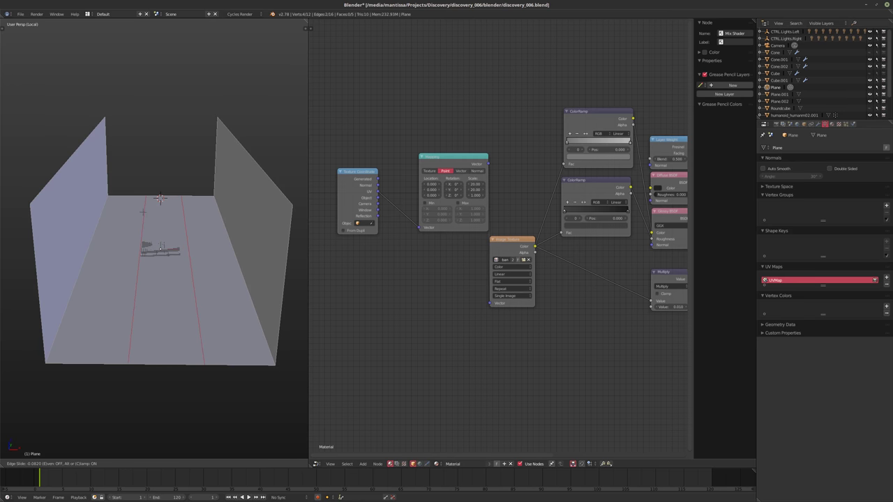
right_click(161, 199)
Scale the floor's two lengthwise edge loops towards the centre, then narrow their spacing to about 0.24 along X in the camera view.
key(s)
click(194, 293)
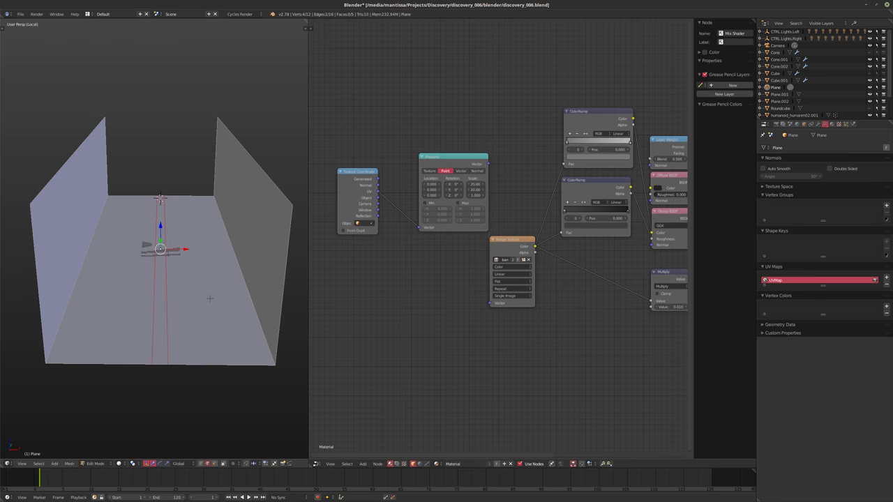
key(KP_Divide)
key(KP_0)
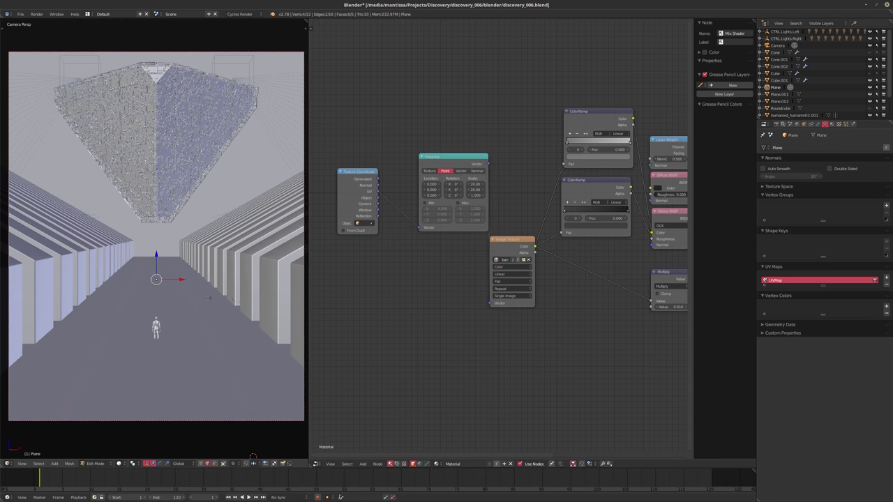
key(s)
key(x)
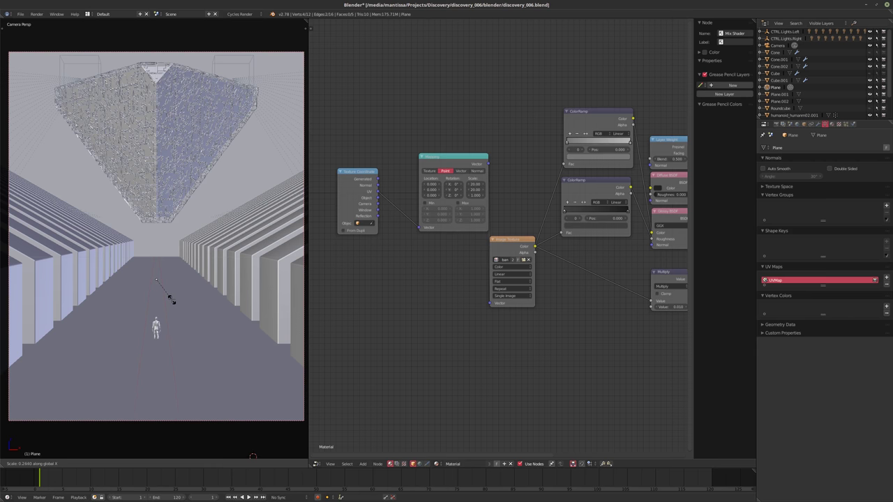
click(171, 301)
key(Tab)
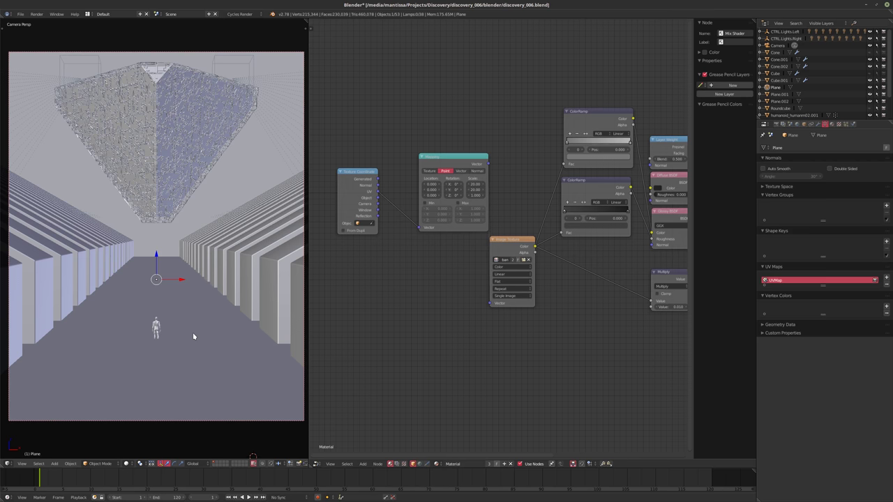
Bevel the base floor's two central edge loops into thin lengthwise strips.
key(Tab)
middle_drag(193, 332, 179, 265)
key(ctrl+b)
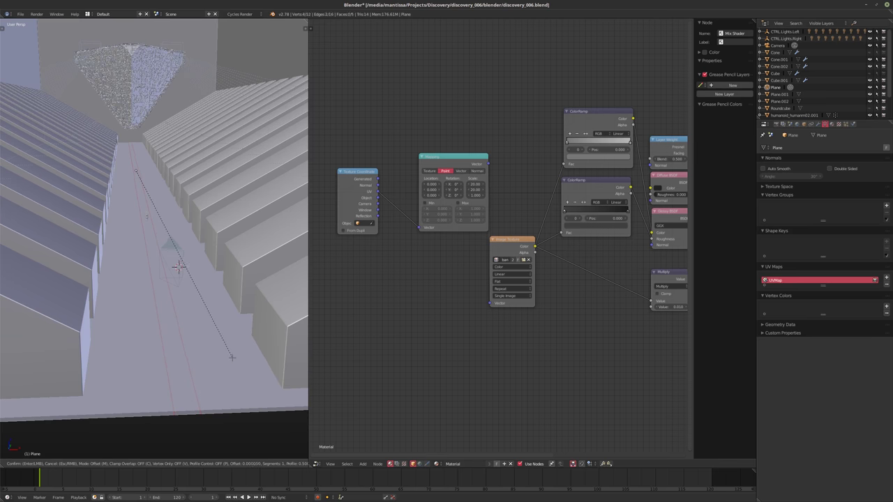
click(227, 355)
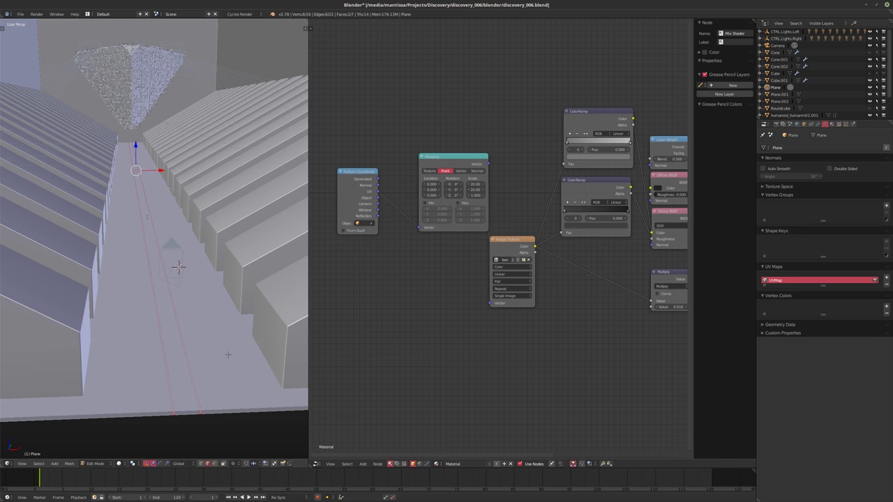
Select the two wide floor faces in face mode with the Plane isolated, and create a vertex group named scatter.
key(ctrl+Tab)
key(Escape)
middle_drag(179, 268, 167, 404)
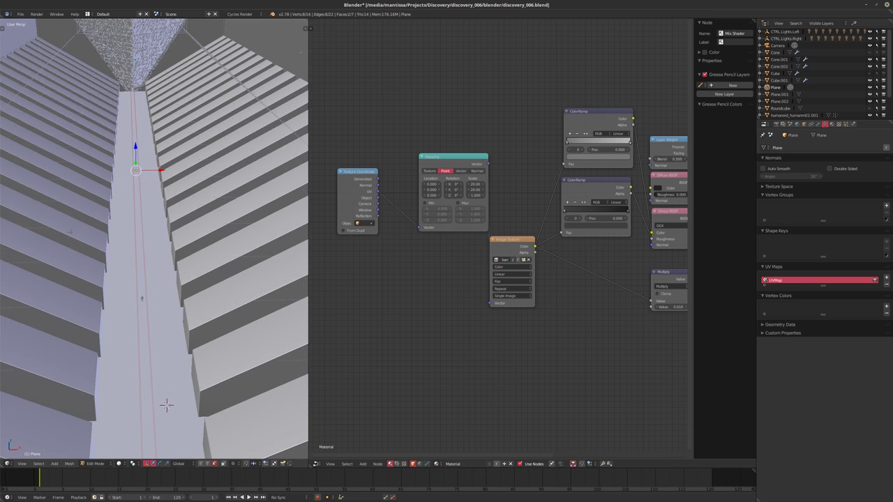
shift+right_click(167, 404)
key(KP_Divide)
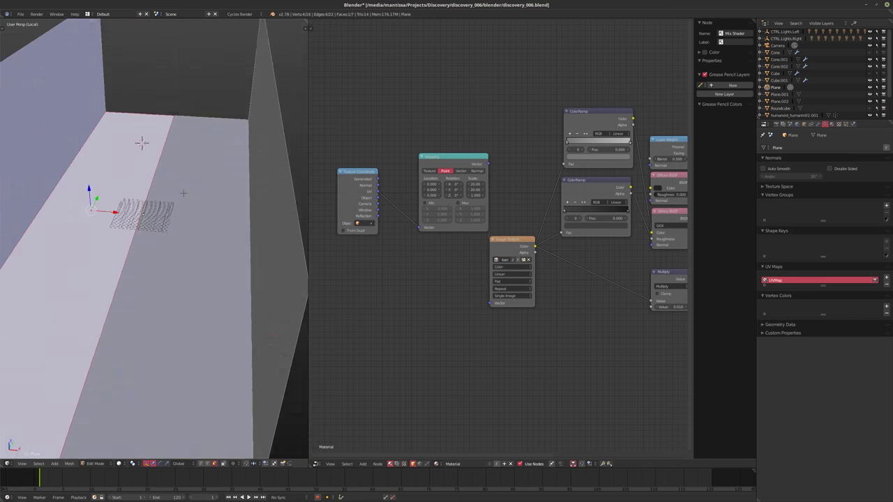
scroll(112, 273, up, 2)
middle_drag(164, 279, 223, 275)
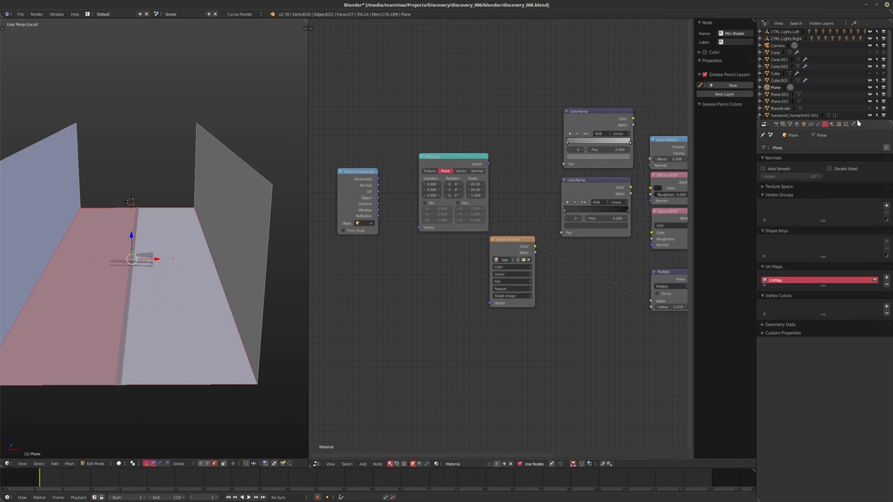
click(883, 206)
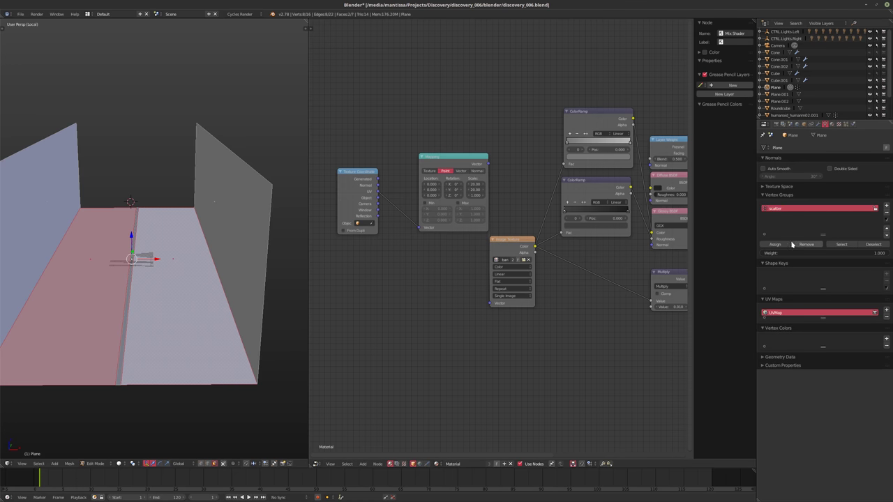
Add a particle system to the Plane with its emission End set to 1 and Lifetime set to 999.
key(Tab)
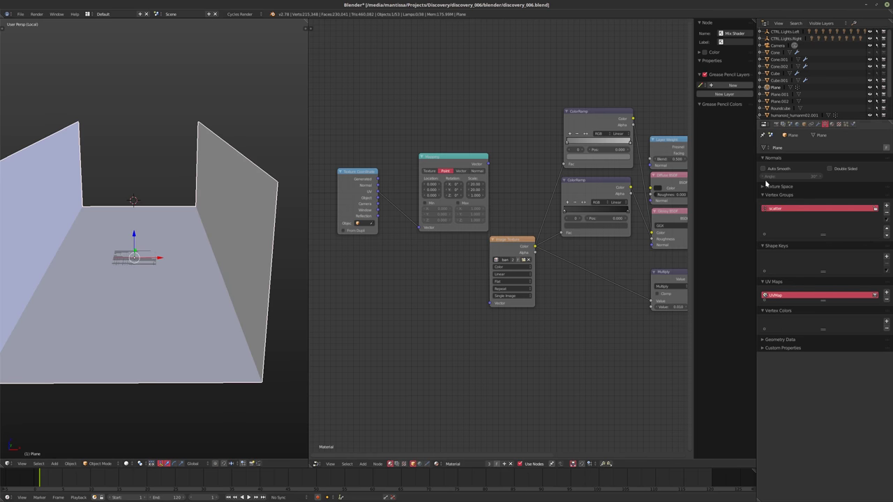
click(846, 124)
click(815, 172)
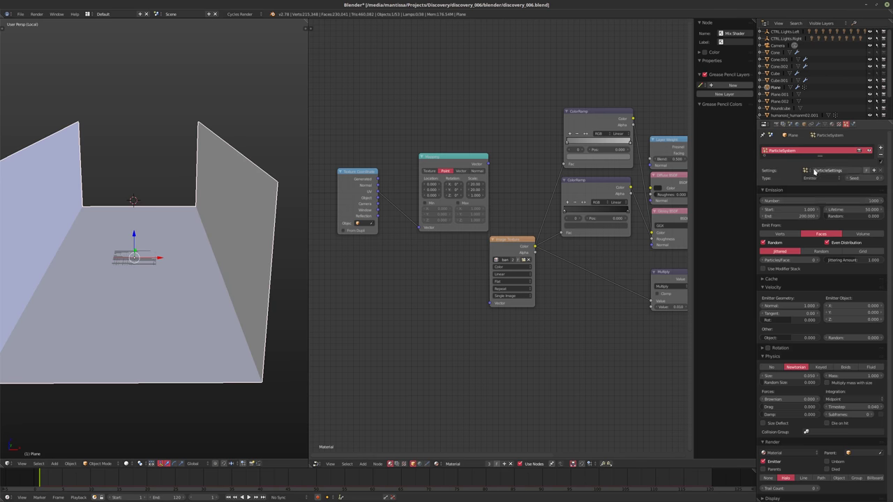
click(789, 217)
text(1)
key(Return)
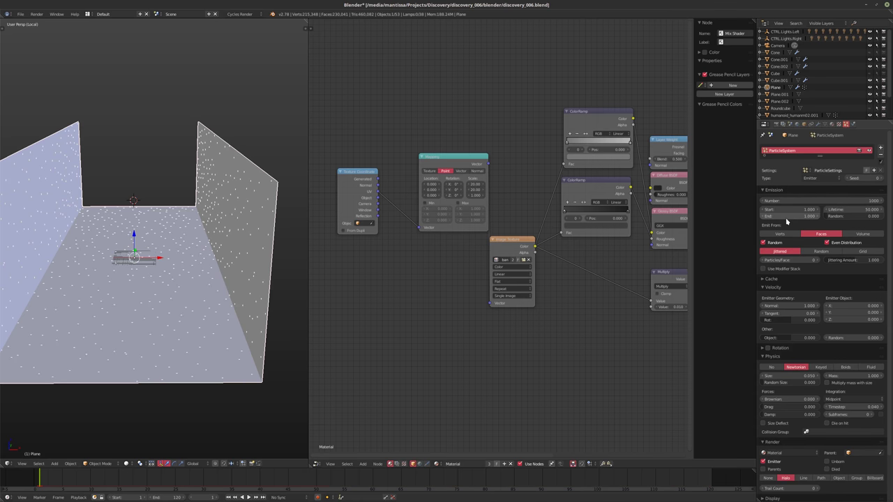
click(840, 209)
text(999)
key(Return)
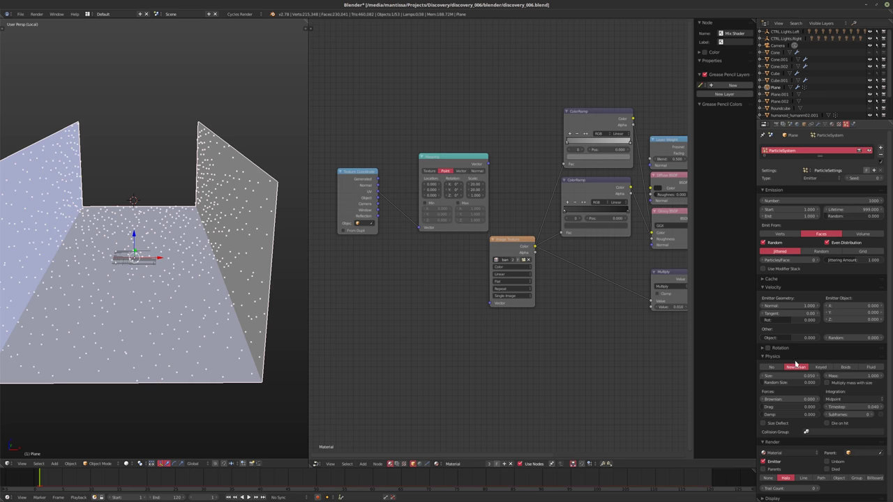
Use the scatter vertex group for the particle density and set the particle physics to No.
scroll(794, 424, down, 2)
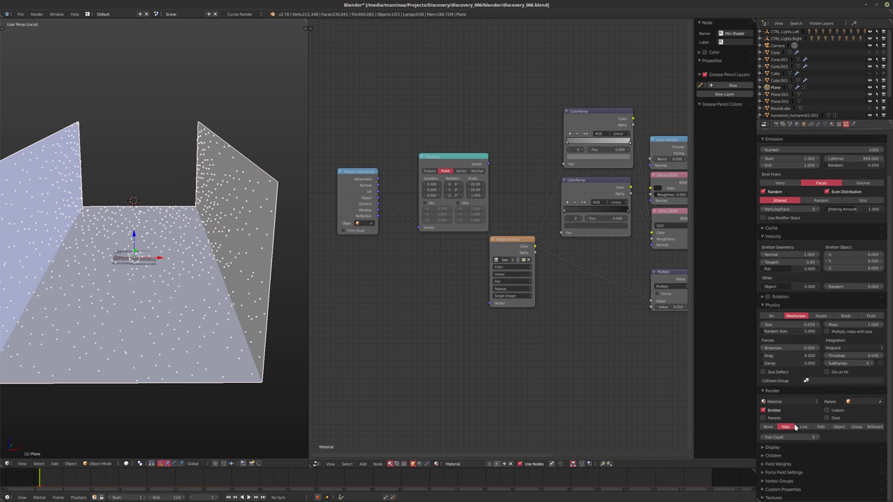
click(778, 481)
scroll(780, 482, down, 2)
click(816, 433)
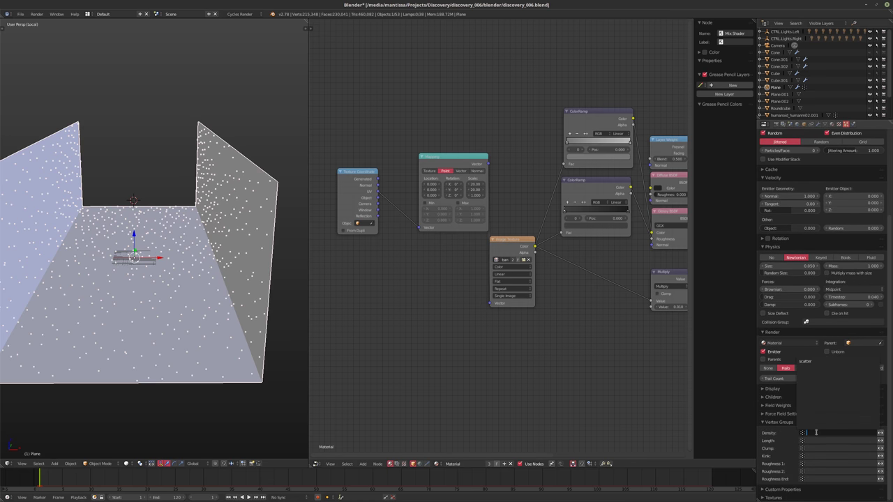
click(806, 364)
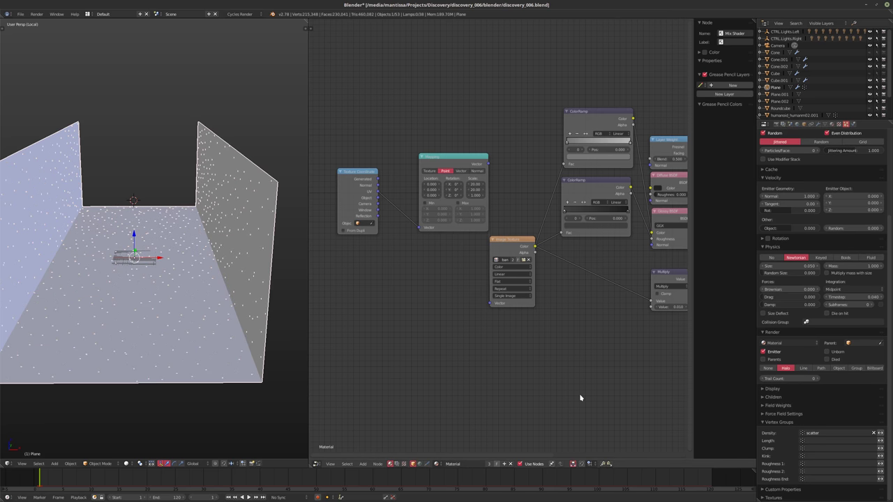
click(772, 258)
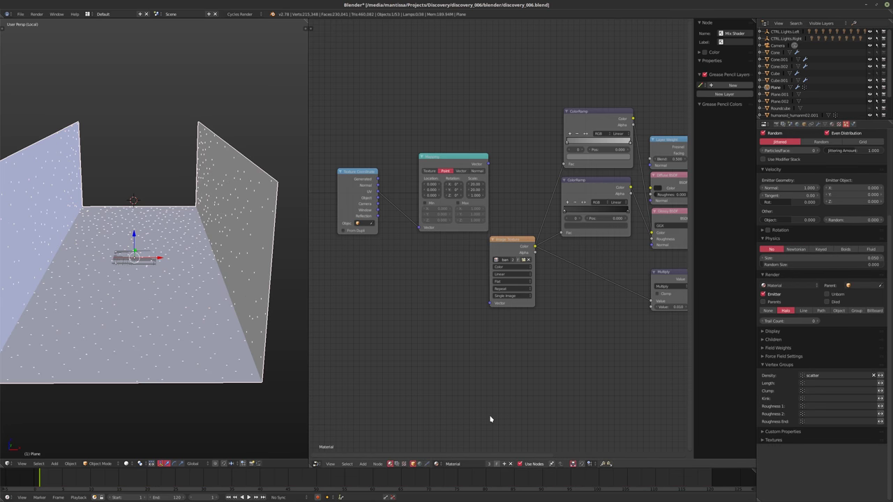
Invert the face selection to the walls and central strips and remove it from the scatter vertex group.
key(Tab)
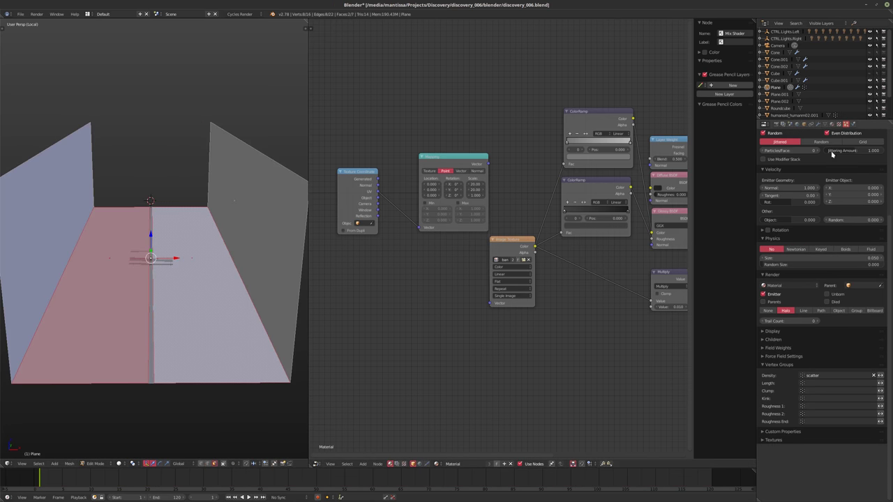
click(818, 124)
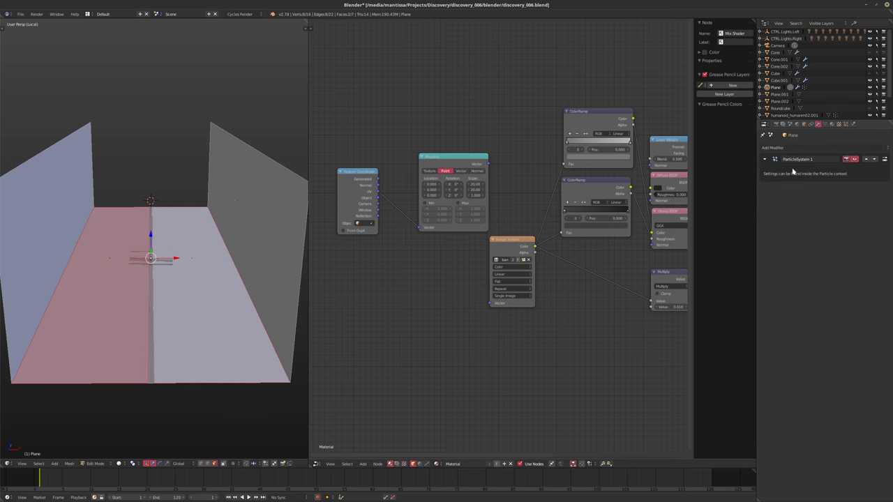
click(826, 124)
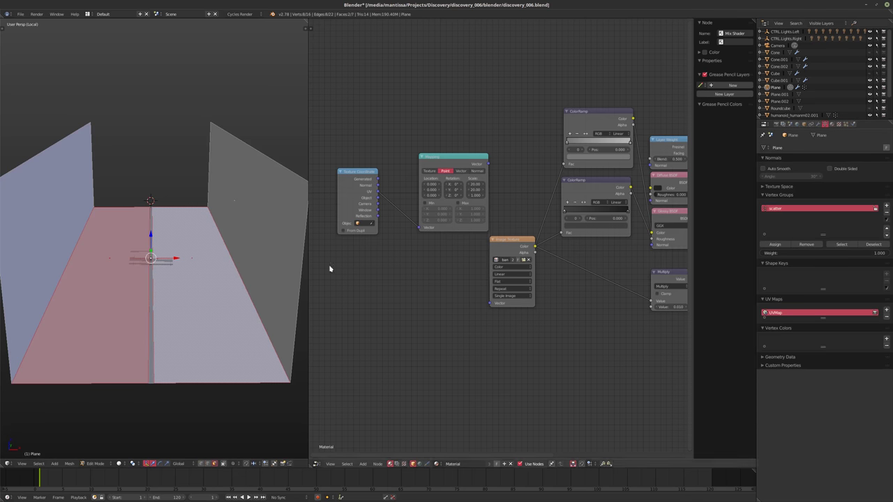
key(ctrl+i)
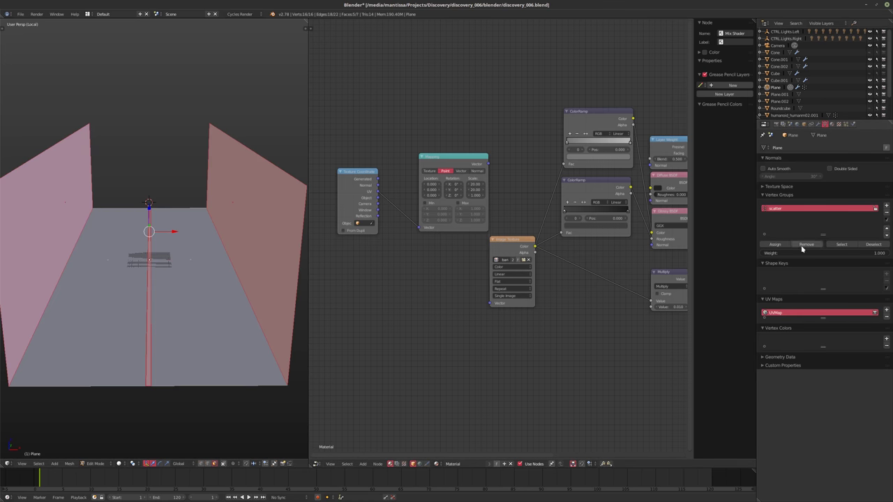
key(Tab)
key(Tab)
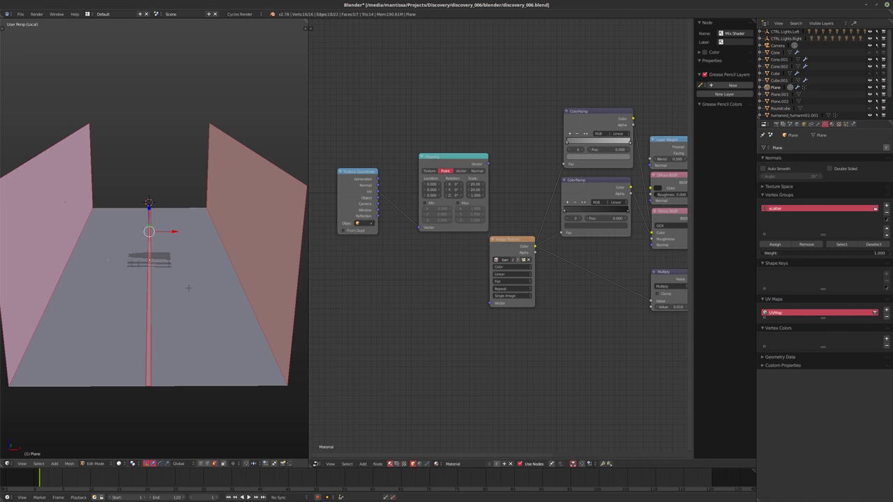
key(Tab)
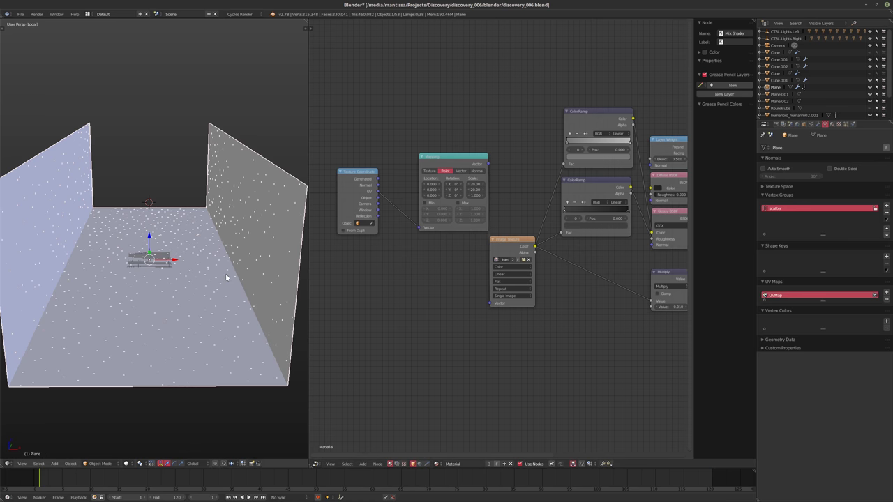
Check the scatter vertex group's contents, reselect the two wide floor faces, assign them to it and return to Object Mode.
key(Tab)
right_click(185, 261)
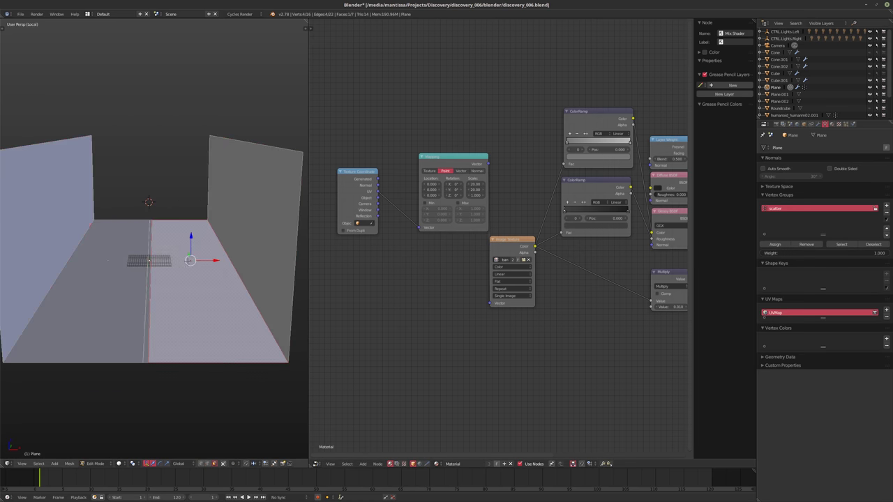
click(848, 246)
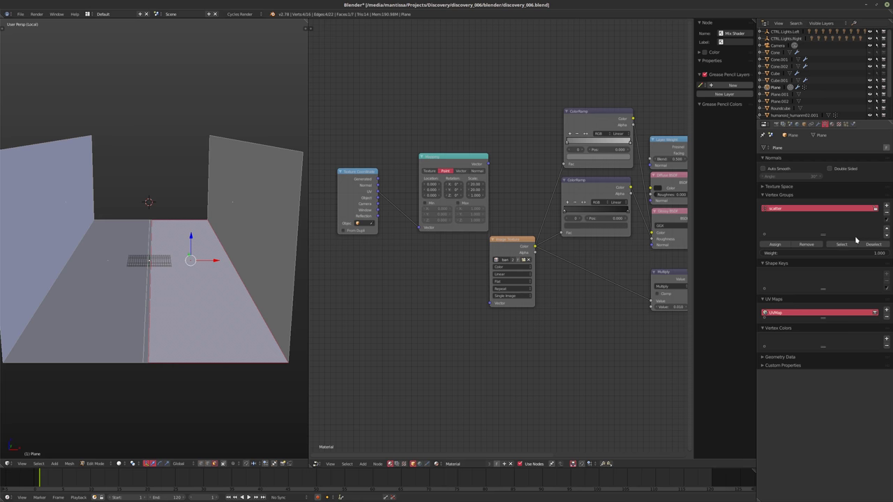
right_click(98, 260)
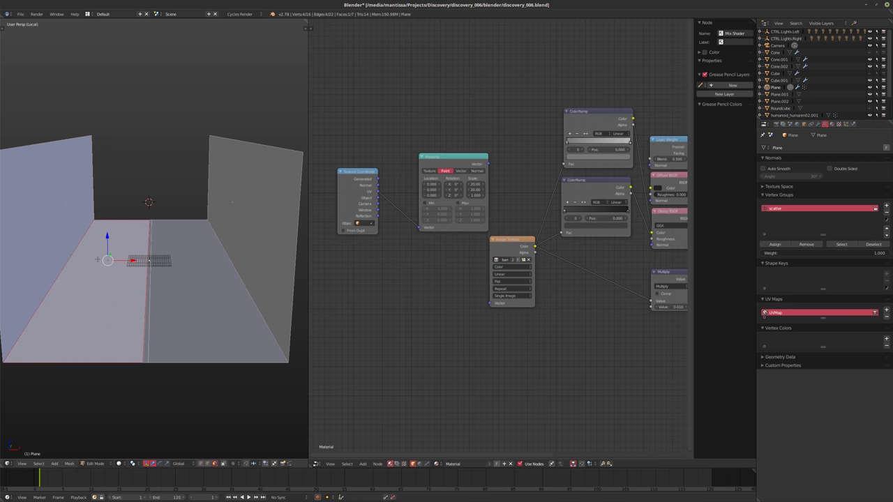
shift+right_click(193, 260)
click(774, 244)
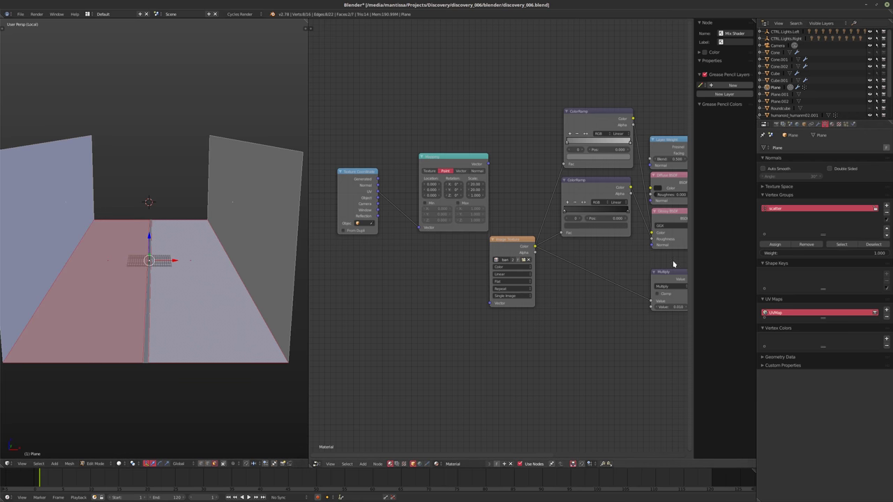
middle_drag(227, 273, 213, 274)
key(Tab)
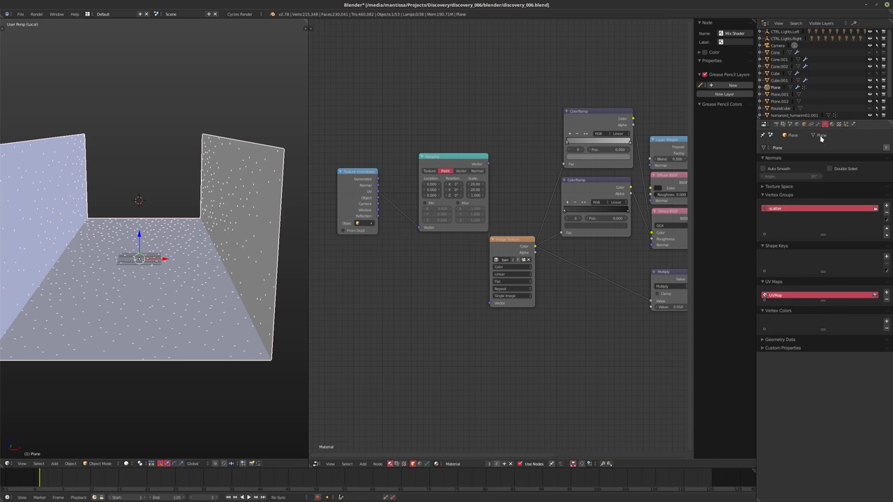
Toggle the negation of the scatter density group on and off, and examine where the particles fall.
click(845, 124)
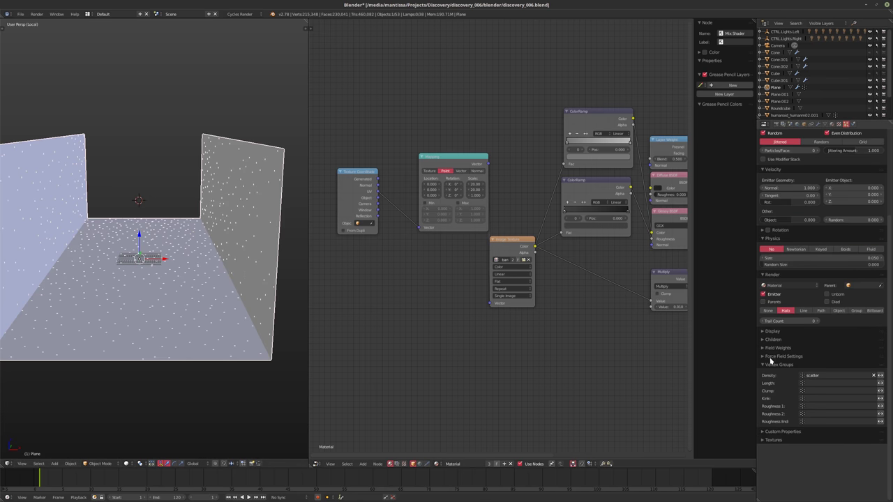
click(880, 375)
click(880, 375)
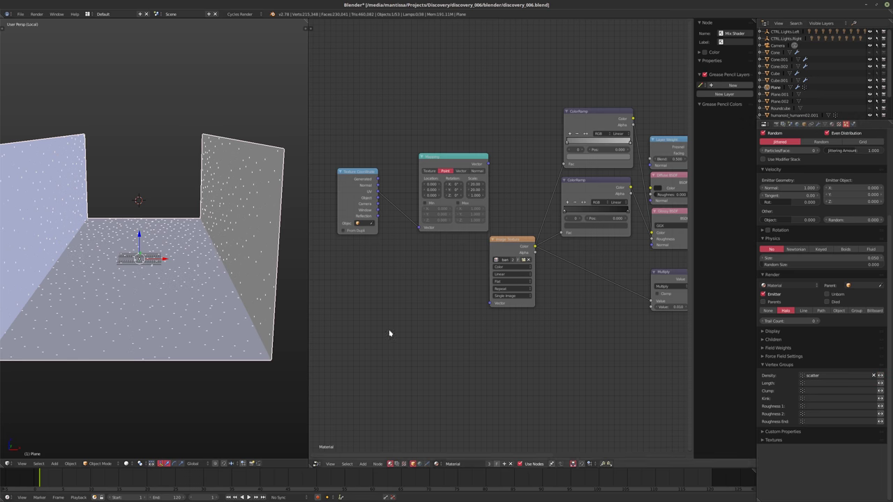
middle_drag(146, 279, 185, 280)
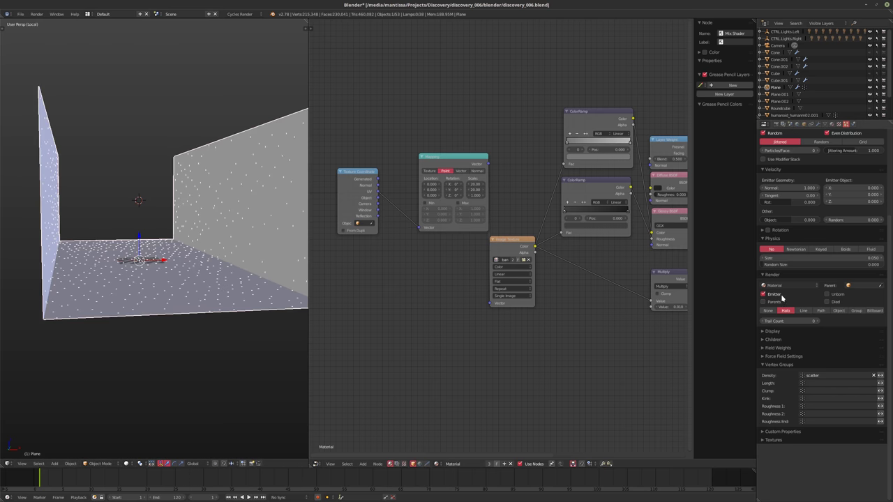
Toggle the particle system's viewport visibility off and on, scrub the timeline and return to the first frame.
scroll(774, 300, up, 5)
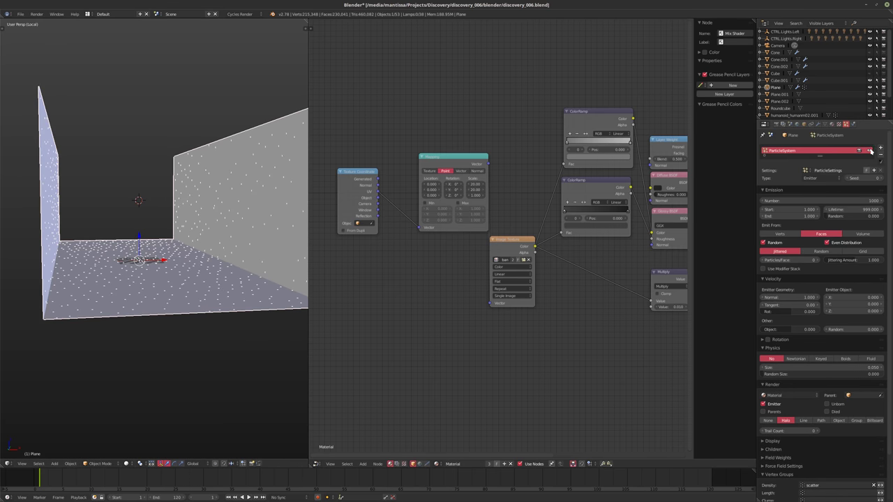
click(870, 151)
click(871, 150)
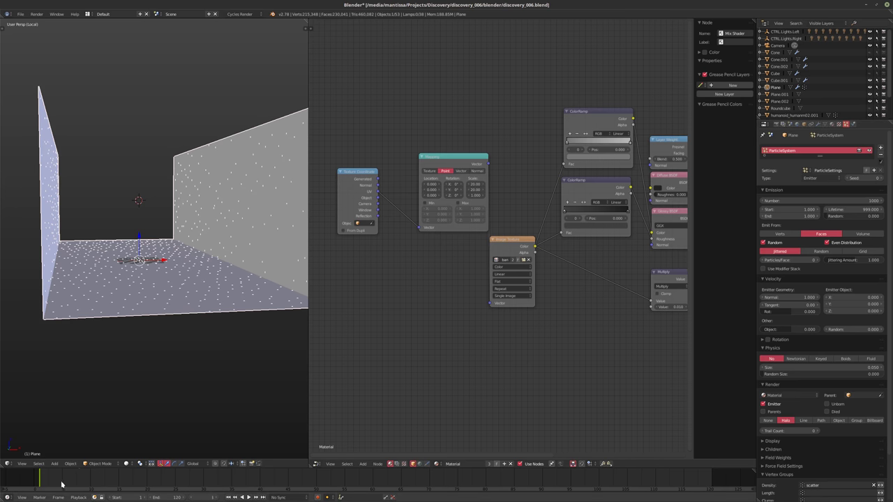
drag(102, 481, 92, 481)
key(shift+Left)
Set the particle system's emission number to 1538.
drag(844, 201, 892, 201)
key(Tab)
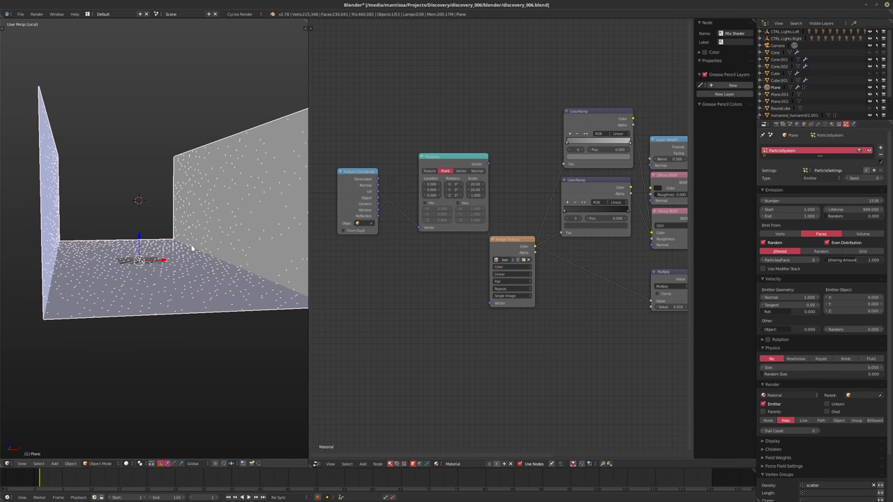
middle_drag(223, 244, 230, 247)
middle_drag(211, 215, 208, 212)
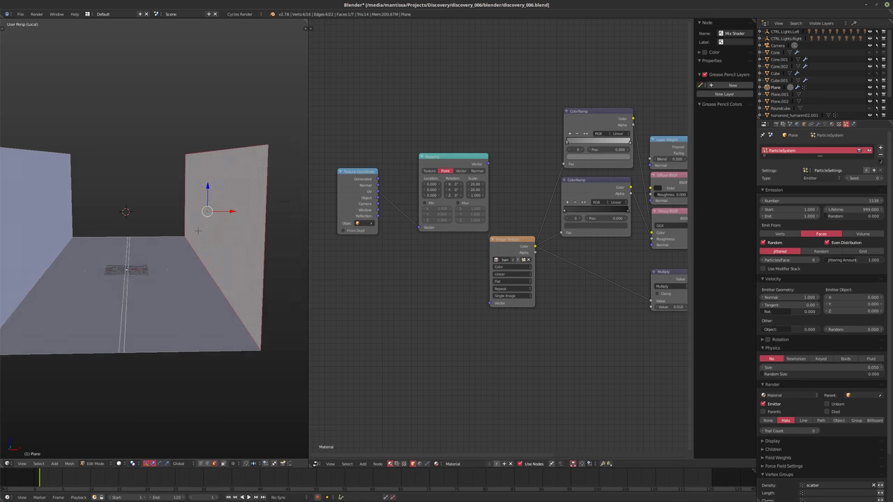
right_click(207, 212)
shift+right_click(24, 216)
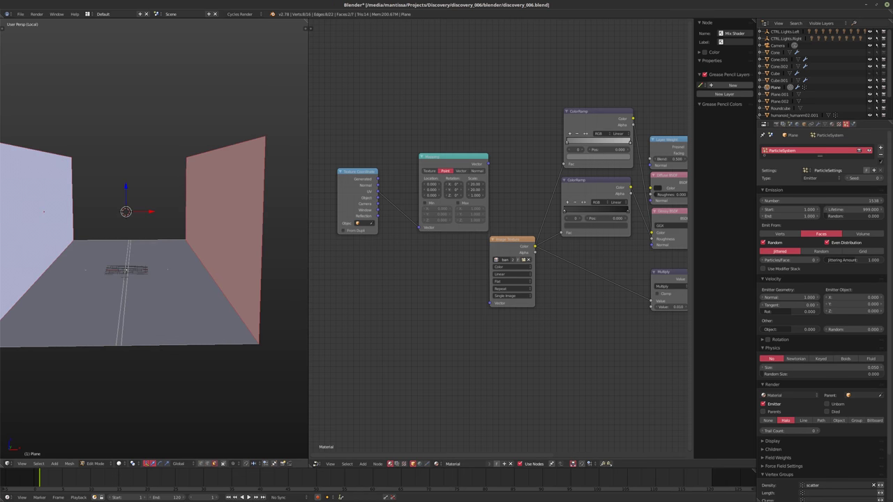
key(x)
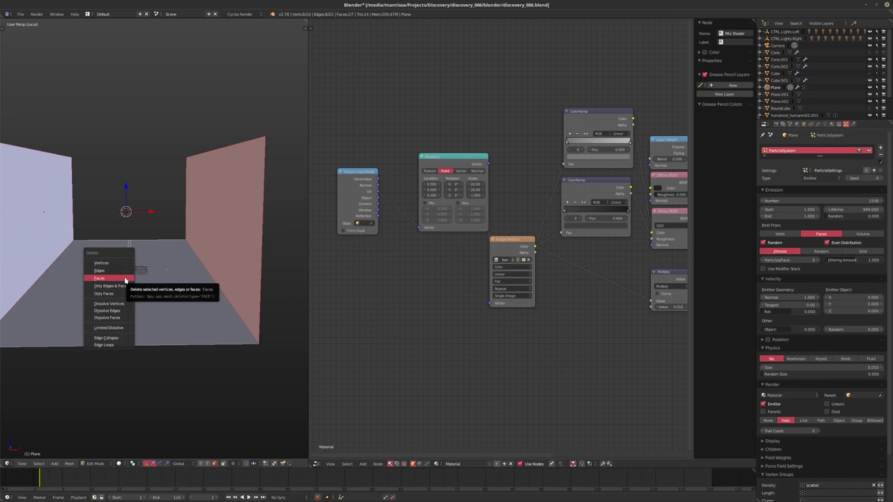
key(Escape)
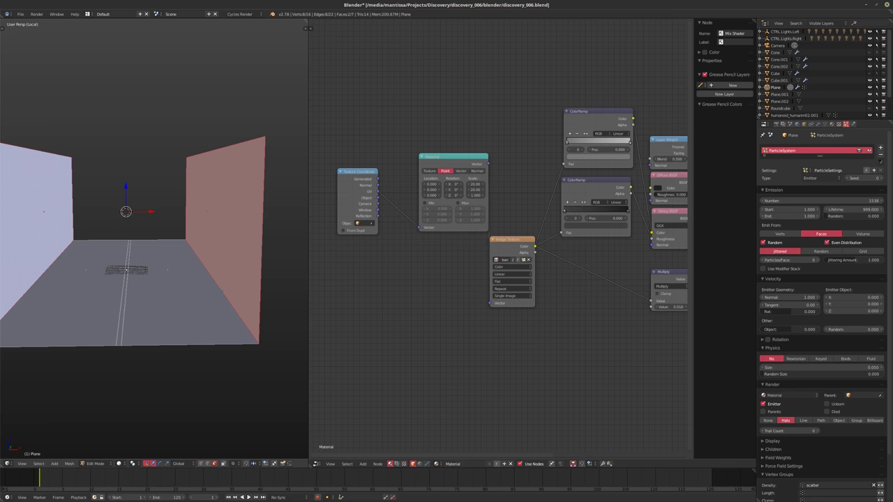
Add two lengthwise edge loops to the floor, one close to each side wall.
middle_drag(125, 271, 120, 268)
key(ctrl+r)
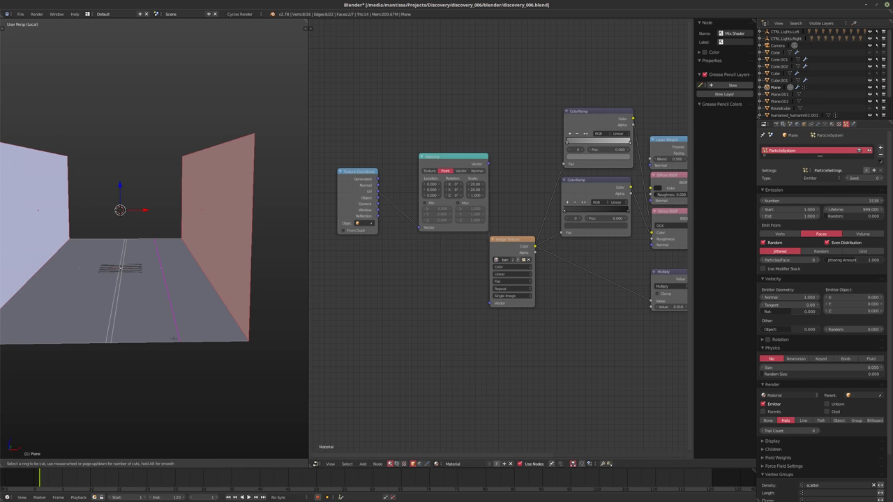
click(179, 338)
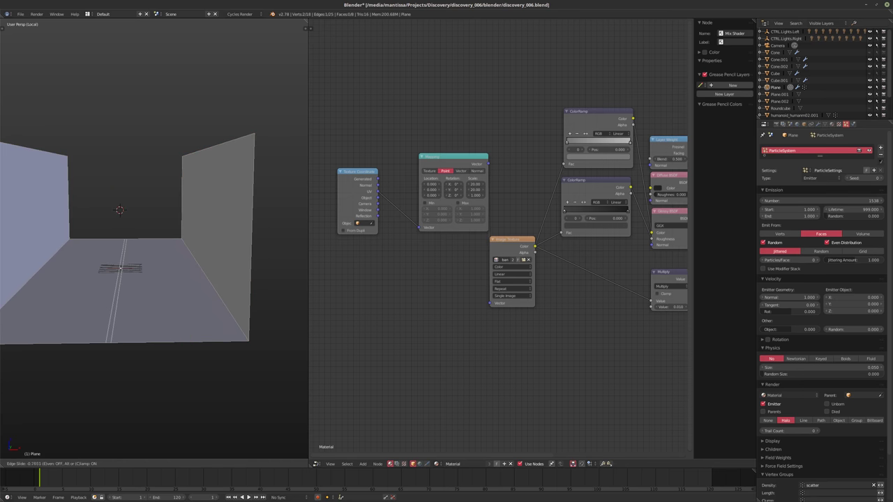
click(246, 360)
key(ctrl+r)
click(41, 294)
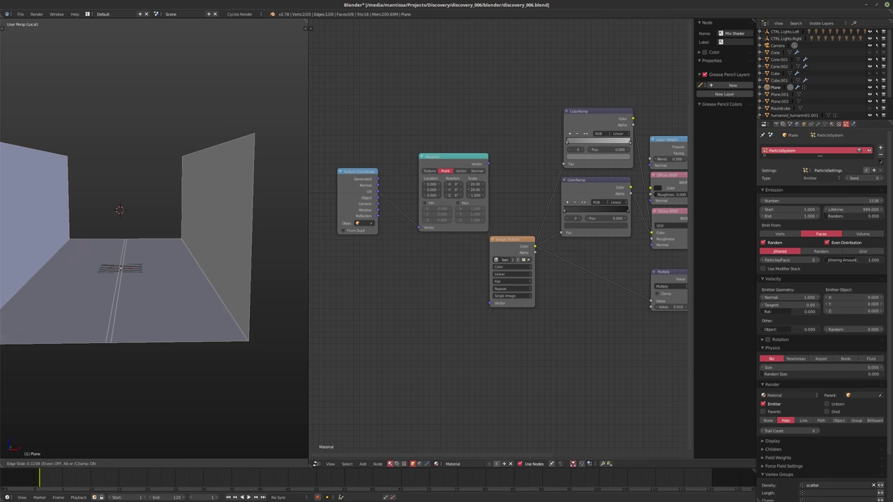
click(270, 339)
Select the two wide floor faces, recreate the vertex group for them under the name scatter and return to Object Mode.
scroll(179, 271, up, 1)
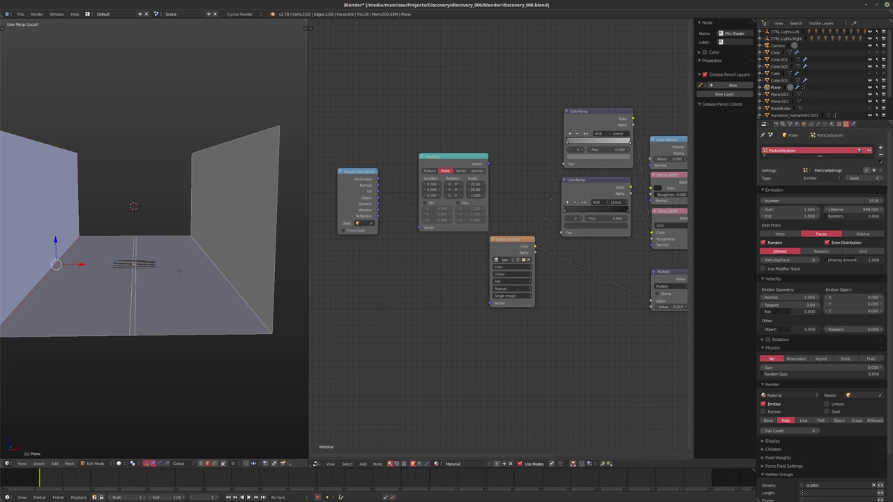
key(ctrl+Tab)
click(179, 272)
click(174, 264)
shift+click(94, 264)
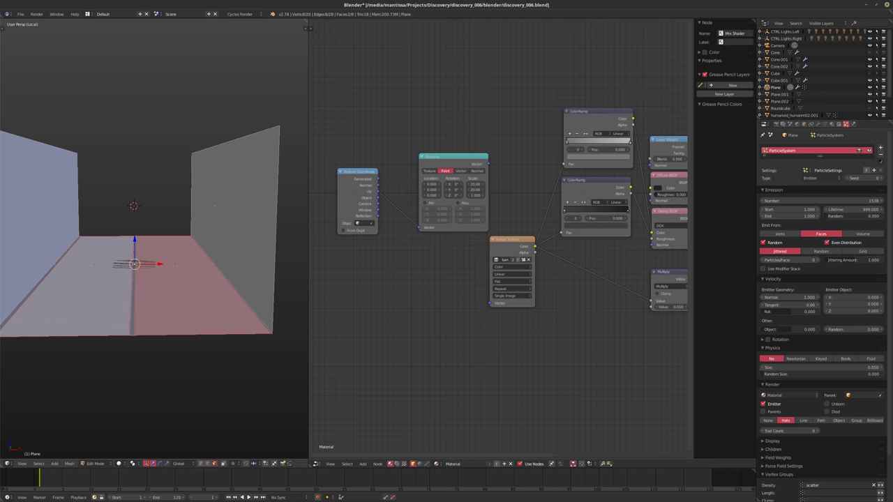
click(818, 124)
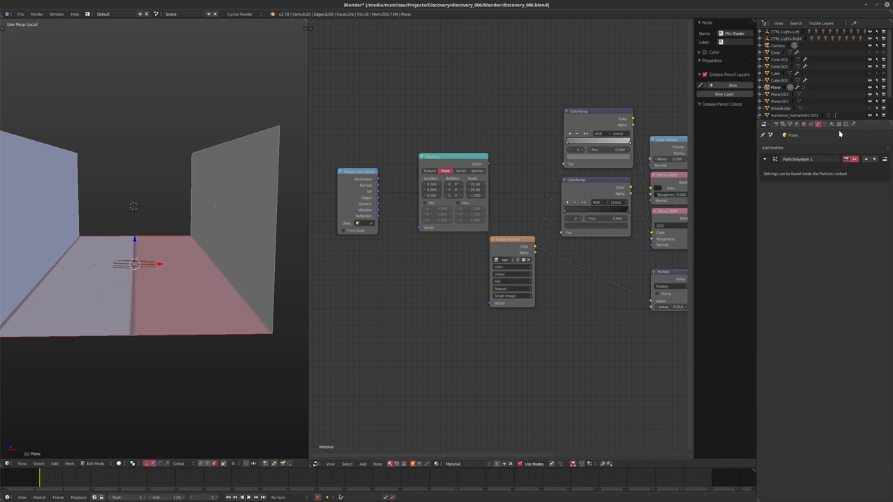
click(826, 123)
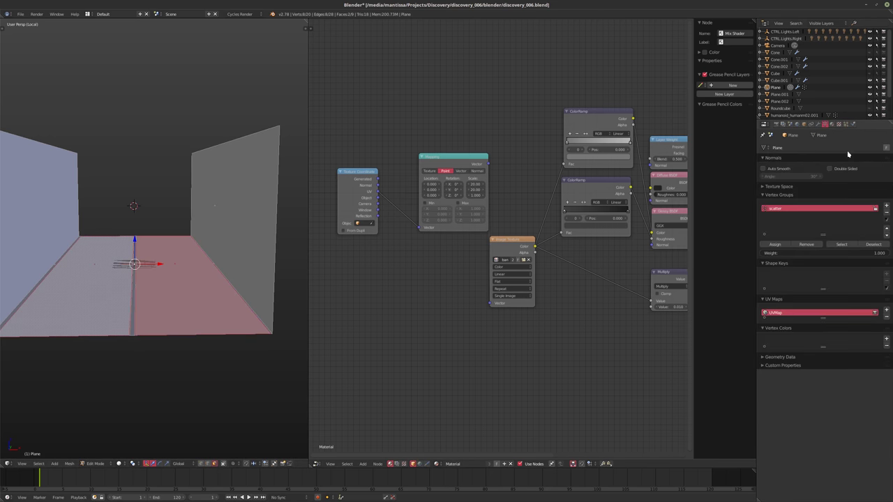
double_click(795, 208)
text(scatter)
key(Tab)
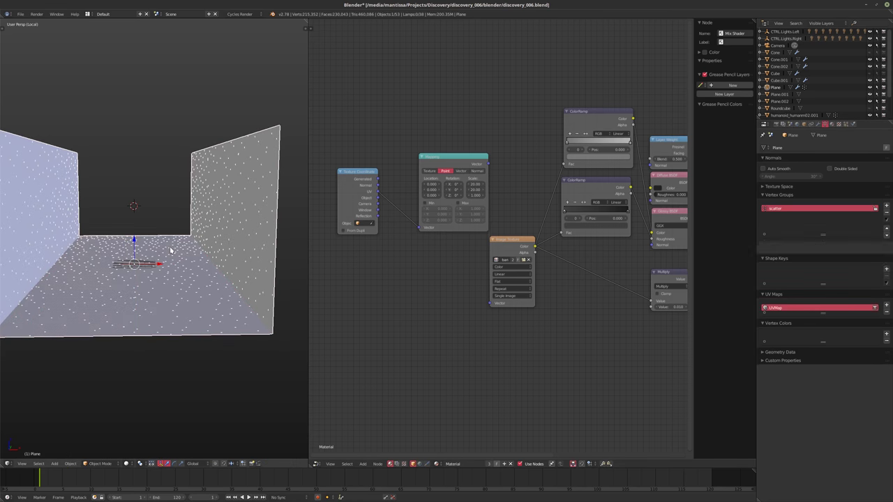
Set the particle system's density vertex group to scatter.
click(840, 123)
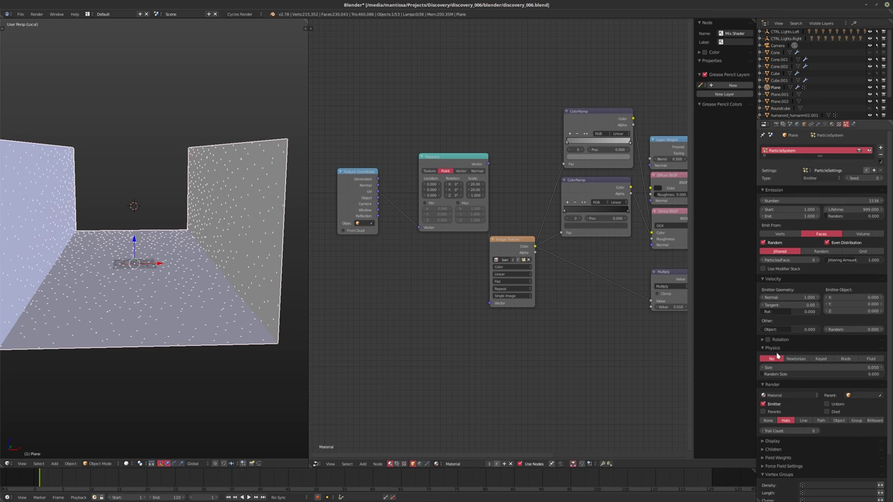
click(813, 485)
click(822, 413)
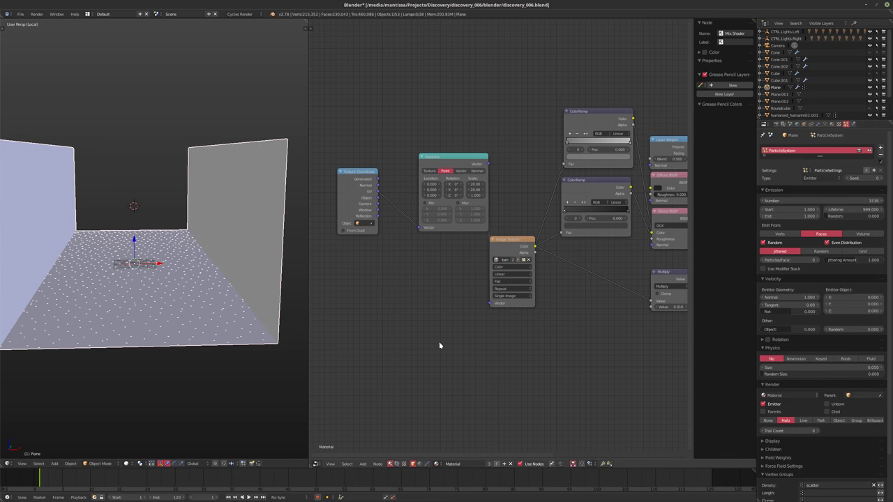
Expand the 3D viewport over the node editor area for a wider view of the floor particles.
scroll(148, 325, up, 4)
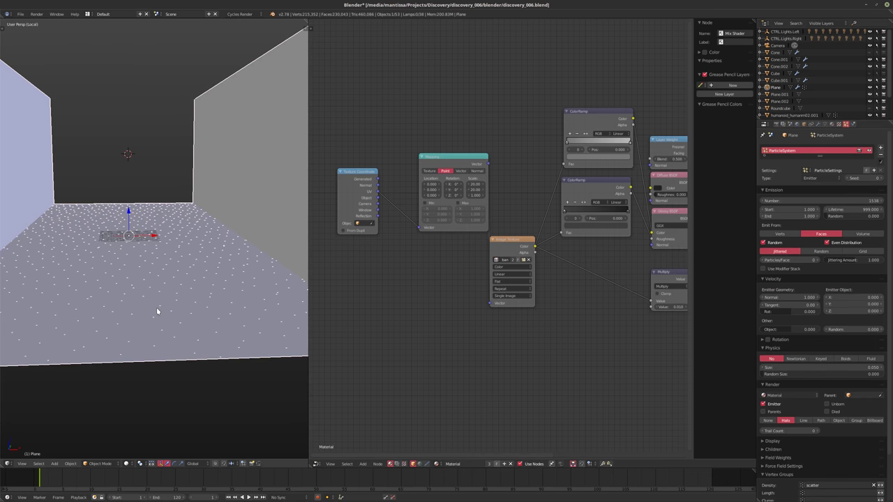
scroll(151, 265, up, 1)
shift+middle_drag(148, 259, 157, 271)
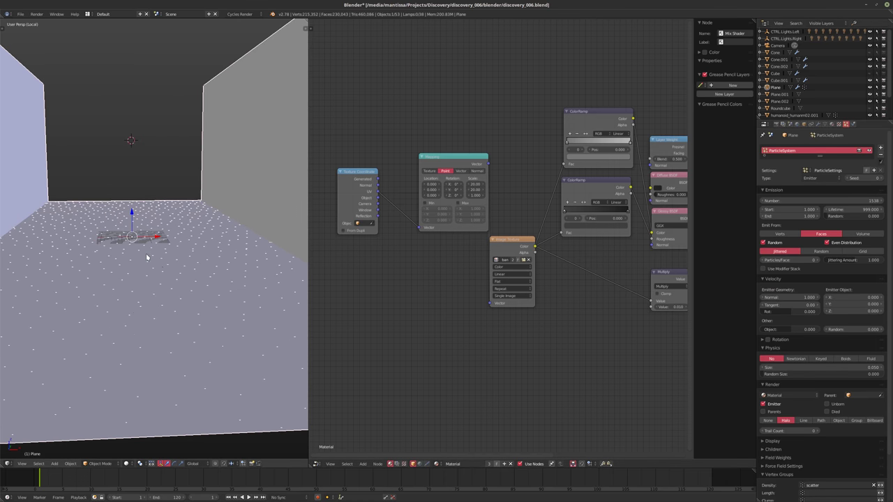
middle_drag(147, 257, 169, 423)
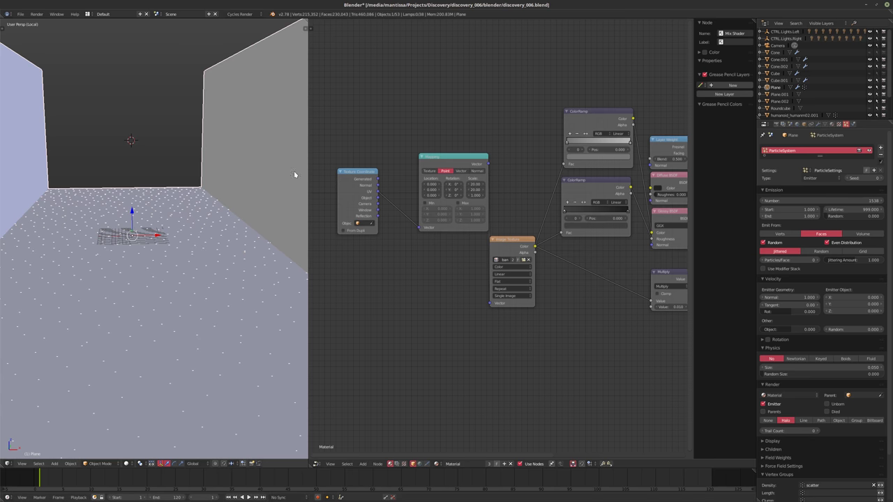
drag(307, 27, 390, 28)
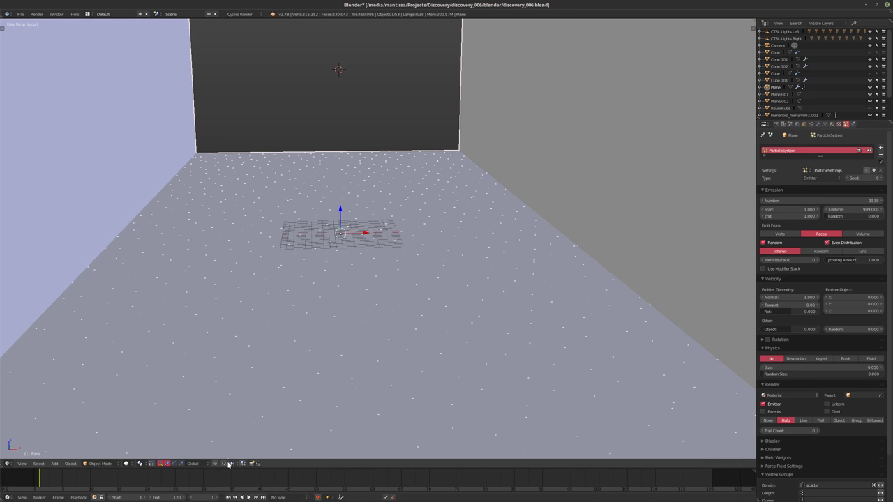
Check the floor's faces in Edit Mode, return to Object Mode and examine the particle distribution across the hall.
key(Tab)
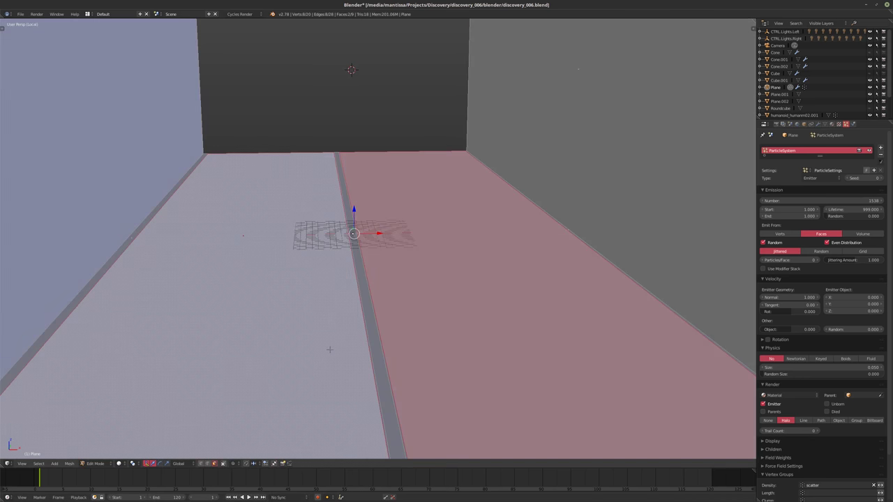
key(Tab)
scroll(291, 397, down, 5)
middle_drag(285, 361, 304, 361)
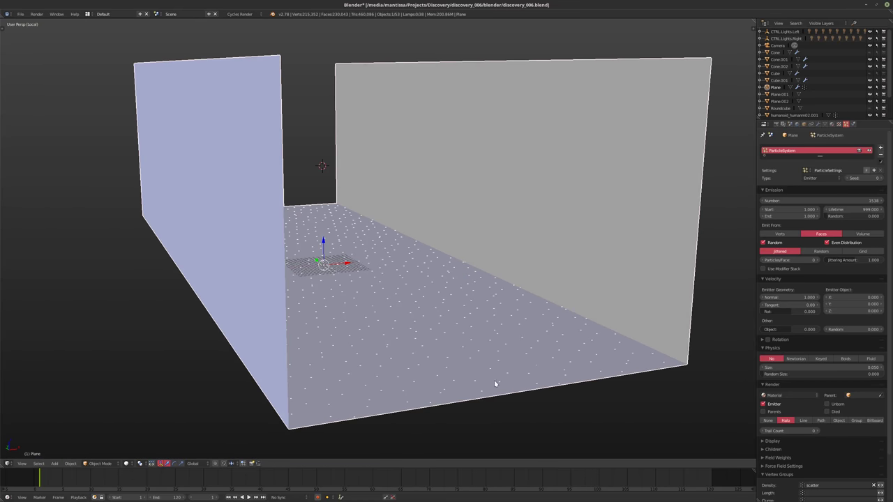
Leave local view to bring back the whole hall and switch to an empty layer.
key(a)
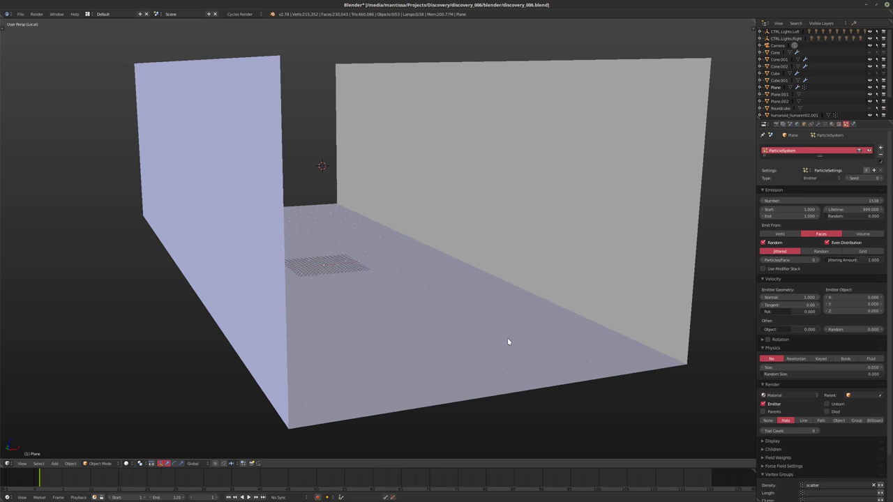
middle_drag(440, 321, 416, 325)
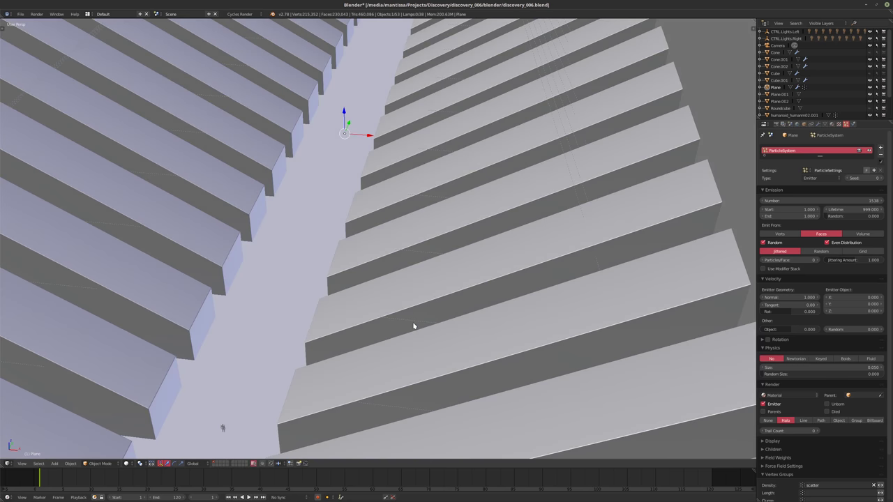
scroll(413, 326, down, 6)
middle_drag(259, 314, 343, 361)
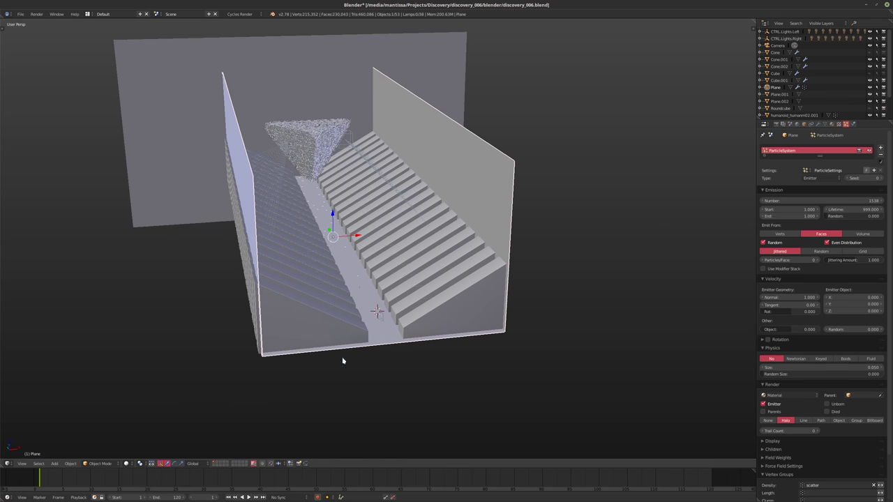
click(250, 466)
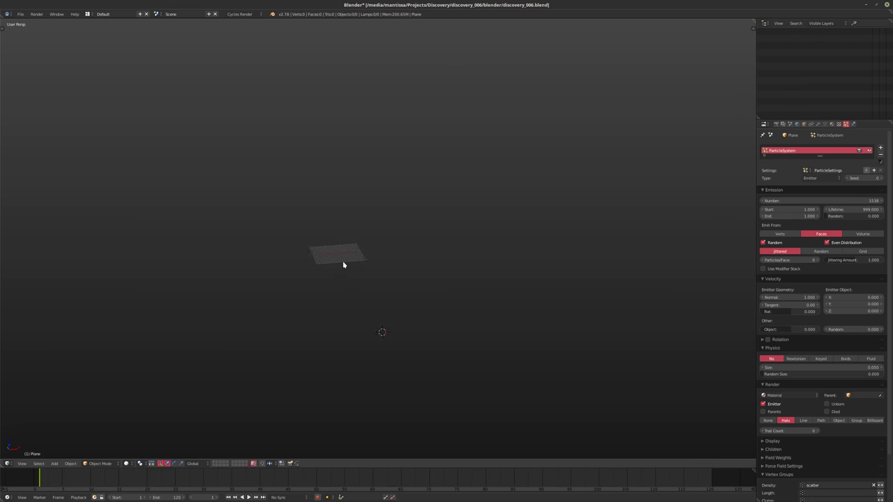
Add a cube mesh at the 3D cursor on the empty layer.
scroll(340, 265, up, 5)
scroll(335, 238, up, 8)
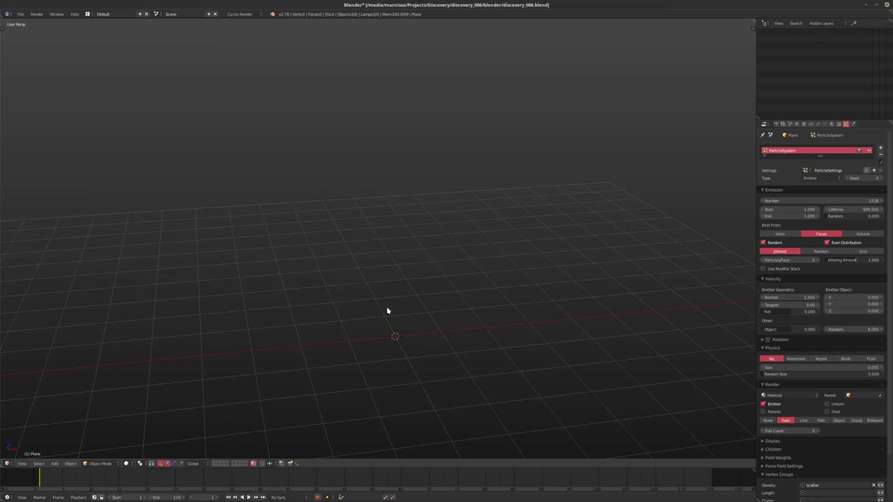
scroll(388, 305, up, 2)
middle_drag(389, 300, 376, 262)
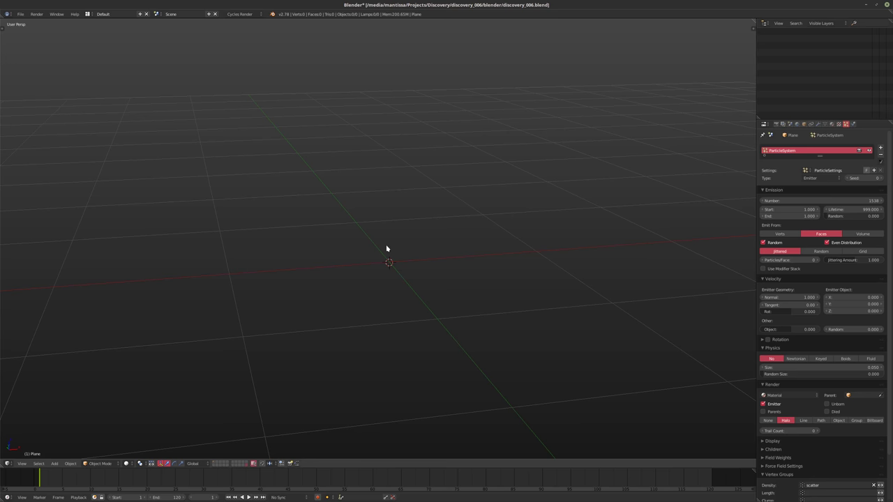
key(shift+a)
mouse_move(382, 269)
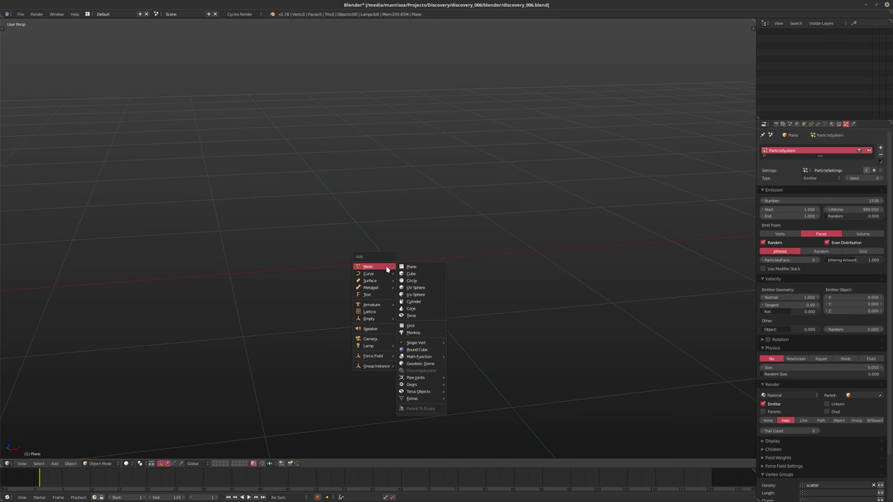
click(428, 275)
Move the cube's geometry up 1 unit along Z in Edit Mode so its origin lies at the base.
key(Tab)
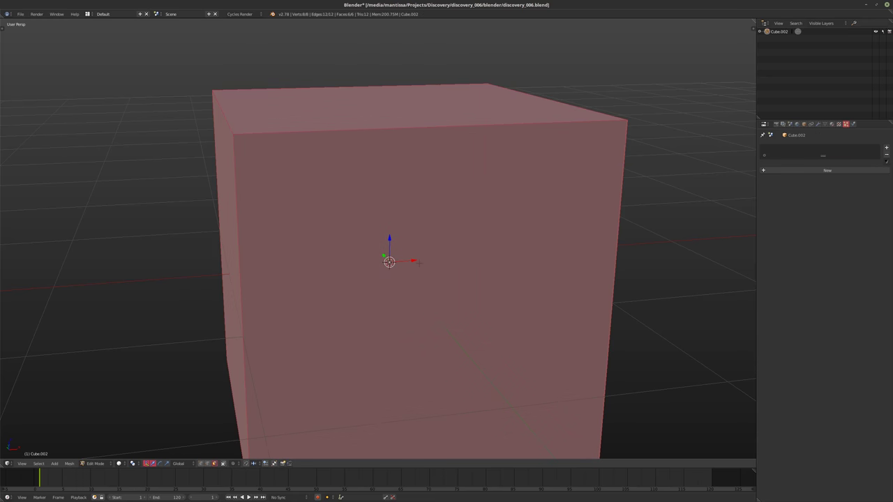
key(g)
key(z)
key(1)
key(Return)
key(Tab)
Rename the cube object as PRT.Shape>000.
scroll(400, 273, down, 10)
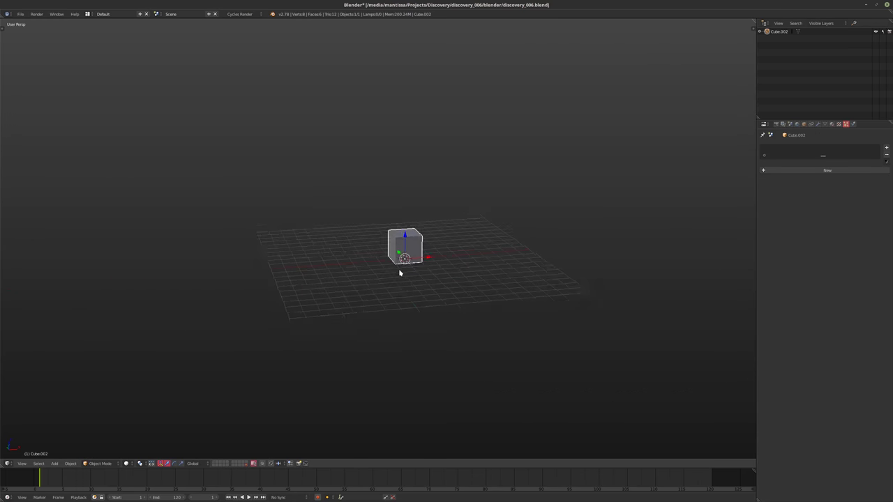
scroll(399, 273, up, 8)
key(Left)
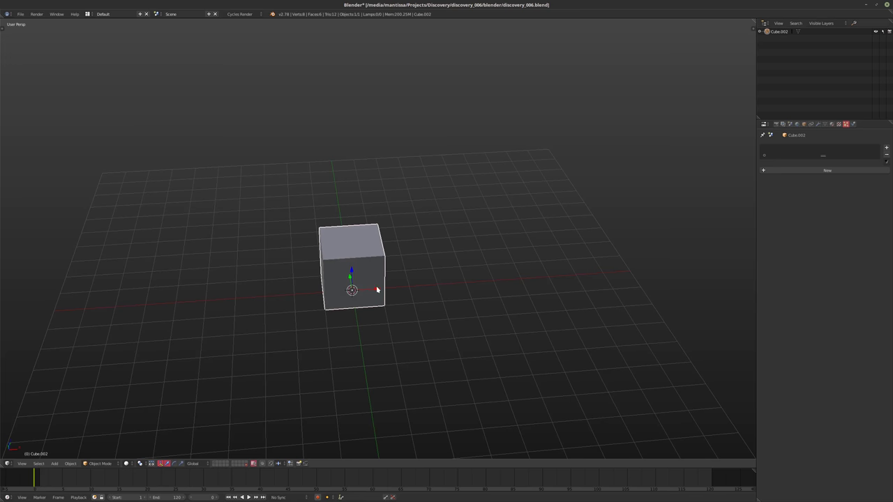
double_click(782, 31)
text(Pl)
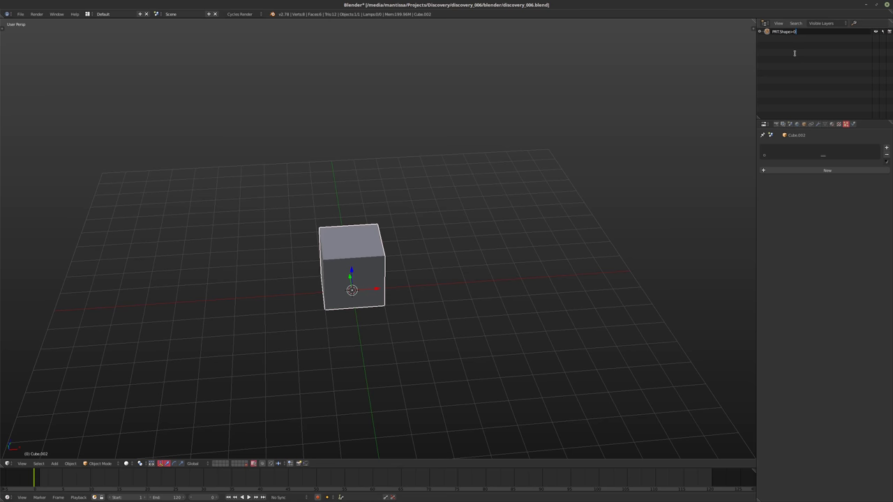
text(T.Shape>000)
key(Return)
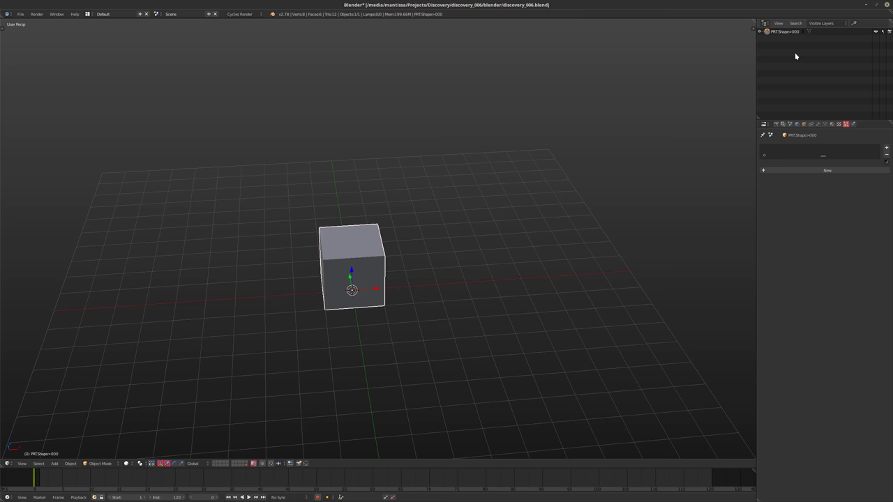
middle_drag(501, 63, 385, 229)
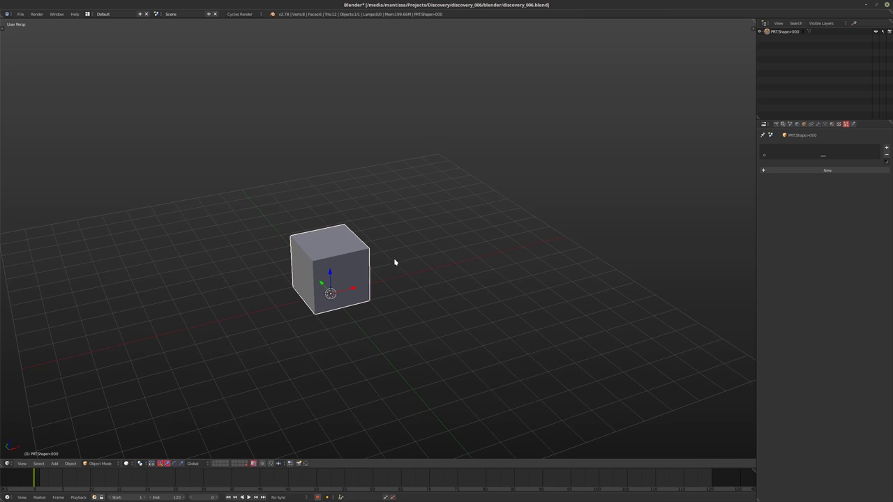
key(KP_1)
middle_drag(341, 263, 364, 280)
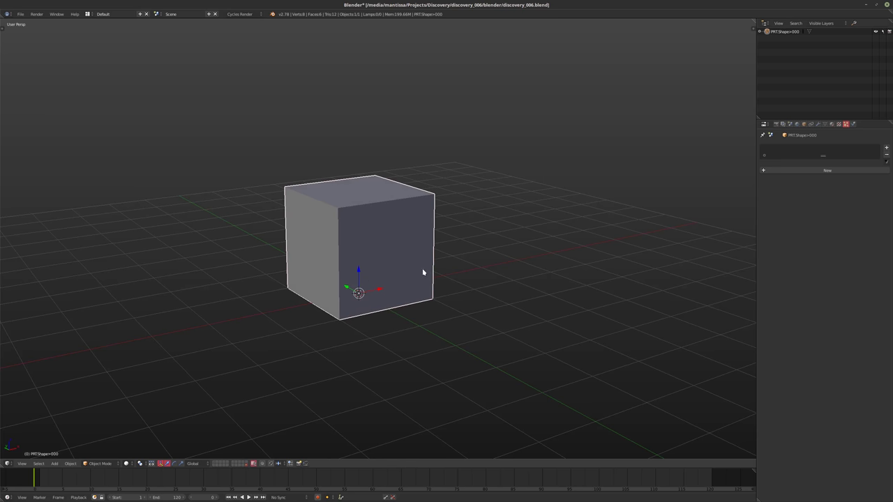
middle_drag(406, 263, 364, 264)
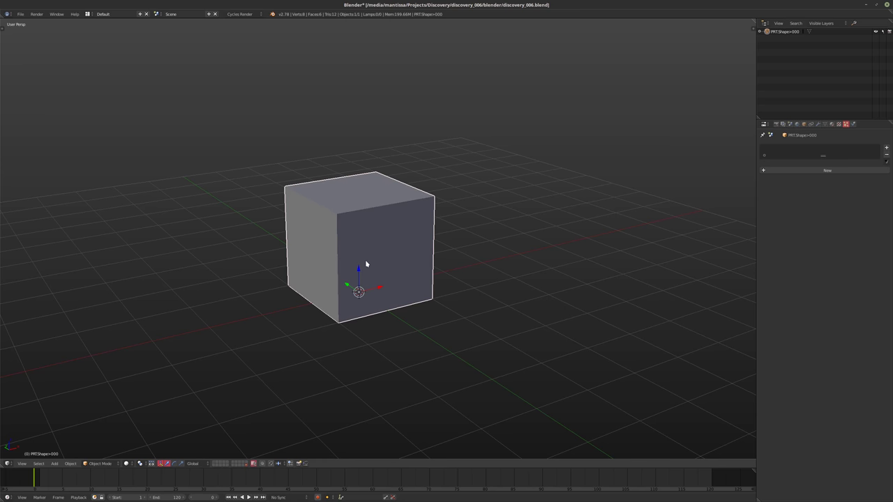
Set the hall floor's particle system to render as Object, using the PRT.Shape>000 cube as the dupli object.
middle_drag(366, 254, 330, 265)
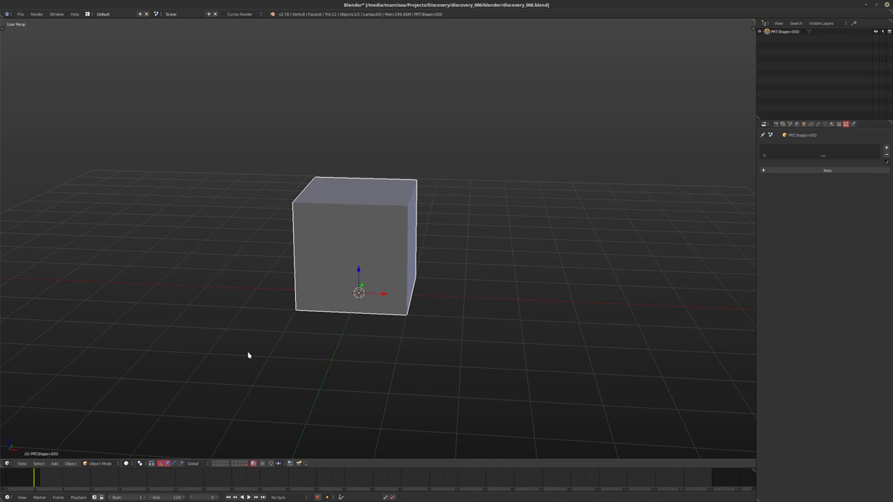
click(216, 463)
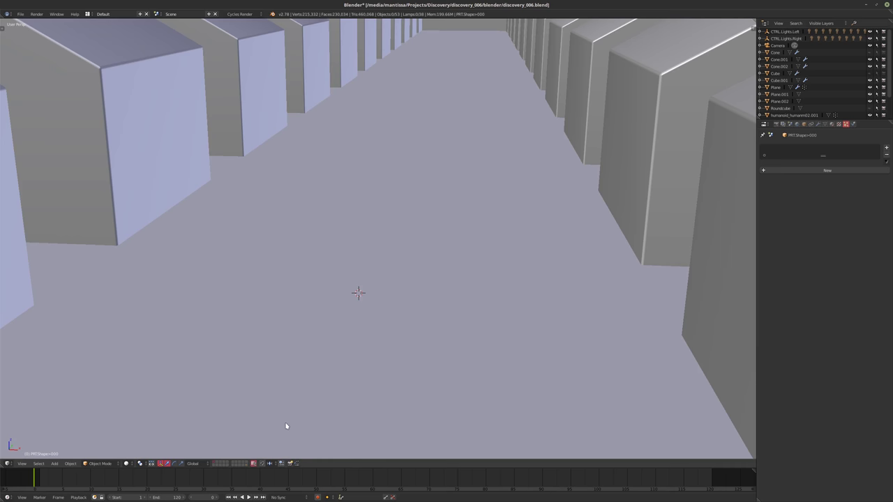
right_click(350, 352)
right_click(513, 207)
key(KP_Divide)
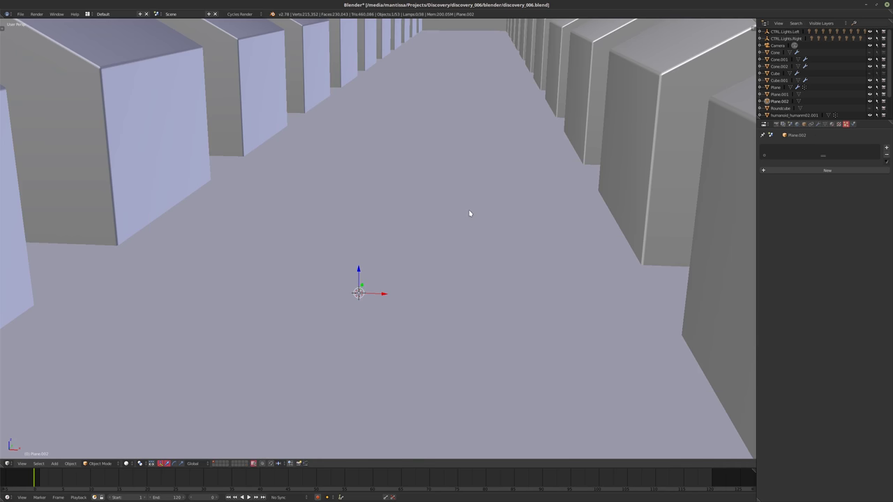
key(KP_Divide)
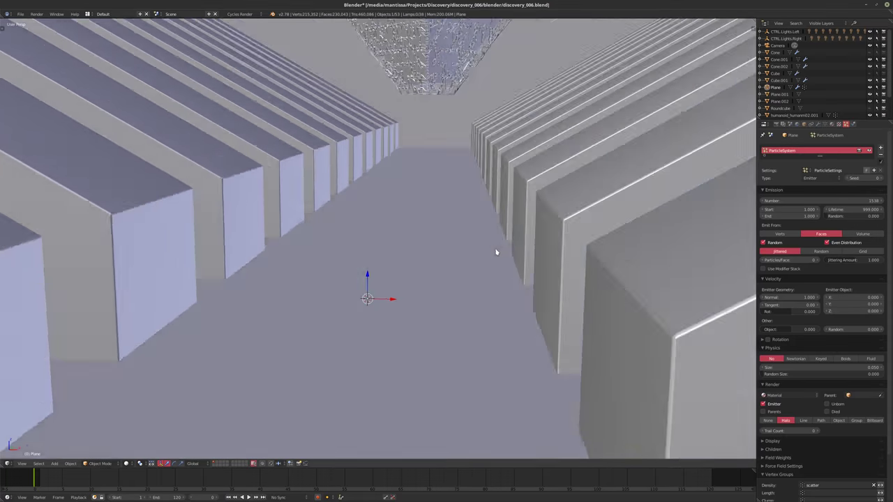
click(839, 421)
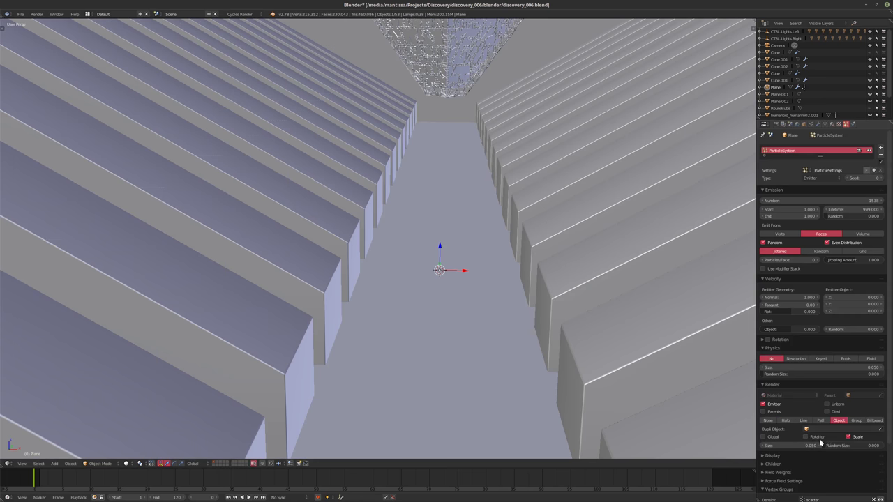
click(824, 429)
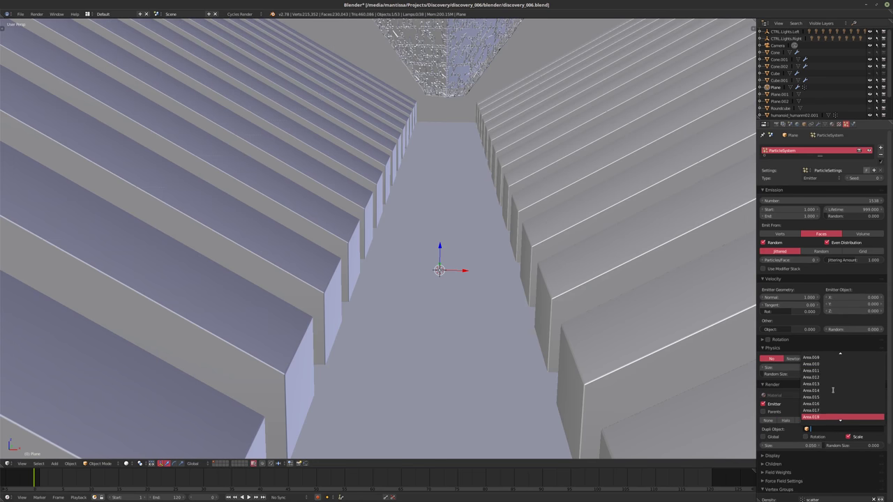
scroll(830, 391, down, 20)
text(pr)
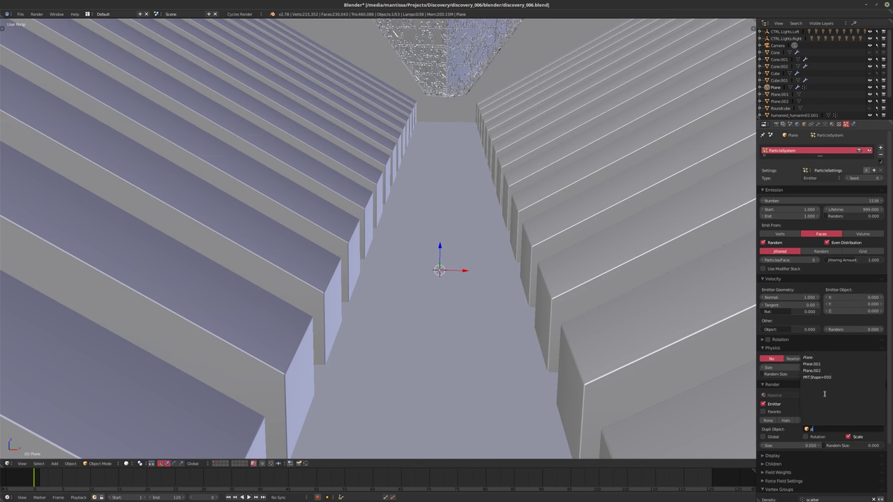
click(819, 359)
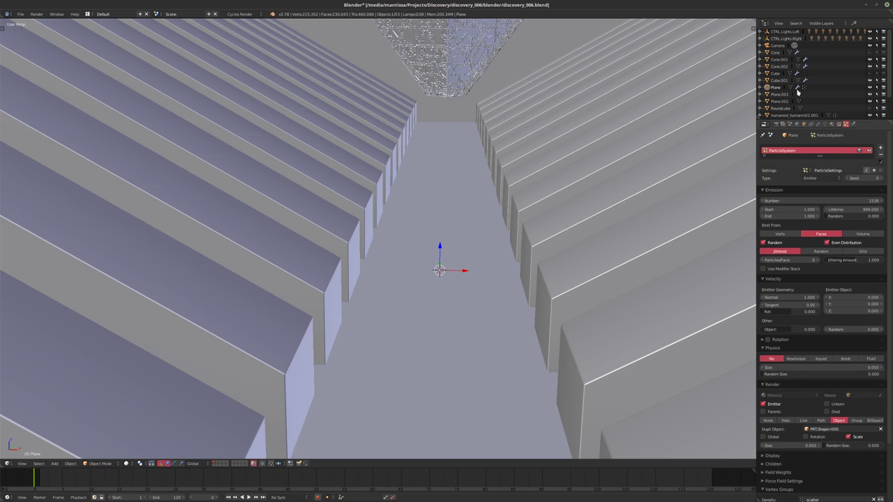
Show the particle shapes layer and rename the cube as PRT.Shape.000.
scroll(782, 94, down, 2)
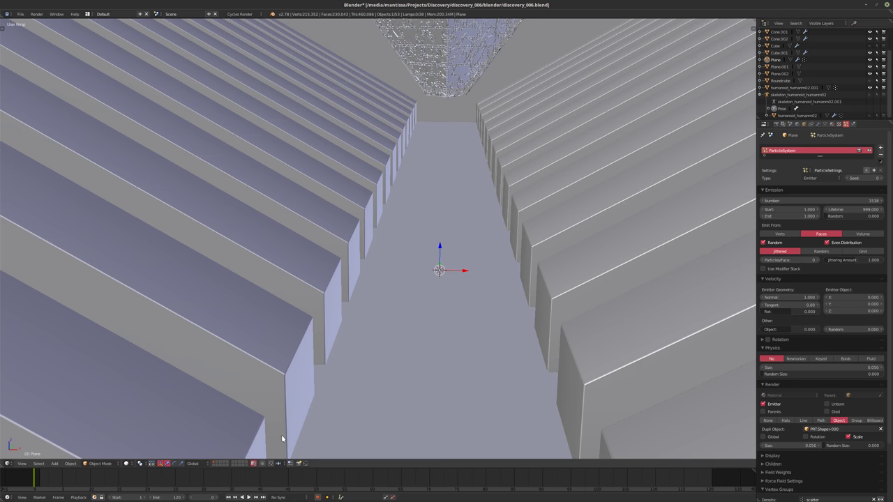
click(246, 464)
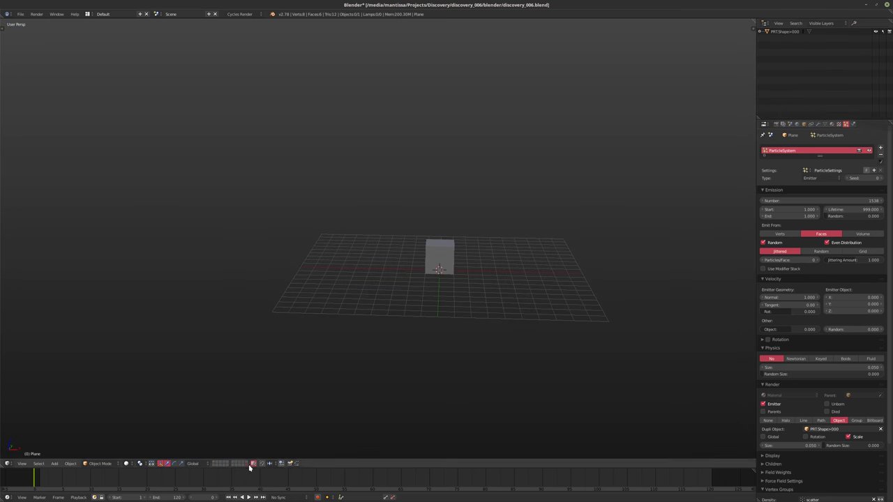
double_click(787, 31)
text(.)
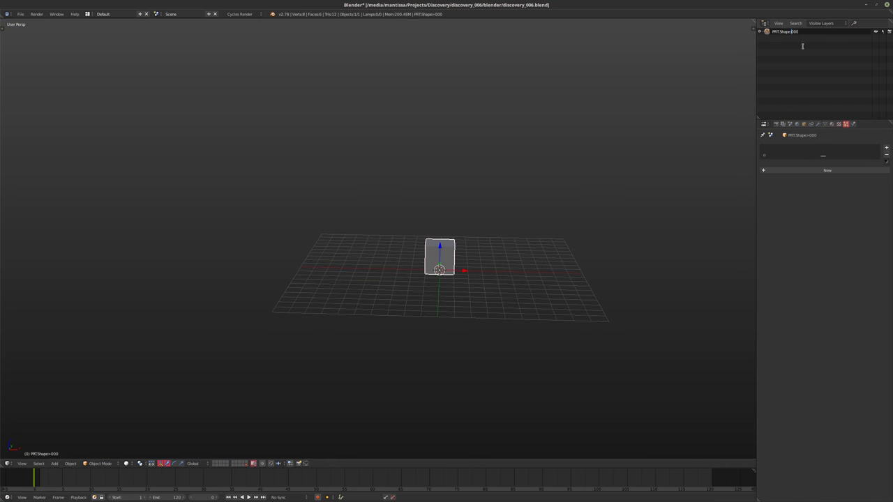
key(Return)
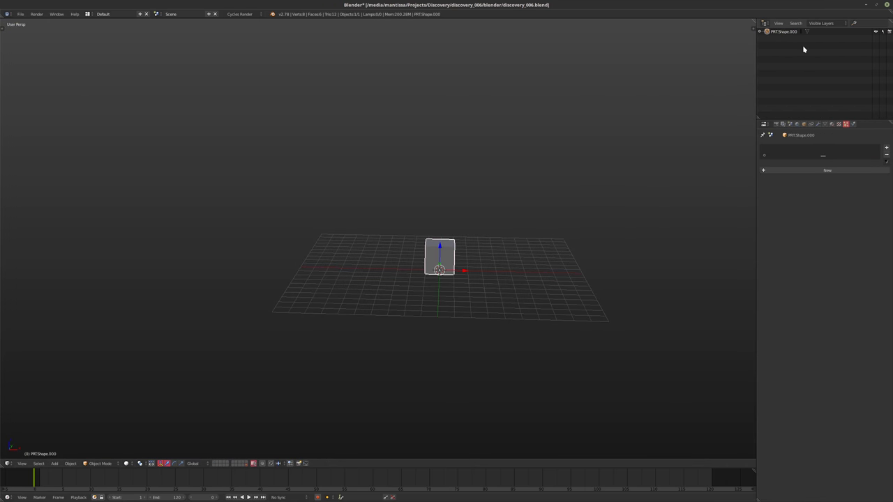
Bring back the hall layer, select the floor plane, and set its particle size to 1.
click(213, 464)
middle_drag(450, 295, 434, 279)
right_click(451, 260)
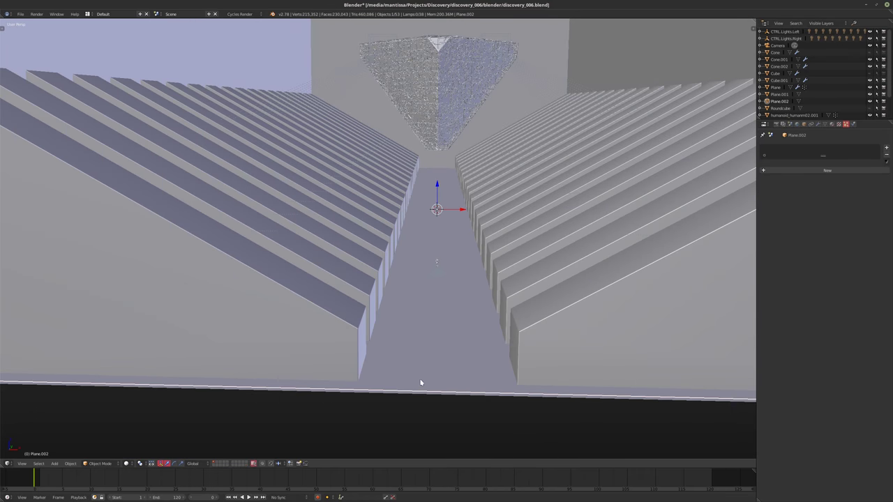
right_click(410, 397)
middle_drag(509, 355, 598, 380)
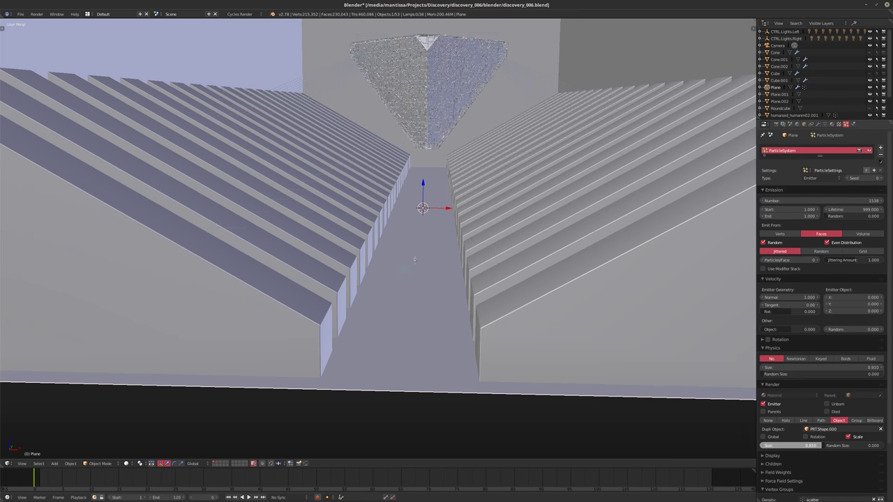
click(779, 445)
text(0.99)
key(BackSpace)
key(BackSpace)
key(BackSpace)
key(BackSpace)
text(1)
key(Return)
Advance the timeline to frame 1 and view the cubes scattered along the hall floor.
key(KP_8)
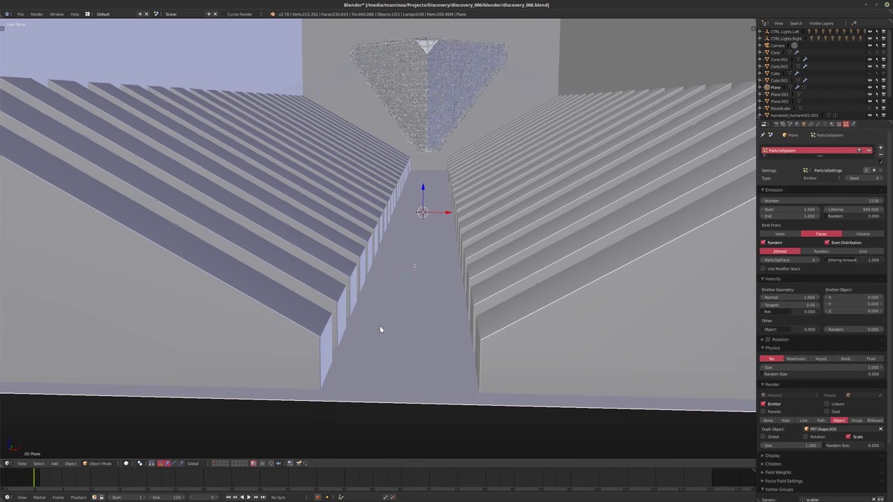
key(Right)
key(KP_8)
key(KP_4)
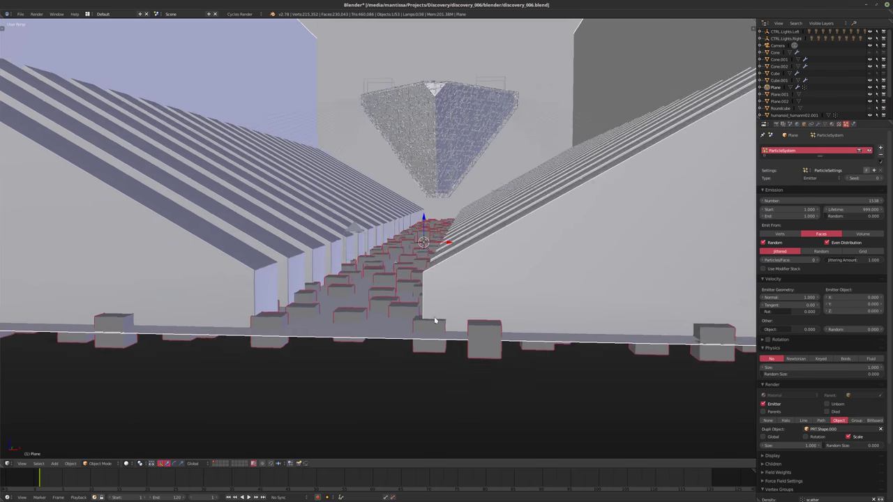
key(KP_8)
key(KP_8)
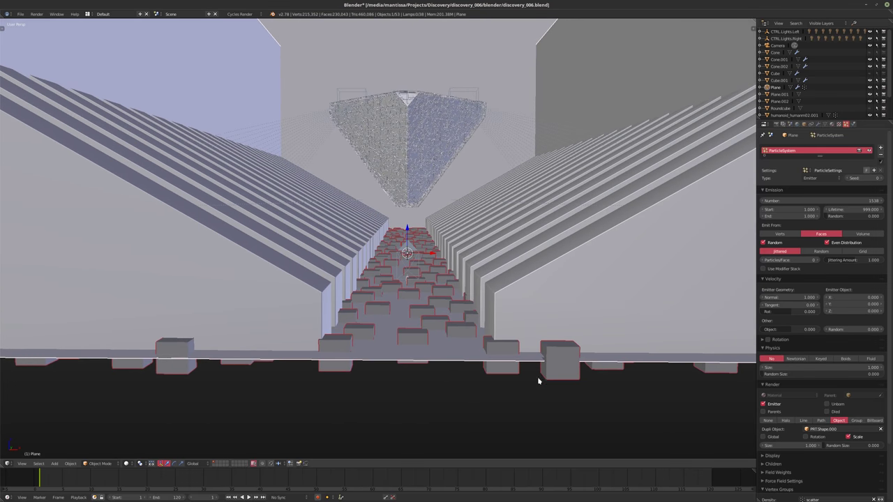
Set the particles' random size to 0.929 and preview the hall through the camera in rendered shading.
drag(832, 448, 872, 447)
shift+scroll(463, 336, up, 2)
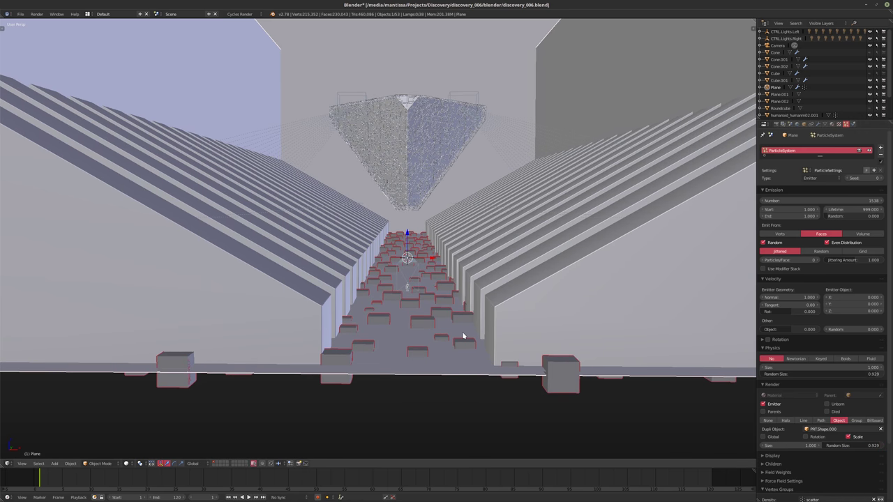
key(KP_0)
key(Home)
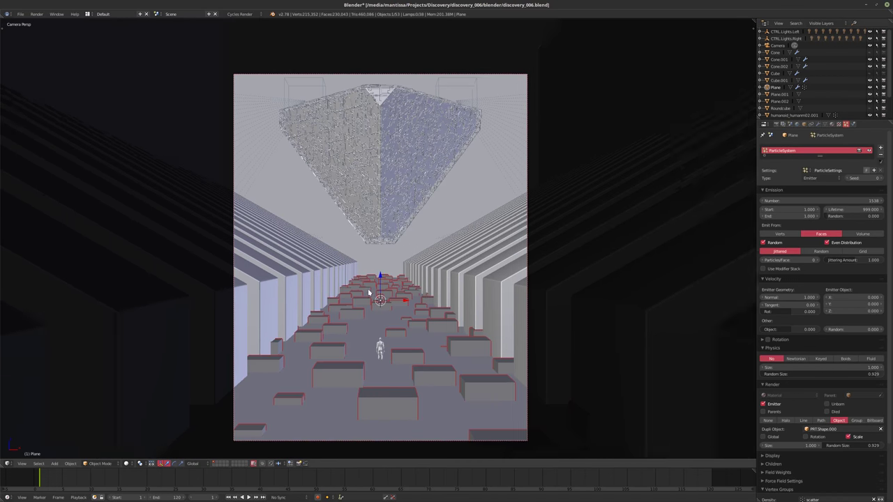
shift+middle_drag(369, 293, 304, 296)
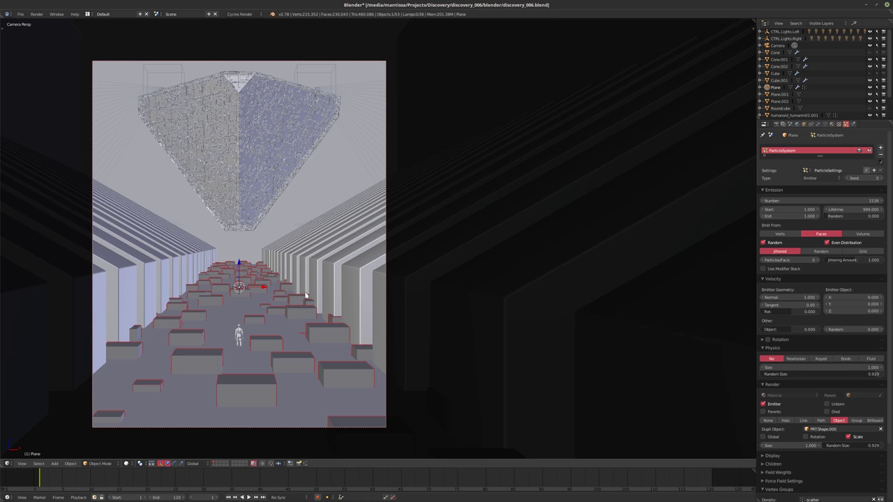
key(shift+z)
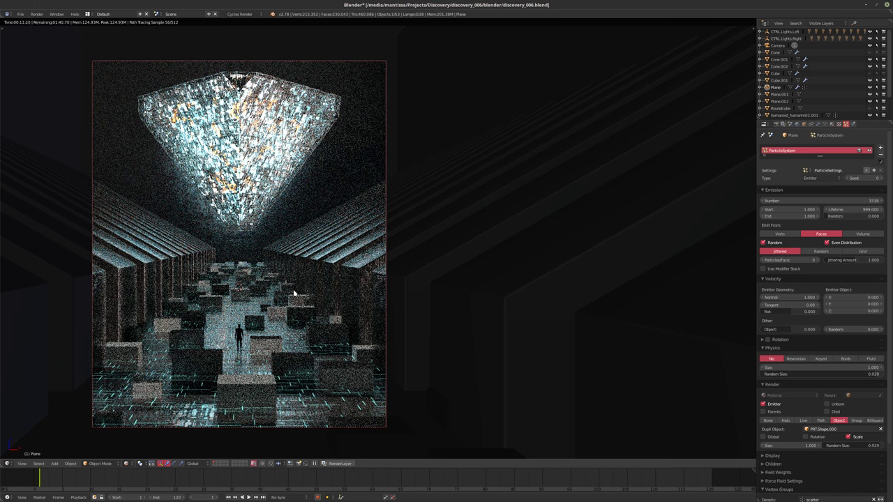
Set the floor particles' size to 0.25 and random size to 0.75, and return to solid shading.
drag(799, 447, 794, 448)
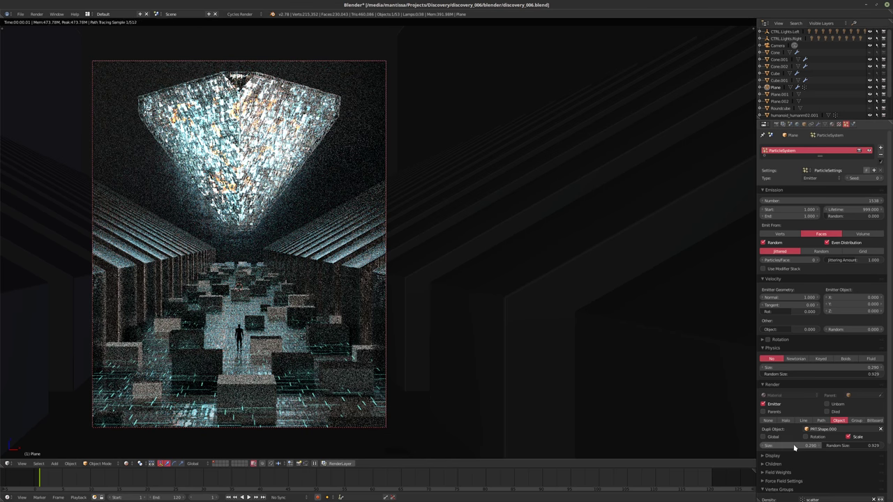
click(796, 447)
text(0.25)
key(Tab)
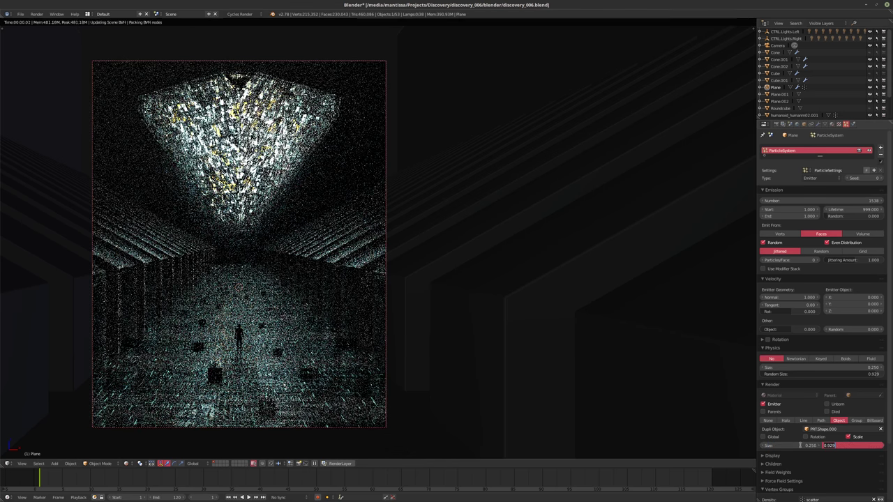
text(0.75)
key(Return)
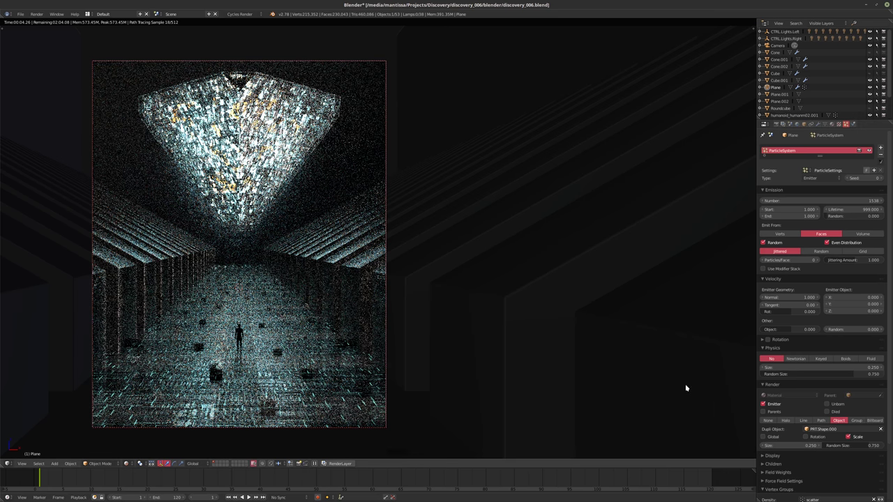
key(shift+z)
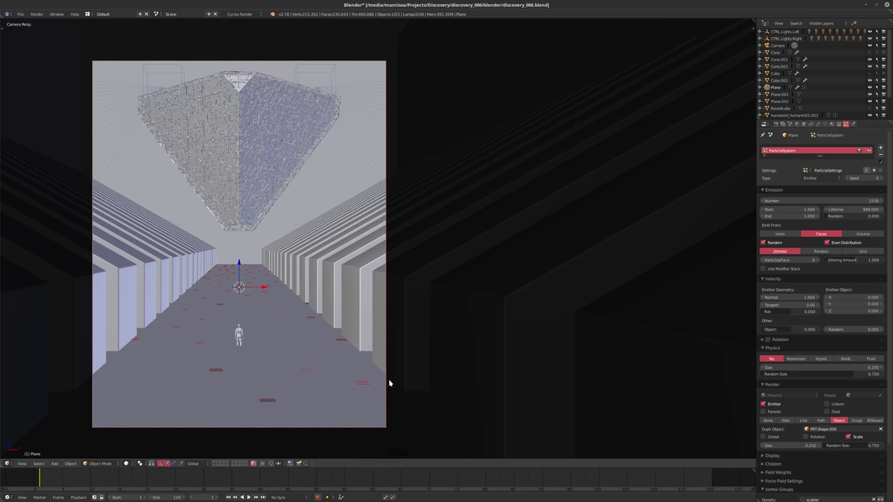
On the shapes layer, raise the PRT.Shape.000 cube's top face 0.2 along Z in Edit Mode to make a tall block.
click(239, 463)
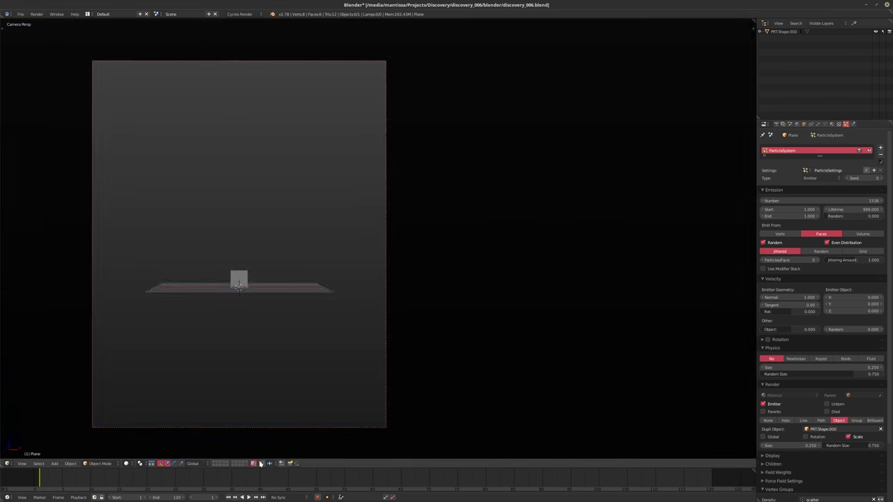
middle_drag(365, 285, 392, 268)
right_click(375, 406)
key(Tab)
middle_drag(375, 406, 433, 412)
key(ctrl+Tab)
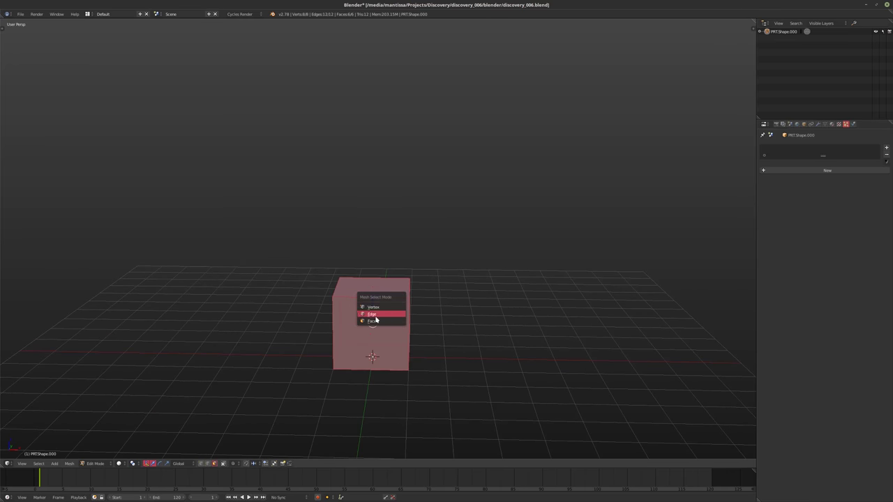
click(395, 319)
right_click(380, 287)
middle_drag(380, 287, 382, 274)
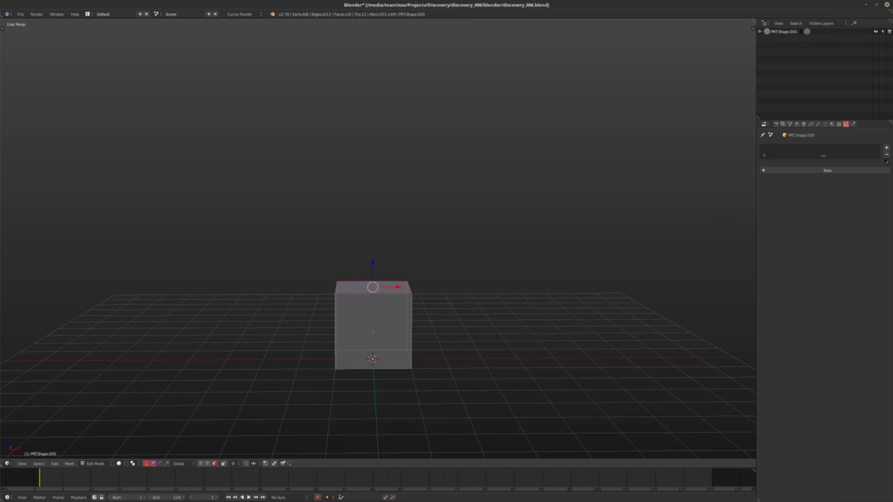
key(g)
key(z)
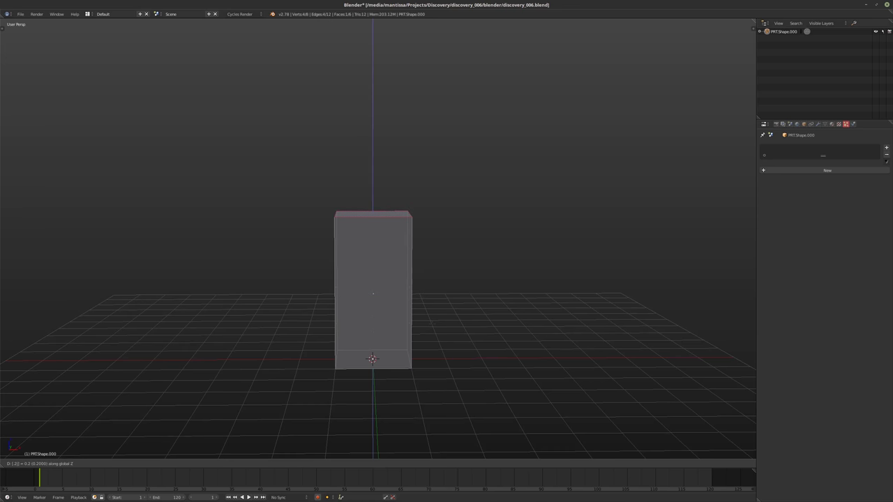
key(Return)
middle_drag(419, 300, 414, 372)
key(a)
key(Tab)
Duplicate the tall block 0.25 along X and repeat the duplication three times to make a row of five.
key(shift+d)
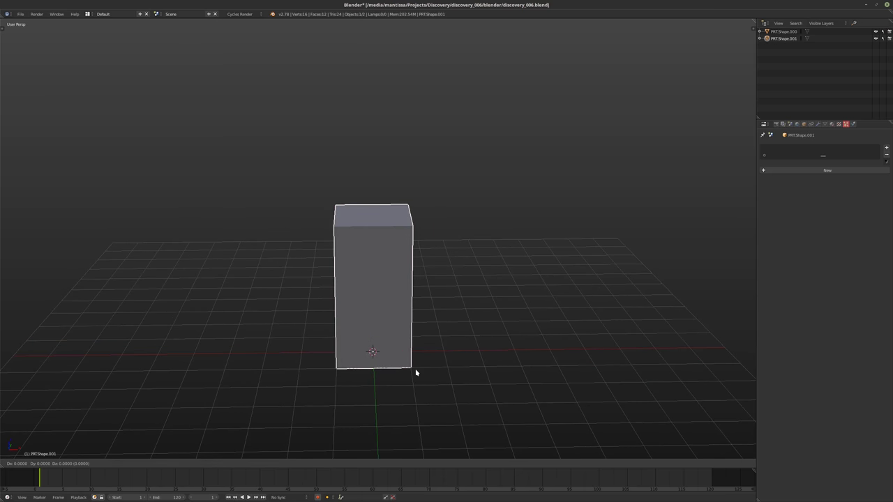
text(x0.2)
text(5)
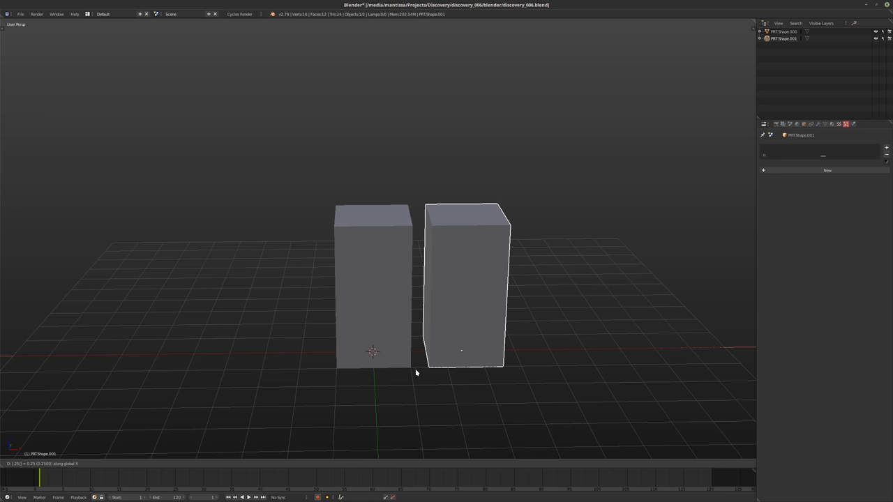
key(Return)
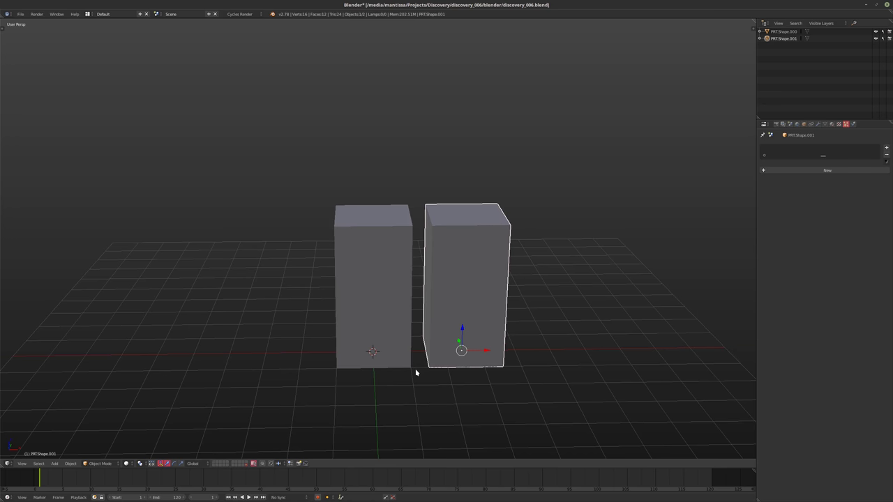
key(shift+r)
key(shift+r)
key(shift+r)
Scale the second block's geometry along X in Edit Mode to about three quarters of its width.
shift+middle_drag(588, 314, 394, 340)
right_click(394, 340)
key(Tab)
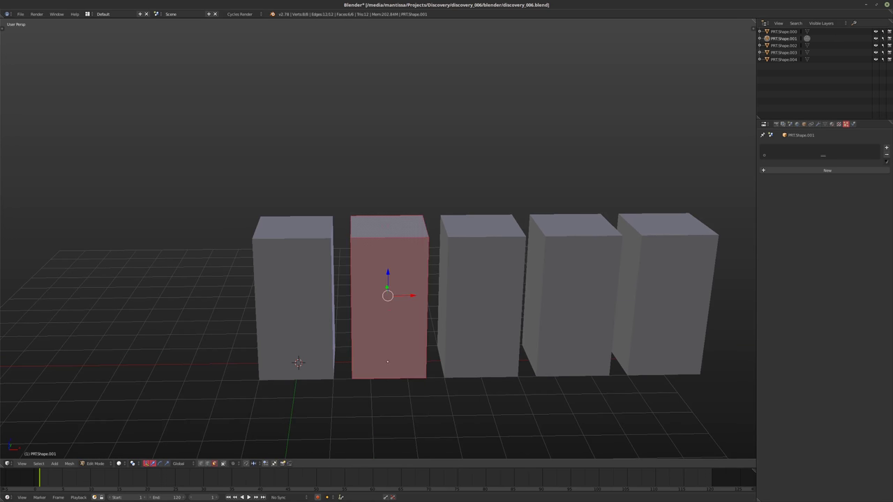
key(Tab)
key(Tab)
key(s)
key(x)
key(Return)
key(Tab)
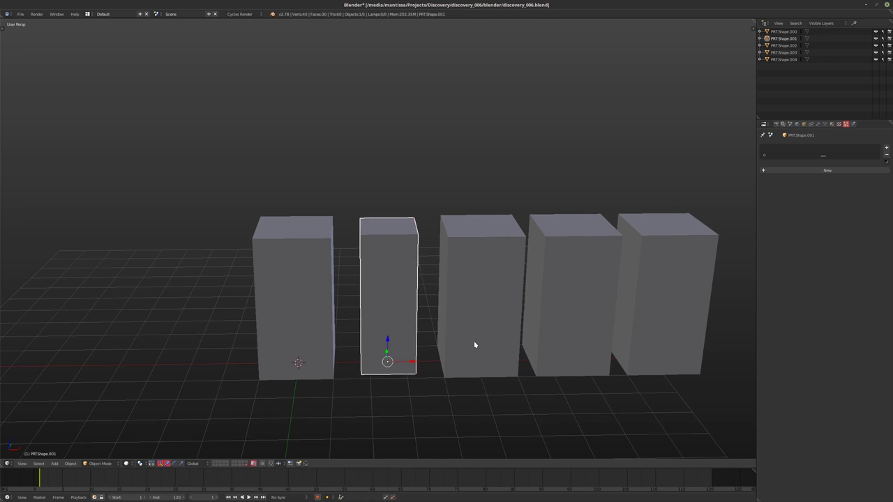
Scale the third block's geometry in Edit Mode to about 0.53 along X and Y, keeping its height.
right_click(474, 344)
key(Tab)
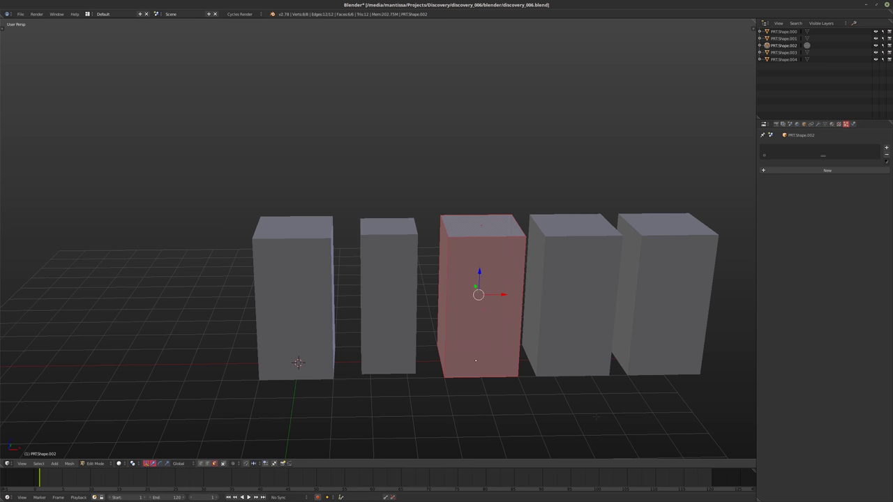
key(s)
key(shift+z)
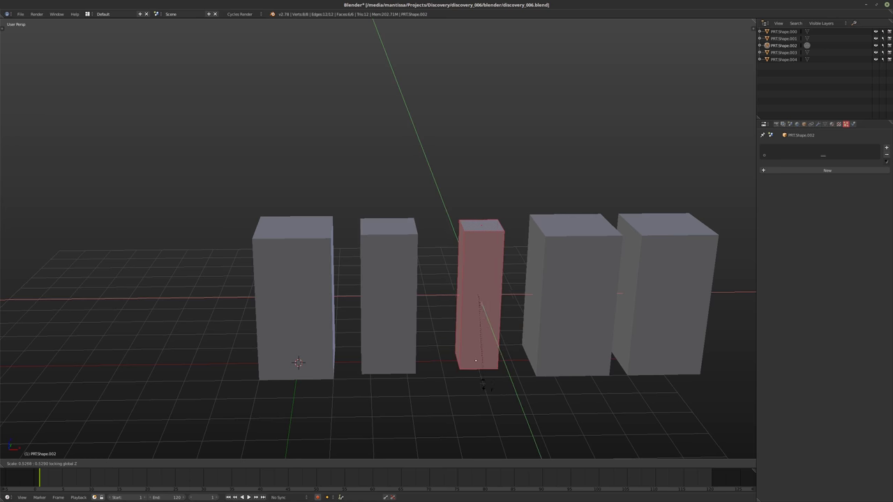
key(Return)
middle_drag(482, 383, 502, 419)
key(Tab)
Thin the fourth block's geometry along X and Y in Edit Mode to about 40 percent of its width.
right_click(501, 356)
key(Tab)
key(s)
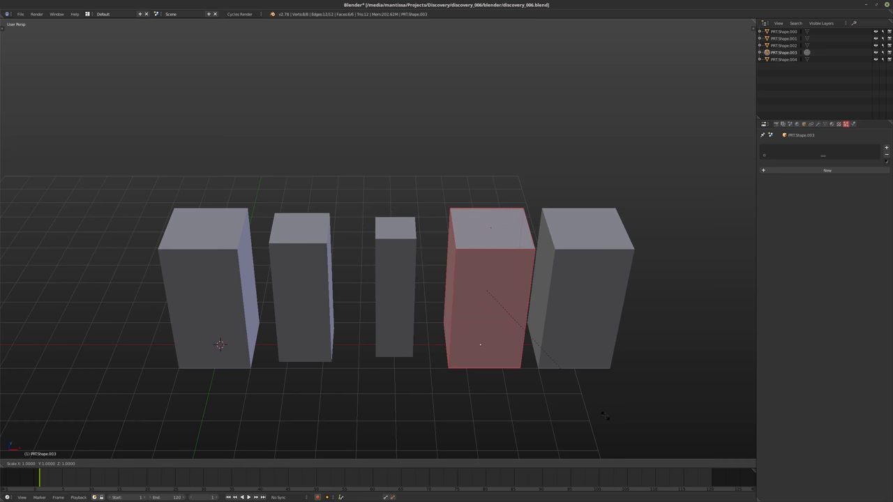
key(shift+z)
key(Return)
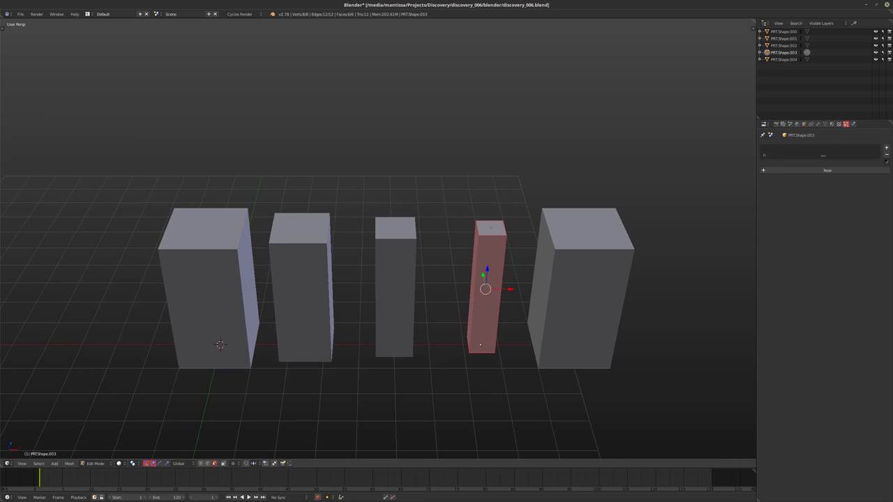
middle_drag(480, 344, 516, 357)
key(Tab)
Scale the fifth block's geometry in Edit Mode to about 0.25 along X and Y, making the thinnest column.
right_click(518, 360)
key(Tab)
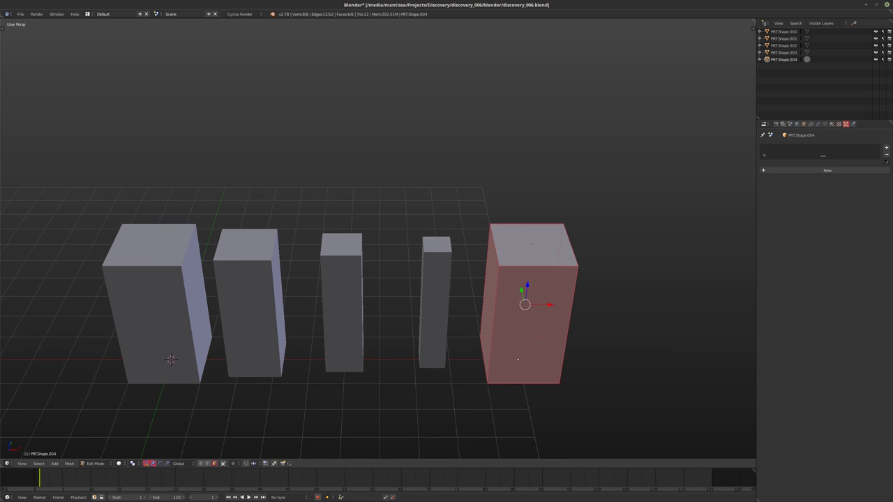
key(s)
key(shift+z)
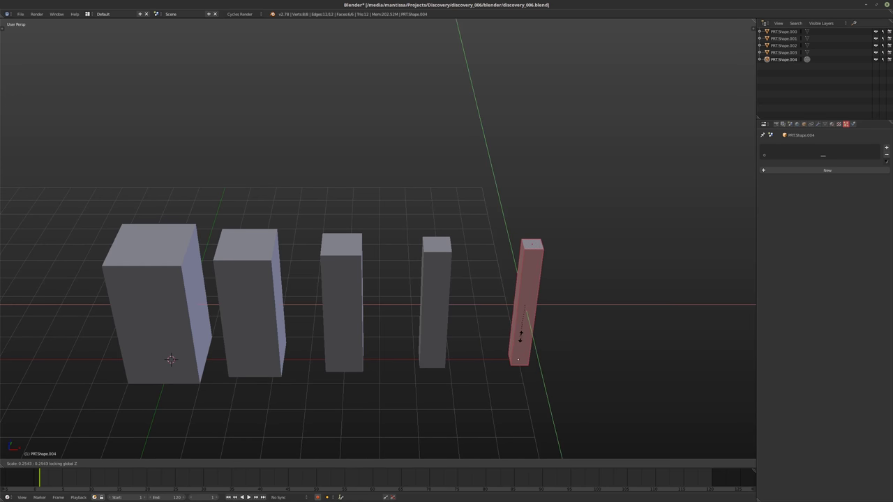
click(520, 337)
key(Tab)
middle_drag(520, 337, 444, 358)
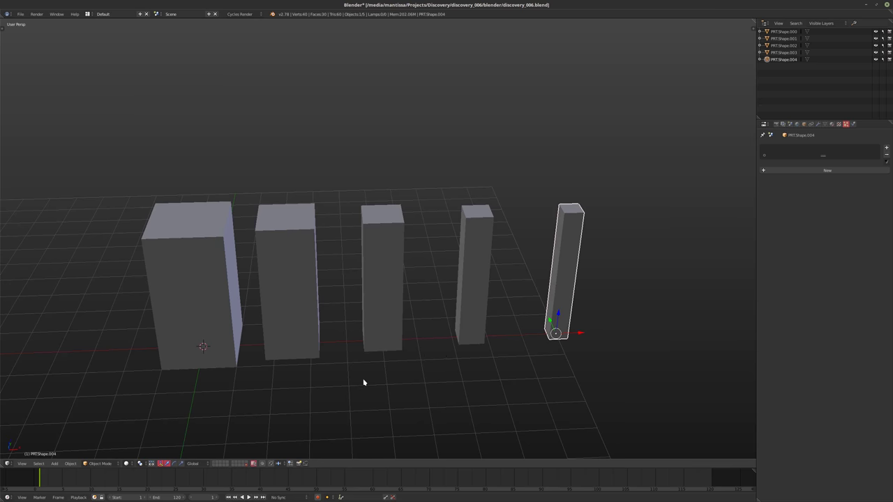
middle_drag(363, 383, 293, 403)
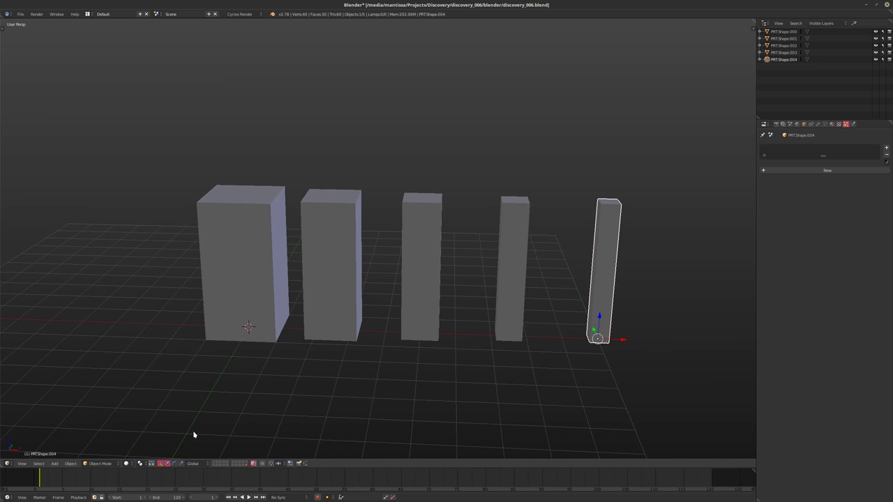
Check the hall layer, return to the shapes layer and put all five blocks in a new group named GRP.Particles.
click(217, 464)
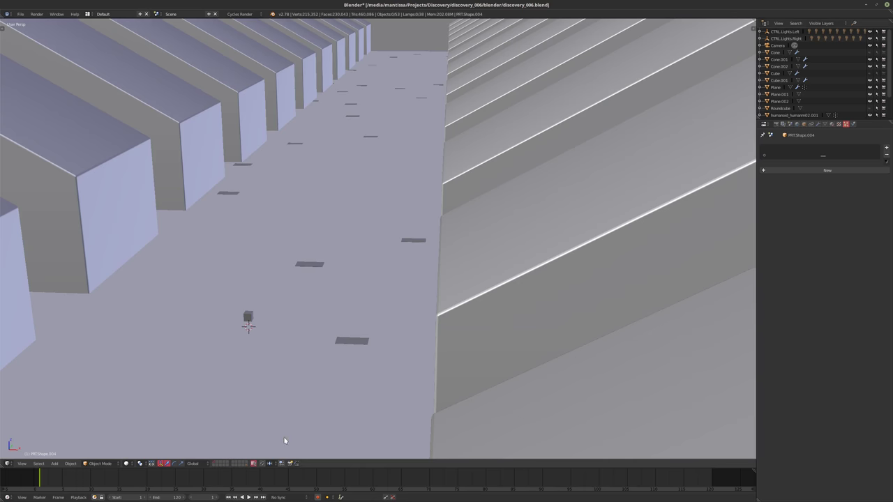
click(248, 465)
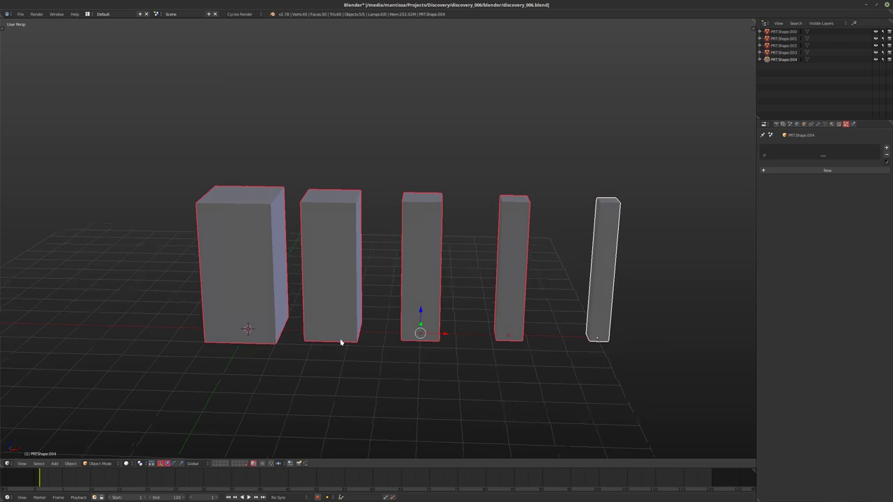
key(t)
key(ctrl+g)
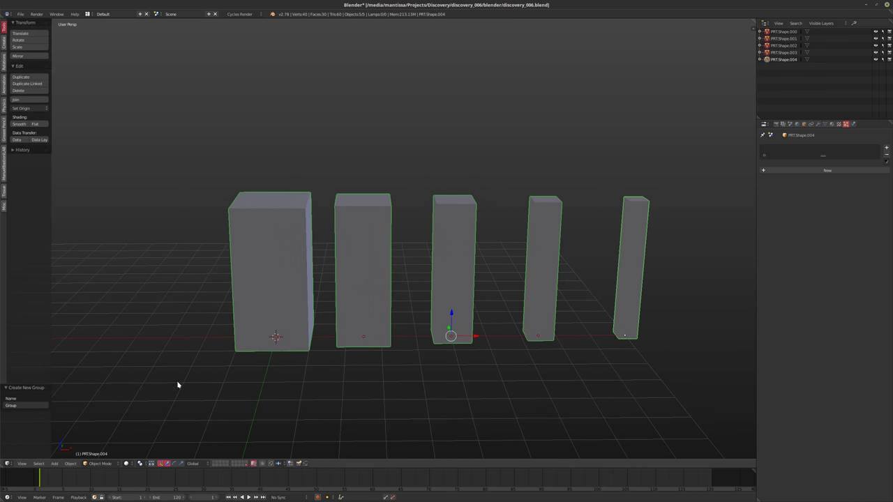
click(25, 406)
text(GRP_Particles)
key(Return)
Add a Bevel modifier to the widest block, PRT.Shape.000, with a width of 0.0025.
right_click(292, 258)
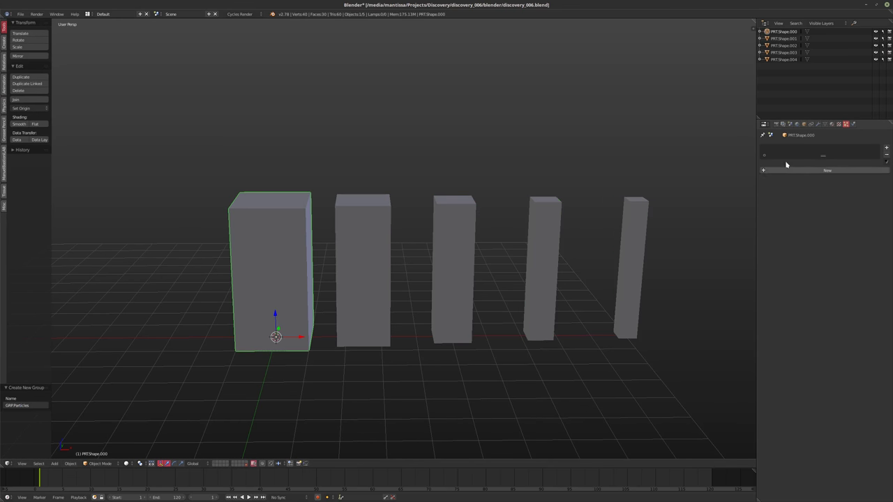
click(819, 125)
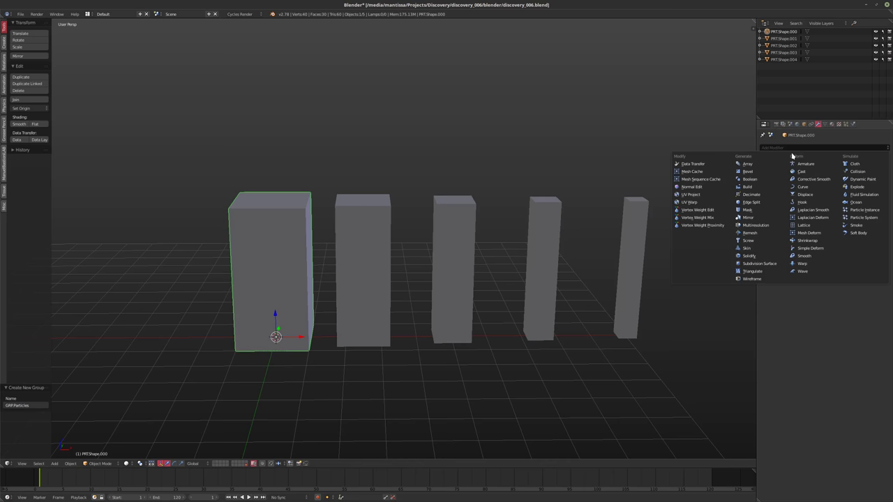
click(739, 171)
scroll(424, 206, up, 5)
drag(780, 183, 743, 183)
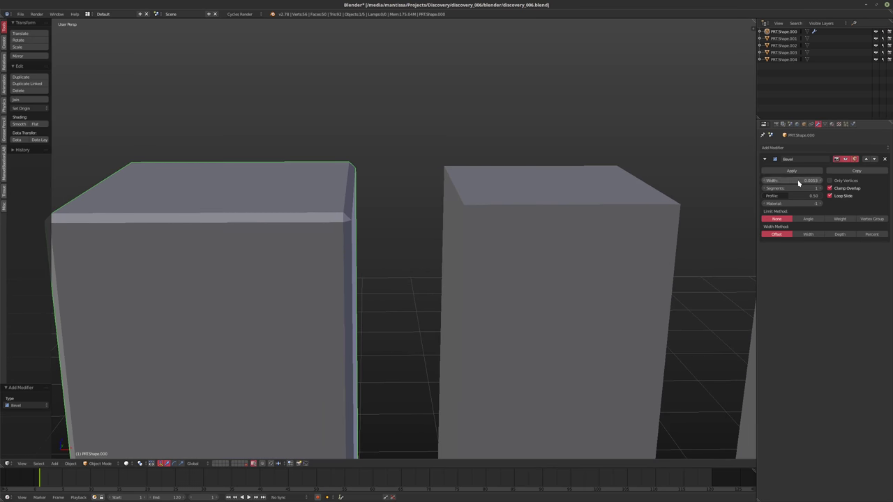
click(796, 180)
text(0.0025)
key(Return)
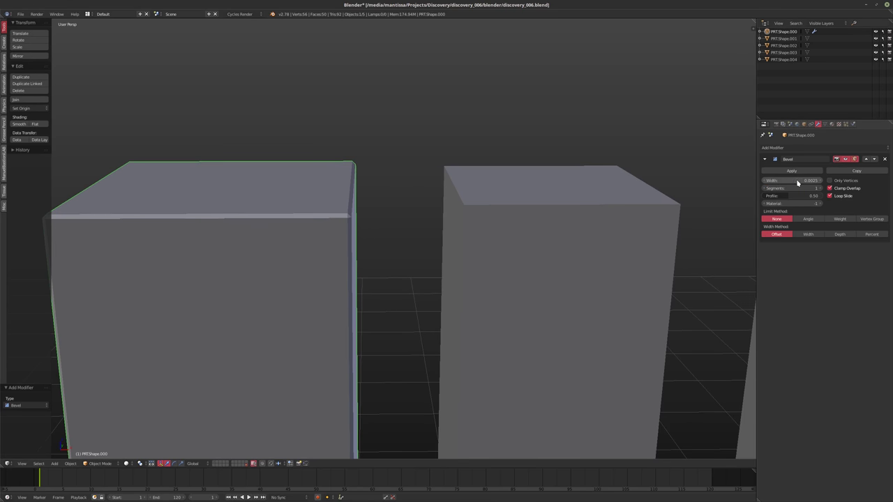
Raise the bevel on PRT.Shape.000 to 8 segments.
click(822, 188)
click(821, 188)
click(822, 189)
click(821, 188)
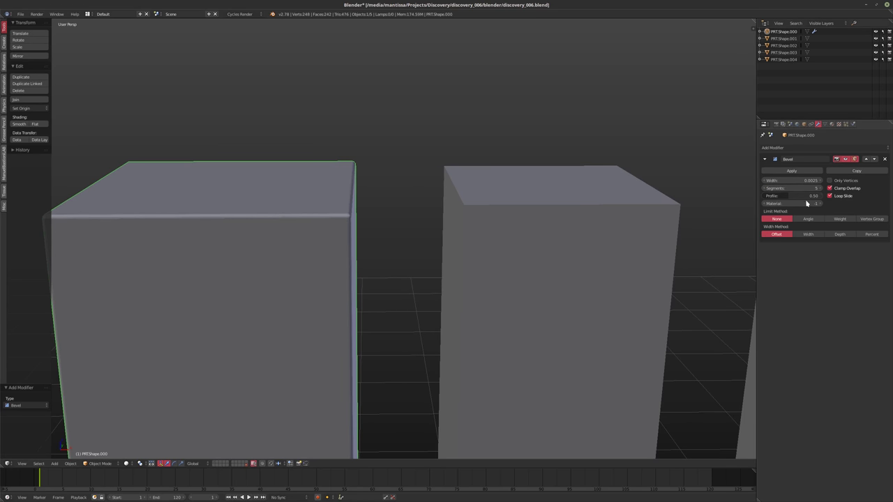
click(821, 189)
click(821, 188)
click(821, 189)
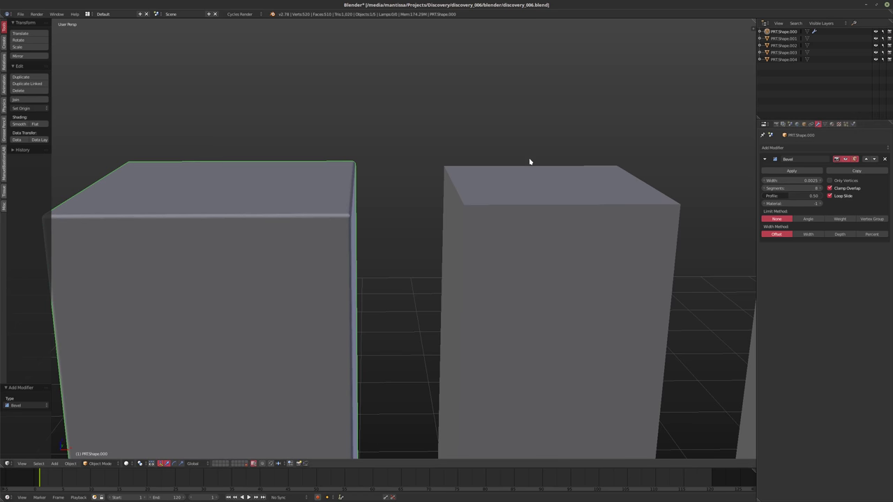
Shade the widest block smooth and reduce its bevel width to 0.001.
scroll(293, 219, down, 5)
click(20, 124)
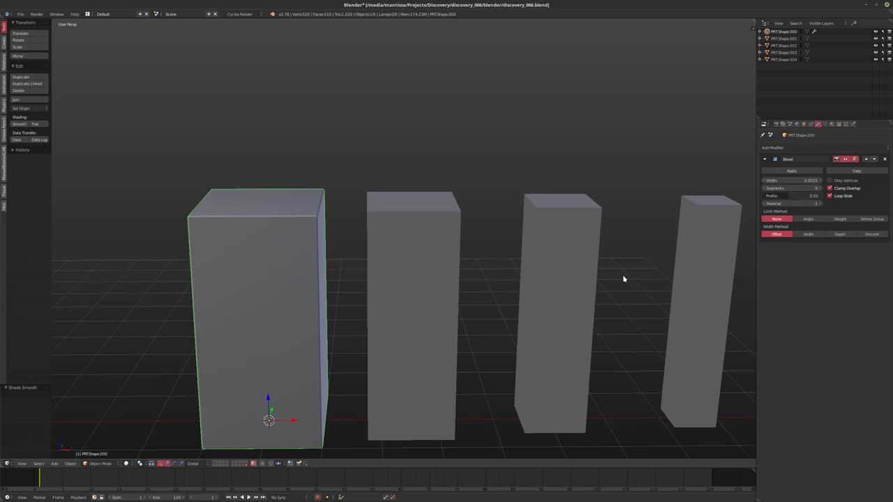
click(797, 180)
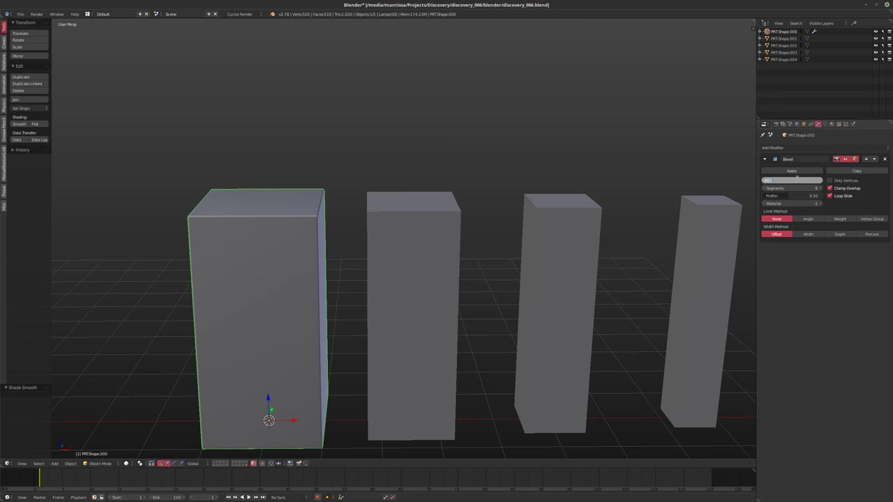
text(.001)
key(Return)
scroll(360, 222, down, 2)
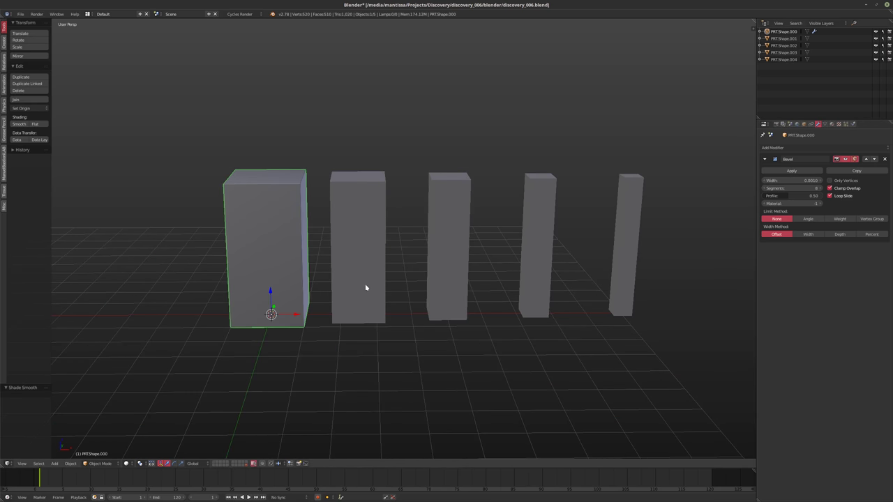
Select all five blocks with PRT.Shape.000 active and link its modifiers to the others, then deselect everything.
click(624, 260)
shift+click(543, 267)
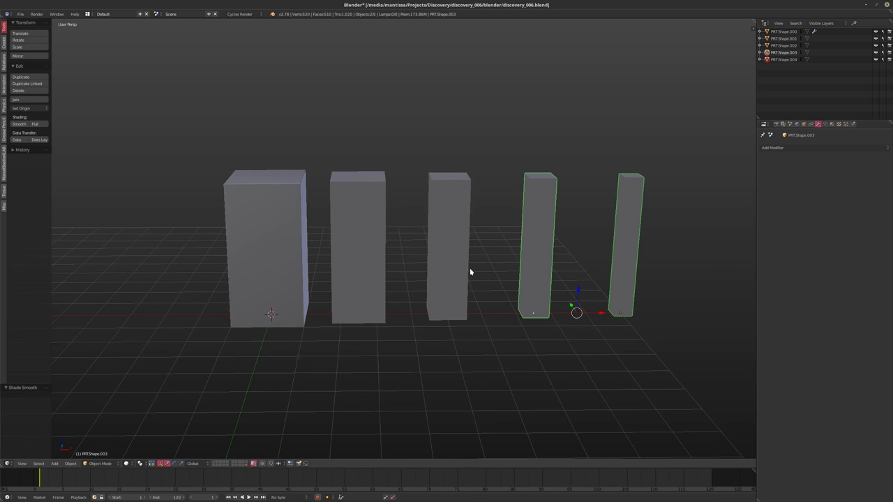
shift+click(443, 272)
shift+click(374, 265)
shift+click(295, 262)
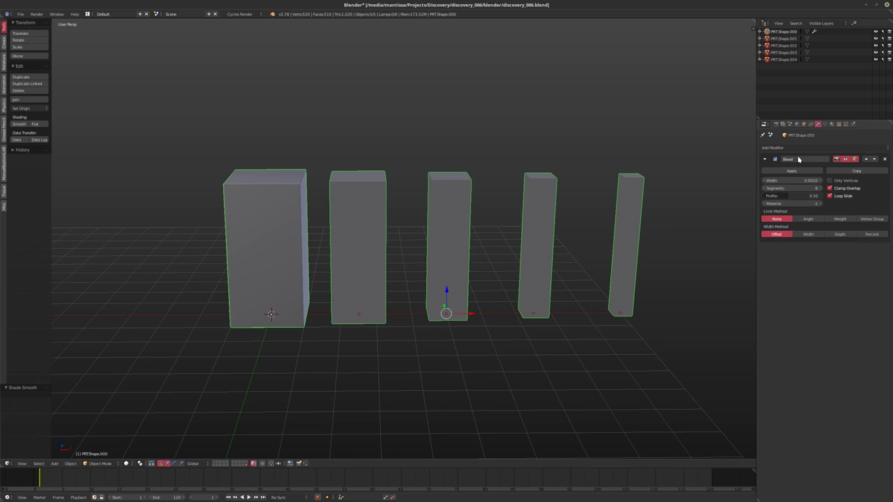
key(ctrl+l)
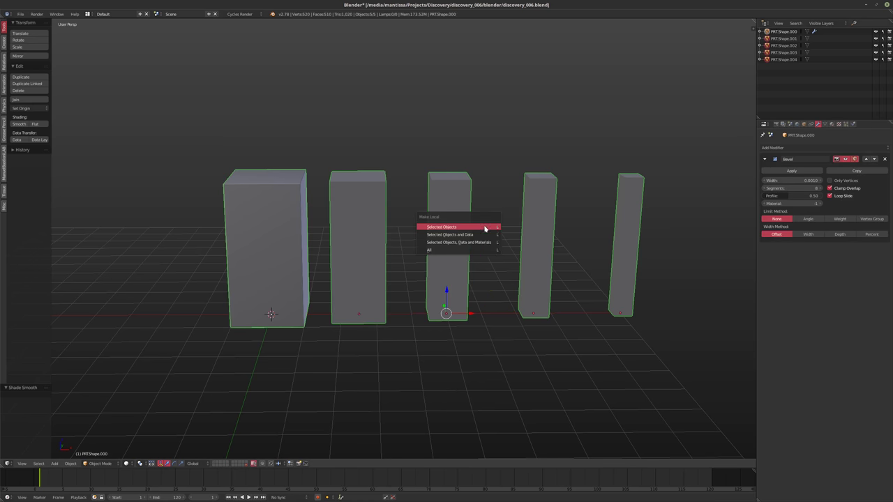
key(ctrl+l)
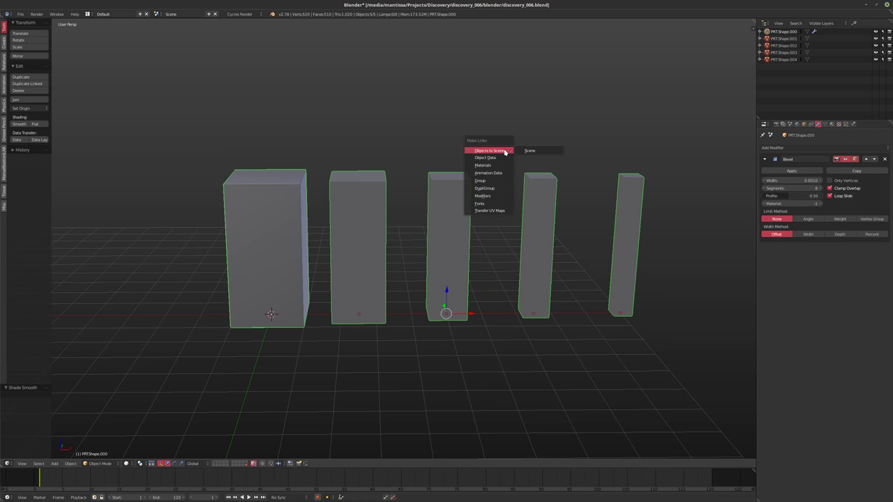
click(486, 197)
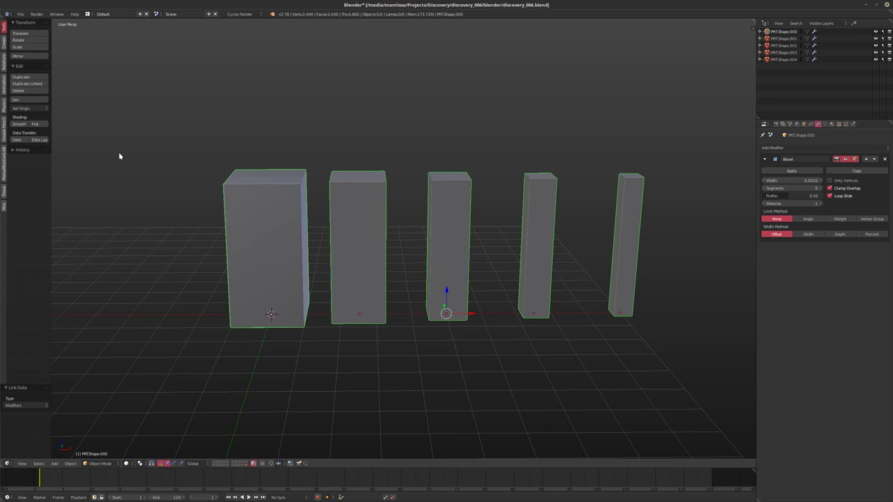
key(a)
middle_drag(325, 241, 366, 279)
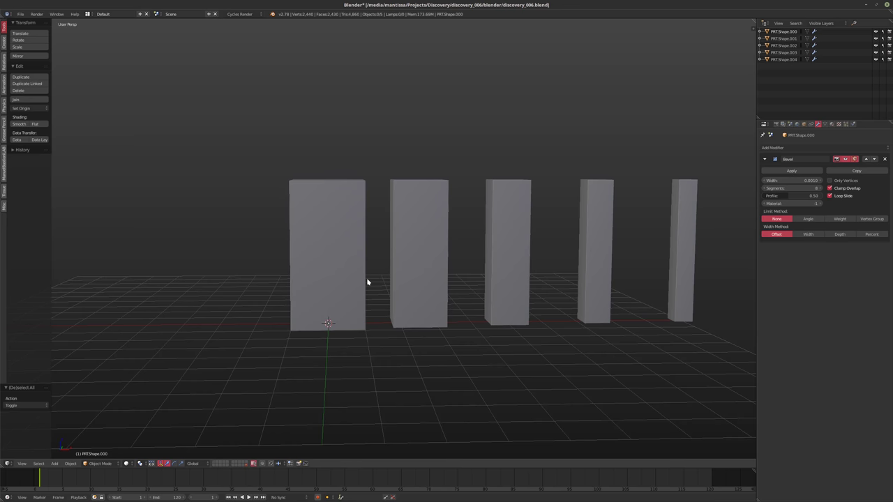
Check the hall through the camera, return to the shapes layer and select all five blocks.
right_click(326, 278)
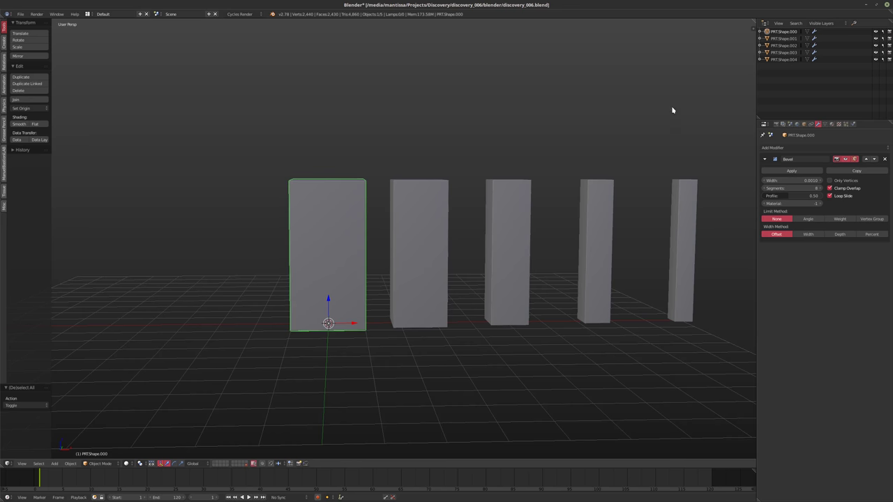
middle_drag(340, 252, 305, 256)
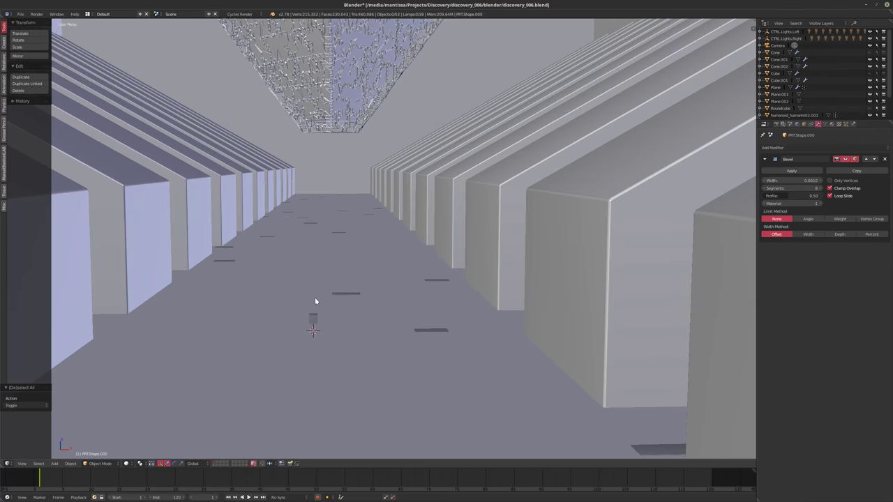
key(KP_0)
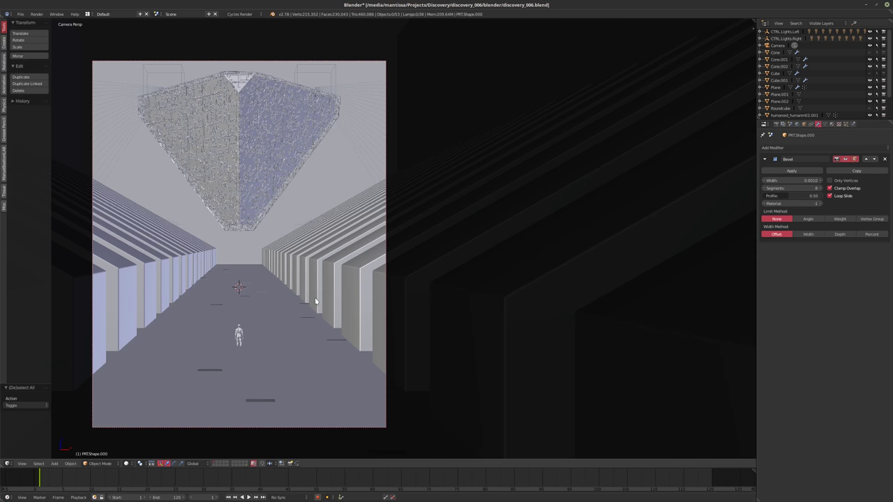
click(248, 468)
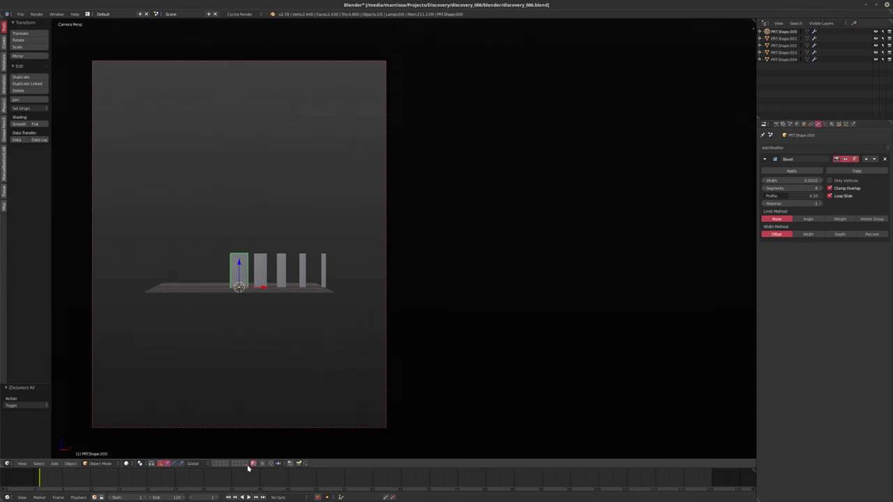
key(a)
key(a)
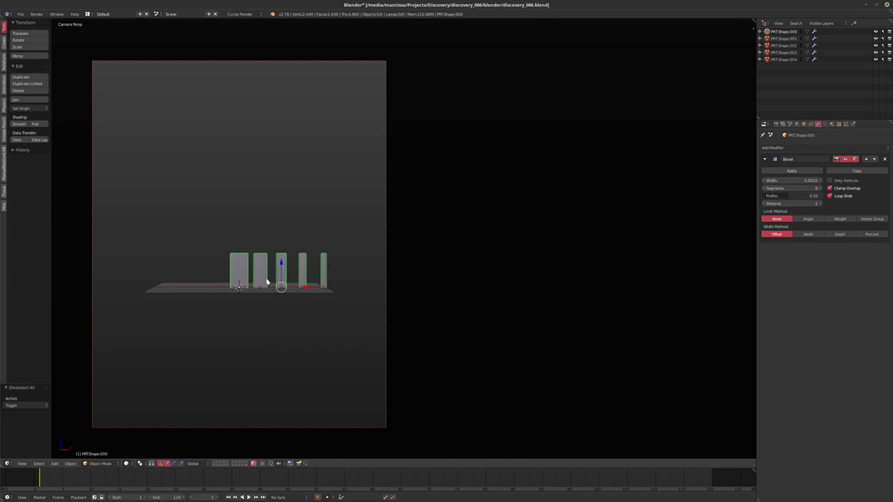
key(r)
key(y)
key(y)
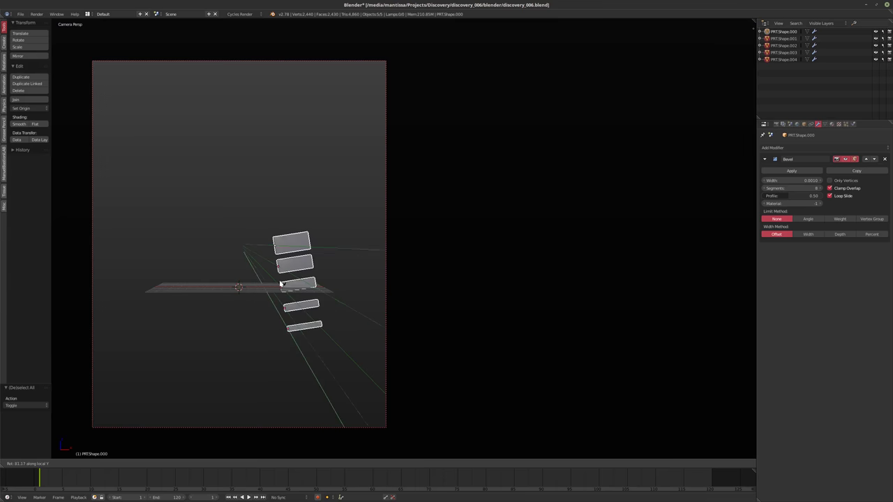
key(Escape)
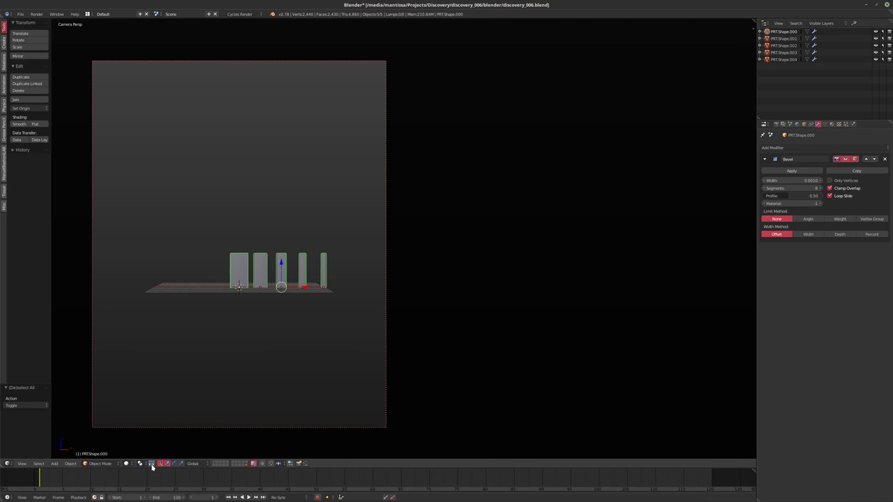
Rotate all five blocks 90 degrees about the global Y axis and enter Edit Mode on PRT.Shape.000.
text(r)
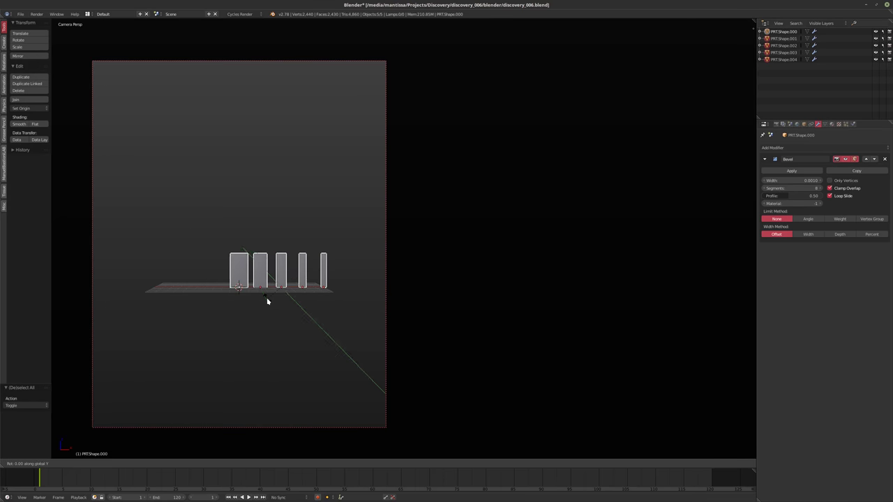
text(y90)
key(Return)
key(Tab)
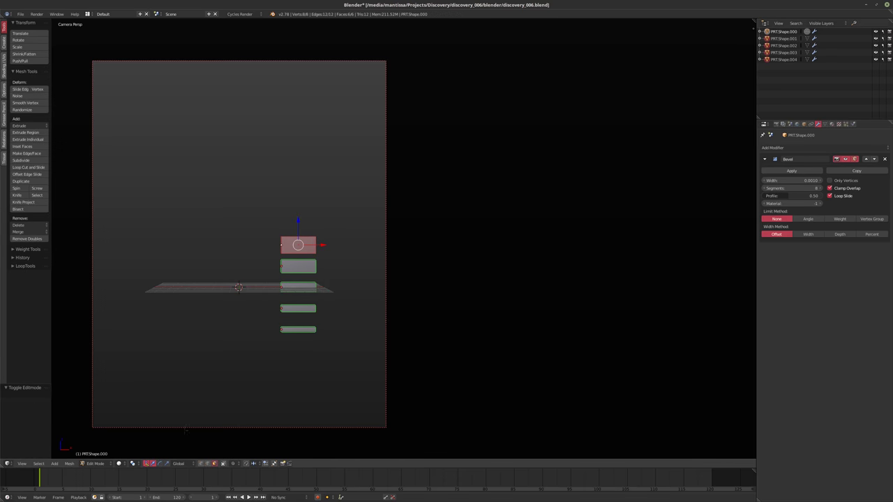
Leave Edit Mode, return to the hall layer and open the particle settings of the emitter object Plane.
key(Tab)
shift+click(215, 464)
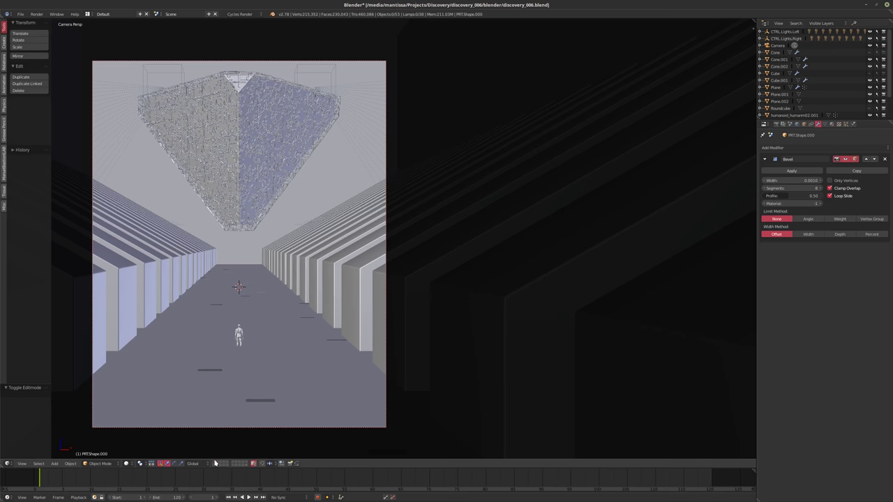
right_click(259, 405)
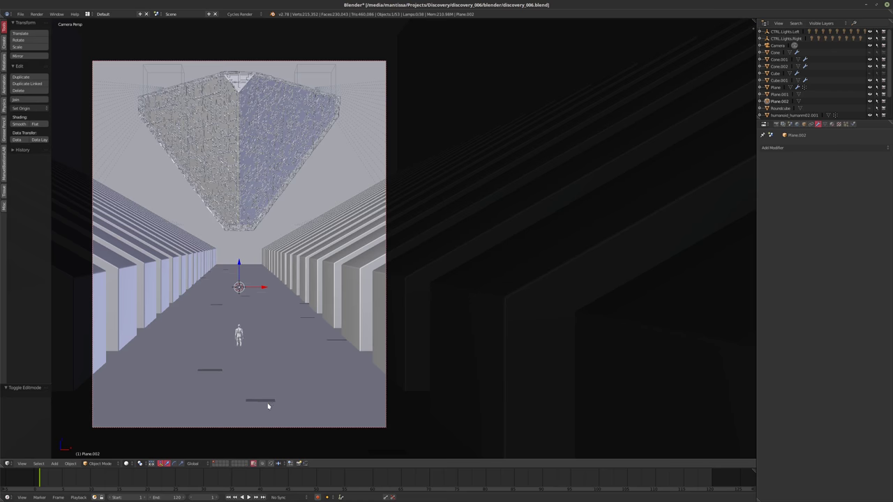
click(782, 95)
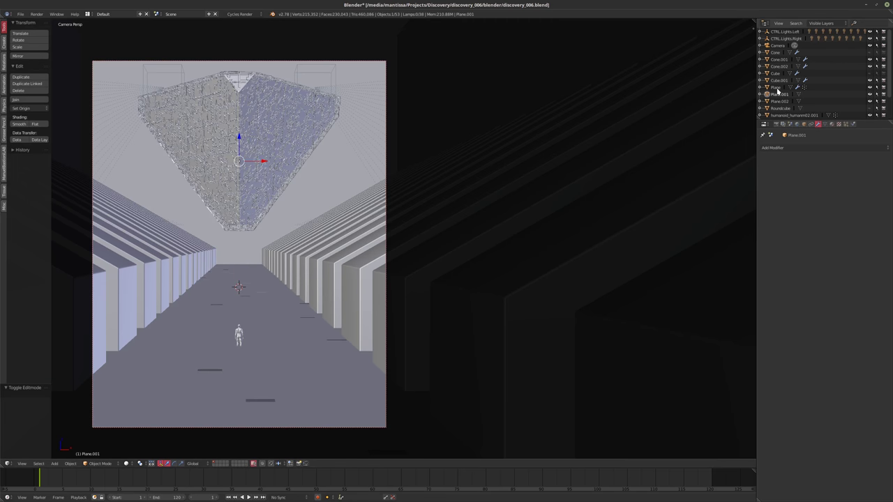
click(777, 87)
click(847, 124)
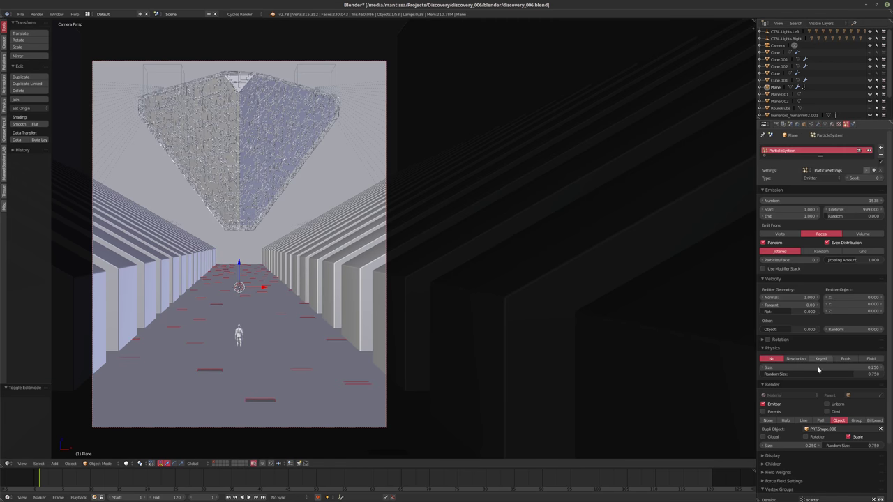
Enable particle rotation and render the GRP.Particles group as the particles with Pick Random on.
click(816, 438)
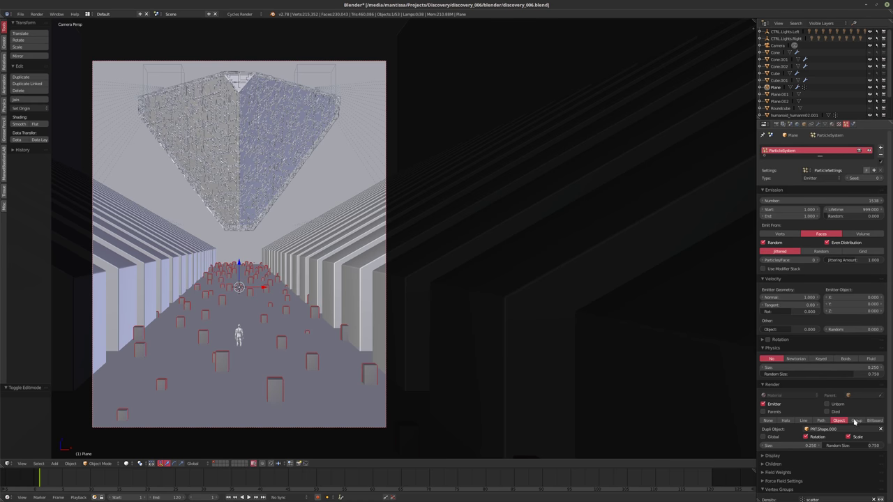
click(857, 421)
click(813, 429)
click(815, 358)
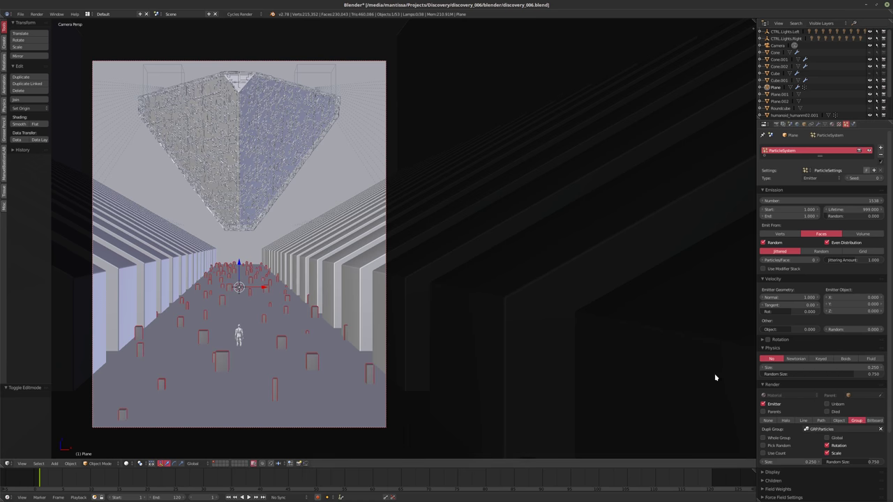
click(778, 444)
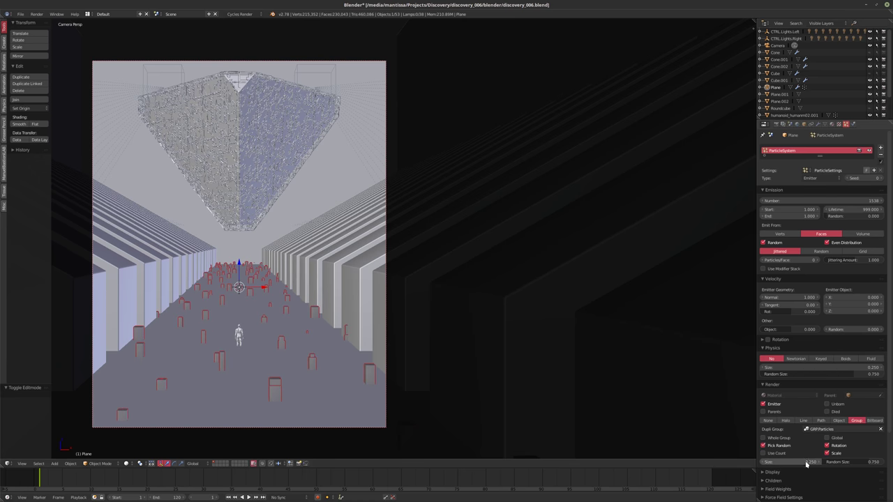
Set the particle emission number to 5000.
click(842, 200)
text(50)
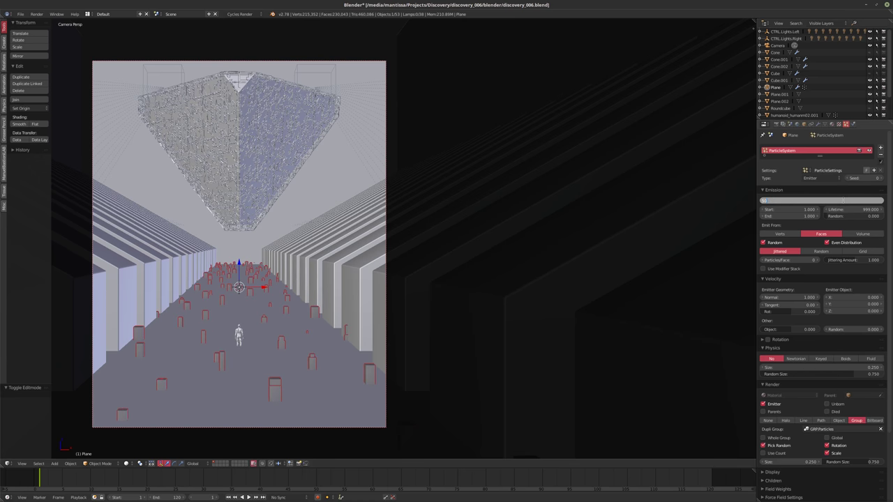
text(00)
key(Return)
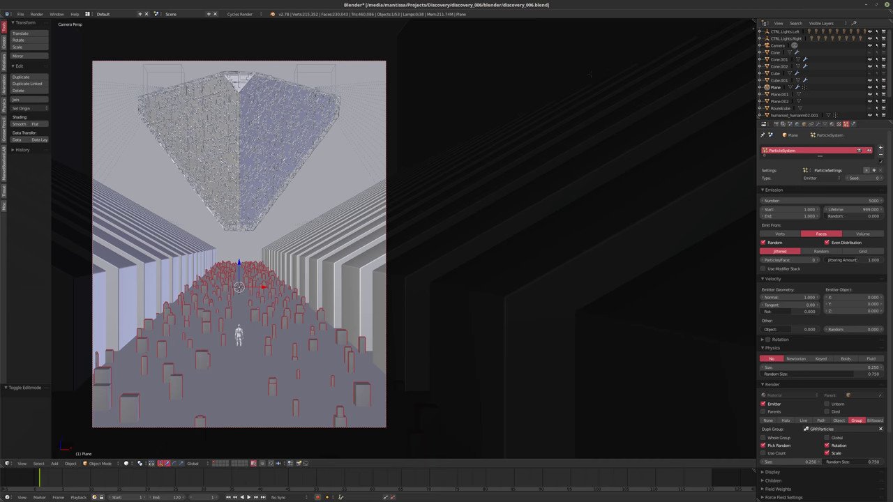
Split the 3D view into two areas and fit the whole camera frame inside the narrower one, without its tool shelf.
drag(753, 19, 283, 28)
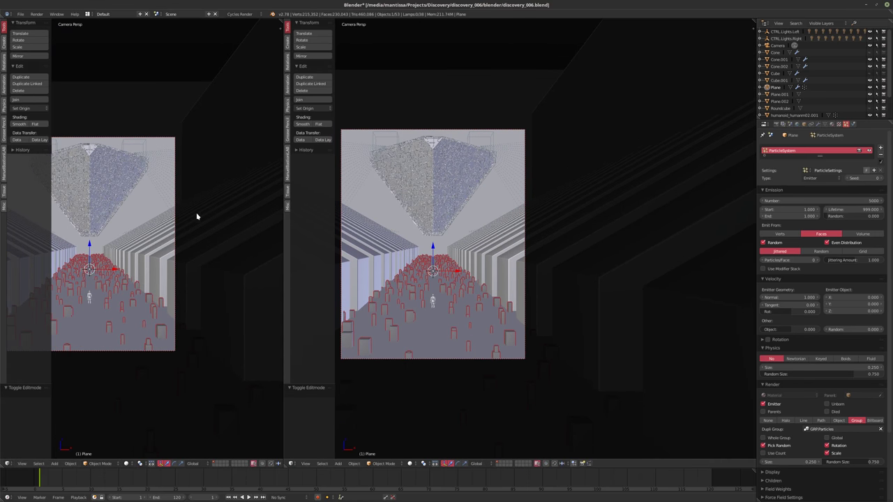
key(t)
scroll(167, 267, up, 2)
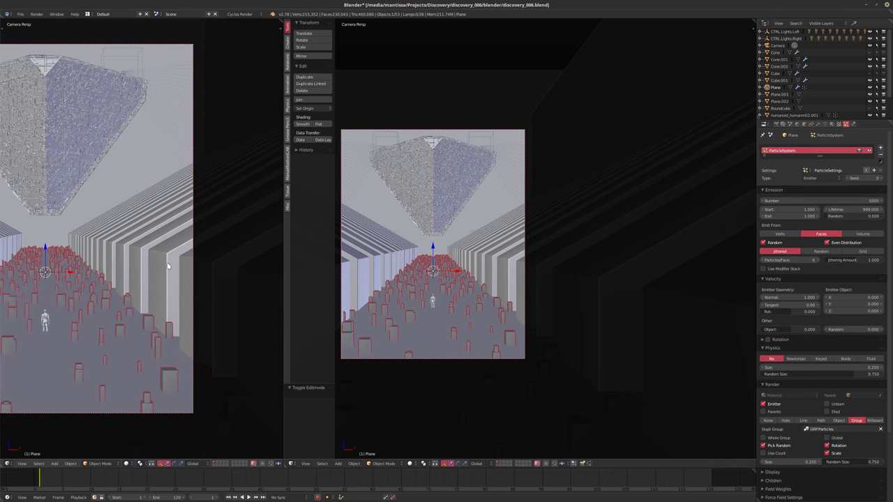
shift+middle_drag(168, 267, 246, 274)
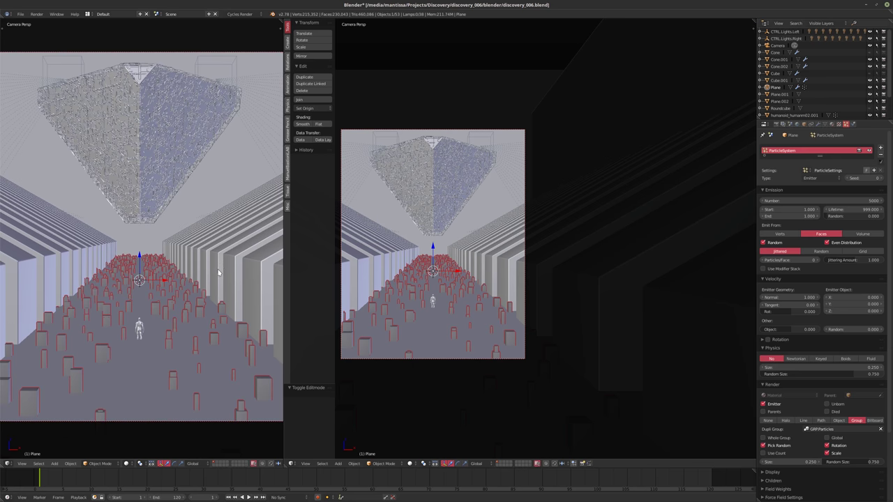
scroll(219, 274, down, 2)
shift+middle_drag(219, 273, 206, 279)
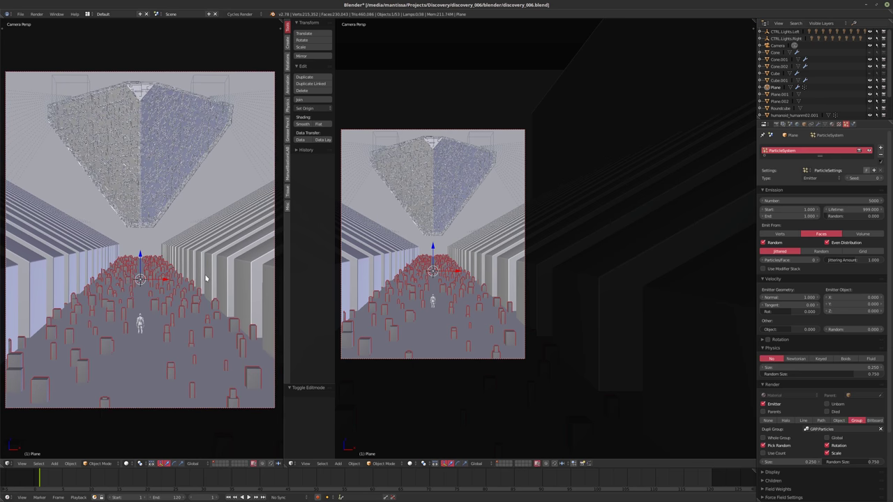
Hide the tool shelf in the wider 3D view and turn that area into a Node Editor.
key(t)
click(292, 463)
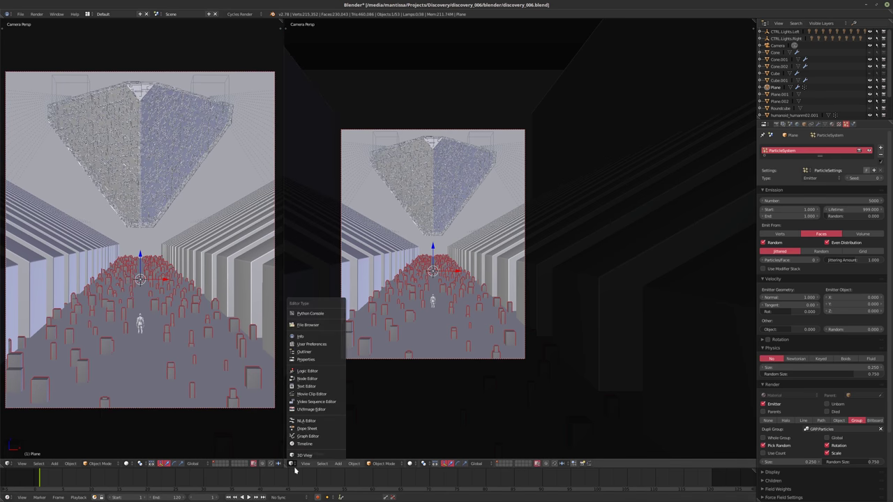
click(307, 379)
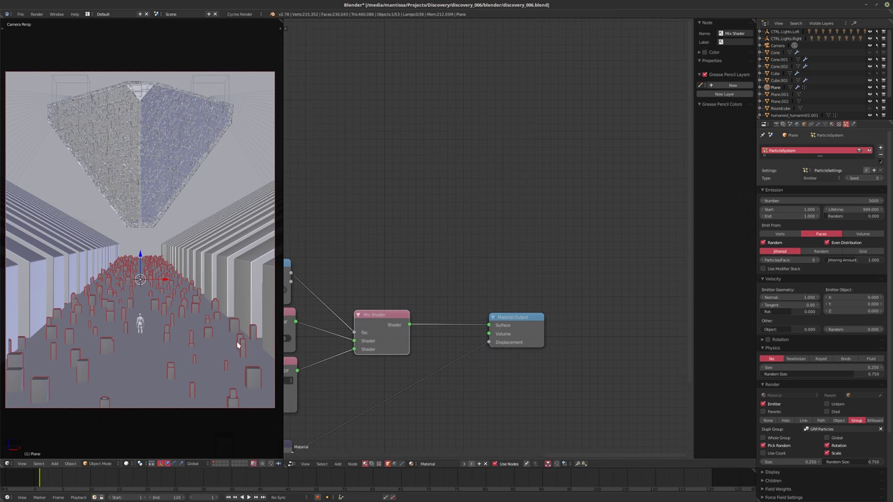
Show the camera view in rendered shading and bring the floor material's node tree into view.
scroll(195, 300, up, 1)
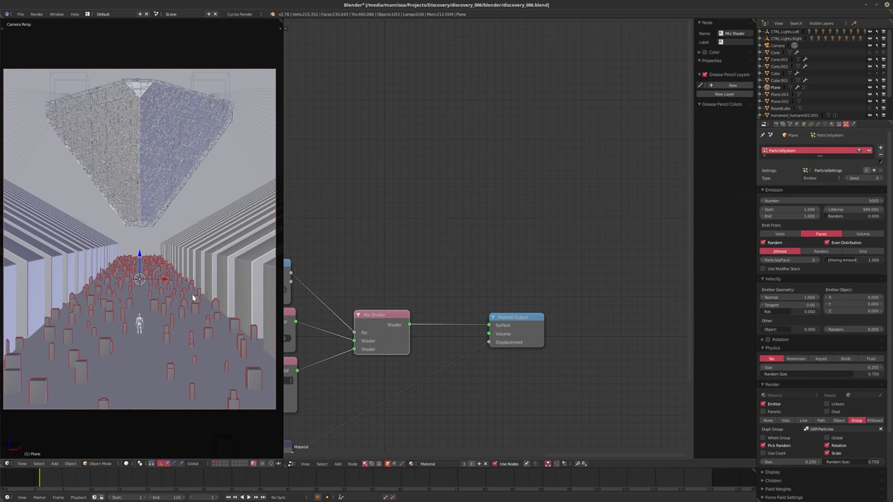
ctrl+scroll(195, 299, down, 3)
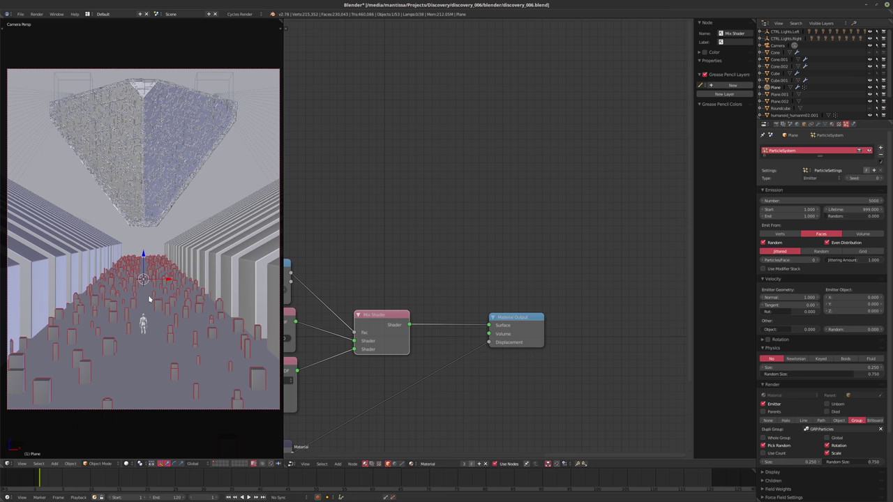
key(shift+z)
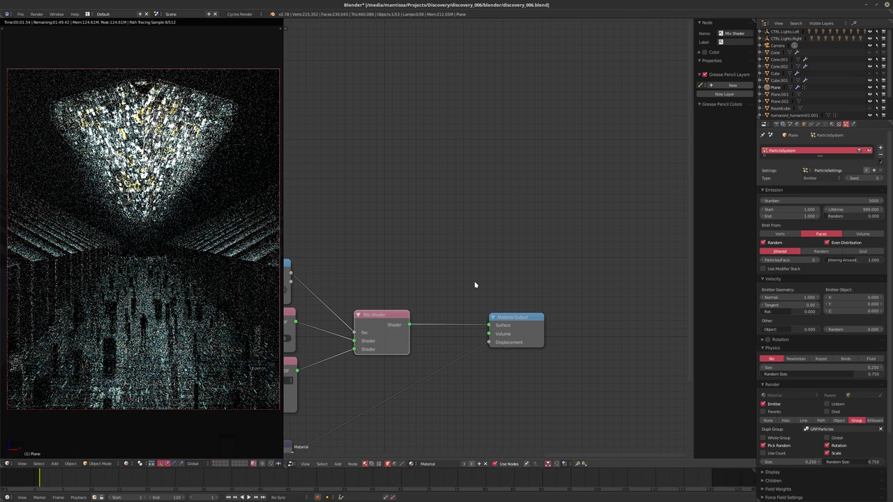
middle_drag(428, 320, 510, 214)
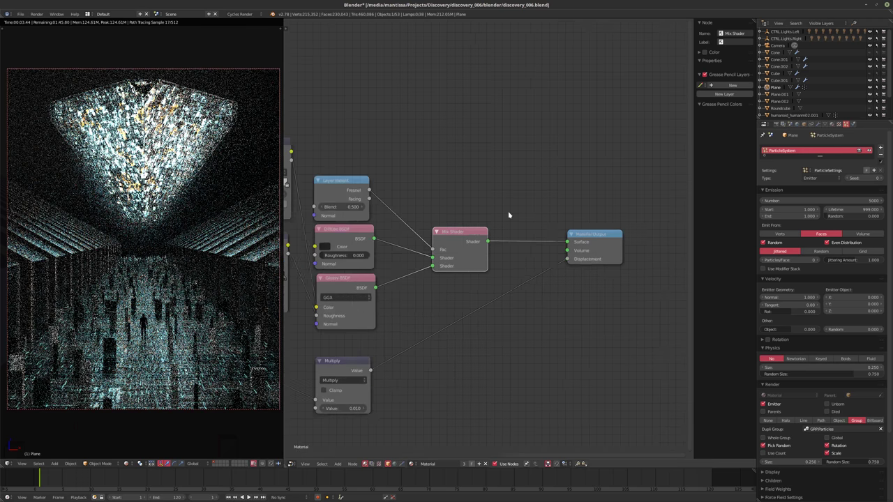
scroll(489, 240, down, 1)
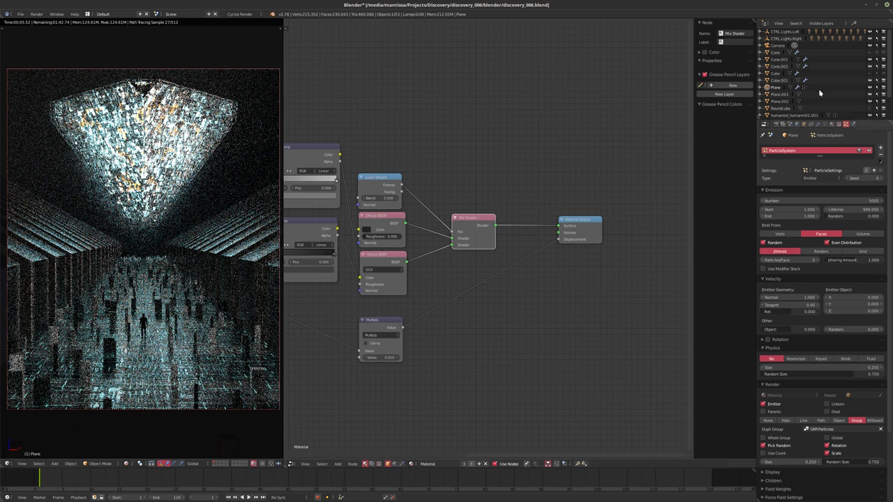
List the whole current scene in the Outliner and select PRT.Shape.000.
click(823, 24)
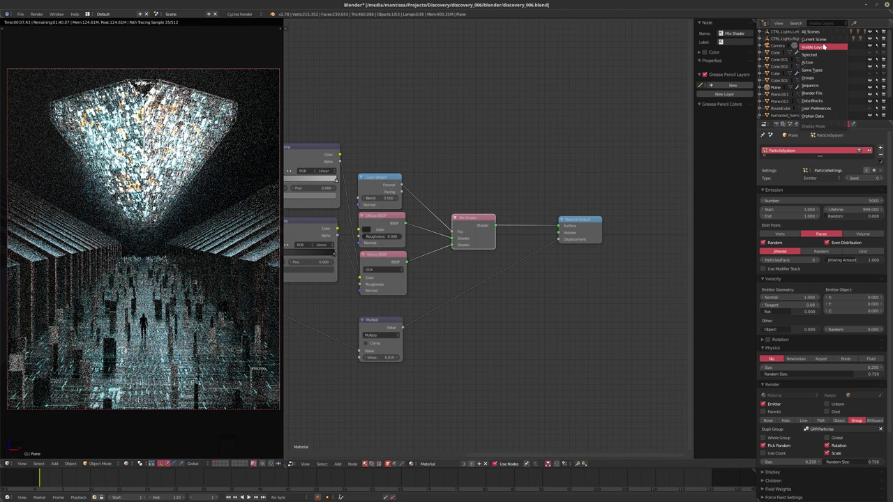
click(823, 40)
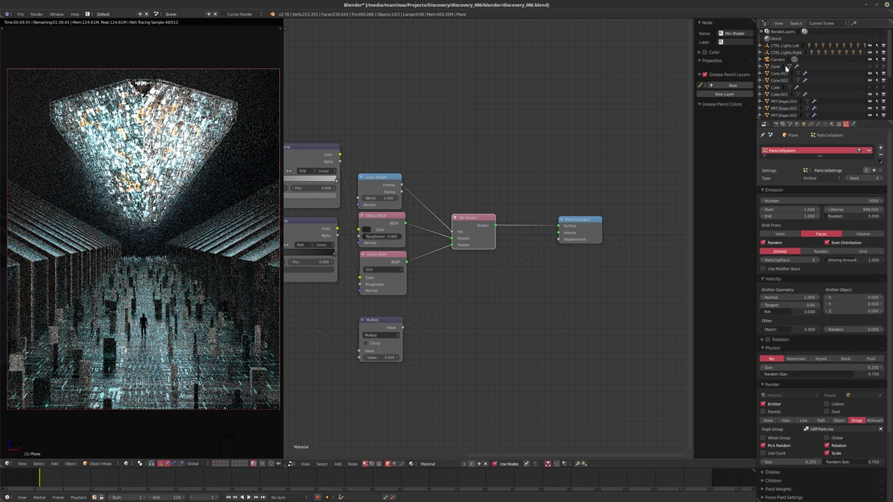
scroll(803, 81, down, 3)
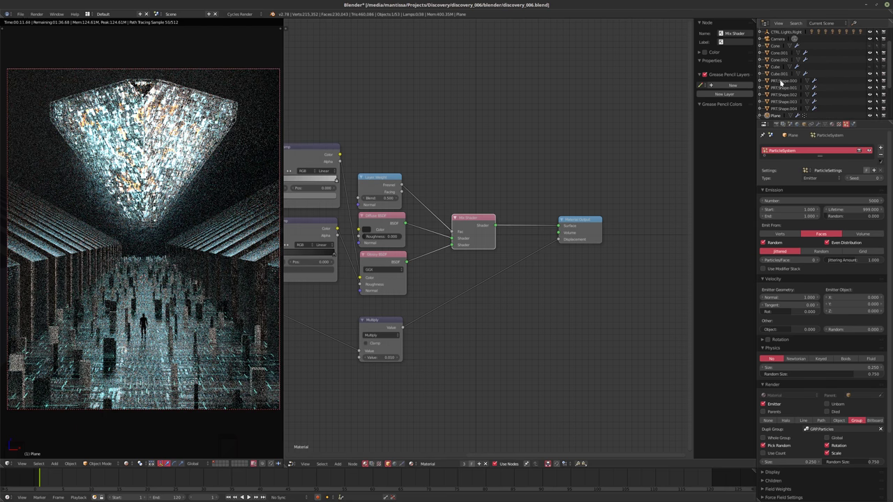
click(781, 80)
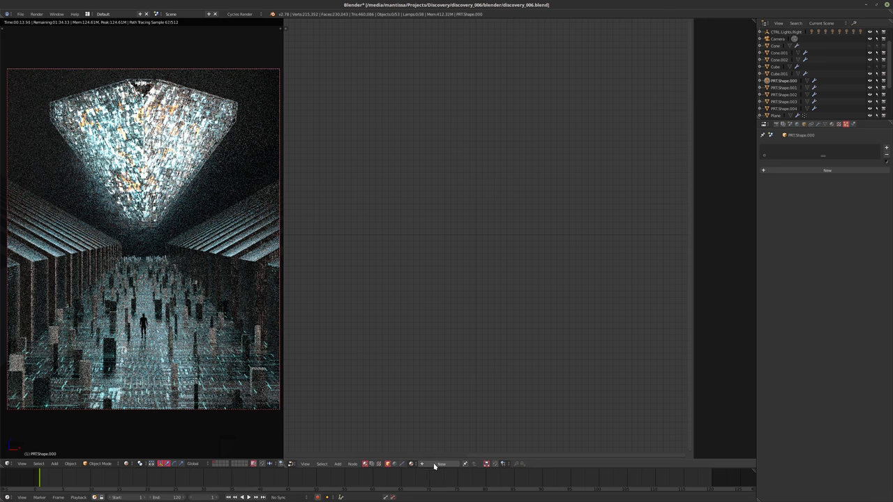
key(shift+a)
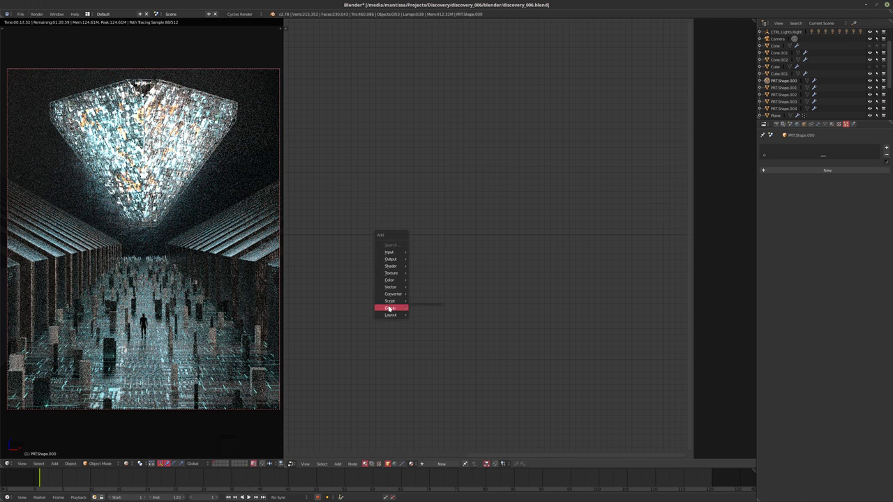
mouse_move(392, 259)
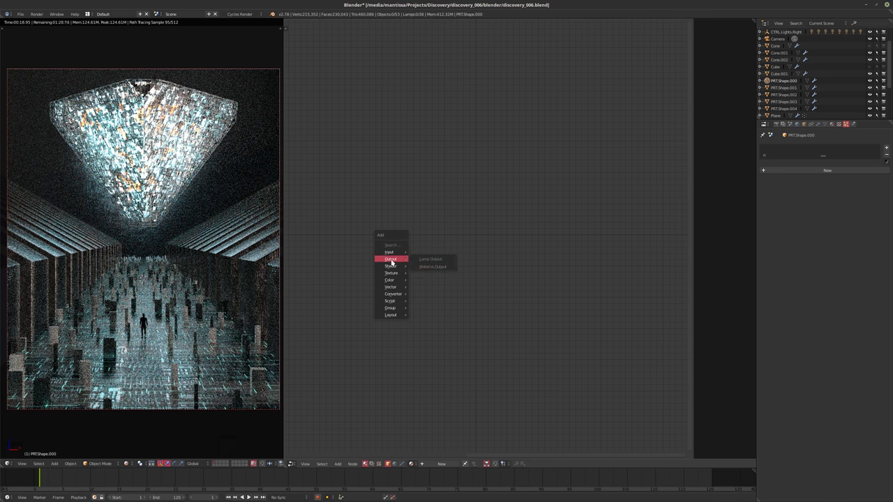
click(432, 268)
Create a new material for PRT.Shape.000, replacing its default Diffuse BSDF with an mDispersion group node.
click(441, 464)
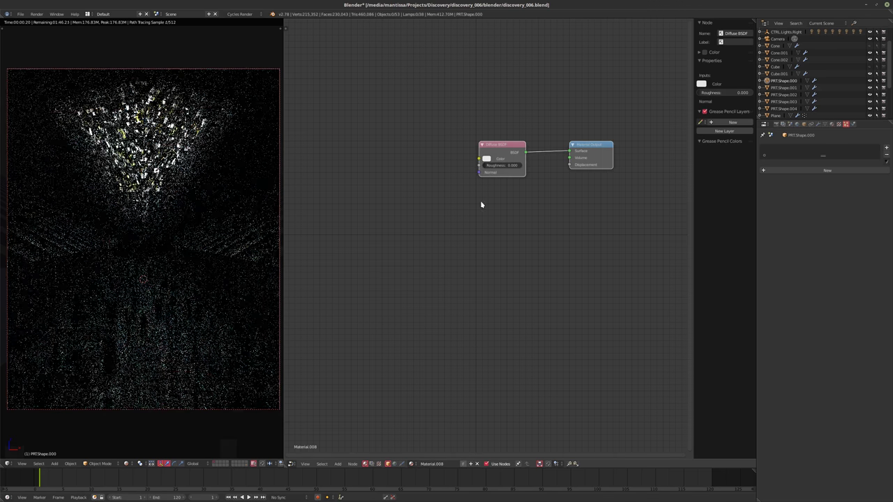
key(x)
key(shift+a)
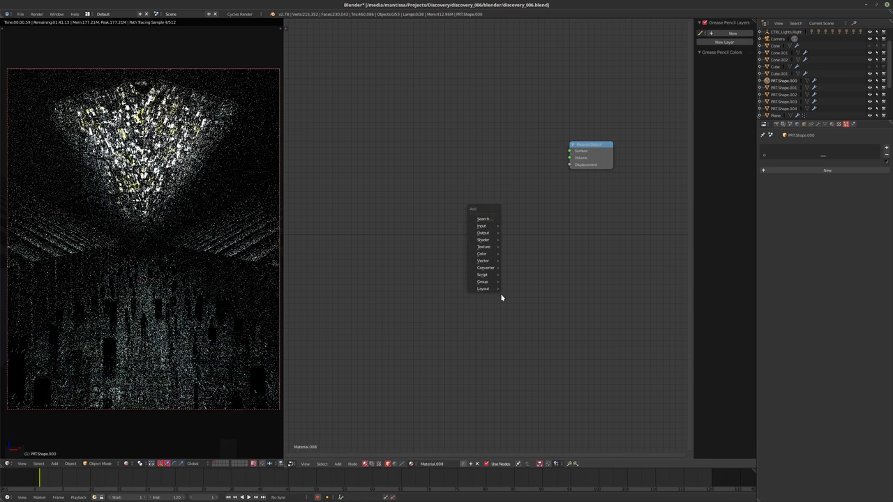
mouse_move(483, 290)
click(530, 288)
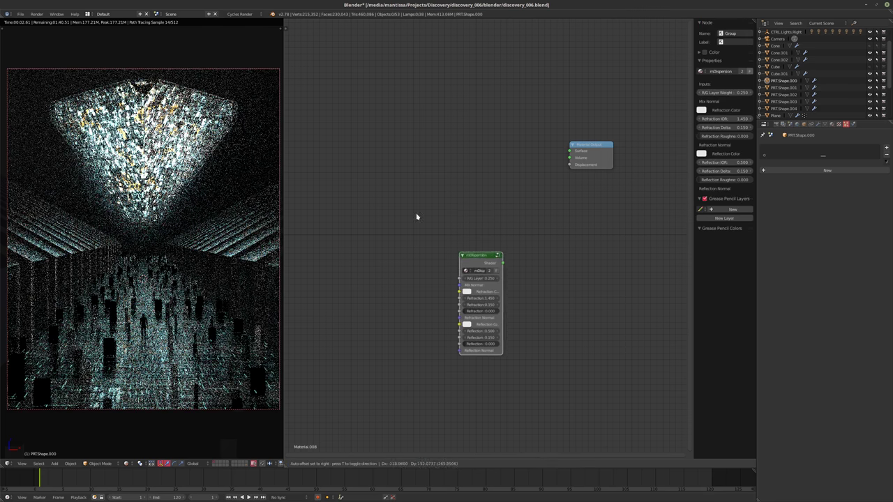
Arrange the nodes and connect the mDispersion Shader output to the Material Output's Surface input.
drag(589, 148, 534, 224)
scroll(481, 230, up, 1)
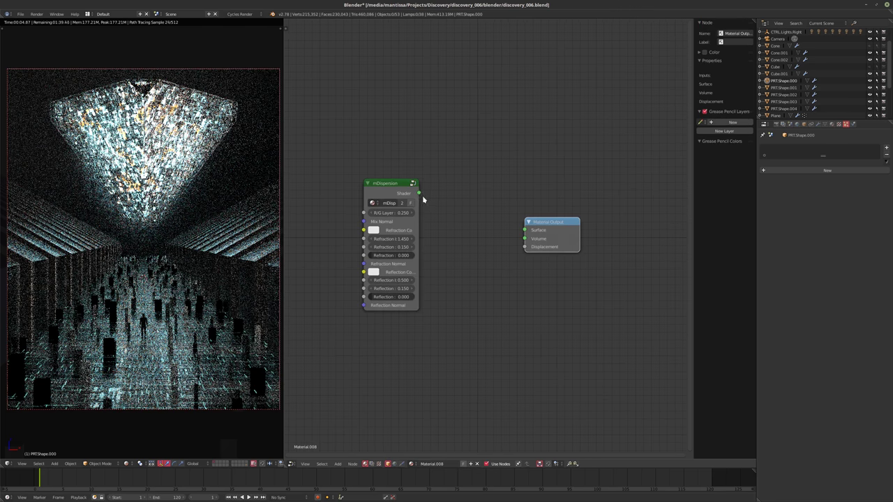
drag(419, 193, 524, 230)
middle_drag(455, 261, 506, 275)
scroll(450, 249, up, 2)
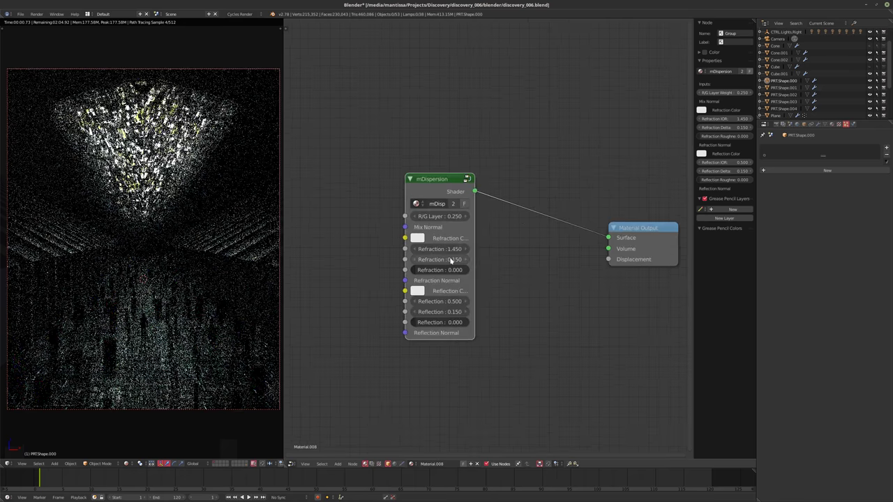
Set both the Reflection IOR and the Refraction IOR of the mDispersion node to 1.75.
click(443, 315)
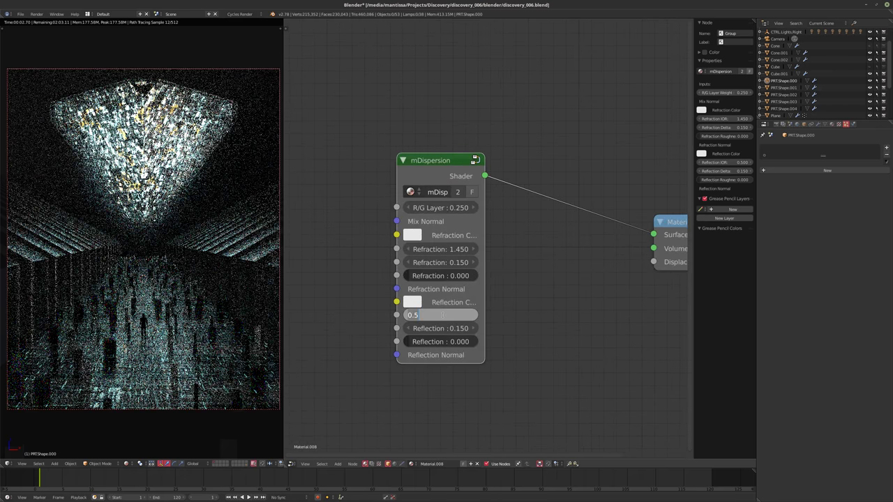
text(1.75)
key(Return)
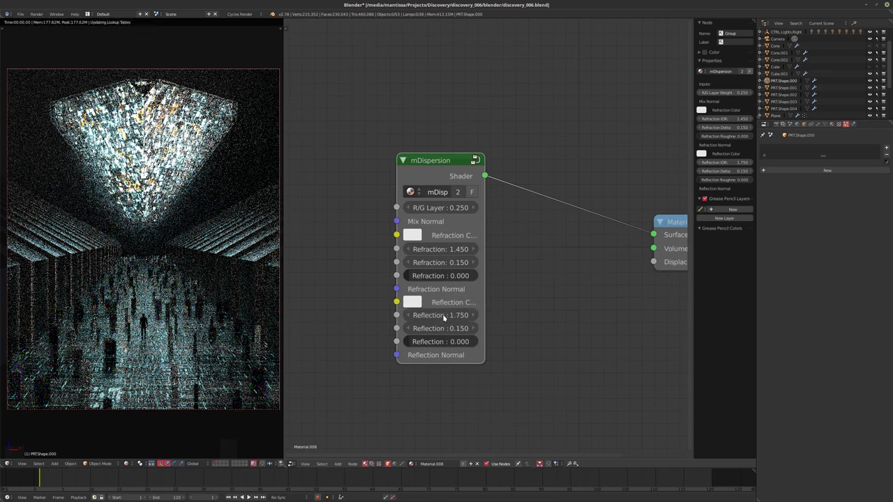
click(439, 249)
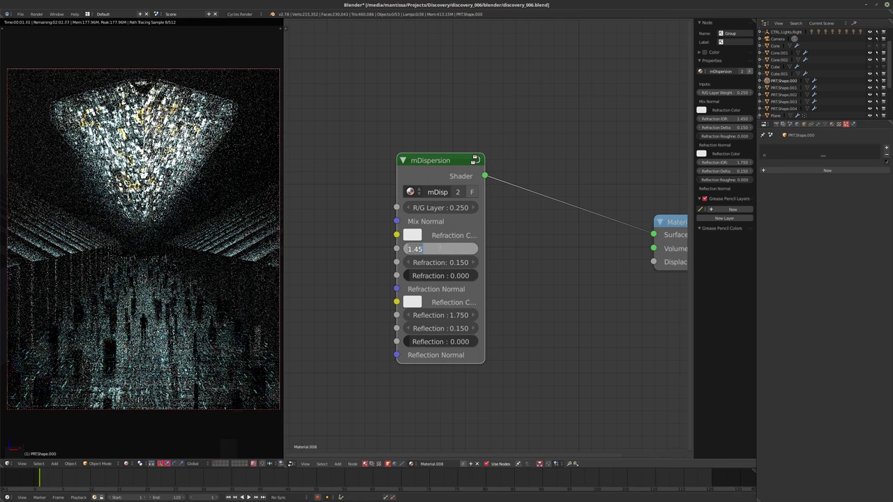
text(1.75)
key(Return)
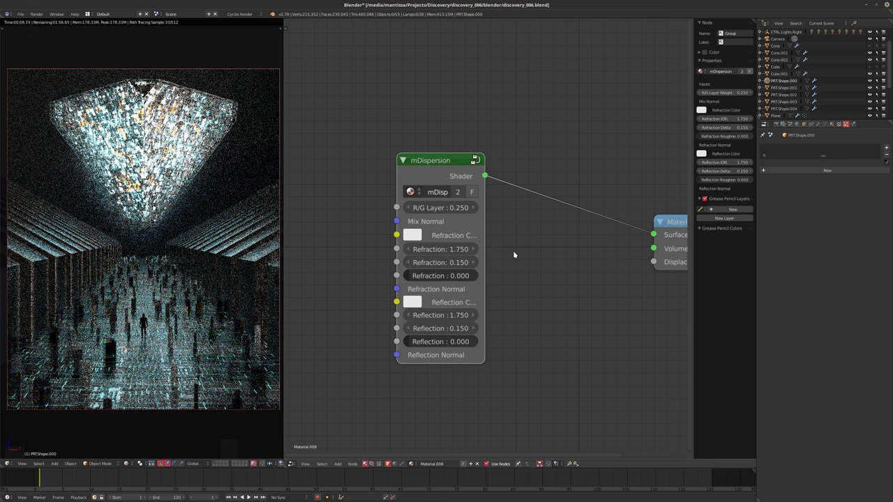
Reduce the Bevel modifier of PRT.Shape.000 to 1 segment.
right_click(175, 361)
scroll(793, 99, down, 4)
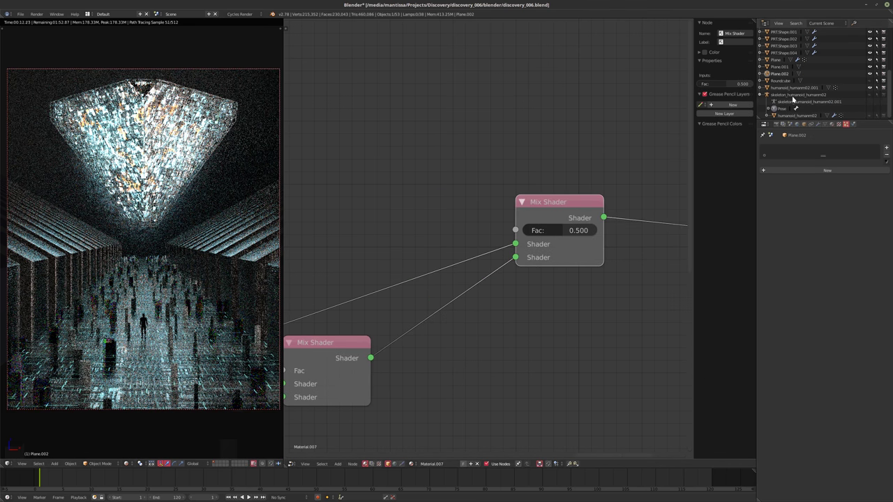
click(775, 60)
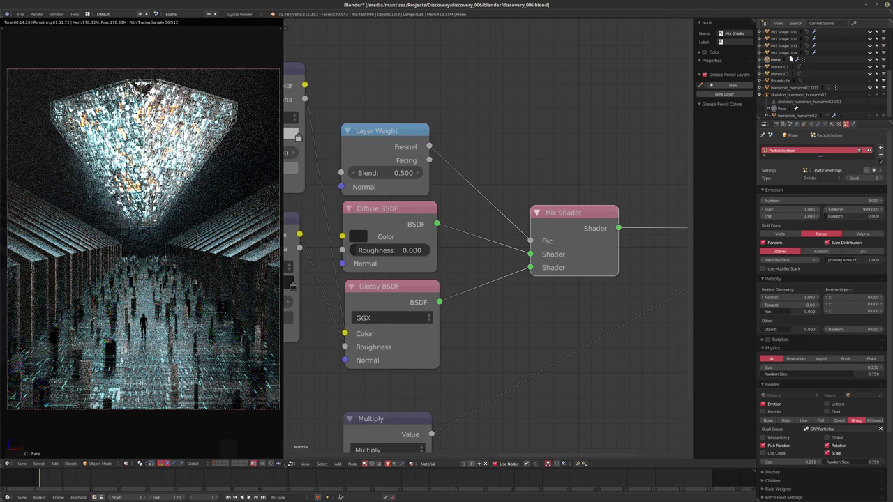
scroll(790, 59, up, 2)
click(789, 54)
click(819, 125)
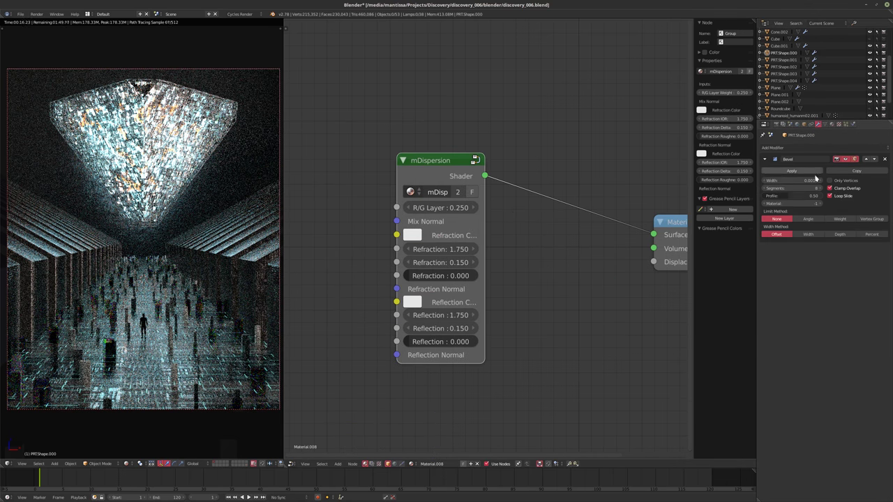
drag(793, 191, 767, 190)
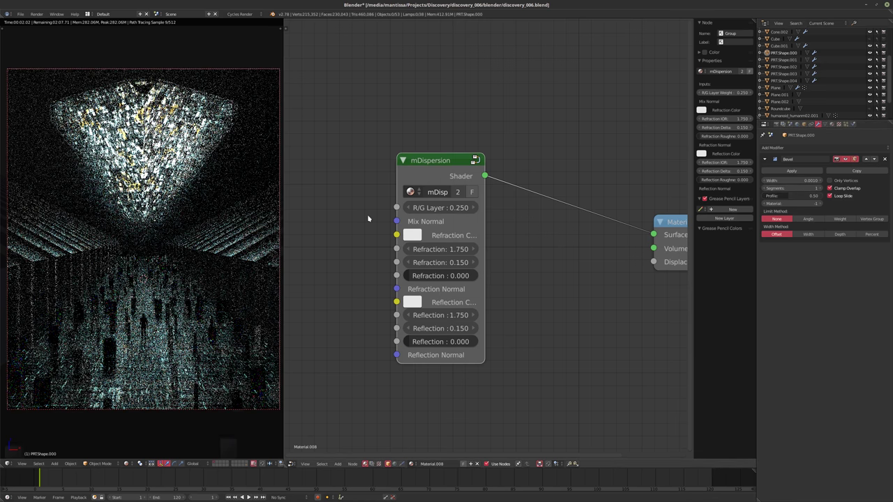
Isolate the layer holding the particle block shapes in solid view and shade all five blocks flat.
key(shift+z)
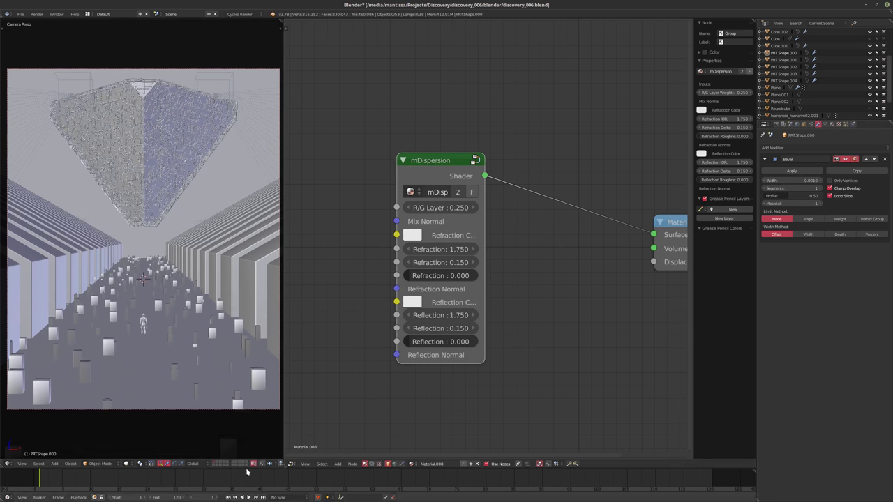
click(244, 465)
click(248, 464)
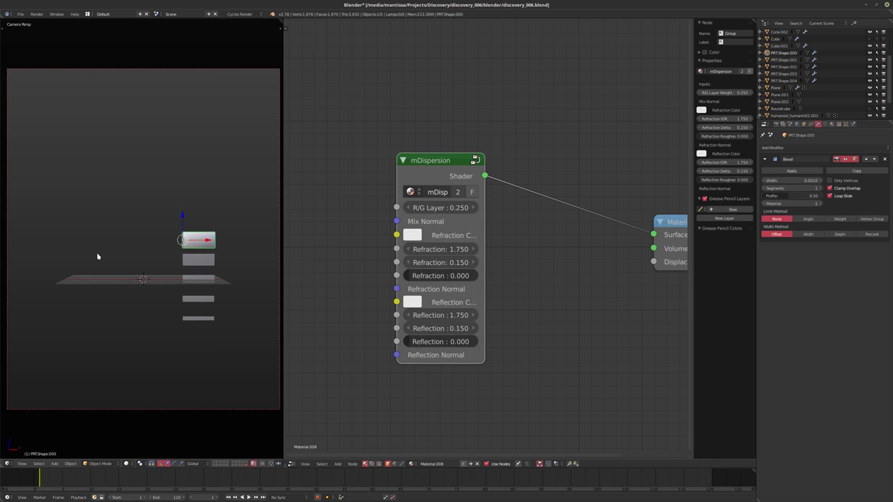
key(KP_0)
key(t)
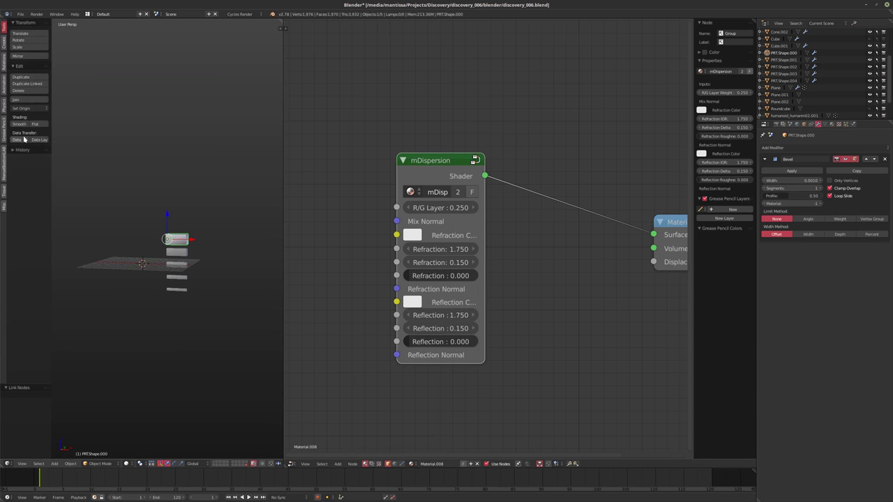
scroll(198, 272, up, 3)
key(a)
key(a)
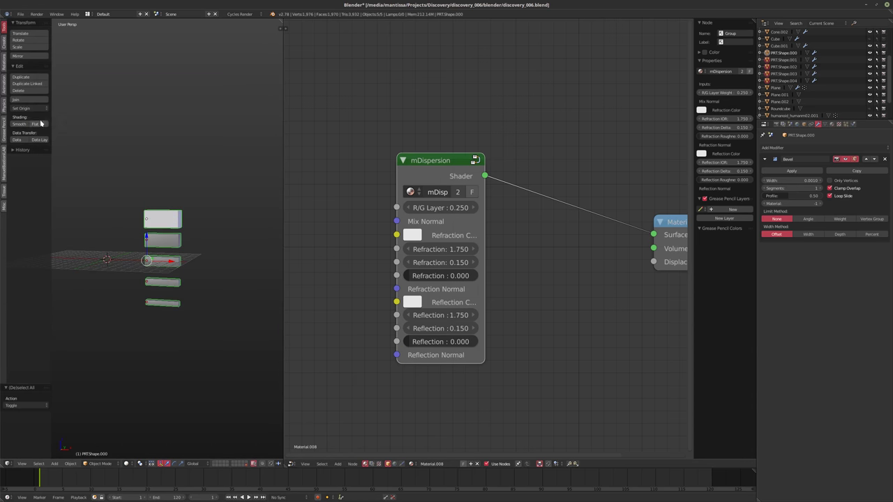
Link the modifiers and material of PRT.Shape.000 to the other four block shapes, with PRT.Shape.000 as the active object.
shift+right_click(167, 307)
shift+right_click(164, 283)
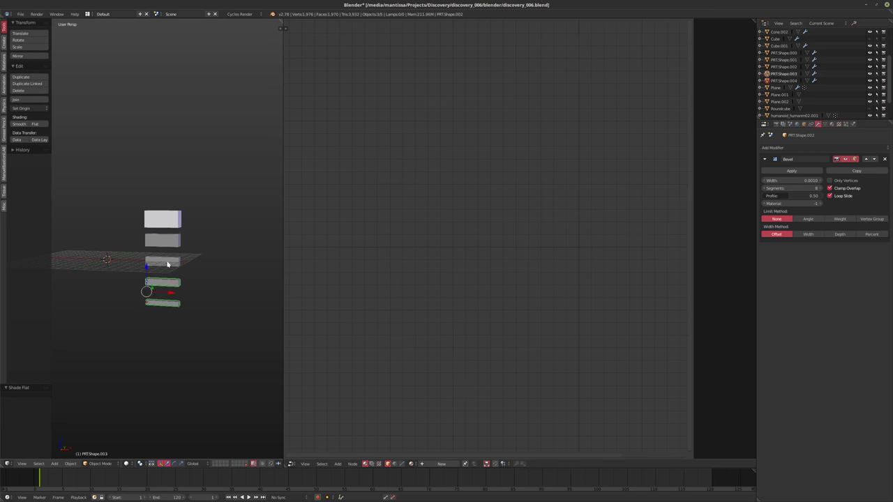
shift+right_click(167, 261)
shift+right_click(164, 240)
shift+right_click(163, 222)
key(ctrl+l)
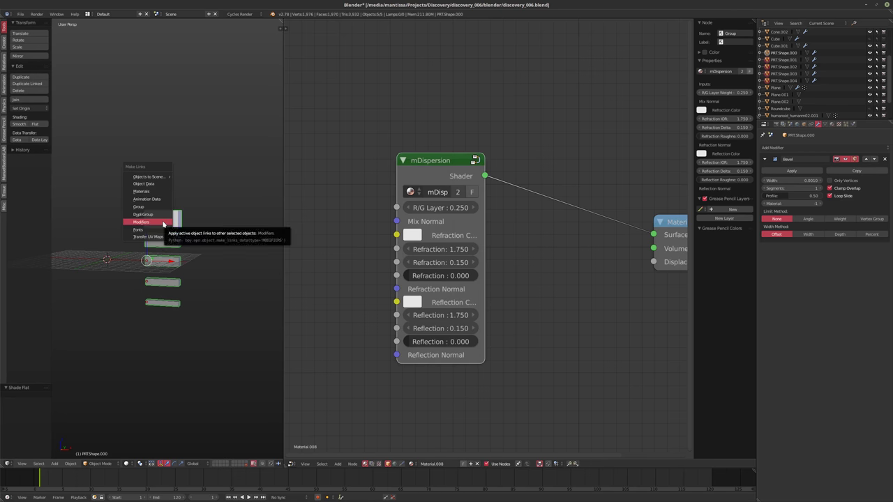
click(163, 222)
key(ctrl+l)
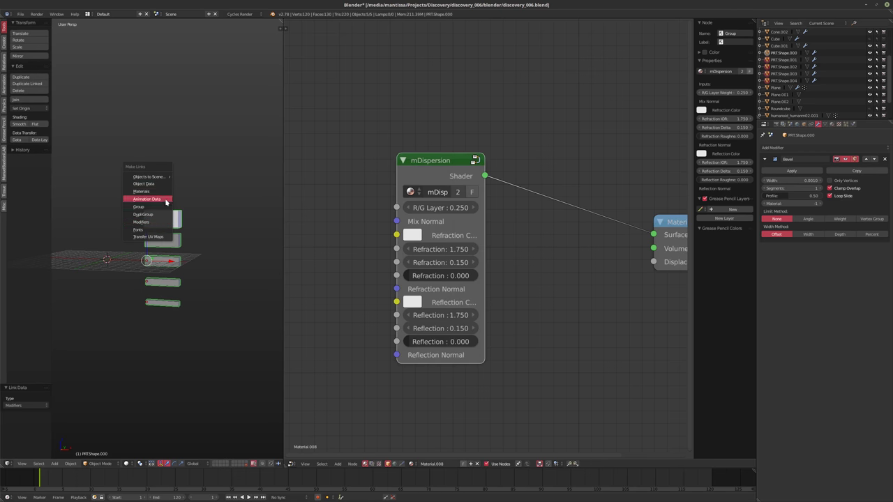
click(162, 191)
key(a)
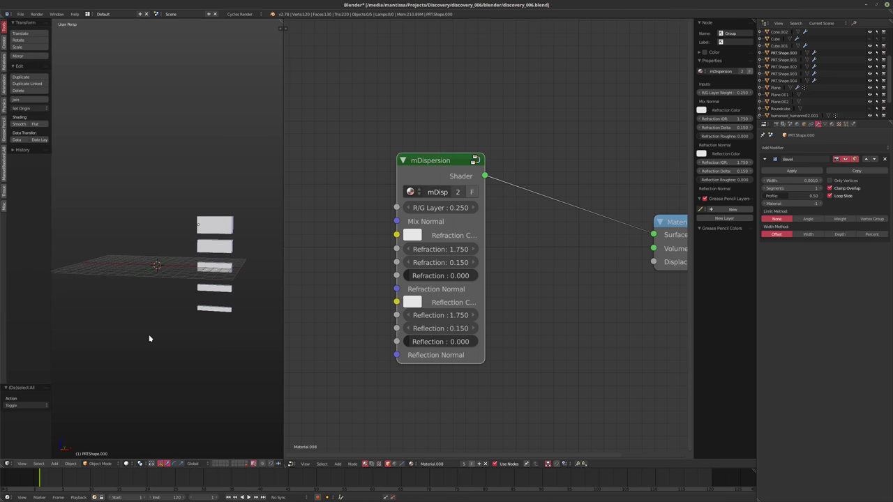
Show all layers in camera view again and set the floor Plane's particle emission number to 25000.
key(grave)
key(KP_0)
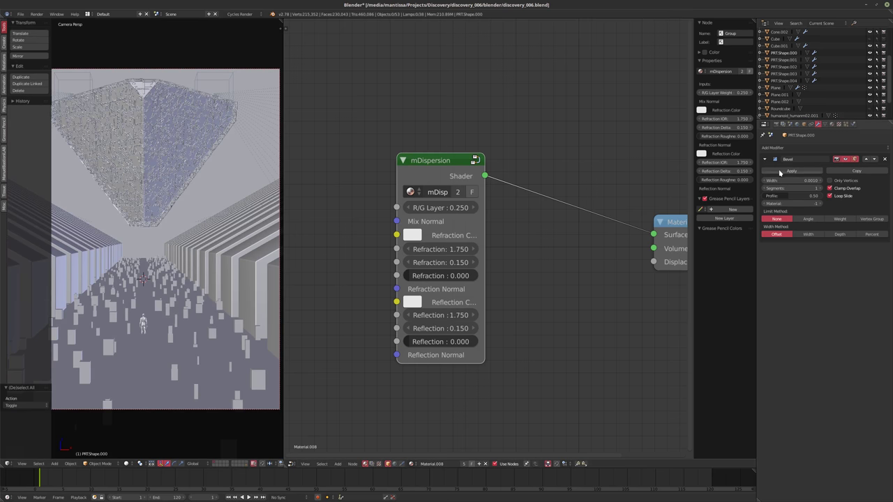
click(847, 126)
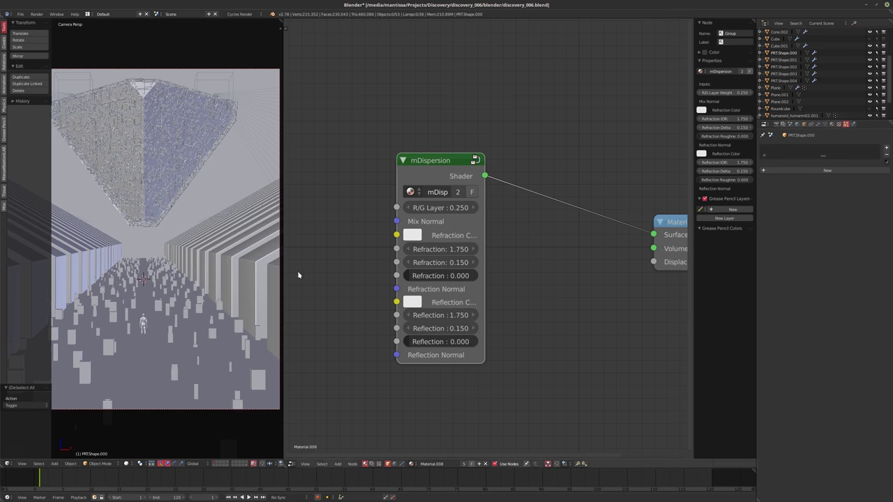
right_click(215, 334)
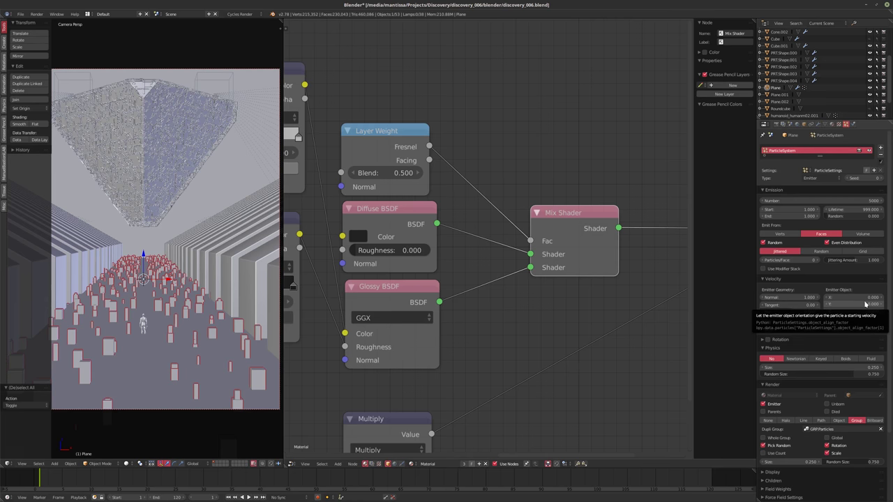
click(854, 201)
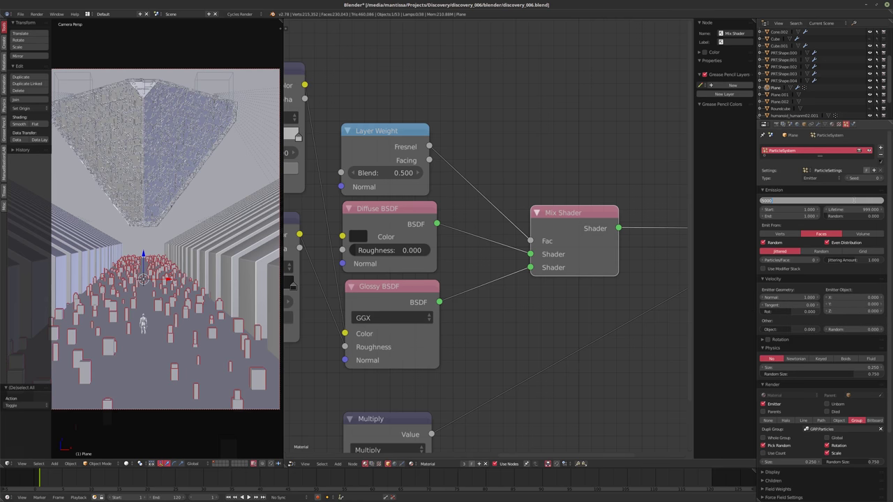
text(25000)
key(Return)
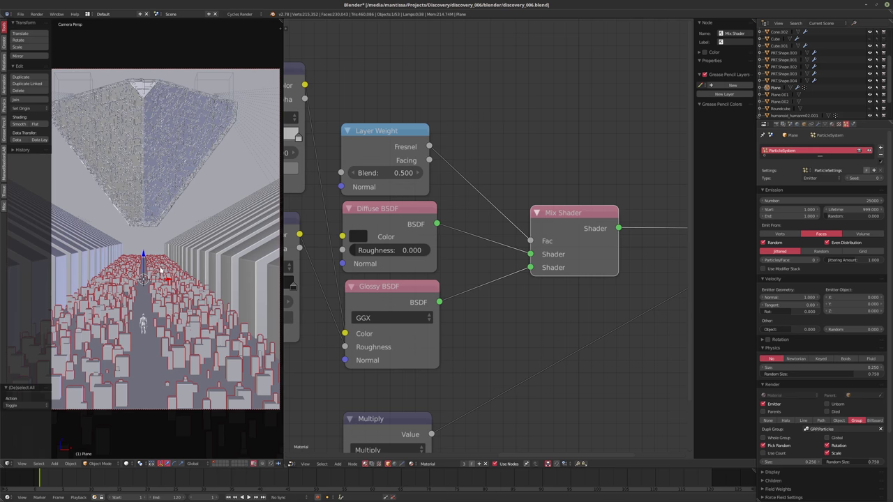
Preview the scene rendered and set the R/G Layer Weight of PRT.Shape.000's mDispersion node to 0.5.
key(t)
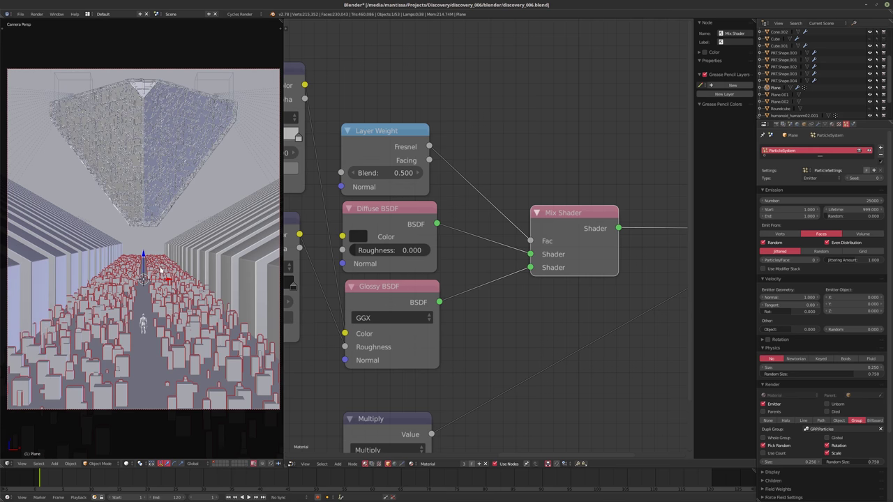
key(shift+z)
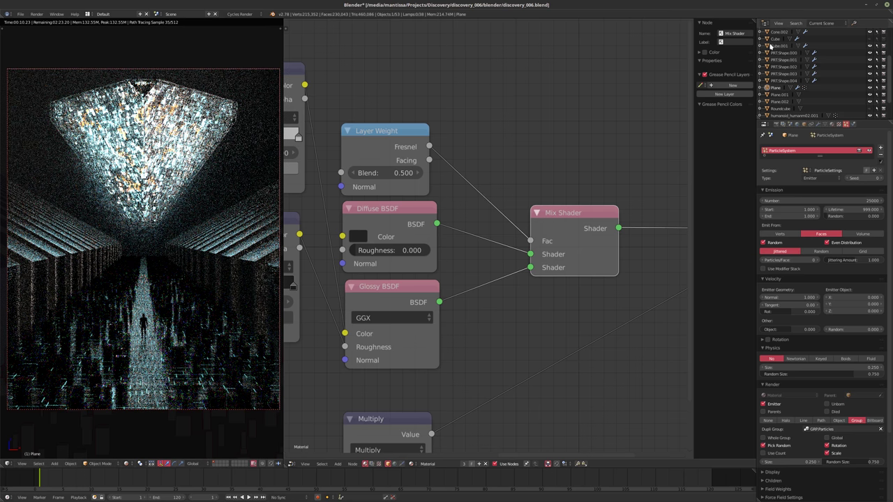
click(783, 53)
middle_drag(503, 261, 487, 256)
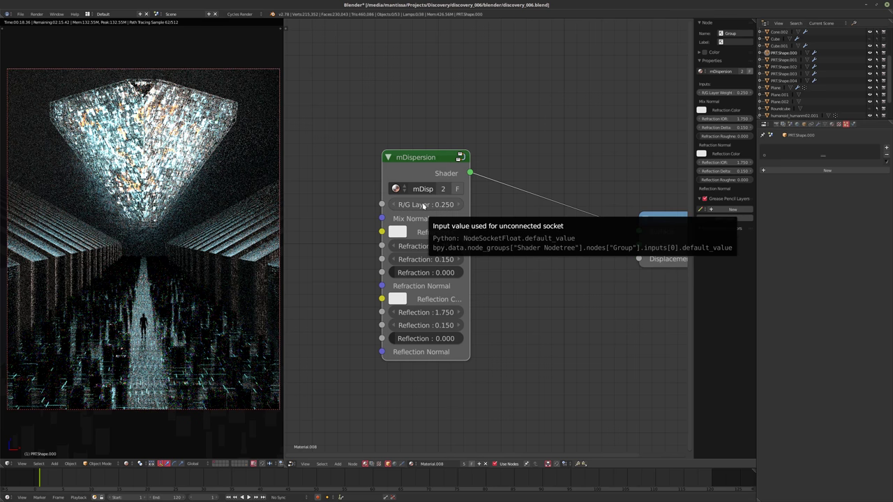
click(423, 204)
key(BackSpace)
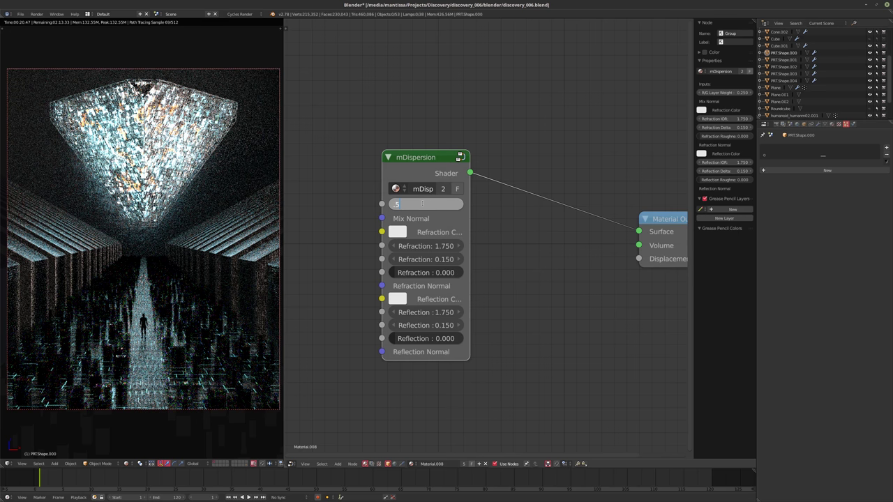
text(.5)
key(Return)
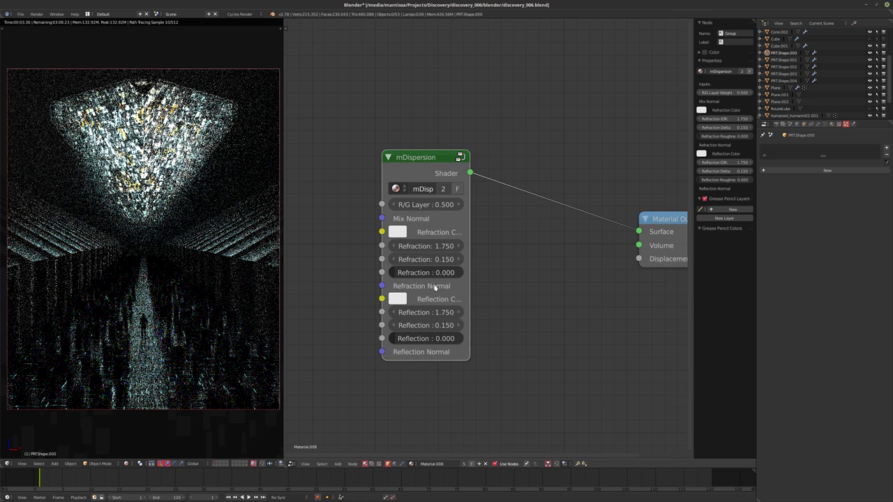
Set the mDispersion node's Refraction Delta to 0.01 and its Reflection Delta to 0.
click(411, 259)
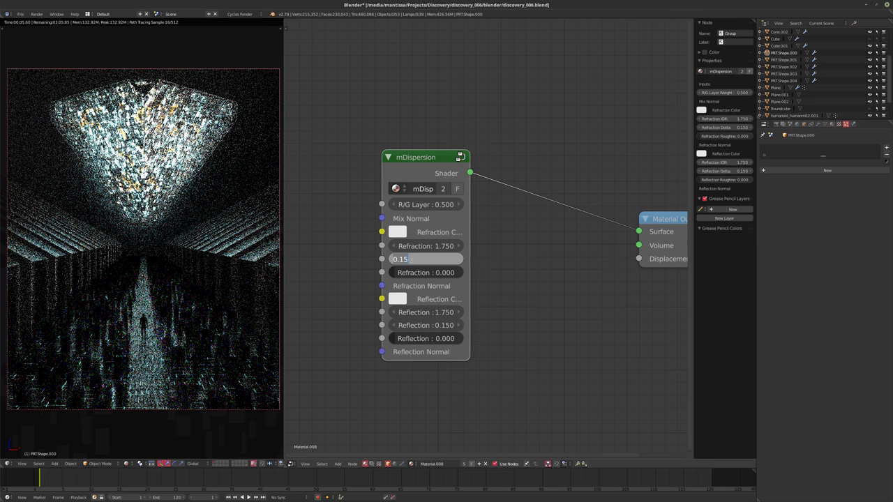
text(0.01)
key(Return)
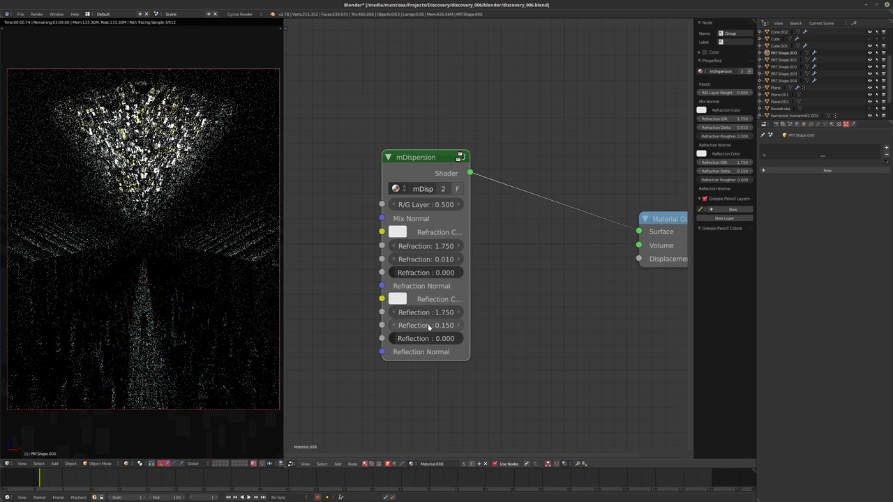
click(419, 325)
text(-14.15)
key(Return)
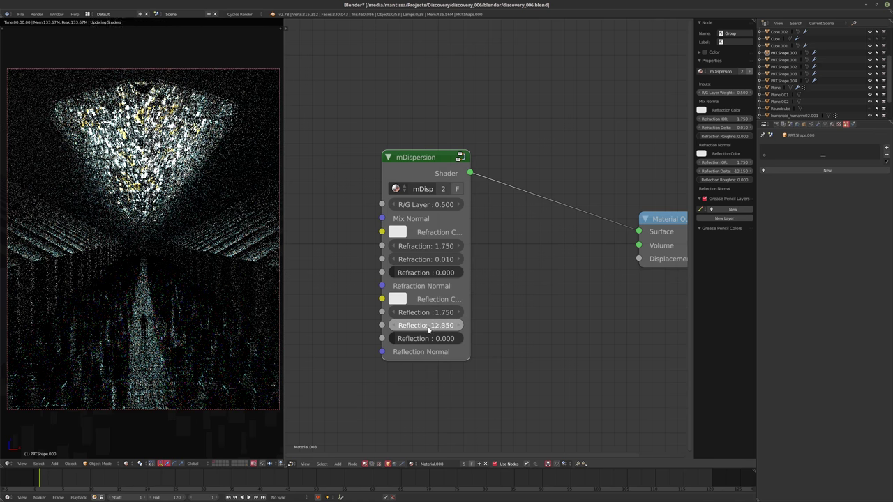
click(439, 326)
text(0)
key(Return)
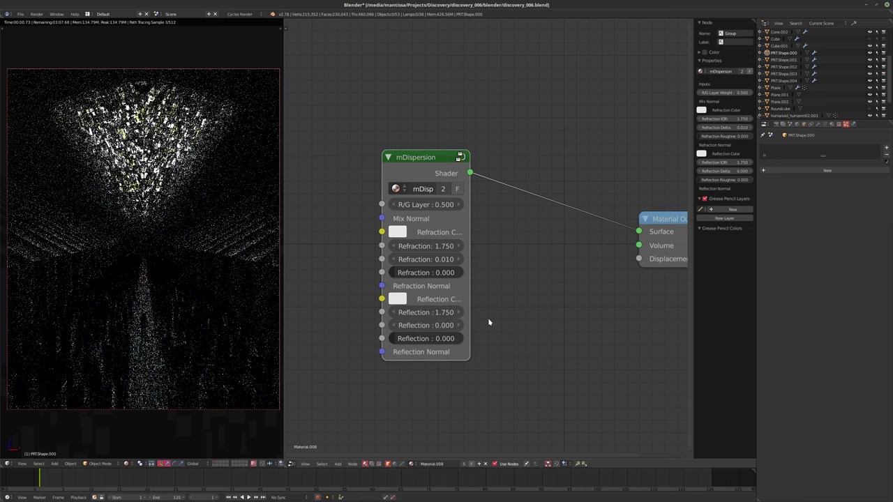
Add a Glass BSDF node and connect it to the Material Output's Surface input in place of the mDispersion node.
drag(467, 265, 326, 321)
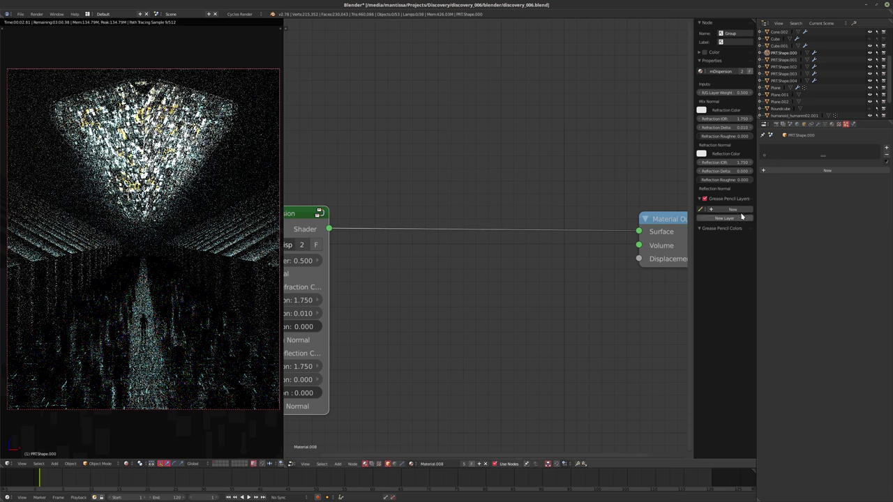
scroll(499, 205, down, 2)
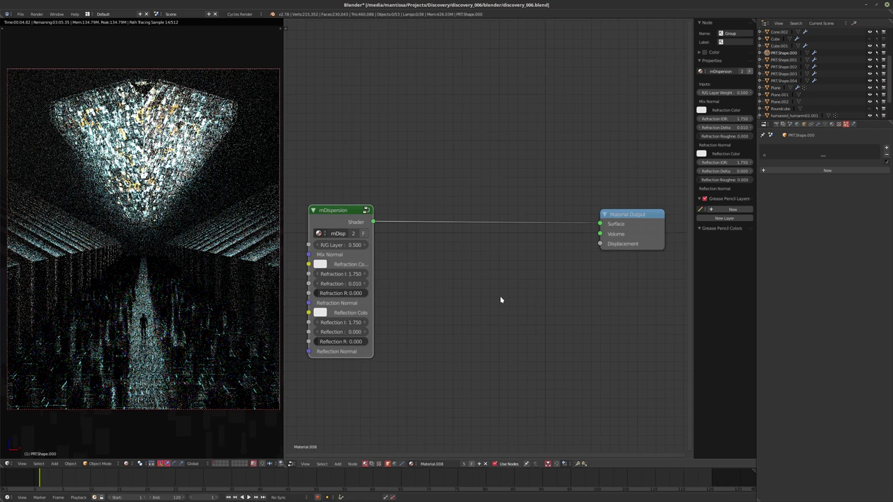
key(shift+a)
key(Escape)
key(shift+a)
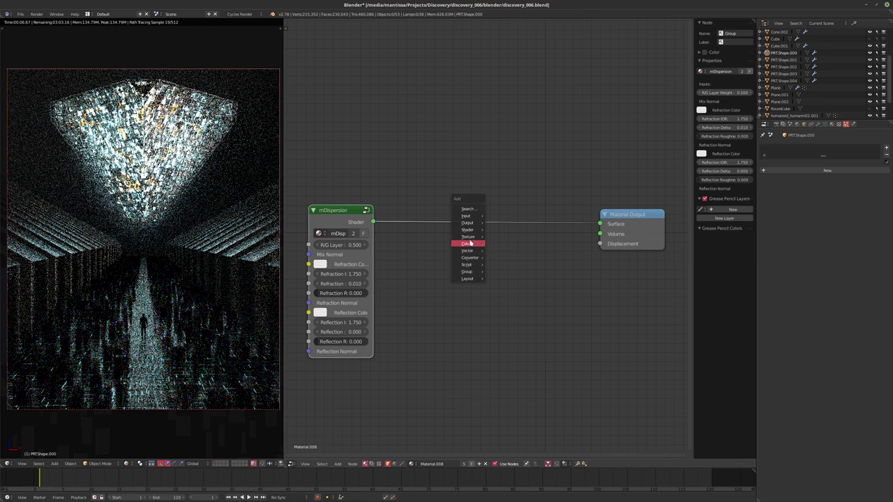
mouse_move(468, 237)
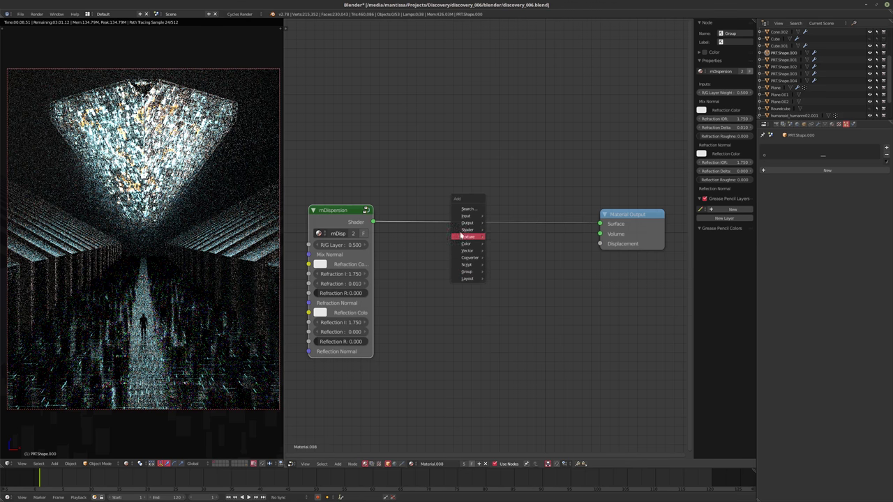
click(503, 269)
click(420, 242)
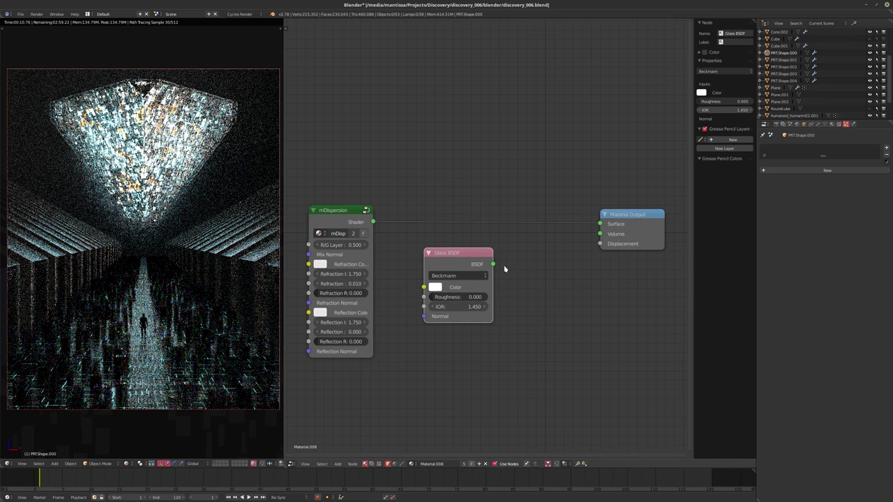
drag(494, 259, 600, 224)
drag(451, 235, 455, 198)
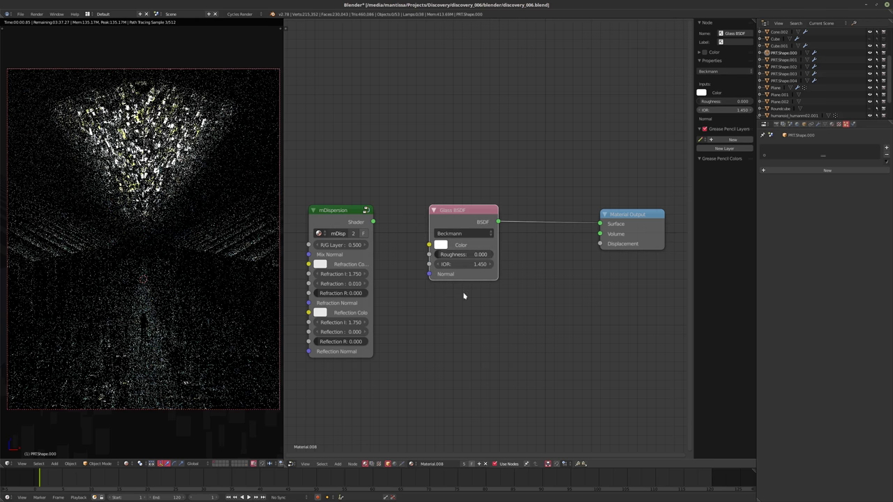
Set the Glass BSDF's Roughness to 0.05 and its IOR to 1.75.
click(455, 255)
key(BackSpace)
text(0.05)
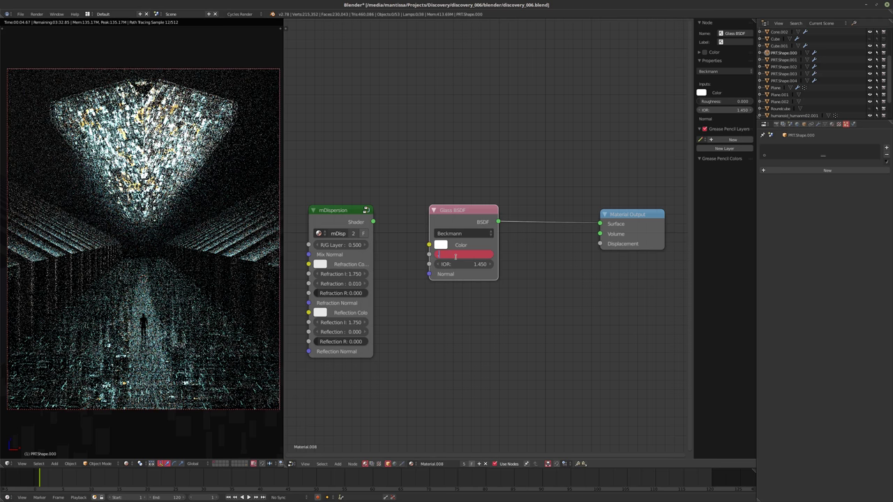
key(Tab)
text(1.75)
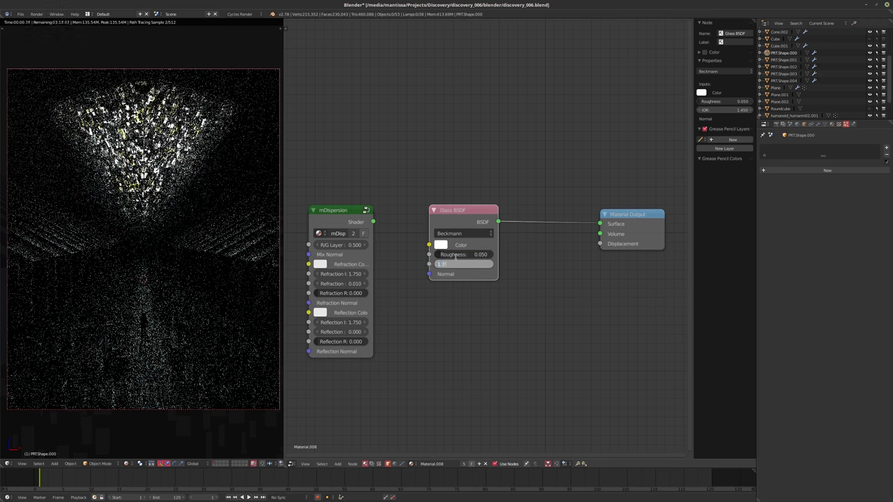
key(Return)
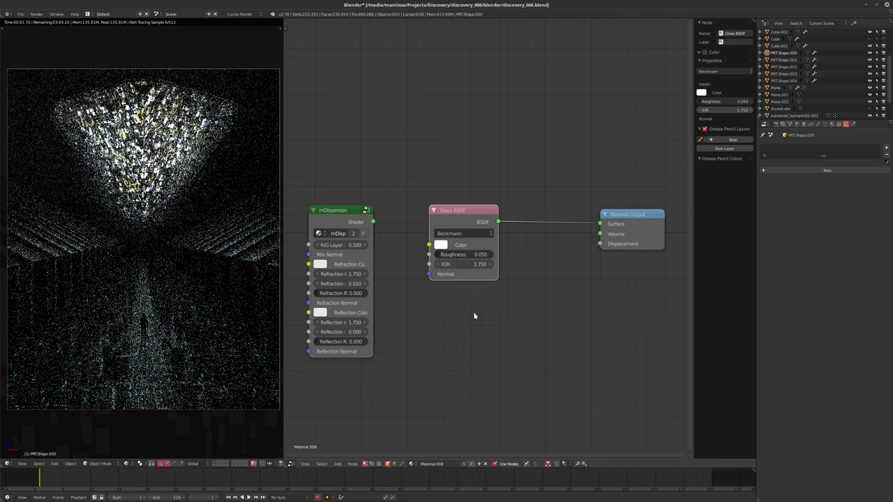
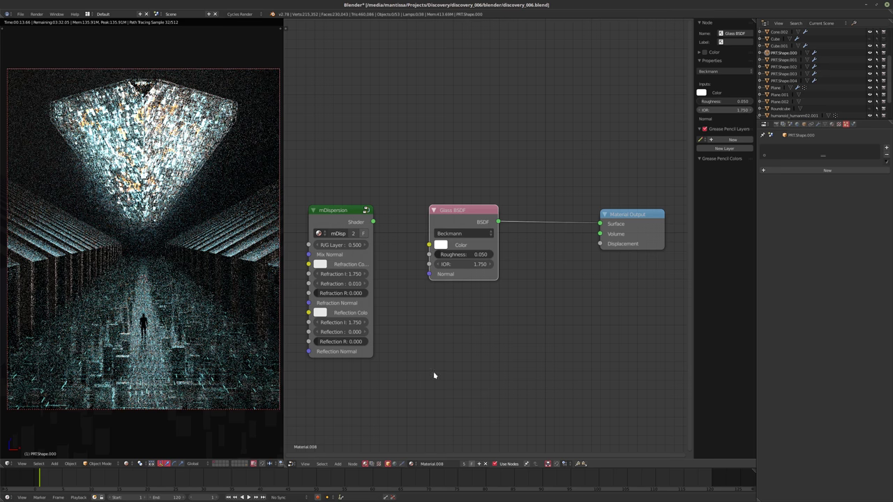
Select Plane.002 and preview the output of its material's two Brick Texture nodes in turn, first the 150-scale one, then the 100-scale one.
click(780, 102)
key(Home)
ctrl+scroll(412, 265, left, 10)
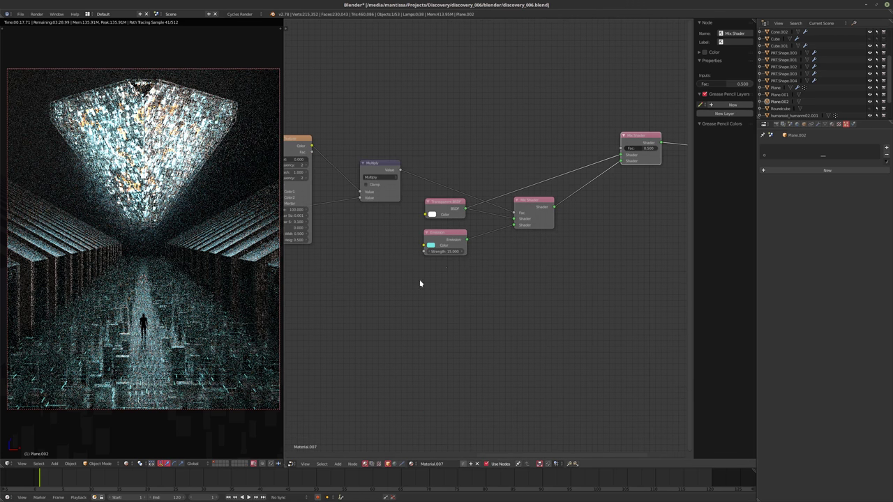
scroll(404, 297, up, 1)
key(shift+a)
mouse_move(405, 334)
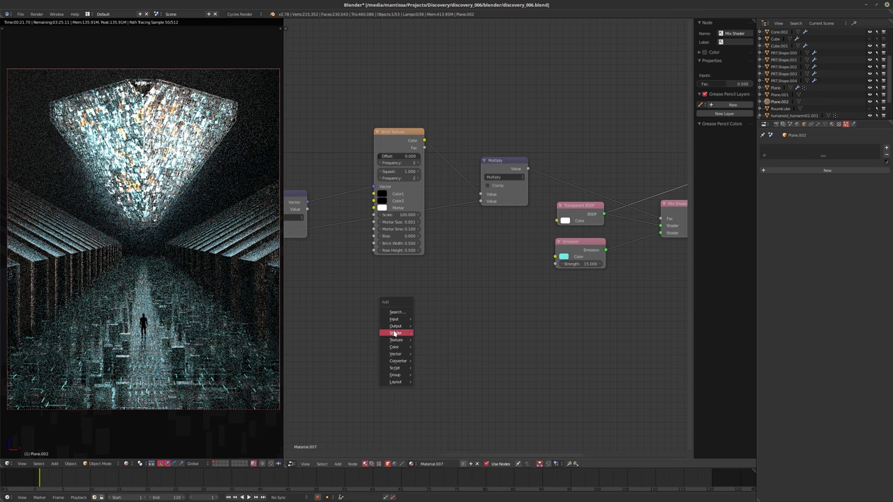
ctrl+scroll(489, 241, left, 5)
scroll(493, 258, down, 2)
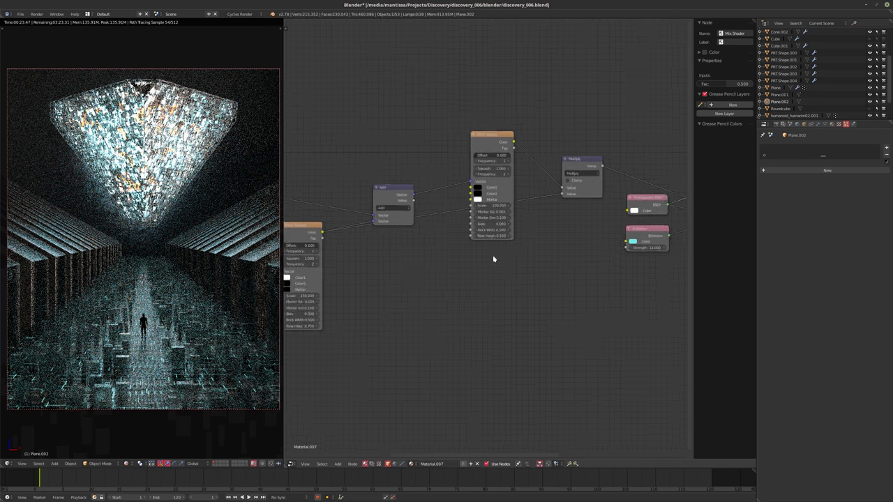
ctrl+shift+click(331, 236)
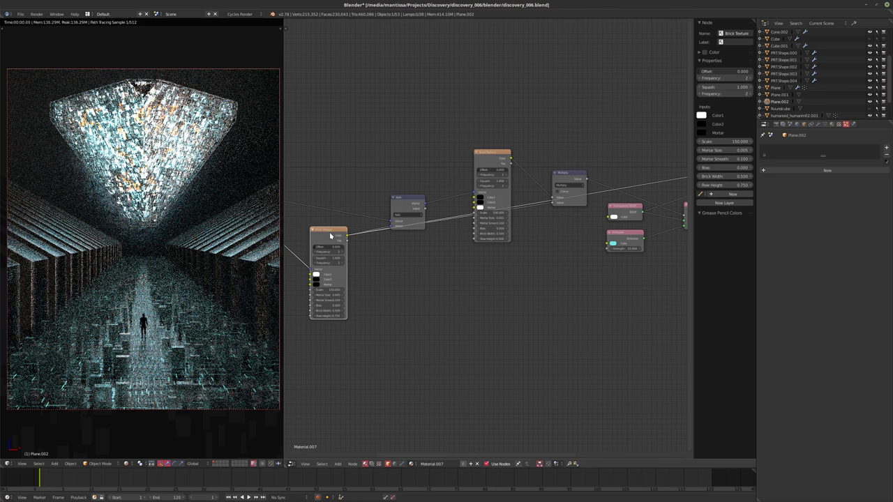
middle_drag(399, 289, 392, 301)
scroll(392, 301, up, 1)
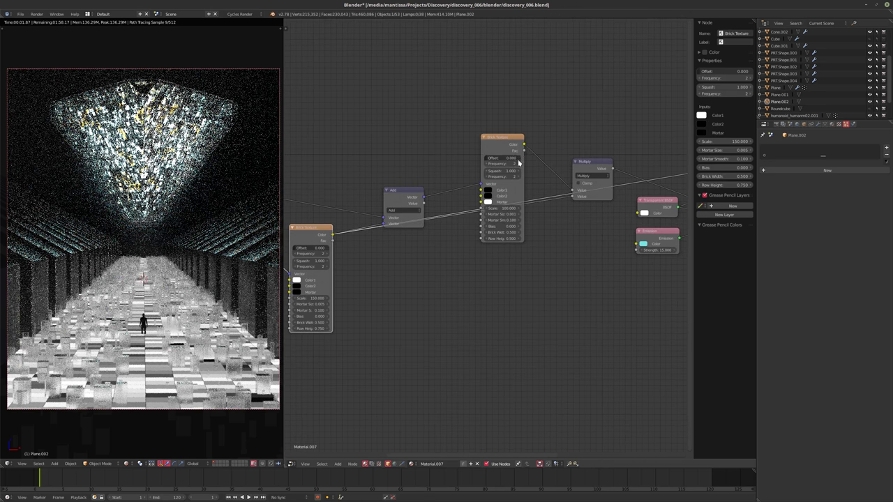
ctrl+shift+click(501, 161)
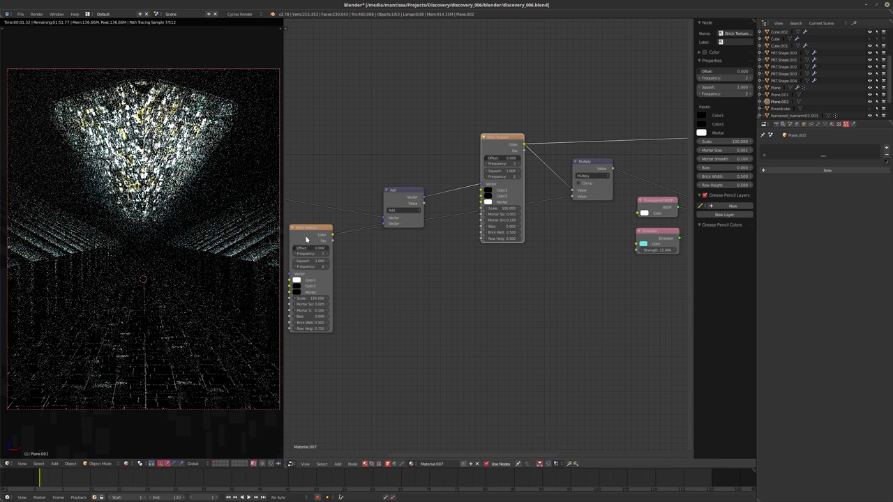
Preview the output of the Brick Texture node with the 150 scale on the floor material.
ctrl+shift+click(327, 265)
middle_drag(361, 281, 544, 287)
scroll(538, 286, down, 1)
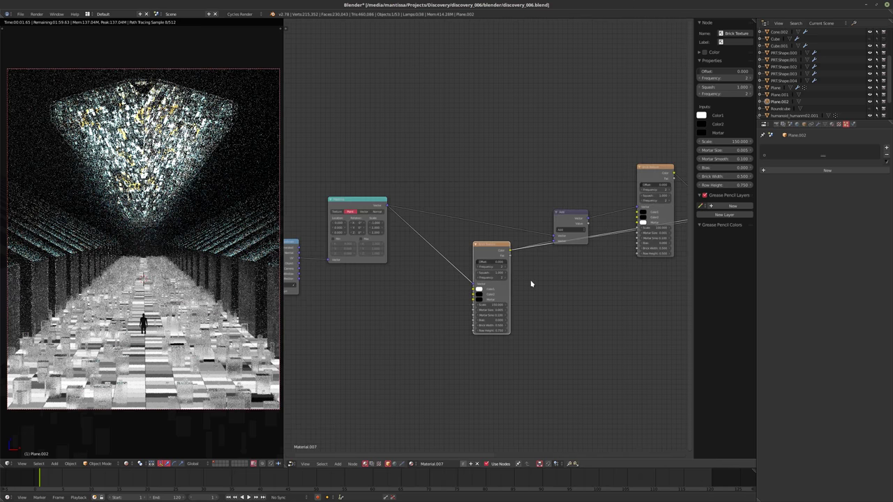
middle_drag(542, 353, 489, 333)
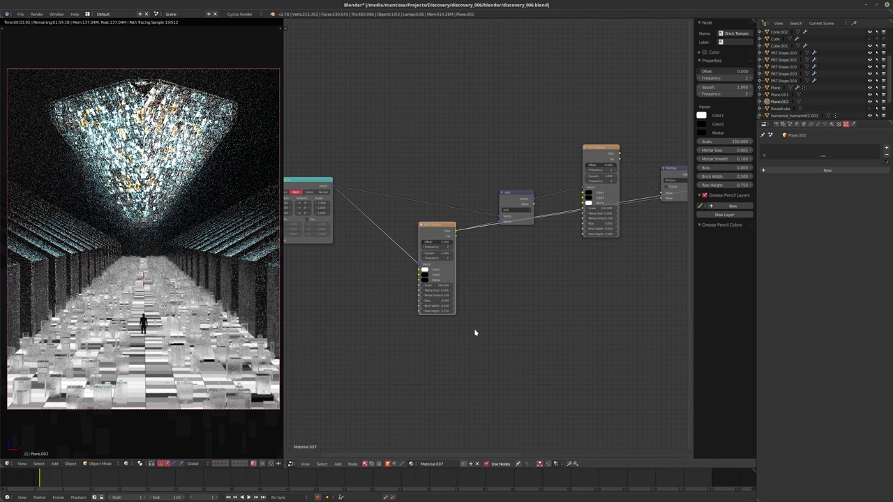
Add another Brick Texture below the 150-scale one, feed it the Mapping vector, and preview its output.
key(shift+a)
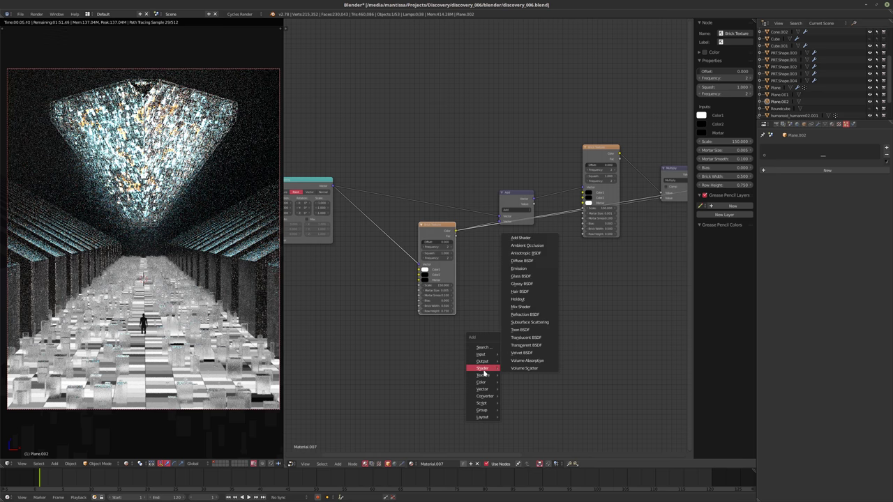
mouse_move(485, 377)
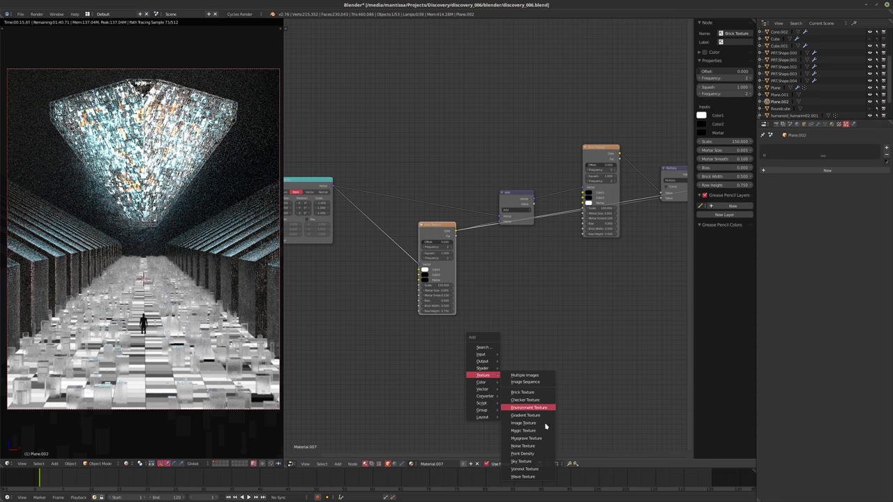
click(523, 392)
click(420, 329)
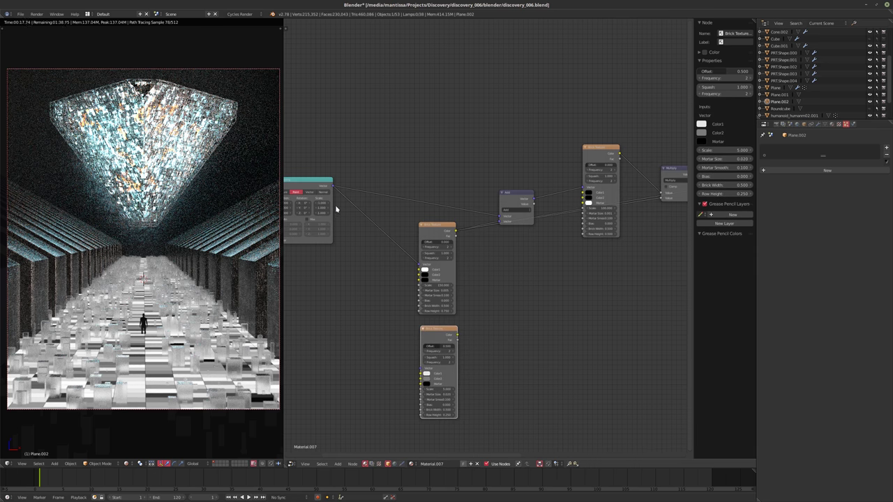
drag(333, 189, 420, 367)
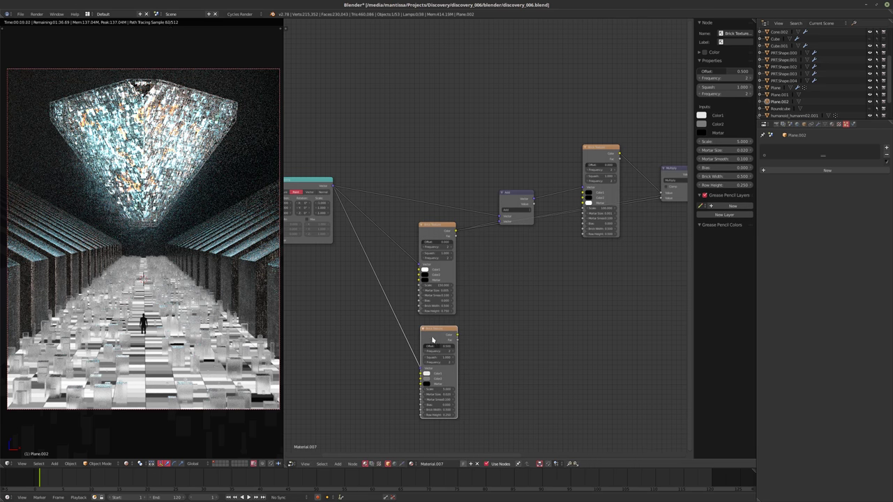
ctrl+shift+click(439, 349)
Set the new Brick Texture's mortar size to 0.
middle_drag(522, 347, 526, 329)
scroll(488, 333, up, 3)
click(425, 393)
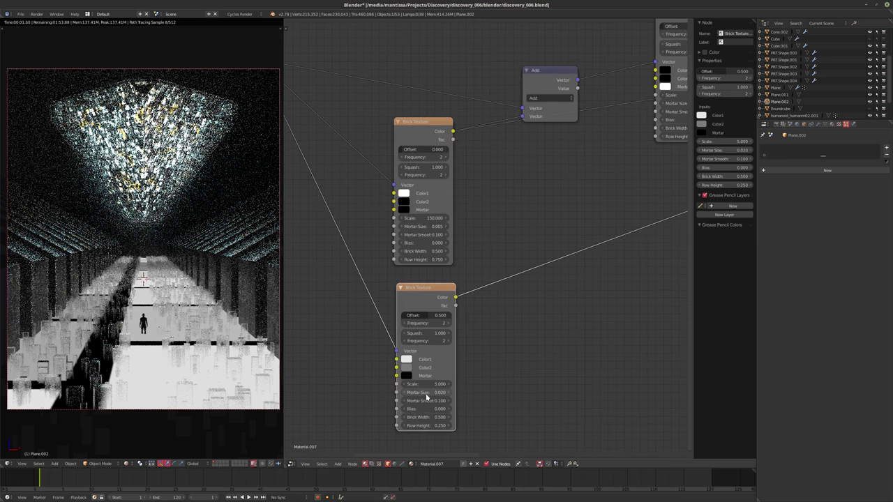
text(0)
key(Return)
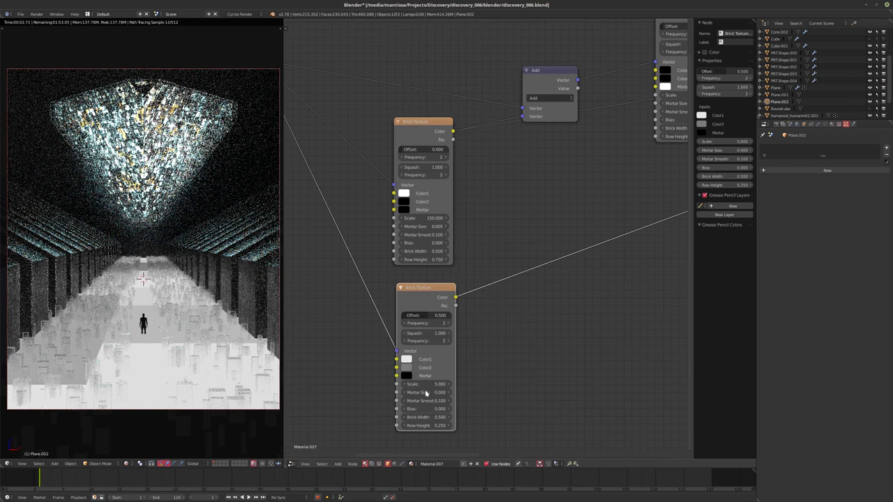
Try a scale of 10 on the new Brick Texture, and settle on 20.
click(425, 384)
text(10)
key(Return)
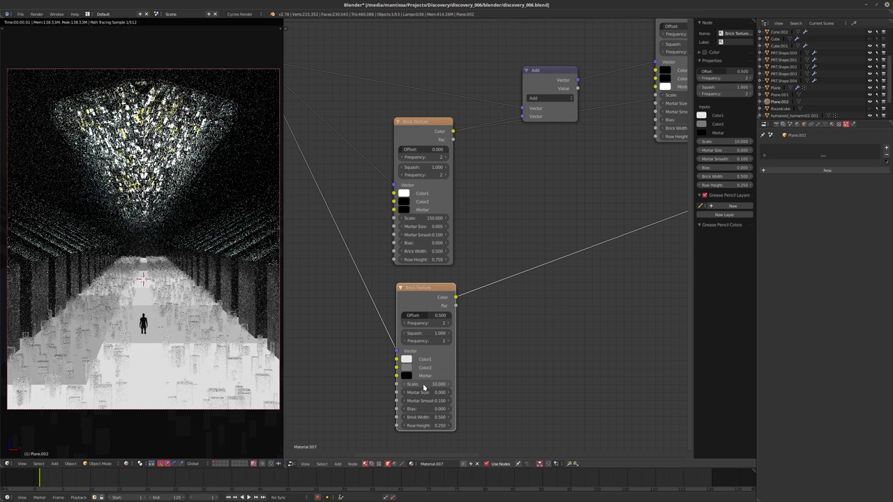
click(424, 384)
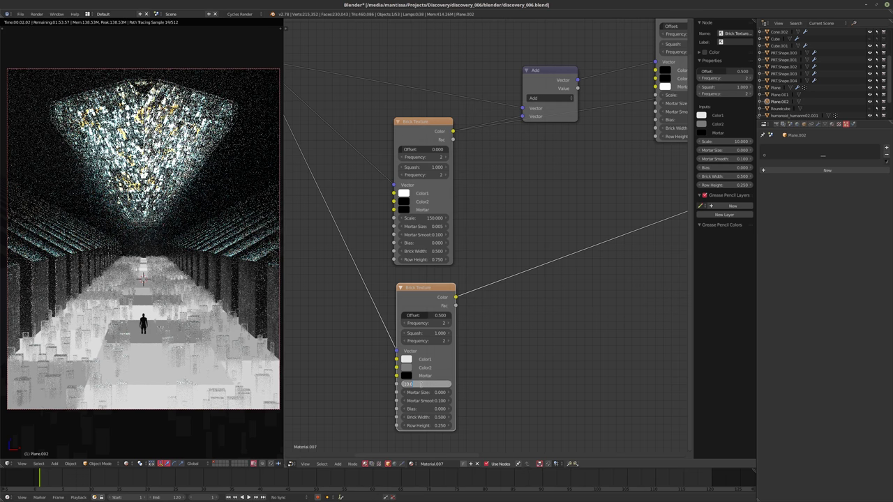
text(20)
key(Return)
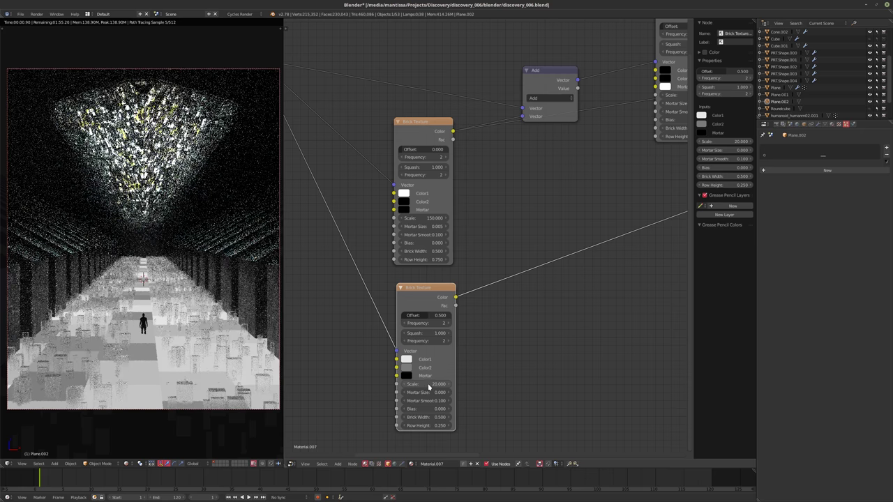
Insert a ColorRamp node on the new Brick Texture's color output.
scroll(475, 343, down, 2)
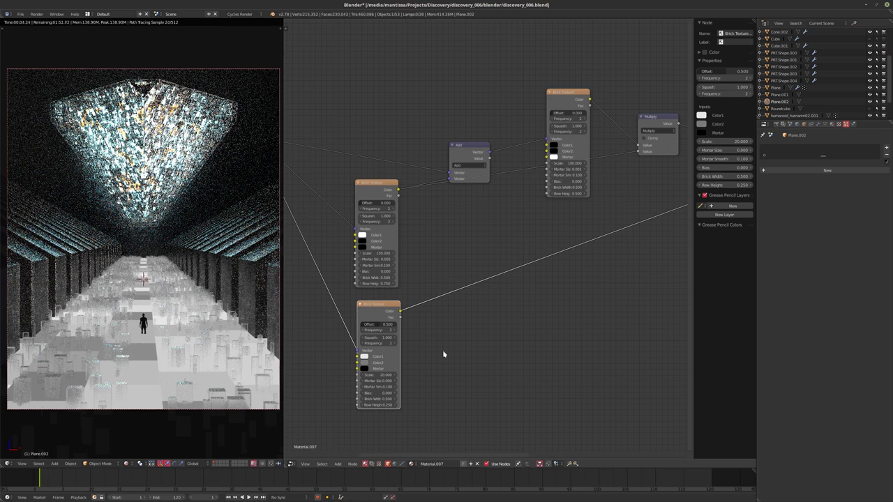
middle_drag(465, 358, 421, 369)
key(shift+a)
mouse_move(429, 376)
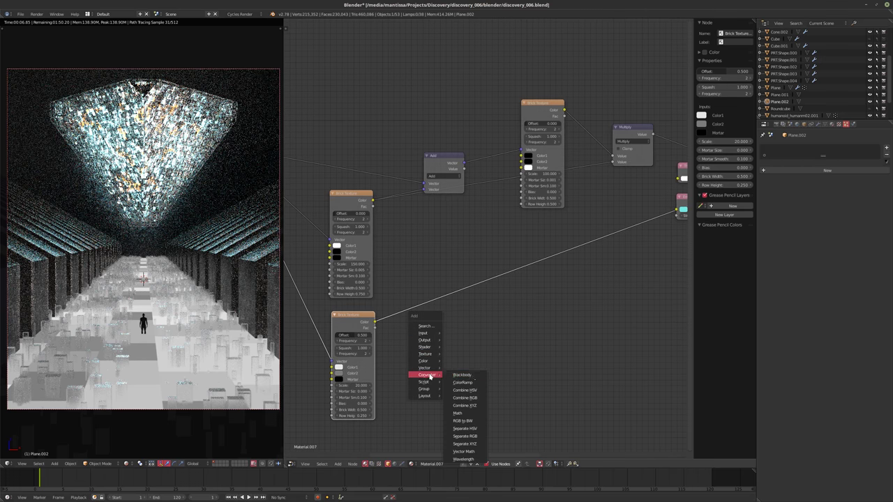
click(463, 382)
click(435, 326)
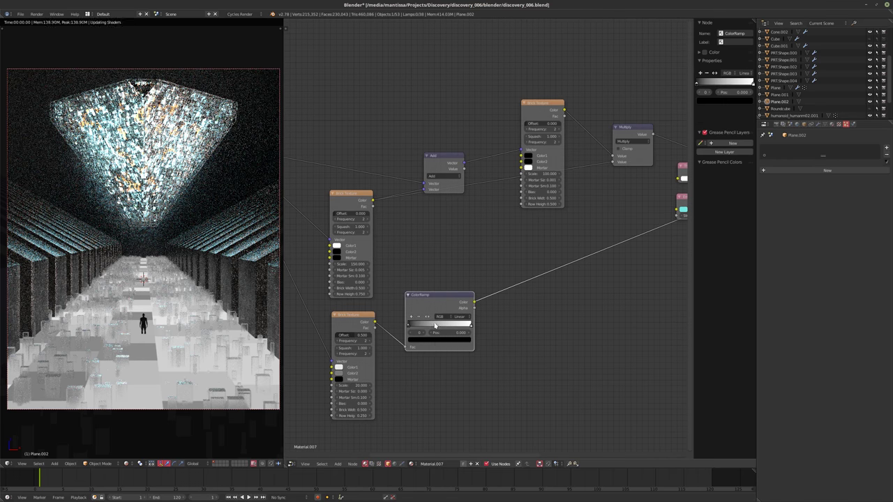
Set the ColorRamp's black first stop to the cyan used by the Emission shader.
click(429, 340)
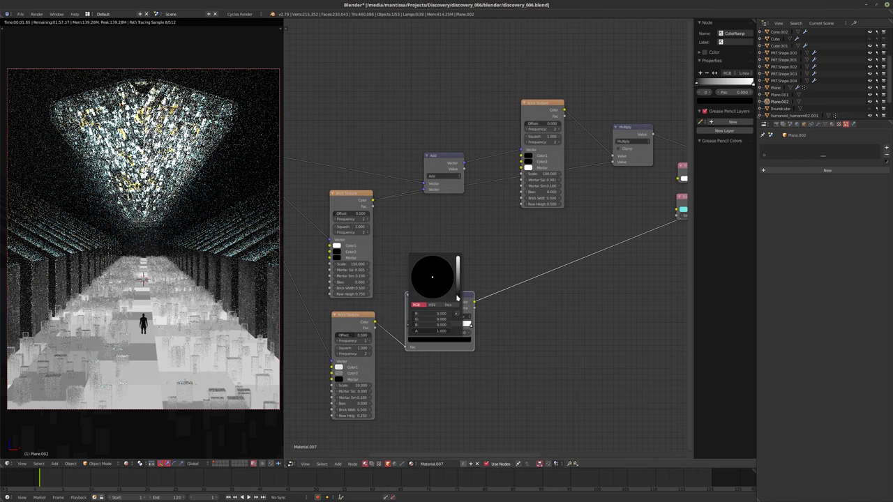
middle_drag(586, 293, 541, 307)
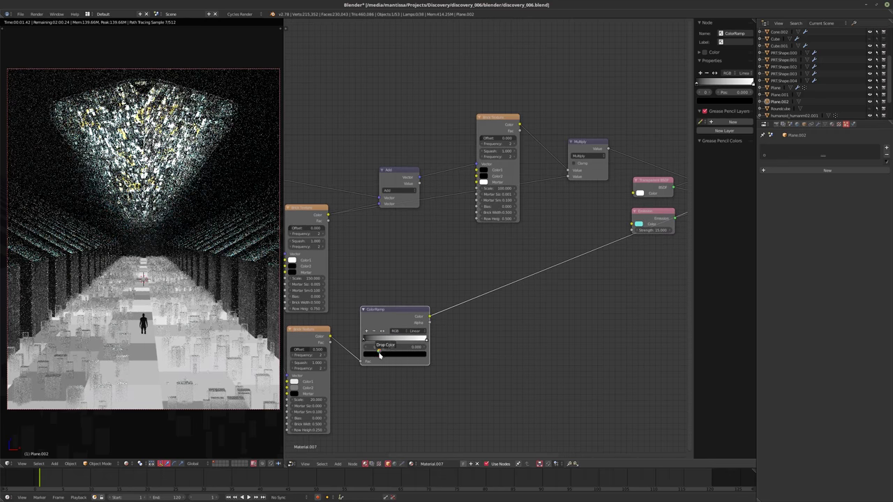
drag(379, 355, 380, 355)
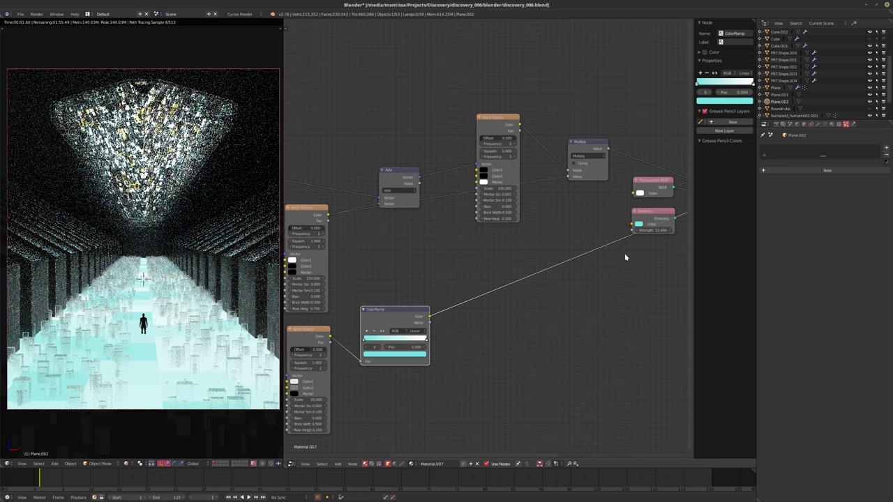
Change the ColorRamp's white end stop to a light orange.
middle_drag(416, 332, 409, 340)
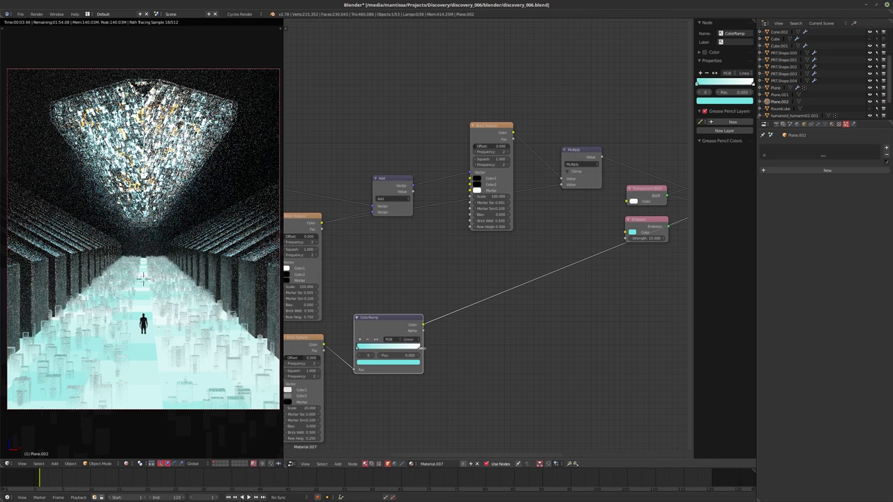
click(419, 347)
click(388, 362)
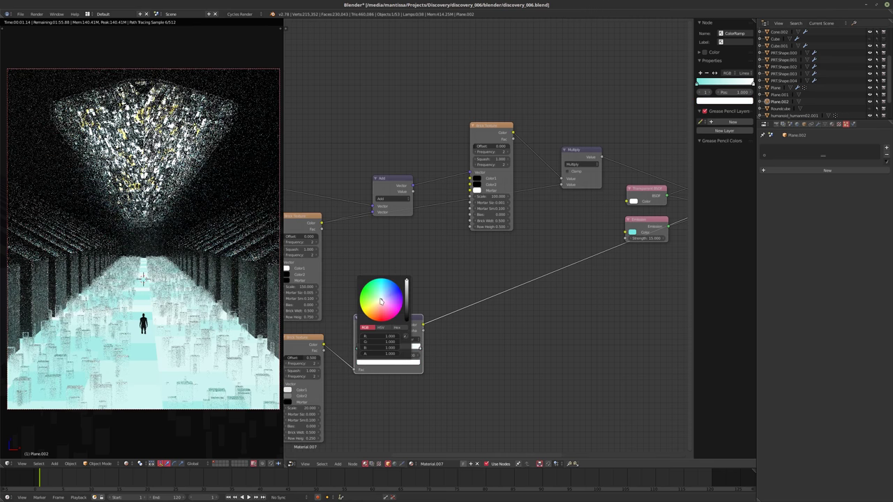
drag(380, 301, 380, 306)
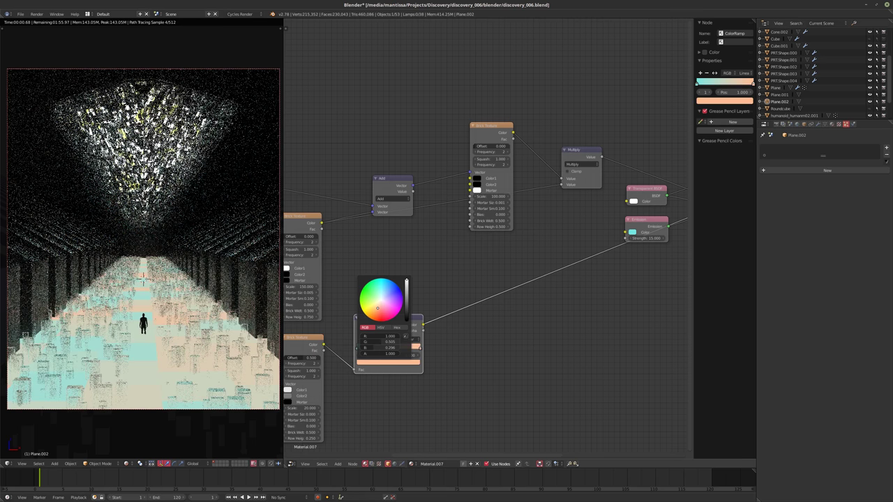
Feed the ColorRamp color into the Emission shader's color and restore the final Mix Shader as the material output.
scroll(514, 319, down, 2)
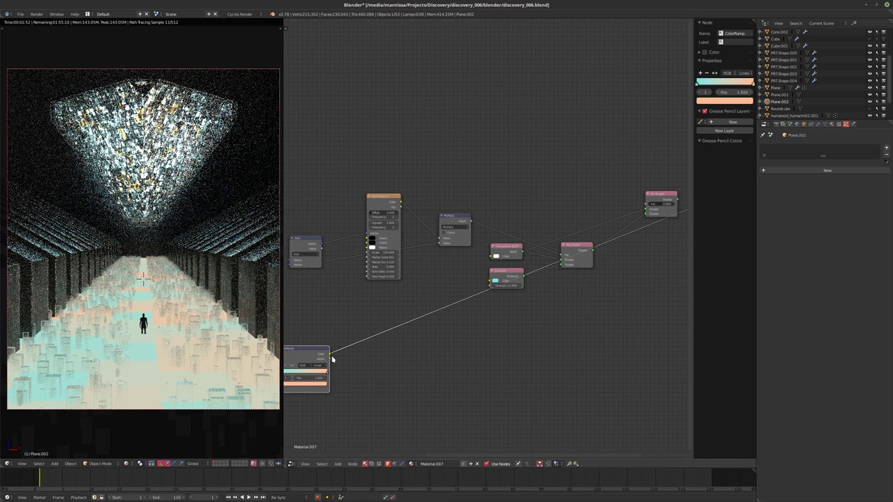
drag(332, 359, 492, 281)
middle_drag(557, 318, 498, 353)
key(ctrl+z)
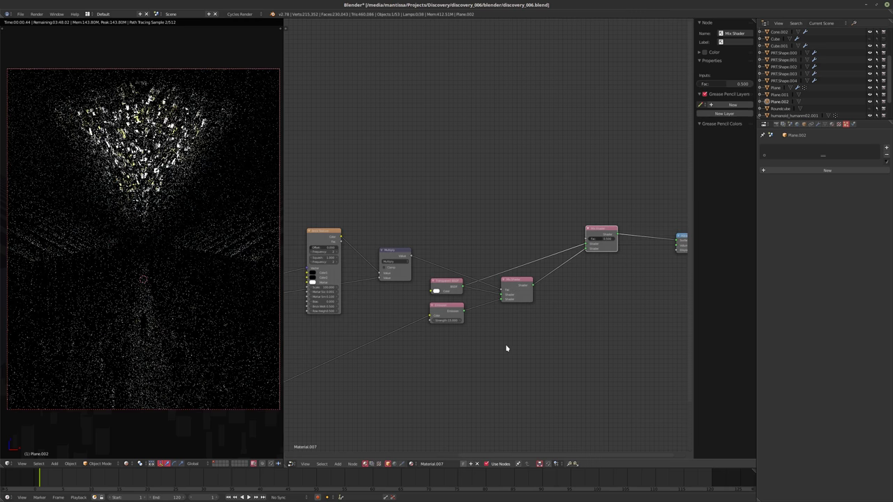
Move the ColorRamp's cyan stop inward to just before the middle and the orange stop to position 0.727.
scroll(440, 343, up, 1)
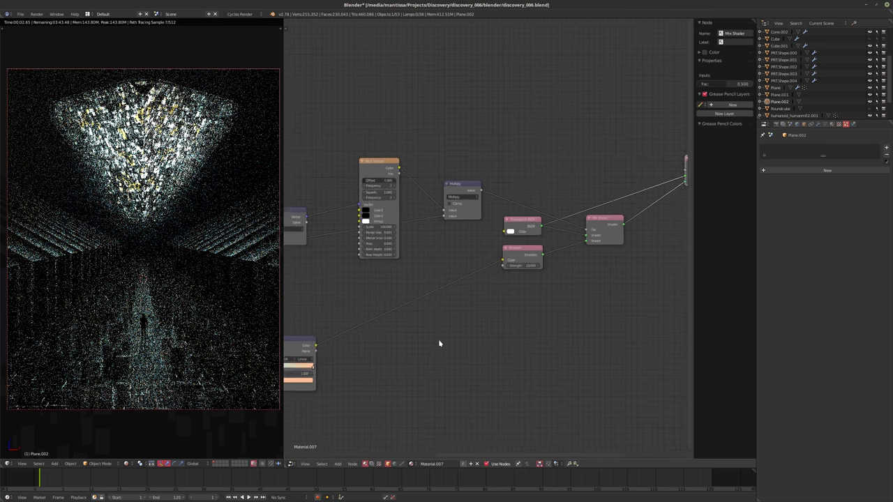
middle_drag(440, 343, 523, 337)
scroll(538, 329, up, 3)
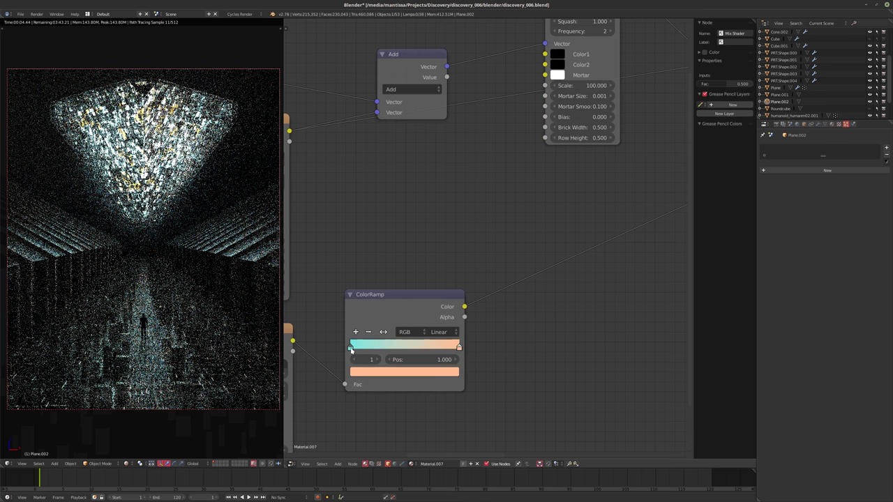
drag(351, 350, 388, 349)
drag(459, 347, 429, 348)
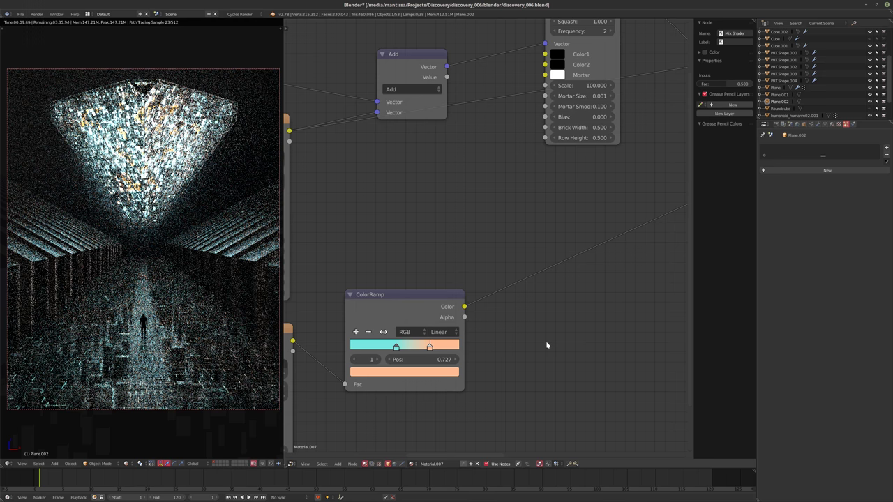
Select the floor plane carrying the particle system and try an emission number of 75000.
right_click(263, 365)
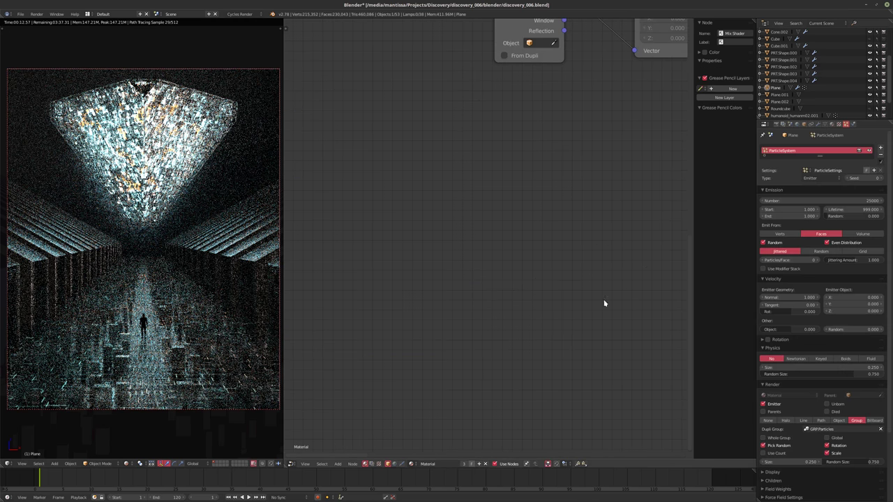
click(823, 201)
key(End)
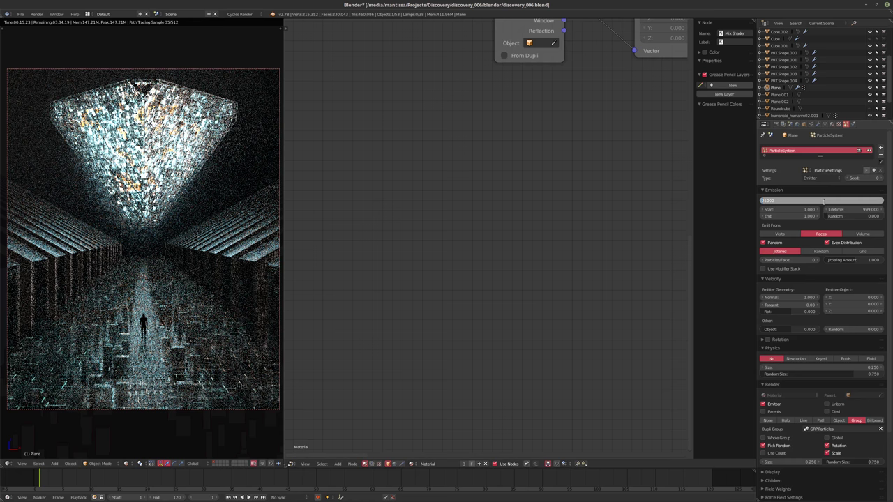
key(Return)
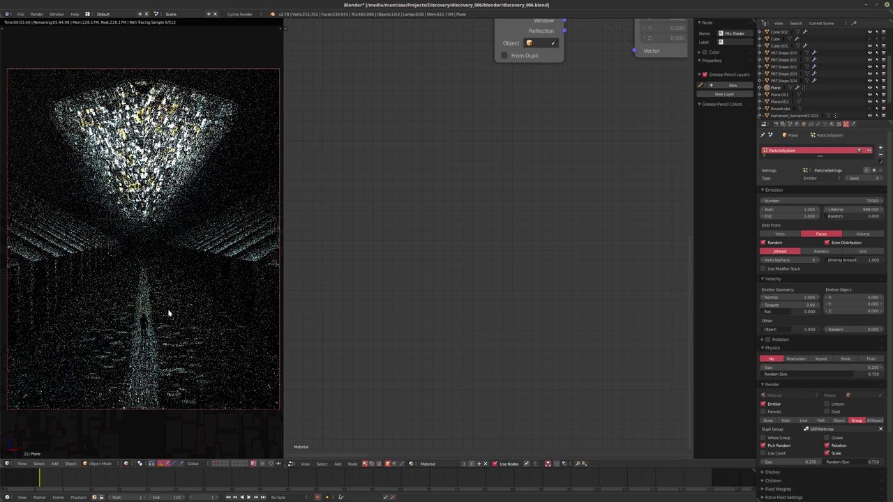
Switch the camera viewport from rendered to solid shading and save the scene over the existing file.
key(shift+z)
key(ctrl+s)
click(169, 311)
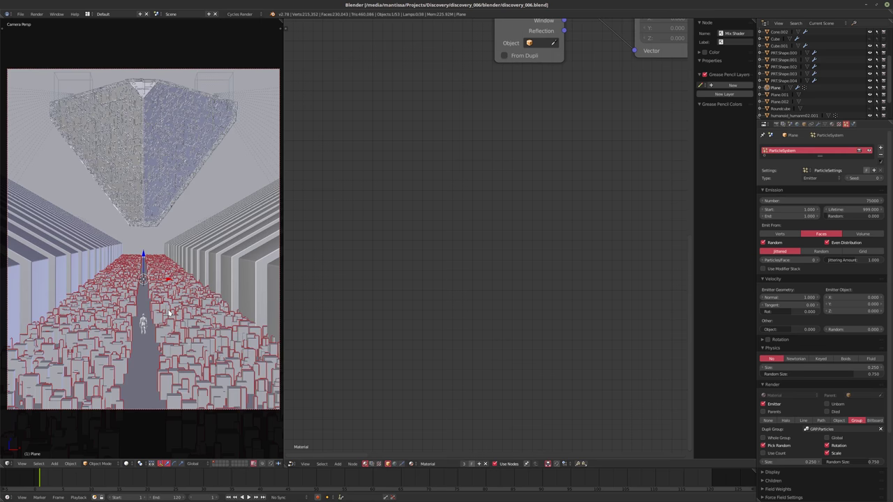
Run a test render of the current frame, cancel it partway, and return to the working layout.
key(F12)
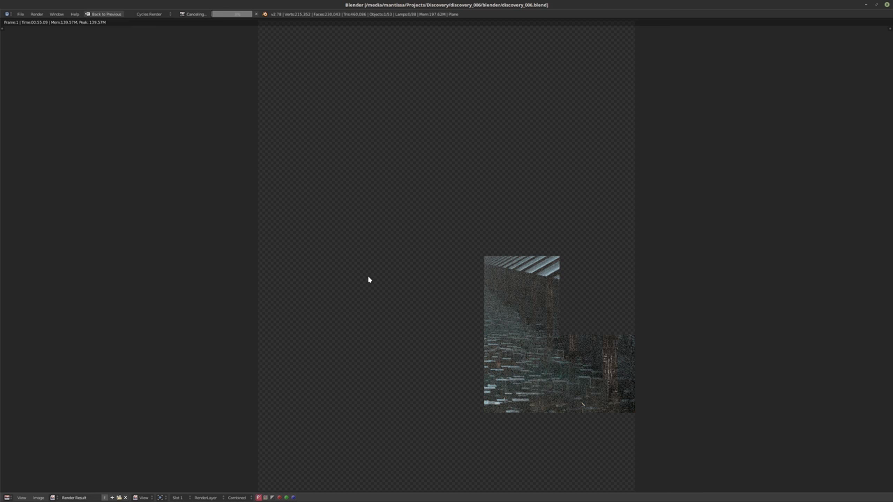
key(Escape)
key(Escape)
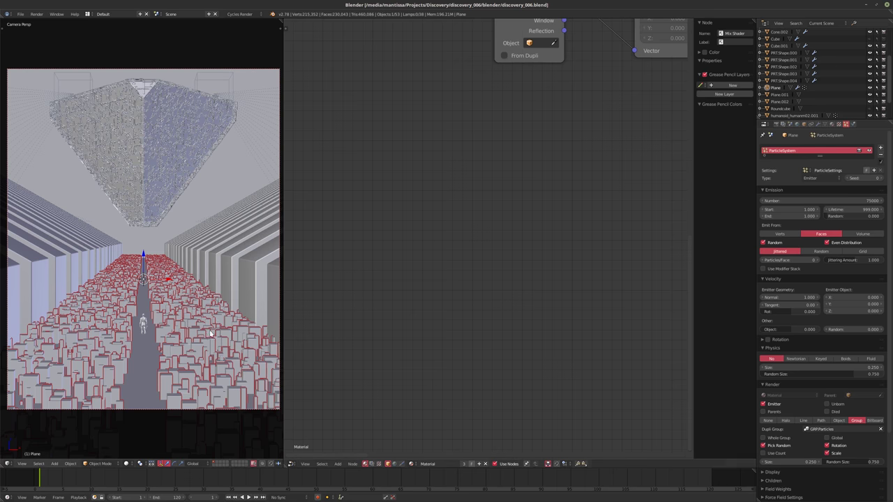
Set the floor plane's particle emission number to 25000.
click(848, 203)
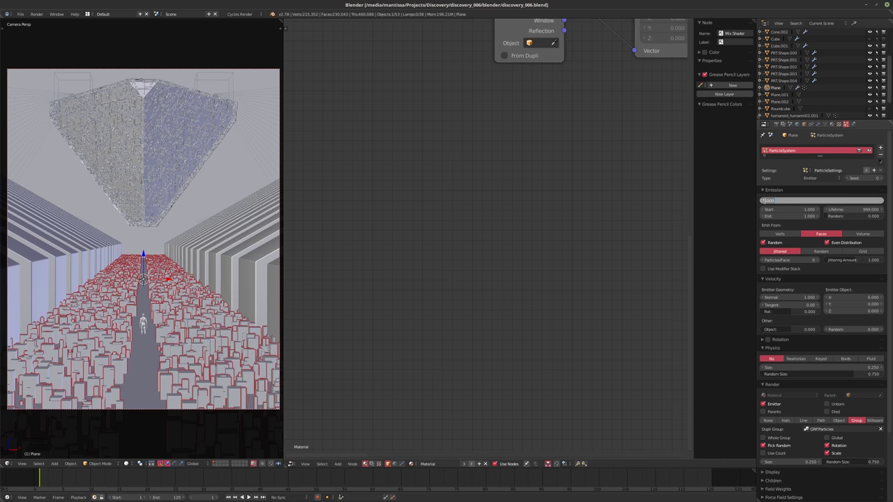
text(25000)
key(Return)
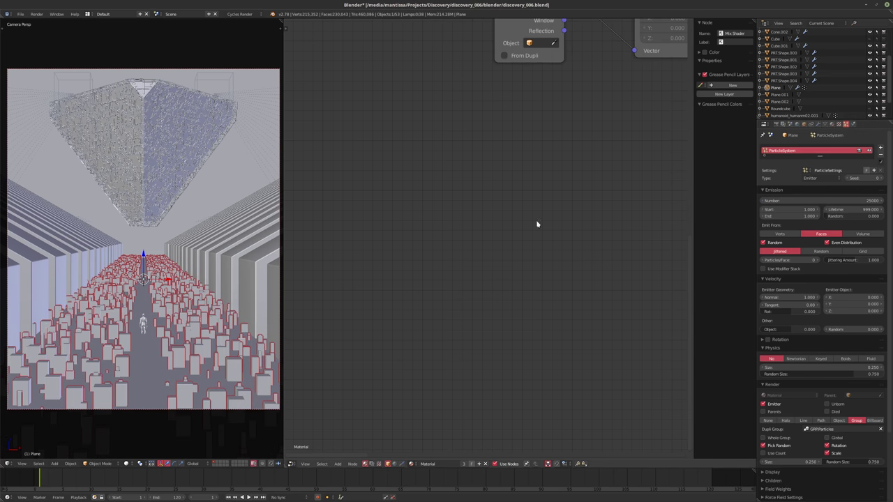
Change the node editor area to a 3D view and show only the layer holding the particle source shapes.
click(291, 464)
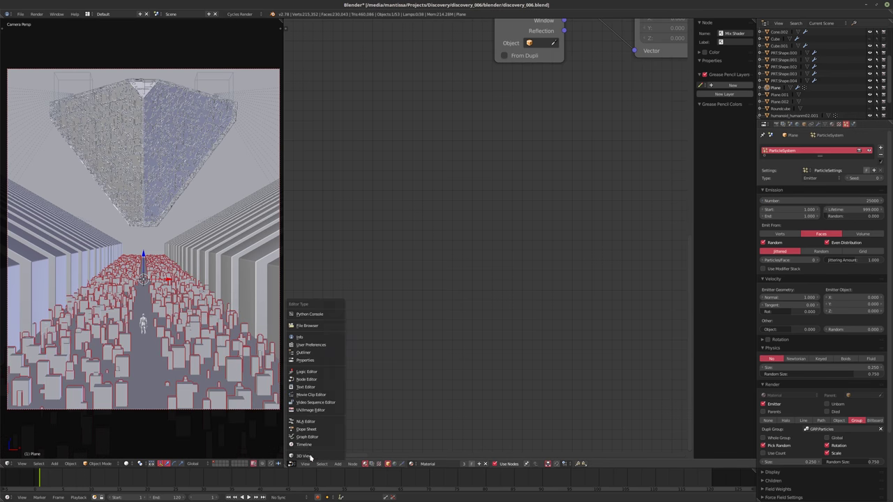
click(303, 455)
click(529, 464)
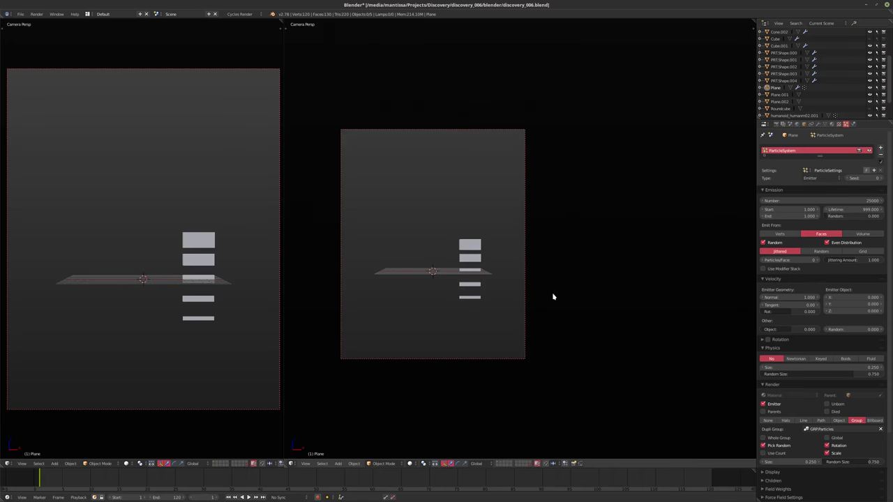
Inspect the stack of five particle source blocks and check the top block's mesh in Edit Mode.
middle_drag(552, 296, 520, 259)
right_click(516, 263)
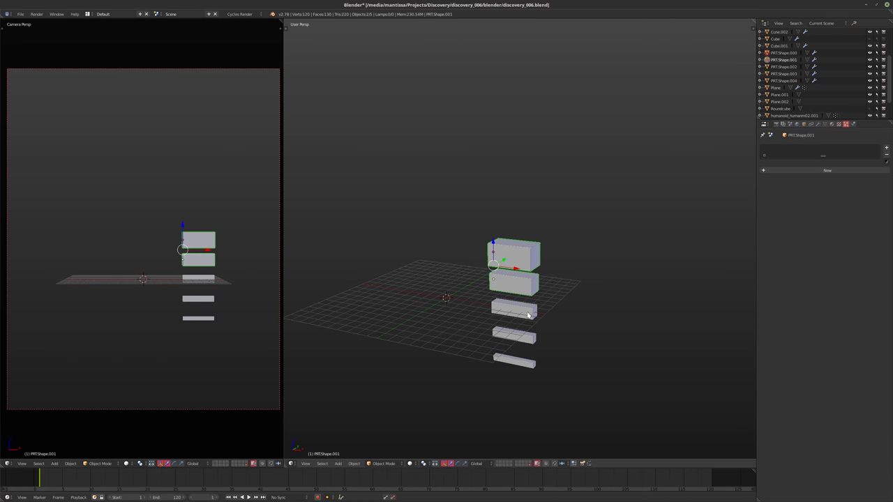
shift+right_click(528, 315)
shift+right_click(528, 341)
shift+right_click(533, 364)
scroll(507, 286, up, 3)
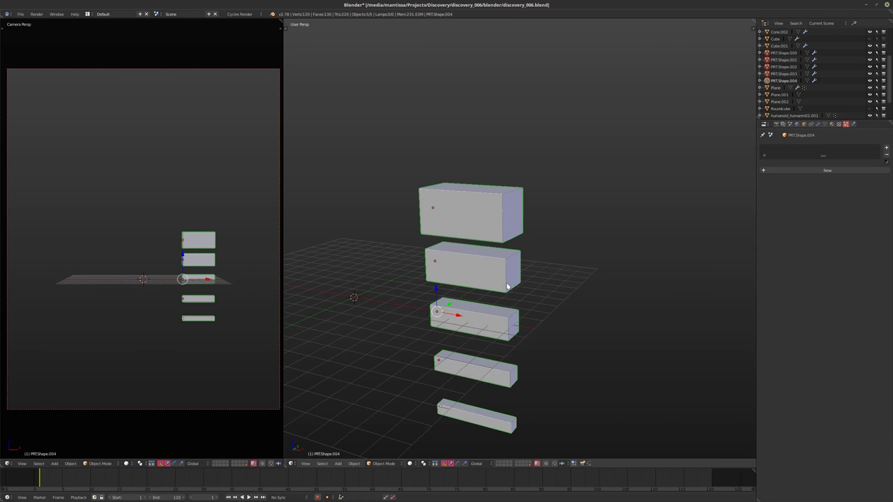
right_click(473, 229)
key(Tab)
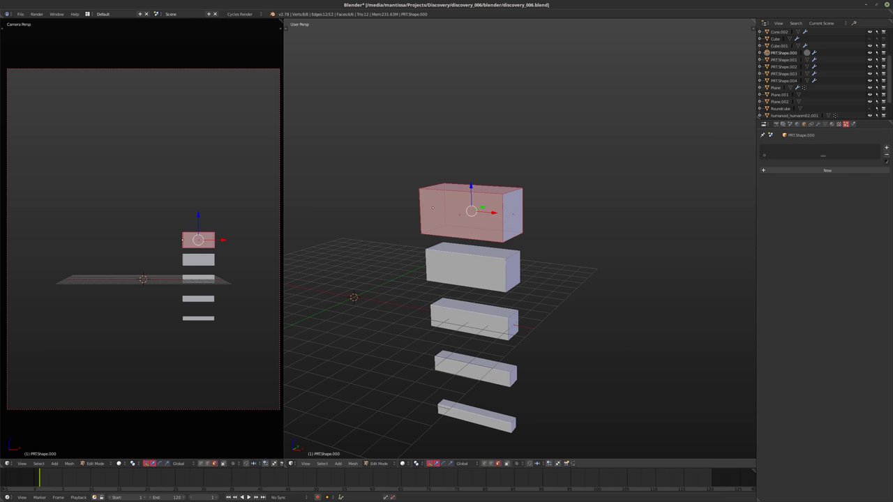
right_click(513, 214)
middle_drag(514, 214, 528, 303)
key(Tab)
Select all five particle source blocks and scale them along the X axis to less than half their width.
shift+right_click(492, 230)
shift+right_click(496, 289)
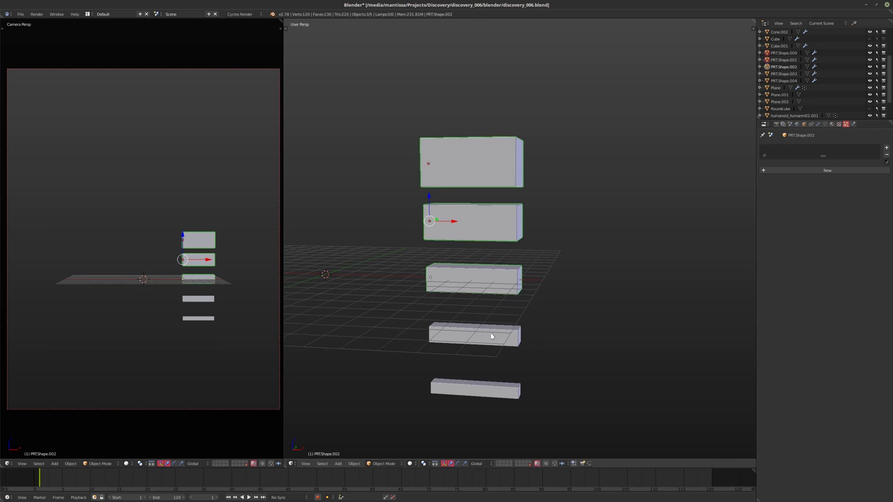
shift+right_click(498, 319)
shift+right_click(505, 392)
key(s)
key(x)
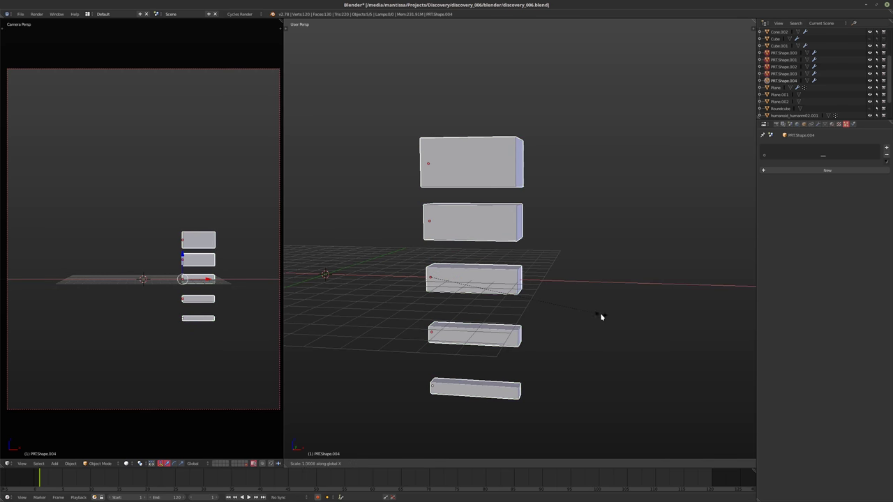
key(Escape)
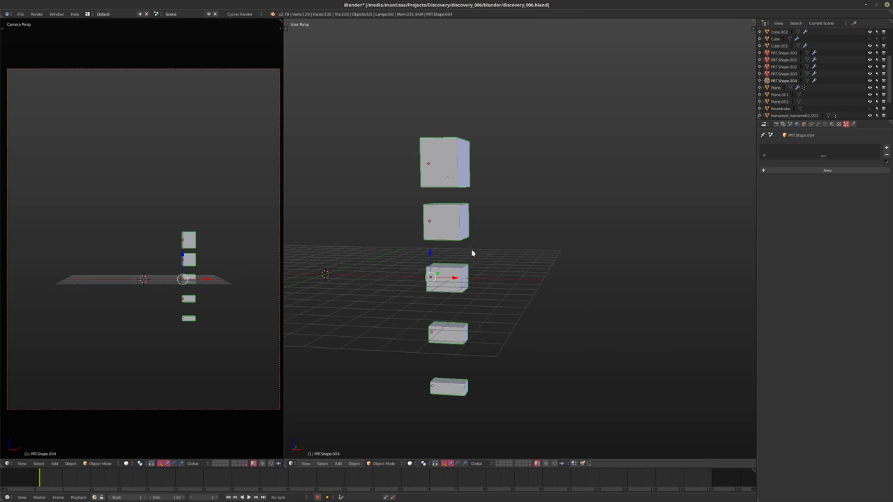
right_click(451, 184)
key(s)
key(x)
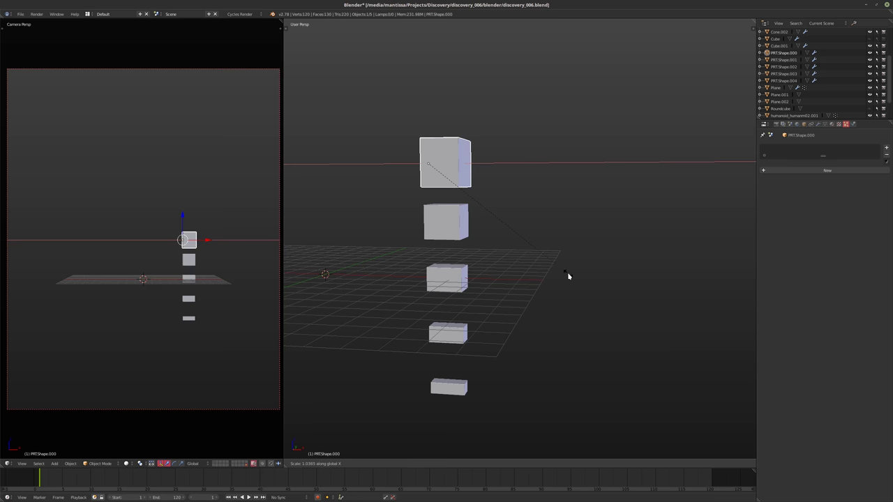
key(Escape)
Scale the middle block of the stack narrower along the X axis.
right_click(447, 279)
key(s)
key(x)
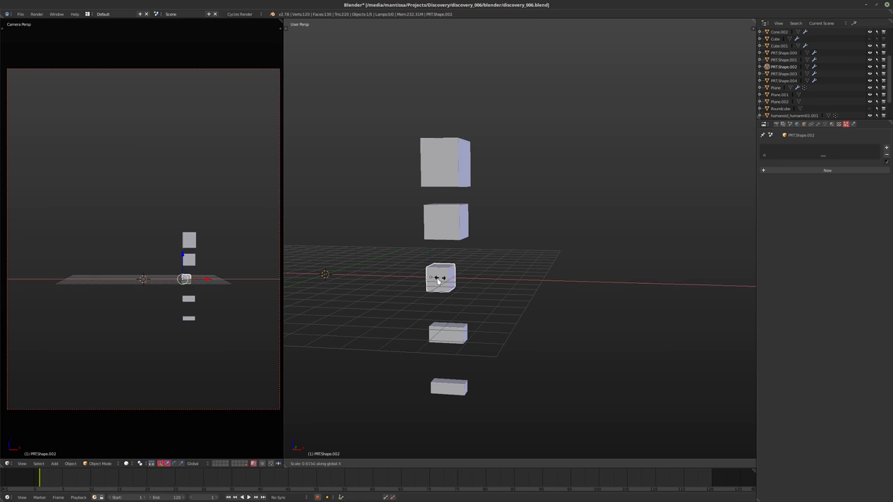
click(452, 277)
right_click(466, 155)
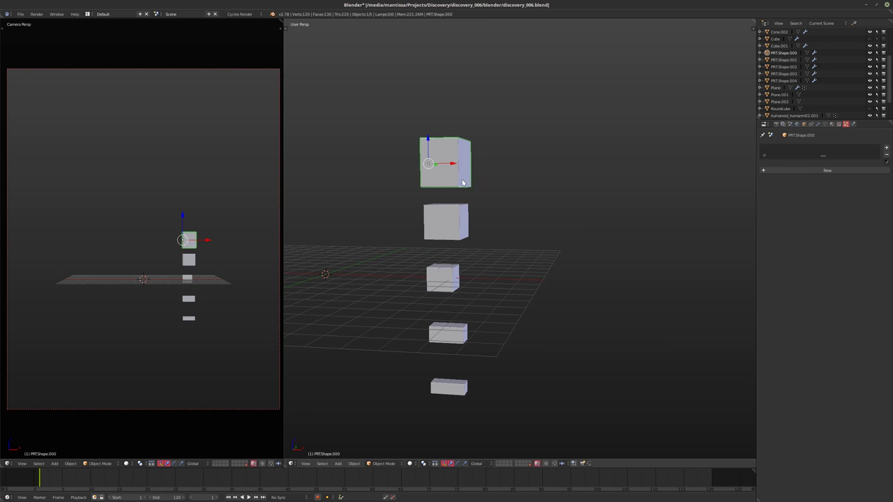
middle_drag(501, 285, 474, 294)
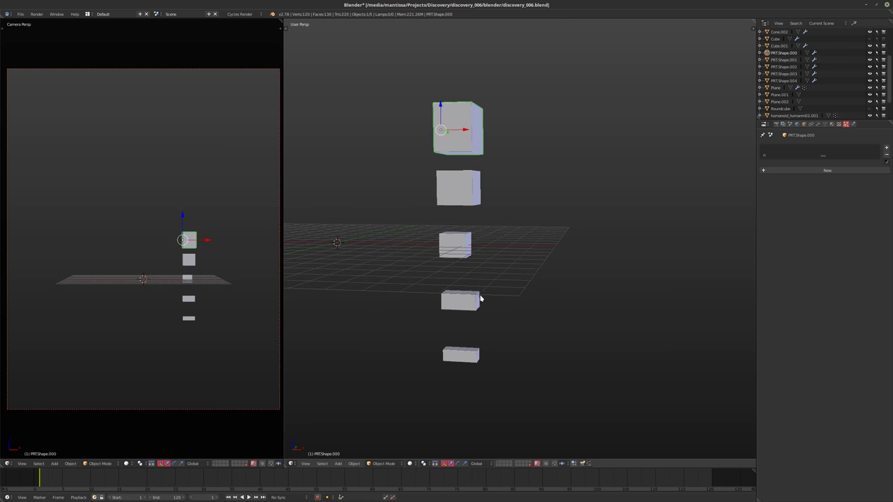
Scale the fourth block from the top slightly narrower along the X axis.
right_click(469, 305)
key(s)
key(x)
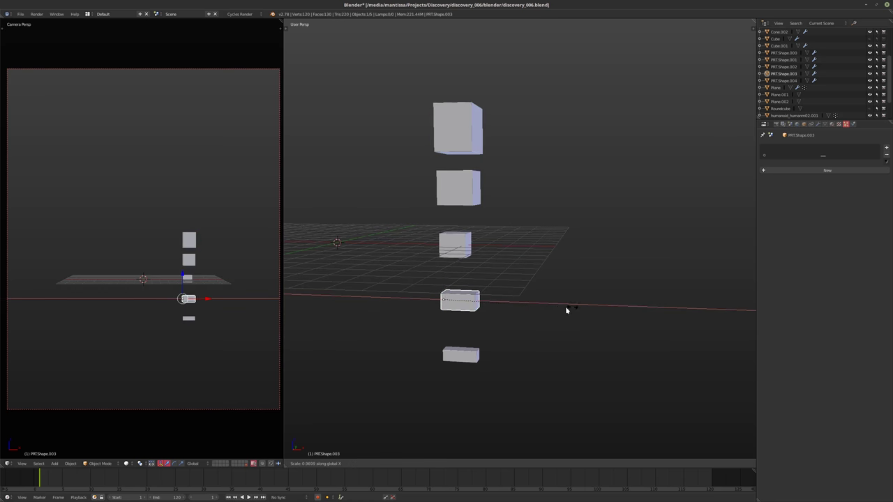
click(463, 304)
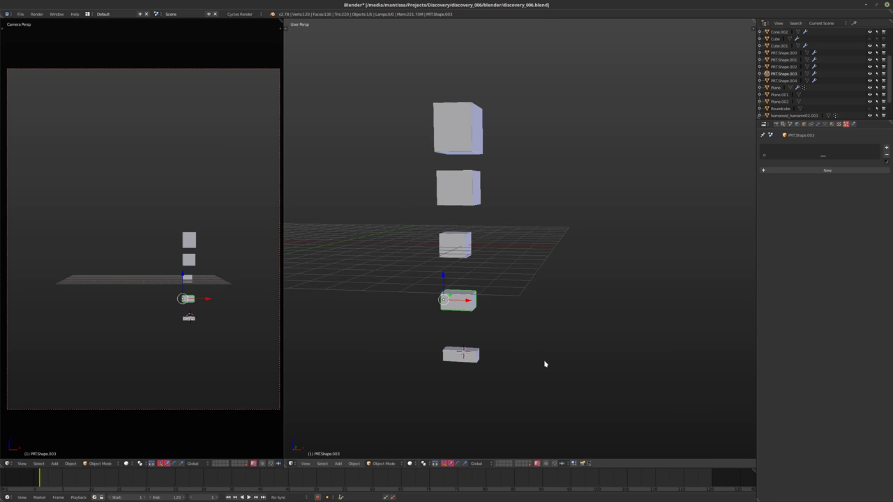
middle_drag(430, 299, 514, 328)
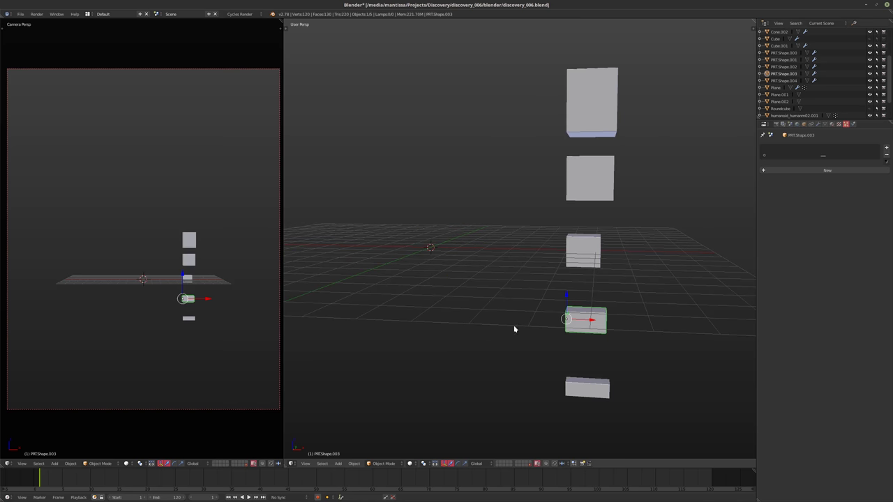
Scale the lowest block of the stack clearly narrower along the X axis.
right_click(591, 390)
key(s)
key(x)
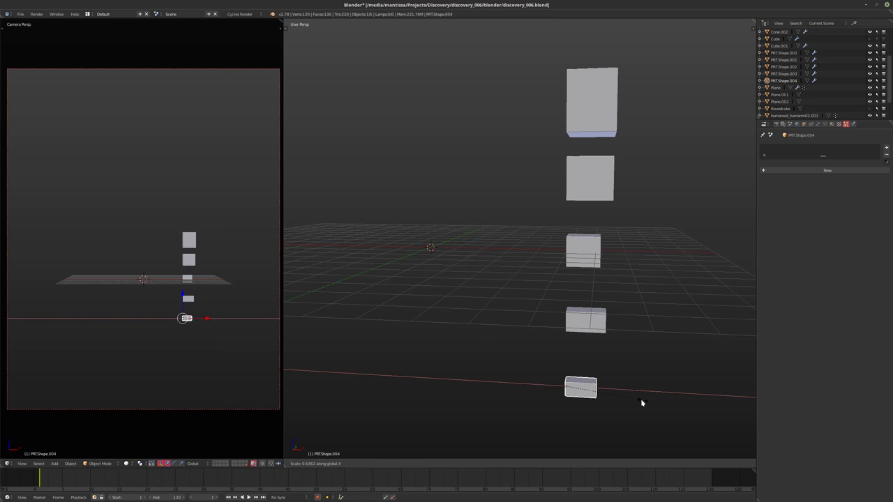
click(606, 401)
middle_drag(548, 375, 540, 311)
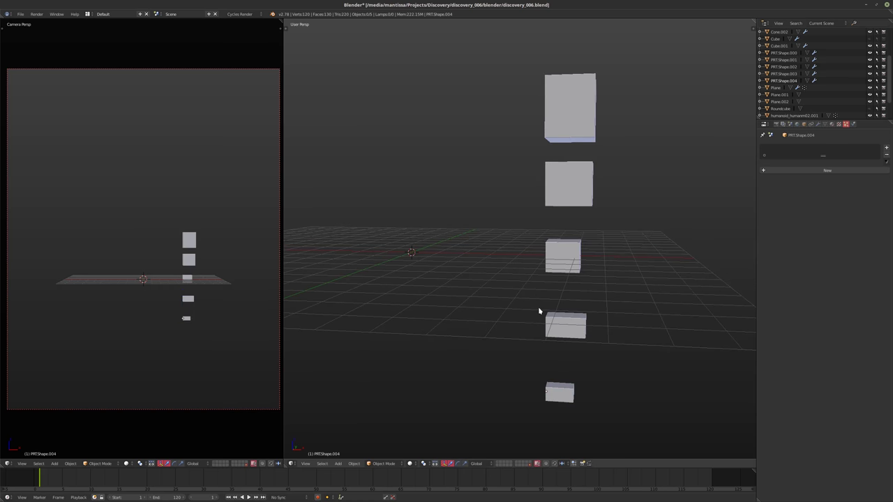
right_click(568, 184)
shift+middle_drag(468, 210, 481, 215)
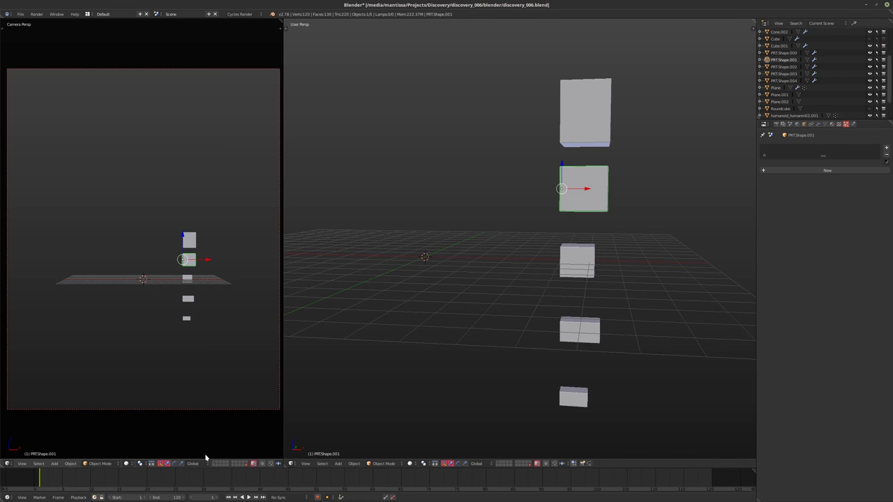
Show the full corridor scene, switch the larger viewport to the Node Editor, and preview the camera view in rendered shading.
key(1)
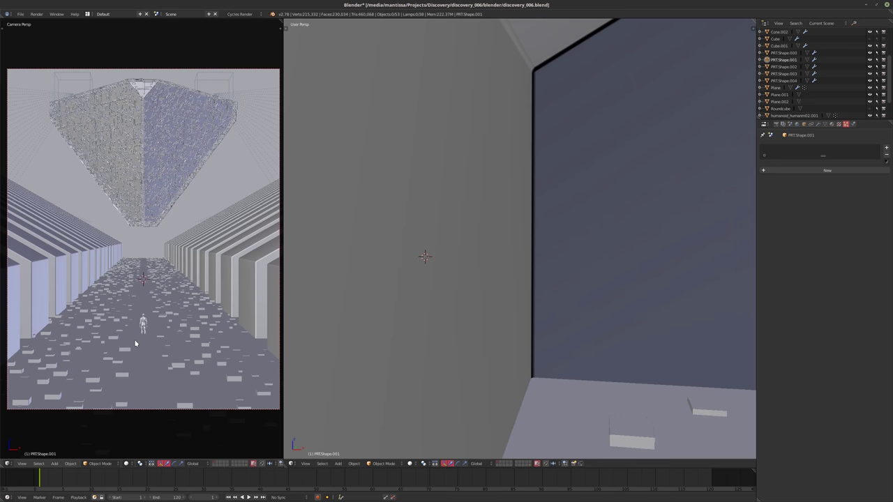
click(293, 463)
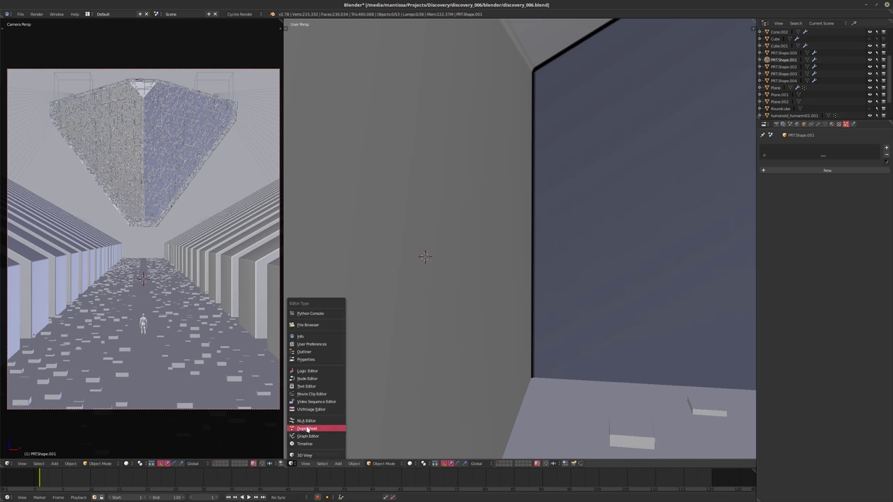
click(307, 379)
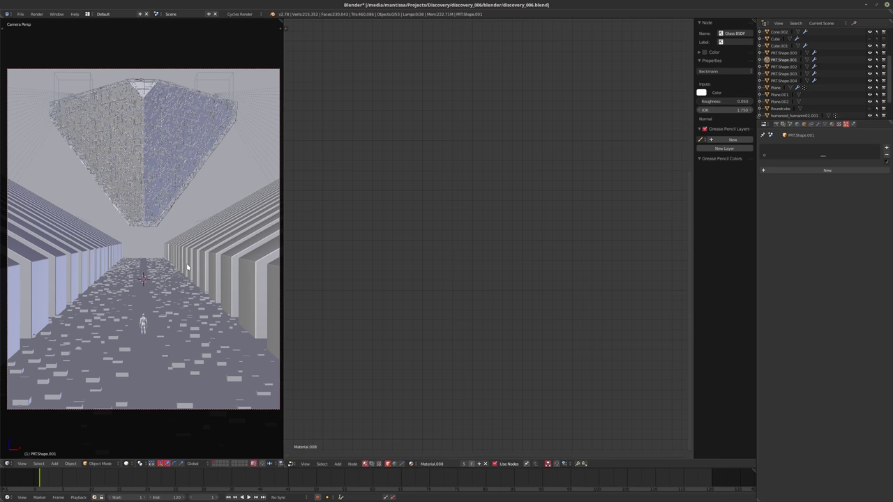
key(shift+z)
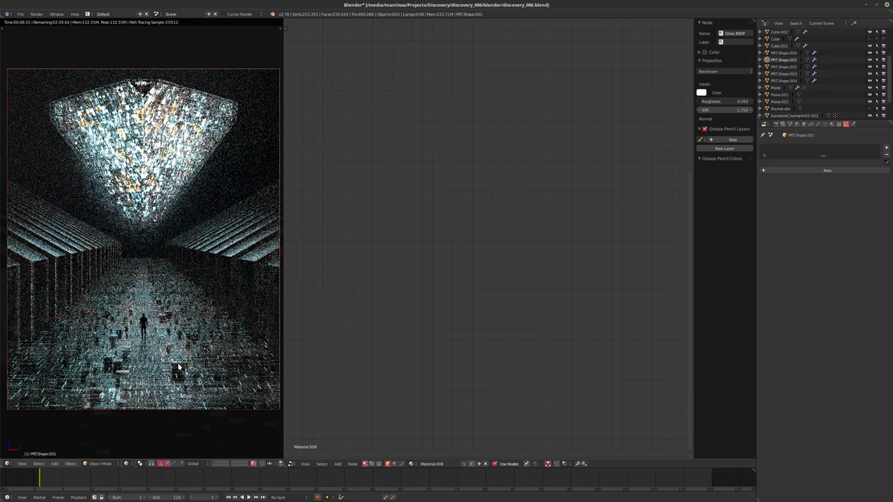
Change the node editor area back to a 3D view and show only the particle source shapes' layer.
click(291, 464)
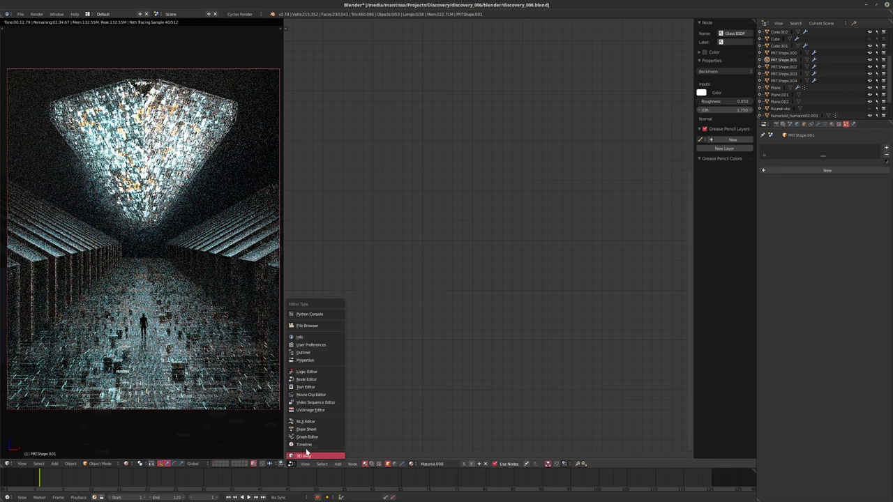
click(306, 454)
scroll(499, 336, up, 5)
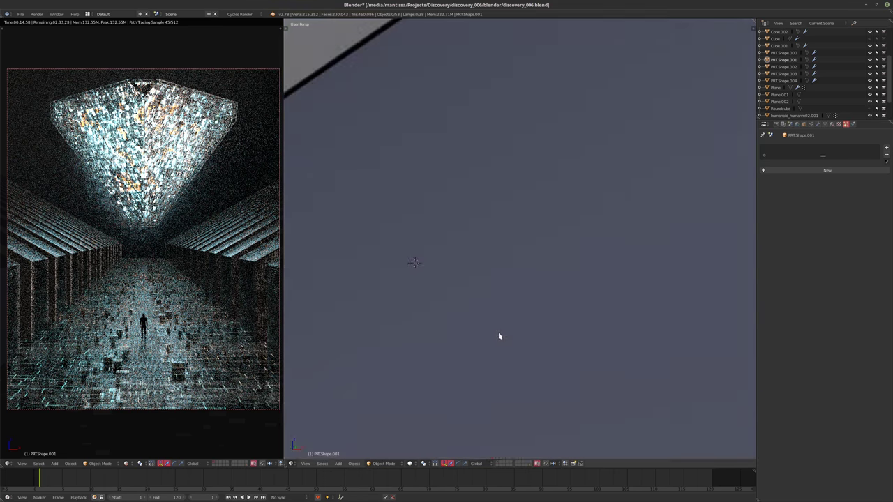
scroll(499, 336, down, 5)
click(529, 465)
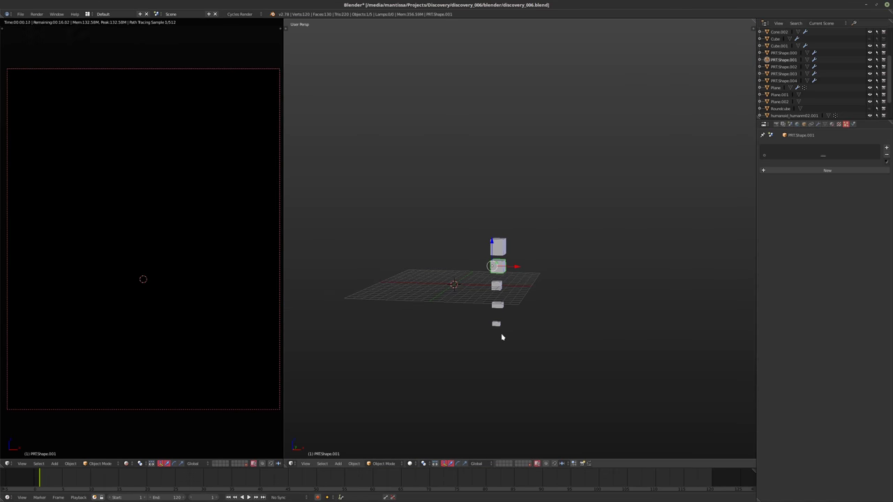
Select all five source blocks and scale them down along X into thin upright slabs.
scroll(528, 291, up, 3)
key(a)
key(a)
key(s)
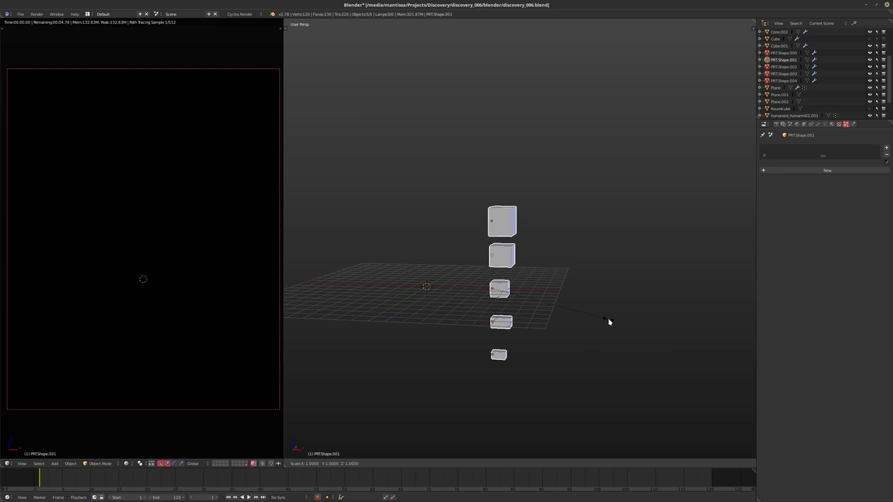
key(x)
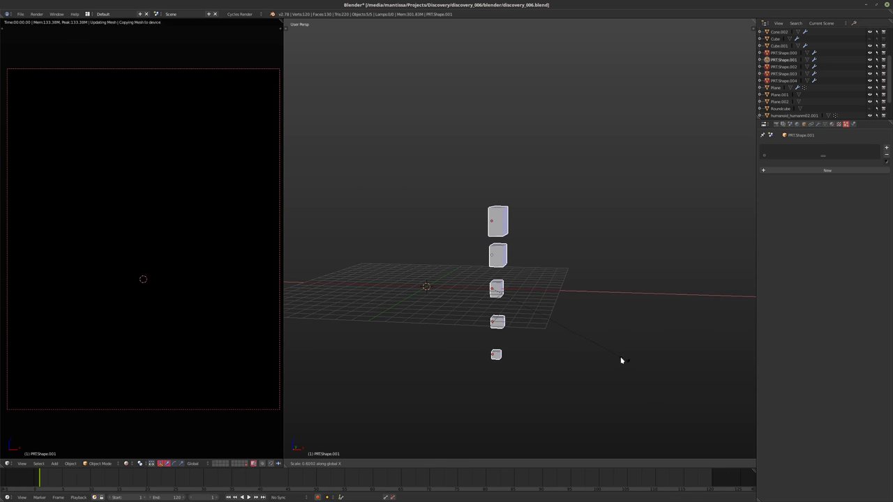
click(544, 333)
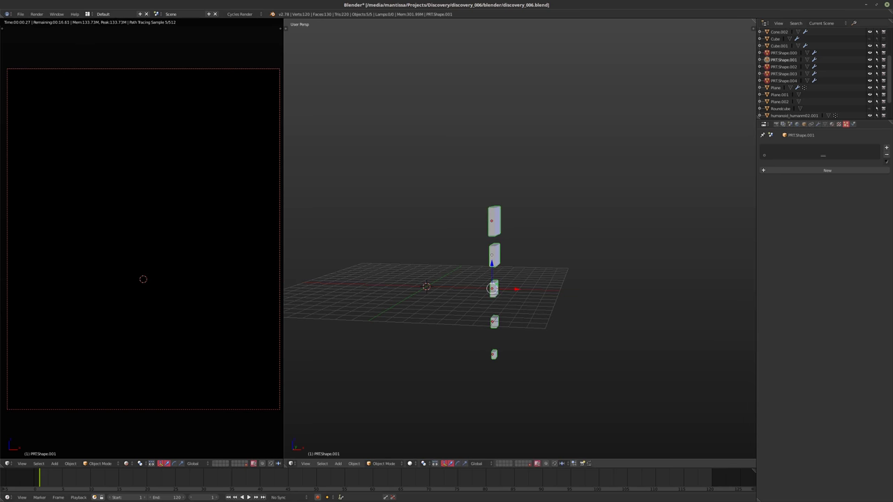
scroll(520, 281, up, 5)
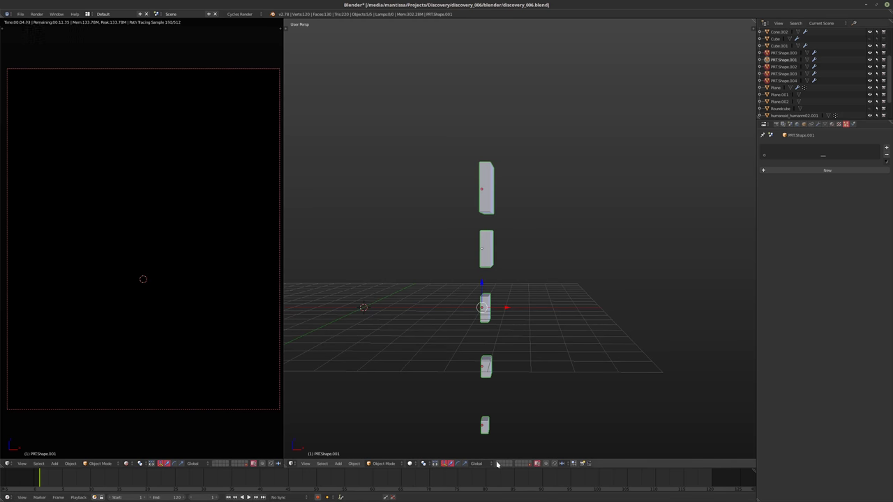
Show the full corridor scene again and set the floor plane's particle emission number to 50000.
key(KP_Divide)
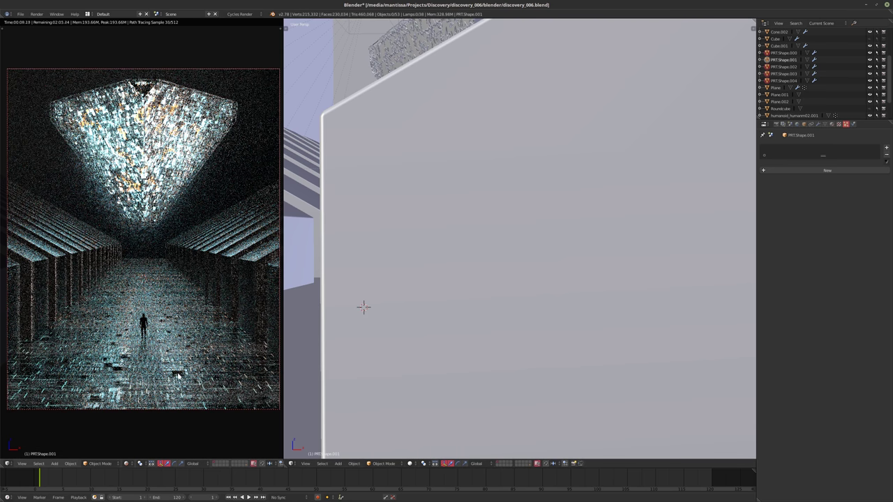
right_click(391, 366)
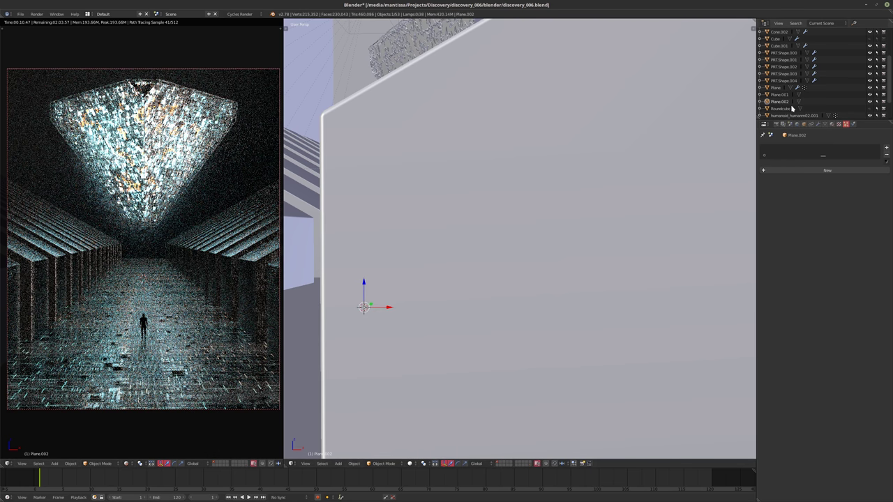
click(775, 87)
click(828, 201)
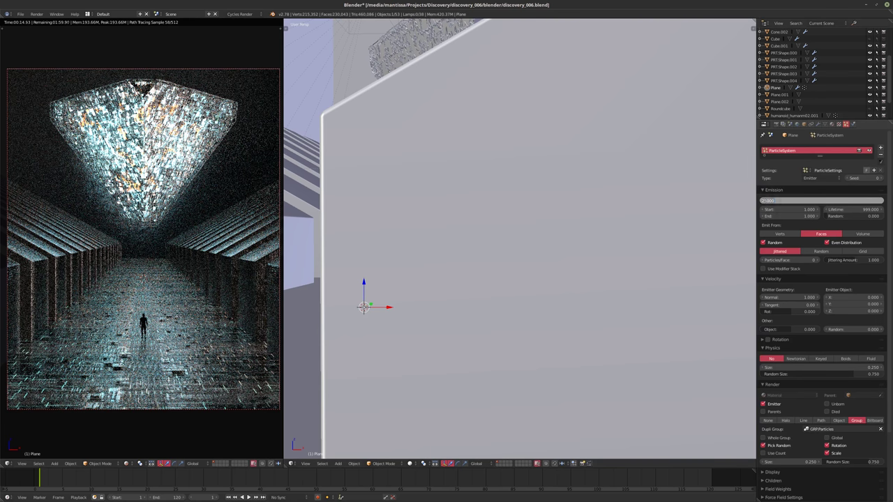
click(766, 201)
key(BackSpace)
key(BackSpace)
text(50)
key(Return)
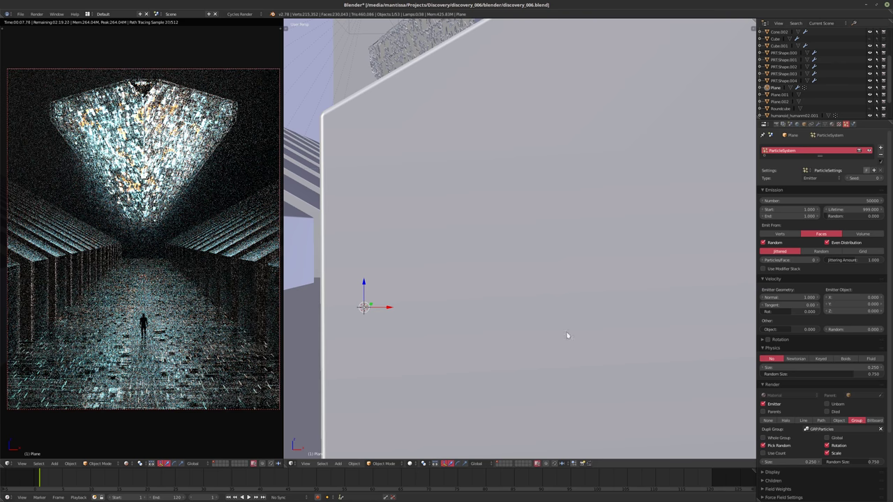
Set the size of the floor plane's particles to 0.33.
click(797, 463)
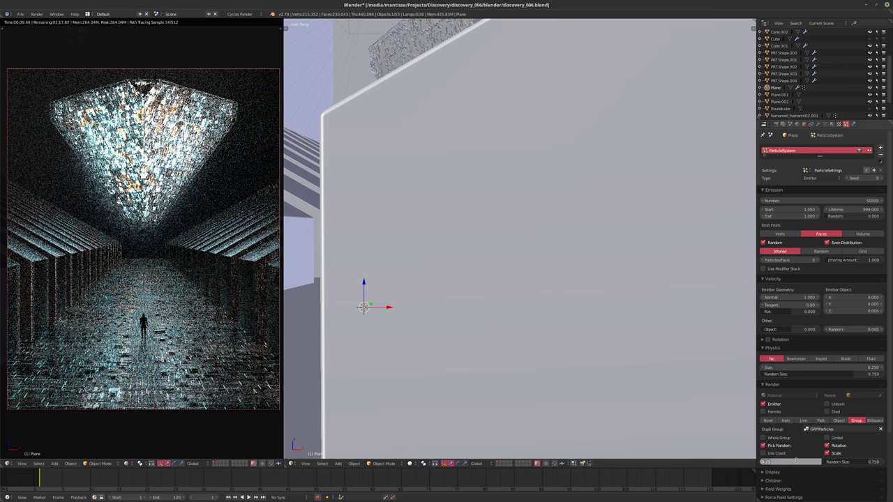
text(0.33)
key(Return)
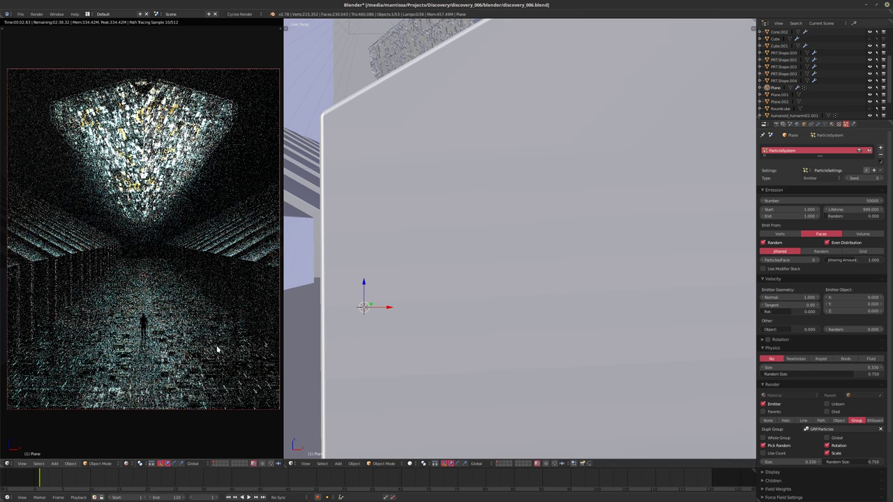
Return the camera viewport to solid shading, save over the existing file, and start rendering the current frame.
key(shift+z)
key(ctrl+s)
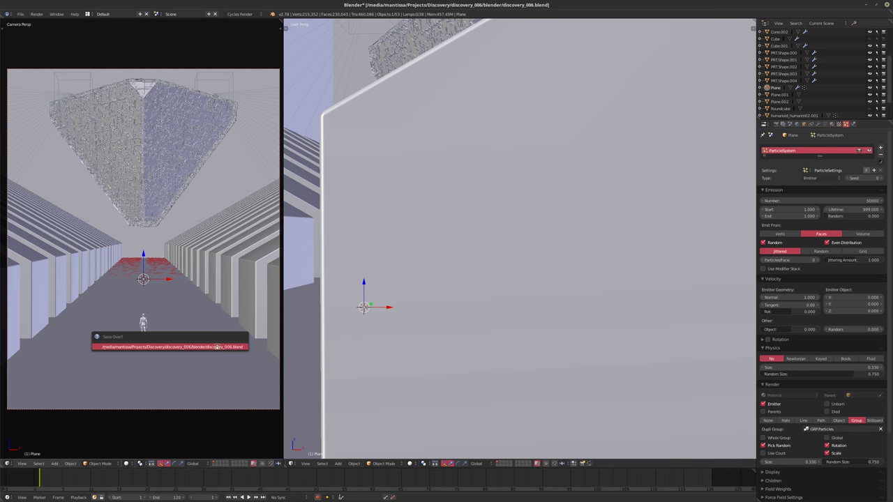
click(217, 344)
key(F12)
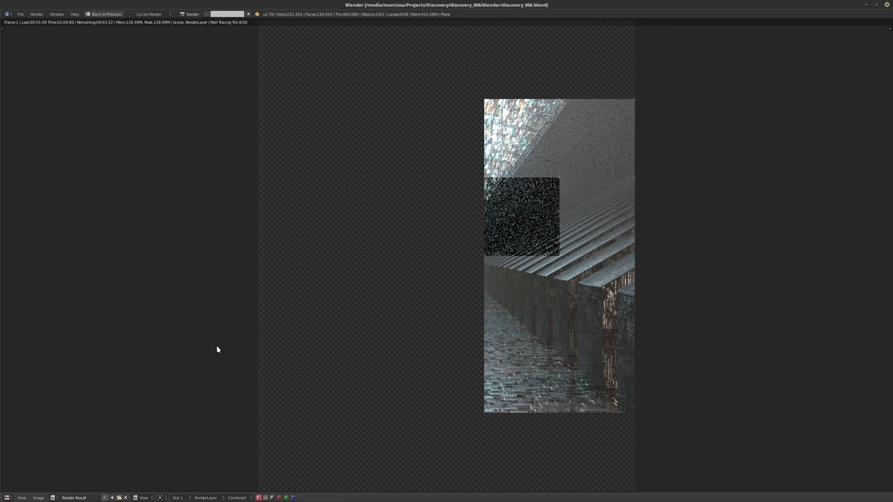
Stop the render, return to the scene, and set the floor plane's particle emission number to 20000.
key(Escape)
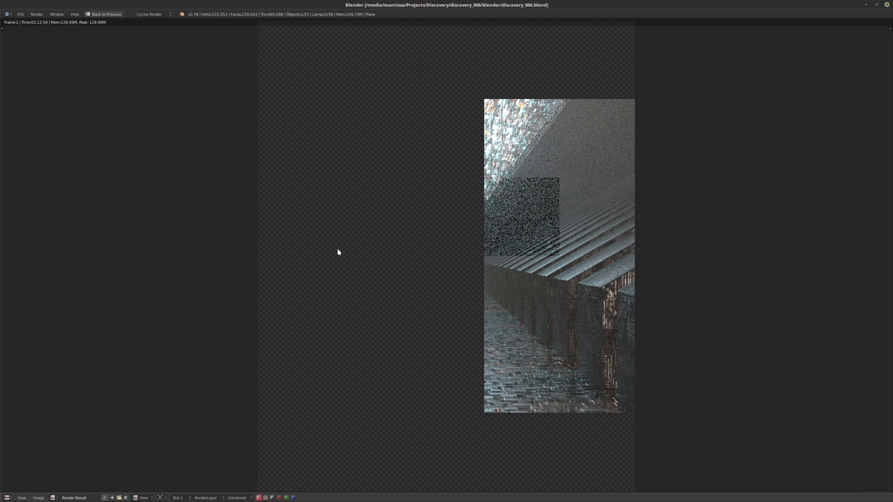
key(Escape)
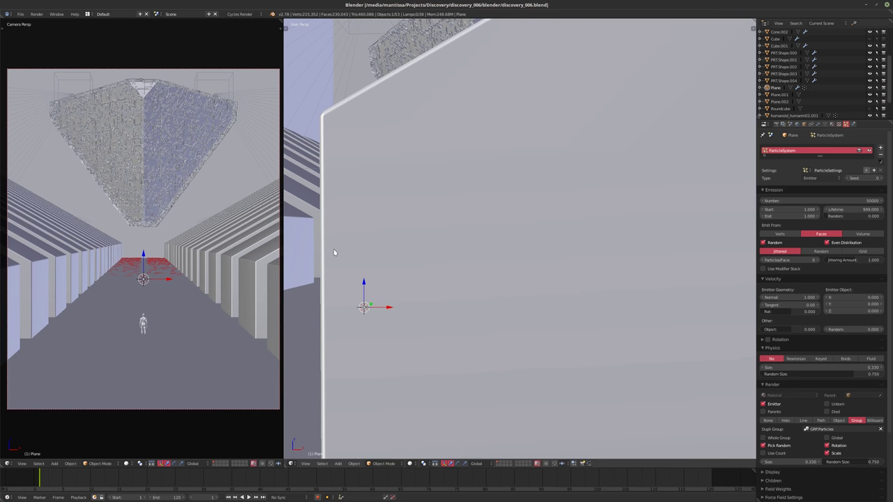
right_click(155, 267)
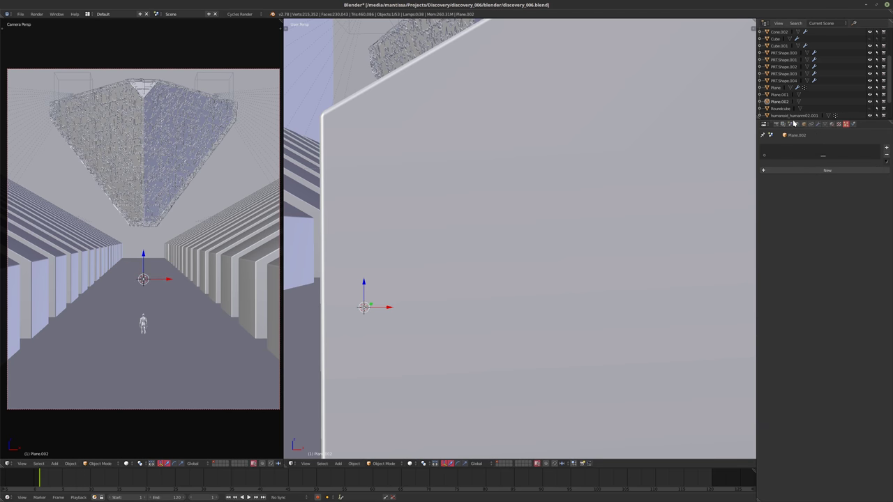
click(775, 89)
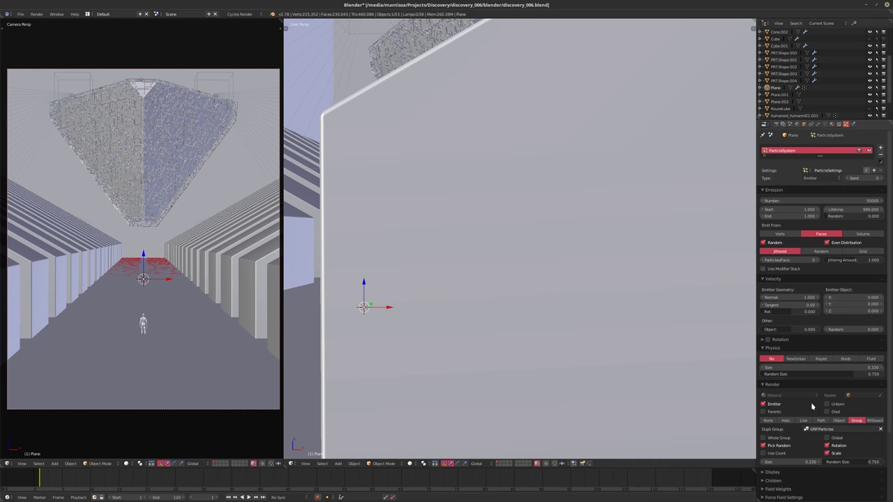
click(820, 201)
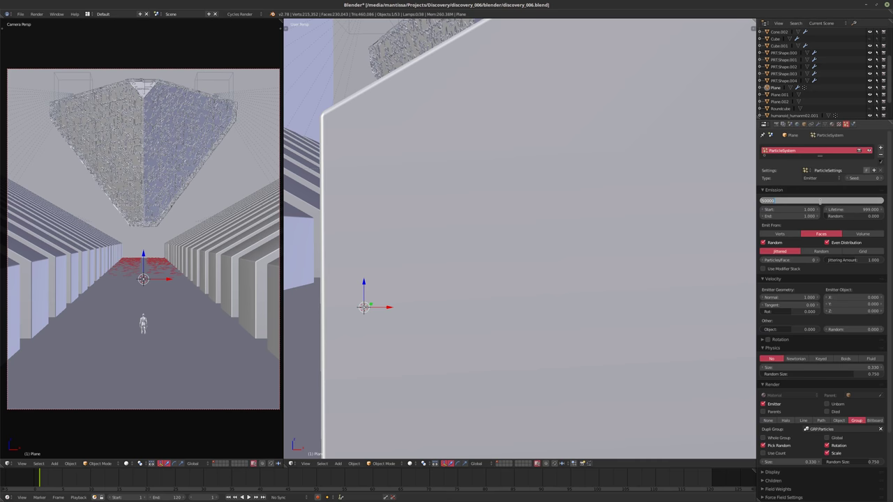
text(20000)
key(Return)
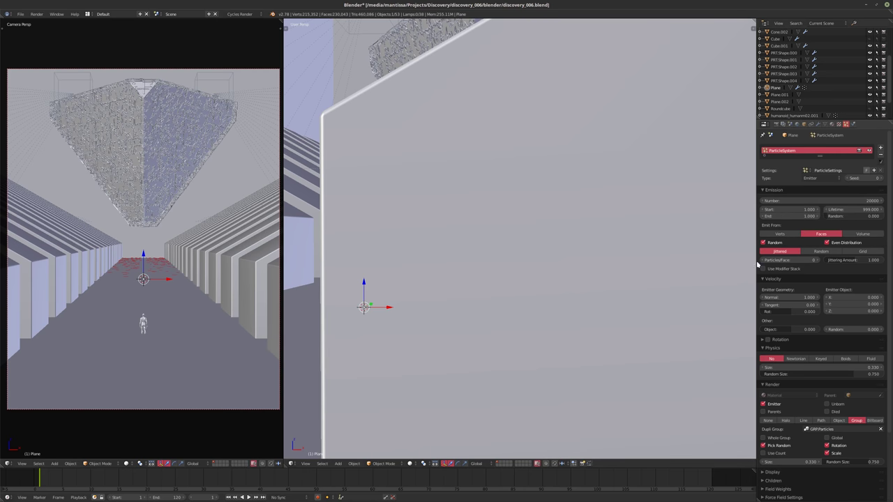
Set the size of the floor plane's particles to 0.25.
click(789, 462)
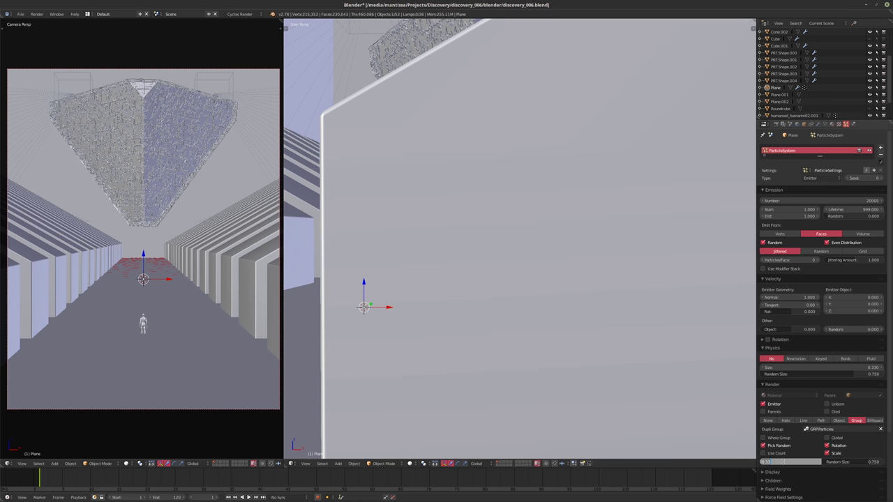
text(0.25)
key(Return)
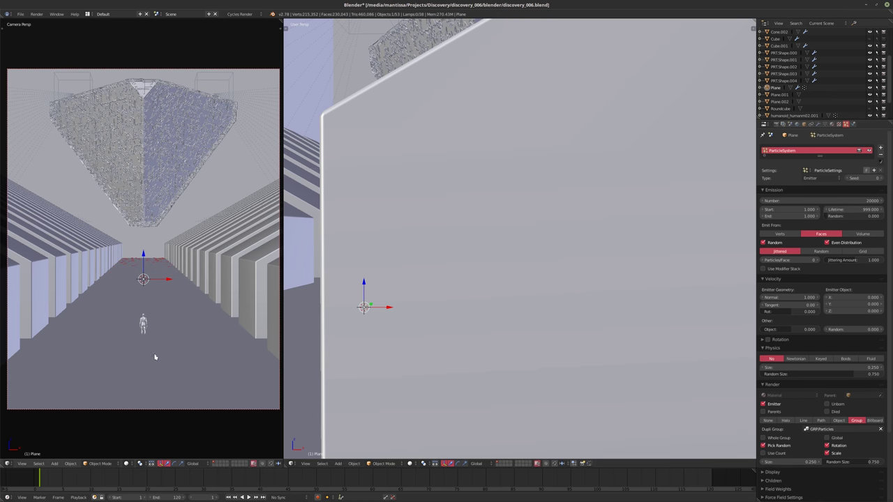
Set the floor particles' face distribution to Random with Even Distribution enabled.
middle_drag(155, 357, 162, 391)
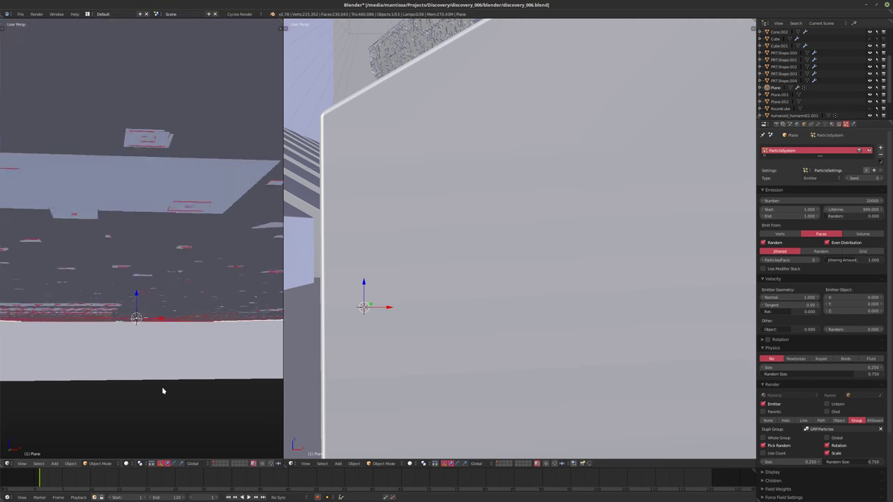
scroll(161, 390, down, 5)
scroll(160, 391, up, 6)
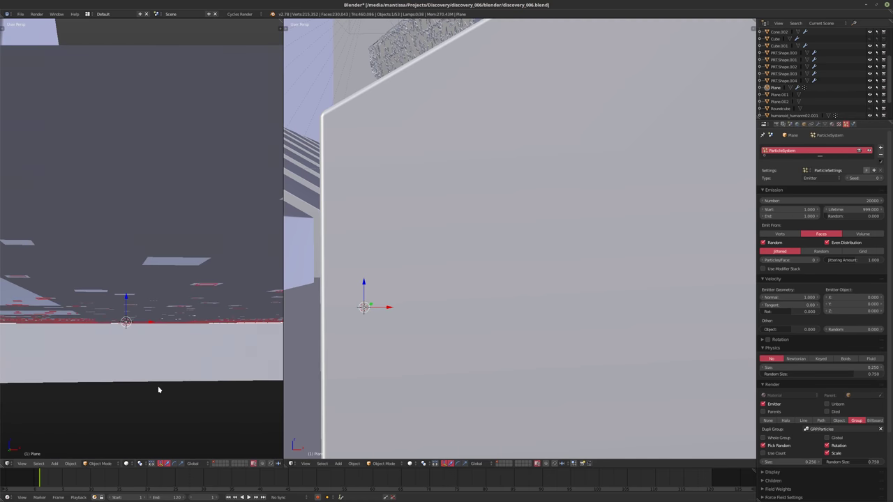
scroll(158, 390, down, 5)
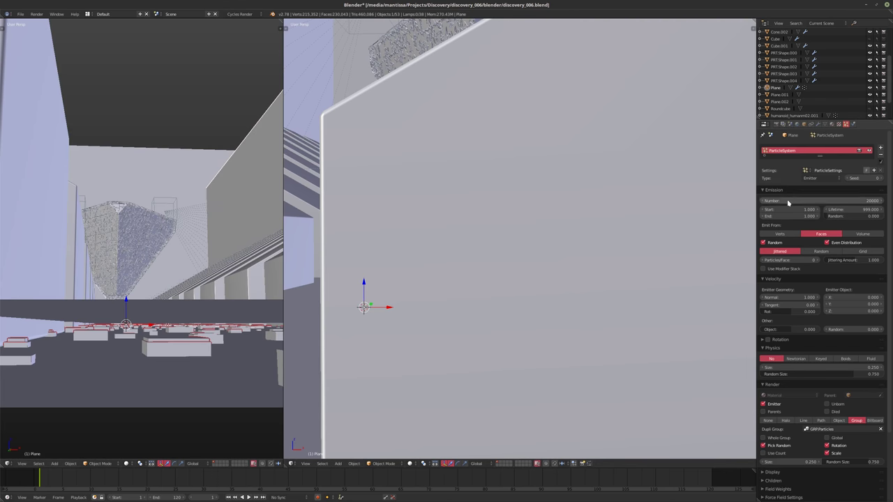
click(827, 243)
click(822, 251)
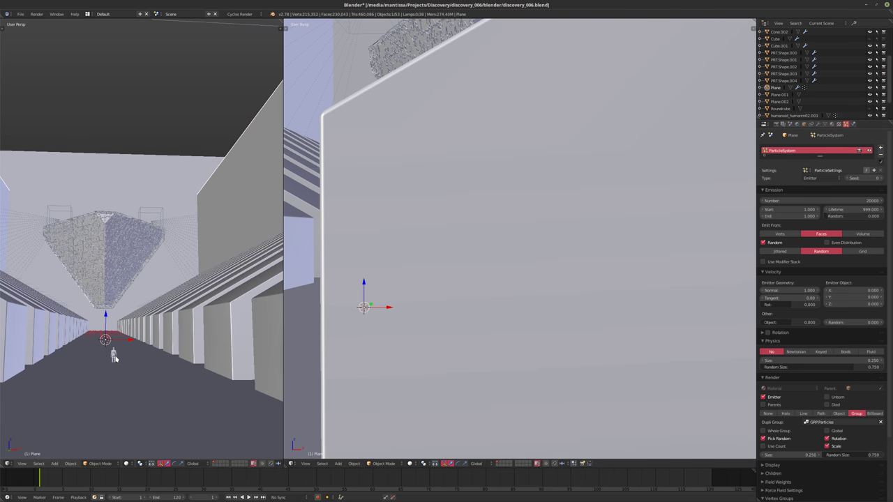
middle_drag(101, 362, 143, 316)
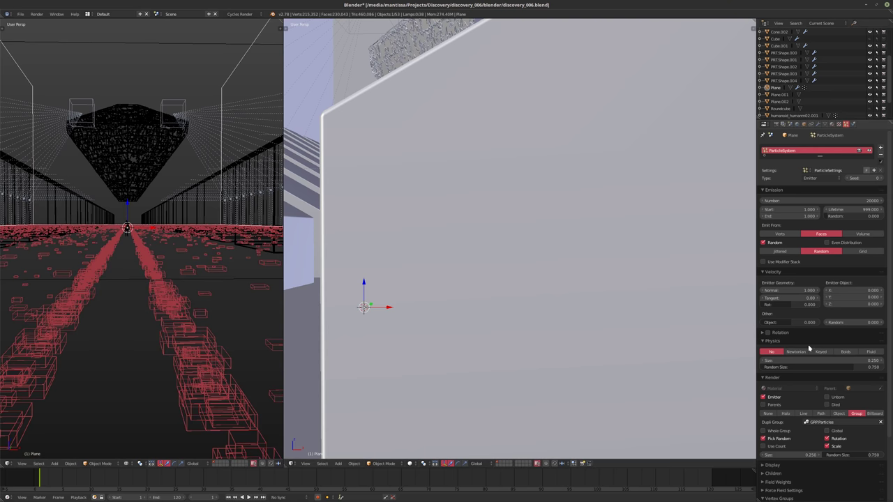
click(841, 243)
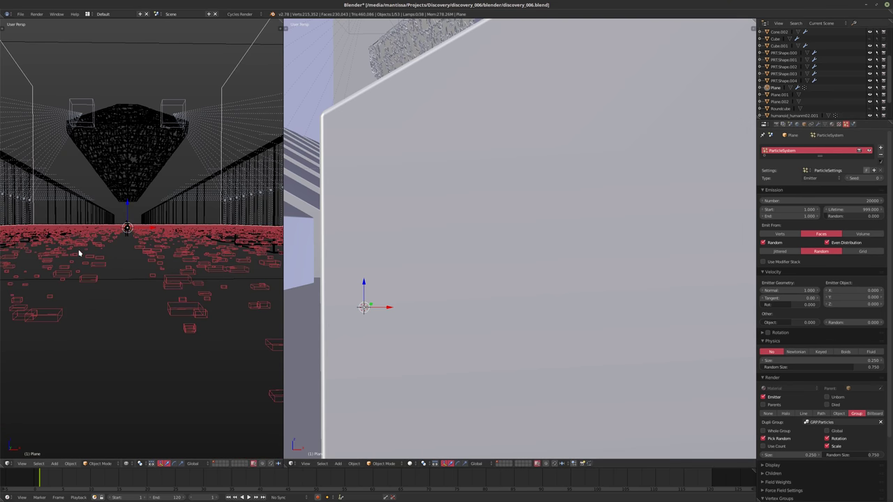
Examine in wireframe how the particles are spread along the corridor floor and between the side blocks.
middle_drag(80, 253, 154, 293)
scroll(154, 293, down, 6)
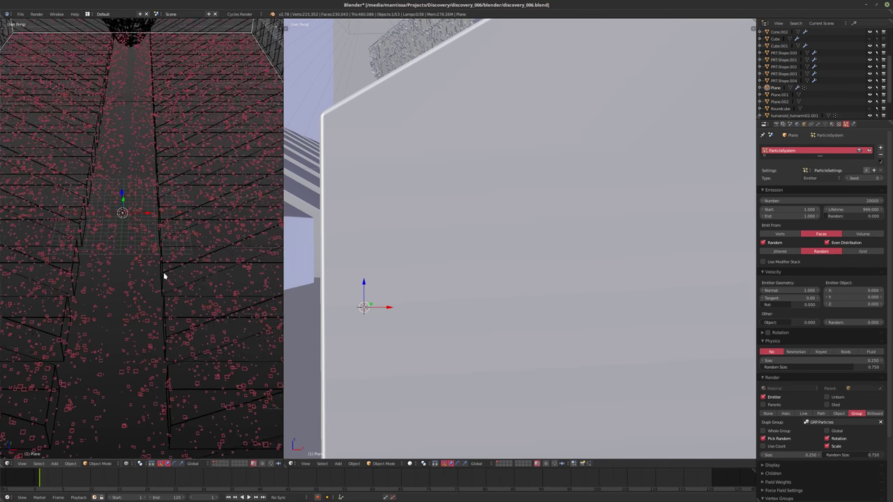
scroll(152, 270, down, 1)
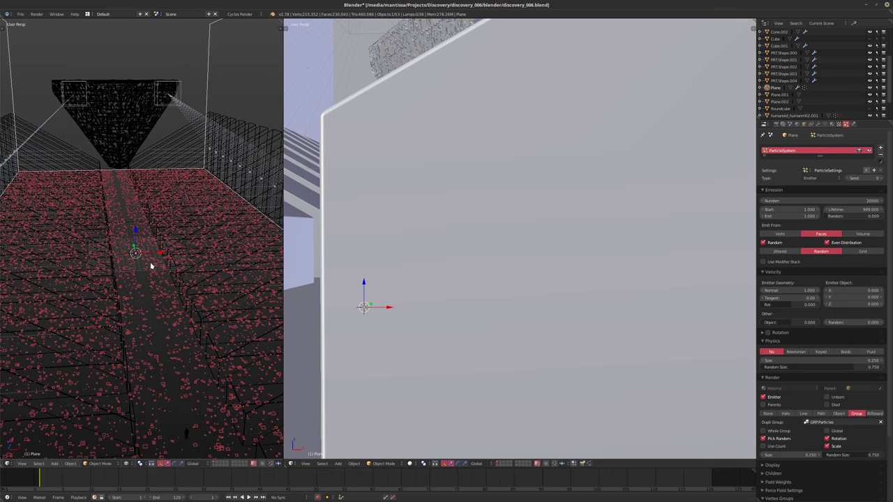
scroll(147, 271, up, 3)
scroll(163, 274, up, 4)
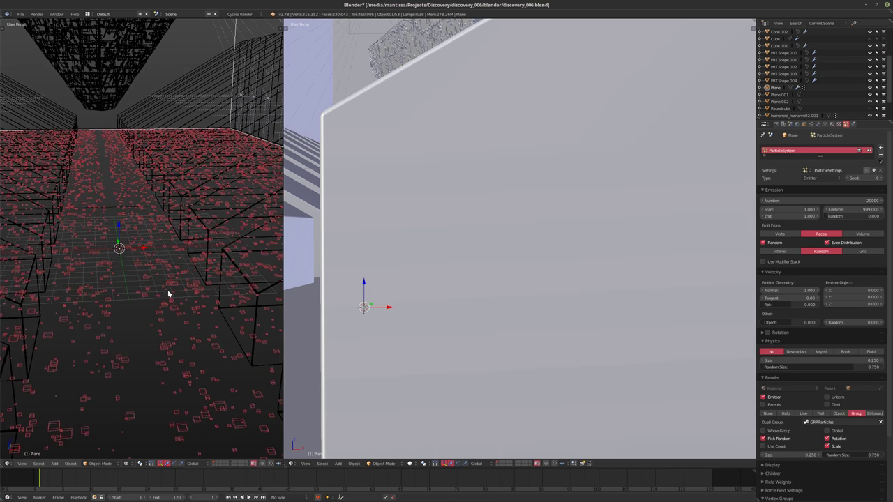
scroll(168, 288, down, 2)
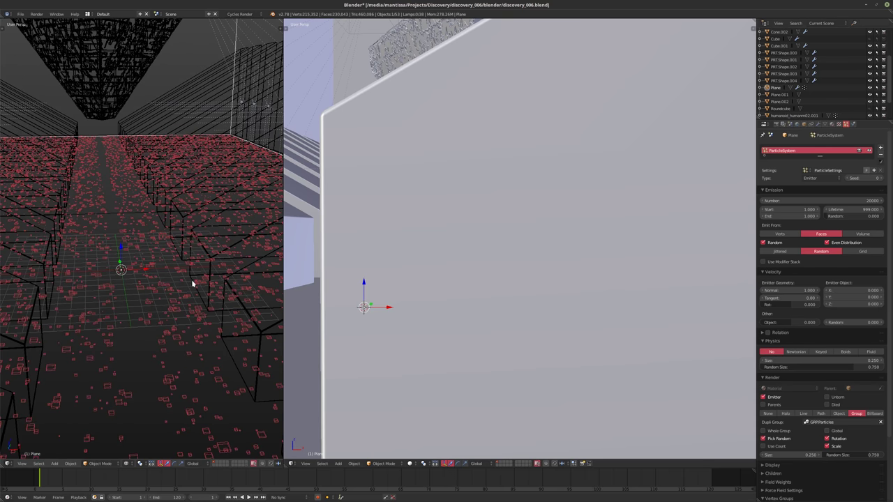
scroll(203, 282, down, 3)
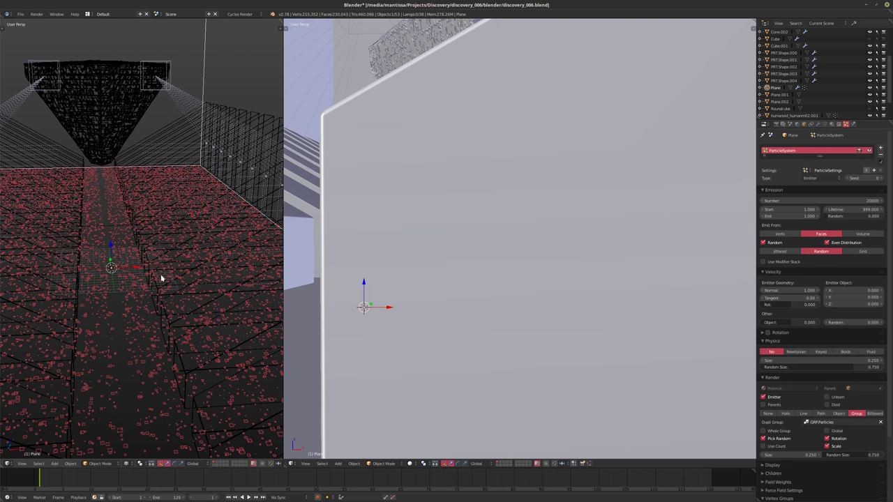
Isolate the corridor's slanted side blocks in local view and enter mesh editing on them.
right_click(218, 300)
key(KP_Divide)
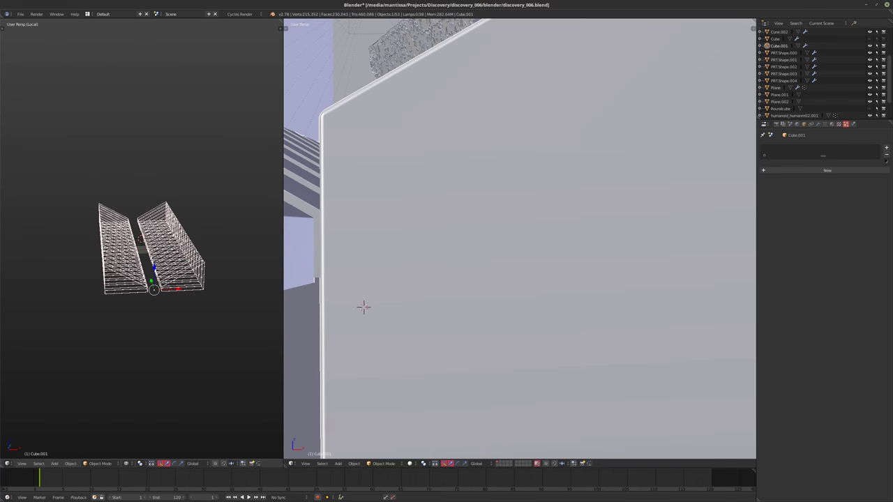
key(Tab)
scroll(217, 302, up, 3)
middle_drag(96, 295, 154, 276)
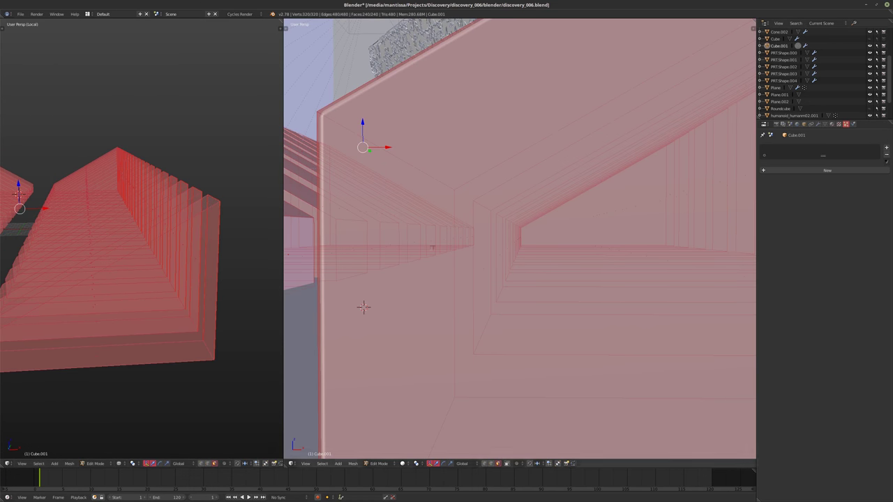
Set the side blocks' Bevel modifier to 1 segment.
click(818, 124)
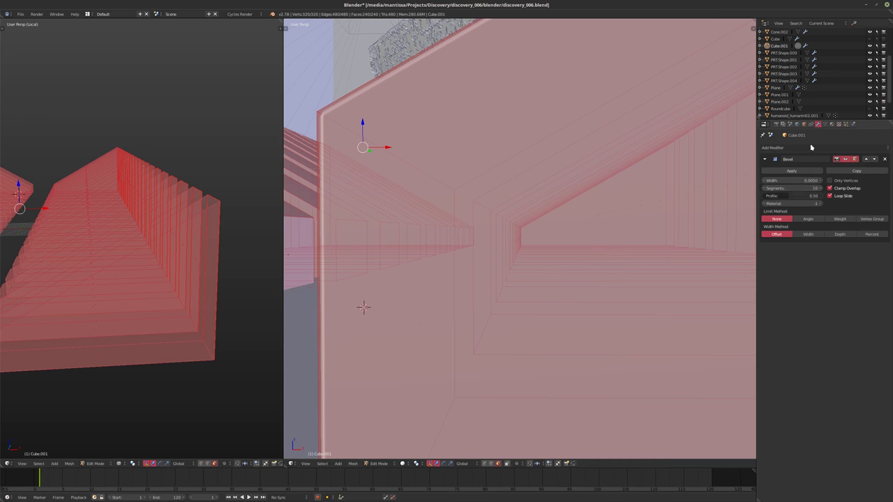
click(810, 189)
text(8)
key(Return)
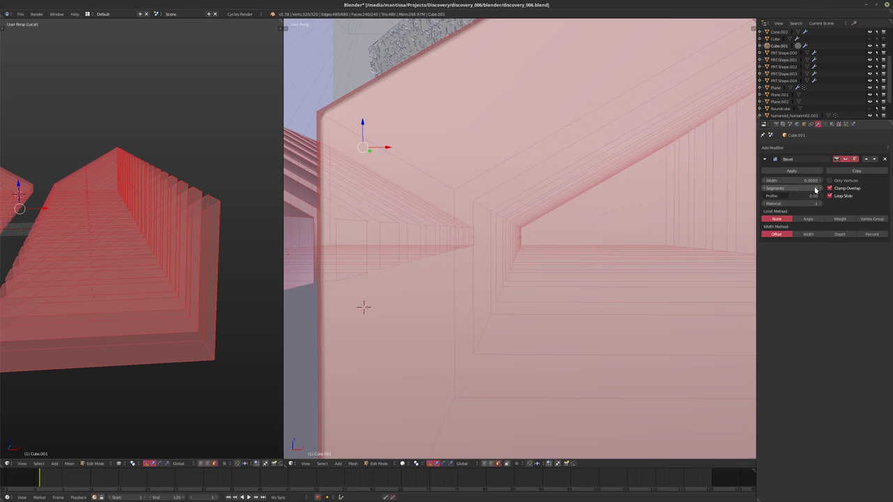
Leave mesh editing and apply flat shading to the corridor's side blocks.
scroll(167, 219, up, 1)
key(t)
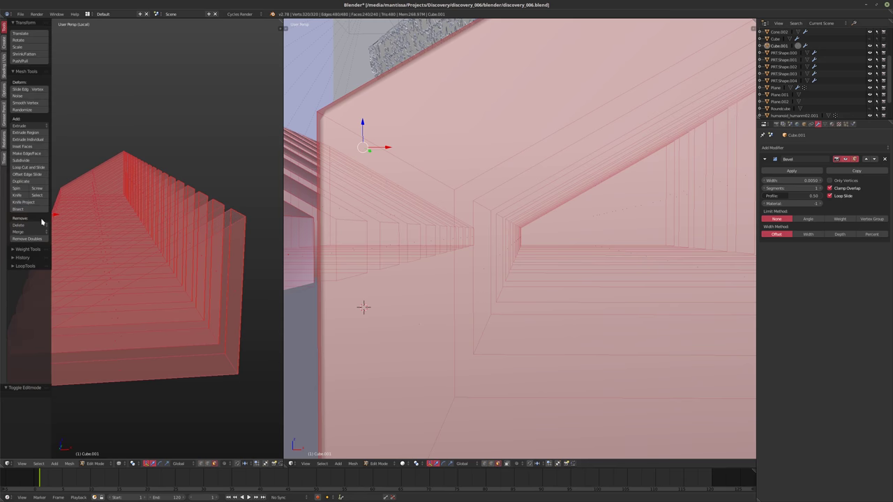
key(Tab)
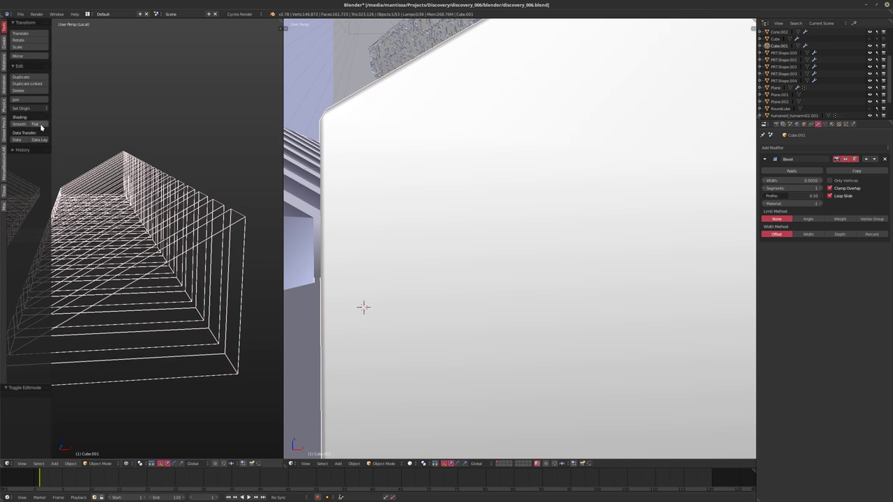
click(39, 124)
middle_drag(224, 221, 251, 213)
middle_drag(493, 201, 742, 186)
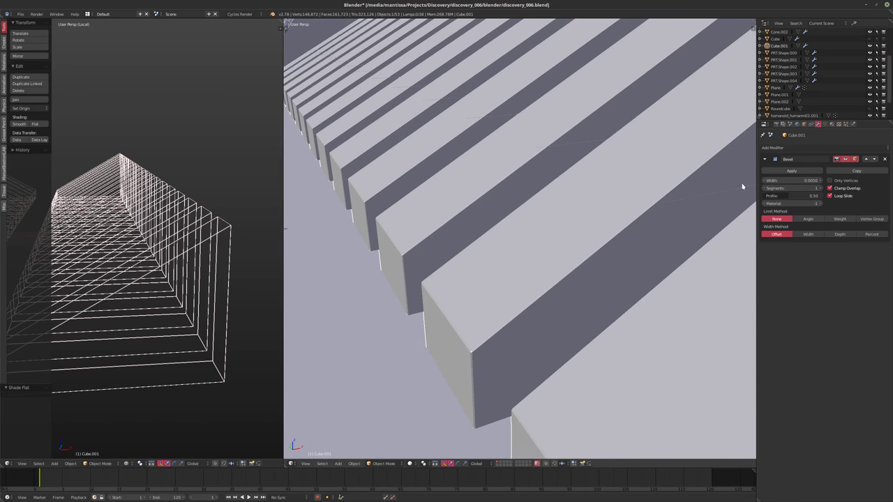
Add a Remesh modifier to the side blocks with Octree Depth 6 and Remove Disconnected Pieces turned off.
click(820, 149)
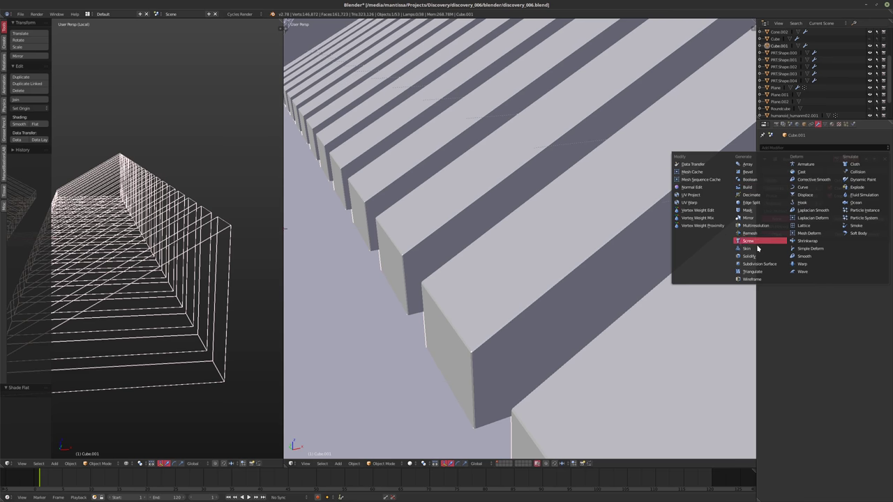
click(752, 234)
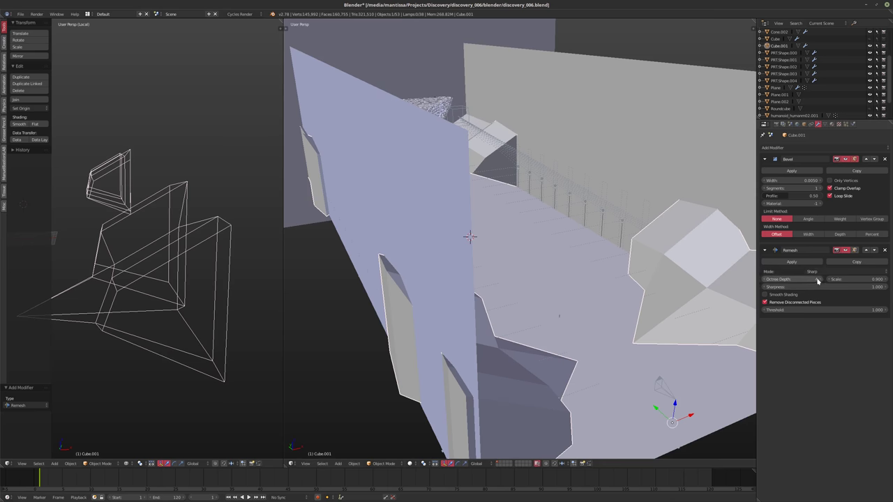
click(765, 303)
click(821, 280)
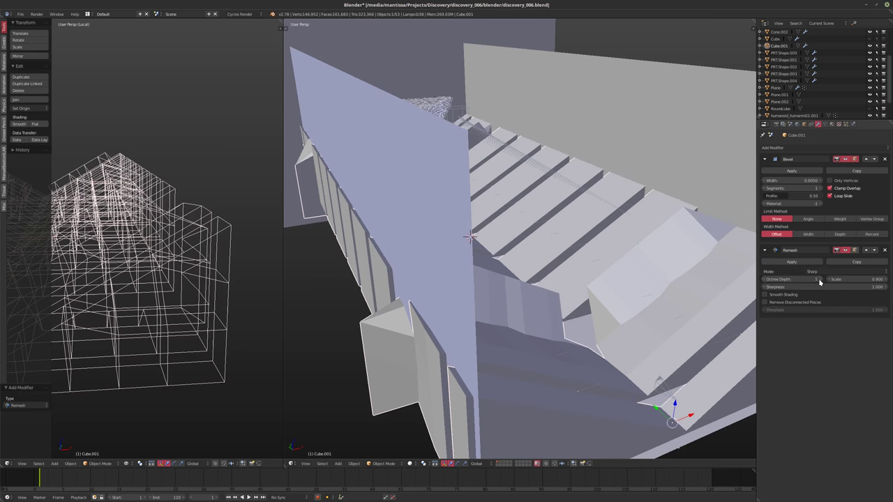
click(821, 279)
middle_drag(727, 286, 537, 270)
scroll(545, 275, up, 3)
scroll(546, 275, up, 3)
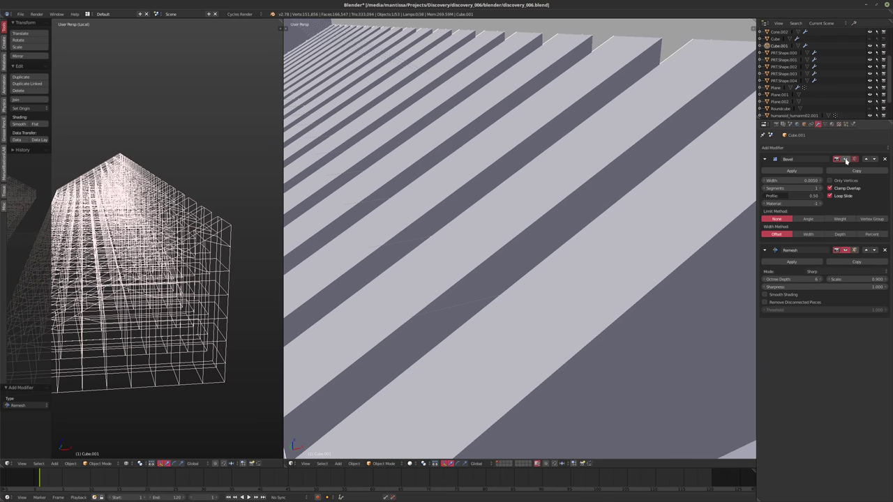
Try a Subdivision Surface modifier on the remeshed side blocks, then remove it.
scroll(535, 242, down, 6)
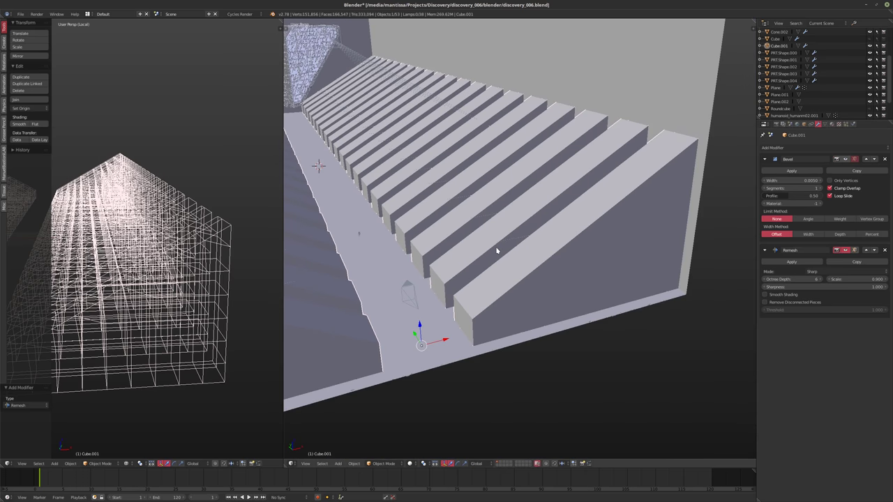
click(799, 147)
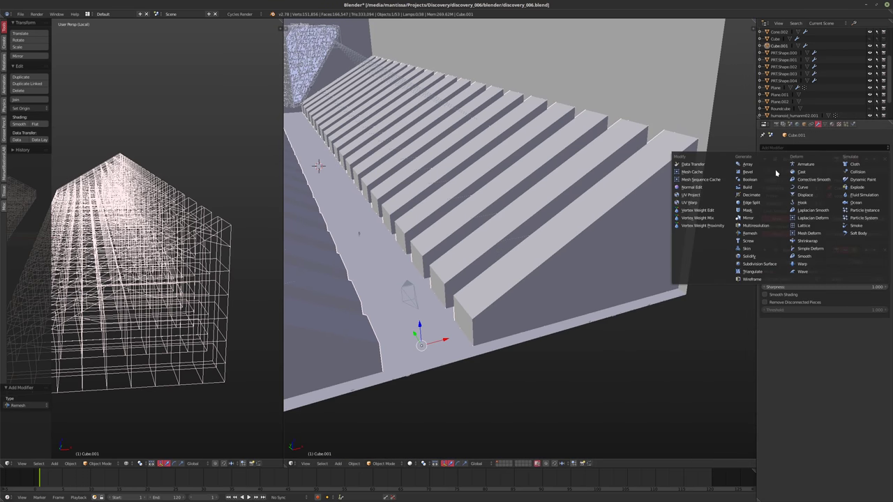
click(756, 263)
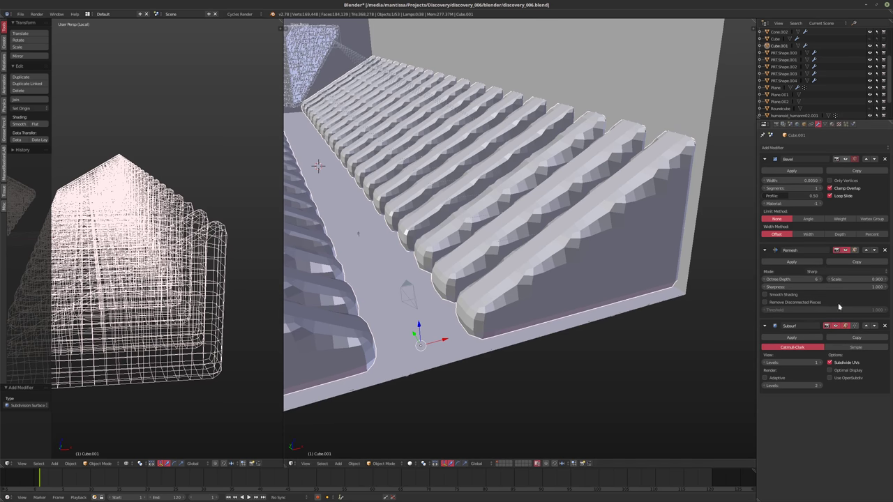
click(884, 326)
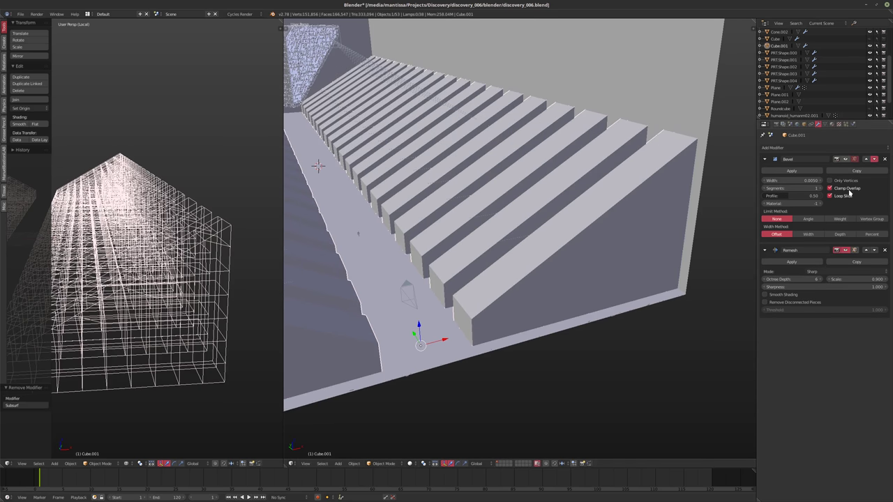
Move the side blocks' Bevel modifier below the Remesh modifier in the stack.
click(874, 159)
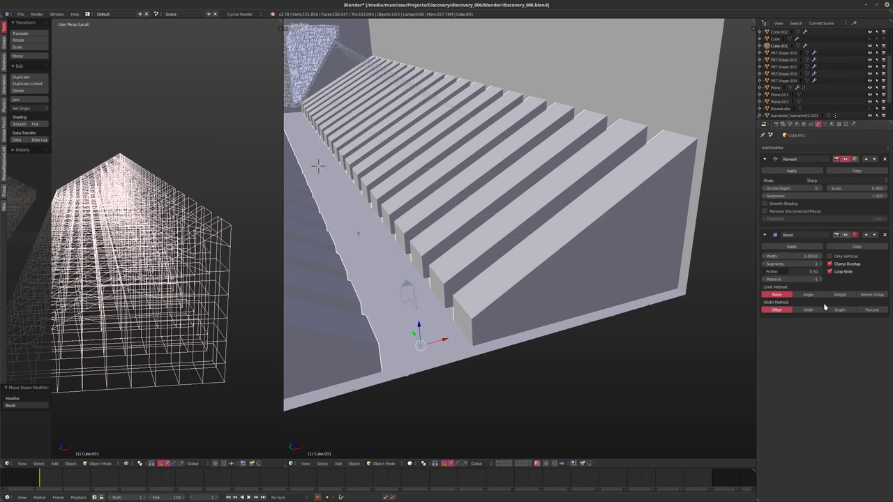
Enable the side blocks' Bevel modifier in the viewport and limit it by Angle.
click(846, 236)
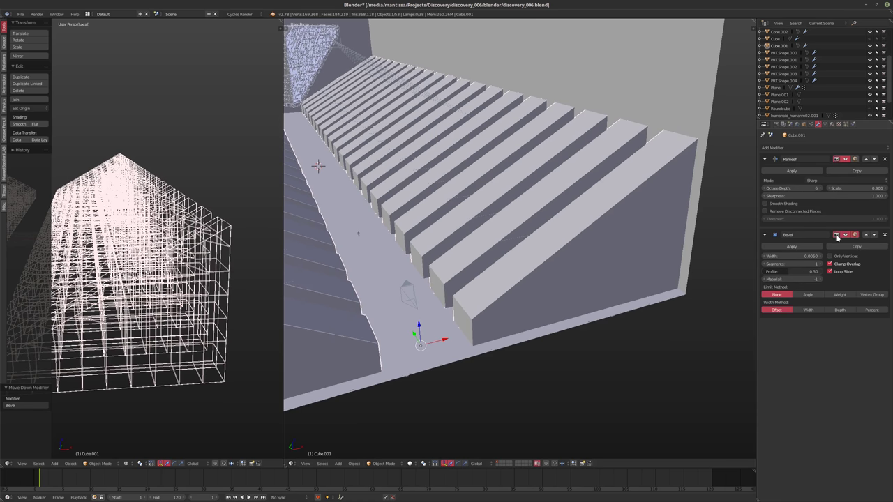
click(807, 294)
scroll(492, 273, up, 5)
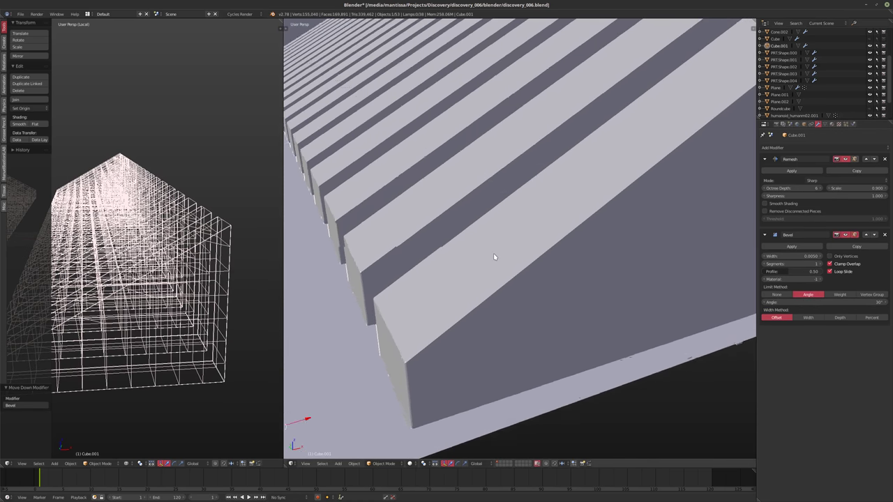
scroll(494, 255, up, 1)
key(z)
key(z)
scroll(489, 277, down, 6)
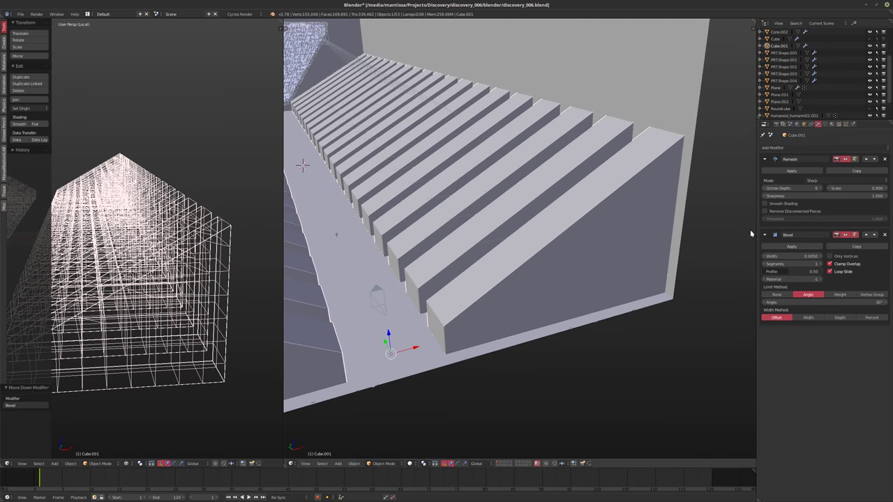
Add a Subdivision Surface modifier with 2 view levels to the side blocks and set the Bevel segments to 3.
click(774, 148)
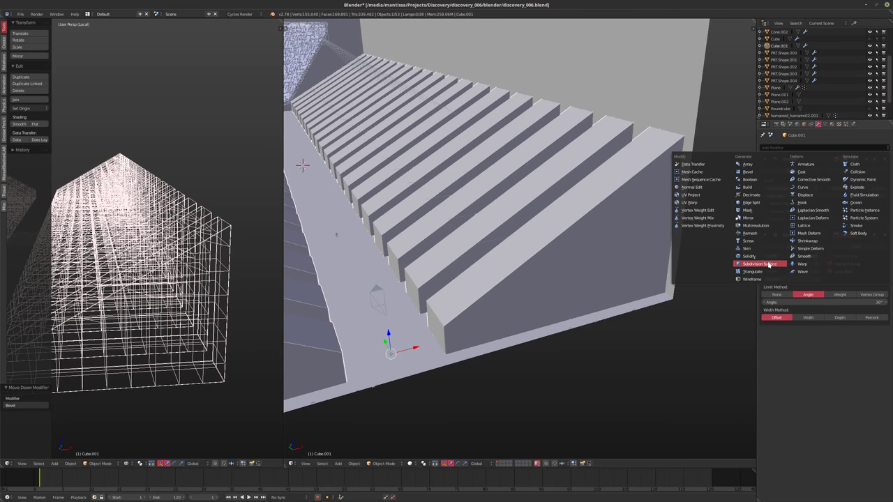
click(768, 264)
middle_drag(513, 298, 591, 238)
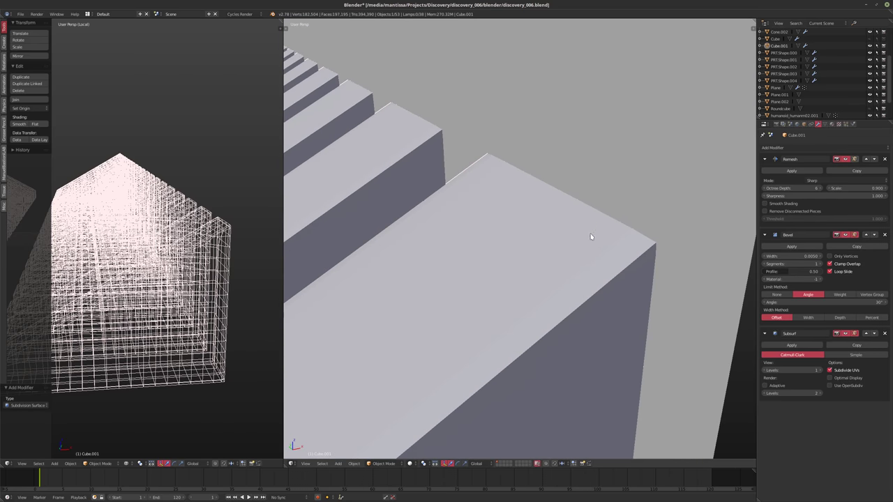
click(820, 370)
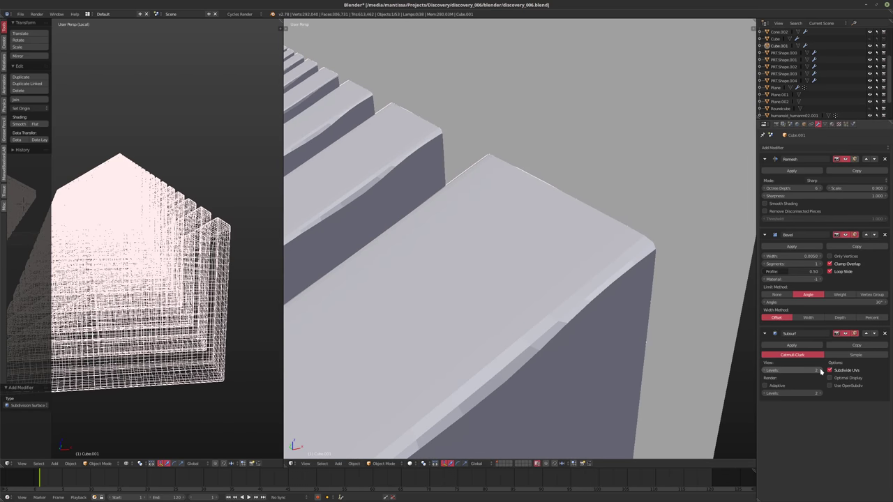
click(820, 265)
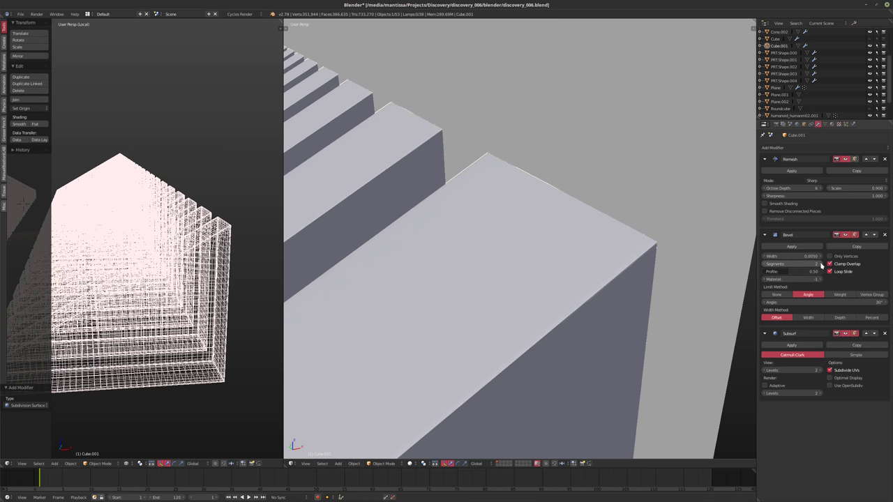
middle_drag(531, 299, 552, 311)
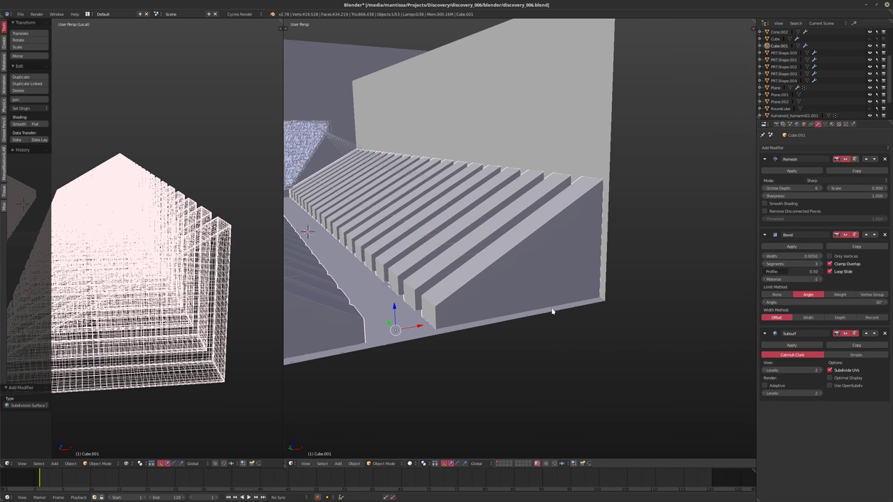
Set the Subdivision Surface view levels to 0 and turn on Adaptive subdivision for the side blocks.
click(765, 370)
click(766, 370)
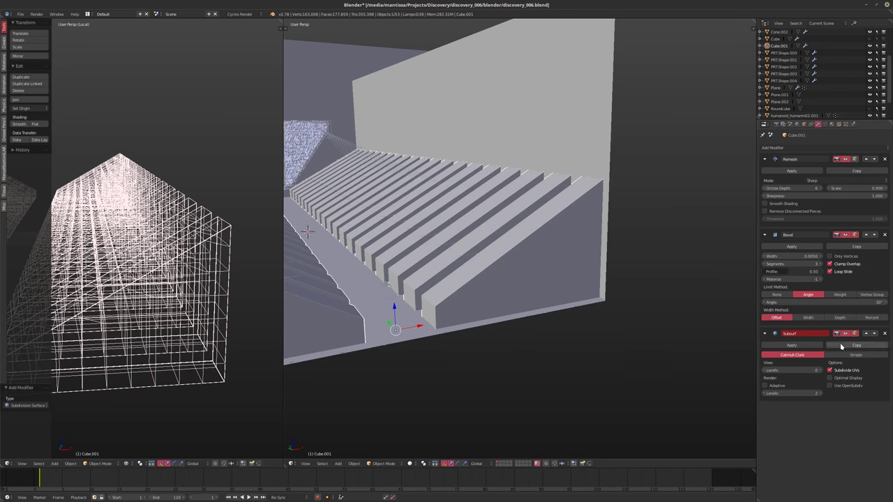
click(780, 386)
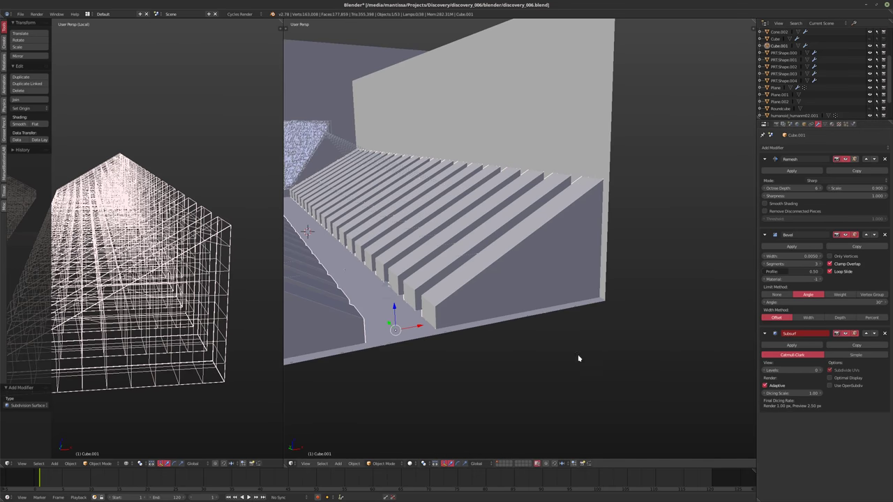
middle_drag(500, 312, 520, 318)
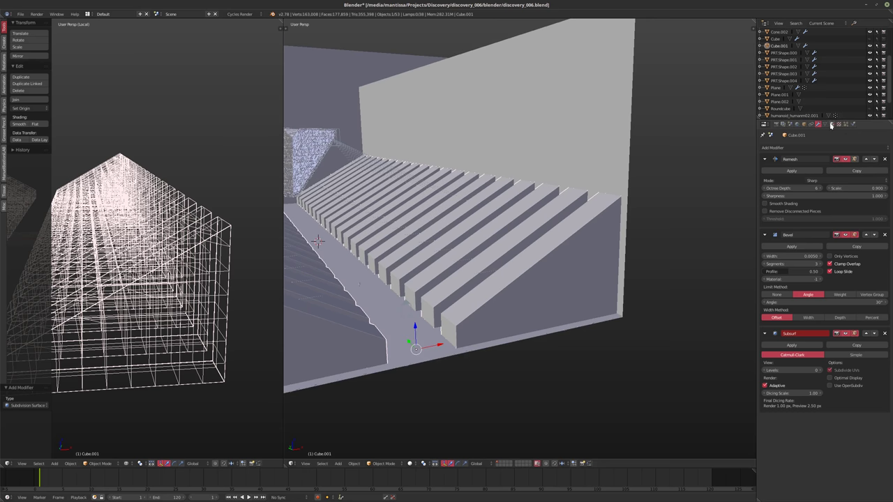
Set the displacement method of the side blocks' material, Material.004, to Both.
click(839, 124)
click(832, 124)
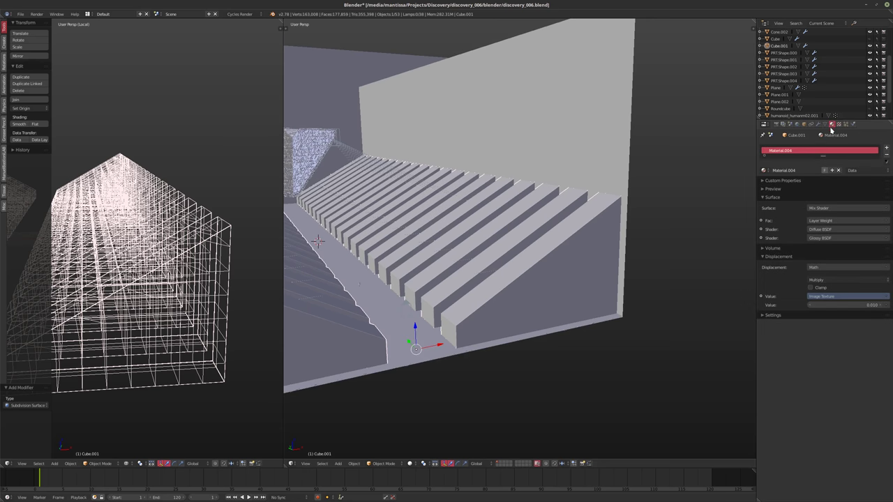
click(773, 315)
click(785, 359)
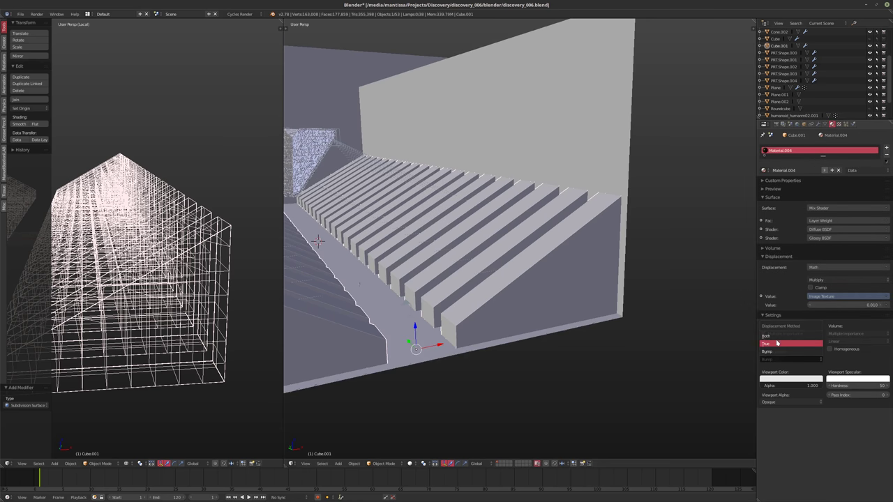
click(777, 344)
click(781, 358)
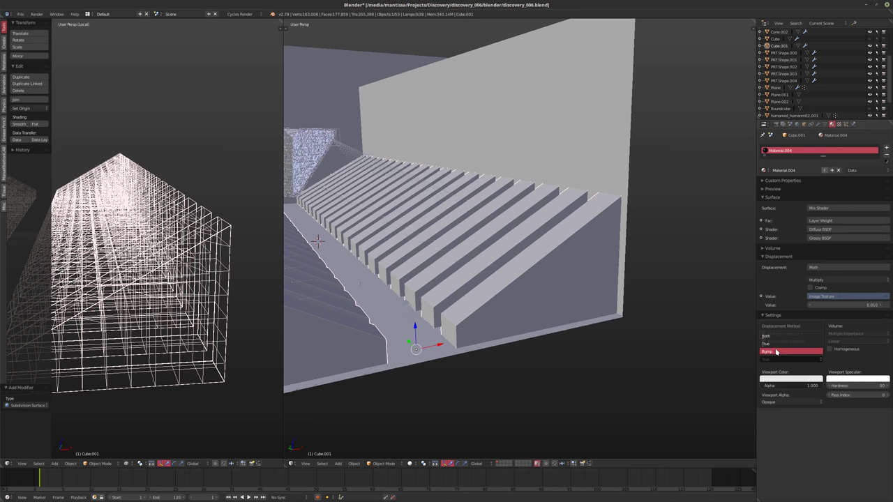
click(775, 336)
middle_drag(544, 293, 567, 321)
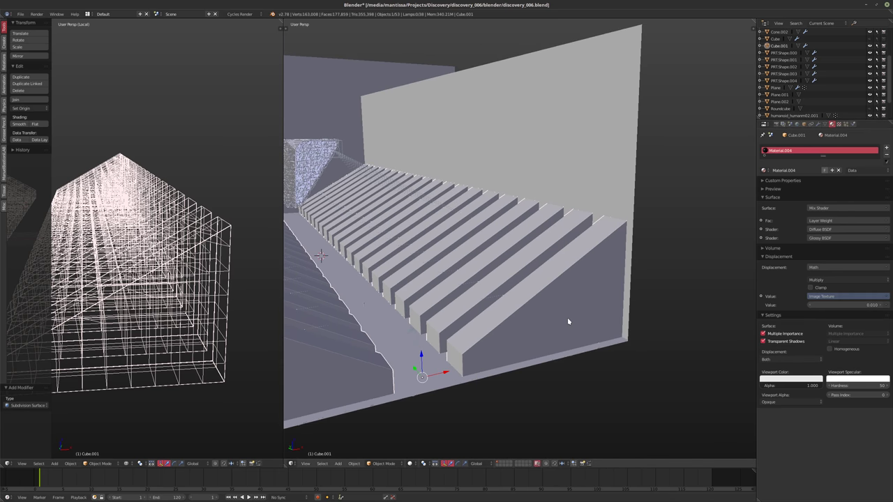
Isolate the side blocks in local view and save the scene file.
key(KP_Divide)
key(ctrl+s)
click(568, 318)
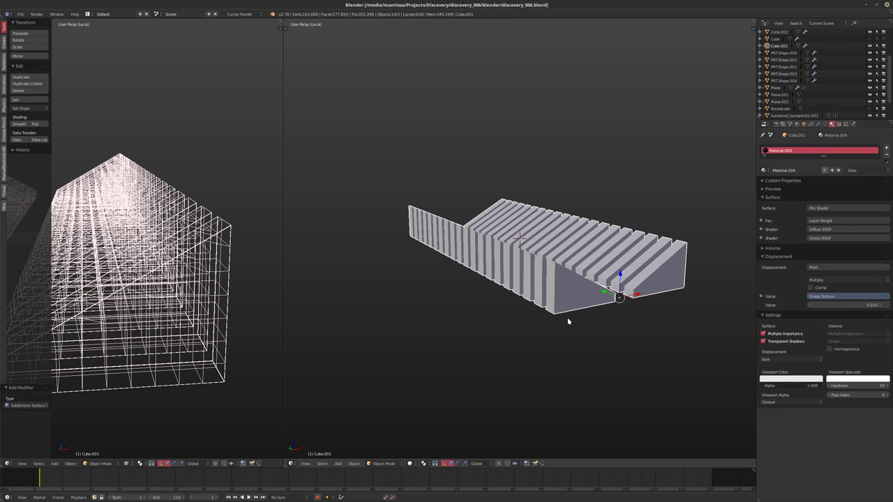
middle_drag(508, 204, 527, 211)
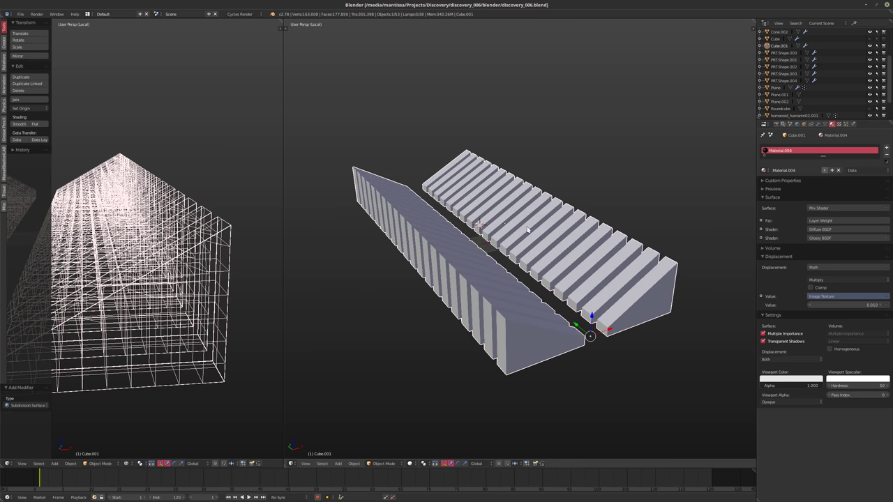
Preview the isolated side blocks in rendered shading and examine their surface displacement up close.
key(shift+z)
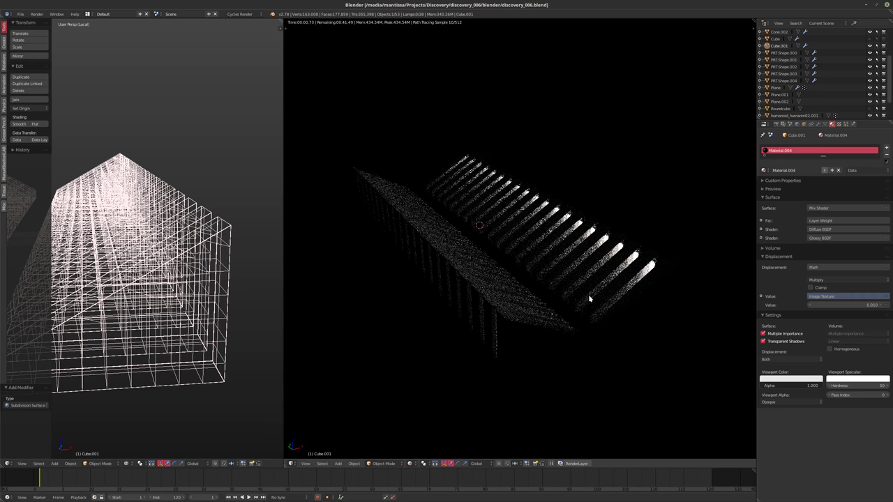
scroll(608, 286, up, 5)
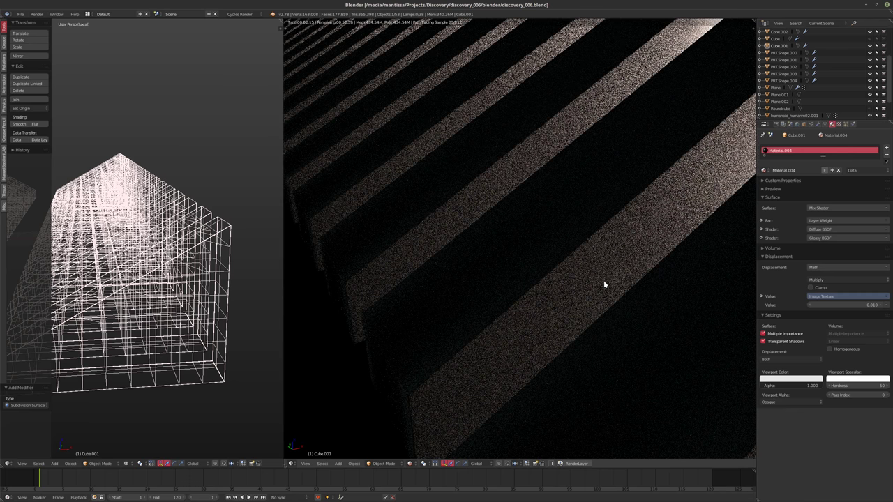
scroll(605, 284, down, 4)
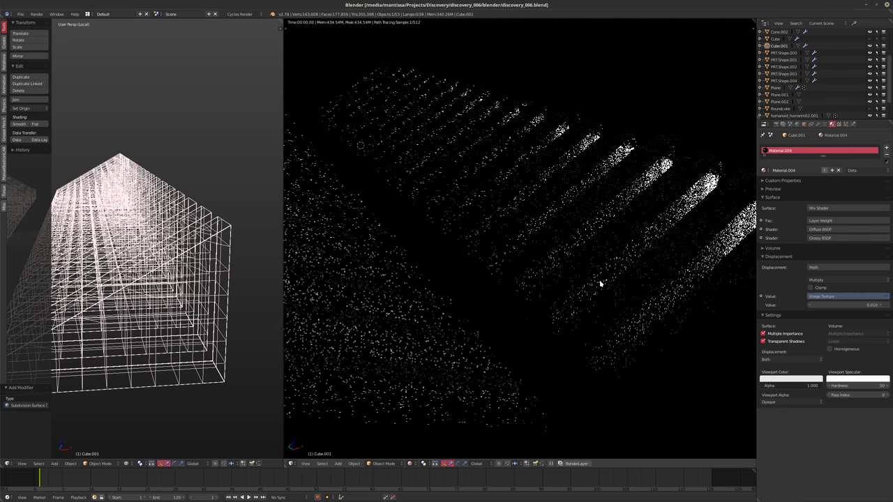
key(shift+z)
scroll(586, 274, down, 3)
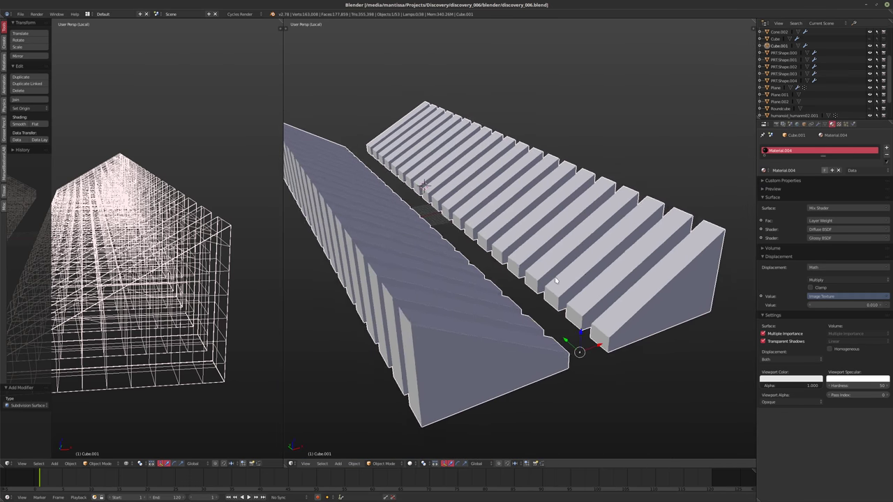
Duplicate the side blocks in place and apply the Remesh modifier on the copy.
key(shift+d)
key(Escape)
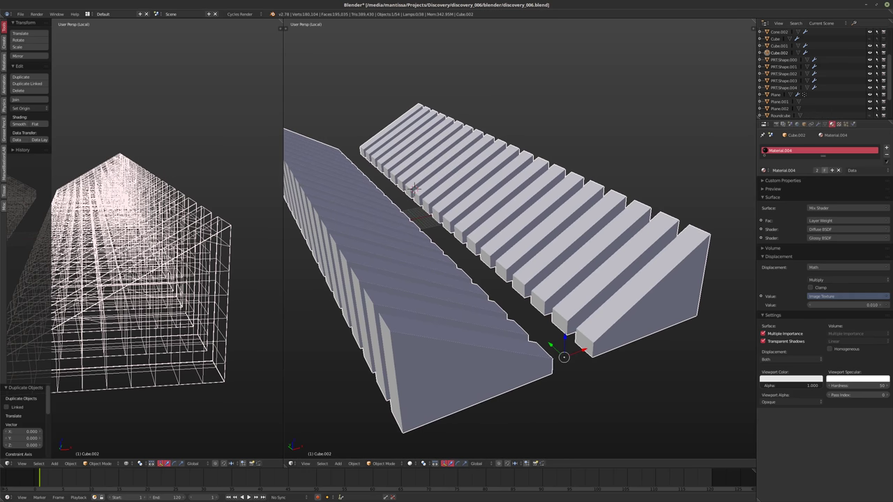
middle_drag(538, 234, 558, 277)
click(818, 125)
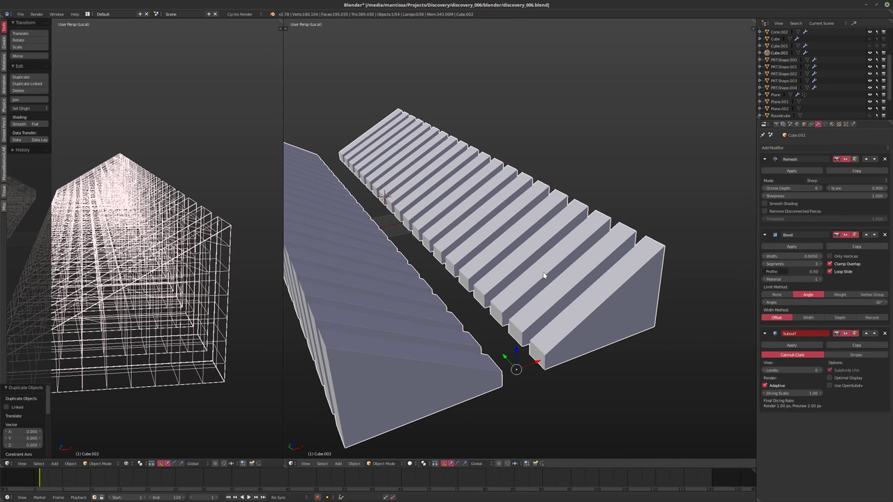
click(792, 171)
Unwrap all faces of the copied side blocks with Smart UV Project, angle limit 66 and island margin 0.
key(Tab)
key(a)
key(a)
key(a)
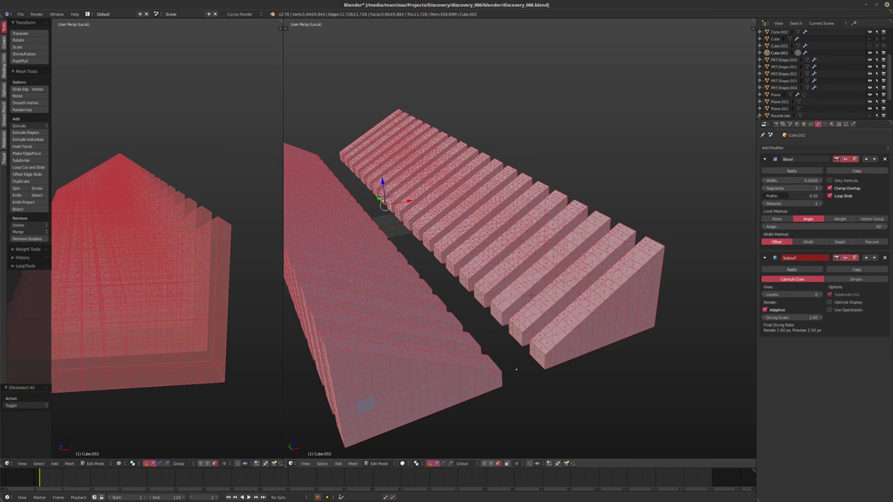
key(u)
click(524, 304)
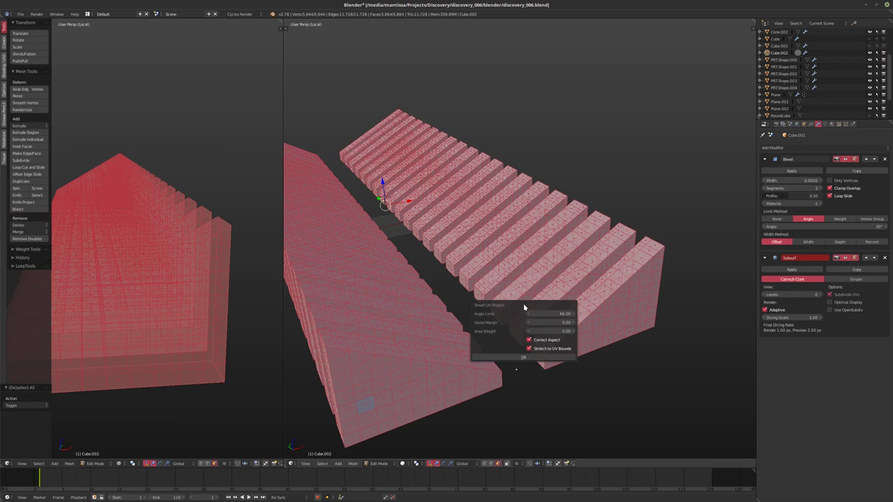
click(507, 358)
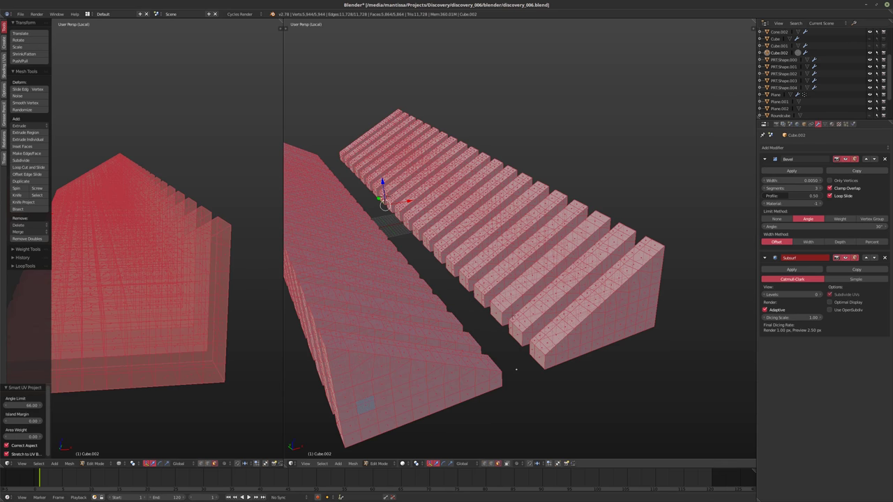
key(Tab)
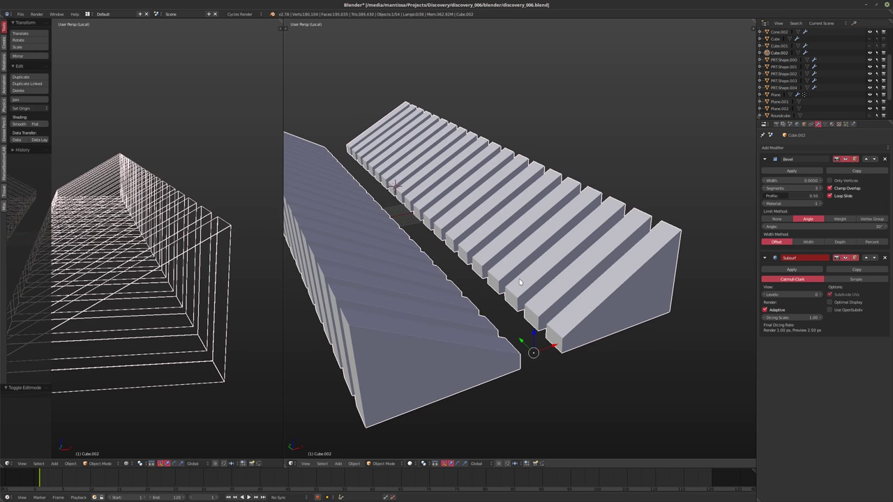
Preview the unwrapped side blocks in rendered shading and examine the texture and displacement on the slanted faces.
key(shift+z)
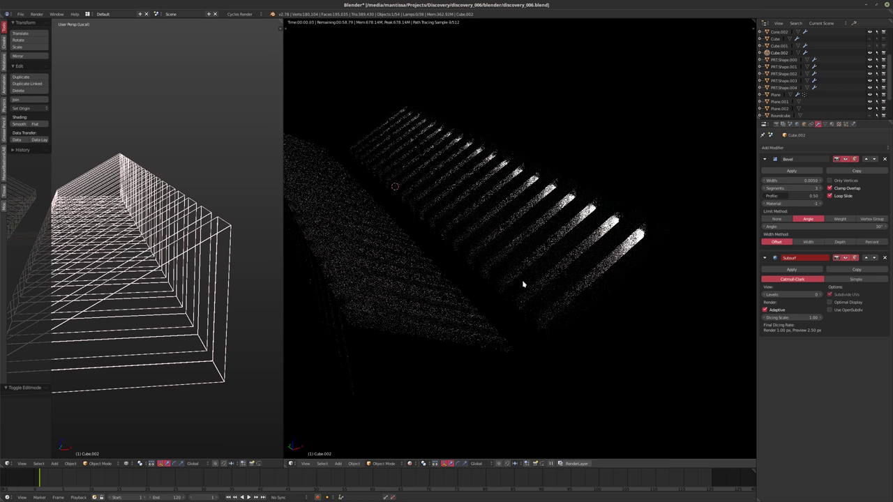
scroll(541, 286, up, 3)
scroll(630, 233, up, 3)
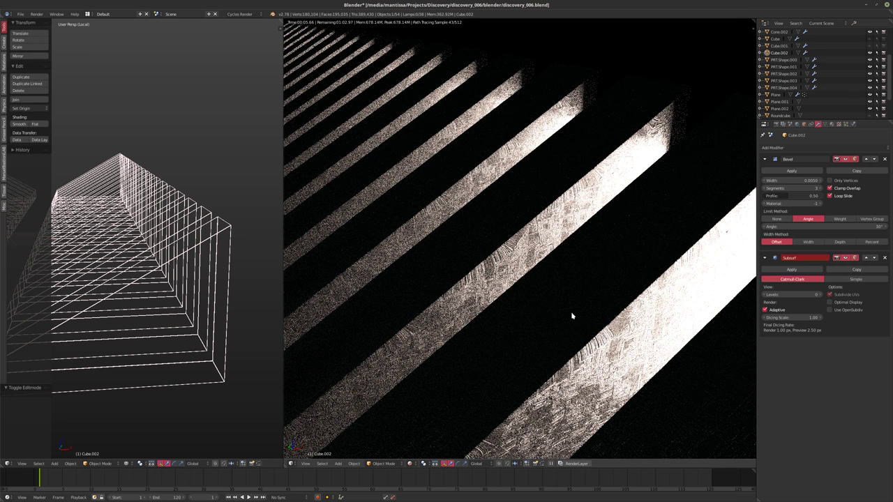
shift+middle_drag(572, 313, 578, 259)
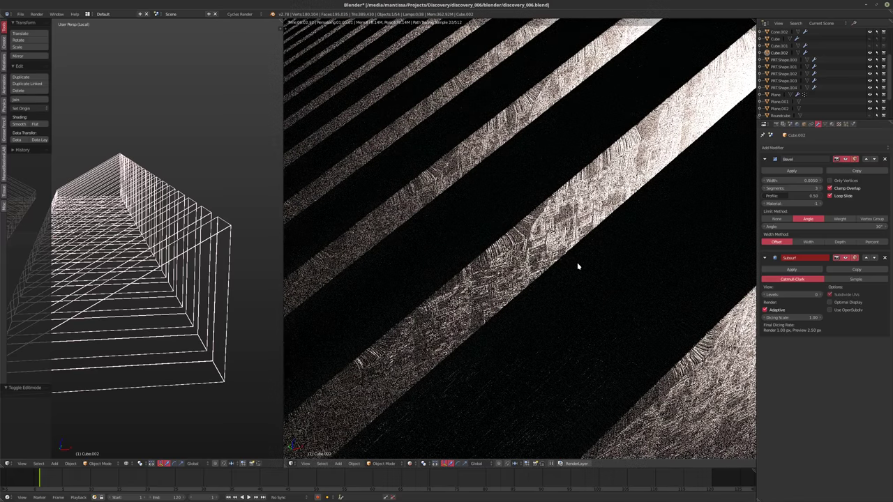
key(shift+z)
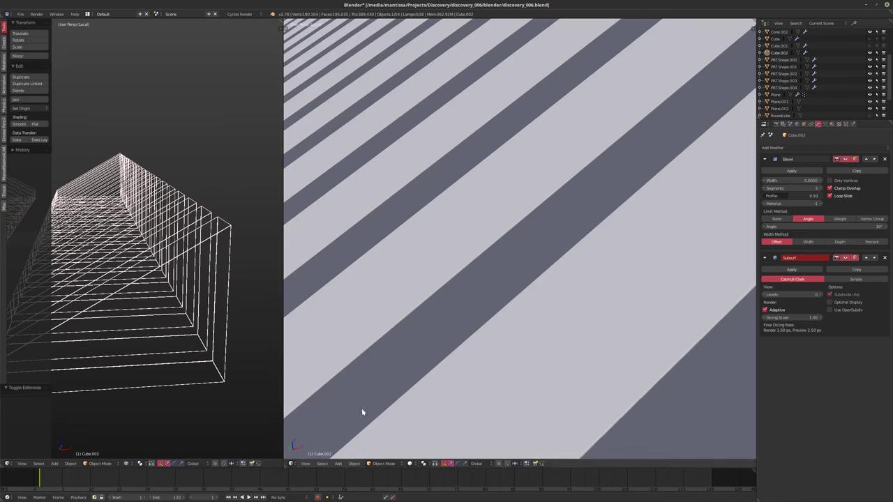
Switch the large viewport to the UV/Image Editor, unlink the render result and display the copied side blocks' UV layout.
click(292, 463)
click(311, 409)
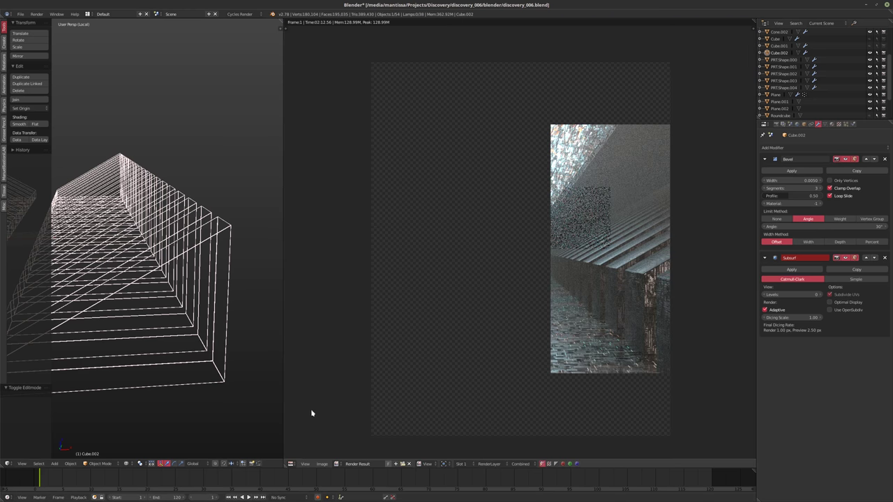
middle_drag(146, 353, 182, 377)
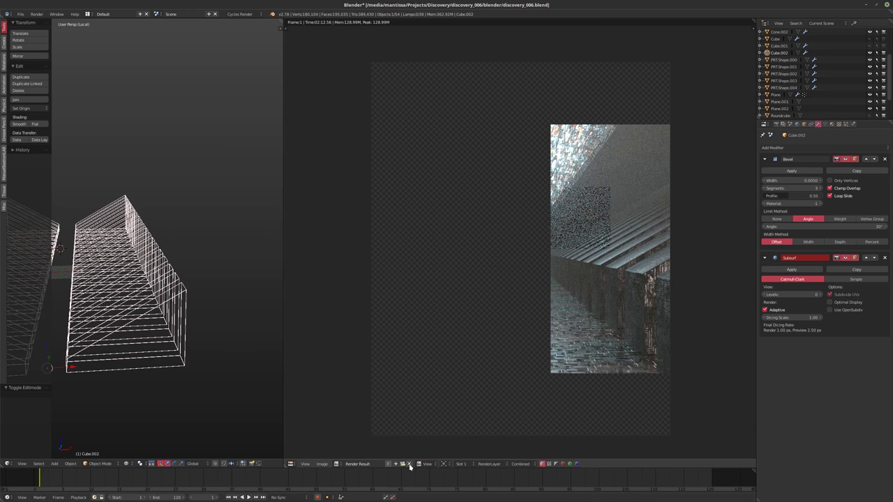
click(409, 464)
key(Tab)
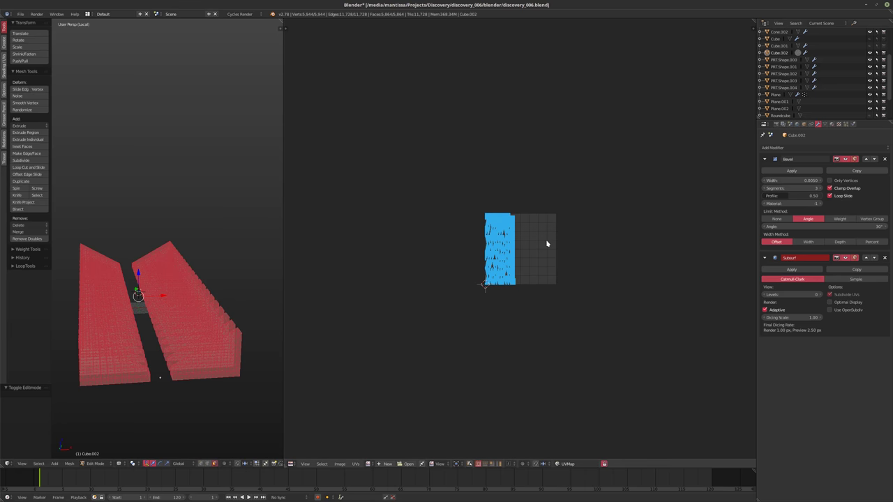
scroll(508, 253, up, 8)
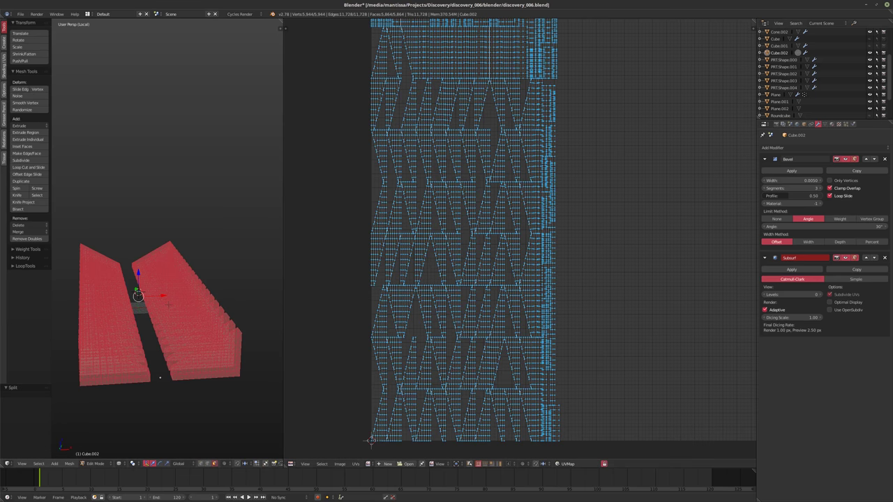
Unwrap the copied side blocks again, replacing the standard unwrap with Smart UV Project at angle limit 66 and island margin 0.
key(u)
click(147, 302)
key(u)
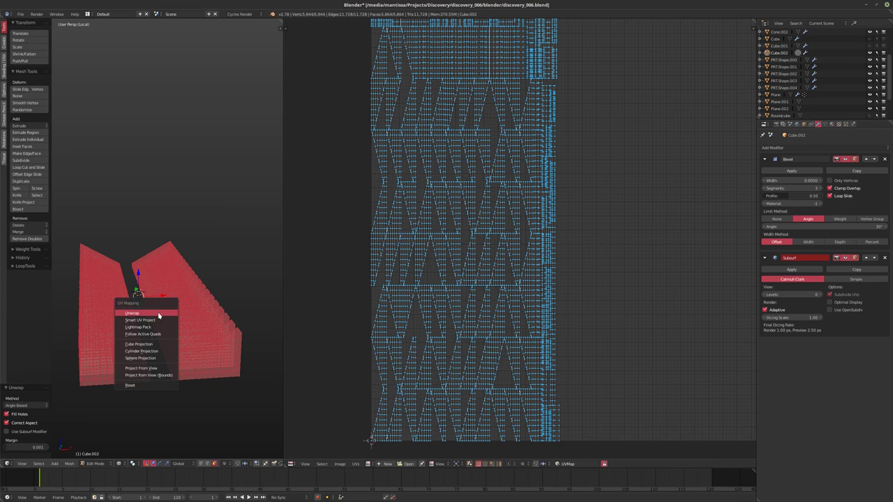
click(144, 320)
click(155, 372)
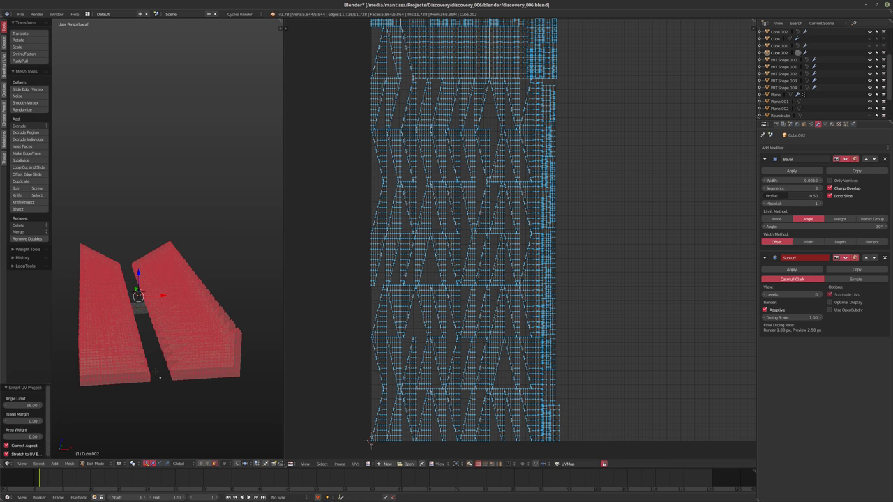
Select all UVs of the side blocks in the UV layout and try the Minimize Stretch operation on them.
shift+middle_drag(159, 378, 181, 323)
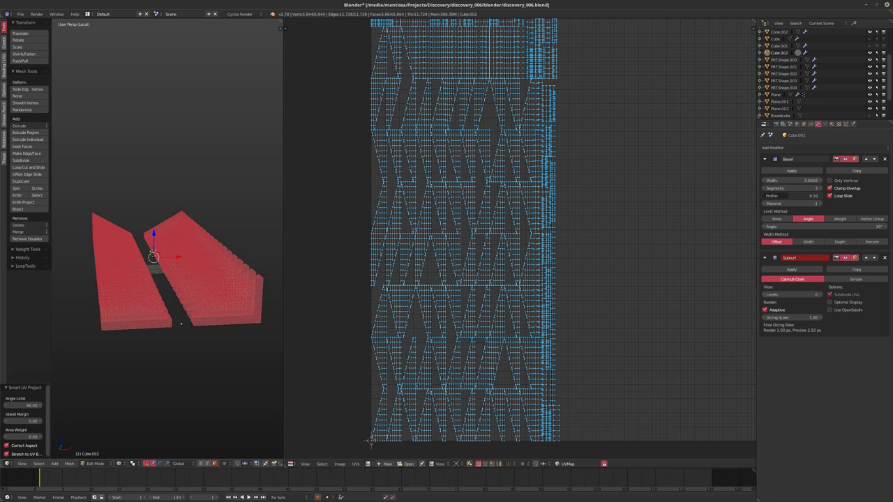
scroll(477, 289, up, 8)
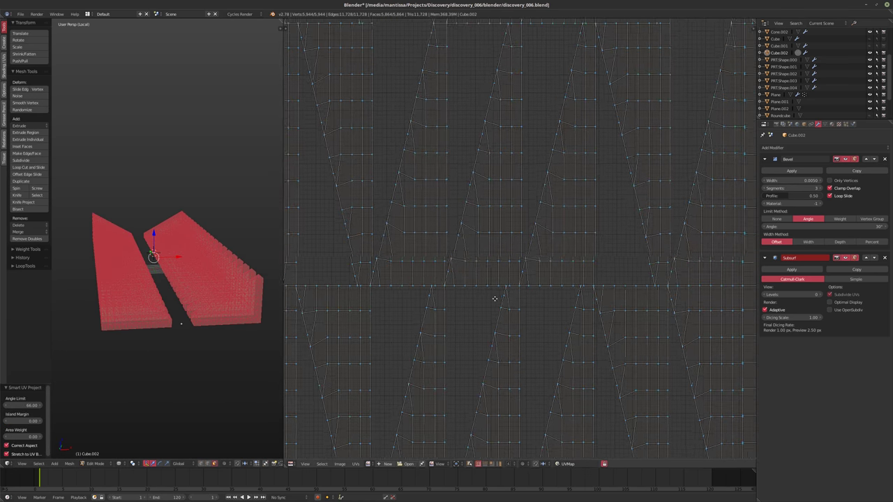
scroll(486, 307, down, 5)
scroll(509, 295, up, 3)
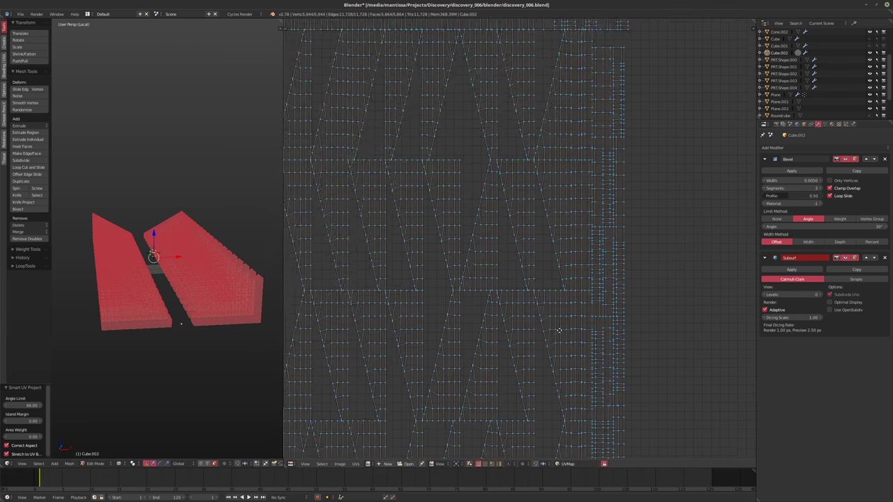
middle_drag(500, 292, 518, 312)
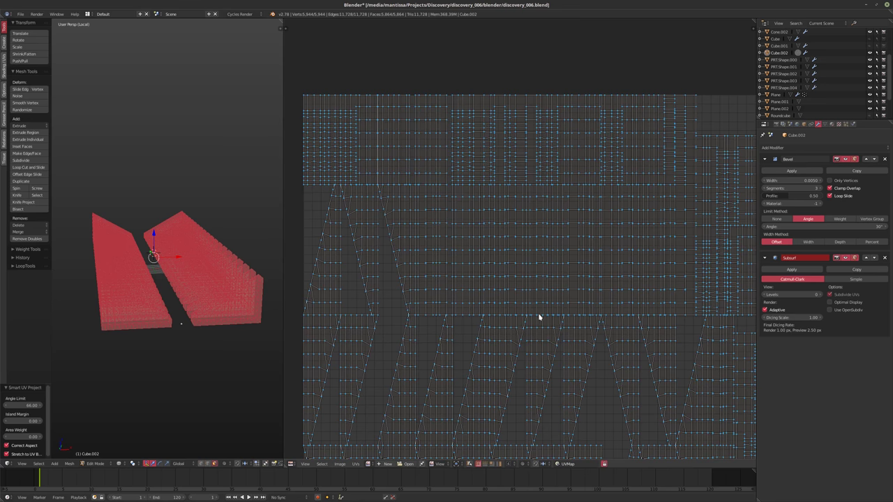
key(a)
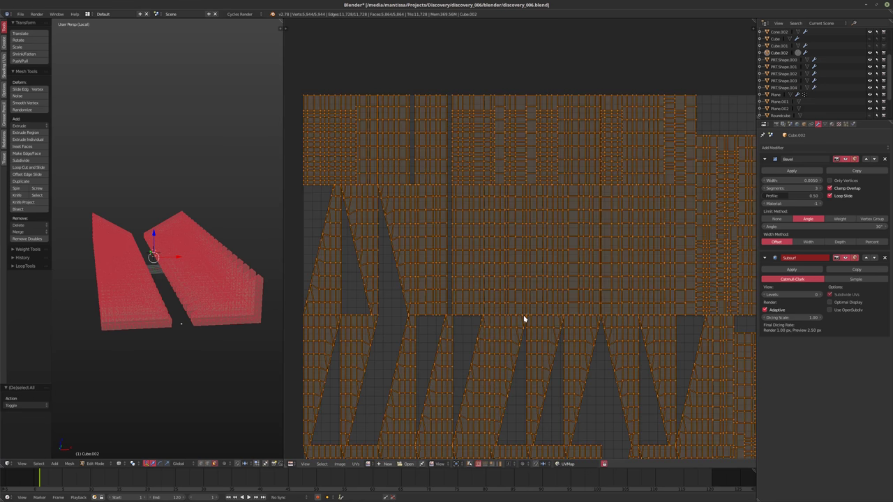
click(355, 464)
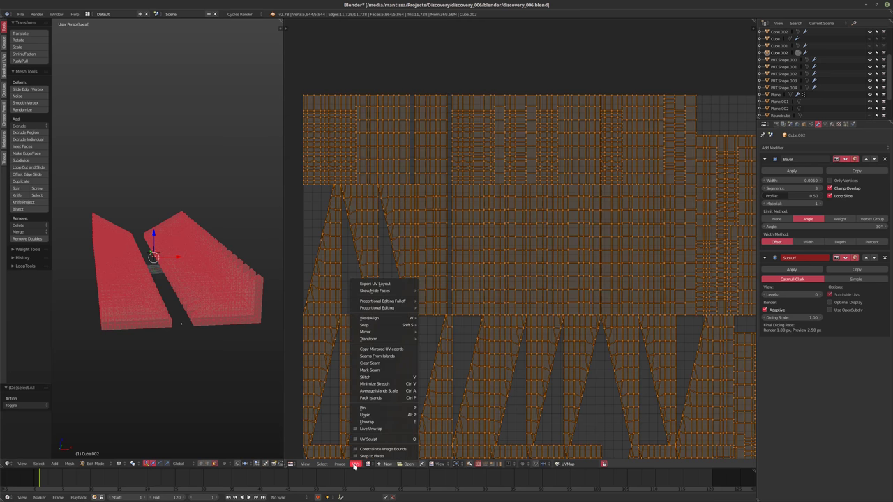
click(399, 384)
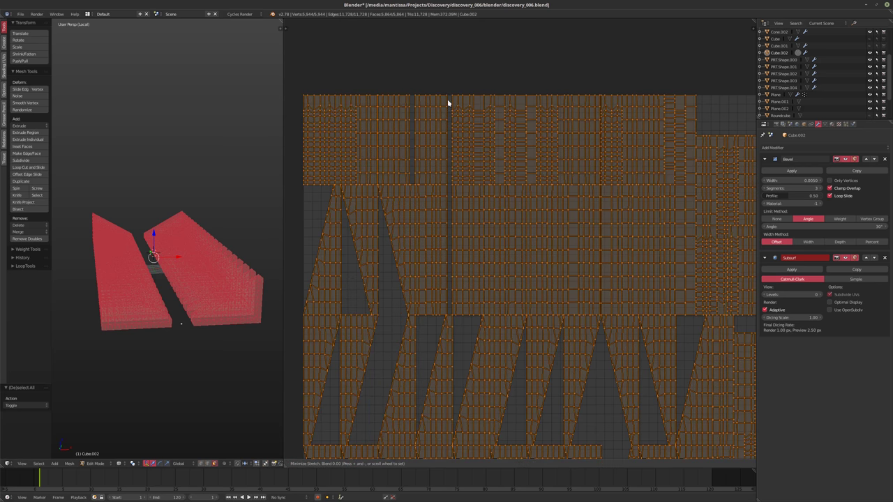
click(460, 138)
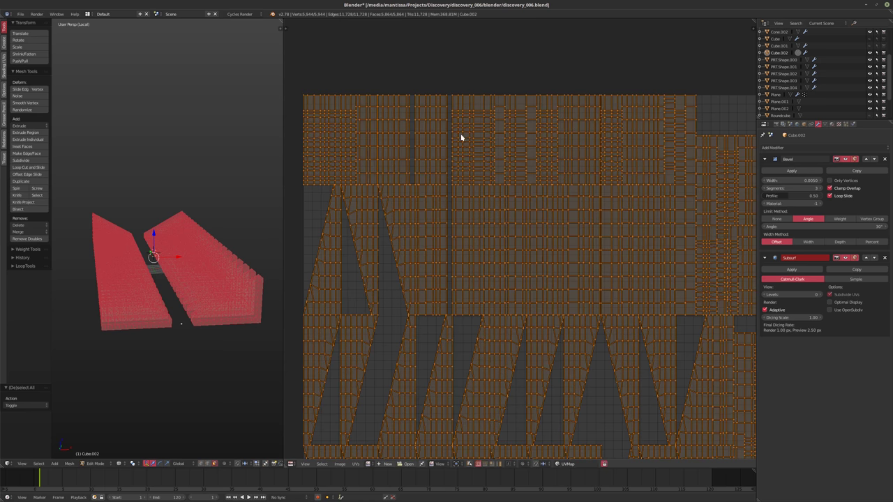
Pack the selected UV islands with rotation enabled and a margin of 0.001.
click(356, 464)
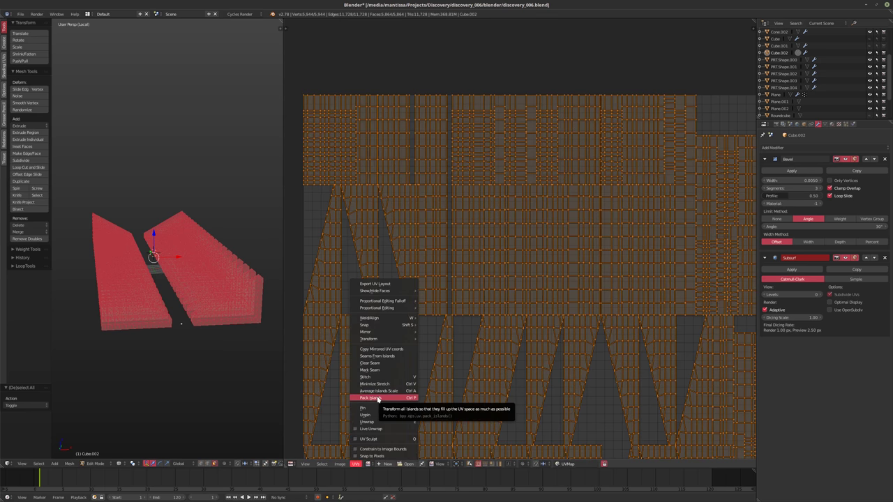
click(378, 399)
scroll(423, 371, down, 5)
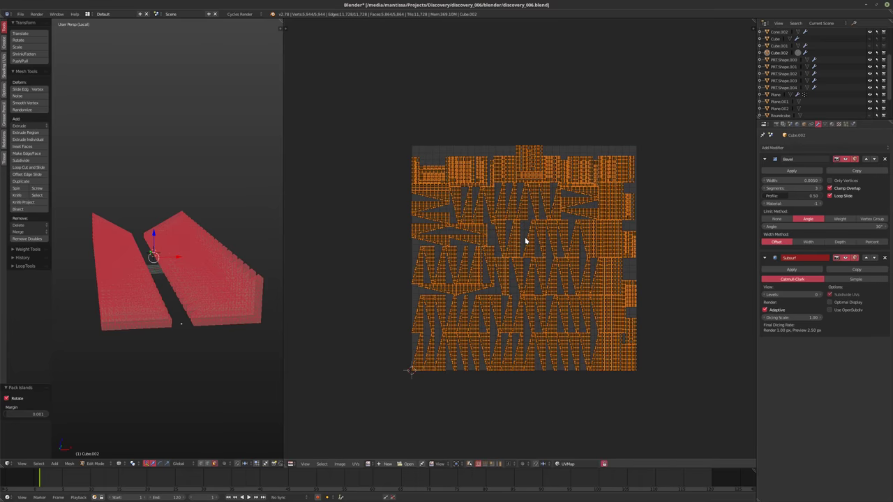
scroll(526, 240, up, 6)
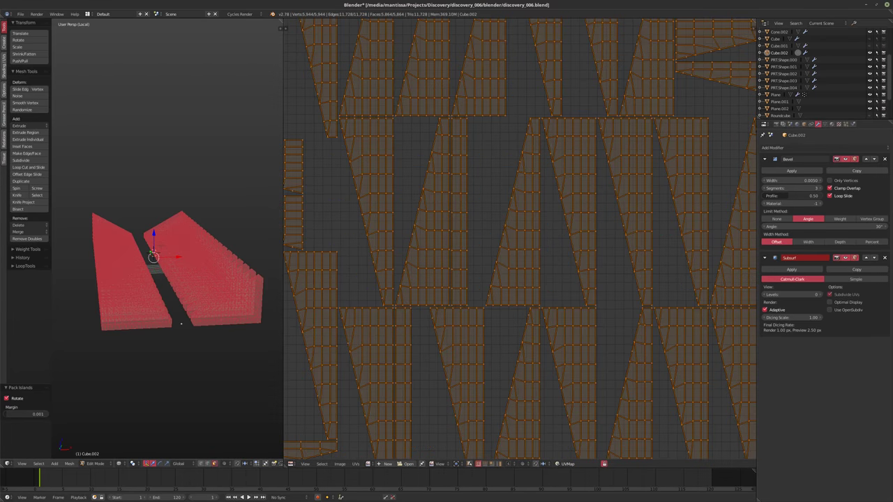
Preview the slanted blocks up close in rendered shading and set the Subsurf modifier to Simple subdivision.
scroll(181, 324, up, 4)
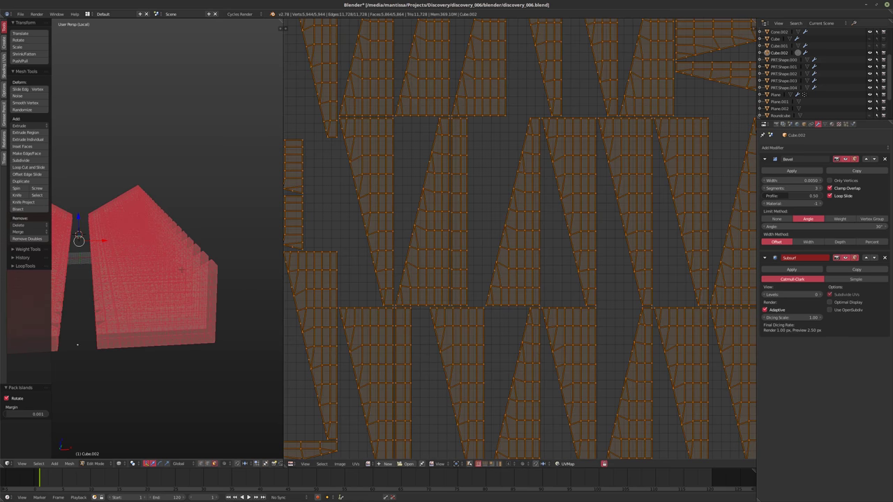
key(Tab)
scroll(191, 272, up, 2)
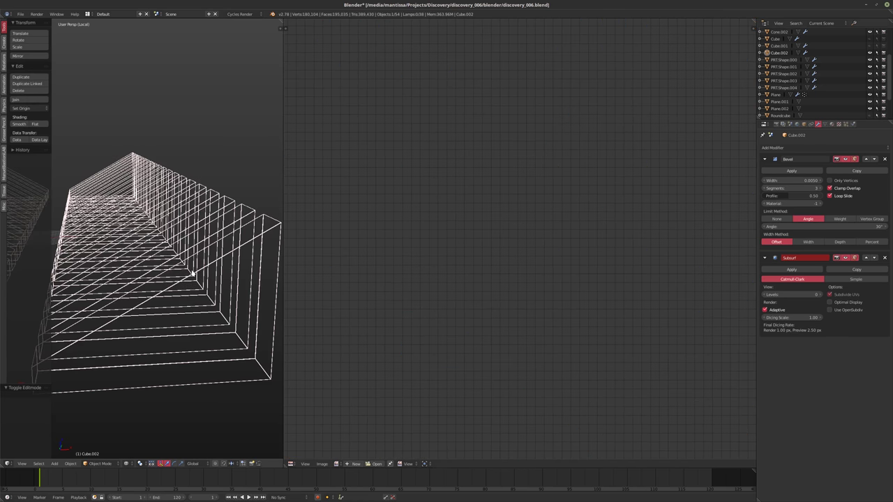
key(shift+z)
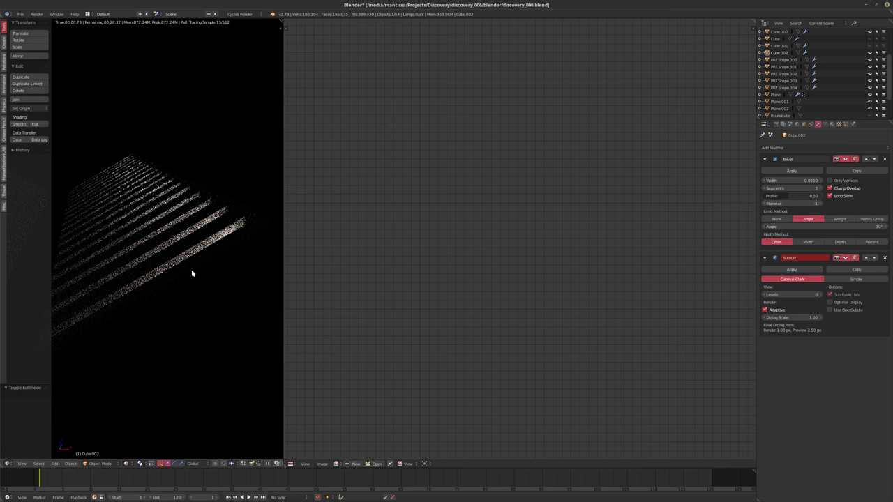
scroll(174, 256, up, 3)
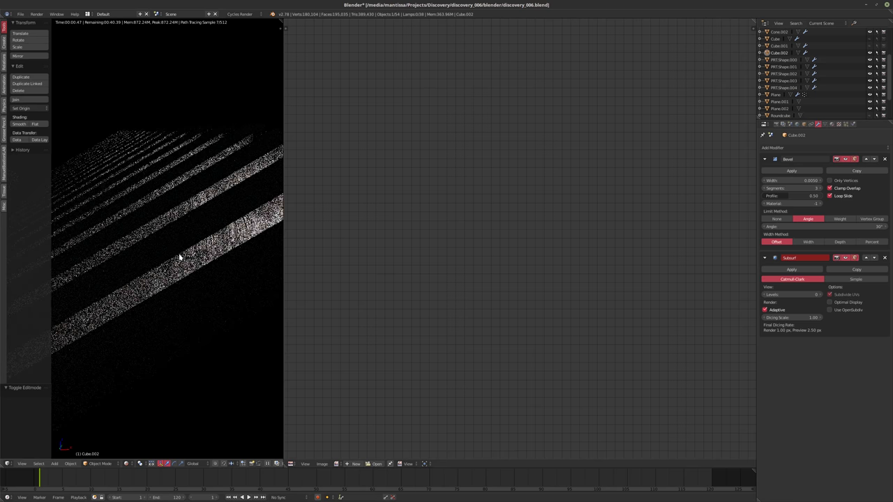
scroll(179, 258, up, 4)
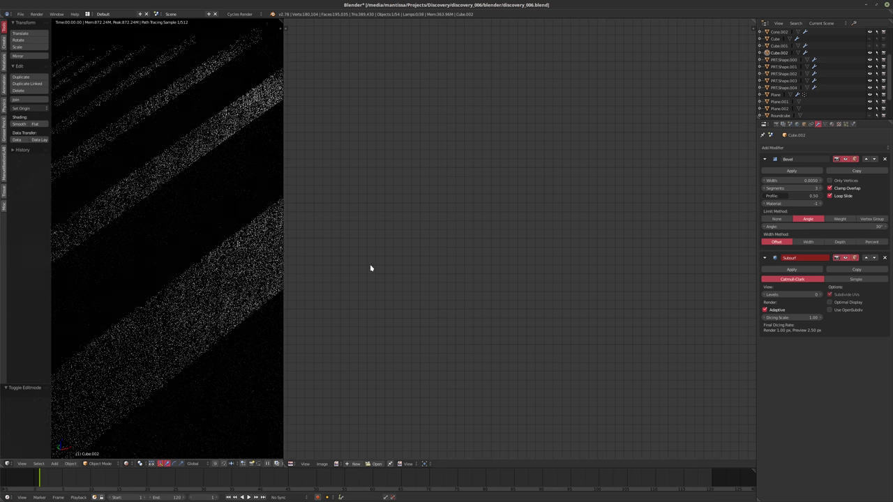
click(855, 279)
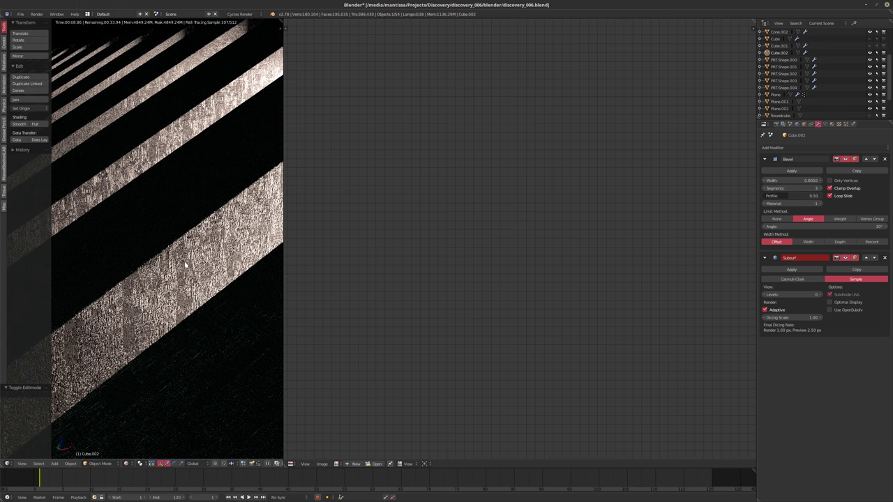
key(z)
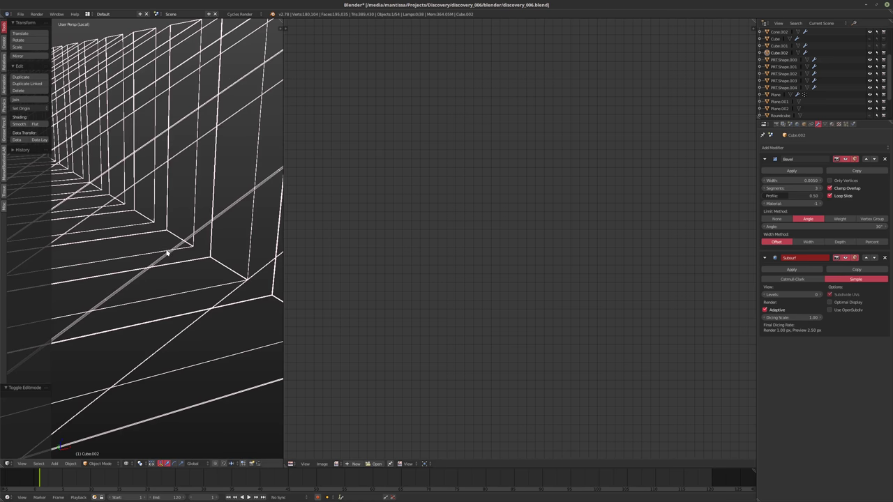
Switch the large editor to the Node Editor and set the displacement Multiply node's value to 0.1.
click(290, 464)
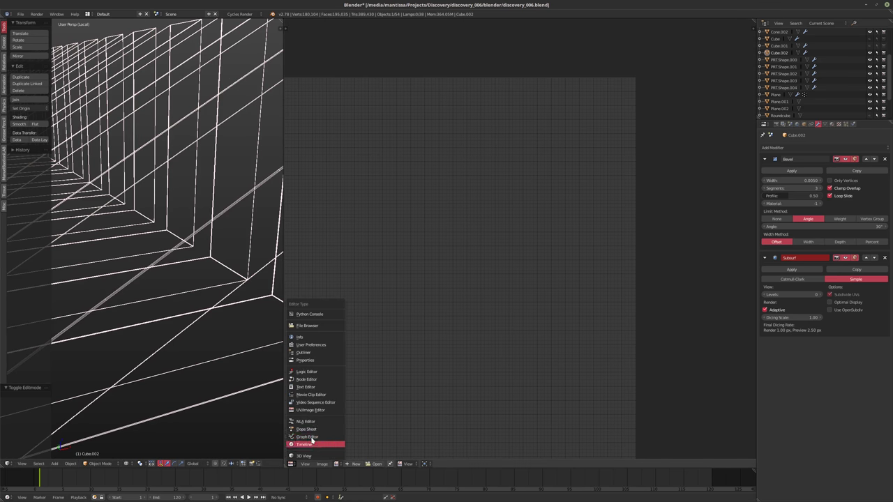
click(340, 385)
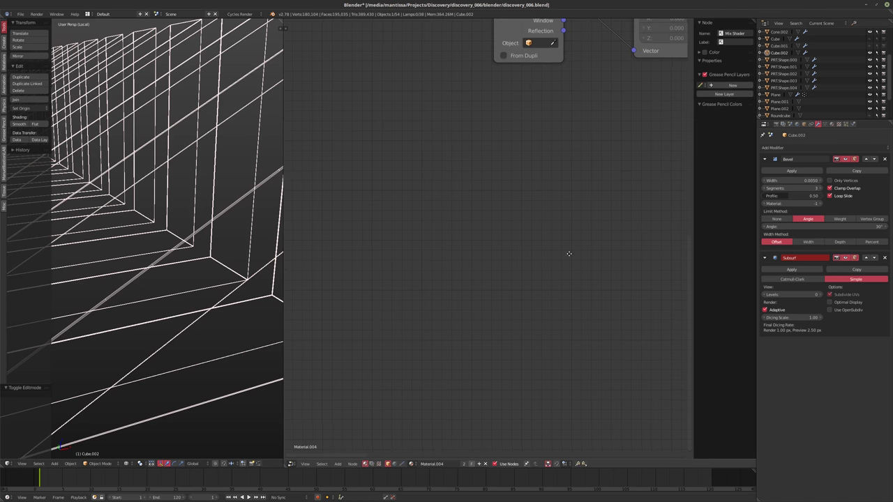
key(Home)
scroll(309, 333, up, 2)
scroll(536, 355, up, 2)
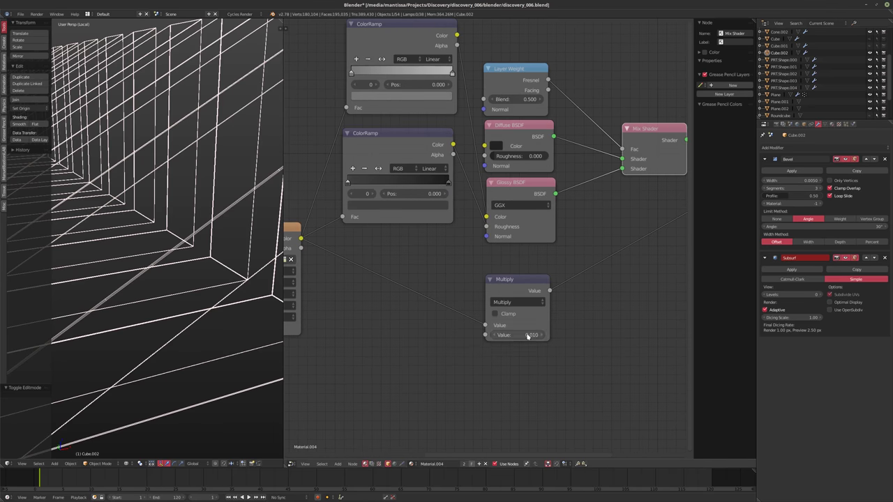
click(529, 335)
text(0.1)
key(Return)
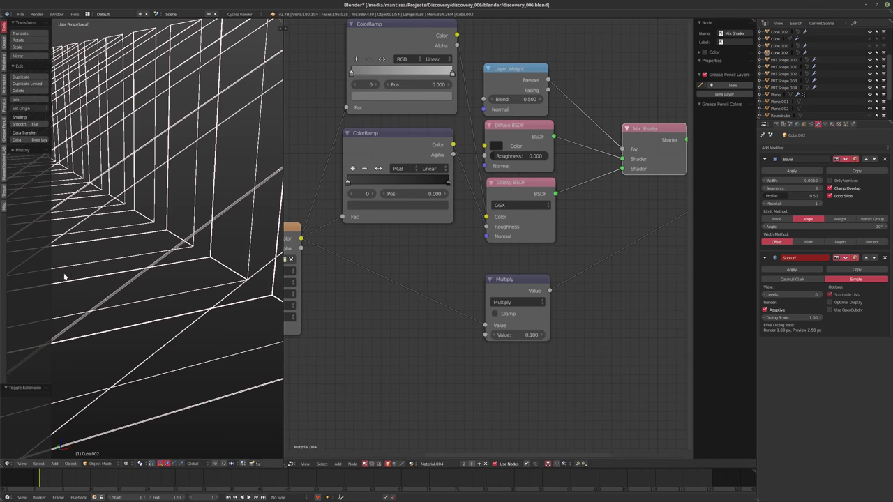
Show the whole scene through the camera in solid shading, keeping Subsurf on Simple, and save over discovery_006.blend.
middle_drag(66, 275, 91, 255)
key(KP_0)
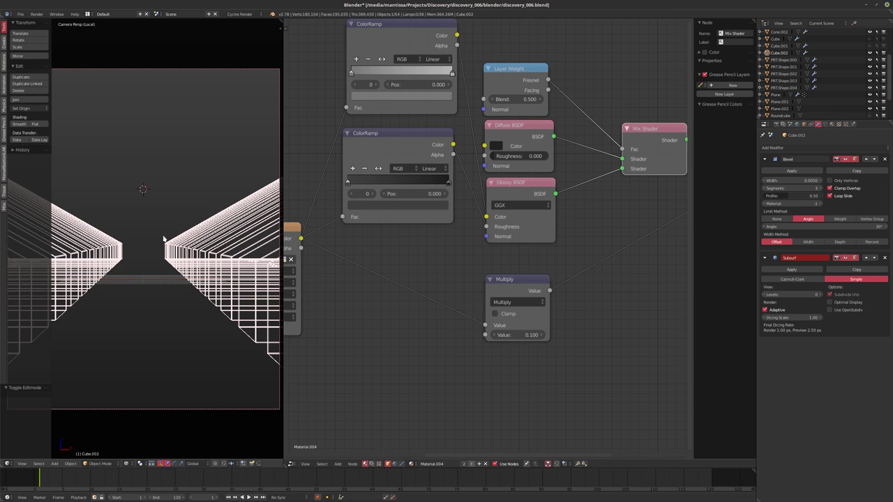
click(788, 279)
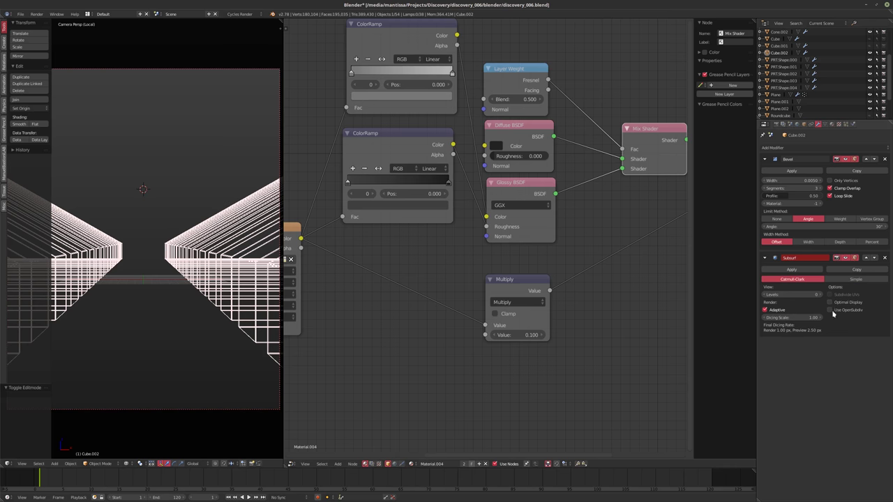
click(852, 280)
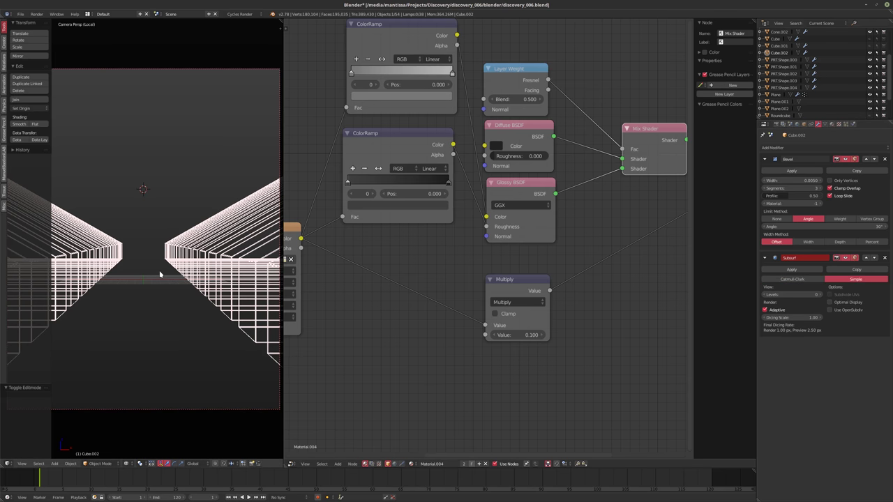
key(KP_Divide)
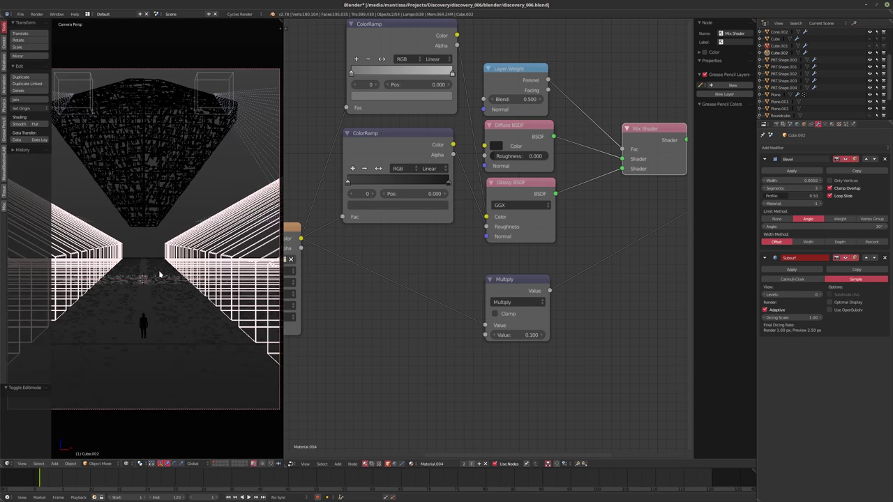
key(z)
key(t)
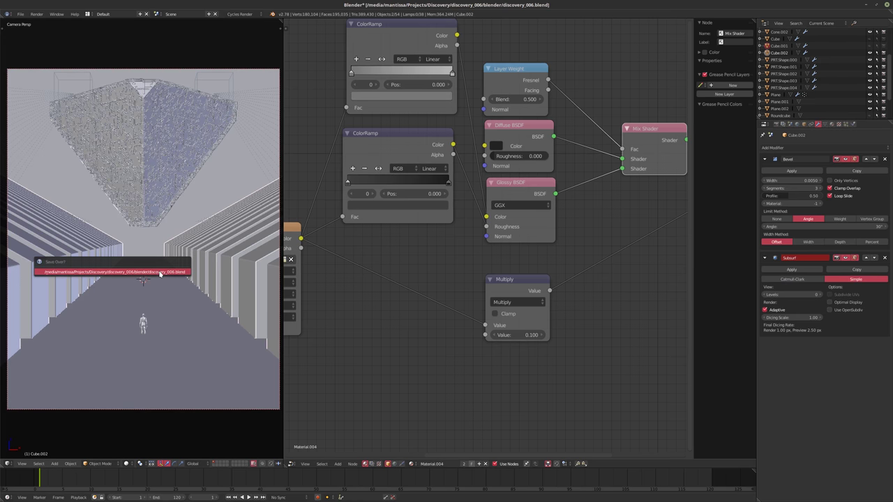
Try to render the full image from the camera.
key(F12)
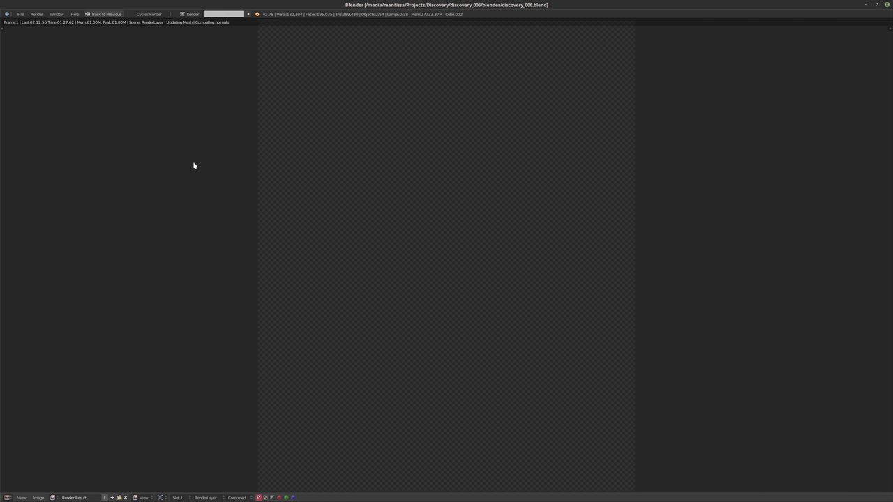
key(Escape)
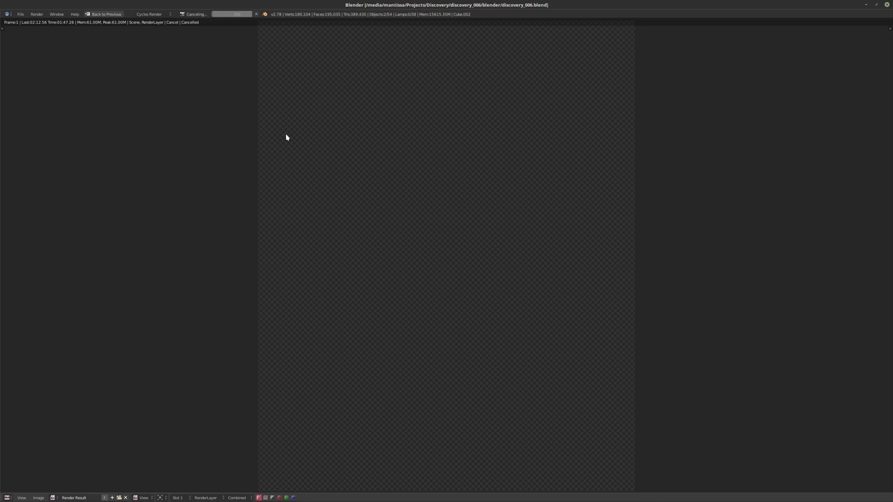
key(Escape)
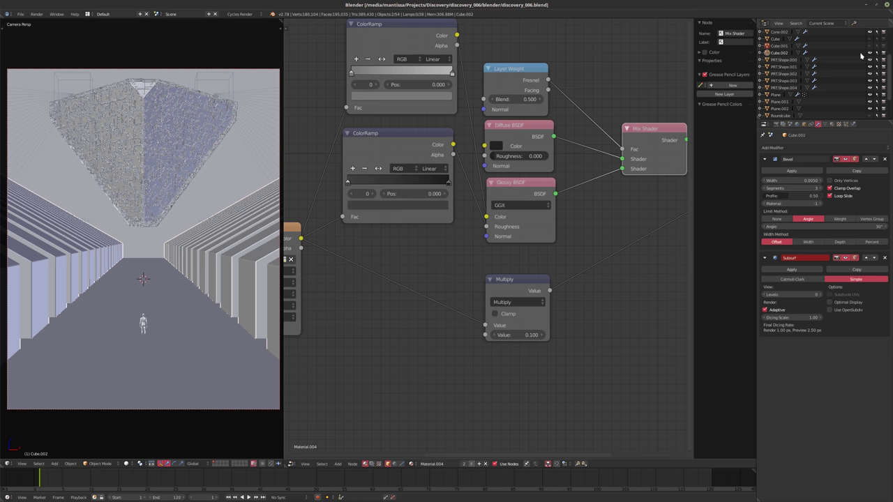
Set the side blocks' Subsurf modifier to Catmull-Clark and turn off its adaptive subdivision.
click(802, 280)
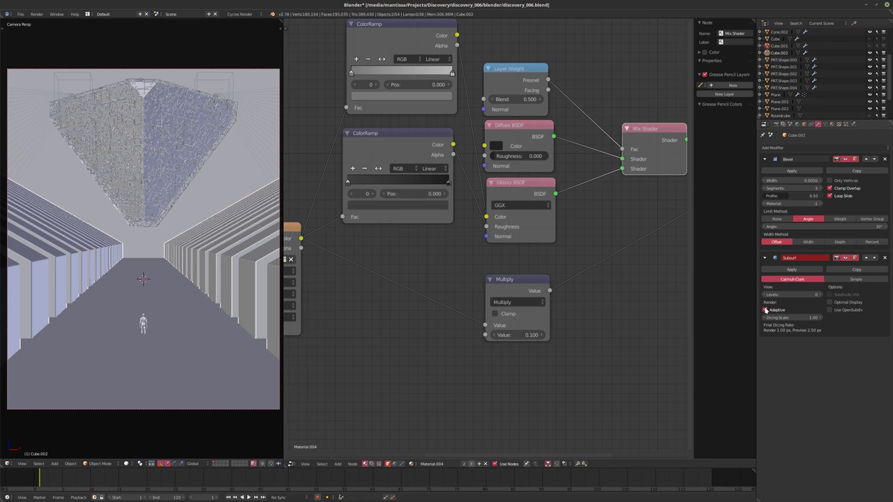
click(764, 310)
Set the displacement method of the side blocks' material to Bump.
click(831, 123)
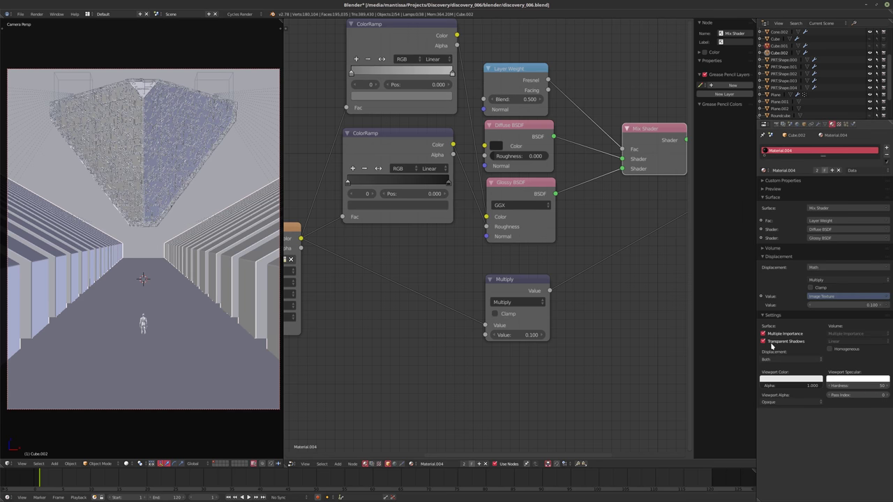
click(768, 358)
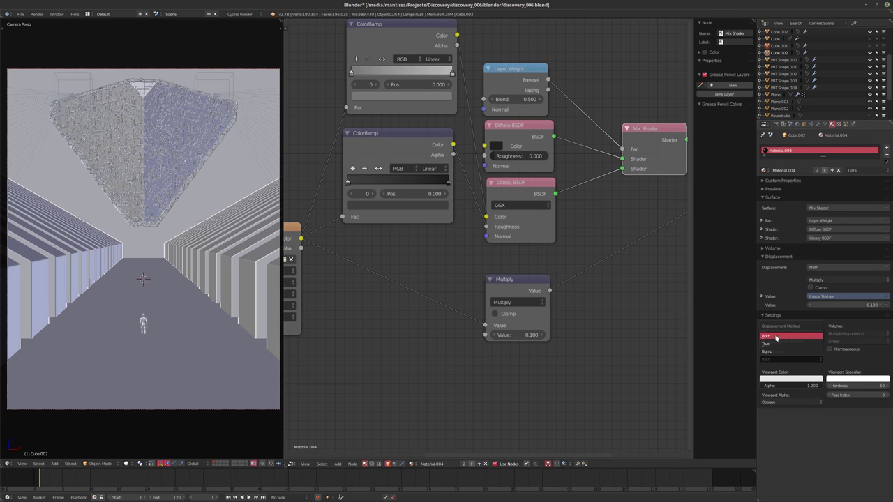
click(775, 352)
Isolate the side blocks in local view and set their Subsurf modifier to Simple with view and render levels of 4.
middle_drag(167, 266, 195, 253)
key(KP_Divide)
scroll(165, 256, up, 6)
click(818, 124)
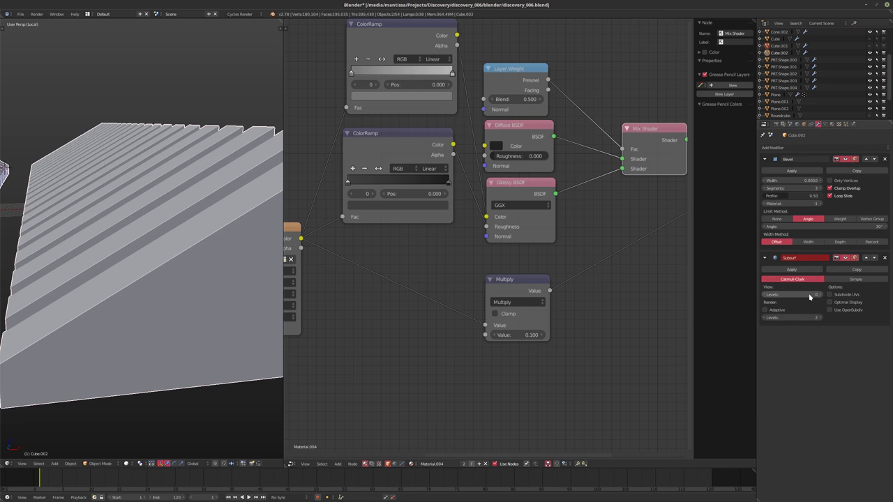
click(855, 279)
ctrl+scroll(768, 294, up, 1)
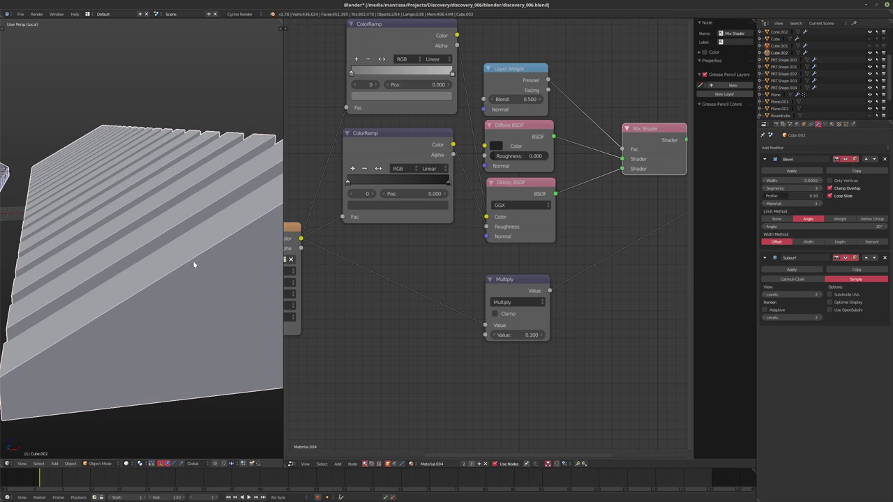
click(822, 295)
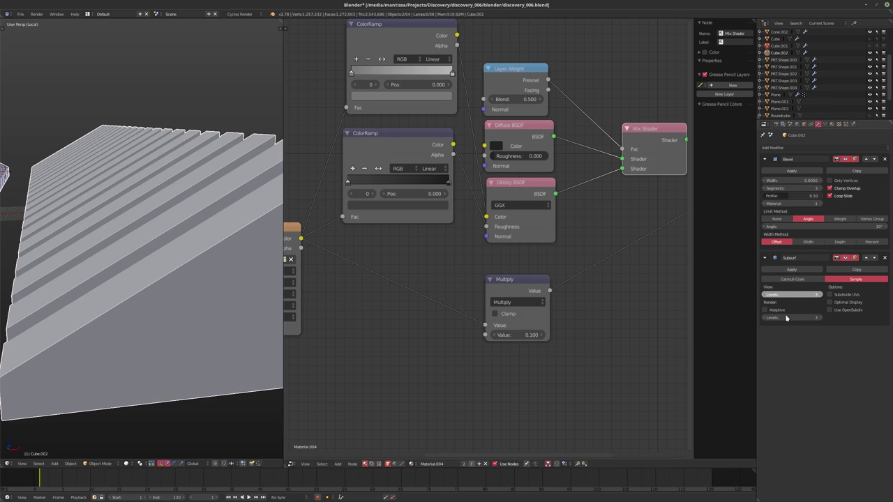
click(822, 319)
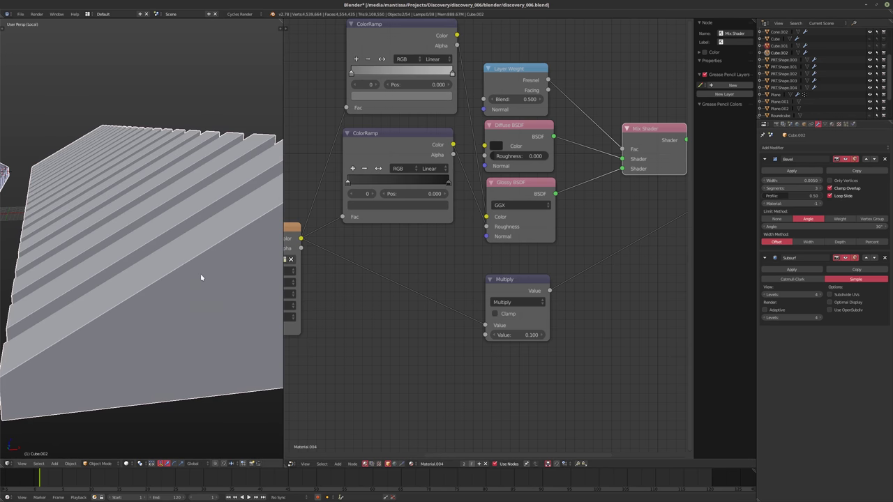
Check the blocks' subdivision in wireframe, enable Draw All Edges in their display settings, and return to solid shading.
key(ctrl+4)
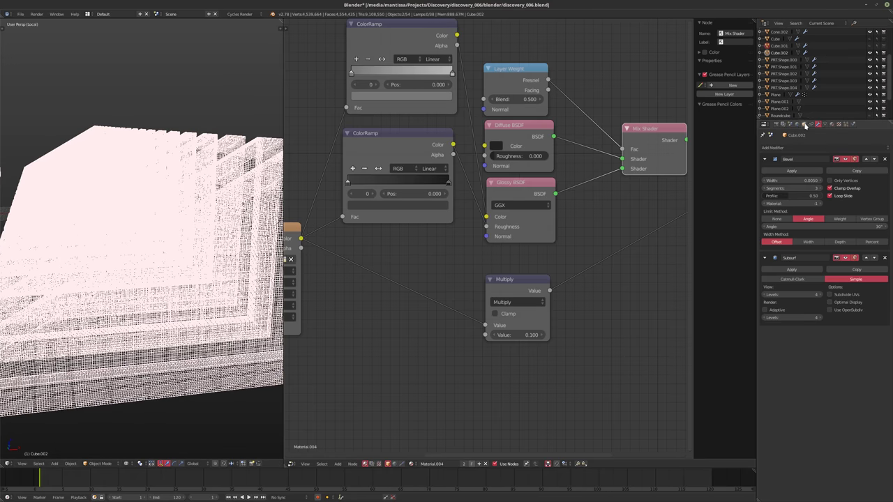
click(805, 124)
click(776, 324)
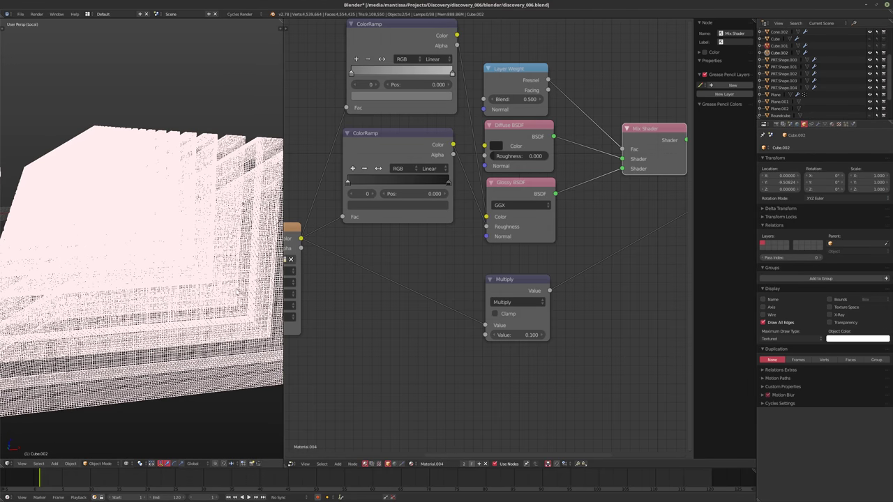
middle_drag(238, 292, 168, 276)
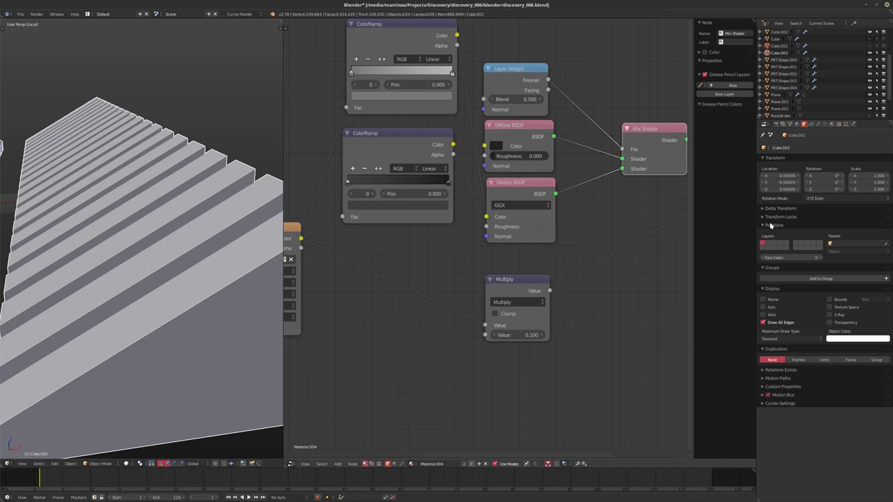
Add a Displace modifier to the side blocks and set its midlevel to 0.
click(819, 124)
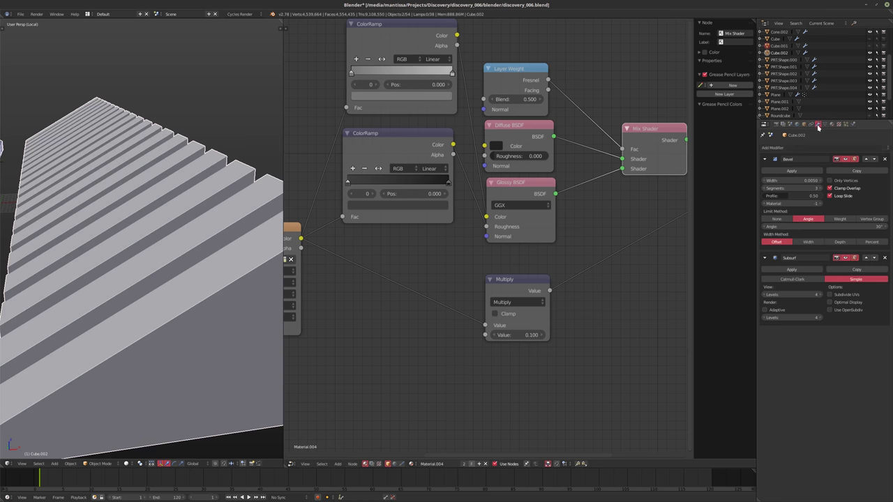
click(790, 148)
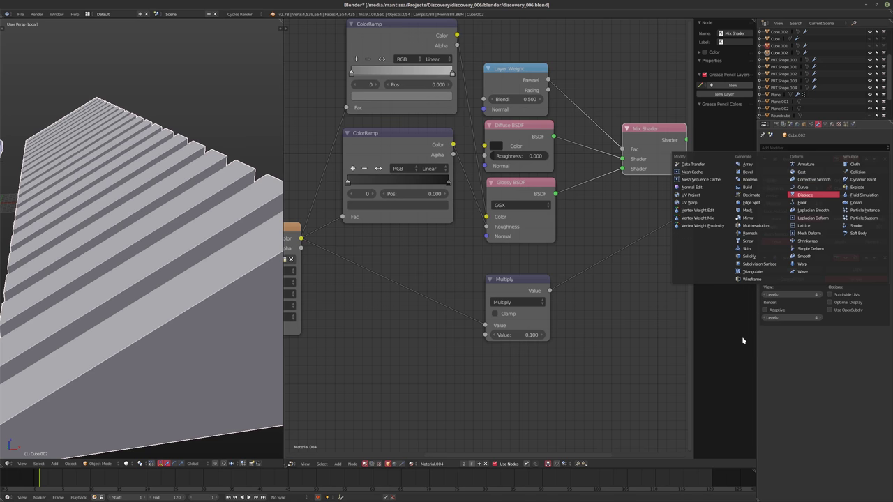
key(Return)
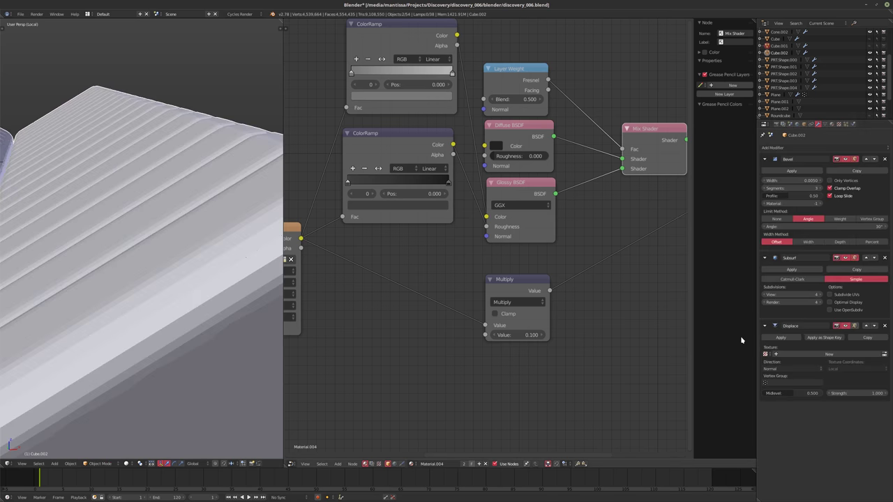
click(796, 394)
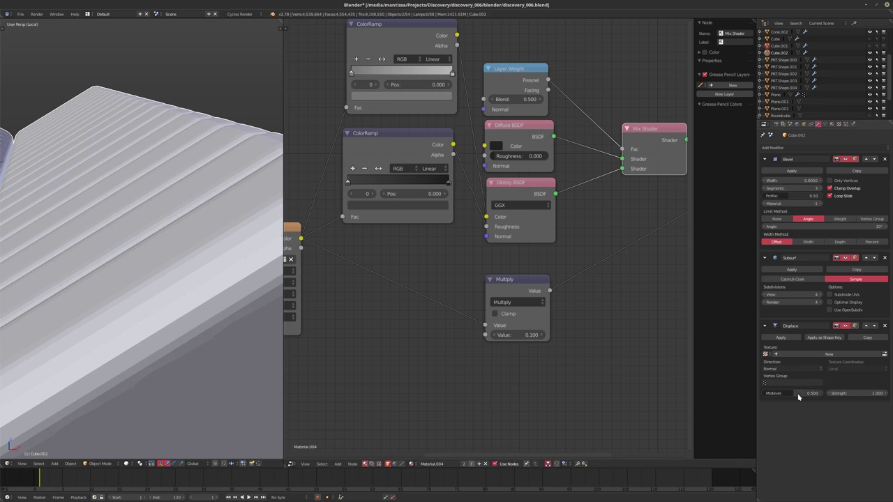
text(0)
key(Return)
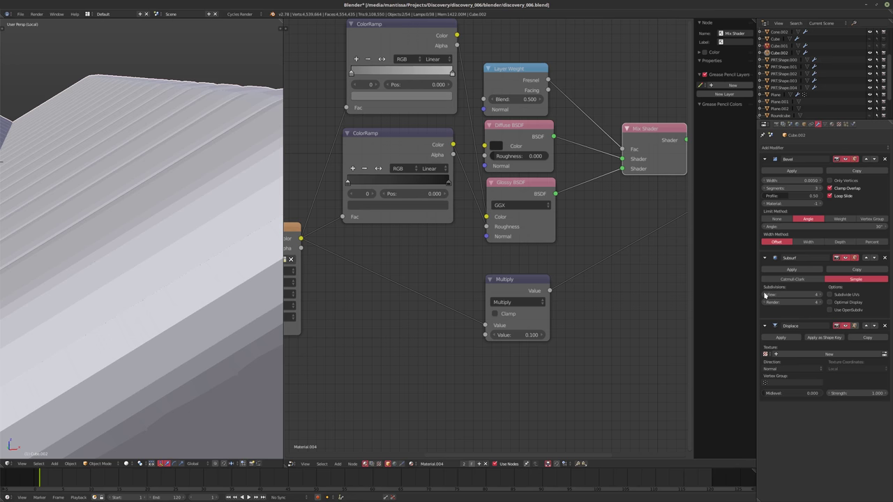
Lower the Subsurf view level to 2 and set the Displace strength to 0.01.
click(765, 295)
click(765, 295)
click(765, 295)
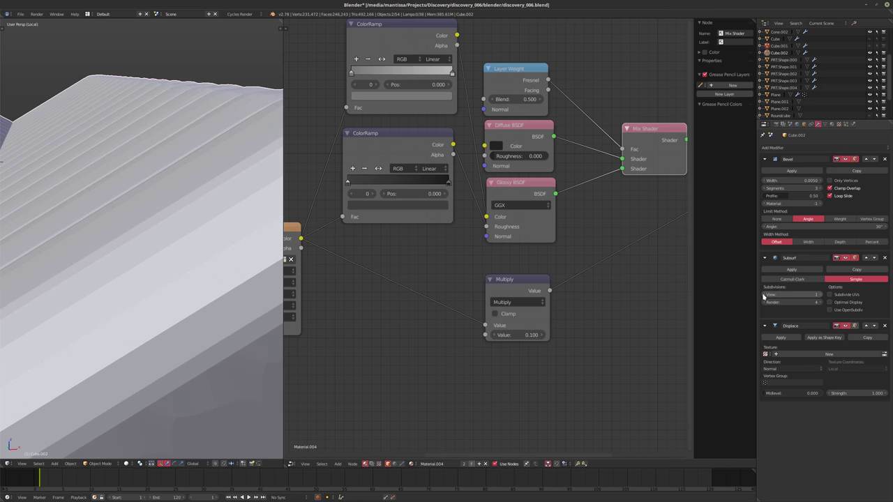
click(818, 294)
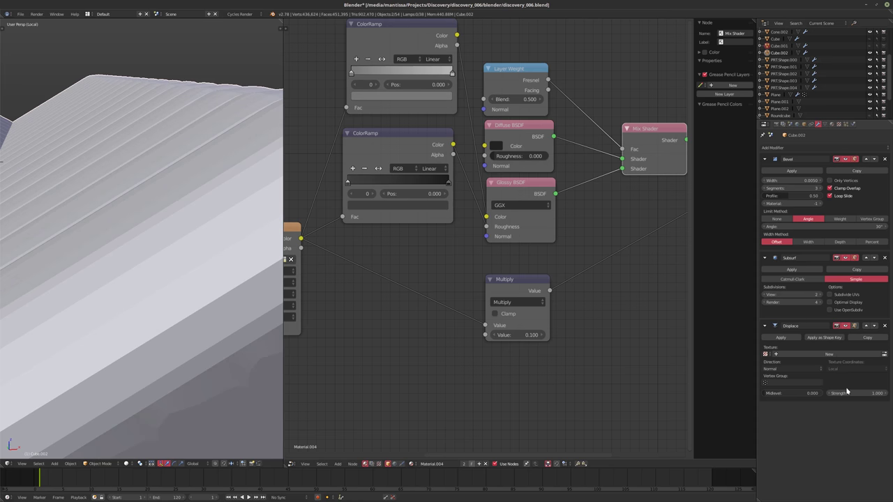
click(845, 394)
text(0.01)
key(Return)
middle_drag(69, 198, 161, 269)
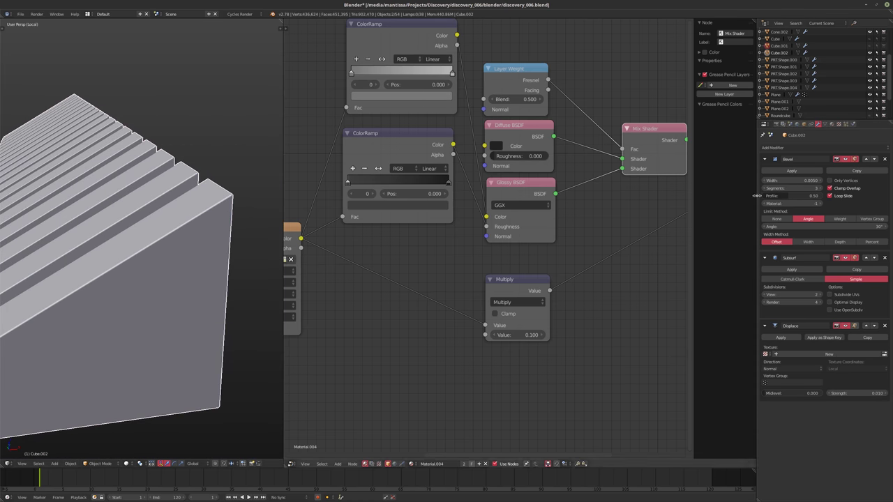
Give the Displace modifier a new Clouds texture and set its noise basis to Cell Noise.
click(839, 124)
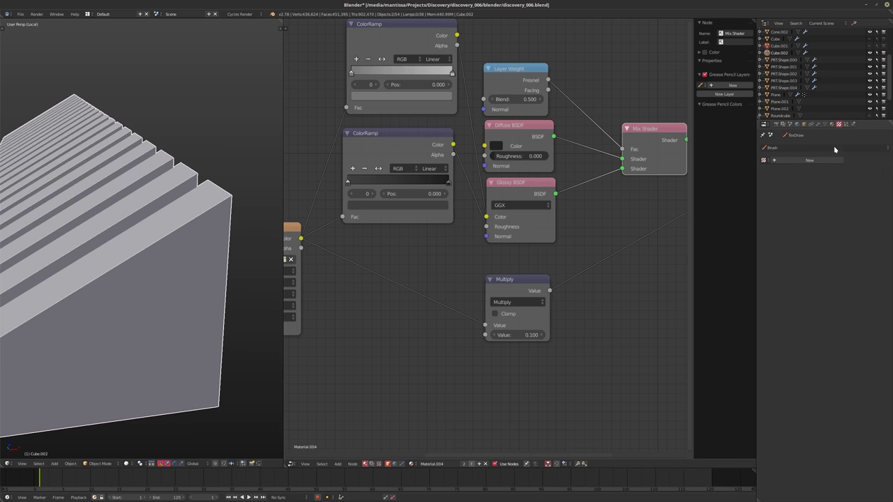
click(810, 148)
click(809, 132)
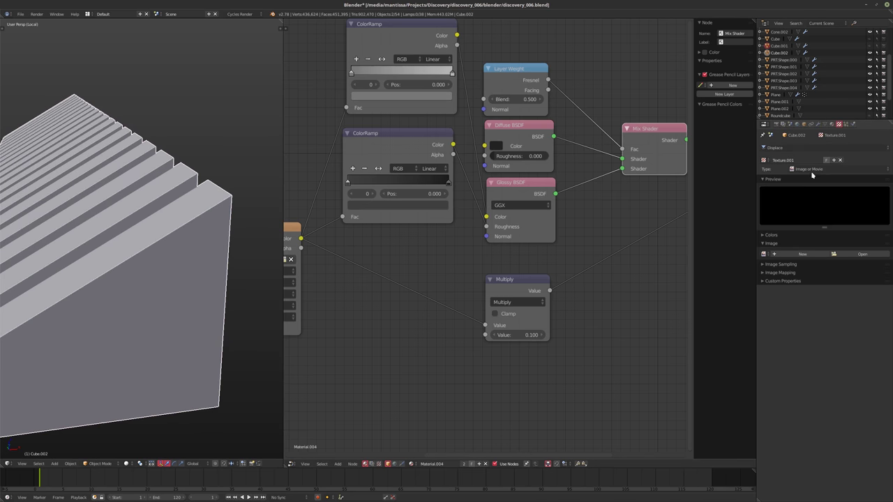
ctrl+scroll(811, 169, up, 1)
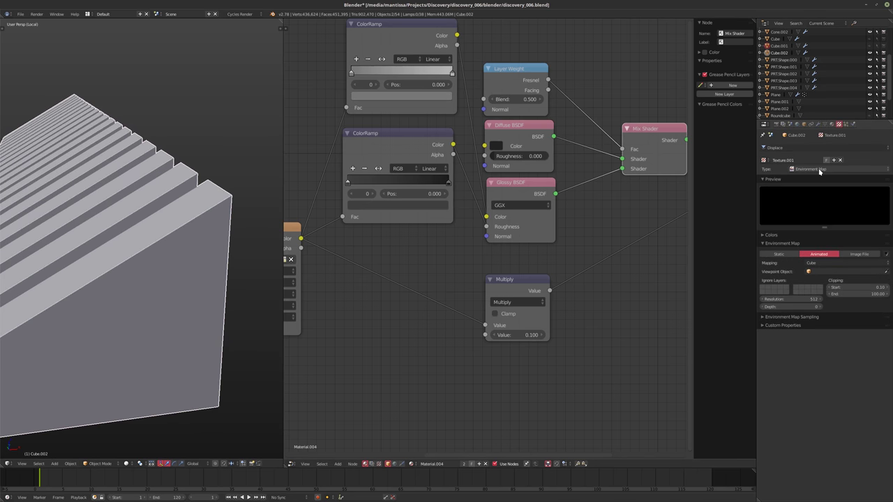
ctrl+scroll(820, 171, up, 1)
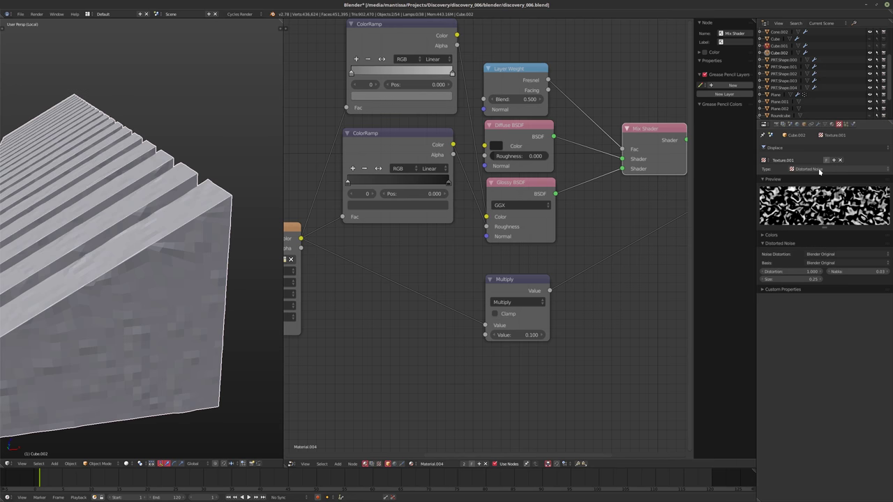
ctrl+scroll(820, 172, up, 1)
middle_drag(231, 279, 362, 282)
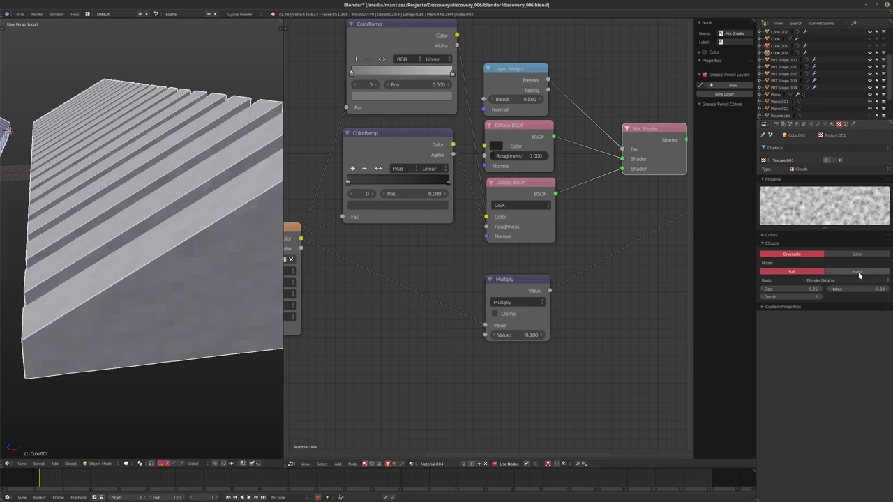
ctrl+scroll(831, 282, up, 1)
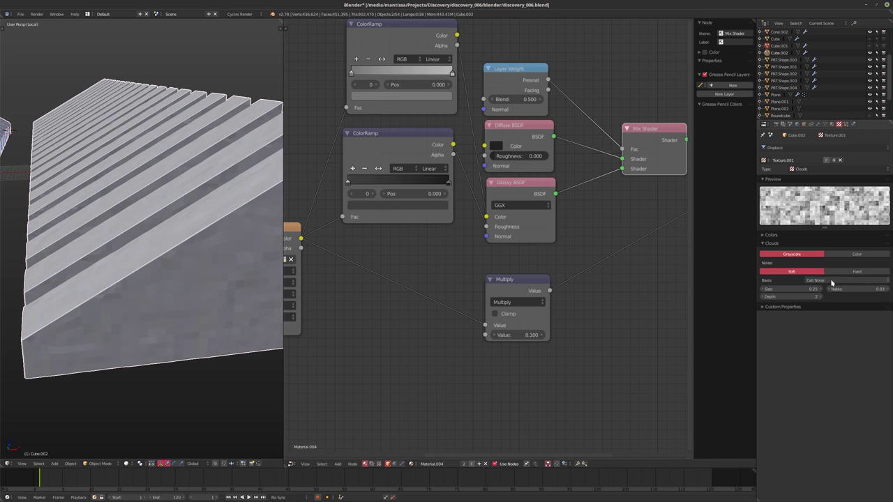
Keep the Displace direction on Normal and set its texture coordinates to UV.
click(813, 124)
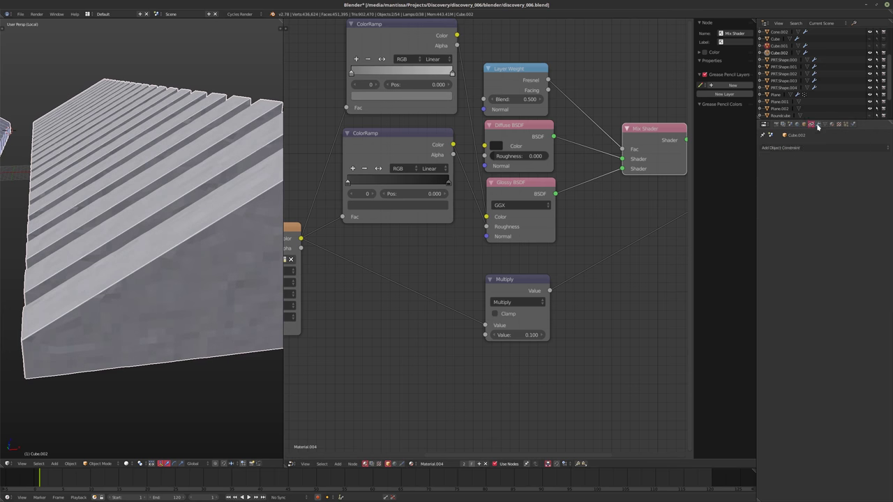
click(819, 125)
click(783, 369)
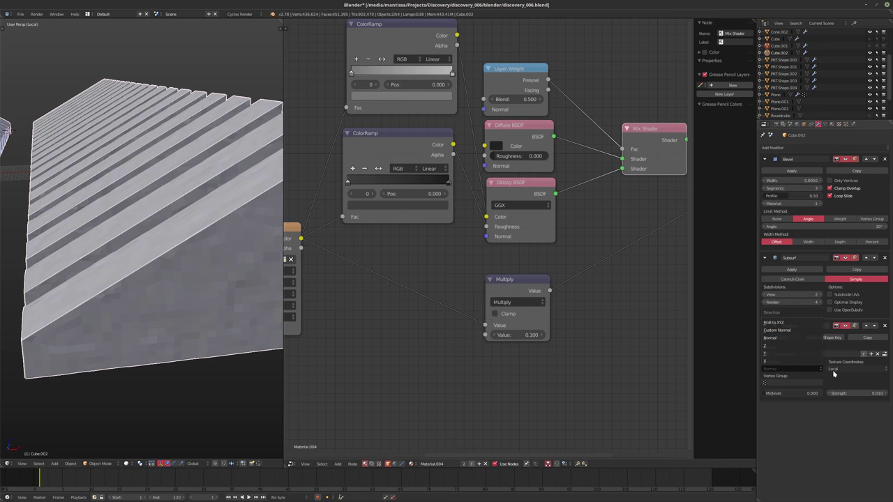
click(781, 337)
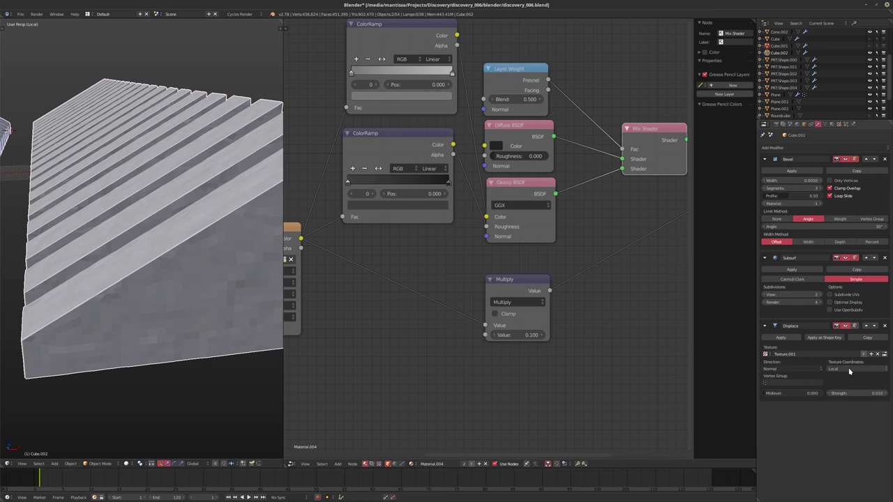
ctrl+scroll(849, 371, down, 3)
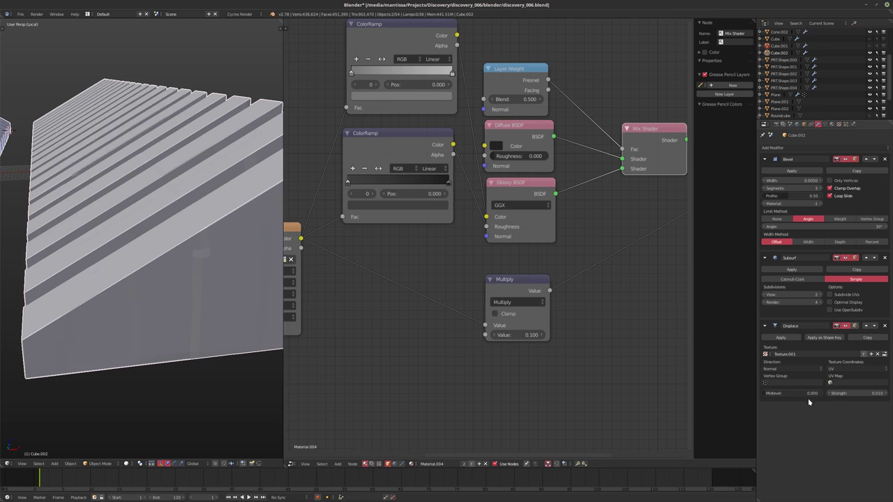
Try sizes of 0.1 and 0.05 for the Clouds texture and check the displaced blocks.
click(839, 125)
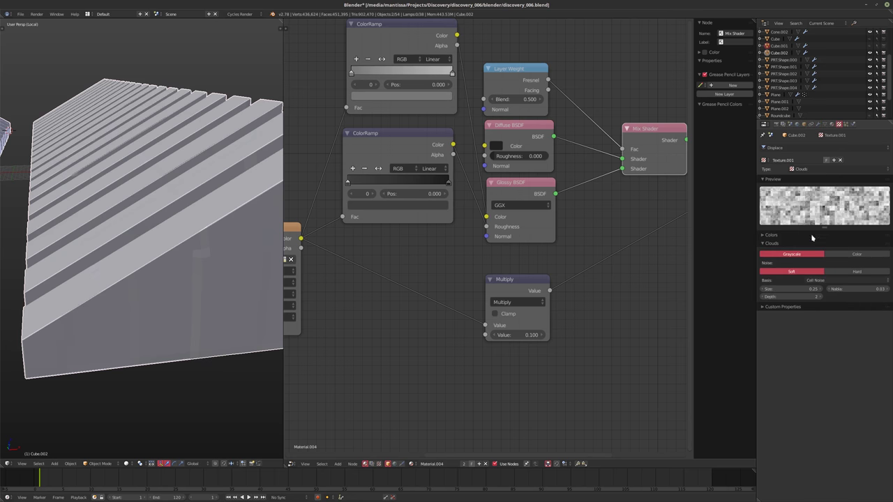
click(795, 289)
key(BackSpace)
text(0.1)
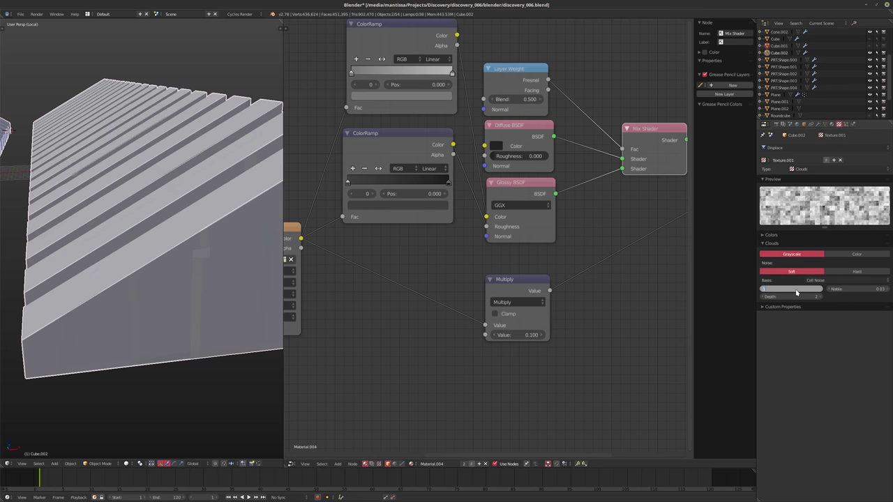
key(Return)
click(795, 291)
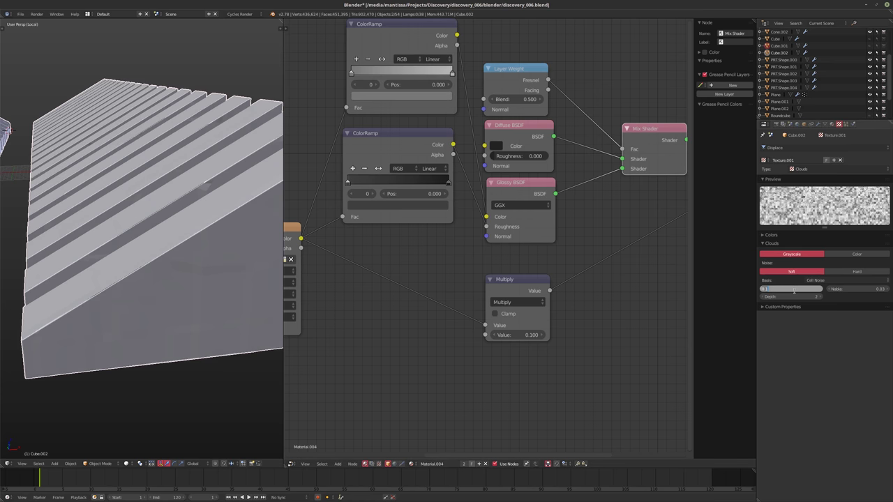
key(BackSpace)
text(0.5)
key(Return)
middle_drag(140, 219, 160, 288)
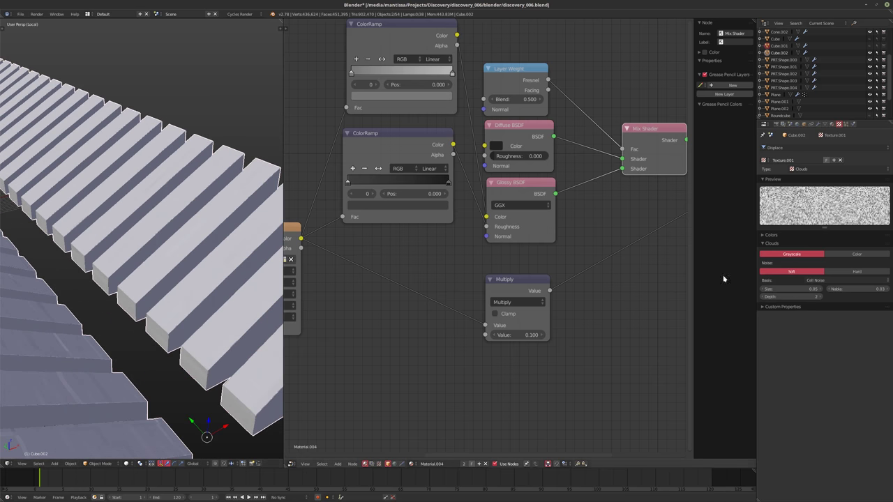
Set the Clouds texture's size to 0.03 and inspect the displacement on the block edges up close.
click(784, 290)
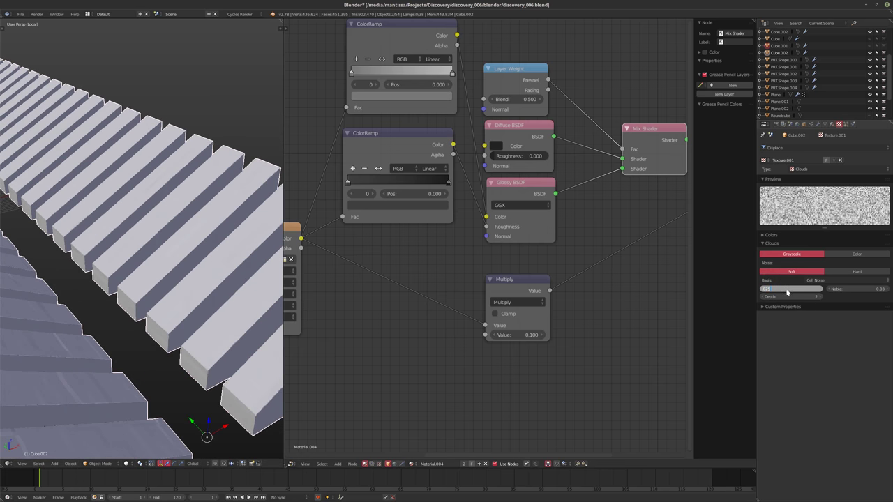
text(0.03)
key(Return)
middle_drag(148, 298, 142, 264)
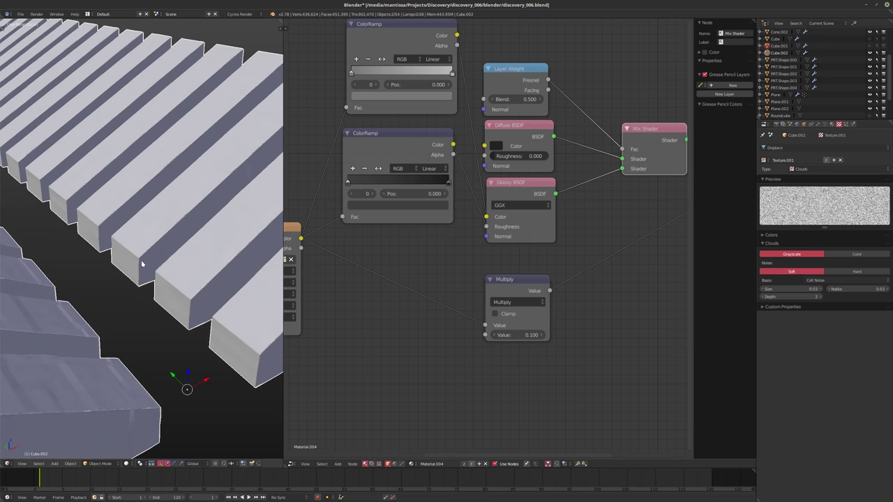
scroll(142, 263, up, 8)
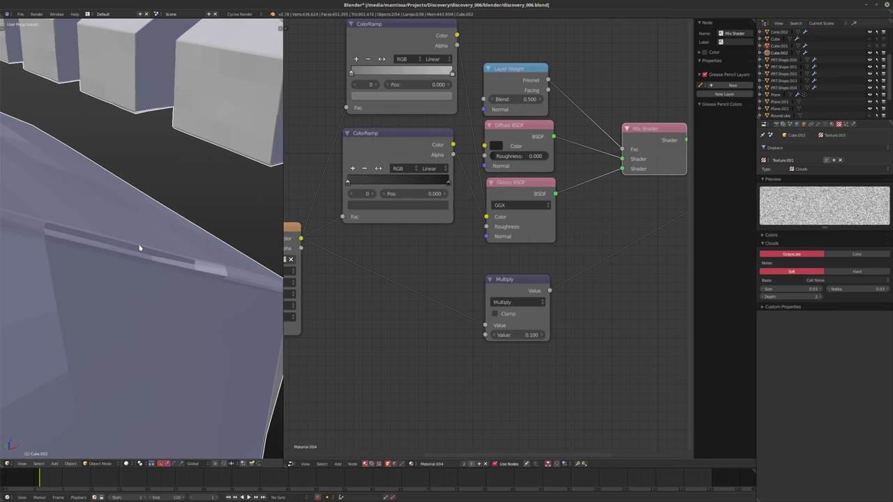
scroll(139, 248, down, 5)
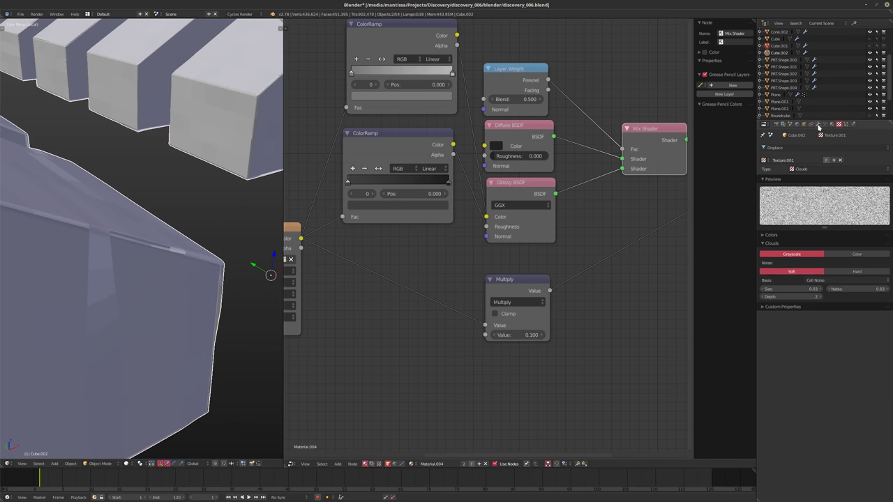
Turn off the Bevel modifier's viewport display and raise the Subsurf modifier's view subdivisions to 4.
click(819, 126)
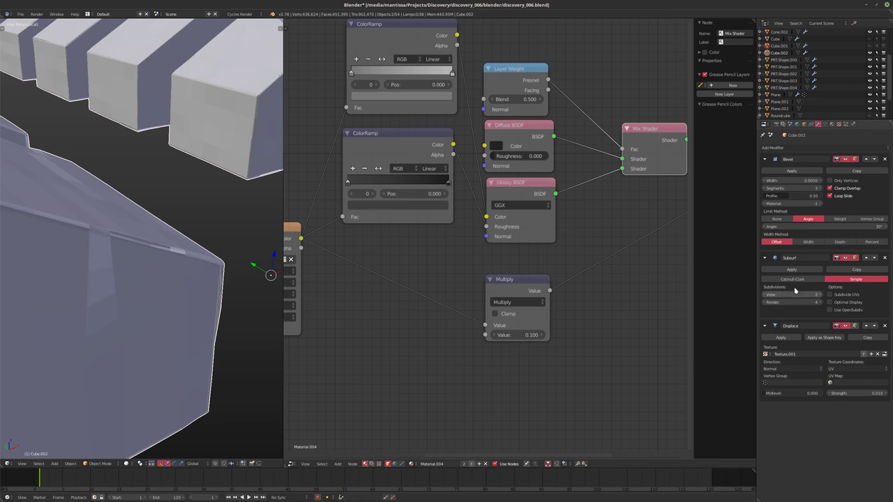
click(837, 160)
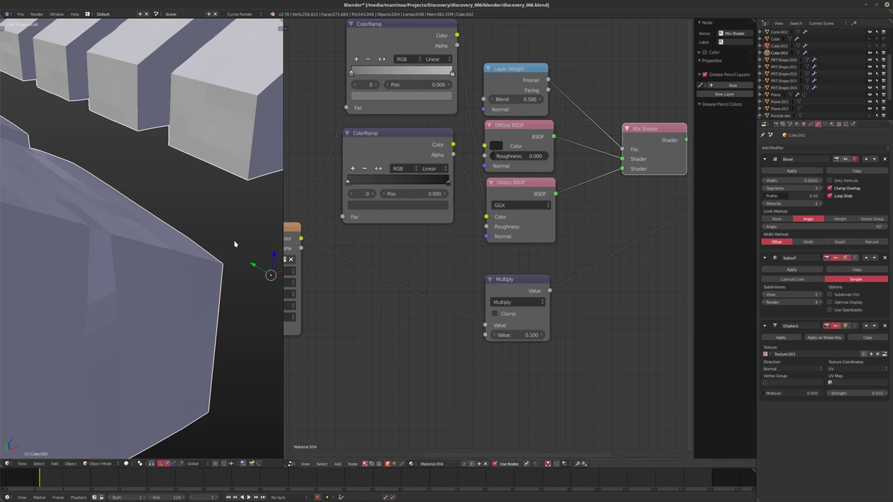
middle_drag(235, 244, 157, 235)
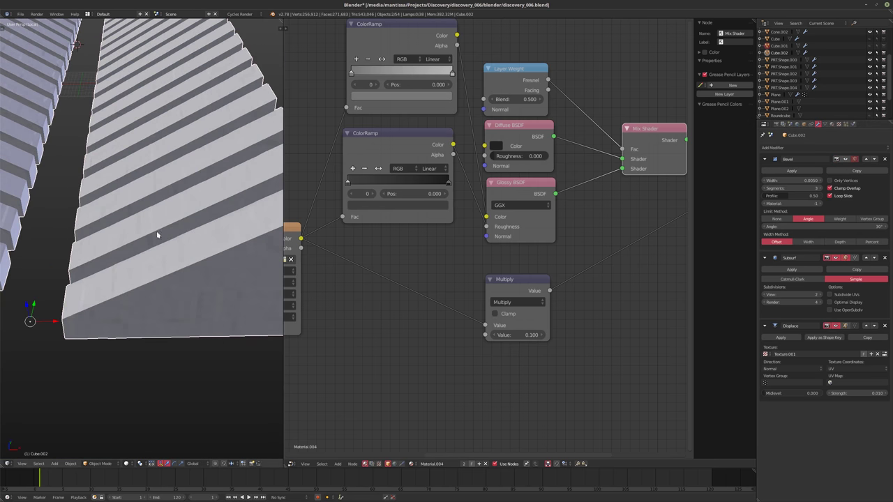
click(821, 296)
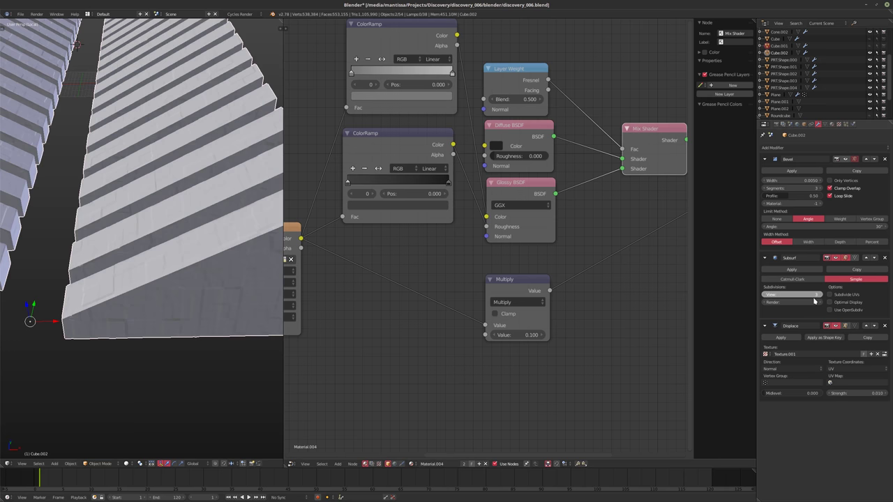
click(815, 300)
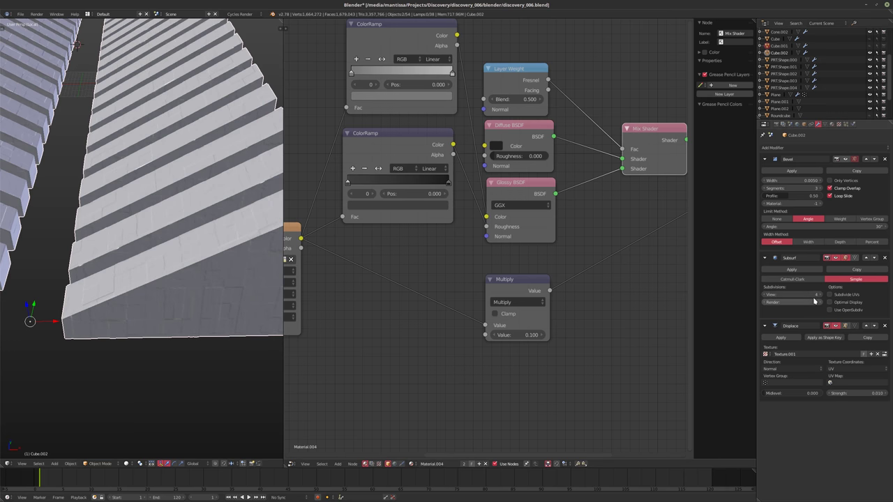
Advance to frame 2, leave local view and look at the whole corridor through the camera.
middle_drag(209, 265, 162, 253)
key(Right)
key(KP_0)
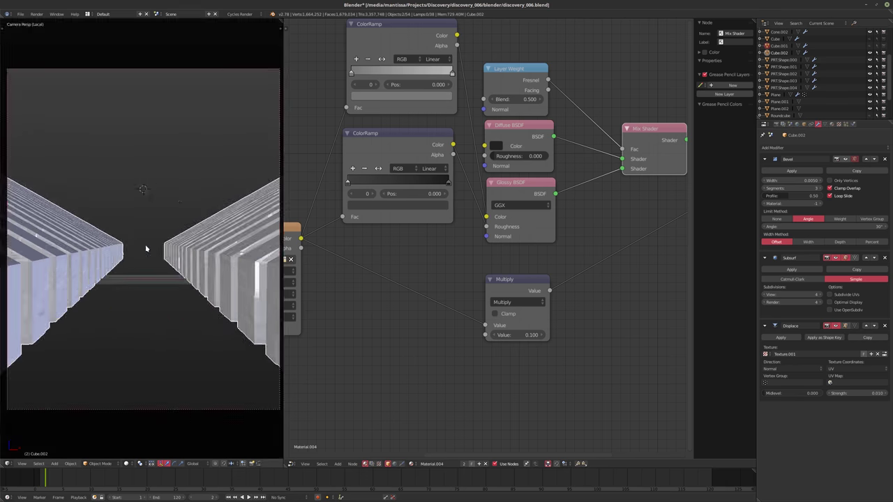
key(KP_0)
key(KP_0)
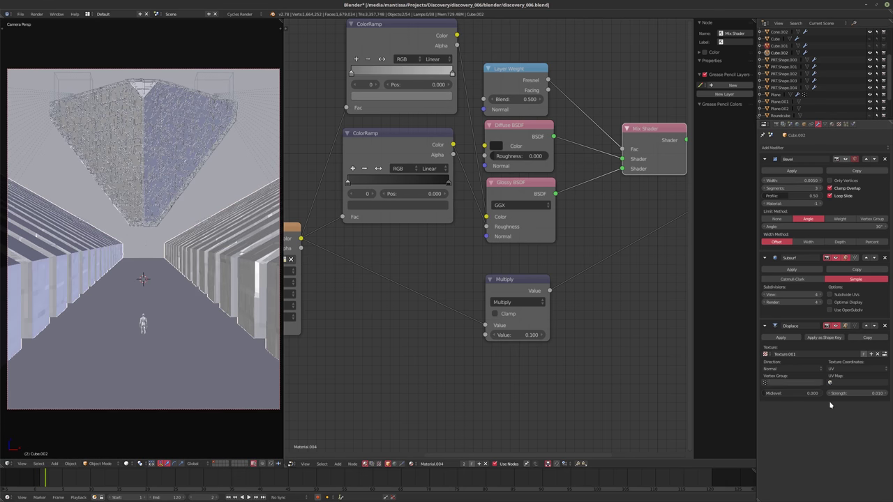
Set the Displace modifier's strength to 0.015.
click(850, 394)
text(0.015)
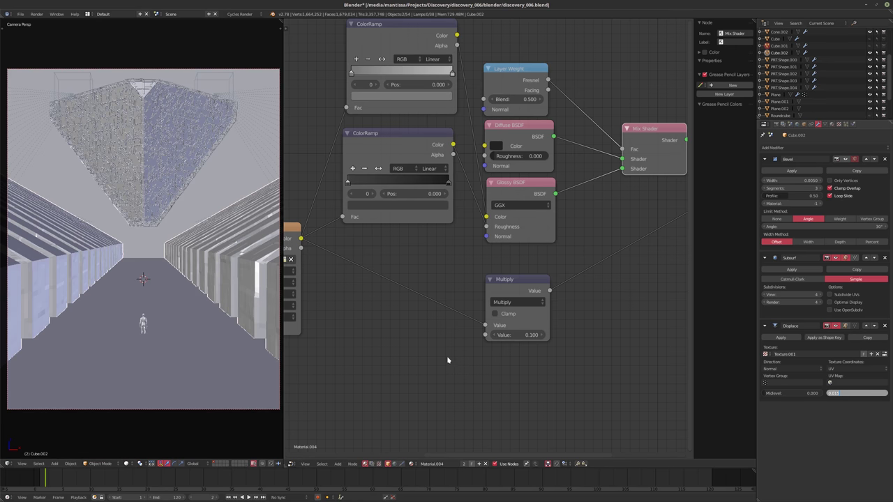
key(Return)
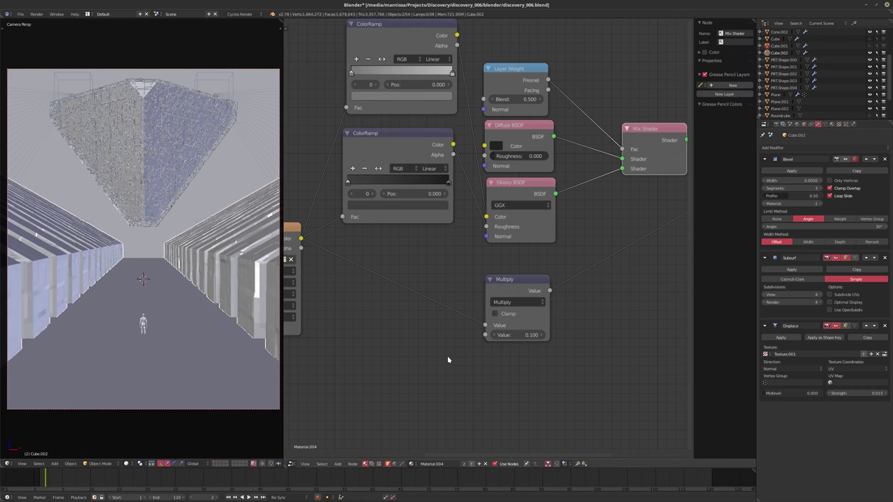
Save the file and test-render frame 2, ending the render once the side blocks have been checked.
key(ctrl+s)
click(173, 300)
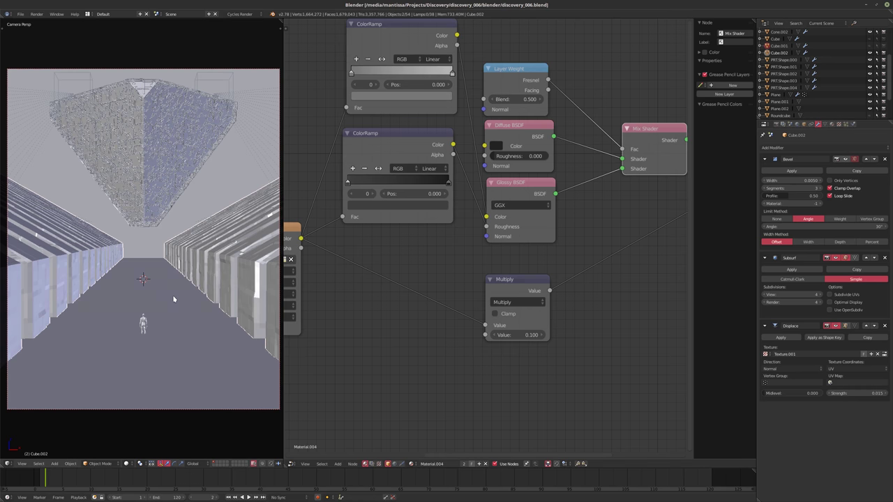
key(F12)
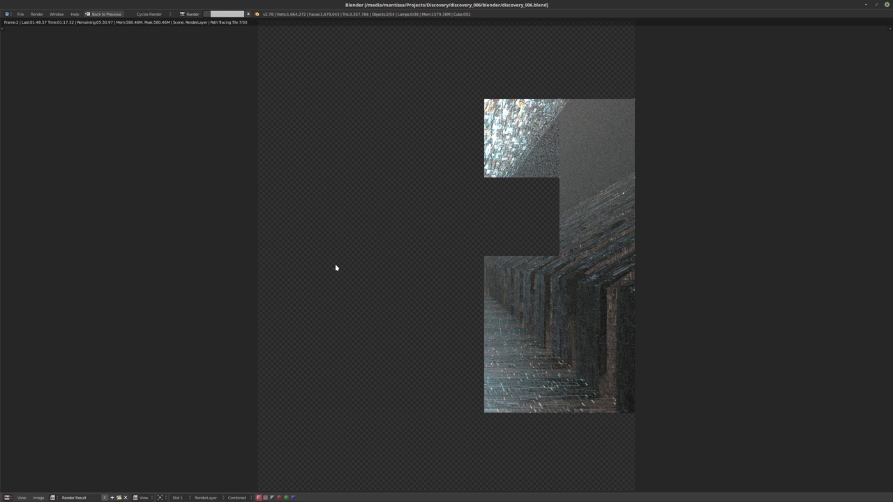
key(Escape)
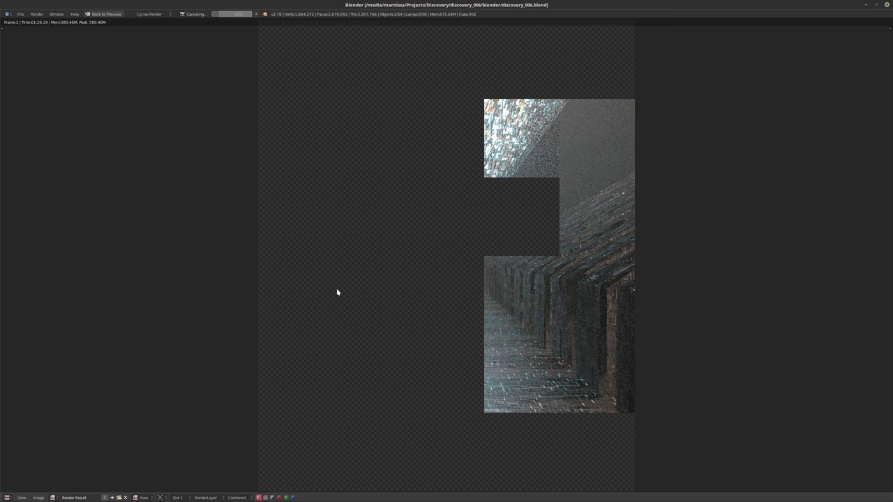
key(Escape)
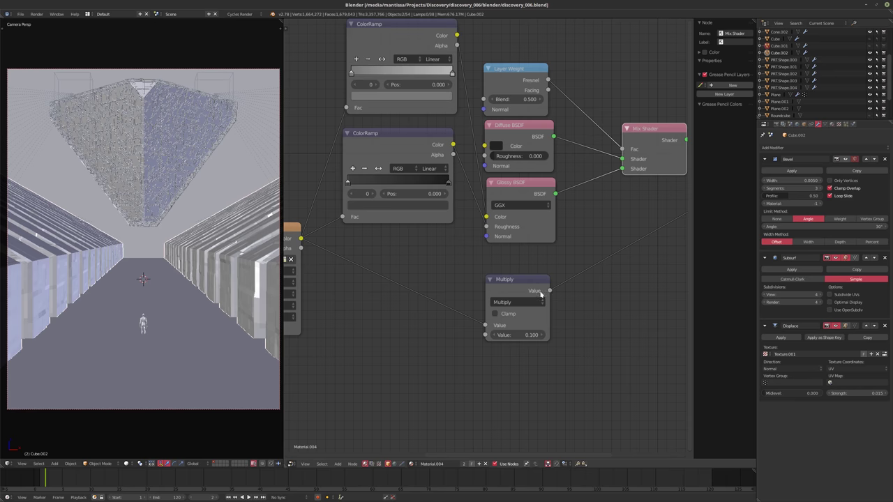
Set the Displace strength to 0.01 and the Subsurf subdivisions to 2 for the viewport and 5 for rendering.
middle_drag(541, 294, 511, 329)
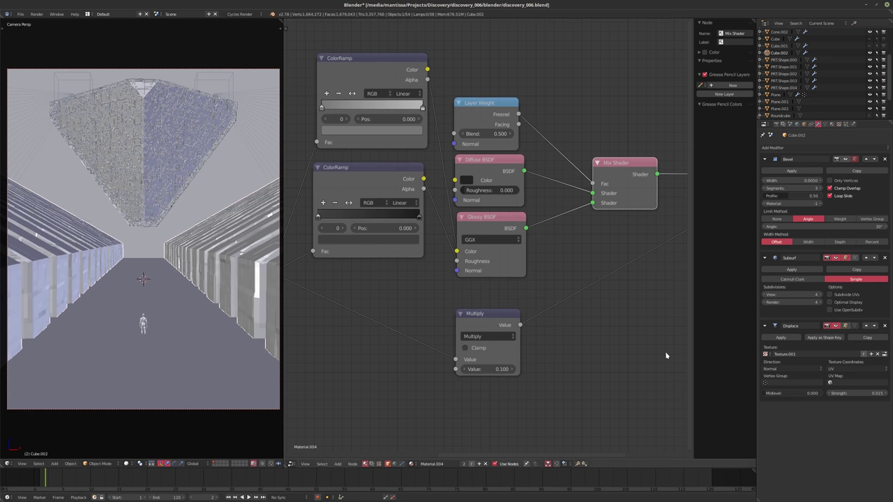
double_click(841, 393)
text(.01)
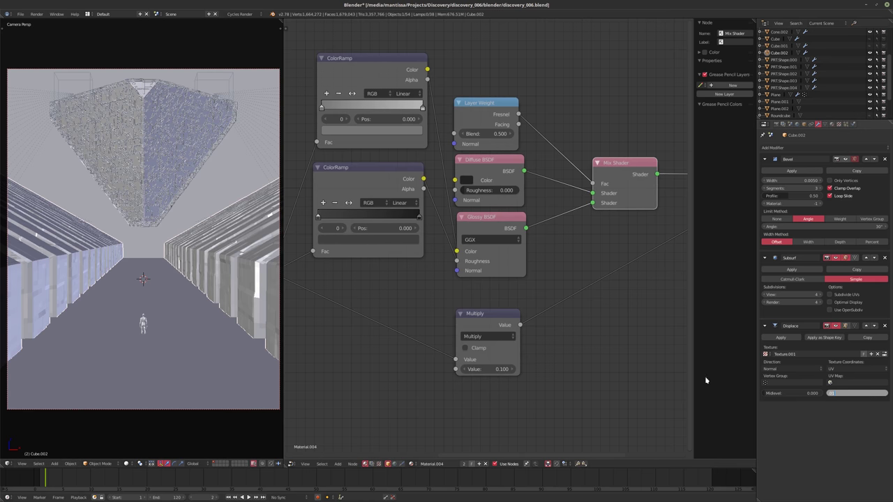
key(Return)
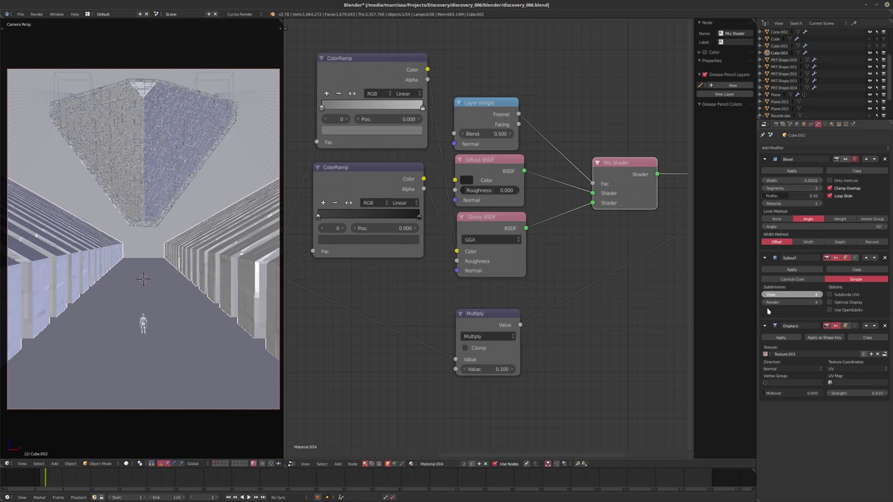
click(764, 295)
click(765, 295)
click(821, 302)
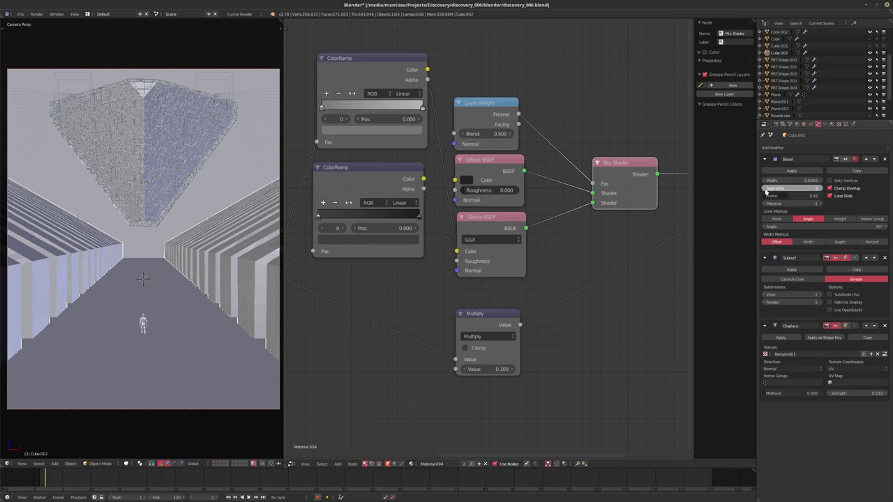
Reduce the Bevel modifier to 1 segment and turn its viewport display back on.
click(766, 190)
click(841, 159)
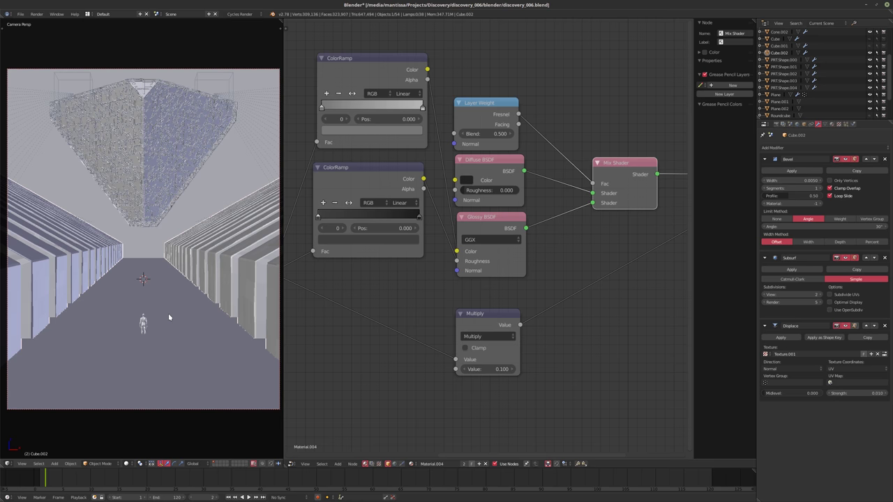
key(F12)
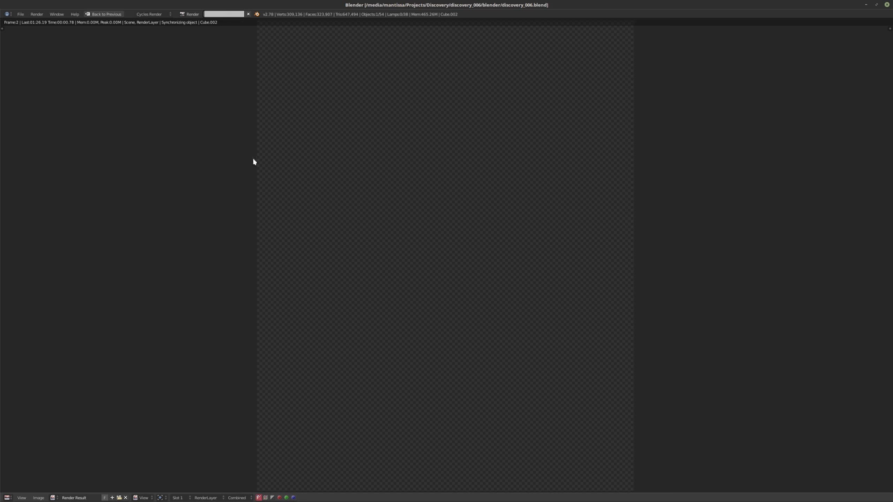
key(Escape)
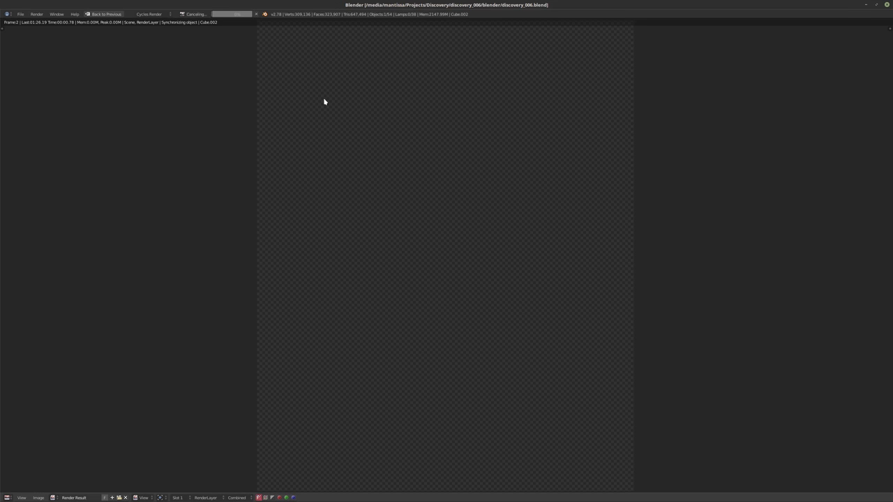
key(Escape)
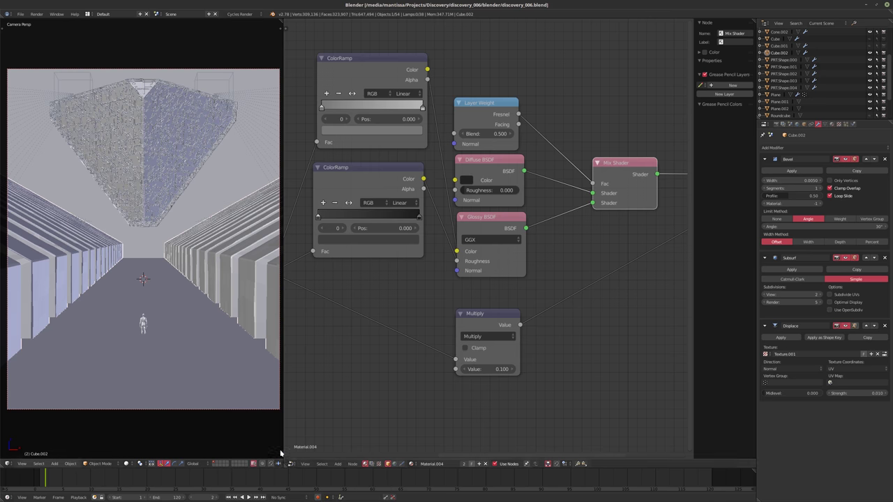
Set the Multiply node's value to 0.025 in the block material and test-render the frame.
click(479, 369)
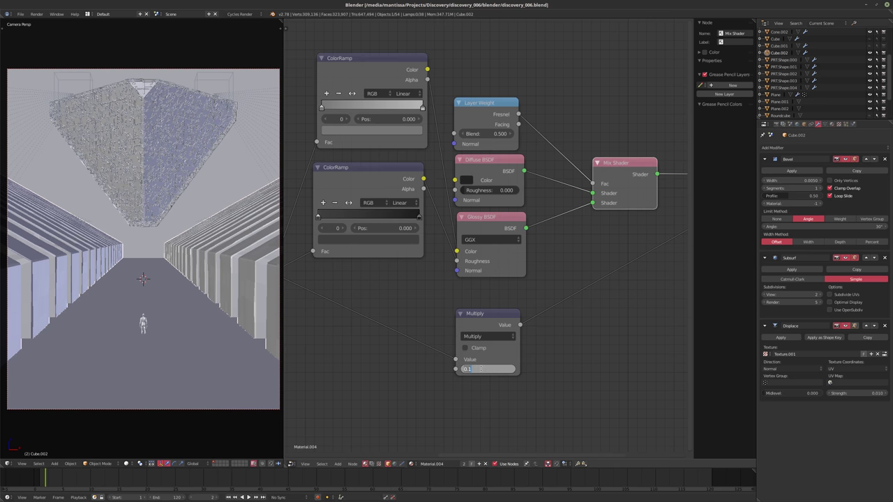
text(.025)
key(Return)
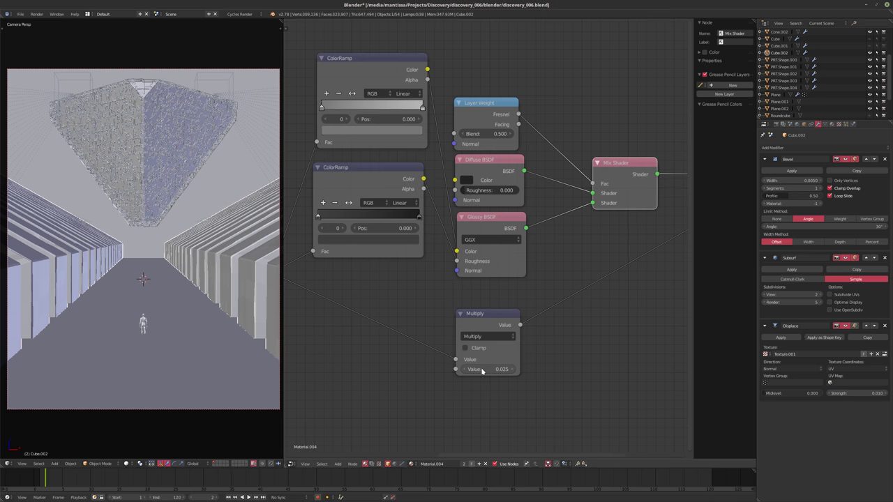
key(F12)
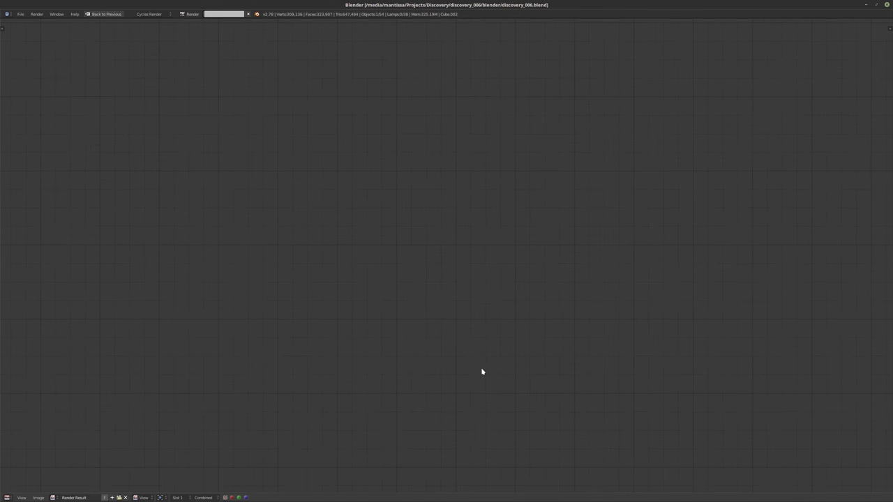
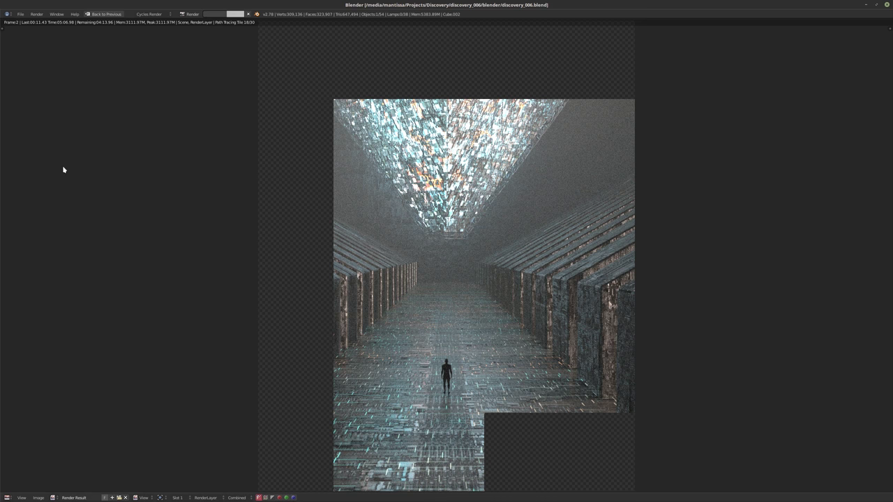
key(Escape)
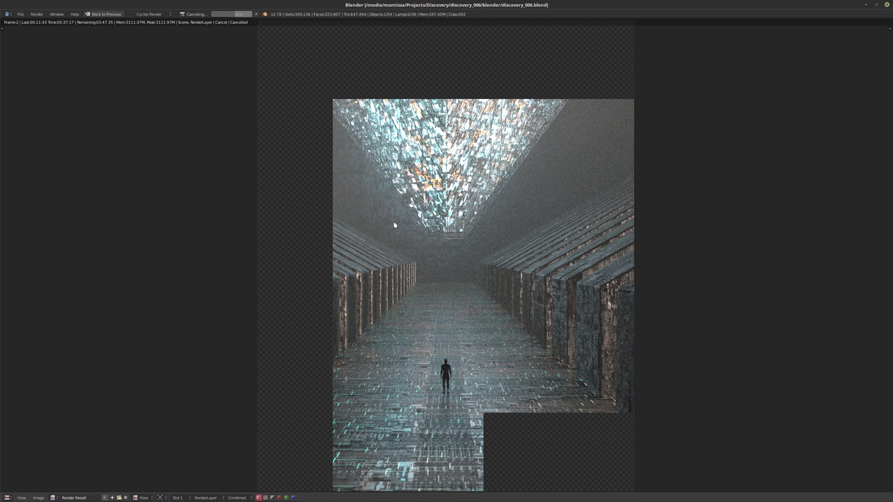
key(Escape)
Select the corridor's floor plane and frame it in the 3D view.
right_click(211, 358)
key(KP_Decimal)
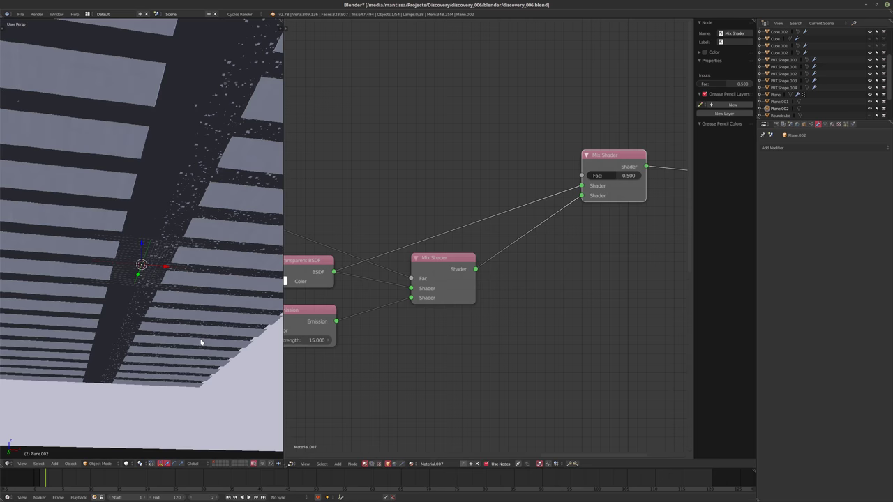
right_click(157, 330)
key(KP_Decimal)
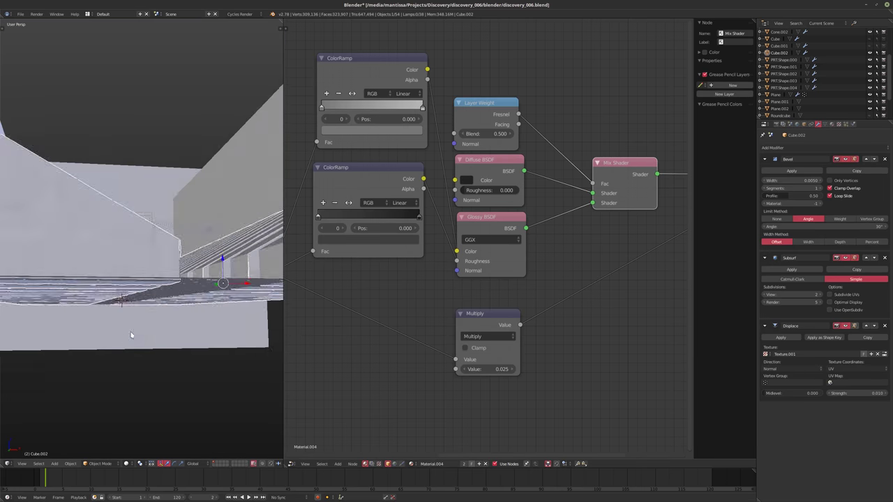
right_click(143, 287)
key(KP_Decimal)
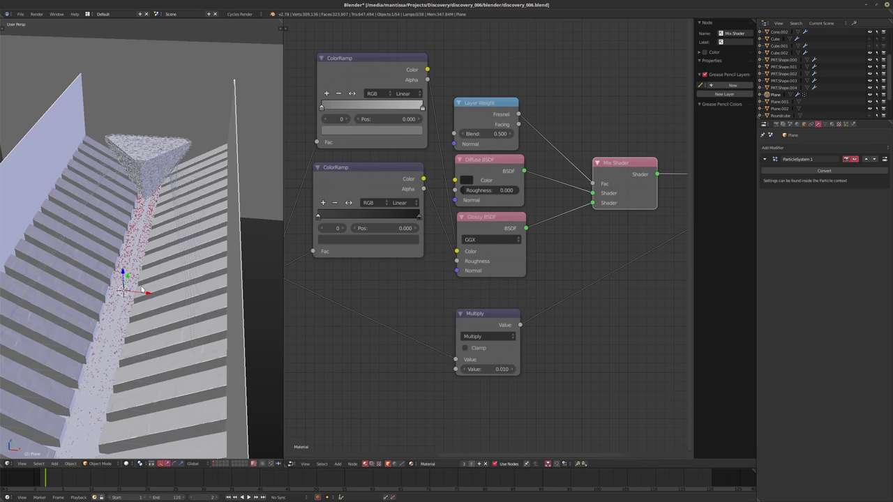
Edit the floor plane from above, select its narrow central strip and grow the face selection once.
key(KP_7)
key(Tab)
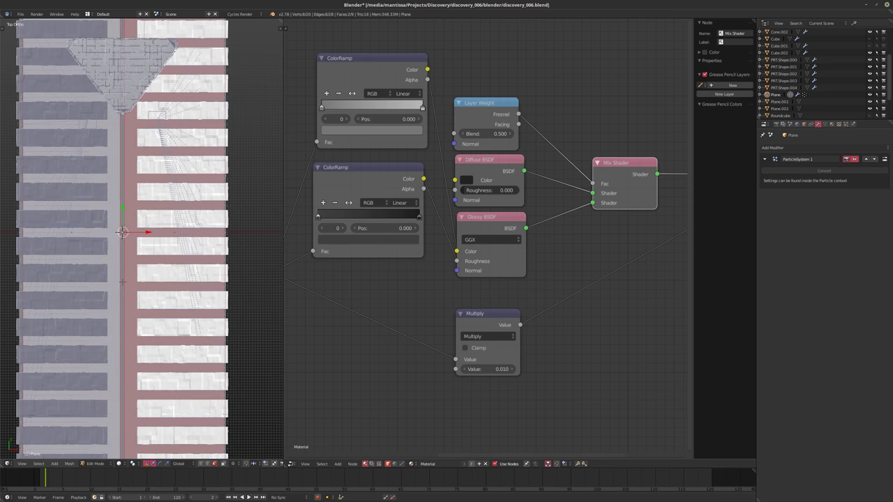
key(a)
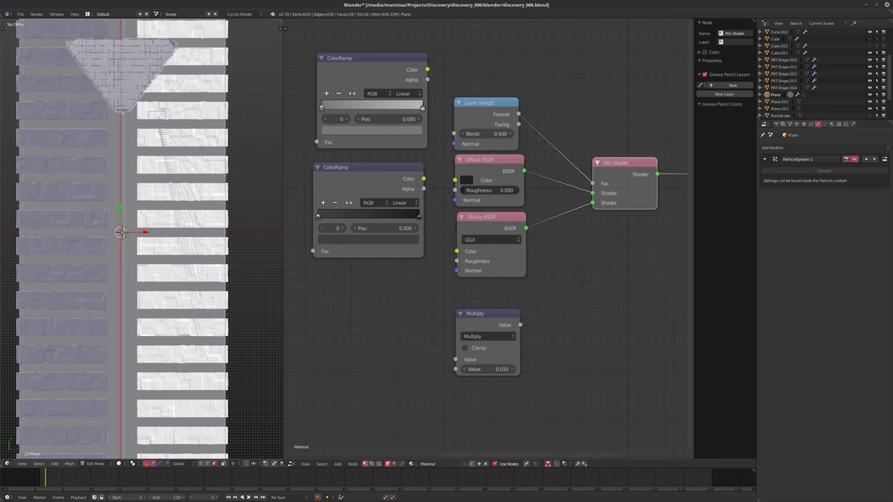
right_click(123, 234)
scroll(123, 234, up, 3)
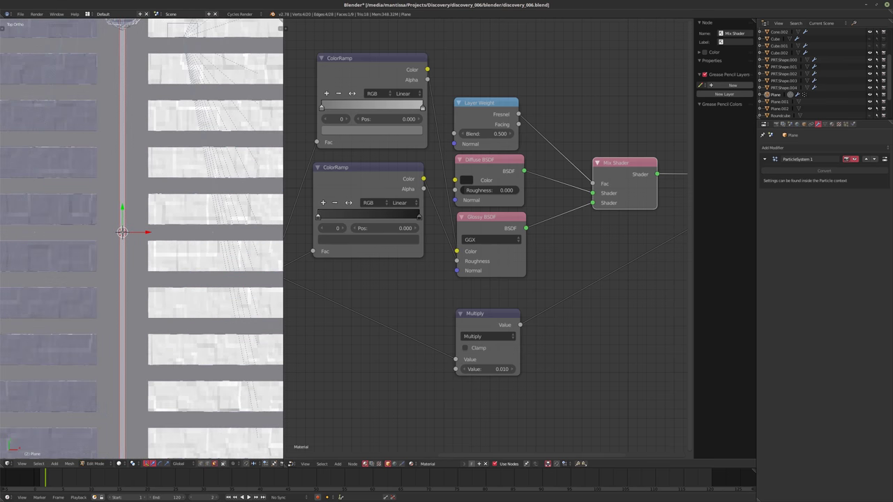
key(ctrl+KP_Add)
scroll(123, 233, down, 4)
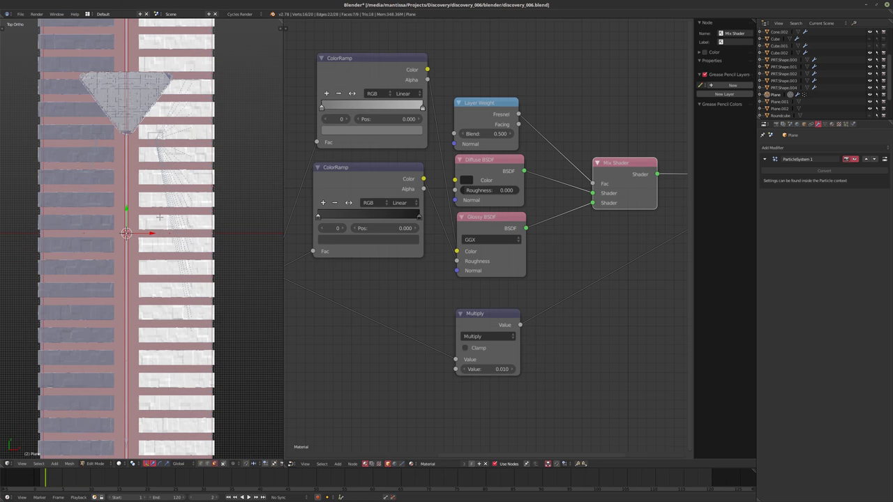
Rotate the floor plane view a quarter turn, remap the selected faces' UVs with Project from View (Bounds), and leave Edit Mode.
middle_drag(180, 227, 184, 208)
key(u)
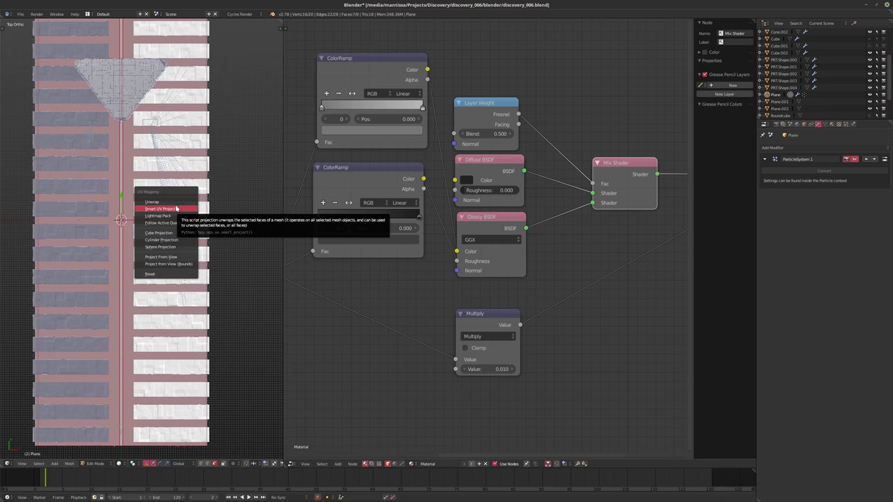
key(Escape)
middle_drag(269, 392, 270, 392)
key(u)
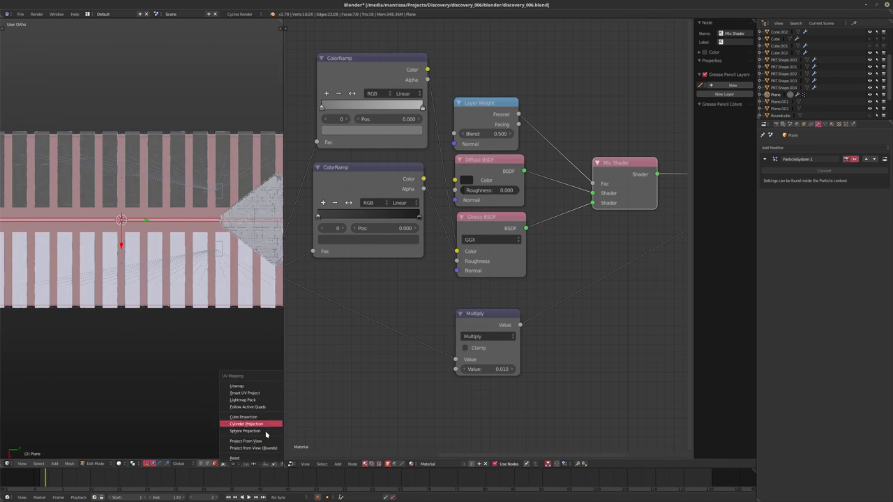
click(251, 448)
key(Tab)
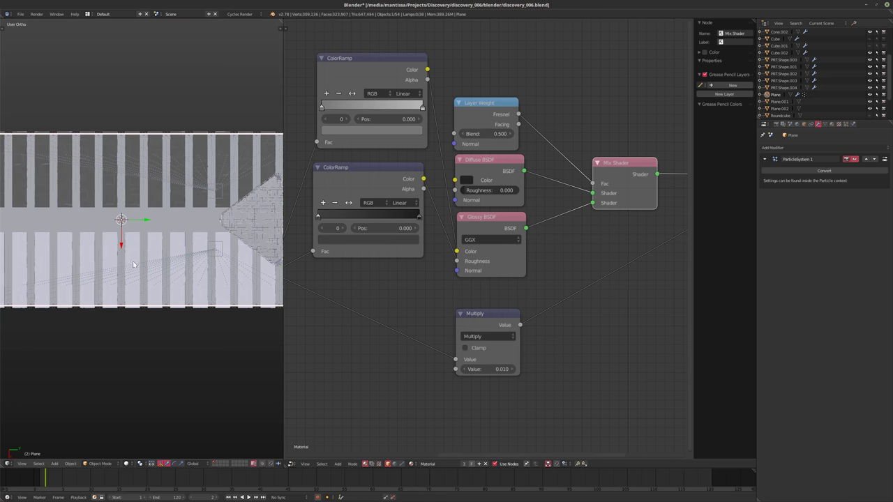
Return to the camera view and switch the viewport shading to Texture.
key(KP_0)
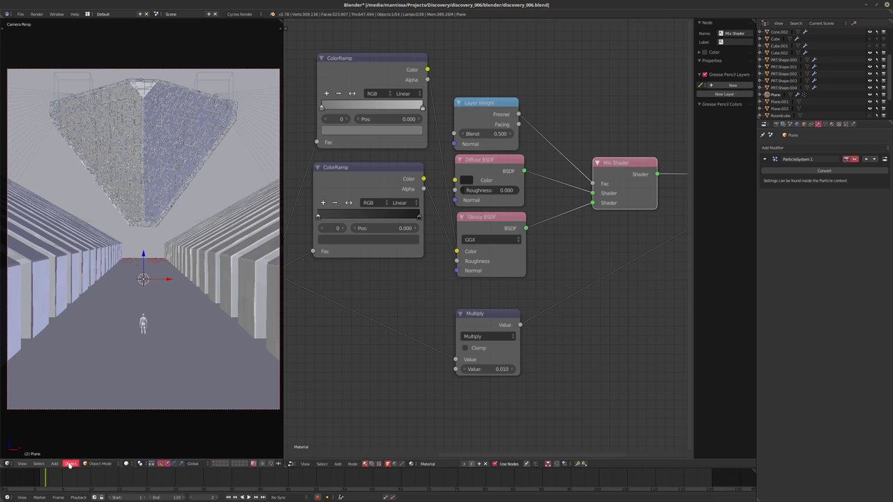
click(126, 465)
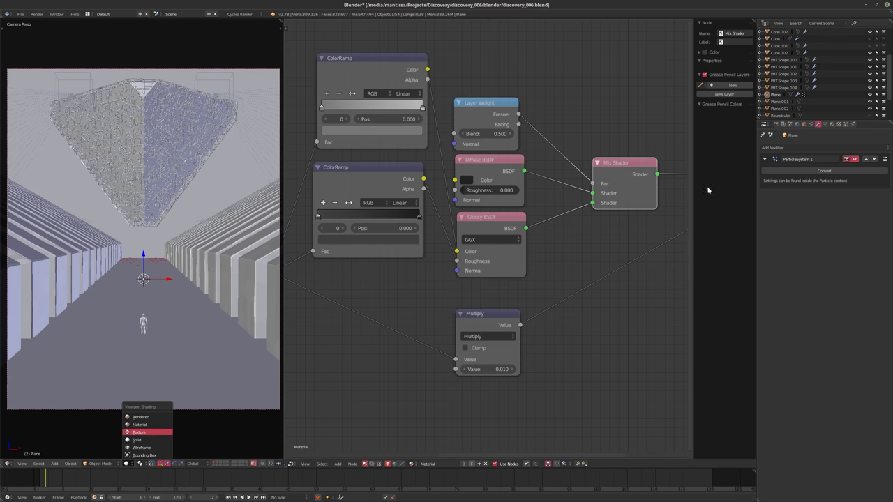
key(Return)
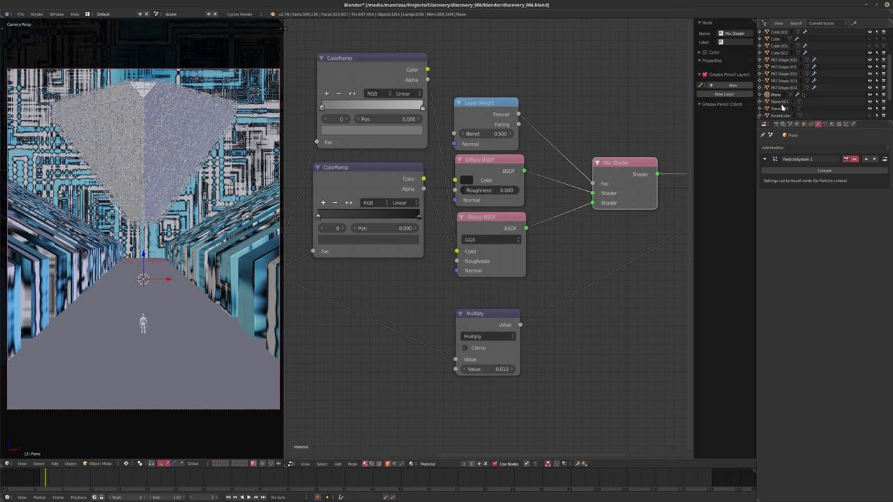
Select the slanted side blocks and set their material's Mapping node scale to 100 in X and Y.
right_click(236, 275)
scroll(438, 318, down, 3)
ctrl+scroll(479, 314, up, 4)
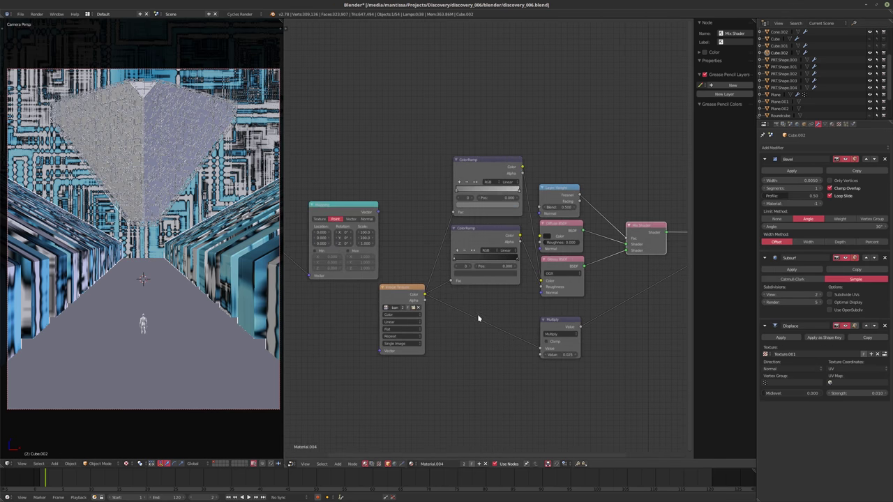
scroll(470, 314, up, 1)
click(389, 227)
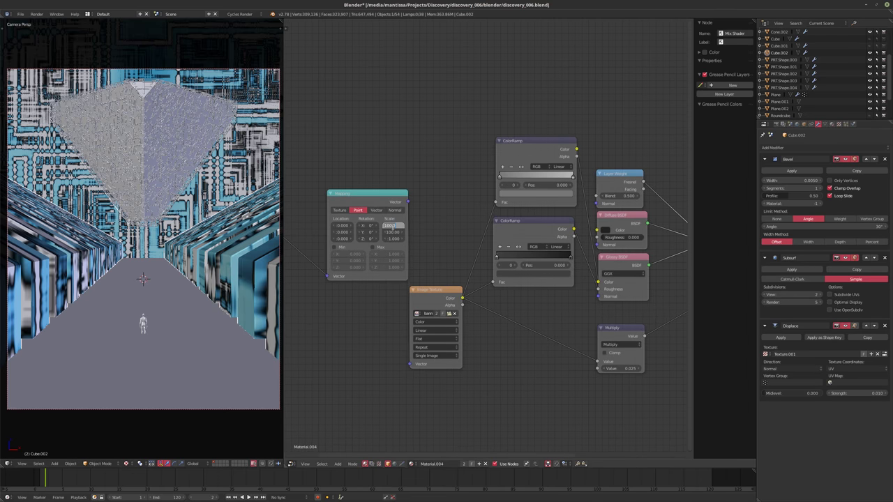
text(200)
key(Tab)
key(Tab)
click(392, 226)
text(100)
key(Tab)
text(100)
key(Return)
Widen the side block material's Mapping node and rearrange it and the Texture Coordinate node ahead of the Image Texture node.
drag(325, 222, 312, 222)
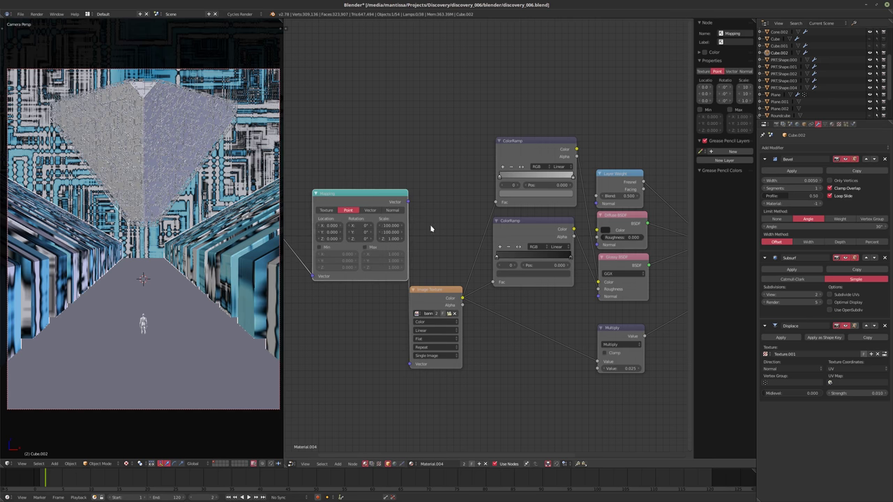
middle_drag(317, 225, 347, 220)
drag(343, 210, 333, 210)
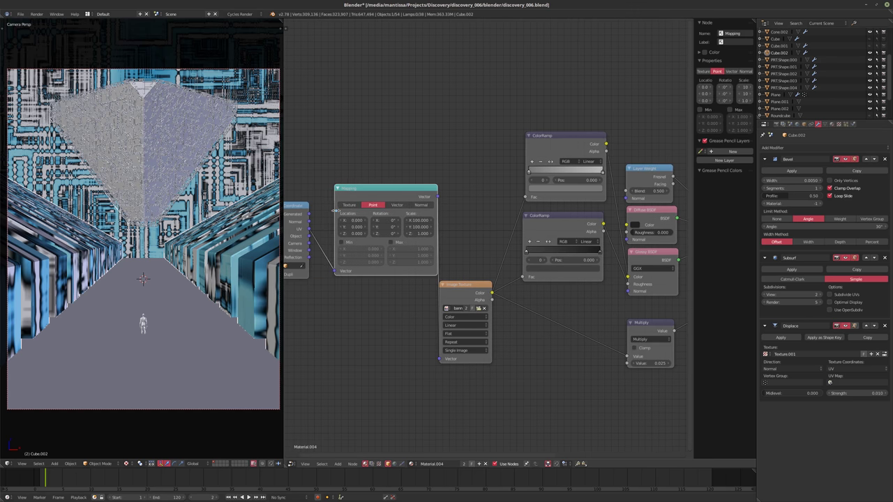
middle_drag(439, 224, 477, 224)
drag(323, 224, 265, 224)
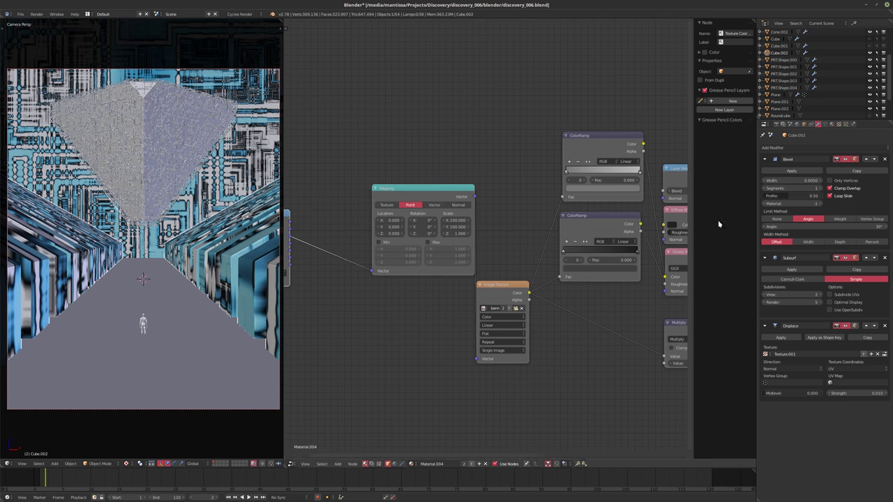
drag(445, 201, 388, 244)
middle_drag(436, 242, 465, 236)
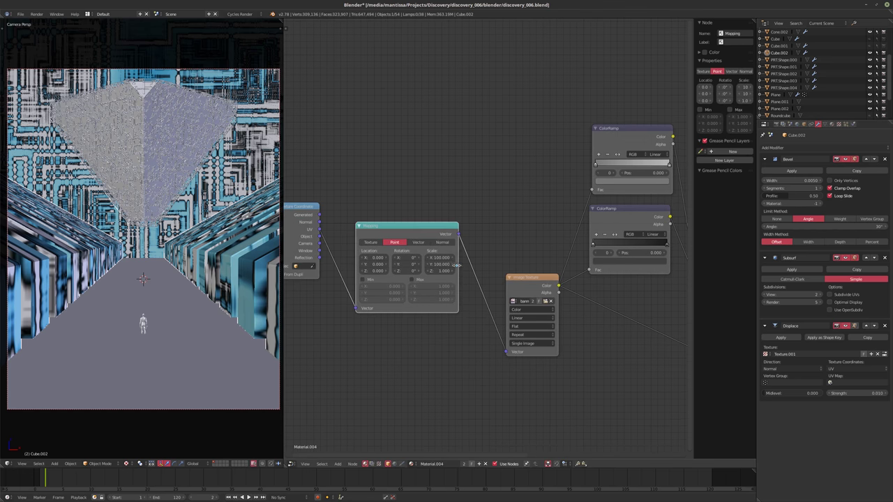
drag(458, 267, 464, 266)
middle_drag(465, 266, 486, 265)
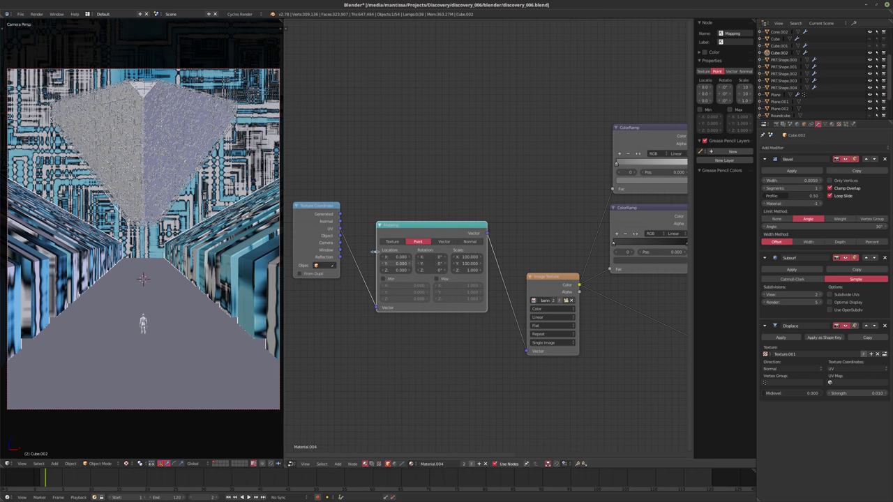
drag(327, 217, 320, 242)
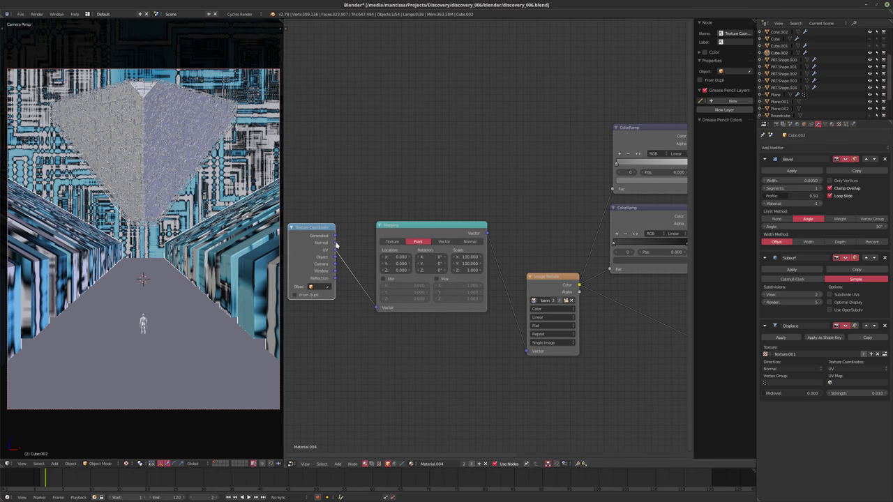
Select Plane.002 and set its maximum draw type to Wire.
click(781, 109)
click(804, 124)
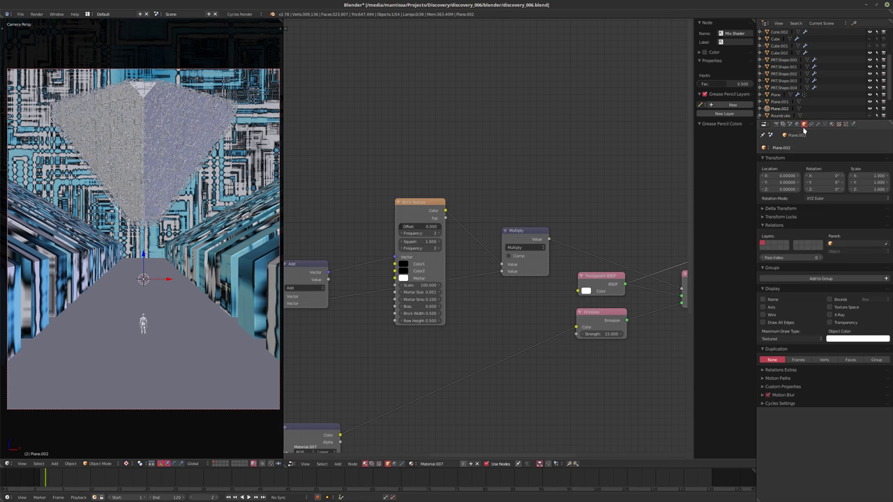
click(783, 339)
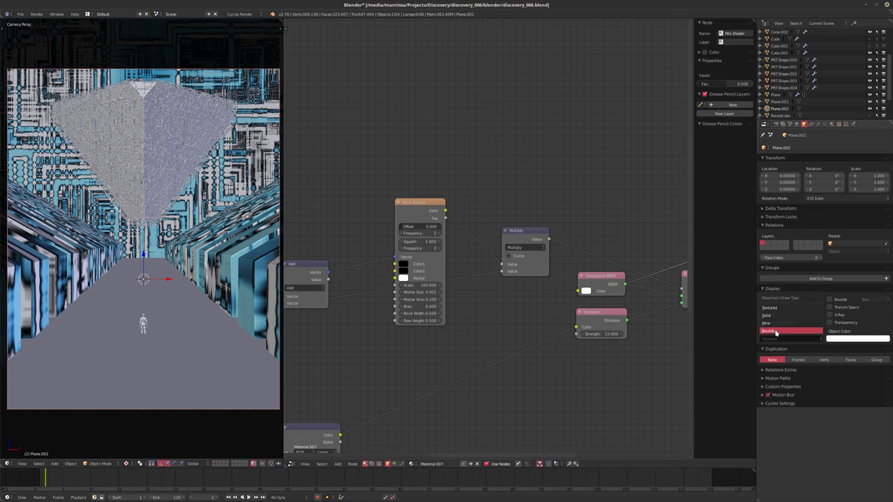
click(776, 323)
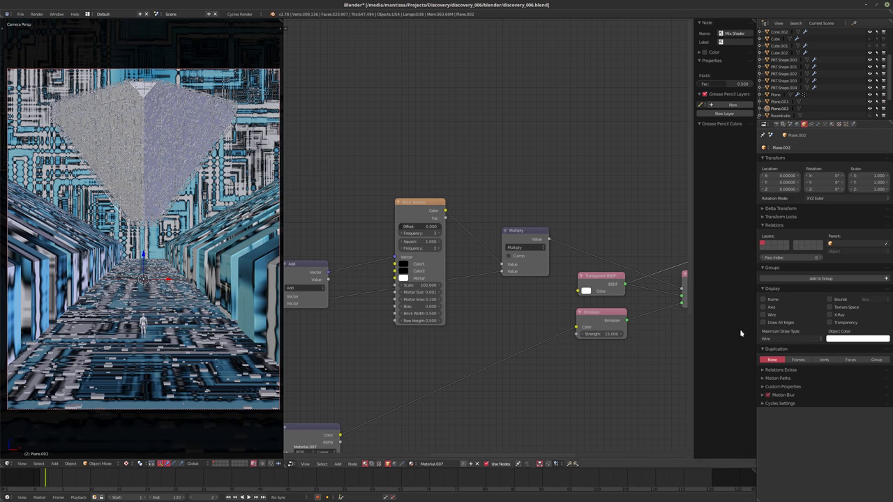
Widen the five particle source shapes along global X on their separate layer, and go back to the main scene layer.
right_click(75, 390)
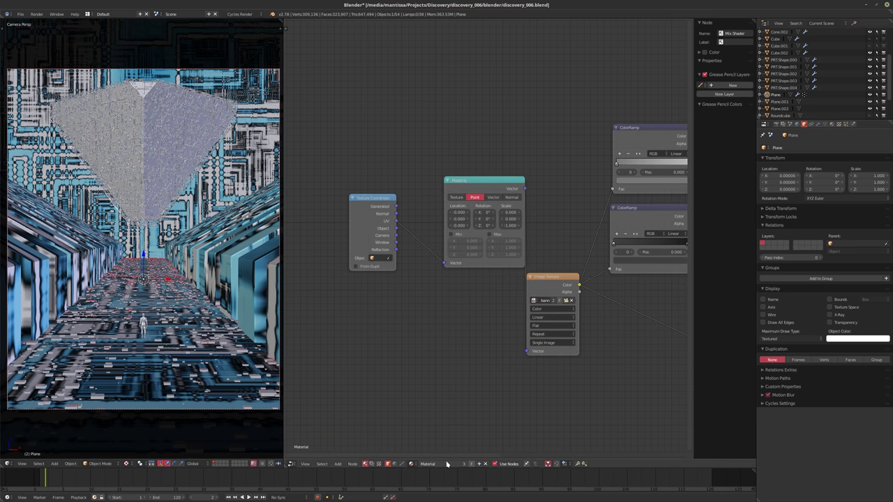
click(248, 467)
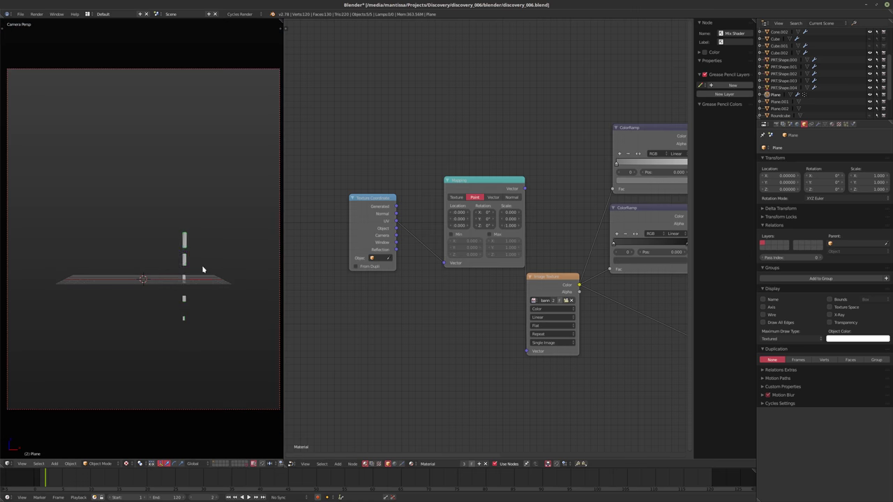
key(s)
key(x)
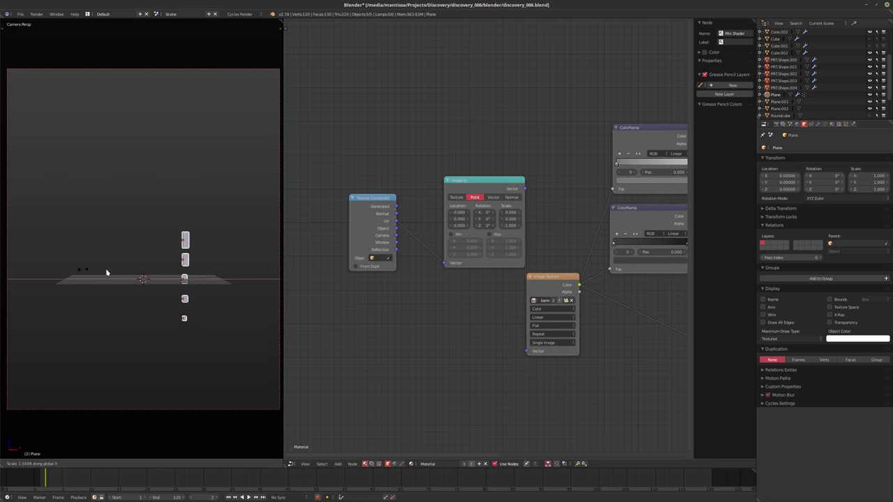
click(186, 299)
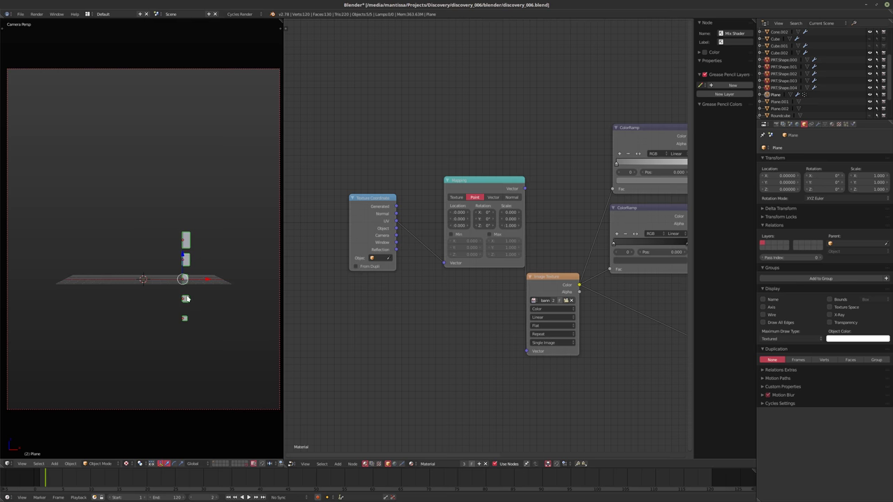
click(214, 465)
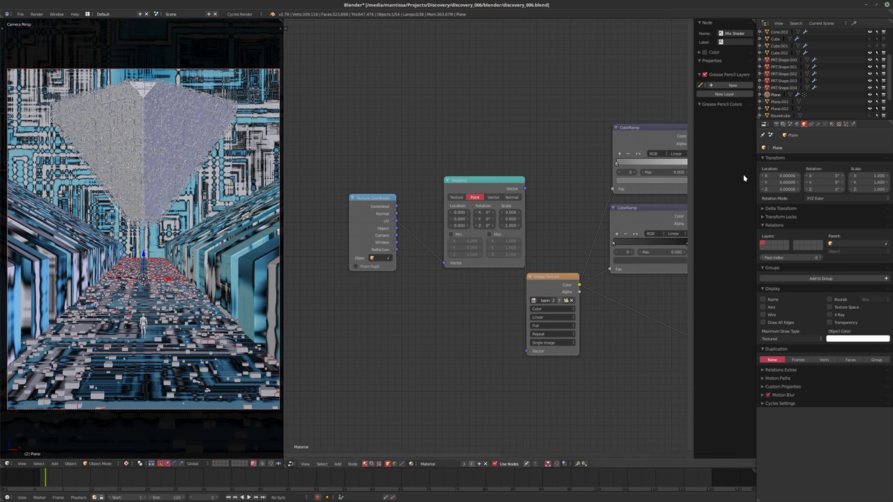
Select Plane.002 and set the Emission node's strength to 50 in its material.
right_click(142, 280)
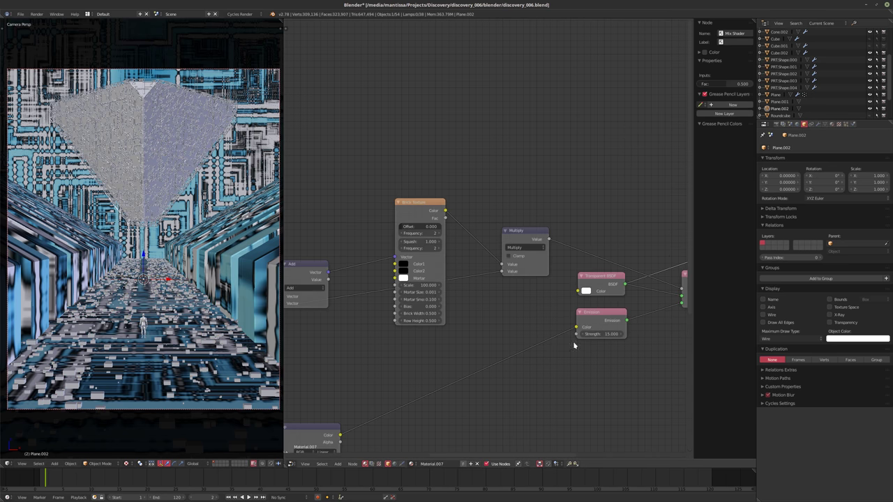
middle_drag(576, 342, 572, 305)
click(570, 304)
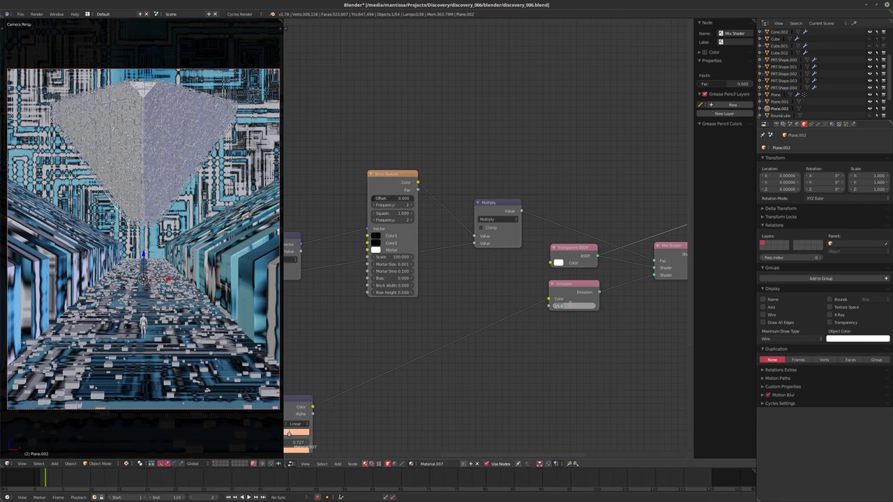
key(Return)
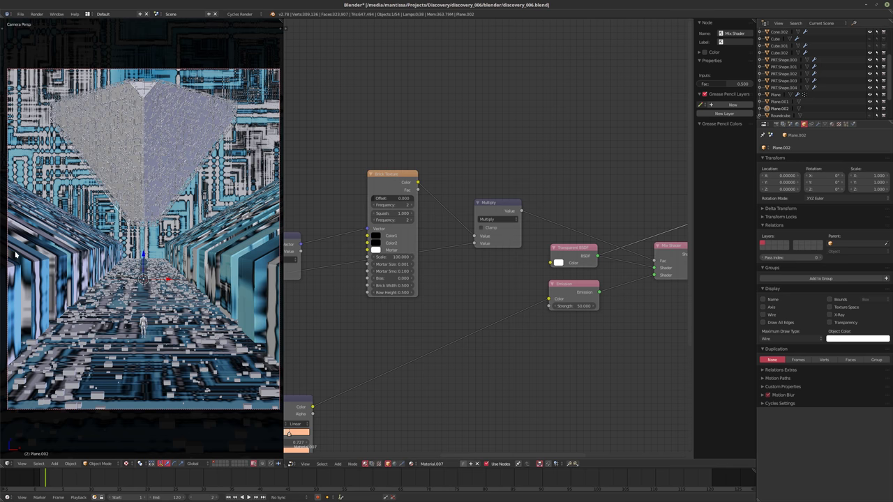
Preview the scene in Rendered viewport shading, return to textured shading, and save over discovery_006.blend.
key(shift+z)
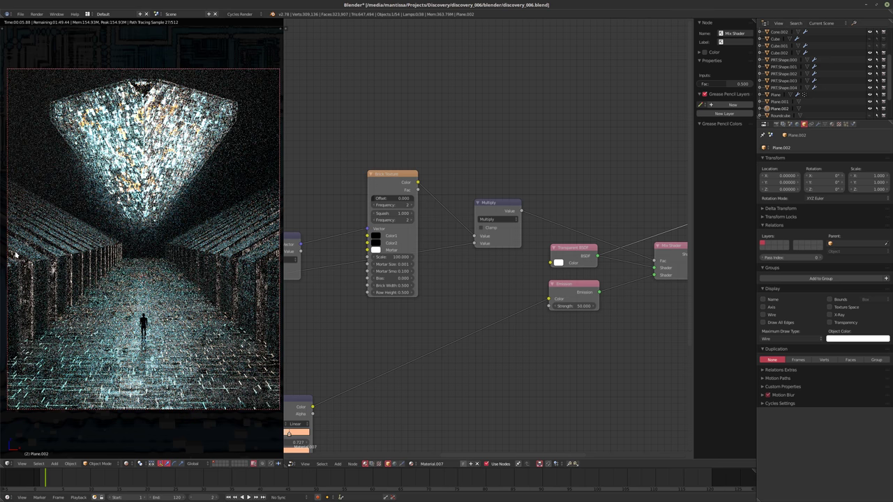
key(shift+z)
key(ctrl+s)
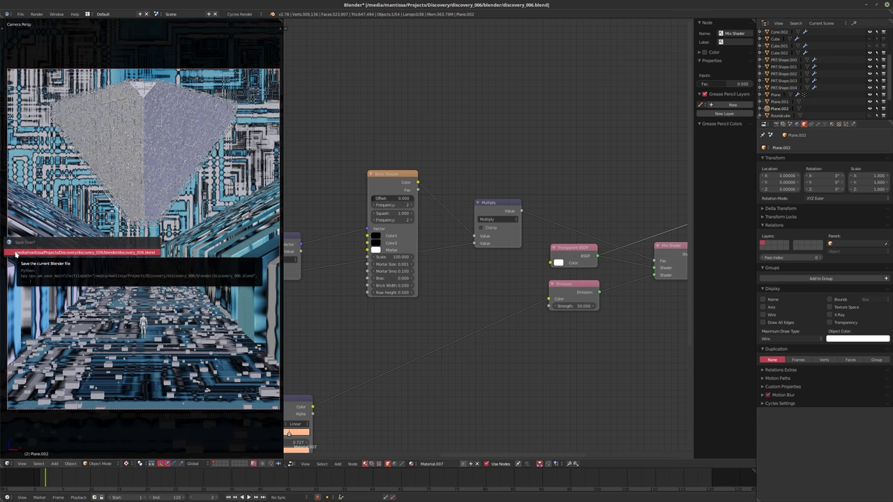
click(15, 256)
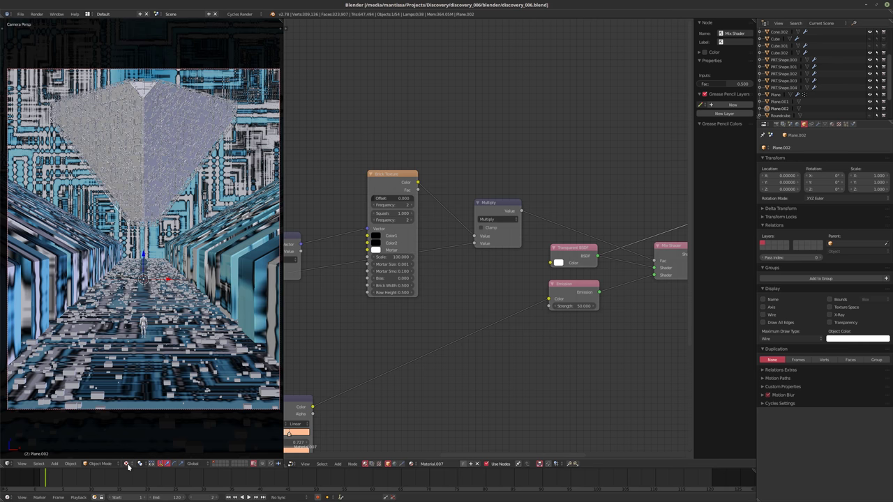
Switch the viewport to Solid shading and enable Matcap with the red clay material.
click(126, 464)
click(139, 440)
key(n)
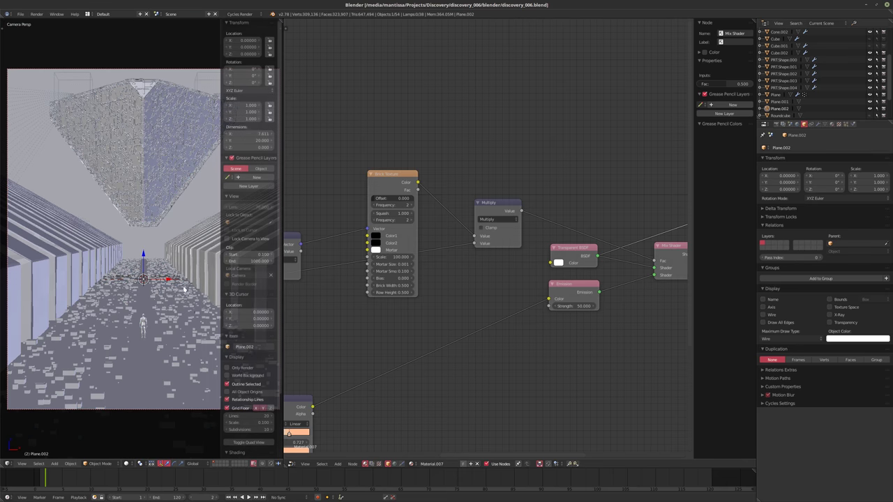
scroll(241, 364, down, 4)
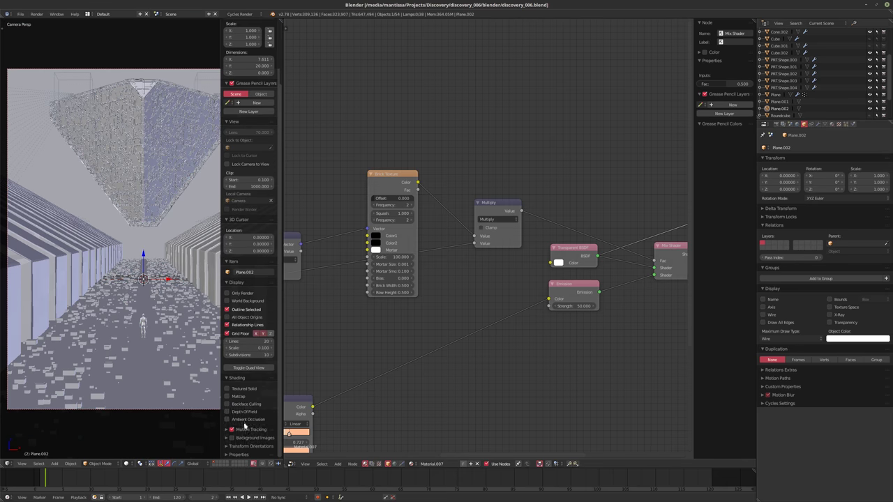
click(242, 397)
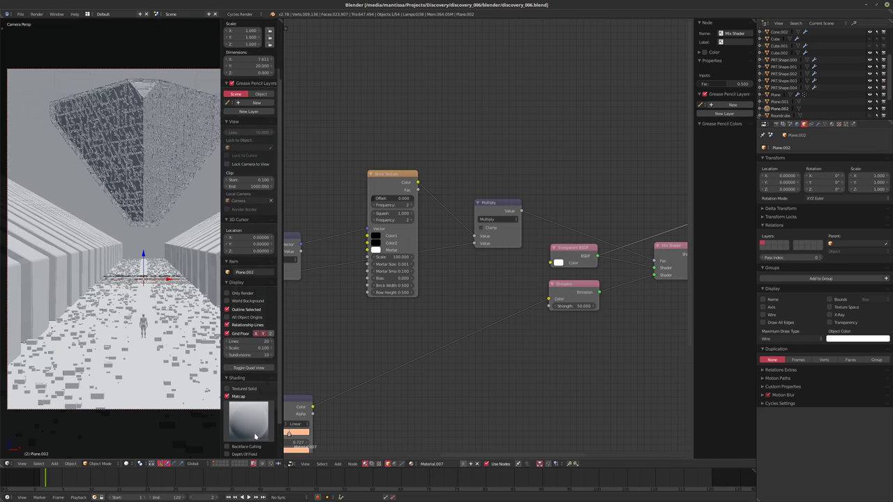
click(246, 432)
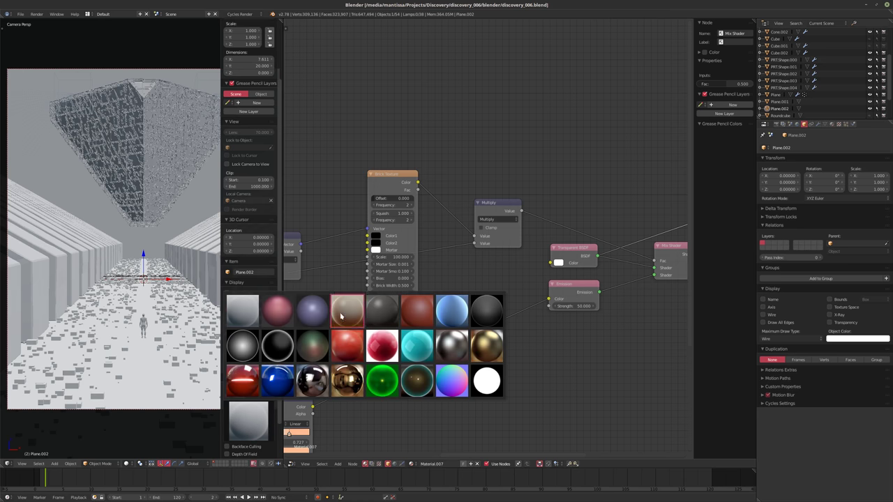
click(425, 315)
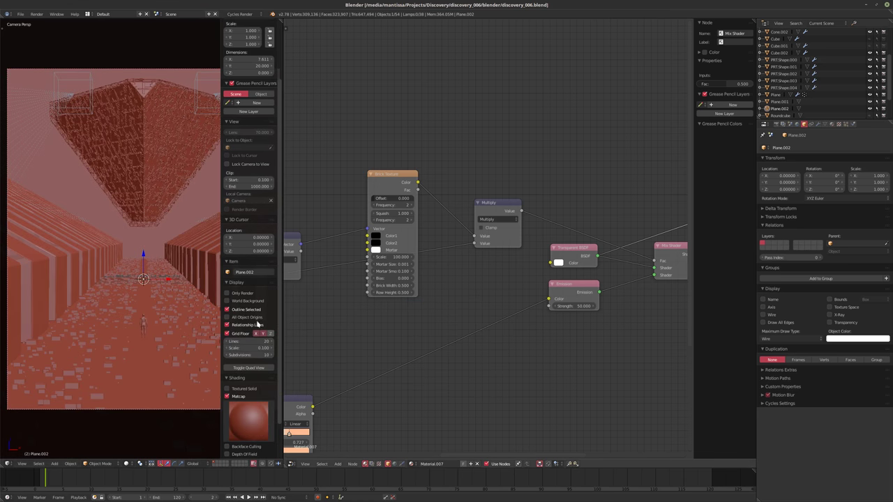
key(n)
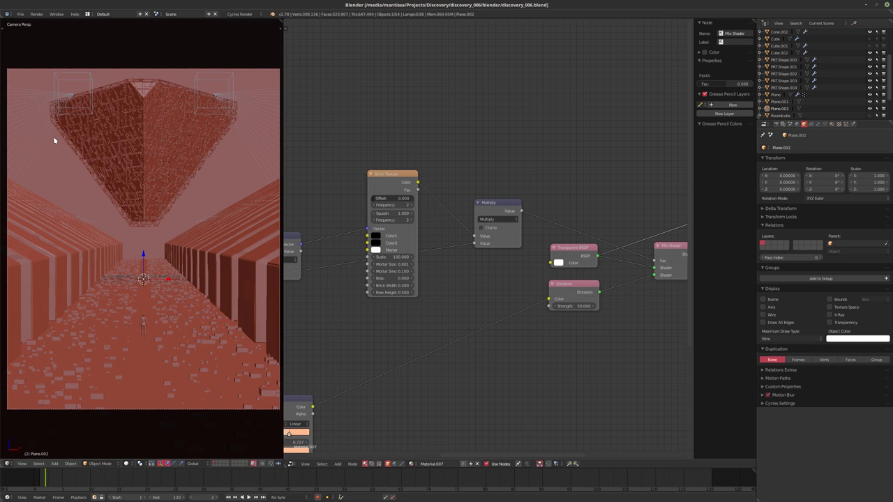
Select the side blocks (Cube.002) and turn off their Subsurf and Displace modifiers for render and viewport.
right_click(223, 271)
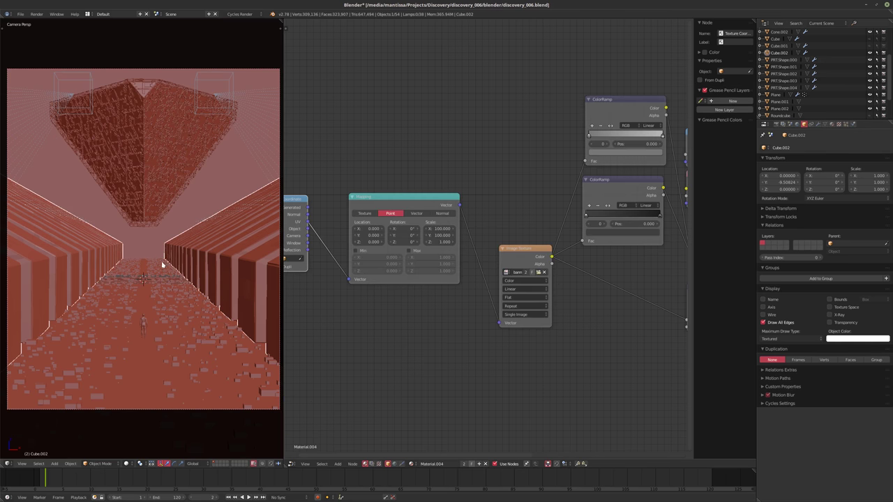
middle_drag(161, 261, 618, 255)
key(KP_5)
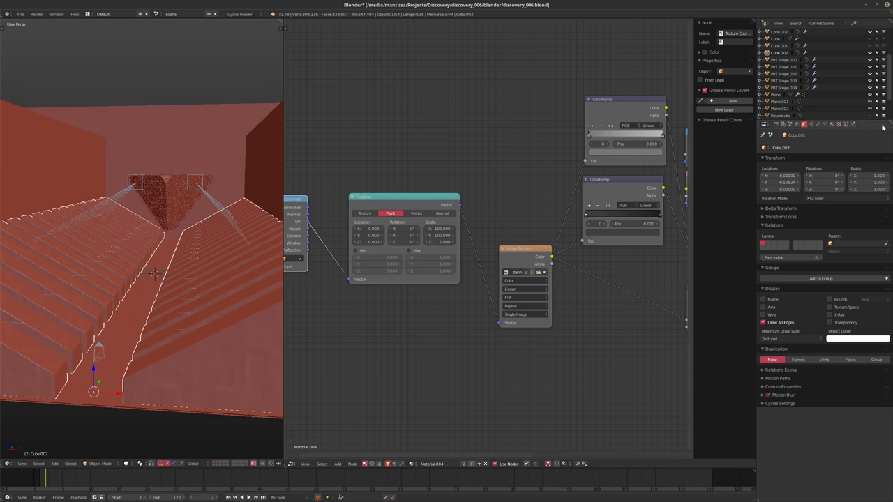
click(817, 123)
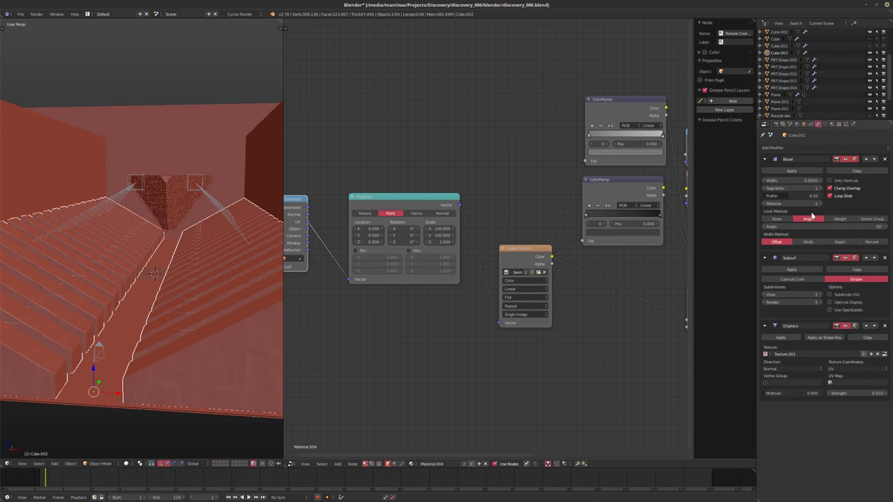
click(836, 258)
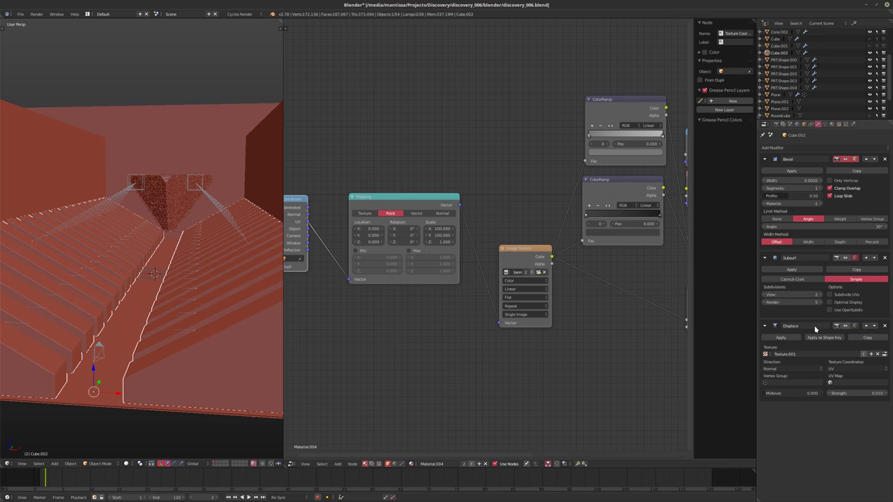
Add a Mirror modifier to Cube.002, place it first in the modifier stack, and mirror on Z only.
click(798, 147)
click(803, 149)
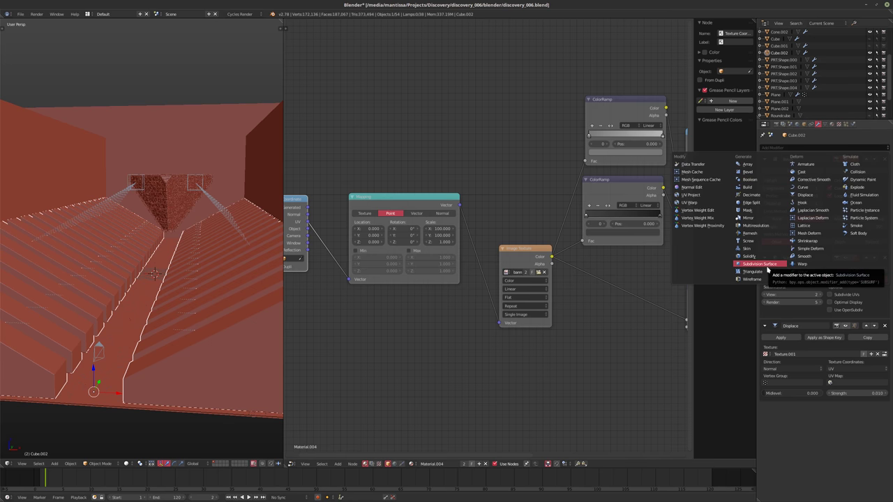
click(749, 218)
click(869, 410)
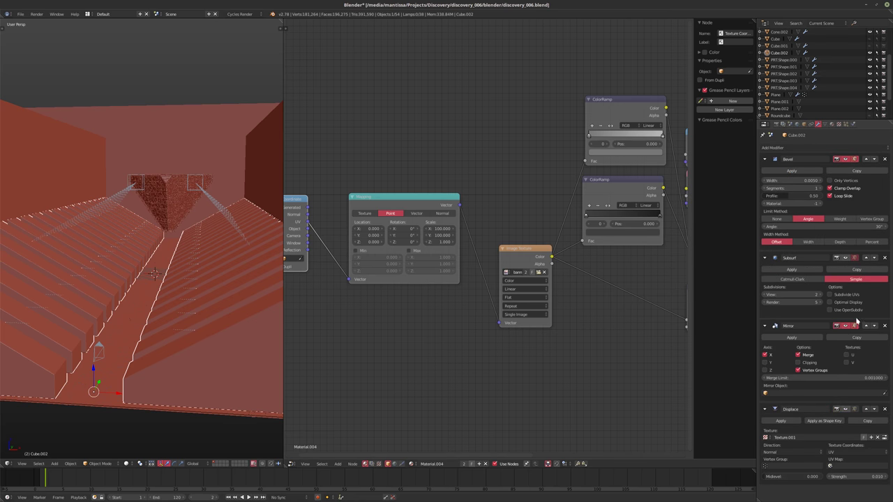
click(865, 326)
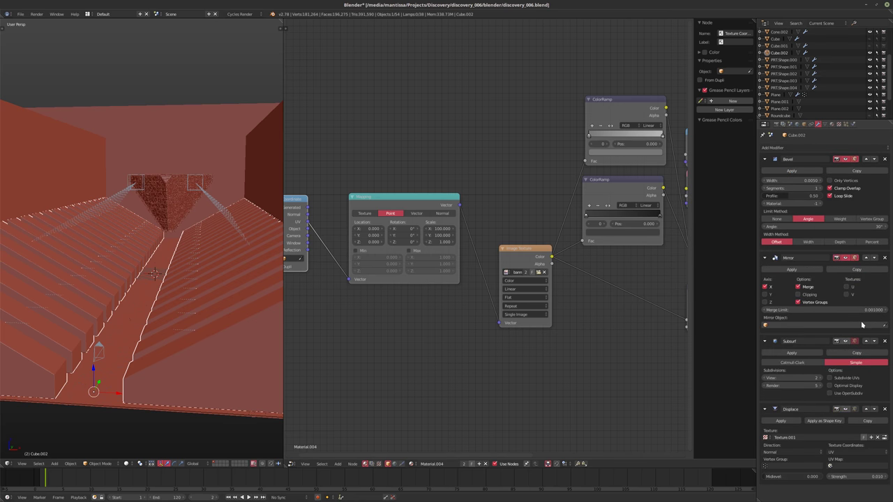
click(866, 258)
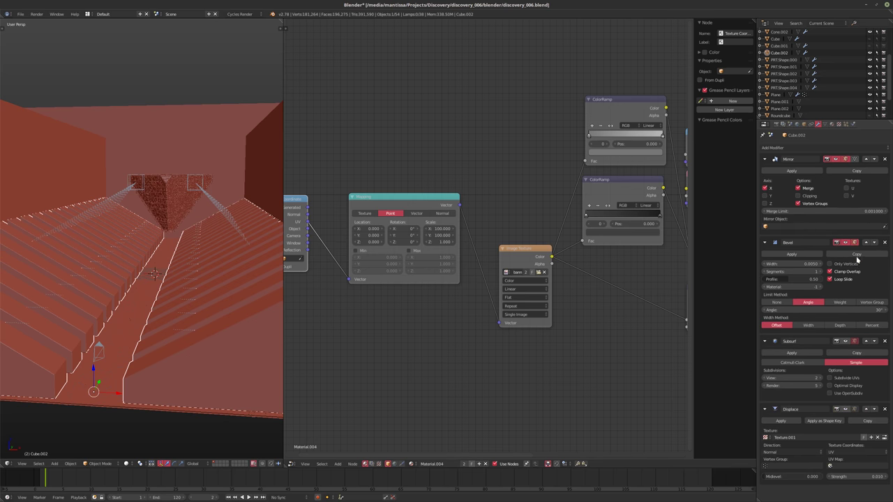
click(766, 188)
click(765, 203)
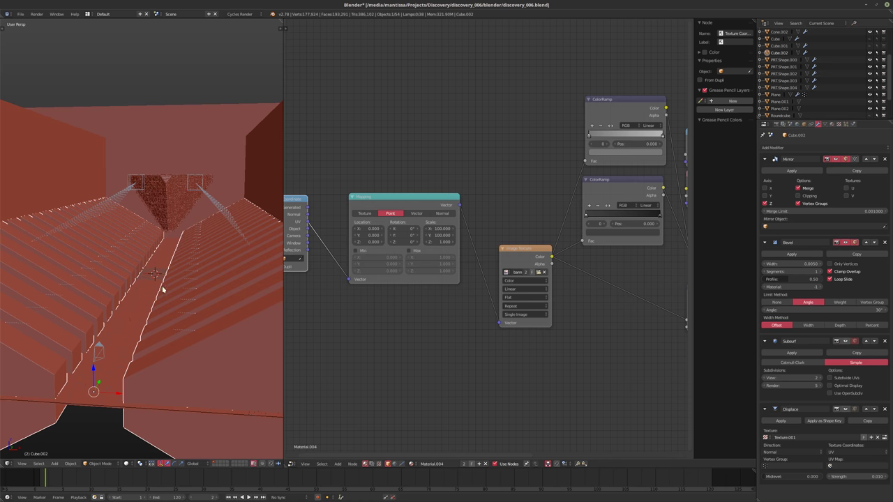
Add a plain axes Empty at the scene centre and raise it along global Z to about 2.69.
key(shift+a)
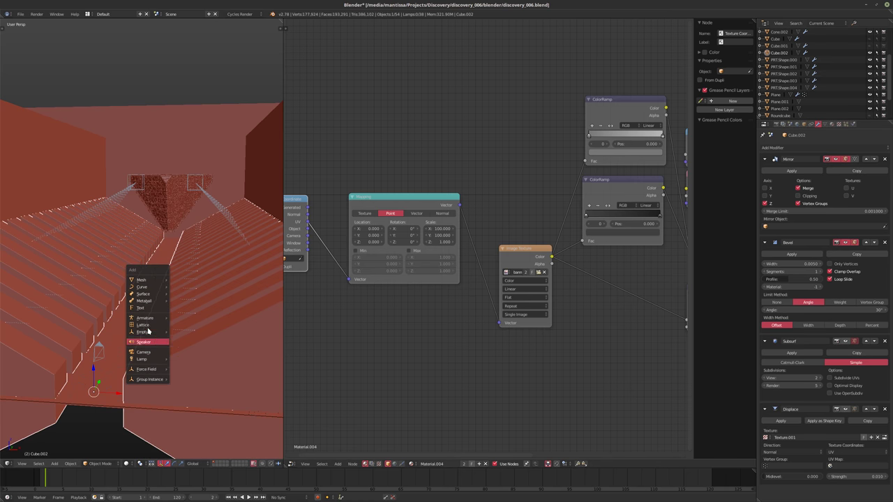
mouse_move(148, 336)
click(189, 333)
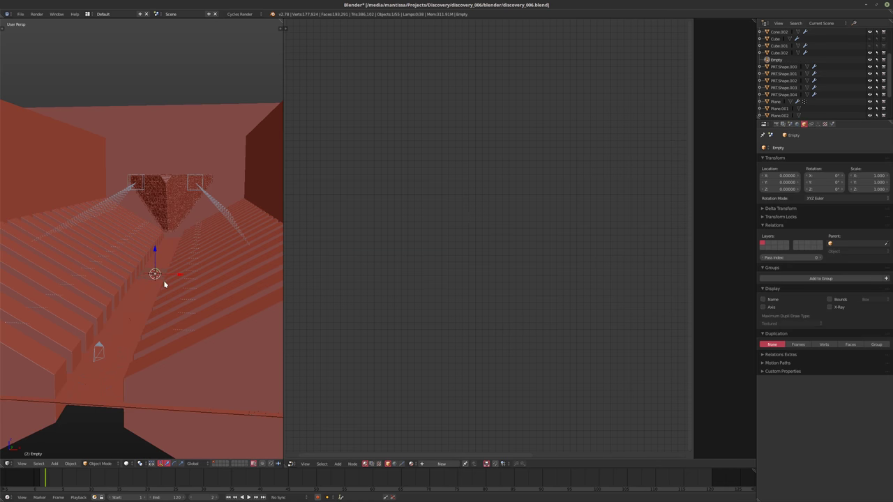
key(g)
key(z)
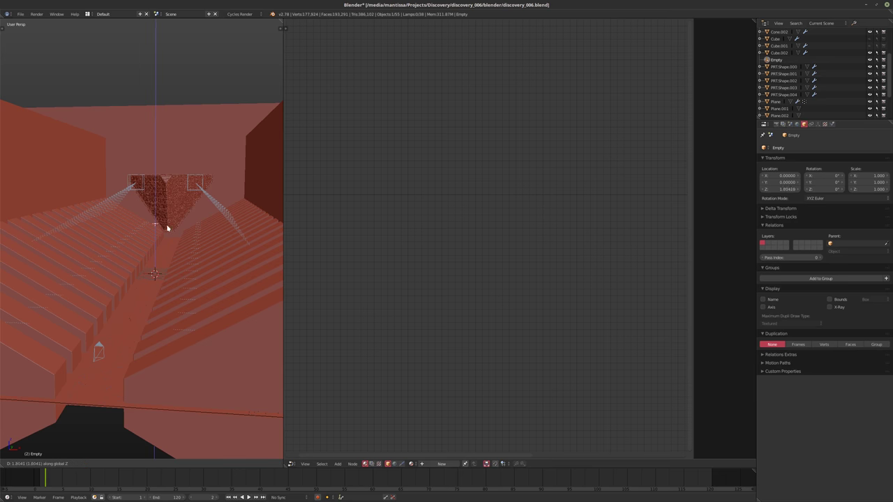
click(166, 209)
Set the Empty as the mirror object of Cube.002, preview the camera view in Rendered shading, and select the Empty.
right_click(178, 440)
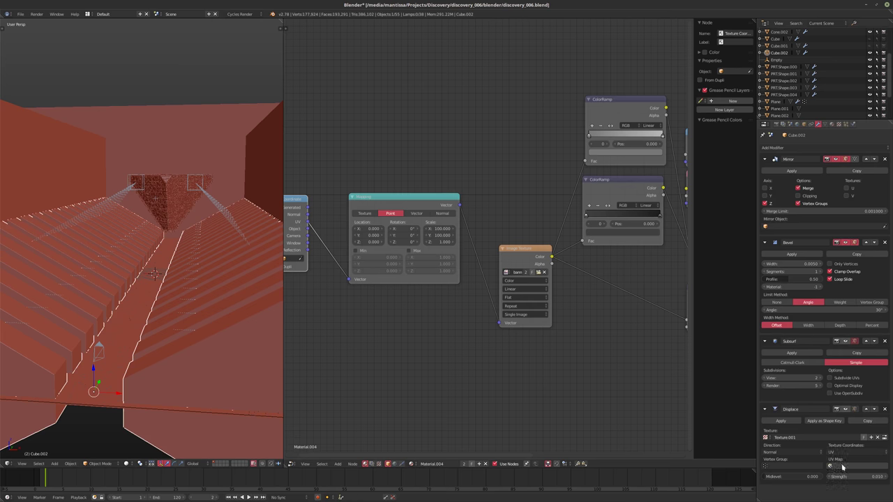
click(800, 226)
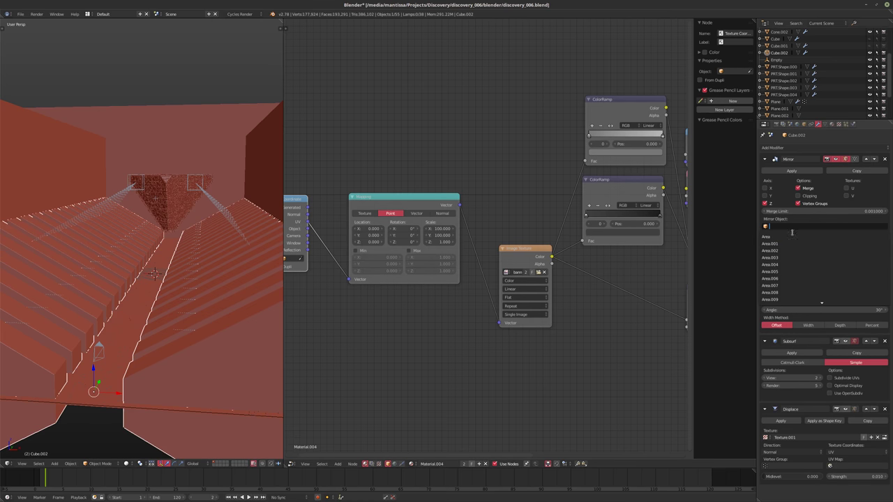
text(emp)
key(Return)
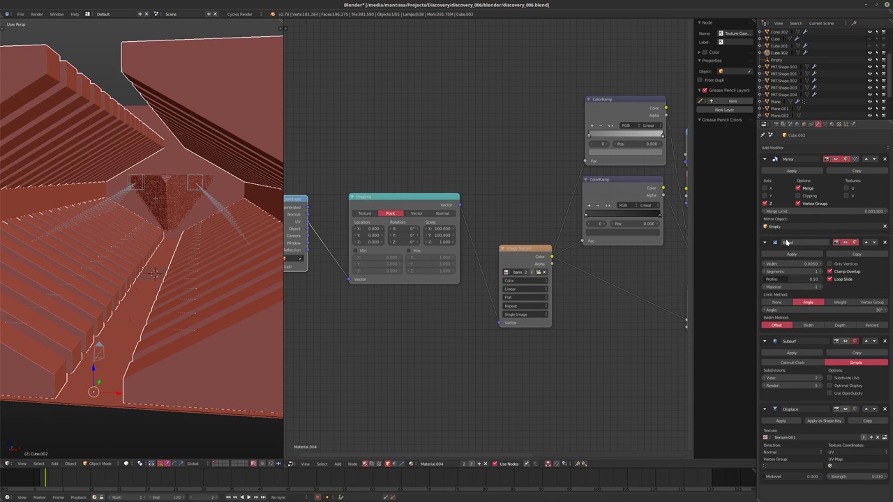
key(KP_0)
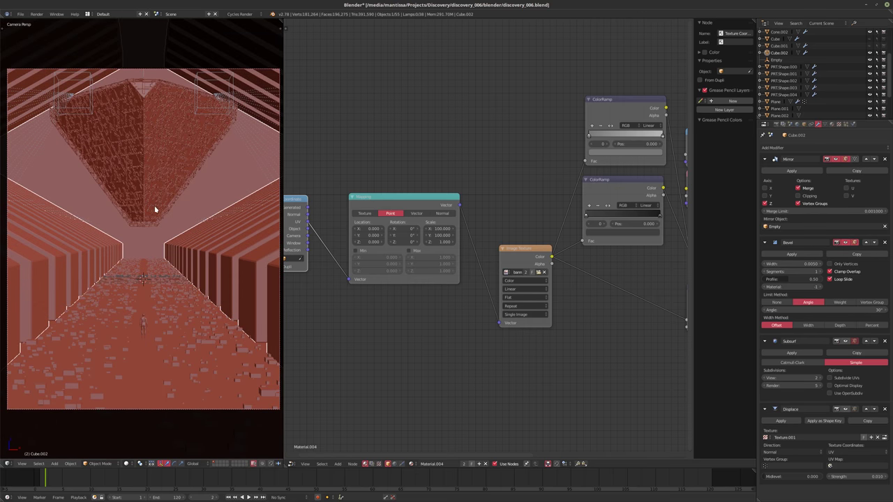
key(shift+z)
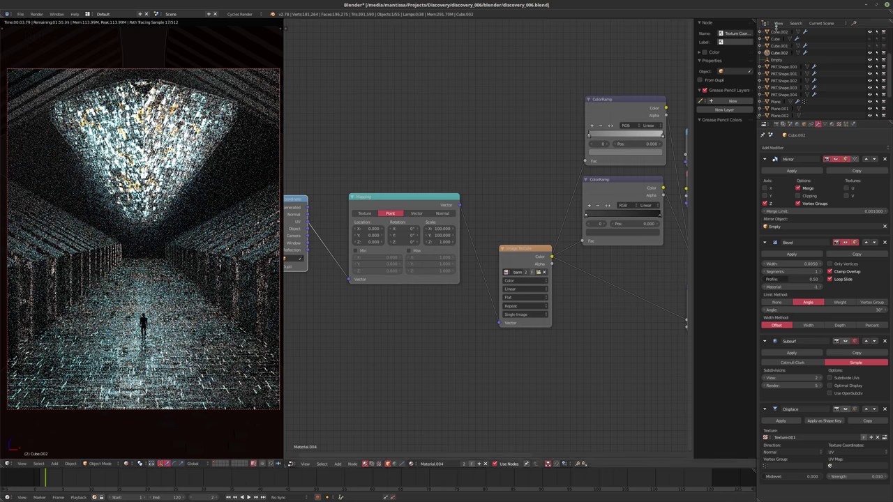
click(777, 60)
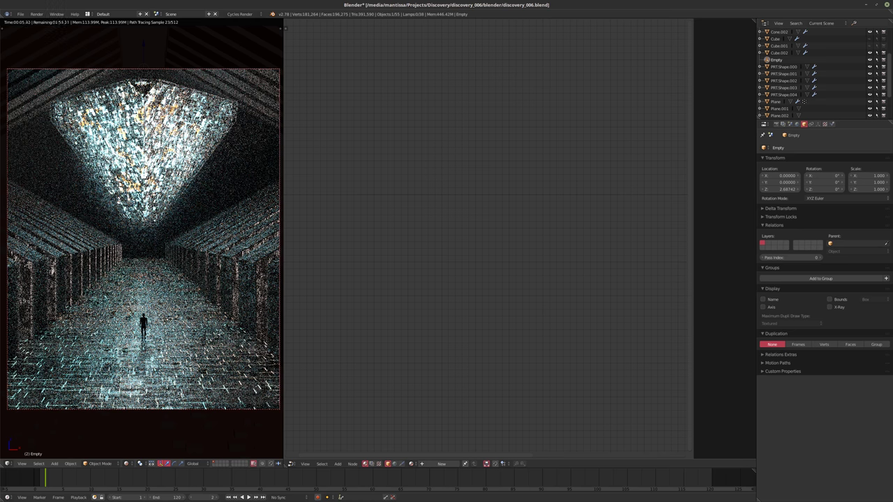
key(g)
key(z)
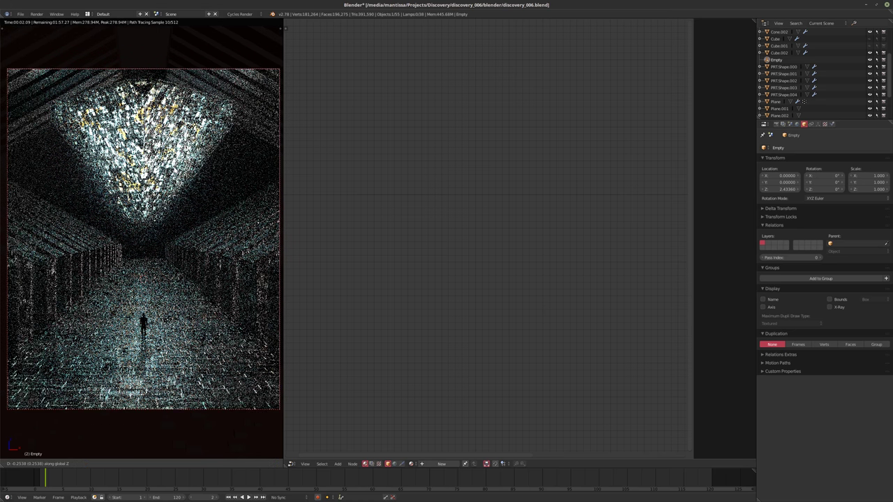
key(shift+z)
key(shift+z)
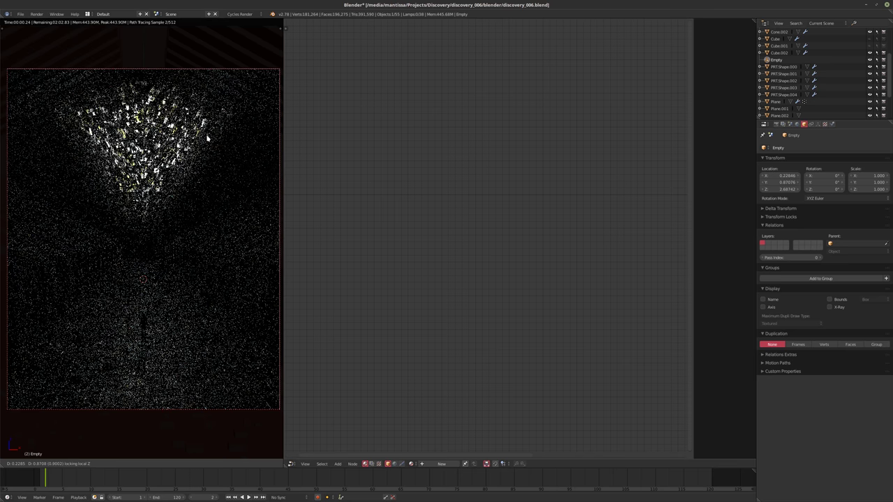
key(shift+z)
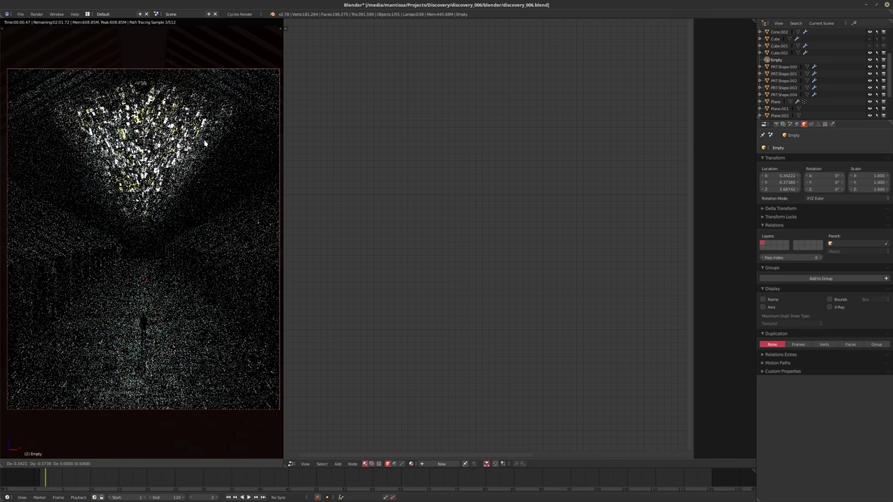
key(Escape)
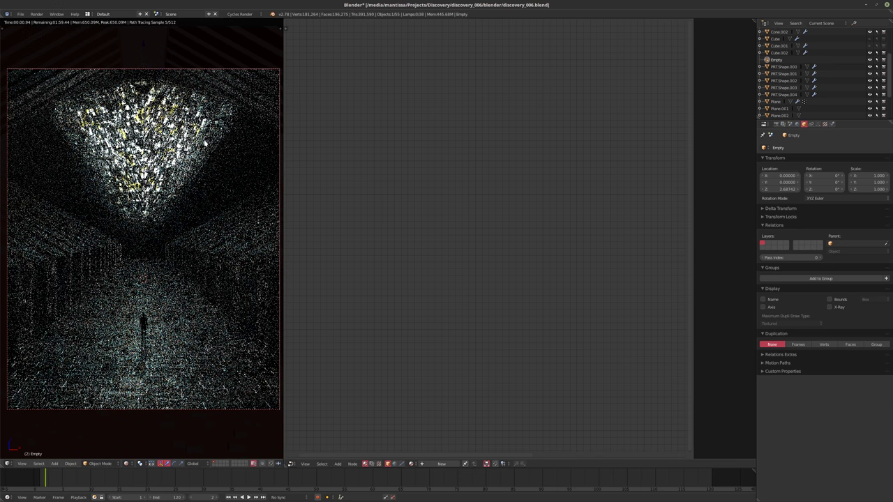
Adjust the Empty's height to about 2.68 on global Z in Solid shading, checking the camera view, and preview it in Rendered shading.
key(shift+z)
key(KP_Decimal)
mouse_move(189, 154)
middle_down()
mouse_move(168, 203)
mouse_move(193, 202)
mouse_move(182, 198)
middle_up()
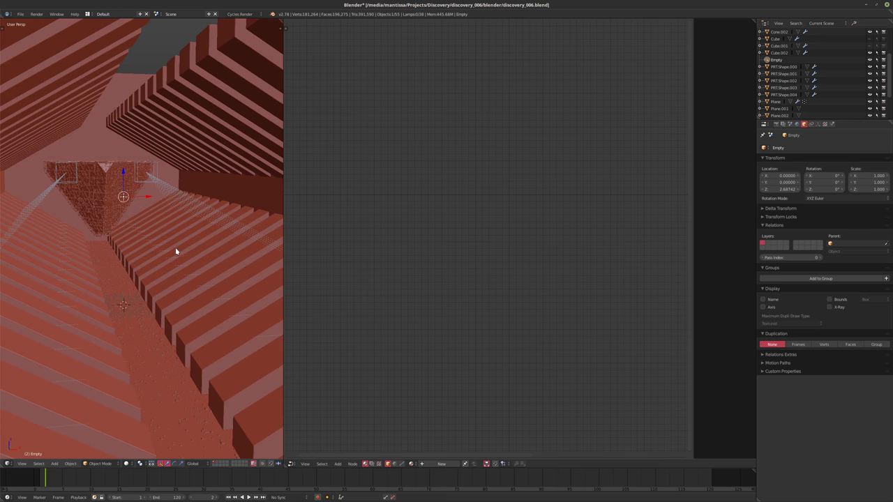
key(g)
key(z)
click(176, 229)
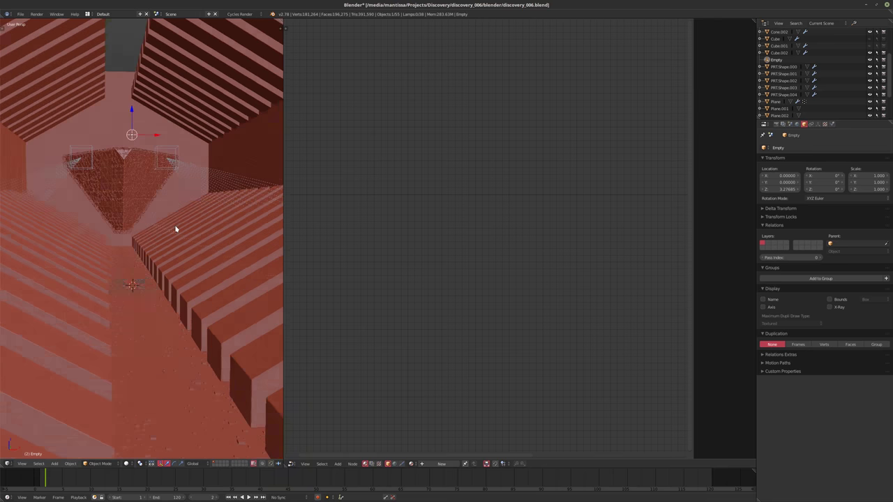
key(KP_0)
key(g)
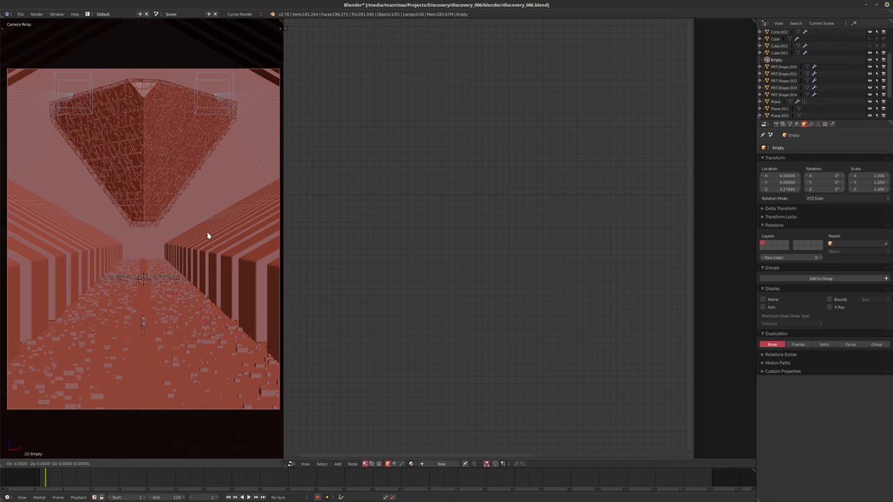
key(z)
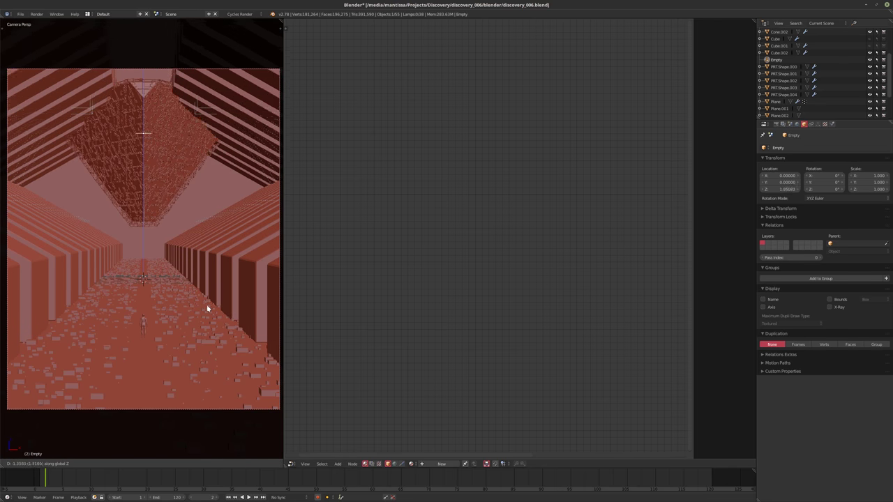
click(205, 256)
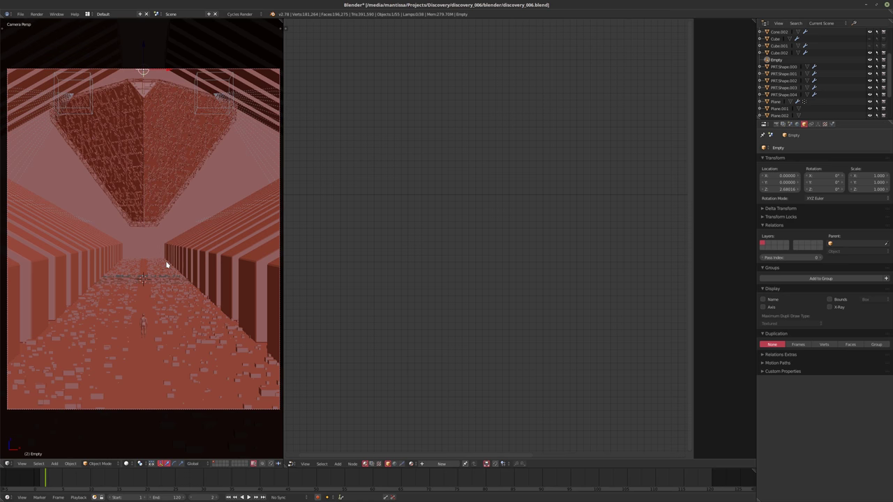
key(shift+z)
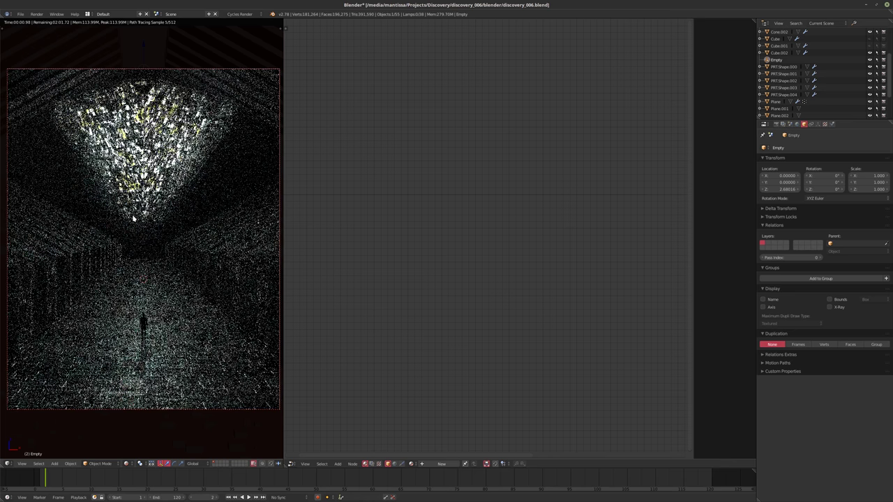
key(shift+z)
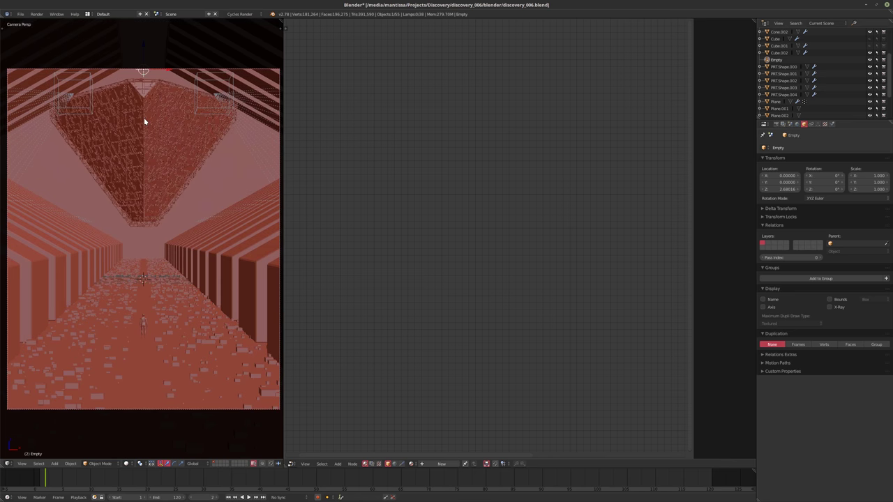
Select the two overlapping hanging cone objects and lower them together along global Z.
right_click(148, 120)
right_click(148, 118)
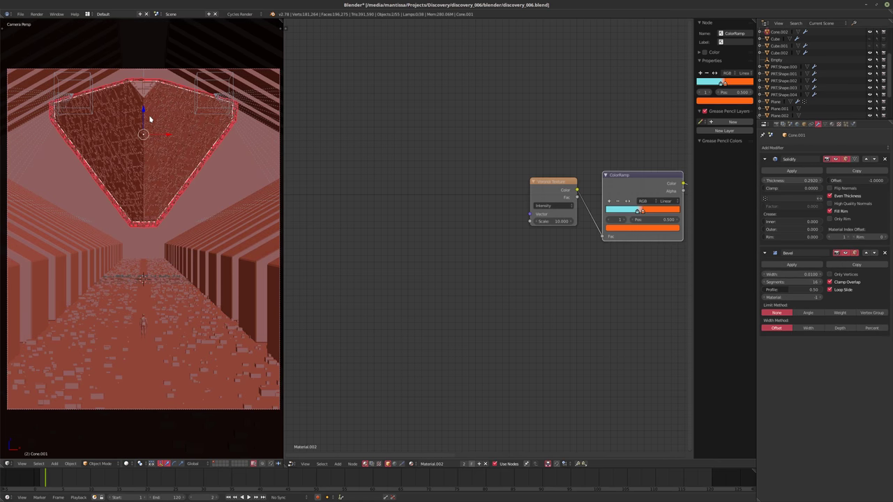
key(g)
key(z)
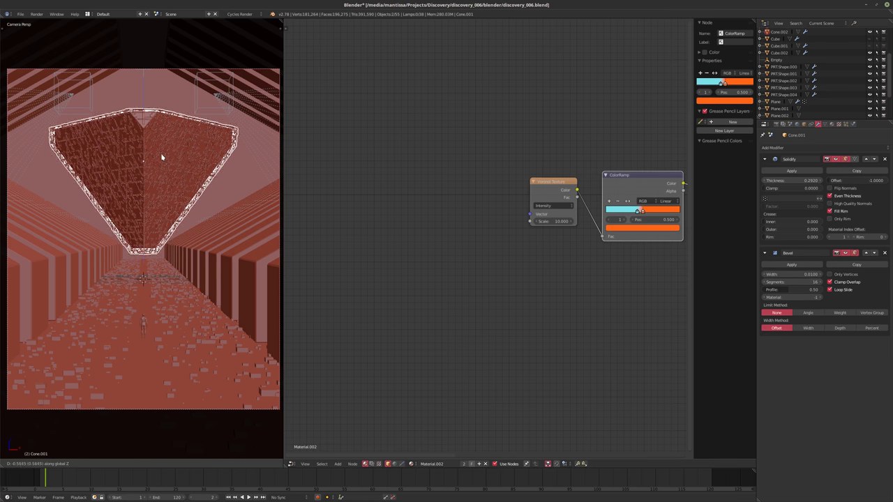
click(161, 151)
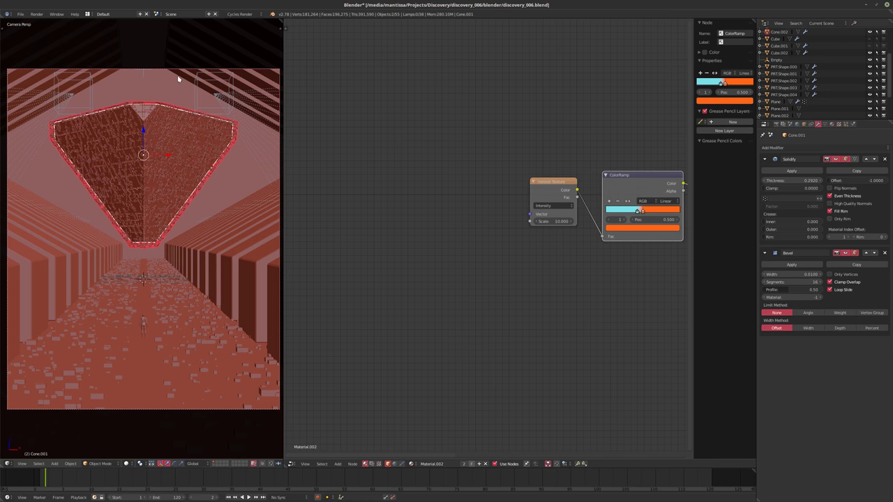
Select the Empty that controls the mirror and lower it along global Z to about 2.32.
right_click(192, 103)
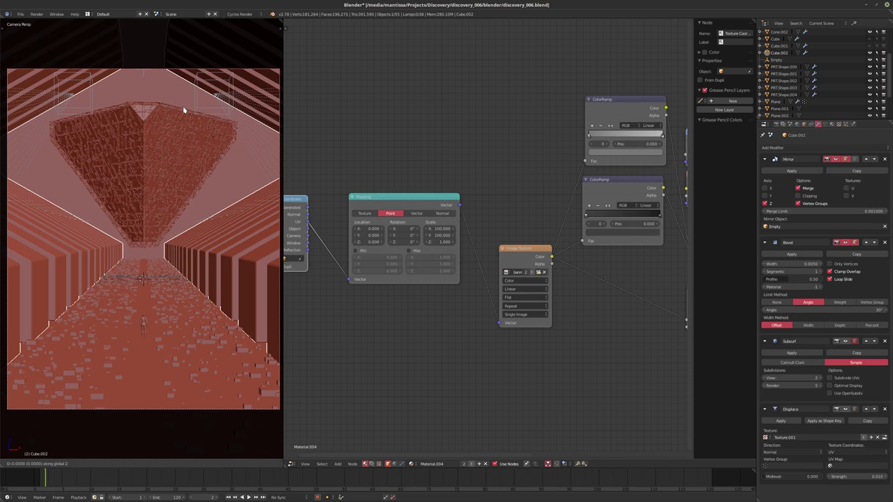
click(775, 60)
key(g)
key(z)
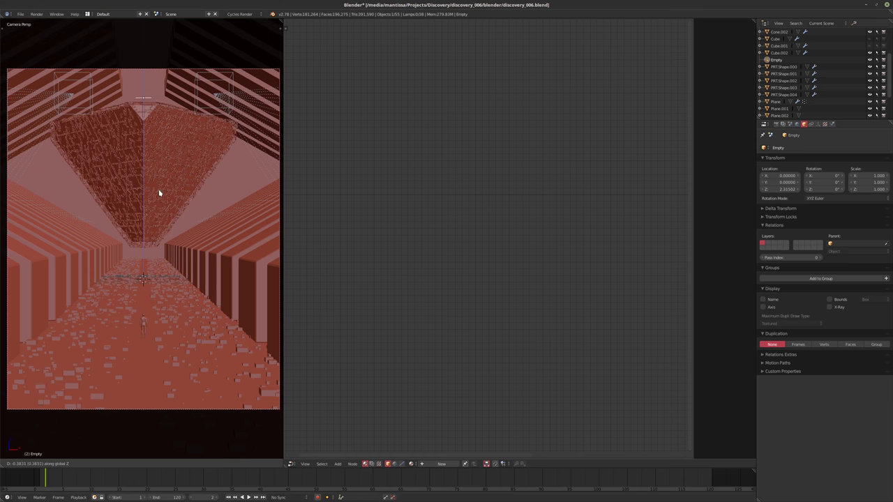
click(168, 184)
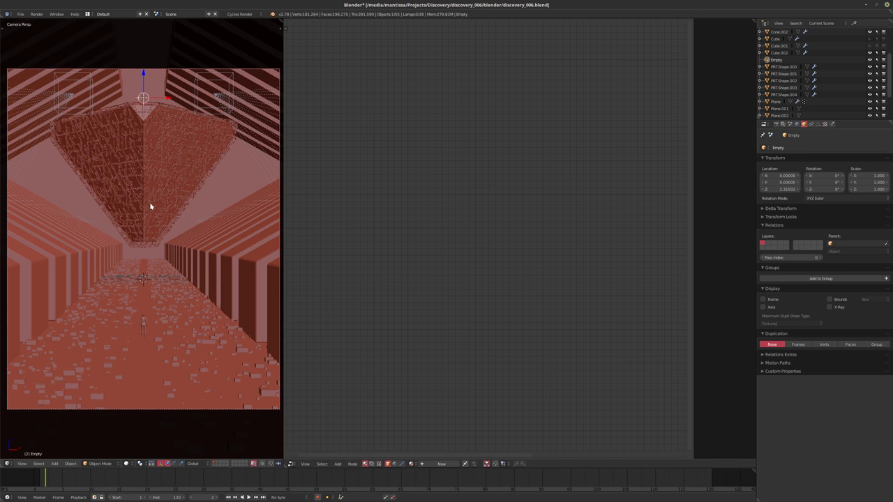
Preview the camera view in Rendered shading, return to Solid, and set the Bevel width of the side blocks (Cube.002) to 0.001.
key(shift+z)
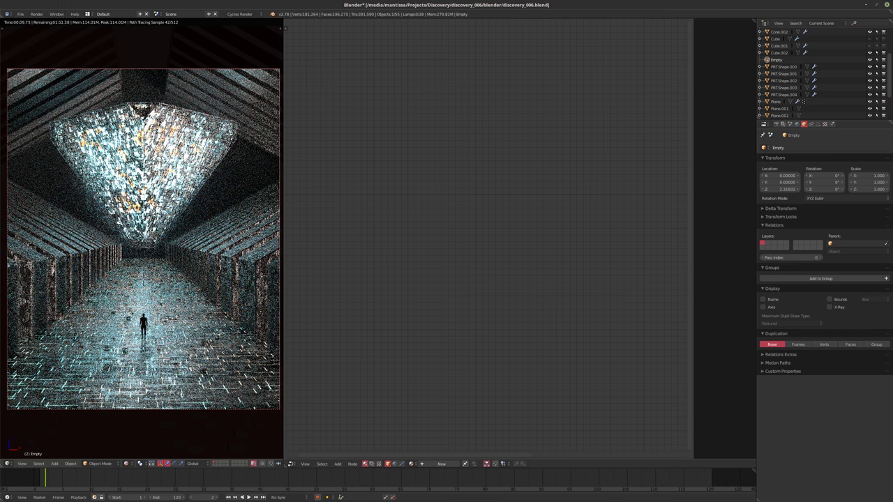
key(shift+z)
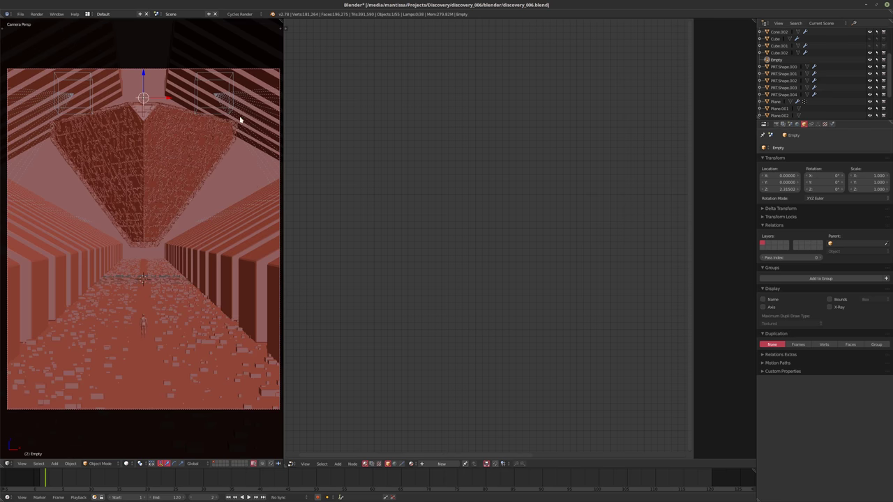
right_click(249, 253)
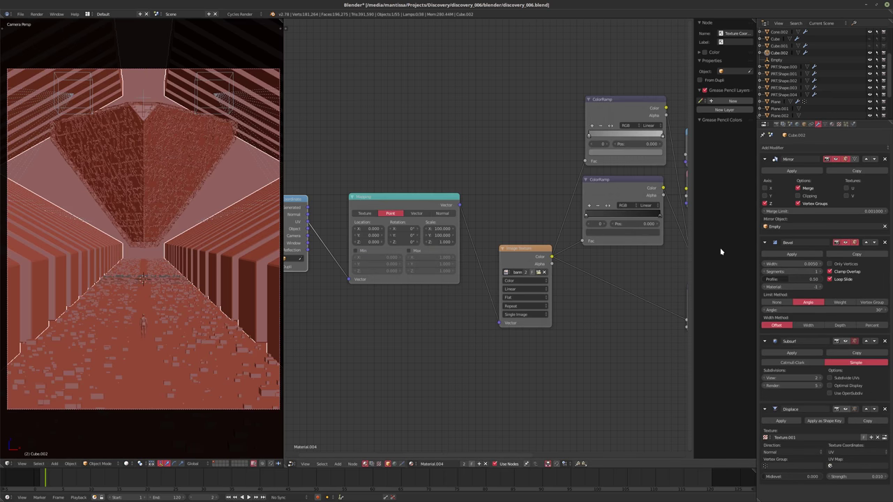
click(796, 264)
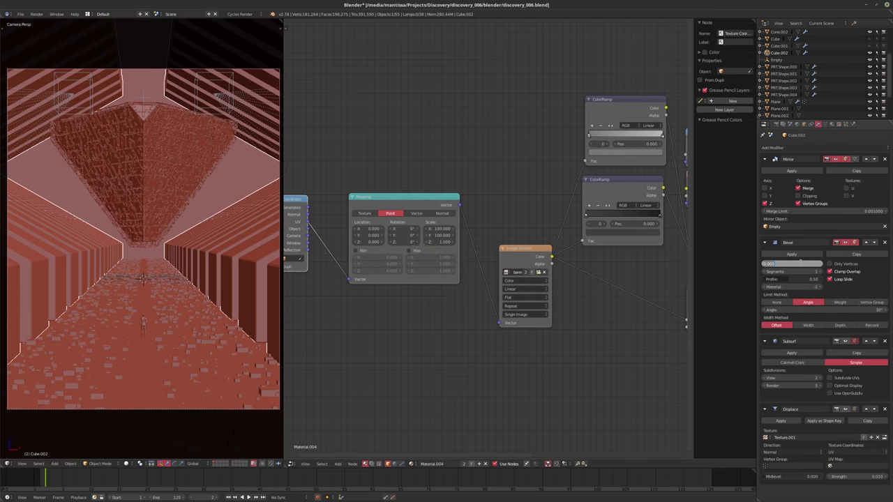
text(0.001)
key(Return)
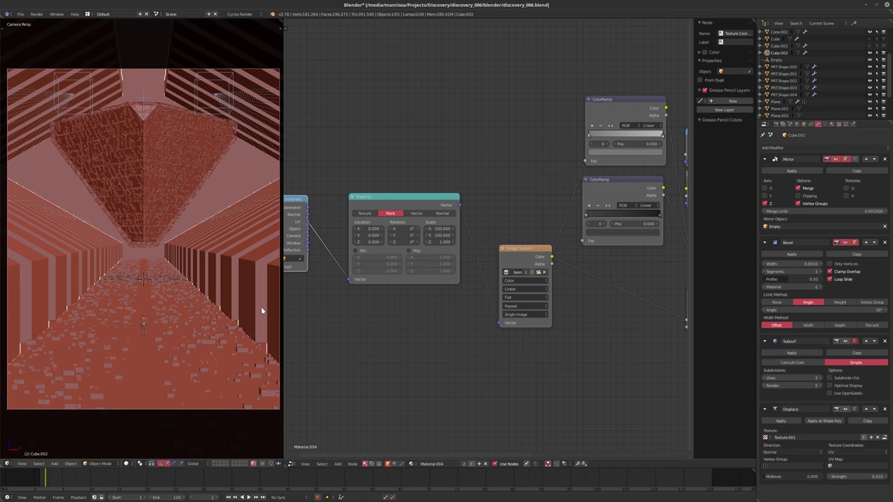
Add a mesh cube and raise it about 4.5 units along global Z above the hanging cone.
middle_drag(234, 273, 199, 260)
scroll(164, 259, down, 4)
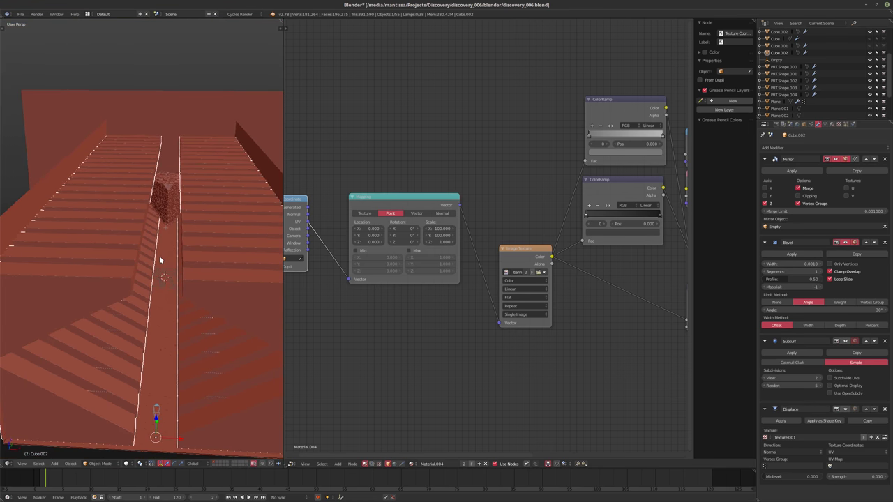
middle_drag(171, 340, 149, 365)
key(shift+a)
mouse_move(135, 339)
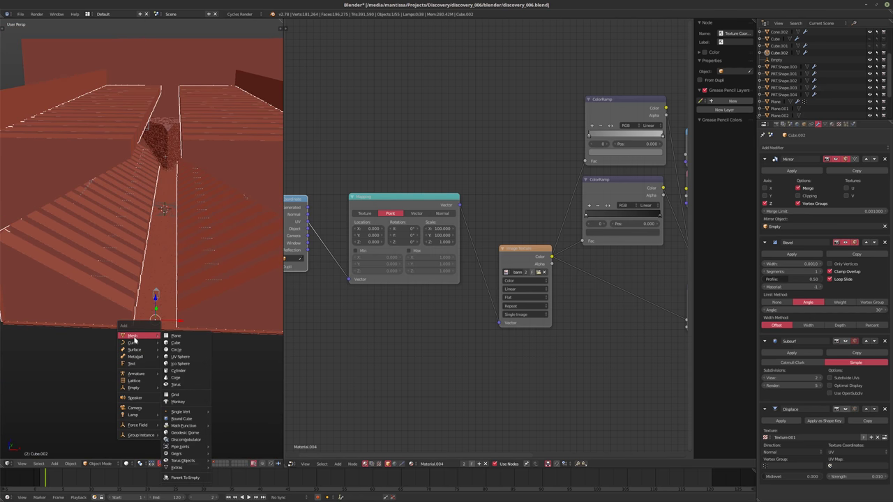
click(176, 343)
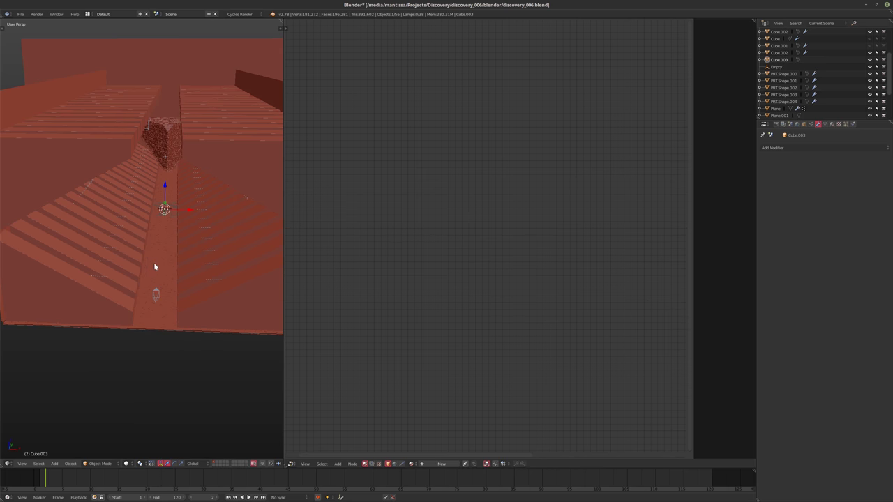
middle_drag(153, 262, 169, 258)
key(g)
key(z)
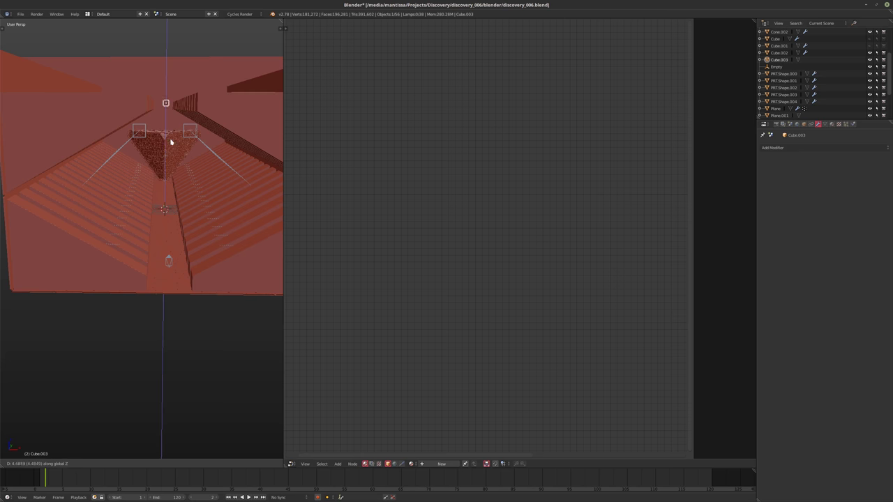
click(171, 143)
Widen the new cube's mesh along global X and stretch it along global Y into a beam spanning the ceiling gap, checking the camera view.
middle_drag(171, 143, 179, 164)
key(Tab)
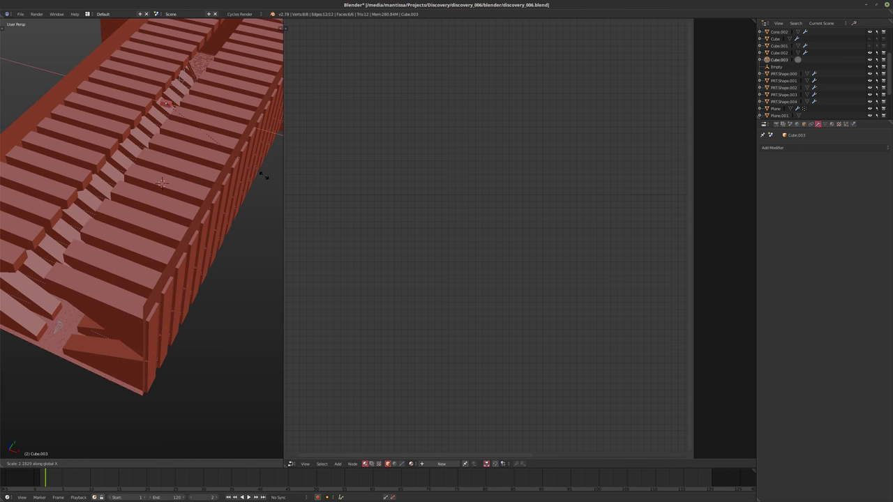
middle_drag(161, 183, 162, 178)
key(s)
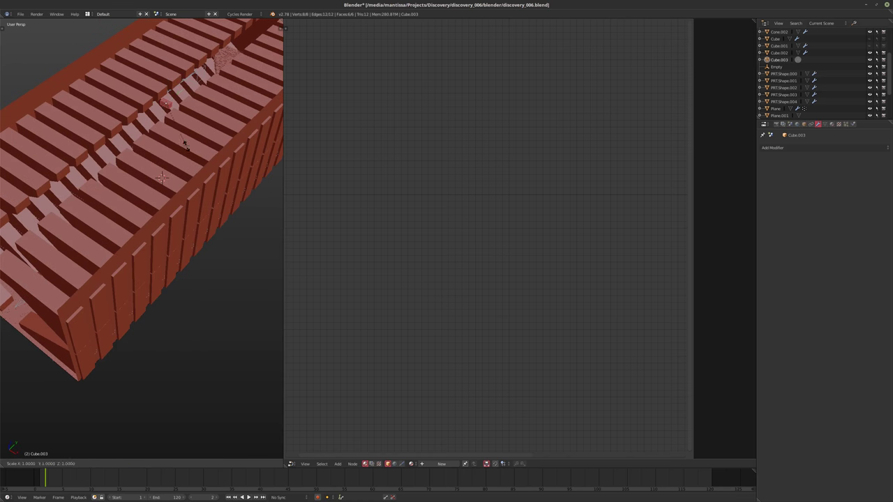
key(y)
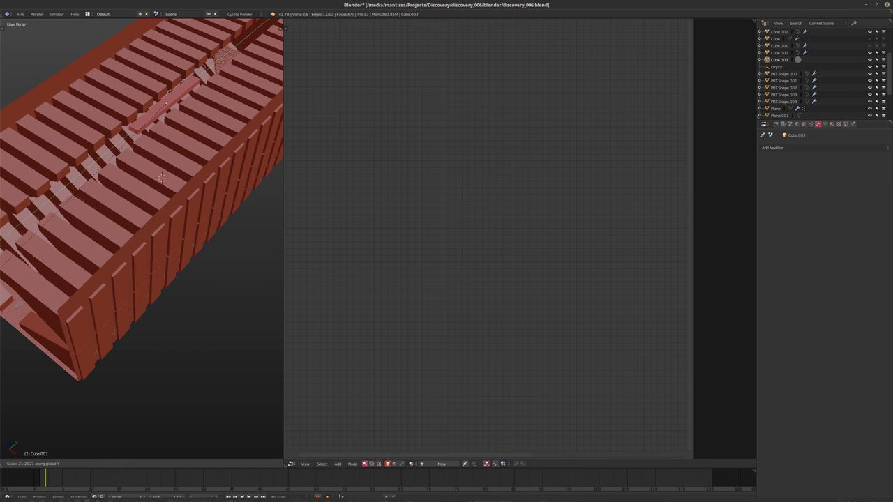
click(161, 178)
middle_drag(161, 178, 170, 263)
key(s)
key(y)
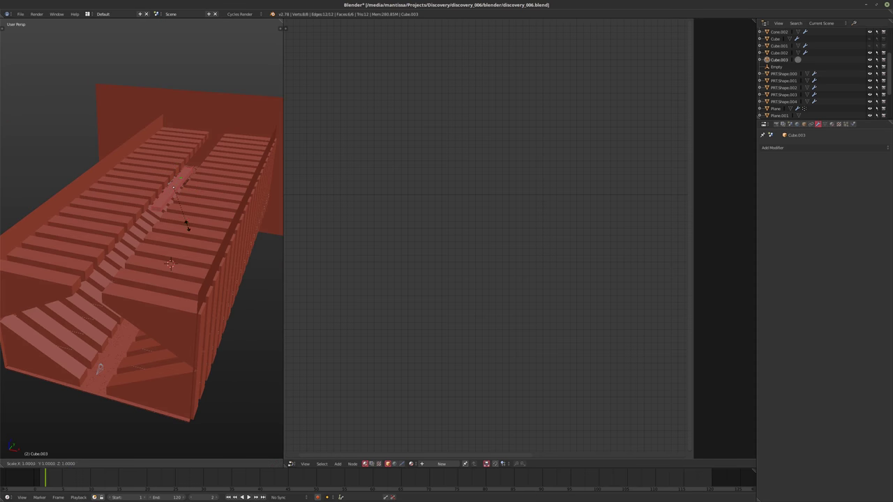
click(128, 323)
key(Tab)
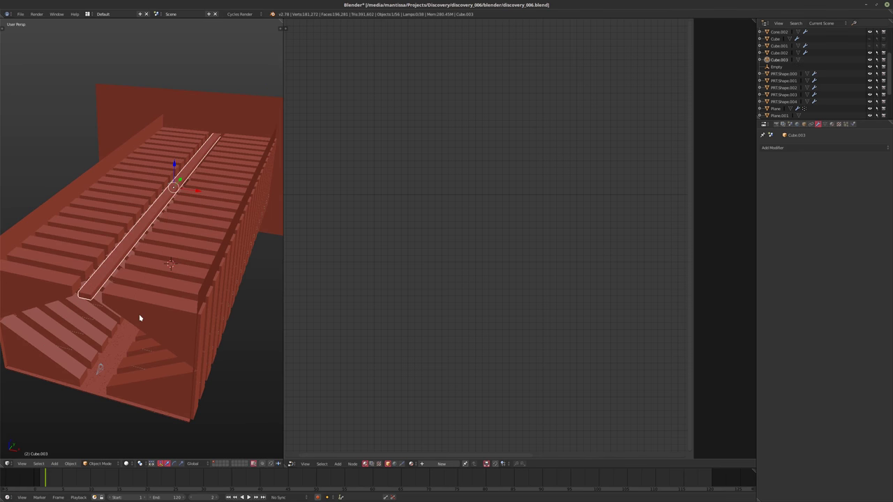
key(KP_0)
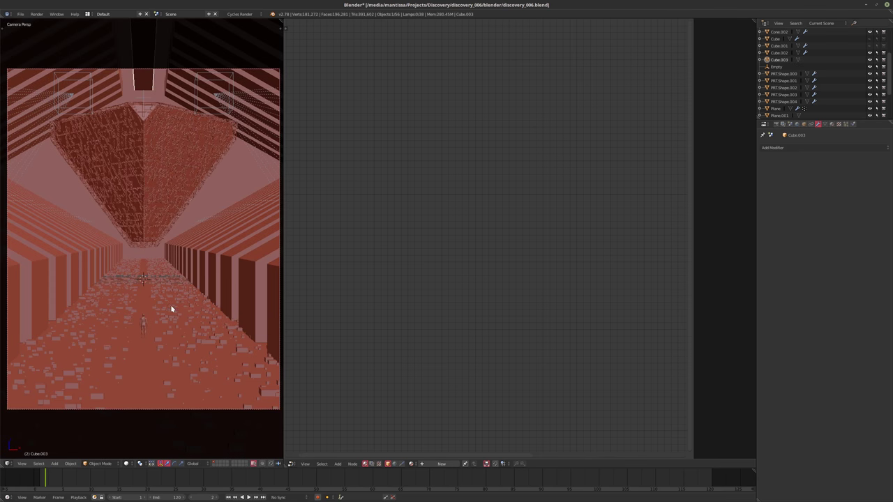
Check which material the floor plane uses and assign the same one, Material, to the ceiling beam.
click(413, 464)
right_click(139, 390)
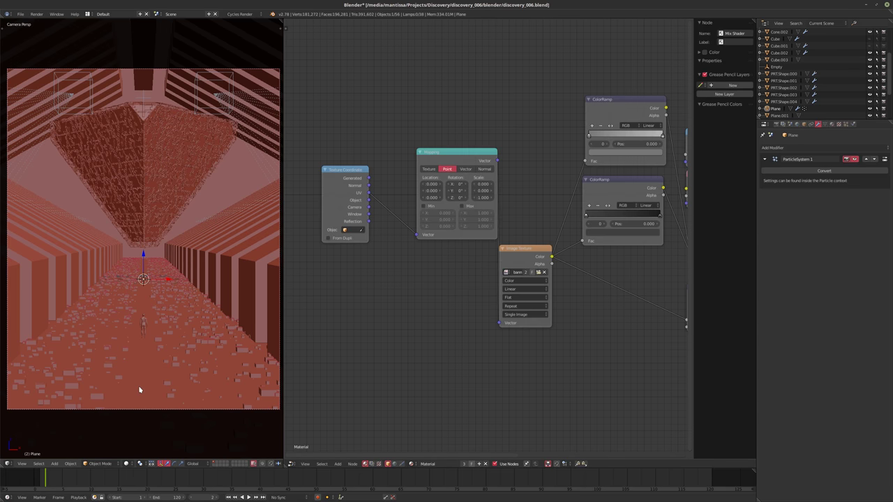
right_click(141, 77)
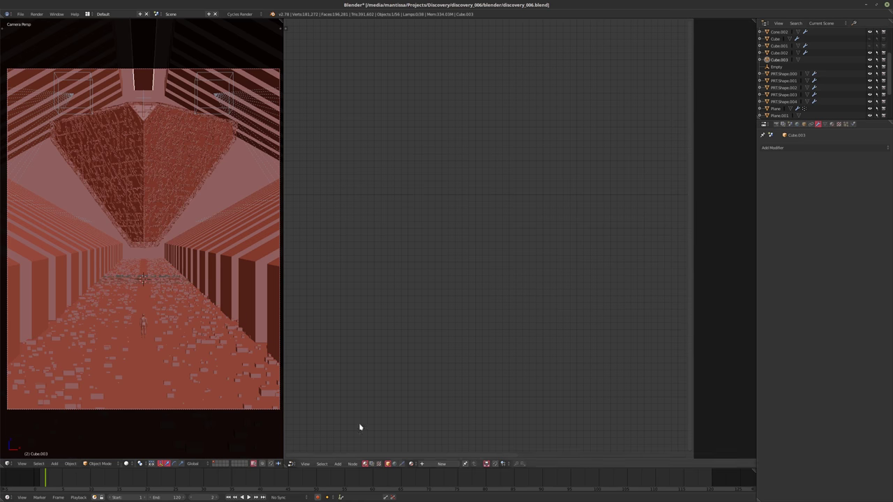
click(411, 464)
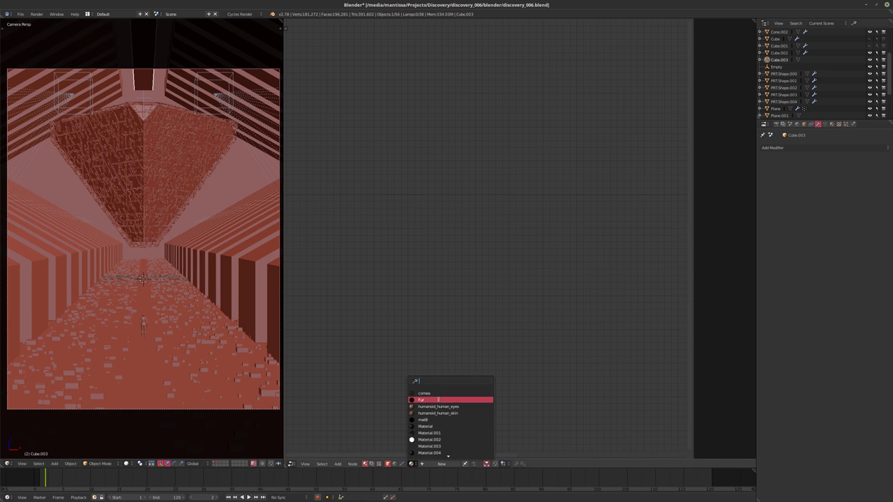
click(429, 427)
Thicken the ceiling beam's mesh along global Z and widen it along global X to fill the gap between the ceiling blocks.
key(Tab)
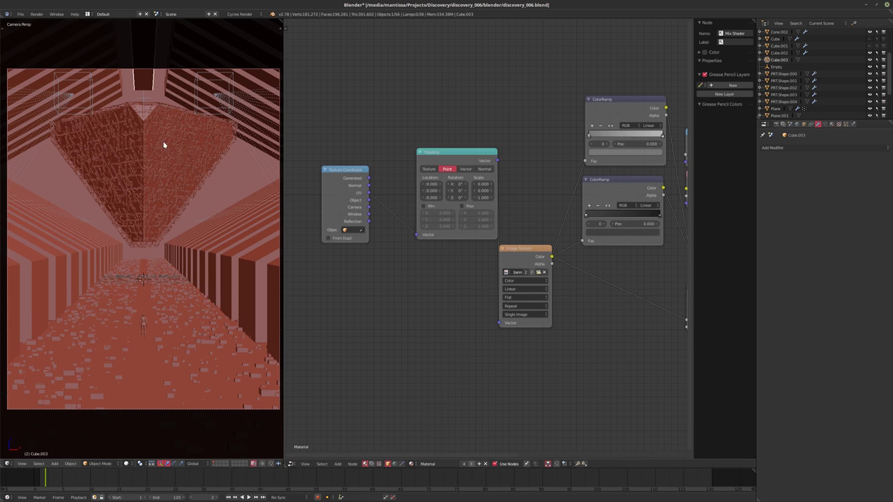
key(s)
key(y)
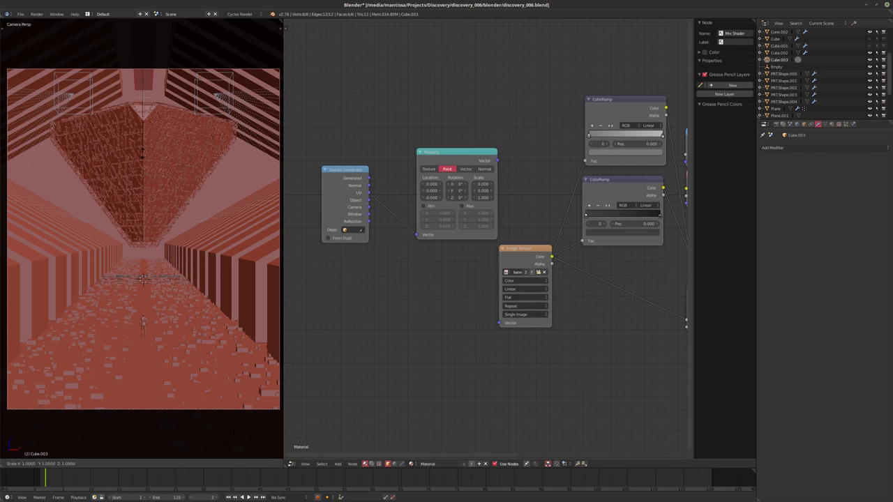
key(Return)
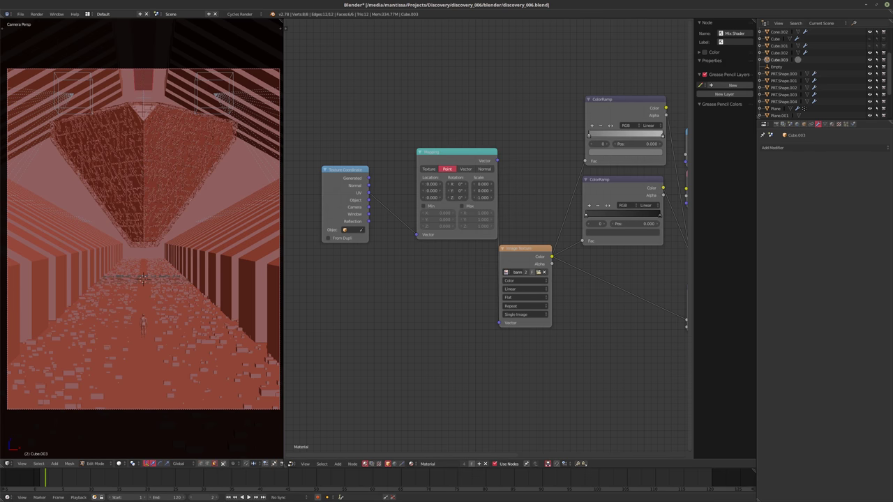
key(s)
key(z)
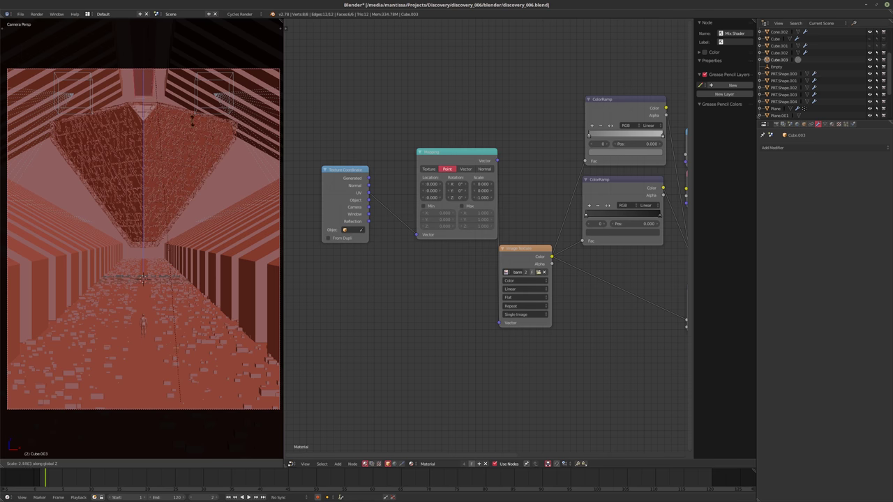
key(Return)
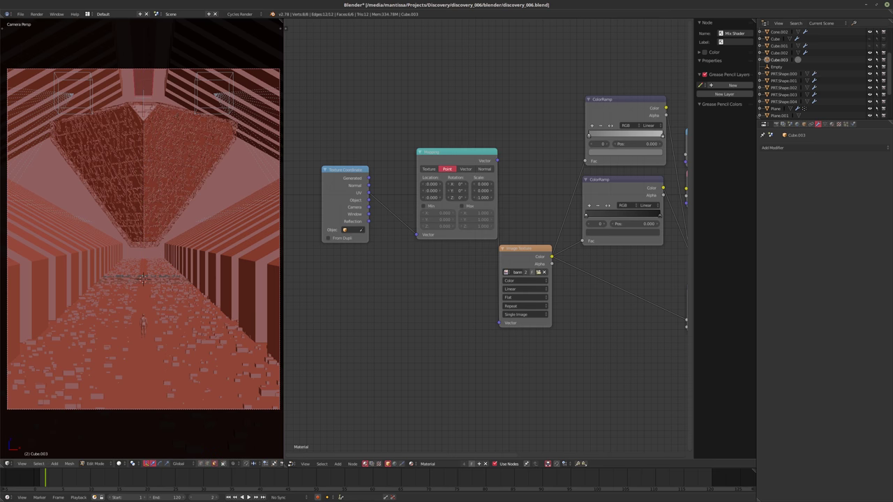
key(s)
key(x)
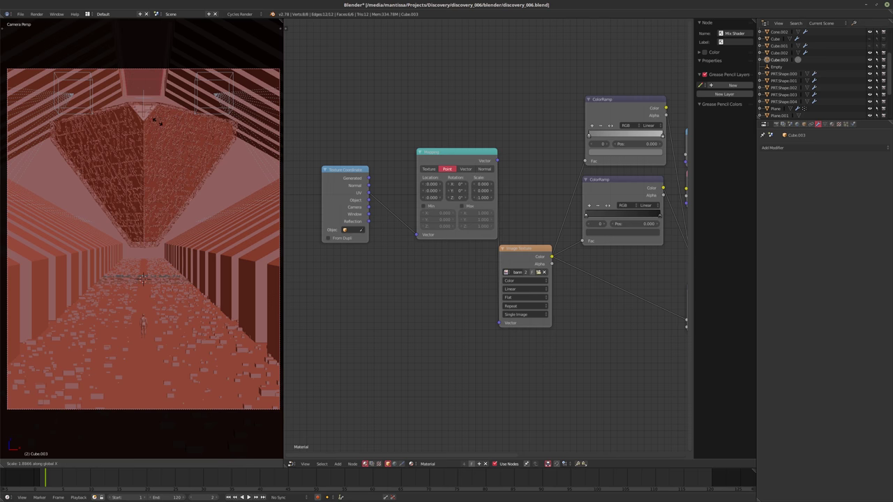
key(Return)
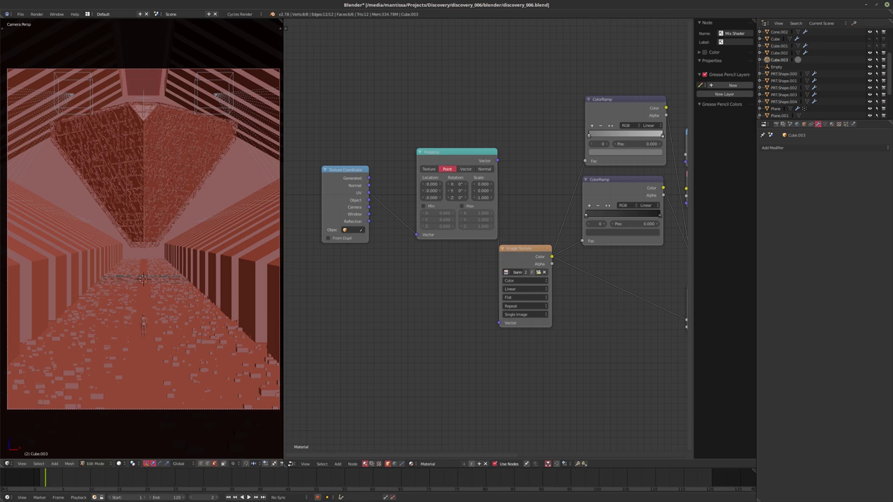
Unwrap the ceiling beam with Smart UV Project, keeping the 66 angle limit and 0 island margin.
key(u)
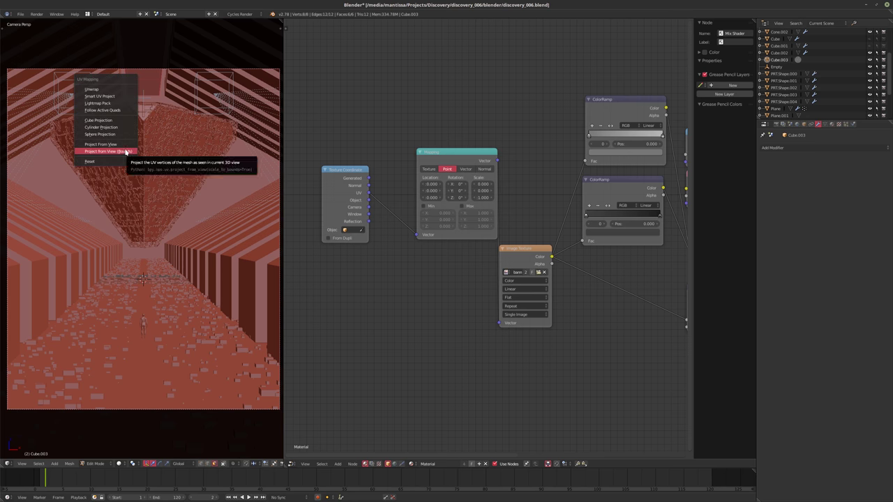
click(104, 94)
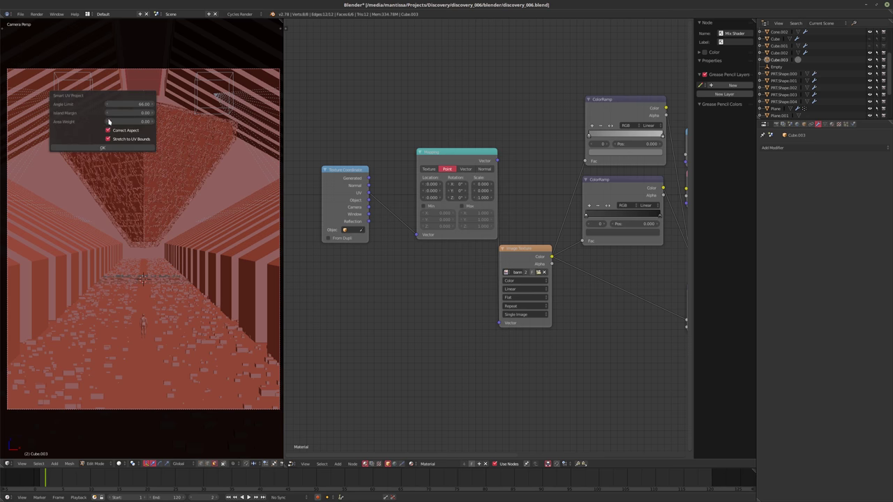
click(143, 147)
key(Tab)
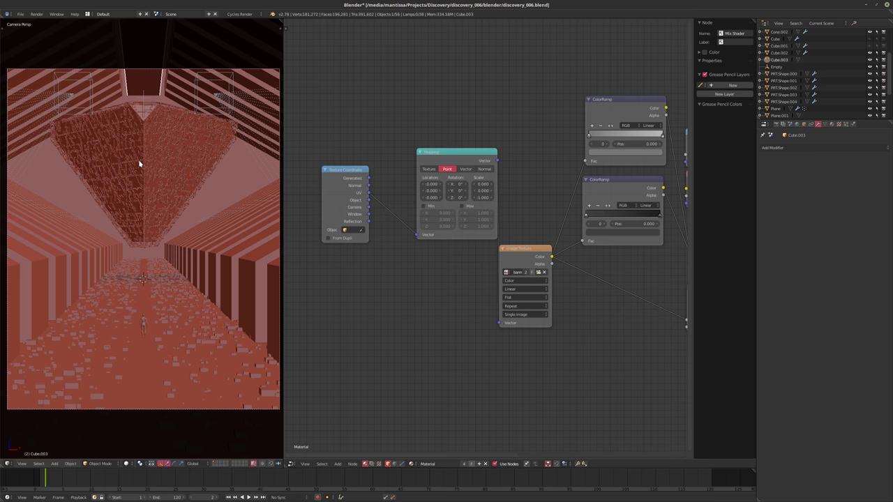
Shorten the ceiling beam's mesh to about 0.94 along global Y so its end no longer pokes through the end wall.
middle_drag(210, 145, 151, 233)
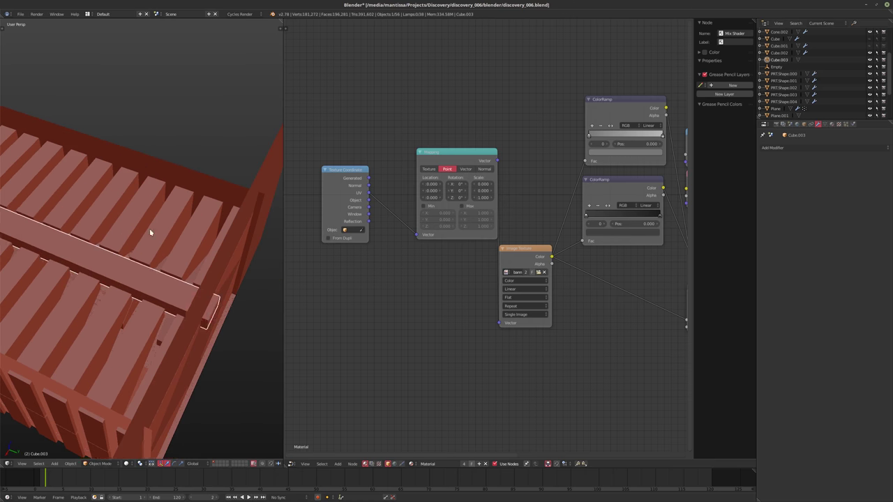
key(Tab)
key(s)
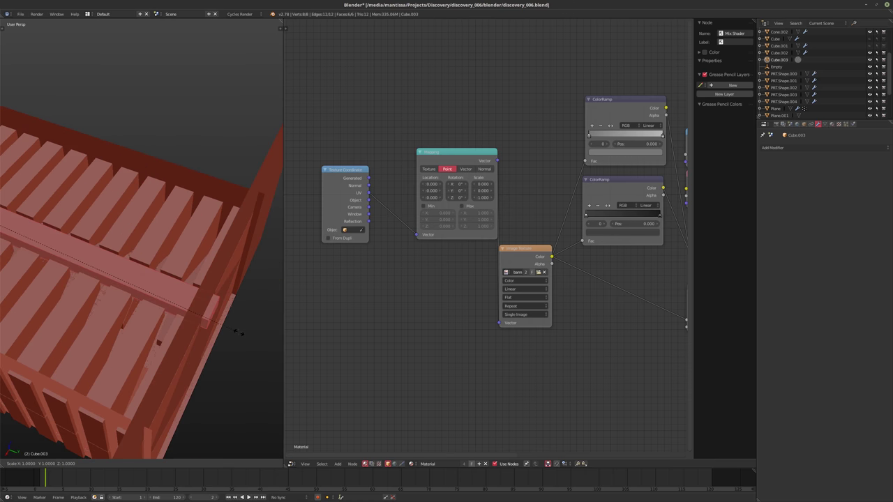
key(Escape)
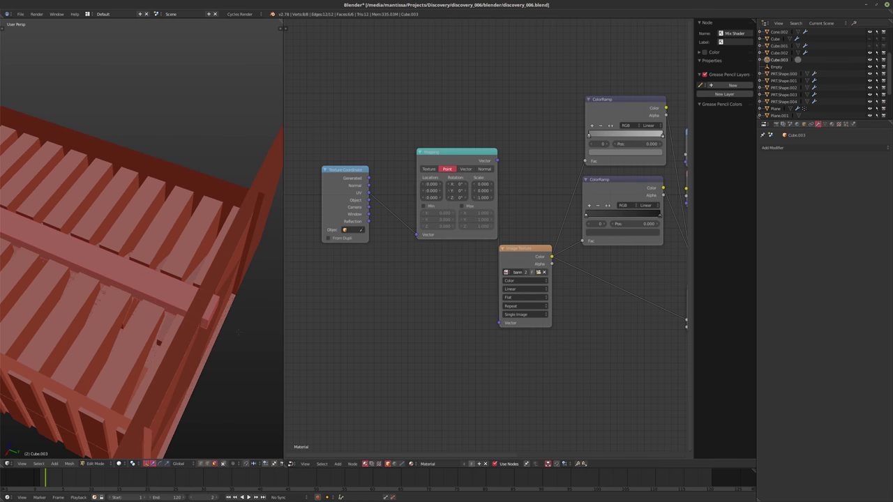
key(s)
key(y)
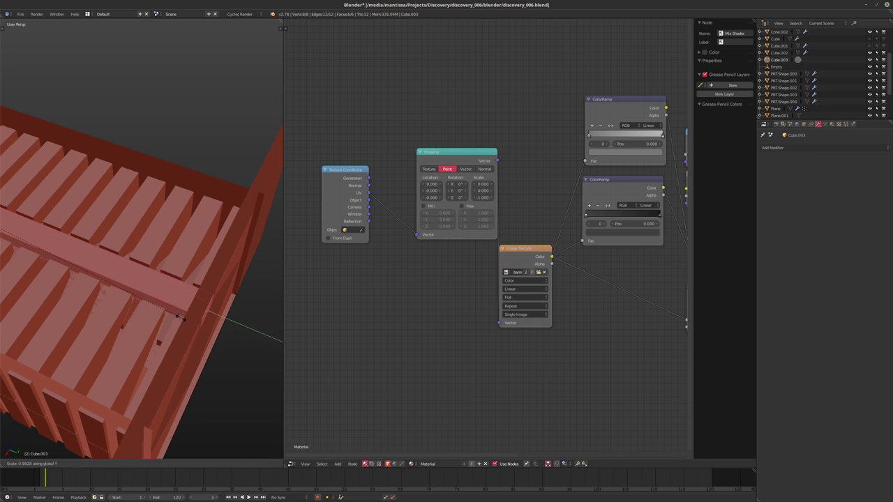
click(183, 314)
key(Tab)
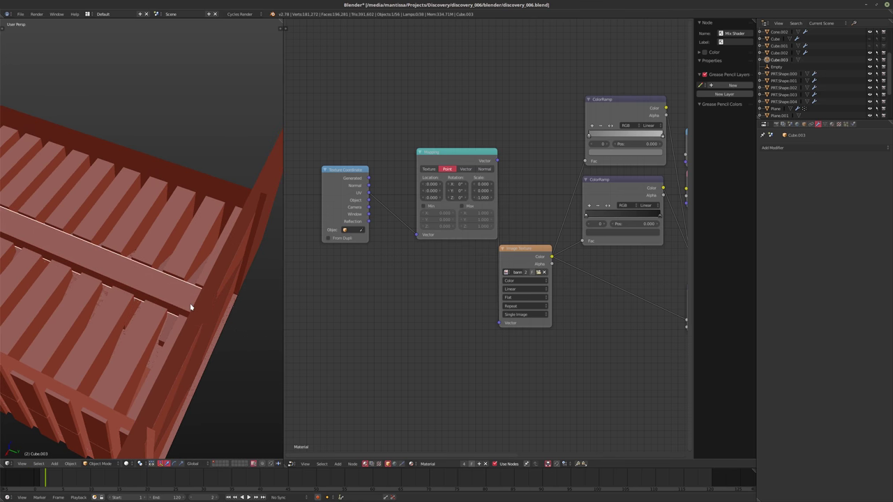
Add a Bevel modifier to the ceiling beam and set its width to 0.01.
click(794, 147)
click(754, 175)
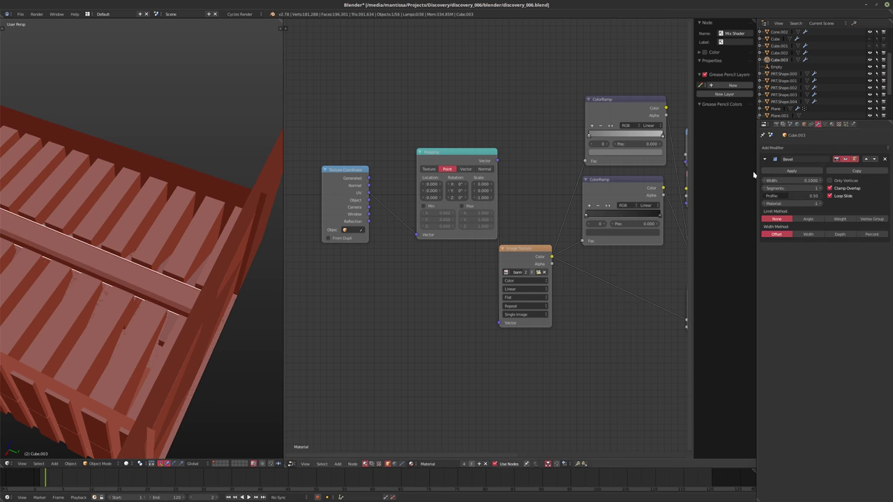
click(788, 180)
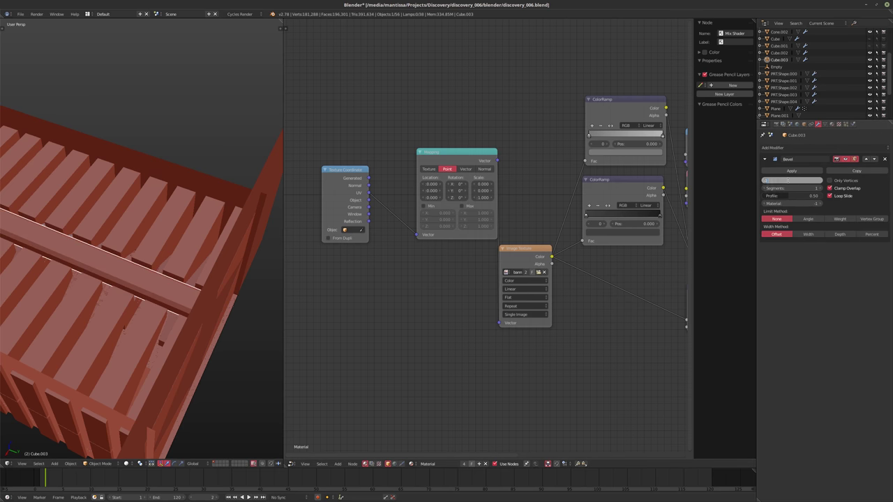
text(0.01)
key(Return)
scroll(95, 262, up, 3)
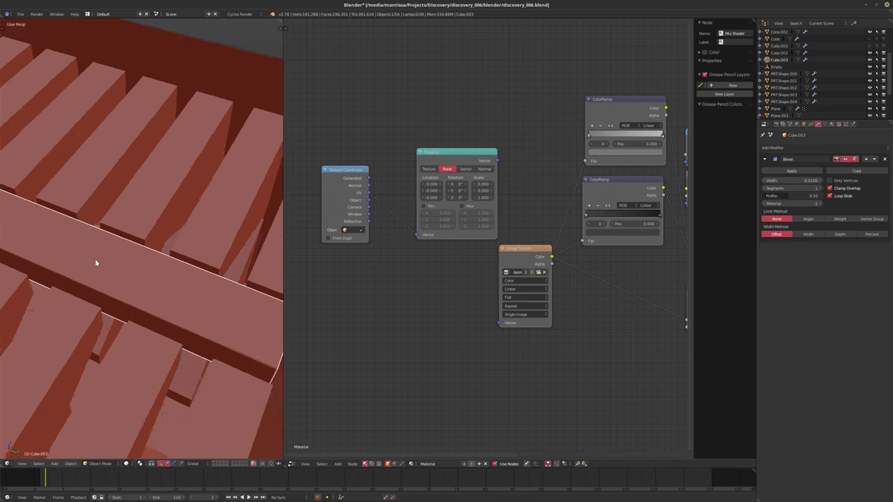
From the camera view, turn off the red Matcap viewport shading and render the current frame with Cycles.
key(KP_0)
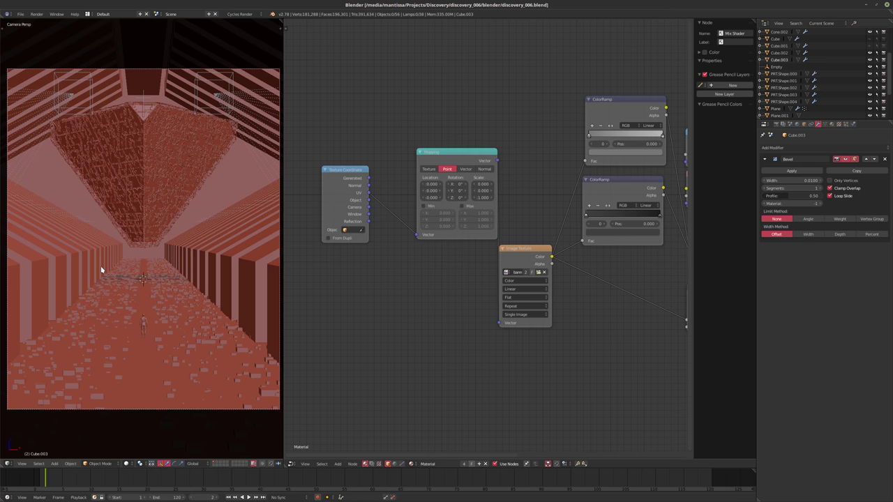
key(n)
click(237, 383)
key(n)
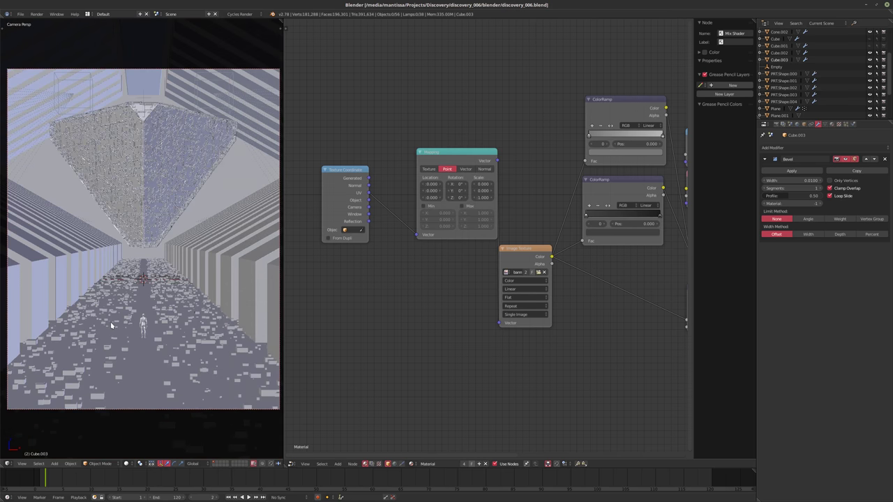
key(F12)
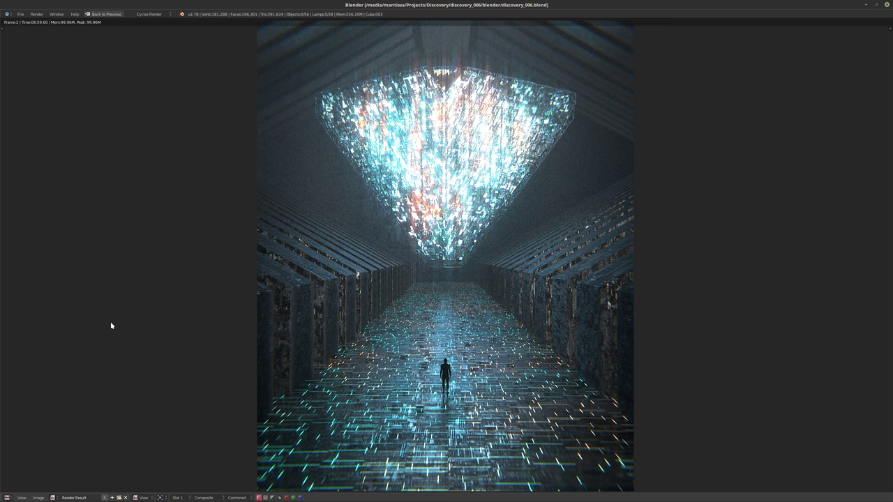
click(108, 14)
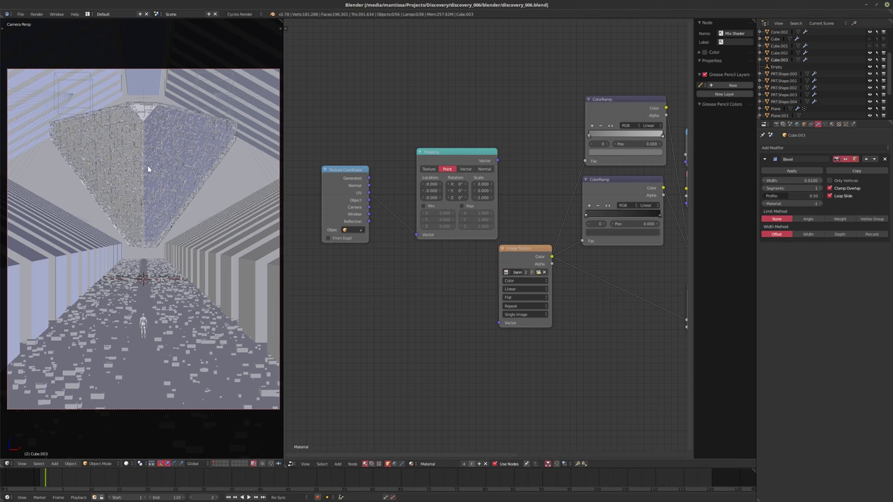
Save the scene as a new version named discovery_006_v2.blend.
key(ctrl+shift+s)
click(113, 41)
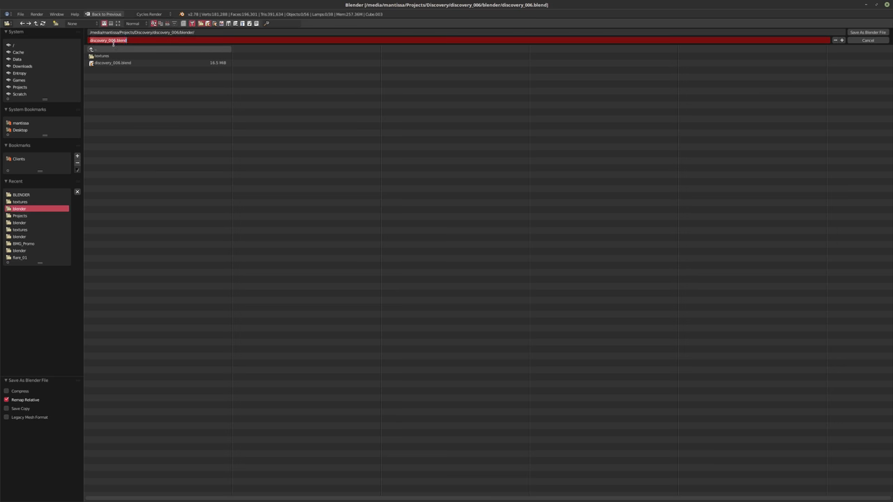
click(116, 40)
text(_v2)
key(Return)
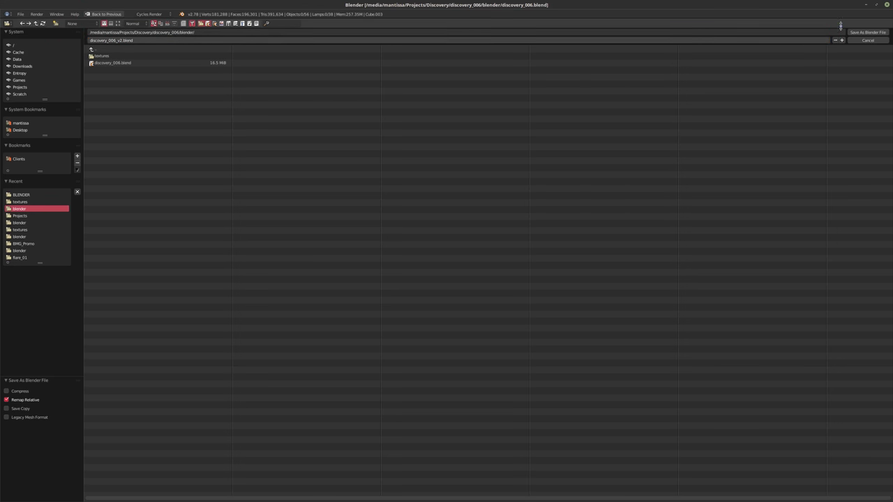
click(862, 32)
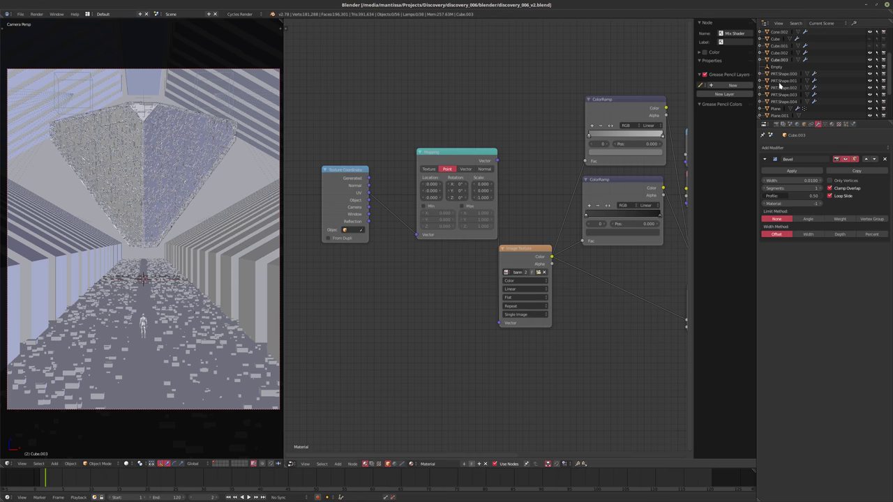
Hide the ceiling beam, Cube.003, and disable the wall blocks' Mirror modifier for both viewport and render to remove the mirrored ceiling.
scroll(812, 80, down, 3)
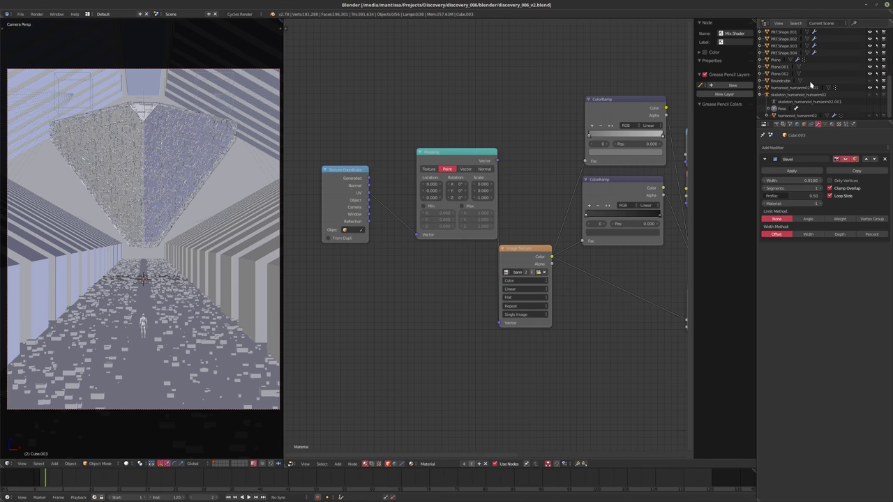
scroll(813, 87, up, 3)
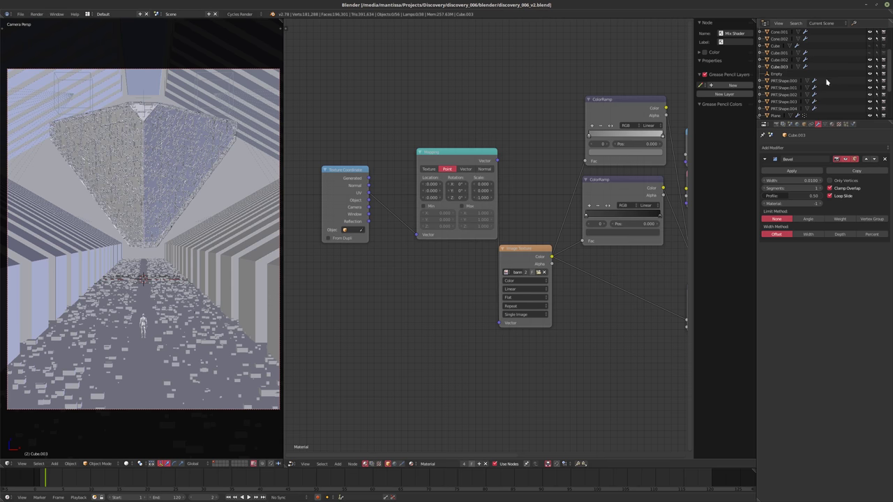
right_click(150, 85)
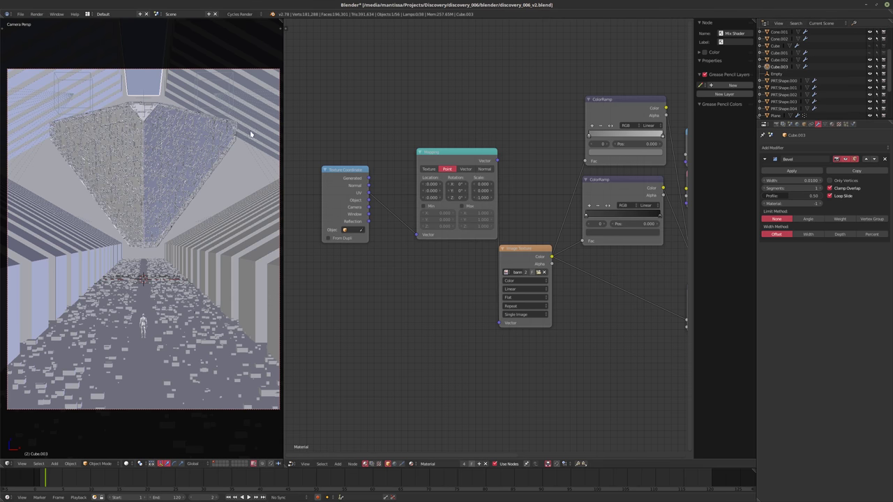
scroll(837, 78, up, 2)
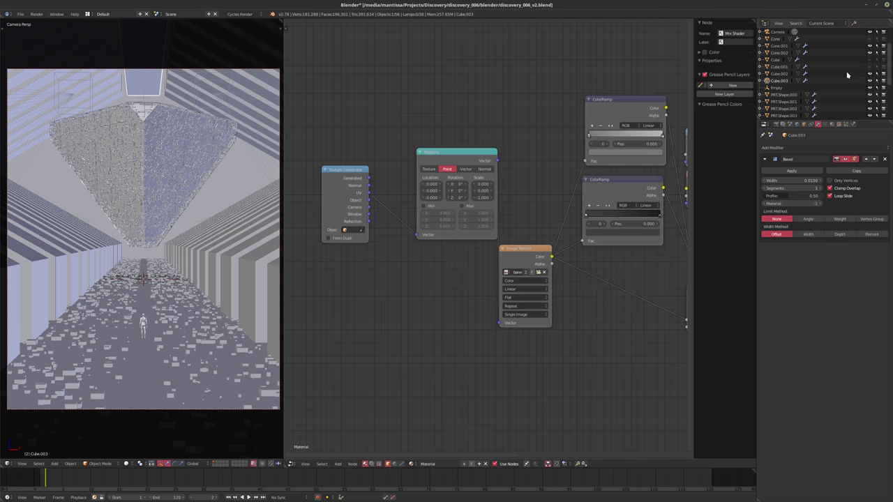
key(a)
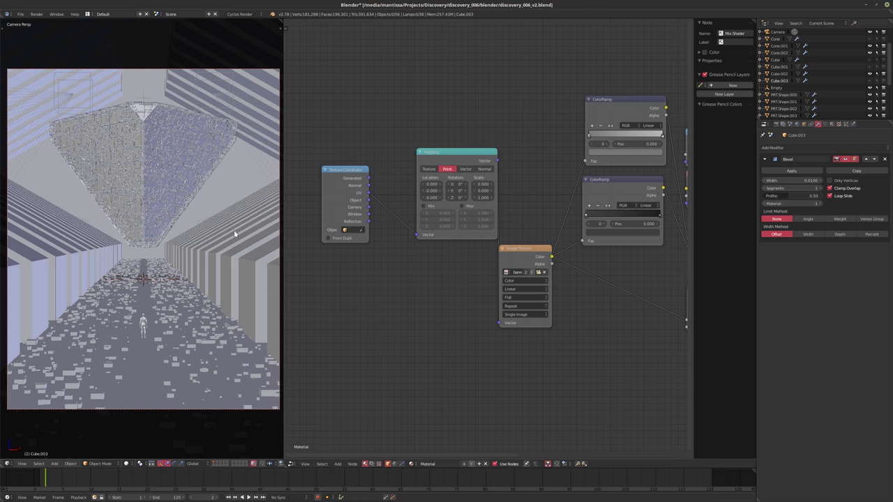
right_click(215, 258)
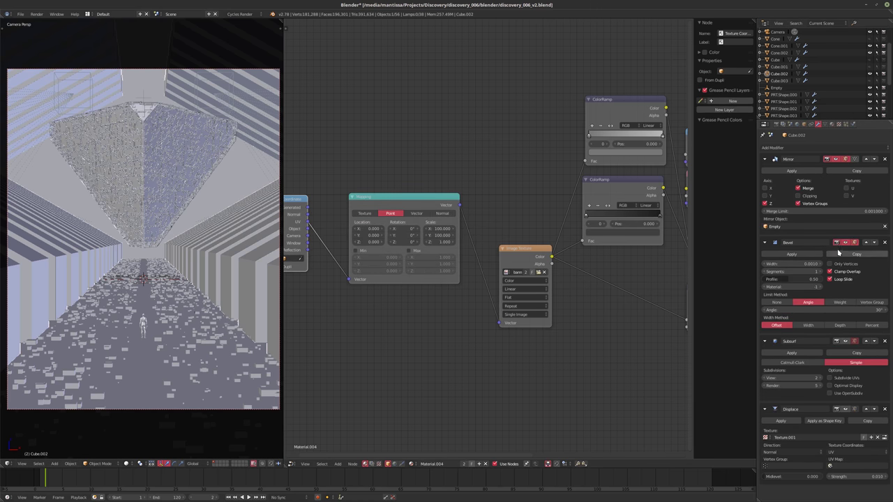
click(836, 159)
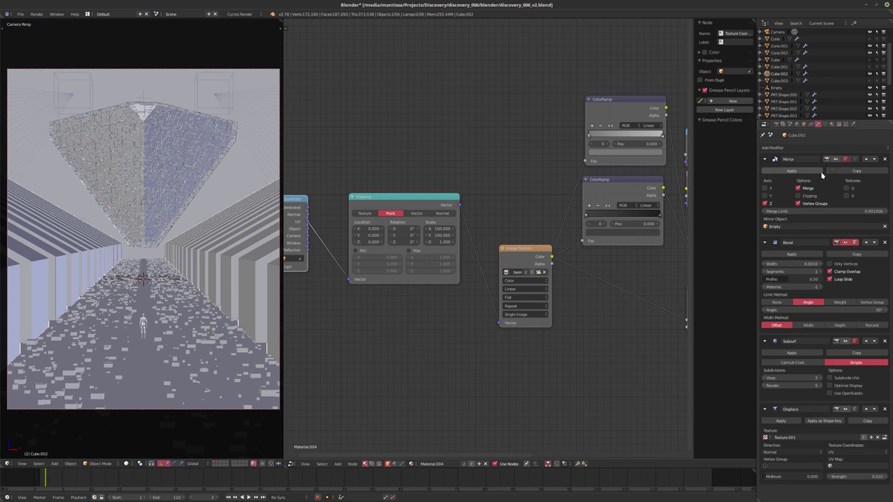
Raise the hanging crystal's two cones, Cone.001 and Cone.002, together by about 0.45 along global Z.
right_click(140, 123)
right_click(143, 124)
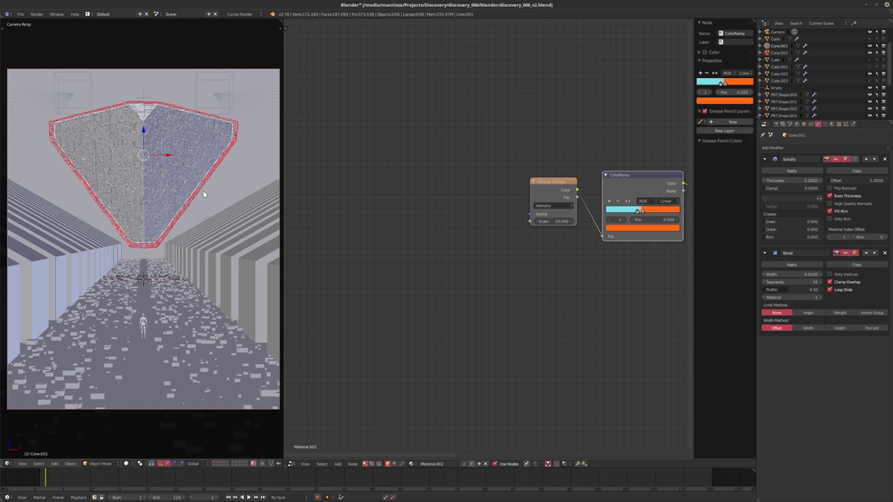
key(g)
key(z)
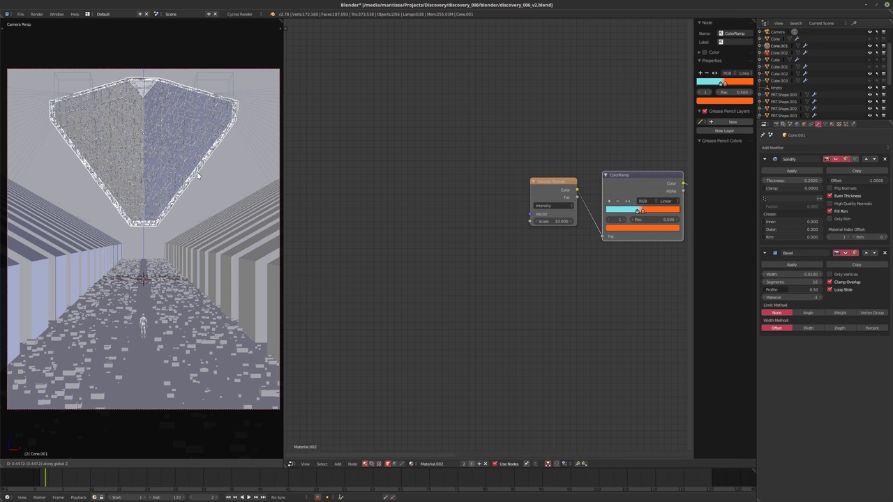
click(198, 176)
Nudge the humanoid figure slightly along X towards the corridor's left wall and scale it down.
right_click(145, 328)
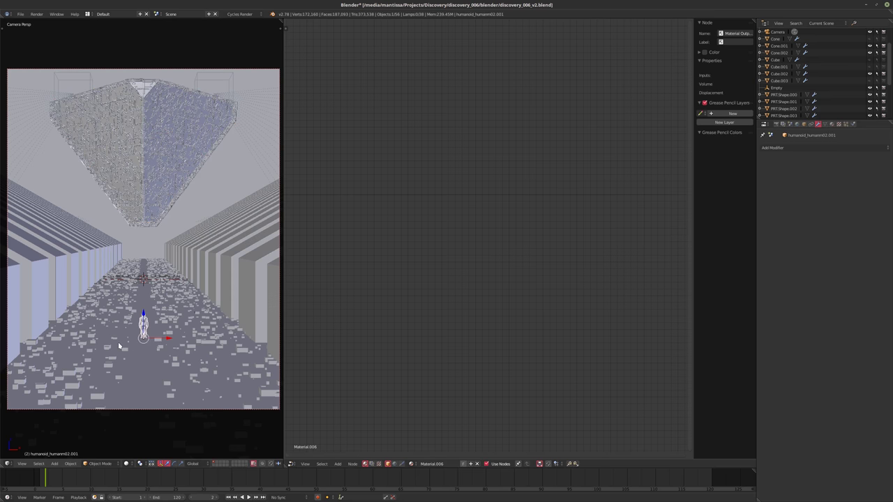
scroll(148, 335, up, 5)
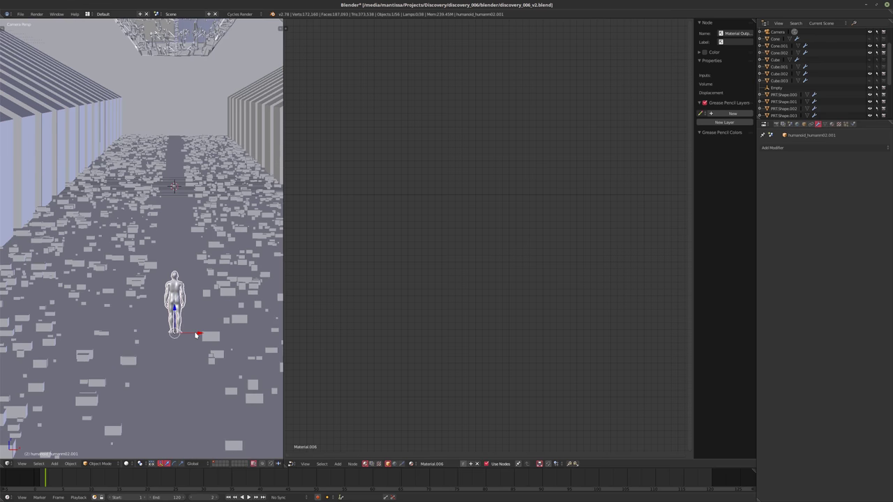
drag(198, 335, 194, 335)
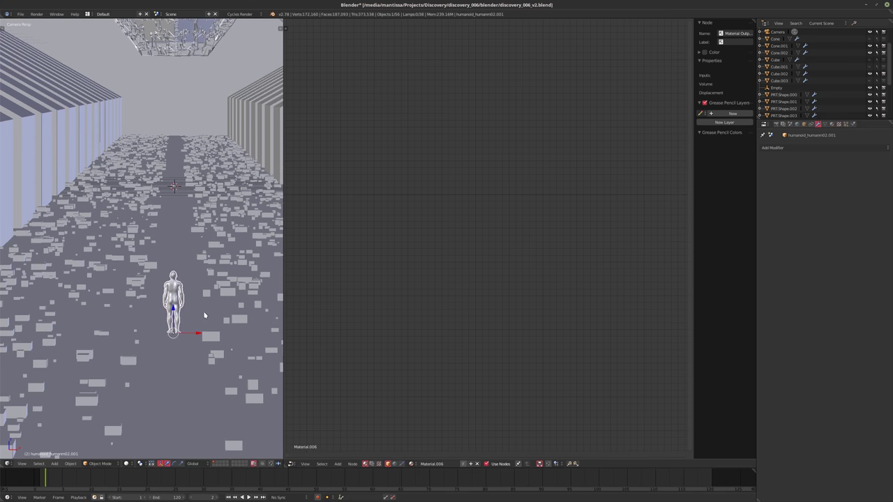
scroll(205, 315, down, 4)
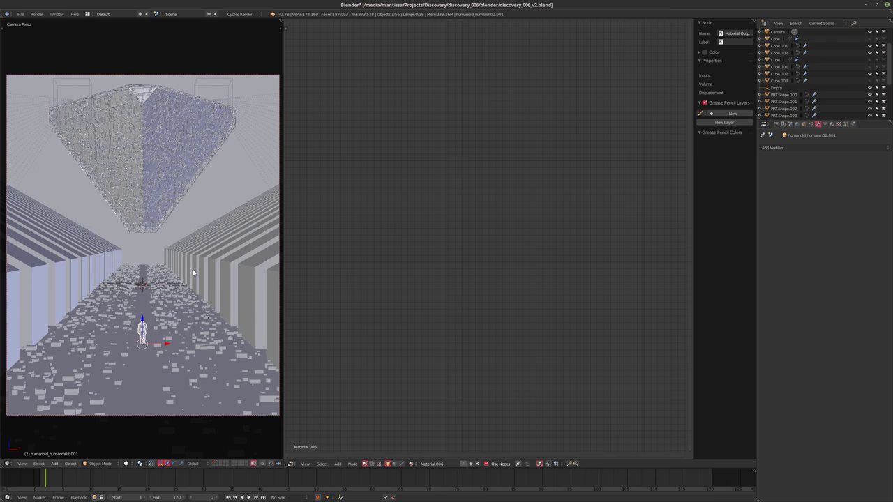
shift+scroll(196, 267, down, 1)
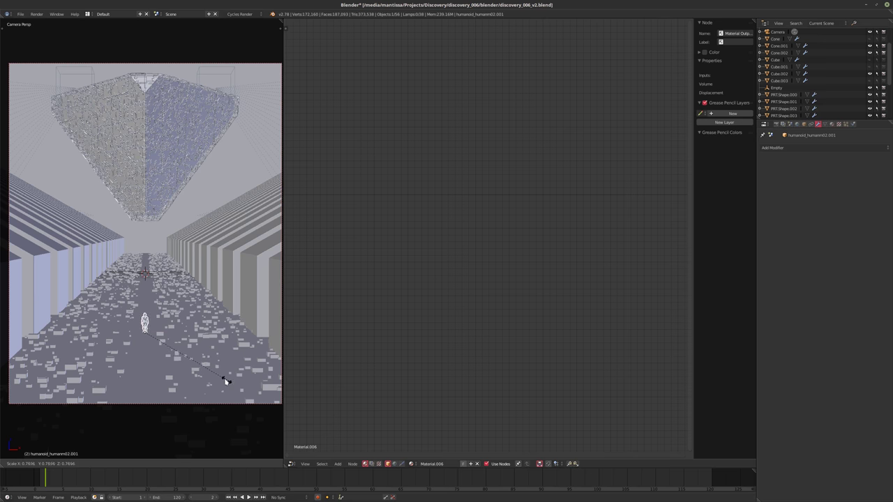
key(s)
click(218, 381)
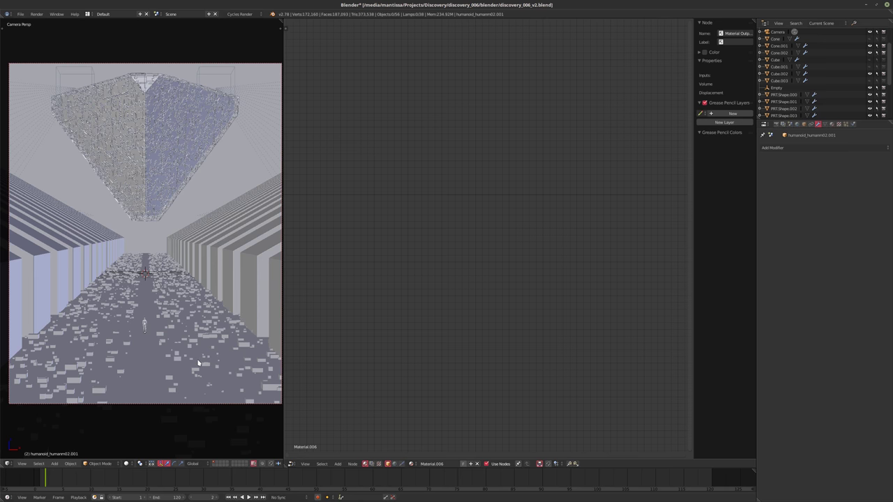
Enable the wall blocks' Subsurf and Displace modifiers with 6 render subdivisions, and save over the current file.
right_click(260, 293)
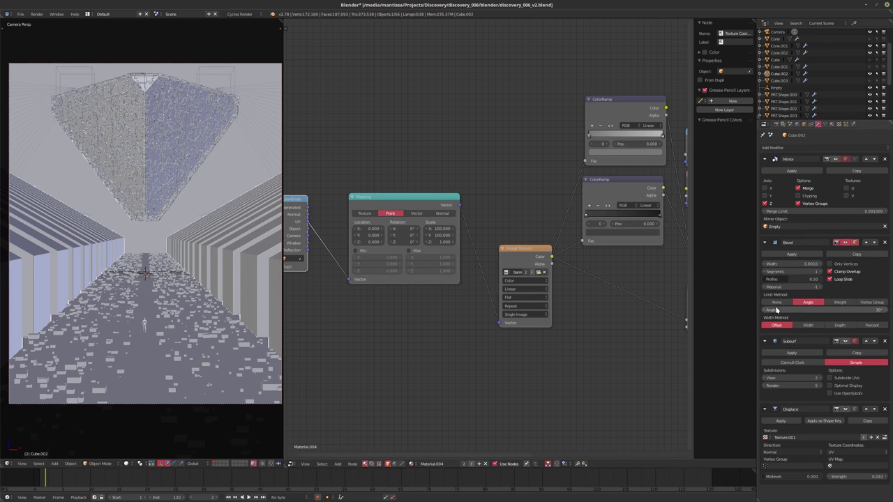
click(837, 341)
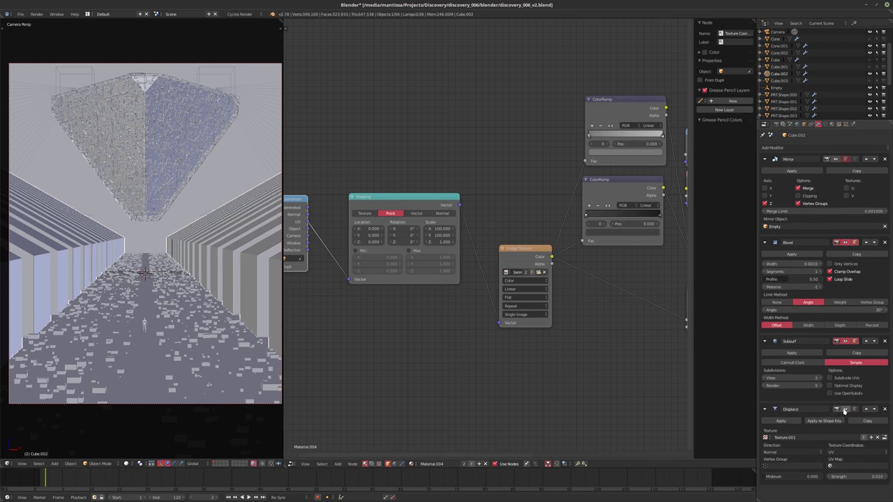
click(845, 409)
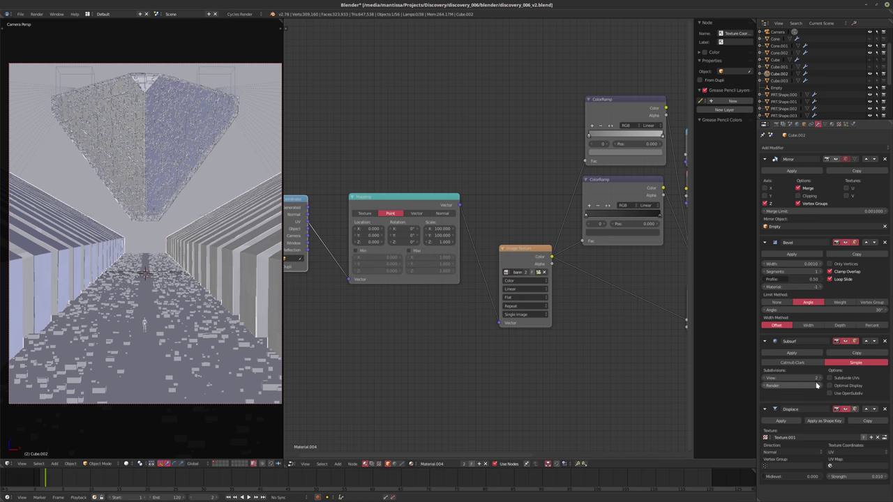
key(ctrl+s)
click(427, 334)
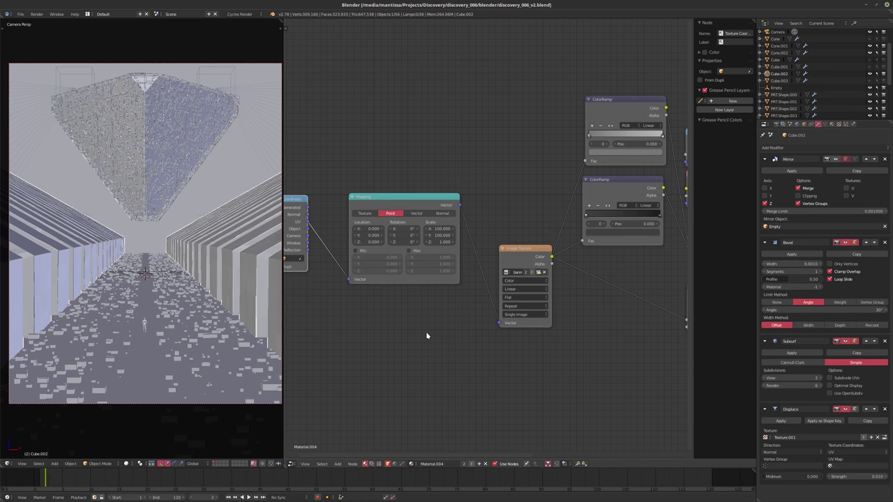
Change the node editor area to a 3D View and isolate the wall blocks there in local view.
click(293, 464)
key(Return)
key(KP_Divide)
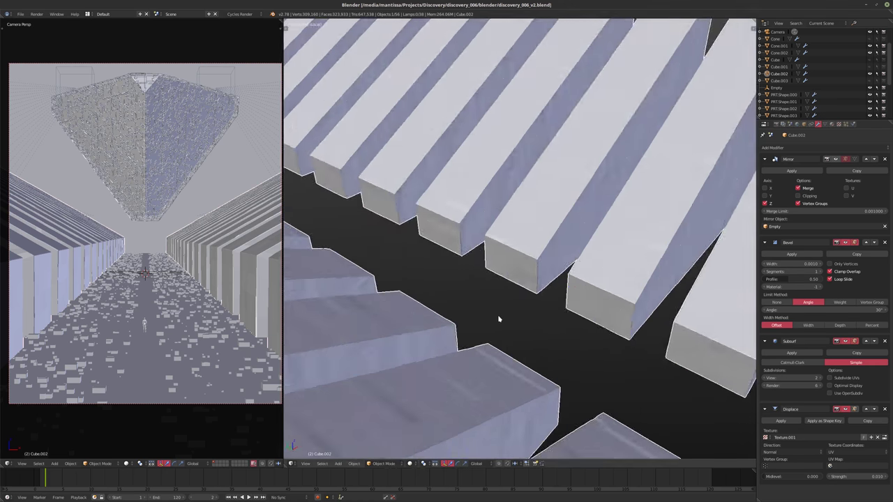
scroll(518, 413, up, 3)
Select the three linked wall blocks at the near end of each corridor side in Edit Mode, and return to Object Mode.
key(Tab)
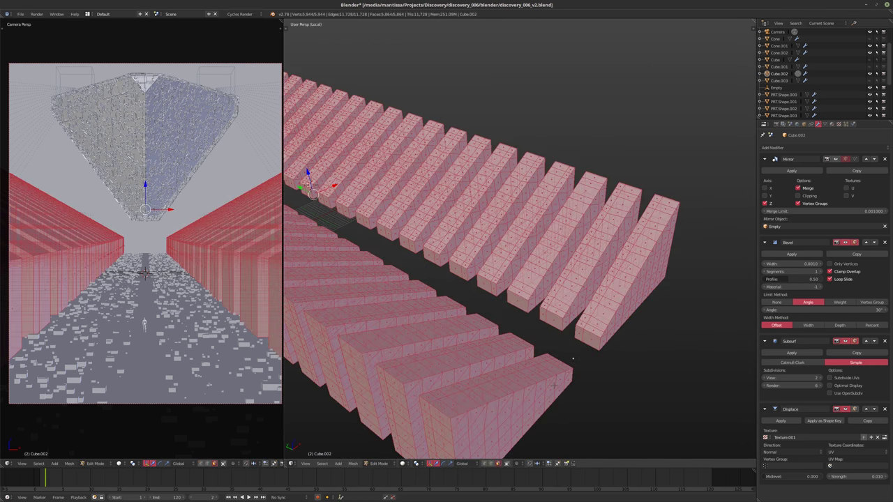
scroll(553, 387, down, 3)
key(a)
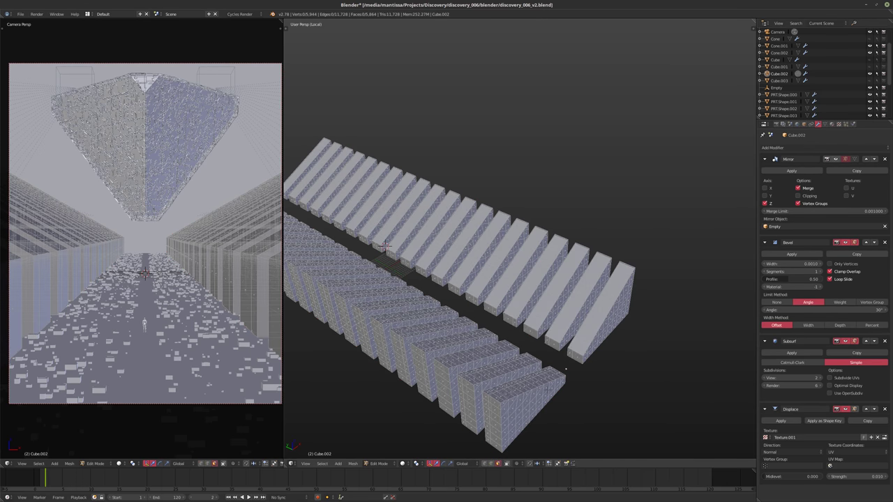
key(l)
key(l)
key(l)
key(l)
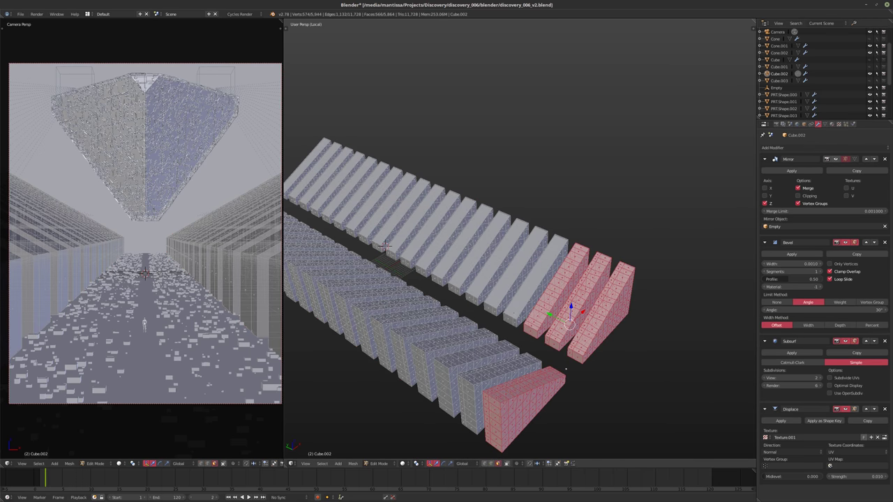
key(l)
key(l)
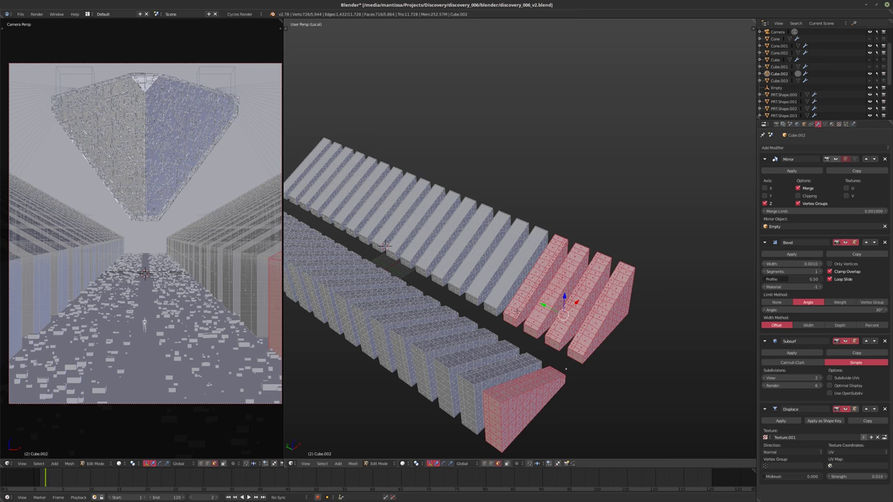
key(shift+l)
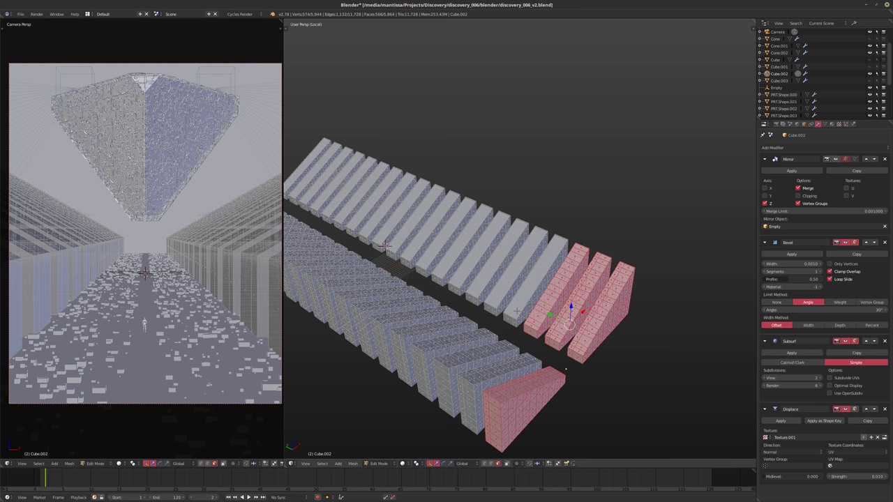
key(l)
key(l)
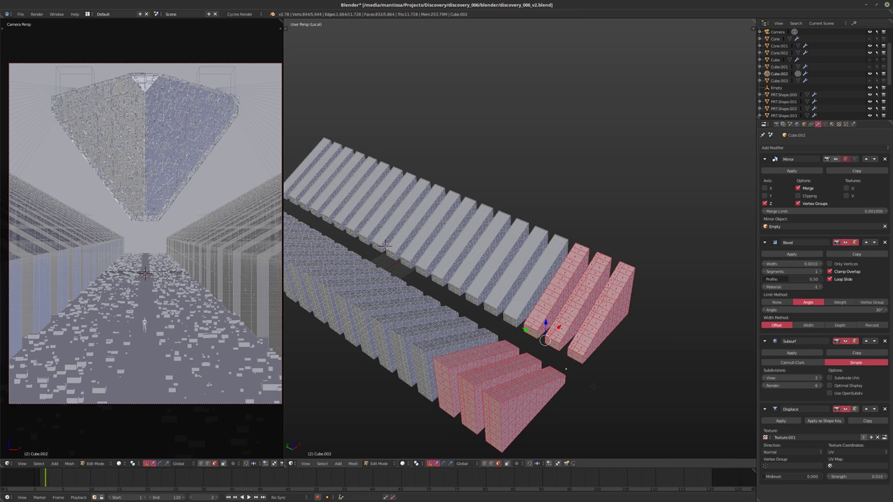
key(Tab)
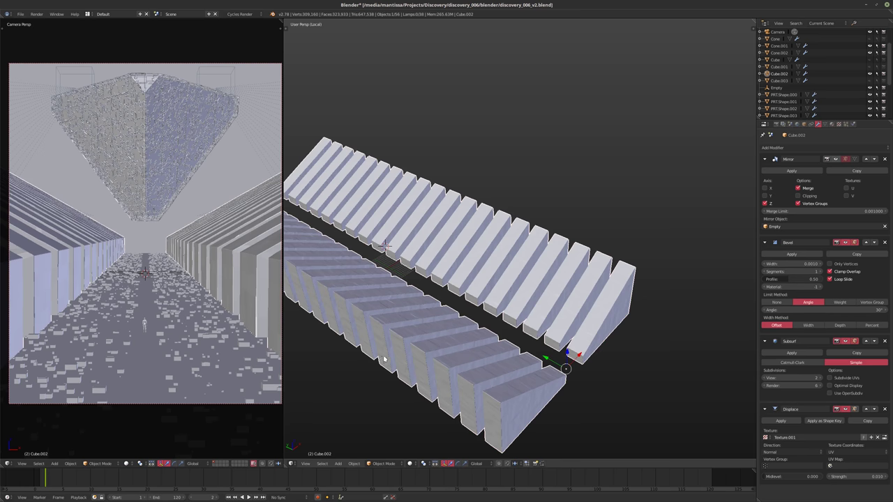
Change the wall blocks' isolated 3D View area back to the Node Editor.
middle_drag(384, 360, 316, 438)
click(292, 463)
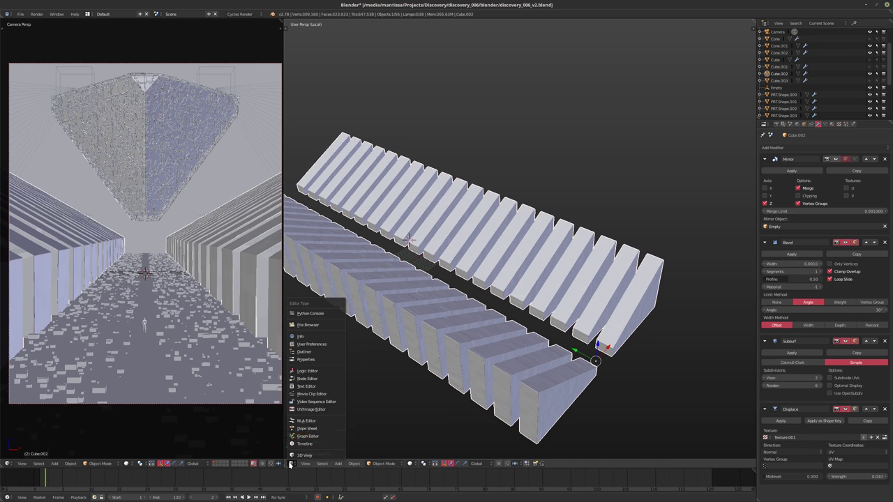
click(307, 383)
Save over discovery_006_v2.blend and try to render the current frame, returning to the main layout.
key(ctrl+s)
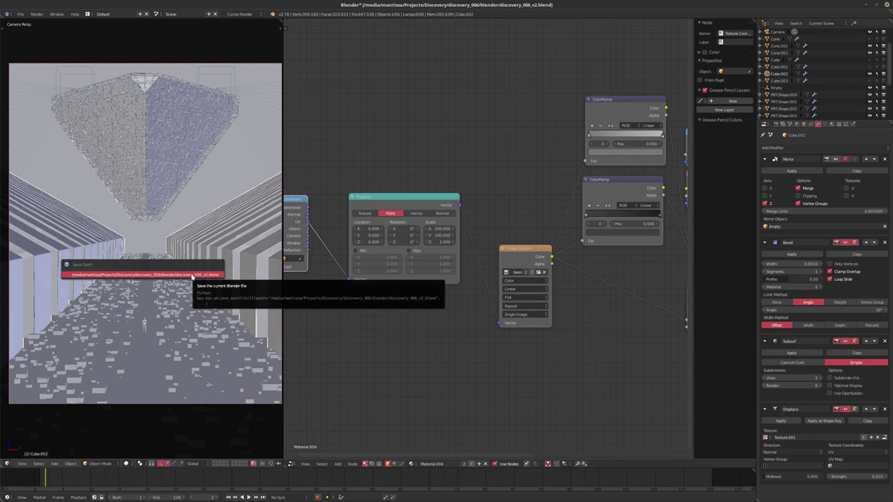
click(192, 275)
key(F12)
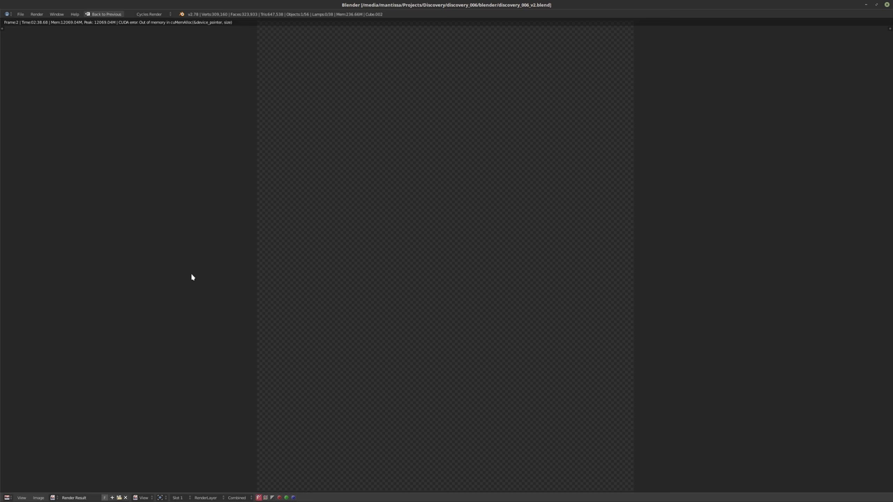
key(F12)
click(98, 15)
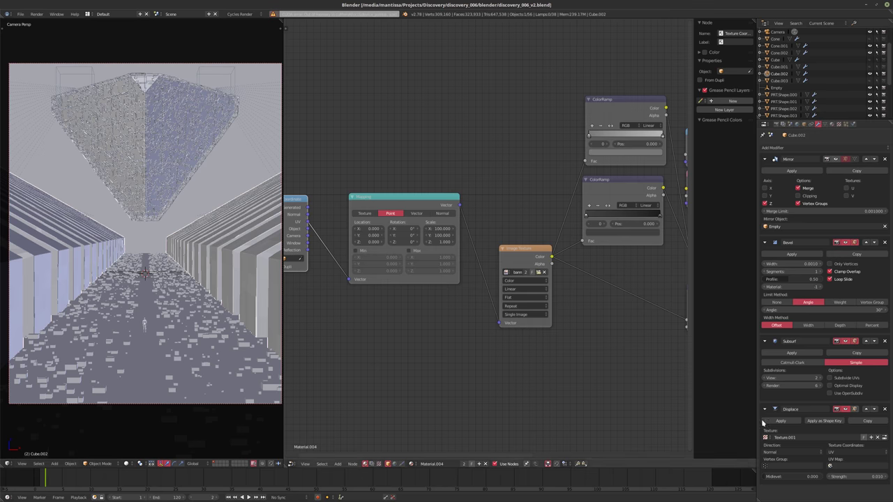
Save over the current file again and try to render the frame once more.
key(ctrl+s)
click(564, 379)
key(F12)
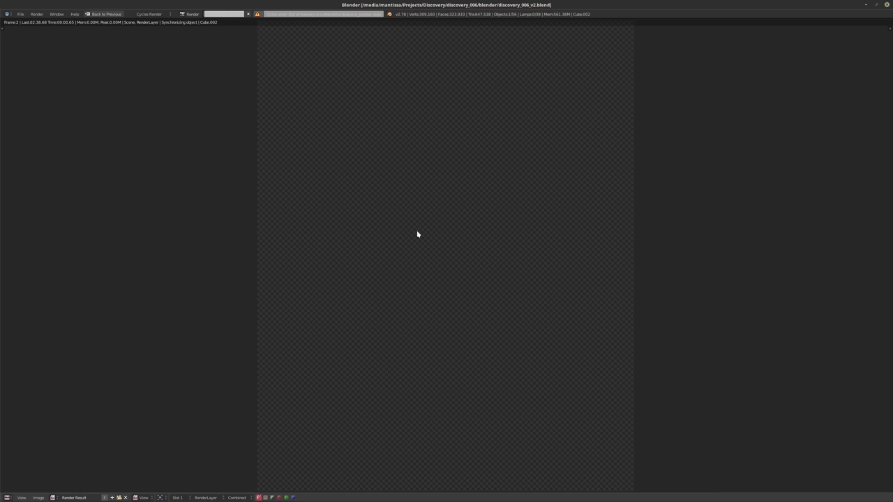
key(Escape)
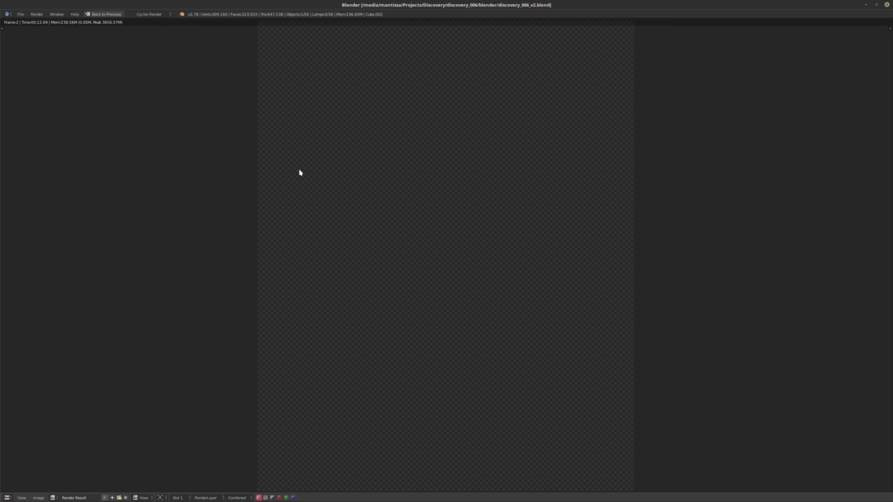
Leave the render and set the size of the hanging wireframe cone's Displace clouds texture to 0.5.
click(102, 15)
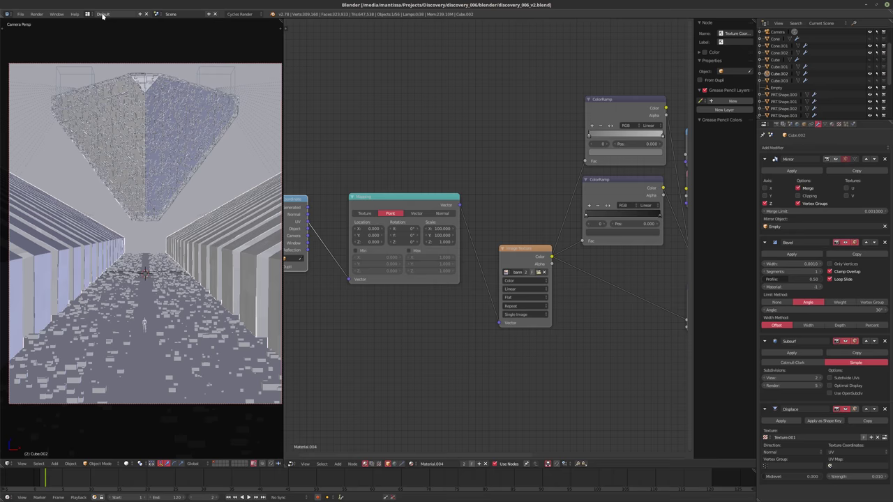
right_click(187, 102)
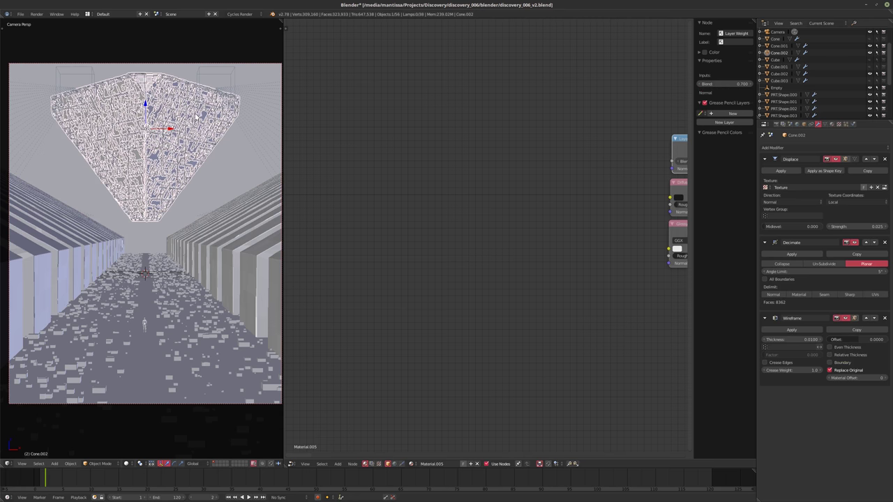
click(839, 124)
click(789, 289)
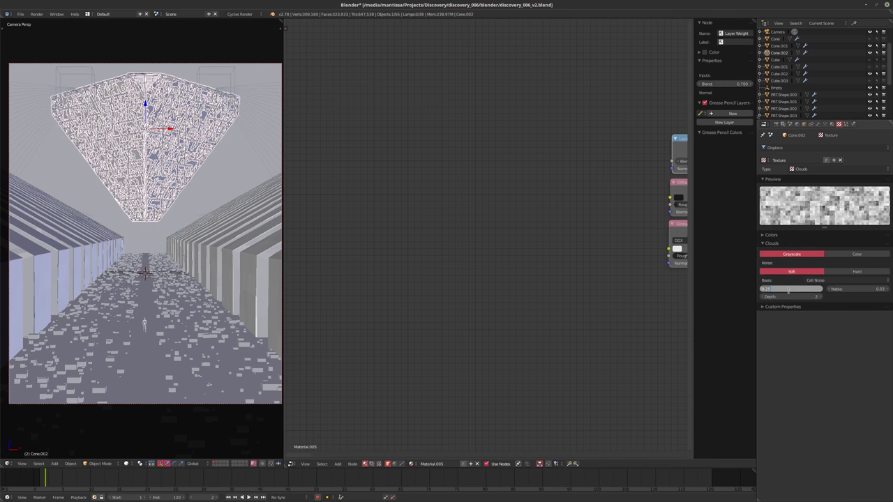
text(5)
key(Return)
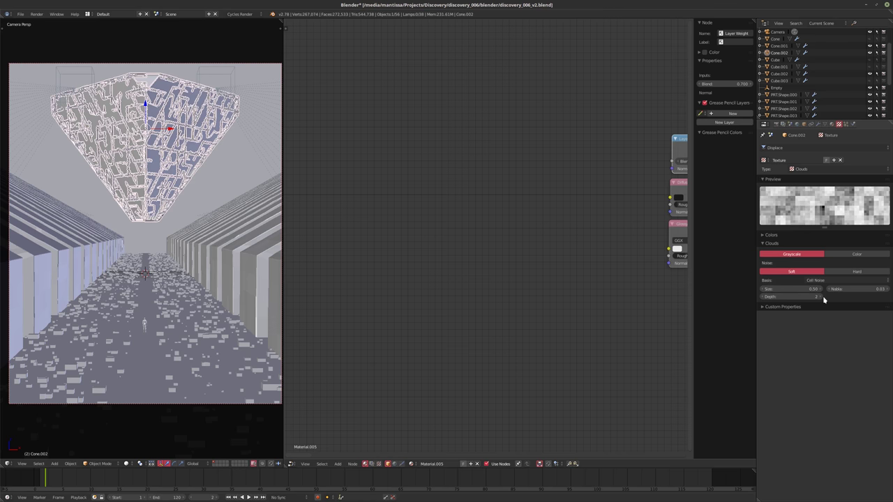
key(a)
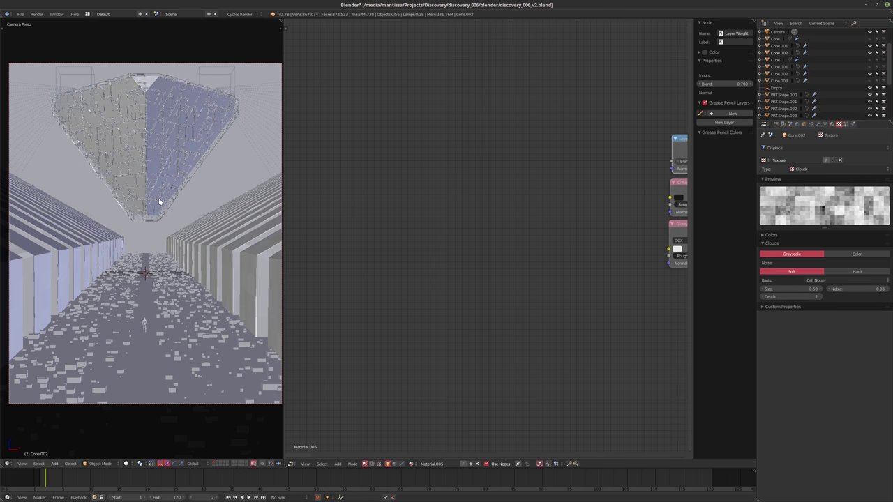
Set the Multiply node's value in the side walls' material to 0.01 and save the file.
right_click(208, 264)
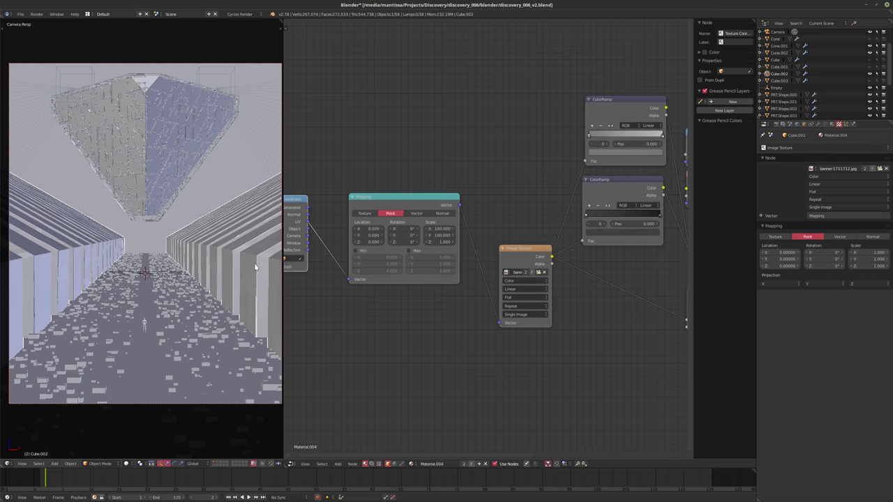
middle_drag(471, 304, 356, 294)
click(534, 323)
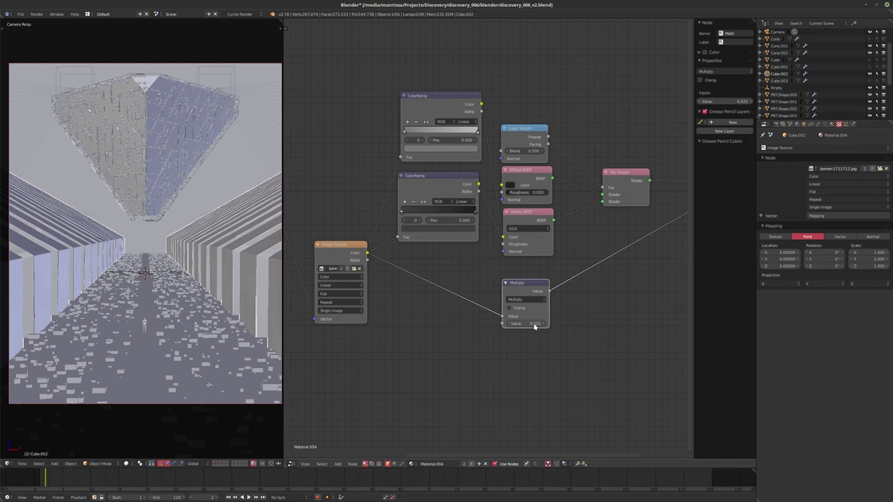
text(0.01)
key(Return)
key(ctrl+s)
Render the current frame to check the reduced bump strength on the walls, and cancel the render.
click(416, 343)
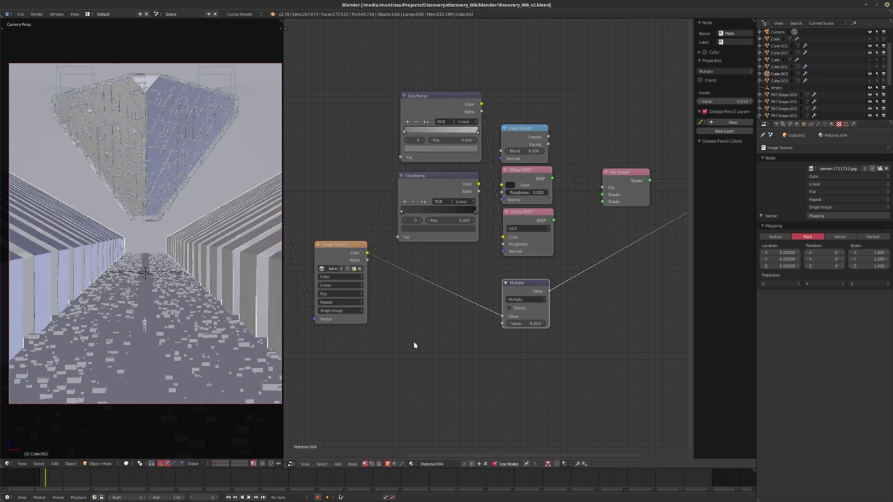
key(F12)
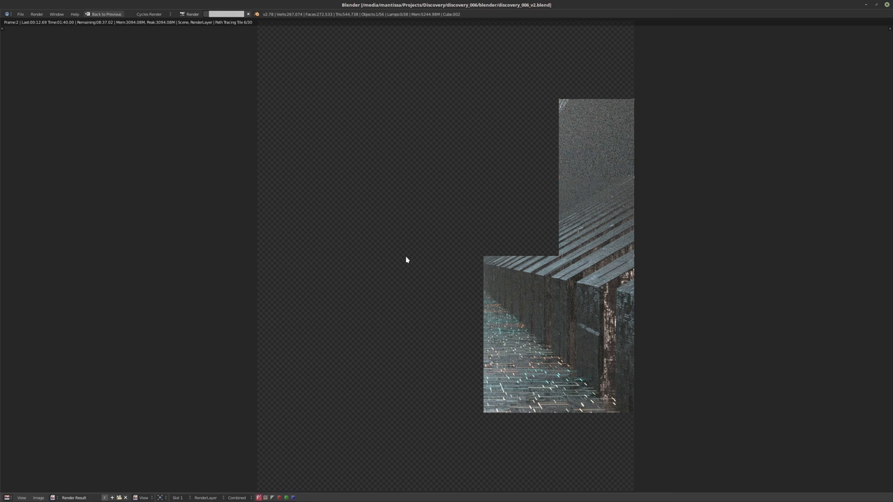
key(Escape)
key(Escape)
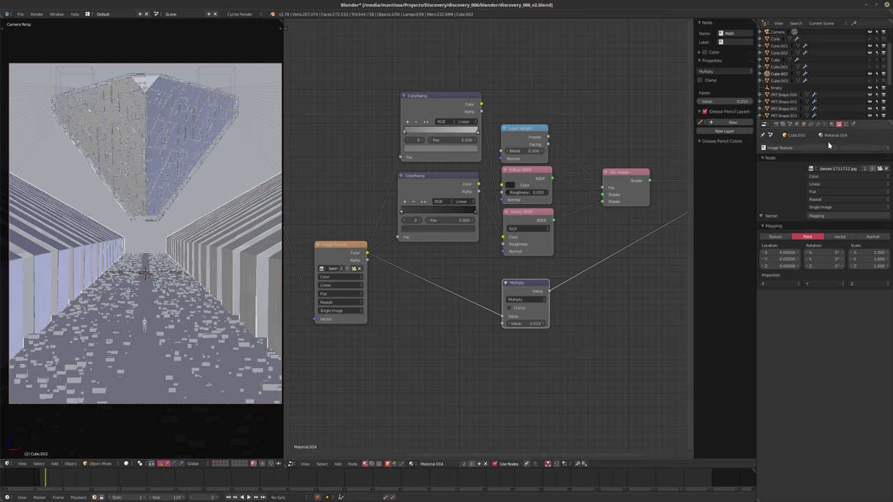
Set the side walls' Displace strength to 0.015 and its clouds texture size to 0.02, saving the file.
click(818, 124)
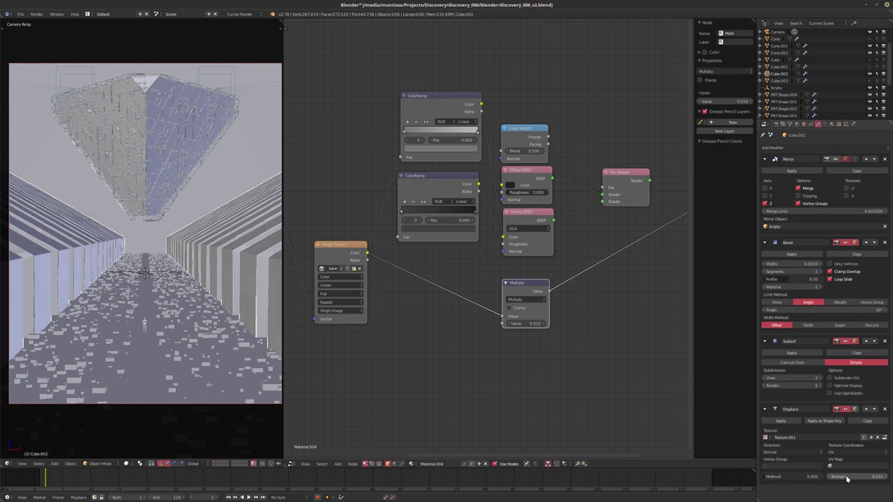
drag(847, 479, 856, 480)
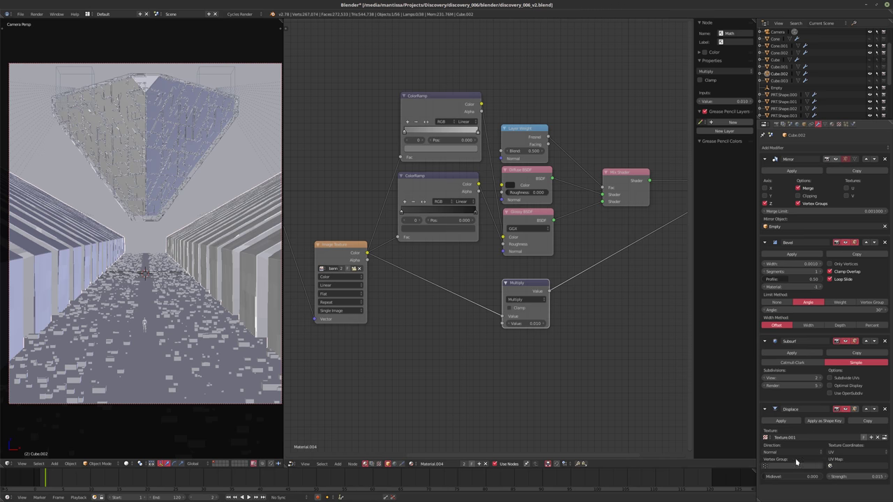
click(839, 124)
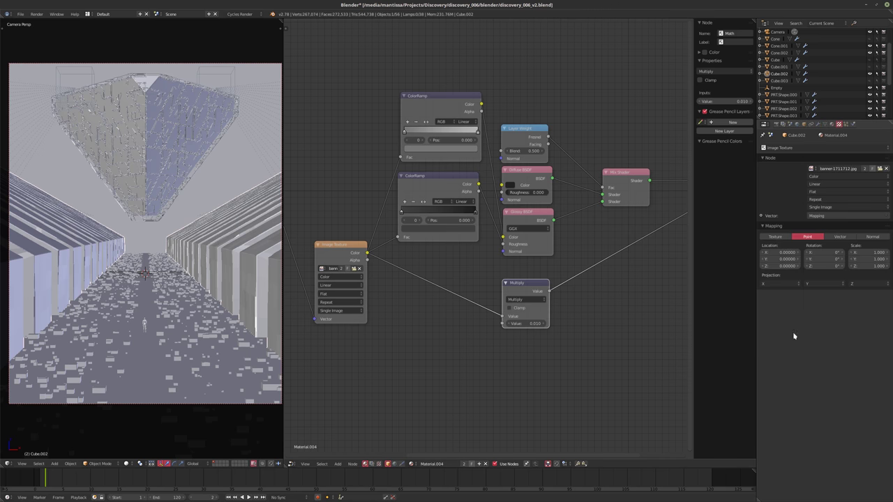
click(799, 148)
click(792, 119)
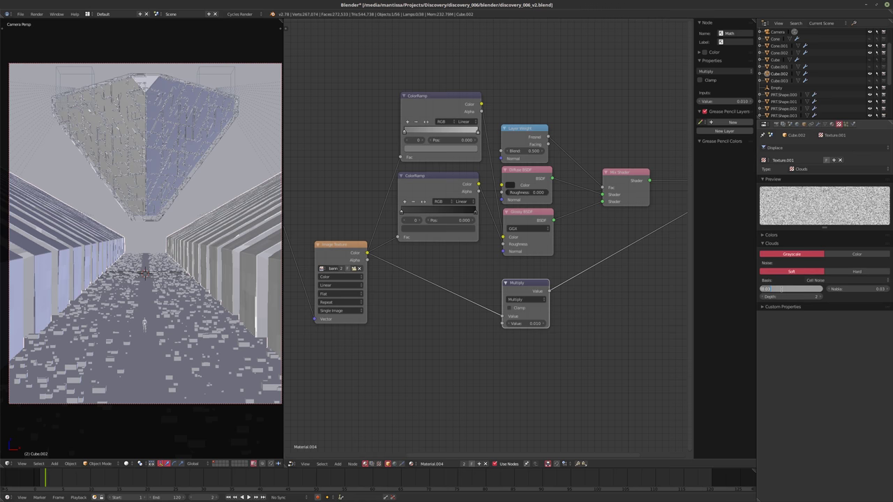
text(0.1)
key(Return)
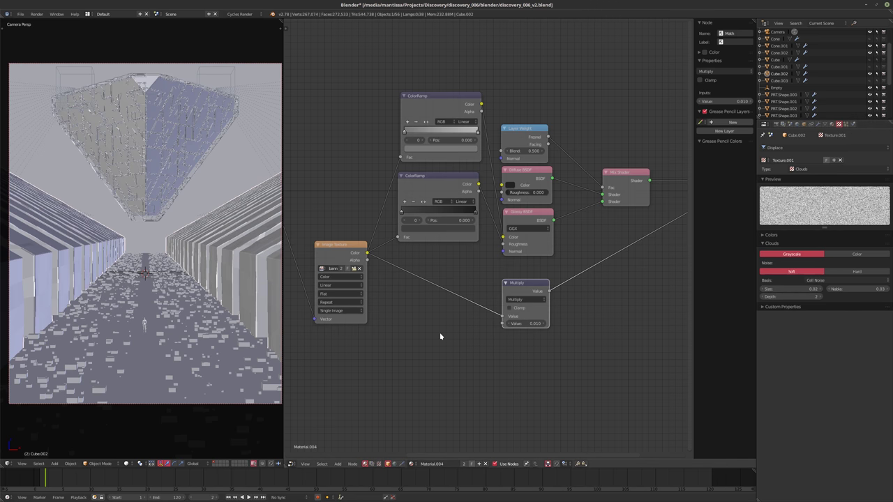
key(ctrl+s)
click(842, 272)
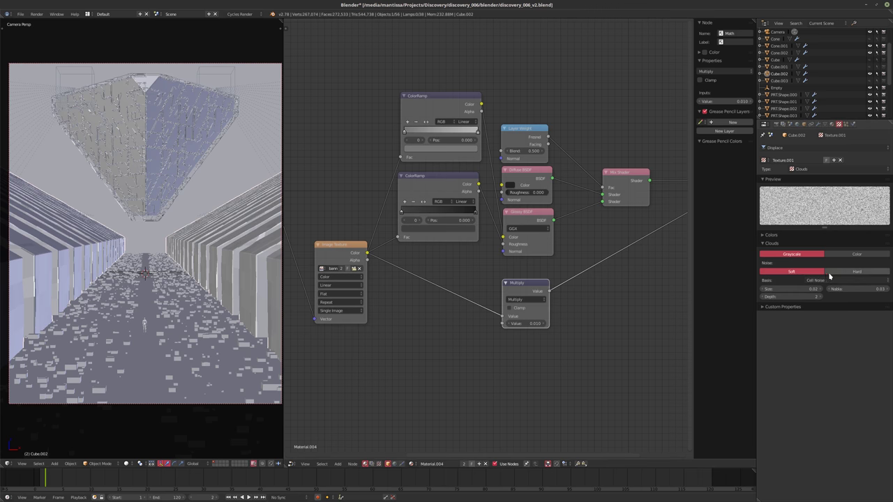
click(803, 273)
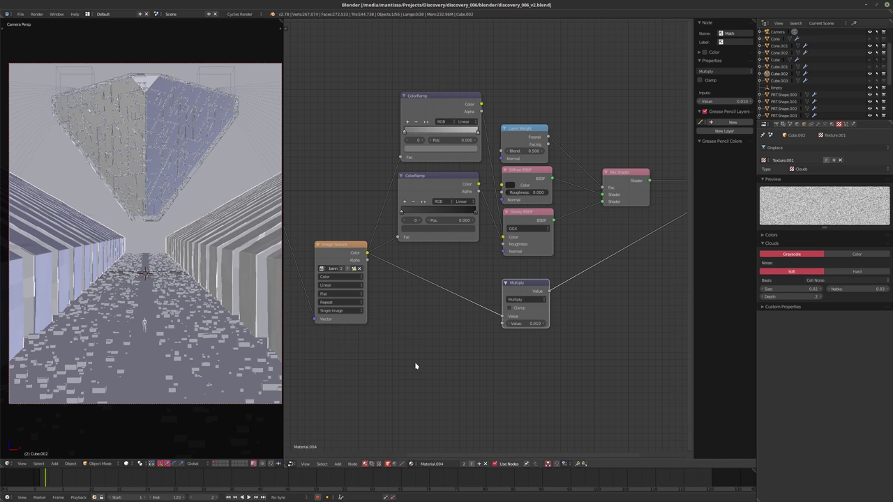
Render the frame again to examine the wall displacement and the cone, and return to the scene.
key(F12)
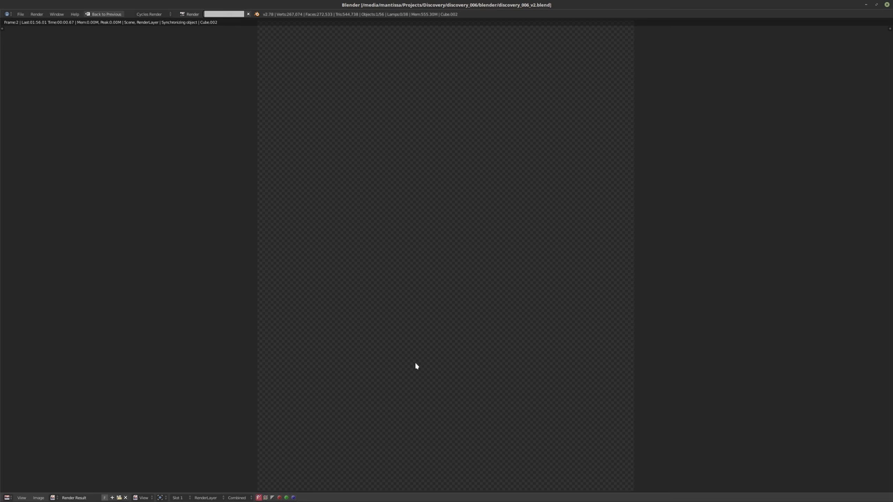
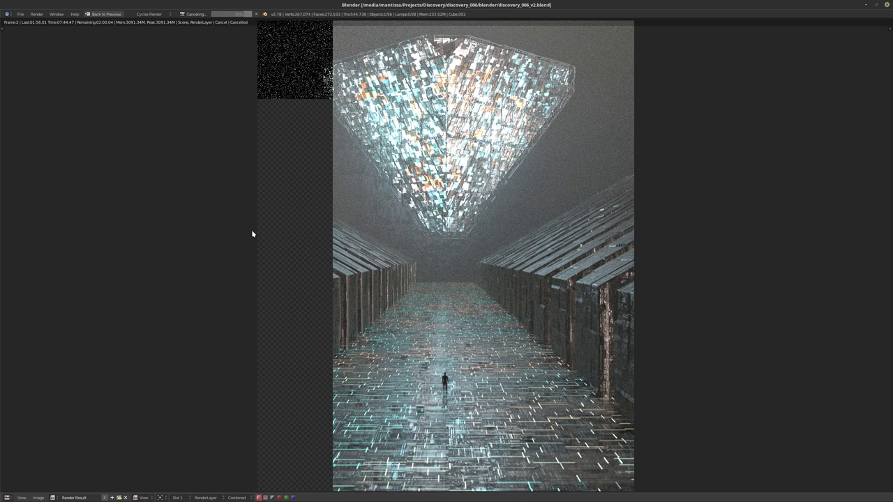
key(Escape)
key(Escape)
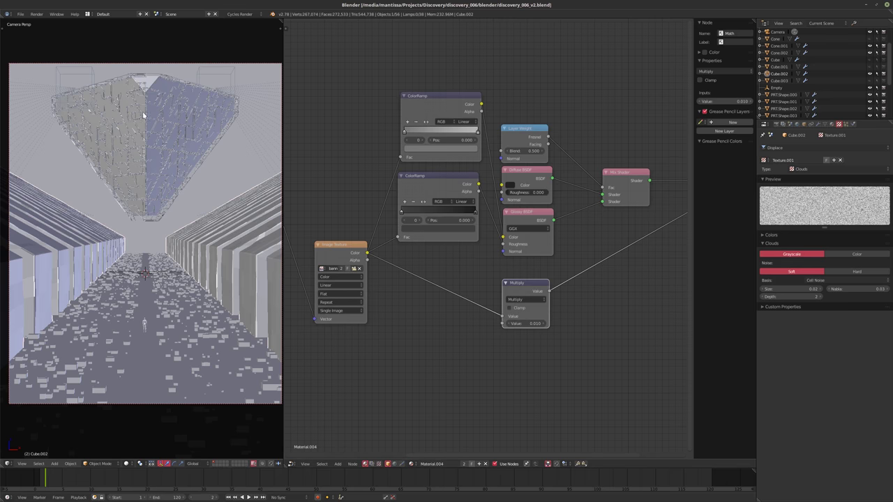
Isolate the hanging wireframe cone in local view and set its Displace clouds texture size to 0.25.
right_click(233, 137)
key(KP_Divide)
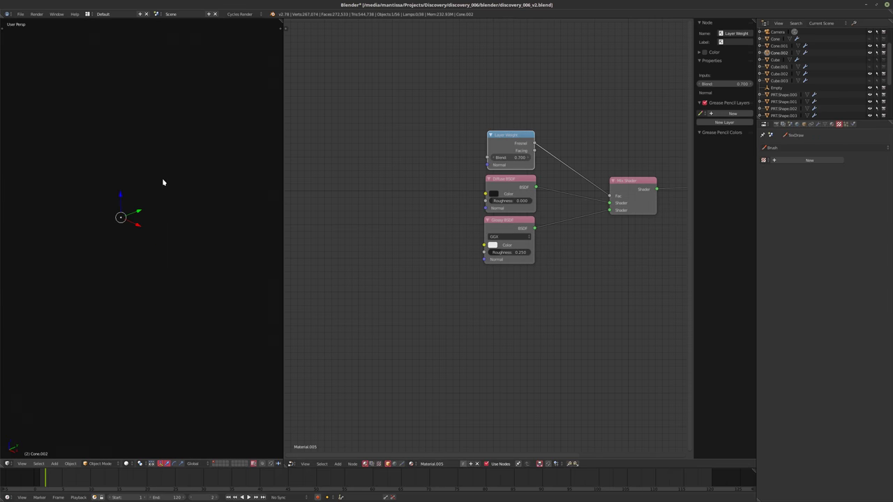
scroll(142, 230, up, 6)
key(shift+Left)
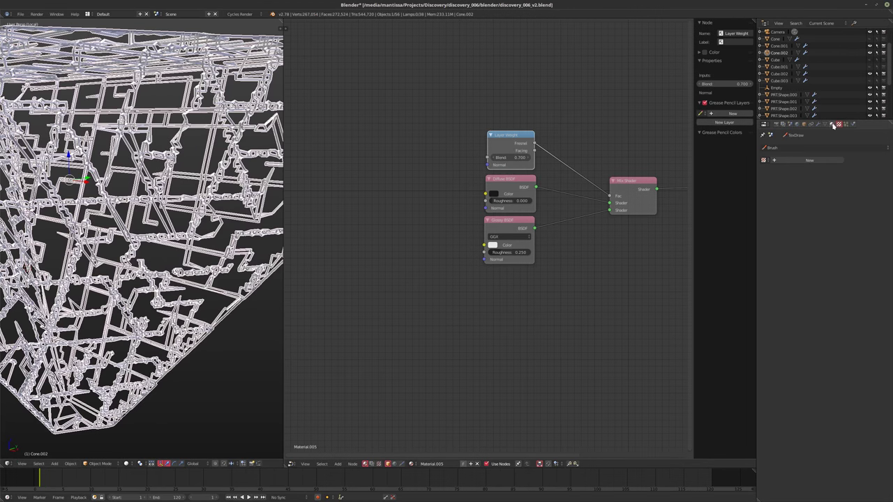
click(805, 147)
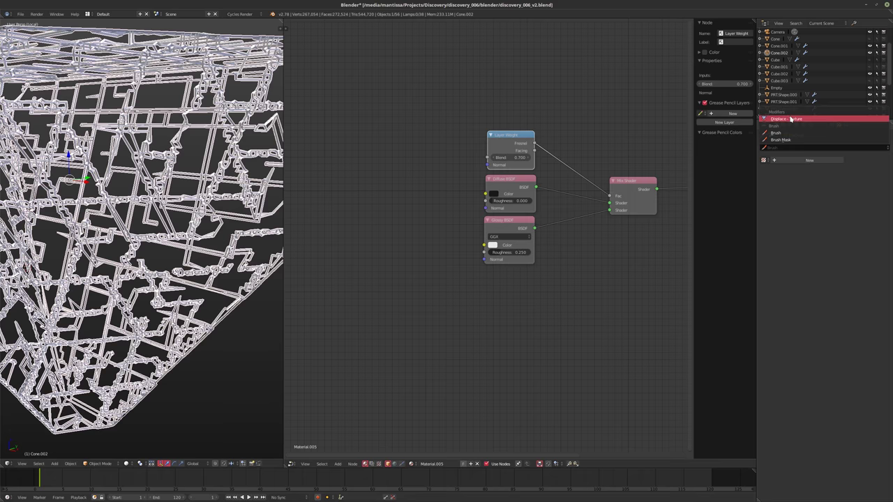
click(794, 120)
text(25)
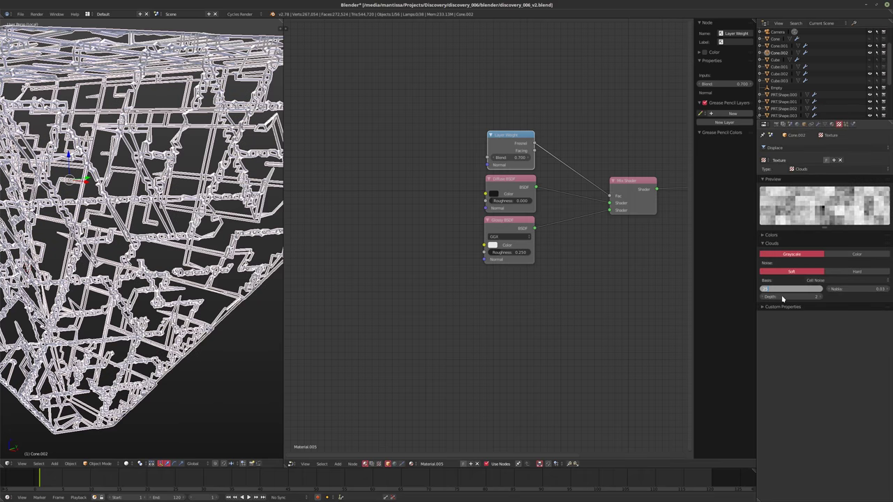
key(Return)
Set the cone's Wireframe modifier thickness to 0.015 and return to the full scene in camera view.
scroll(176, 255, down, 3)
middle_drag(176, 256, 143, 187)
scroll(168, 236, up, 5)
click(819, 124)
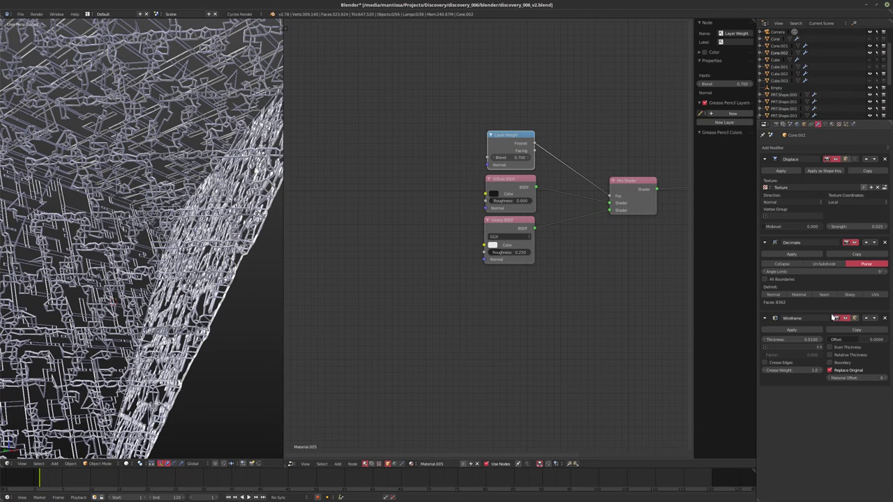
click(787, 340)
text(0.015)
key(Return)
middle_drag(147, 168, 133, 228)
key(KP_0)
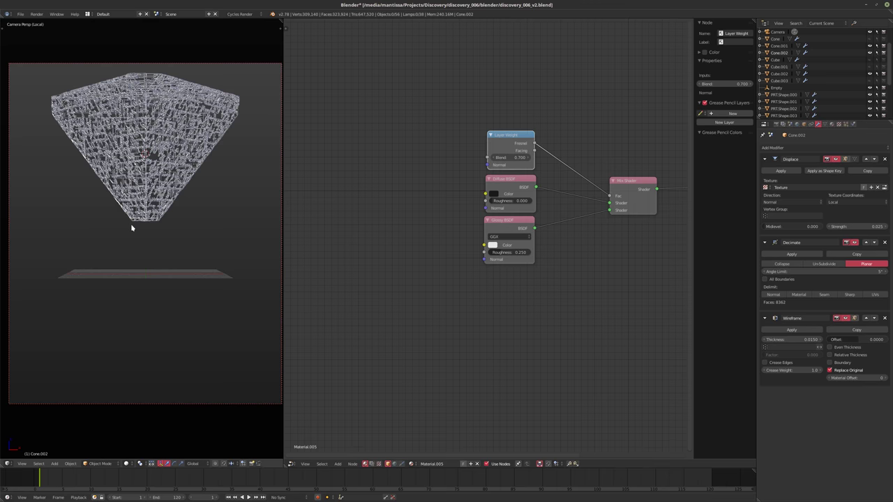
key(KP_Divide)
key(KP_0)
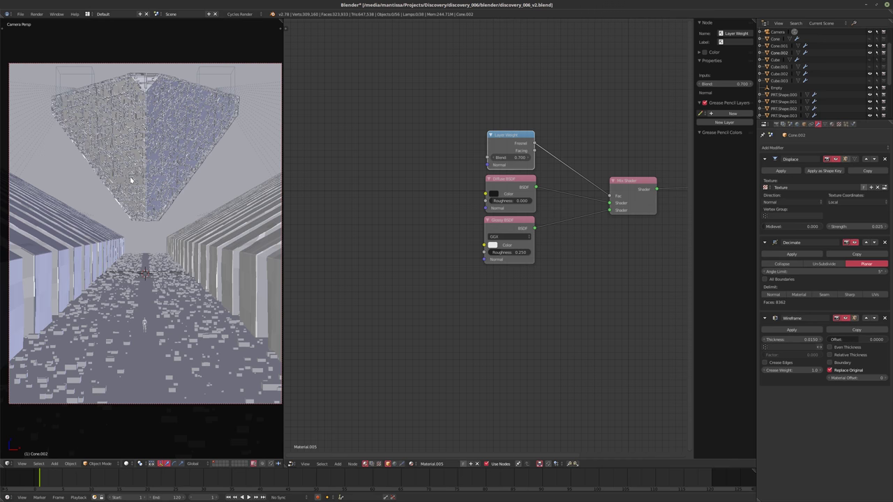
Duplicate the side walls' Displace modifier and give the copy its own independent texture.
right_click(263, 298)
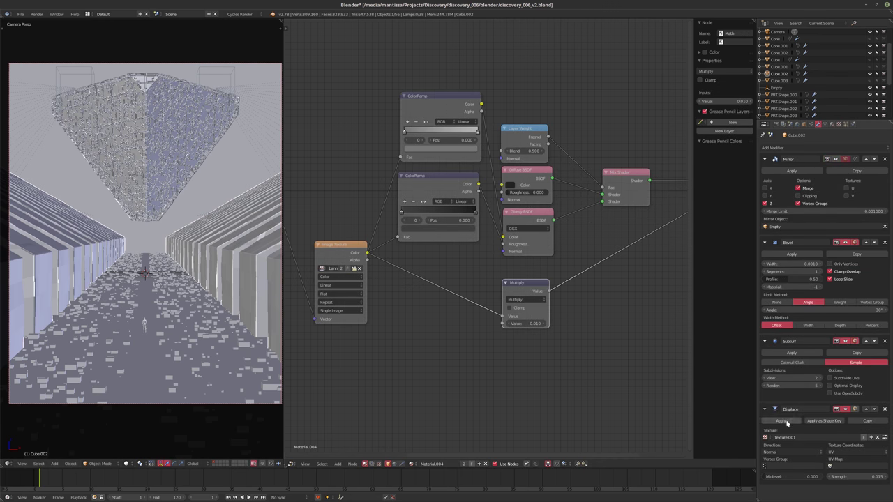
click(867, 421)
scroll(829, 355, down, 3)
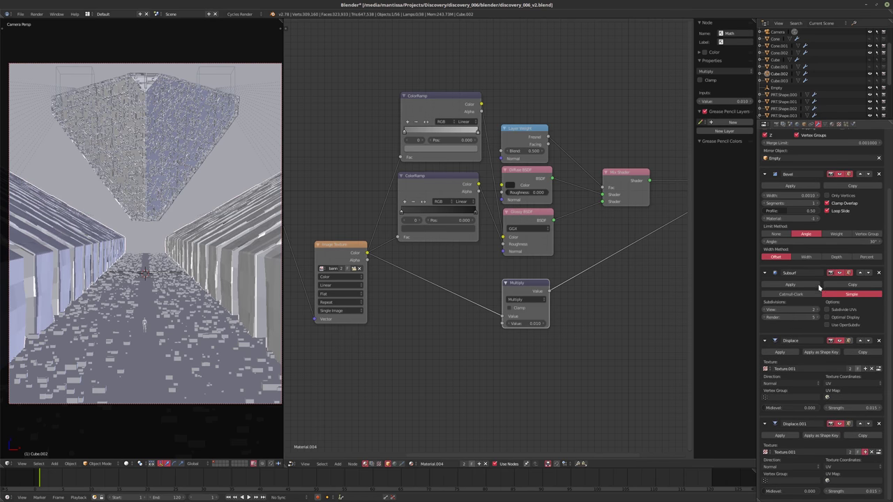
Make the duplicated wall Displace modifier's texture Distorted Noise with Cell Noise for both distortion and basis, and size 0.10.
click(839, 124)
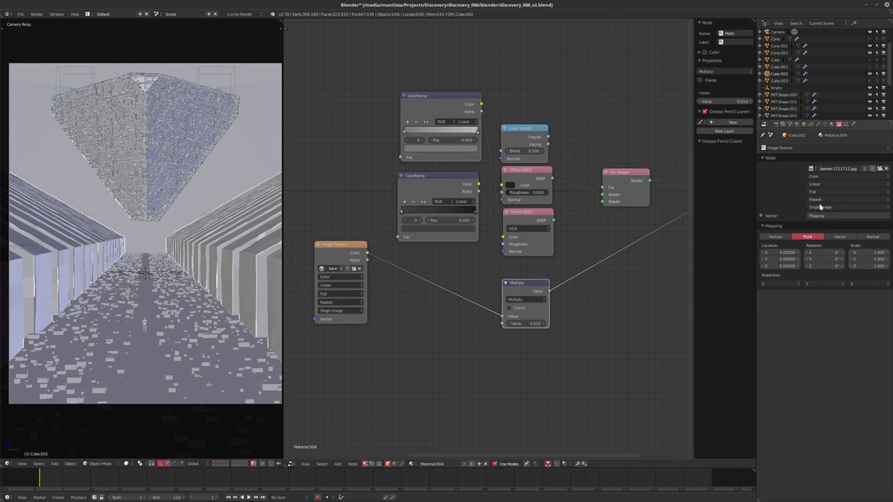
click(785, 148)
click(795, 119)
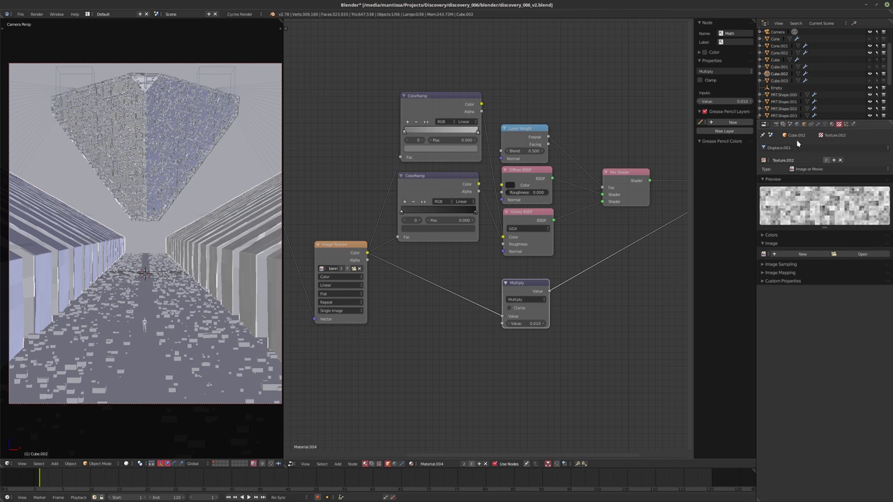
click(813, 169)
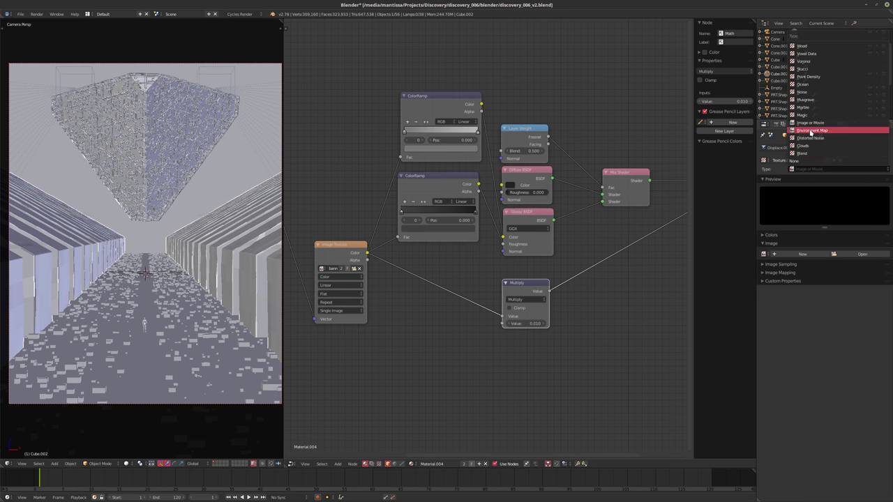
click(810, 138)
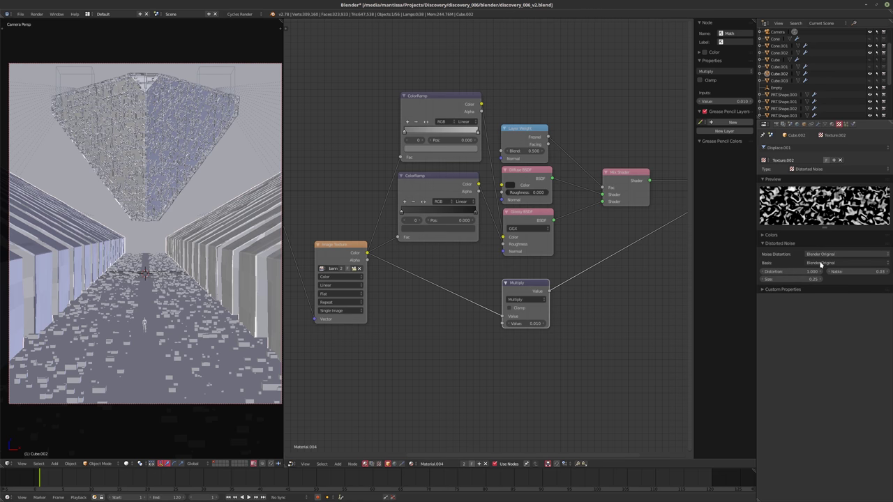
ctrl+scroll(821, 264, up, 1)
ctrl+scroll(821, 254, up, 1)
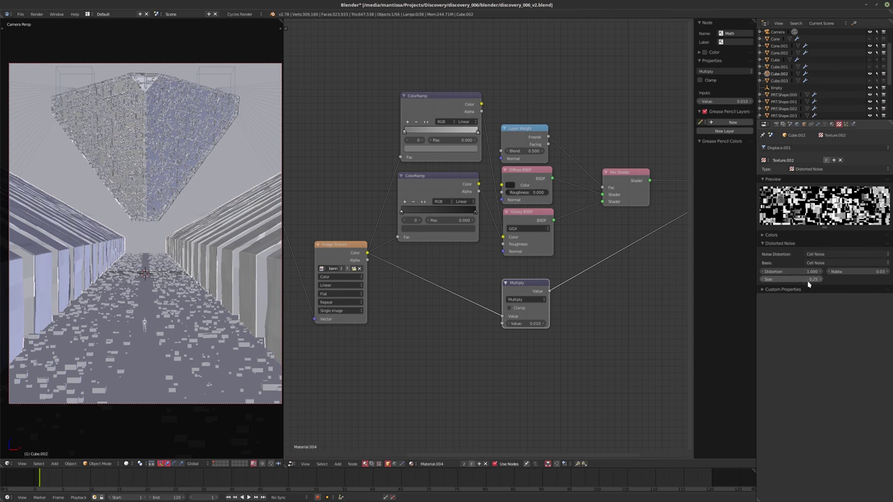
click(807, 279)
text(1)
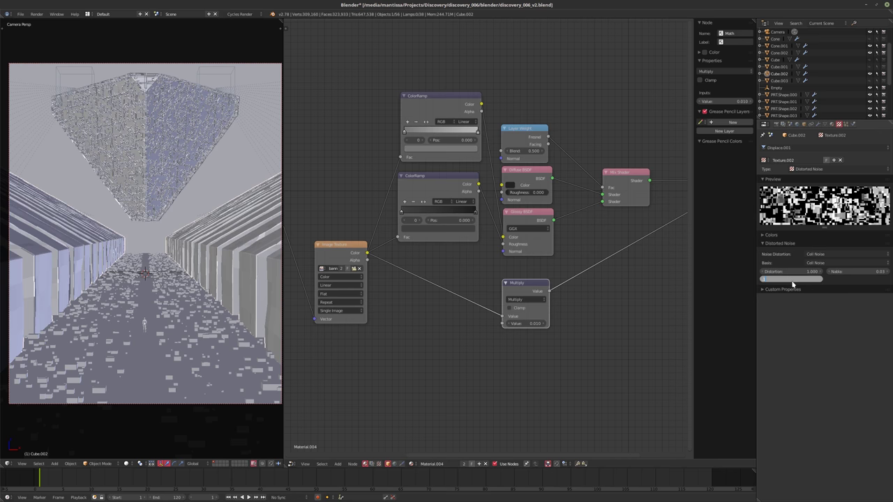
key(Return)
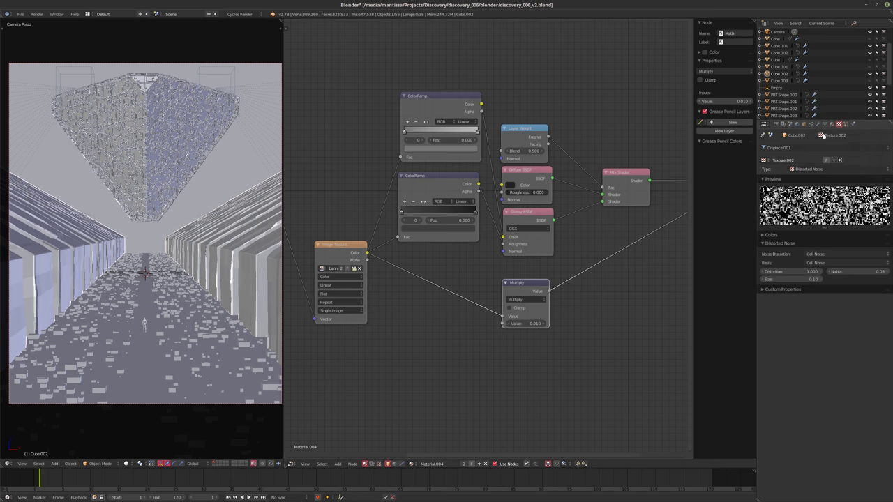
Set the duplicated Displace modifier's strength to 0.007 and save over the current blend file.
click(824, 125)
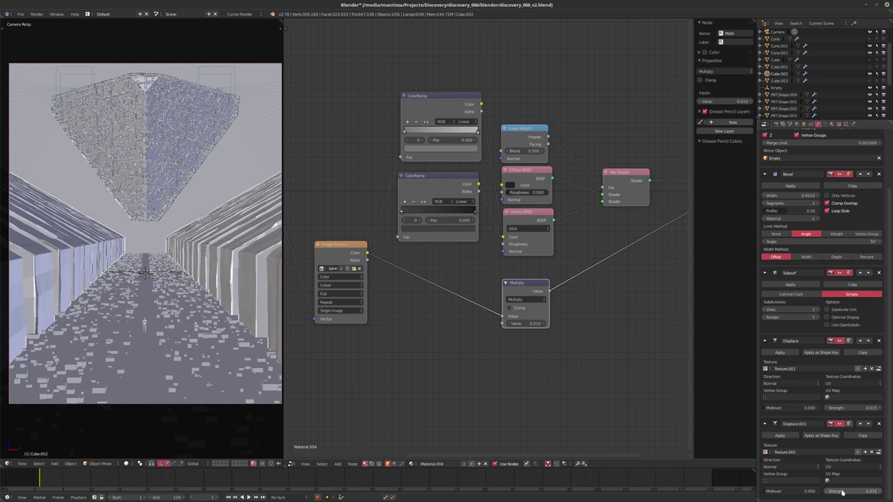
click(842, 492)
text(0.0)
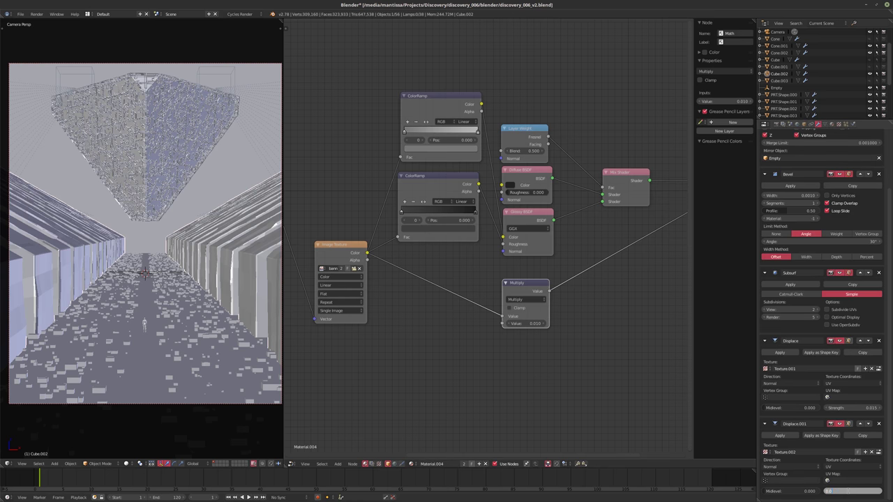
text(07)
key(Return)
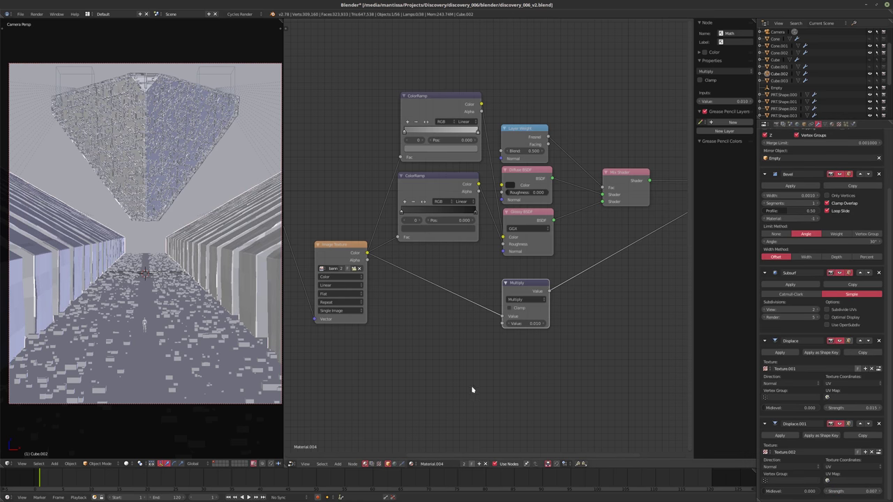
key(ctrl+s)
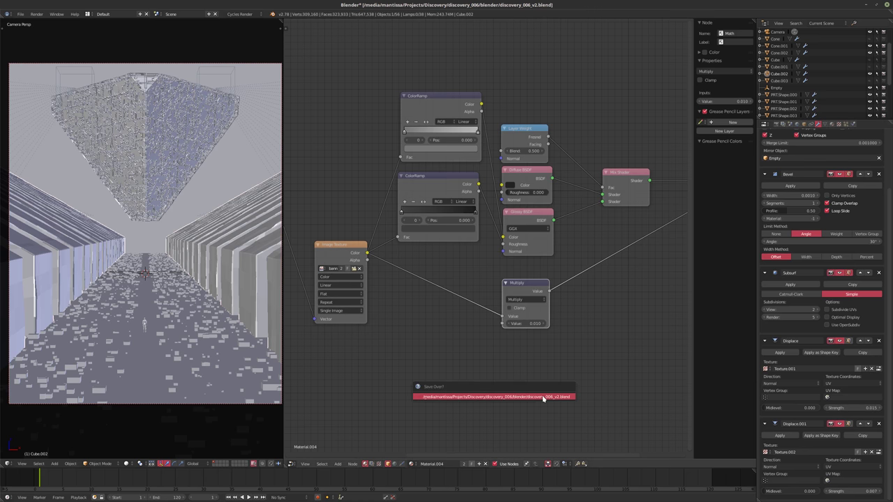
click(542, 398)
Render the frame to examine the finer wall displacement, stopping it early and returning to the scene.
key(F12)
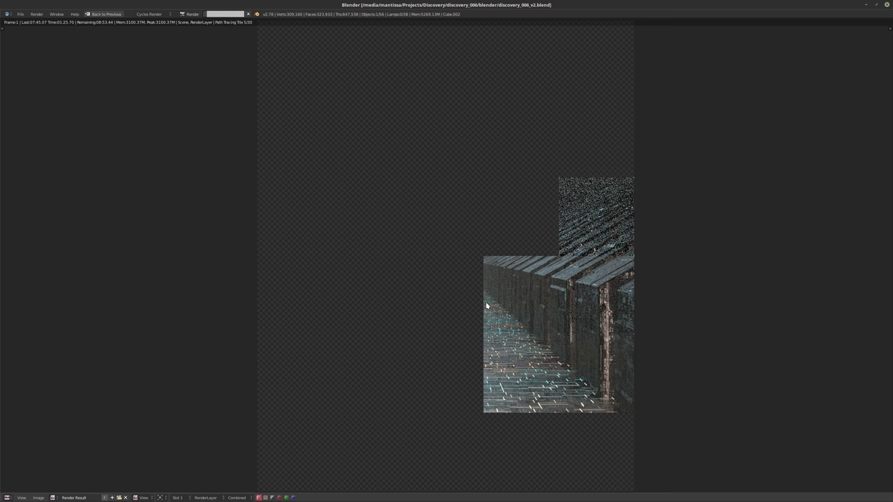
key(Escape)
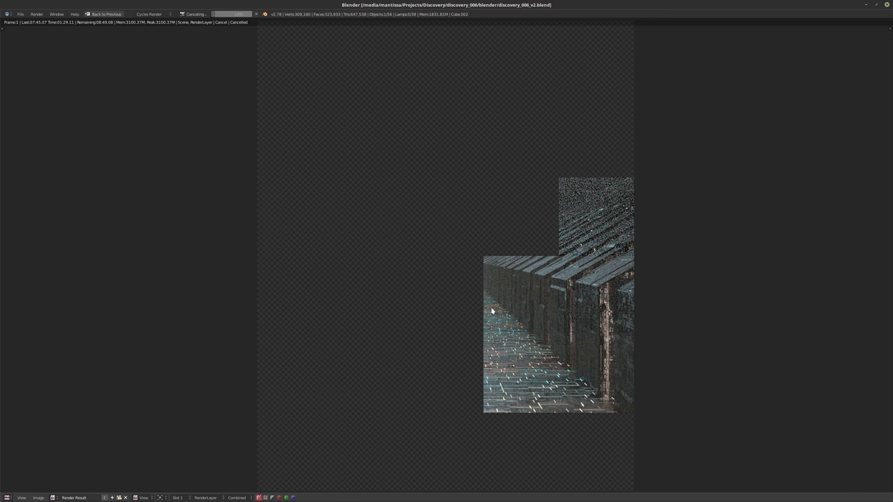
key(Escape)
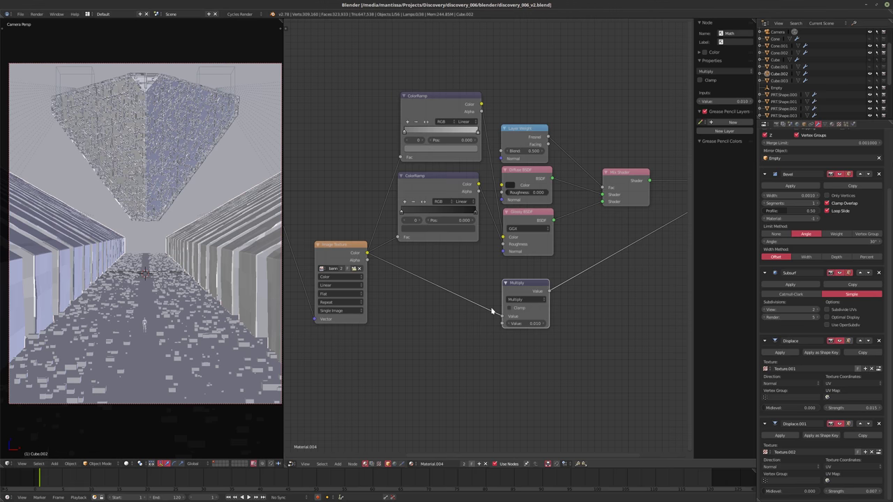
Set the duplicated Displace modifier's strength to 0.010.
click(846, 491)
text(0.010)
key(Return)
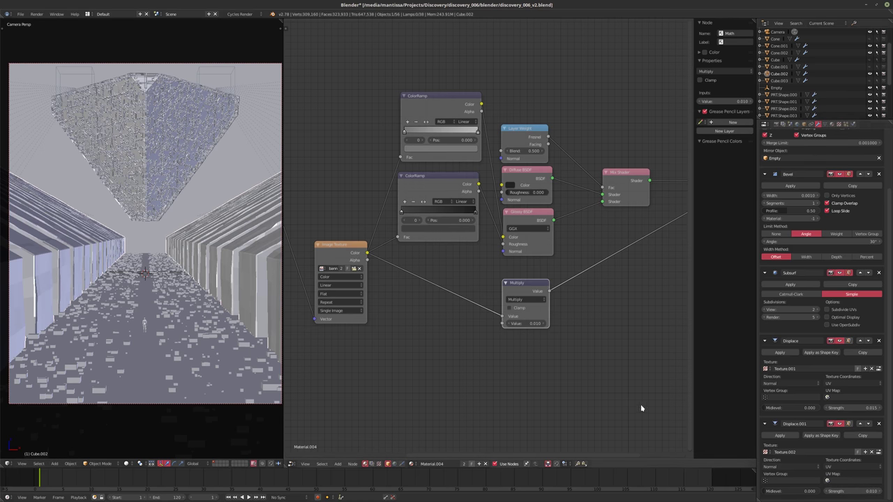
Switch the duplicated Displace modifier's texture type to Clouds and set the modifier's strength to 0.013.
click(839, 124)
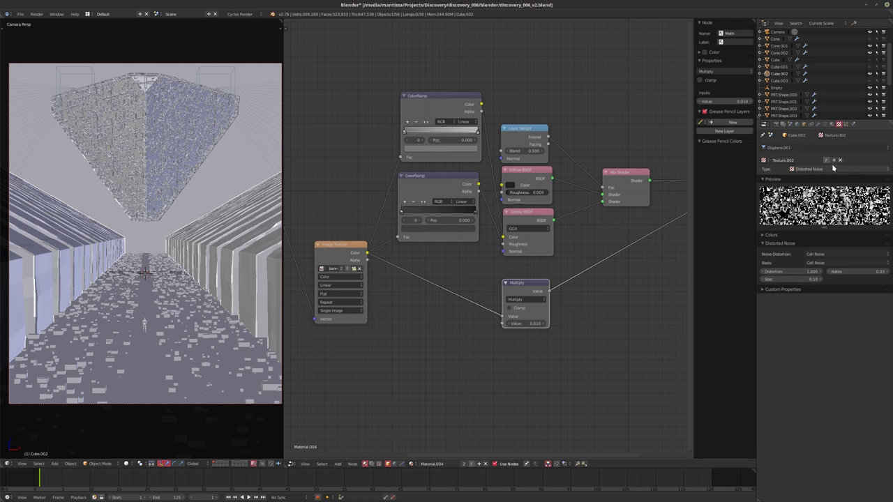
click(809, 169)
click(812, 146)
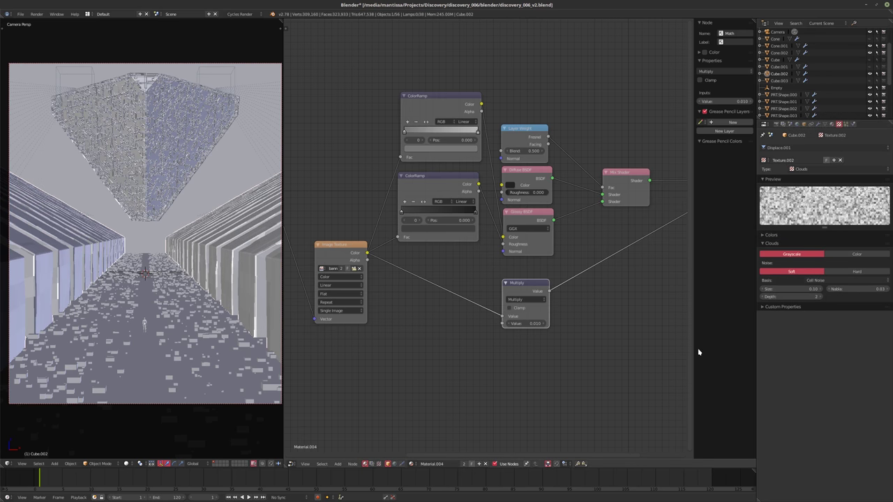
click(819, 125)
click(854, 493)
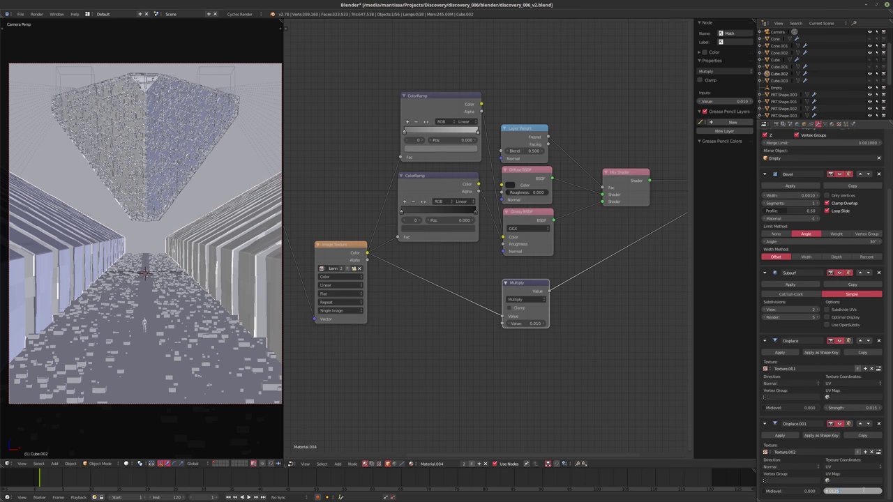
key(Return)
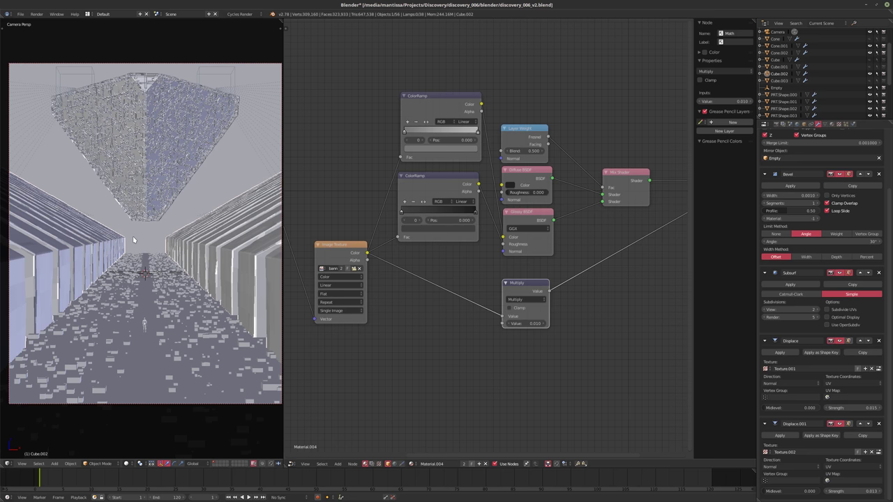
Select the large backdrop plane at the corridor's end and add a centred vertical loop cut to its mesh.
middle_drag(134, 240, 194, 270)
right_click(195, 270)
key(Tab)
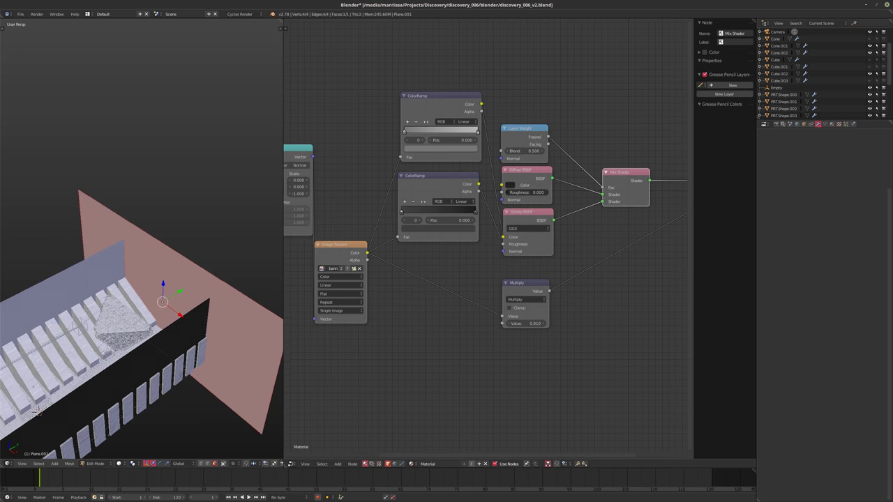
key(shift+KP_7)
key(ctrl+r)
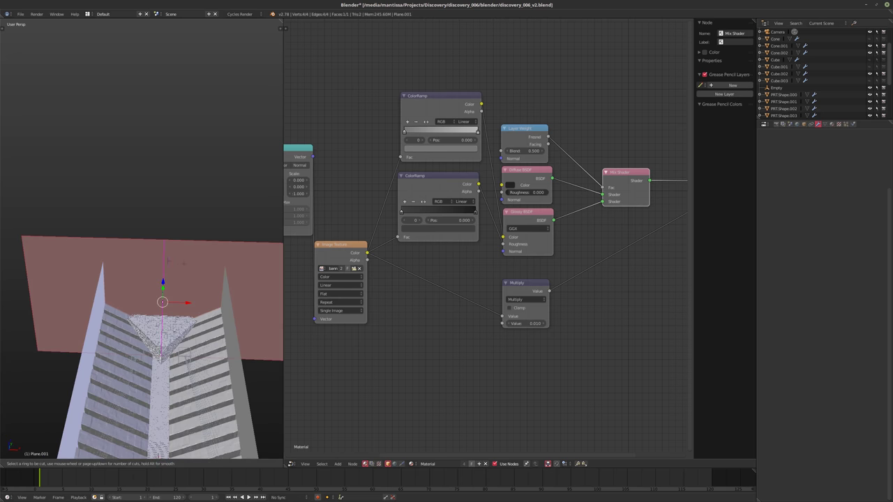
click(168, 261)
right_click(168, 261)
middle_drag(169, 261, 169, 301)
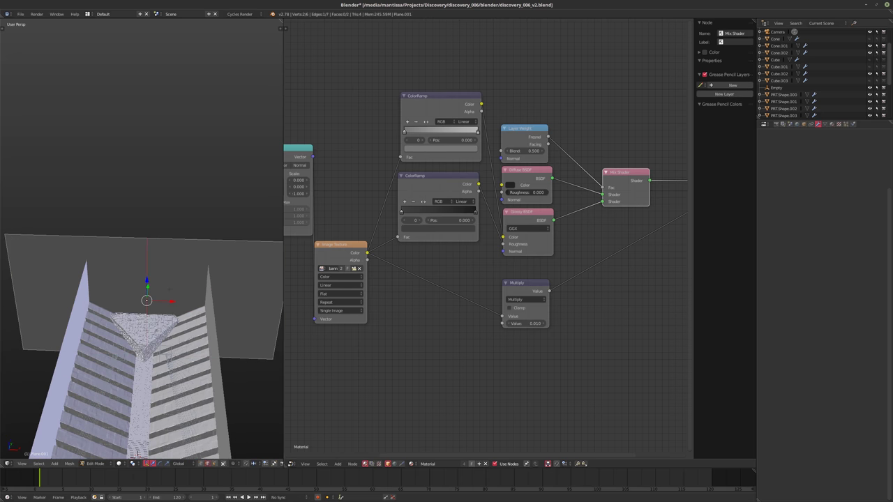
Subdivide the entire backdrop plane into a dense grid by raising the number of cuts, and return to Object Mode.
key(a)
key(a)
key(w)
click(155, 285)
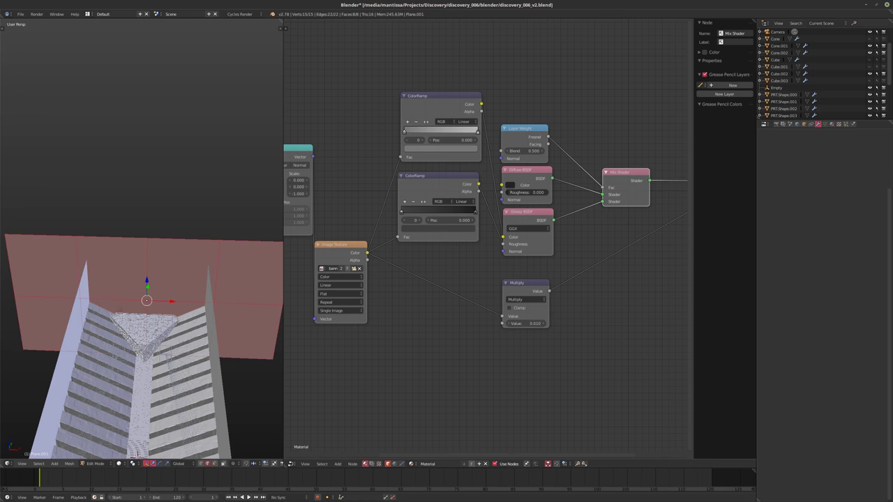
key(t)
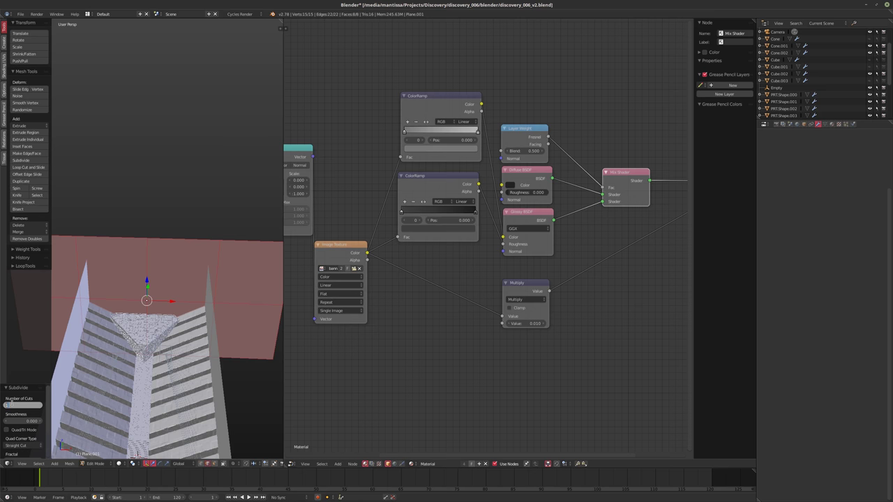
click(10, 403)
middle_drag(140, 328, 167, 338)
key(Tab)
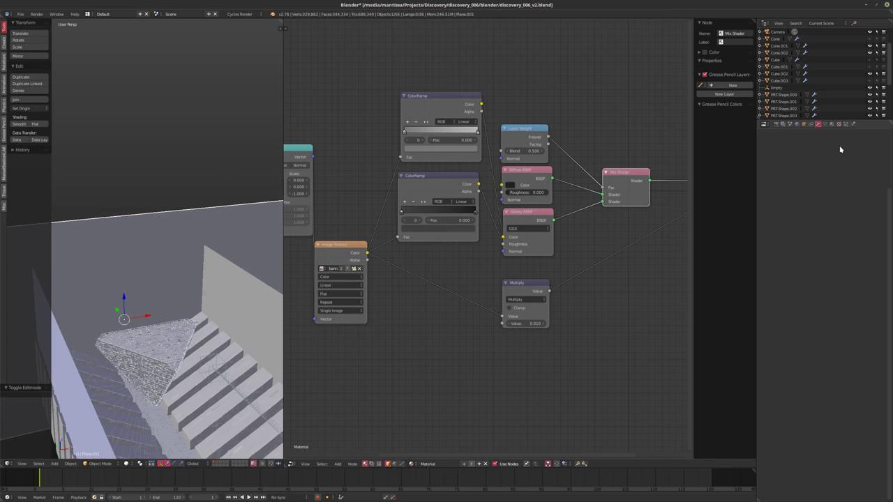
Add a Subdivision Surface modifier to the backdrop plane.
scroll(802, 174, up, 3)
click(787, 148)
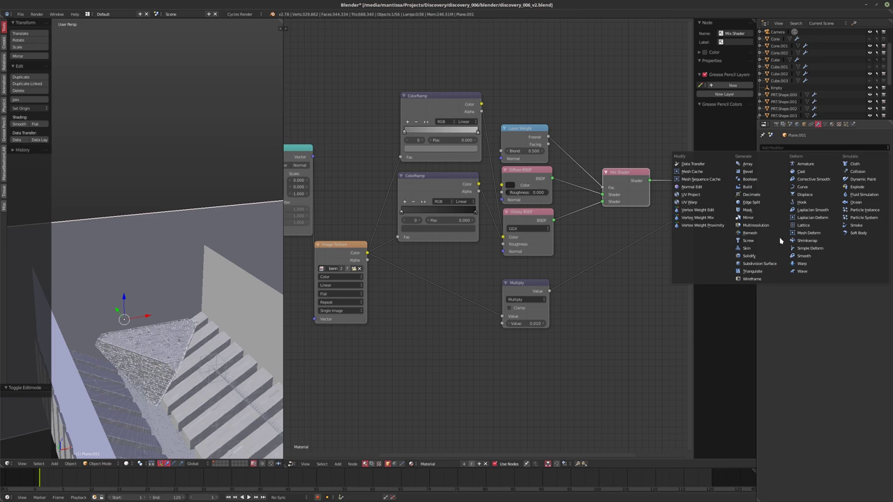
click(759, 263)
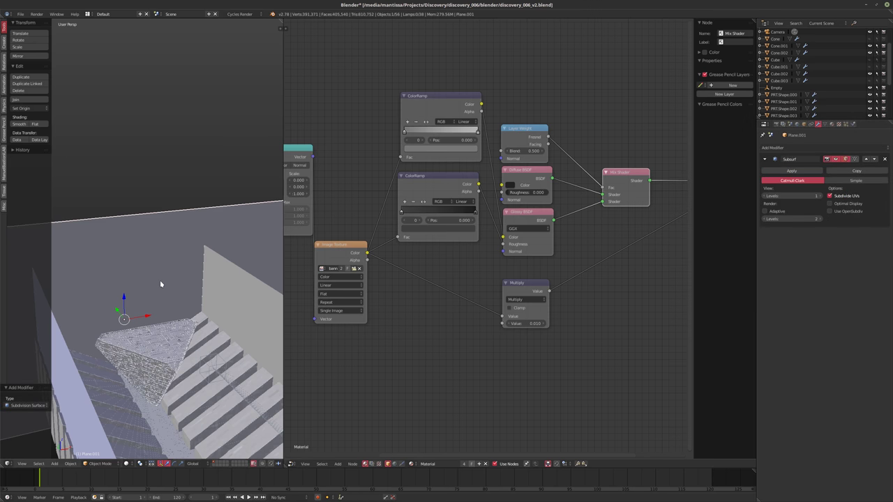
Enable Draw All Edges for the backdrop plane, check its grid in wireframe, and restore solid shading.
middle_drag(160, 279, 185, 285)
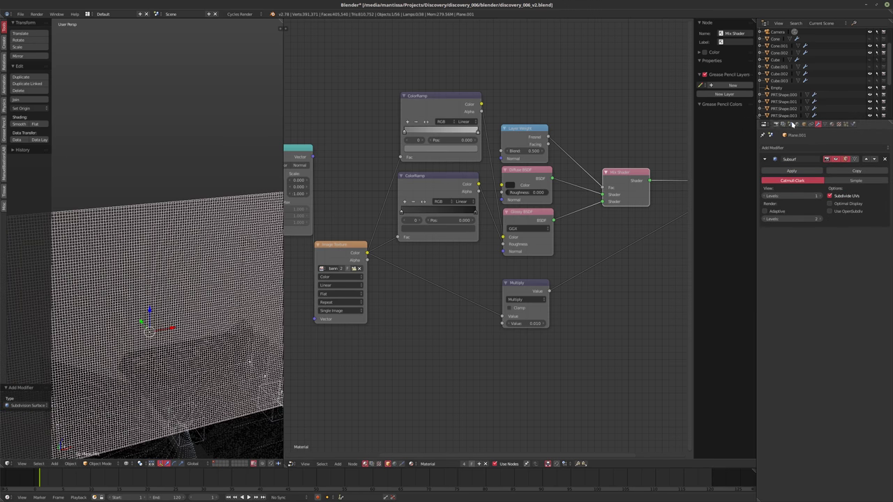
click(804, 124)
click(773, 323)
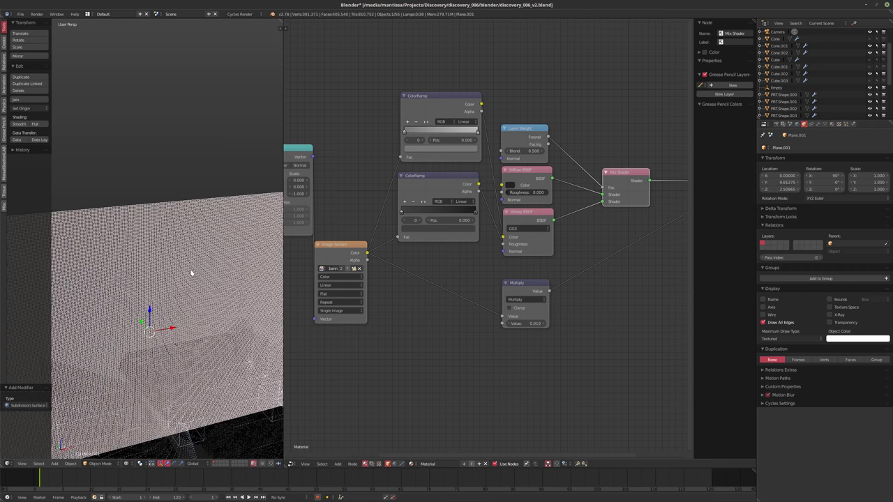
key(z)
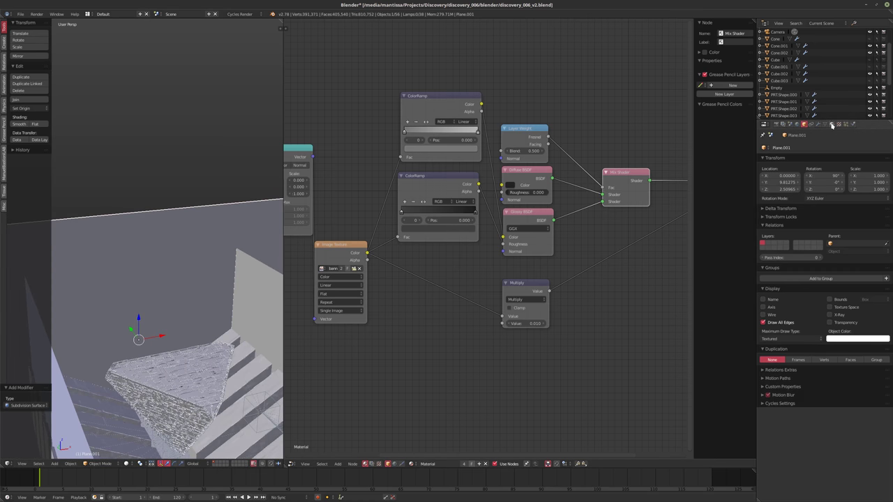
Set the backdrop plane's Subsurf view subdivisions to 2 and add a Displace modifier below it.
click(818, 124)
click(791, 148)
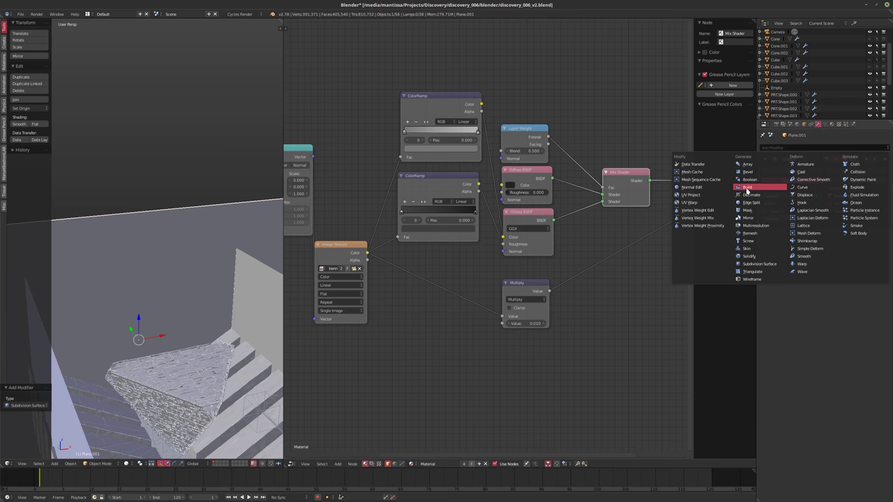
key(Return)
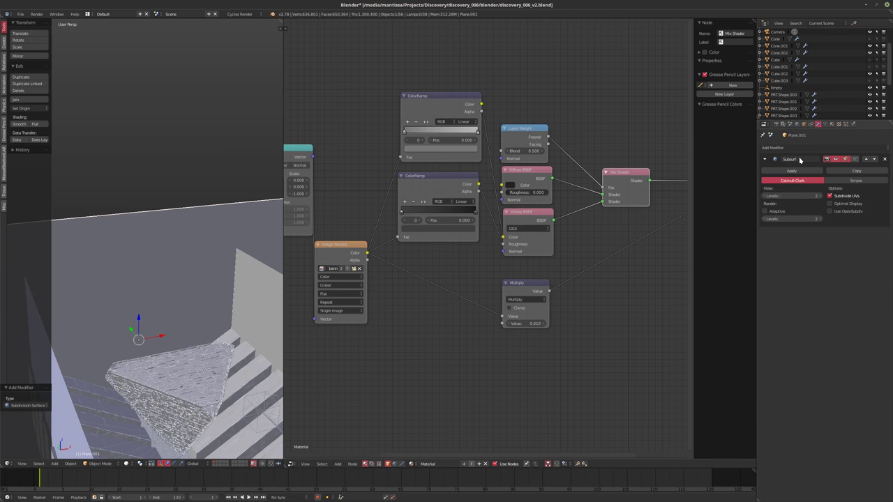
click(785, 148)
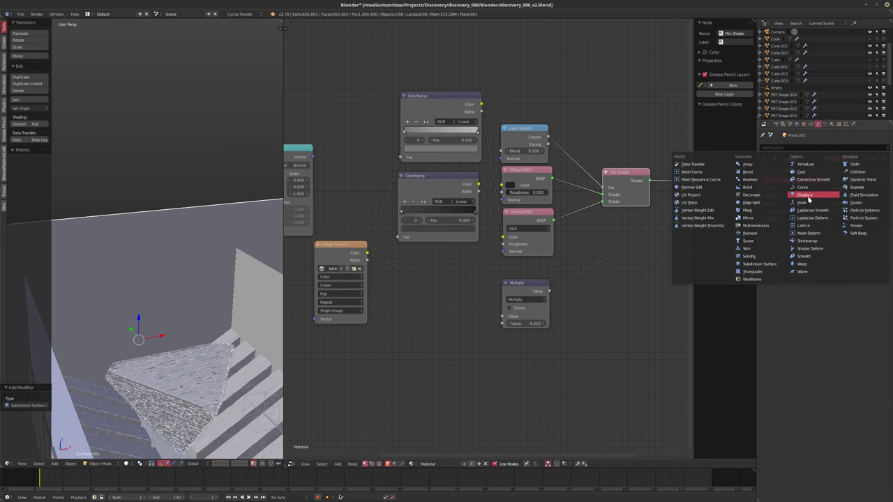
key(Return)
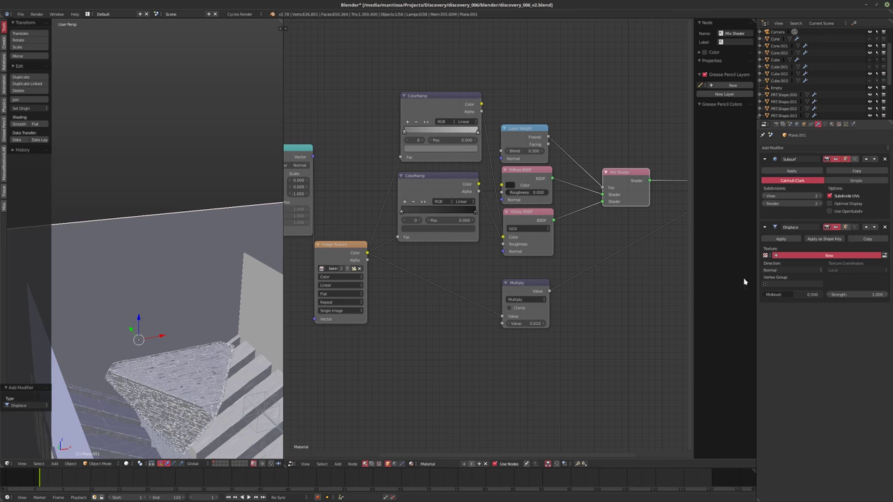
Create a new texture for the backdrop plane's Displace modifier.
click(839, 124)
click(801, 146)
click(804, 119)
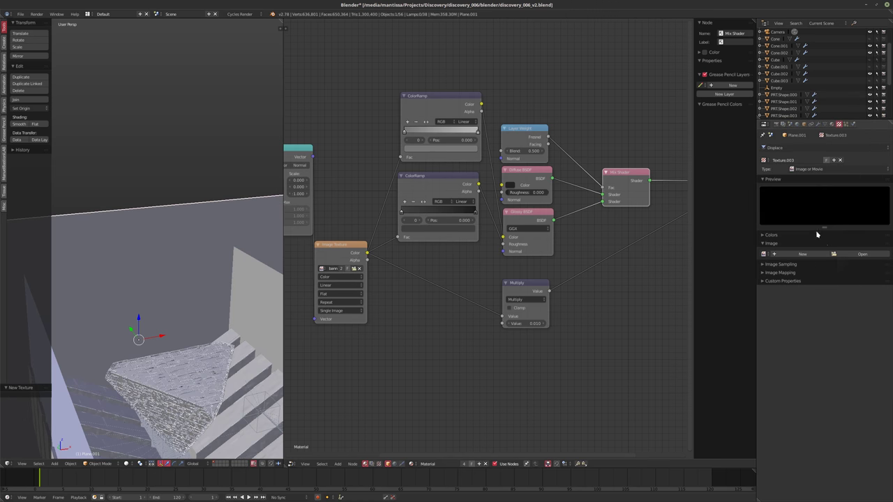
Change the backdrop plane's displacement texture to Distorted Noise with Cell Noise for both Noise Distortion and Basis.
ctrl+scroll(814, 170, up, 1)
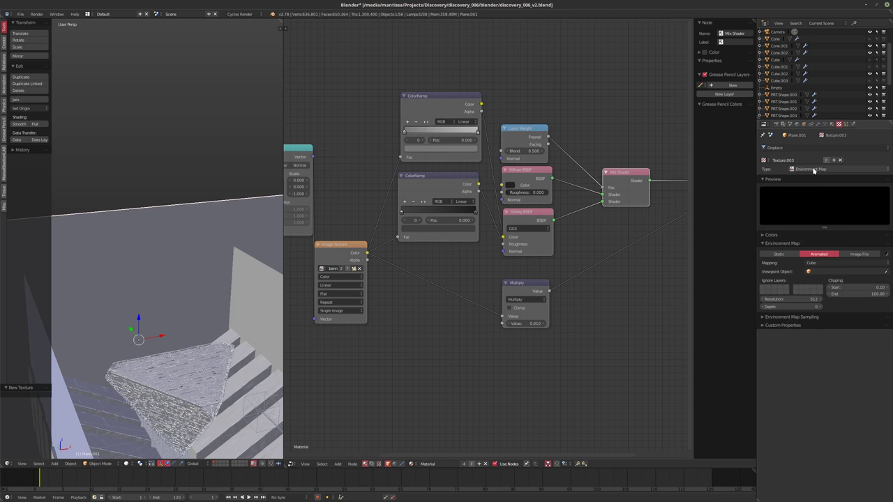
ctrl+scroll(814, 170, up, 1)
click(813, 170)
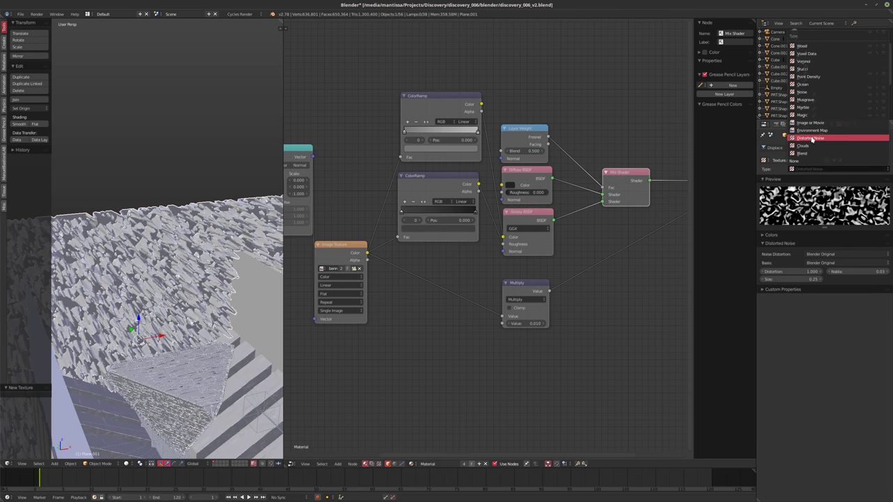
ctrl+scroll(829, 255, down, 1)
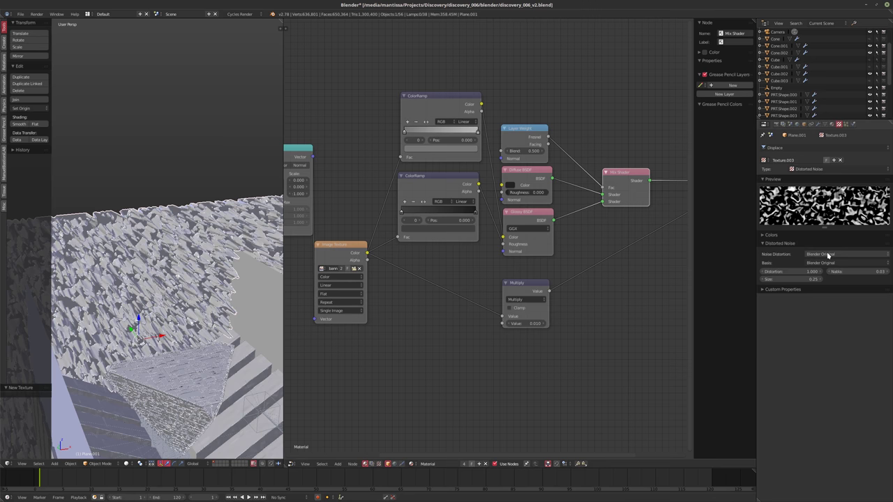
ctrl+scroll(824, 265, up, 1)
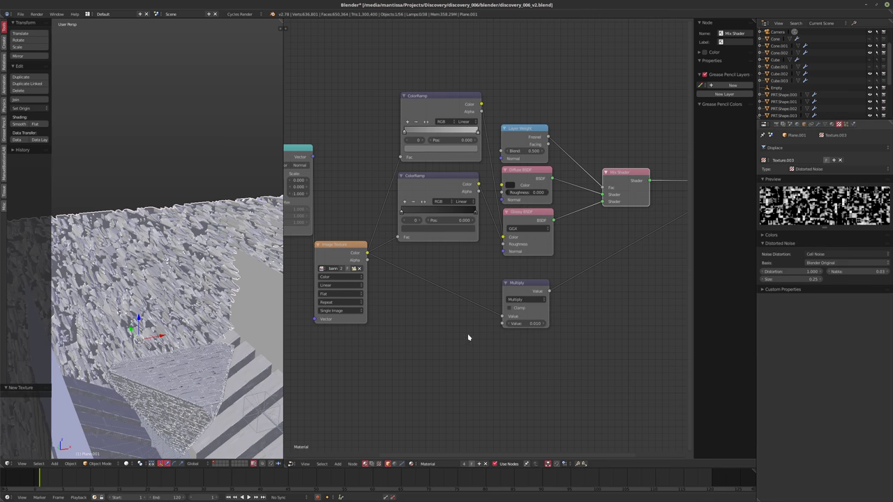
mouse_move(152, 292)
middle_down()
mouse_move(160, 286)
mouse_move(167, 296)
middle_up()
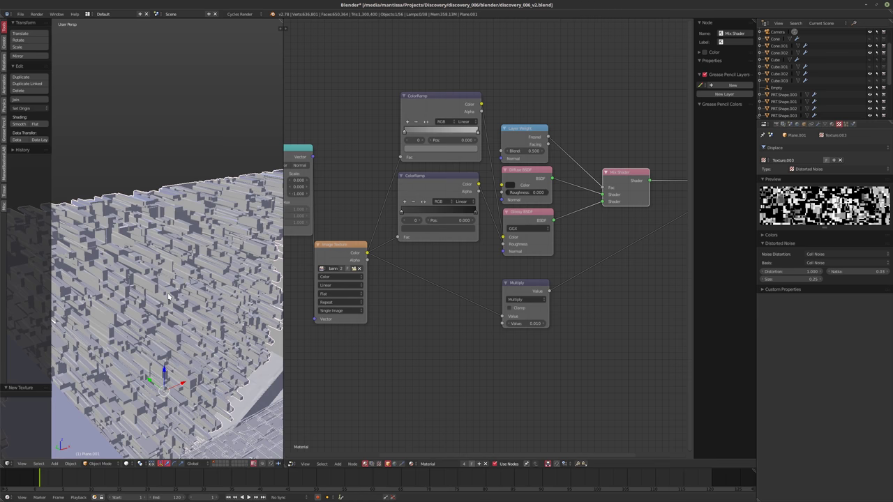
Preview the camera view in rendered shading and set the backdrop plane's Displace strength to 0.01.
key(KP_0)
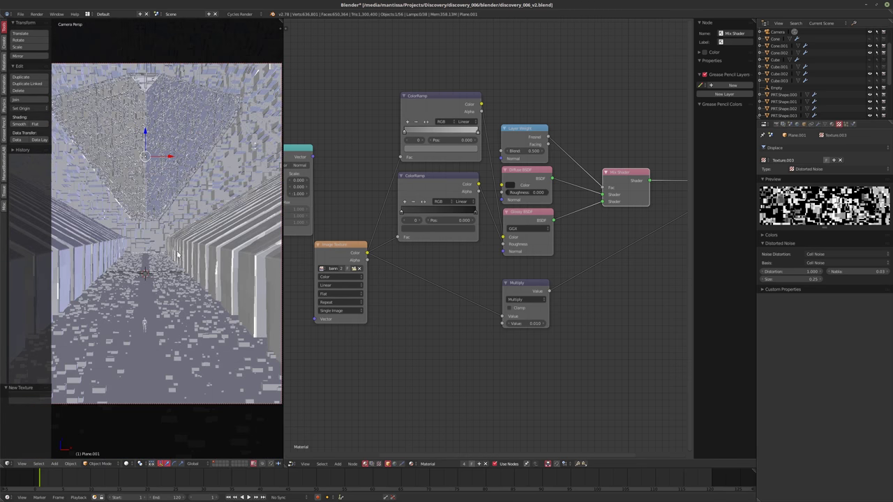
key(t)
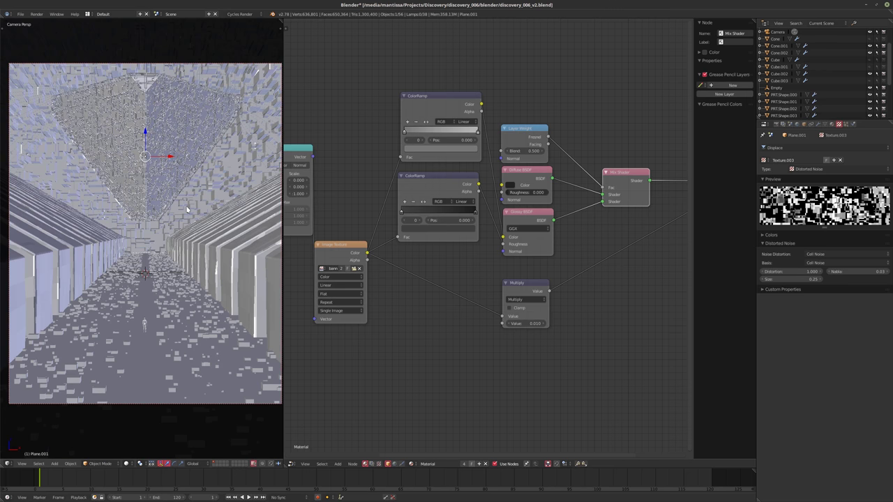
key(shift+z)
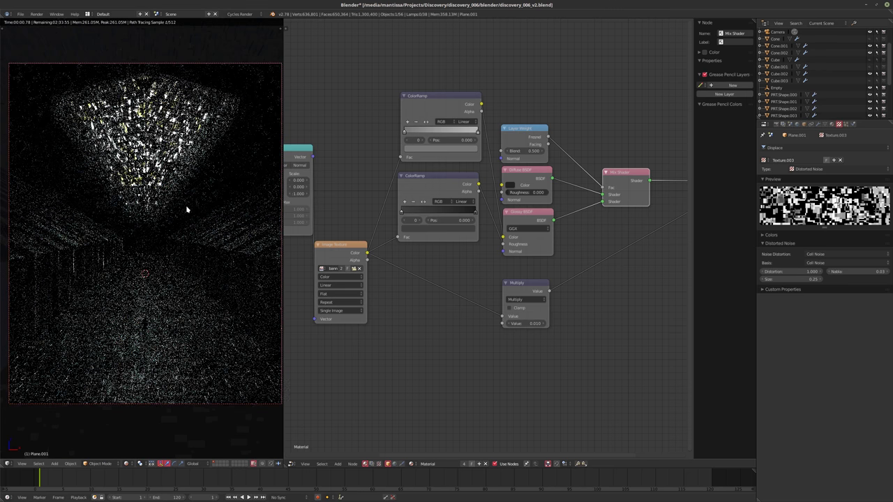
click(818, 124)
click(846, 294)
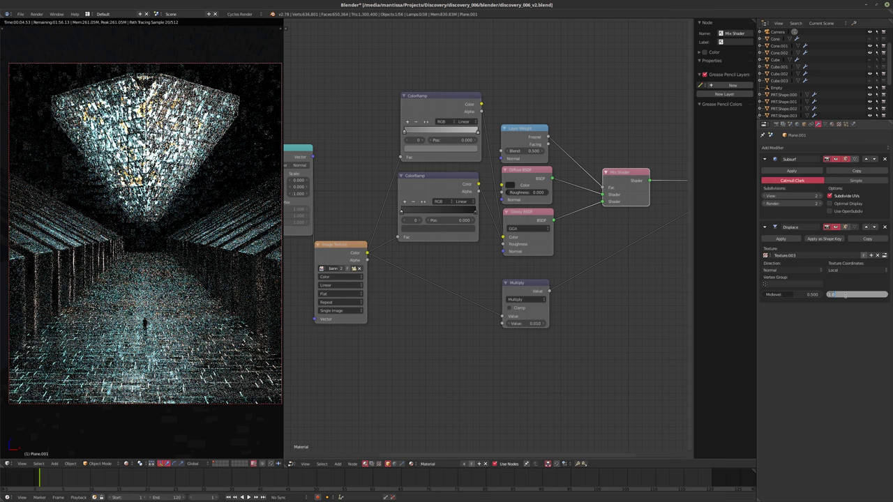
text(0.01)
key(Return)
Try sizes of 1 and 0.75 for the backdrop plane's Distorted Noise texture in the rendered preview.
click(839, 124)
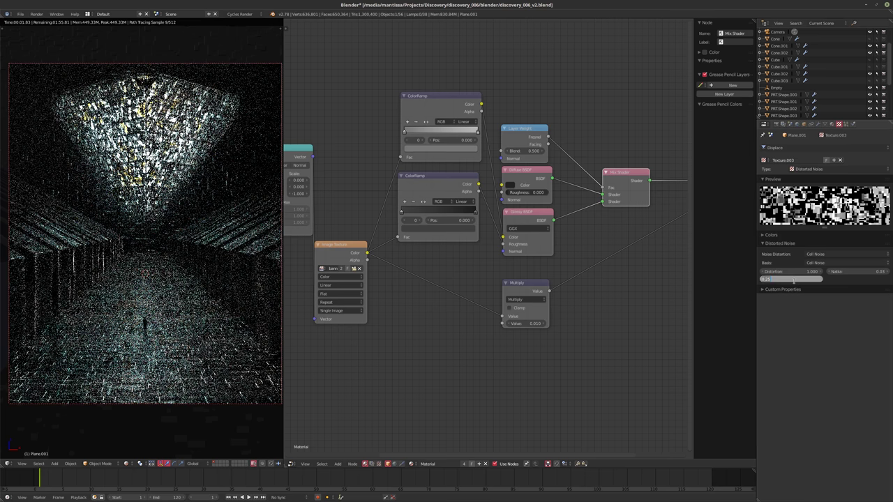
text(1)
key(Return)
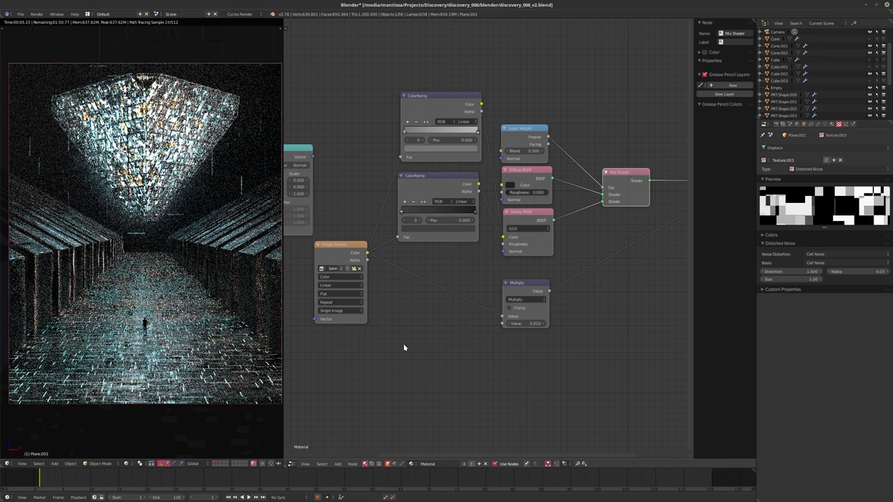
click(785, 279)
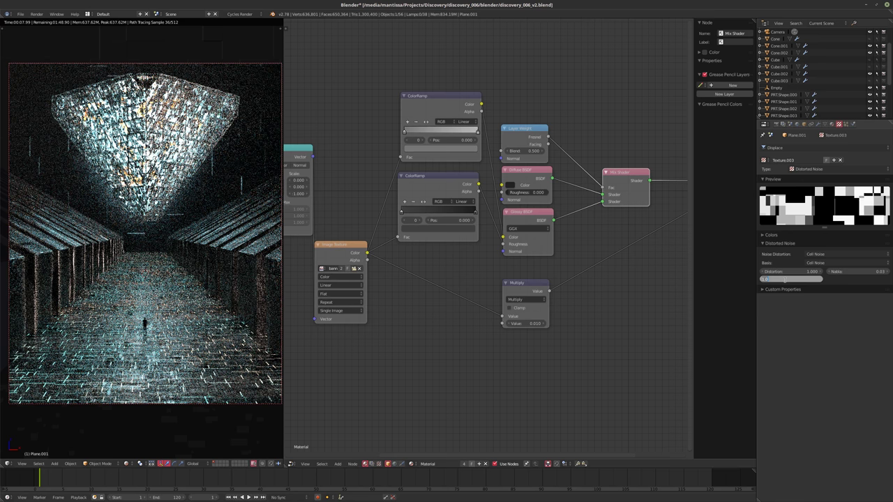
text(.75)
key(Return)
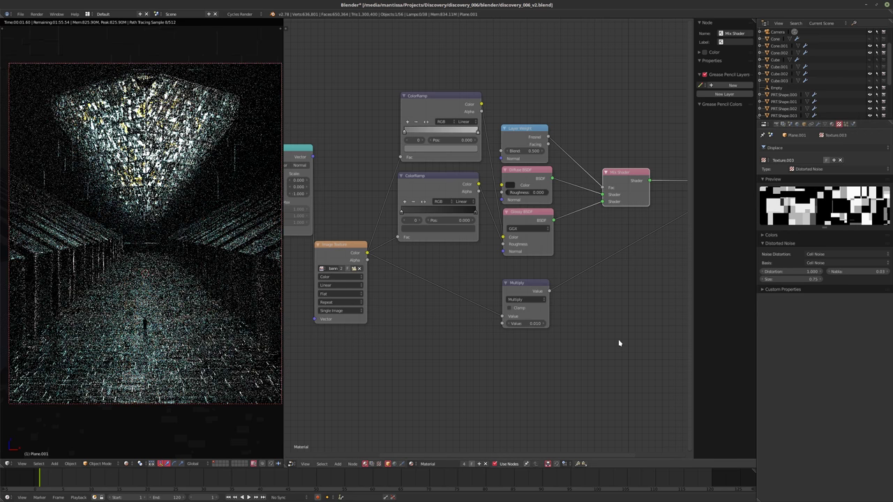
Set the backdrop's Distorted Noise size to 0.5, check the rendered preview, and return to solid shading.
click(855, 271)
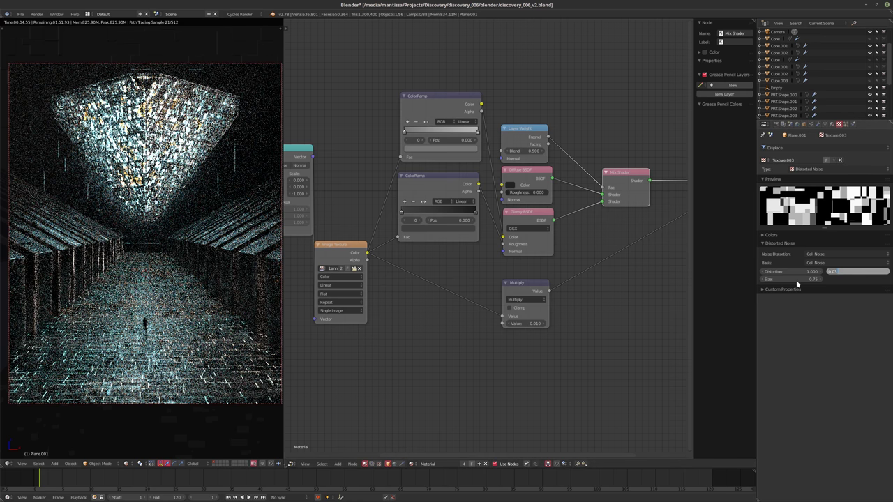
click(797, 279)
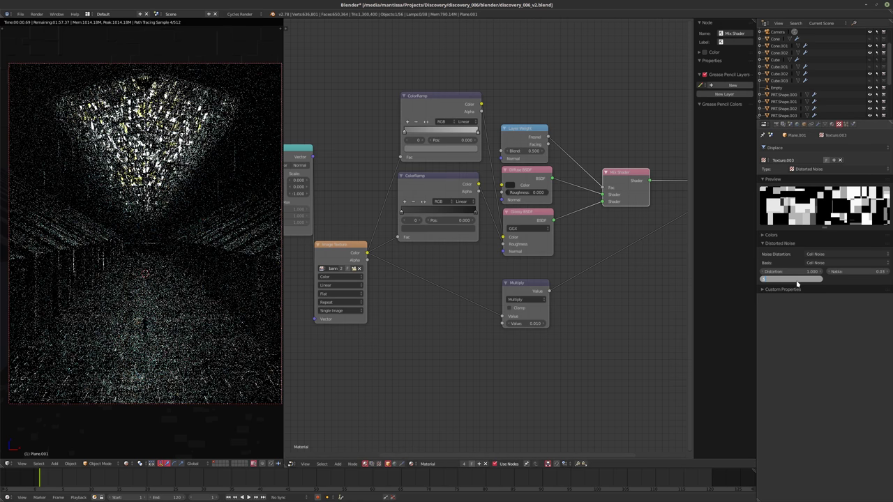
text(.5)
key(Return)
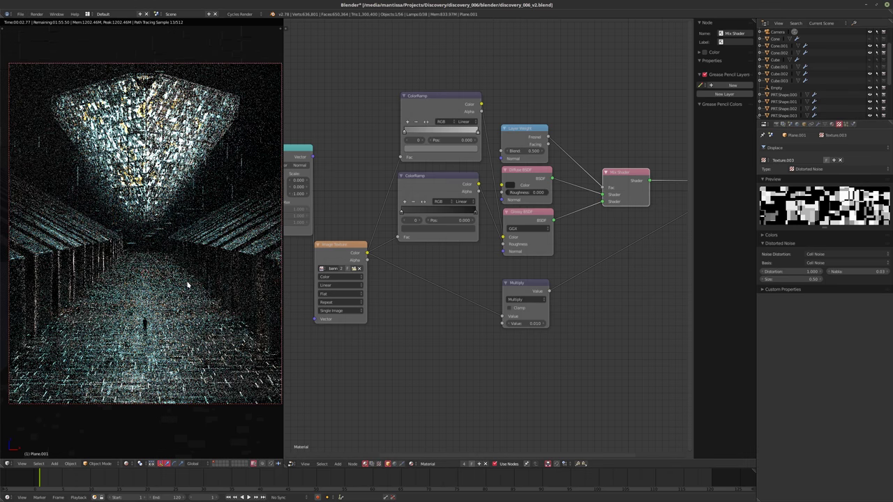
shift+middle_drag(187, 286, 179, 286)
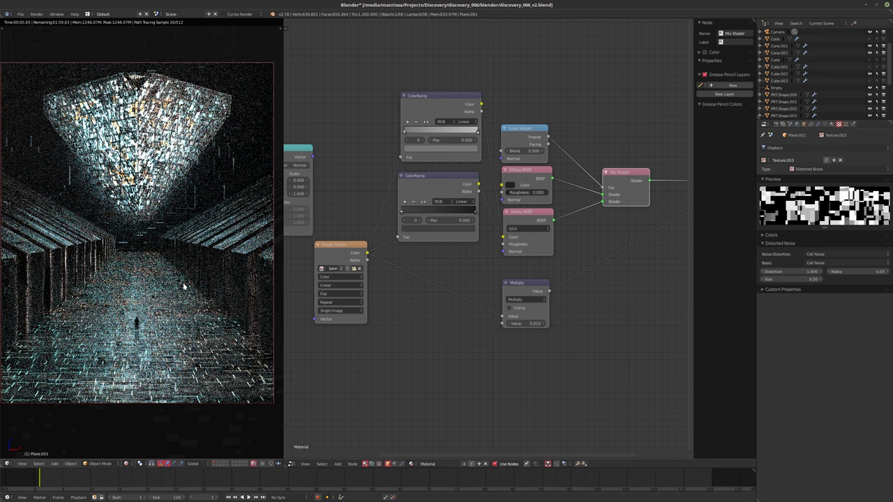
key(shift+z)
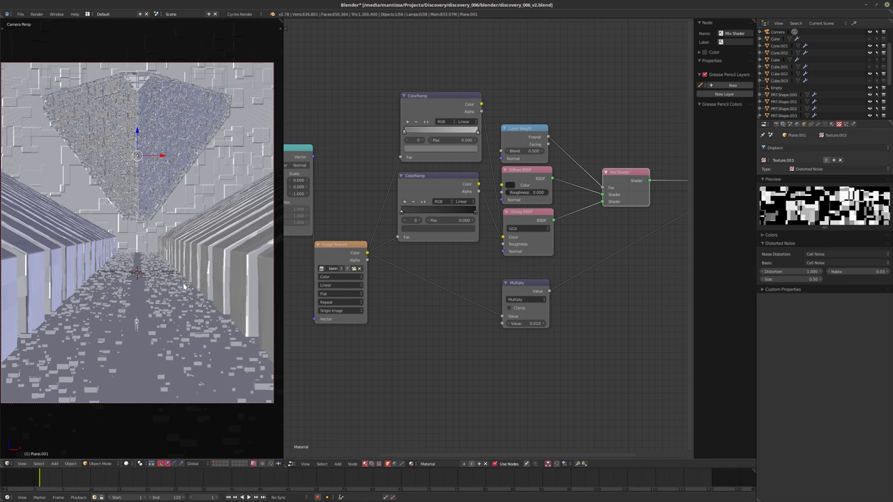
Try thicknesses of 0.025 and 0.03 for the hanging cone's Wireframe modifier.
right_click(179, 107)
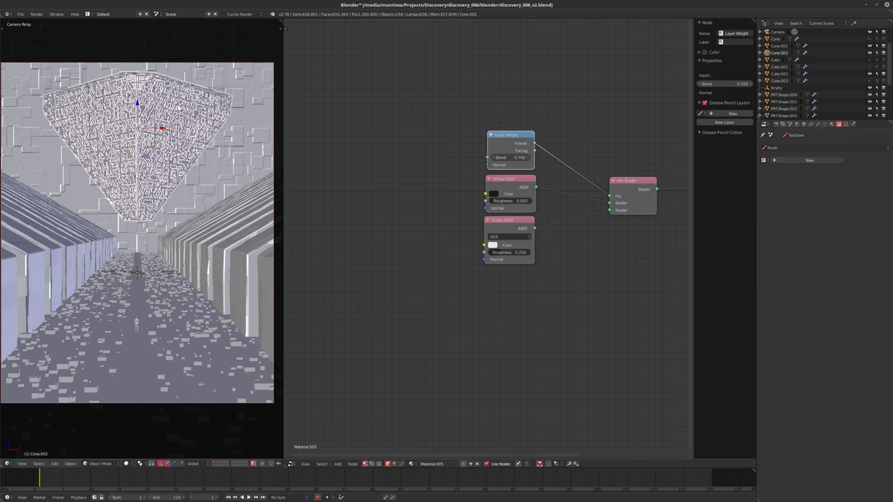
click(818, 124)
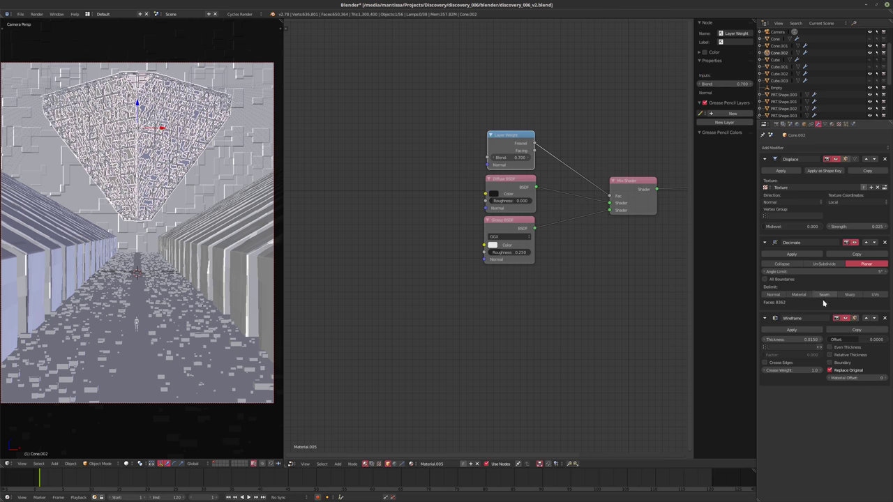
click(805, 339)
key(BackSpace)
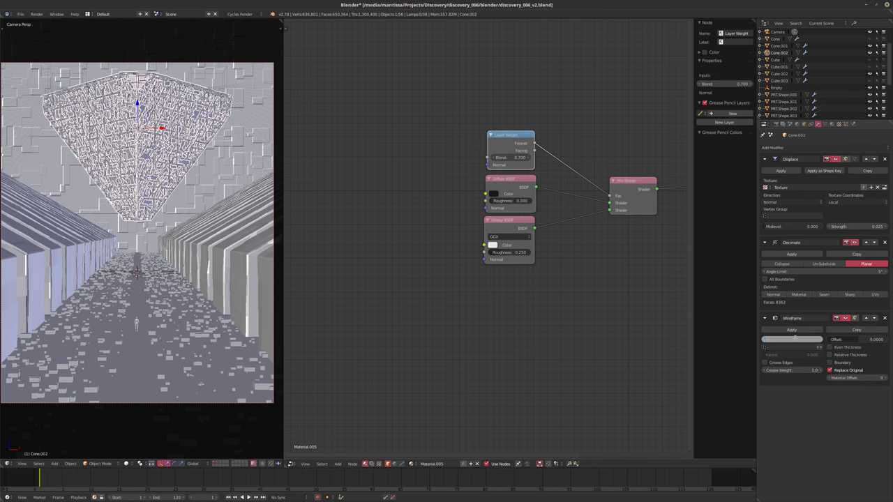
text(0.025)
key(Return)
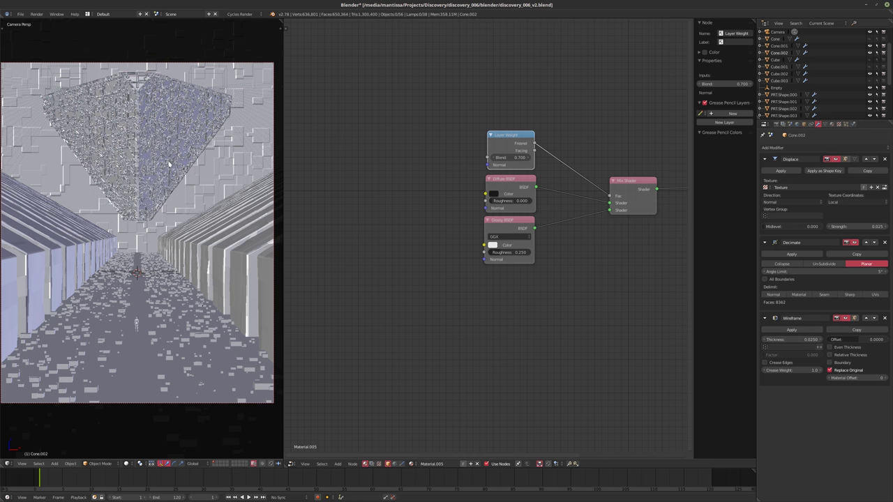
click(789, 340)
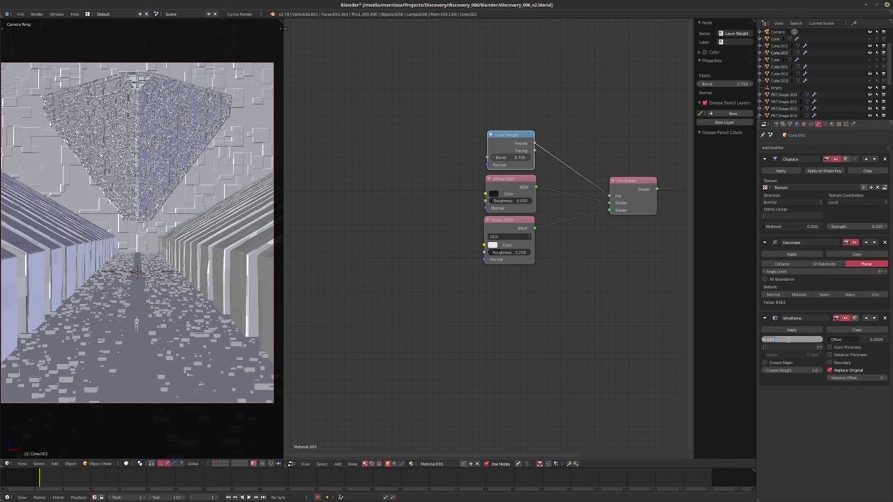
text(0.03)
key(Return)
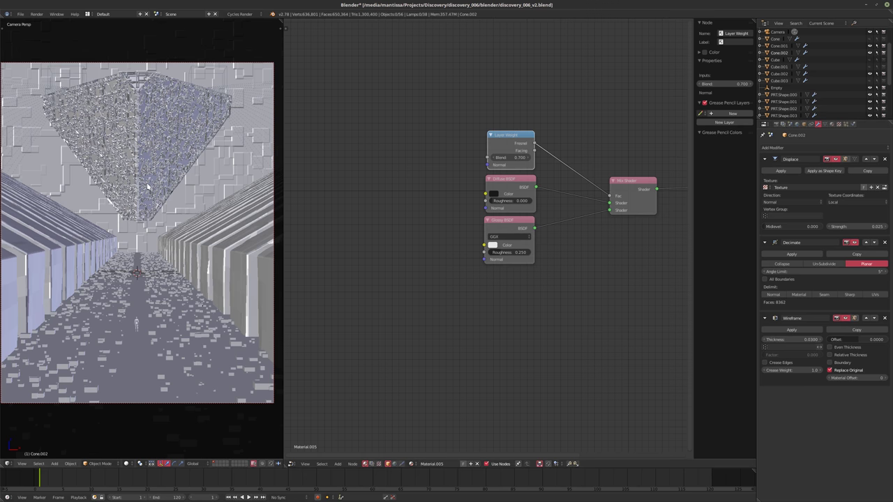
Save the file over the existing version, run a test render of the scene, and leave the render view.
key(ctrl+s)
click(138, 83)
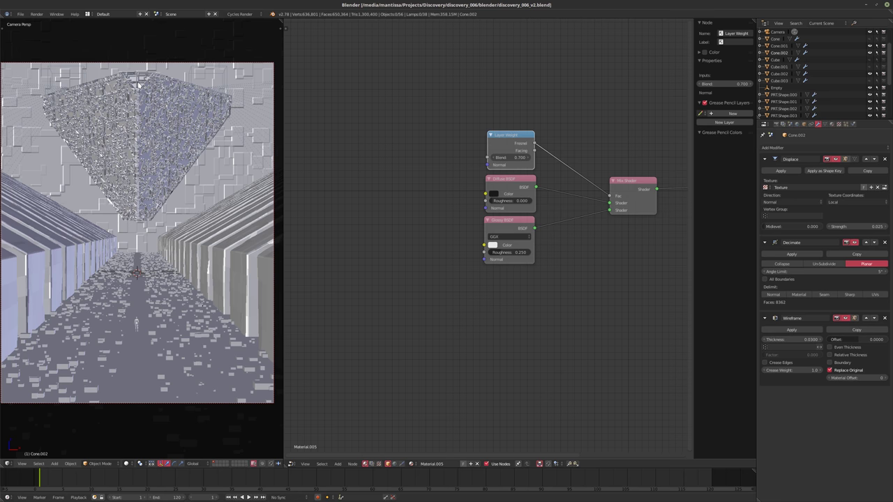
key(F12)
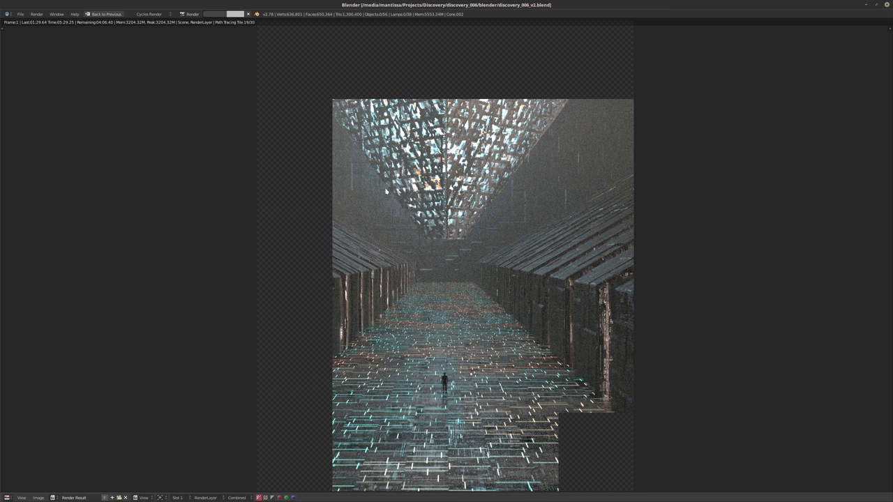
key(Escape)
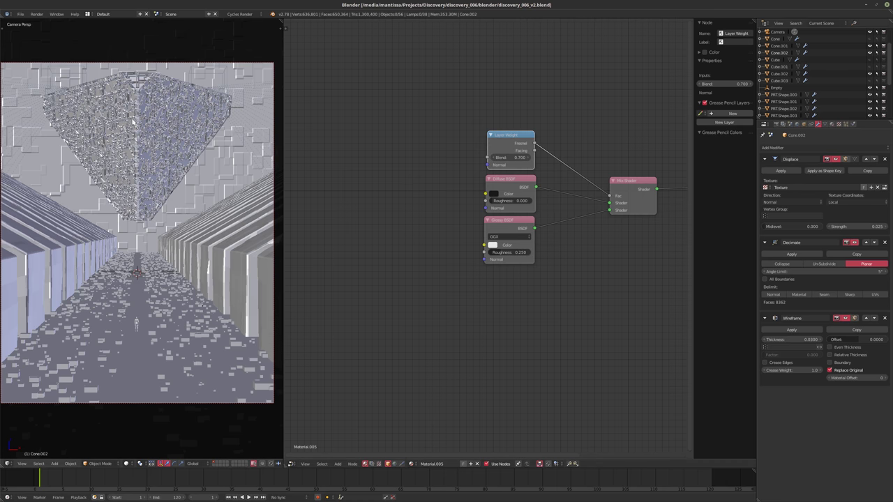
Set the hanging cone's Wireframe thickness to 0.015 and check the struts up close and from the camera.
middle_drag(147, 115, 84, 215)
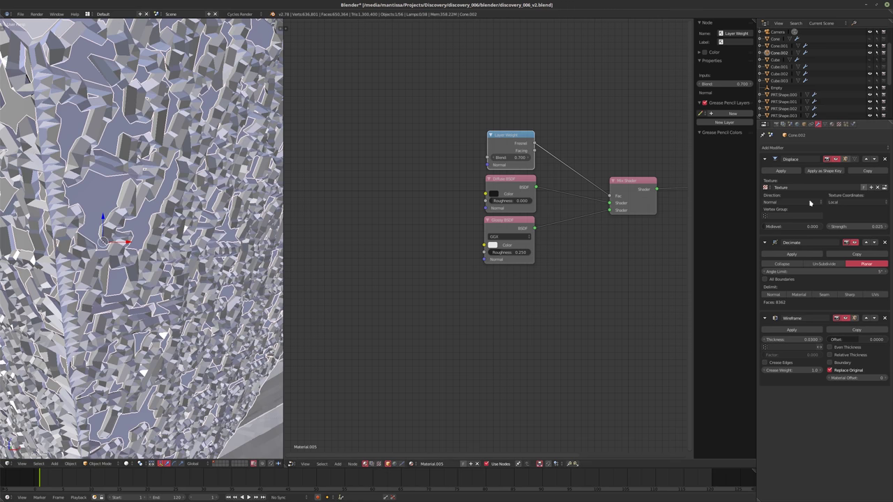
double_click(786, 339)
key(BackSpace)
key(Return)
middle_drag(154, 241, 159, 244)
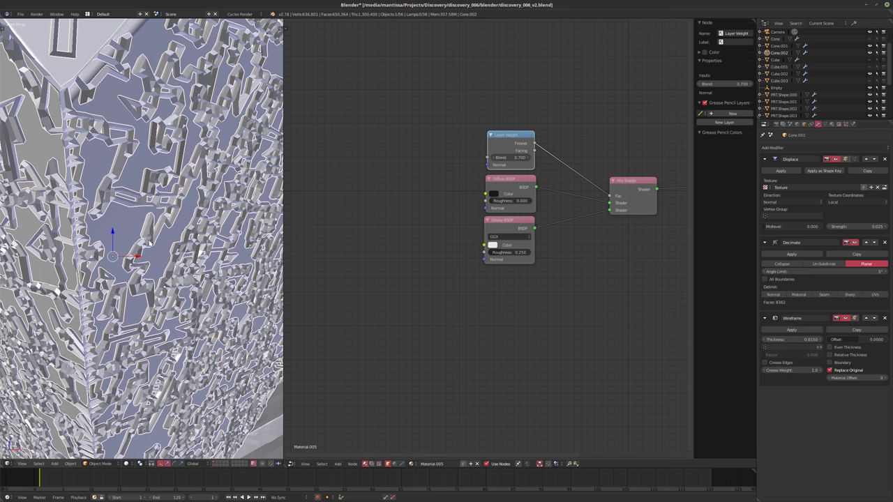
key(KP_0)
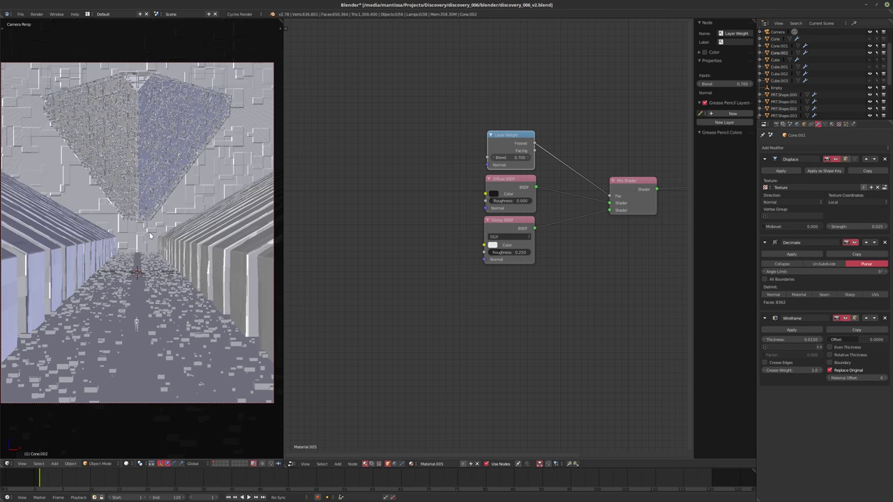
Set the size of the wireframe cone's Clouds displacement texture to 0.35 and inspect the resulting pattern.
right_click(130, 136)
key(KP_Decimal)
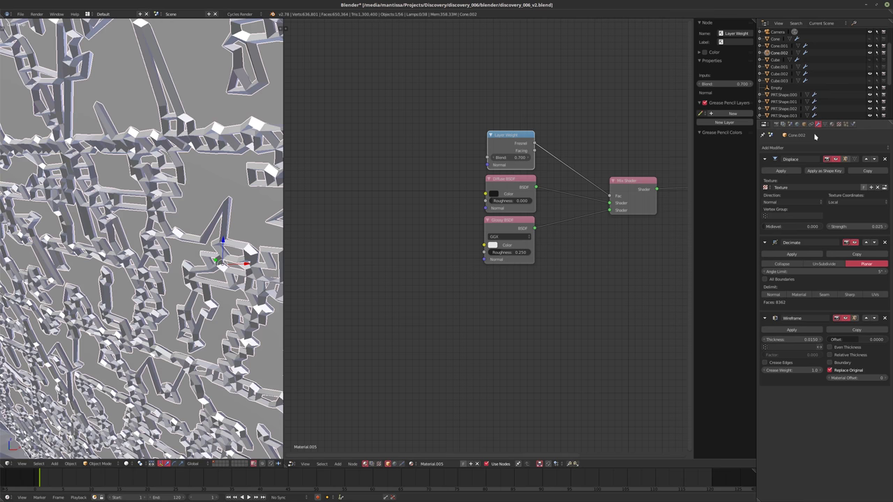
click(839, 124)
click(792, 147)
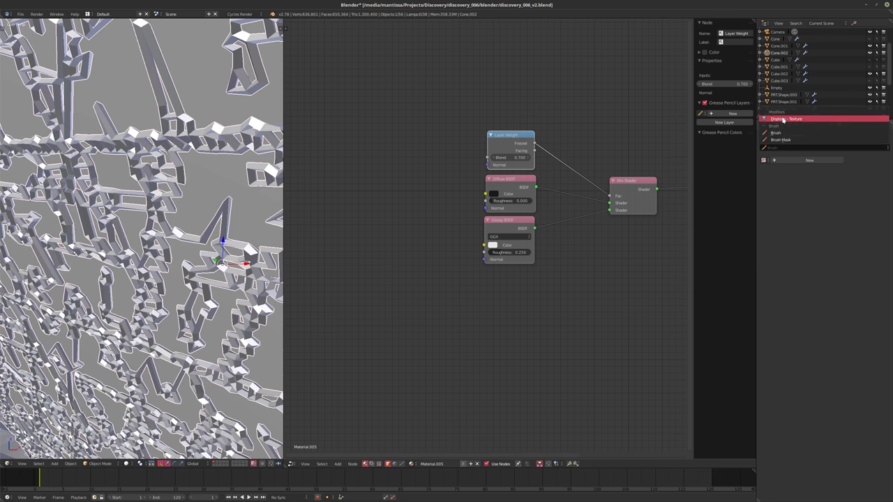
click(786, 118)
text(0.35)
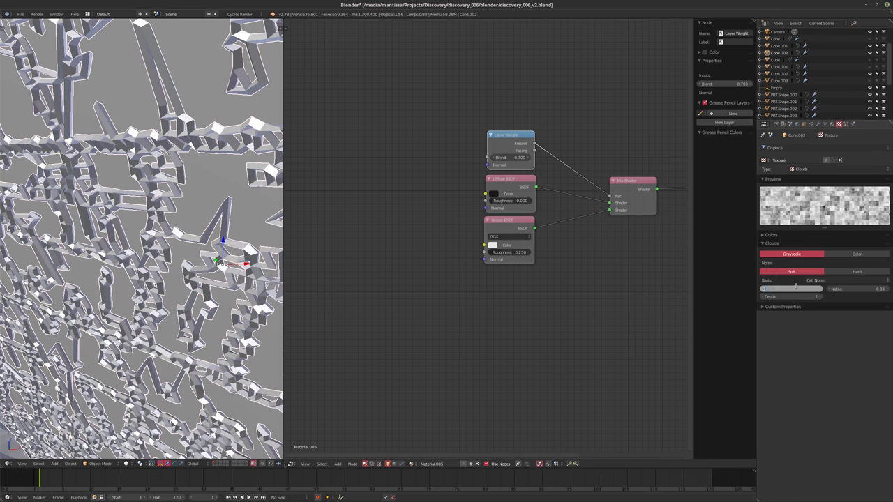
key(Return)
scroll(176, 264, down, 5)
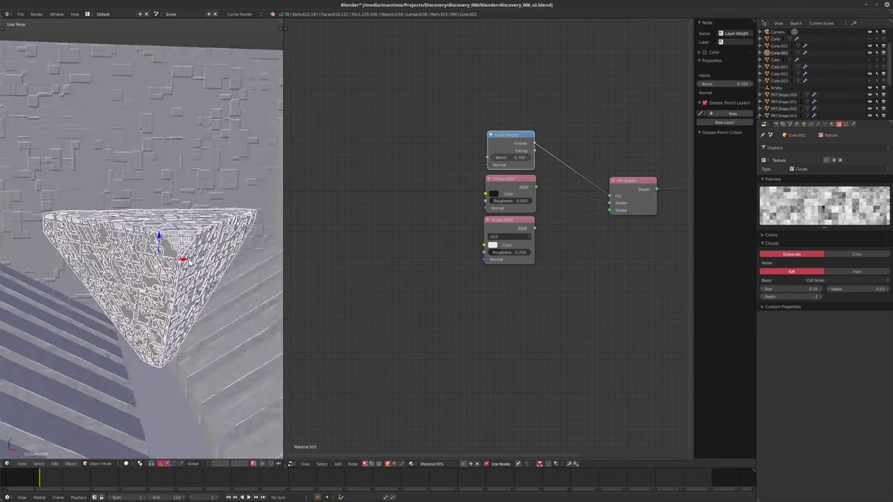
scroll(176, 264, up, 8)
scroll(176, 264, down, 3)
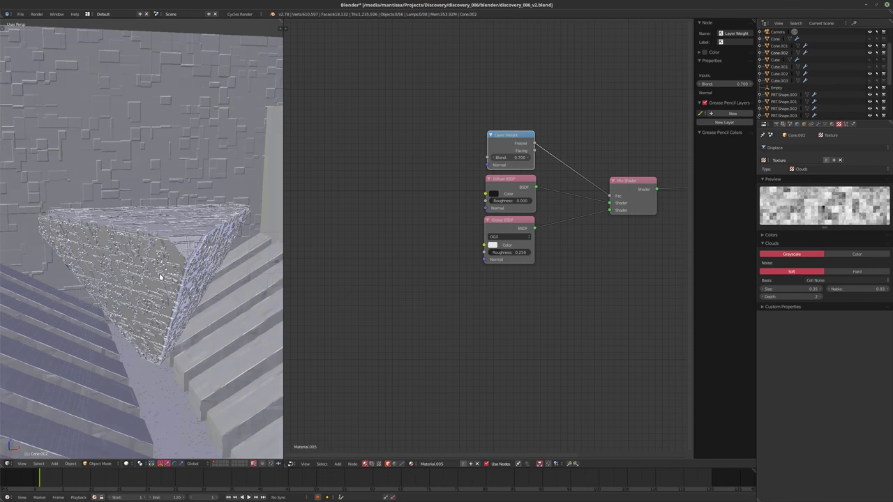
Check the hanging cone's displacement from the camera and up close, and save over the existing file.
key(KP_0)
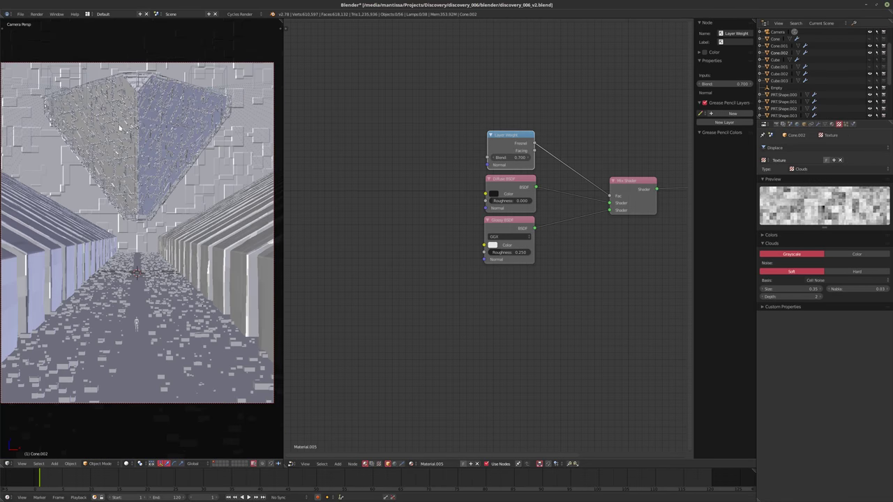
middle_drag(138, 249, 142, 159)
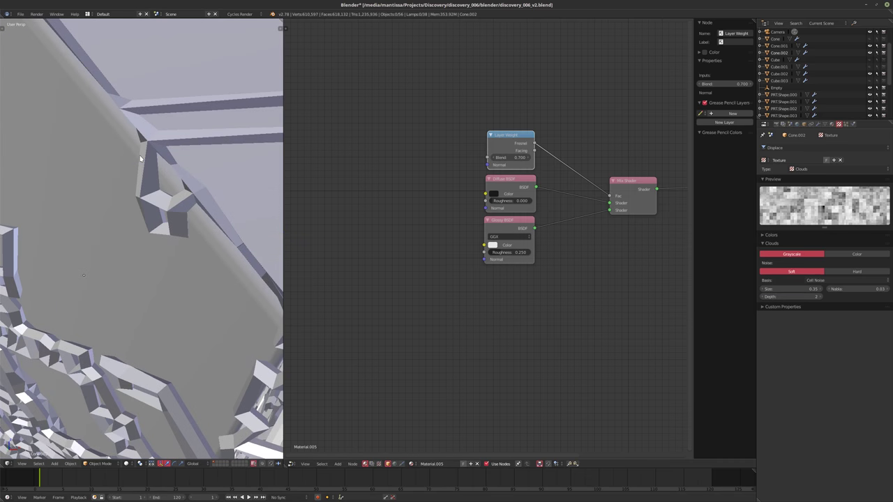
key(KP_0)
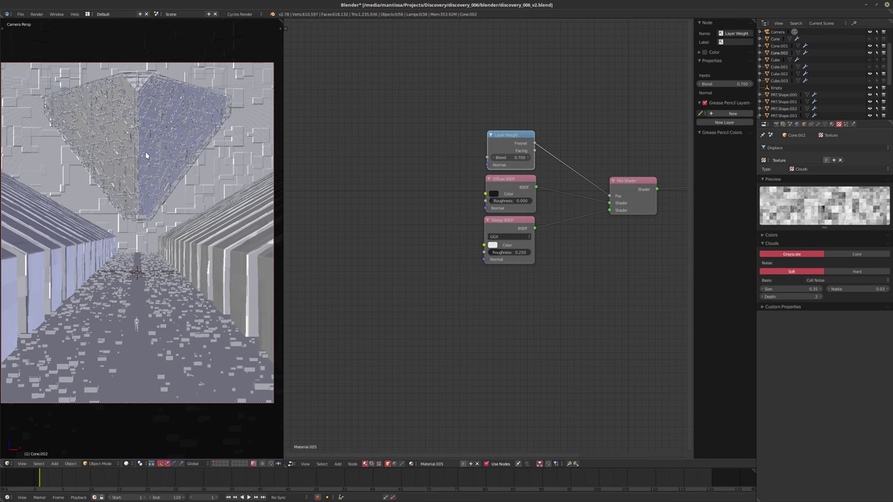
key(ctrl+s)
click(145, 154)
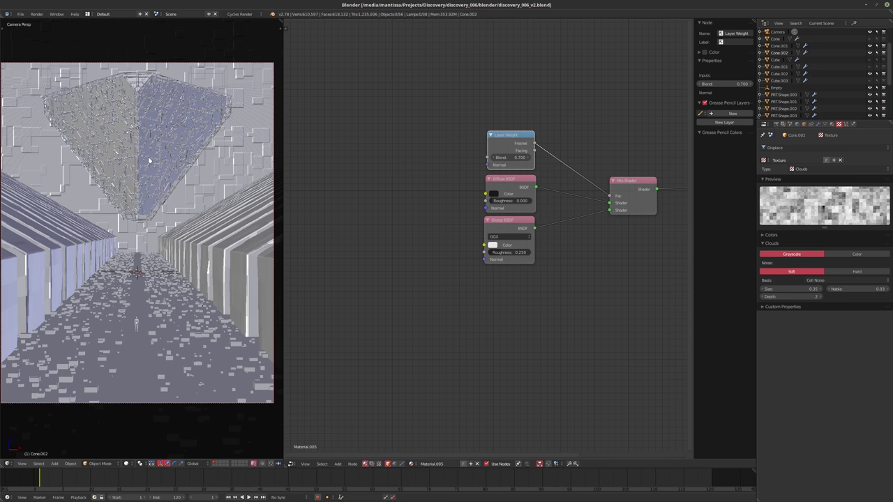
Set the Displace modifier strength of the backdrop plane, Plane.001, to 0.002.
right_click(175, 173)
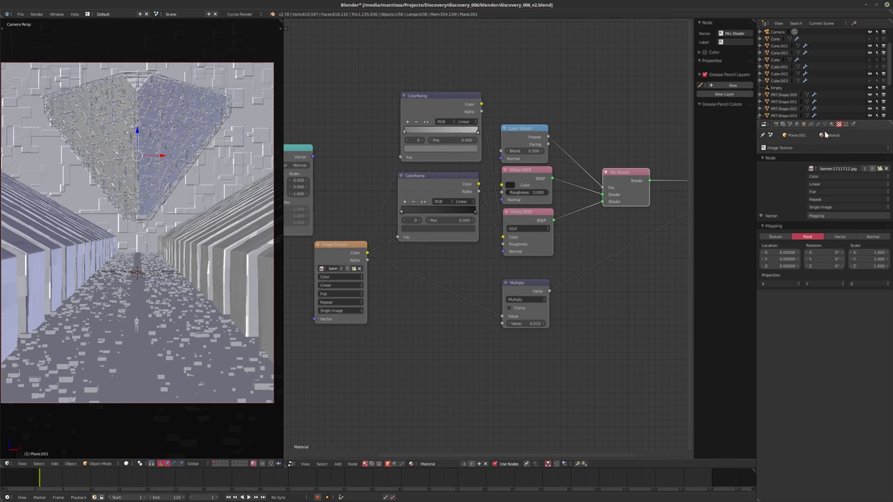
click(818, 124)
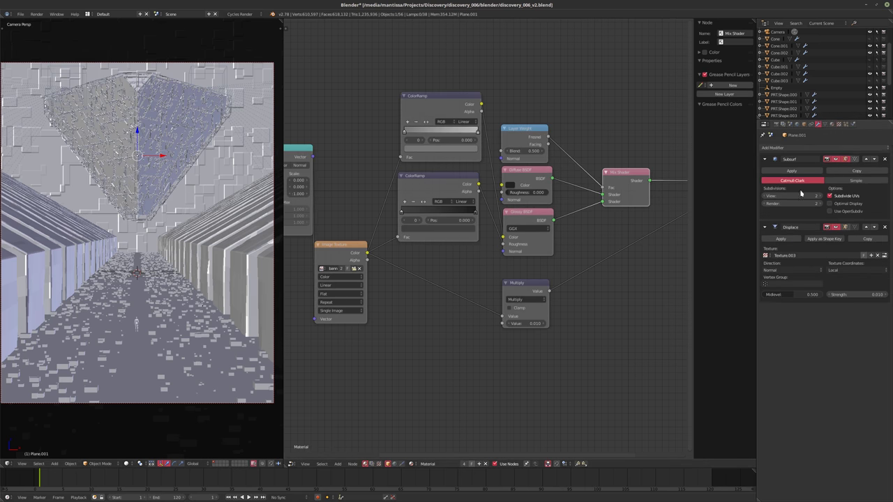
click(838, 296)
text(0)
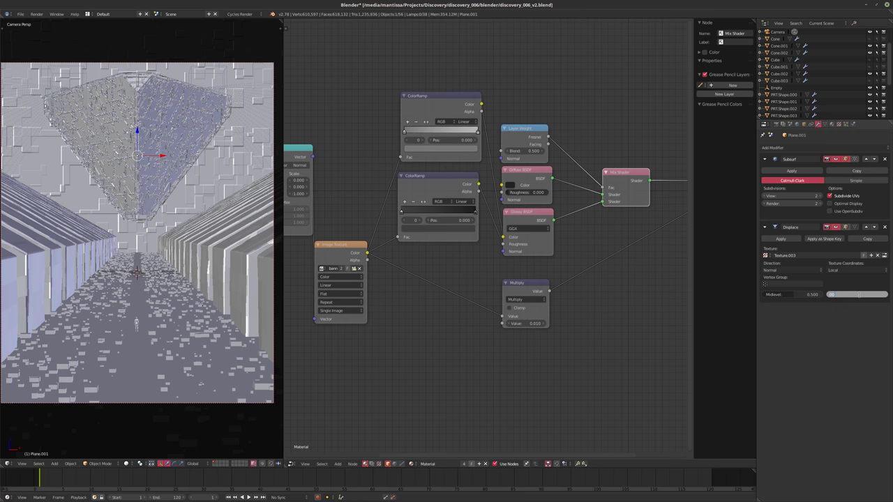
text(.025)
key(Return)
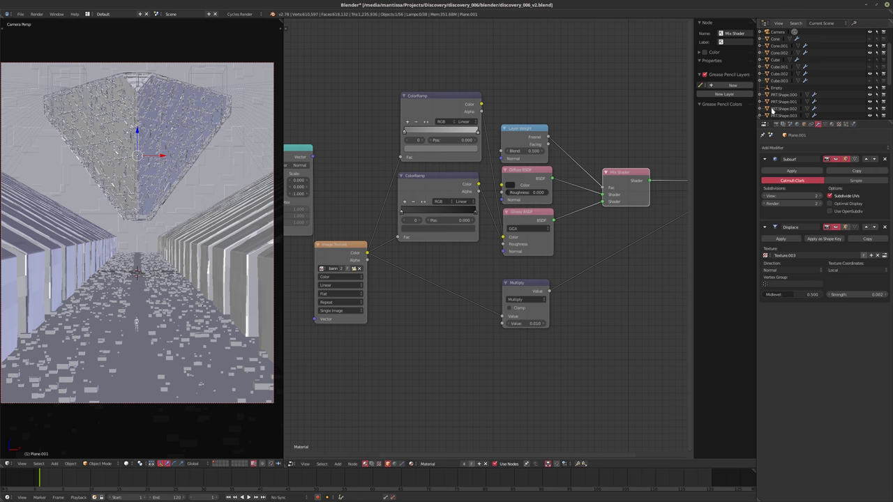
Cut two lengthwise edge loops into the emissive plane, Plane.002, one on each side of the corridor's central walkway.
scroll(785, 89, down, 5)
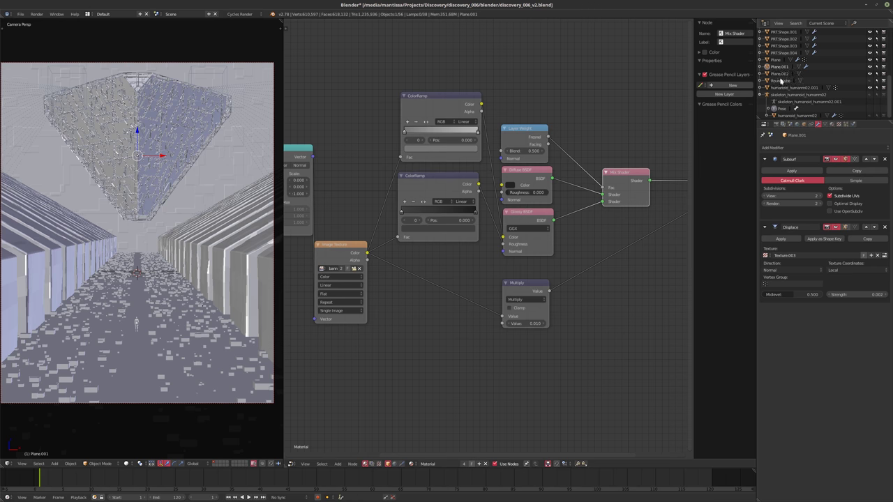
click(780, 73)
key(Tab)
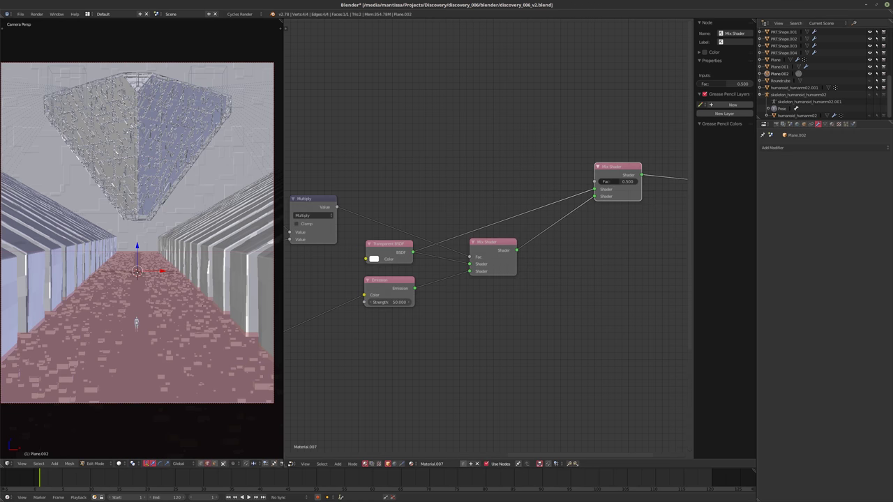
key(ctrl+r)
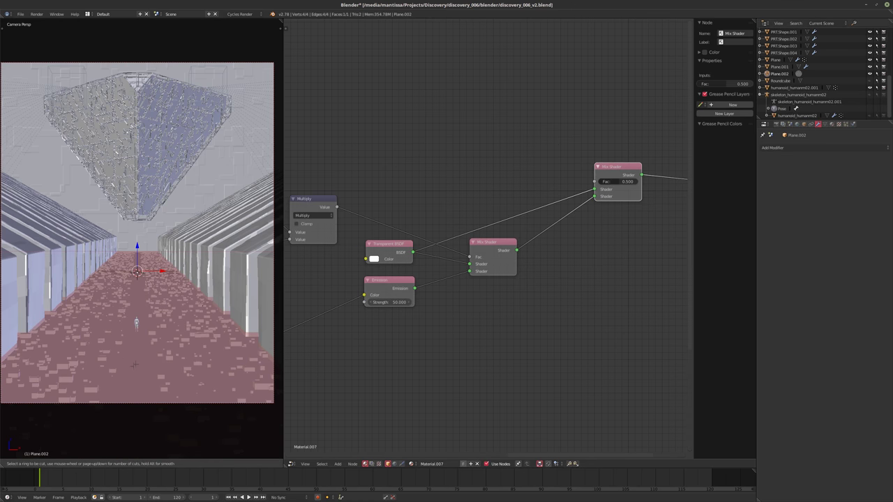
click(130, 248)
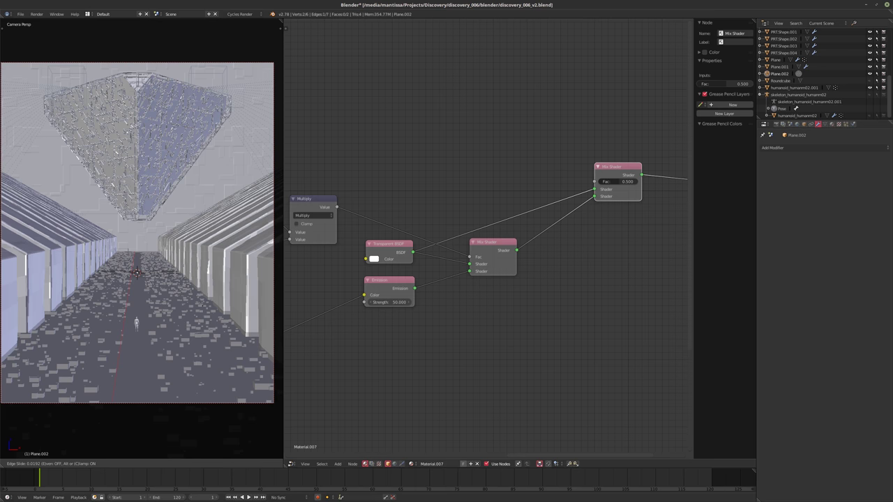
click(136, 272)
key(ctrl+r)
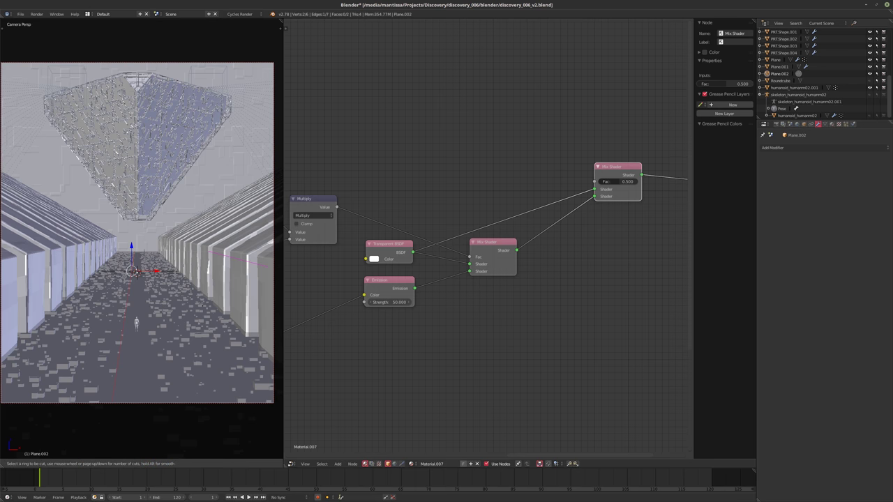
click(136, 273)
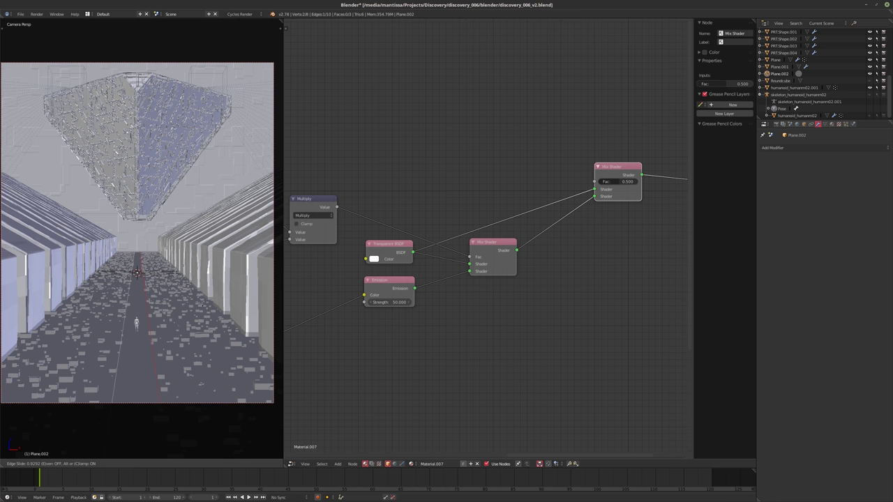
click(137, 273)
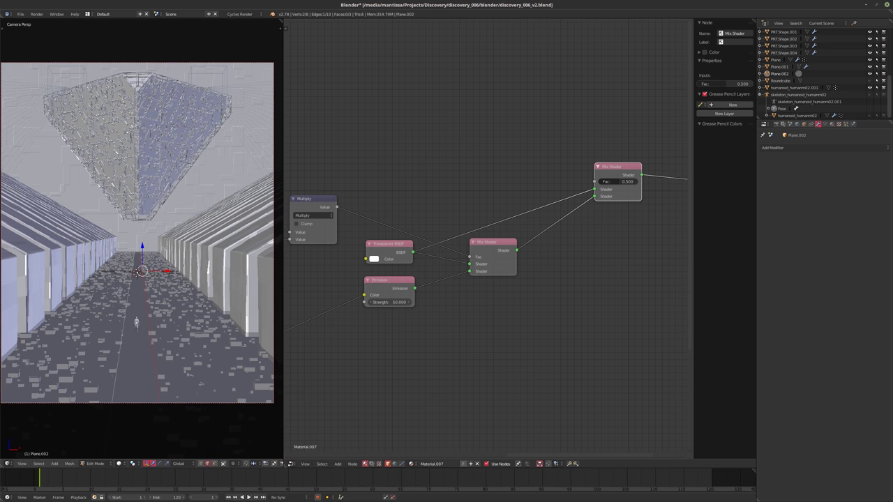
key(Tab)
Delete the narrow middle face between the two cuts in Plane.002 and preview the scene in rendered shading.
right_click(137, 326)
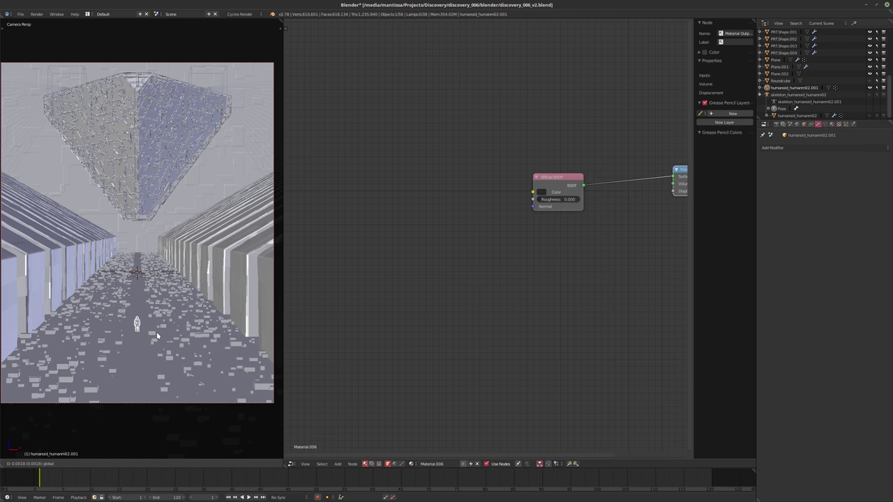
click(779, 74)
key(Tab)
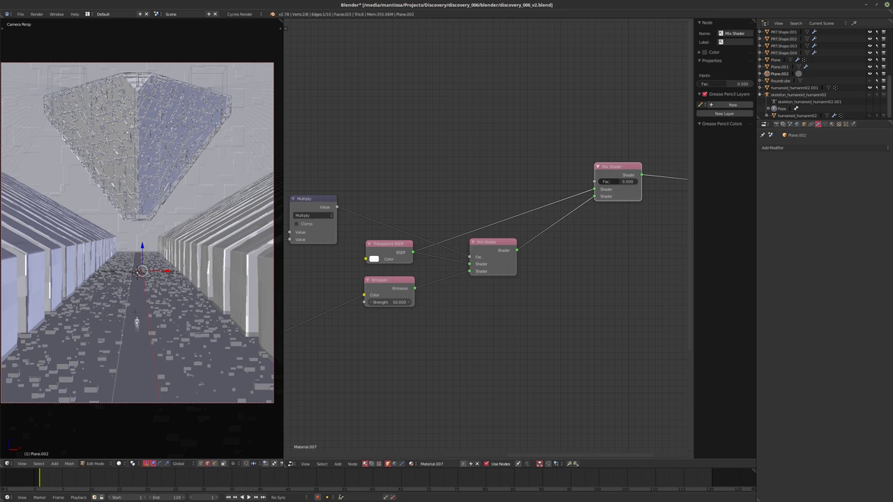
key(x)
key(Return)
right_click(137, 348)
key(x)
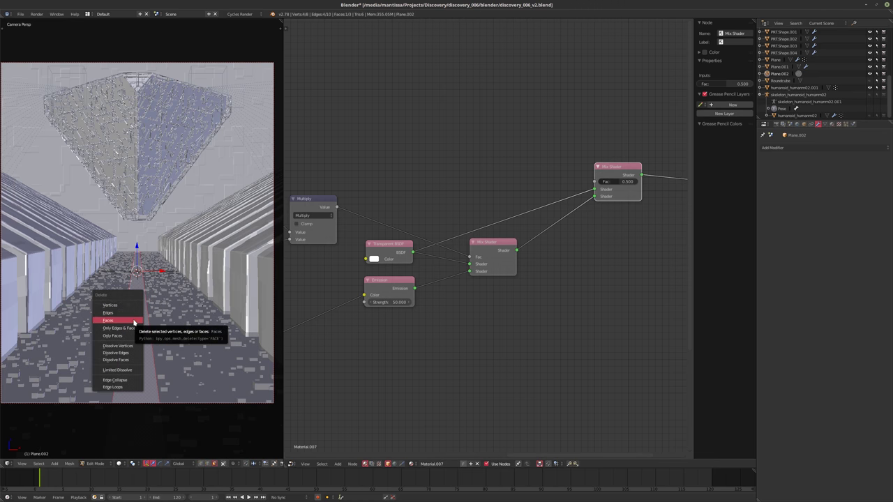
click(133, 319)
key(Tab)
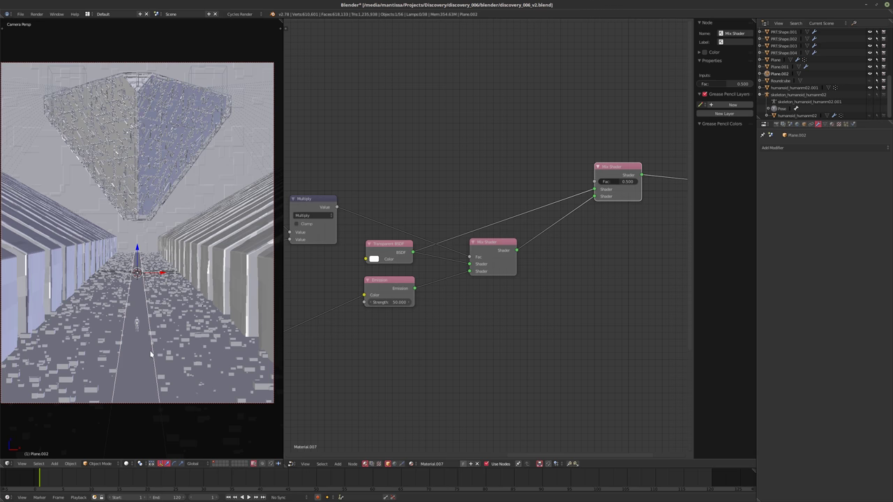
key(shift+z)
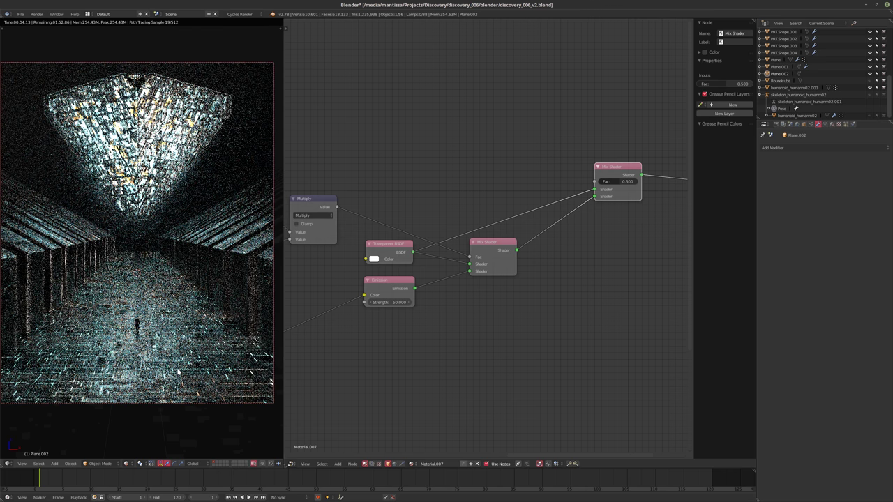
key(shift+z)
Isolate the corridor floor plane, examine the faces around its central groove, and return to the full camera view.
right_click(176, 373)
key(Tab)
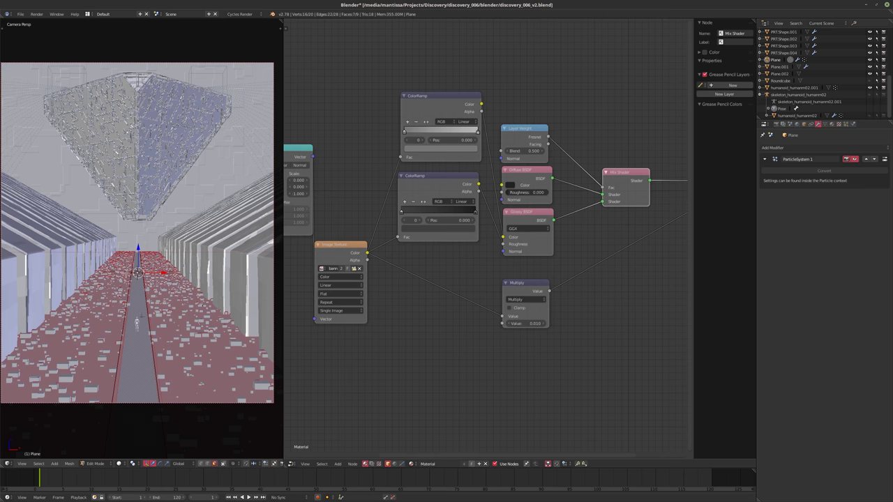
middle_drag(160, 349, 131, 340)
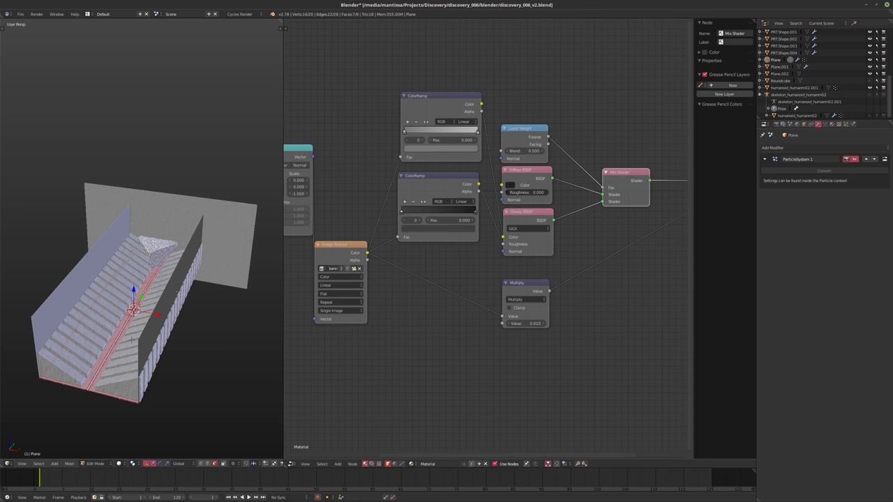
key(KP_Divide)
scroll(194, 248, up, 4)
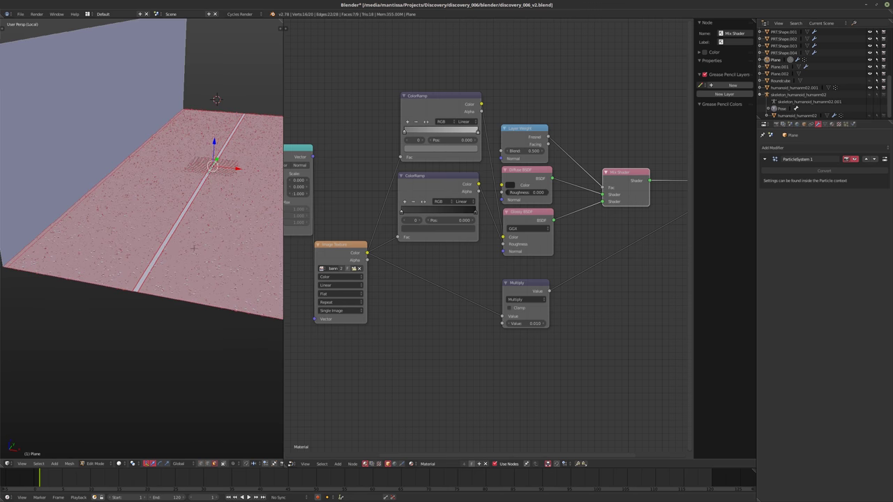
scroll(194, 248, up, 6)
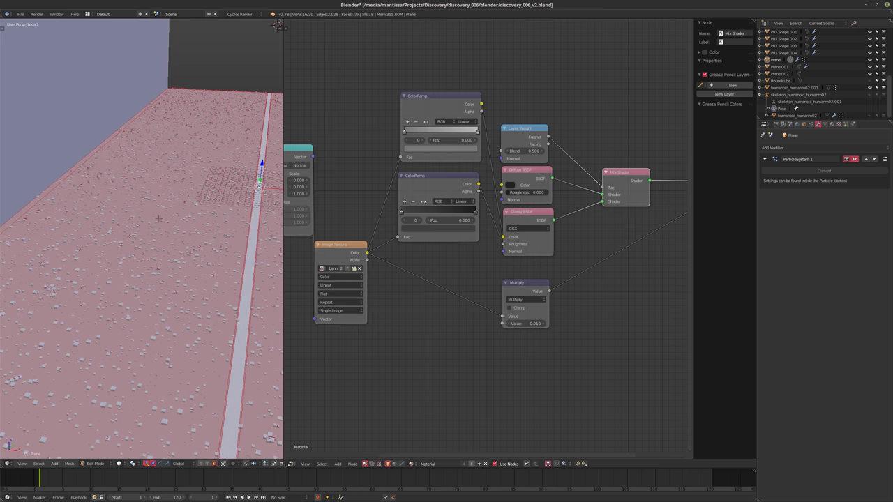
right_click(224, 320)
middle_drag(235, 249, 199, 239)
shift+right_click(196, 238)
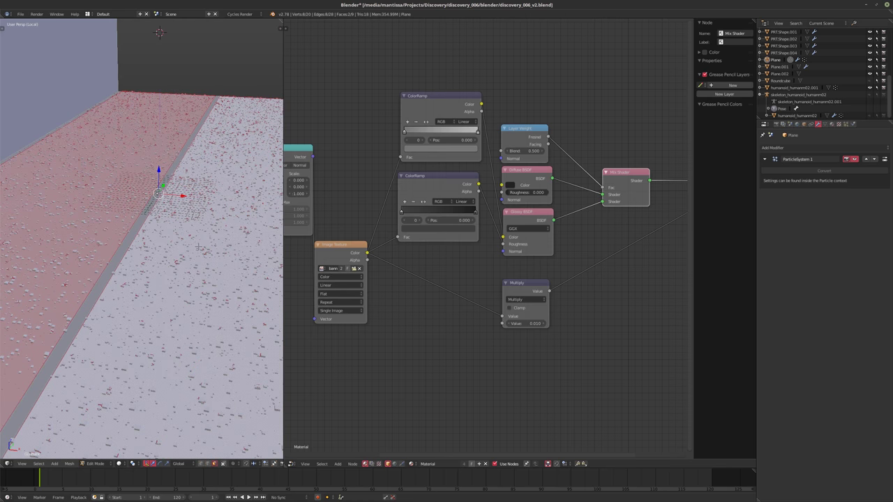
key(Tab)
key(Tab)
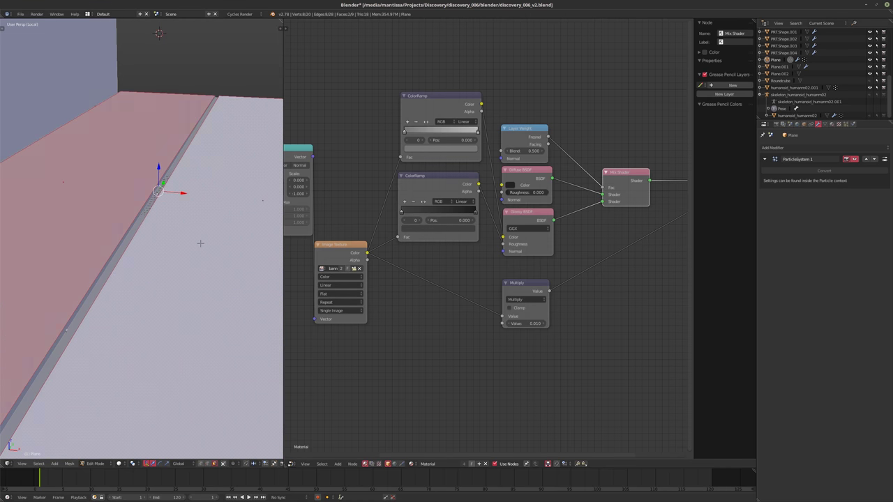
key(KP_0)
key(Tab)
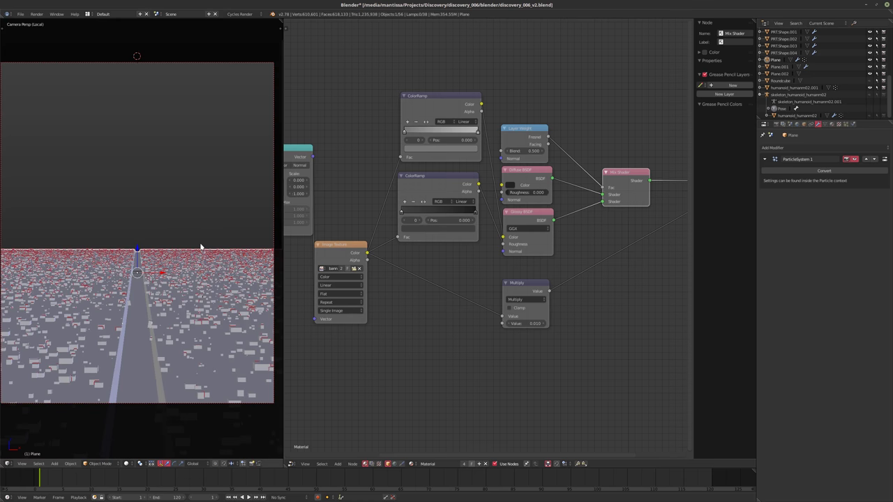
key(KP_Divide)
key(KP_0)
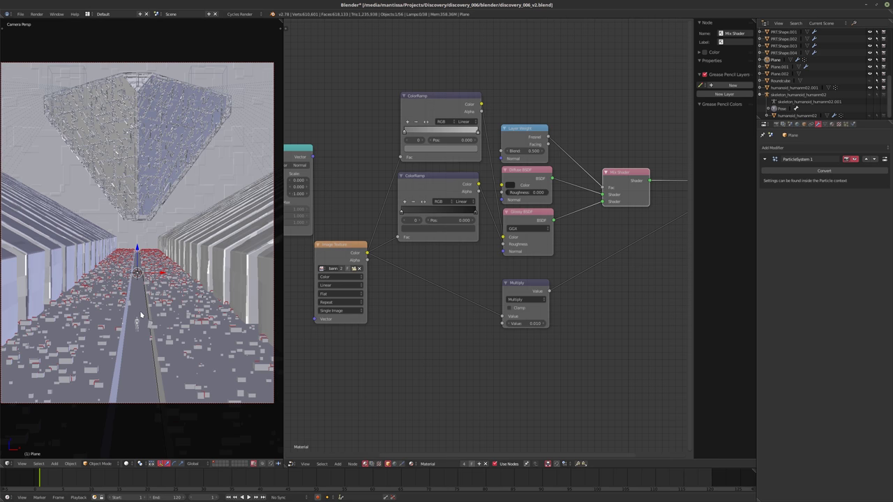
Set the maximum draw type of the emissive plane, Plane.002, to Textured.
right_click(159, 366)
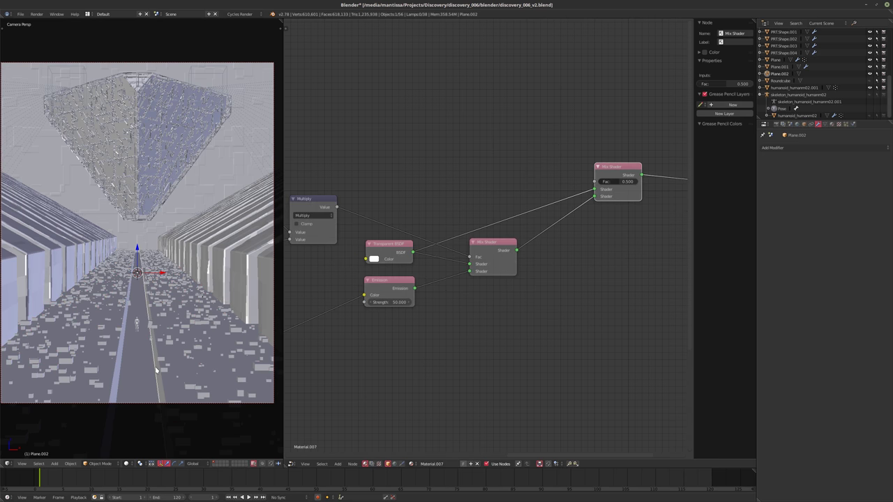
click(804, 124)
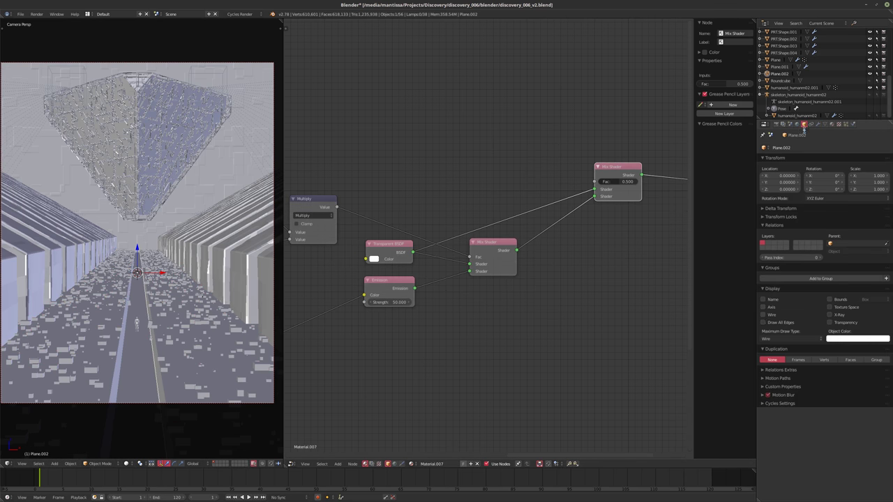
click(763, 338)
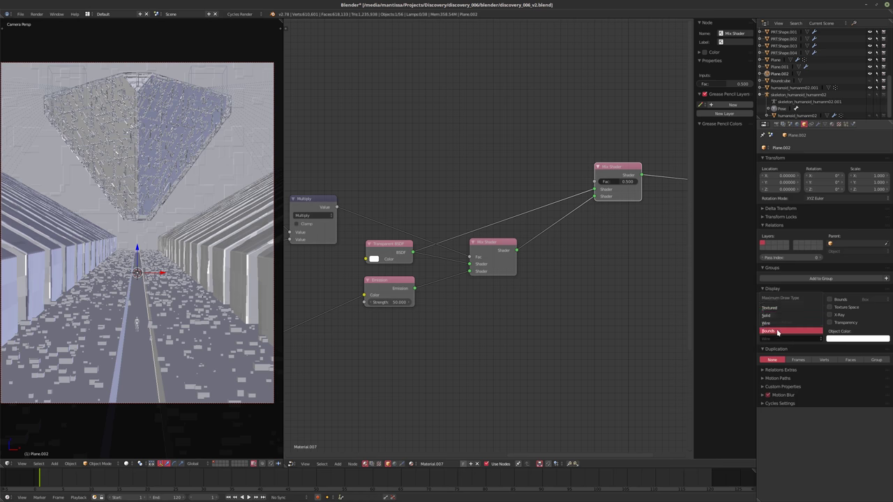
click(780, 308)
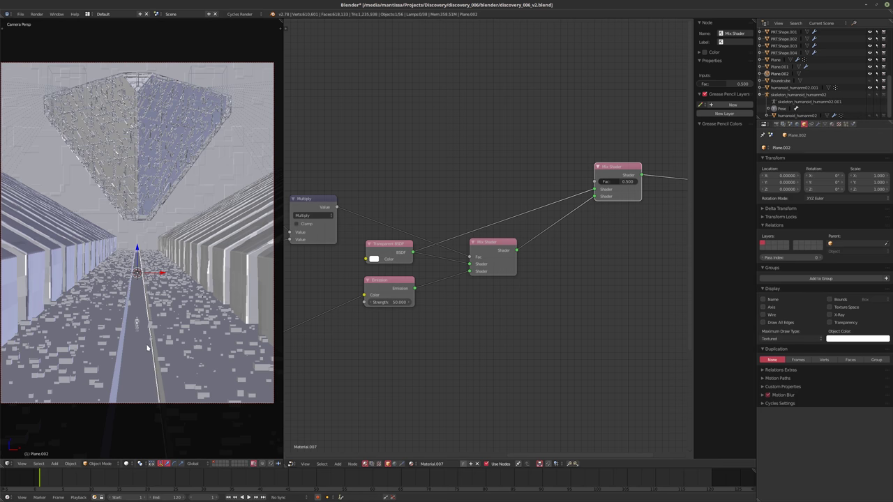
Raise the emissive plane along Z by about 0.043 and inspect the corridor from below.
key(g)
key(z)
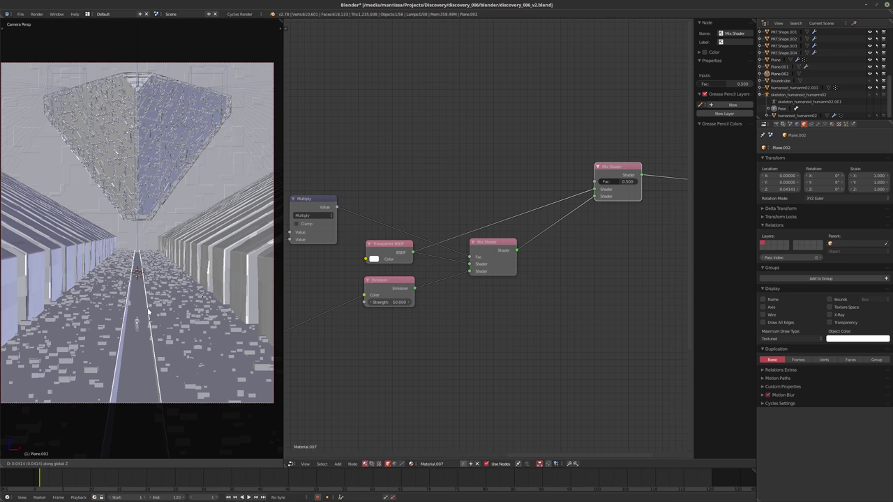
click(147, 308)
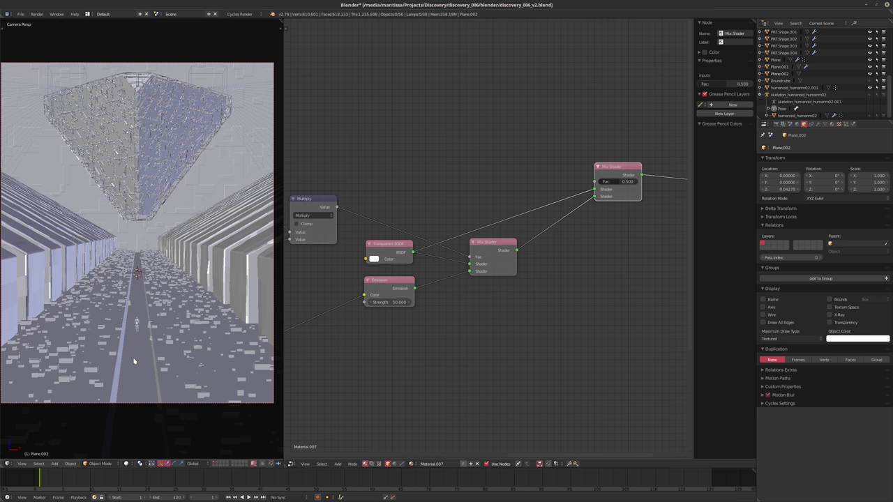
middle_drag(139, 359, 183, 281)
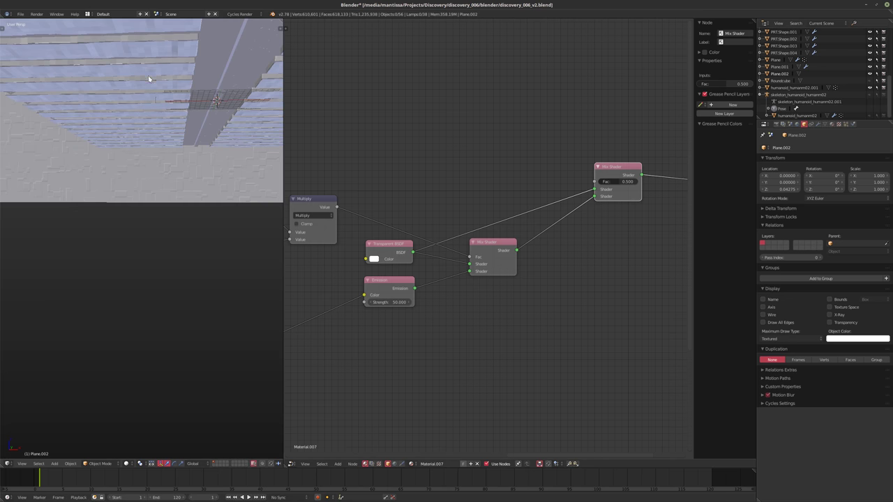
Isolate the corridor floor plane and add a lengthwise loop cut tight against the central groove on its -X side.
right_click(159, 127)
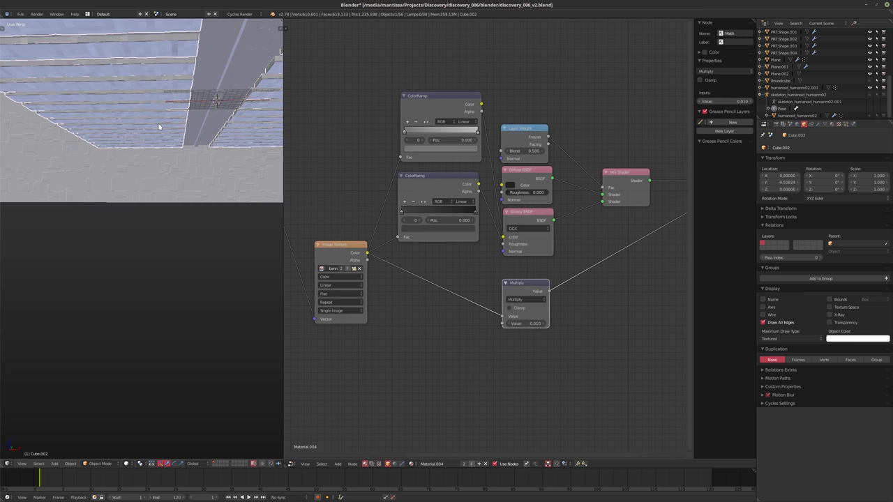
right_click(201, 89)
key(KP_Divide)
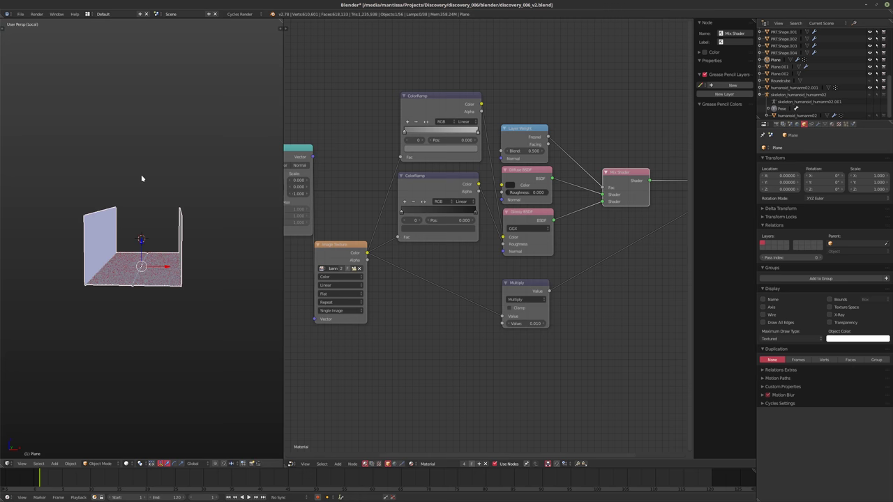
middle_drag(142, 178, 156, 295)
scroll(209, 265, up, 6)
key(Tab)
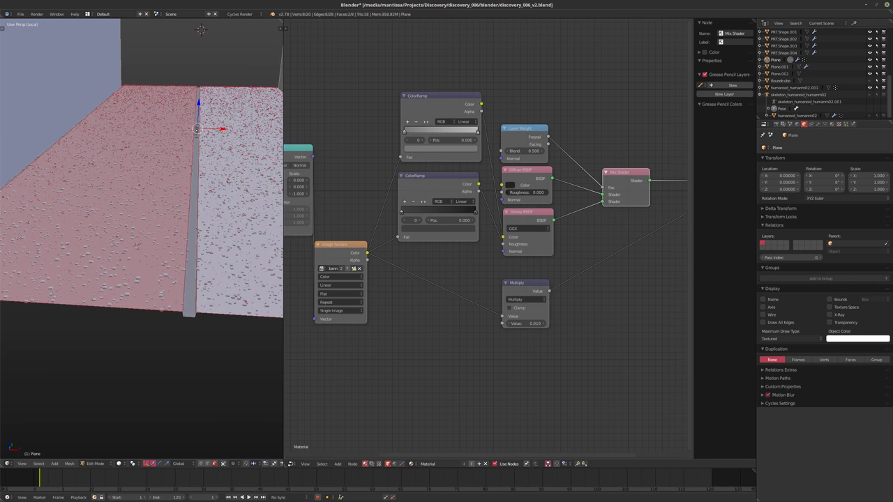
key(ctrl+r)
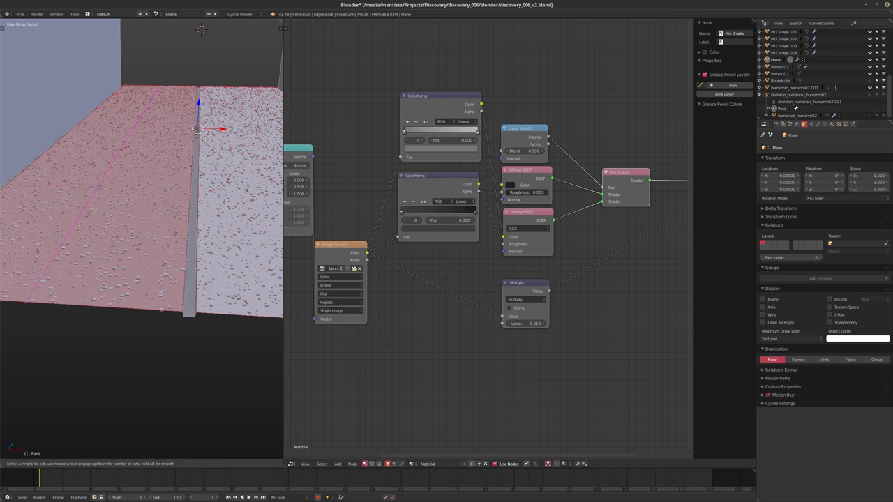
click(196, 128)
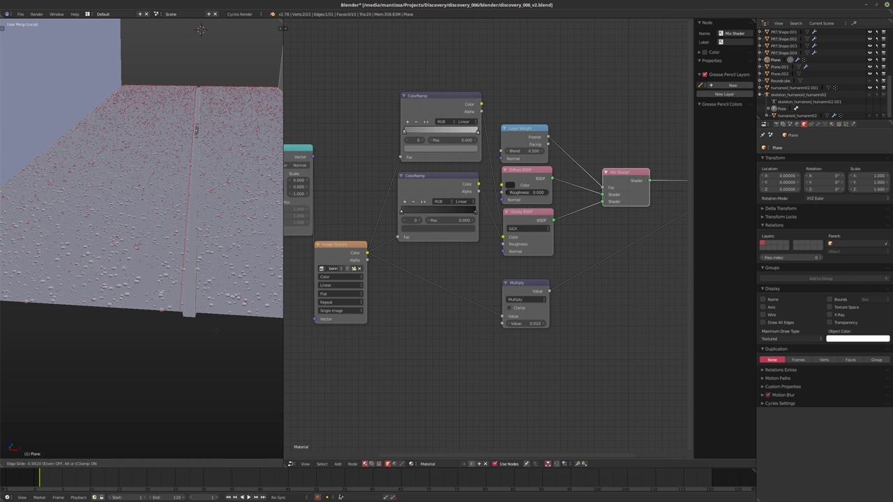
click(232, 310)
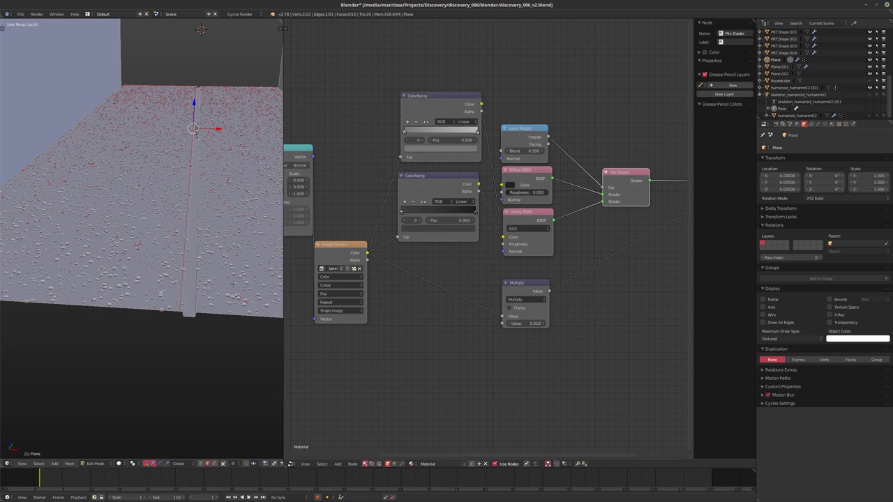
Add a matching loop cut tight against the groove's +X side and shift it about -0.0075 along X.
key(ctrl+r)
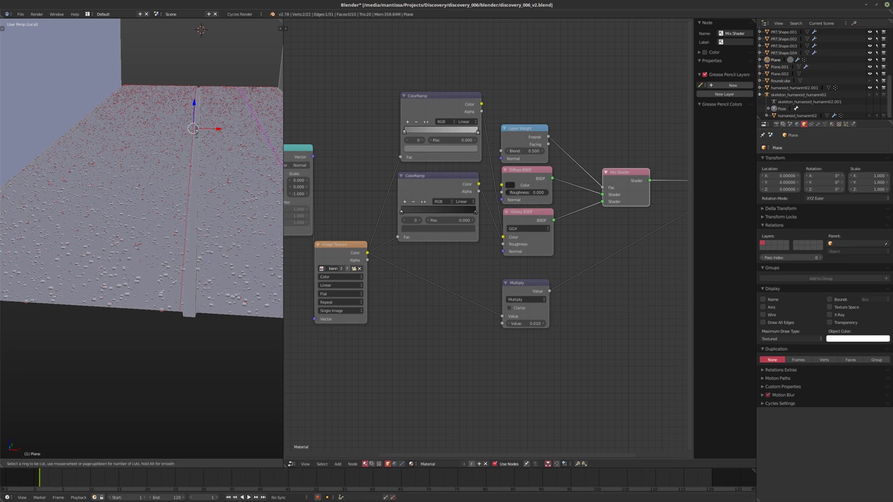
click(194, 130)
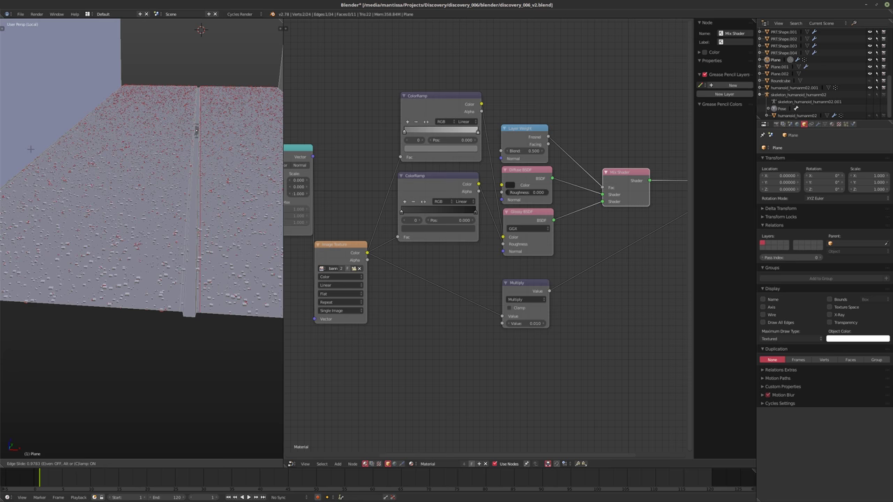
click(30, 148)
middle_drag(30, 149, 133, 214)
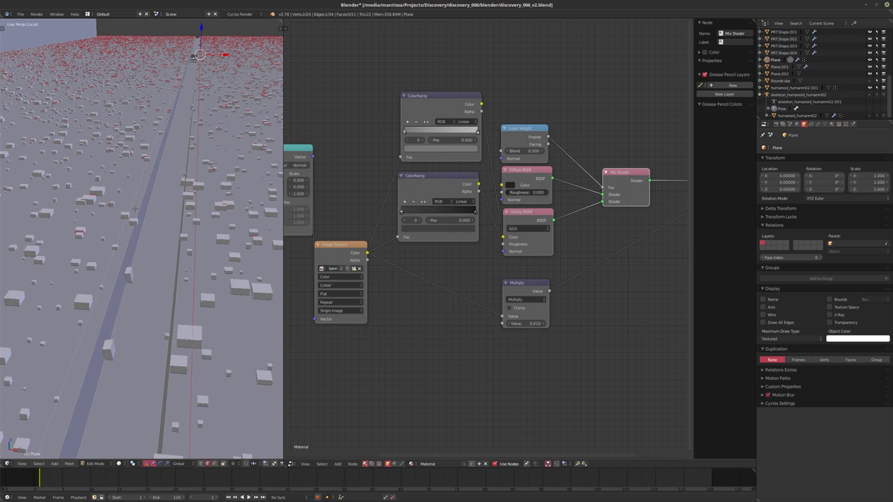
key(g)
key(x)
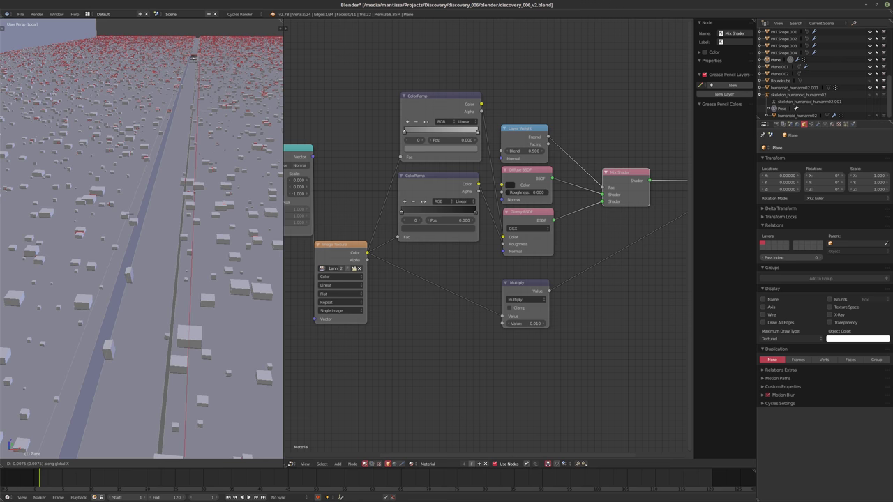
click(132, 215)
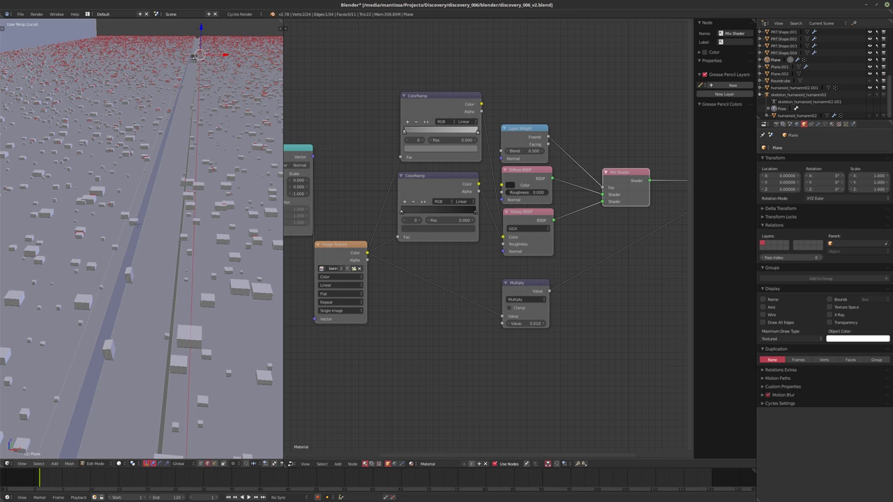
Remove the two narrow face strips flanking the groove from the scatter vertex group and check the cleared strips.
middle_drag(138, 223, 137, 164)
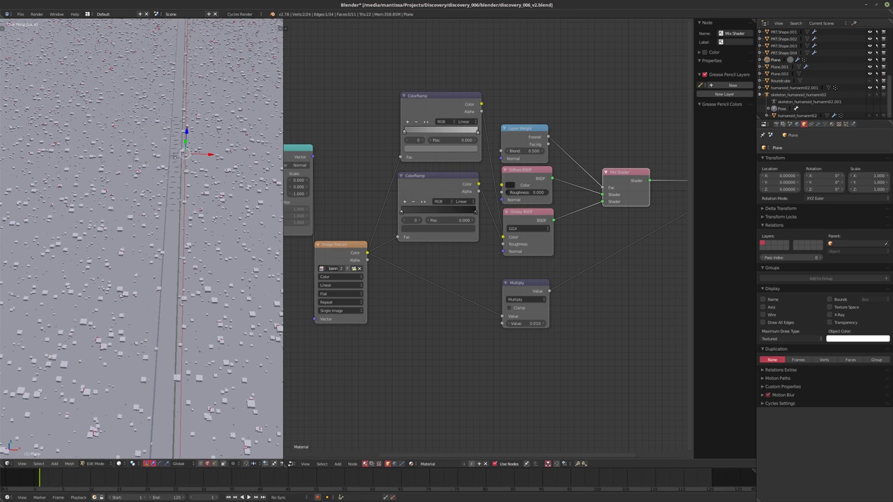
key(ctrl+Tab)
click(146, 160)
right_click(166, 157)
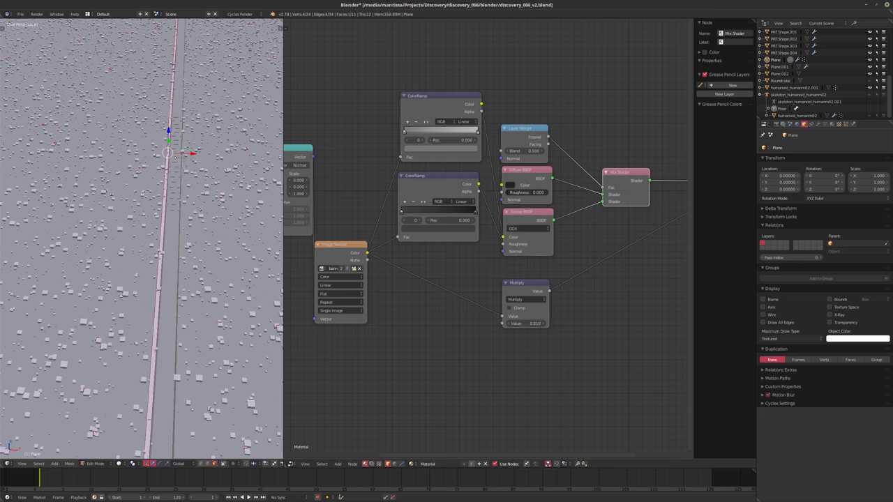
shift+right_click(182, 161)
middle_drag(185, 152, 183, 167)
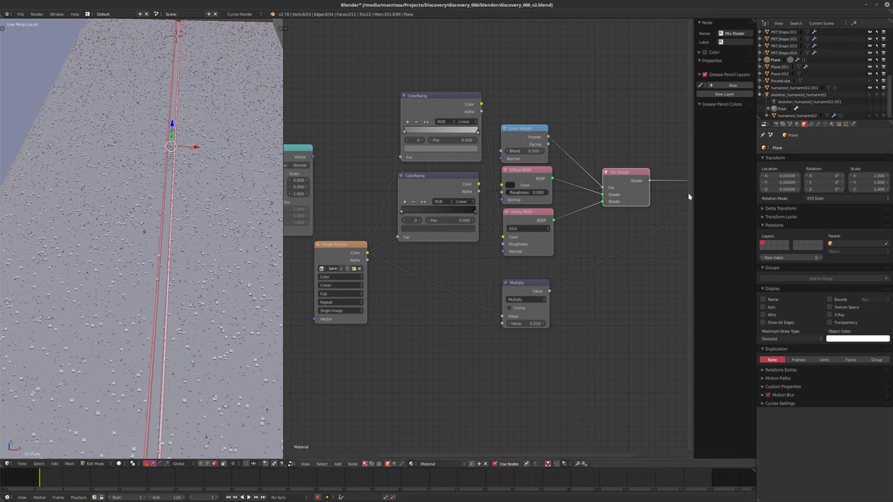
click(824, 124)
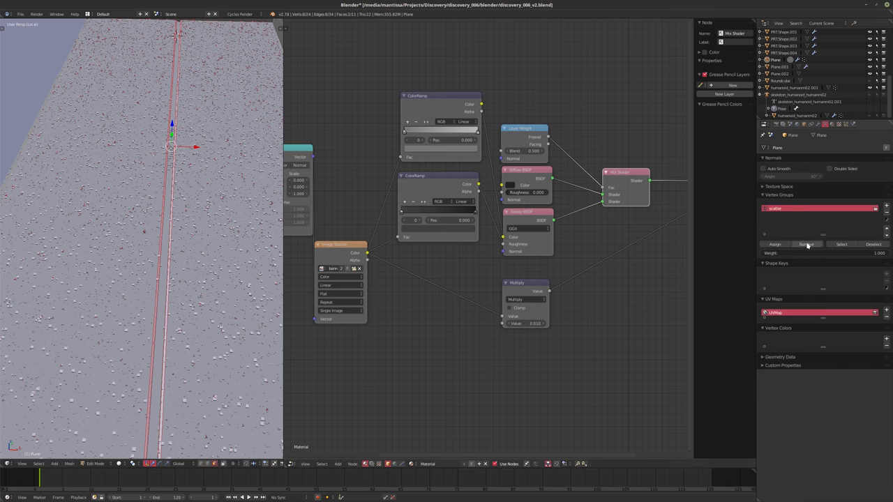
key(Tab)
middle_drag(178, 166, 176, 180)
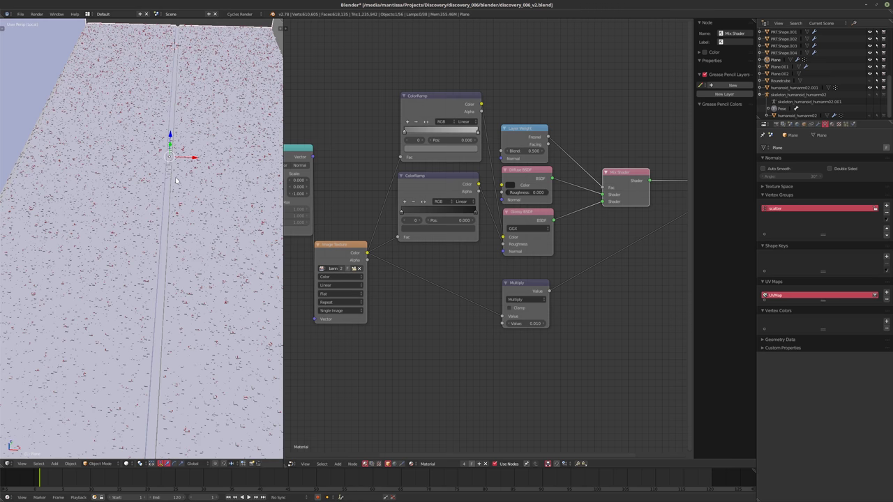
scroll(164, 175, up, 5)
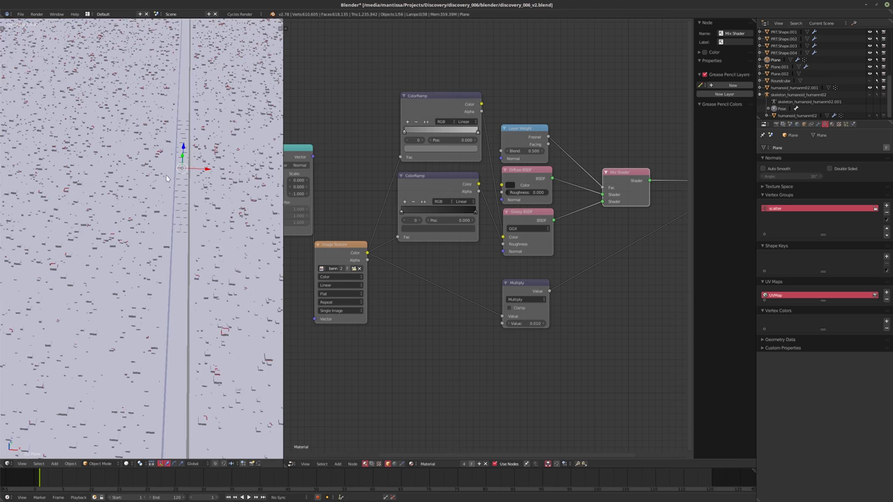
middle_drag(166, 176, 172, 175)
scroll(173, 175, down, 5)
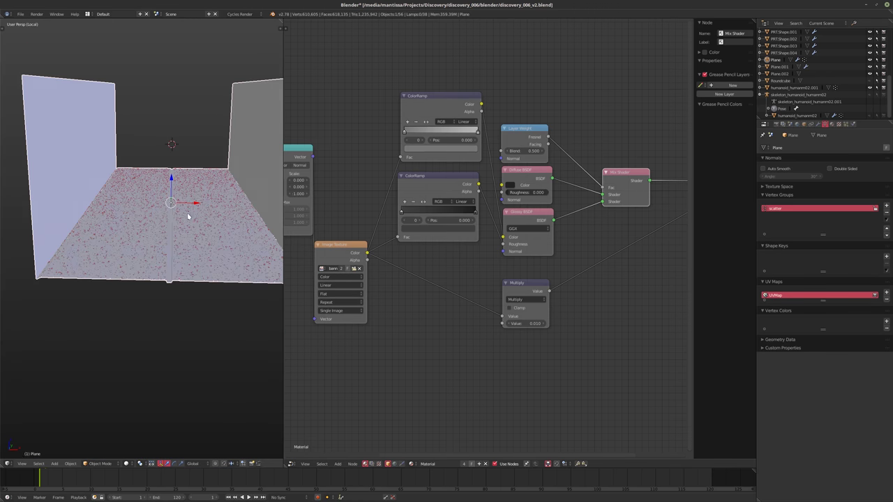
Unwrap all faces of the floor plane with Smart UV Project at an angle limit of 66.
middle_drag(189, 214, 171, 202)
key(Tab)
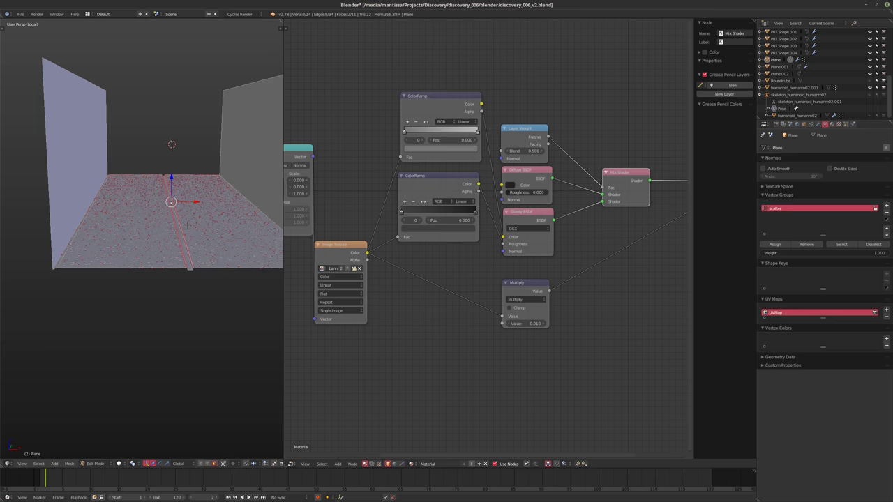
key(a)
key(u)
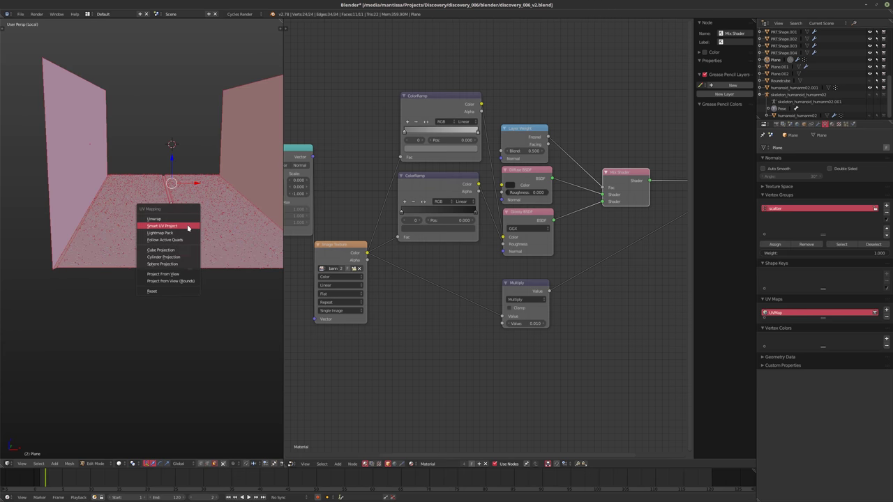
click(188, 228)
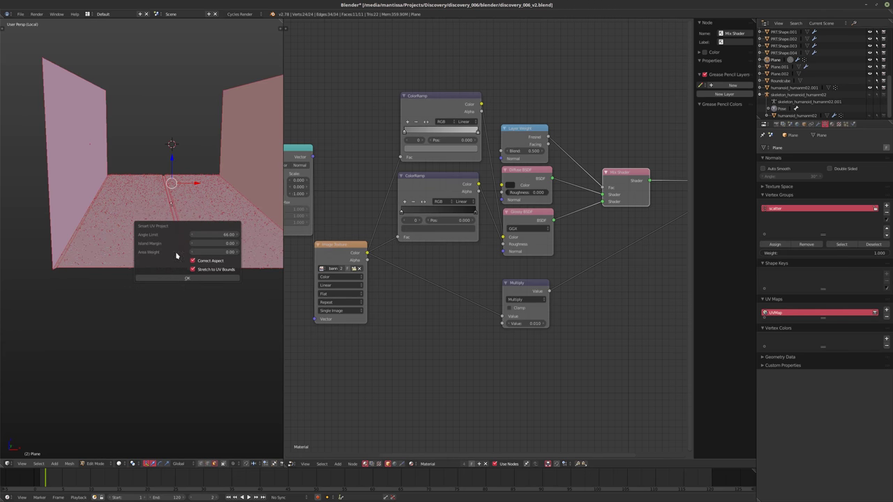
click(193, 279)
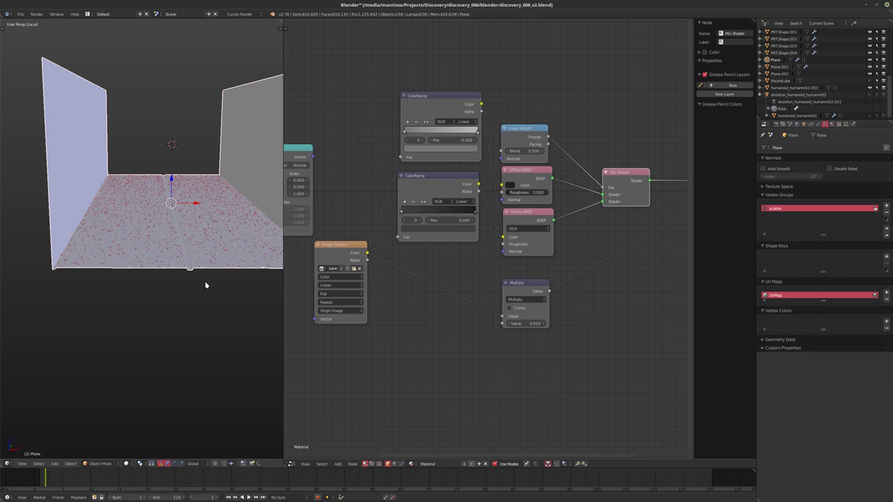
Unwrap all floor plane faces with Project from View (Bounds) from an orthographic top view turned so the corridor runs horizontally.
scroll(212, 237, up, 4)
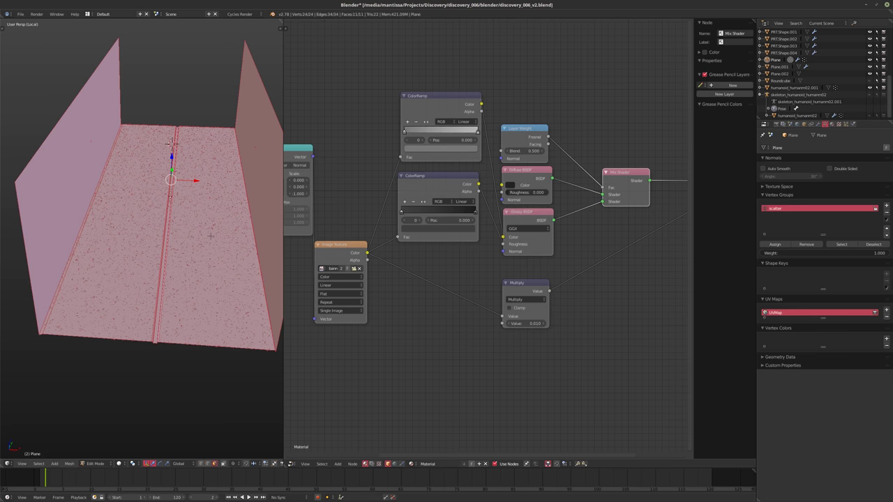
key(KP_7)
key(KP_6)
key(KP_6)
key(KP_6)
key(KP_6)
key(KP_6)
key(KP_6)
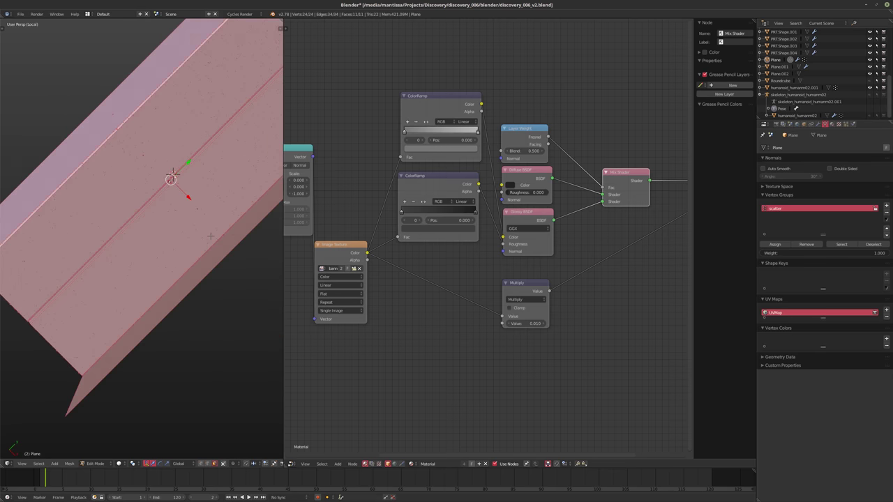
key(KP_5)
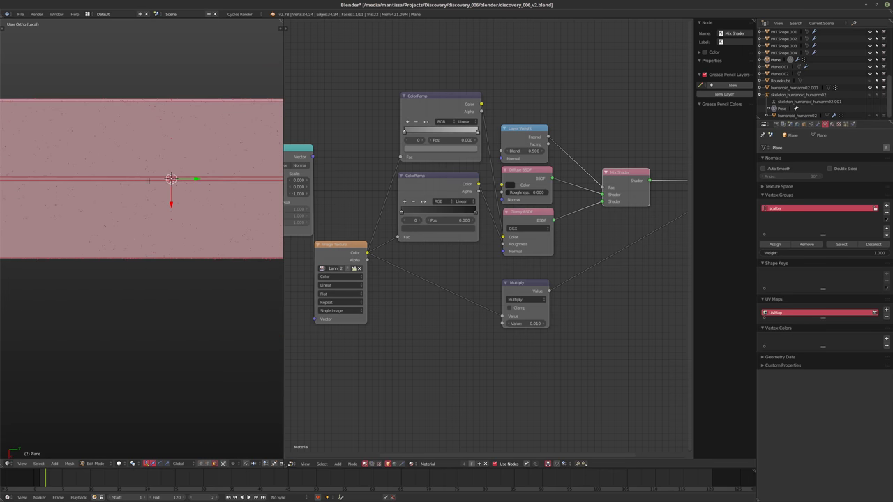
scroll(149, 180, down, 4)
shift+middle_drag(149, 180, 129, 197)
key(u)
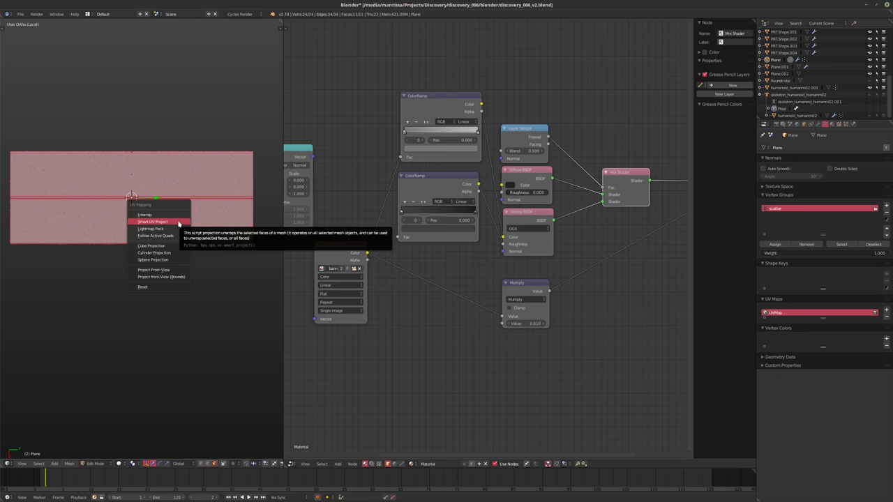
click(183, 277)
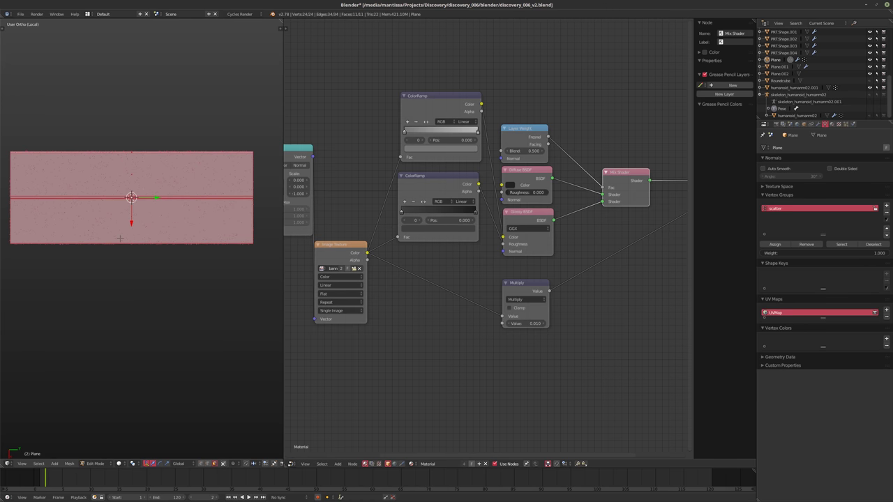
key(u)
click(116, 241)
key(Tab)
Return to the full scene in camera view, deselect everything and save over discovery_006_v2.blend.
key(KP_0)
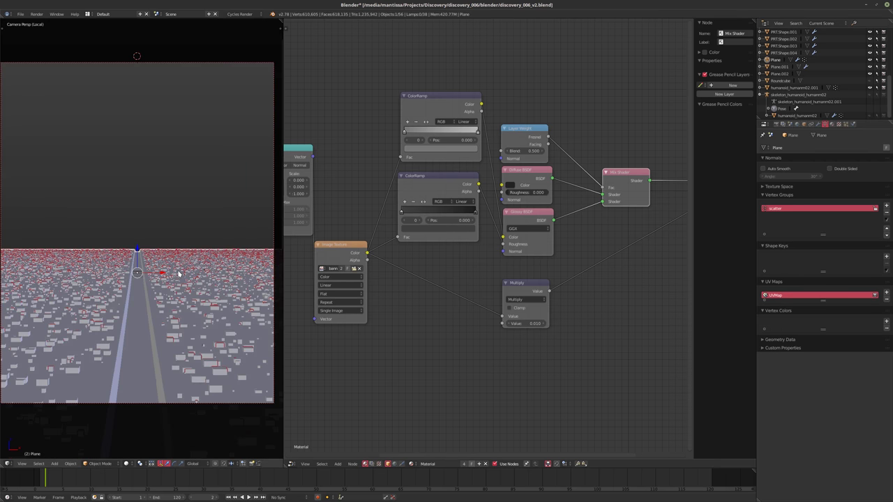
key(KP_Divide)
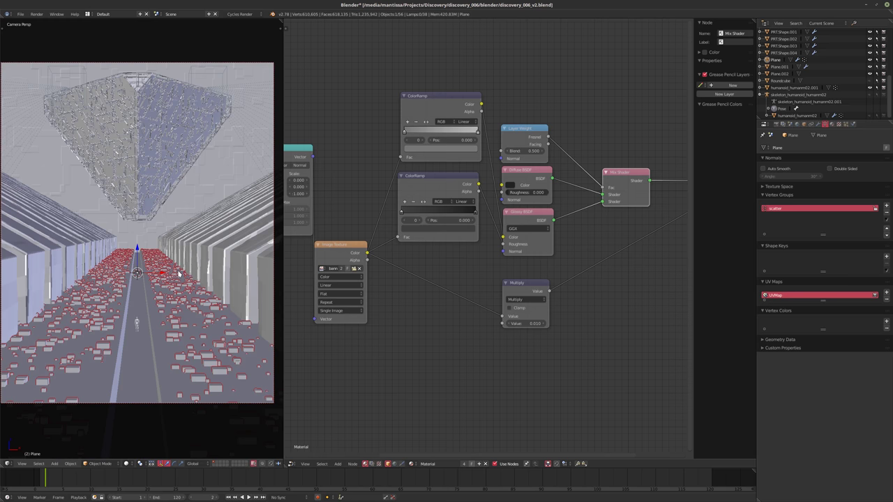
key(a)
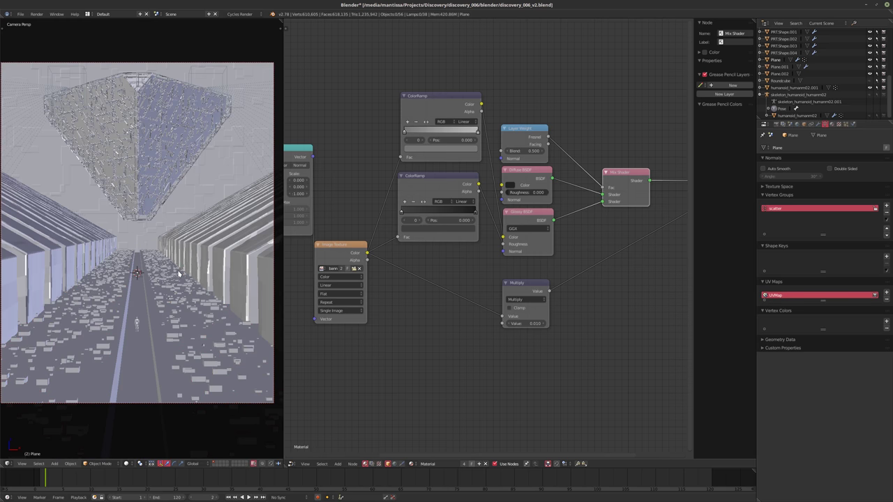
key(ctrl+s)
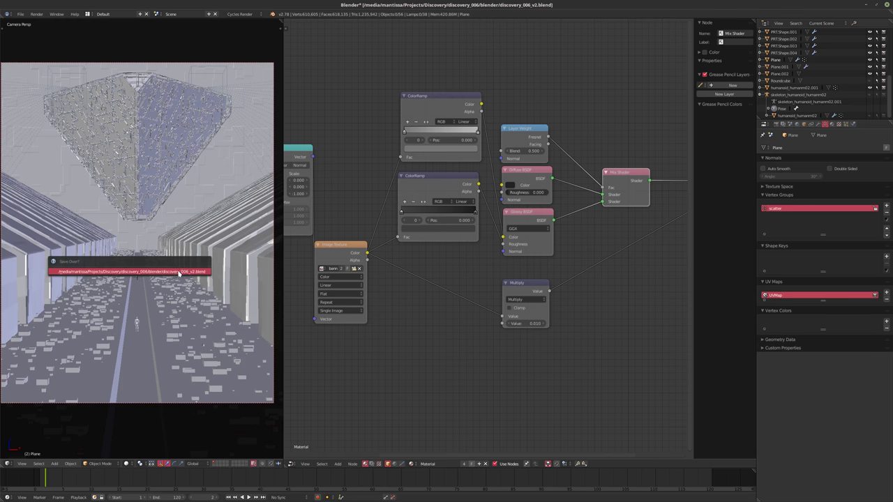
key(Return)
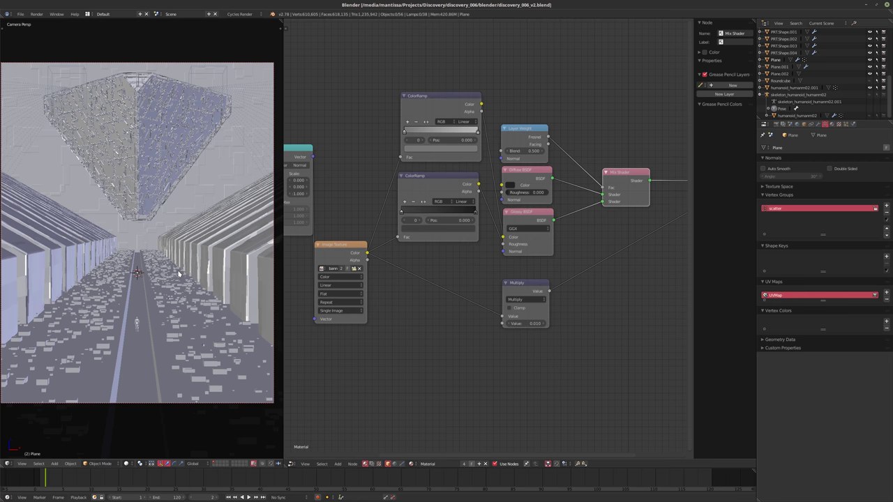
Set the Glossy BSDF roughness of the hanging cone's material to 0.005 and save the file.
right_click(136, 73)
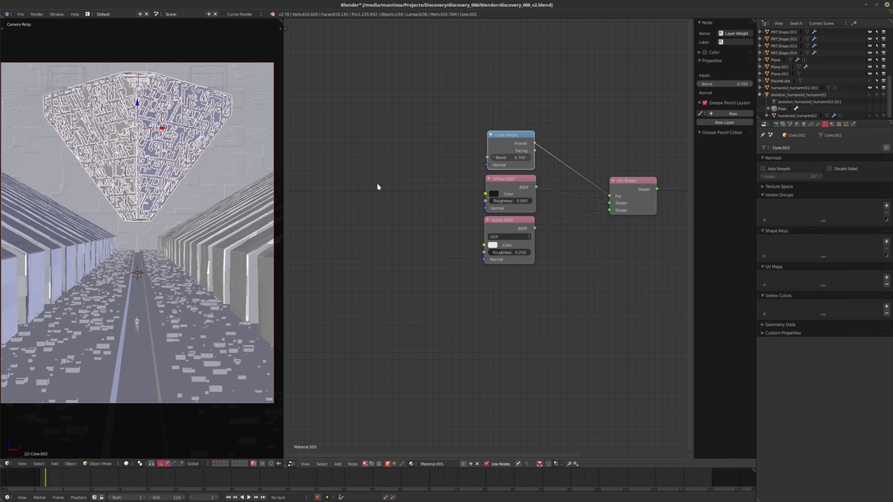
scroll(387, 206, up, 2)
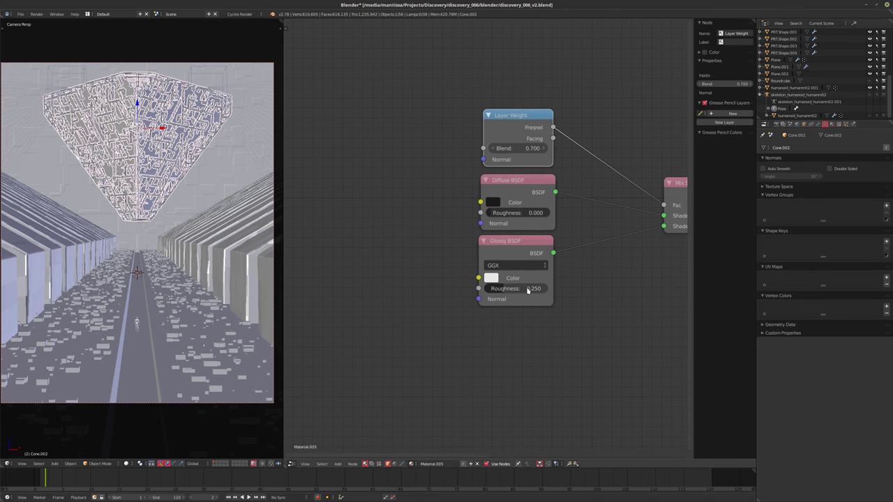
drag(528, 290, 506, 291)
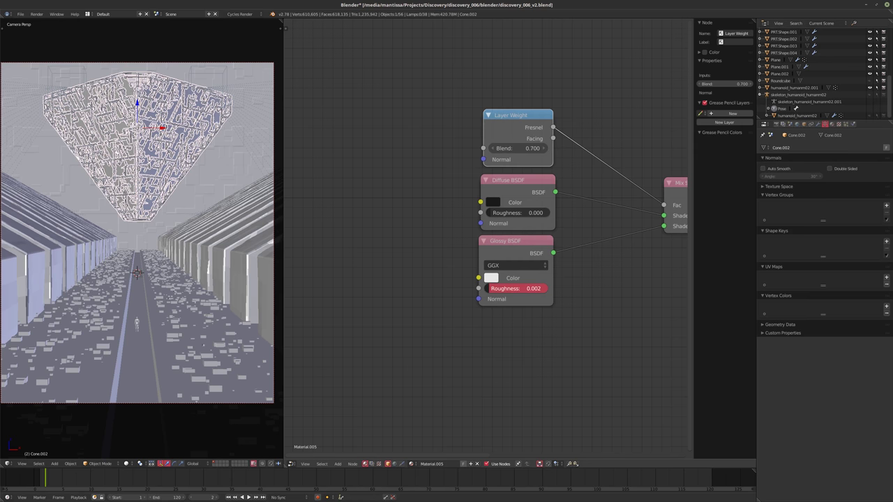
click(497, 288)
text(0.001)
key(Return)
click(517, 290)
text(0.005)
key(Return)
key(ctrl+s)
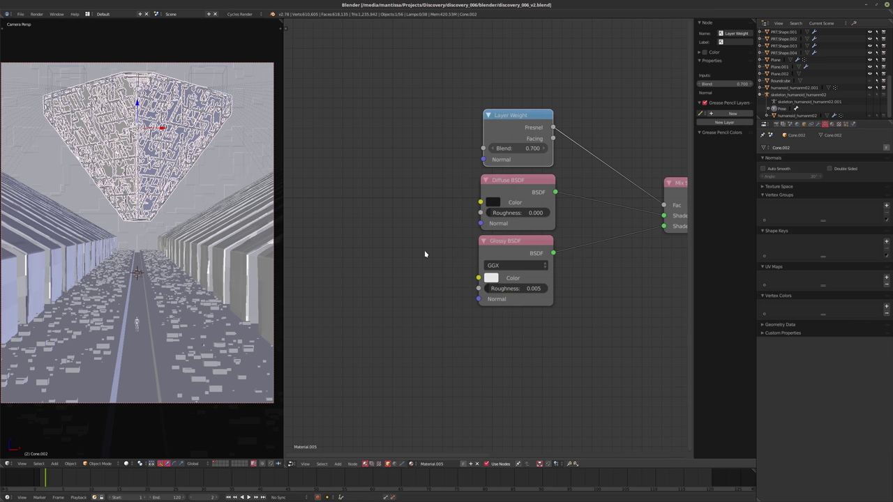
Render the current frame and show the result in a slightly widened image editor in place of the 3D view.
key(F12)
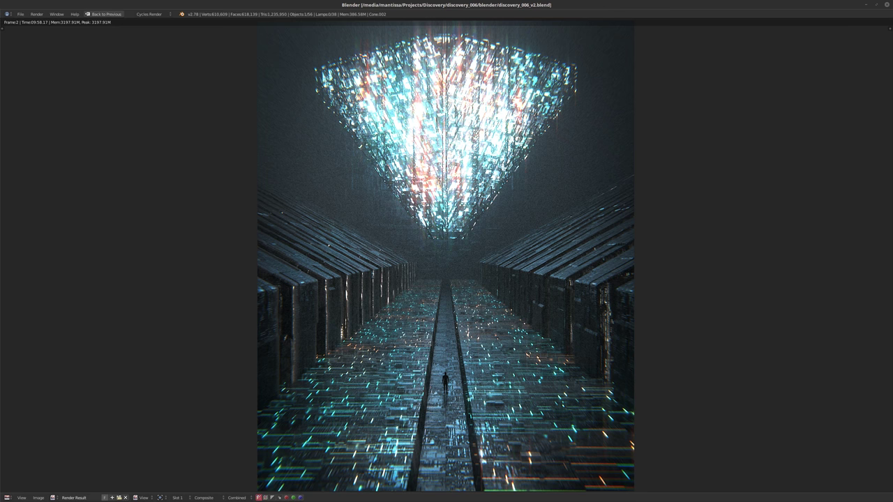
click(105, 14)
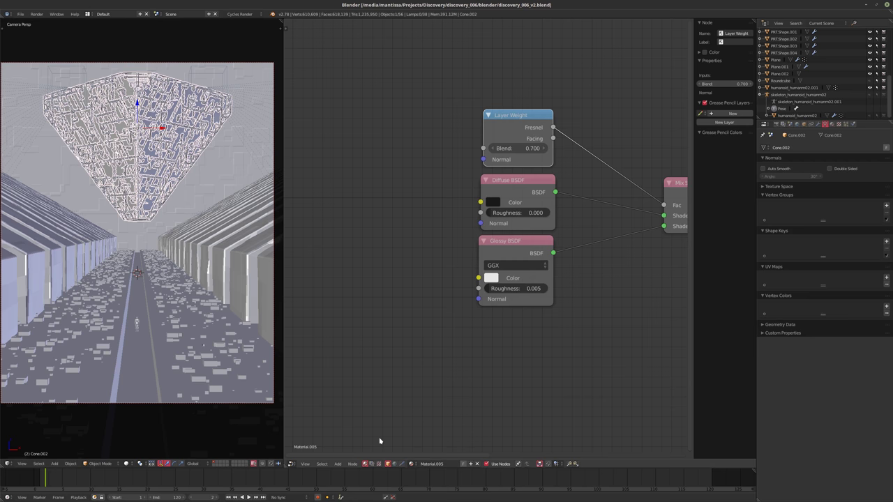
click(8, 464)
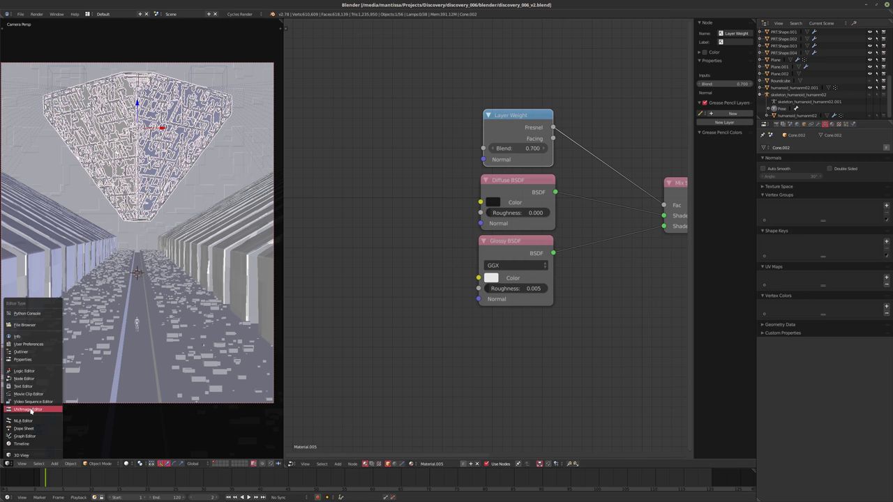
click(31, 410)
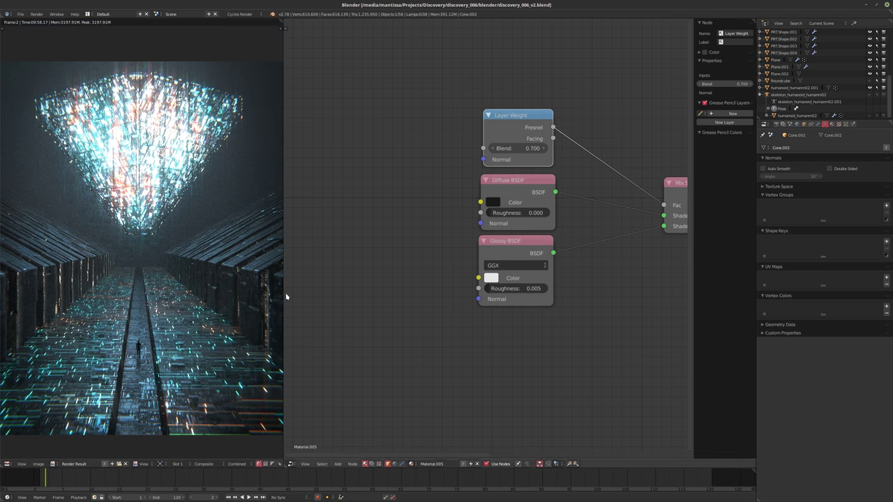
key(g)
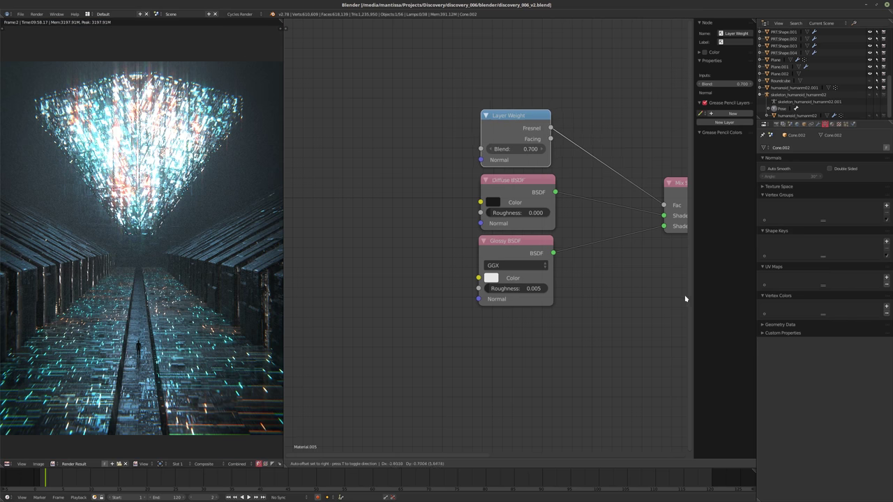
click(327, 285)
drag(285, 288, 303, 288)
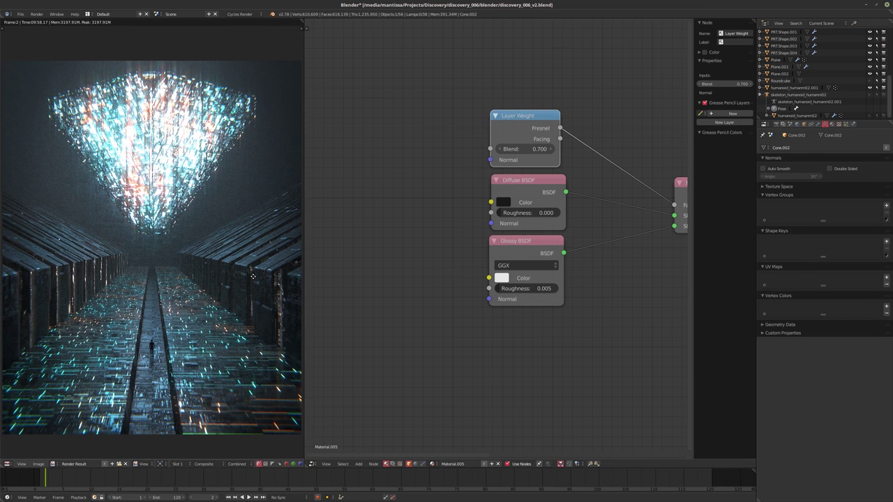
In the compositing nodes, set the Lens Distortion node's distort to -0.005 and dispersion to 0.010.
click(397, 466)
scroll(488, 244, down, 4)
middle_drag(584, 214, 447, 238)
scroll(566, 233, up, 5)
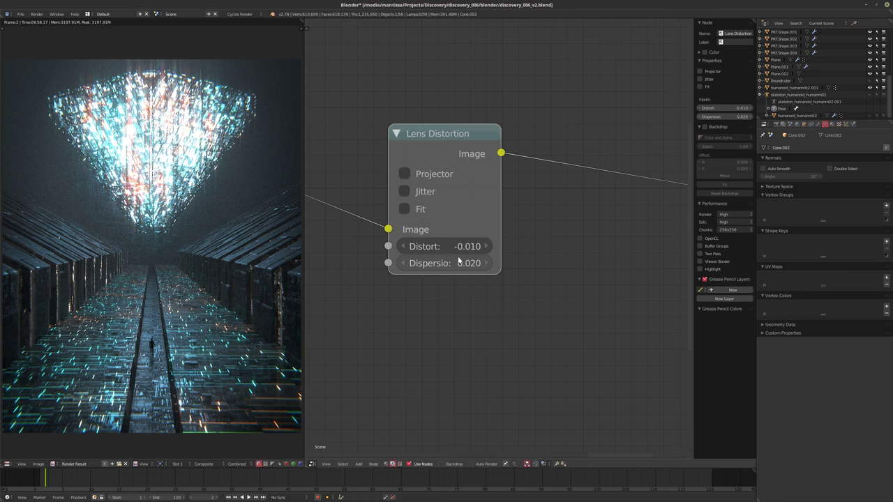
click(467, 252)
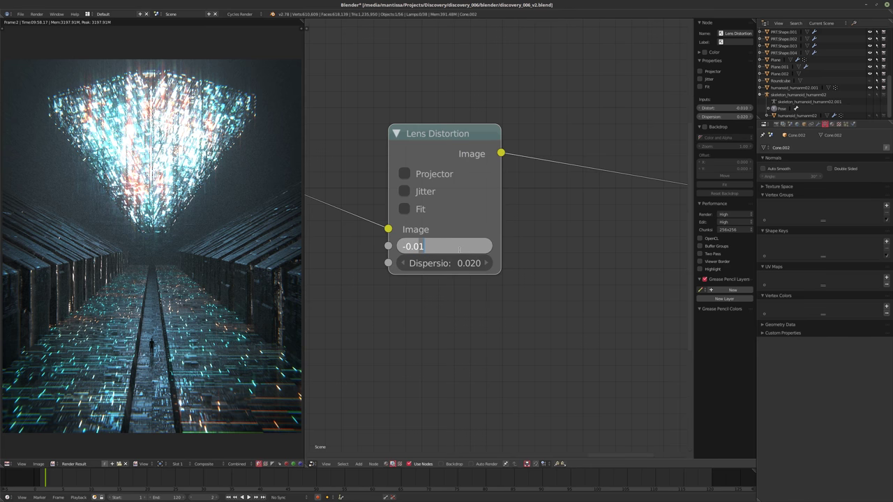
text(5)
key(Return)
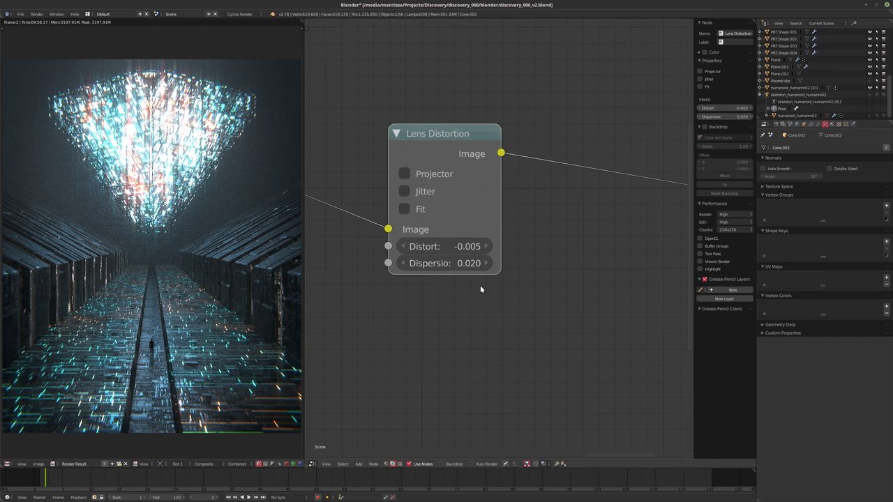
click(457, 262)
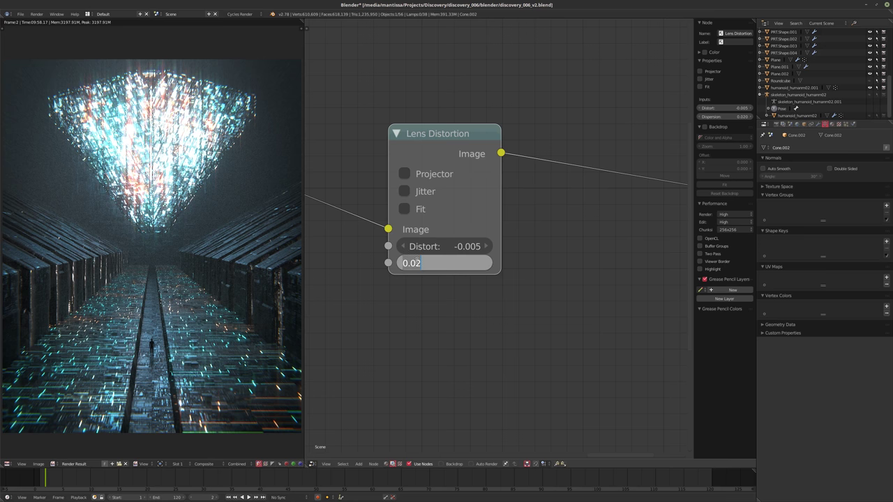
click(428, 263)
key(Return)
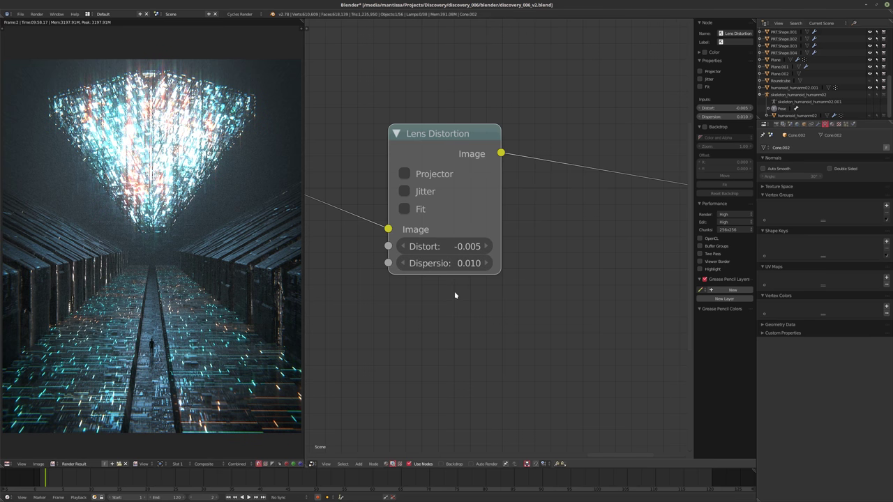
Set the Lens Distortion node's distort to 0 and dispersion to 0.0125.
click(475, 246)
text(0)
key(Return)
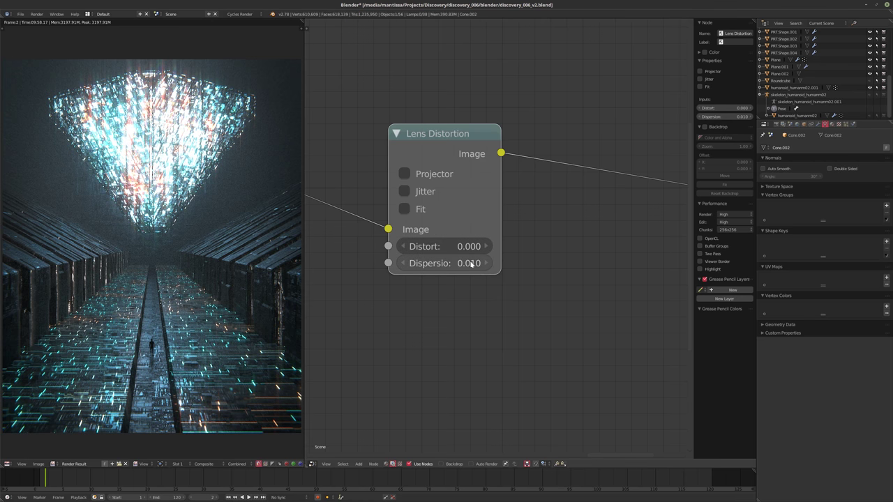
click(447, 263)
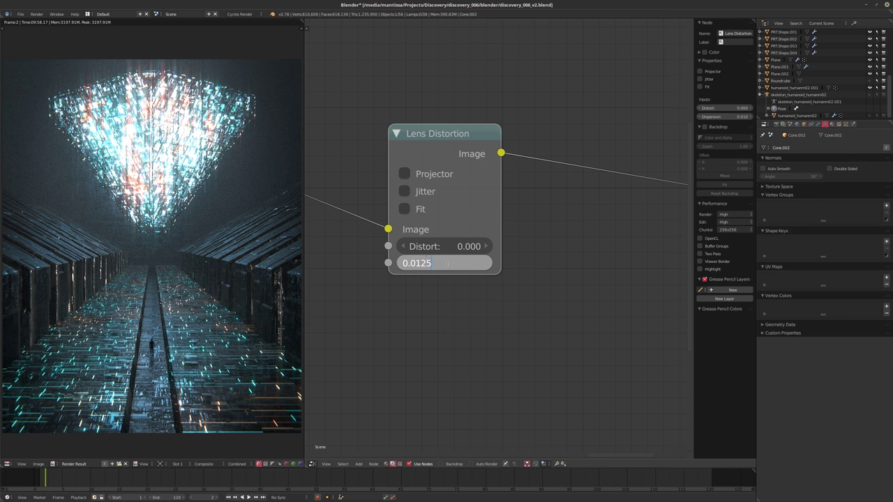
text(0.0125)
key(Return)
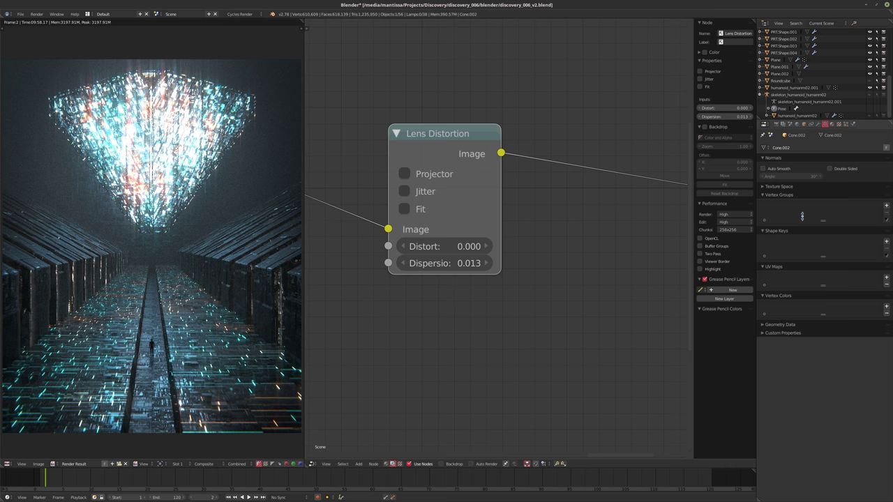
In the Roundcube's material nodes, set the Value node feeding the volume absorption and scatter densities to 0.040.
scroll(808, 78, up, 2)
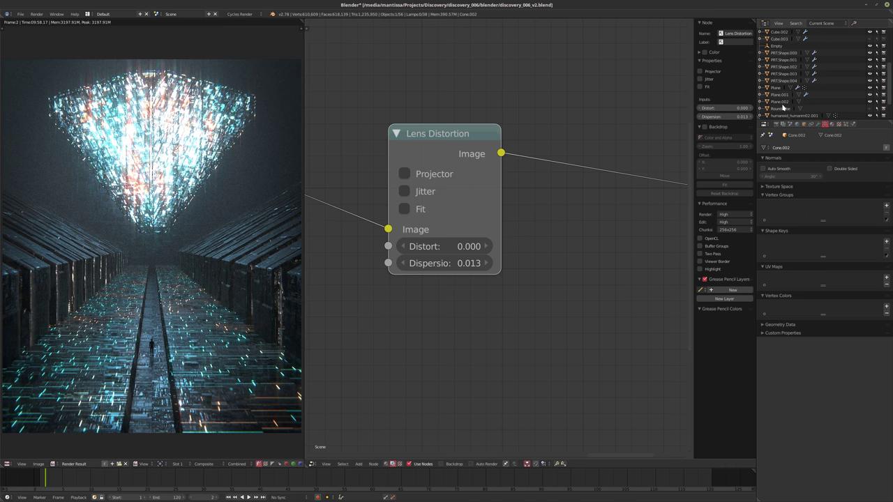
click(783, 108)
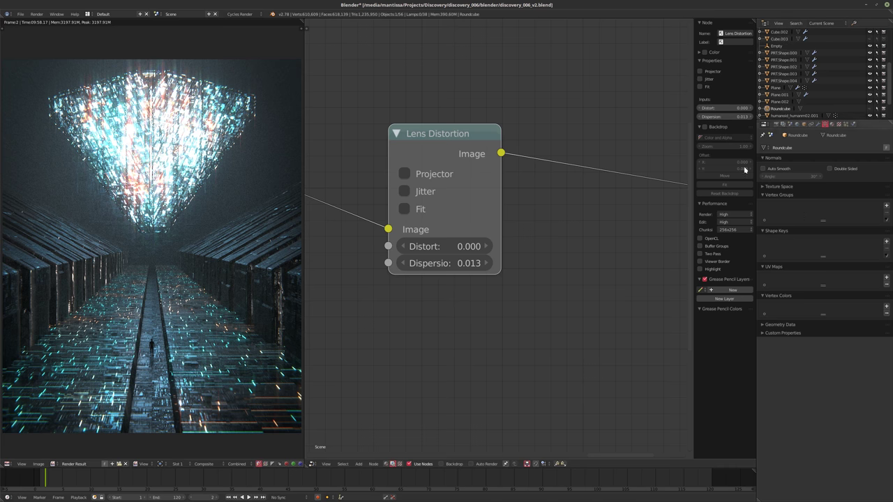
click(387, 464)
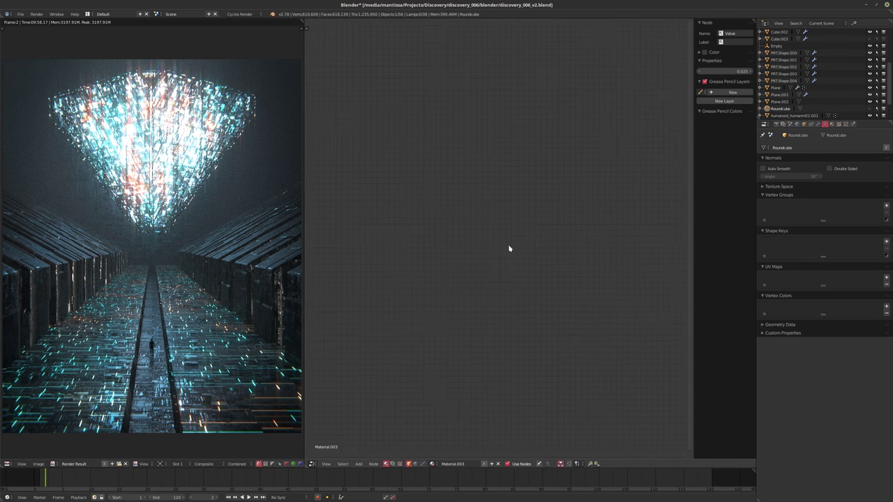
key(Home)
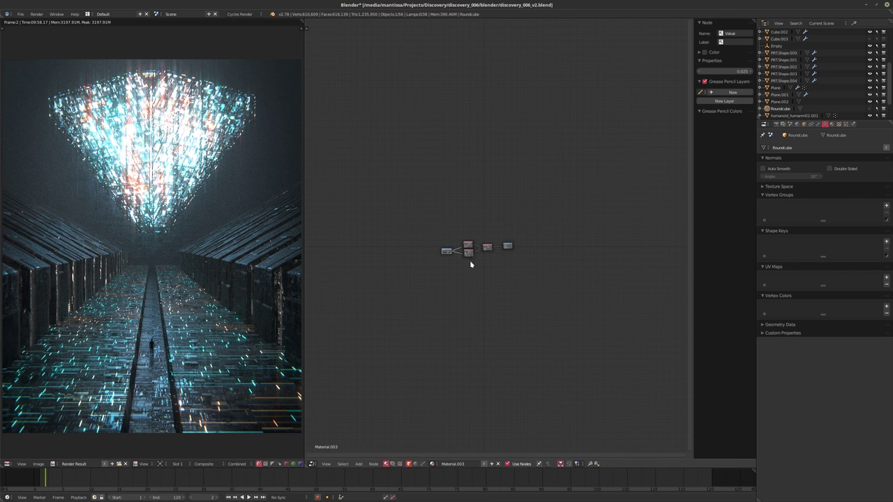
scroll(470, 261, up, 3)
scroll(459, 256, up, 5)
click(442, 263)
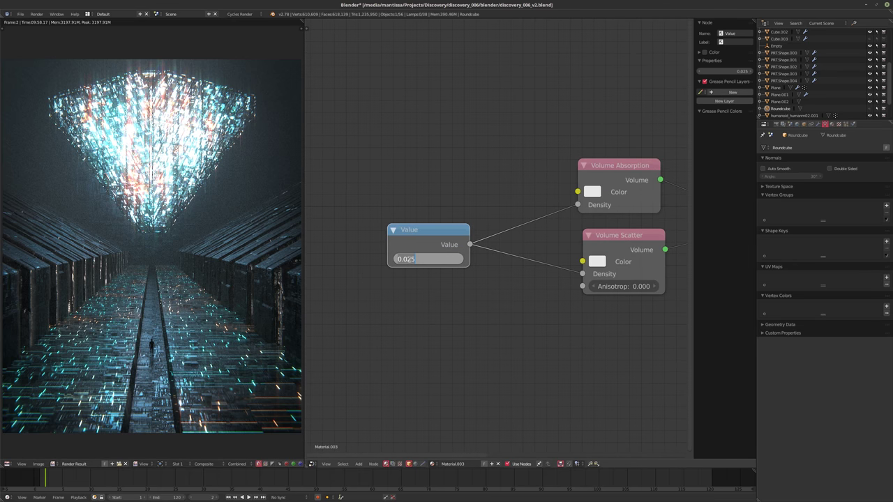
drag(406, 259, 425, 260)
text(40)
key(Return)
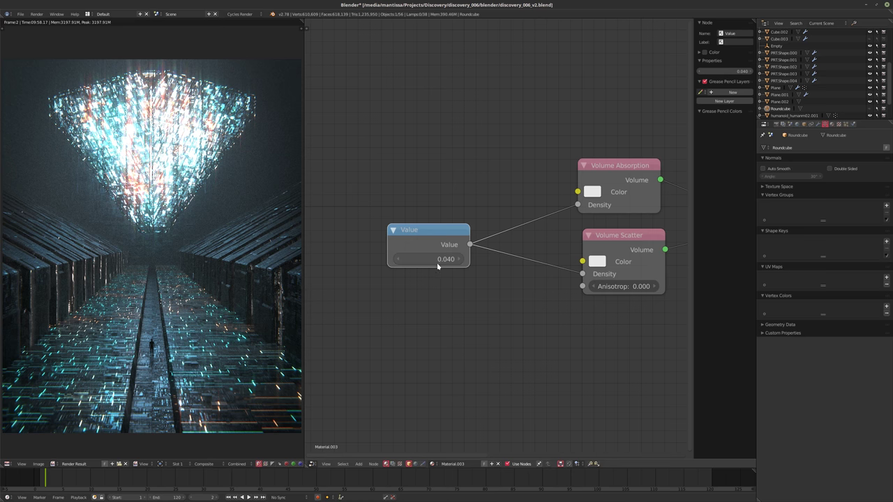
scroll(439, 266, down, 3)
middle_drag(516, 272, 437, 292)
scroll(525, 288, up, 2)
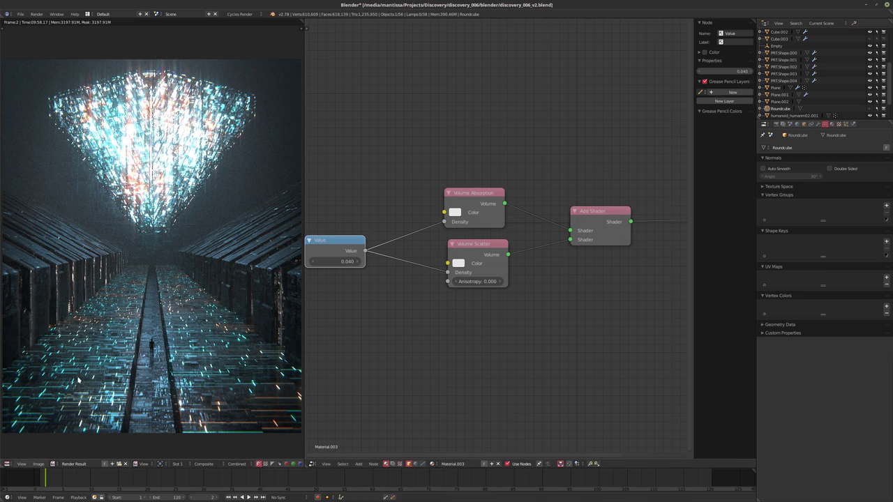
Bring back the 3D view and lower Plane.002 by about 0.0007 along the global Z axis.
click(7, 464)
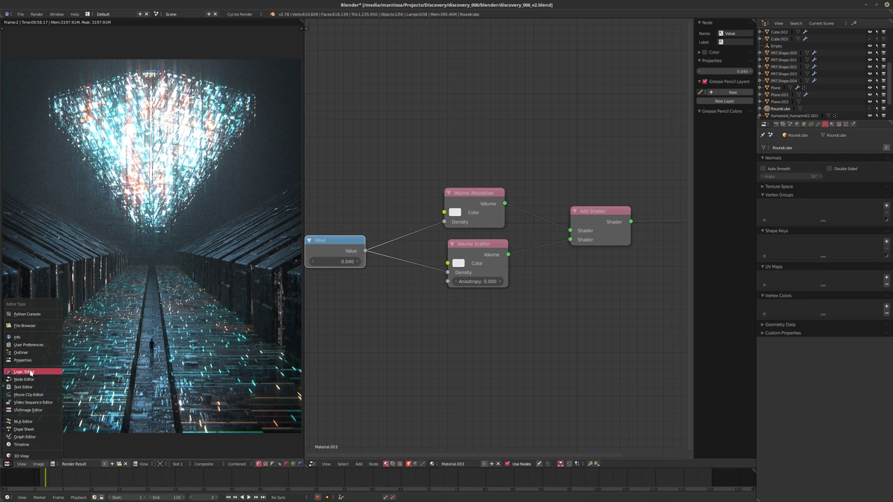
click(7, 464)
click(18, 456)
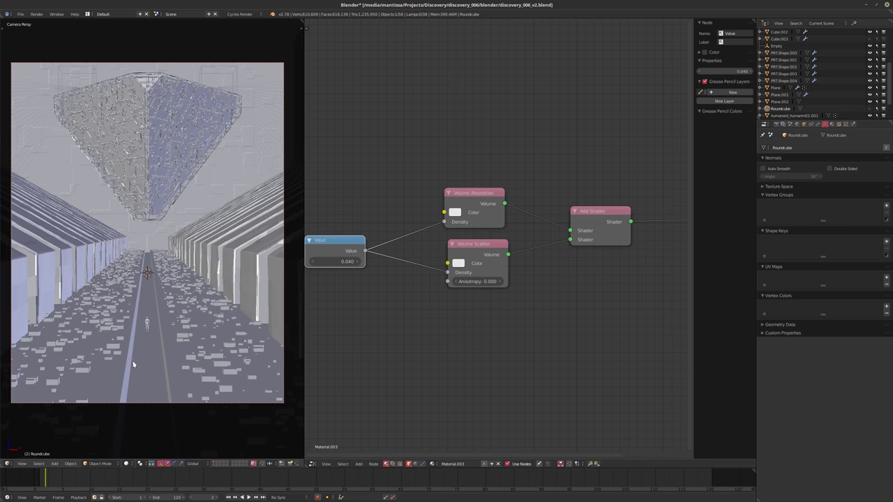
right_click(219, 342)
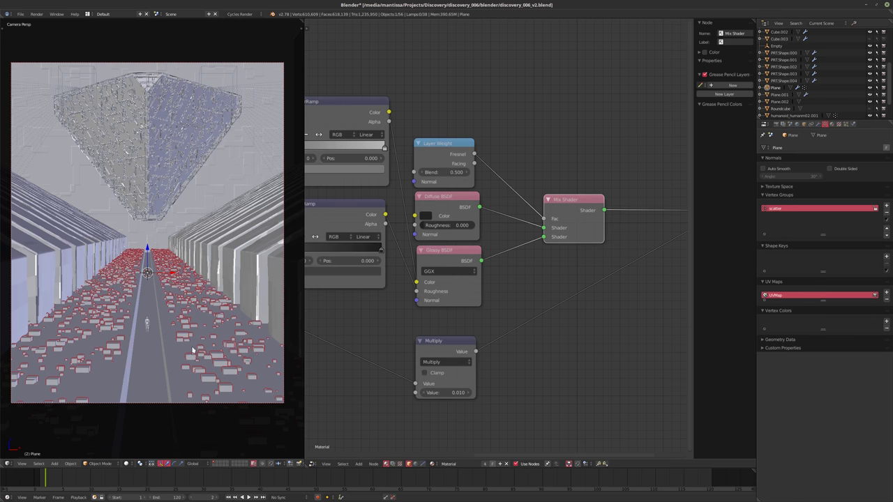
middle_drag(194, 359, 148, 139)
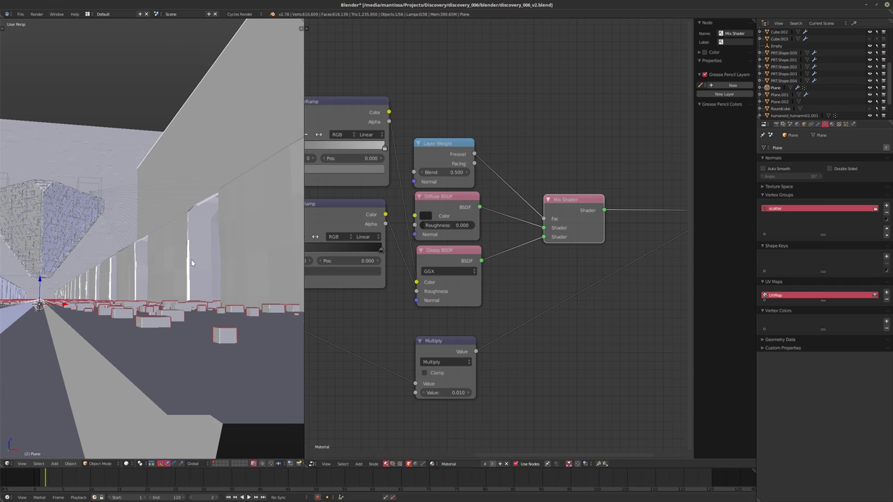
right_click(146, 346)
key(g)
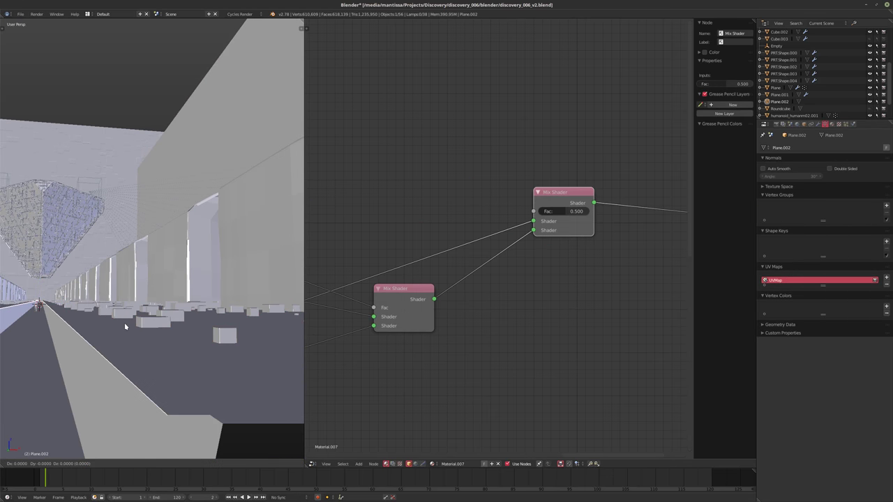
key(z)
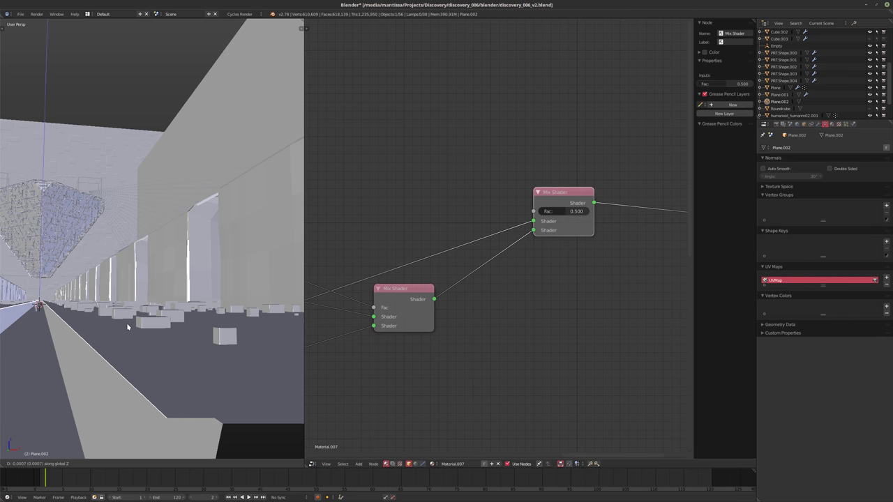
click(127, 327)
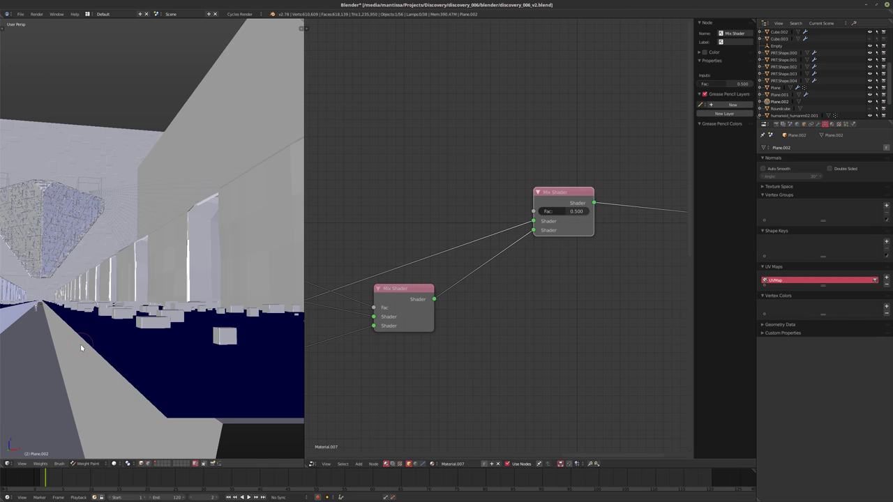
In Edit Mode on Plane.002, move the outer edge on the +X side about 0.034 along the global X axis.
click(98, 463)
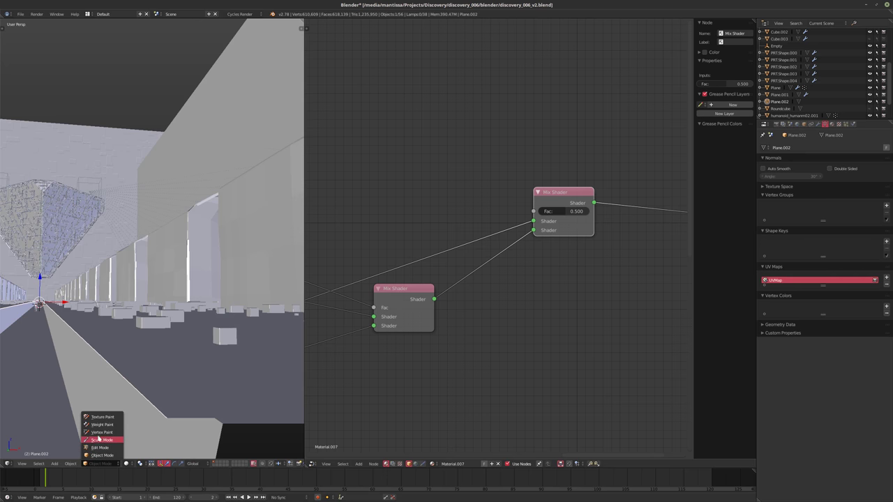
click(99, 447)
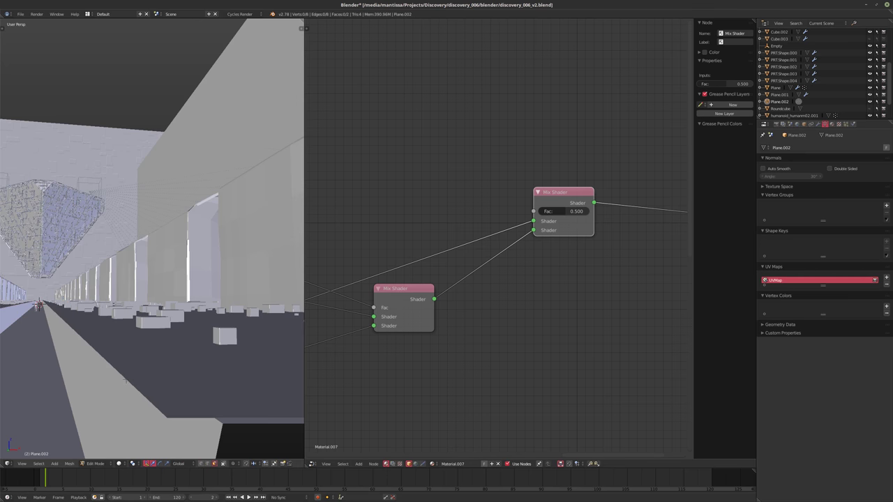
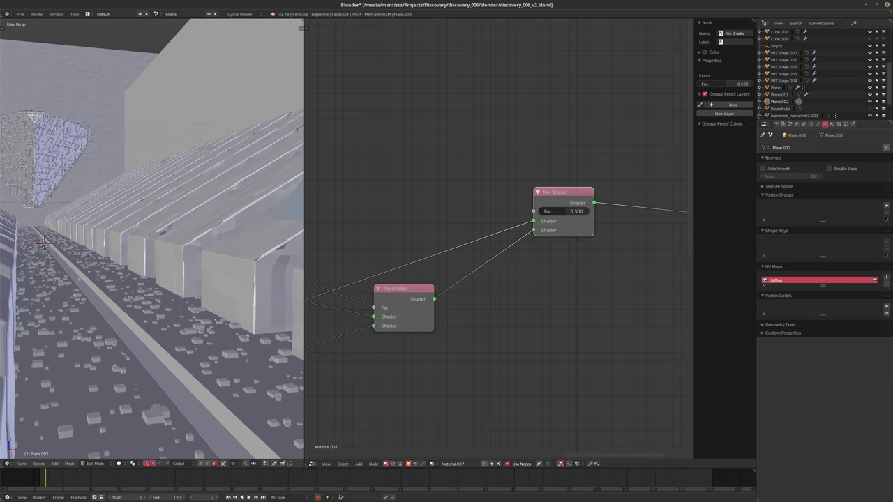
key(ctrl+Tab)
click(118, 324)
right_click(157, 344)
middle_drag(192, 300, 169, 340)
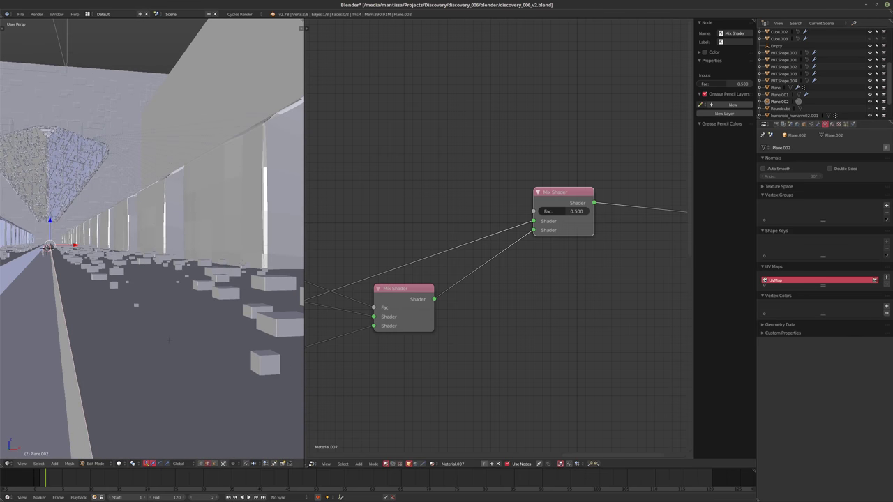
key(g)
key(x)
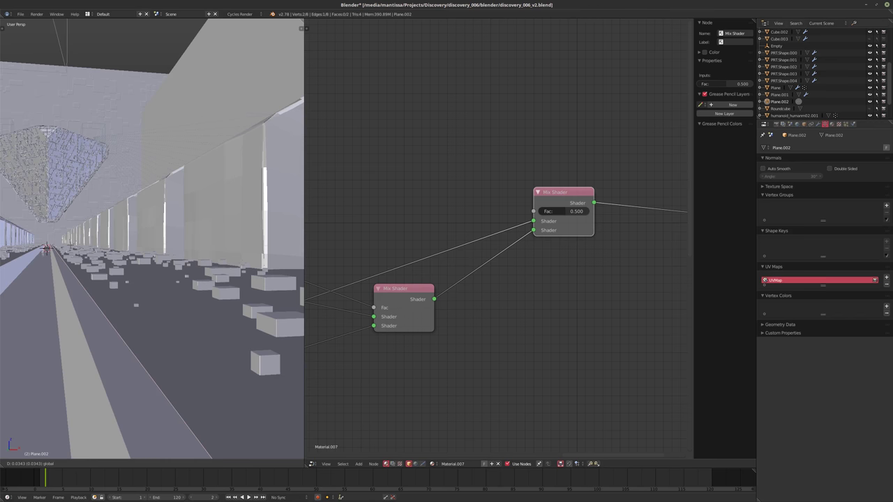
key(Return)
From the top orthographic view, slide Plane.002's +X edge back inward along X to align with the floor groove's outer side.
middle_drag(169, 340, 49, 268)
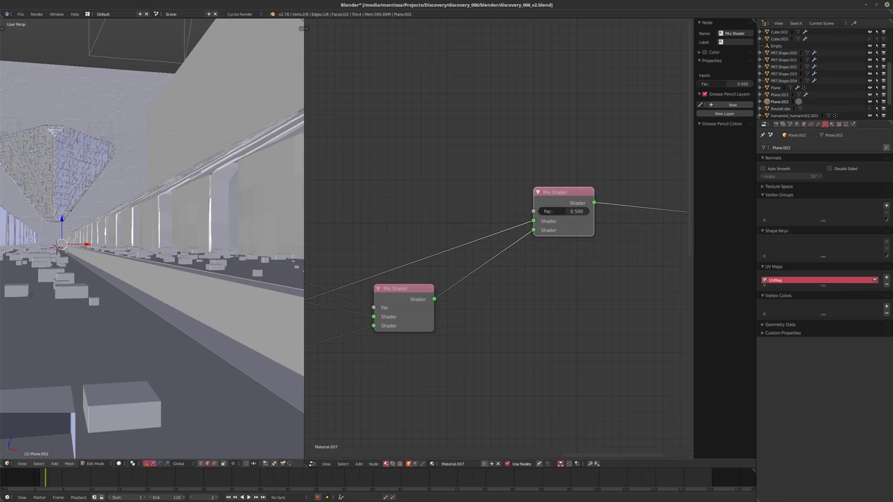
key(KP_7)
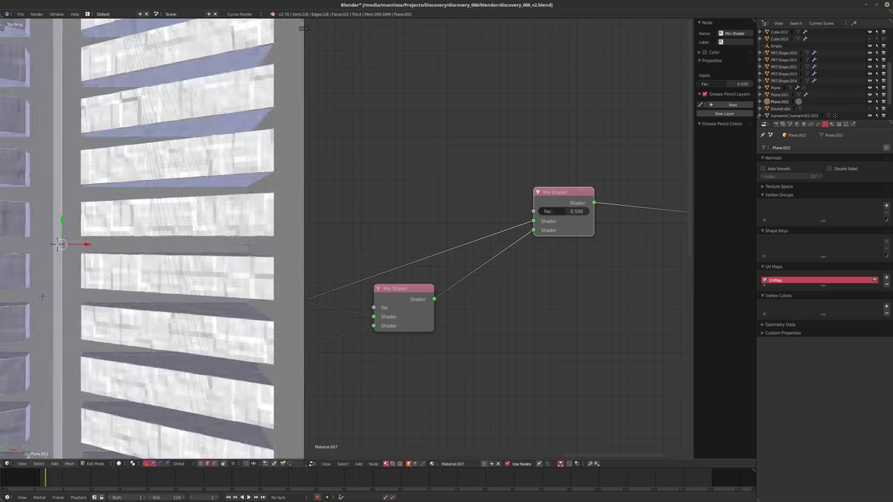
scroll(166, 223, up, 4)
scroll(166, 222, up, 3)
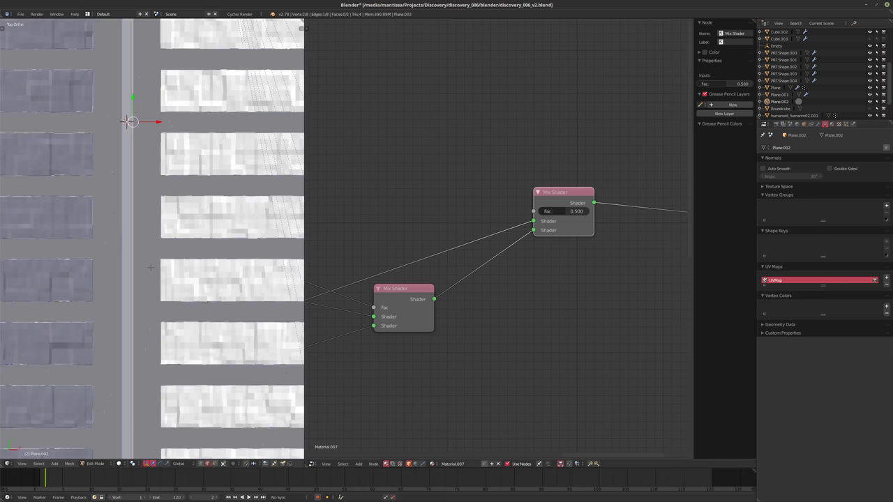
scroll(114, 202, up, 4)
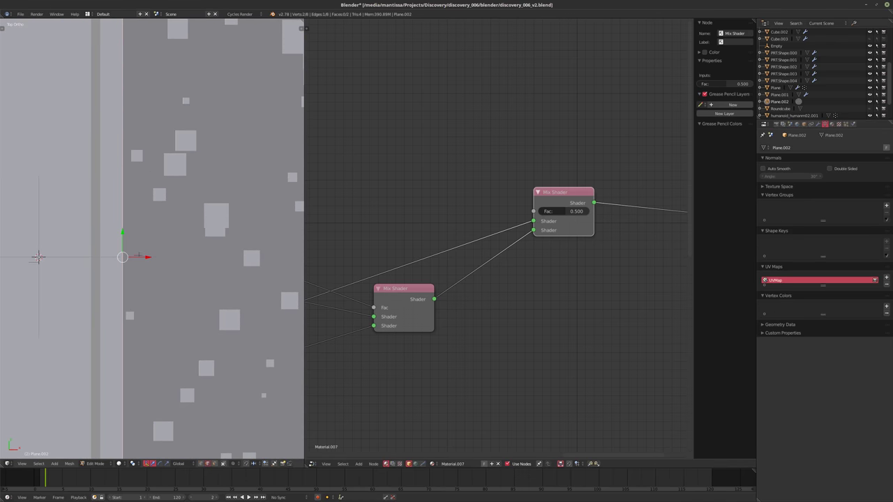
key(g)
key(x)
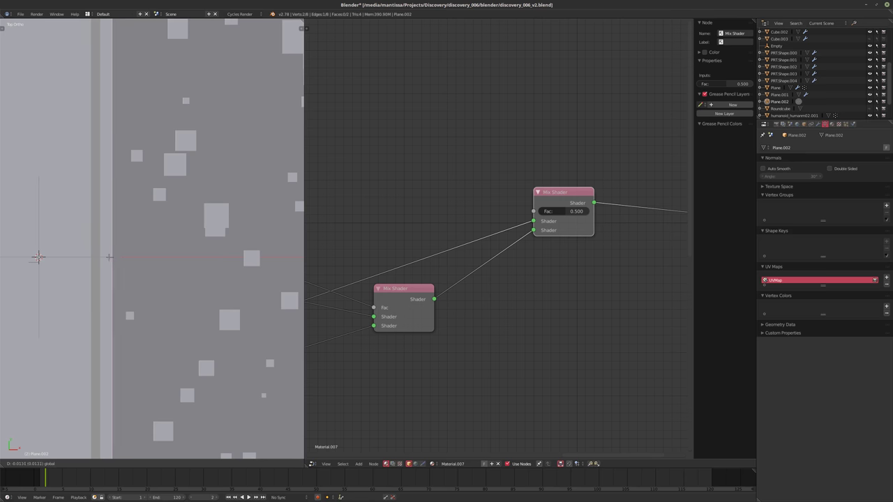
click(38, 257)
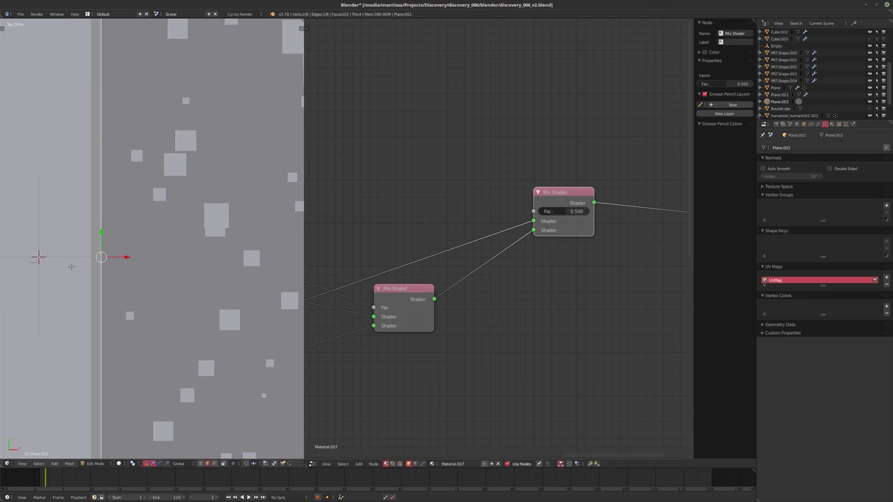
Move Plane.002's opposite edge about 0.004 outward along the global X axis and return to Object Mode.
shift+middle_drag(38, 257, 147, 250)
right_click(147, 250)
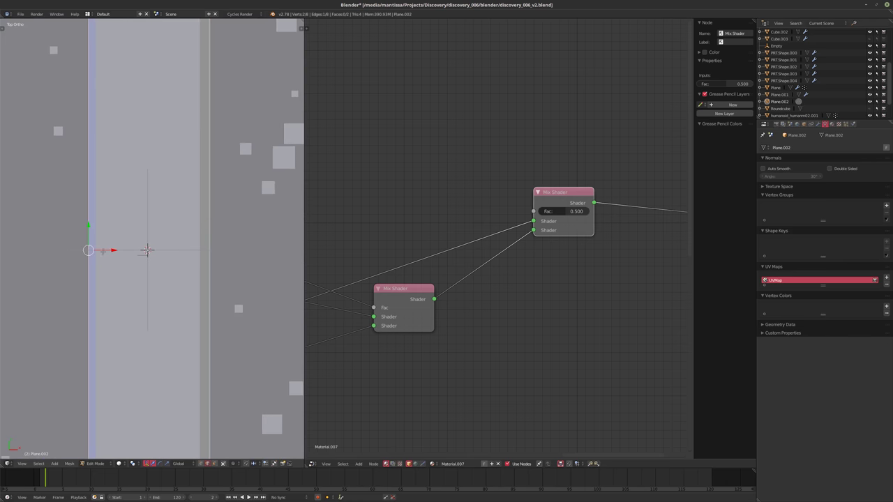
key(g)
key(x)
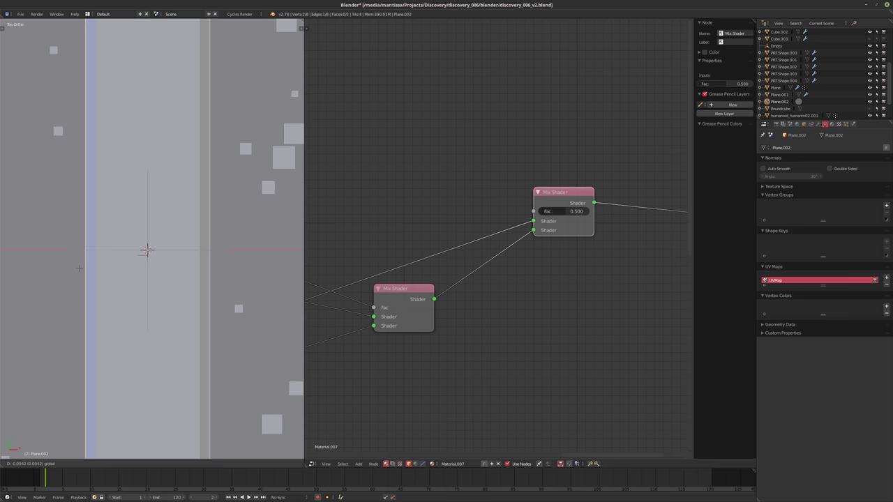
click(147, 249)
scroll(179, 235, down, 6)
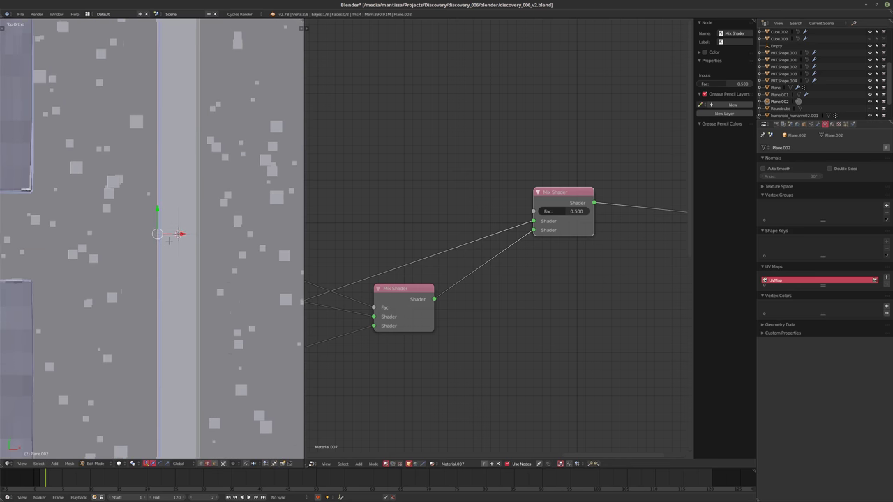
shift+middle_drag(168, 240, 159, 250)
key(Tab)
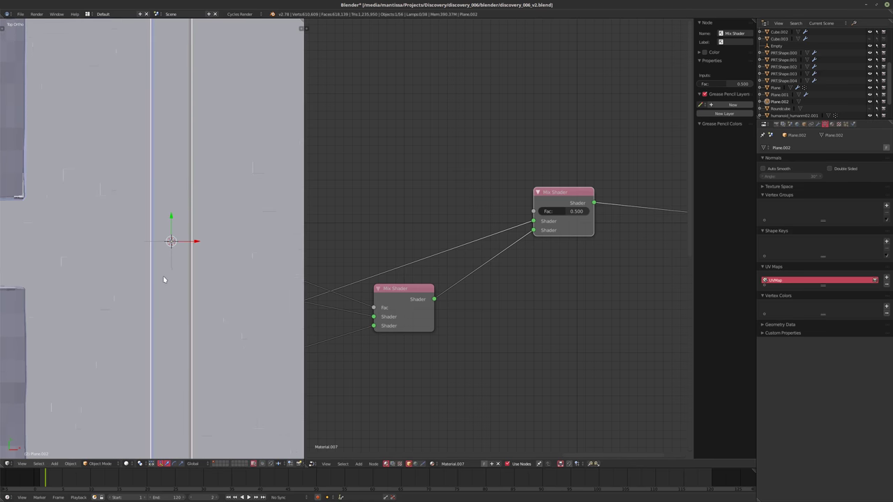
Unwrap the whole floor Plane mesh with Smart UV Project, keeping the 66.00 angle limit and 0.00 island margin.
right_click(178, 278)
key(Tab)
key(u)
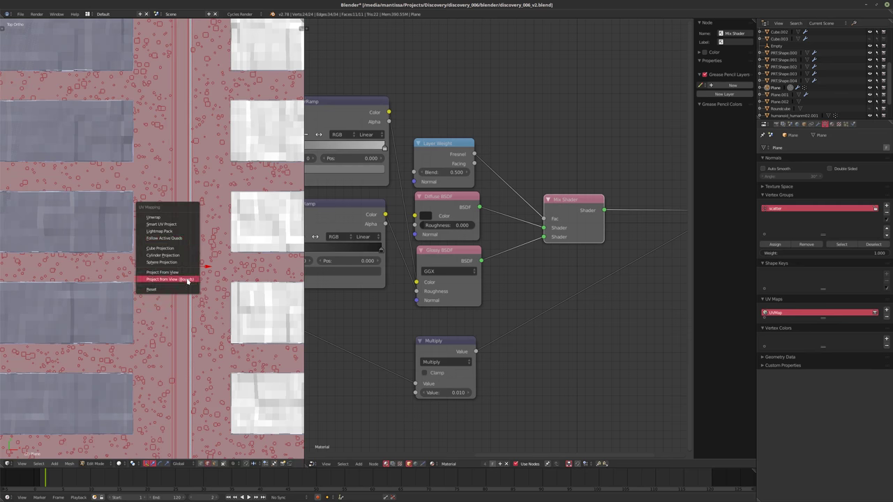
click(167, 225)
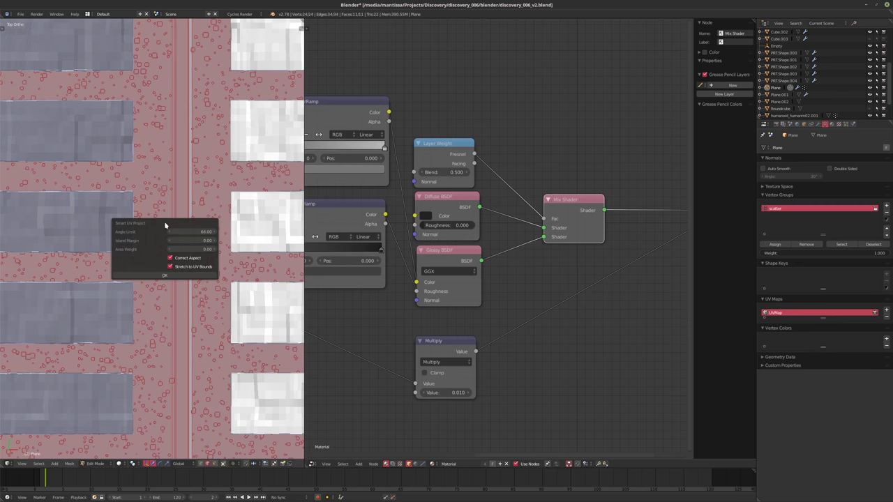
click(153, 278)
Isolate the floor Plane in local view and examine its texture and central groove up close in rendered shading.
key(KP_Divide)
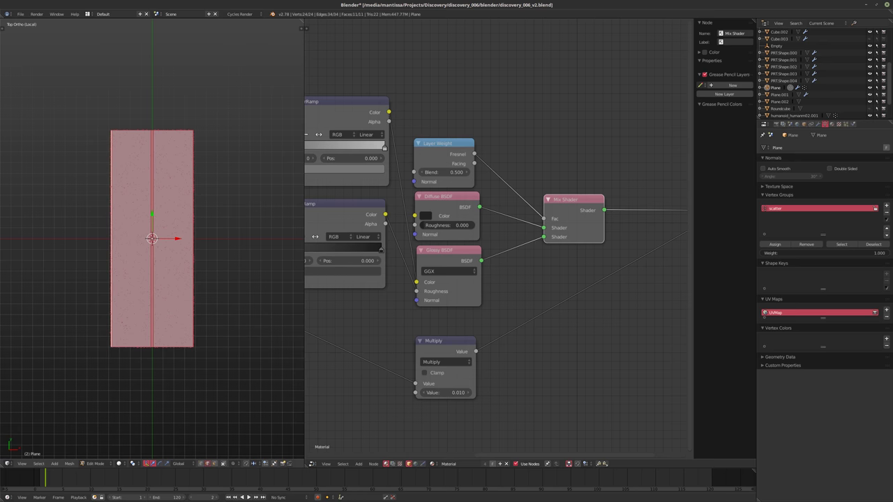
middle_drag(183, 309, 160, 283)
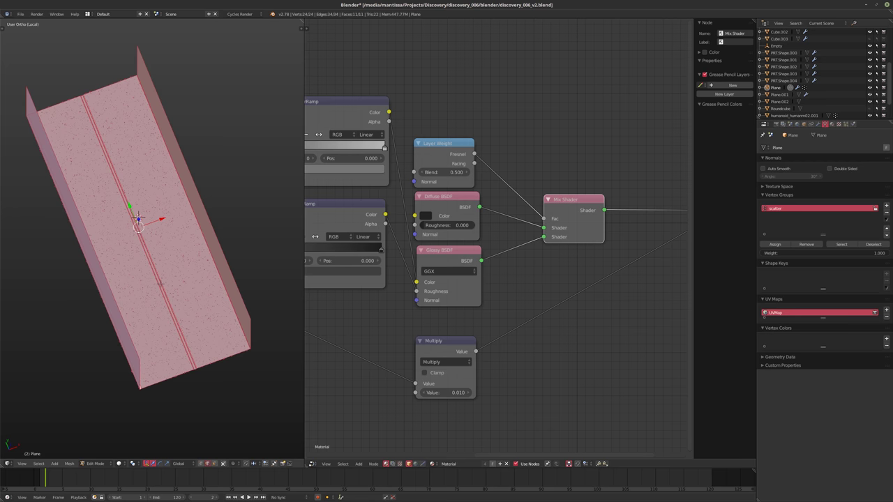
key(KP_5)
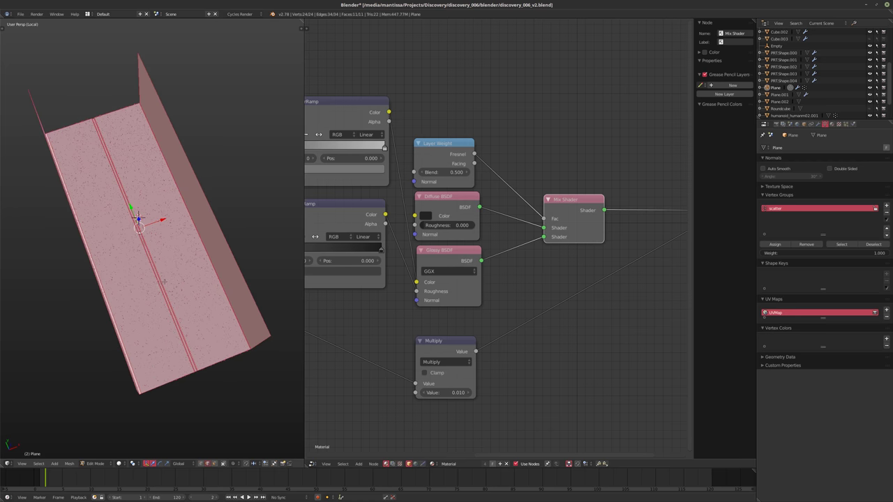
key(Tab)
key(shift+z)
scroll(159, 282, up, 3)
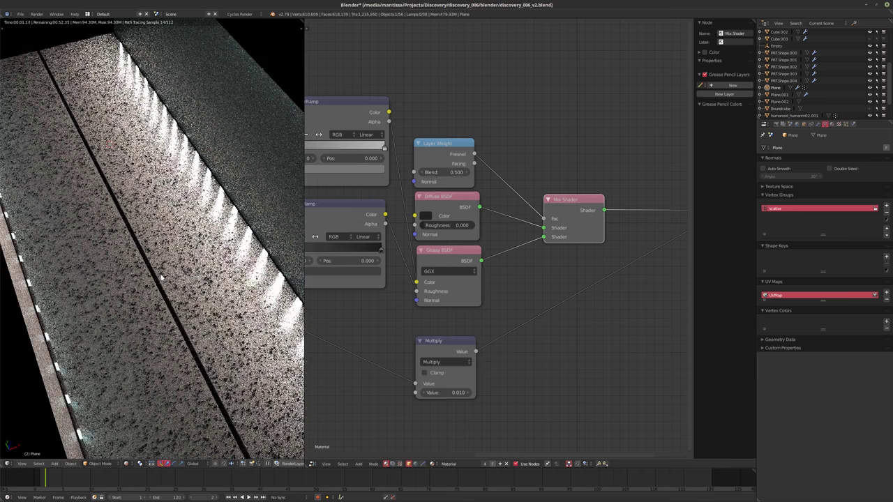
scroll(160, 278, up, 4)
scroll(160, 279, up, 3)
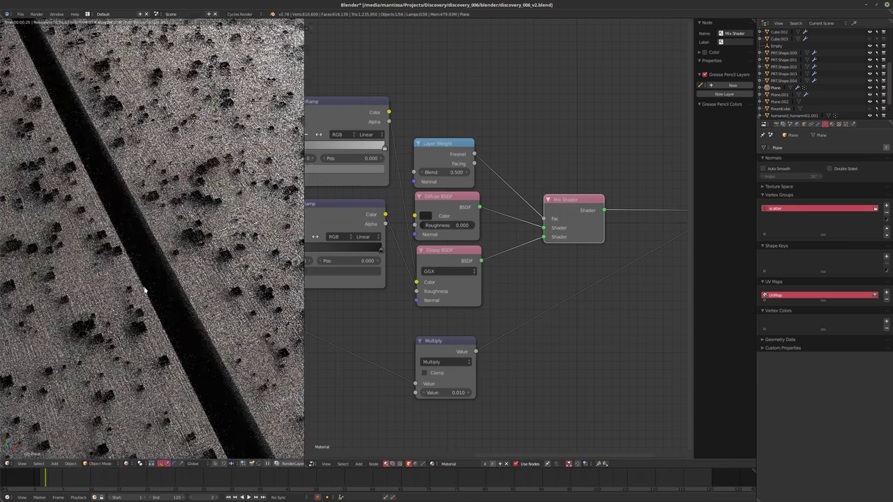
middle_drag(171, 291, 193, 309)
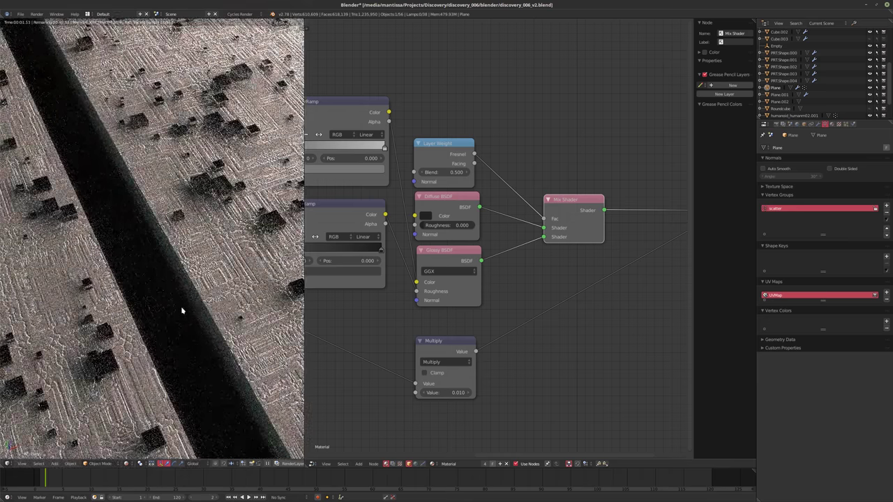
In the floor's material nodes, move the Texture Coordinate and Mapping nodes farther away from the Image Texture node.
scroll(496, 311, down, 6)
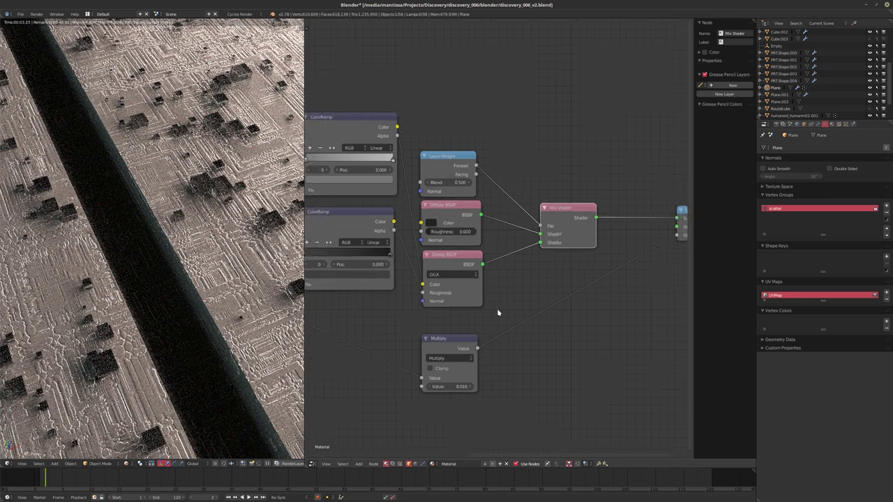
scroll(498, 319, up, 2)
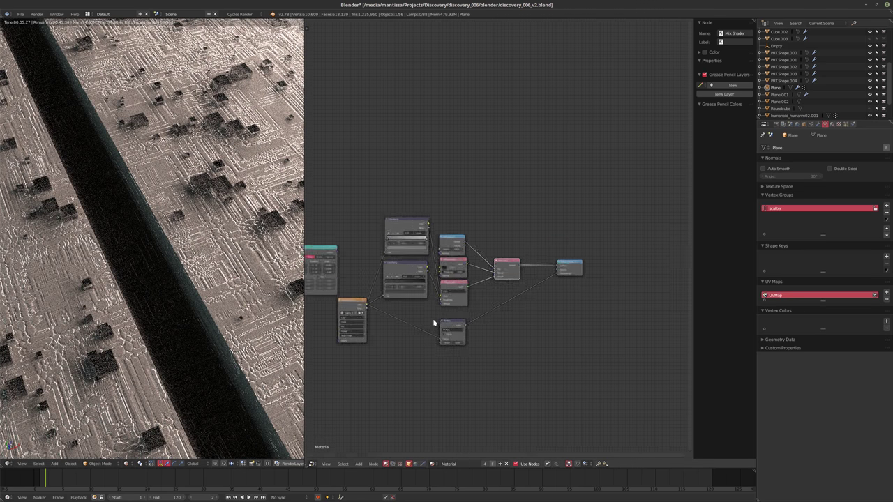
middle_drag(498, 319, 666, 315)
drag(496, 266, 418, 272)
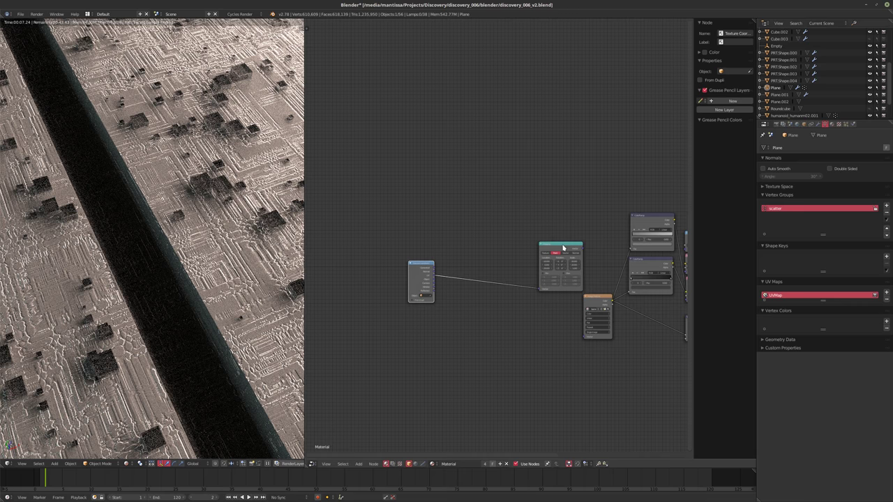
drag(564, 249, 522, 253)
Duplicate the Mapping node twice and stack the two copies below the original.
scroll(593, 297, up, 1)
scroll(593, 297, up, 2)
middle_drag(593, 297, 482, 291)
scroll(394, 244, up, 1)
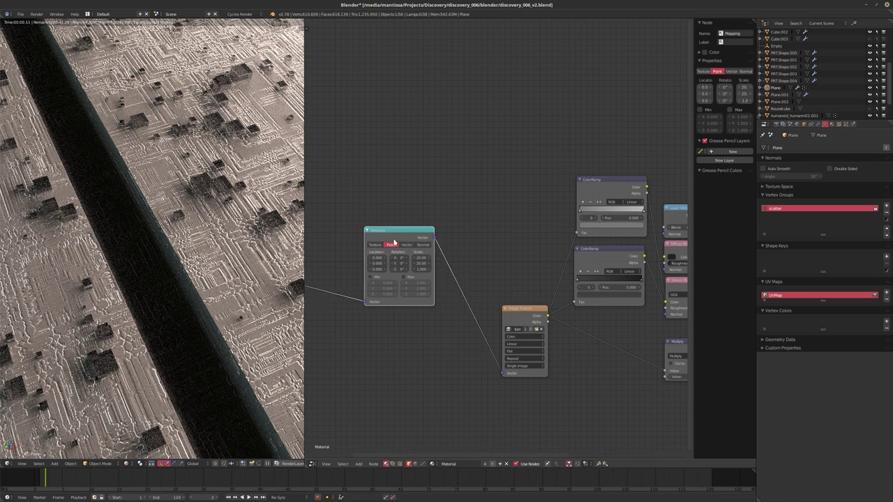
key(shift+d)
click(403, 336)
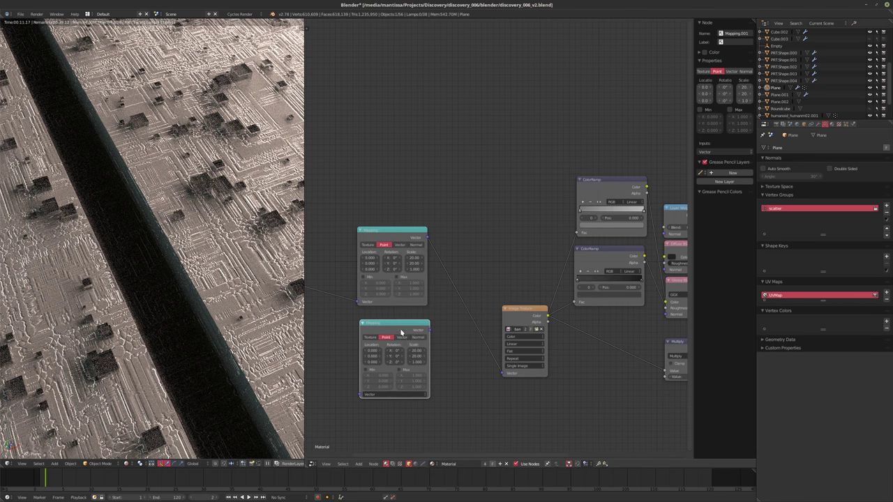
key(shift+d)
click(401, 422)
Rearrange the Texture Coordinate, three Mapping and Image Texture nodes, leaving wide gaps before the Image Texture and the ColorRamps.
middle_drag(448, 376, 465, 265)
scroll(470, 290, up, 1)
drag(508, 205, 481, 185)
scroll(513, 285, down, 2)
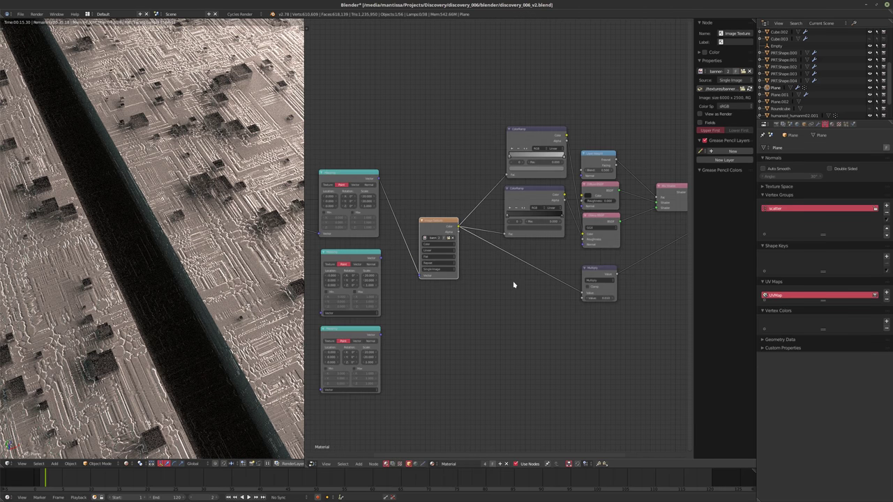
middle_drag(495, 287, 560, 277)
ctrl+scroll(488, 272, left, 3)
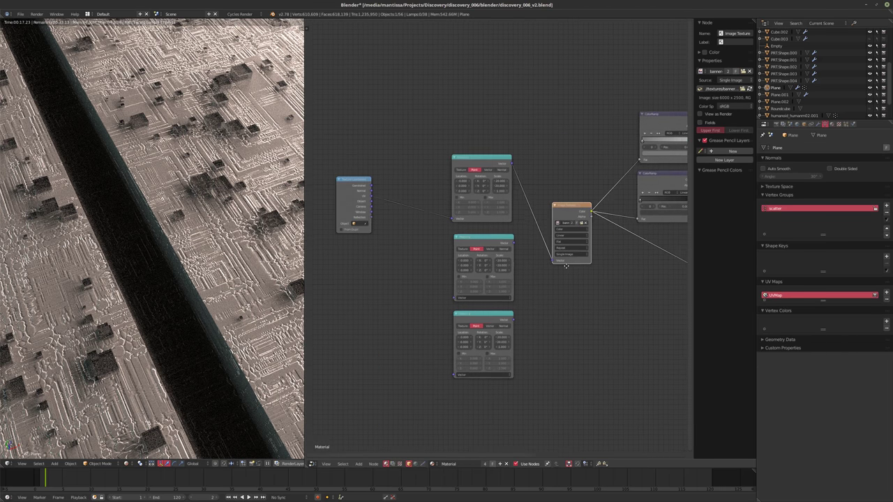
drag(386, 210, 286, 224)
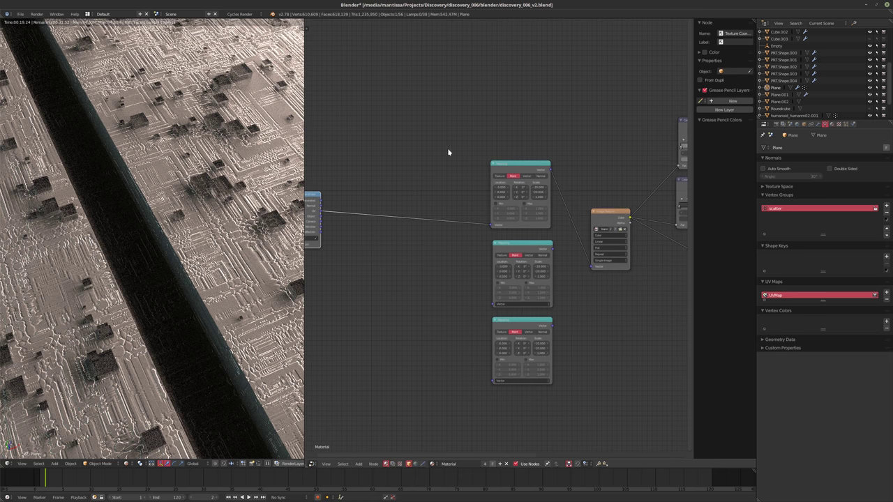
drag(497, 164, 358, 171)
drag(522, 249, 384, 252)
drag(513, 338, 373, 338)
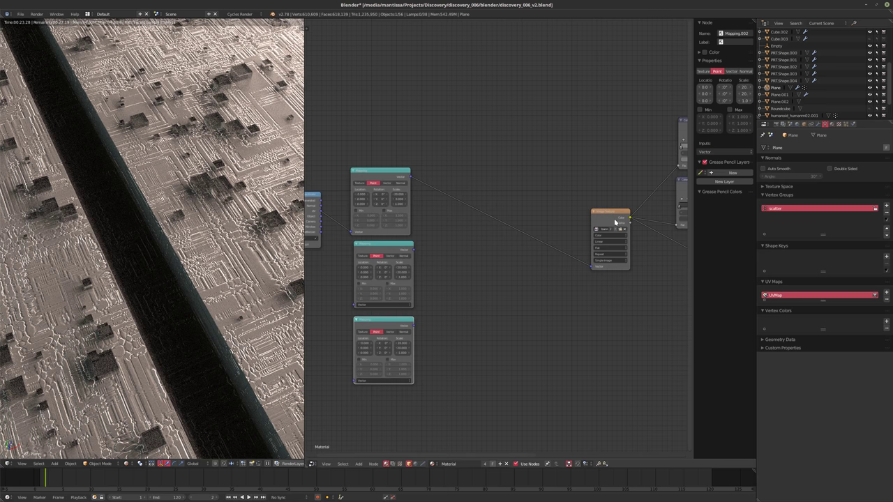
drag(615, 222, 533, 225)
Add a MixRGB node on the link between the Image Texture's color output and the first ColorRamp.
scroll(551, 252, up, 3)
key(shift+a)
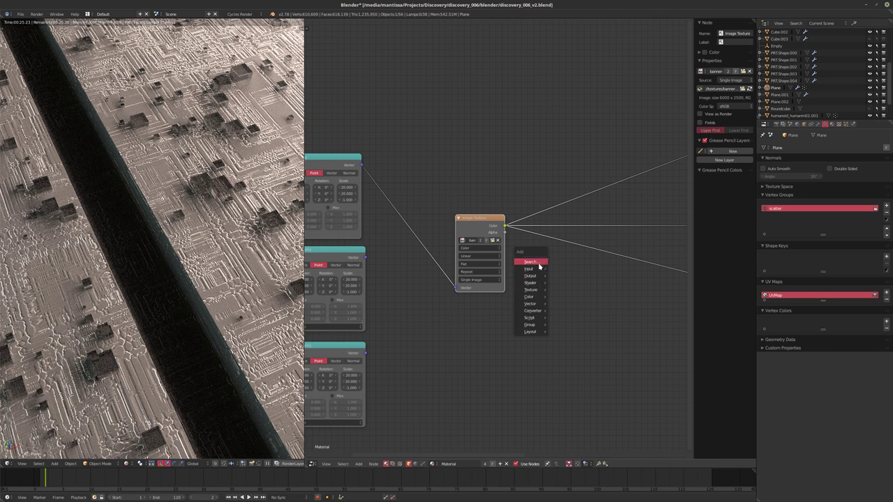
mouse_move(533, 297)
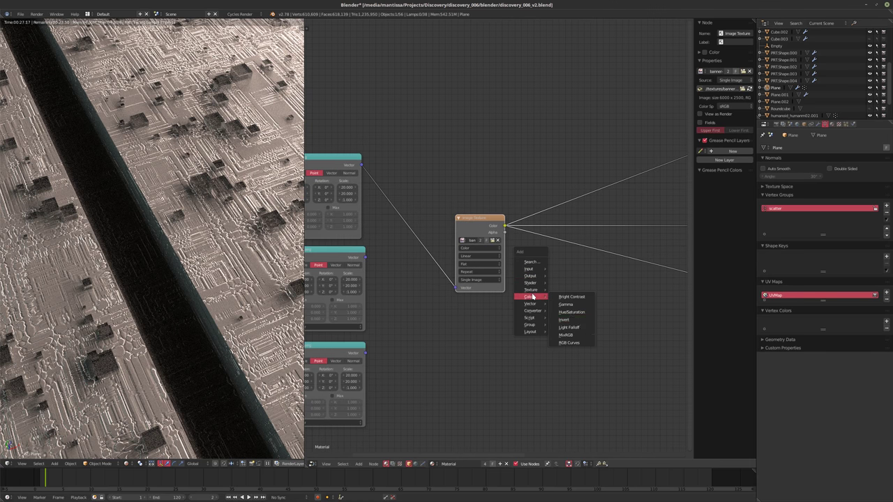
click(566, 334)
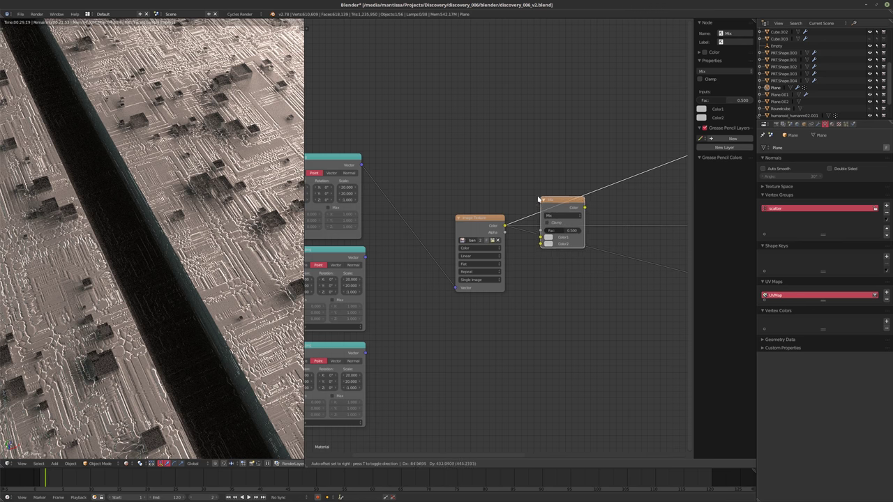
click(534, 201)
Link the Mix node's color output to the second ColorRamp and to the Multiply node's first value, replacing the direct texture links.
middle_drag(574, 210, 483, 238)
drag(484, 237, 612, 256)
scroll(549, 293, down, 1)
middle_drag(548, 293, 459, 270)
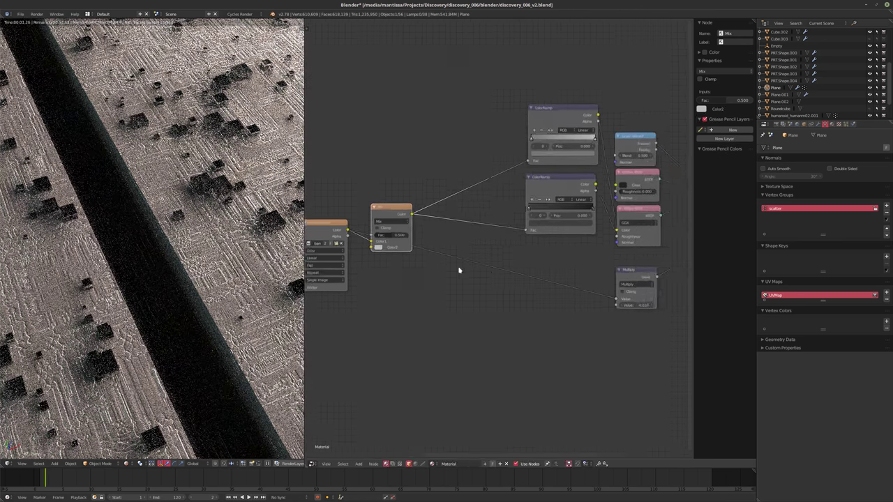
scroll(459, 270, down, 1)
drag(420, 222, 652, 316)
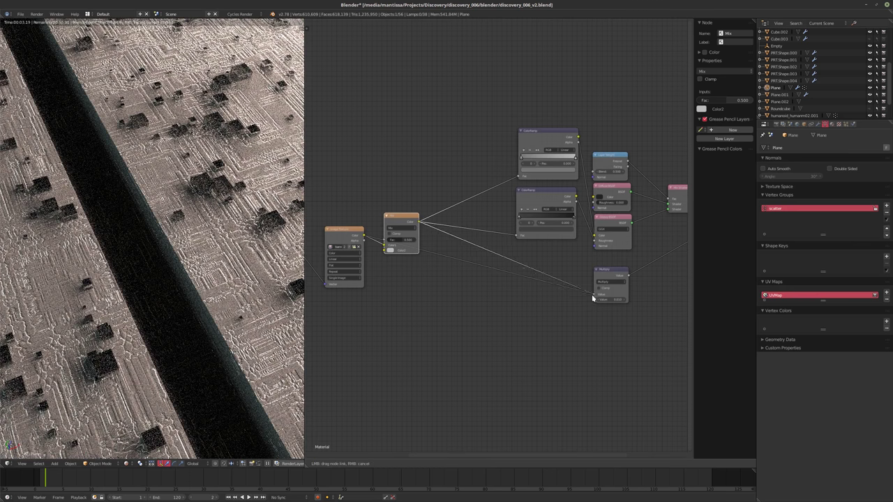
drag(592, 298, 592, 303)
Move the Image Texture node up beside the first Mapping node and place a duplicate of it directly below.
ctrl+scroll(487, 250, left, 5)
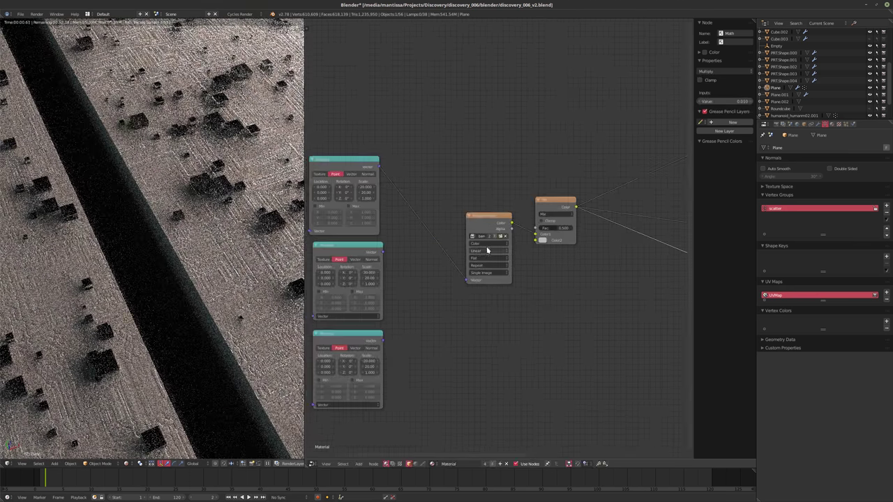
drag(487, 250, 459, 186)
key(shift+d)
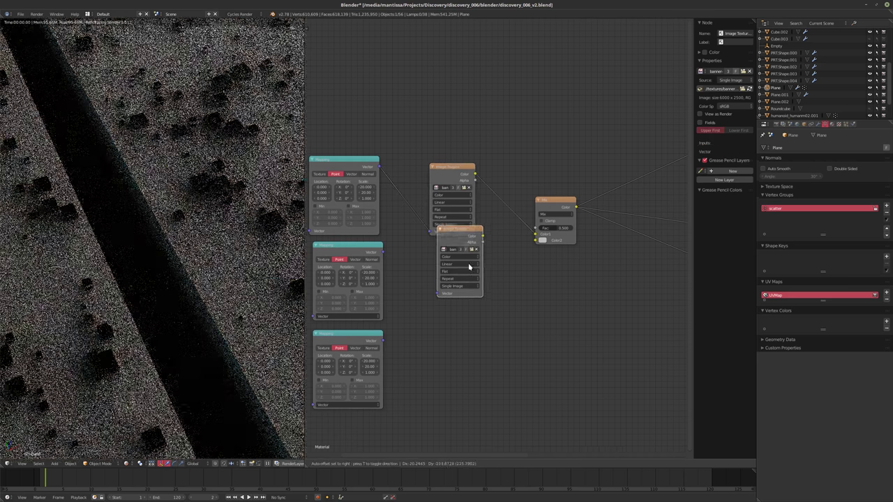
click(459, 249)
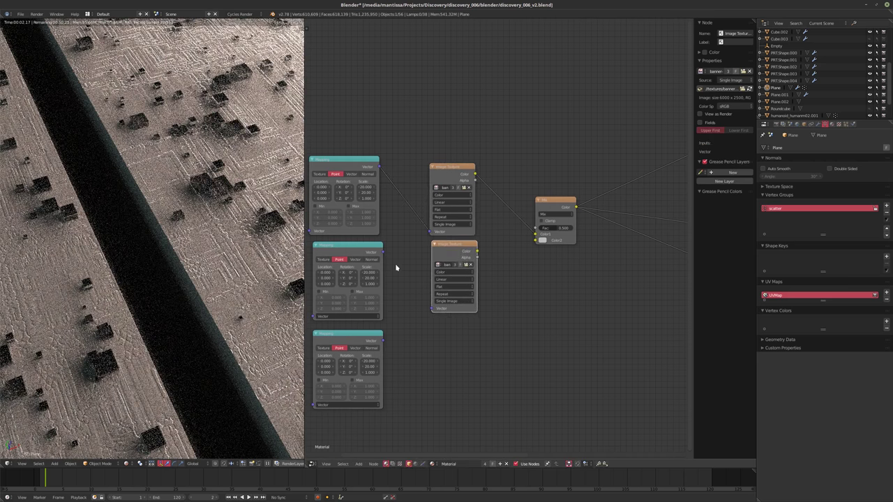
Link the second Mapping node through the duplicated Image Texture into the Mix node's Color2, and set that Mapping's Z rotation to 90°.
drag(384, 252, 396, 267)
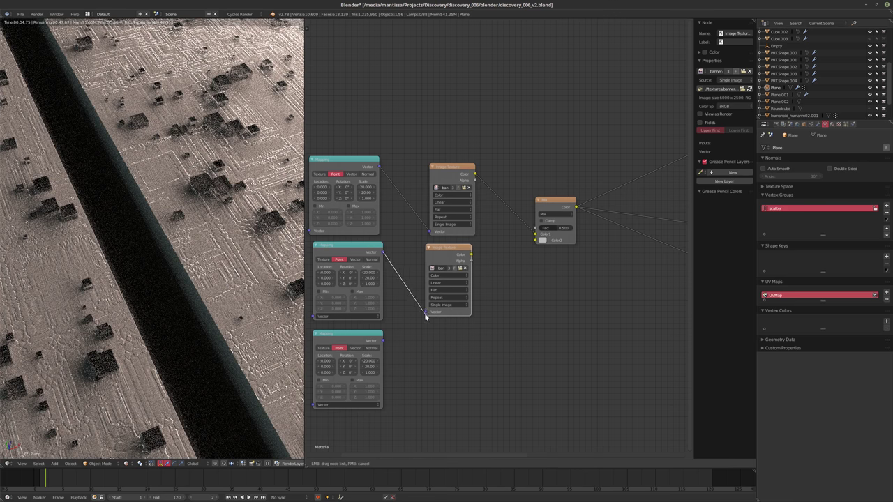
drag(427, 313, 427, 312)
drag(473, 254, 531, 253)
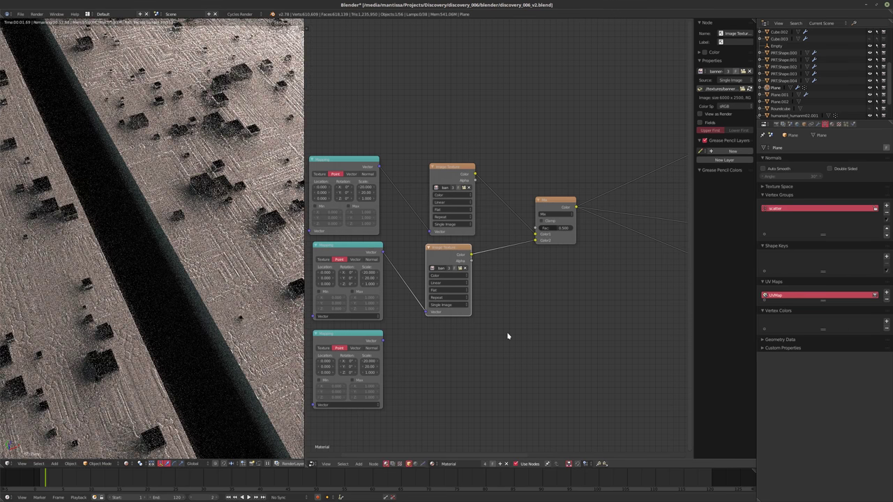
middle_drag(509, 335, 531, 334)
scroll(488, 321, up, 1)
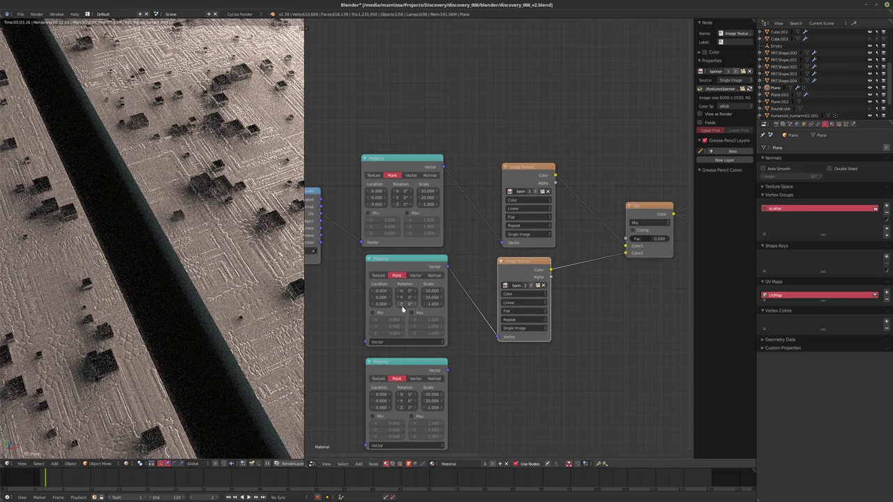
key(Return)
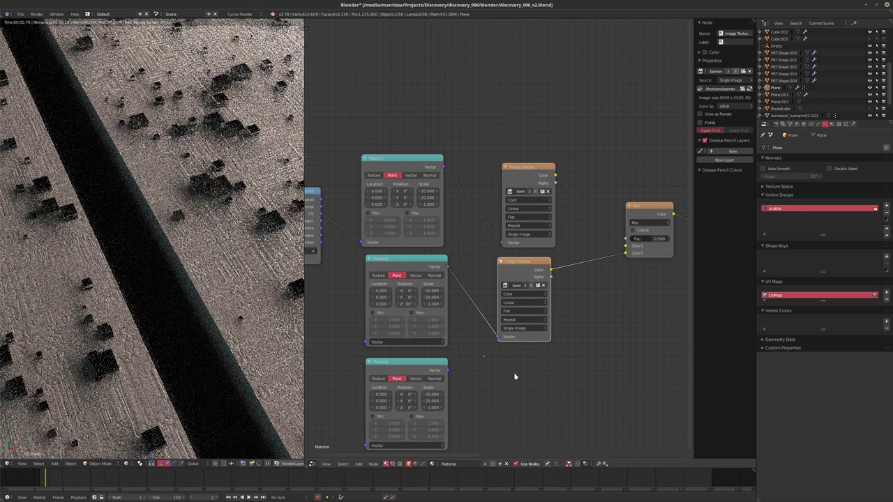
Add a Brick Texture node in the empty space above the first Image Texture.
scroll(524, 351, down, 2)
middle_drag(521, 351, 450, 432)
key(shift+a)
mouse_move(397, 126)
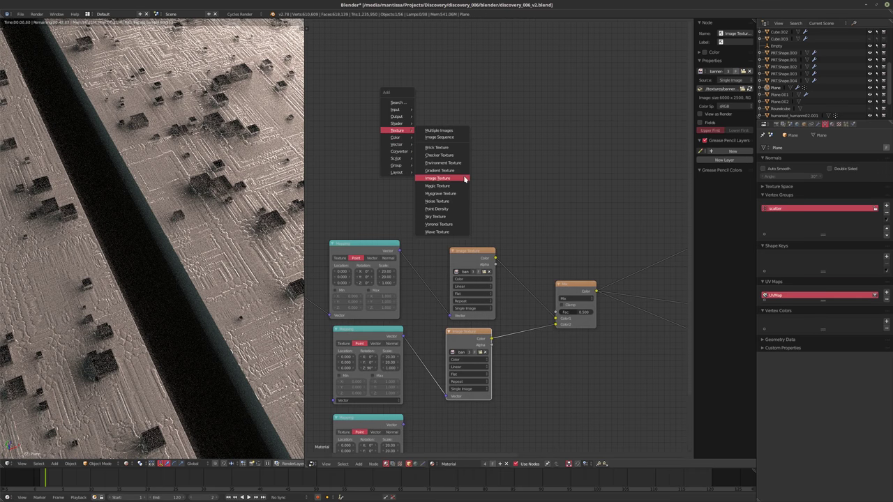
click(444, 147)
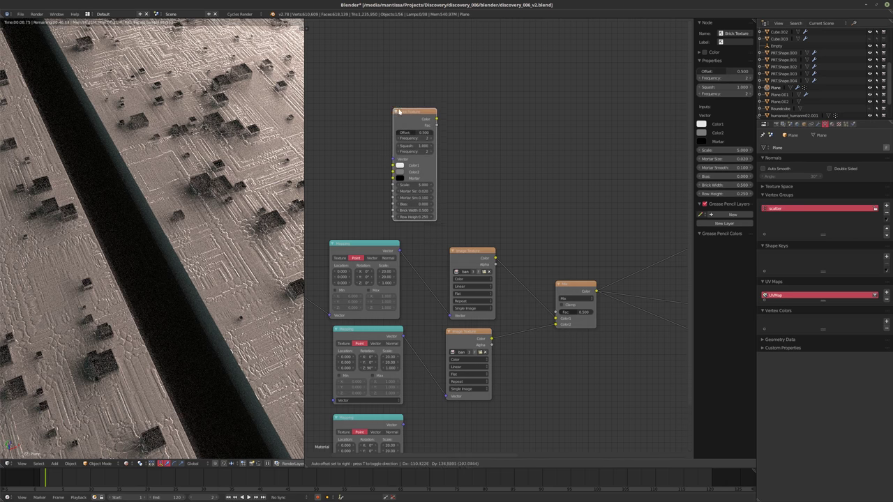
click(446, 117)
middle_drag(440, 130, 432, 158)
Set the Brick Texture's Color2 to black and check its Mortar color.
click(438, 207)
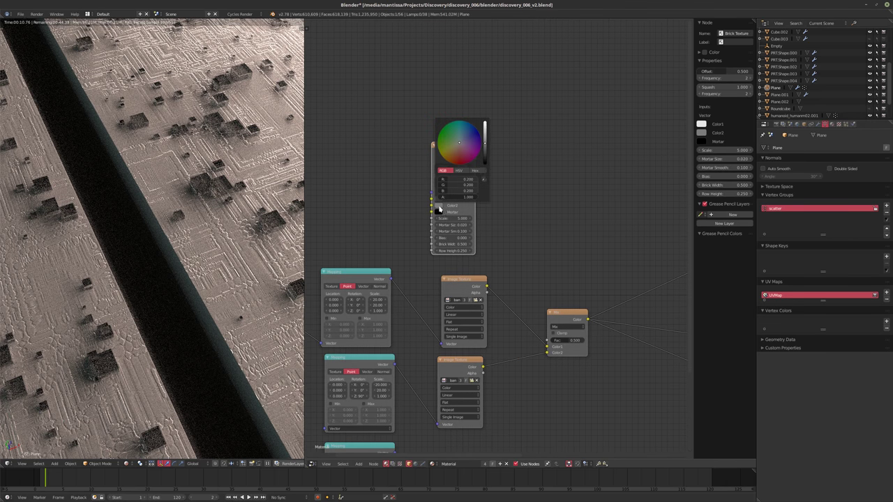
scroll(528, 241, up, 2)
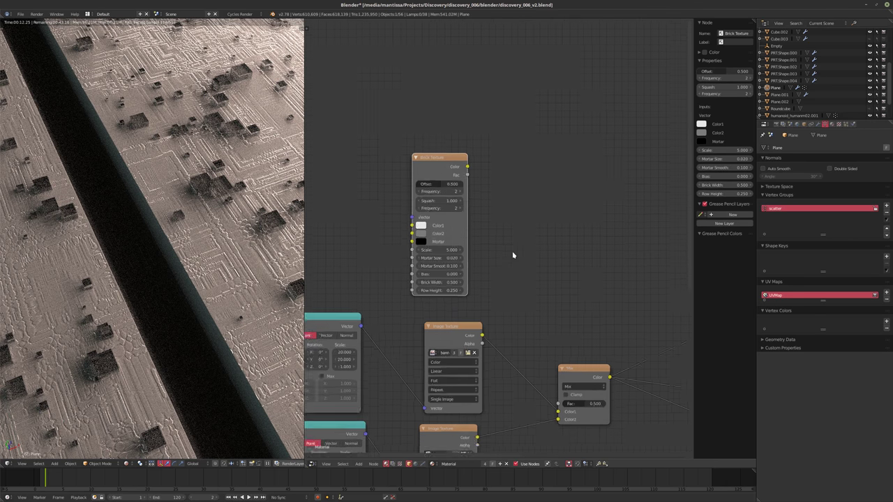
click(420, 234)
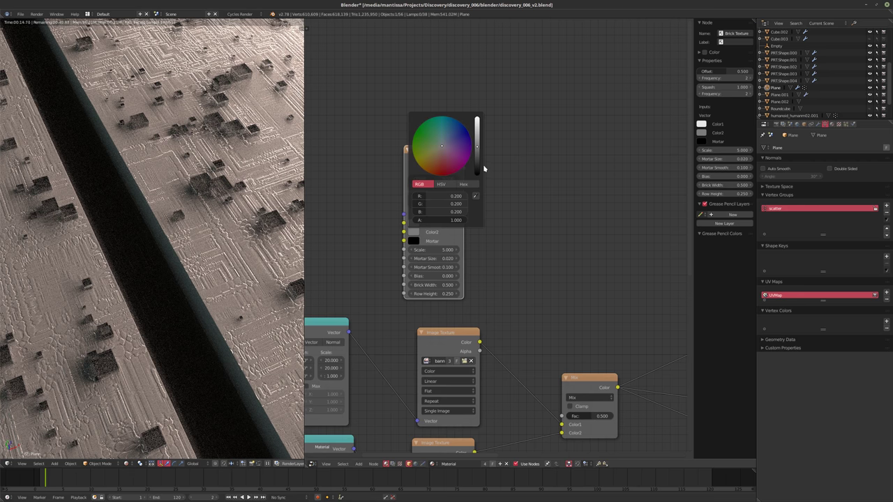
drag(478, 158, 476, 172)
click(415, 241)
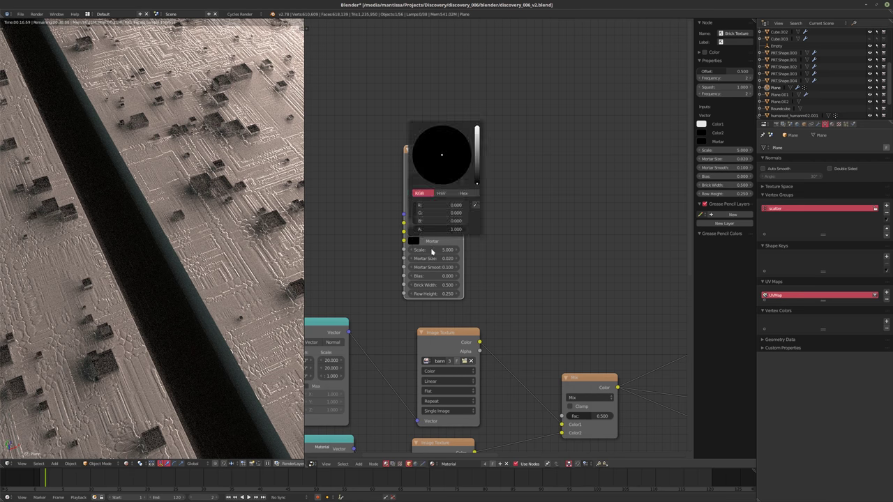
Set the Brick Texture's Mortar Size to 0 and its Row Height to 0.5.
click(447, 258)
text(0)
key(Tab)
key(Tab)
key(Tab)
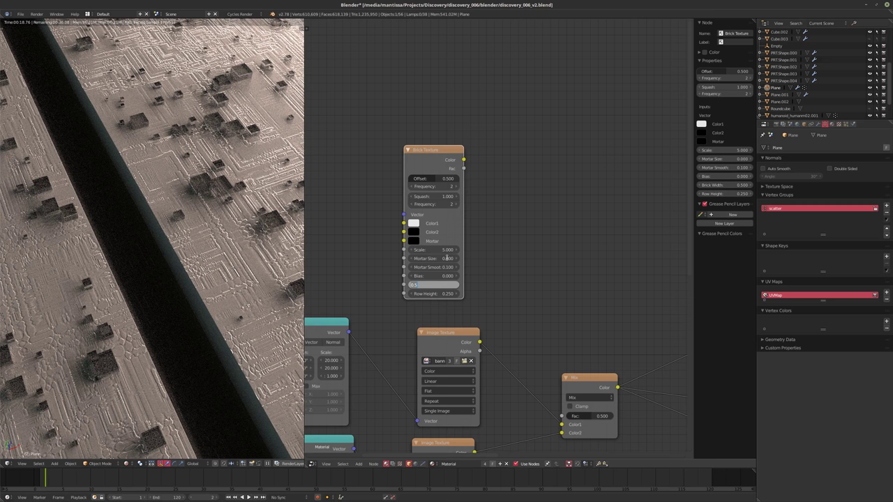
key(Return)
Preview the Brick Texture on the floor and link the first Mapping node's vector output to its Vector input.
scroll(514, 247, down, 2)
ctrl+shift+click(465, 223)
middle_drag(425, 239, 480, 263)
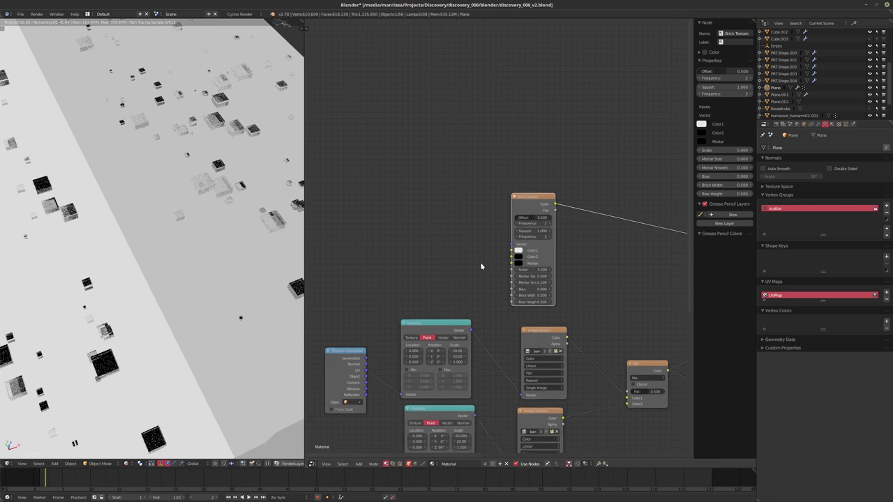
scroll(481, 320, up, 1)
drag(470, 337, 481, 327)
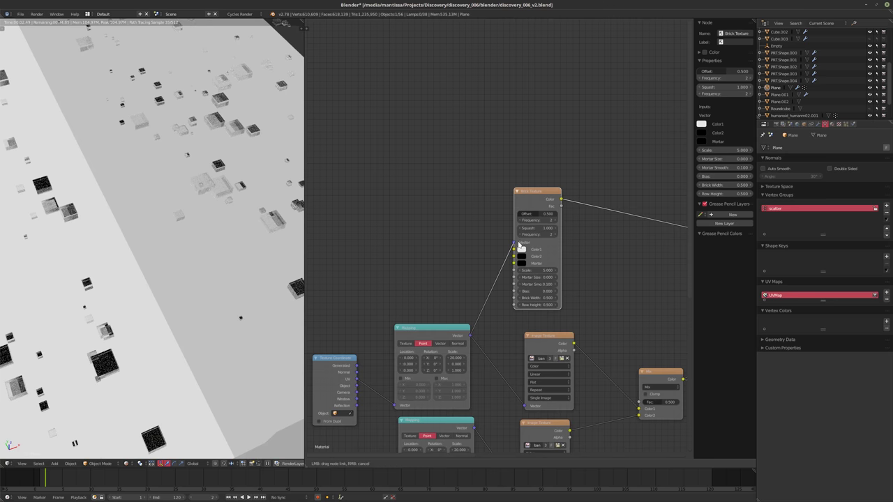
drag(518, 245, 514, 243)
Increase the Brick Texture's Row Height to 0.840.
scroll(514, 293, down, 1)
middle_drag(525, 294, 477, 277)
scroll(469, 299, up, 1)
scroll(475, 269, up, 1)
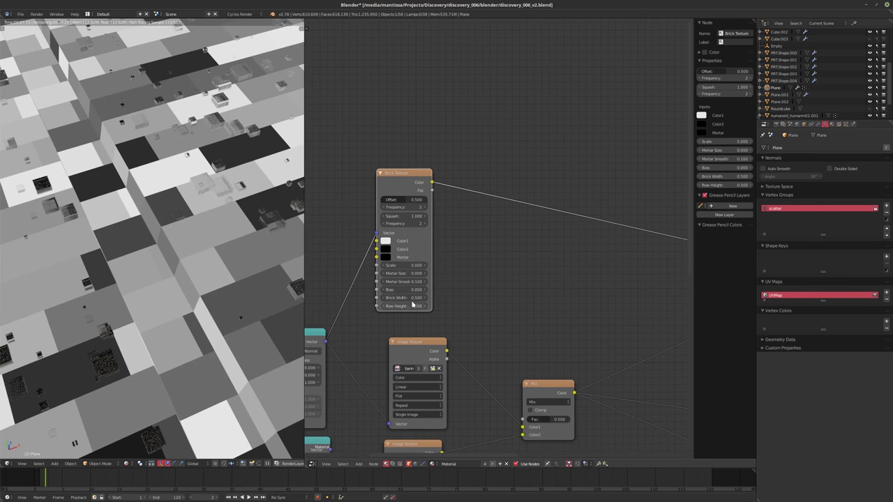
drag(403, 305, 442, 305)
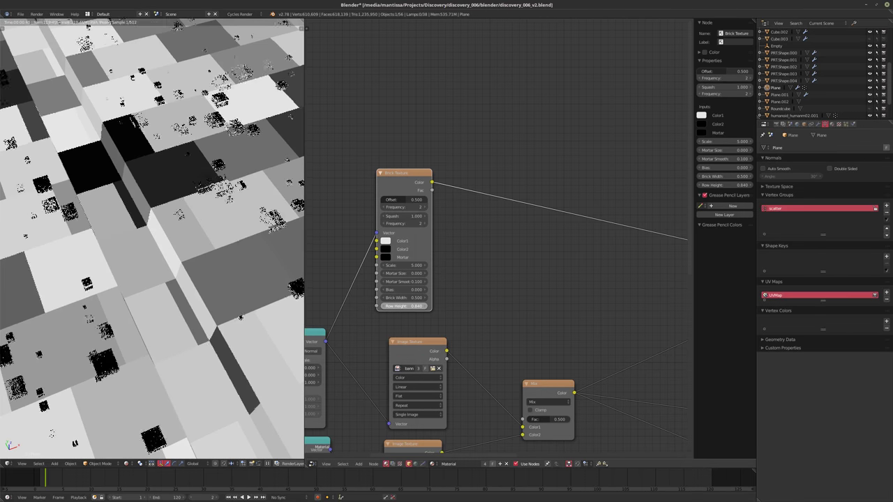
Add a ColorRamp node on the Brick Texture's output link.
middle_drag(517, 247, 477, 233)
scroll(481, 245, down, 2)
key(shift+a)
mouse_move(470, 251)
mouse_move(458, 272)
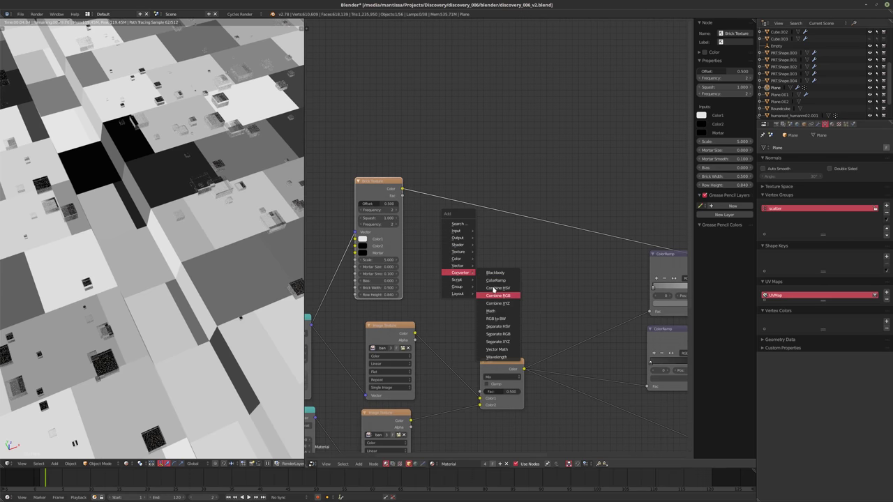
click(496, 285)
click(456, 203)
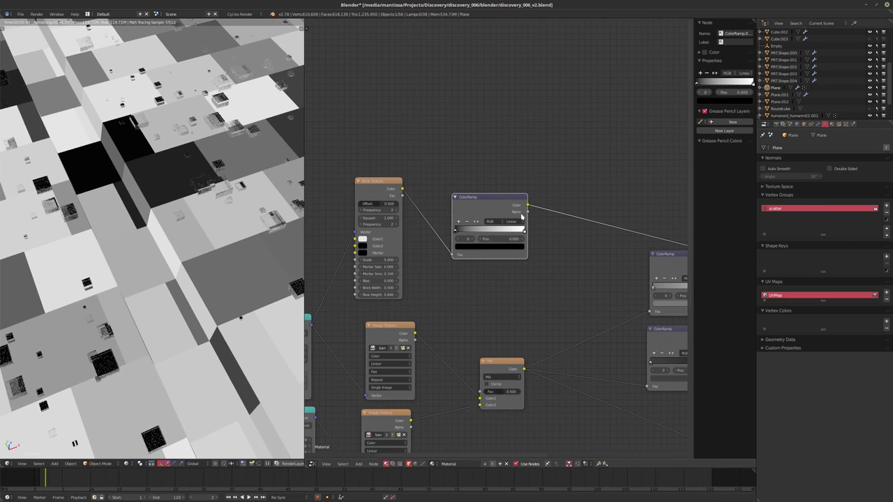
Switch the new ColorRamp to Constant interpolation and move its white stop to about 0.536.
click(517, 222)
click(523, 214)
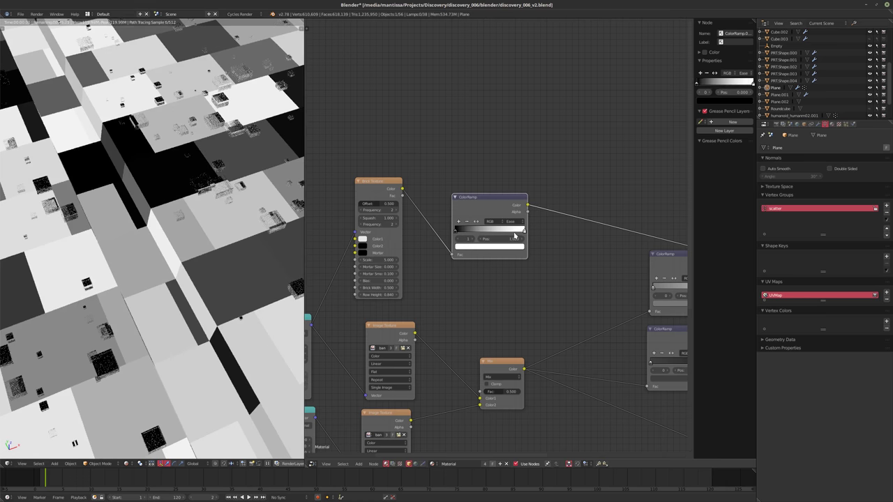
drag(523, 230, 514, 230)
click(517, 222)
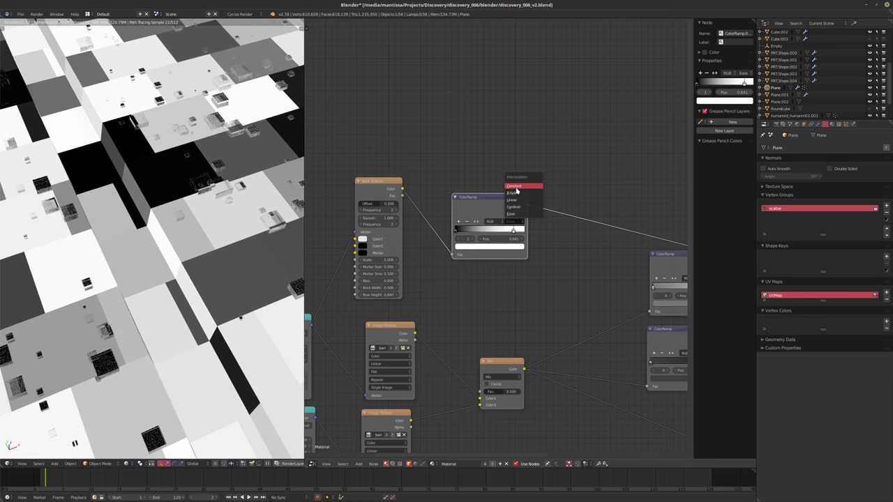
click(515, 187)
drag(512, 232, 493, 231)
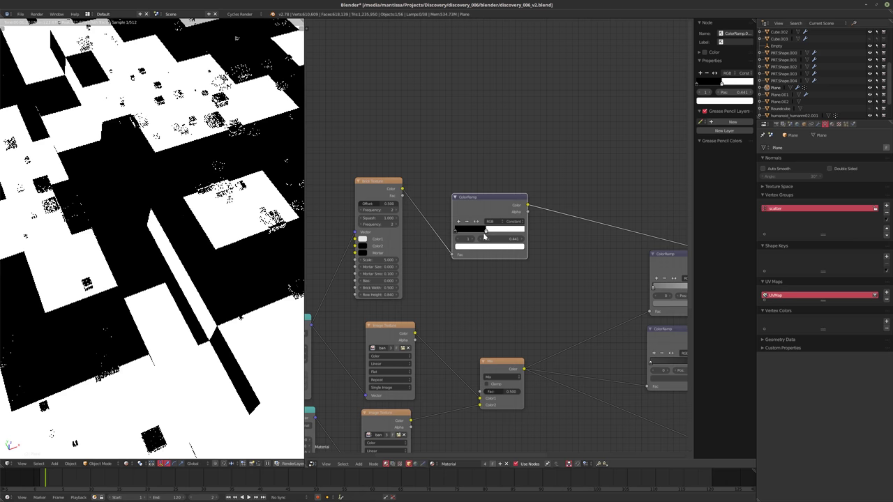
Link the brick ColorRamp's color output to the Mix node's Fac input and preview the Mix node on the floor.
ctrl+scroll(488, 258, right, 2)
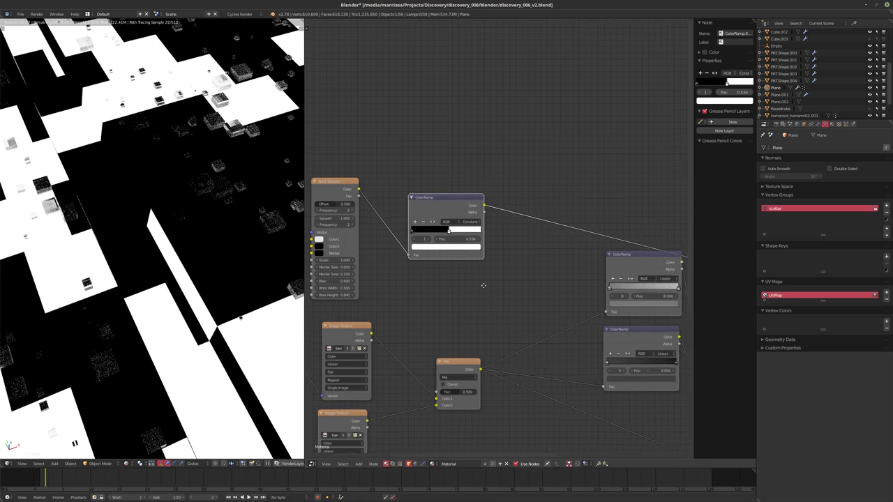
scroll(485, 285, down, 2)
scroll(477, 283, down, 1)
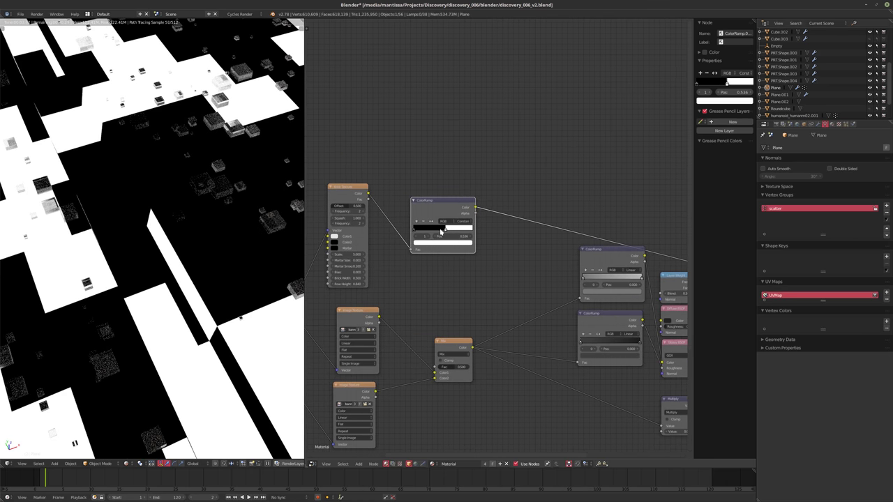
drag(476, 209, 456, 339)
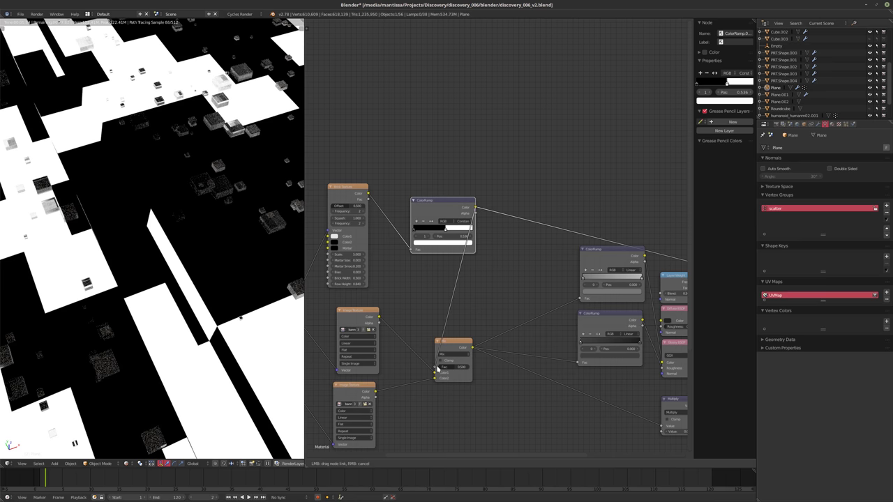
drag(437, 368, 436, 370)
scroll(516, 269, down, 1)
ctrl+scroll(551, 264, right, 1)
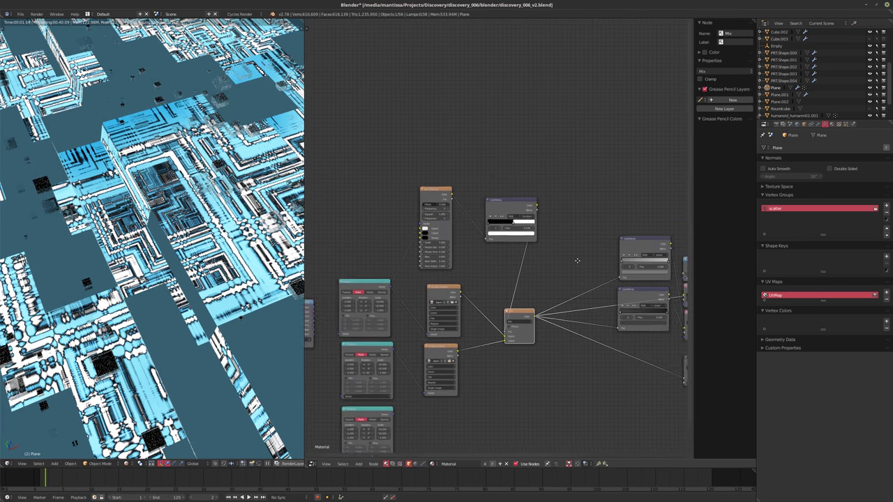
Set the second Mapping node's Y rotation to 90° in place of its Z rotation.
scroll(572, 324, up, 2)
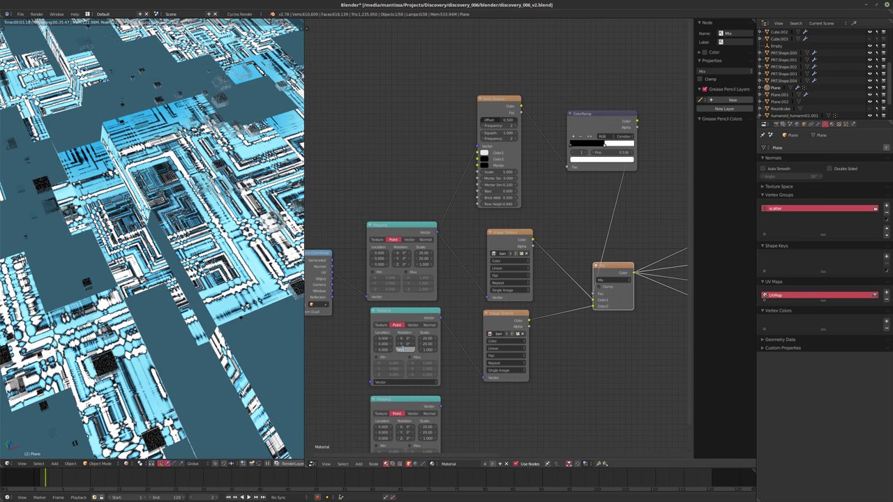
click(402, 343)
text(90)
key(Return)
Link the Texture Coordinate node's UV output to the Vector inputs of the second and third Mapping nodes.
drag(336, 277, 373, 384)
scroll(380, 314, down, 1)
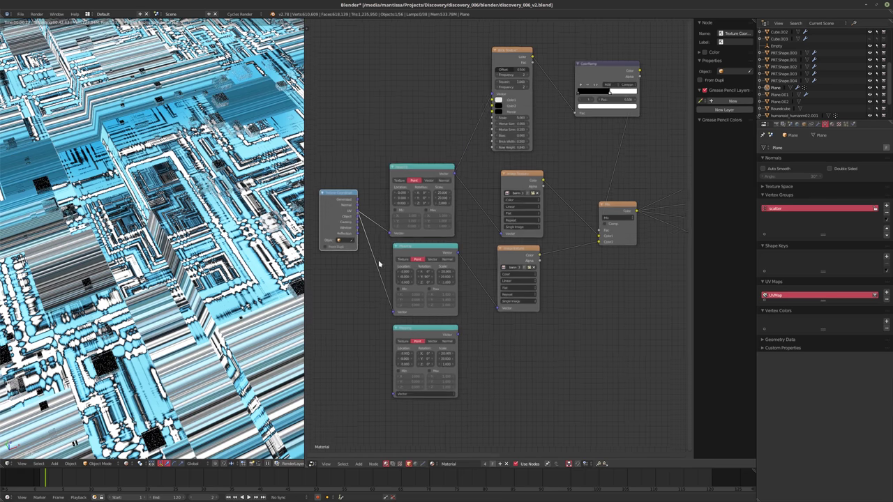
middle_drag(380, 312, 382, 259)
drag(394, 390, 394, 388)
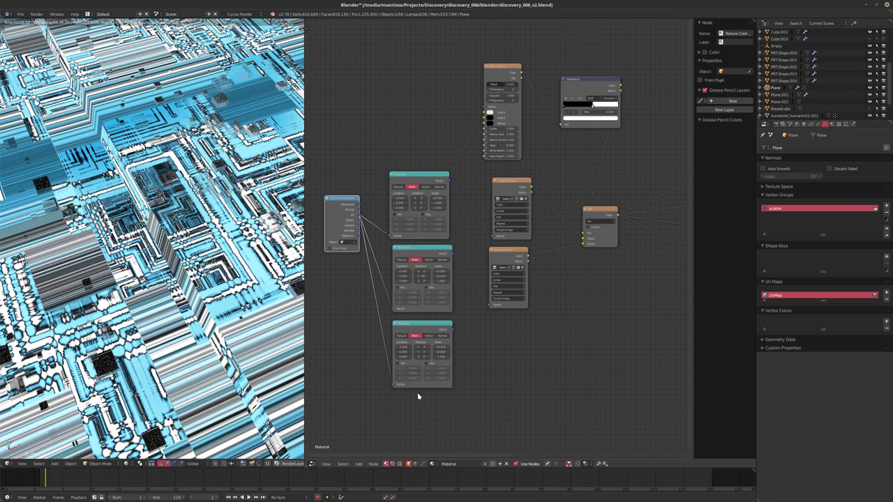
View the floor through the camera and move the brick ColorRamp's white stop to about 0.514.
scroll(418, 363, up, 2)
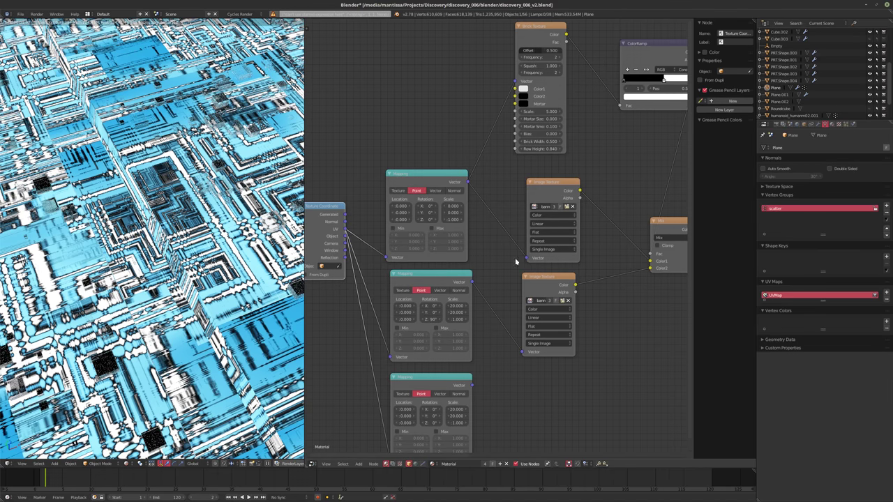
scroll(481, 265, down, 1)
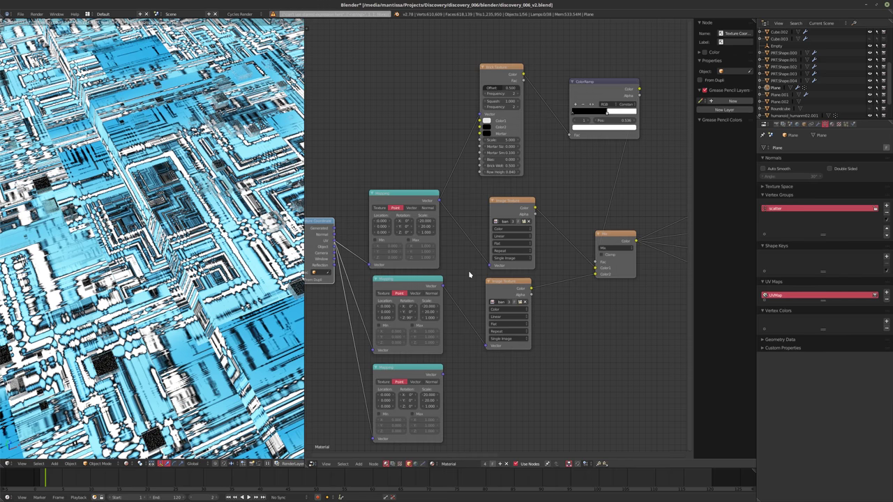
scroll(516, 294, down, 1)
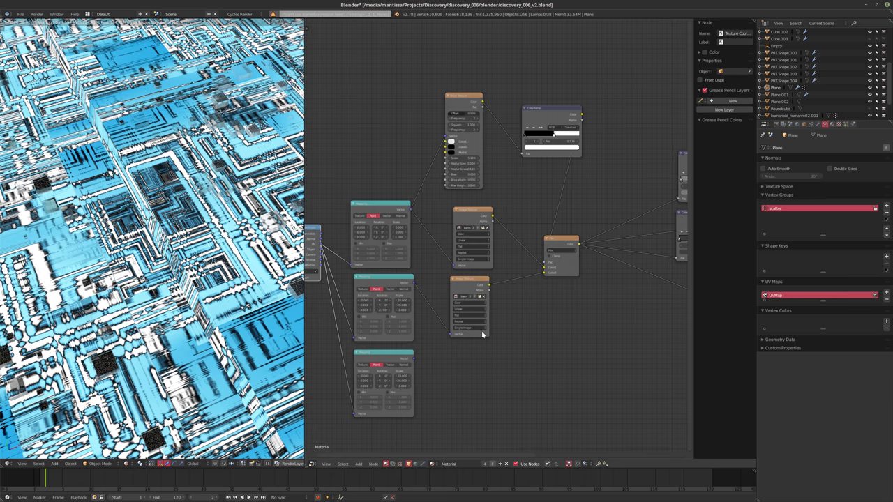
key(KP_0)
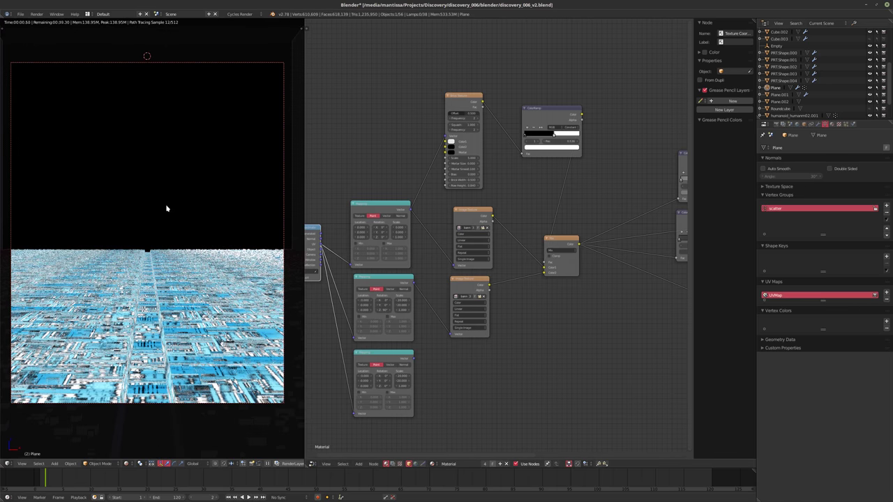
middle_drag(480, 372, 489, 385)
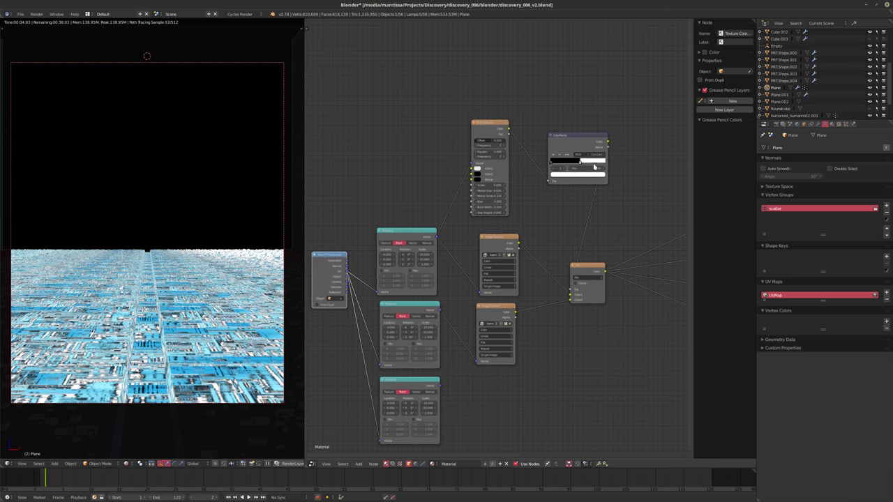
drag(579, 161, 578, 165)
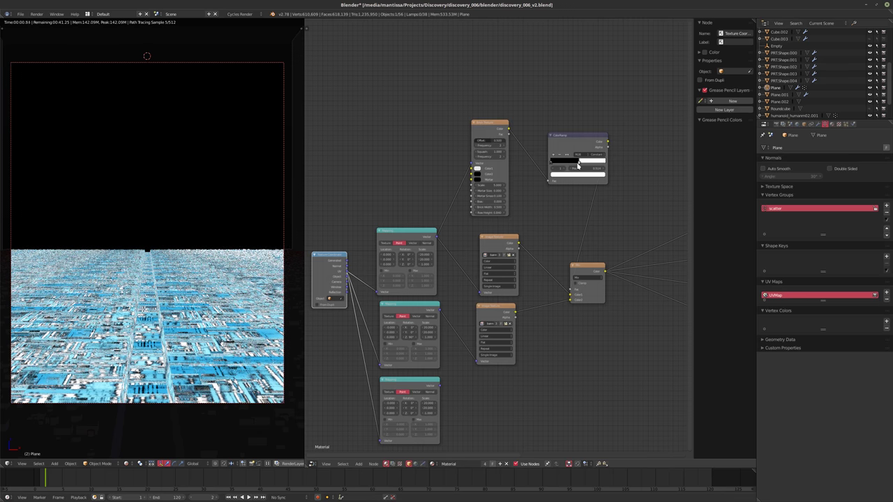
Set the second Mapping node's X and Y scale to 15 and the Brick Texture's scale to about 4.22.
scroll(447, 346, up, 1)
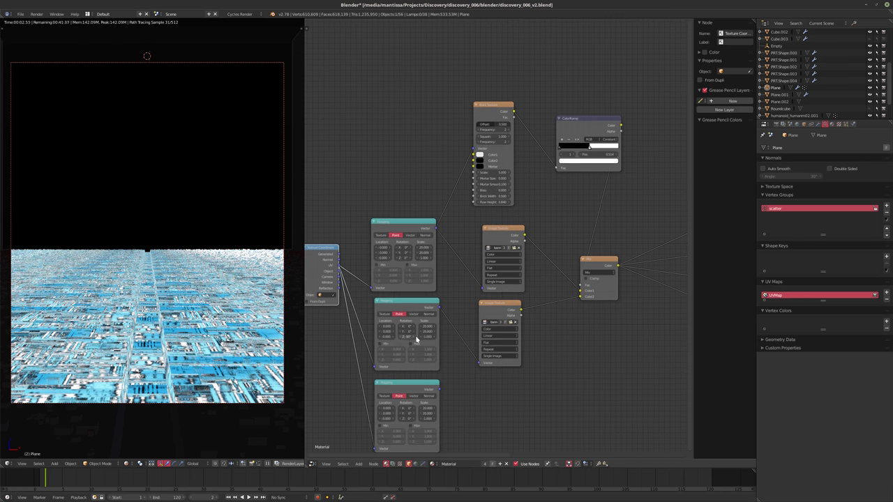
drag(427, 327, 428, 327)
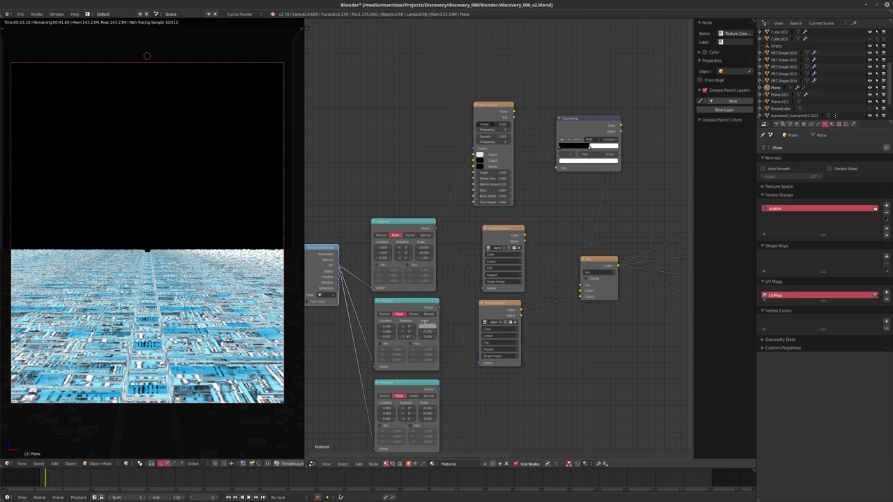
drag(427, 327, 421, 326)
drag(589, 145, 590, 145)
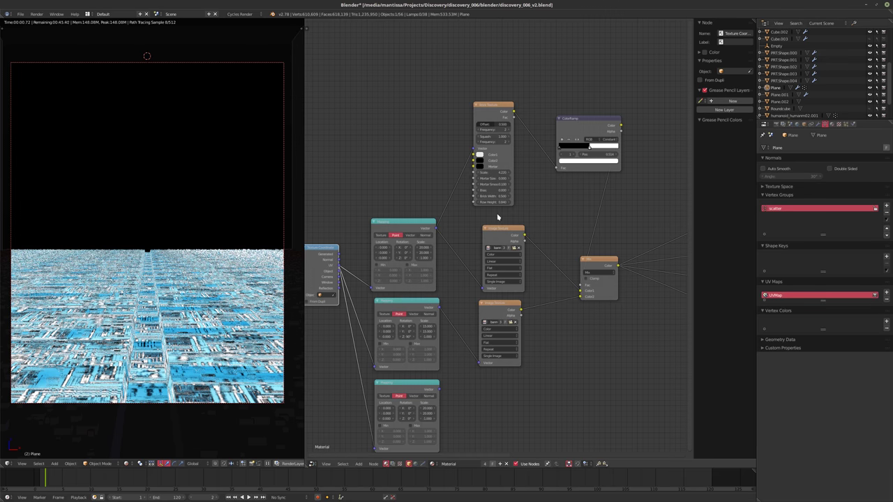
Duplicate the Brick Texture and its ColorRamp above the originals and link the first Mapping node's Vector output to the duplicated Brick Texture.
middle_drag(589, 145, 583, 144)
scroll(483, 142, down, 2)
click(483, 142)
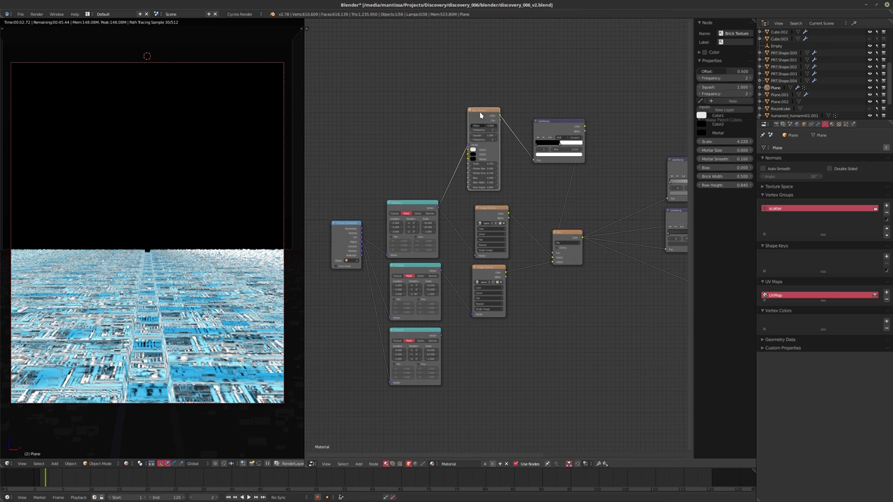
shift+click(556, 128)
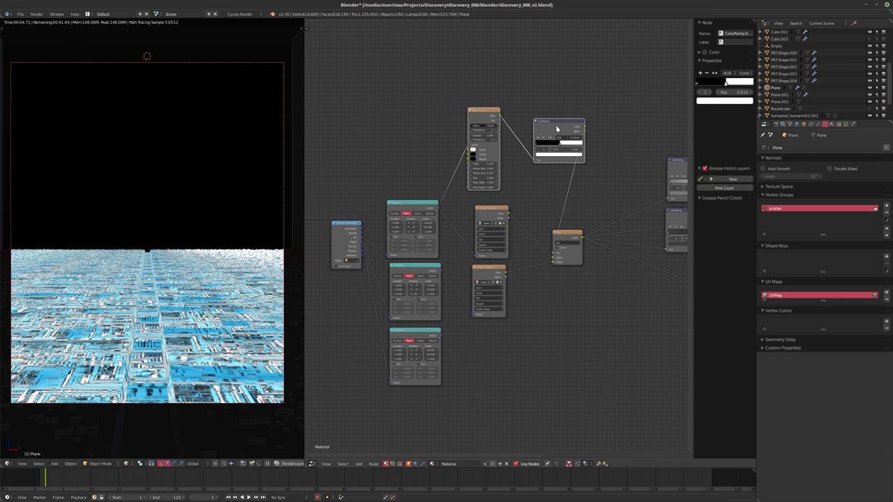
key(shift+d)
click(564, 37)
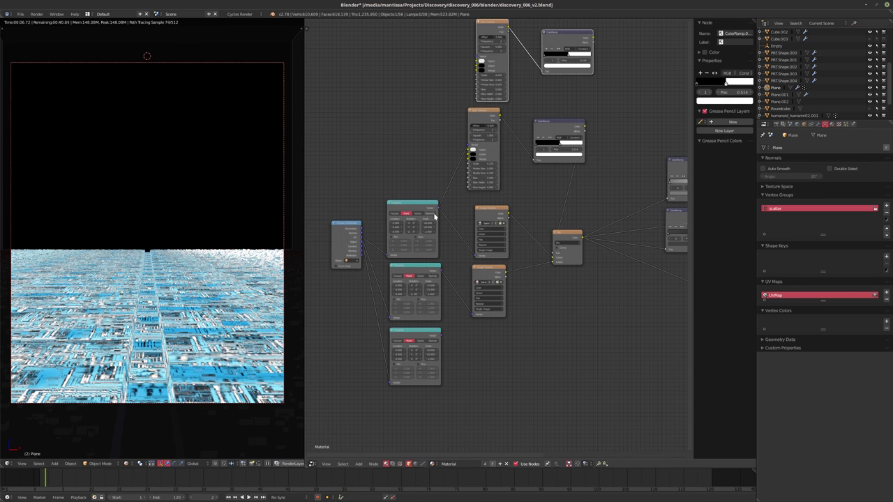
drag(439, 209, 480, 59)
scroll(554, 213, up, 2)
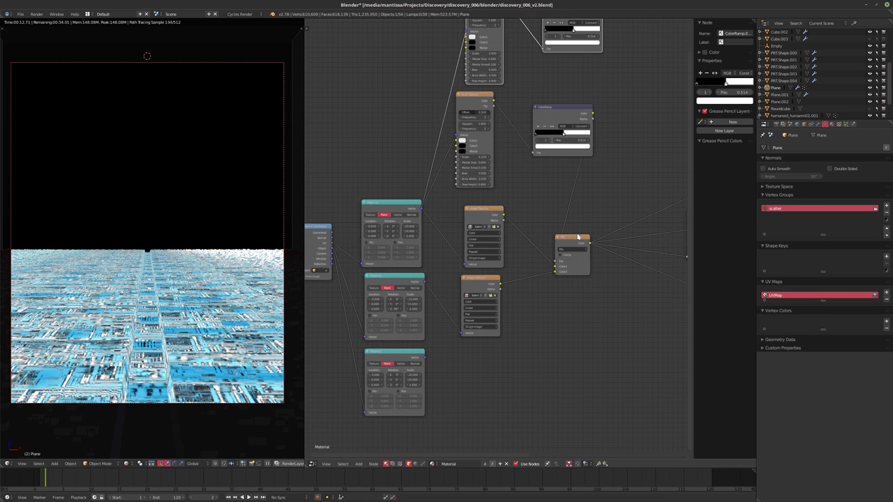
Move the Mix node away from the image textures and preview the floor's Mix Shader through the Material Output.
drag(578, 238, 647, 236)
ctrl+scroll(518, 228, down, 5)
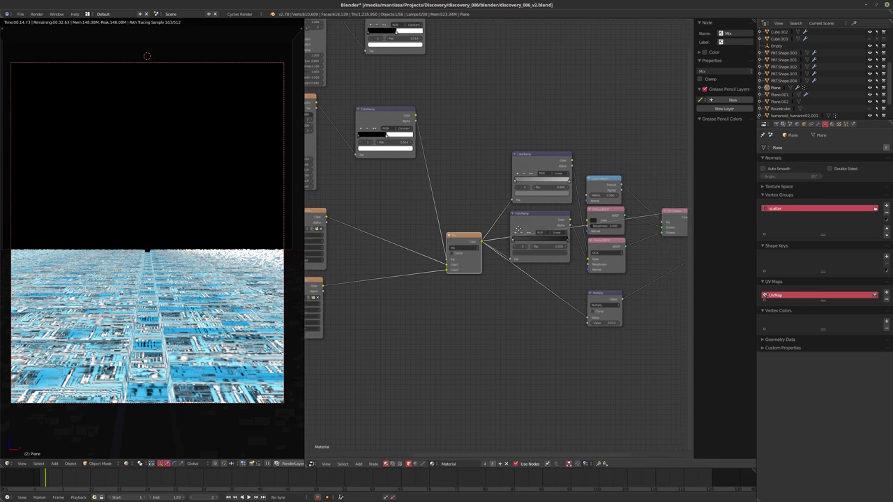
scroll(519, 228, down, 2)
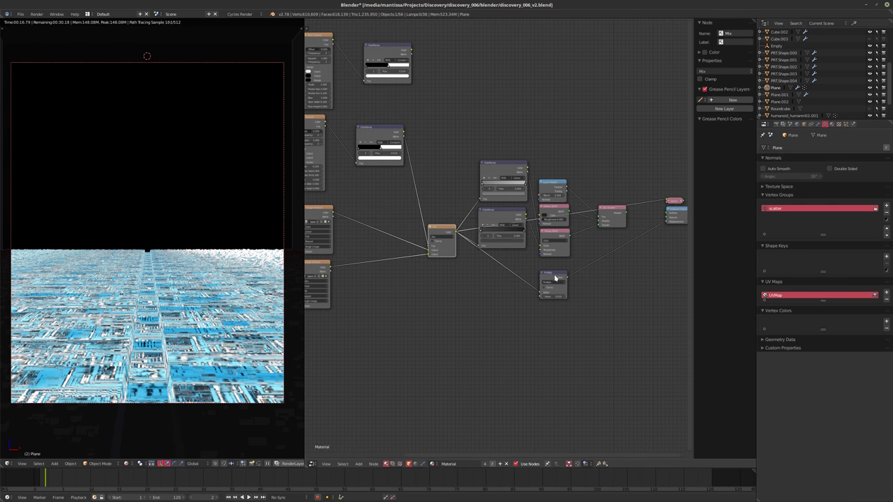
ctrl+scroll(556, 278, down, 3)
key(ctrl+z)
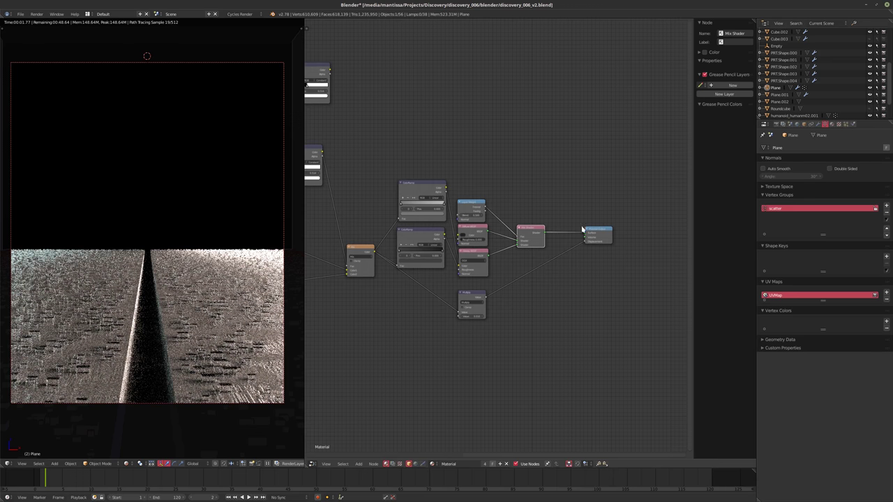
Move the Mix Shader, Layer Weight, Diffuse, Glossy and Multiply nodes further from the ColorRamps to free up space.
key(g)
click(605, 227)
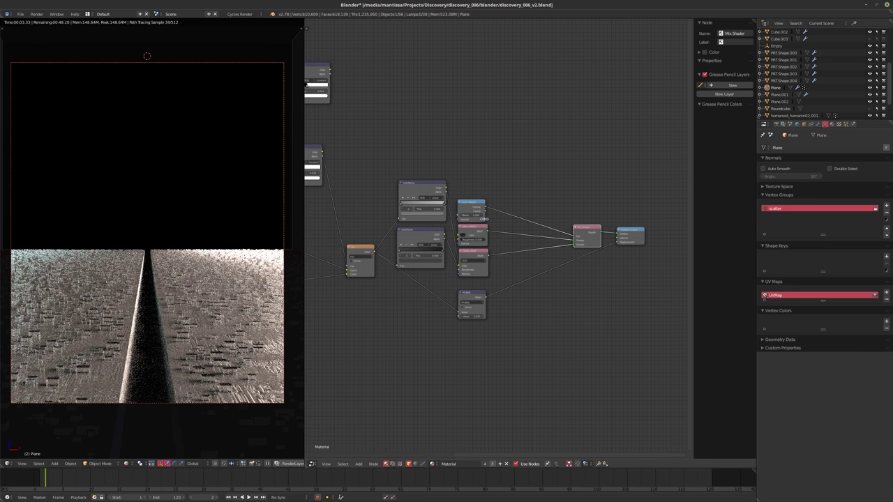
drag(471, 202, 535, 203)
drag(475, 231, 535, 233)
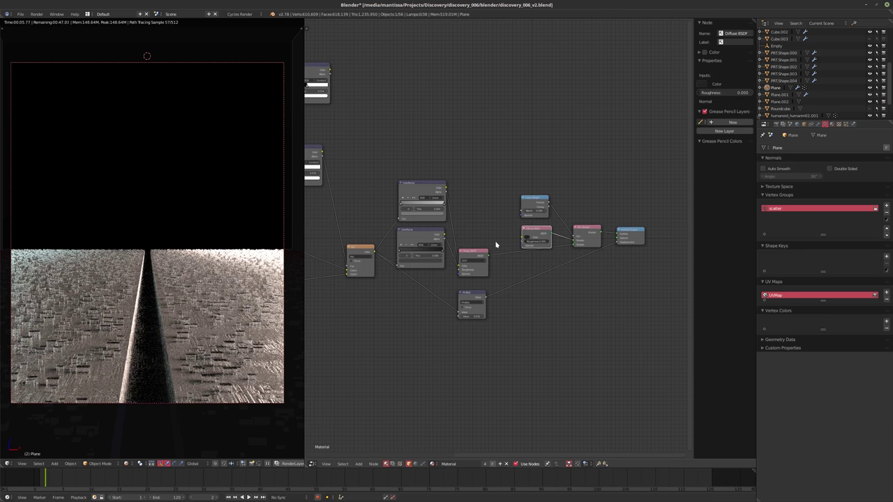
drag(473, 262, 533, 267)
drag(466, 297, 532, 298)
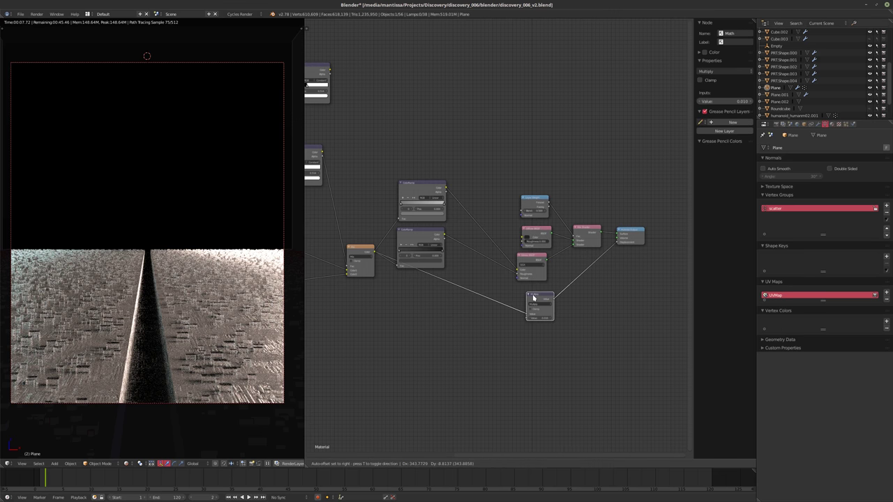
Spread the Mix node and the two Linear ColorRamps apart to leave a gap between them.
middle_drag(430, 314, 515, 318)
scroll(455, 340, up, 3)
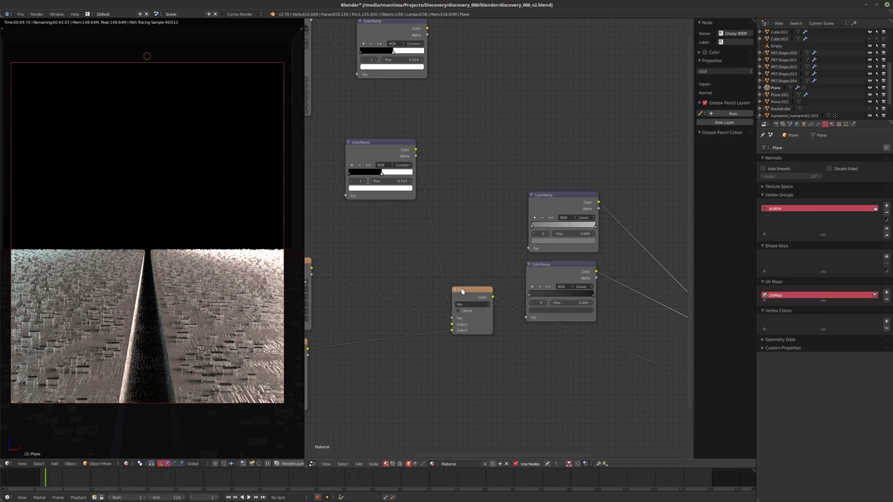
drag(475, 307, 431, 341)
middle_drag(562, 287, 501, 267)
drag(501, 267, 594, 305)
drag(476, 200, 556, 241)
middle_drag(556, 241, 612, 217)
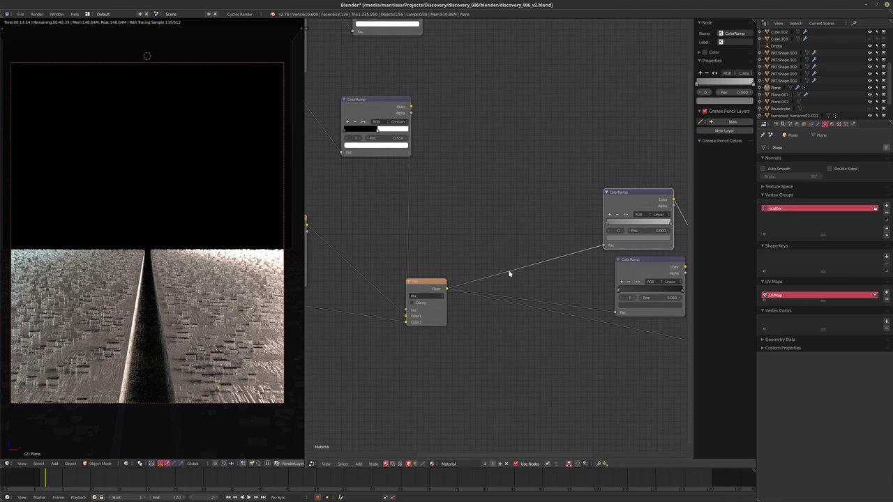
Insert a MixRGB node after the existing Mix node and link its Color output to both Linear ColorRamps and the Multiply node.
key(shift+a)
mouse_move(489, 258)
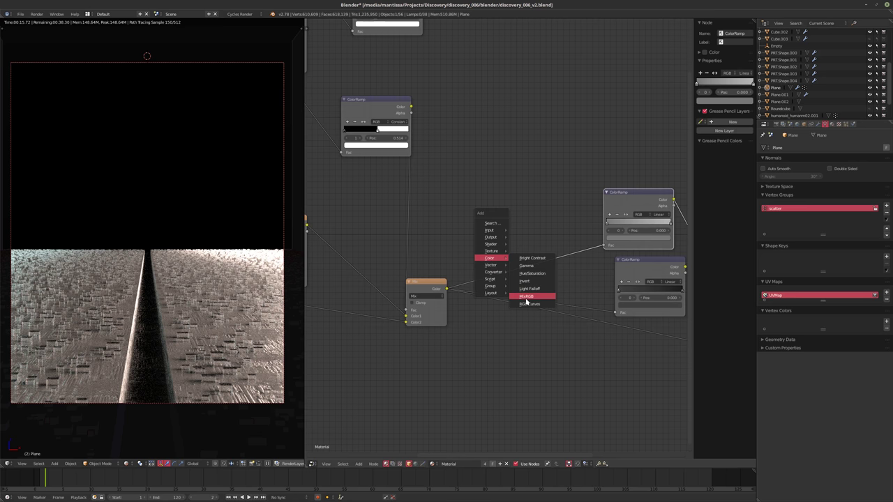
click(524, 296)
click(535, 296)
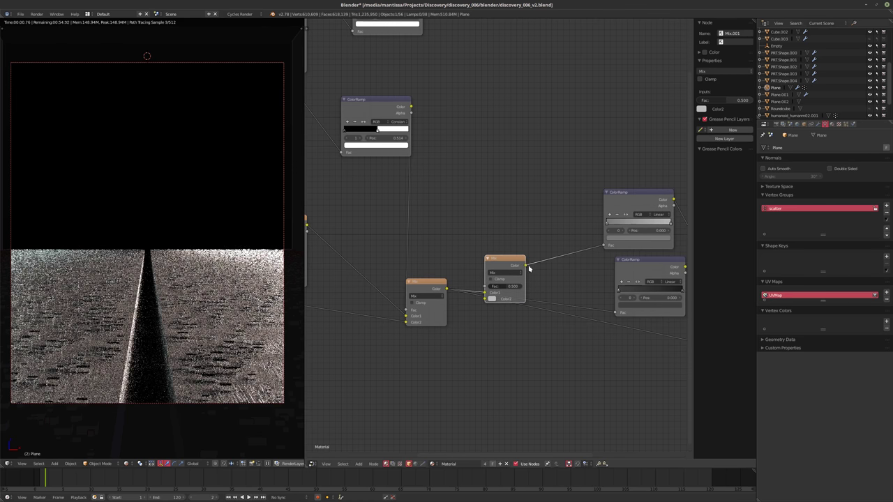
drag(525, 265, 615, 312)
middle_drag(519, 279, 437, 234)
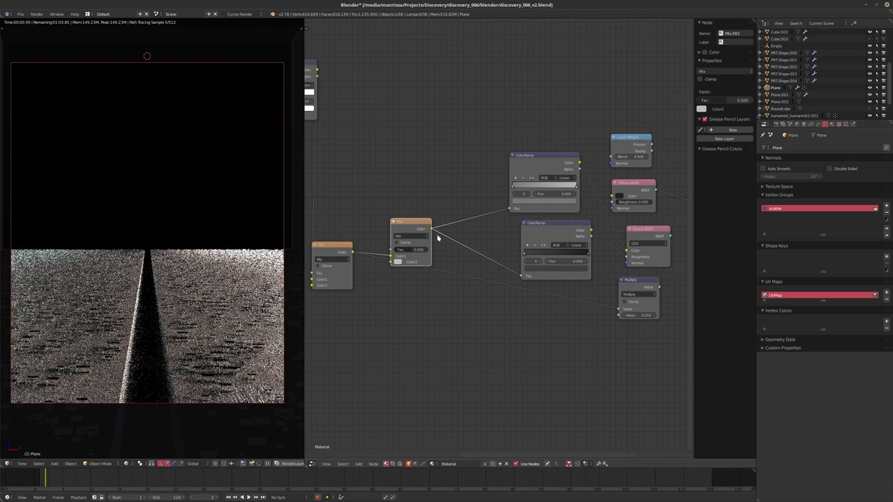
mouse_move(488, 318)
middle_down()
mouse_move(593, 307)
mouse_move(505, 312)
middle_up()
click(637, 314)
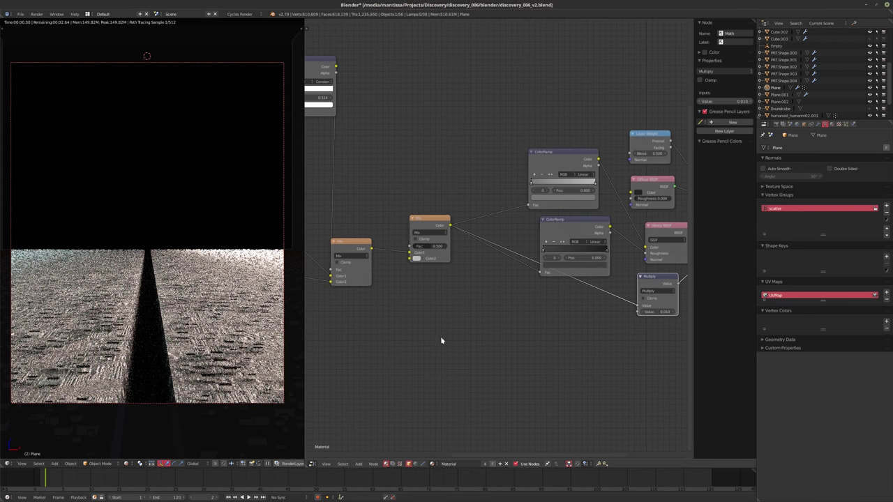
Duplicate the second Image Texture below itself and link the third Mapping node's Vector output to the copy.
ctrl+scroll(532, 299, left, 4)
ctrl+scroll(485, 315, left, 2)
scroll(486, 315, down, 2)
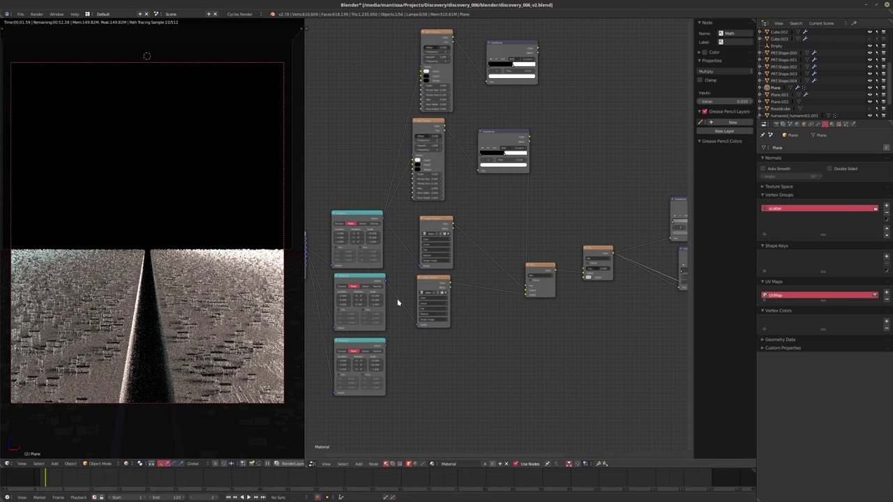
click(429, 284)
key(shift+d)
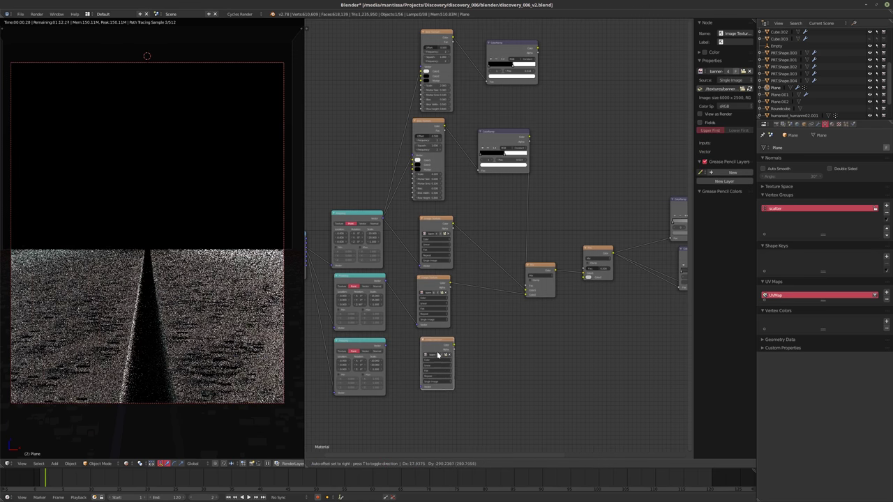
click(390, 350)
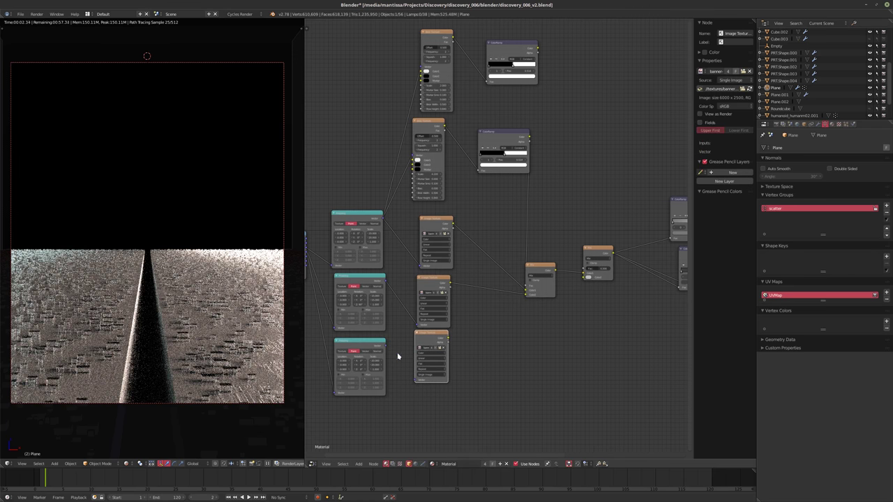
drag(387, 347, 389, 352)
drag(416, 383, 416, 381)
middle_drag(542, 270, 532, 292)
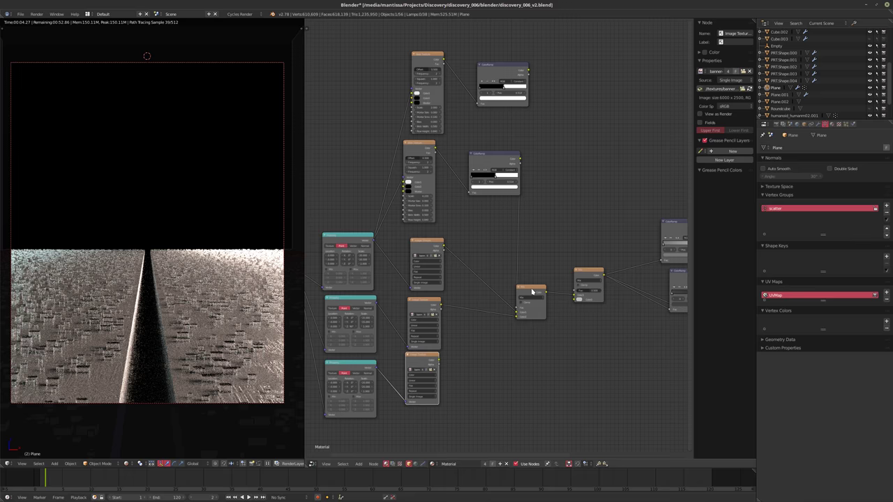
Preview the new Mix node on the floor and link the third Image Texture's Color output to its Color2 input.
click(530, 293)
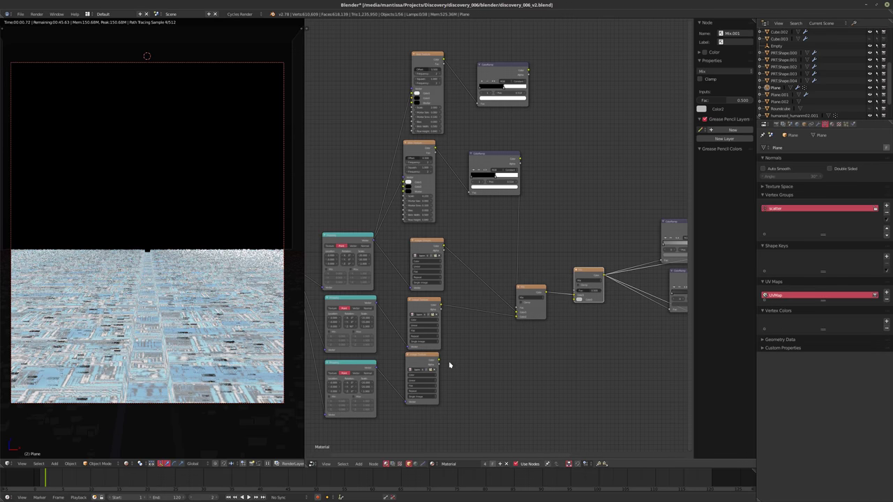
drag(438, 362, 517, 332)
drag(576, 303, 577, 302)
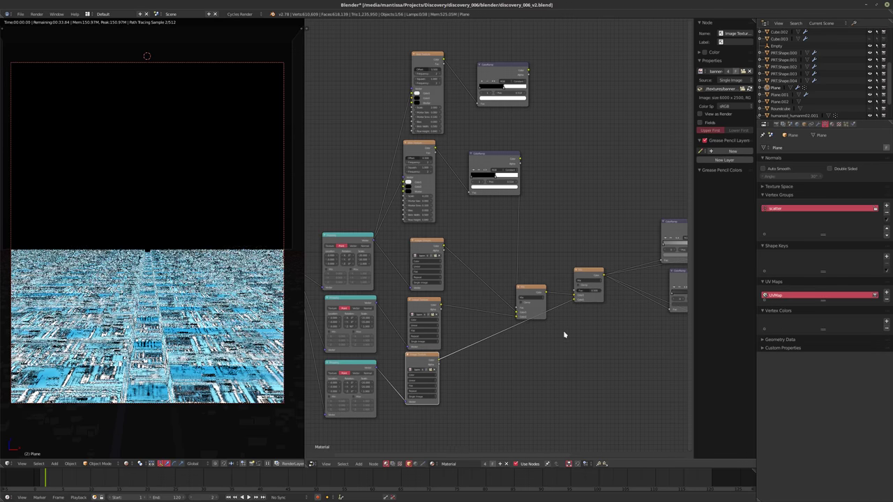
Reposition the new Mix node and link the duplicated brick ColorRamp's output to its Fac input.
middle_drag(565, 332, 531, 333)
drag(554, 272, 542, 303)
scroll(485, 155, up, 1)
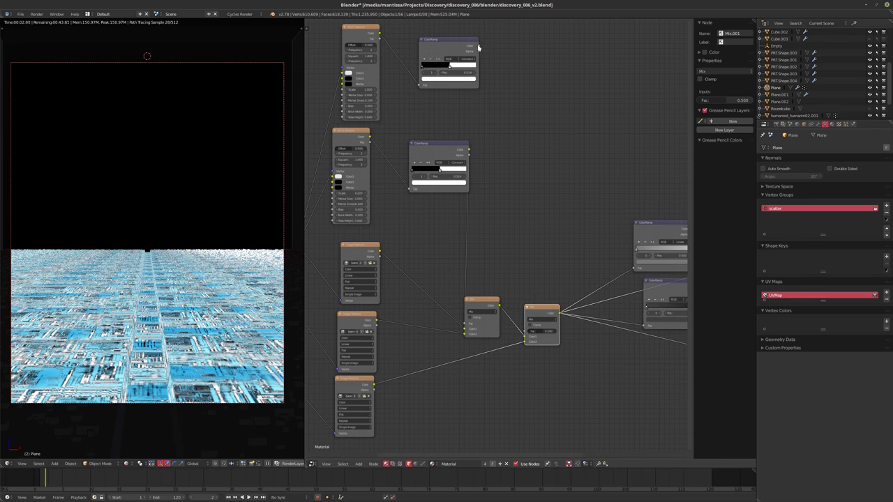
key(g)
click(491, 63)
drag(479, 47, 532, 354)
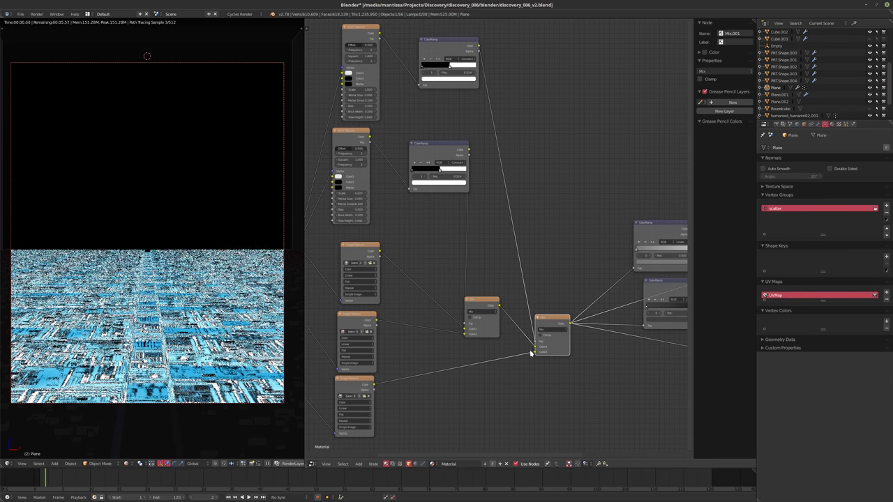
Set the third Mapping node's Z rotation to 180°.
middle_drag(532, 354, 551, 336)
scroll(489, 349, up, 1)
middle_drag(474, 359, 453, 342)
scroll(375, 366, up, 1)
middle_drag(374, 366, 419, 369)
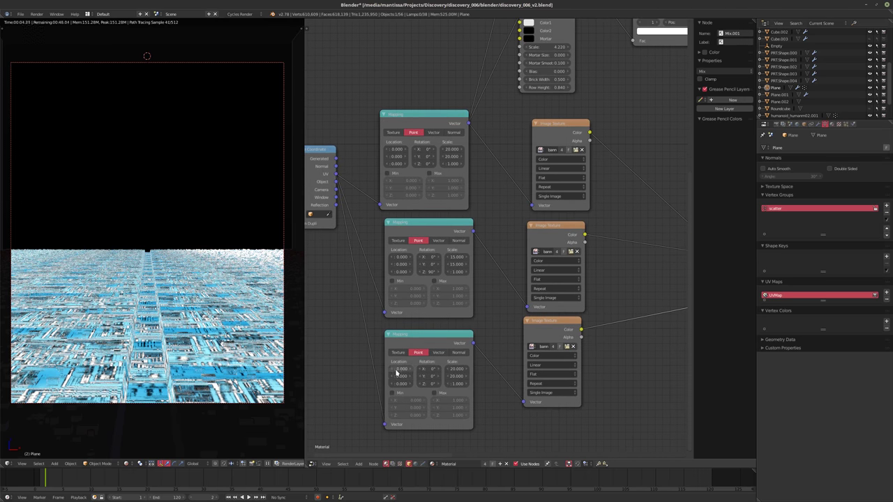
click(430, 383)
text(180)
key(Return)
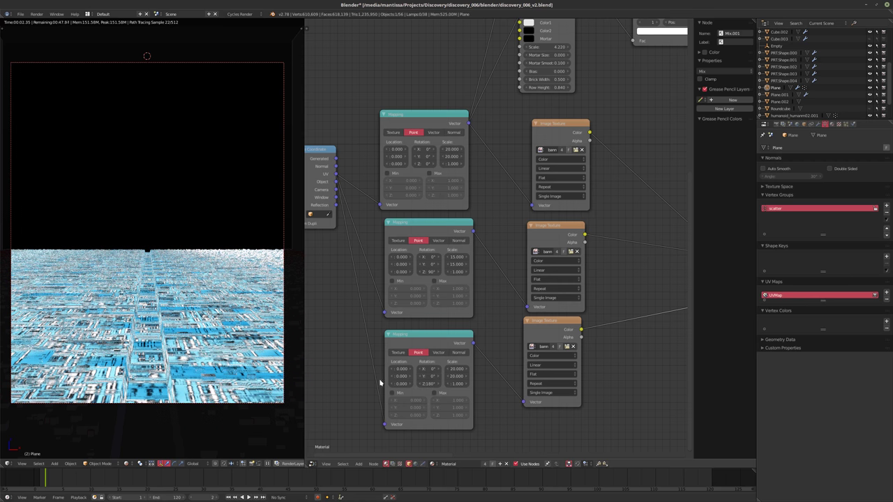
Move the two Mix nodes that combine the image textures closer together.
scroll(582, 259, down, 2)
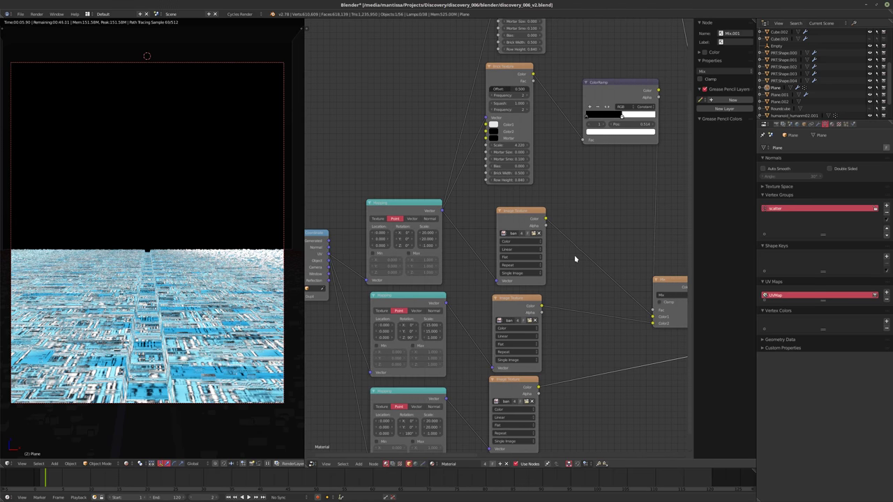
middle_drag(575, 259, 473, 240)
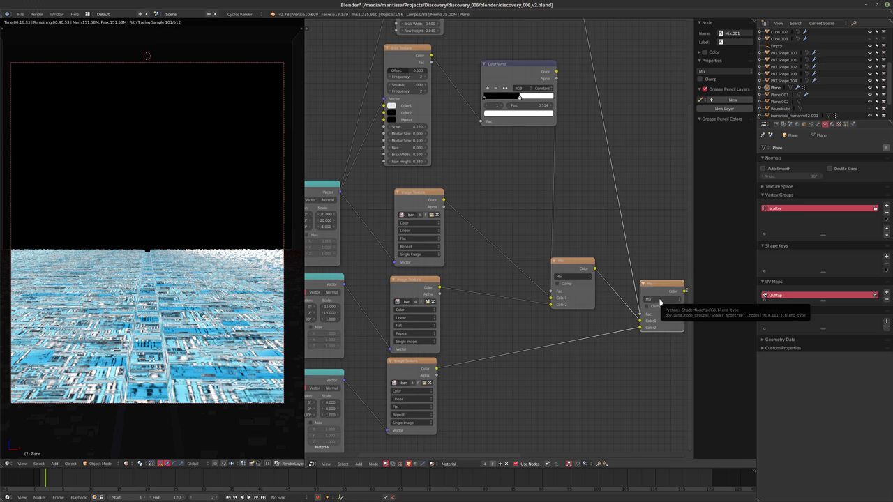
middle_drag(569, 163, 571, 256)
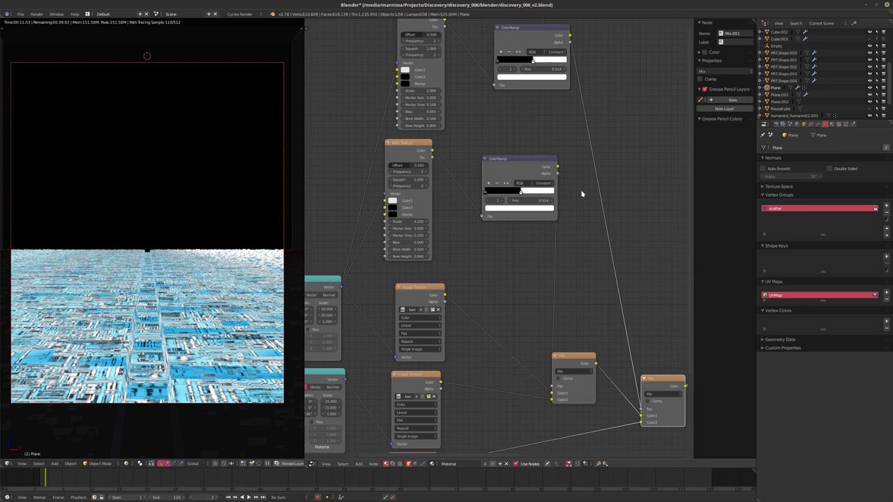
click(548, 77)
mouse_move(555, 89)
mouse_down()
mouse_move(552, 106)
mouse_move(552, 86)
mouse_up()
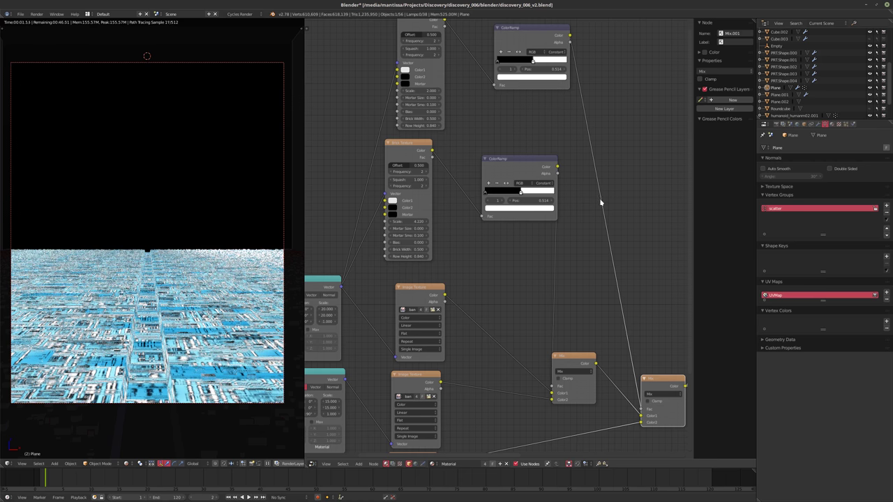
middle_drag(591, 189, 496, 159)
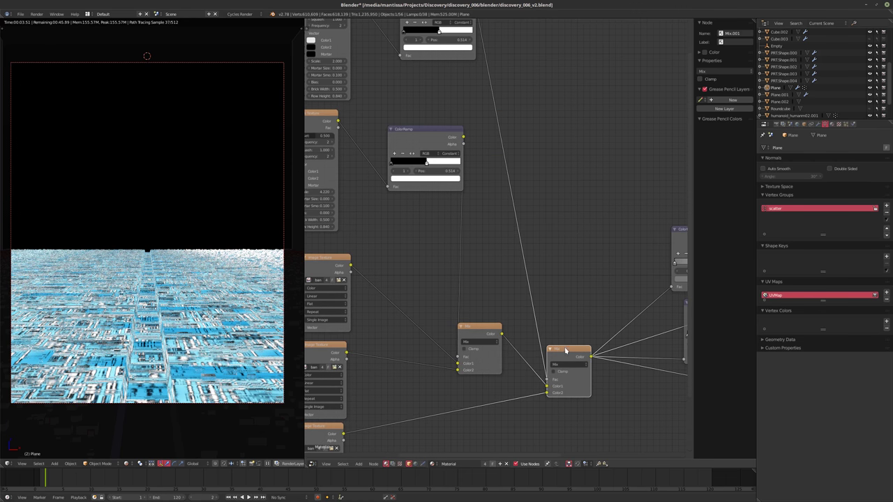
drag(566, 350, 596, 324)
Nudge the third Mapping node sideways and set its X and Y scale to 25.
middle_drag(398, 289, 674, 195)
key(Tab)
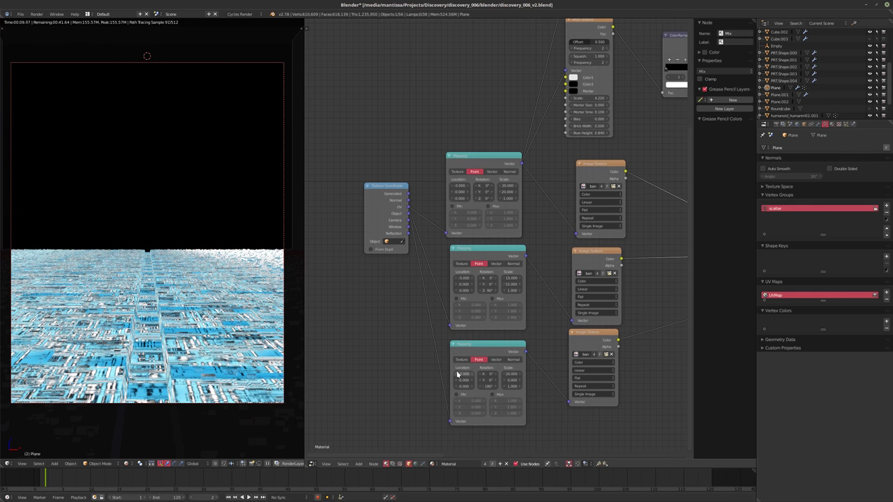
drag(450, 377, 442, 377)
click(509, 374)
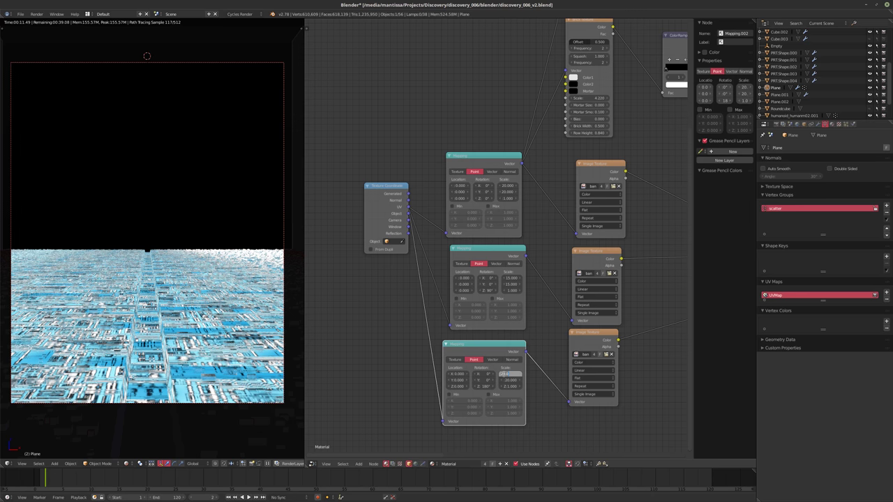
text(25)
key(Tab)
text(25)
key(Return)
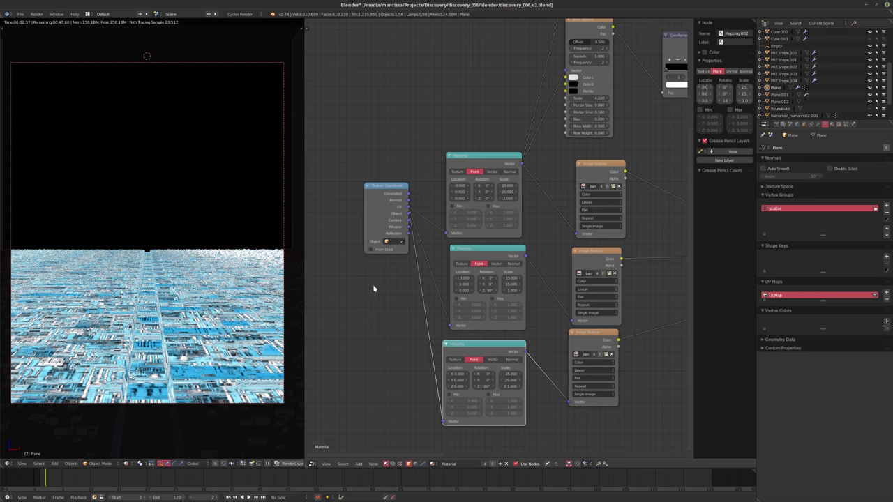
Shift the Texture Coordinate node slightly and duplicate the first Mapping node into the free space above it.
scroll(373, 288, up, 5)
scroll(373, 288, right, 2)
drag(333, 295, 317, 308)
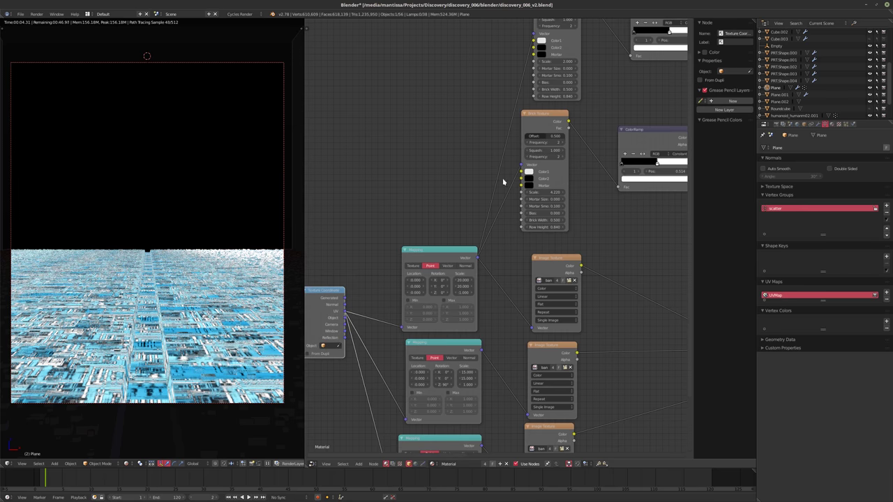
middle_drag(503, 183, 520, 212)
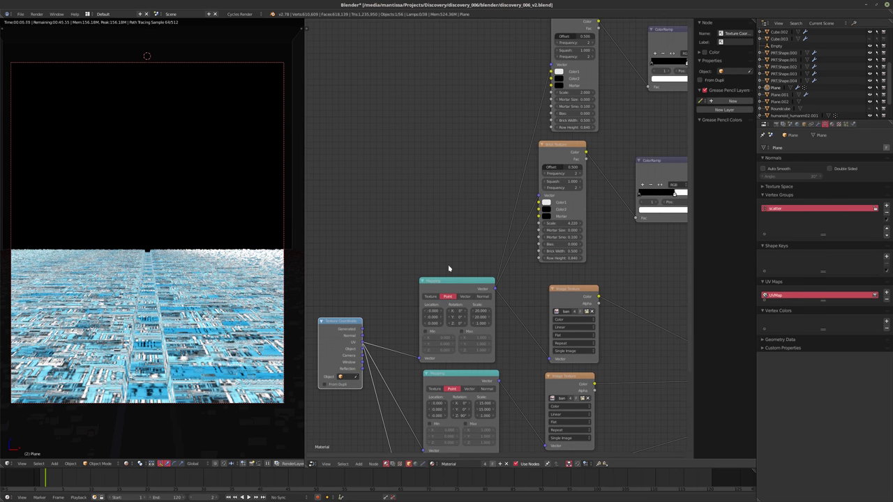
click(448, 288)
key(shift+d)
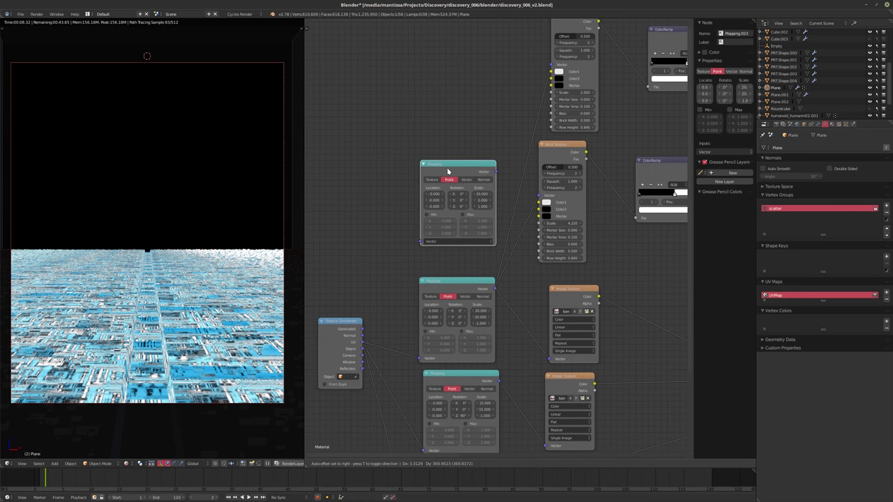
click(448, 171)
Link the copied Mapping node's Vector output to both Brick Textures and its input to the Texture Coordinate node.
drag(487, 186, 528, 211)
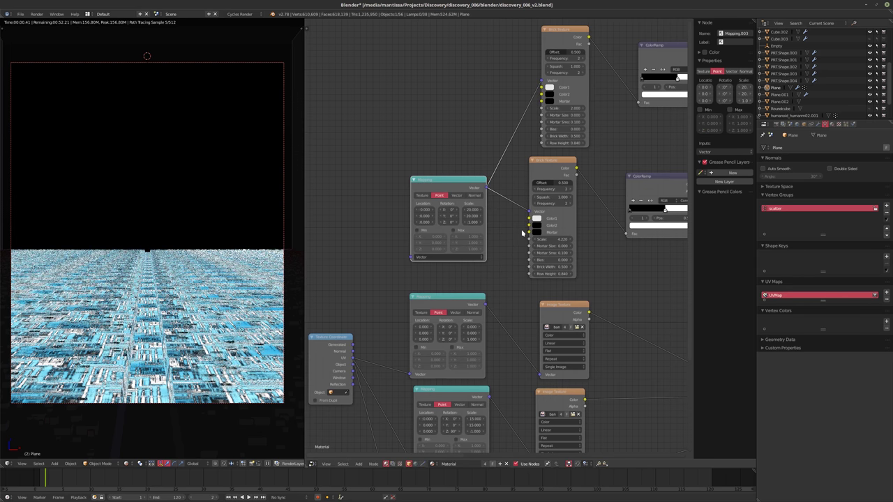
middle_drag(522, 233, 529, 274)
drag(360, 403, 419, 297)
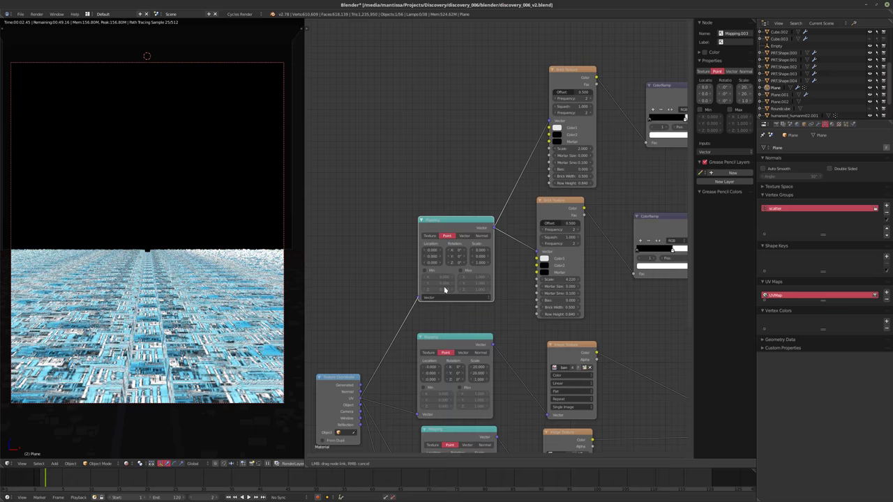
Preview the upper brick ColorRamp on the floor and set the copied Mapping node's X and Y scale to 1.
mouse_move(419, 297)
middle_down()
mouse_move(362, 341)
mouse_move(577, 131)
middle_up()
click(577, 130)
middle_drag(352, 292, 469, 260)
drag(468, 260, 496, 294)
shift+scroll(488, 363, down, 1)
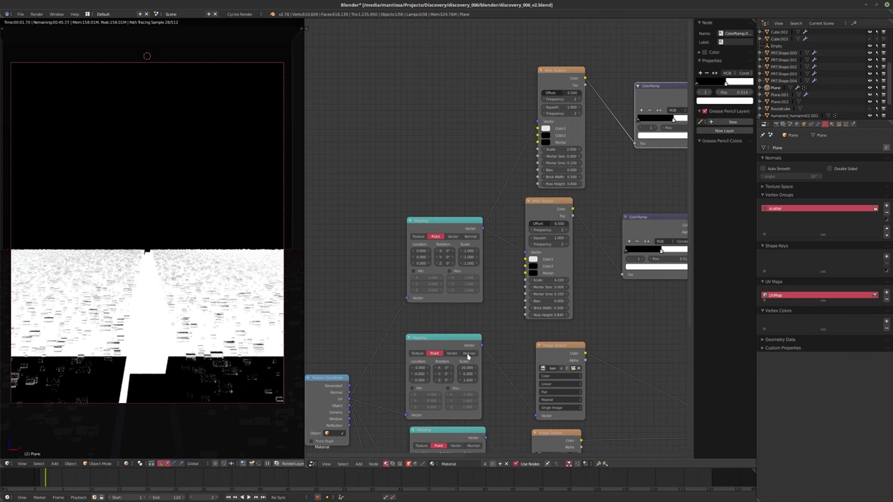
Set the upper Brick Texture's Scale to 20.
middle_drag(487, 307, 444, 389)
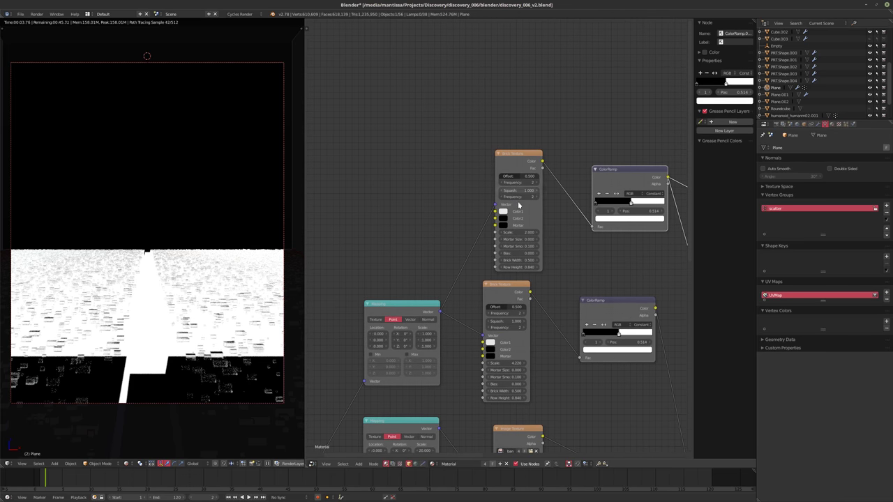
drag(520, 234, 520, 233)
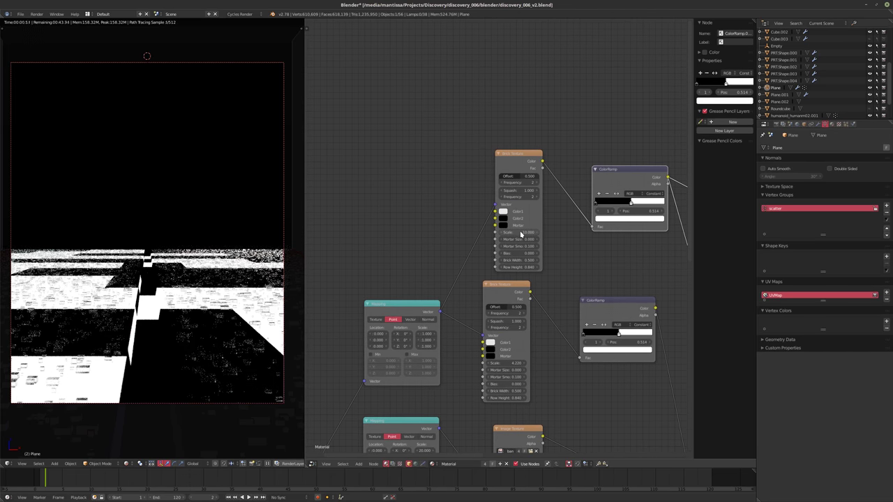
click(520, 232)
key(Return)
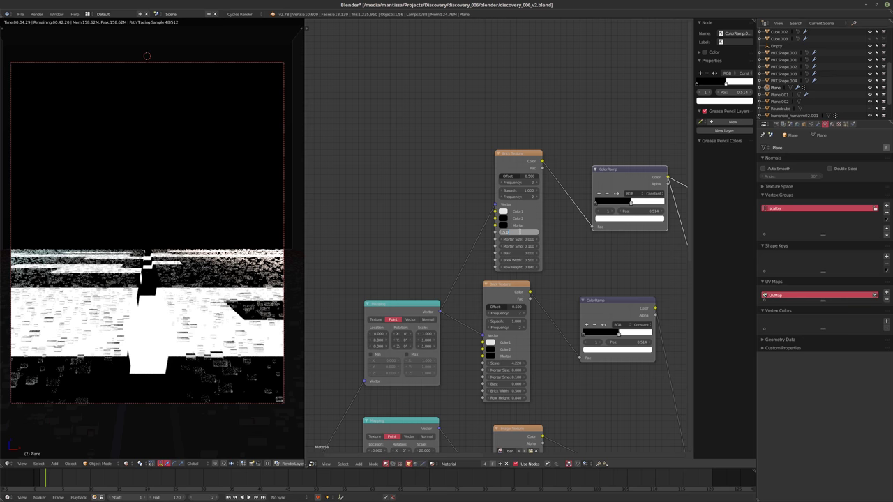
text(20)
key(Return)
Preview the lower brick ColorRamp on the floor and set the lower Brick Texture's Scale to 50.
middle_drag(576, 289, 487, 286)
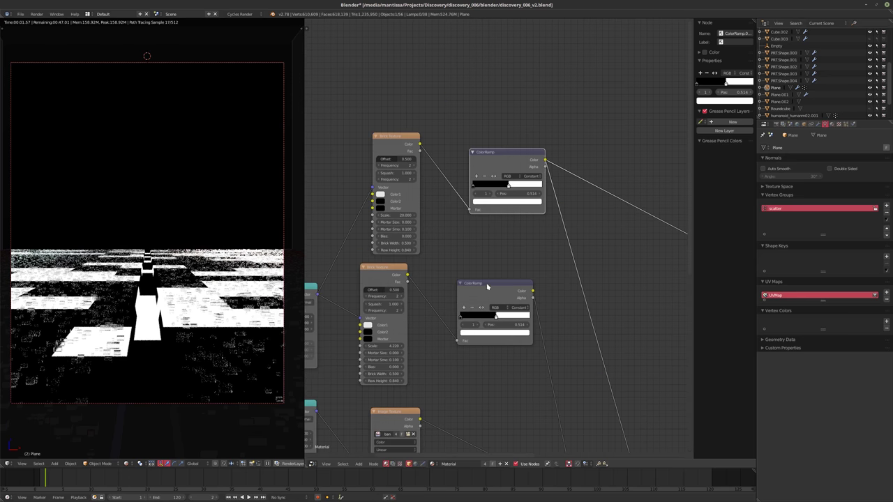
ctrl+shift+click(487, 286)
click(381, 347)
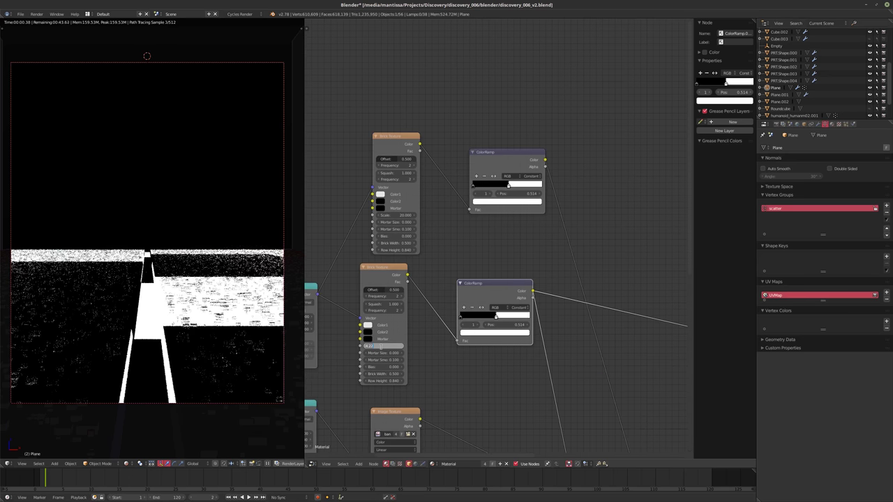
key(Return)
Preview the final Mix node on the floor.
scroll(420, 279, down, 2)
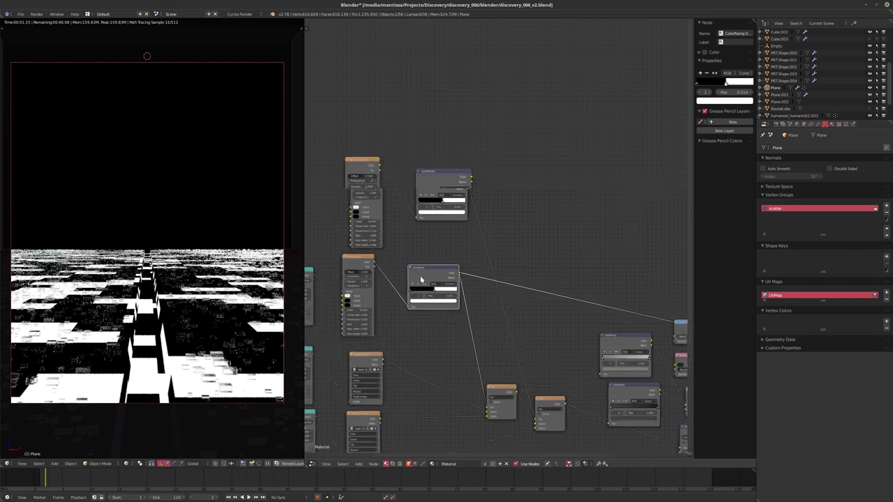
scroll(454, 303, down, 1)
ctrl+shift+click(464, 360)
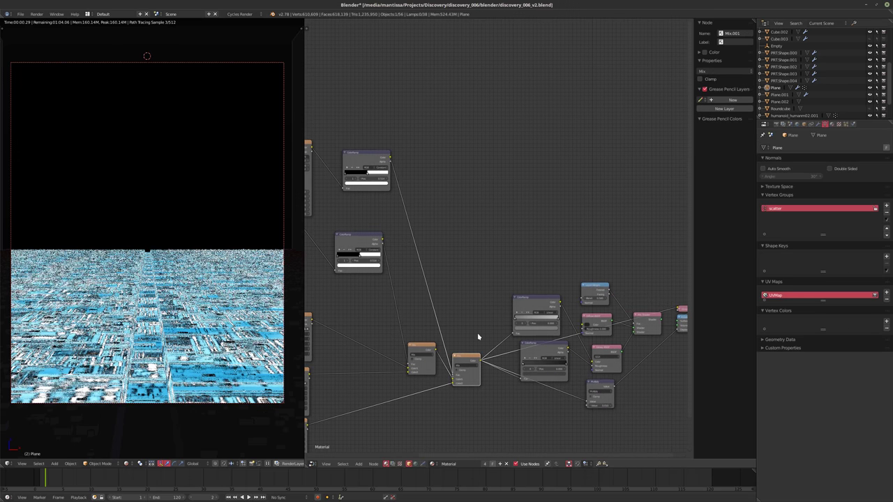
Set the Z rotation of the brick masks' Mapping node to 45°.
middle_drag(484, 318, 592, 345)
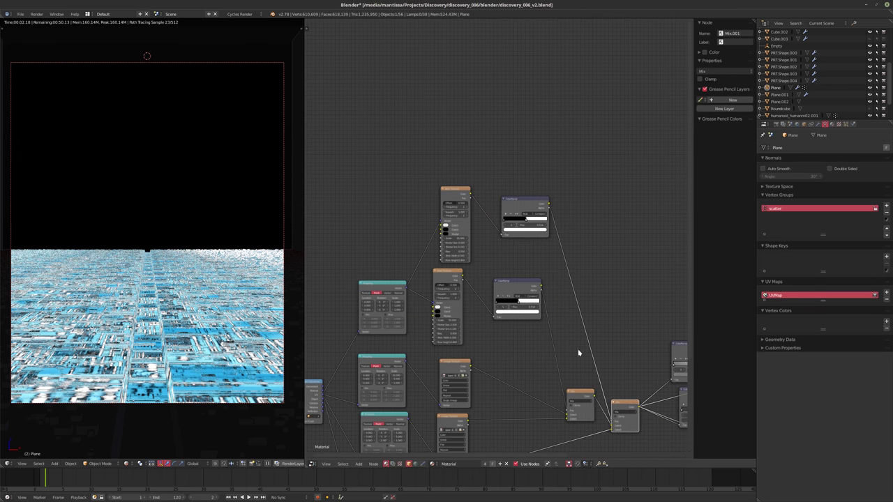
scroll(538, 371, up, 2)
middle_drag(539, 371, 505, 387)
scroll(415, 353, up, 1)
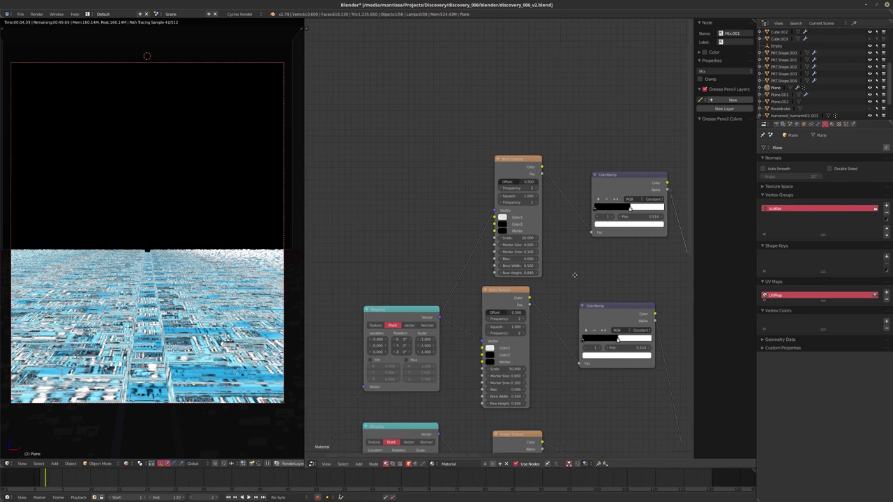
click(414, 353)
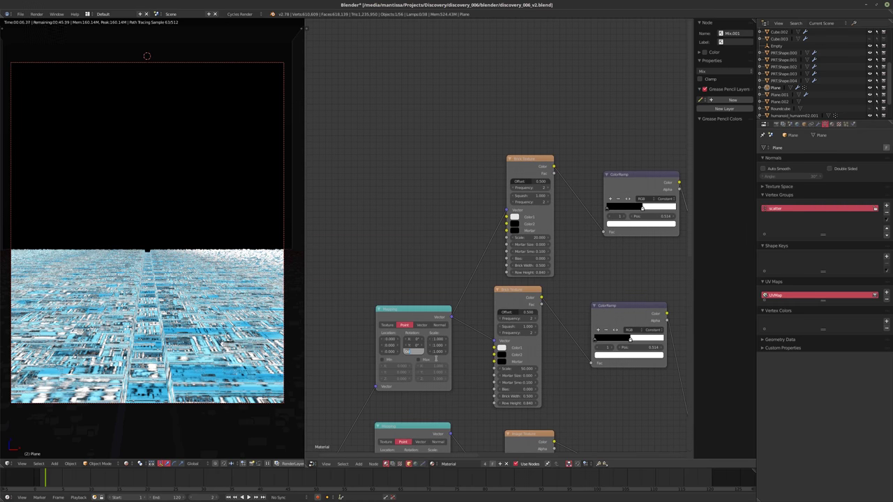
text(45)
key(Return)
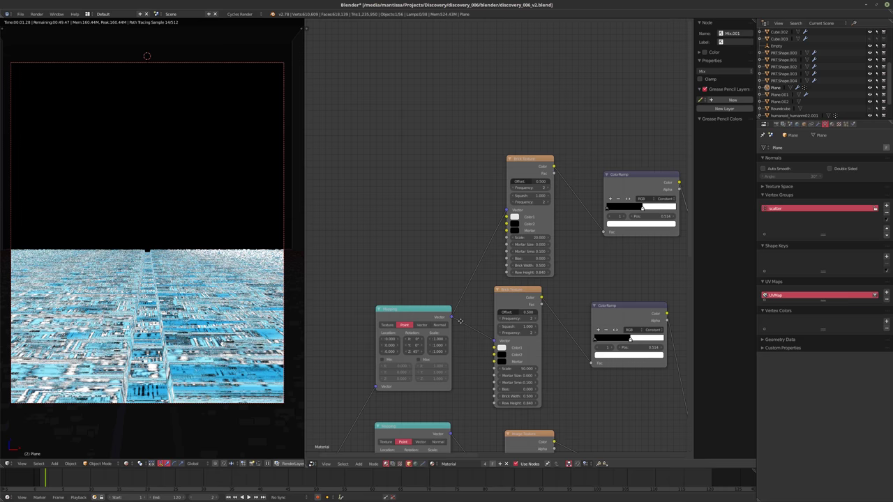
Preview the upper brick ColorRamp and try a 45° Y rotation with different Z rotations on the masks' Mapping node.
scroll(438, 362, down, 1)
ctrl+shift+click(581, 211)
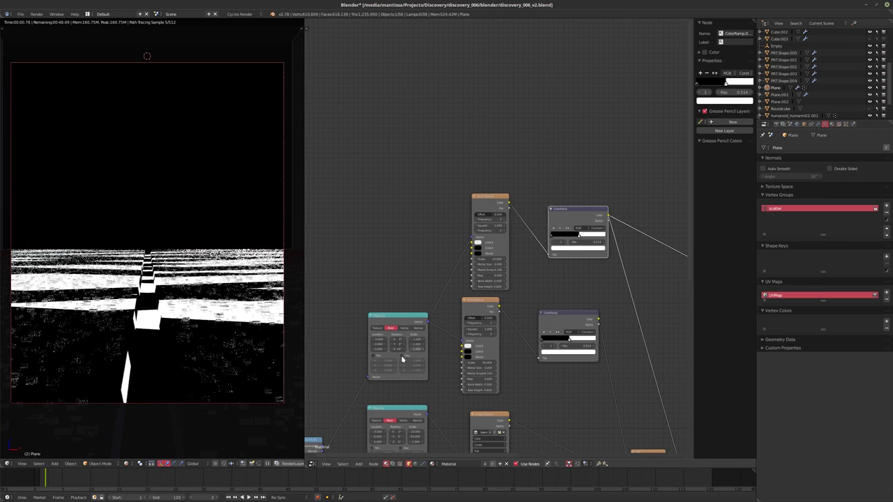
drag(394, 349, 401, 354)
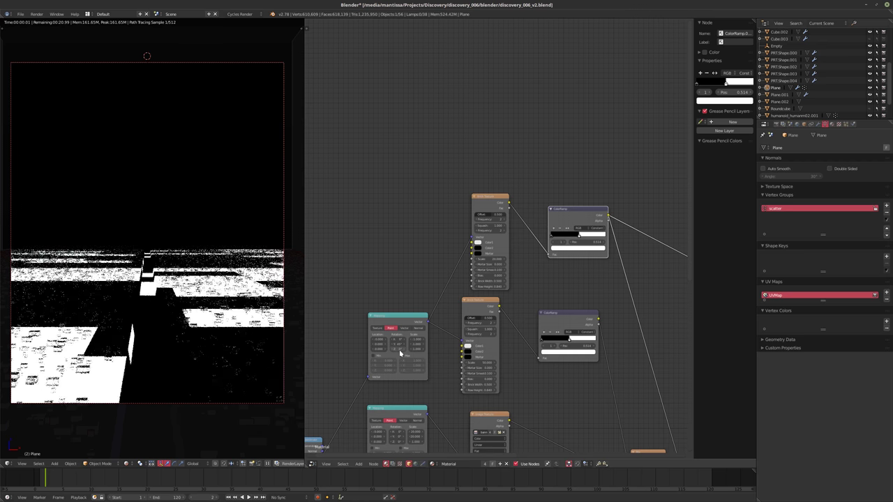
middle_drag(139, 279, 195, 258)
drag(397, 349, 409, 356)
scroll(377, 342, up, 4)
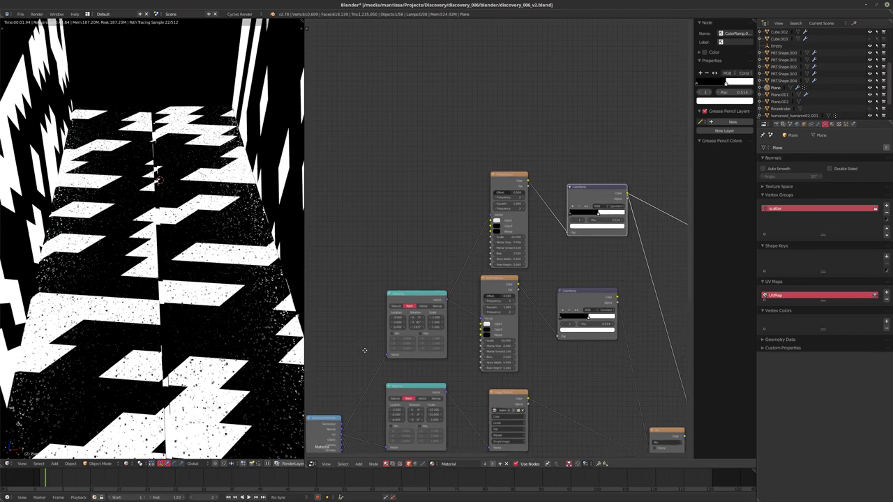
drag(420, 339, 439, 332)
Set the masks' Mapping node rotation to 0° on Y and 45° on Z.
click(420, 324)
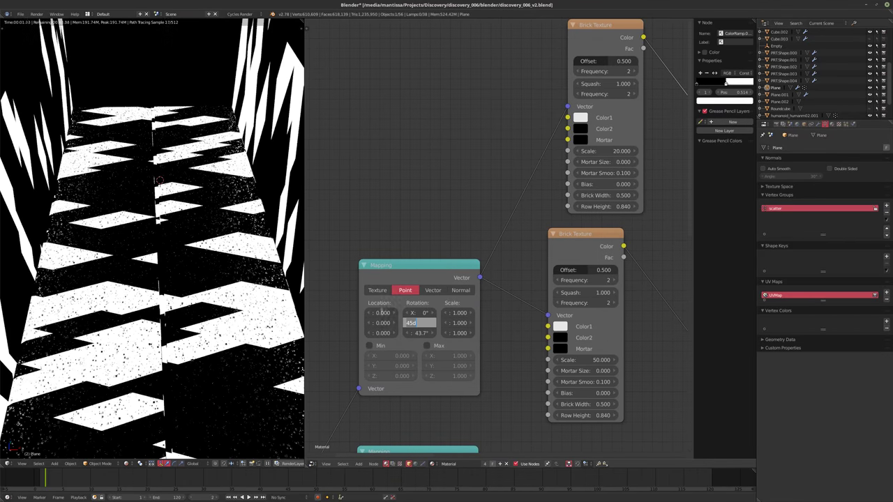
text(0)
key(Return)
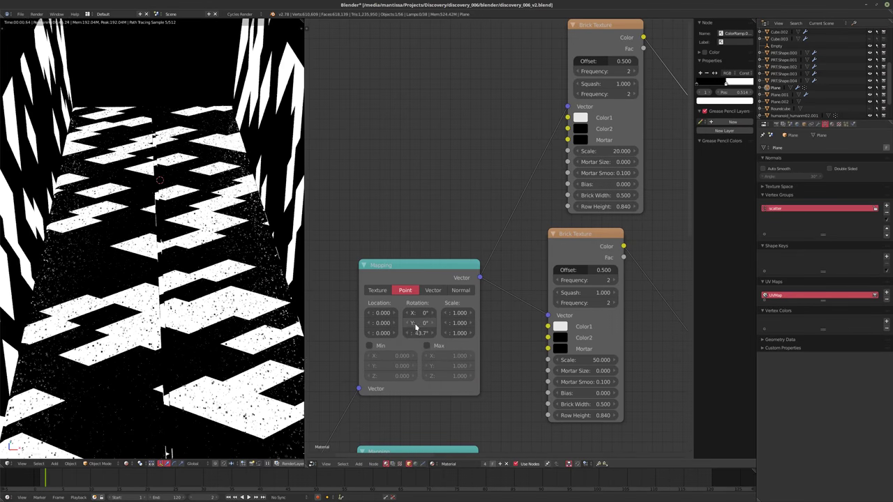
click(421, 333)
text(45)
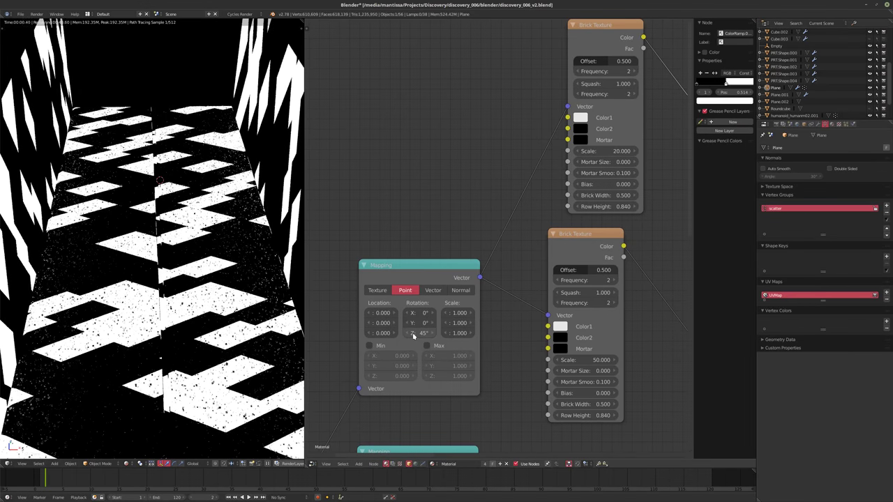
key(Return)
Try out the X scale of the masks' Mapping node, then set X to 1 and Y to 0.75.
scroll(472, 333, down, 2)
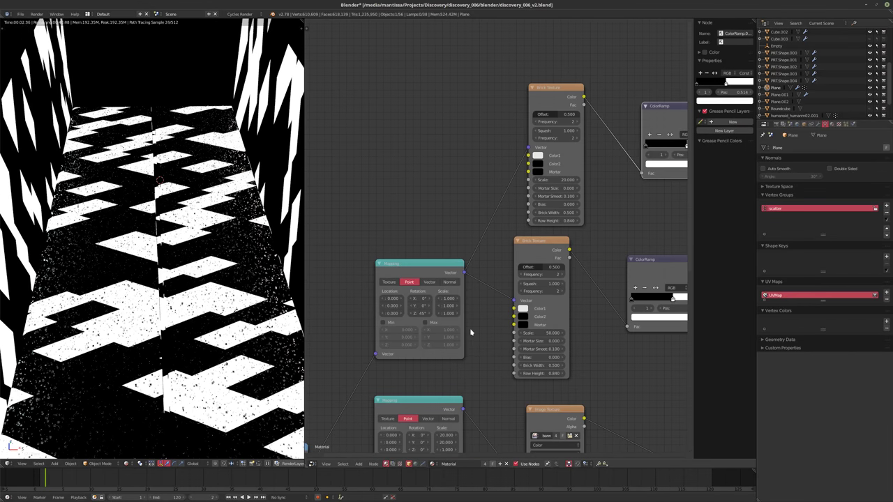
drag(449, 298, 461, 298)
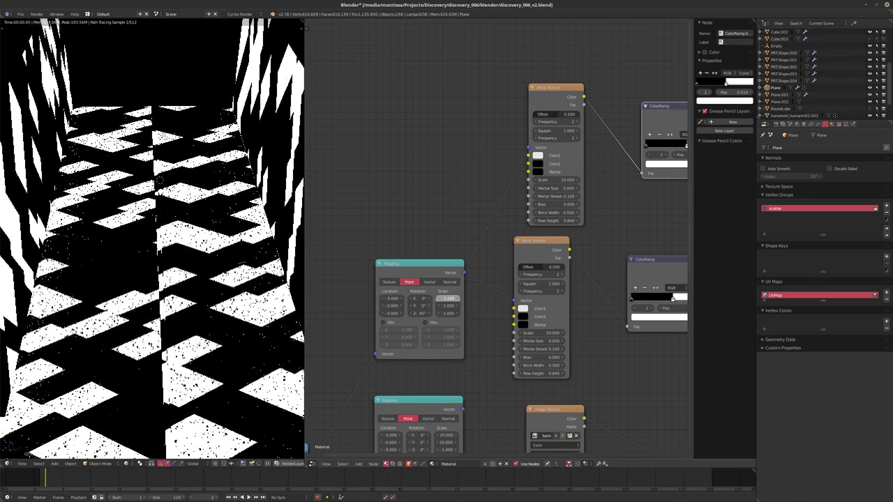
double_click(450, 298)
text(1)
key(Tab)
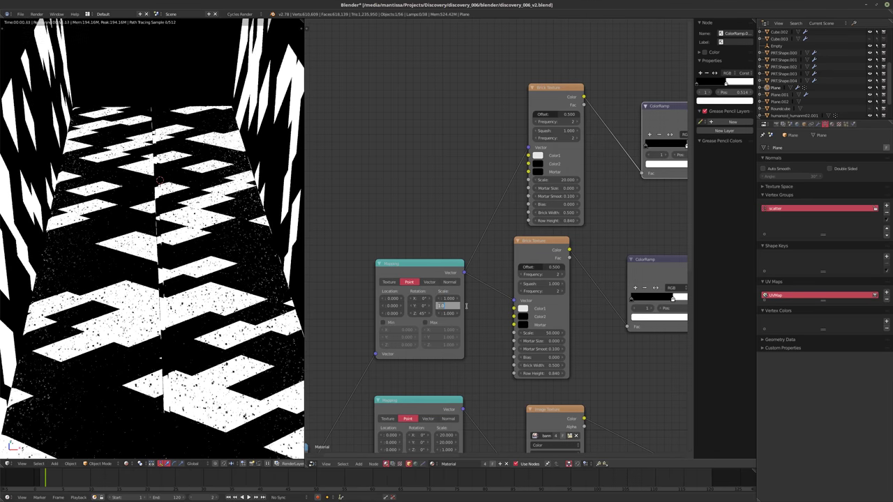
key(Return)
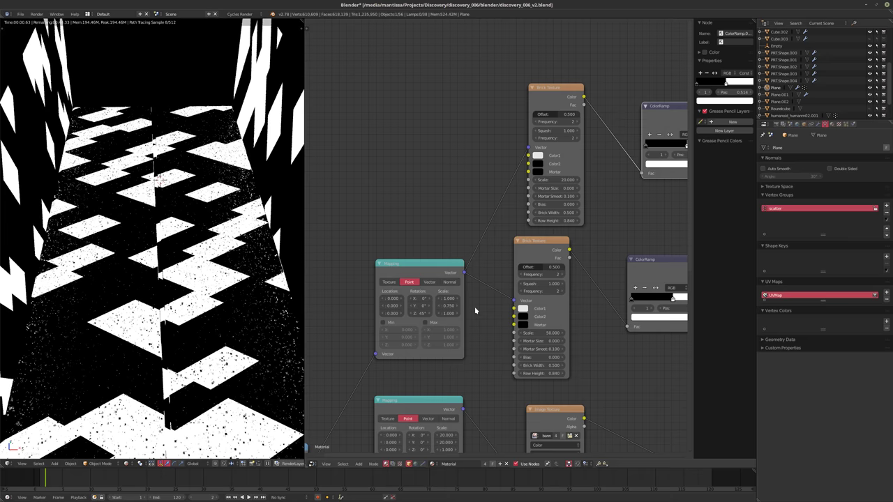
Preview the second Mix node's combined color output on the floor and view it through the camera.
middle_drag(466, 309, 426, 287)
scroll(426, 290, down, 2)
scroll(427, 307, down, 3)
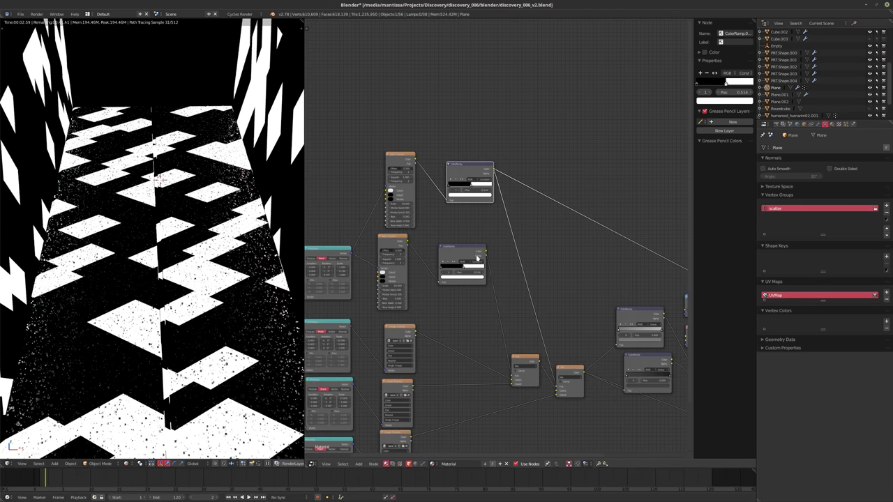
middle_drag(481, 273, 479, 241)
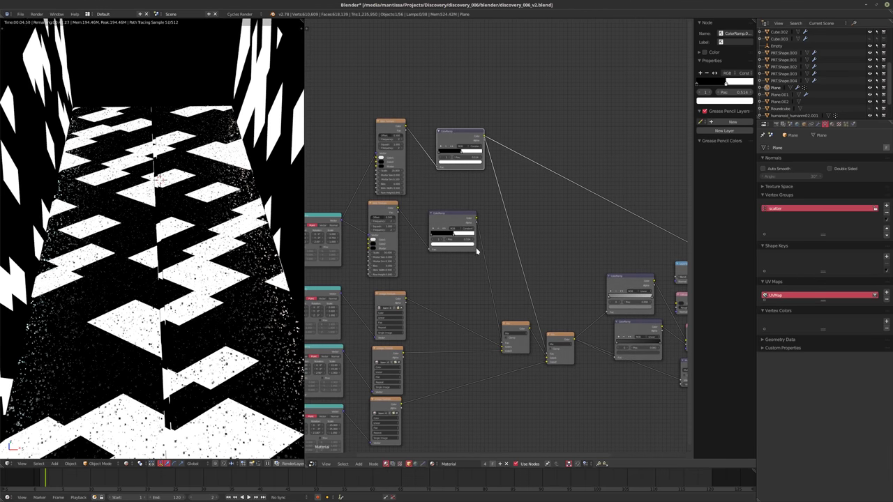
ctrl+scroll(503, 262, right, 3)
ctrl+shift+click(514, 342)
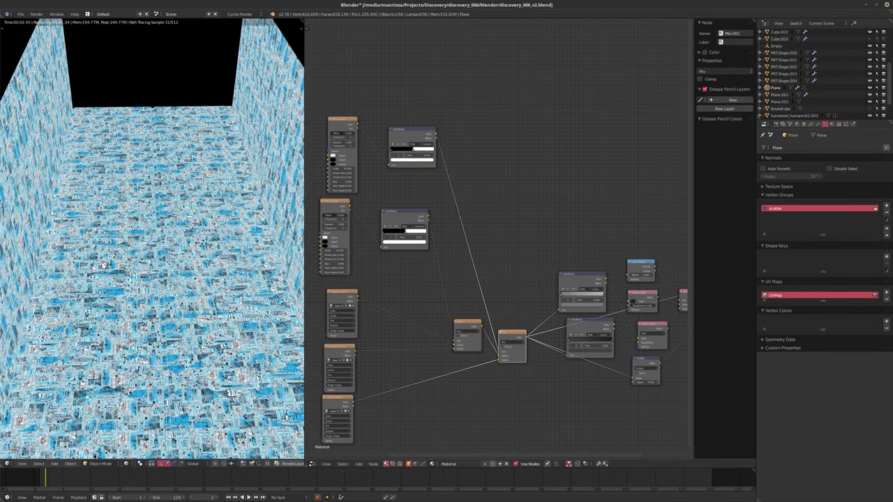
scroll(104, 279, up, 3)
key(KP_0)
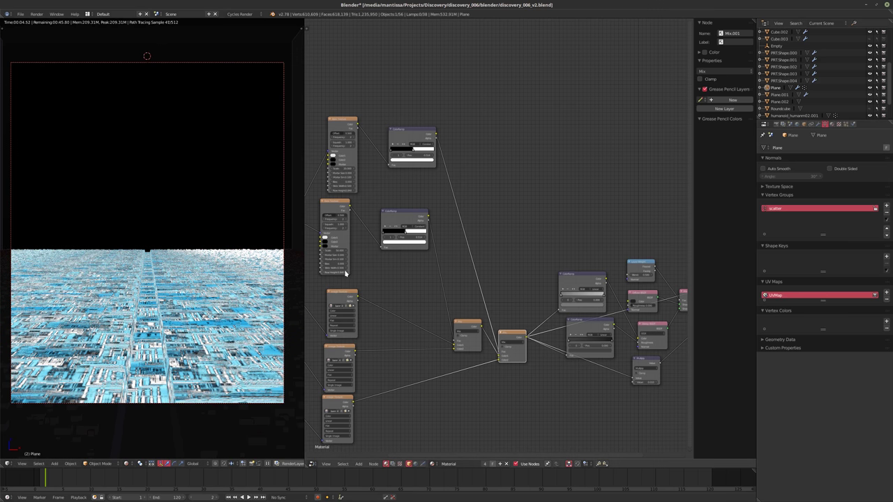
Move the white stop of the upper brick mask's ColorRamp further toward the end of the gradient.
middle_drag(473, 371, 497, 326)
scroll(526, 329, up, 2)
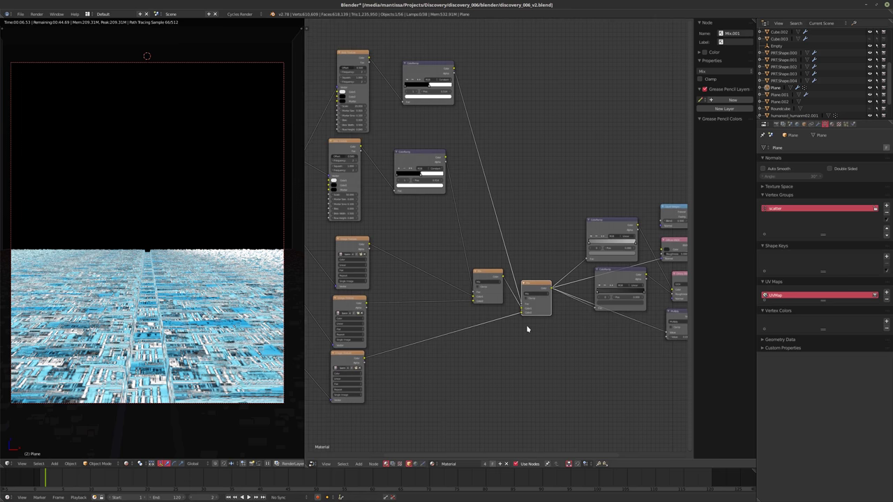
middle_drag(488, 167, 524, 179)
scroll(447, 141, up, 1)
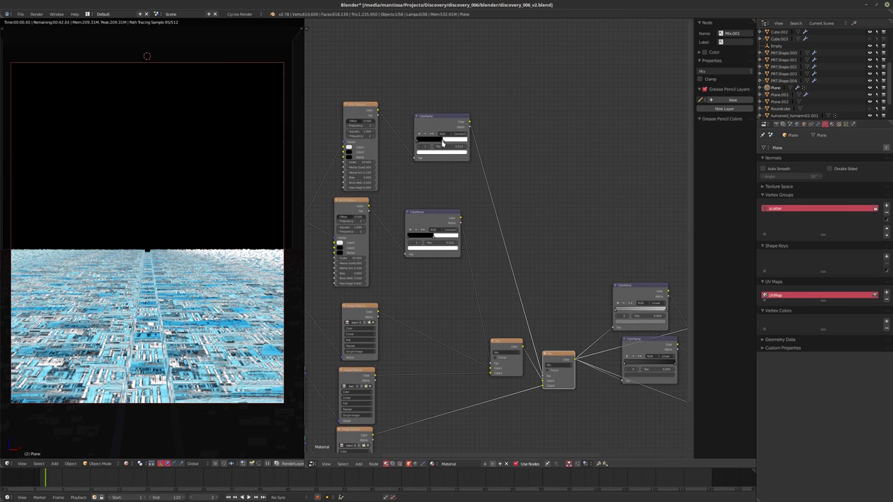
drag(443, 143, 457, 143)
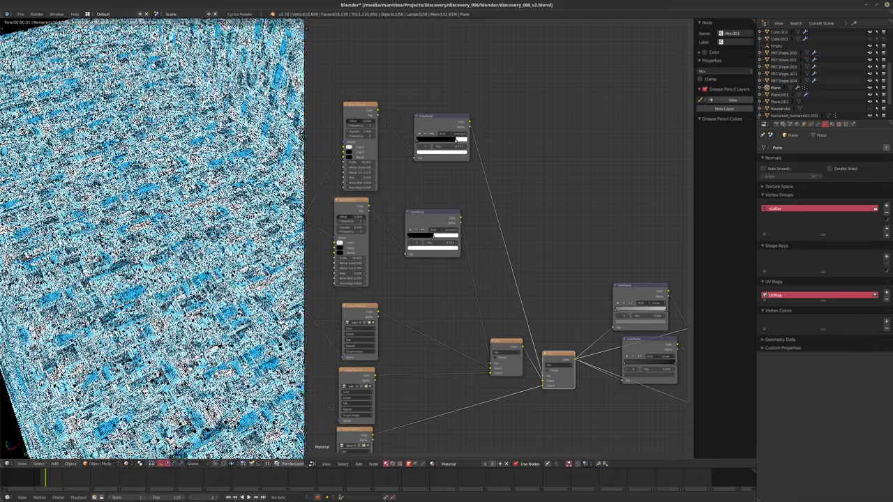
Try a 45° Z rotation on the third image texture's Mapping node, the one with a scale of 25.
middle_drag(457, 143, 624, 59)
scroll(481, 259, up, 2)
scroll(531, 197, up, 1)
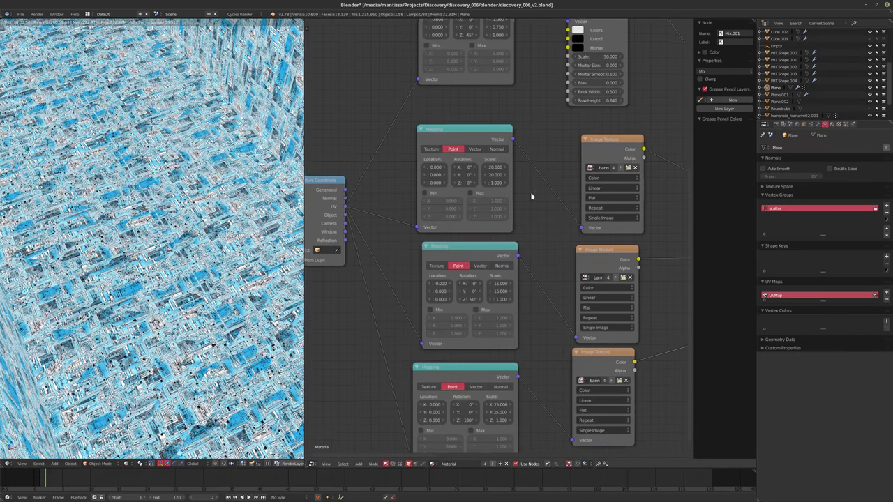
click(466, 419)
text(45)
key(Return)
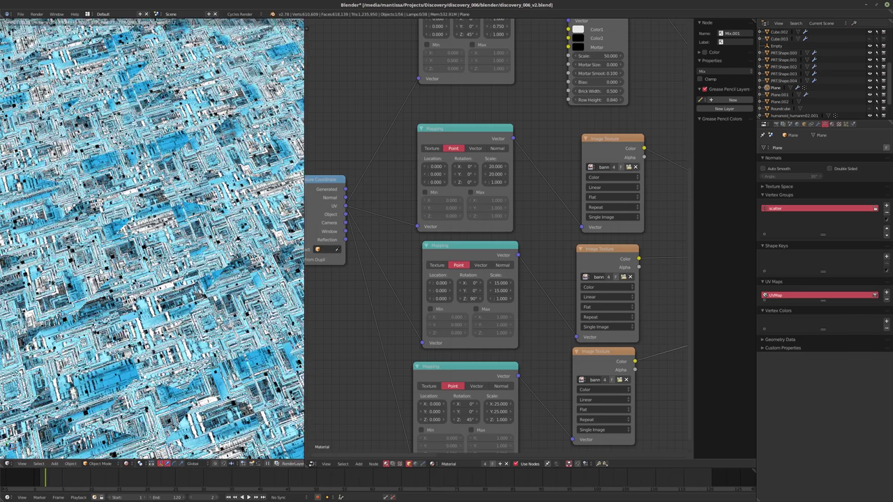
middle_drag(488, 251, 394, 280)
scroll(488, 280, down, 4)
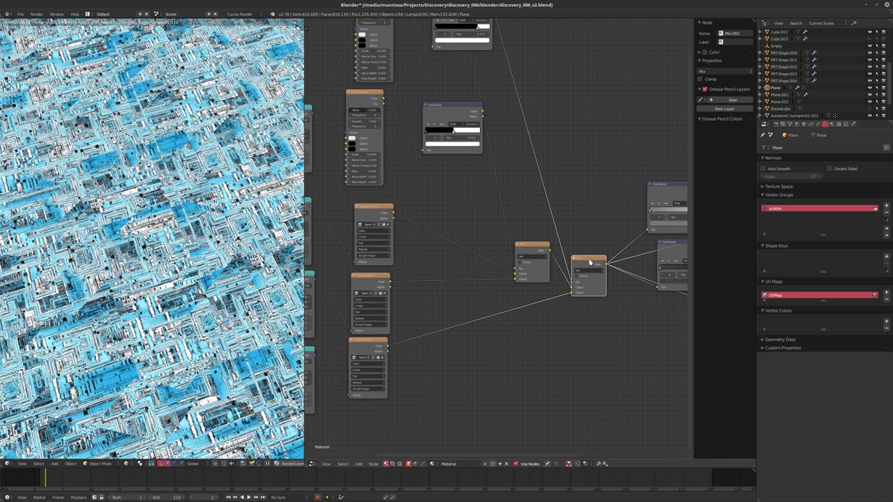
Nudge the white stop of the upper brick mask's ColorRamp slightly back and check the floor through the camera.
middle_drag(500, 193, 505, 189)
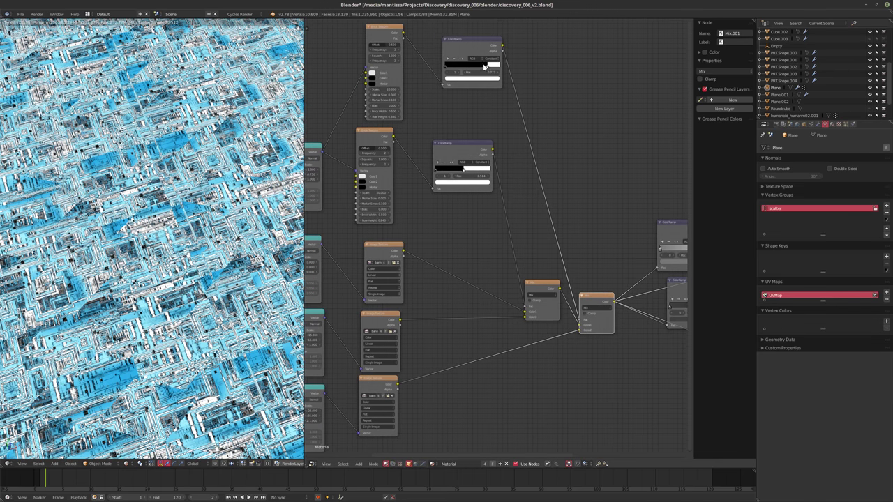
drag(485, 66, 484, 67)
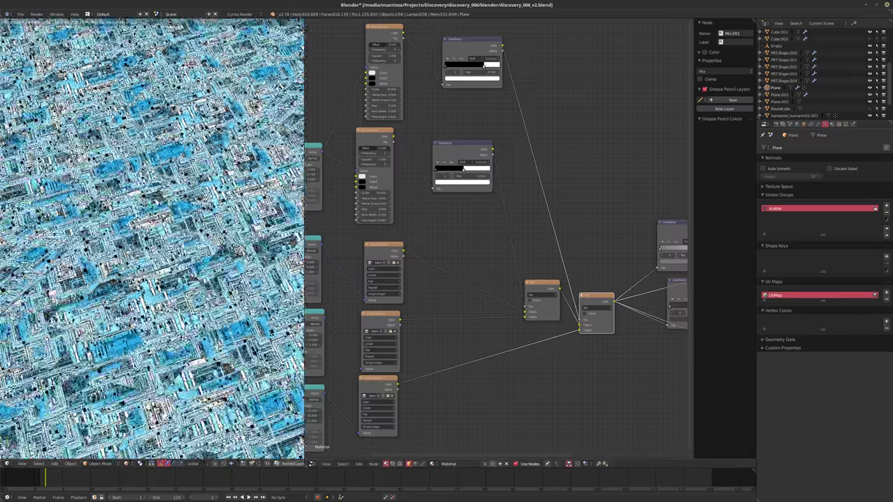
middle_drag(160, 175, 151, 206)
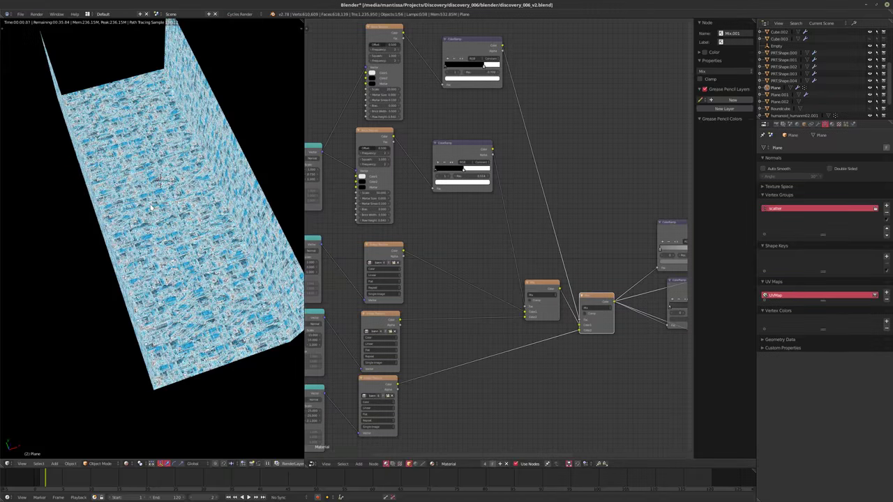
key(KP_0)
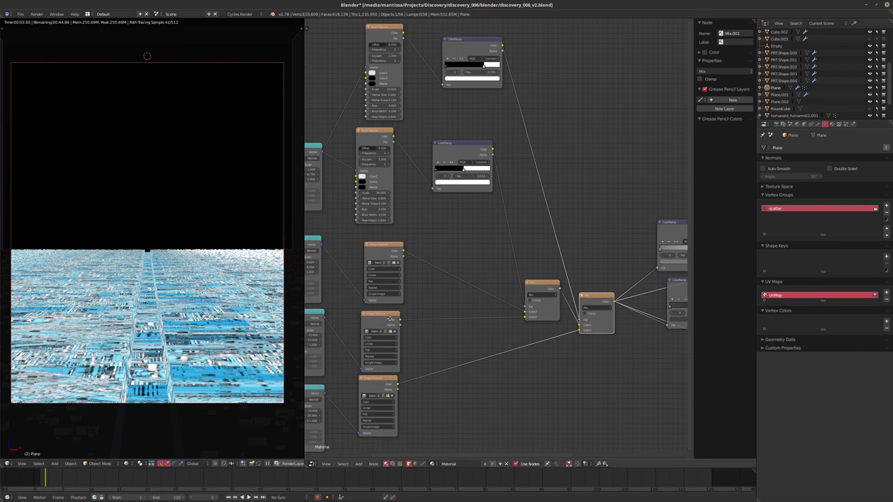
Set the Z rotation of the third image texture's Mapping node to 180°.
scroll(498, 289, up, 4)
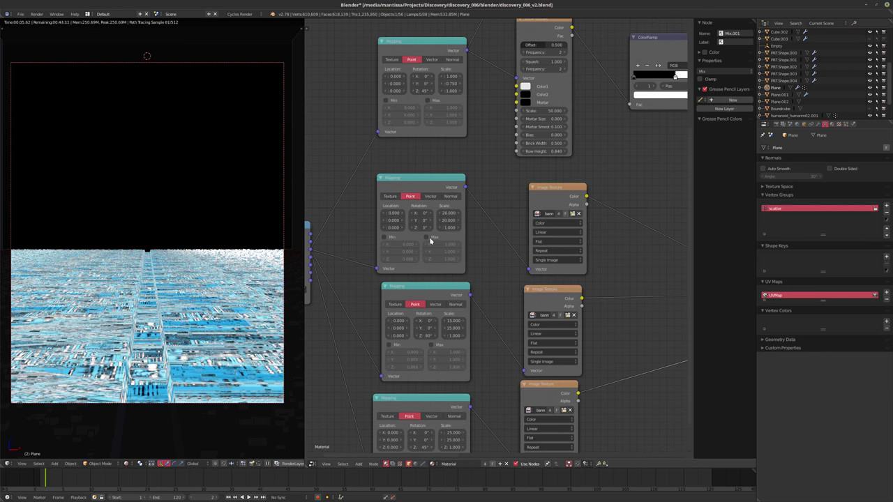
middle_drag(487, 383, 496, 341)
click(425, 400)
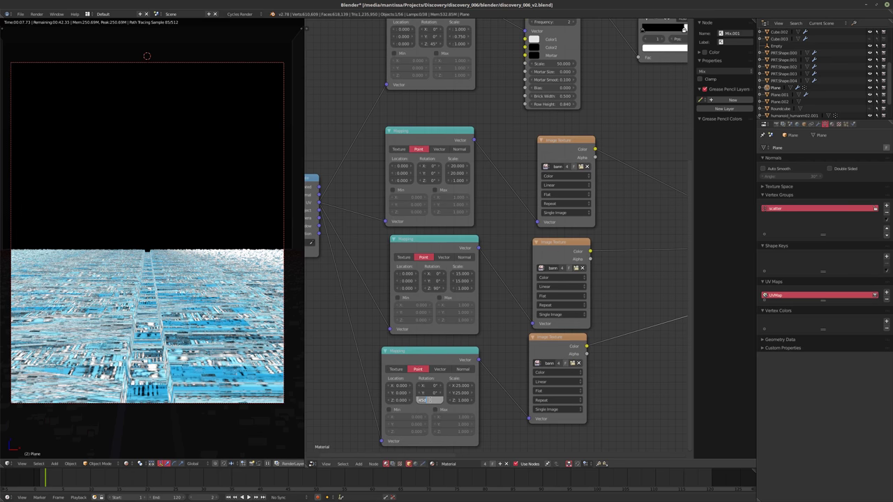
text(180)
key(Return)
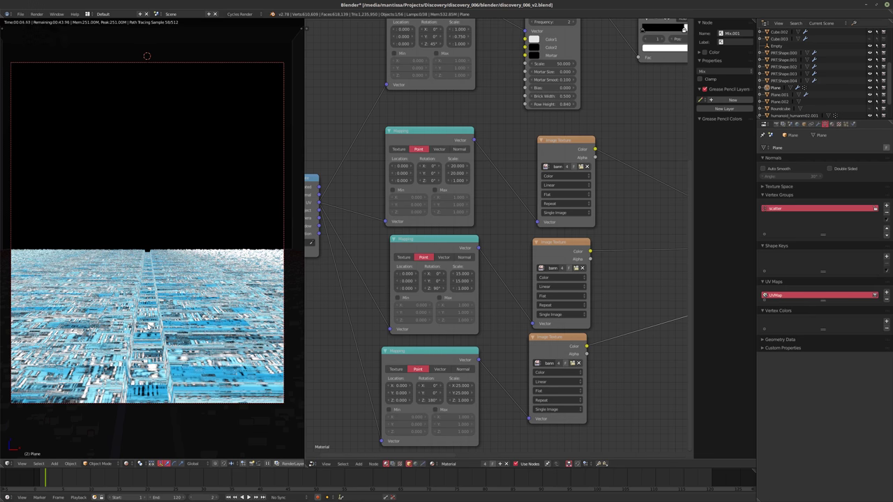
Reconnect the floor's Mix Shader to the Material Output and preview the full scene rendered from the camera.
key(shift+z)
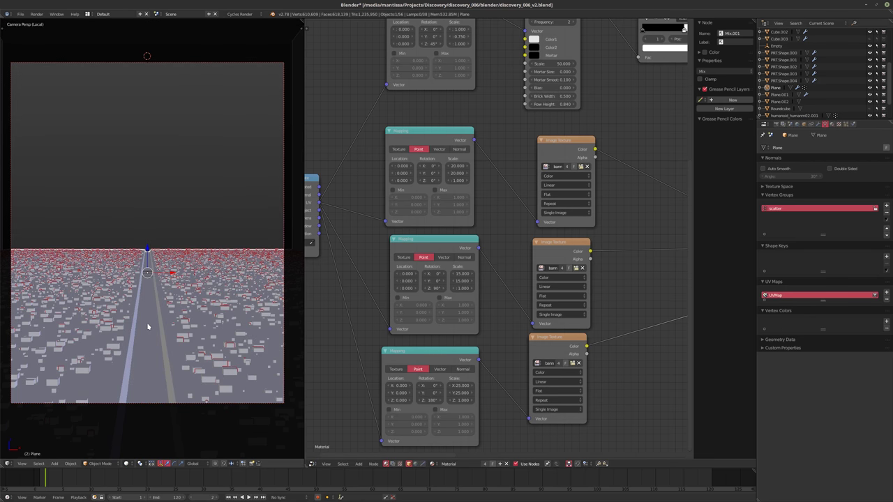
scroll(528, 293, down, 5)
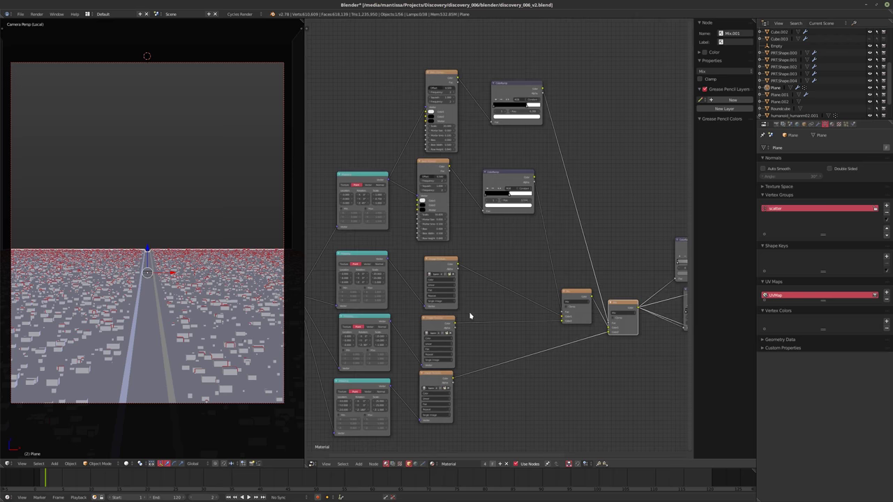
right_click(630, 270)
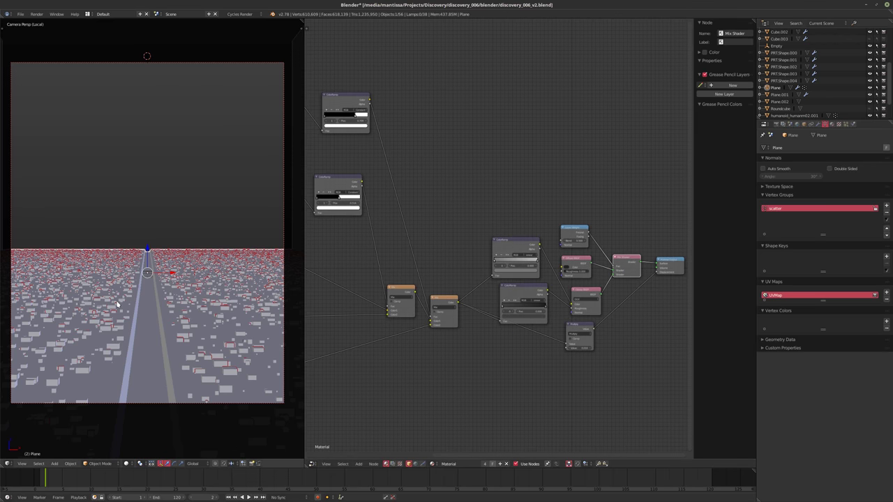
key(KP_7)
key(KP_0)
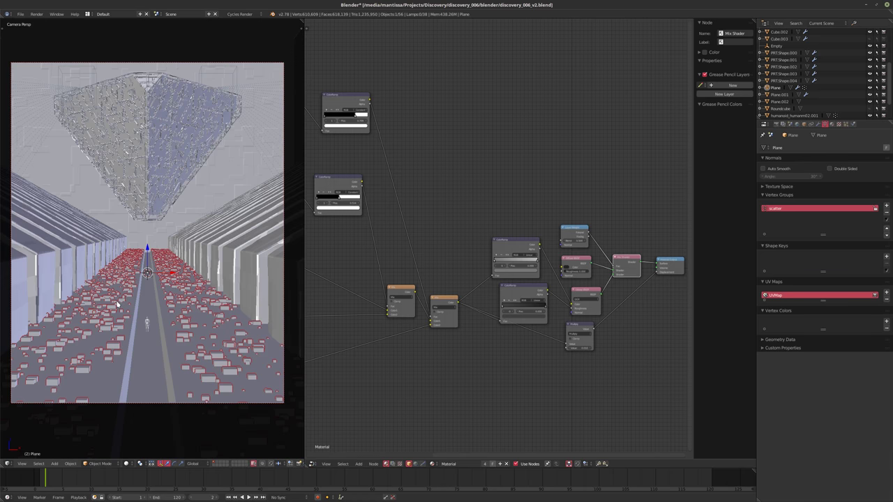
key(shift+z)
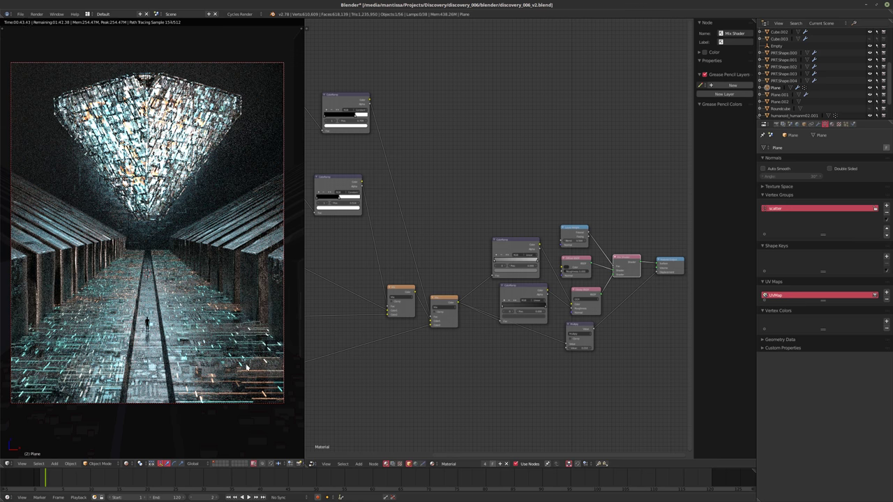
click(281, 442)
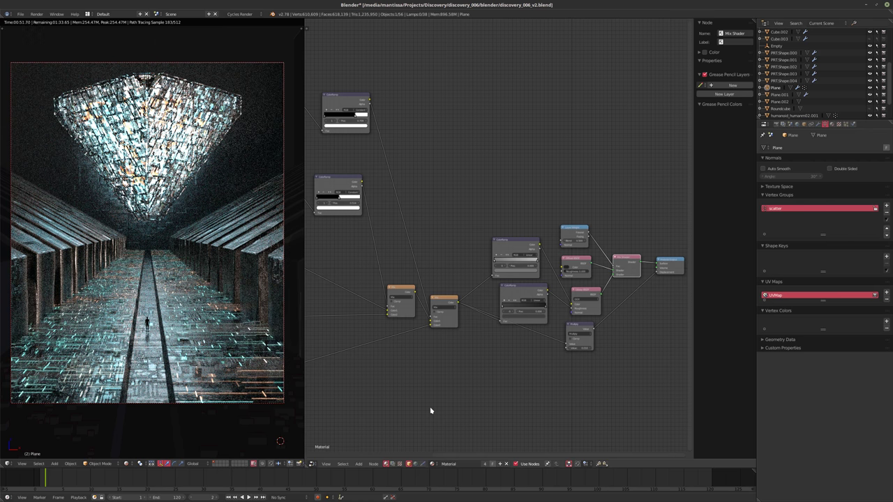
Set the ribbed side walls' Displace strength to 0.025 and their Displace.001 strength to 0.018.
right_click(233, 277)
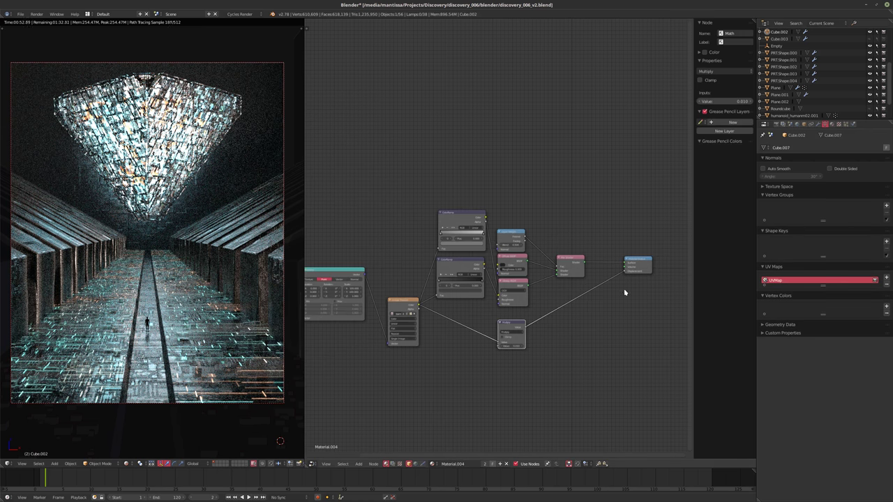
click(818, 125)
scroll(832, 450, down, 5)
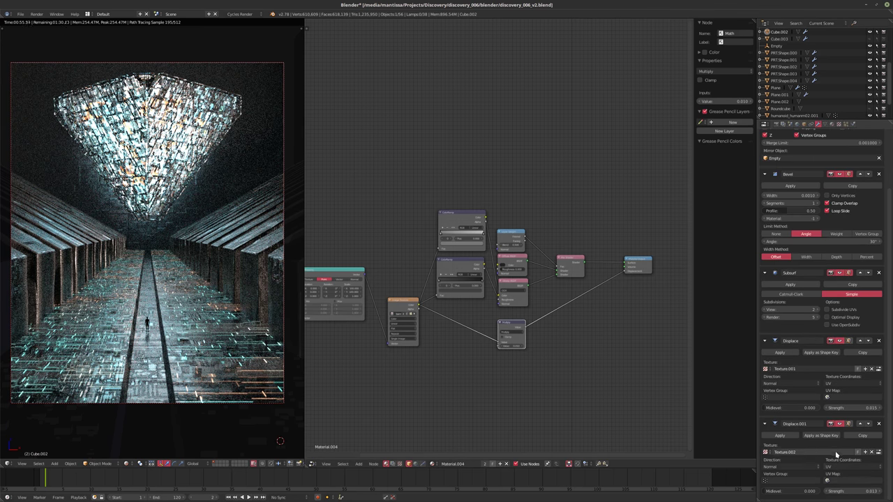
click(858, 408)
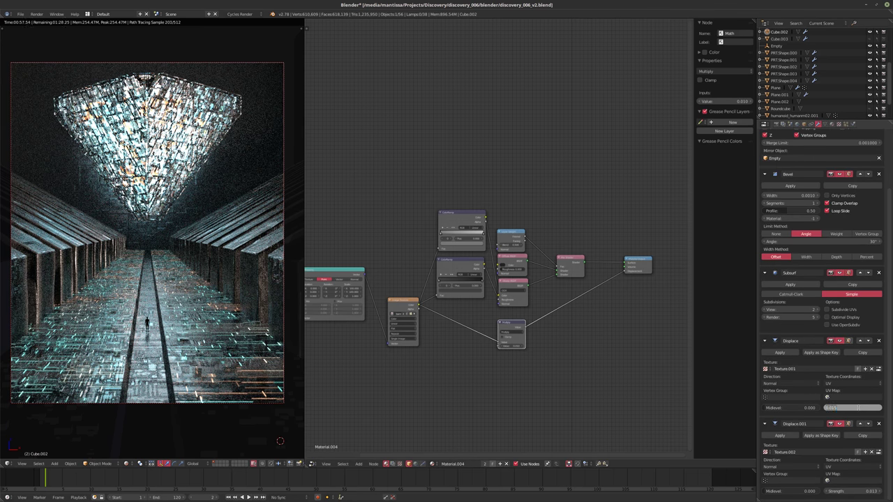
key(BackSpace)
text(0.025)
key(Return)
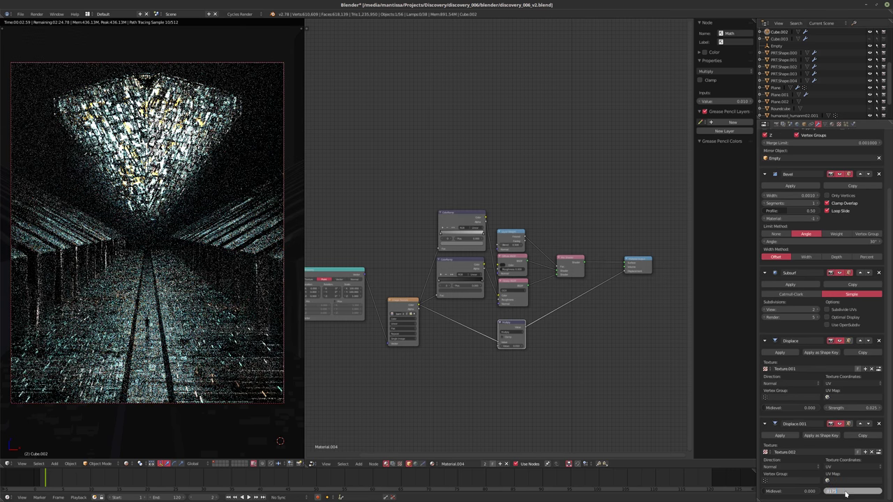
key(Return)
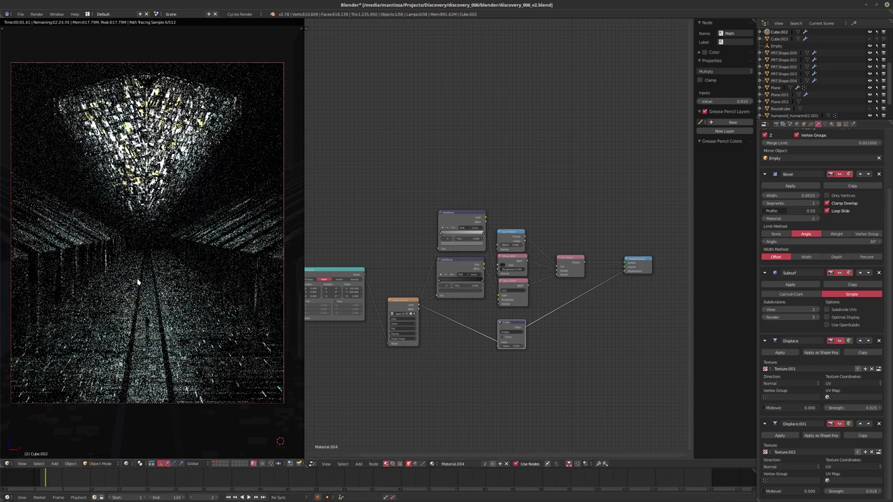
Save over discovery_006_v2.blend and run a test render of the current frame.
key(shift+z)
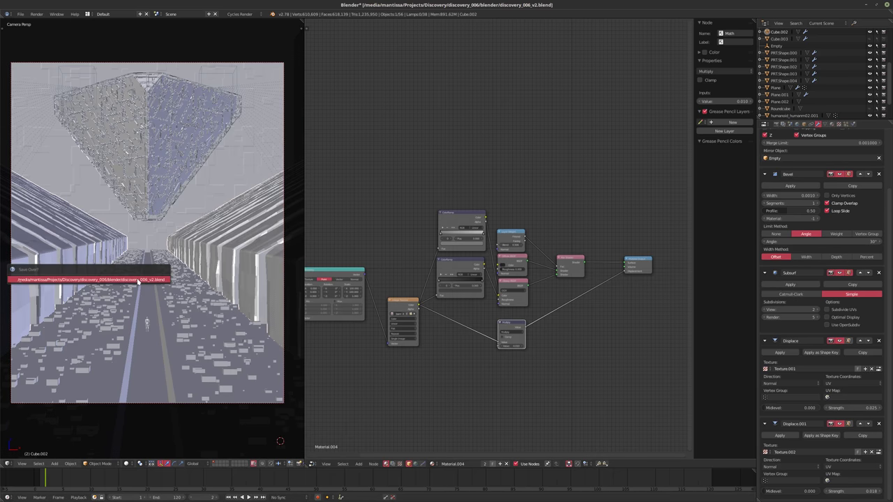
key(F12)
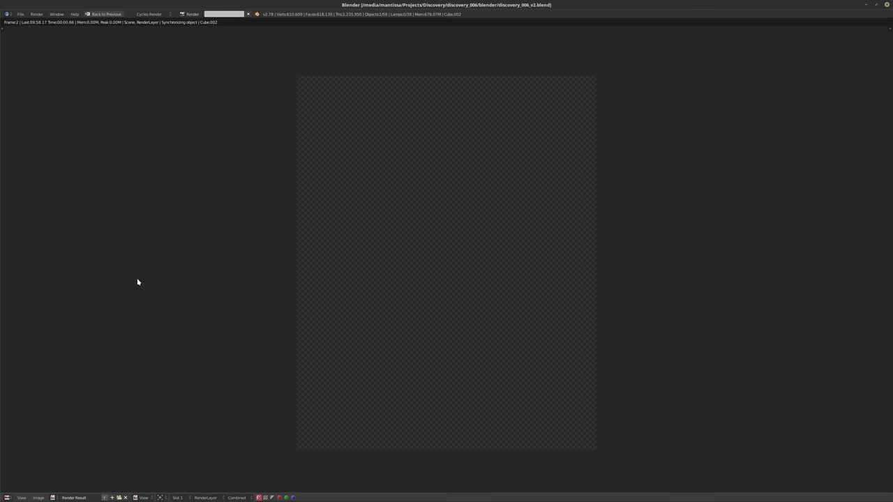
scroll(138, 282, up, 1)
key(XF86AudioRaiseVolume)
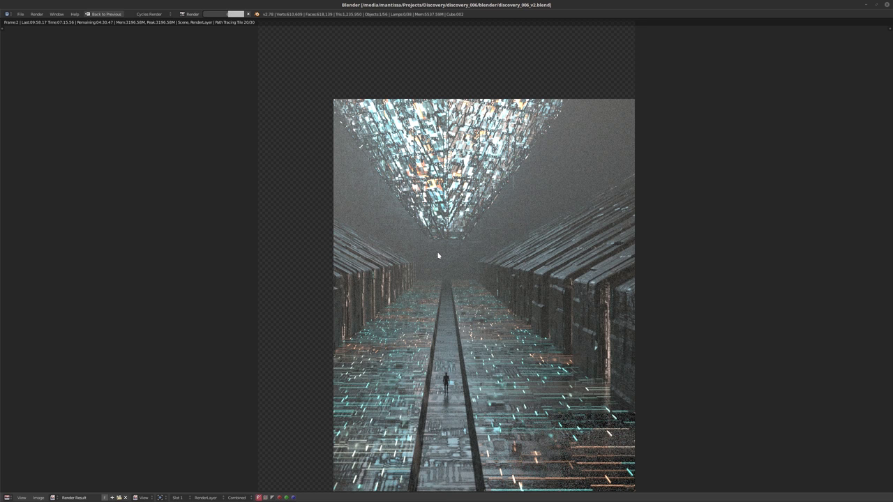
key(Escape)
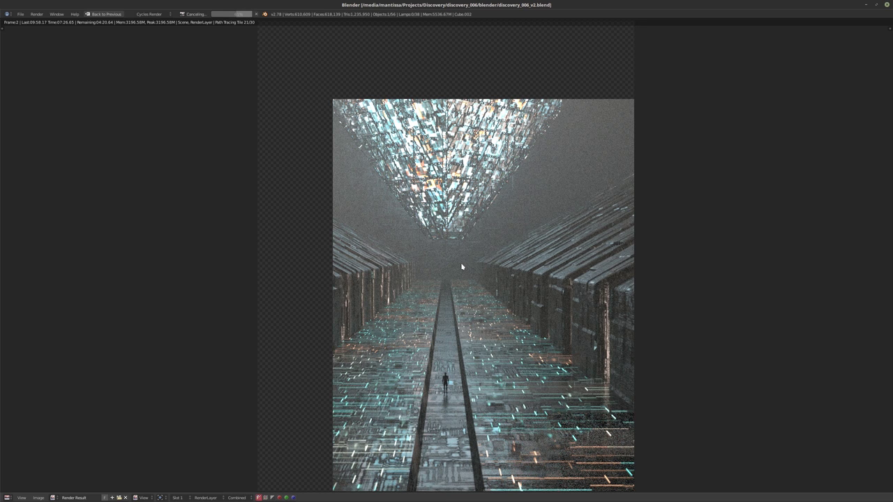
key(Escape)
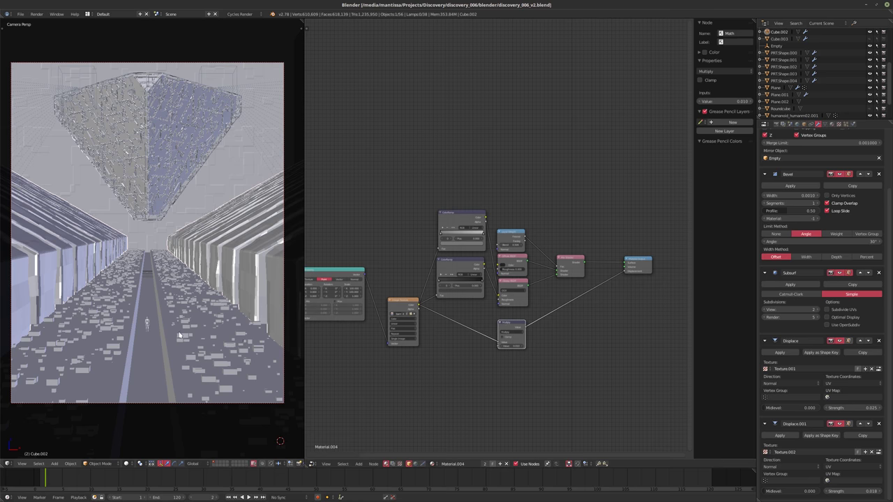
Select the ribbed side walls object and isolate it in local view.
right_click(175, 363)
key(KP_Decimal)
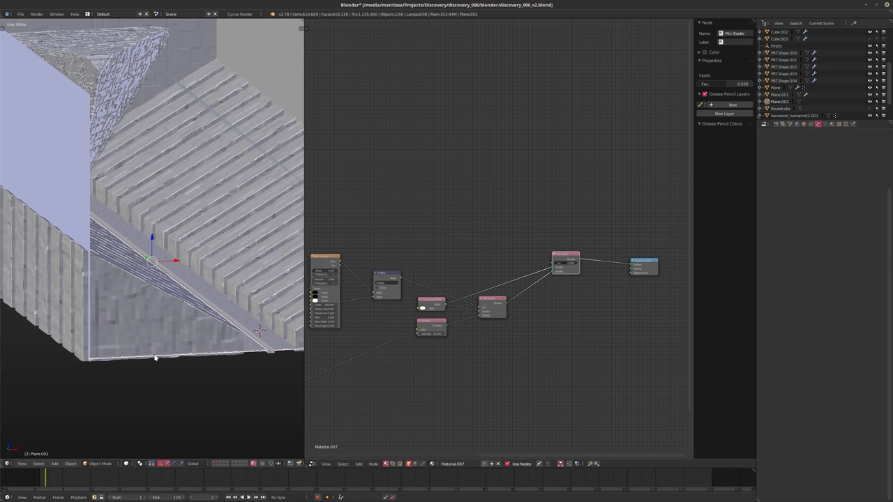
right_click(206, 301)
key(KP_Divide)
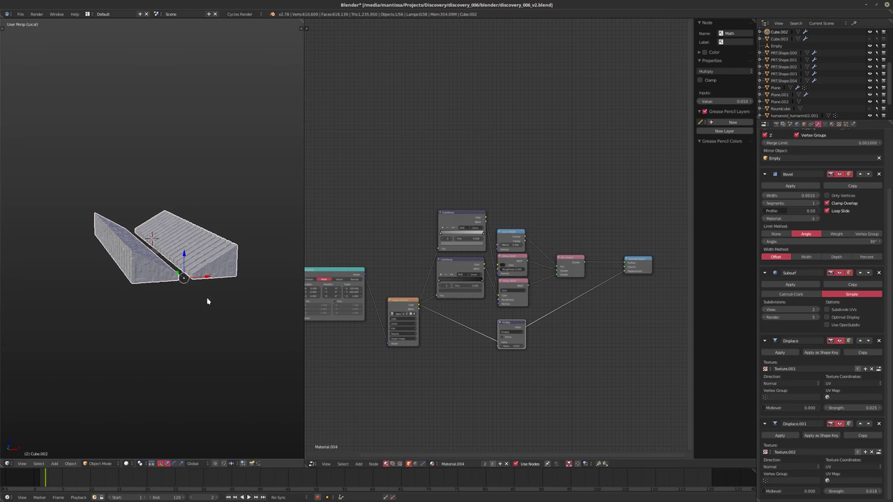
Leave the side walls' local view and isolate the floor plane instead.
scroll(148, 283, up, 4)
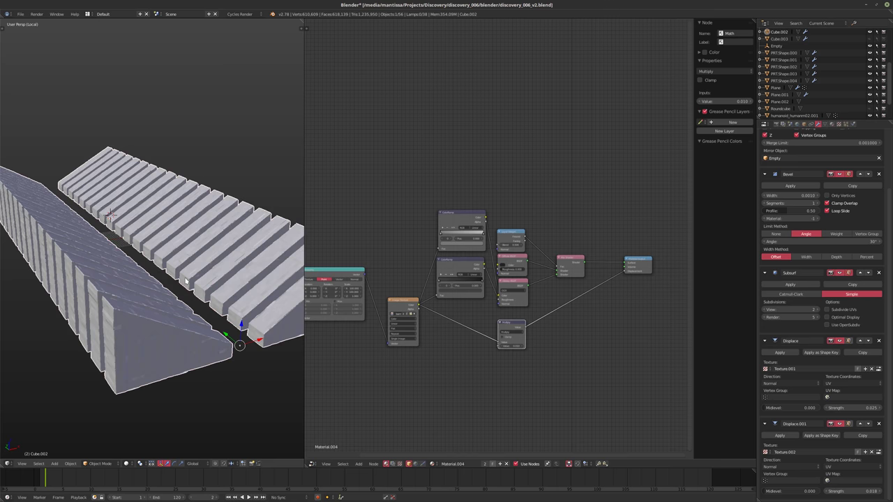
key(KP_Divide)
right_click(188, 301)
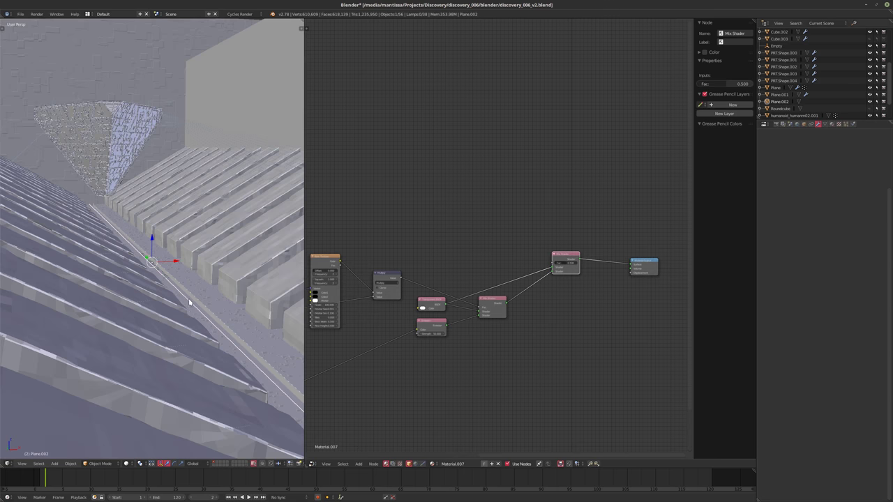
key(KP_Divide)
key(KP_Divide)
right_click(196, 307)
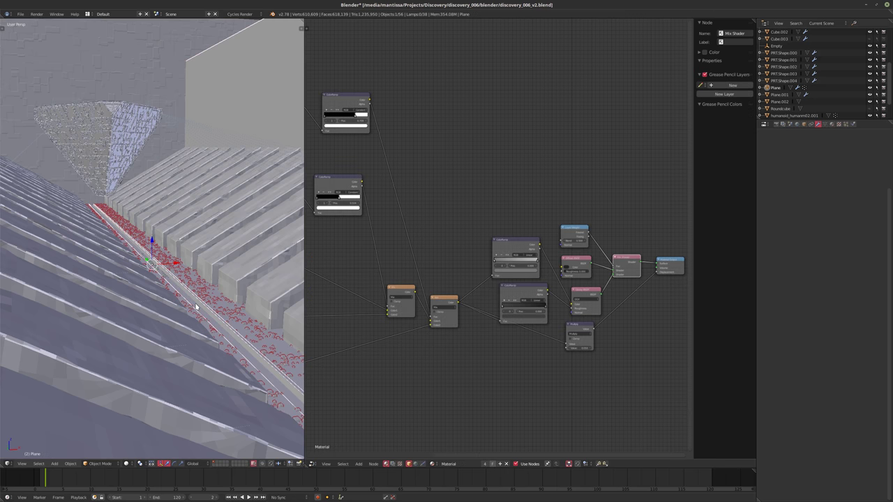
key(KP_Divide)
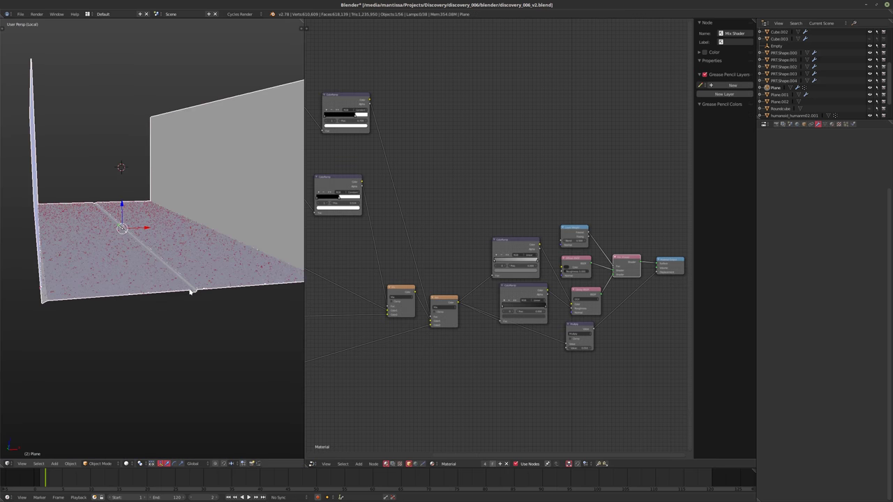
Preview the isolated floor rendered and inspect its surface detail up close.
mouse_move(167, 308)
middle_down()
mouse_move(164, 319)
mouse_move(181, 339)
mouse_move(167, 318)
middle_up()
key(shift+z)
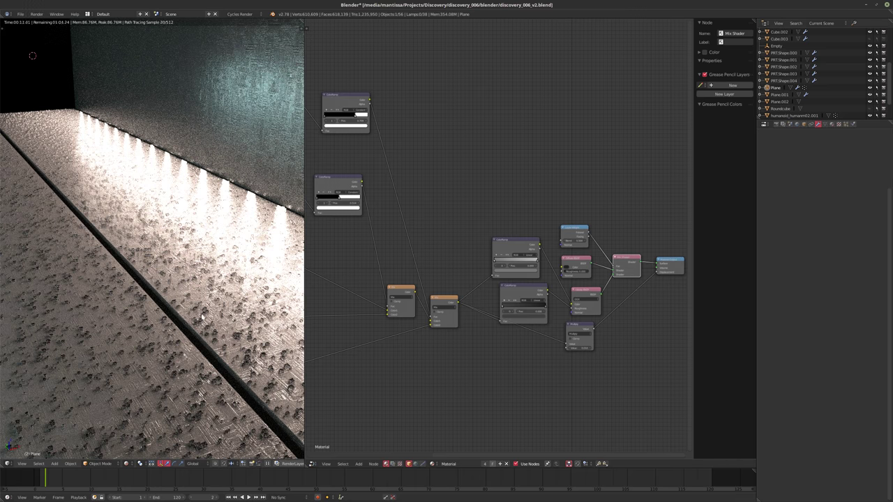
middle_drag(204, 318, 160, 319)
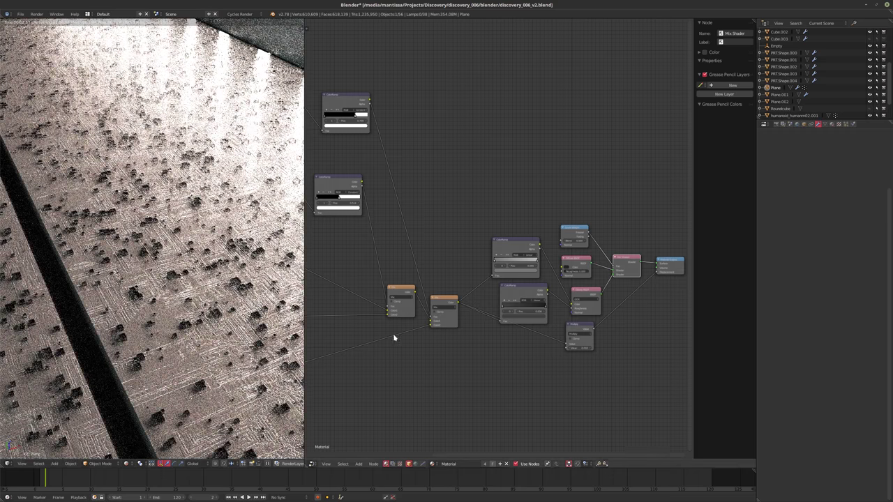
Move the floor material's two colour Mix nodes lower in the node tree, away from the ColorRamps.
middle_drag(414, 336, 453, 335)
scroll(453, 335, up, 2)
drag(475, 279, 478, 317)
middle_drag(477, 317, 500, 317)
drag(439, 267, 406, 297)
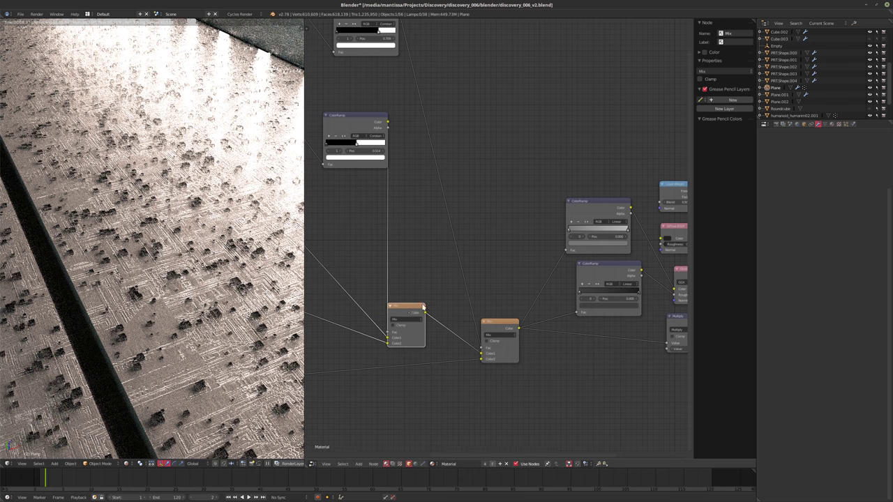
Set the X and Y scale to 22 on the floor's Mapping node that is rotated 90° about Z.
scroll(516, 313, down, 2)
middle_drag(459, 319, 528, 295)
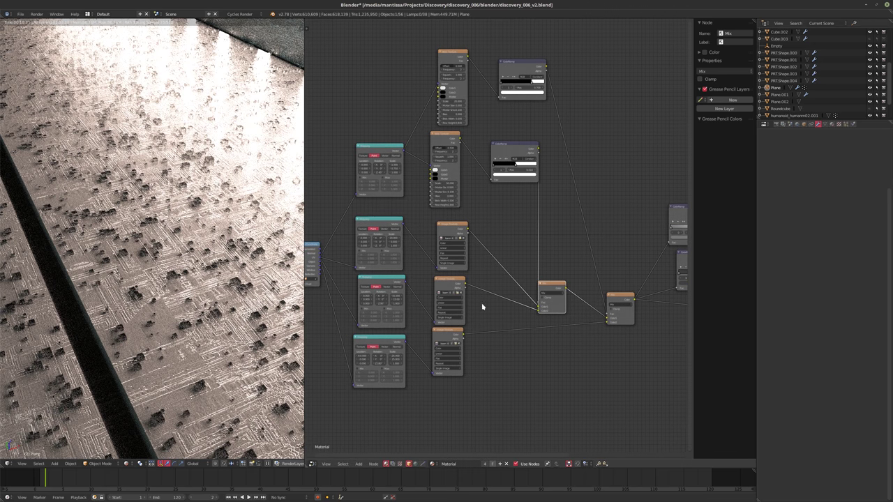
scroll(457, 311, up, 2)
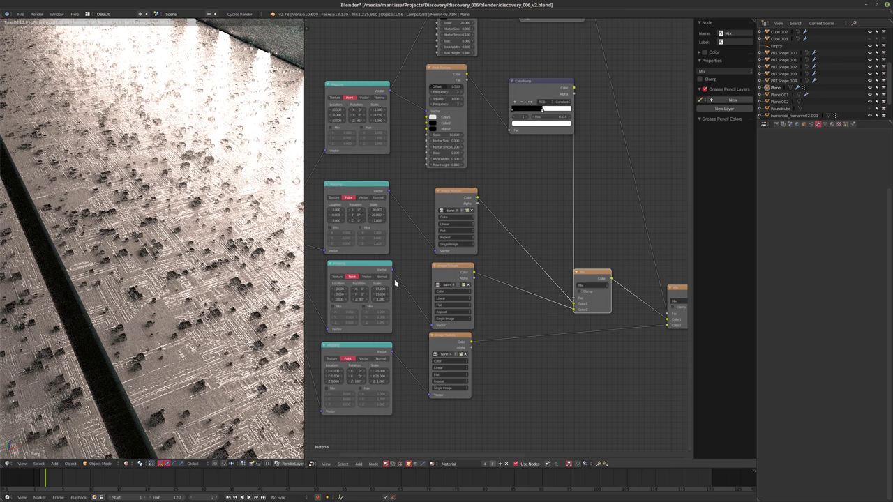
key(ctrl+v)
key(ctrl+v)
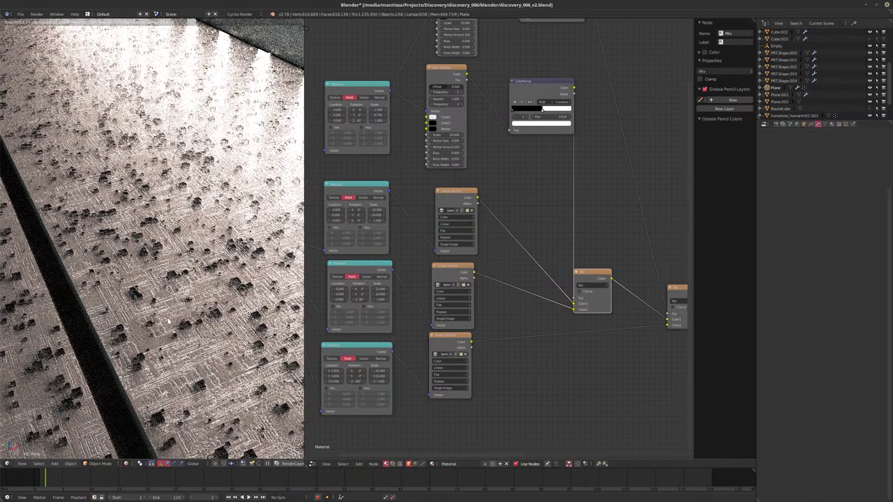
Return to the camera view, leave local view and preview the full scene rendered.
key(KP_0)
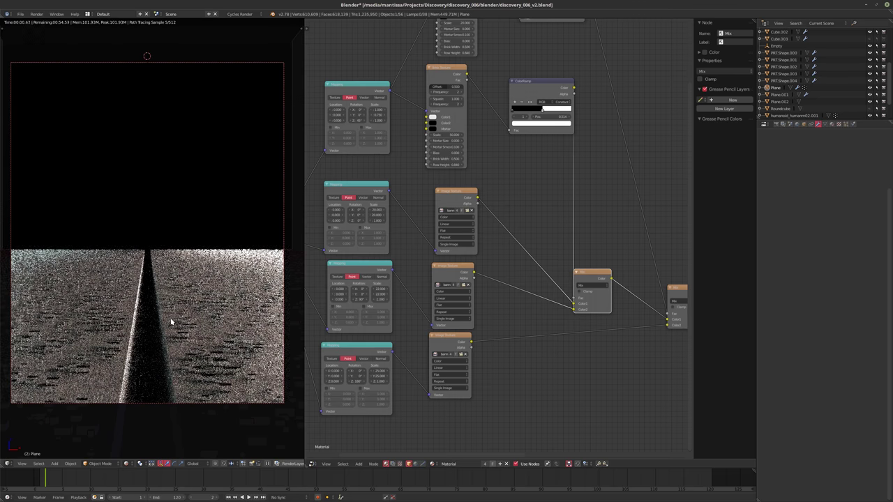
key(shift+z)
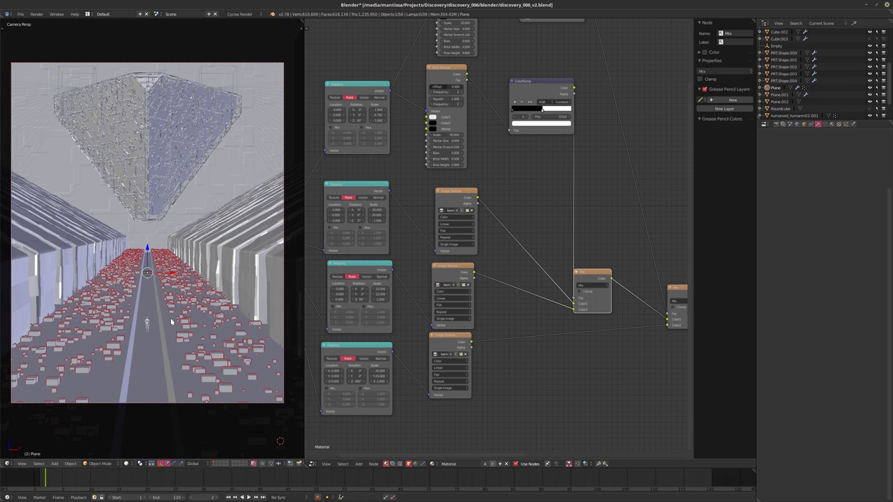
key(shift+z)
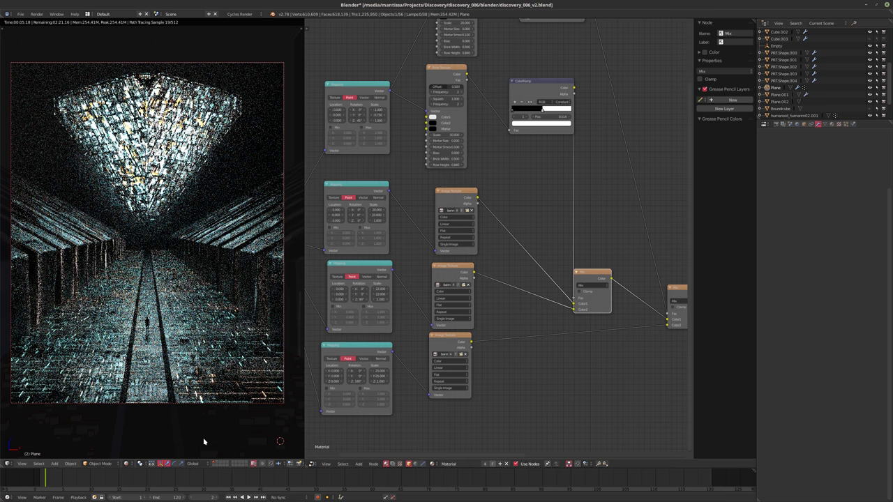
Preview the colour output of the floor's upper Image Texture node directly on the surface.
middle_drag(327, 282, 375, 346)
scroll(492, 262, up, 2)
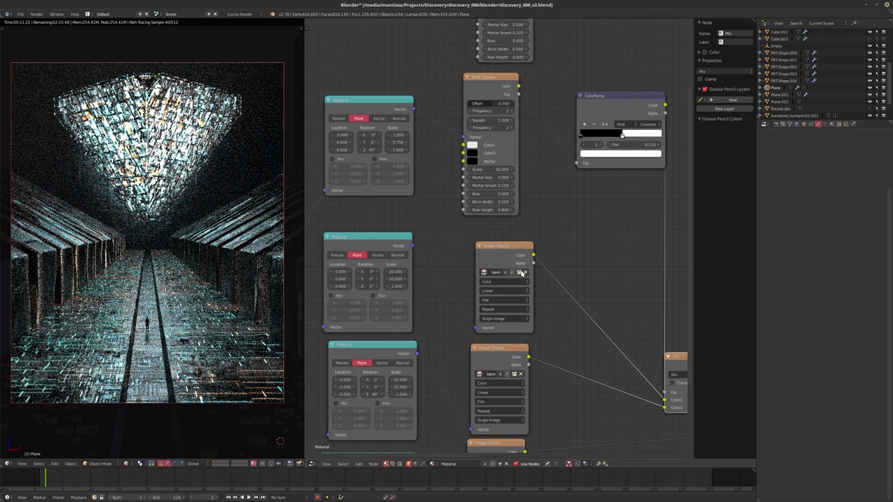
ctrl+shift+click(492, 261)
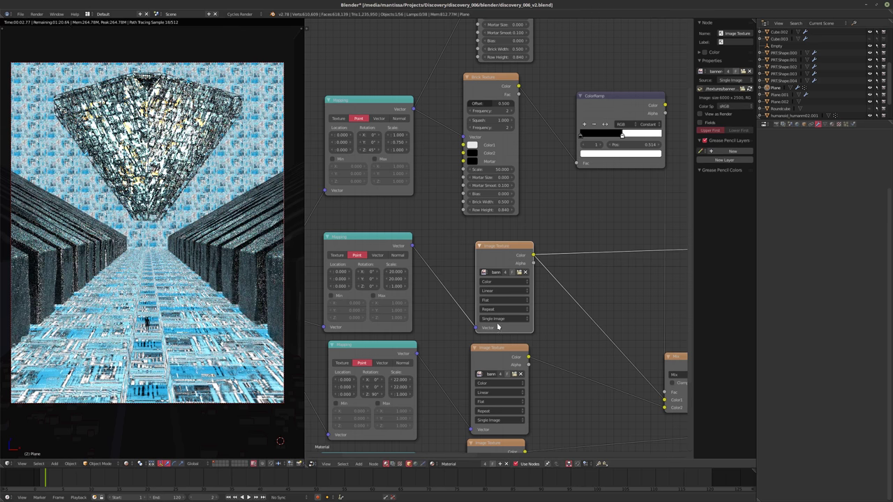
Load board-564813.jpg into the selected Image Texture node of the plane's material.
scroll(549, 300, up, 1)
scroll(549, 300, up, 1)
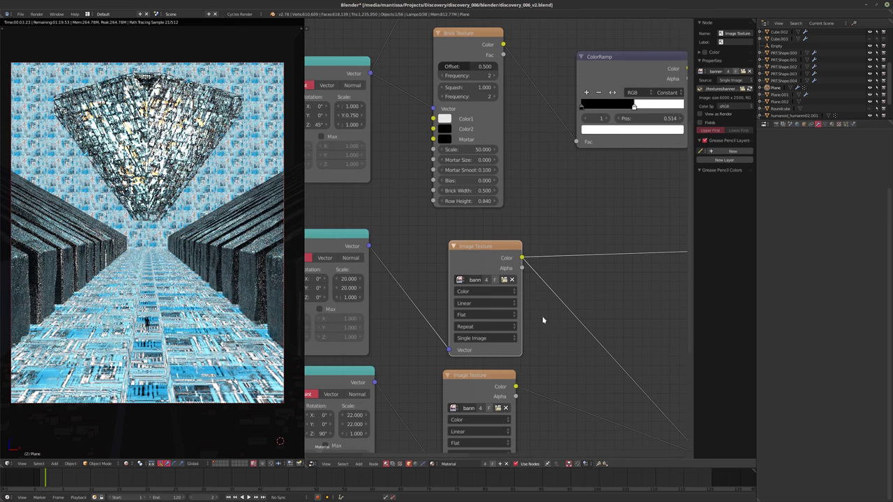
click(504, 279)
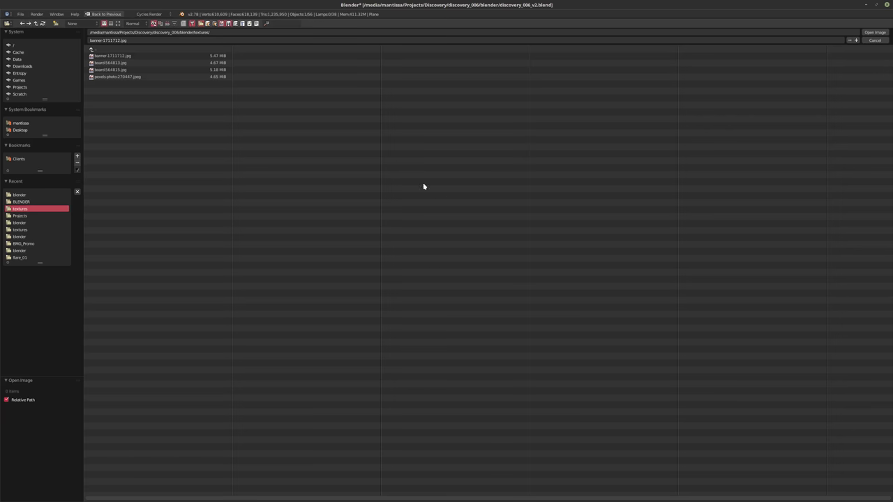
click(138, 63)
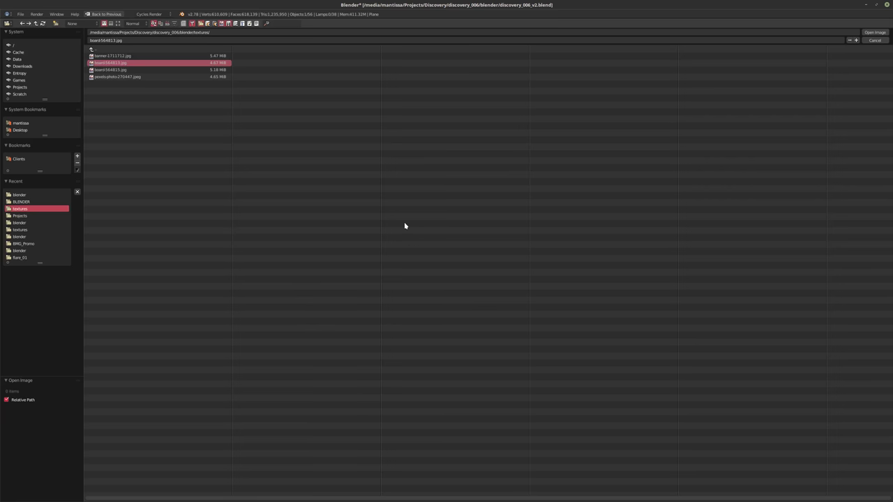
key(Return)
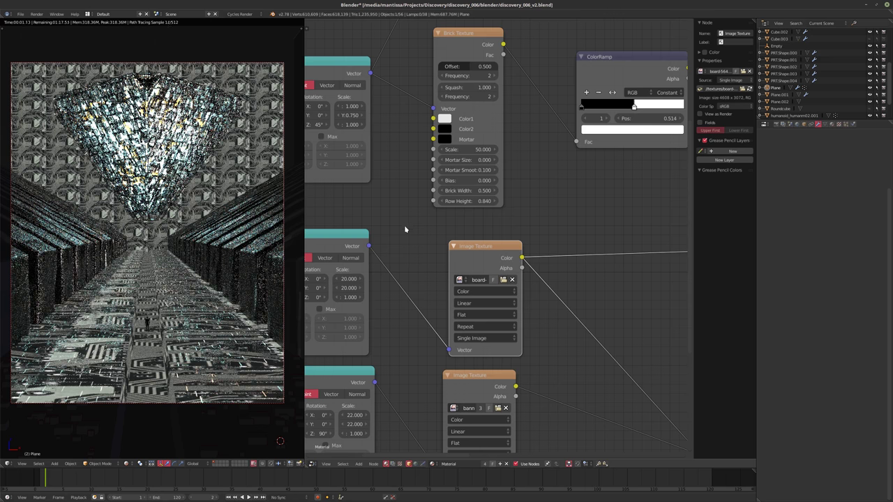
Replace the selected Image Texture node's image with board-564815.jpg.
click(503, 279)
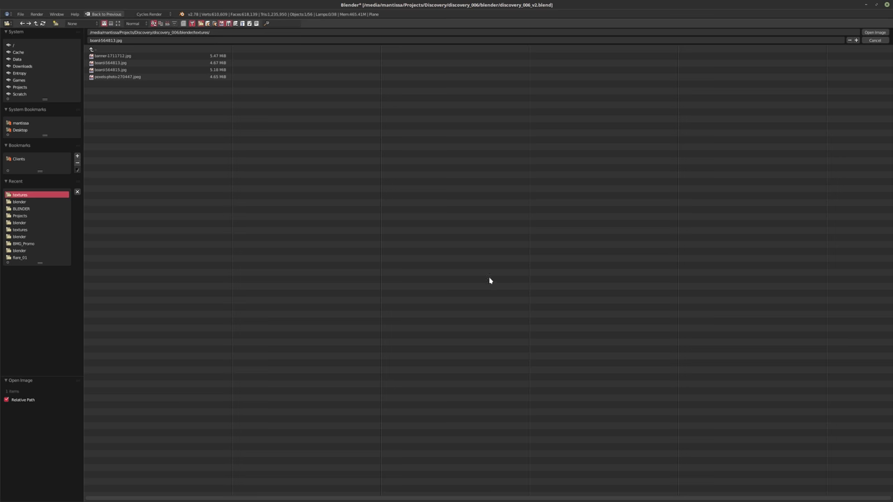
click(141, 70)
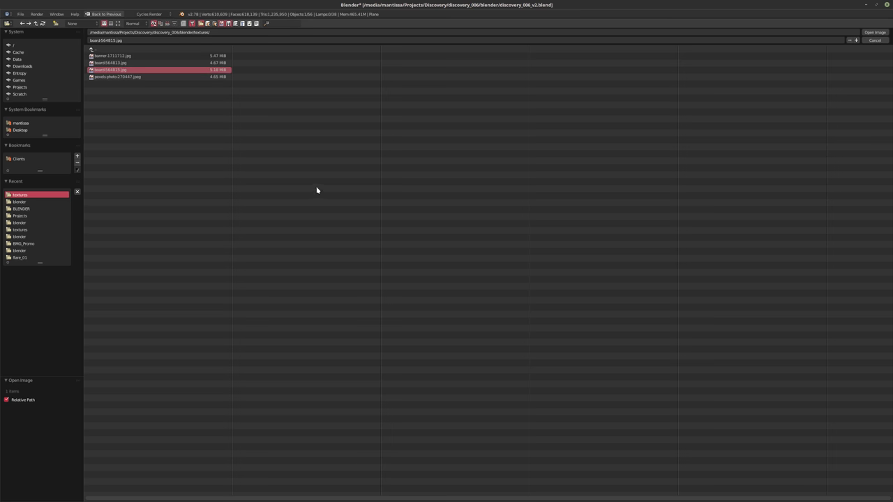
key(Return)
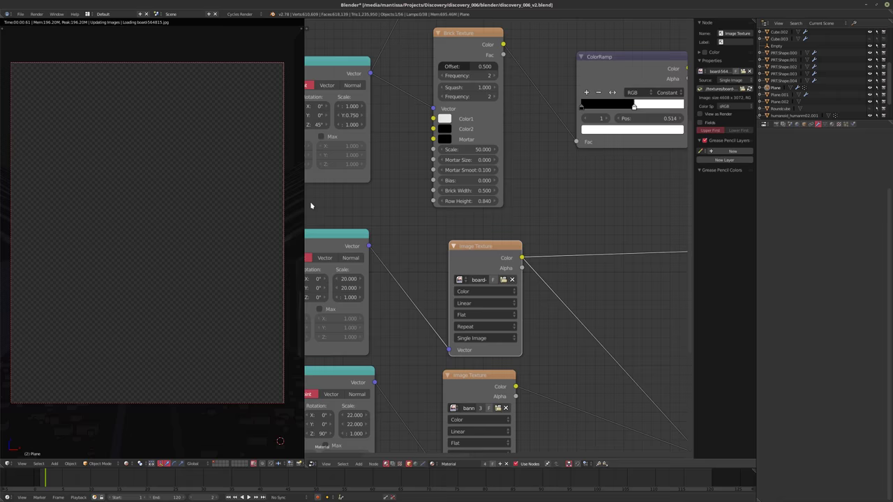
Load pexels-photo-270447.jpeg into the selected Image Texture node and inspect the plane up close in local view.
click(502, 281)
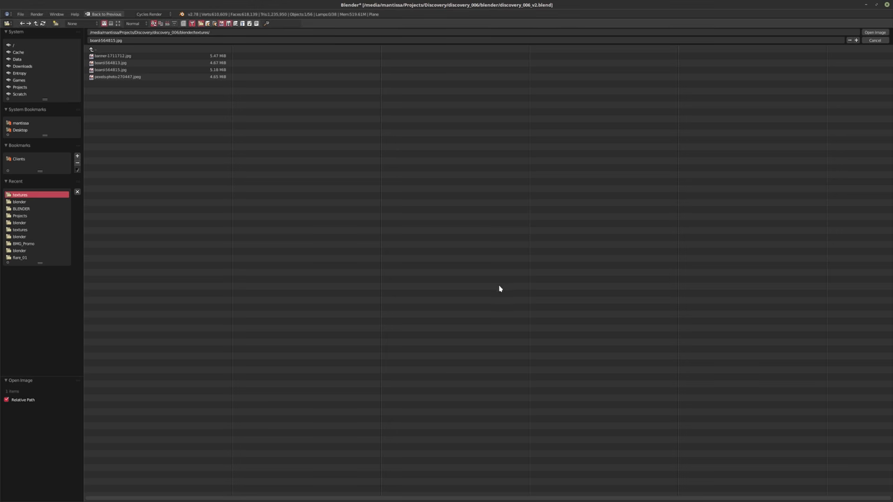
click(124, 76)
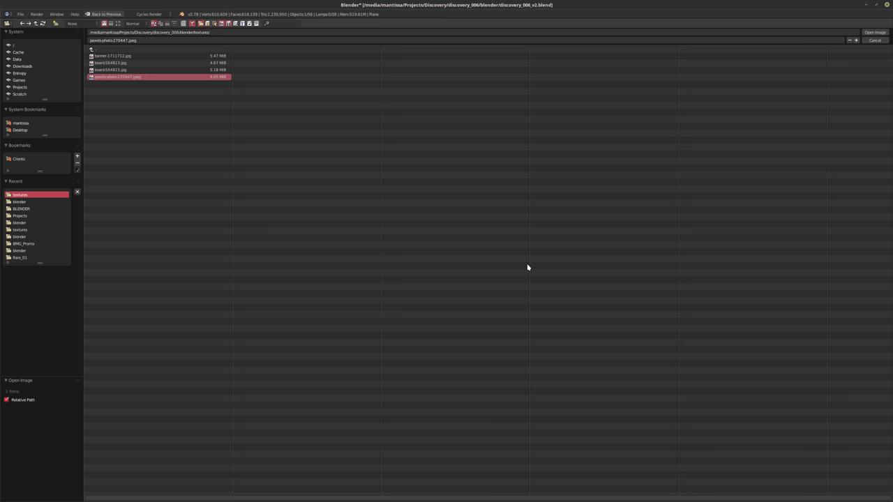
key(Return)
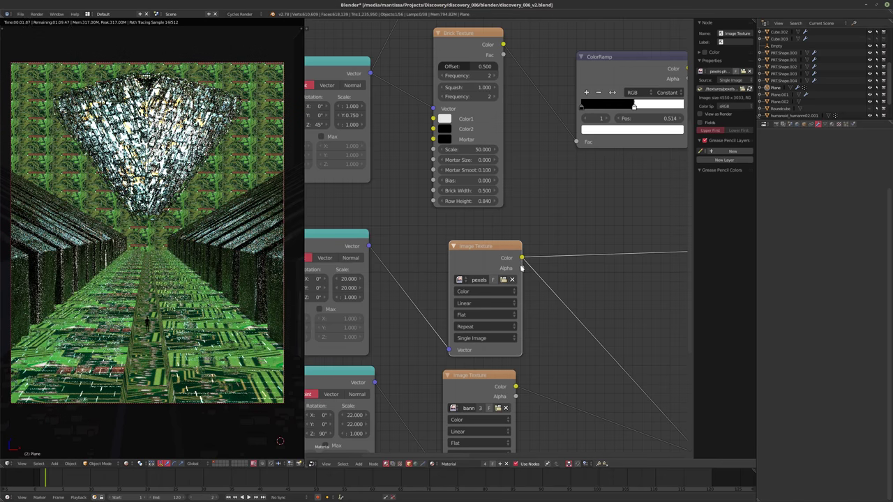
middle_drag(175, 288, 171, 323)
scroll(173, 321, down, 6)
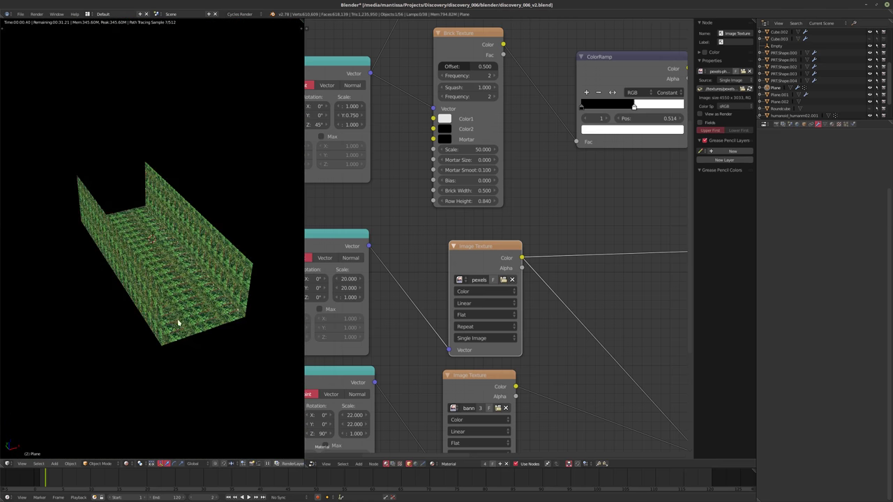
scroll(179, 319, up, 8)
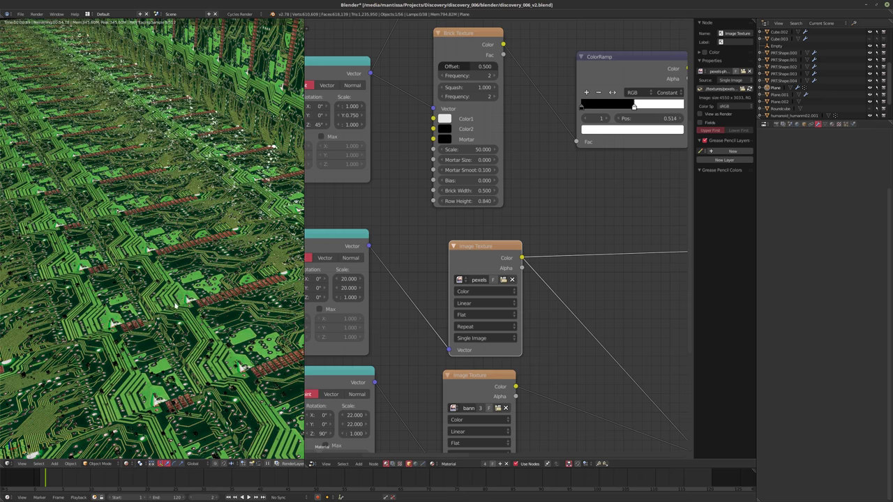
Assign pexels-photo-270447.jpeg to the other two Image Texture nodes in the plane's material.
middle_drag(404, 322, 367, 339)
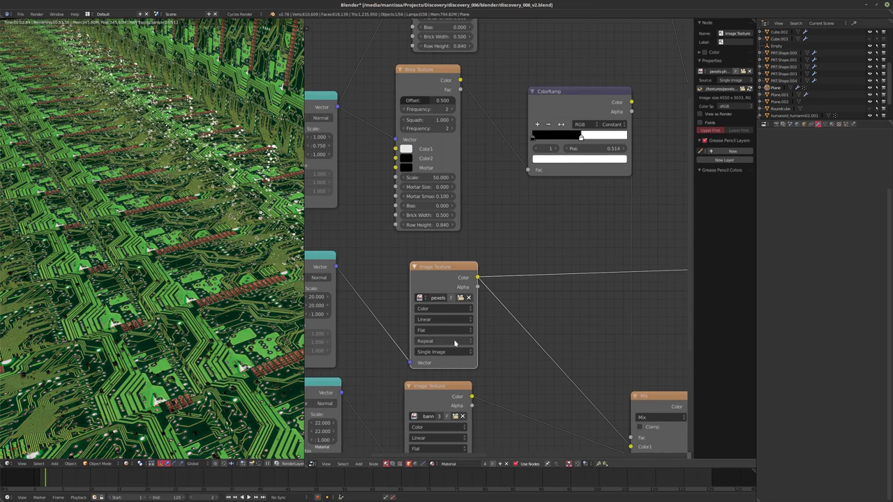
middle_drag(417, 412, 416, 317)
click(417, 316)
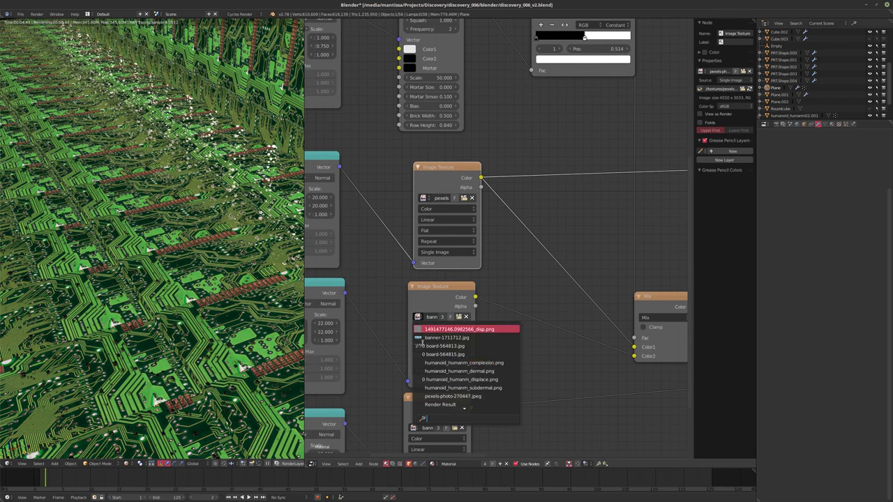
click(446, 393)
middle_drag(584, 405, 550, 273)
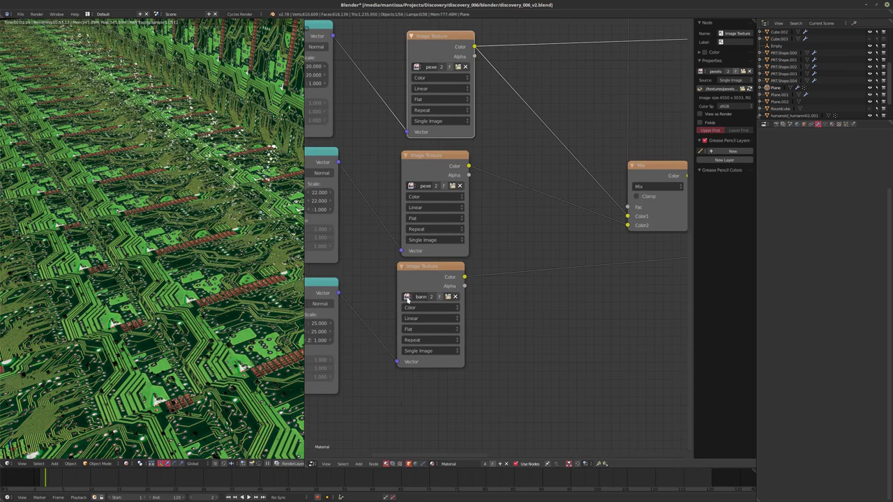
click(407, 296)
click(431, 377)
Preview the output of the final color Mix node on the plane from the camera view.
middle_drag(549, 259, 438, 284)
scroll(506, 271, down, 3)
middle_drag(507, 271, 468, 261)
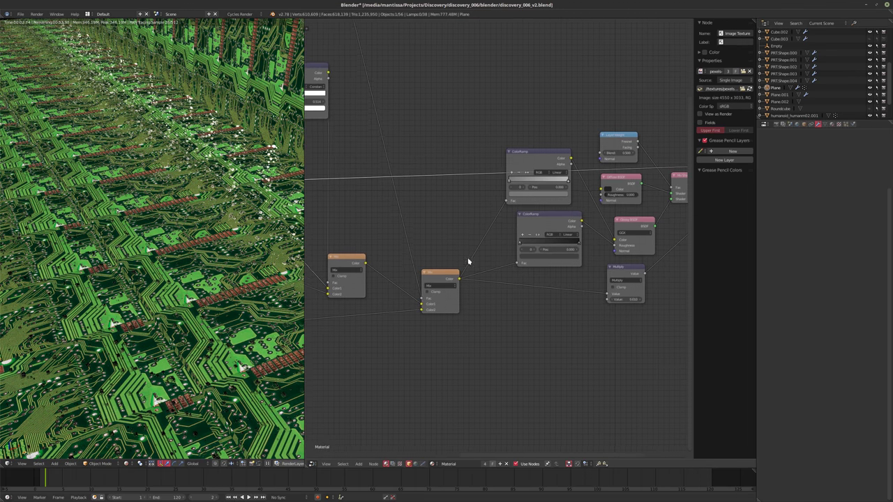
scroll(475, 252, up, 1)
scroll(473, 252, down, 1)
click(394, 283)
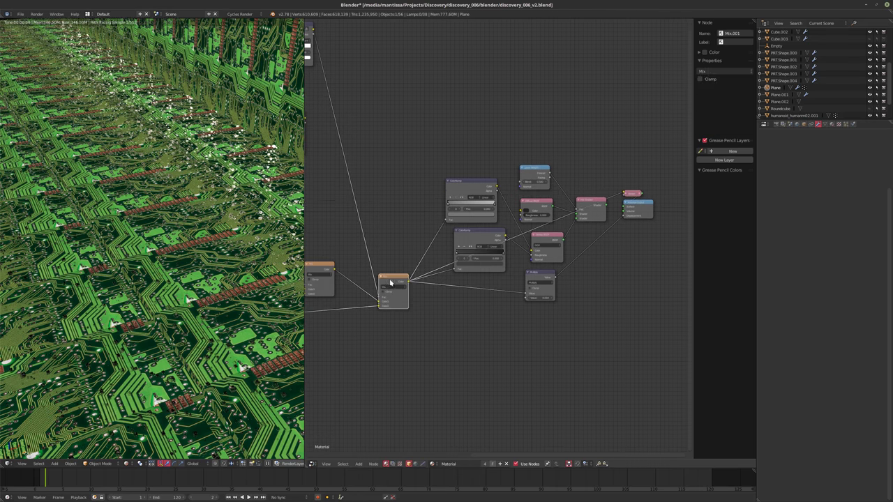
key(KP_0)
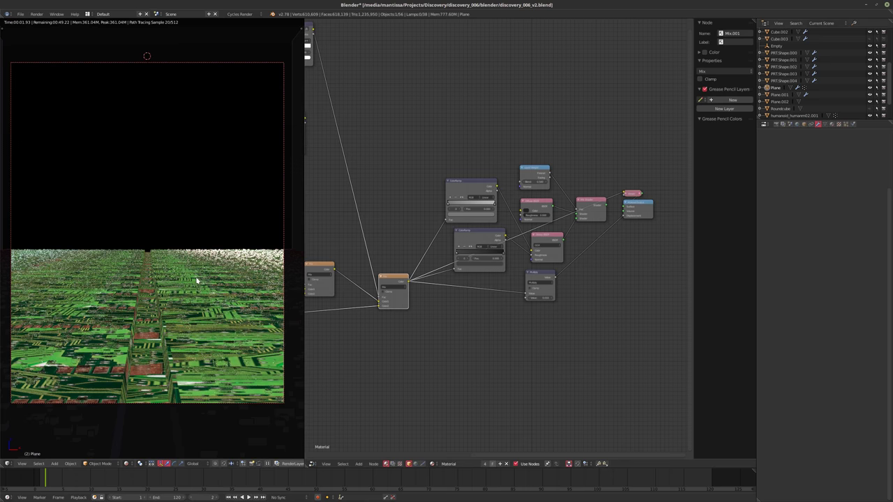
Output the Mix Shader as the plane material's surface and examine the shaded floor up close.
scroll(381, 301, up, 1)
middle_drag(381, 301, 496, 299)
scroll(496, 299, up, 1)
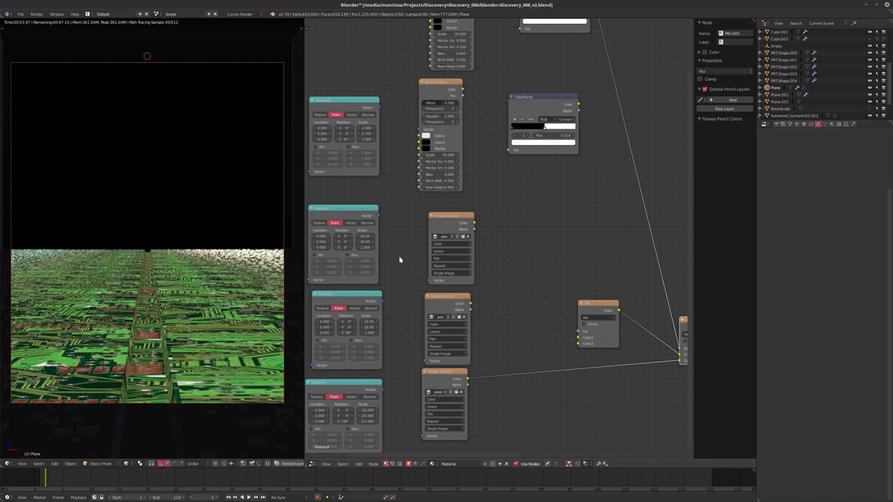
middle_drag(400, 259, 435, 298)
scroll(432, 298, up, 1)
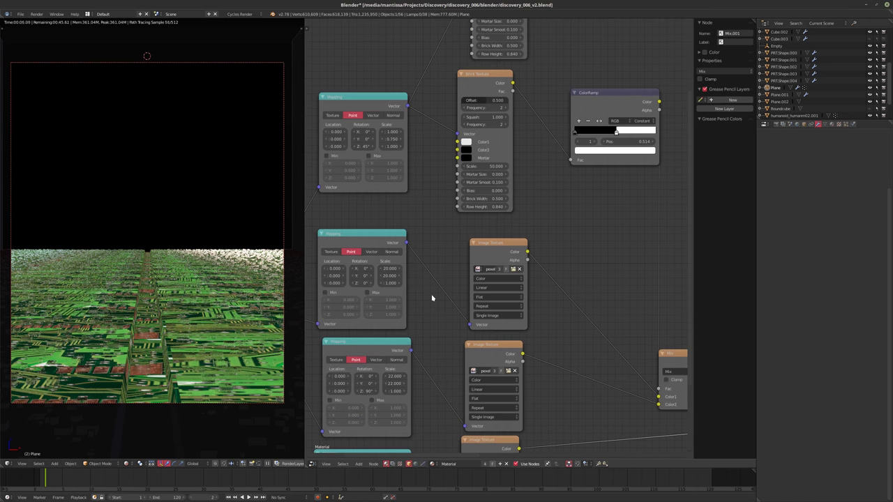
scroll(574, 279, down, 3)
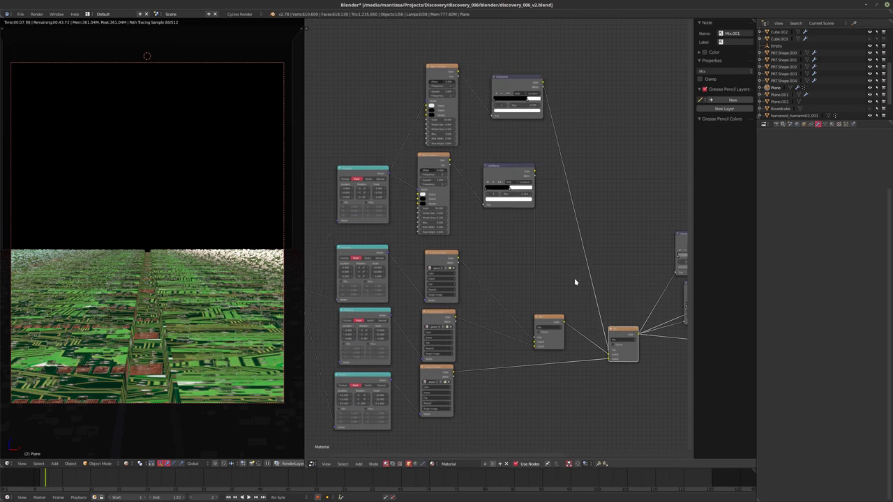
scroll(418, 285, down, 2)
scroll(507, 291, down, 2)
scroll(507, 291, up, 2)
ctrl+shift+click(497, 297)
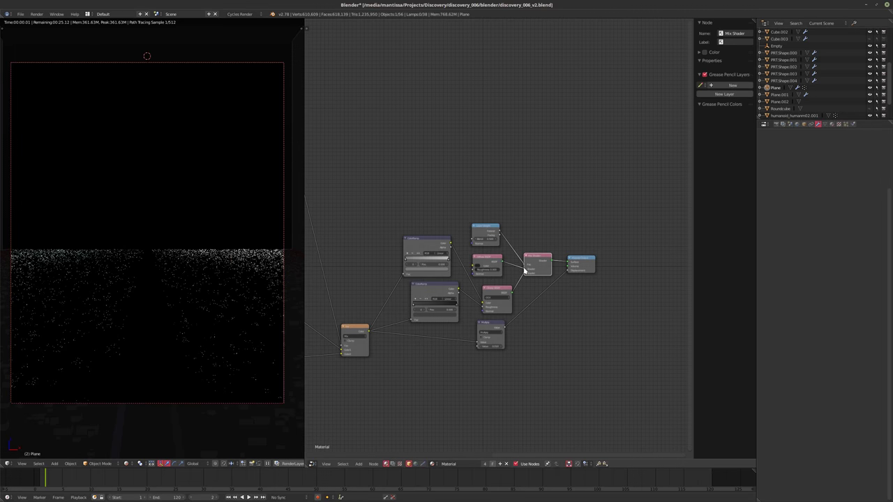
middle_drag(144, 335, 109, 252)
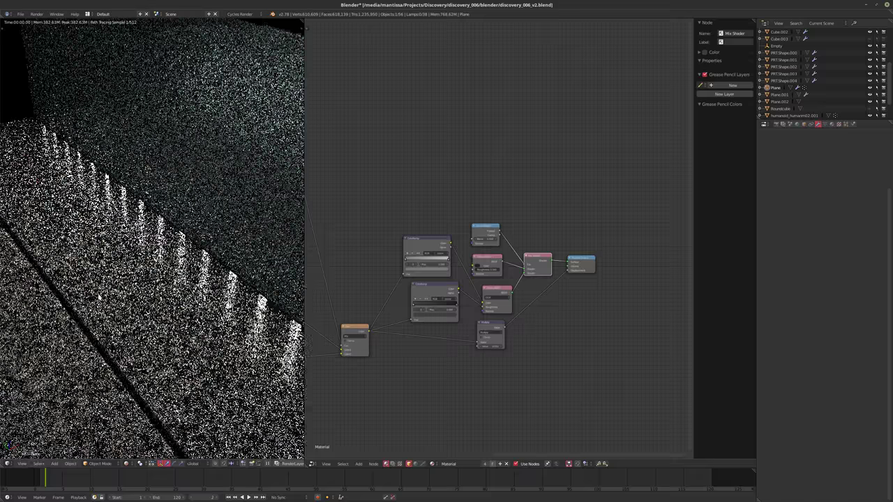
scroll(91, 309, up, 4)
middle_drag(92, 309, 124, 334)
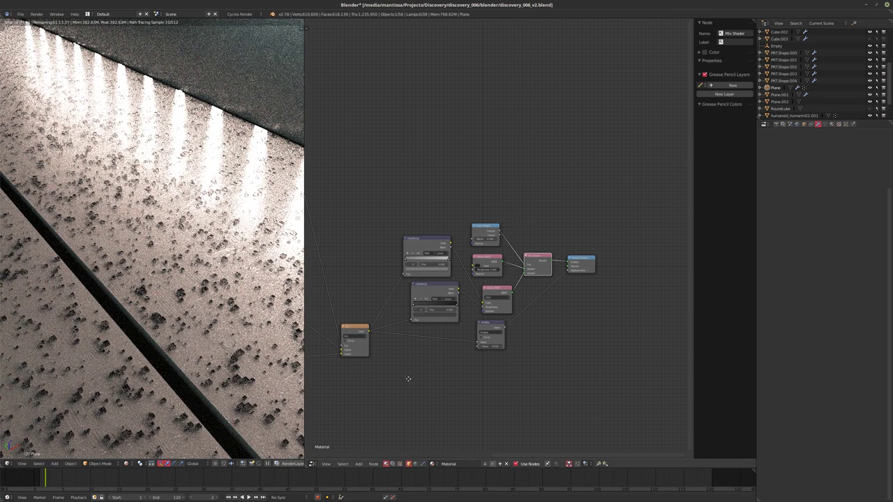
Assign banner-1711712.jpg to all three Image Texture nodes in the plane's material.
middle_drag(409, 375, 599, 377)
scroll(470, 245, up, 4)
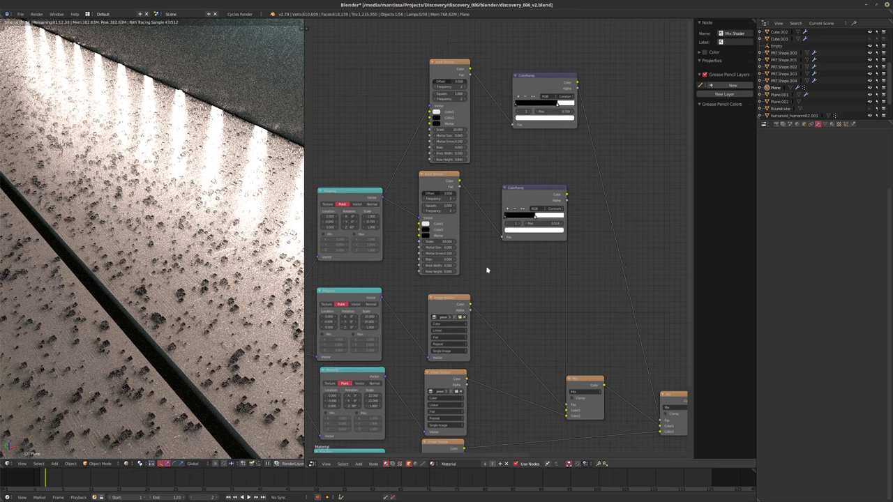
middle_drag(491, 211, 498, 178)
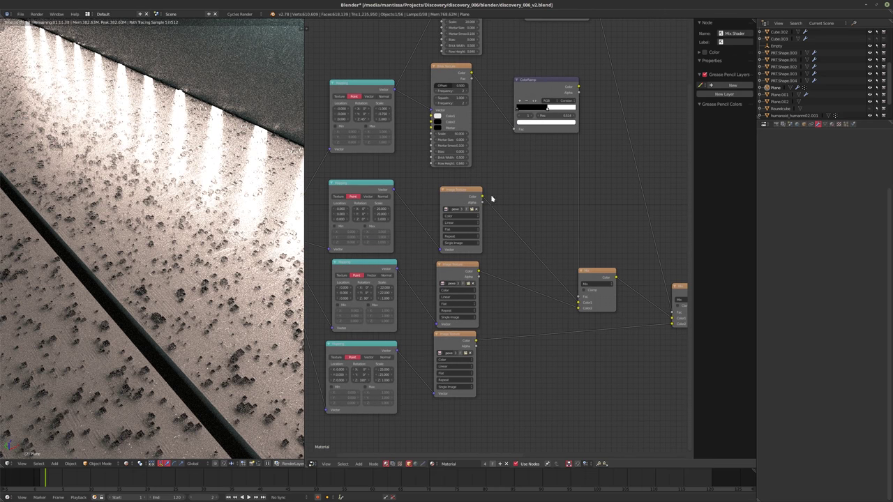
scroll(492, 235, up, 2)
click(423, 198)
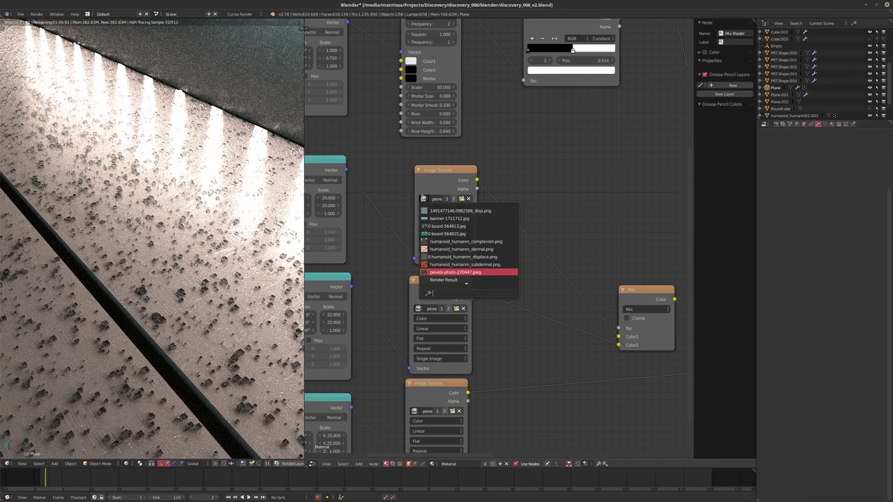
click(446, 218)
click(418, 308)
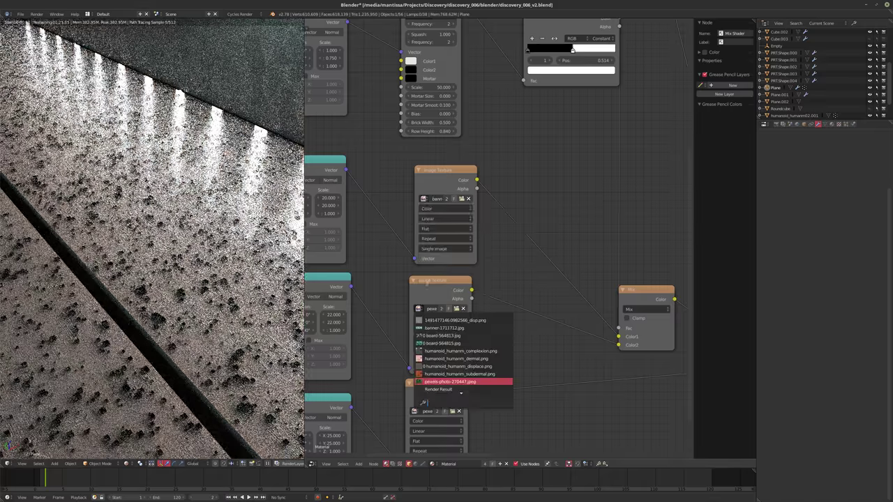
click(445, 327)
middle_drag(528, 389, 500, 273)
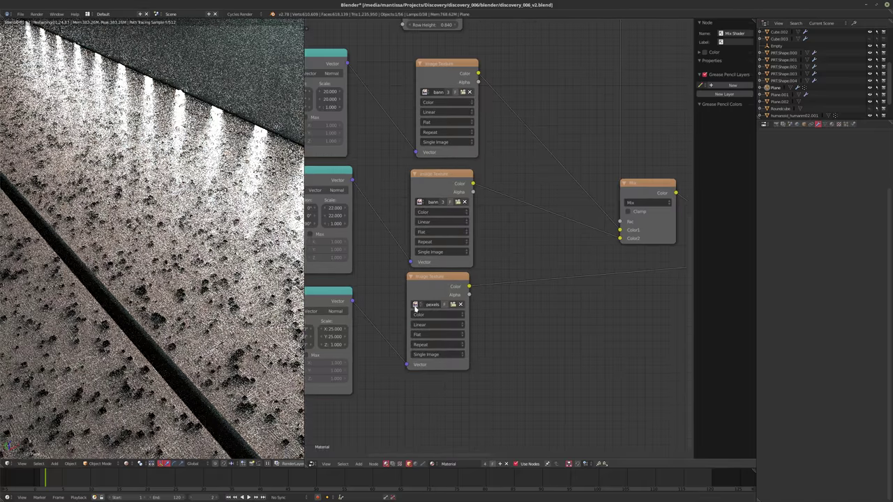
click(415, 307)
click(440, 323)
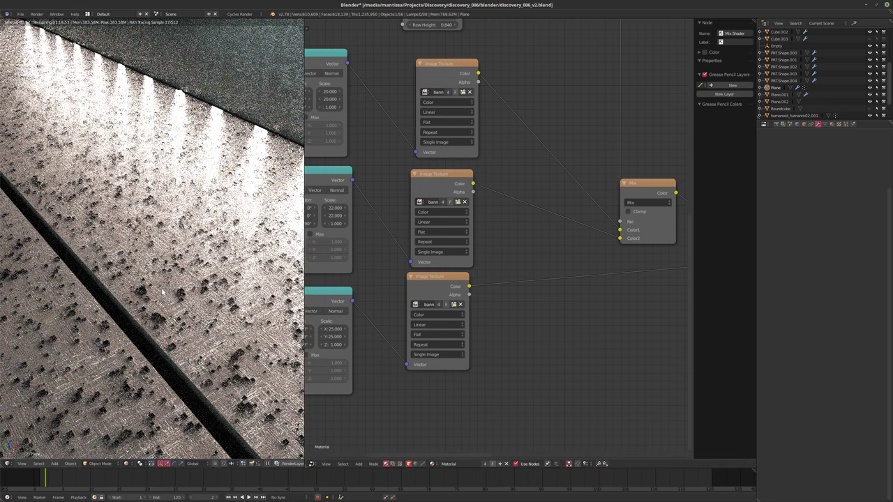
Return to the camera view and exit local view to render the whole scene.
key(KP_0)
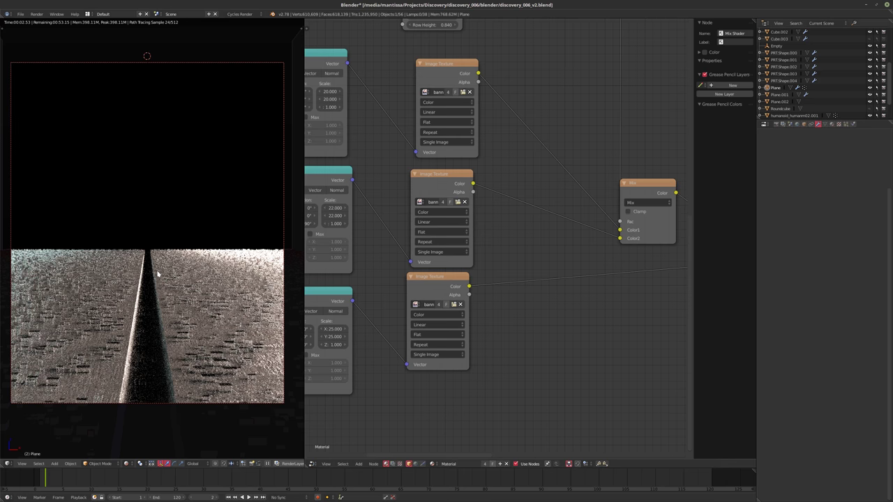
key(ctrl+KP_0)
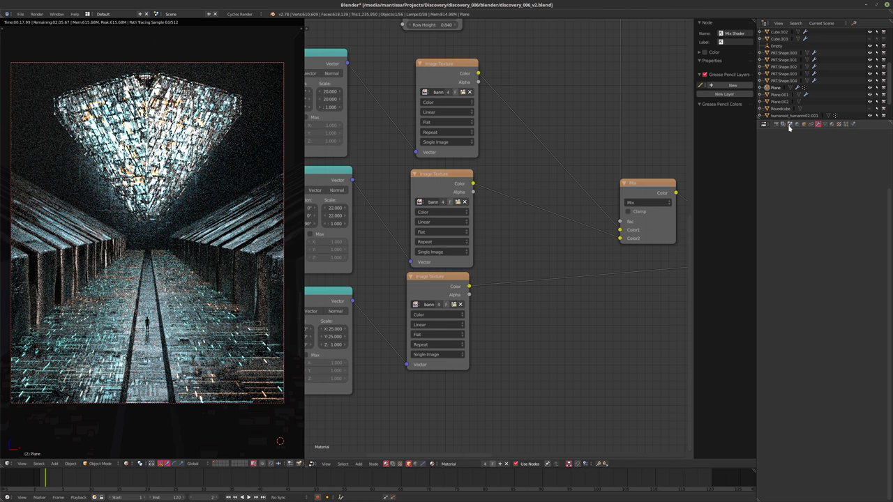
Select the Camera and set its depth-of-field distance by sampling the hanging inverted structure.
scroll(775, 70, up, 3)
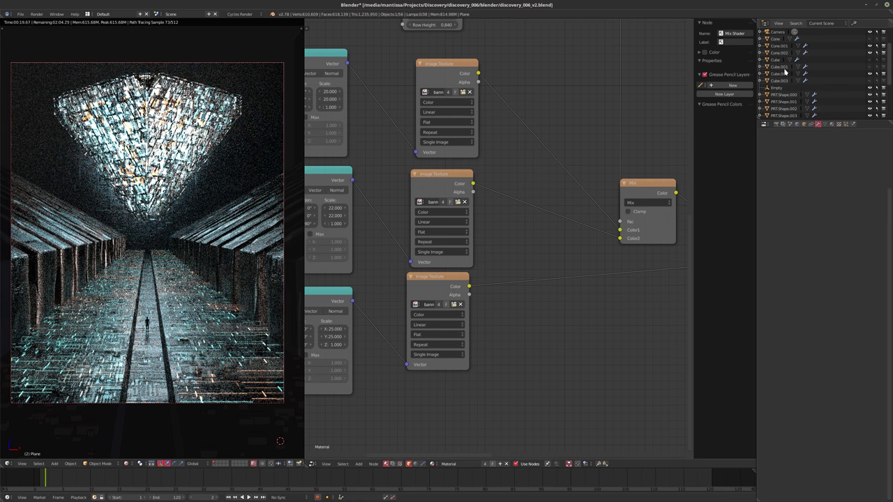
click(777, 32)
click(817, 123)
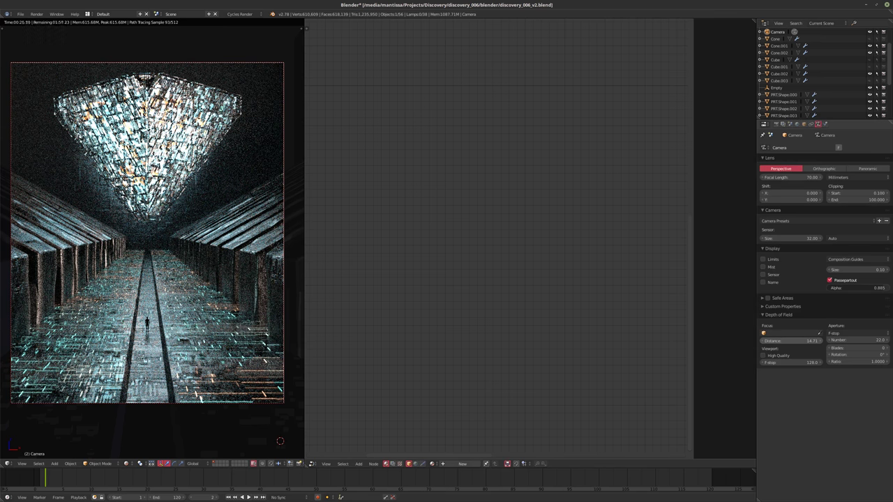
click(147, 131)
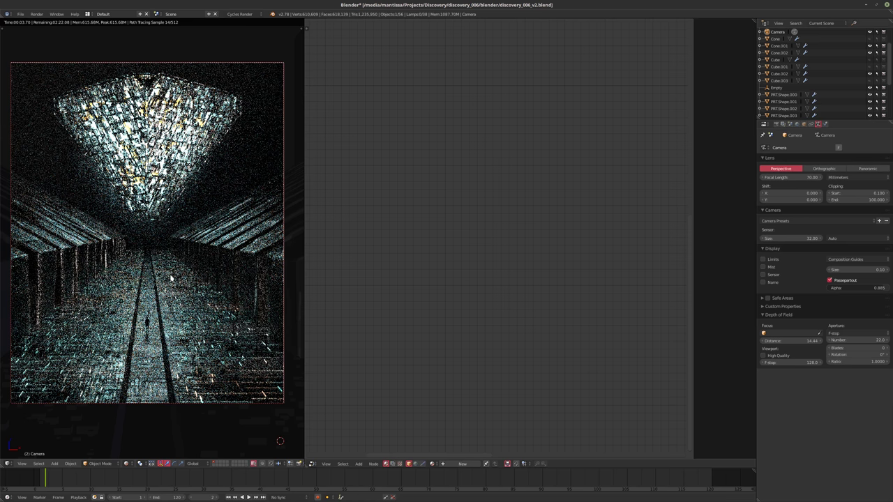
Save the scene over discovery_006_v2.blend and run a test render of the camera view, stopping it early.
key(shift+z)
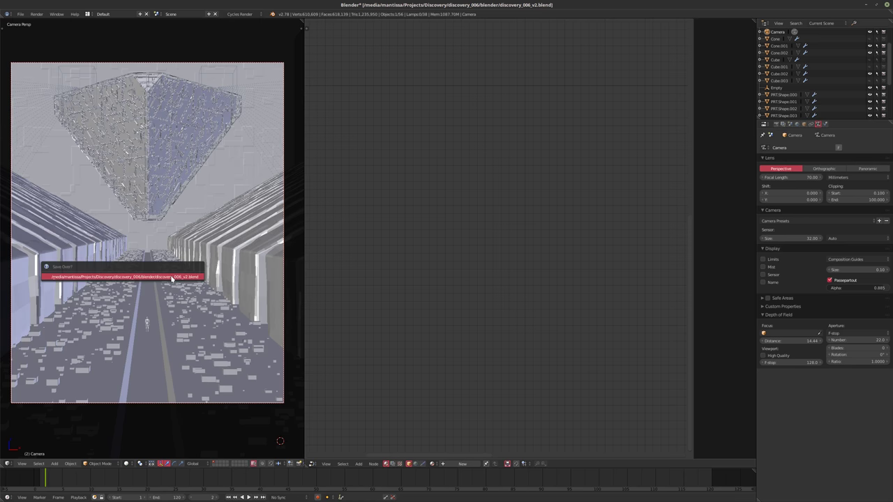
key(F12)
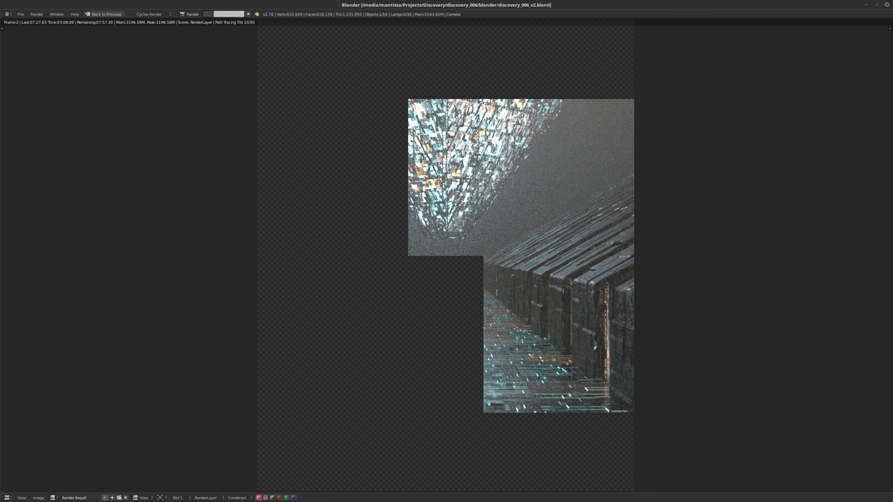
key(Escape)
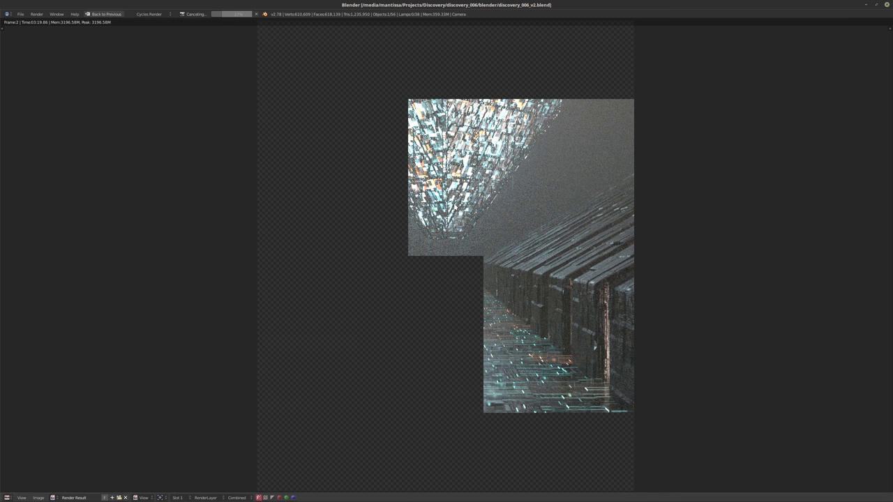
key(Escape)
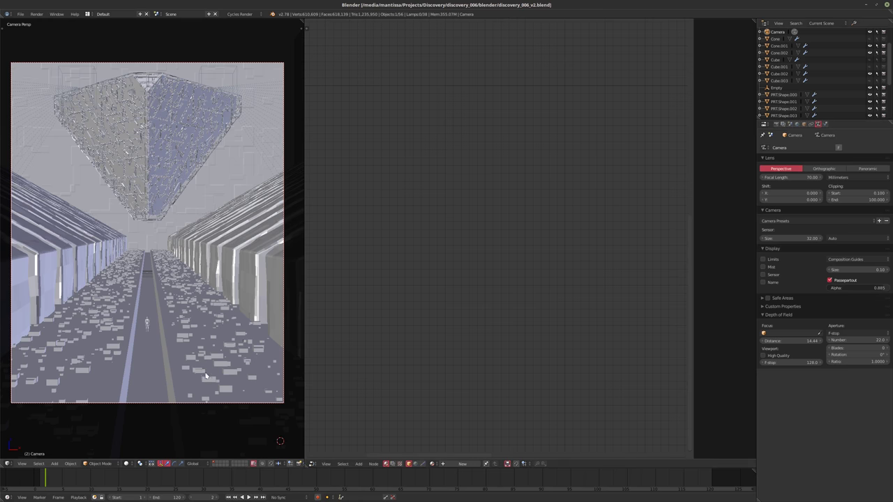
Select the floor plane and set its particle system's emission number to 40000.
right_click(279, 384)
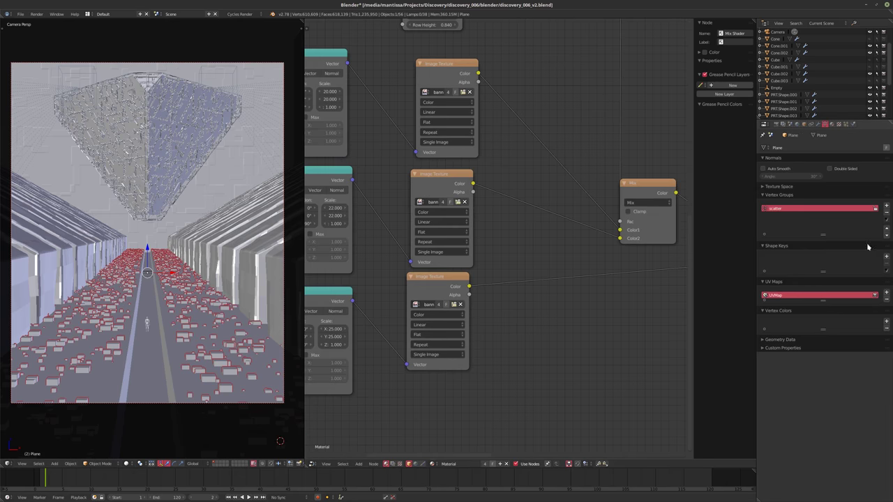
click(845, 124)
click(768, 201)
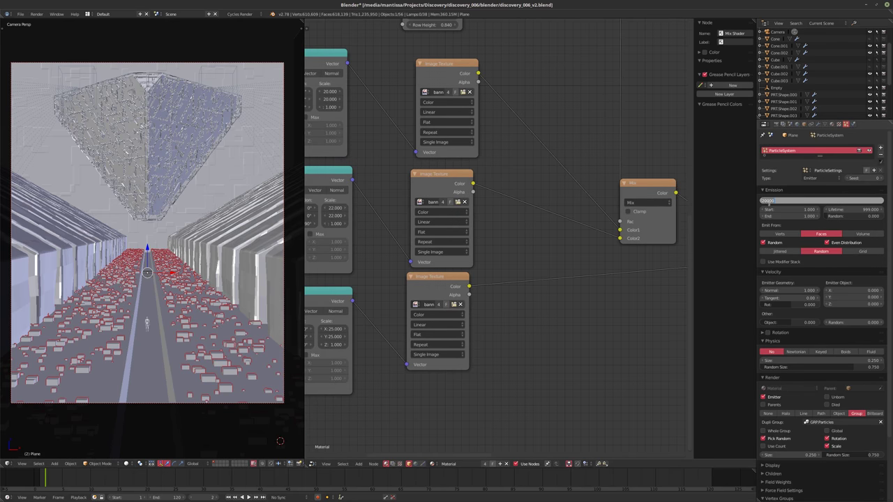
text(40000)
key(Return)
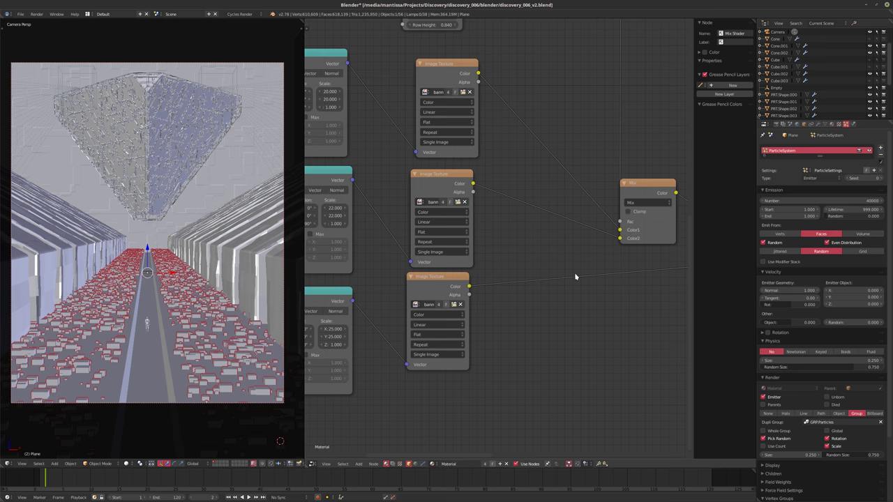
Set the render samples to 2048 and the light sampling threshold to 0.01.
click(776, 123)
click(862, 384)
text(2048)
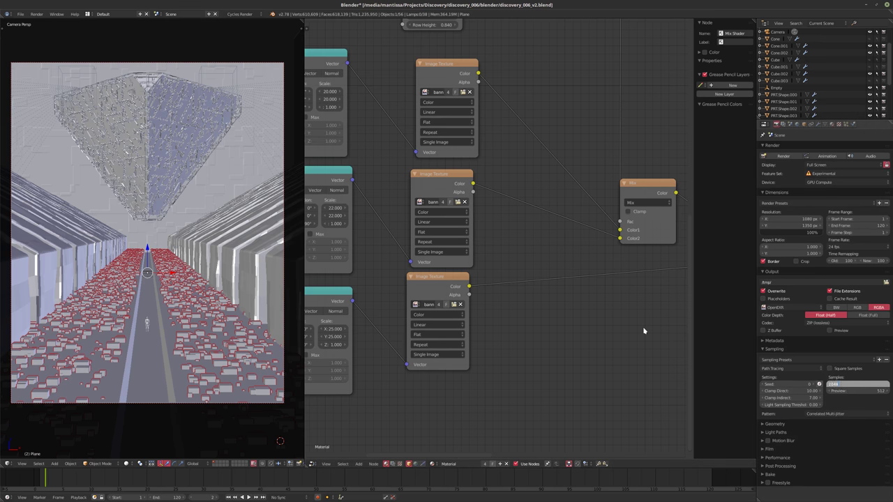
key(Return)
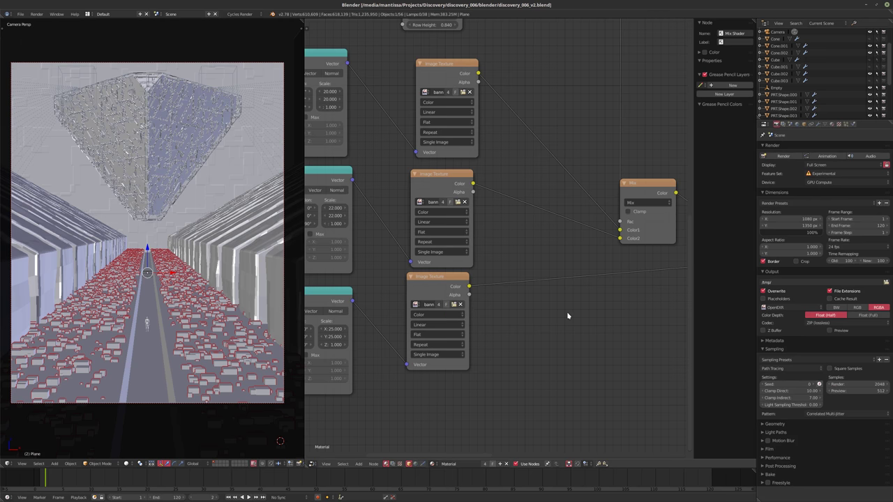
click(793, 406)
text(0.01)
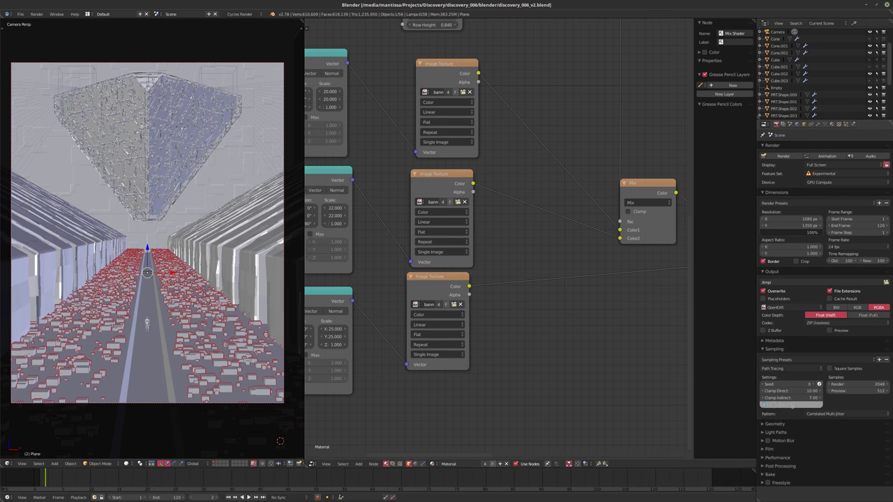
key(Return)
Save the file and render the camera view with the updated particles and sampling, cancelling before the last tiles.
key(ctrl+s)
click(584, 360)
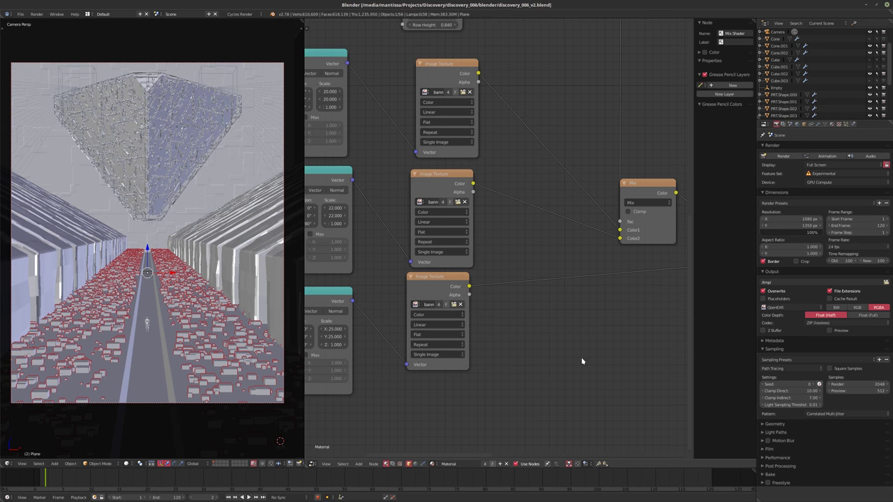
key(F12)
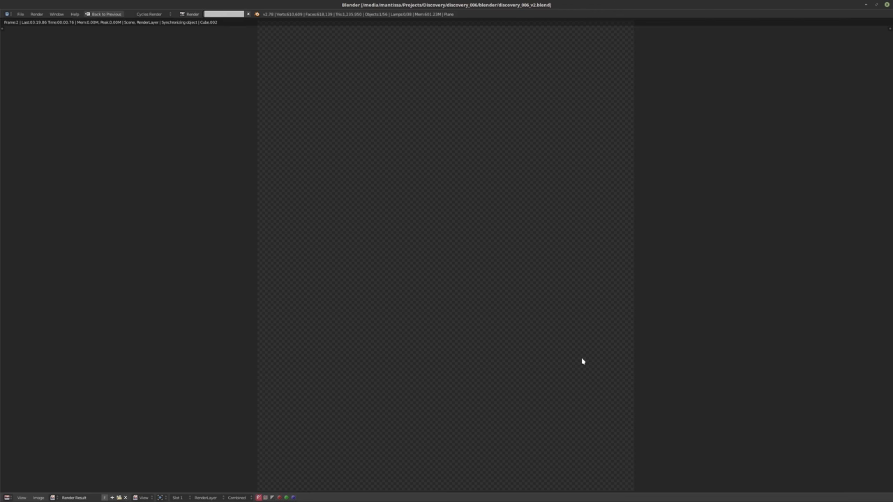
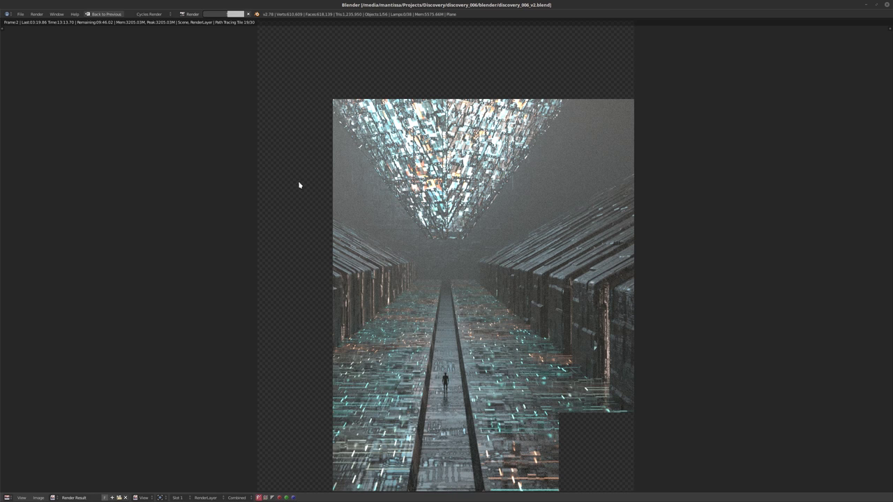
key(Escape)
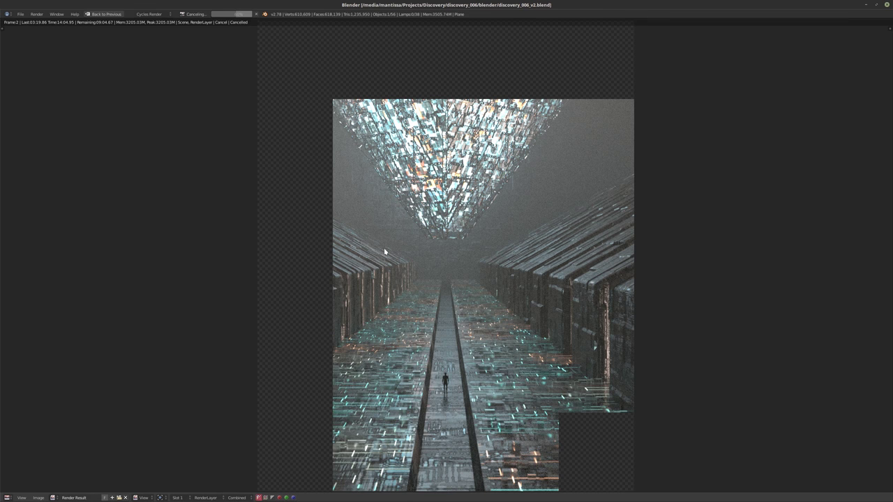
key(Escape)
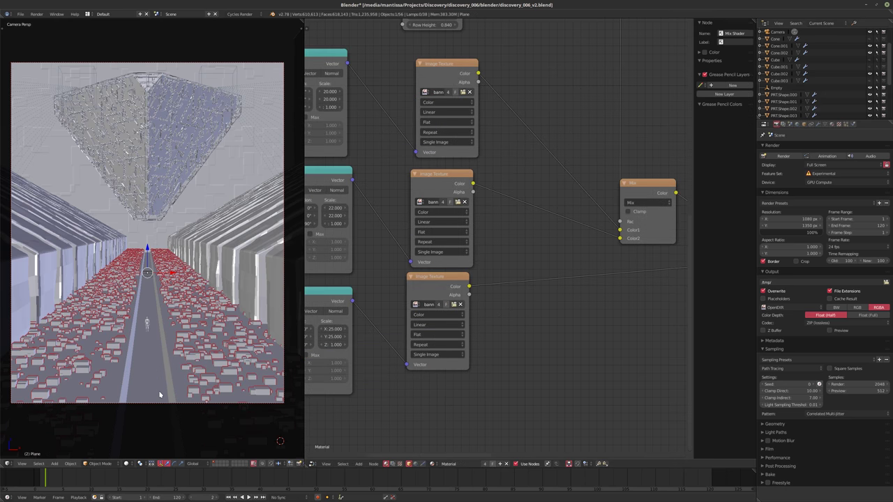
Isolate the plane in local view to examine how its particles are distributed across the floor, including from the camera.
key(KP_Divide)
middle_drag(146, 328, 109, 253)
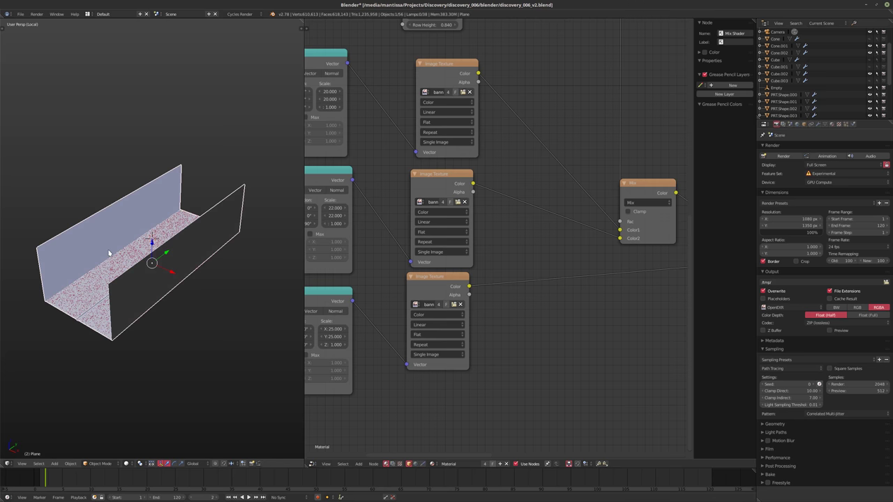
scroll(104, 307, up, 3)
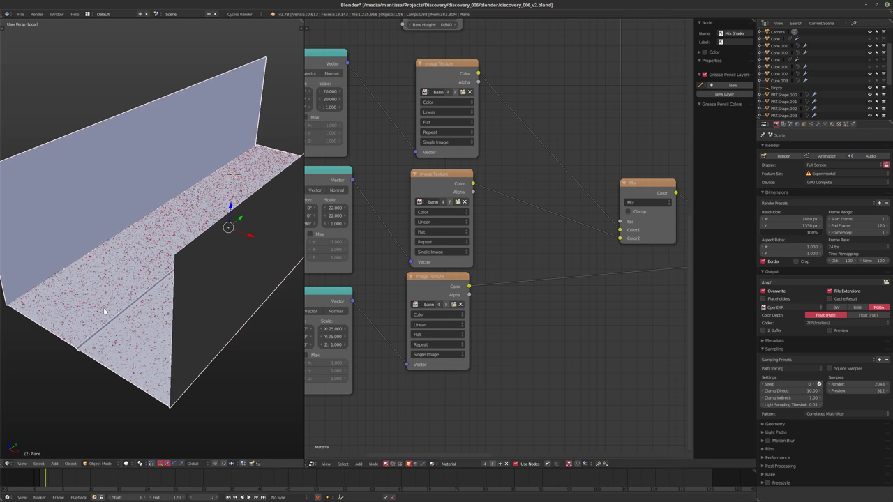
key(KP_0)
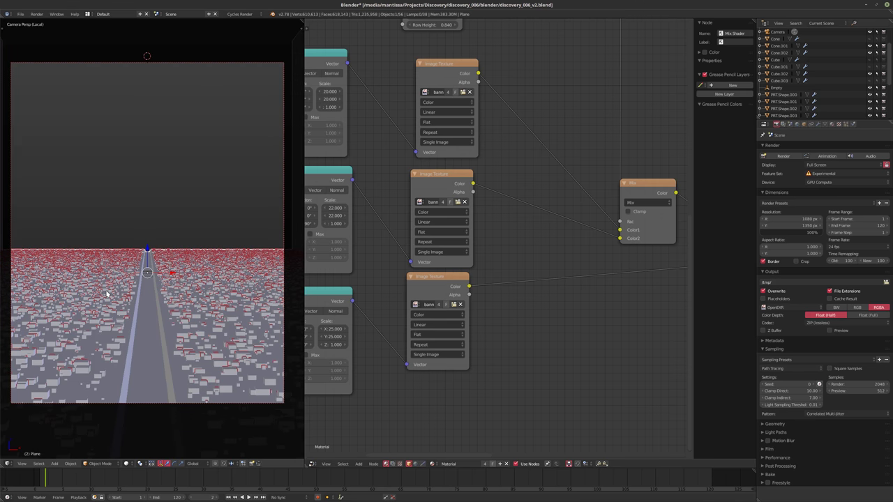
key(KP_Divide)
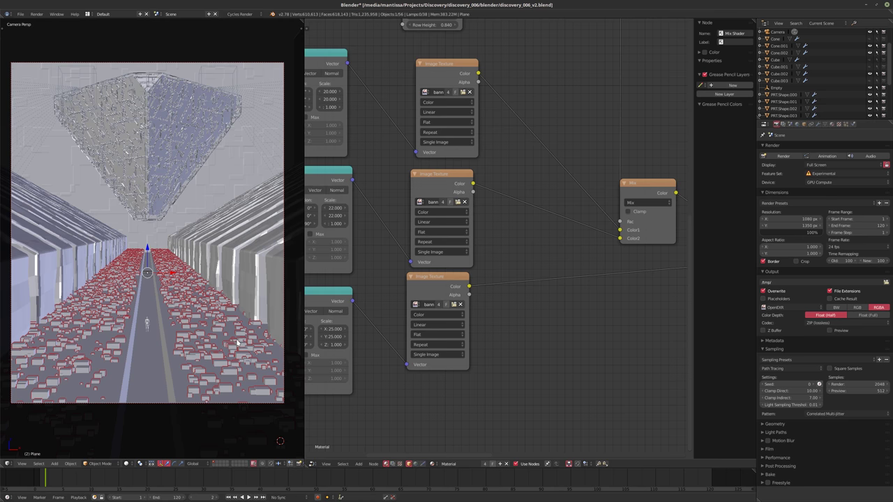
In edit mode, add two lengthwise loop cuts to the plane's floor on the right side of the central walkway.
key(Tab)
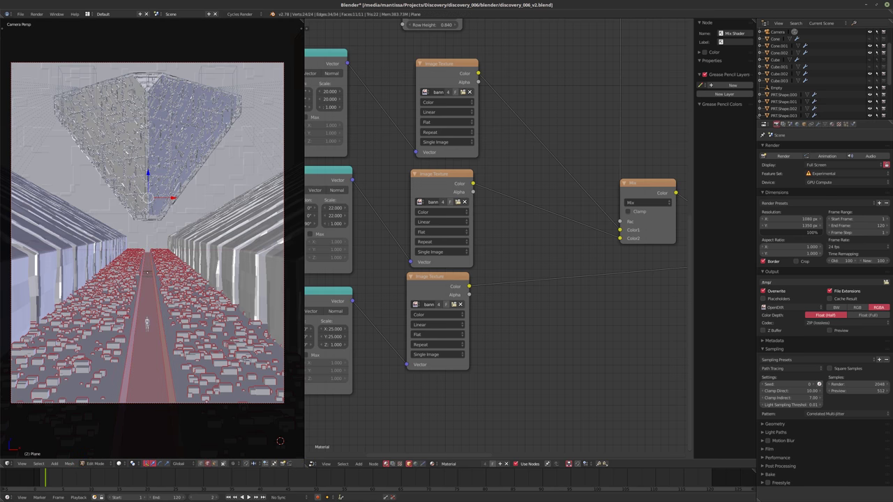
key(ctrl+r)
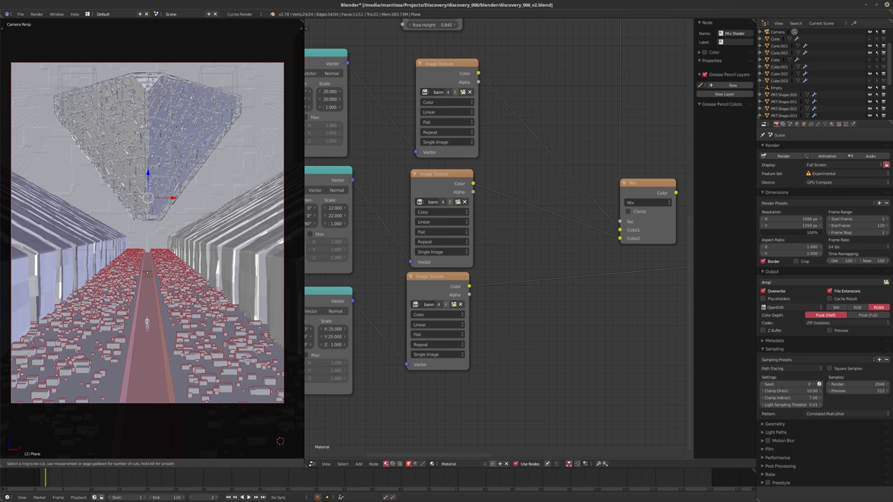
key(Escape)
middle_drag(180, 279, 183, 324)
middle_drag(160, 363, 168, 381)
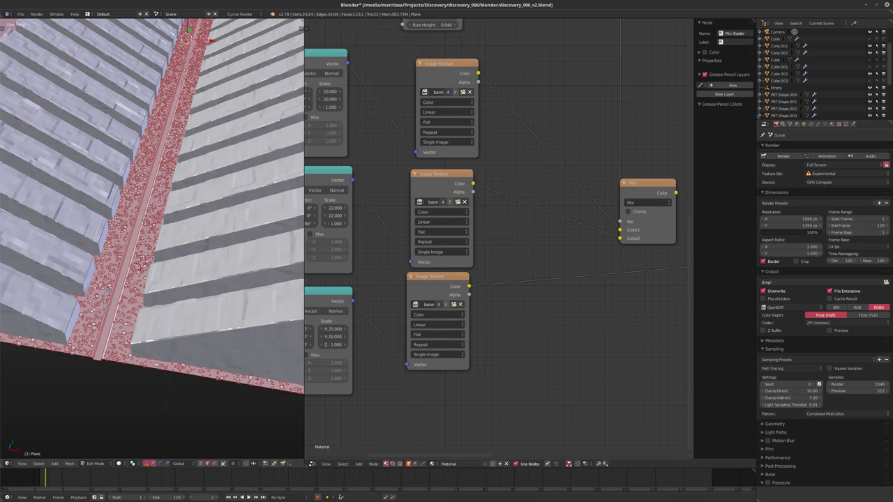
key(ctrl+r)
click(139, 265)
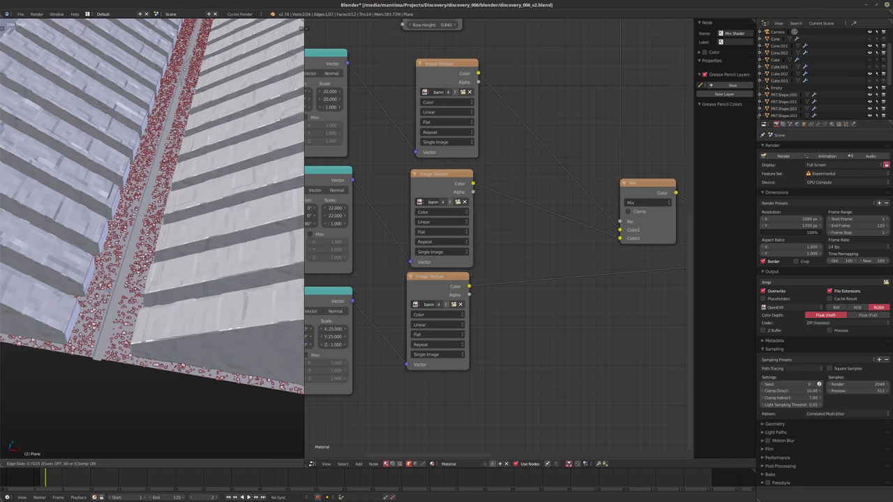
click(116, 374)
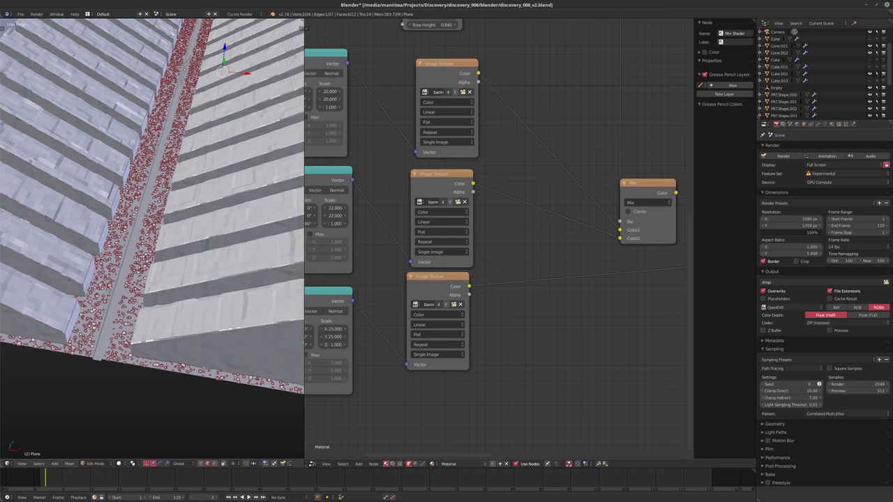
key(ctrl+r)
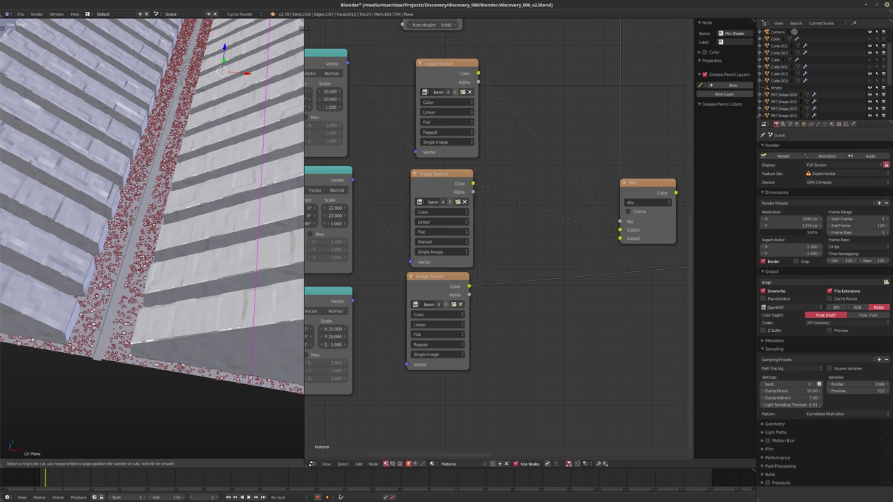
key(Return)
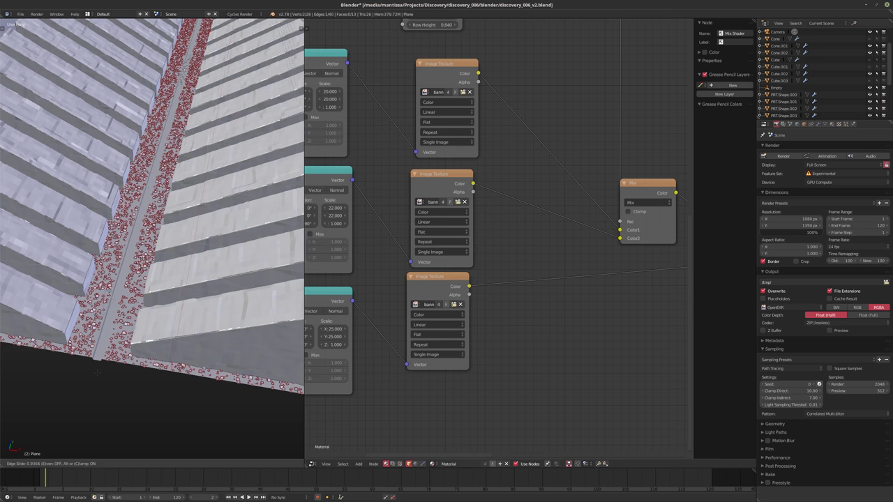
key(Return)
Add two lengthwise loop cuts to the plane's floor on the left side of the central walkway.
middle_drag(154, 244, 188, 236)
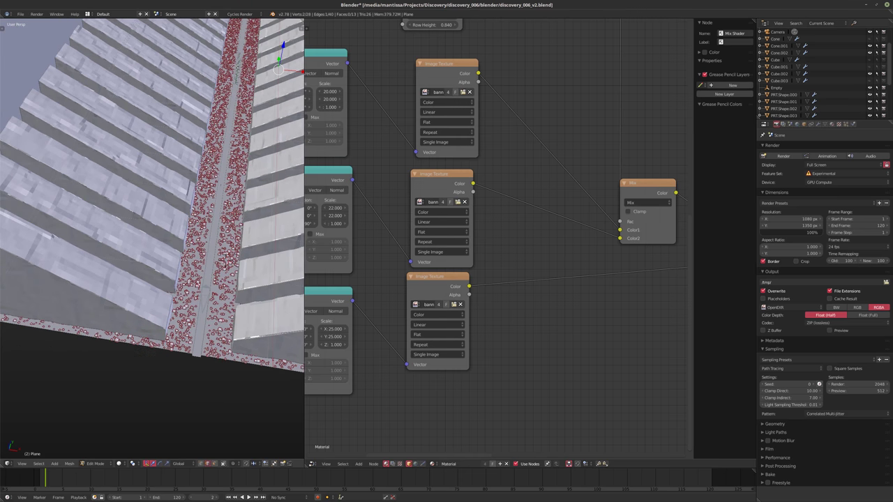
key(ctrl+r)
key(Return)
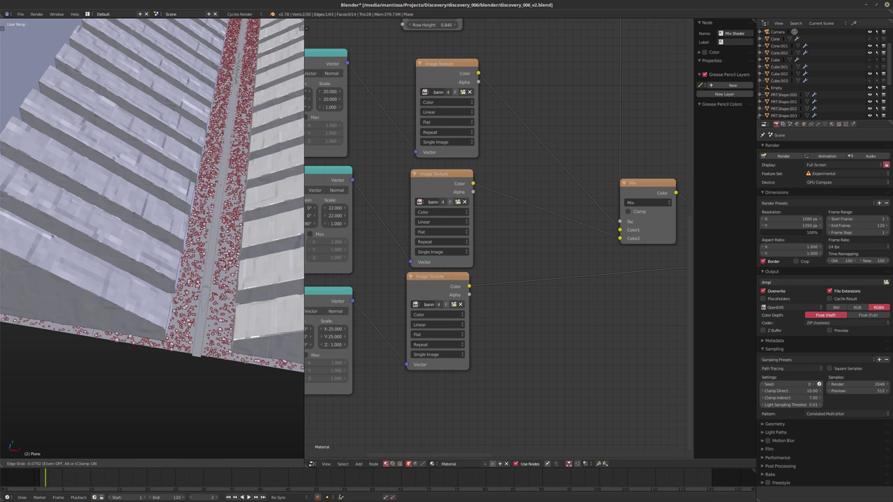
key(Return)
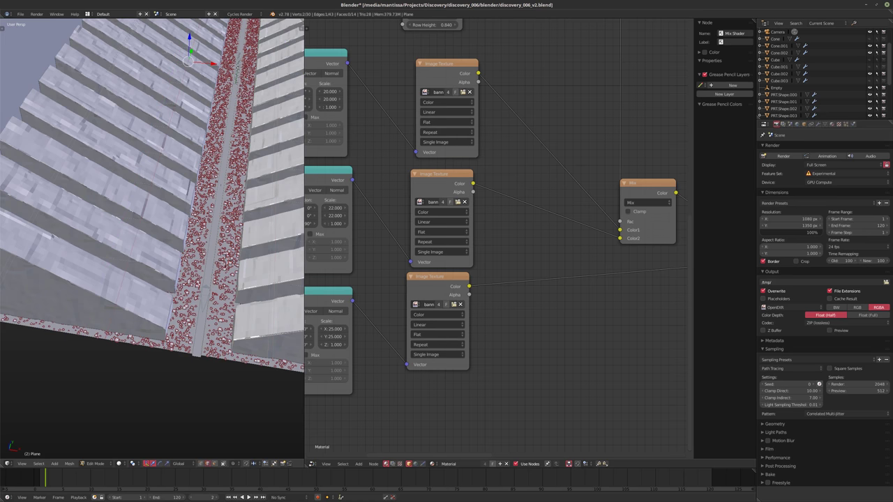
key(ctrl+r)
key(Return)
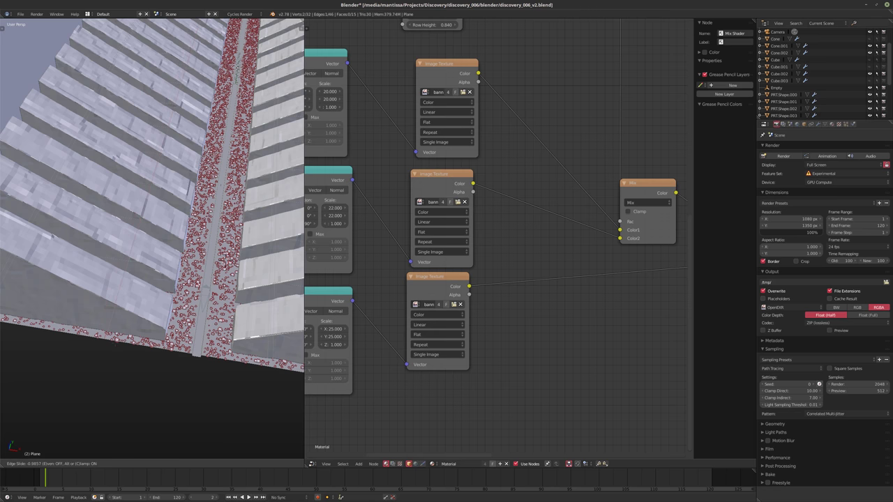
key(Return)
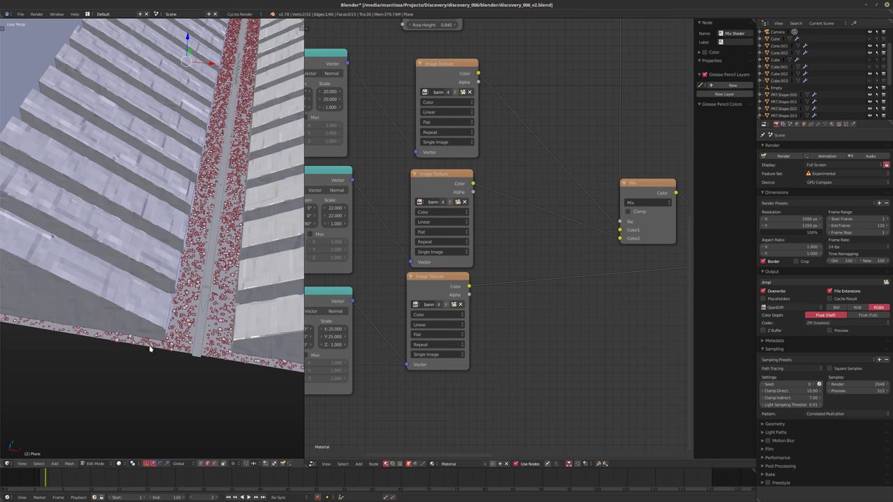
Switch to face selection and select the plane's floor faces beneath the slab rows on both sides of the walkway.
middle_drag(186, 315, 154, 332)
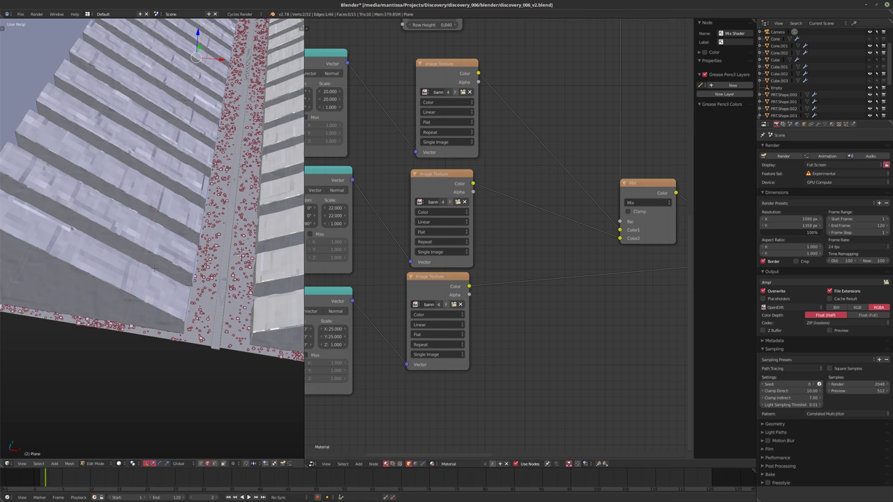
key(ctrl+Tab)
click(143, 273)
middle_drag(196, 144, 189, 172)
right_click(242, 189)
shift+right_click(270, 177)
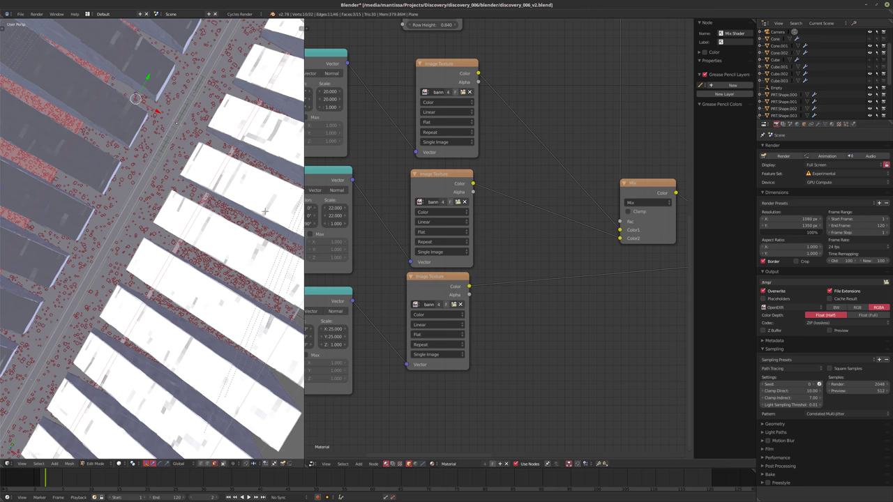
shift+middle_drag(289, 197, 258, 196)
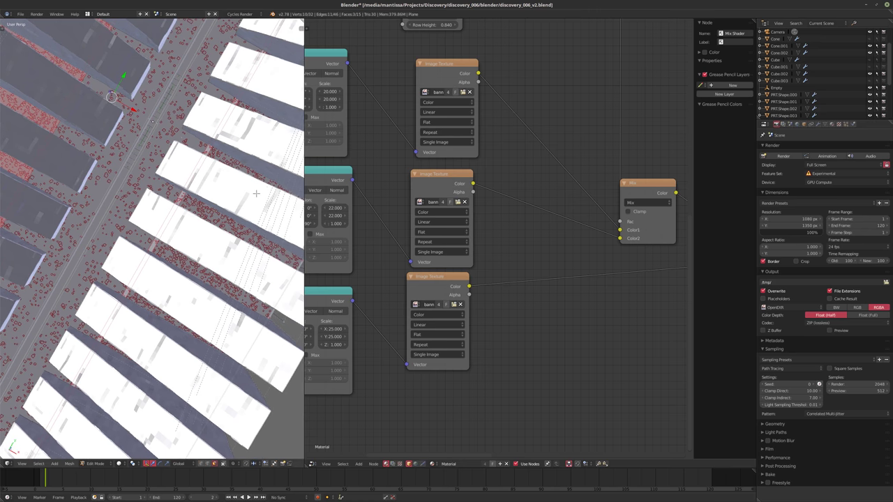
shift+right_click(251, 204)
Remove the selected floor faces from the scatter vertex group and refresh the particles in object mode at frame 1.
middle_drag(206, 178, 227, 168)
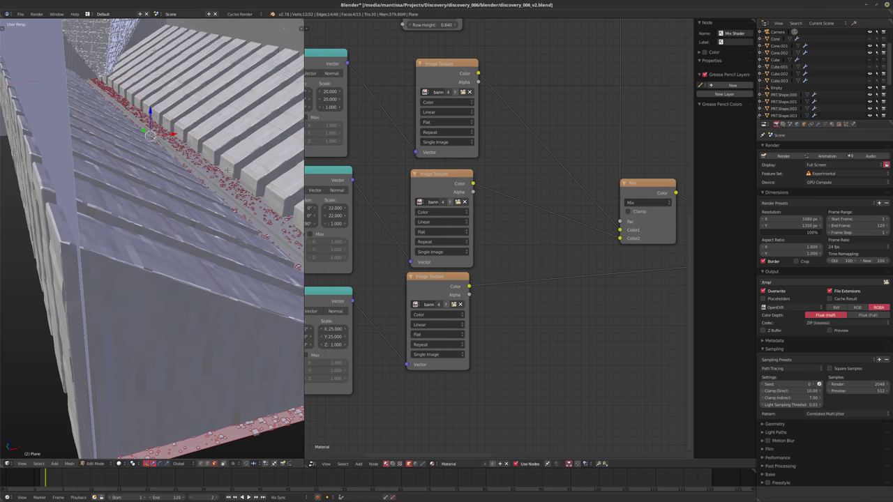
click(819, 124)
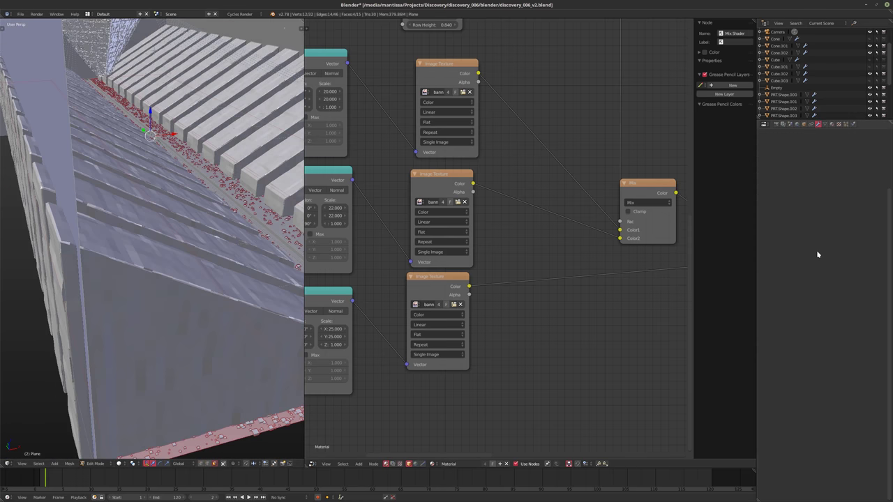
click(828, 124)
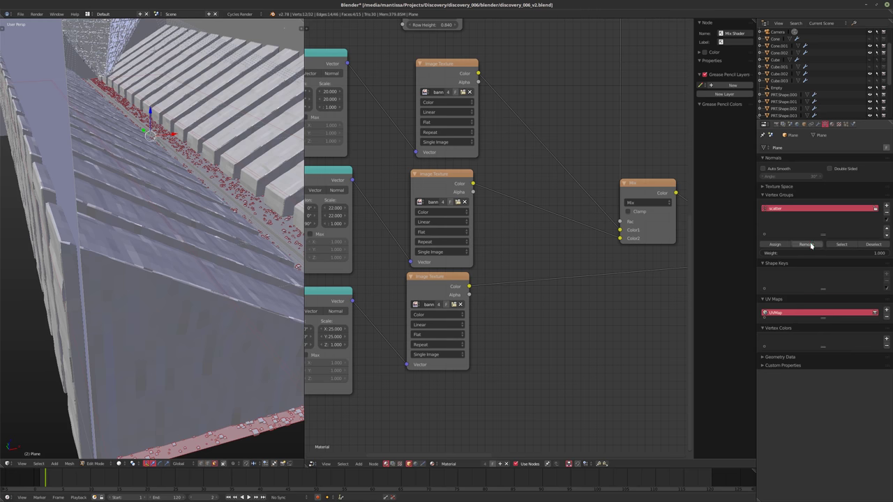
middle_drag(209, 230, 157, 217)
key(Tab)
key(Tab)
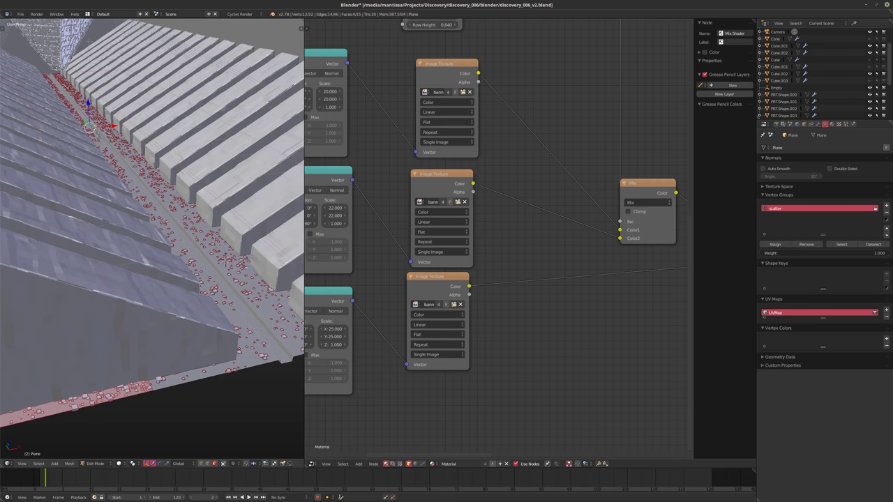
key(Tab)
middle_drag(206, 225, 194, 217)
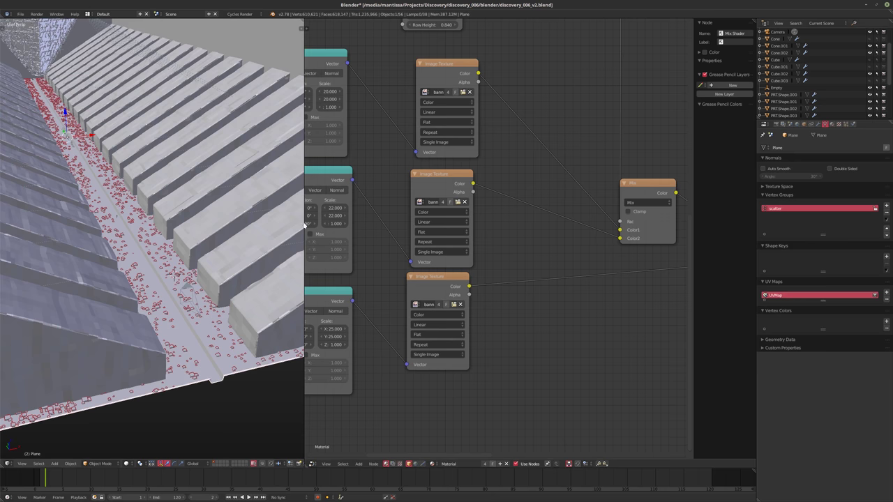
key(Left)
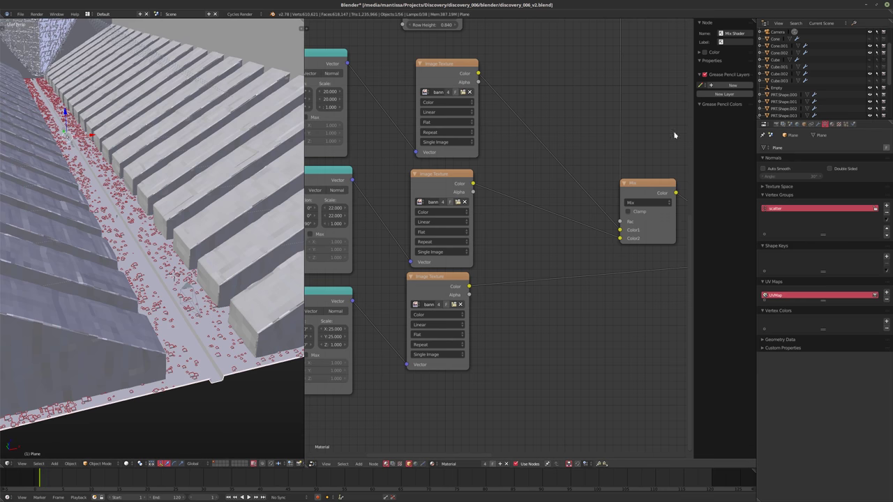
Assign the scatter vertex group as the density group of the plane's particle system.
click(847, 124)
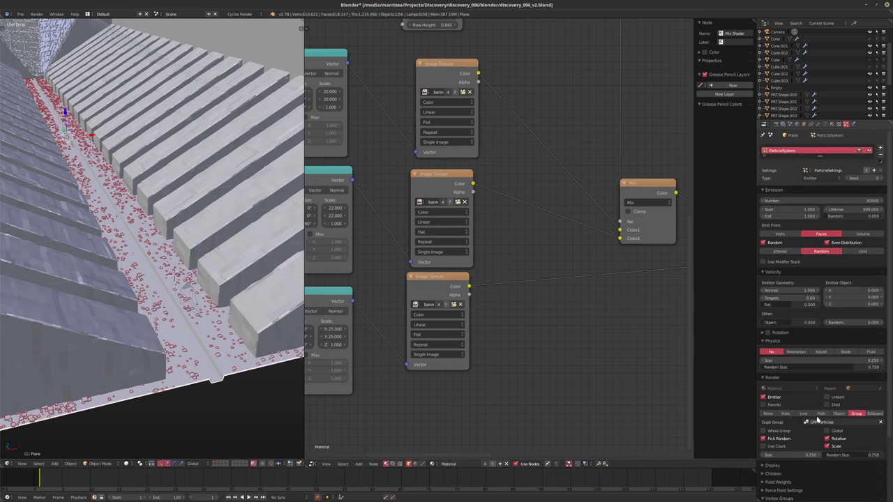
click(782, 423)
scroll(817, 423, down, 5)
click(837, 433)
click(837, 448)
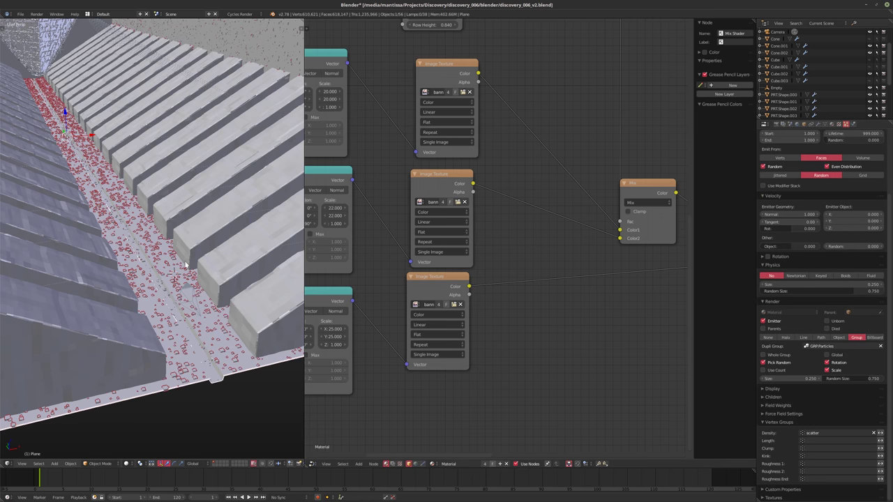
In edit mode, select the two exposed floor strips flanking the central walkway.
middle_drag(185, 263, 134, 308)
key(Tab)
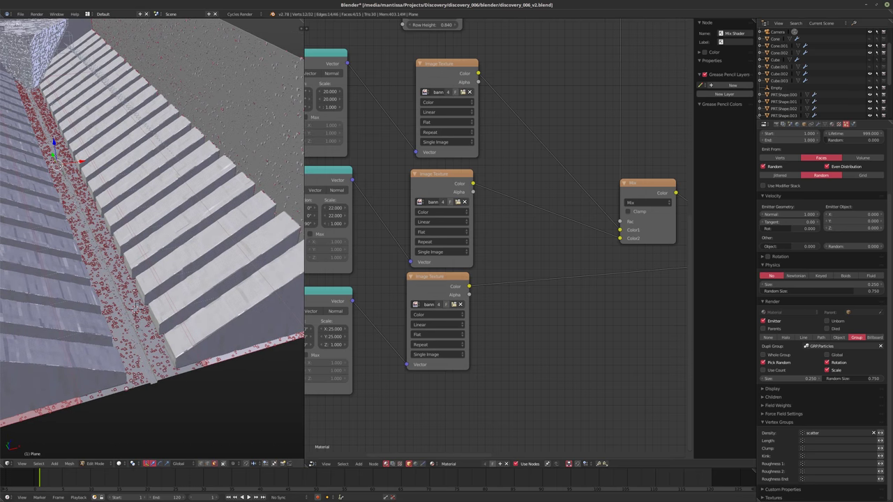
click(818, 124)
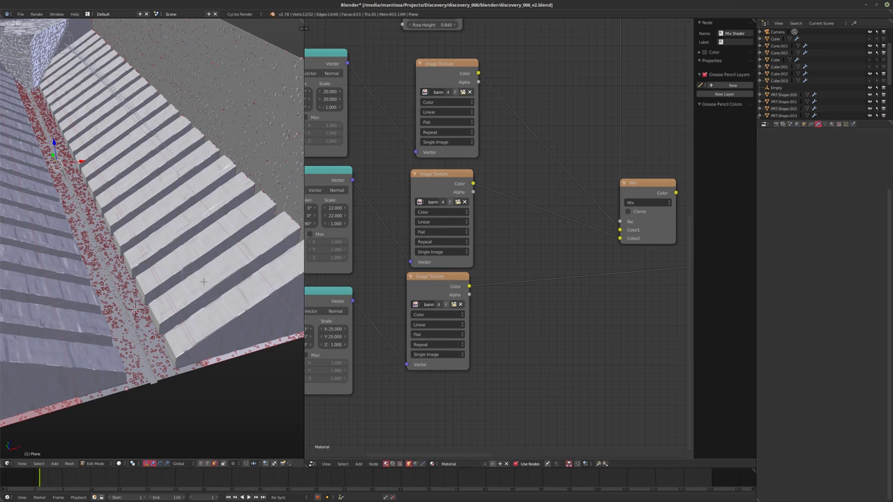
middle_drag(204, 282, 205, 294)
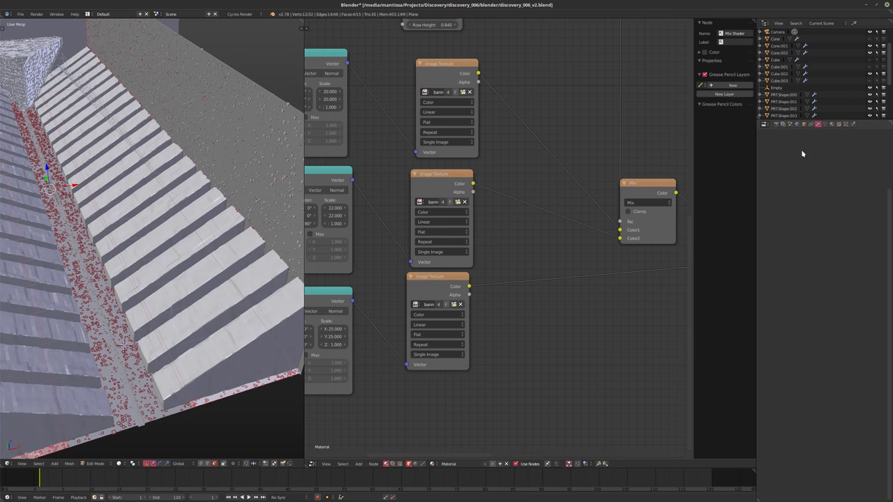
click(825, 124)
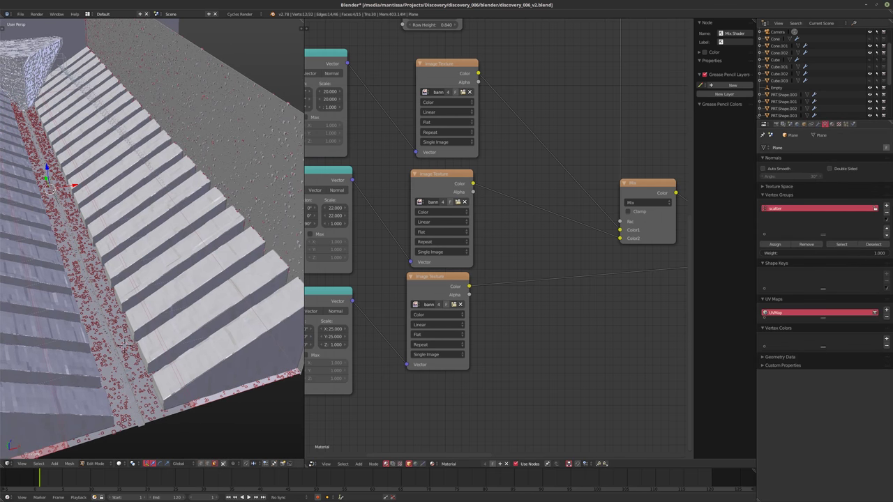
middle_drag(123, 344, 120, 306)
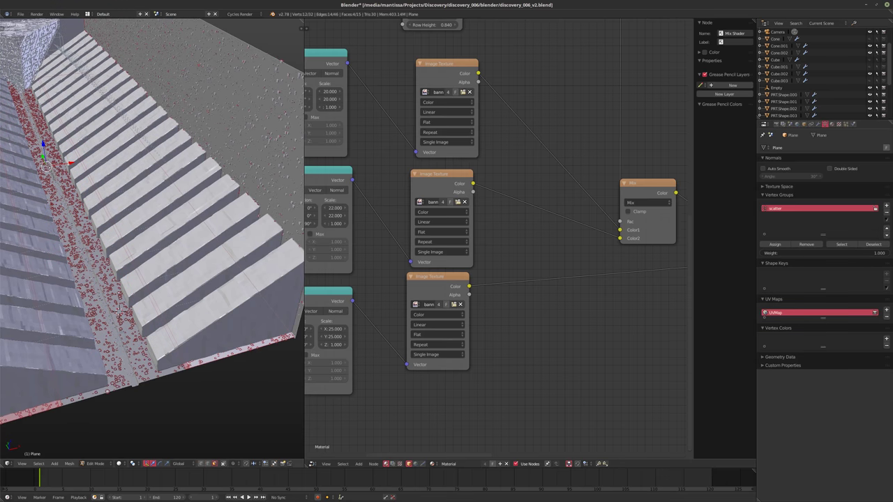
right_click(70, 230)
shift+right_click(119, 307)
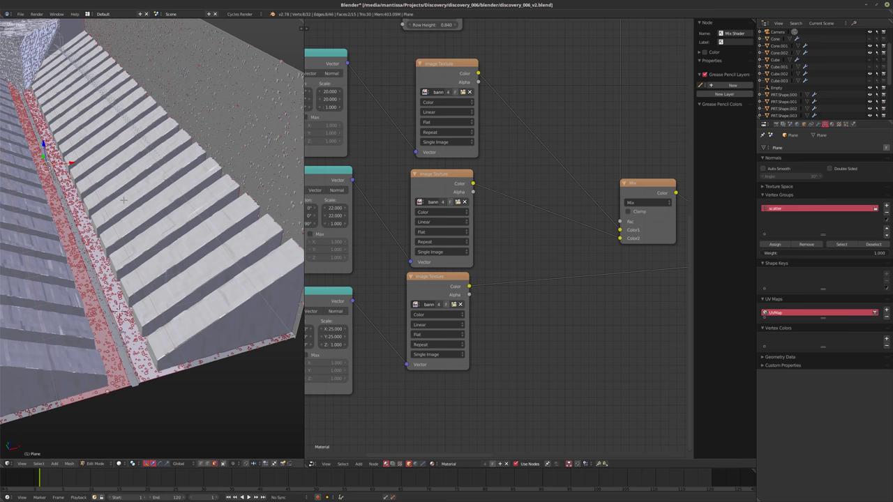
Replace the plane's vertex group with a new one named scatter and assign the selected strips to it.
click(813, 243)
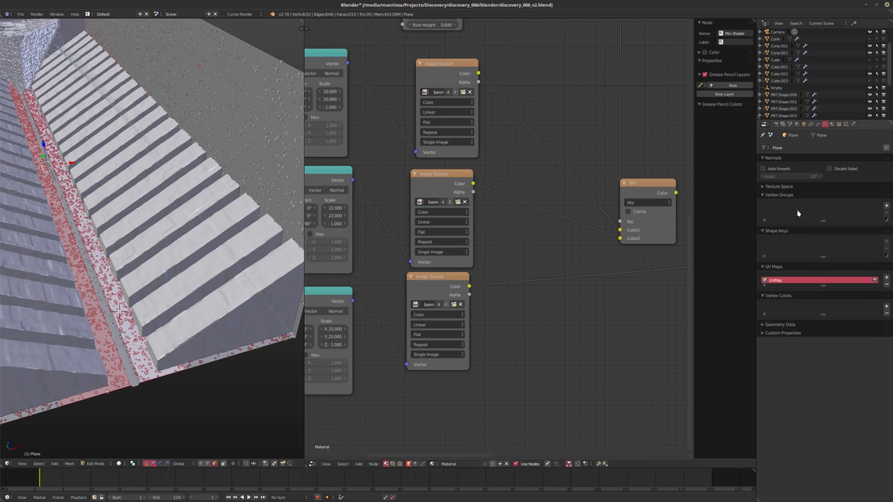
click(886, 205)
text(s)
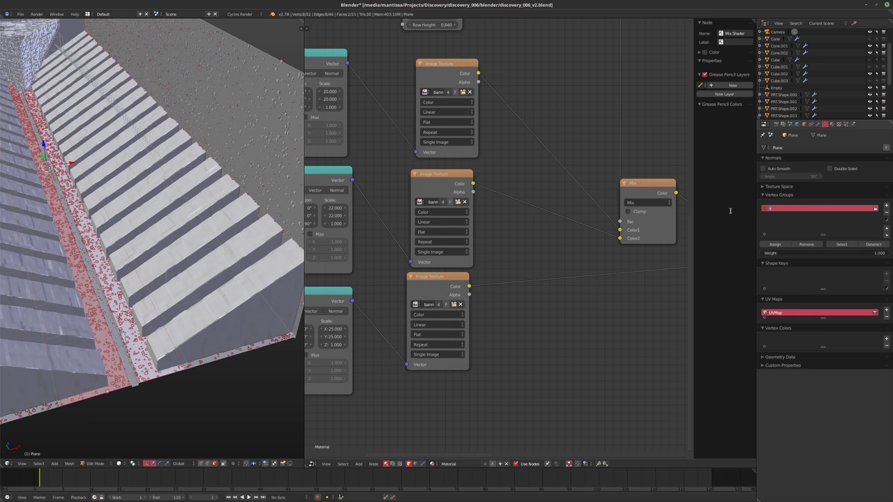
text(catter)
key(Return)
click(781, 245)
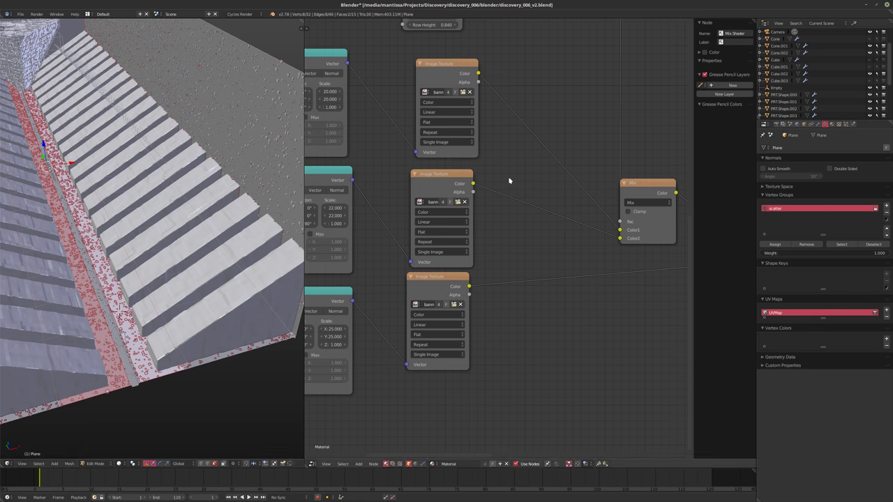
Return to object mode and set the particle system's density to the new scatter vertex group.
key(Tab)
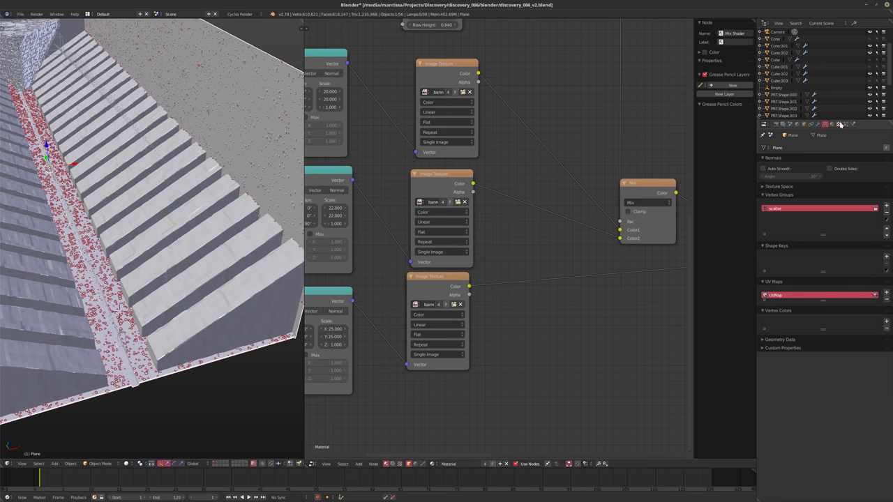
click(846, 124)
click(813, 434)
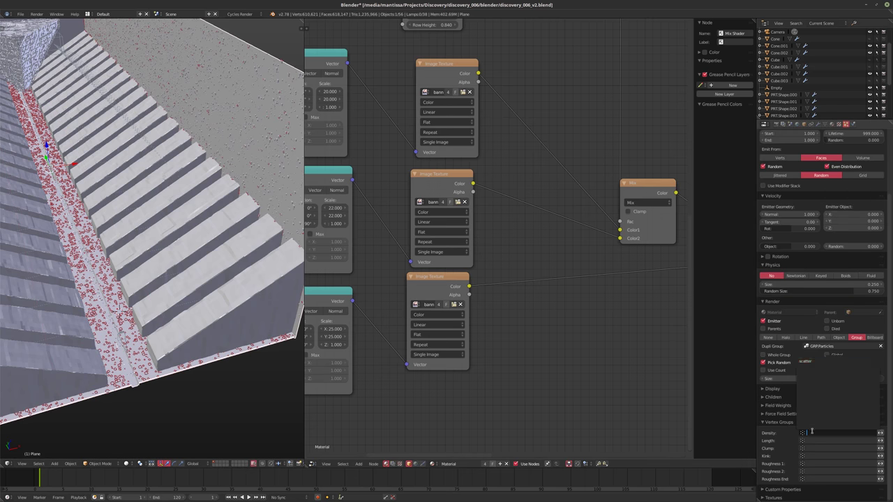
click(807, 361)
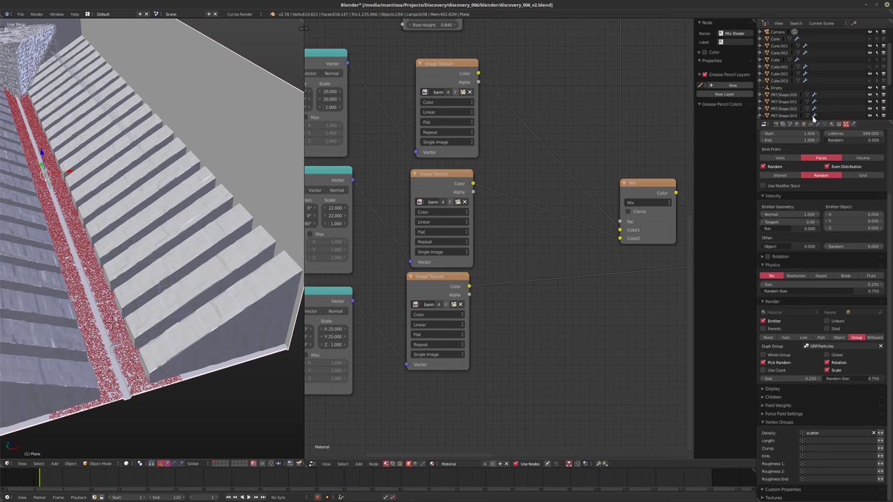
middle_drag(199, 274, 189, 279)
Set the particle number to 10000, check the scatter through the camera, and raise the number to 12000.
scroll(851, 157, up, 5)
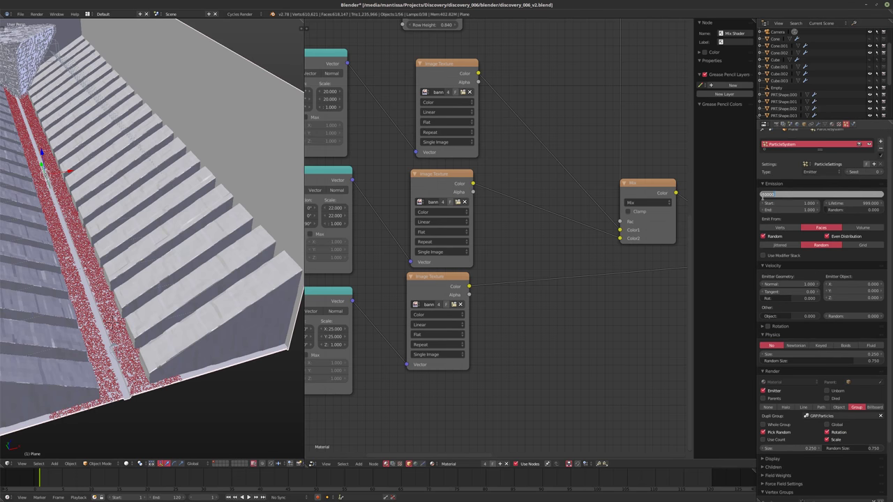
key(Return)
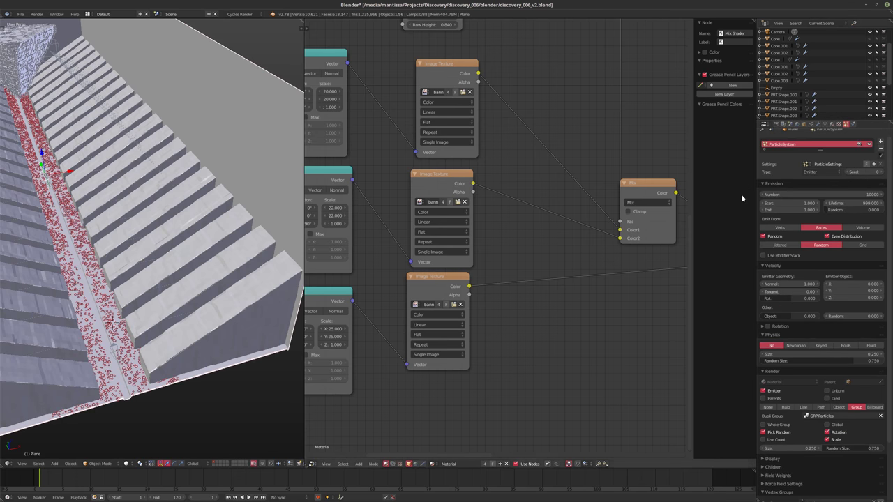
middle_drag(166, 279, 176, 266)
key(KP_0)
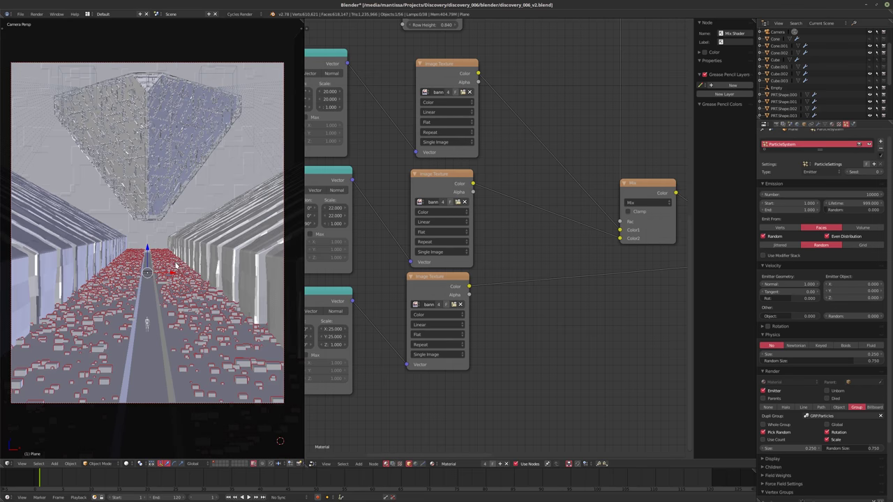
click(793, 196)
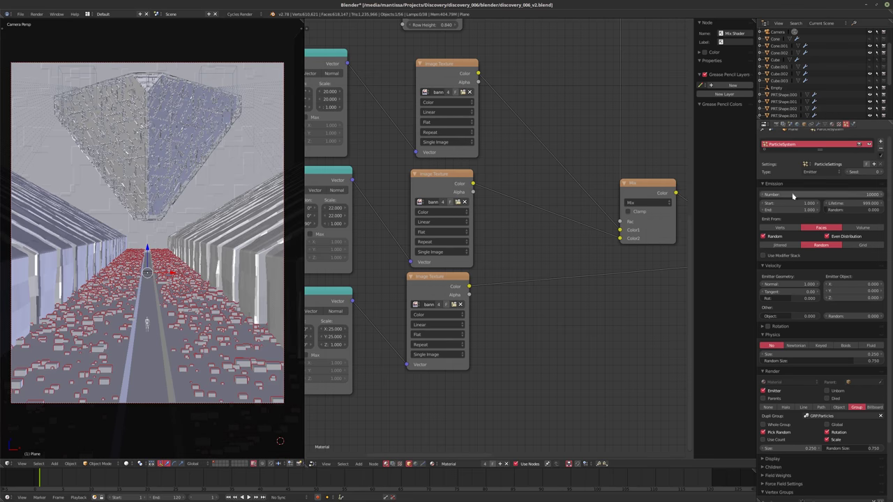
text(2)
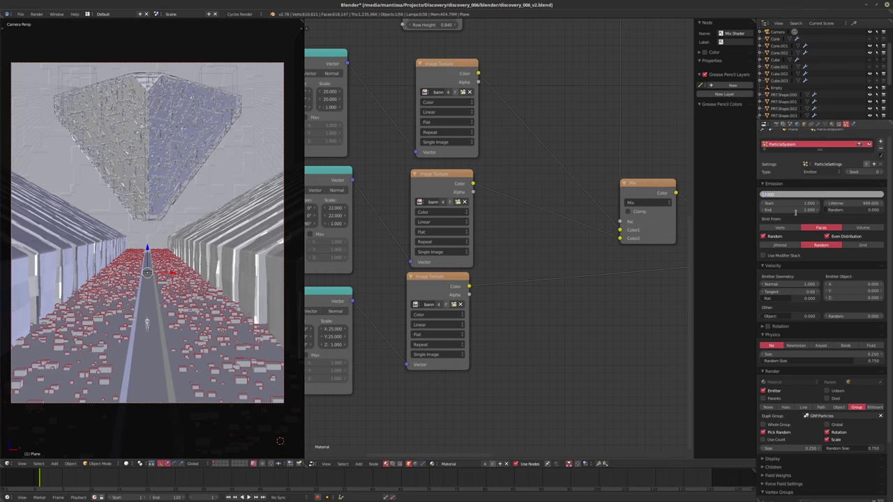
key(Return)
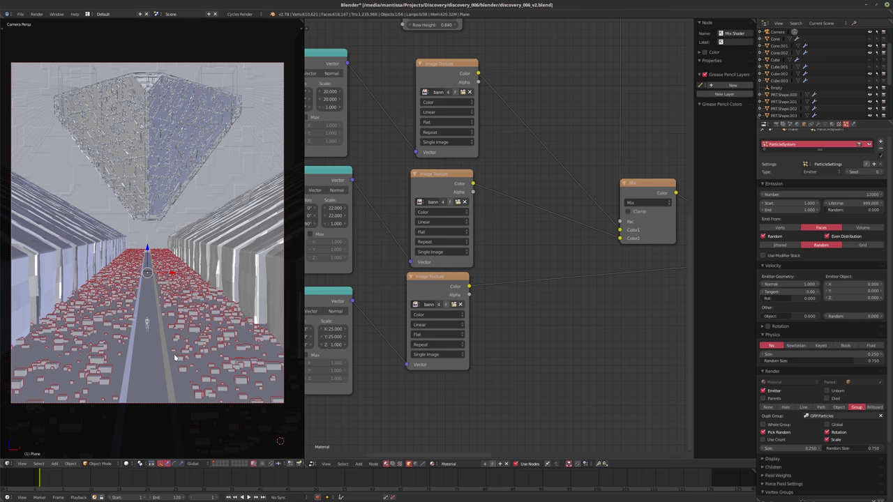
In edit mode, add 80 evenly spaced crosswise loop cuts along the length of the corridor plane.
middle_drag(204, 364, 126, 341)
scroll(99, 359, up, 5)
key(Tab)
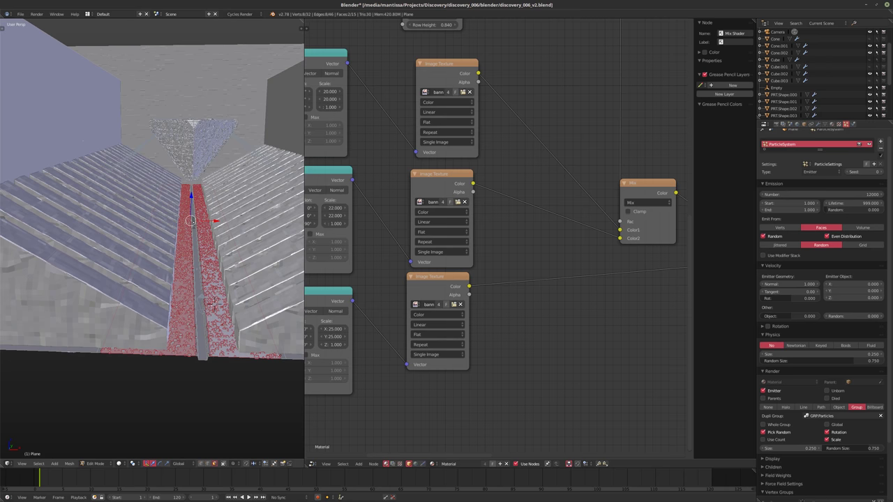
key(ctrl+r)
scroll(209, 230, up, 20)
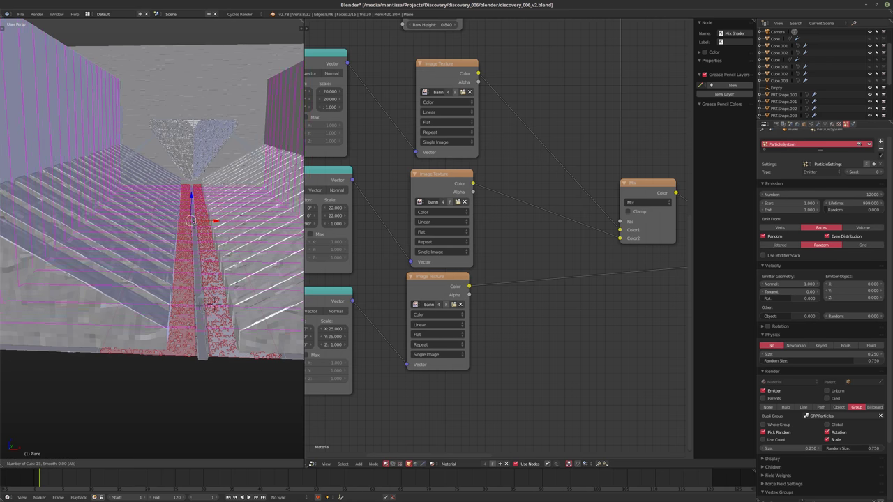
scroll(209, 230, up, 8)
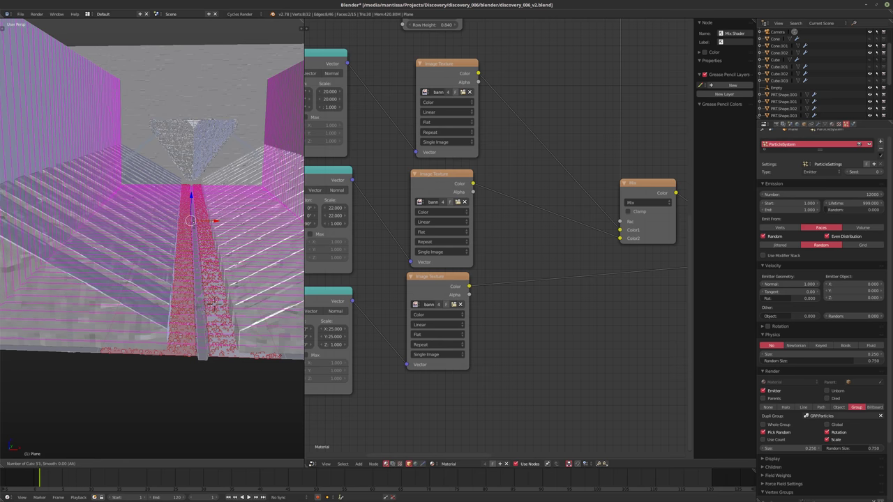
scroll(212, 305, up, 20)
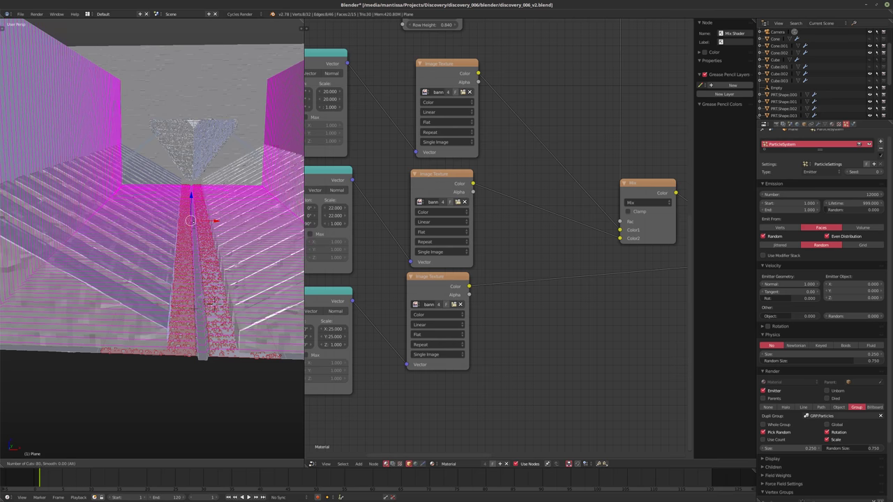
key(Return)
key(Return)
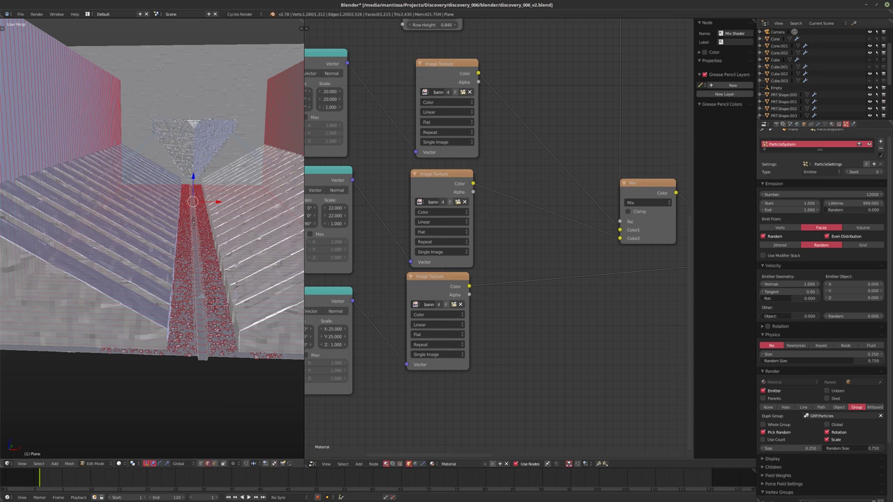
Add evenly spaced lengthwise loop cuts to the corridor plane on both sides of the walkway.
key(ctrl+r)
scroll(168, 279, up, 5)
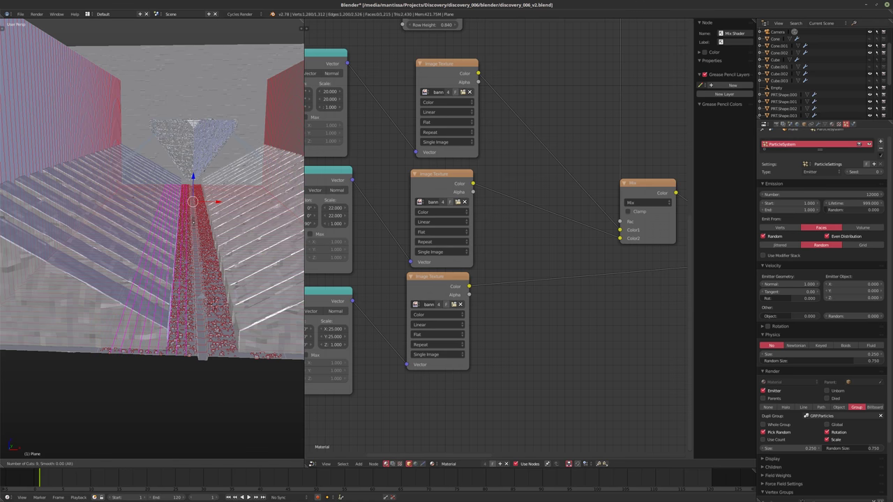
key(Return)
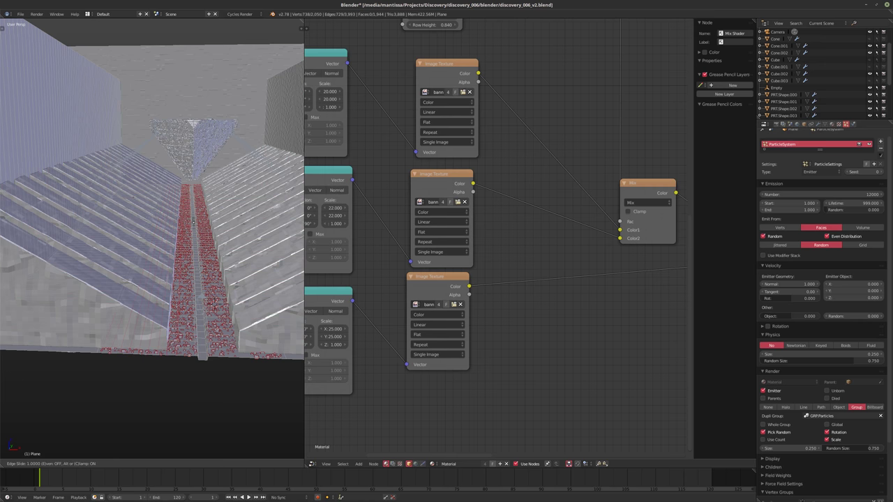
key(Return)
key(ctrl+r)
scroll(169, 221, down, 1)
click(194, 220)
right_click(204, 403)
middle_drag(204, 403, 159, 392)
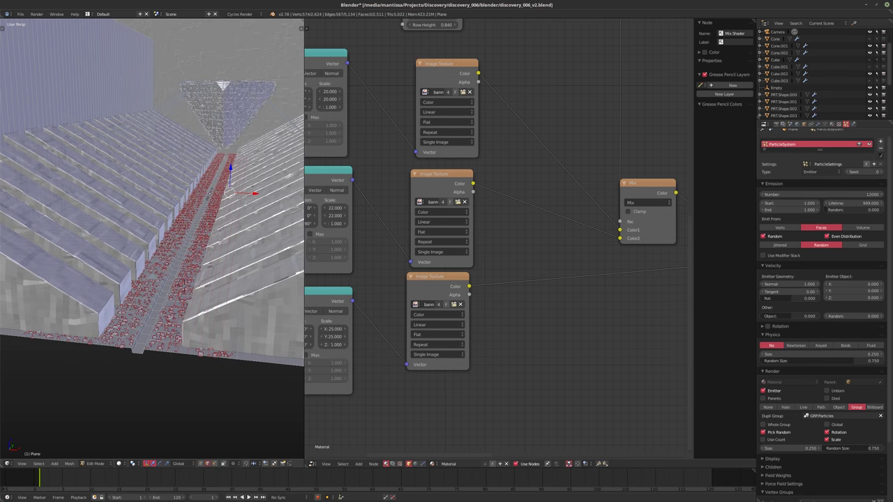
In object mode, add a Subdivision Surface modifier to the plane, set to Simple with view and render levels of 3.
click(819, 124)
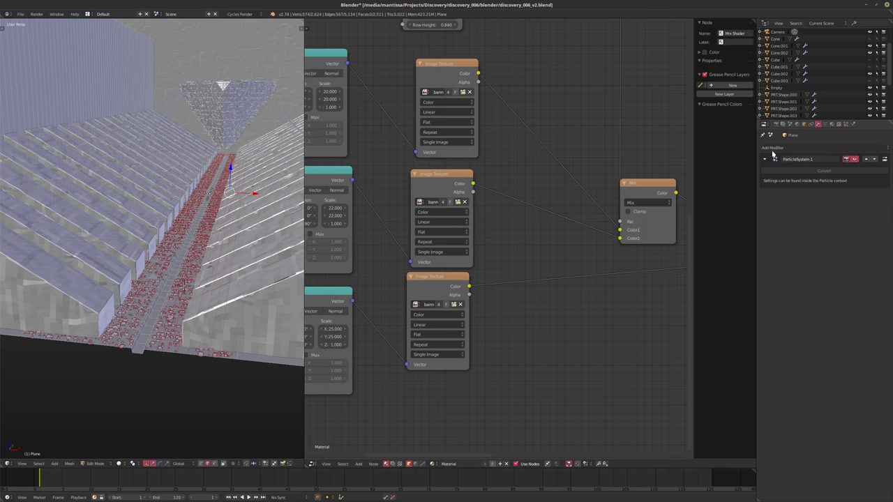
click(773, 148)
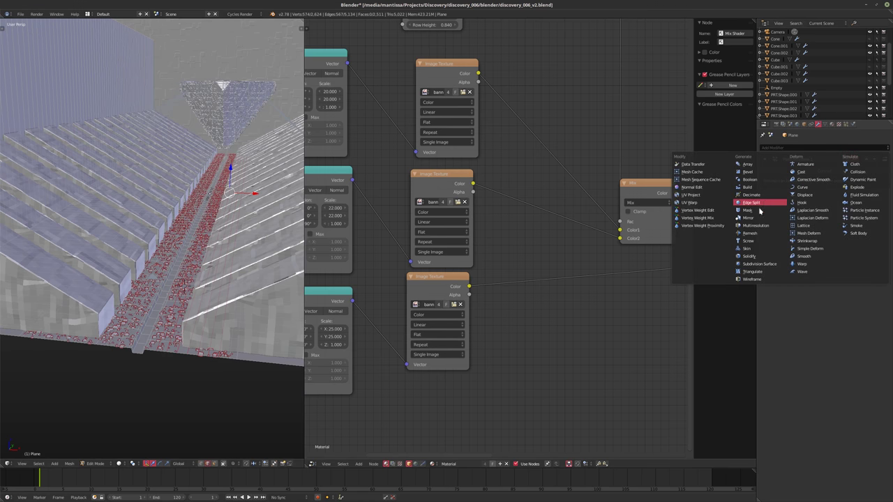
key(Escape)
key(Tab)
click(788, 148)
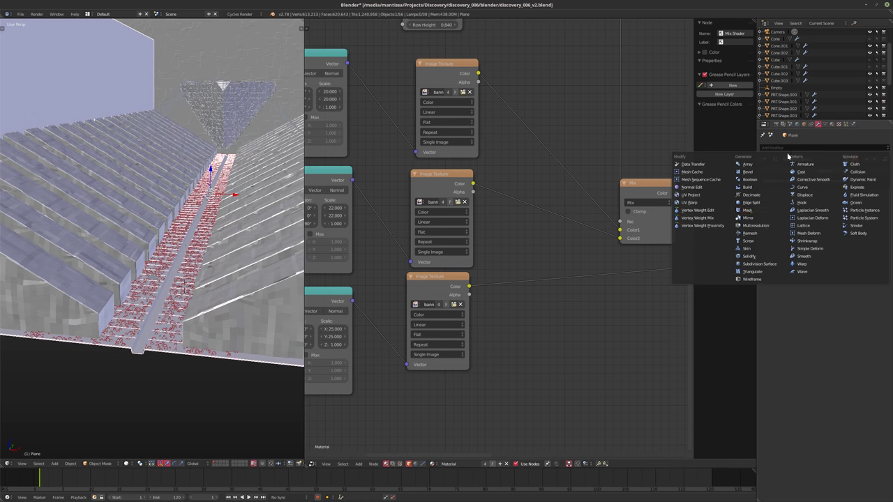
click(757, 265)
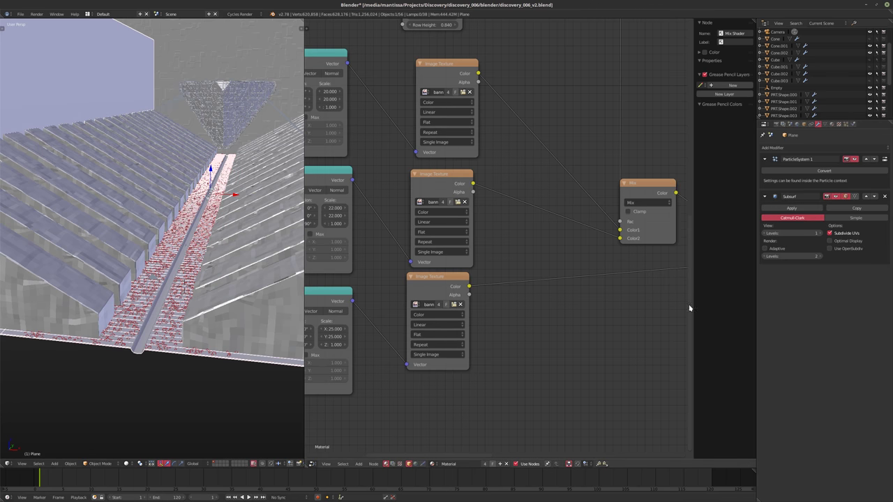
click(834, 218)
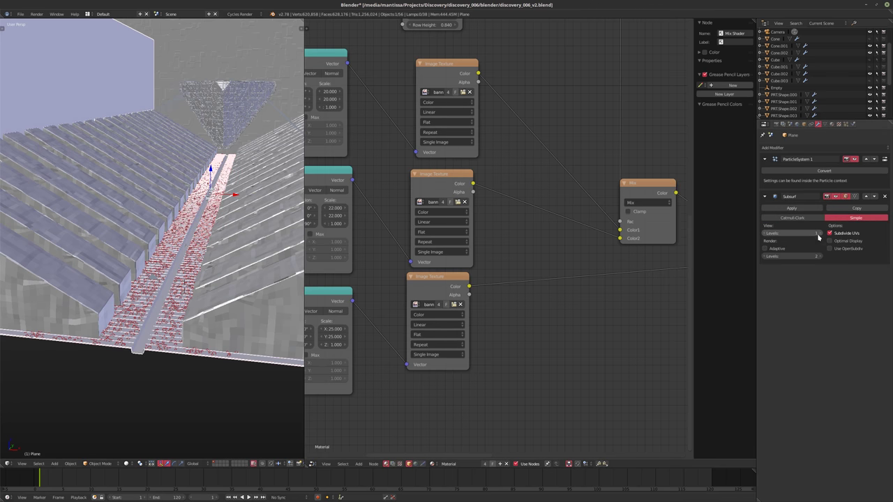
click(819, 235)
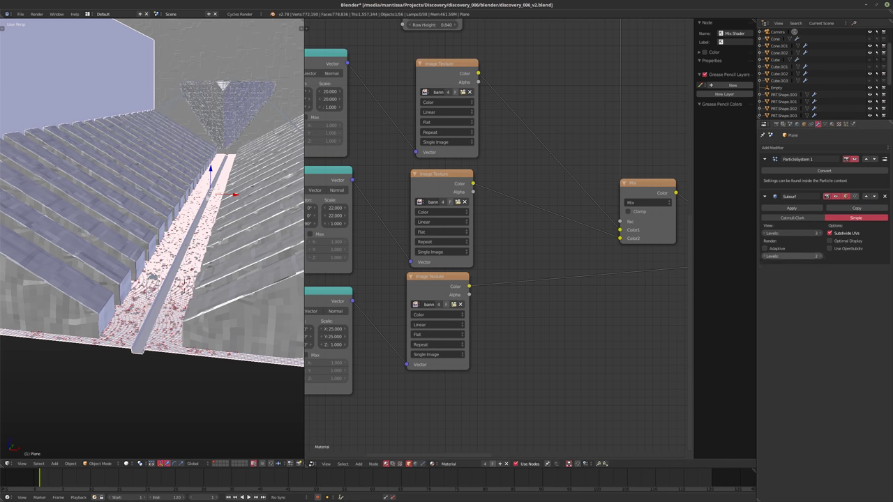
Add a Displace modifier to the plane with strength 0.010 and midlevel 0.
click(784, 147)
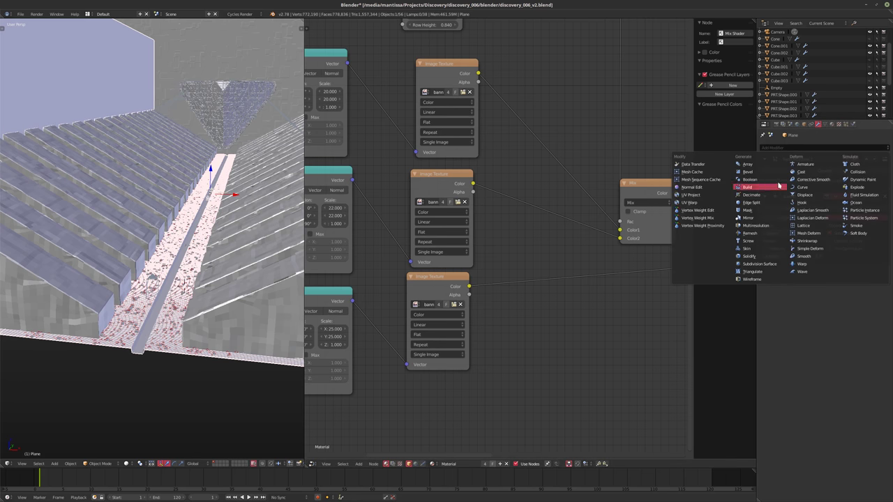
click(806, 197)
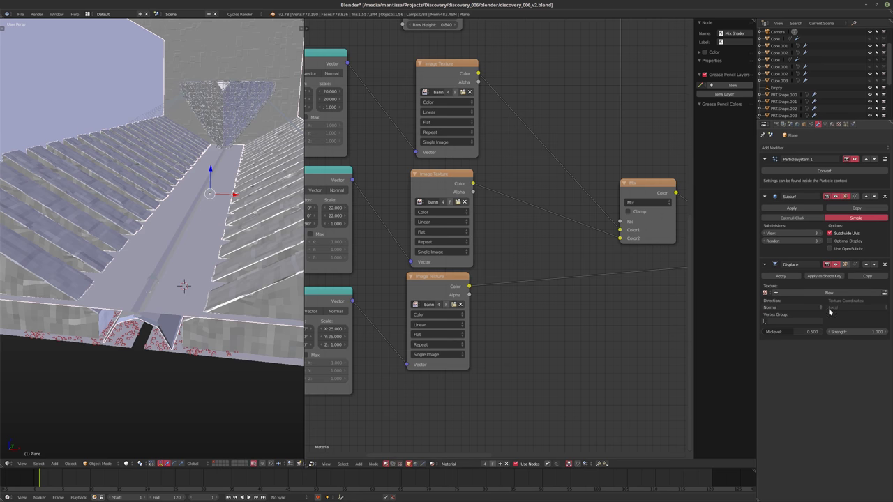
click(858, 335)
click(792, 336)
text(0)
key(Return)
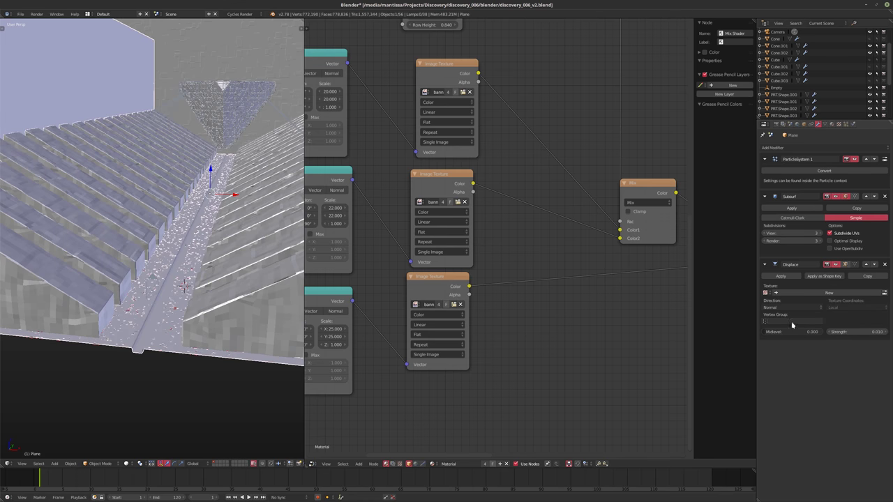
Create a new texture for the Displace modifier, using the Clouds type with a Cell Noise basis.
click(834, 125)
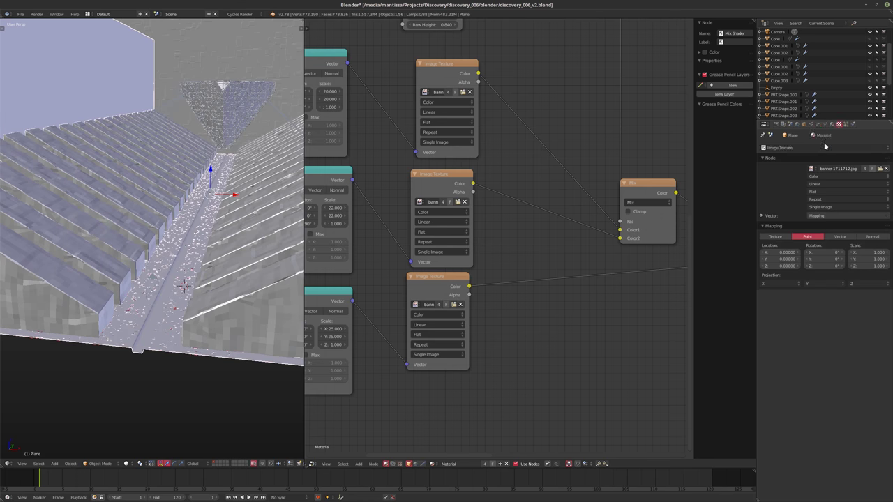
click(794, 148)
click(794, 147)
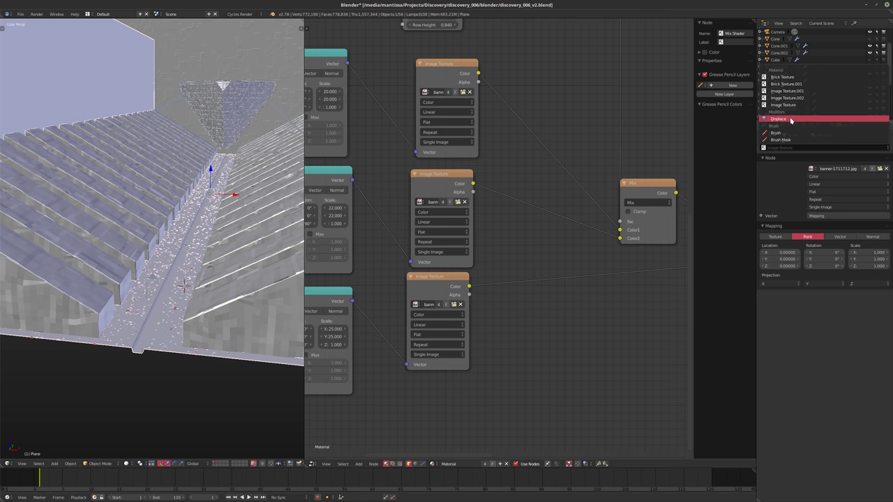
click(791, 118)
click(797, 162)
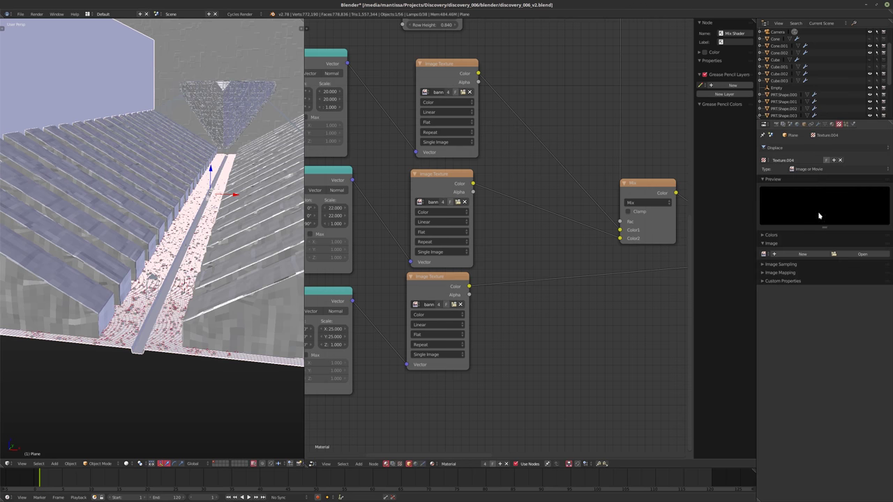
click(810, 170)
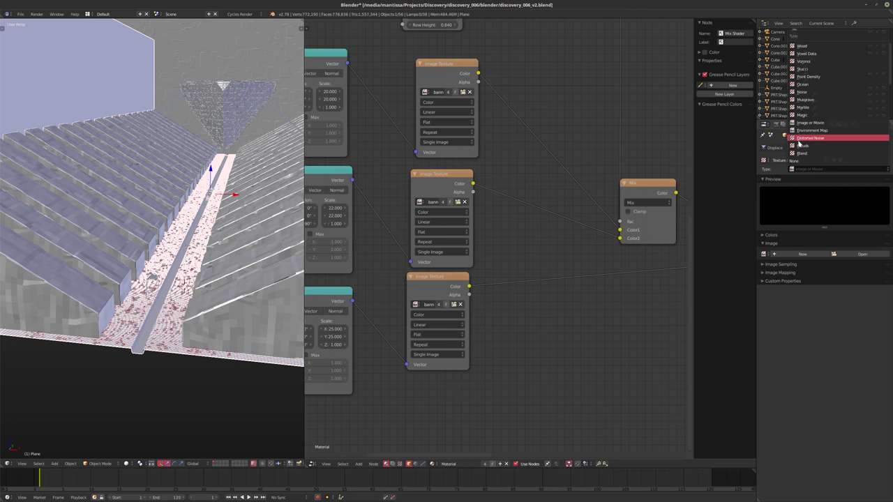
click(802, 146)
ctrl+scroll(842, 282, up, 1)
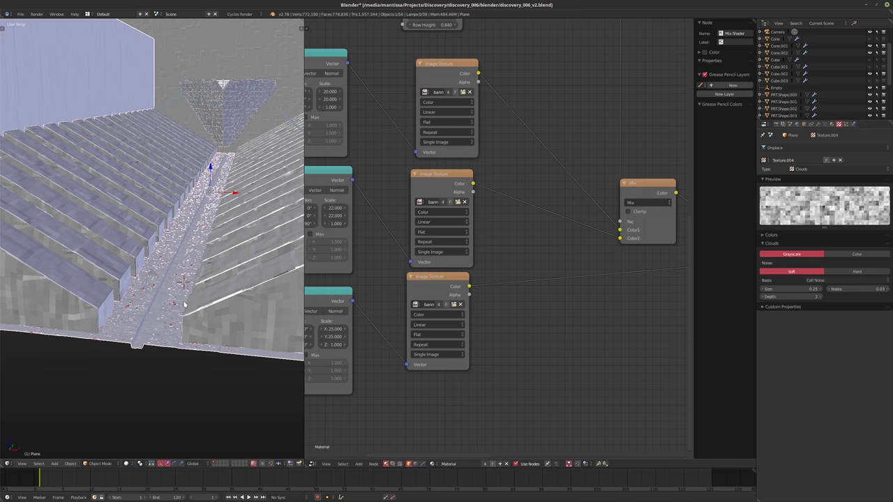
Look through the camera and limit the Displace modifier to the scatter vertex group.
key(KP_0)
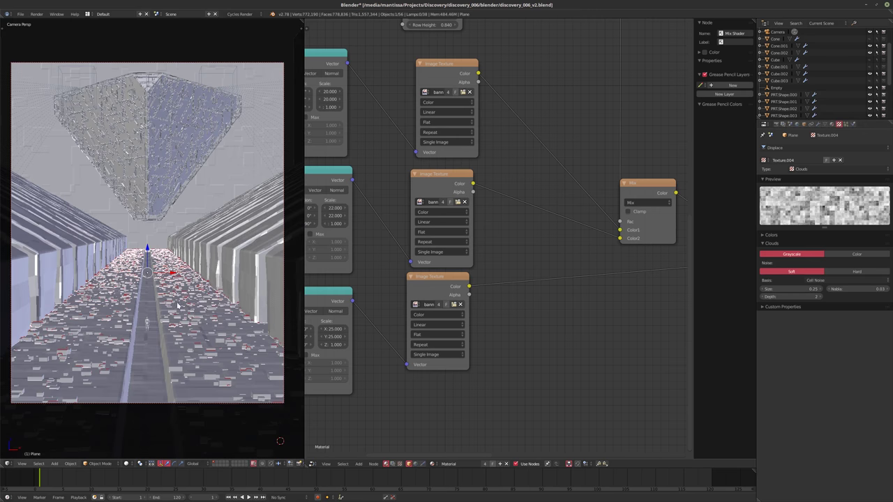
click(818, 124)
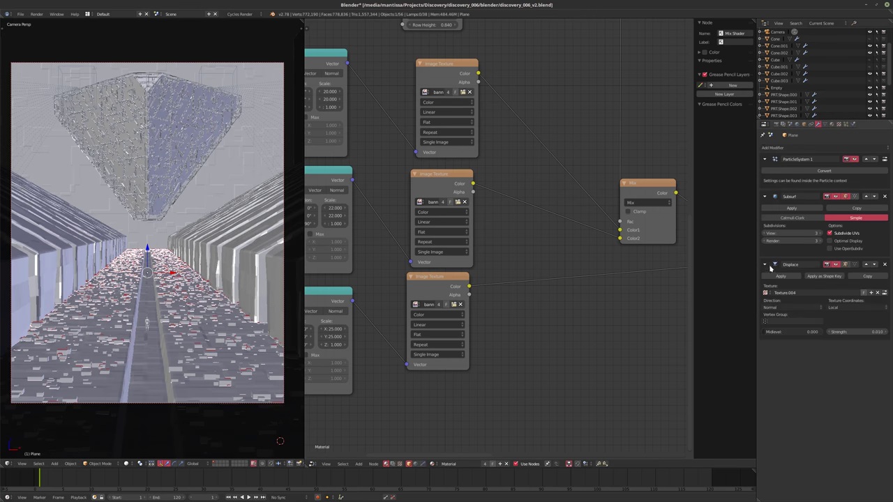
click(778, 322)
key(Return)
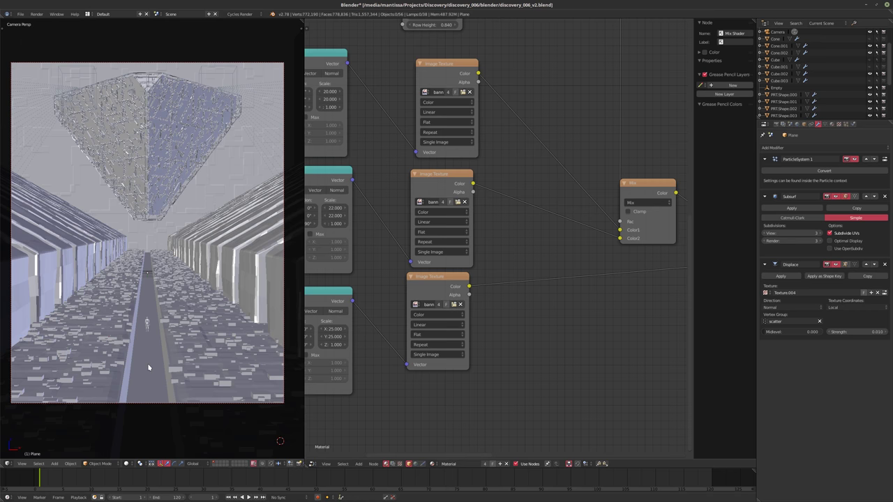
Try the particle system below the Displace modifier, set the displacement strength to 0.002, and return the particle system above Subsurf.
click(875, 159)
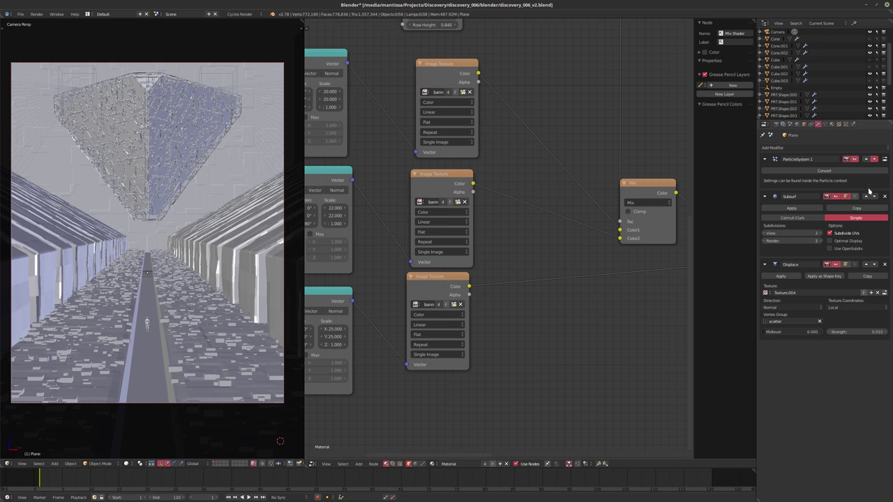
click(865, 264)
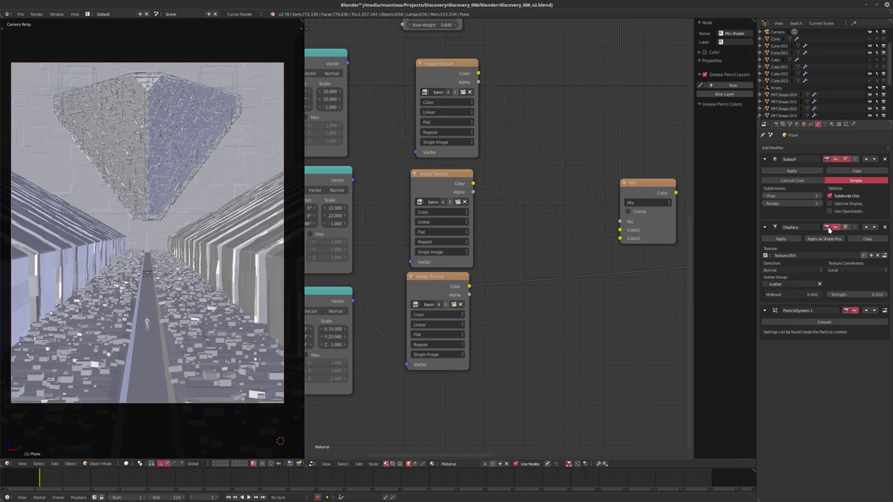
click(846, 294)
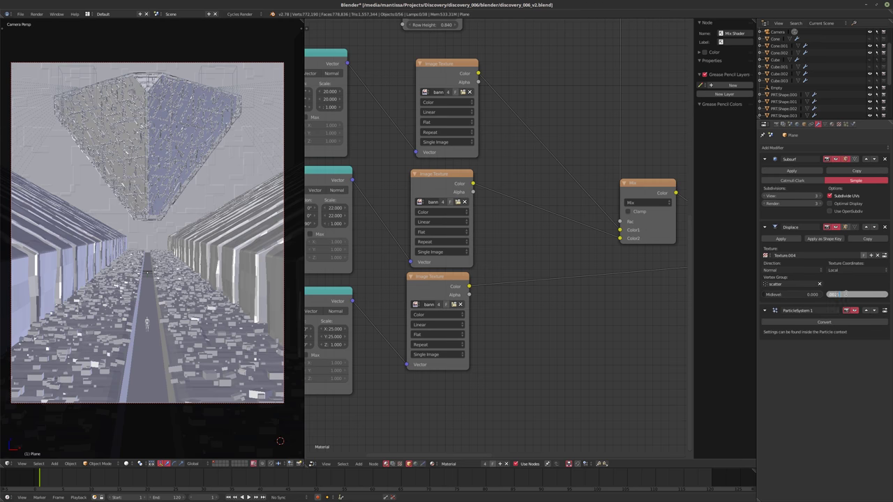
key(Return)
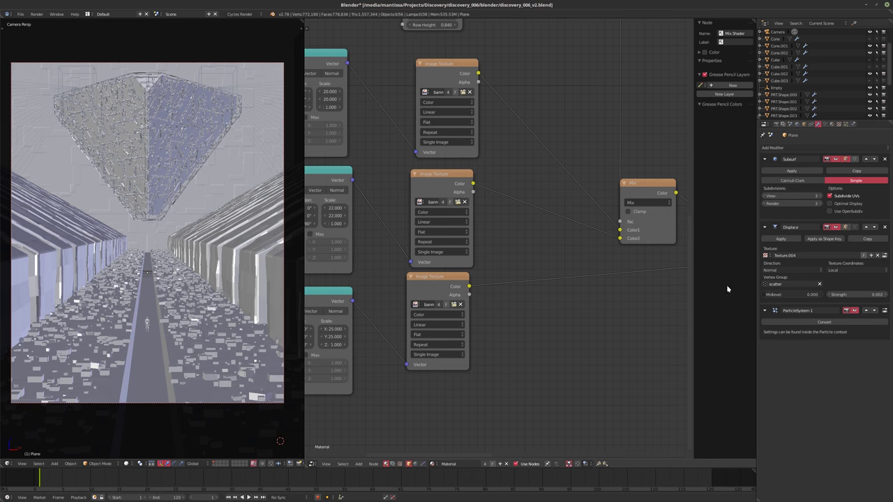
click(868, 238)
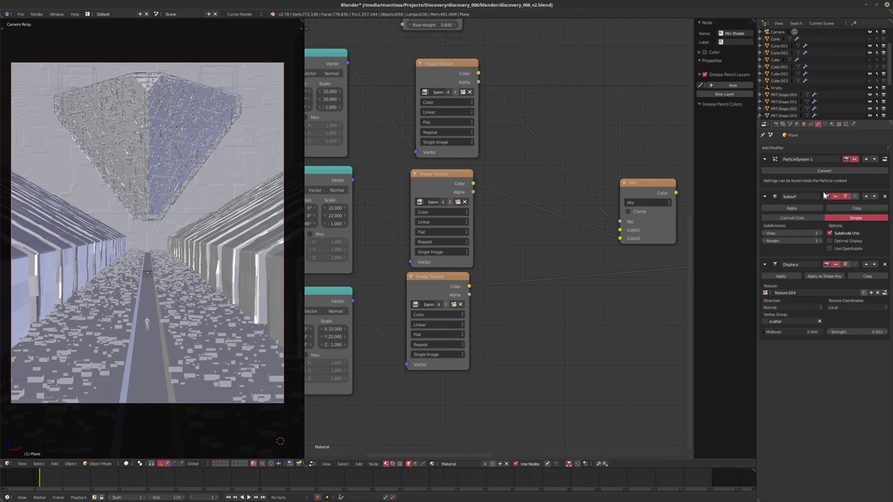
Set the particle system's number to 10000 and its seed to 4.
click(846, 125)
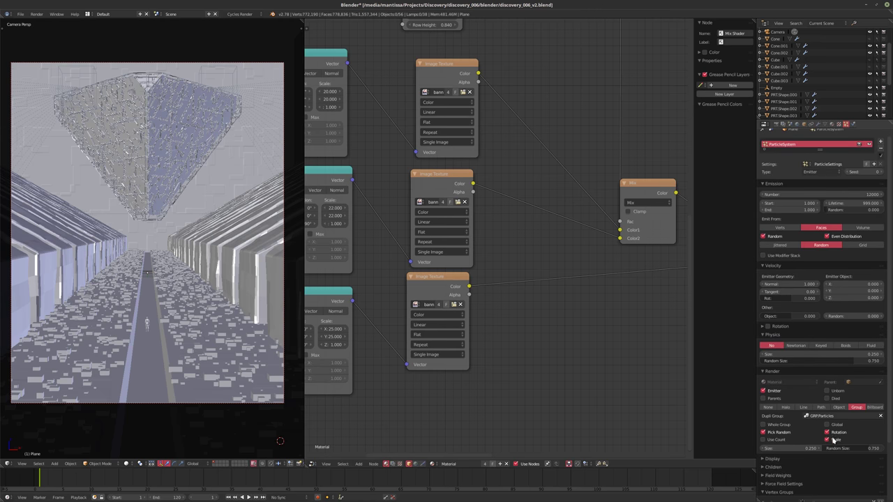
click(848, 194)
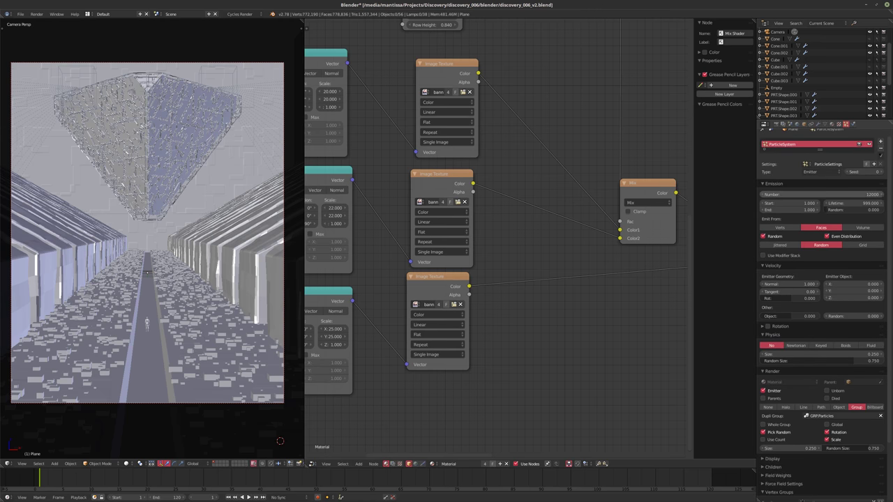
key(BackSpace)
text(10000)
key(Return)
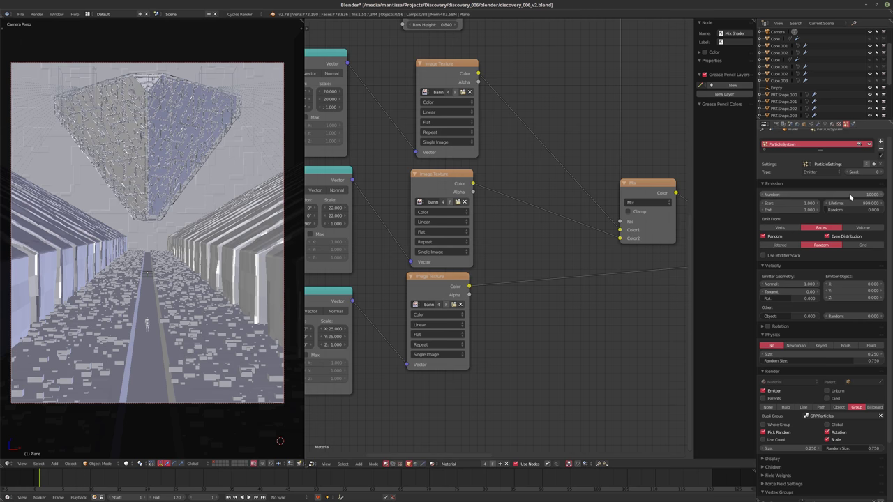
click(883, 172)
click(883, 172)
click(883, 173)
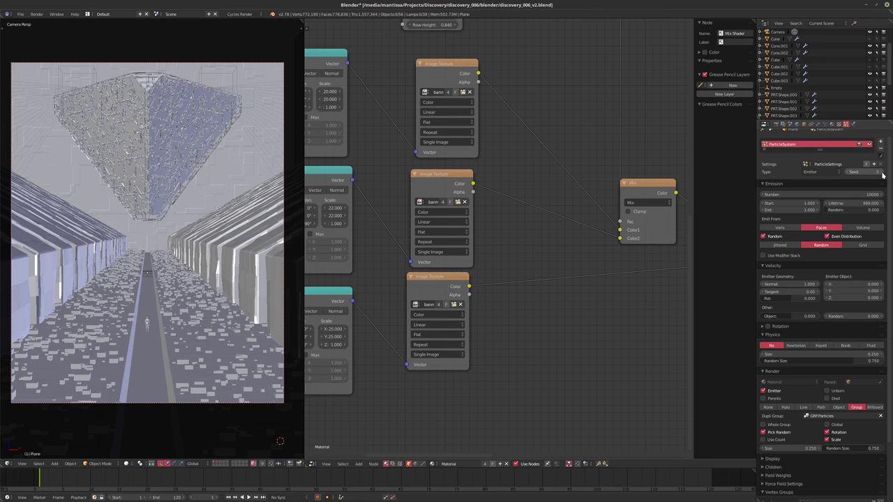
click(882, 172)
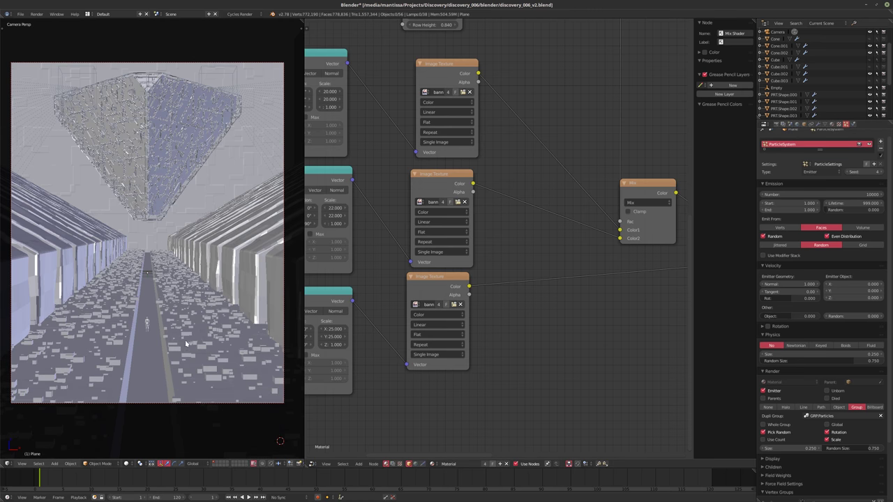
Put the floor plane into Edit Mode and isolate it in local view, seen from the top in orthographic projection.
key(Tab)
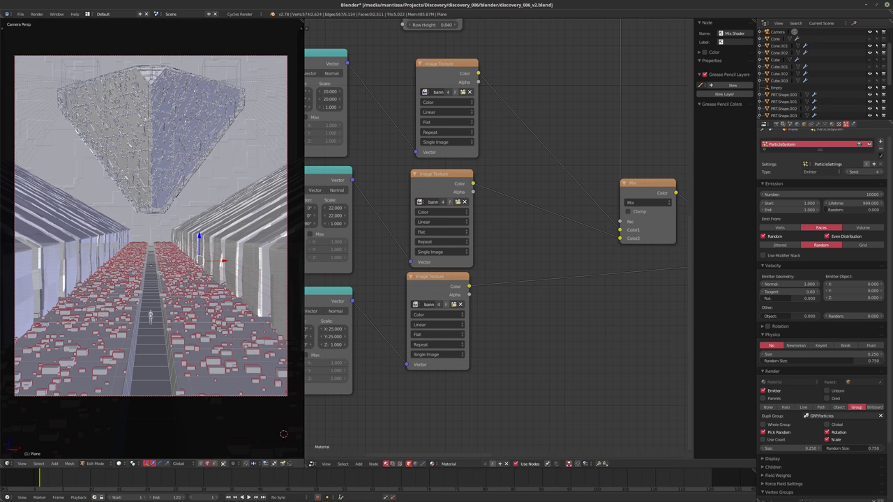
right_click(191, 328)
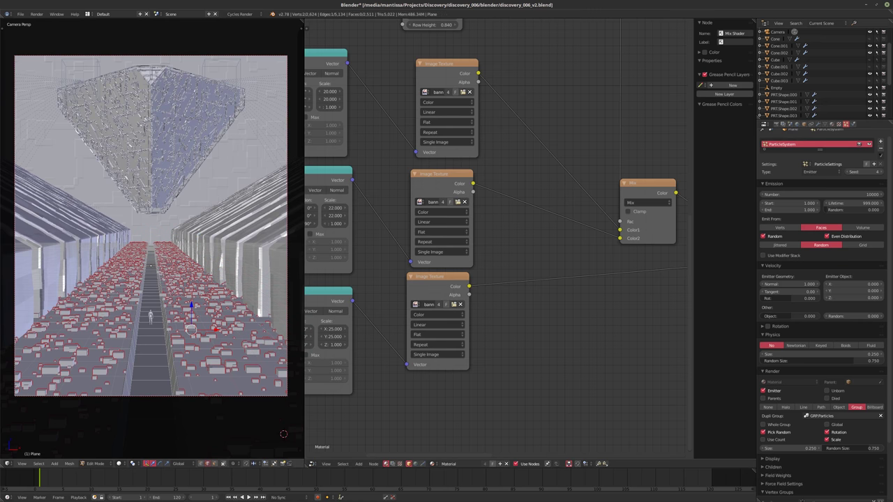
right_click(112, 264)
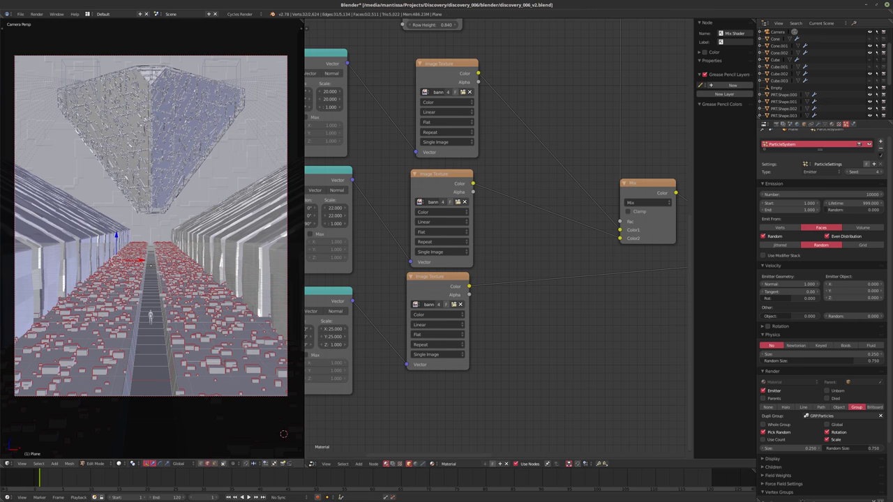
right_click(169, 262)
middle_drag(284, 434, 272, 474)
middle_drag(209, 349, 209, 314)
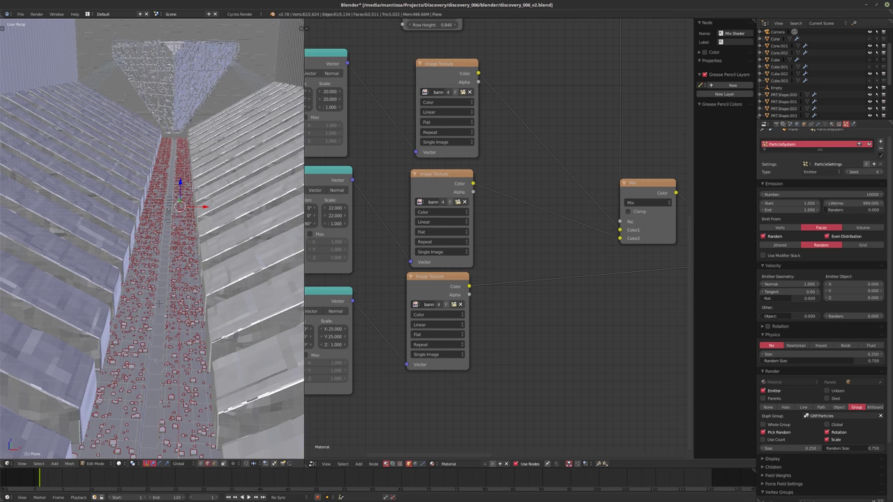
key(KP_Divide)
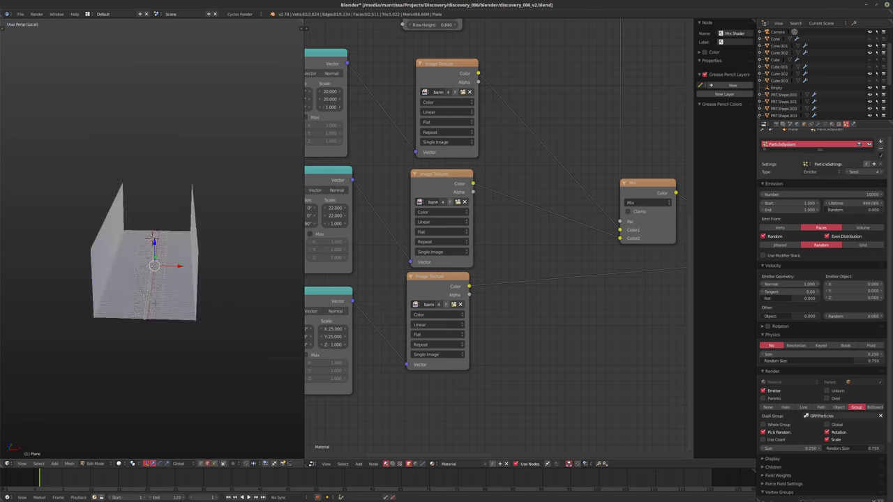
key(KP_7)
key(KP_1)
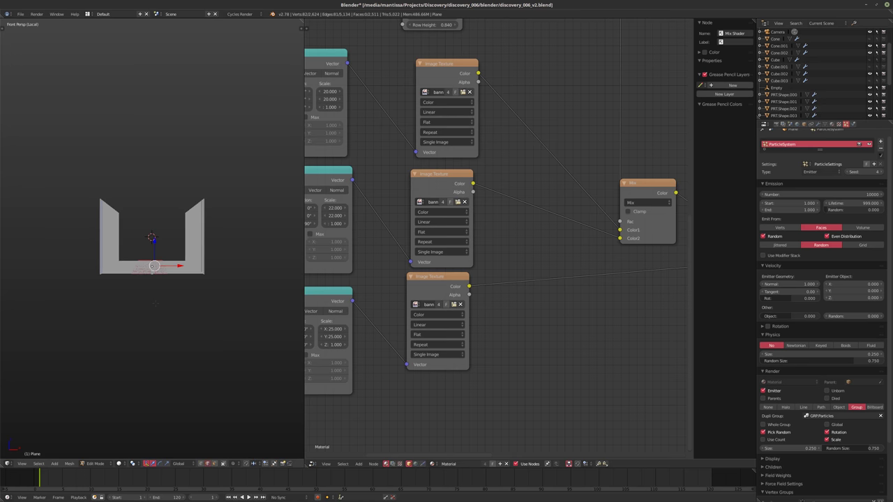
key(KP_7)
key(KP_5)
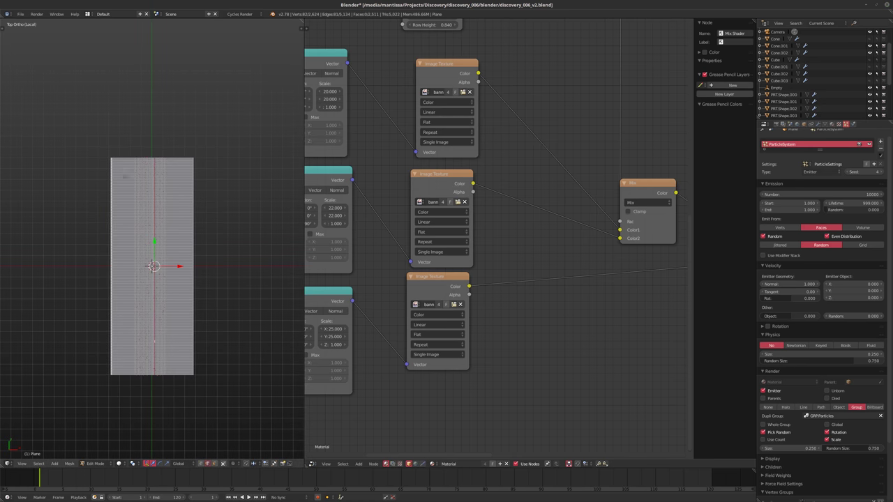
Switch to face selection and select all faces along the full length of the floor strip on the walkway's left side.
scroll(152, 266, up, 8)
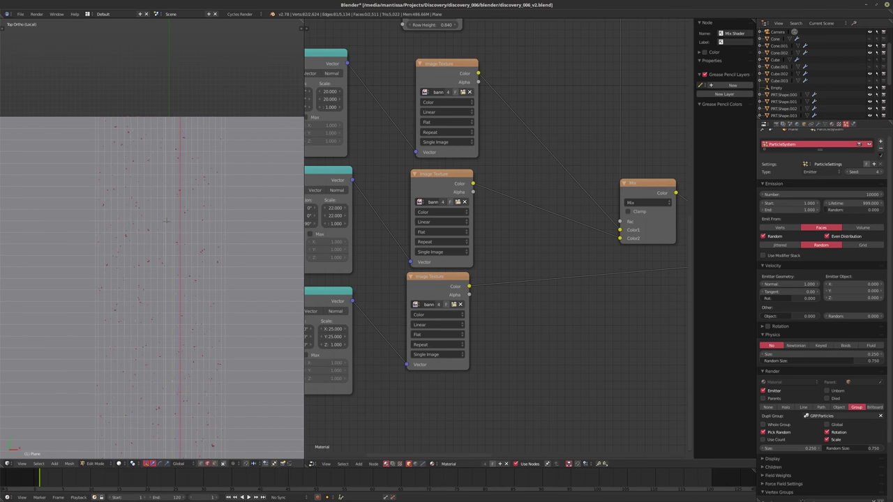
scroll(152, 160, up, 4)
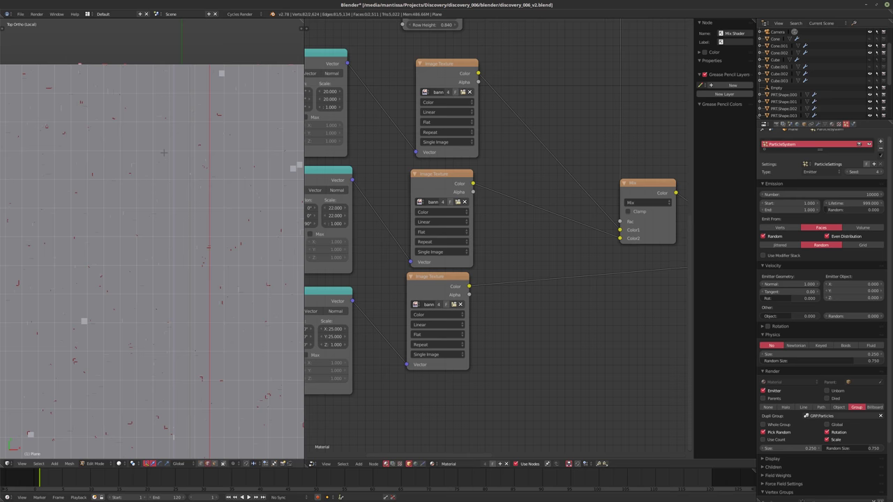
scroll(163, 152, down, 3)
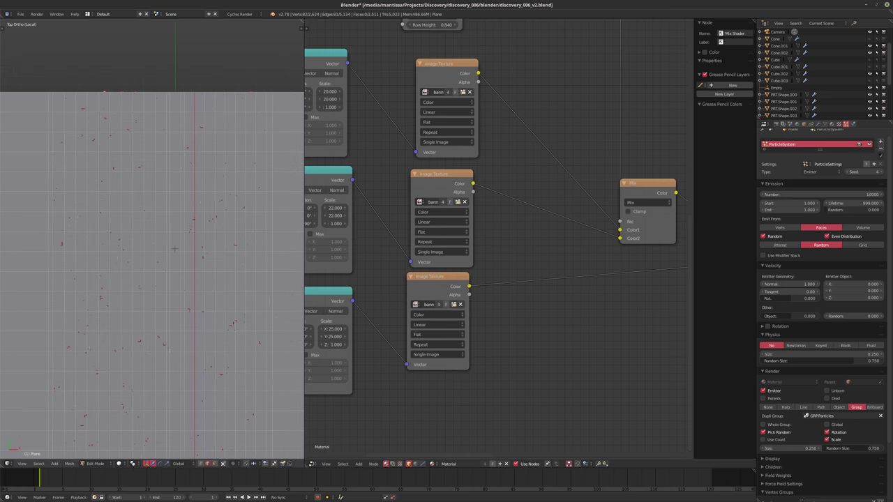
key(ctrl+Tab)
click(167, 205)
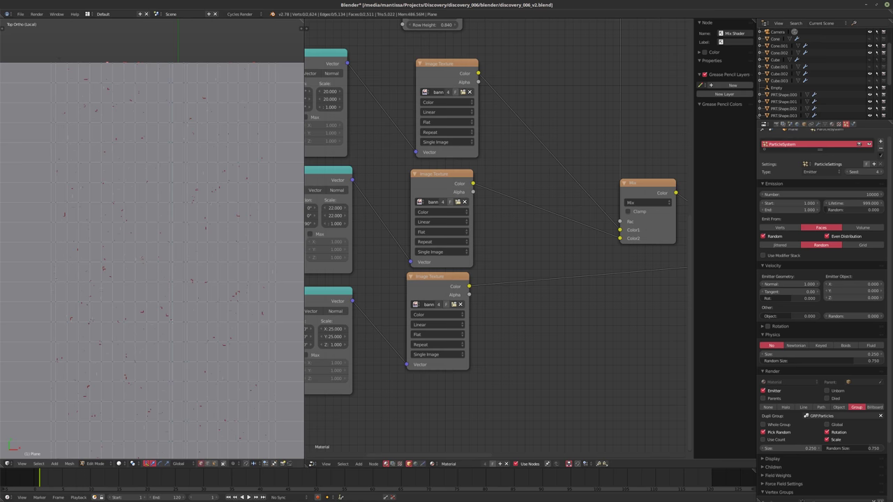
drag(59, 58, 161, 222)
scroll(161, 222, down, 6)
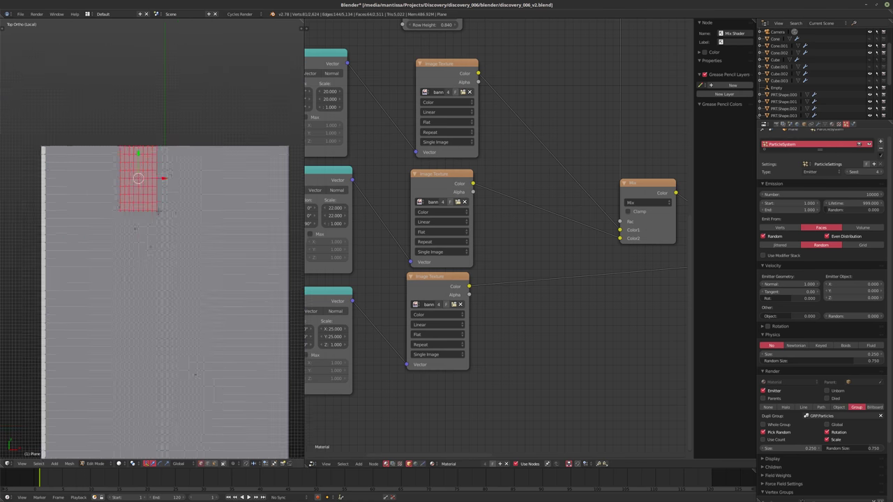
shift+middle_drag(177, 303, 177, 244)
shift+middle_drag(169, 369, 175, 239)
scroll(165, 172, down, 3)
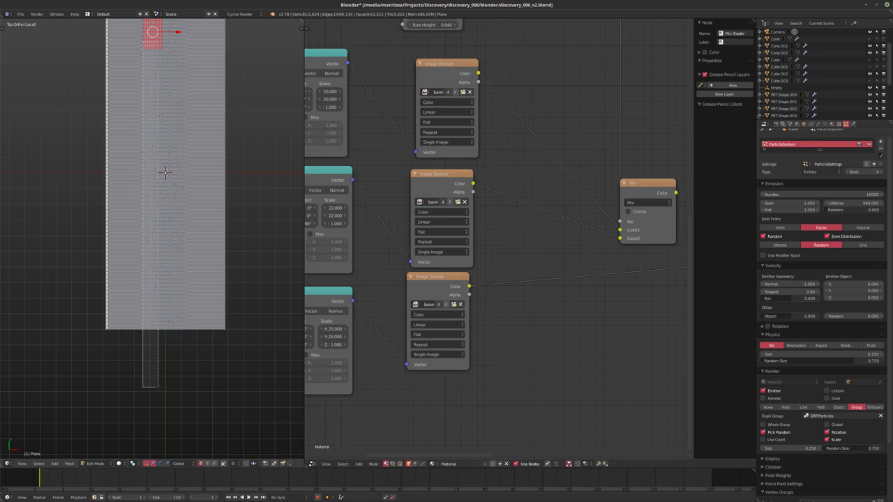
key(ctrl+l)
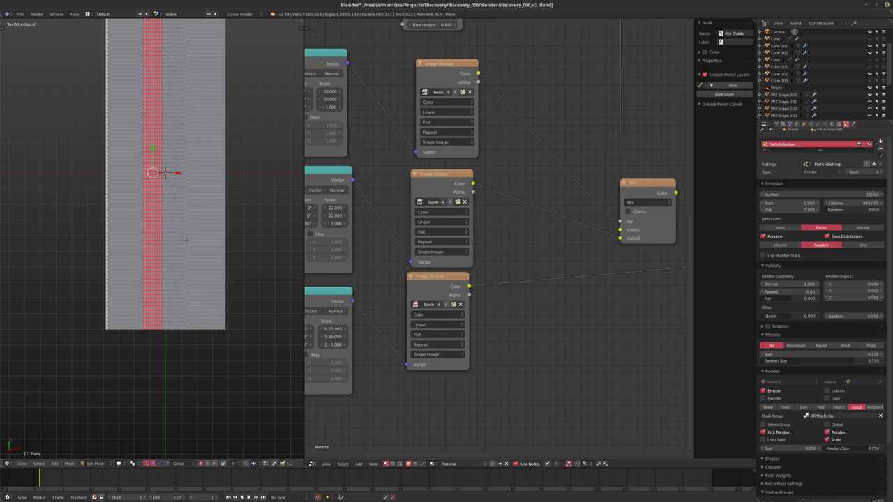
Add the faces at the near end of the strip on the walkway's right side to the selection.
scroll(165, 172, up, 3)
shift+middle_drag(165, 172, 146, 53)
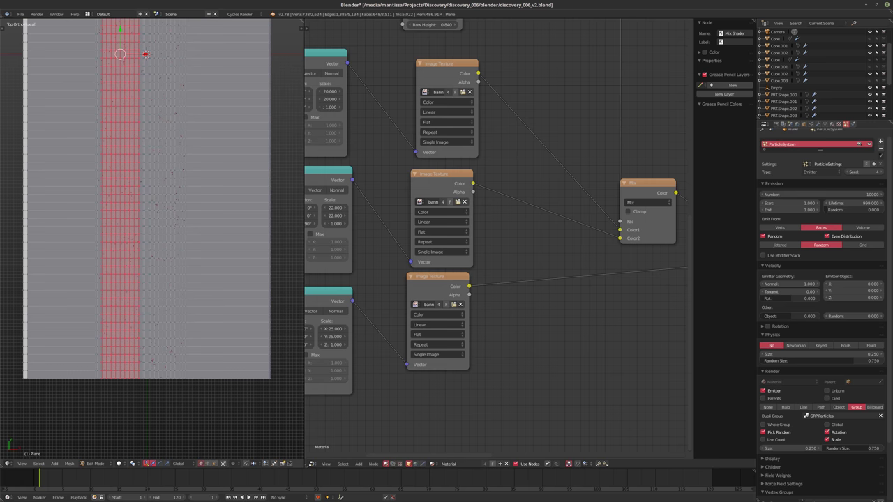
scroll(147, 53, up, 3)
scroll(147, 53, up, 2)
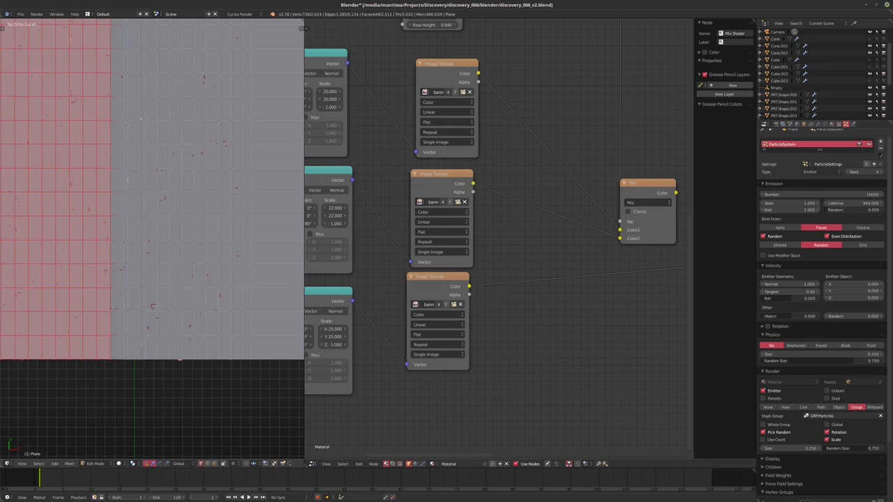
key(b)
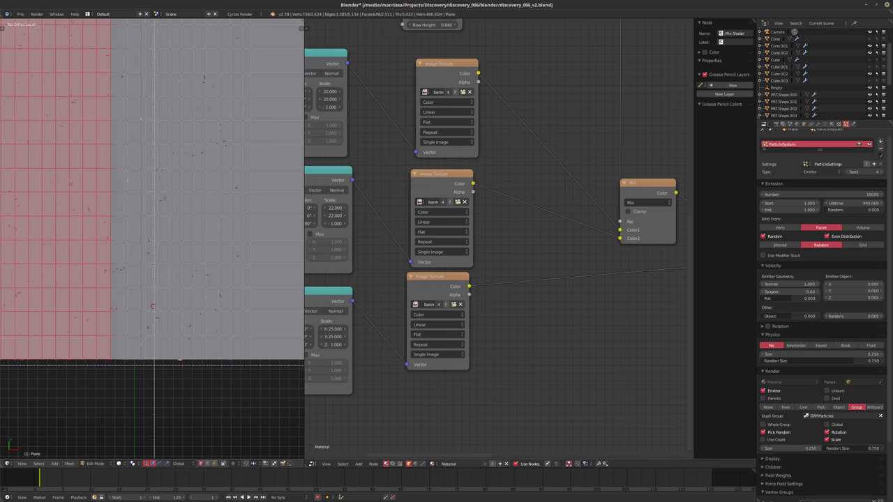
drag(154, 365, 234, 27)
scroll(185, 86, down, 6)
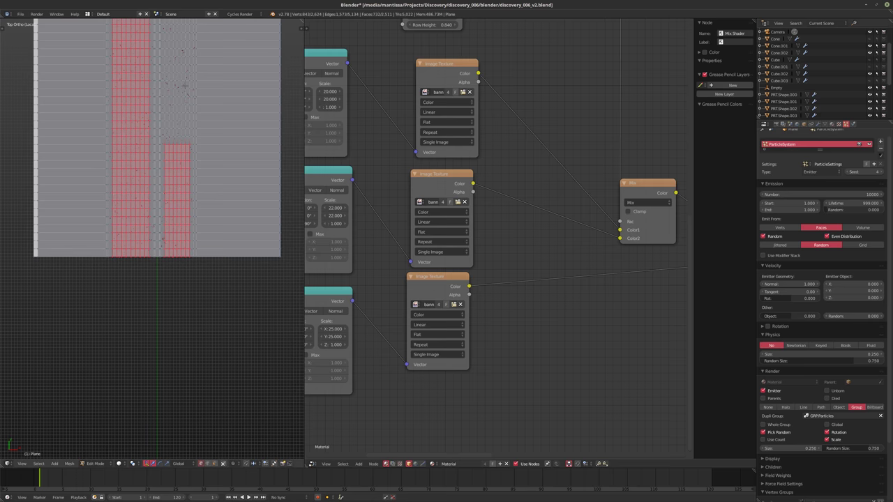
Extend the face selection along the right-hand floor strip up to its far end.
shift+middle_drag(185, 86, 183, 276)
scroll(187, 163, up, 2)
scroll(169, 216, down, 2)
shift+middle_drag(170, 215, 165, 292)
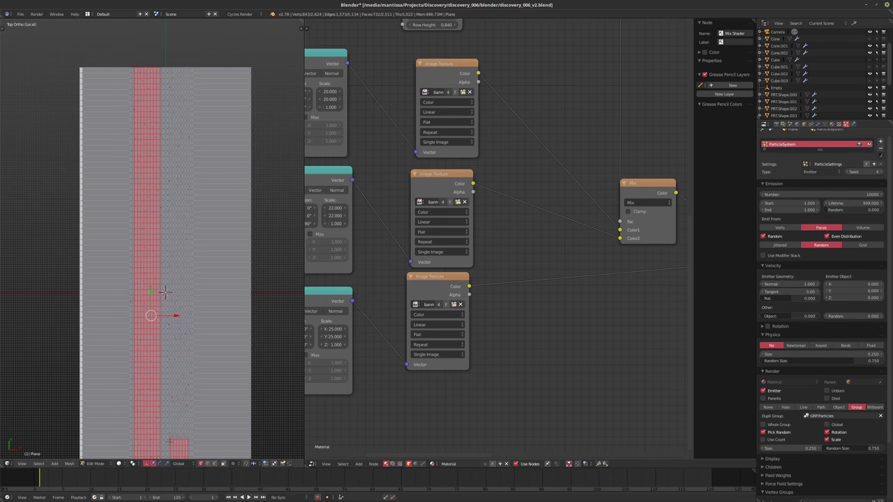
key(ctrl+shift+KP_Add)
key(ctrl+shift+KP_Add)
key(ctrl+shift+KP_Add)
key(ctrl+shift+KP_Add)
key(ctrl+shift+KP_Add)
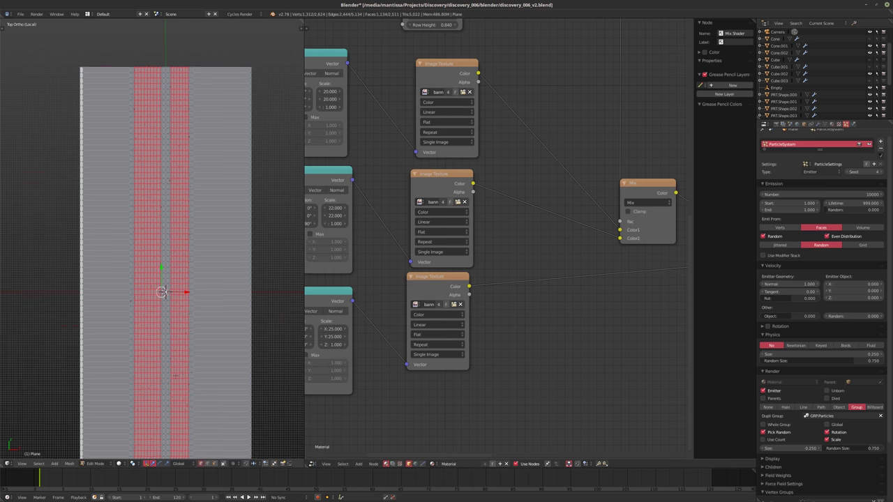
shift+middle_drag(163, 293, 163, 160)
scroll(177, 317, up, 3)
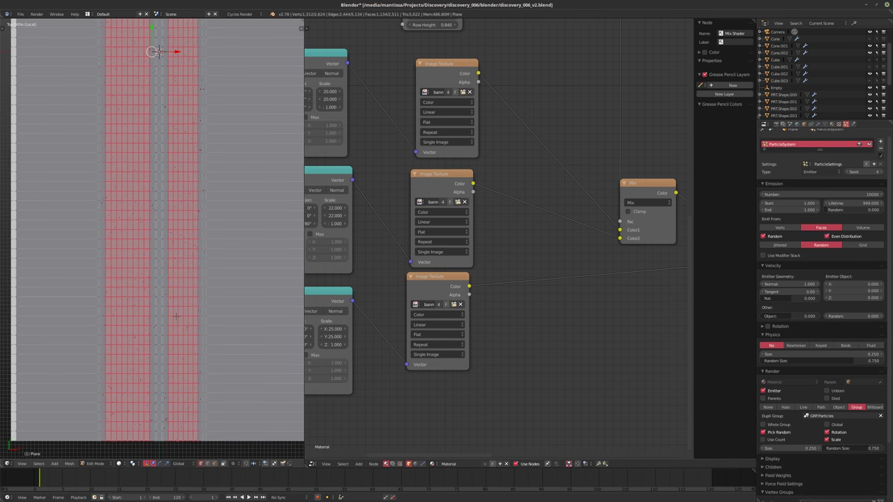
Replace the plane's vertex group with a new one named scatter for the two selected floor strips.
click(818, 125)
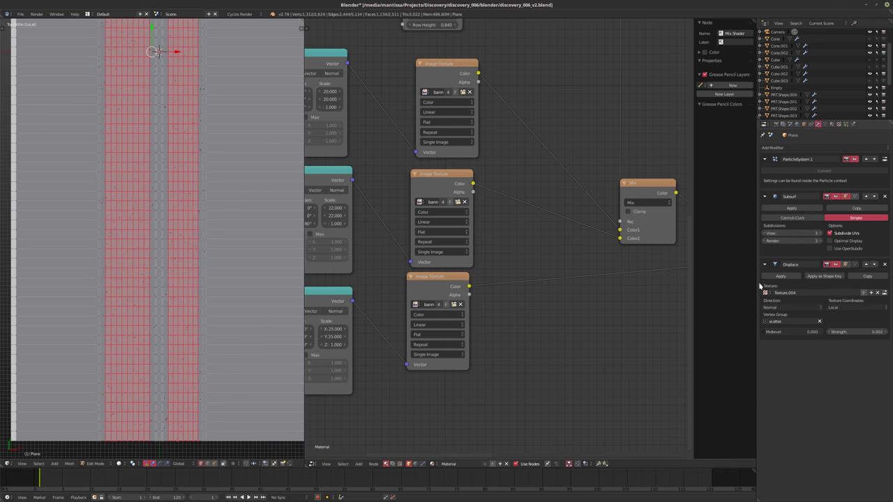
click(824, 124)
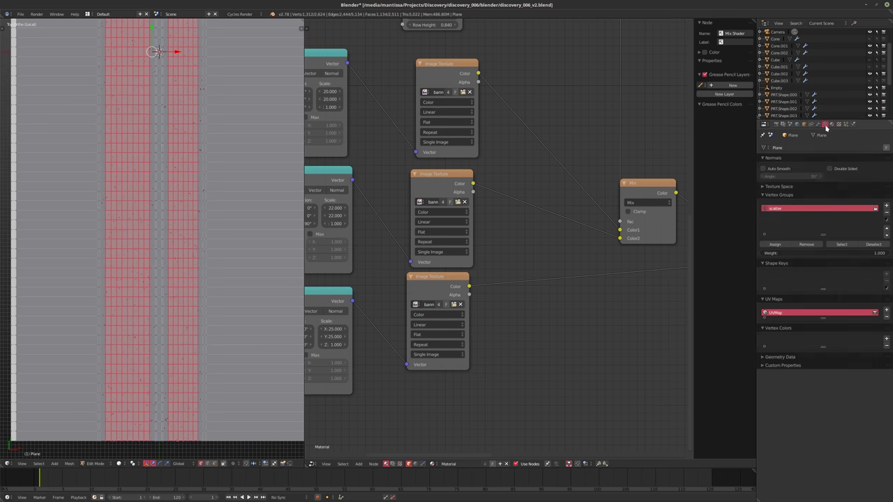
click(886, 212)
click(886, 206)
double_click(799, 208)
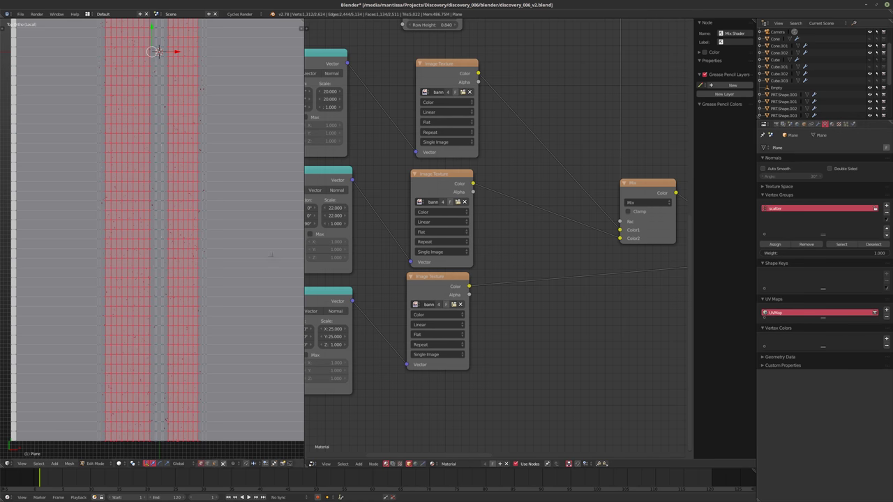
Select the entire plane mesh, unwrap its UVs, and return to Object Mode in the camera view.
scroll(271, 256, down, 3)
key(a)
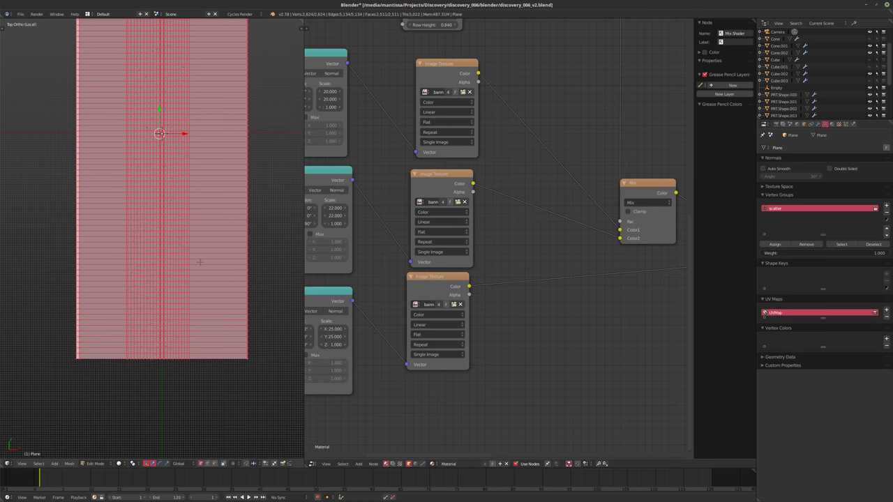
key(u)
click(180, 261)
key(Tab)
key(KP_0)
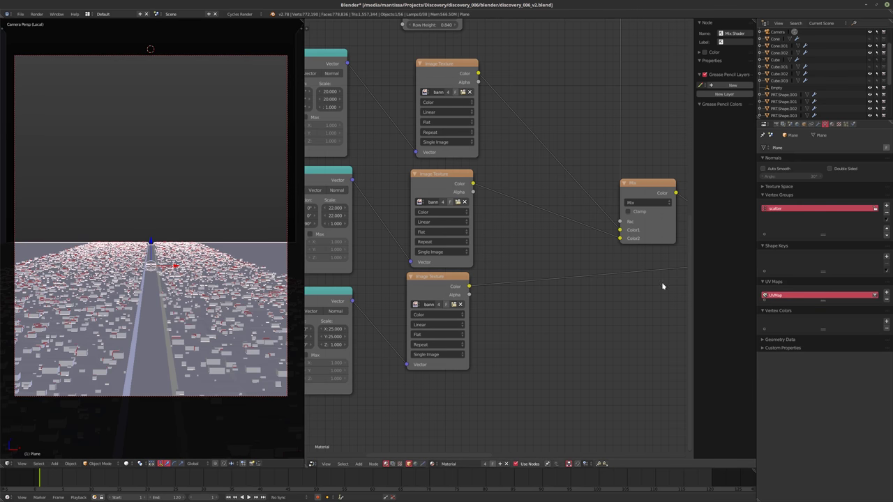
Set the Displace modifier's strength to 0.010.
click(818, 125)
click(851, 332)
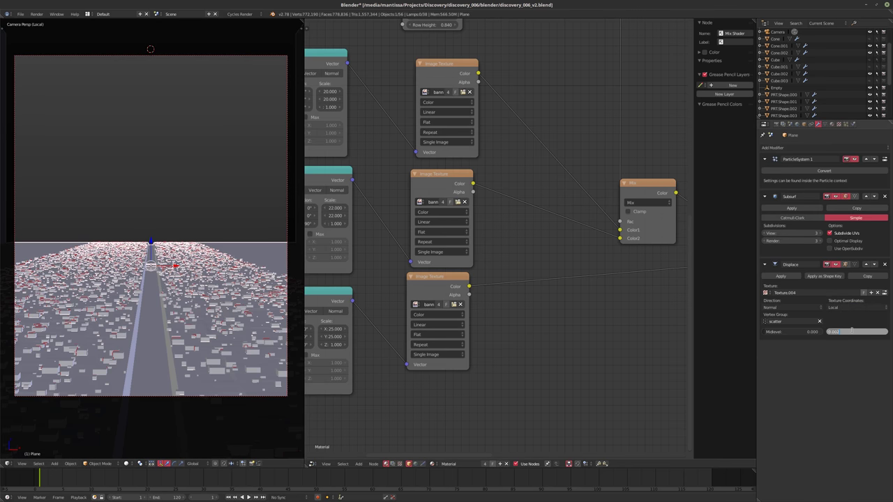
key(Return)
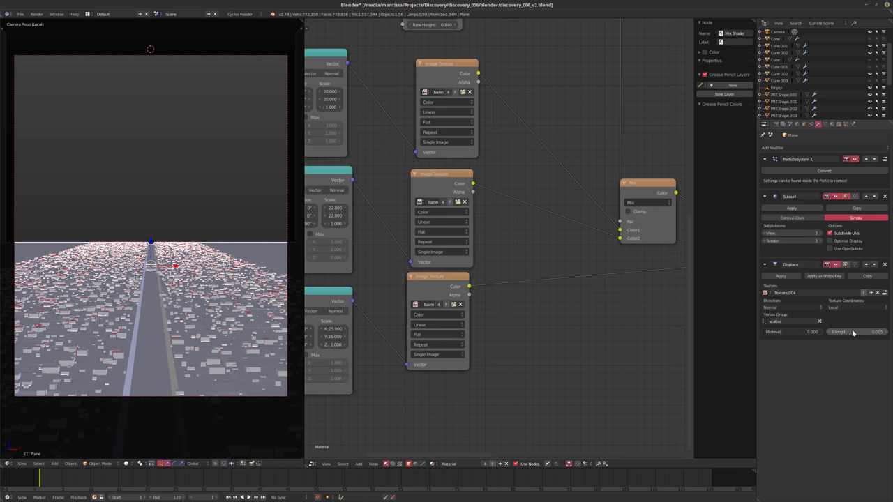
click(860, 334)
text(0.1)
key(Return)
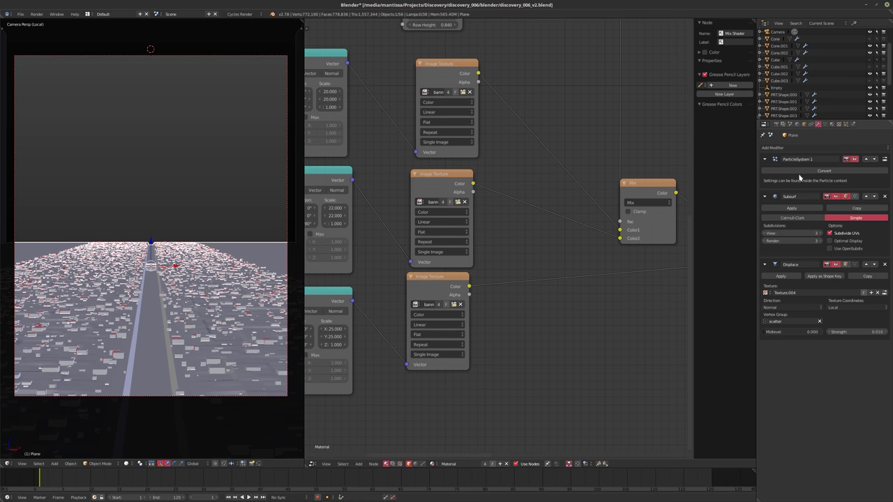
Set the size of the Displace modifier's Clouds texture to 0.40.
click(837, 124)
click(796, 288)
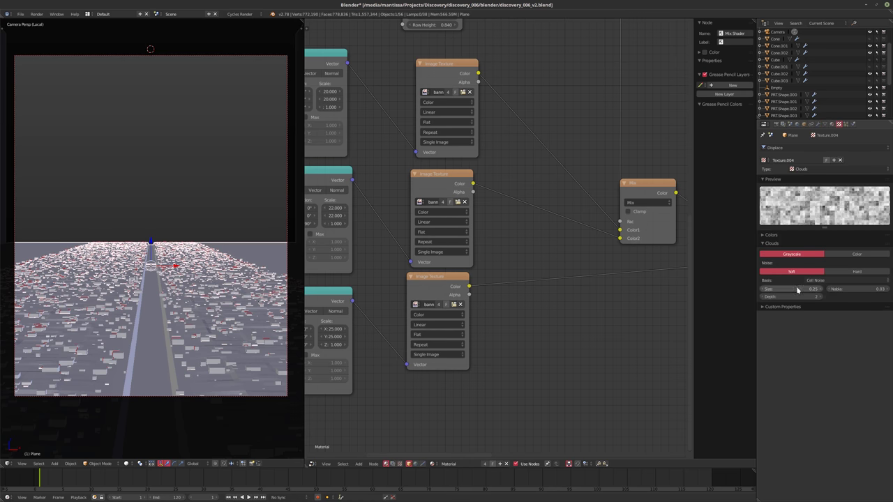
key(Return)
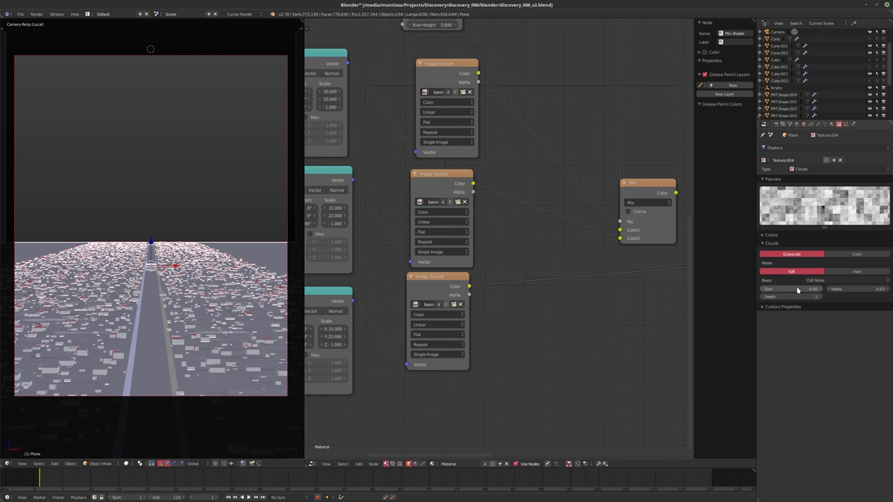
Set the Subsurf modifier's subdivisions to 3 for view and 5 for render, and save over the existing file.
click(820, 124)
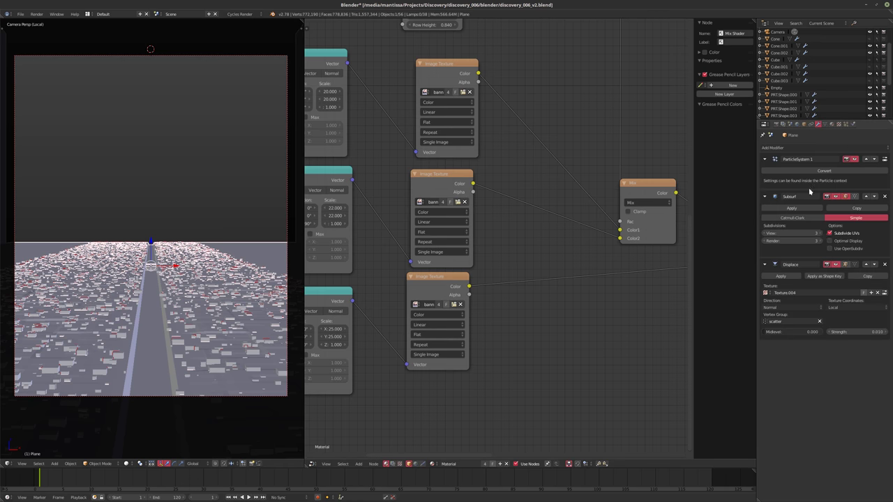
click(821, 234)
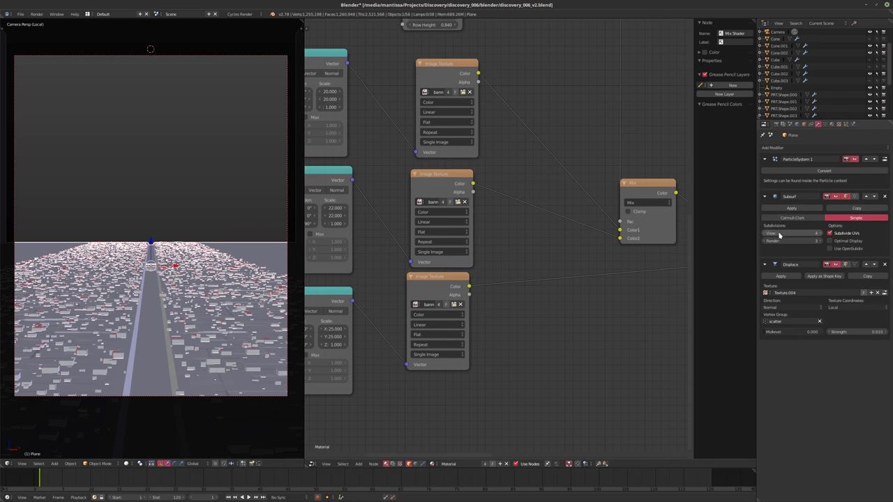
click(765, 234)
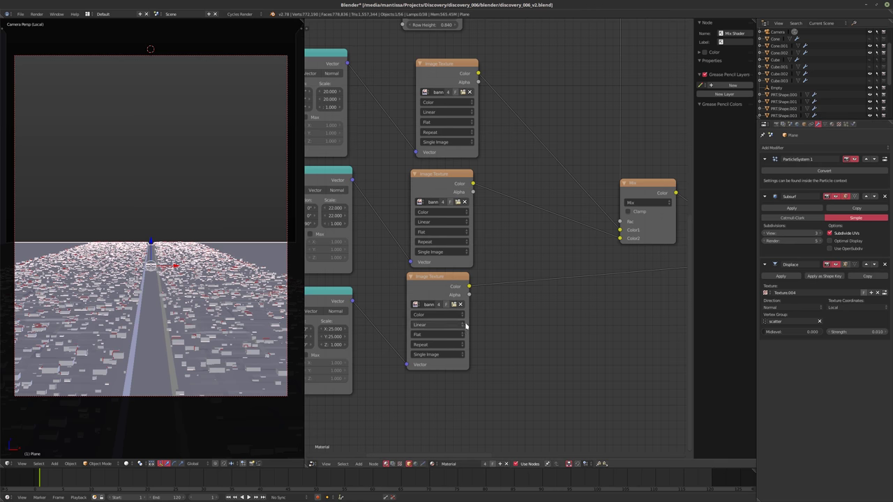
key(ctrl+s)
click(492, 330)
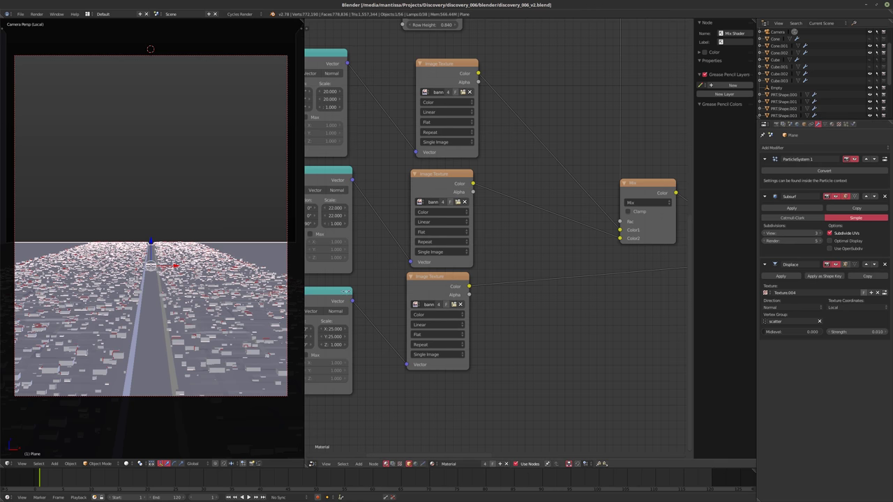
Leave the isolated view for the full camera view, deselect everything, and save over the existing file.
key(KP_0)
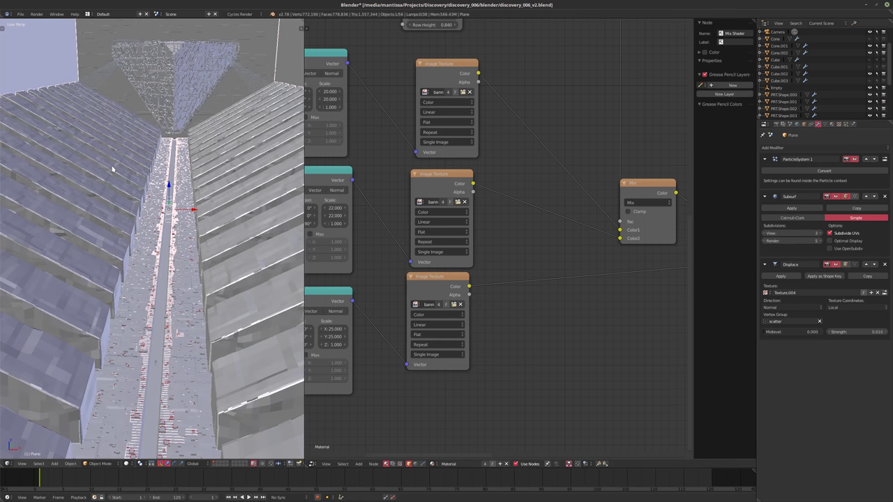
key(KP_0)
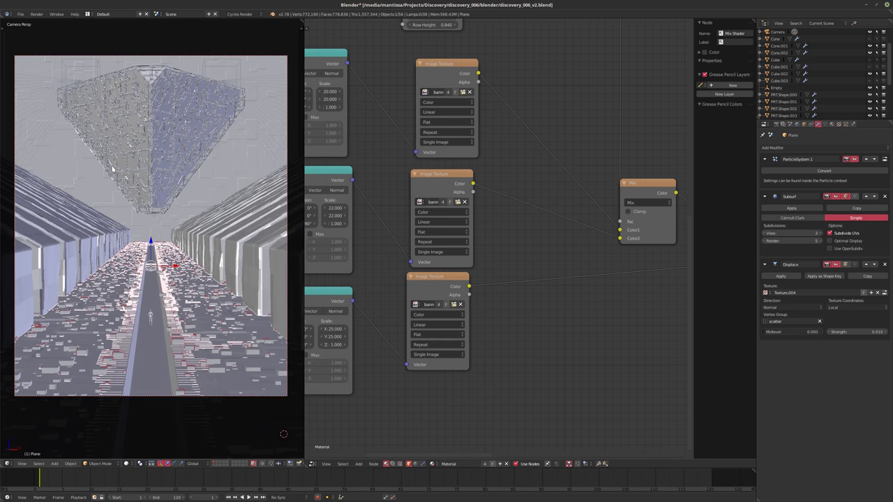
key(a)
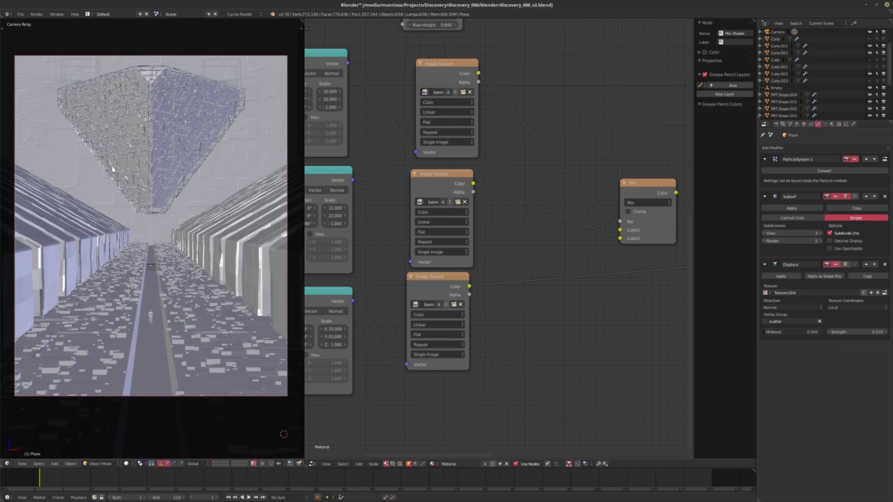
key(ctrl+s)
click(111, 167)
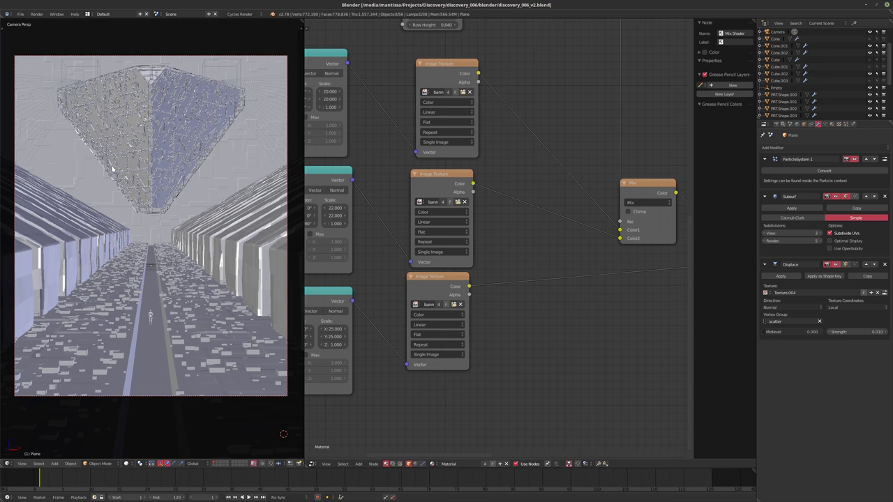
Assign the scatter vertex group as the density group of the floor plane's particle system.
right_click(184, 345)
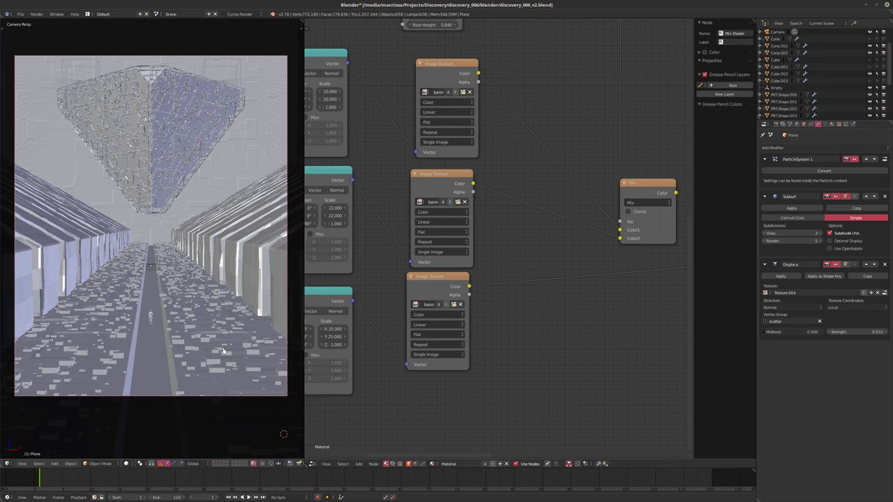
click(846, 125)
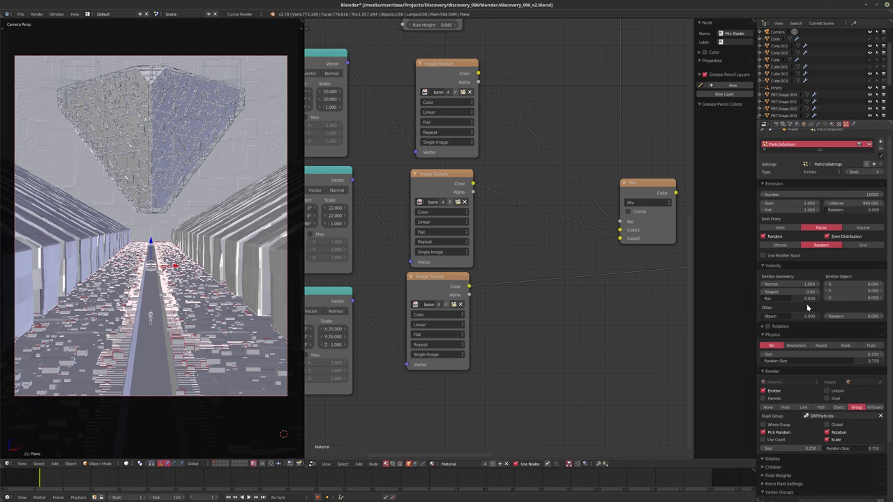
scroll(790, 460, down, 10)
click(835, 434)
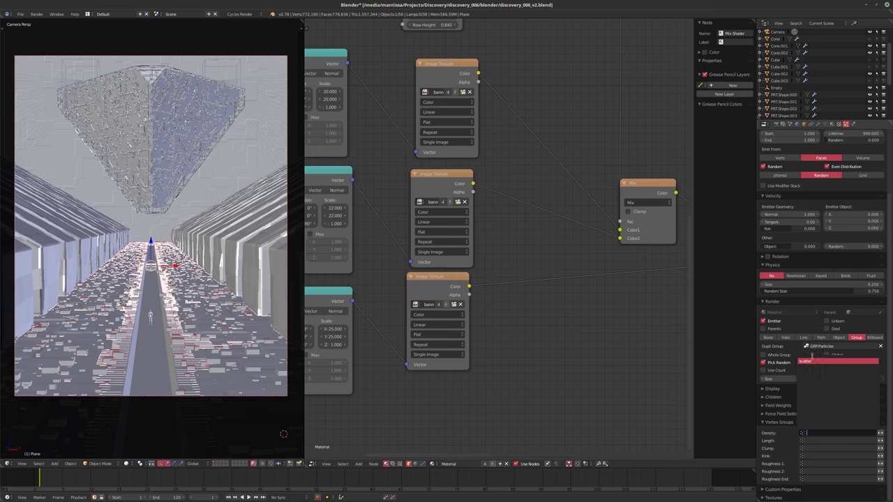
click(806, 361)
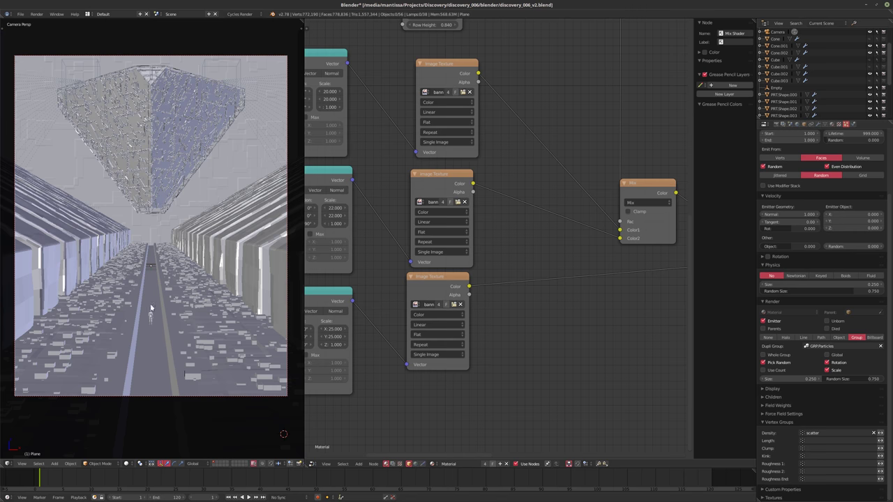
Add a Bevel modifier to the floor plane, place it above Subsurf, and limit it by Angle.
right_click(173, 349)
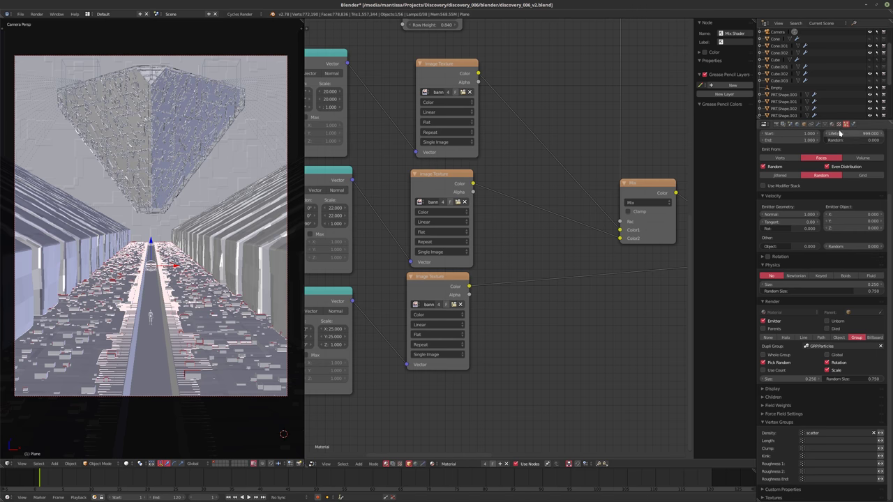
click(818, 124)
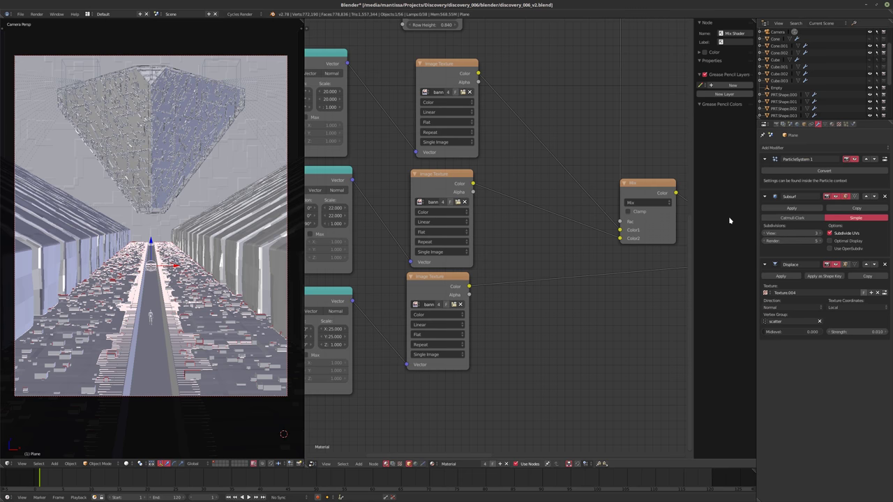
click(795, 148)
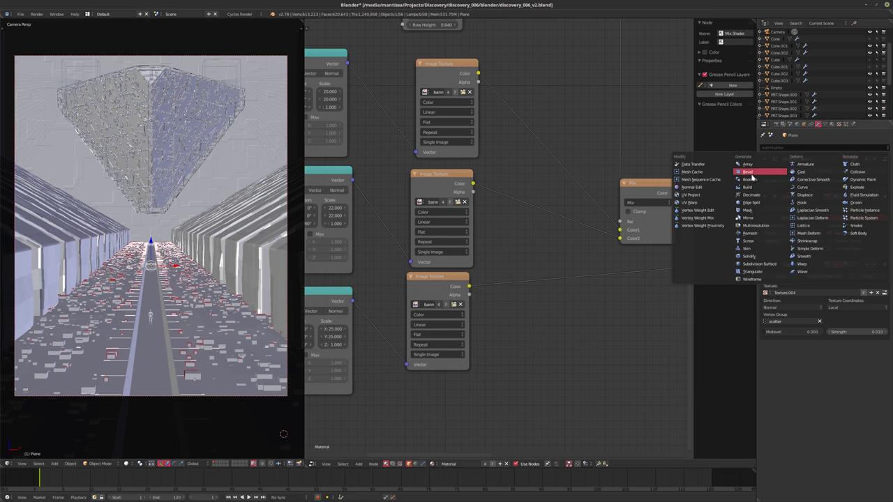
click(752, 178)
click(865, 354)
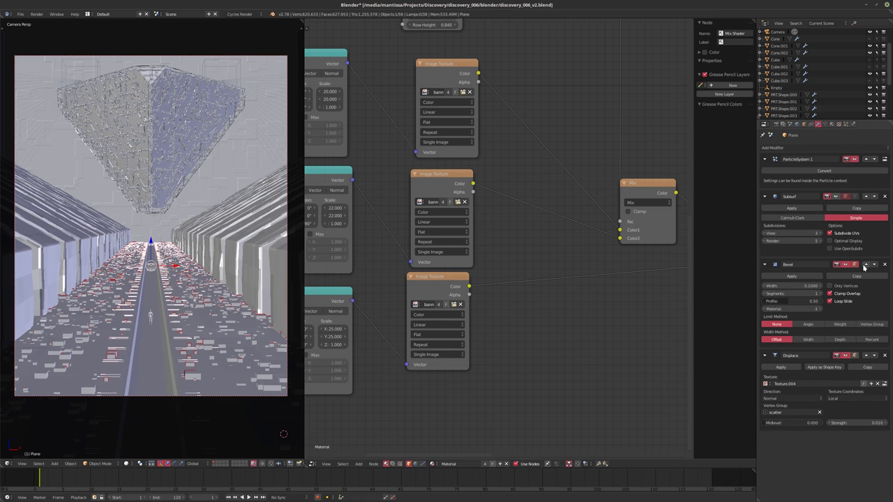
click(866, 265)
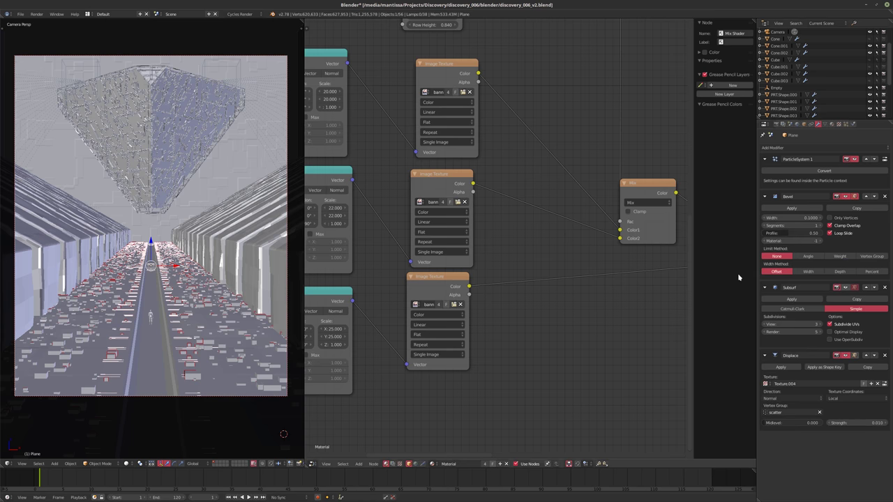
click(810, 257)
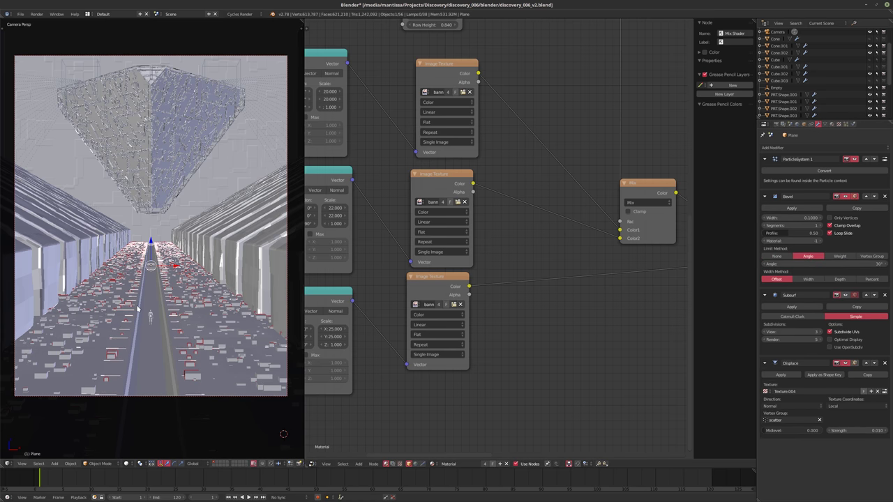
Isolate the floor plane, set its Bevel width to 0.0015, and return to the full scene in camera view.
key(KP_Divide)
middle_drag(136, 272, 132, 292)
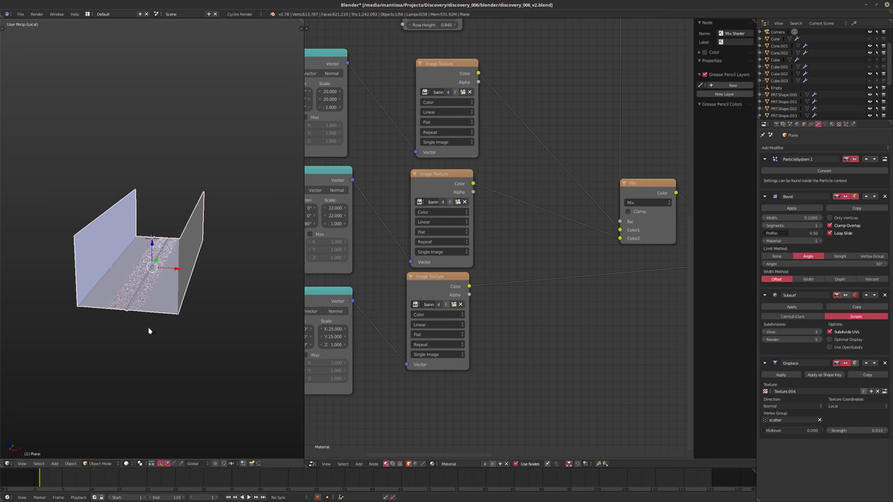
middle_drag(148, 332, 120, 244)
scroll(119, 265, up, 4)
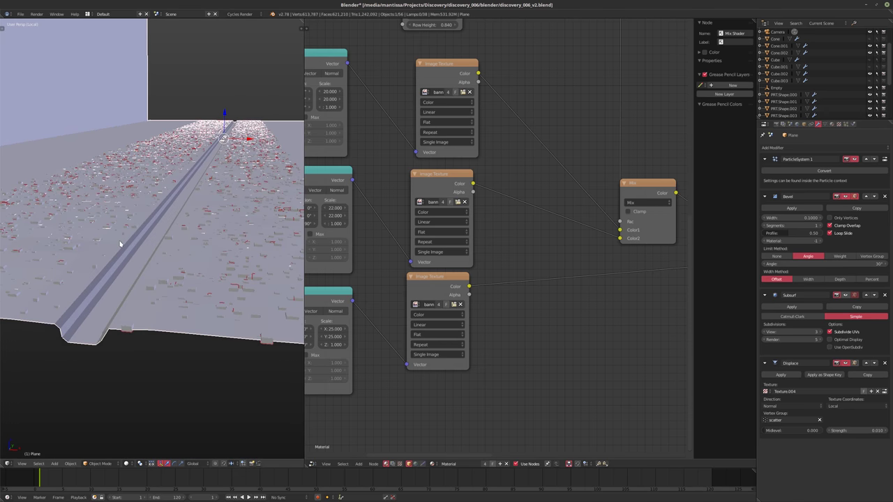
mouse_move(795, 218)
mouse_down()
mouse_move(767, 218)
mouse_move(788, 233)
mouse_up()
middle_drag(133, 274, 134, 277)
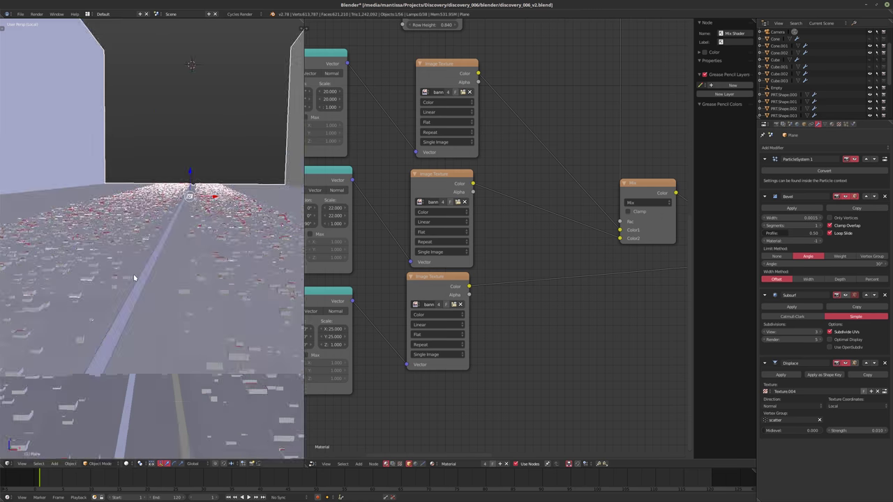
key(KP_0)
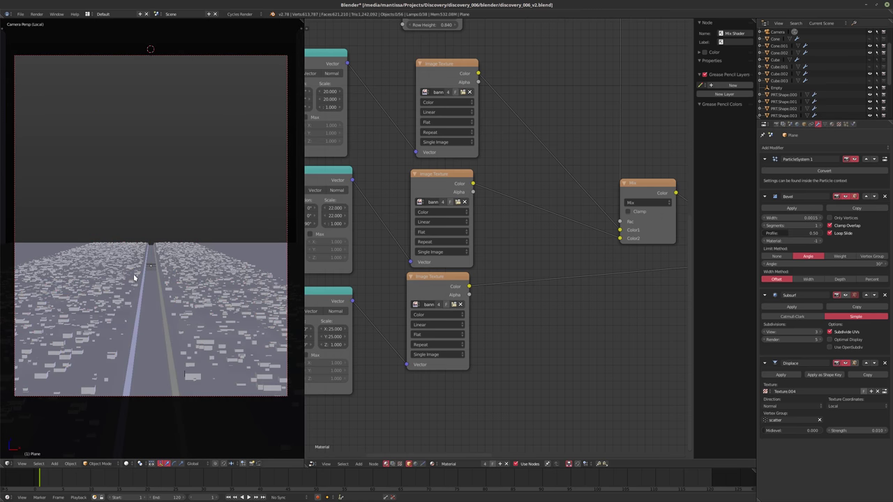
key(KP_Divide)
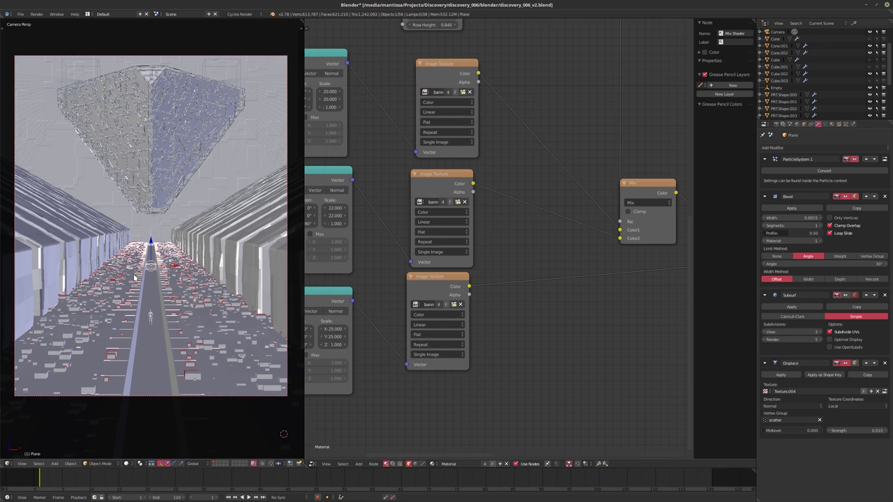
Save the scene and start a rendered preview in the camera view.
shift+middle_drag(157, 215, 159, 240)
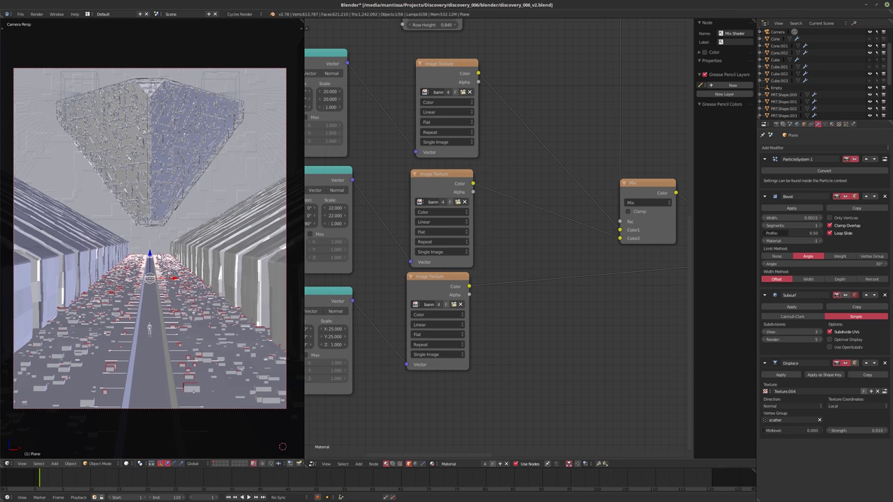
key(x)
key(Escape)
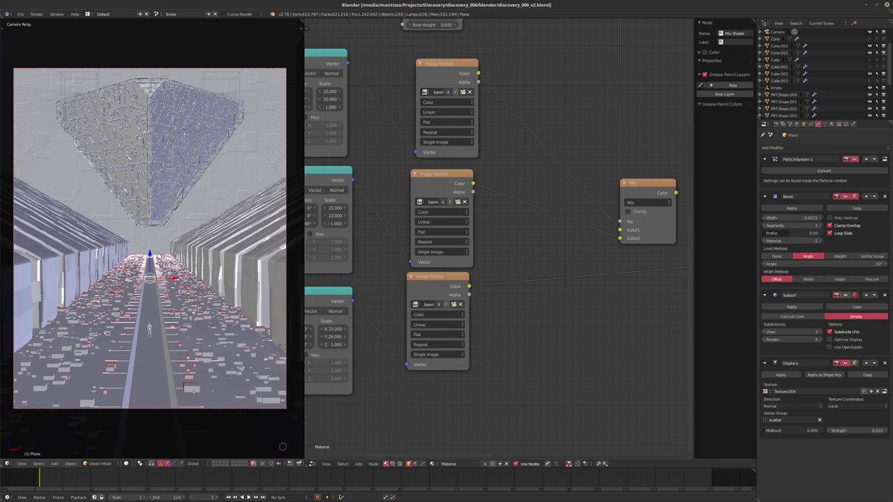
key(shift+z)
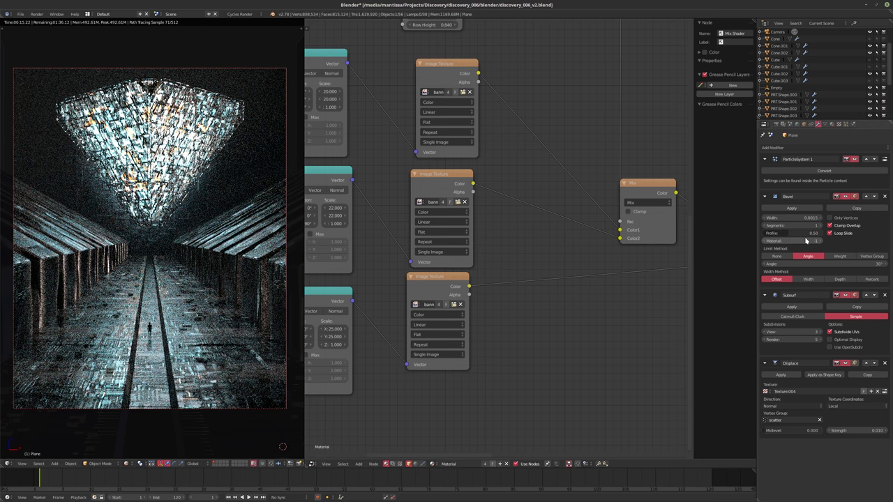
Set the floor plane's Bevel width to 0.0005.
click(789, 218)
text(.0005)
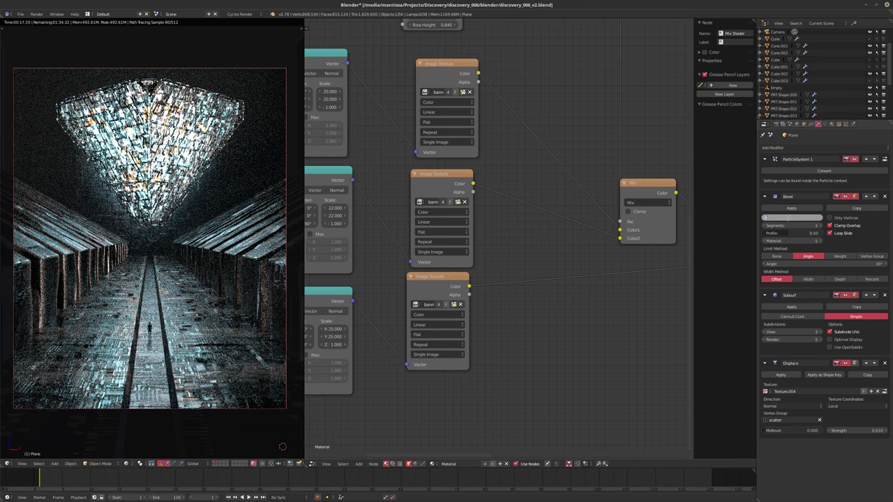
key(Return)
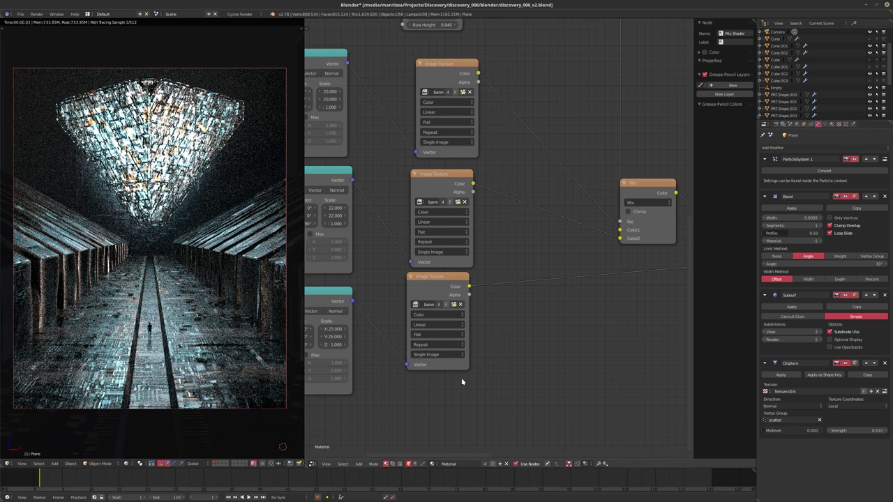
Change the node editor into a 3D view and frame the near end of the walkway channel.
click(309, 464)
click(328, 455)
middle_drag(501, 356, 429, 365)
key(KP_Divide)
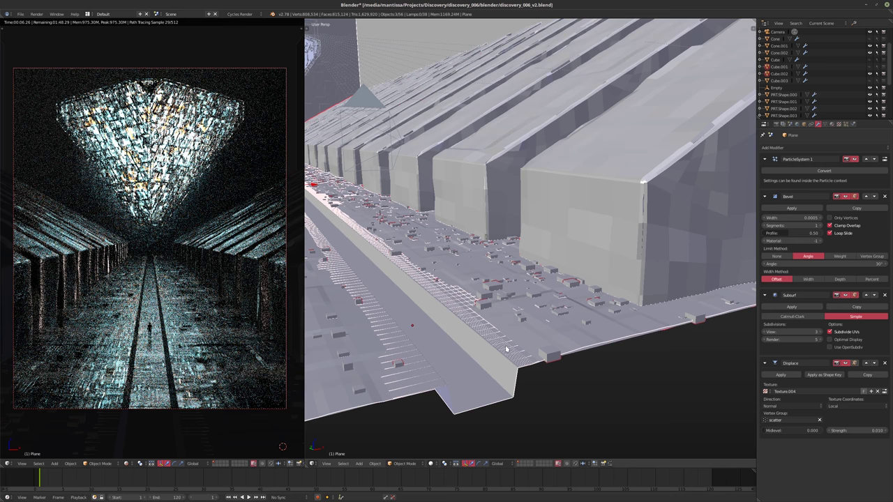
Select the separate Plane.002 floor surface and raise it about 0.009 along the global Z axis.
right_click(507, 350)
key(g)
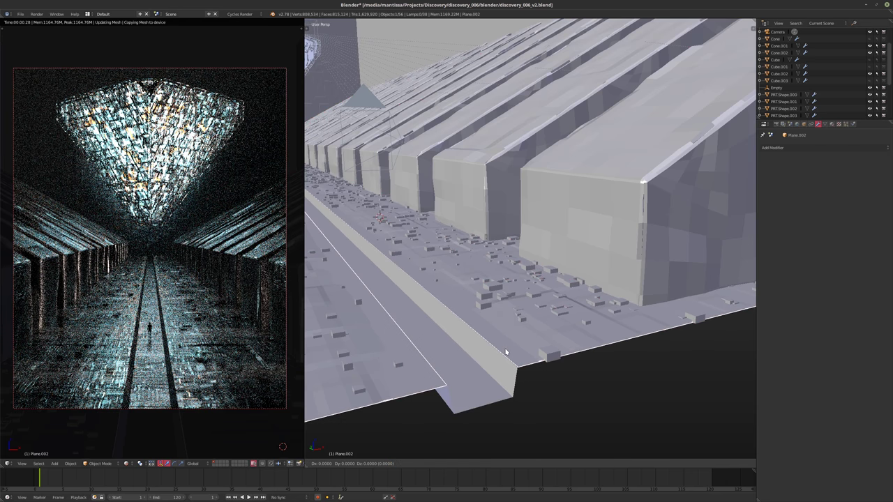
key(x)
key(z)
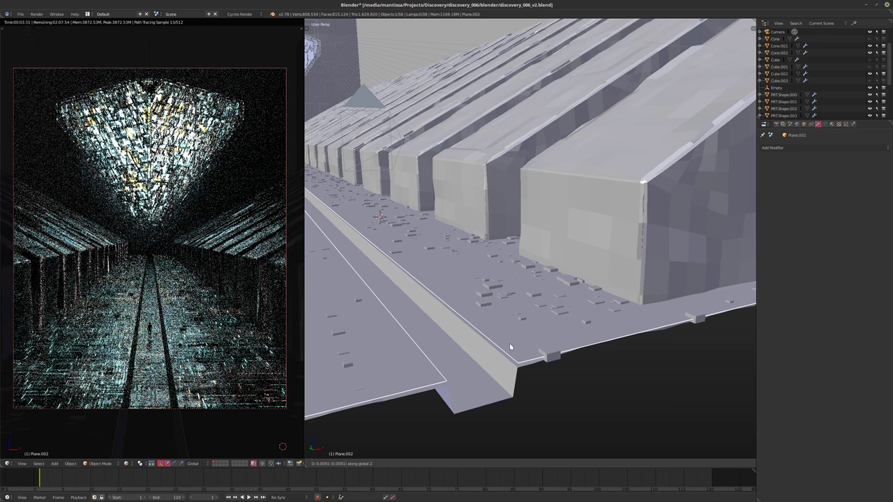
click(510, 348)
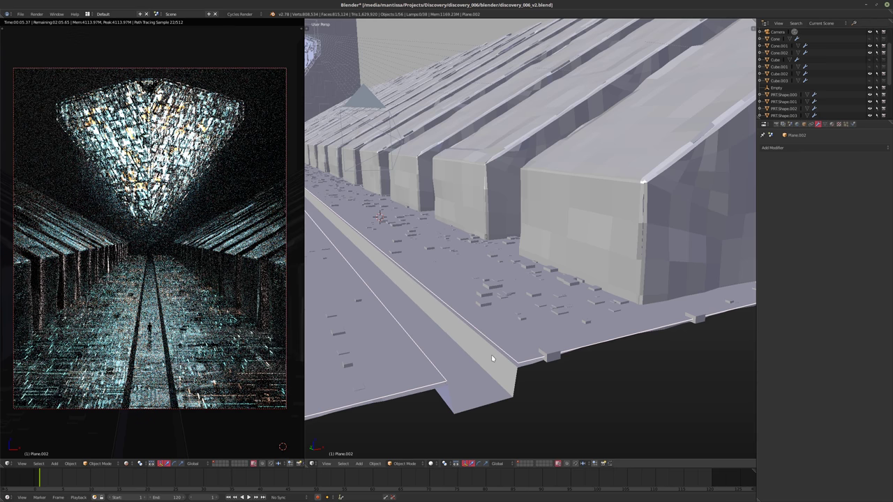
Show the layer with the particle shapes, widen them along X by about 1.5 times, and return to the corridor layer.
click(550, 466)
key(Home)
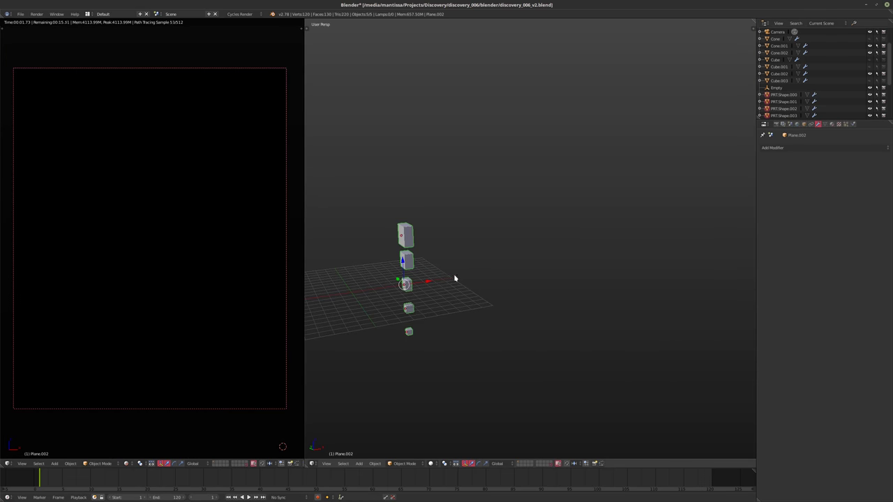
key(s)
key(x)
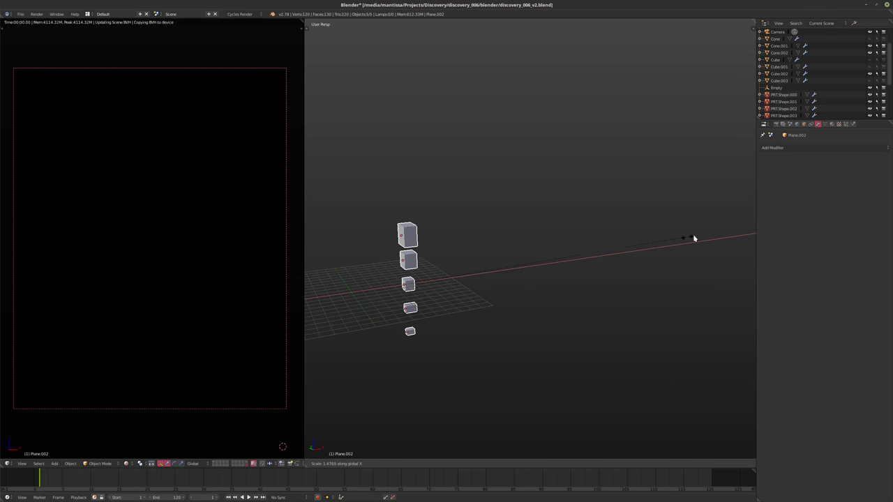
click(718, 234)
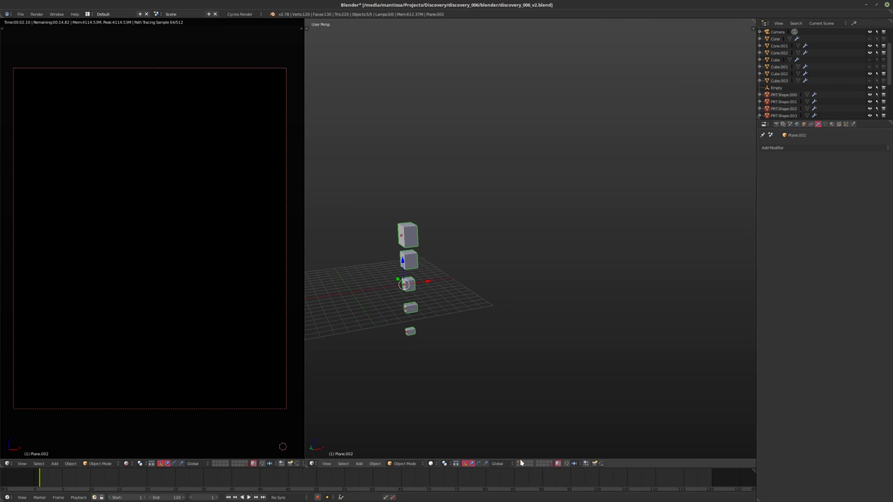
key(KP_Divide)
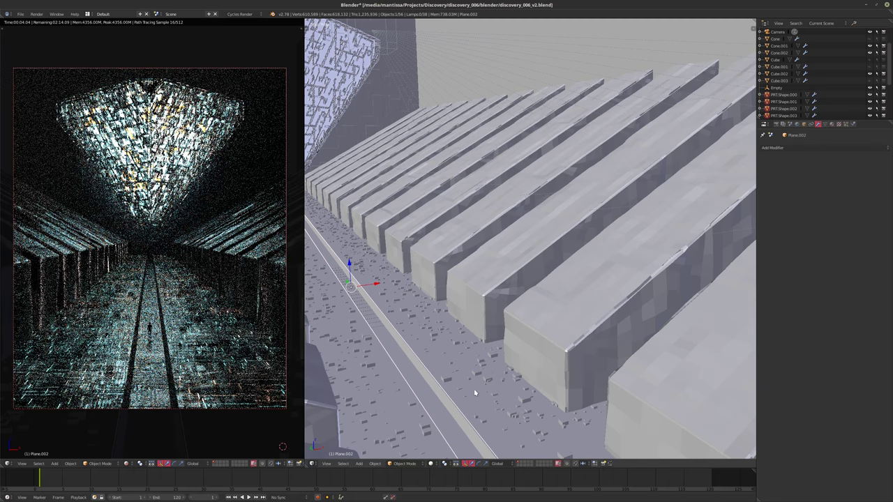
Select the floor plane and set its particle system's emission number to 12500.
right_click(447, 386)
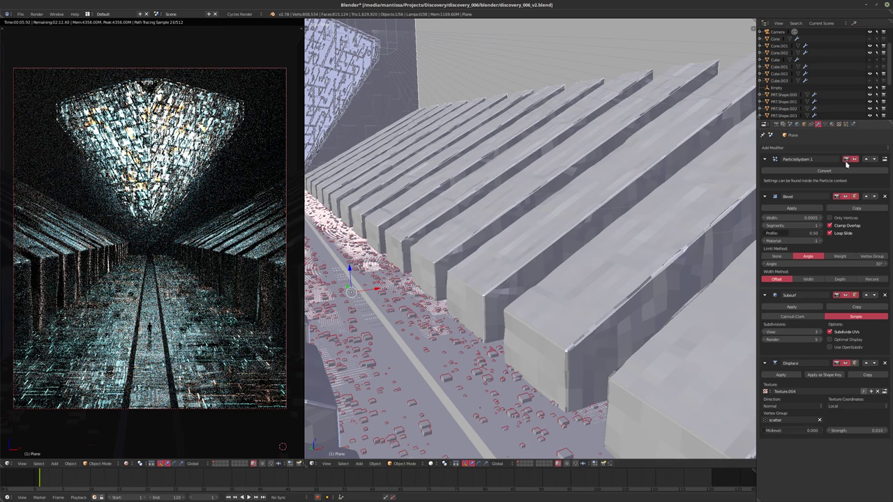
click(846, 124)
scroll(846, 165, down, 1)
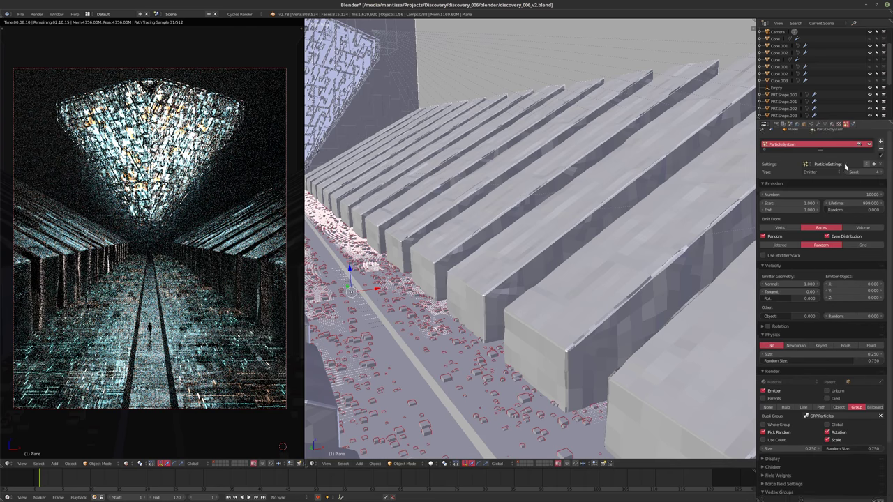
scroll(845, 166, up, 1)
click(824, 200)
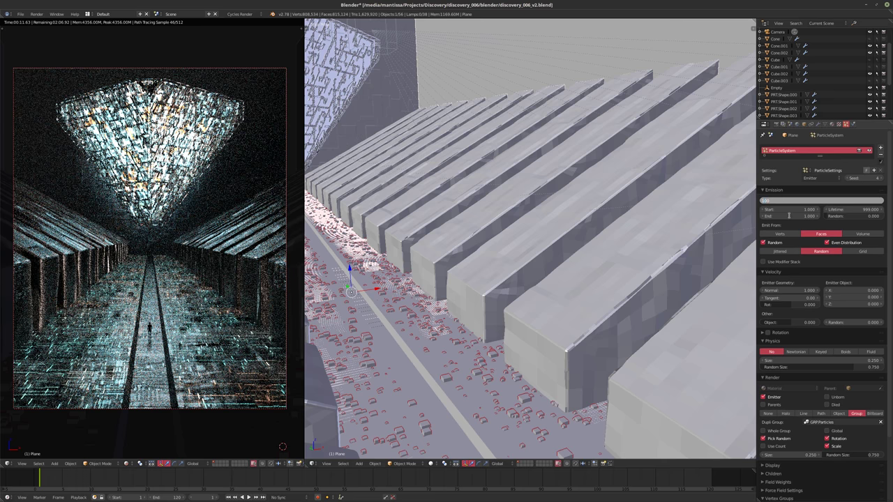
text(12500)
key(Return)
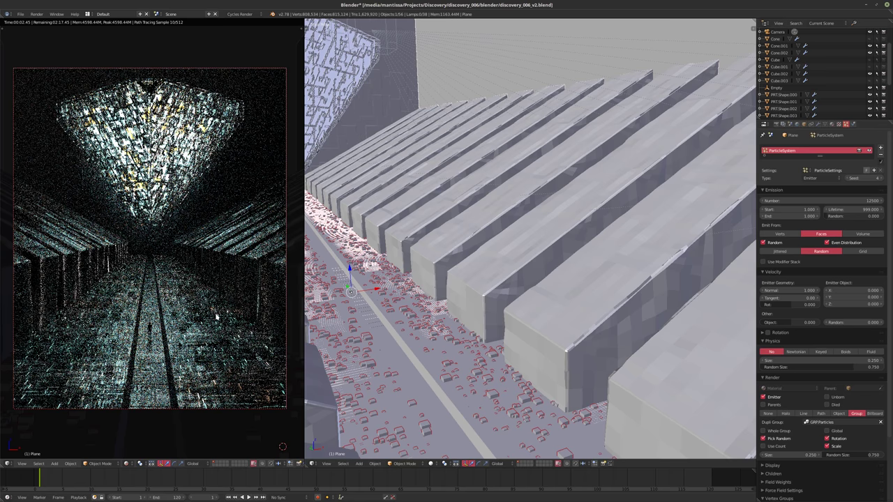
Stop the rendered preview, run a partial test render of the scene, and return to the 3D layout.
key(shift+z)
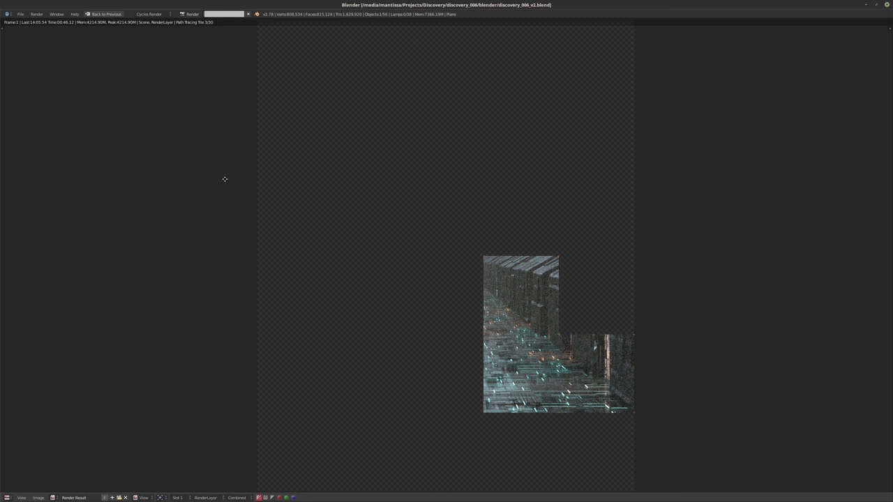
key(Escape)
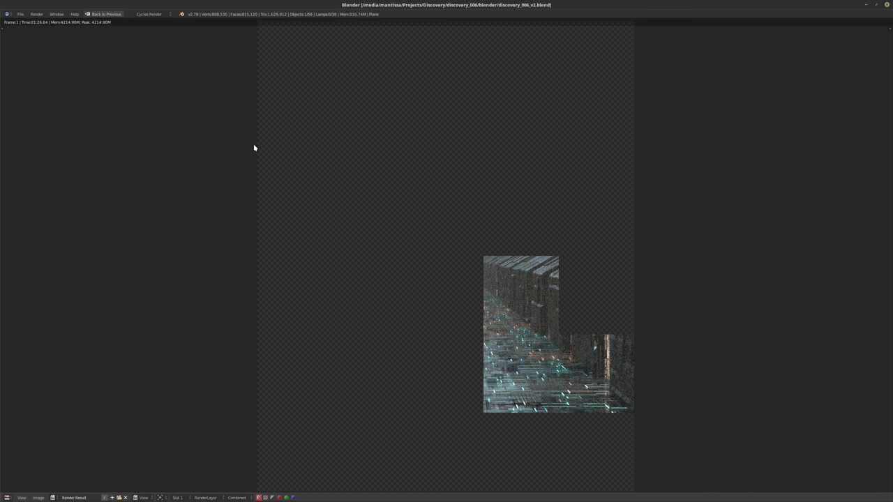
key(Escape)
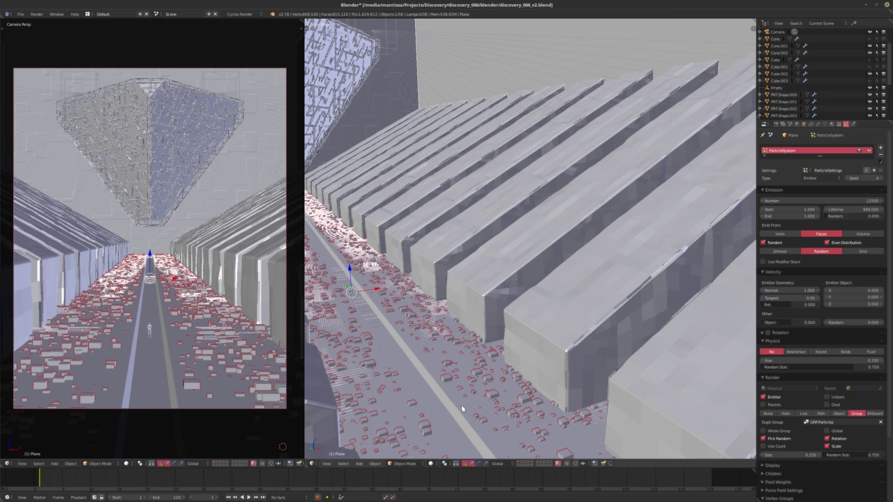
Isolate the floor plane in local view in both viewports and show a close-up rendered preview beside the solid view.
key(KP_Divide)
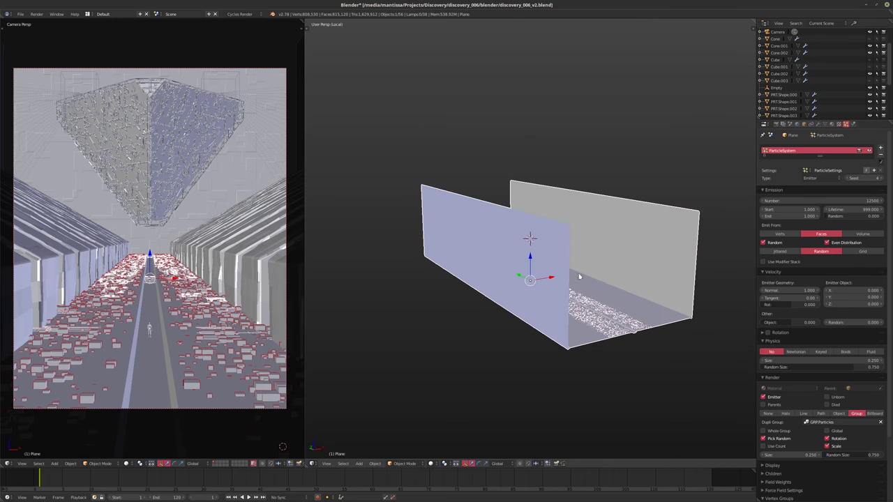
scroll(578, 277, up, 5)
middle_drag(578, 277, 419, 345)
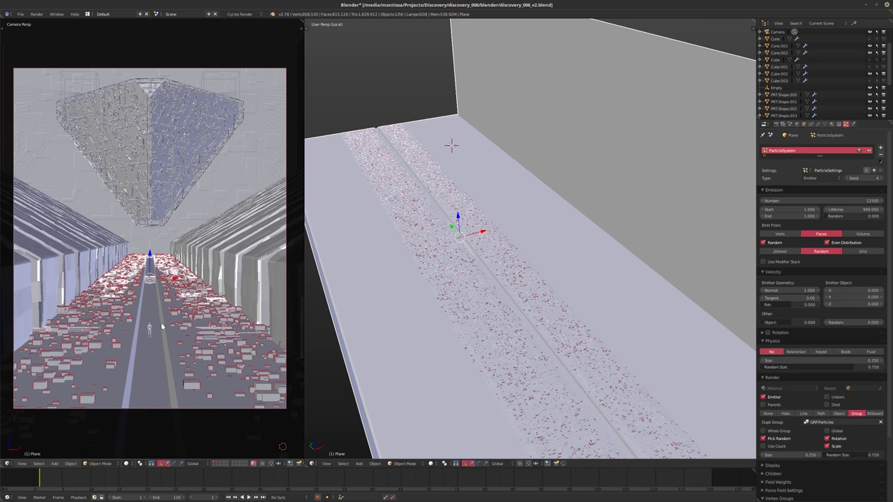
key(KP_Divide)
middle_drag(152, 279, 147, 307)
scroll(144, 313, up, 6)
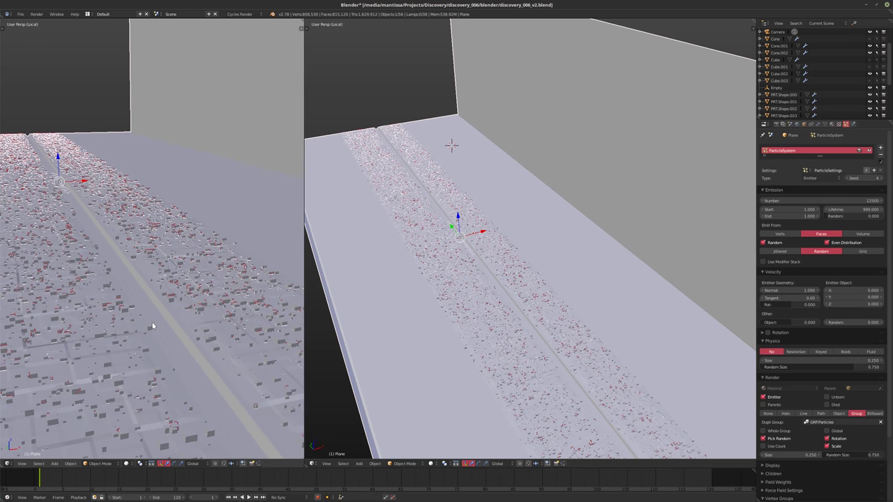
key(shift+z)
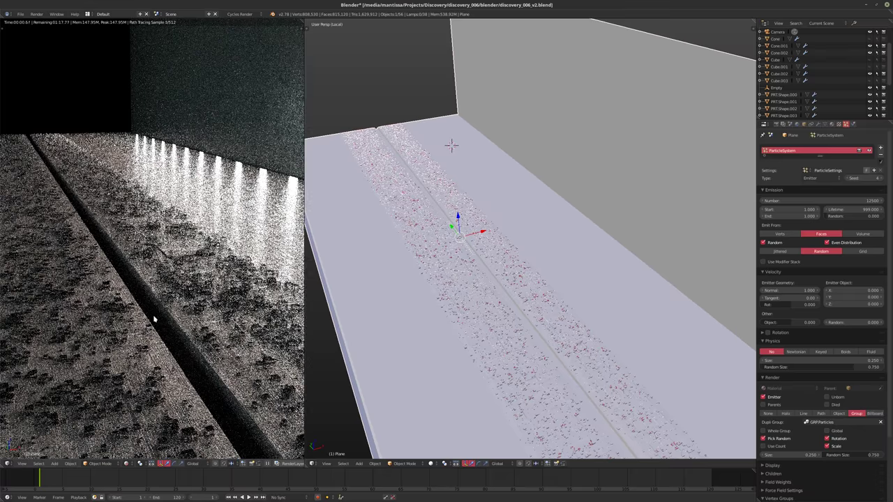
Change the solid 3D view into a node editor and frame the shader end of the floor material.
click(312, 463)
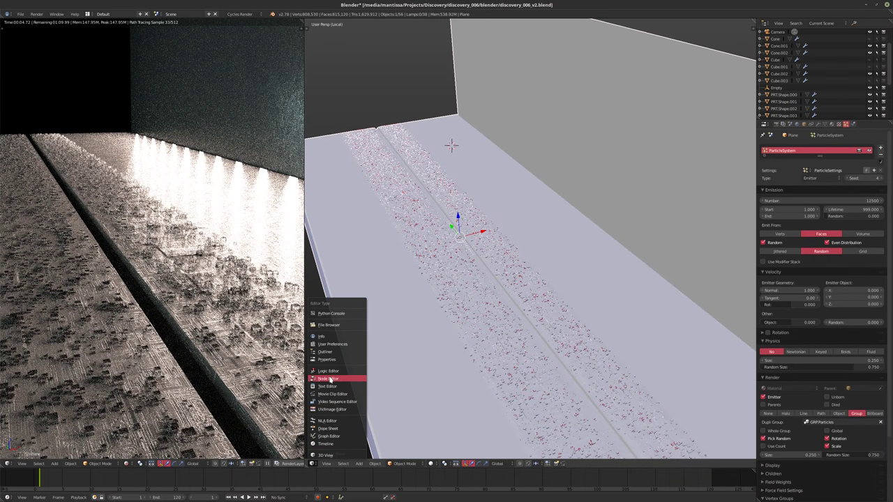
click(328, 378)
middle_drag(532, 285, 579, 284)
scroll(572, 281, down, 4)
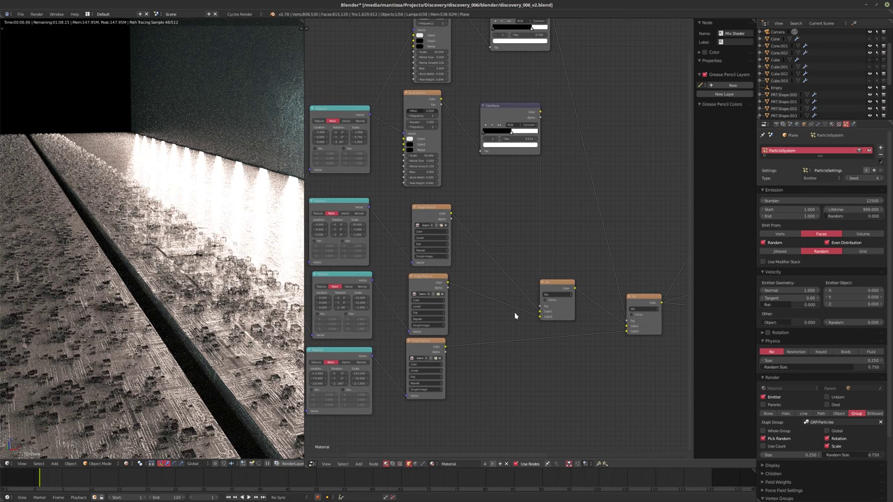
middle_drag(544, 313, 472, 325)
ctrl+scroll(471, 325, down, 8)
scroll(454, 328, up, 2)
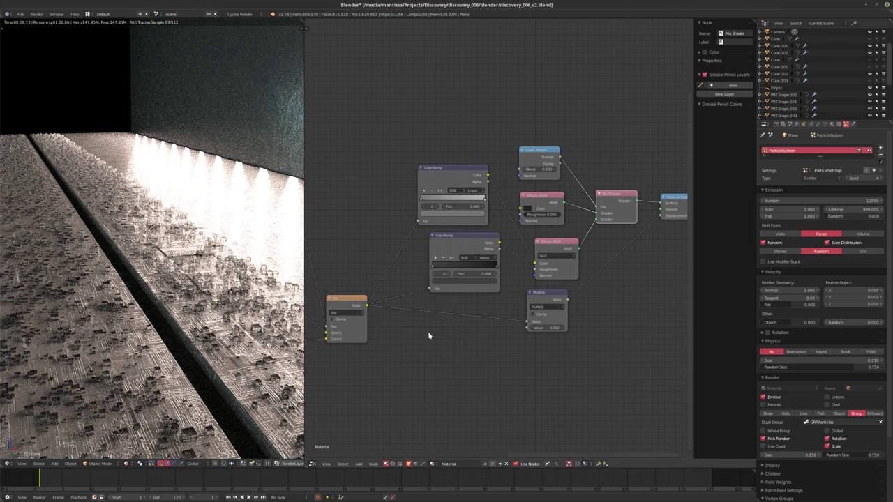
Insert a Bump node between the final Mix and Multiply nodes, feeding the Mix color into its Height input.
key(shift+a)
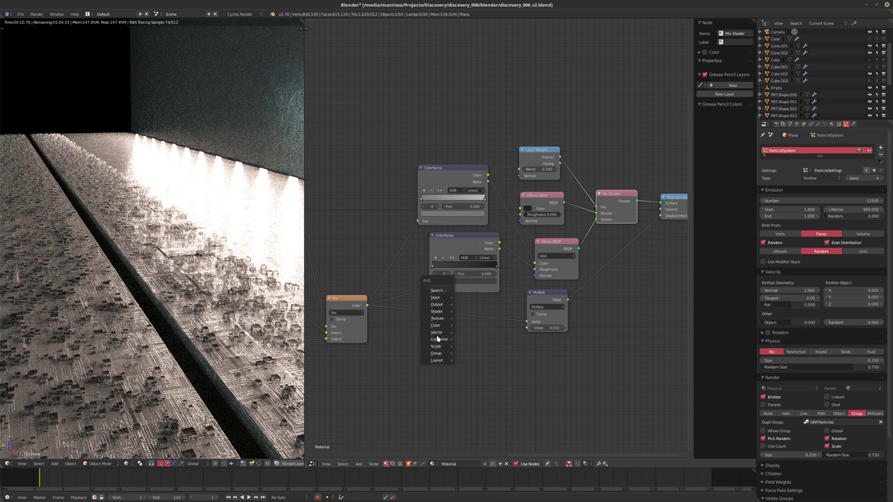
mouse_move(436, 339)
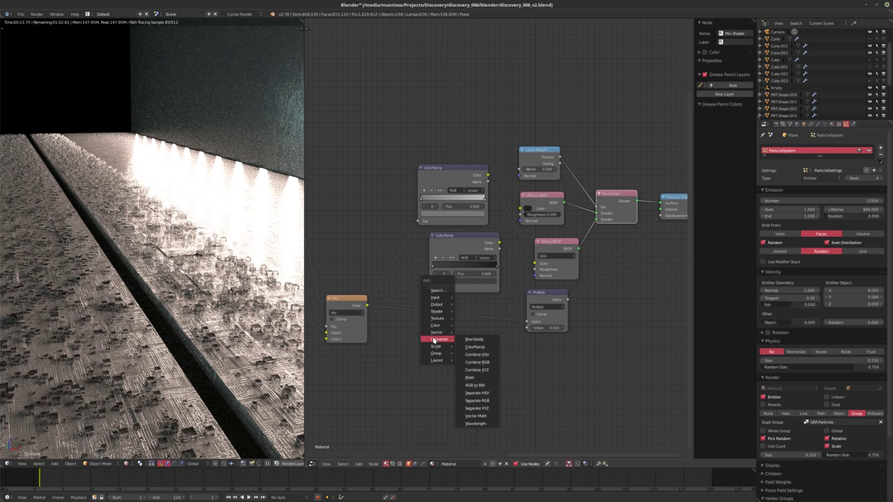
click(474, 333)
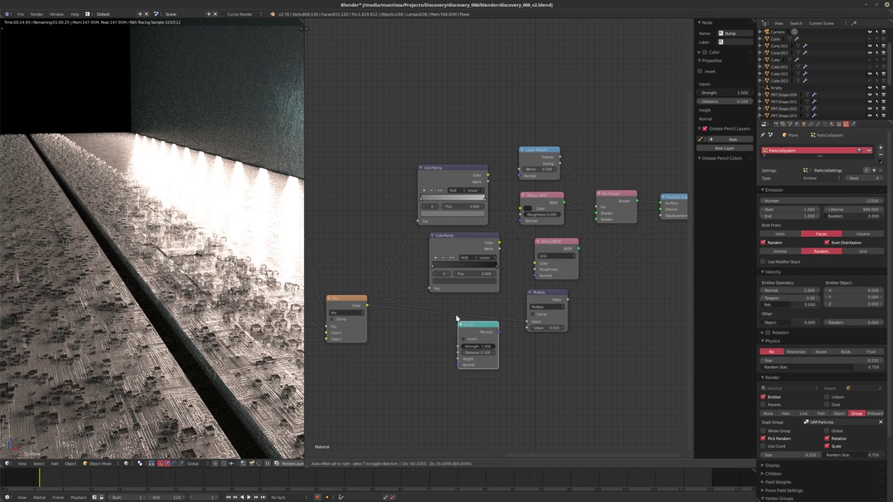
click(443, 305)
scroll(507, 351, up, 1)
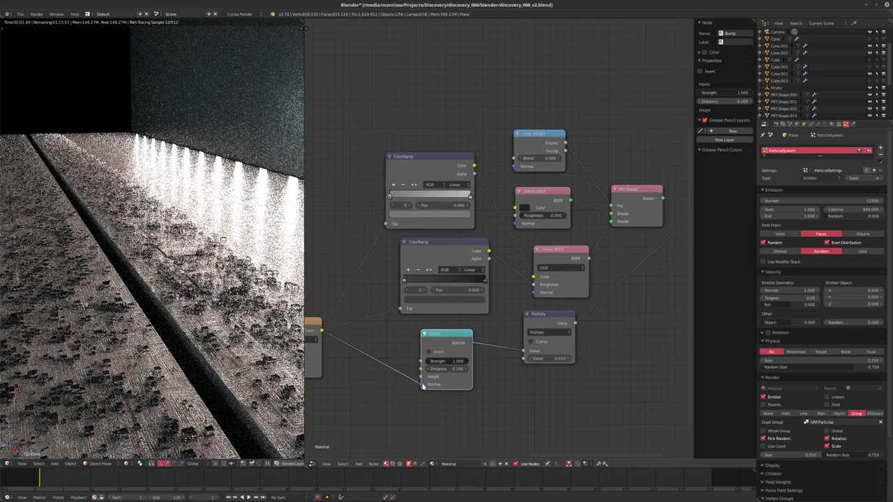
drag(422, 385, 422, 377)
Connect the Bump node's Normal output to the Normal inputs of the Glossy BSDF, Diffuse BSDF and Layer Weight nodes.
middle_drag(484, 351, 465, 372)
scroll(465, 372, up, 2)
drag(445, 360, 528, 293)
middle_drag(614, 334, 587, 360)
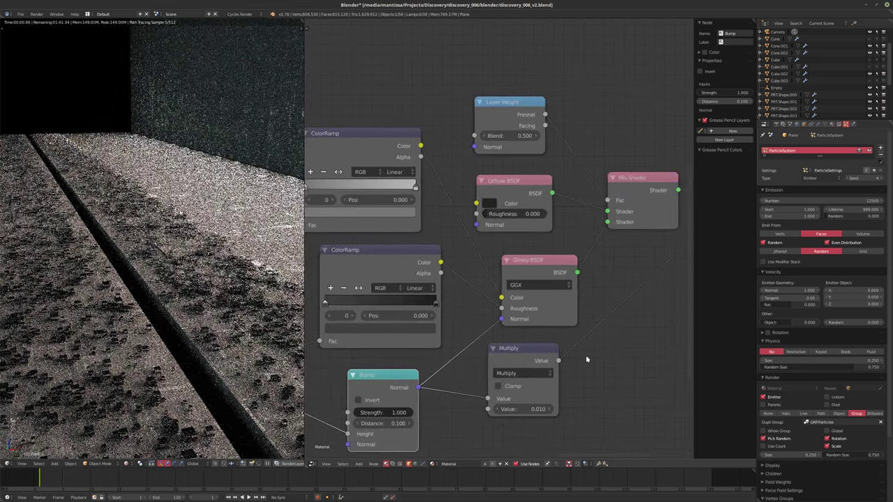
drag(419, 387, 477, 225)
drag(418, 387, 474, 147)
Unlink the Multiply node from the Bump output and place it below the other shader nodes.
middle_drag(488, 209, 412, 217)
scroll(508, 371, down, 2)
middle_drag(400, 399, 485, 305)
drag(485, 304, 490, 389)
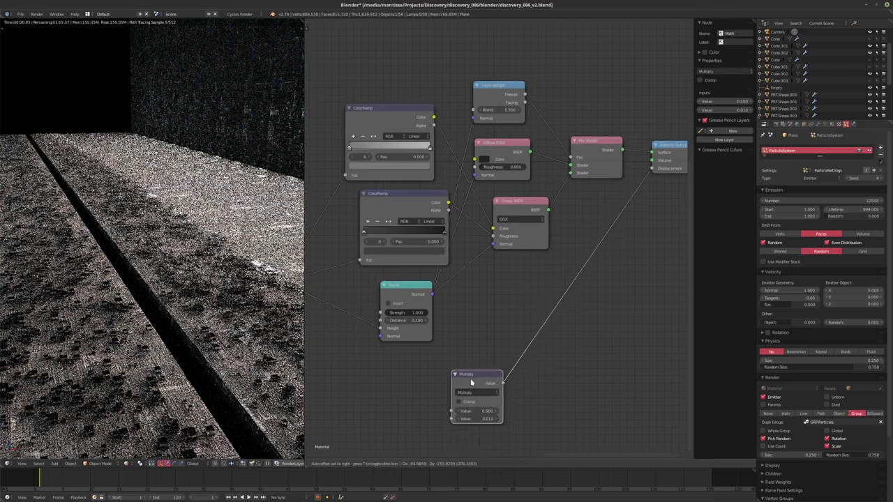
middle_drag(514, 346, 590, 367)
mouse_move(480, 317)
mouse_down()
mouse_move(450, 95)
mouse_move(357, 90)
mouse_move(460, 335)
mouse_move(448, 299)
mouse_move(375, 189)
mouse_move(367, 160)
mouse_move(466, 331)
mouse_move(466, 315)
mouse_up()
middle_drag(436, 340, 487, 258)
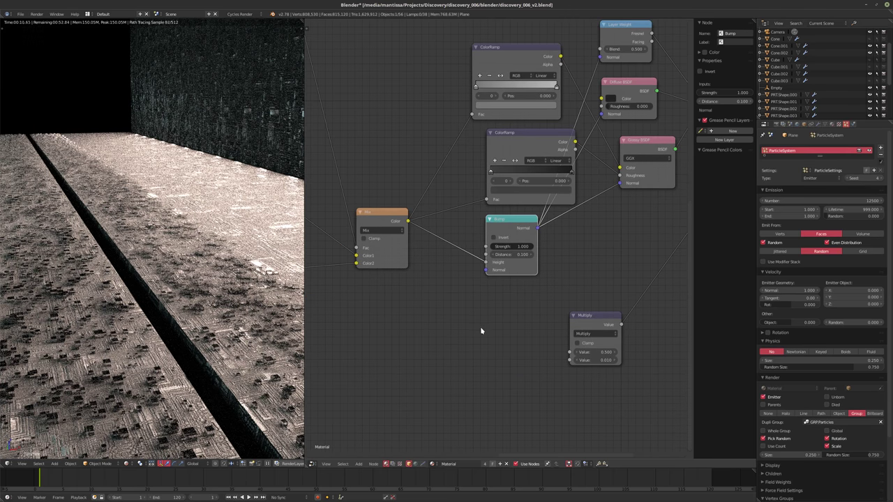
Tidy the lower brick texture, its ColorRamp, the first Mix and the upper two image texture nodes into cleaner columns.
scroll(514, 310, down, 3)
middle_drag(523, 341, 521, 363)
scroll(520, 363, down, 2)
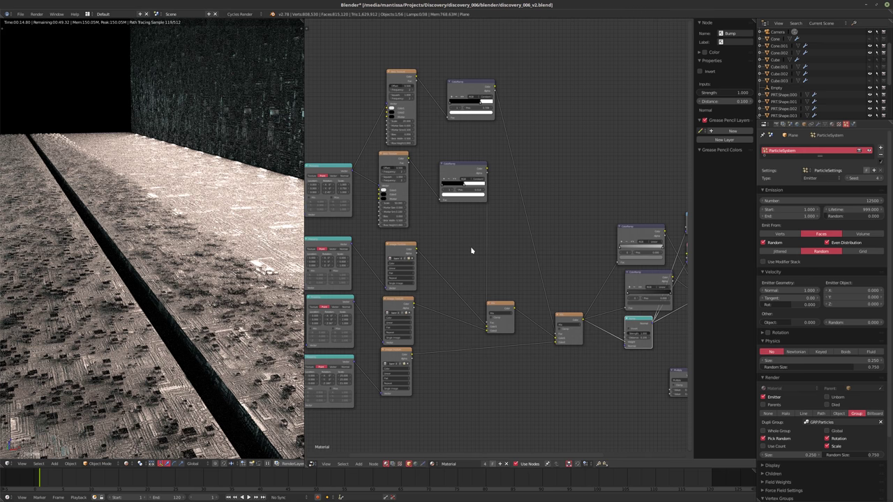
drag(472, 180, 469, 208)
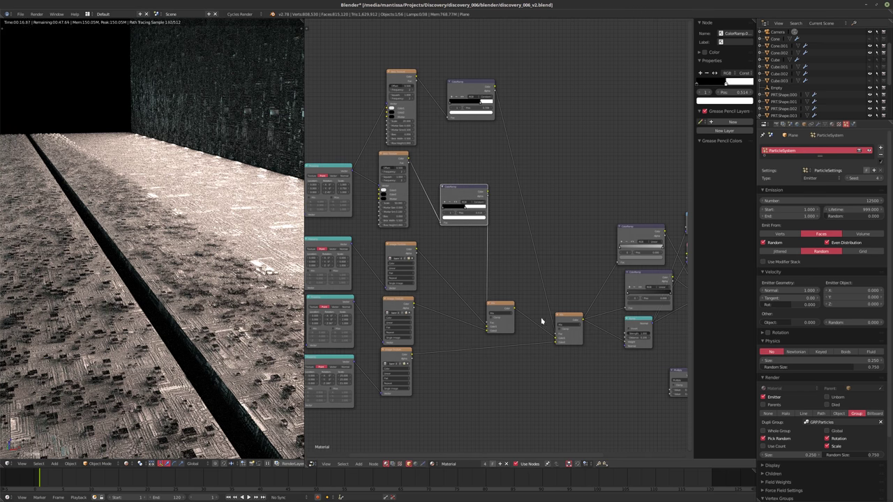
drag(500, 311, 523, 311)
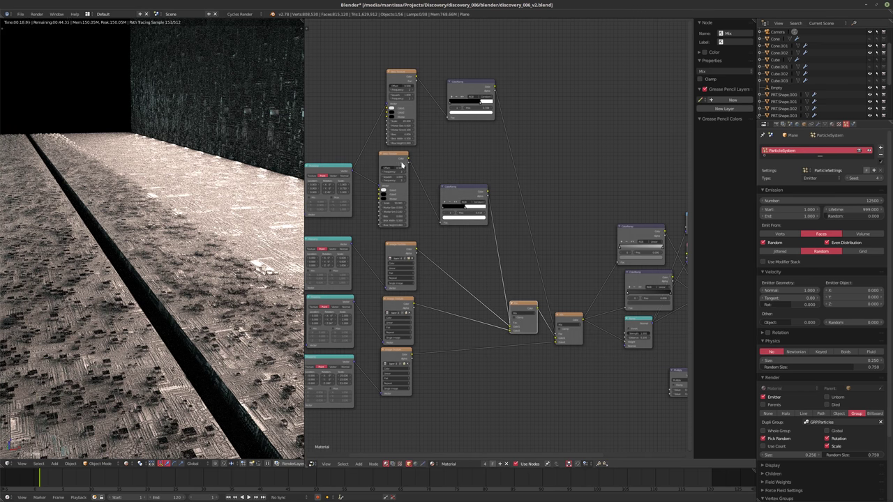
drag(402, 164, 403, 169)
drag(460, 193, 448, 191)
click(402, 250)
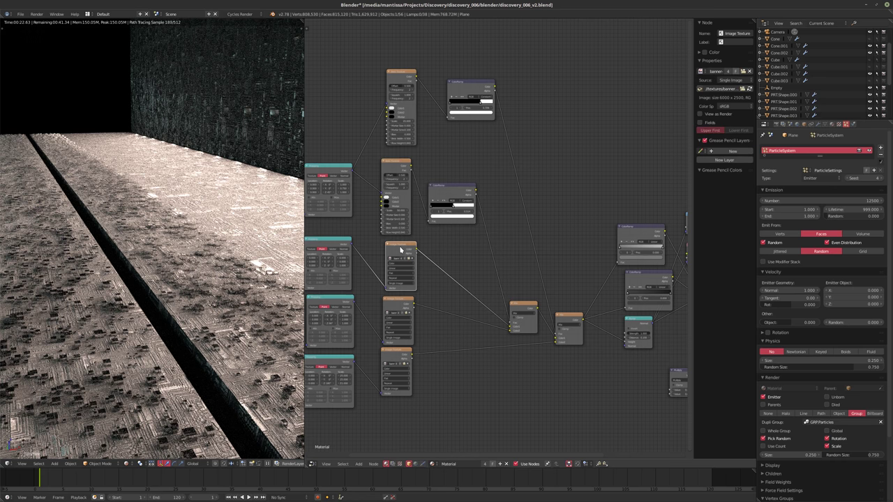
drag(400, 249, 399, 303)
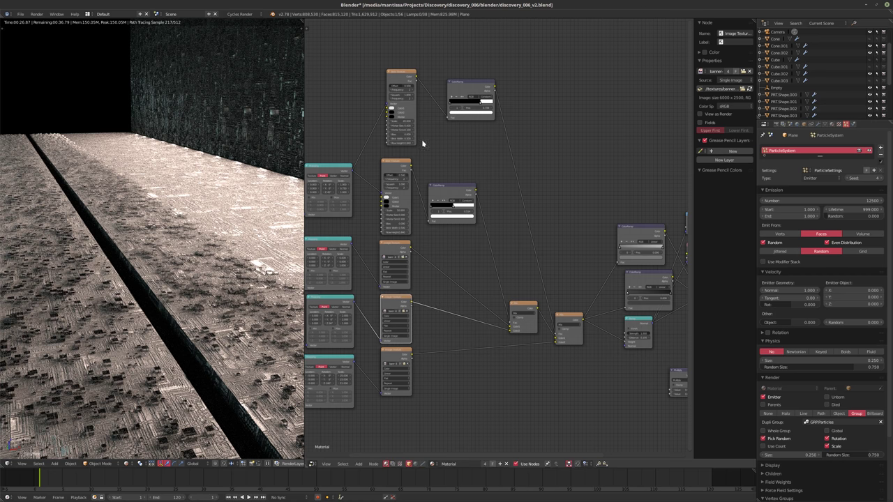
Align the upper brick texture and ColorRamp with their column, and raise the two Mix nodes closer to their inputs.
drag(404, 79, 402, 89)
drag(482, 92, 473, 119)
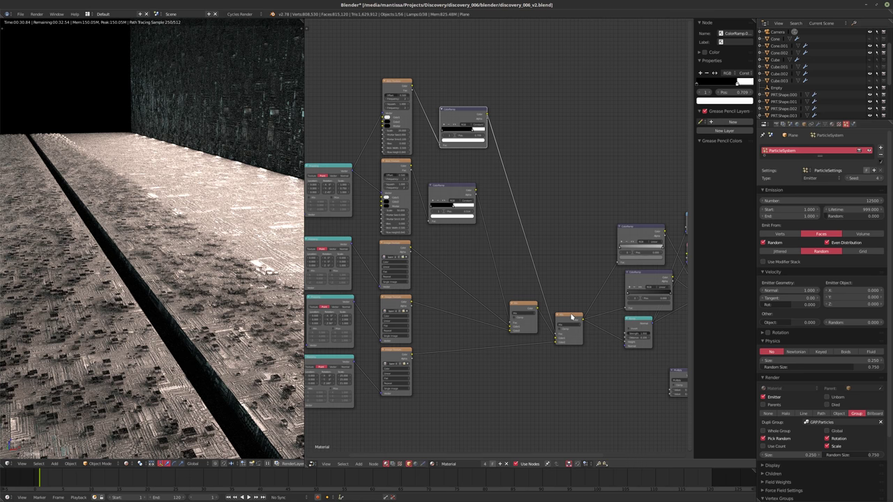
drag(572, 317, 579, 275)
drag(525, 309, 512, 258)
ctrl+scroll(458, 154, right, 1)
drag(450, 115, 440, 120)
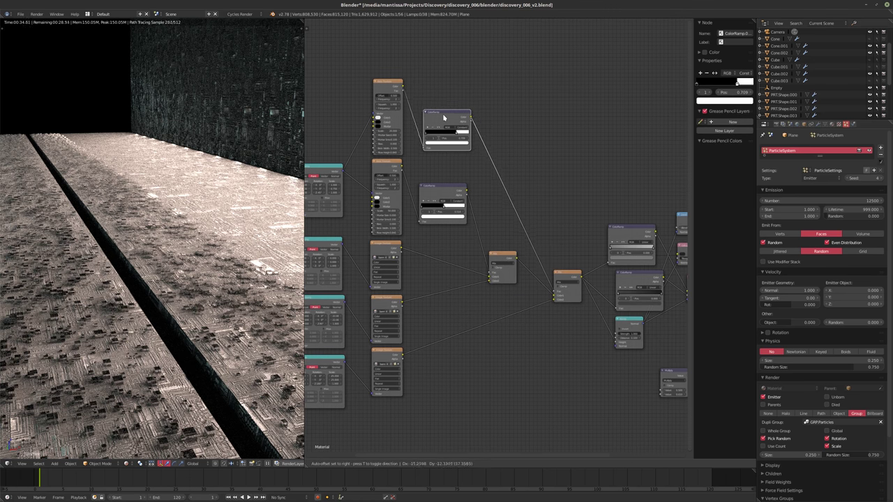
Try a Strength of 0.1 on the Bump node.
scroll(523, 280, up, 4)
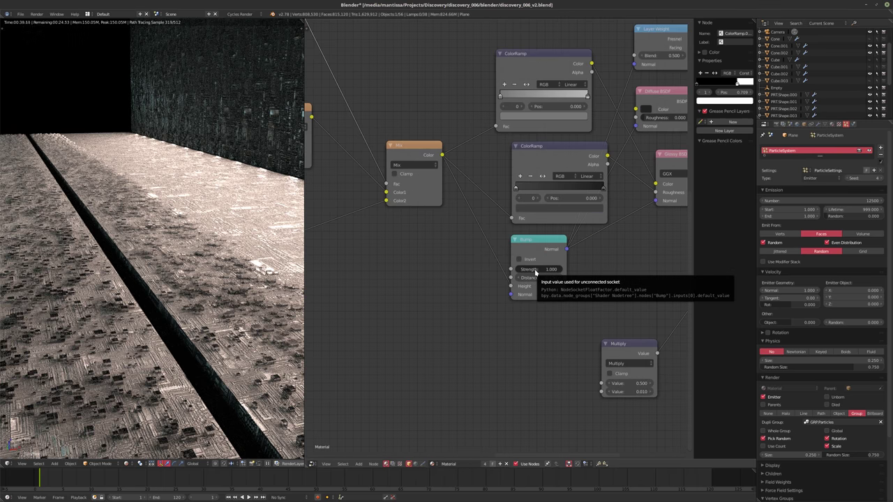
click(536, 272)
text(0.1)
key(Return)
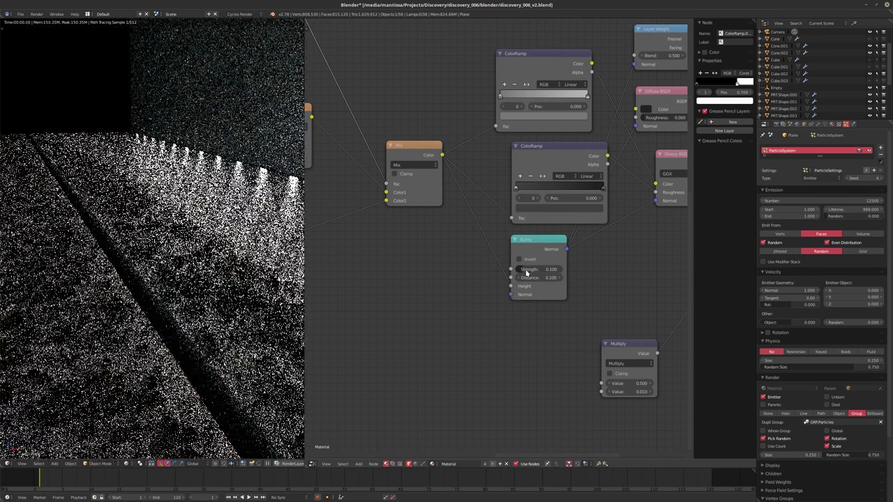
Set the Bump node's Strength to 0.25.
scroll(447, 290, up, 1)
scroll(448, 290, up, 1)
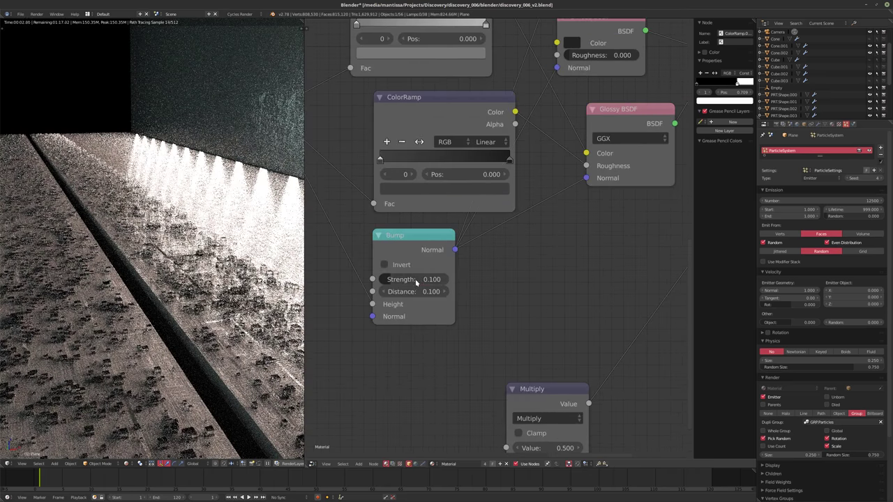
click(415, 279)
text(0.25)
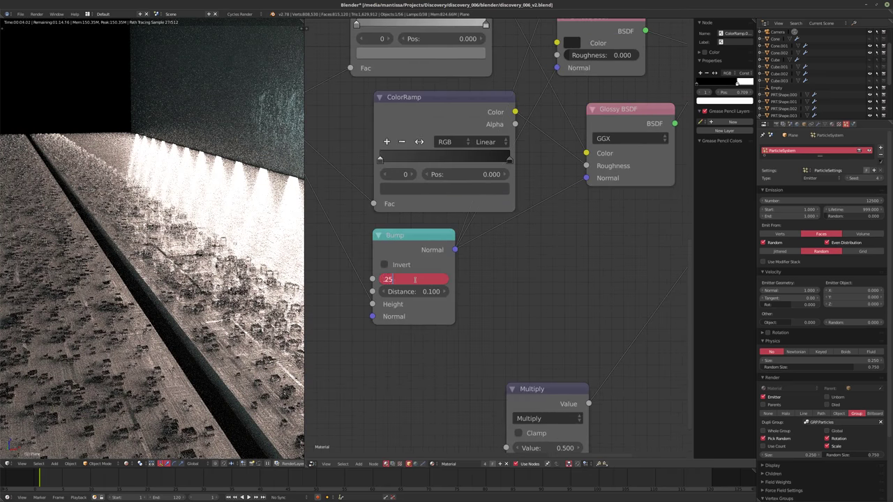
key(Return)
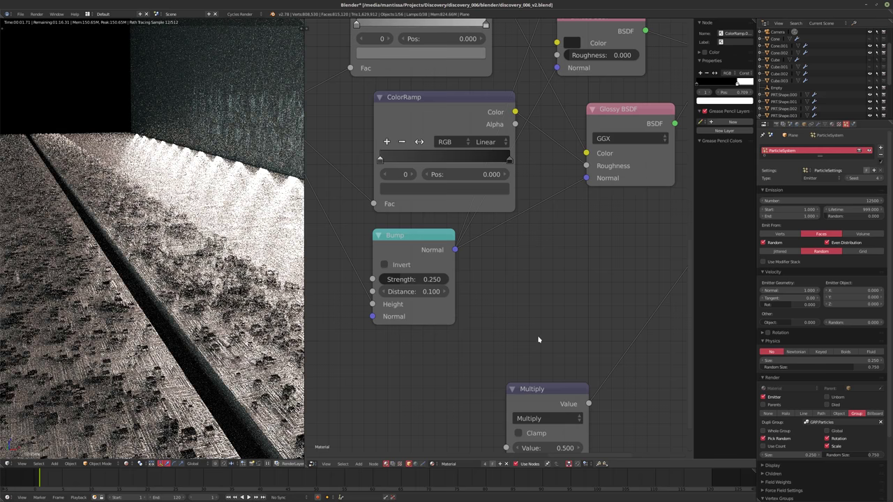
Set the floor material's displacement method to Both.
scroll(472, 231, down, 2)
middle_drag(472, 231, 526, 222)
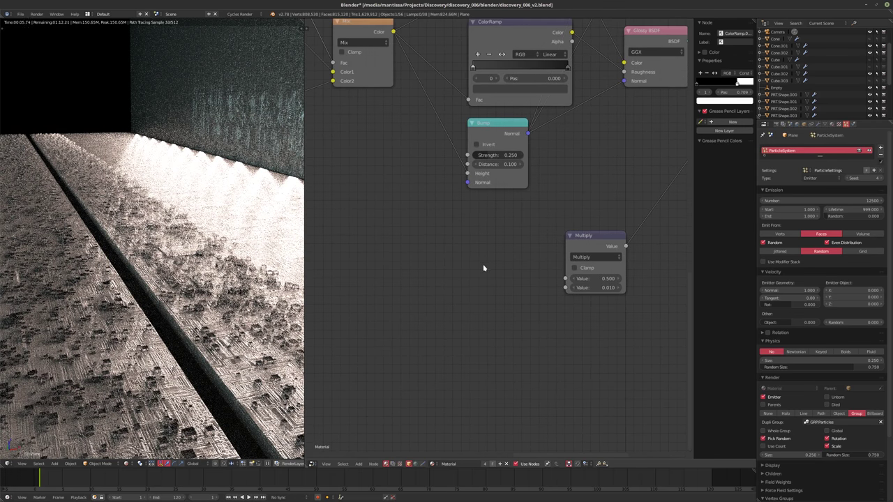
click(819, 124)
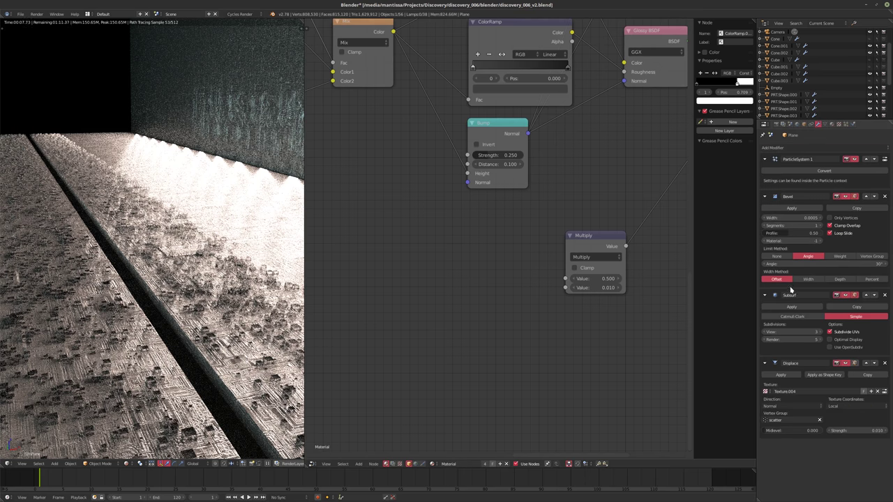
click(840, 124)
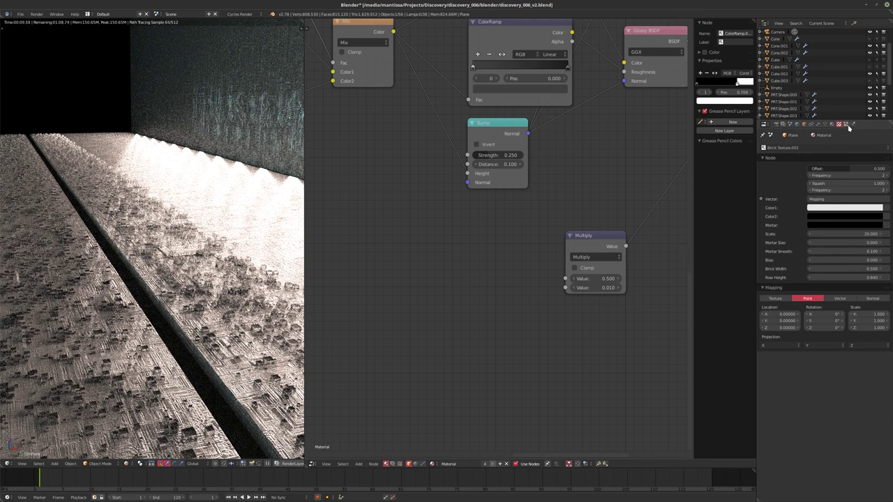
click(819, 125)
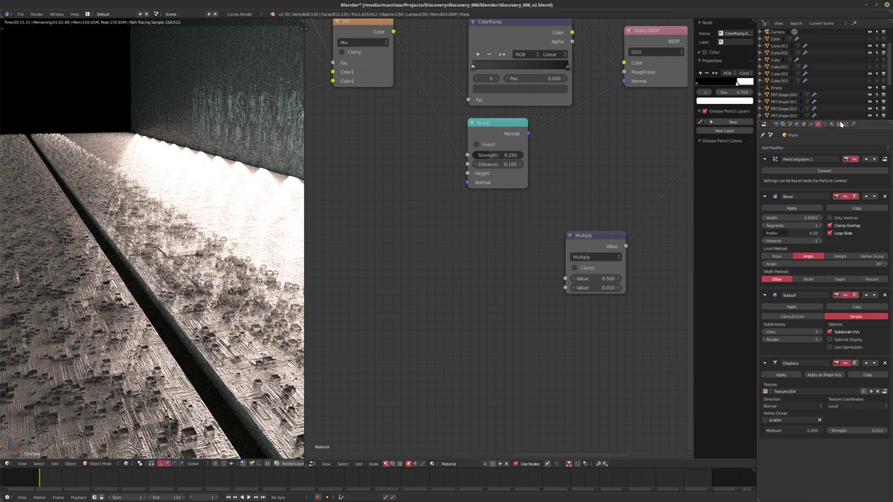
click(832, 124)
click(780, 360)
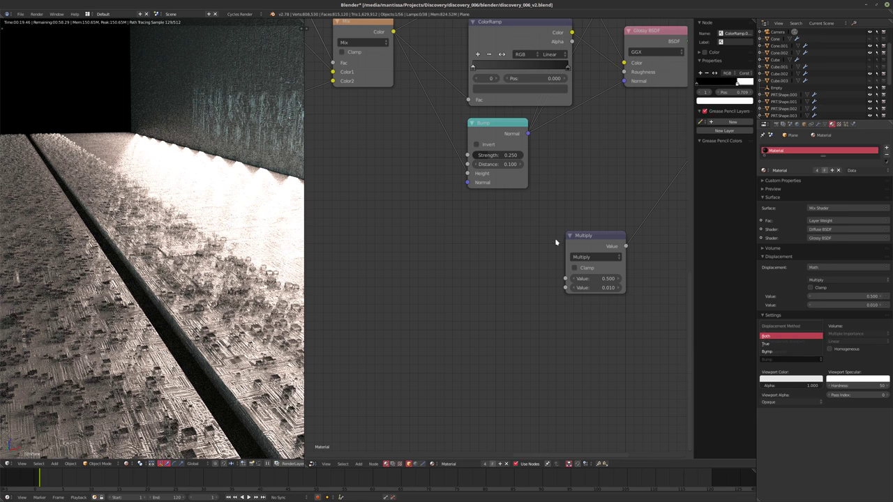
key(Return)
Add a MixRGB node below the existing Mix nodes and feed both brick textures' colors into its two color inputs.
scroll(482, 227, down, 6)
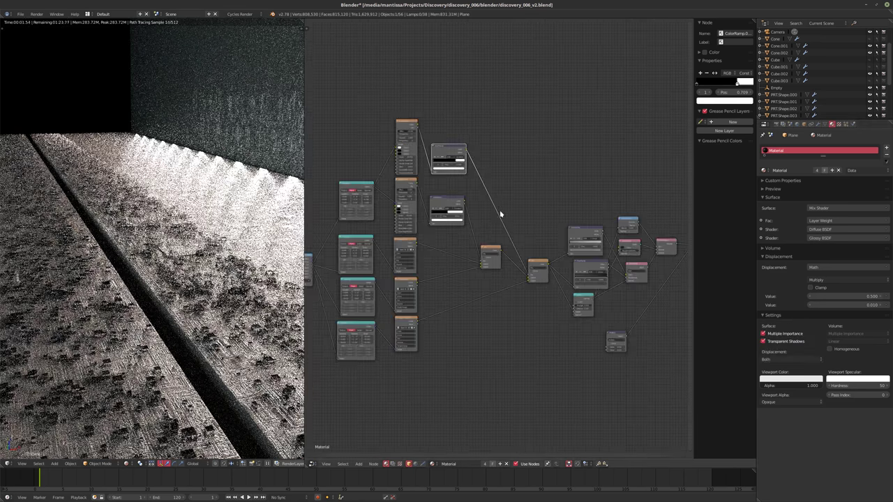
scroll(500, 214, up, 1)
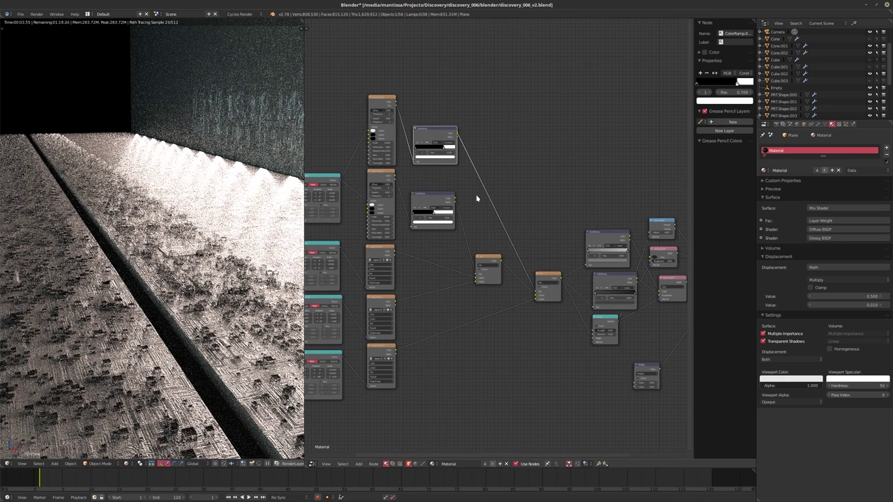
shift+scroll(481, 349, down, 2)
key(shift+a)
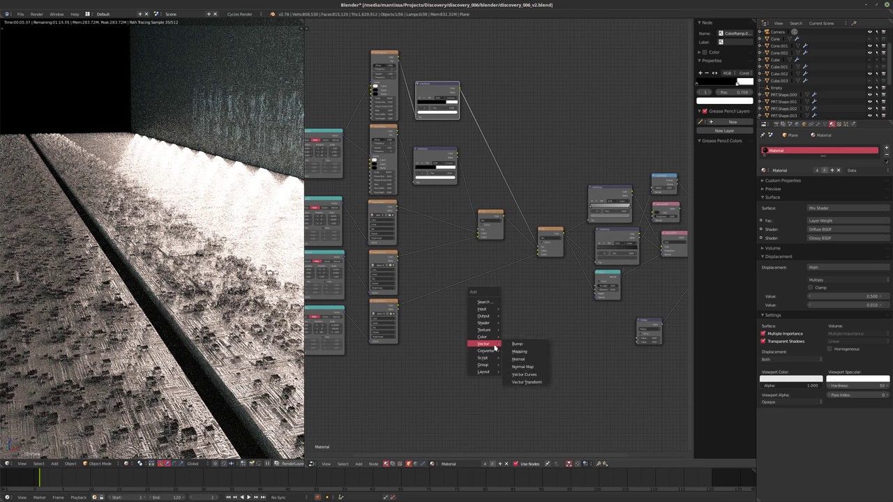
mouse_move(484, 325)
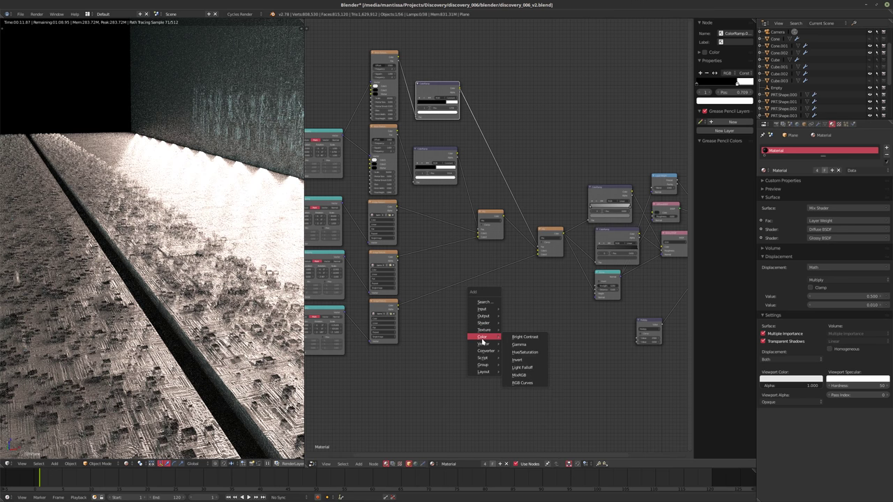
click(518, 374)
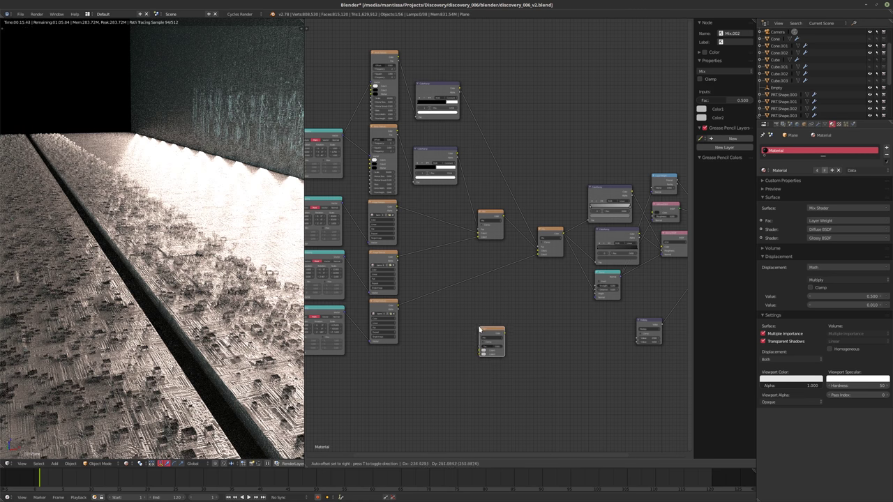
click(480, 328)
drag(398, 132, 480, 349)
drag(402, 61, 481, 349)
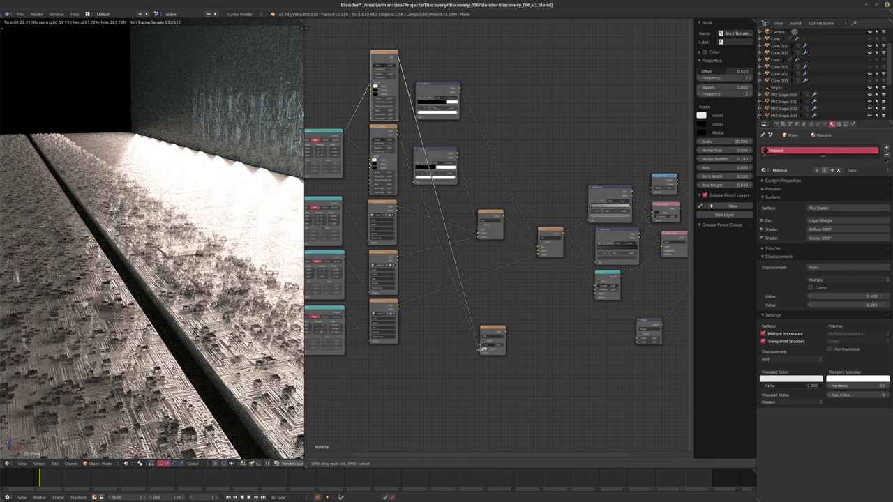
Preview the new brick Mix on the surface and reset the Z rotation of the brick textures' Mapping node.
ctrl+shift+click(492, 330)
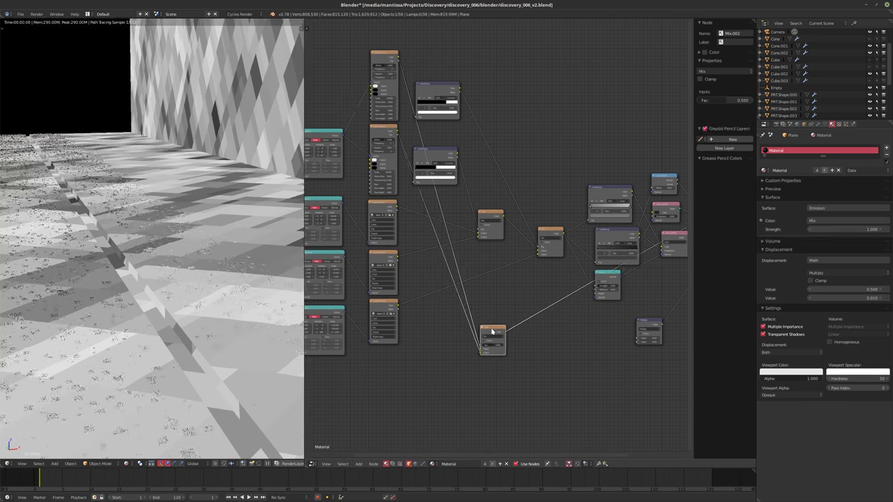
scroll(503, 332, up, 2)
drag(527, 332, 489, 317)
middle_drag(403, 151, 561, 262)
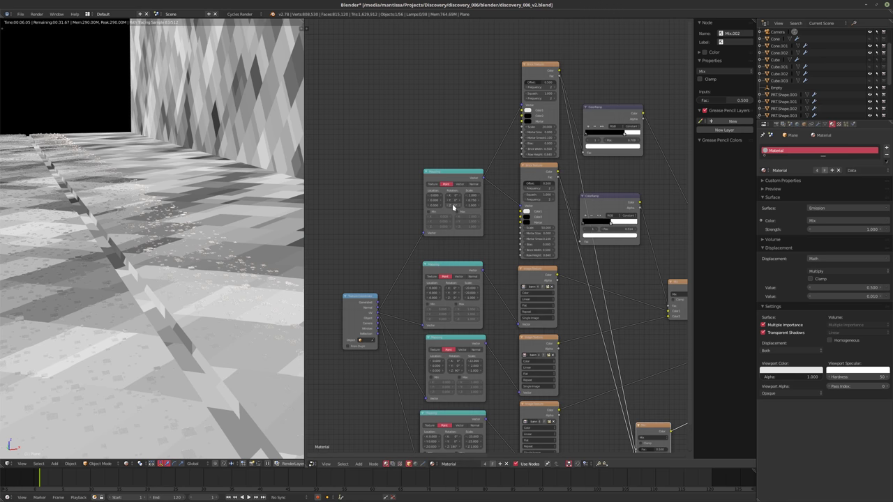
key(BackSpace)
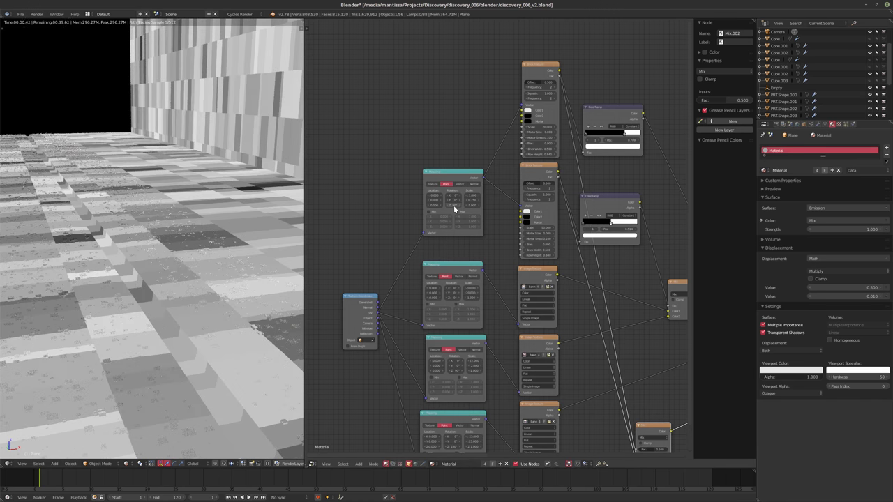
middle_drag(203, 279, 154, 277)
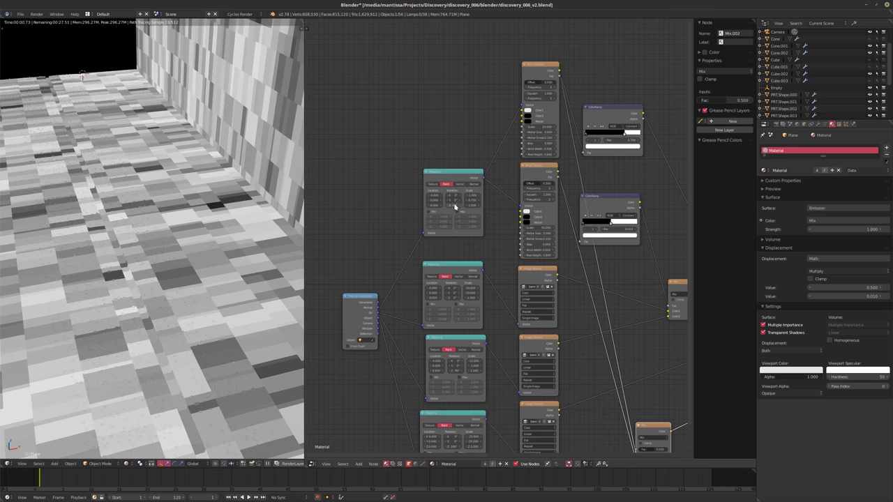
Connect the new Mix color to the first value of the Multiply node and set its second value to 0.002.
ctrl+scroll(455, 207, up, 1)
middle_drag(470, 215, 377, 190)
scroll(445, 191, down, 2)
scroll(477, 272, up, 4)
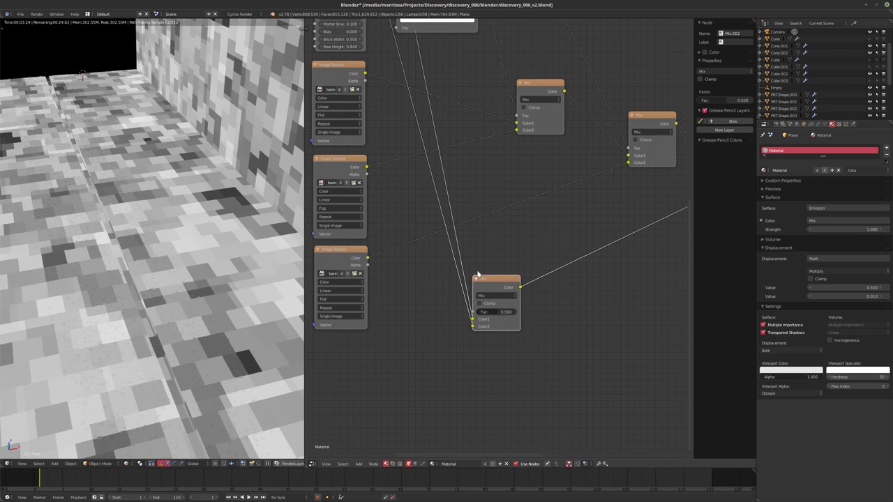
scroll(477, 272, up, 2)
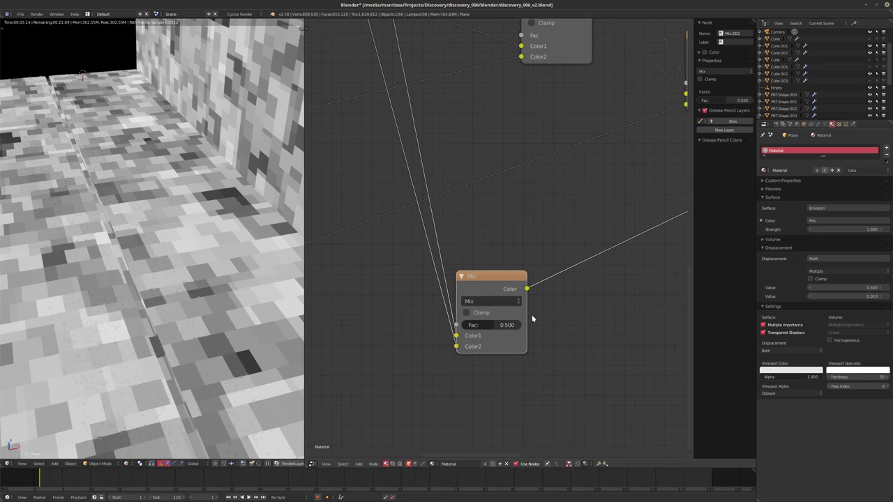
middle_drag(532, 319, 509, 315)
scroll(501, 319, down, 3)
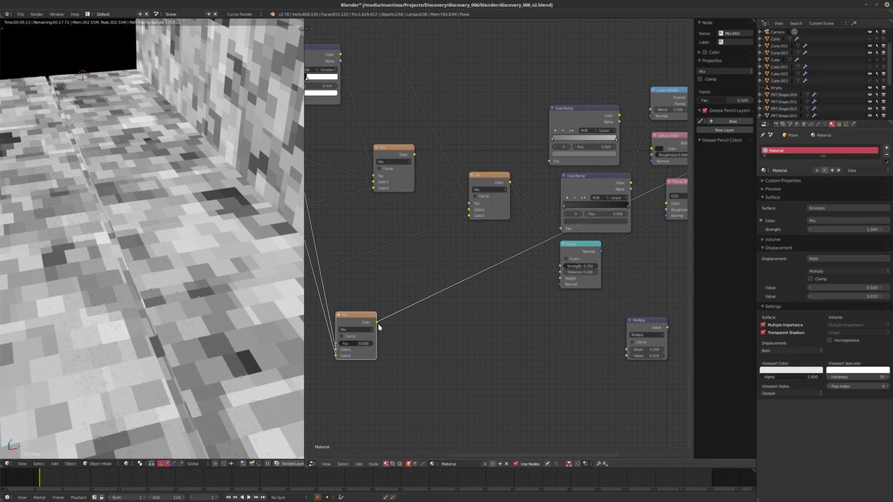
drag(377, 321, 628, 349)
click(638, 355)
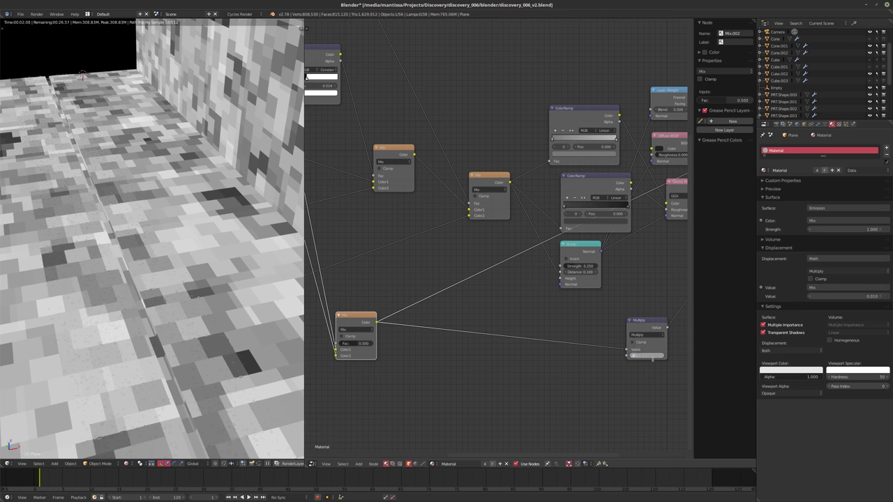
text(0.002)
key(Return)
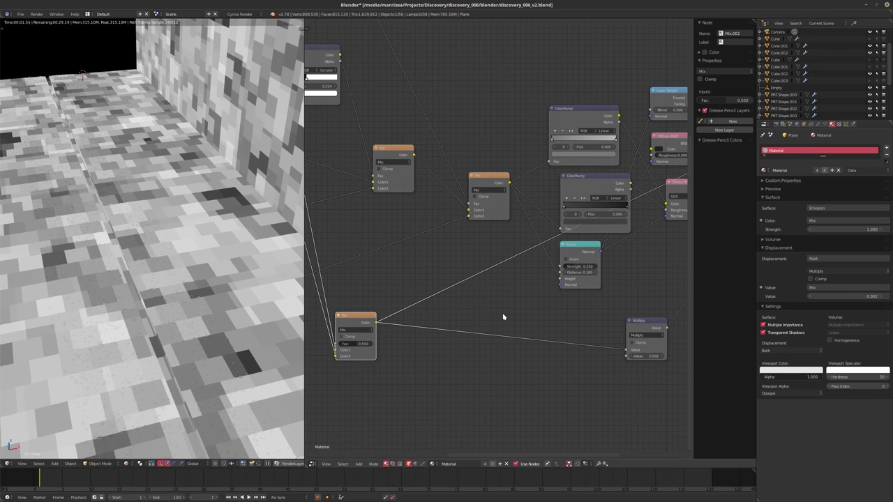
Route the Mix Shader back to the material output's surface and move the Multiply node closer to the shader nodes.
scroll(502, 317, down, 3)
middle_drag(538, 215, 521, 213)
scroll(554, 222, up, 2)
ctrl+shift+click(554, 221)
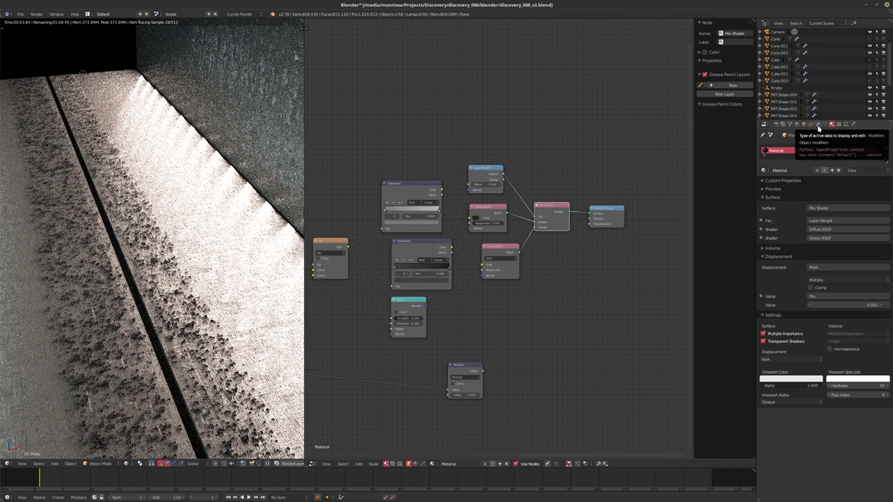
middle_drag(621, 311, 596, 335)
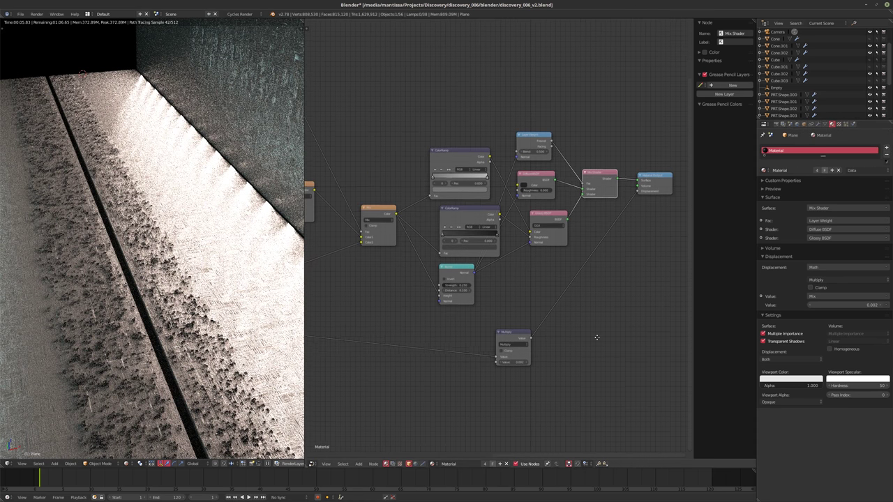
drag(514, 332, 532, 304)
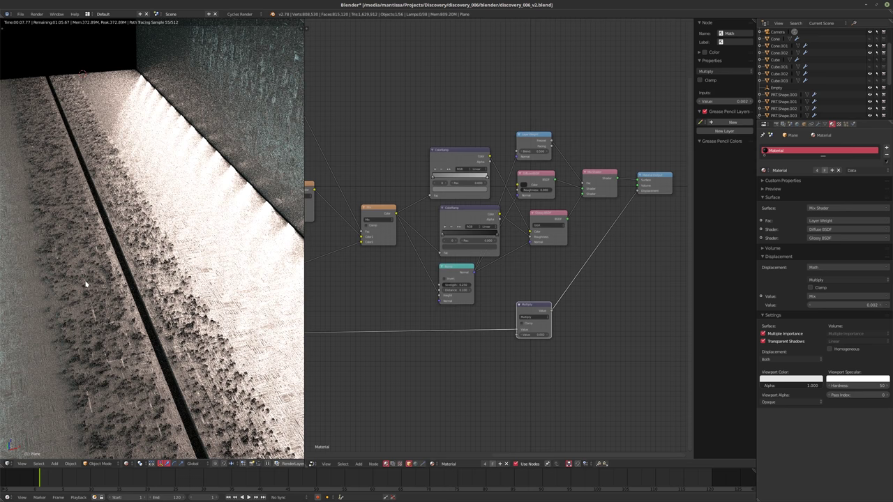
Show the whole scene through the camera in solid shading and save over the existing file.
key(KP_0)
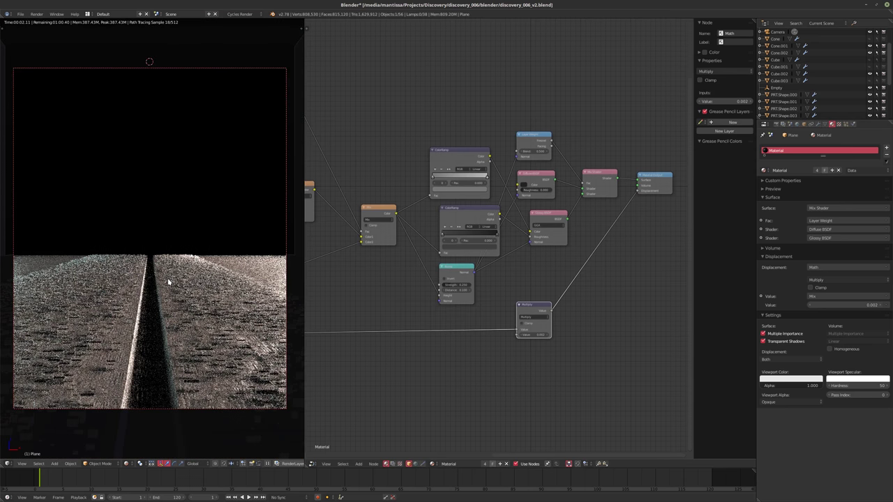
key(shift+z)
key(ctrl+s)
click(169, 279)
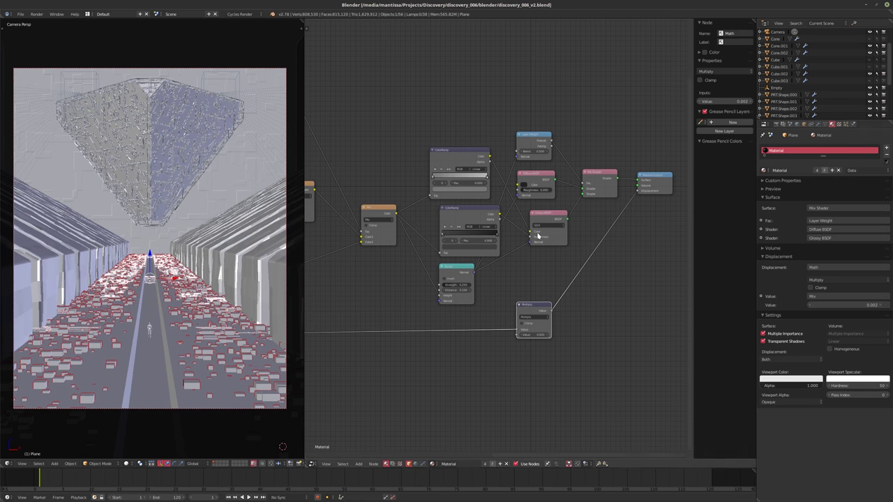
Run a test render of the frame, cancel it, and check the full scene in the viewport's rendered preview.
key(F12)
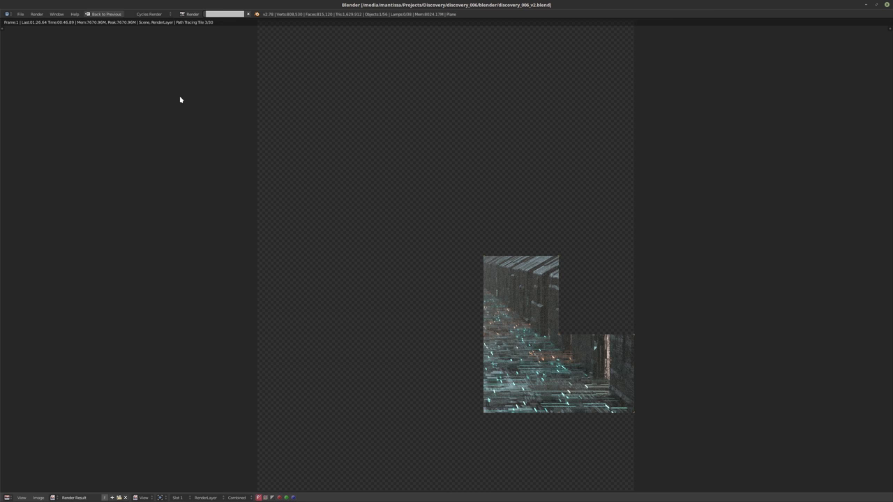
key(Escape)
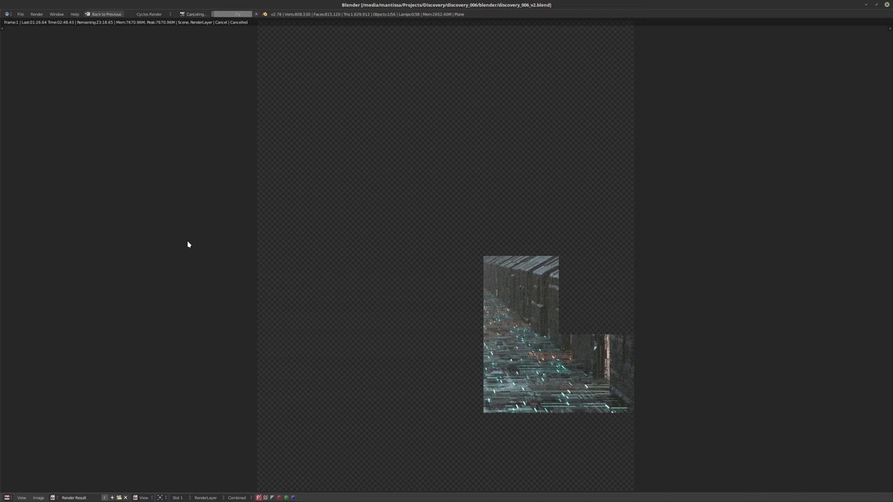
key(Escape)
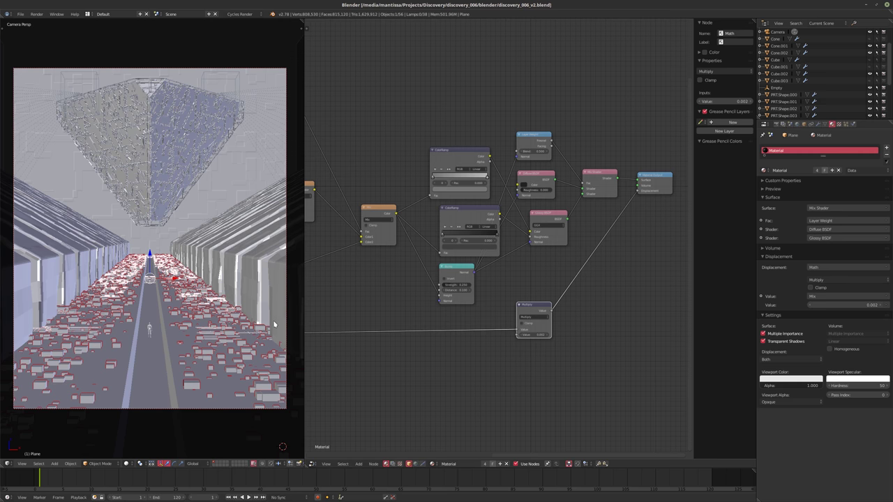
key(shift+z)
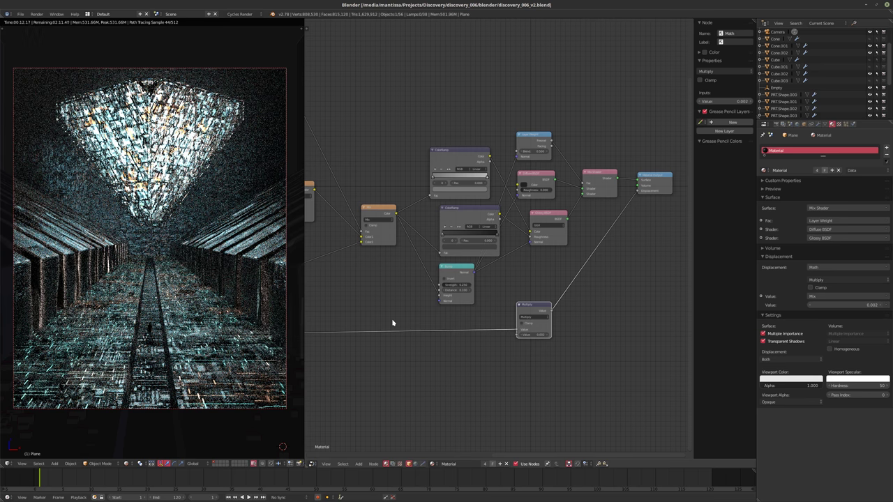
middle_drag(381, 312, 407, 324)
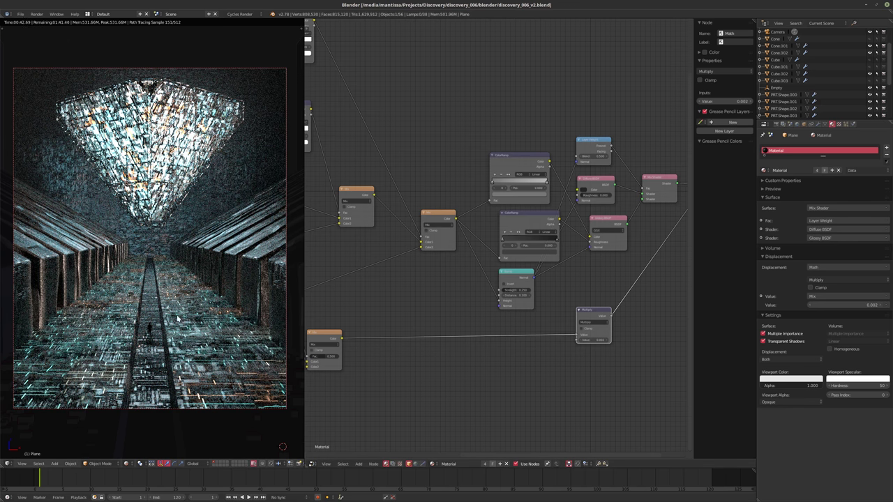
key(shift+z)
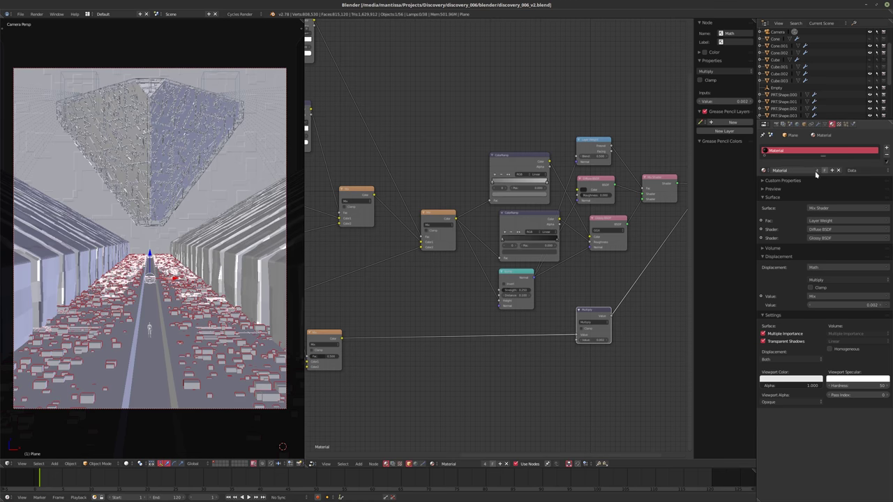
Add a second Subdivision Surface modifier to the floor plane with view levels at 0 and adaptive subdivision enabled.
click(818, 123)
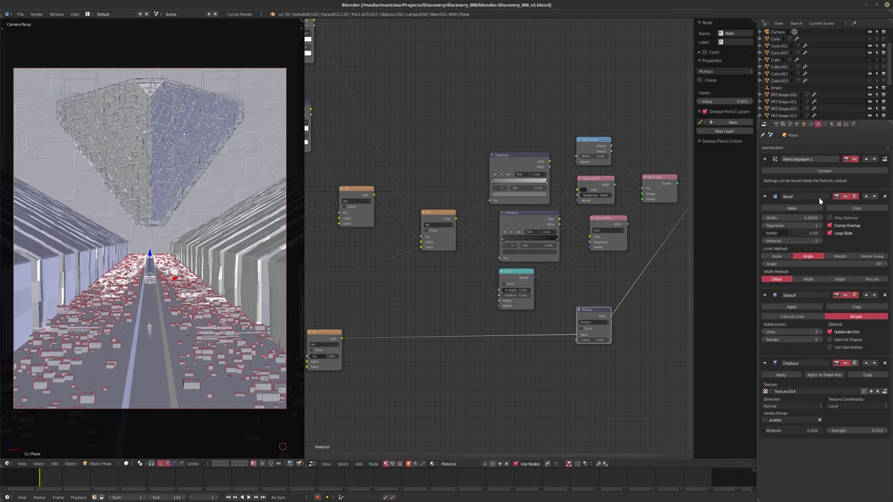
click(783, 148)
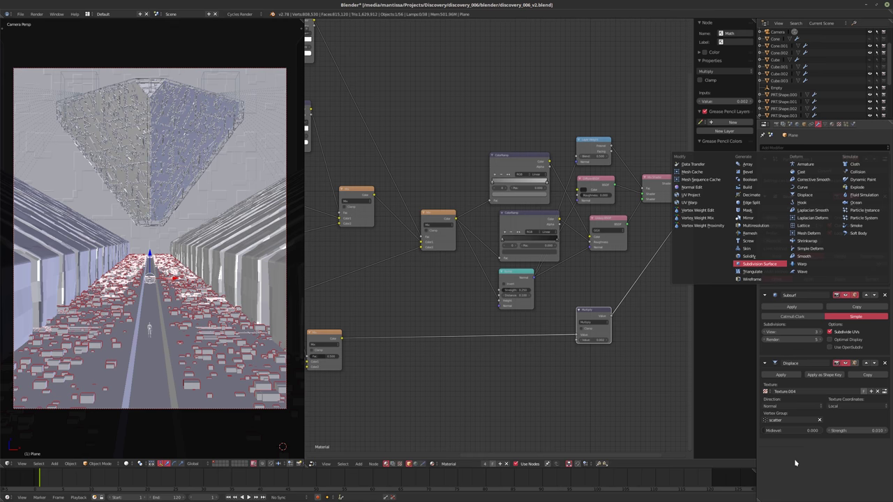
key(Return)
scroll(795, 460, down, 1)
click(766, 468)
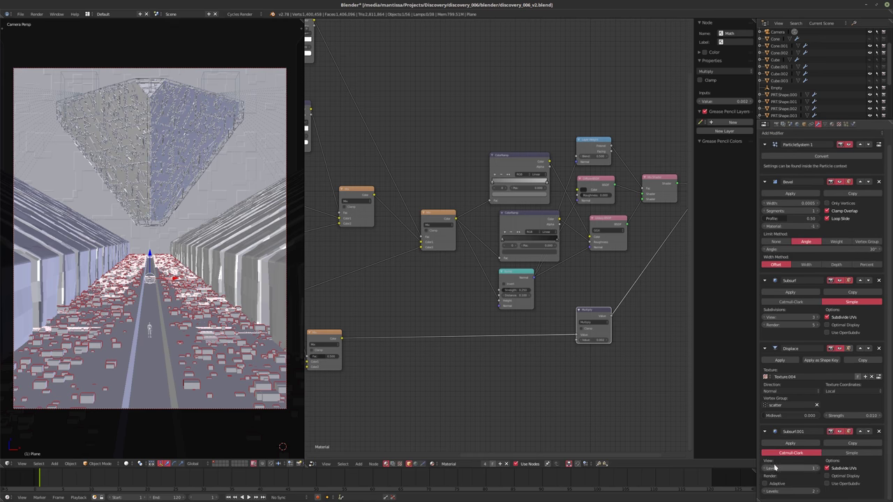
click(766, 483)
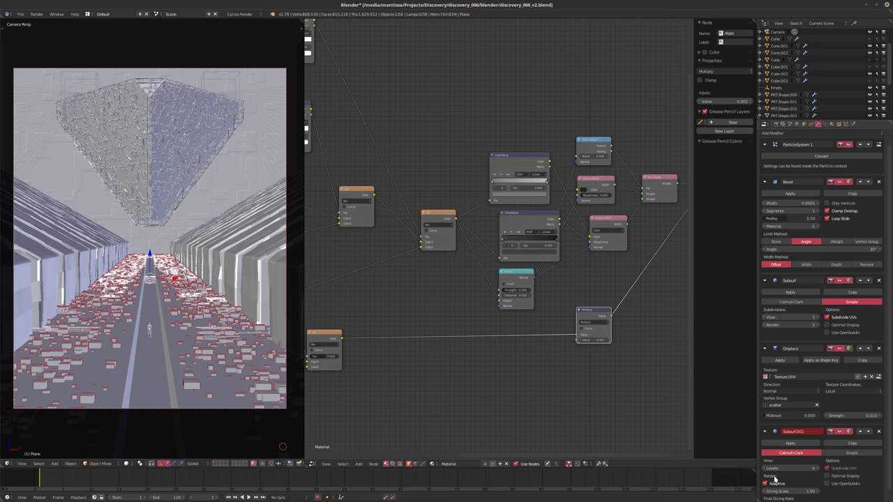
Open the render geometry settings and lower the maximum subdivisions to 1.
click(832, 124)
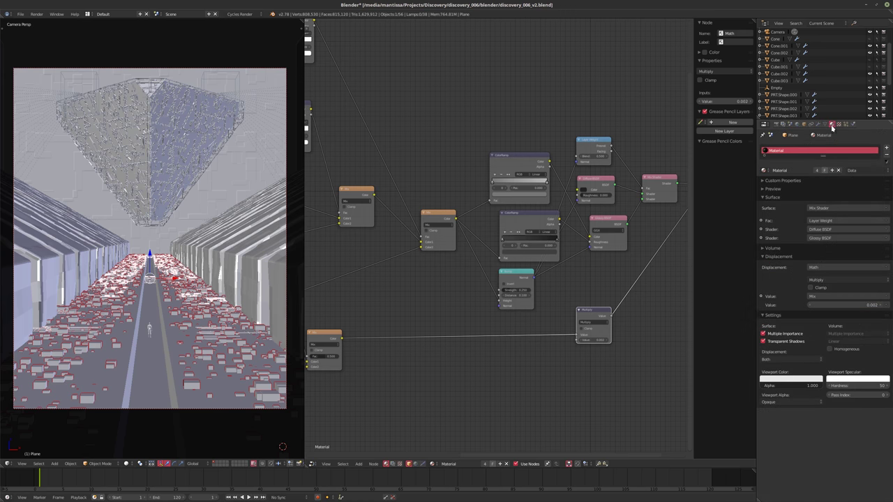
click(817, 127)
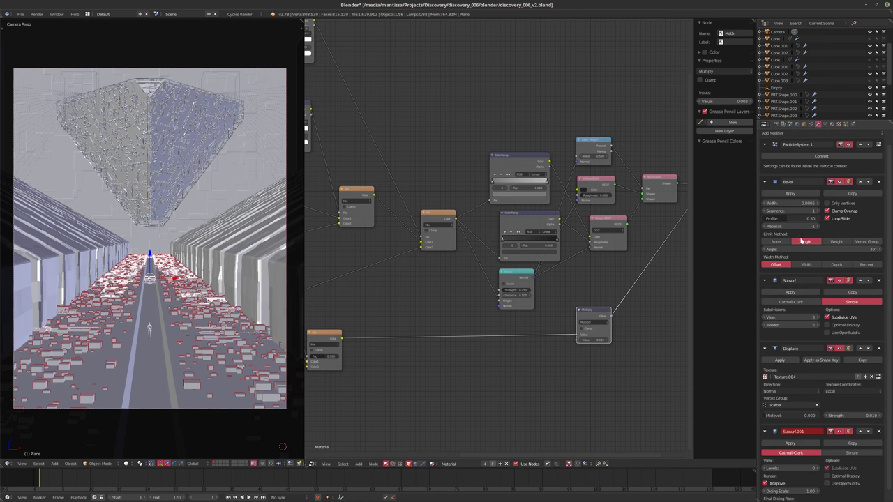
click(777, 124)
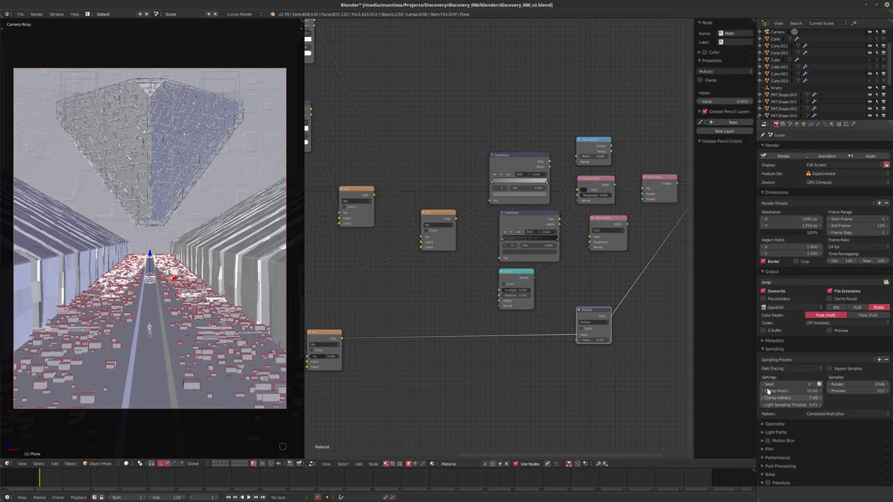
click(764, 424)
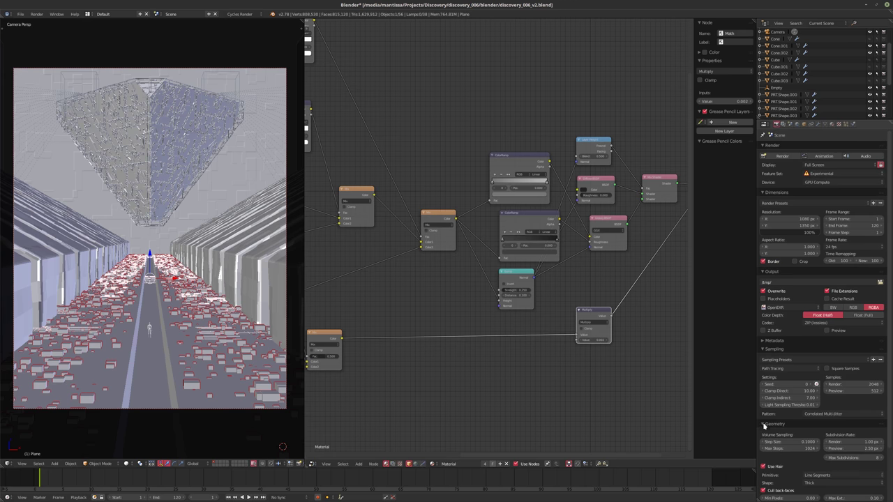
click(827, 459)
click(827, 458)
click(827, 459)
click(827, 458)
click(827, 458)
click(827, 458)
Set the render subdivision rate to 0.75 px and save over the existing file.
click(839, 441)
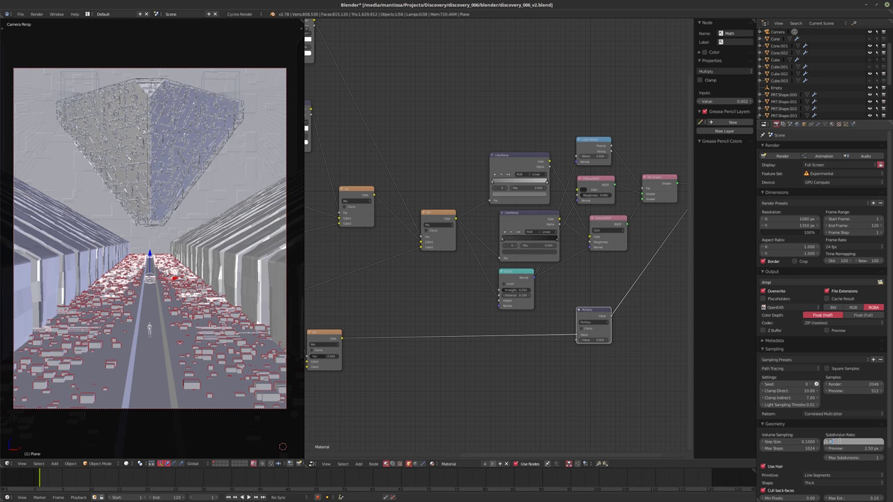
text(0.75)
key(Return)
key(ctrl+s)
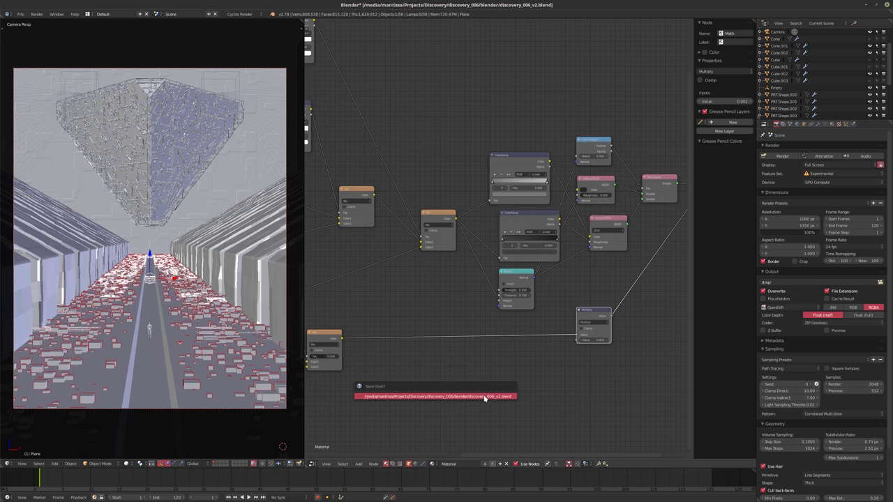
click(485, 396)
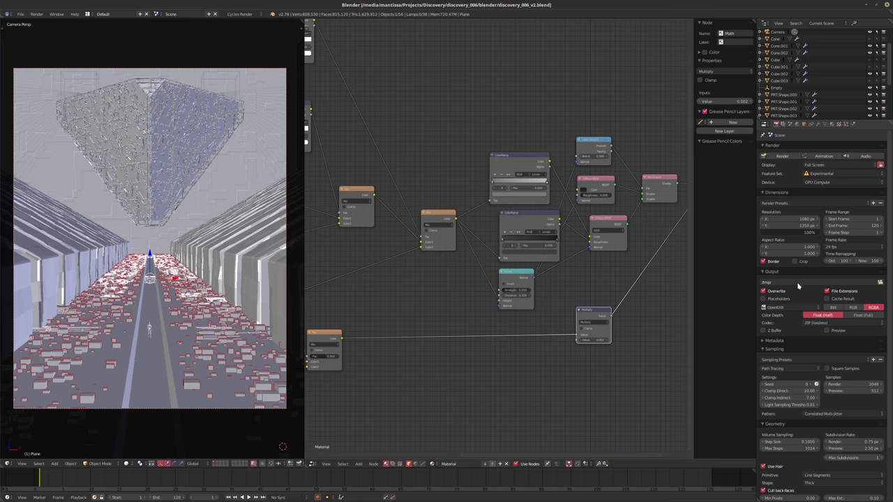
Set the render samples to 256 and save over the existing file again.
click(853, 383)
text(256)
key(Return)
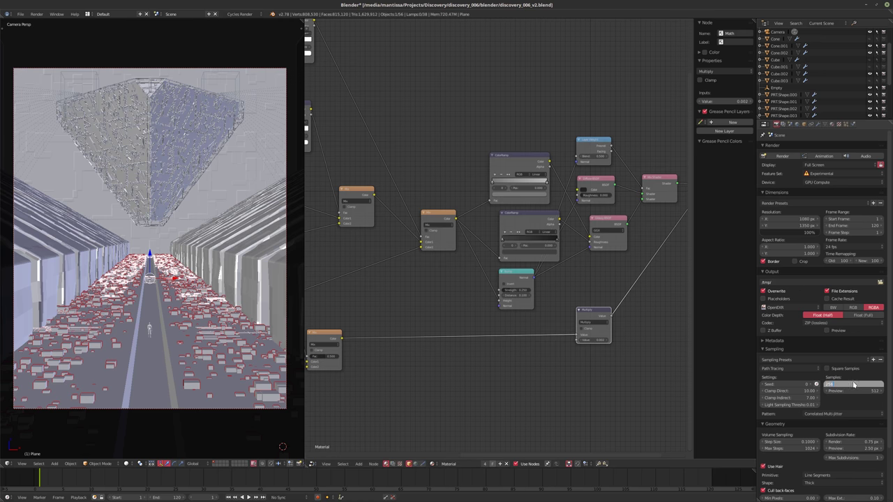
key(ctrl+s)
click(479, 376)
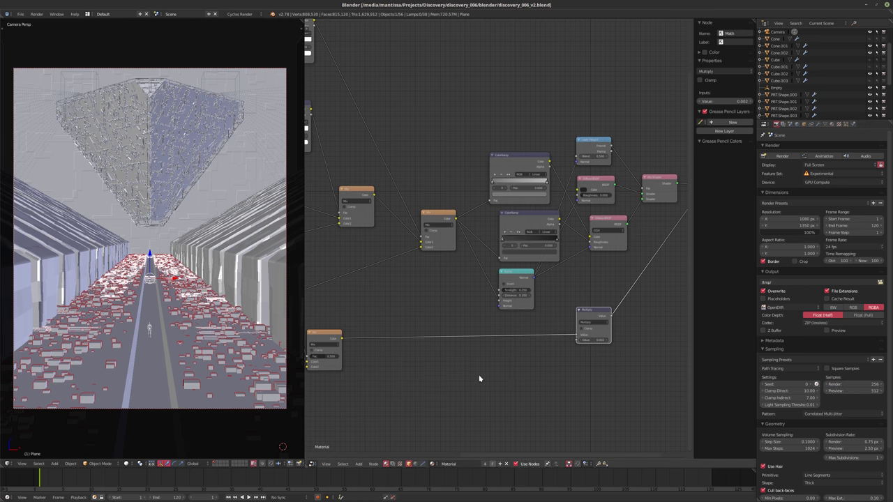
Run a render of the frame with the reduced settings, cancel it, and return to the working layout.
key(F12)
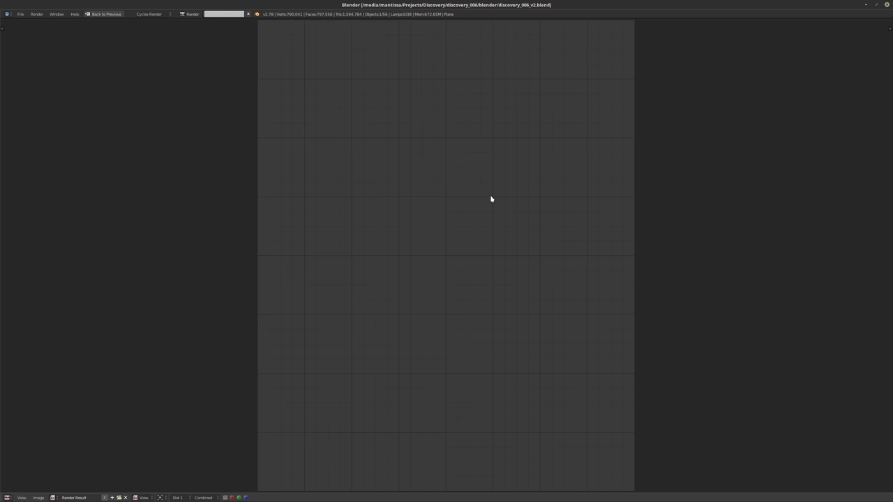
click(248, 14)
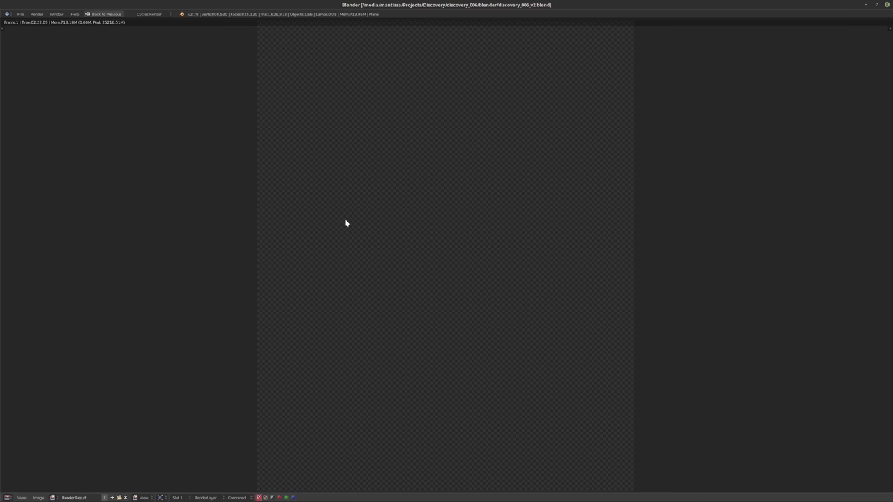
key(Escape)
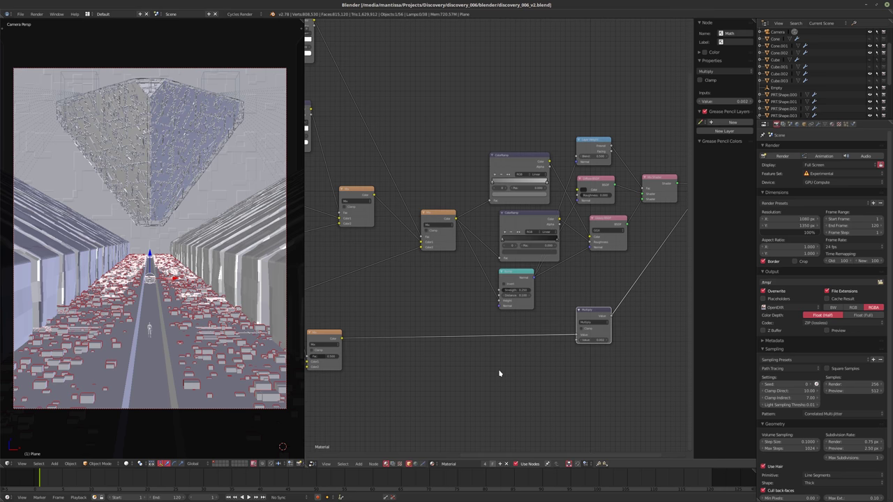
Remove the adaptive Subdivision Surface modifier from the floor plane and start the rendered preview in the camera view.
click(819, 125)
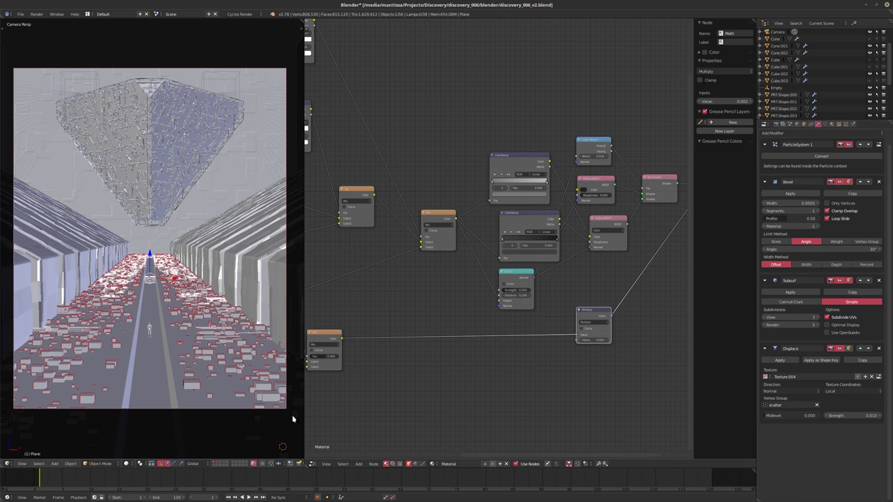
key(shift+z)
Replace the node editor with a 3D view, enter edit mode on the floor plane, and box-select only its right-hand side wall.
click(312, 464)
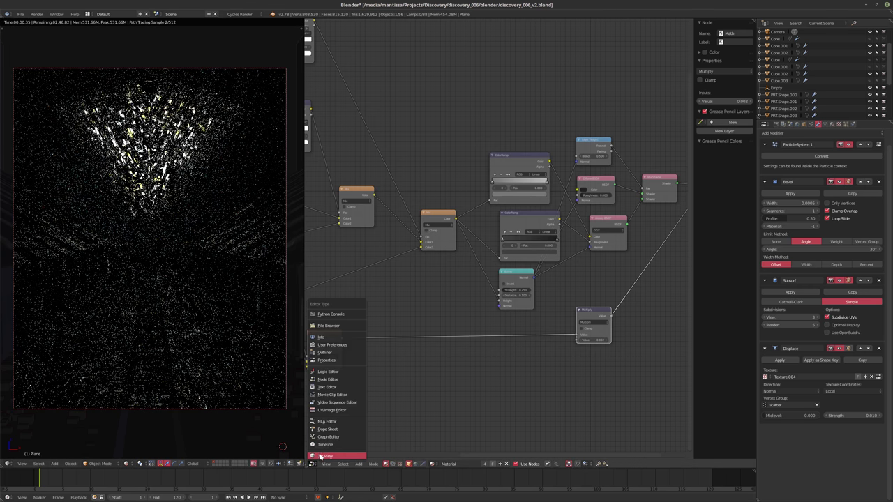
key(Return)
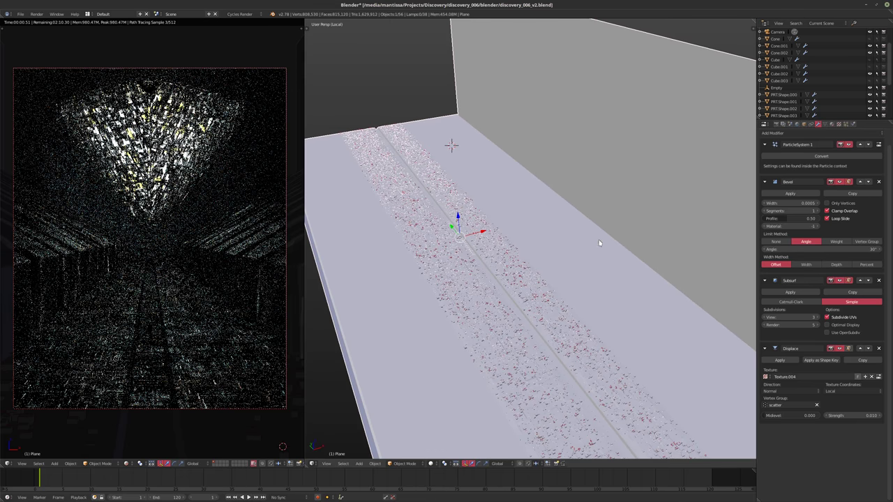
scroll(608, 237, down, 5)
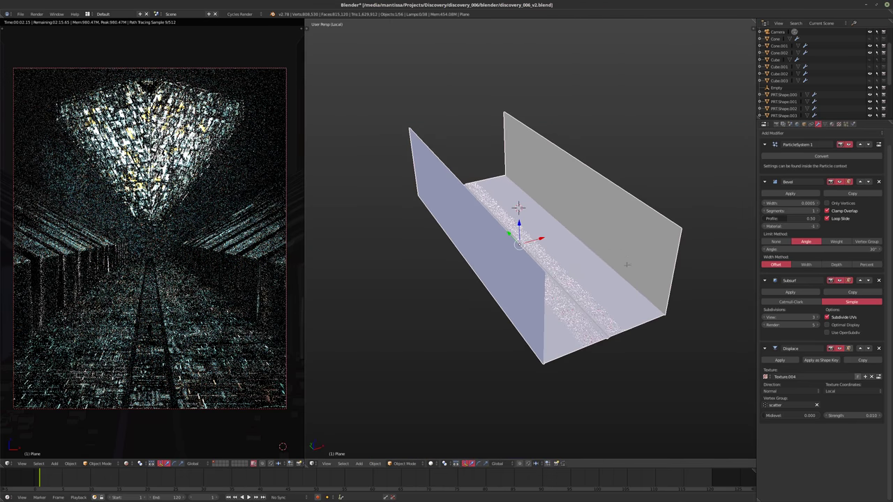
key(Tab)
middle_drag(627, 265, 551, 266)
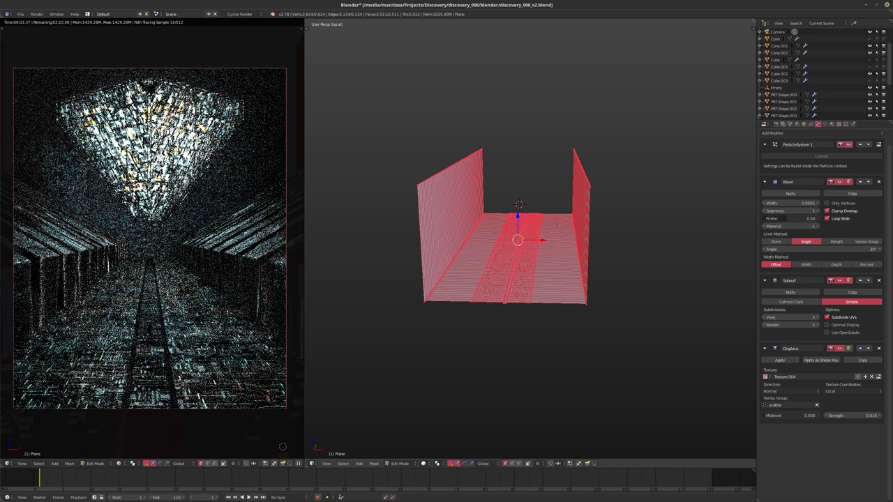
key(b)
drag(546, 129, 656, 386)
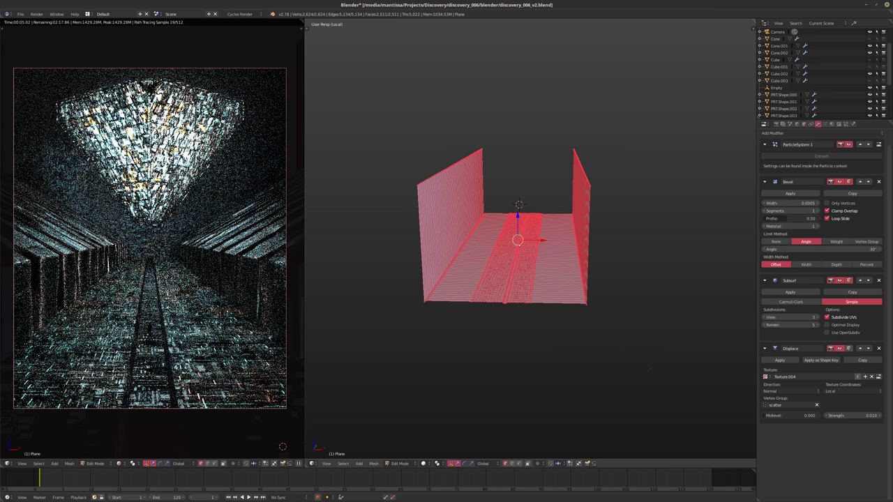
key(a)
key(b)
drag(552, 133, 666, 388)
middle_drag(446, 209, 390, 195)
Add the opposite side wall of the floor plane to the selection with a box select.
key(b)
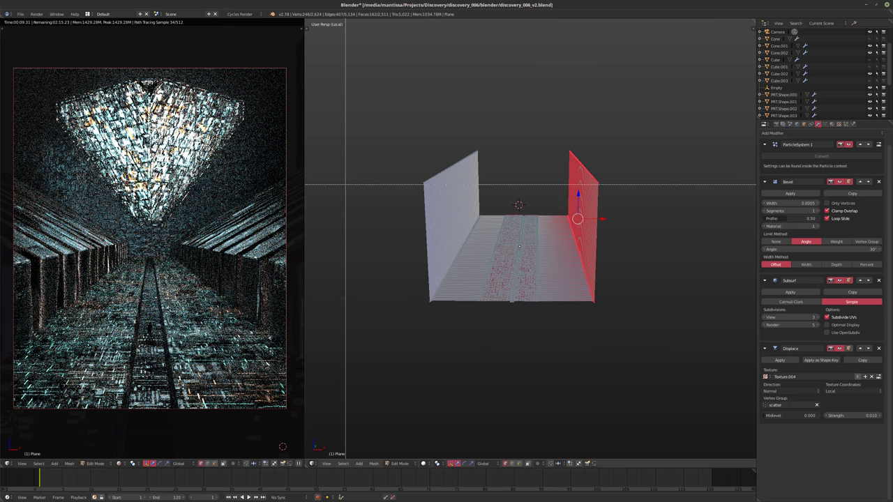
key(Escape)
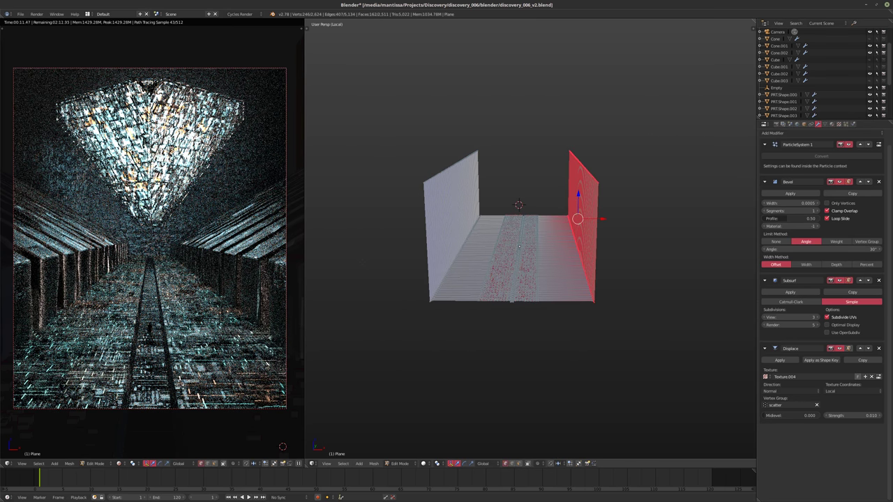
key(b)
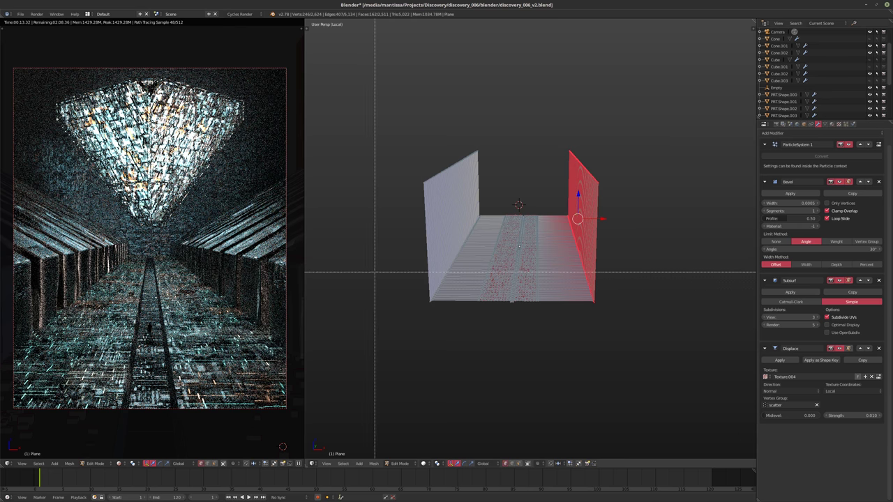
key(Escape)
middle_drag(376, 272, 423, 245)
key(b)
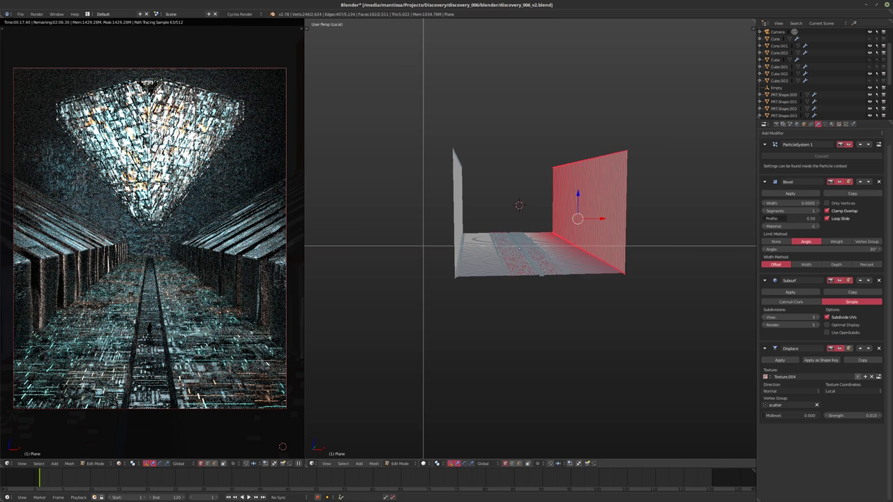
drag(405, 89, 479, 322)
Try deleting the faces of the two selected side walls, and undo the deletion.
key(x)
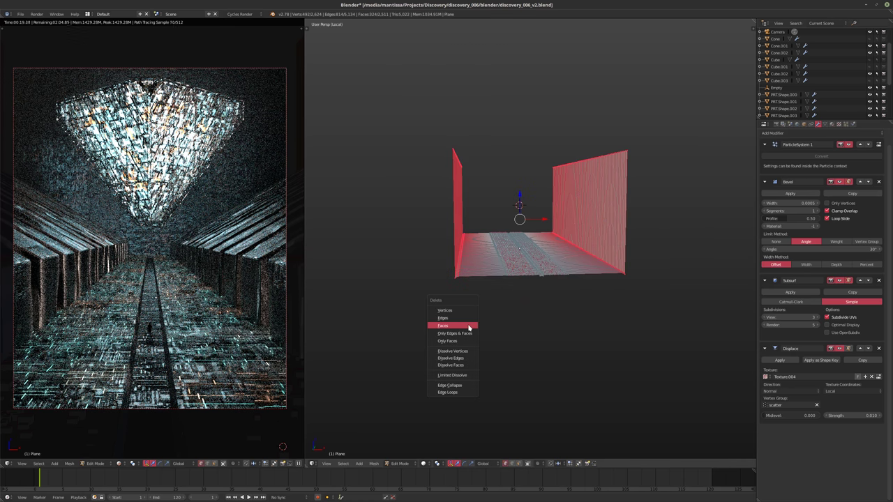
click(469, 327)
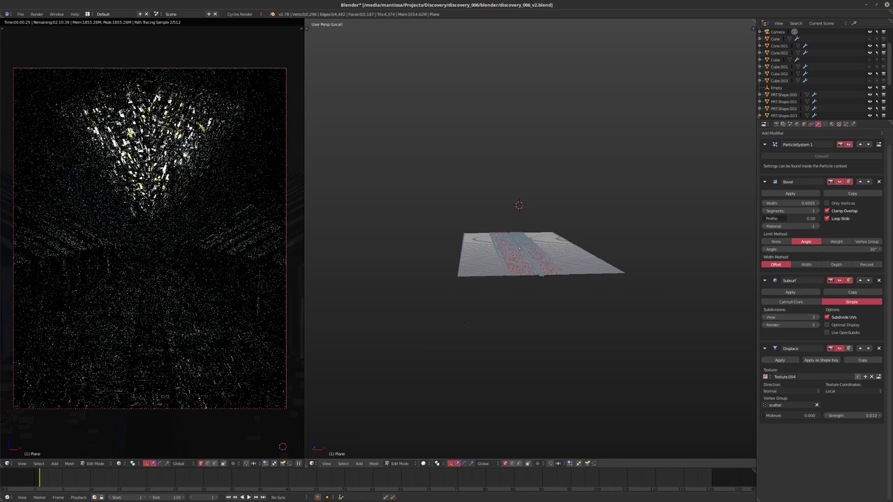
key(ctrl+z)
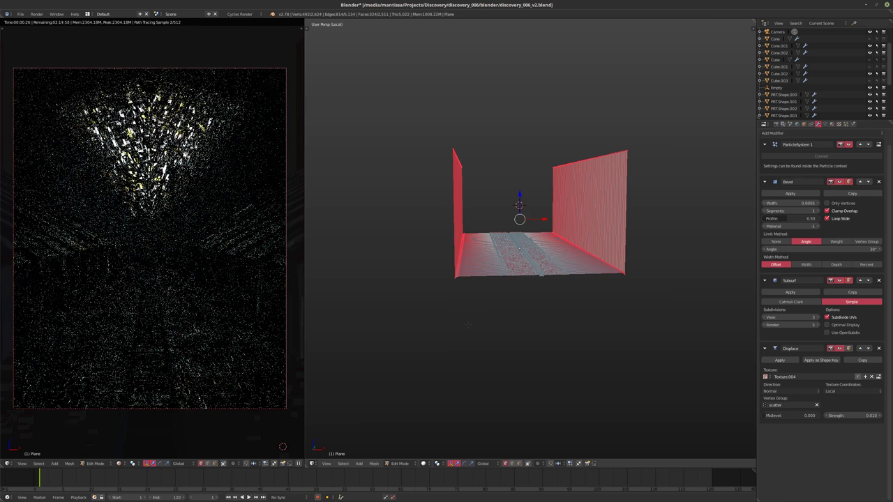
Delete the vertices of both selected side walls, return to object mode, and look over the floor strip.
key(x)
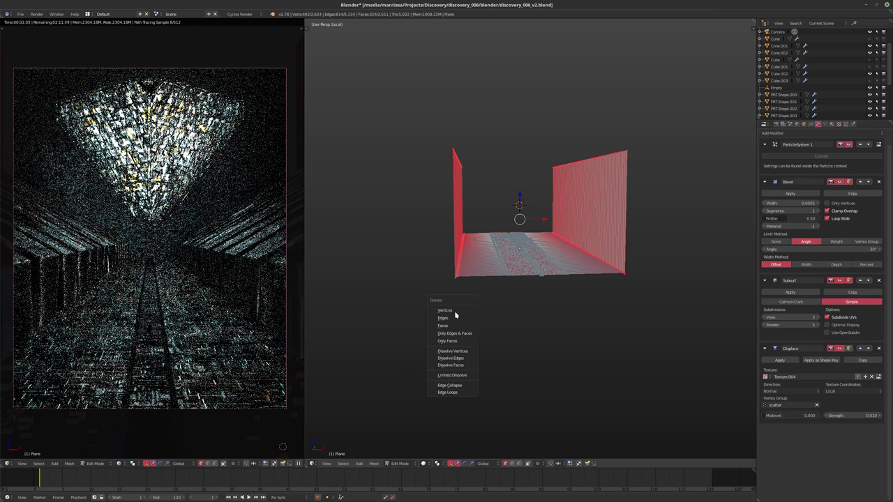
click(450, 310)
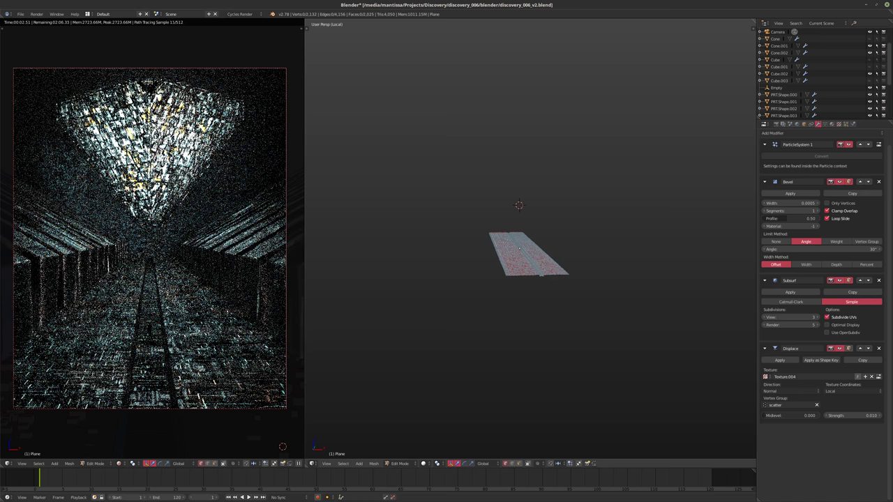
key(Tab)
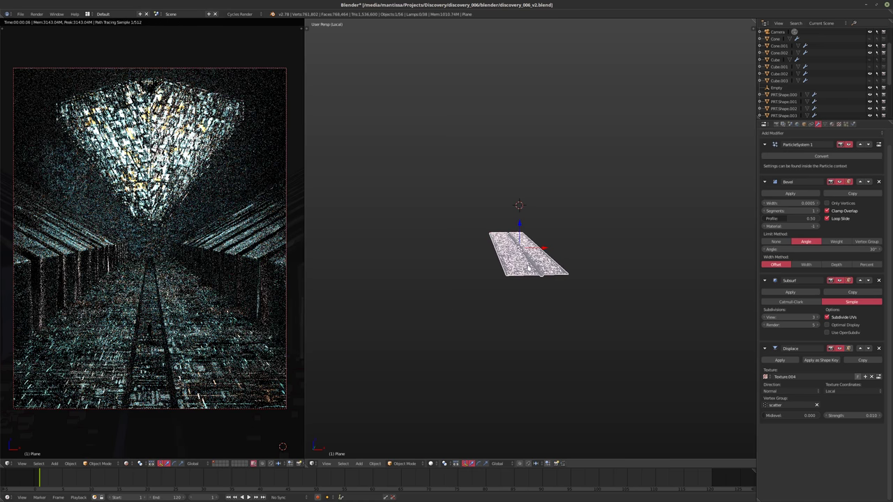
middle_drag(519, 292, 519, 316)
scroll(519, 315, up, 2)
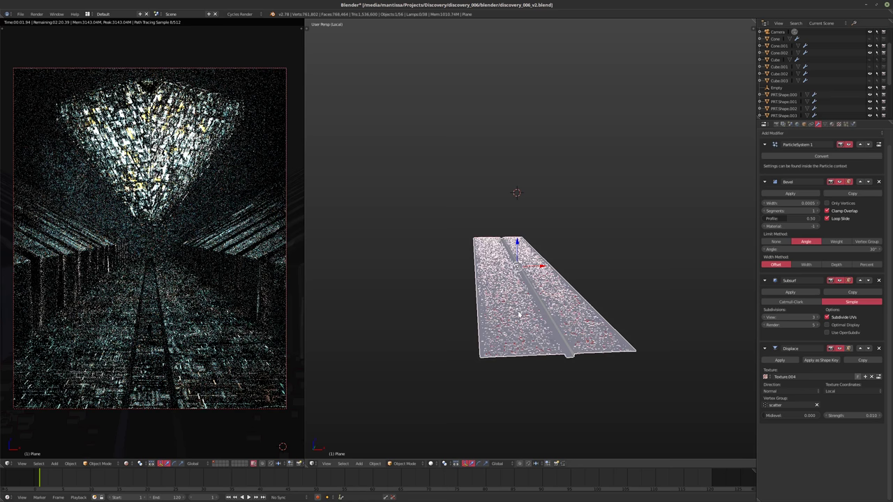
scroll(533, 323, up, 1)
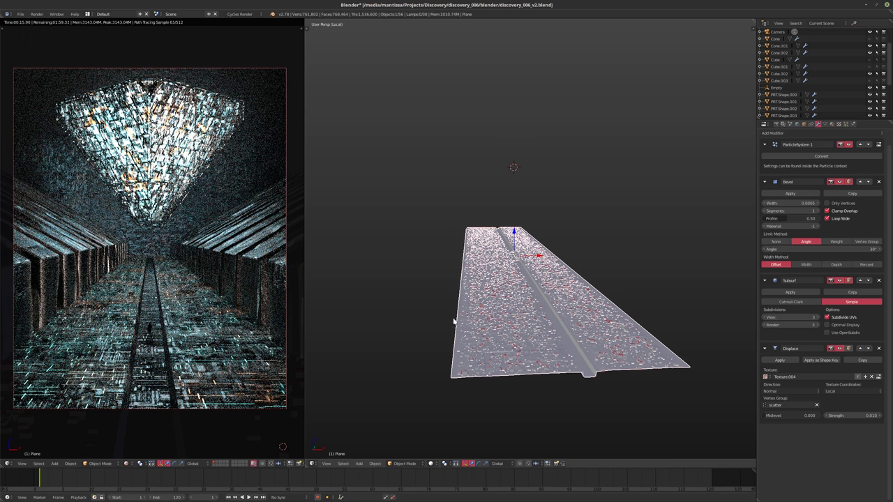
Bring the floor material's node tree back beside the rendered preview.
click(312, 463)
click(319, 455)
click(314, 464)
click(328, 378)
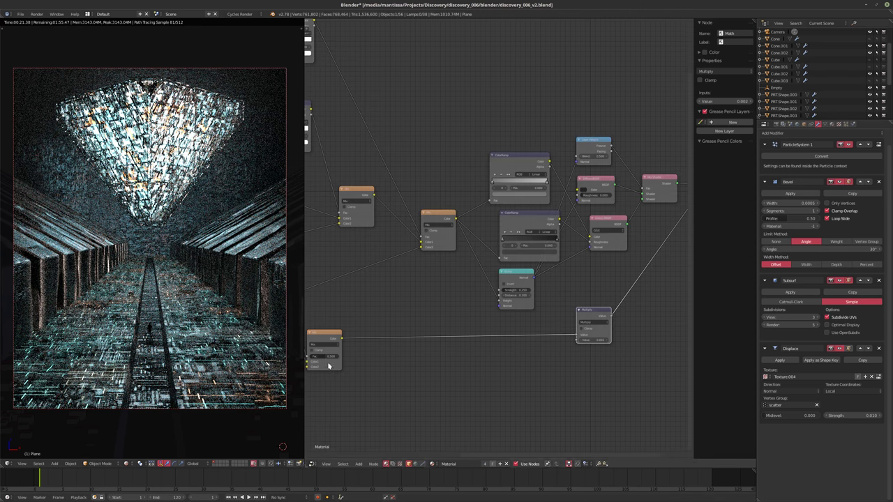
Compare the modifiers of Plane.001 and the floor plane, leave Plane.001 selected, and replace the node editor with a 3D view.
right_click(224, 188)
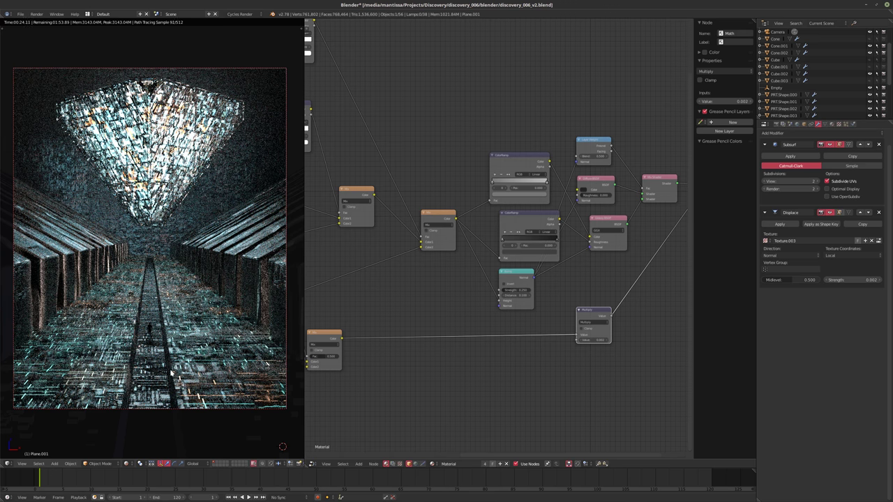
right_click(155, 390)
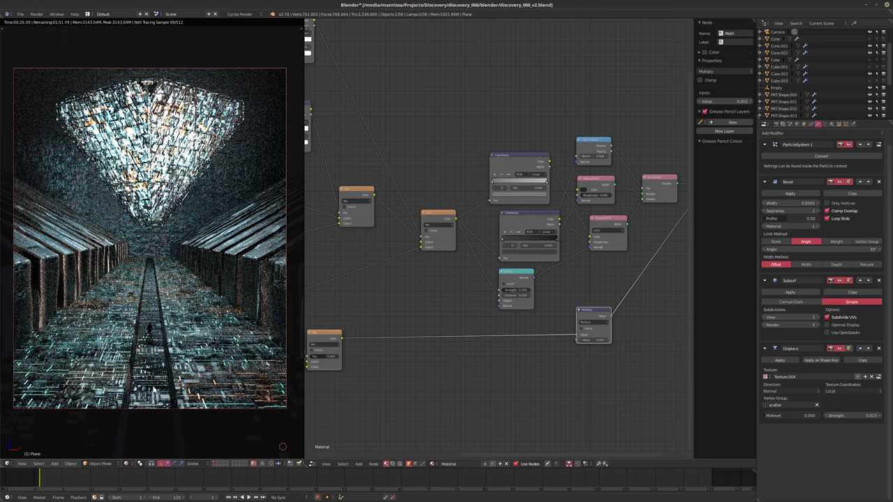
right_click(206, 200)
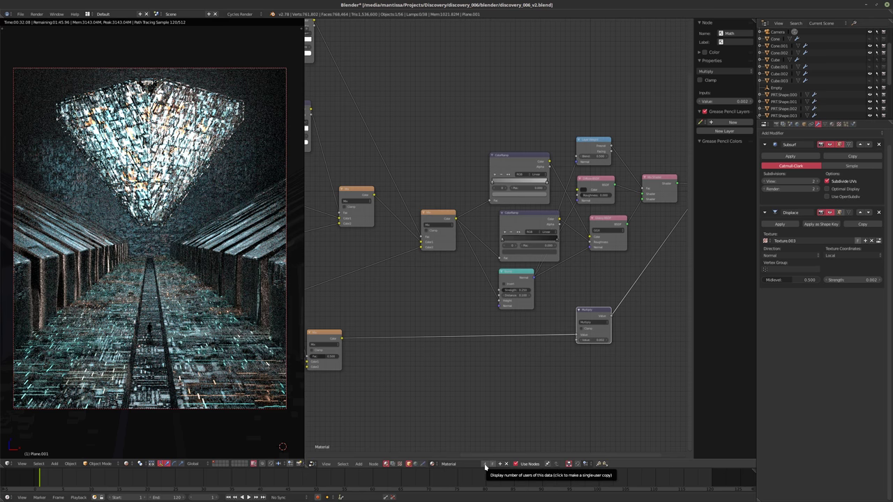
click(312, 464)
click(314, 453)
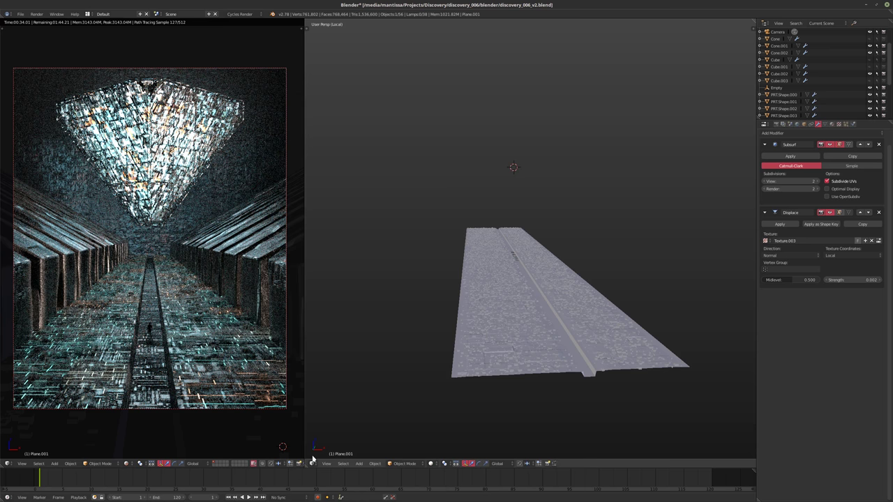
Exit local view to show the whole scene, look over the floor, and replace the 3D view with the node editor.
key(KP_Divide)
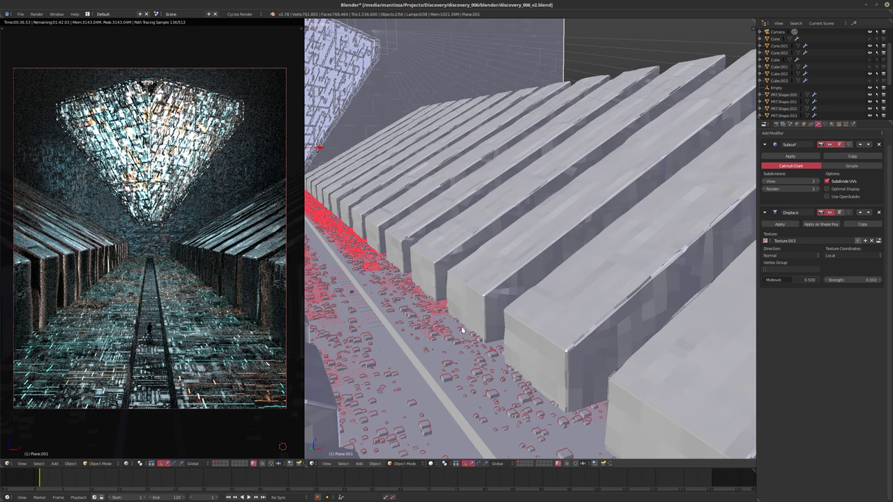
middle_drag(462, 330, 455, 145)
middle_drag(428, 201, 414, 241)
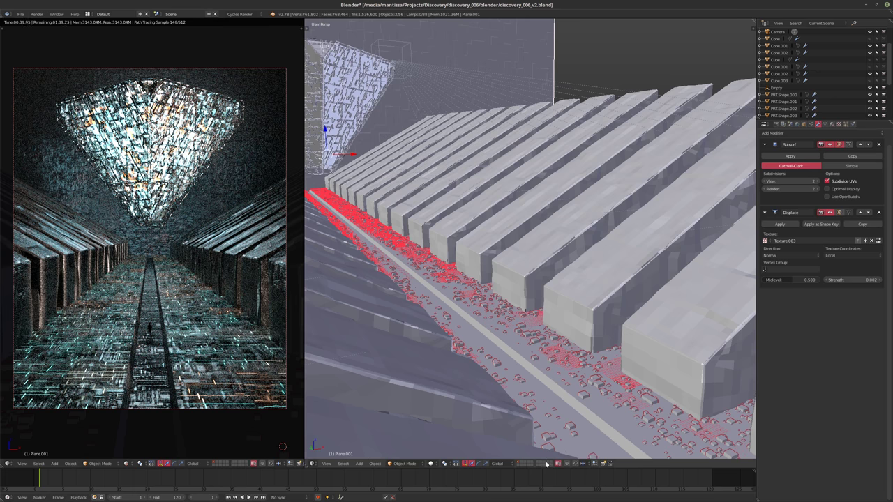
click(313, 464)
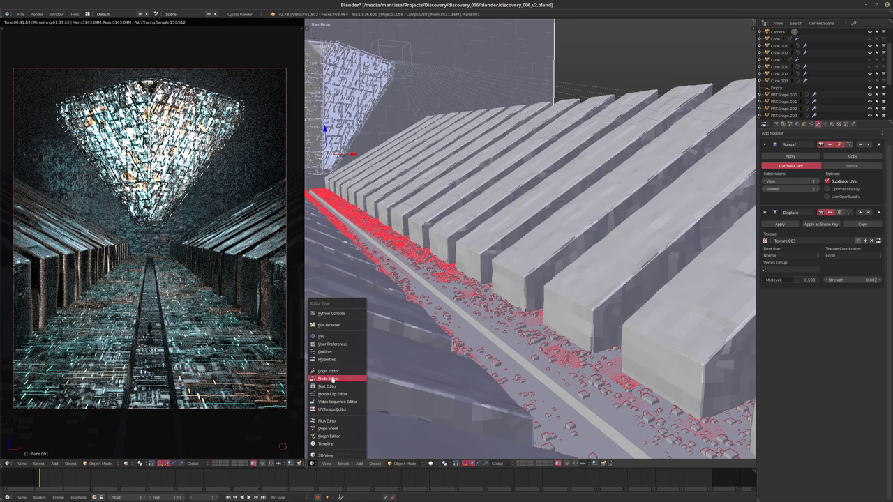
click(331, 379)
middle_drag(548, 311, 553, 267)
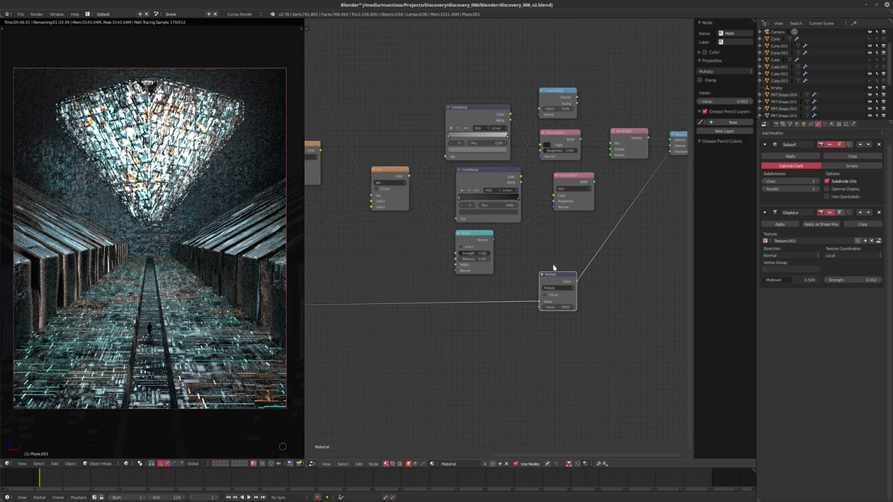
scroll(554, 267, down, 1)
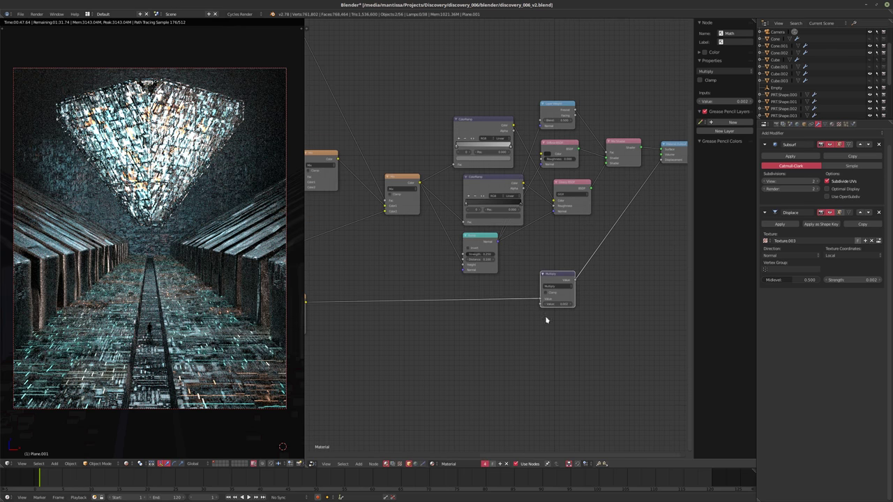
Give Plane.001 its own single-user copy of the material and delete the Multiply node from it.
click(551, 286)
key(x)
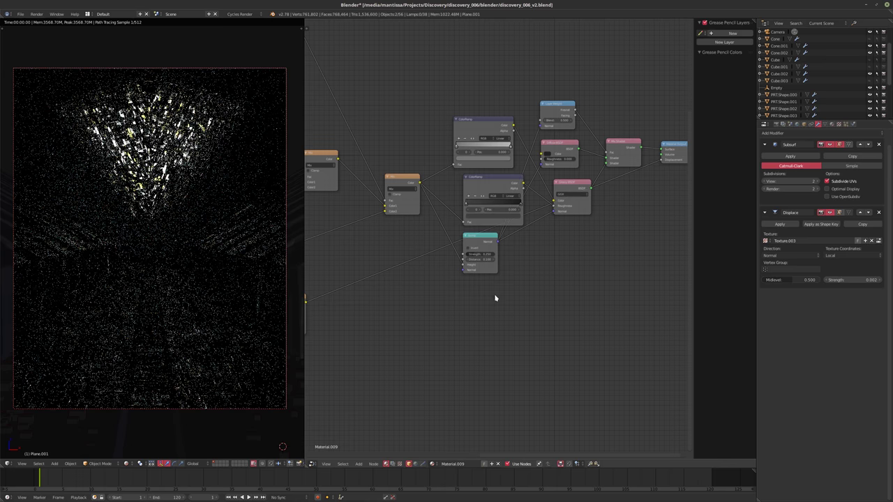
ctrl+scroll(481, 299, left, 3)
scroll(439, 291, up, 2)
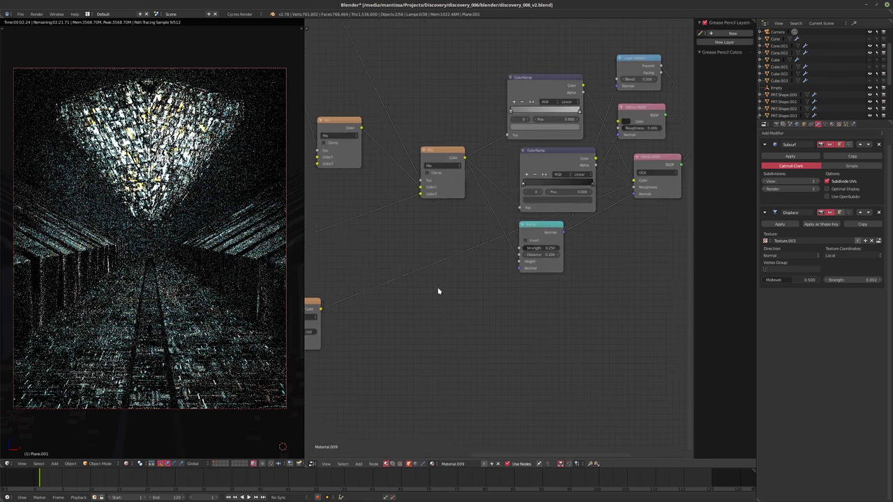
Set the Bump node's strength to 0.025 in Plane.001's material.
click(541, 293)
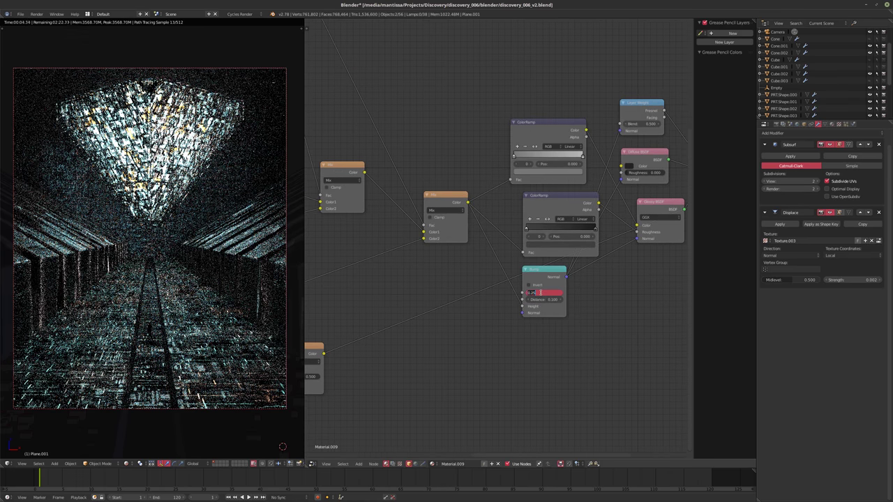
key(BackSpace)
text(.025)
key(Return)
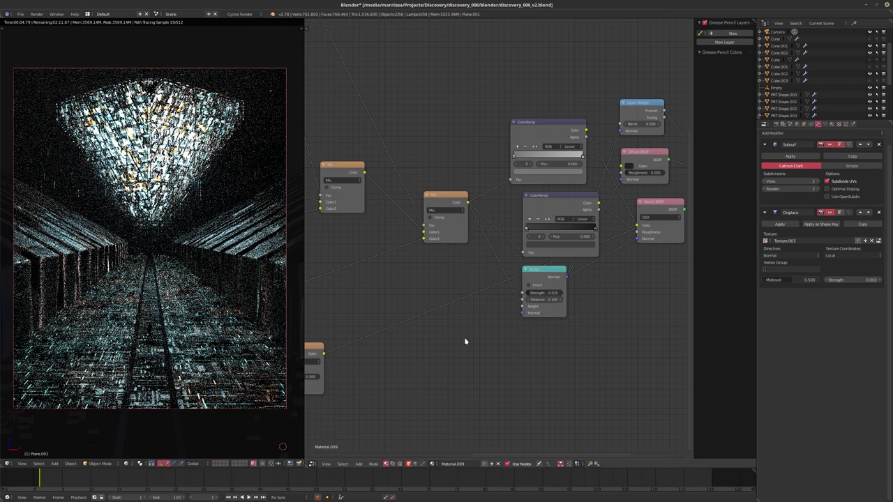
Disconnect the displacement input of the Material Output and delete the lower Mix node that fed it.
middle_drag(465, 342, 376, 366)
scroll(461, 344, down, 2)
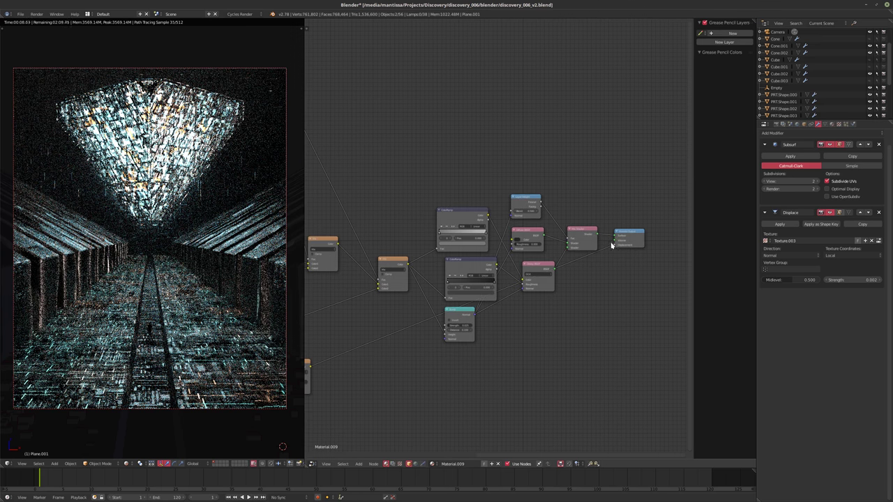
drag(611, 244, 349, 423)
scroll(494, 384, up, 4)
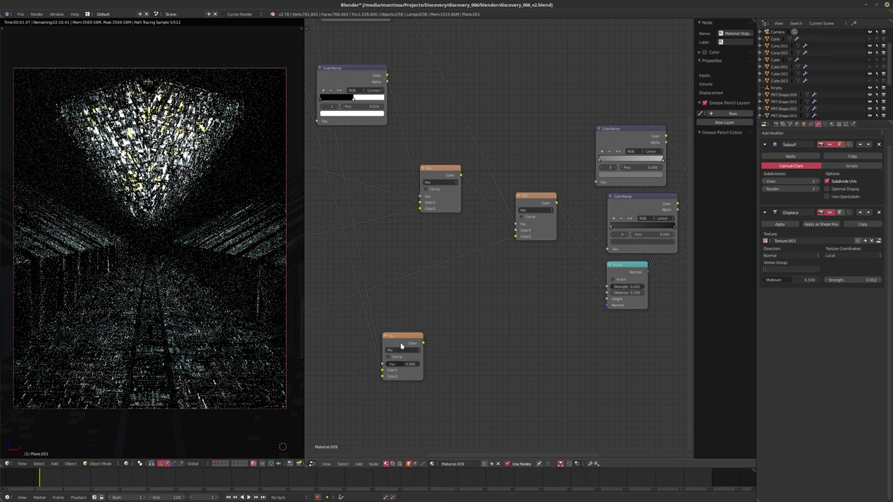
click(401, 345)
key(x)
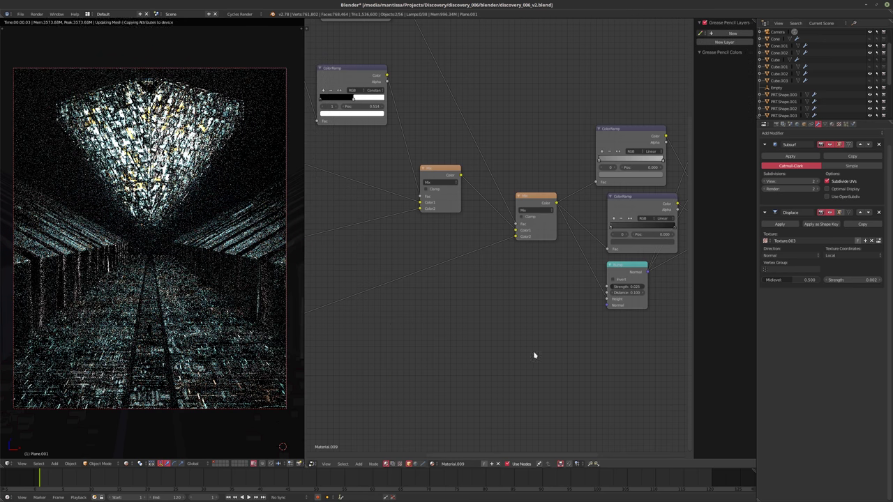
Select the floor object Plane and set the Bump strength in its material to 0.010.
click(155, 377)
click(600, 290)
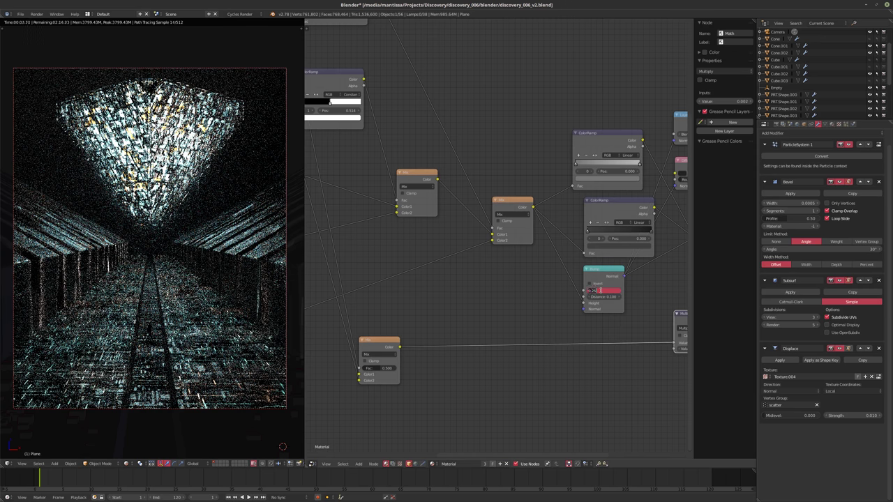
text(0.035)
key(Return)
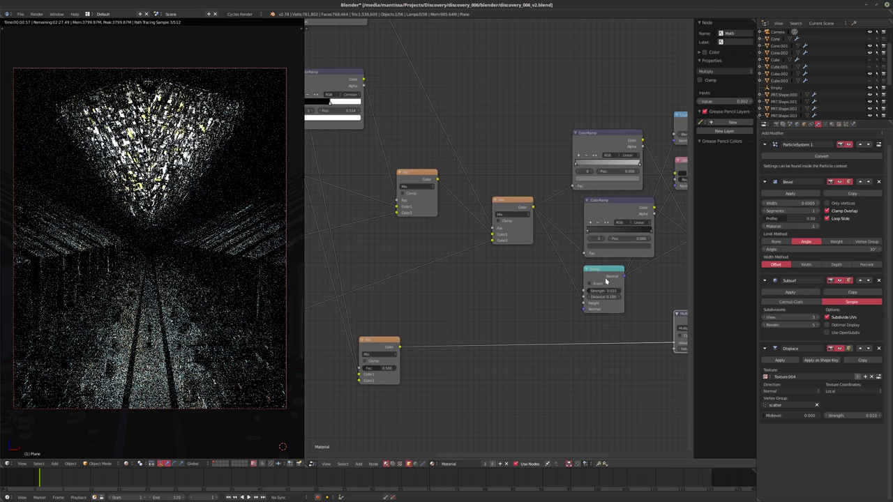
Raise the floor material's Bump strength to 0.025.
middle_drag(538, 343, 428, 325)
scroll(447, 323, up, 2)
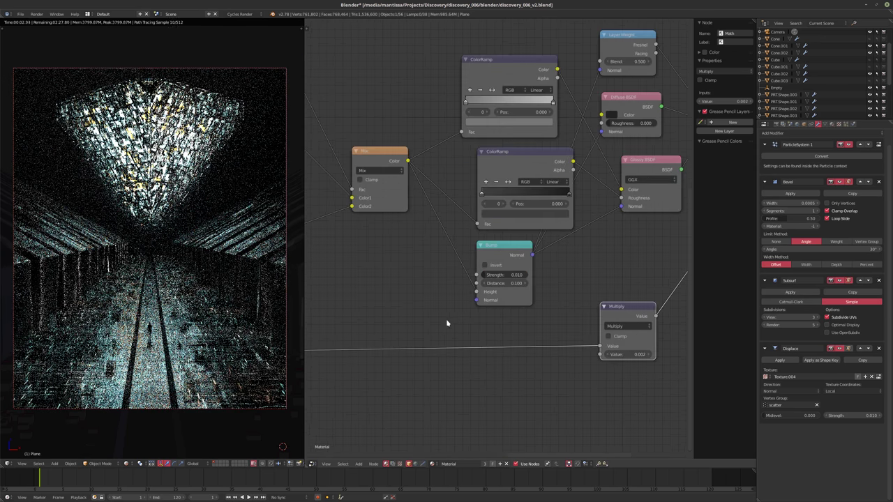
click(514, 274)
key(BackSpace)
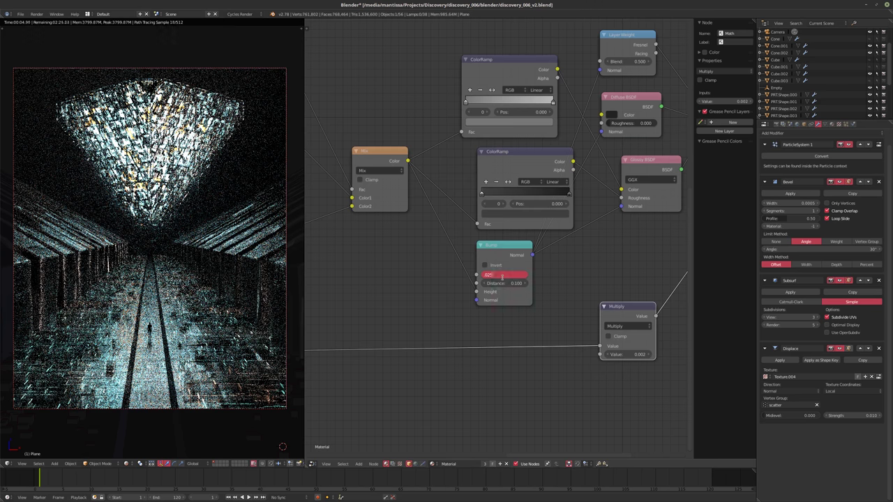
text(0.025)
key(Return)
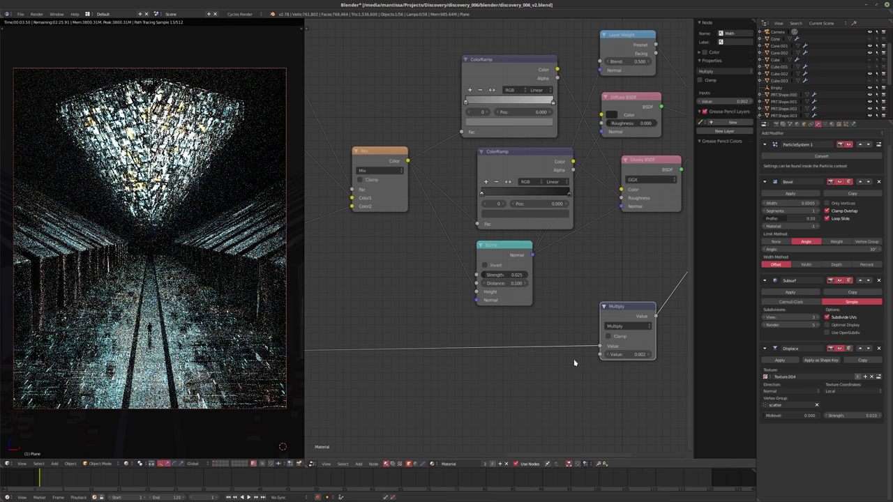
Set the second value of the floor material's Multiply node to 0.01.
click(624, 355)
text(0.01)
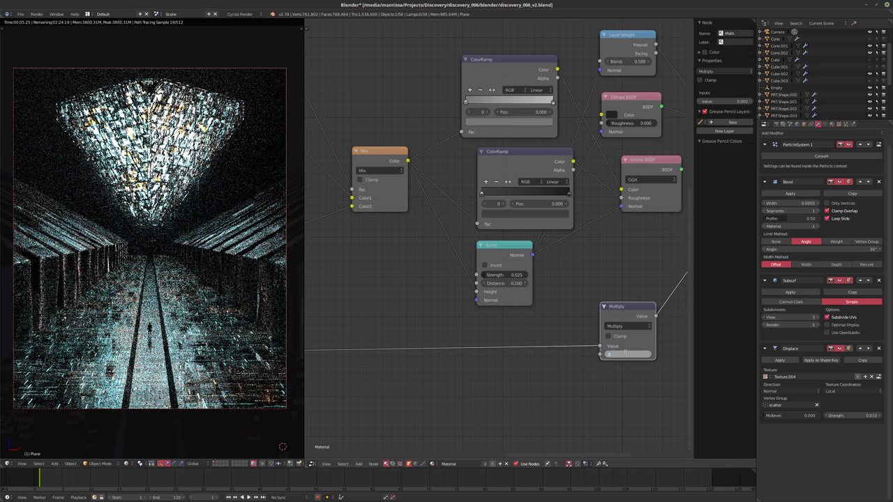
key(Return)
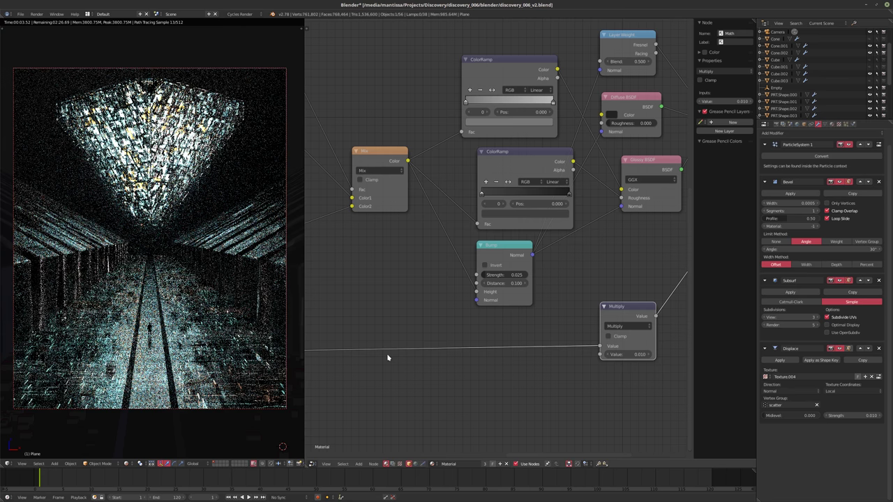
Increase the floor material's Bump strength to 0.05 and then to 0.075.
click(496, 275)
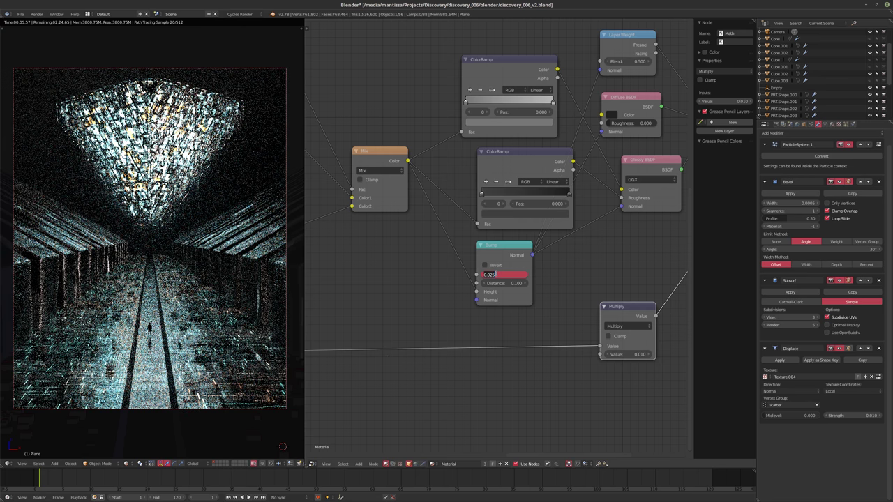
text(#.05)
key(Return)
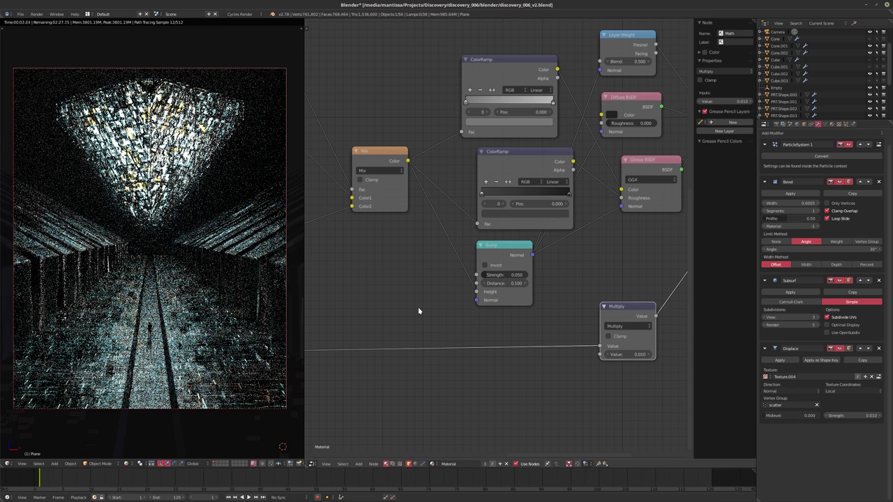
click(508, 275)
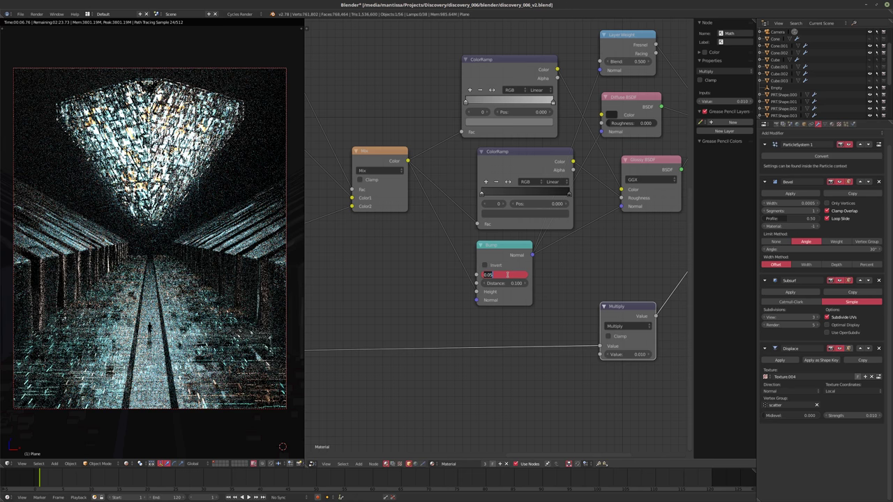
text(.07)
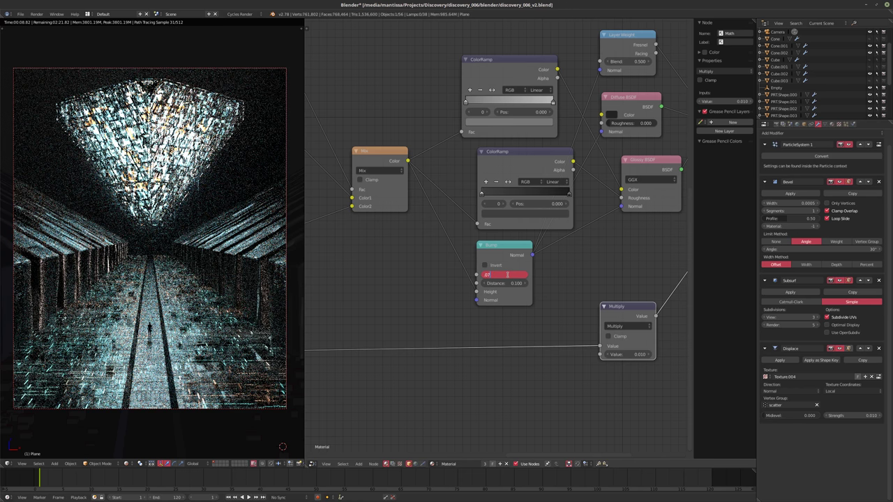
key(Return)
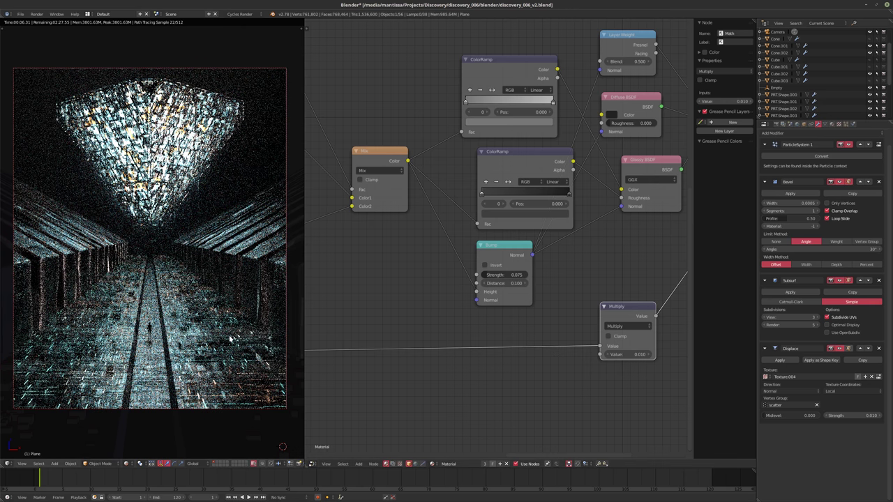
Turn off the rendered preview, save over the file, render the frame, and return to the scene layout.
key(shift+z)
key(ctrl+s)
key(Return)
key(F12)
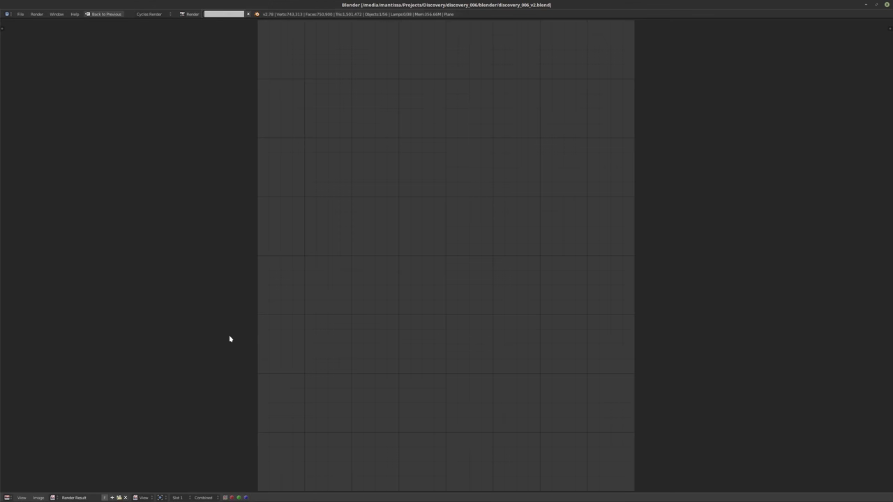
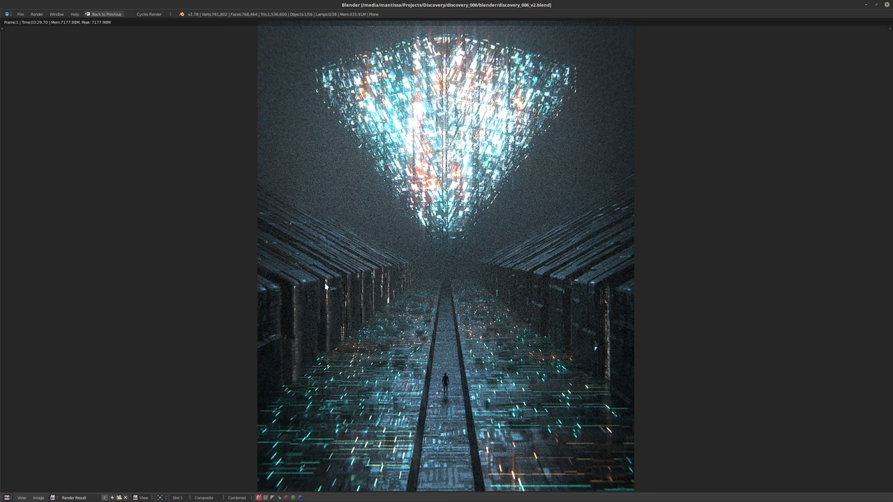
key(Escape)
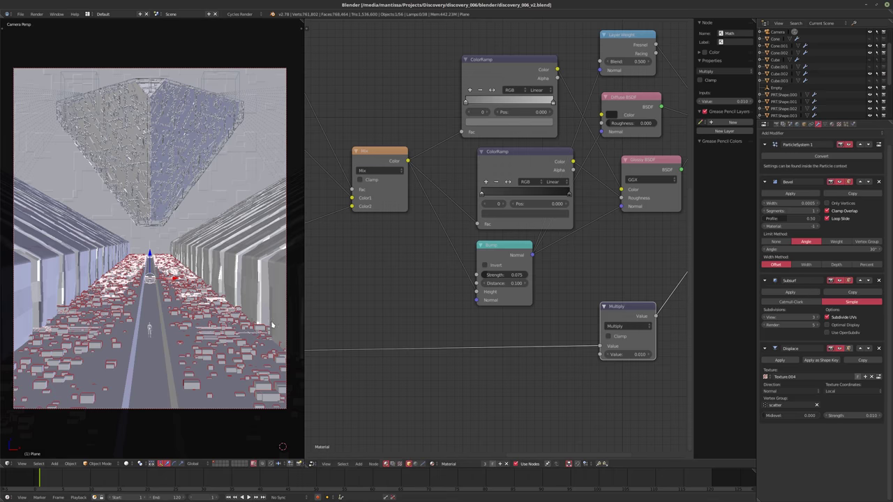
Connect the colour output of the Mix node feeding the ColorRamps to the Multiply node's first value in the floor material.
scroll(459, 323, down, 2)
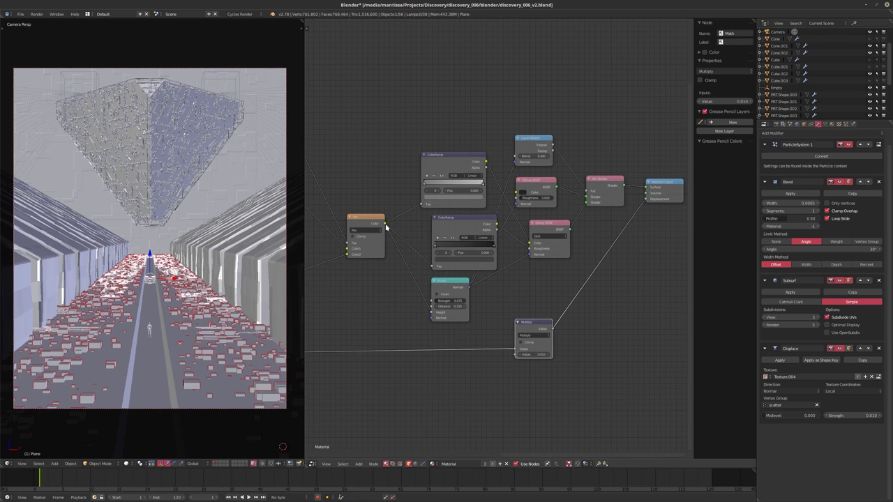
scroll(508, 265, down, 2)
ctrl+scroll(508, 265, right, 2)
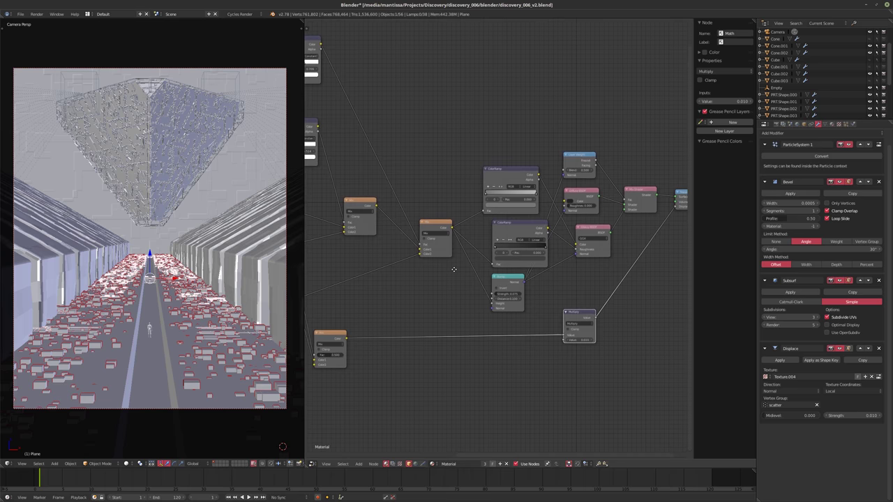
ctrl+scroll(509, 265, left, 3)
ctrl+scroll(446, 309, left, 2)
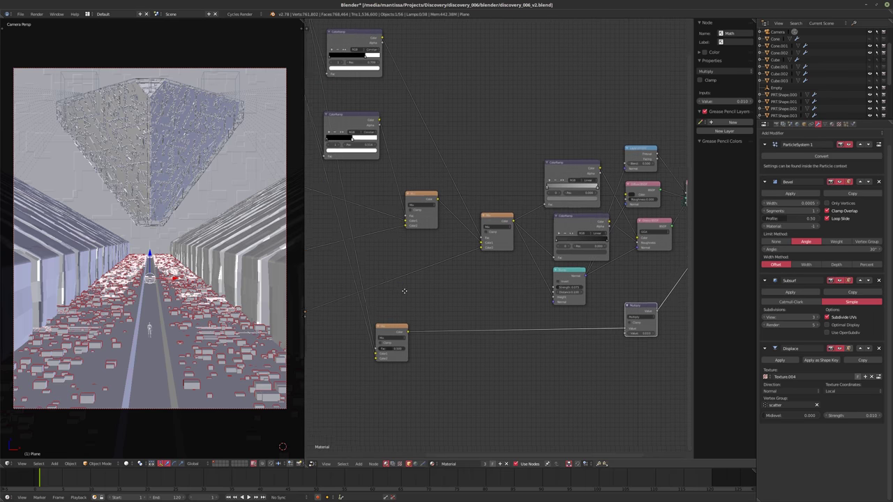
shift+scroll(446, 309, up, 1)
ctrl+scroll(379, 294, right, 3)
middle_drag(472, 289, 440, 296)
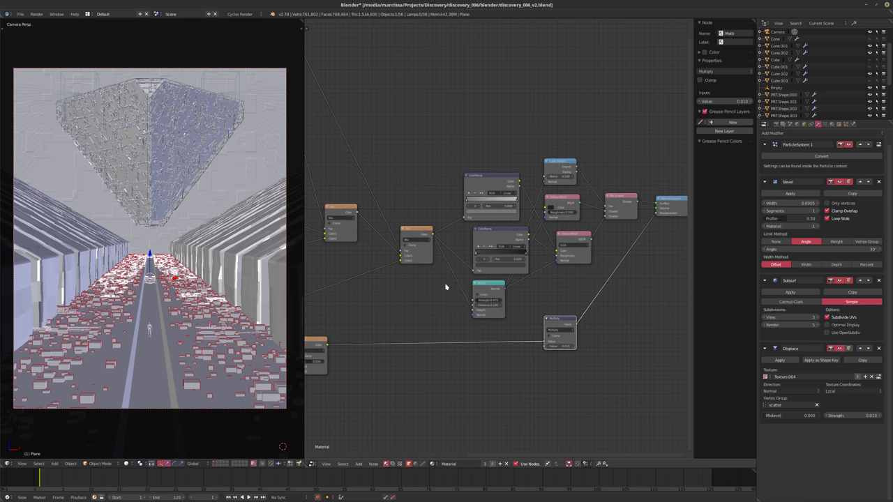
drag(432, 239, 437, 309)
drag(438, 232, 544, 342)
Delete the Bump node and the unneeded lower Mix node from the floor material.
click(488, 300)
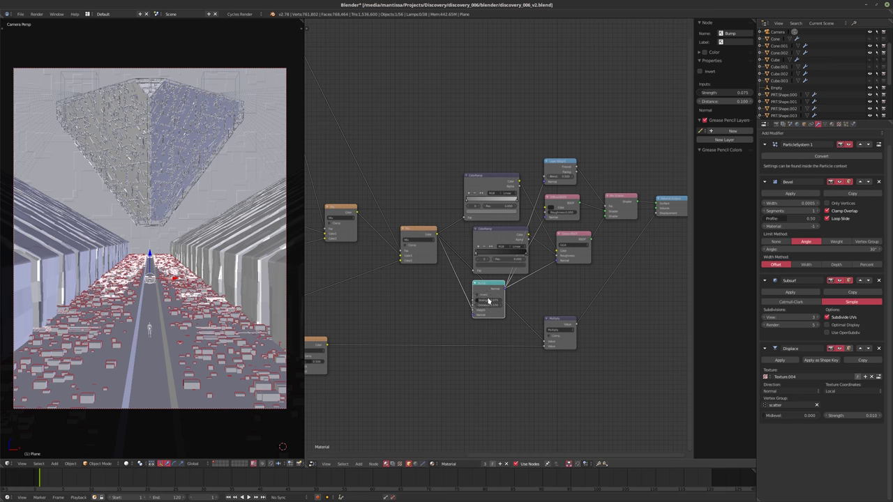
key(x)
middle_drag(428, 320, 521, 282)
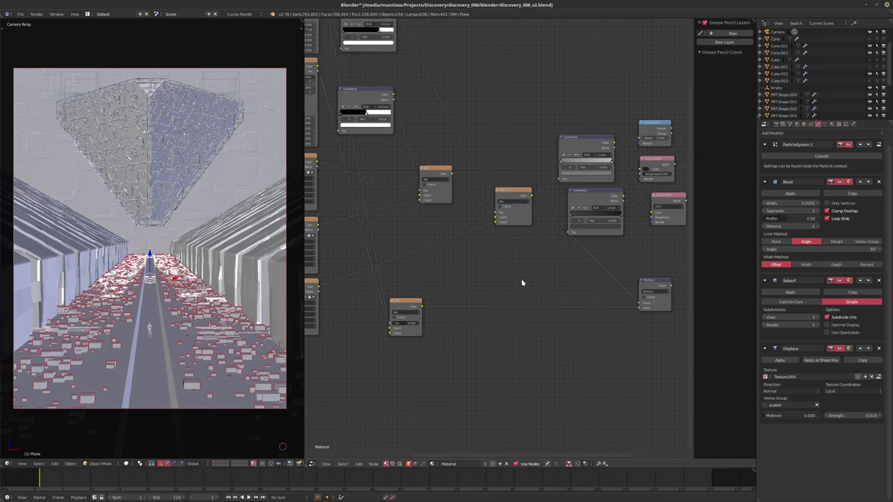
scroll(521, 283, down, 1)
click(408, 305)
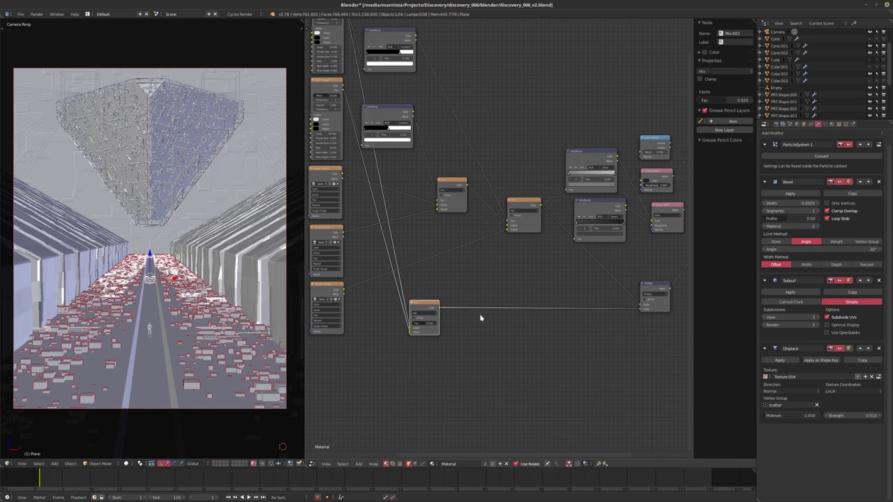
key(x)
Move the Multiply node closer, beneath the lower ColorRamp, and nudge that ColorRamp into line.
shift+scroll(482, 315, up, 4)
drag(626, 353, 559, 346)
drag(571, 280, 564, 281)
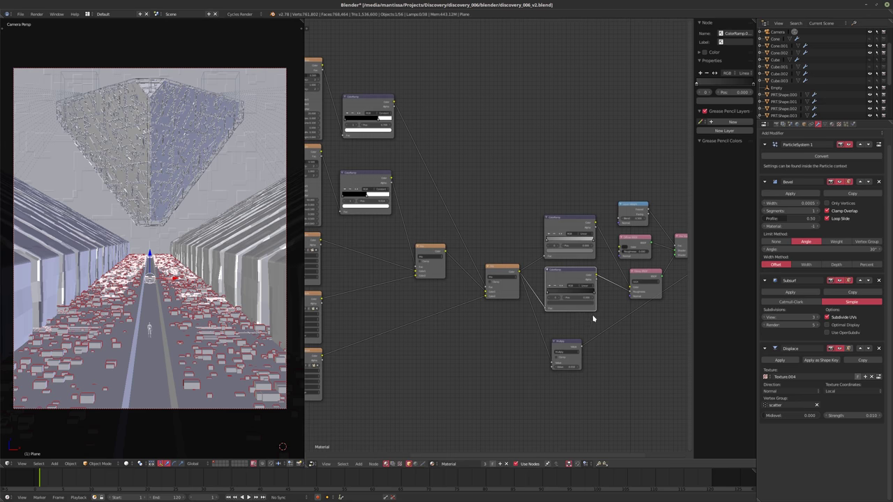
Line up the Mix Shader, Glossy, Diffuse and Layer Weight nodes in the floor material and turn on the rendered preview.
ctrl+scroll(619, 309, down, 3)
drag(656, 256, 681, 286)
drag(610, 250, 621, 263)
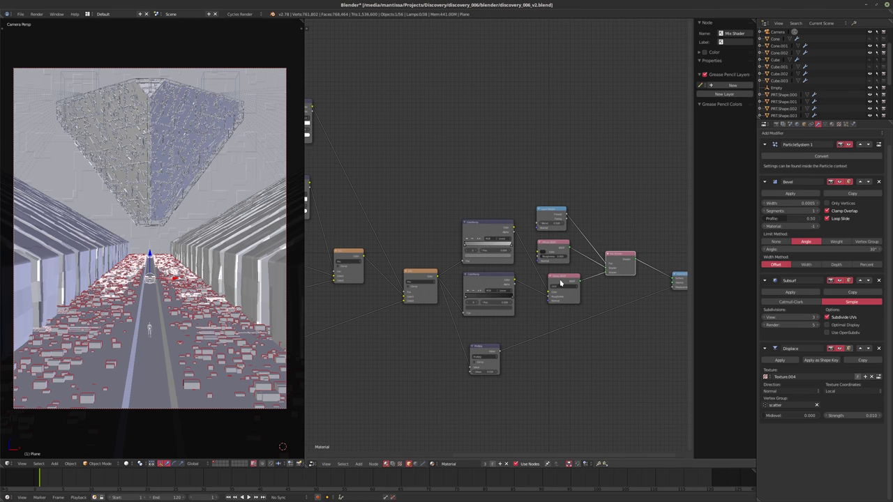
drag(564, 284, 552, 285)
drag(555, 249, 557, 241)
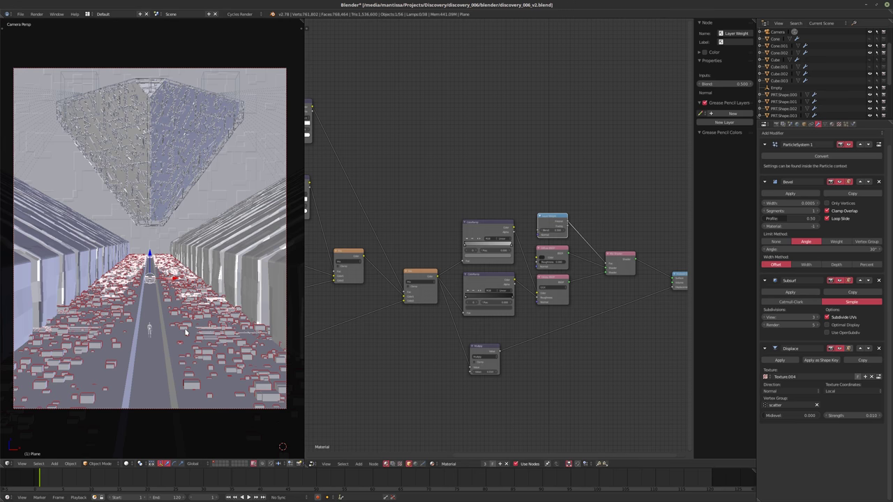
key(shift+z)
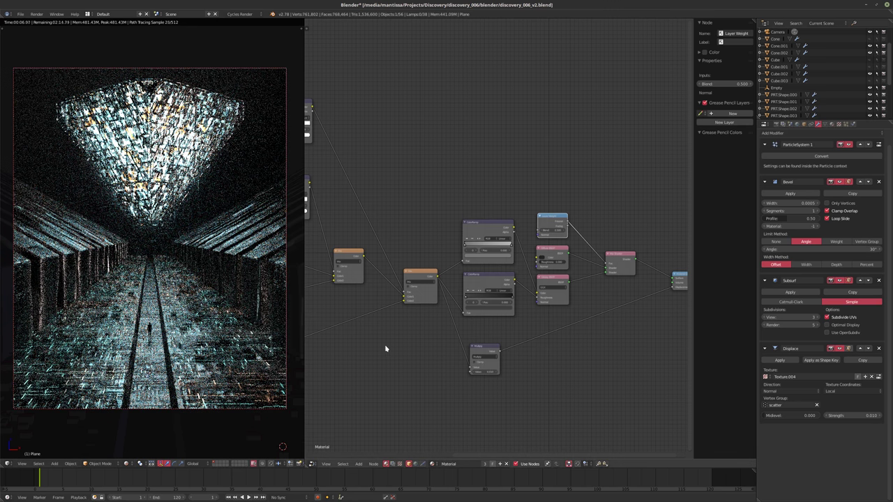
Set the Value node driving the volume density in the Roundcube's material to 0.025.
scroll(795, 87, down, 3)
click(782, 81)
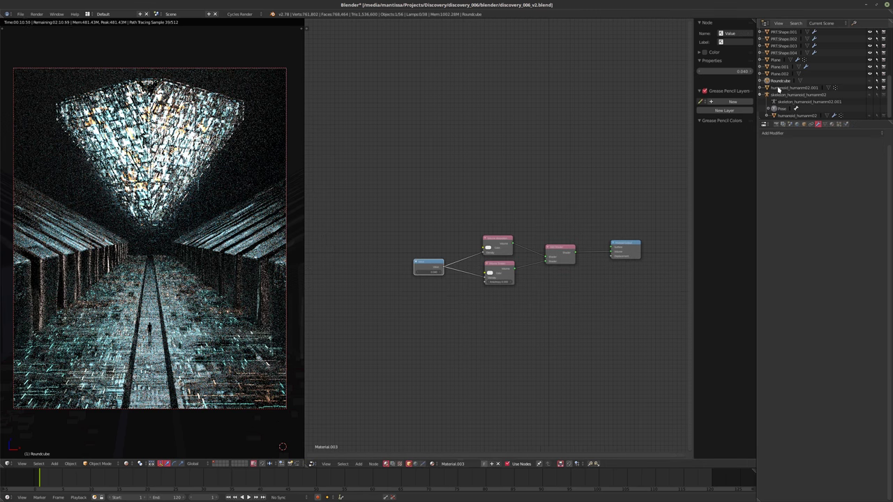
click(438, 263)
click(423, 282)
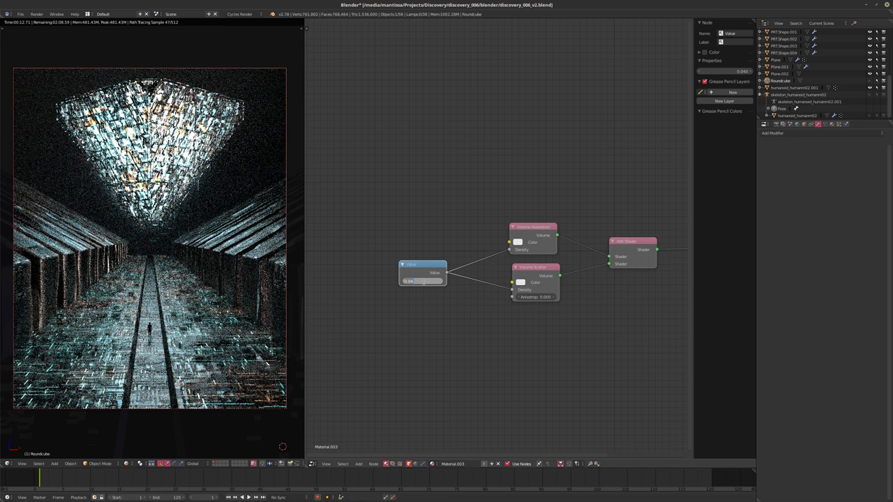
text(0.025)
key(Return)
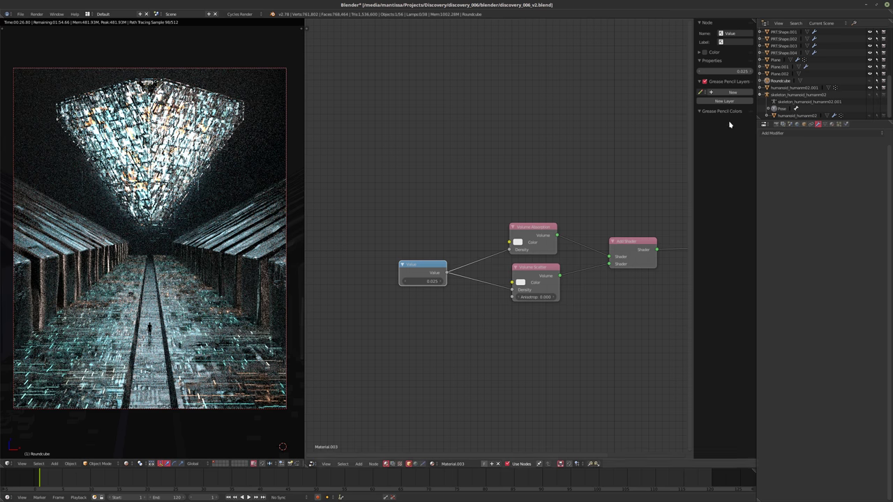
Set the floor plane's material displacement method to Bump.
middle_drag(573, 221, 479, 223)
scroll(478, 224, down, 1)
click(839, 123)
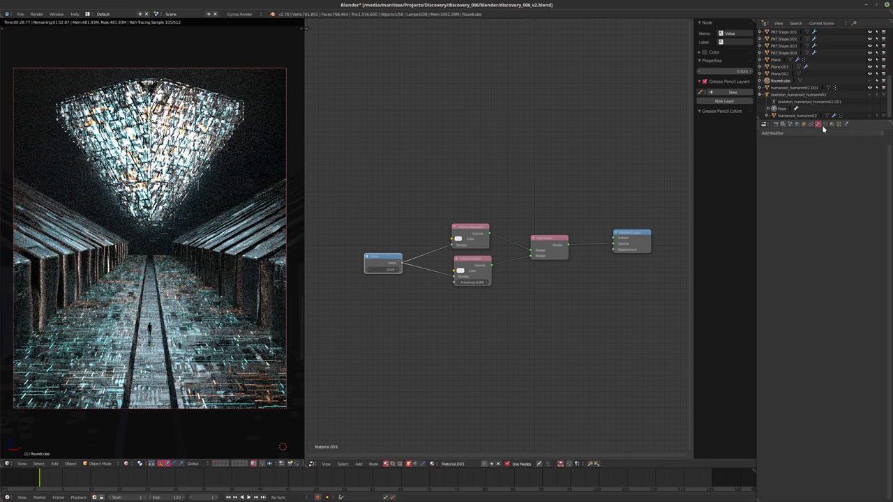
click(832, 123)
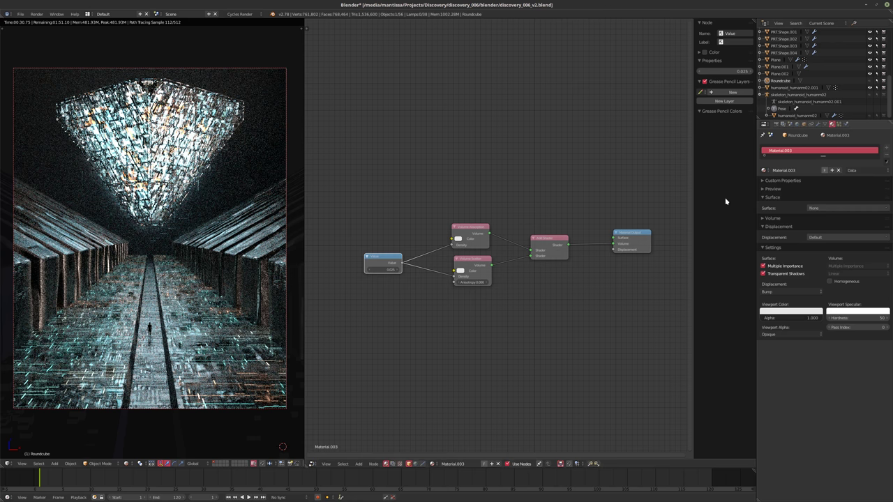
right_click(146, 388)
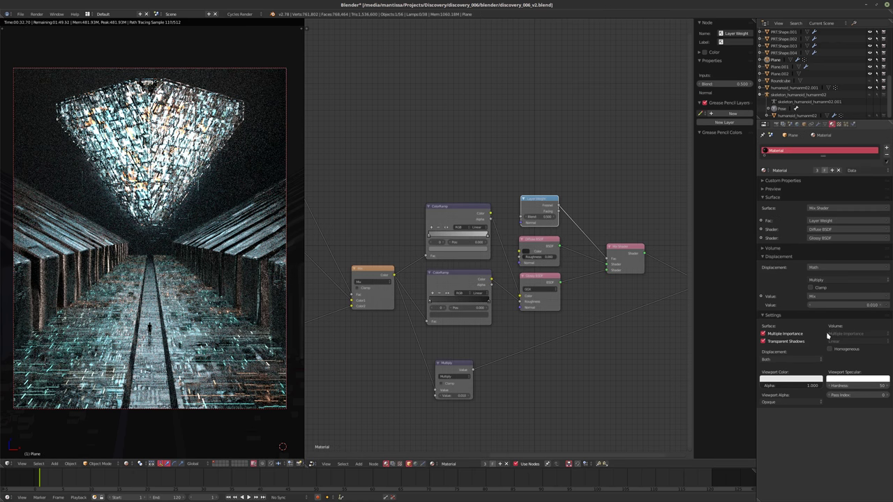
click(787, 358)
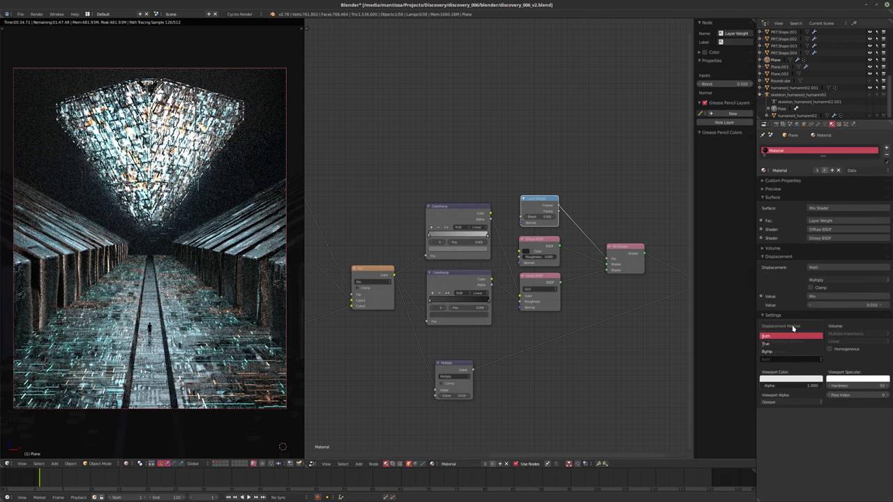
click(771, 351)
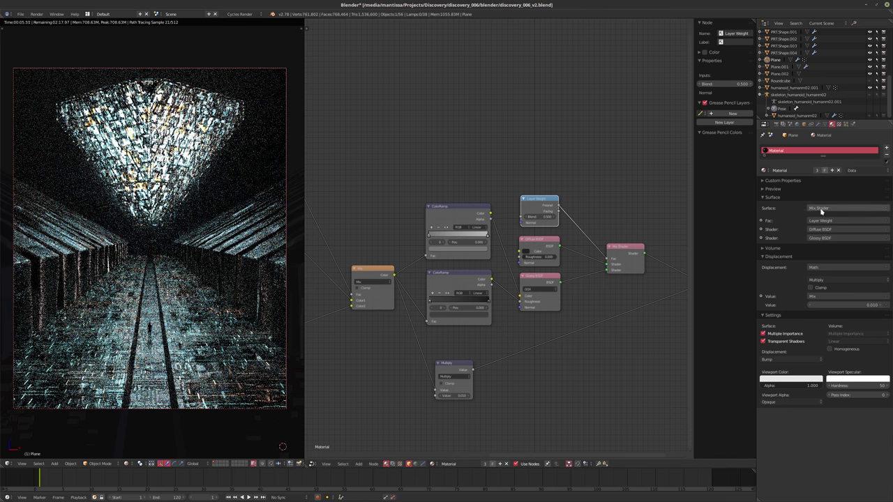
Try widths of 0.001 and 0.0025 for the floor plane's Bevel modifier with the rendered preview on.
click(820, 125)
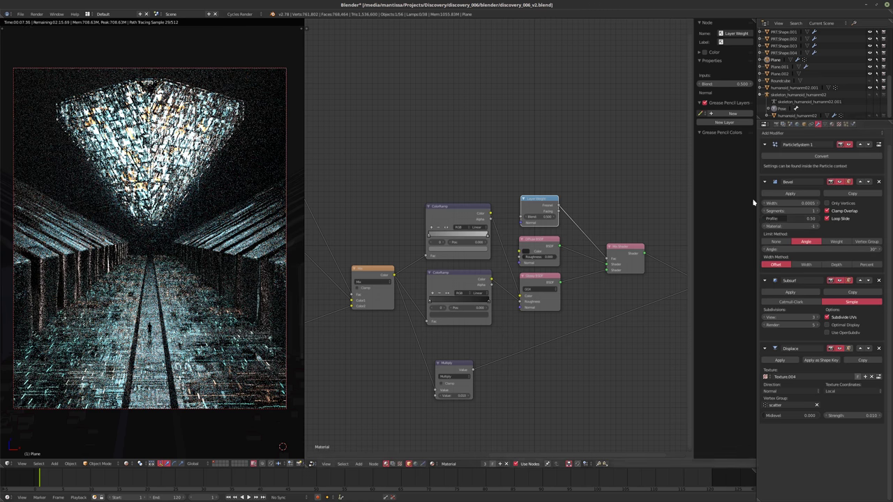
click(798, 201)
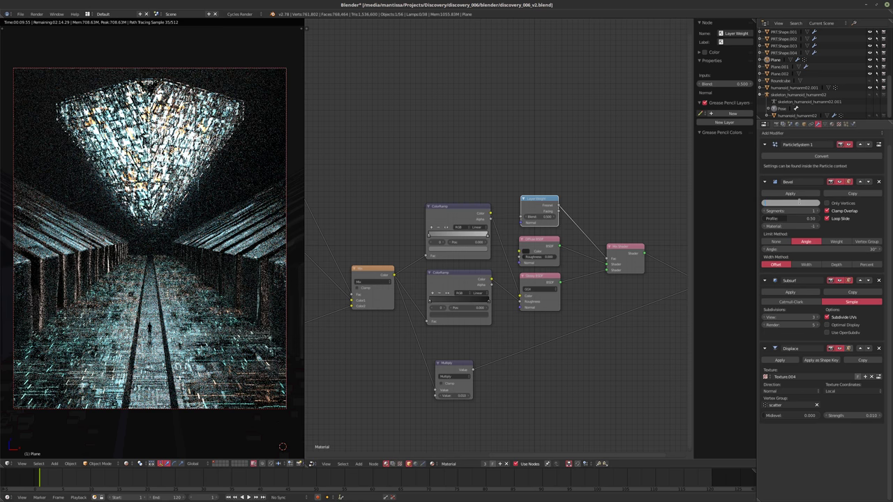
text(0.001)
key(Return)
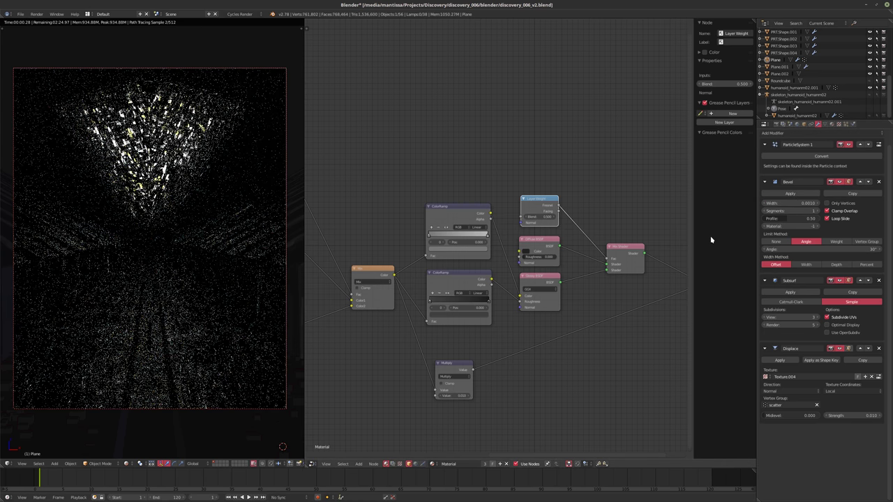
click(794, 201)
text(.0025)
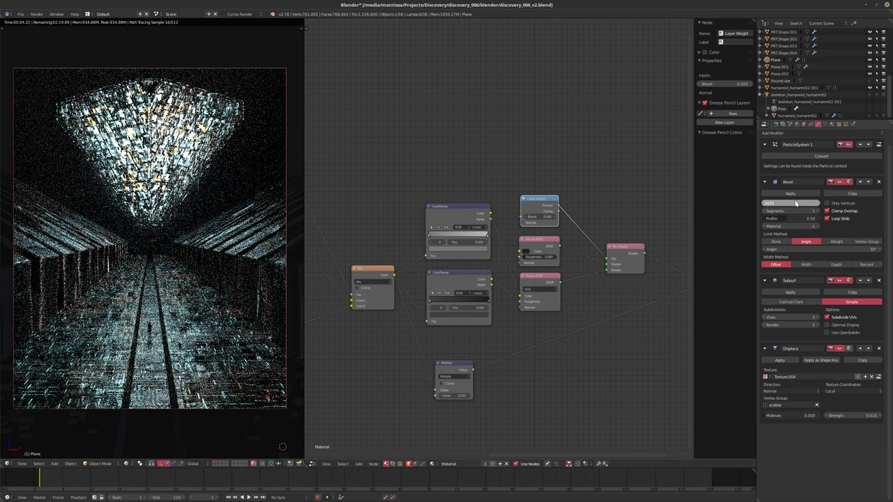
key(Return)
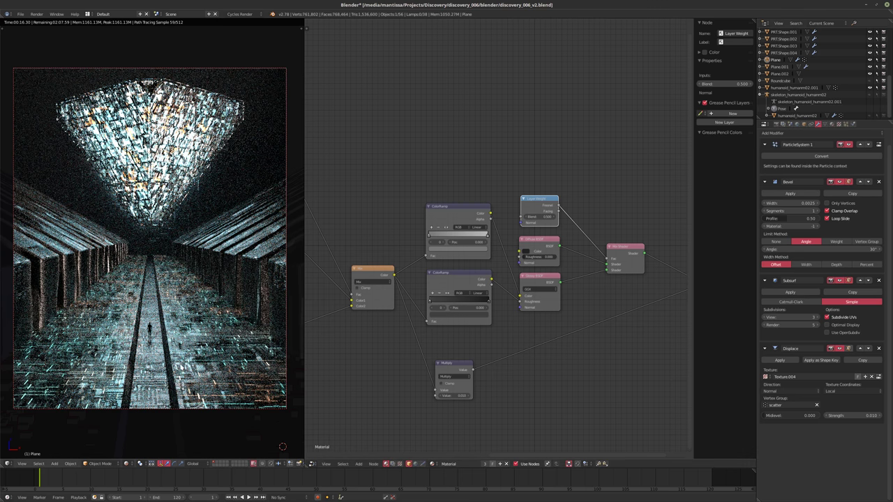
Turn off the rendered preview and set the floor's Bevel modifier width to 0.004.
key(shift+z)
mouse_move(167, 372)
middle_down()
mouse_move(175, 371)
mouse_move(159, 360)
mouse_move(154, 377)
mouse_move(174, 376)
middle_up()
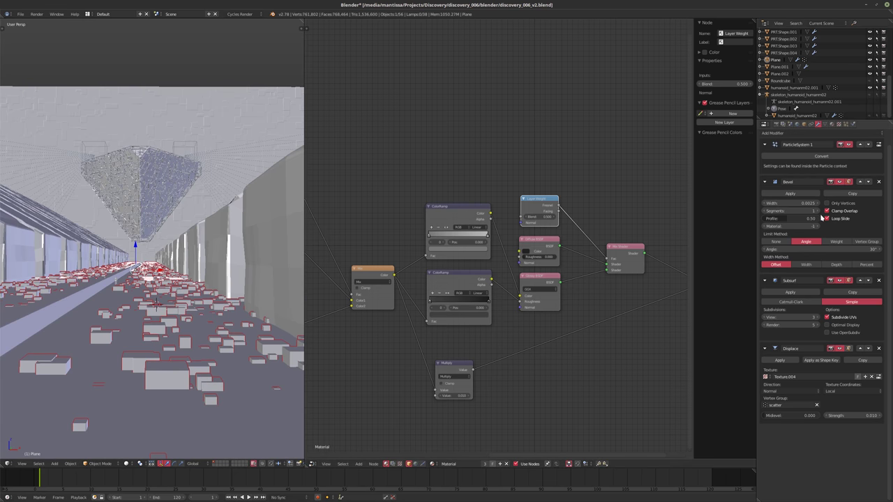
click(801, 204)
key(BackSpace)
text(0.004)
key(Return)
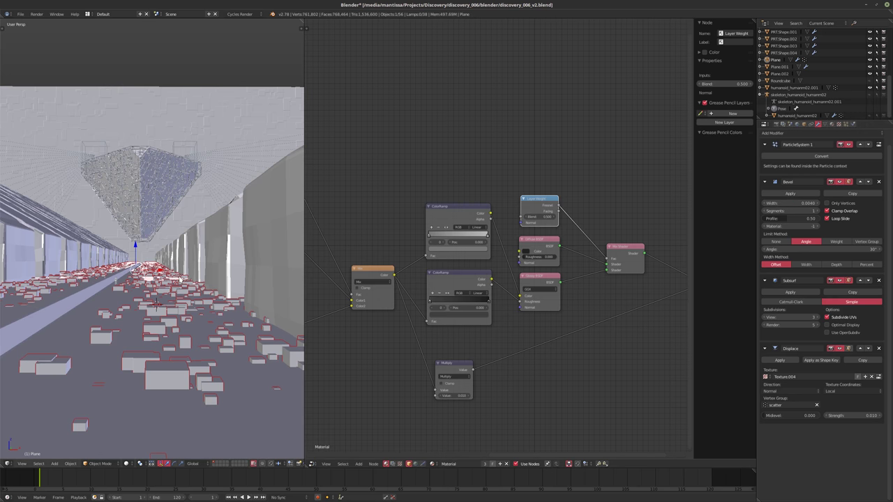
Return to the camera view and save over discovery_006_v2.blend.
mouse_move(160, 293)
middle_down()
mouse_move(174, 279)
mouse_move(161, 295)
middle_up()
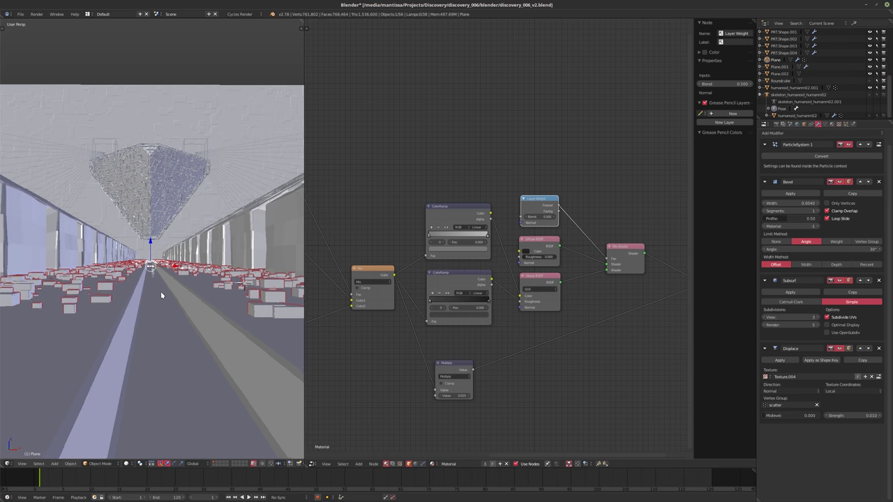
key(KP_0)
key(ctrl+s)
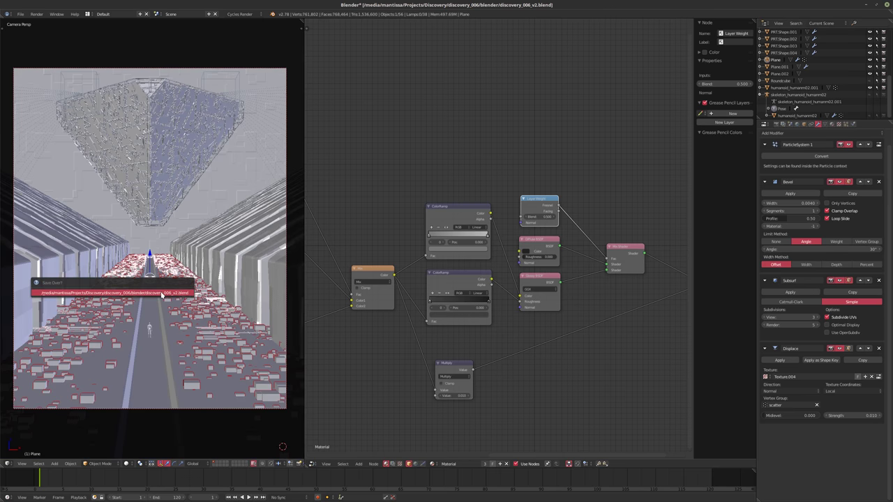
click(161, 295)
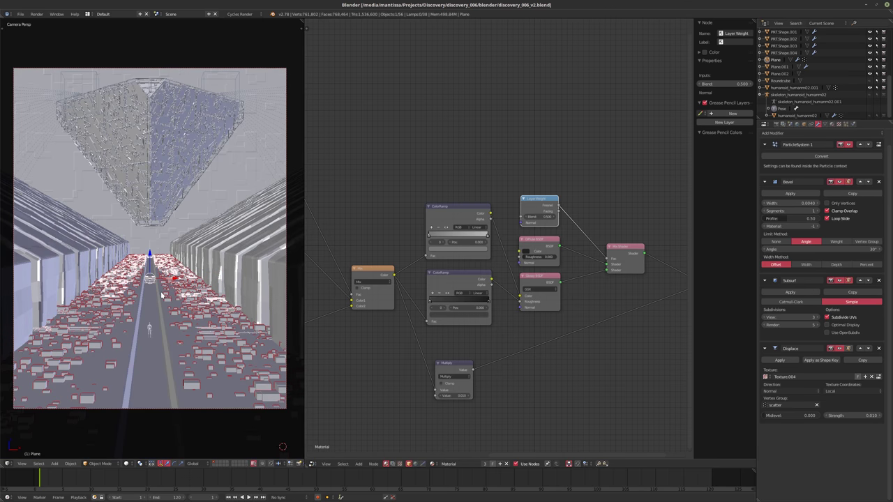
Set the render samples to 2048 and save over the file.
click(770, 123)
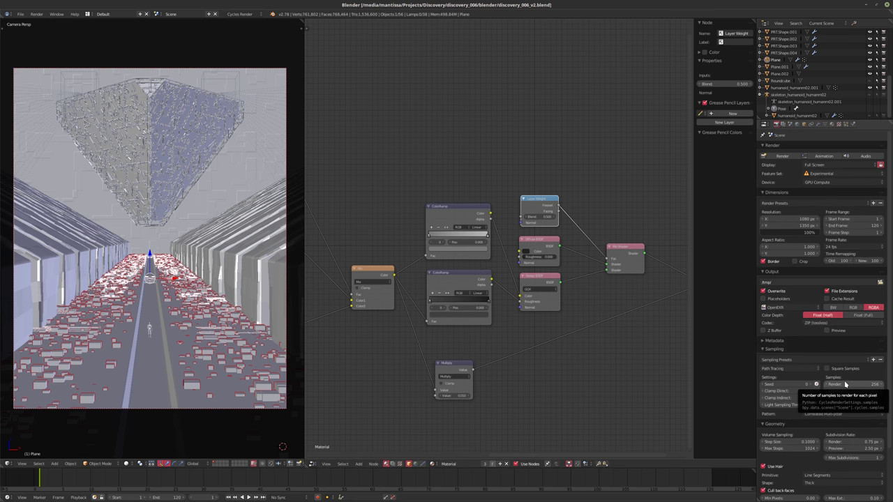
click(844, 383)
text(2048)
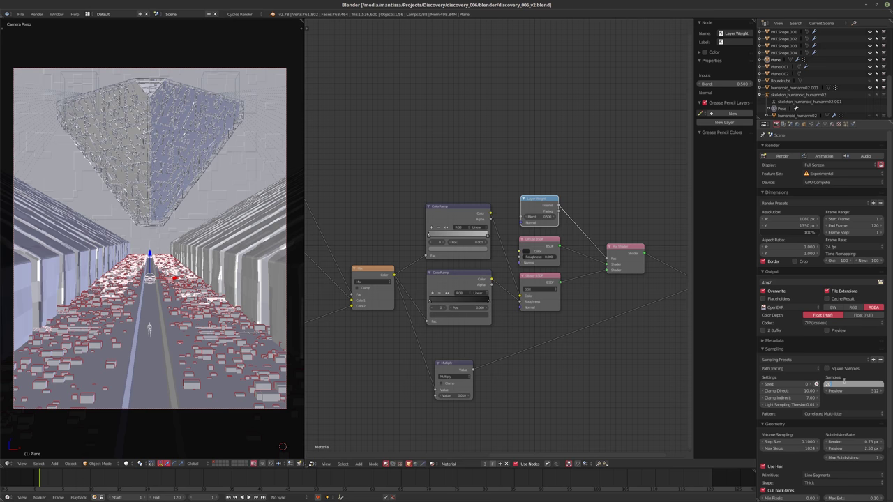
key(Return)
key(ctrl+s)
click(613, 422)
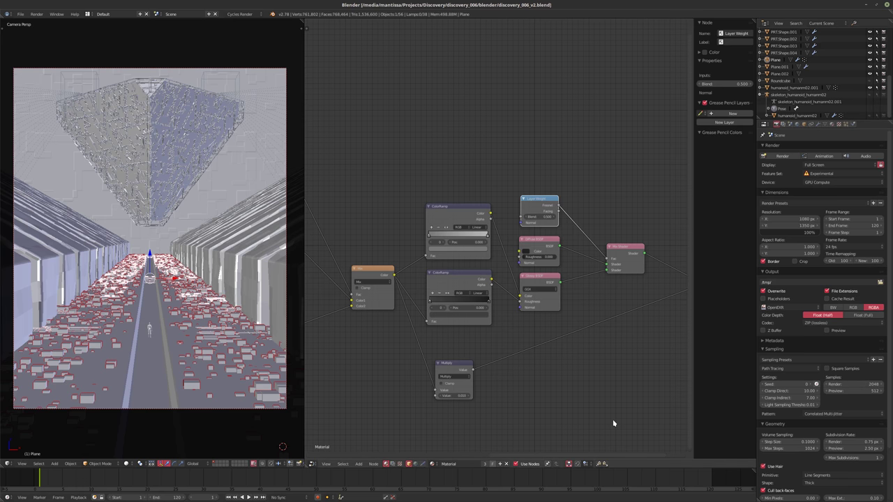
Set the volume sampling to 32 max steps and a step size of 5.
click(792, 449)
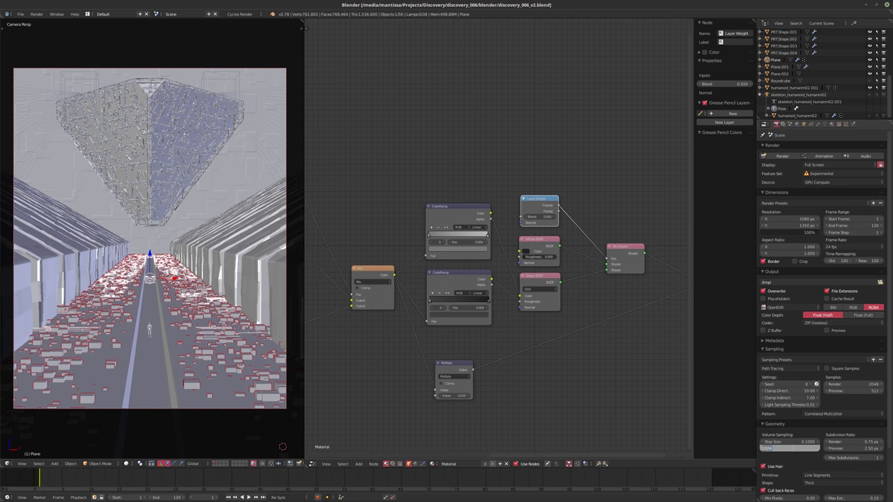
text(32)
key(Return)
click(776, 442)
key(BackSpace)
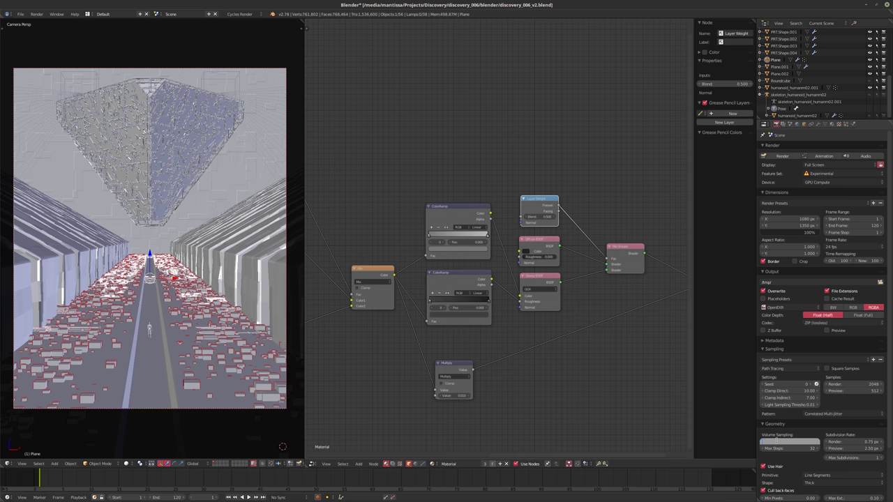
text(5)
key(Return)
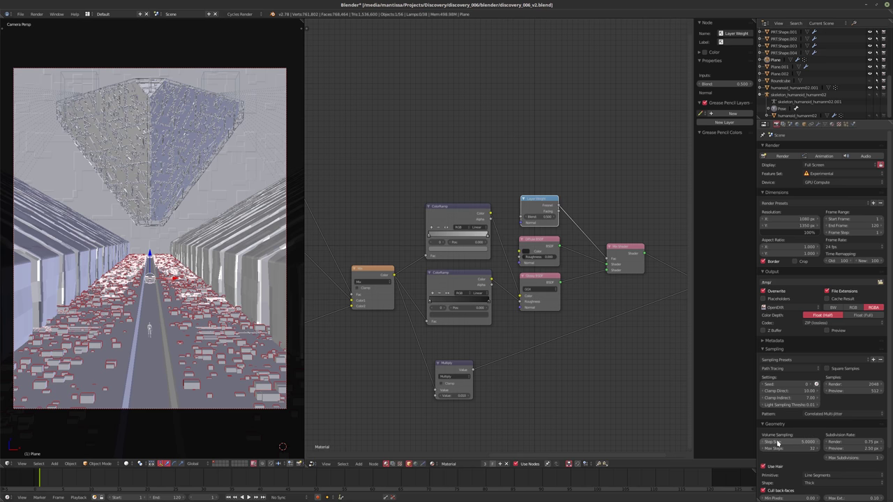
Save over the file, render the frame, stop the render partway, and return to the scene layout.
key(ctrl+s)
click(531, 362)
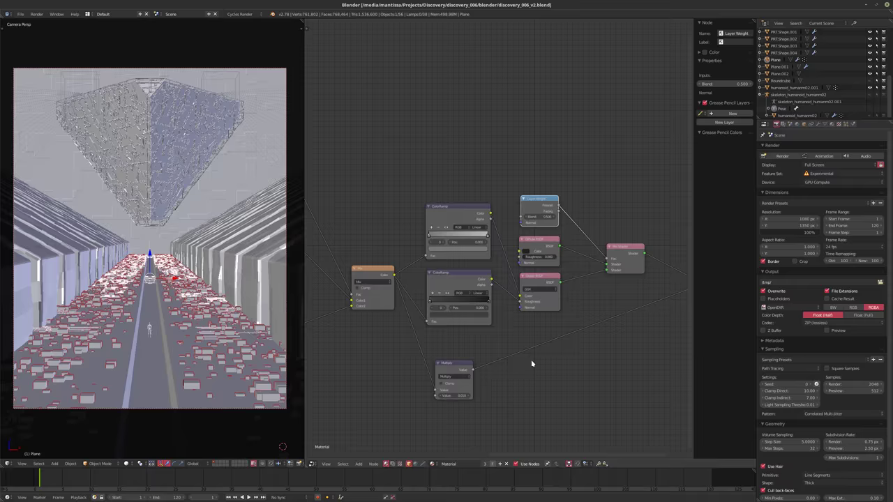
key(F12)
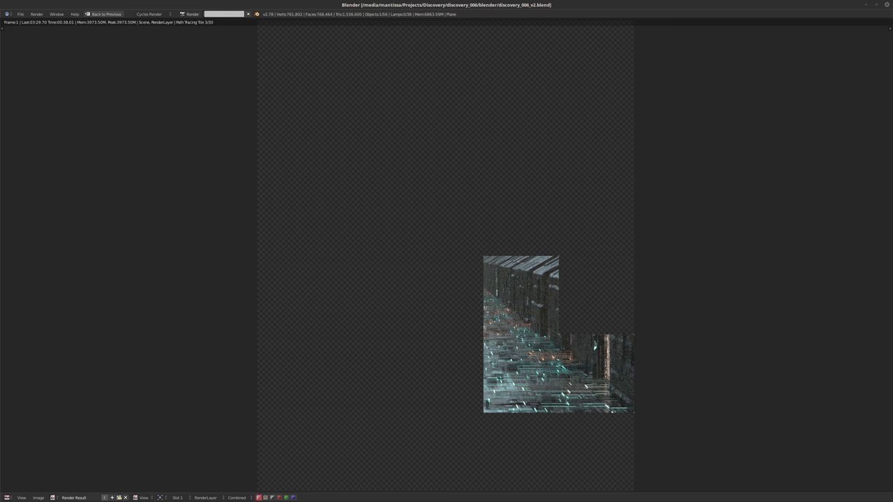
key(XF86AudioRaiseVolume)
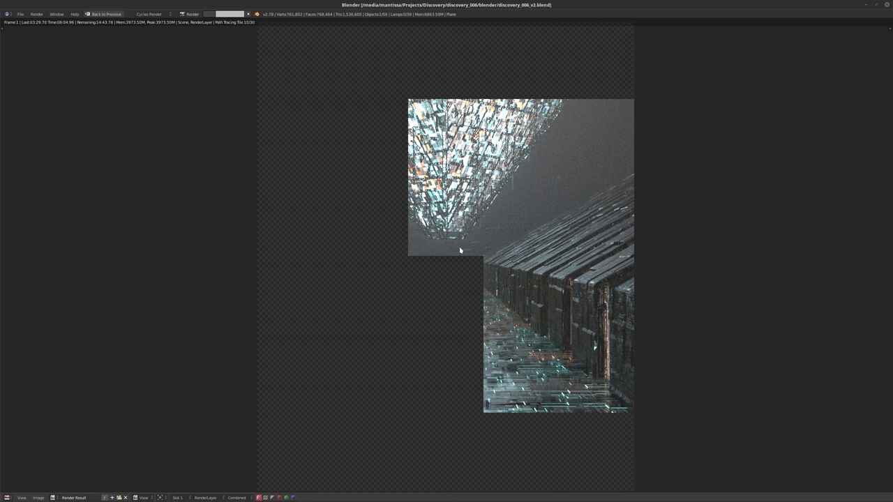
key(Escape)
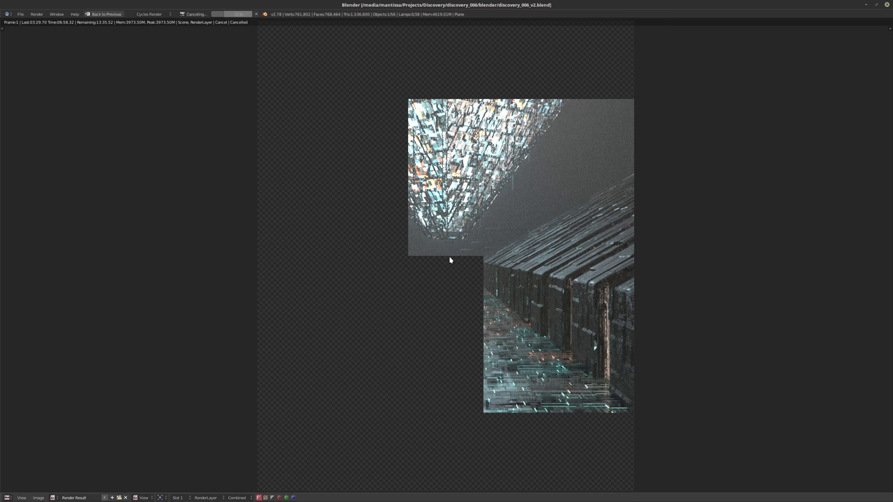
key(Escape)
Place the 3D cursor on the floor below the hanging structure and add a cylinder mesh there.
middle_drag(135, 298, 146, 251)
right_click(183, 214)
scroll(146, 251, up, 8)
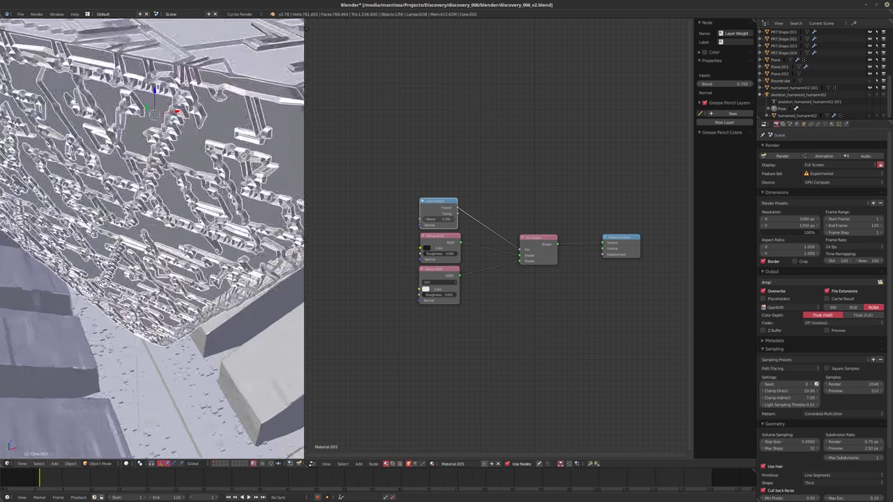
middle_drag(202, 312, 101, 304)
click(100, 304)
key(shift+a)
mouse_move(110, 324)
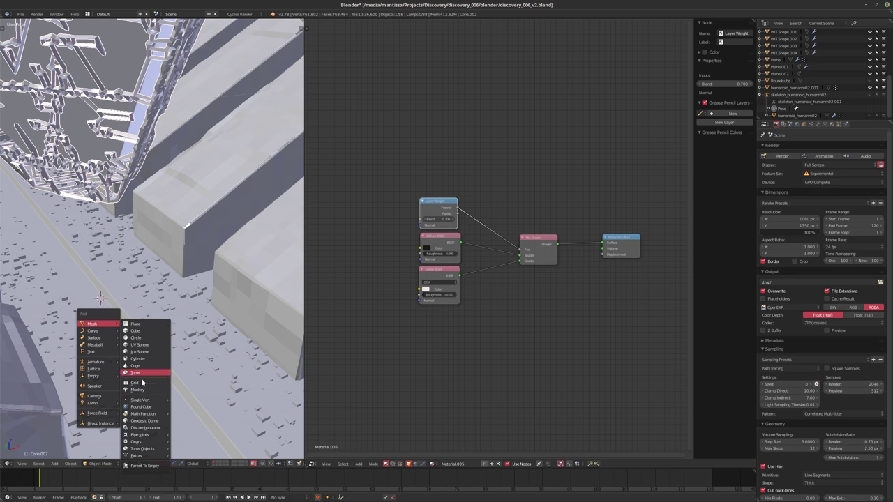
click(137, 358)
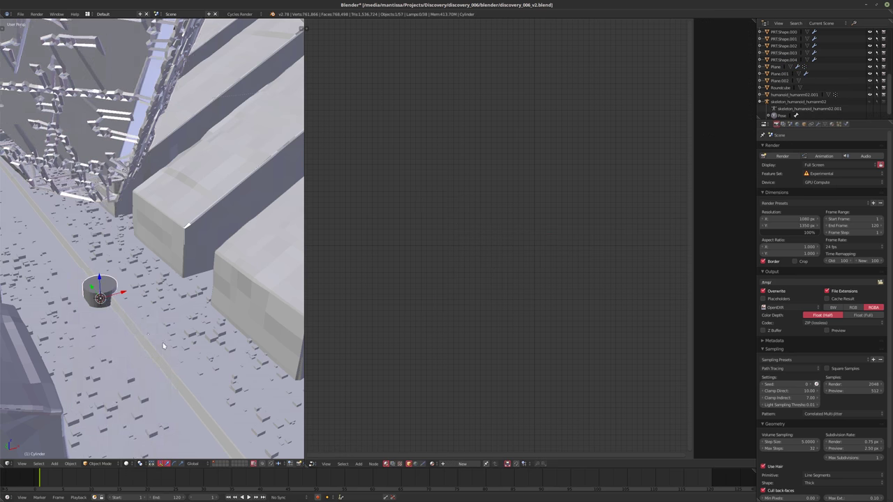
middle_drag(136, 360, 123, 349)
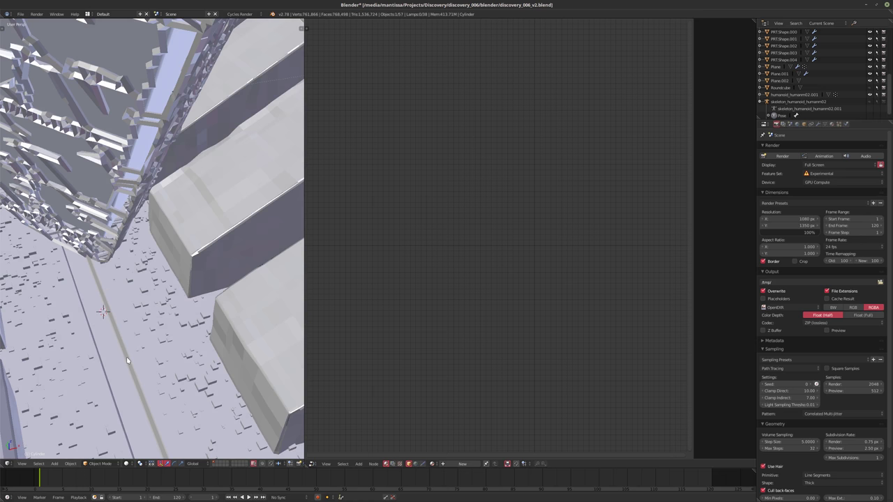
Move the new cylinder along the Y axis out from beneath the hanging structure's mesh onto open floor.
key(g)
key(y)
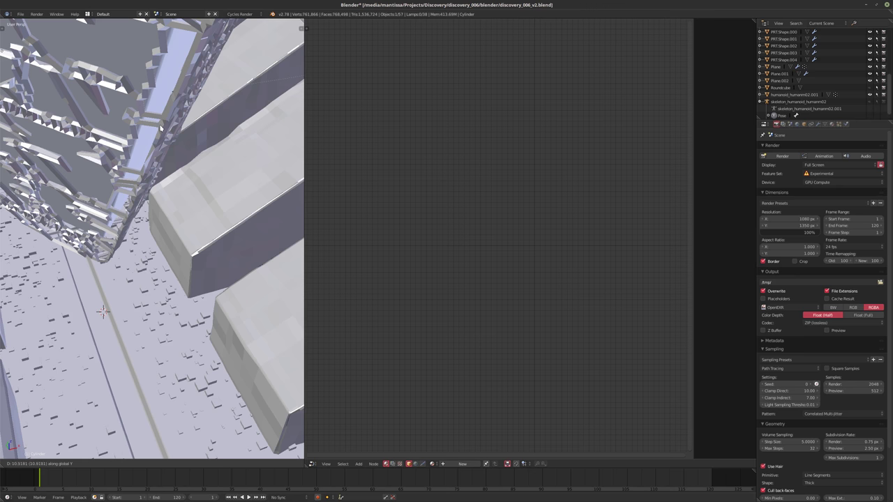
click(180, 67)
middle_drag(154, 163, 139, 322)
Scale the cylinder's mesh horizontally, excluding Z, into a thin pole and raise it 1 unit along Z.
key(Tab)
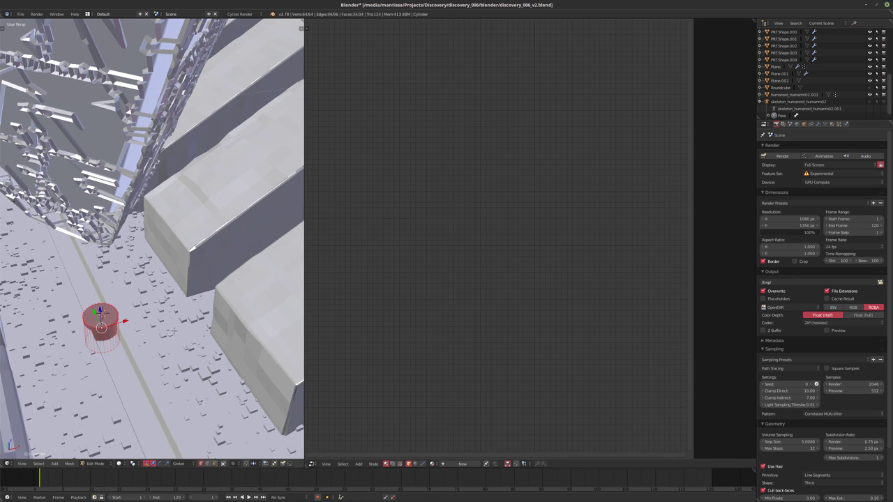
key(s)
key(shift+z)
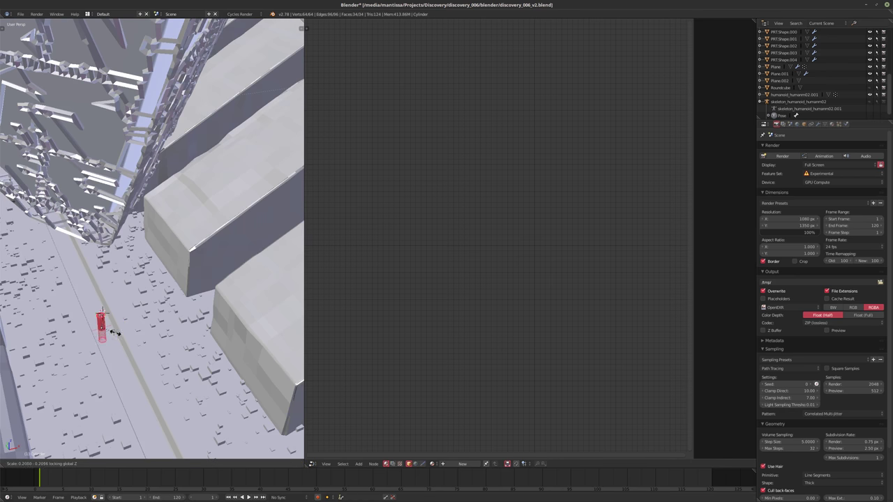
click(105, 337)
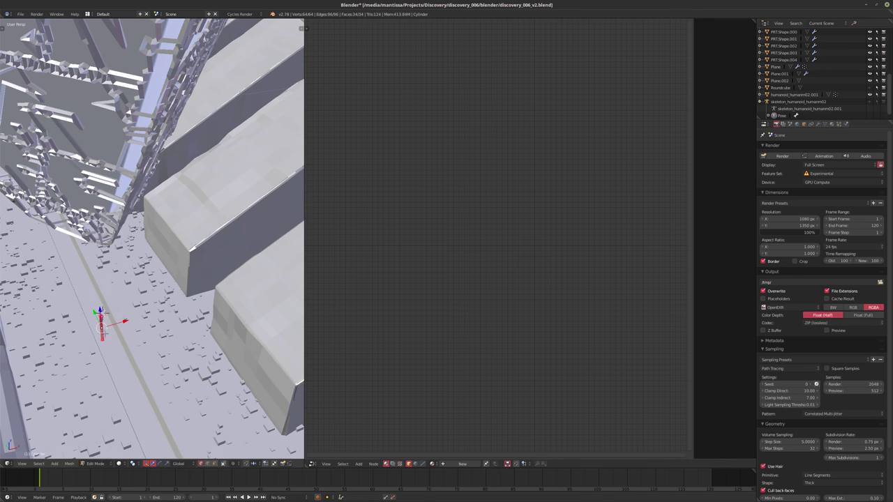
middle_drag(105, 337, 113, 301)
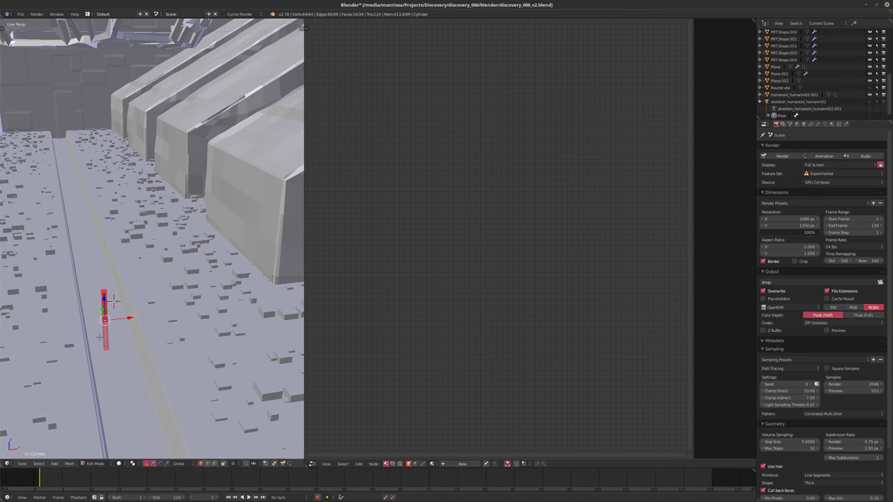
text(gz1)
key(Return)
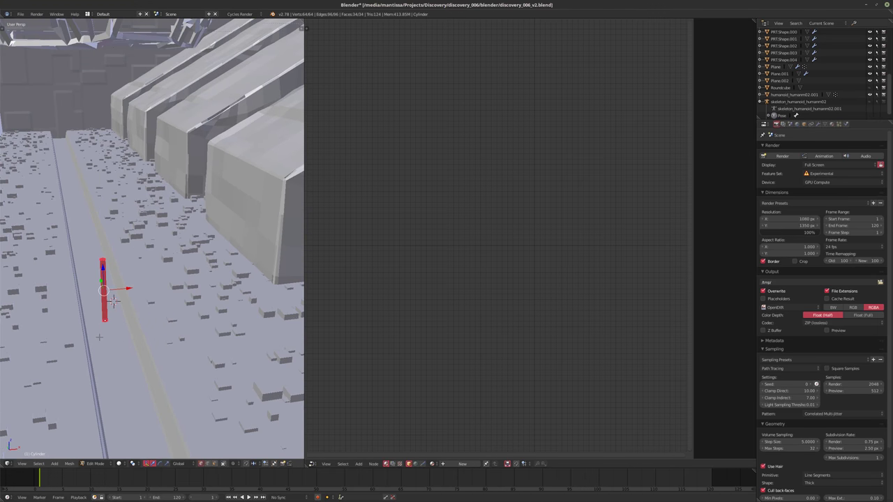
Extrude the pole's top face straight up and raise it along Z until it reaches inside the hanging structure.
middle_drag(113, 301, 118, 302)
key(a)
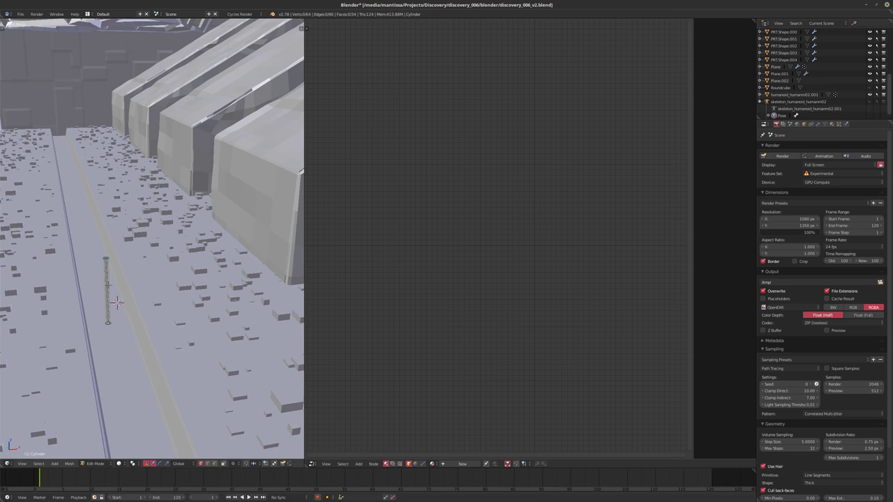
right_click(106, 262)
mouse_move(106, 262)
middle_down()
mouse_move(123, 314)
mouse_move(140, 199)
mouse_move(147, 444)
mouse_move(128, 442)
middle_up()
key(e)
click(128, 321)
key(z)
key(g)
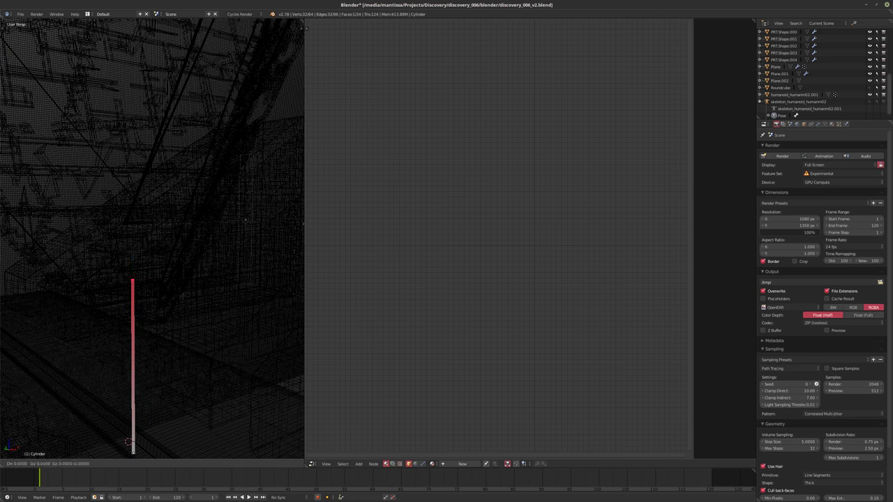
key(z)
click(129, 442)
middle_drag(132, 363, 128, 314)
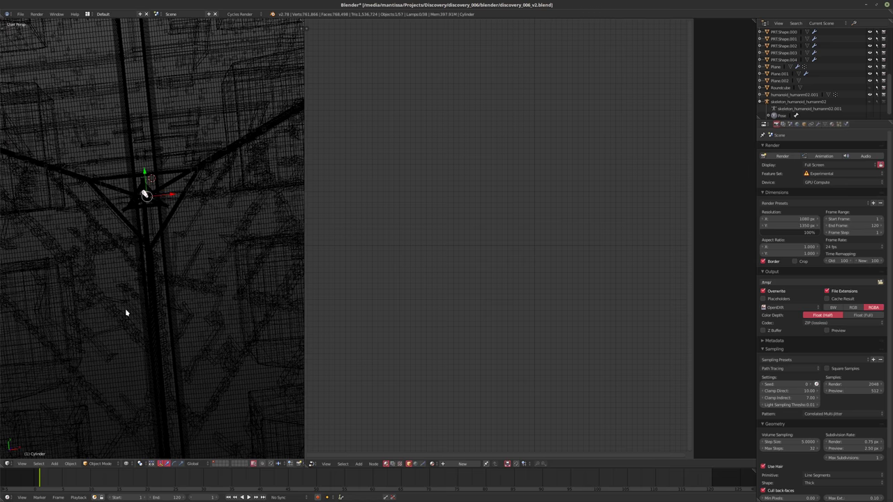
key(Tab)
Move the pole horizontally, keeping its height, to the centre of the hanging structure's triangular lower tip as seen from above.
key(KP_7)
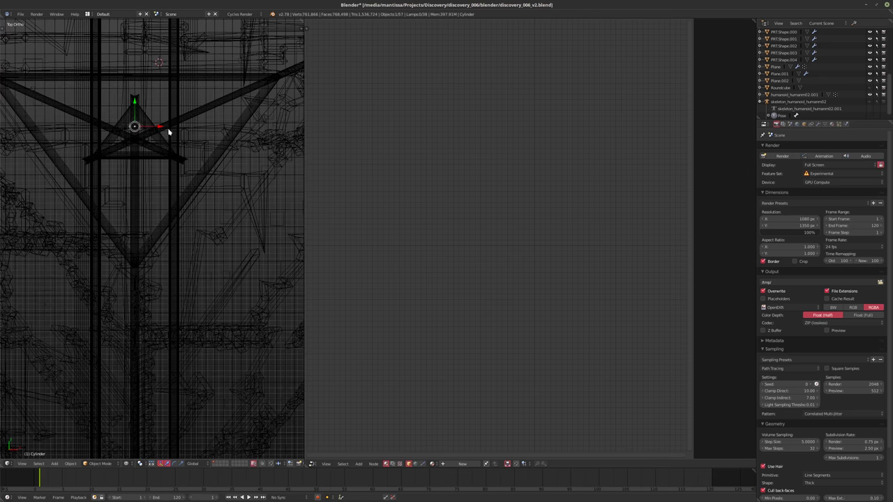
scroll(156, 166, up, 3)
key(g)
key(shift+z)
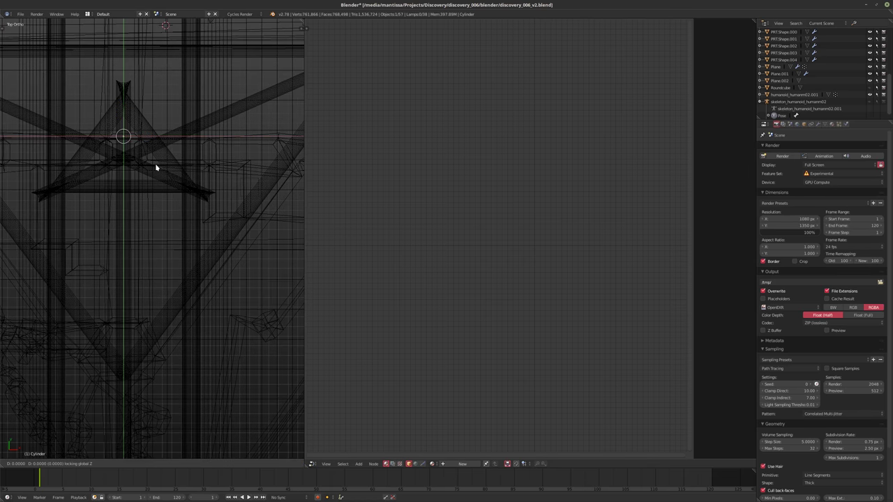
click(153, 204)
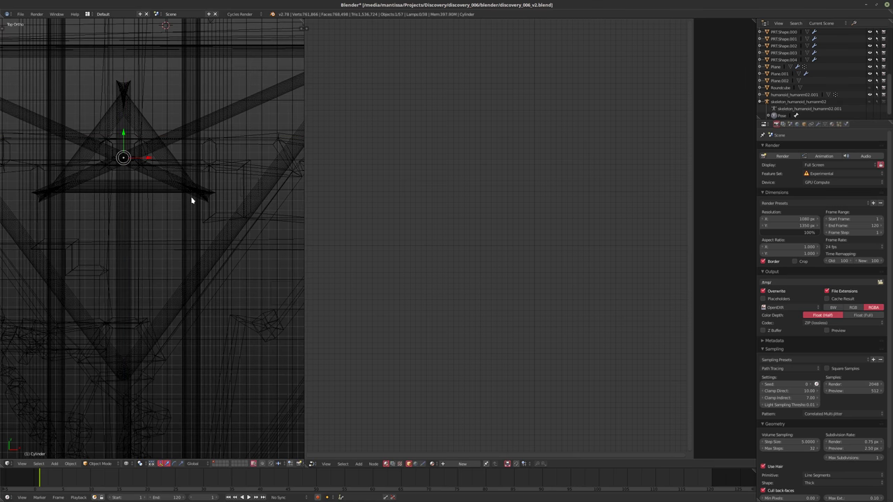
Return to the camera view with solid shading and save over discovery_006_v2.blend.
key(KP_0)
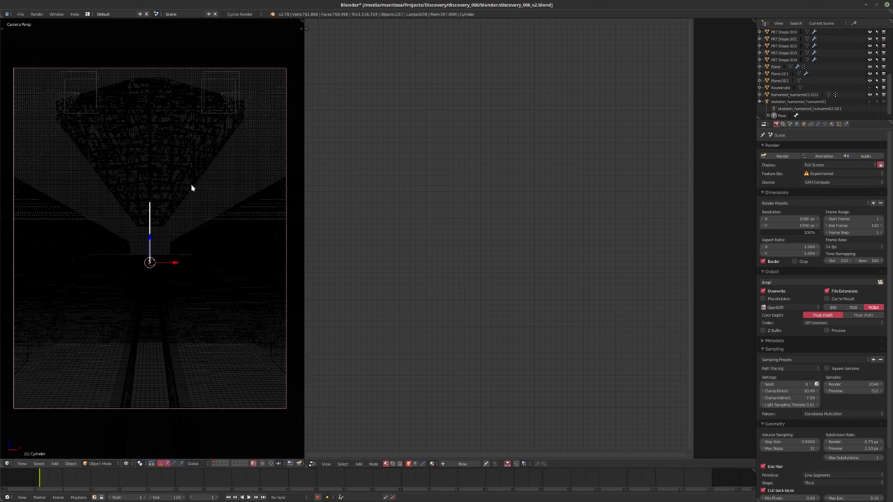
key(z)
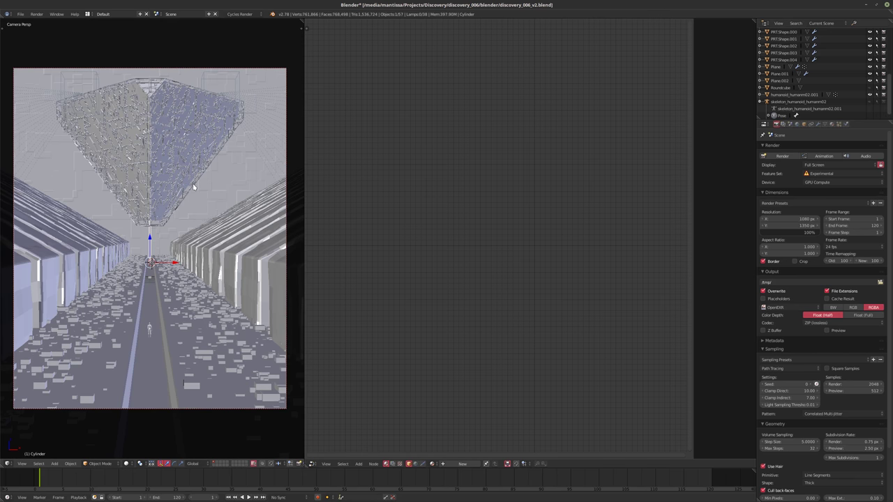
key(ctrl+s)
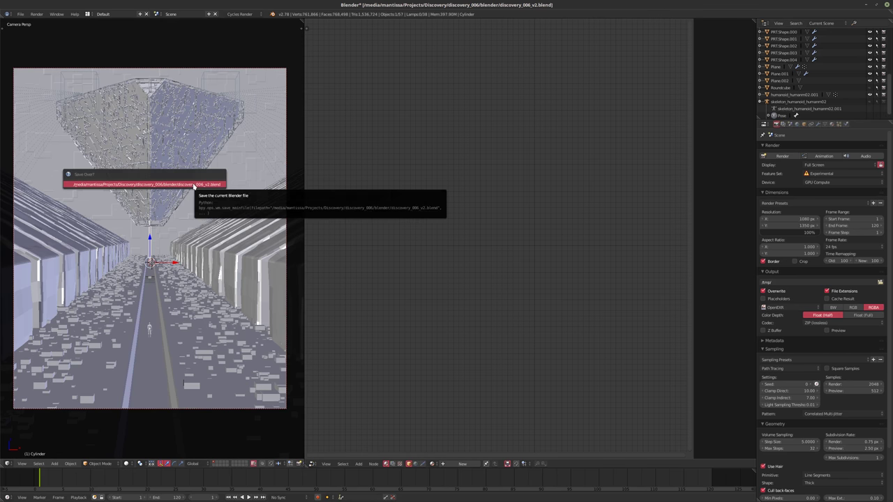
Save over the existing file and give the thin central cylinder a new material with an Emission shader.
click(194, 186)
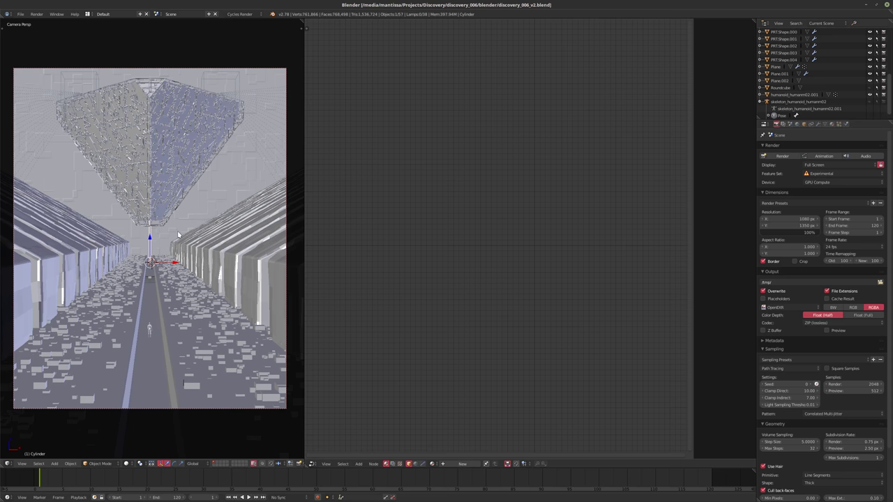
click(312, 464)
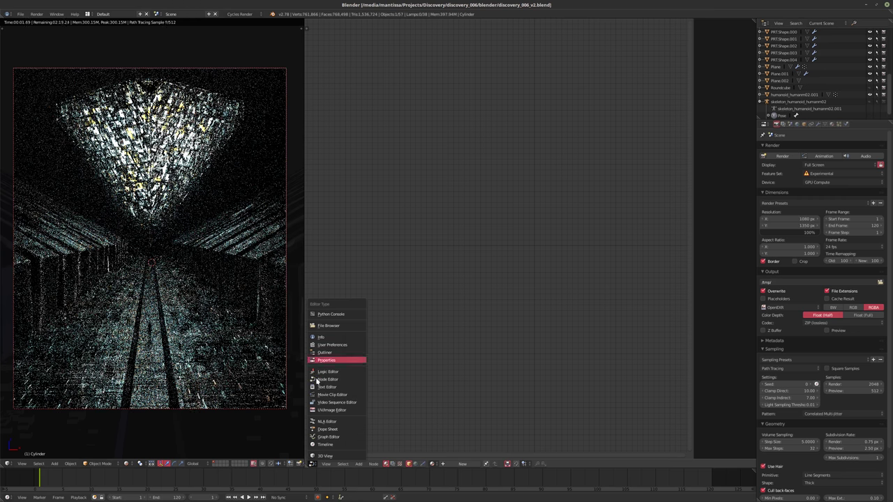
click(459, 463)
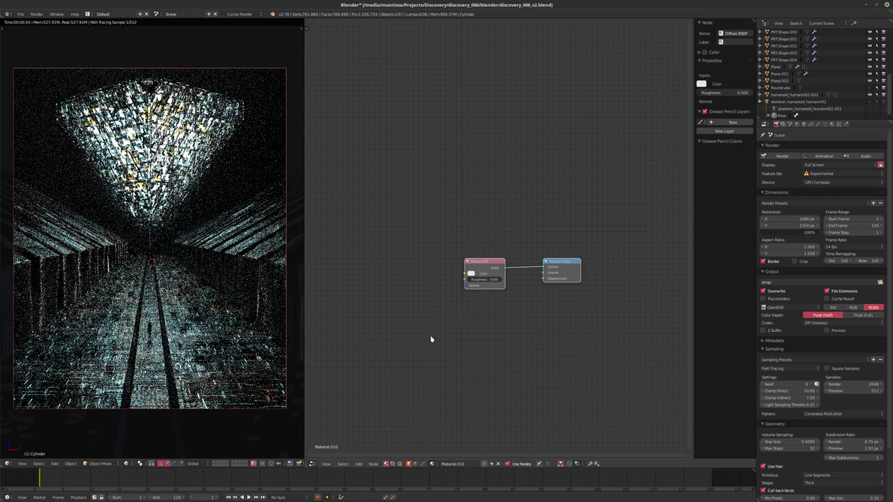
key(shift+s)
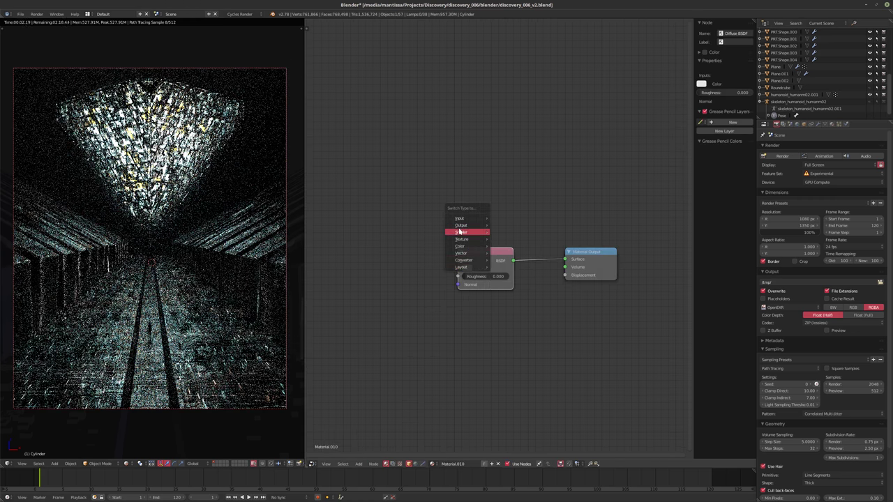
mouse_move(462, 232)
click(504, 268)
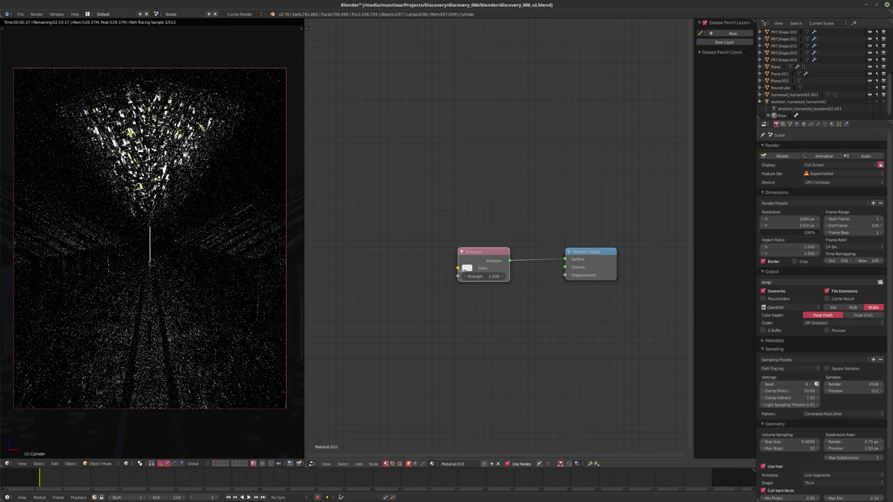
Rearrange the Emission and Material Output nodes side by side and set the Emission strength to 50.
drag(478, 254, 430, 334)
click(582, 252)
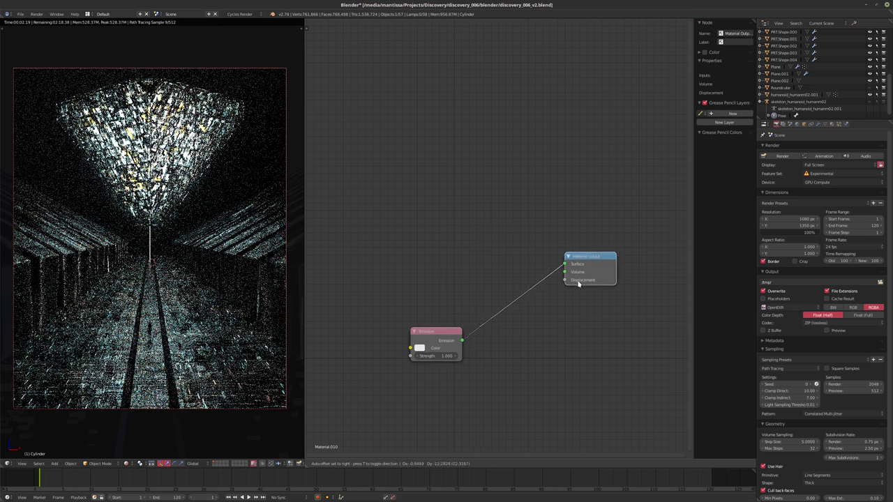
drag(583, 252, 551, 333)
key(Home)
click(367, 298)
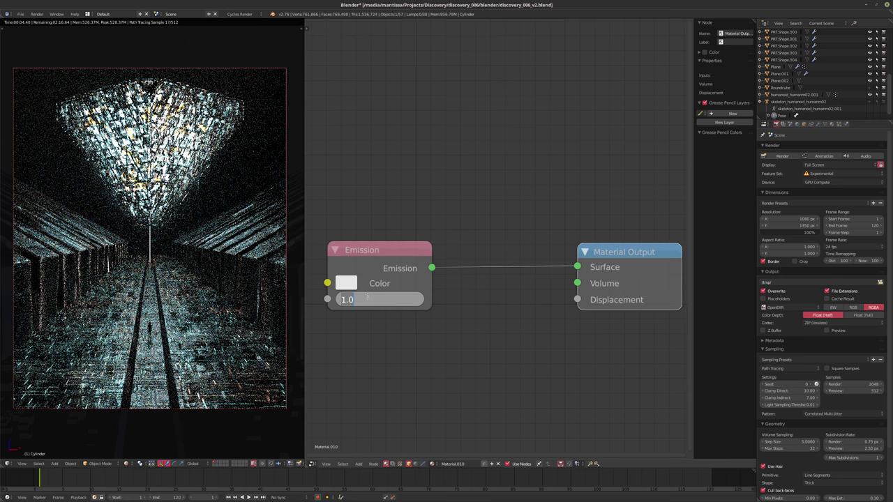
text(50)
key(Return)
key(KP_Decimal)
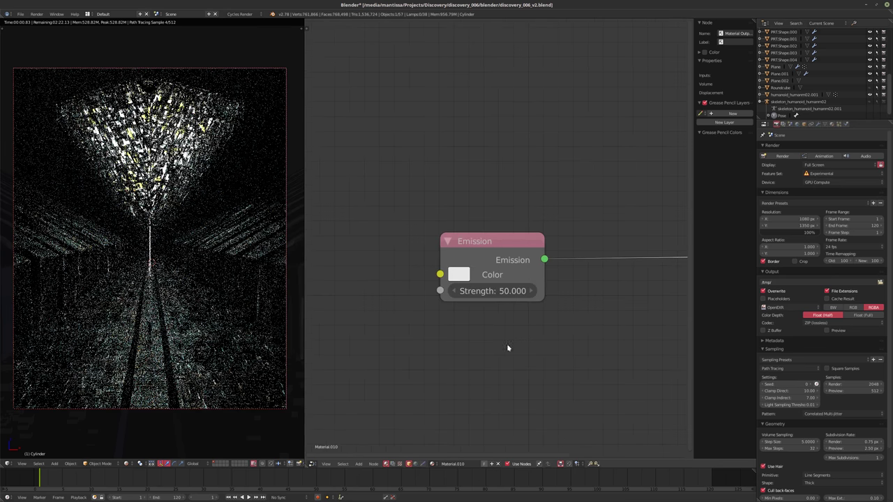
Tint the Emission color light cyan and return the viewport from rendered preview to solid shading.
click(460, 272)
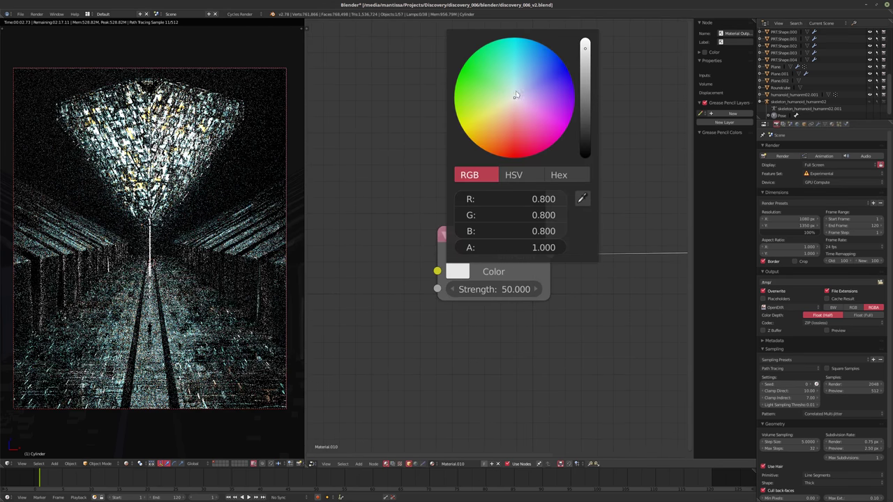
drag(514, 97, 514, 69)
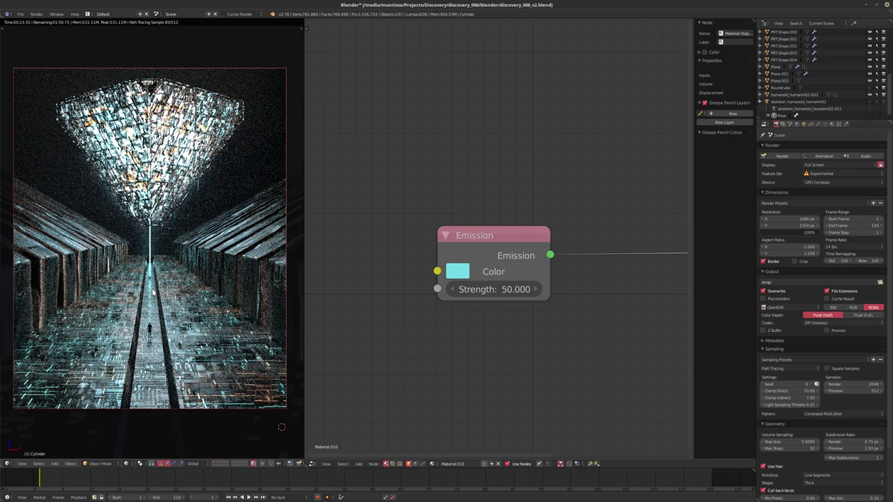
key(shift+z)
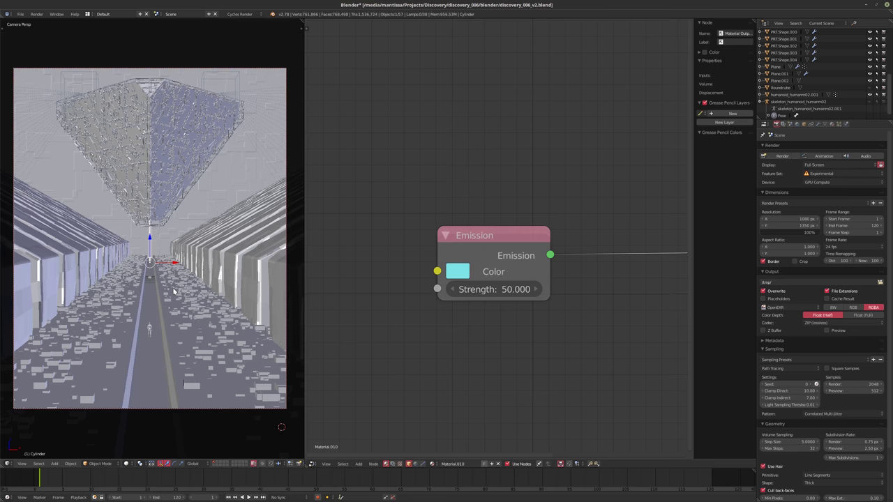
Snap the 3D cursor to the selected thin cylinder's origin at its lower end.
scroll(148, 276, down, 4)
scroll(154, 248, up, 6)
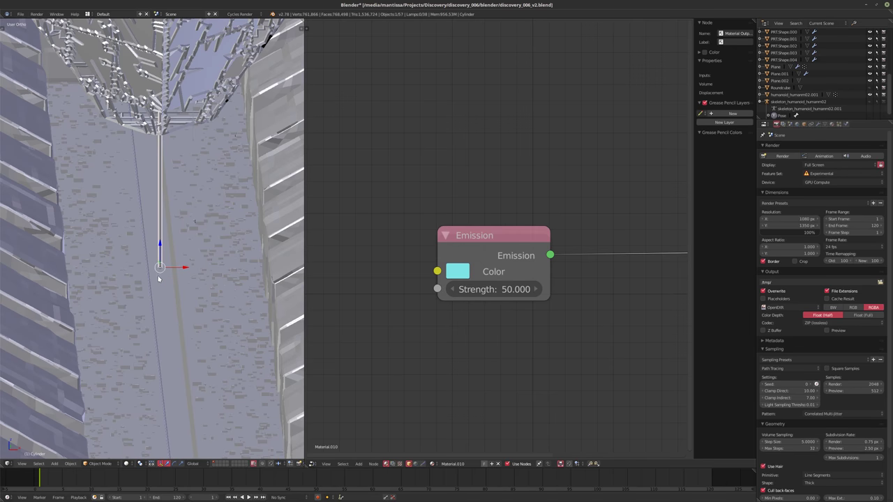
scroll(162, 278, up, 2)
key(shift+s)
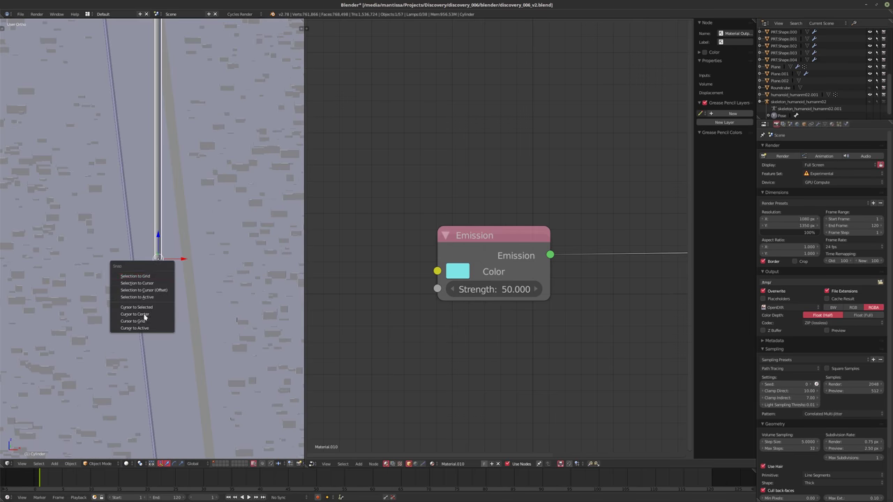
click(152, 313)
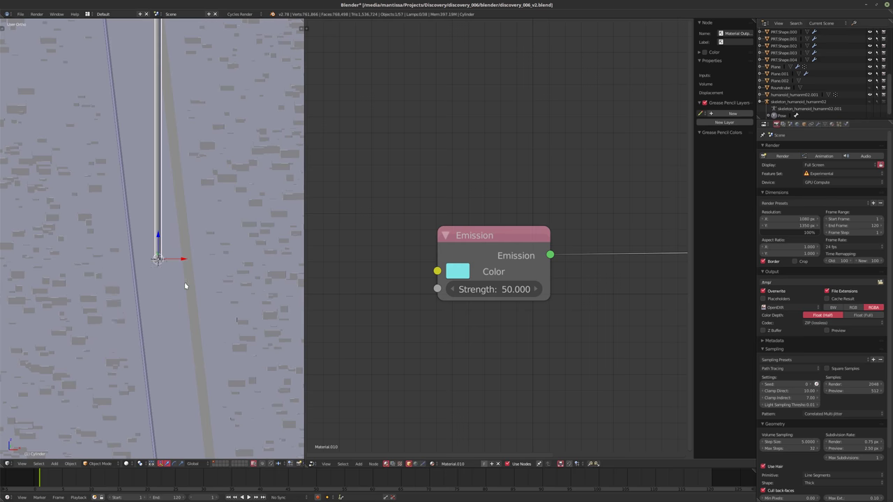
Add a cylinder mesh at the 3D cursor and set its vertices to 6.
scroll(186, 283, up, 2)
key(shift+a)
mouse_move(151, 293)
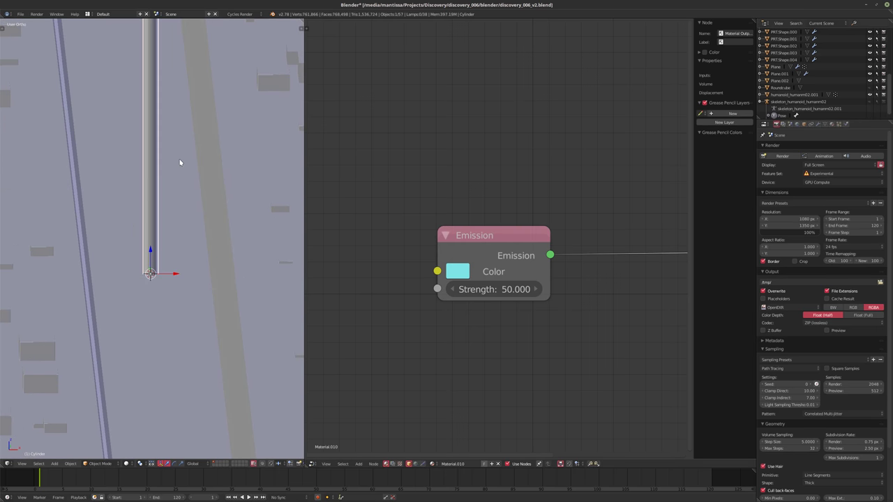
key(shift+a)
mouse_move(159, 219)
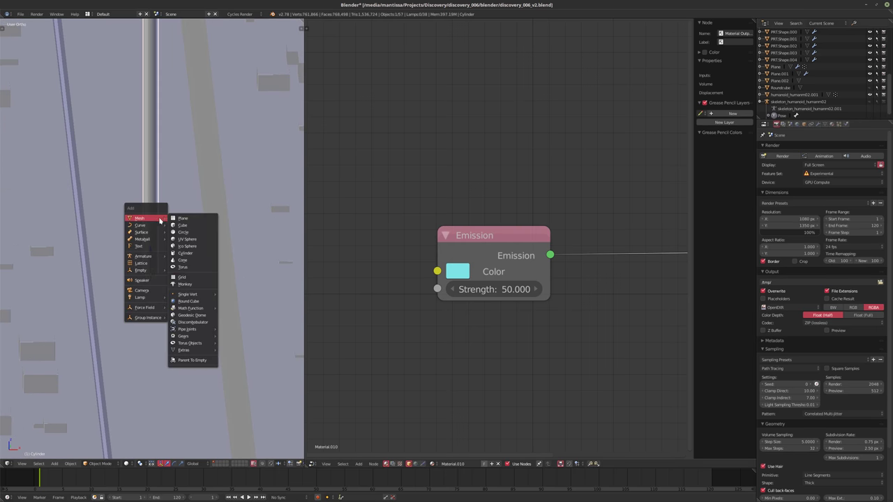
click(187, 252)
middle_drag(181, 264, 146, 290)
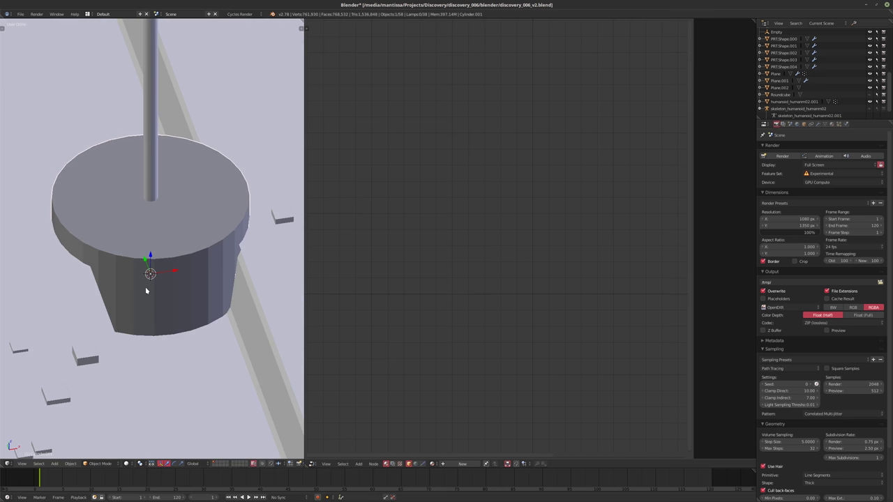
key(t)
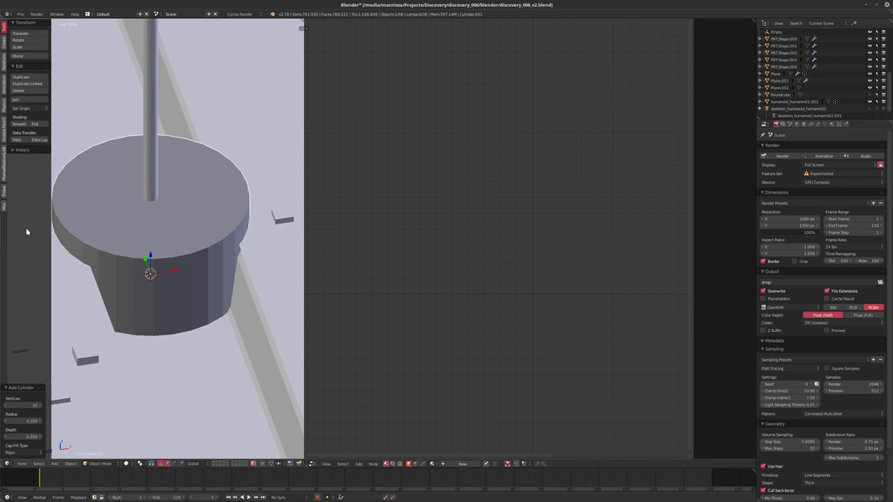
click(21, 406)
text(6)
key(Return)
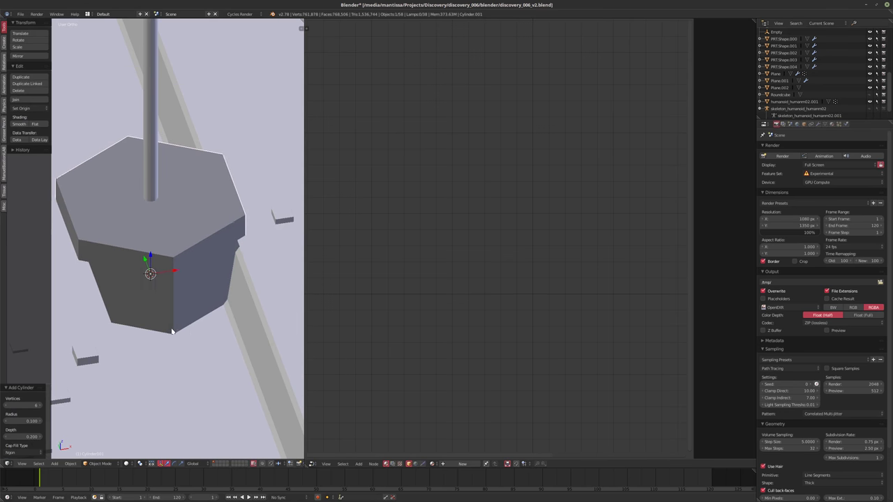
middle_drag(190, 322, 198, 326)
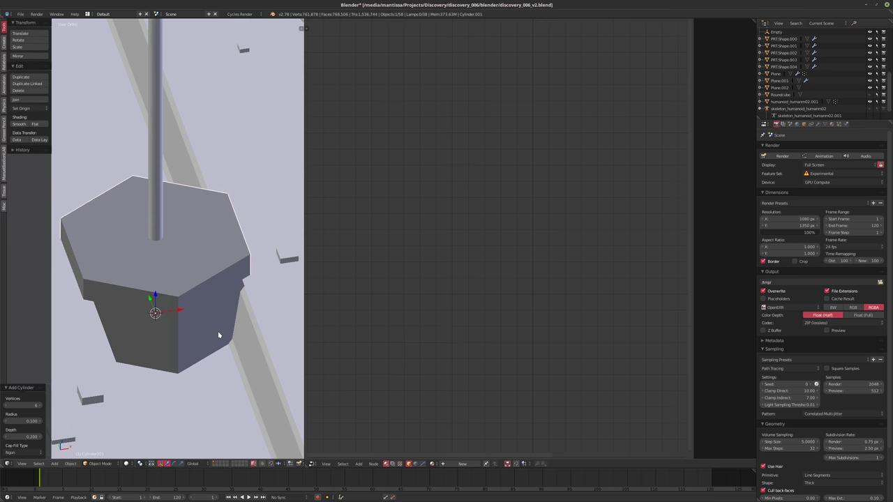
text(r)
text(z22.5)
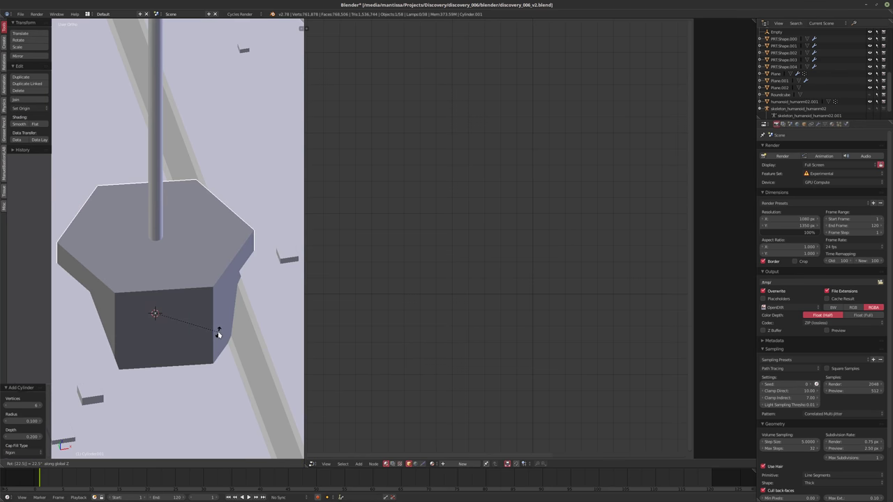
key(Return)
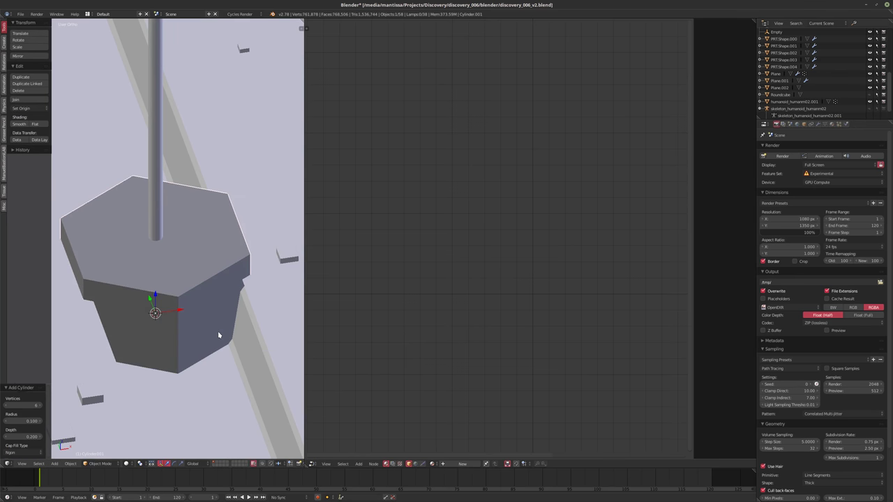
Rotate the six-sided cylinder by 30° around the global Z axis.
key(r)
key(z)
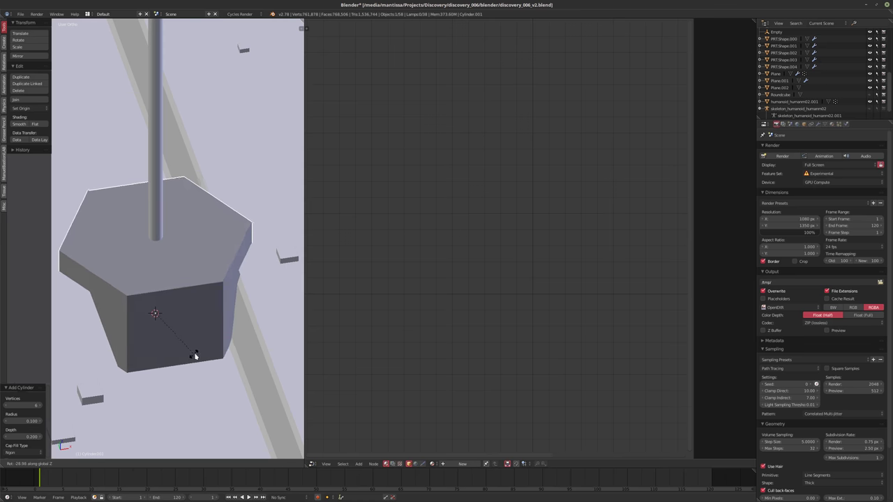
key(ctrl)
key(Return)
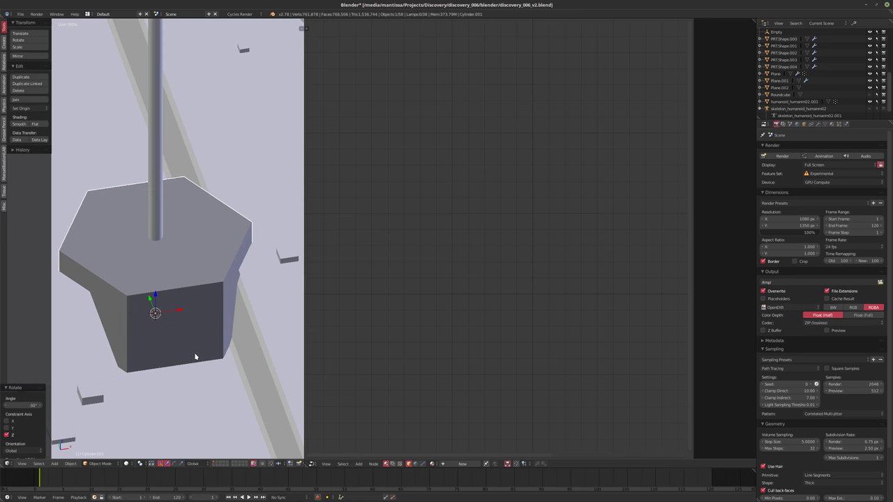
In Edit Mode, move the whole six-sided mesh up about 0.057 along Z, away from its origin.
middle_drag(195, 357, 145, 300)
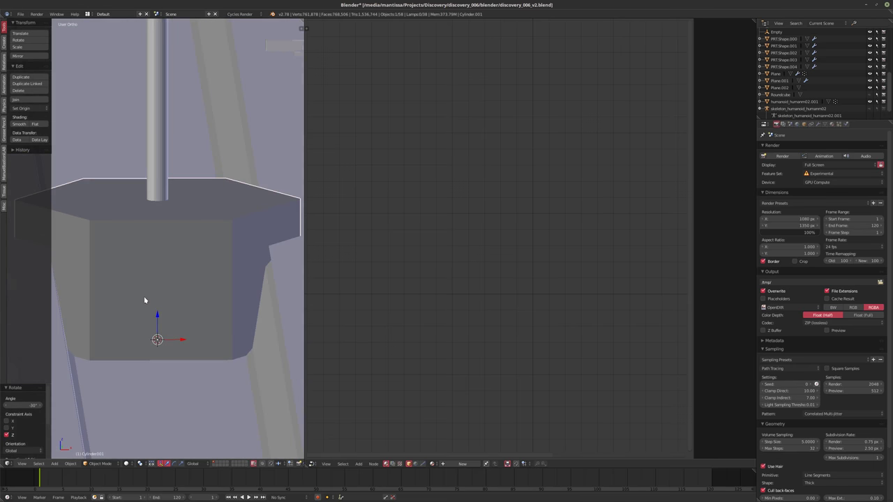
key(Tab)
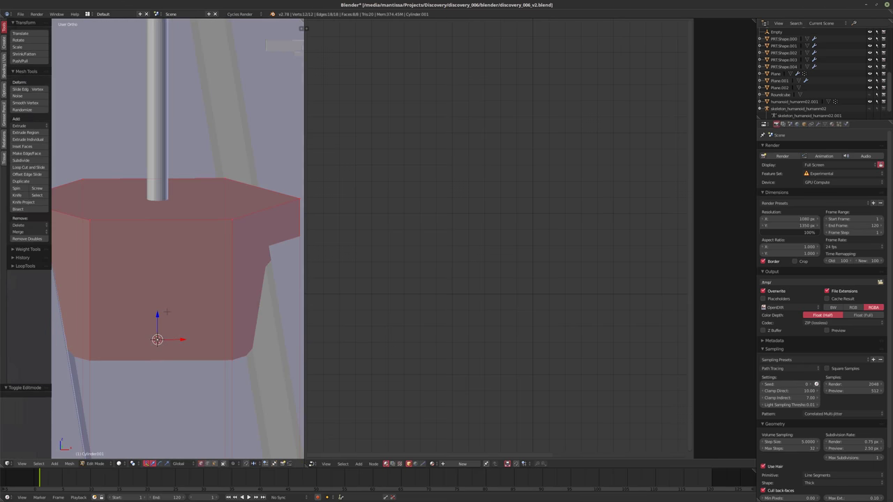
key(g)
key(z)
click(156, 336)
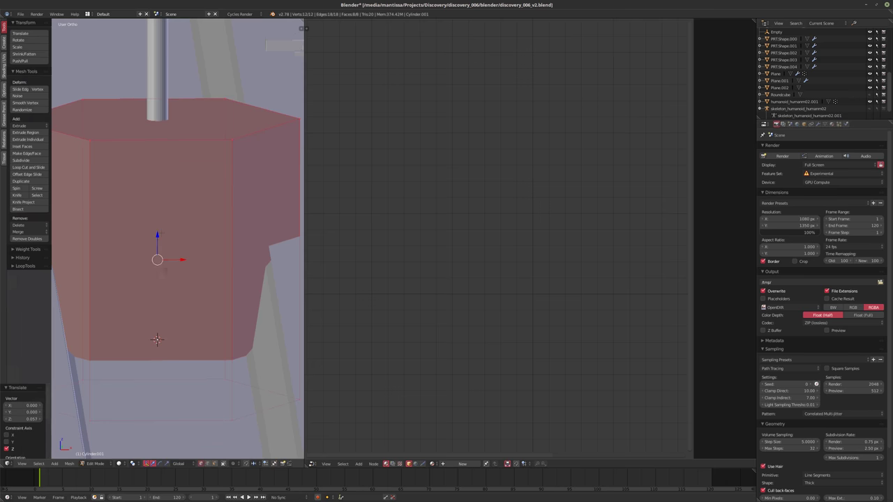
Scale the six-sided cylinder's top face outward in X and Y only, so its sides flare upward, and leave Edit Mode.
middle_drag(157, 336, 155, 344)
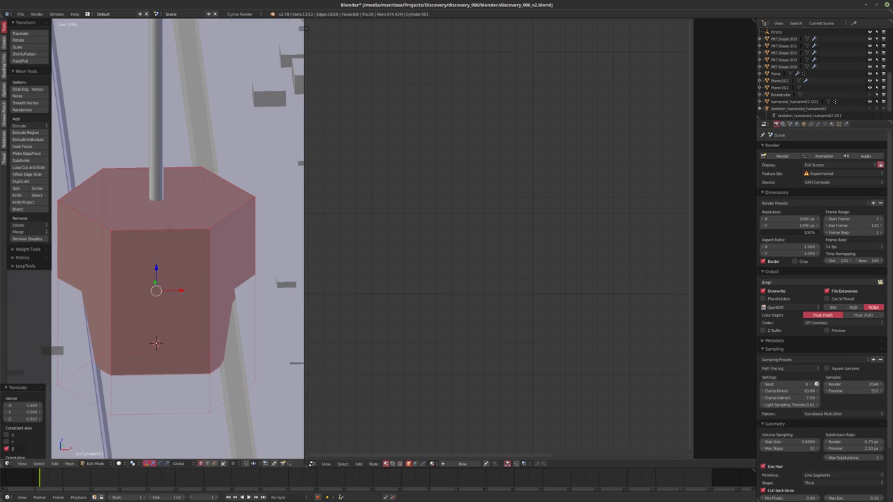
right_click(156, 199)
key(s)
key(shift+z)
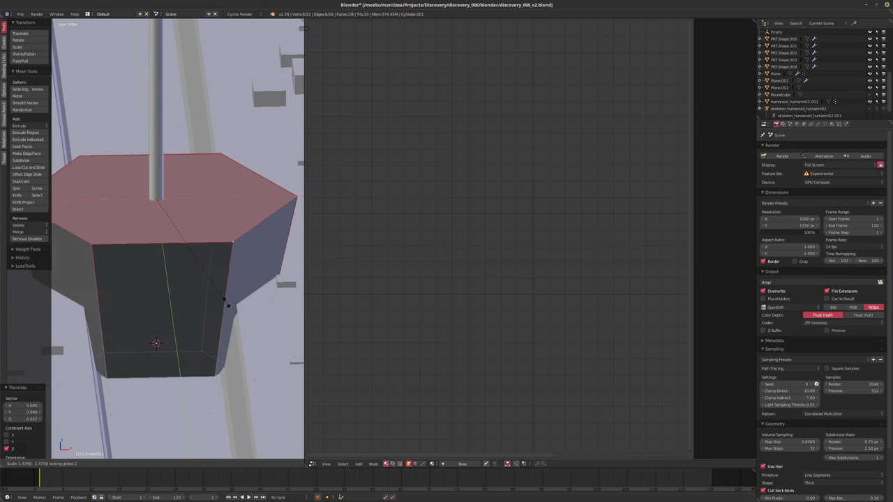
click(272, 320)
scroll(189, 260, down, 5)
key(Tab)
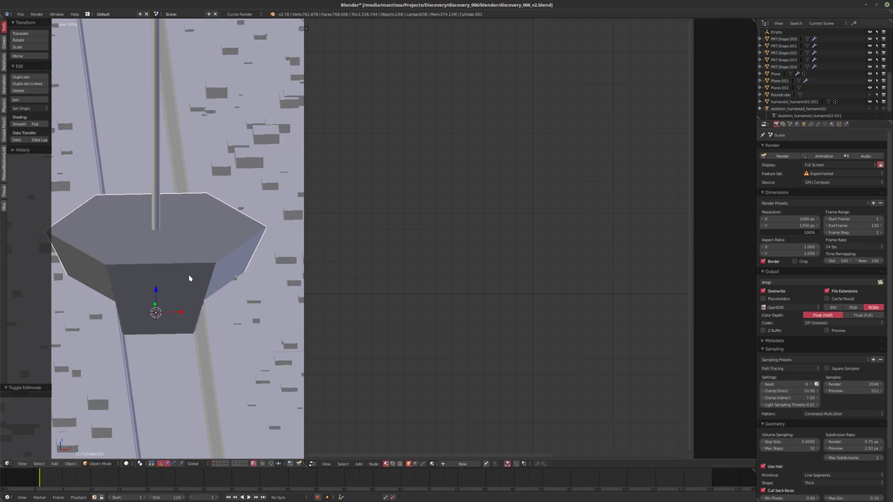
Assign the existing Material.011 to the flared six-sided base under rendered camera preview, and isolate the base in local view.
key(KP_0)
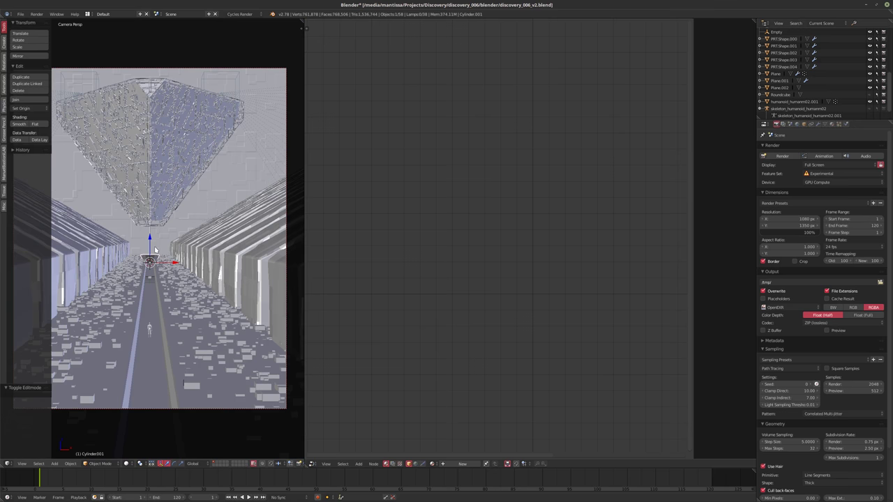
key(a)
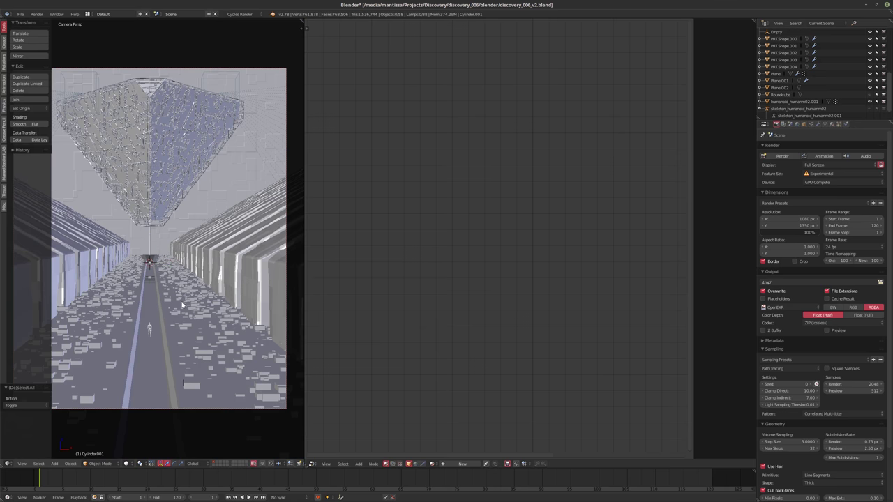
right_click(153, 260)
key(shift+z)
click(434, 464)
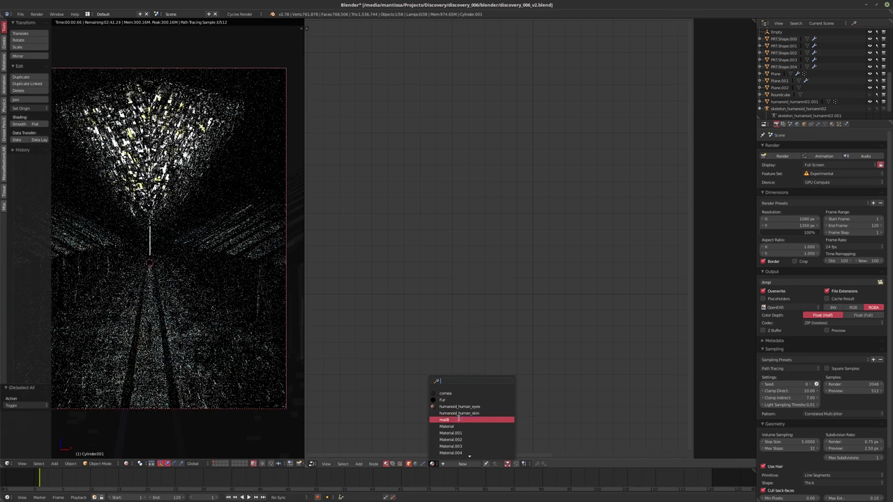
scroll(502, 444, down, 3)
click(502, 444)
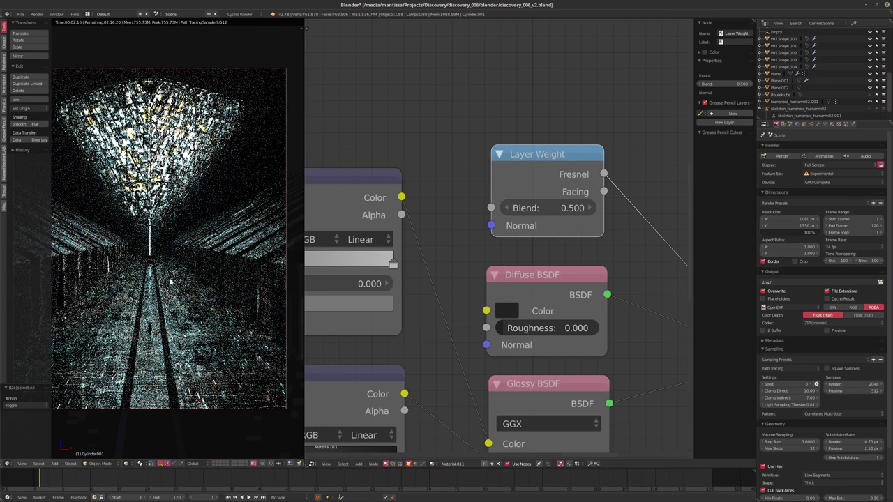
key(t)
key(KP_Divide)
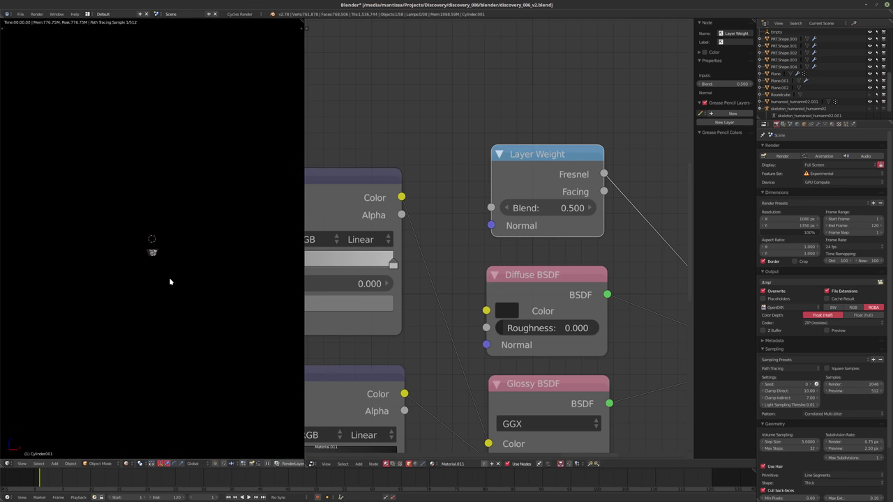
Examine Material.011's node network, from the shader mix back to the color ramps, alongside the rendered base.
scroll(518, 321, down, 3)
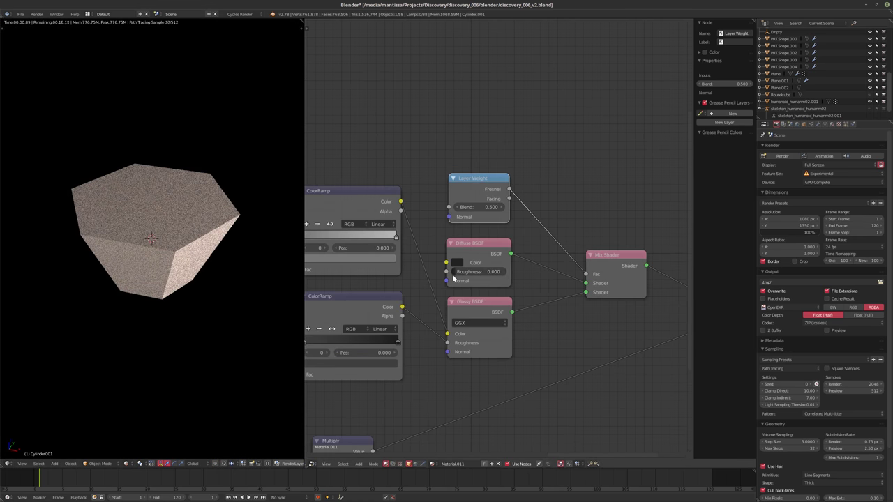
scroll(808, 82, down, 1)
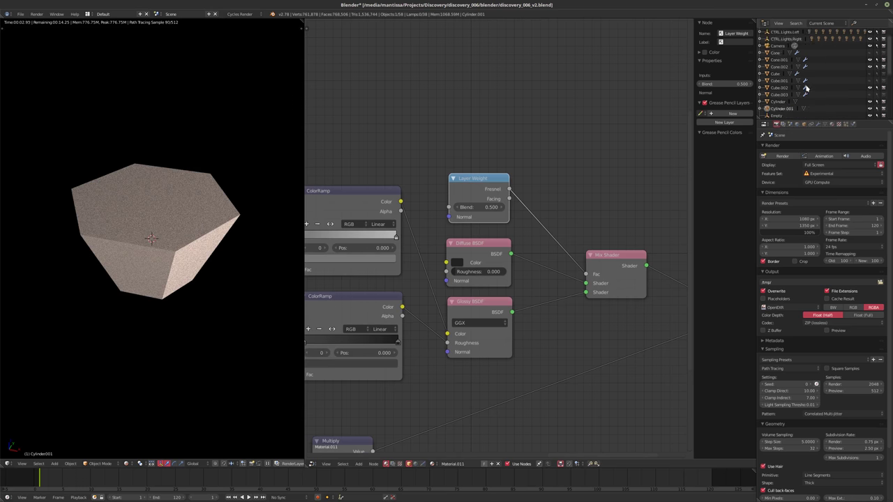
scroll(808, 82, up, 5)
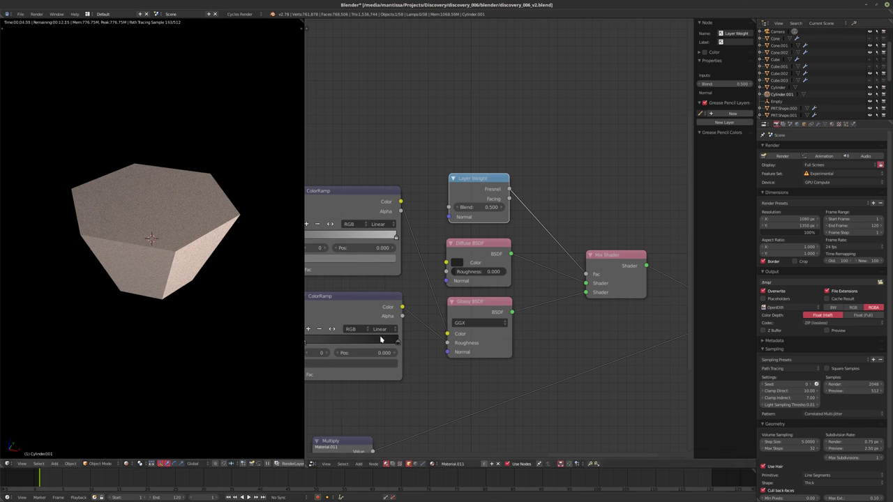
scroll(404, 273, down, 4)
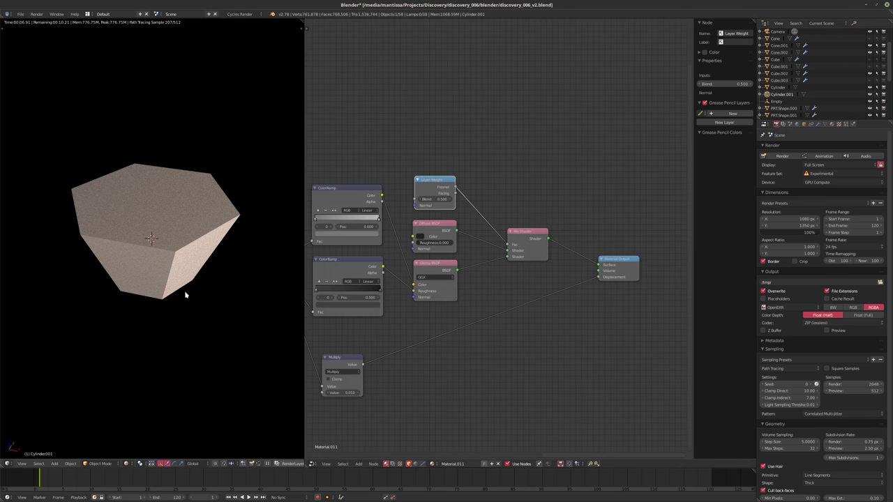
key(shift+z)
key(shift+z)
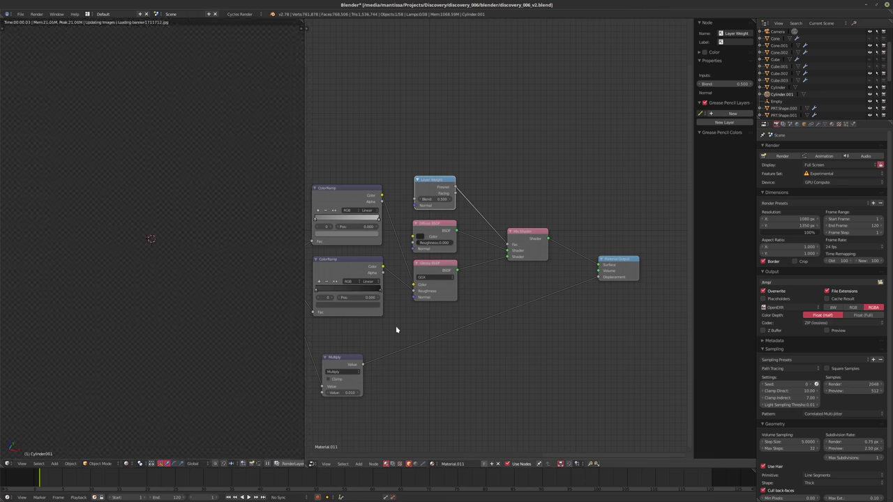
middle_drag(390, 331, 440, 340)
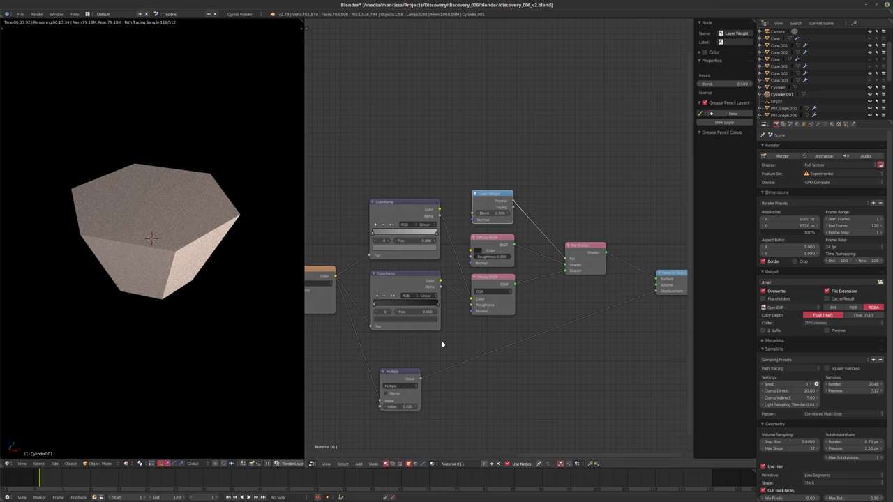
middle_drag(453, 338, 468, 337)
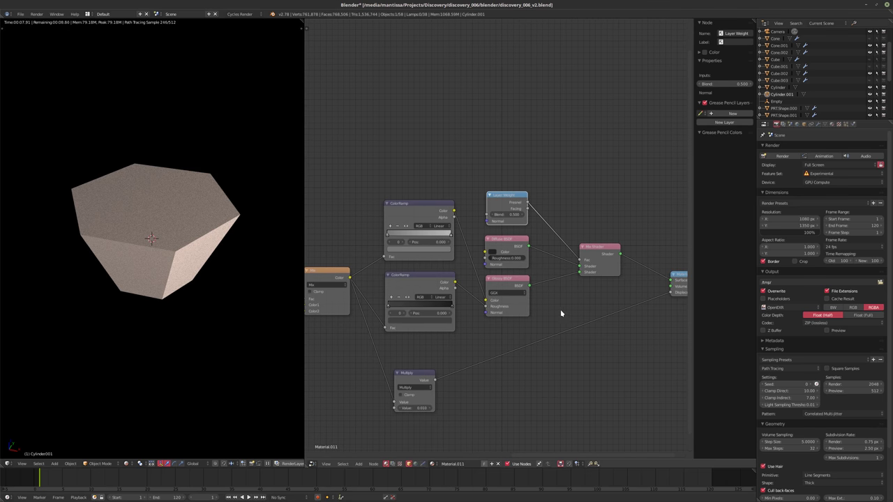
ctrl+scroll(560, 314, right, 3)
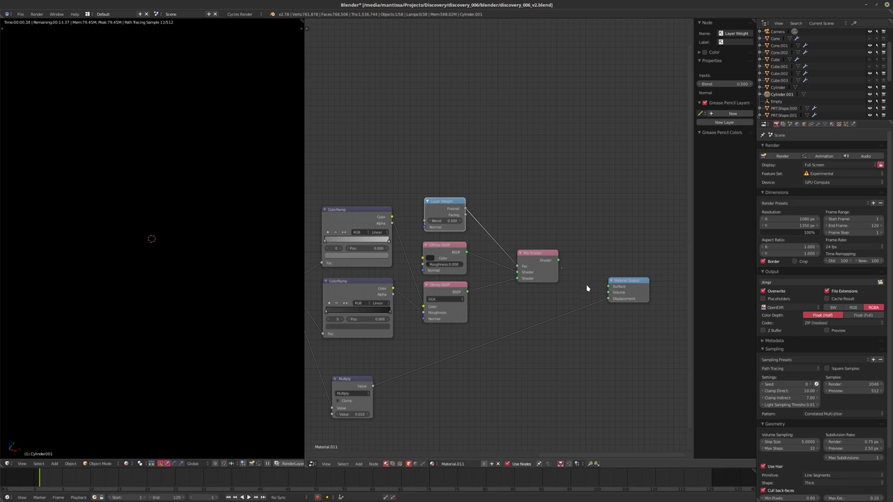
click(559, 265)
scroll(452, 323, up, 3)
ctrl+scroll(453, 323, left, 8)
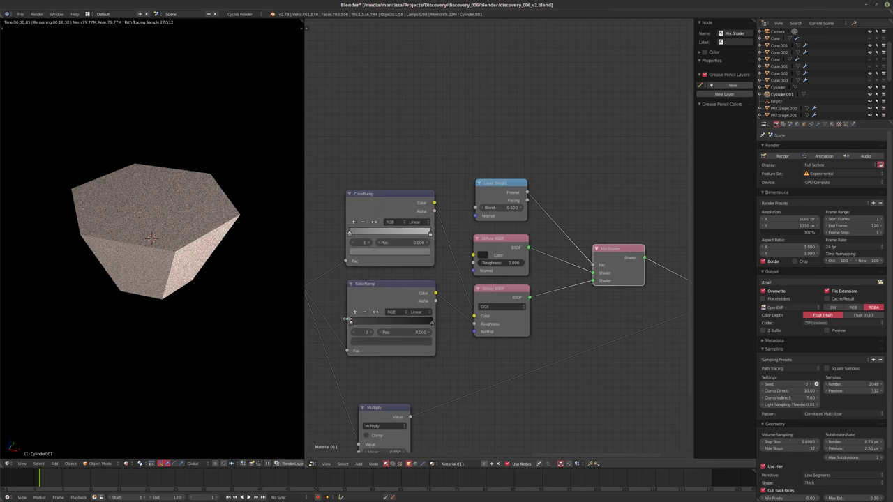
scroll(453, 323, up, 2)
Unwrap the six-sided base in Edit Mode using Smart UV Project with an angle limit of 66.
key(Tab)
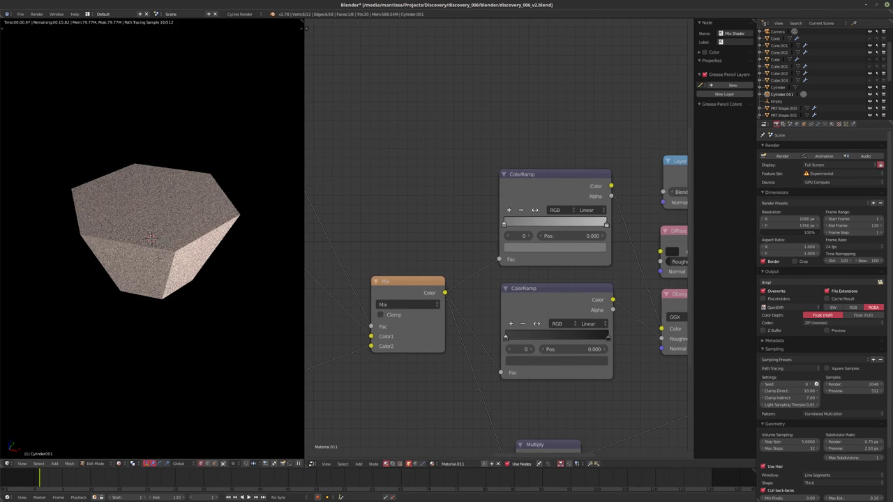
key(u)
click(159, 260)
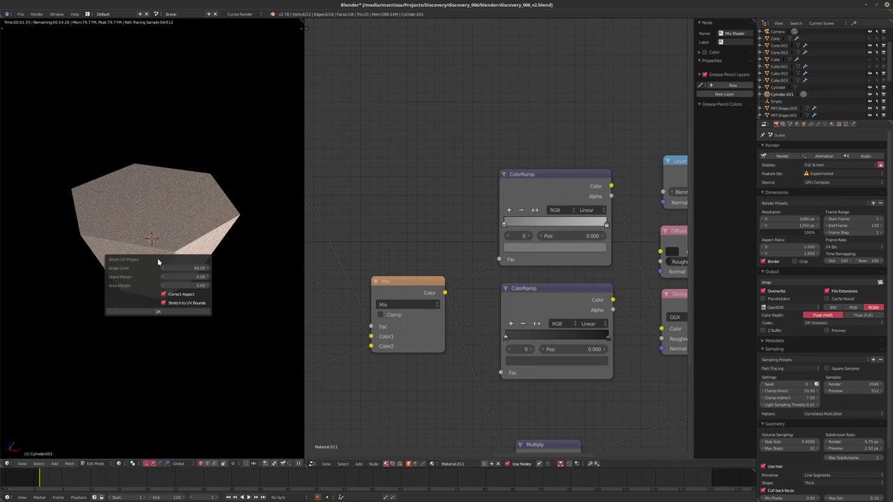
click(155, 310)
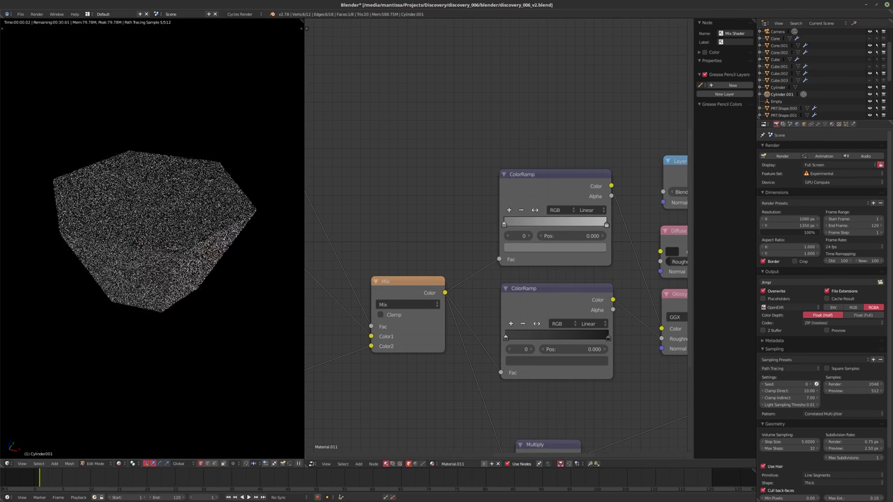
Set the X and Y scale to 1 in the unrotated Mapping node feeding Material.011's first image texture.
scroll(143, 239, up, 5)
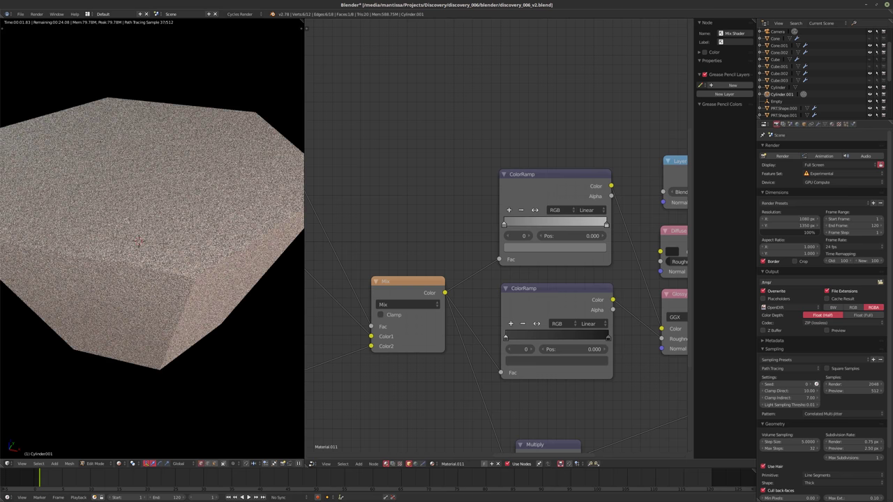
ctrl+scroll(405, 286, up, 5)
scroll(209, 266, down, 3)
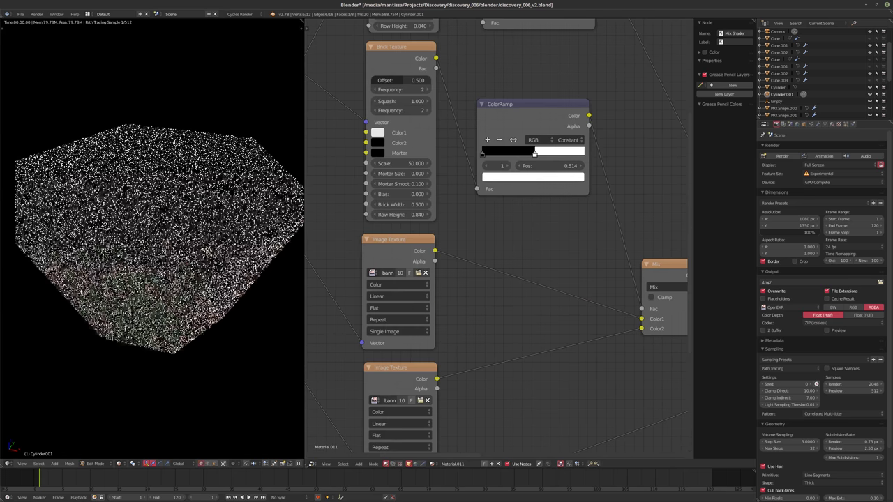
middle_drag(371, 265, 610, 354)
scroll(513, 265, up, 1)
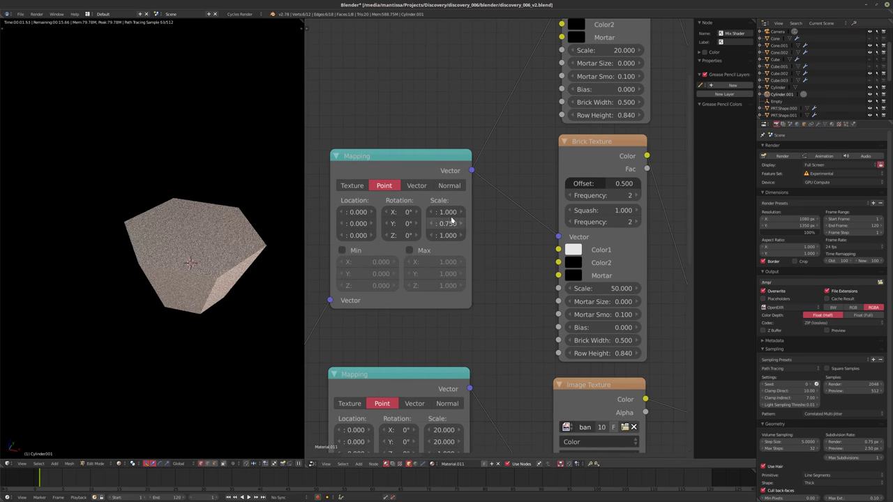
scroll(487, 271, down, 3)
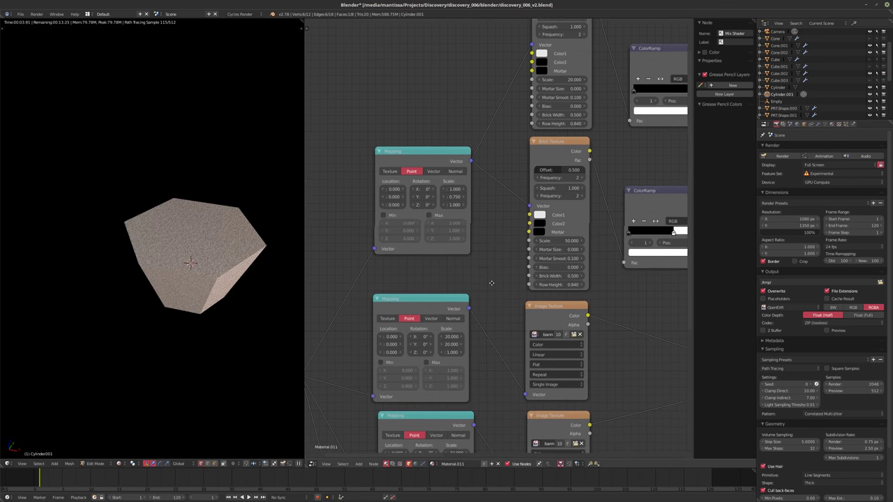
drag(449, 341, 470, 339)
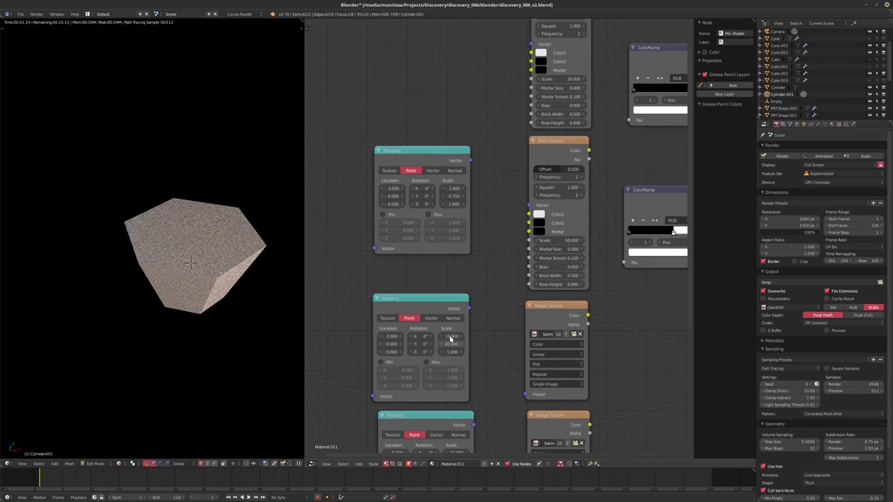
click(450, 337)
text(1)
key(Tab)
text(1)
key(Return)
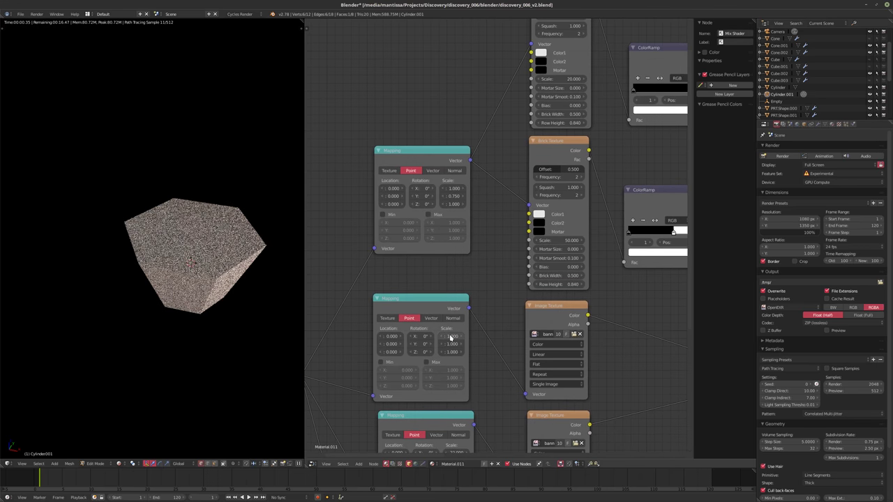
Set the X and Y scale to 1 in the Mapping node rotated 90° that feeds the second image texture.
middle_drag(454, 348, 434, 246)
click(432, 350)
text(1)
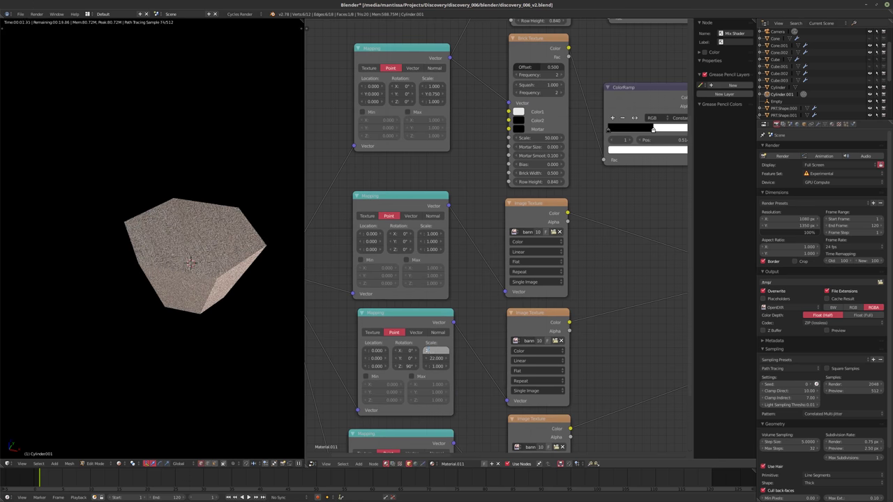
key(Tab)
text(1)
key(Return)
Set the X and Y scale to 1 in the Mapping node rotated 180° that feeds the third image texture.
middle_drag(432, 350, 430, 183)
click(430, 304)
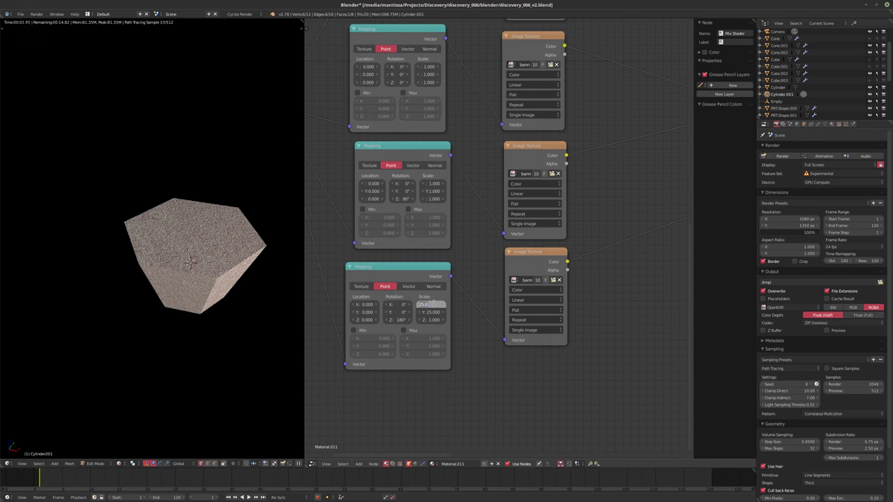
text(1)
key(Tab)
text(1)
key(Return)
Inspect the base's texture up close, leave Edit Mode and local view, and check the whole scene in the rendered camera view.
middle_drag(433, 304, 447, 369)
scroll(166, 264, up, 3)
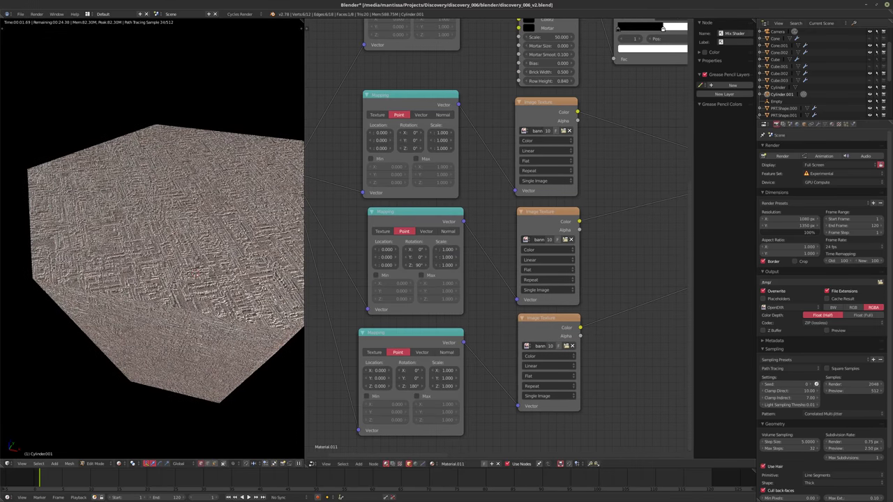
middle_drag(166, 264, 161, 264)
key(shift+z)
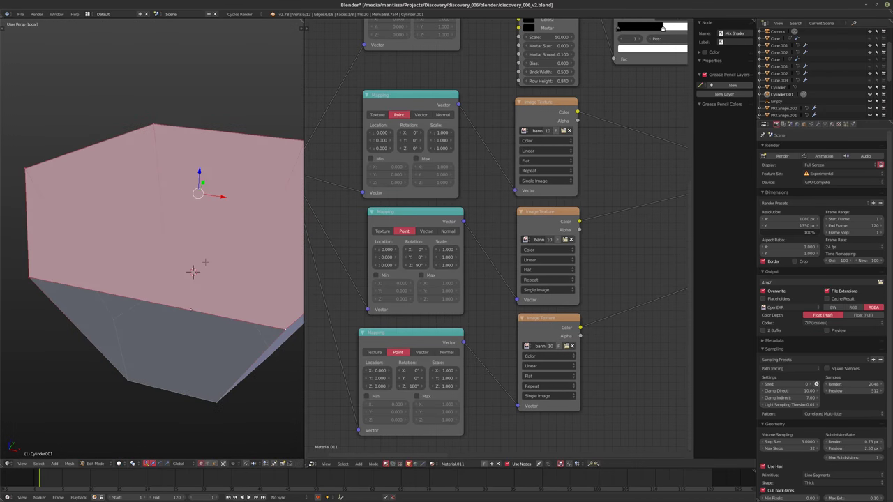
key(Tab)
key(KP_0)
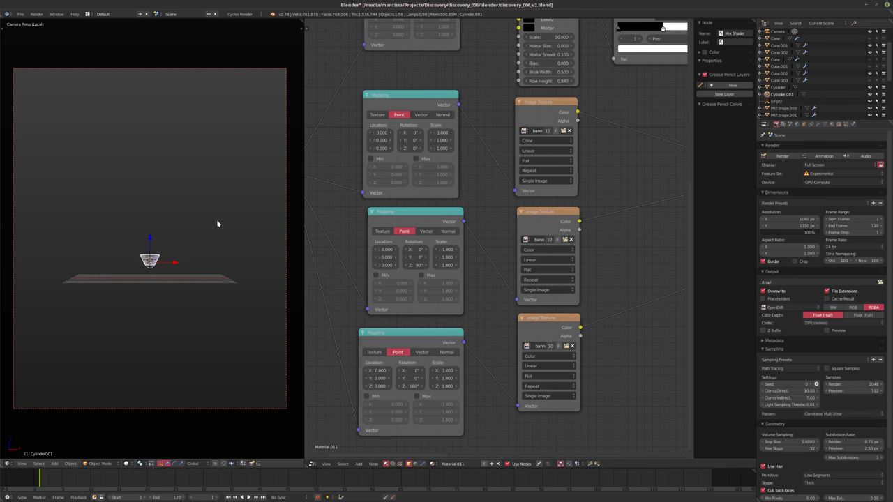
key(shift+z)
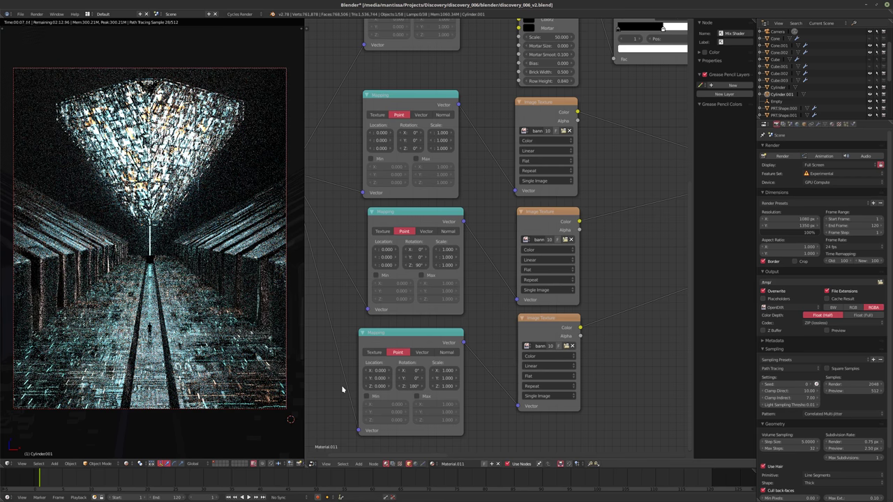
scroll(389, 370, down, 2)
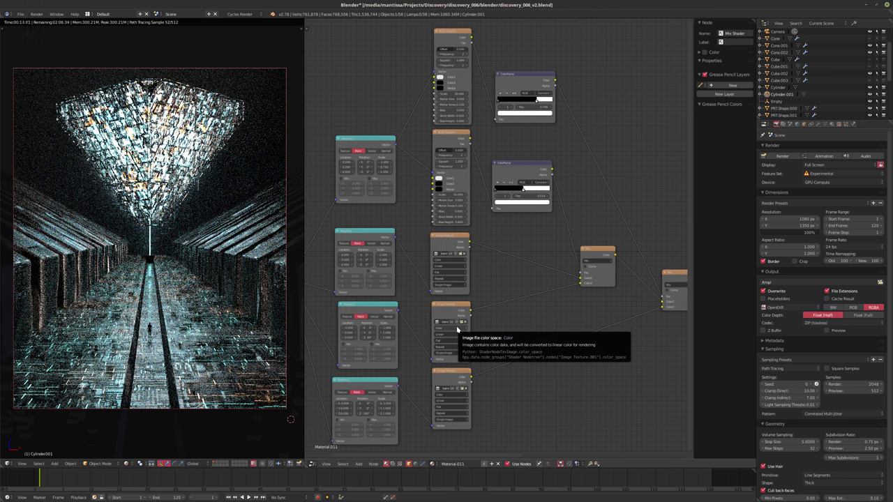
Assign the existing Material.001 to the six-sided base and isolate the base in local view with rendered shading.
click(433, 464)
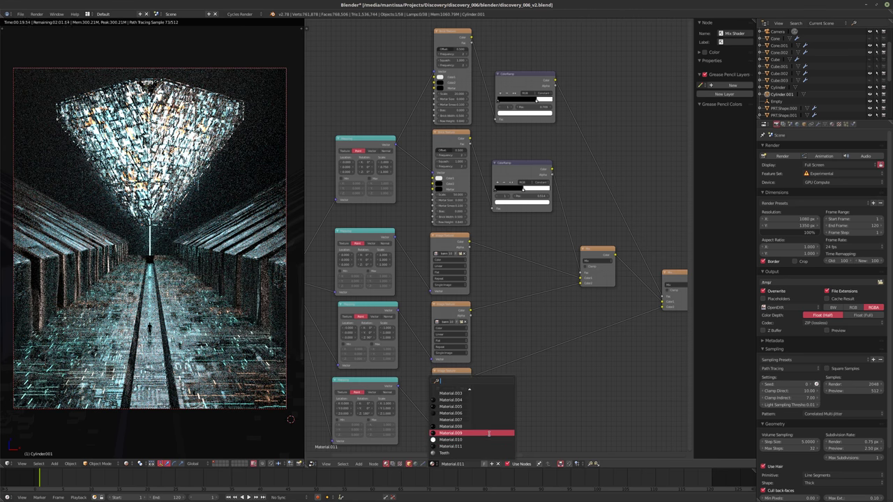
scroll(478, 408, up, 4)
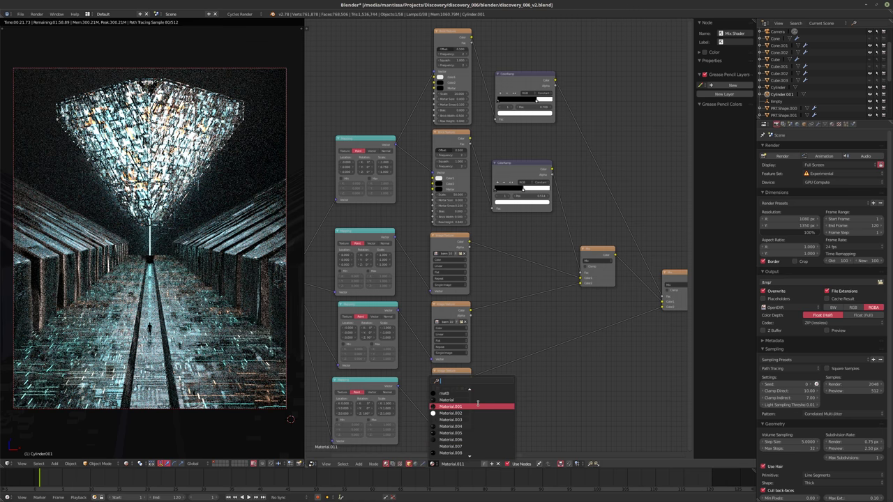
click(475, 406)
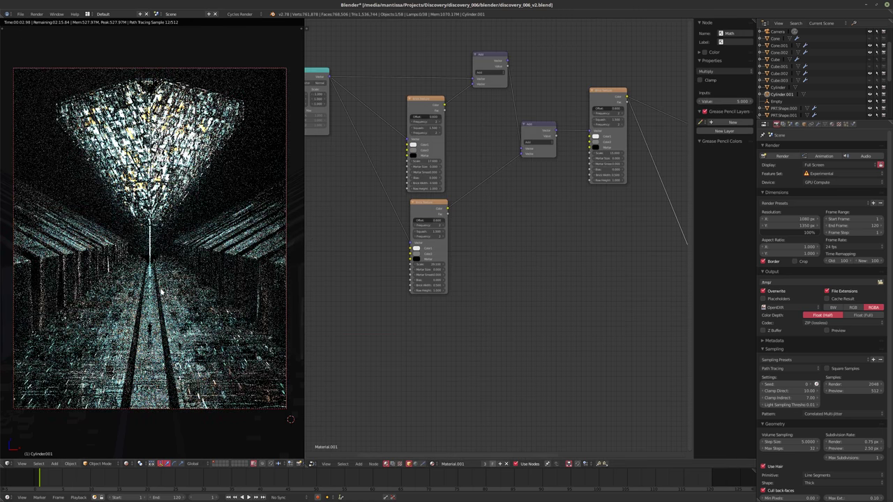
middle_drag(161, 291, 147, 226)
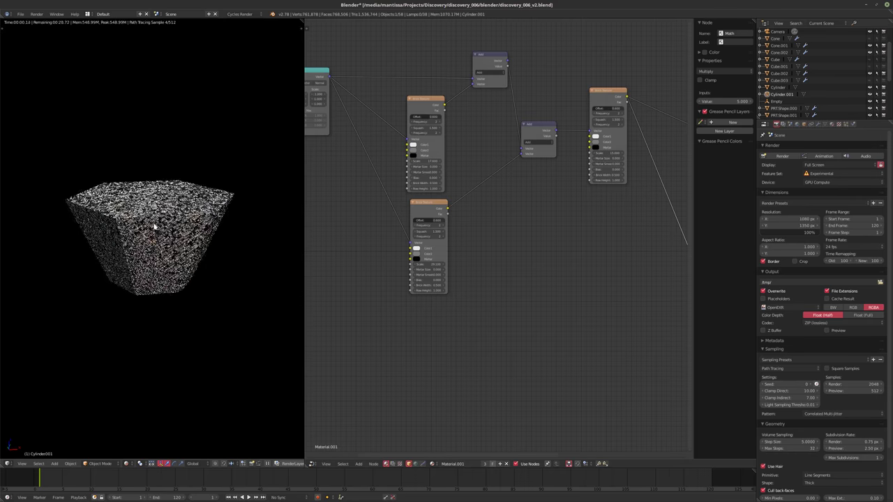
scroll(155, 209, up, 4)
middle_drag(415, 240, 515, 394)
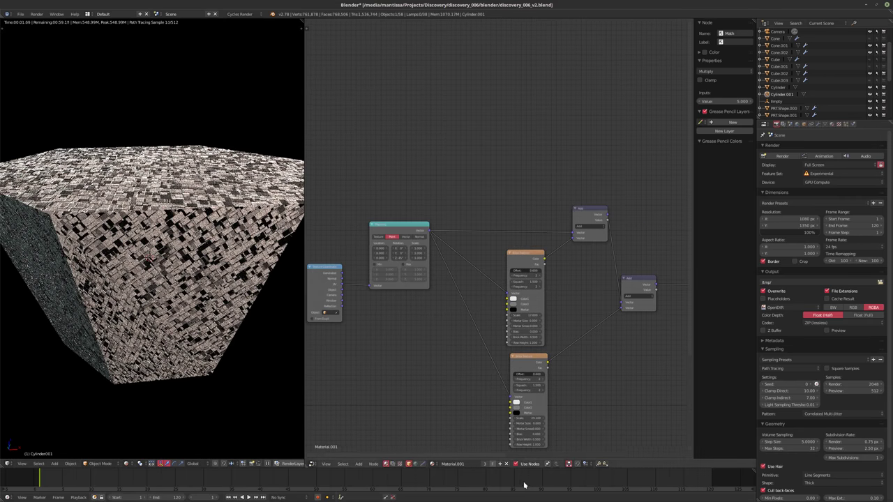
Make the base's material a single-user copy and set its Mapping node's Z rotation to 0°.
click(487, 464)
scroll(366, 220, up, 3)
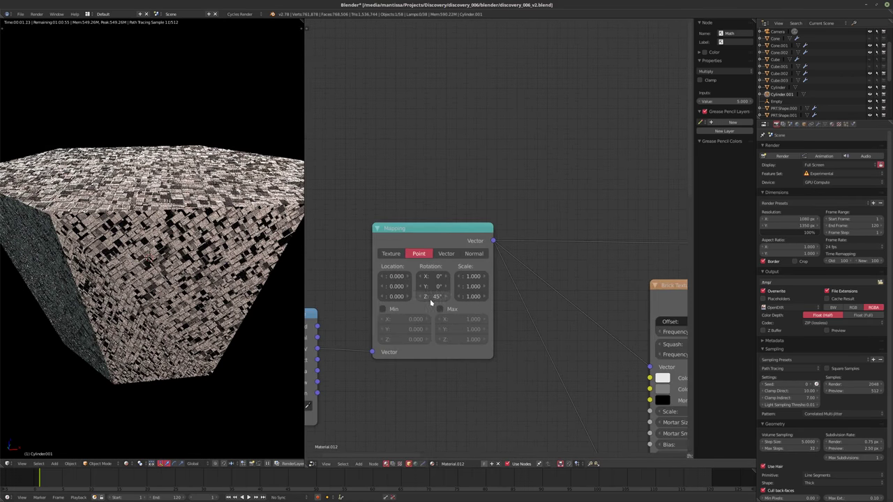
double_click(425, 296)
text(45d)
key(Return)
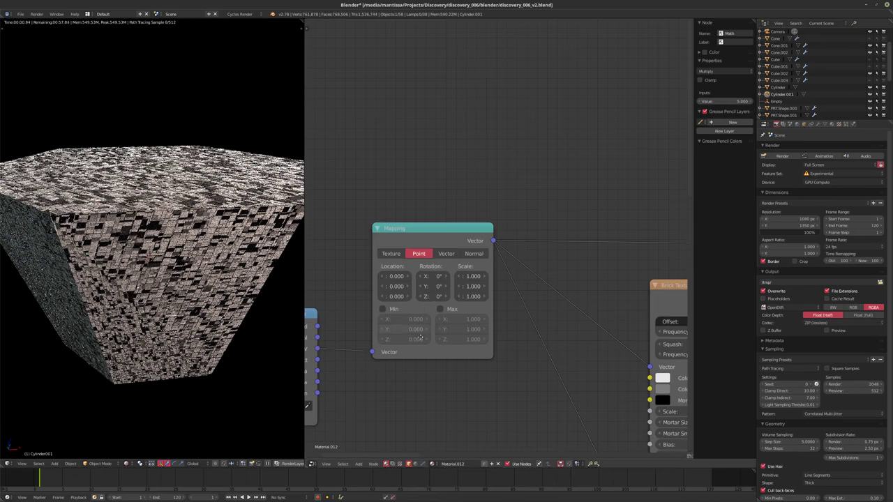
middle_drag(347, 374, 392, 359)
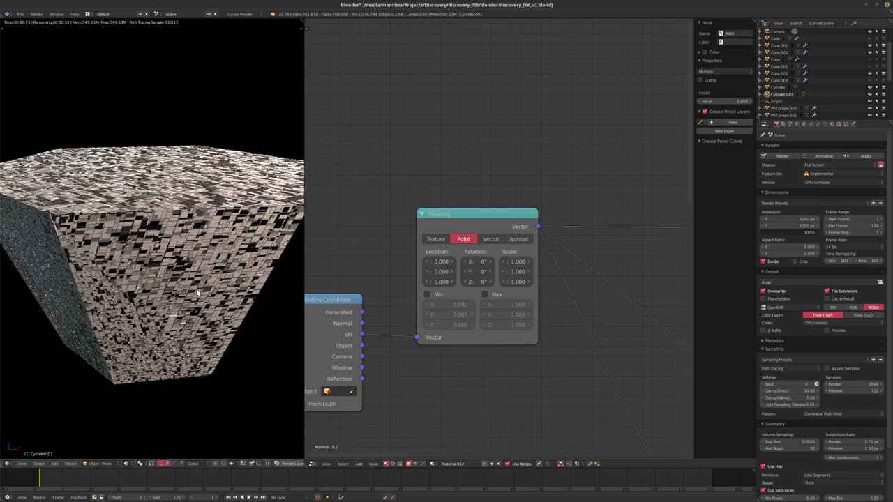
Mark the outline of the base's top face as a seam, unwrap the whole mesh, and return to rendered shading in Object Mode.
key(Tab)
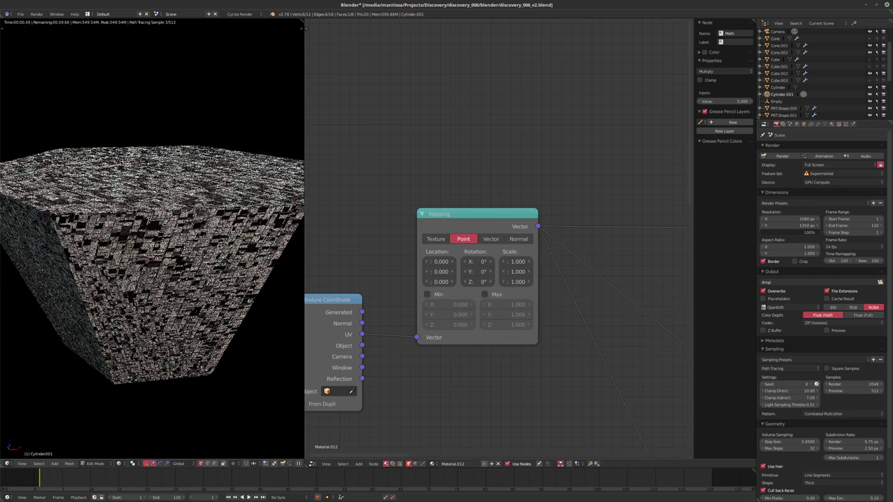
key(shift+z)
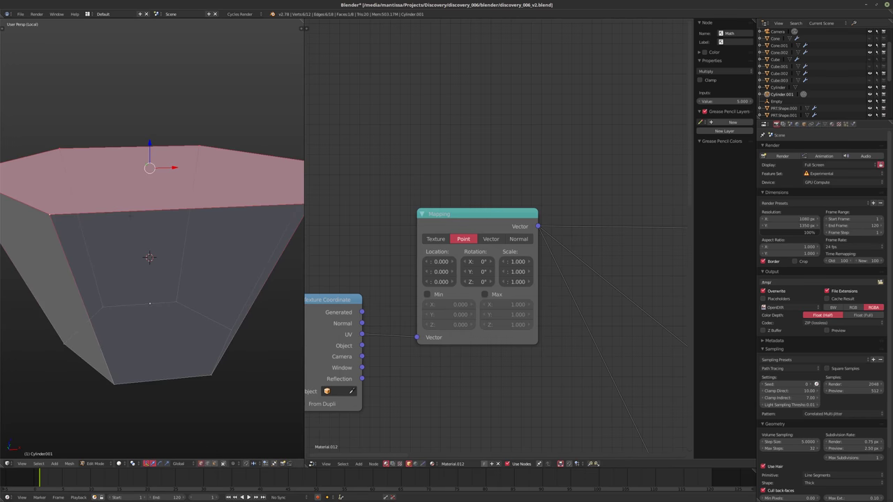
key(ctrl+e)
click(112, 213)
key(a)
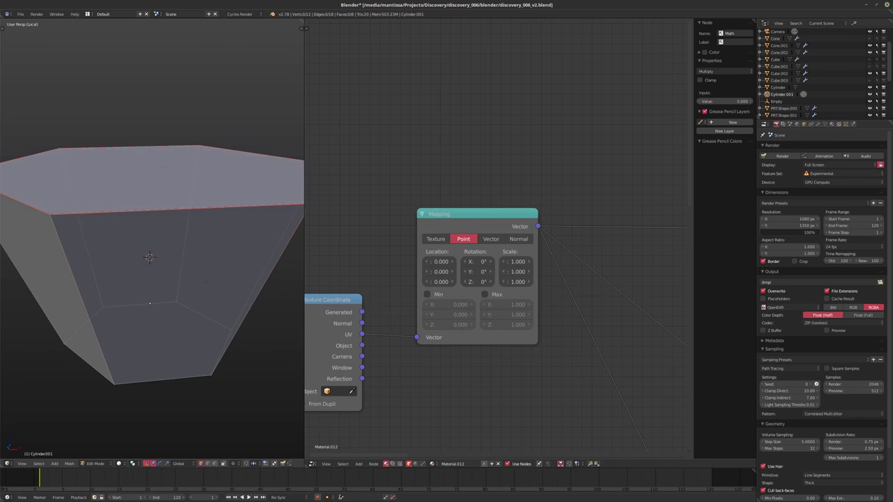
key(a)
key(ctrl+e)
click(193, 272)
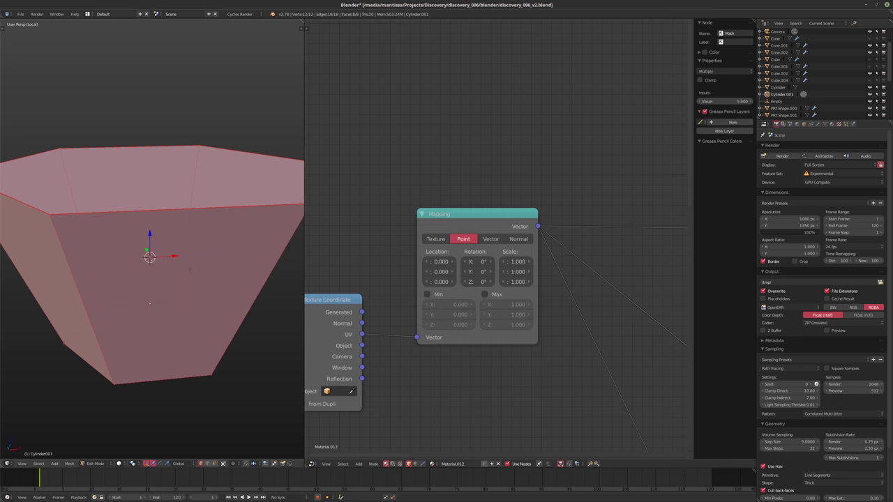
key(Tab)
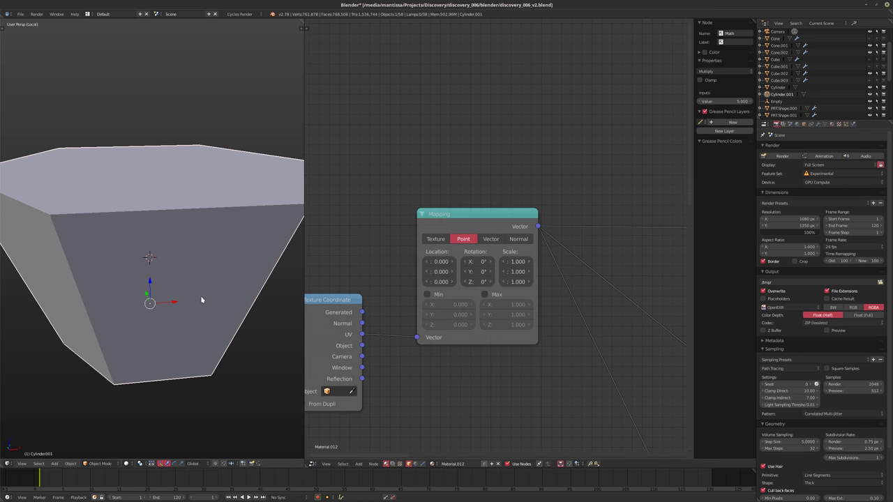
key(shift+z)
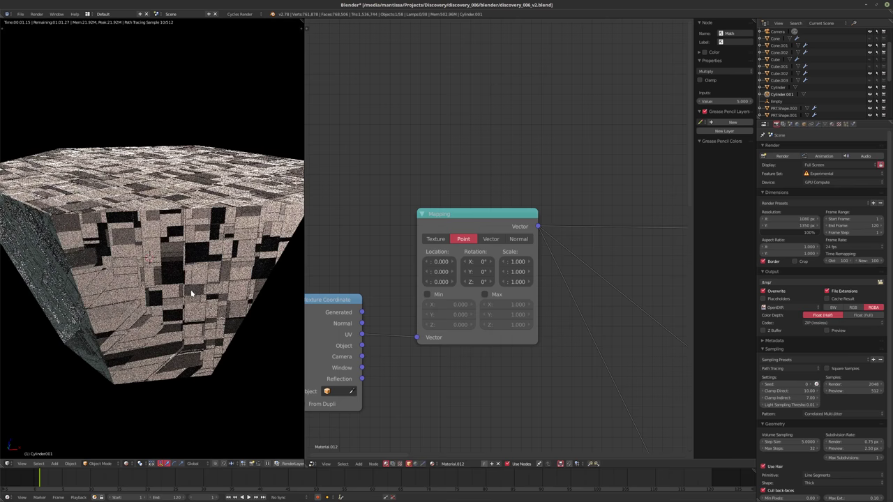
Feed the Mapping node from the Texture Coordinate node's Object output and inspect the base's sides in the render.
middle_drag(173, 293, 421, 343)
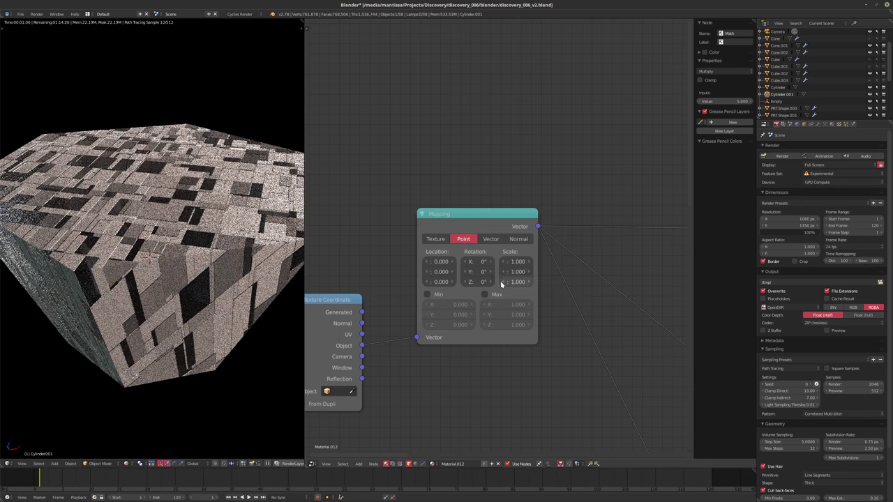
middle_drag(554, 338, 486, 340)
scroll(464, 342, down, 1)
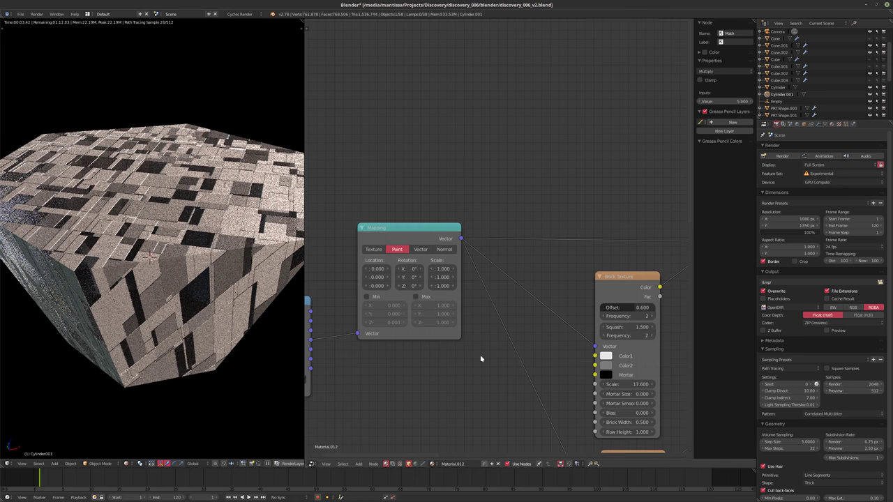
middle_drag(155, 279, 185, 295)
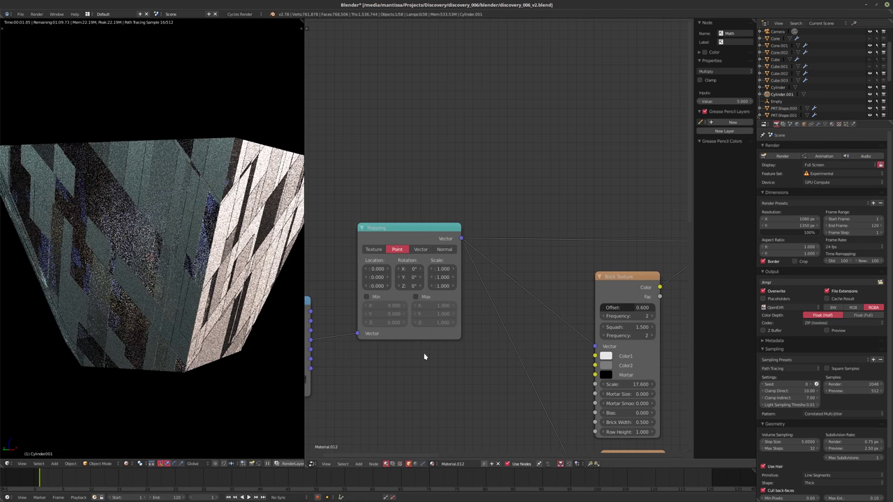
Set the Scale of the upper of the two stacked Brick Texture nodes to 25.
middle_drag(457, 336, 417, 333)
scroll(417, 333, down, 1)
middle_drag(502, 325, 379, 286)
scroll(540, 256, down, 2)
middle_drag(530, 305, 510, 247)
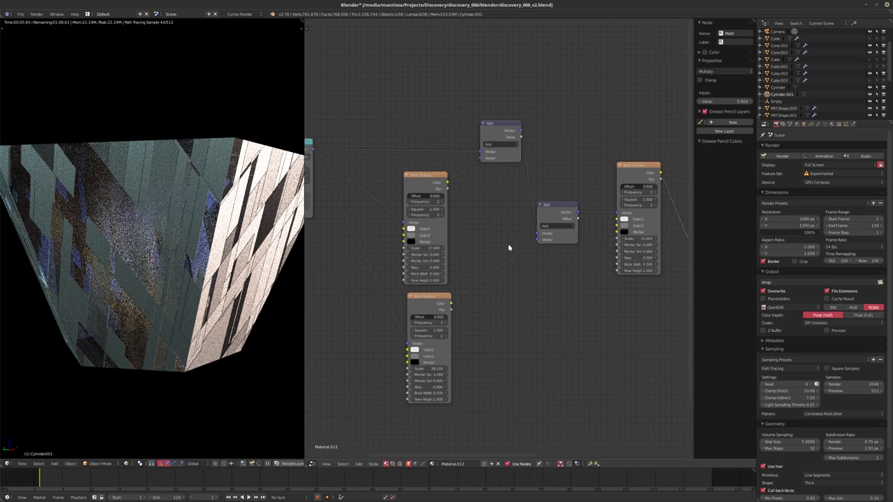
scroll(487, 256, up, 1)
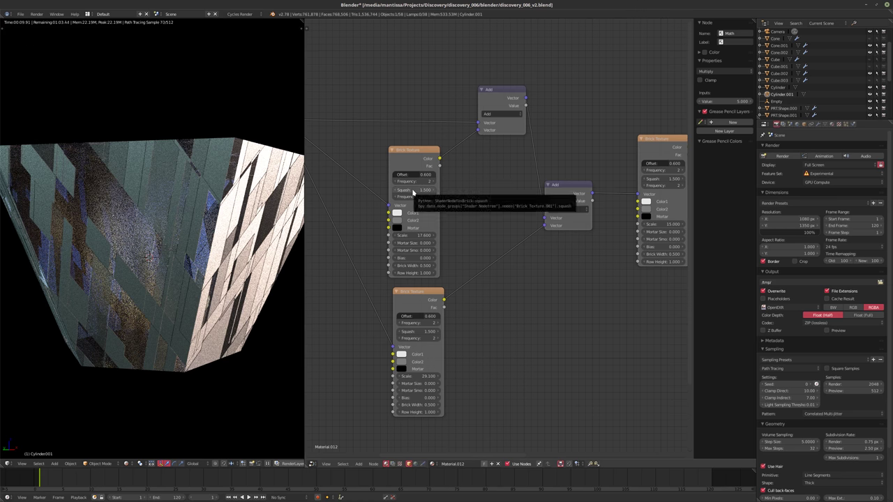
mouse_move(484, 240)
middle_down()
mouse_move(442, 247)
mouse_move(491, 254)
middle_up()
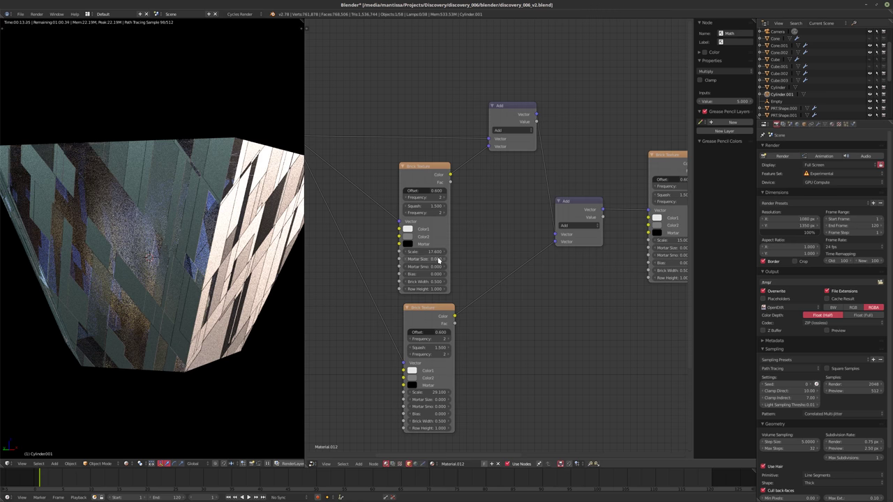
click(427, 252)
text(10)
key(Return)
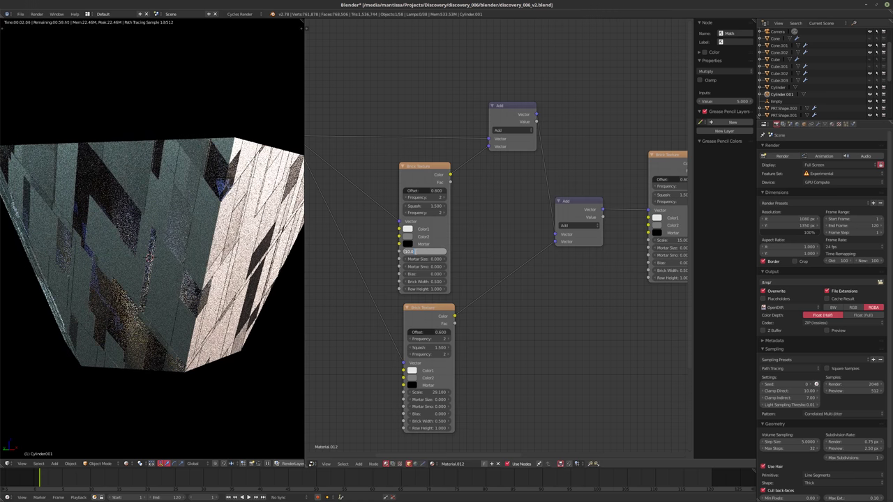
key(Return)
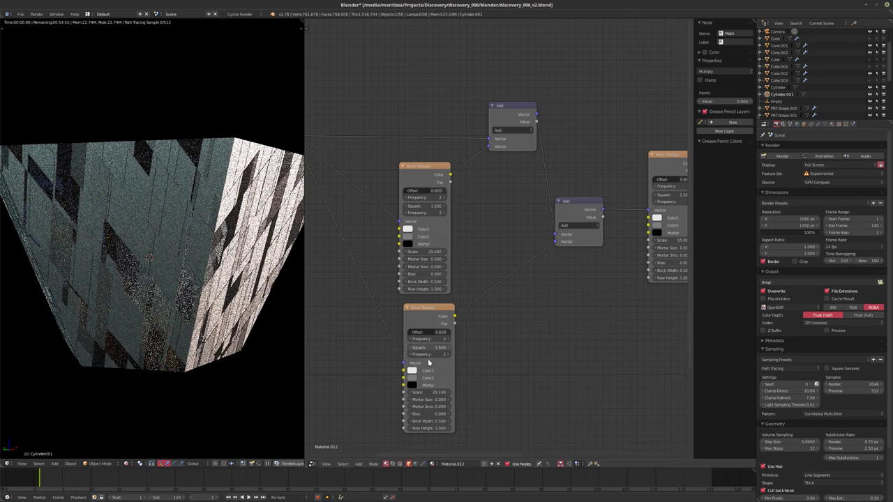
Set the lower stacked Brick Texture's Scale to 50 and the final Brick Texture's Scale to 25.
click(429, 393)
text(50)
key(Return)
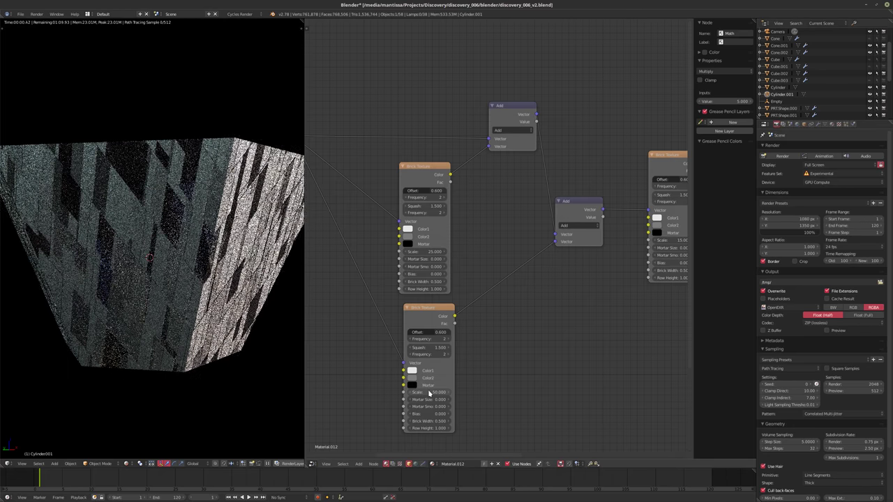
middle_drag(504, 256, 415, 305)
click(585, 289)
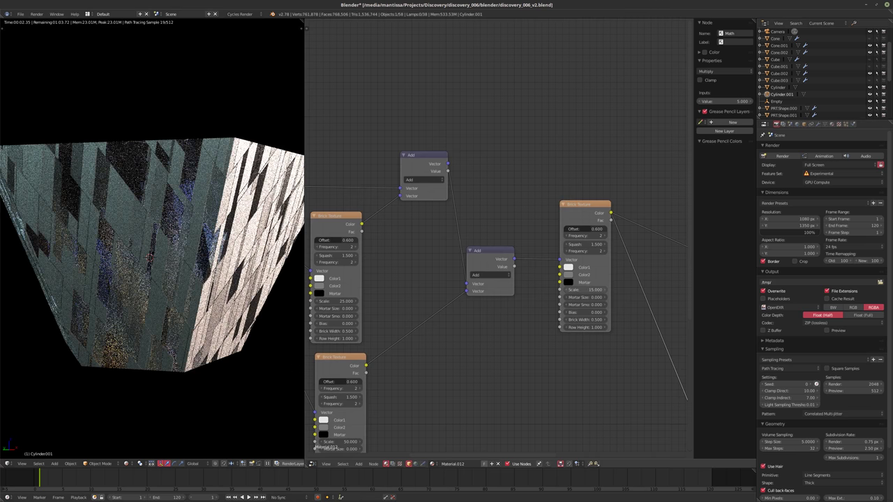
text(25)
key(Return)
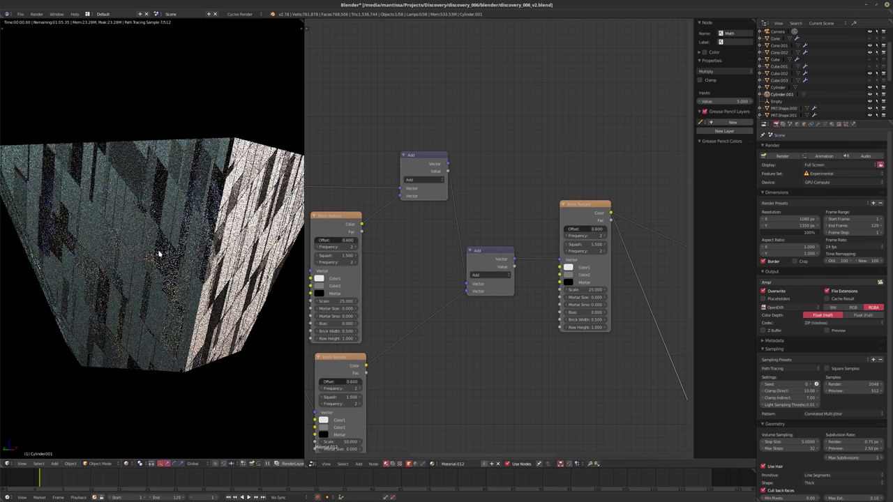
Leave local view for the rendered camera view and set the ColorRamp's white stop to position 0.323, with the black stop just before it.
middle_drag(544, 307, 482, 234)
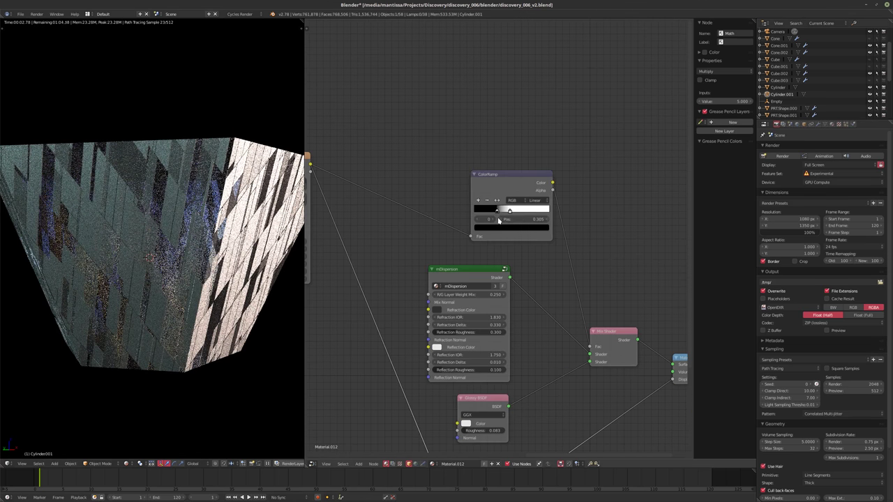
mouse_move(499, 211)
mouse_down()
mouse_move(524, 216)
mouse_move(508, 213)
mouse_up()
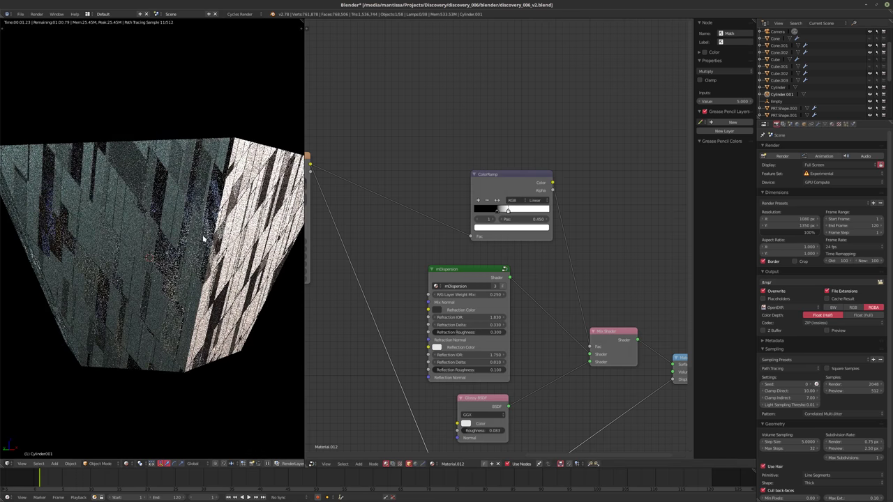
key(KP_0)
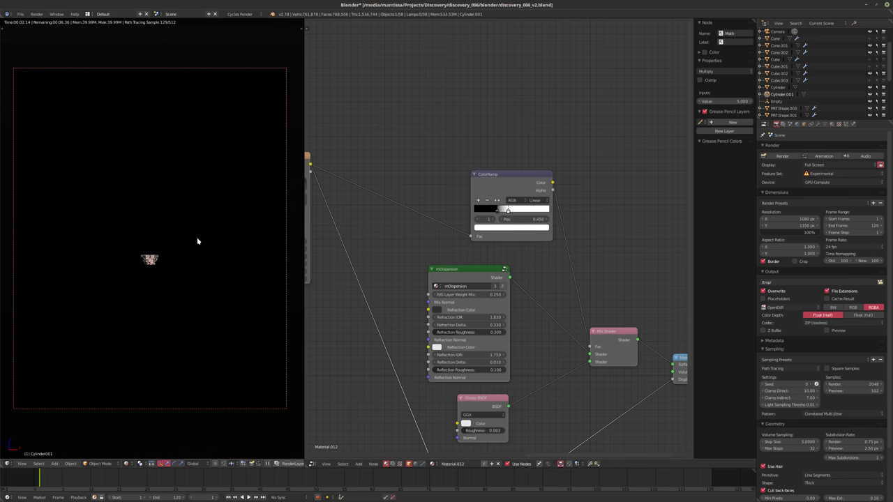
key(KP_Divide)
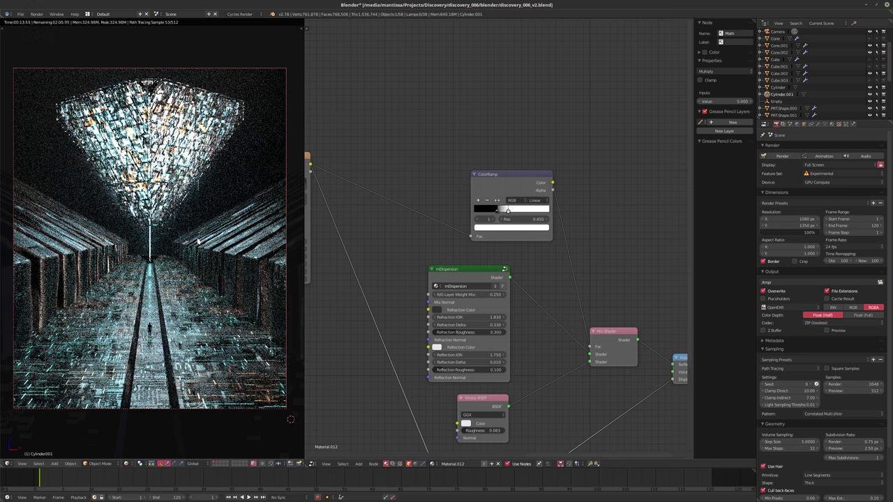
scroll(480, 222, up, 3)
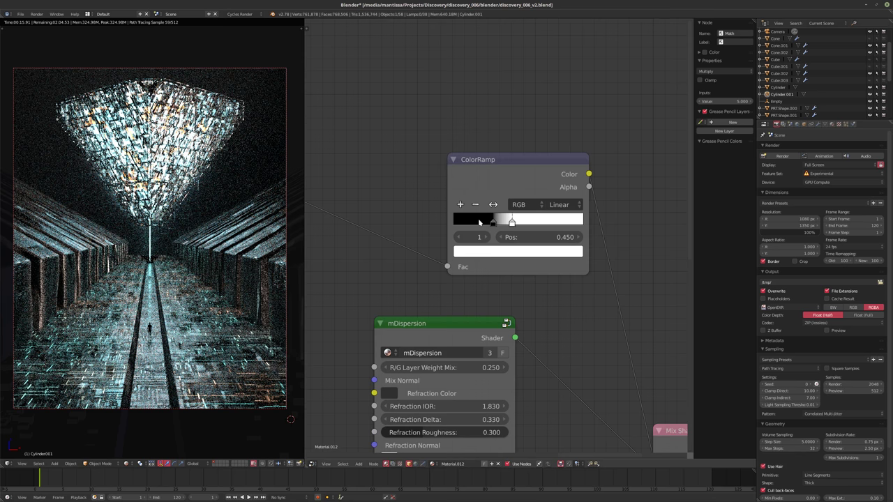
drag(491, 223, 496, 223)
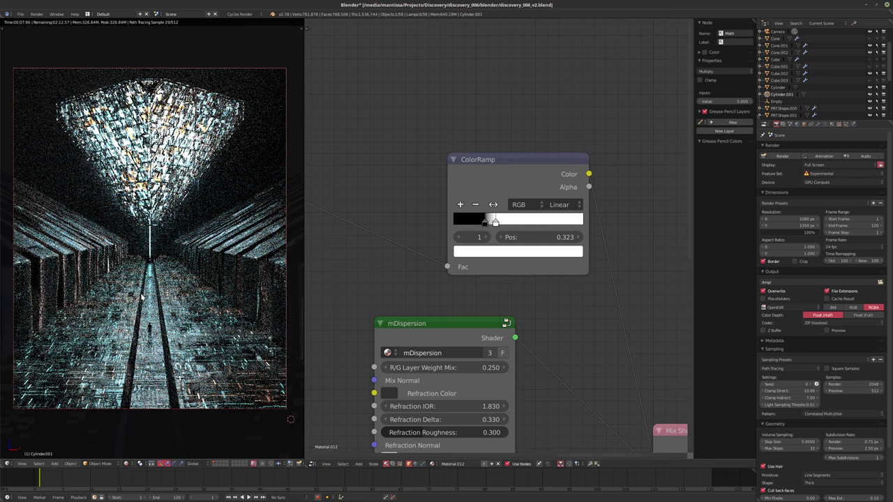
Switch the viewport to solid shading, enter Edit Mode on the base, and frame it up close.
key(shift+z)
key(Tab)
key(KP_Decimal)
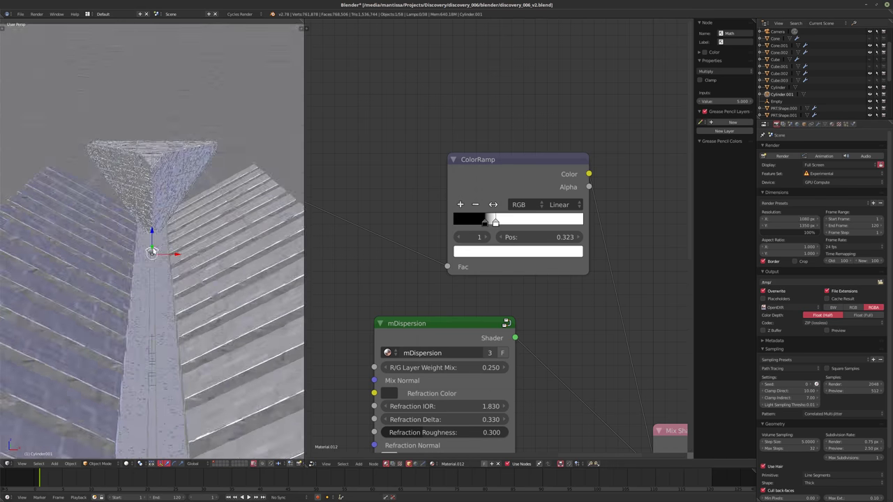
scroll(181, 319, down, 2)
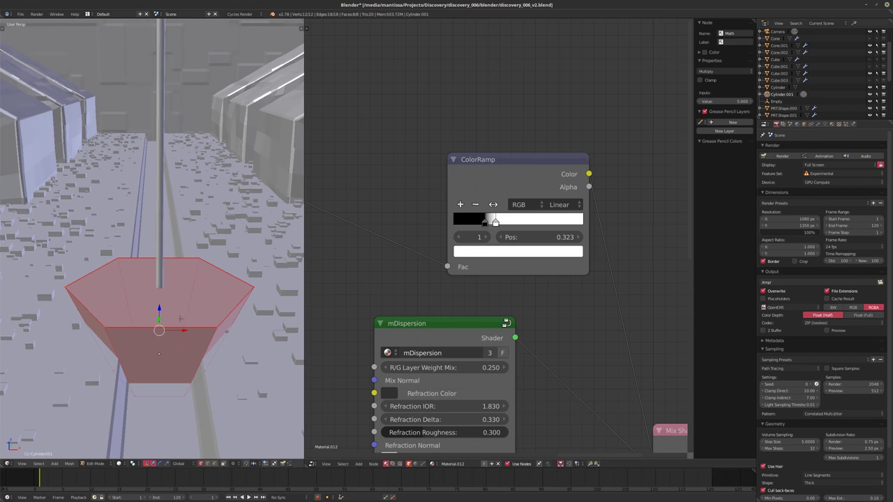
right_click(160, 354)
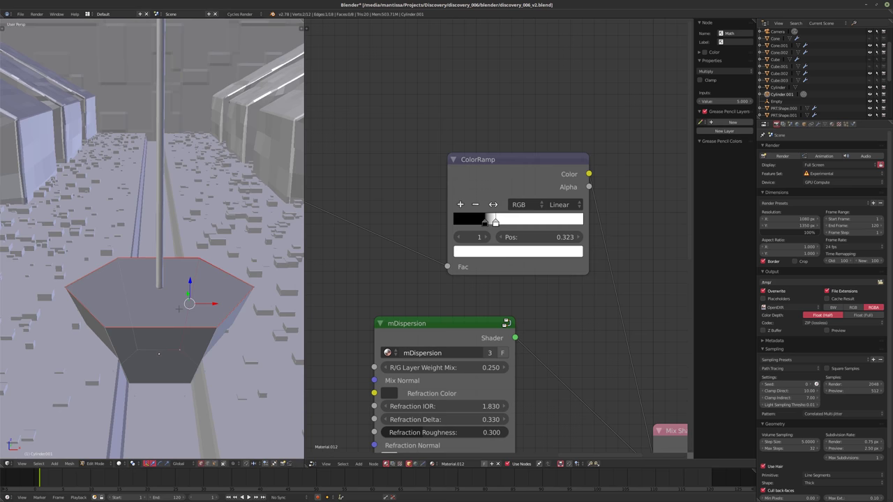
key(shift+d)
key(z)
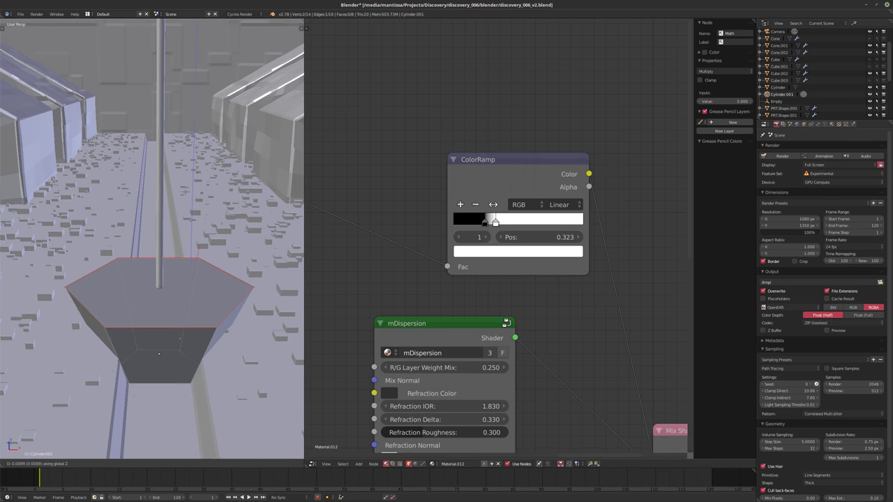
key(Return)
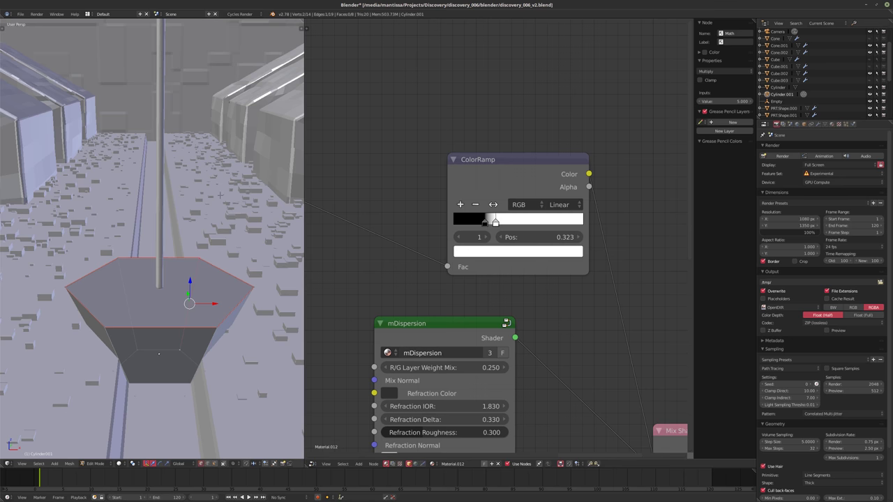
Duplicate the base's top face along Z and separate the copy into its own object.
key(a)
right_click(159, 286)
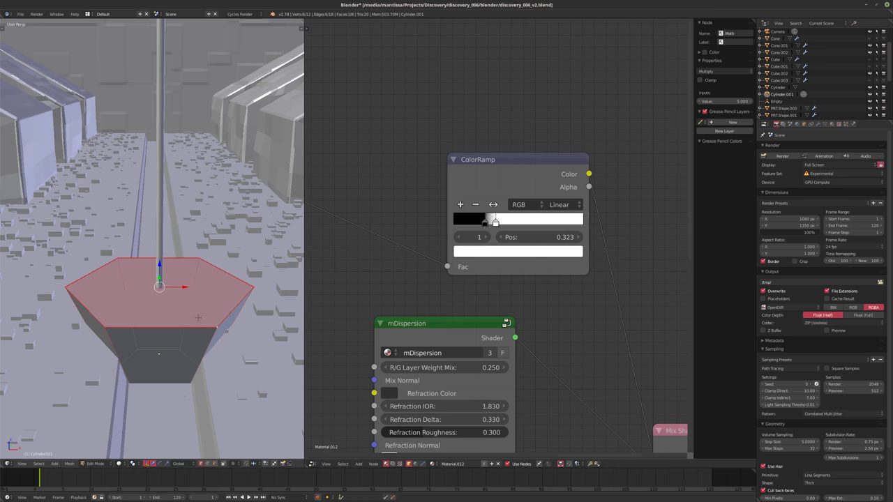
key(shift+d)
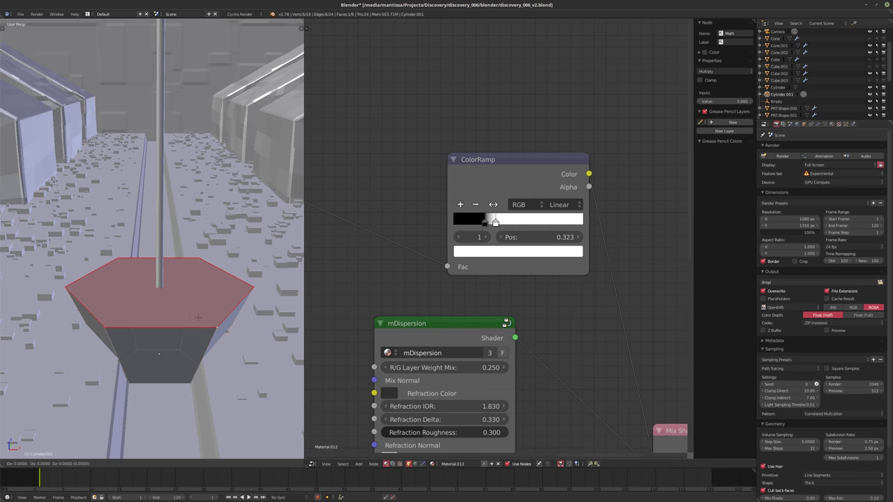
key(z)
click(198, 314)
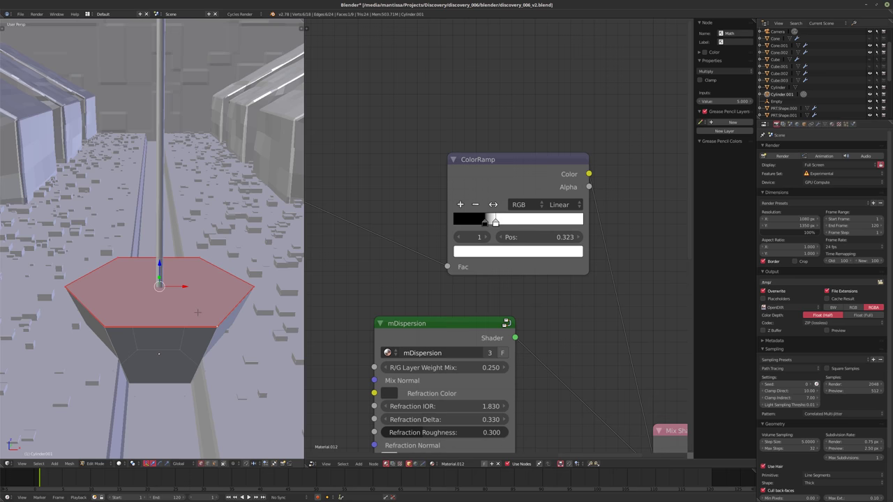
scroll(206, 309, down, 3)
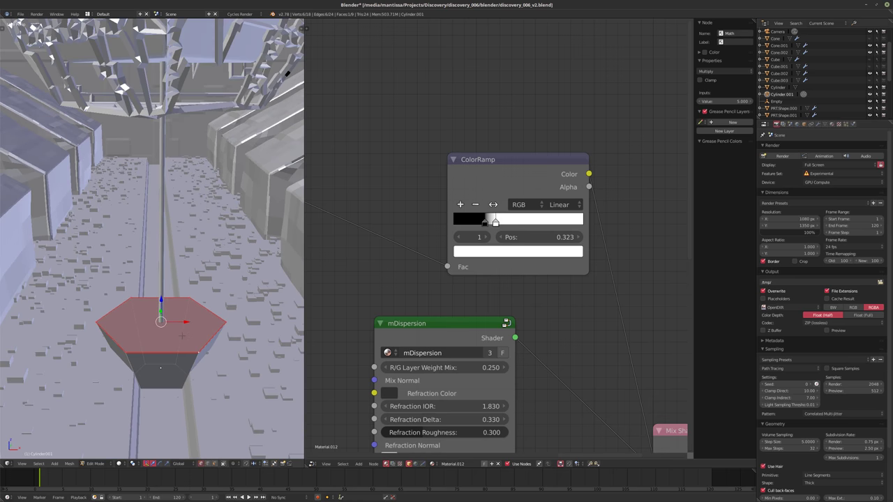
key(p)
click(182, 336)
Select the separated copy of the top face on its own and open it in Edit Mode with solid shading.
key(z)
key(Tab)
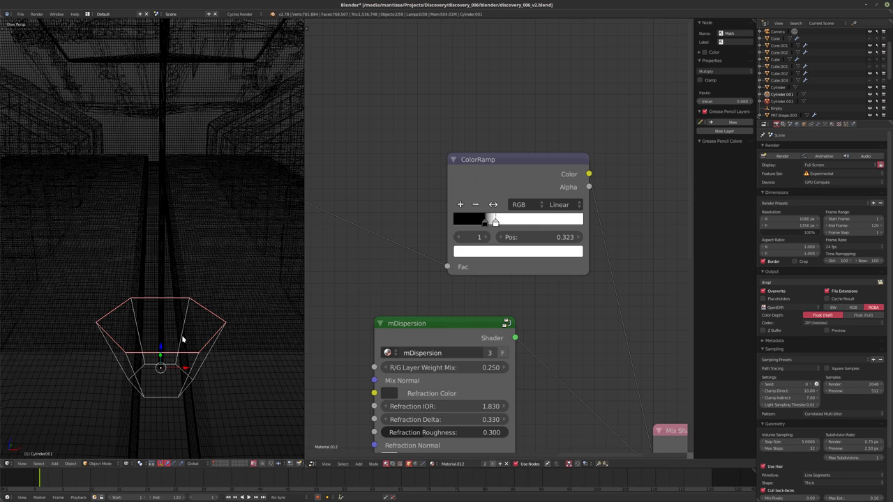
right_click(181, 352)
right_click(166, 333)
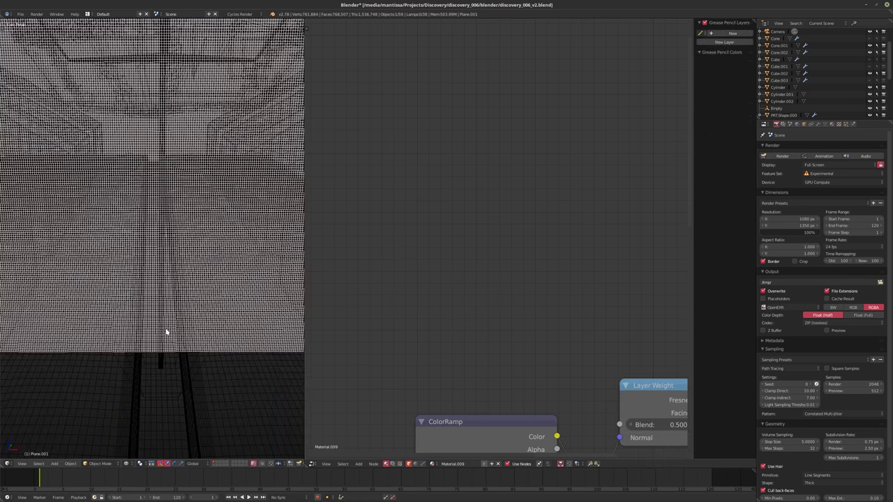
key(Tab)
key(Tab)
key(z)
right_click(173, 370)
key(Tab)
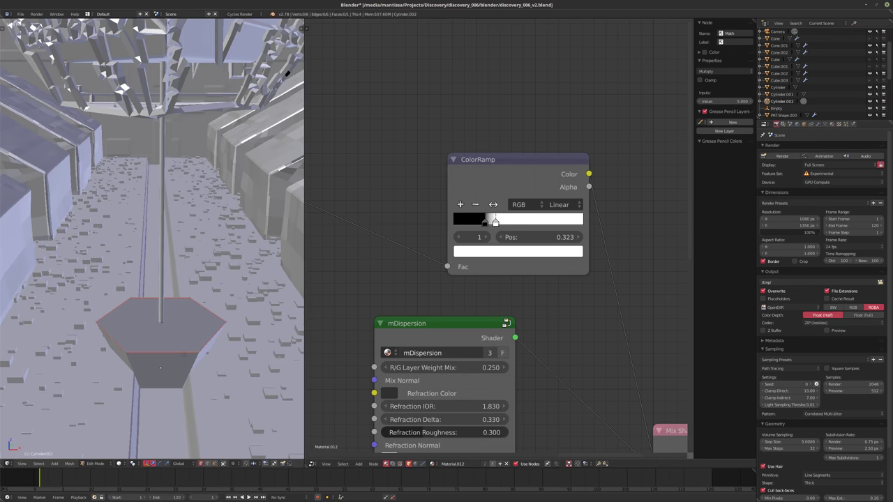
Extrude the separated hexagonal face straight up along Z to the underside of the inverted structure, judging it from the camera view.
key(a)
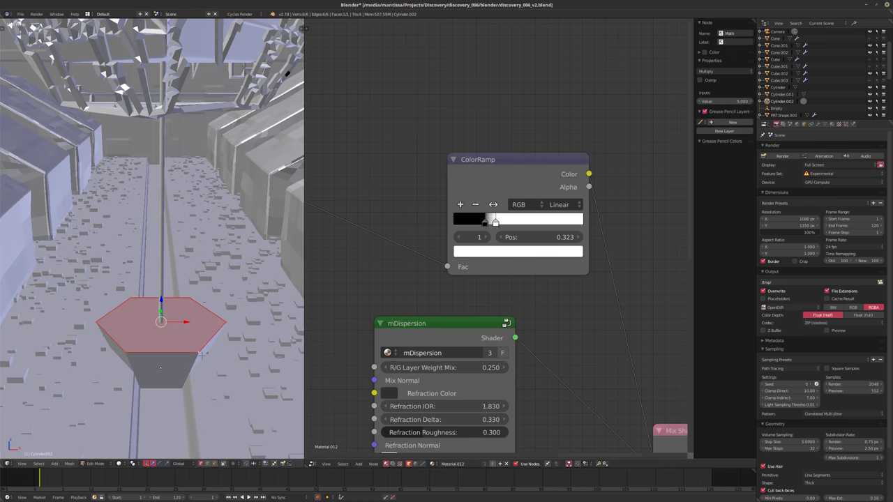
key(e)
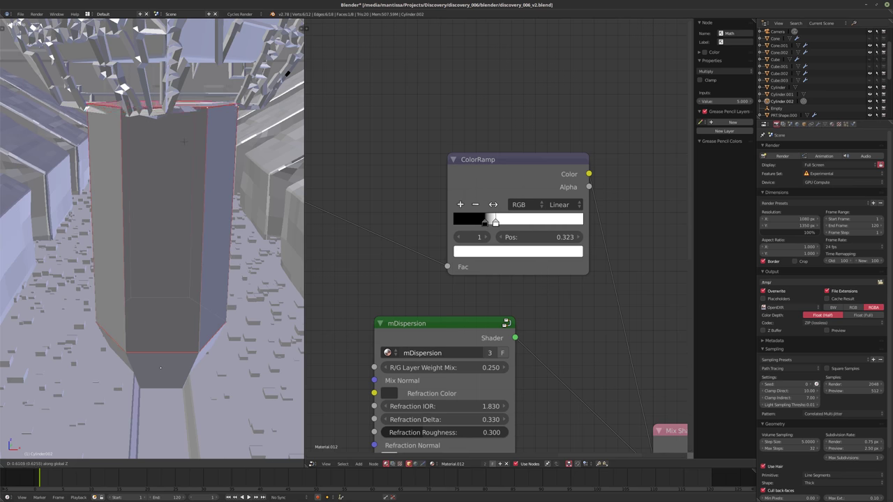
click(160, 368)
middle_drag(160, 368, 175, 235)
key(KP_0)
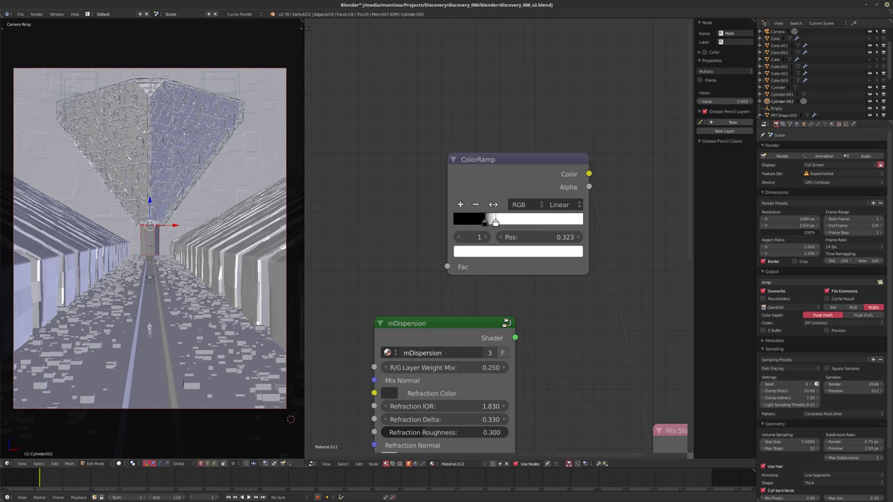
scroll(152, 237, up, 8)
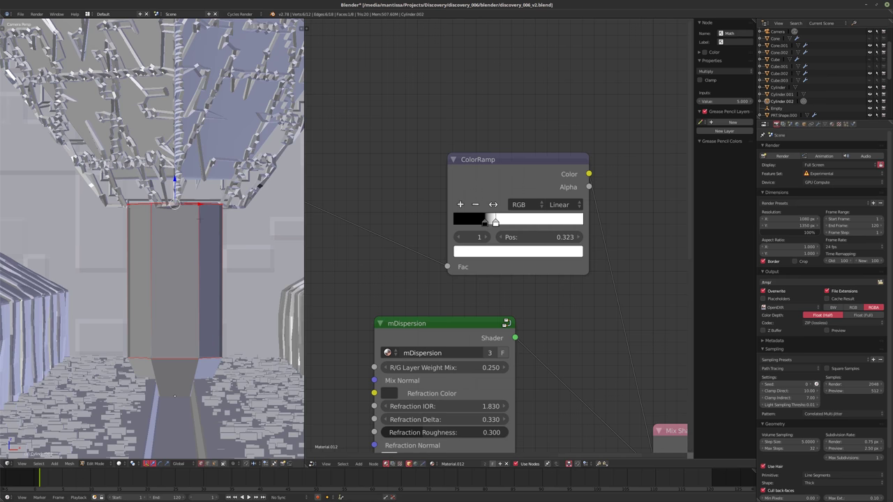
Widen the column's upper face by about 1.48 without scaling Z, lower it slightly along Z, and leave Edit Mode.
key(s)
key(shift+z)
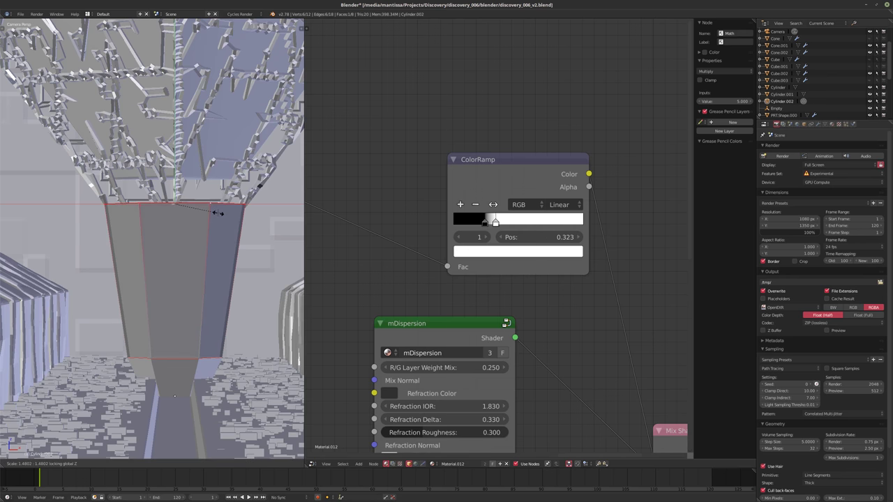
click(219, 213)
key(g)
key(z)
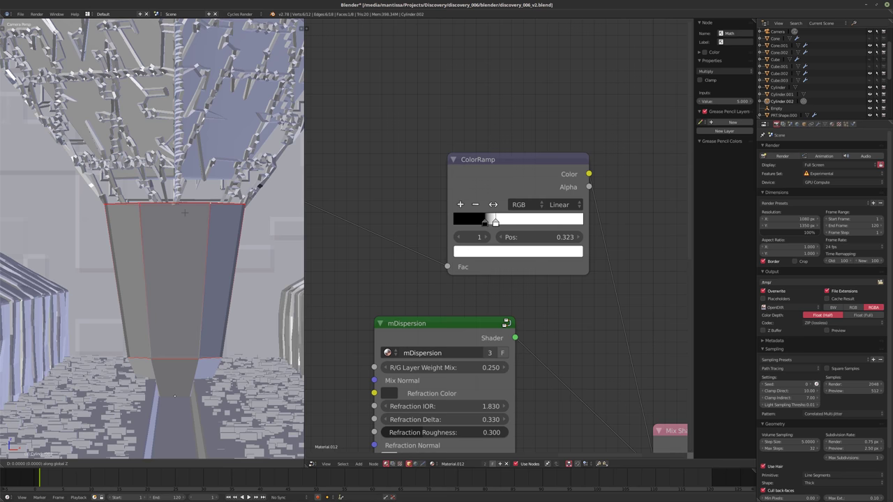
click(188, 245)
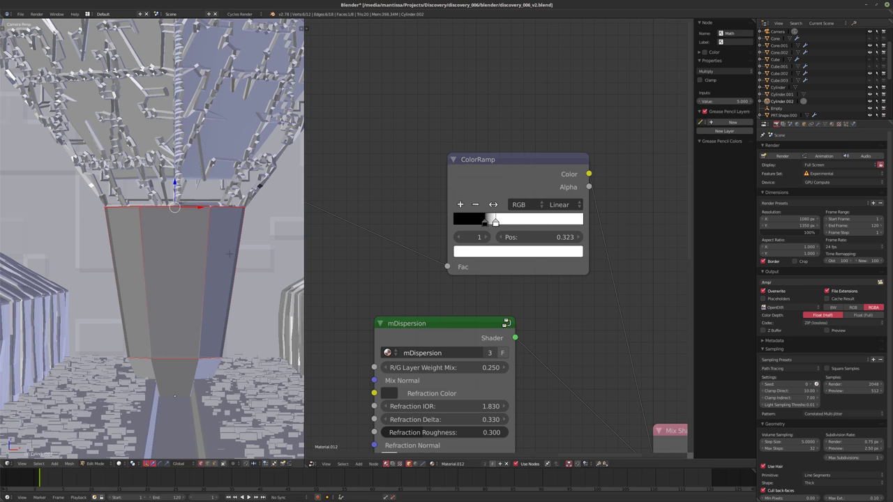
key(Tab)
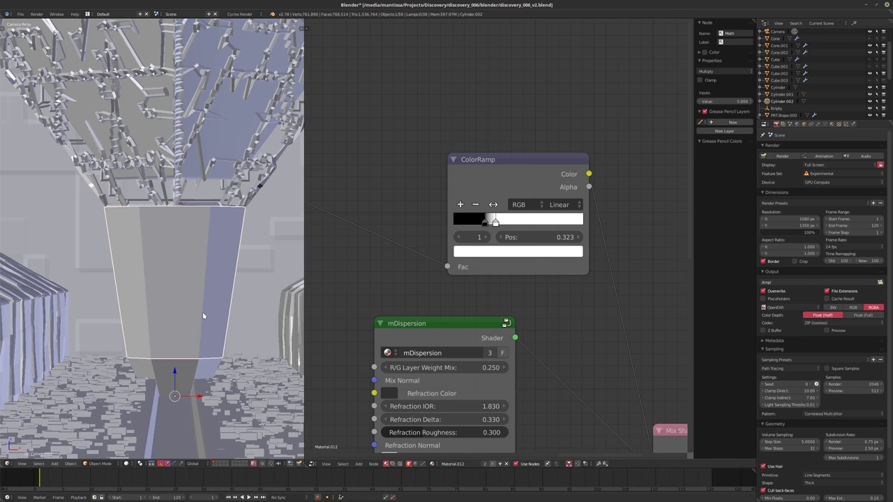
Delete every node of the column's material except the Material Output.
scroll(499, 357, down, 6)
key(Home)
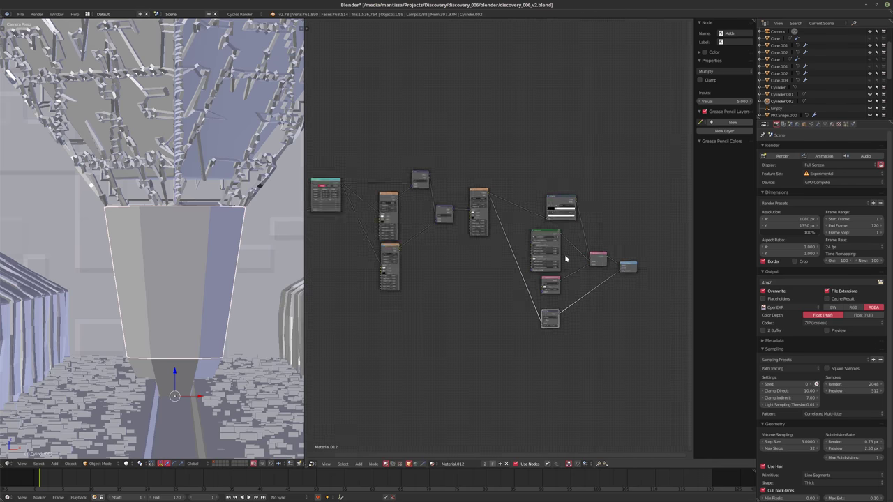
middle_drag(498, 283, 498, 301)
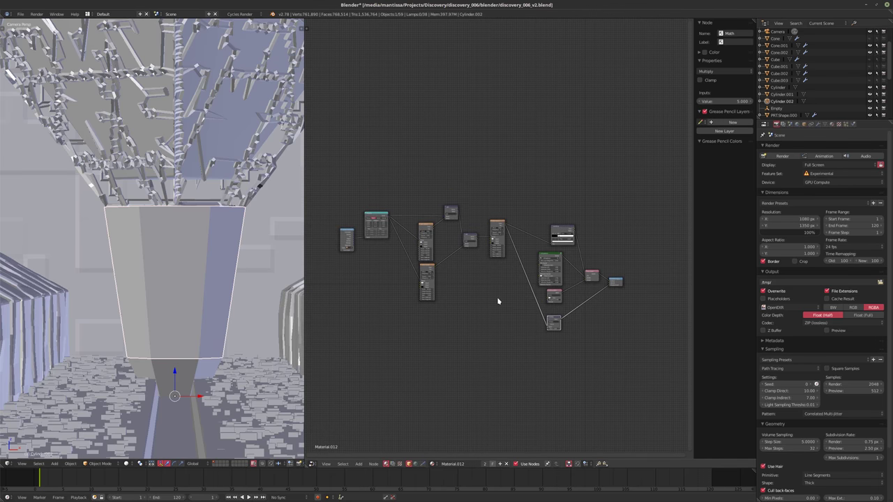
key(a)
key(b)
drag(325, 175, 600, 394)
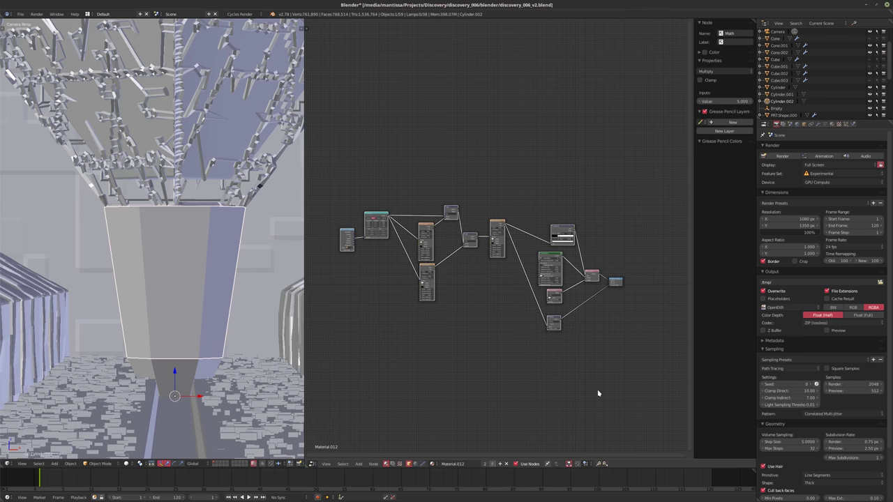
key(x)
click(598, 293)
key(h)
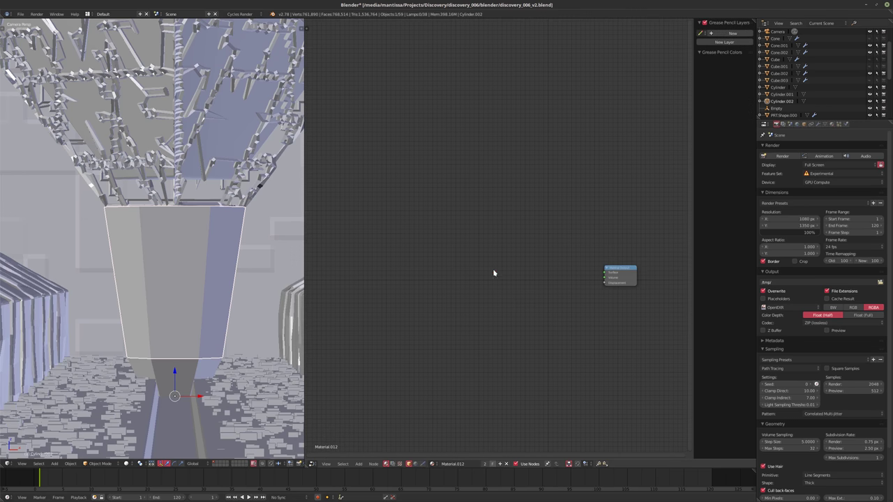
Add an Emission shader and connect it to the Volume input of the Material Output.
key(shift+a)
mouse_move(482, 293)
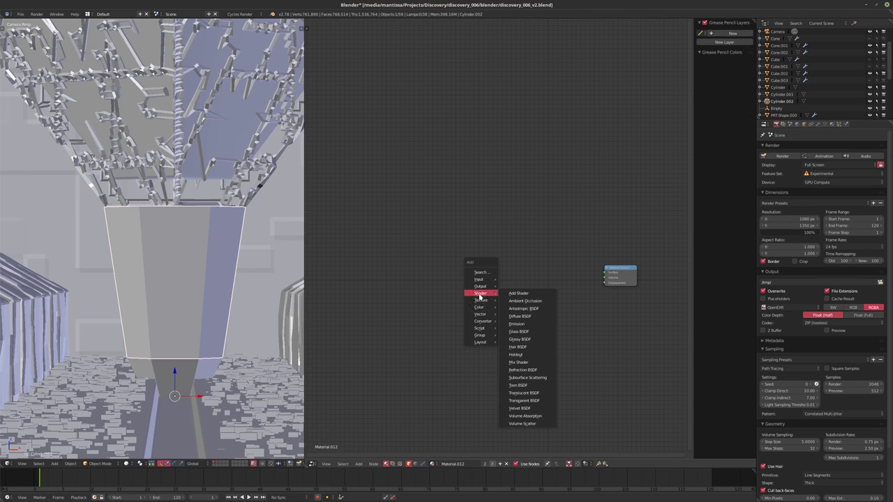
click(523, 323)
click(487, 267)
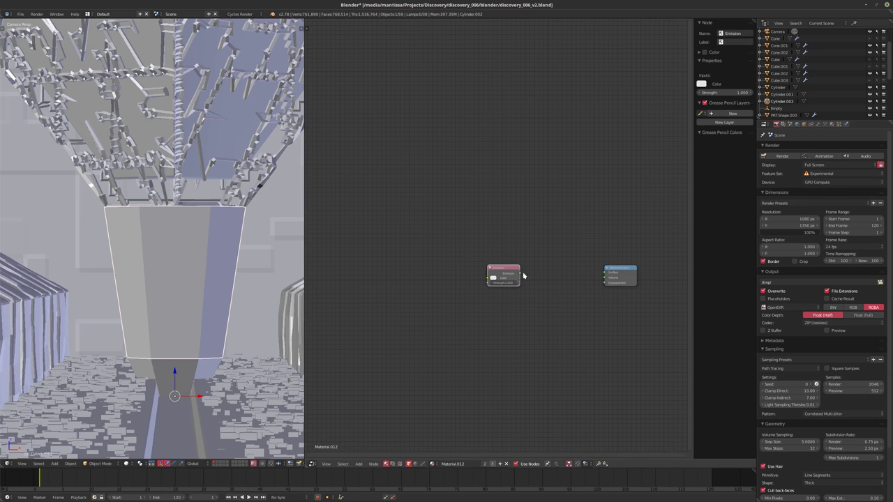
drag(523, 275, 605, 278)
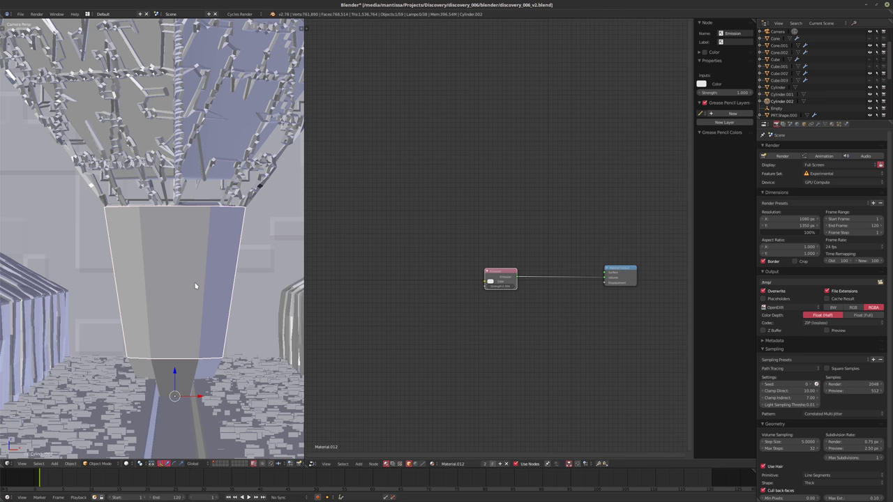
Switch the viewport to rendered shading and set the Emission strength to 0.1.
key(shift+z)
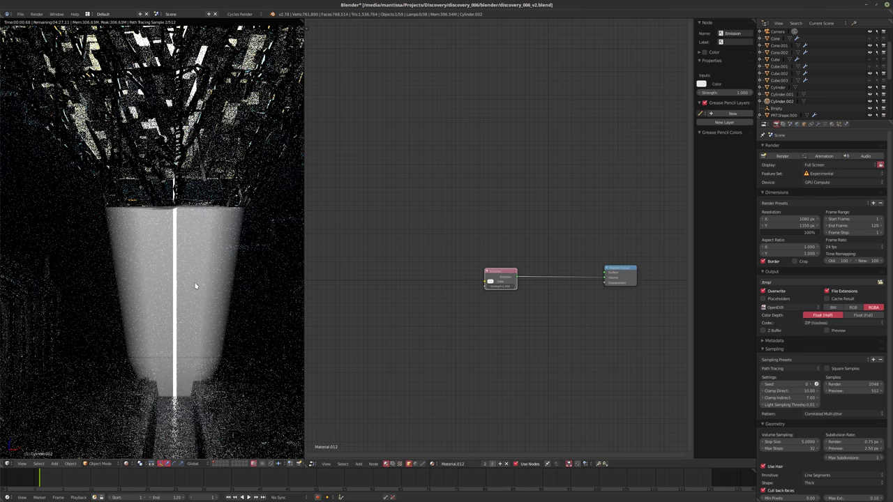
middle_drag(474, 272, 362, 254)
scroll(363, 253, up, 2)
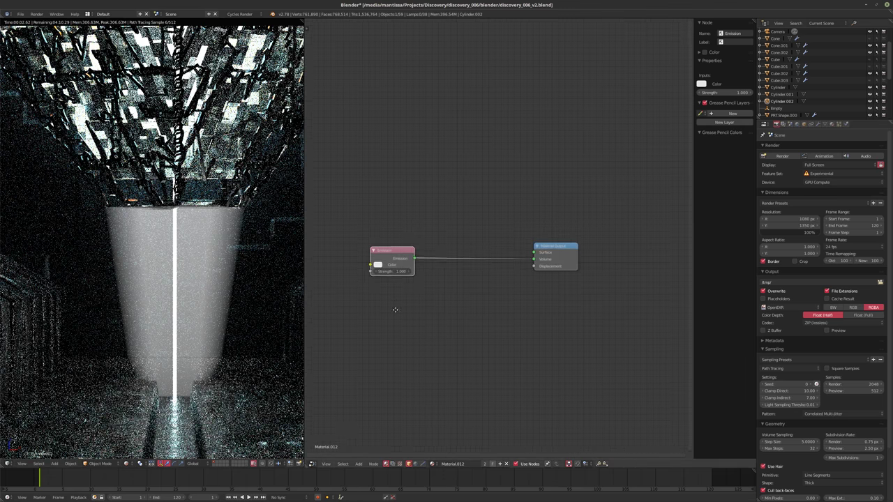
scroll(396, 307, up, 3)
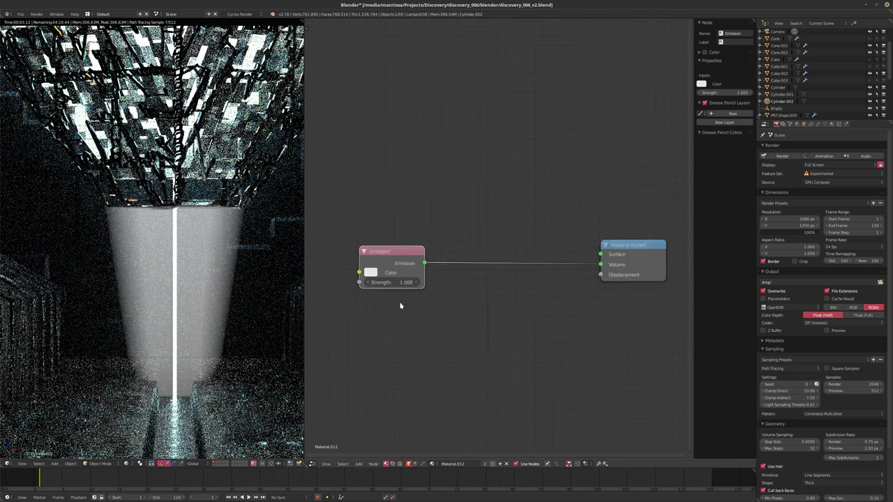
scroll(488, 293, down, 3)
click(366, 286)
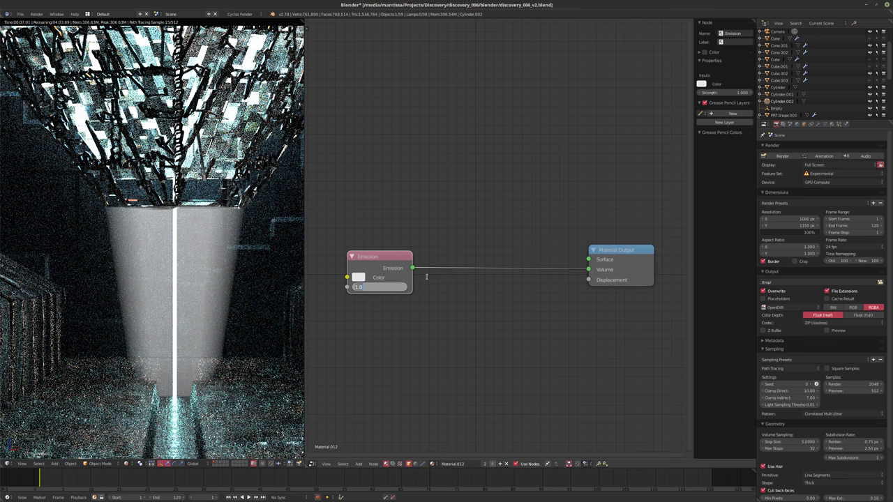
text(0.1)
key(Return)
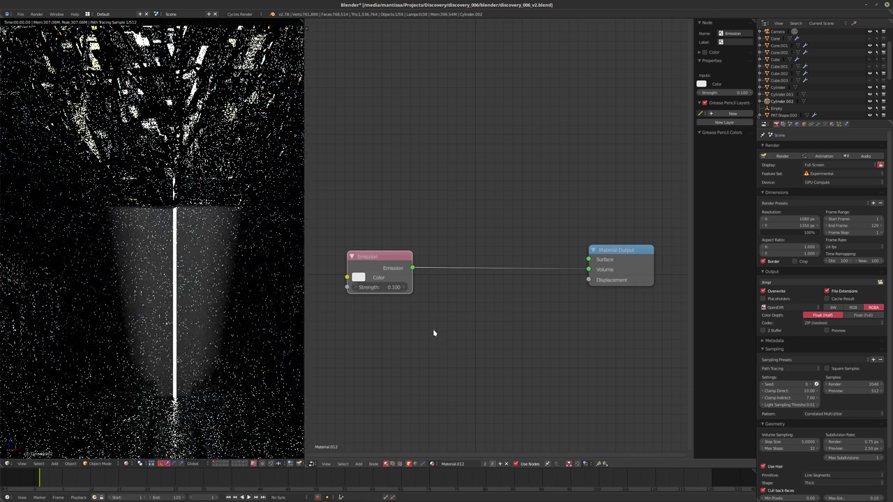
Tint the Emission color pale cyan and check the volumetric glow up close and in the full camera view.
middle_drag(432, 333, 470, 329)
scroll(412, 286, up, 2)
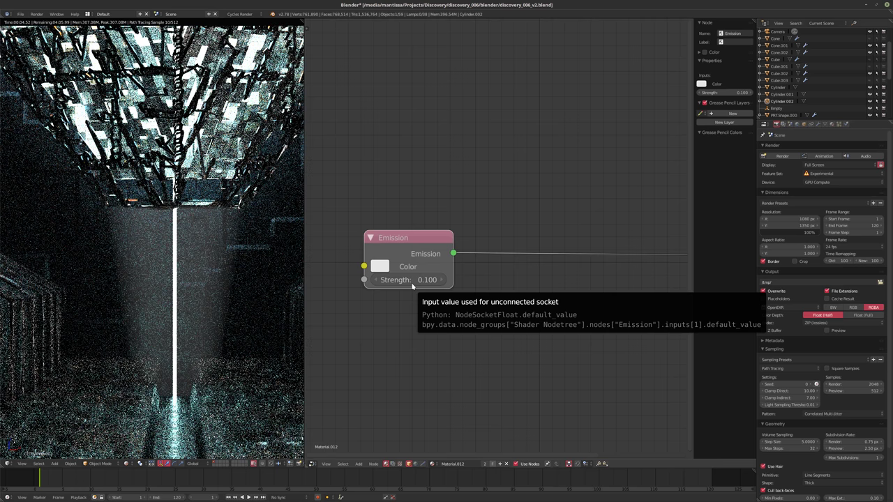
click(386, 265)
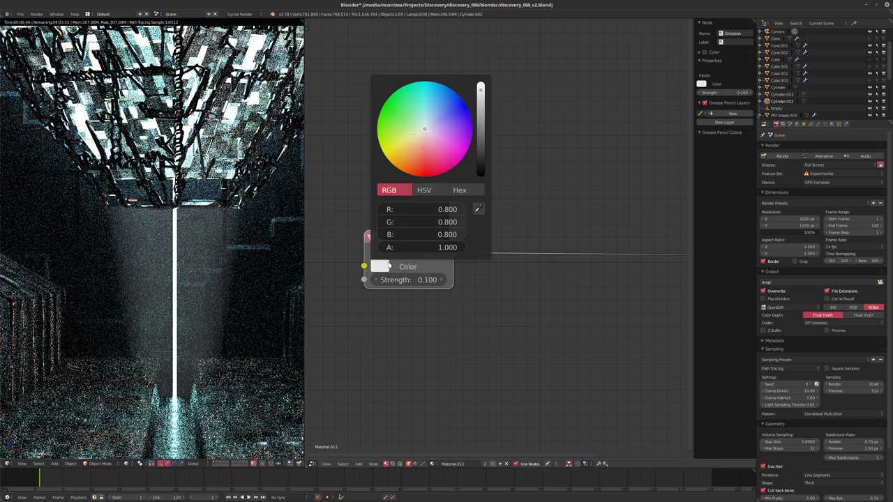
mouse_move(427, 129)
mouse_down()
mouse_move(424, 141)
mouse_move(424, 120)
mouse_up()
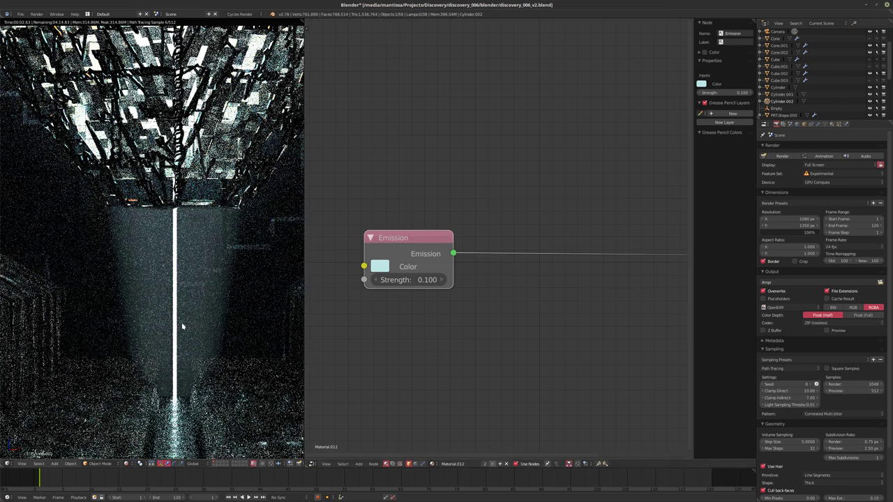
scroll(181, 326, up, 2)
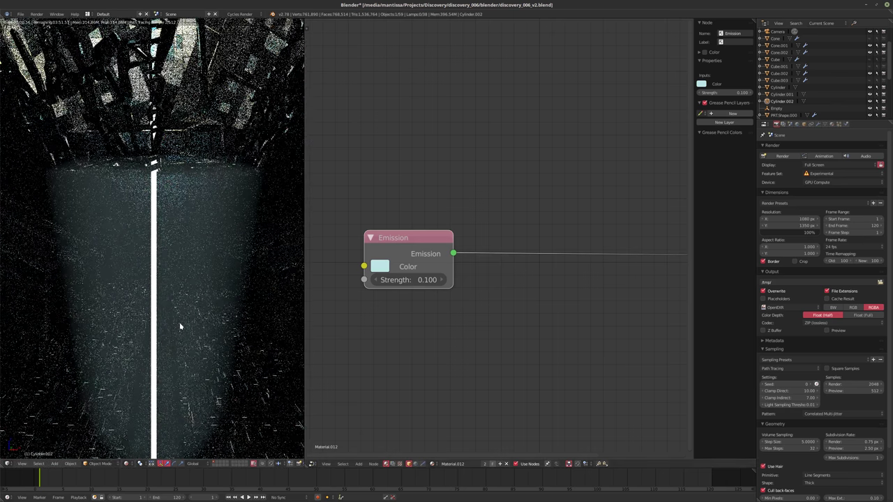
scroll(184, 337, down, 2)
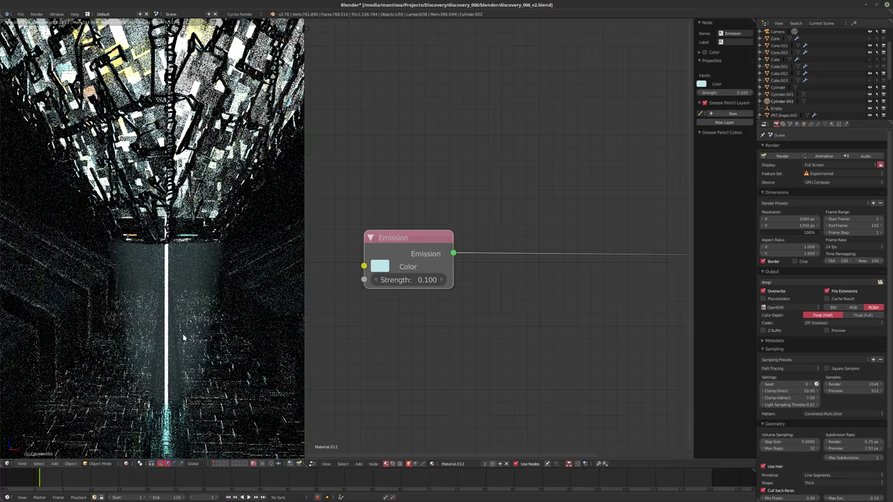
key(KP_0)
key(KP_0)
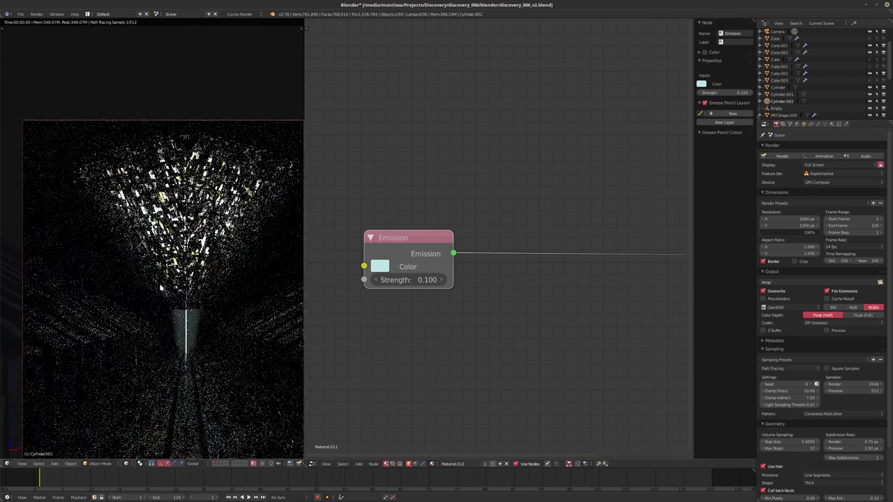
key(KP_0)
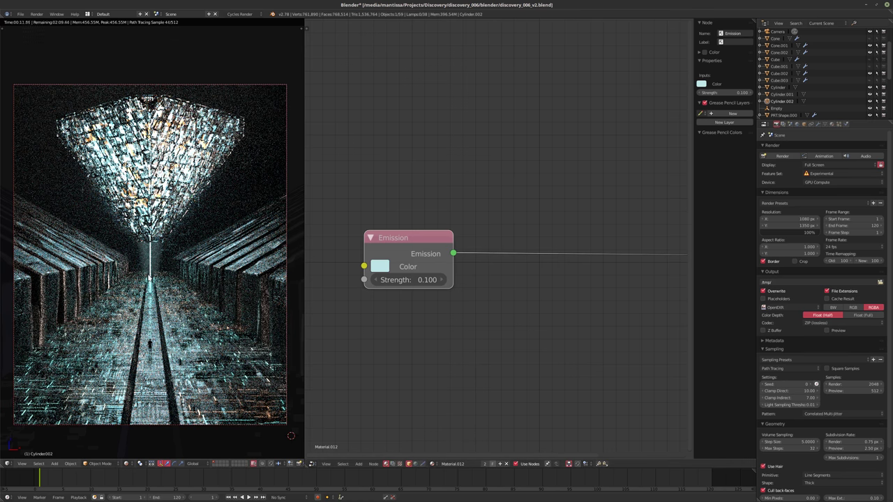
Select the hexagonal base beneath the glowing column and isolate it in local view with rendered shading.
right_click(149, 278)
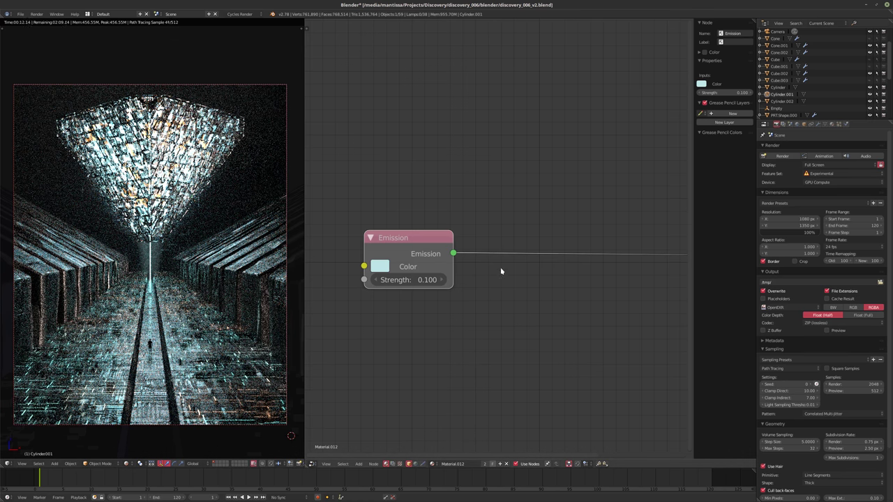
click(790, 101)
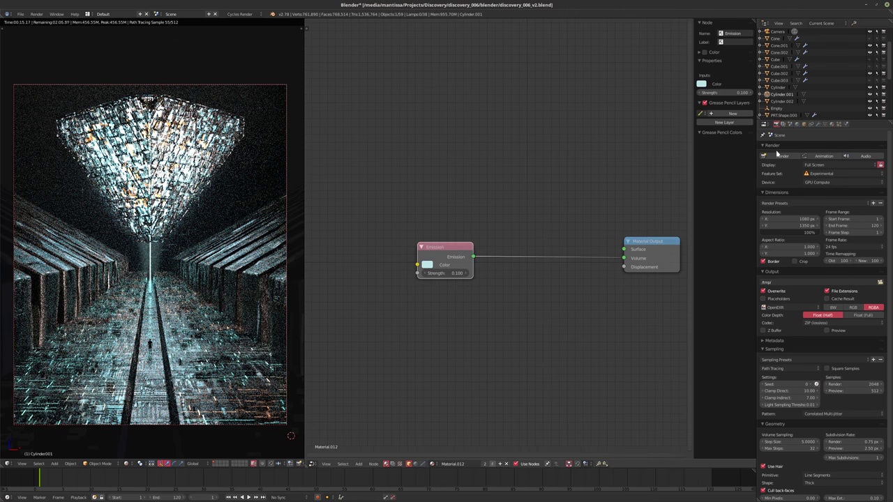
click(783, 89)
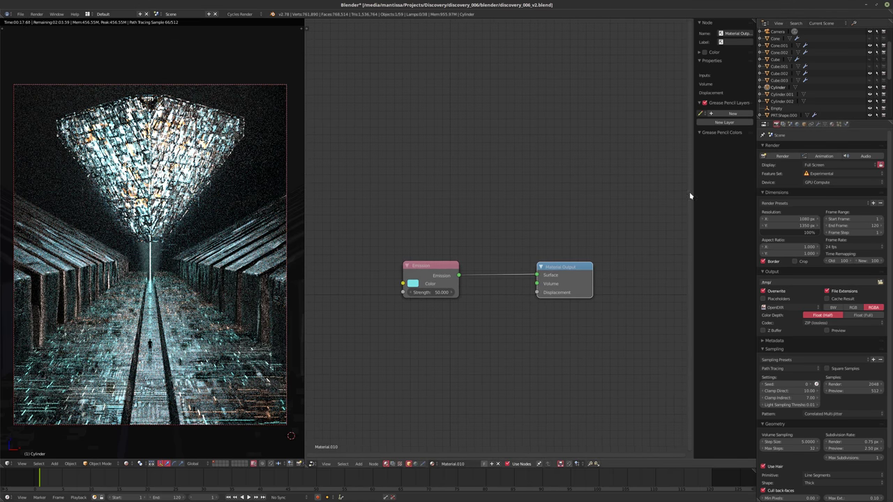
click(787, 96)
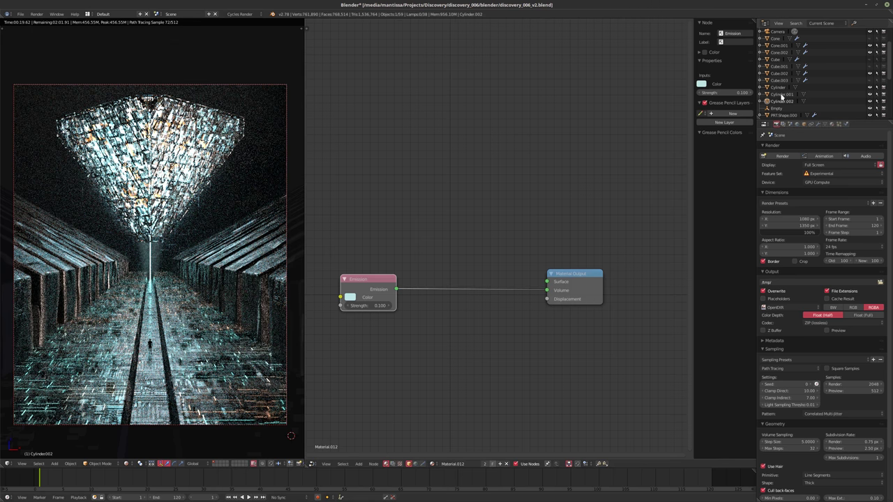
scroll(516, 333, down, 3)
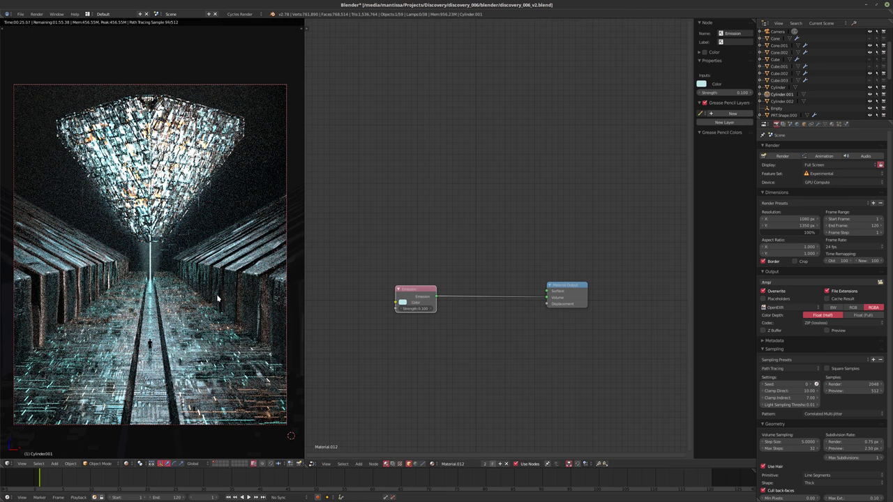
key(shift+z)
middle_drag(167, 275, 149, 247)
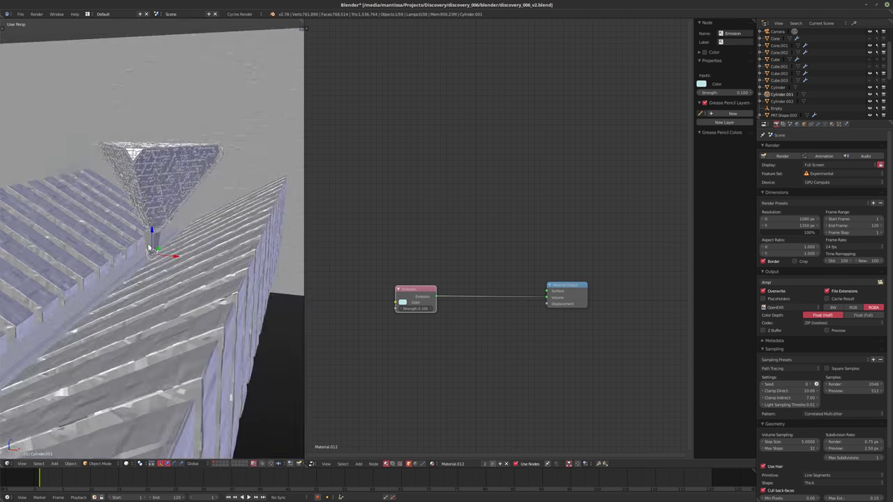
scroll(152, 247, up, 3)
key(KP_Divide)
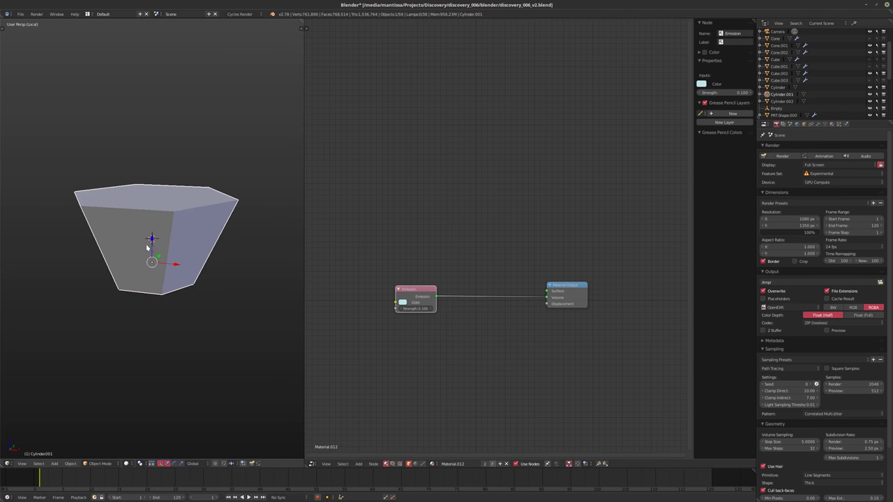
key(shift+z)
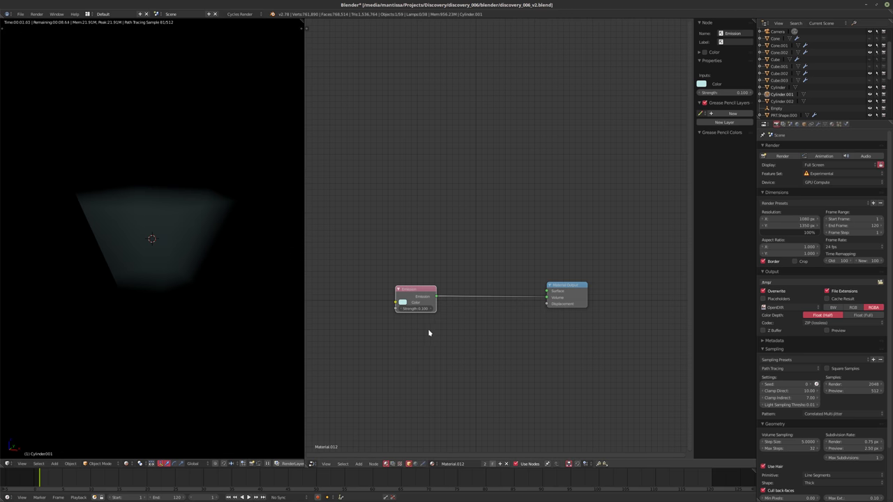
Try the existing Material.011 on the hexagonal base and browse the other available materials.
click(433, 463)
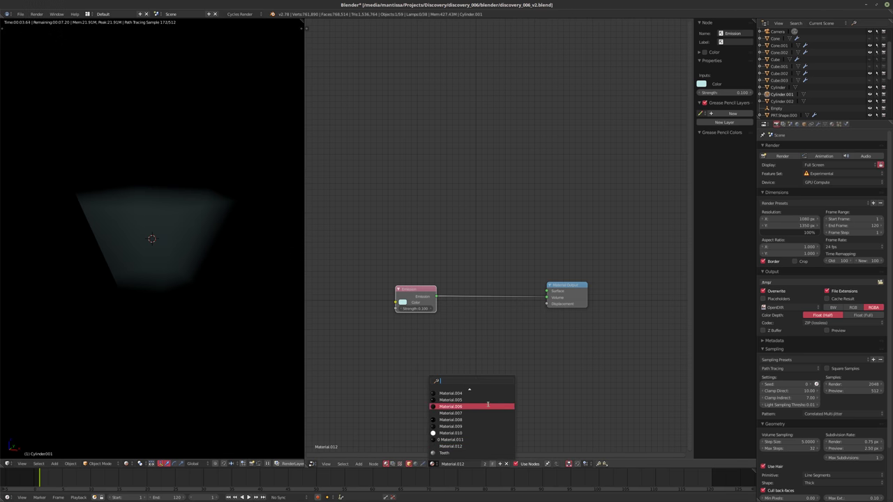
click(469, 439)
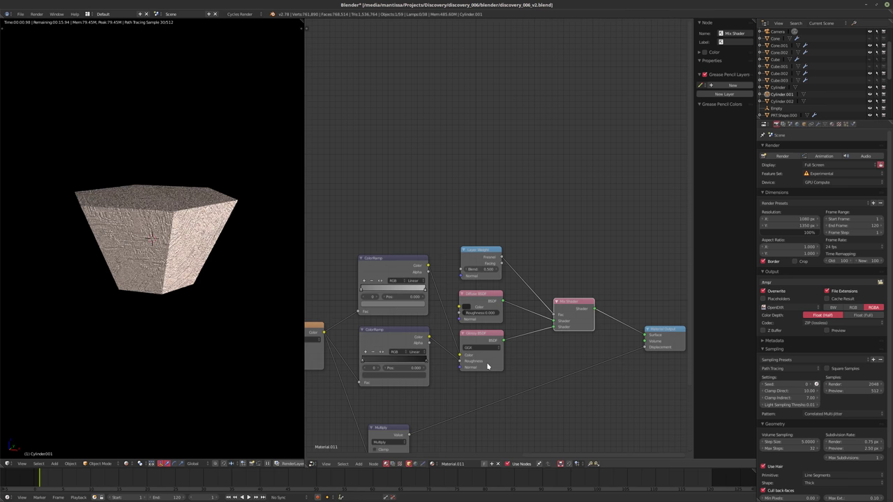
click(433, 464)
scroll(464, 413, up, 5)
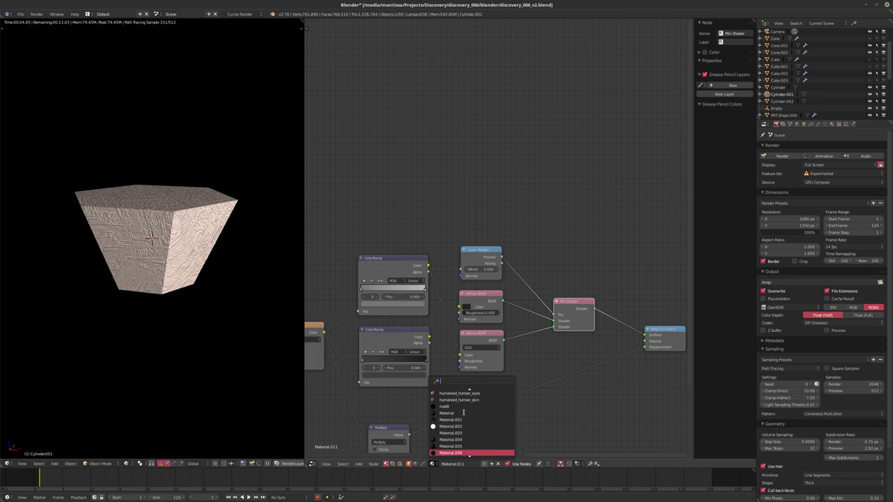
scroll(463, 413, down, 7)
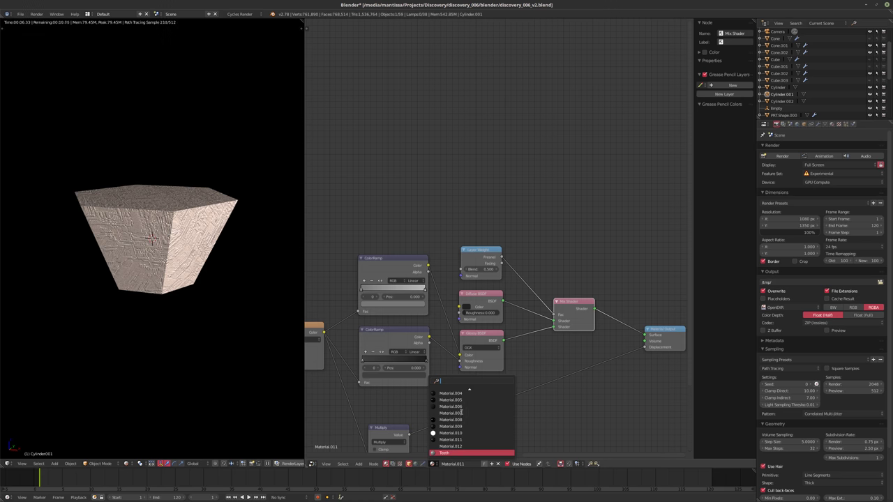
scroll(461, 413, up, 4)
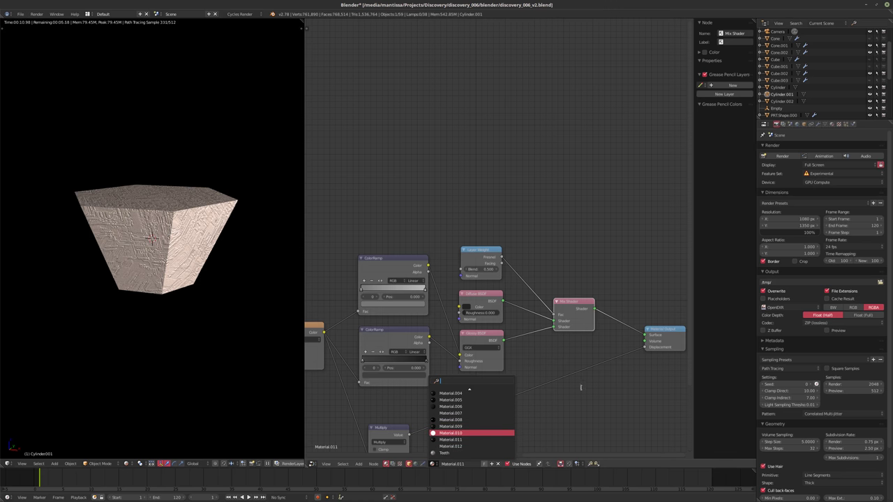
Create a new material for the hexagonal base and swap its Diffuse shader for a Glass BSDF.
click(508, 461)
click(492, 464)
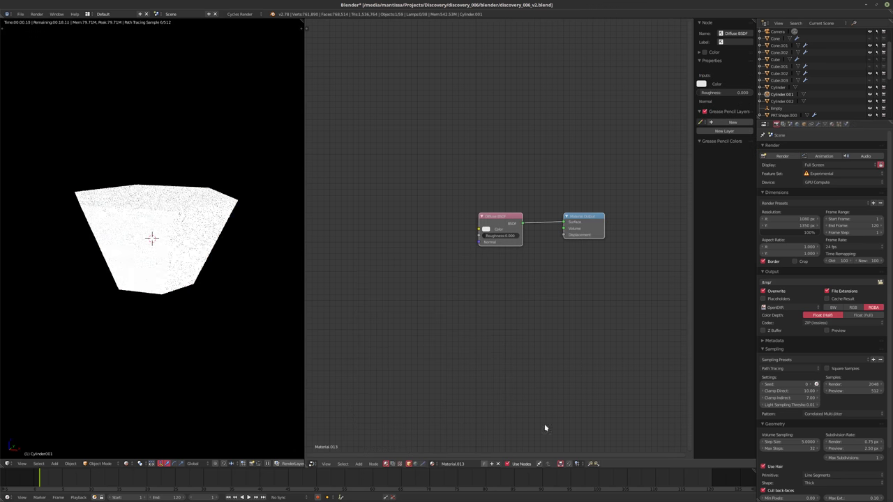
scroll(458, 403, up, 2)
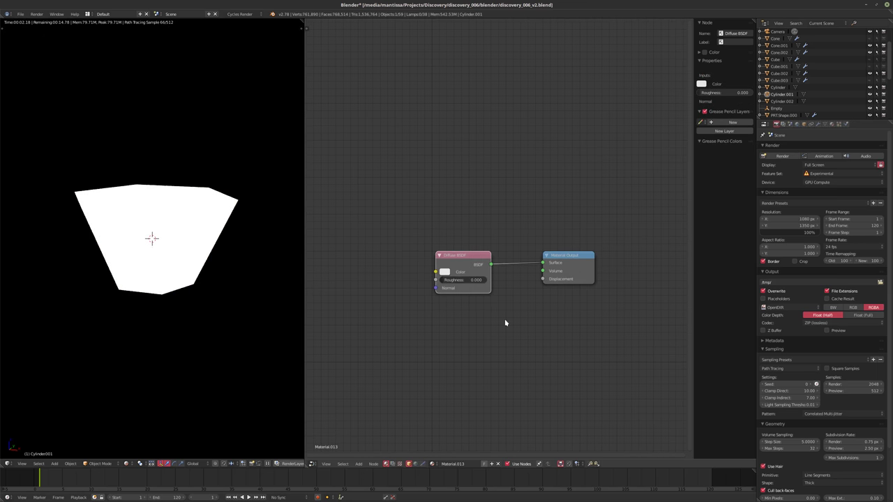
key(shift+s)
mouse_move(498, 321)
click(516, 366)
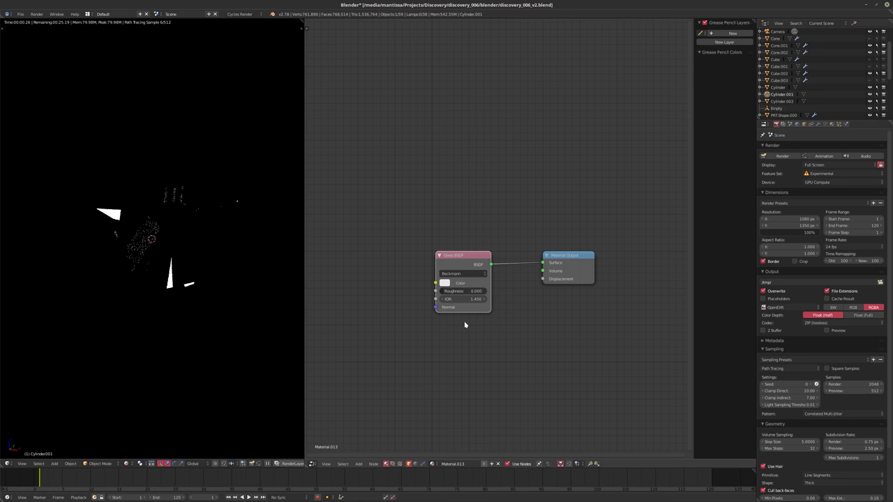
Set the Glass BSDF roughness to 0.25 and darken its color to a grey of about 0.045.
click(454, 291)
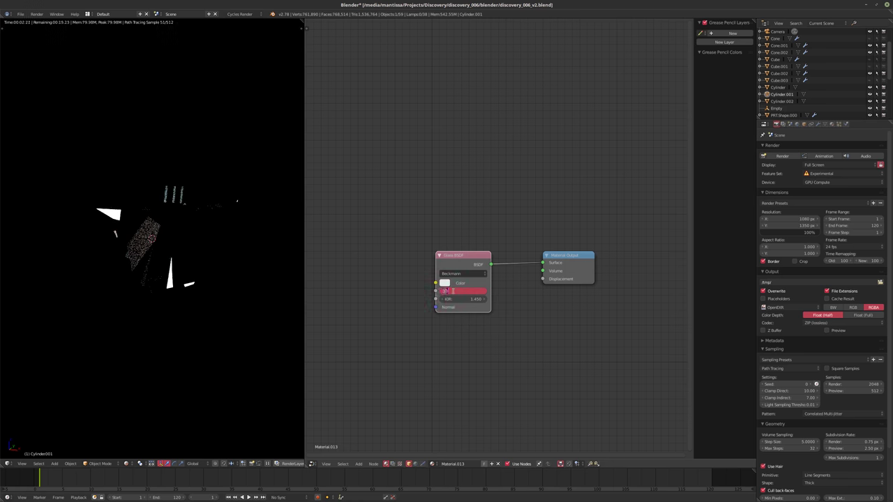
text(0.25)
key(Return)
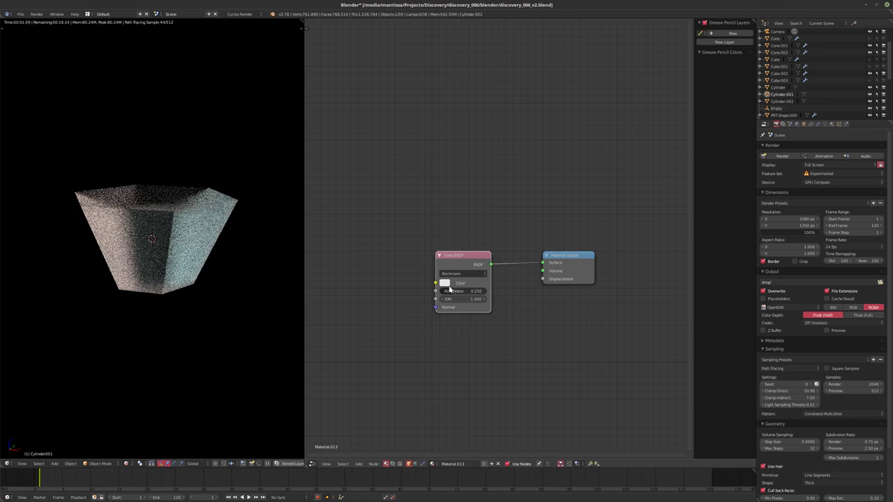
click(447, 283)
drag(504, 182, 503, 227)
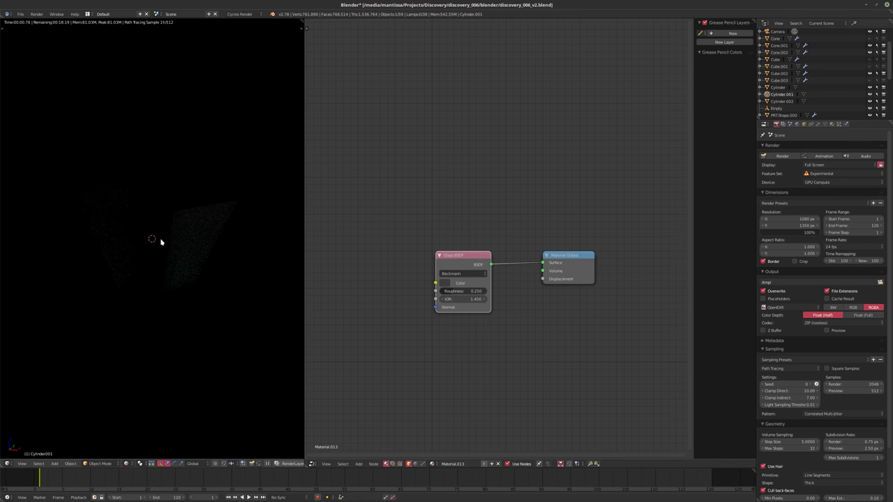
Leave local view and show the whole scene through the camera in rendered shading.
shift+middle_drag(161, 242, 155, 256)
key(shift+z)
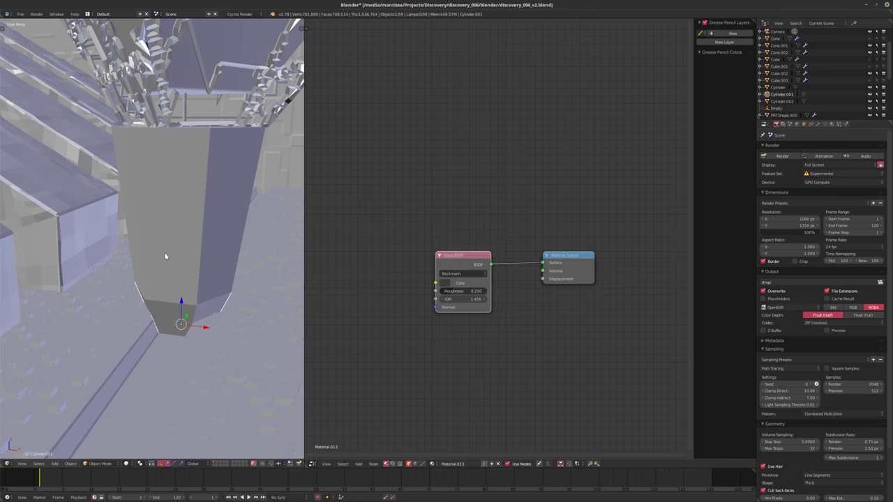
key(KP_0)
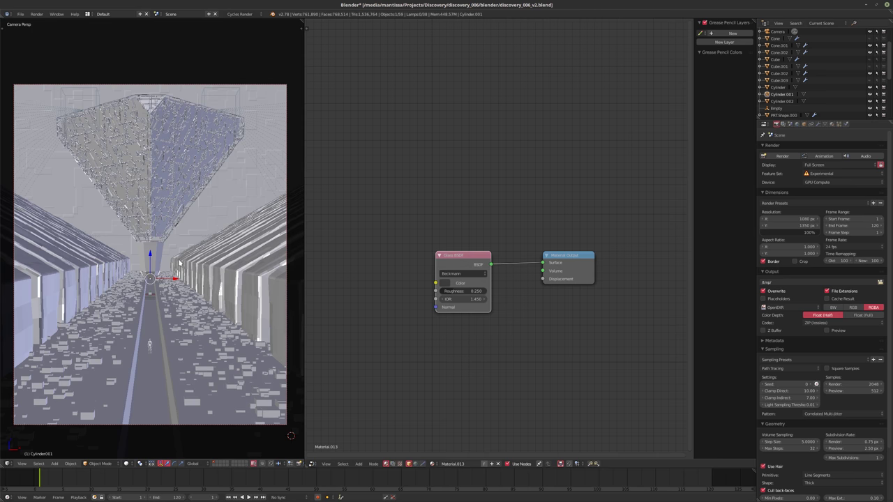
key(shift+z)
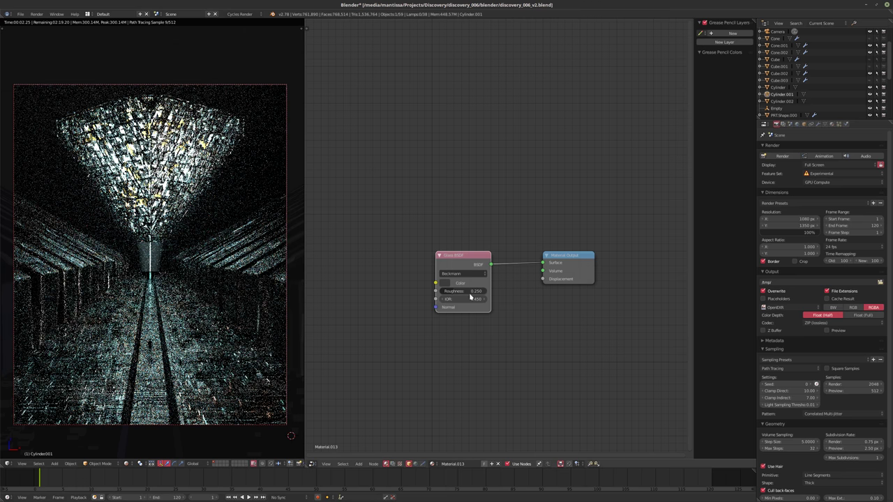
Lighten the Glass BSDF color to a grey of about 0.072 and set its roughness to 0.5.
click(449, 282)
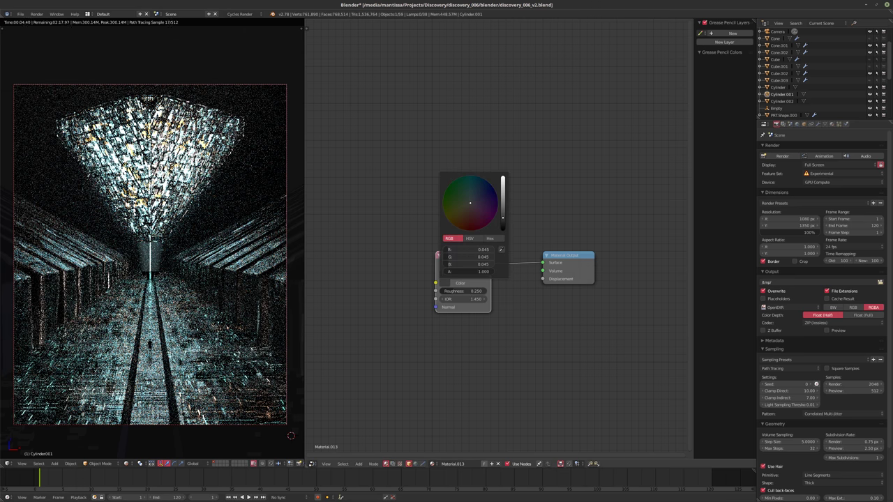
mouse_move(502, 217)
mouse_down()
mouse_move(503, 227)
mouse_move(502, 214)
mouse_up()
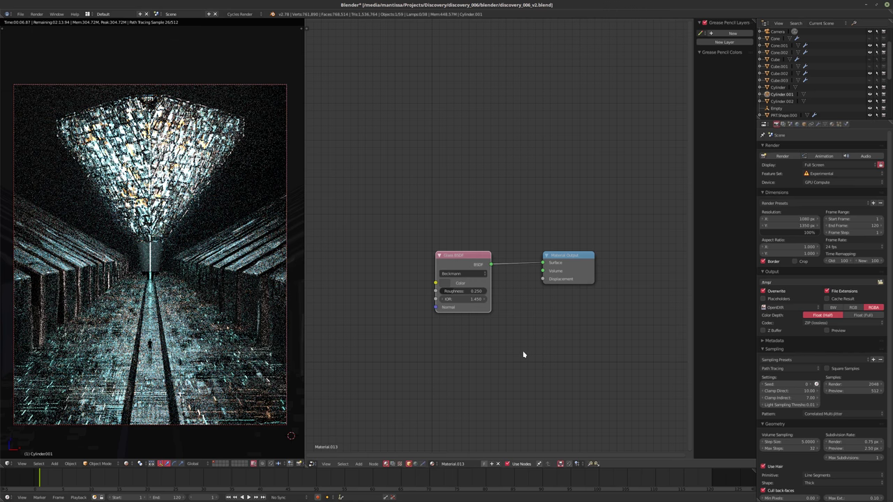
click(469, 291)
text(.5)
key(Return)
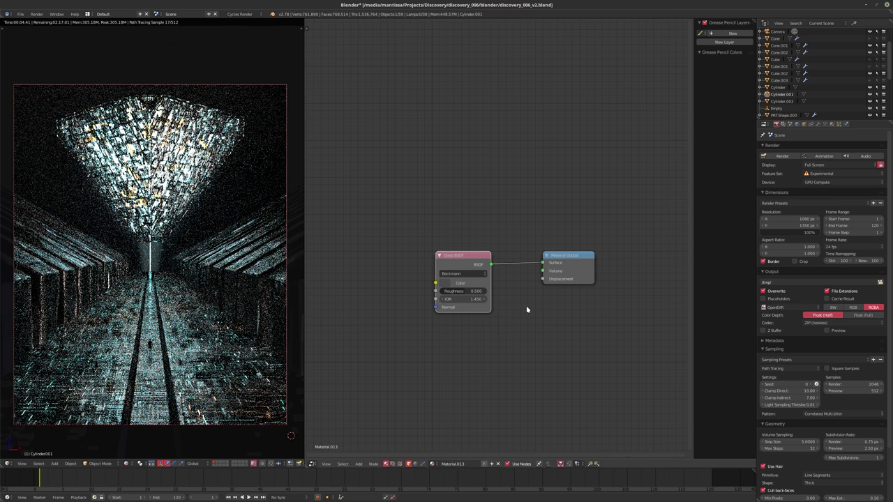
Try several tints on the Glass BSDF color, settle on a muted teal, and darken it further.
click(448, 283)
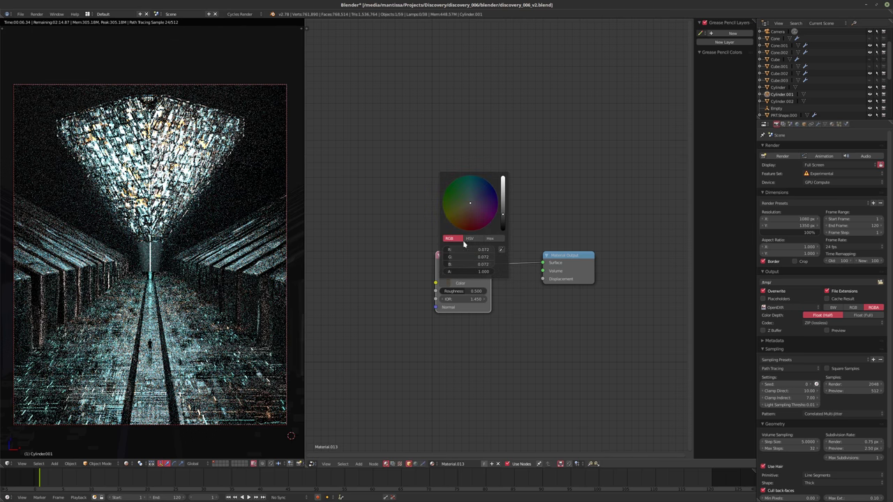
click(461, 219)
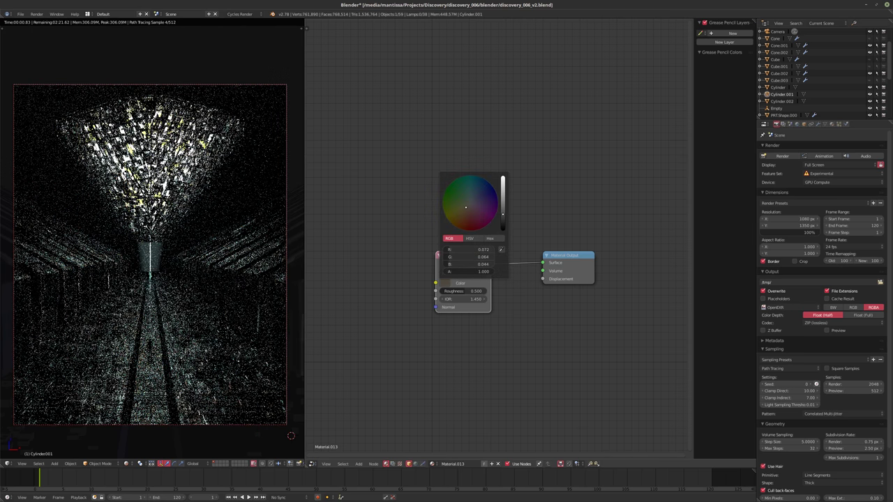
click(453, 211)
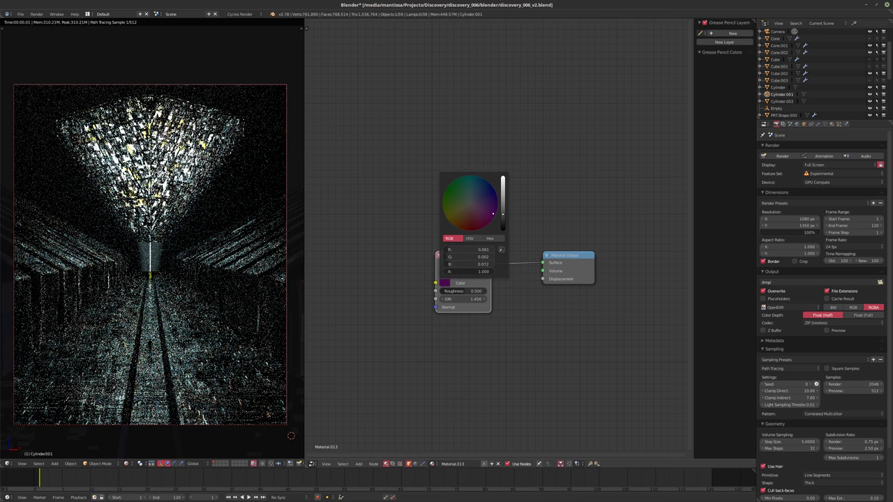
click(488, 201)
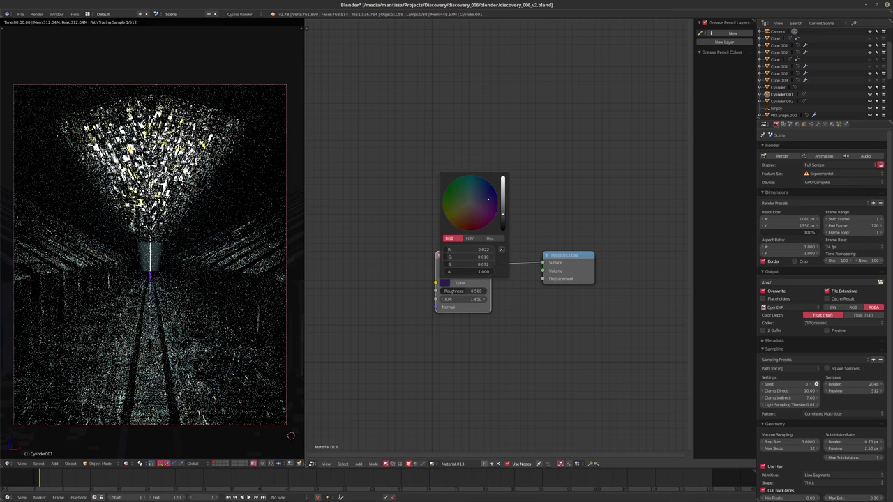
click(472, 193)
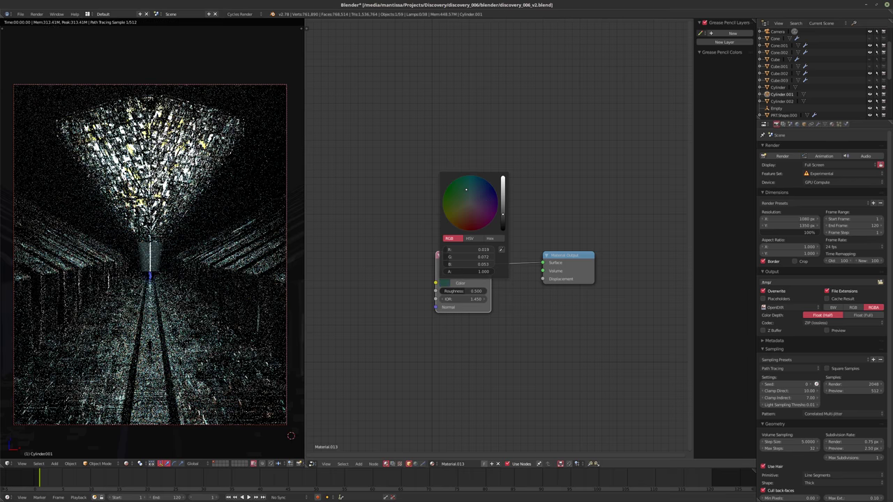
click(468, 189)
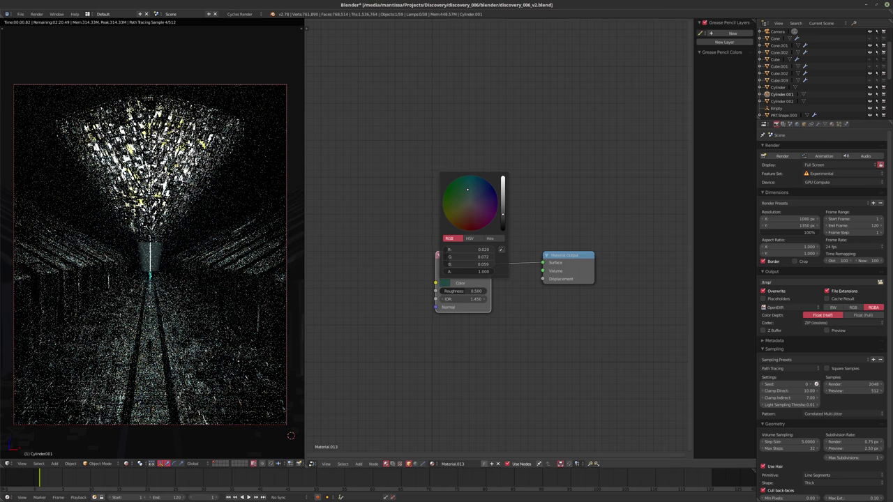
mouse_move(467, 189)
mouse_down()
mouse_move(468, 176)
mouse_move(452, 203)
mouse_move(468, 198)
mouse_up()
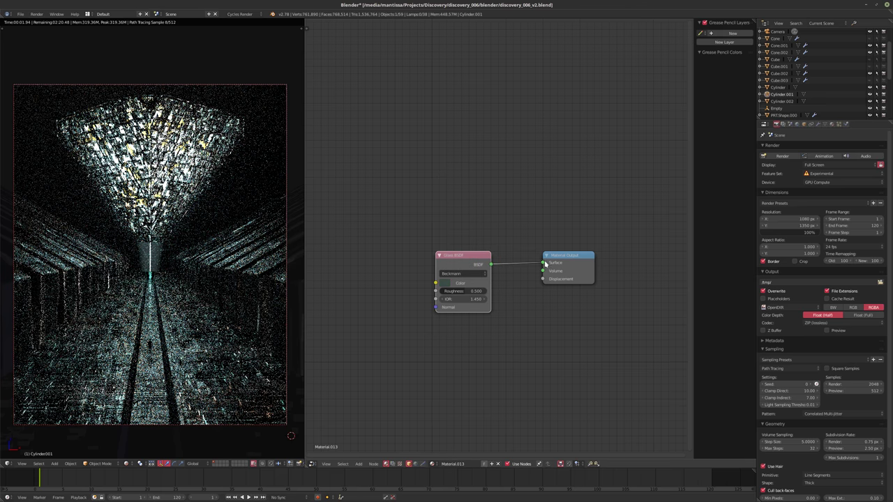
click(444, 283)
drag(503, 213, 502, 221)
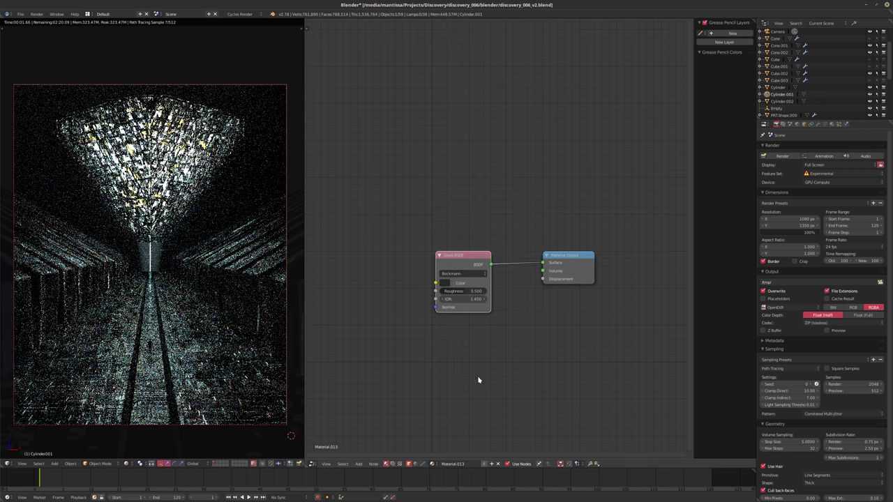
Add a Bevel modifier with a width of 0.0013 to the hexagonal base and preview it close up in rendered shading.
key(shift+z)
mouse_move(231, 247)
middle_down()
mouse_move(175, 264)
mouse_move(154, 248)
mouse_move(133, 277)
mouse_move(177, 268)
middle_up()
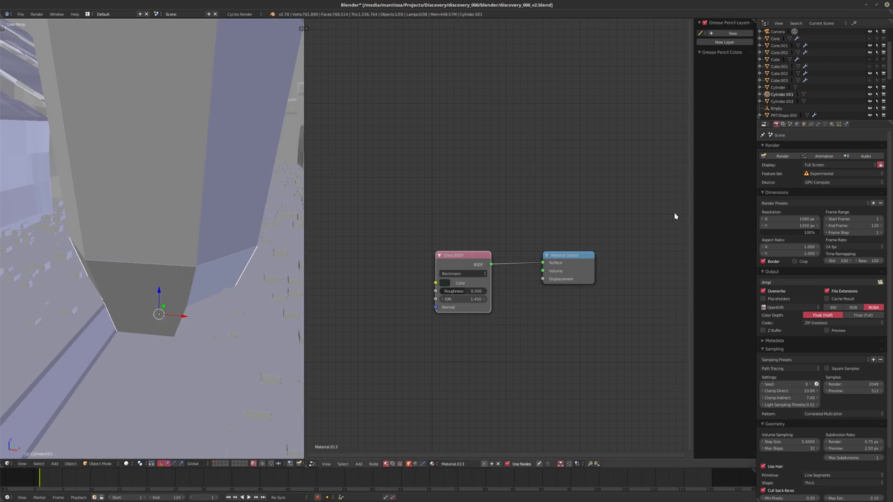
click(819, 124)
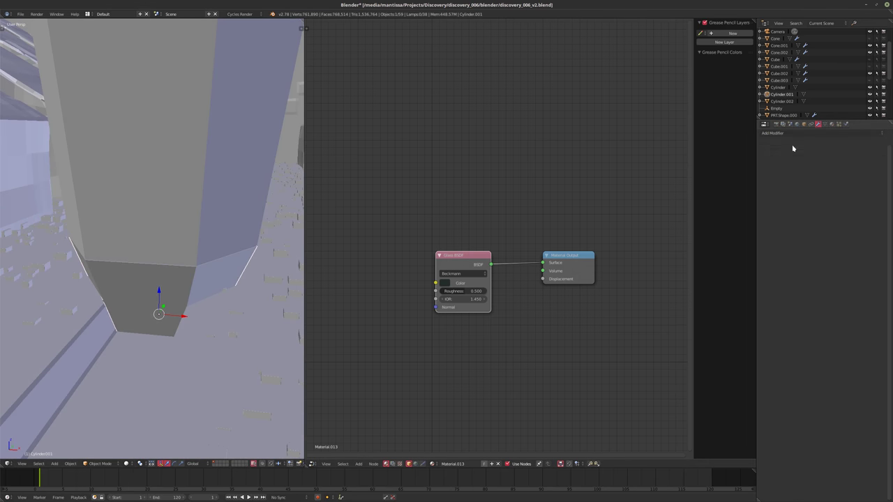
click(788, 133)
click(752, 163)
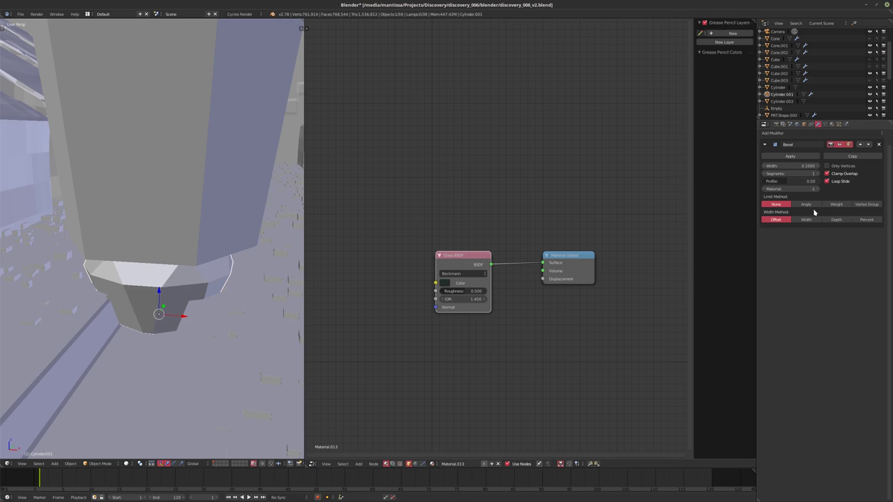
drag(788, 166, 759, 166)
middle_drag(261, 245, 259, 247)
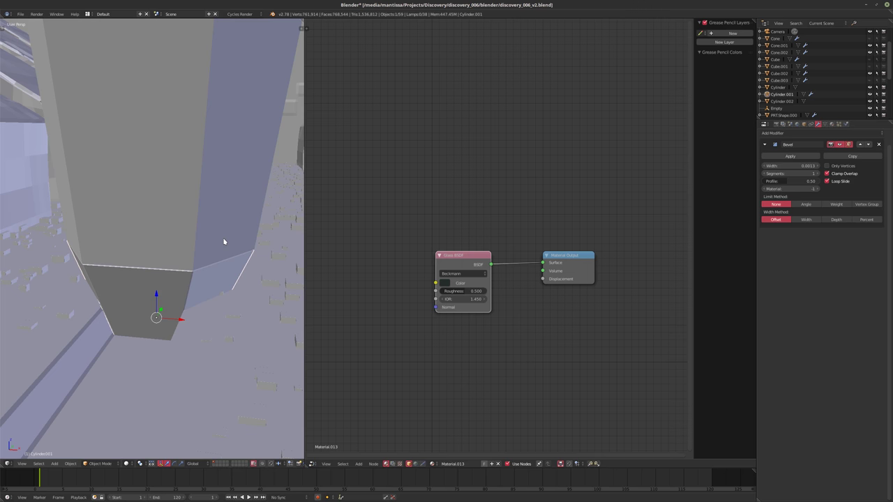
key(shift+z)
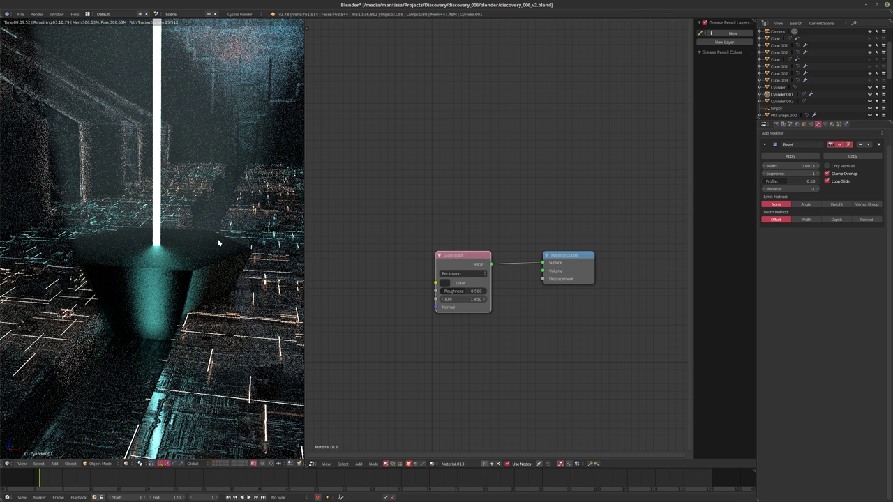
key(shift+z)
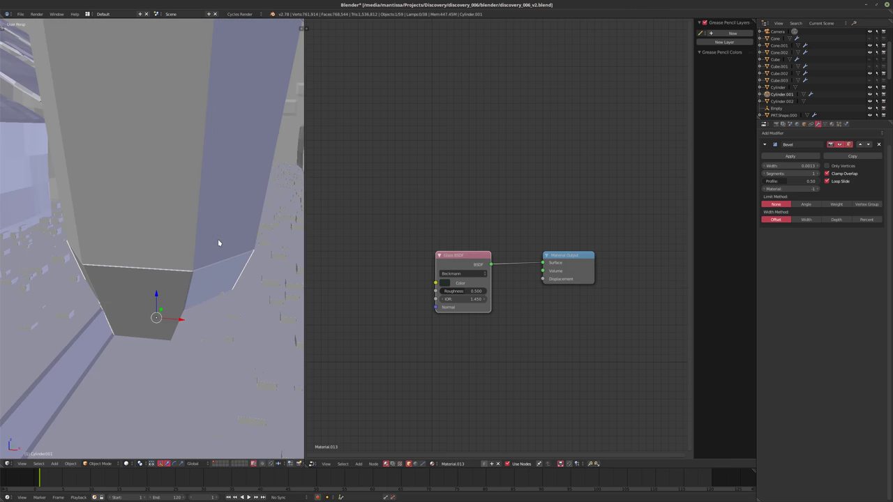
Return to the camera view, save the file, and start a full render of the scene.
key(KP_0)
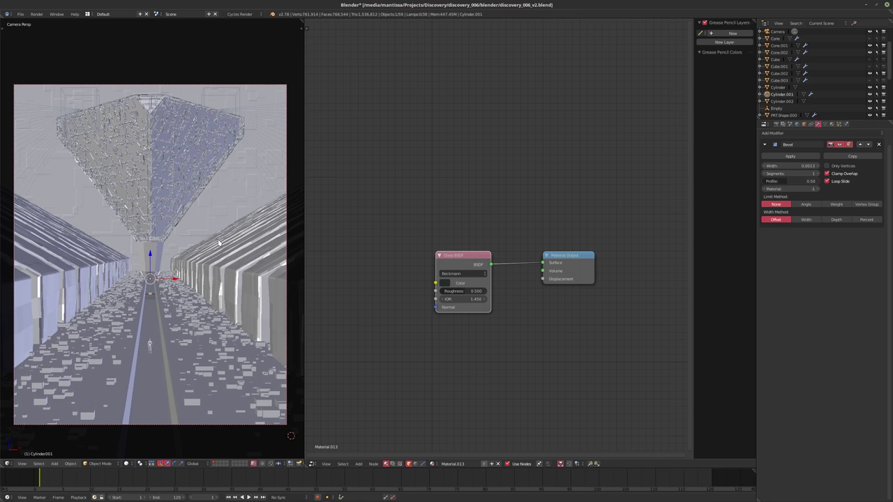
key(ctrl+s)
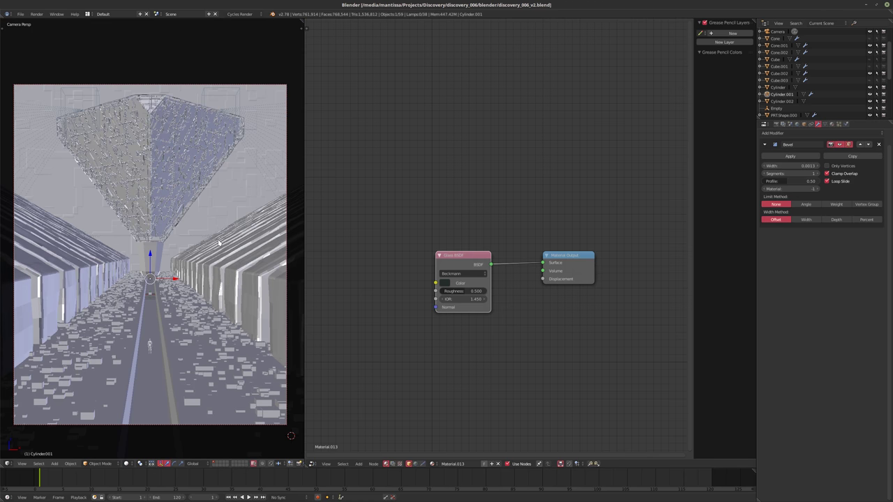
key(F12)
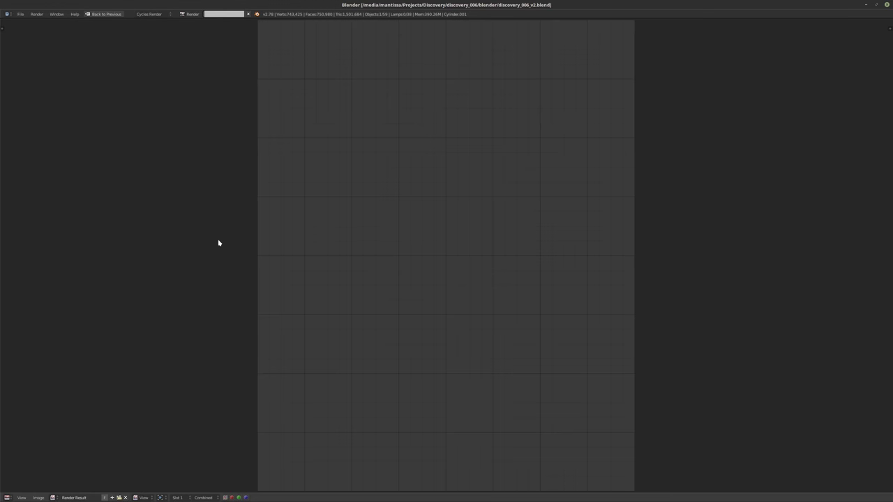
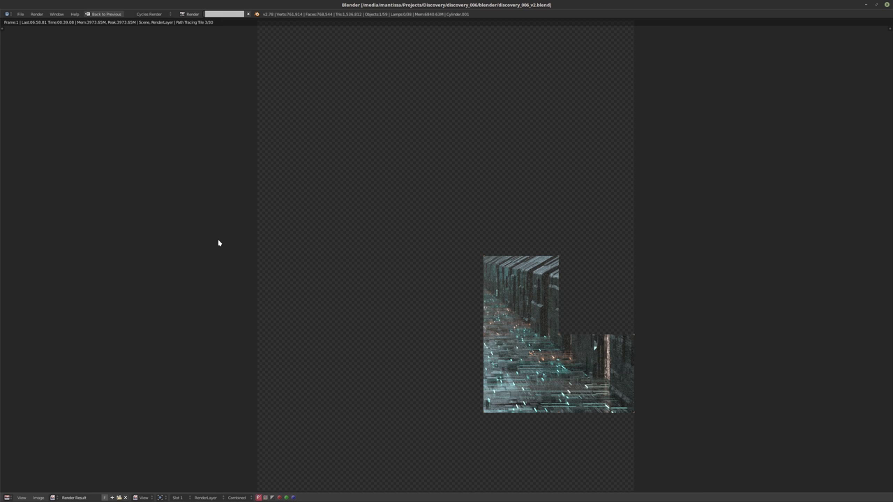
Cancel the render and delete the volumetric light column together with the hexagonal base beneath the inverted structure.
key(Escape)
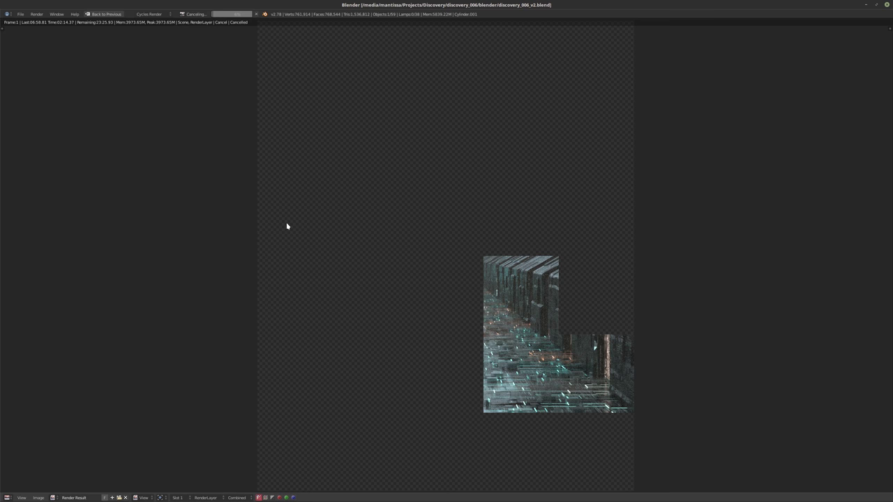
key(Escape)
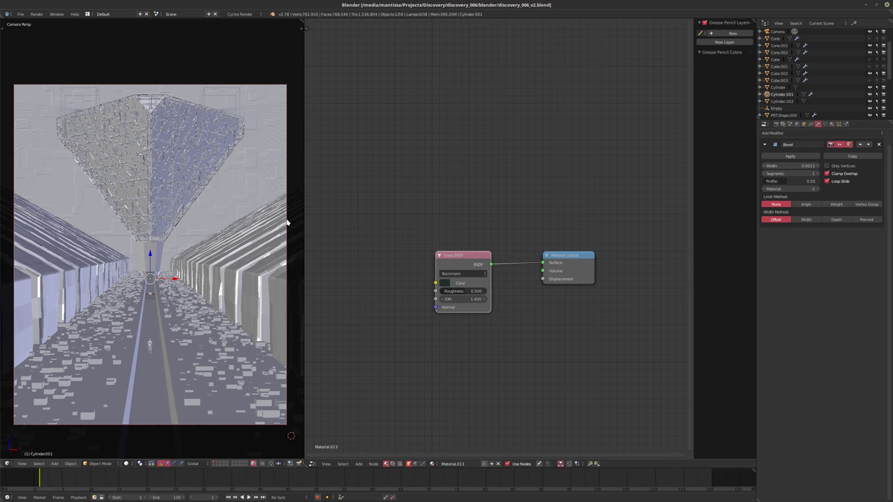
right_click(159, 253)
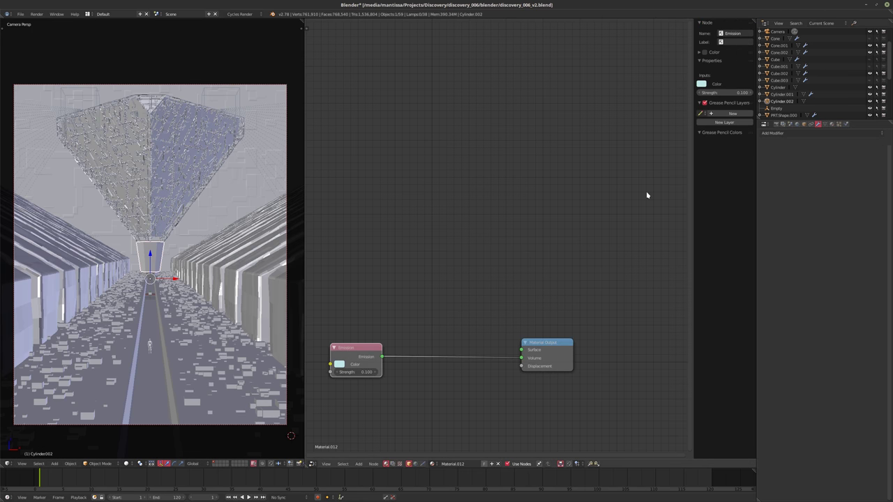
key(KP_Decimal)
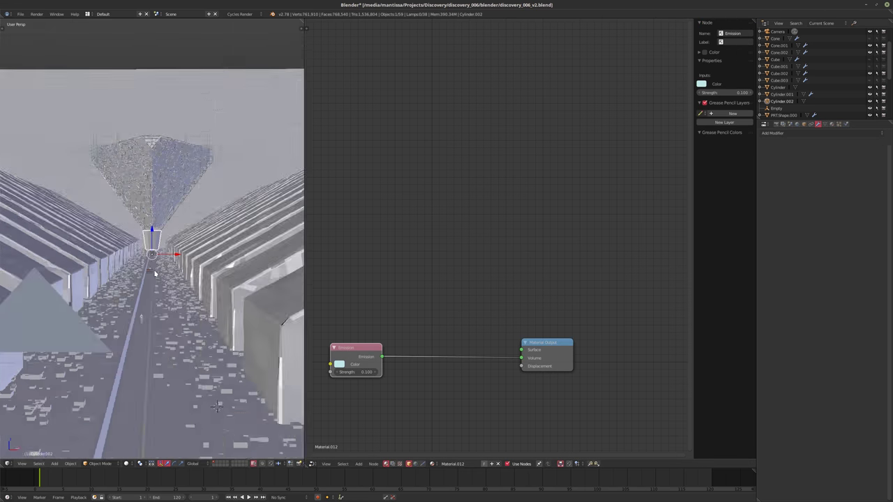
middle_drag(164, 243, 214, 272)
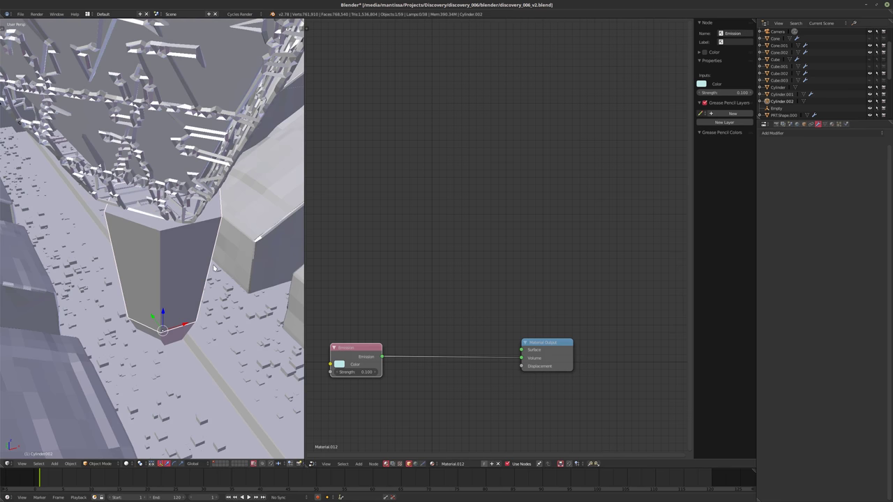
middle_drag(202, 266, 175, 266)
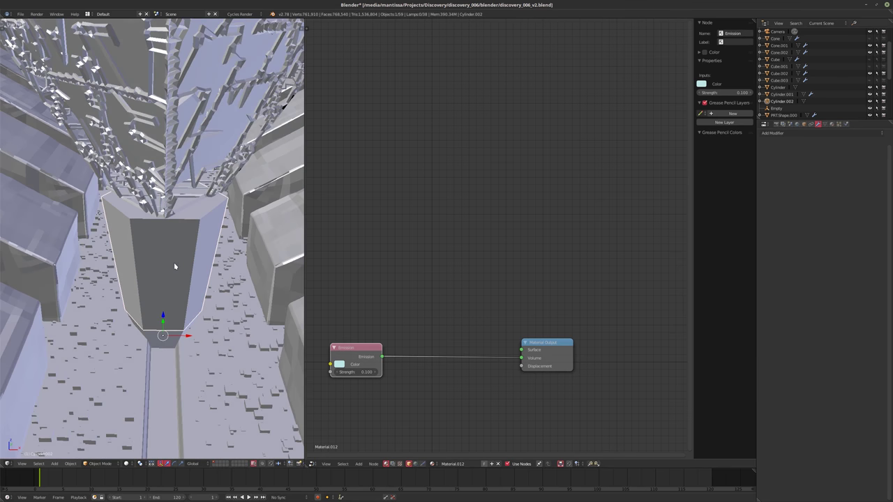
right_click(164, 344)
key(x)
click(162, 342)
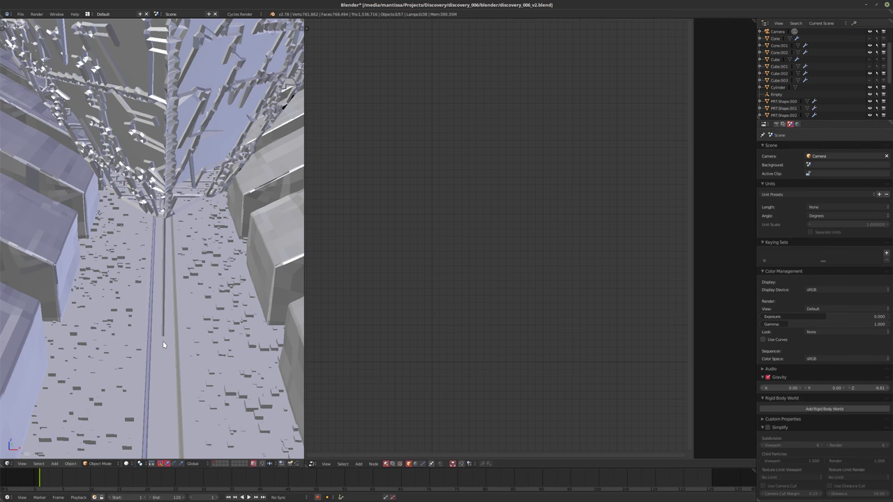
Add a new mesh cylinder with 3 vertices.
middle_drag(163, 341, 154, 361)
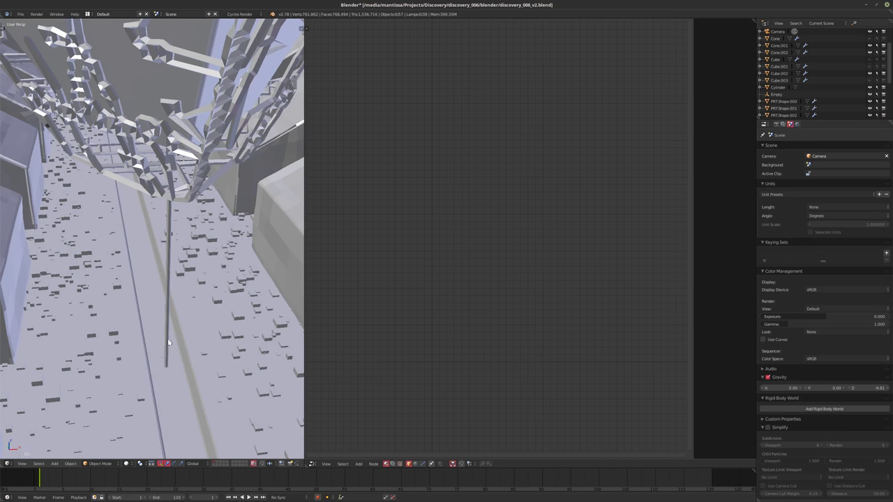
key(shift+a)
mouse_move(154, 364)
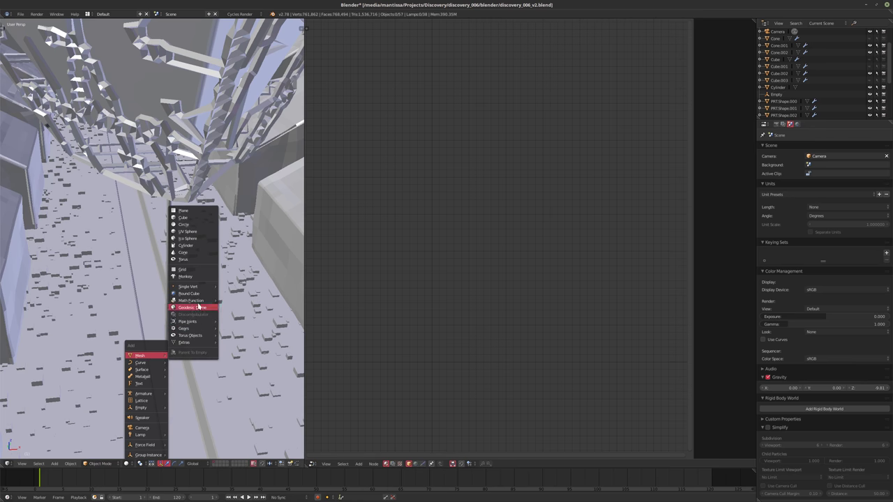
click(180, 247)
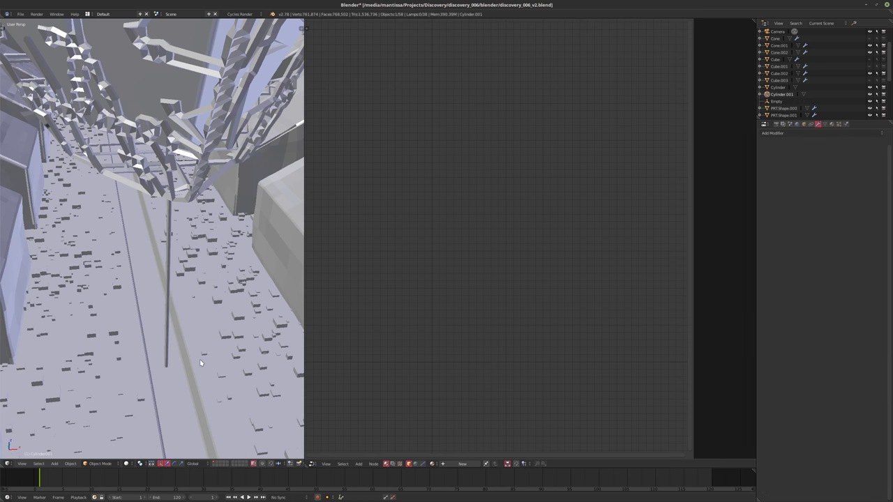
key(t)
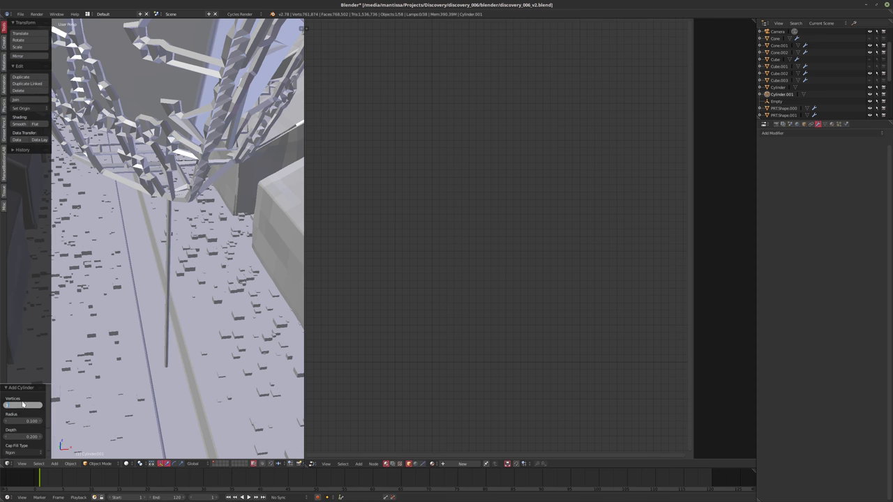
text(3)
key(Return)
key(t)
Move the three-sided cylinder along the Y axis down the corridor to the area beneath the inverted structure.
key(KP_Decimal)
scroll(157, 279, down, 3)
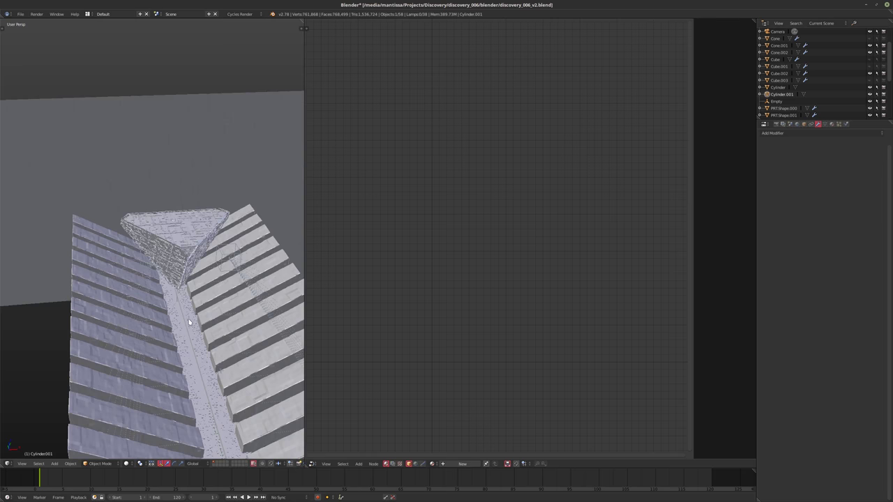
middle_drag(157, 276, 145, 338)
scroll(137, 330, down, 5)
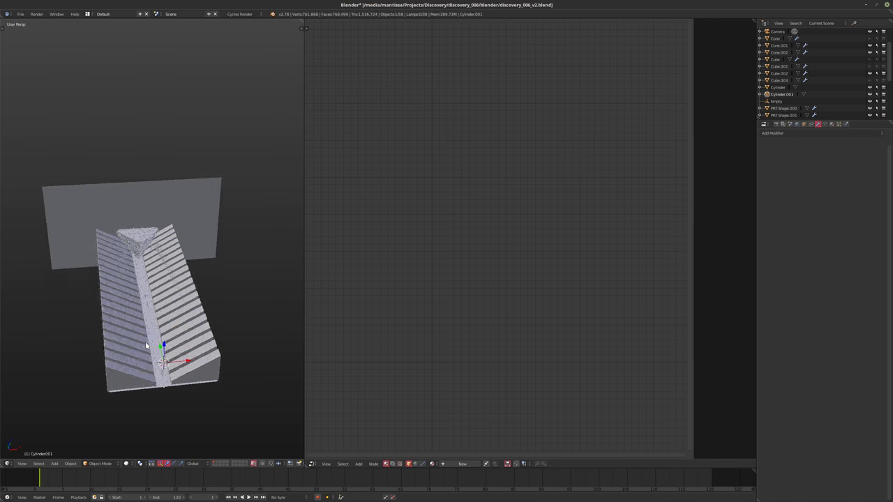
scroll(154, 363, up, 5)
scroll(163, 383, up, 4)
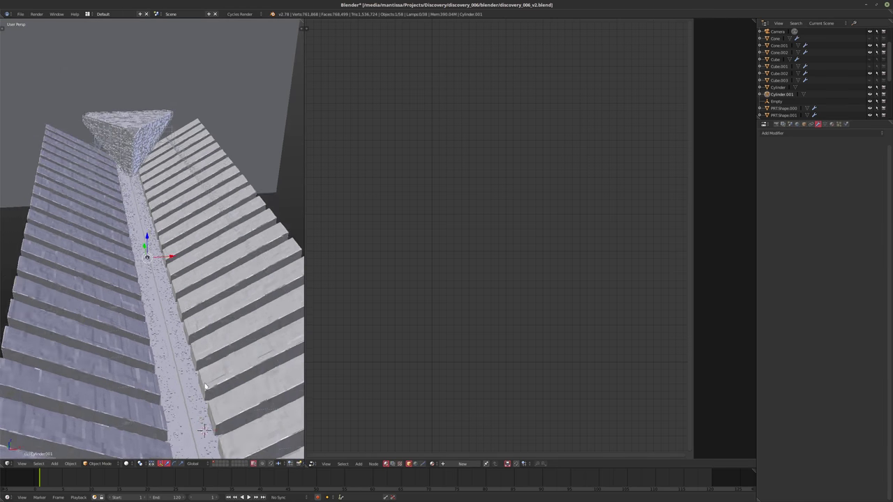
key(g)
key(y)
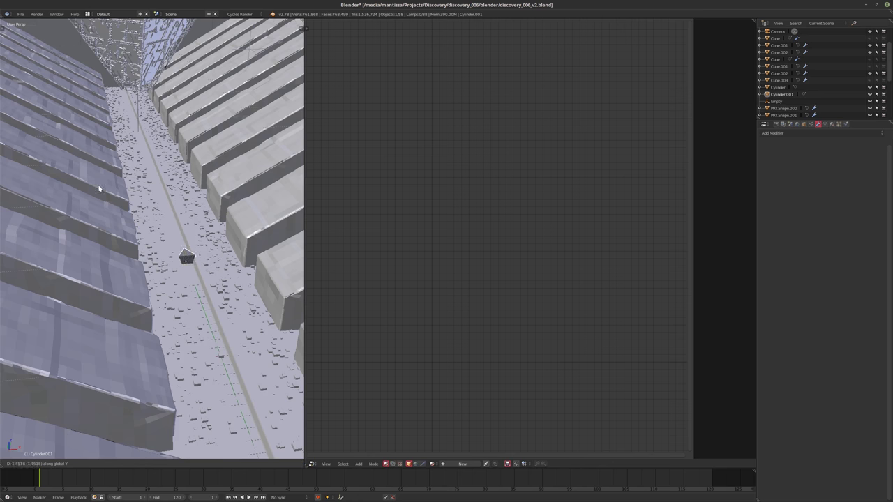
click(51, 67)
Position the three-sided cylinder around the thin beam and rotate it to match the orientation of the inverted structure.
middle_drag(84, 174, 208, 342)
scroll(136, 303, up, 4)
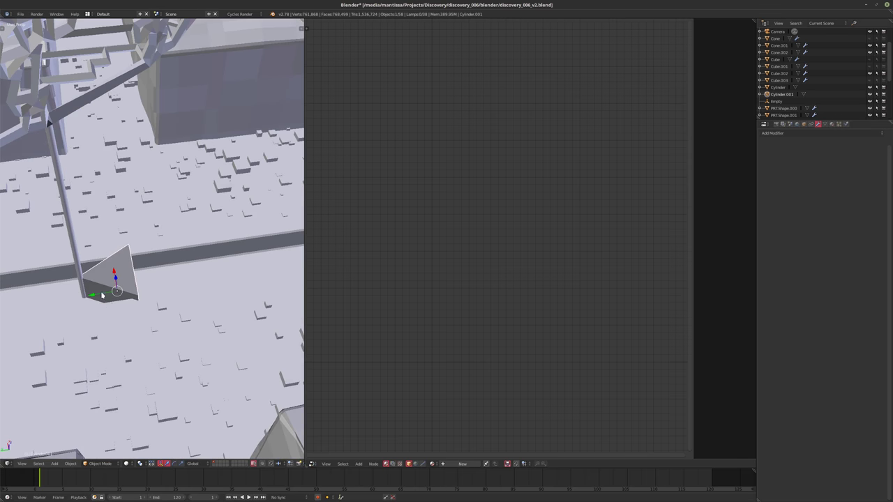
key(g)
click(77, 300)
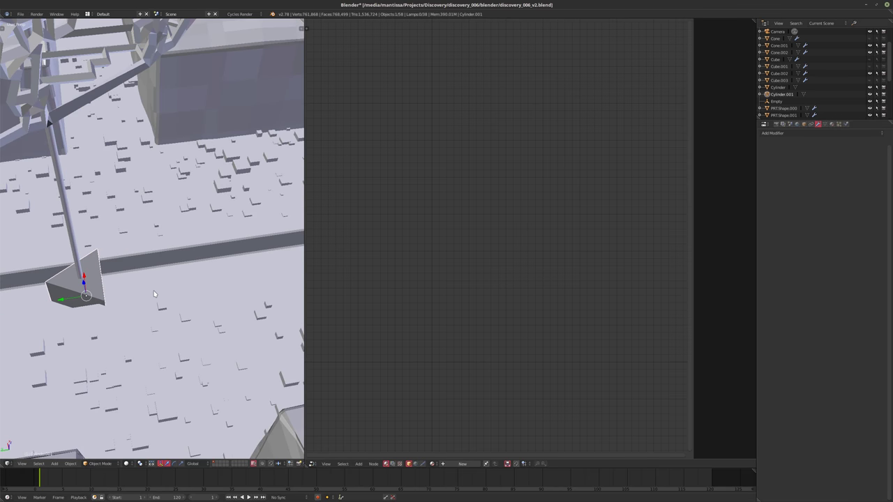
key(r)
key(Return)
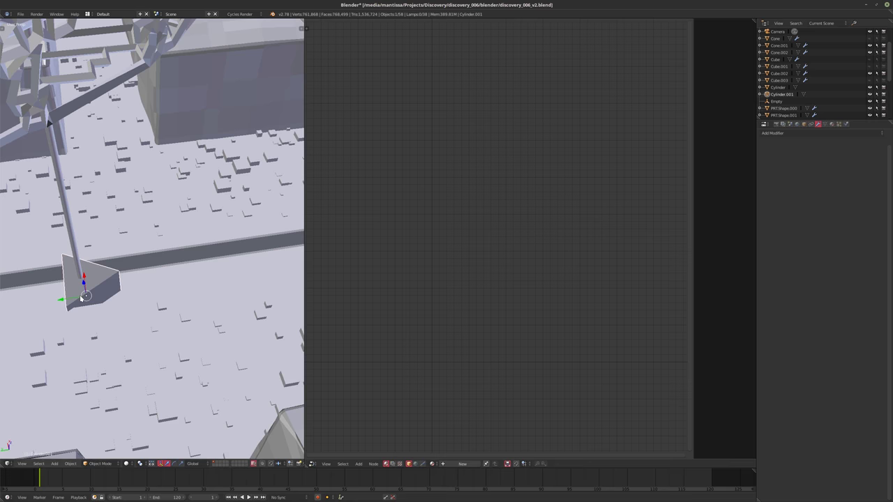
Select the top face of the three-sided cylinder in Edit Mode and scale it up with Z locked.
middle_drag(154, 292, 238, 195)
key(Tab)
key(a)
right_click(85, 292)
shift+right_click(142, 293)
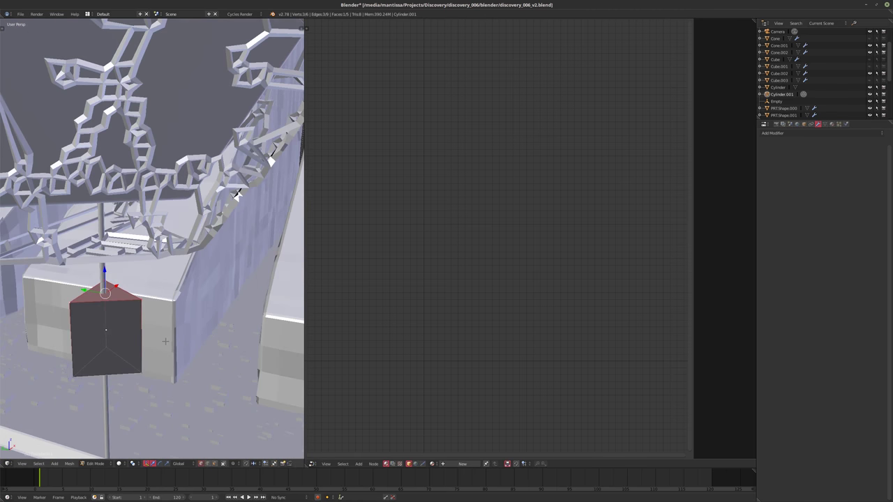
key(s)
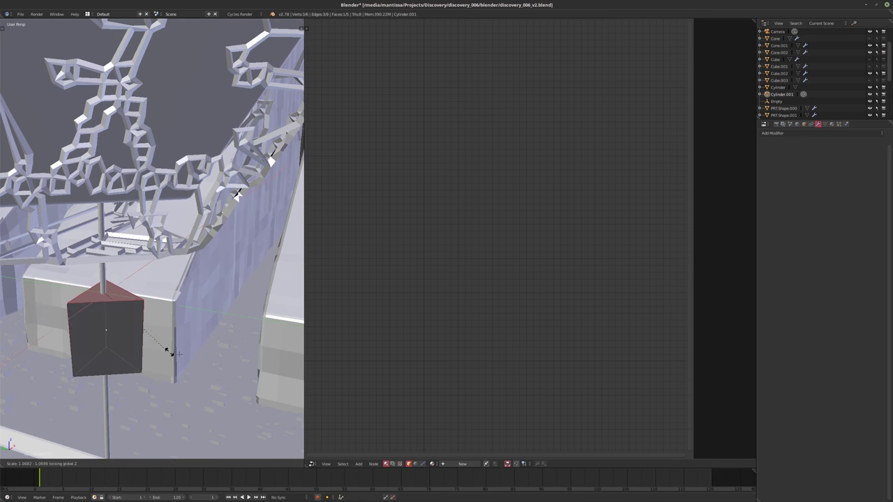
click(265, 379)
Raise the enlarged top face along Z toward the underside of the inverted structure.
middle_drag(265, 379, 213, 197)
middle_drag(193, 318, 165, 282)
key(g)
key(z)
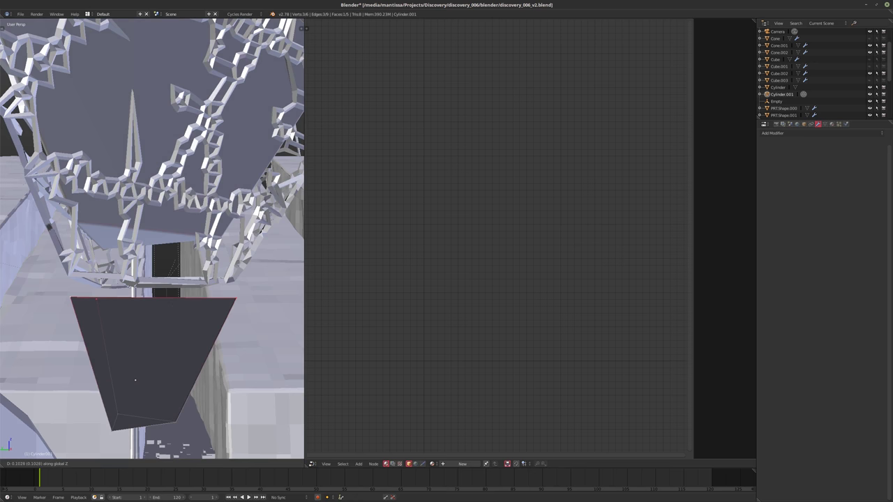
click(231, 347)
middle_drag(231, 347, 223, 394)
mouse_move(137, 361)
middle_down()
mouse_move(136, 368)
mouse_move(146, 364)
middle_up()
Undo the last change and scale one edge of the top face along X to fit the structure's lower tip.
key(ctrl+z)
key(s)
key(x)
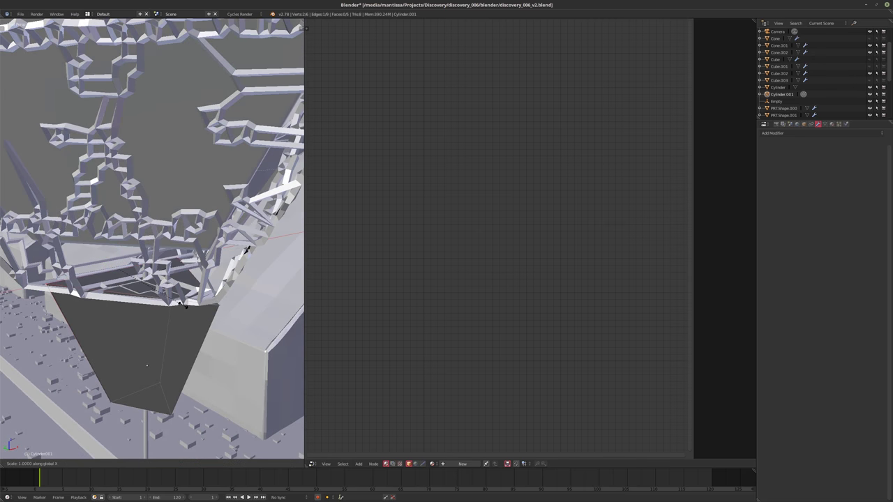
click(105, 237)
middle_drag(105, 237, 136, 200)
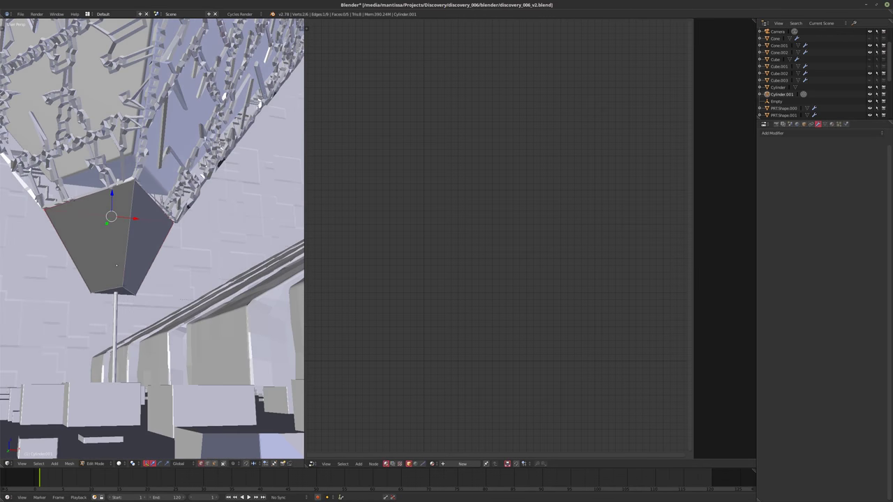
Move the bottom face of the three-sided column down along Z to the floor.
middle_drag(116, 265, 116, 266)
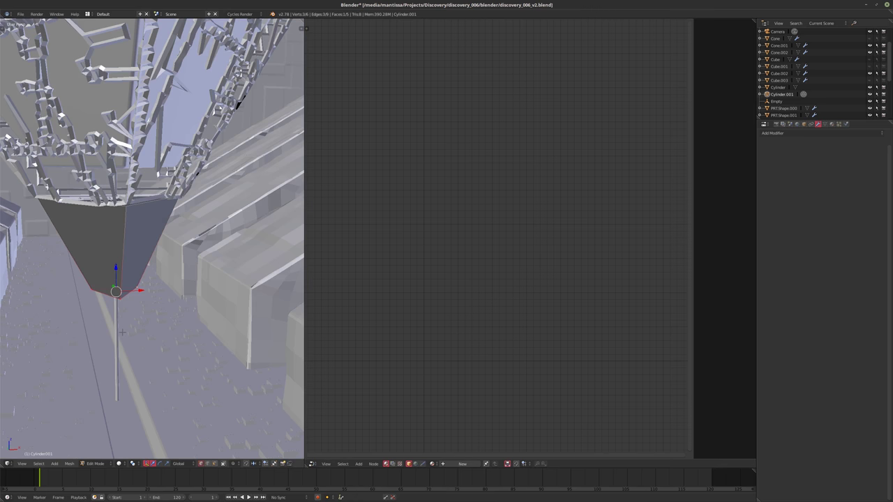
key(g)
key(z)
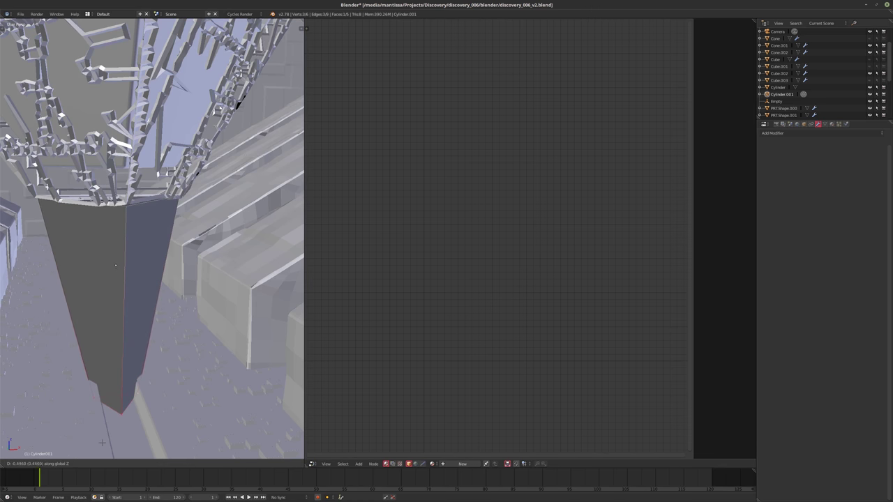
click(116, 265)
Shrink the column's bottom face with Z locked so the shape tapers, and return to Object Mode.
middle_drag(116, 265, 88, 110)
key(s)
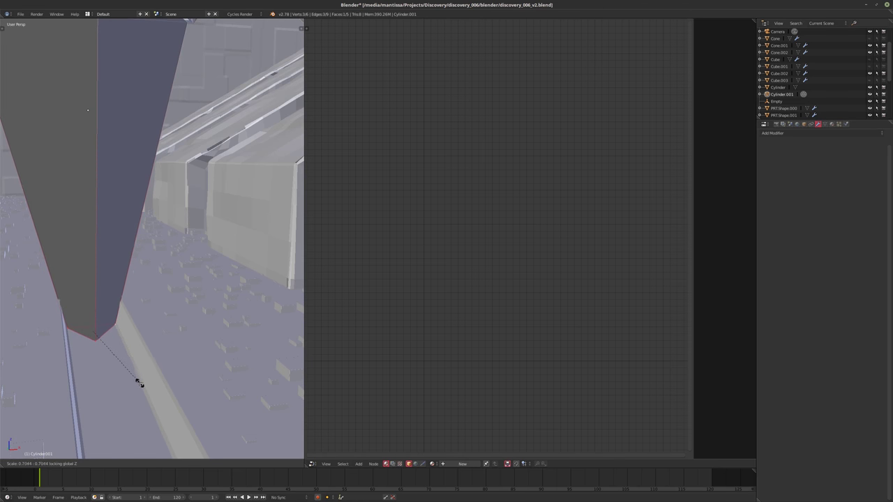
click(131, 379)
middle_drag(131, 379, 129, 345)
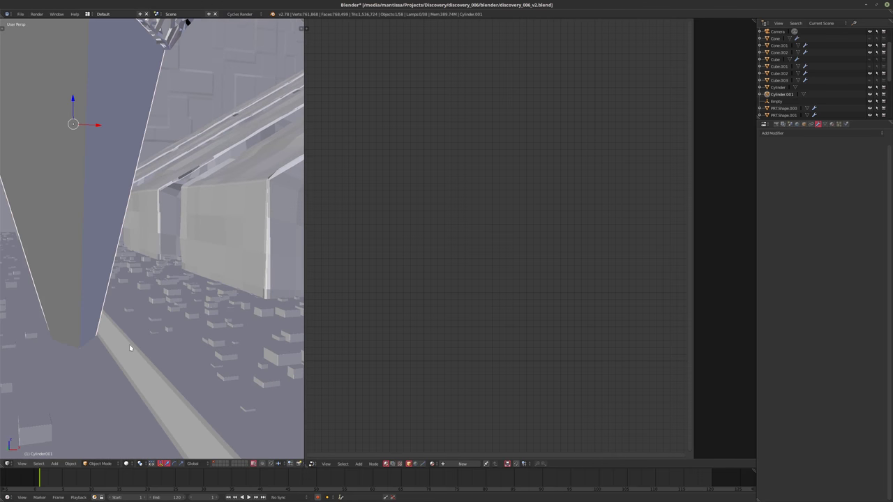
key(Tab)
Select the floor plane and set its Bevel modifier width to 0.001.
right_click(129, 344)
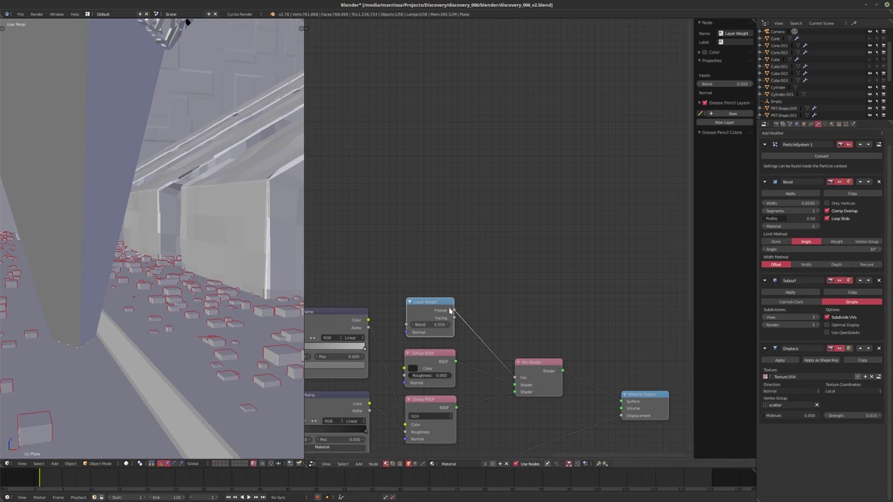
click(790, 203)
text(.001)
key(Return)
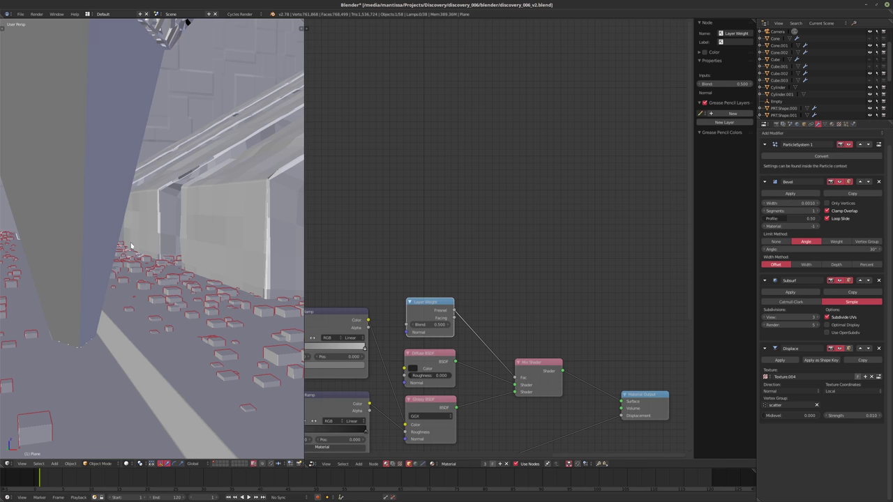
Assign the existing Material.012 to the tapered three-sided column.
middle_drag(133, 244, 343, 358)
right_click(105, 268)
click(433, 465)
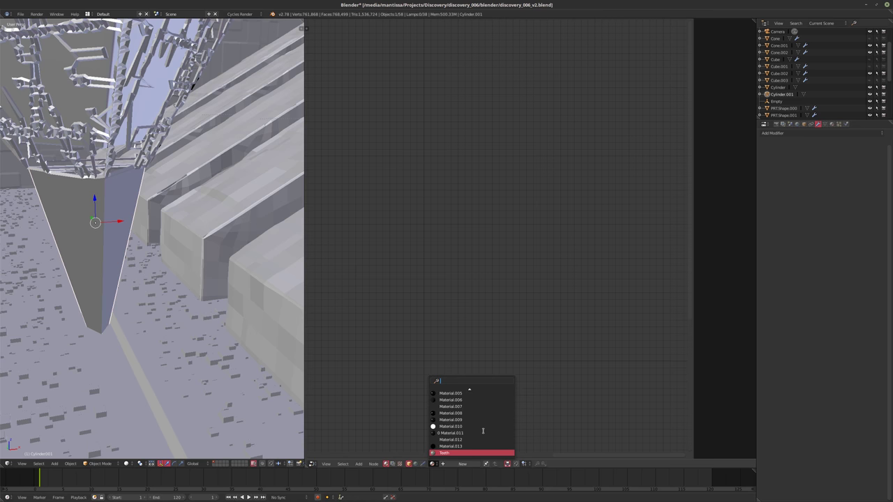
click(451, 440)
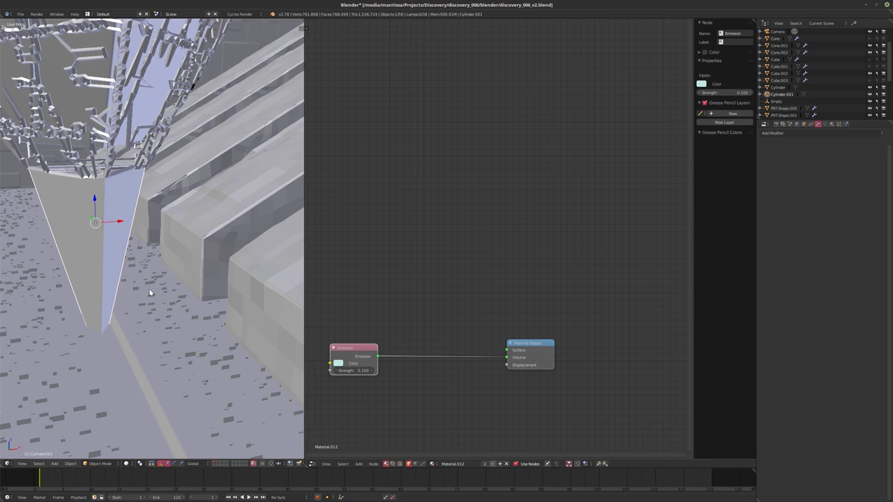
Preview the tapered glow in rendered shading, trying volume emission strengths of 0.25 and 1.
key(shift+z)
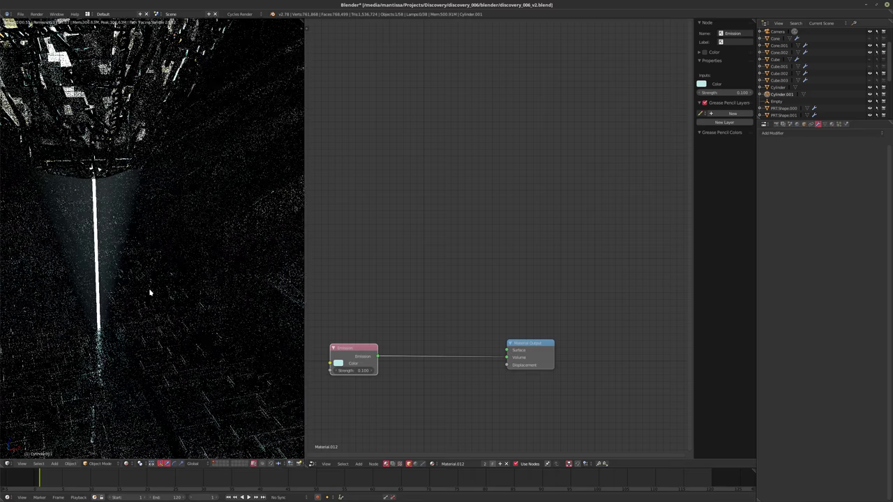
scroll(463, 360, up, 3)
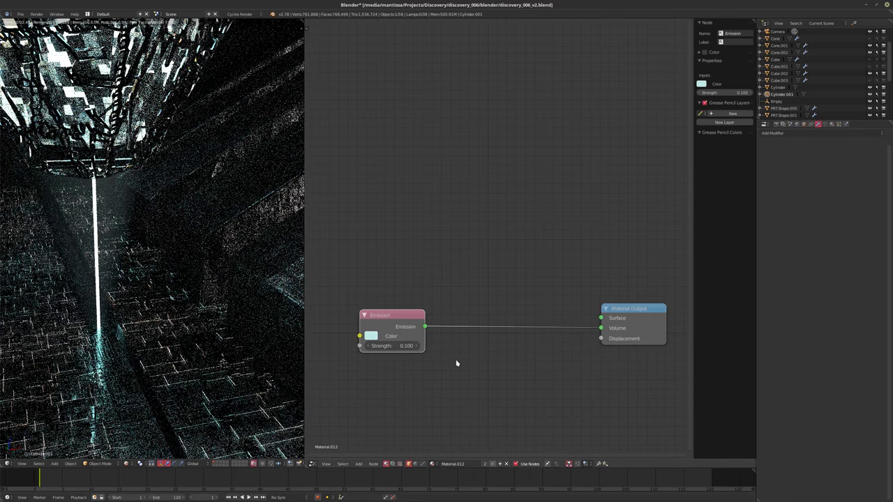
click(392, 346)
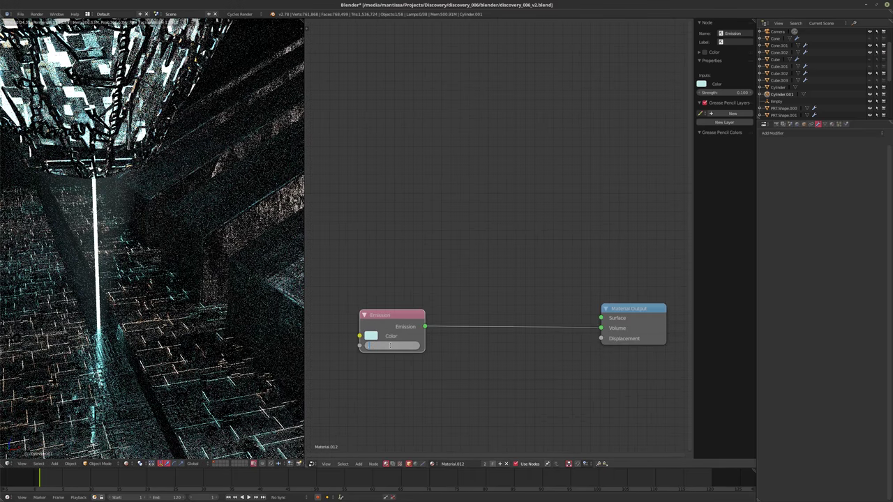
text(.25)
key(Return)
click(390, 346)
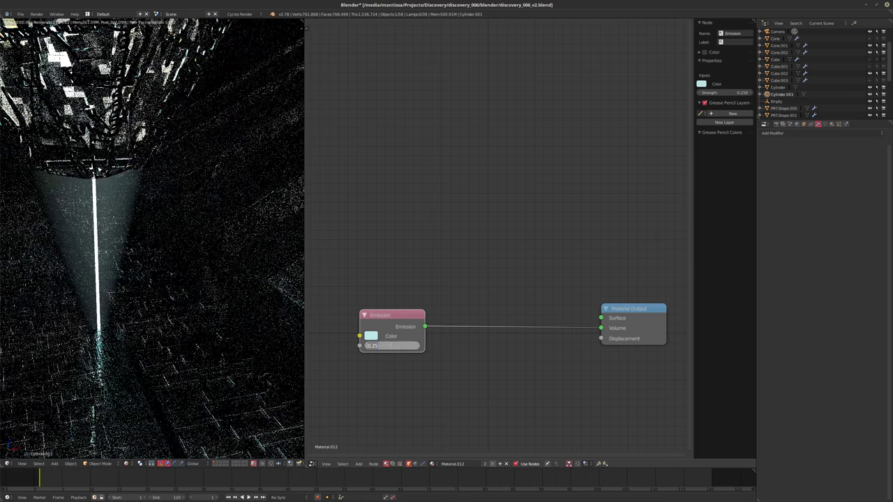
text(1)
key(Return)
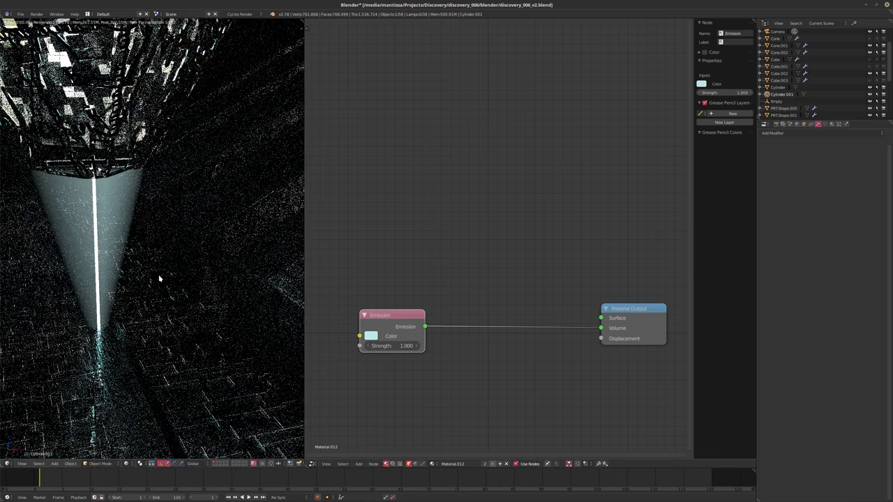
Judge the glow through the camera, trying an emission strength of 0.5 and settling on 0.25.
key(KP_0)
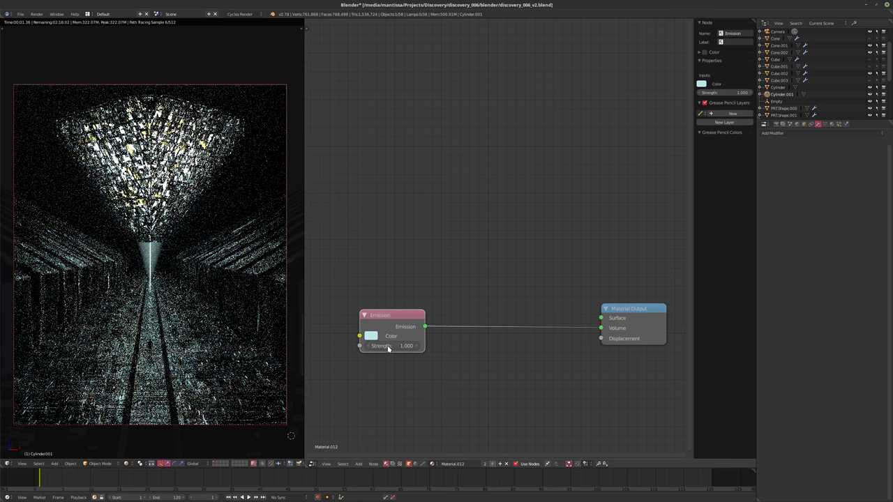
click(389, 347)
text(.5)
key(Return)
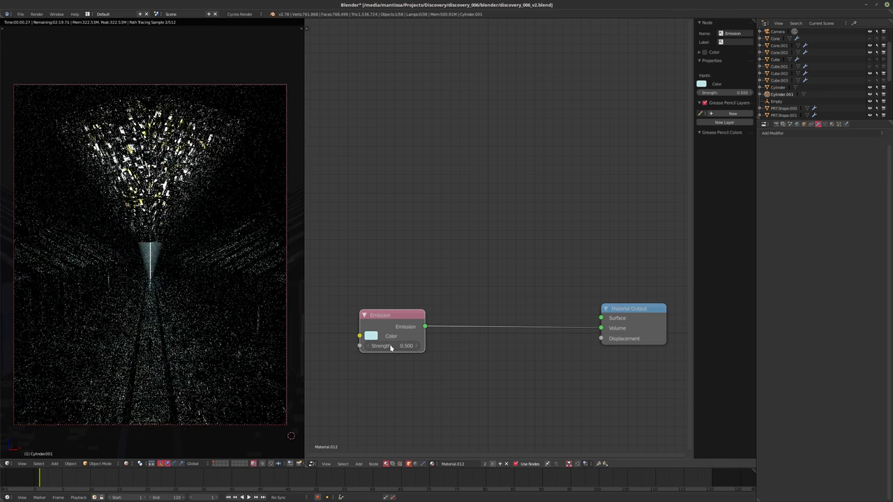
click(388, 347)
text(.25)
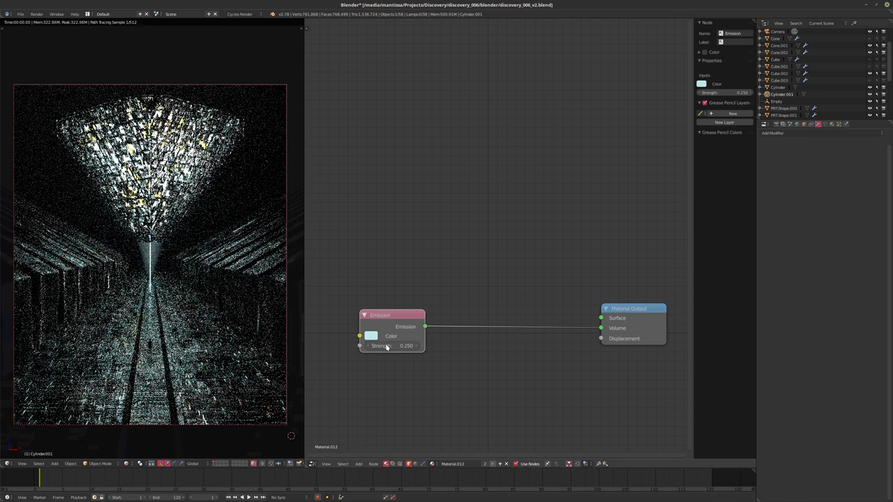
key(Return)
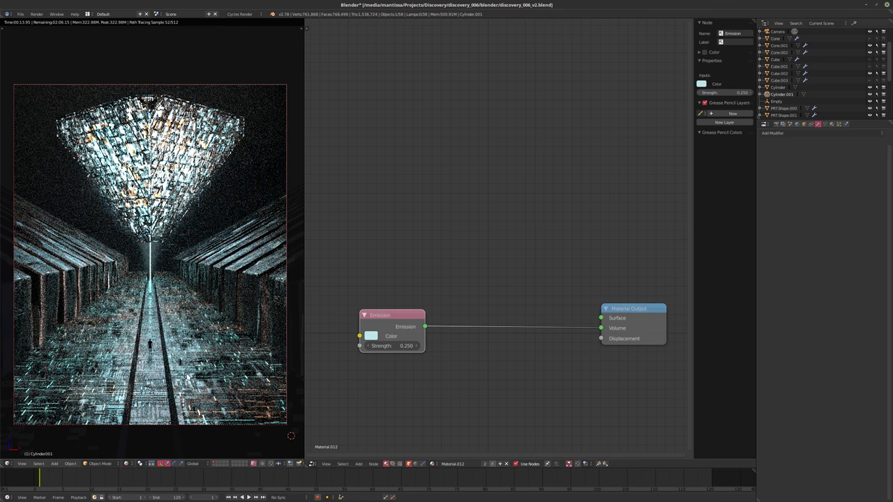
Duplicate the bottom face of the tapered column in place and separate it into its own object.
key(shift+z)
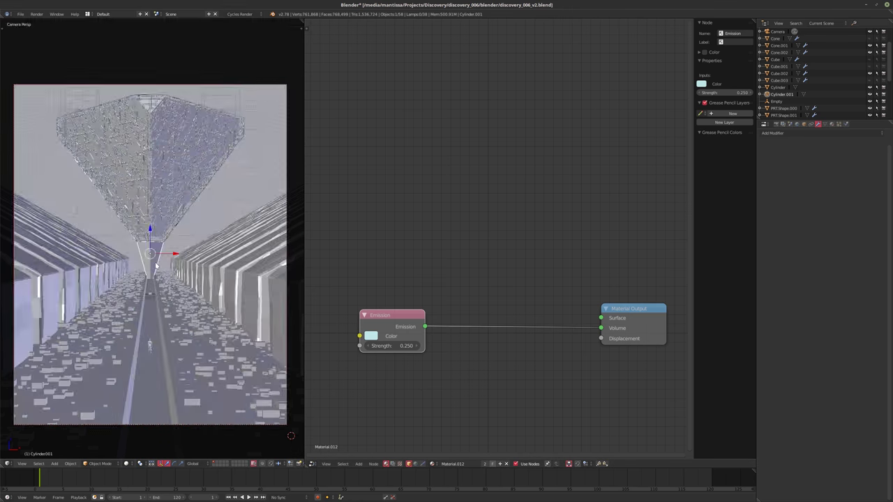
mouse_move(146, 271)
middle_down()
mouse_move(121, 289)
mouse_move(159, 347)
middle_up()
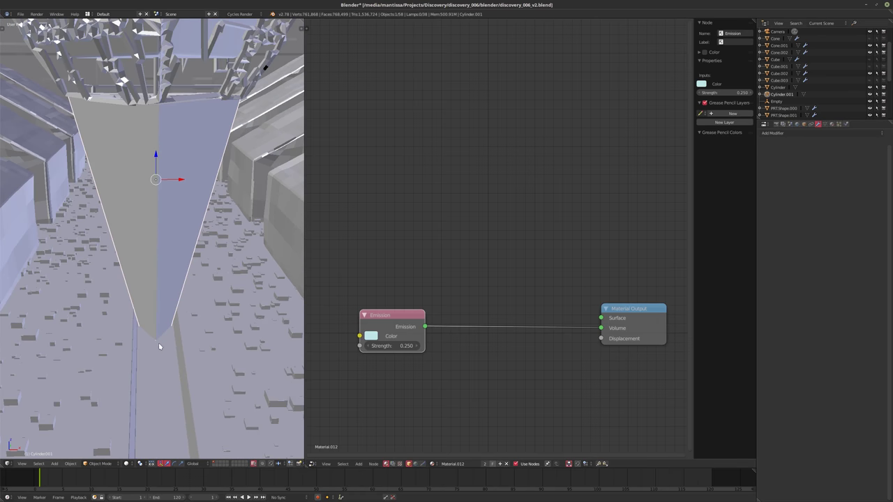
key(Tab)
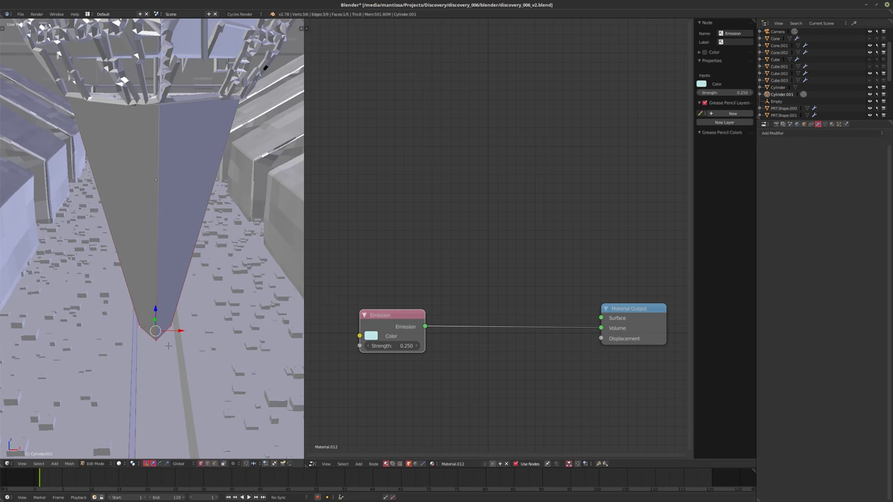
key(shift+d)
key(Escape)
key(p)
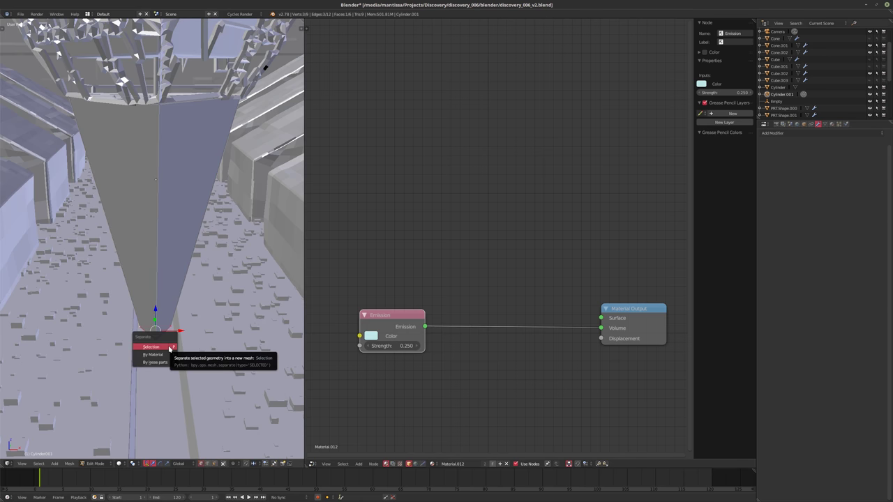
click(168, 347)
key(Tab)
click(162, 337)
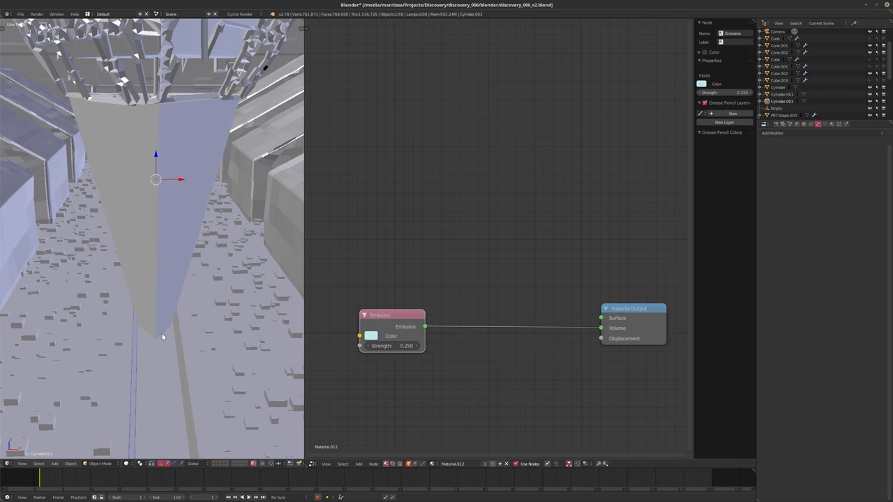
Extrude the separated triangular face upward and enlarge its upper face to about 1.7 times with Z locked.
key(Tab)
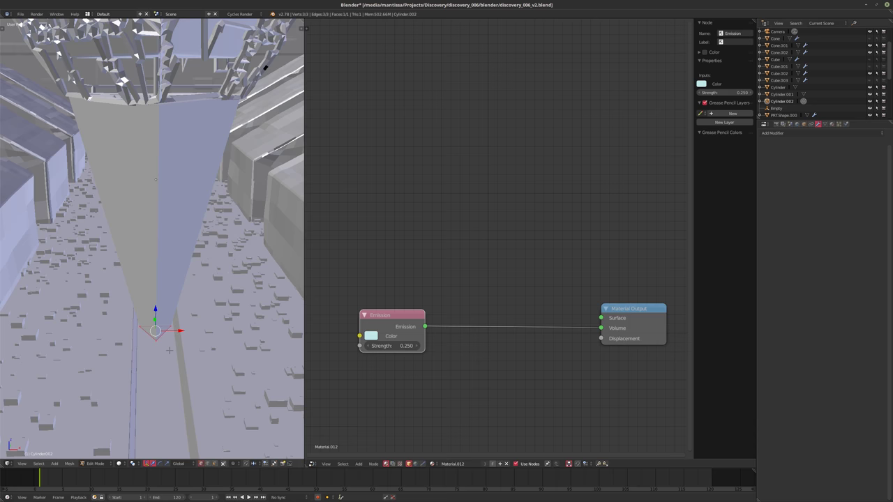
middle_drag(169, 350, 143, 375)
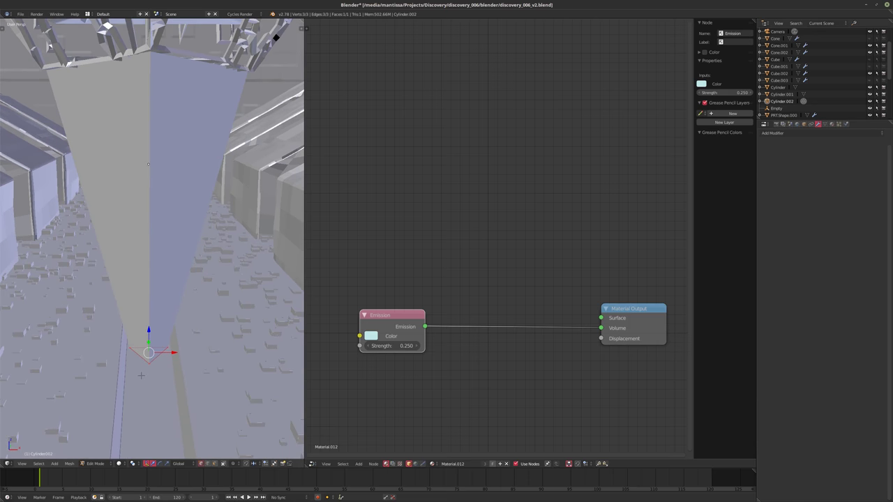
key(e)
click(140, 348)
key(s)
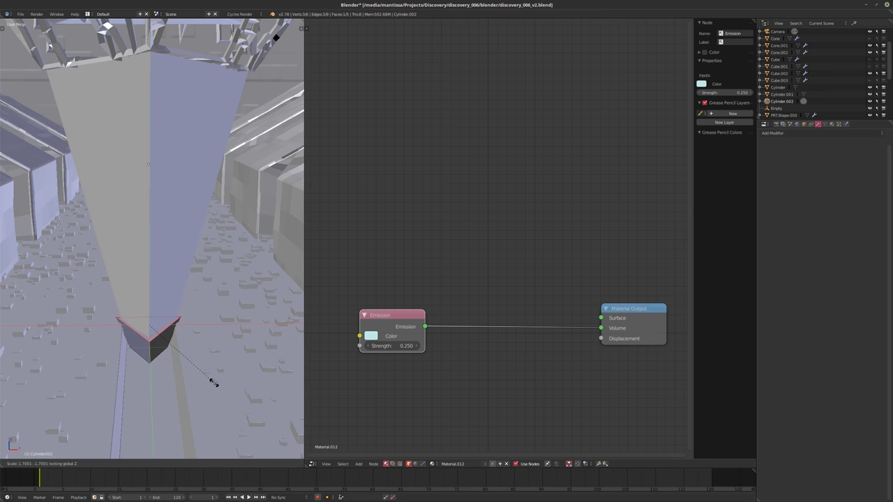
click(214, 383)
Raise the base piece's upper face along Z and scale it slightly up with Z locked.
middle_drag(215, 383, 145, 363)
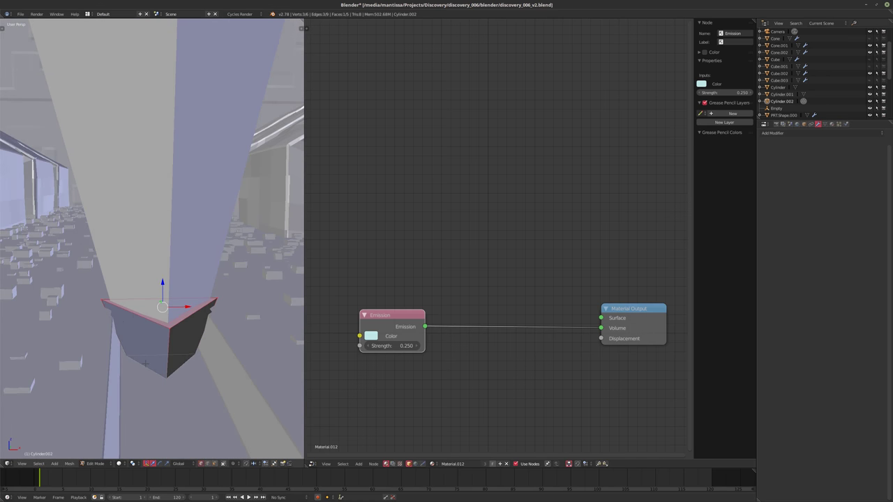
key(g)
key(z)
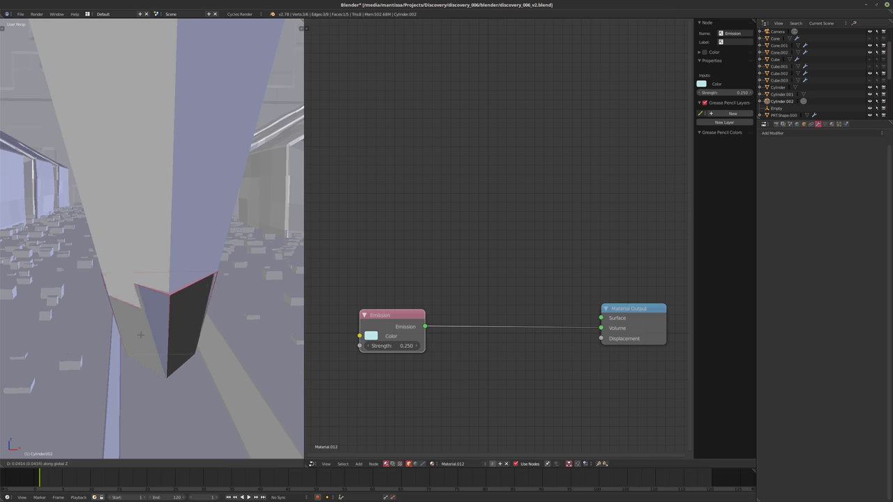
click(140, 343)
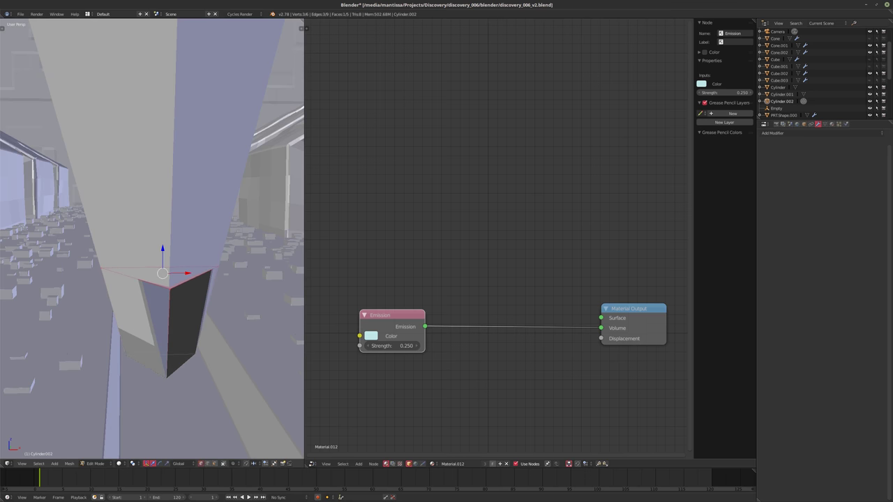
middle_drag(139, 343, 162, 328)
key(s)
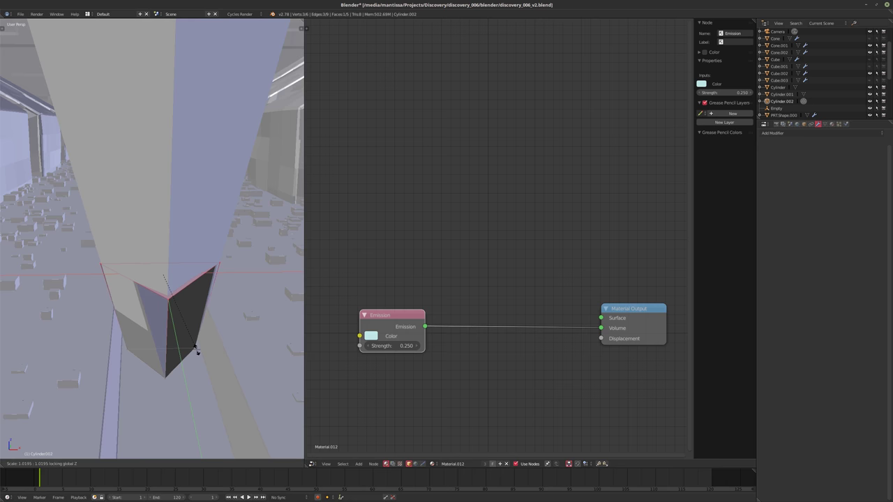
click(198, 350)
Widen the base piece's upper face along X, shrink it with Z locked to hug the column, and return to Object Mode.
middle_drag(198, 350, 153, 361)
key(s)
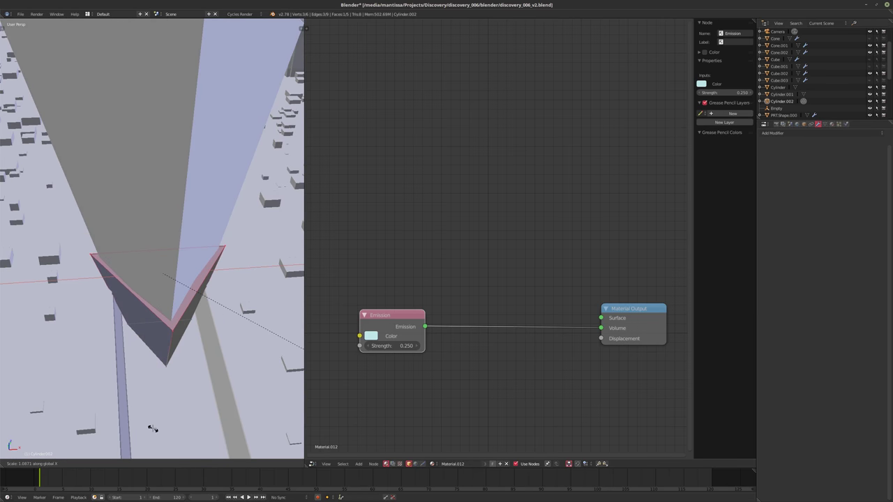
click(275, 44)
middle_drag(209, 209, 167, 196)
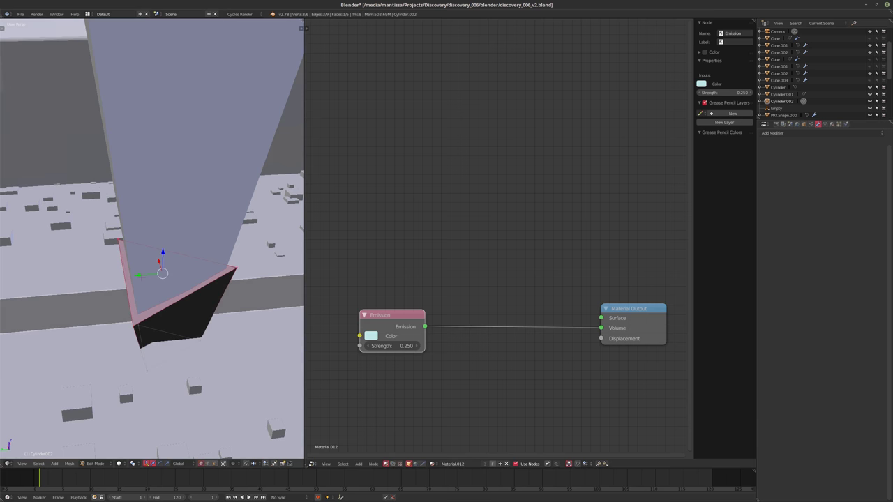
middle_drag(167, 230, 169, 281)
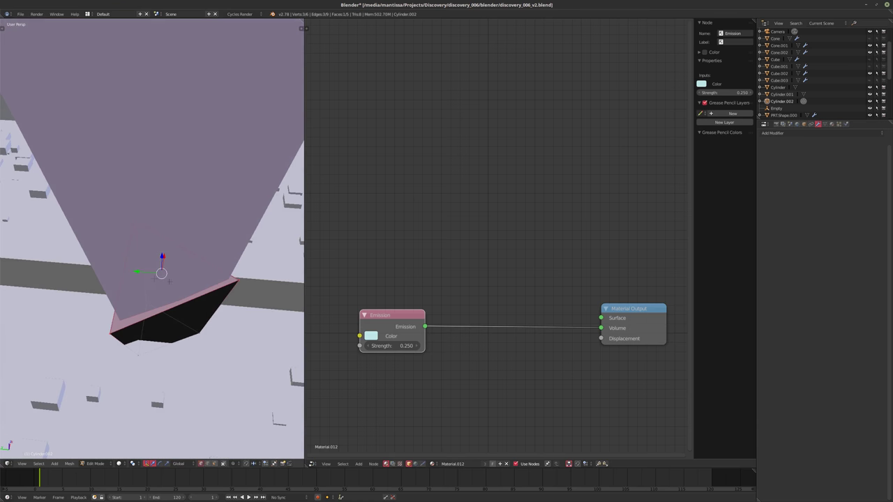
key(s)
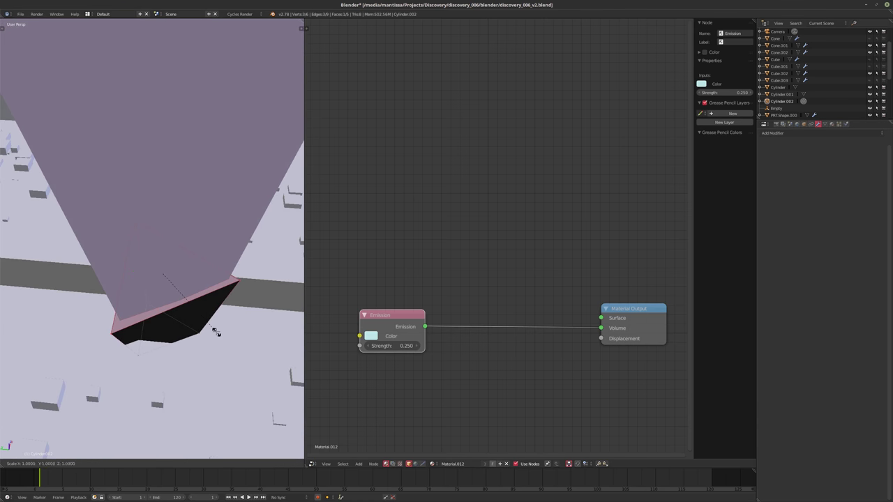
key(shift+z)
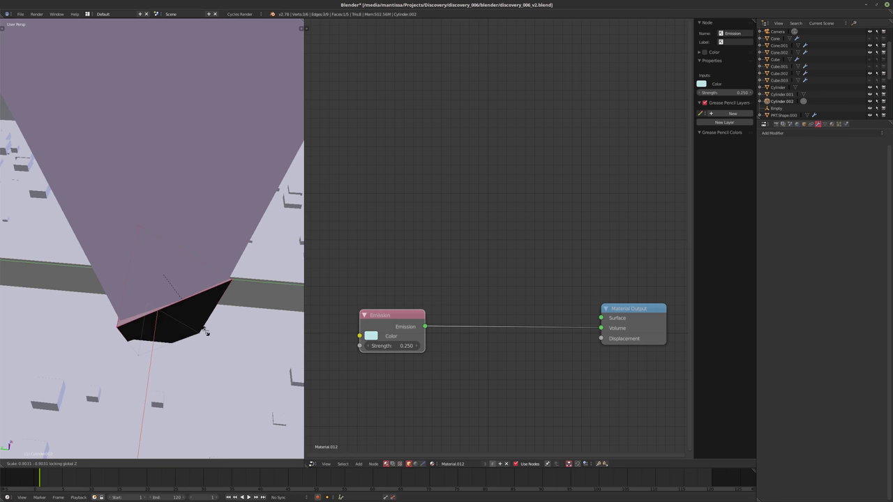
click(202, 332)
middle_drag(202, 332, 175, 295)
key(Tab)
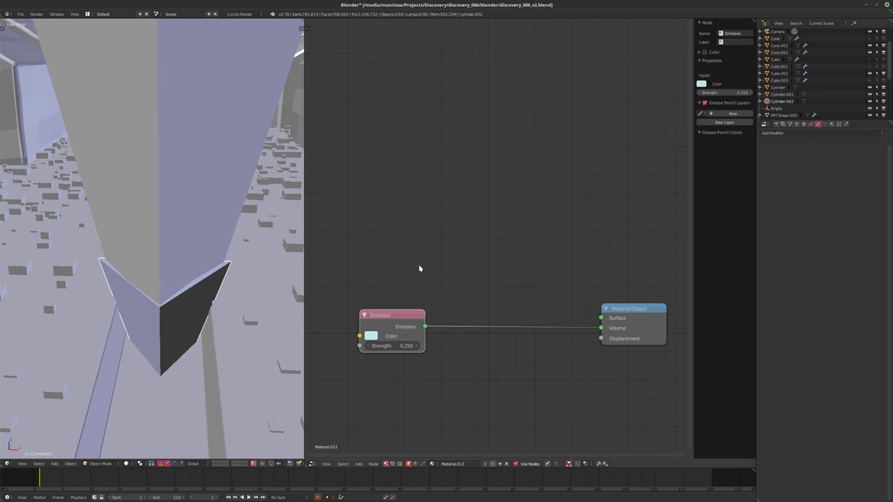
Add a Bevel modifier to the three-sided base piece with a width of 0.0017.
click(785, 134)
click(743, 156)
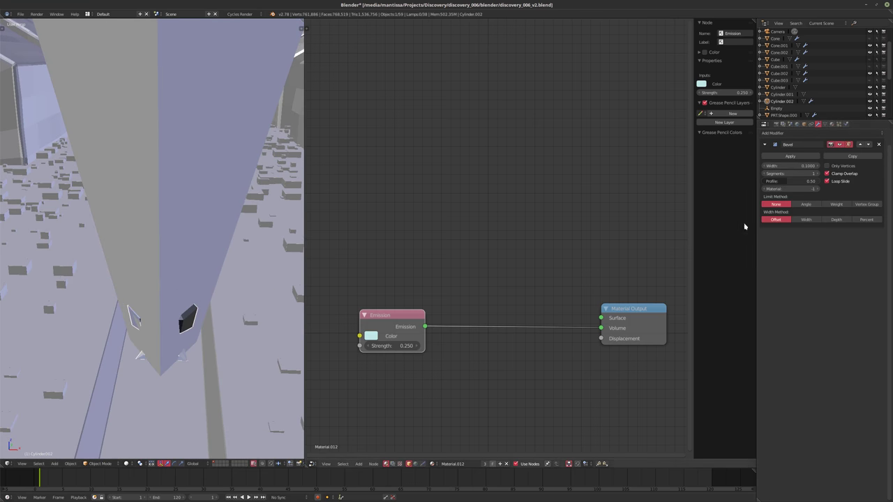
drag(790, 166, 750, 166)
Flip the normals of all faces of the three-sided base piece and return to Object Mode.
key(Tab)
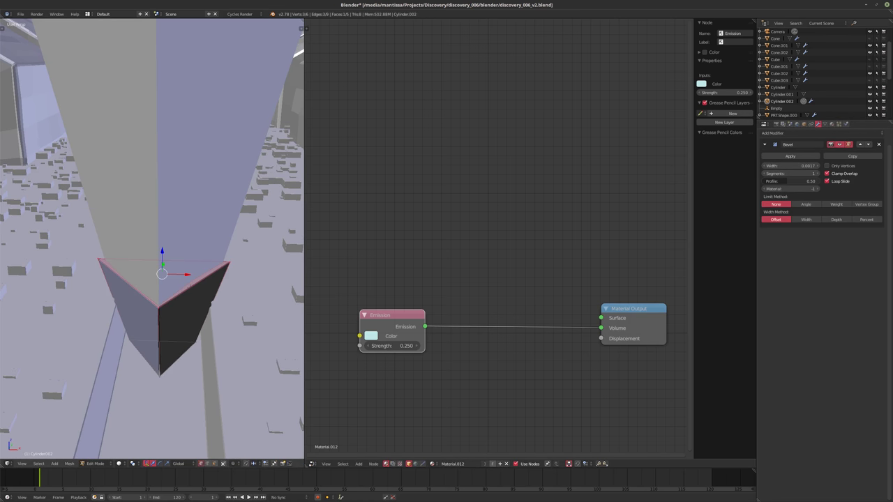
key(a)
key(w)
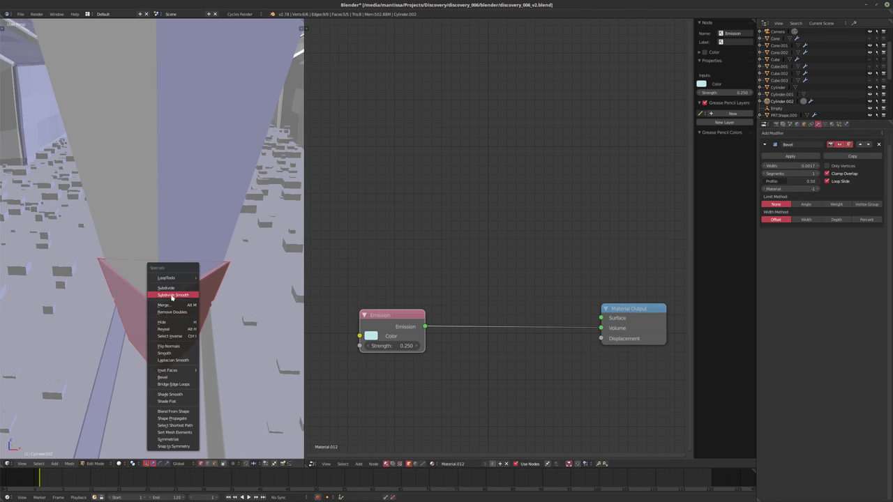
click(183, 343)
key(Tab)
middle_drag(226, 337, 173, 305)
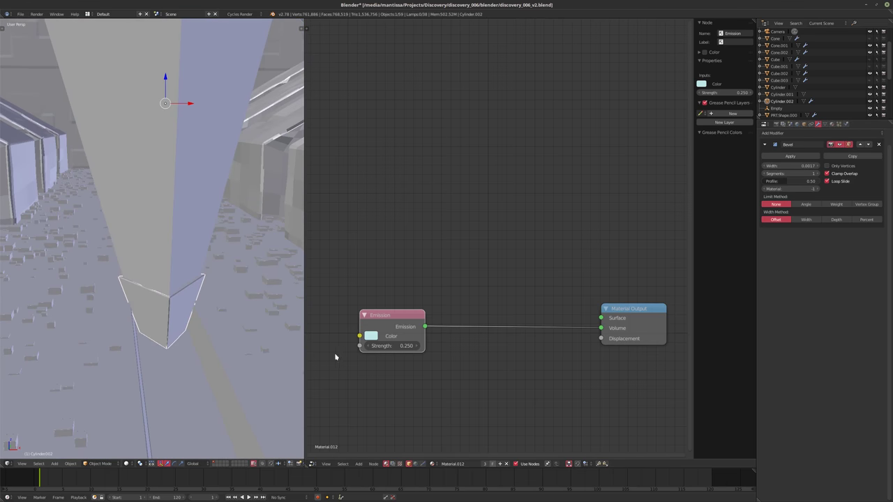
Assign the existing Material.001 to the base piece in rendered shading and make it a single-user copy.
key(shift+z)
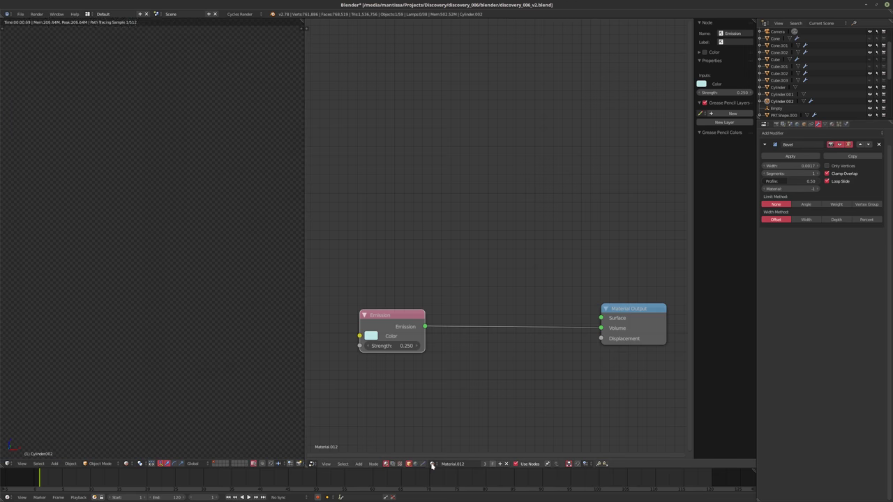
click(432, 464)
scroll(449, 404, up, 7)
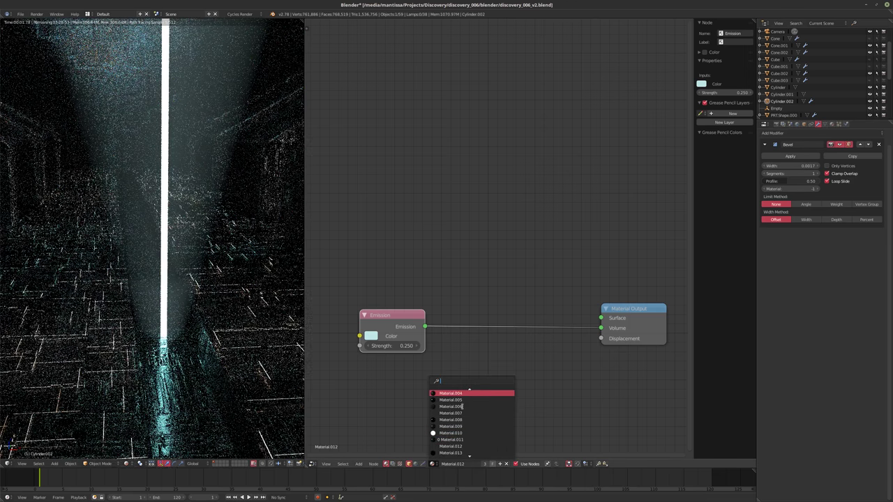
click(448, 413)
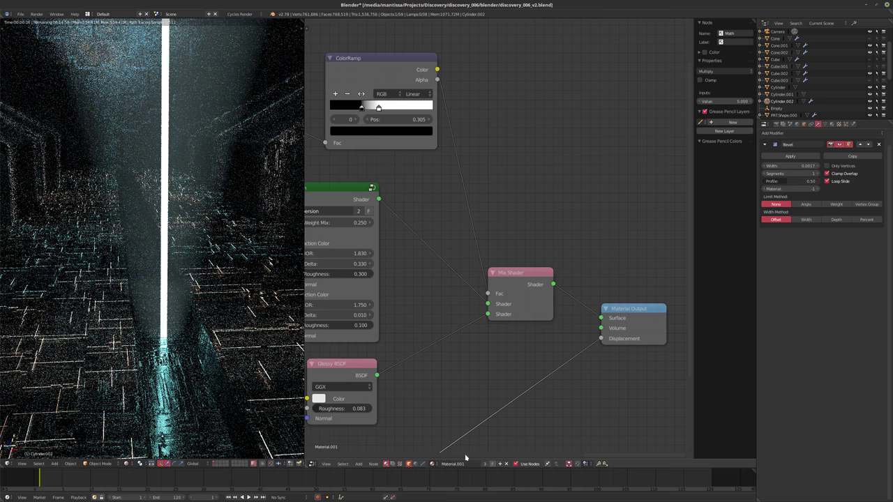
scroll(466, 288, down, 3)
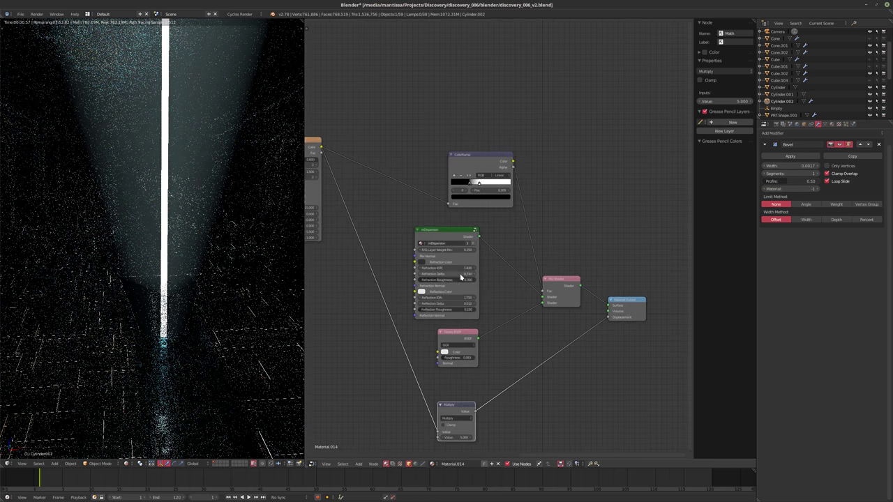
Preview the second Add node and the final Brick Texture on the base piece, and switch its output back to the Mix Shader.
scroll(466, 287, down, 1)
middle_drag(581, 325, 446, 291)
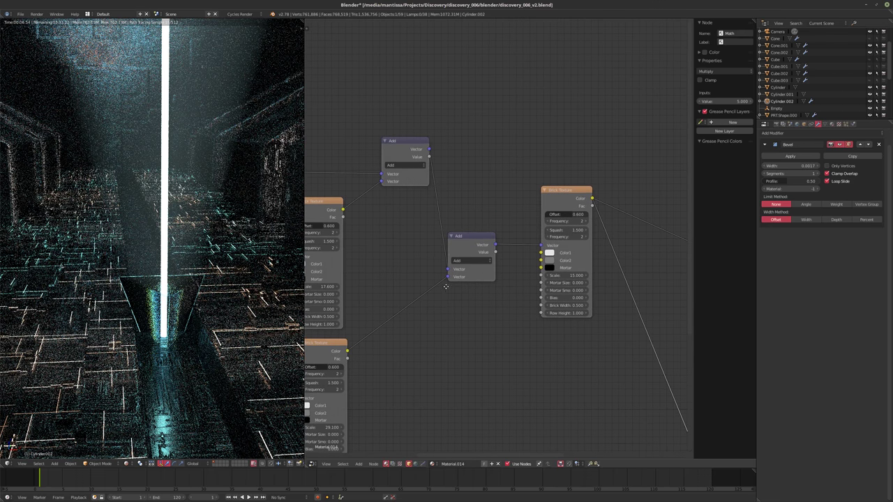
scroll(442, 297, down, 3)
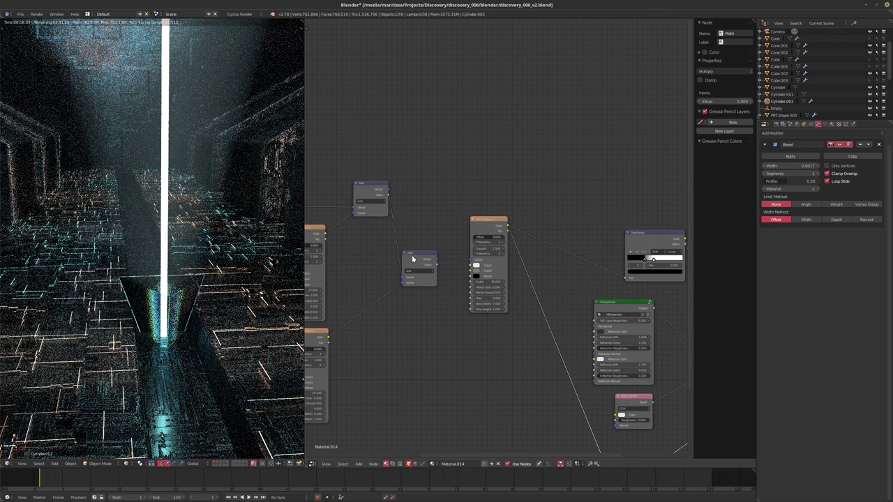
click(412, 259)
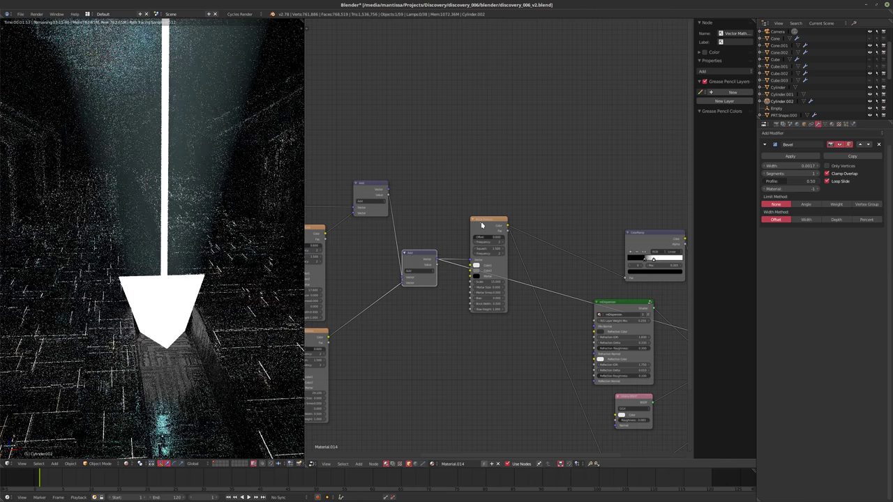
click(481, 225)
scroll(506, 284, down, 3)
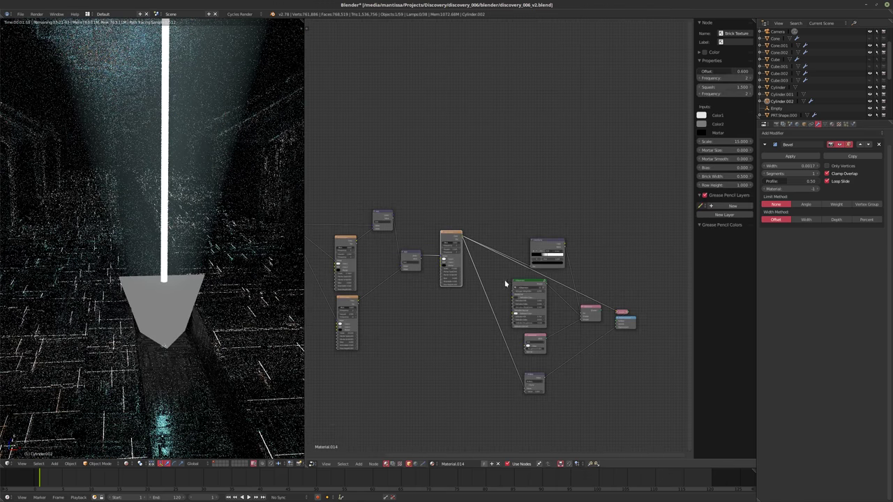
scroll(506, 284, up, 2)
click(600, 316)
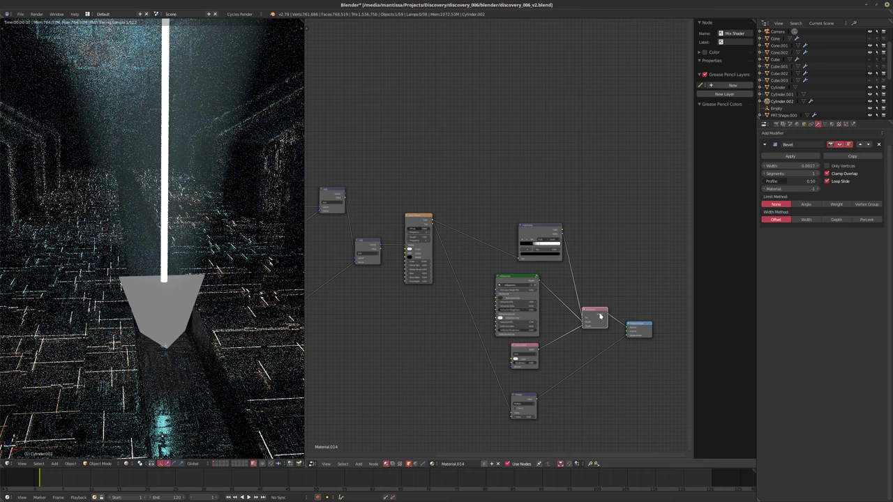
Feed the Texture Coordinate node's Object output into the Mapping node of the base piece's material.
mouse_move(489, 279)
middle_down()
mouse_move(527, 279)
mouse_move(393, 259)
mouse_move(472, 277)
middle_up()
scroll(392, 258, up, 2)
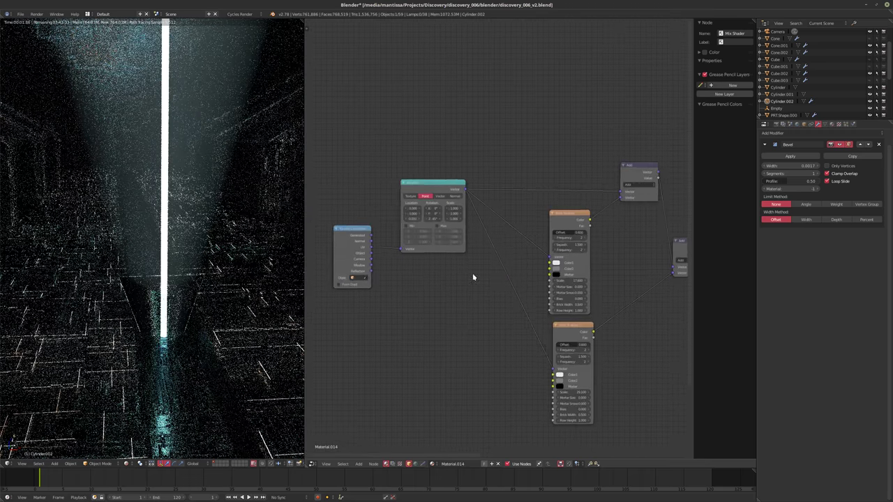
scroll(418, 279, up, 1)
drag(372, 269, 410, 264)
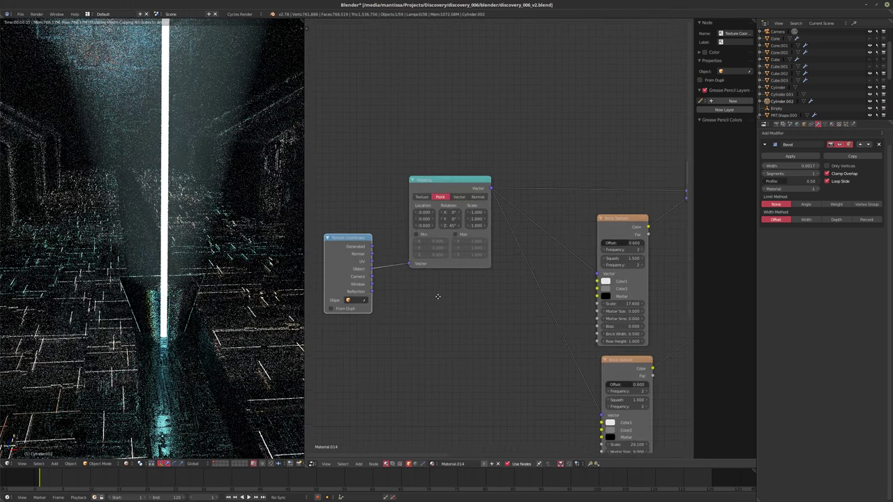
middle_drag(437, 297, 472, 231)
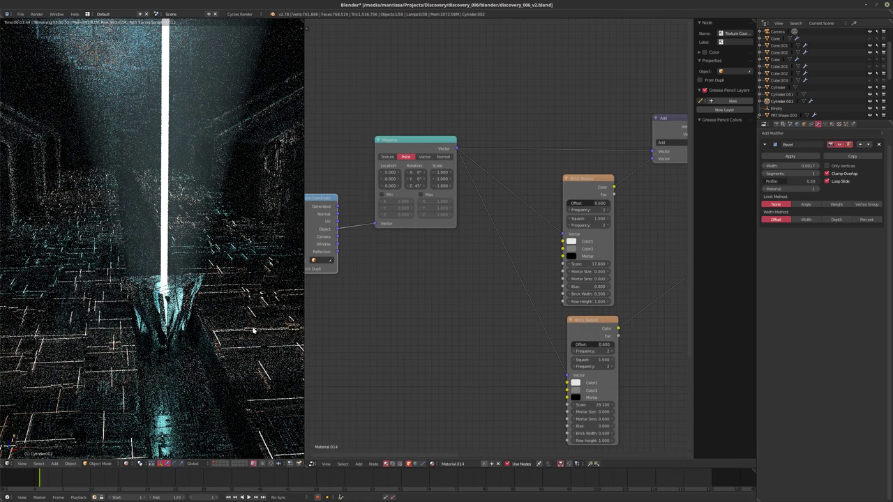
Try Mapping Z rotations of 0° and 90° for the texture, with the base piece isolated in local view.
click(416, 186)
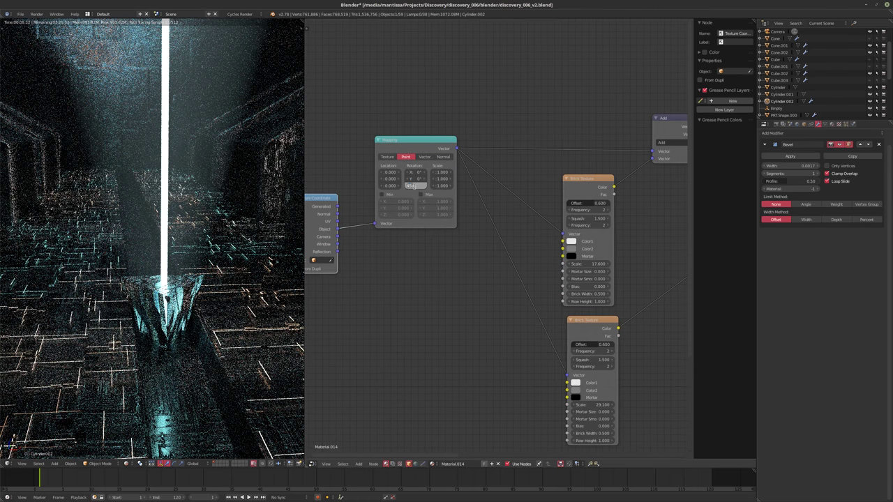
text(0)
key(Return)
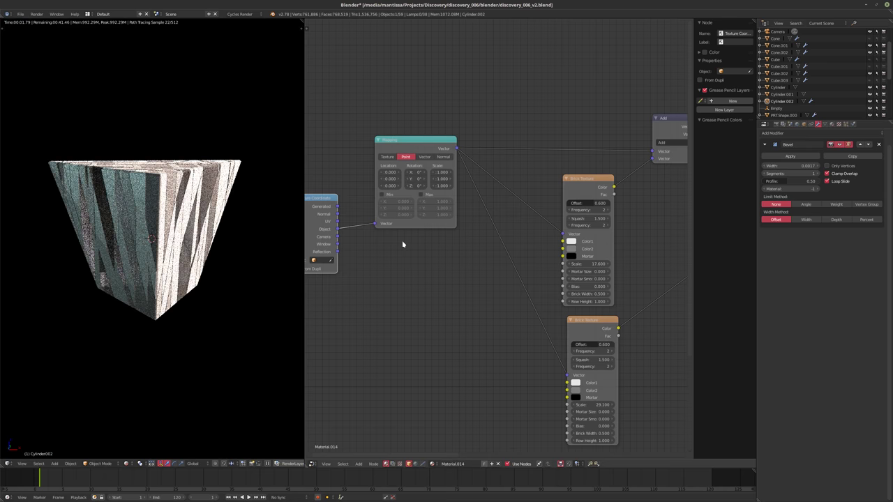
middle_drag(436, 271, 451, 306)
click(425, 220)
text(90)
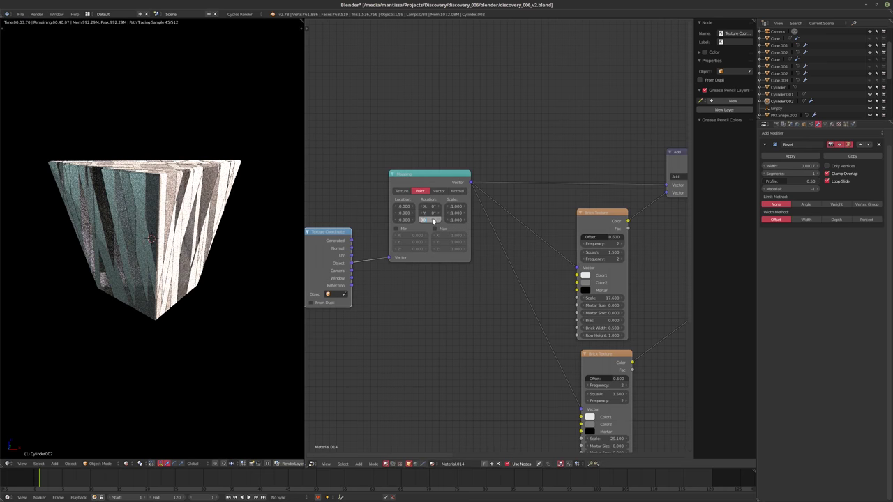
key(Return)
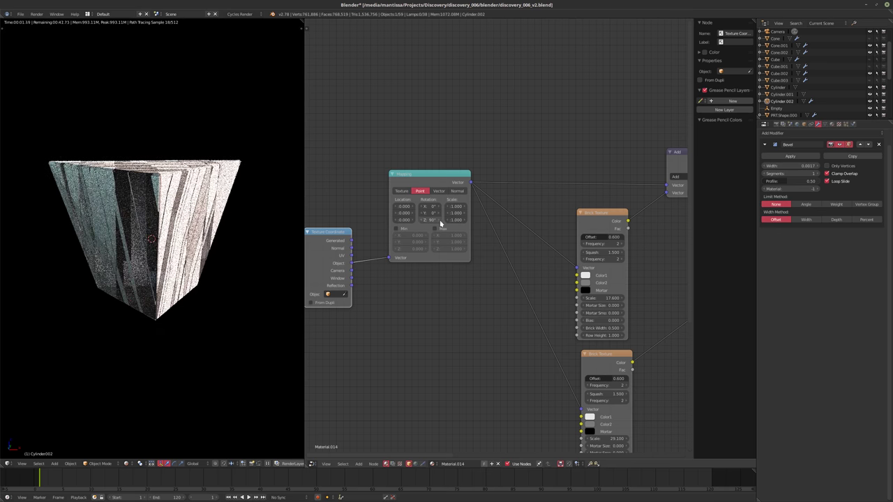
Set the Mapping node's Z and Y rotations to 45° each.
click(425, 221)
text(45)
key(Return)
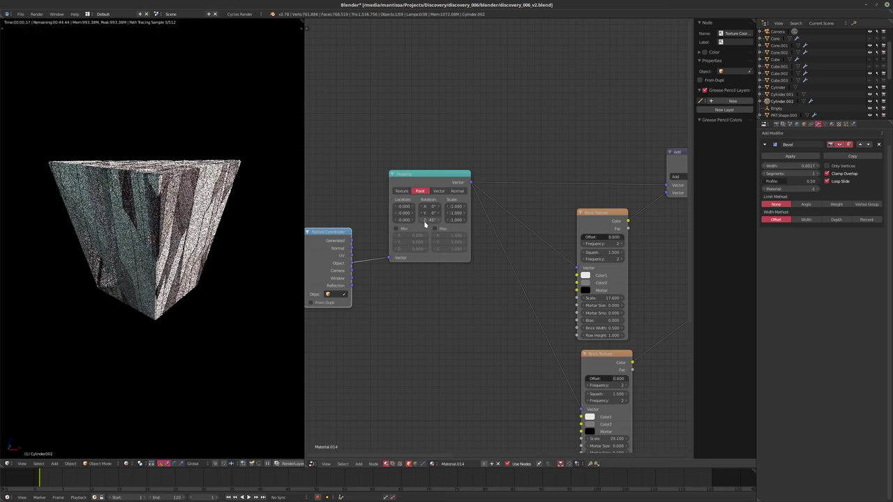
drag(427, 213, 431, 217)
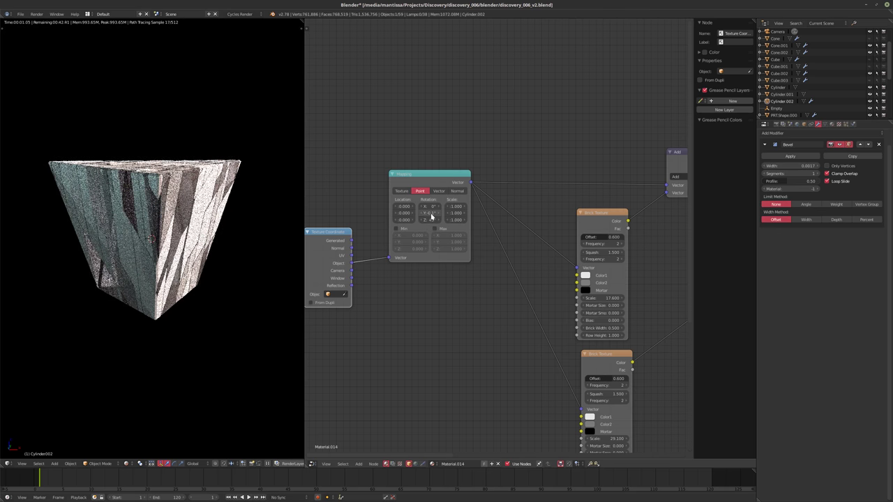
click(431, 217)
text(45)
key(Return)
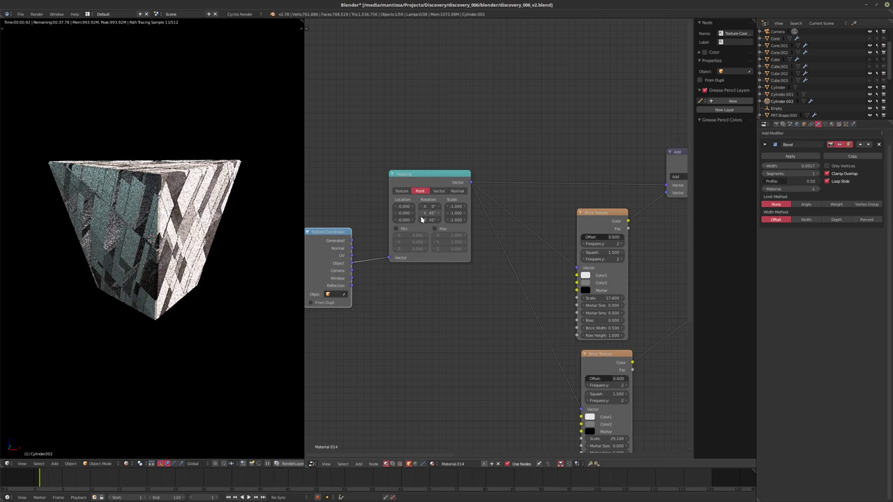
Set the Row Height of the Brick Texture with scale 17.6 to 0.5.
mouse_move(209, 230)
middle_down()
mouse_move(201, 239)
mouse_move(193, 231)
middle_up()
scroll(292, 242, up, 3)
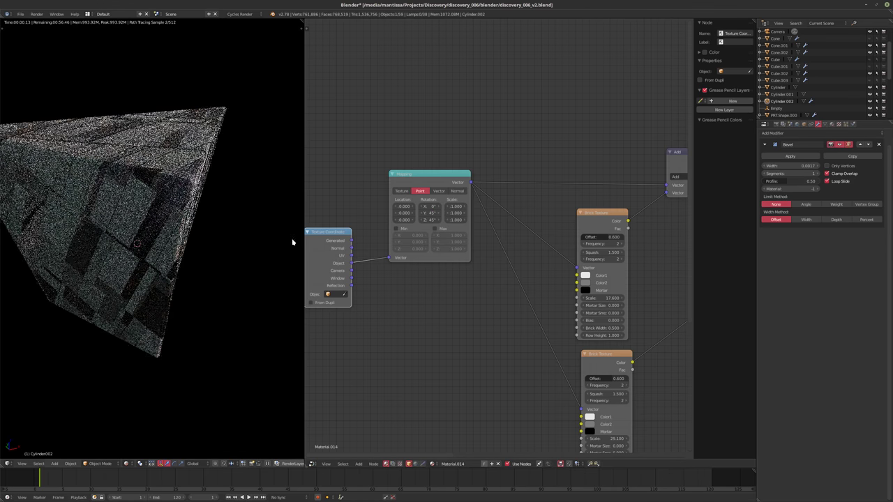
middle_drag(551, 340, 502, 252)
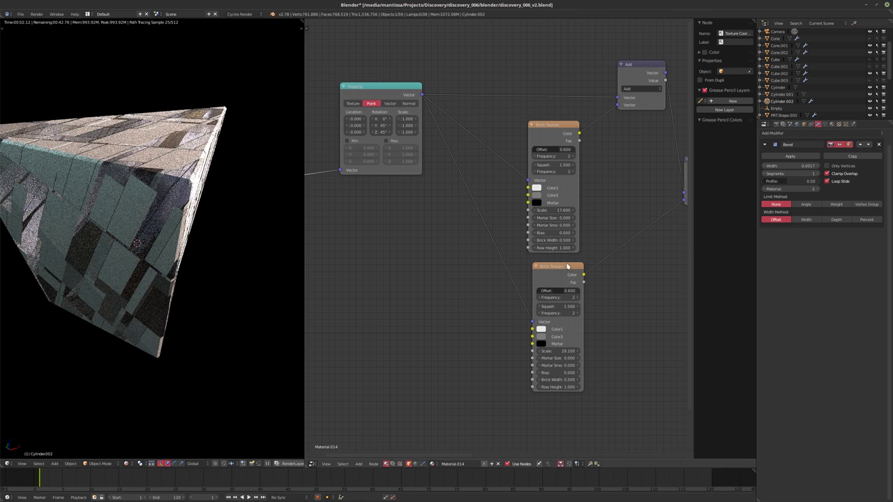
click(553, 248)
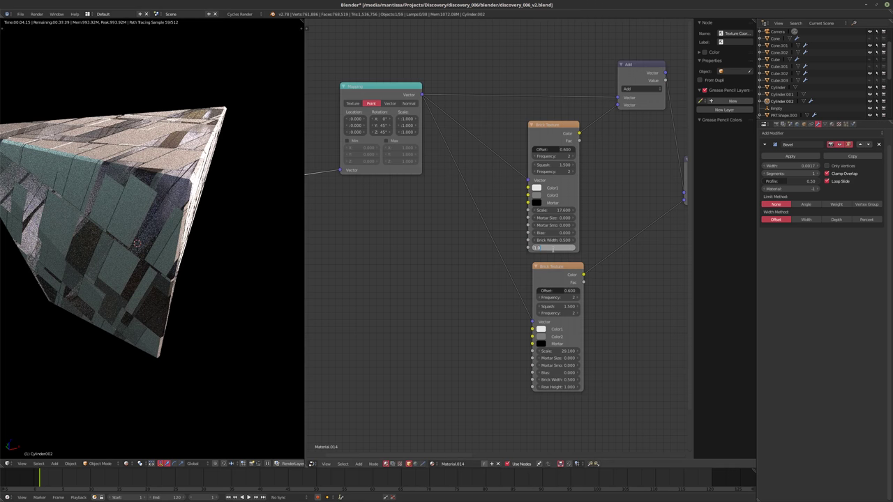
text(0.5)
key(Return)
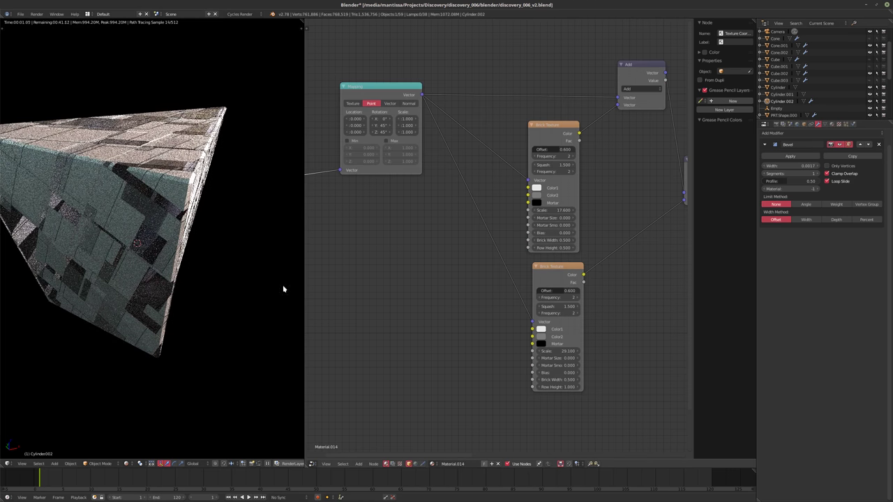
Inspect the retextured base piece, leave local view, and return to the camera view.
middle_drag(283, 289, 256, 245)
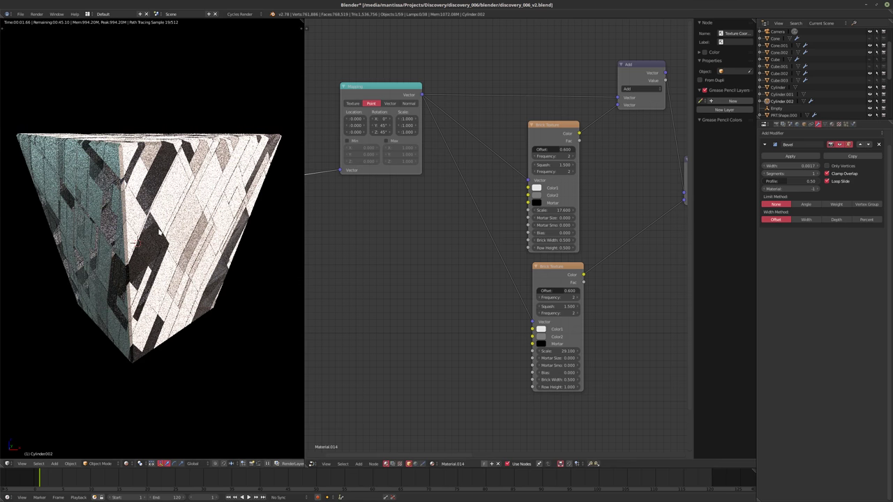
key(2)
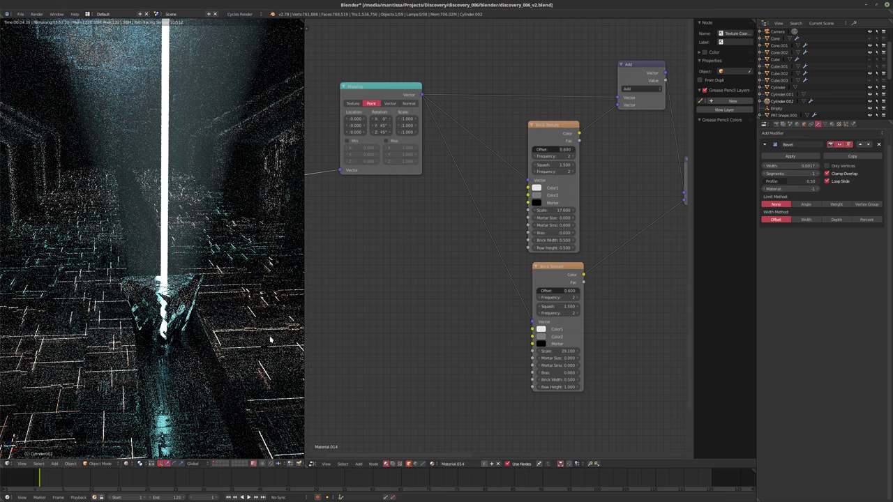
middle_drag(481, 231, 479, 236)
scroll(479, 236, down, 5)
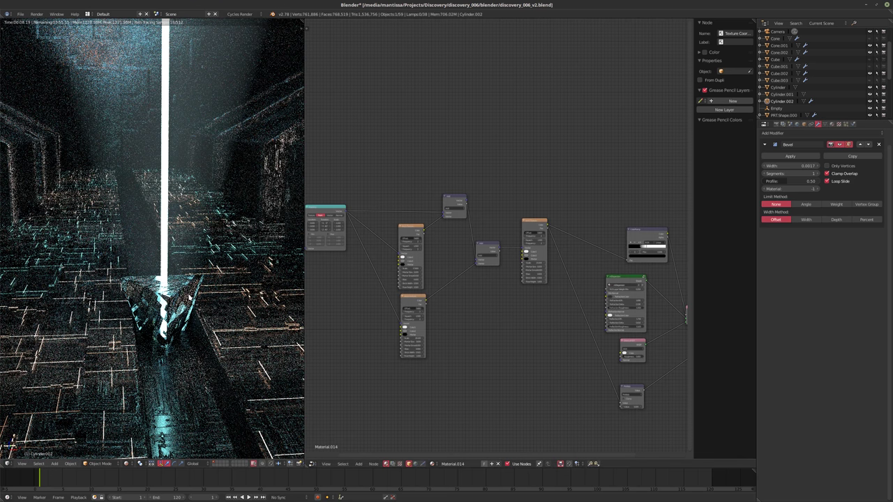
key(KP_0)
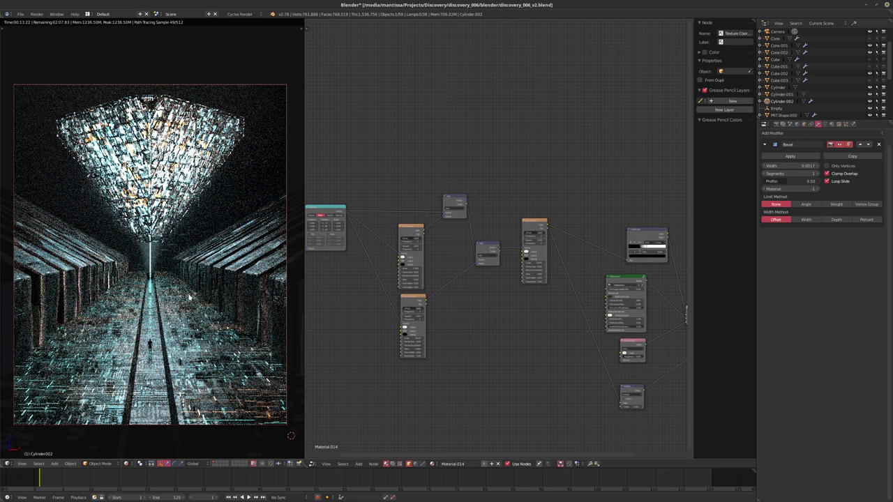
Darken the mDispersion node's Refraction Color to near black and set its Refraction Roughness to 0.6.
key(KP_Decimal)
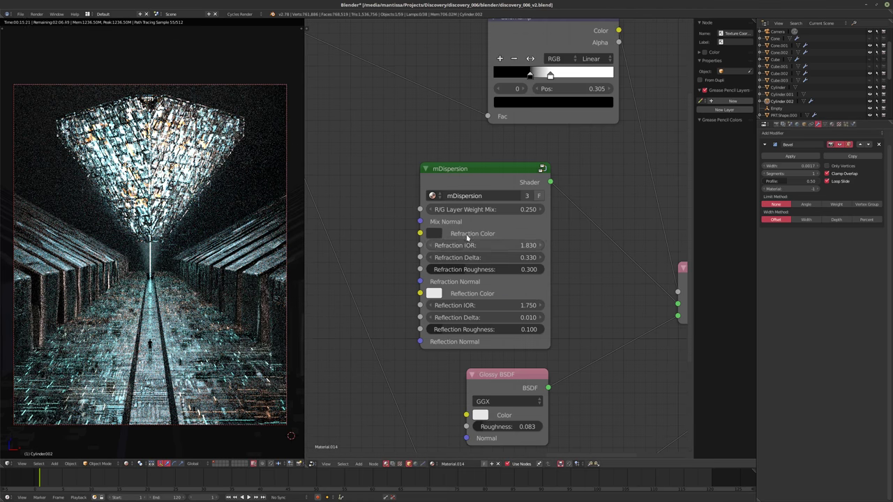
click(438, 234)
drag(522, 136, 520, 149)
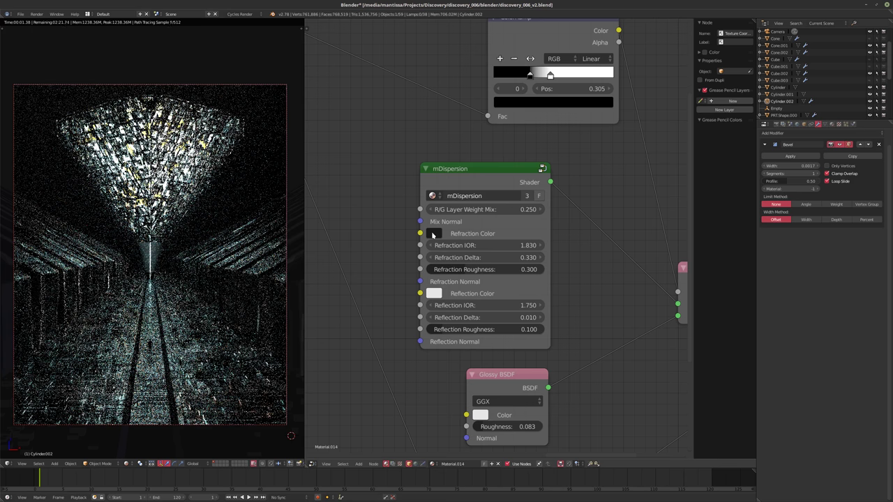
click(434, 233)
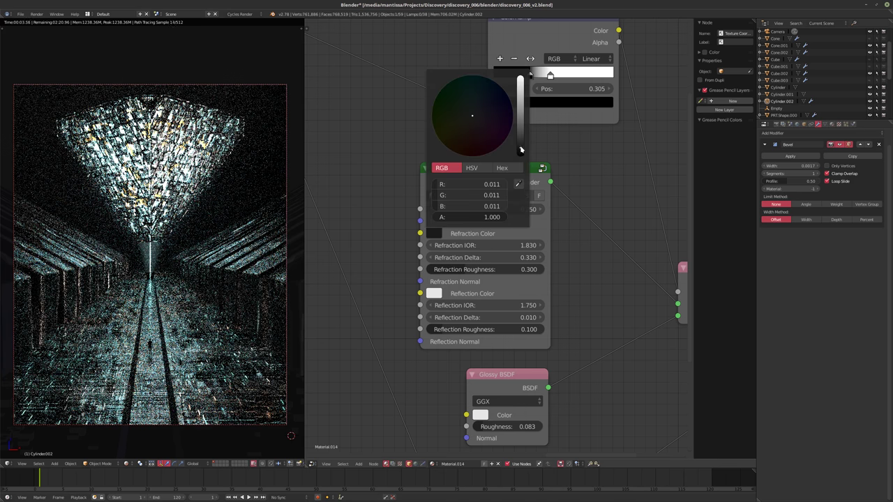
drag(520, 149, 521, 151)
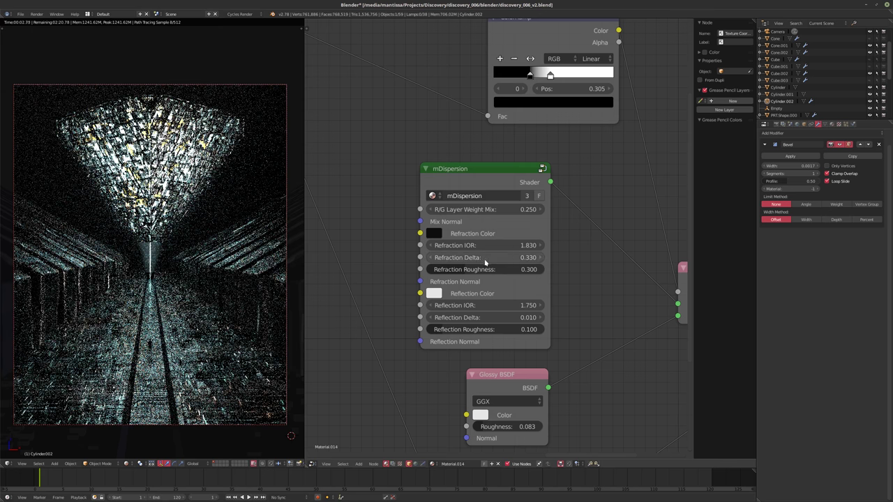
click(474, 269)
text(0.6)
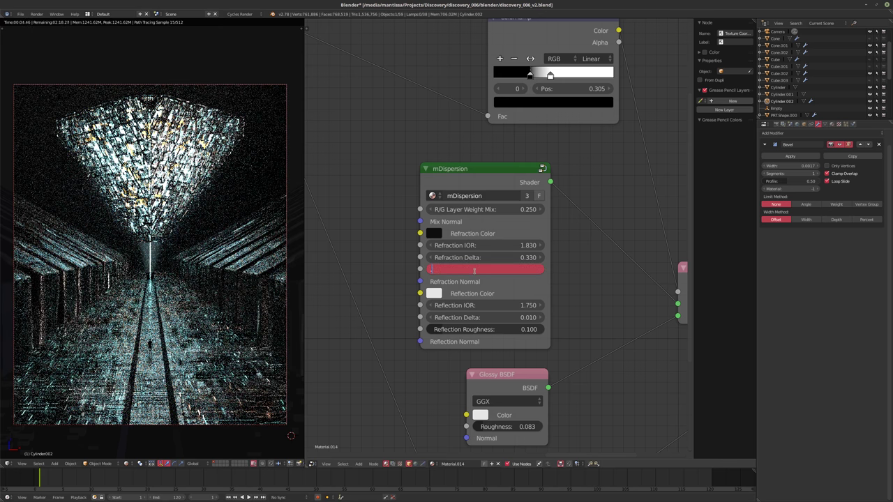
key(Return)
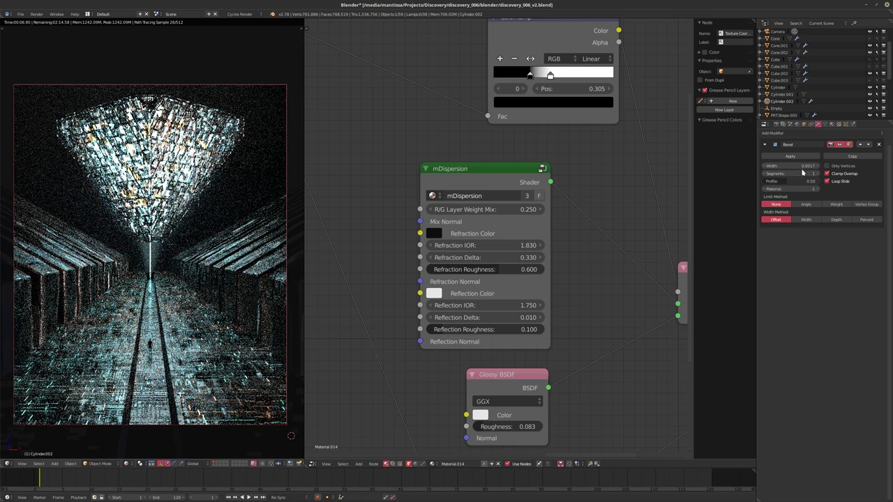
Switch the viewport to solid shading and set the render samples to 1024.
key(shift+z)
click(765, 123)
click(852, 385)
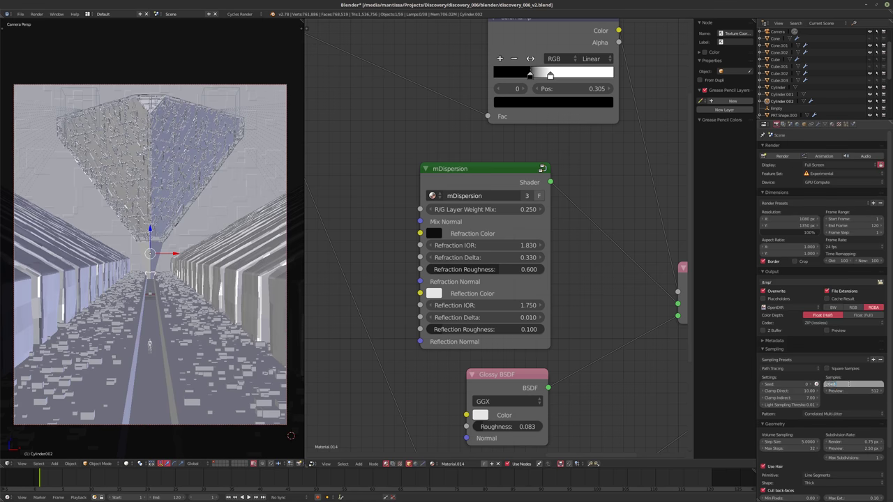
text(1024)
key(Return)
Save over discovery_006_v2.blend, render the scene from the camera, and close the render view.
key(ctrl+s)
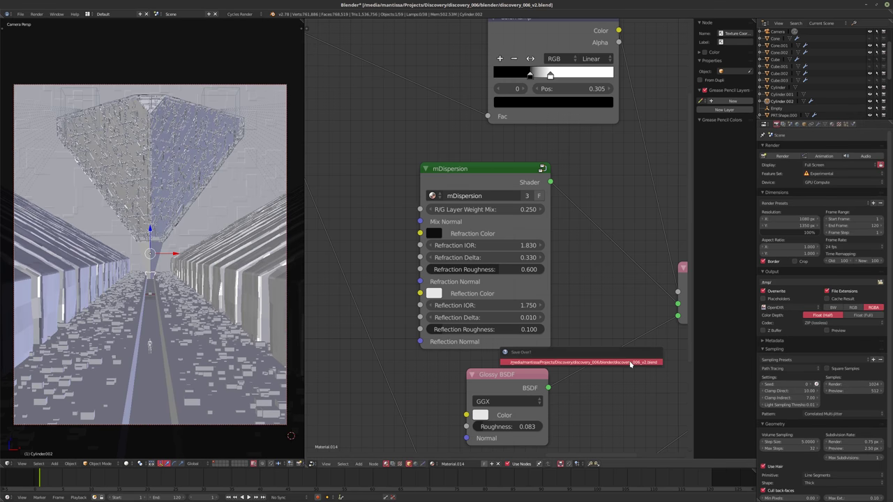
key(F12)
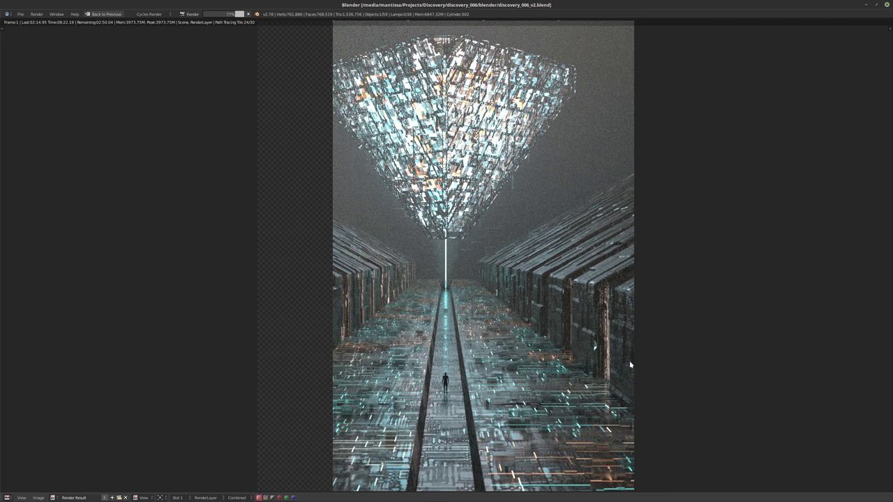
key(Escape)
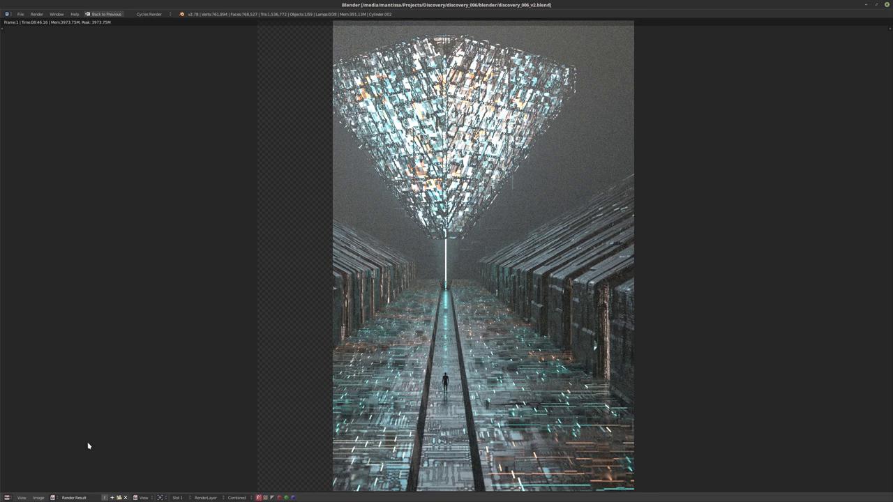
key(Escape)
Select the tapered glow volume above the base piece and set its Emission node's Strength to 0.65.
middle_drag(139, 293, 154, 264)
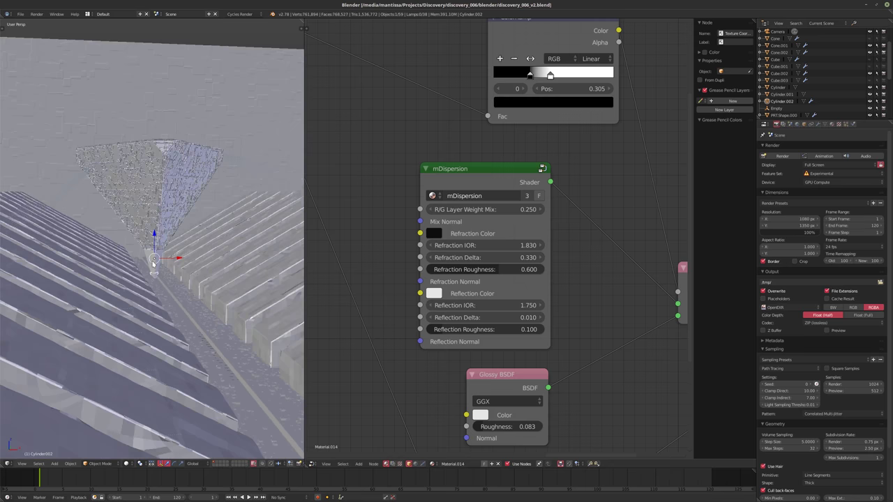
right_click(153, 264)
key(KP_Decimal)
click(569, 355)
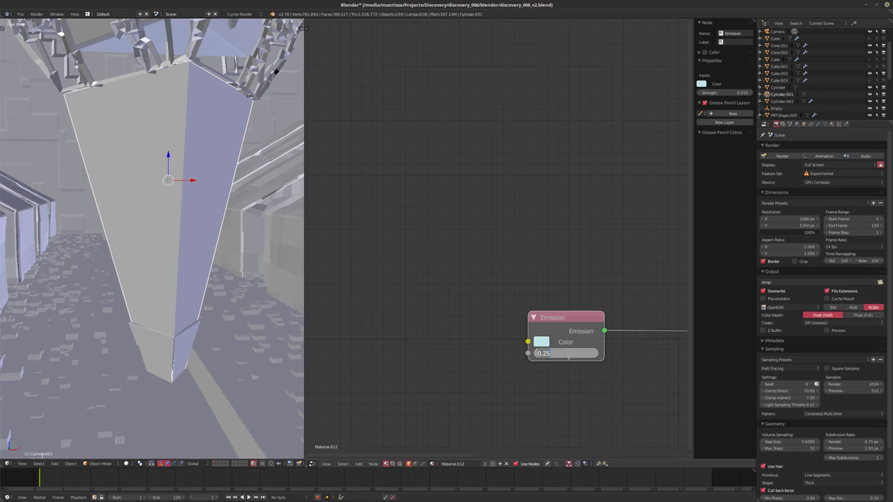
key(BackSpace)
text(.65)
key(Return)
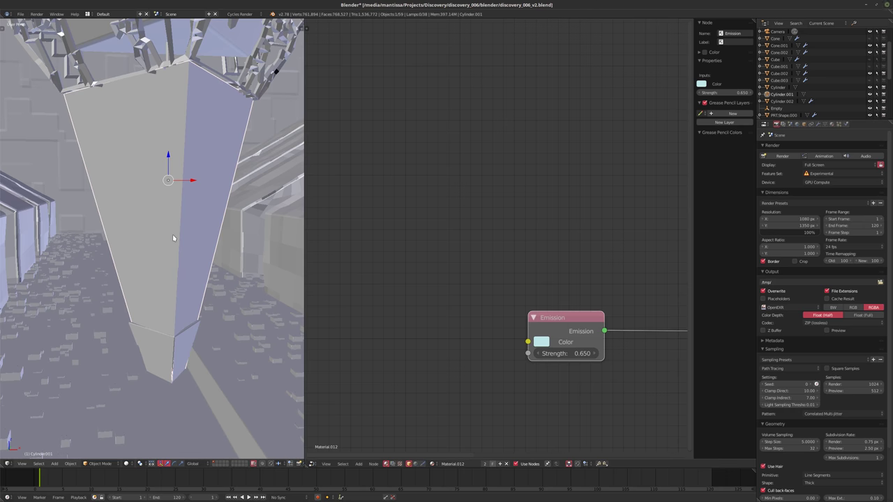
Select the three-sided base piece beneath the glow and inspect it up close in rendered shading.
middle_drag(173, 238, 189, 256)
right_click(177, 196)
scroll(166, 284, up, 3)
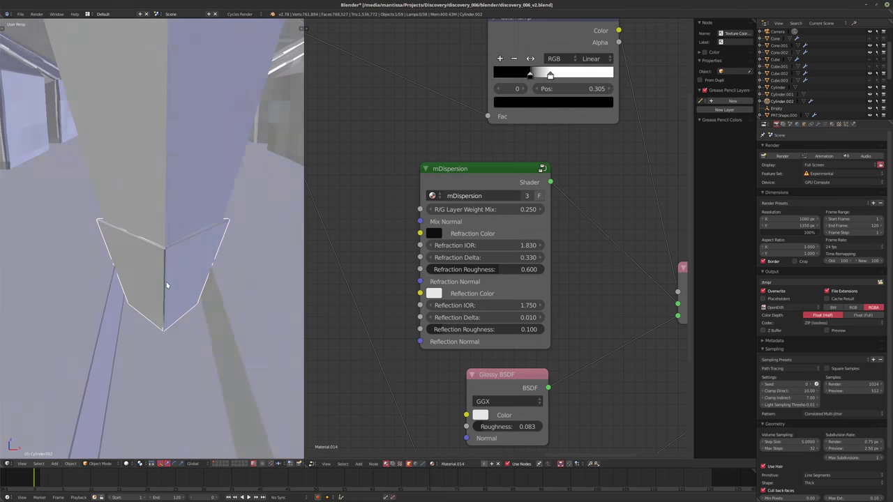
middle_drag(166, 284, 175, 288)
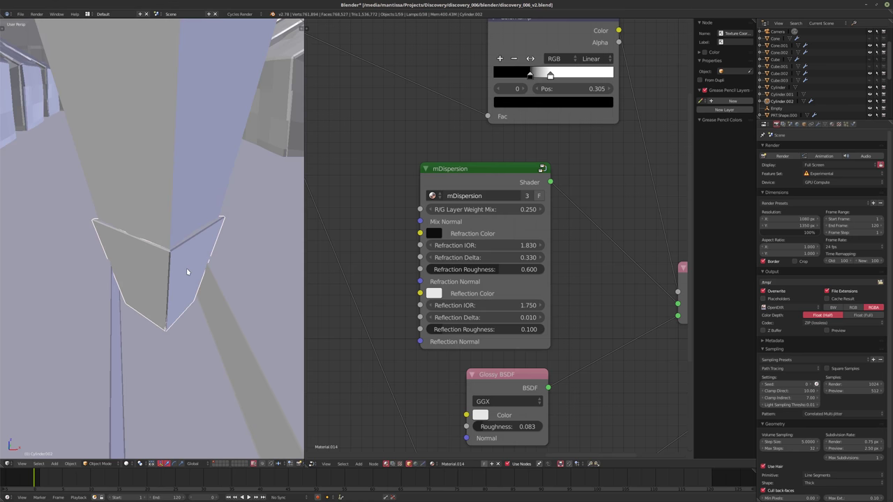
key(shift+z)
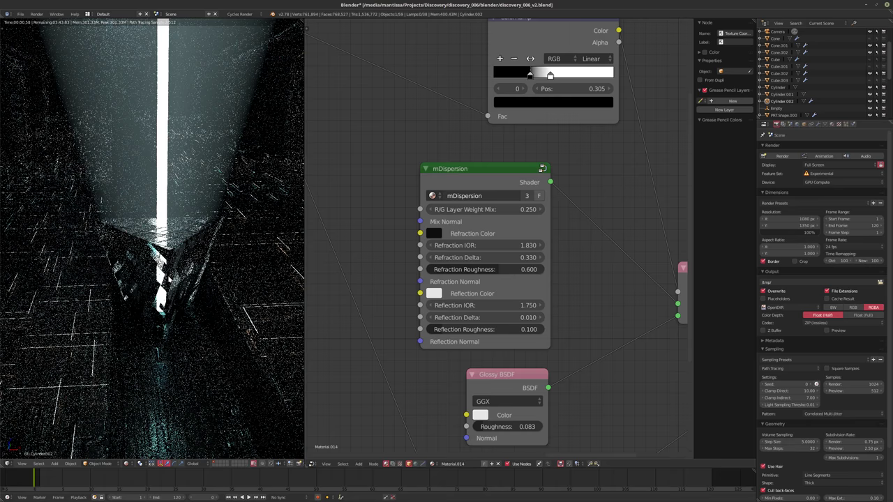
middle_drag(167, 280, 230, 284)
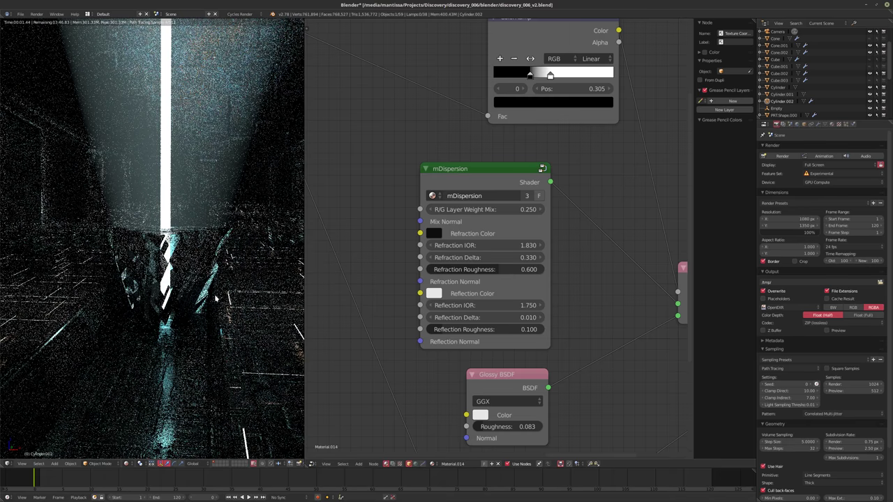
Set the mDispersion node's Refraction Roughness to 0.8.
click(507, 270)
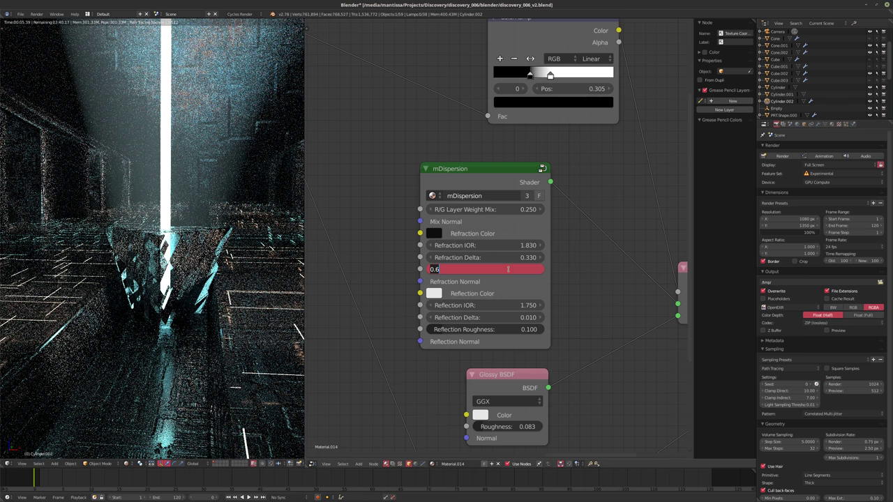
key(BackSpace)
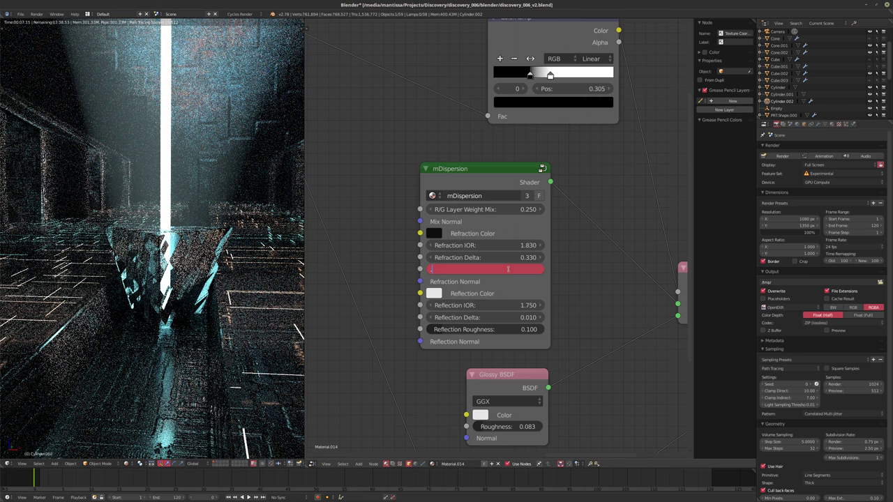
text(.8)
key(Return)
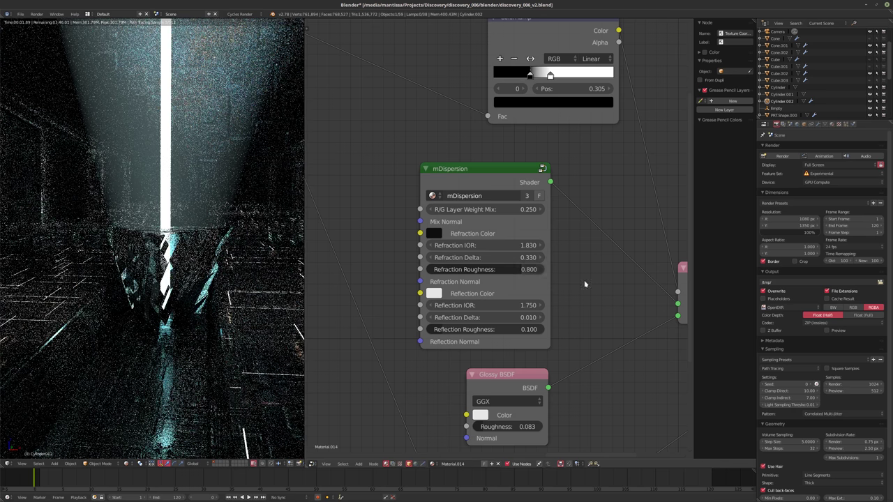
Try linking the mDispersion shader straight into the Material Output's Surface, bypassing the Mix Shader.
middle_drag(584, 283, 463, 263)
scroll(503, 273, down, 4)
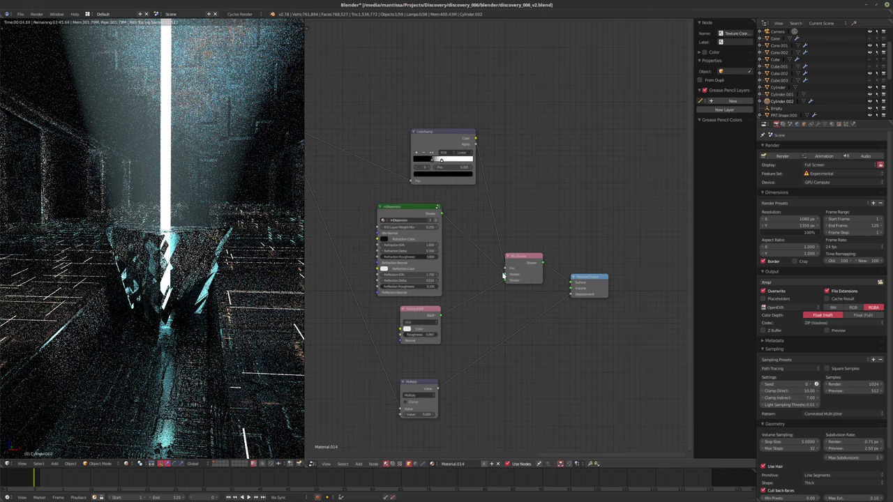
drag(503, 273, 570, 284)
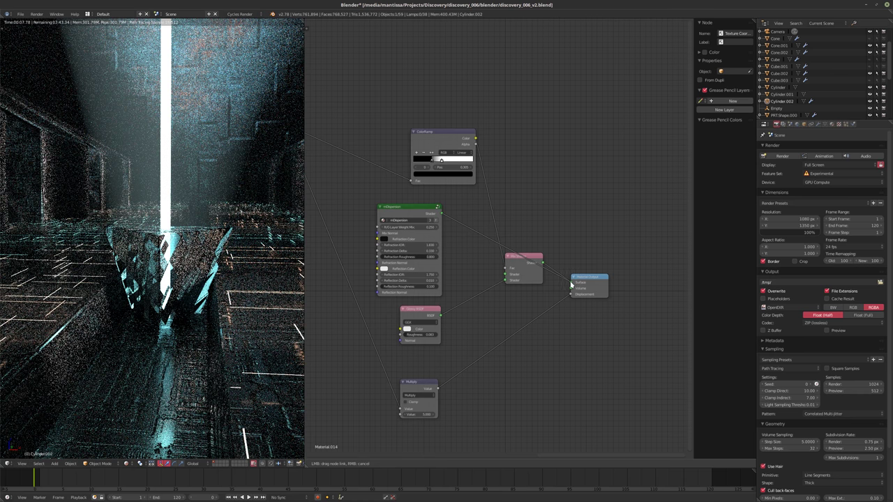
drag(571, 284, 571, 282)
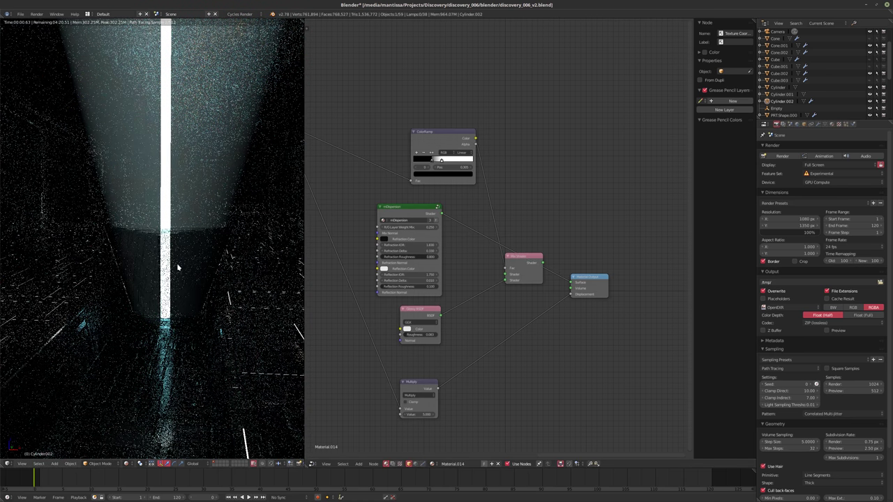
Return to solid shading and restore the mDispersion link through the Mix Shader to the Material Output's Surface.
key(shift+z)
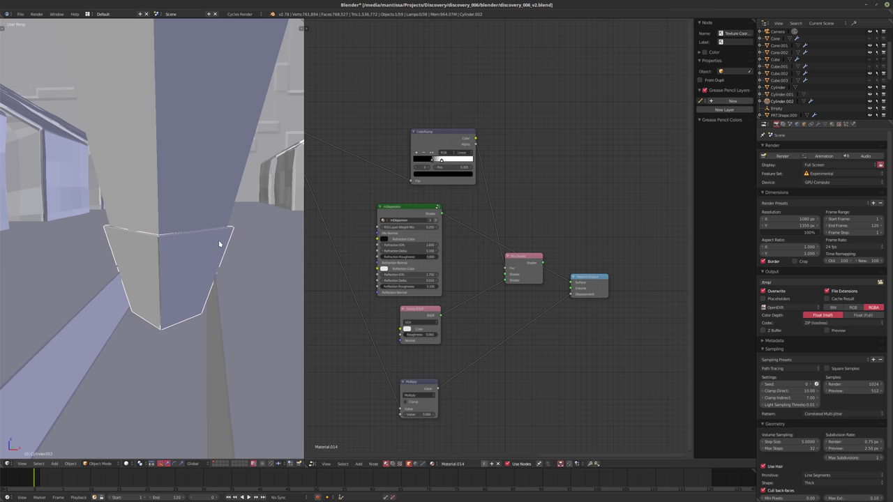
mouse_move(441, 247)
mouse_down()
mouse_move(479, 248)
mouse_move(449, 247)
mouse_up()
drag(446, 213, 534, 265)
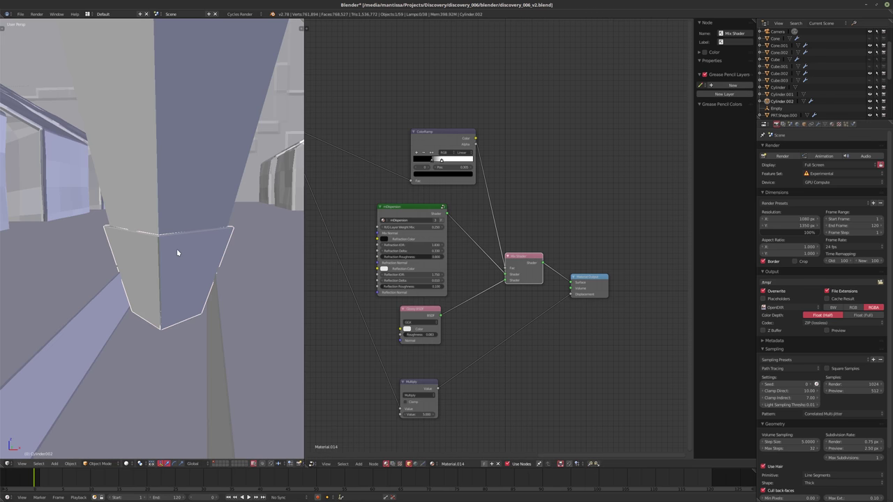
In rendered shading, set mDispersion's Refraction Roughness to 1.0, Reflection Roughness to about 0.705 and R/G Layer Weight Mix to 0.48.
key(shift+z)
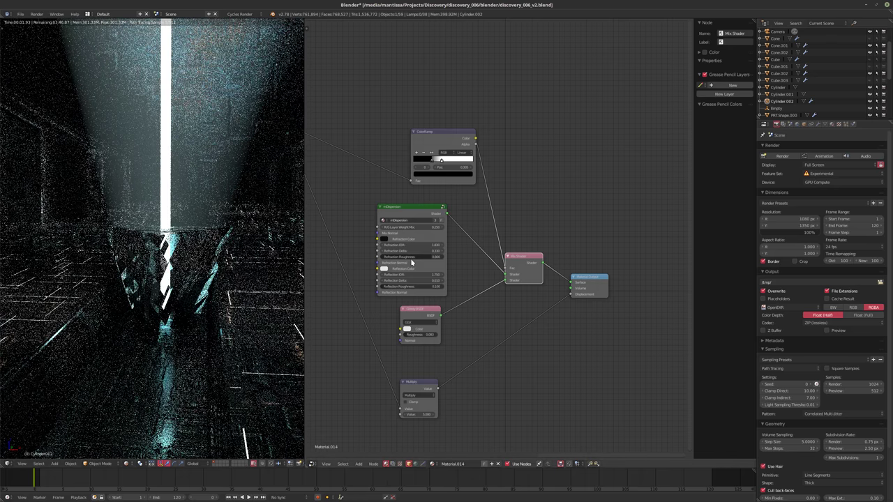
drag(394, 286, 366, 286)
key(Escape)
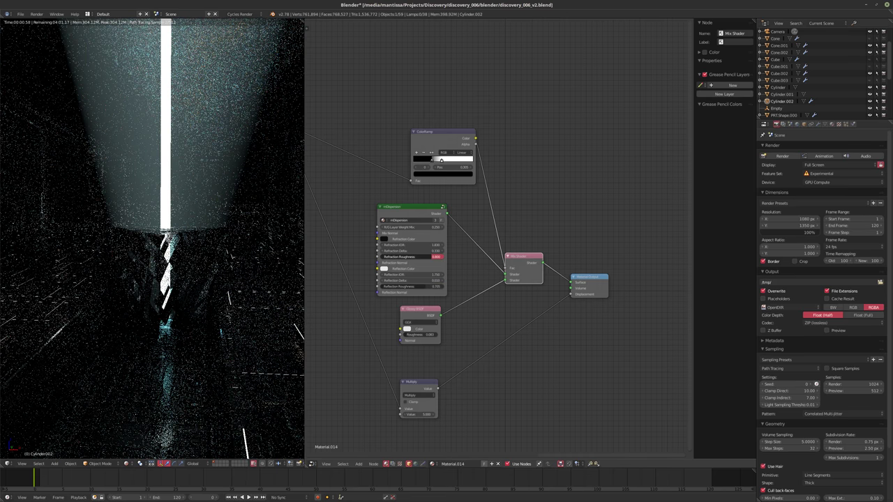
drag(435, 250, 433, 250)
scroll(433, 250, up, 4)
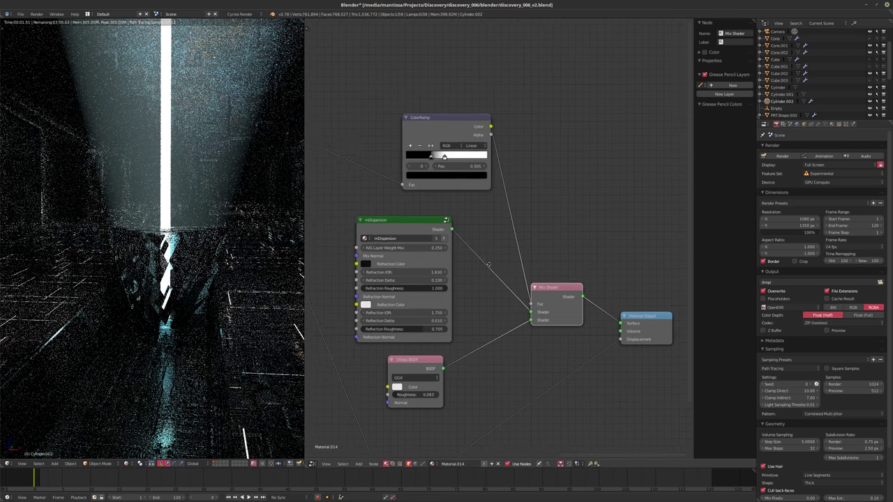
drag(432, 249, 465, 249)
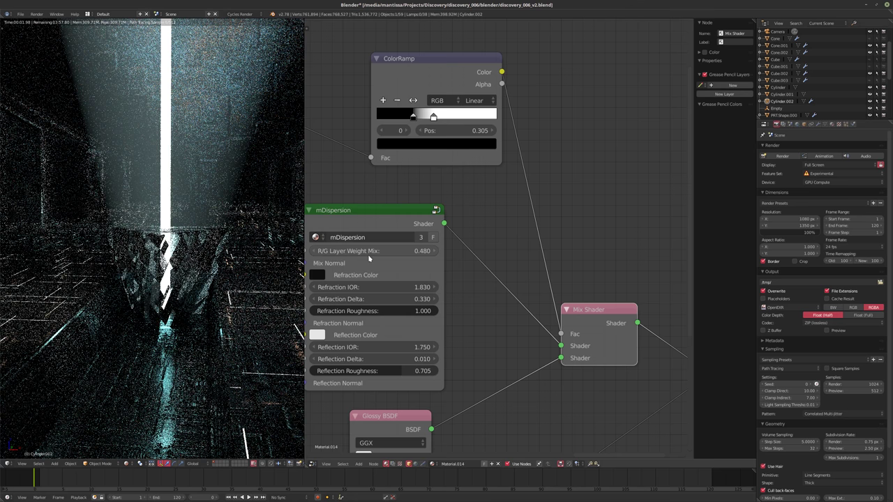
In wireframe, select the light beam cylinder and raise its bottom ring of vertices along Z to about the base piece's upper edge.
key(shift+z)
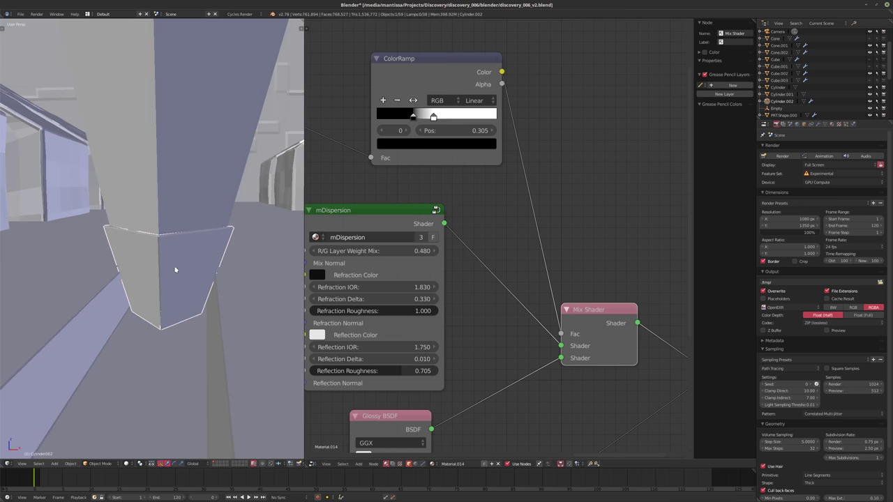
middle_drag(166, 286, 169, 211)
key(z)
right_click(169, 211)
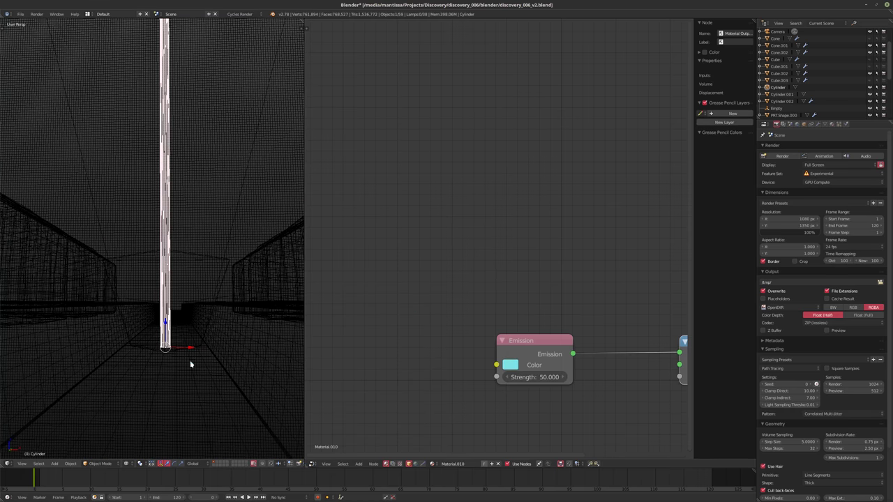
key(Tab)
key(a)
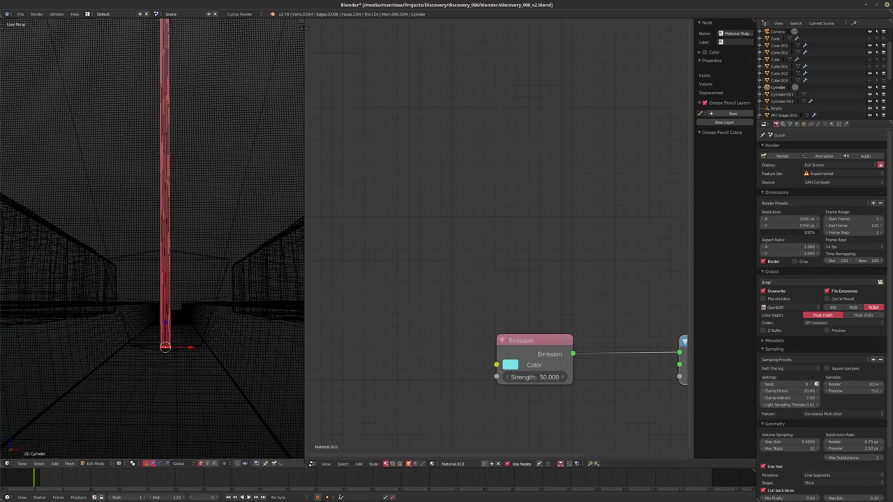
middle_drag(168, 210, 164, 210)
key(g)
key(z)
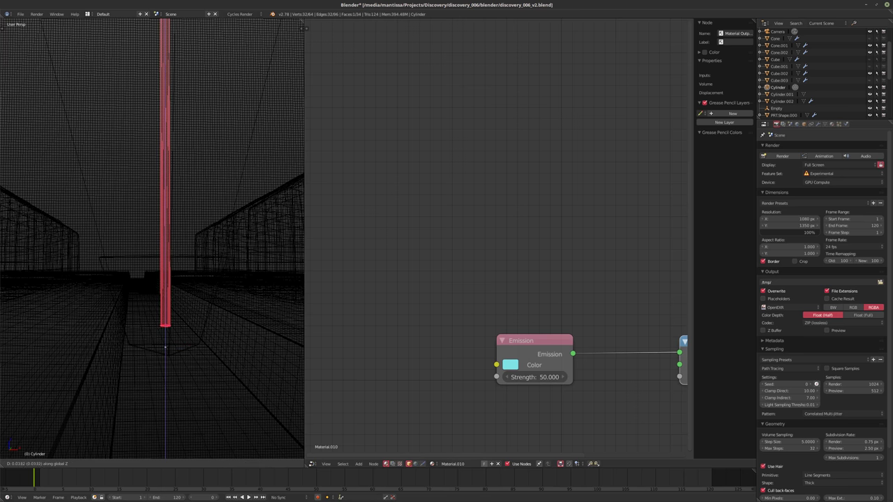
key(Return)
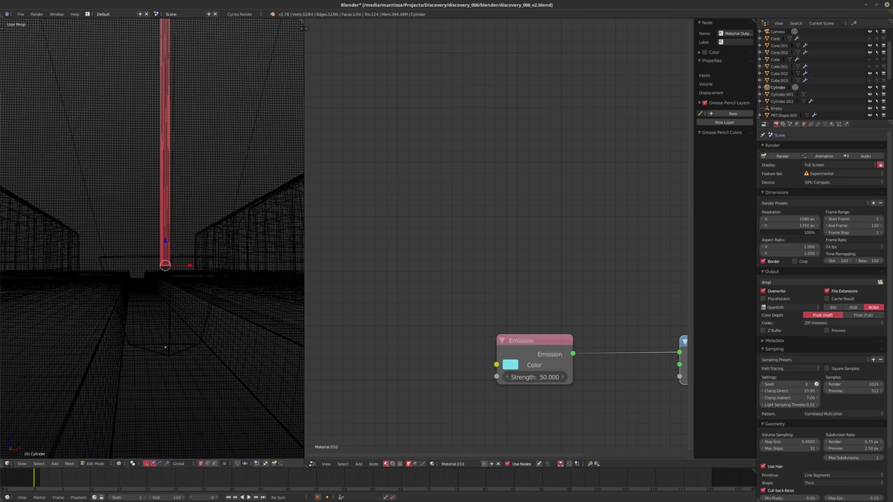
key(Tab)
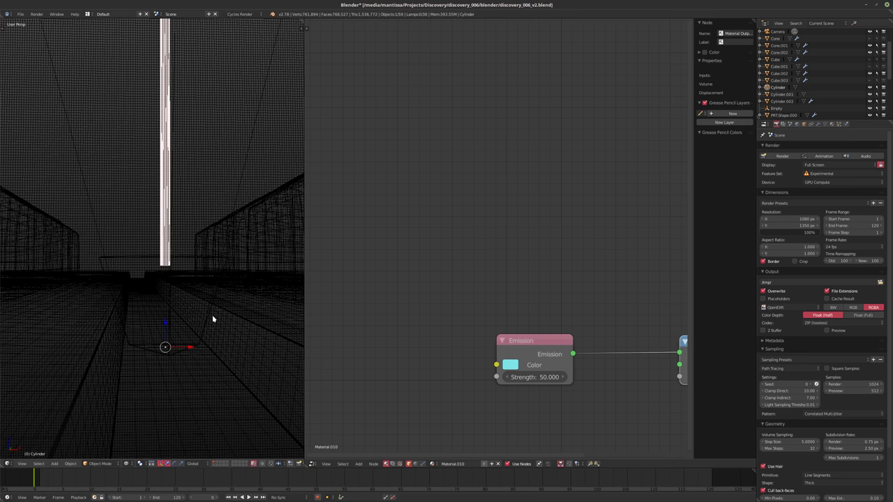
Check the beam in rendered shading, and lower its bottom ring along Z partway into the base piece.
key(shift+z)
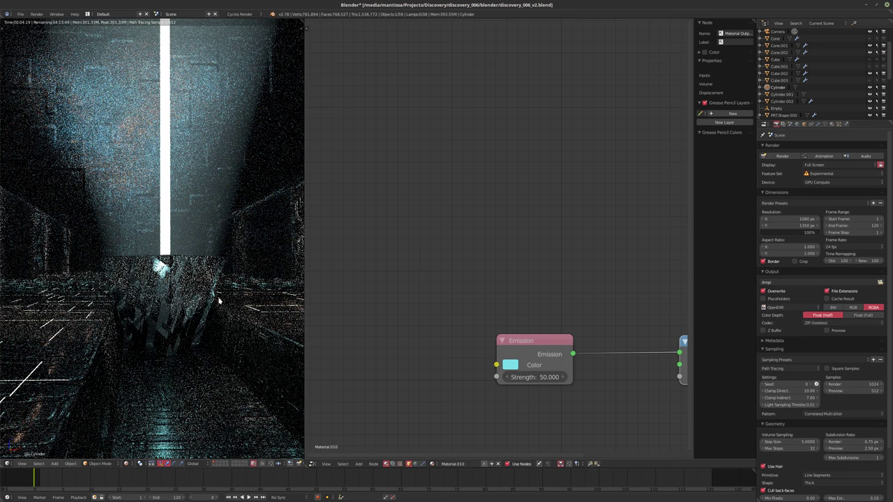
key(shift+z)
key(Tab)
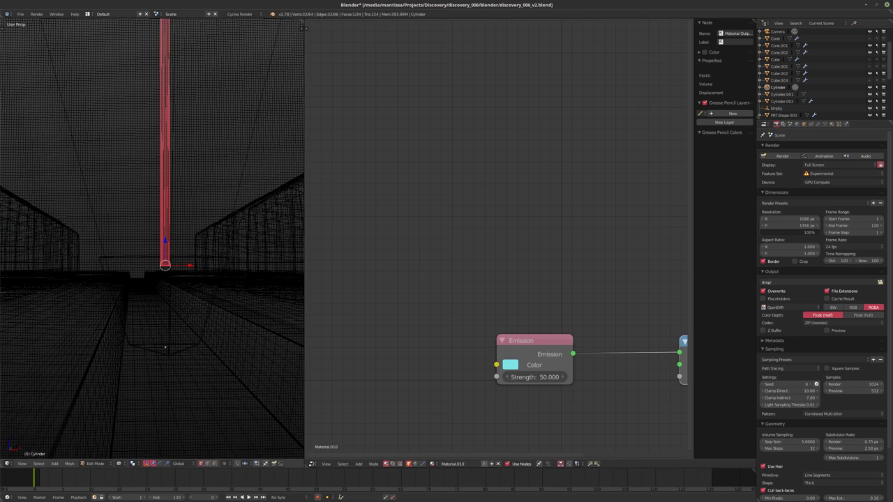
key(g)
key(z)
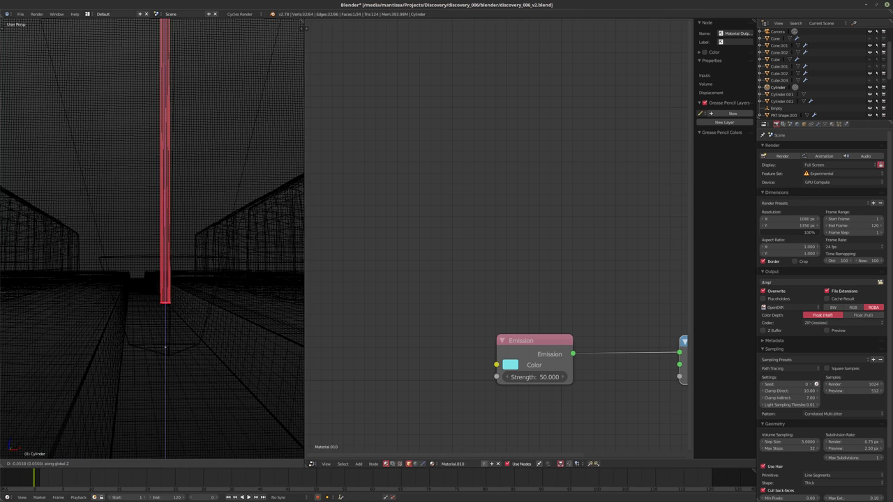
key(Return)
key(Tab)
middle_drag(219, 299, 221, 291)
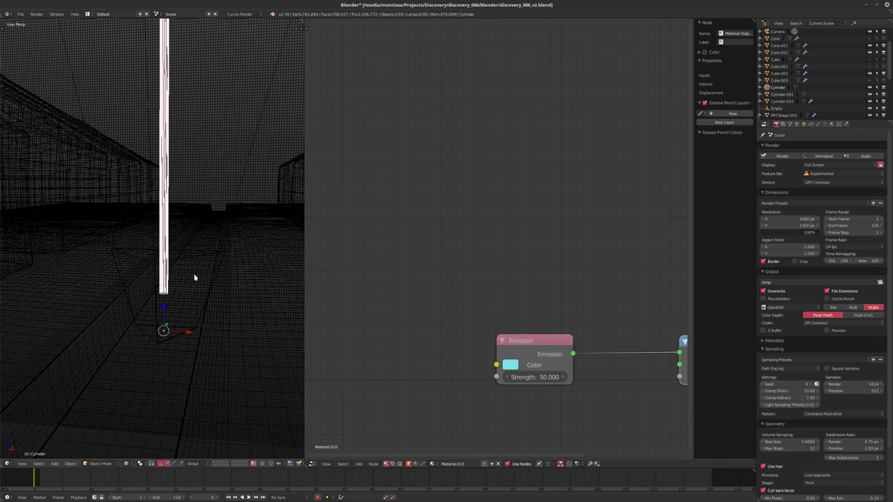
Preview the beam in rendered shading, look at the surrounding planes' material nodes, and reselect the base piece.
key(shift+z)
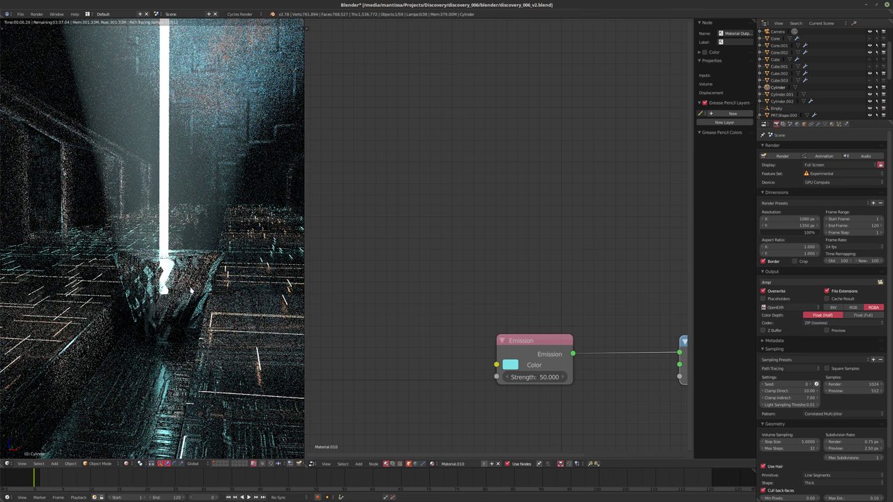
right_click(201, 280)
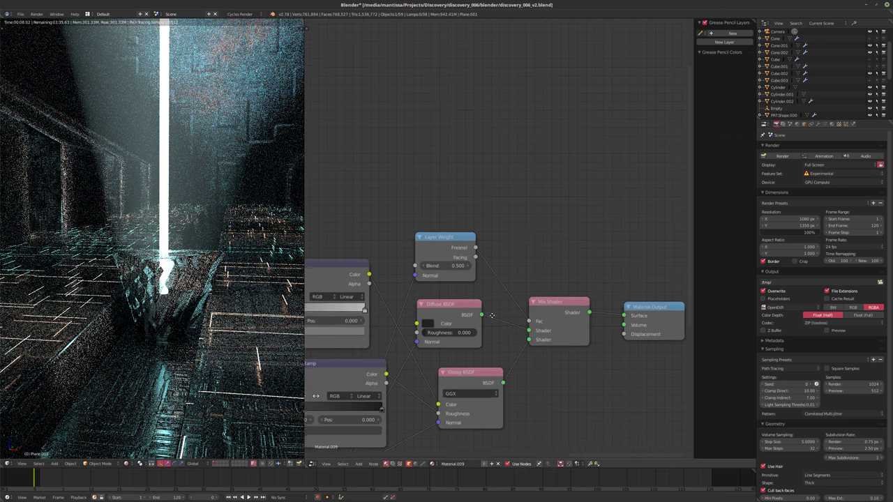
scroll(494, 316, down, 2)
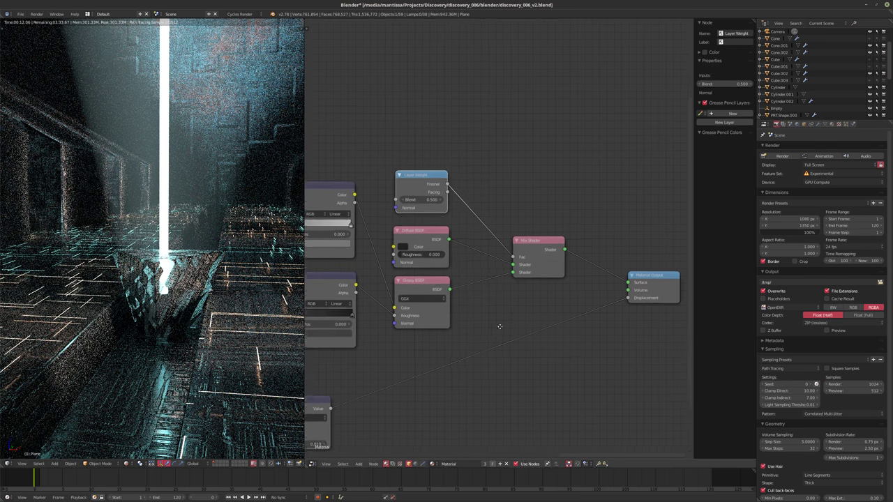
scroll(558, 310, down, 2)
ctrl+scroll(523, 331, right, 1)
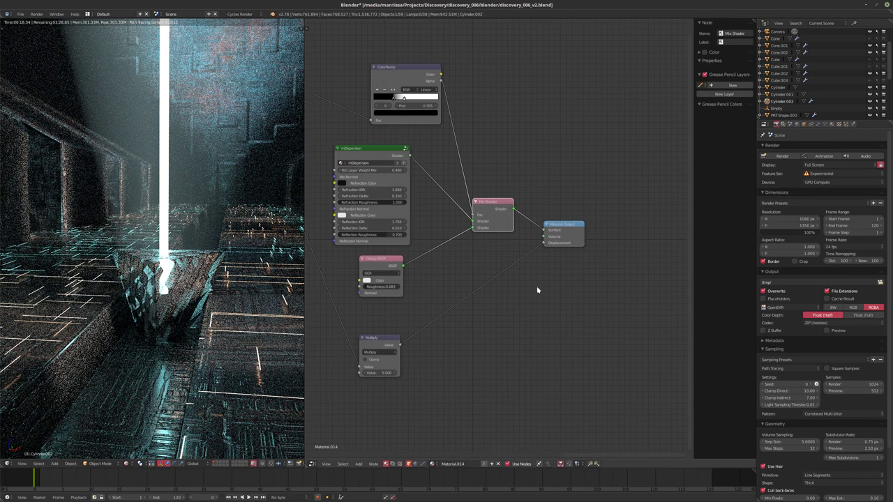
Add an Emission shader beside the Mix Shader and connect it to the Material Output's Volume input.
scroll(477, 264, up, 1)
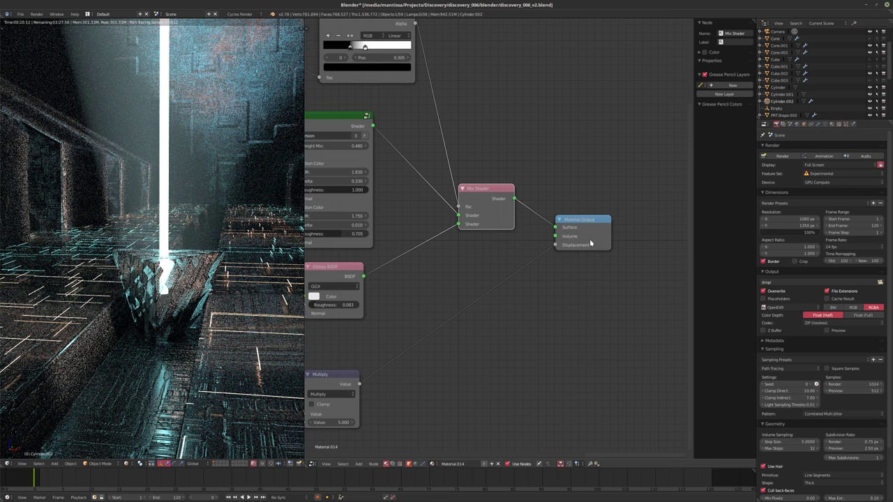
ctrl+scroll(560, 265, left, 4)
key(shift+a)
mouse_move(517, 300)
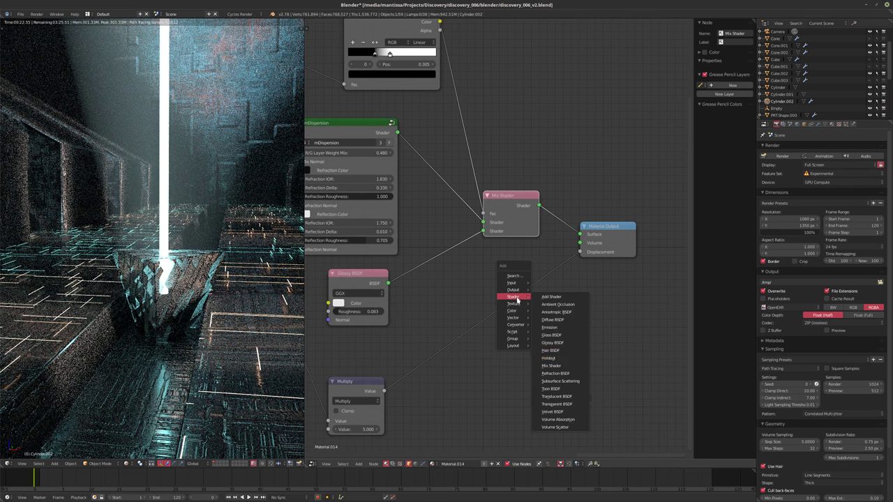
click(551, 327)
drag(514, 265, 580, 243)
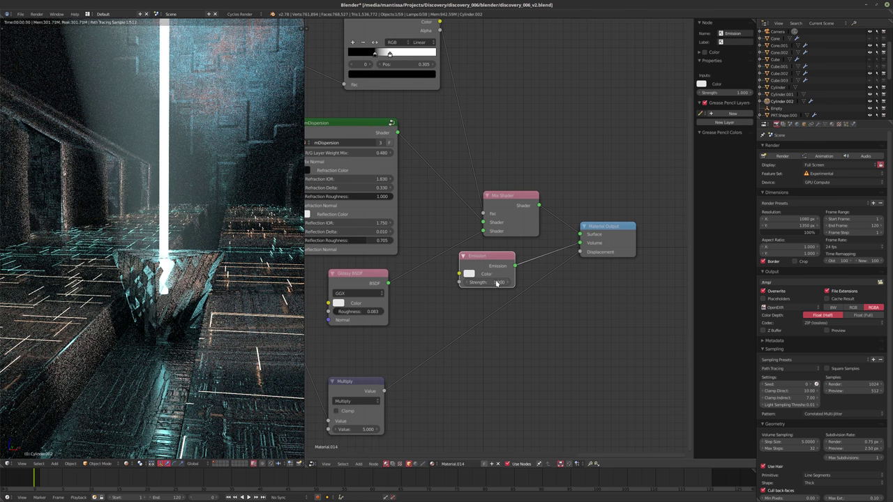
Tint the Emission shader light cyan and set its Strength to 10.
click(469, 273)
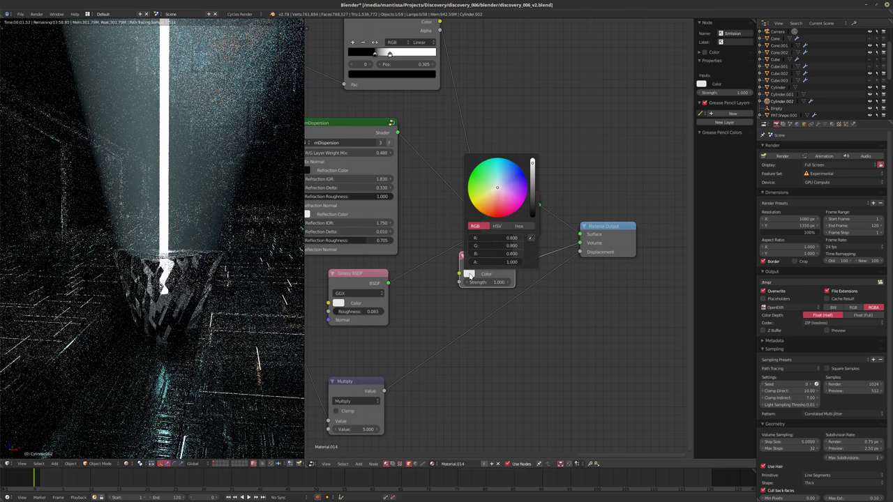
click(504, 190)
click(481, 282)
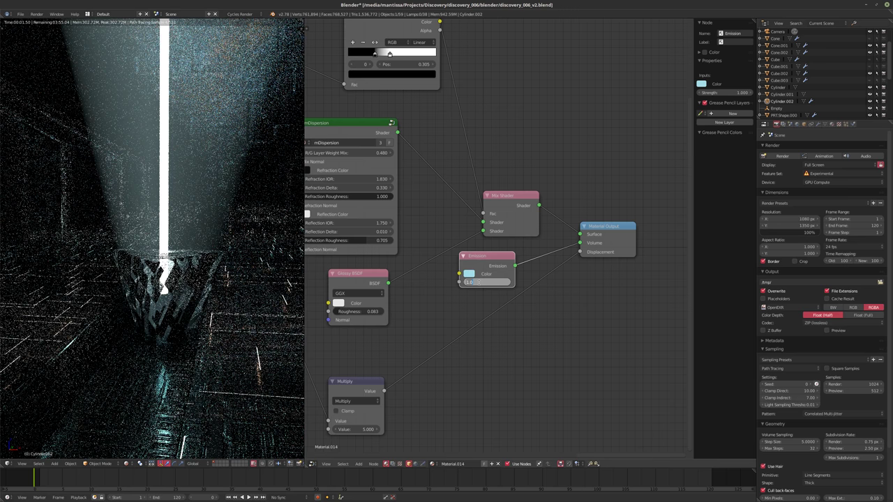
text(10)
key(Return)
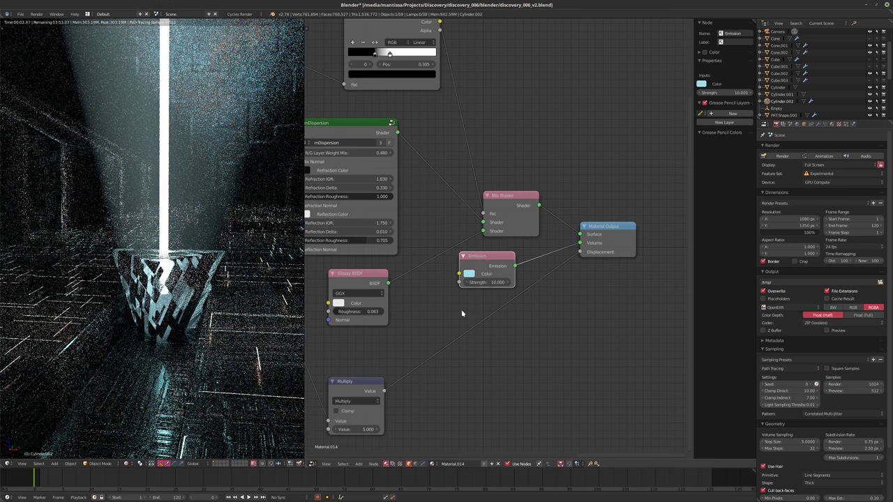
Set mDispersion's Refraction Roughness to about 0.816.
scroll(462, 313, up, 5)
scroll(462, 314, left, 5)
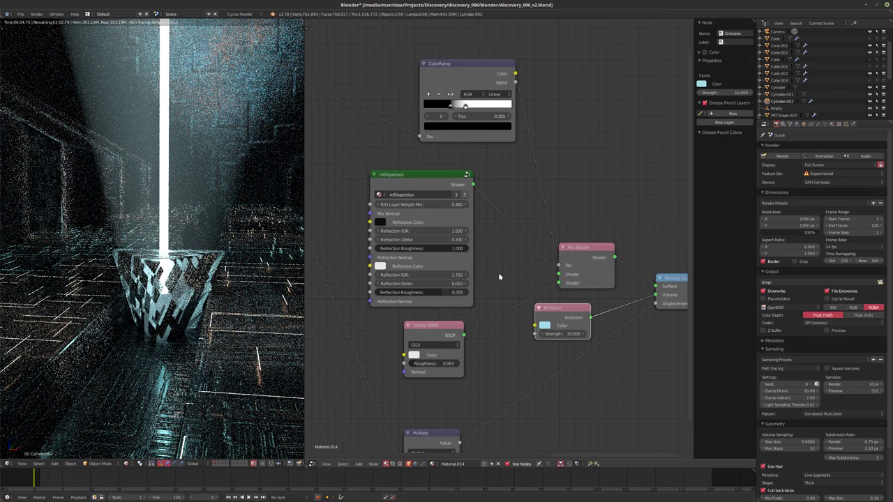
scroll(499, 277, down, 5)
scroll(499, 277, right, 2)
scroll(489, 300, up, 4)
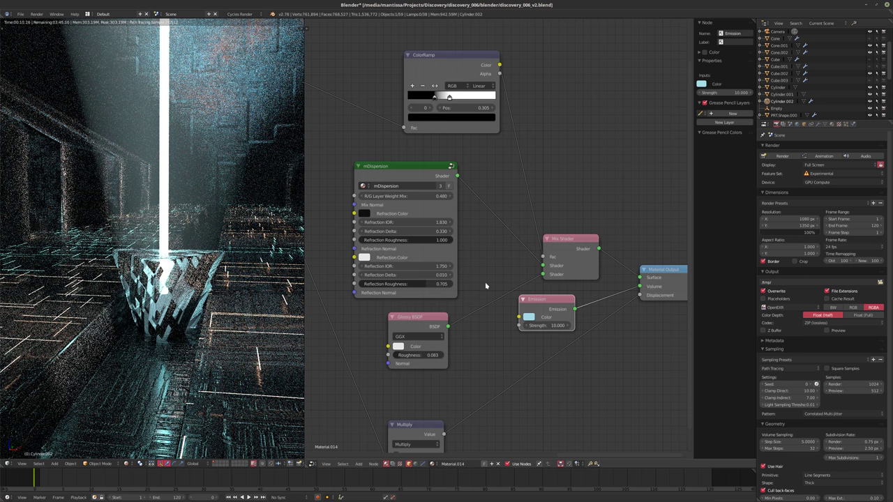
drag(444, 243, 438, 242)
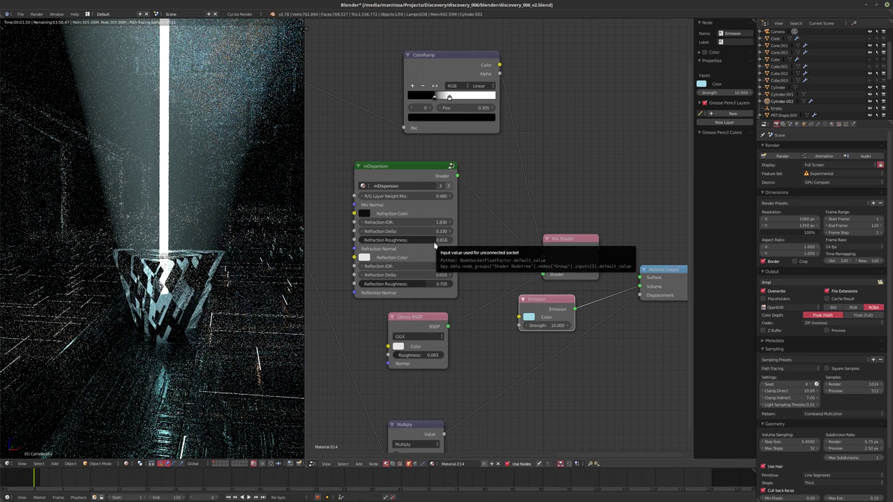
Replace the mDispersion group node with a Glass BSDF and place it just above the Glossy BSDF.
scroll(462, 248, up, 3)
click(424, 235)
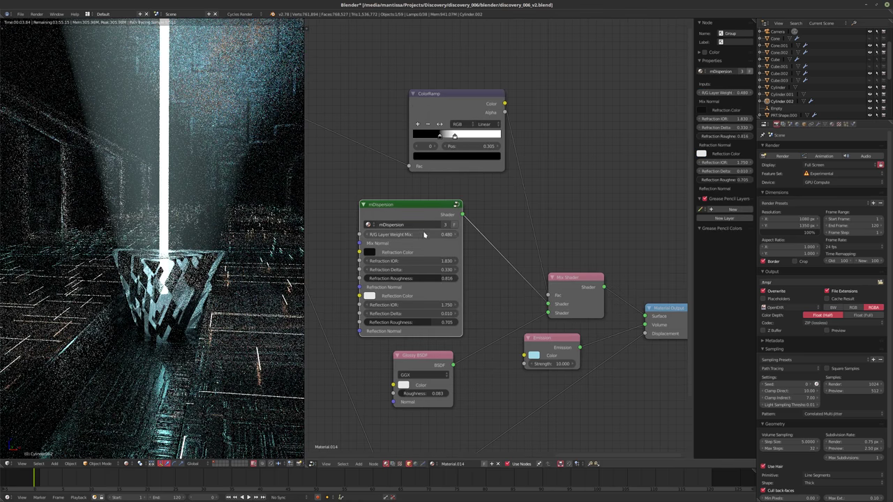
key(shift+s)
mouse_move(418, 243)
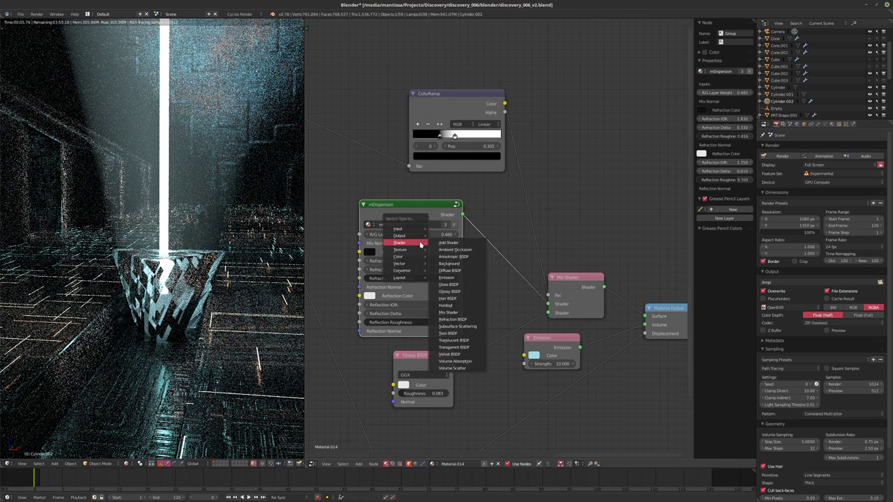
click(450, 285)
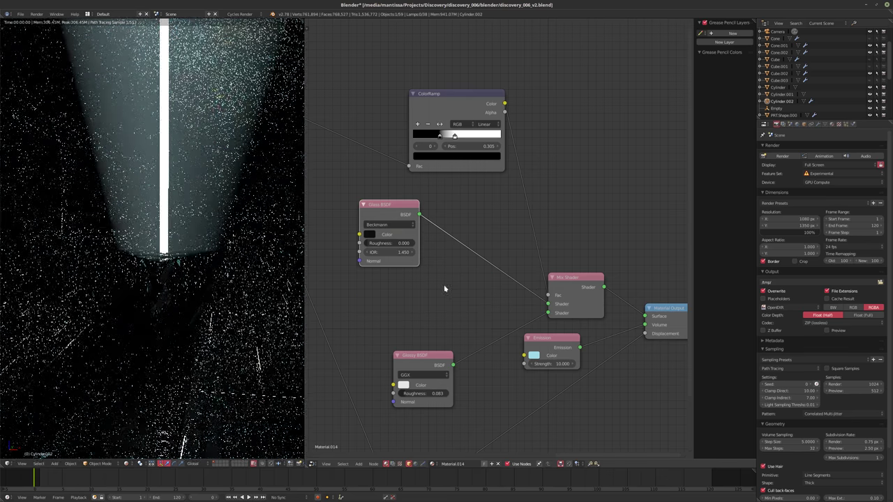
drag(392, 207, 425, 269)
Set the Glass BSDF's colour to light grey at about 0.568 RGB and its Roughness to 0.1.
click(410, 294)
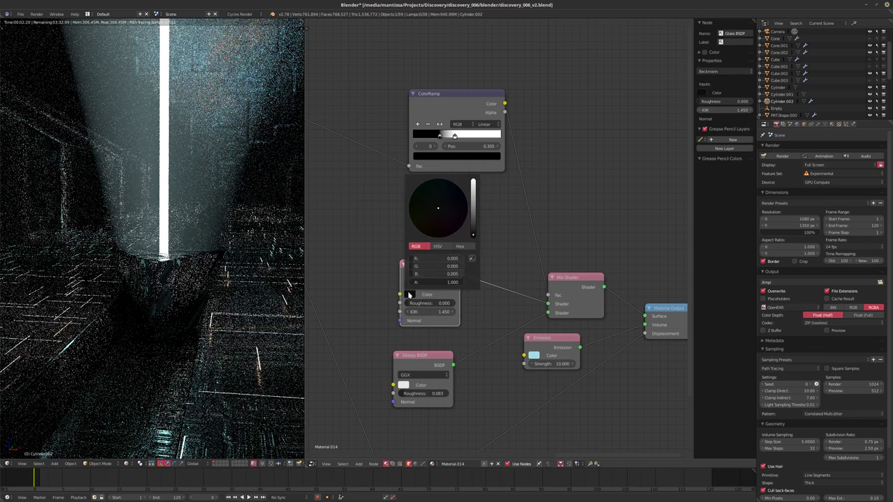
click(473, 209)
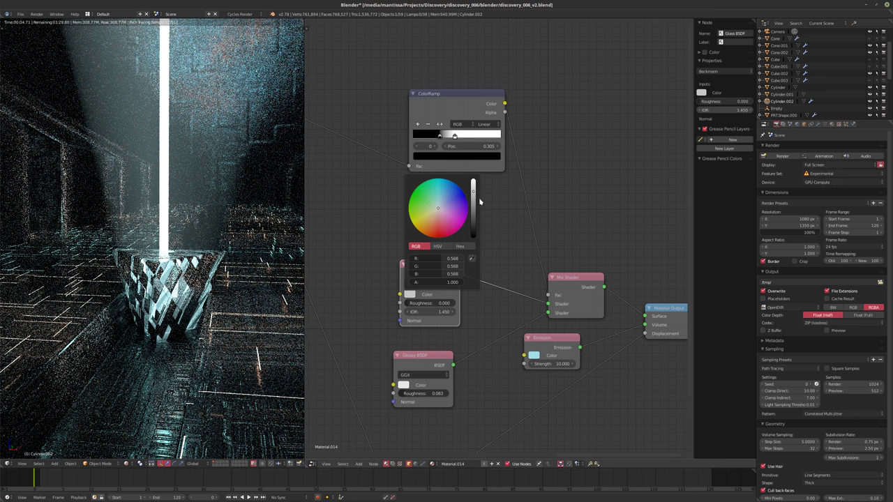
click(419, 303)
text(0.0)
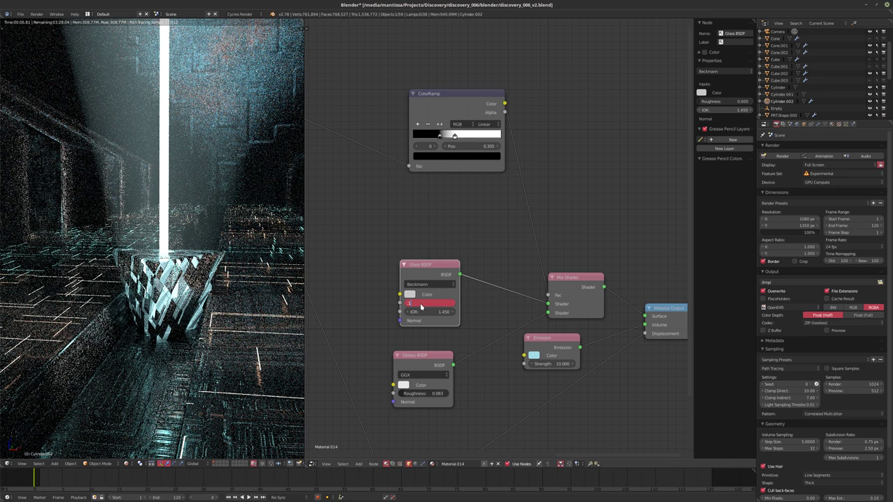
key(Return)
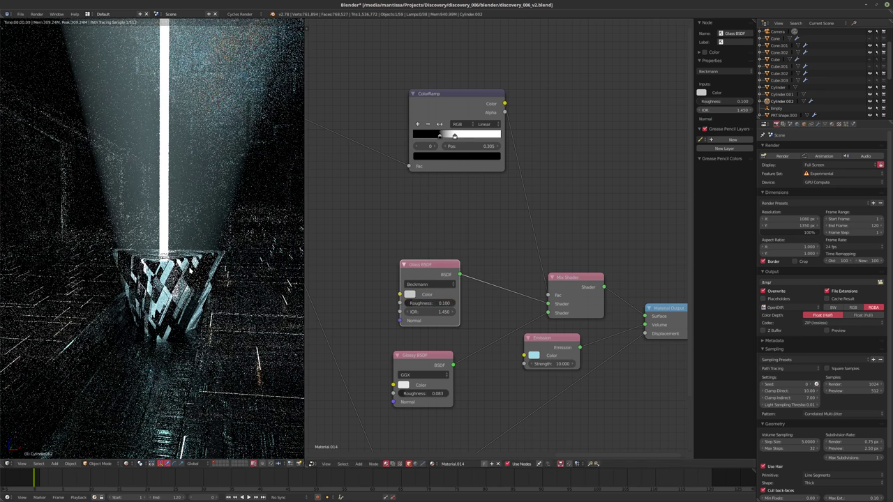
In solid shading, edit the floor plane and select the strip of faces along its central channel in face select mode.
middle_drag(223, 272, 196, 275)
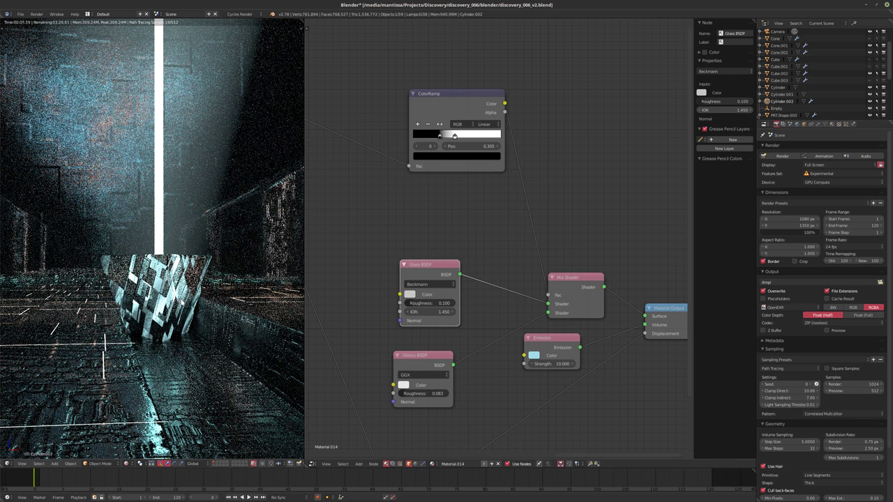
key(z)
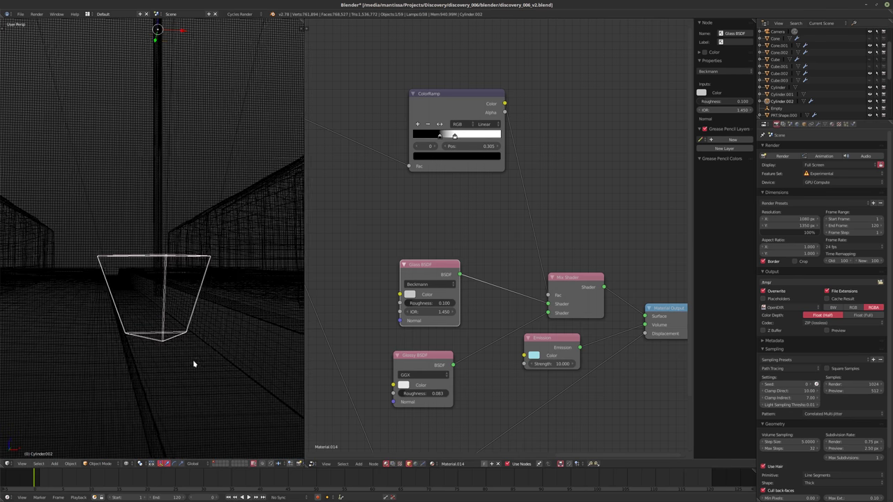
key(Tab)
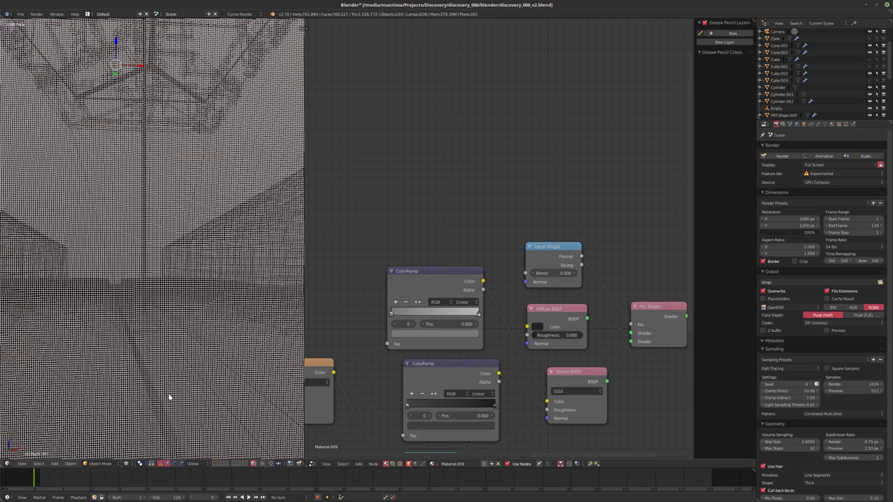
key(z)
scroll(165, 388, up, 3)
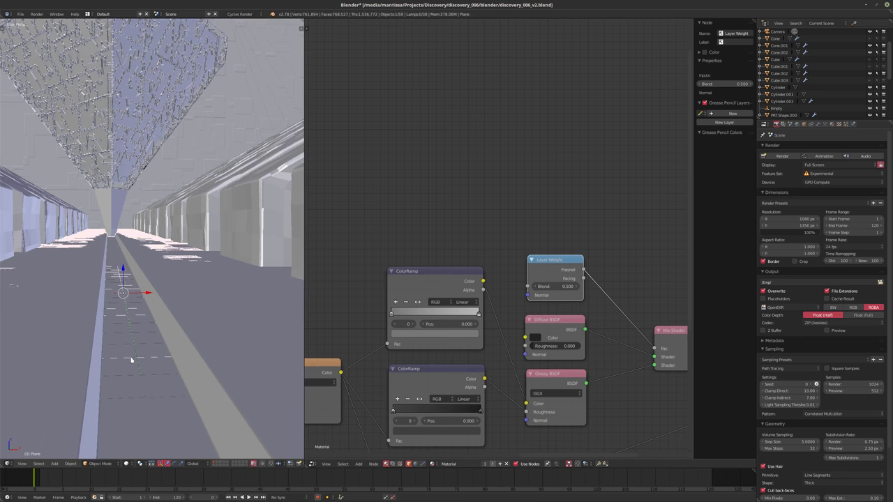
key(ctrl+Tab)
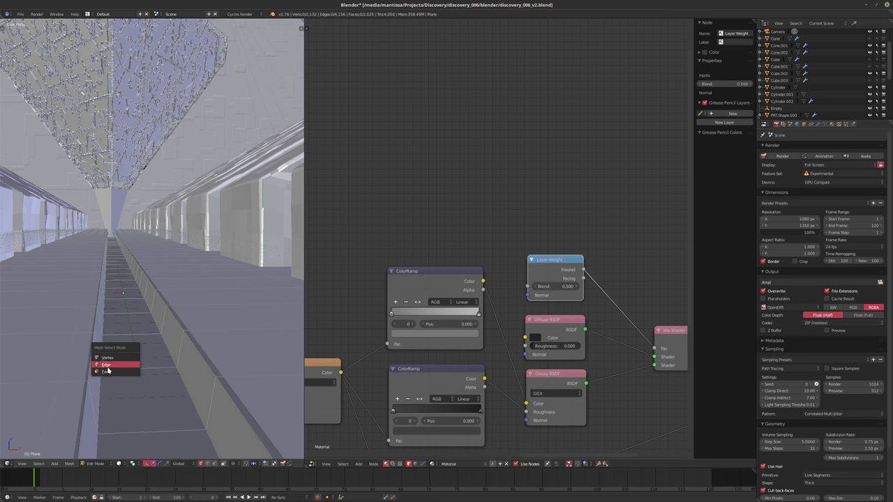
click(108, 371)
alt+click(123, 328)
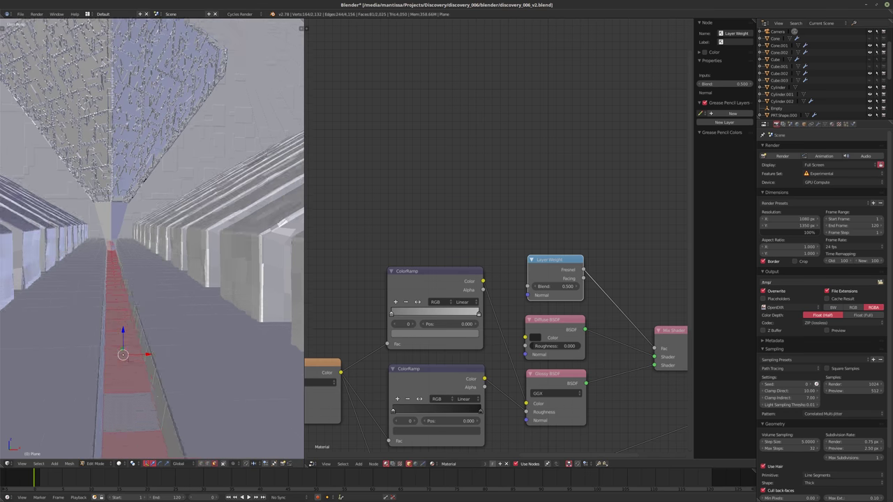
Give the selected channel faces a second material slot, using a single-user copy of the existing Material.
click(831, 124)
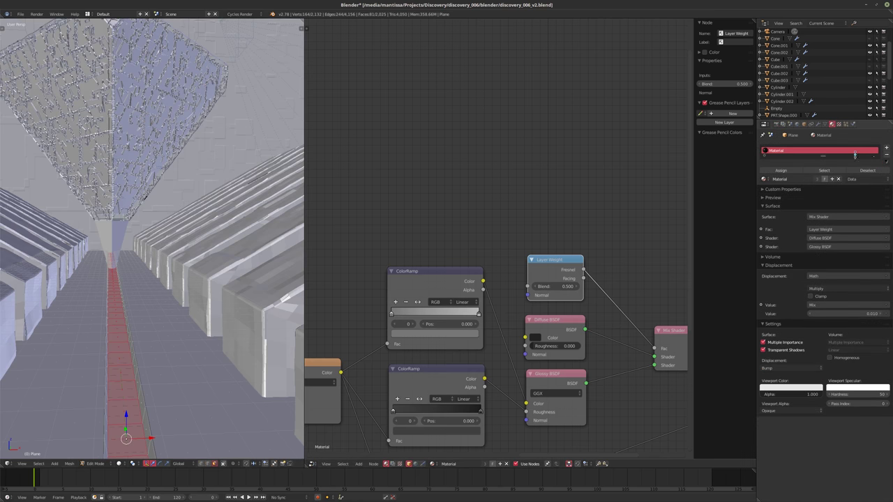
click(886, 147)
click(790, 188)
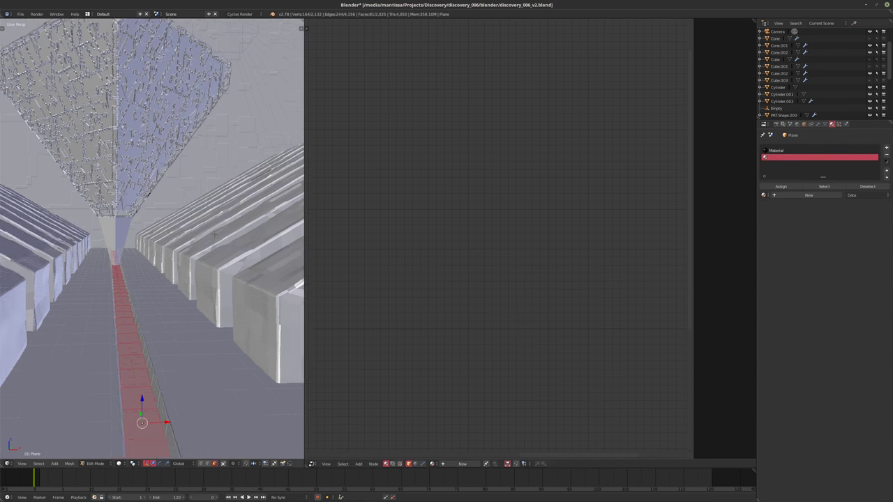
click(433, 464)
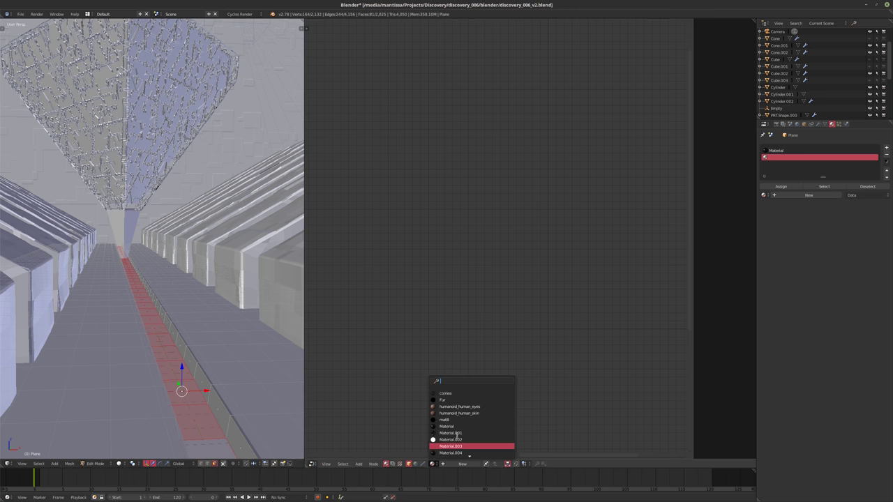
click(450, 427)
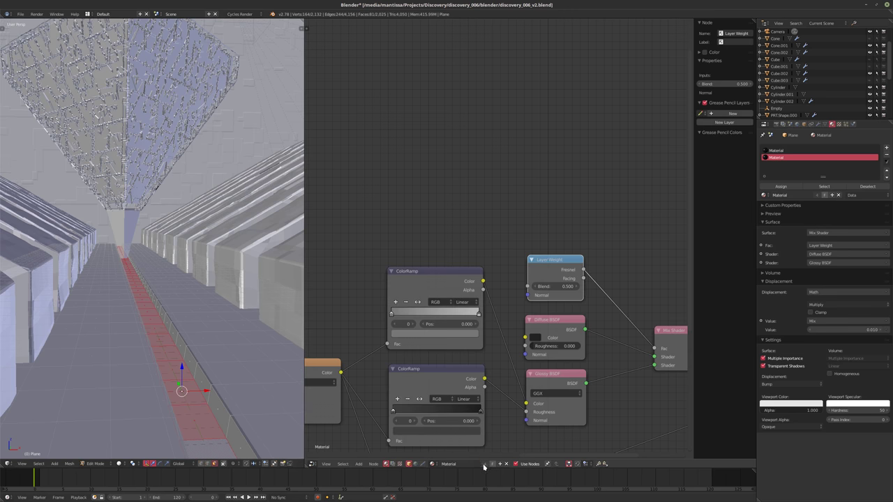
key(Tab)
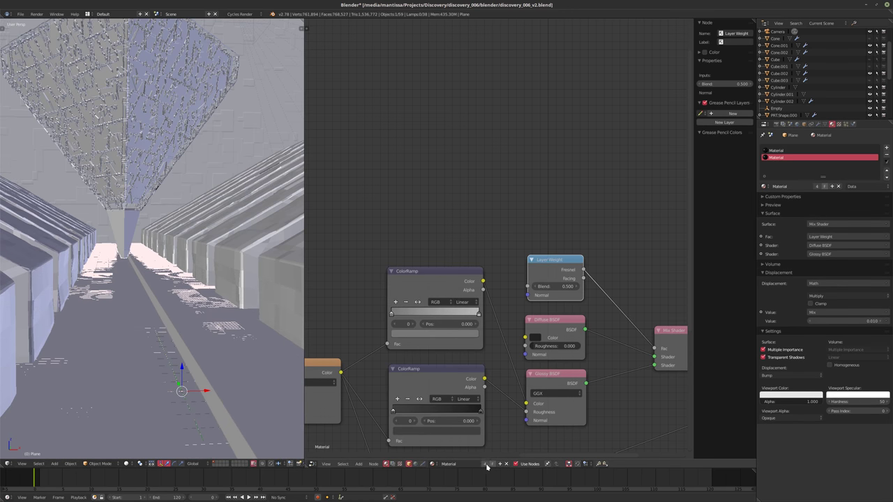
Disconnect the Multiply node from the channel material's Displacement input and preview the camera view in rendered shading.
key(Home)
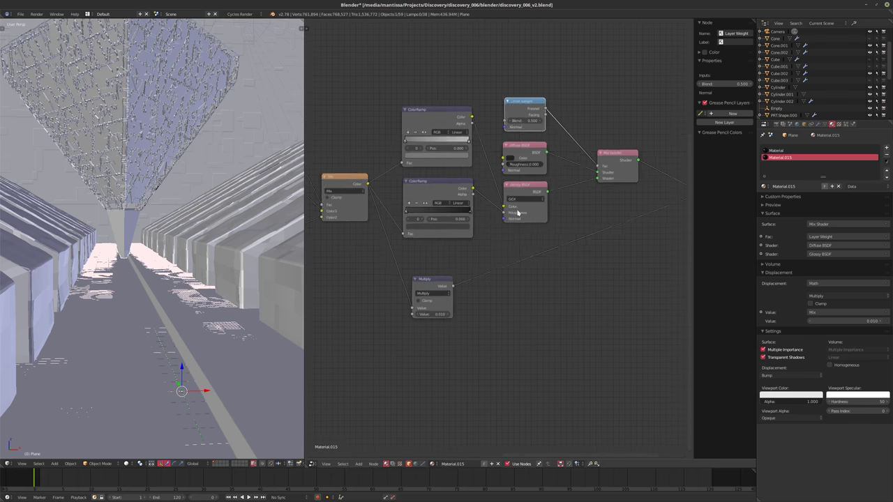
drag(614, 268, 604, 293)
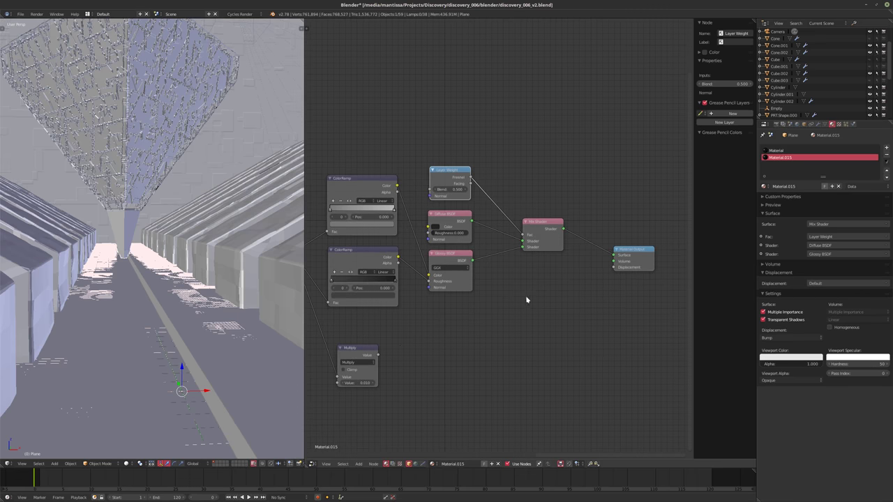
key(KP_0)
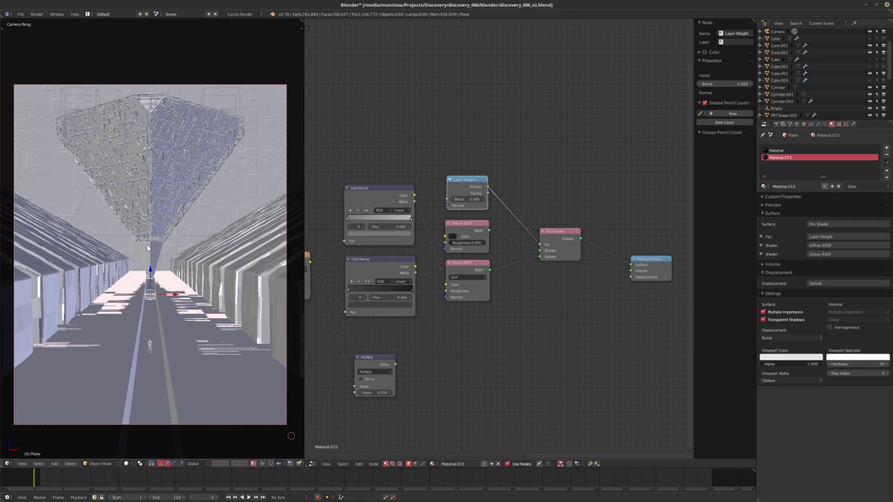
key(shift+z)
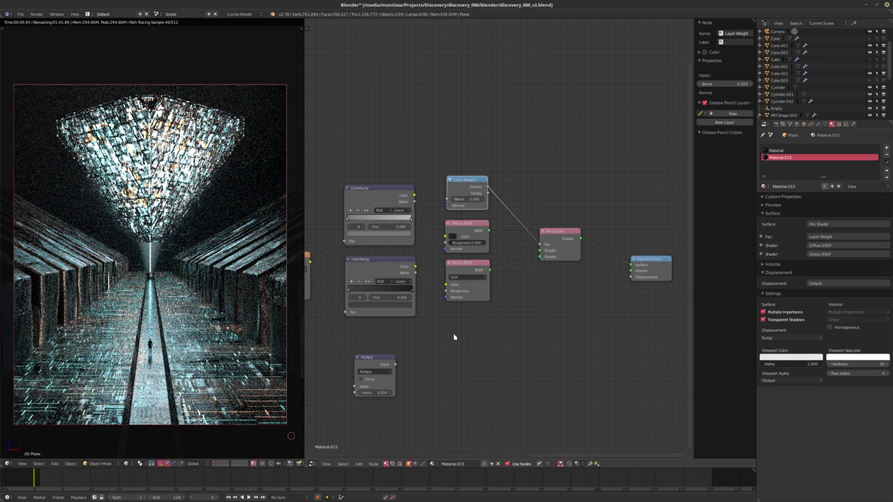
Change the end stop of the channel material's lower ColorRamp to dark grey.
scroll(447, 338, up, 4)
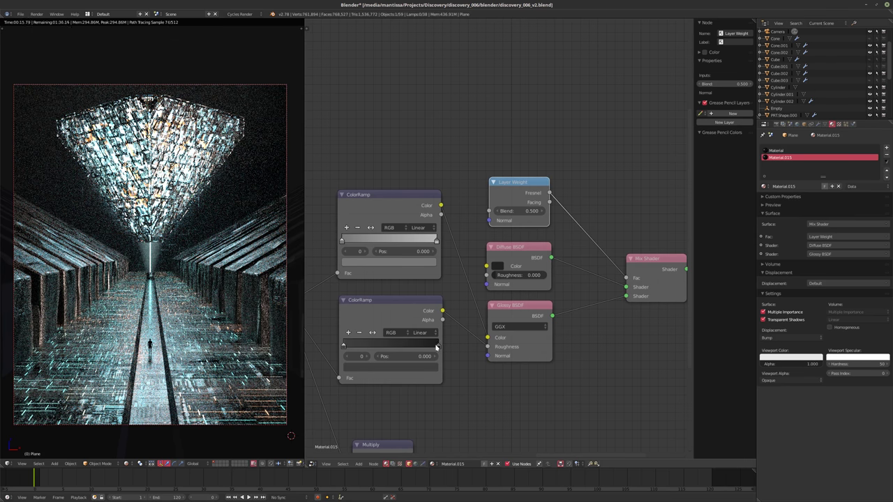
click(438, 346)
click(417, 368)
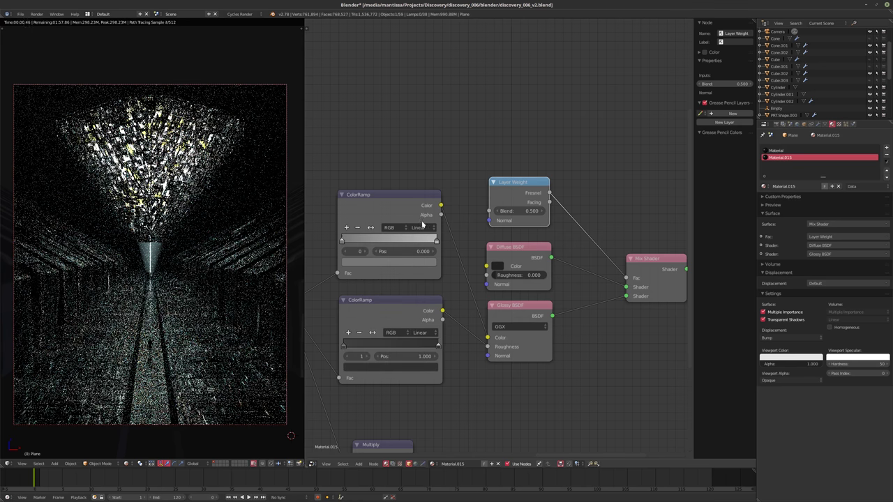
Darken the end stop of the channel material's upper ColorRamp, trying grey values of 0.185 and 0.102 RGB.
click(435, 241)
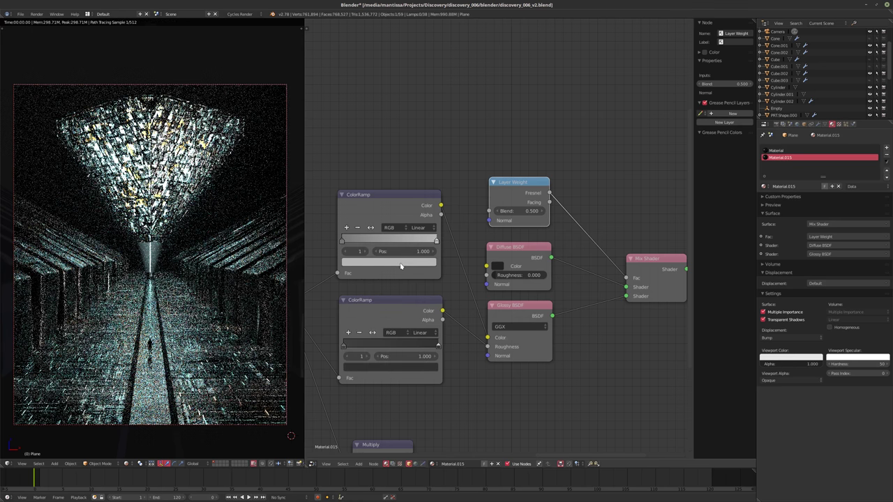
click(389, 266)
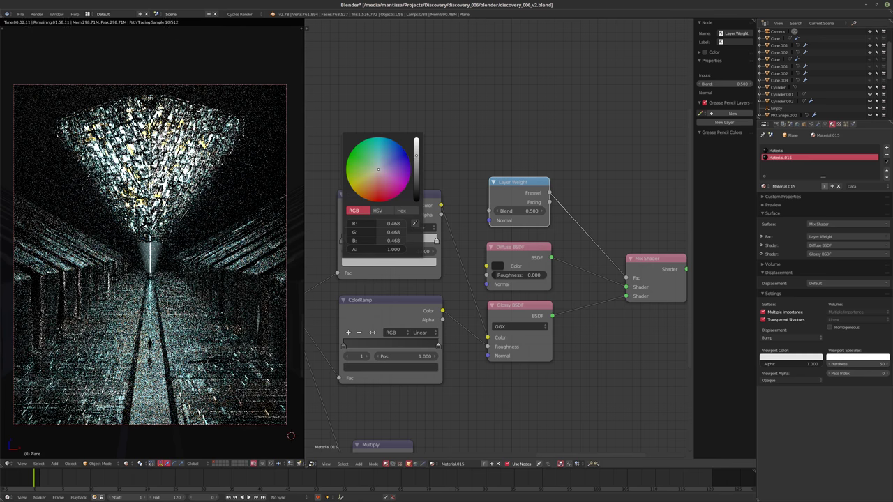
drag(417, 143, 416, 164)
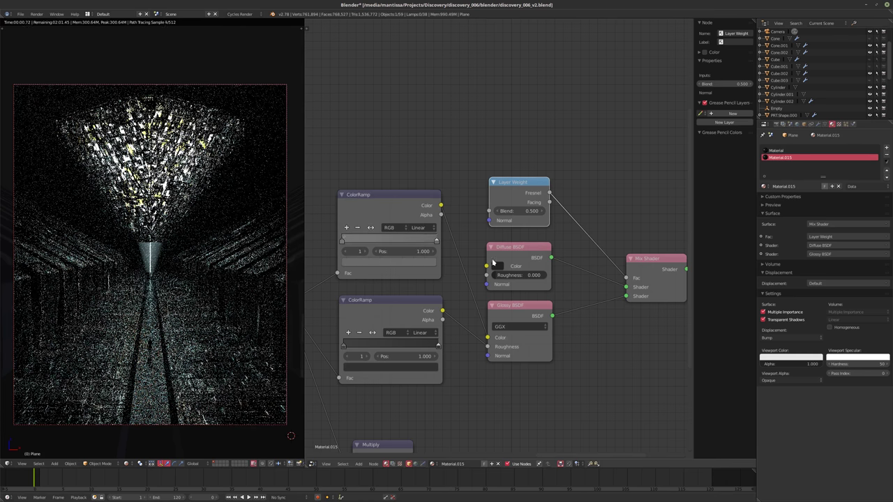
click(388, 262)
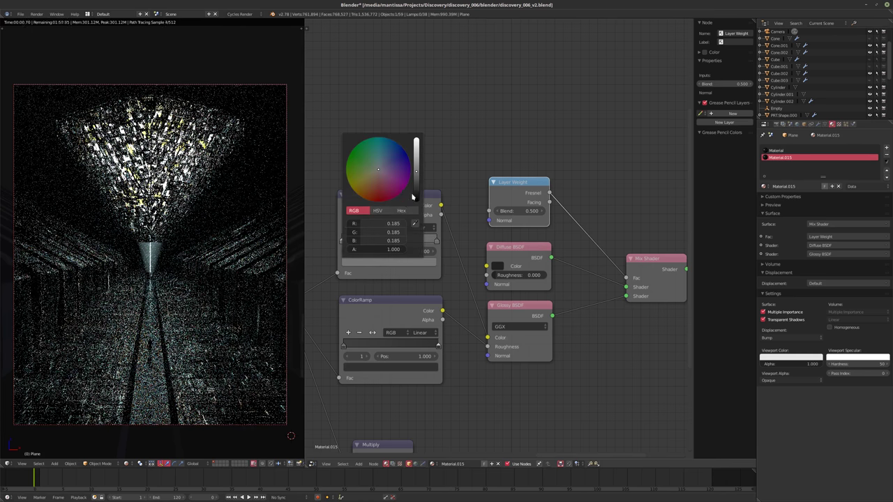
drag(417, 173, 416, 177)
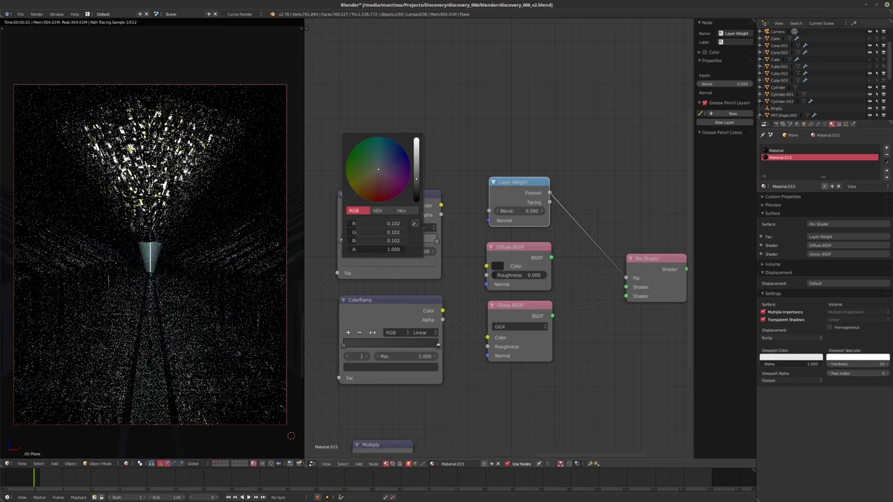
key(ctrl+z)
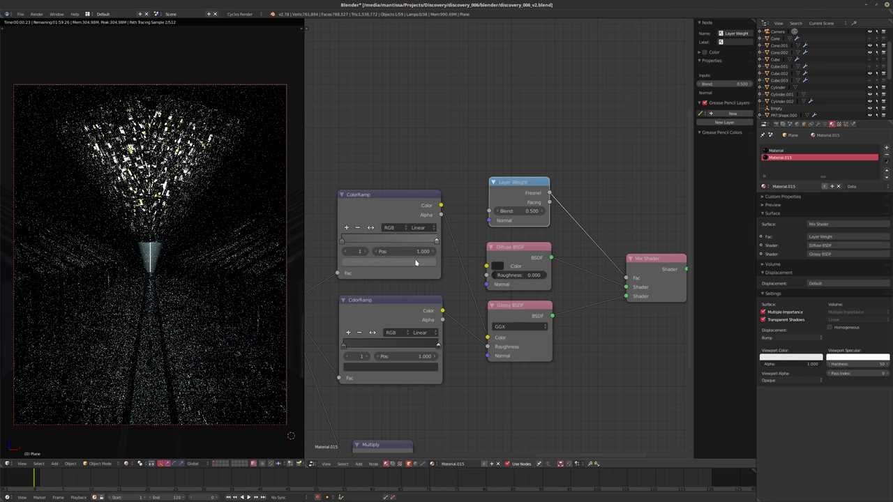
click(417, 262)
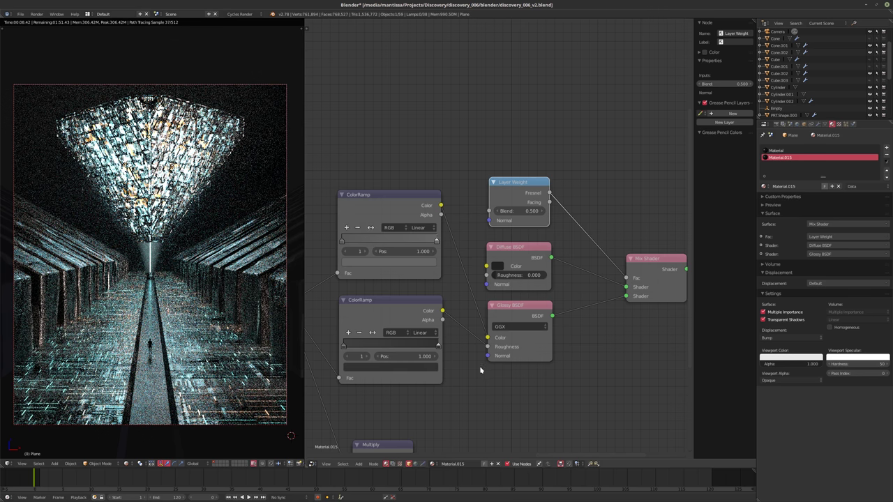
Return the camera view to solid shading, save the blend file and render the scene.
scroll(482, 363, up, 3)
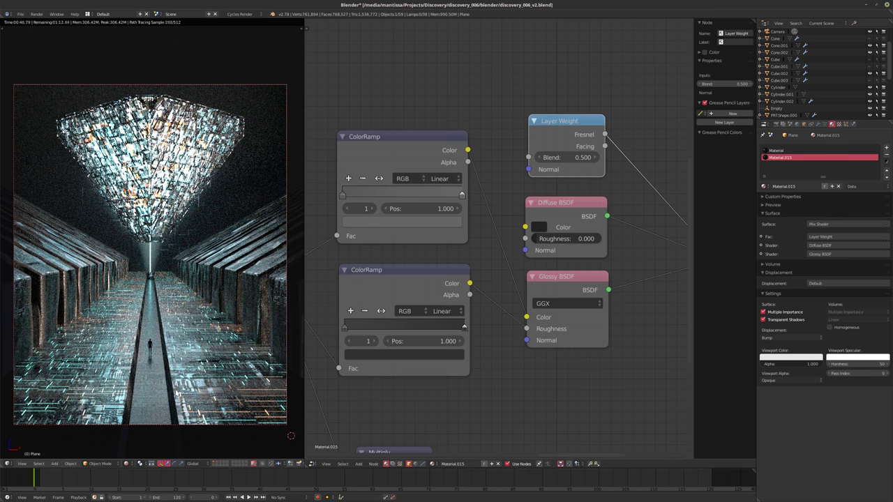
key(shift+z)
key(ctrl+s)
click(153, 345)
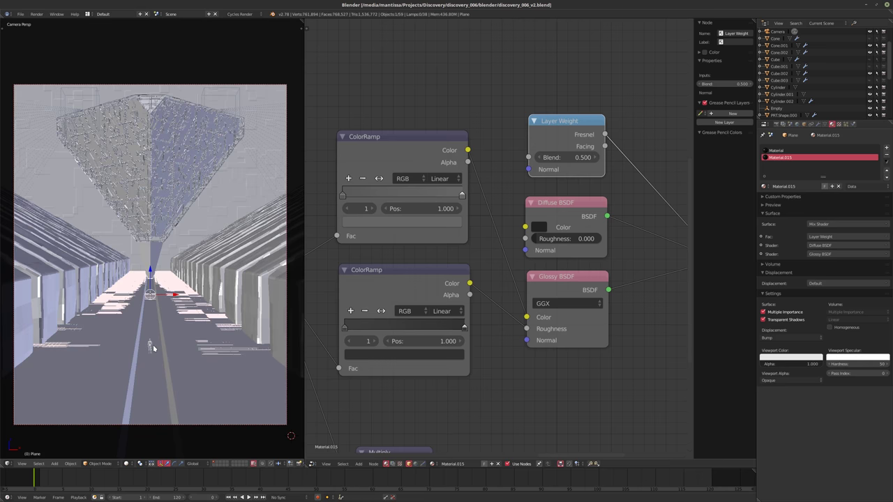
key(F12)
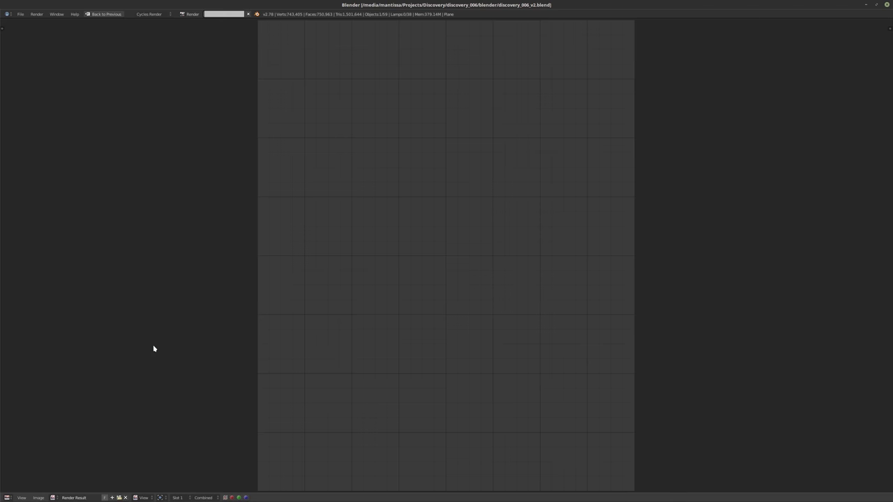
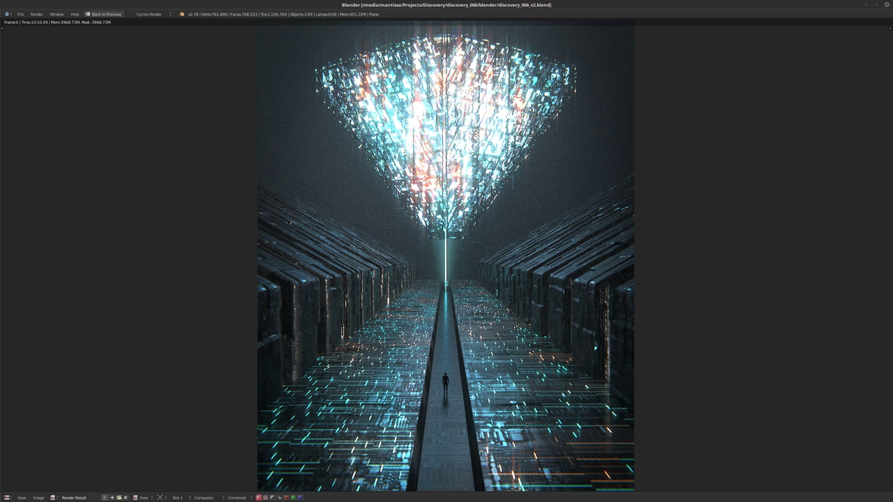
Leave the full-screen render and show the Render Result in an image editor in place of the 3D view.
click(102, 14)
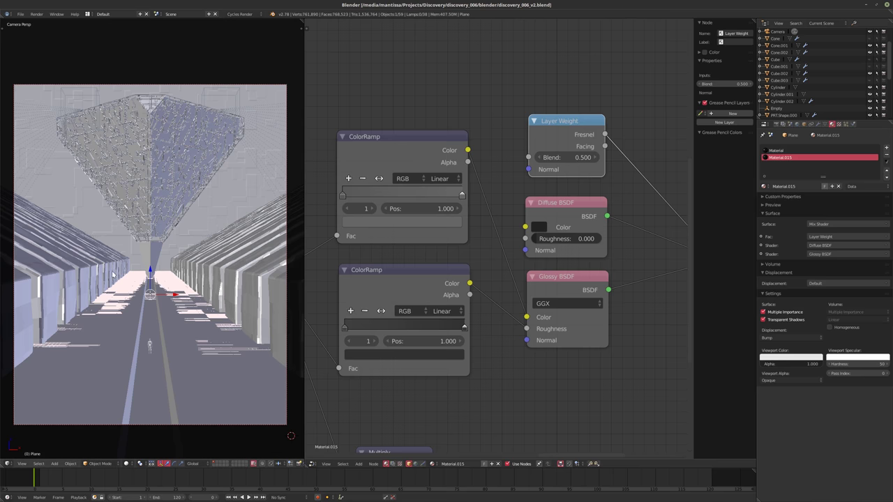
click(7, 464)
click(28, 417)
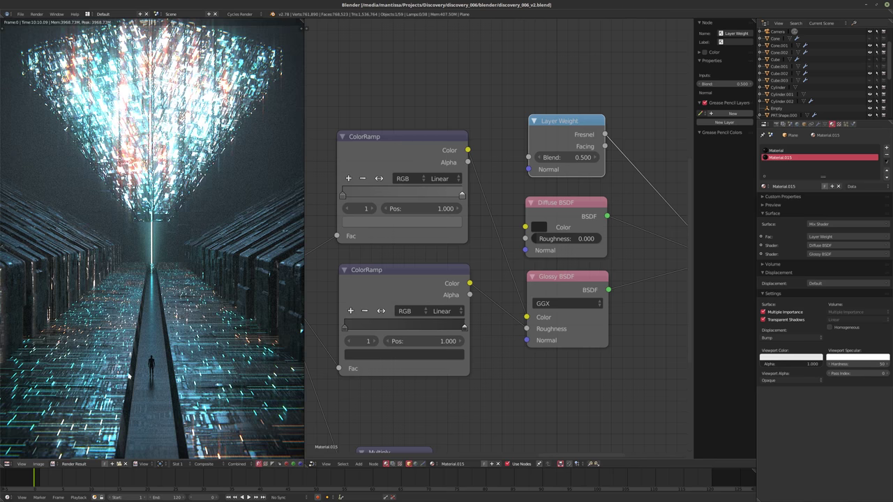
scroll(180, 262, down, 3)
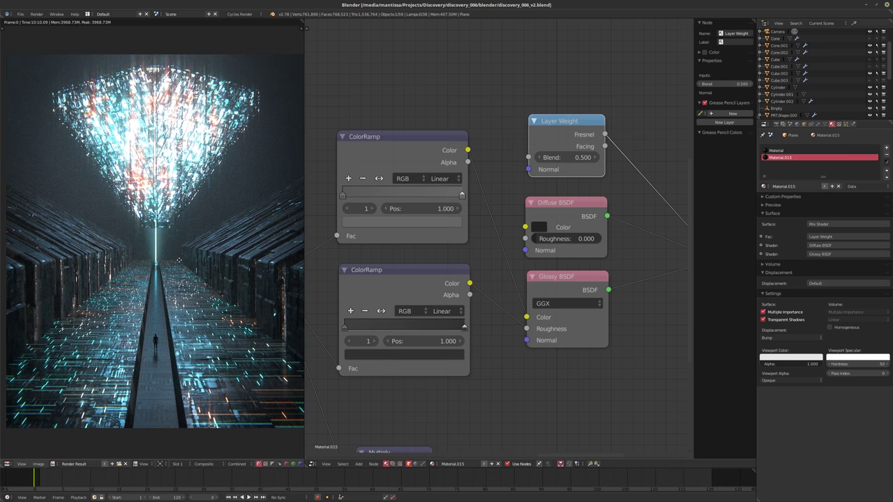
Display the compositing node tree and set the Streaks Glare node's Streaks count to 3.
click(393, 464)
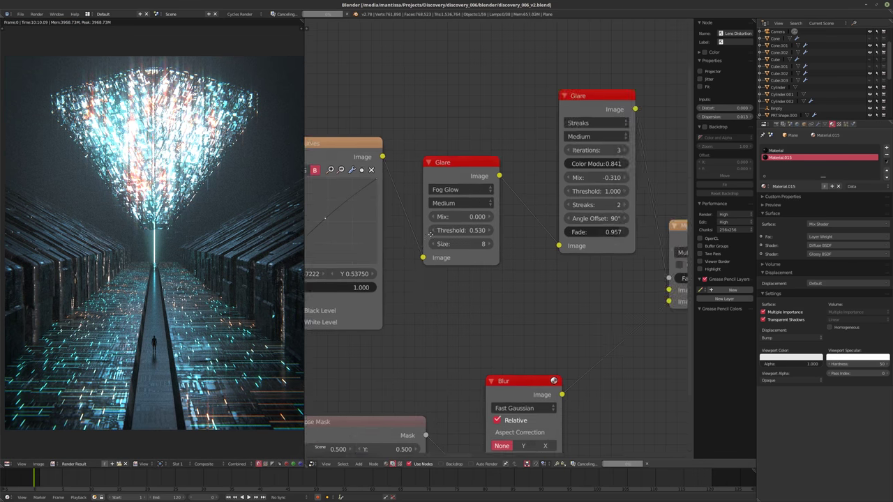
scroll(456, 245, down, 2)
scroll(519, 295, up, 5)
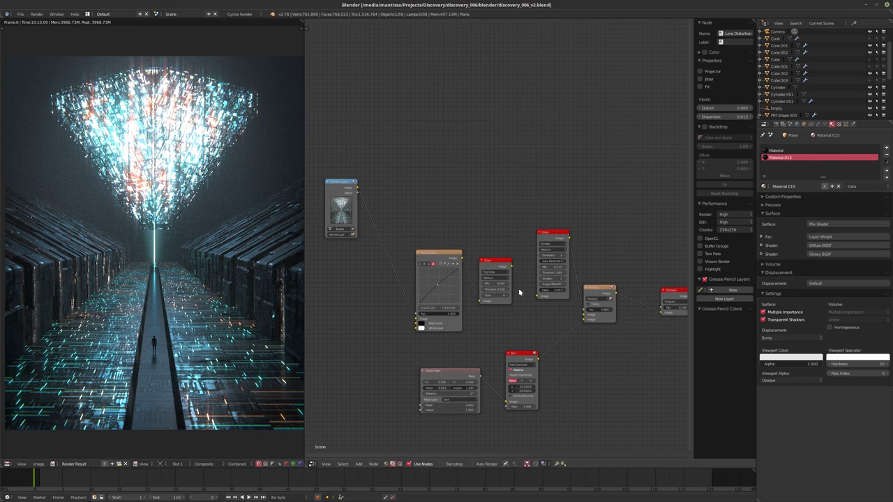
middle_drag(541, 319, 515, 310)
click(573, 257)
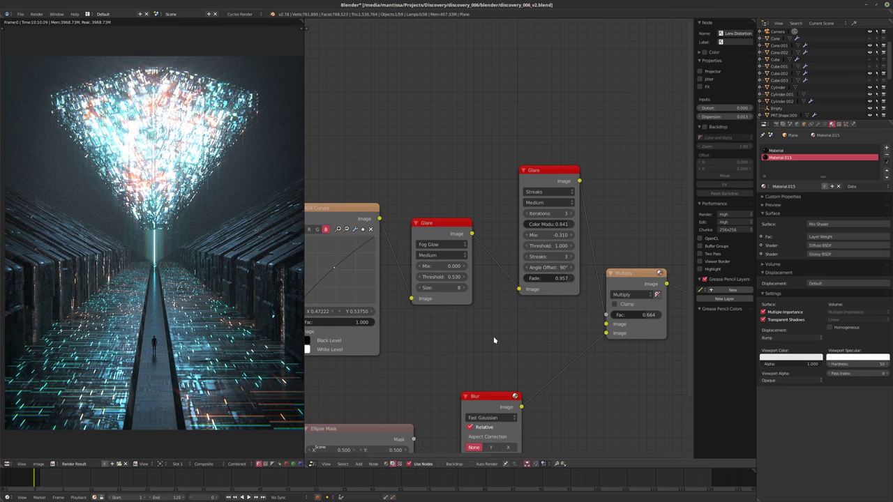
Set the Streaks Glare node's Fade to 0.934 and its Color Modulation to 0.623.
middle_drag(510, 342, 412, 330)
scroll(437, 331, up, 2)
drag(485, 288, 462, 290)
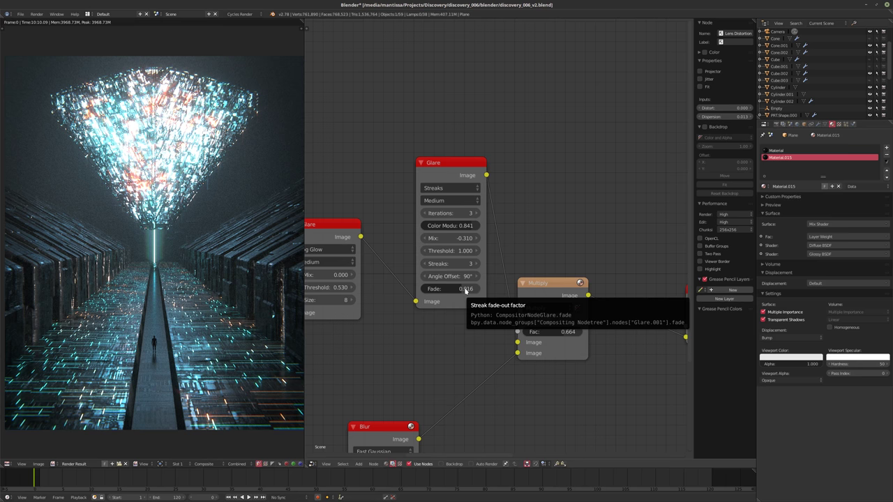
drag(463, 290, 469, 290)
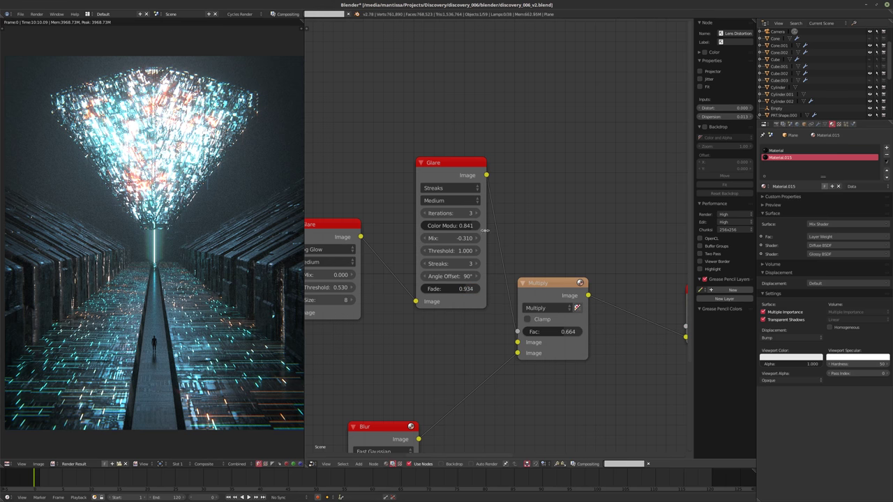
drag(474, 225, 460, 227)
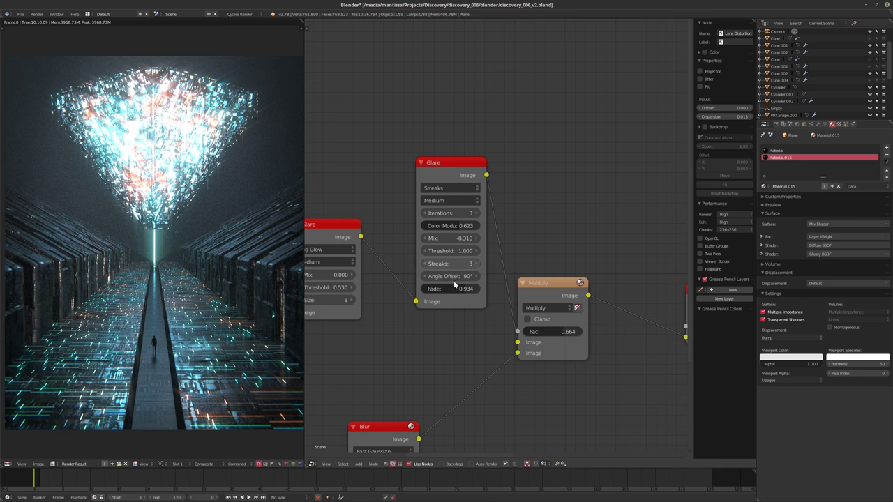
Try adjusting the Streaks Glare node's Mix and inspect the composited render up close.
middle_drag(438, 329, 452, 309)
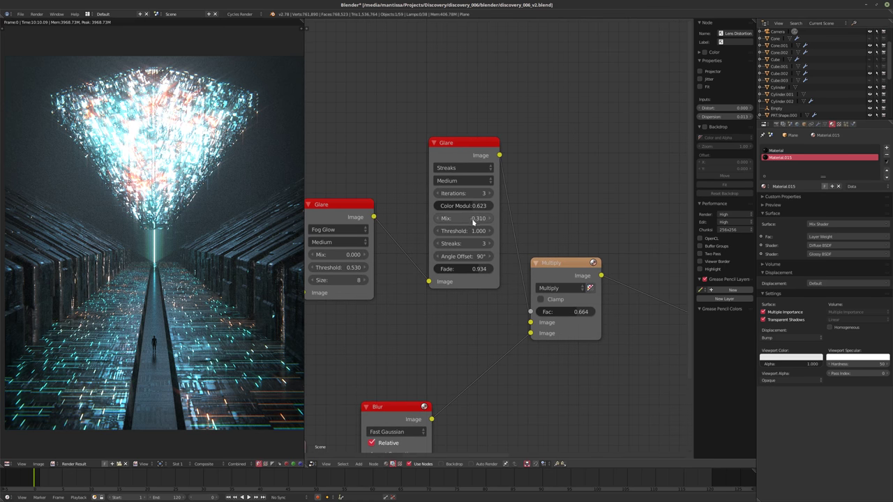
mouse_move(472, 218)
mouse_down()
mouse_move(455, 219)
mouse_move(492, 218)
mouse_move(463, 218)
mouse_up()
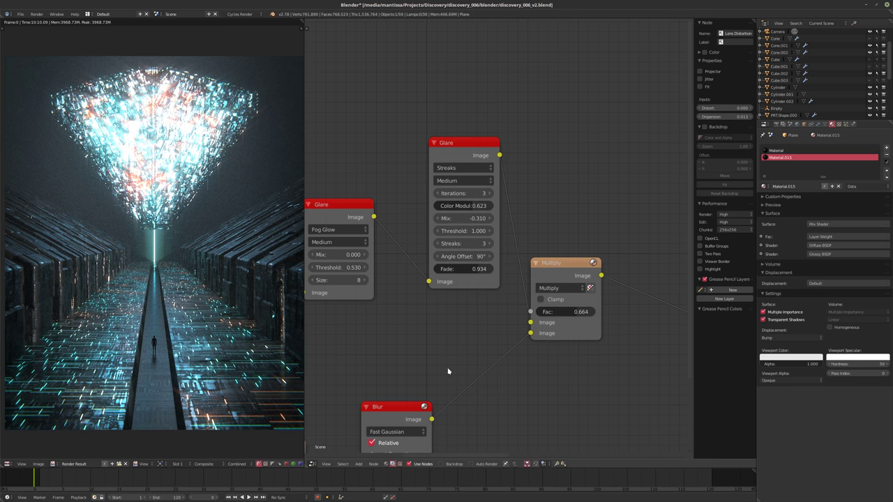
middle_drag(448, 371, 454, 261)
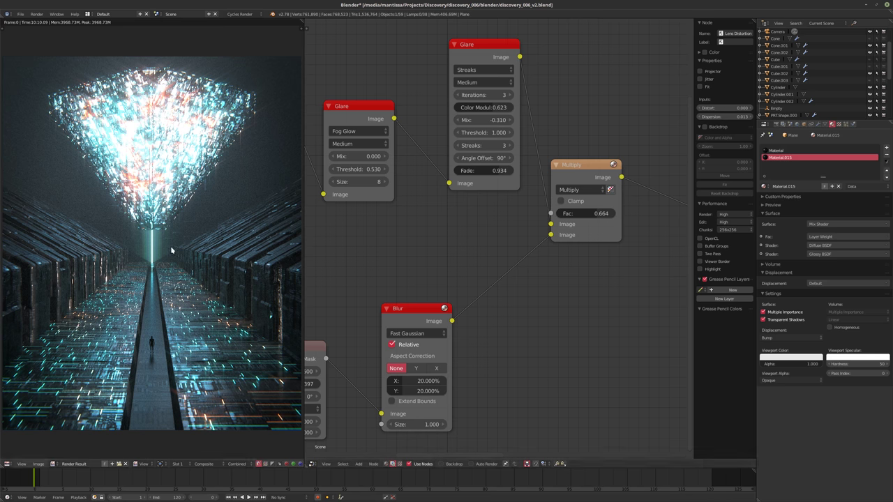
scroll(462, 306, down, 5)
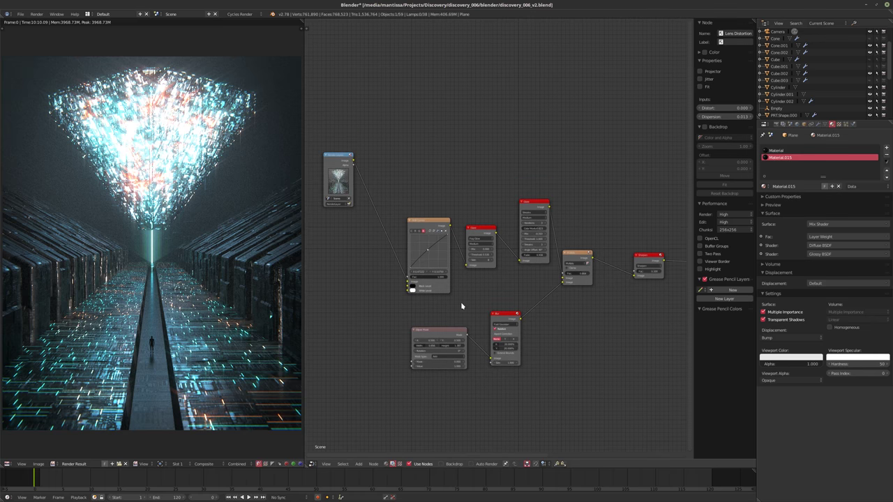
scroll(184, 268, up, 4)
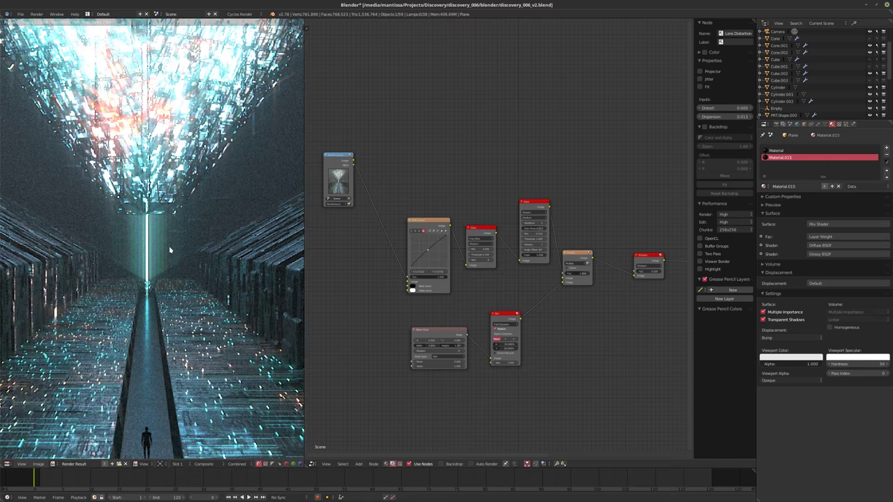
scroll(183, 275, down, 4)
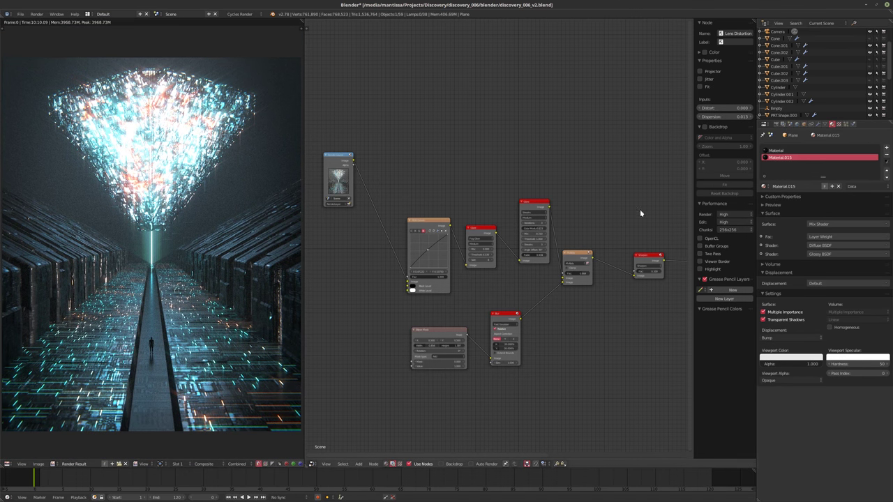
Show the scene's render settings and start saving the Render Result as an image file.
click(774, 125)
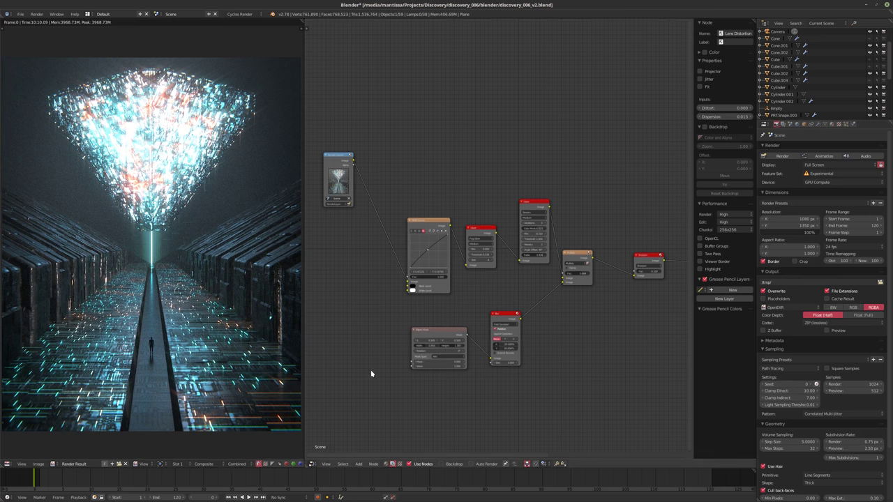
click(42, 465)
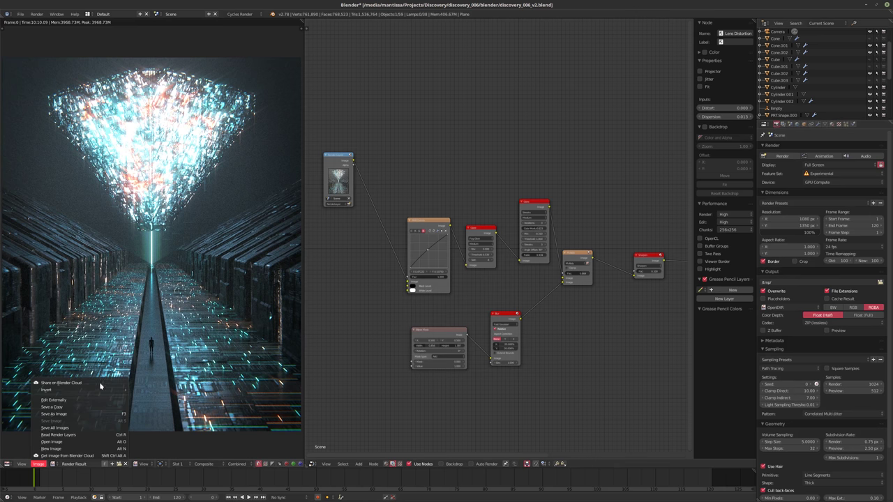
click(66, 416)
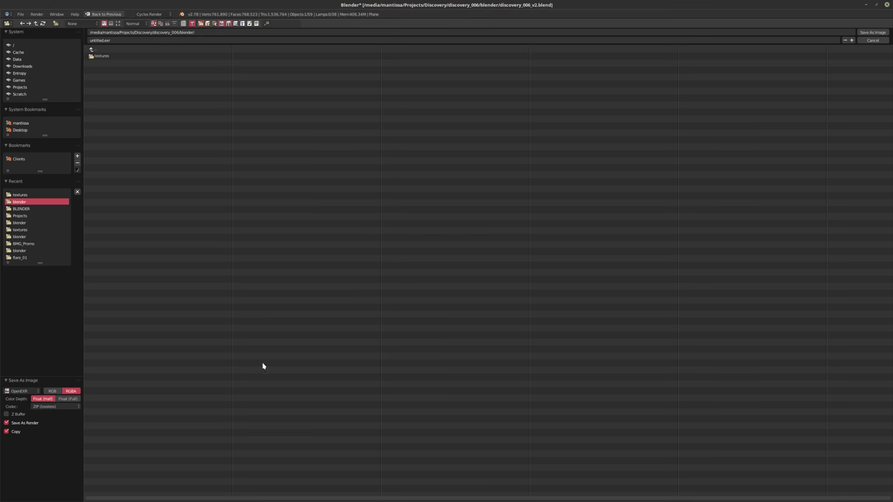
Create a folder named render inside the discovery_006 project folder and open it as the save location.
click(111, 50)
click(53, 26)
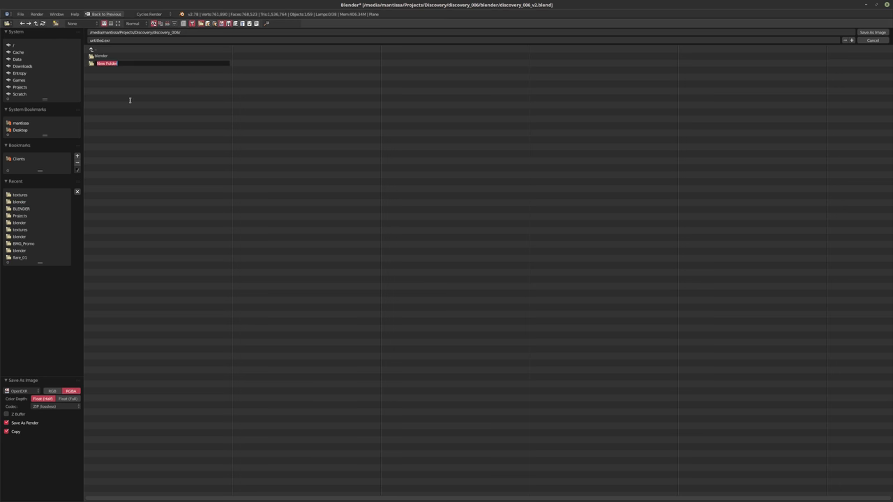
text(rener)
key(Return)
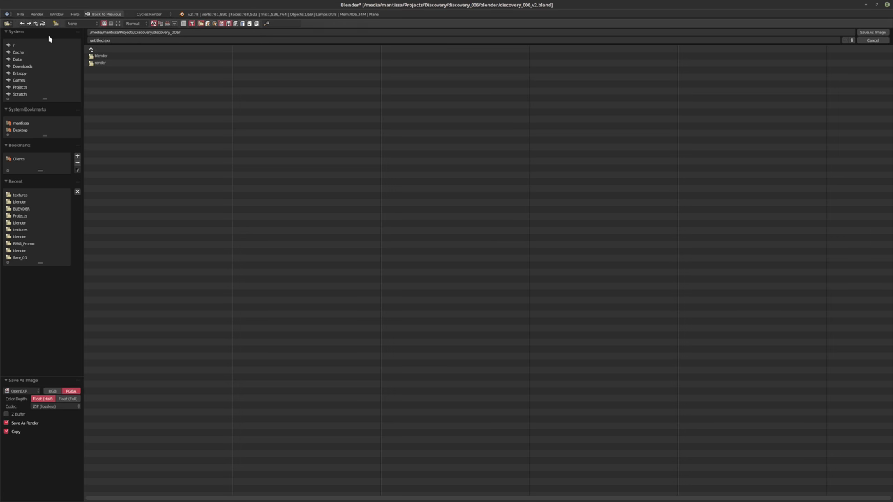
click(101, 64)
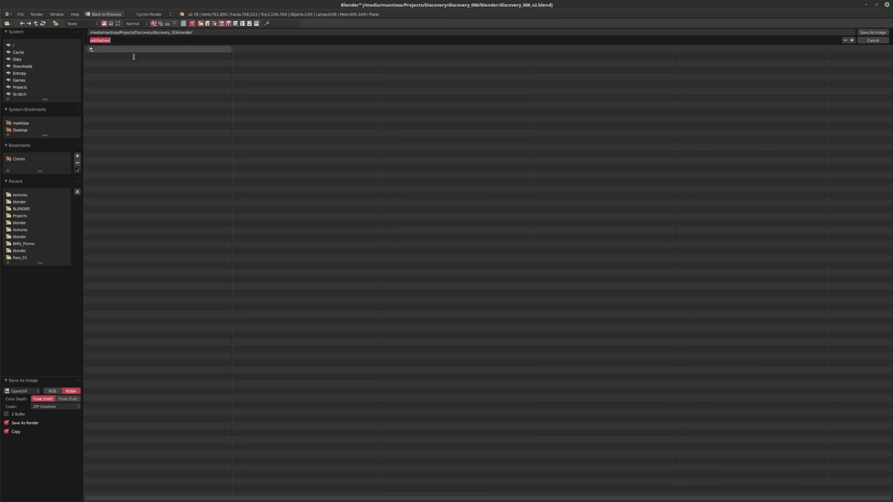
Set the saved image's file format to PNG with RGB color.
click(35, 391)
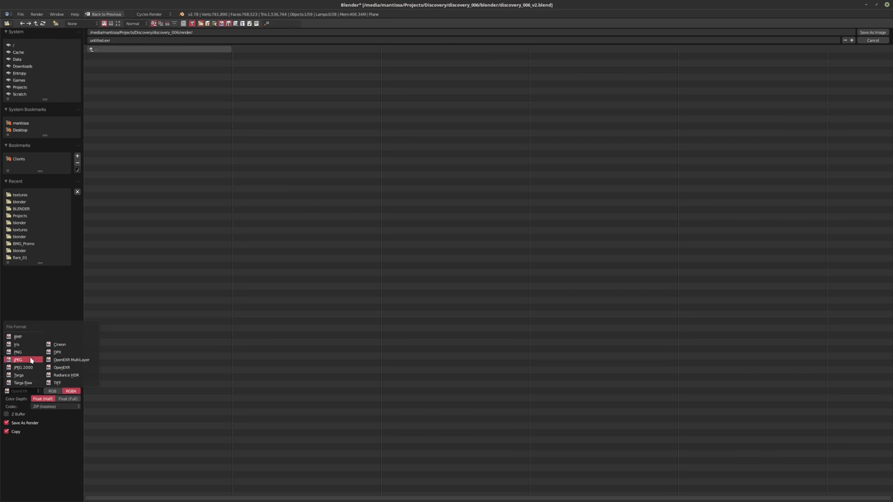
click(23, 361)
click(62, 391)
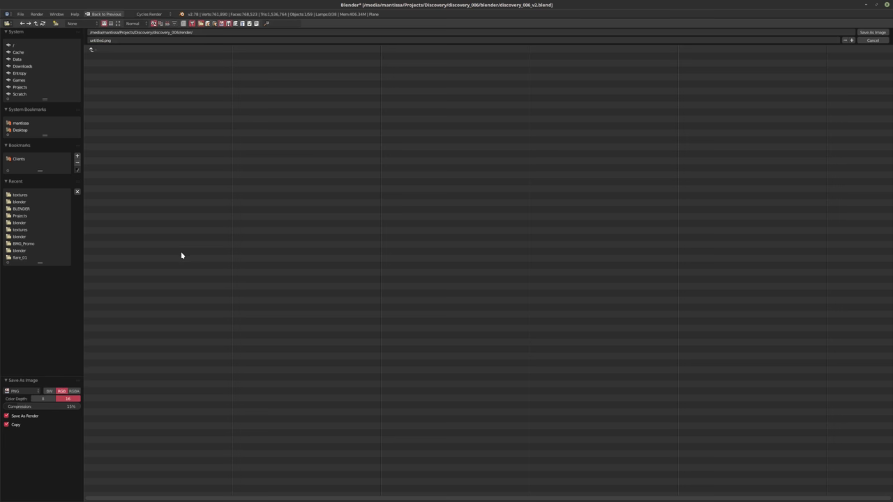
Name the image Discovery_VI_1K.png and save it in the render folder.
click(101, 41)
double_click(101, 41)
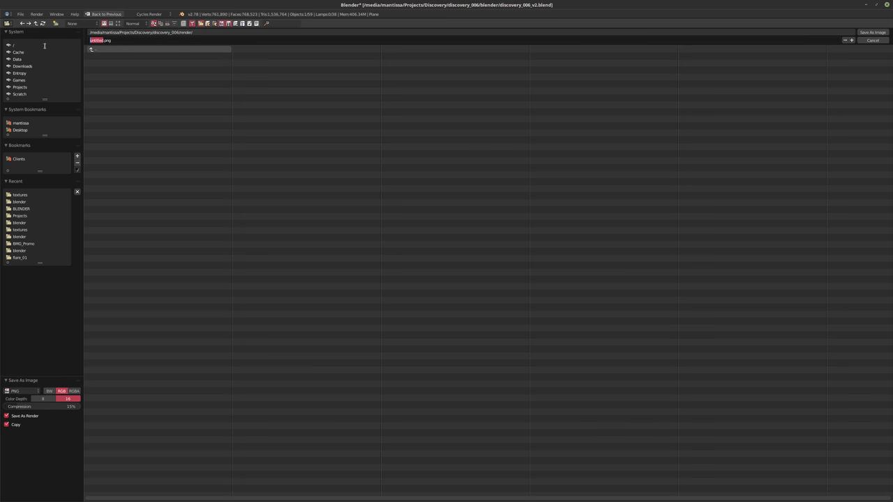
text(dic)
key(BackSpace)
key(BackSpace)
key(BackSpace)
text(Discovery_V1_1K)
key(Return)
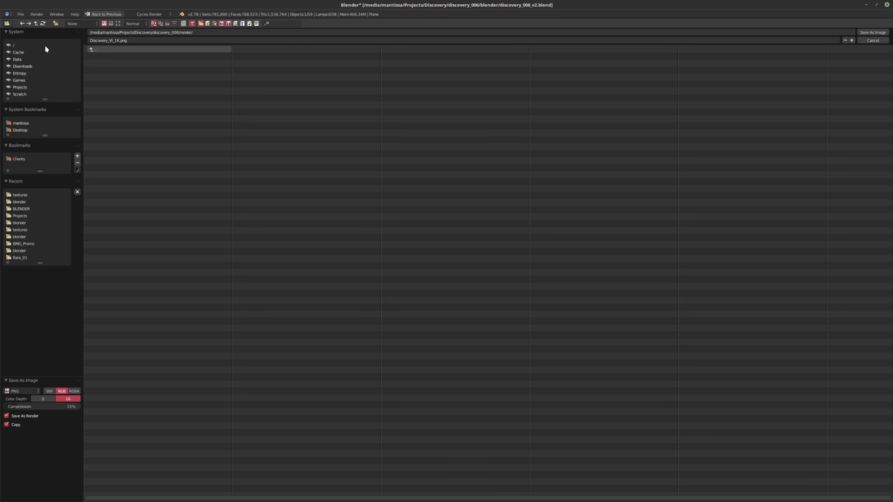
click(870, 33)
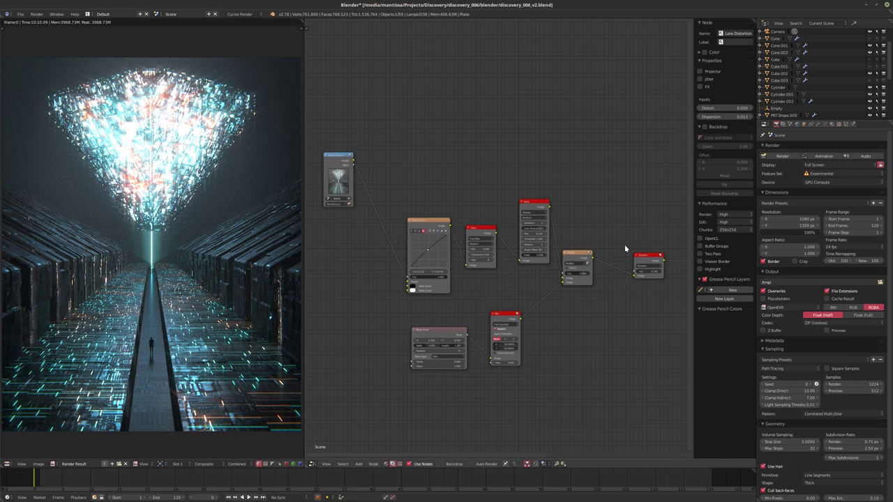
Try a render resolution of 4320 by 5400 px.
click(794, 219)
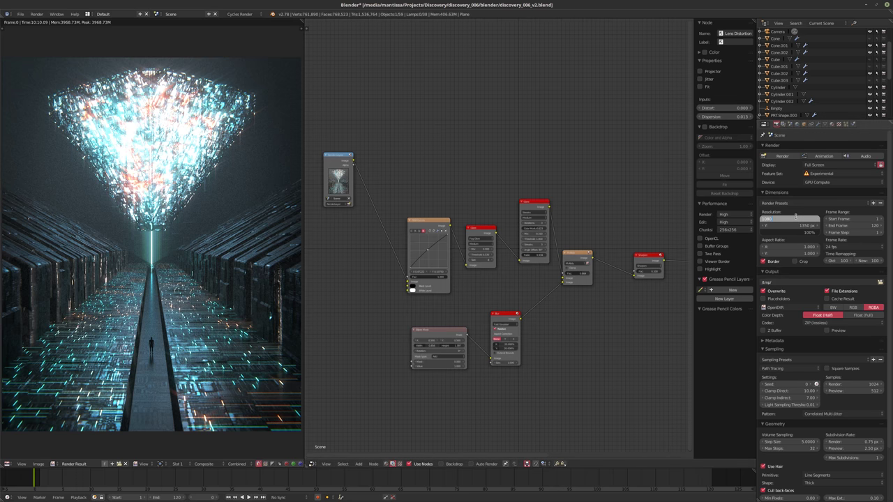
text(4320)
click(807, 225)
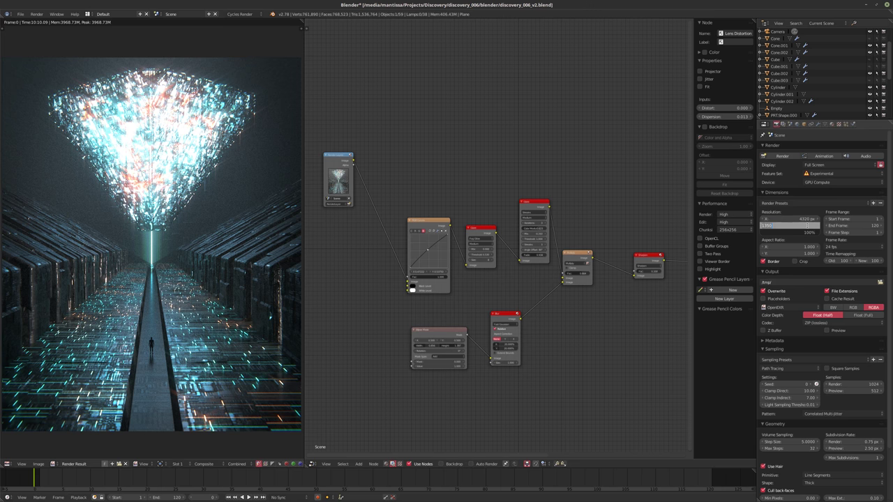
text(5400)
key(Return)
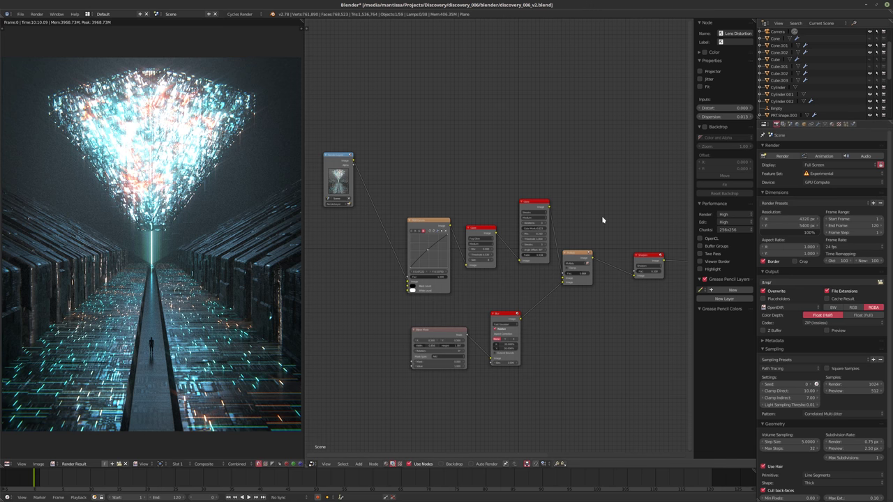
key(ctrl+z)
middle_drag(598, 203, 550, 204)
scroll(549, 203, down, 1)
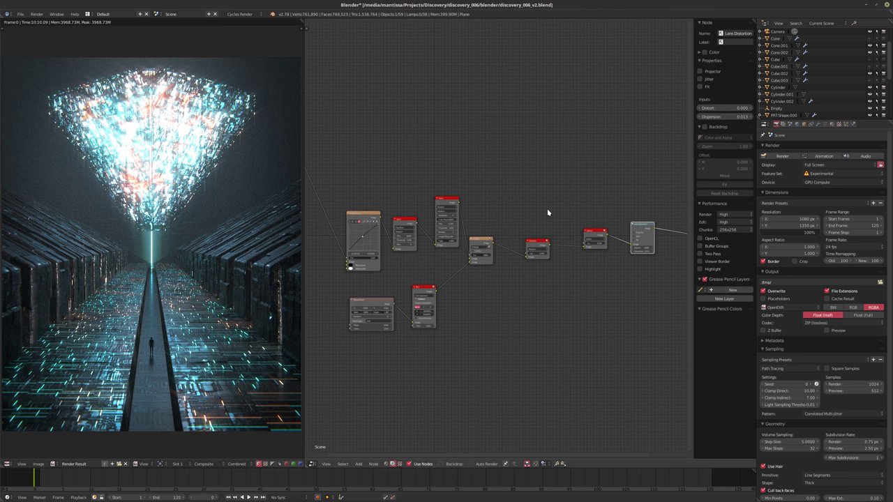
Set the render resolution to 5400 by 6750 px and the render samples to 2048.
click(789, 219)
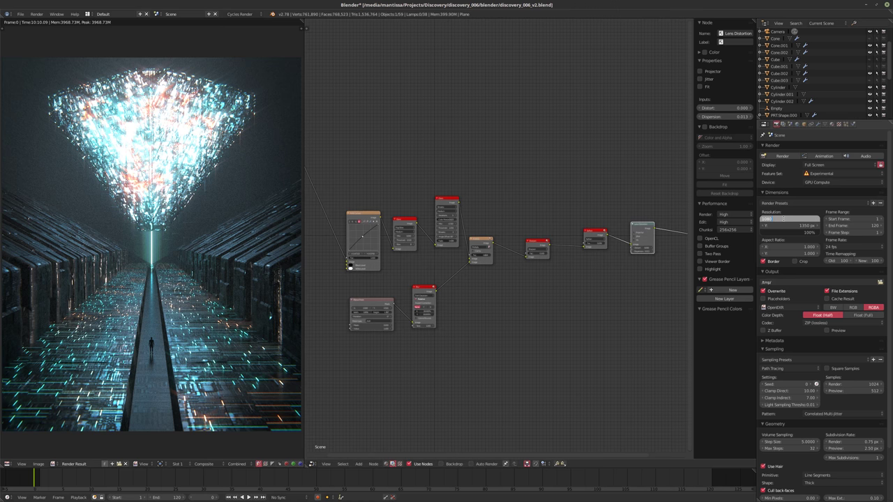
text(5400)
key(Tab)
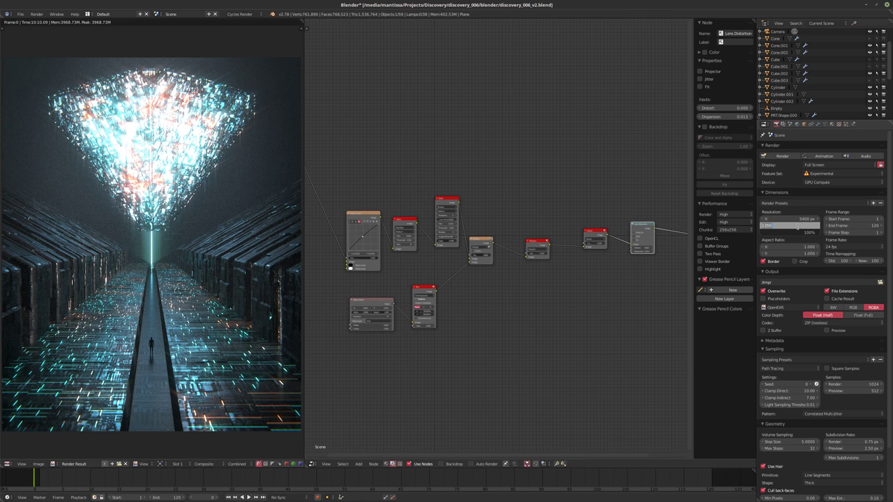
text(6750)
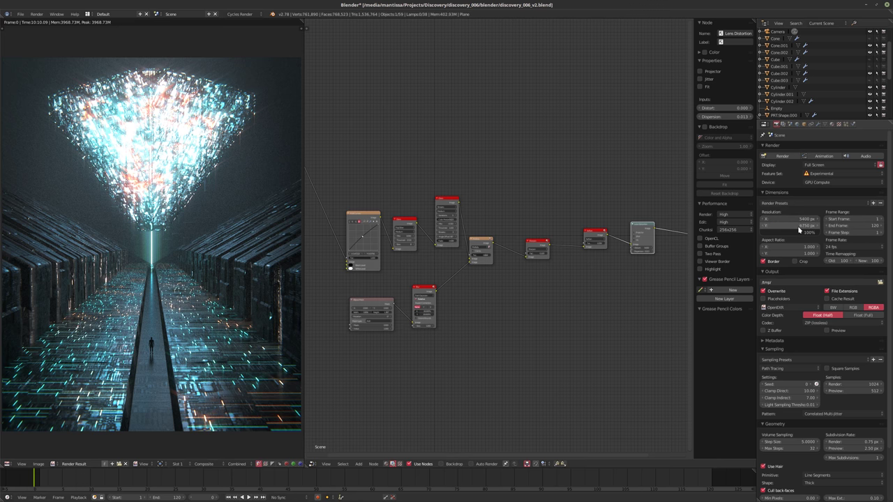
key(Return)
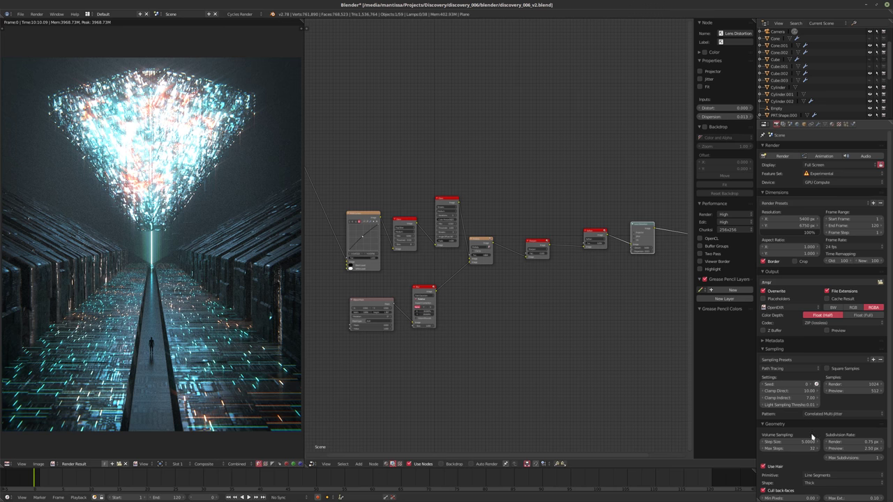
click(846, 384)
text(2048)
key(Return)
Save the blend file and start rendering the scene.
key(F12)
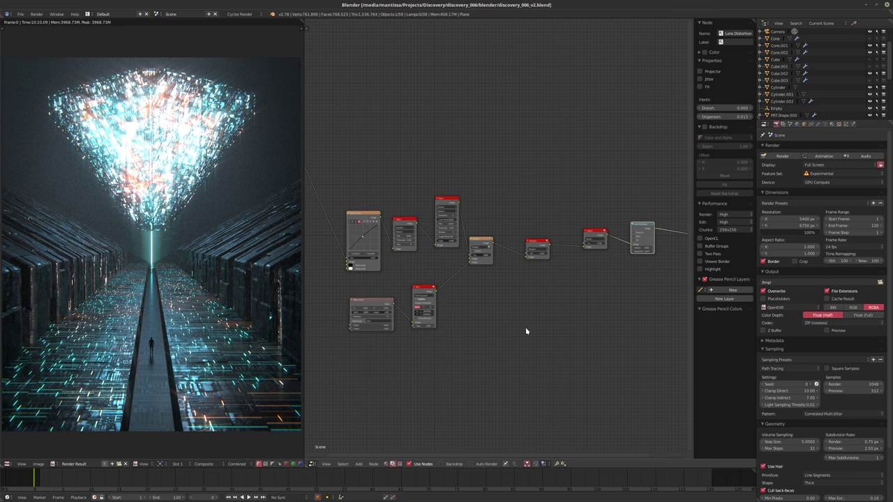
key(F12)
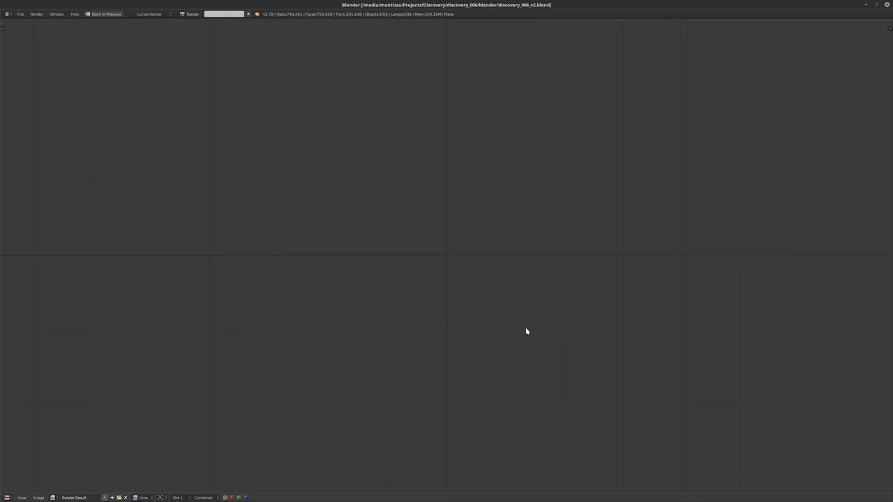